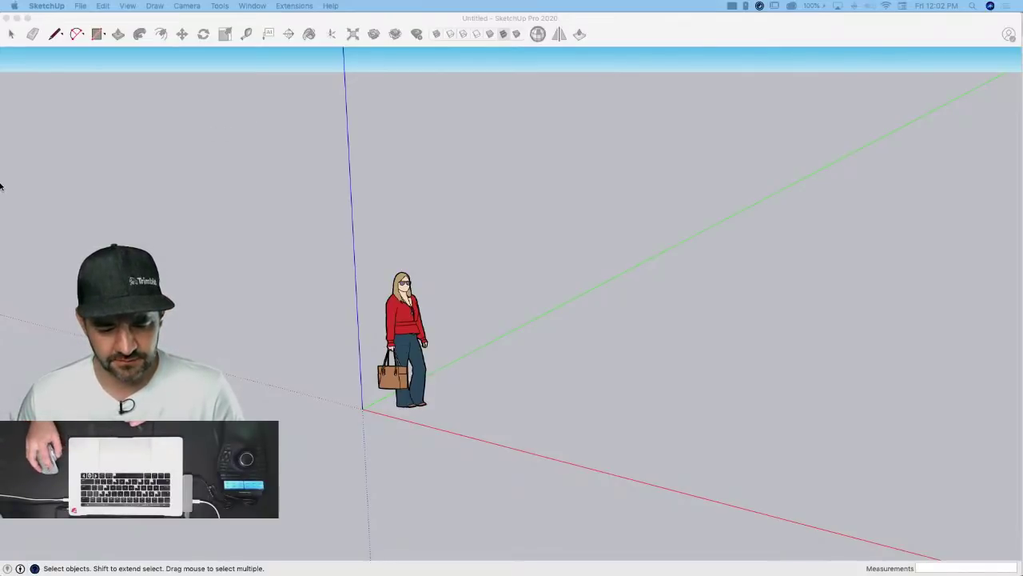
Switch to Chrome and examine the airbrush photos and exploded parts diagrams in the "Modeling an Airbrush Live!" forum thread
left_click(29, 197)
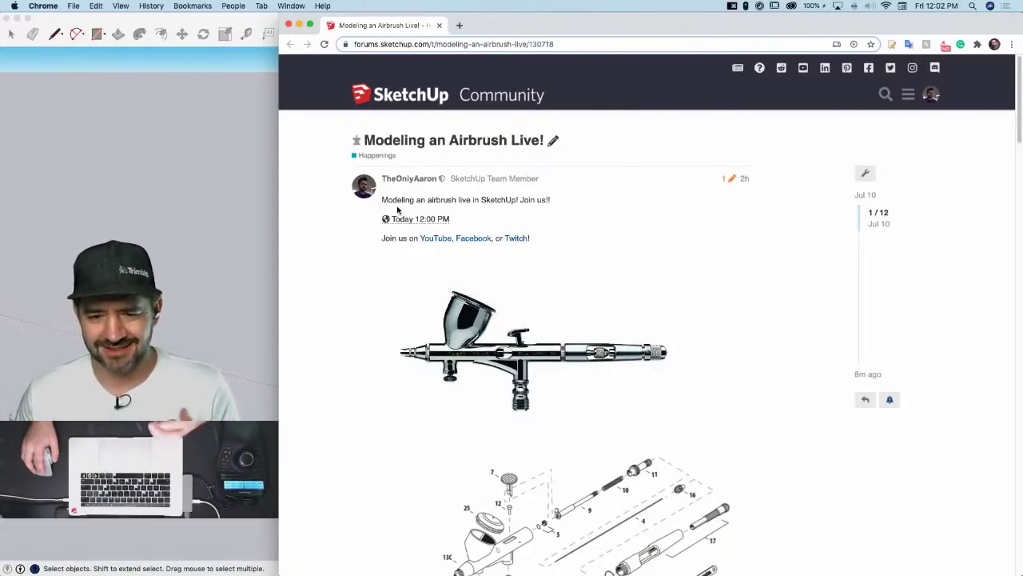
scroll(397, 209, "down", 2)
scroll(391, 243, "down", 1)
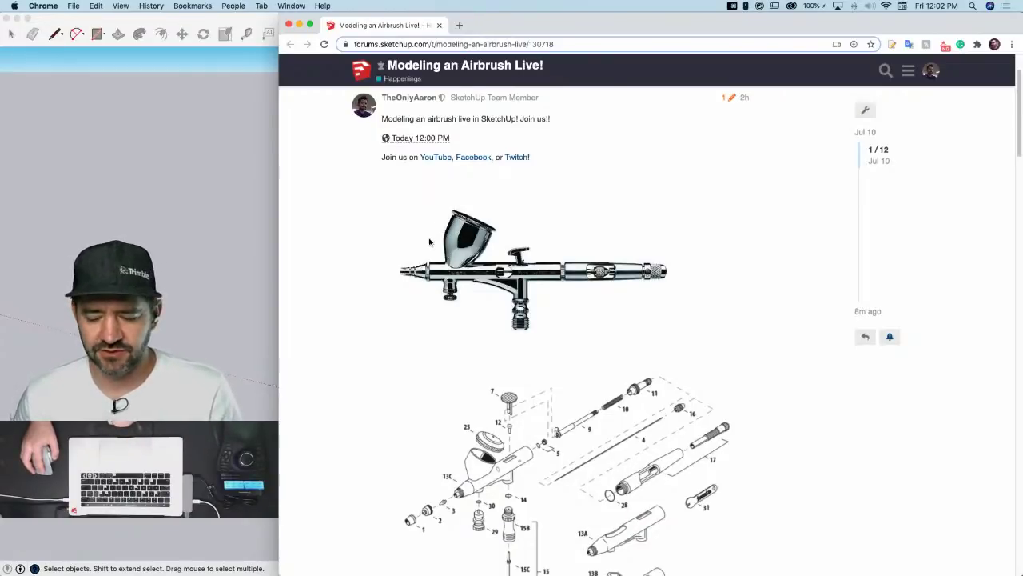
scroll(430, 242, "down", 1)
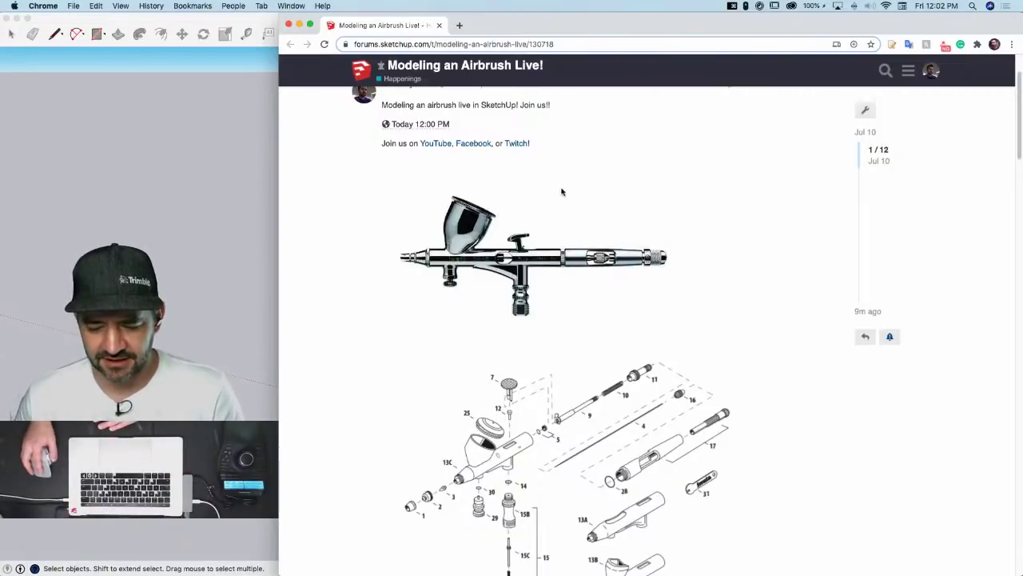
scroll(548, 187, "down", 2)
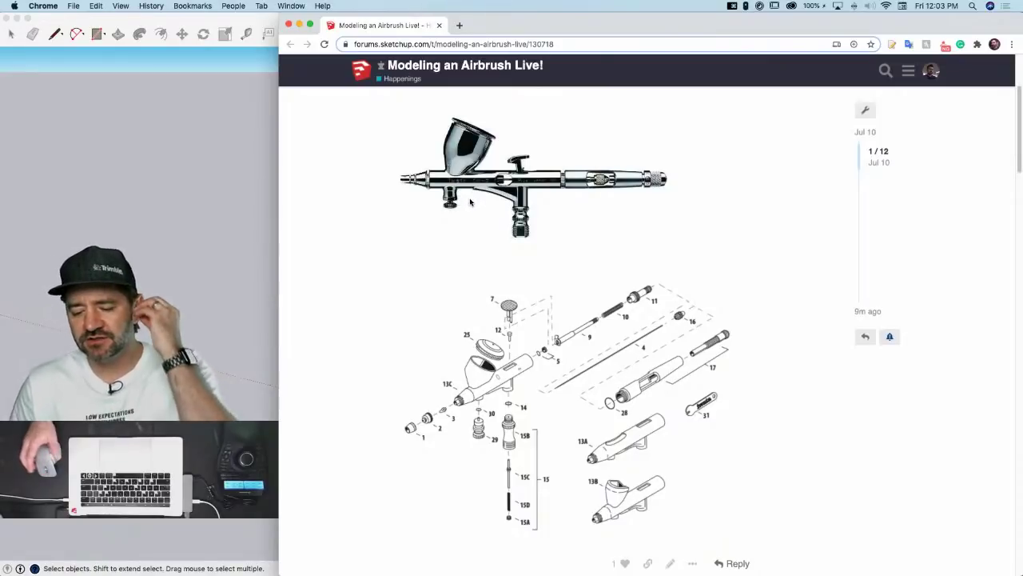
scroll(473, 232, "down", 15)
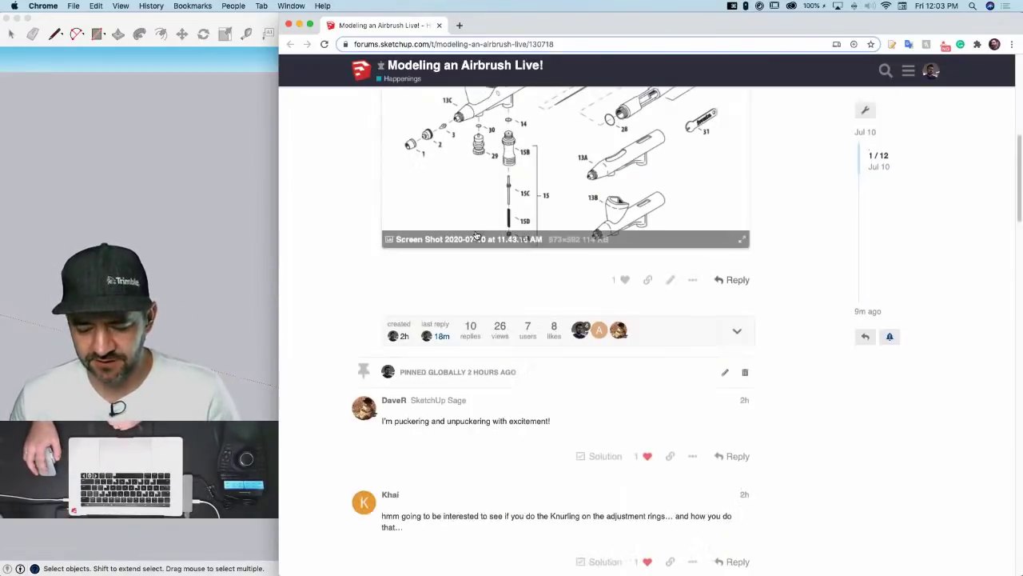
scroll(473, 238, "down", 1)
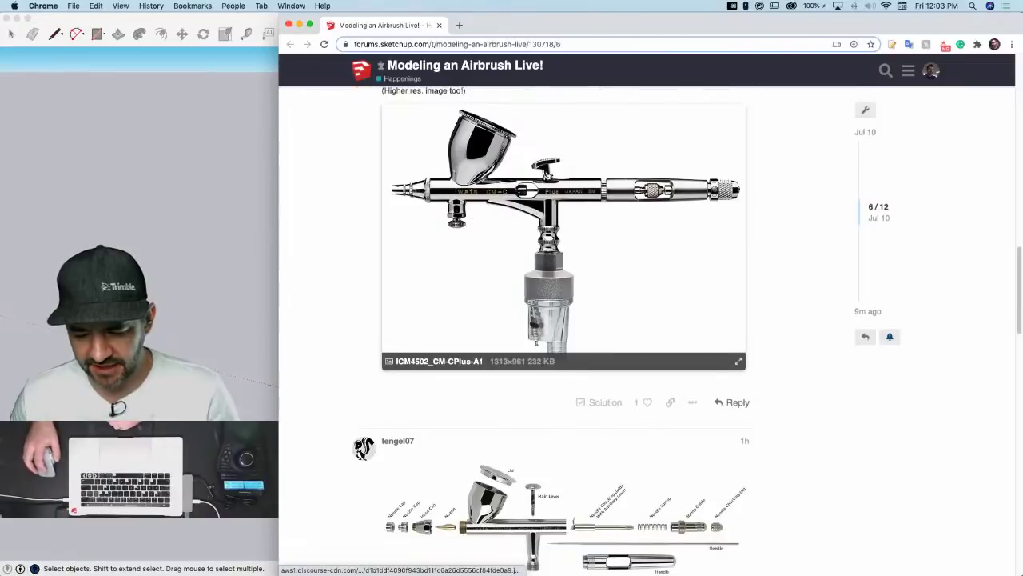
scroll(561, 206, "down", 8)
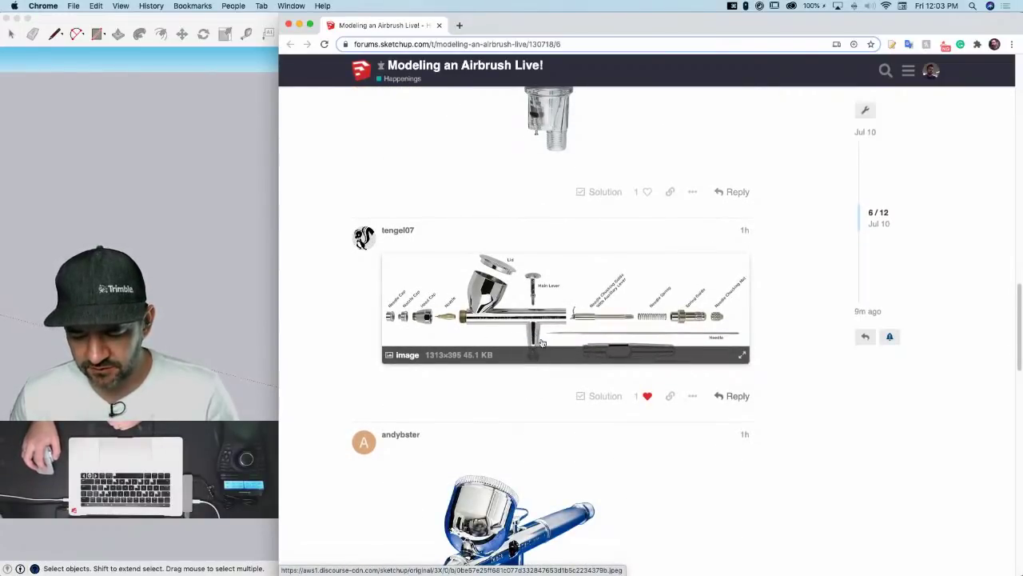
scroll(520, 247, "up", 8)
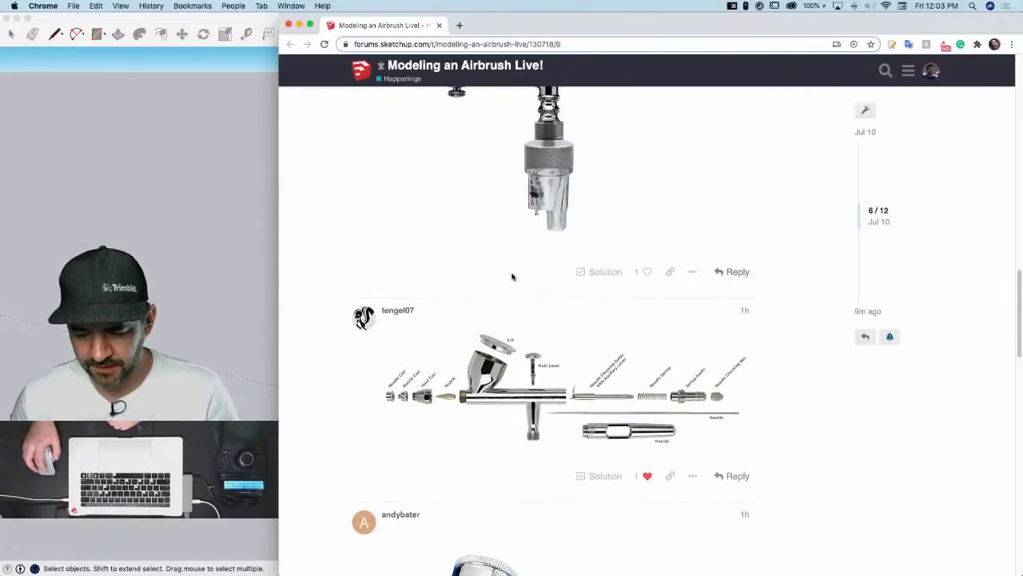
scroll(511, 273, "down", 1)
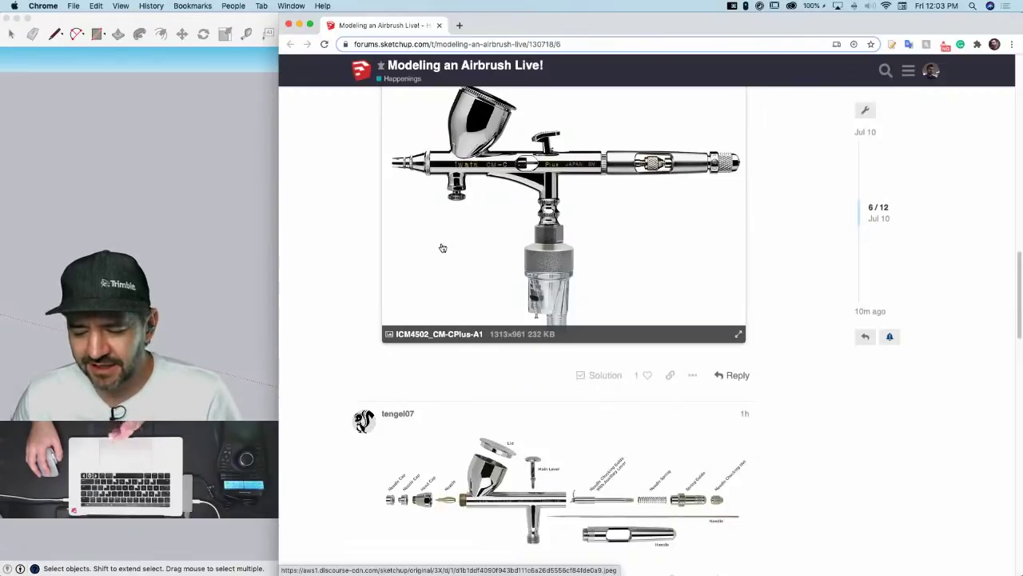
scroll(443, 248, "down", 1)
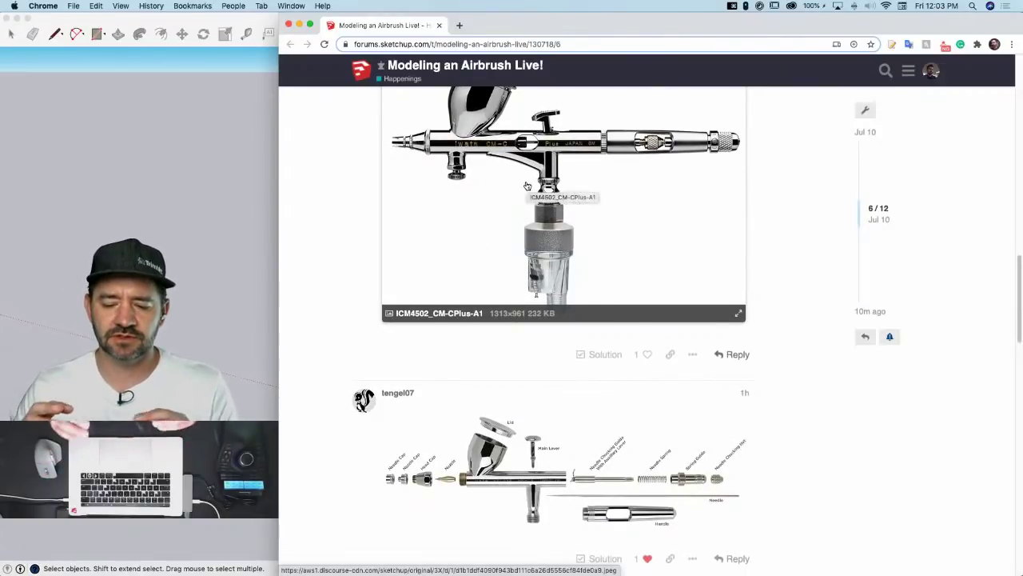
Read the thread replies for the airbrush's real dimensions and modelling examples, and return to the reference images in the first post
scroll(470, 247, "up", 5)
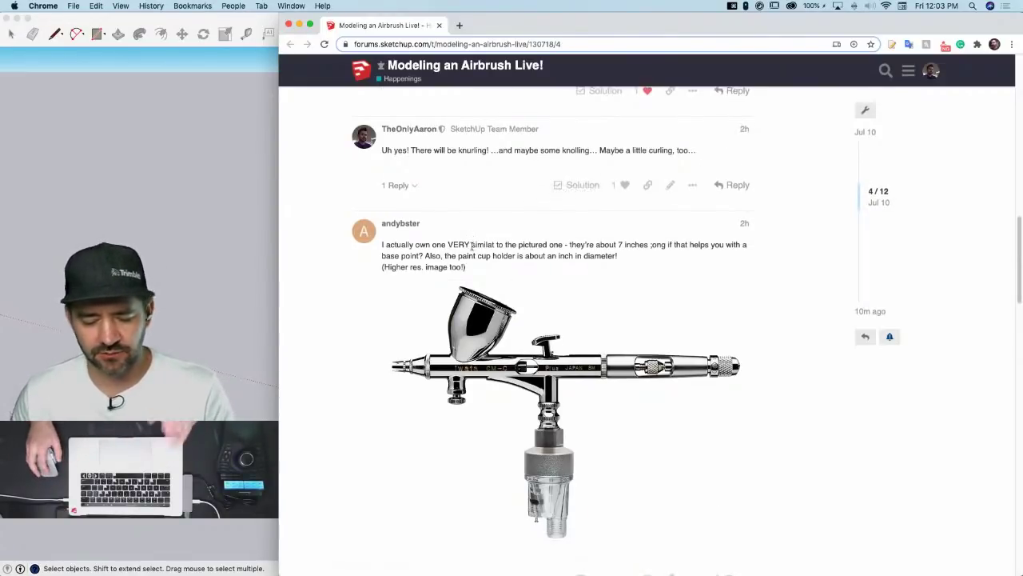
scroll(582, 274, "down", 4)
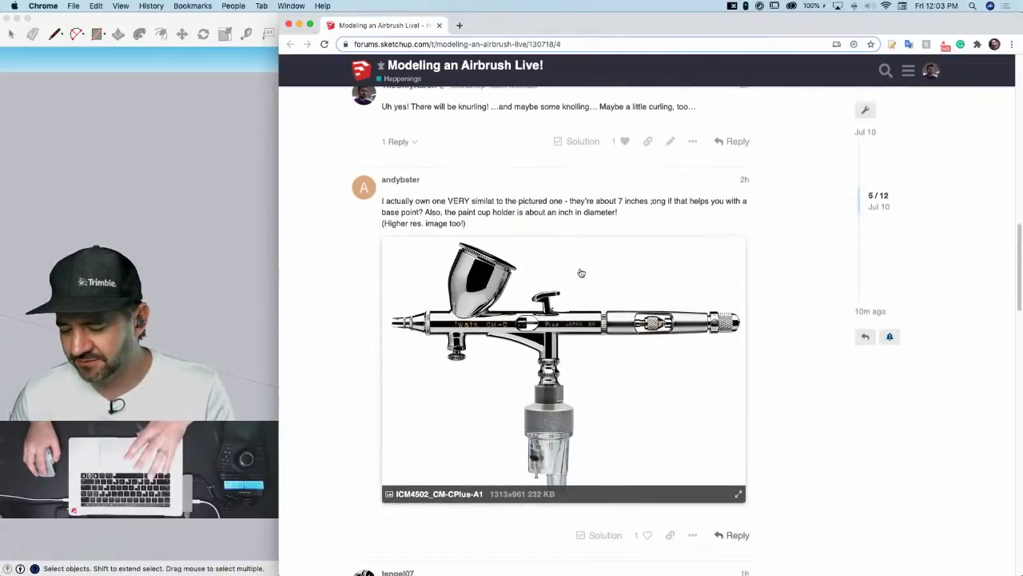
scroll(576, 282, "down", 3)
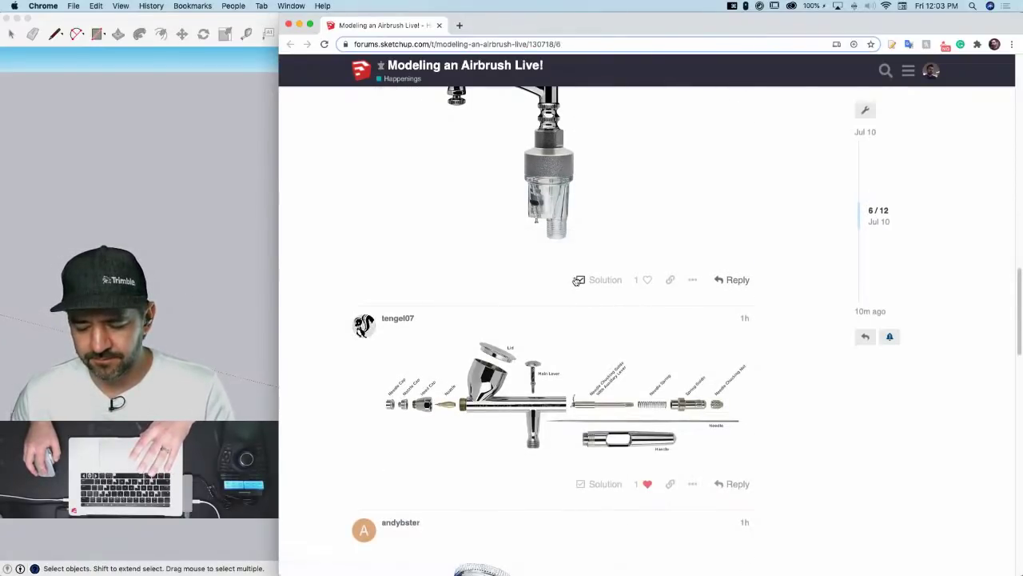
scroll(573, 280, "down", 6)
scroll(572, 281, "down", 15)
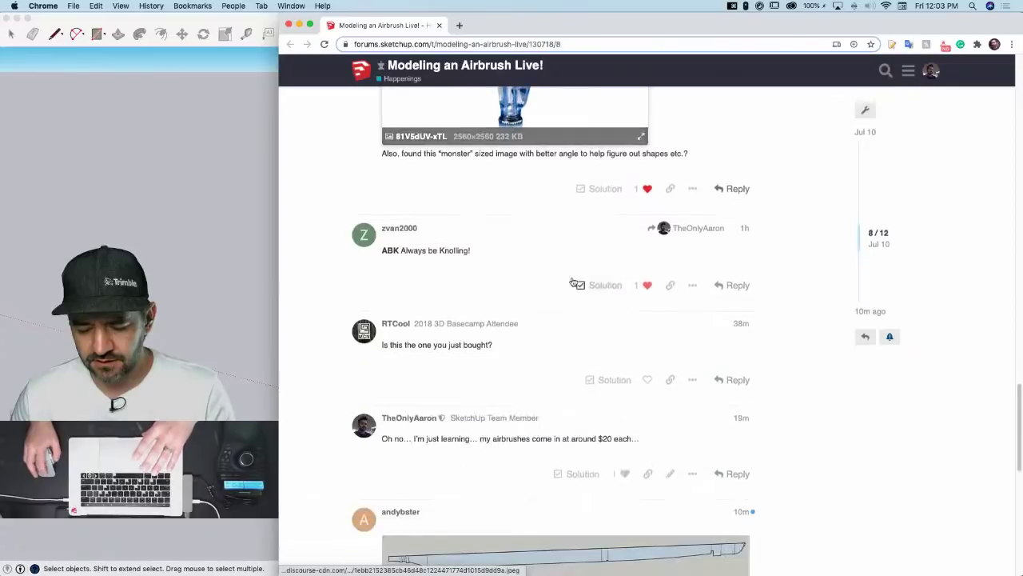
scroll(572, 281, "down", 5)
scroll(559, 272, "up", 5)
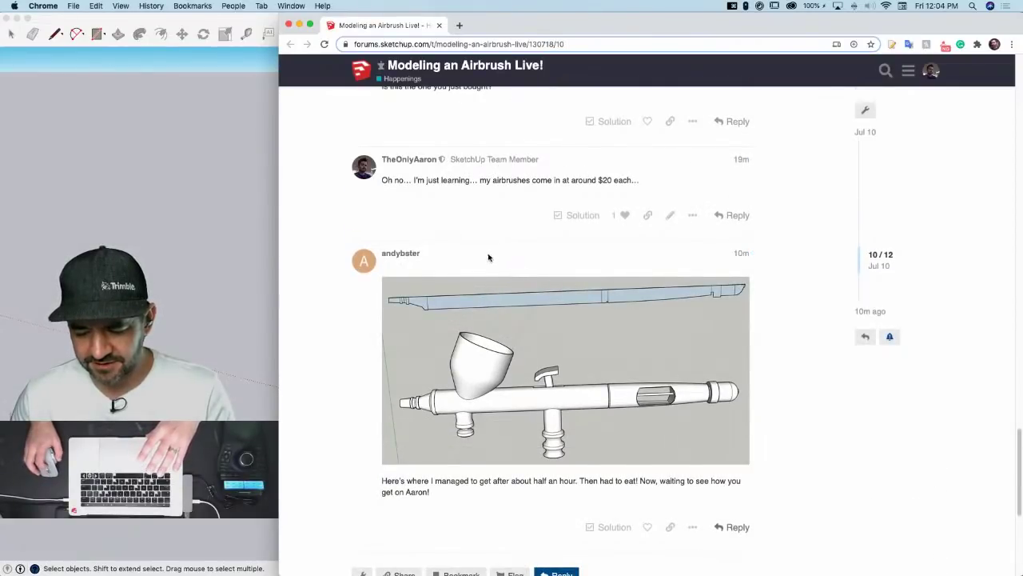
scroll(500, 240, "up", 20)
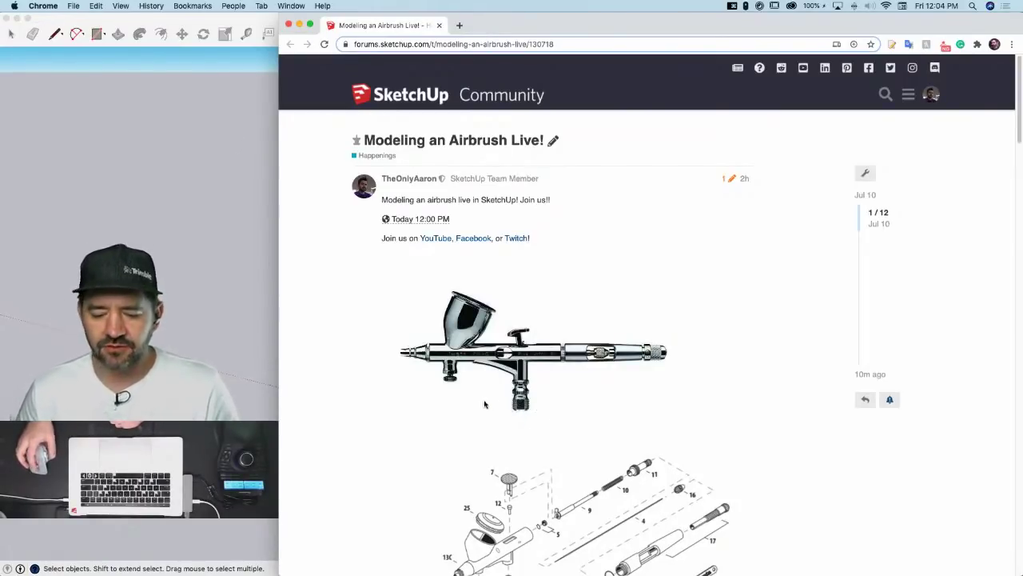
scroll(528, 327, "down", 3)
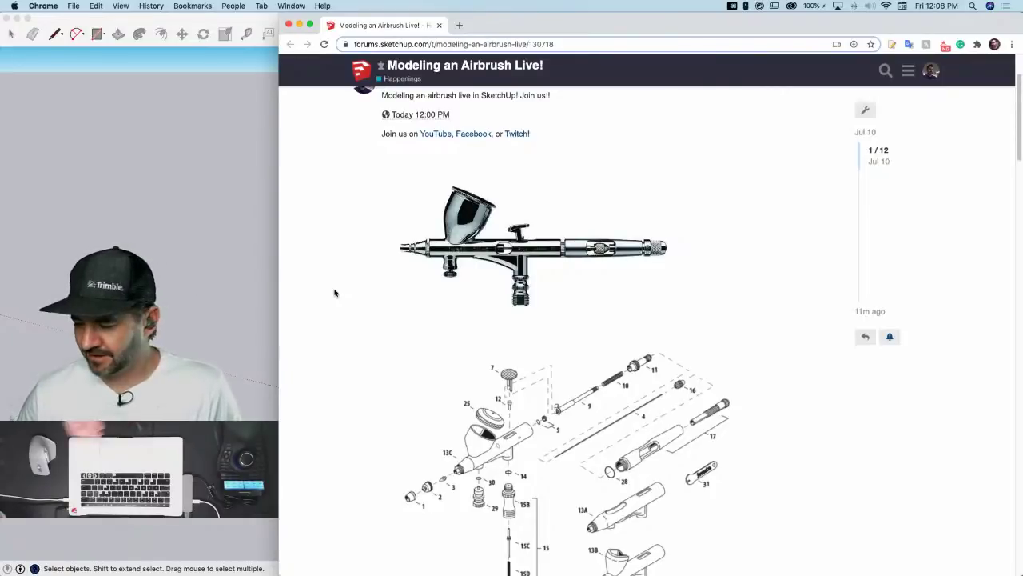
Switch back to SketchUp and view the empty model from several angles around the scale figure
left_click(241, 28)
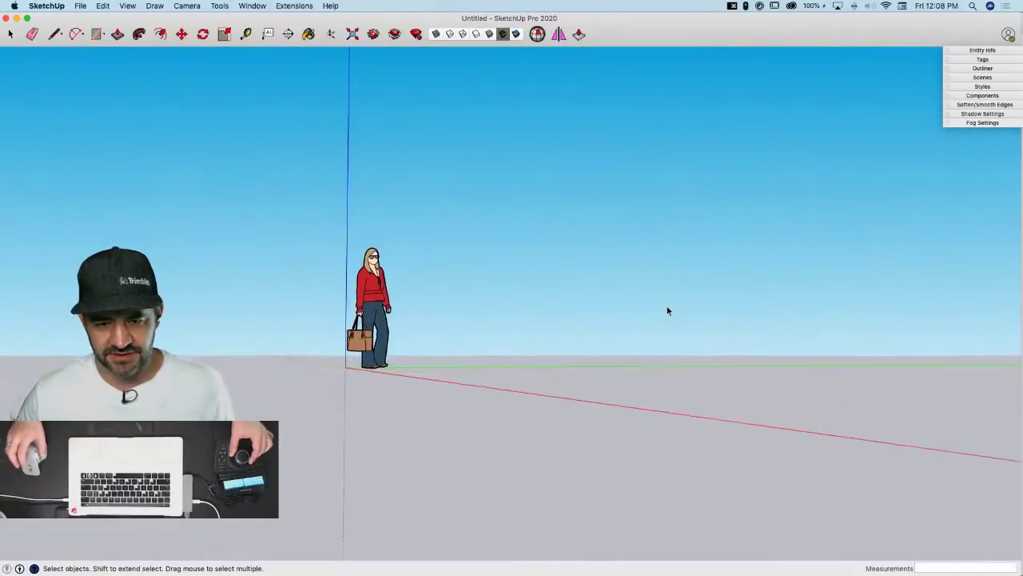
middle_click_drag(668, 310, 667, 310)
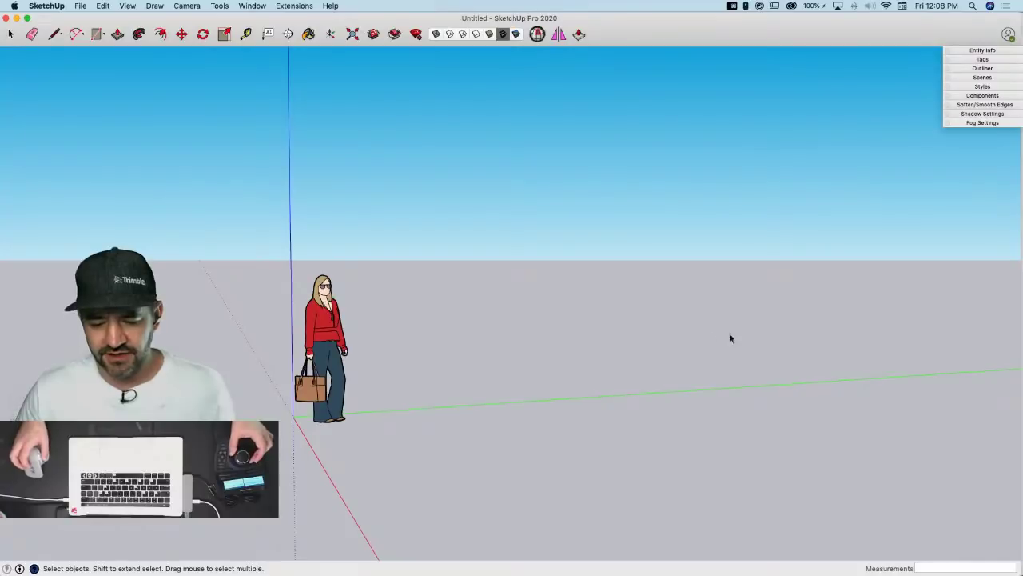
left_click(161, 34)
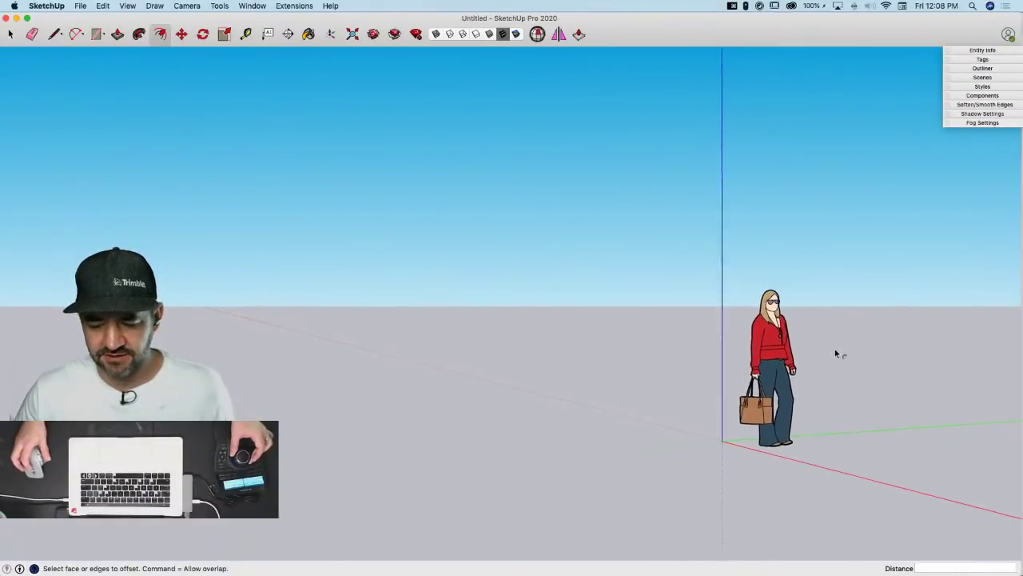
key("space")
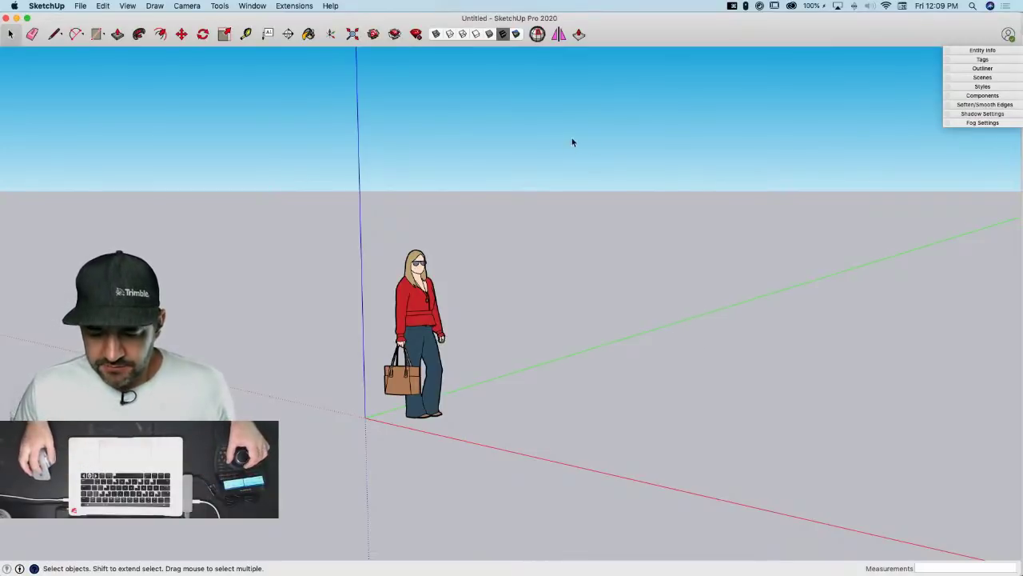
middle_click_drag(572, 138, 550, 156)
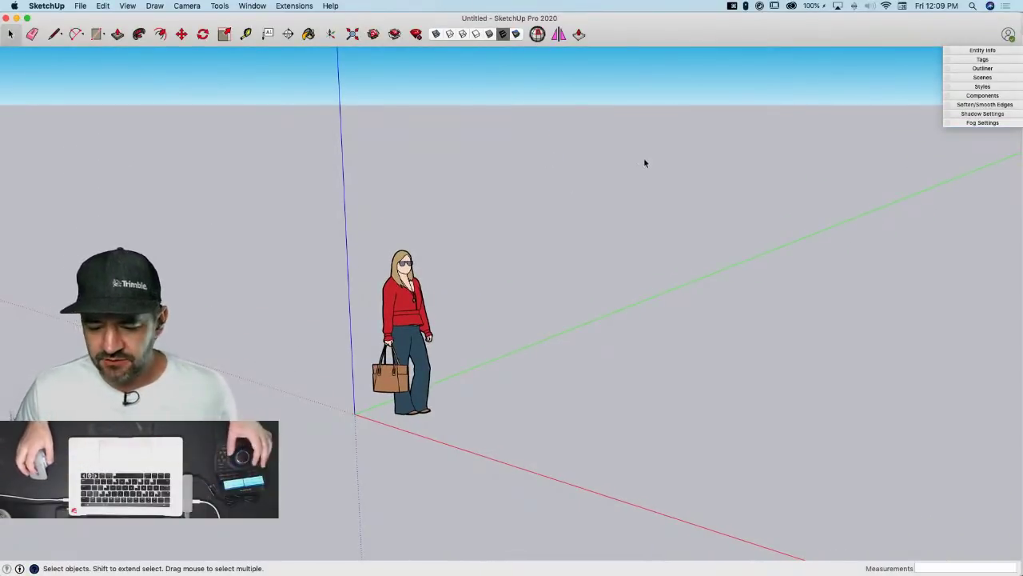
middle_click_drag(640, 190, 452, 445)
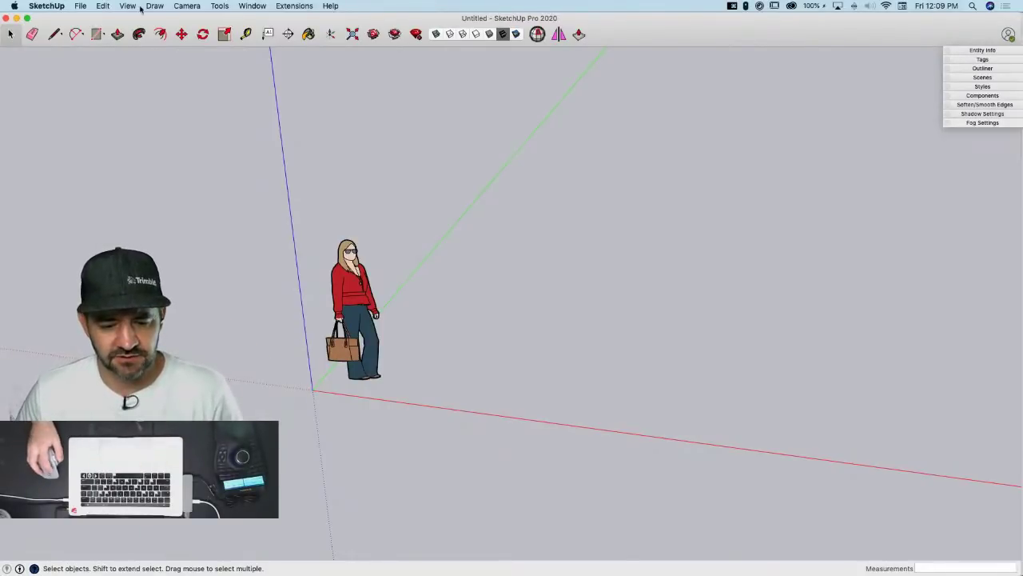
Import Iwata Airbrush.png from the Desktop as an image, laid flat from the origin at about 64' 9 15/16" wide
left_click(82, 6)
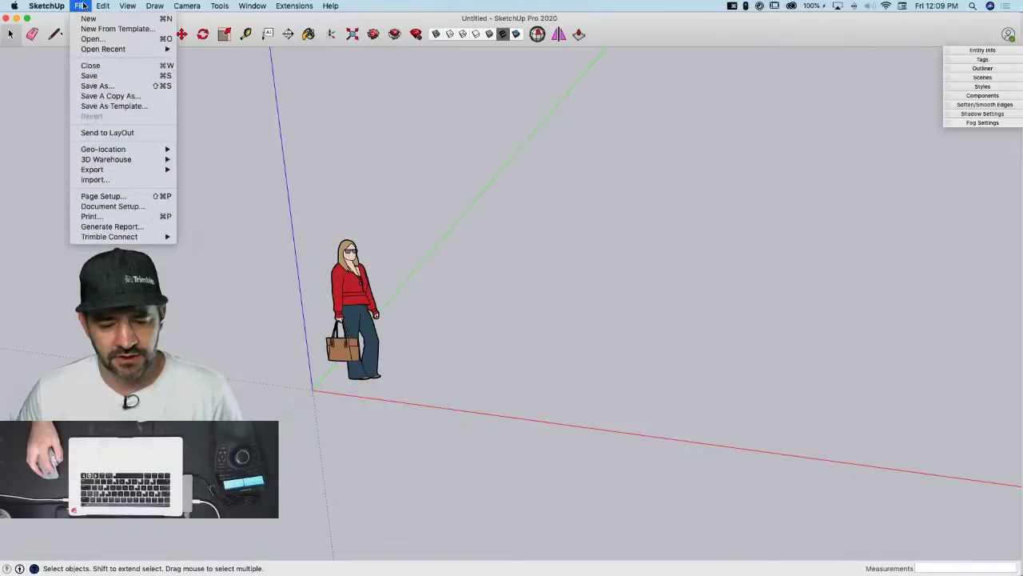
left_click(113, 181)
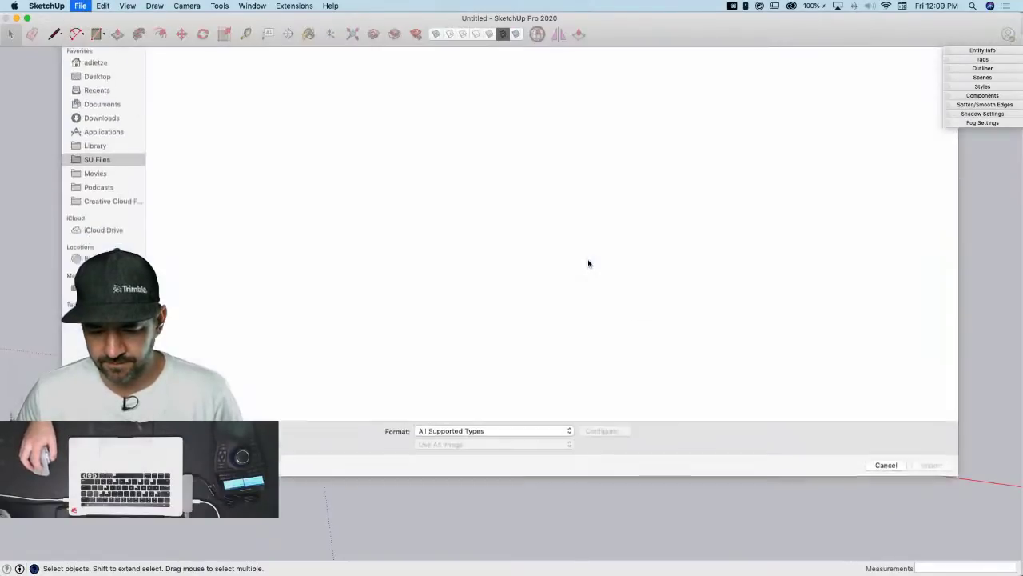
left_click(103, 102)
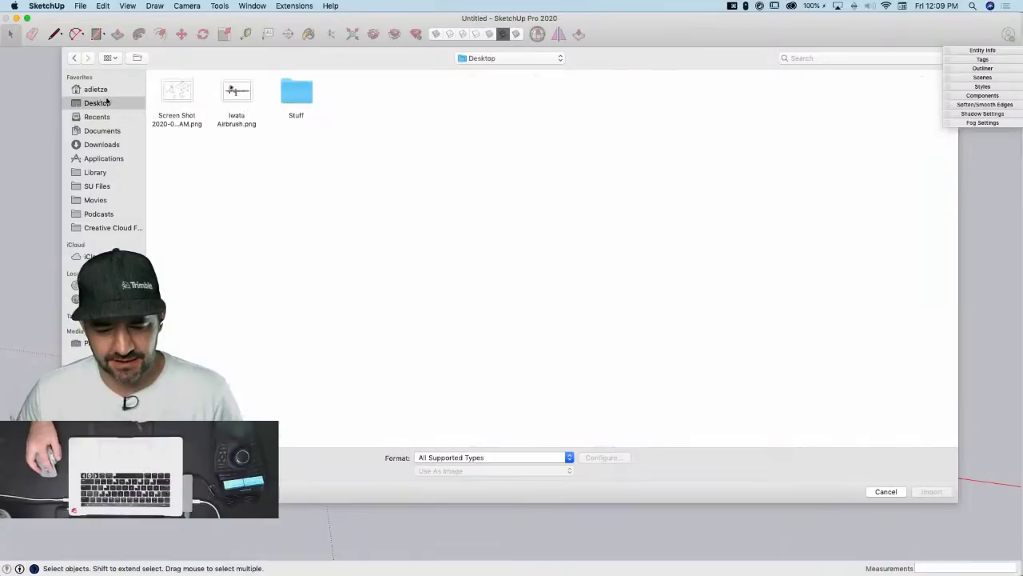
left_click(231, 94)
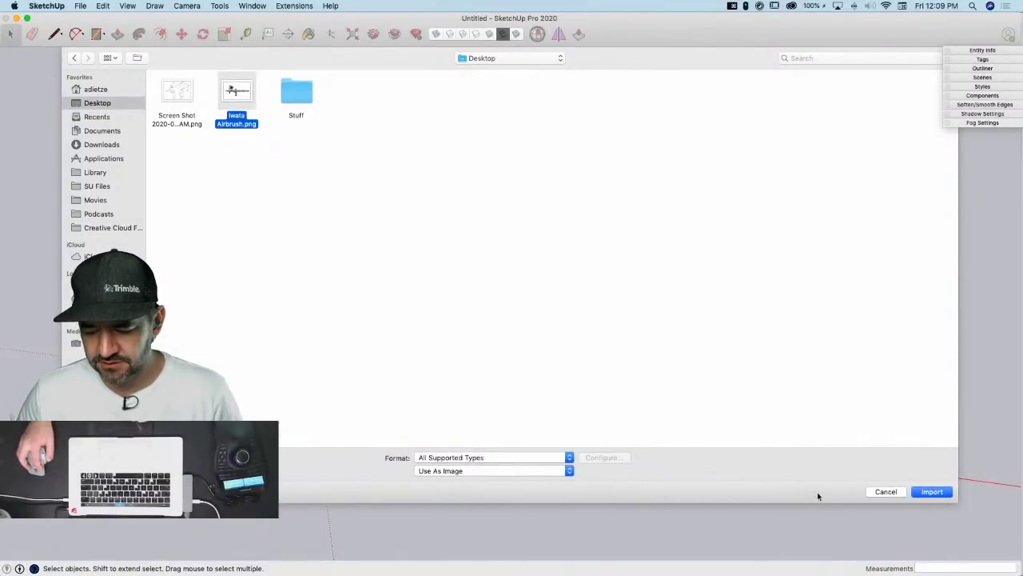
left_click(932, 492)
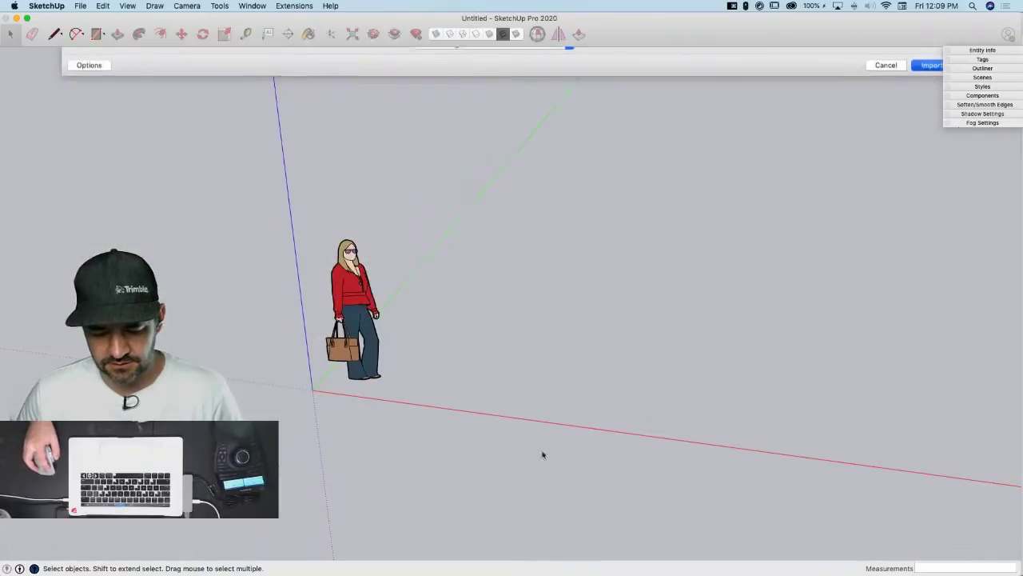
left_click(312, 390)
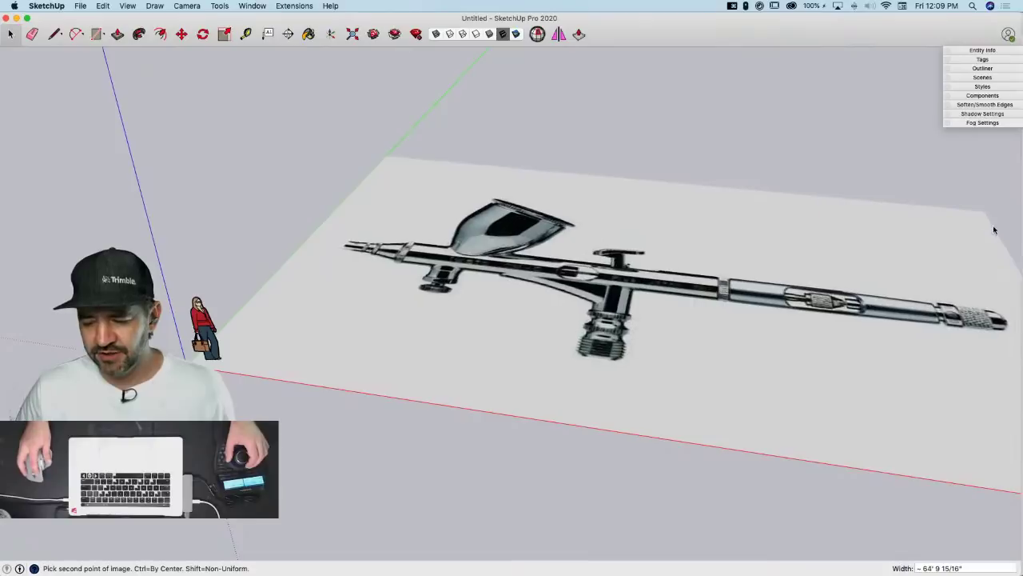
left_click(990, 229)
left_click(991, 233)
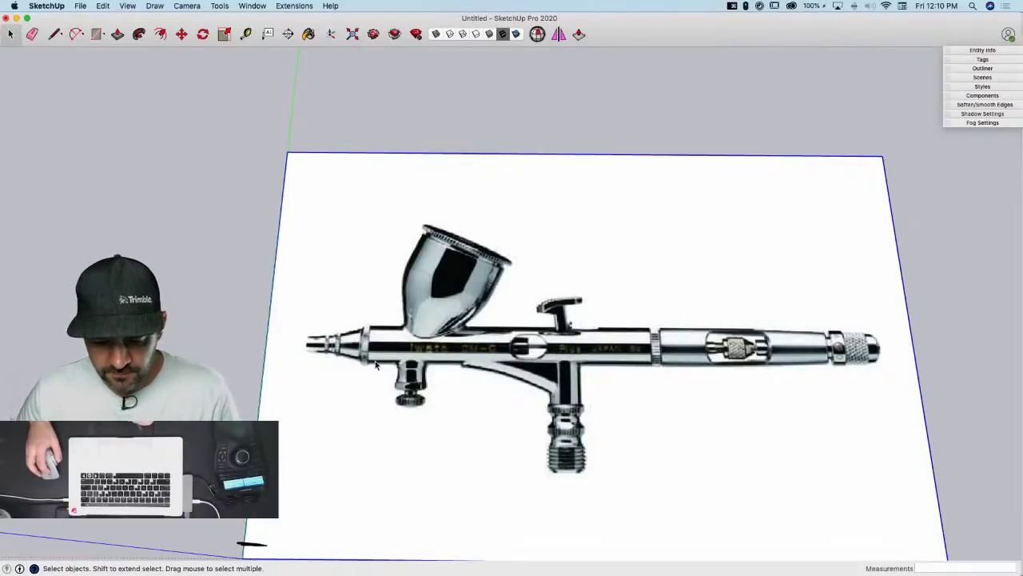
Examine the airbrush body in the reference image from the nozzle to the rear collar
scroll(352, 362, "up", 2)
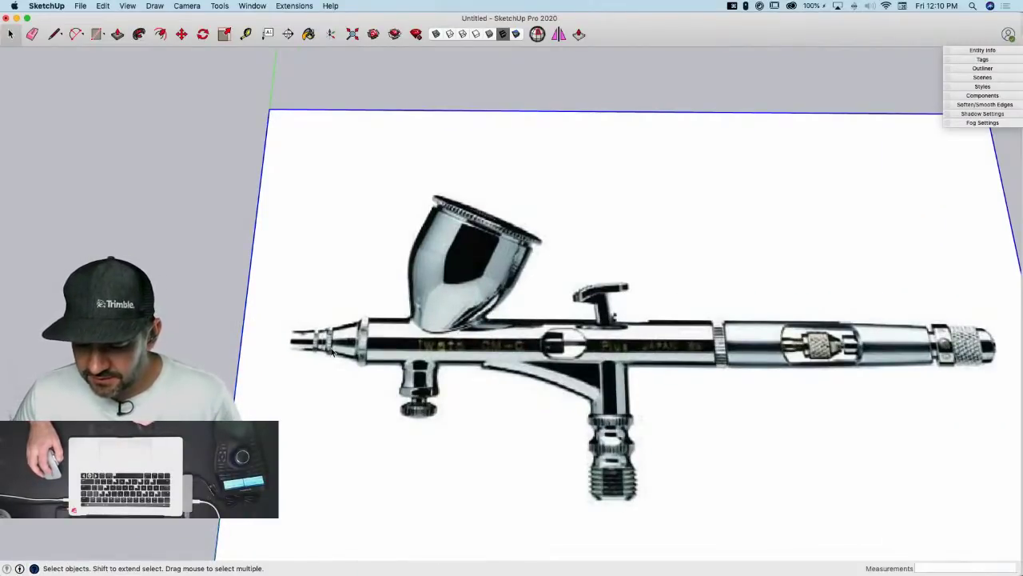
key("l")
scroll(304, 348, "up", 3)
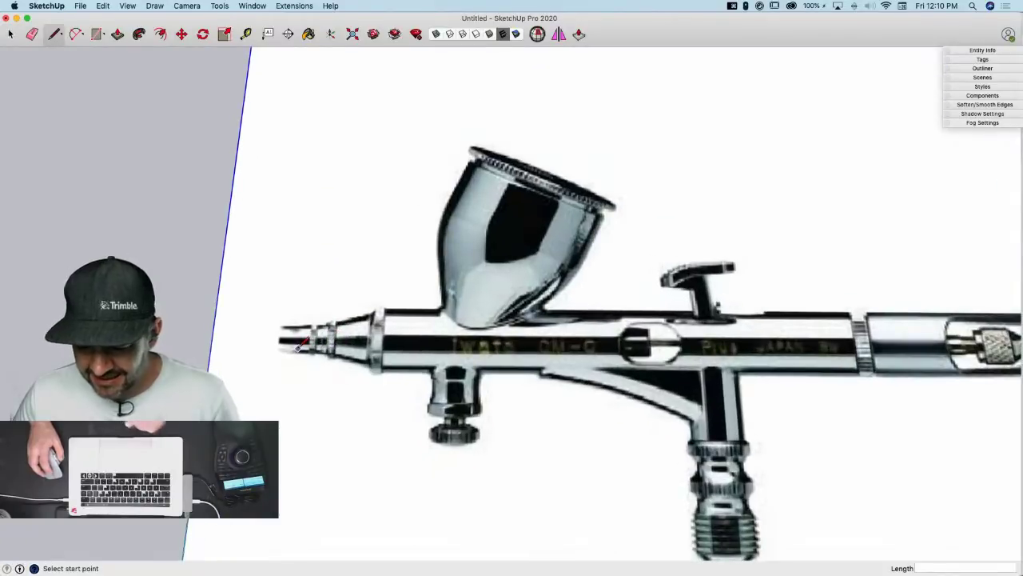
scroll(297, 347, "down", 4)
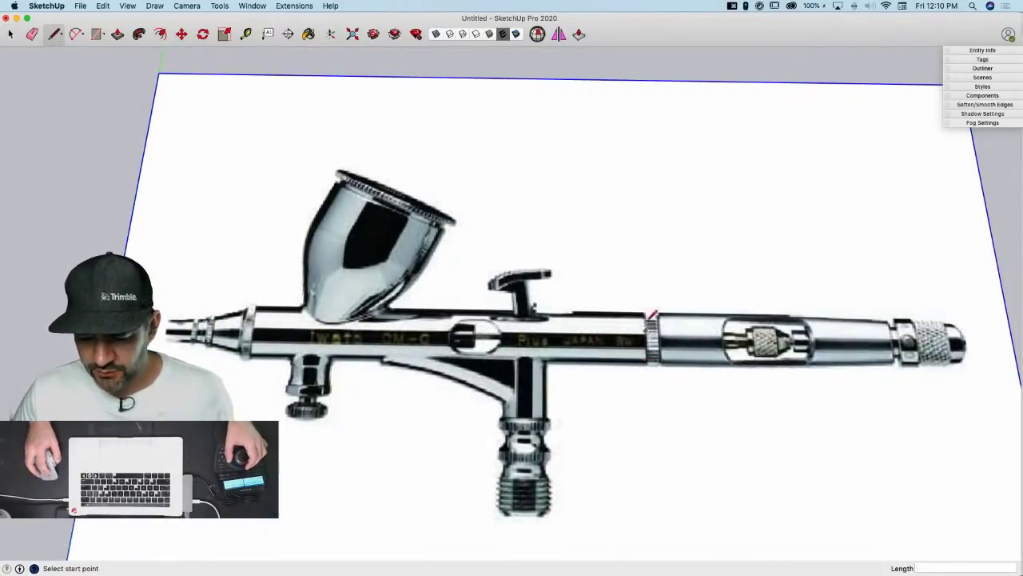
scroll(650, 320, "down", 2)
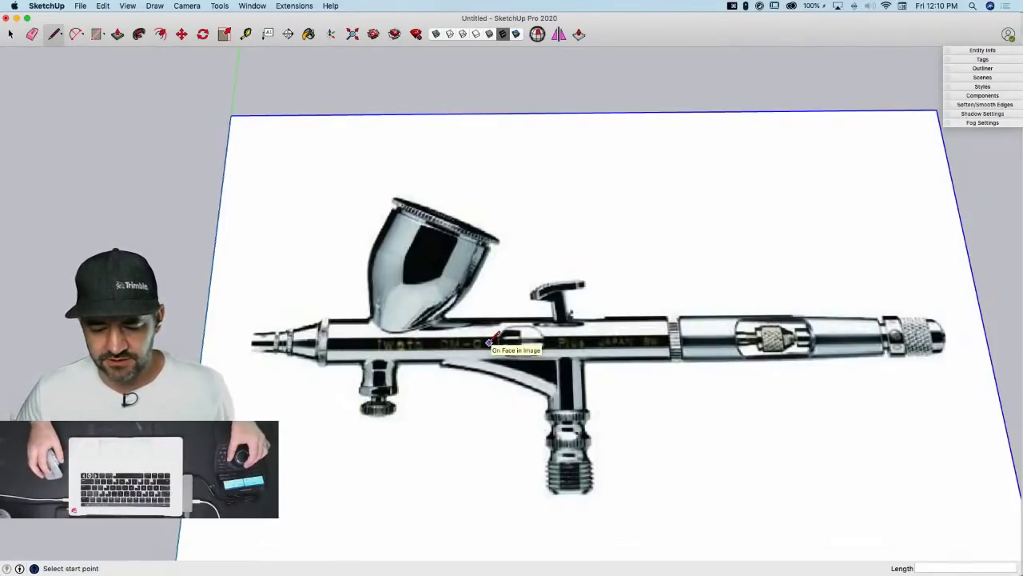
scroll(349, 346, "up", 1)
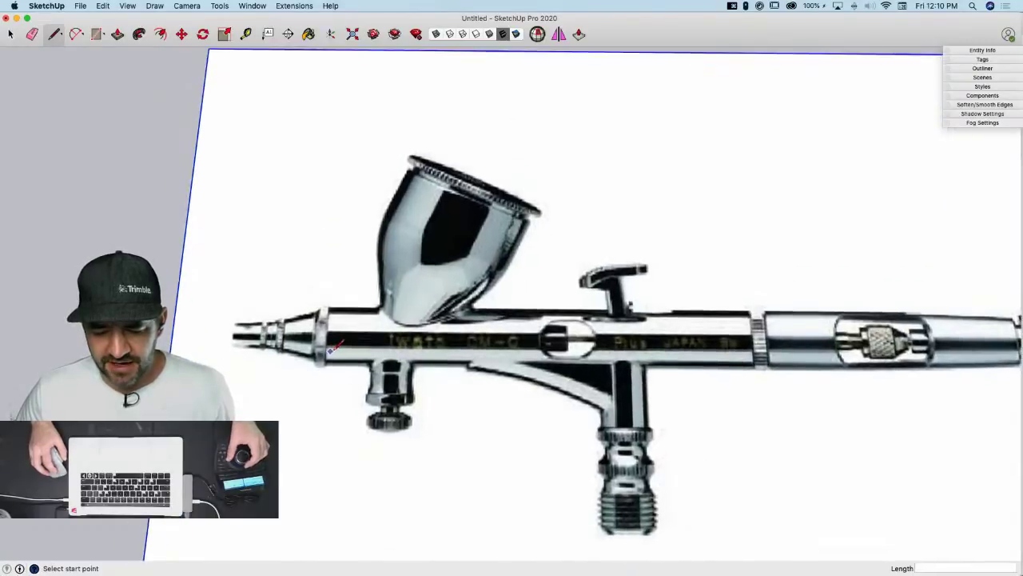
scroll(652, 420, "up", 3)
scroll(652, 419, "down", 4)
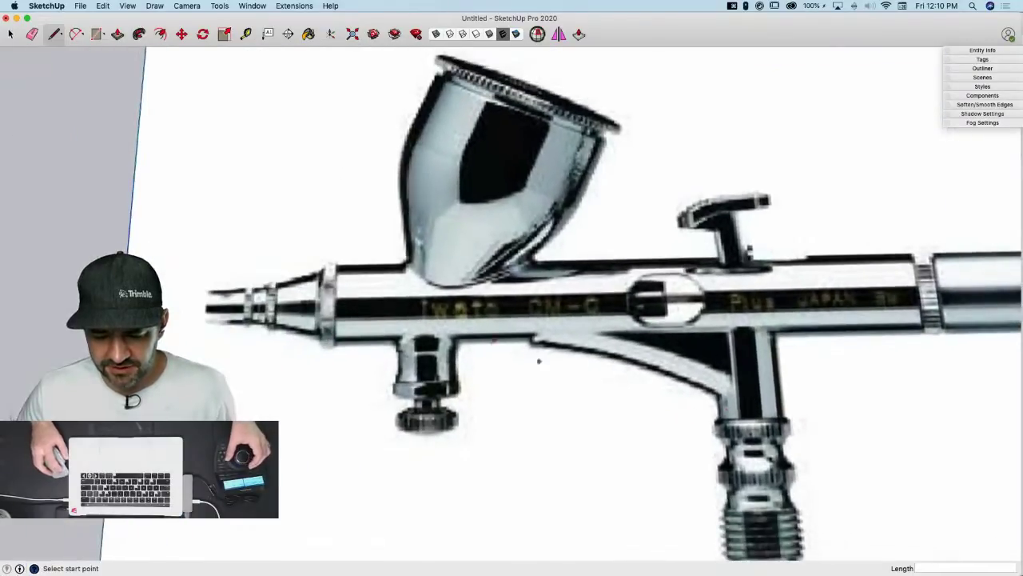
scroll(376, 305, "up", 1)
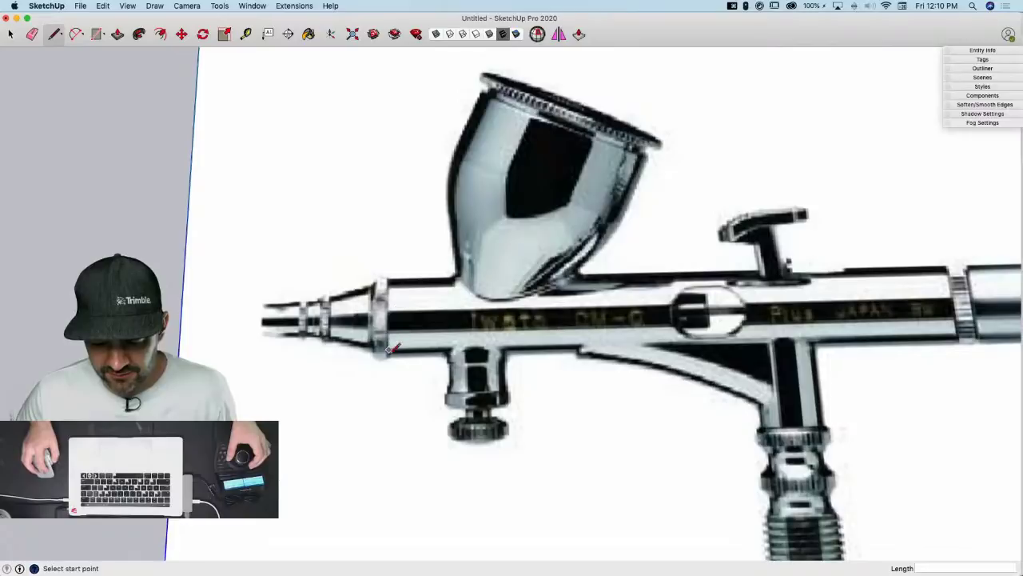
scroll(398, 294, "up", 3)
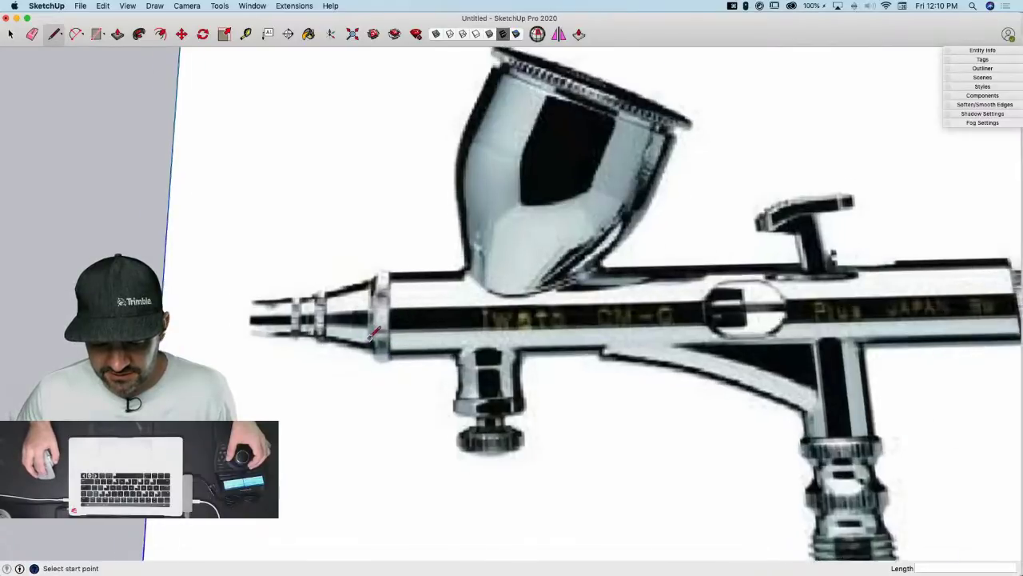
scroll(277, 302, "down", 2)
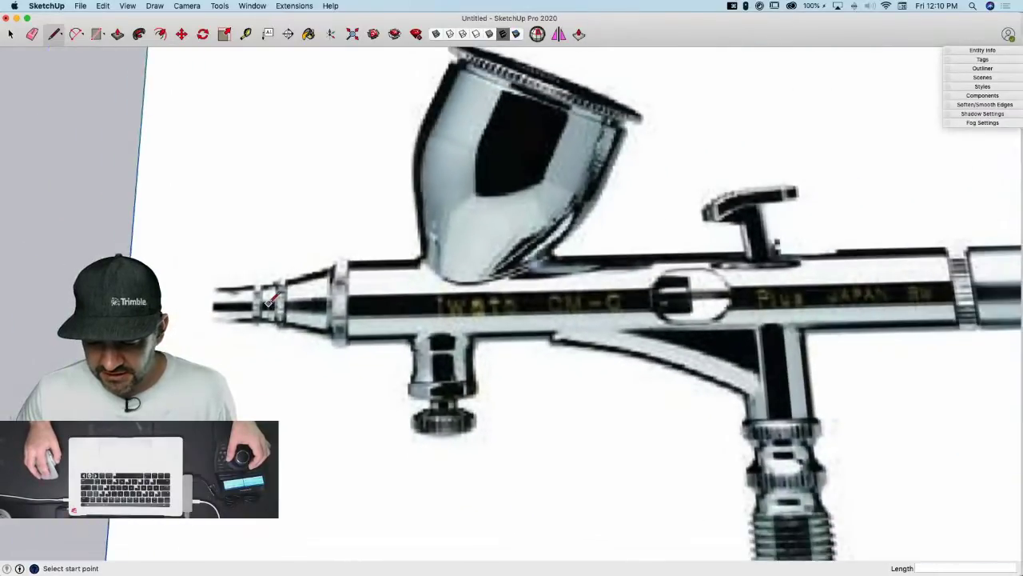
scroll(400, 337, "down", 2)
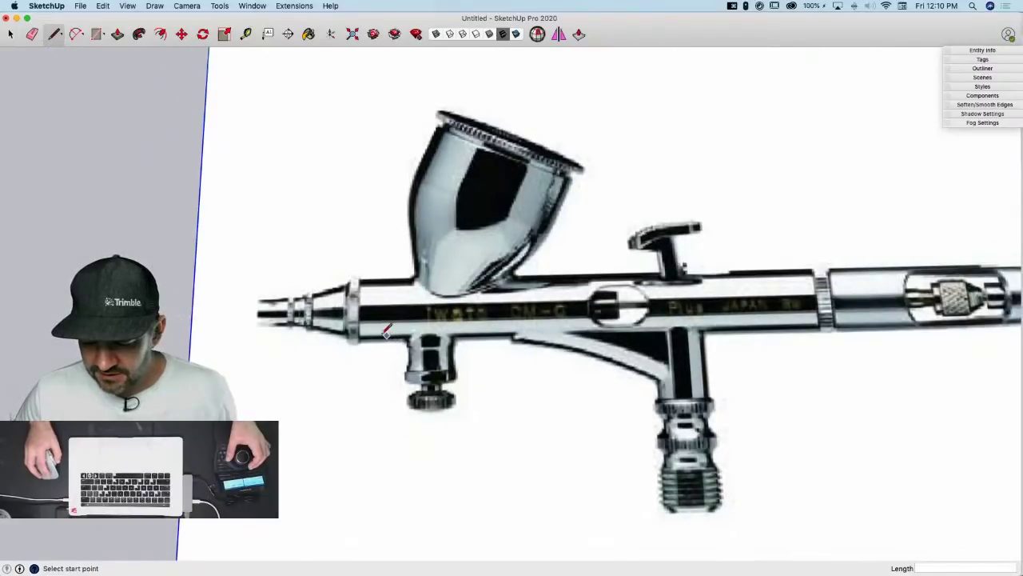
scroll(792, 357, "down", 1)
Draw a line across the airbrush body at the rear collar, from its upper edge to its lower edge
scroll(777, 320, "up", 4)
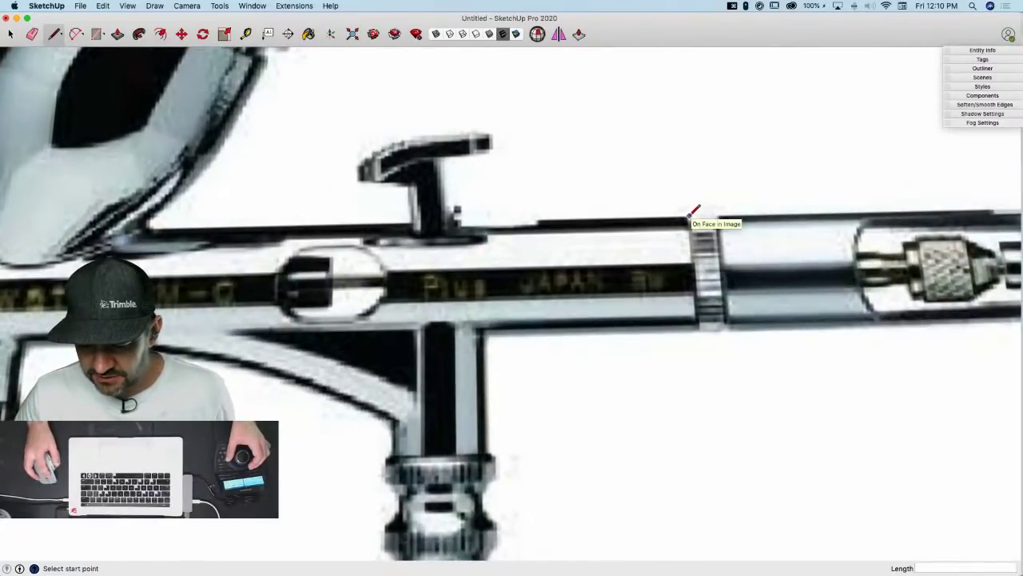
left_click(689, 216)
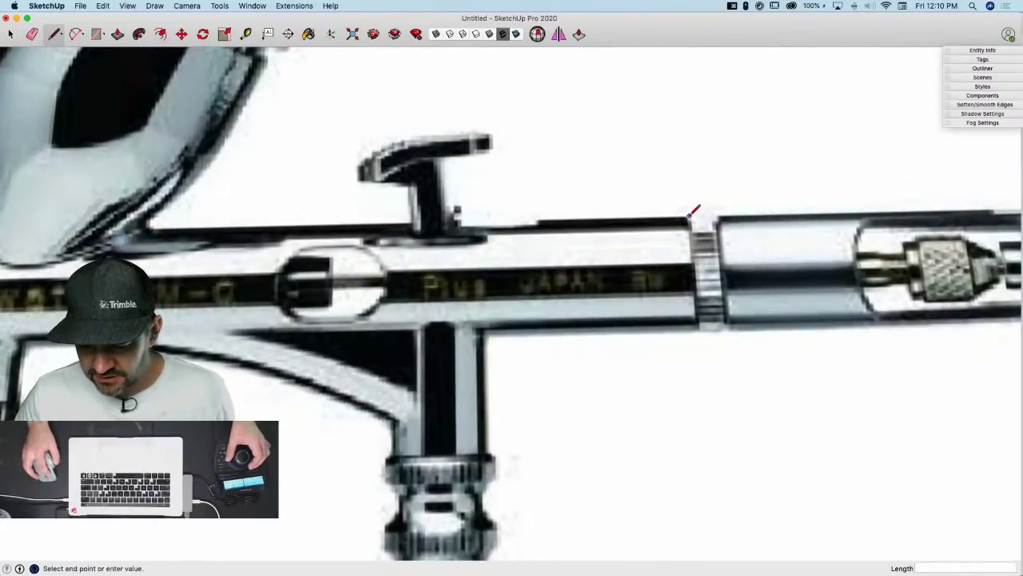
left_click(698, 328)
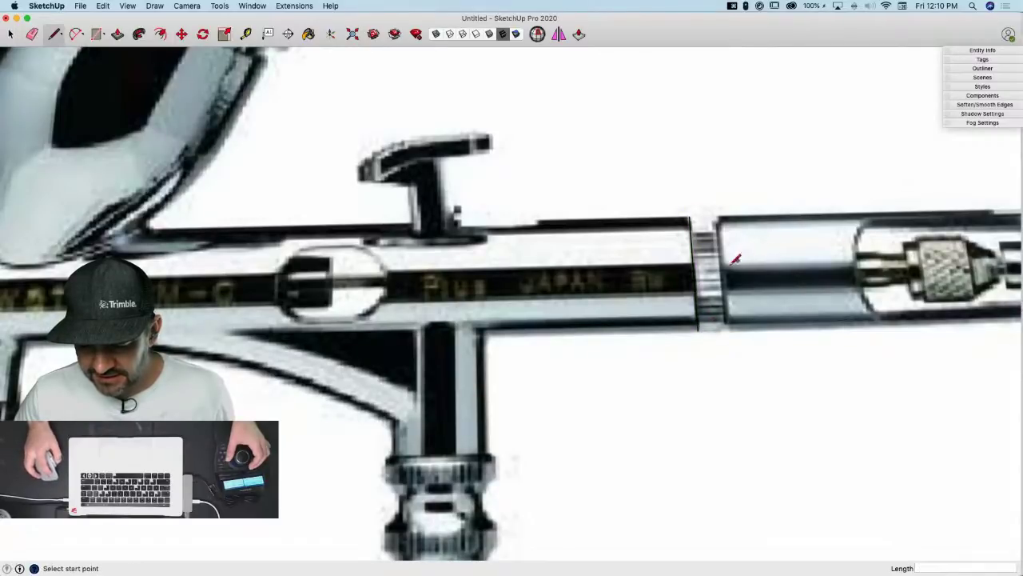
Draw a centreline along the red axis from the cross line's midpoint, extending past the nozzle tip and past the tail end
left_click(694, 271)
scroll(800, 268, "down", 5)
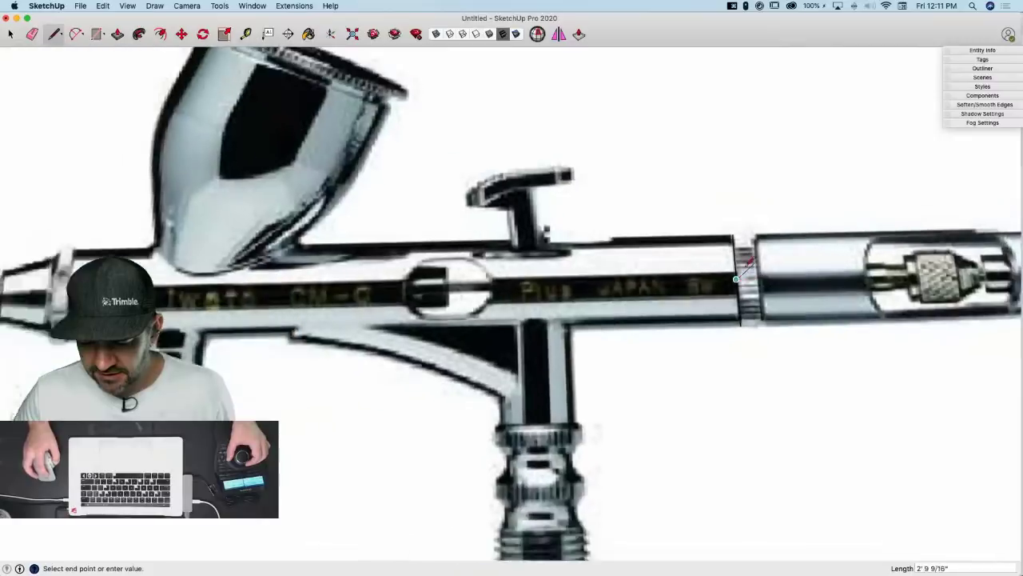
scroll(720, 293, "down", 2)
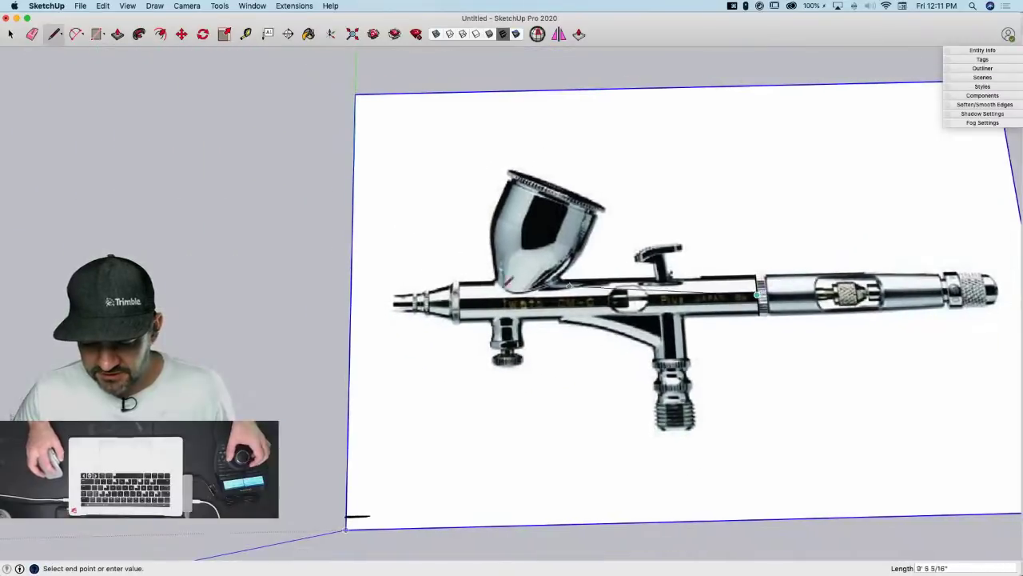
left_click(365, 303)
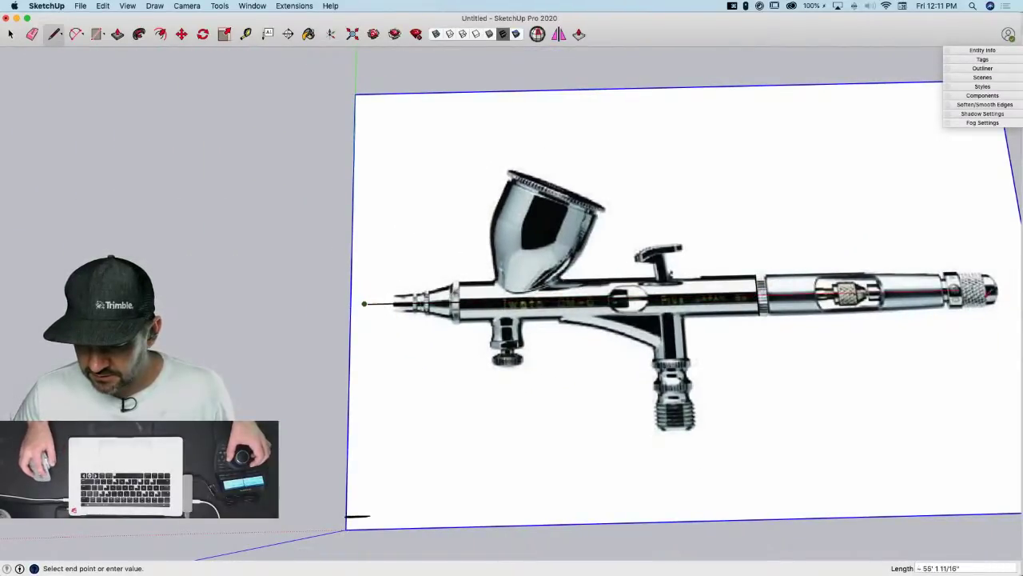
middle_click_drag(991, 293, 909, 291, "shift")
left_click(916, 290)
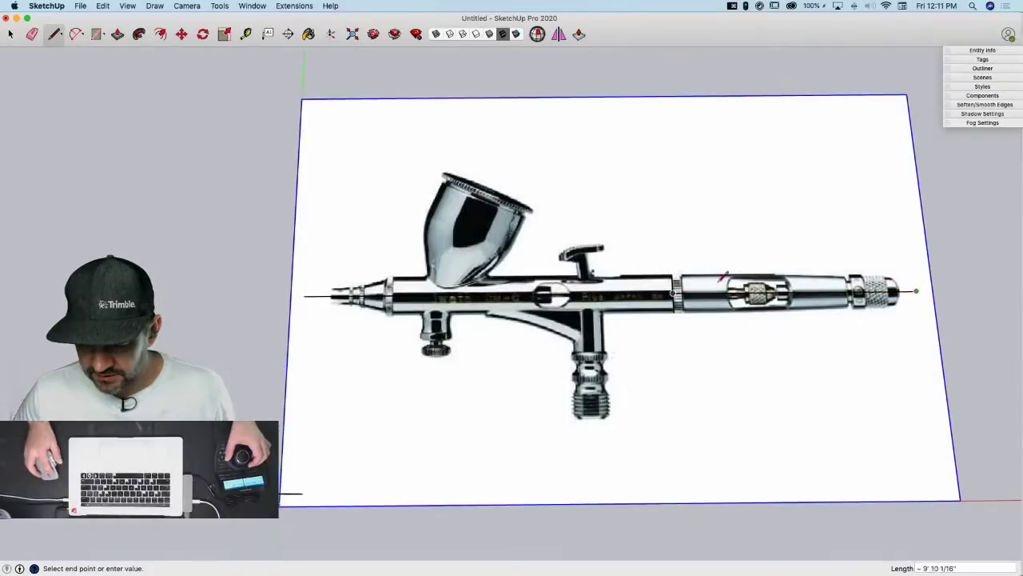
Erase the cross line at the rear collar and select the airbrush centreline
key("e")
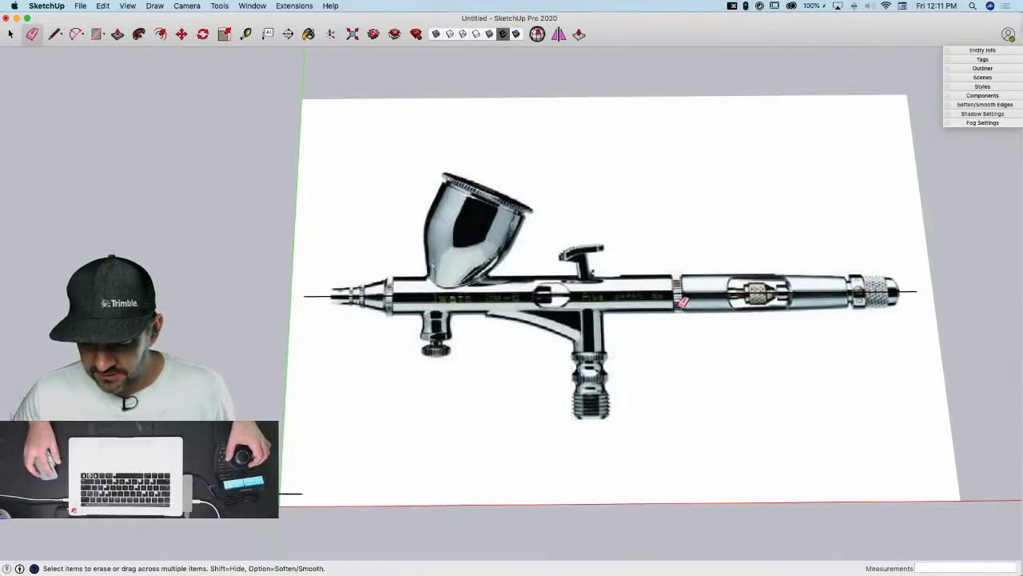
key("space")
left_click(684, 293)
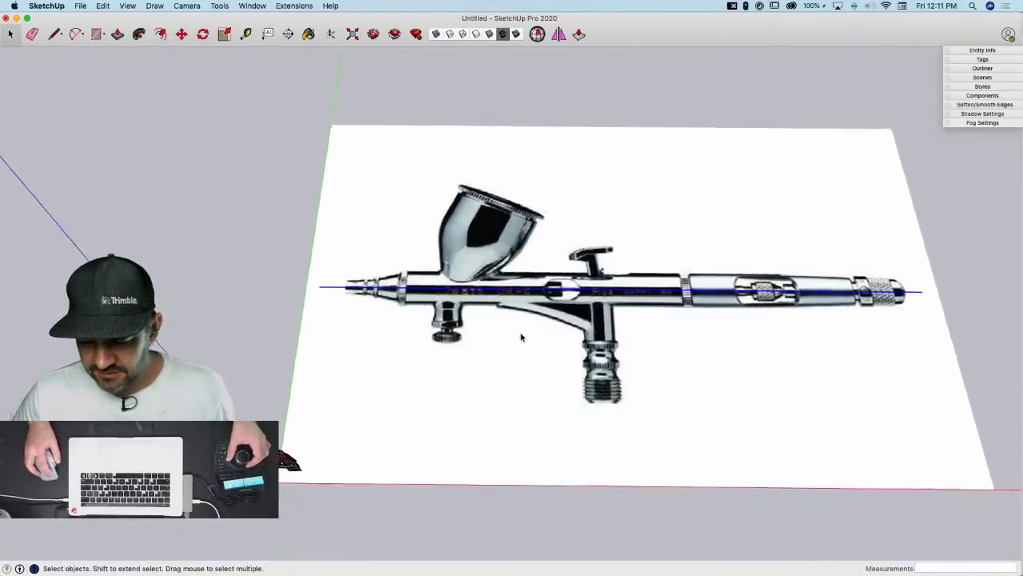
Draw a 48-sided upright circle facing the red axis just in front of the nozzle tip, and select its face
mouse_move(521, 337)
middle_mouse_down()
mouse_move(497, 207)
mouse_move(594, 259)
mouse_move(578, 285)
middle_mouse_up()
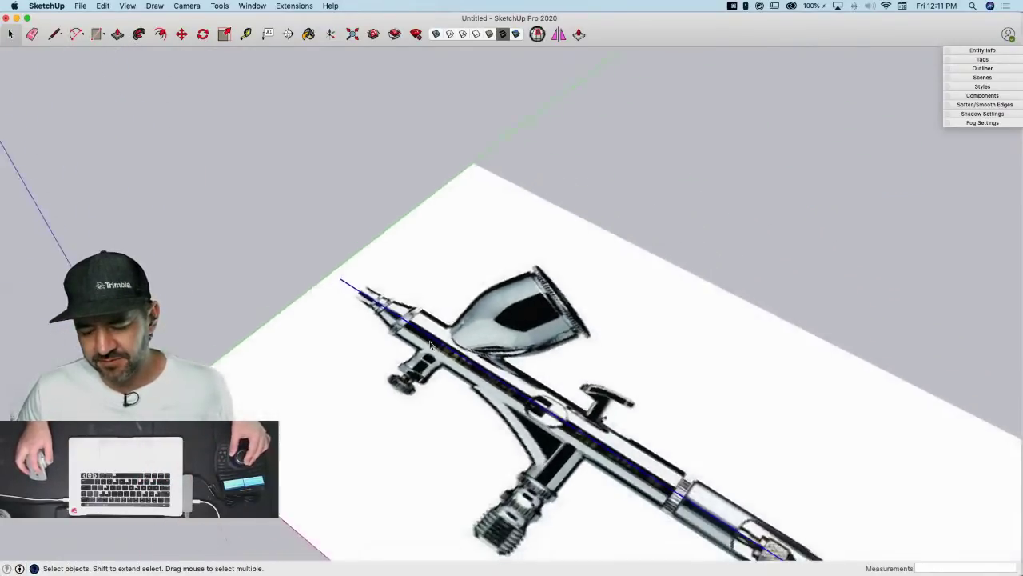
middle_click_drag(430, 343, 386, 352)
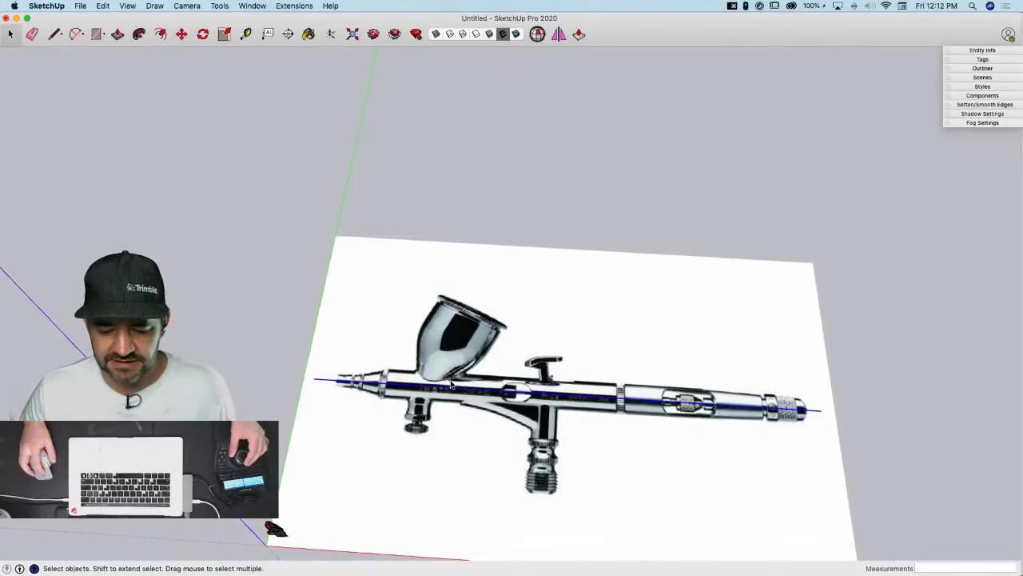
mouse_move(432, 392)
middle_mouse_down()
mouse_move(340, 357)
mouse_move(457, 327)
mouse_move(202, 99)
middle_mouse_up()
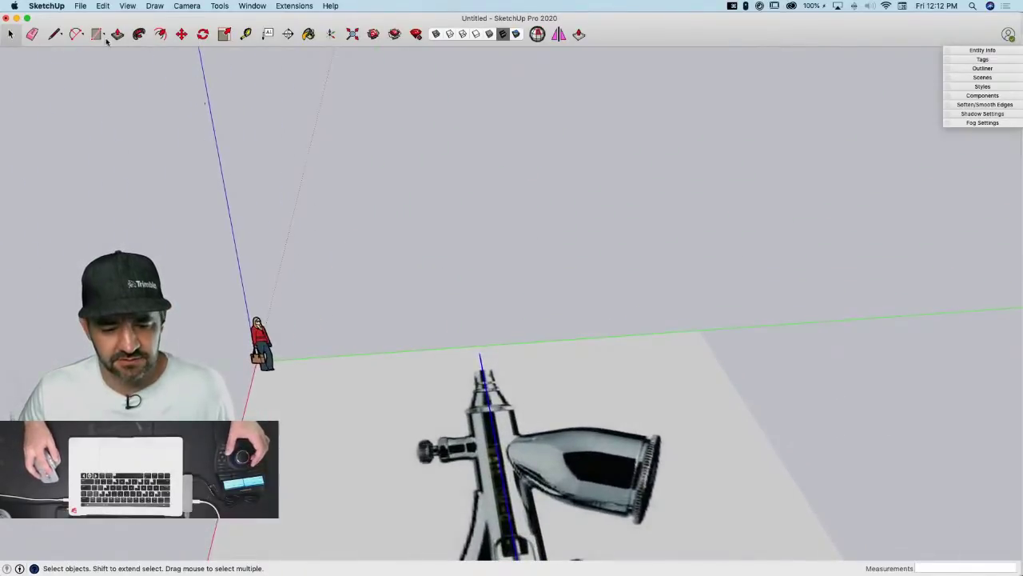
left_click_drag(97, 39, 122, 91)
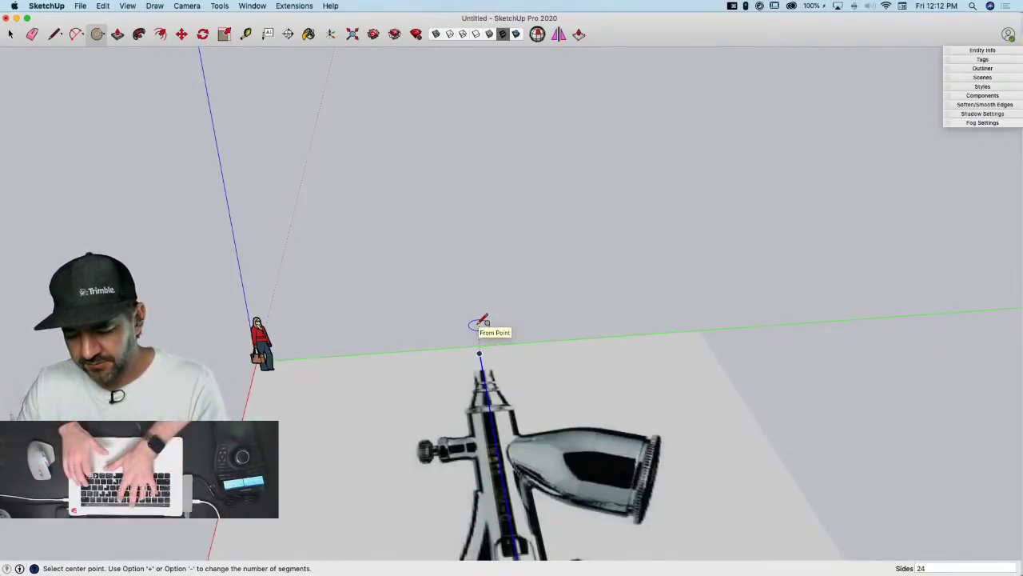
type("48")
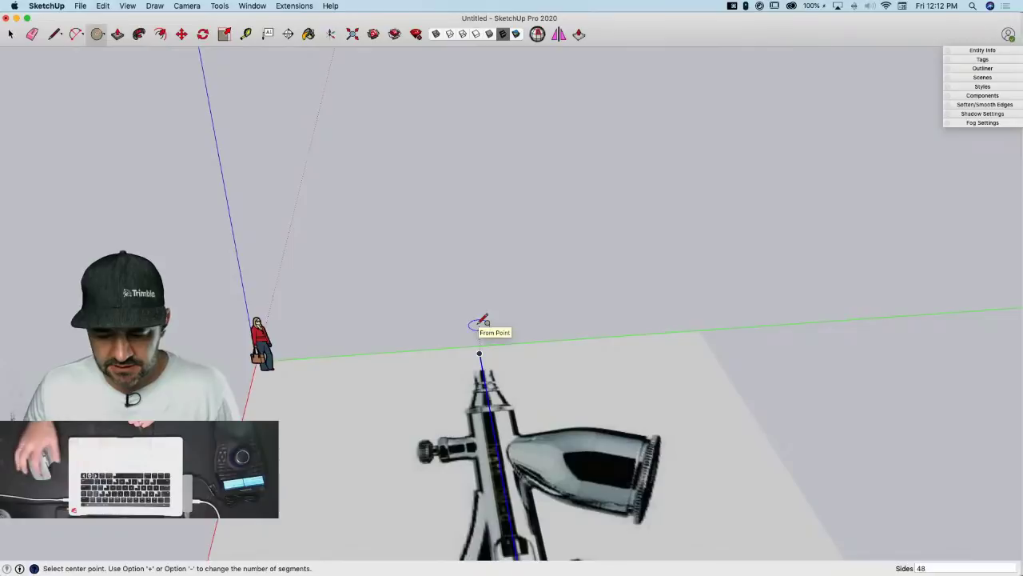
key("Return")
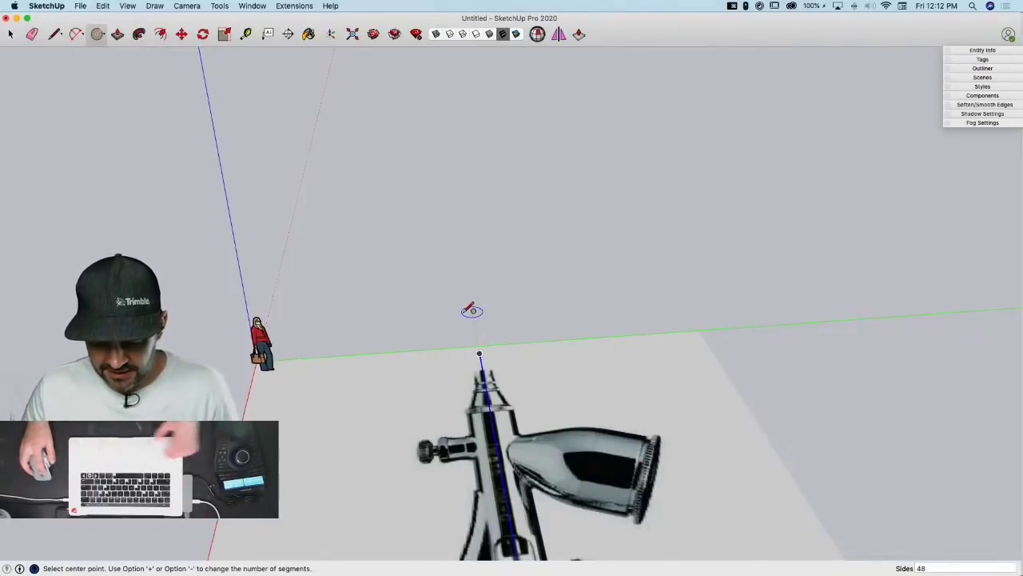
left_click(471, 311)
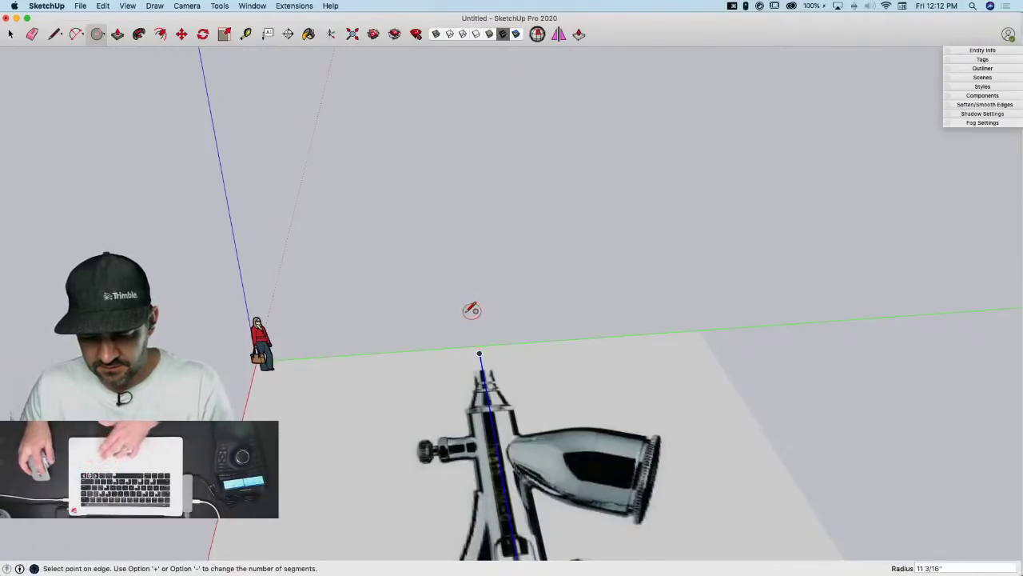
left_click(503, 313)
key("space")
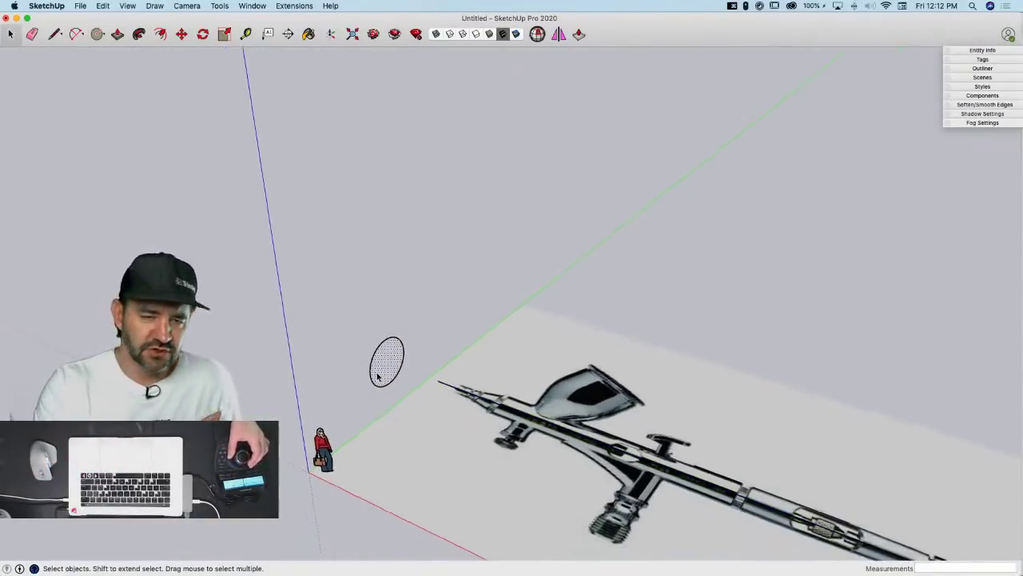
left_click(378, 376)
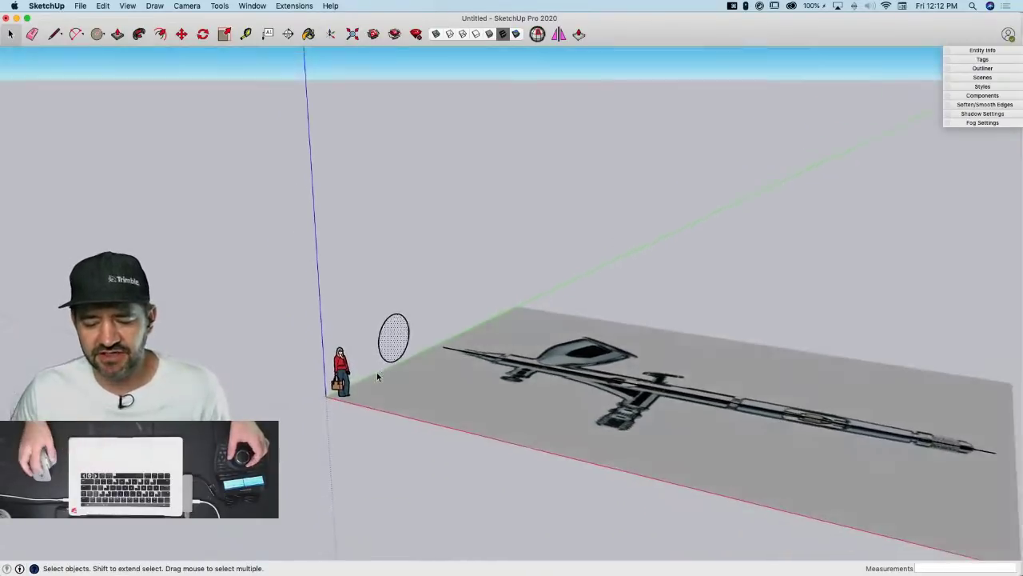
Draw a line about 28' 1" long along the red axis on the body's upper edge, from the front collar to the rear collar
middle_click_drag(399, 323, 392, 342)
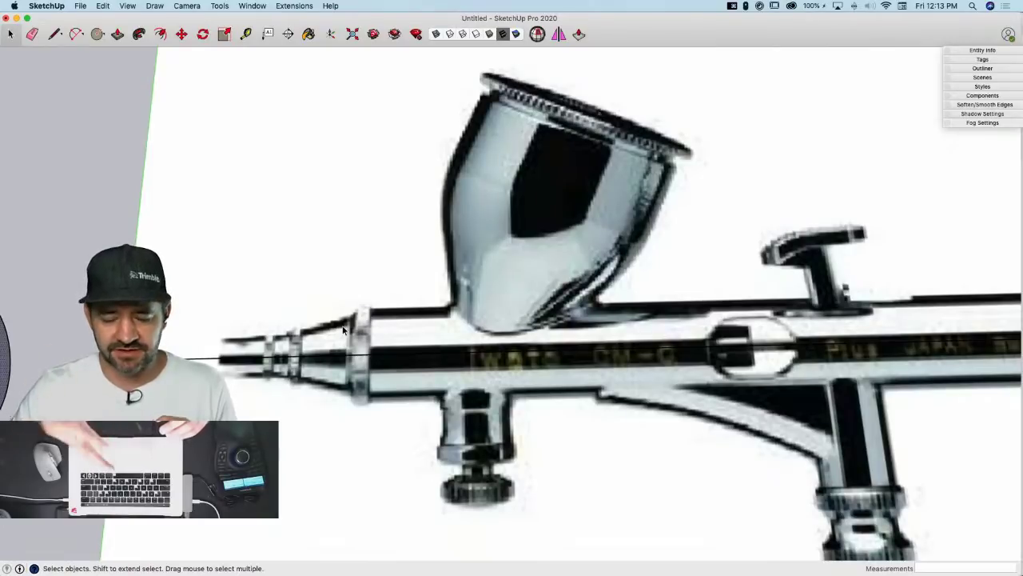
key("l")
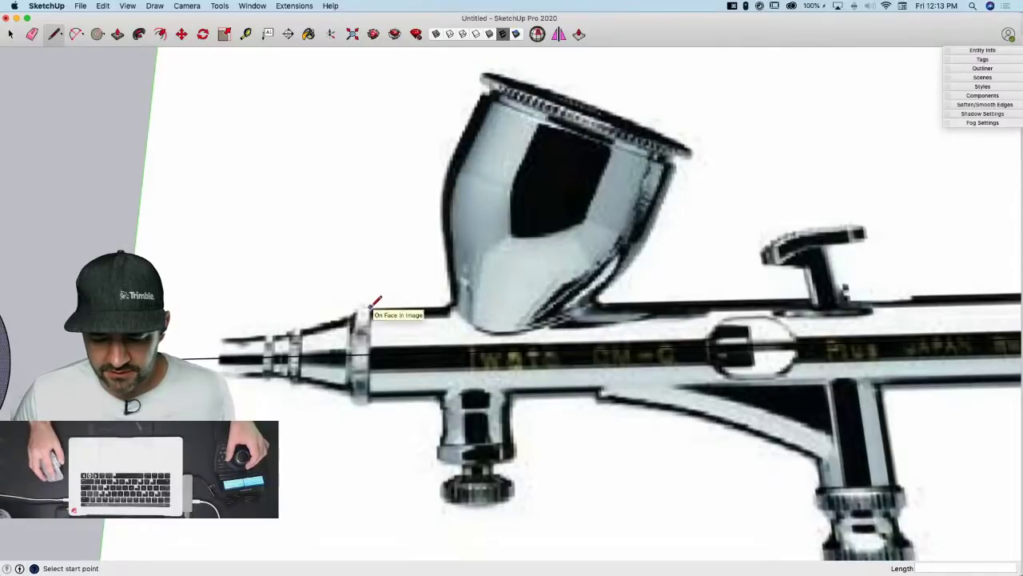
left_click(370, 306)
scroll(226, 249, "down", 1)
scroll(226, 249, "down", 3)
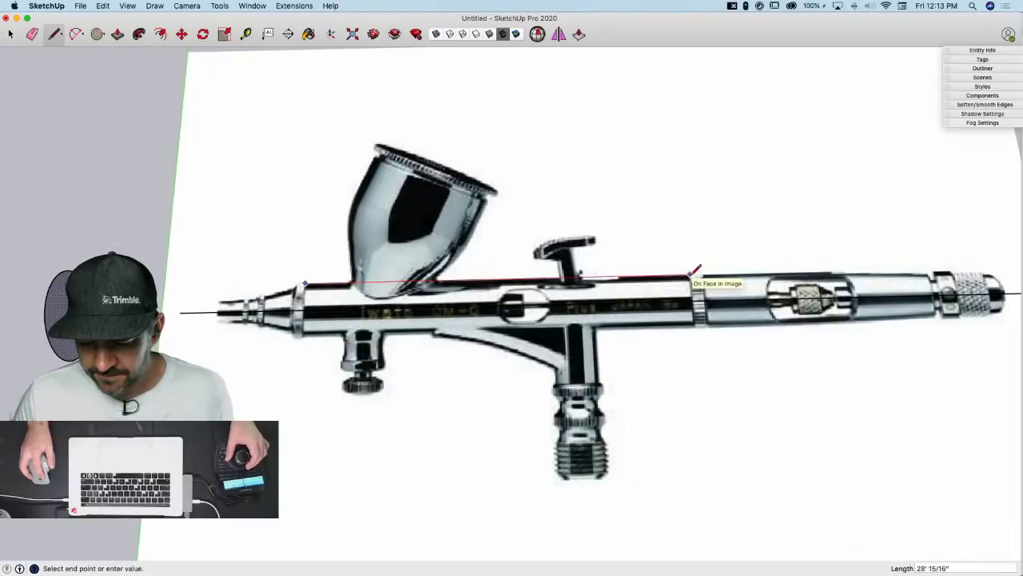
left_click(691, 275)
scroll(692, 273, "up", 3)
scroll(692, 273, "up", 1)
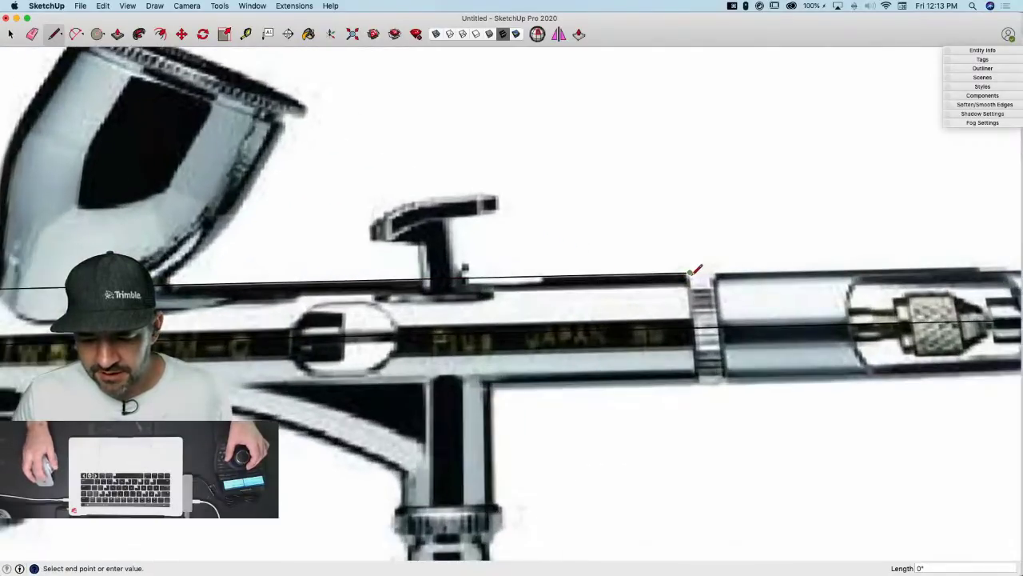
Turn on X-ray and draw a line parallel to the body's upper edge, closing a thin strip with end edges about 4 1/4" long
left_click(435, 34)
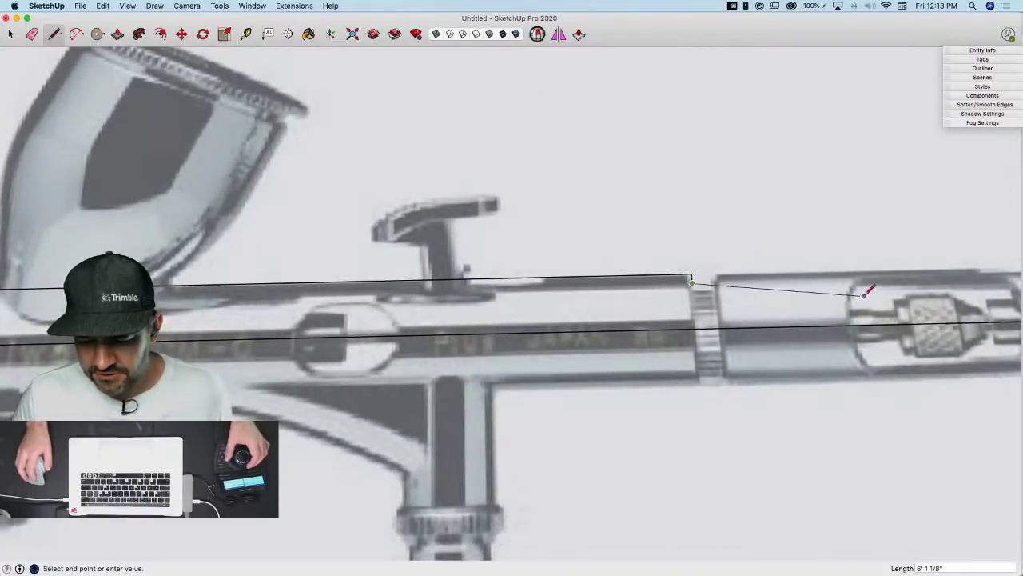
scroll(864, 285, "down", 5)
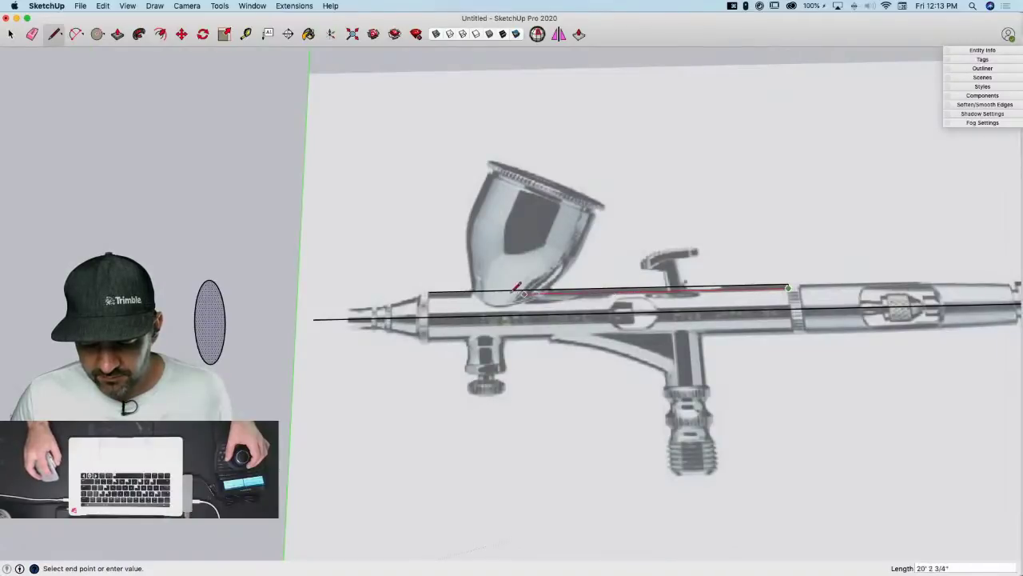
left_click(429, 292)
scroll(430, 293, "up", 10)
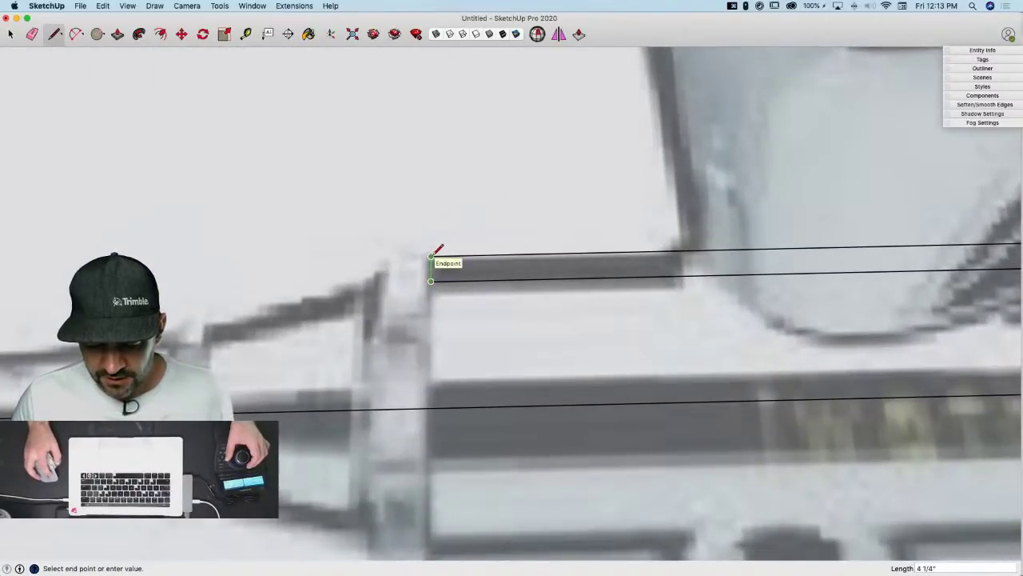
left_click(431, 257)
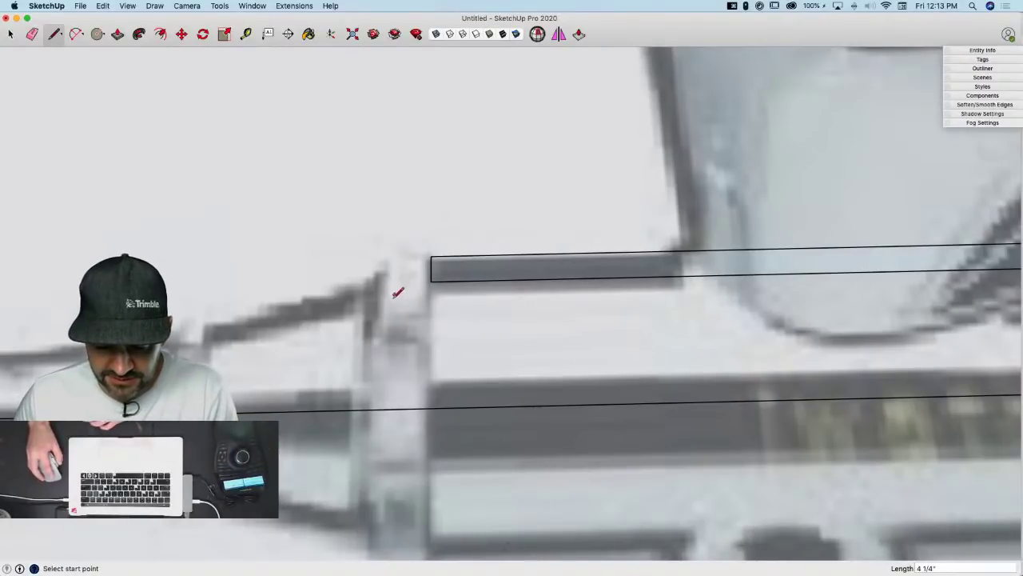
Draw a stepped edge at the front collar, down past the strip's front end and forward along the red axis to the collar's front
mouse_move(397, 293)
middle_mouse_down()
mouse_move(413, 343)
mouse_move(398, 347)
mouse_move(426, 292)
middle_mouse_up()
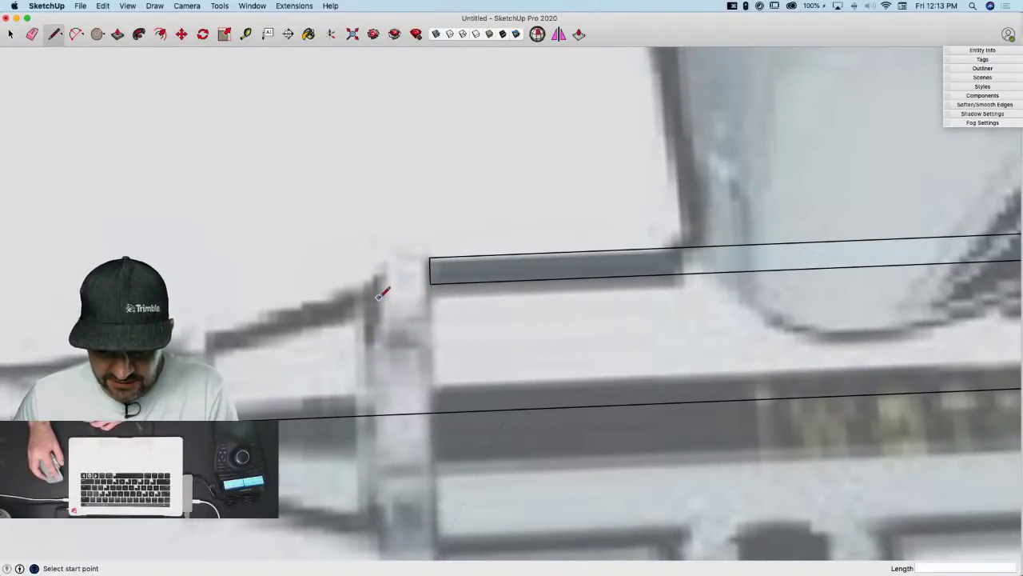
left_click(431, 297)
left_click(379, 298)
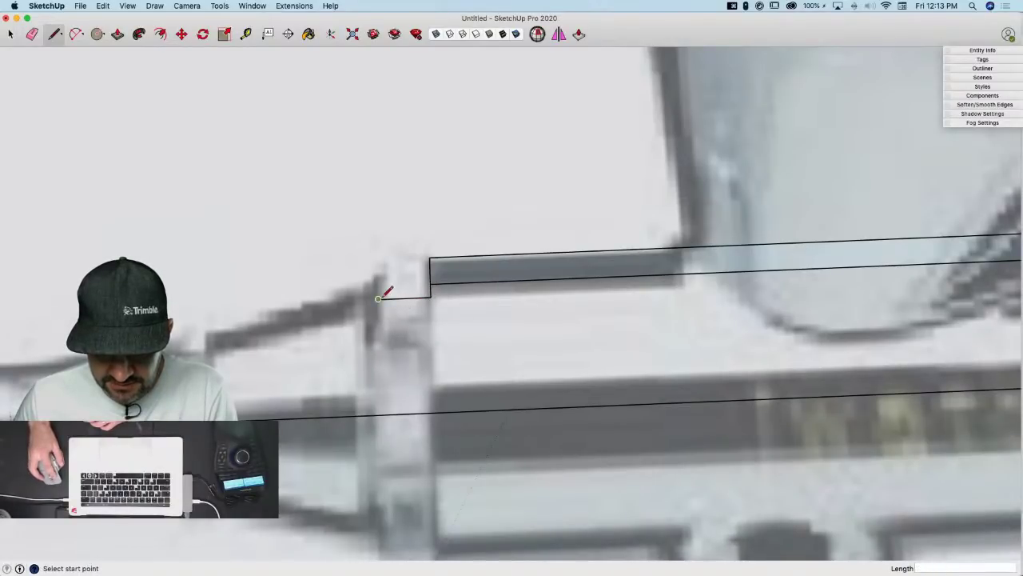
left_click(379, 298)
Copy the strip's short front end edge to the front end of the collar step
key("space")
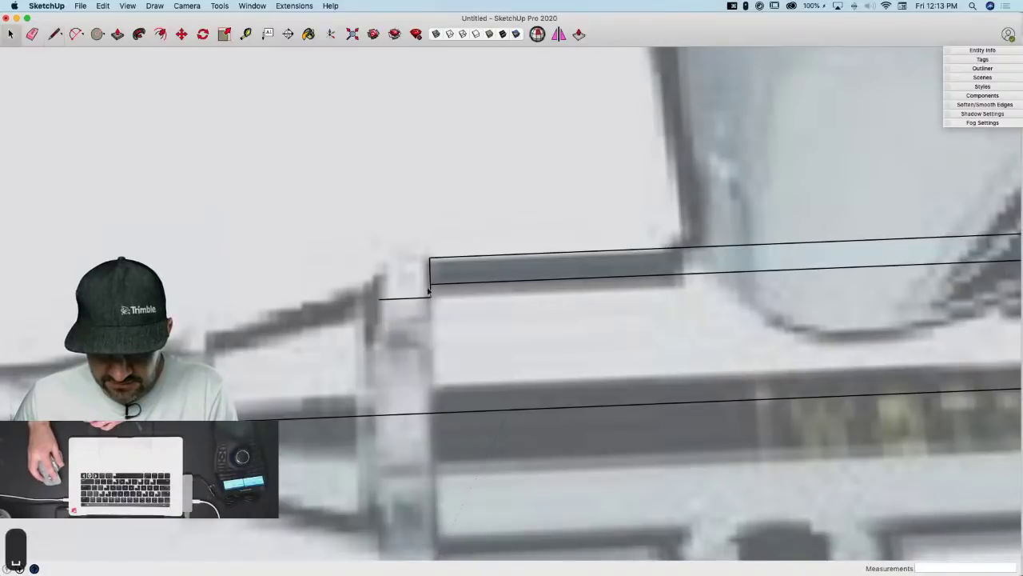
key("m")
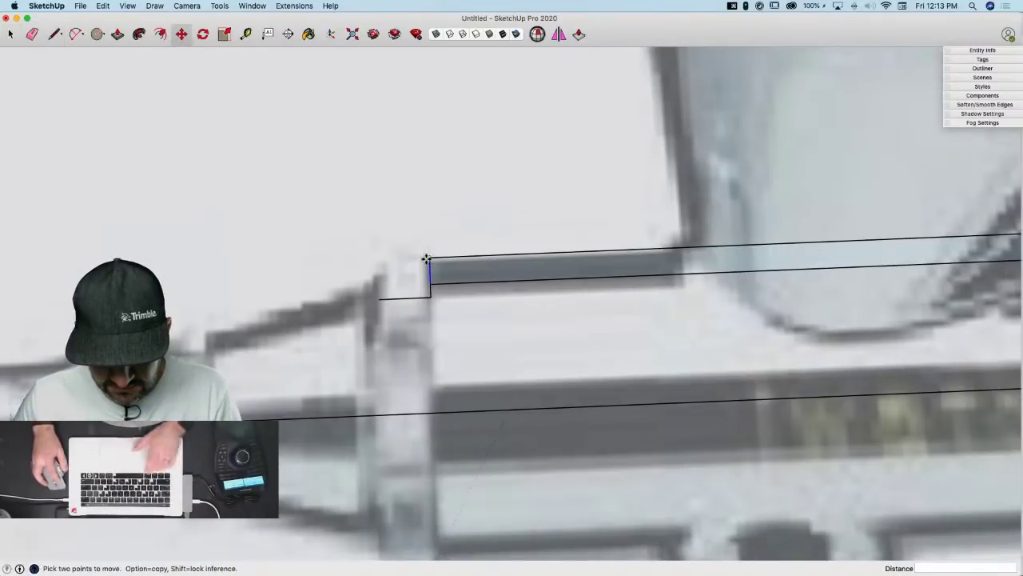
left_click(428, 262)
key("alt")
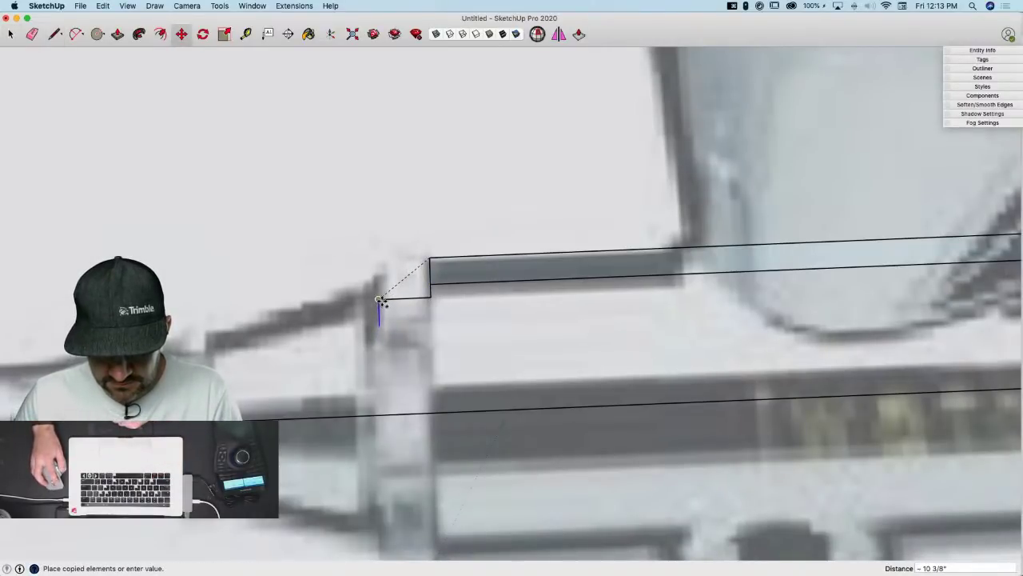
left_click(380, 299)
Outline the collar lip's lower side back up to the strip's inner line and erase the leftover edges between lip and strip
key("l")
left_click(379, 325)
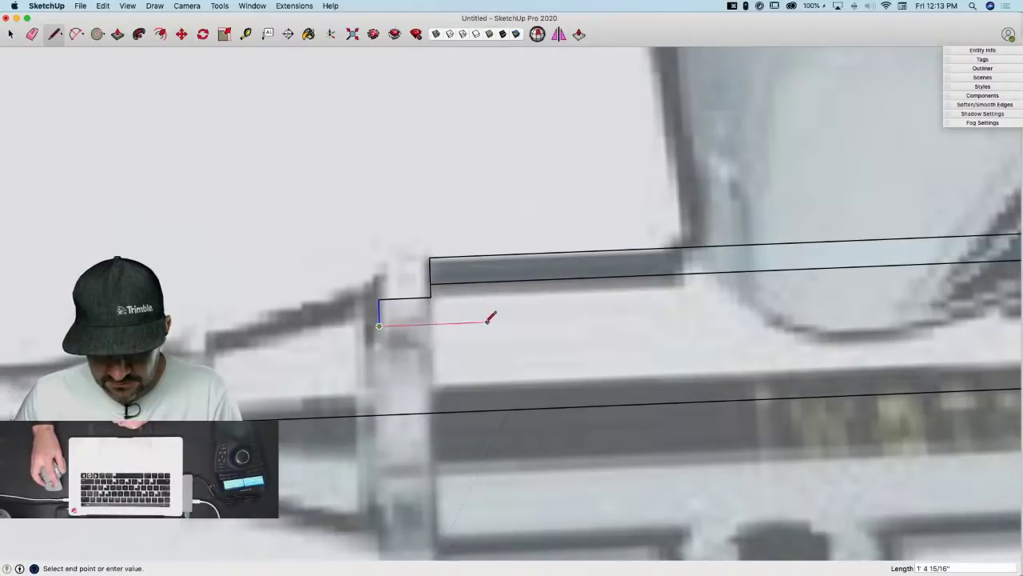
left_click(455, 282)
key("e")
scroll(448, 285, "down", 5)
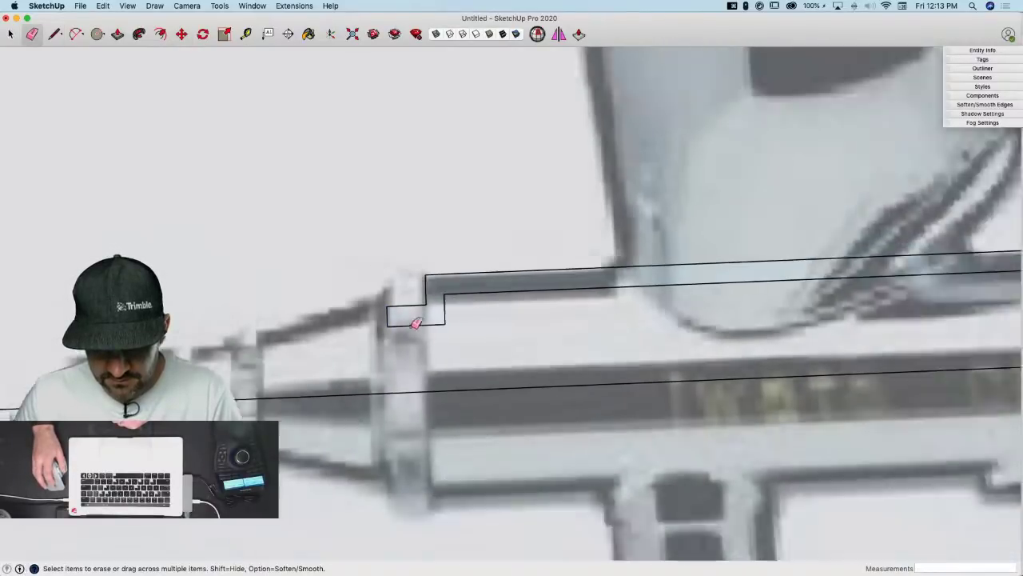
Draw a line along the red axis from the lip's lower corner to beneath the strip's rear end, and start the closing edge
mouse_move(722, 425)
middle_mouse_down()
mouse_move(549, 442)
mouse_move(503, 316)
middle_mouse_up()
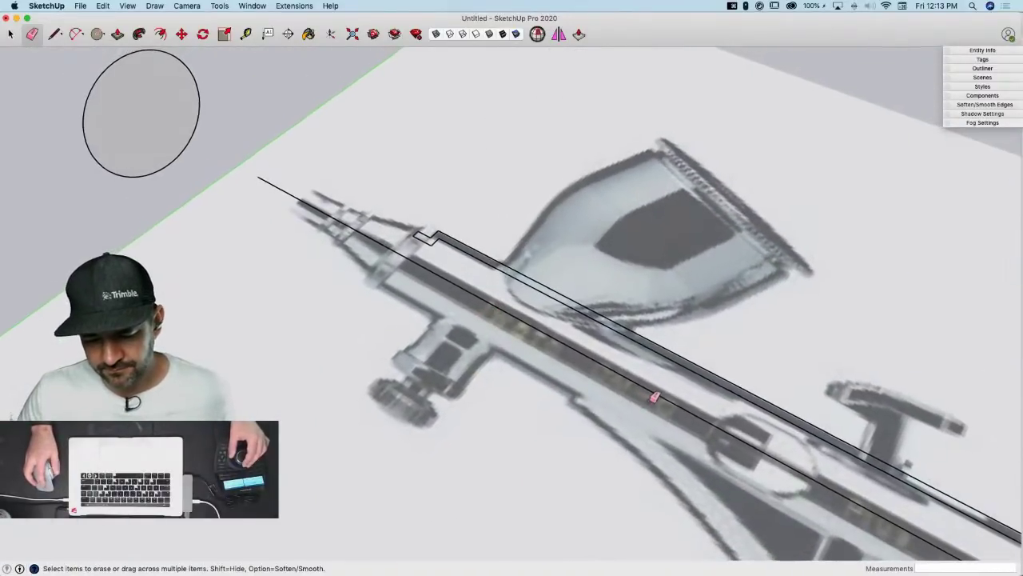
scroll(652, 395, "down", 5)
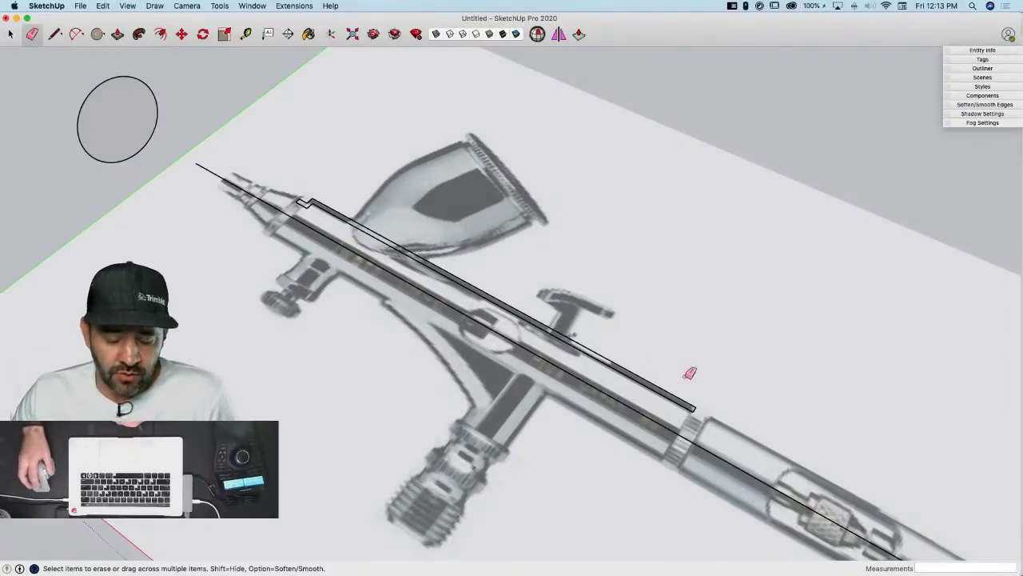
middle_click_drag(230, 316, 251, 357)
middle_click_drag(525, 419, 525, 397)
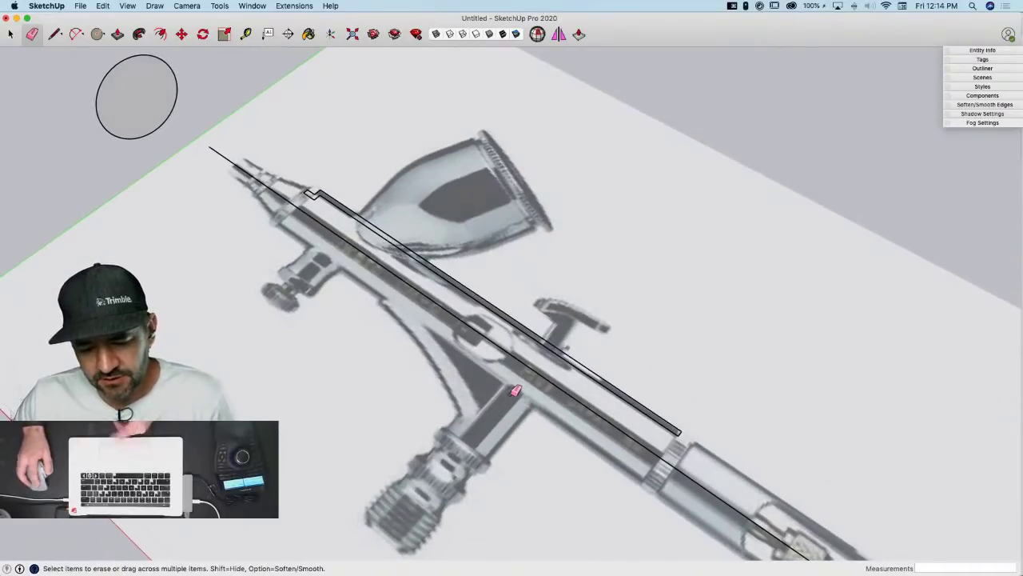
key("l")
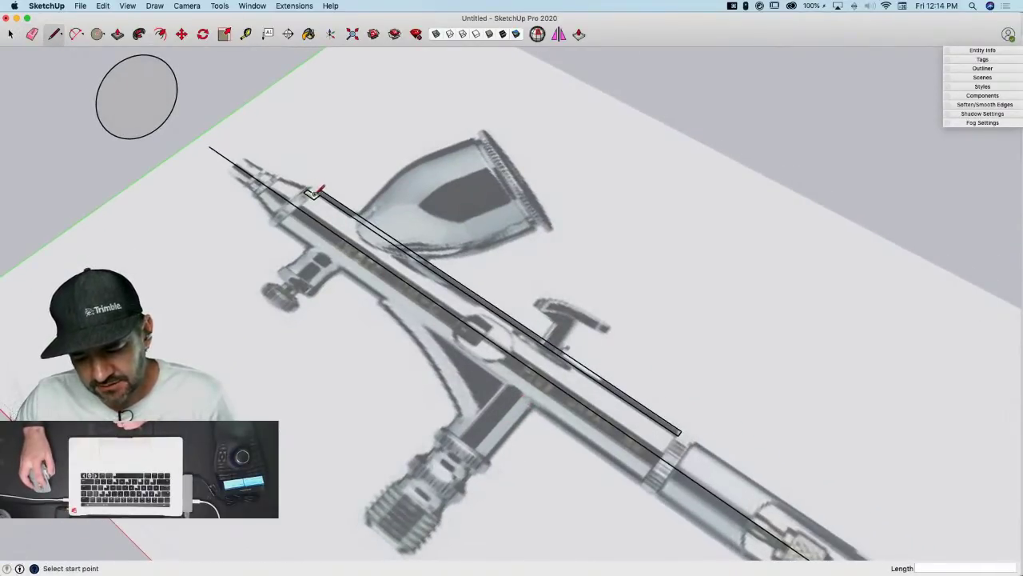
left_click(314, 198)
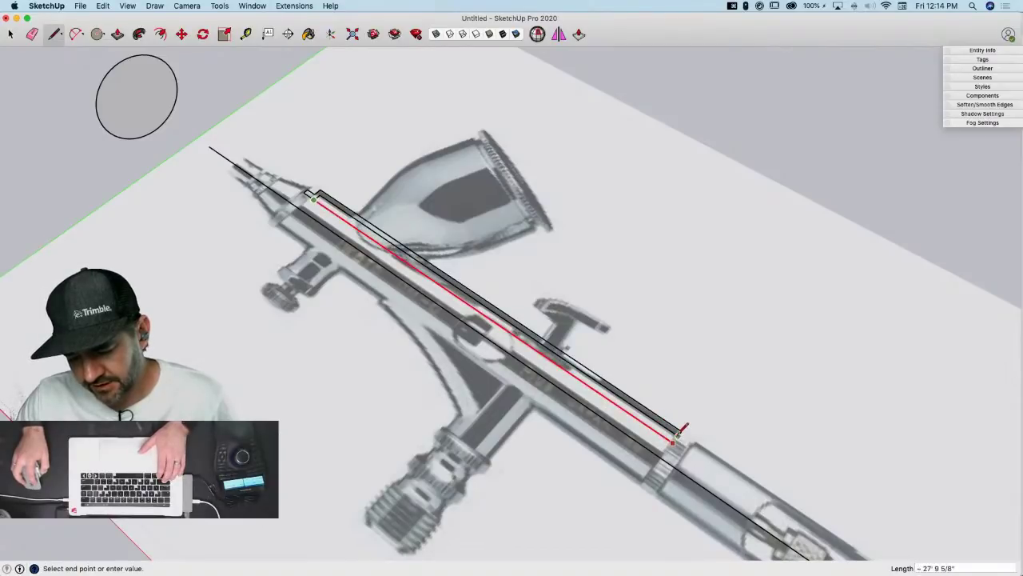
left_click(680, 429)
Close the profile's rear end with an edge about 6 3/8" long and erase the superseded inner lines
key("e")
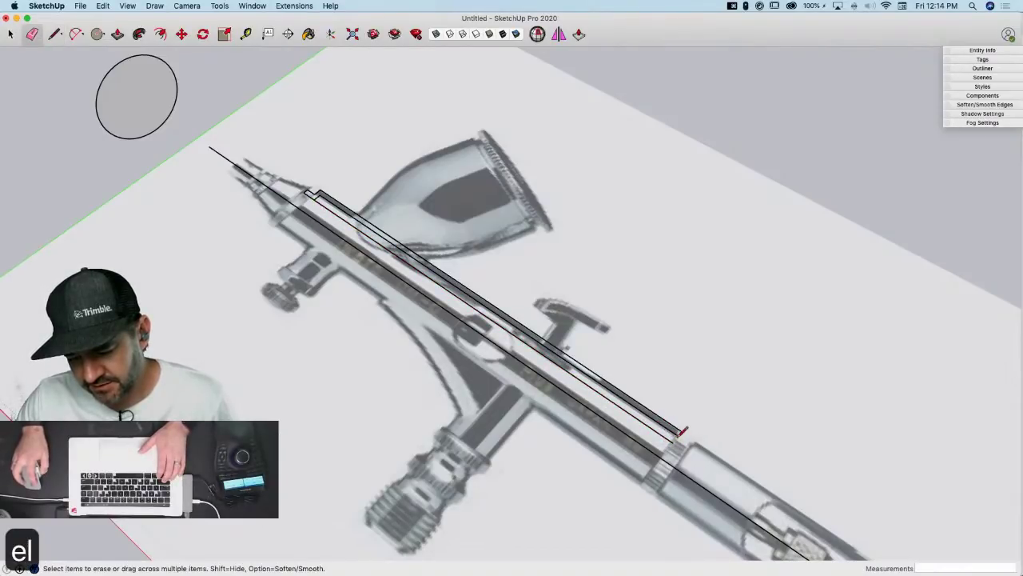
key("l")
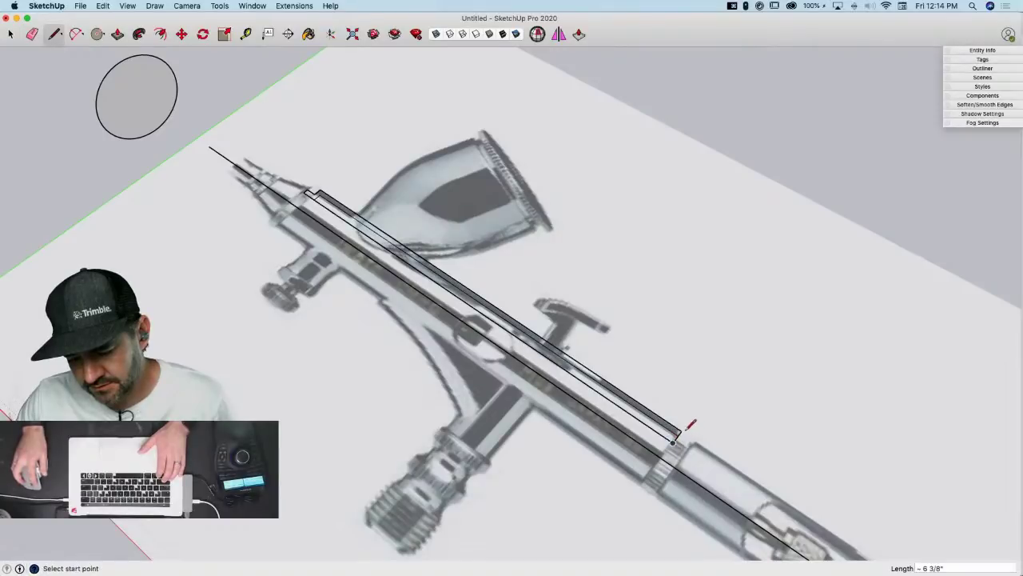
key("e")
left_click(684, 427)
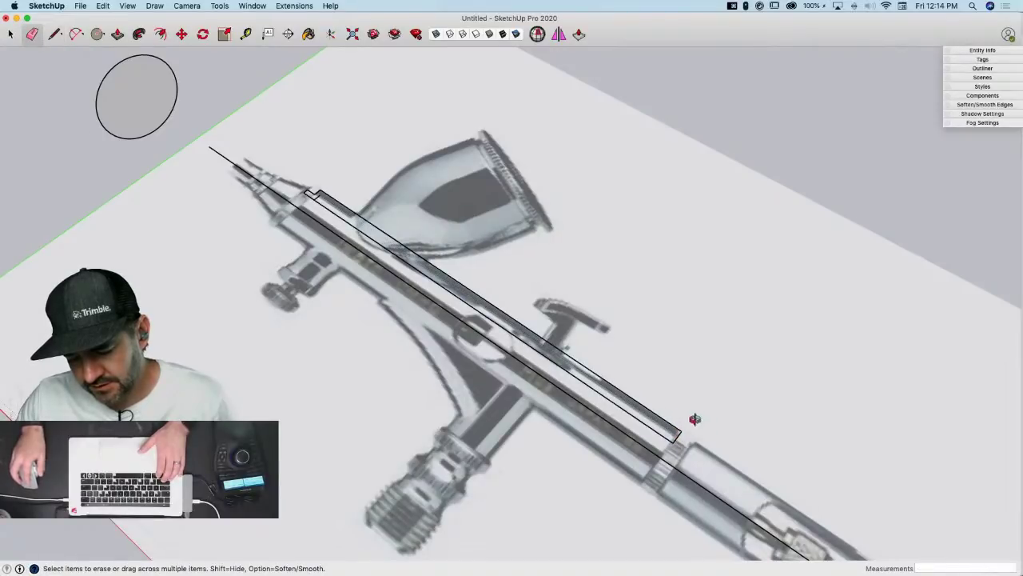
Use Follow Me to sweep the body wall profile around the upright circle in front of the nozzle
middle_click_drag(695, 419, 795, 470)
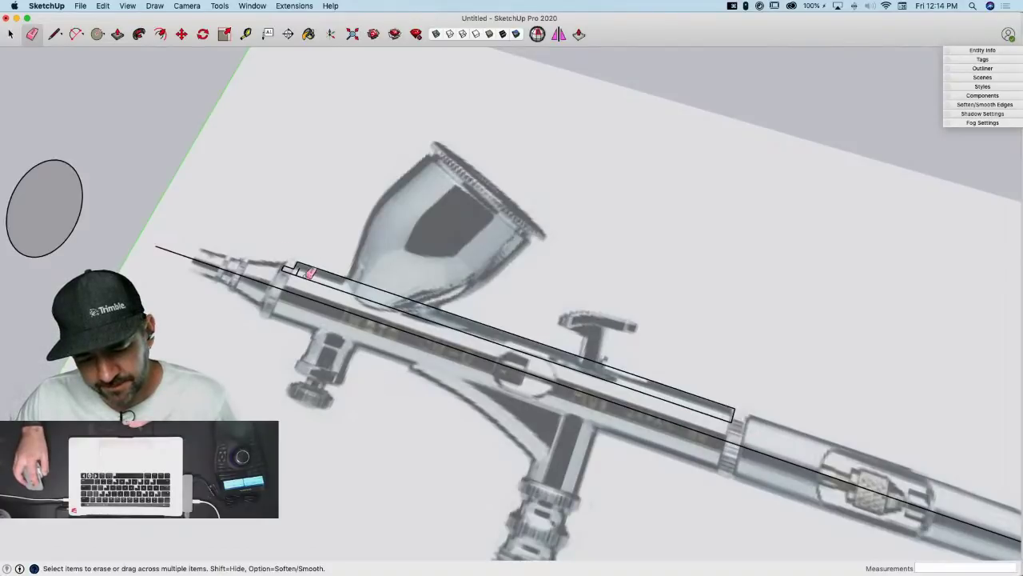
middle_click_drag(325, 267, 375, 229)
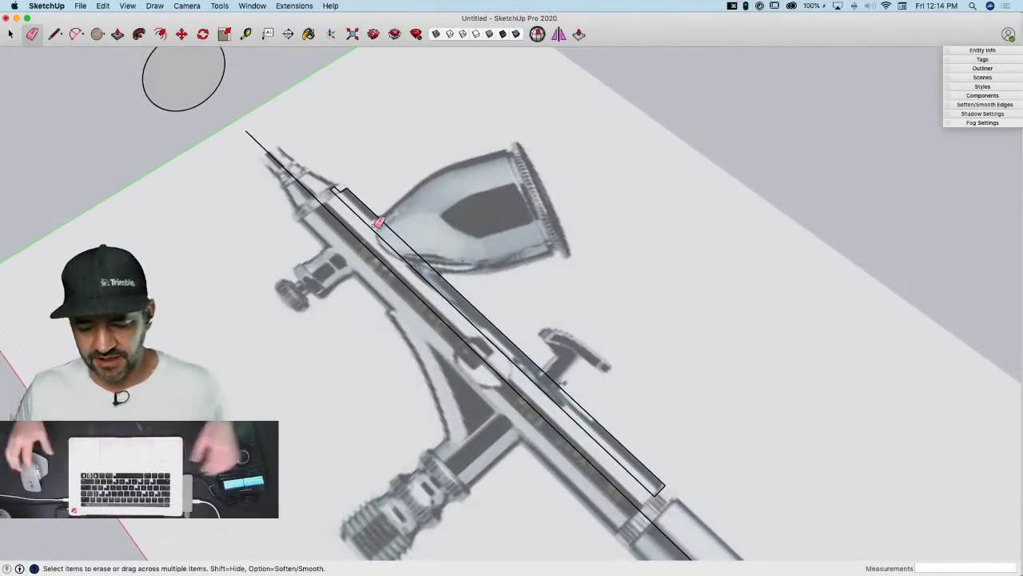
mouse_move(379, 222)
middle_mouse_down()
mouse_move(612, 371)
mouse_move(589, 328)
middle_mouse_up()
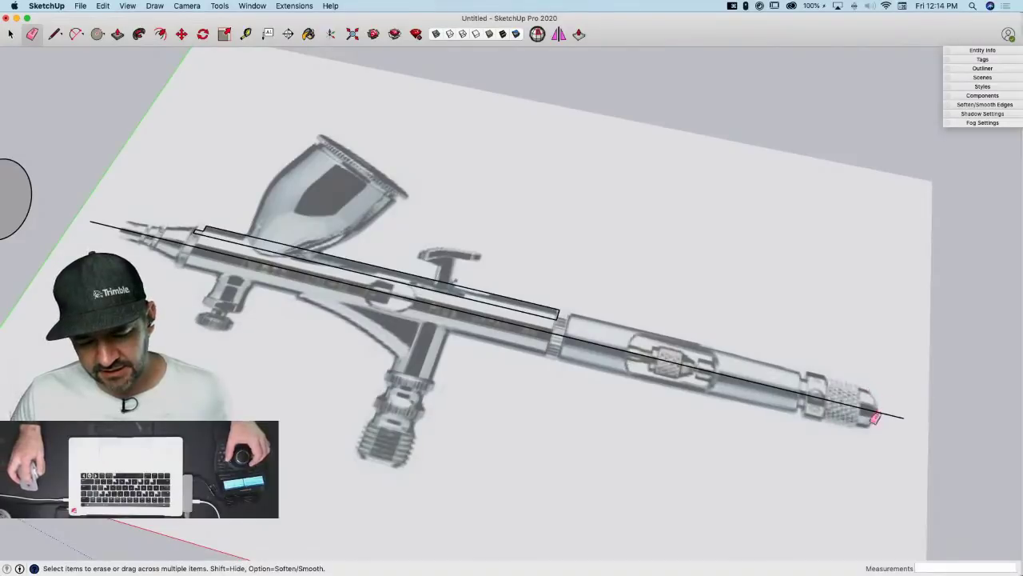
middle_click_drag(879, 415, 285, 235)
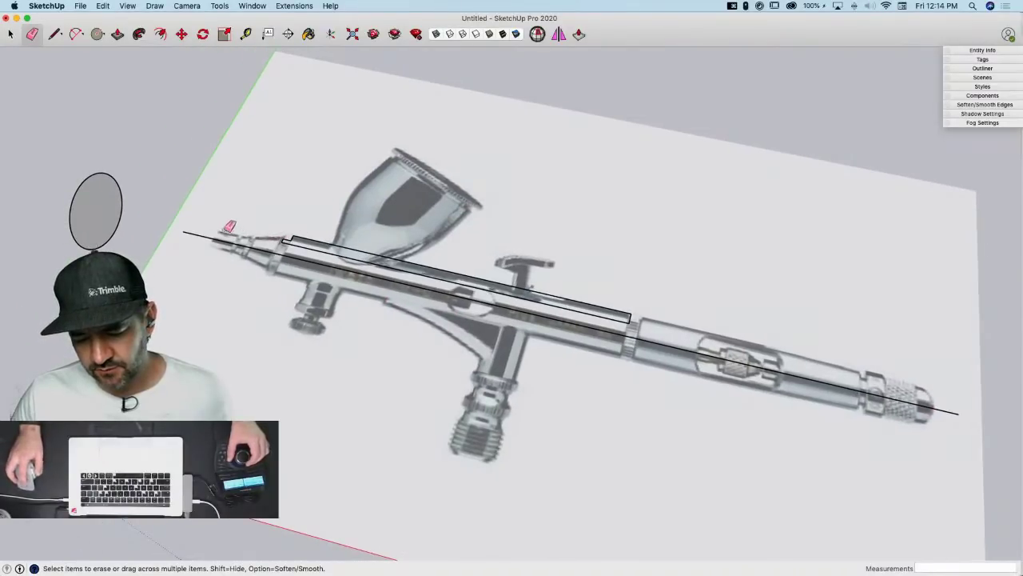
middle_click_drag(564, 361, 442, 280)
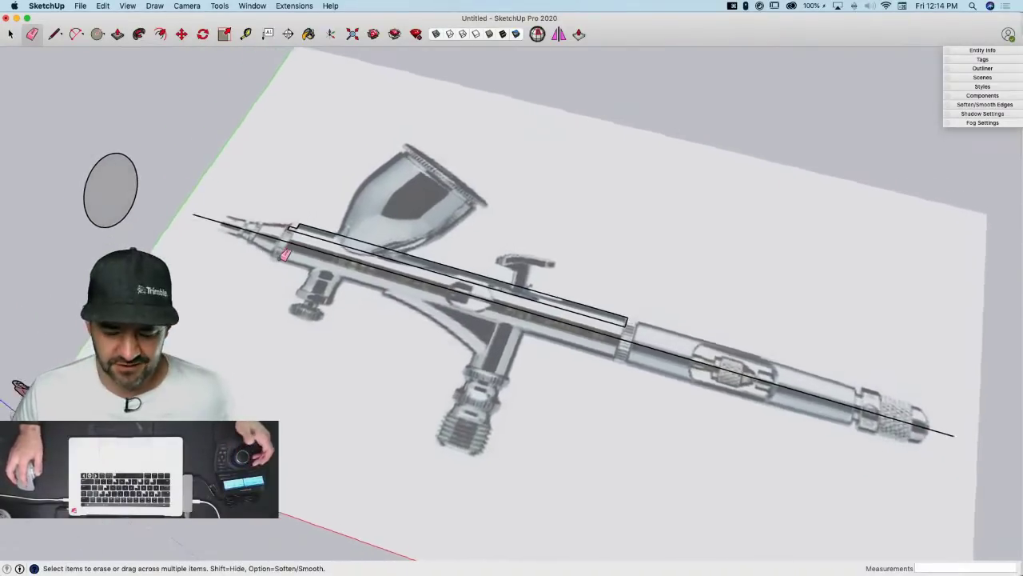
mouse_move(592, 332)
middle_mouse_down()
mouse_move(338, 267)
mouse_move(320, 119)
middle_mouse_up()
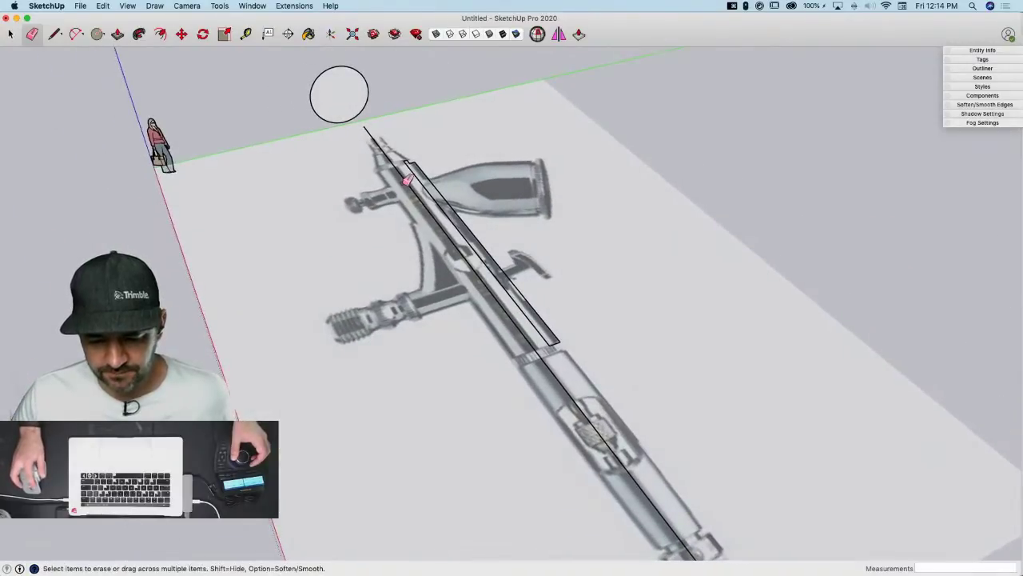
key("space")
left_click(336, 84)
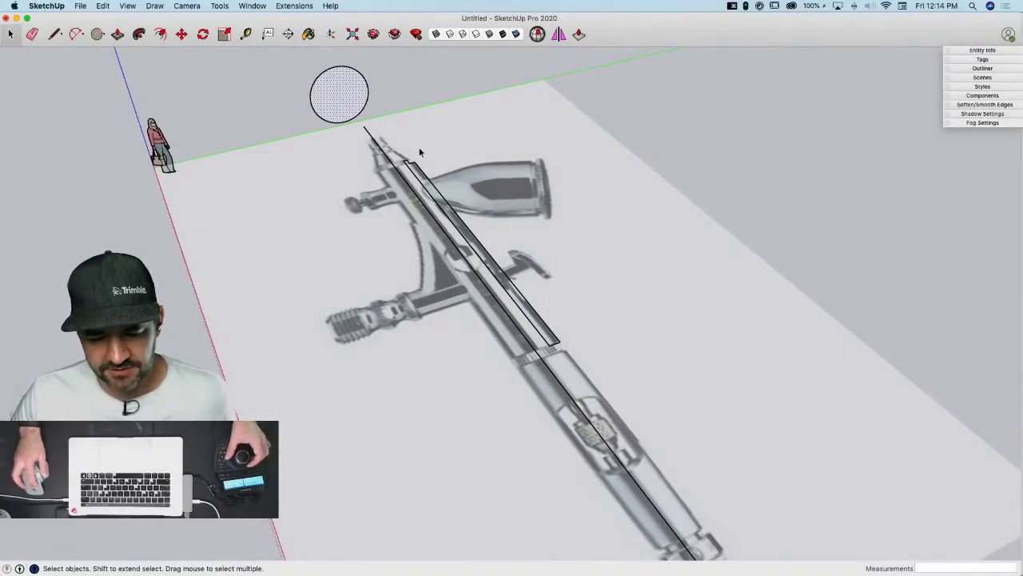
key("p")
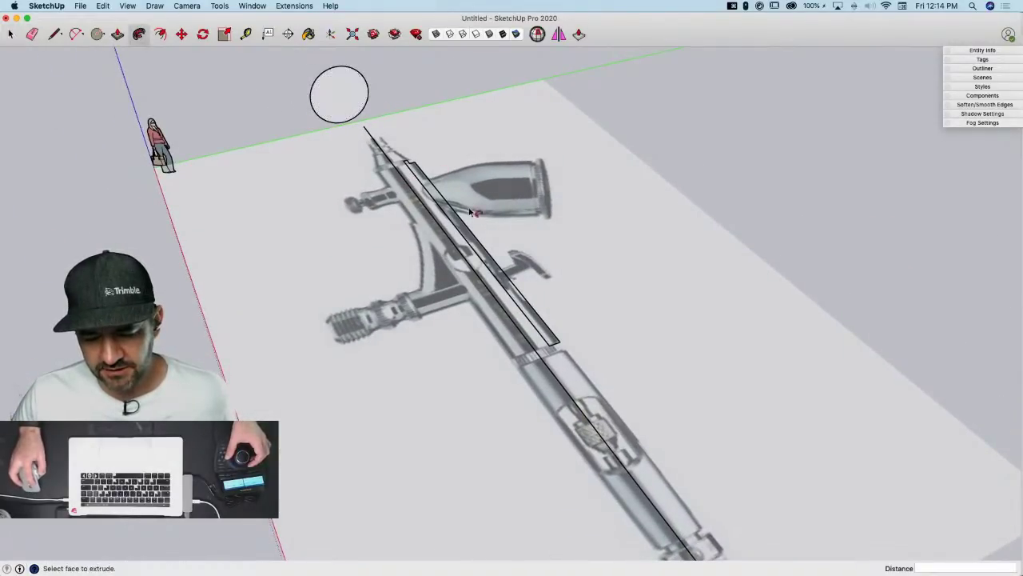
left_click(460, 223)
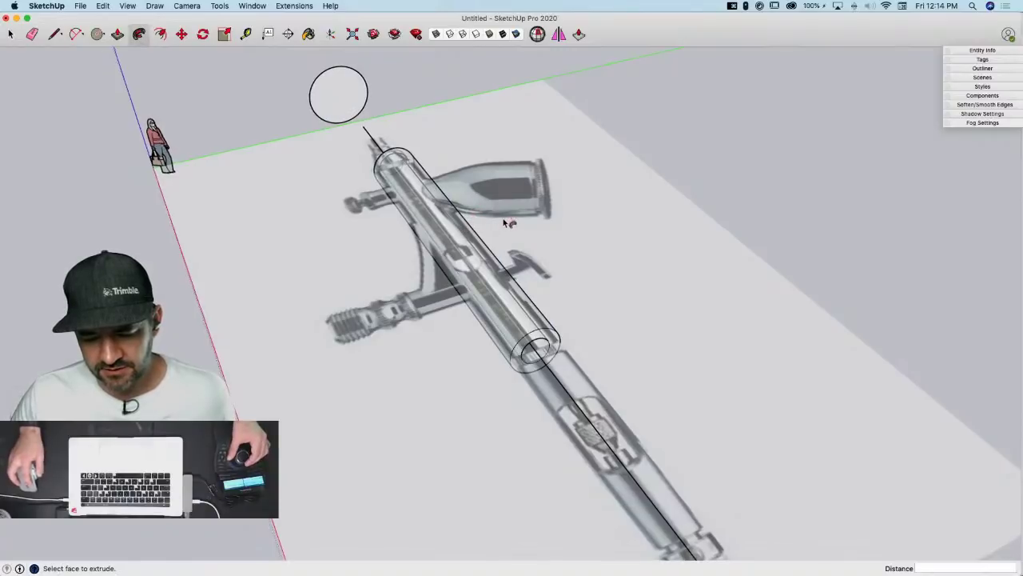
Select the whole swept tube and make it a component with the definition name Body
key("space")
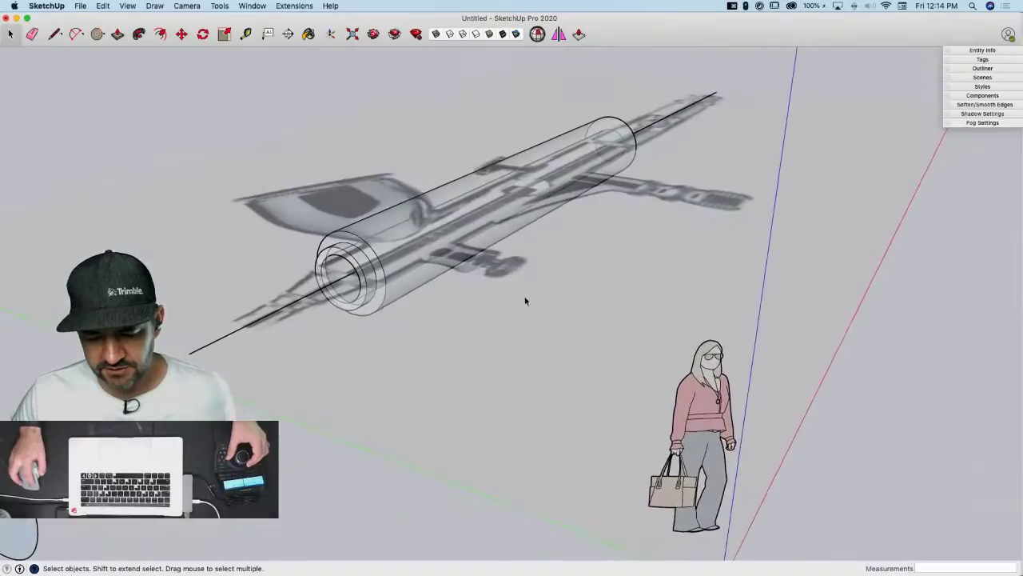
triple_click(411, 271)
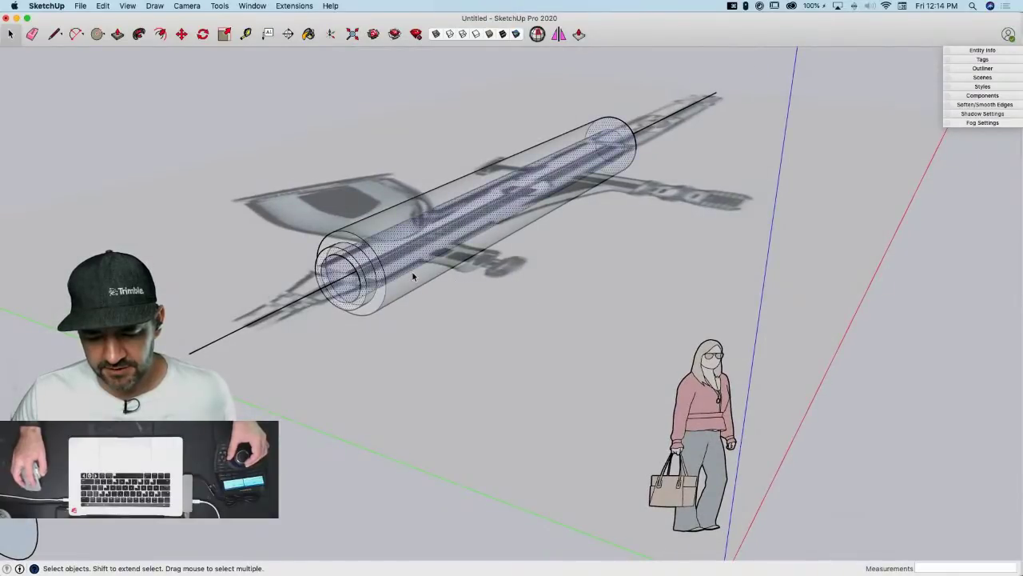
mouse_move(406, 268)
middle_mouse_down()
mouse_move(386, 212)
mouse_move(436, 250)
middle_mouse_up()
right_click(437, 250)
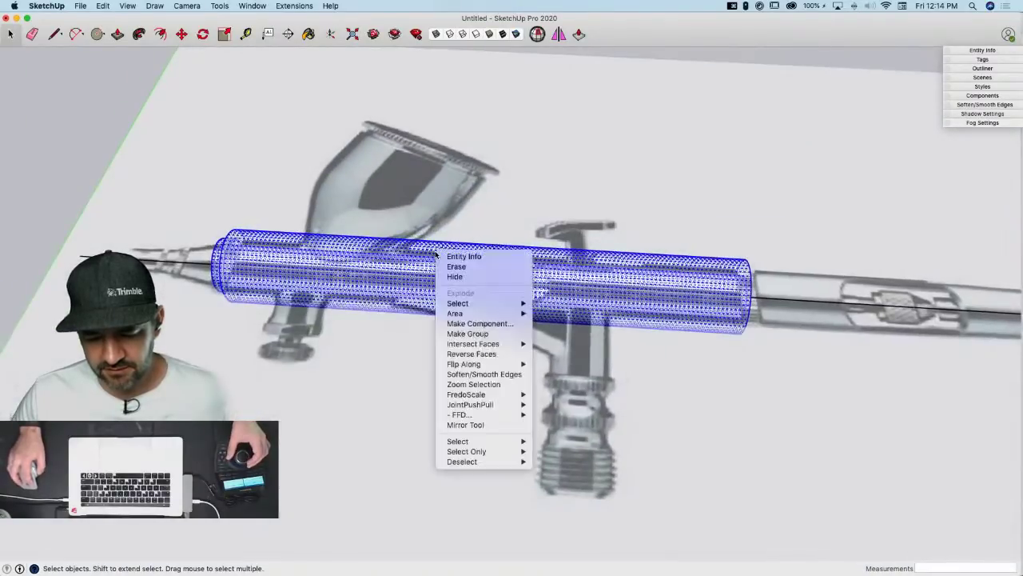
left_click(493, 324)
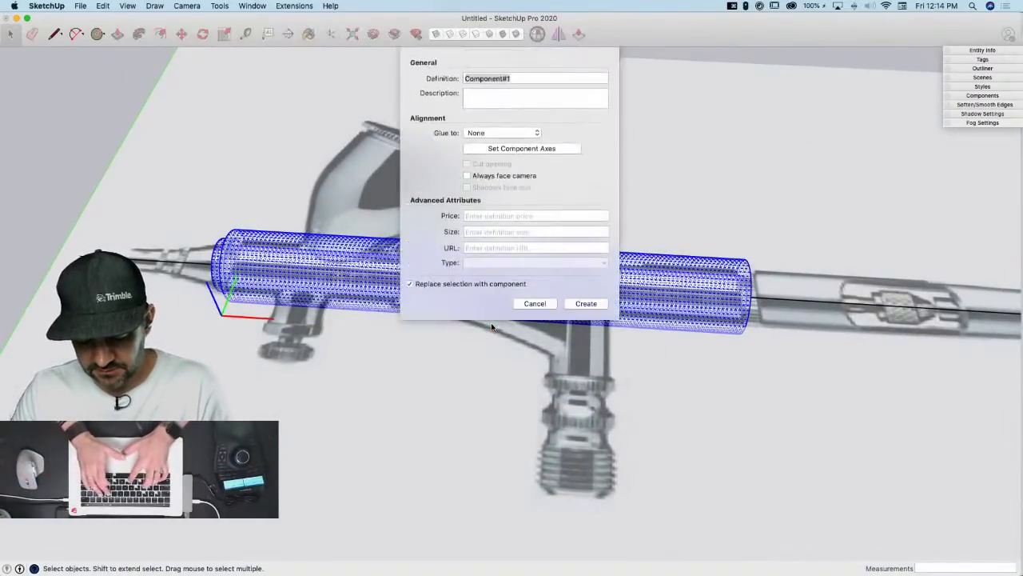
type("BOdy")
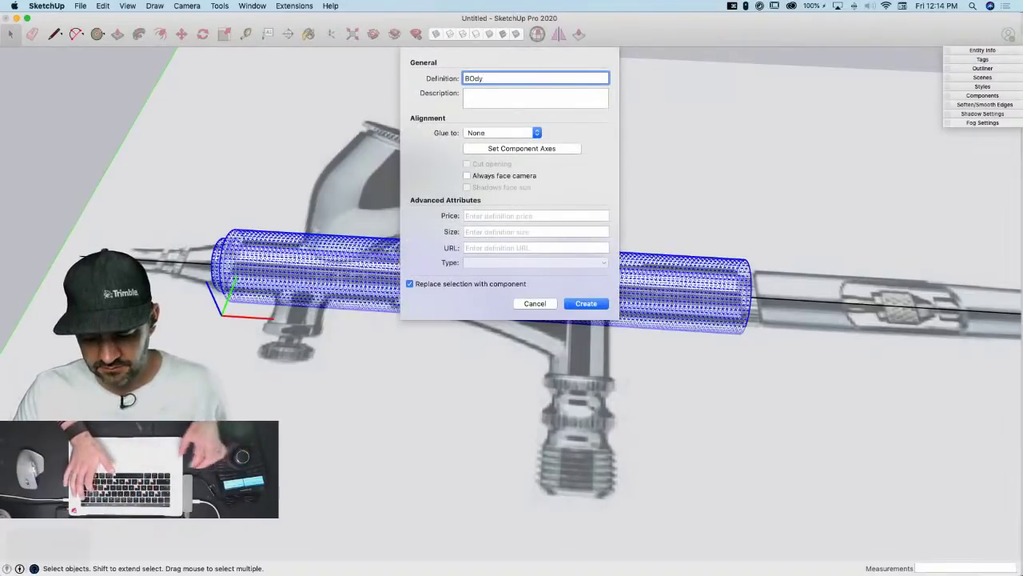
key("BackSpace")
key("BackSpace")
key("BackSpace")
type("ody")
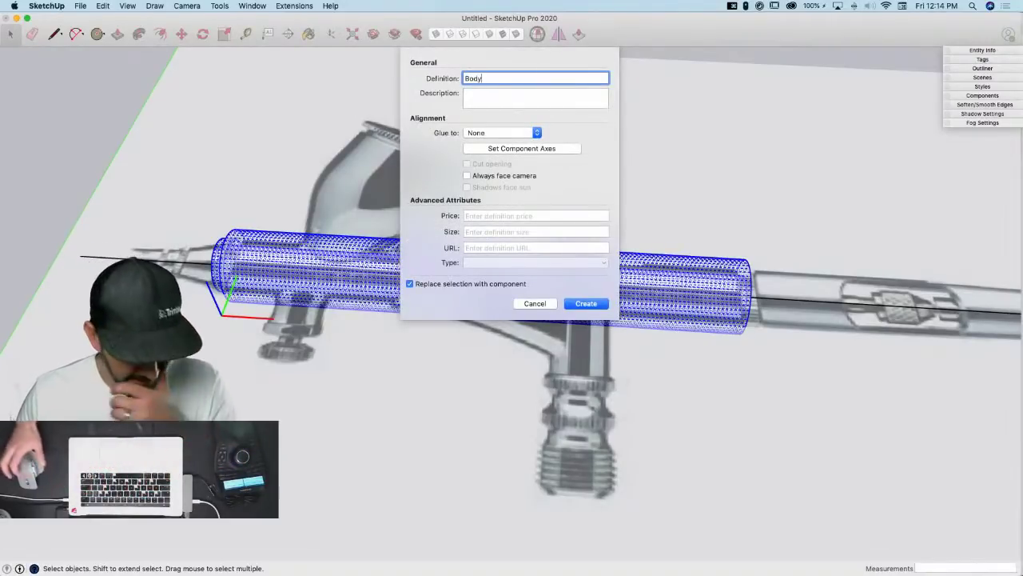
left_click(586, 303)
key("super+1")
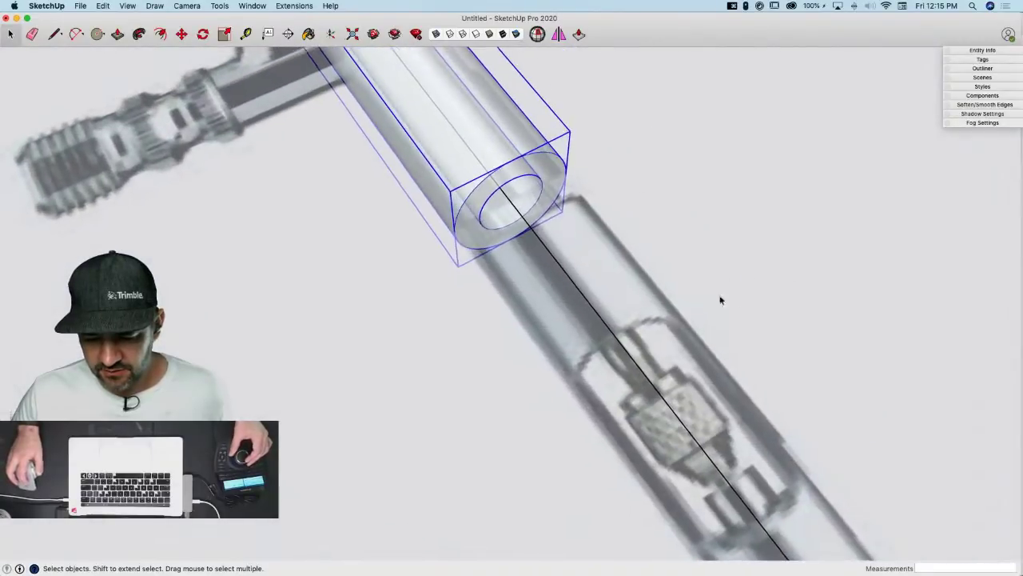
Turn off X-ray, open the Body component, and copy its front lip about 29' 11 7/16" along the axis past the tube's rear end
left_click(434, 34)
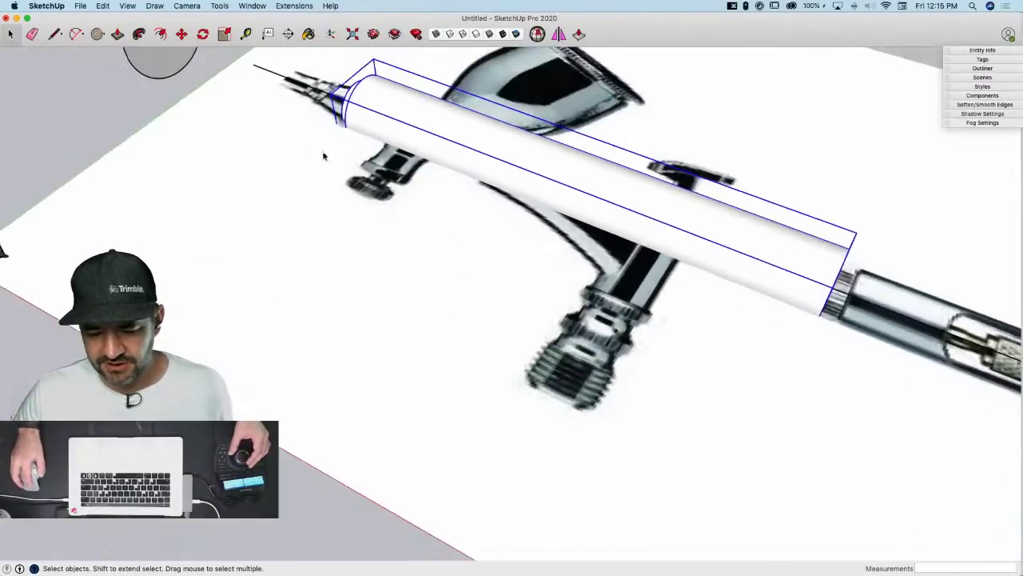
middle_click_drag(323, 156, 676, 163)
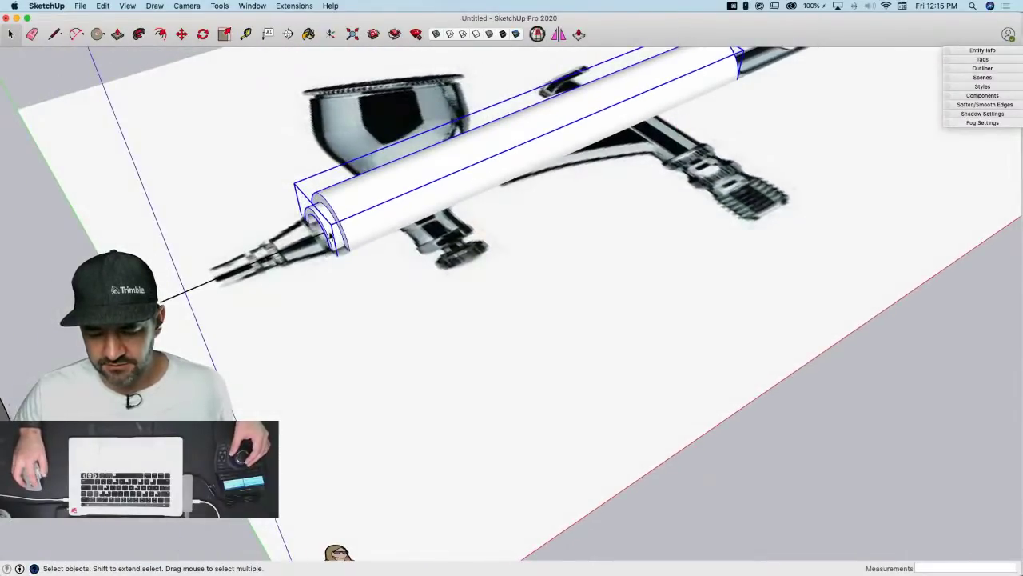
double_click(365, 237)
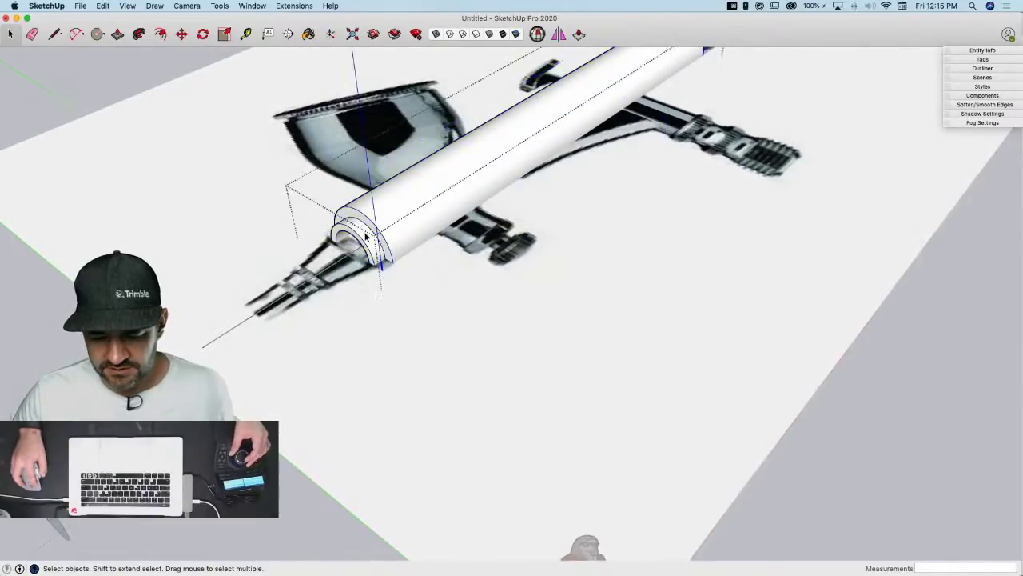
double_click(382, 190)
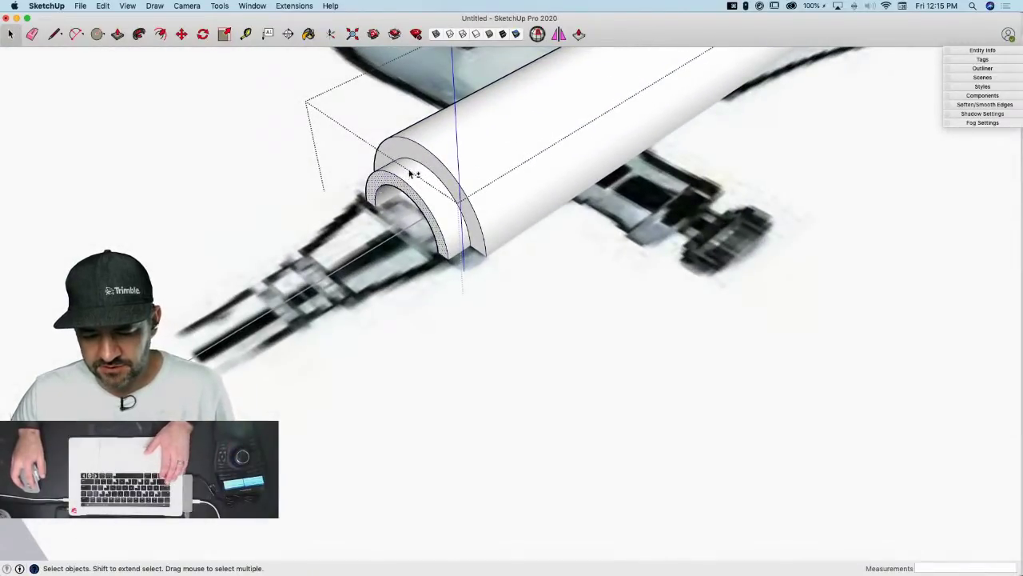
left_click(414, 176)
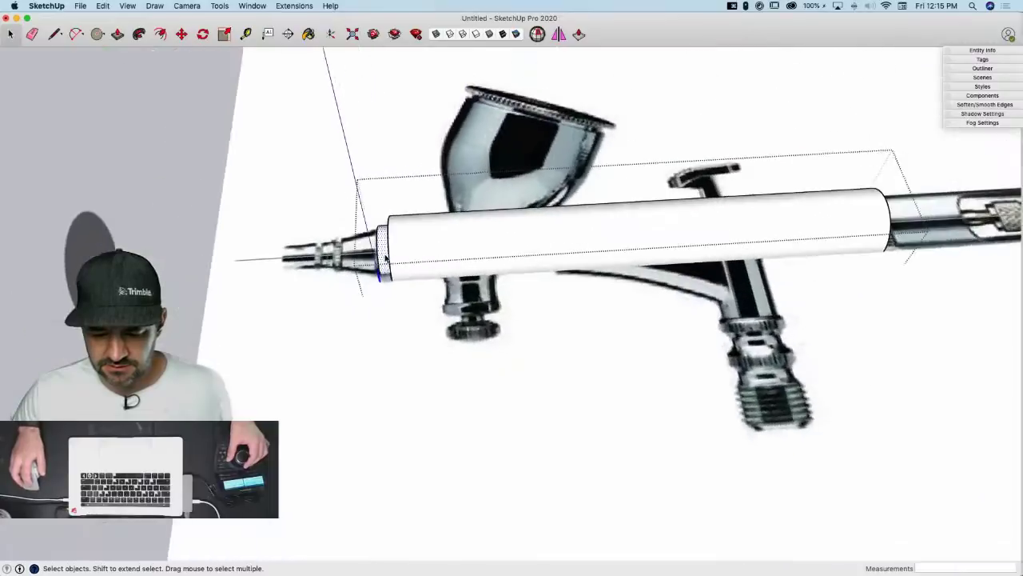
key("m")
left_click(426, 344)
key("alt")
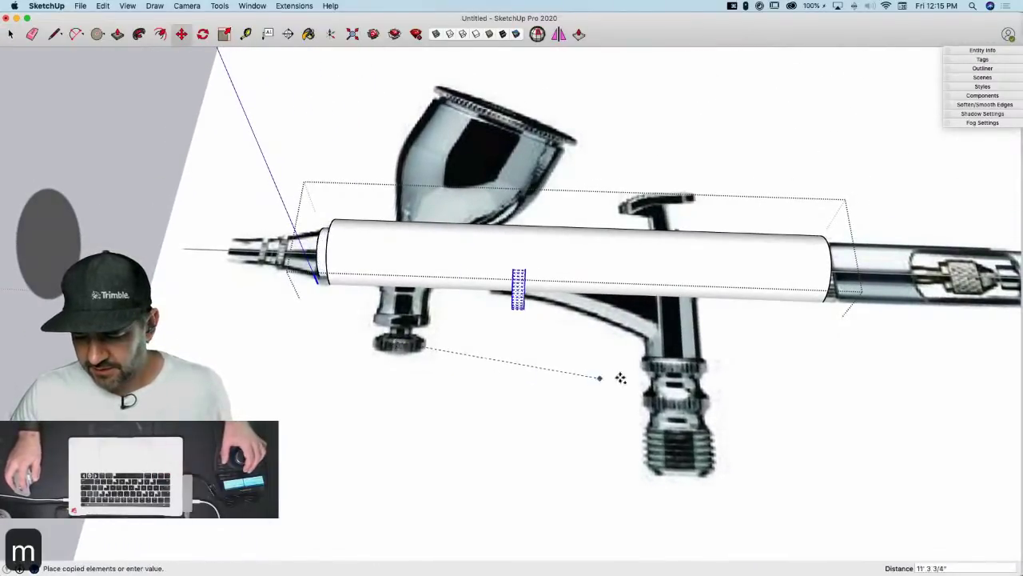
left_click(943, 359)
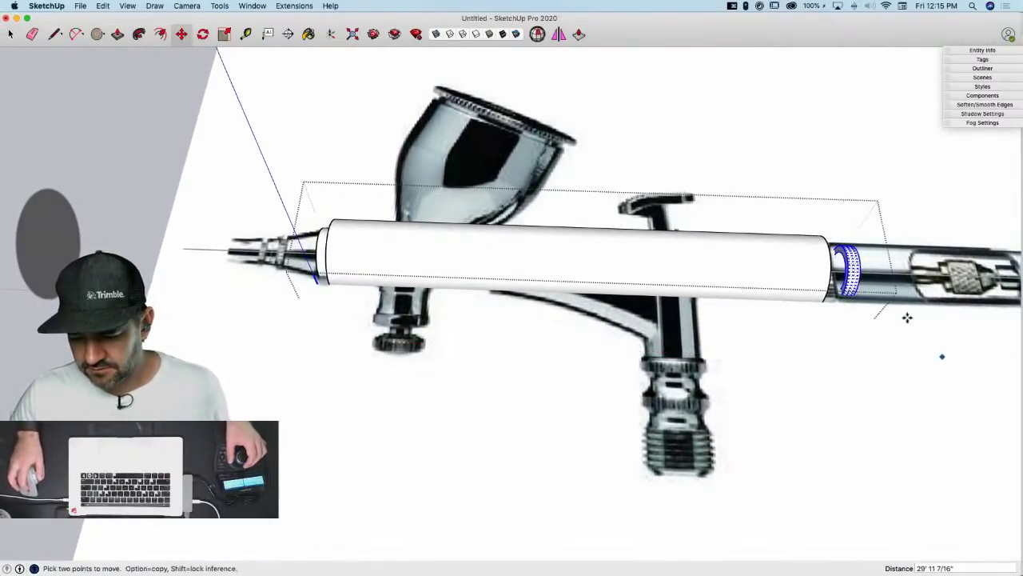
Rotate the copied lip 180 degrees so its open end faces the rear
key("q")
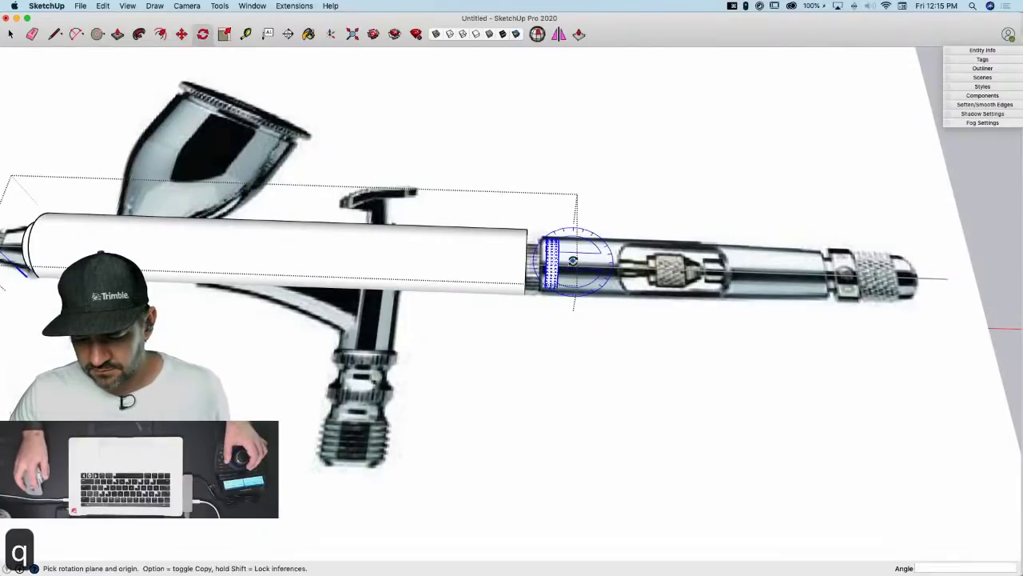
left_click(593, 261)
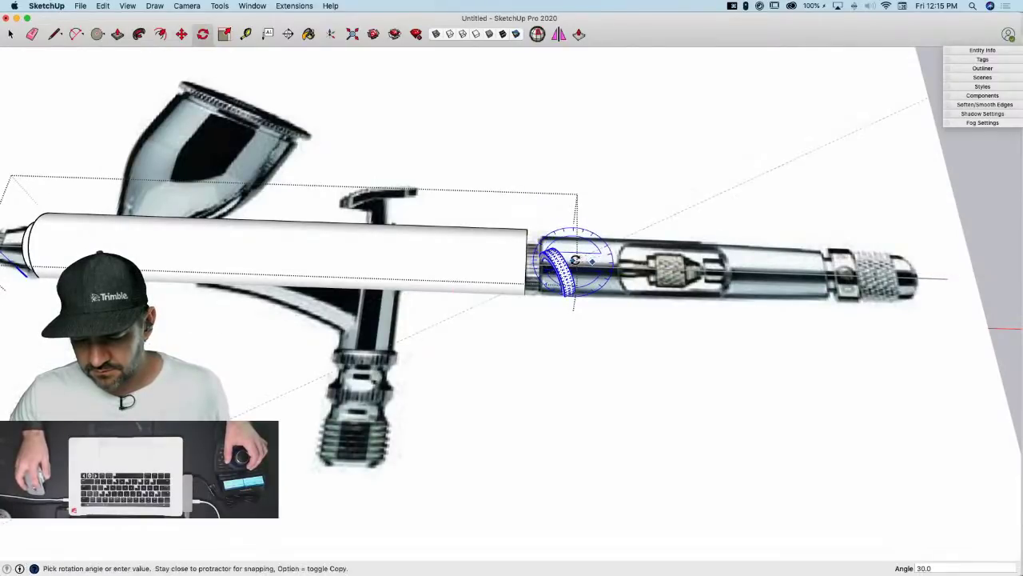
left_click(543, 260)
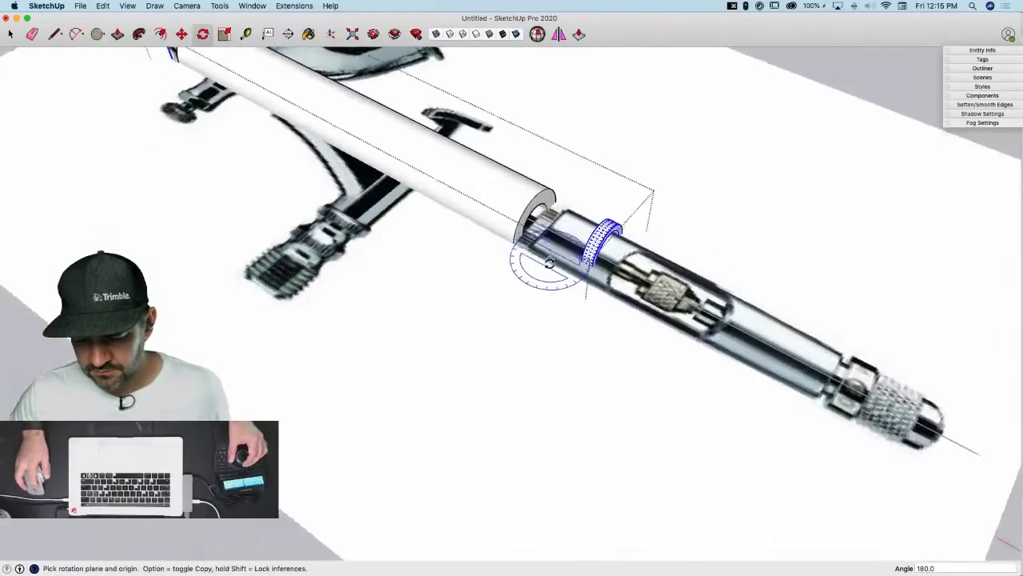
Centre the copied lip on the tube's axis and move it about 3' 8 1/16" forward onto the body's rear face
key("m")
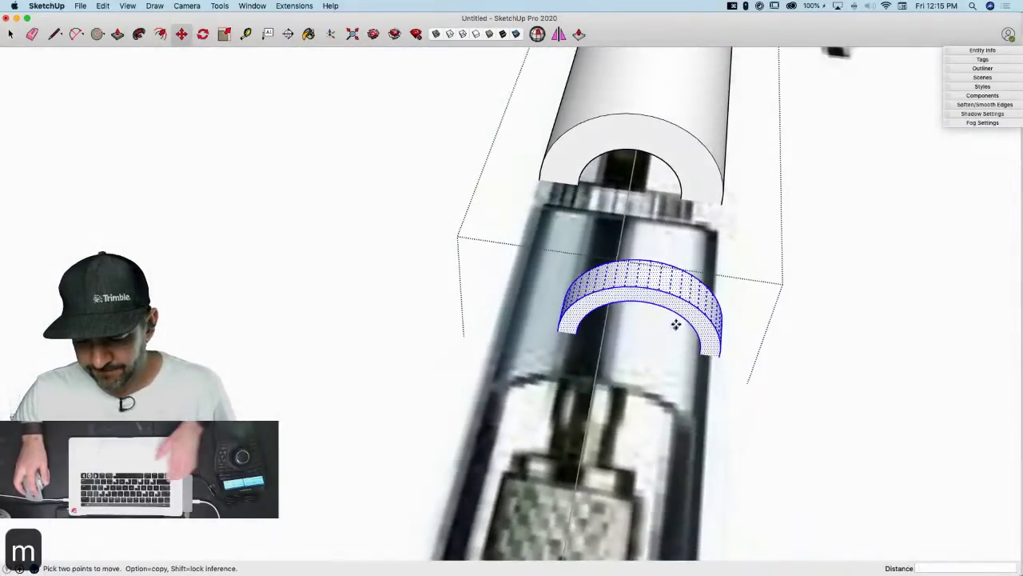
left_click(651, 262)
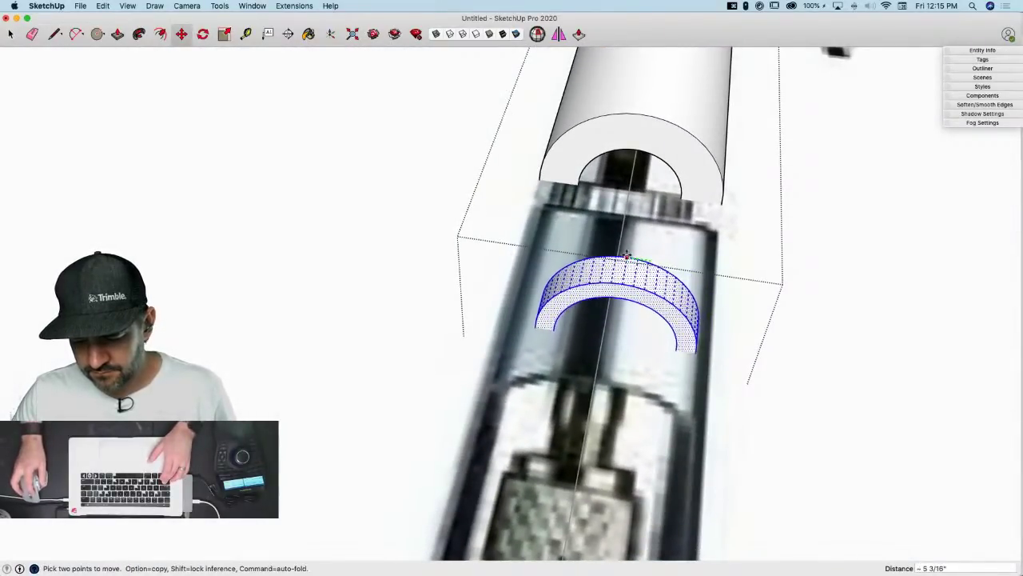
left_click(636, 144)
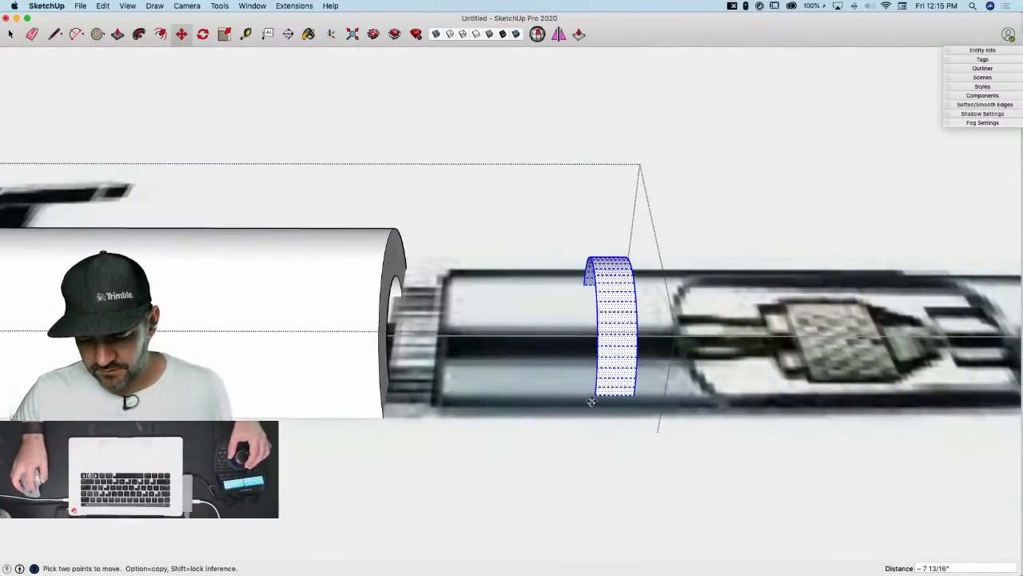
left_click(593, 393)
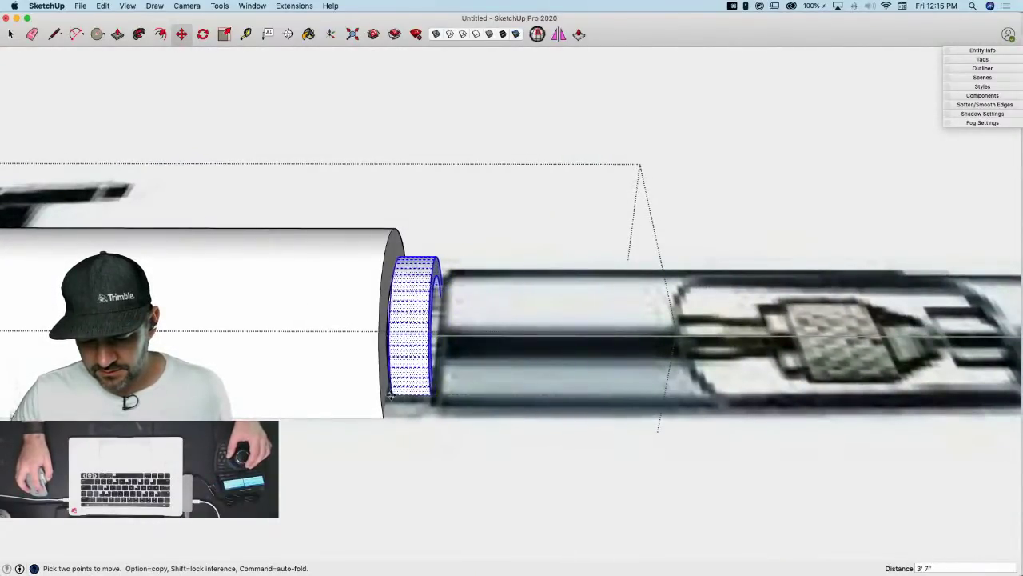
left_click(386, 394)
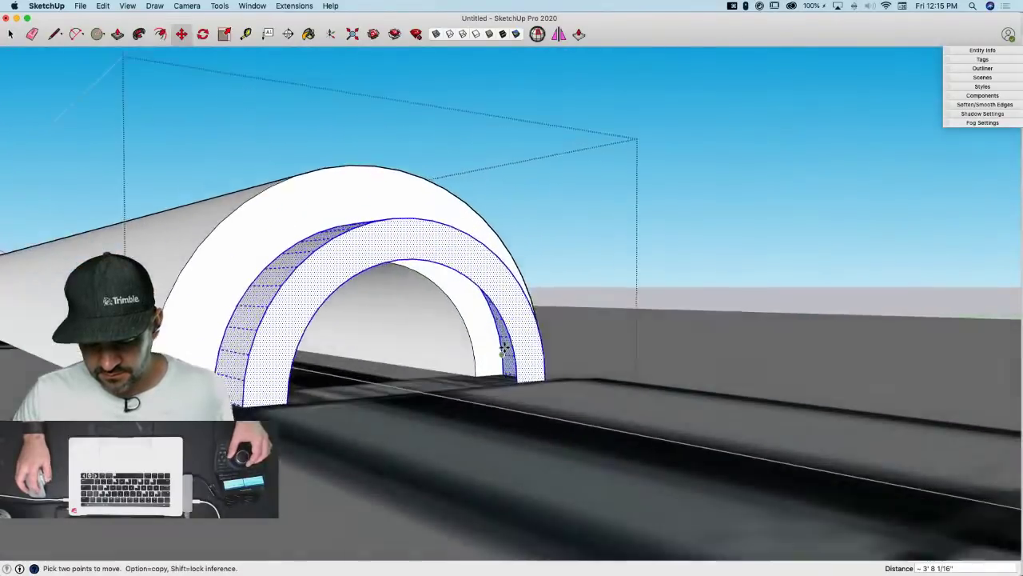
Fill the rear lip's half-round opening with a face and push it inward to the end of the main tube
middle_click_drag(505, 349, 502, 362)
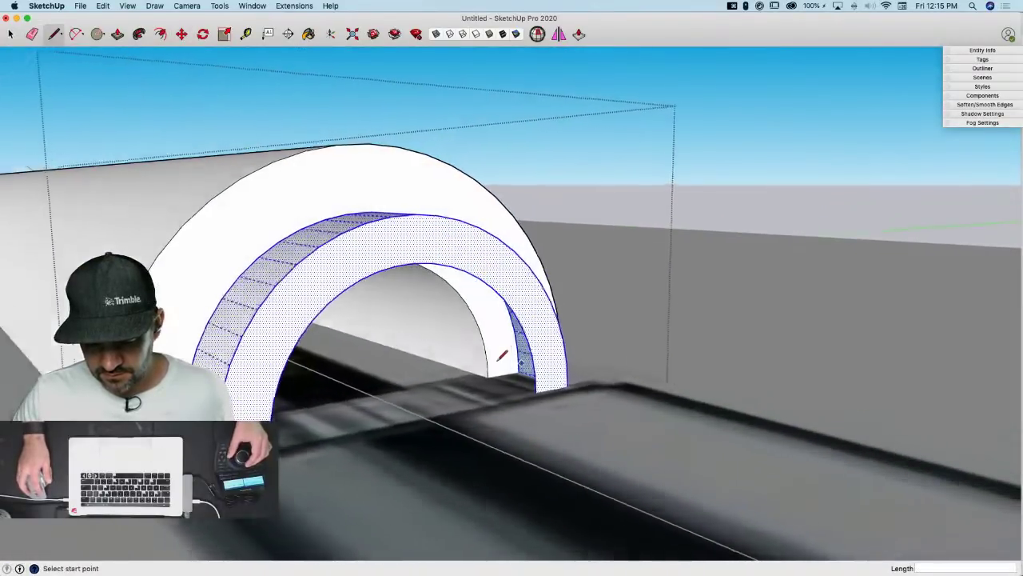
key("space")
key("e")
left_click(510, 306)
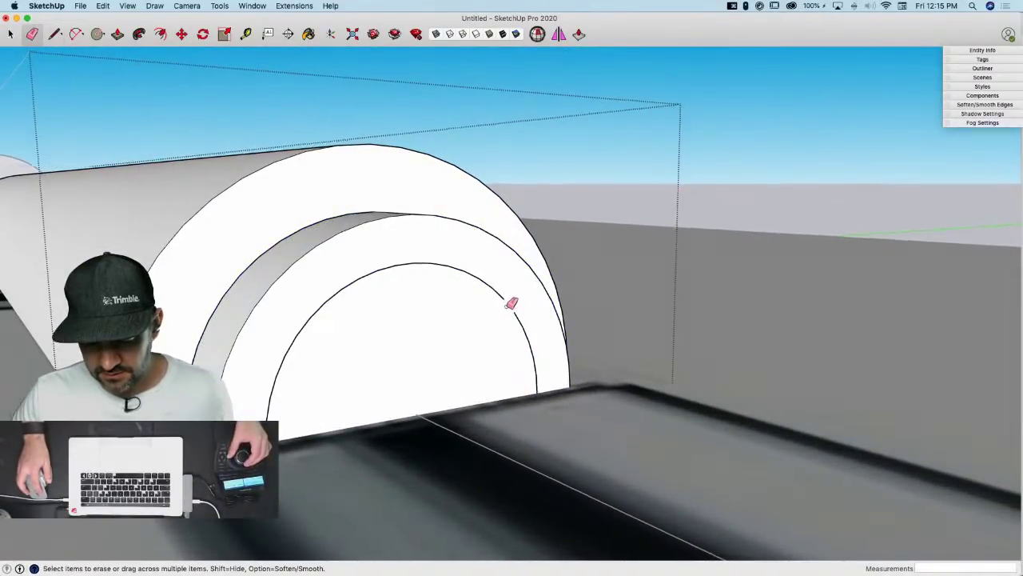
key("l")
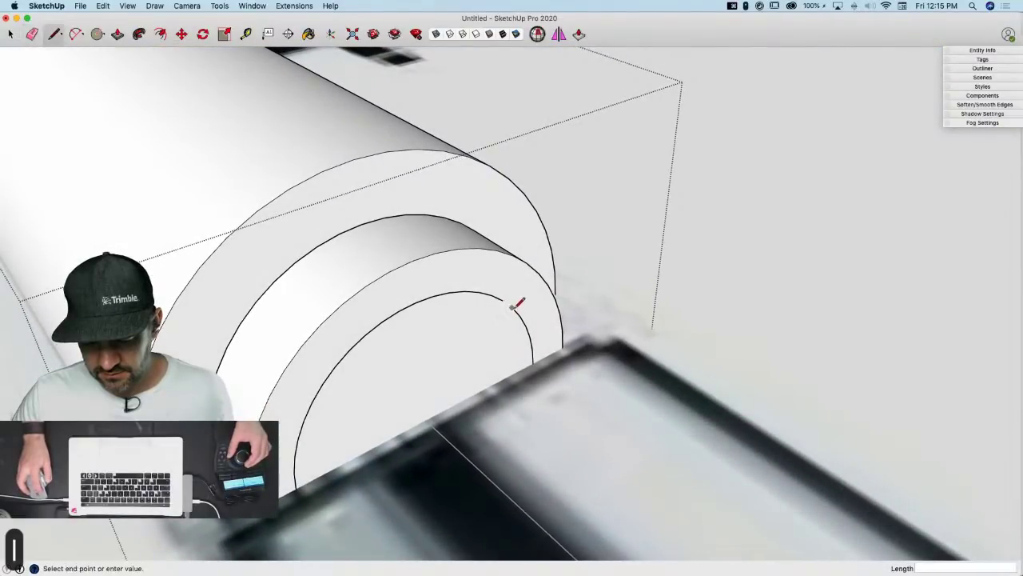
key("p")
left_click_drag(482, 334, 443, 164)
left_click(443, 163)
key("e")
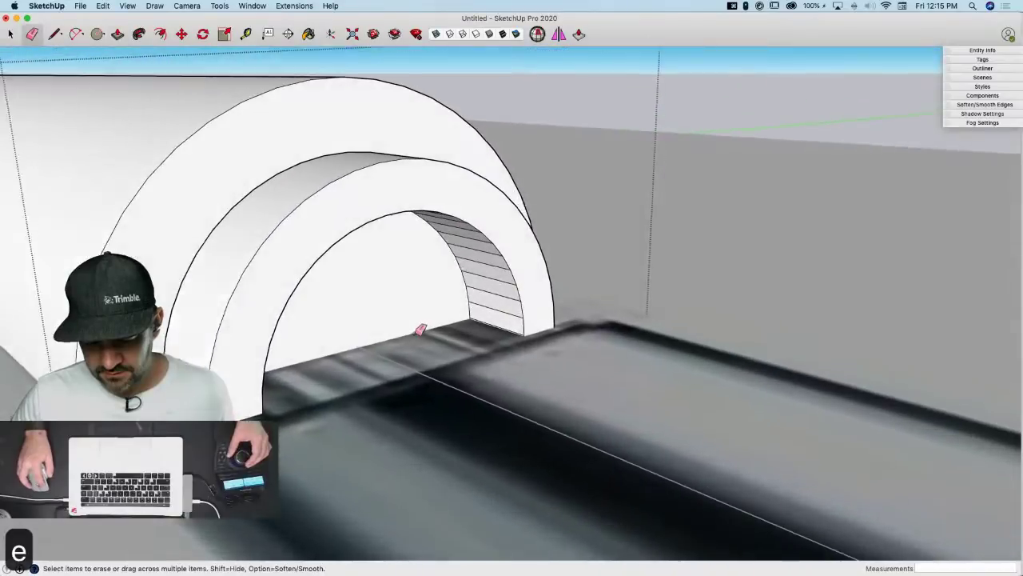
Delete the pushed-in face so the rear lip opens into the hollow tube
key("space")
left_click(415, 328)
key("BackSpace")
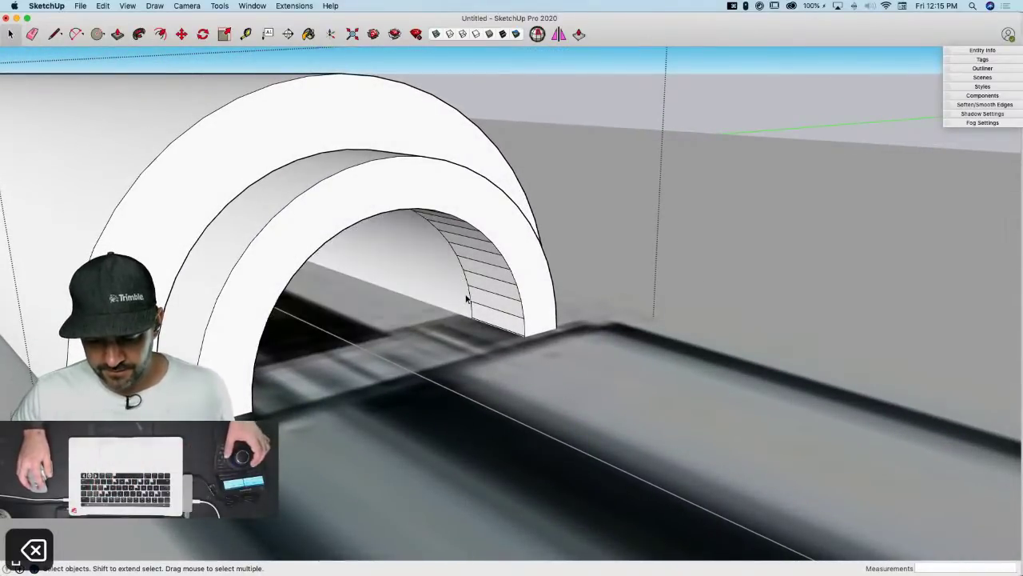
key("e")
key("super+z")
key("space")
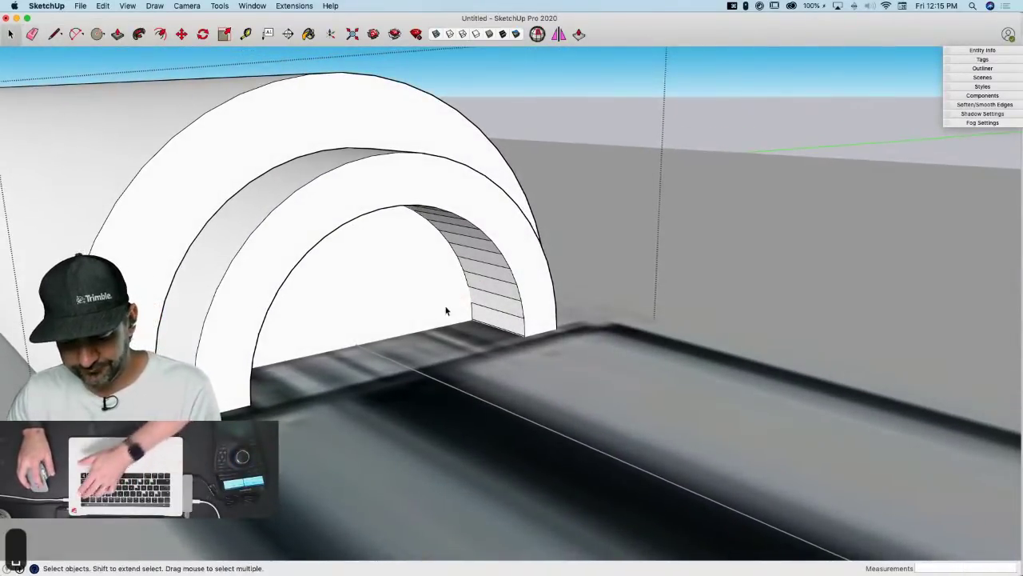
left_click(446, 310)
key("BackSpace")
key("super+z")
key("super+z")
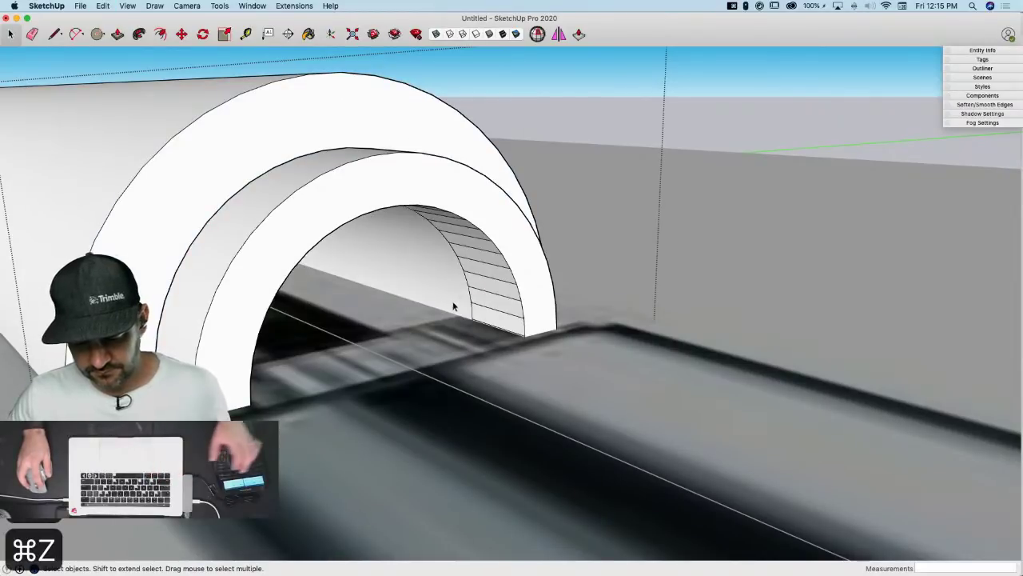
Split off and delete the hidden internal face where the rear lip meets the end of the body wall
triple_click(490, 288)
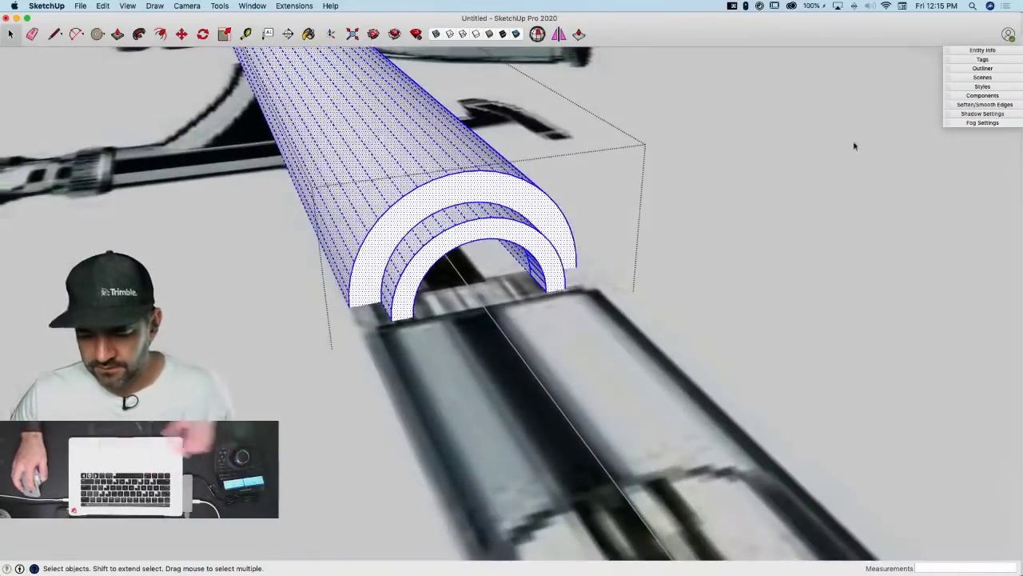
middle_click_drag(854, 146, 844, 135)
middle_click_drag(651, 249, 234, 94)
scroll(453, 197, "up", 3)
middle_click_drag(453, 197, 303, 200)
scroll(526, 273, "up", 4)
scroll(525, 274, "up", 10)
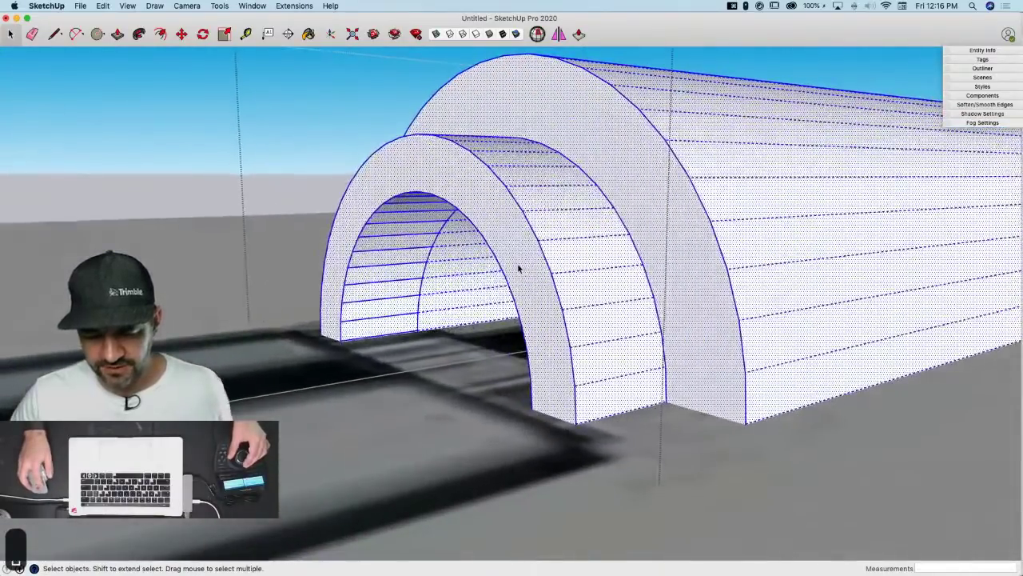
scroll(512, 262, "down", 3)
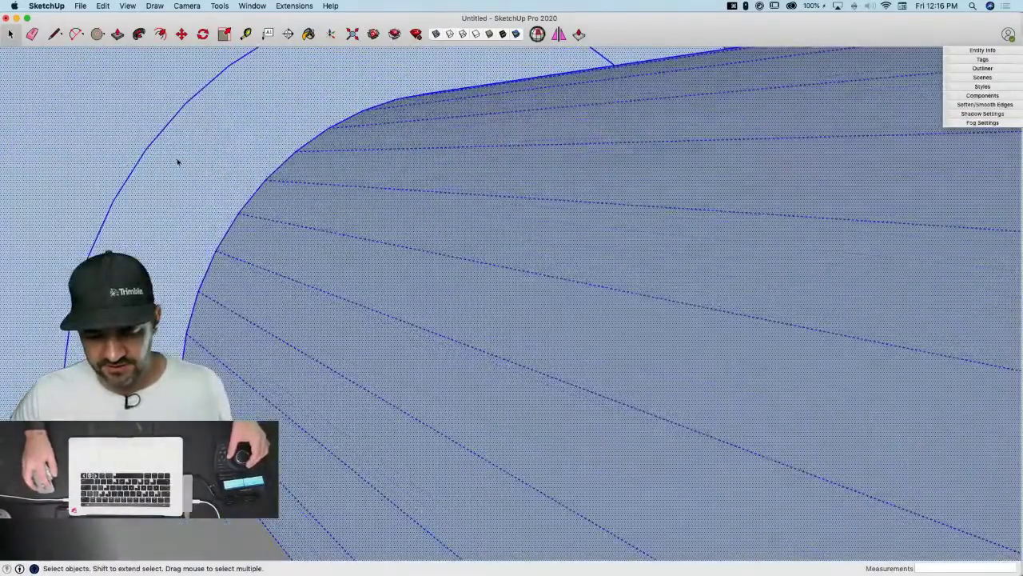
left_click(249, 194)
left_click(213, 185)
key("l")
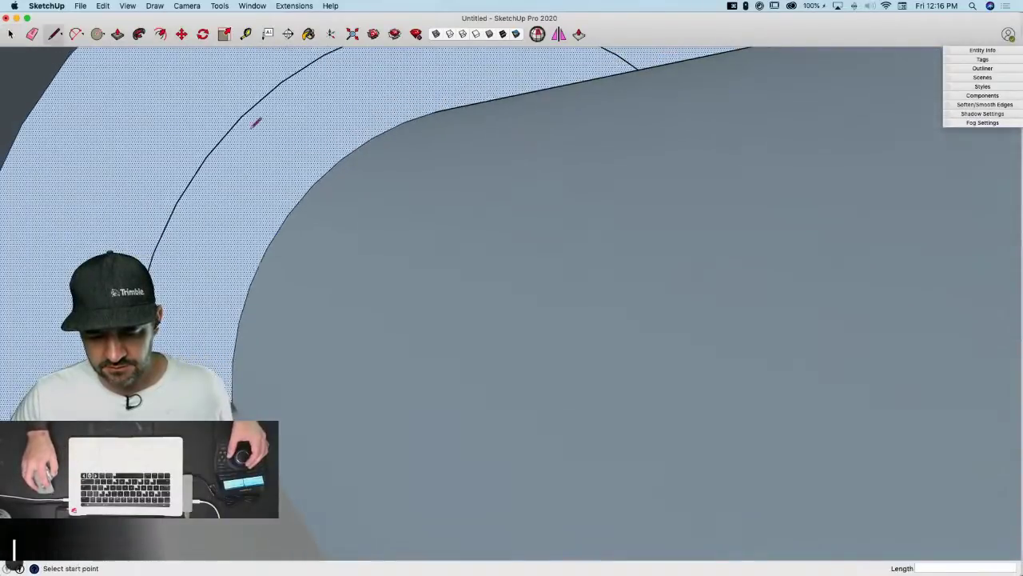
left_click(281, 82)
key("space")
left_click(273, 141)
key("Delete")
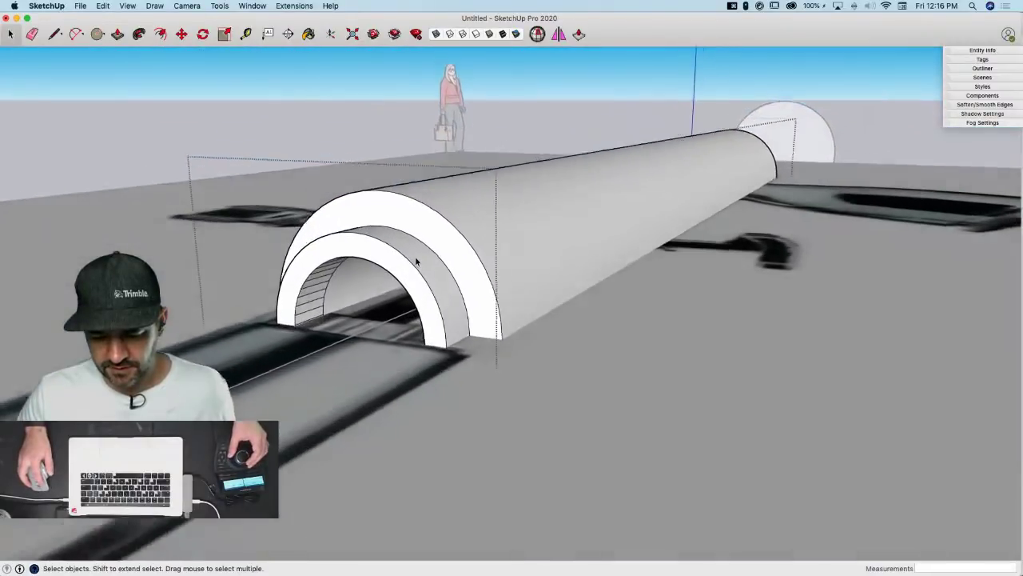
Soften the edges of the whole body geometry, including coplanar edges, and close the component
left_click(416, 262)
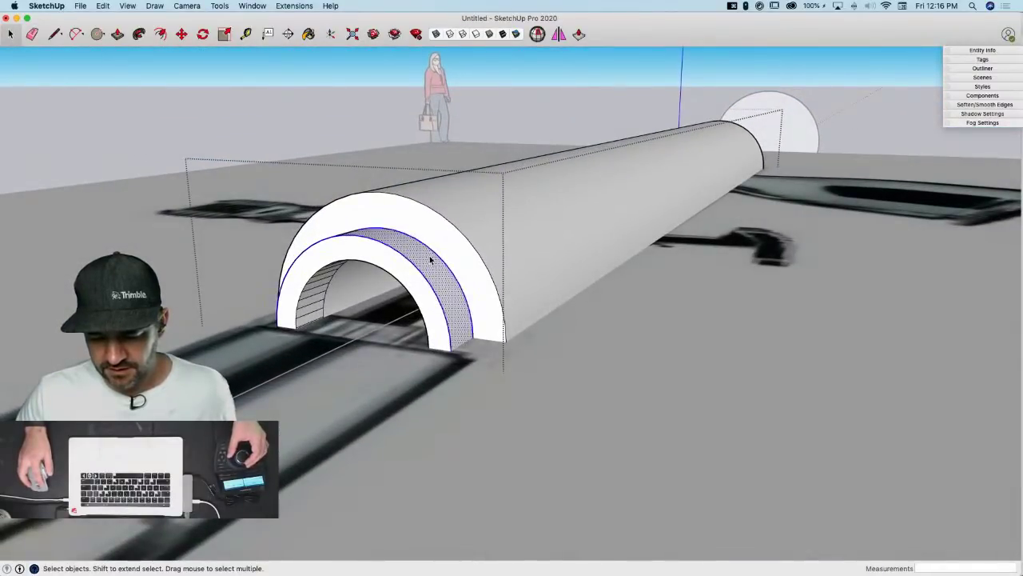
triple_click(430, 259)
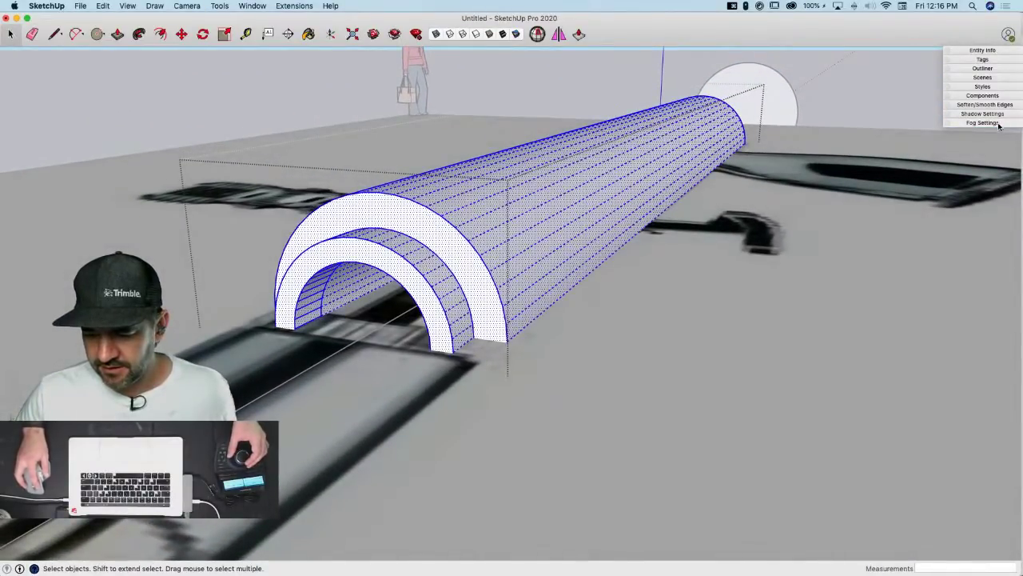
left_click(982, 104)
left_click(894, 157)
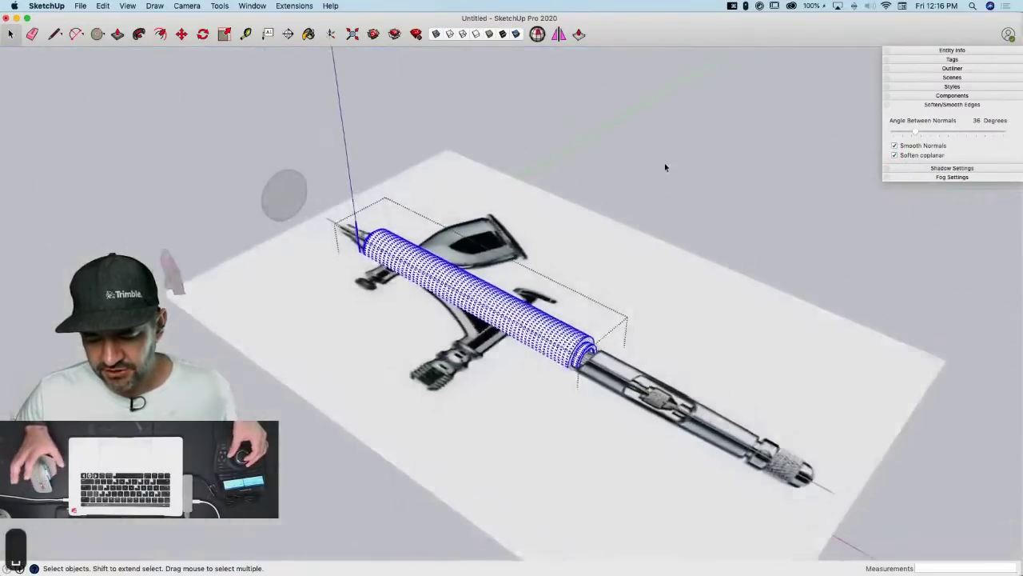
left_click(662, 163)
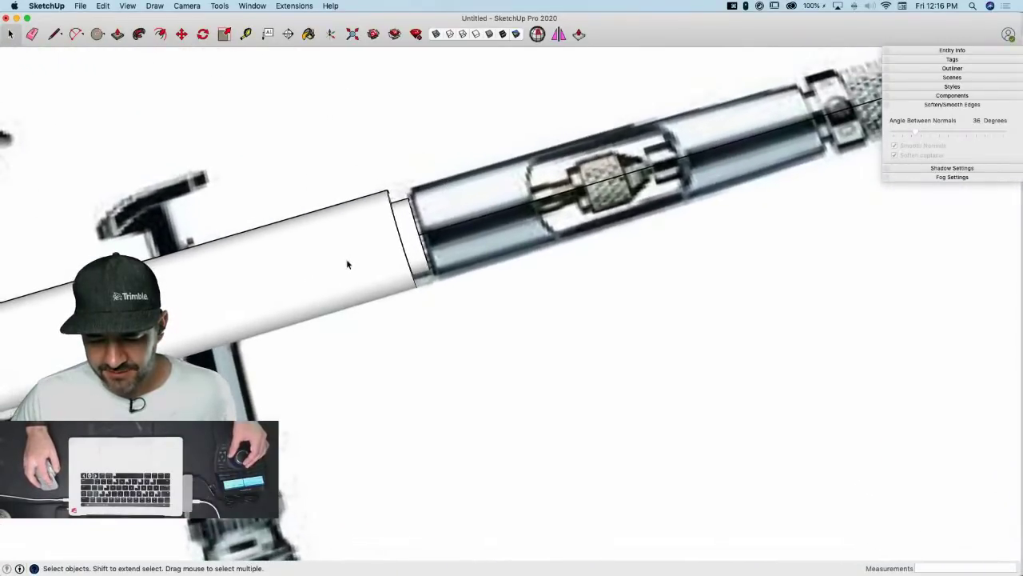
Turn on X-ray face display and keep the airbrush body component selected
left_click(347, 264)
key("l")
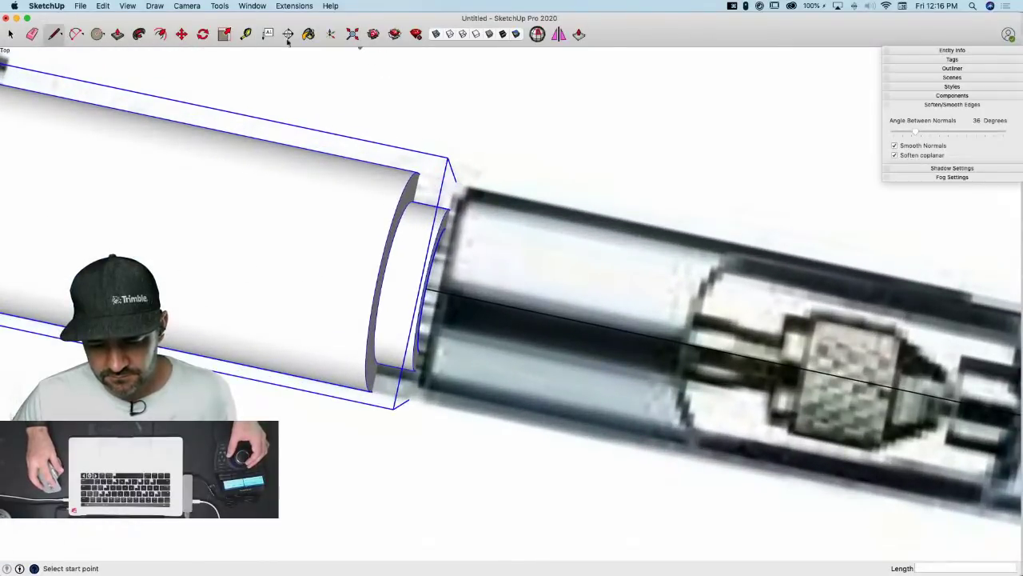
left_click(435, 35)
key("space")
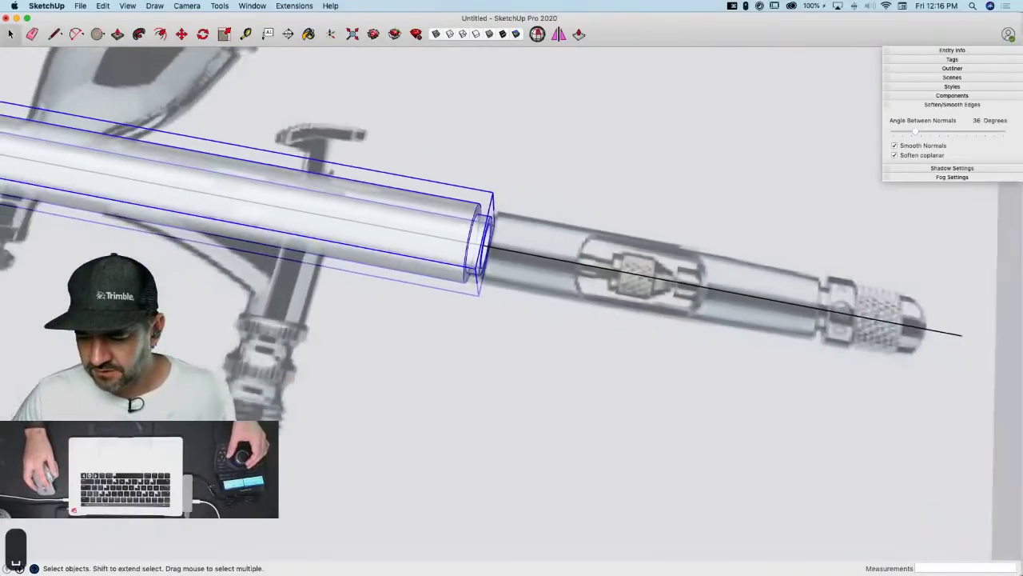
Assign the selected airbrush body component to a new tag named Body
left_click(958, 60)
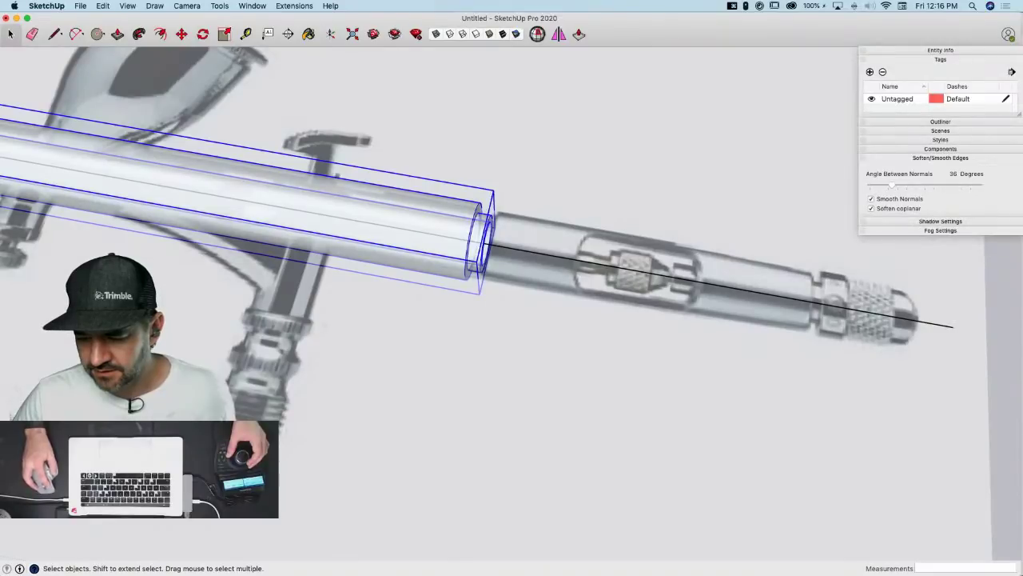
left_click_drag(1017, 119, 948, 205)
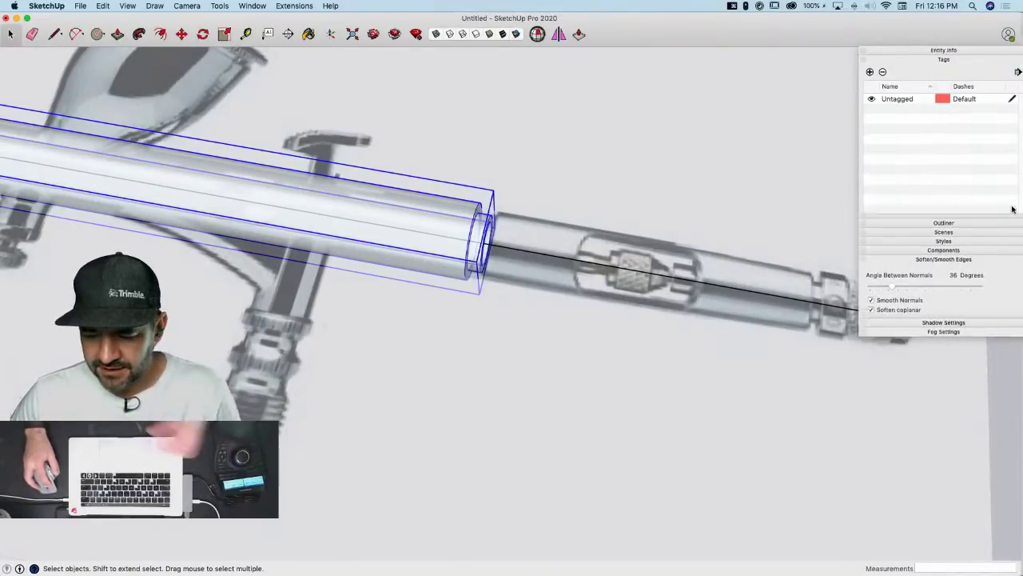
left_click(899, 50)
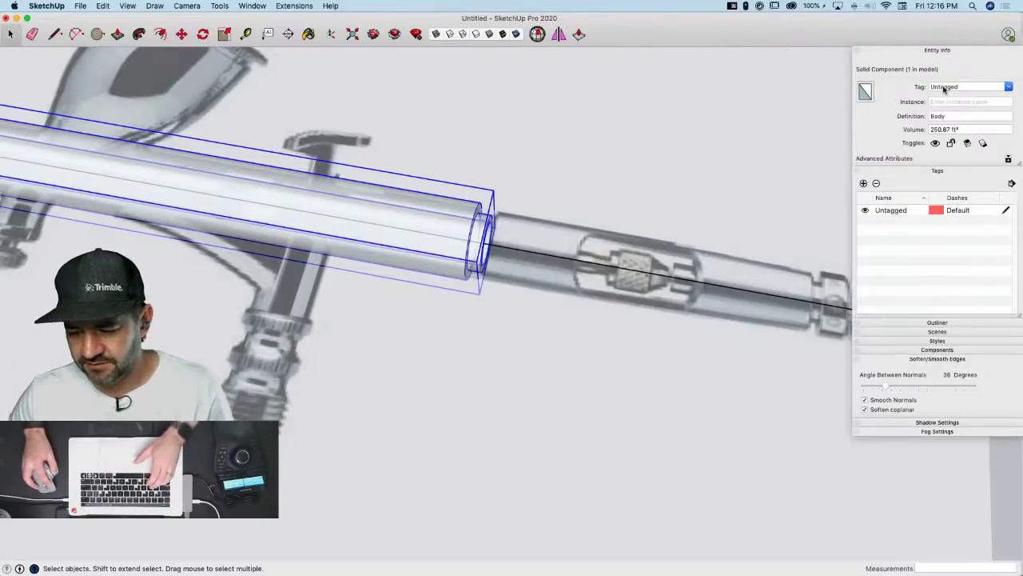
left_click(944, 89)
double_click(944, 89)
type("B")
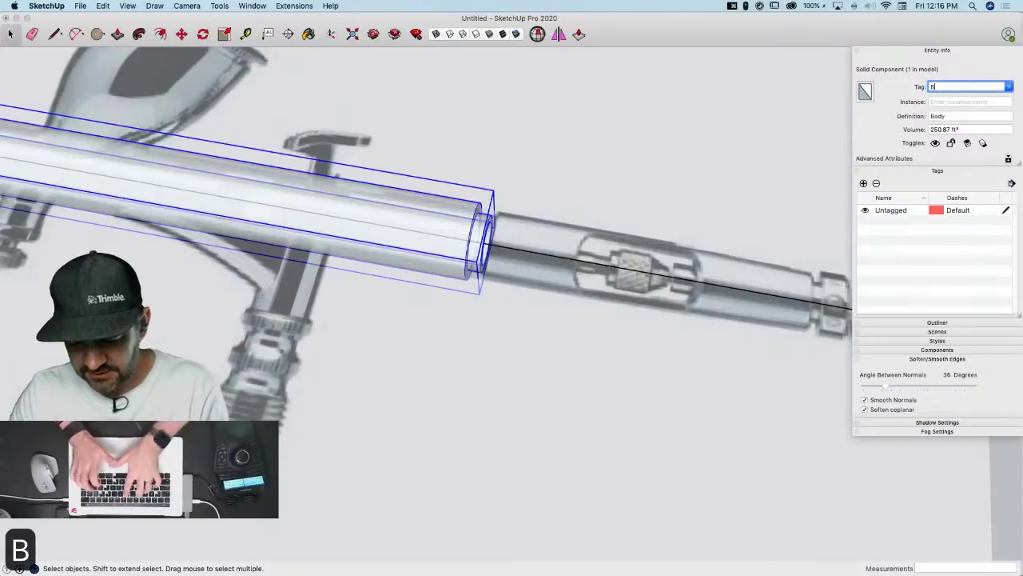
type("ody")
key("Return")
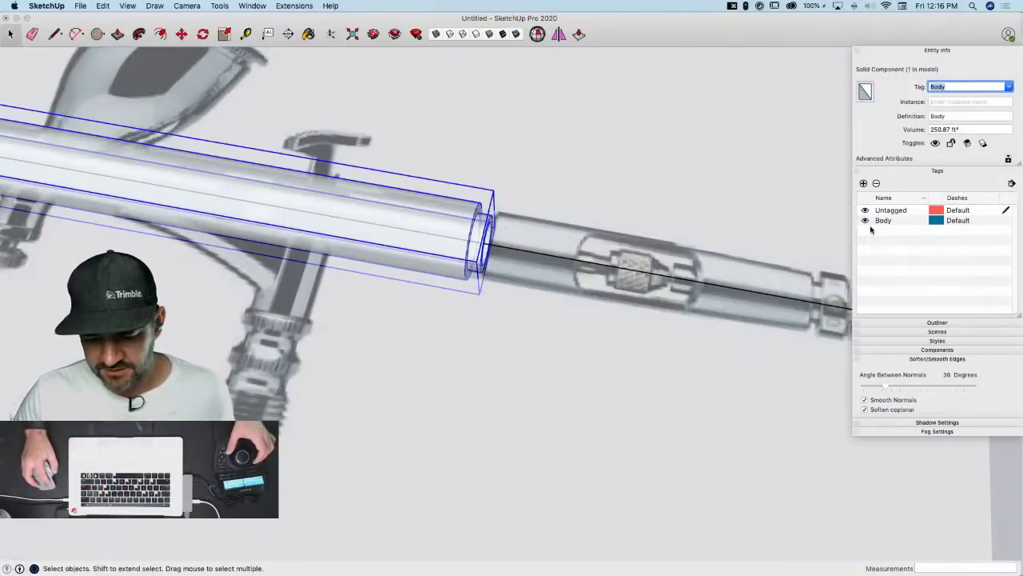
Hide the Body tag to examine the photo where the body meets the rear handle, and show the tag again
left_click(865, 220)
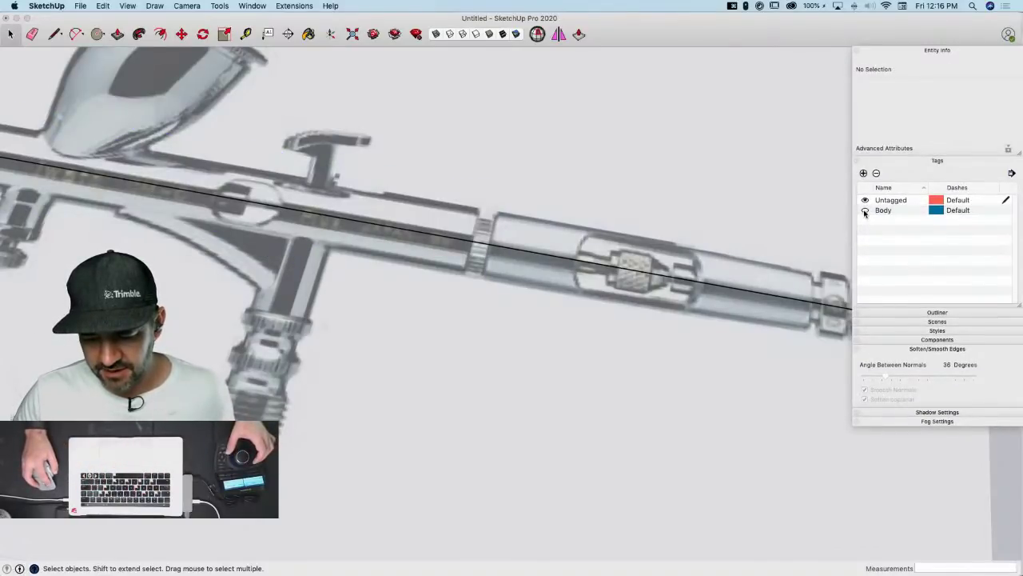
left_click(865, 211)
left_click(865, 210)
scroll(498, 226, "up", 2)
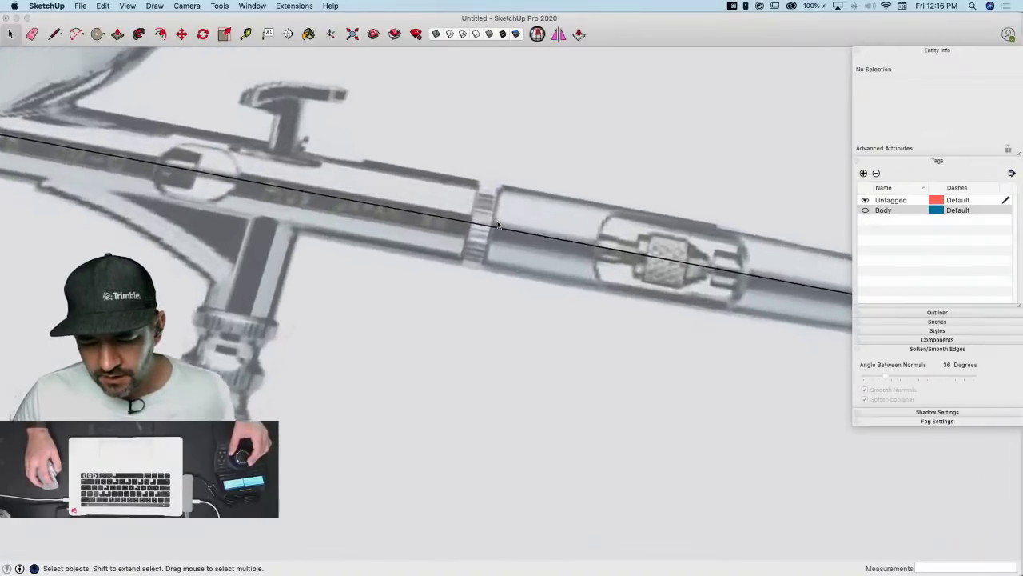
scroll(497, 227, "up", 3)
key("l")
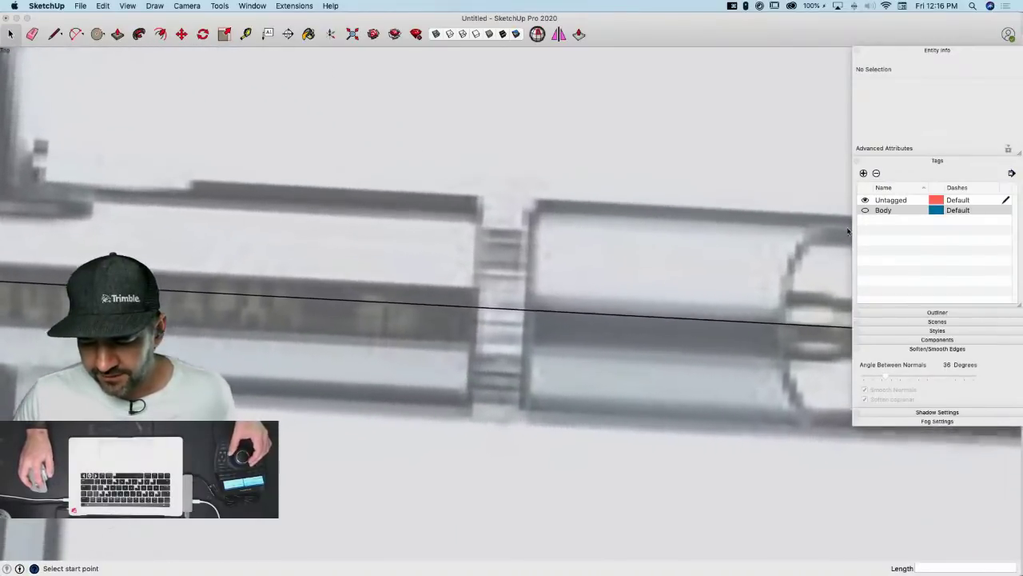
left_click(876, 210)
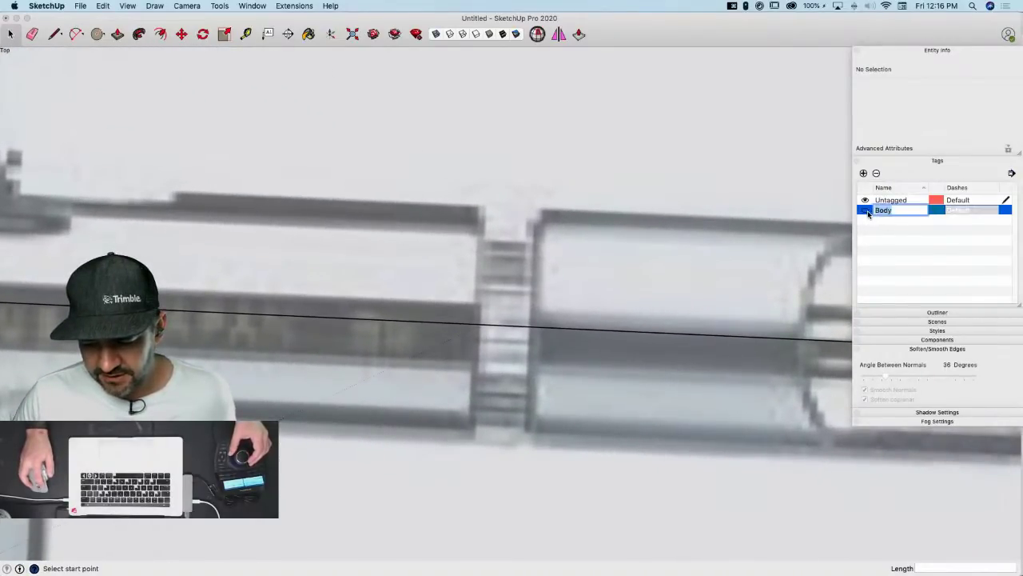
left_click(865, 210)
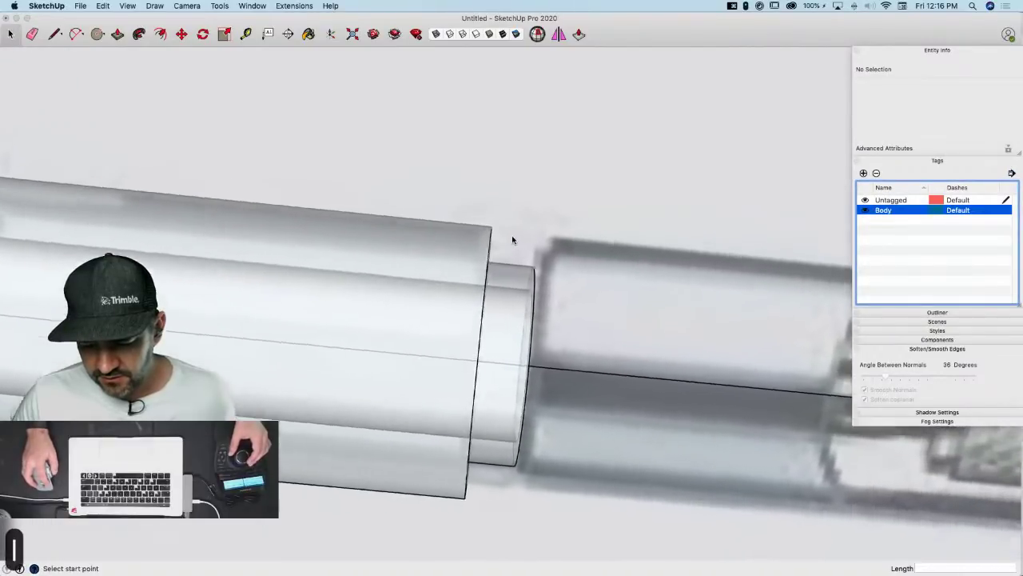
With X-ray off, trace the rear ring and the handle's upper edge over the photo, ending in an arc bulging about 1 7/16"
left_click(510, 236)
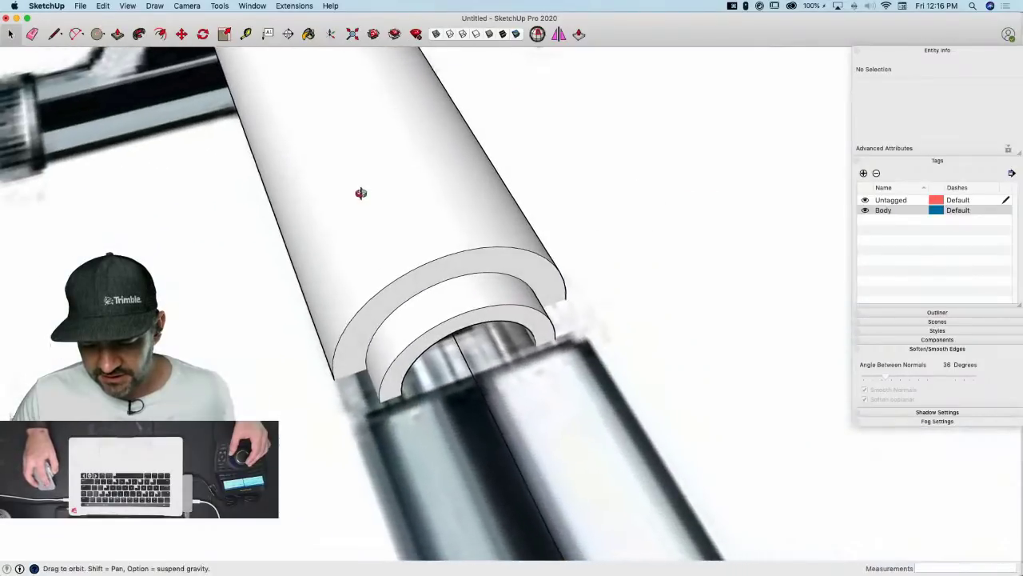
left_click(565, 299)
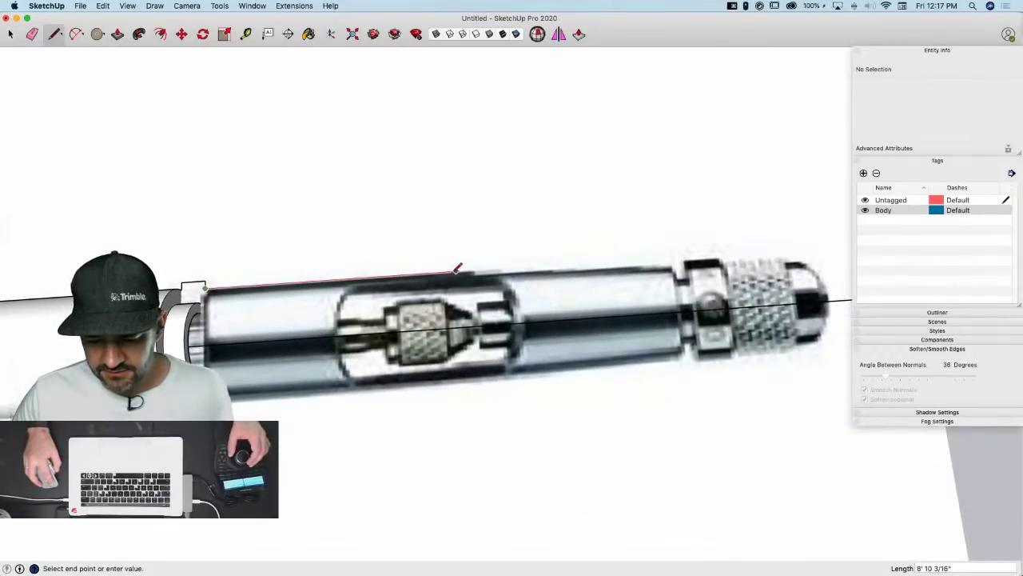
key("a")
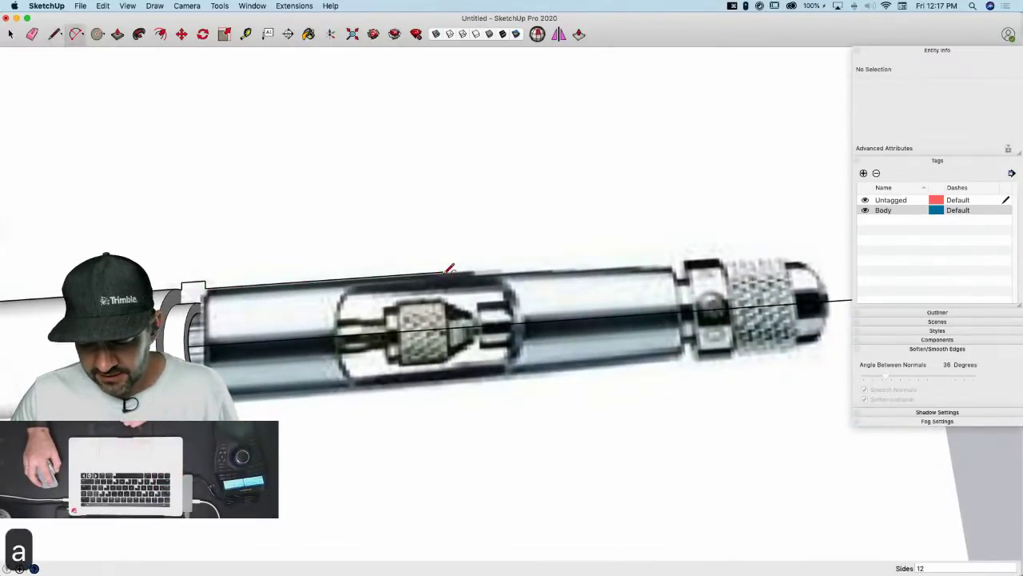
left_click(442, 272)
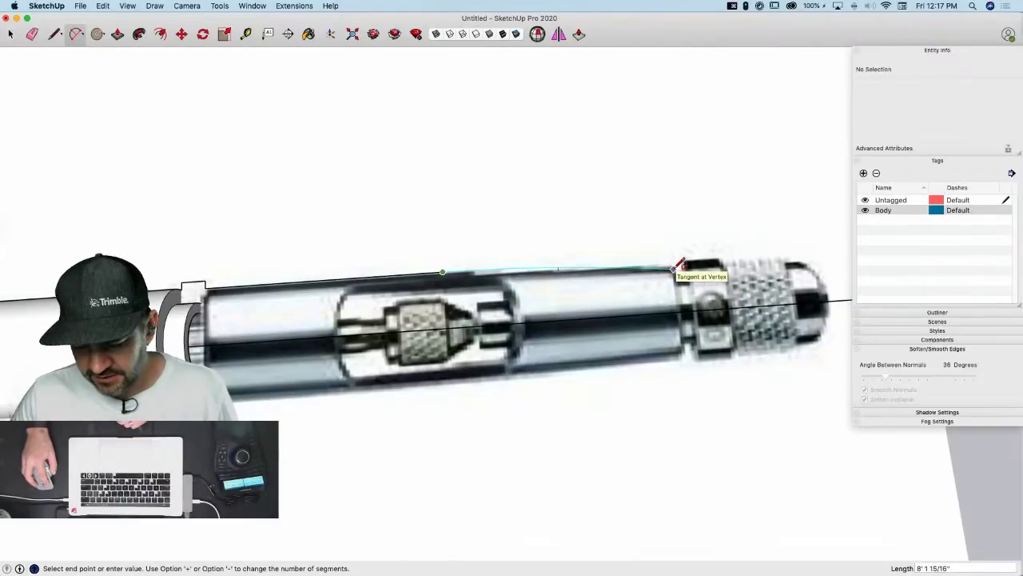
left_click(674, 266)
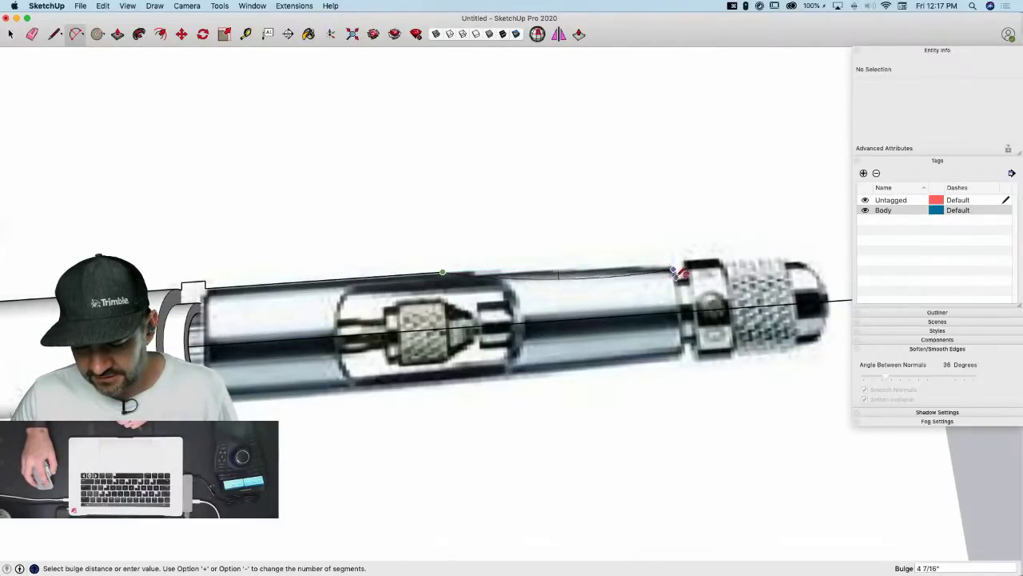
left_click(646, 263)
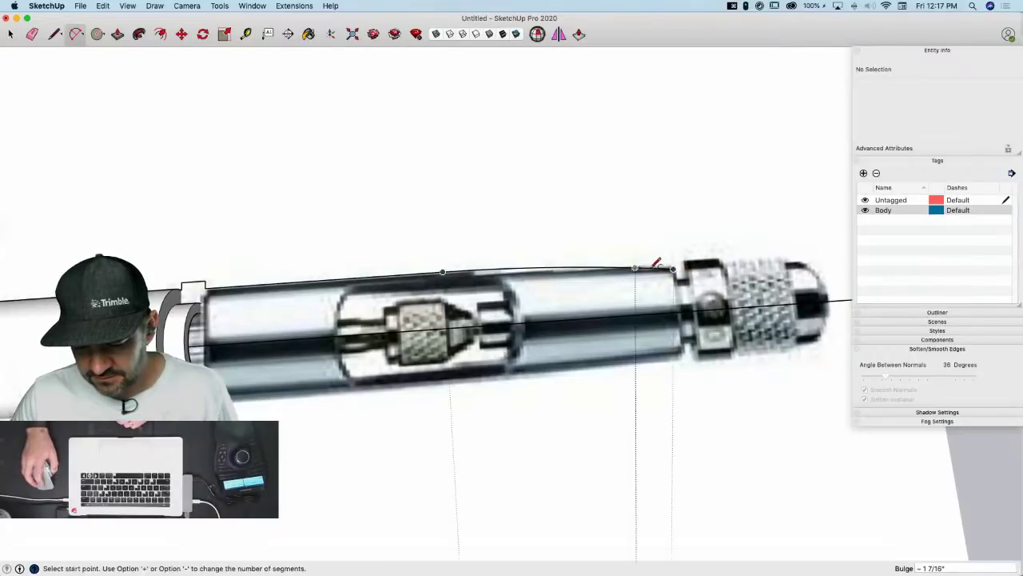
Trace the stepped neck at the handle's rear end and return an inner line about 2' 1 1/4" long toward the body
key("l")
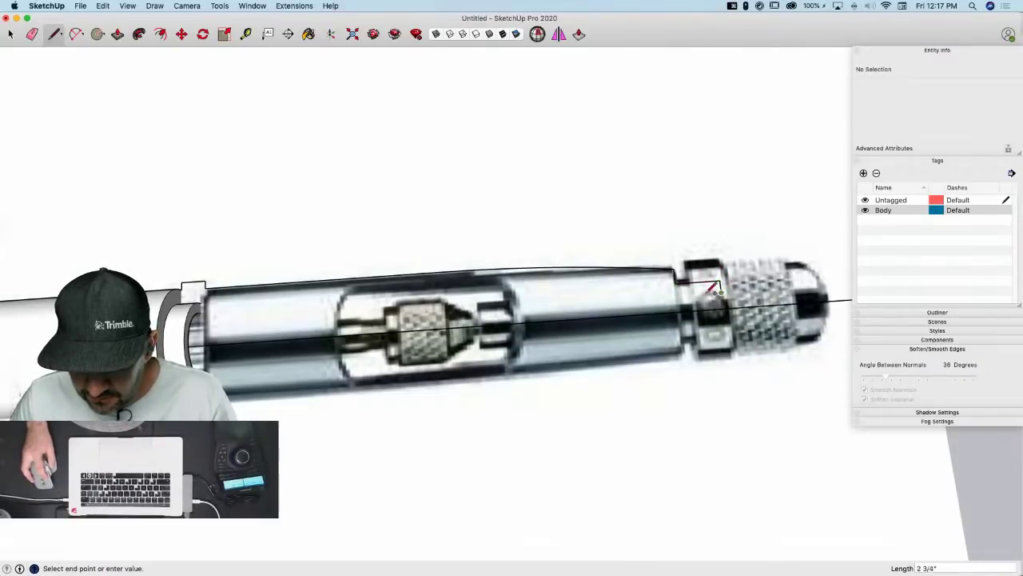
left_click(663, 295)
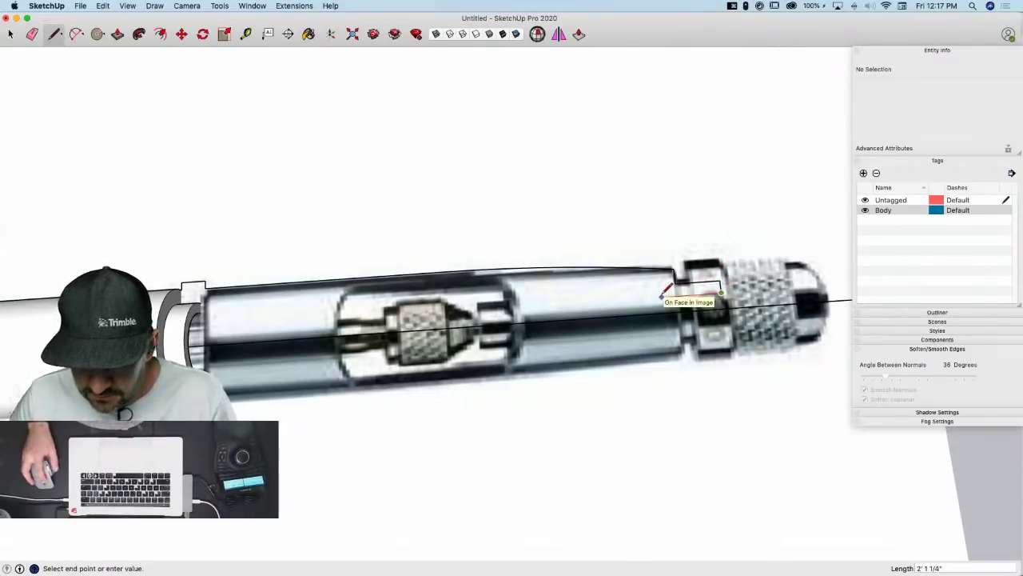
key("space")
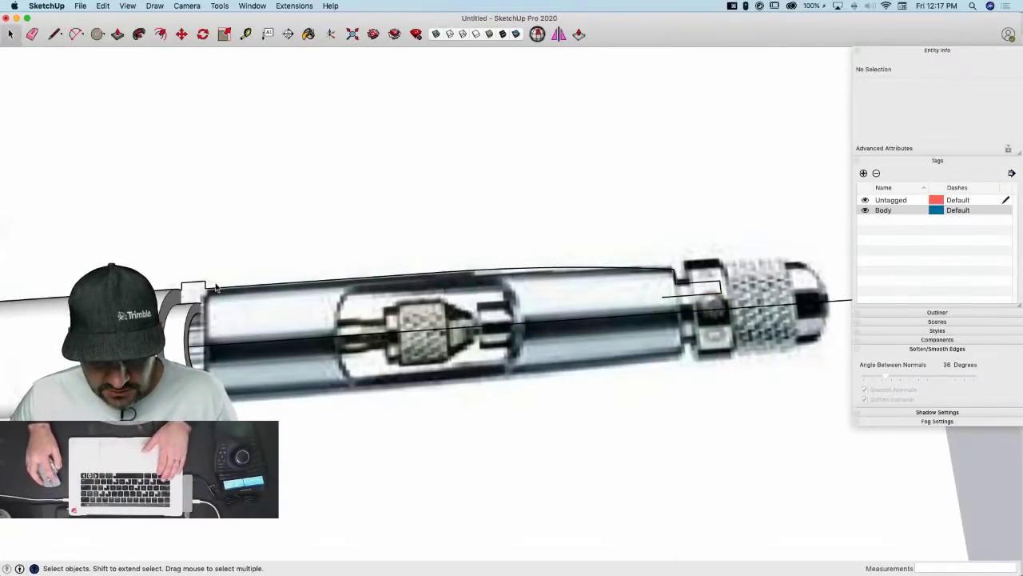
Offset the handle's straight upper edge and its arc inward by about 10 5/8"
key("l")
key("space")
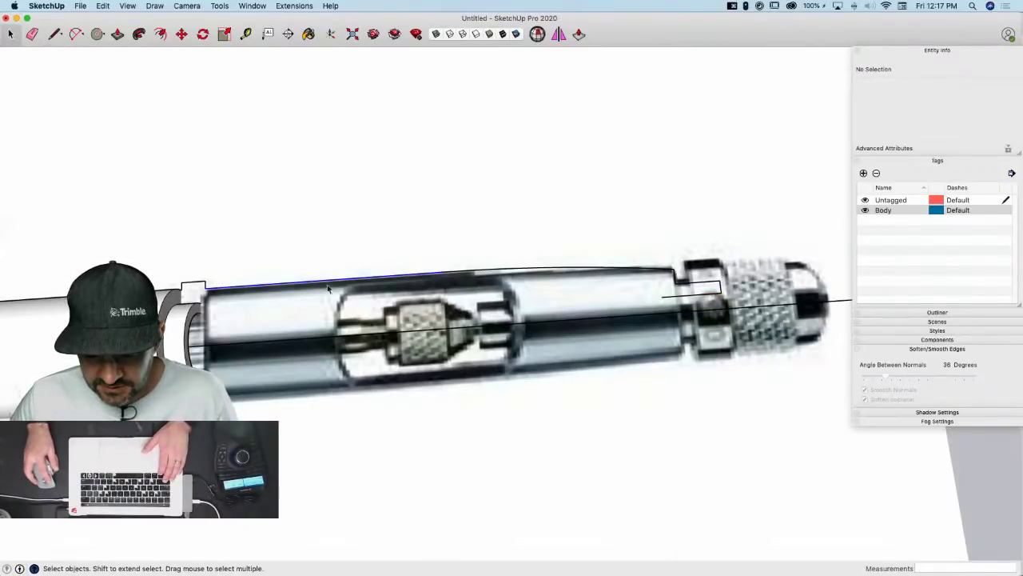
left_click(537, 274)
left_click(531, 268, "shift")
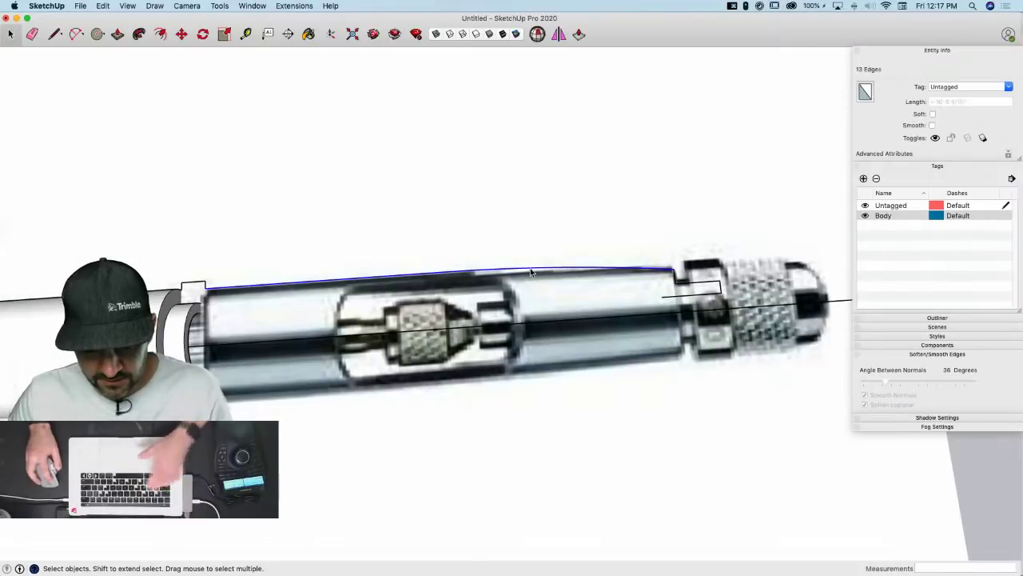
key("f")
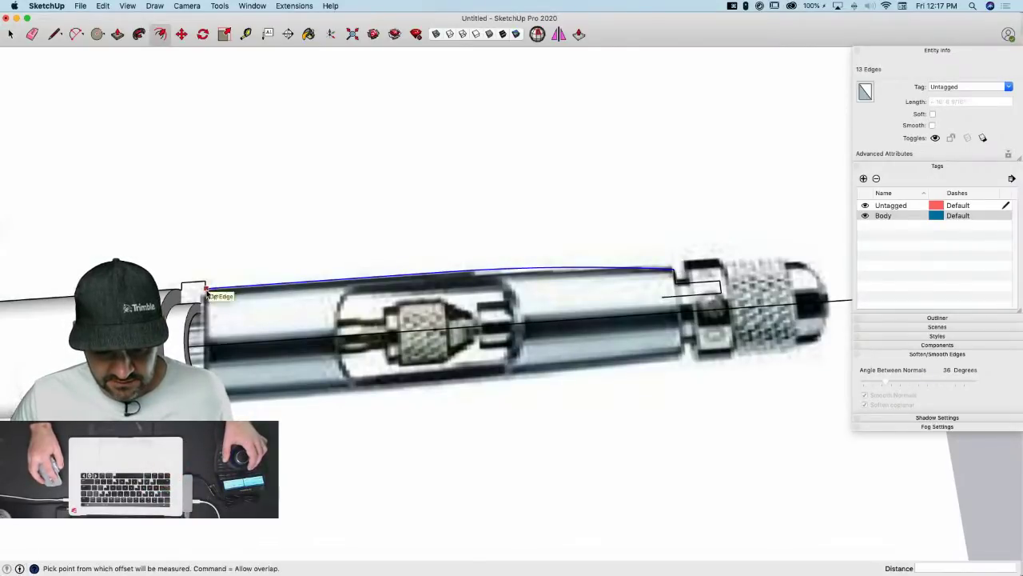
left_click(206, 291)
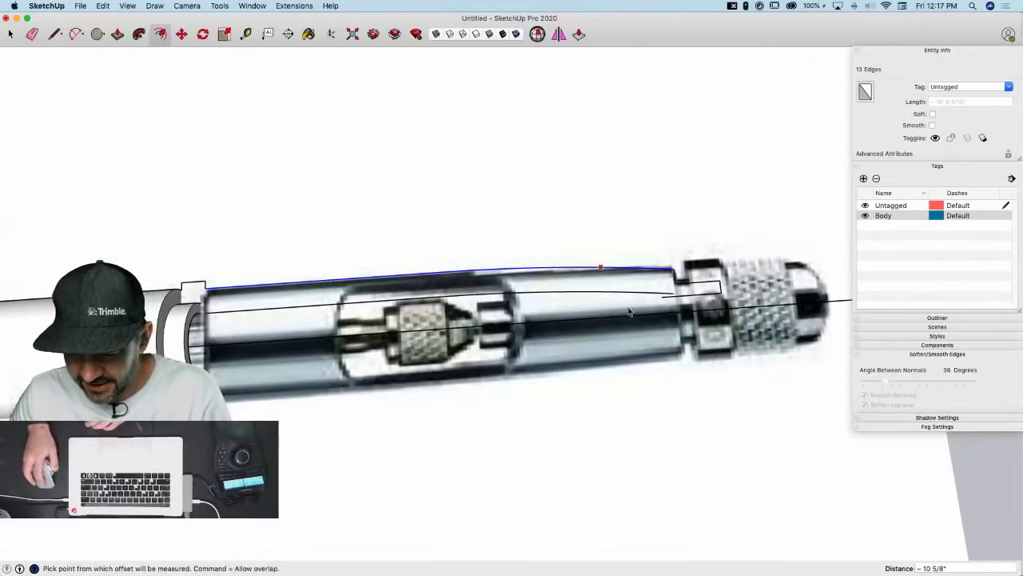
Join the neck's inner line to the offset curve with a short line and erase the overhanging end of the curve
scroll(667, 316, "up", 3)
key("l")
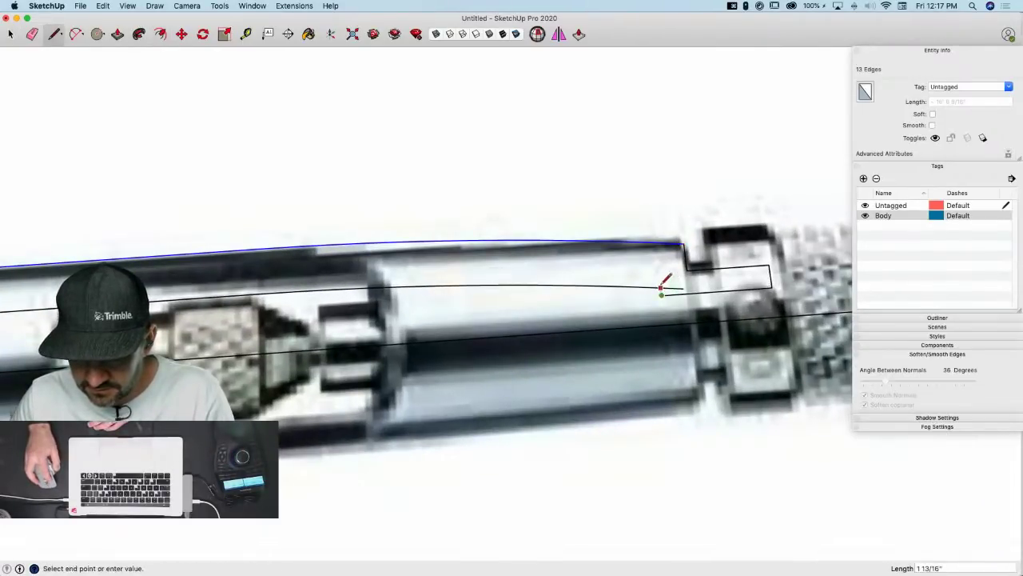
key("e")
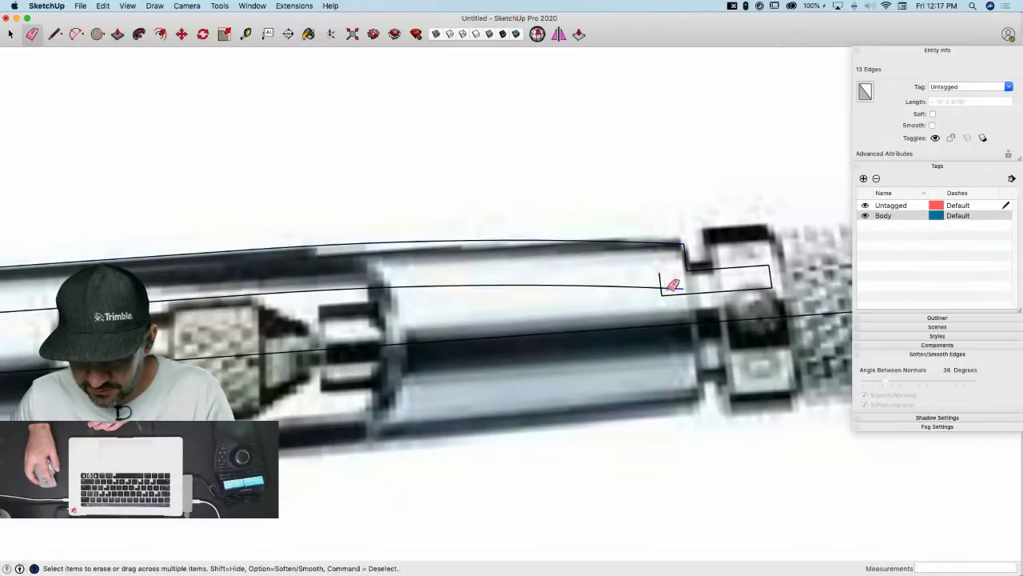
key("l")
scroll(594, 213, "down", 4)
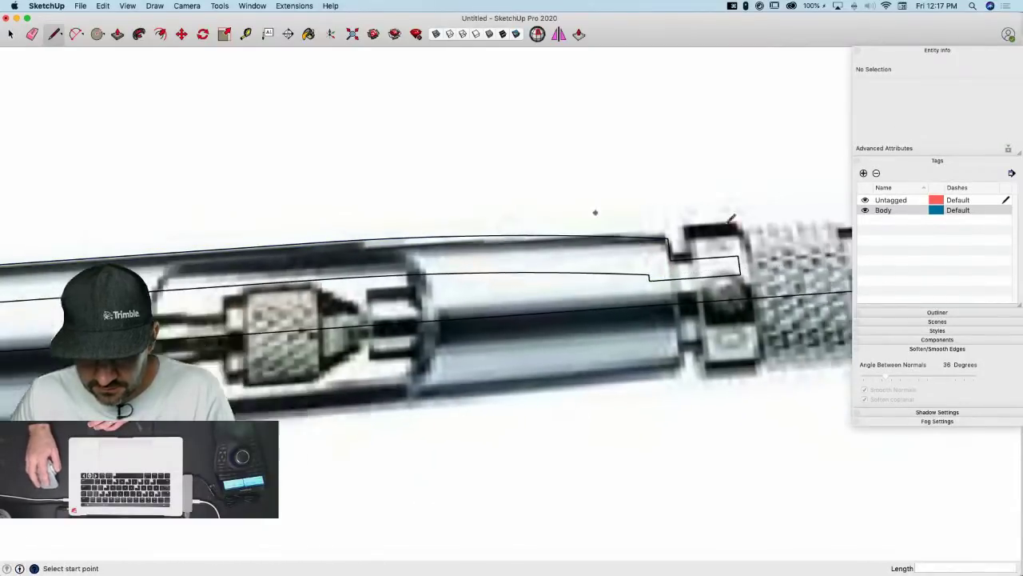
Close the handle profile into a face by drawing its front edges along the body's rear lip and shoulder
scroll(238, 272, "up", 3)
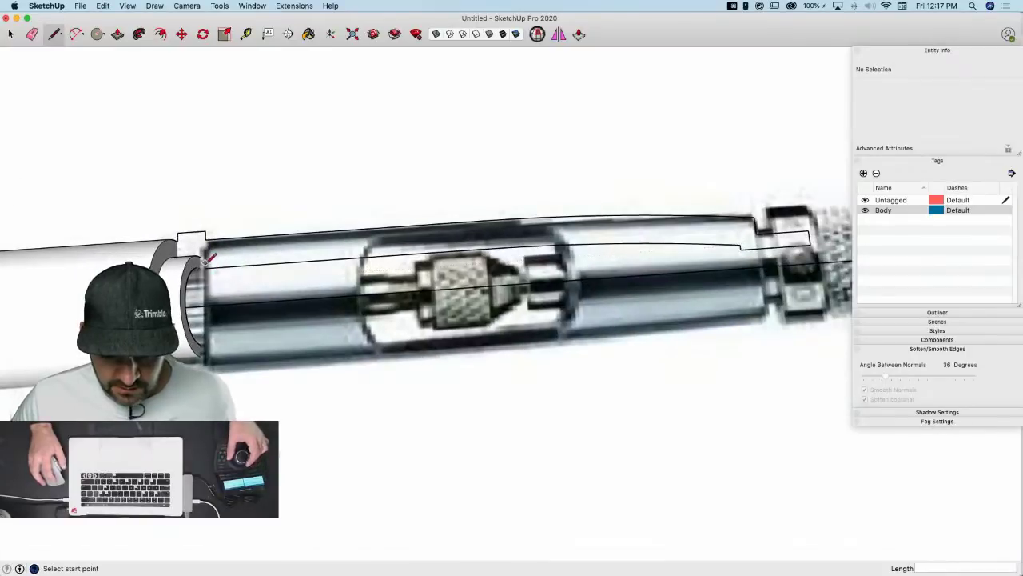
scroll(211, 257, "up", 4)
scroll(320, 251, "up", 2)
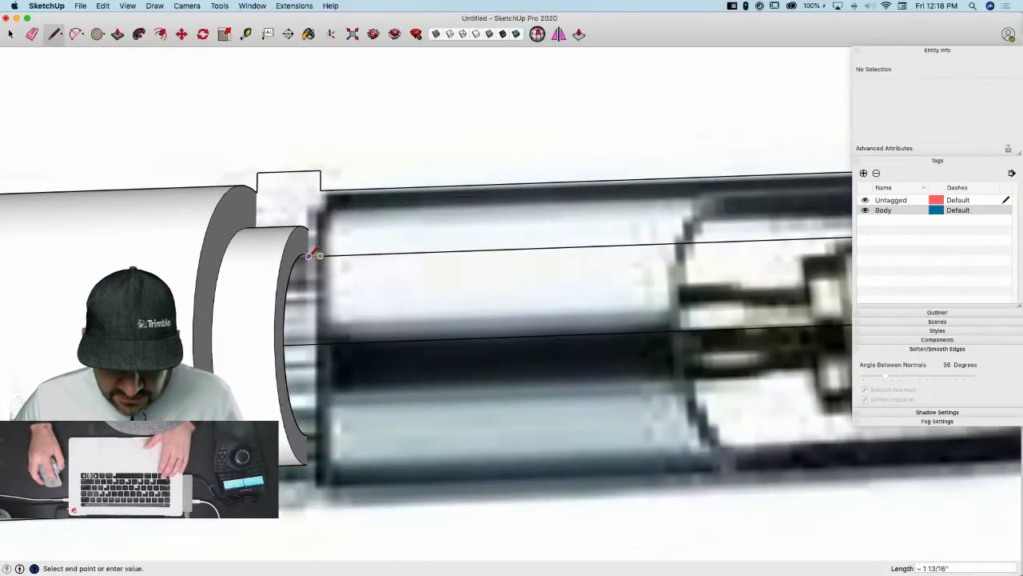
left_click(309, 225)
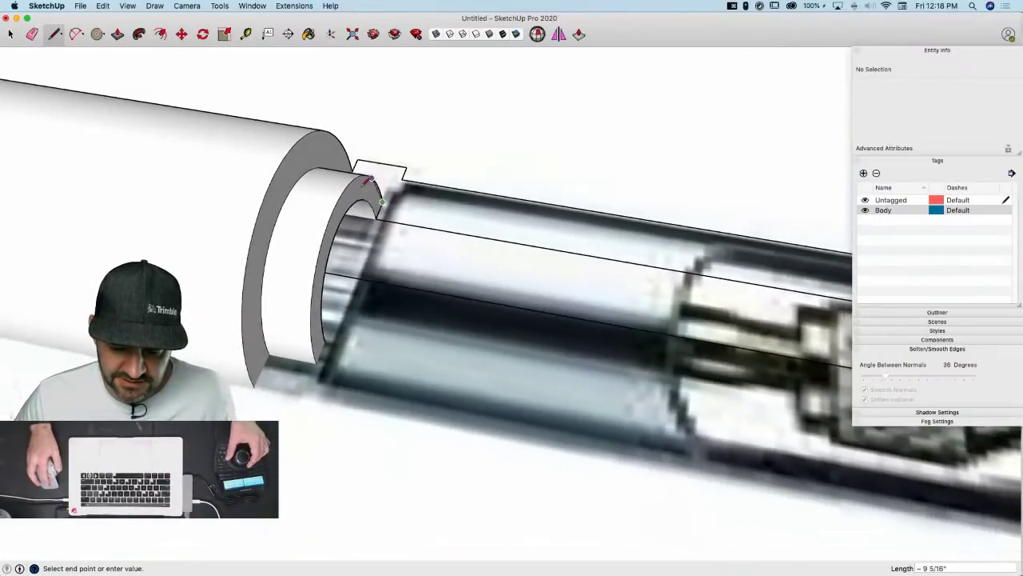
middle_click_drag(461, 216, 2, 187)
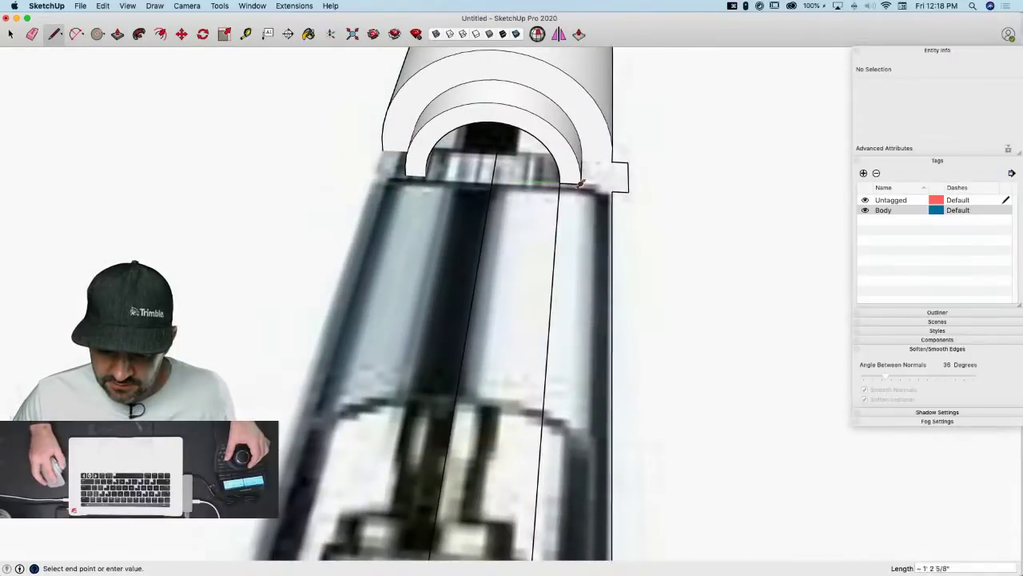
middle_click_drag(732, 196, 320, 192)
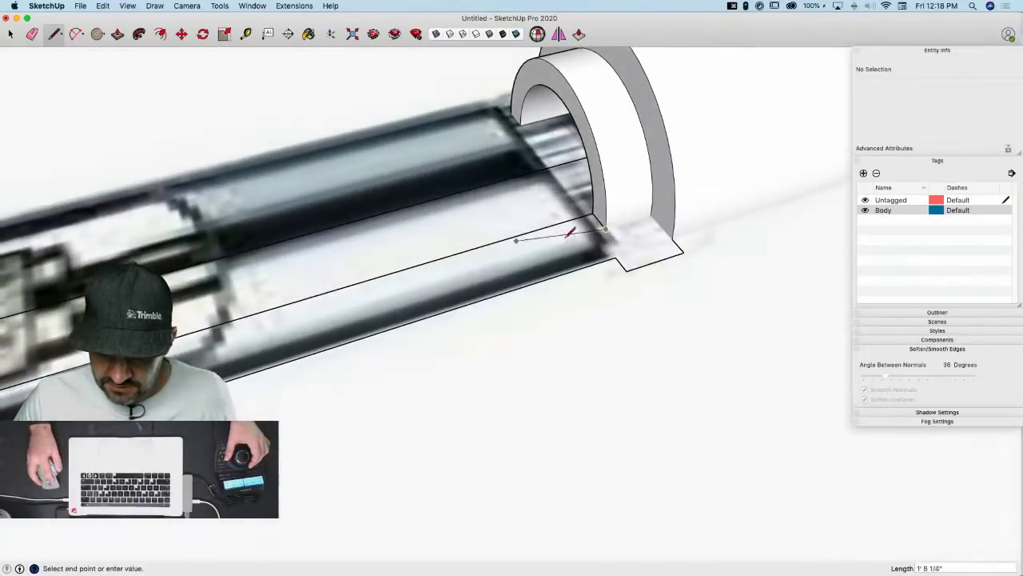
left_click(651, 215)
left_click(673, 239)
key("space")
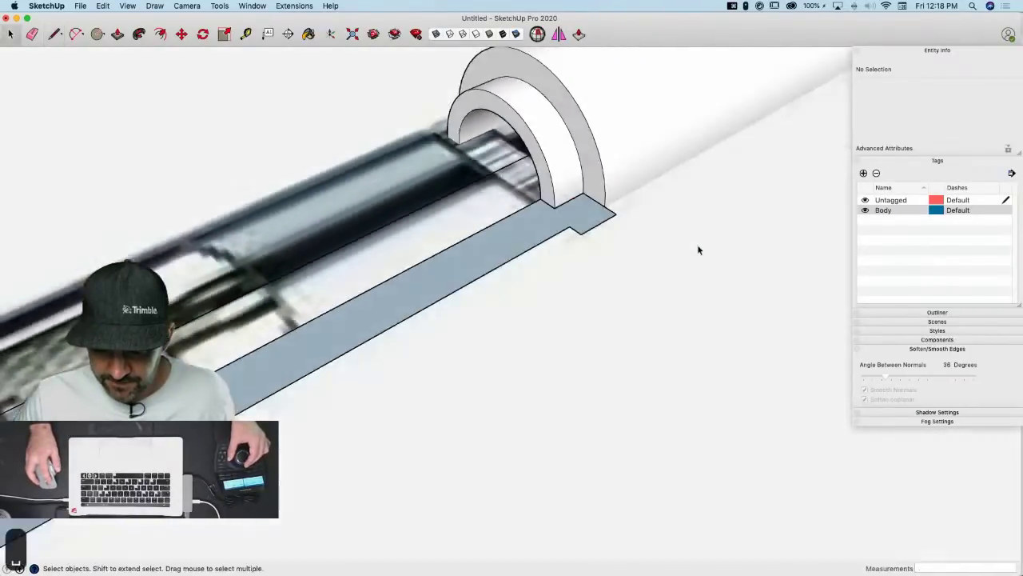
key("e")
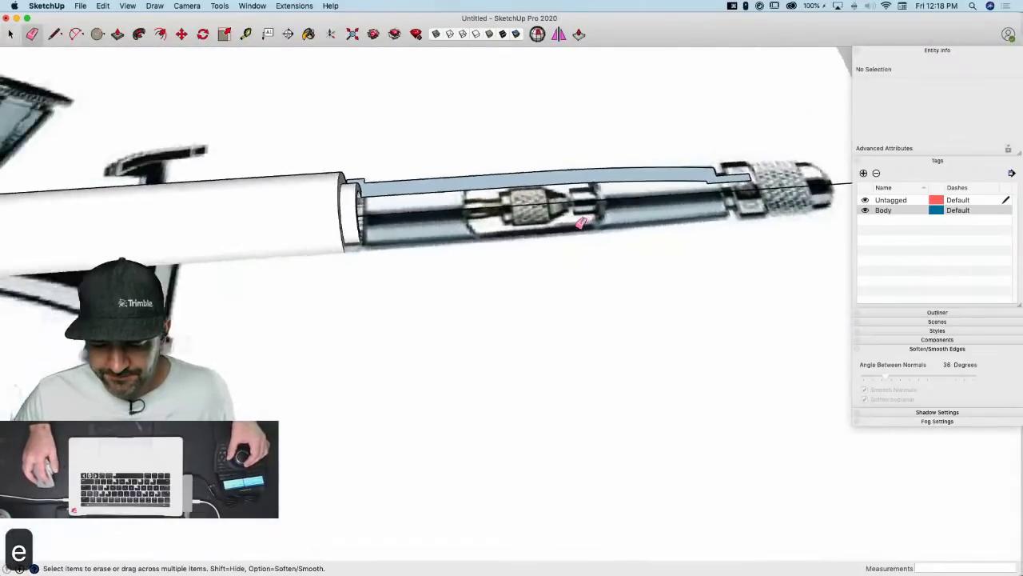
Sweep the handle profile around the circular path with Follow Me to form the solid rear handle
key("space")
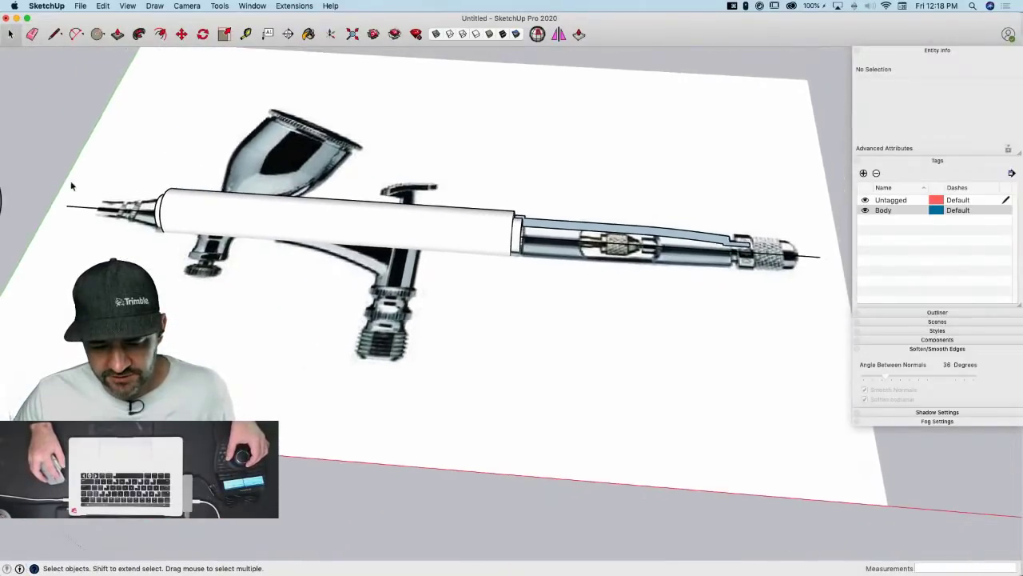
left_click(28, 201)
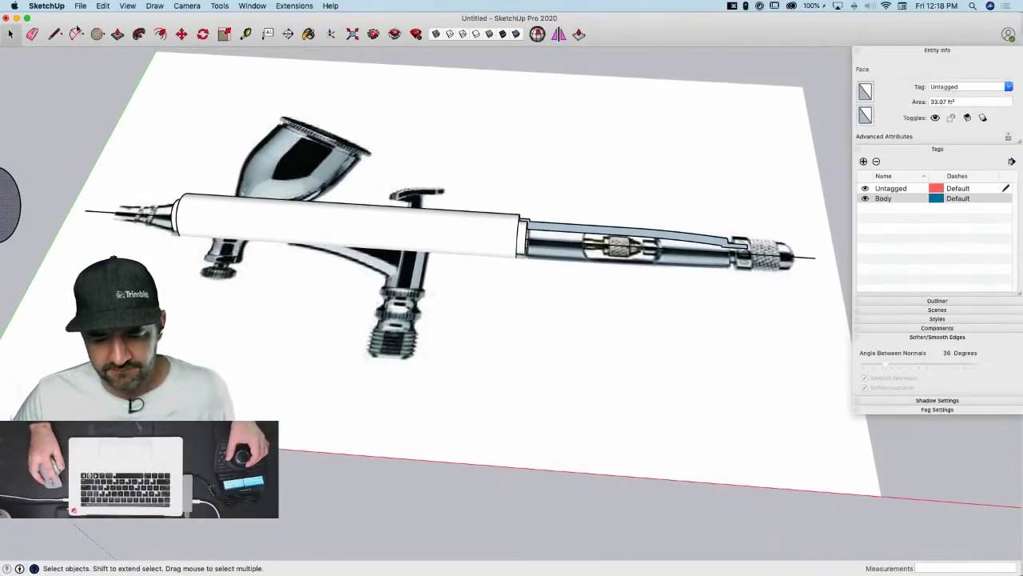
left_click(140, 34)
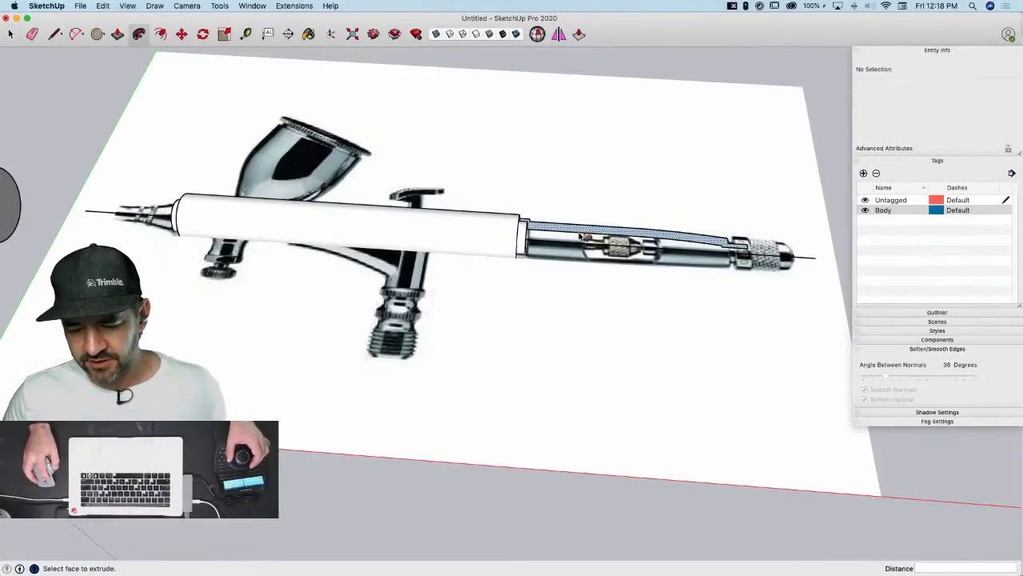
left_click(580, 235)
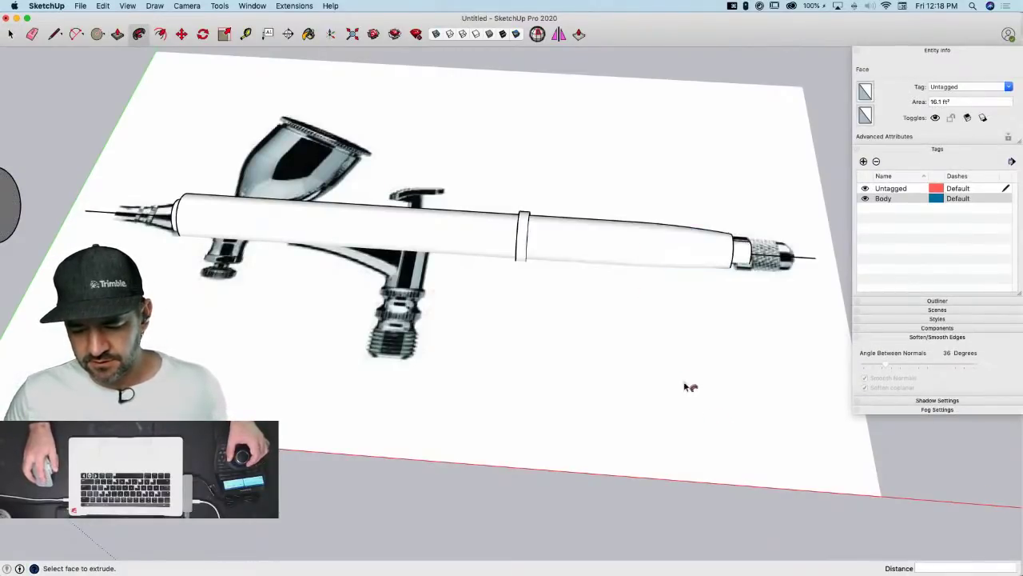
left_click(676, 360)
mouse_move(676, 361)
middle_mouse_down()
mouse_move(192, 178)
mouse_move(156, 199)
mouse_move(158, 218)
middle_mouse_up()
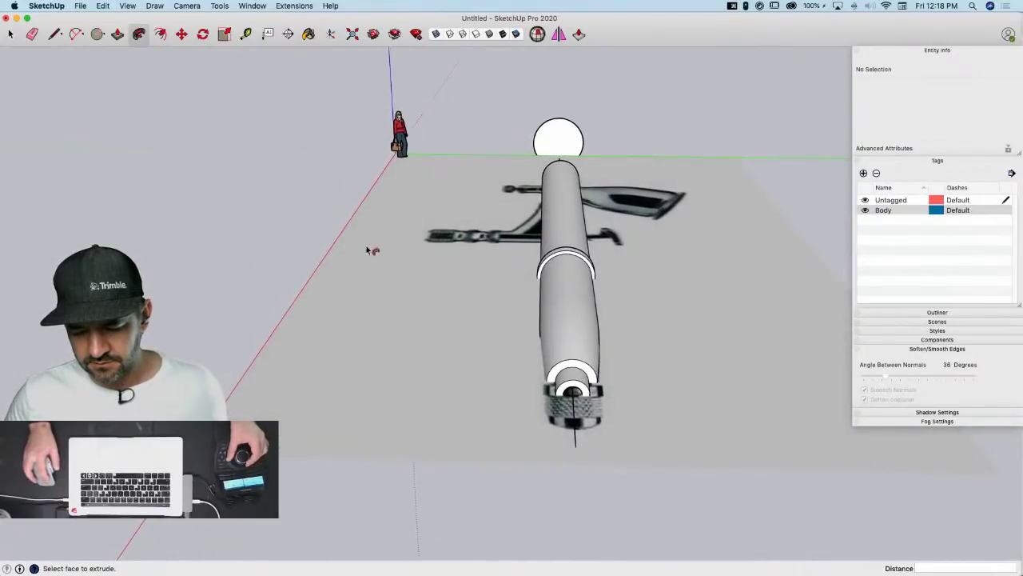
middle_click_drag(373, 248, 886, 470)
Select all the connected geometry of the swept rear handle and make it a component named Back
key("space")
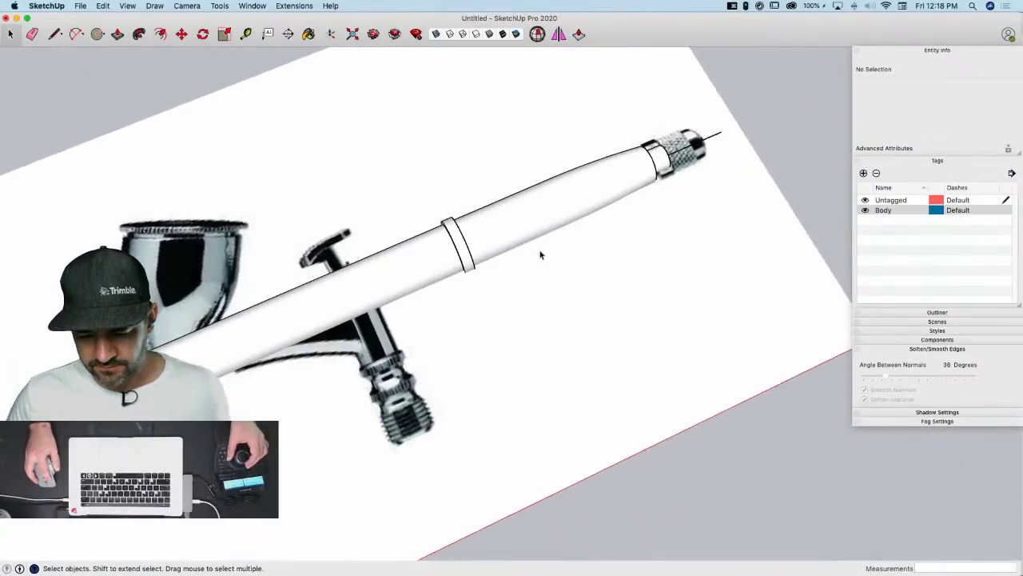
left_click(527, 239)
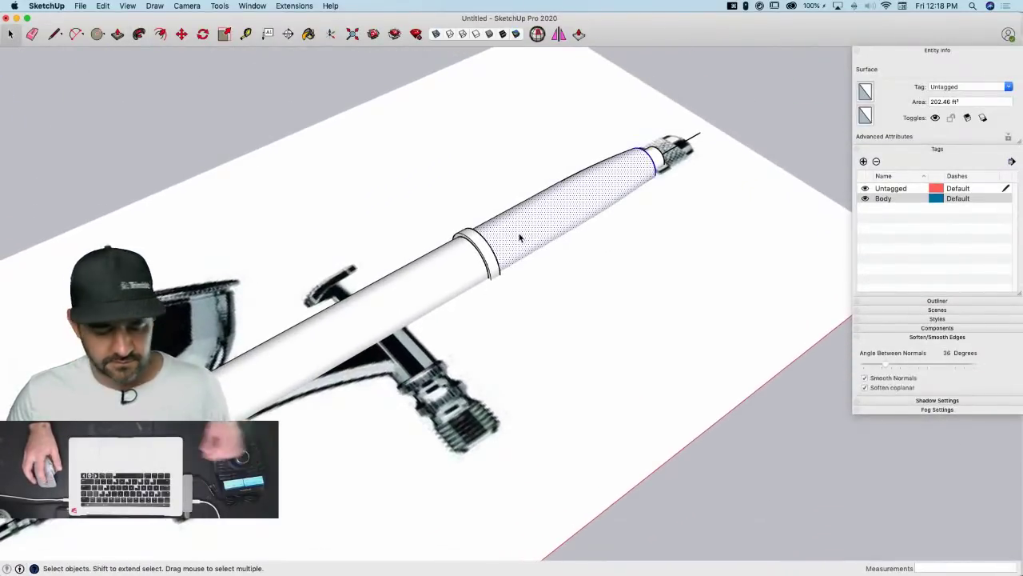
double_click(520, 238)
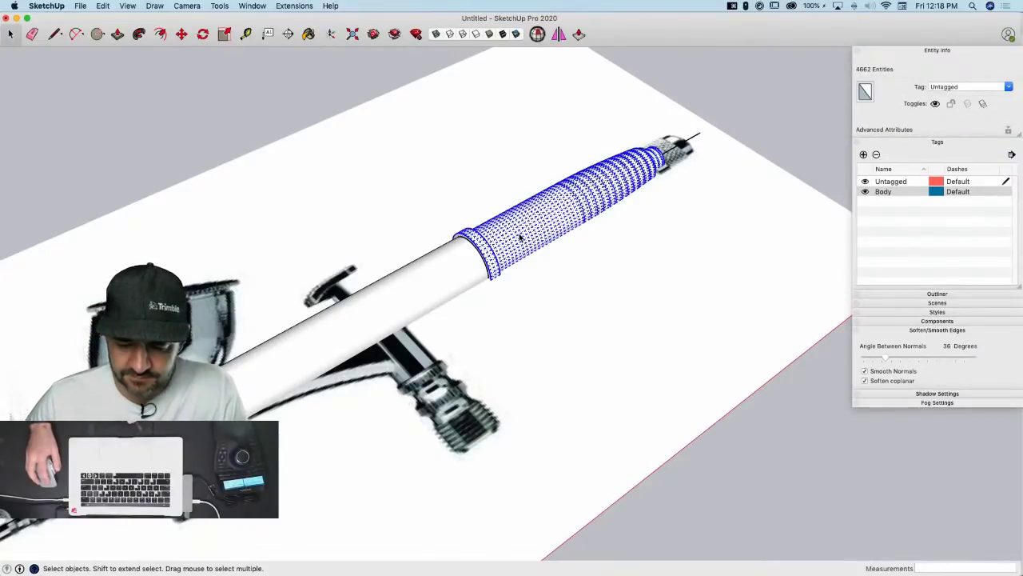
right_click(509, 233)
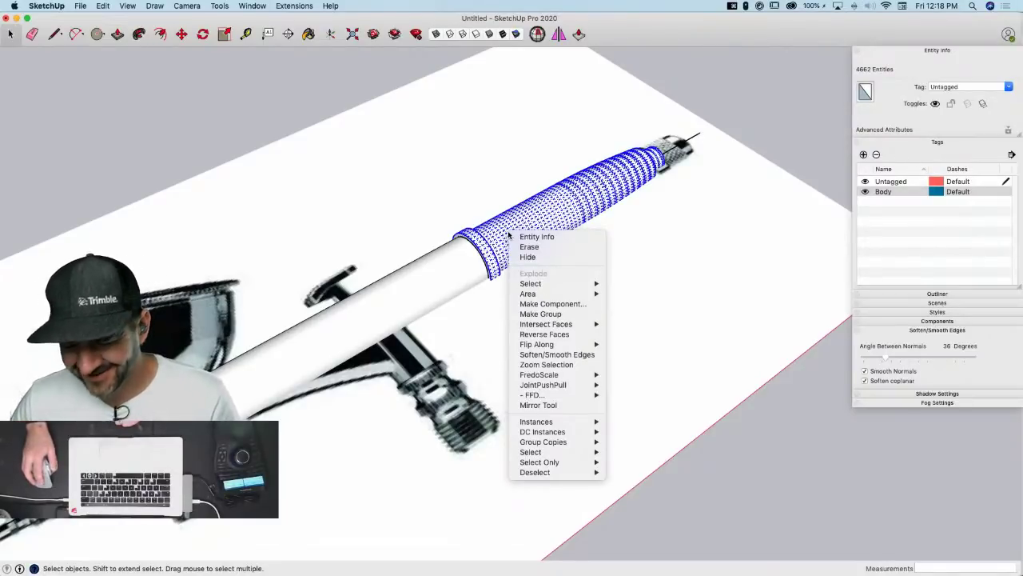
left_click(772, 263)
mouse_move(642, 329)
middle_mouse_down()
mouse_move(573, 329)
mouse_move(320, 287)
mouse_move(484, 344)
mouse_move(849, 397)
middle_mouse_up()
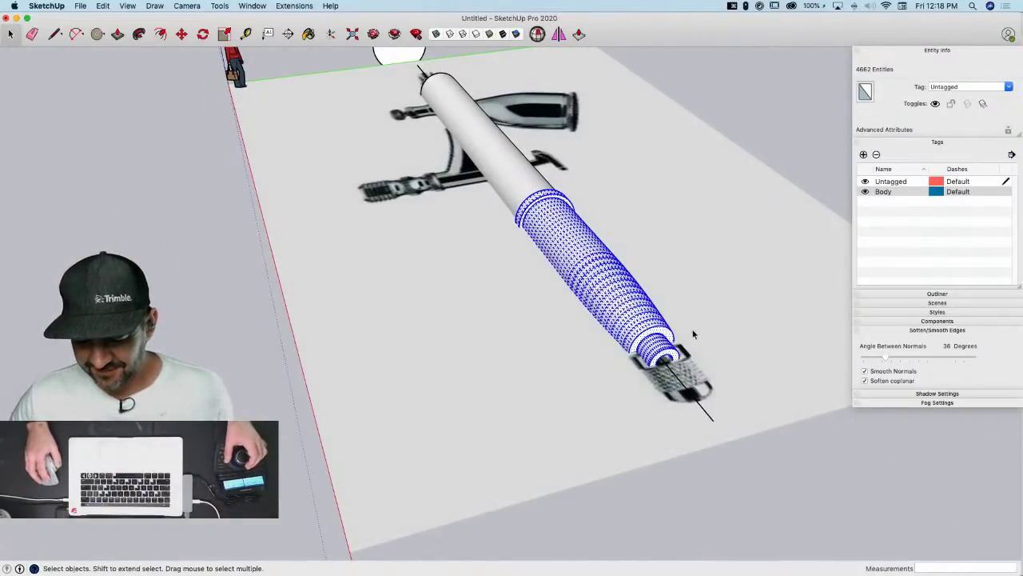
right_click(642, 327)
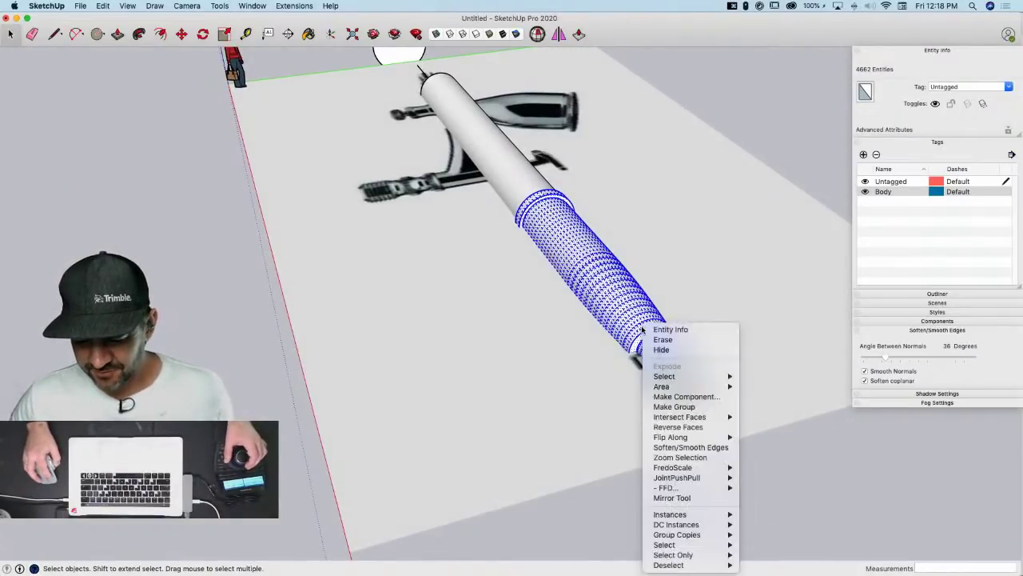
left_click(686, 397)
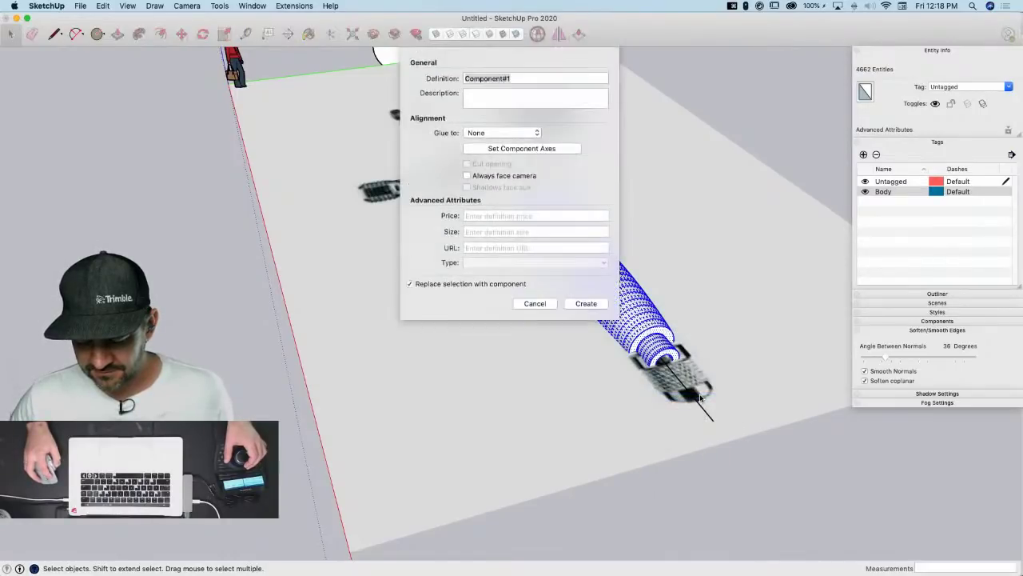
type("B")
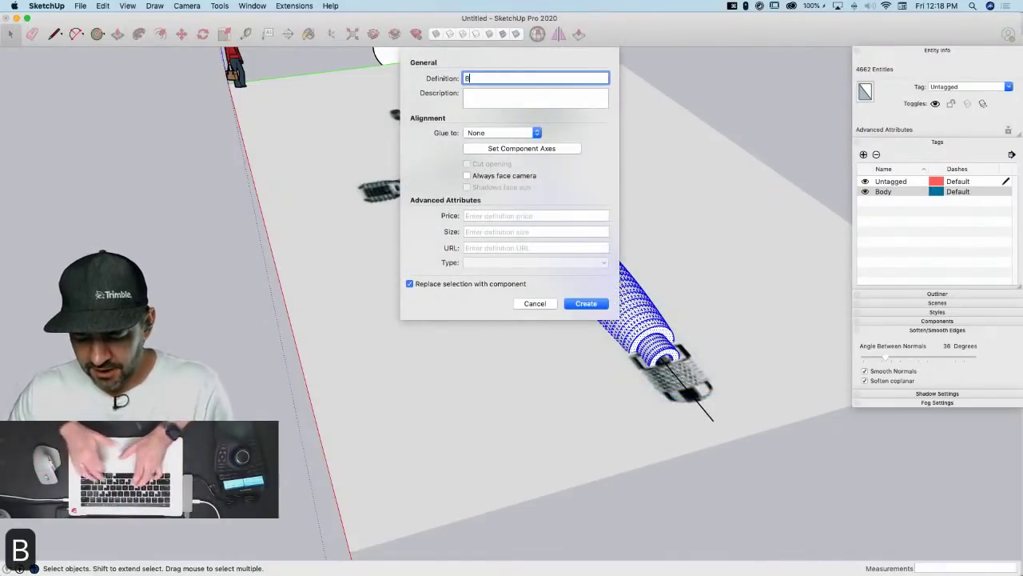
type("ack")
key("Return")
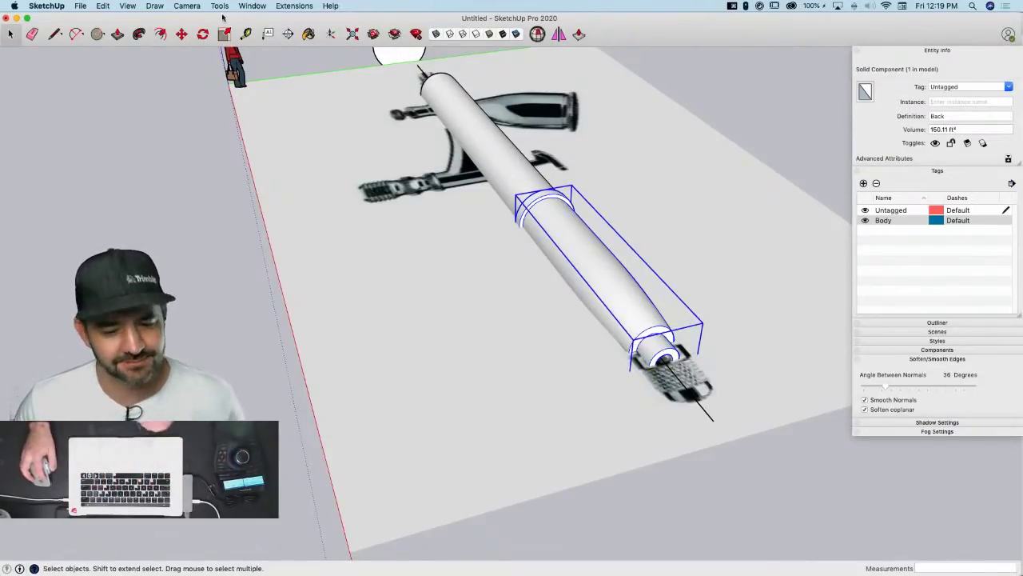
Save the model to the Desktop as Airbrush.skp
left_click(80, 6)
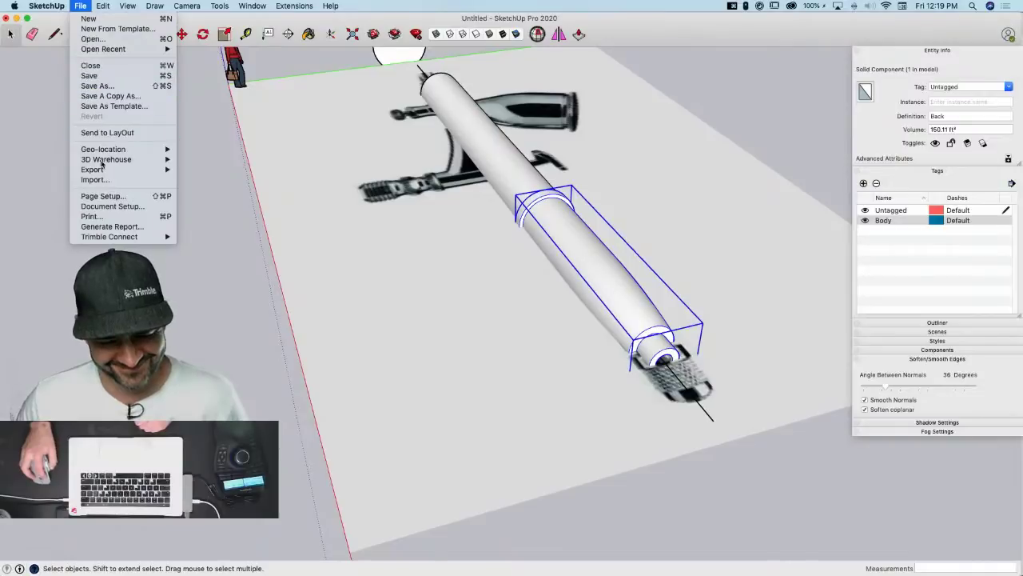
left_click(85, 76)
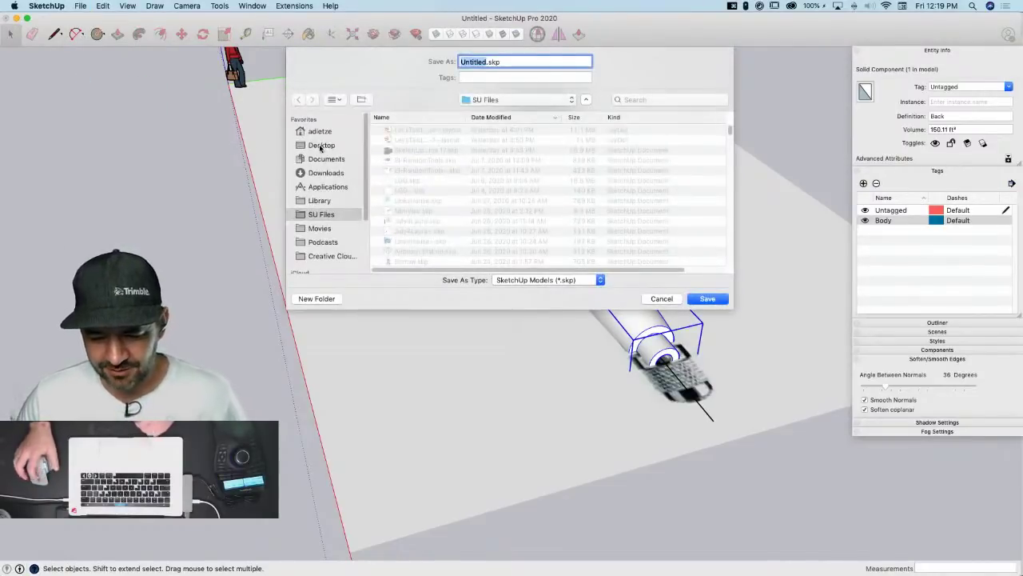
left_click(318, 146)
type("Air")
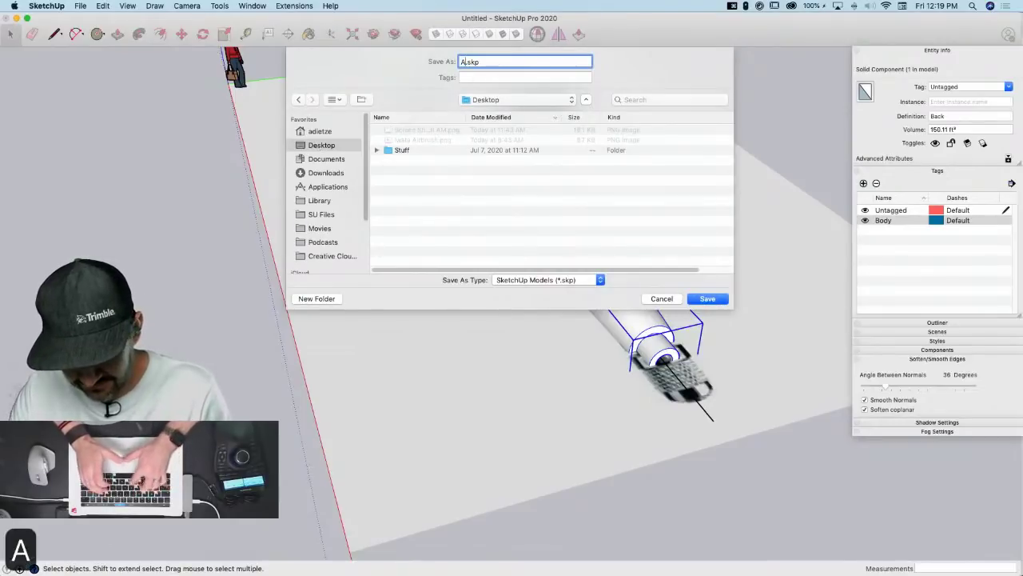
type("brush")
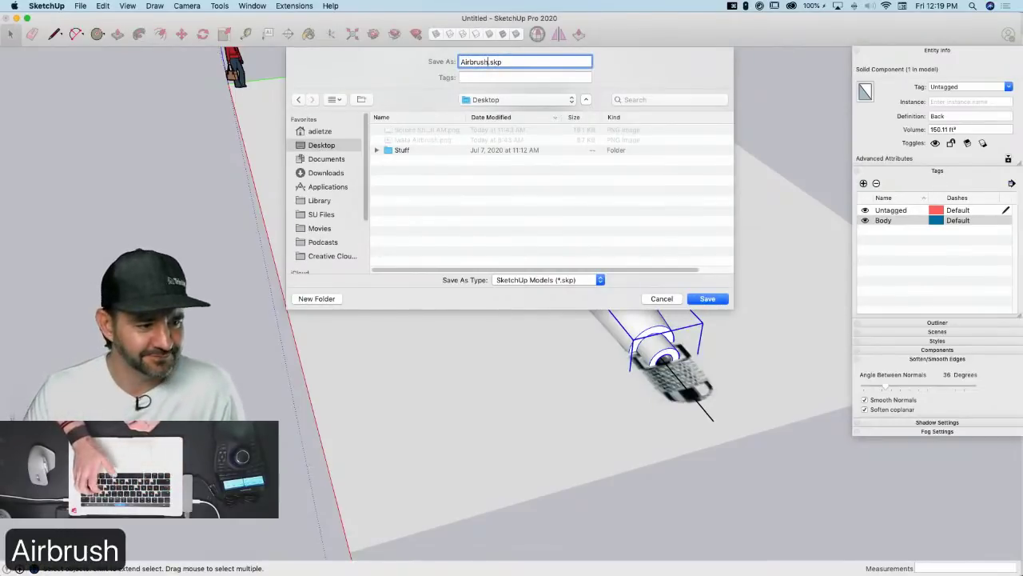
key("Return")
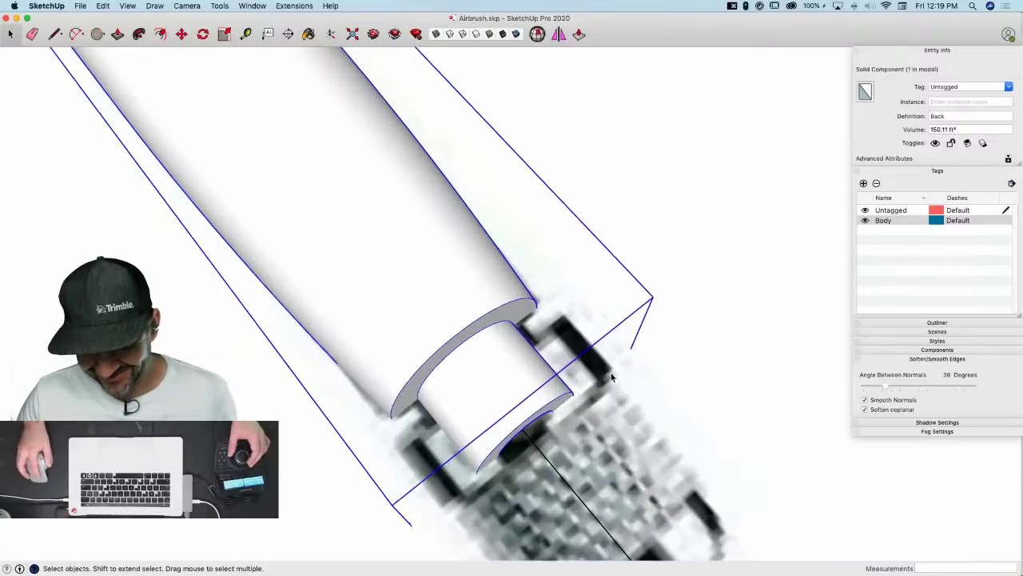
Trace the end cap's front collar outward from the handle's neck, back along its outer edge, and about 1 7/16" inward
key("l")
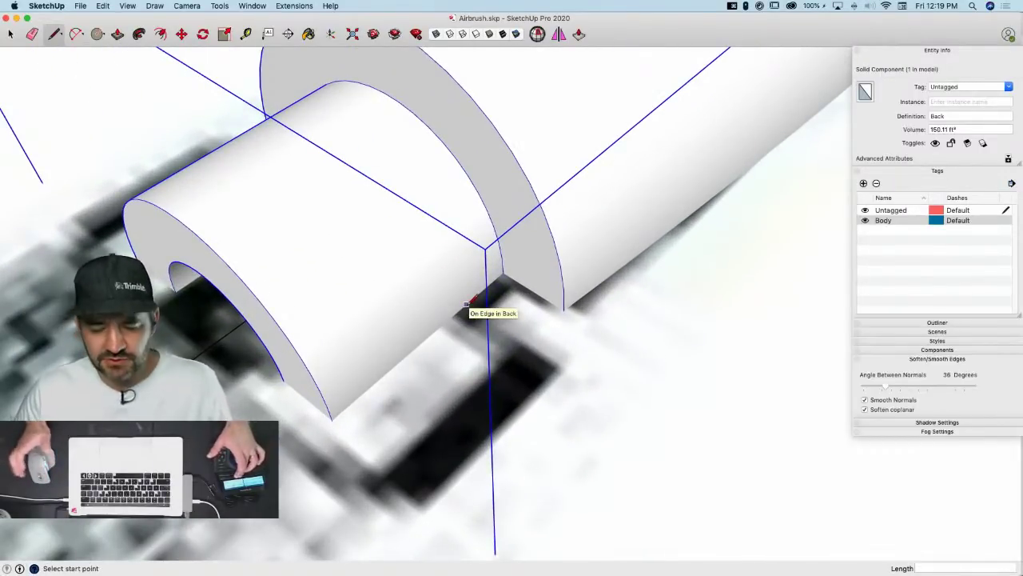
key("alt+h")
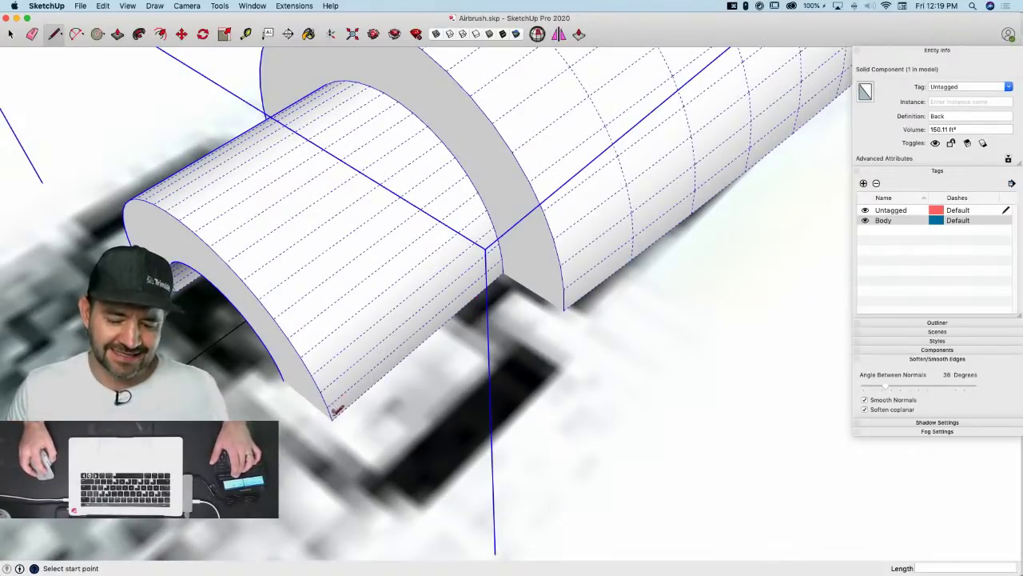
key("alt+h")
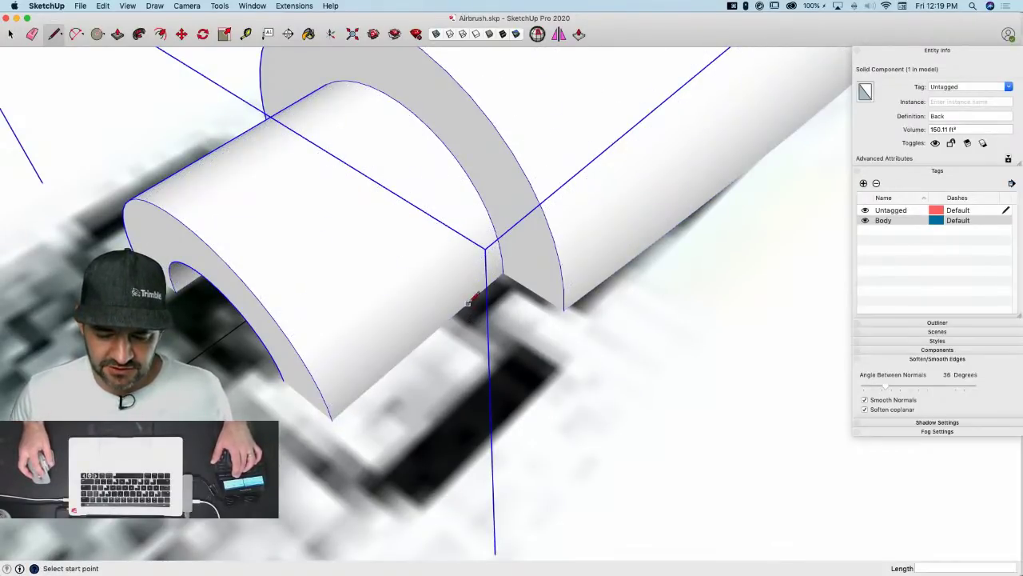
left_click(466, 305)
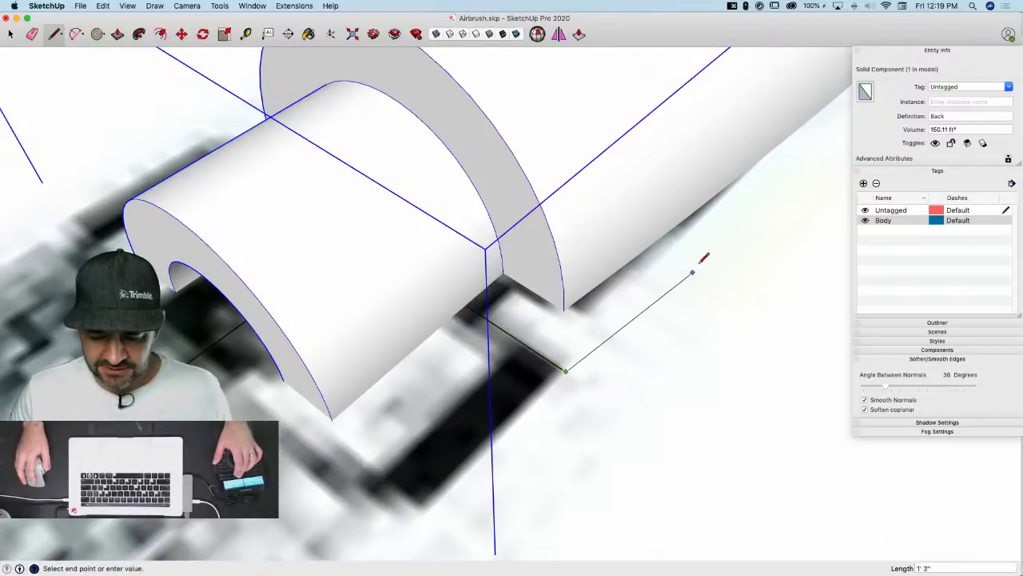
middle_click_drag(703, 257, 713, 218)
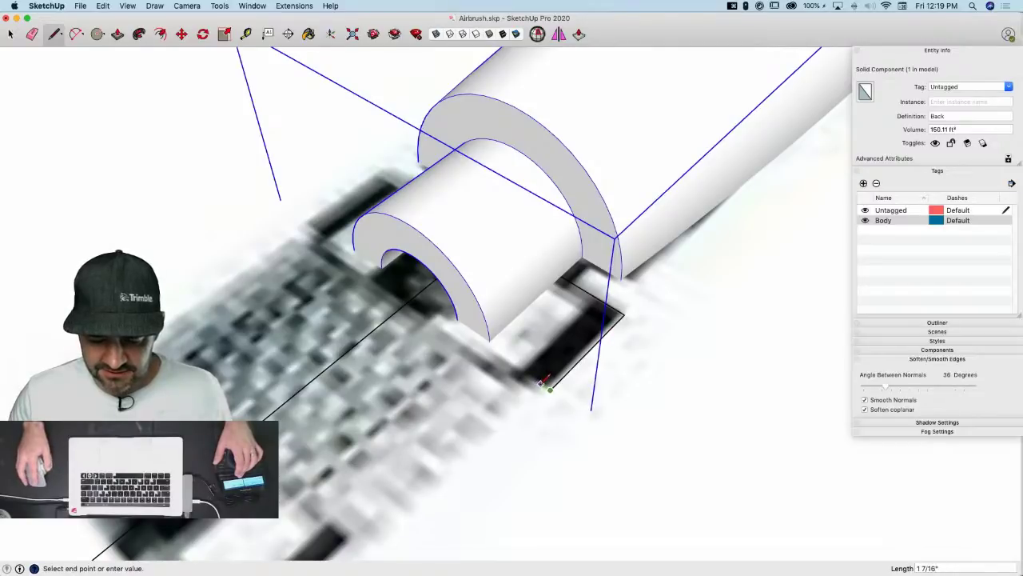
middle_click_drag(678, 184, 666, 274)
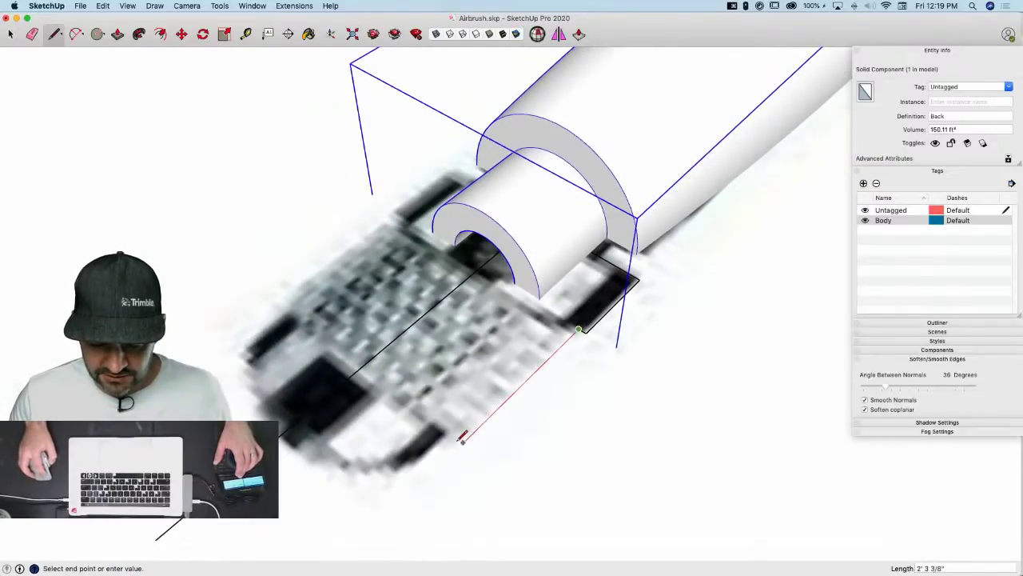
Draw the cap's knurled edge about 2' 3 3/8" long, a 1 7/16" outward step, and short guide lines at both ends of the rounded tip
left_click(461, 441)
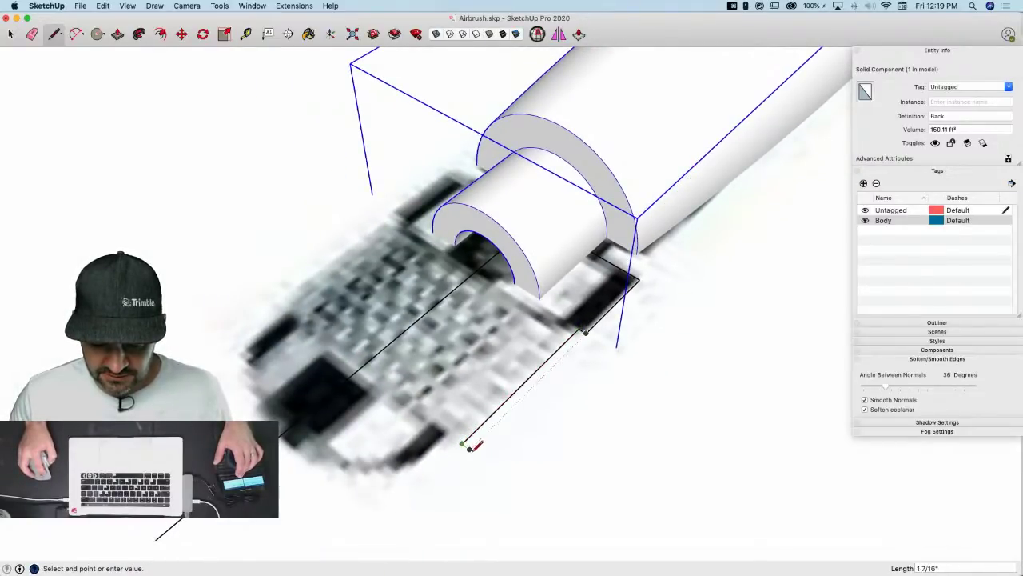
left_click(470, 449)
middle_click_drag(480, 354, 525, 414)
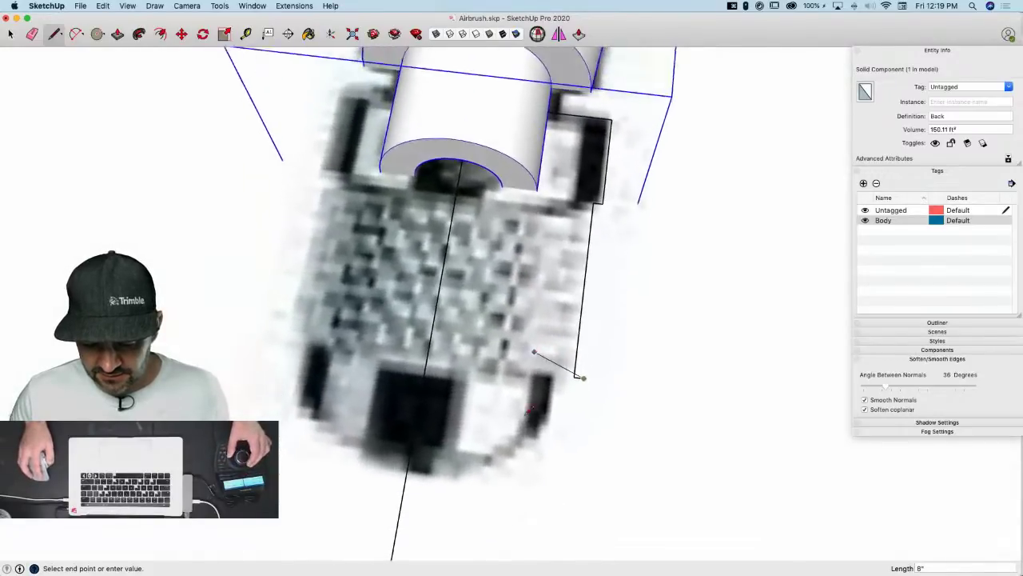
key("Escape")
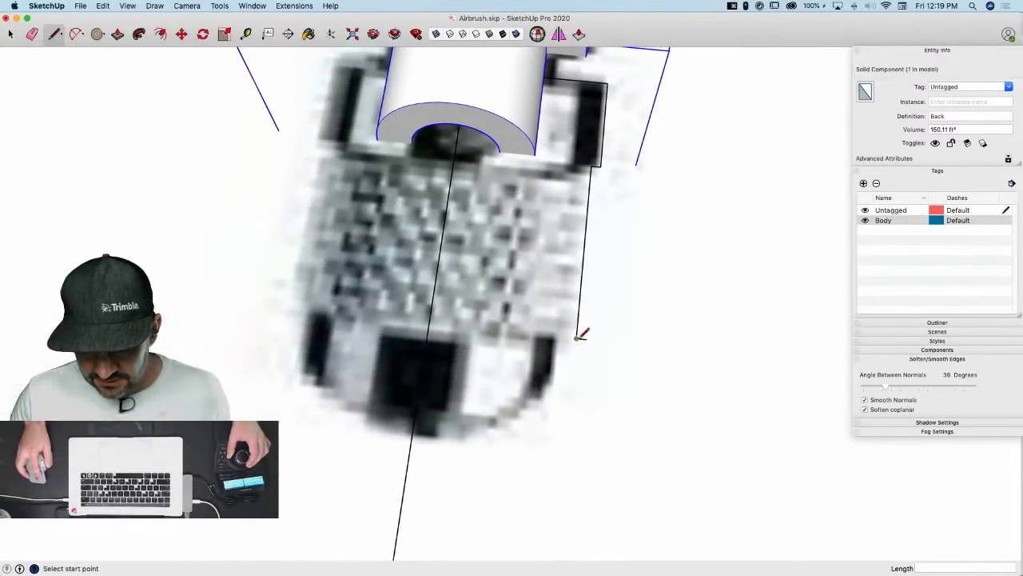
left_click(588, 318)
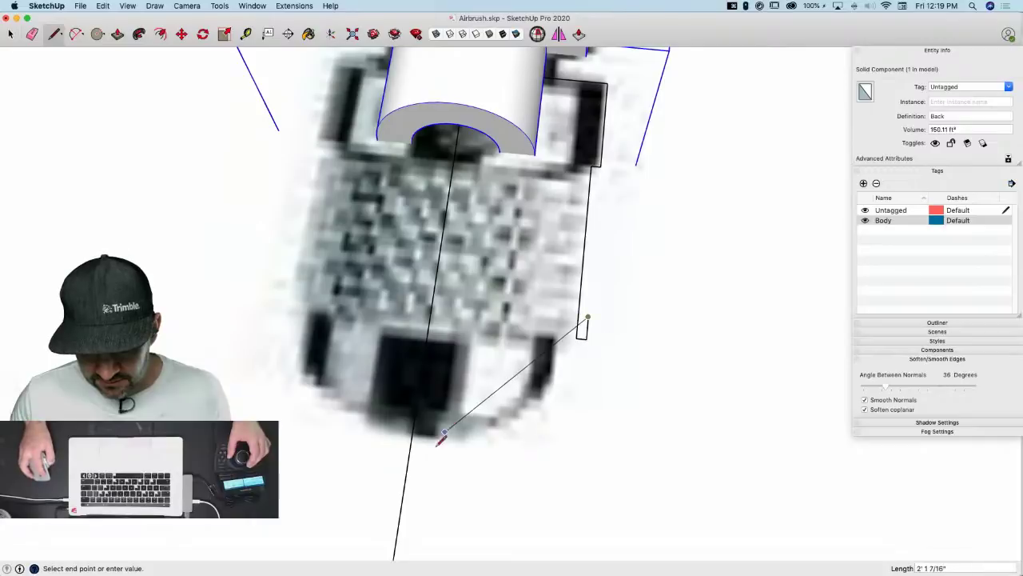
key("Escape")
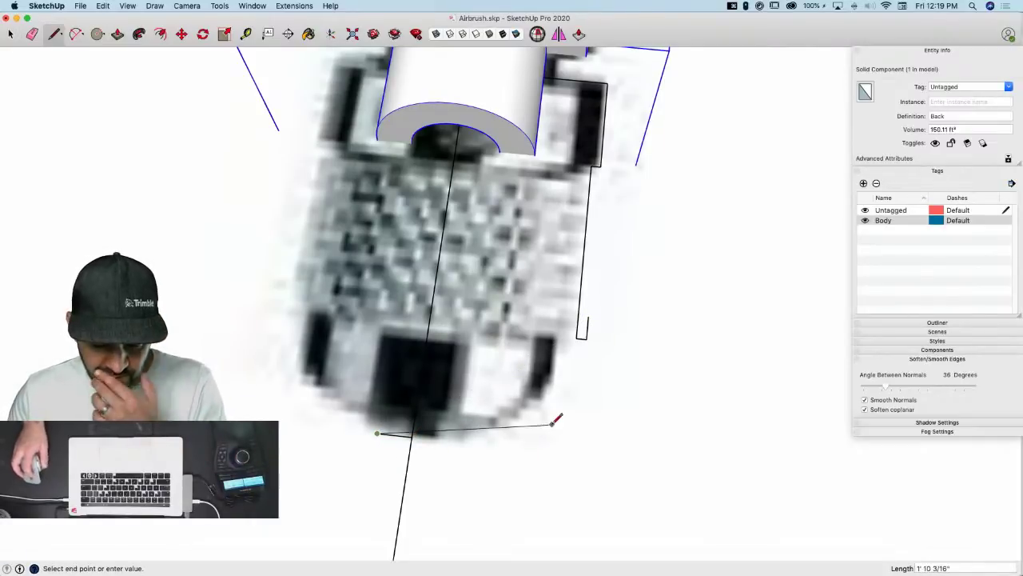
key("a")
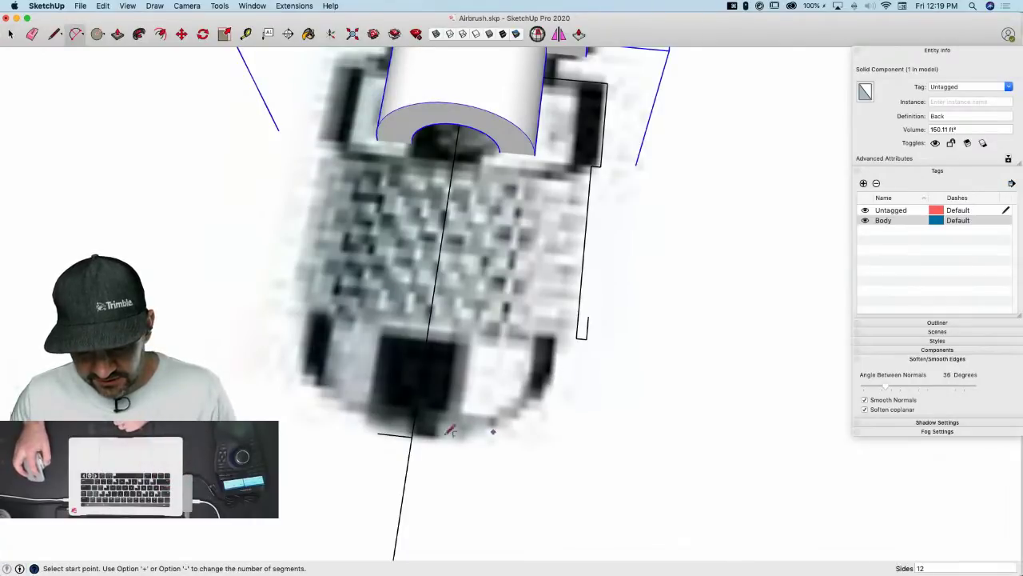
left_click(411, 435)
left_click(577, 336)
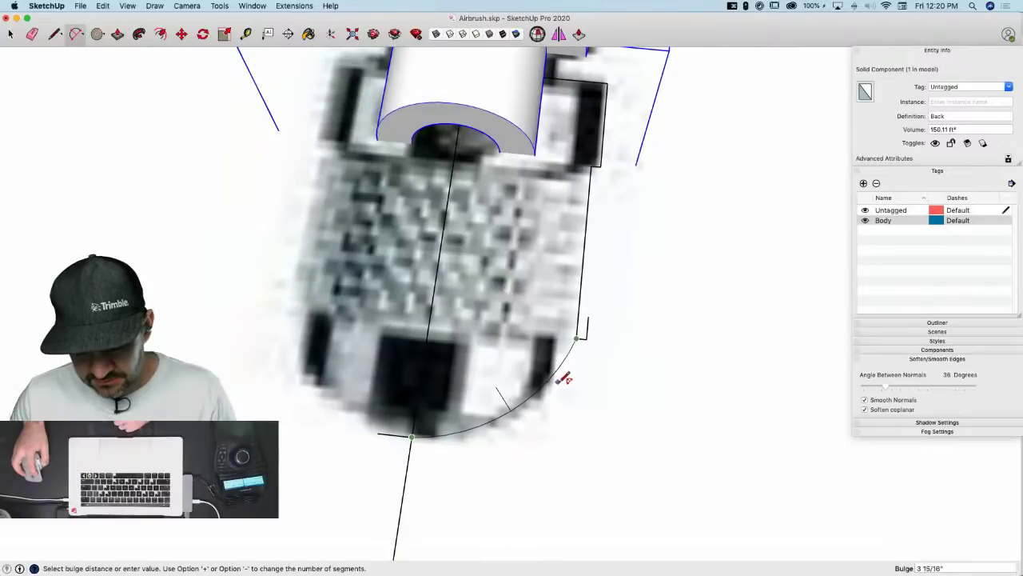
key("Escape")
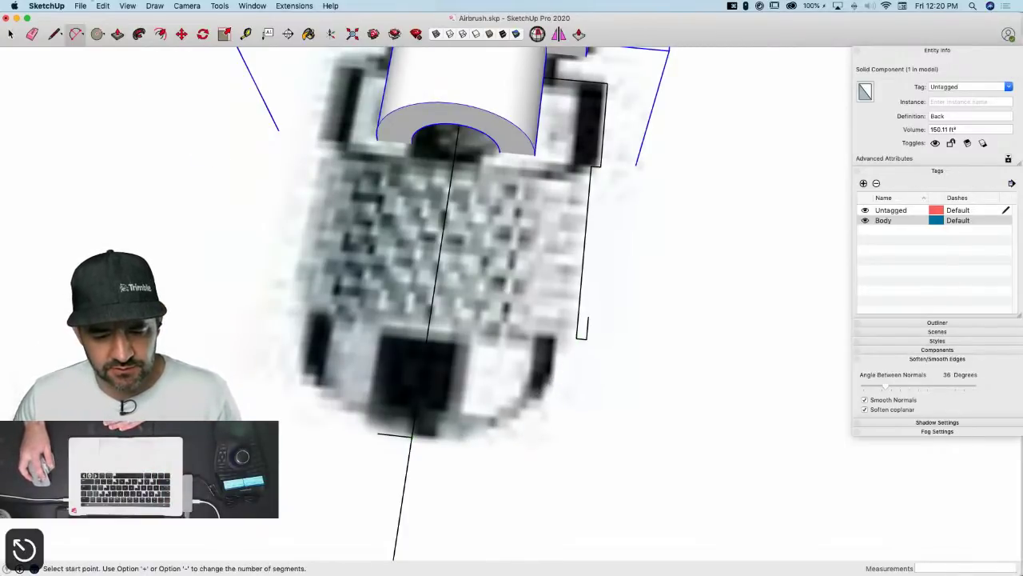
Draw a degree 3 Bezier curve for the cap's rounded tip between the outer step and the centreline, and erase the outer guide line
left_click(133, 7)
mouse_move(149, 8)
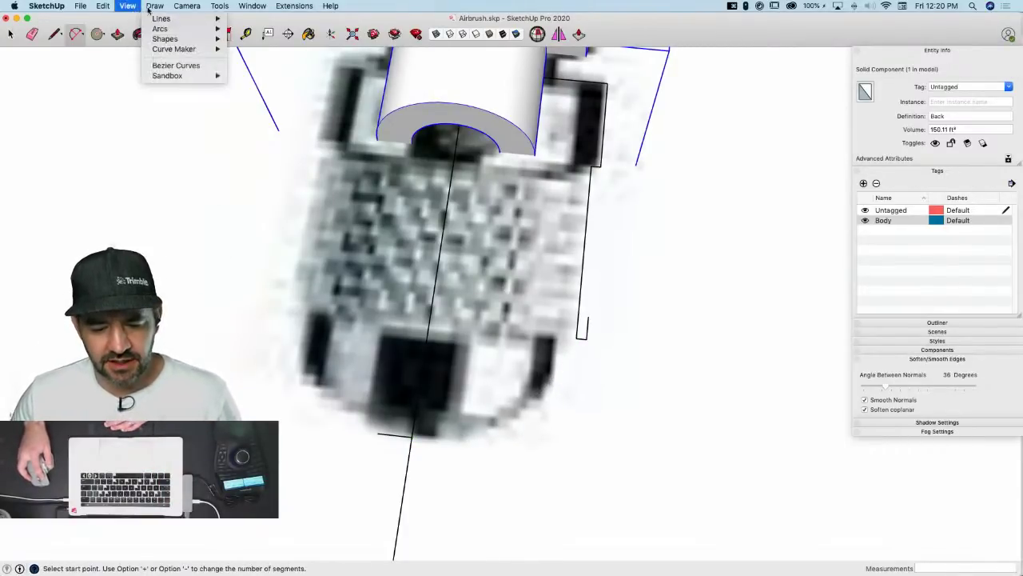
left_click(175, 65)
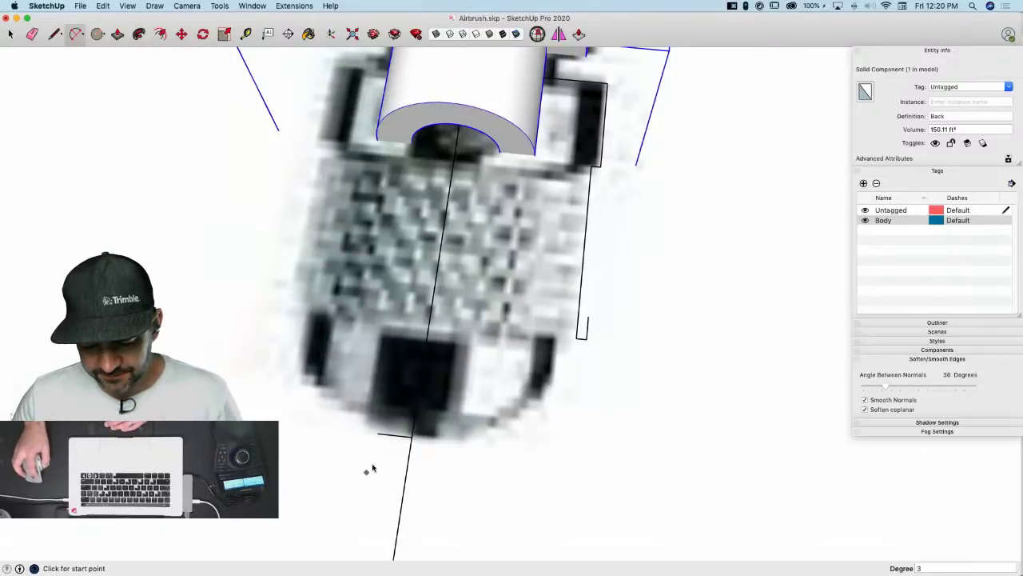
left_click(586, 344)
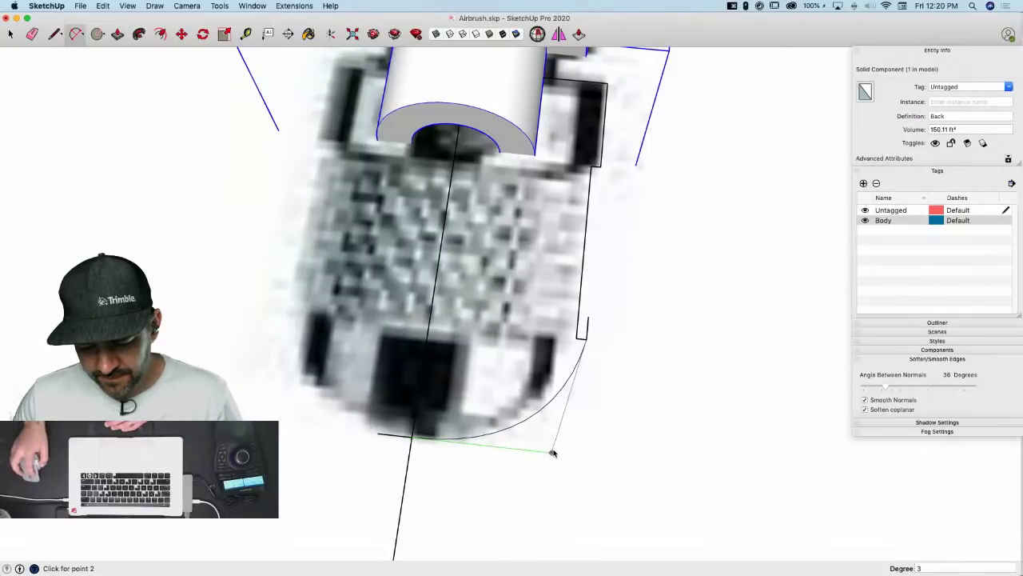
left_click(525, 450)
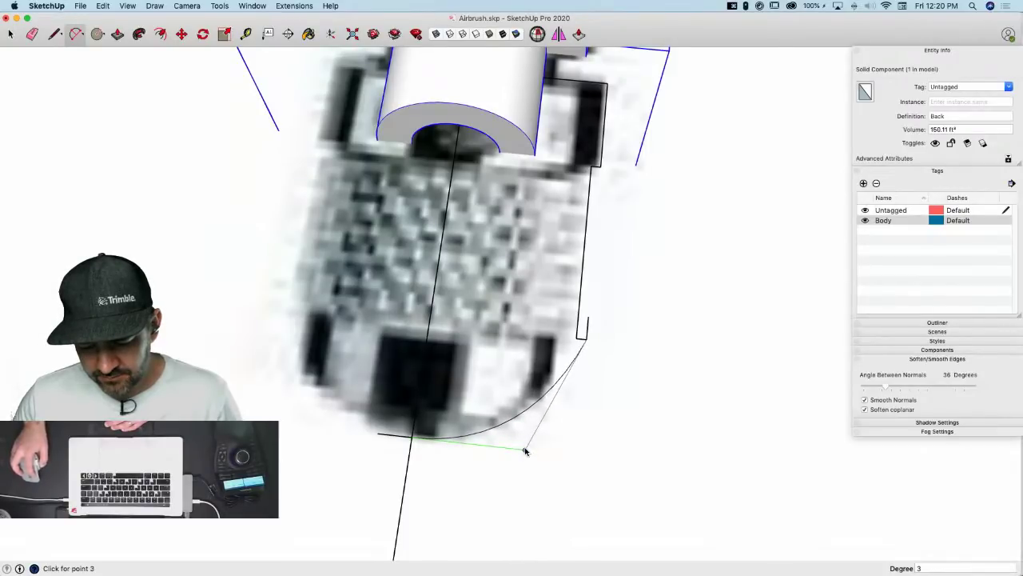
left_click(581, 383)
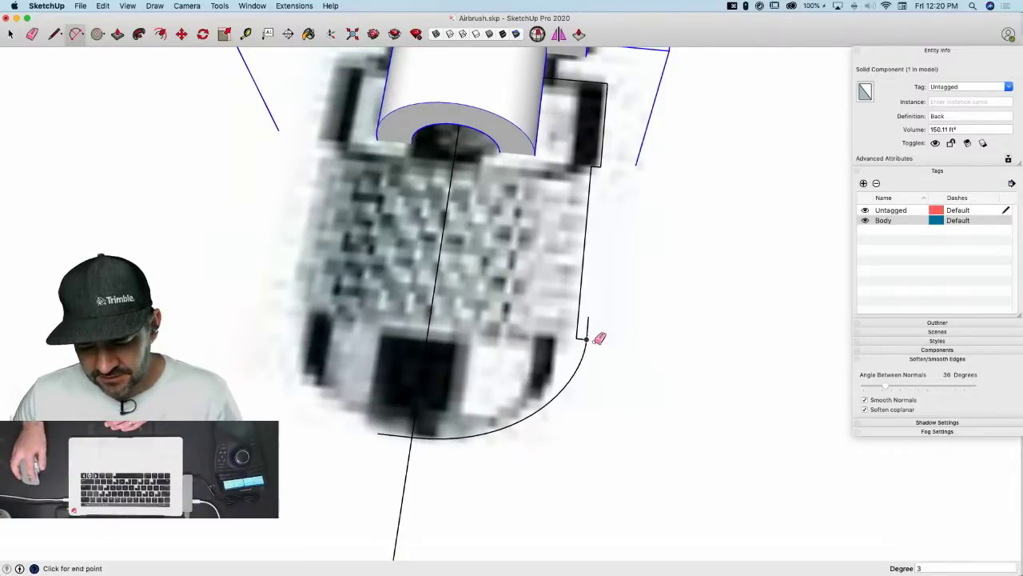
key("e")
mouse_move(601, 333)
middle_mouse_down()
mouse_move(304, 260)
mouse_move(396, 360)
middle_mouse_up()
Draw the cap profile's centreline edge from the tip to the handle neck, and an edge about 1' 3/16" long across the neck's end
key("l")
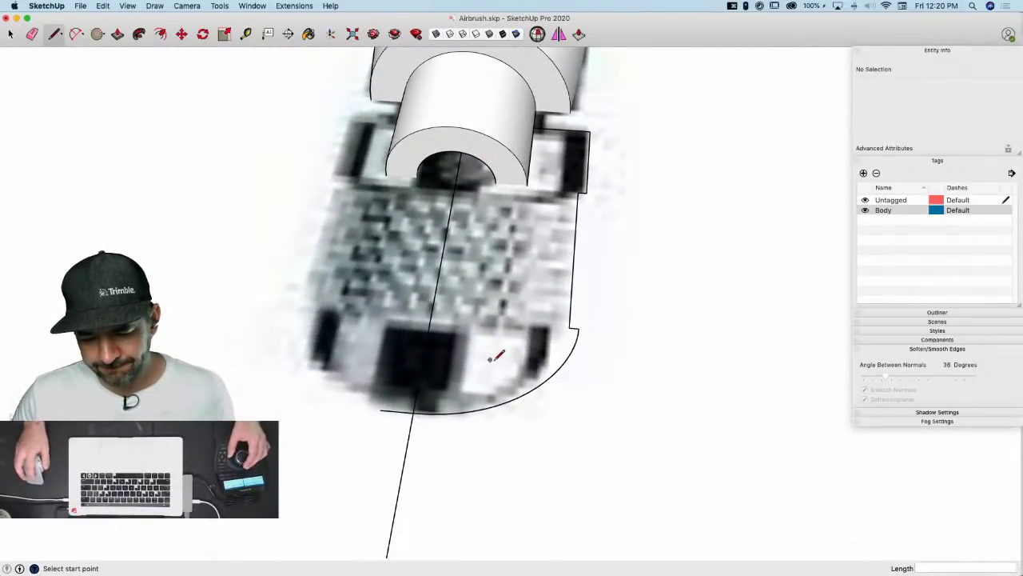
middle_click_drag(376, 305, 754, 319)
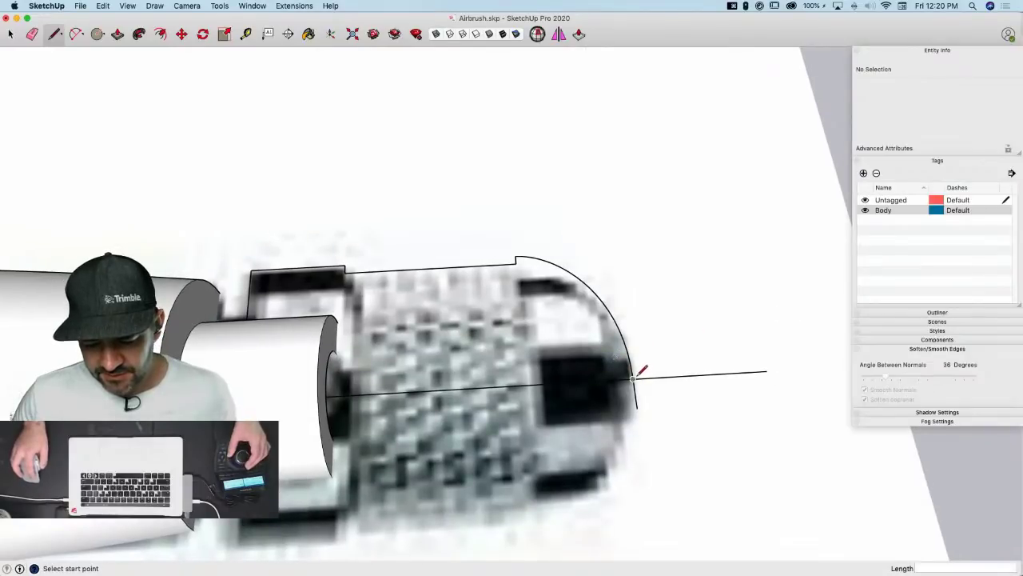
left_click(633, 378)
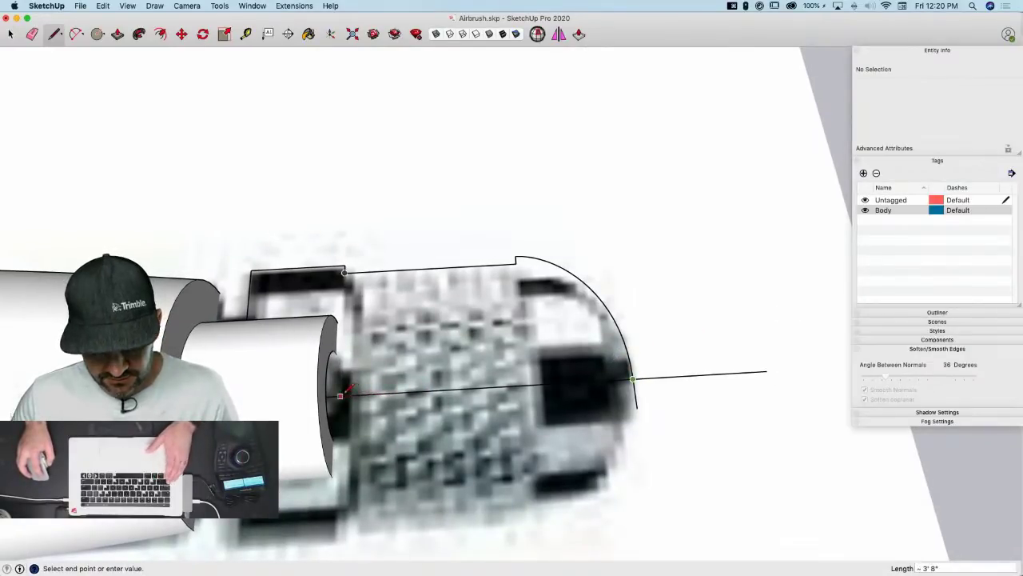
left_click(336, 354)
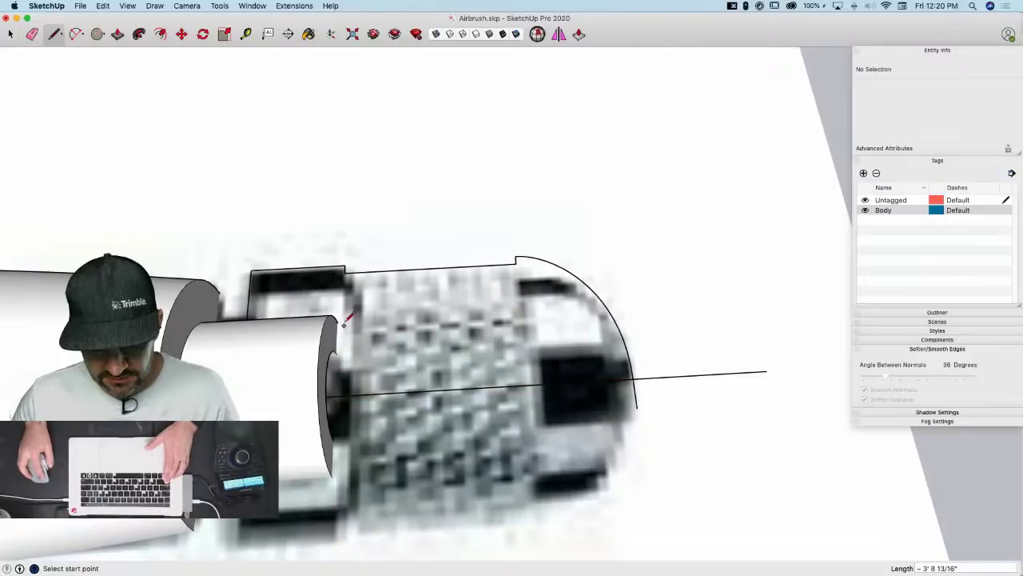
left_click(341, 395)
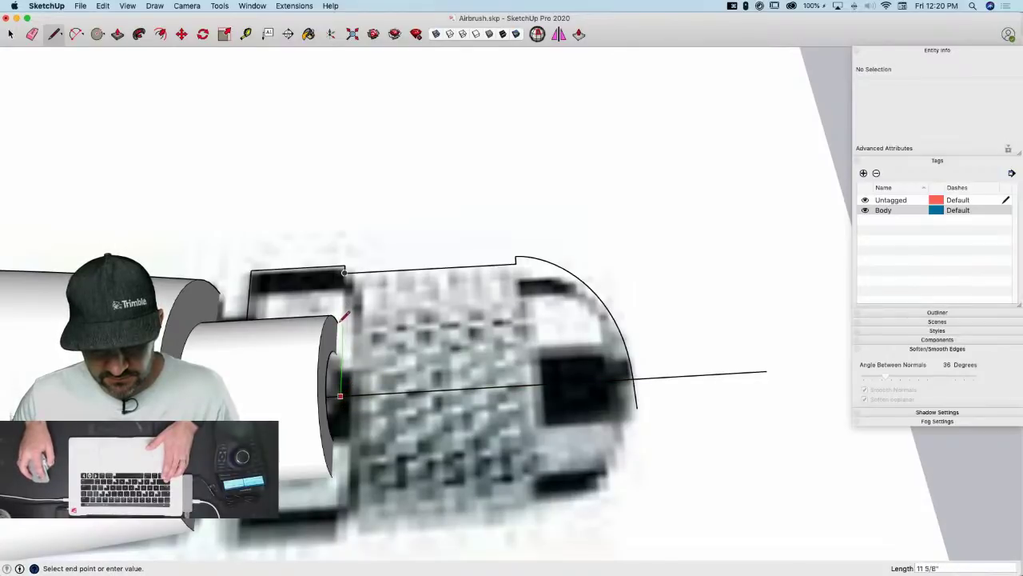
left_click(339, 321)
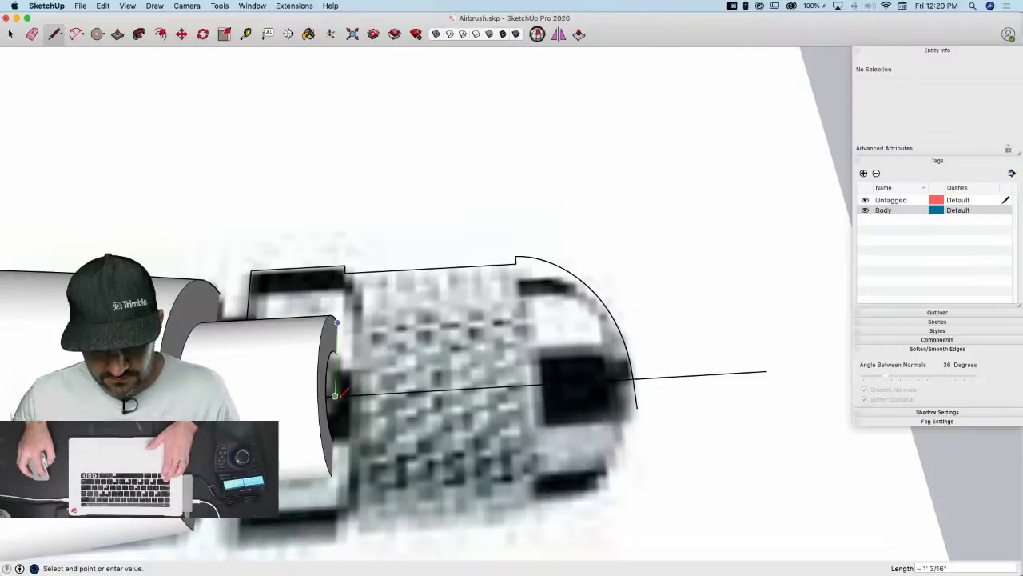
left_click(338, 396)
key("l")
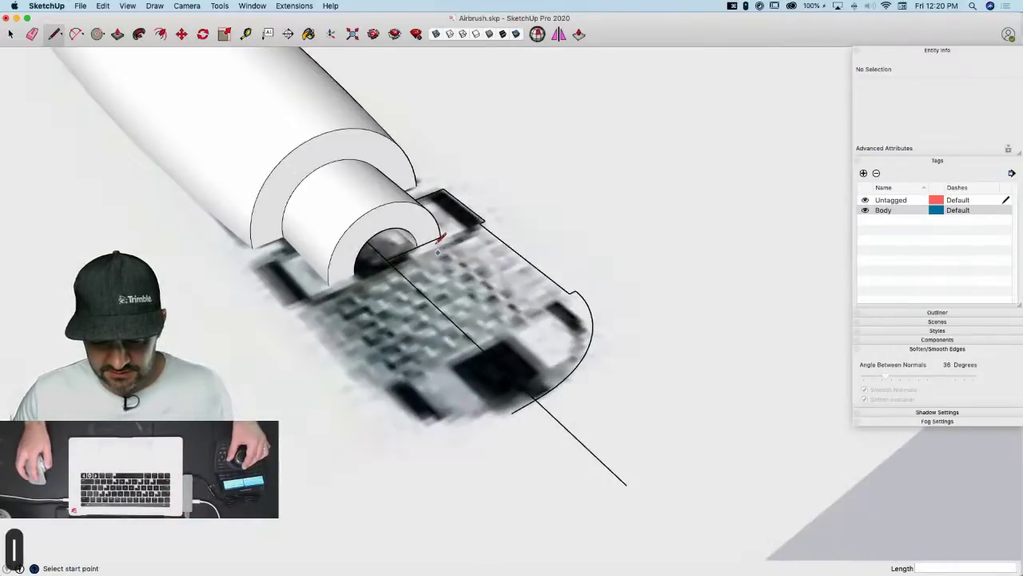
Erase the leftover guide stub that extends past the centreline at the cap's rounded tip
mouse_move(438, 239)
middle_mouse_down()
mouse_move(367, 280)
mouse_move(334, 328)
middle_mouse_up()
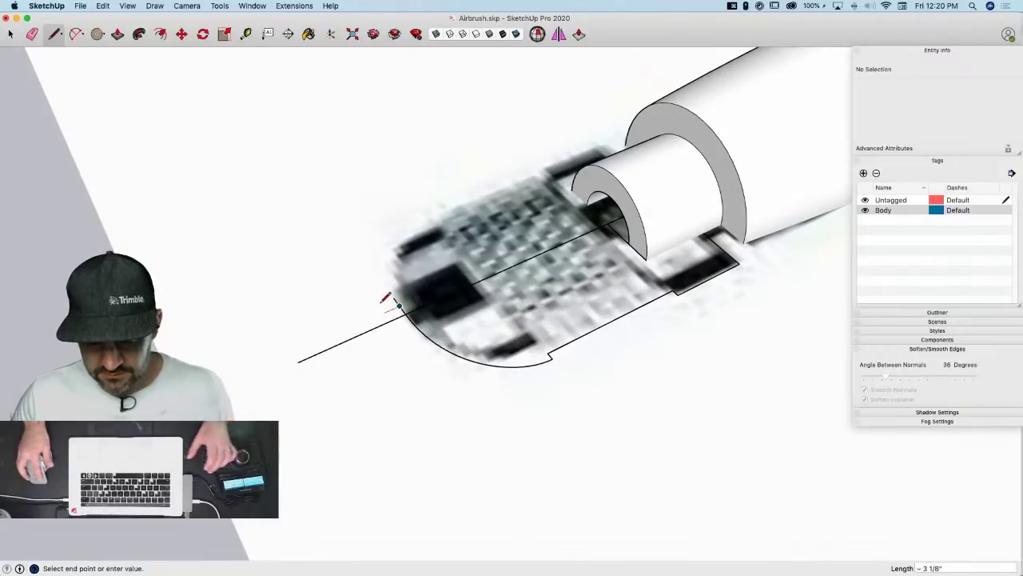
key("e")
key("space")
key("e")
key("Escape")
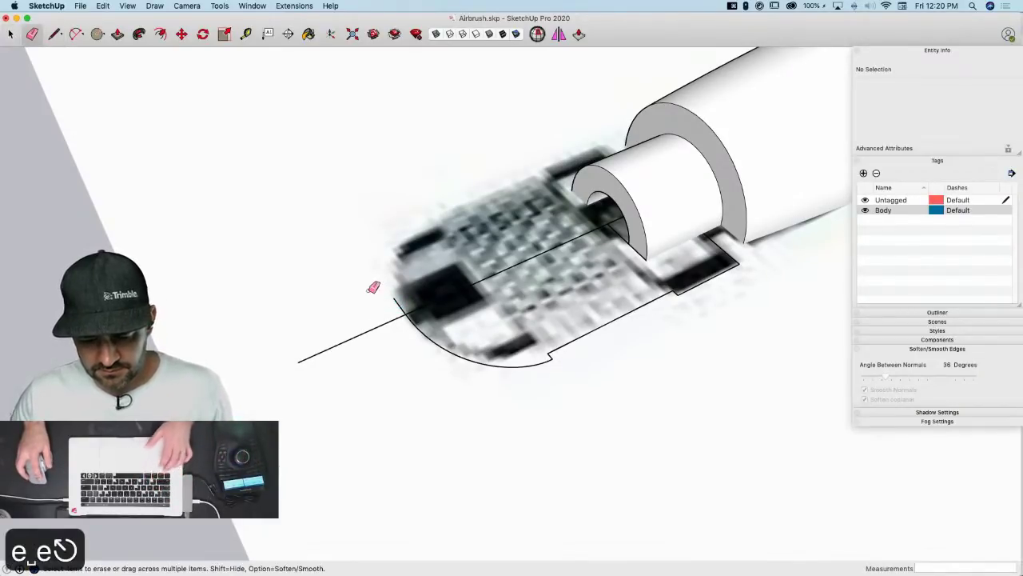
key("e")
left_click(399, 303)
left_click_drag(405, 297, 626, 272)
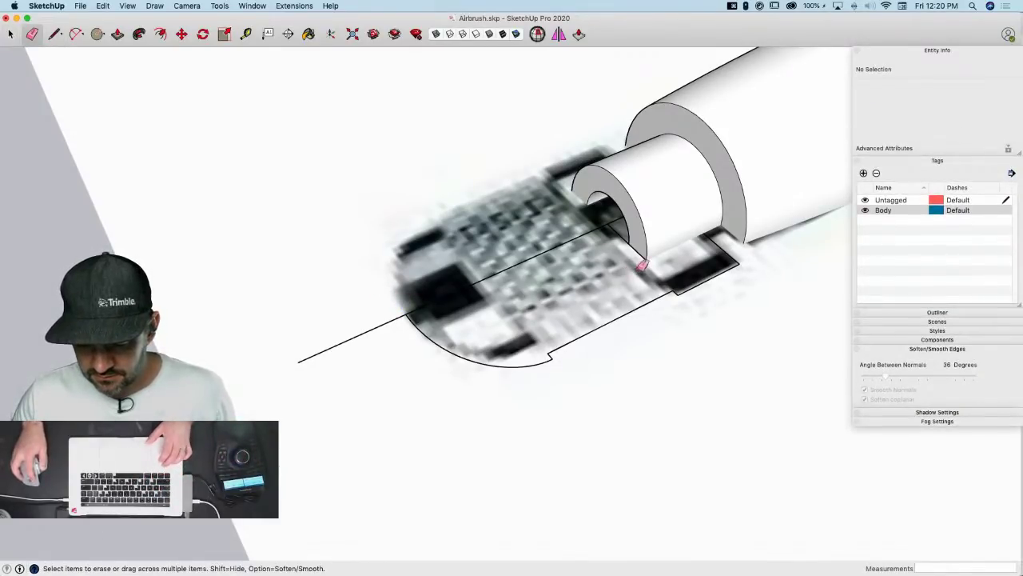
Close the end cap profile into a face with a line along the handle neck's outer edge
key("l")
left_click(646, 258)
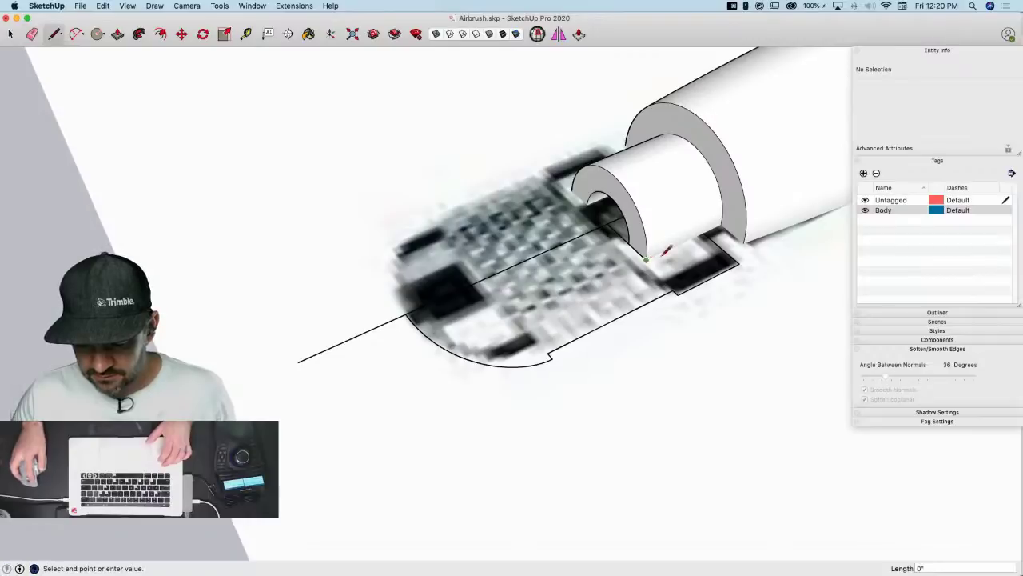
left_click(702, 233)
Sweep the end cap profile around the separate circular face with Follow Me to form the solid cap
middle_click_drag(269, 304, 759, 373)
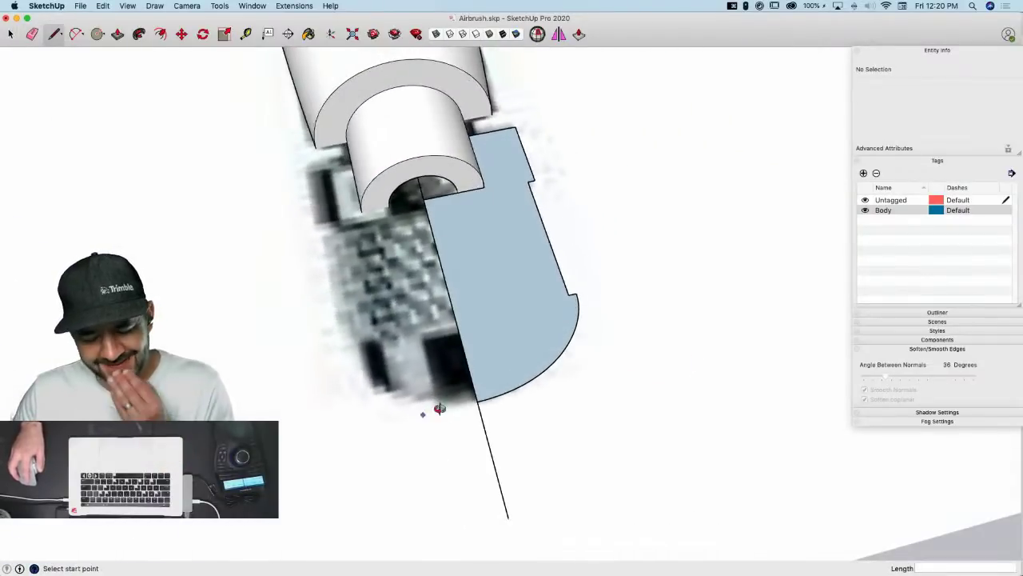
middle_click_drag(439, 411, 610, 344)
middle_click_drag(334, 347, 580, 375)
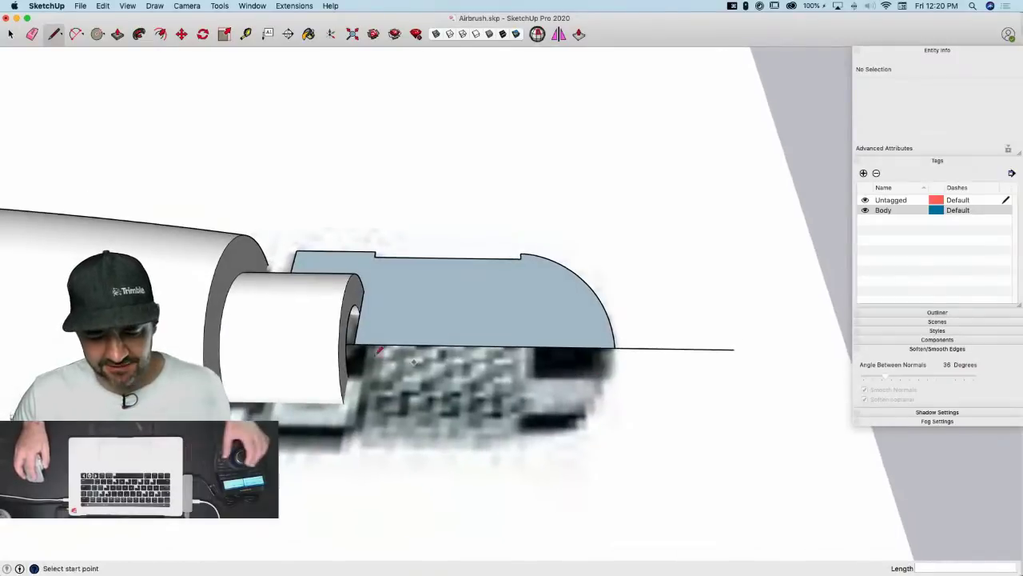
middle_click_drag(408, 392, 336, 404)
scroll(339, 402, "down", 5)
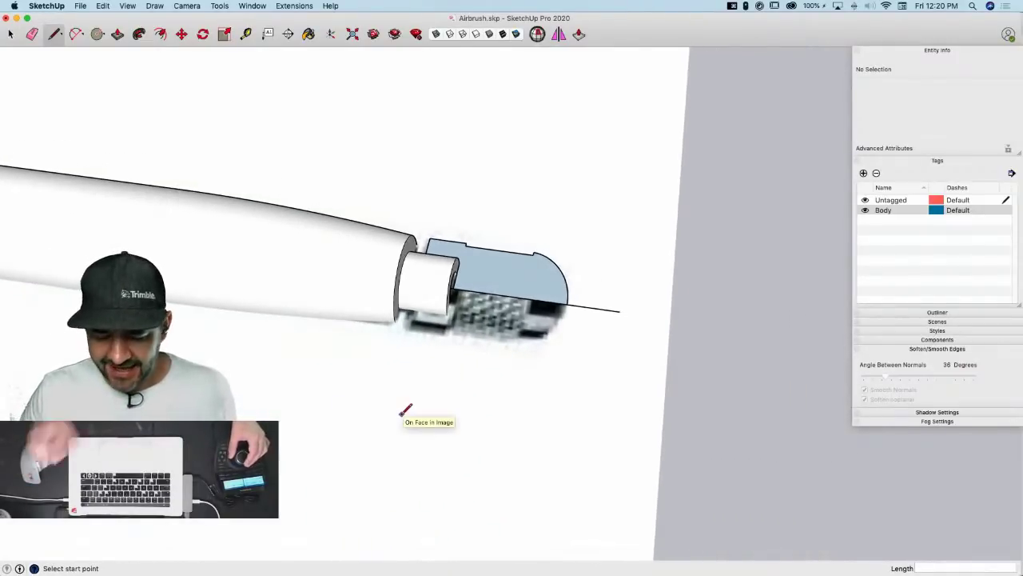
middle_click_drag(402, 414, 426, 295)
middle_click_drag(541, 315, 395, 500)
scroll(505, 365, "down", 4)
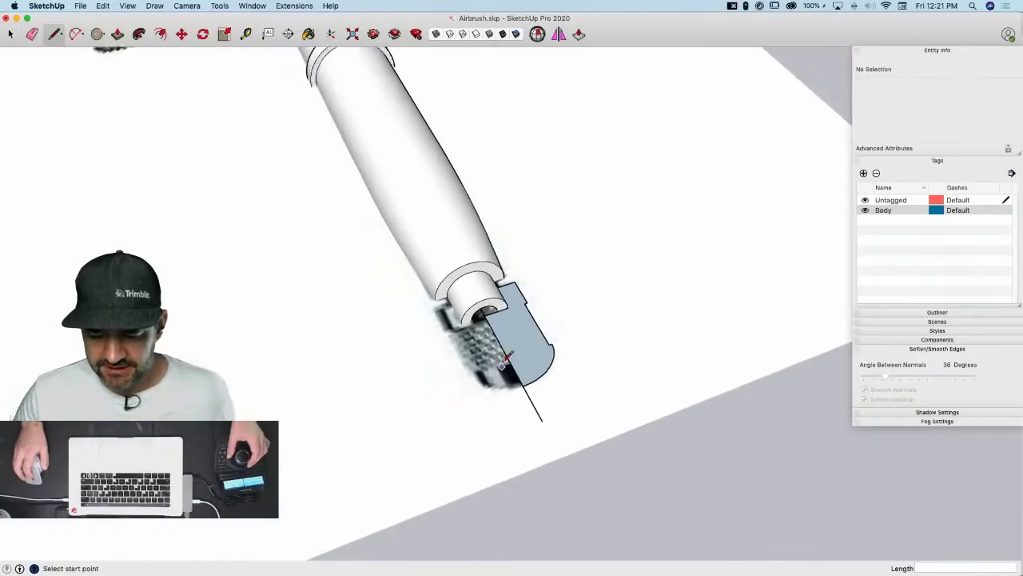
scroll(372, 343, "down", 2)
scroll(646, 380, "down", 3)
mouse_move(625, 368)
middle_mouse_down()
mouse_move(552, 413)
mouse_move(523, 374)
middle_mouse_up()
scroll(521, 373, "down", 3)
key("space")
scroll(522, 397, "down", 2)
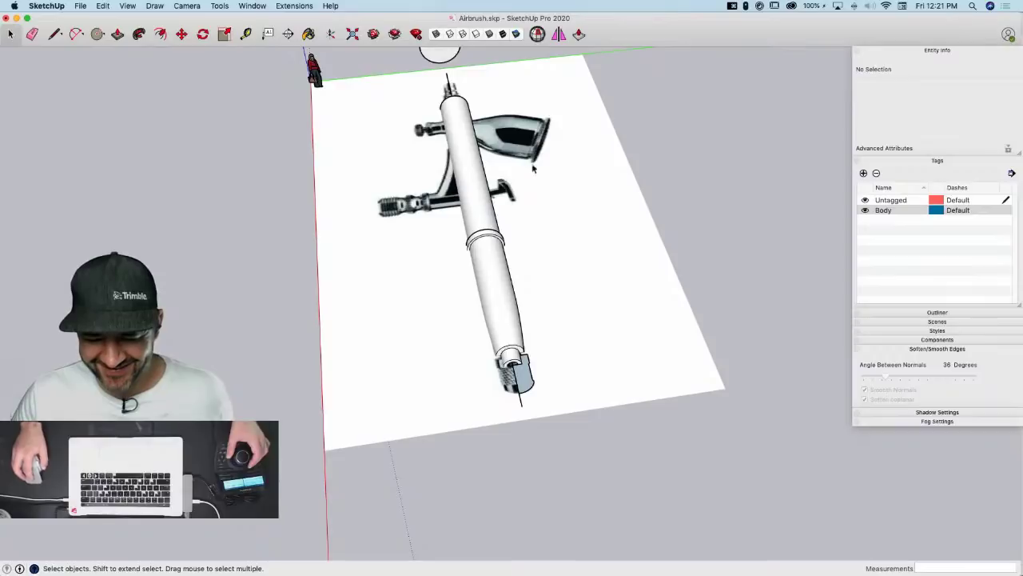
mouse_move(534, 168)
middle_mouse_down()
mouse_move(548, 269)
mouse_move(506, 160)
middle_mouse_up()
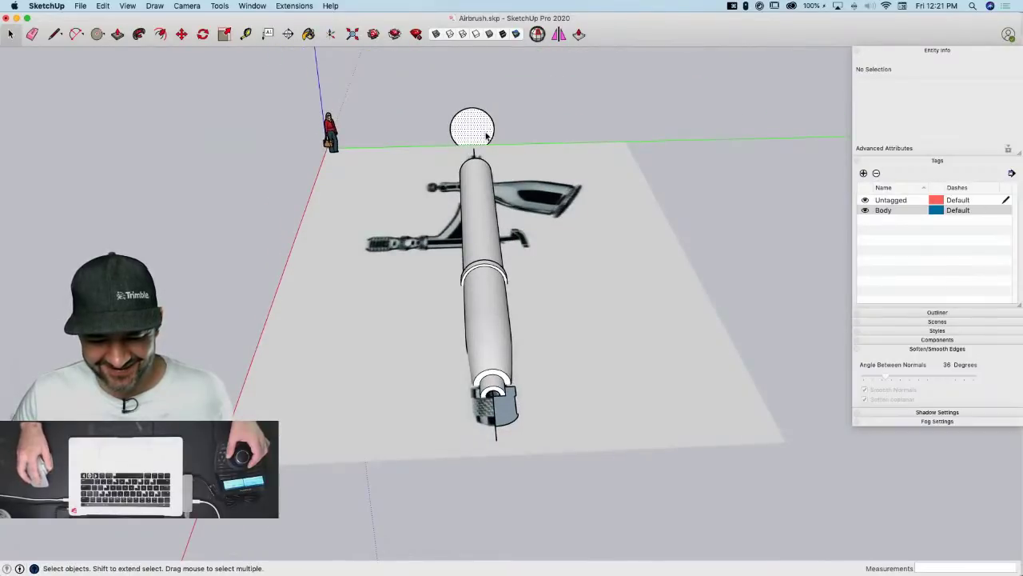
left_click(486, 136)
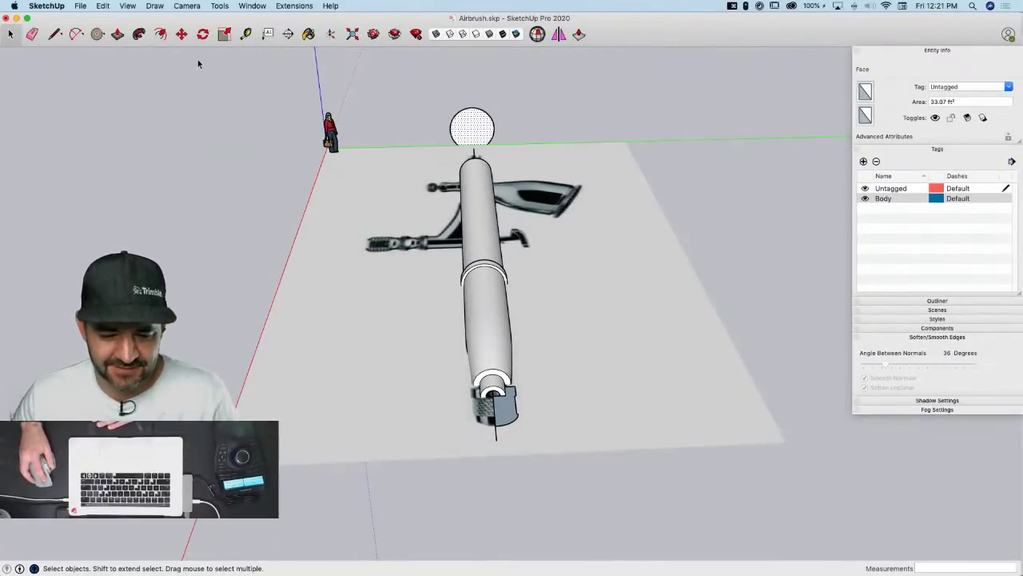
left_click(139, 35)
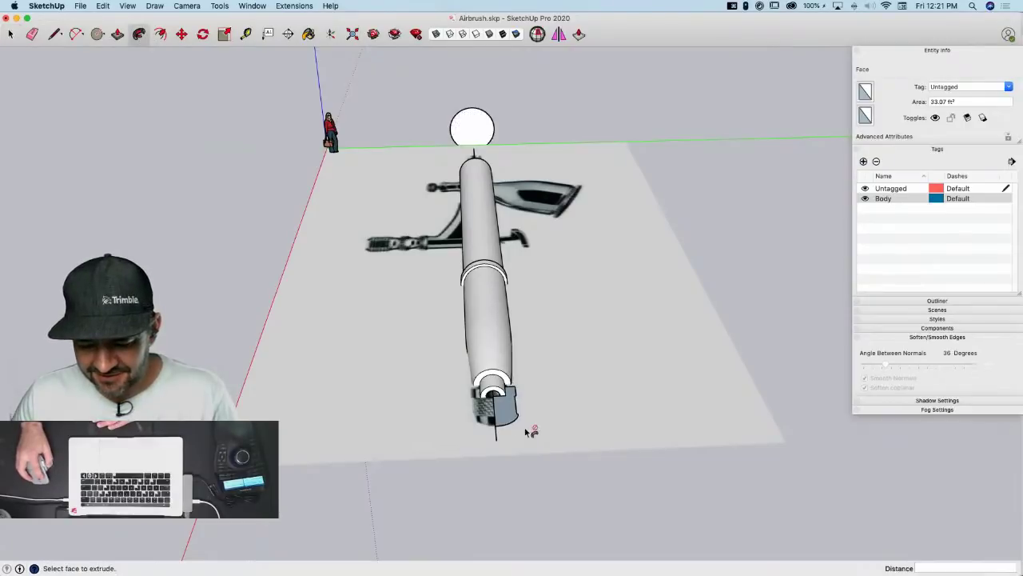
left_click(604, 446)
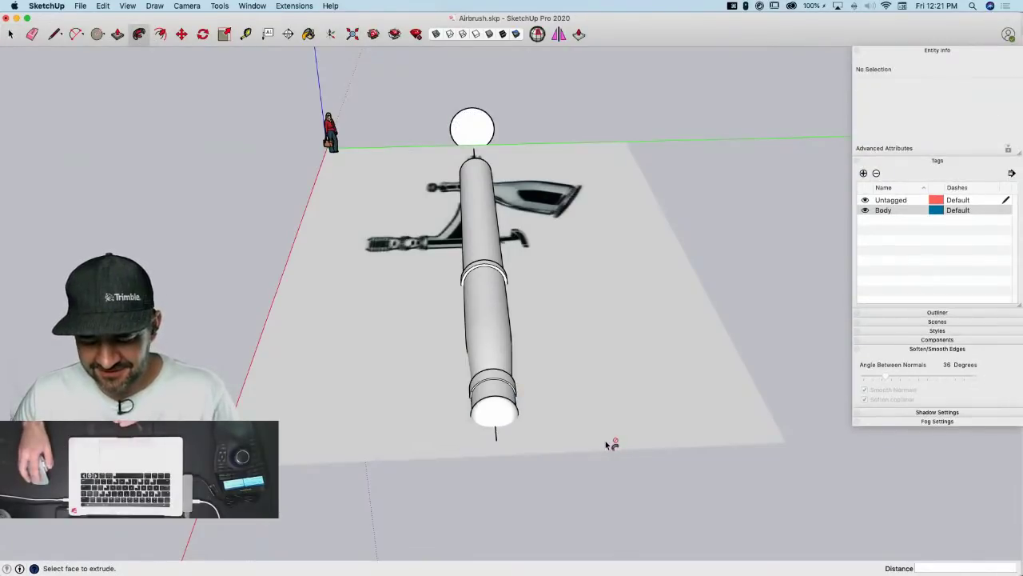
Examine the swept end cap, the overall airbrush against the photo, and the nozzle area at the body's front collar
mouse_move(478, 408)
middle_mouse_down()
mouse_move(680, 476)
mouse_move(641, 478)
mouse_move(589, 398)
middle_mouse_up()
scroll(589, 398, "down", 3)
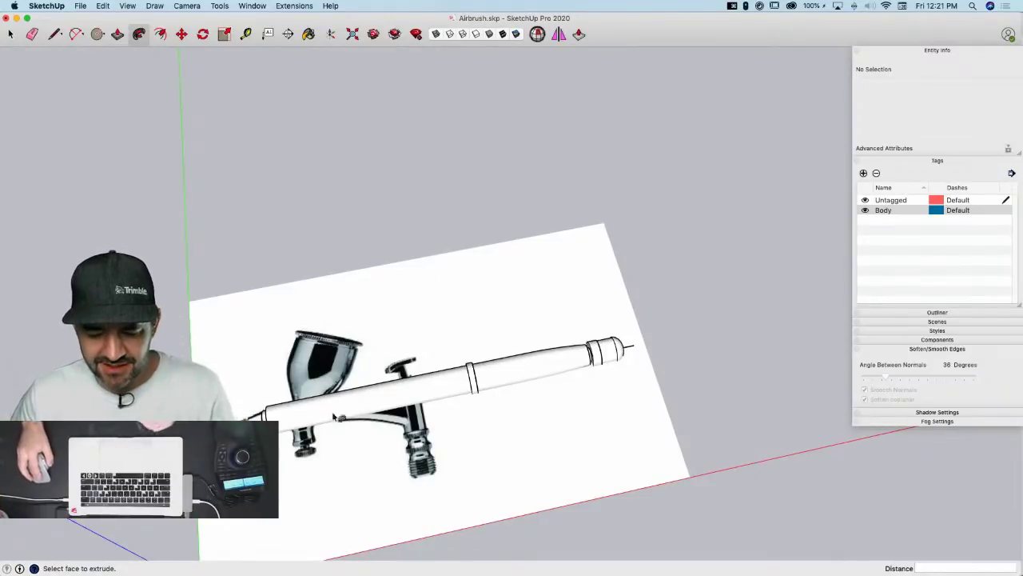
mouse_move(335, 418)
middle_mouse_down()
mouse_move(536, 441)
mouse_move(480, 514)
mouse_move(500, 505)
middle_mouse_up()
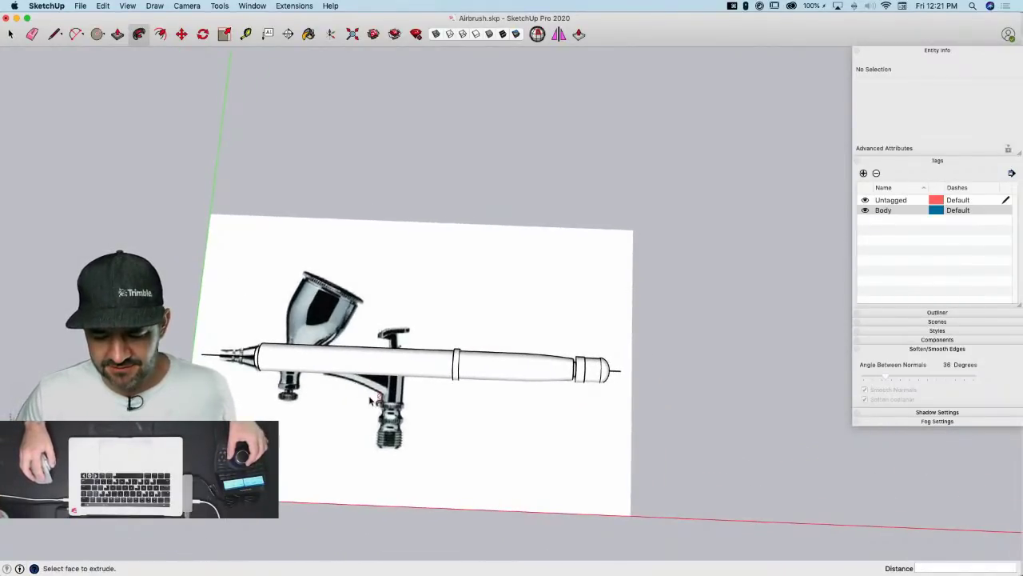
middle_click_drag(370, 400, 440, 392)
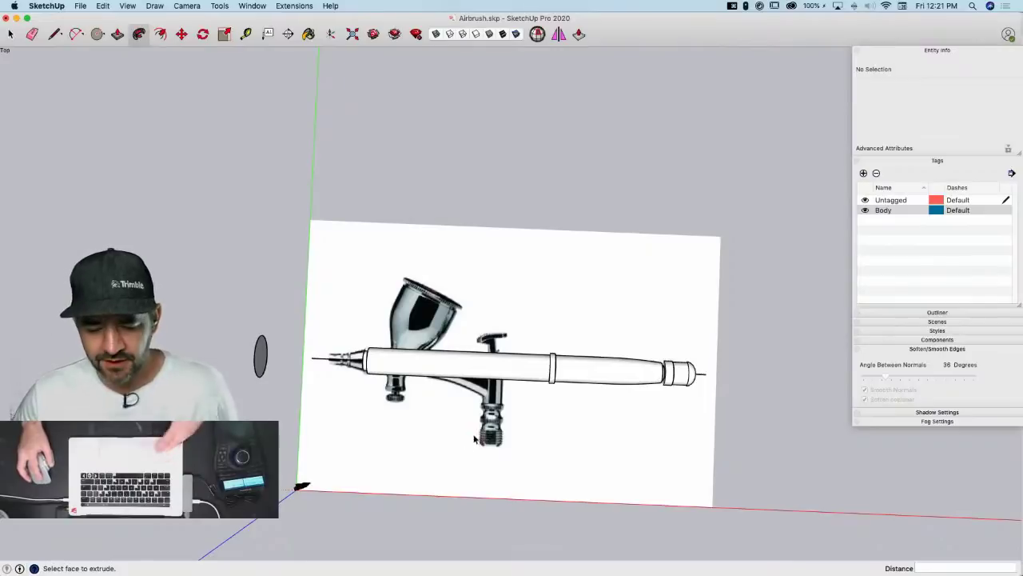
mouse_move(404, 410)
middle_mouse_down()
mouse_move(529, 308)
mouse_move(541, 311)
middle_mouse_up()
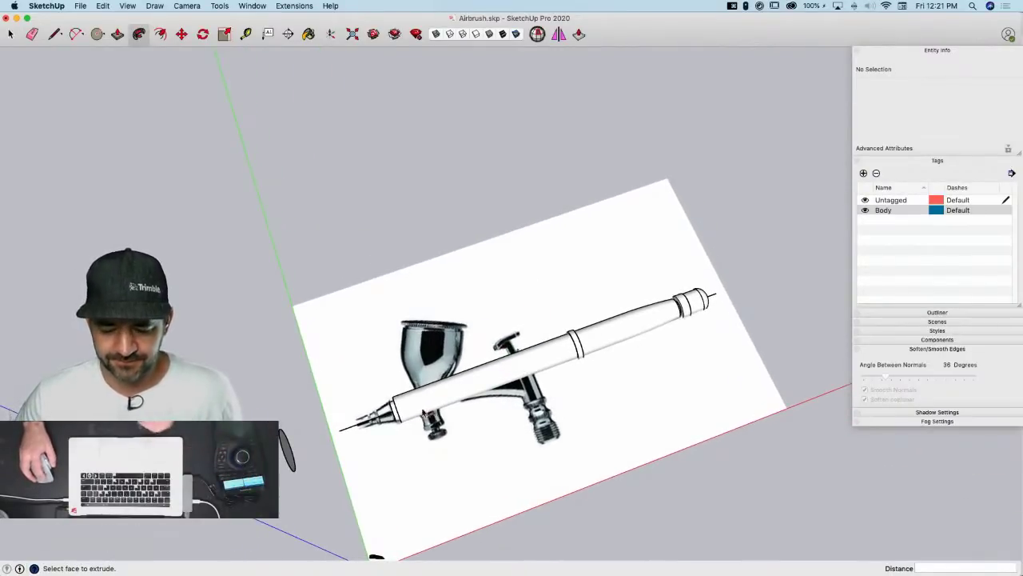
scroll(399, 432, "up", 5)
mouse_move(376, 424)
middle_mouse_down()
mouse_move(440, 400)
mouse_move(445, 422)
middle_mouse_up()
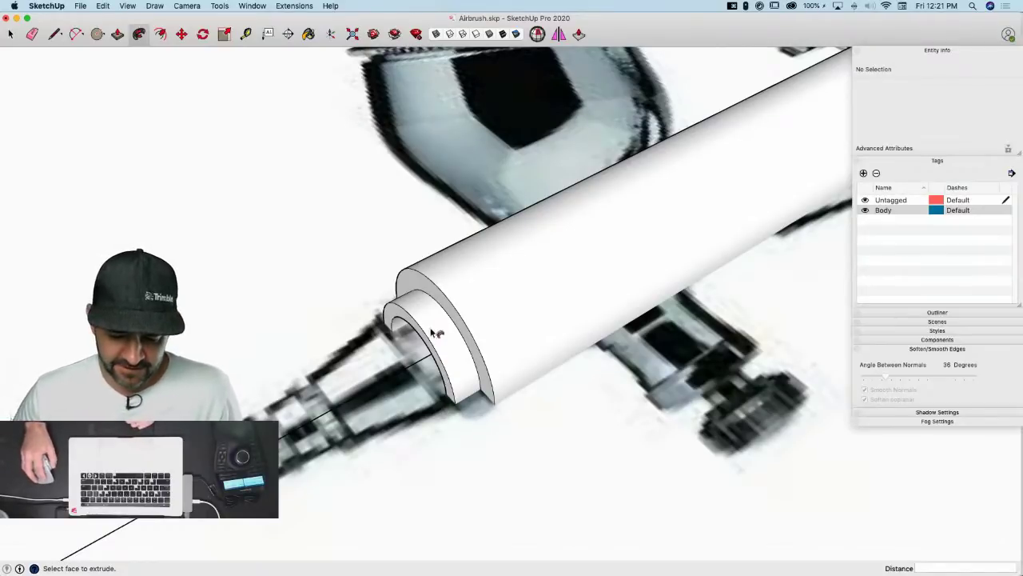
middle_click_drag(431, 333, 439, 368)
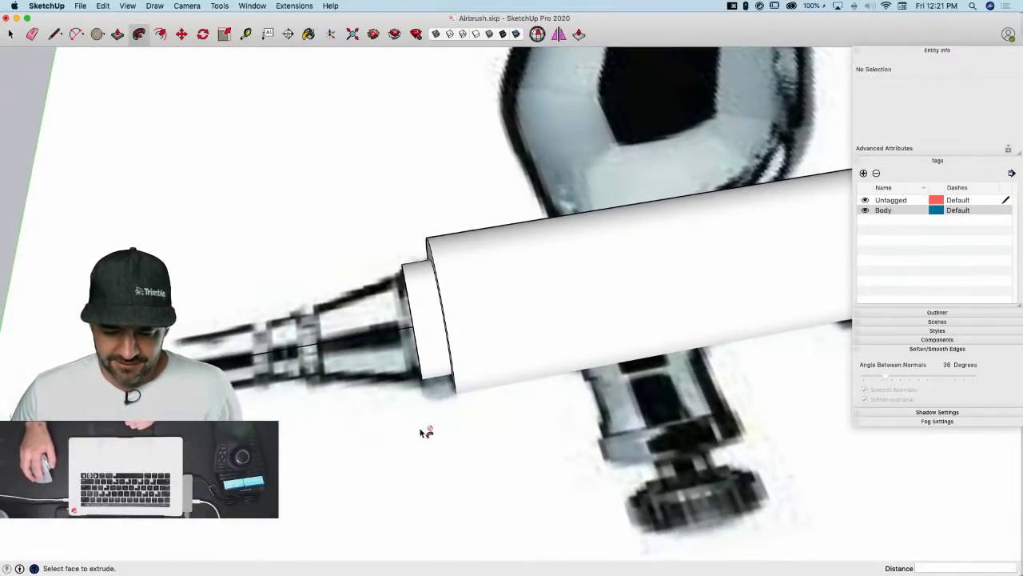
scroll(421, 432, "up", 3)
scroll(496, 369, "down", 3)
middle_click_drag(324, 264, 348, 428)
scroll(399, 335, "up", 2)
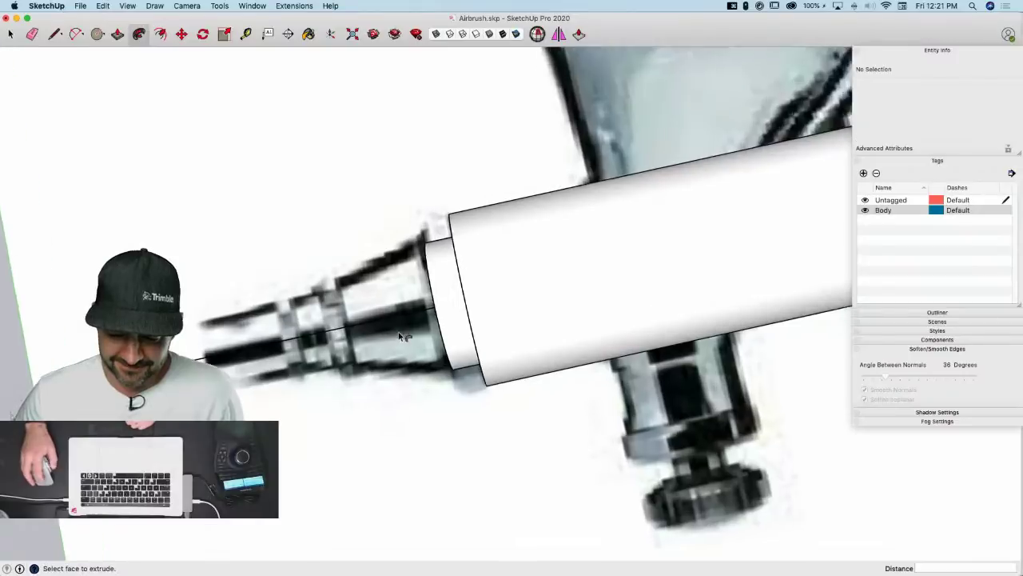
scroll(404, 335, "up", 2)
mouse_move(411, 258)
middle_mouse_down()
mouse_move(464, 226)
mouse_move(336, 312)
mouse_move(498, 258)
mouse_move(450, 201)
mouse_move(400, 332)
middle_mouse_up()
key("l")
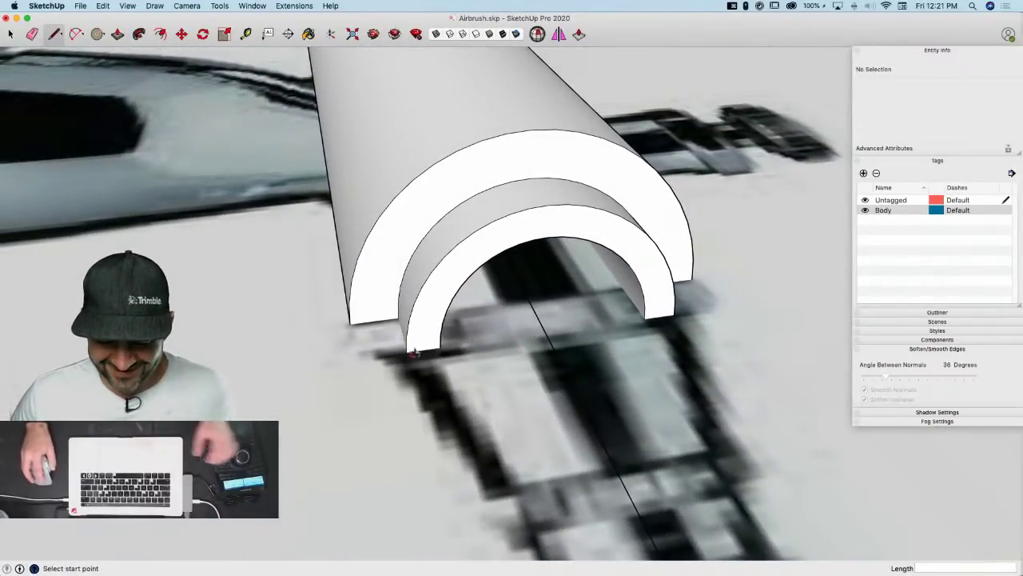
middle_click_drag(551, 312, 328, 358)
scroll(309, 264, "down", 3)
key("space")
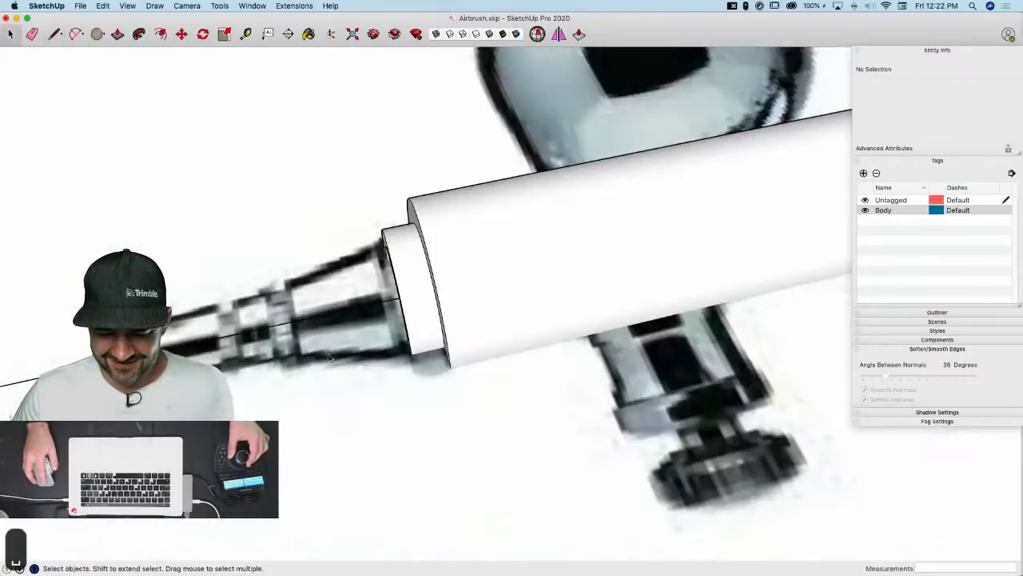
scroll(312, 328, "down", 10)
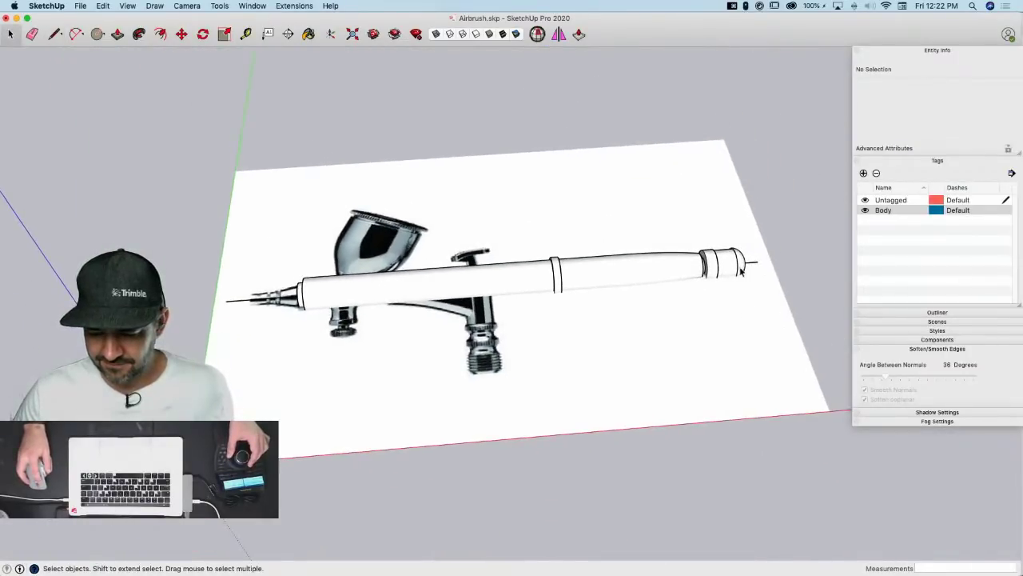
Turn all the connected geometry of the swept end cap into a component named EndCap
triple_click(734, 273)
right_click(733, 270)
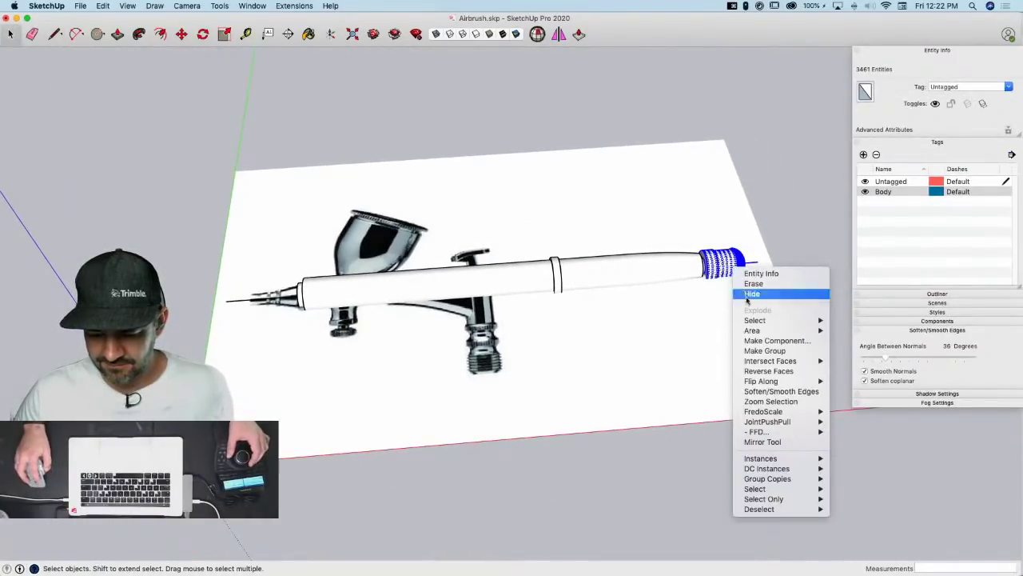
left_click(772, 341)
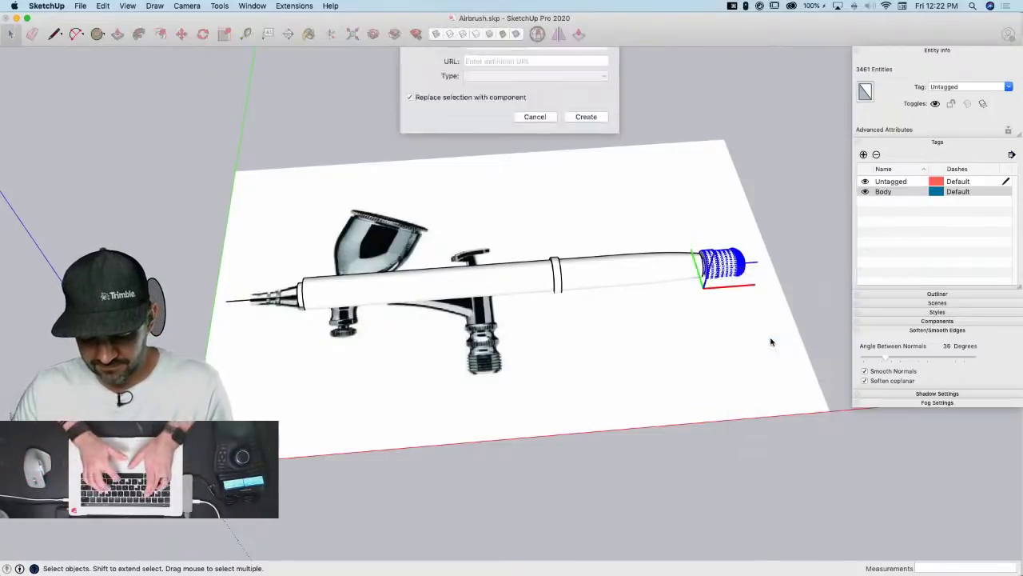
type("End")
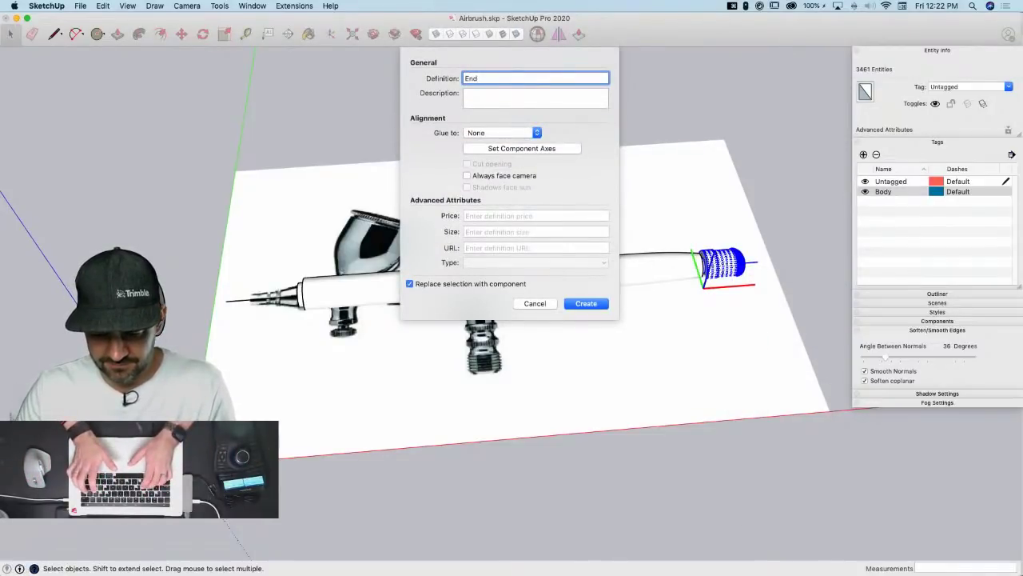
type("Cap")
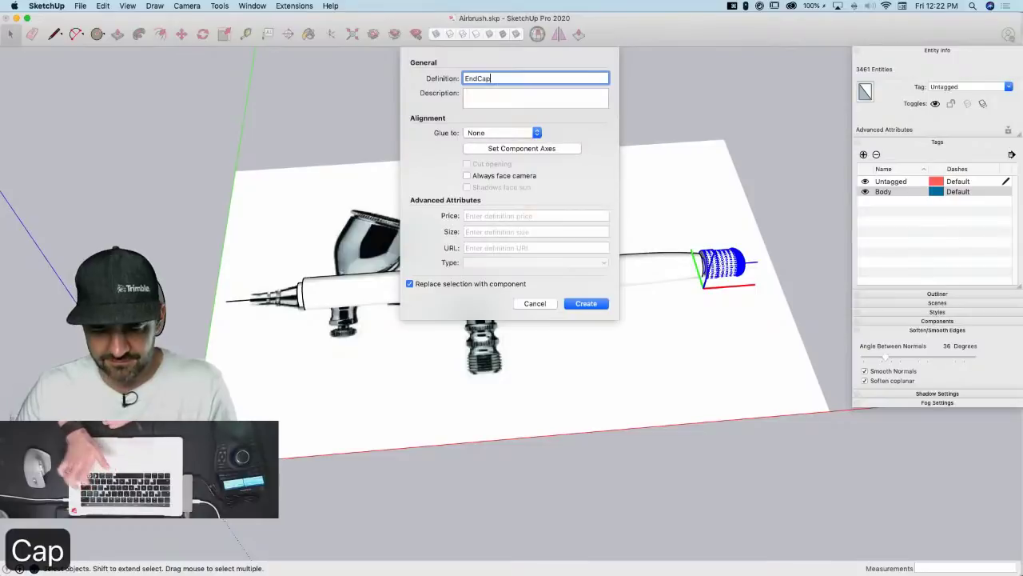
key("Return")
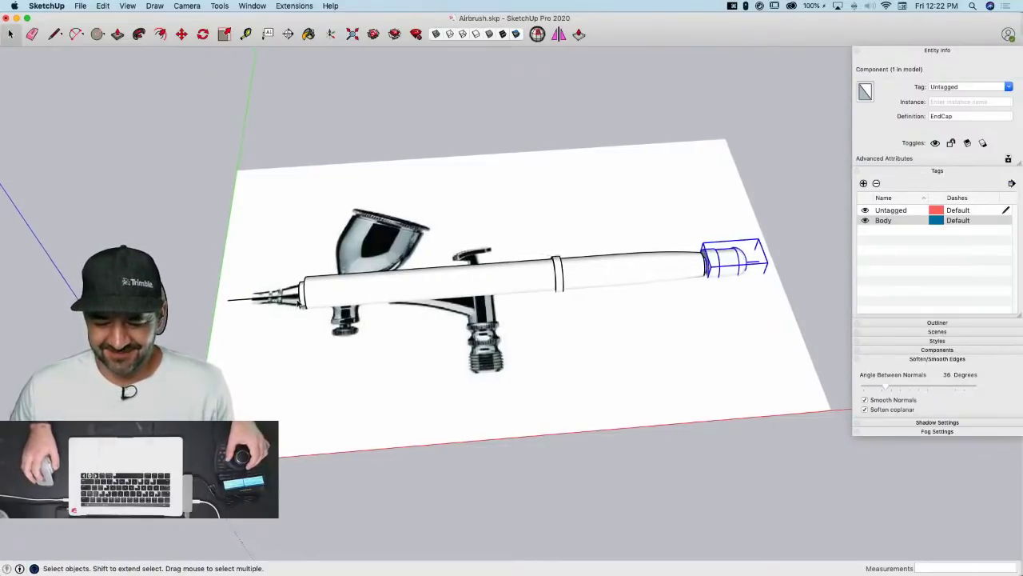
Trace the nozzle's rear flange outline over the photo from the body's front collar, starting with an edge about 8" long beside the shoulder
scroll(290, 313, "up", 6)
mouse_move(357, 253)
middle_mouse_down()
mouse_move(448, 260)
mouse_move(433, 283)
middle_mouse_up()
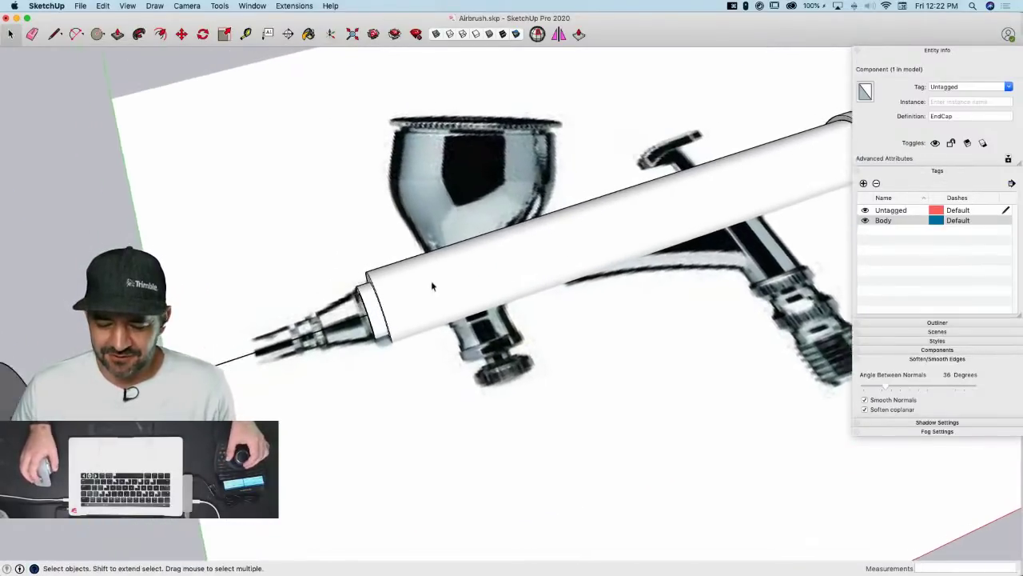
scroll(354, 264, "up", 4)
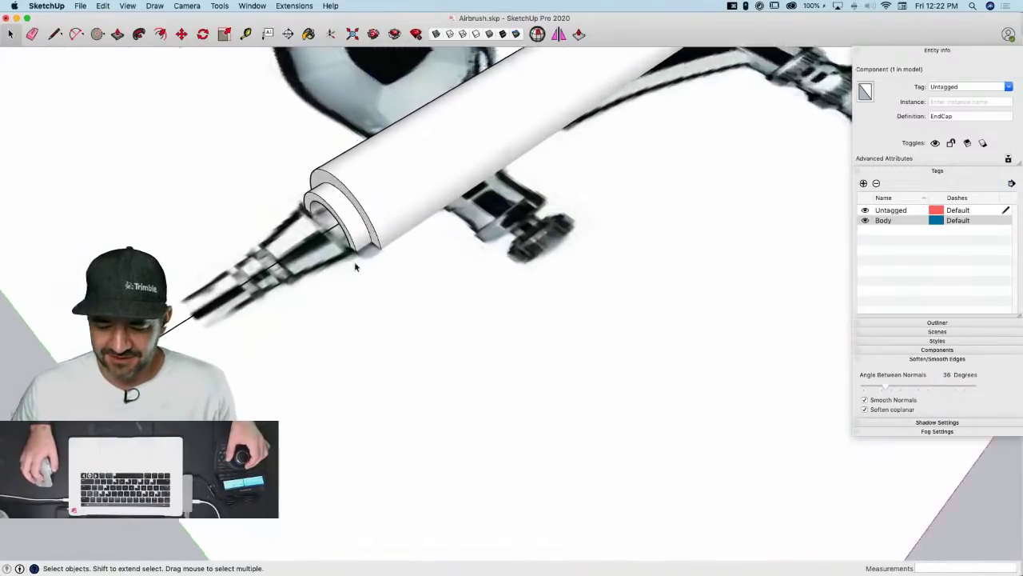
scroll(354, 262, "up", 6)
key("l")
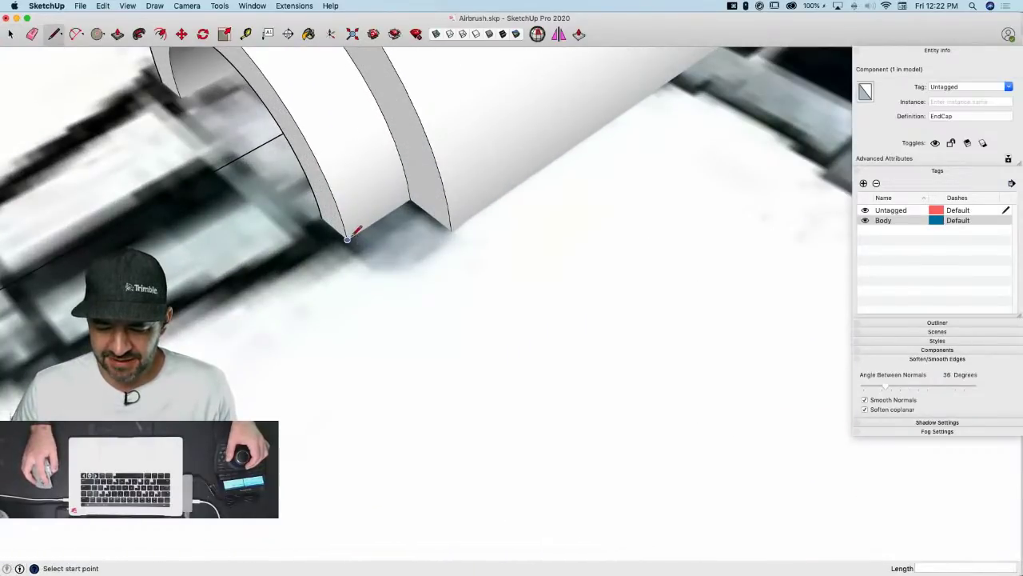
left_click(347, 238)
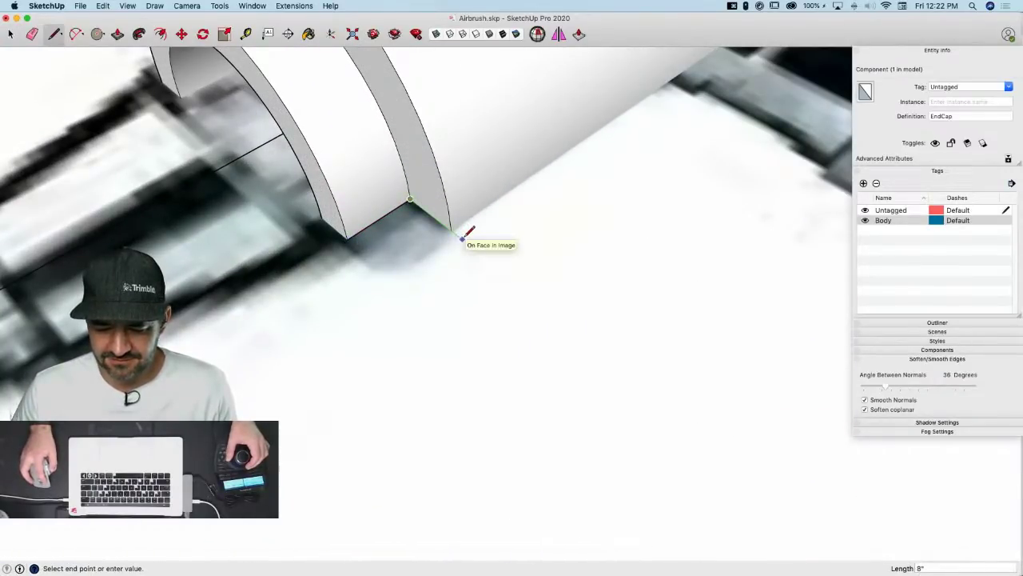
left_click(385, 291)
left_click(350, 261)
Continue the nozzle profile with a tapered outer edge about 2' 1" long, a stepped-in lip about 5" long and an inner return line
scroll(475, 280, "down", 8)
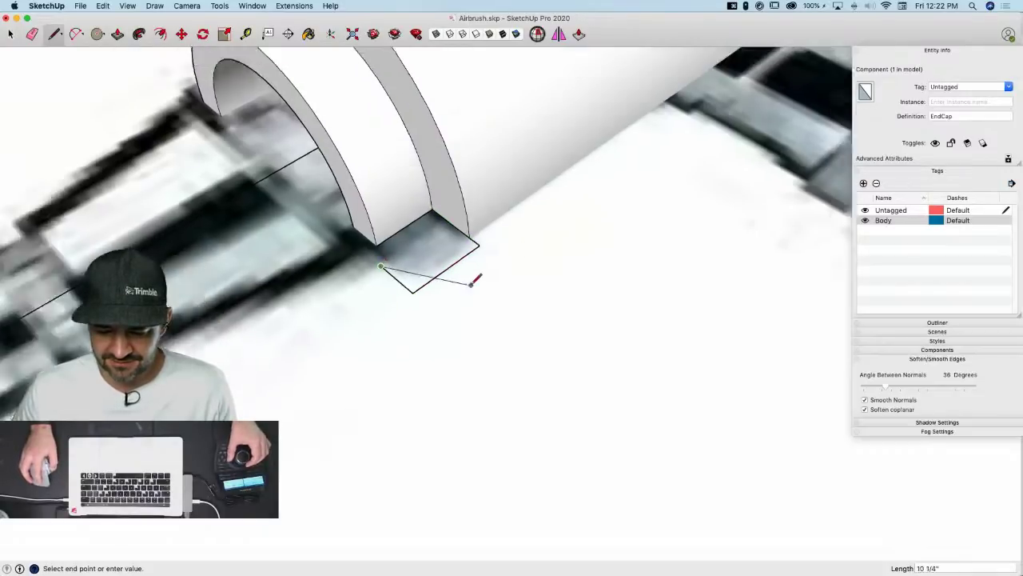
scroll(530, 324, "up", 3)
scroll(534, 327, "up", 4)
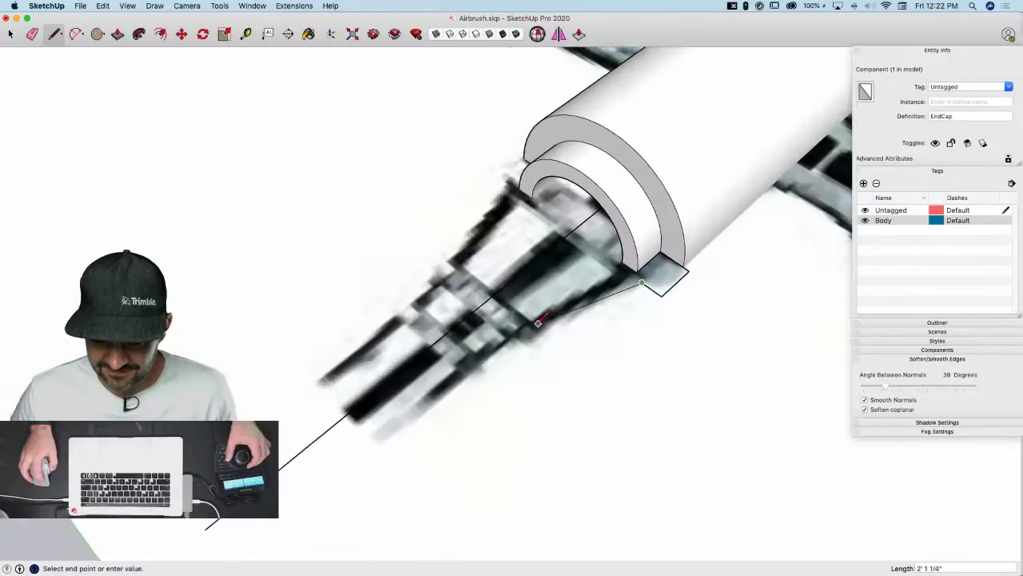
left_click(538, 329)
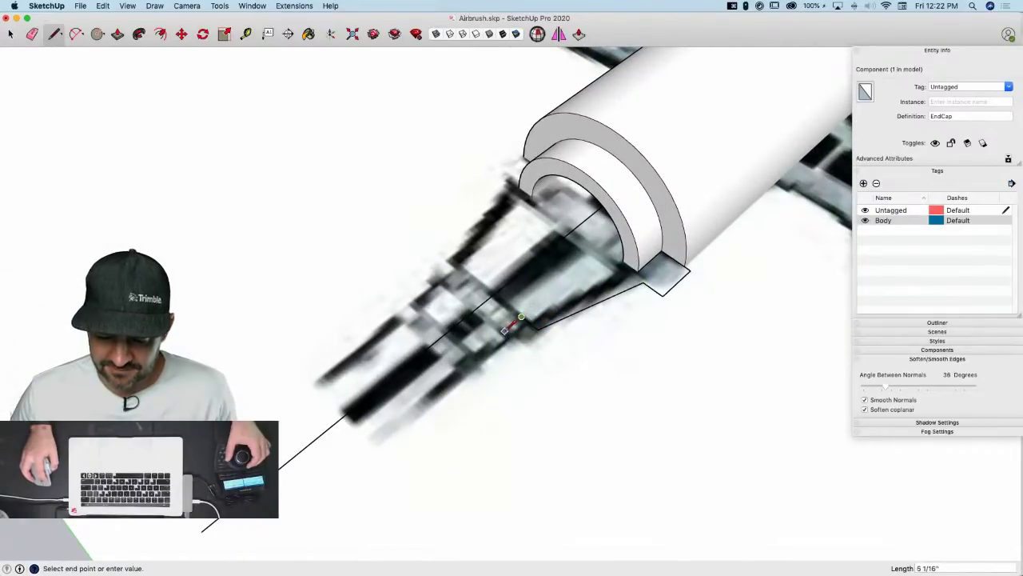
left_click(503, 330)
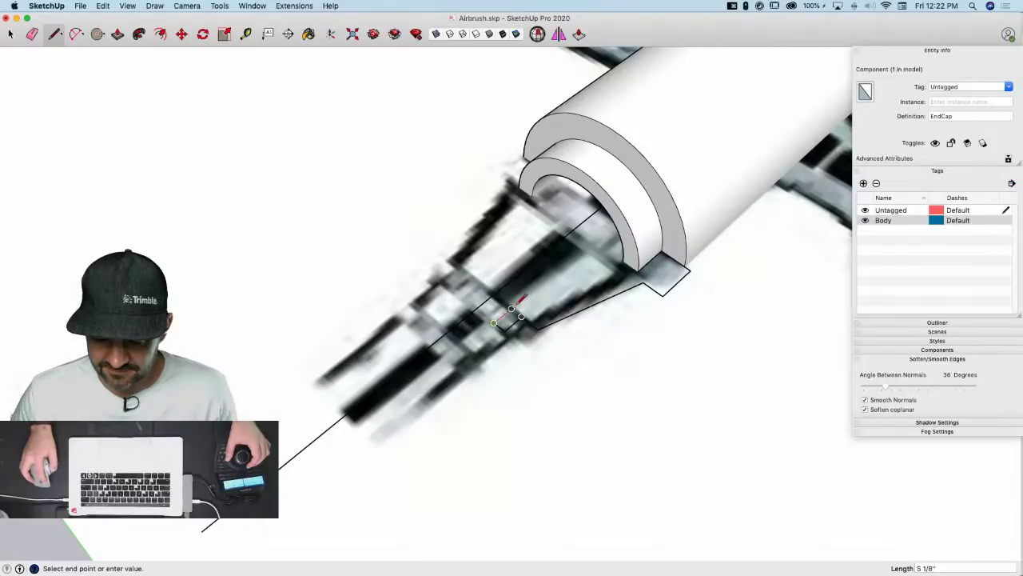
left_click(528, 294)
scroll(528, 293, "up", 4)
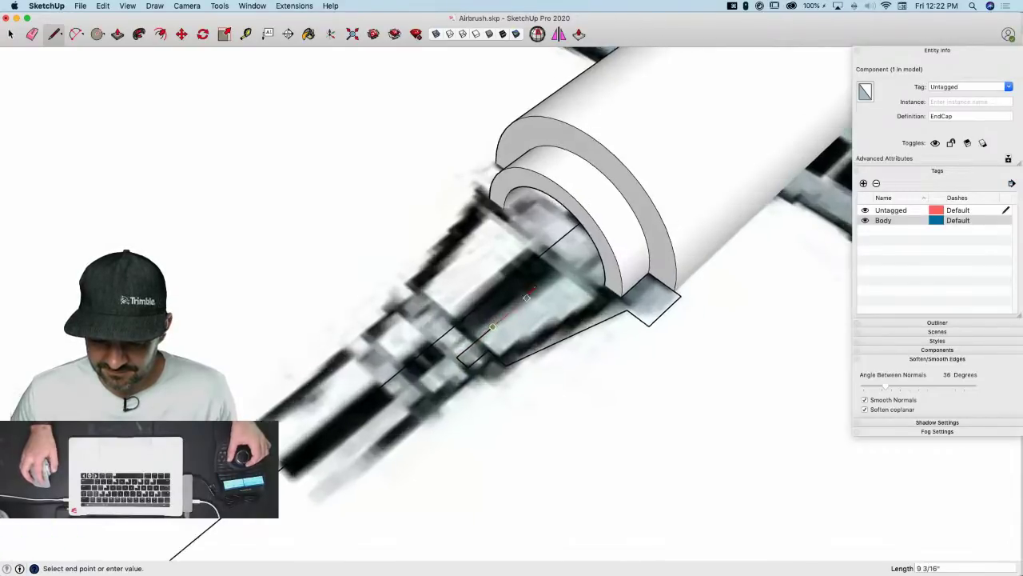
middle_click_drag(528, 294, 536, 265, "shift")
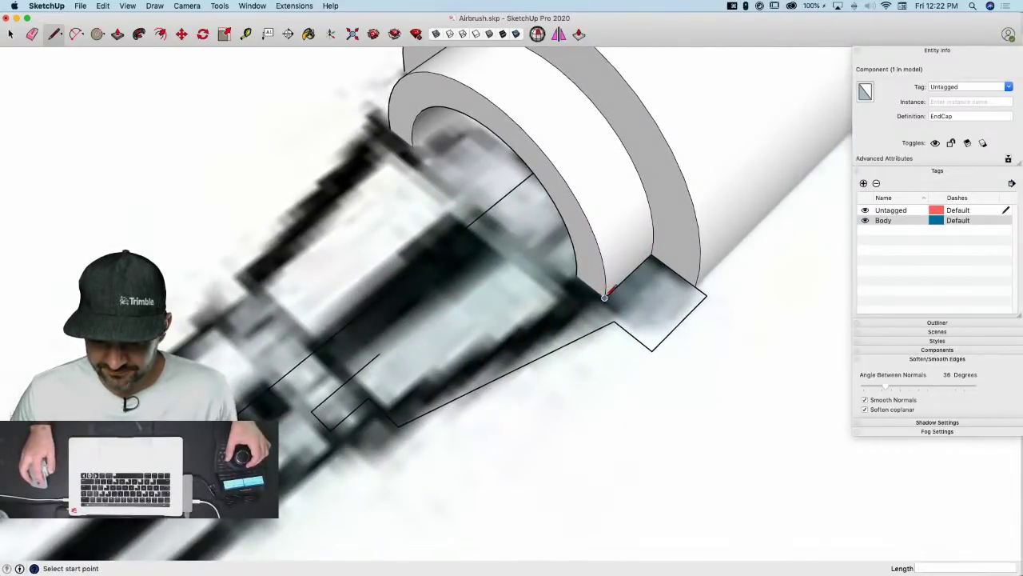
Close the nozzle profile into a face with a line from the collar's inner rim to the lip, and erase the overshooting line stub
left_click(576, 275)
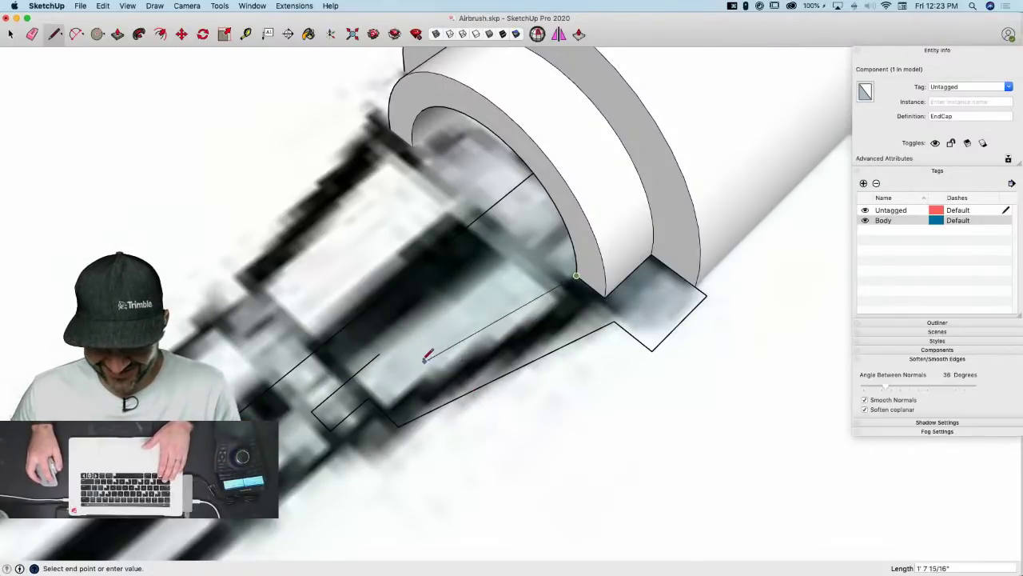
left_click(336, 386)
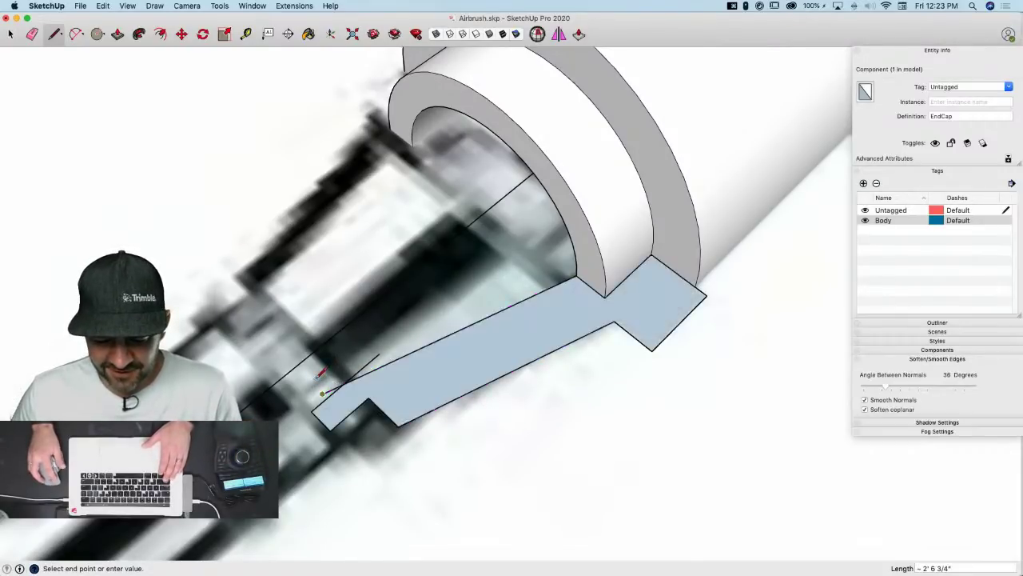
key("e")
left_click(369, 362)
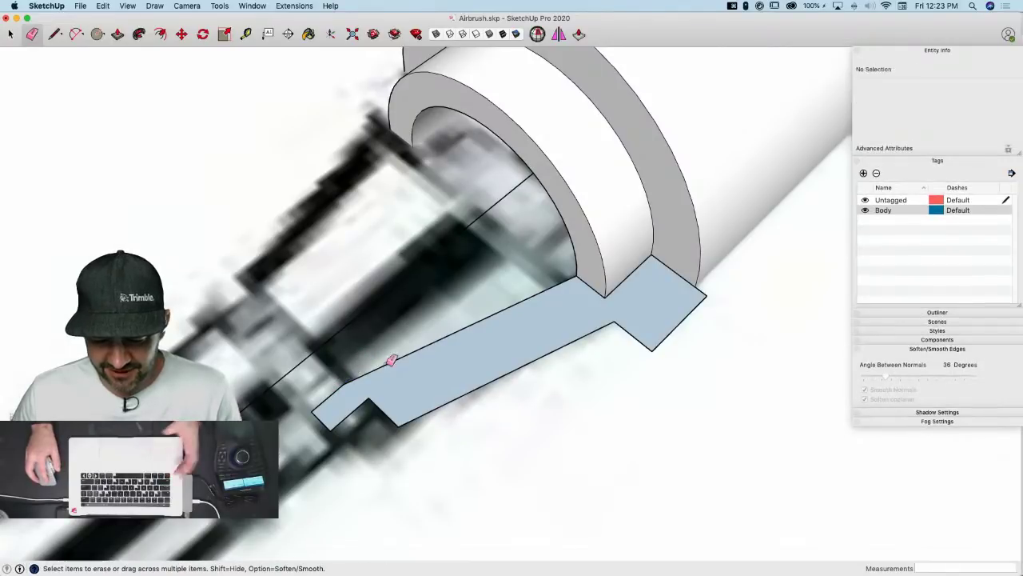
Sweep the nozzle profile around the separate circular face with Follow Me to form the conical nozzle
mouse_move(491, 393)
middle_mouse_down()
mouse_move(137, 136)
mouse_move(183, 283)
mouse_move(539, 372)
mouse_move(607, 333)
middle_mouse_up()
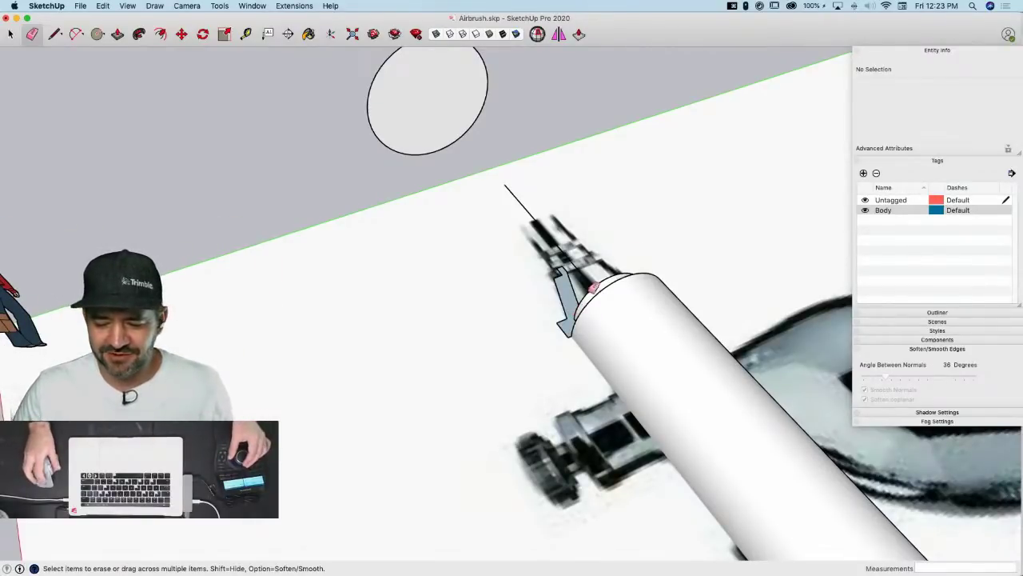
key("space")
left_click(525, 178)
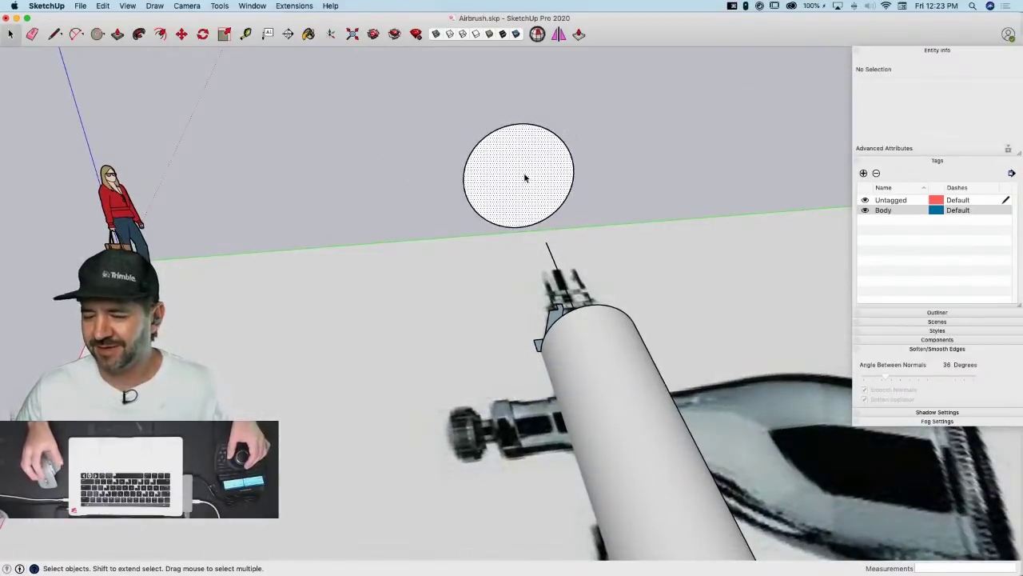
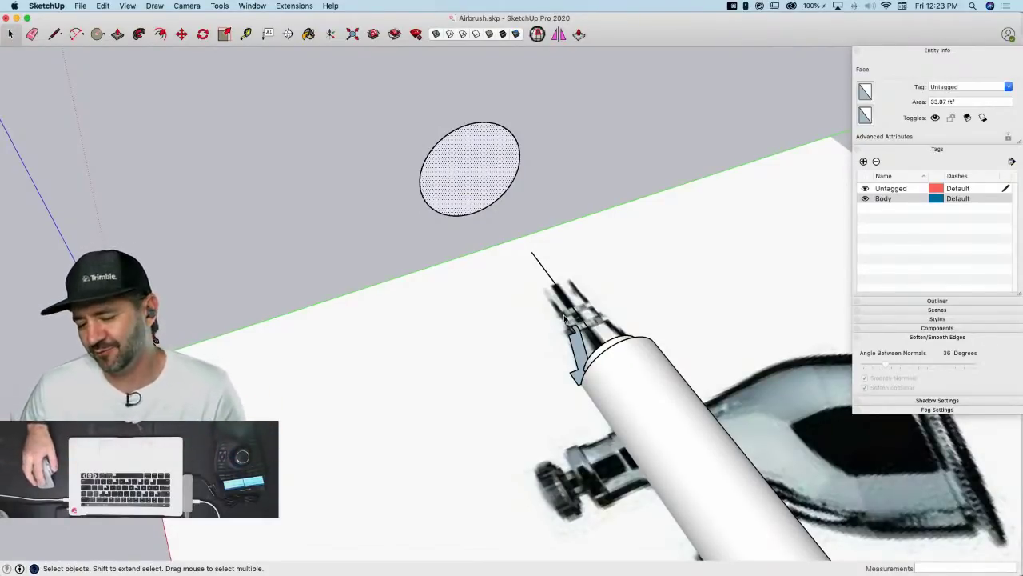
mouse_move(741, 336)
middle_mouse_down()
mouse_move(535, 305)
mouse_move(542, 314)
middle_mouse_up()
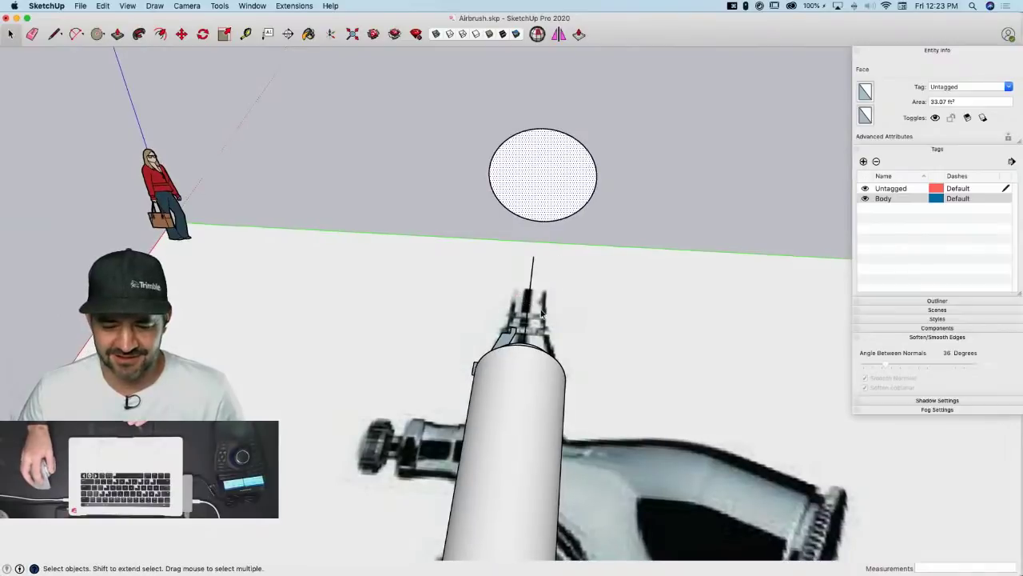
middle_click_drag(75, 45, 135, 57)
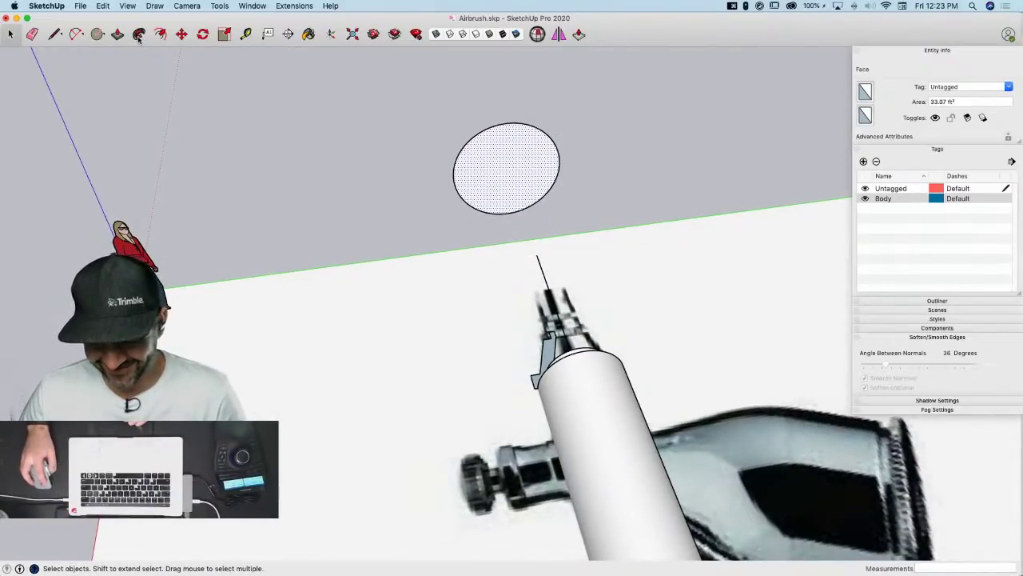
left_click(138, 36)
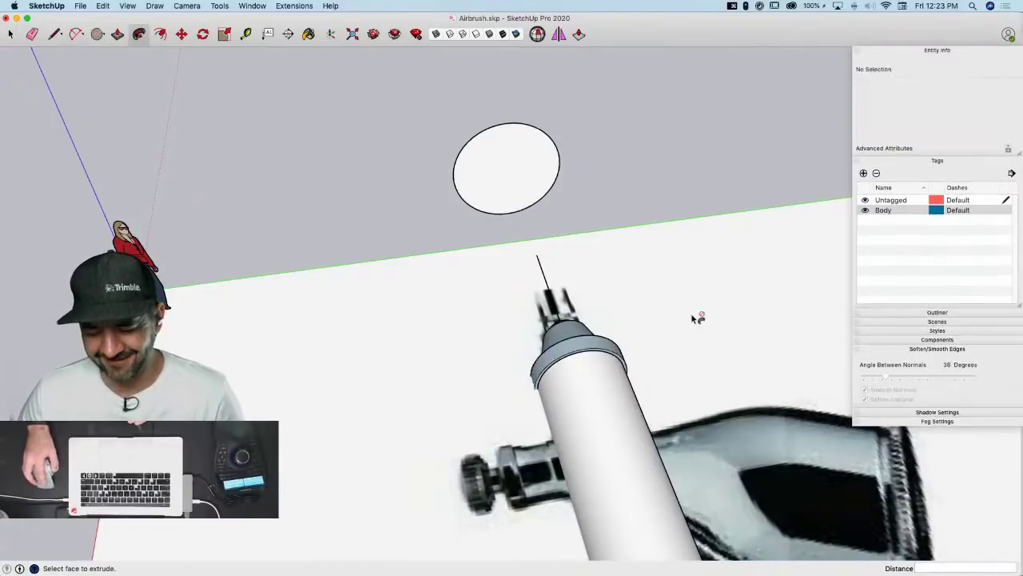
Reverse all faces of the swept nozzle so their front sides point outward
mouse_move(693, 318)
middle_mouse_down()
mouse_move(283, 276)
mouse_move(656, 365)
mouse_move(423, 314)
middle_mouse_up()
key("space")
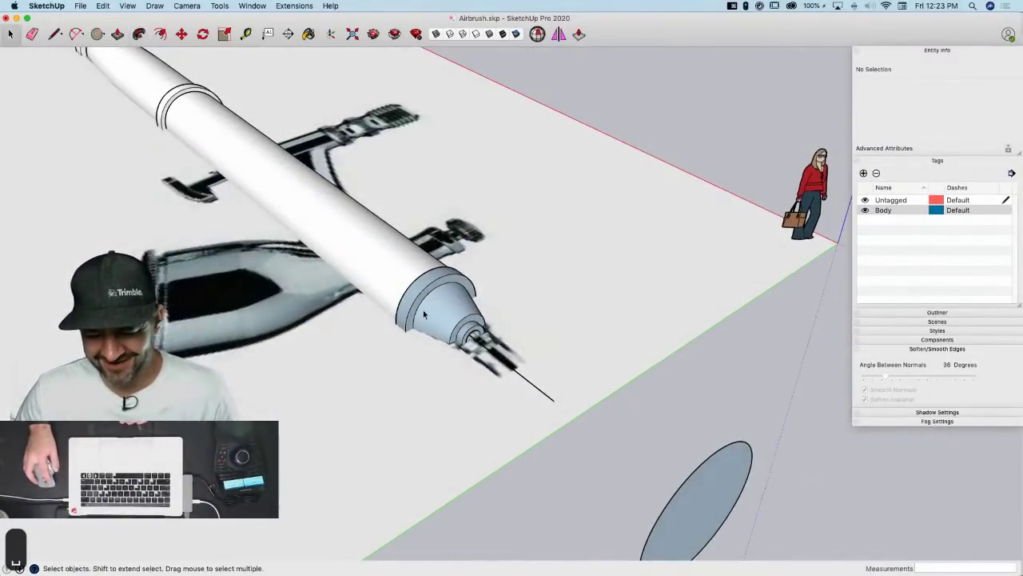
triple_click(454, 323)
right_click(454, 324)
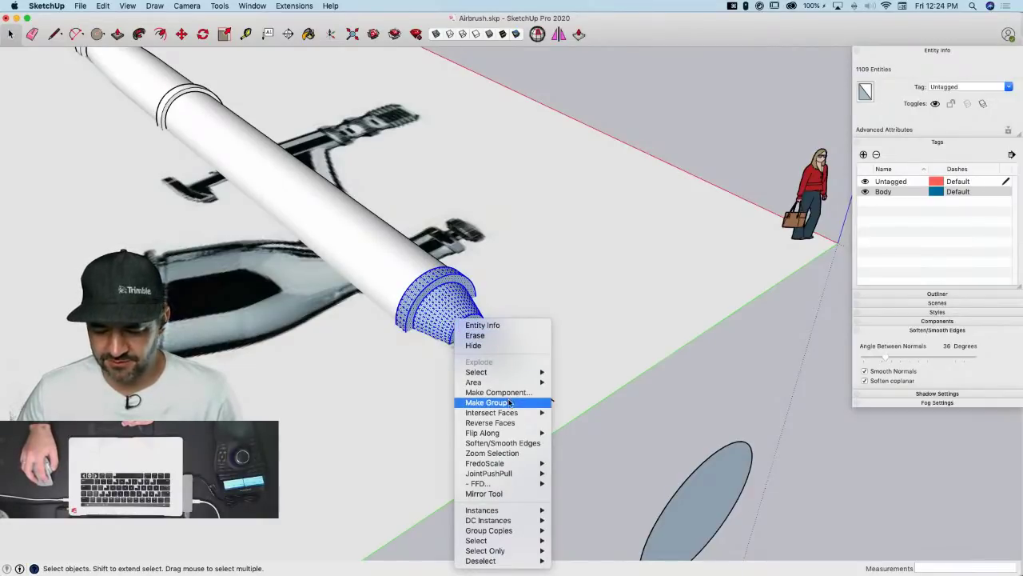
left_click(523, 423)
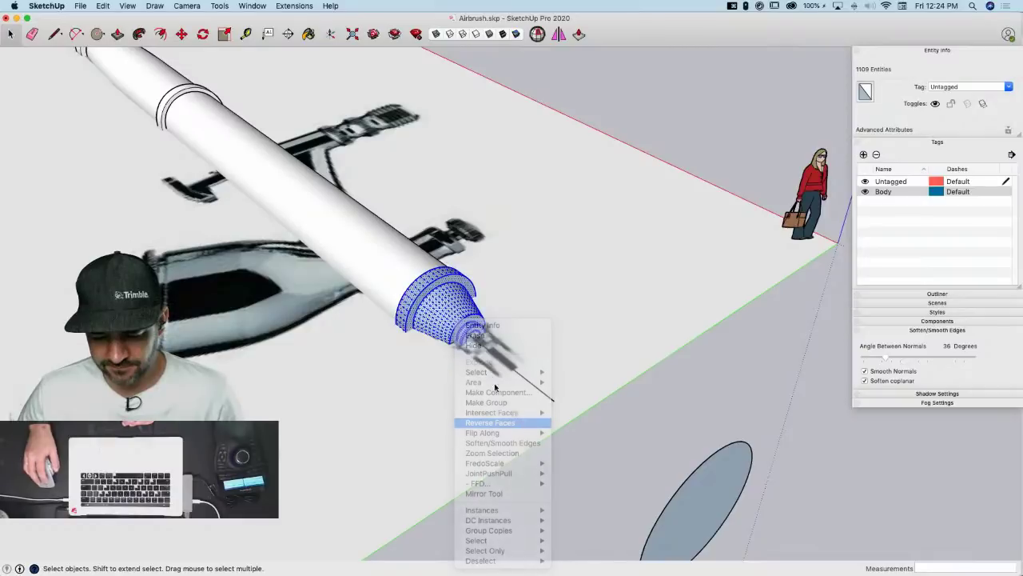
Turn the selected nozzle geometry into a component named Nozzle
right_click(442, 313)
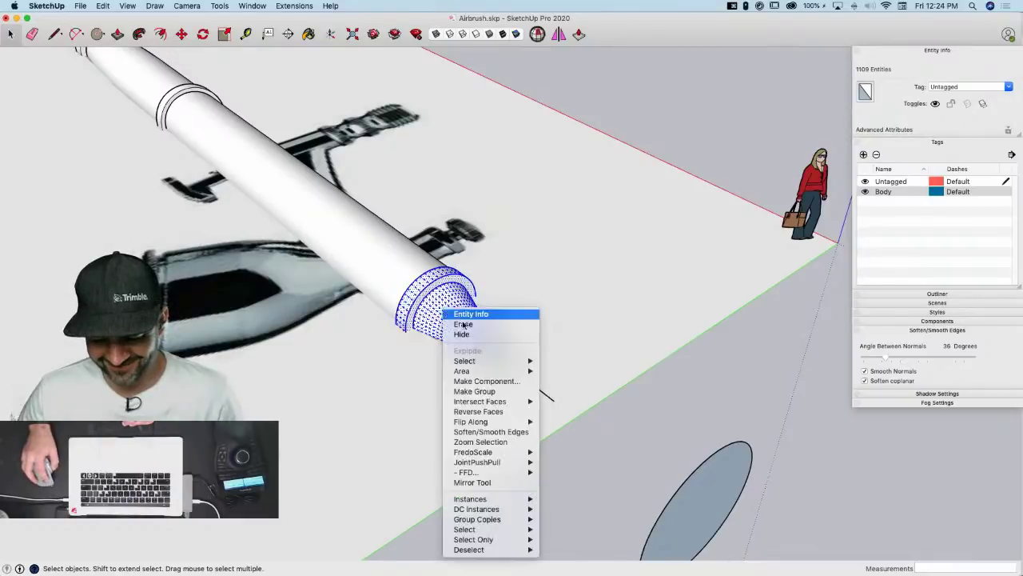
left_click(486, 381)
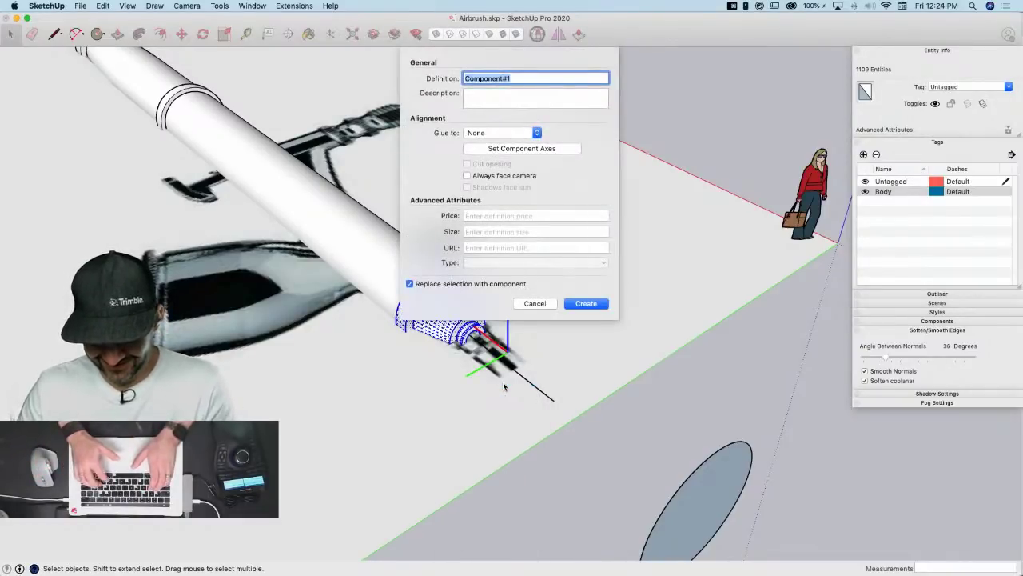
type("No")
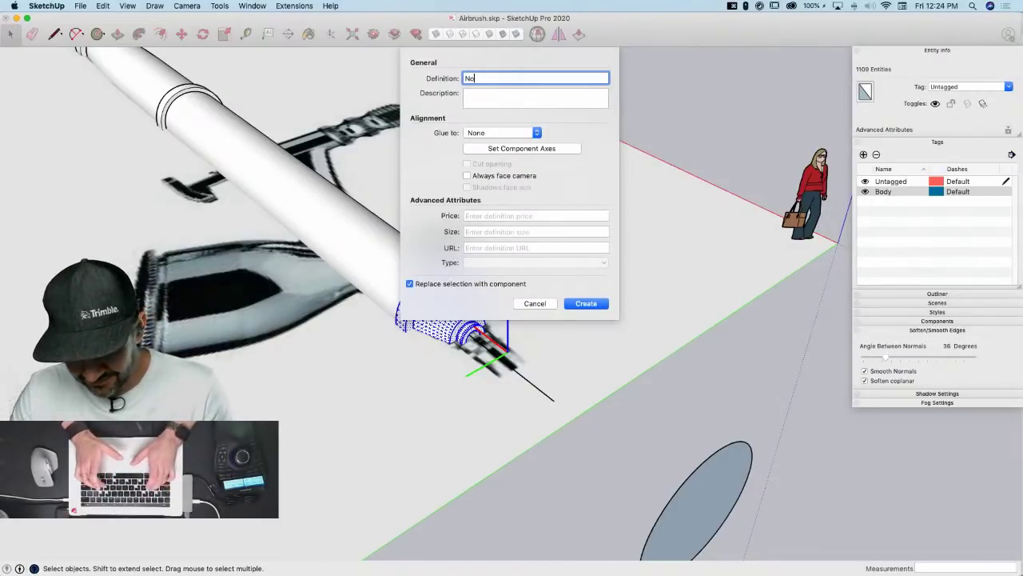
type("zle")
key("BackSpace")
key("BackSpace")
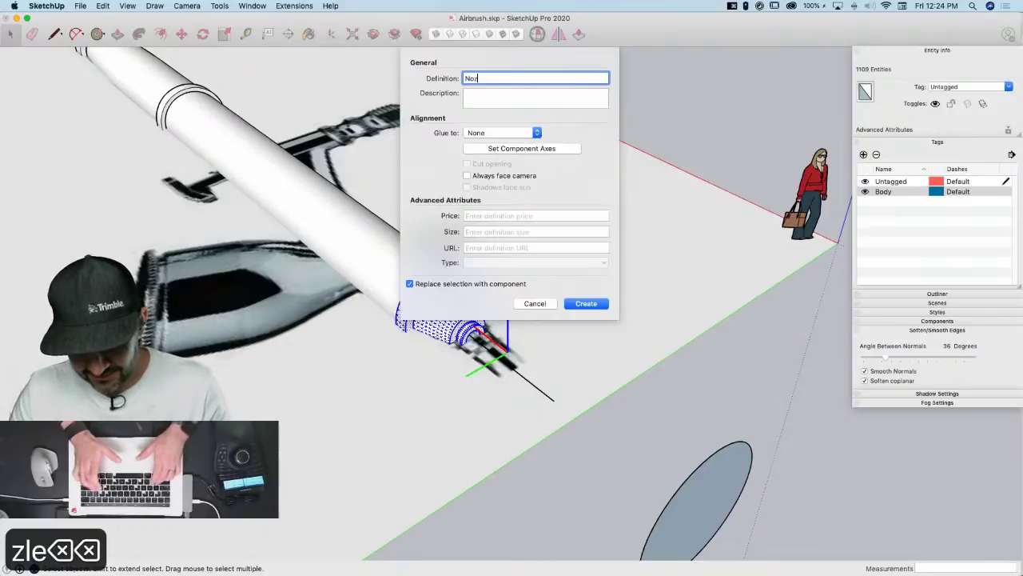
type("zle")
key("Return")
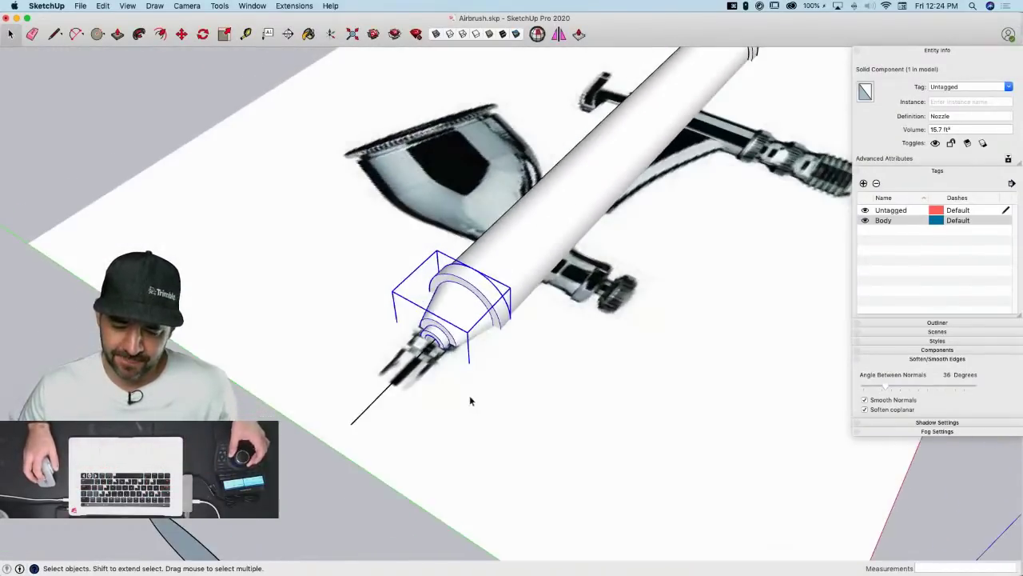
Trace the nozzle cap's stepped outer outline over the photo, starting with an edge about 6 1/4" long from the nozzle's front shoulder
key("l")
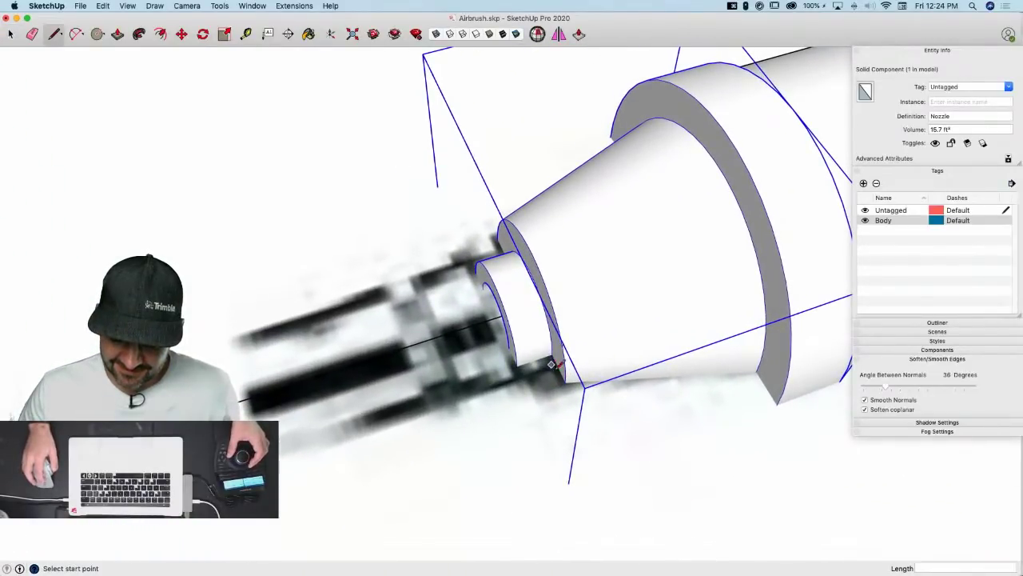
scroll(552, 364, "up", 5)
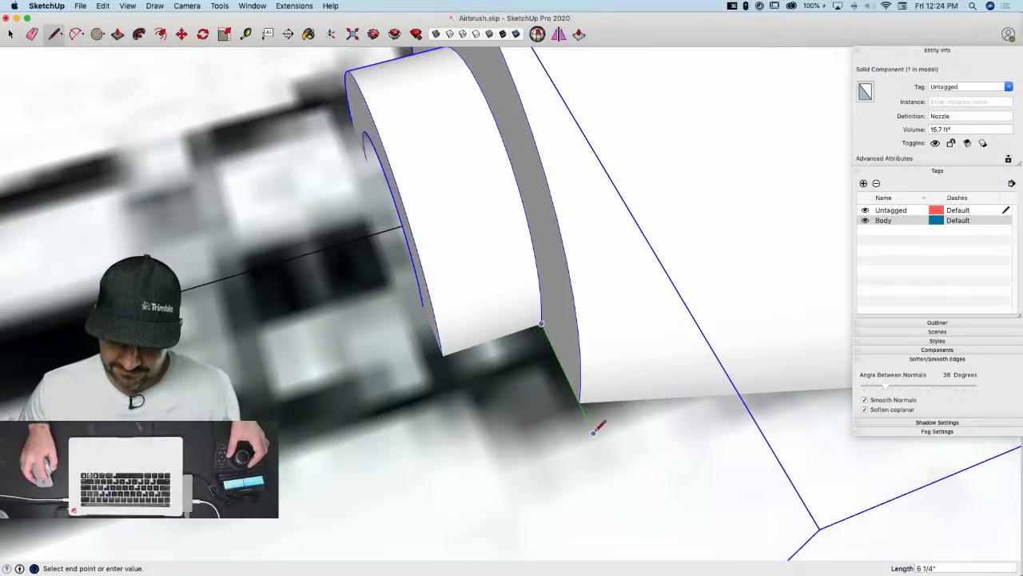
left_click(593, 430)
left_click(477, 471)
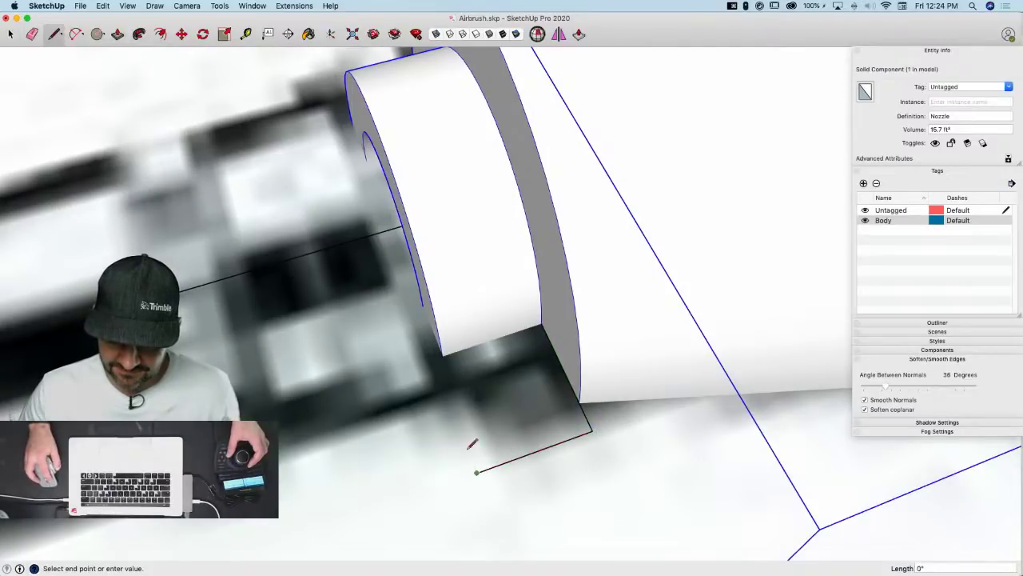
left_click(442, 396)
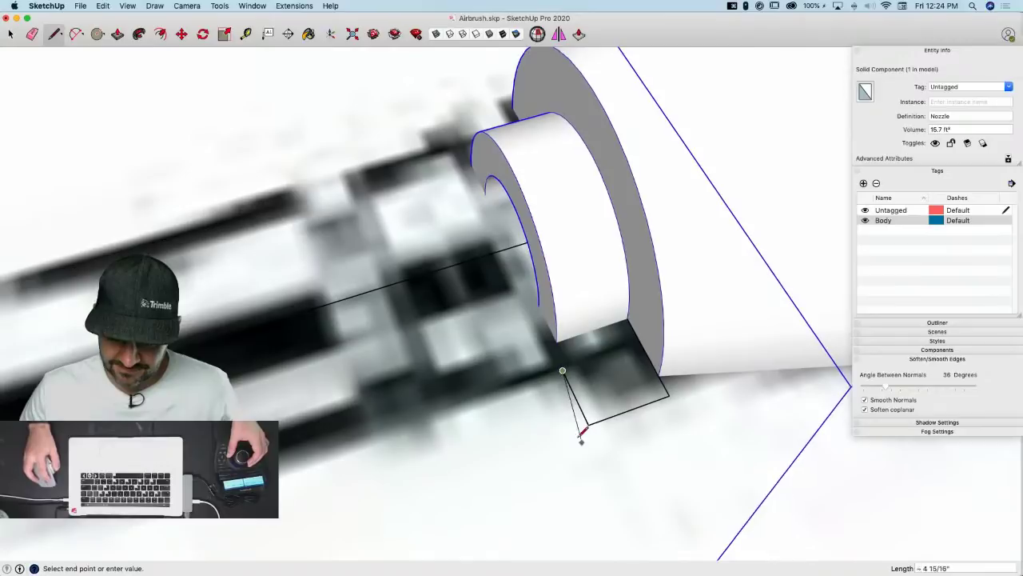
left_click(432, 414)
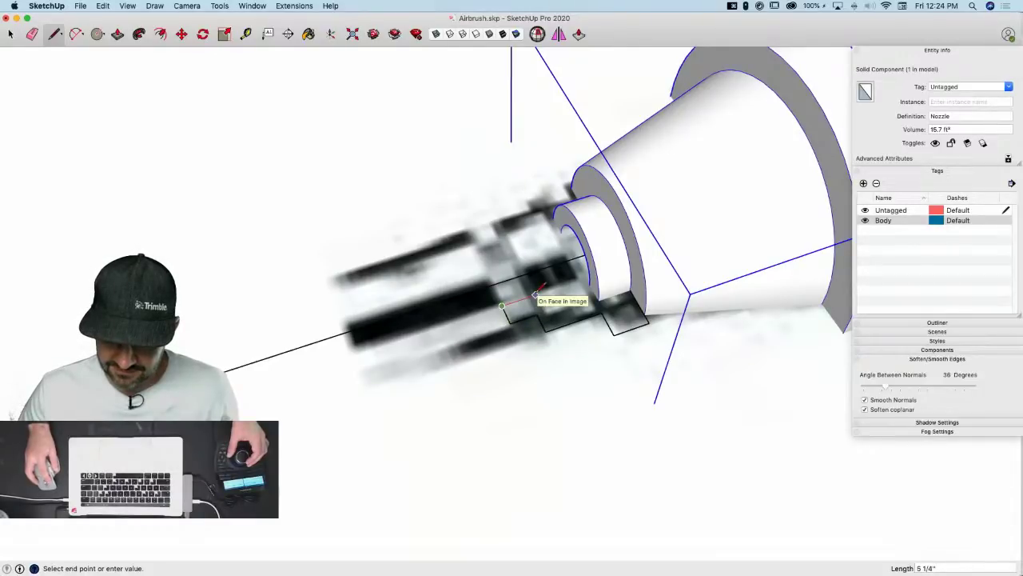
Close the nozzle cap profile into a face with lines back through the nozzle's inner rim to the shoulder
left_click(534, 295)
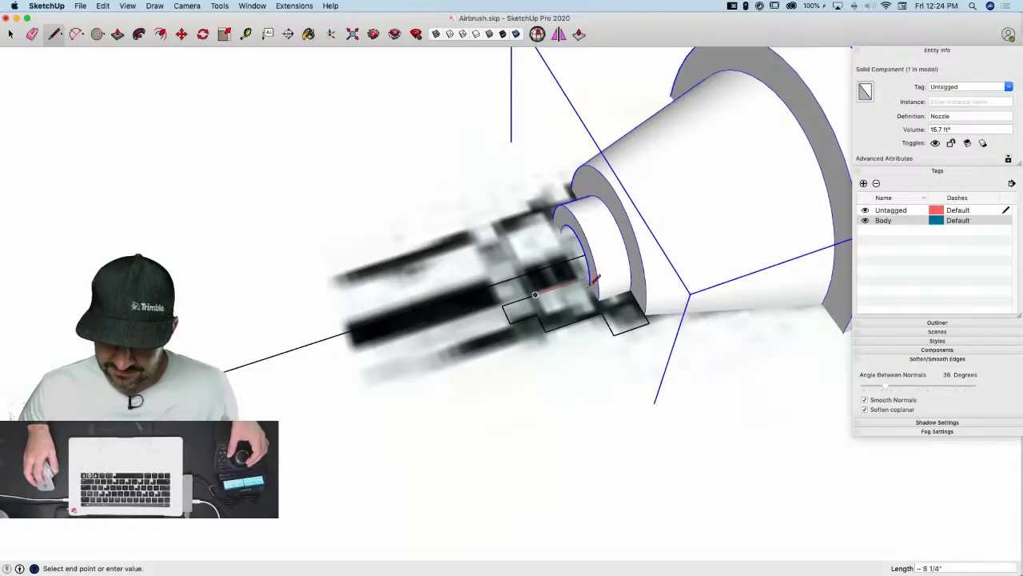
scroll(593, 280, "up", 3)
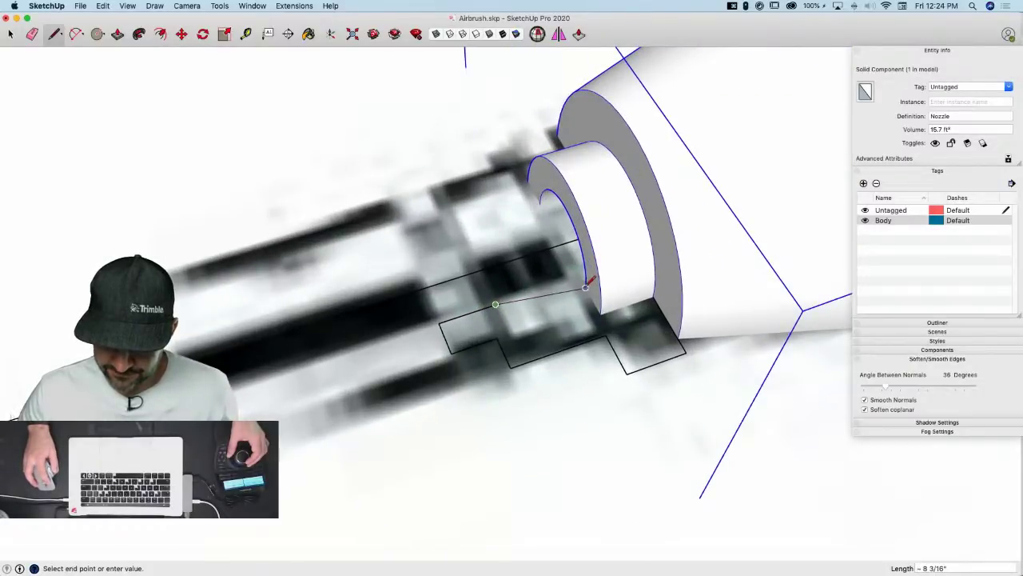
left_click(653, 297)
key("space")
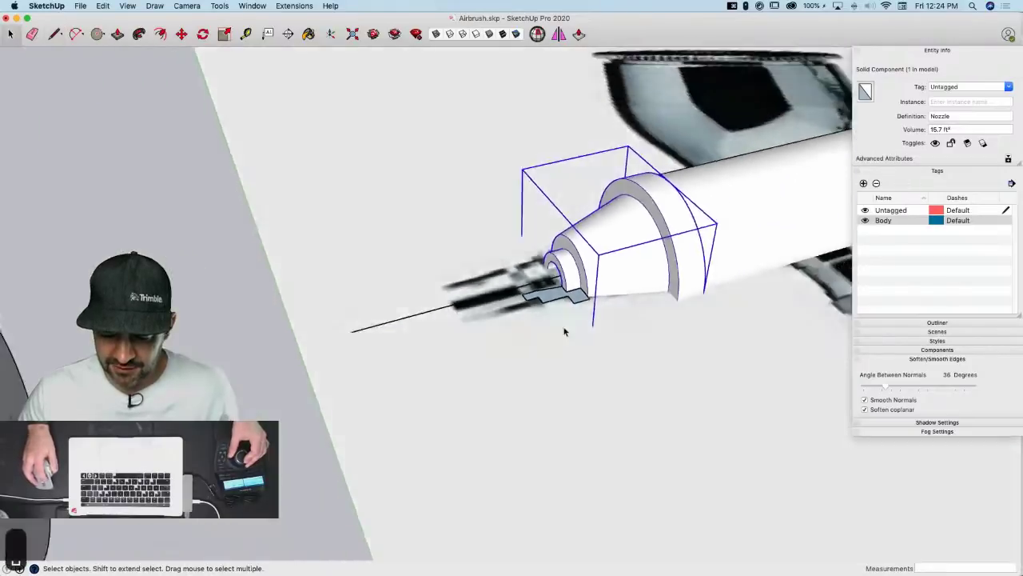
Sweep the nozzle cap profile around the separate circular face with Follow Me
middle_click_drag(388, 258, 295, 235)
left_click(295, 235)
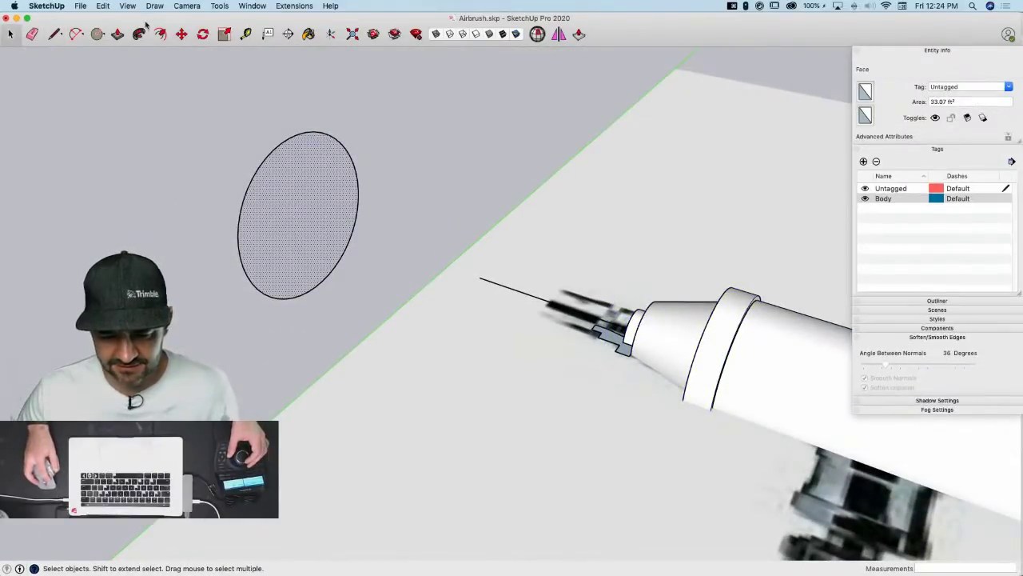
key("p")
left_click(617, 350)
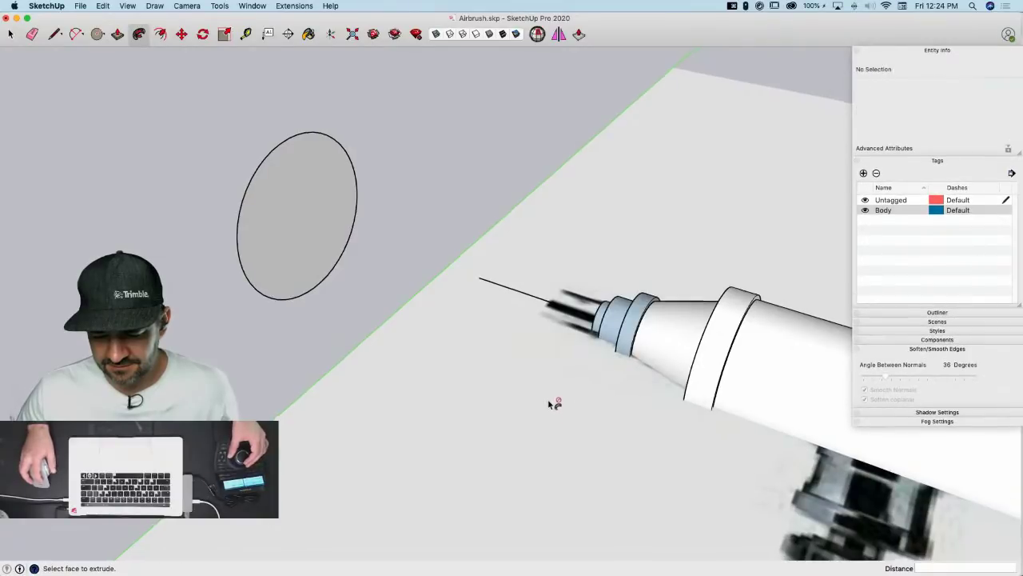
Select all of the swept nozzle cap geometry and reverse its faces so their front sides point outward
key("space")
triple_click(640, 259)
right_click(641, 256)
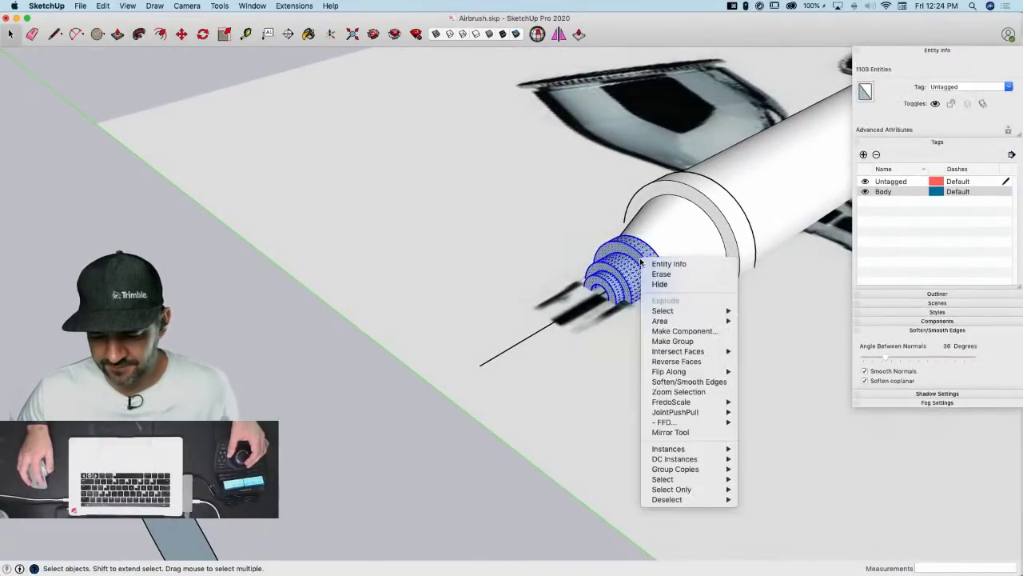
left_click(678, 364)
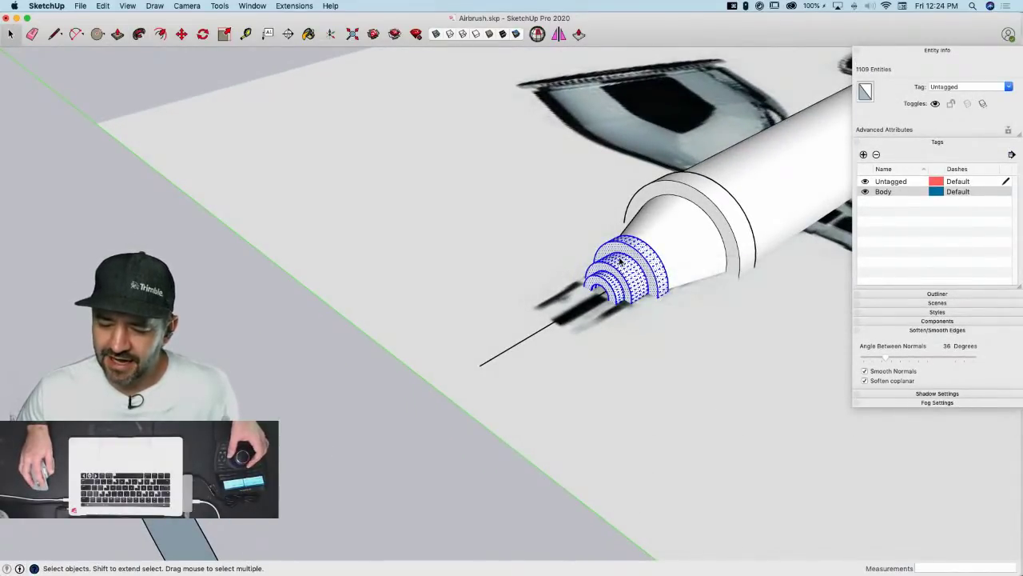
Turn the selected nozzle cap geometry into a component named Noxxle cap
right_click(621, 258)
mouse_move(662, 346)
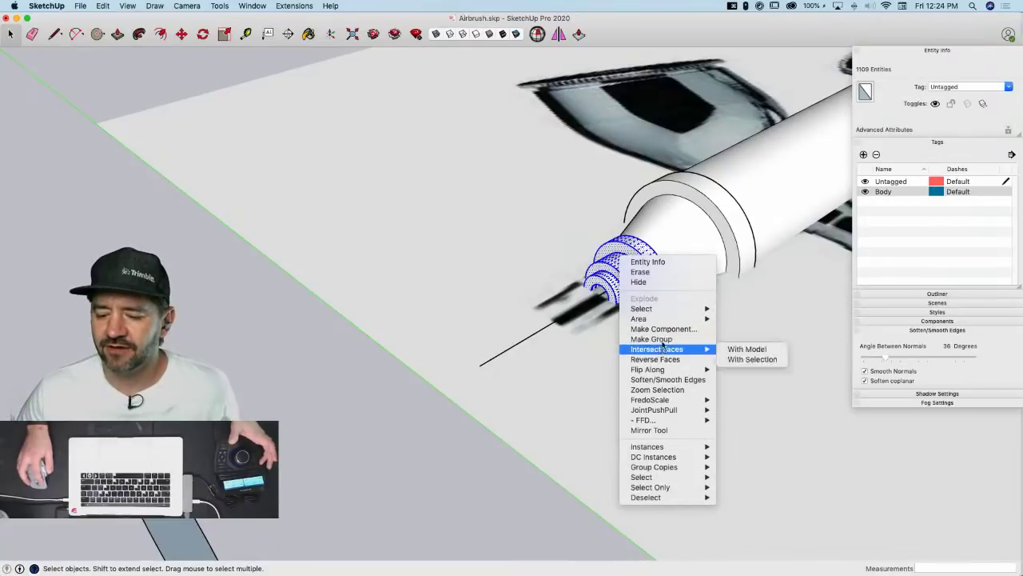
left_click(663, 328)
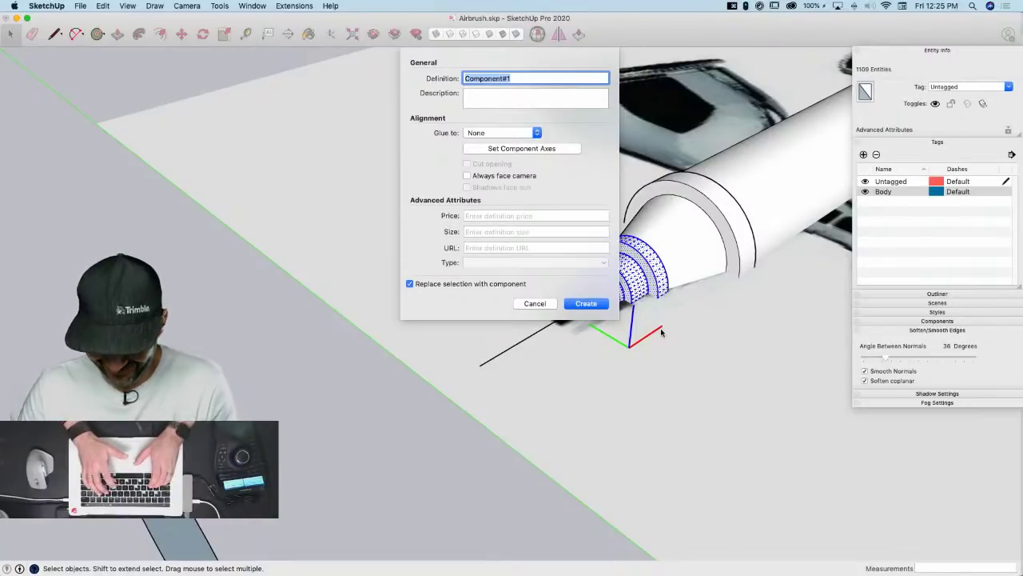
type("No")
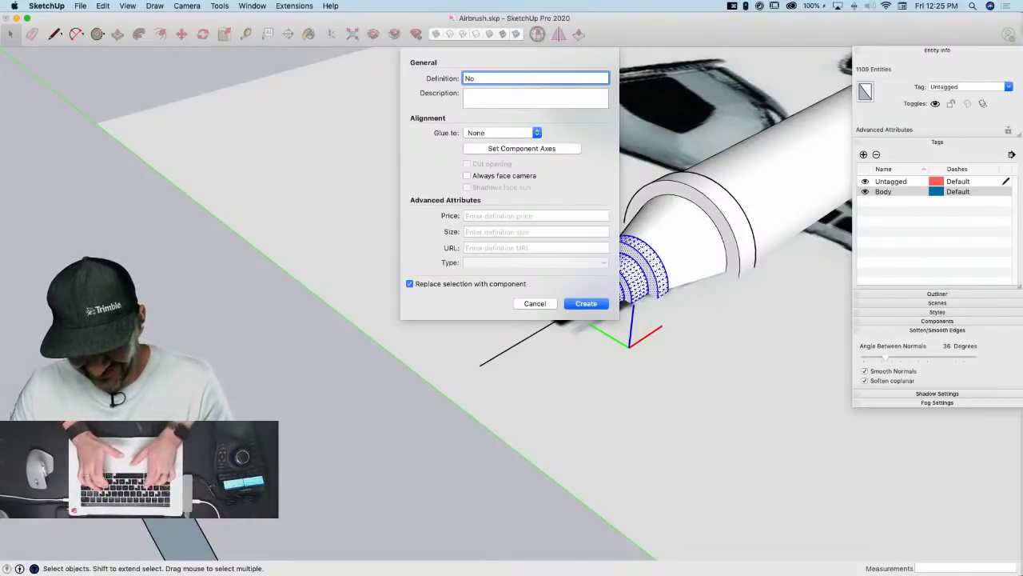
type("xxle cap")
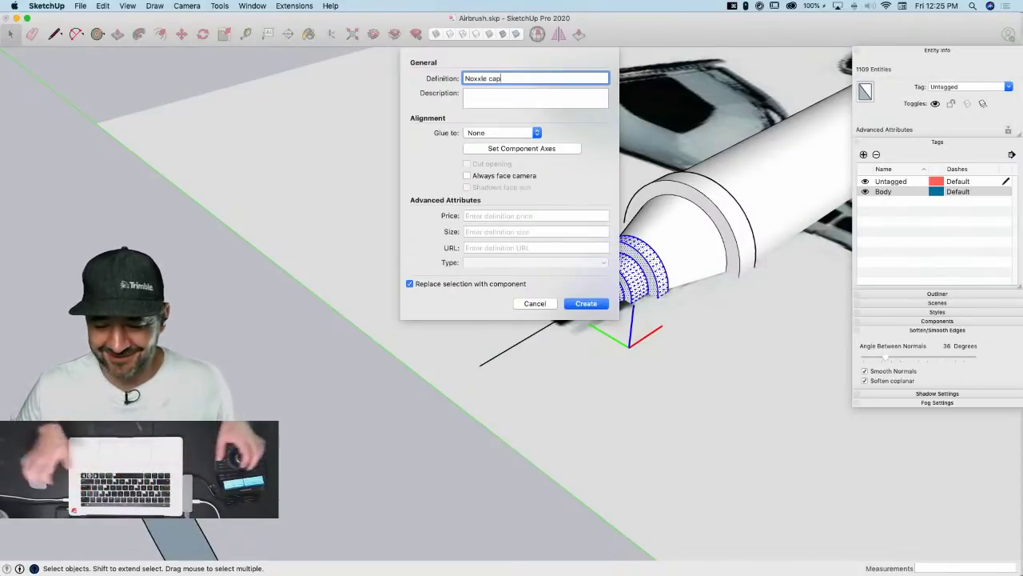
key("Return")
Trace the collar outline of the front tip piece from the nozzle cap's front step, with the first edge about 4 5/16" long
scroll(663, 336, "up", 5)
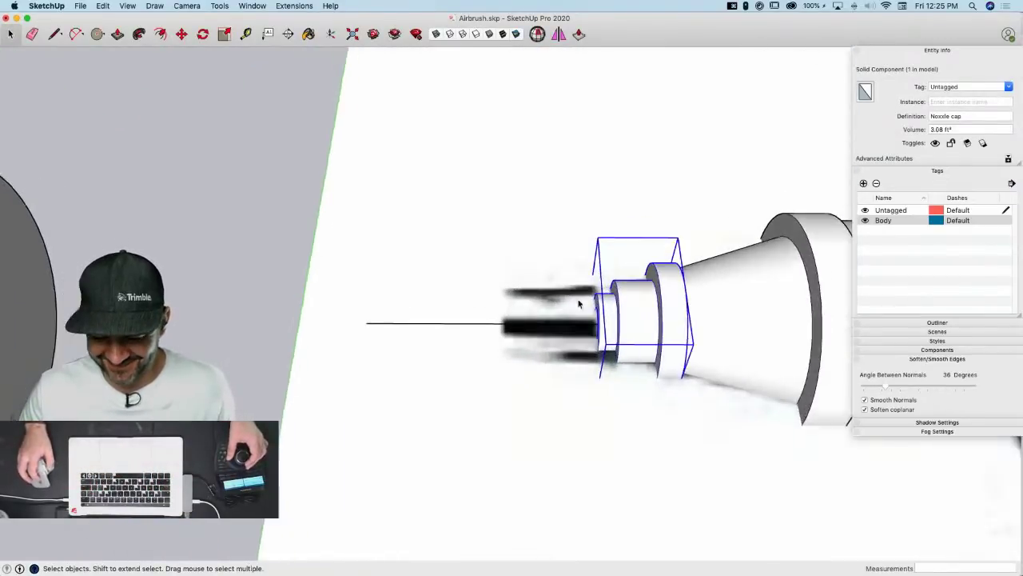
key("l")
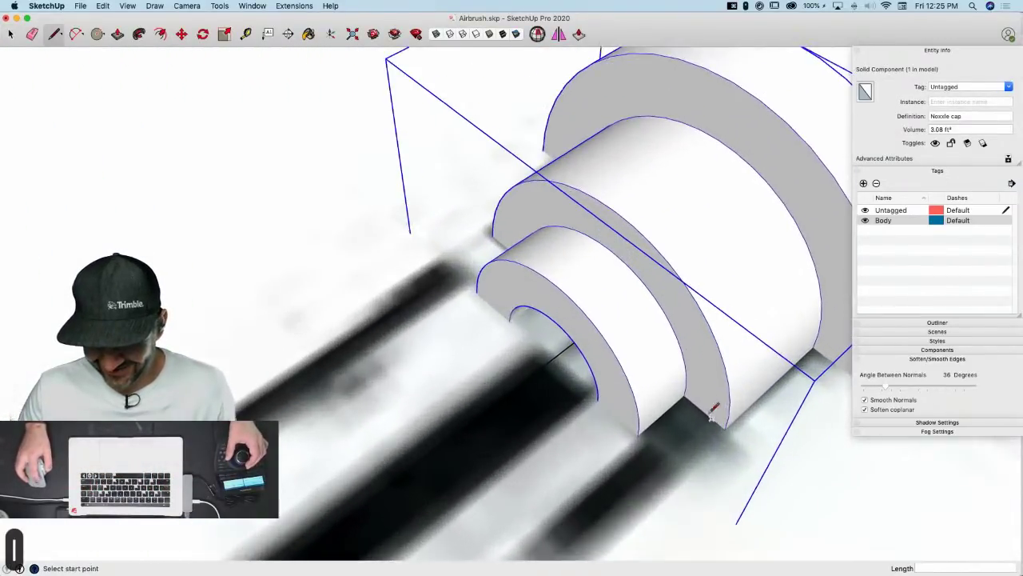
left_click(685, 398)
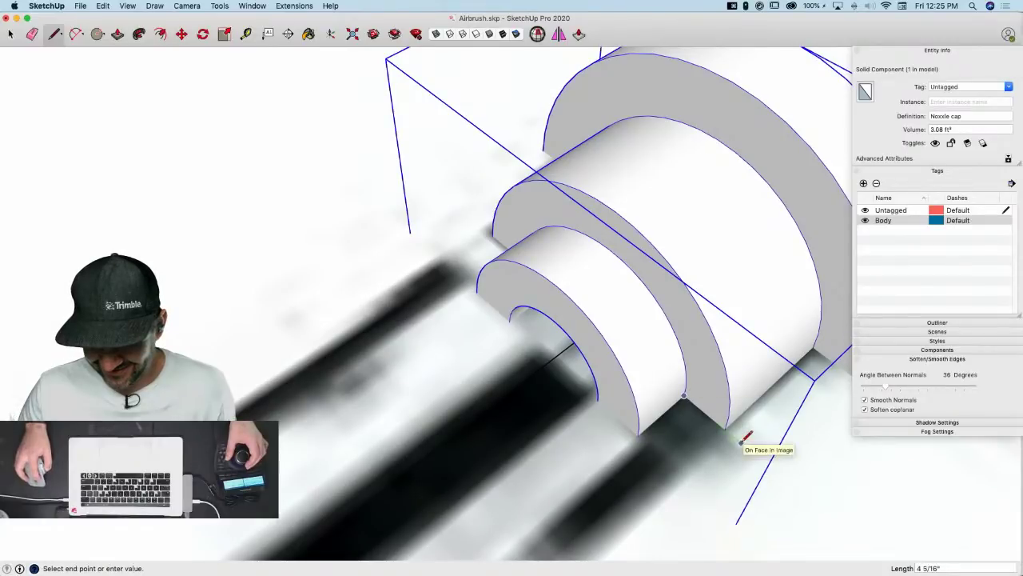
left_click(695, 485)
left_click(671, 467)
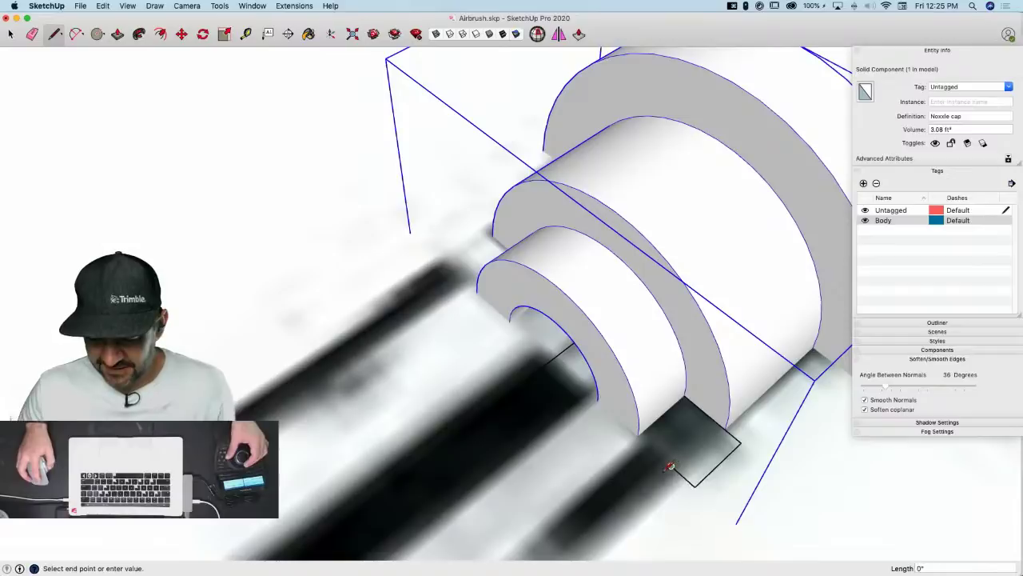
Continue the tip piece's outline forward along the photo's lower edge, add a taper about 8 7/16" long, and draw the short front lip
middle_click_drag(630, 432, 587, 412)
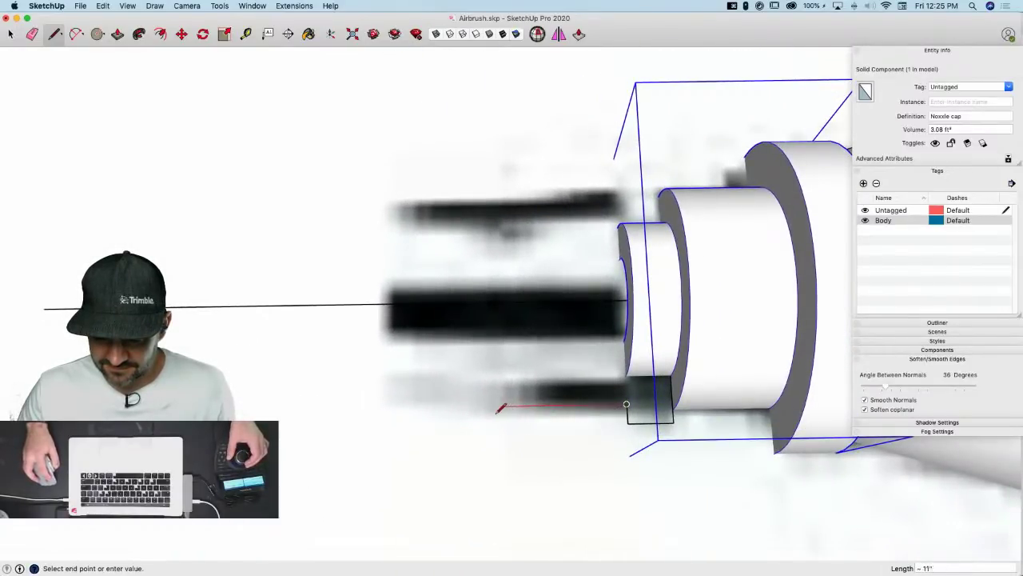
left_click(472, 406)
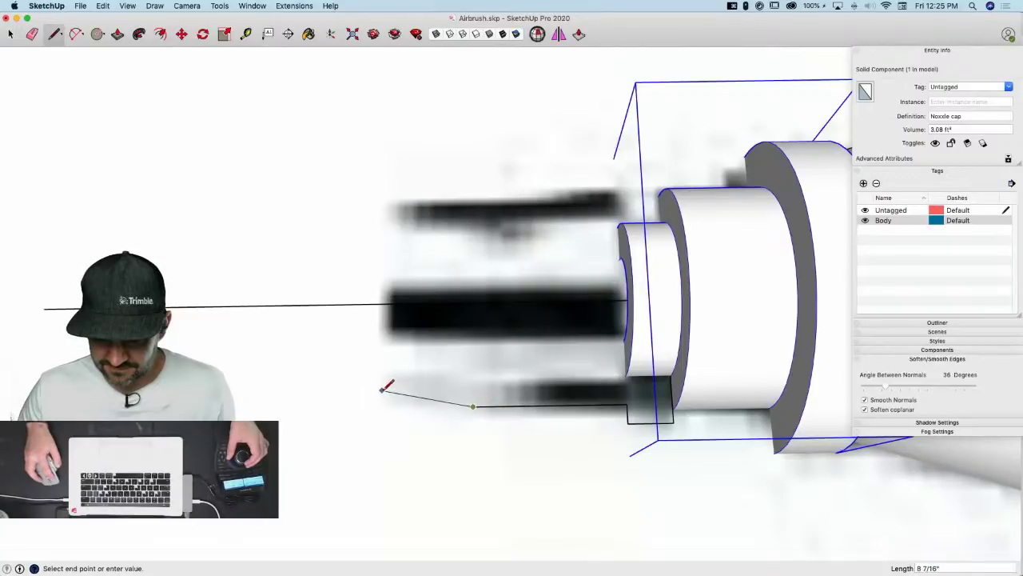
left_click(382, 391)
left_click(382, 369)
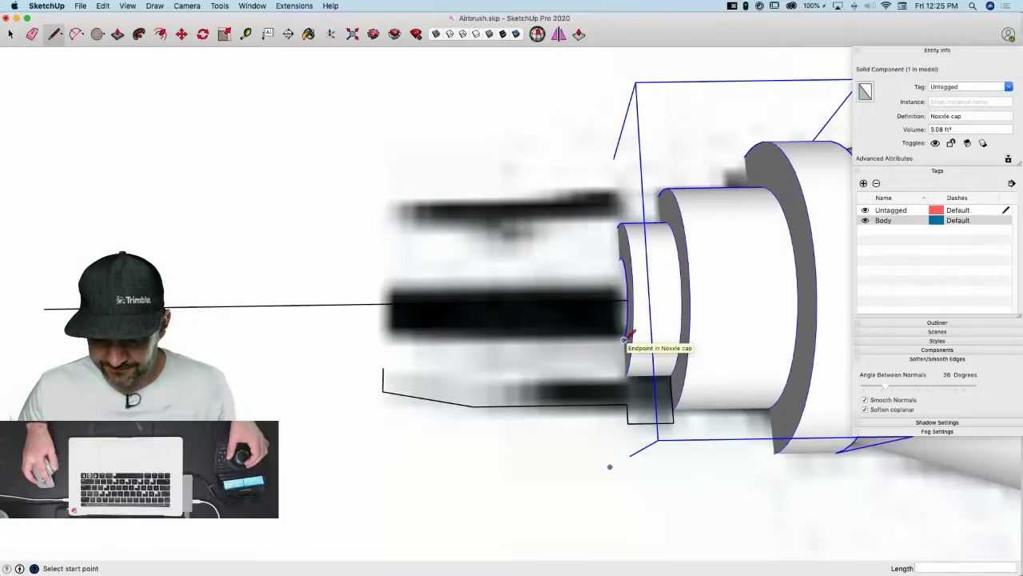
Try to close the tip profile with a line from the nozzle cap's inner rim to the front lip, and erase that line
left_click(626, 339)
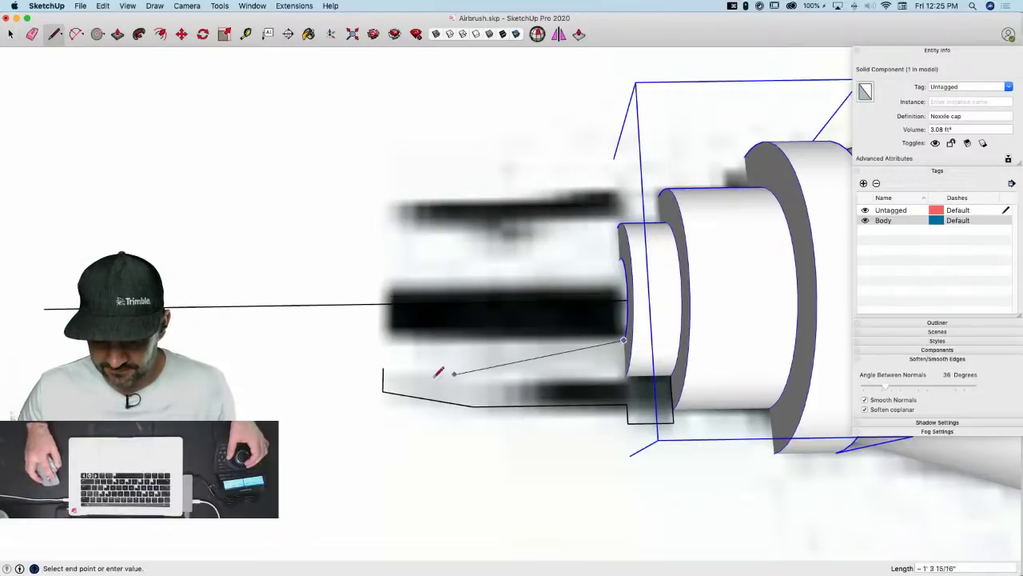
left_click(384, 368)
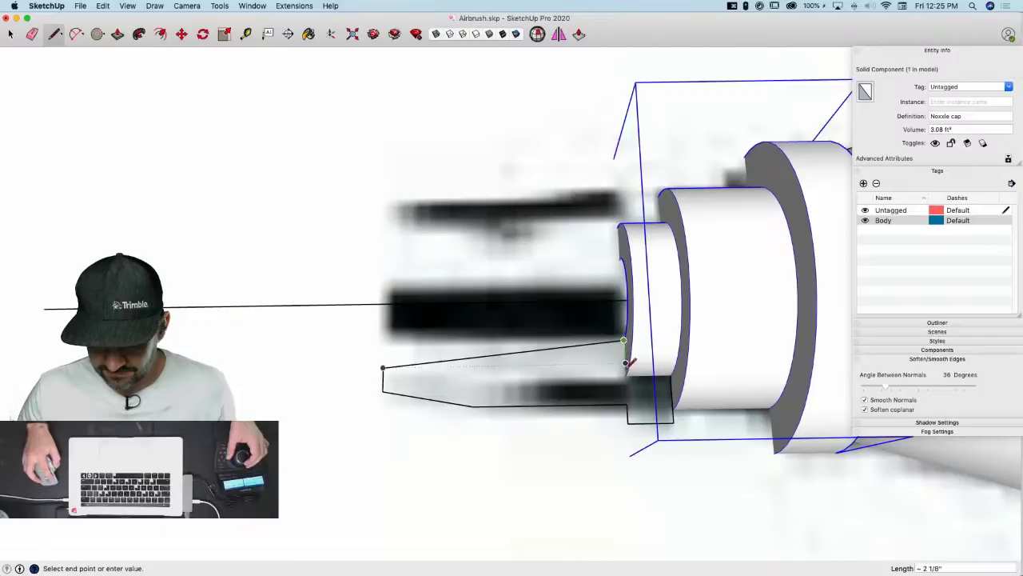
key("super+z")
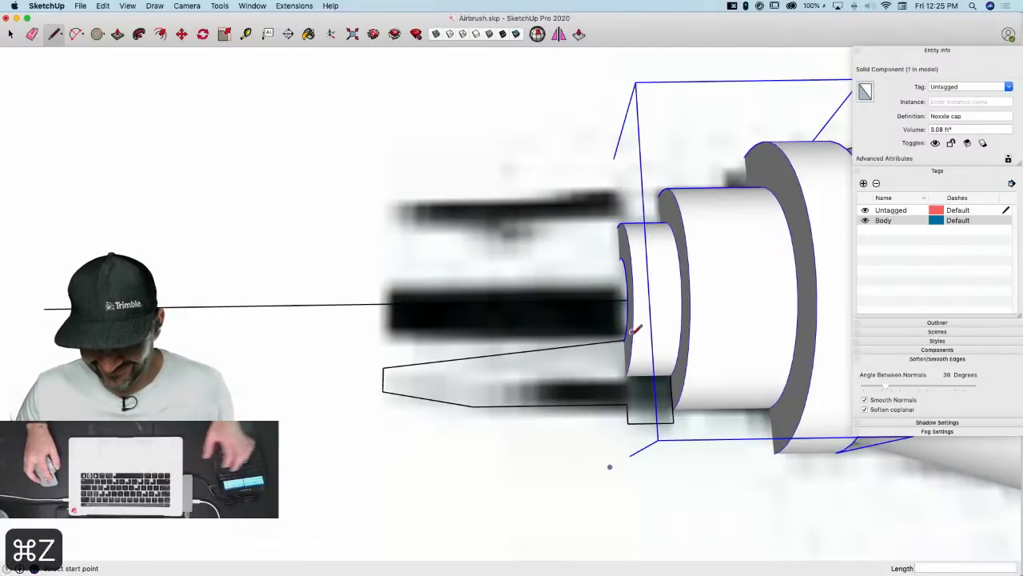
left_click(624, 340)
scroll(625, 340, "up", 5)
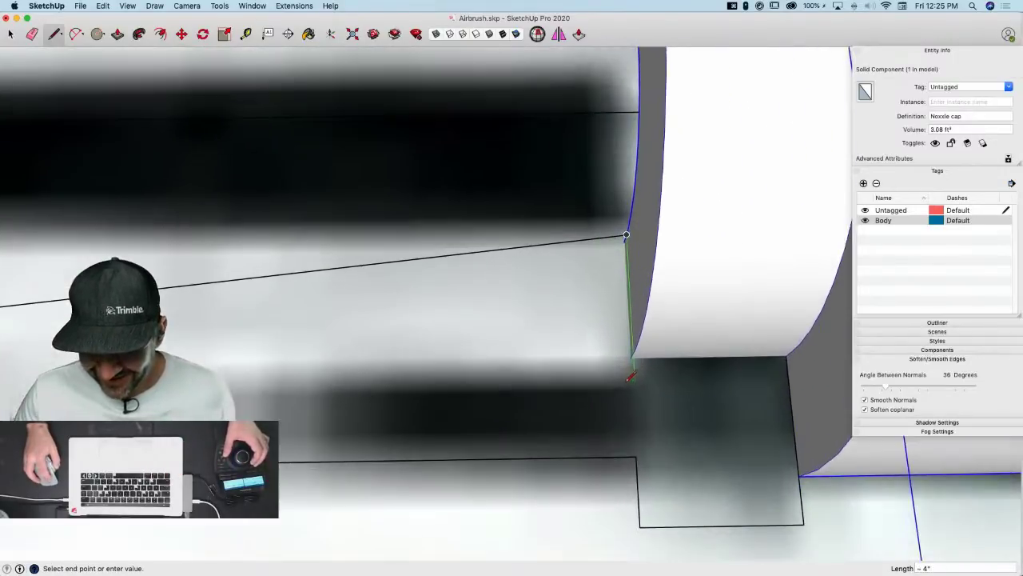
key("e")
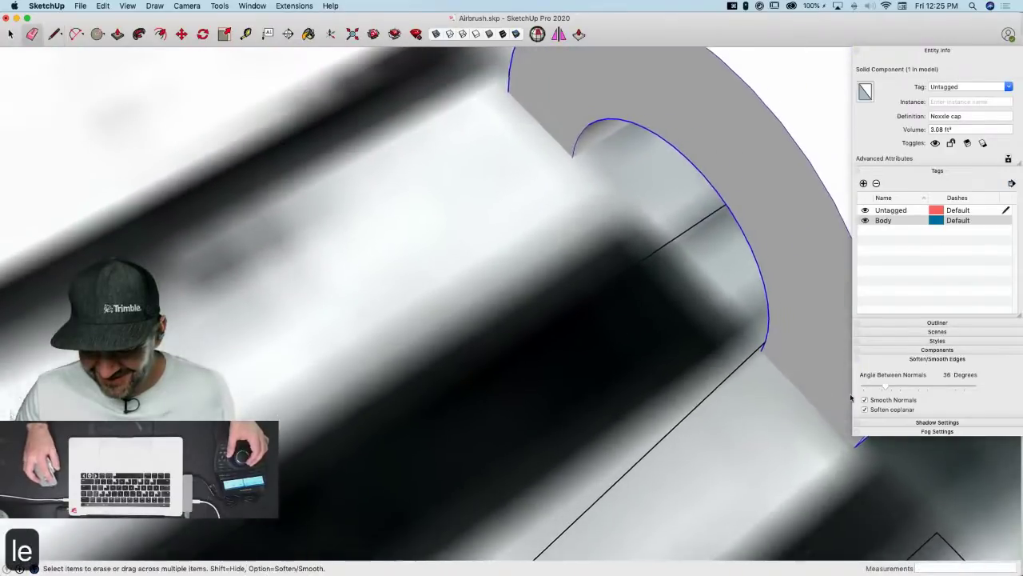
left_click(733, 370)
Close the tip profile into a face with lines from the front lip to the nozzle cap's inner rim and along its end to the collar
key("l")
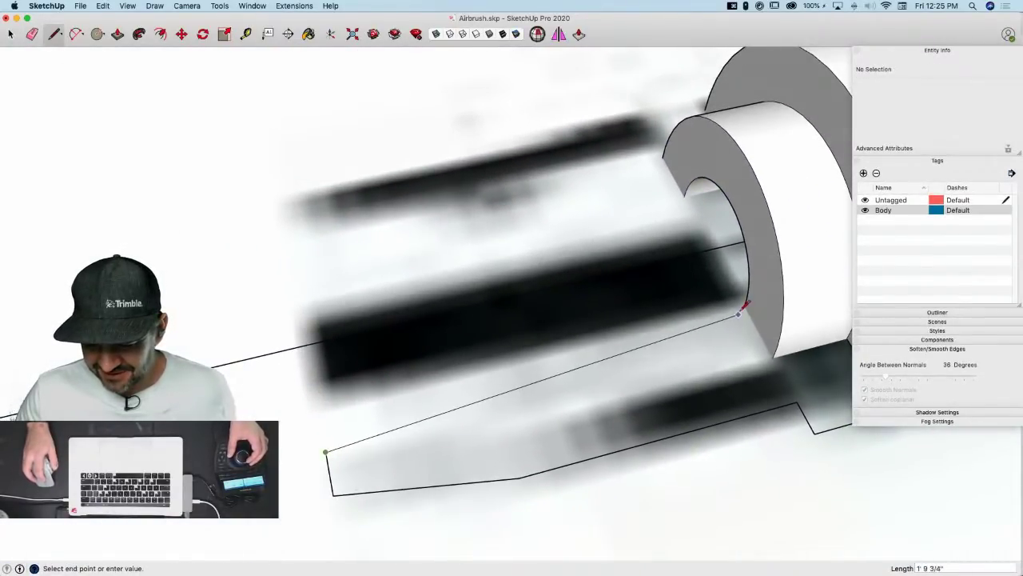
scroll(746, 306, "up", 3)
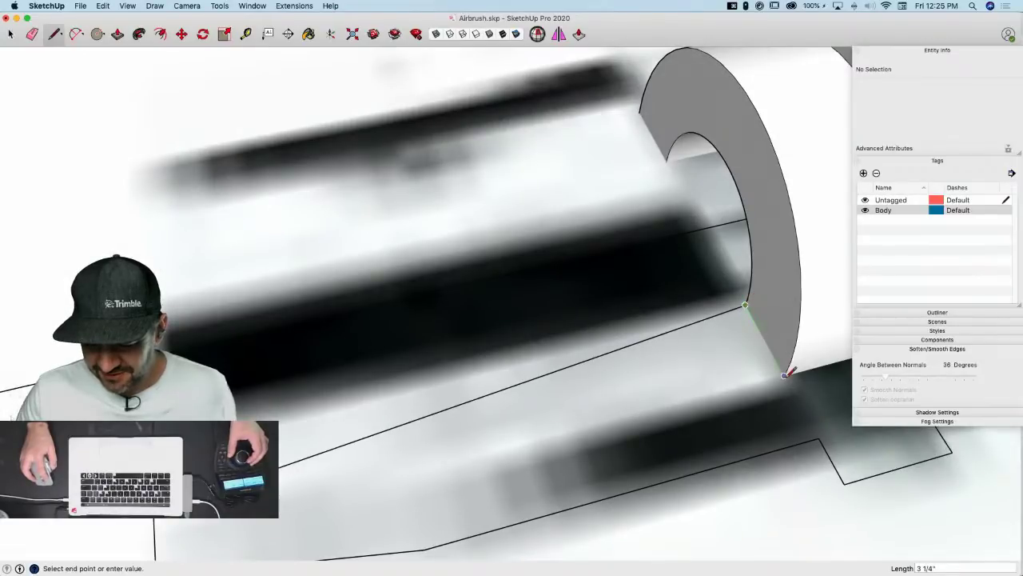
middle_click_drag(790, 374, 745, 353)
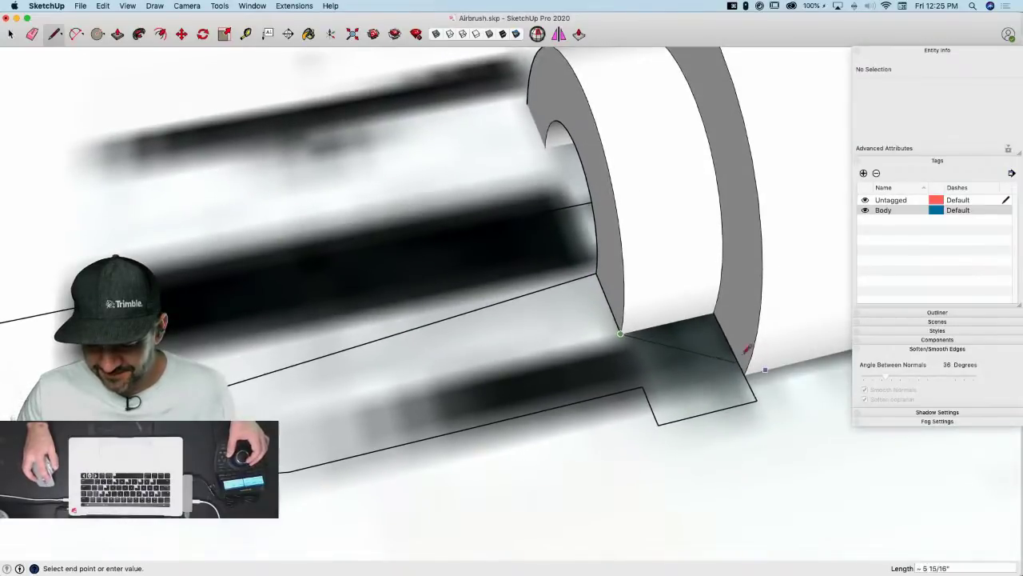
left_click(718, 321)
key("space")
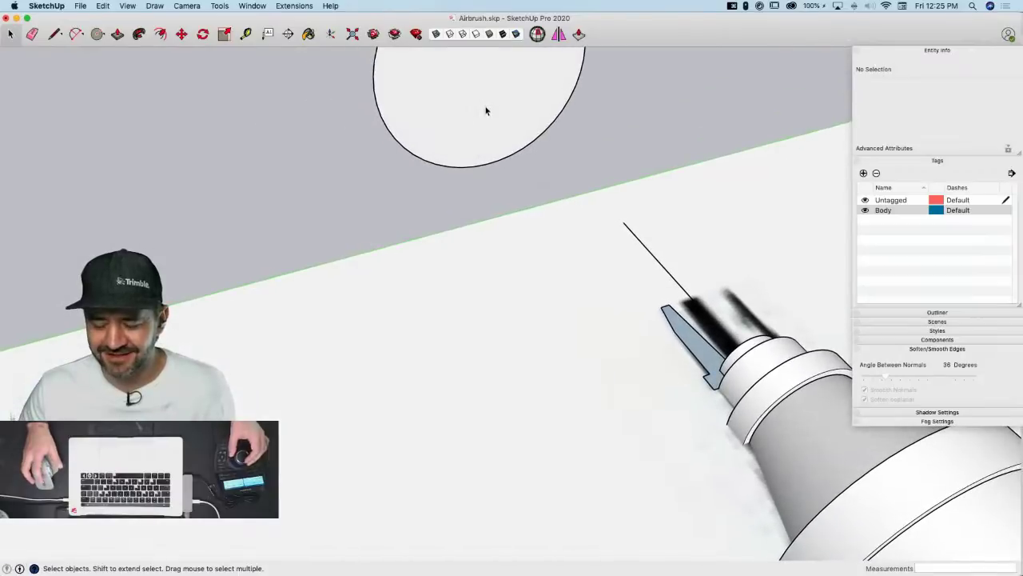
Sweep the tip profile around the separate circular face with Follow Me and select all of the swept geometry
left_click(486, 107)
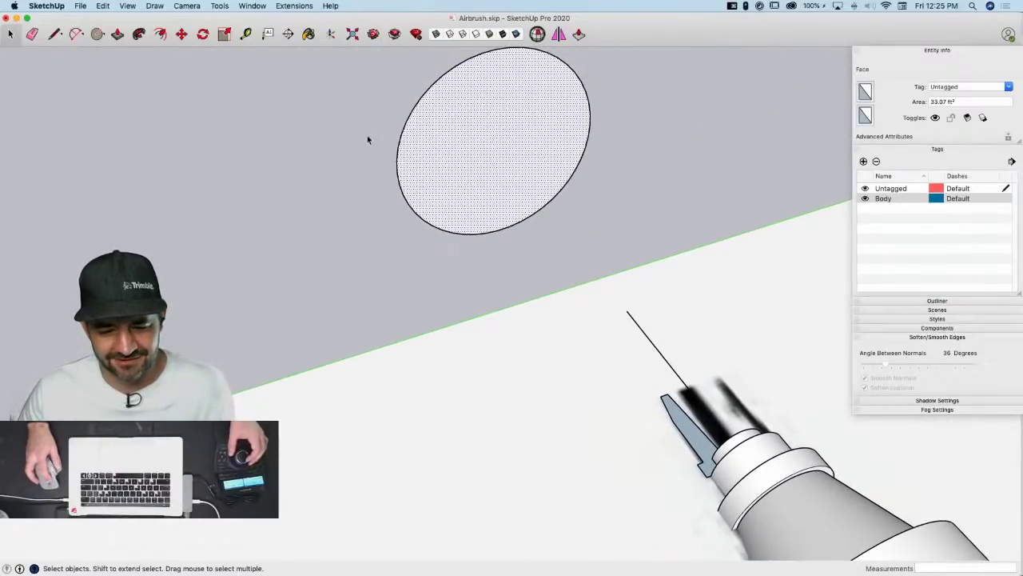
left_click(139, 35)
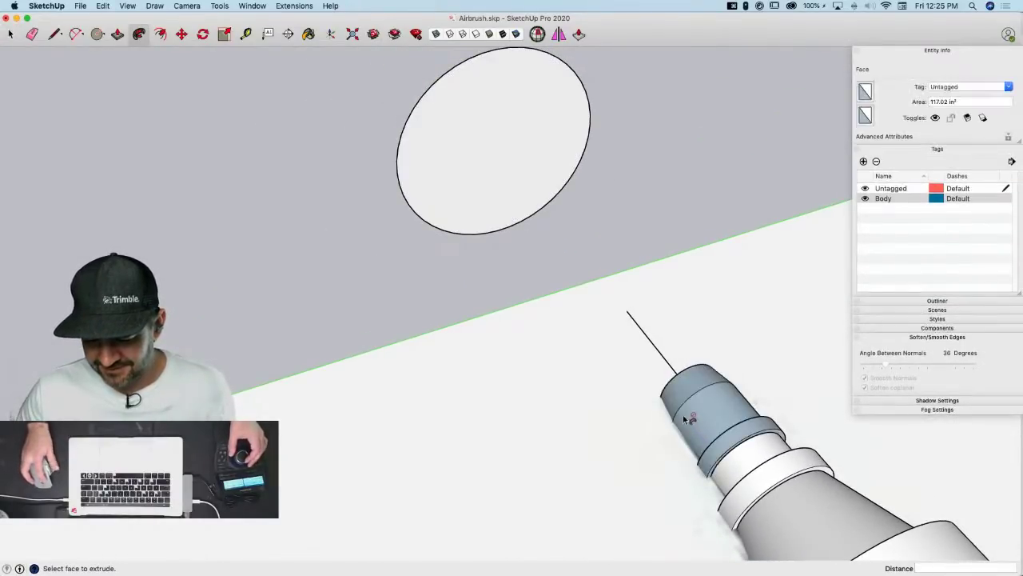
key("space")
triple_click(634, 296)
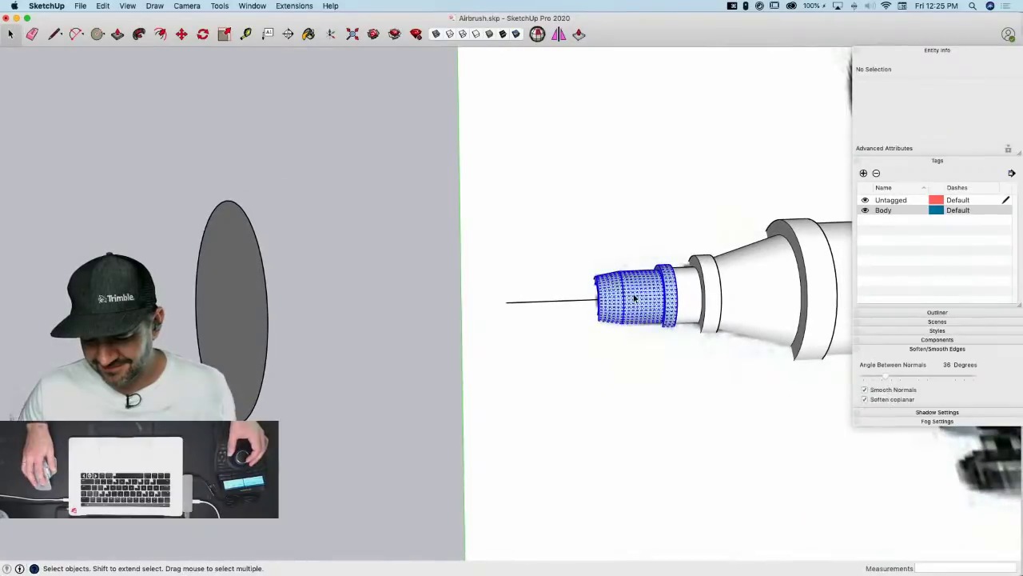
Make the selected swept tip geometry into a component named Tip
right_click(635, 296)
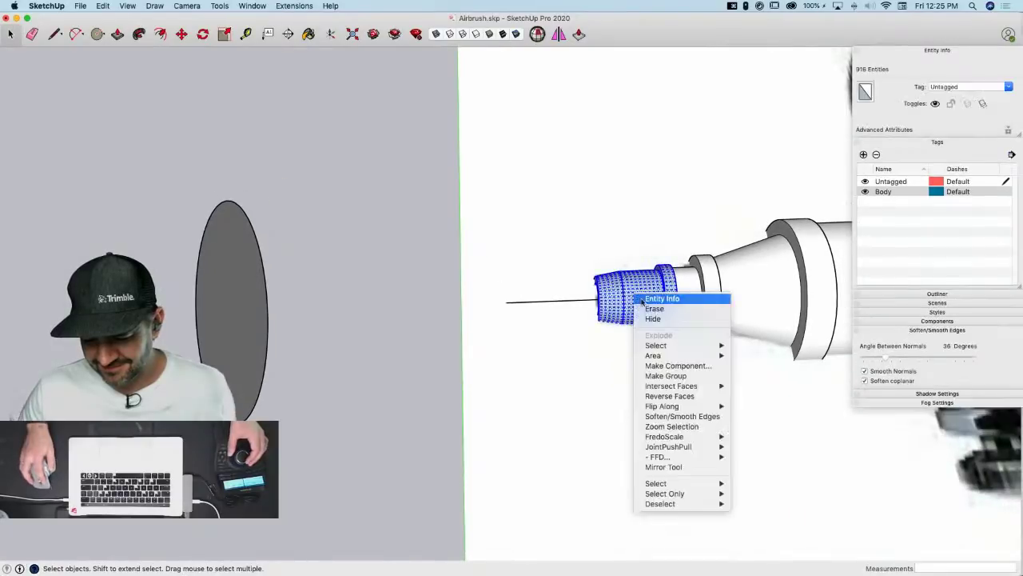
left_click(684, 395)
right_click(652, 305)
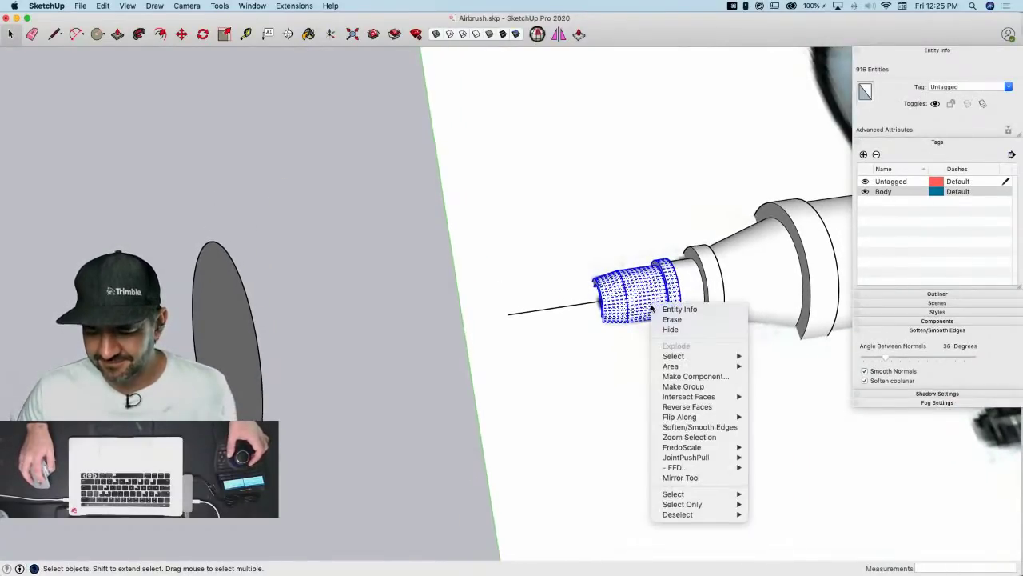
left_click(694, 376)
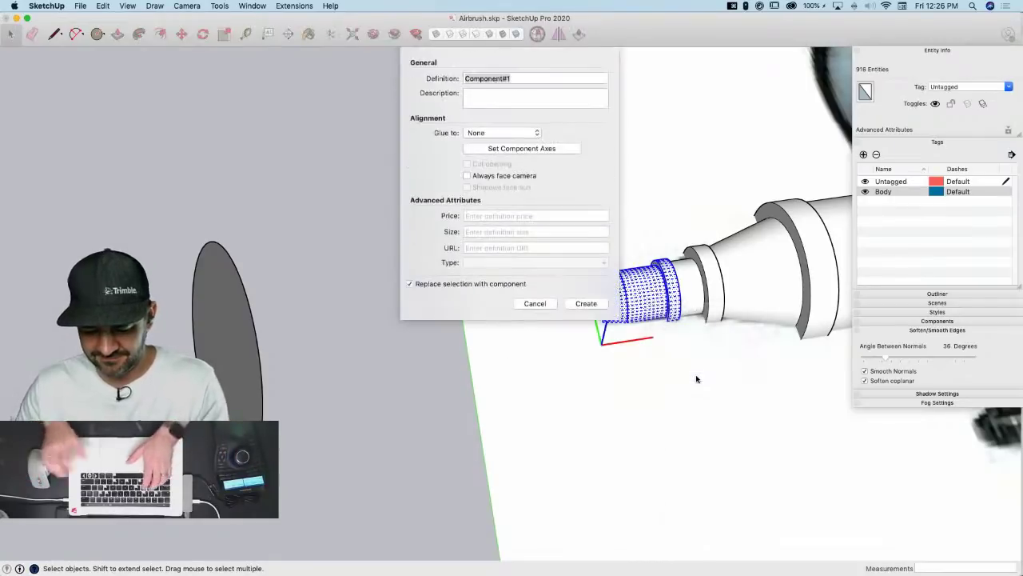
type("Tip")
key("Return")
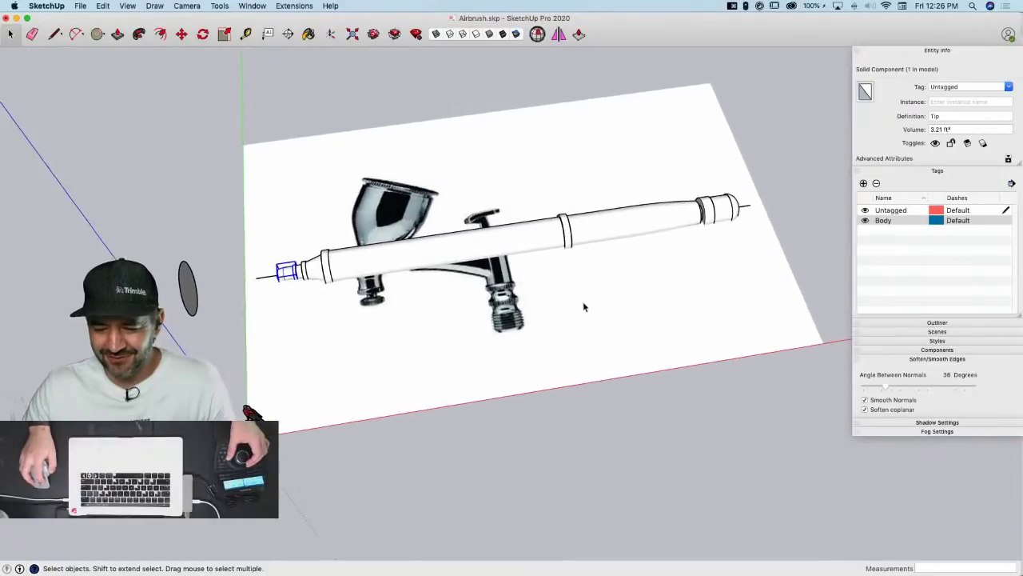
Assign the airbrush reference image to a new tag named REF, and switch that tag's visibility off and on again
left_click(588, 299)
double_click(968, 86)
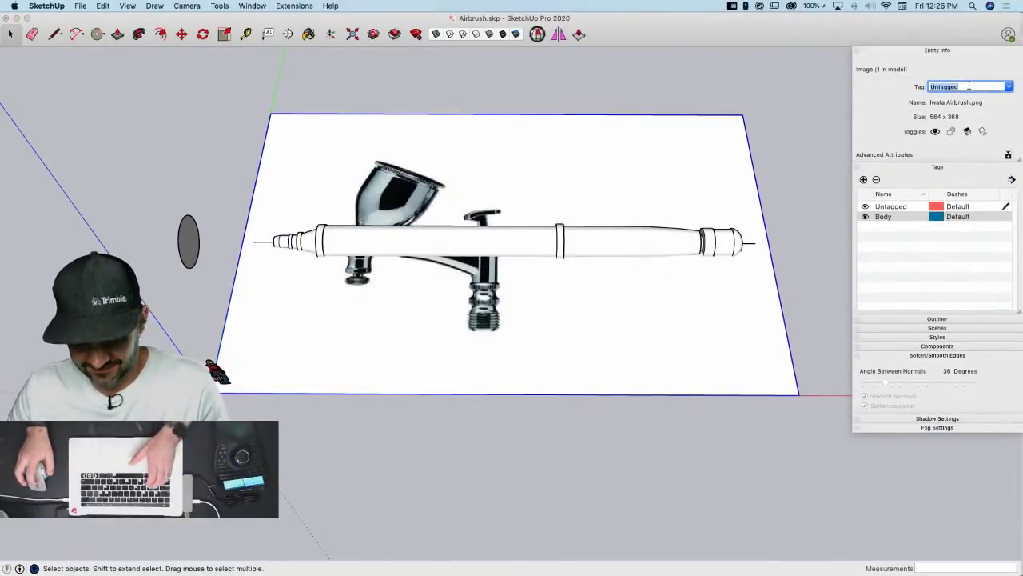
type("REF")
key("Return")
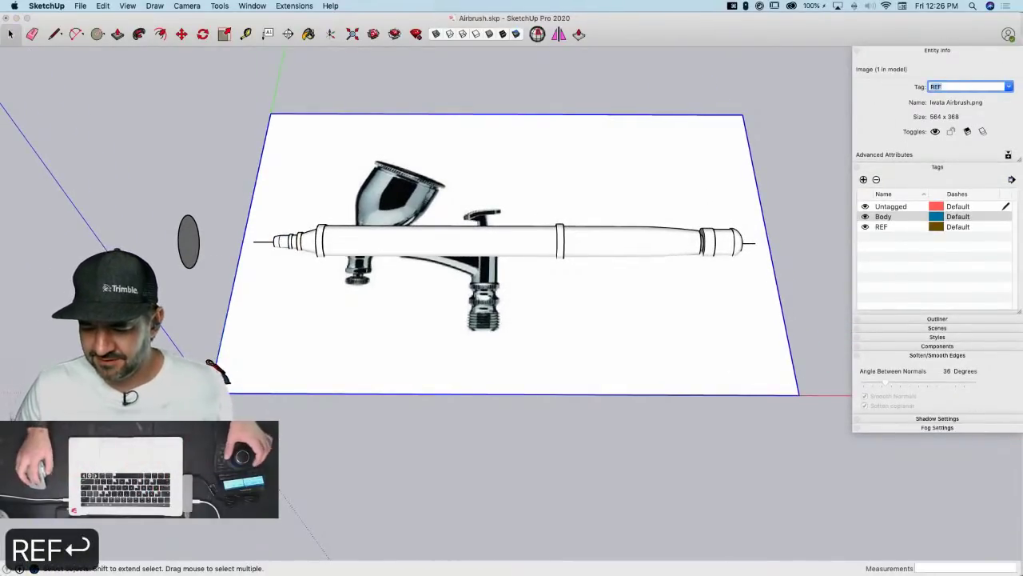
left_click(865, 227)
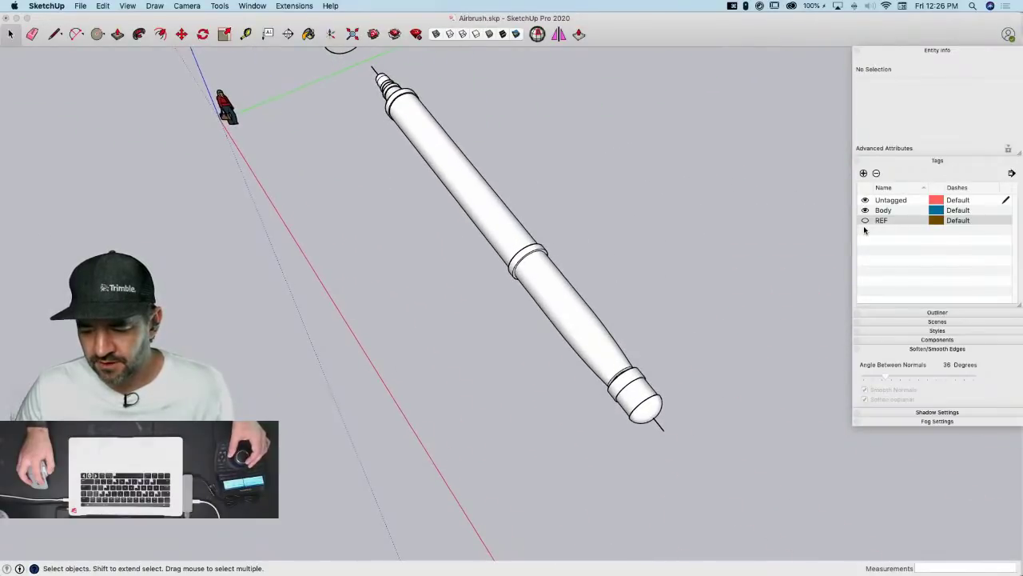
left_click(865, 220)
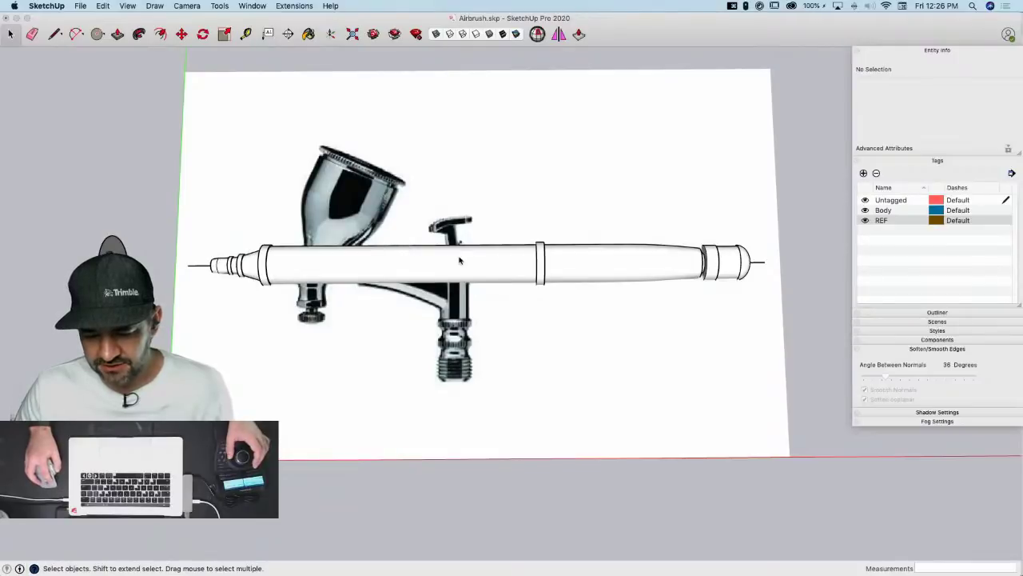
Close the back component without editing it and turn on the X-ray face style
double_click(657, 270)
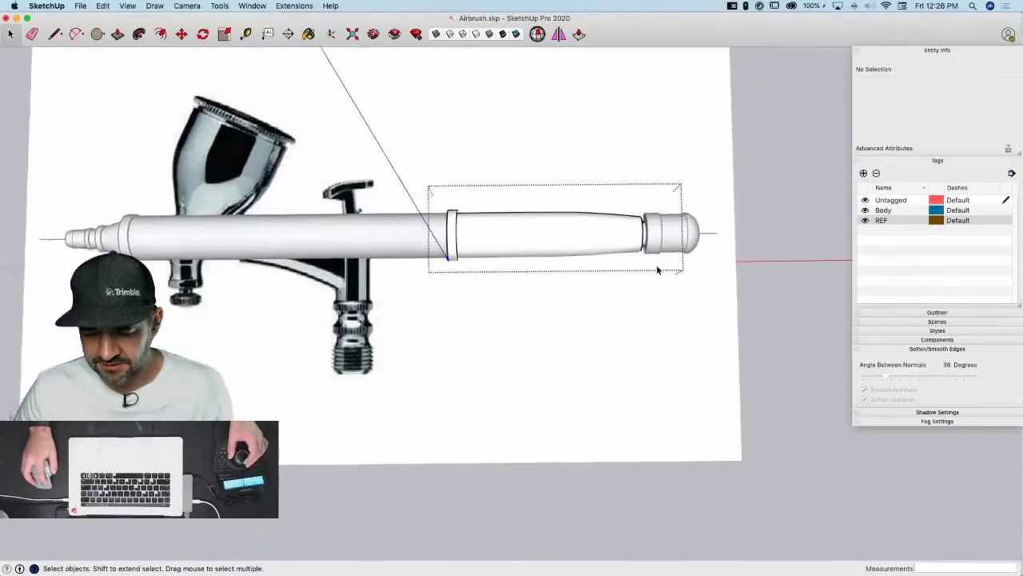
left_click(724, 267)
left_click(435, 34)
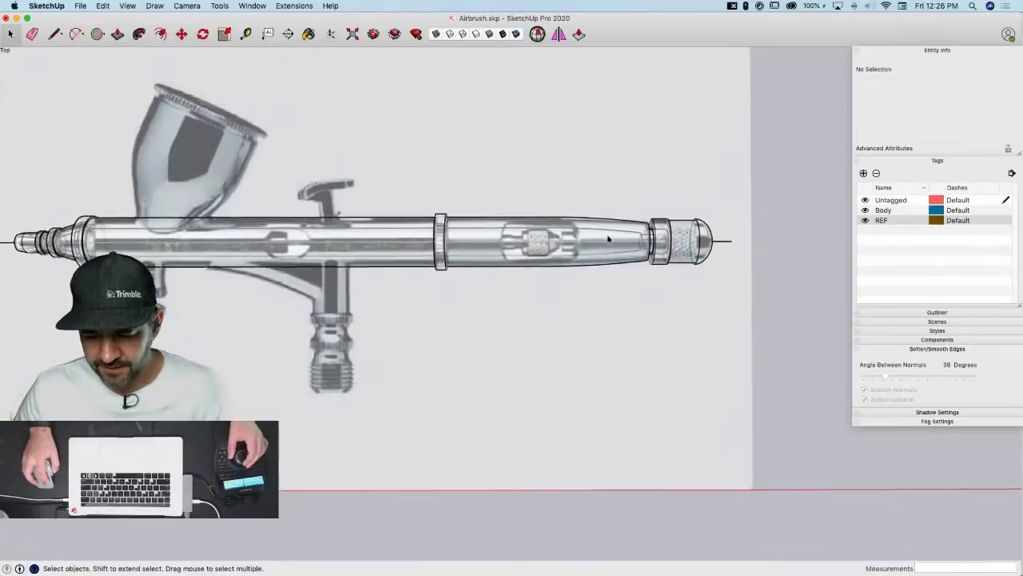
Assign the back handle component to a new tag named Back and hide that tag
left_click(563, 231)
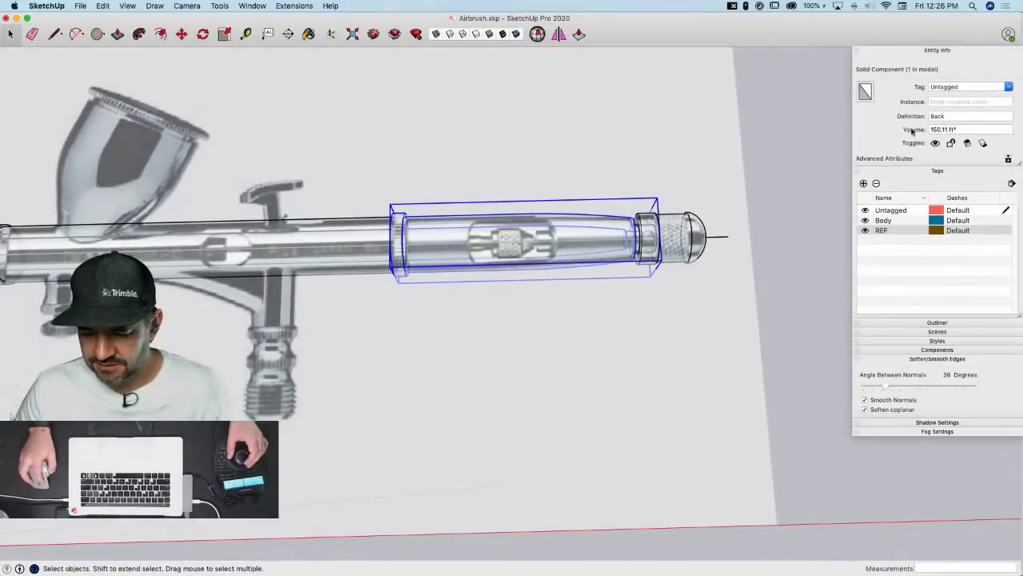
left_click(947, 86)
type("B")
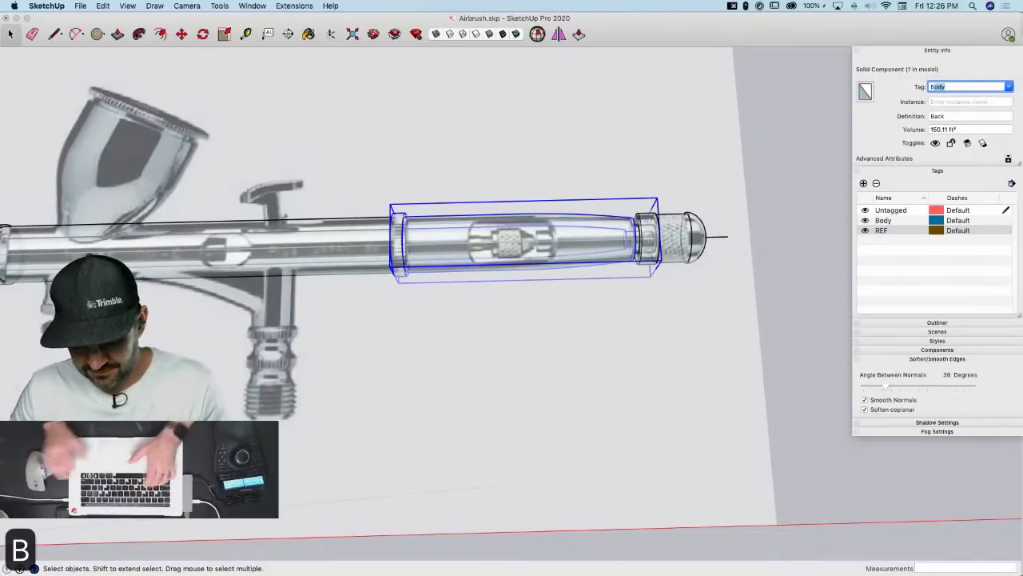
type("ack")
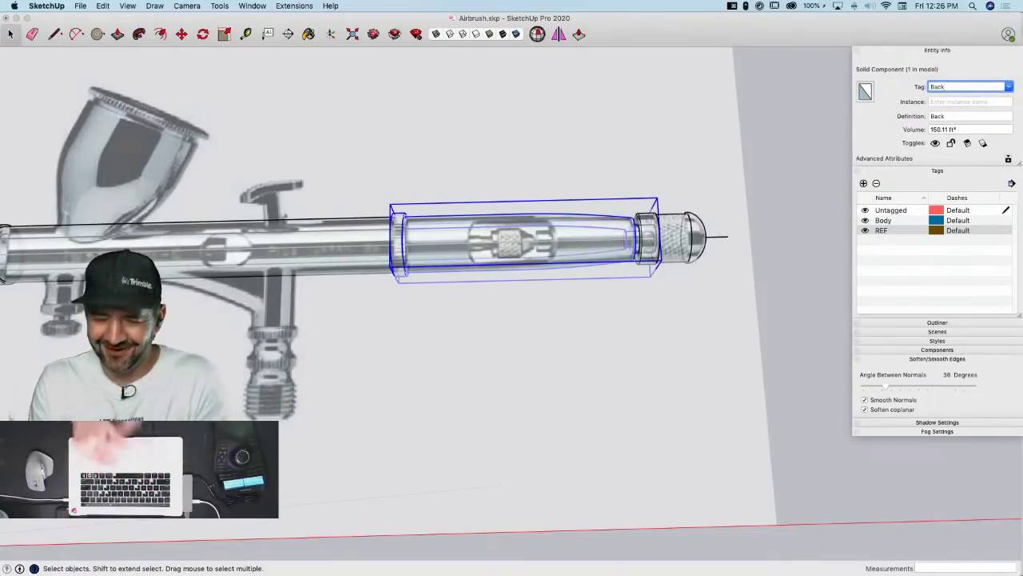
key("Return")
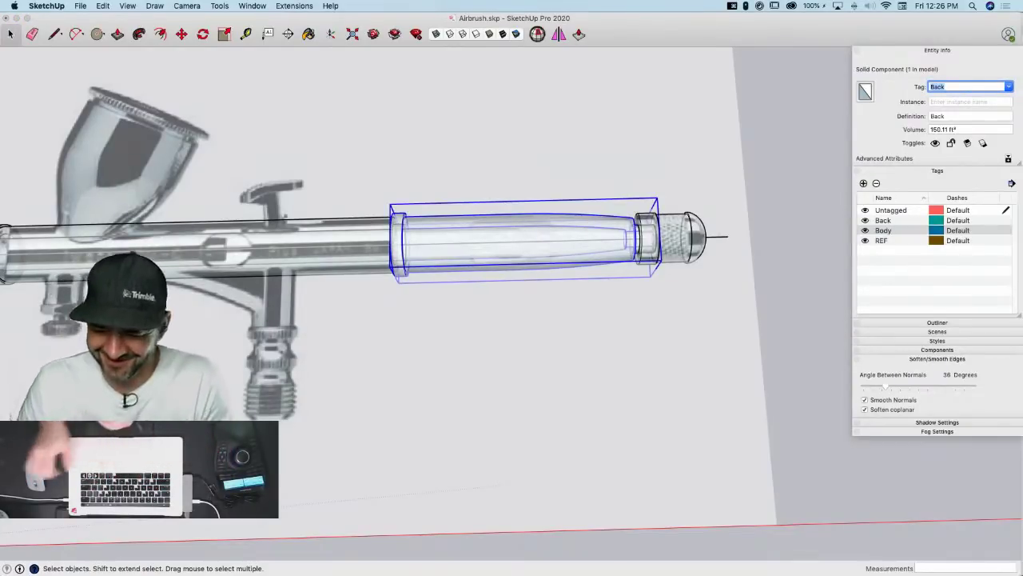
left_click(865, 221)
left_click(539, 284)
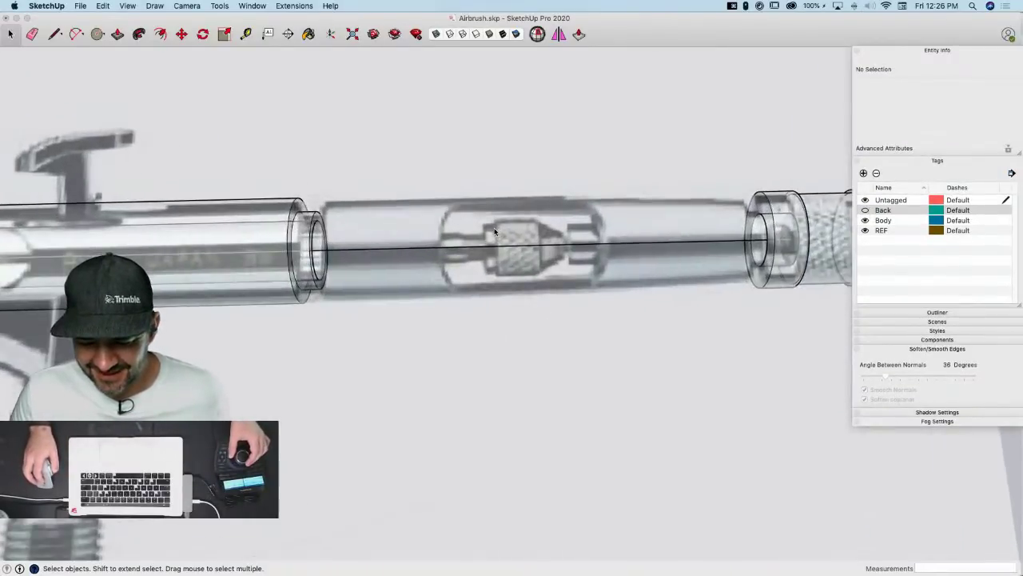
In top view, trace the handle window's upper edge, close its ends down to the centerline, and draw a vertical guide line below its front end
key("super+1")
key("l")
scroll(445, 242, "up", 5)
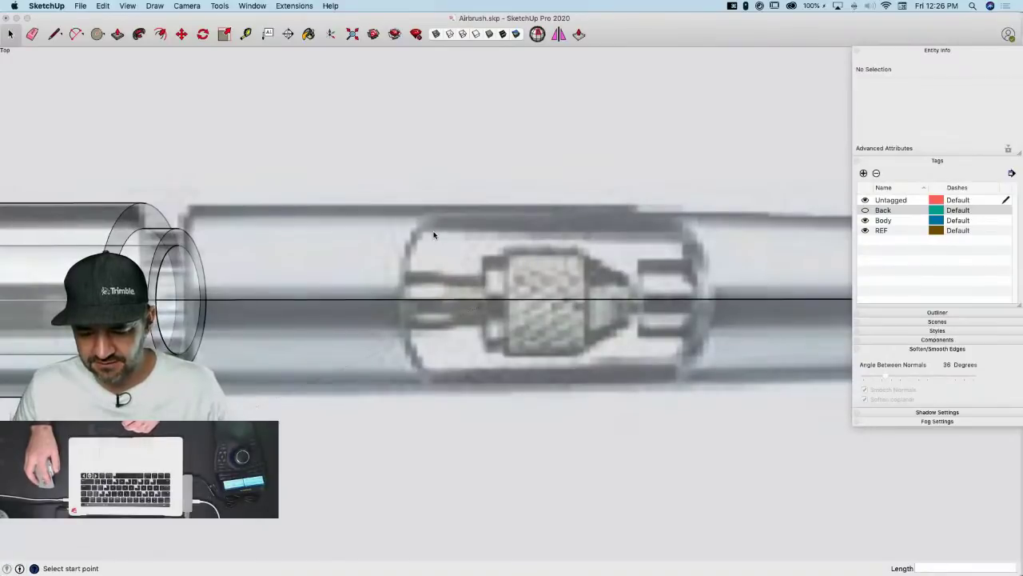
scroll(435, 237, "down", 2)
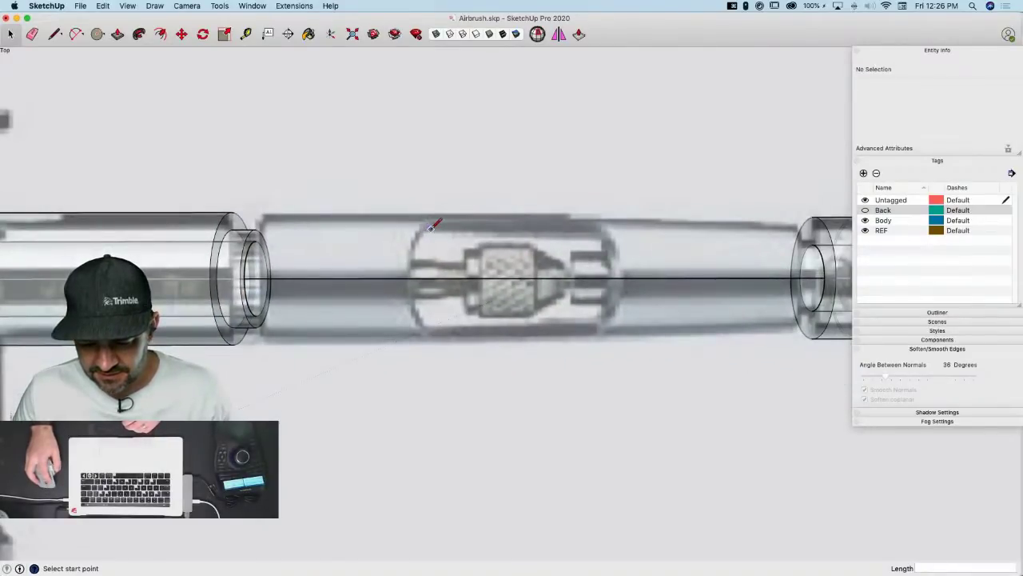
left_click(425, 227)
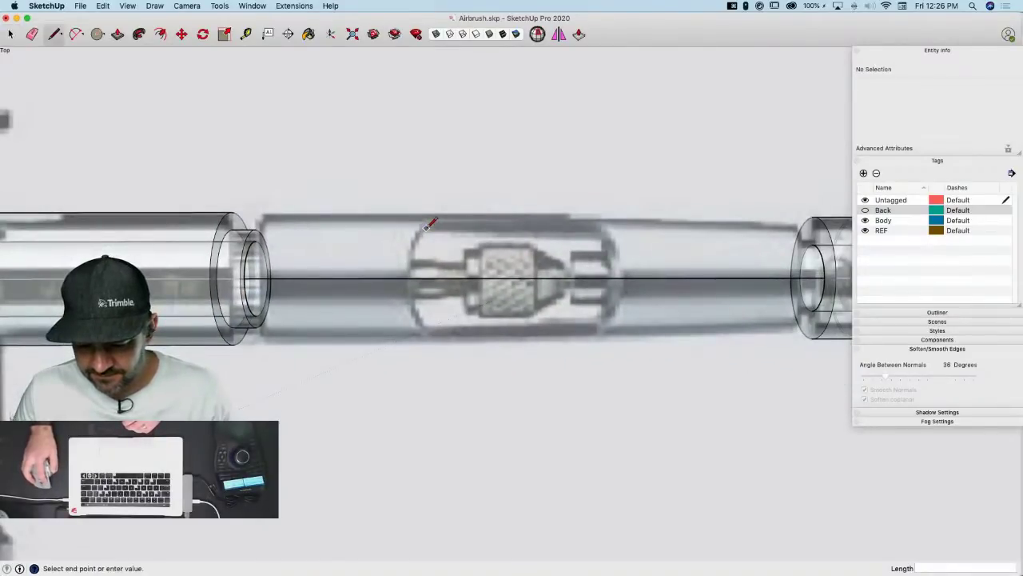
left_click(595, 228)
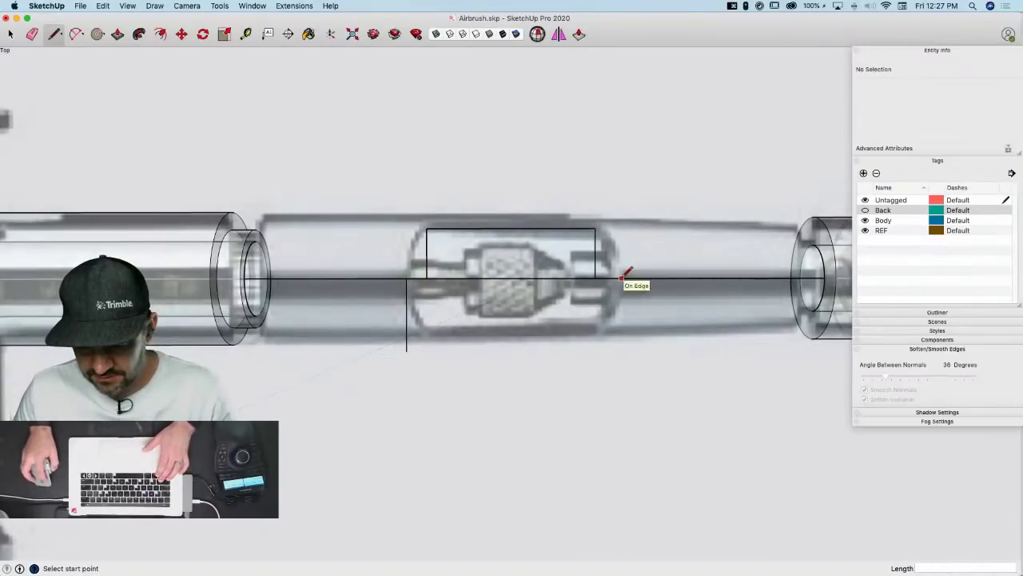
Copy the short centerline edge from the window's front end to its rear end and draw a vertical guide line about 3' 8" long down from it
key("space")
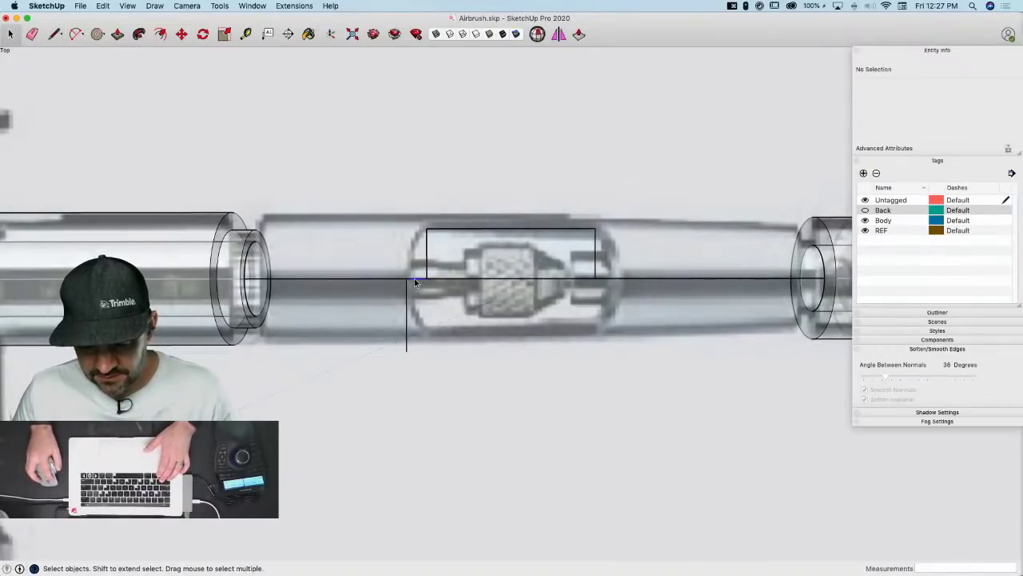
left_click(414, 278)
key("m")
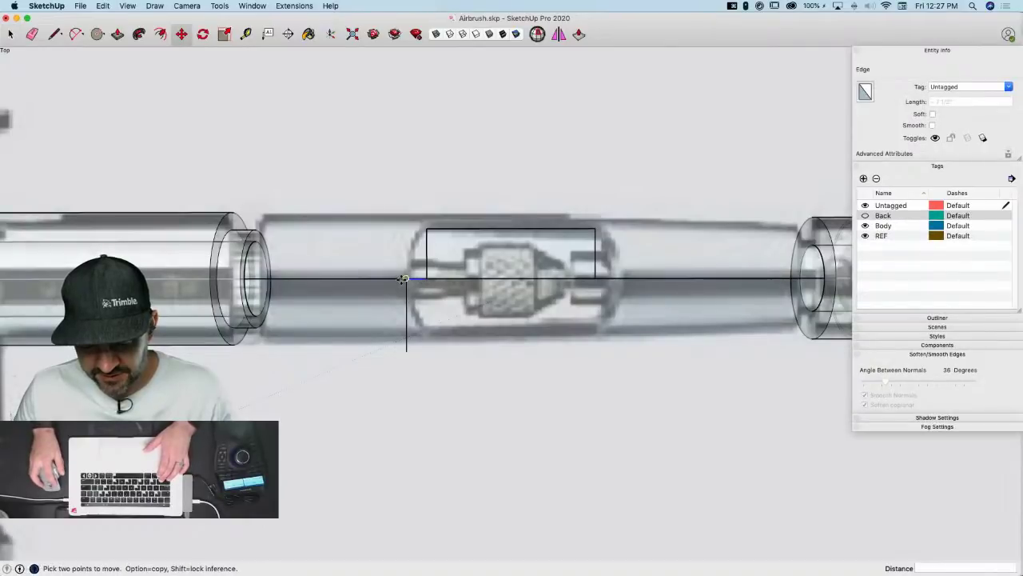
left_click(405, 279)
key("alt")
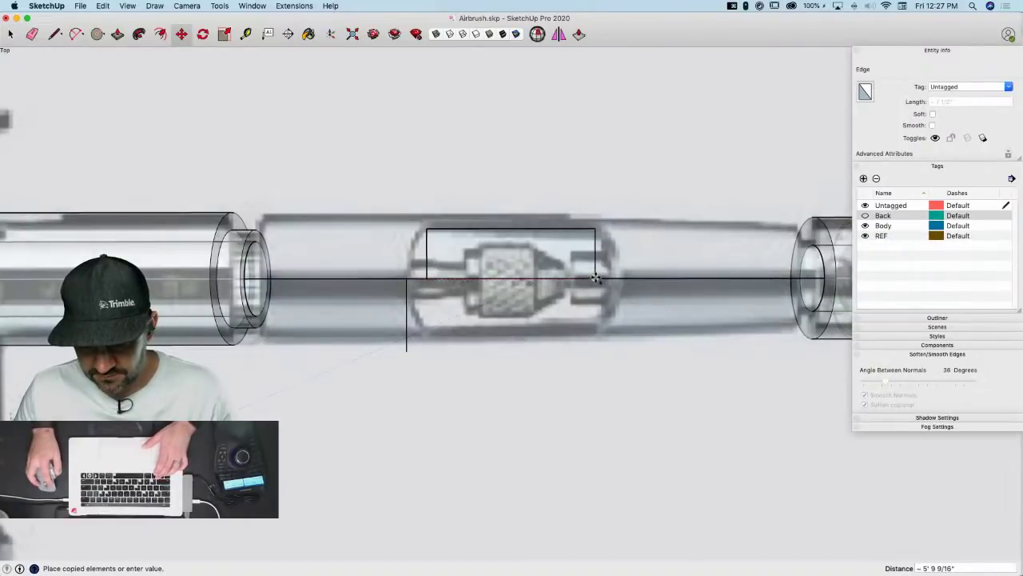
key("l")
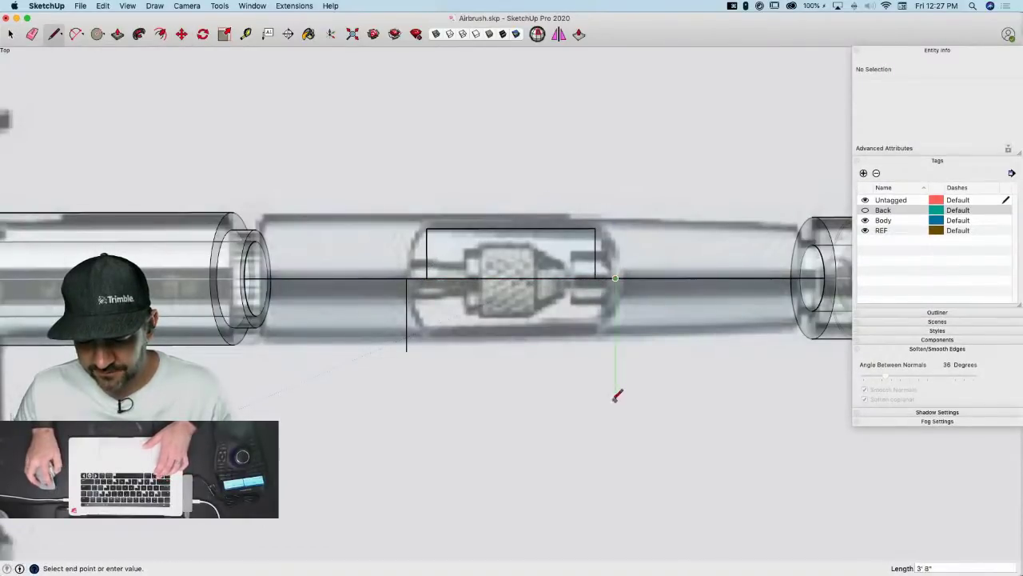
key("Escape")
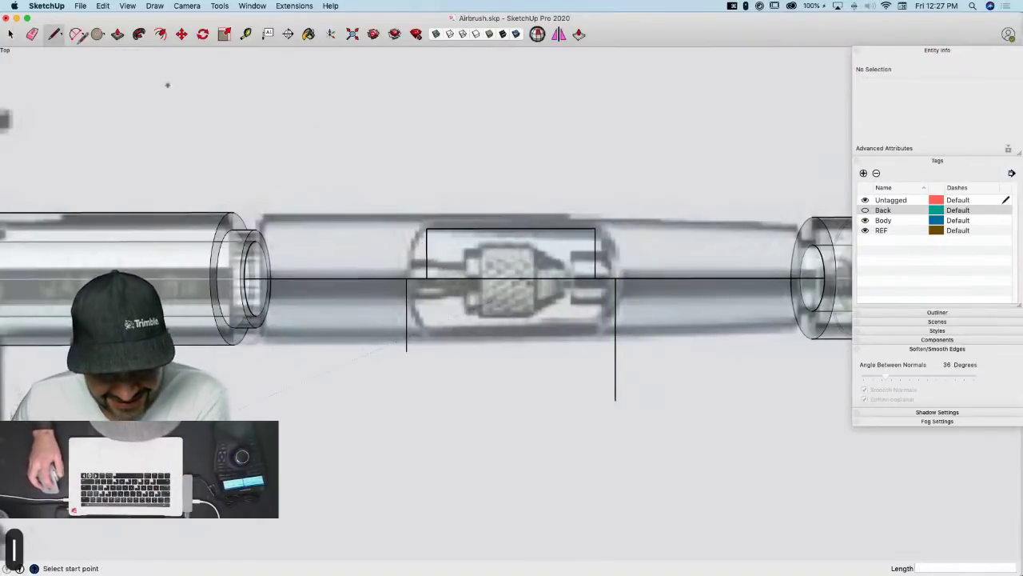
Draw a degree 3 Bezier curve rounding the window's front upper corner down to the centerline
left_click(84, 4)
mouse_move(110, 6)
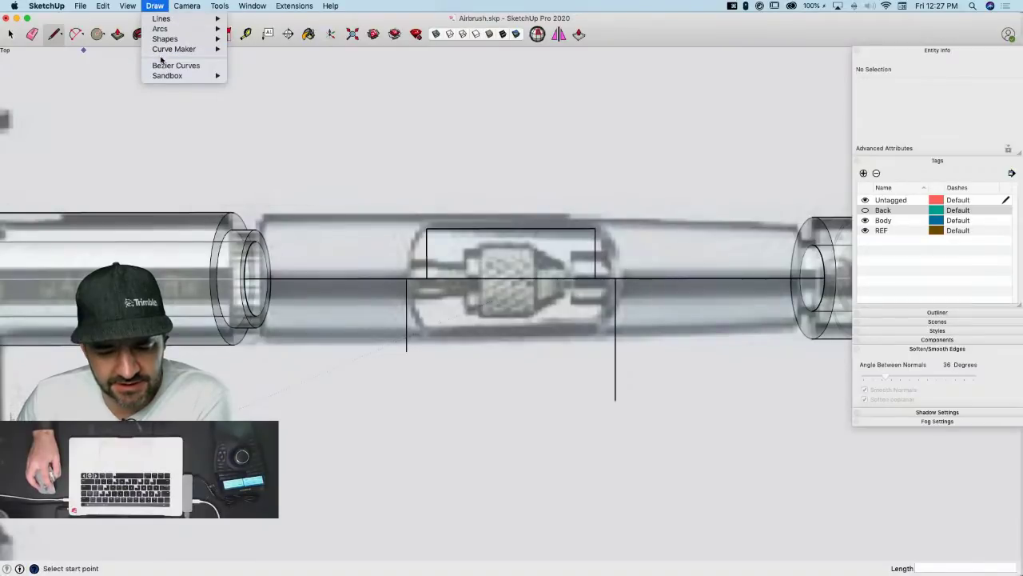
left_click(171, 65)
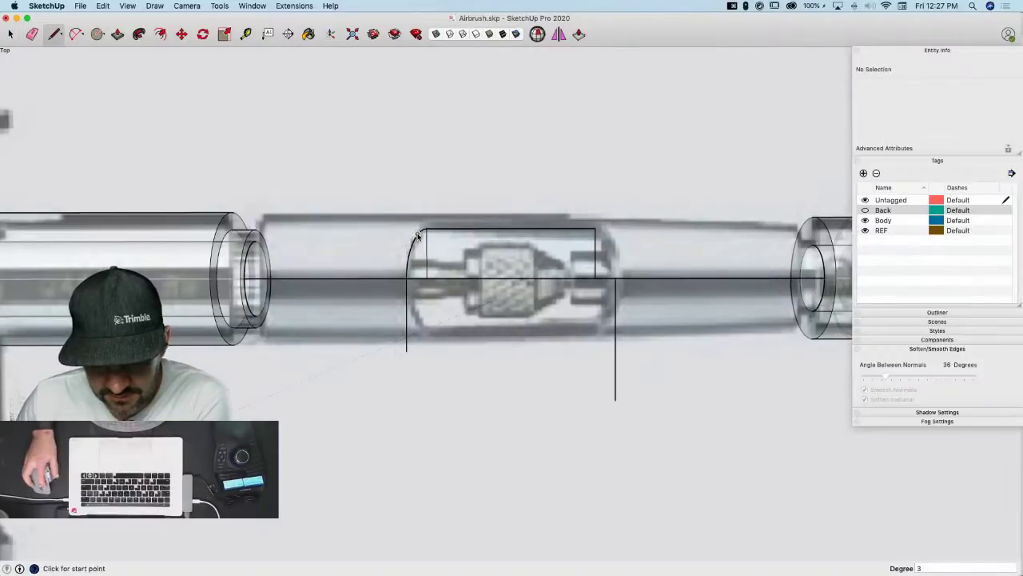
Rotate a copy of the curved front corner face 180° around the green axis, centered on the midpoint of the window's upper edge
key("space")
left_click(496, 248)
key("q")
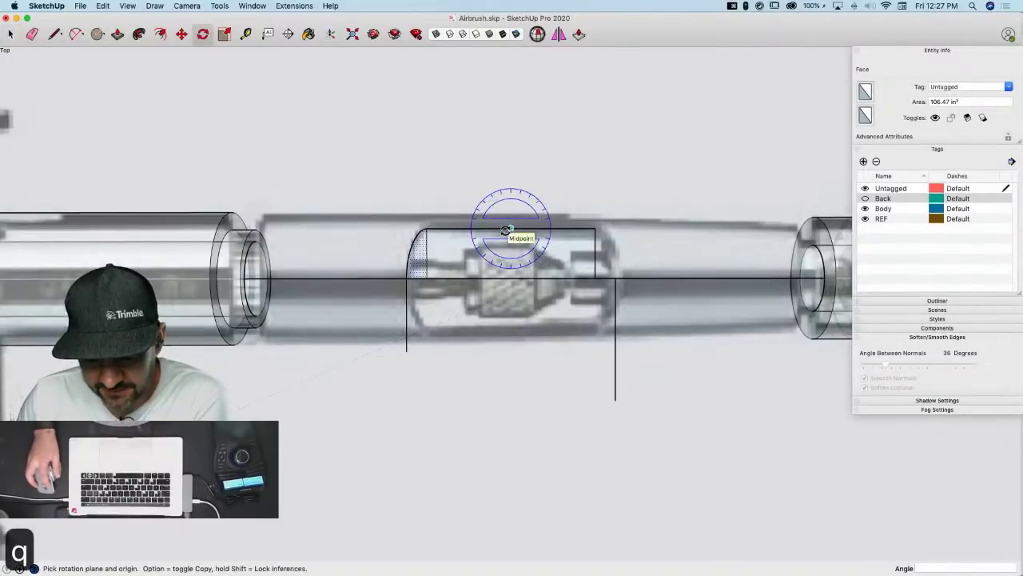
key("Left")
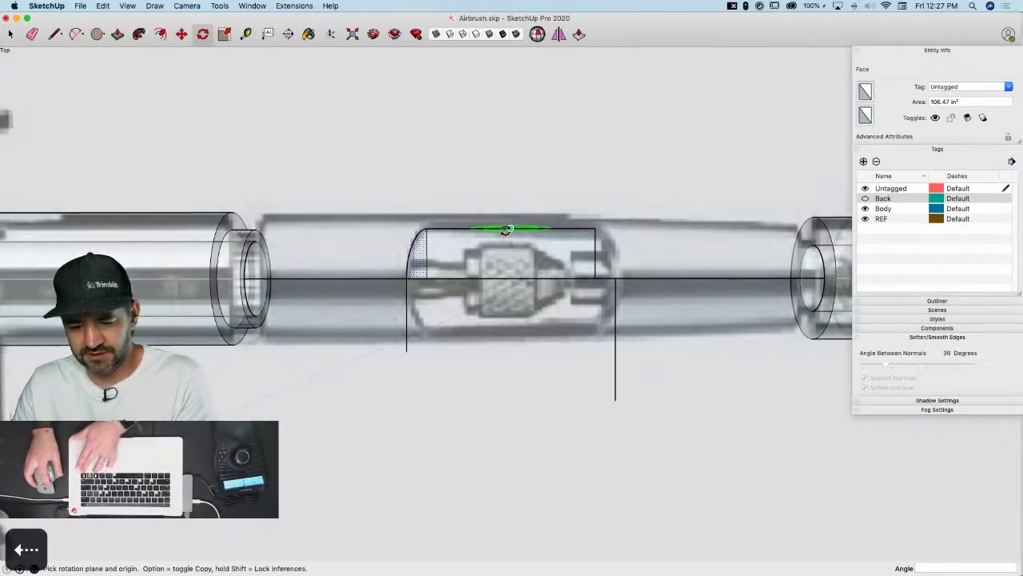
left_click(506, 230)
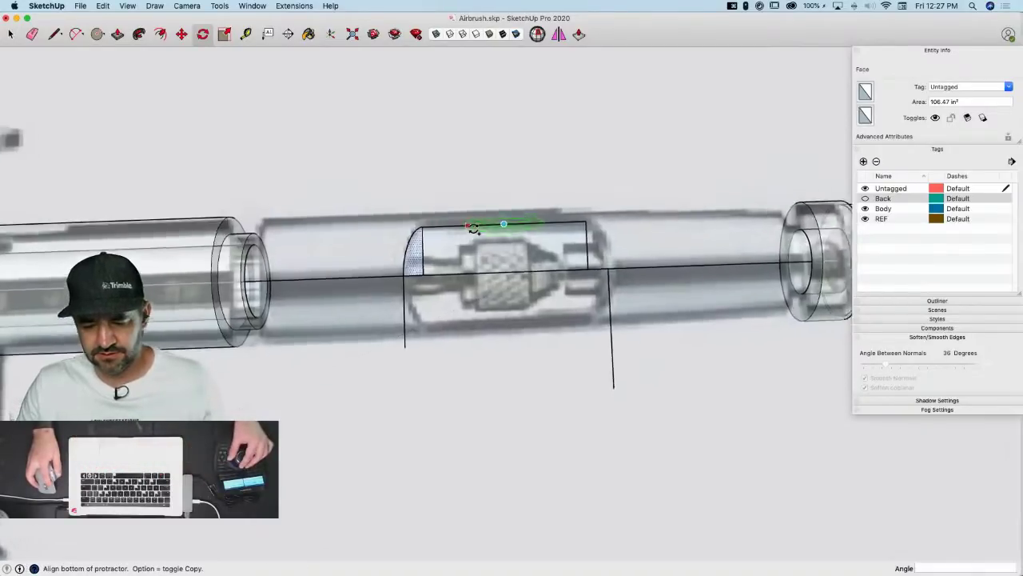
left_click(474, 228)
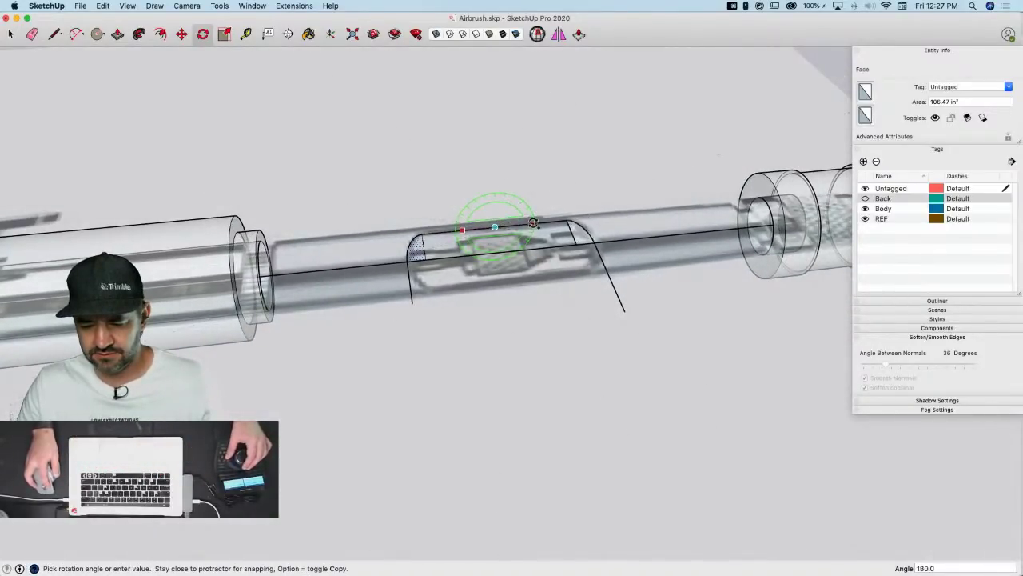
left_click(533, 223)
Erase the vertical guide lines below the centerline and the inner dividing lines at both ends of the half-window face
key("e")
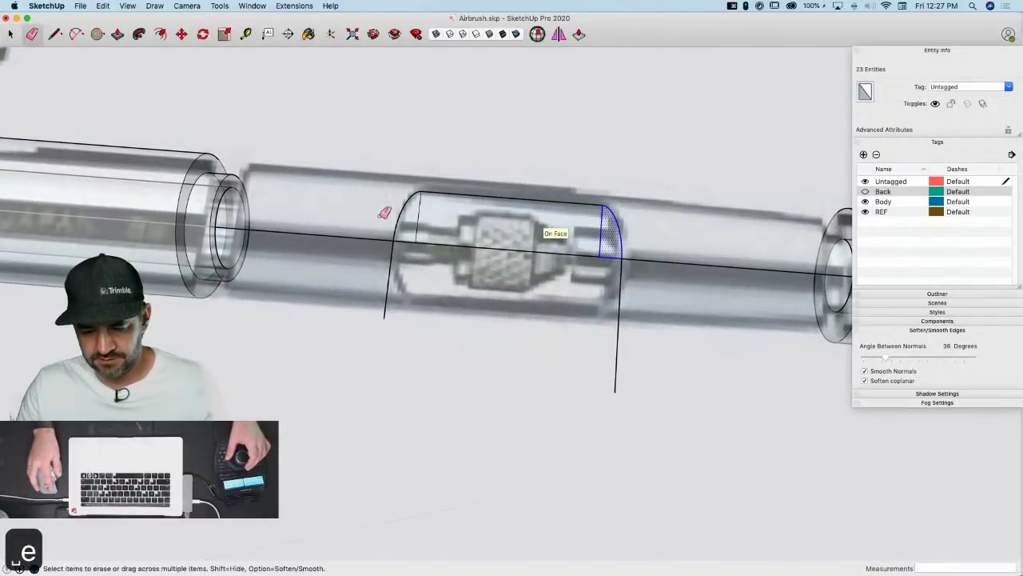
left_click_drag(428, 220, 401, 276)
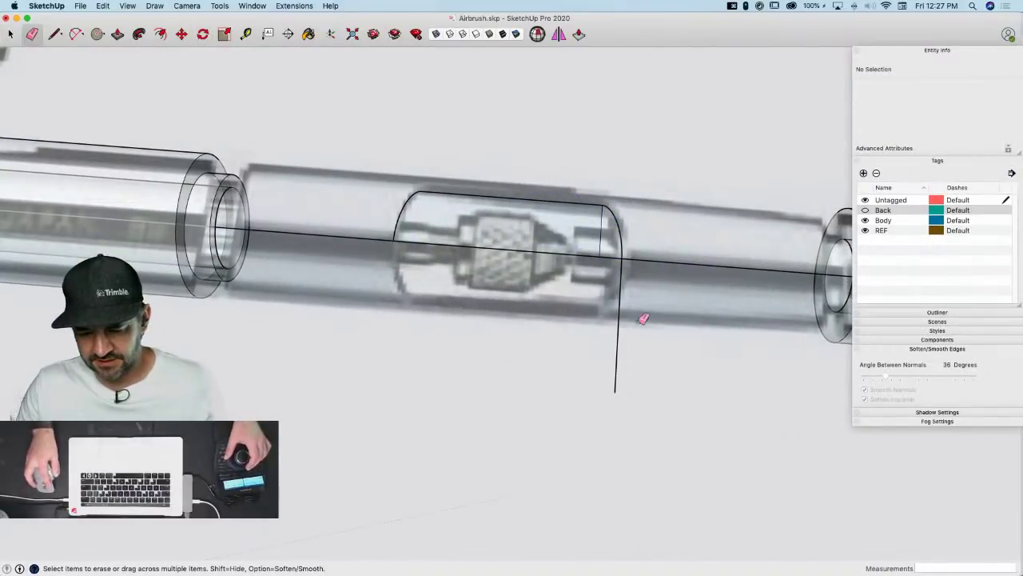
left_click(614, 317)
left_click(605, 235)
Rotate a copy of the half-window face 180° around the red axis, centered on the rear end of its centerline edge
key("space")
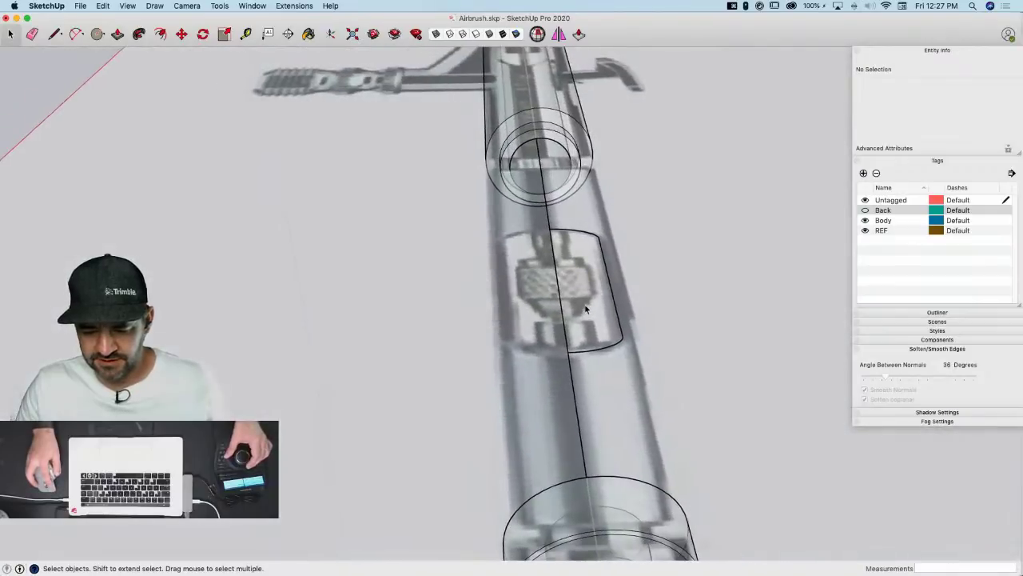
left_click(580, 302)
key("q")
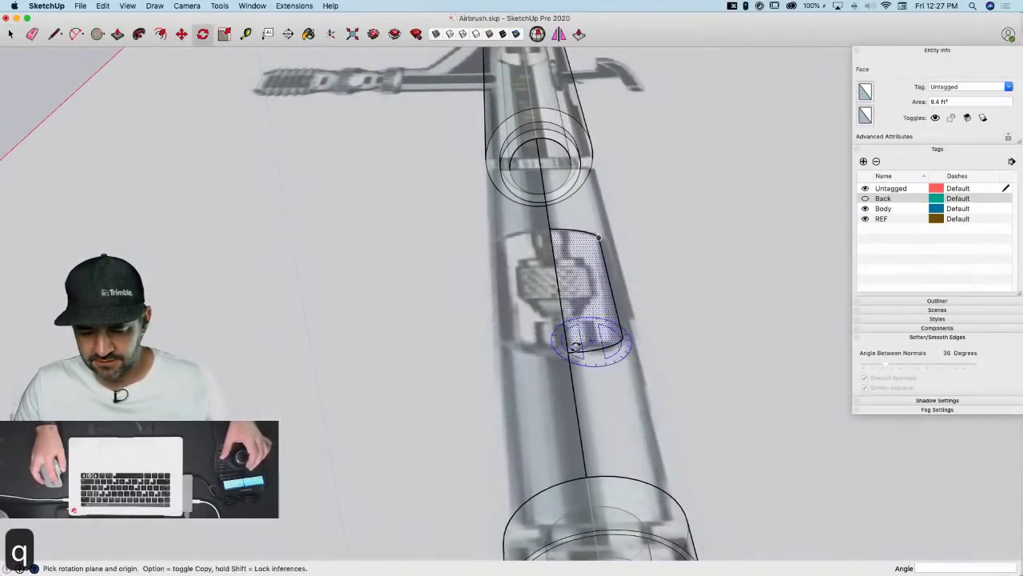
key("Left")
key("Right")
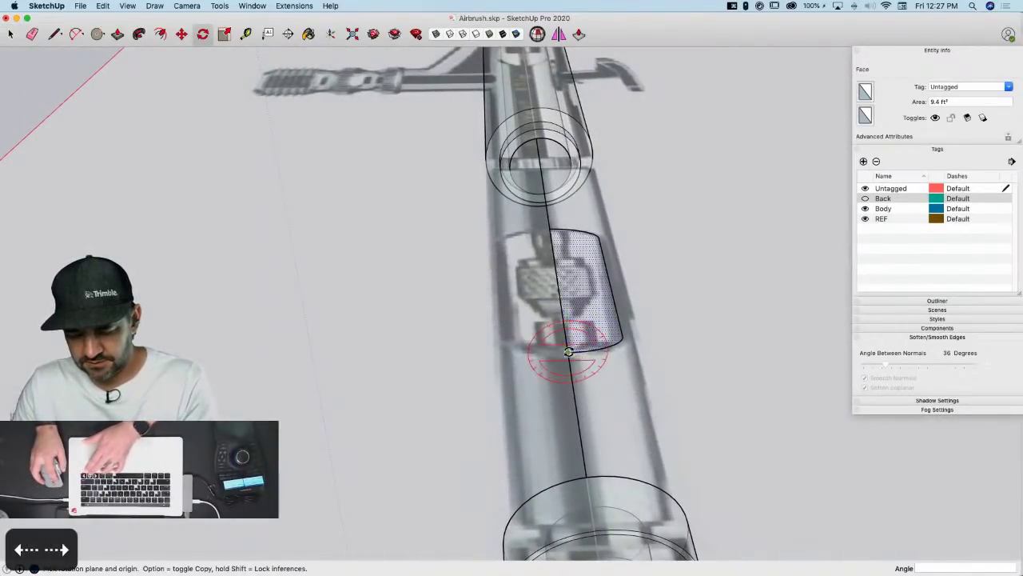
left_click(568, 353)
left_click(663, 344)
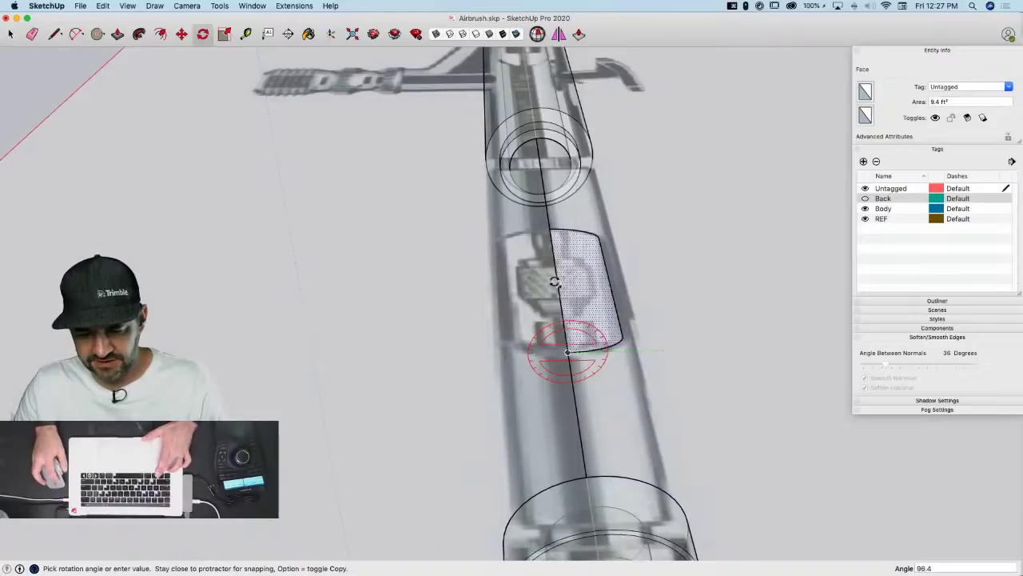
left_click(475, 354)
Erase the centerline edge dividing the two window halves and group the full window face with its outline
key("e")
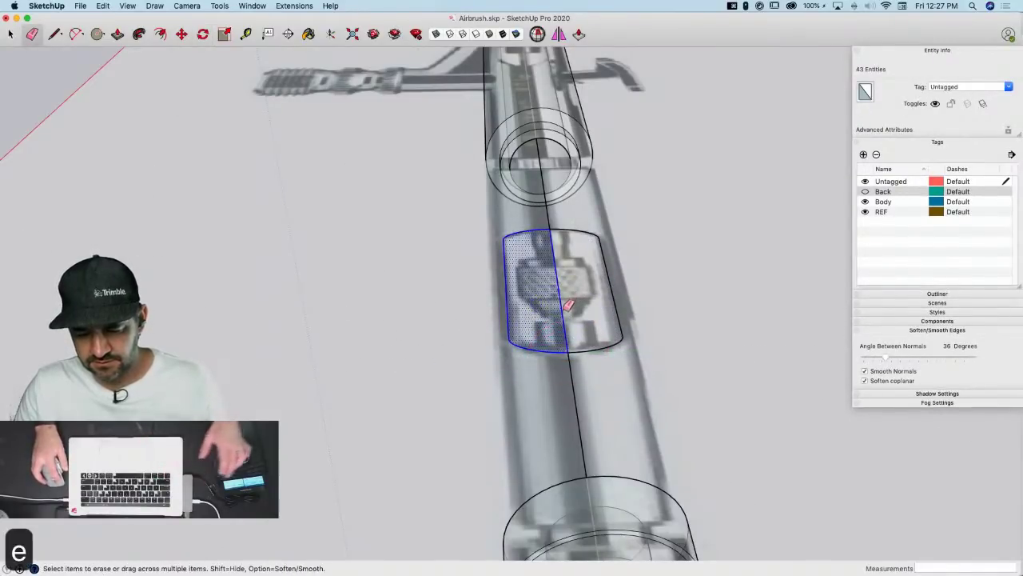
key("space")
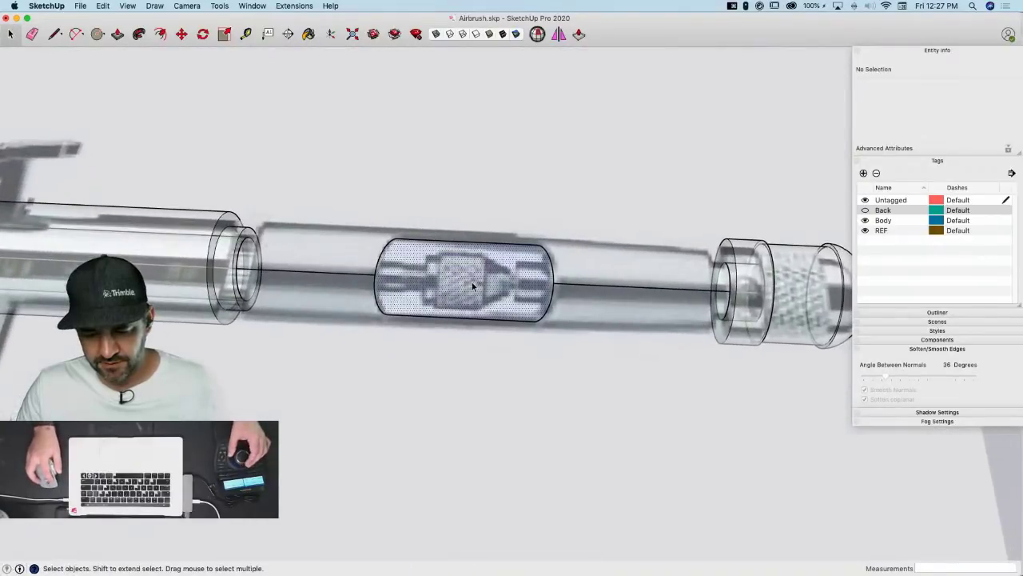
left_click(473, 284)
double_click(473, 283)
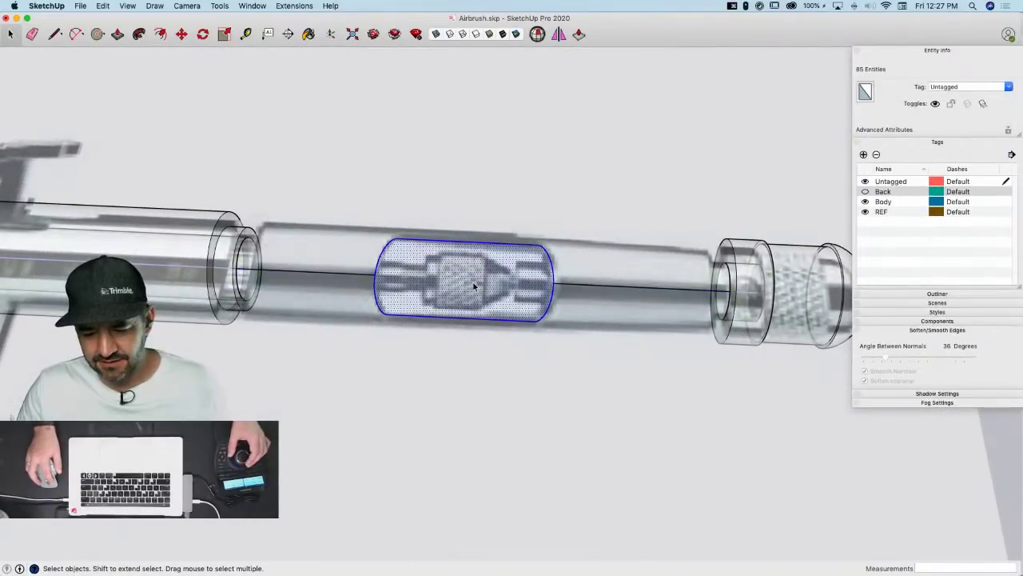
right_click(473, 281)
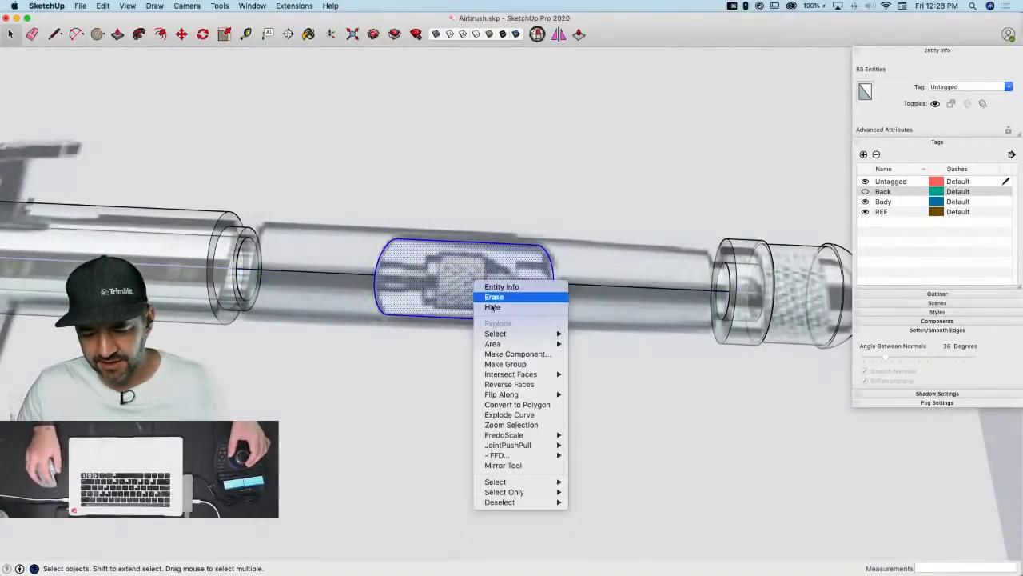
left_click(534, 364)
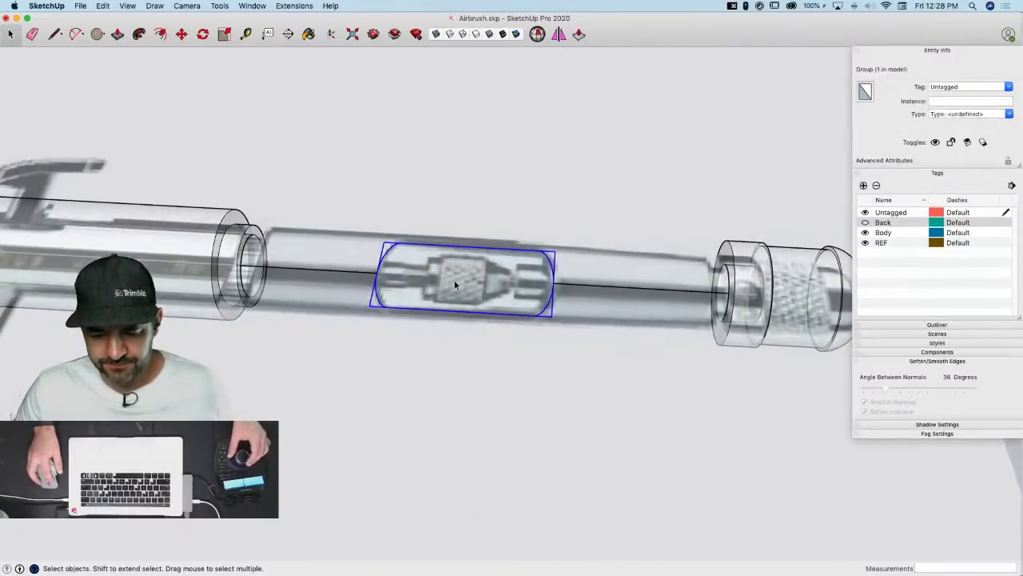
Extrude the grouped window face about 5' 9" downward and extend it upward well past the handle with Push/Pull
double_click(454, 279)
key("p")
left_click(455, 281)
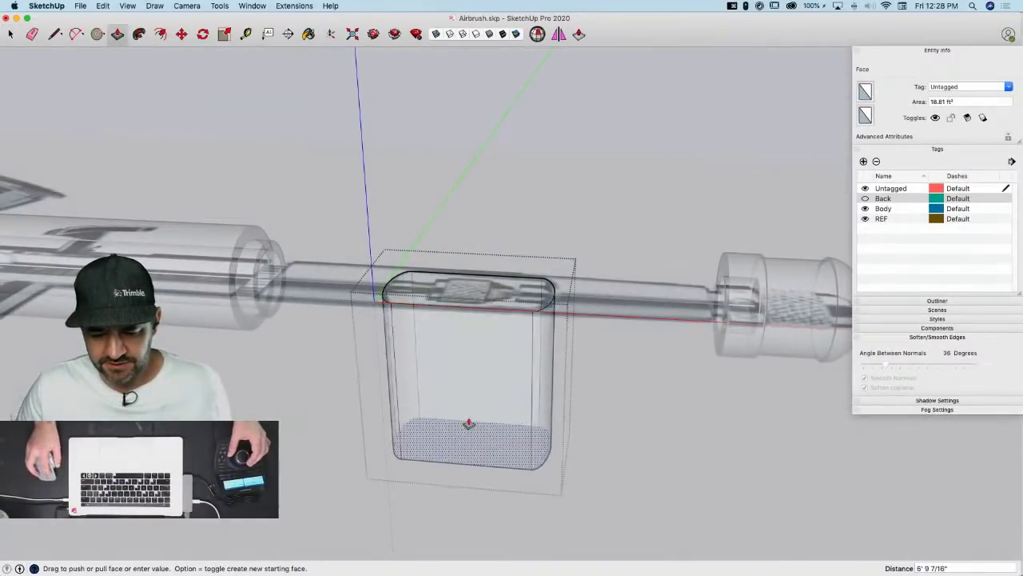
left_click(476, 129)
Select all of the extruded window block's geometry and soften its edges, including the coplanar ones
key("space")
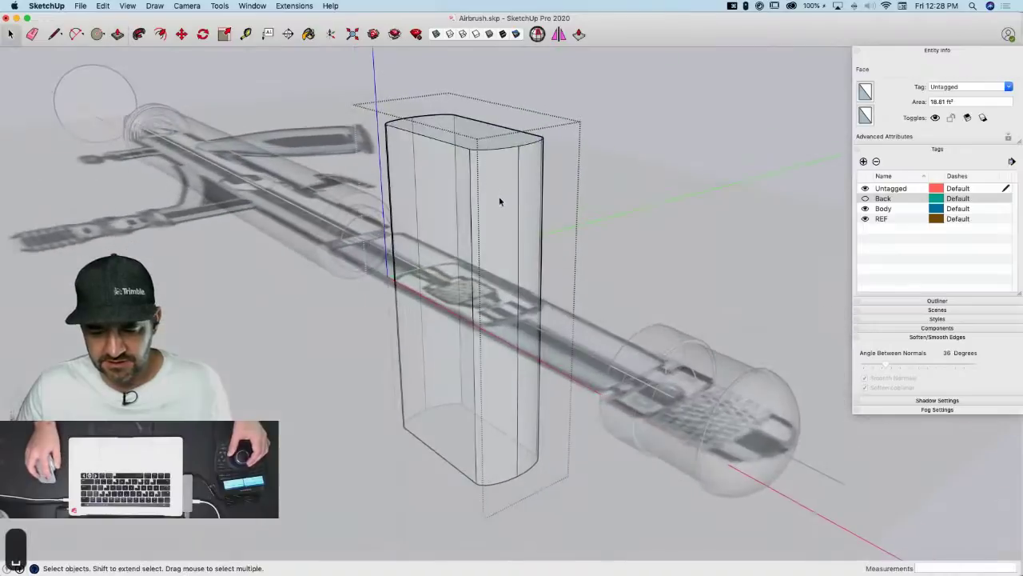
triple_click(498, 197)
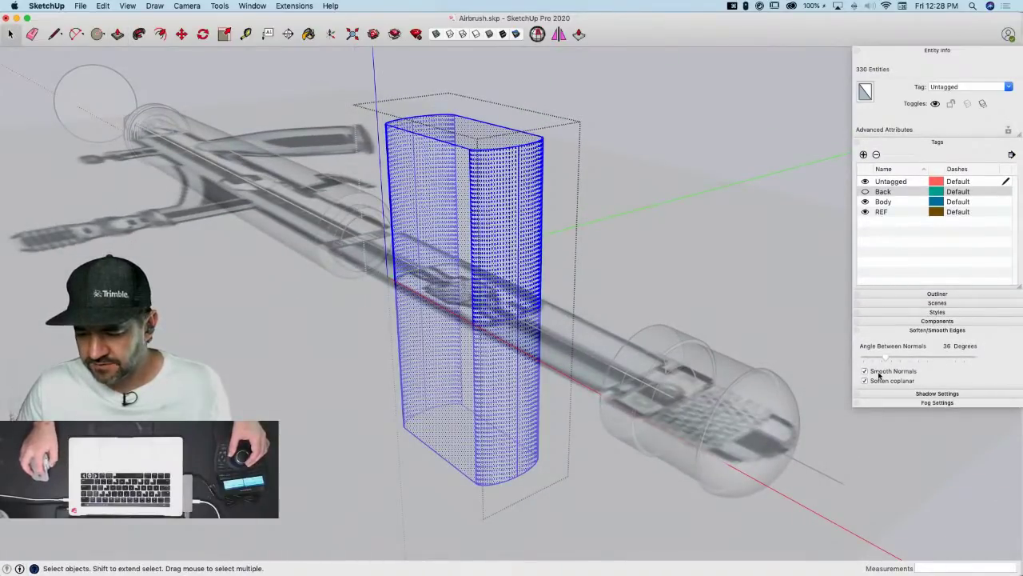
left_click(865, 382)
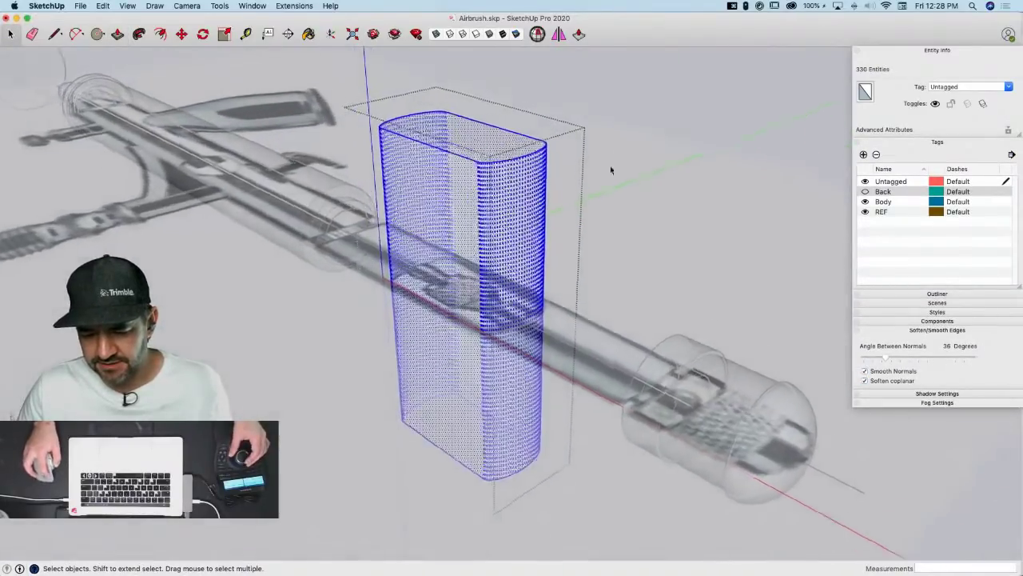
Turn off the X-ray face style, leave the rounded block's group, and make the Back tag visible
left_click(437, 35)
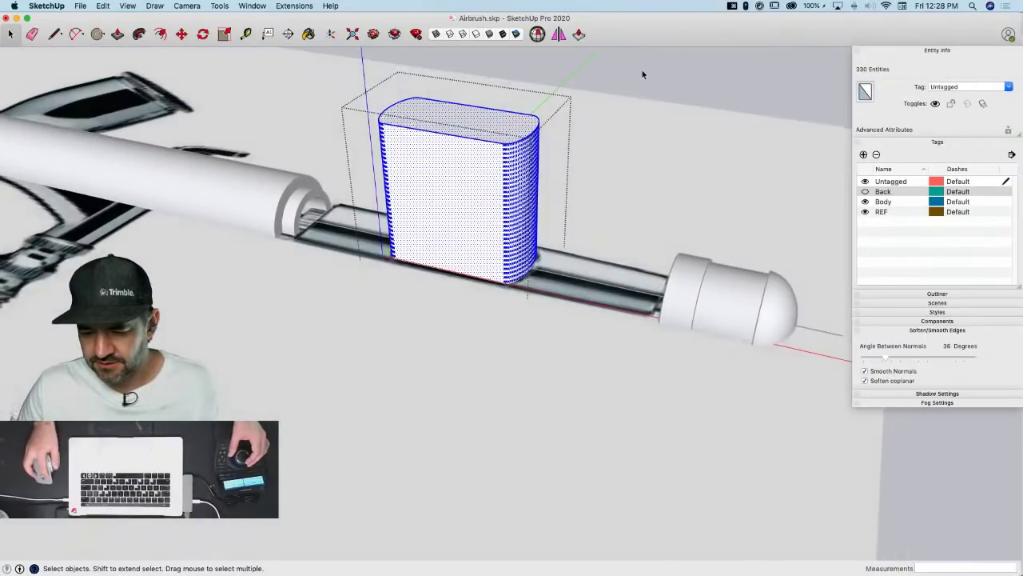
left_click(761, 104)
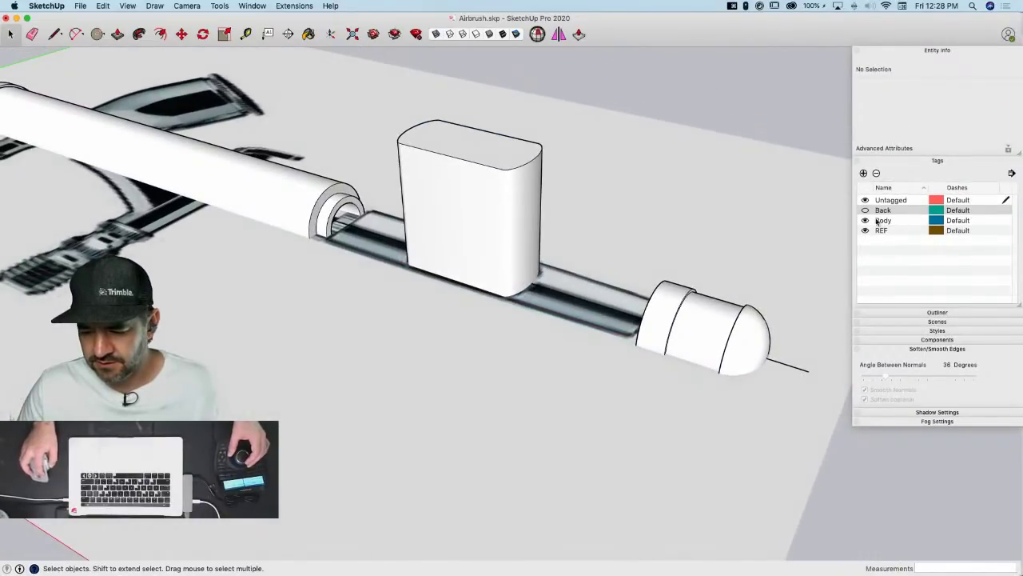
left_click(865, 210)
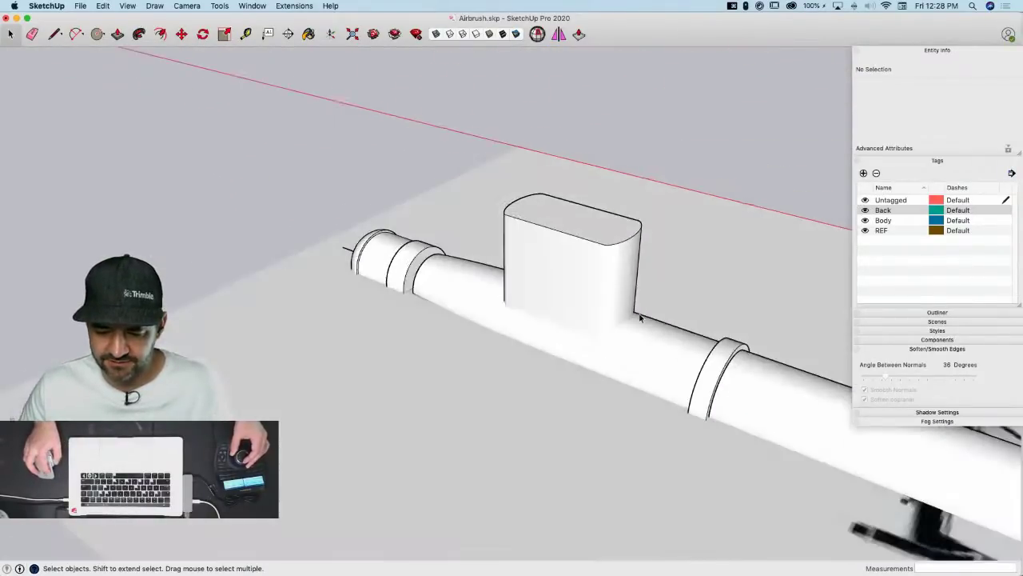
Check the Back component for solid errors with Solid Inspector²
left_click(651, 354)
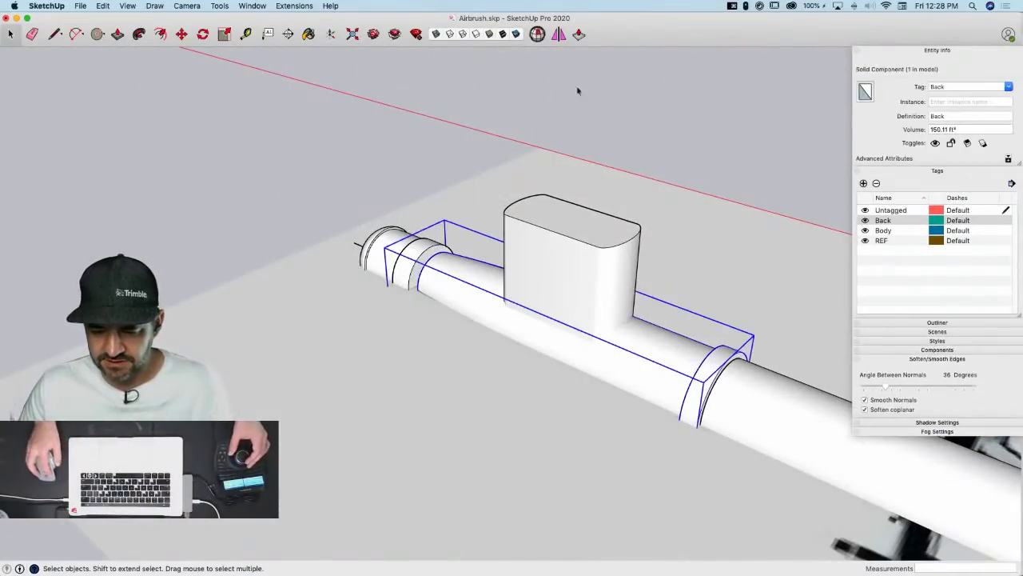
left_click(537, 36)
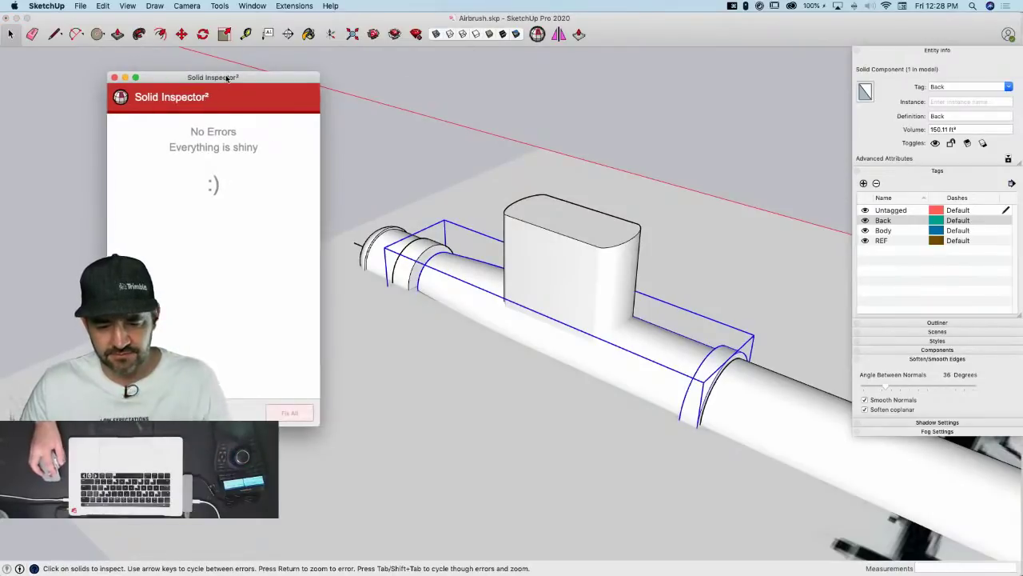
left_click_drag(225, 73, 340, 53)
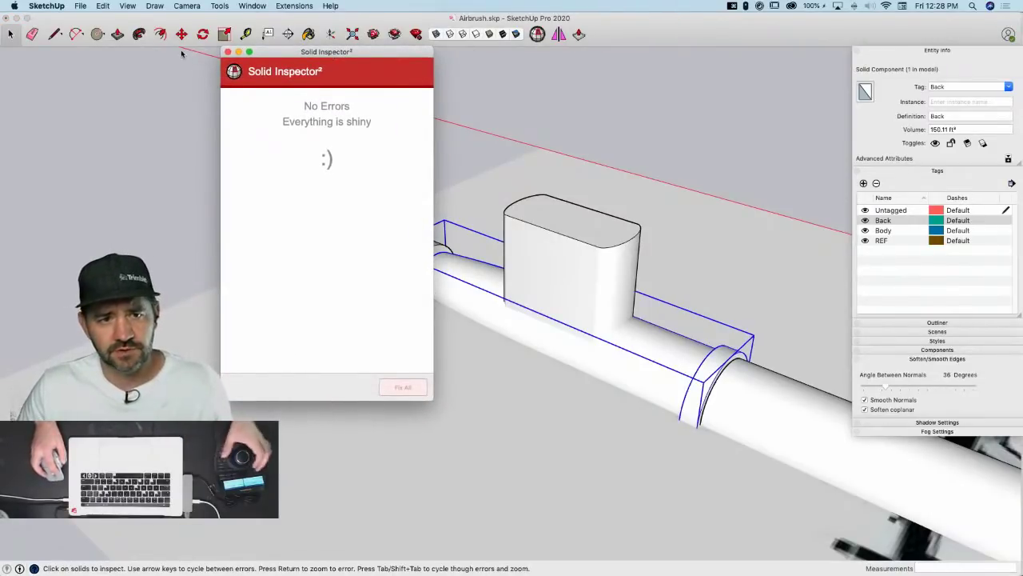
left_click(228, 52)
Display the Solid Tools palette and subtract the rounded block from the Back component to cut its slot
left_click(611, 277)
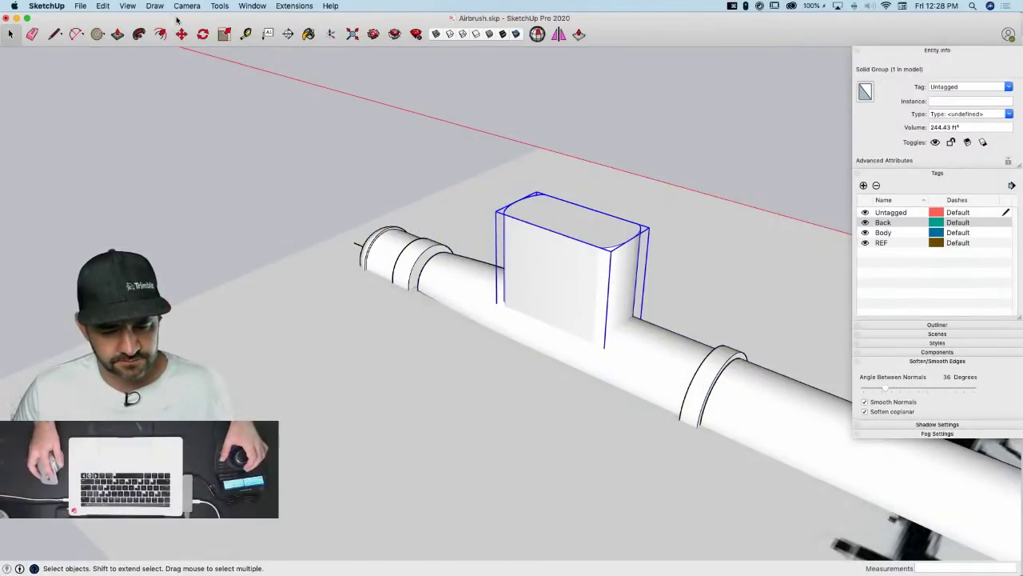
left_click(129, 6)
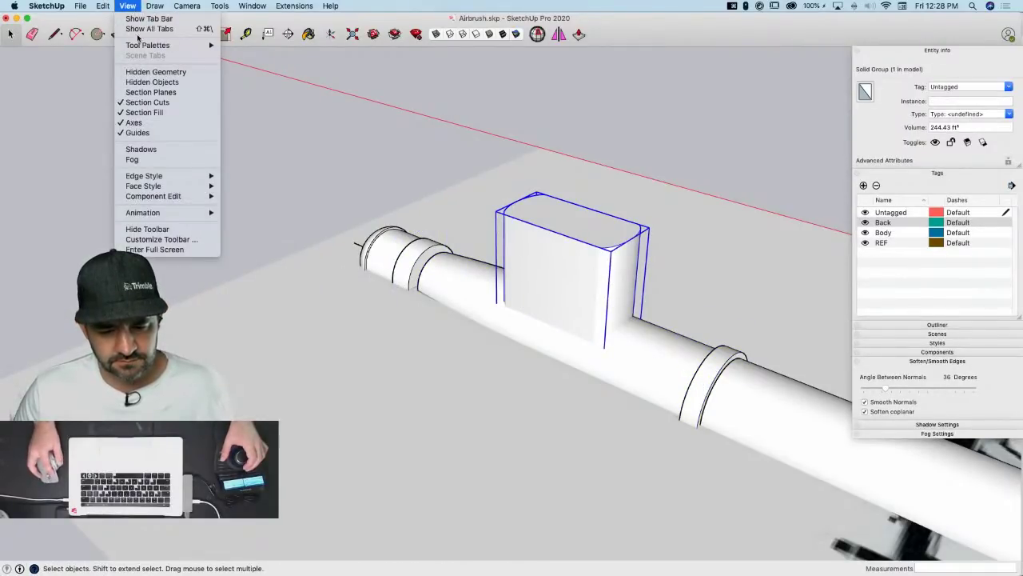
mouse_move(139, 47)
left_click(237, 55)
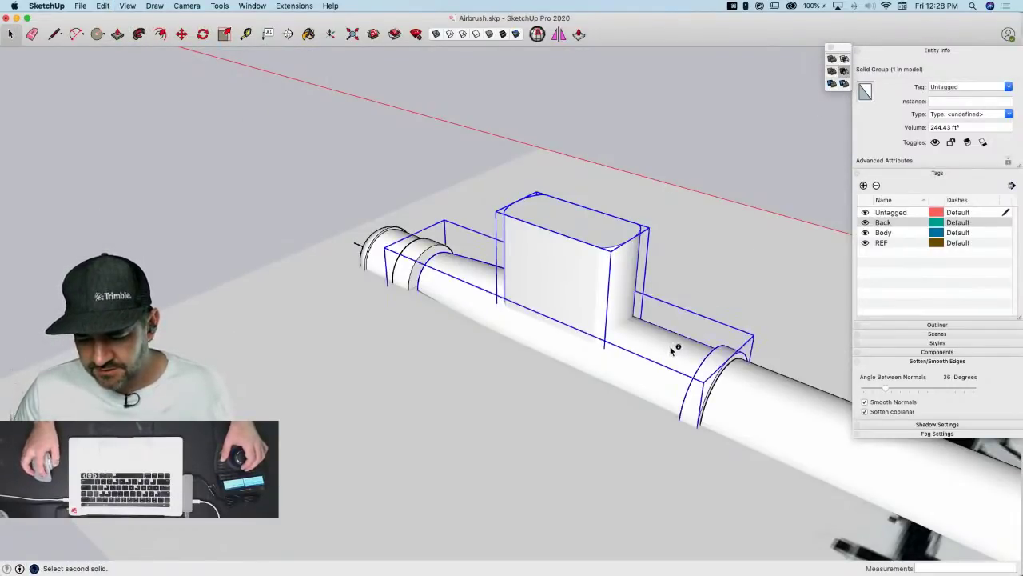
left_click(744, 131)
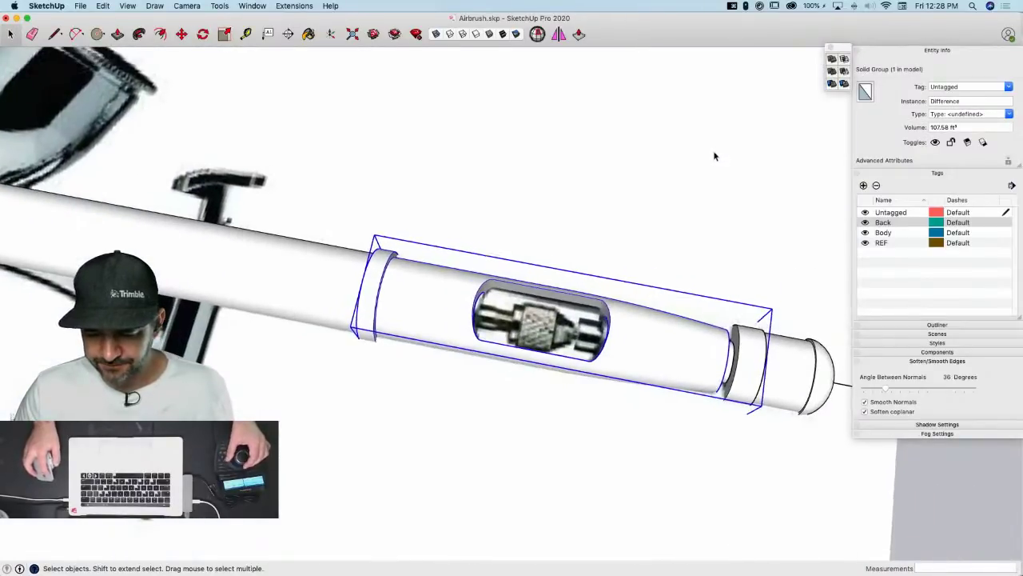
Hide the REF, Back and Body tags
left_click(865, 243)
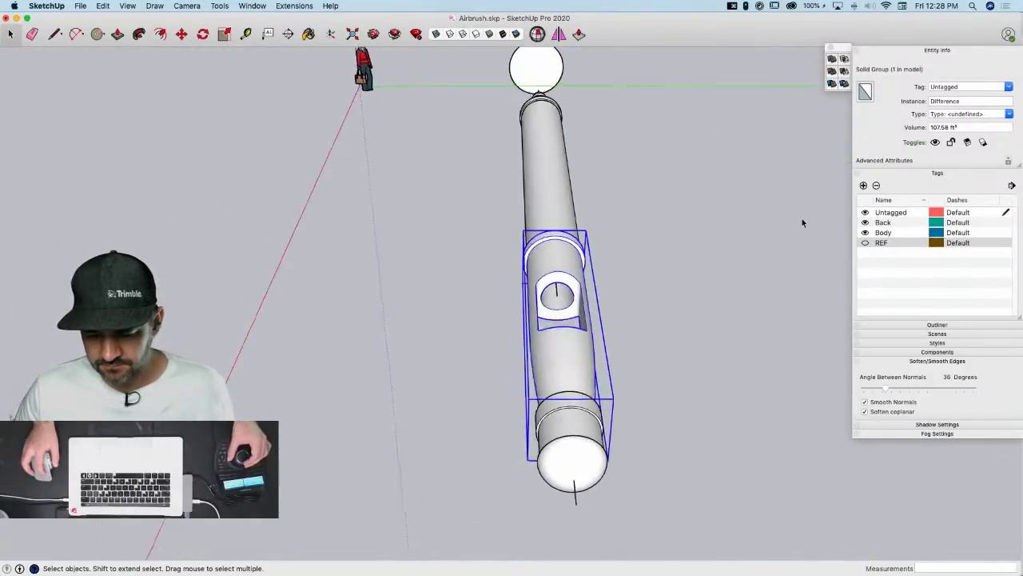
left_click(713, 184)
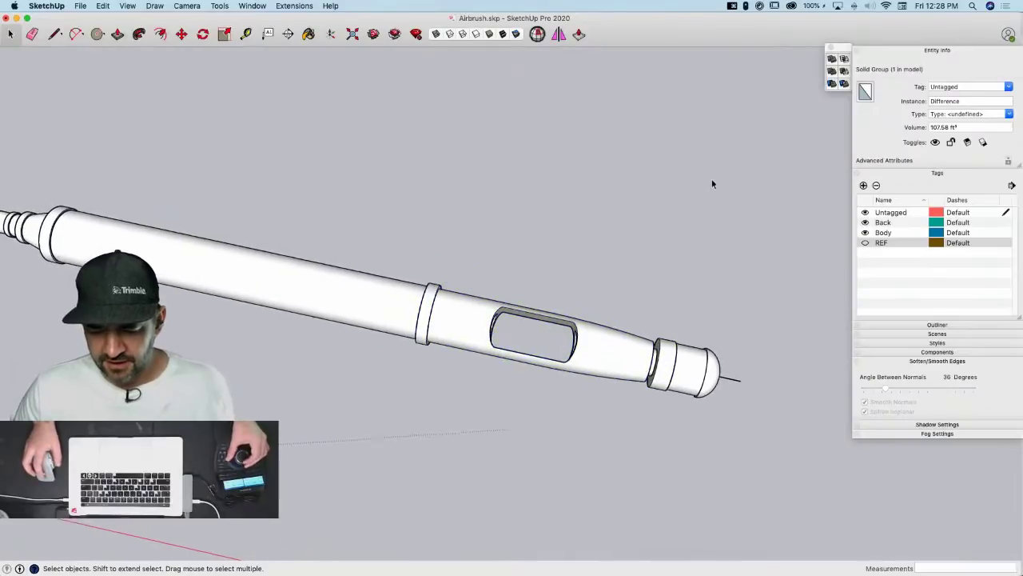
left_click(711, 178)
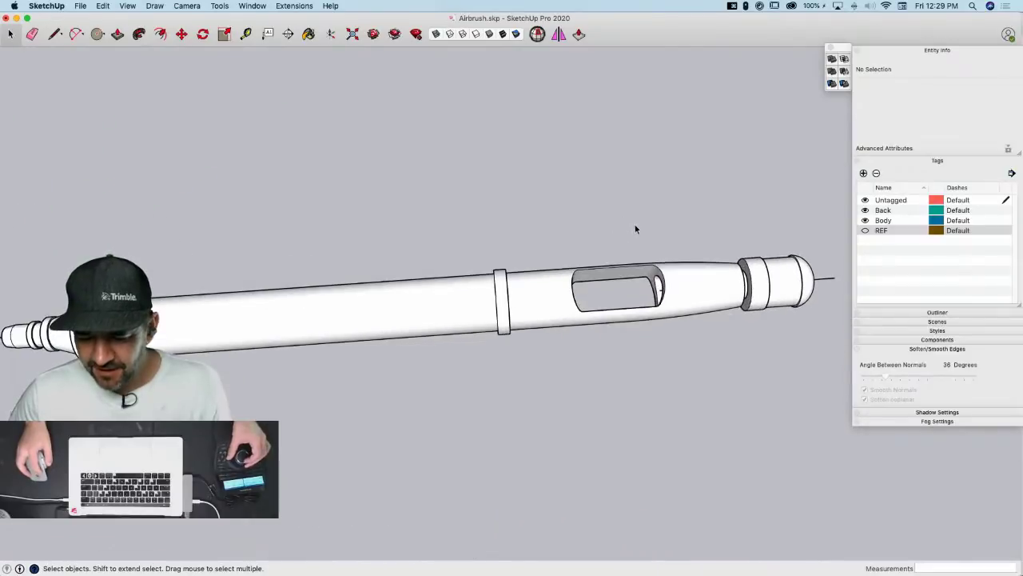
mouse_move(680, 250)
middle_mouse_down()
mouse_move(744, 256)
mouse_move(728, 266)
middle_mouse_up()
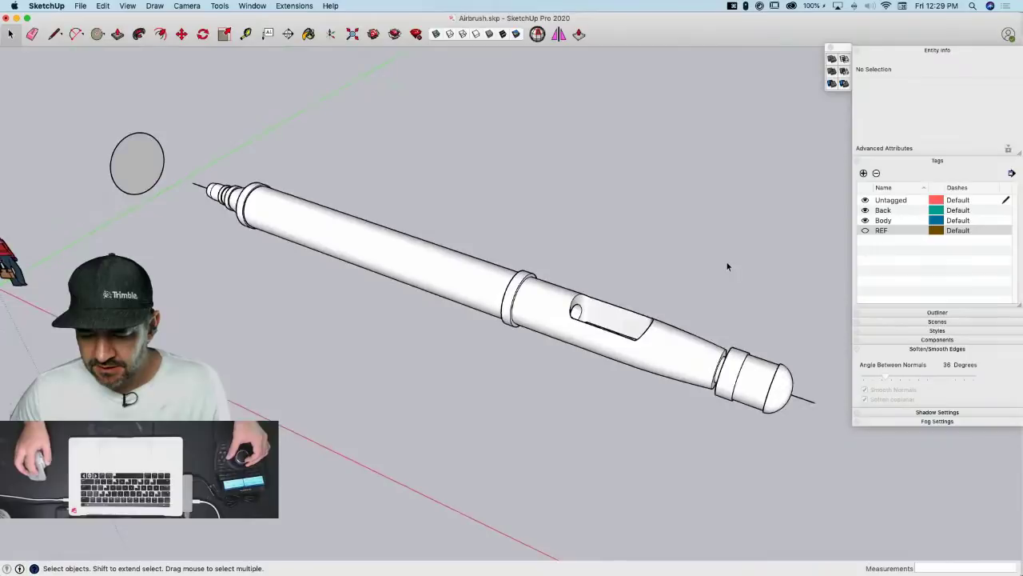
left_click(865, 210)
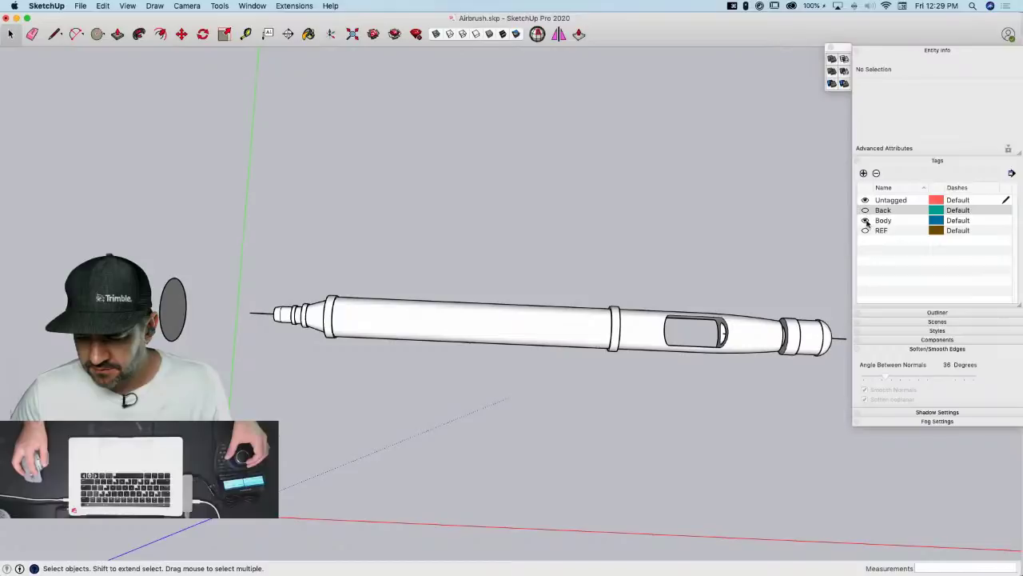
left_click(865, 220)
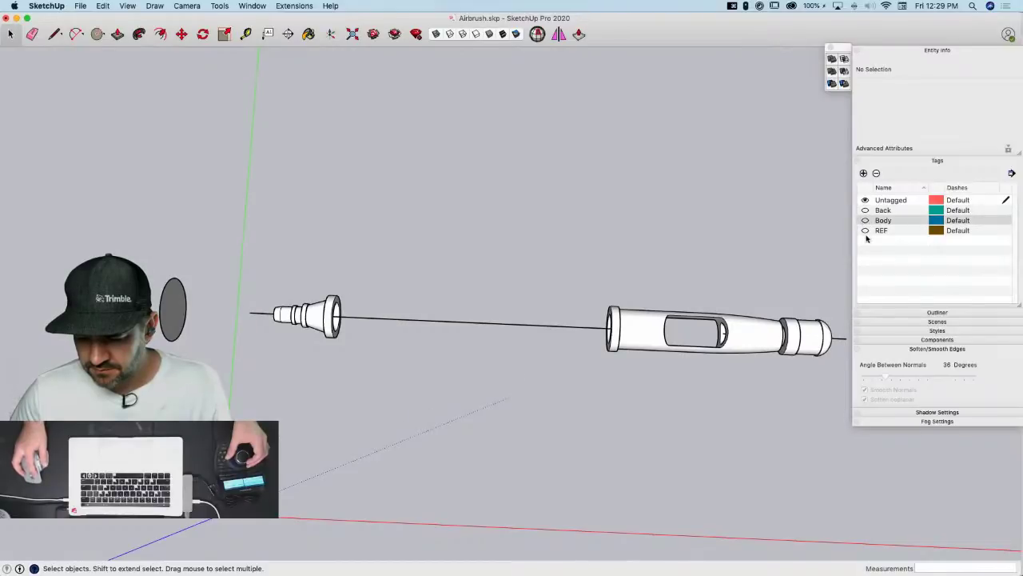
Make the slotted rear section a component named Back and assign it to the Back tag
left_click(758, 336)
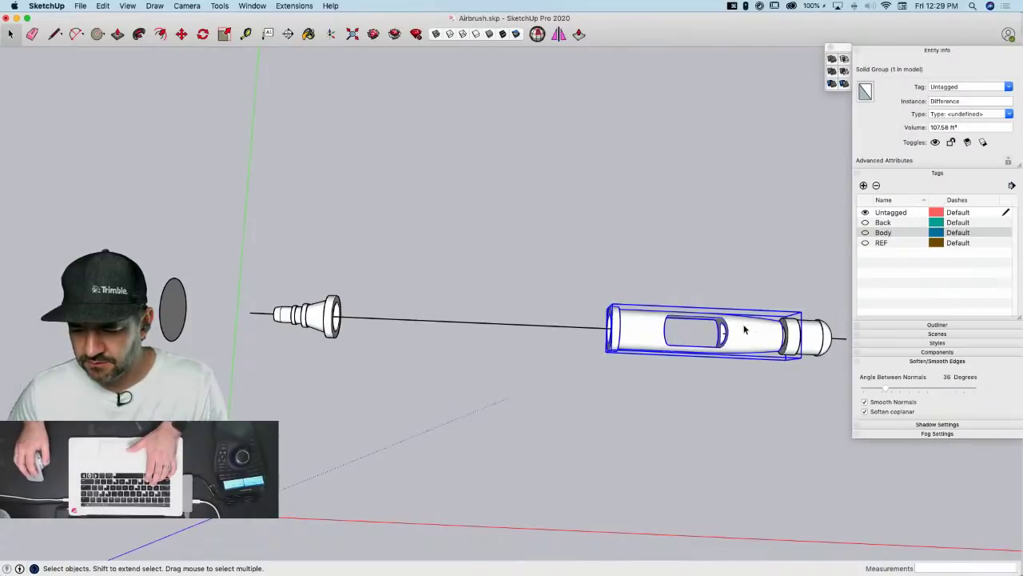
right_click(744, 328)
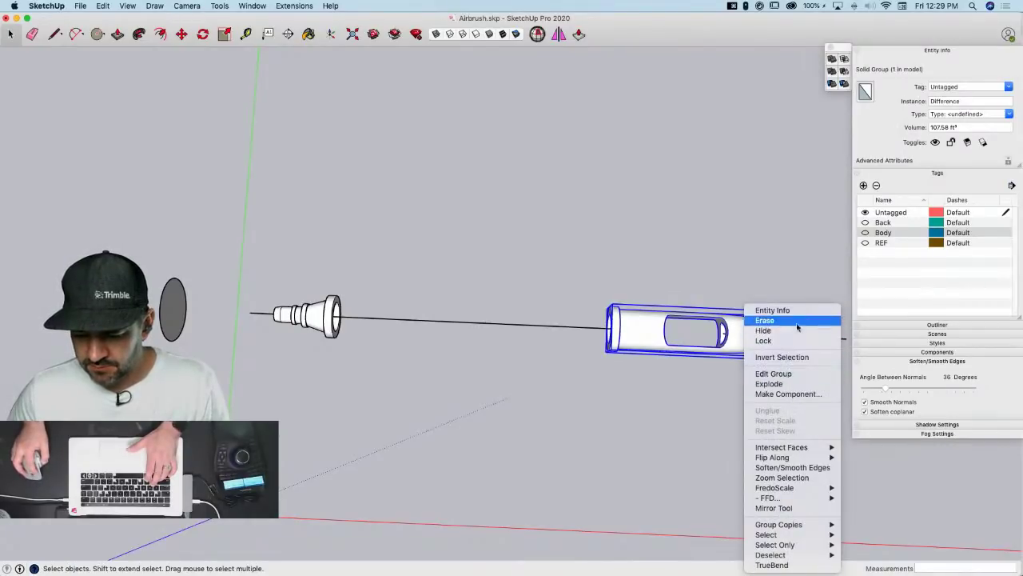
left_click(788, 394)
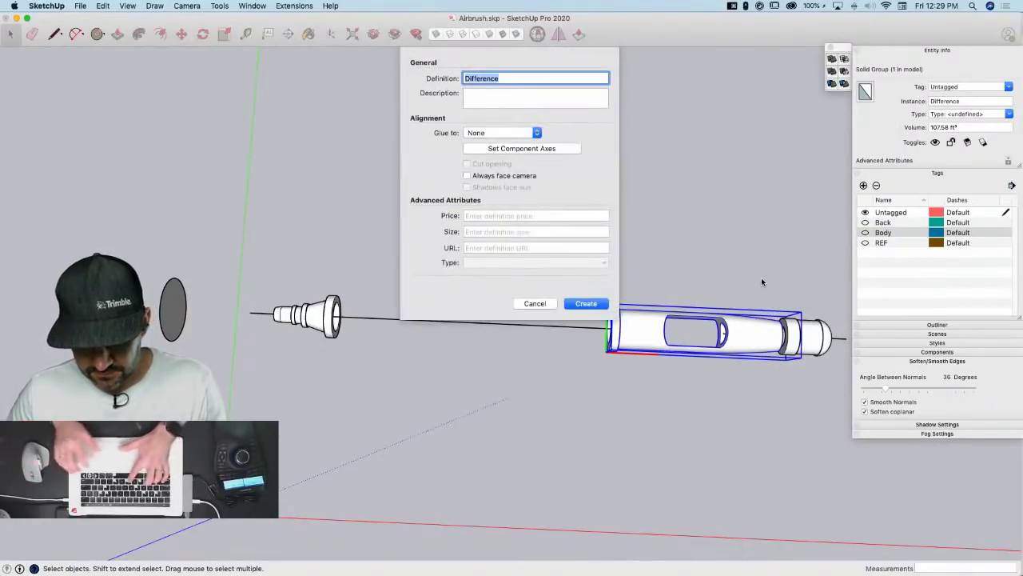
type("Back")
key("Return")
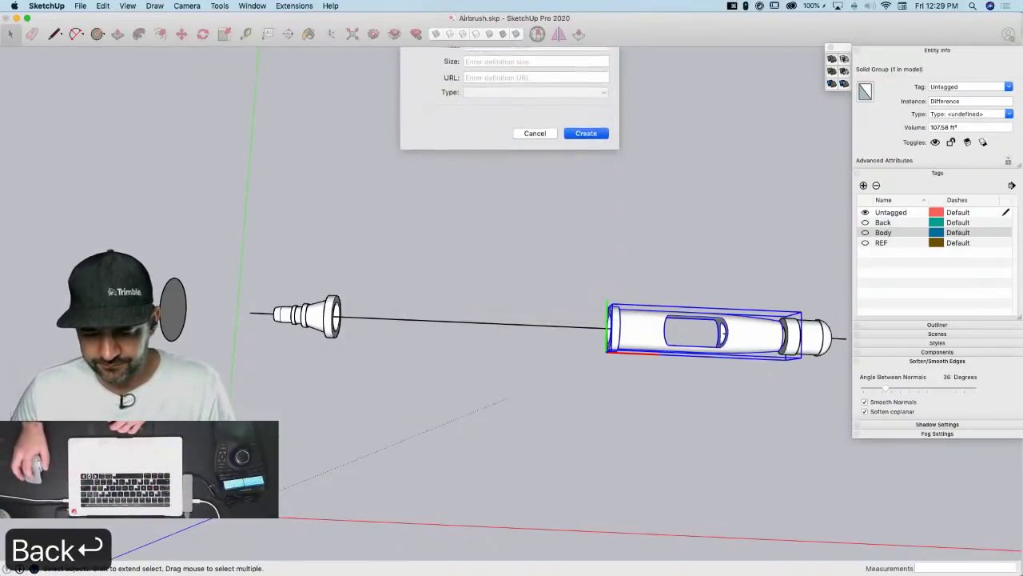
left_click(599, 104)
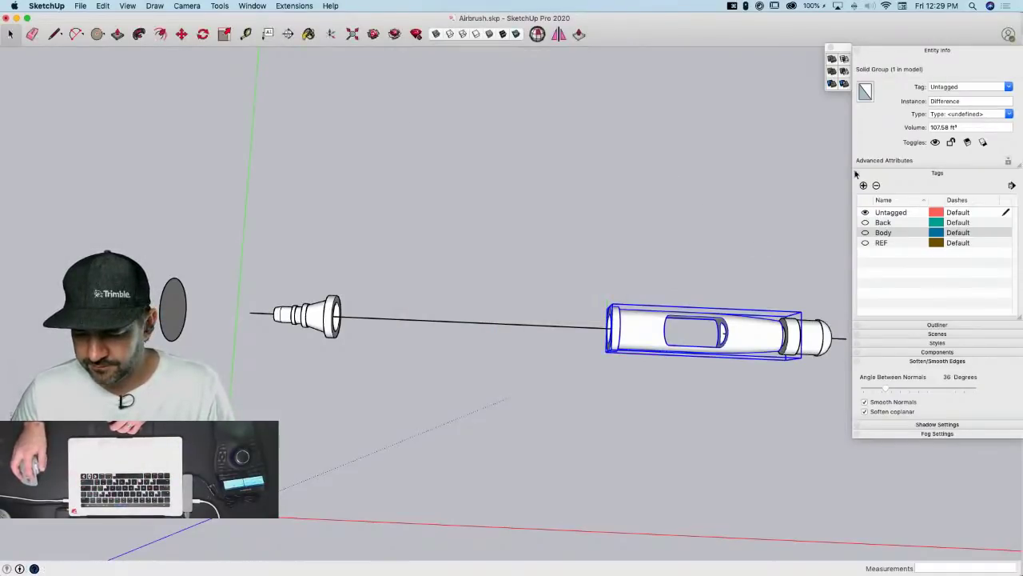
left_click(1008, 86)
left_click(944, 109)
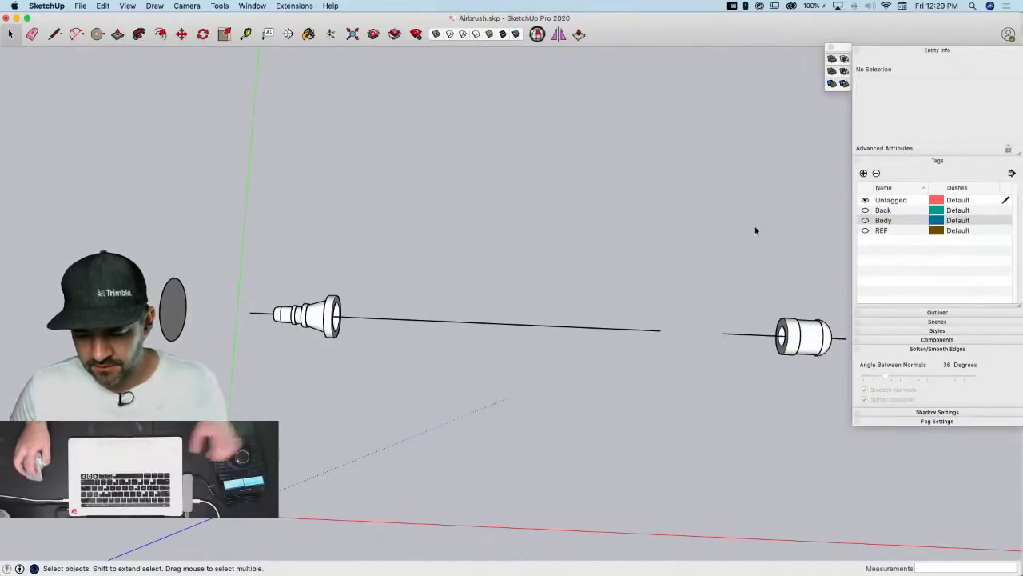
Assign the Tip component to a new tag named Tip and hide that tag
key("l")
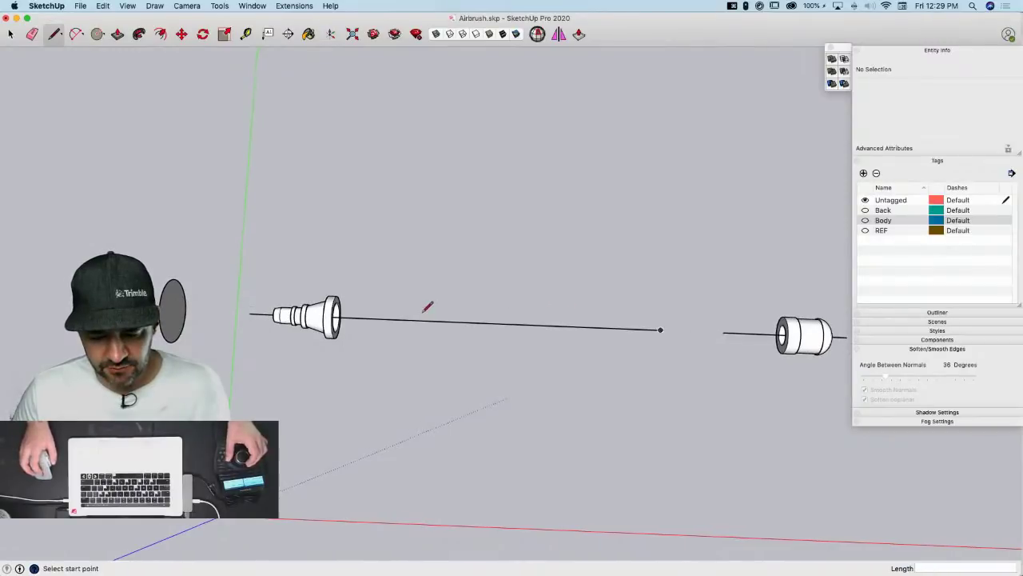
scroll(479, 292, "up", 6)
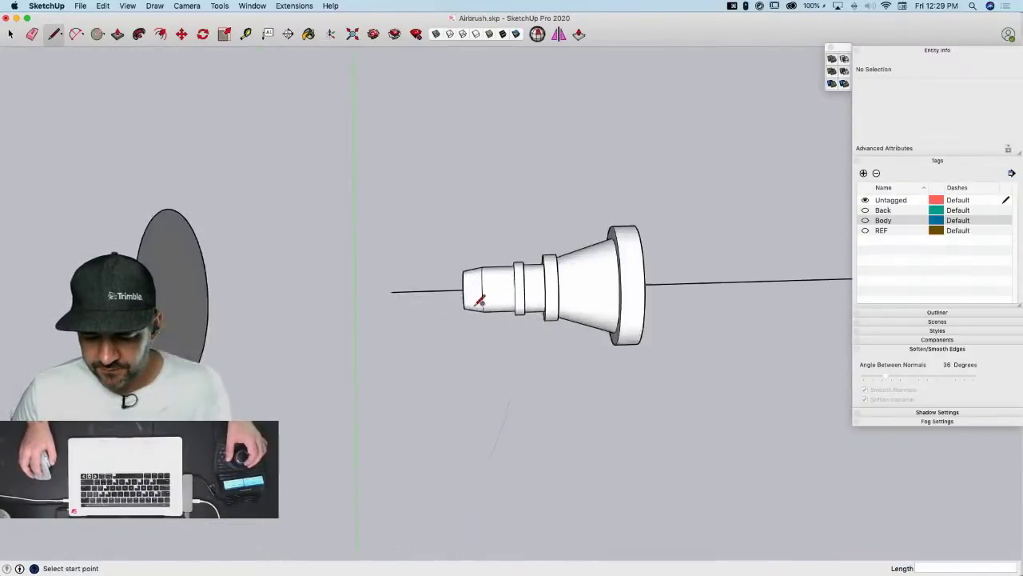
key("space")
left_click(478, 272)
scroll(478, 272, "down", 4)
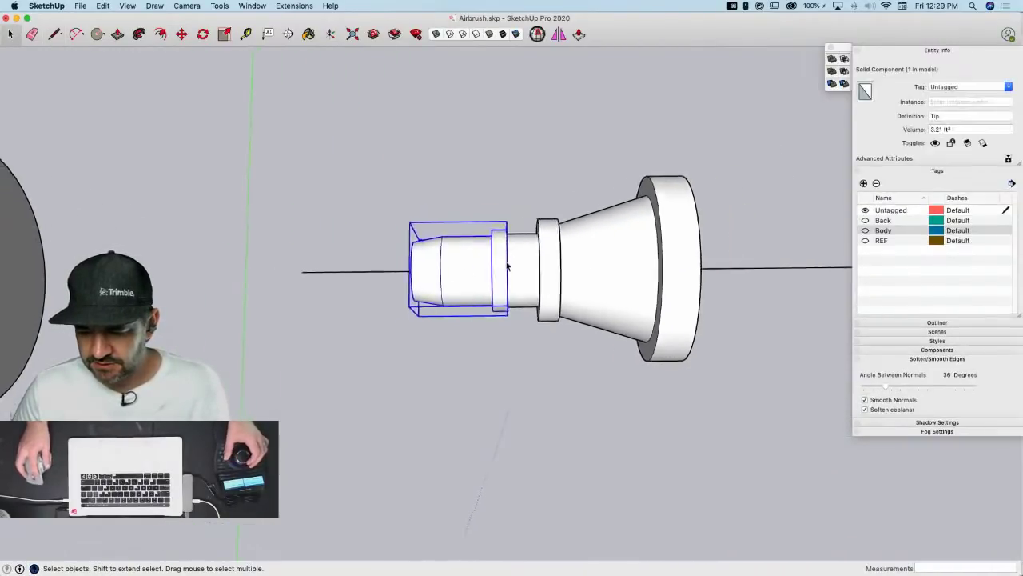
left_click(939, 88)
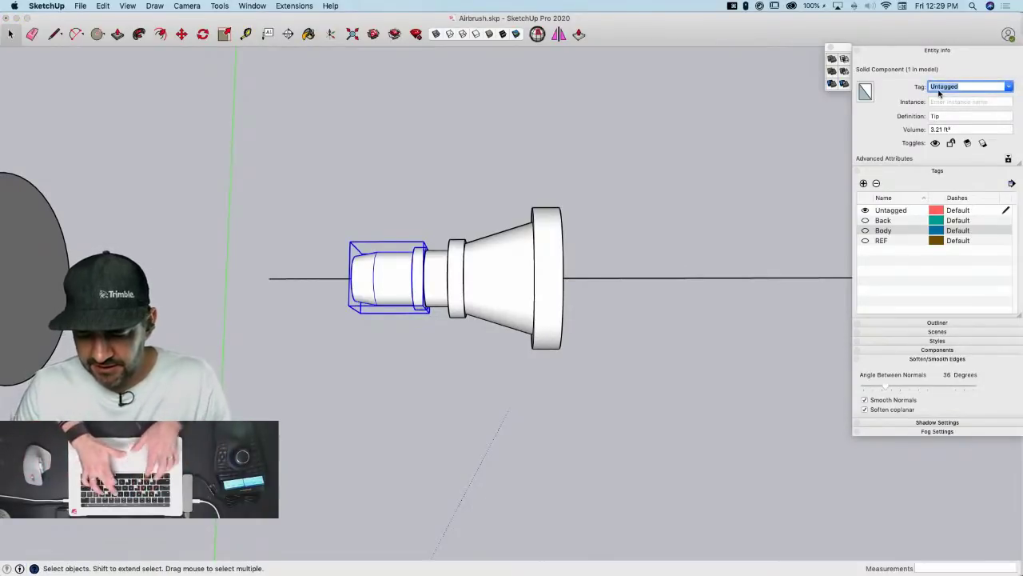
type("Tip")
key("Return")
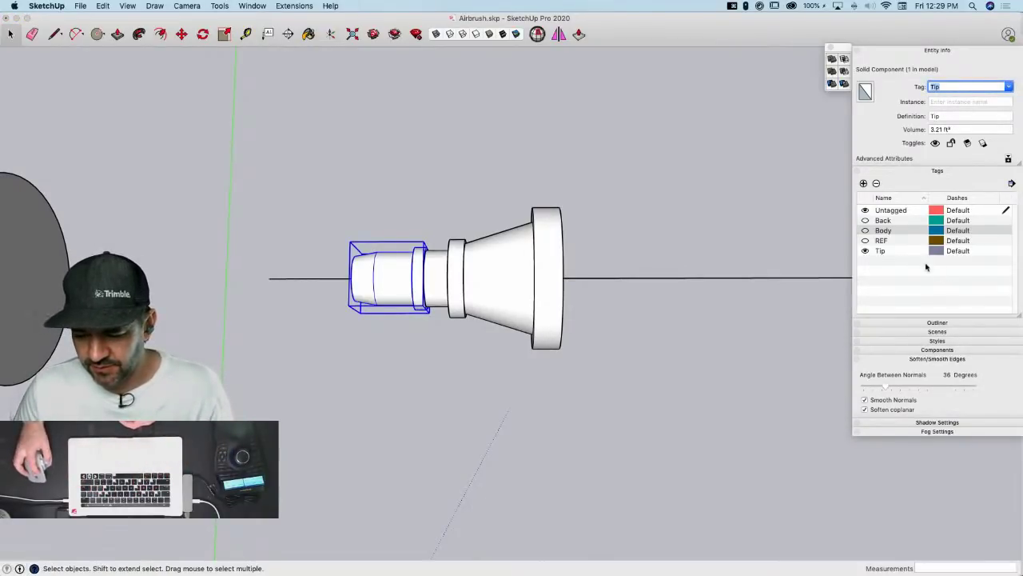
left_click(864, 251)
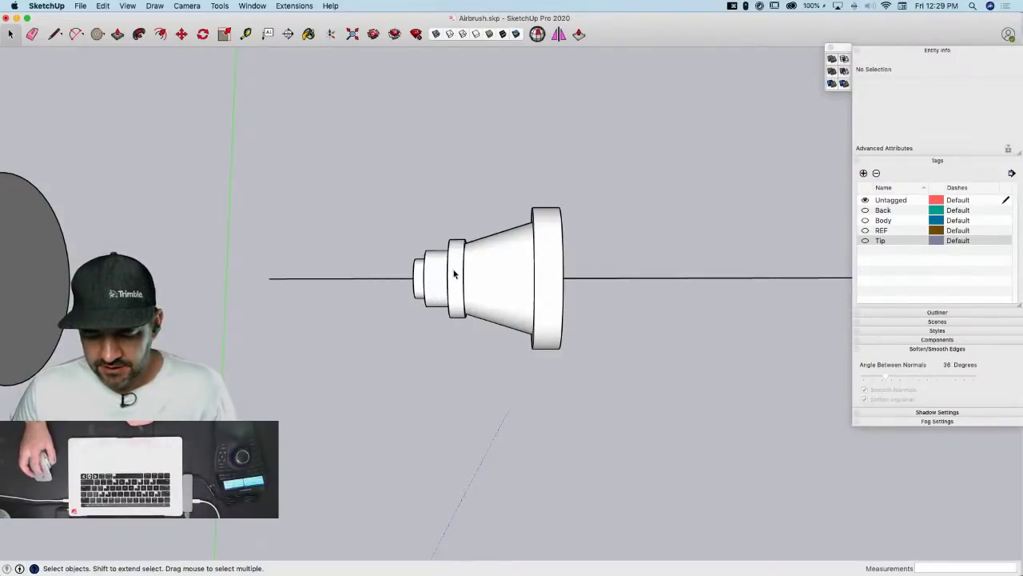
Draw a line about 7' 4 1/16" long from the axis behind the nozzle through to the nozzle cap's front opening
left_click(453, 274)
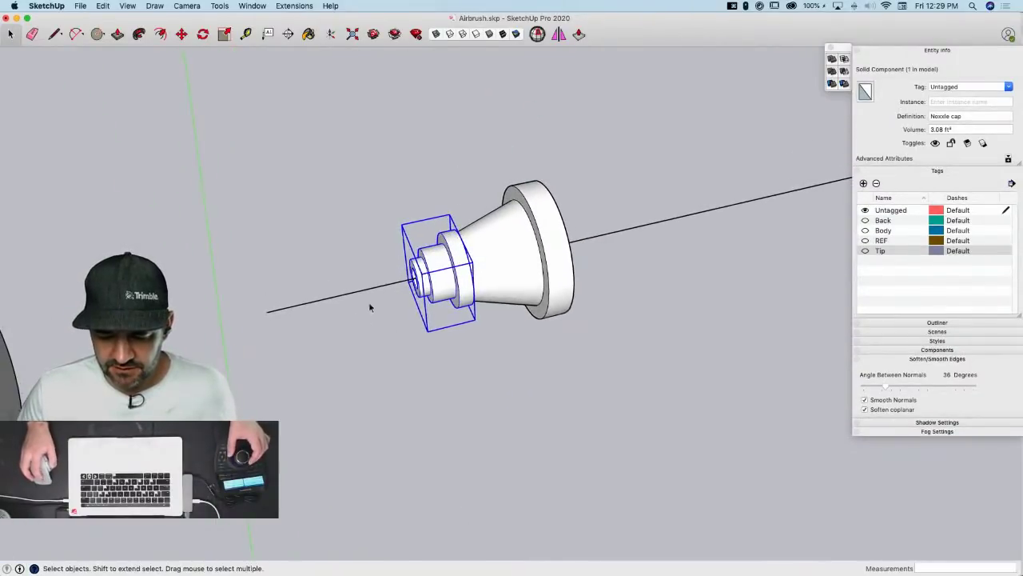
key("l")
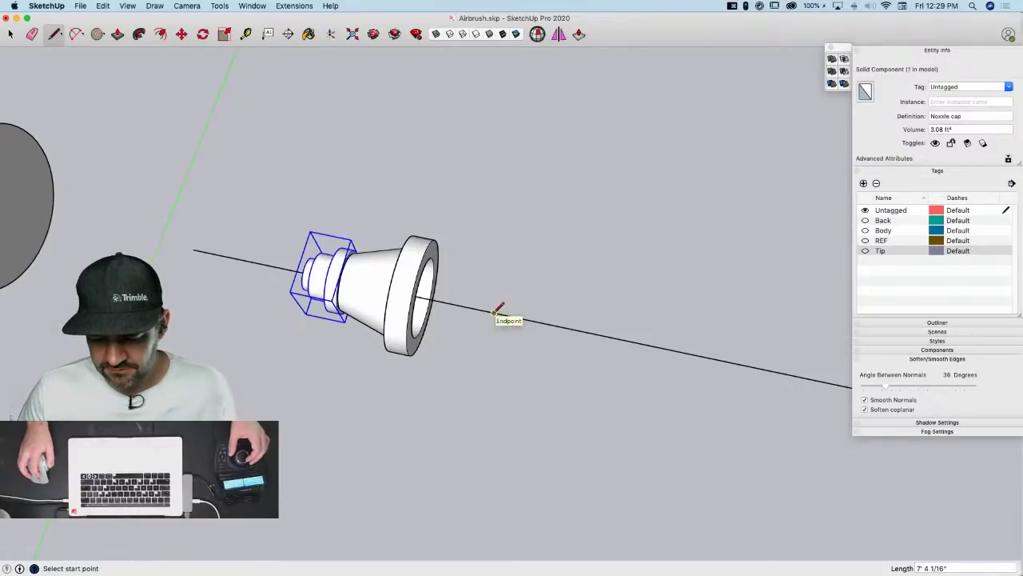
left_click(494, 313)
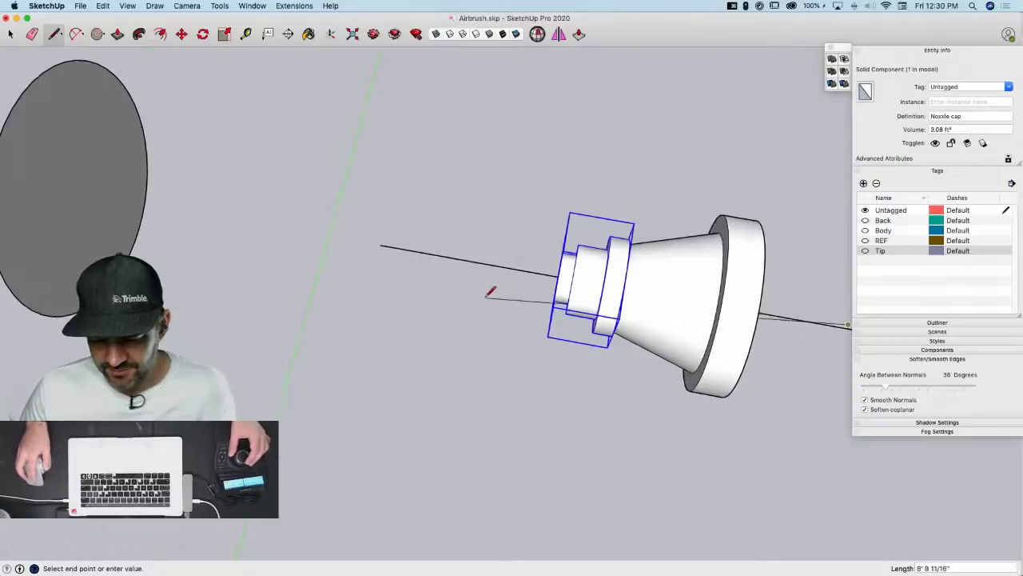
middle_click_drag(486, 294, 782, 206)
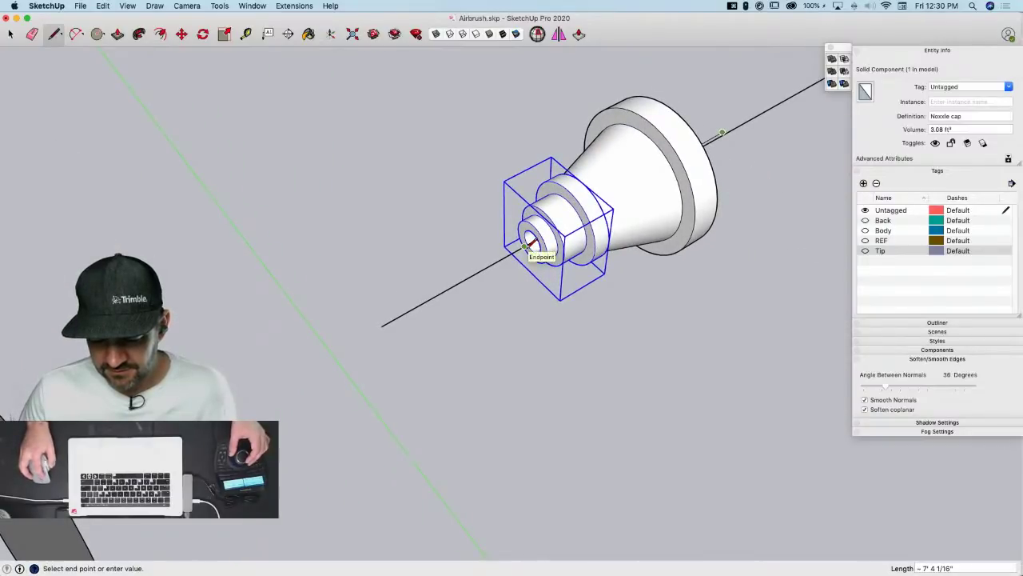
left_click(526, 244)
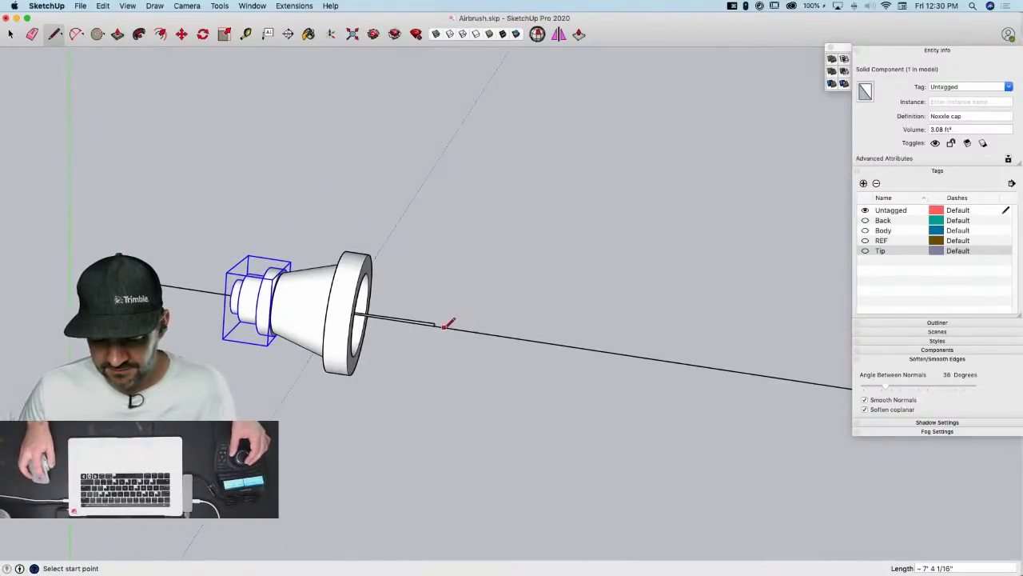
Draw the needle profile's long outer edge parallel to the axis into the far cap's opening and close the thin profile
left_click(439, 297)
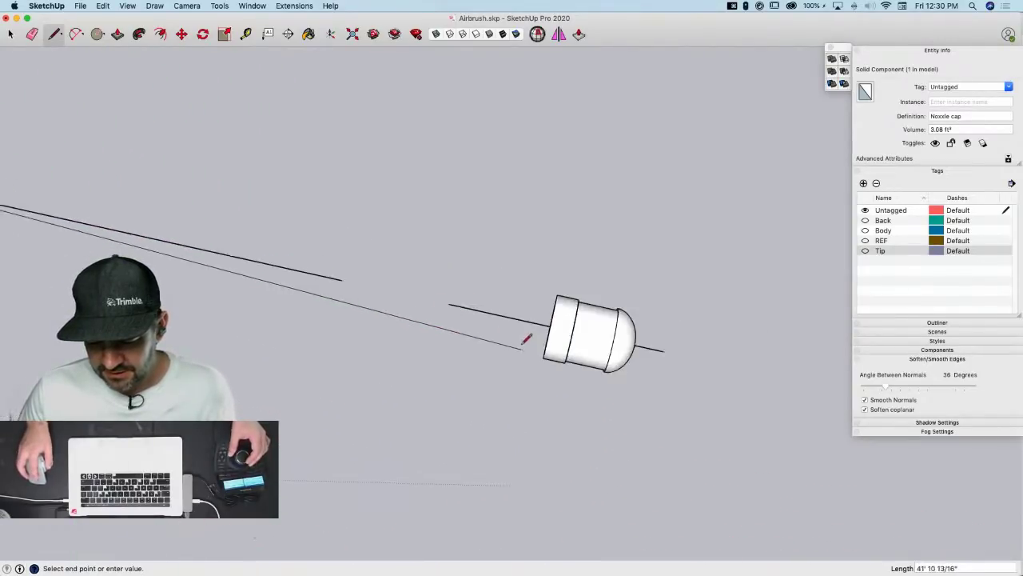
middle_click_drag(530, 307, 645, 339)
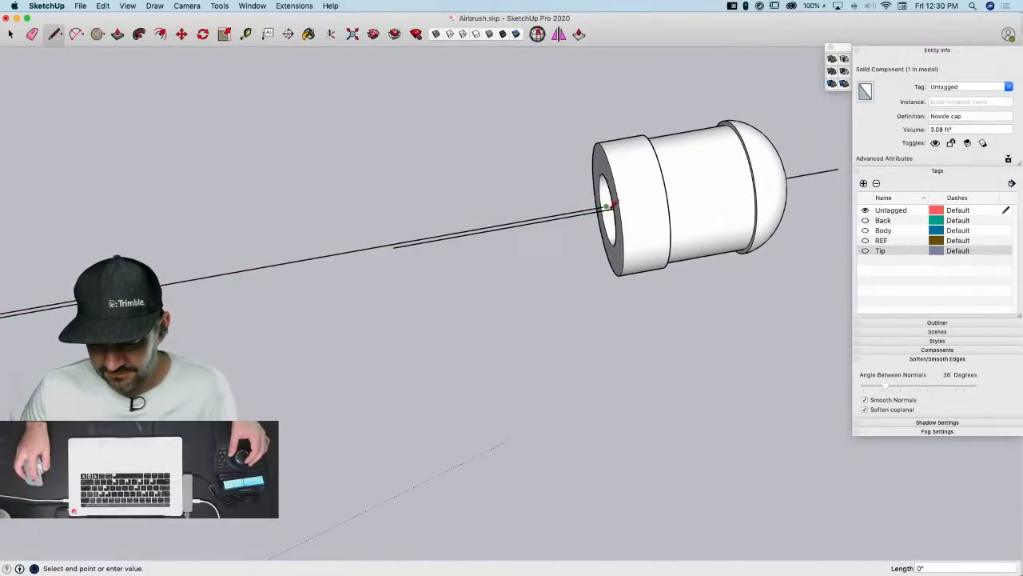
scroll(608, 207, "up", 3)
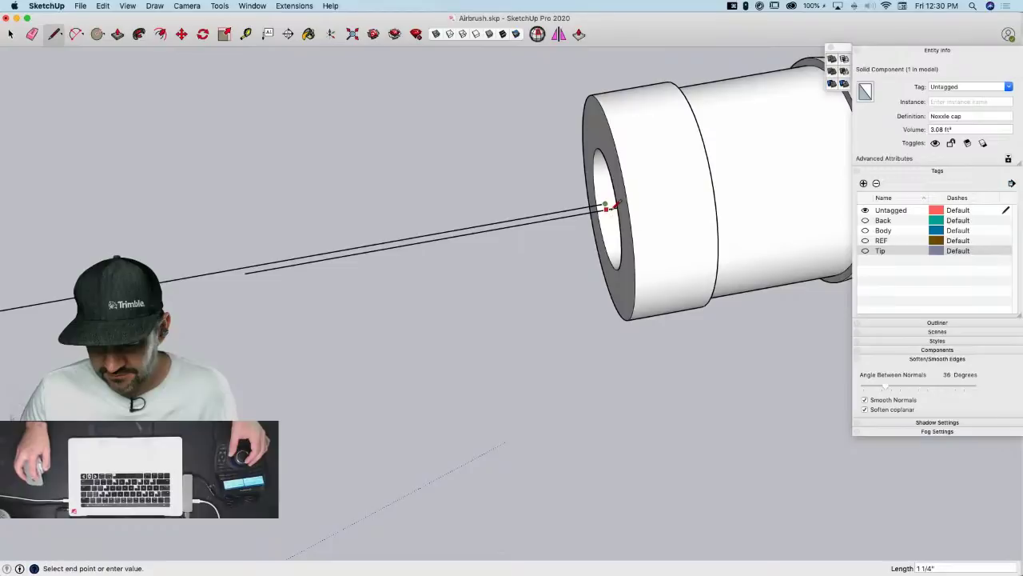
scroll(582, 230, "down", 10)
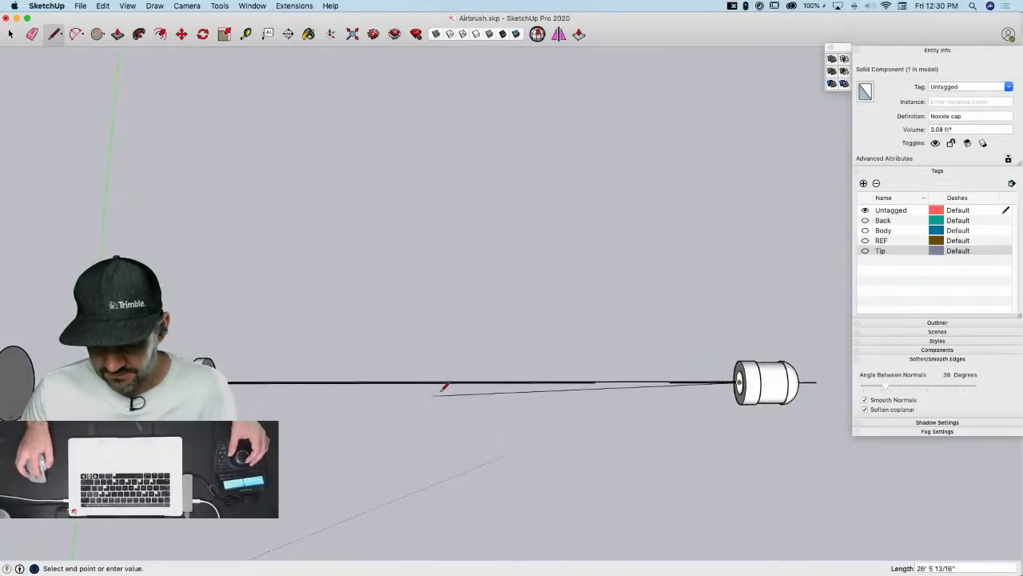
scroll(632, 391, "up", 5)
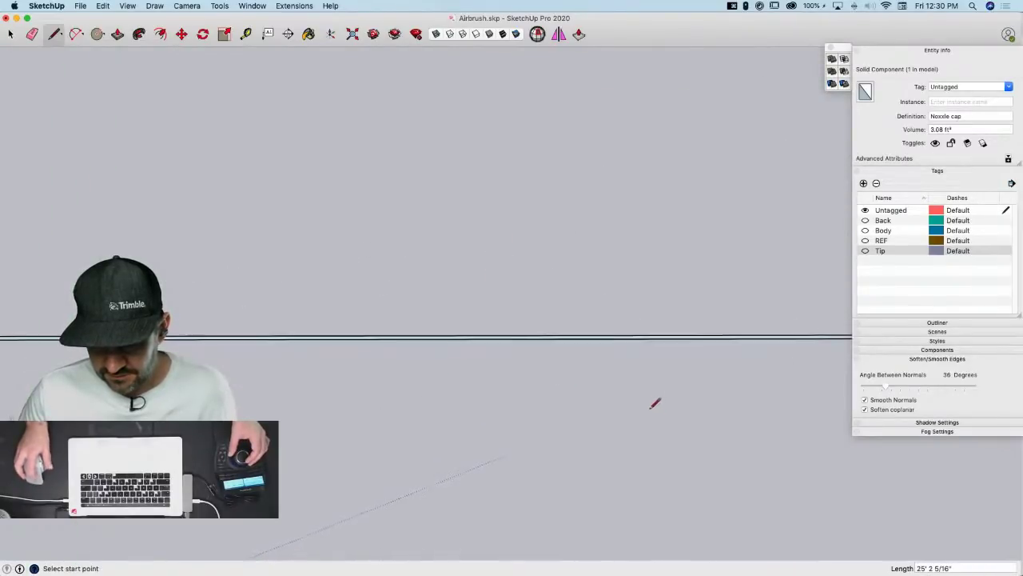
key("space")
left_click(605, 337)
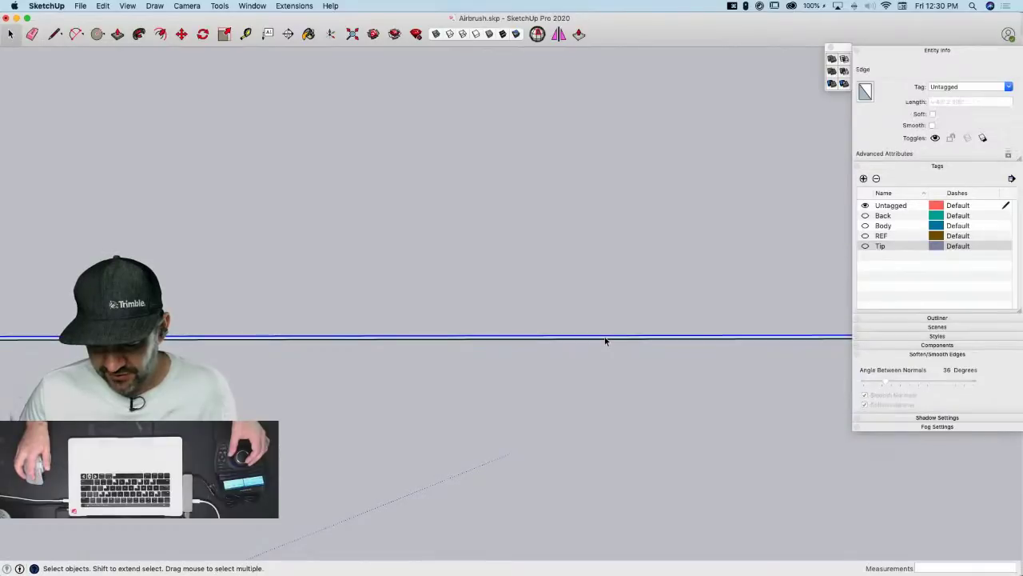
Try sweeping the thin needle profile around the circular face with Follow Me, and undo the sweep
scroll(605, 339, "down", 10)
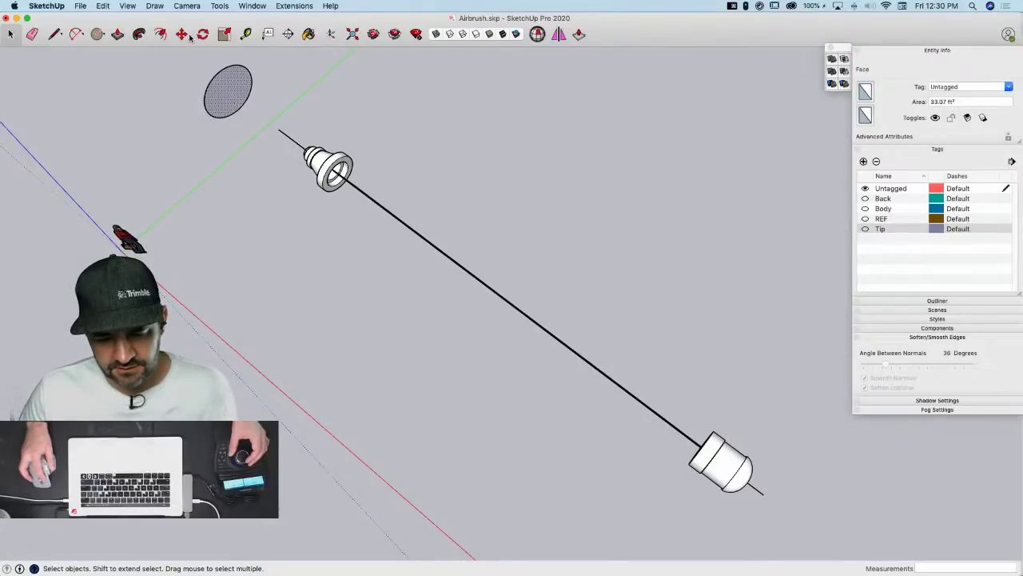
left_click(139, 34)
scroll(358, 217, "up", 10)
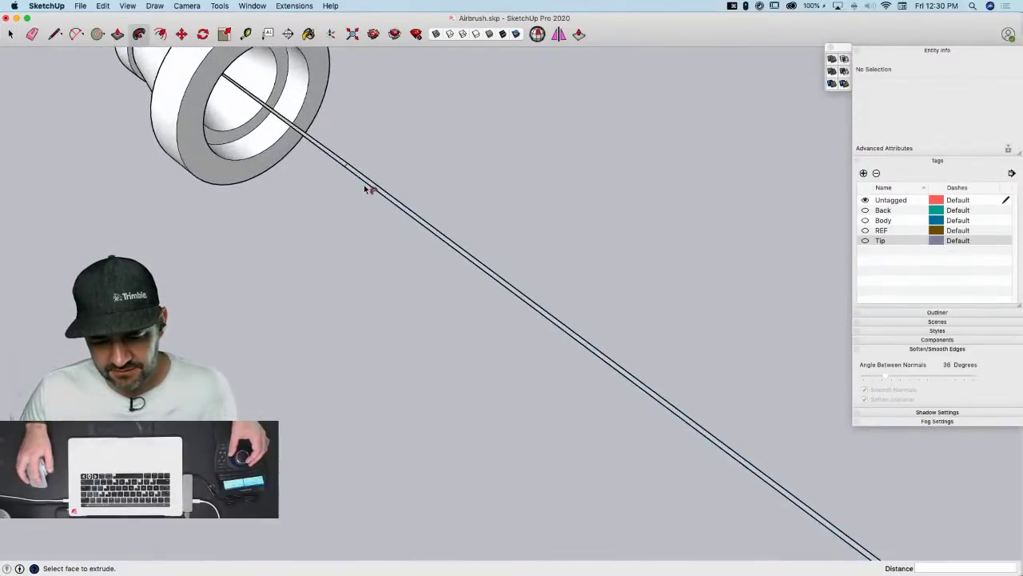
key("e")
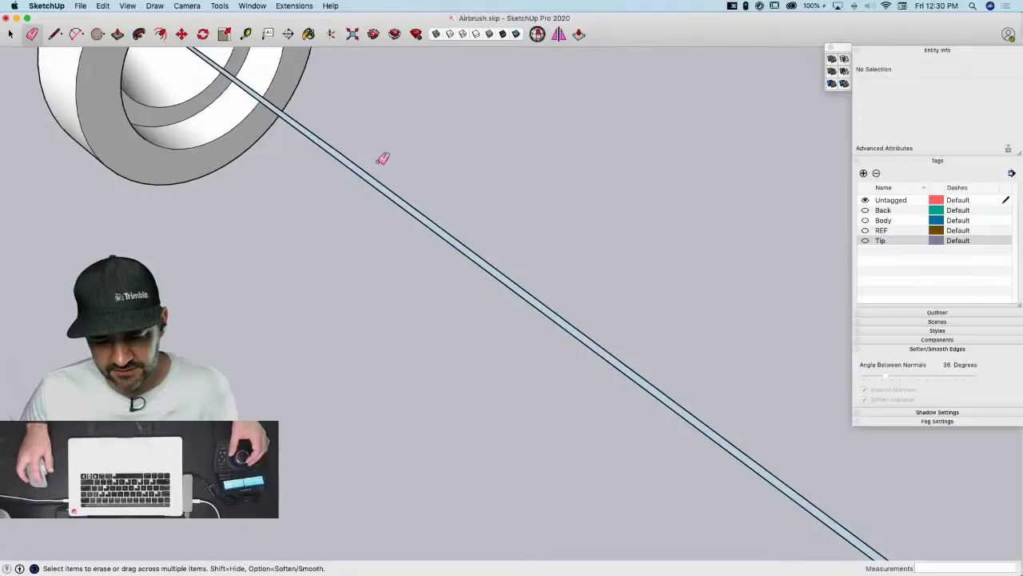
key("space")
scroll(228, 108, "down", 8)
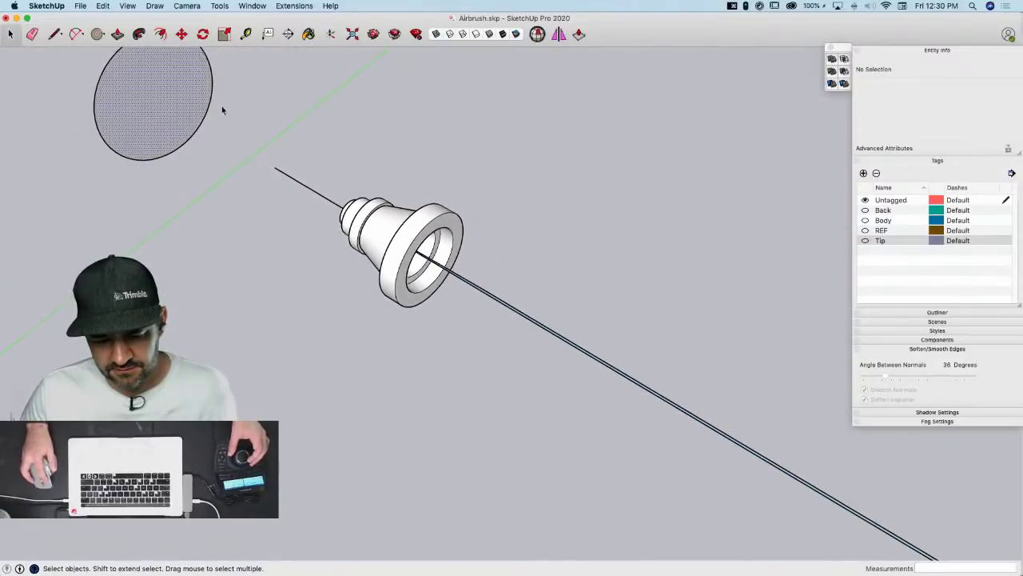
left_click(138, 36)
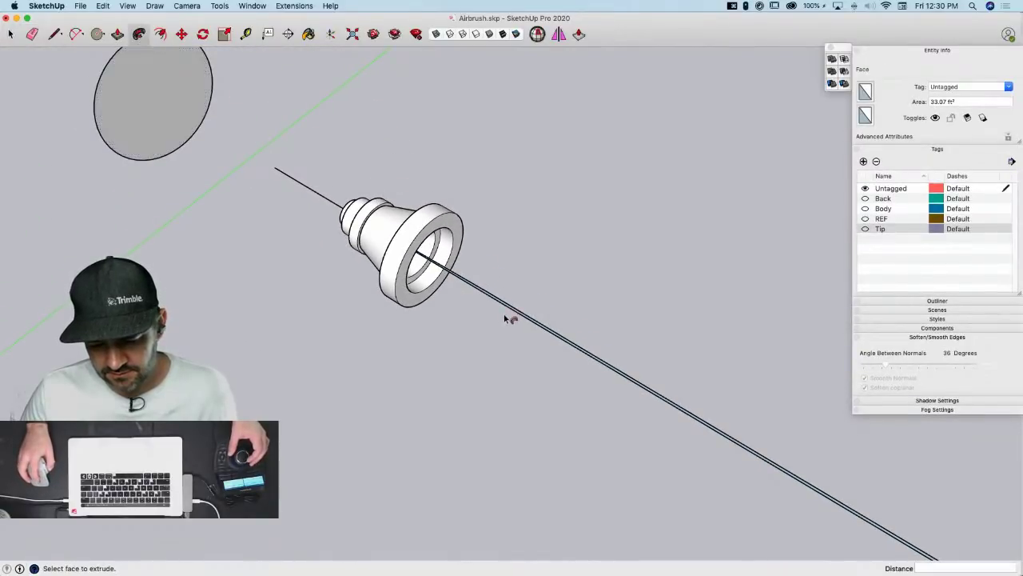
scroll(512, 312, "up", 5)
key("space")
scroll(551, 266, "down", 10)
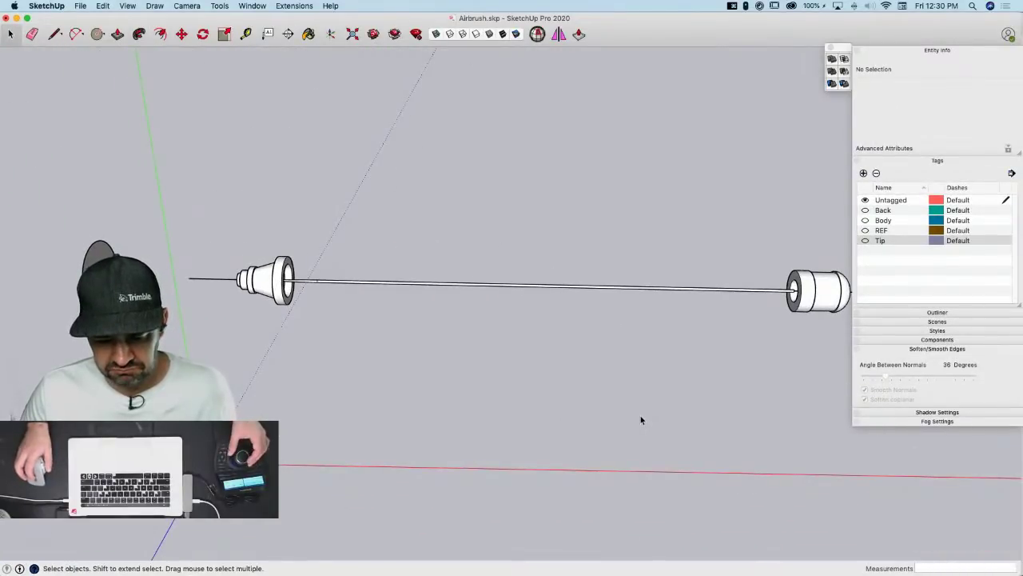
key("super+z")
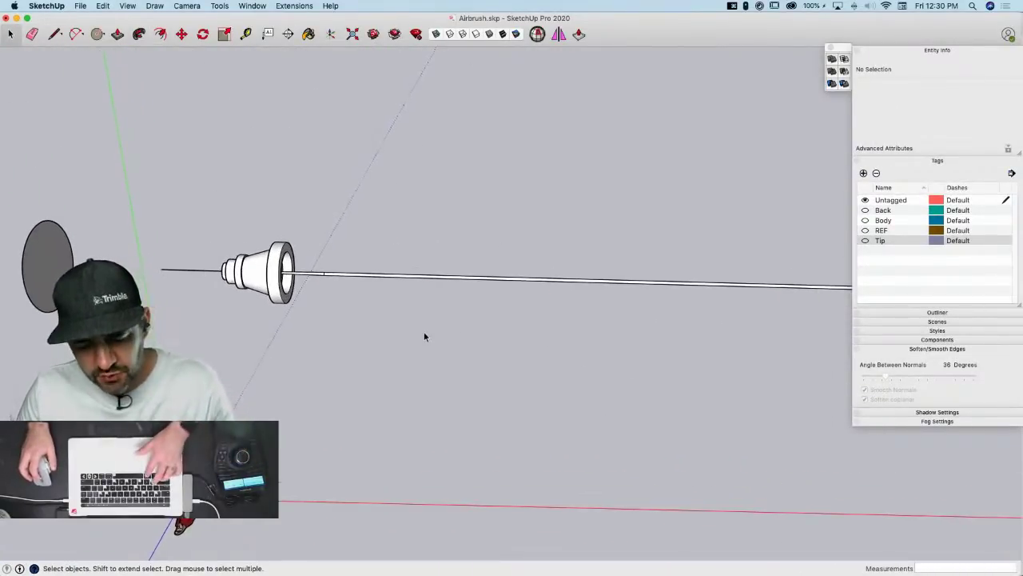
key("super+z")
Move the needle profile's long outer edge about 1 1/2" away from the axis to thicken the needle
scroll(328, 279, "up", 8)
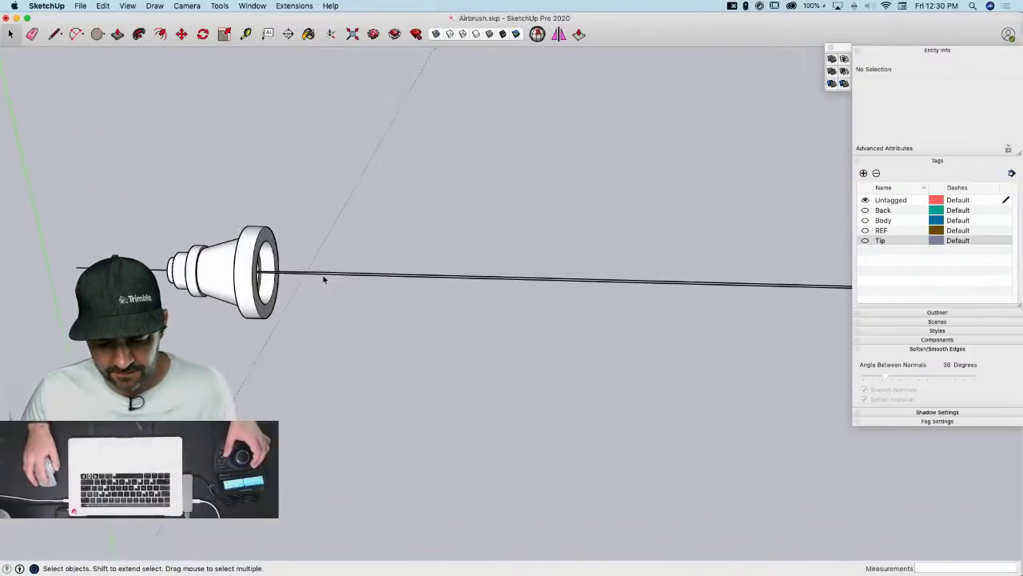
left_click(351, 277)
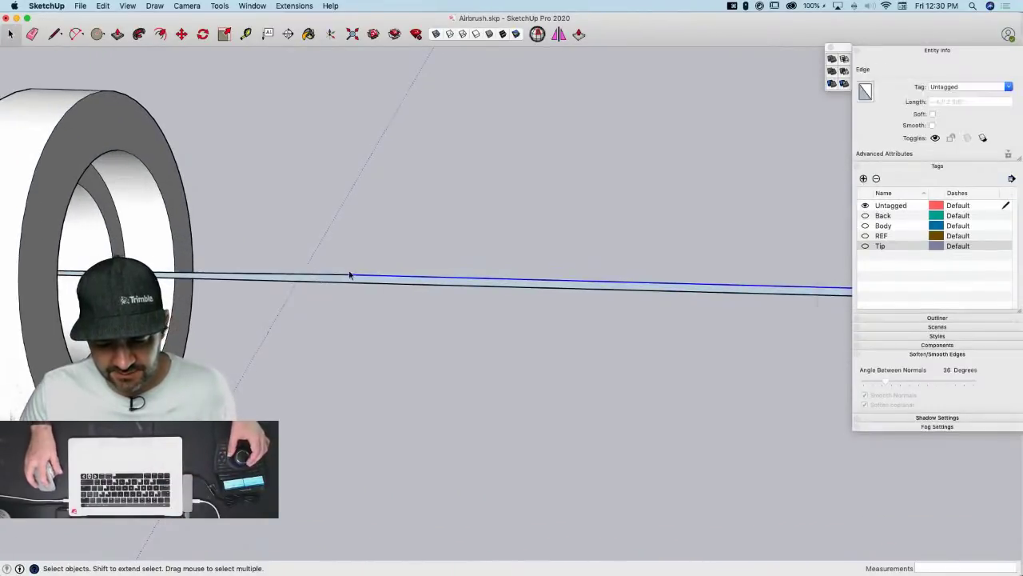
key("m")
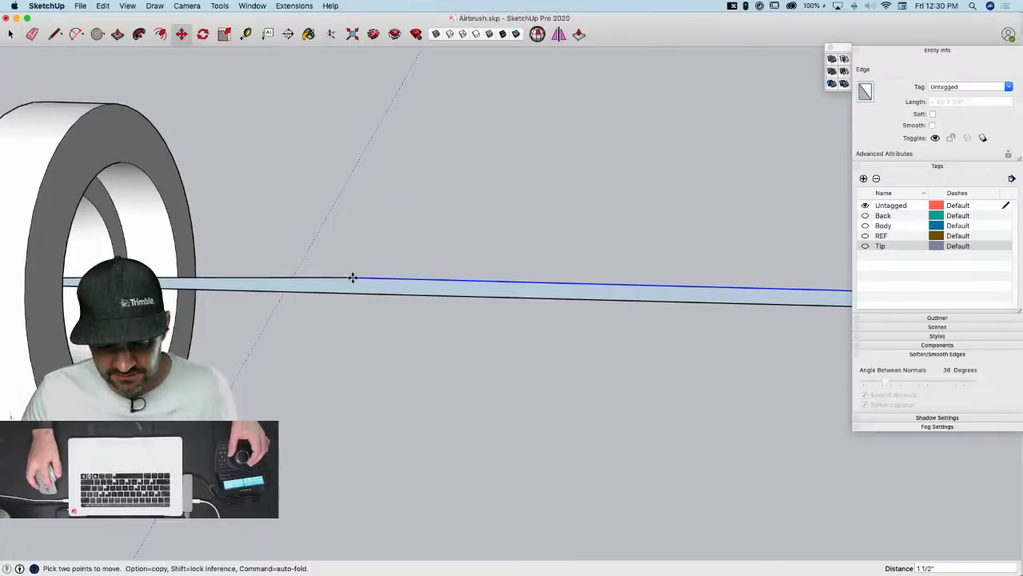
scroll(400, 285, "down", 3)
key("space")
Sweep the thickened needle profile around the circular face with Follow Me to form the round needle
scroll(415, 319, "down", 5)
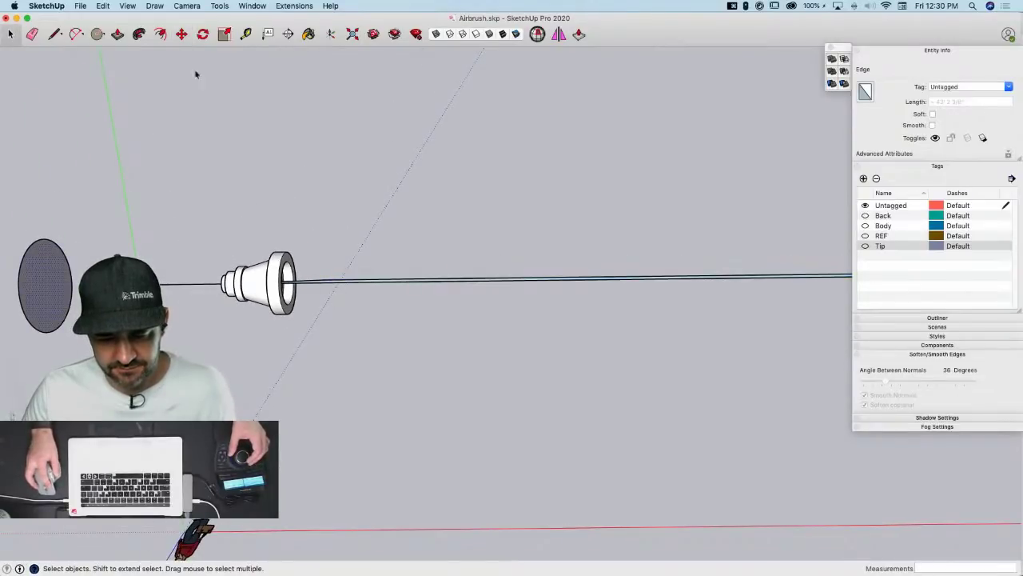
left_click(138, 34)
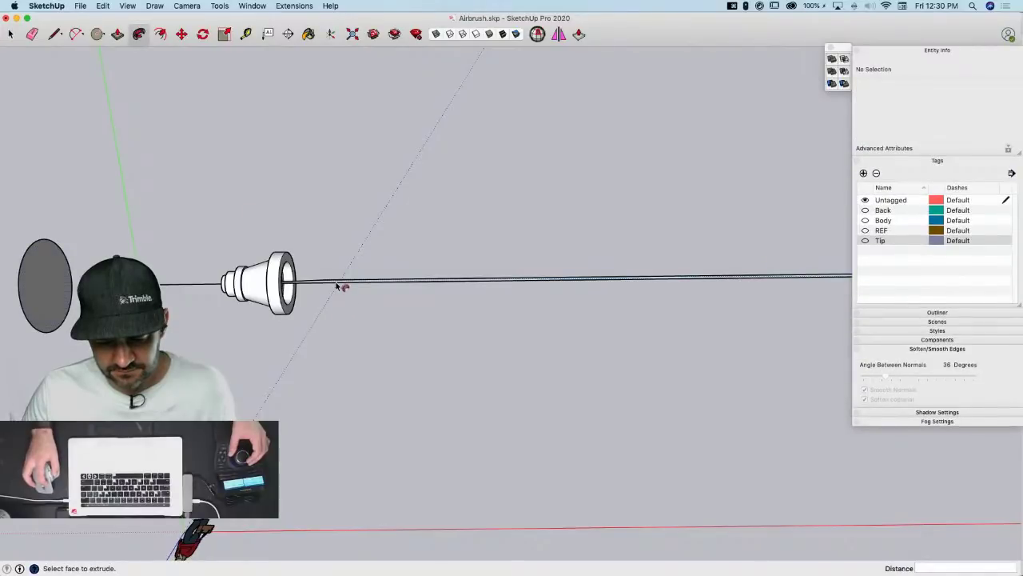
scroll(347, 297, "down", 5)
key("space")
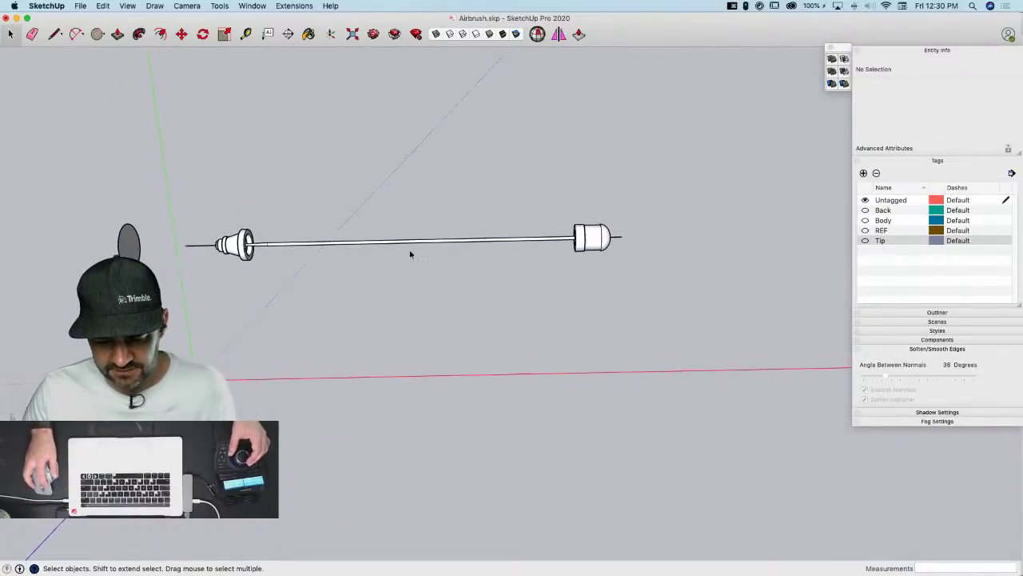
Make the swept needle geometry, without the axis line, a component named Needle
left_click(383, 245)
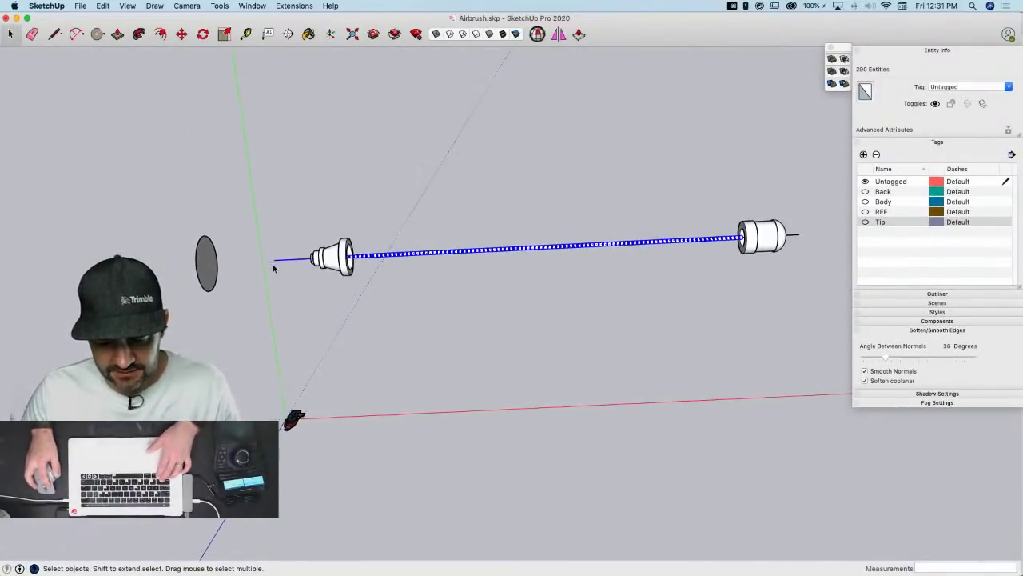
right_click(402, 253)
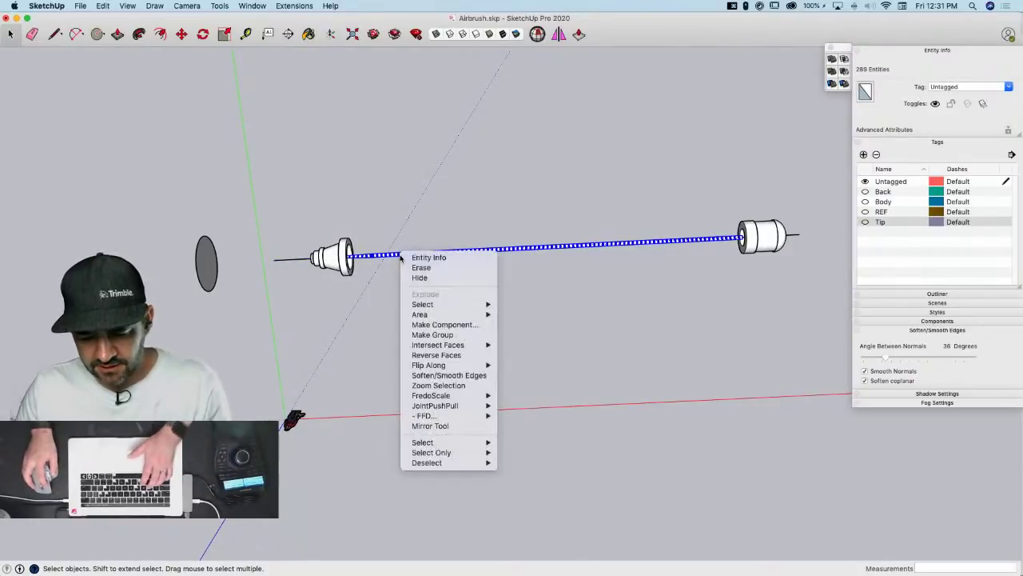
left_click(429, 325)
type("Needle")
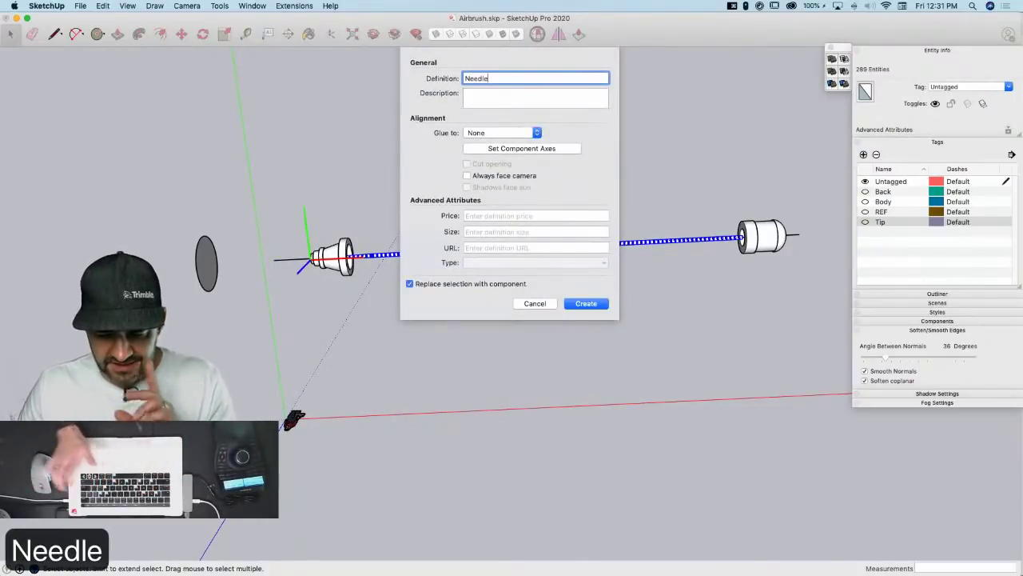
key("Return")
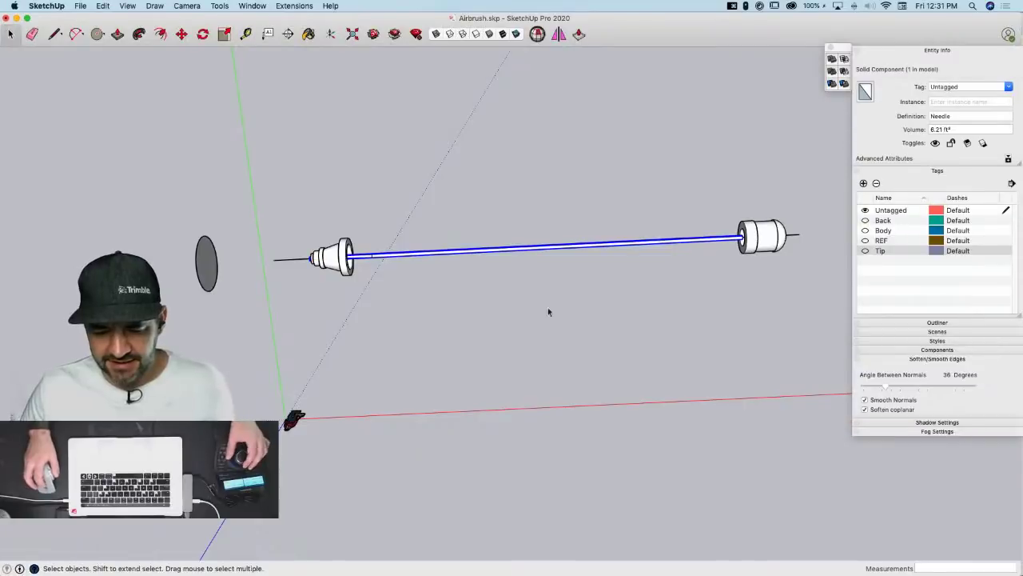
Move the Needle component about 5 7/16" forward along the axis so its tip protrudes farther from the nozzle
scroll(299, 263, "up", 5)
mouse_move(352, 228)
middle_mouse_down()
mouse_move(673, 81)
mouse_move(455, 434)
mouse_move(475, 428)
middle_mouse_up()
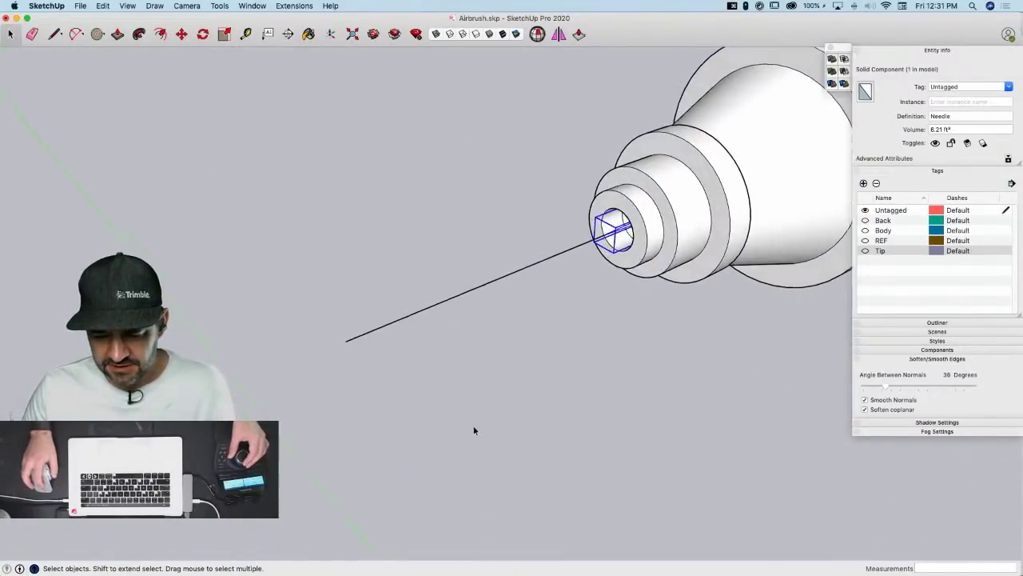
scroll(489, 417, "up", 5)
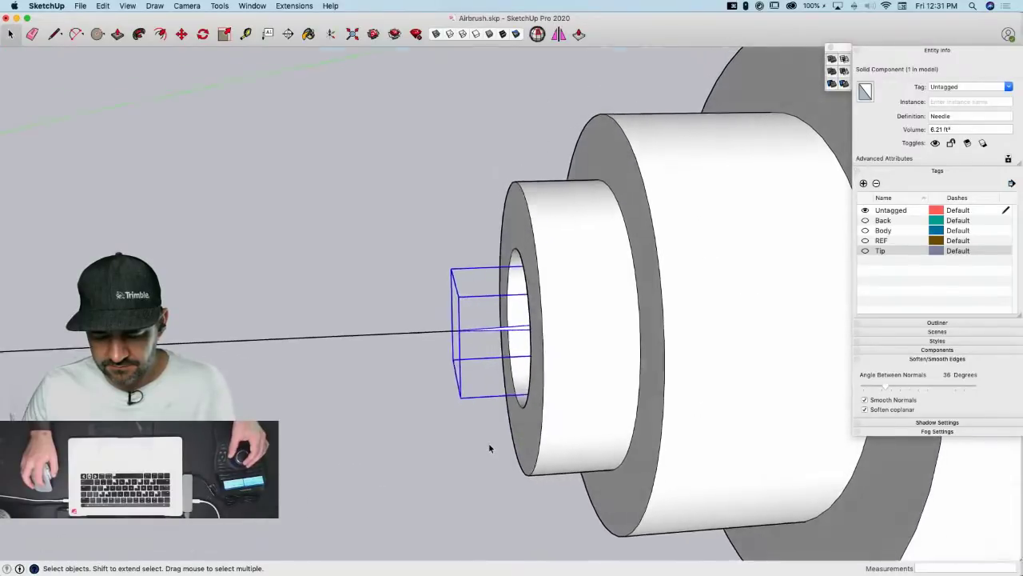
middle_click_drag(489, 442, 602, 330)
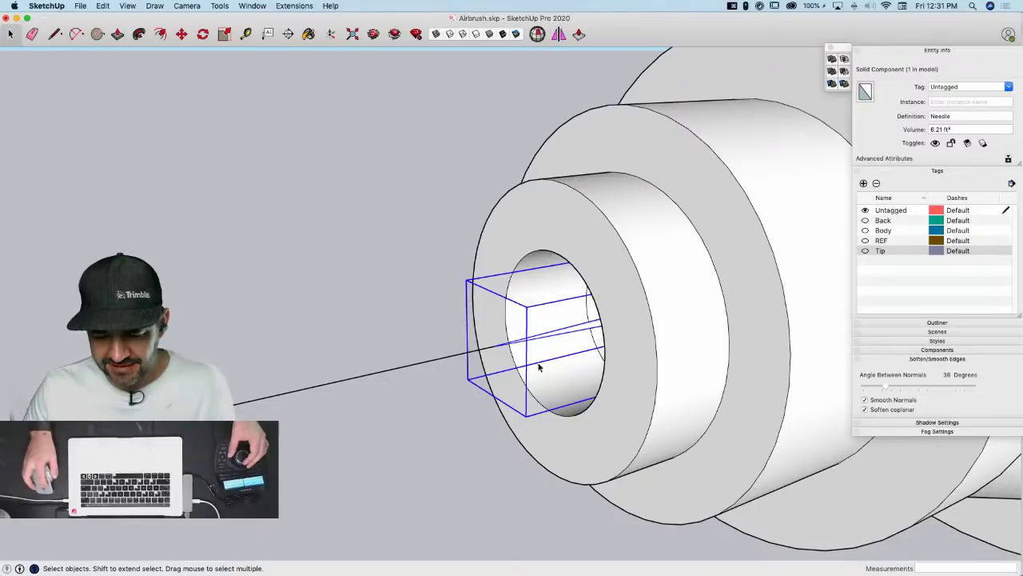
middle_click_drag(516, 345, 656, 296)
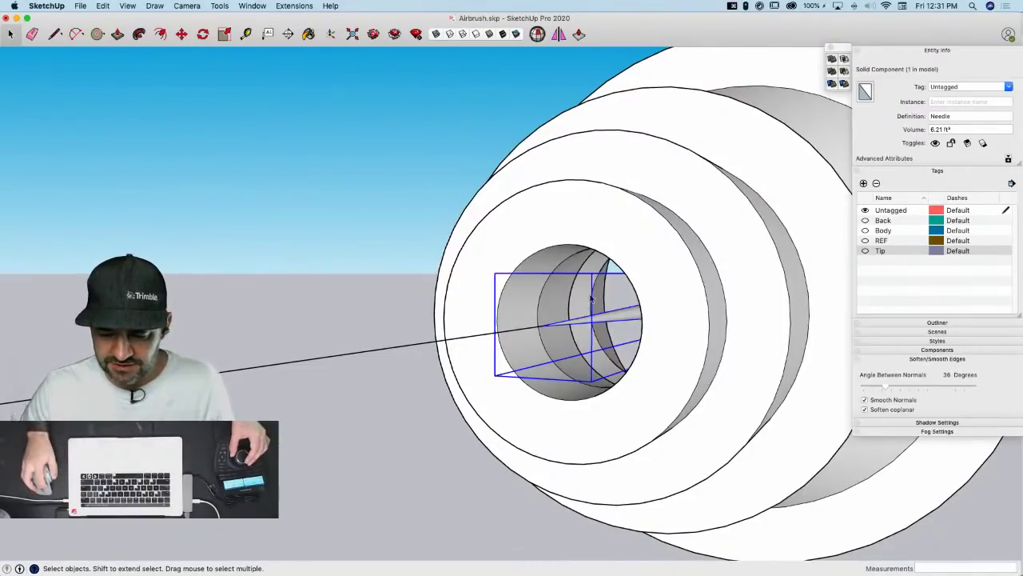
middle_click_drag(654, 295, 596, 424)
key("m")
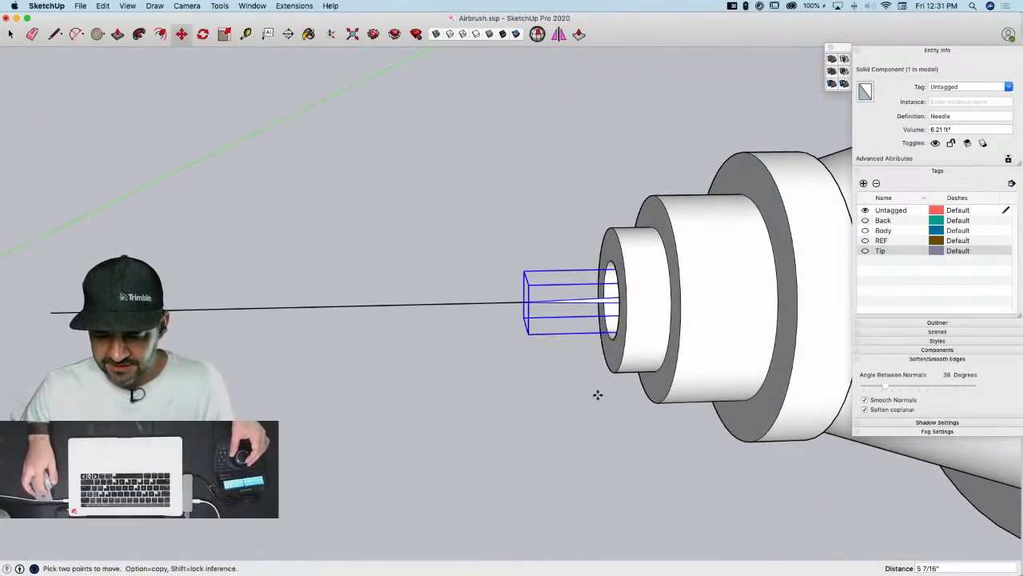
key("space")
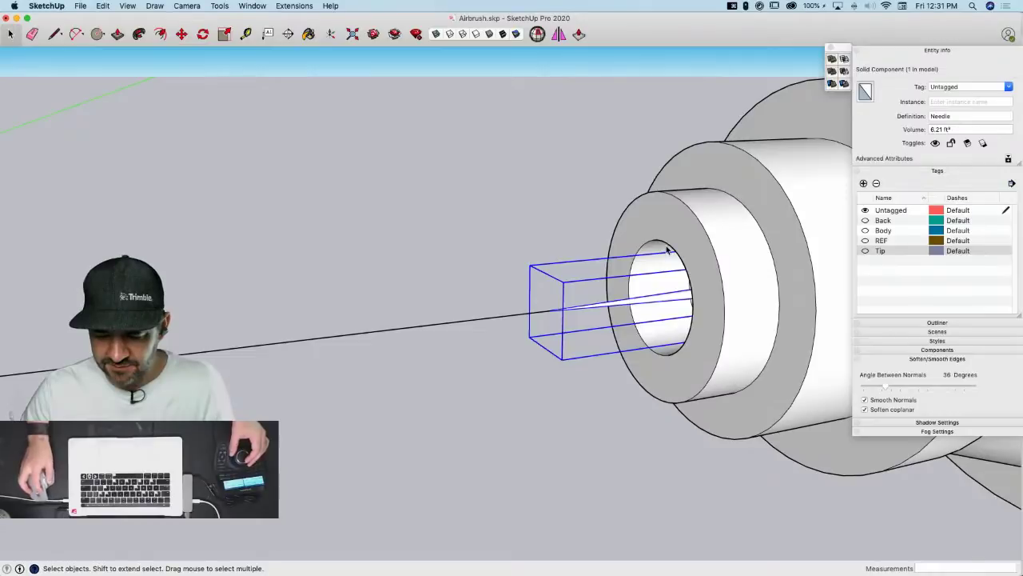
Inside the nozzle component, scale the front ring face uniformly about its center to 0.11 to taper it around the needle
scroll(701, 350, "up", 3)
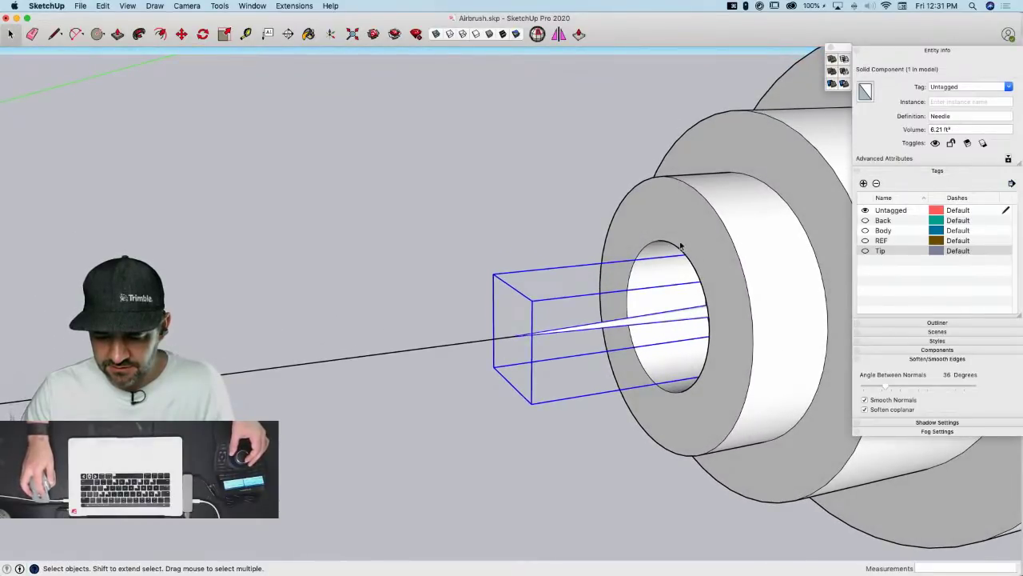
double_click(676, 251)
left_click(671, 248)
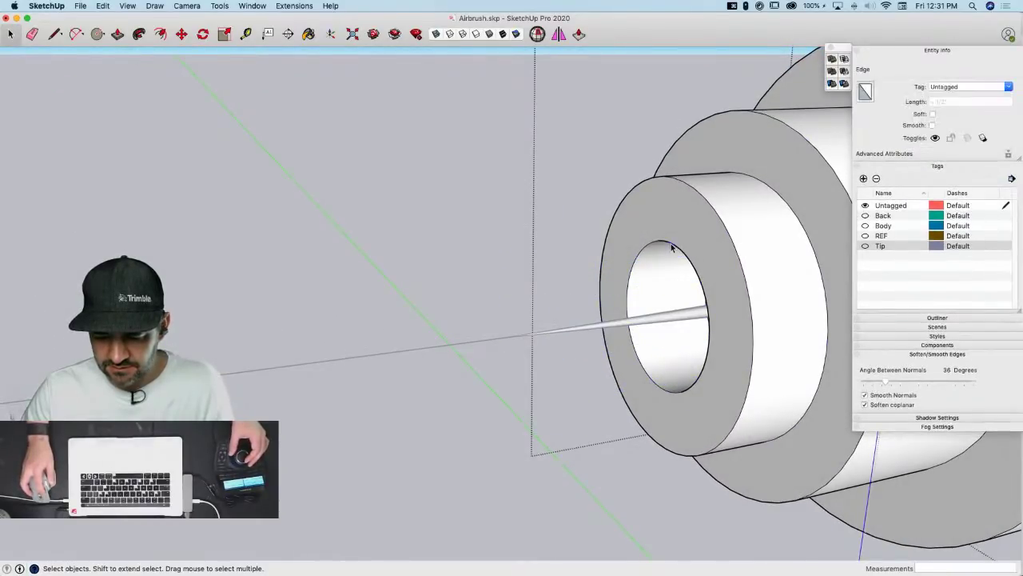
left_click(680, 228)
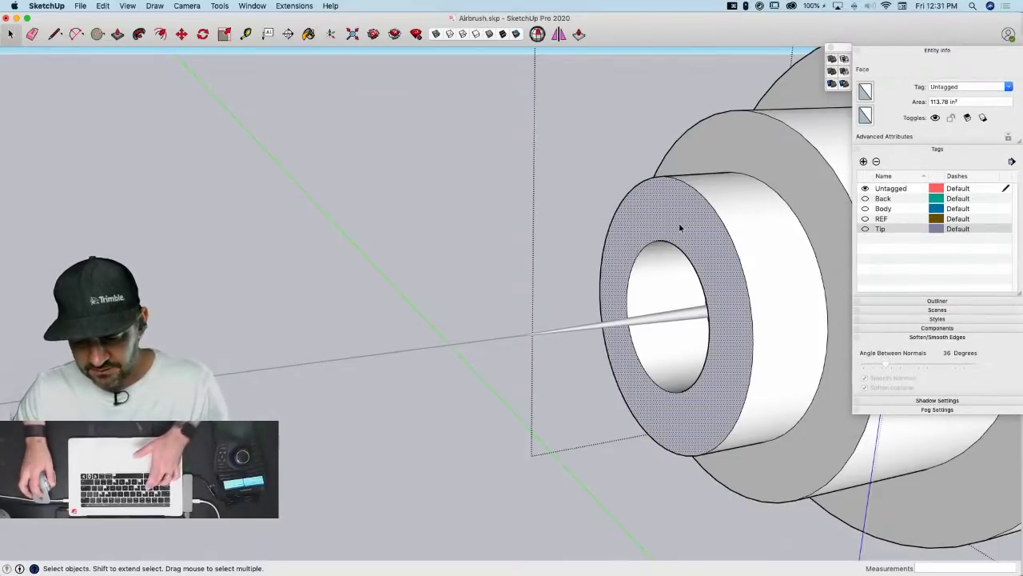
key("s")
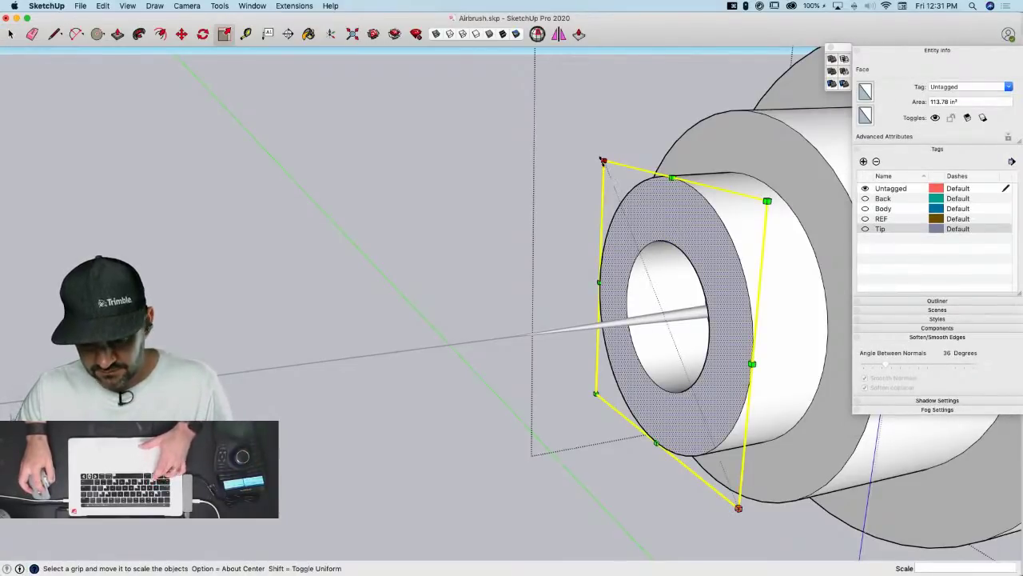
left_click_drag(603, 161, 649, 298)
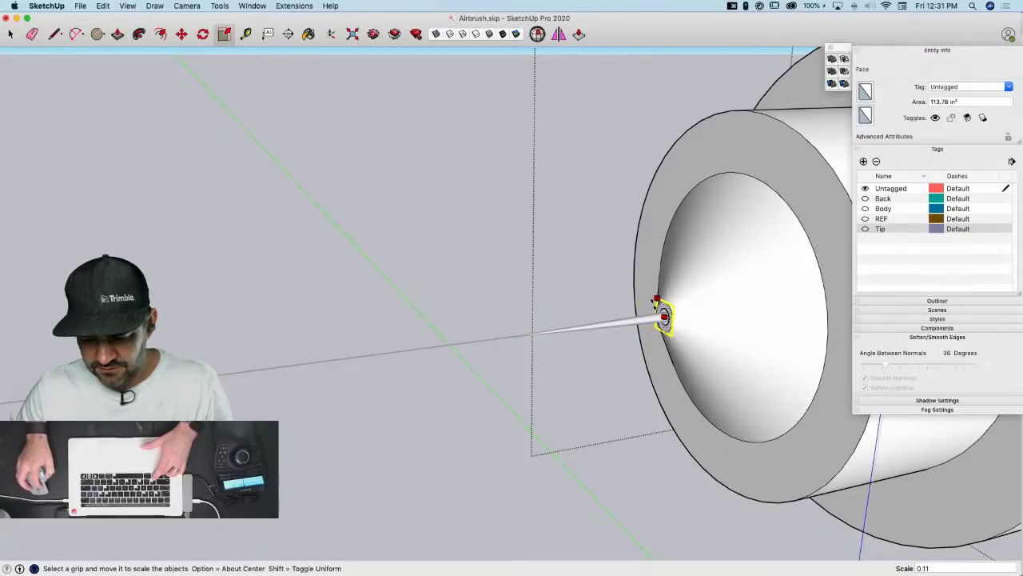
key("space")
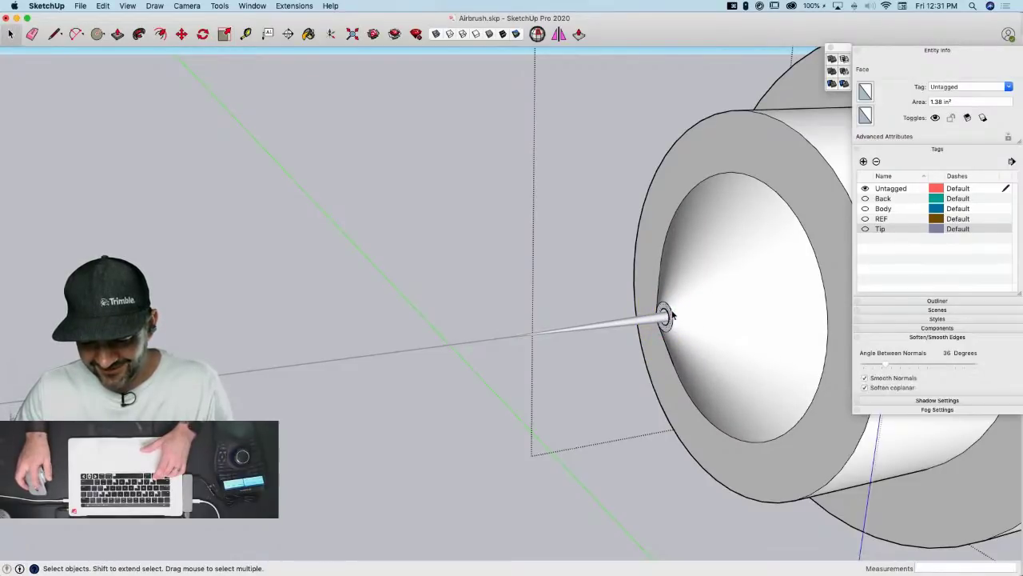
Scale the outer edge of the small front ring face uniformly about its center to about 4.59 to blunt the cone around the needle
left_click(672, 314)
scroll(671, 314, "up", 5)
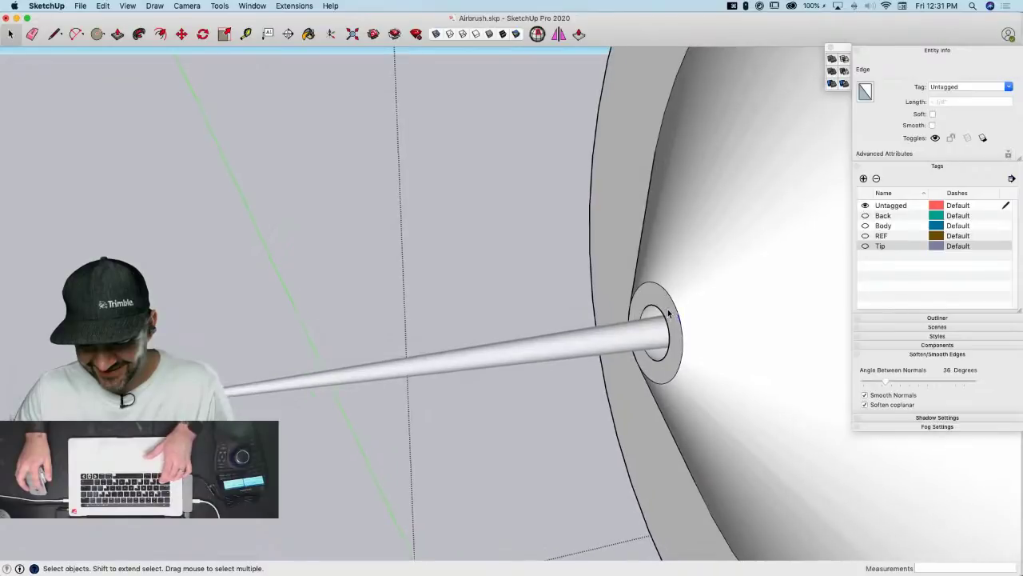
double_click(668, 315)
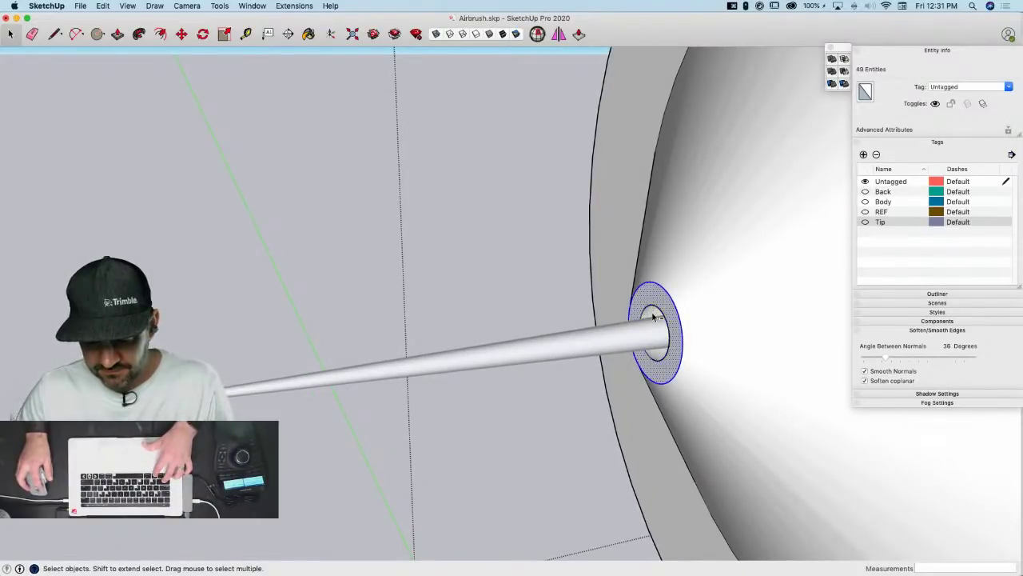
left_click(657, 299, "shift")
scroll(617, 268, "down", 5)
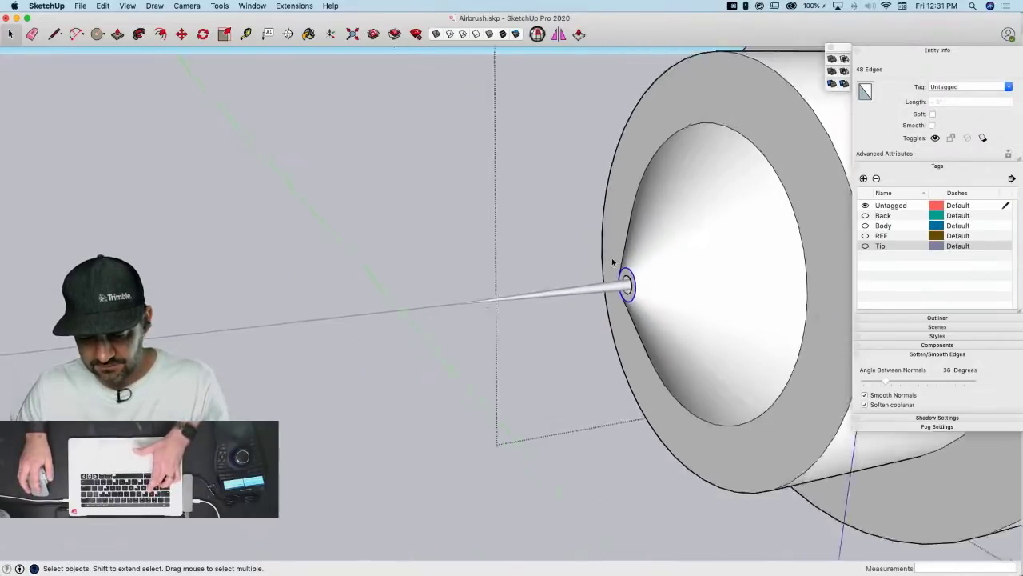
key("s")
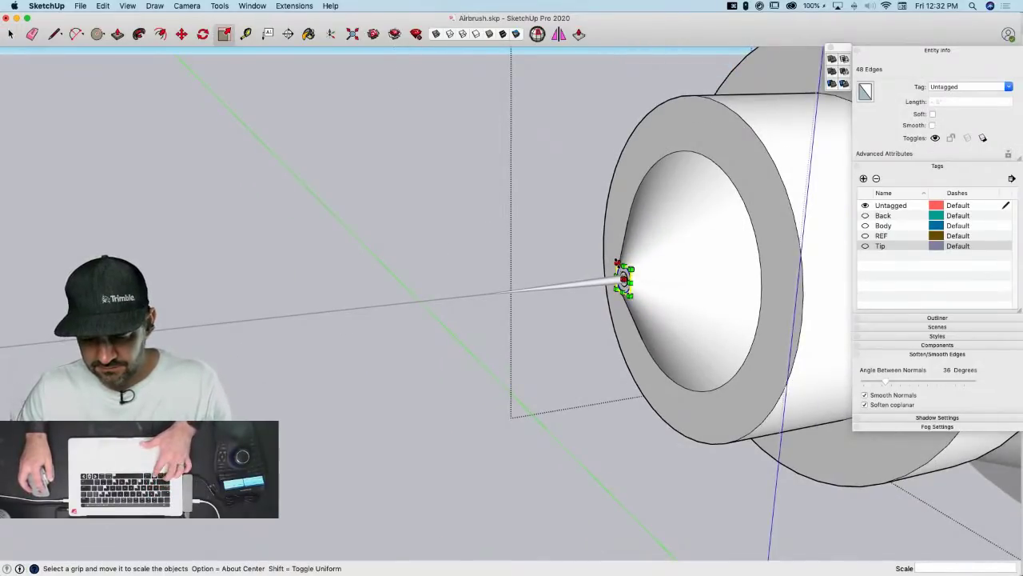
left_click_drag(614, 263, 578, 210)
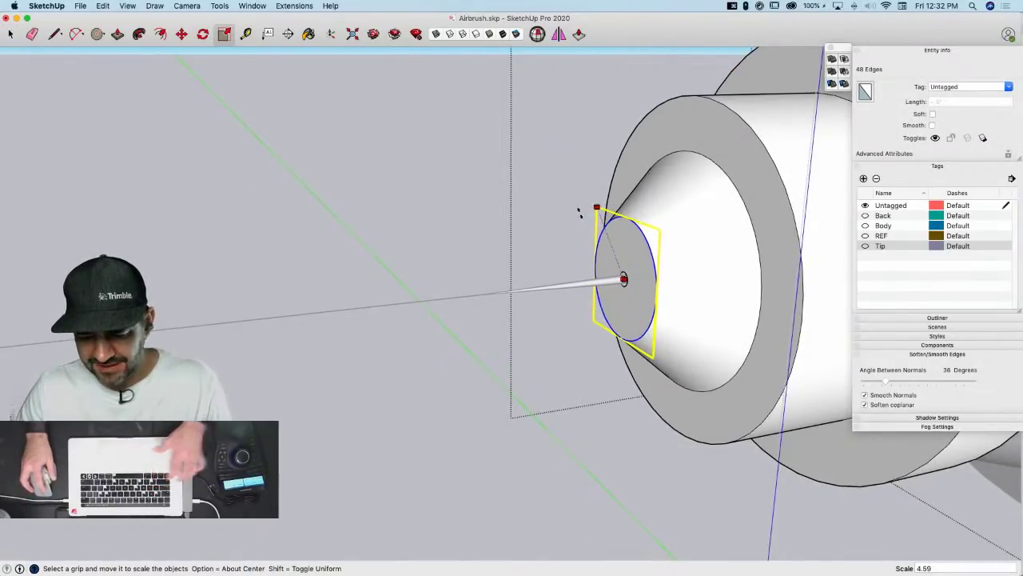
key("space")
left_click(454, 285)
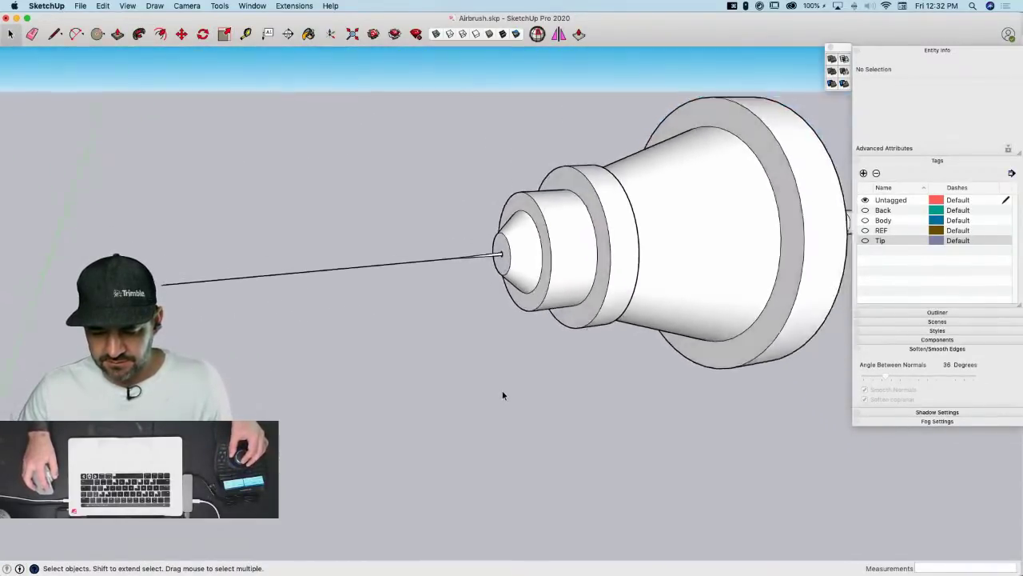
key("e")
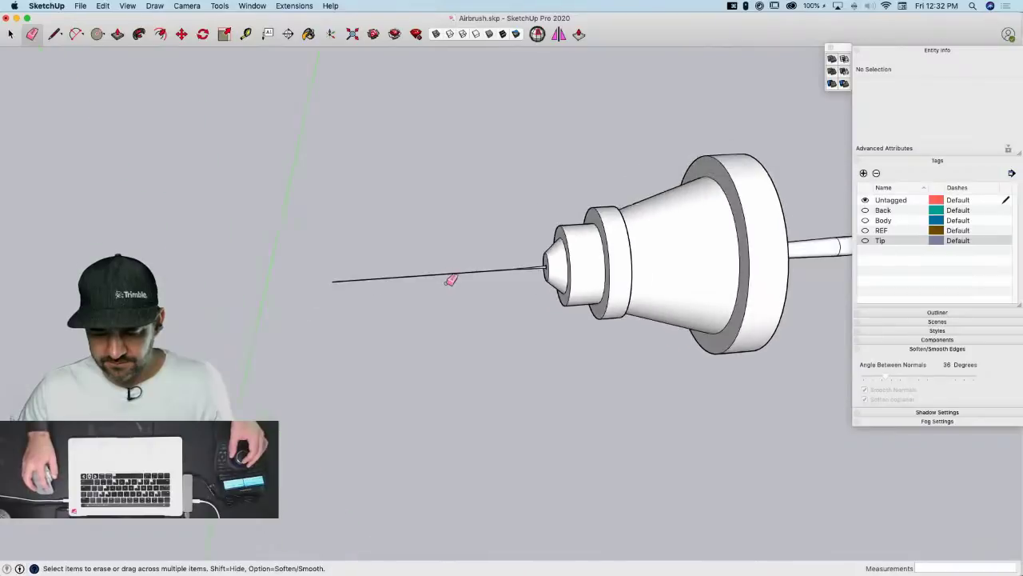
key("space")
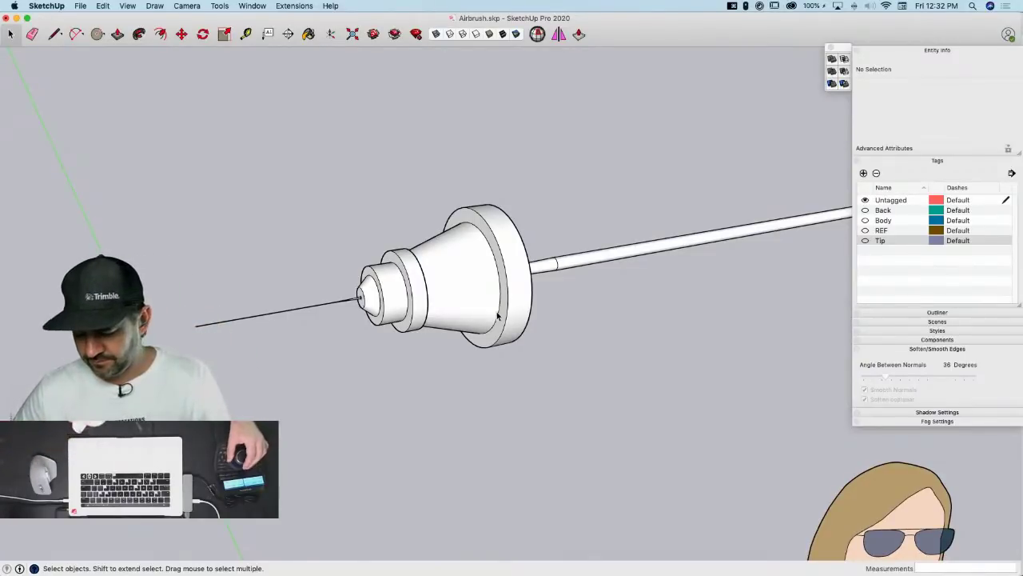
middle_click_drag(497, 316, 497, 316)
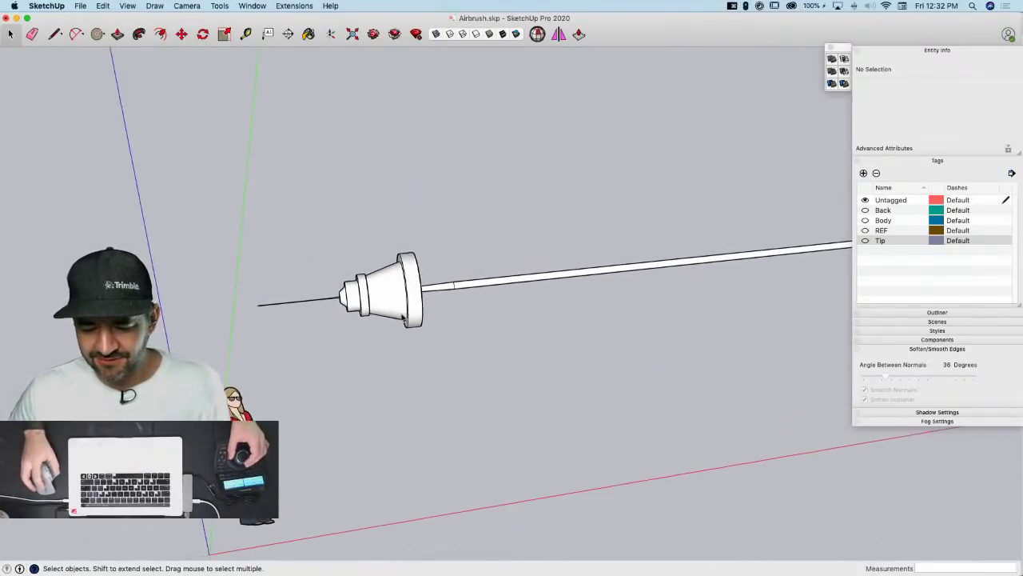
Correct the front cap component's definition name to Nozzle cap and assign it to a new tag named Nozzle Cap
left_click(381, 317)
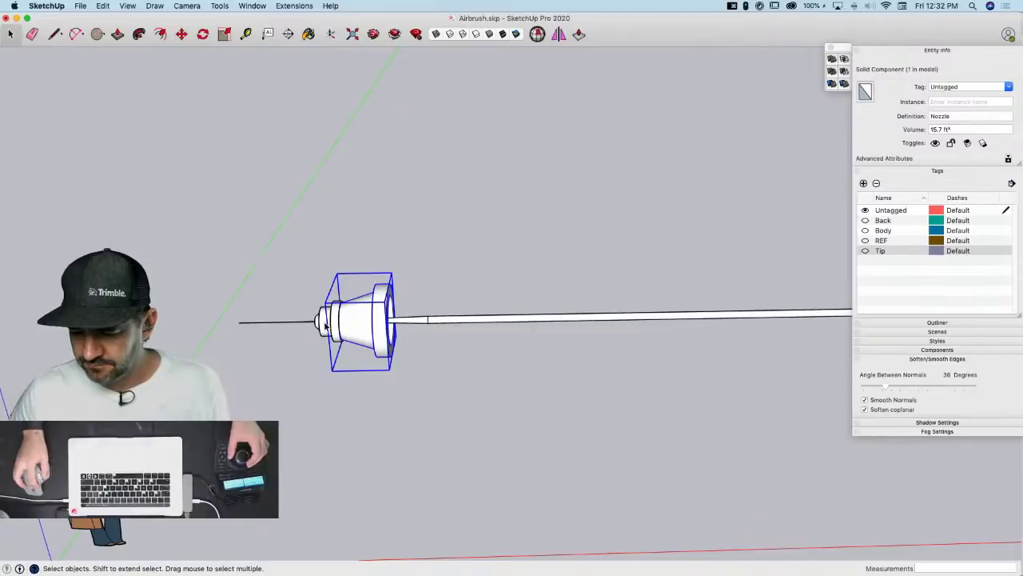
left_click(325, 324)
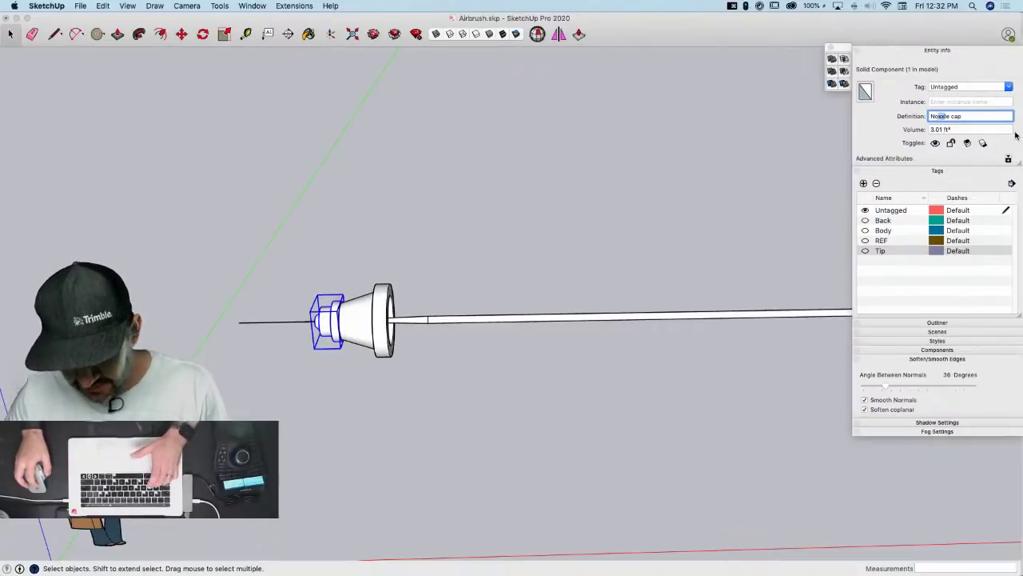
type("zz")
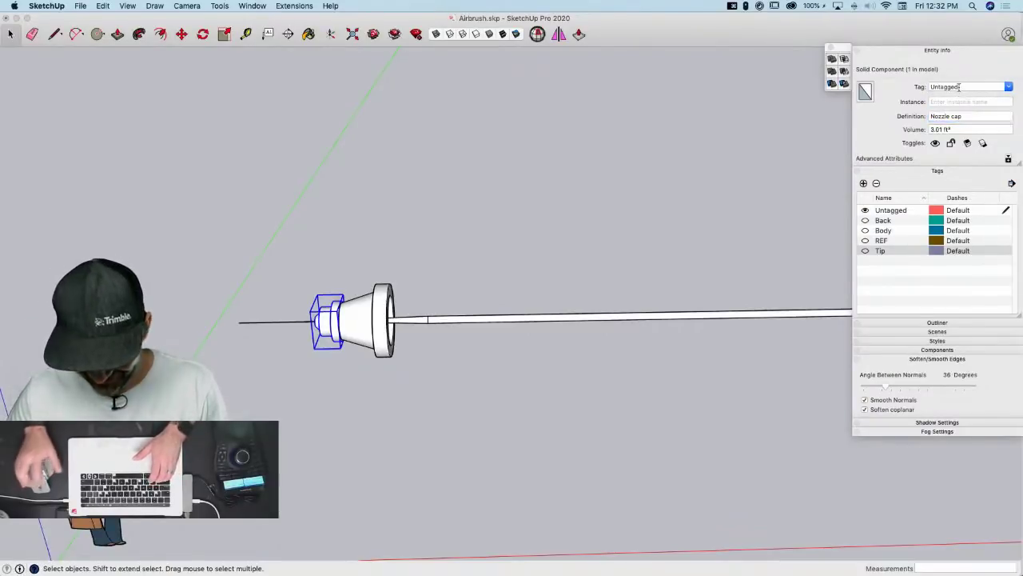
left_click(959, 87)
type("No")
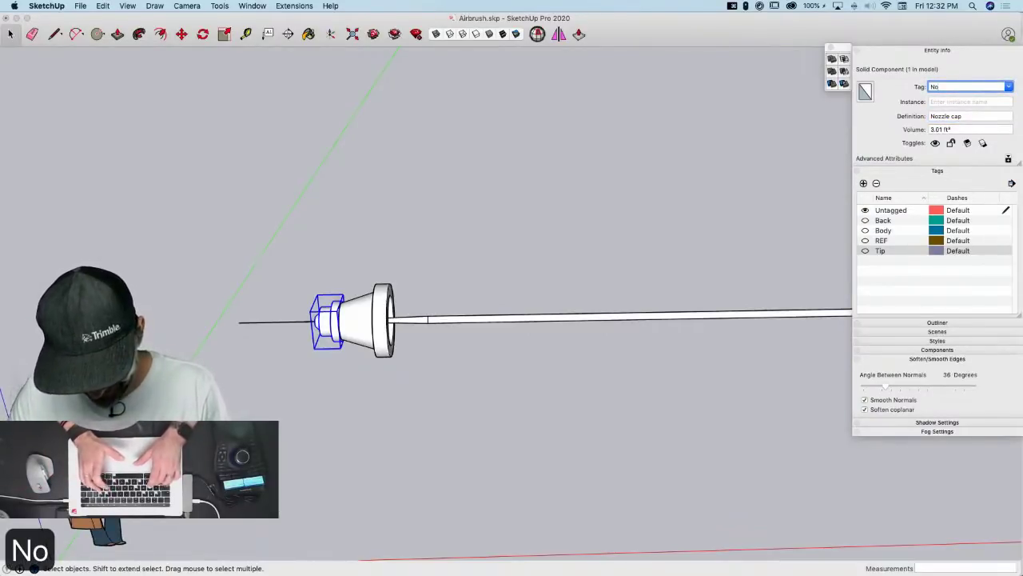
type("zzle Cap")
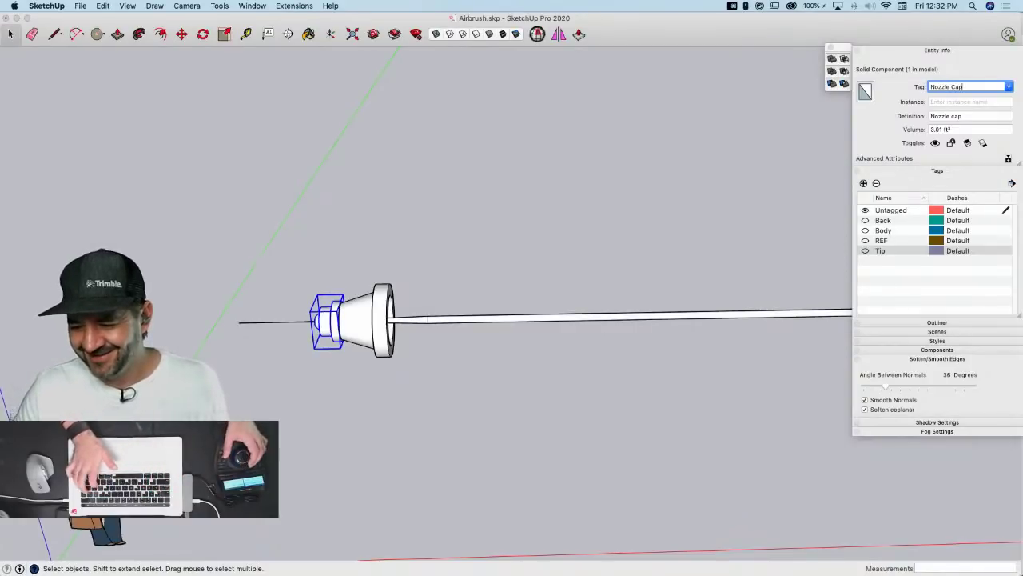
key("Return")
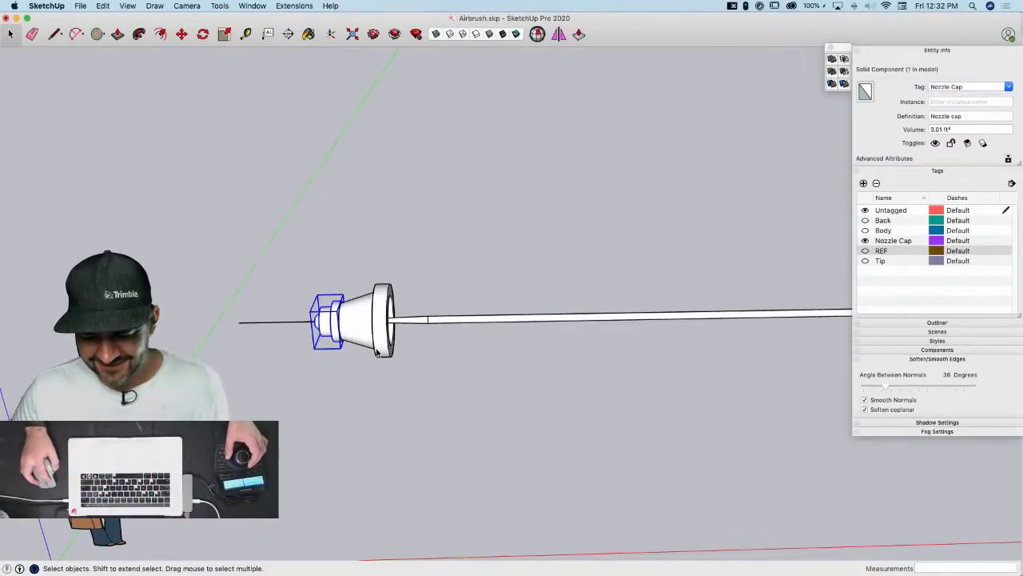
Assign the nozzle component to a new tag named Nozzle and hide the Nozzle and Nozzle Cap tags
left_click(377, 328)
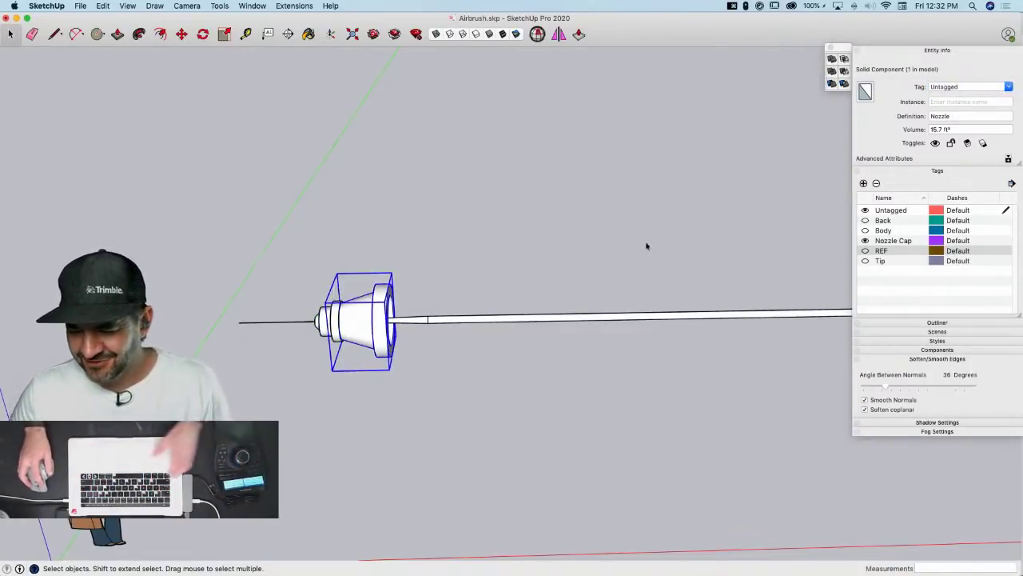
left_click(970, 88)
type("Nozzle Cap")
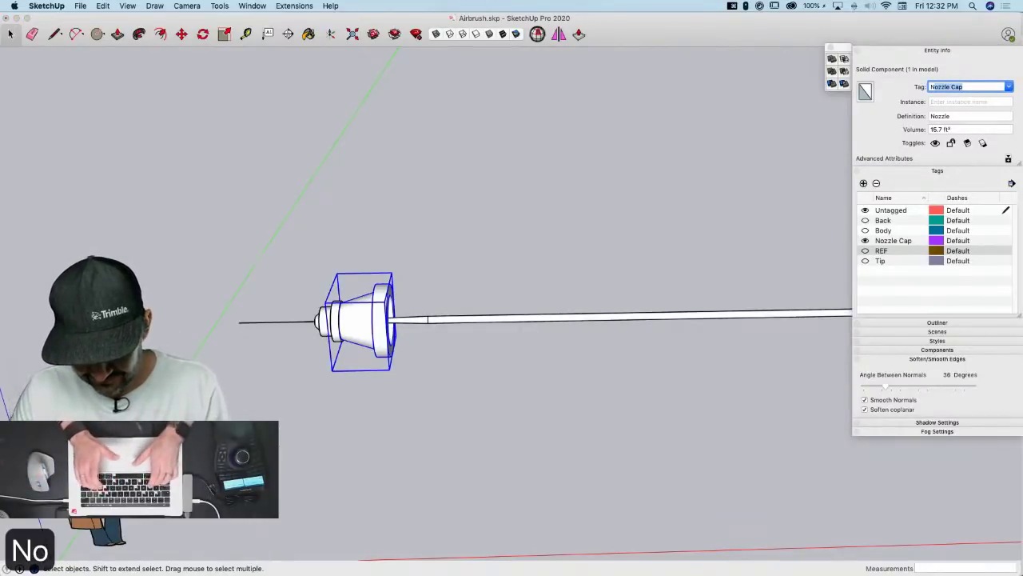
key("Return")
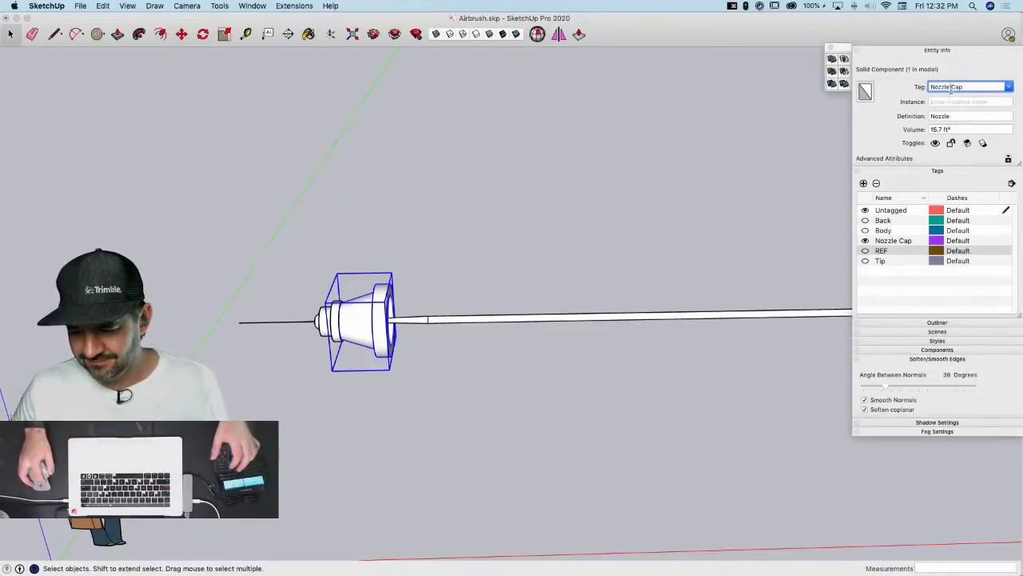
left_click_drag(951, 88, 992, 86)
key("BackSpace")
key("BackSpace")
key("Return")
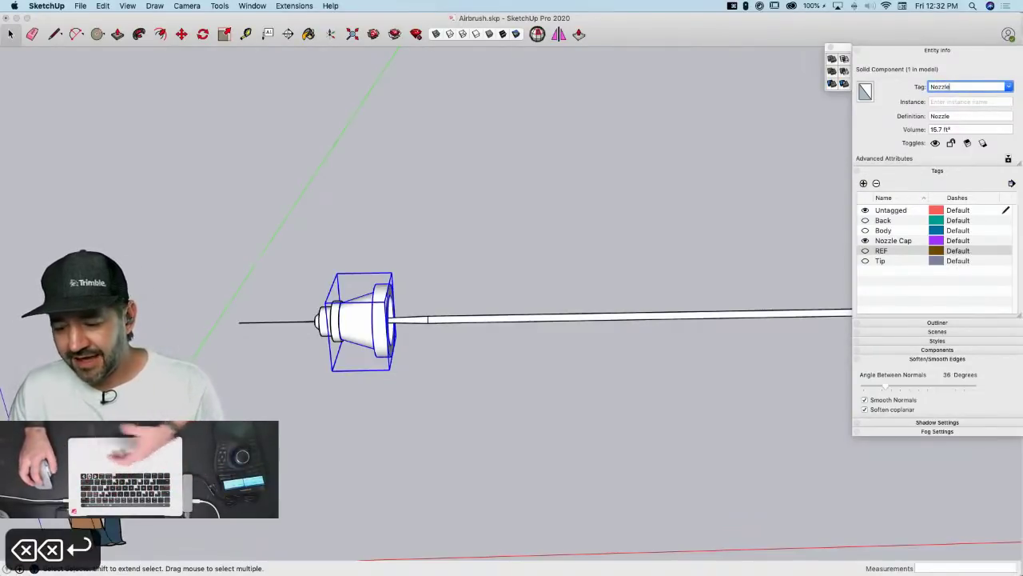
scroll(381, 290, "down", 3)
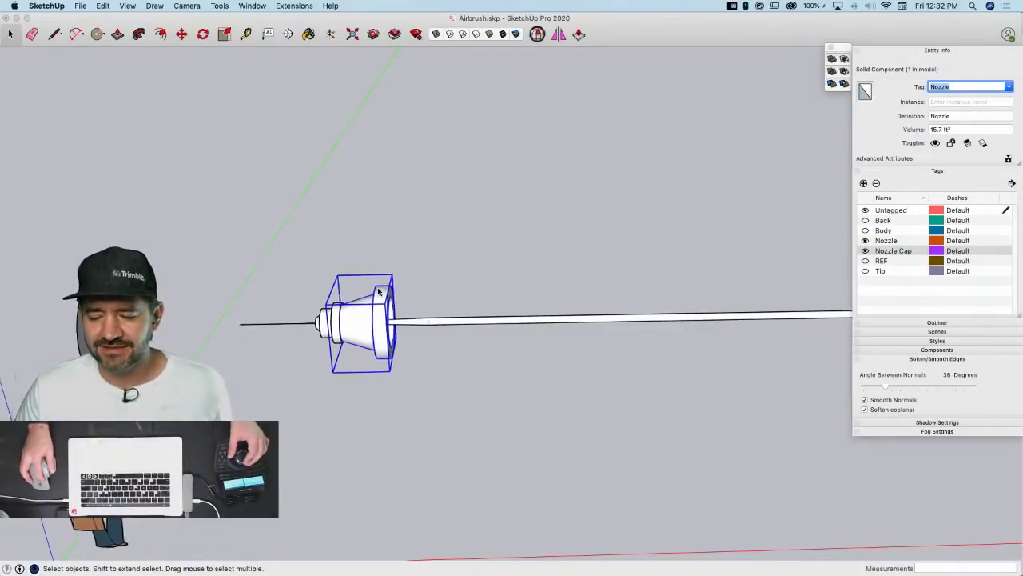
left_click(865, 240)
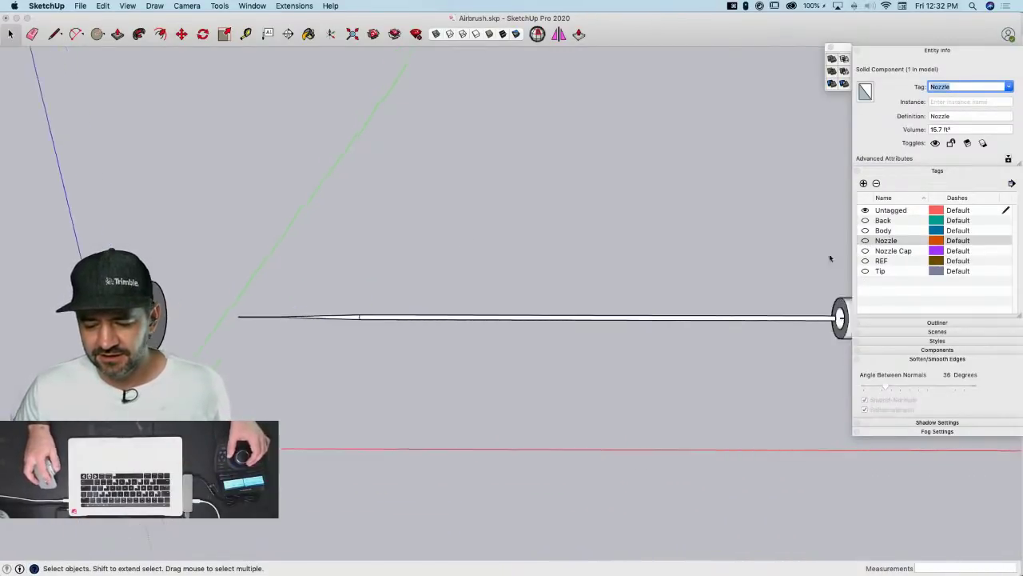
Inside the EndCap component, erase the leftover axis line protruding from the domed end
left_click(516, 310)
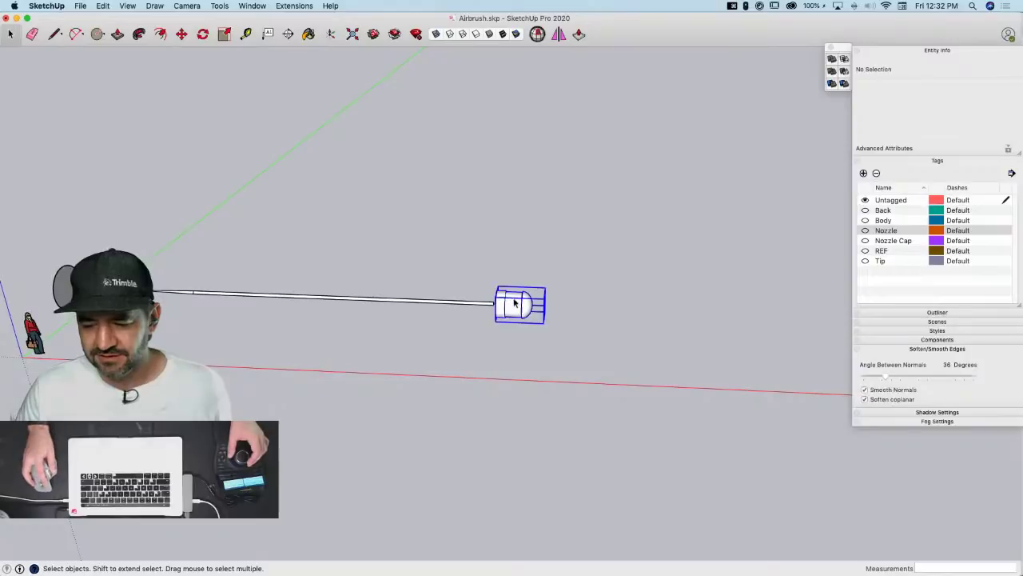
left_click(948, 86)
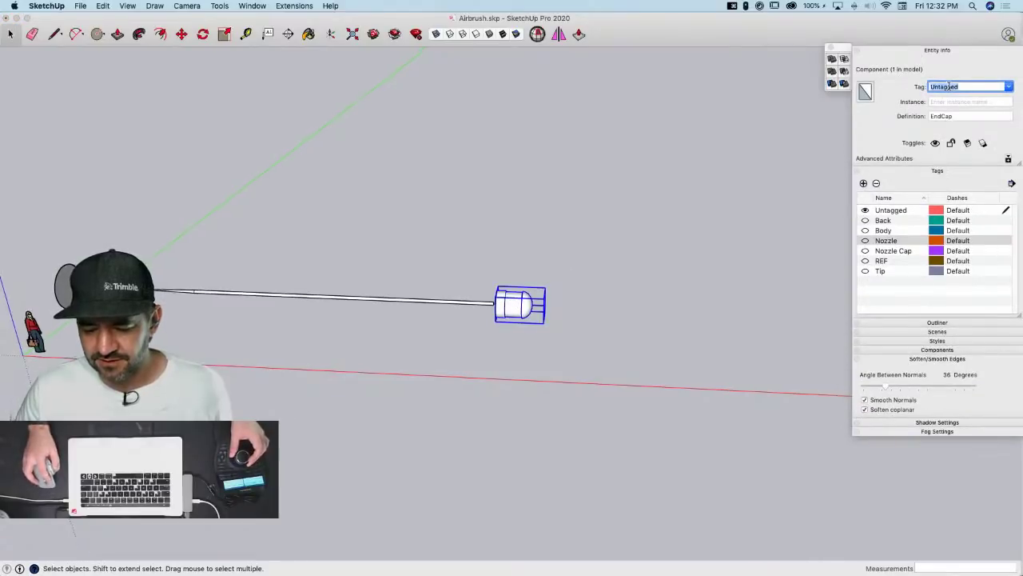
double_click(584, 278)
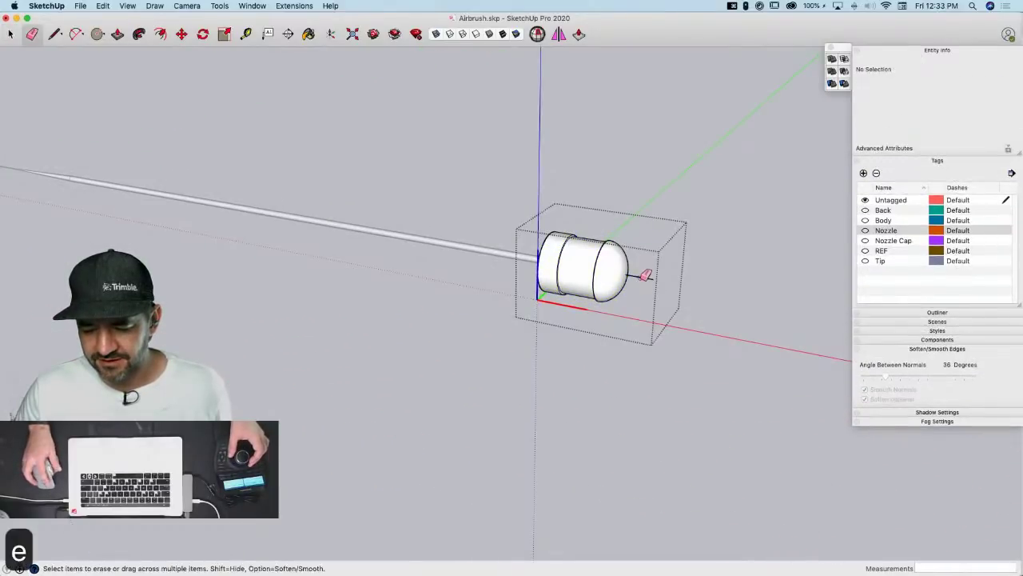
left_click(593, 271)
left_click(770, 203)
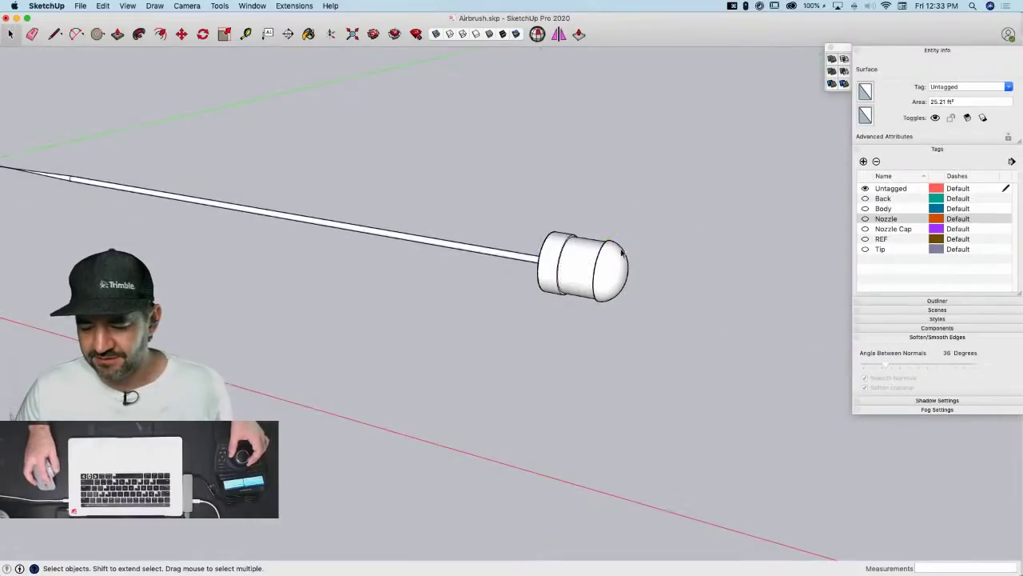
Assign the end cap component to a new tag named EndCap
left_click(610, 249)
left_click(959, 88)
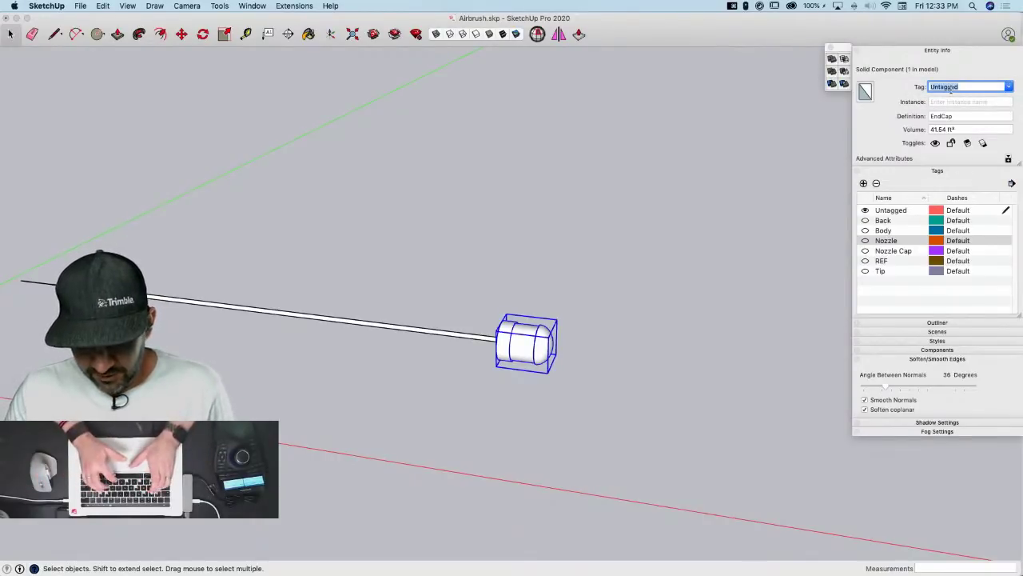
type("EndCap")
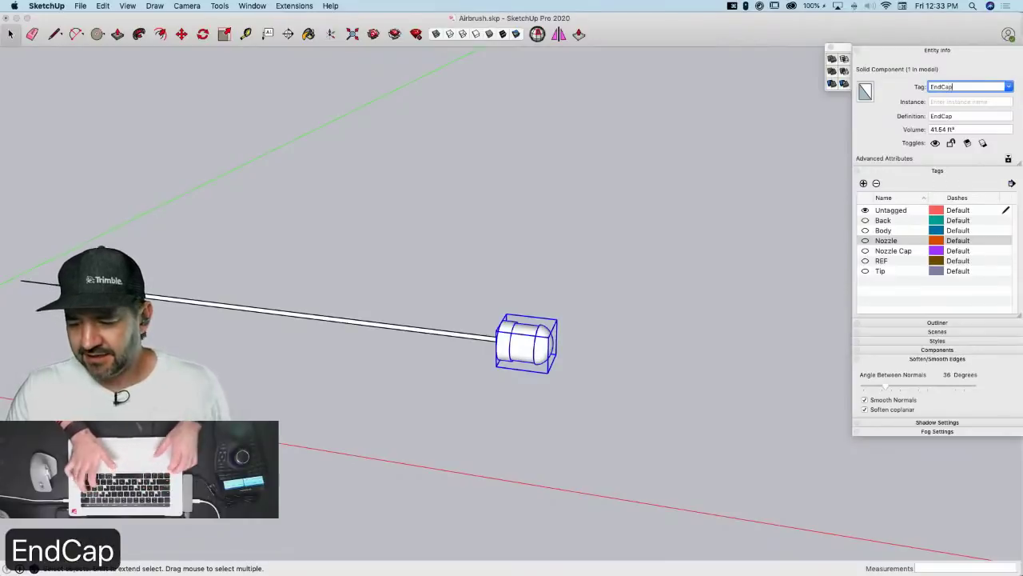
key("Return")
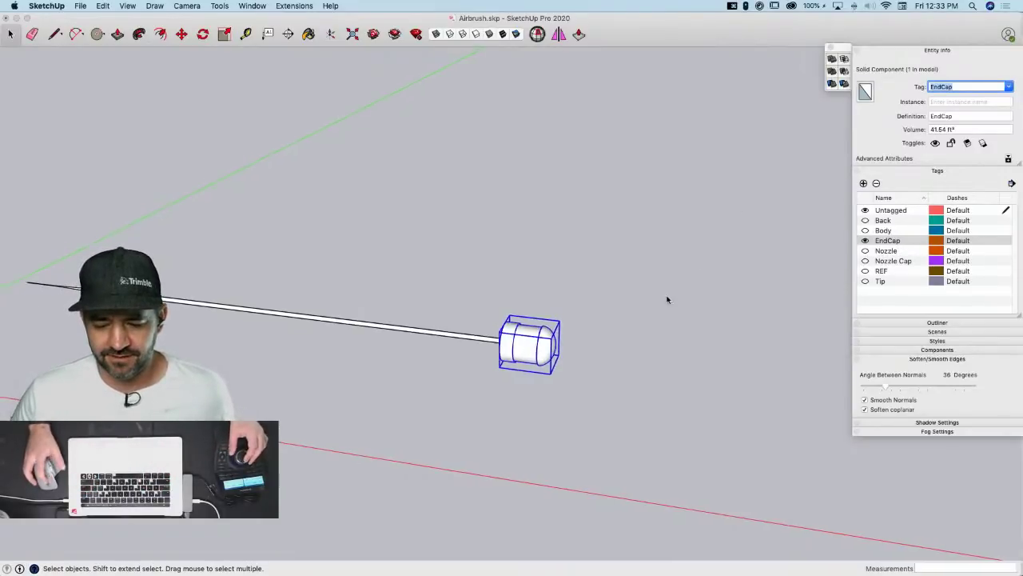
Inside the needle component, soften all edges at 36 degrees with Smooth Normals on and Soften coplanar off
left_click(597, 230)
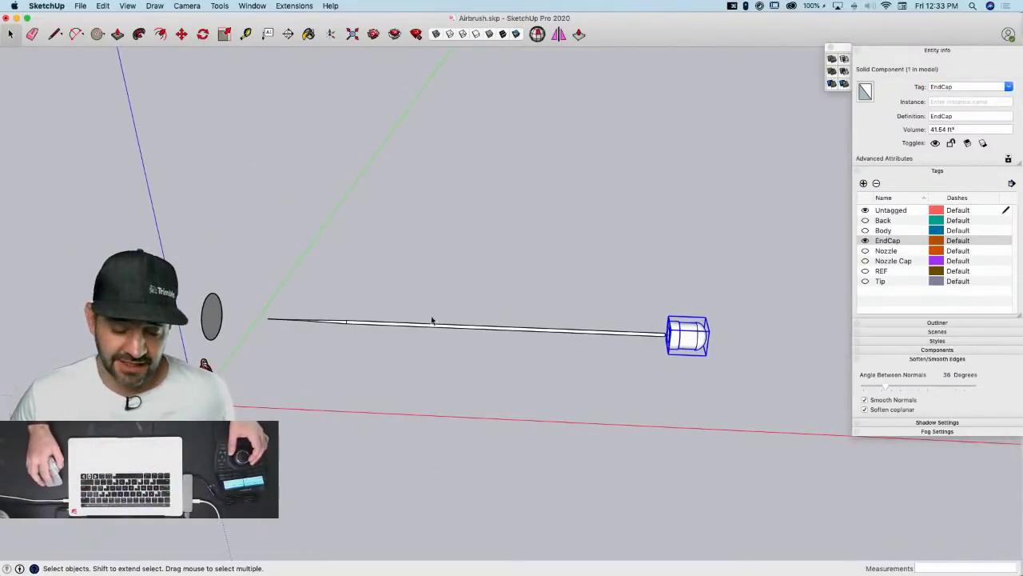
scroll(286, 352, "up", 3)
scroll(286, 352, "down", 3)
double_click(356, 323)
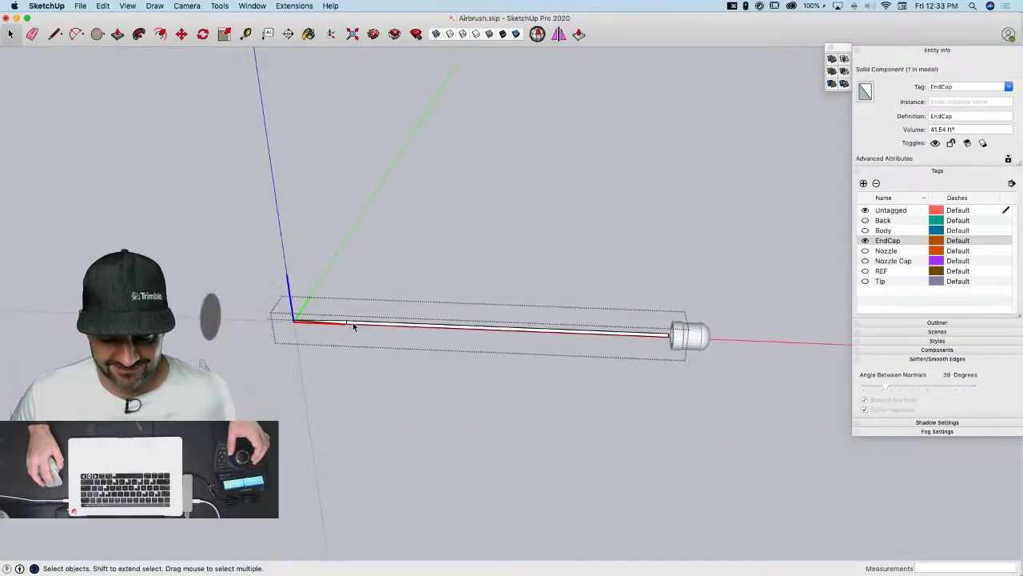
scroll(349, 323, "up", 5)
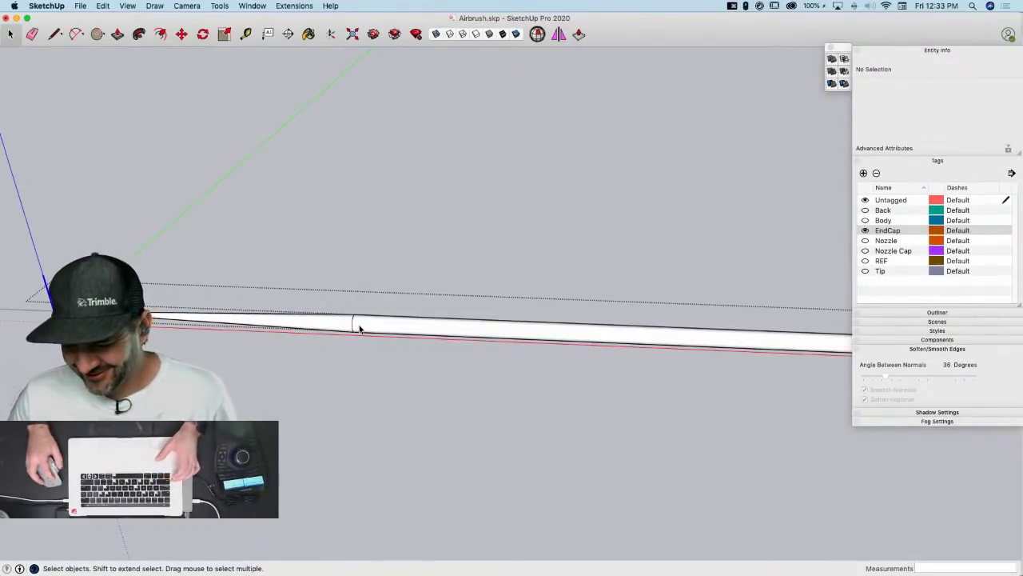
triple_click(352, 325)
left_click(864, 383)
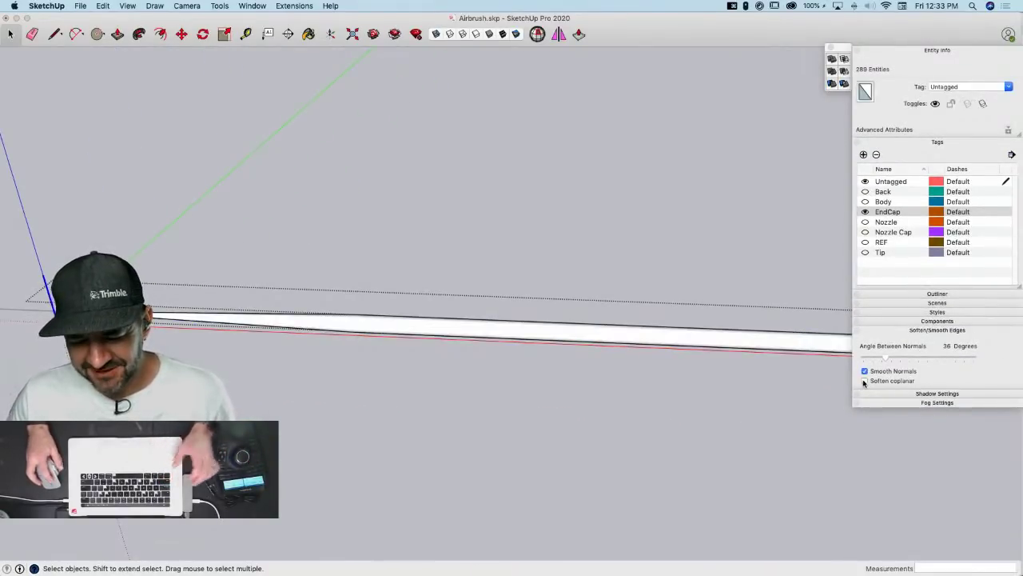
left_click(541, 399)
Leave the needle component and show the Tip, REF, Nozzle Cap, Nozzle, Body and Back tags again
scroll(541, 402, "down", 5)
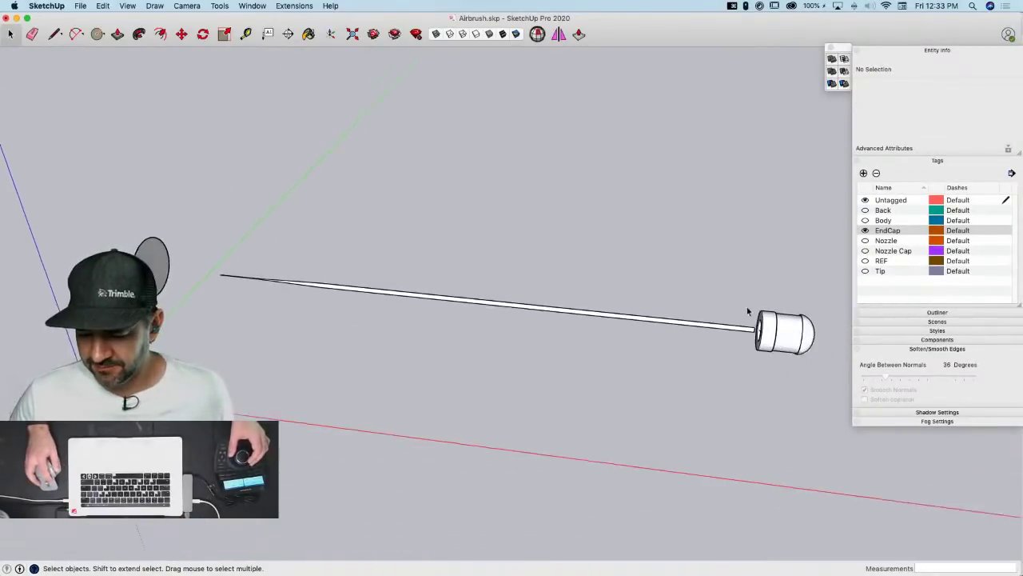
left_click(865, 272)
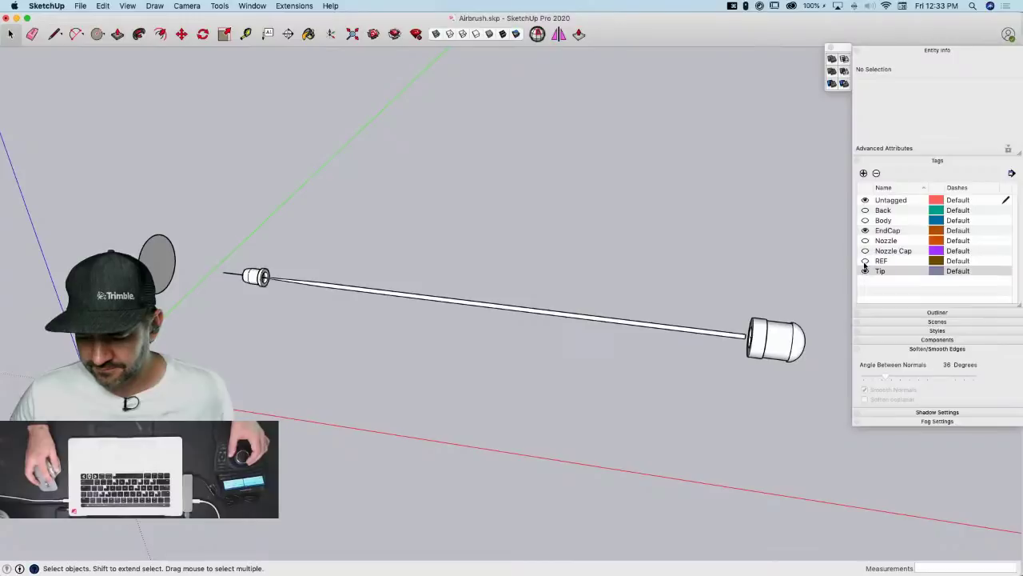
left_click(865, 261)
left_click(865, 250)
left_click(865, 240)
left_click(865, 220)
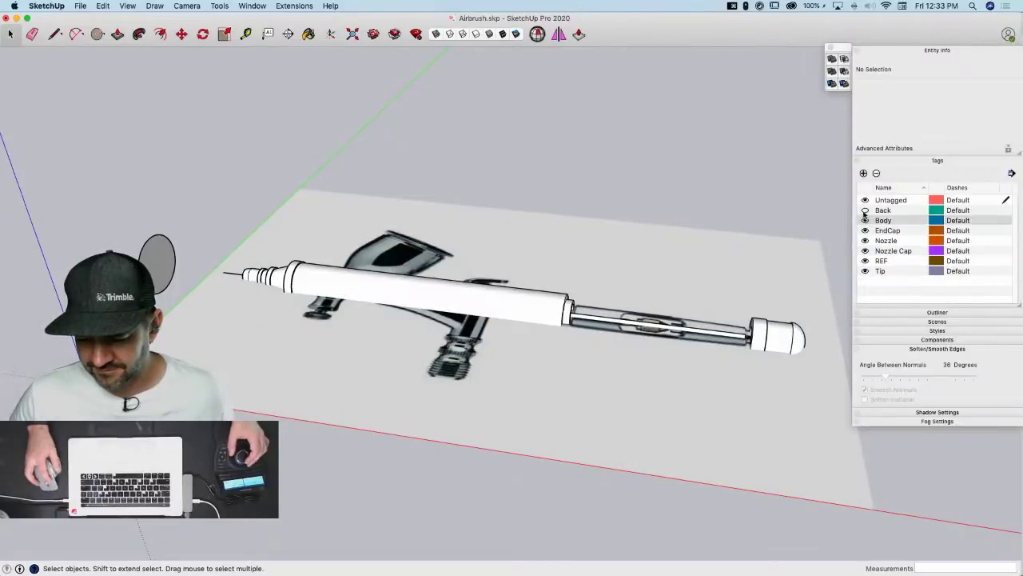
left_click(864, 209)
key("super+2")
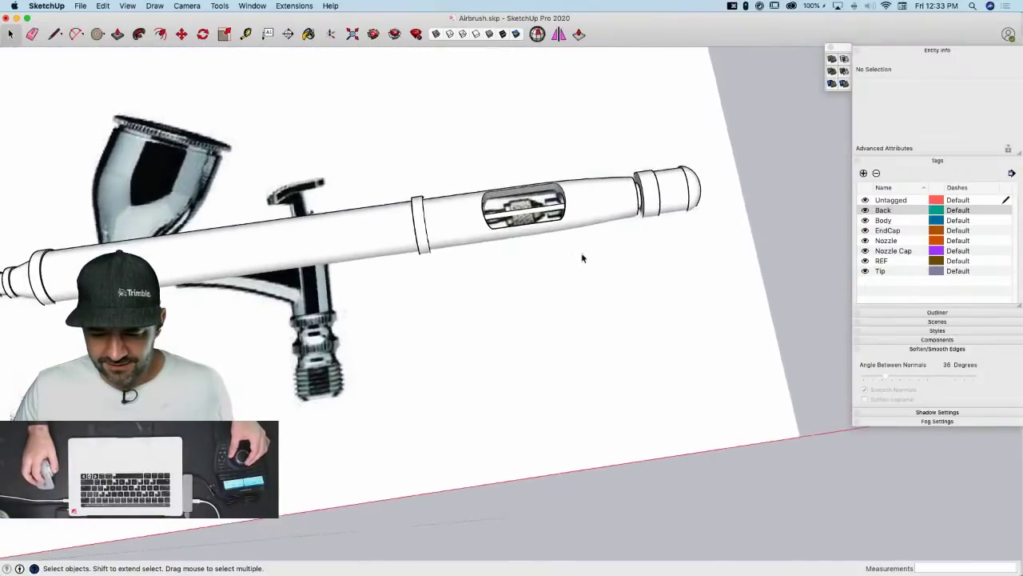
Trace the upper half of the chuck inside the body's slot as a stepped, tapered line profile about 2' 10" long beside the needle
key("l")
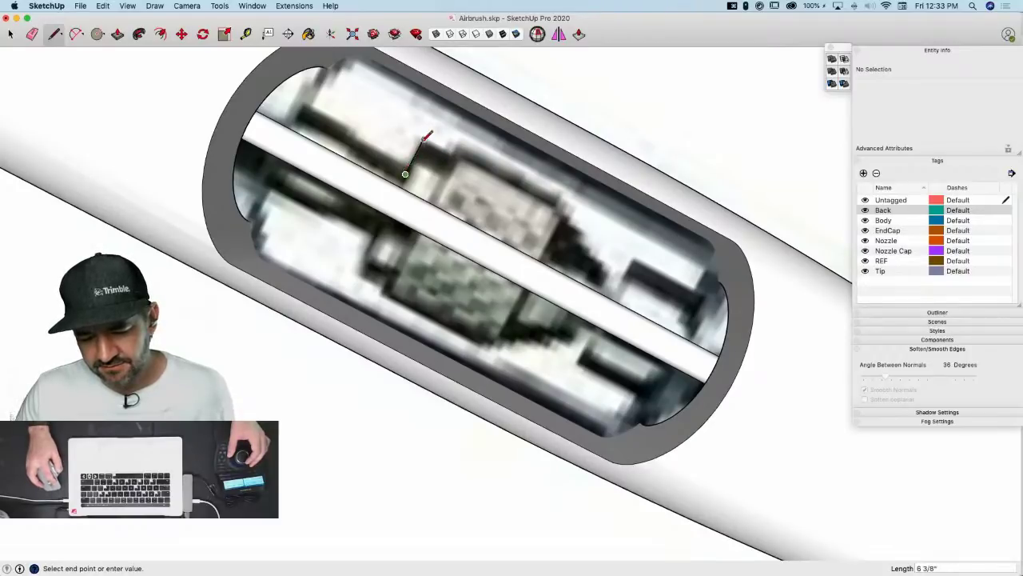
left_click(424, 139)
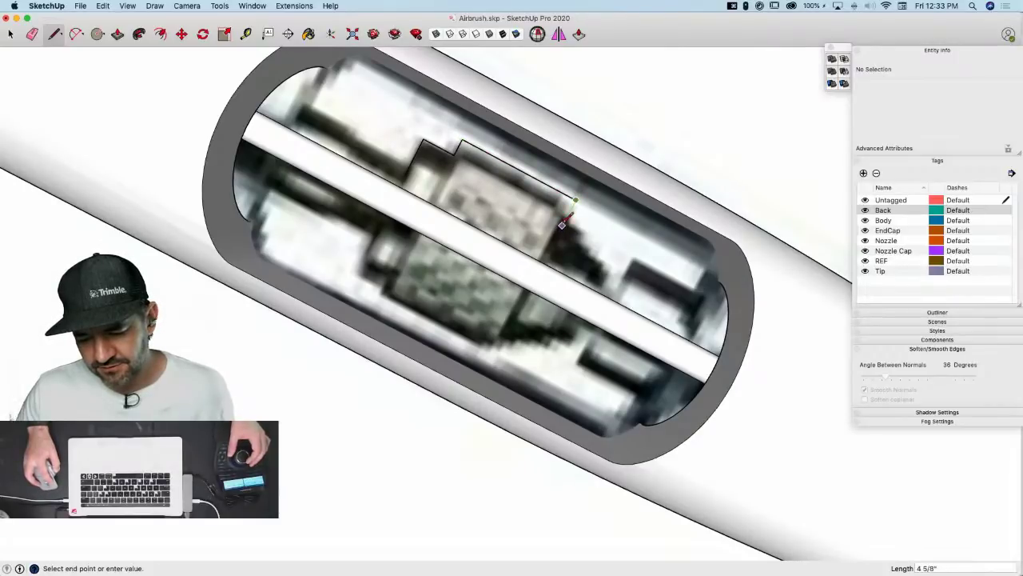
left_click(568, 215)
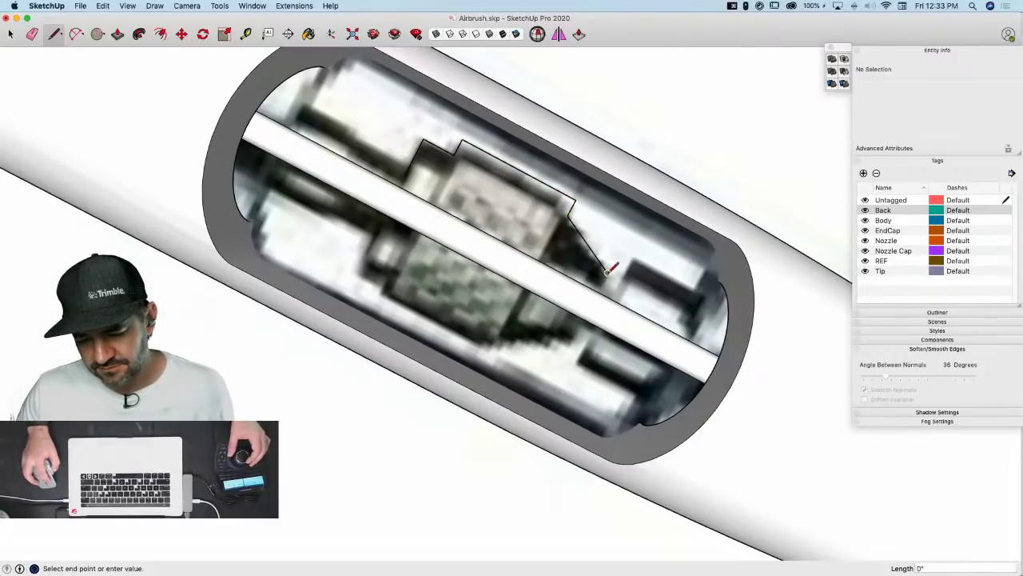
left_click(605, 275)
scroll(600, 287, "up", 5)
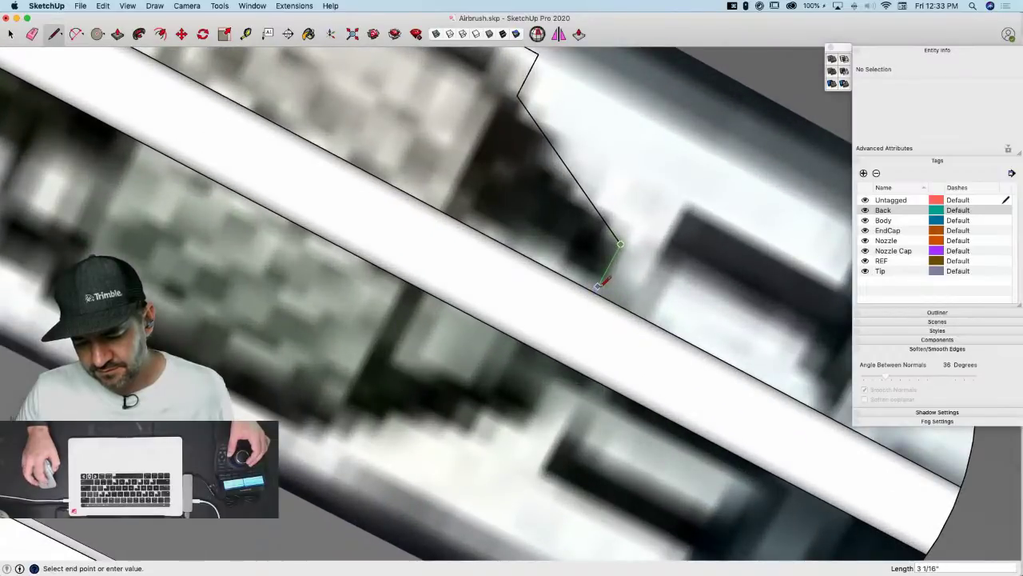
scroll(598, 284, "up", 2)
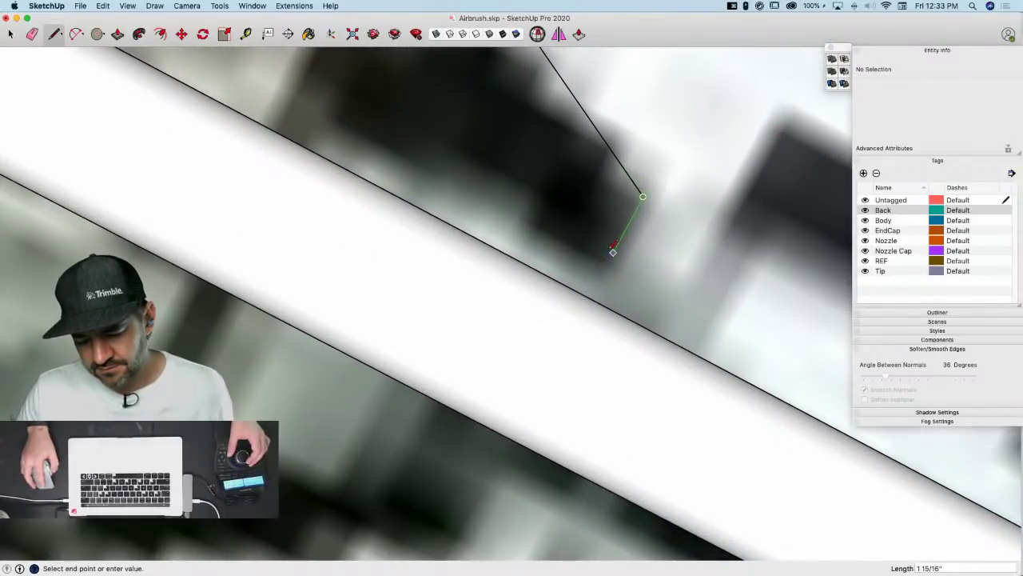
scroll(631, 303, "down", 4)
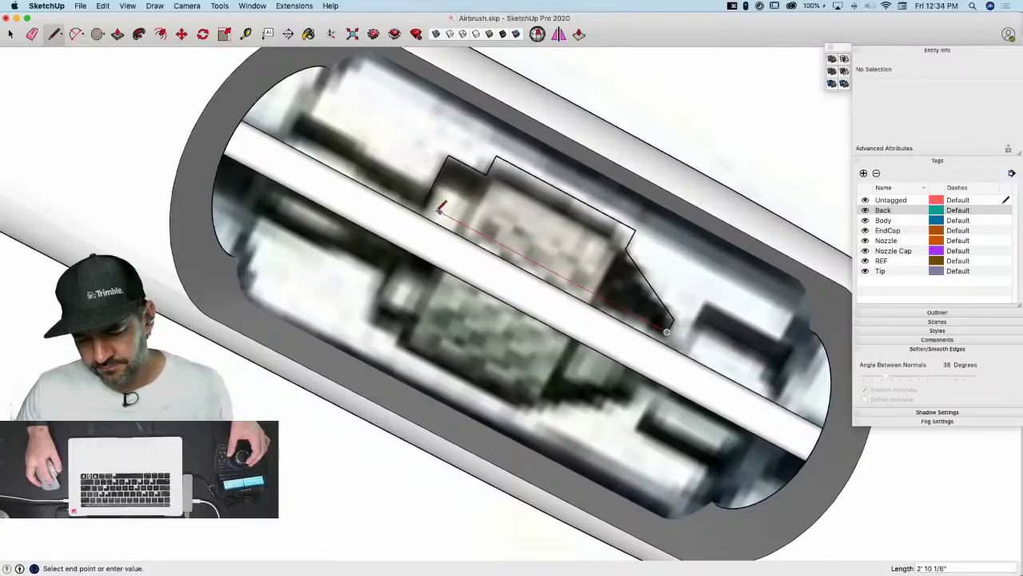
left_click(408, 195)
Replace the profile's short front end edge with a new line ending on the base line to close the face, and clear the overshoot
key("e")
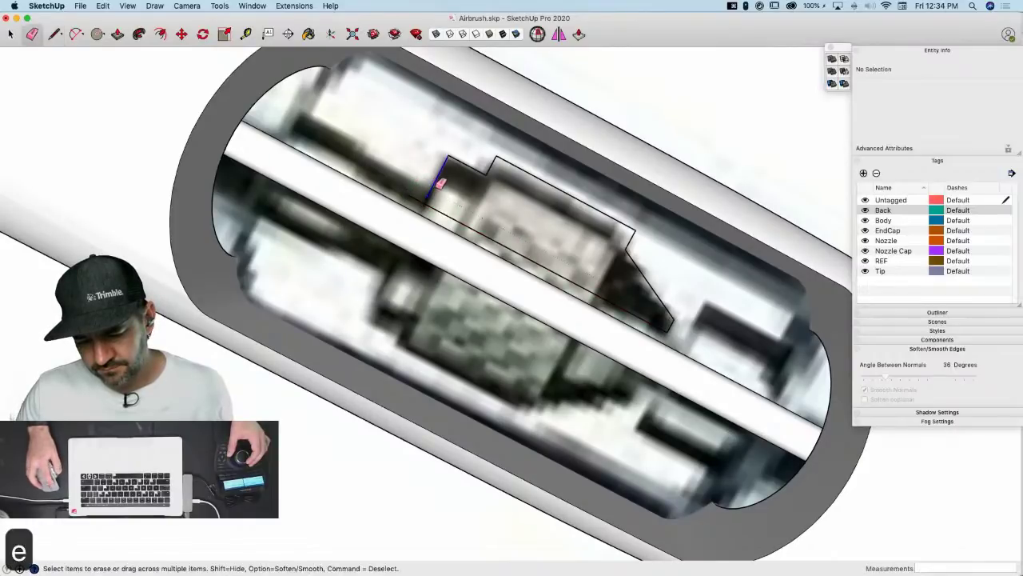
left_click(438, 178)
key("l")
left_click(449, 157)
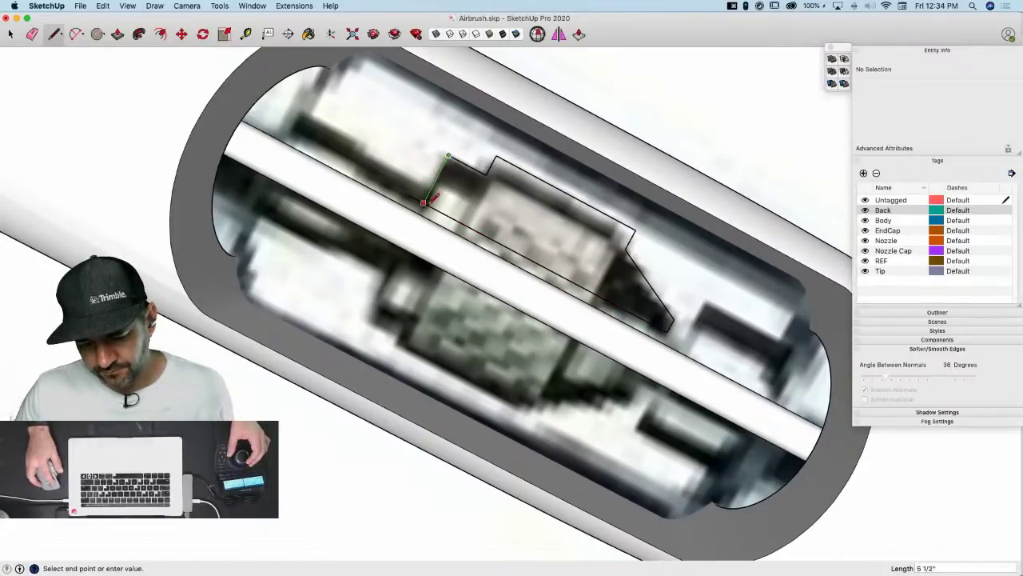
left_click(425, 200)
key("e")
key("space")
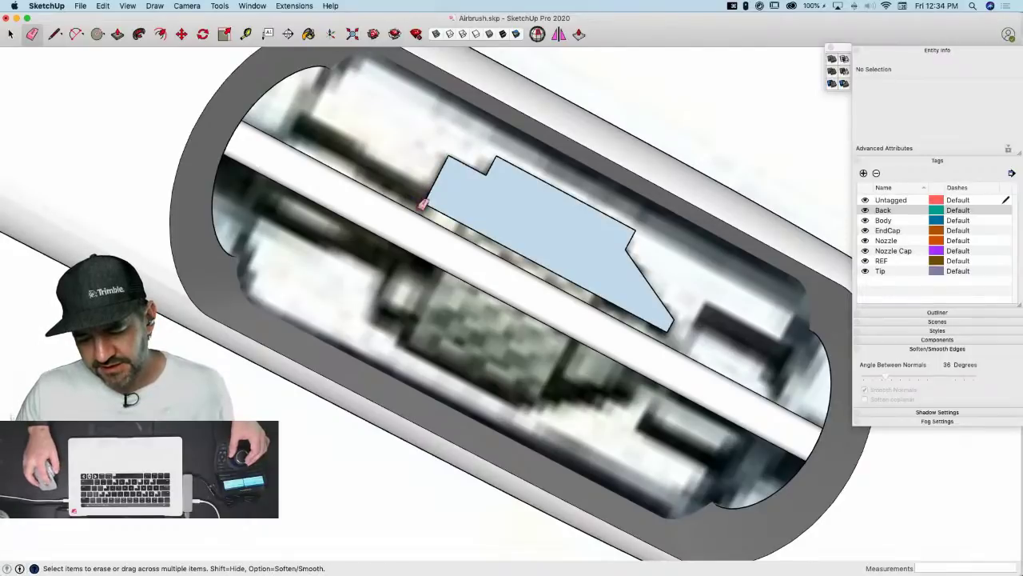
Revolve the chuck profile around the needle axis with Follow Me, using the circle near the tip as the path
scroll(542, 260, "down", 5)
scroll(543, 259, "down", 3)
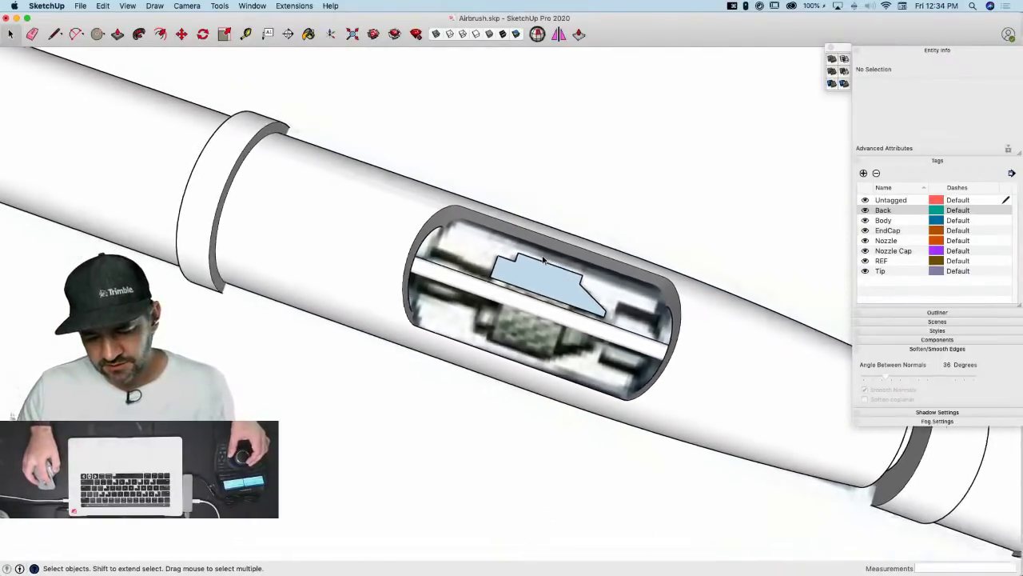
scroll(450, 256, "up", 3)
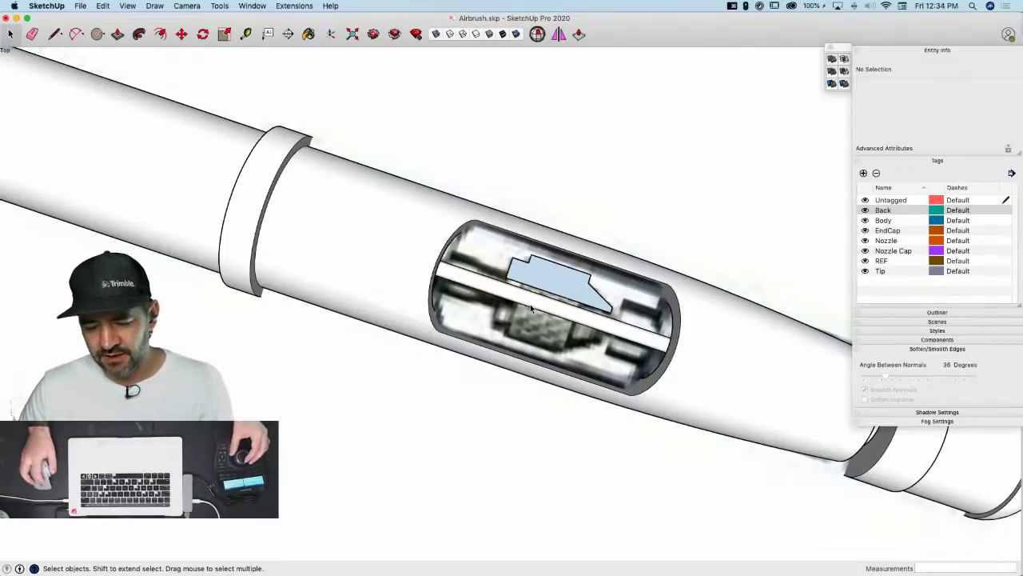
scroll(531, 307, "down", 5)
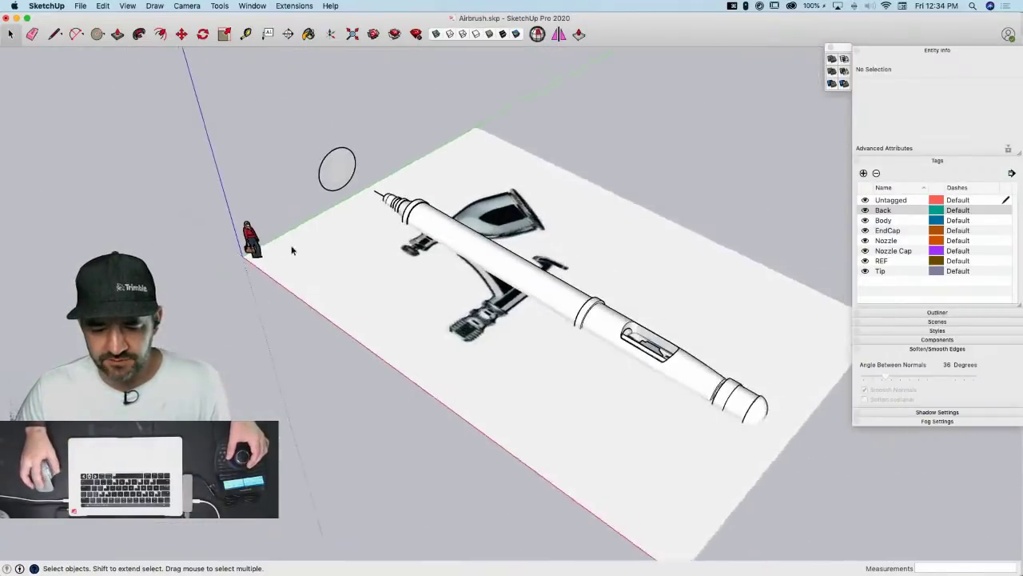
left_click(324, 185)
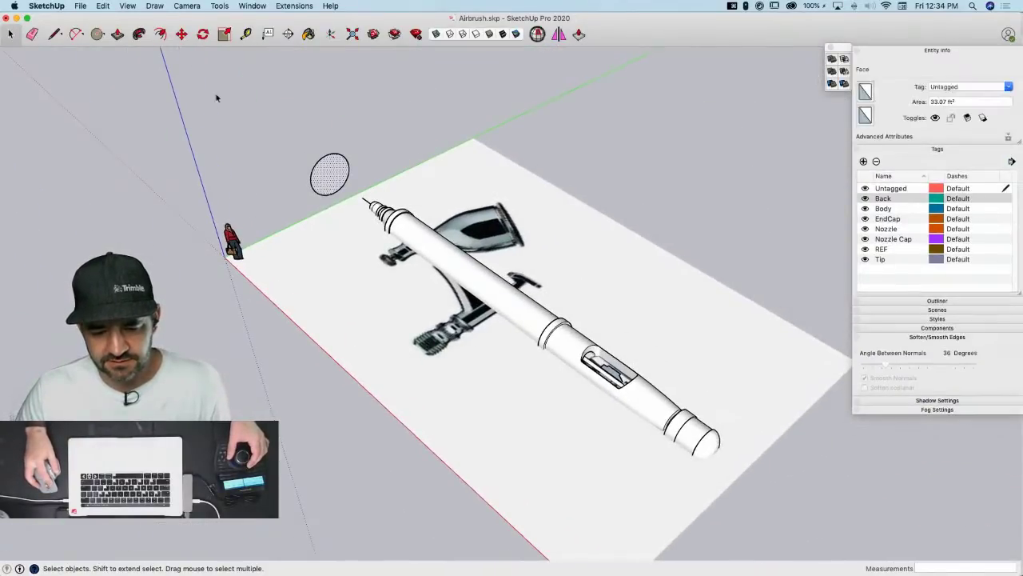
left_click(139, 34)
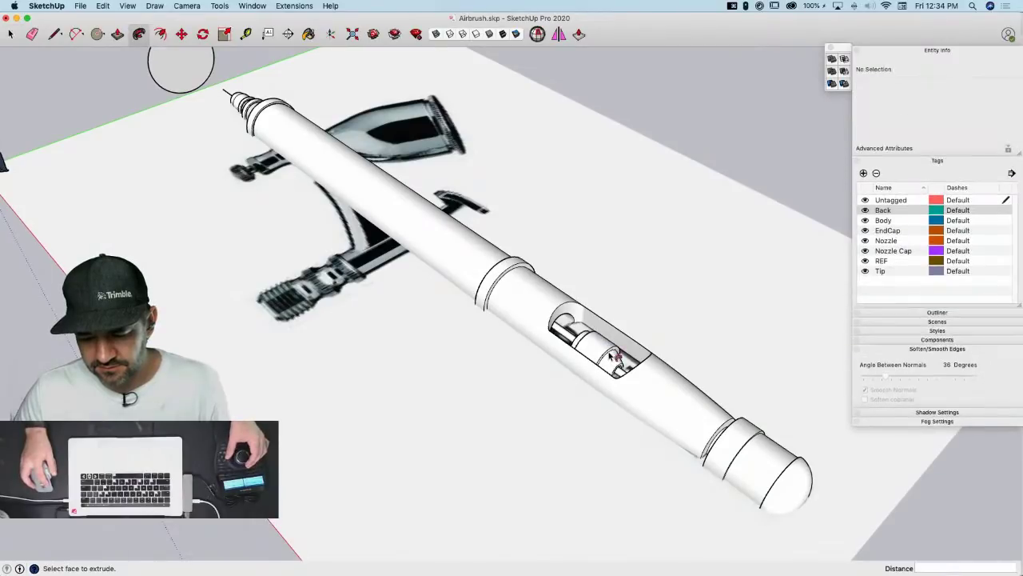
Select all of the revolved chuck geometry and make it a component named Chuck
key("space")
triple_click(574, 359)
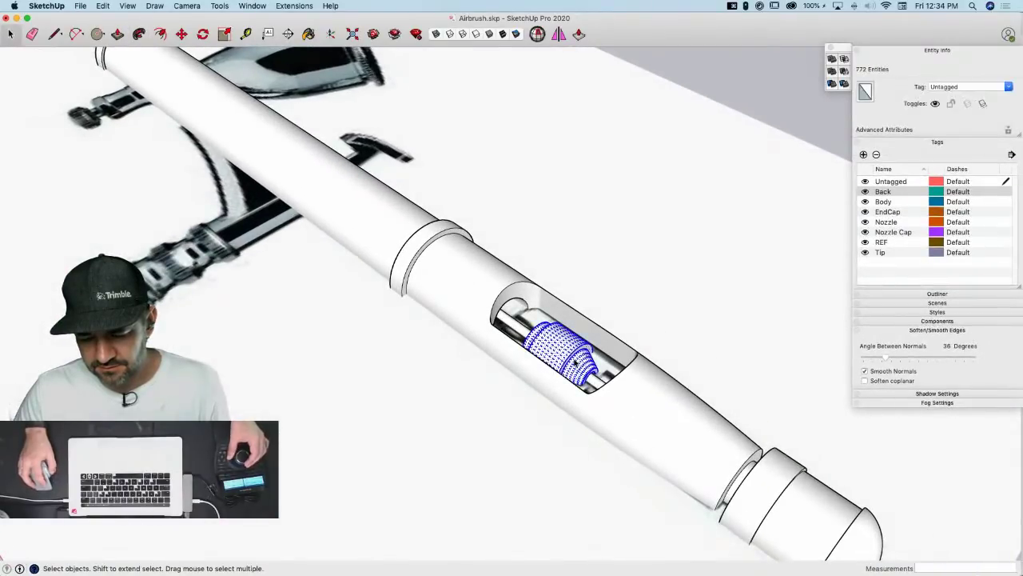
right_click(574, 360)
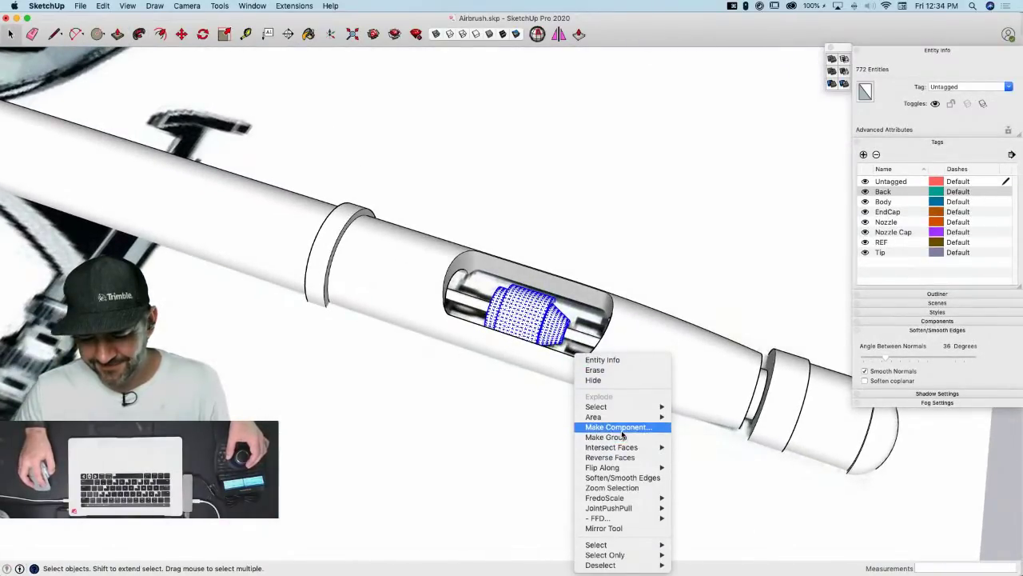
left_click(636, 427)
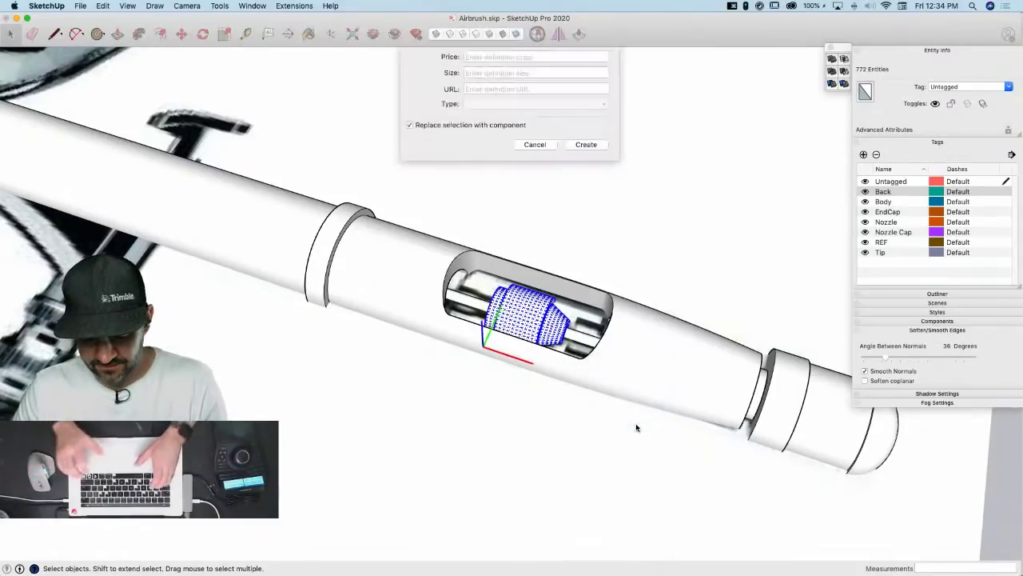
type("Chu")
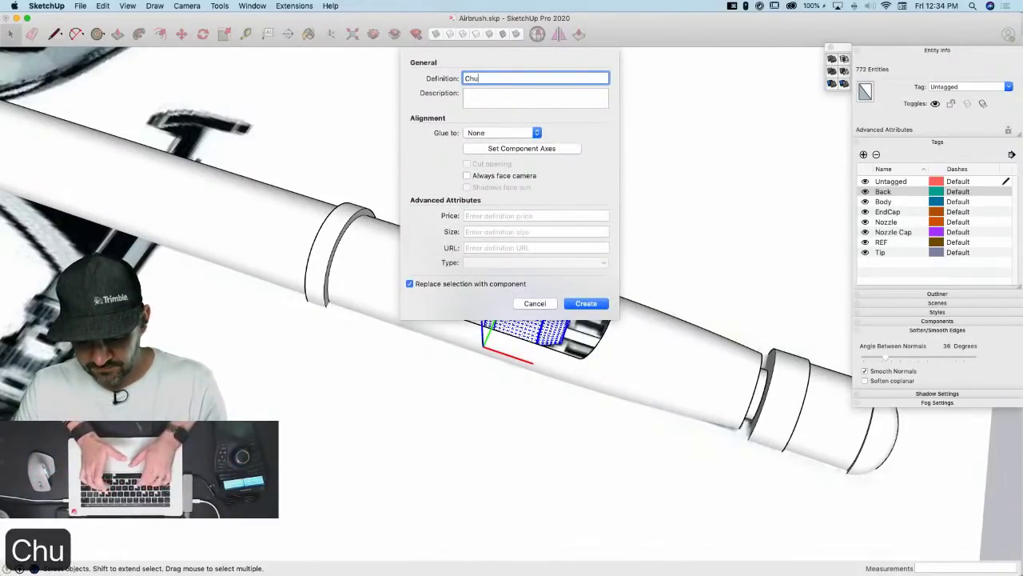
type("ck")
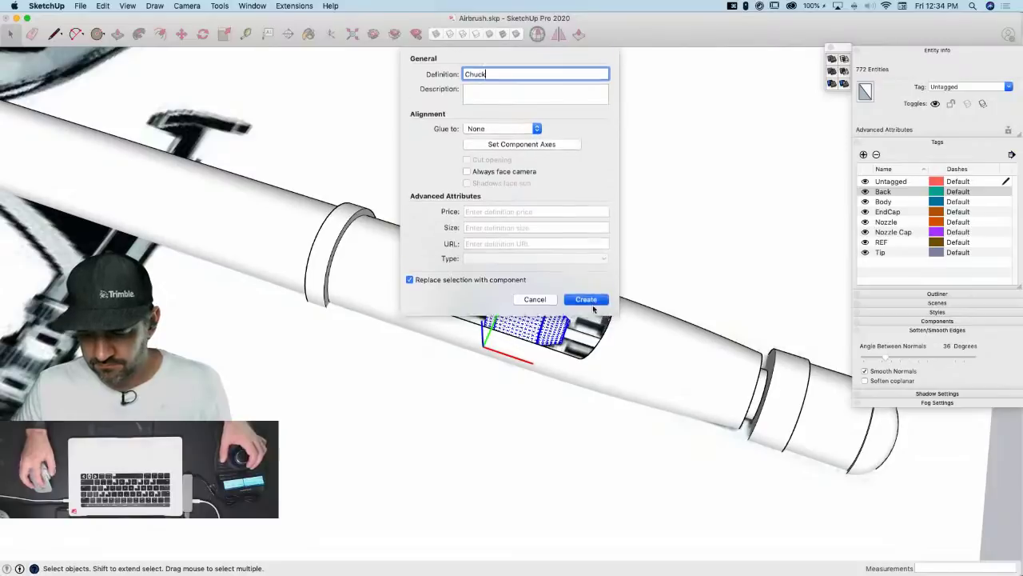
left_click(592, 303)
Assign the chuck component to a new tag named Chuck
left_click(946, 87)
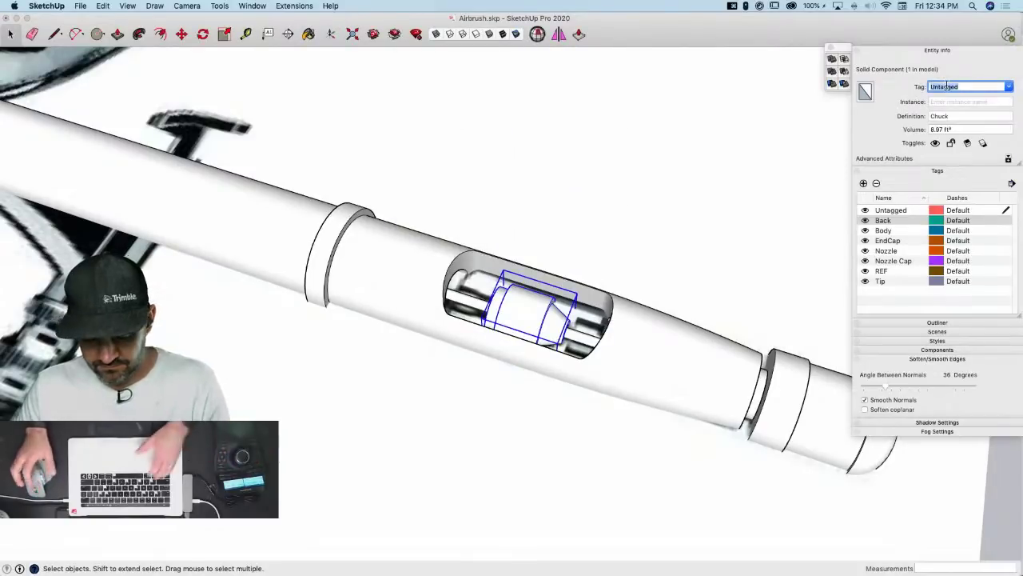
type("Chuck")
key("Return")
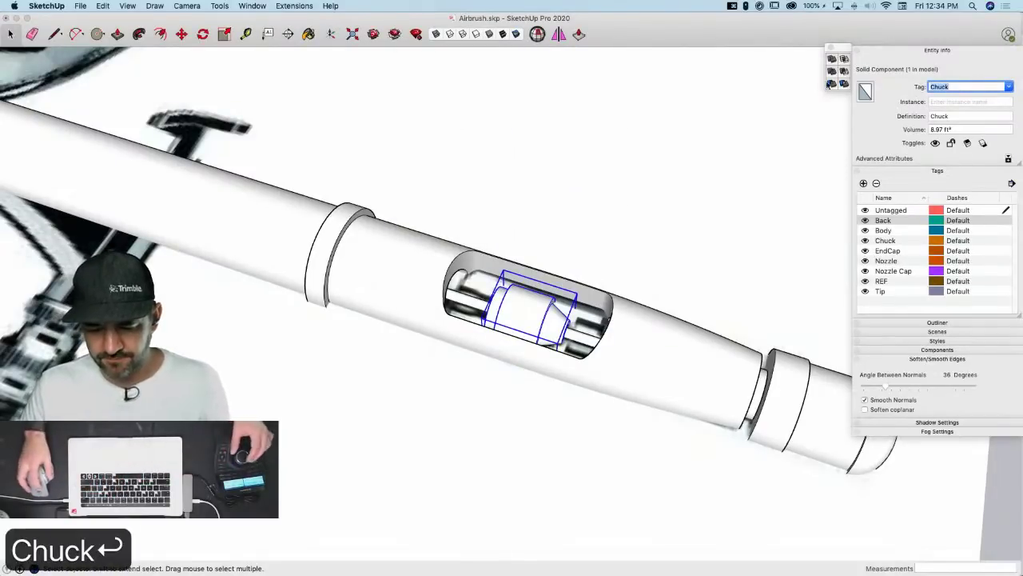
Open the chuck component, select the inner bore surface around the needle for scaling, and turn on X-ray display
key("l")
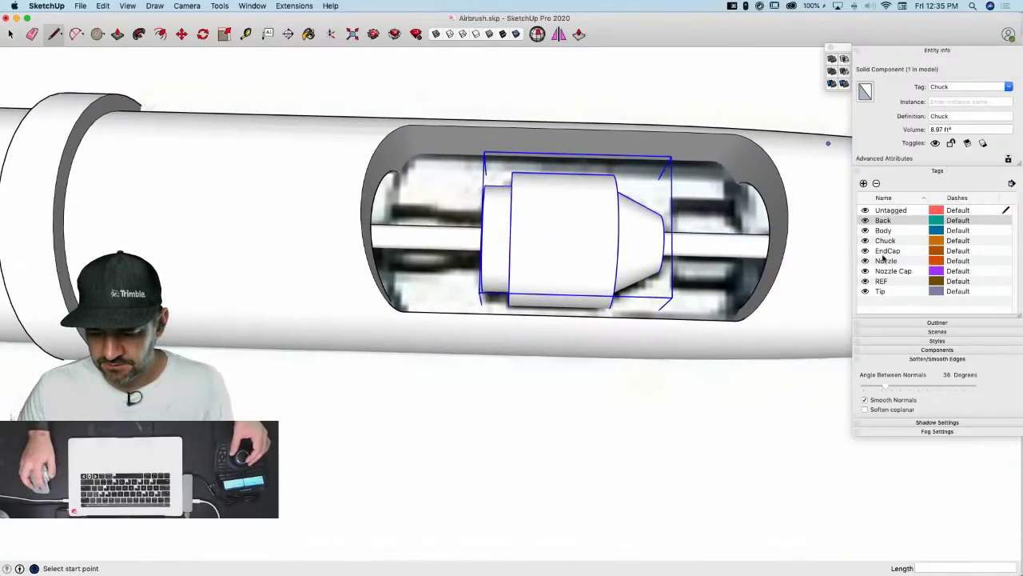
key("space")
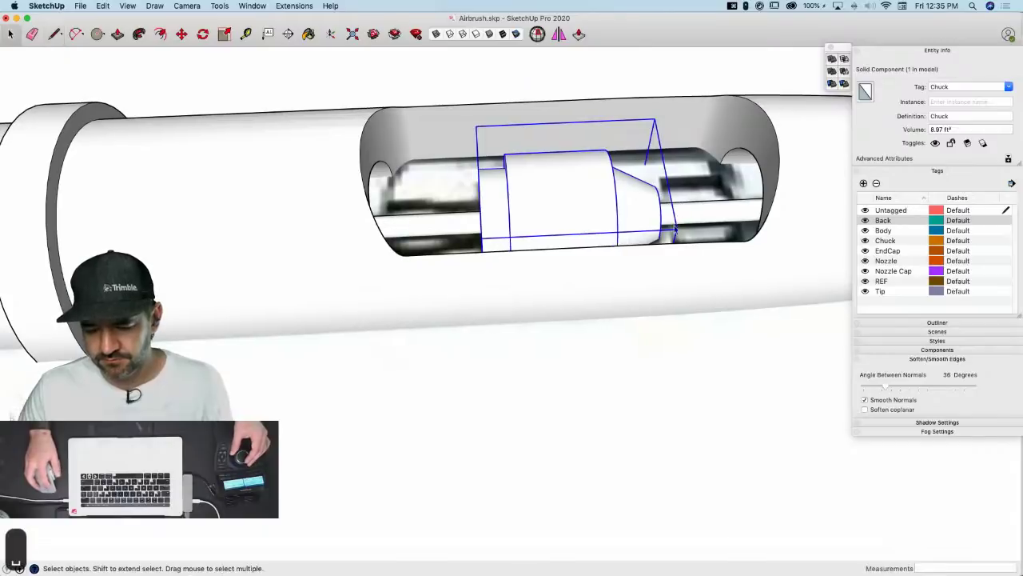
double_click(506, 241)
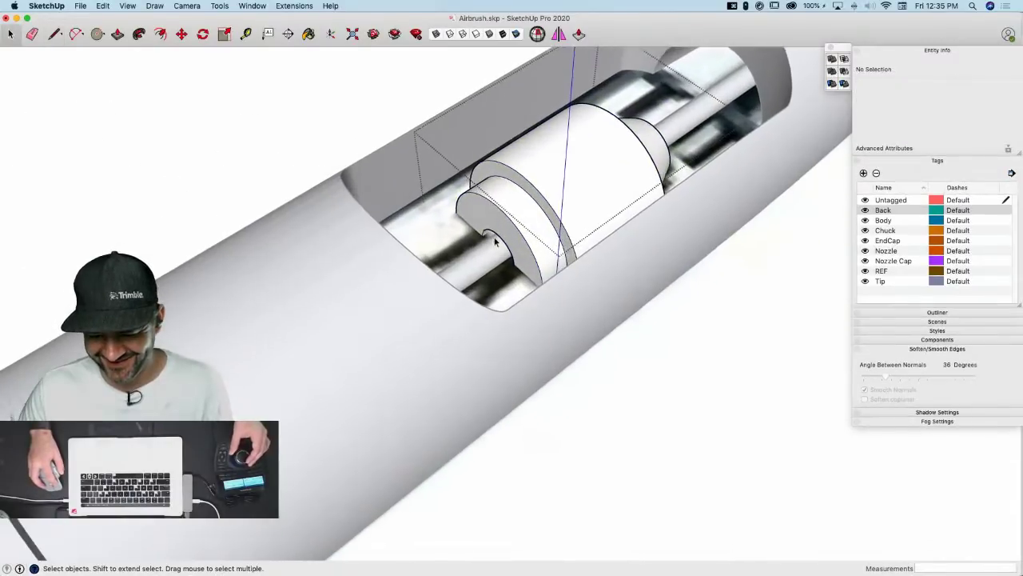
left_click(490, 233)
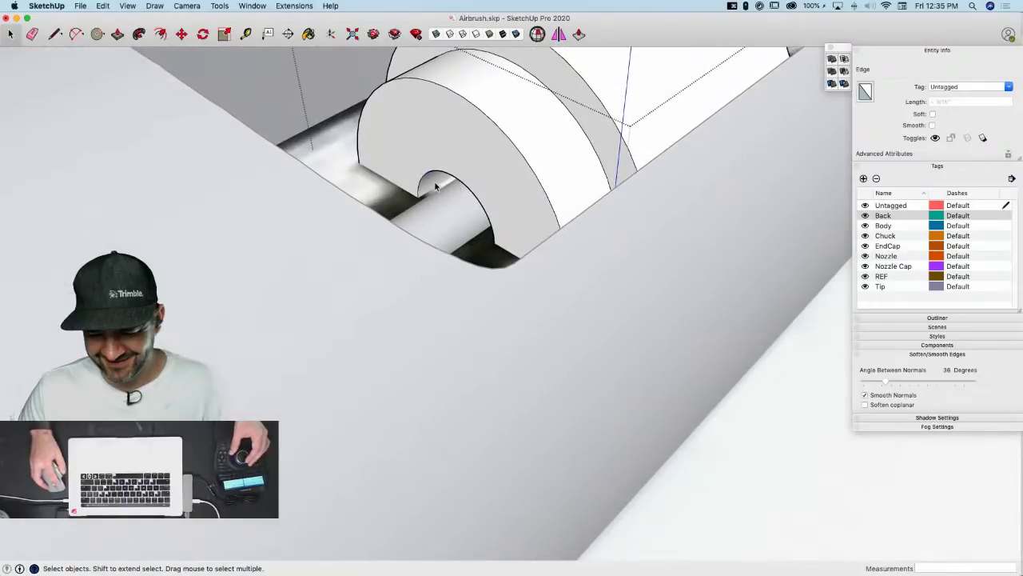
left_click(435, 186)
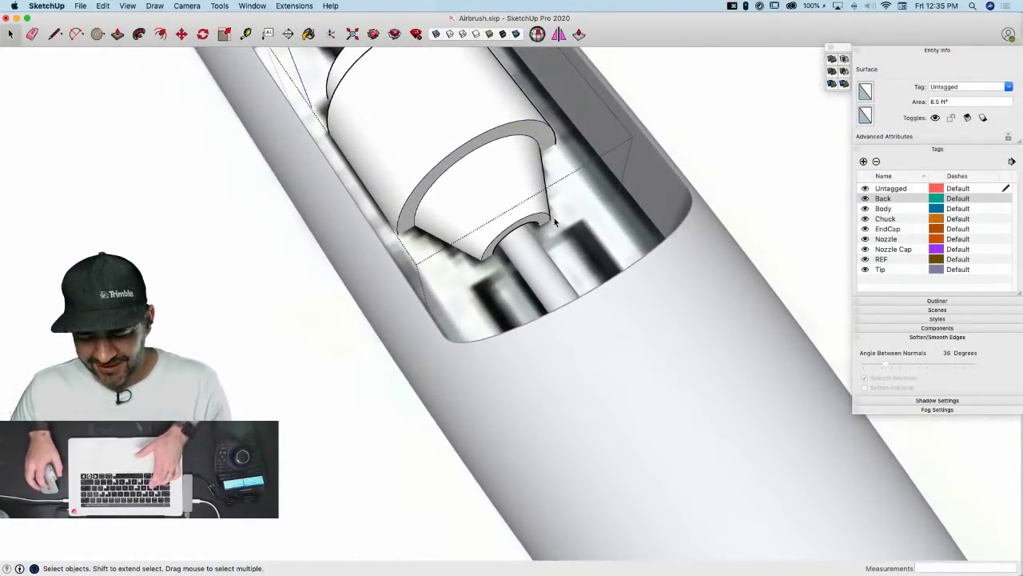
key("s")
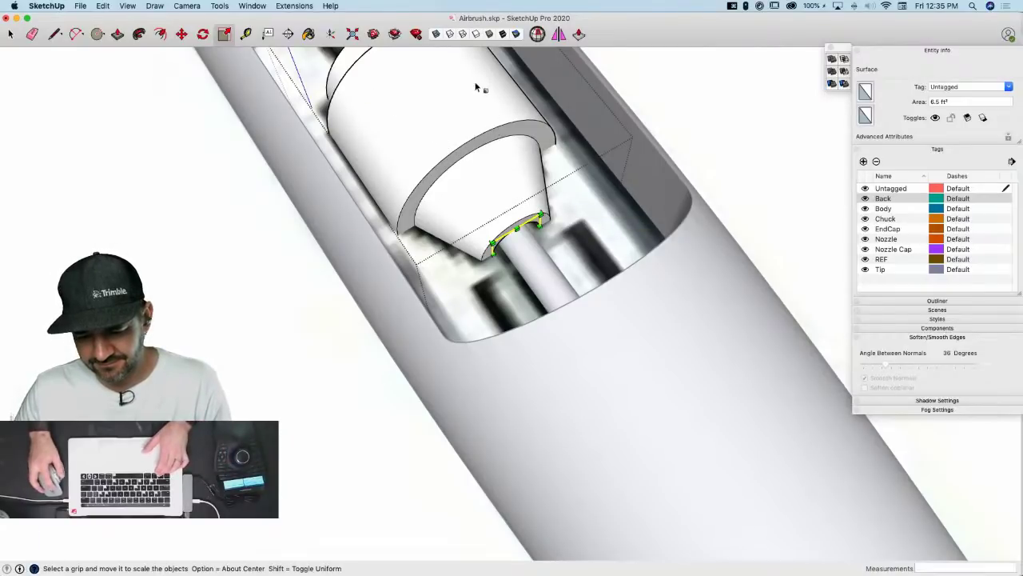
left_click(436, 34)
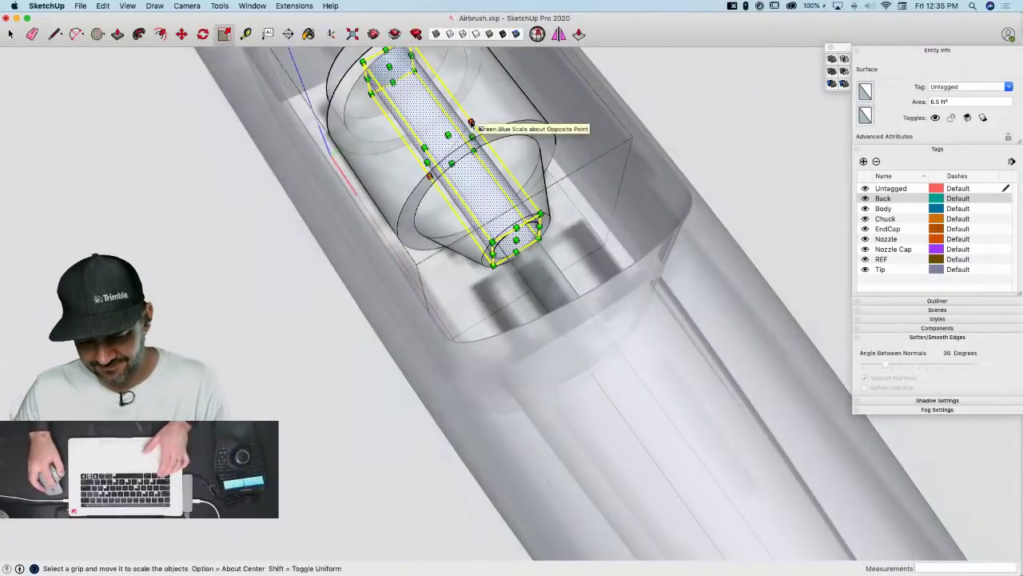
left_click(472, 122)
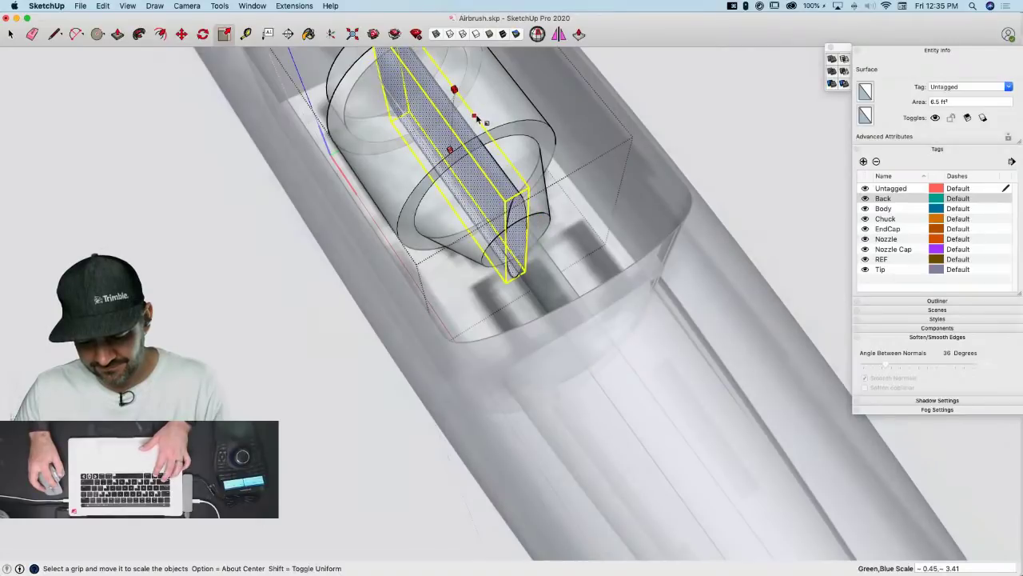
key("shift")
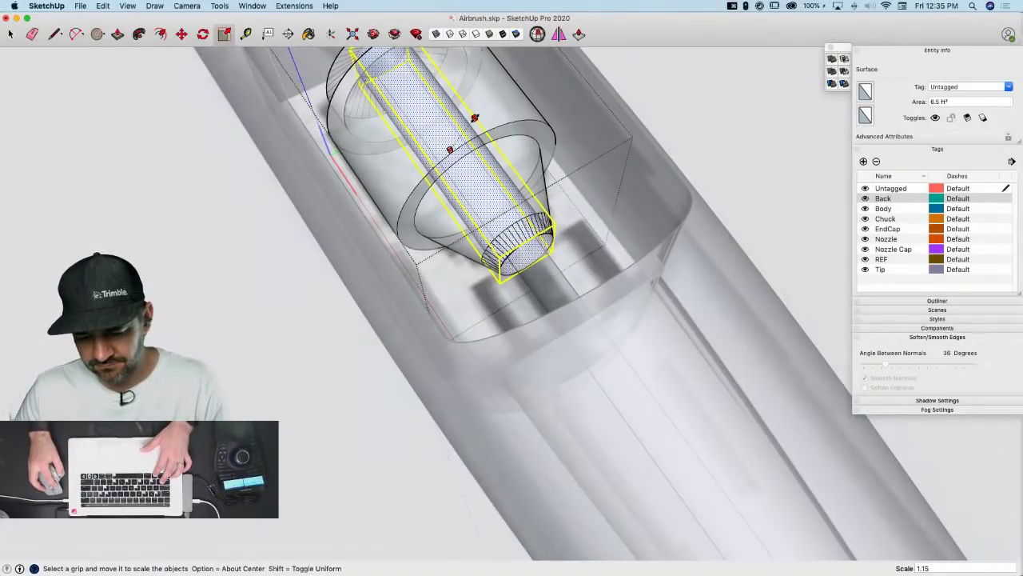
key("shift")
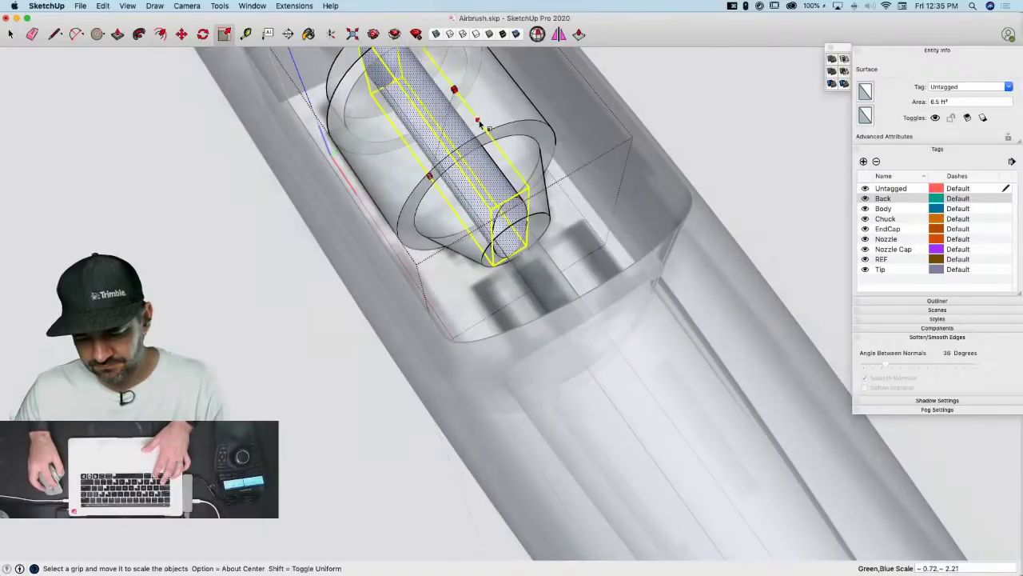
key("Escape")
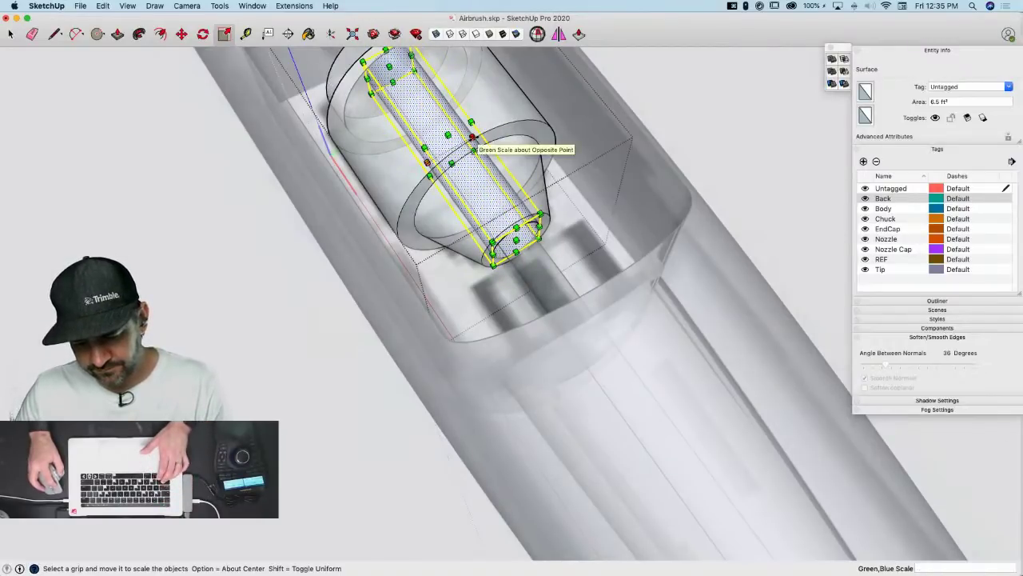
Scale the chuck's bore surface about its center by 1.3 along both the green and blue axes, and close the component
left_click(472, 139)
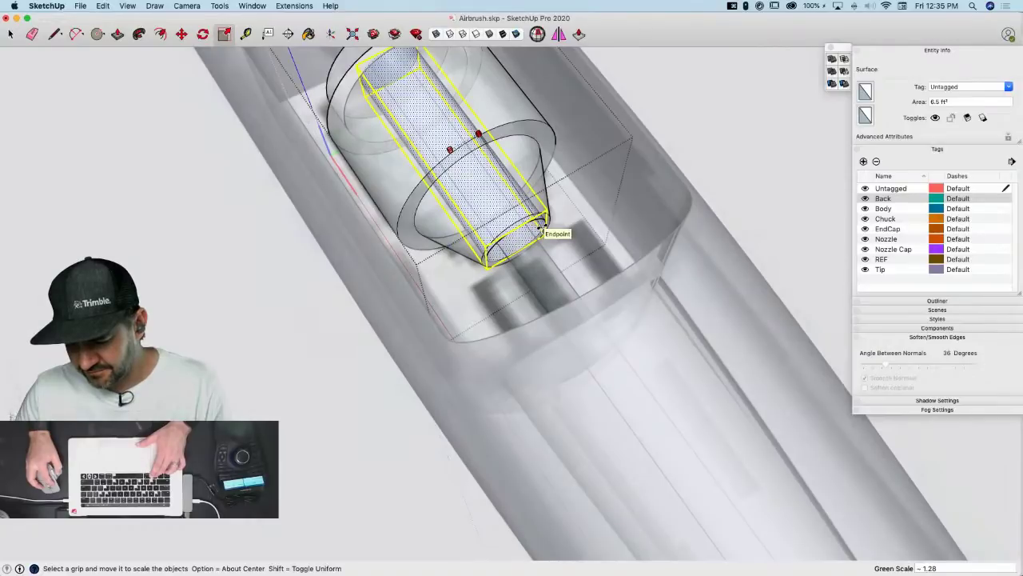
left_click(541, 231)
type("1.3")
key("Return")
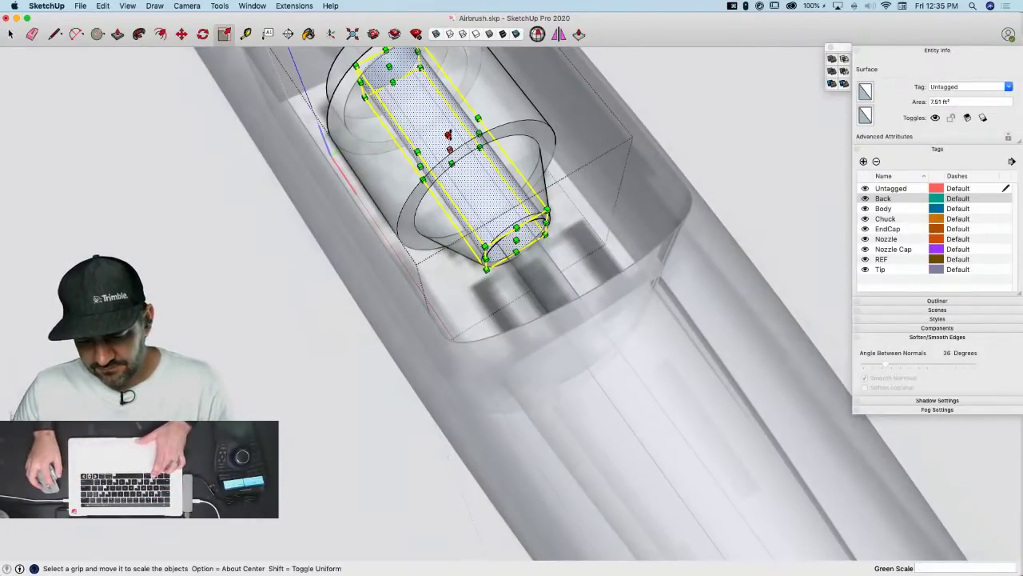
left_click(448, 134)
type("1.3")
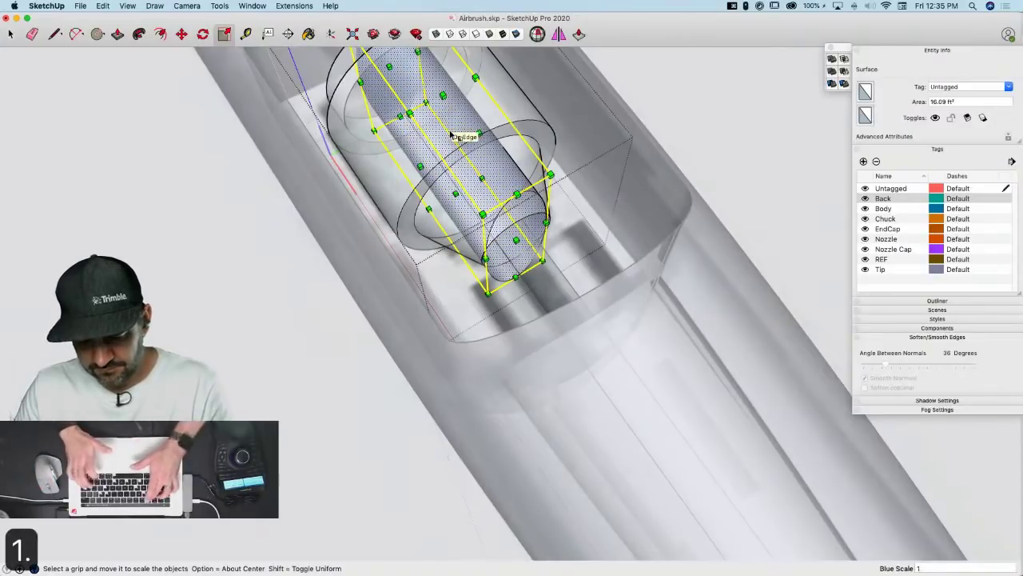
key("Return")
key("space")
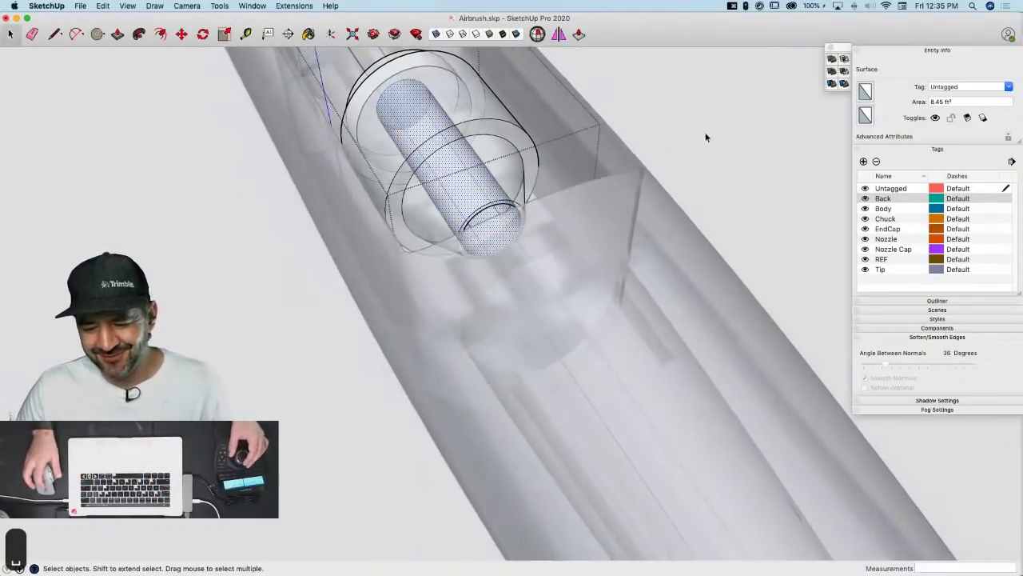
left_click(700, 135)
left_click(693, 134)
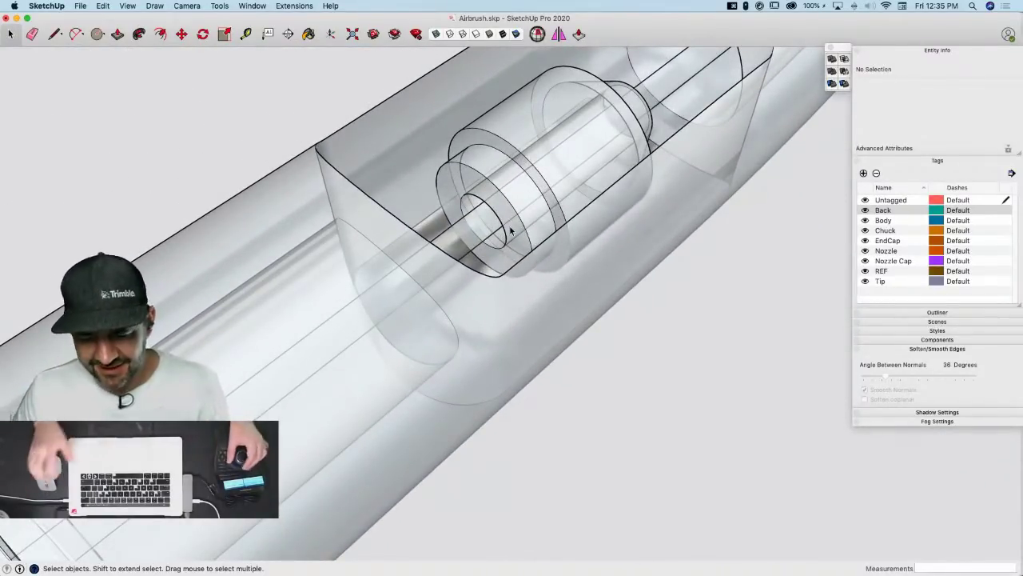
Draw a short line parallel to the needle beside the chuck and a perpendicular step toward the needle, with X-ray display off
mouse_move(437, 231)
middle_mouse_down()
mouse_move(507, 212)
mouse_move(530, 173)
mouse_move(530, 206)
mouse_move(483, 231)
mouse_move(496, 211)
middle_mouse_up()
key("l")
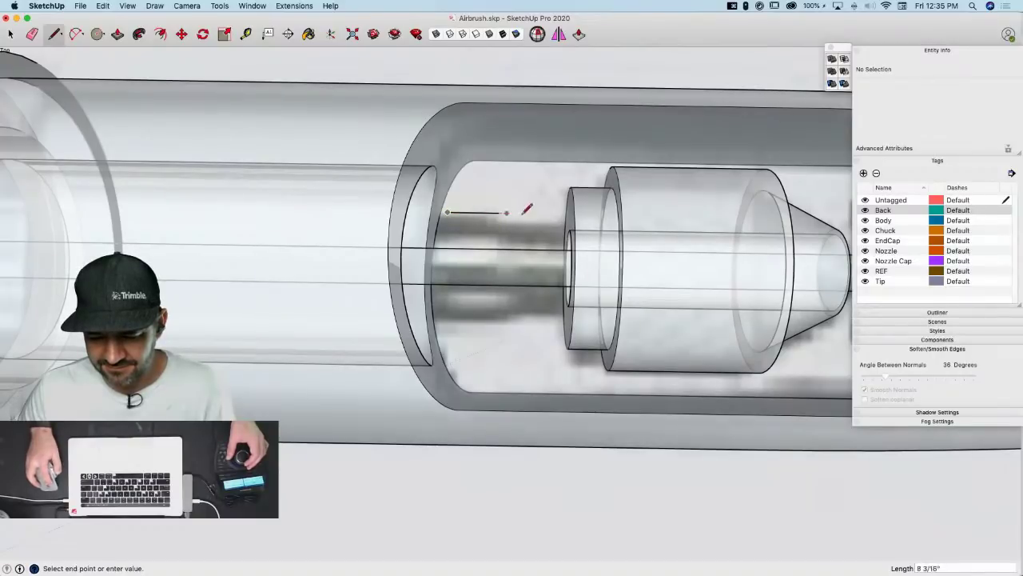
left_click(498, 213)
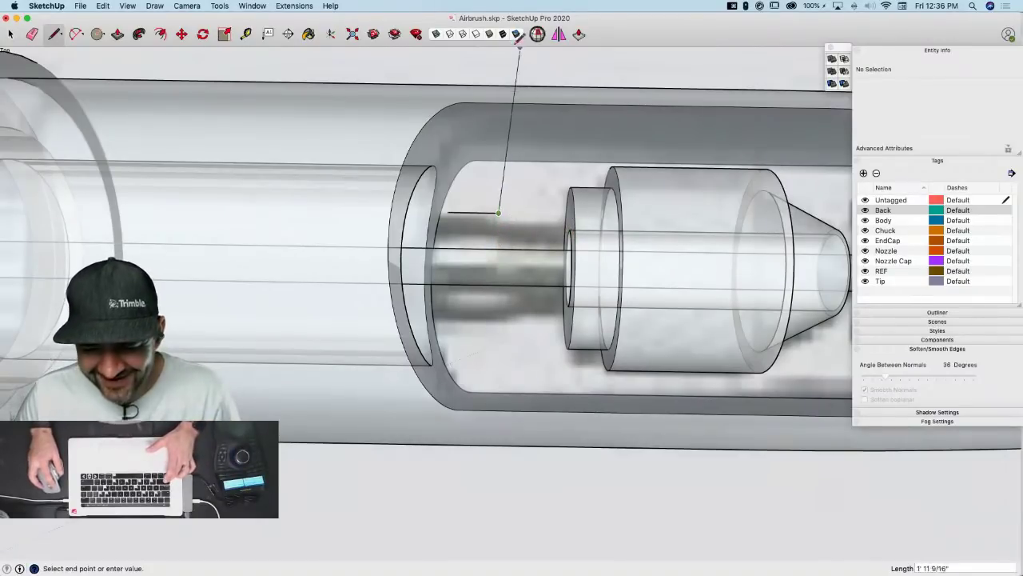
left_click(436, 35)
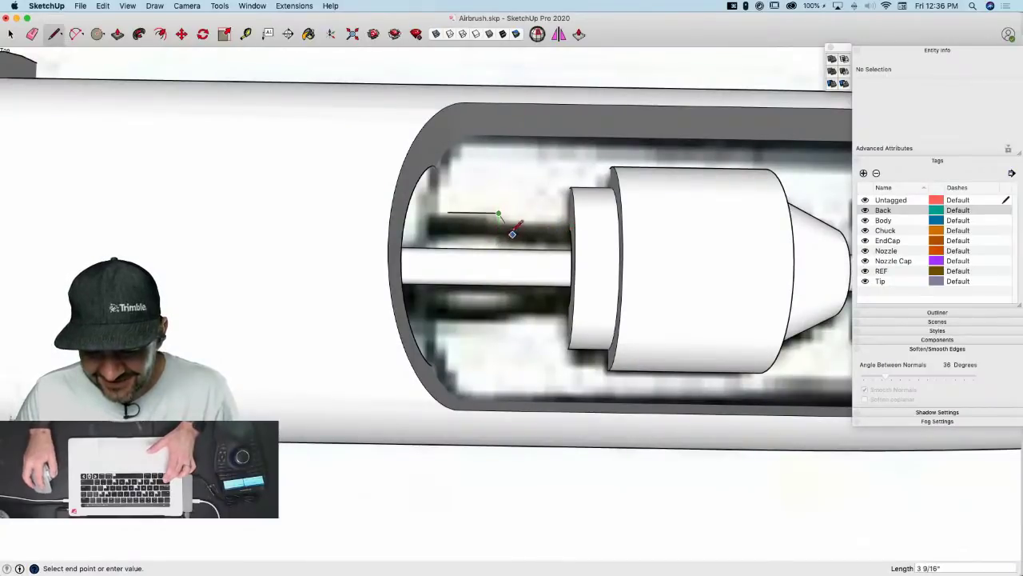
middle_click_drag(512, 235, 796, 184)
scroll(518, 230, "up", 4)
middle_click_drag(382, 239, 415, 327)
middle_click_drag(370, 357, 393, 289)
scroll(385, 370, "up", 3)
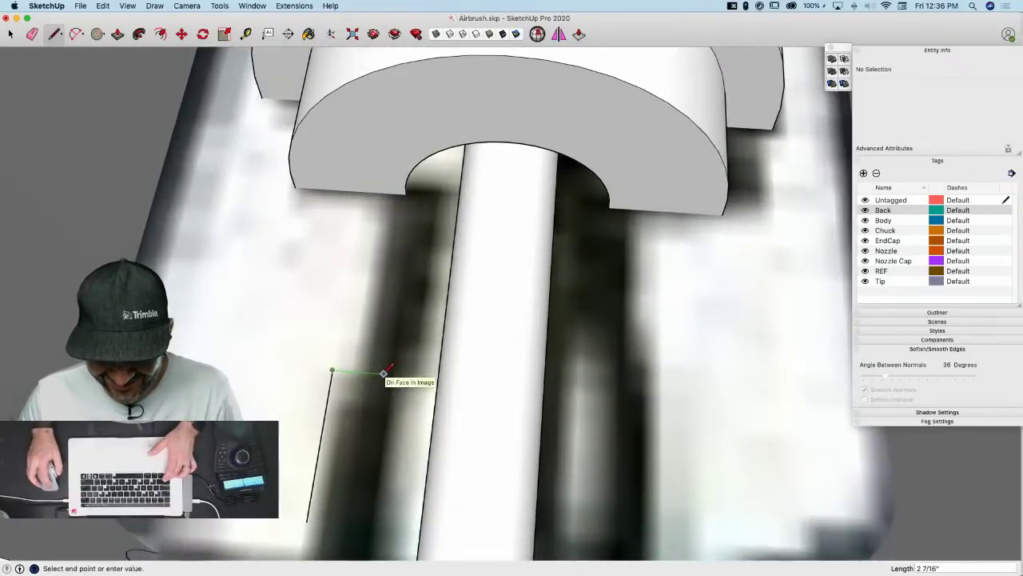
left_click(406, 195)
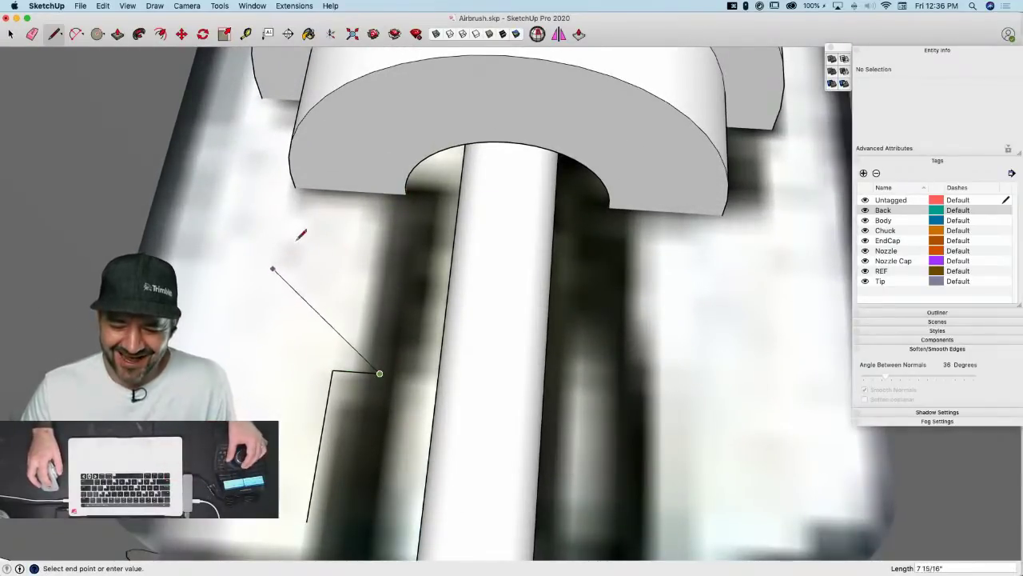
Hide the Chuck tag and continue the profile parallel to the needle to the far end of the knurled section in the reference image
mouse_move(307, 237)
middle_mouse_down()
mouse_move(328, 246)
mouse_move(322, 281)
mouse_move(368, 352)
middle_mouse_up()
scroll(388, 331, "down", 6)
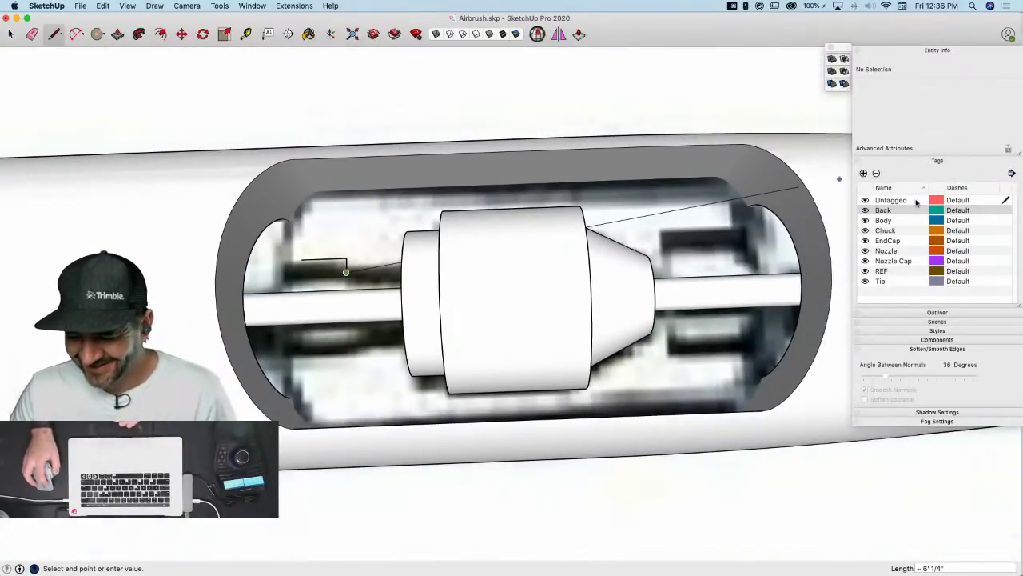
left_click(865, 230)
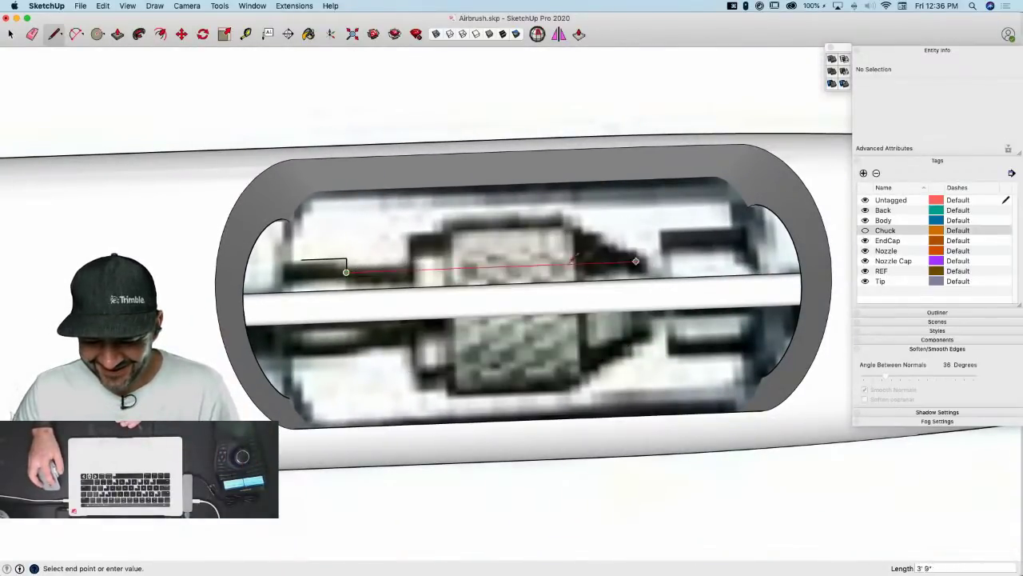
left_click(560, 263)
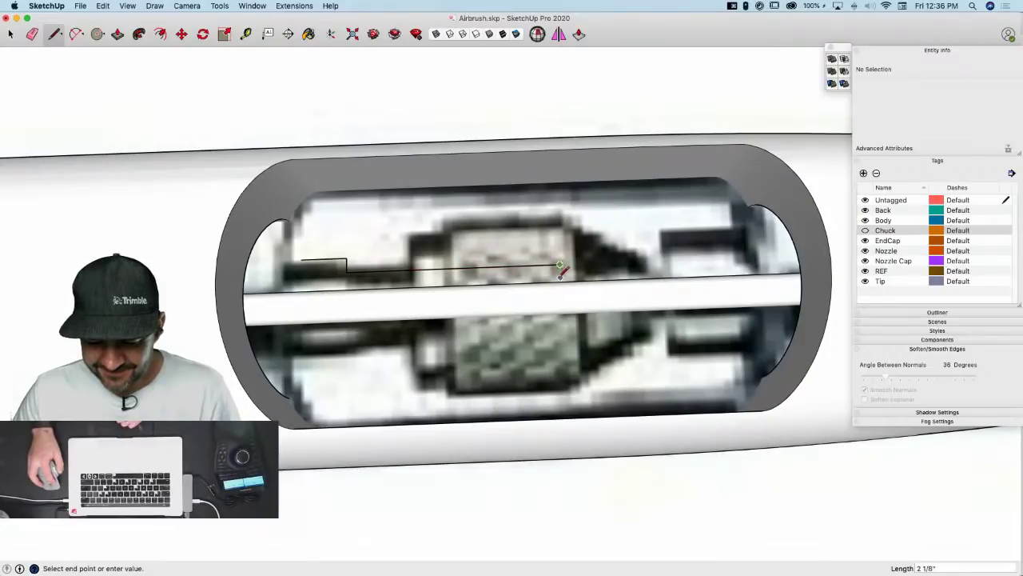
Bring the profile in to the needle and back along it to the threaded joint, hiding the Body and Back tags
mouse_move(560, 274)
middle_mouse_down()
mouse_move(137, 238)
mouse_move(494, 293)
mouse_move(589, 361)
mouse_move(434, 347)
mouse_move(431, 300)
middle_mouse_up()
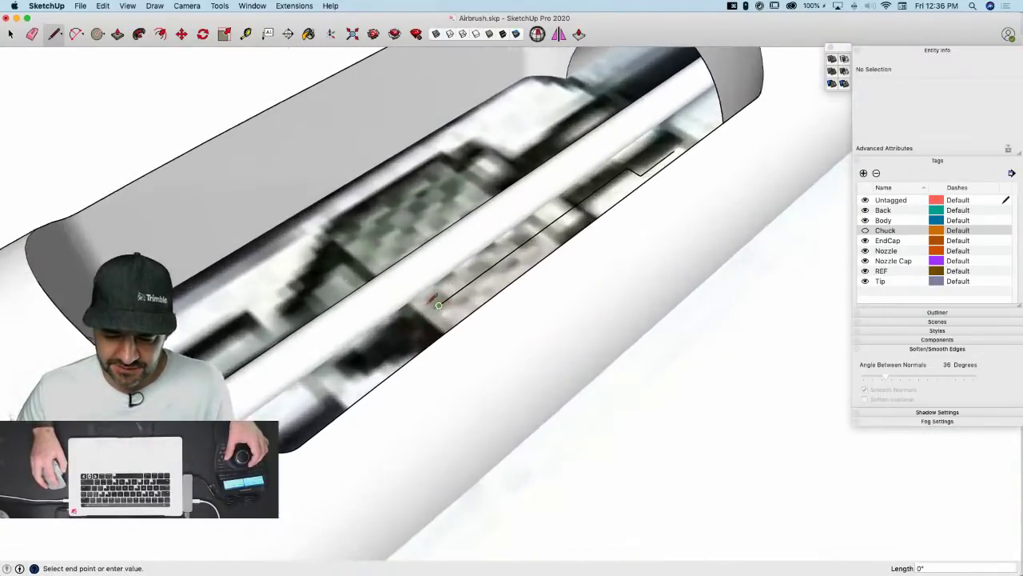
scroll(432, 301, "up", 3)
scroll(428, 290, "down", 5)
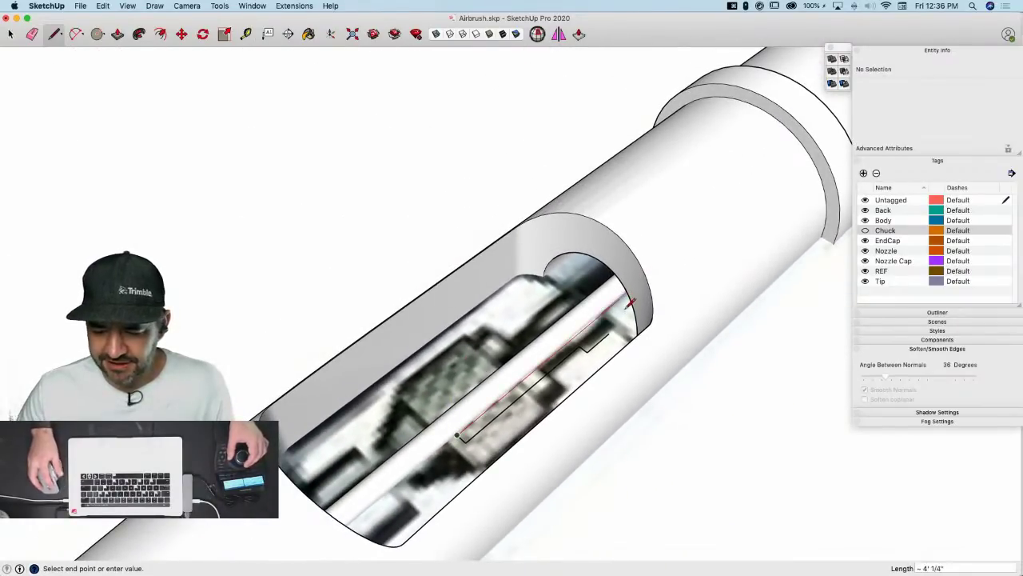
scroll(650, 183, "down", 4)
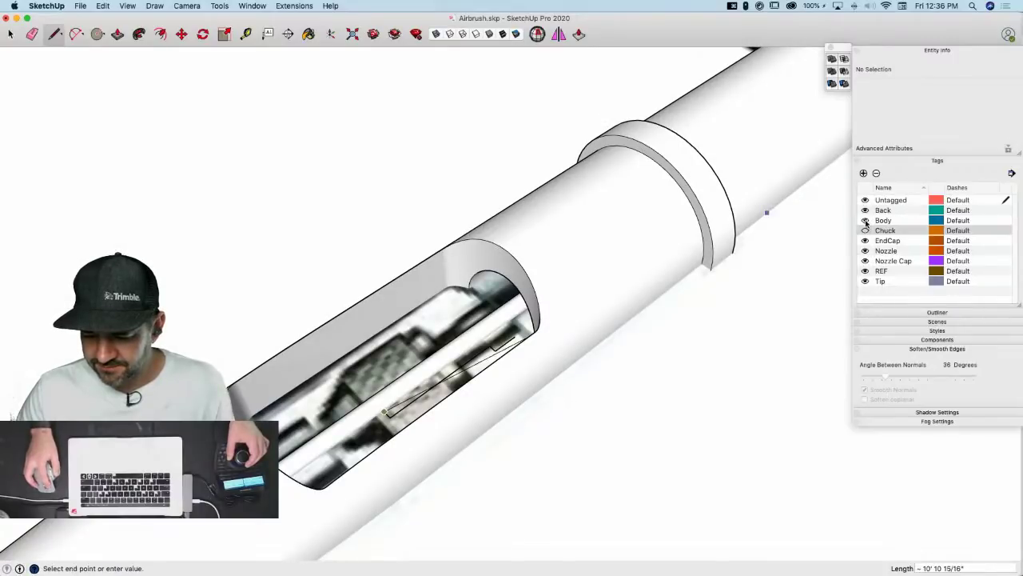
left_click(865, 220)
left_click(865, 209)
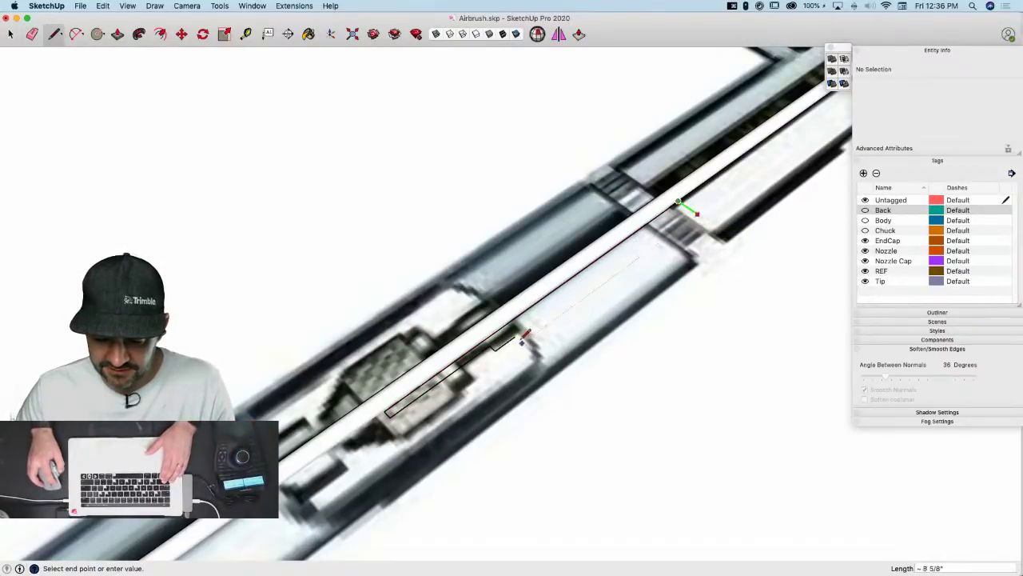
Erase the profile's first short line and replace it with a longer one between the step and the threaded joint, closing the face
key("e")
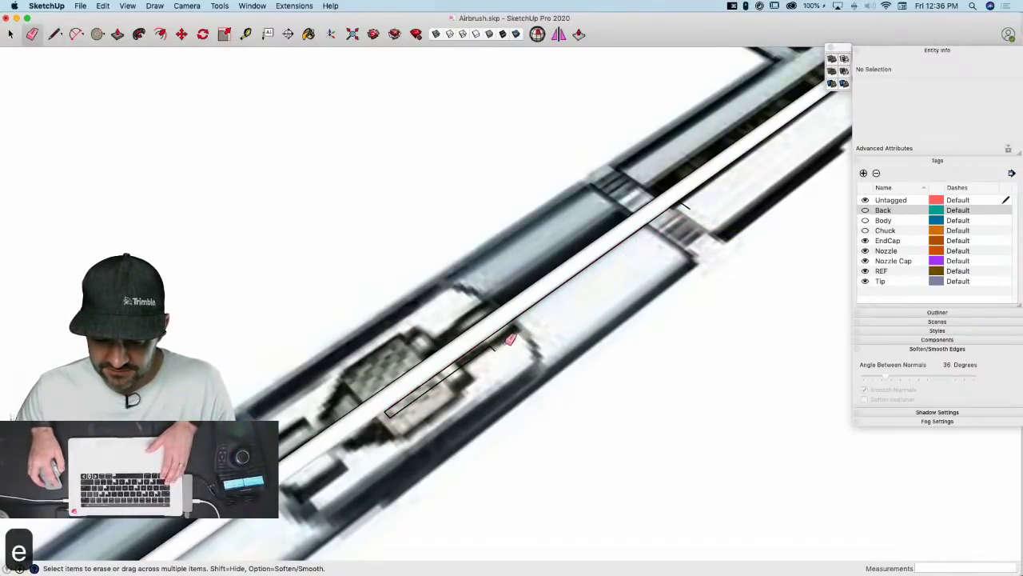
key("l")
left_click(679, 200)
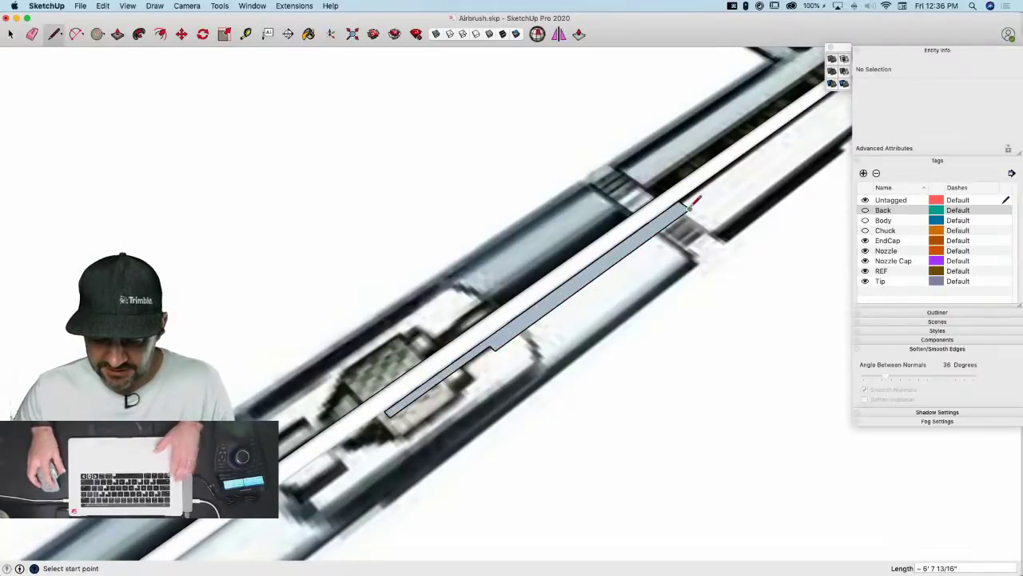
key("space")
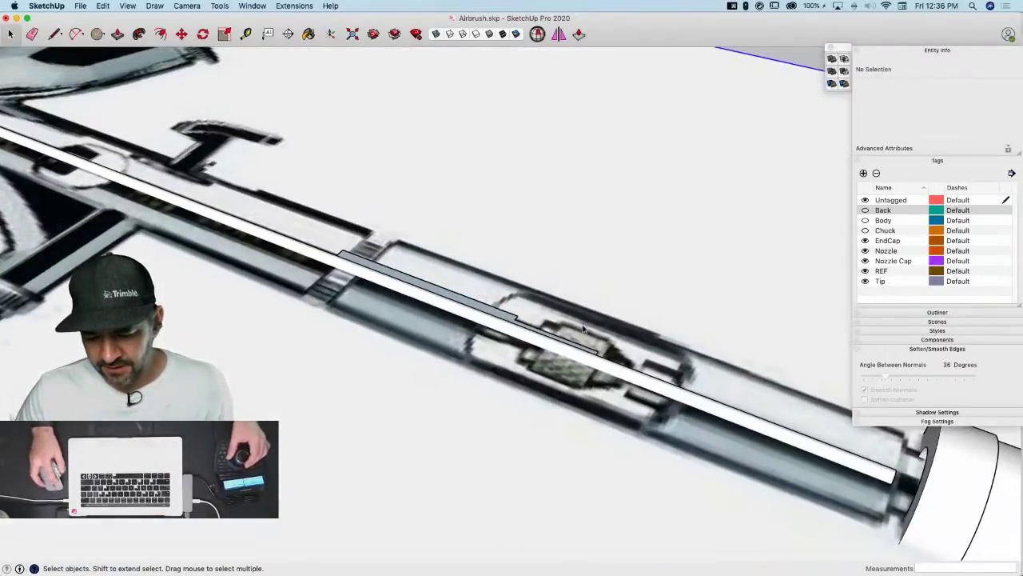
Revolve the stepped profile around the needle axis with Follow Me, using the circle near the tip as the path
left_click(494, 329)
left_click(509, 337)
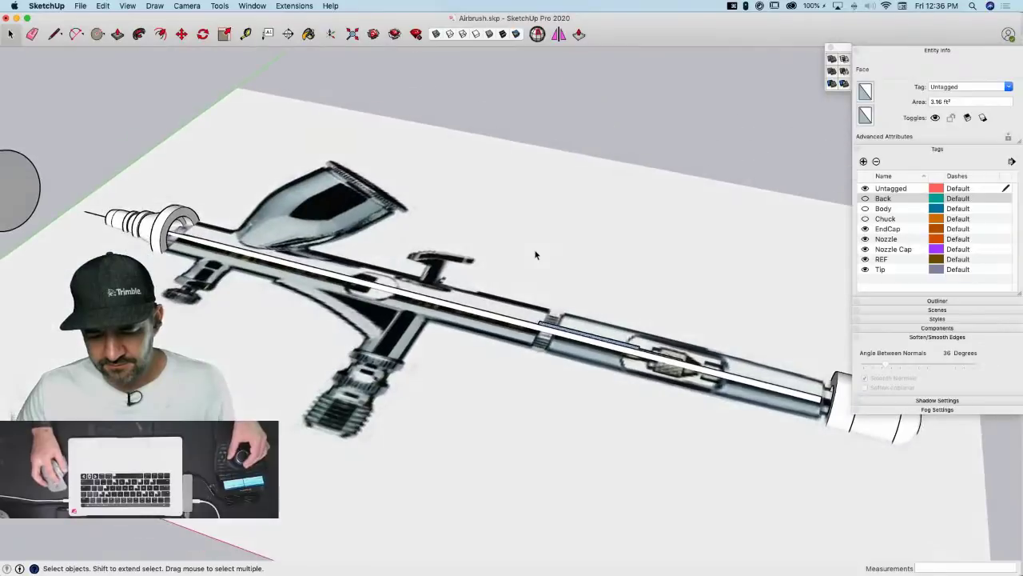
left_click(211, 206)
left_click(272, 134)
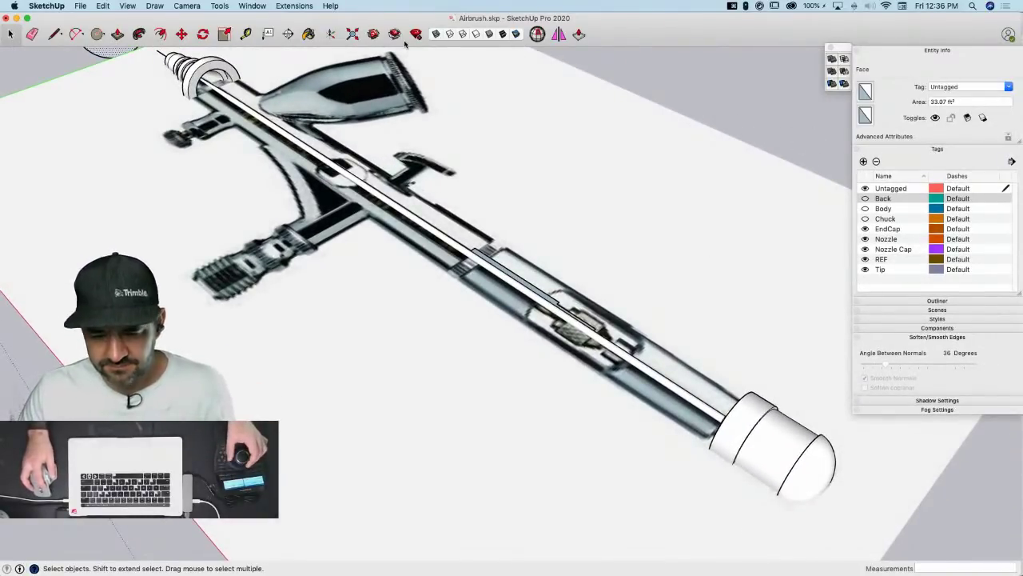
left_click(137, 34)
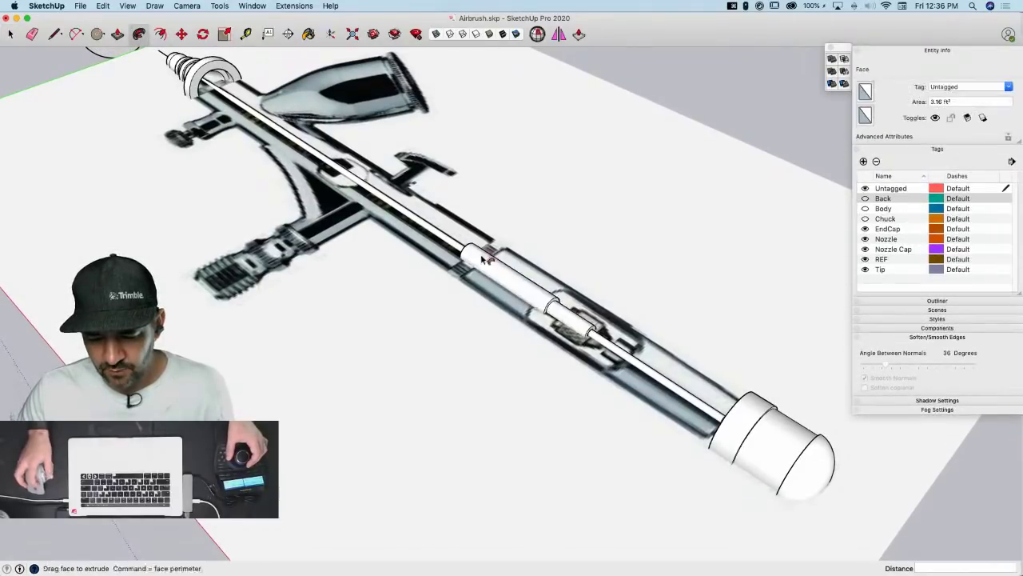
Make a component named Collar from the whole revolved stepped sleeve around the needle
key("space")
left_click(527, 291)
triple_click(527, 292)
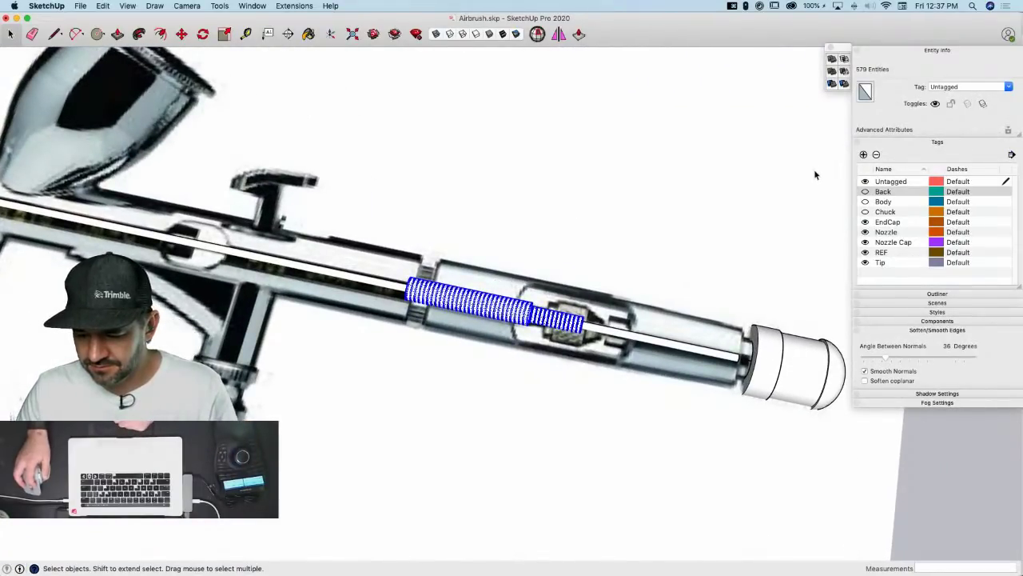
right_click(532, 316)
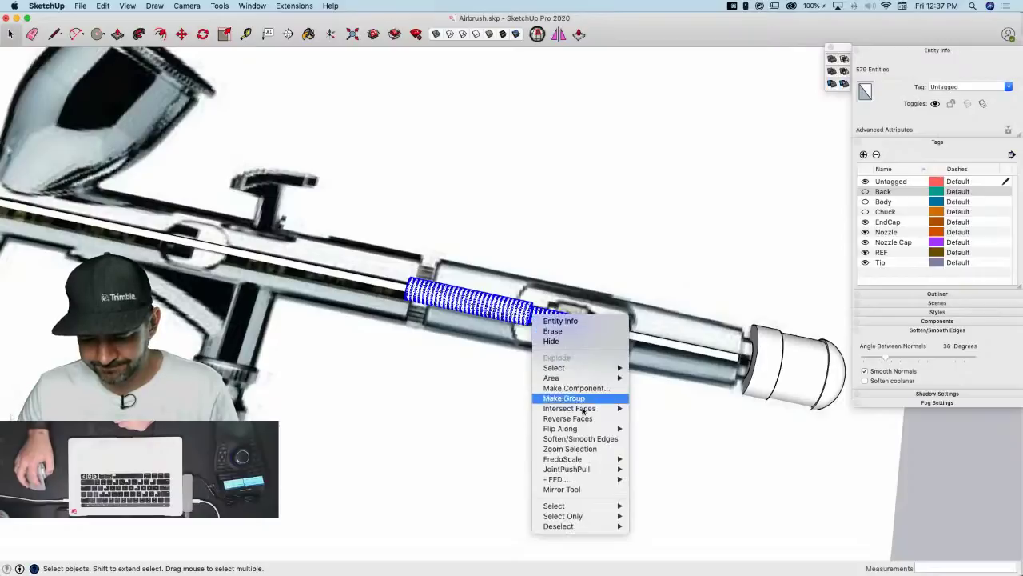
left_click(580, 390)
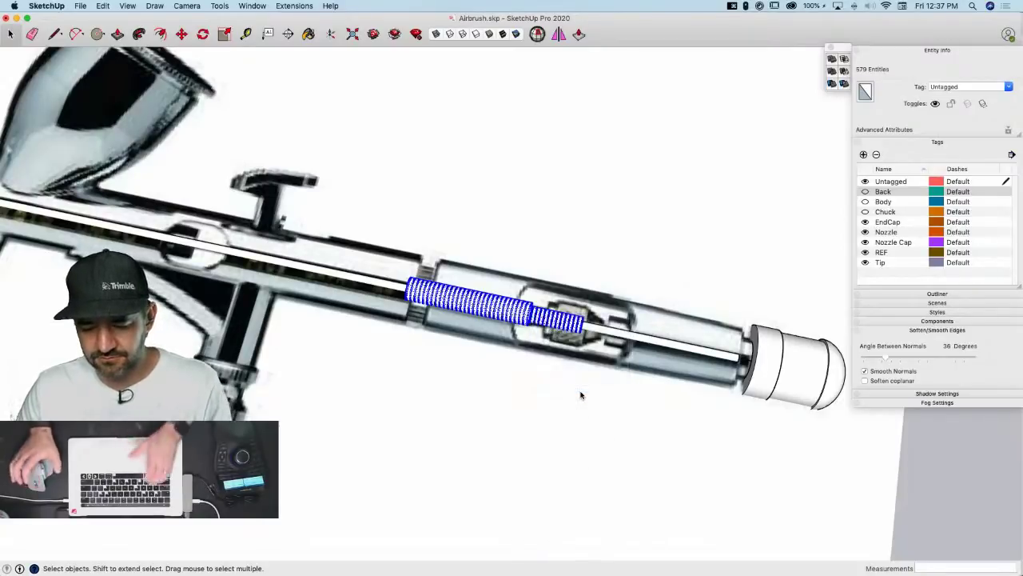
type("C")
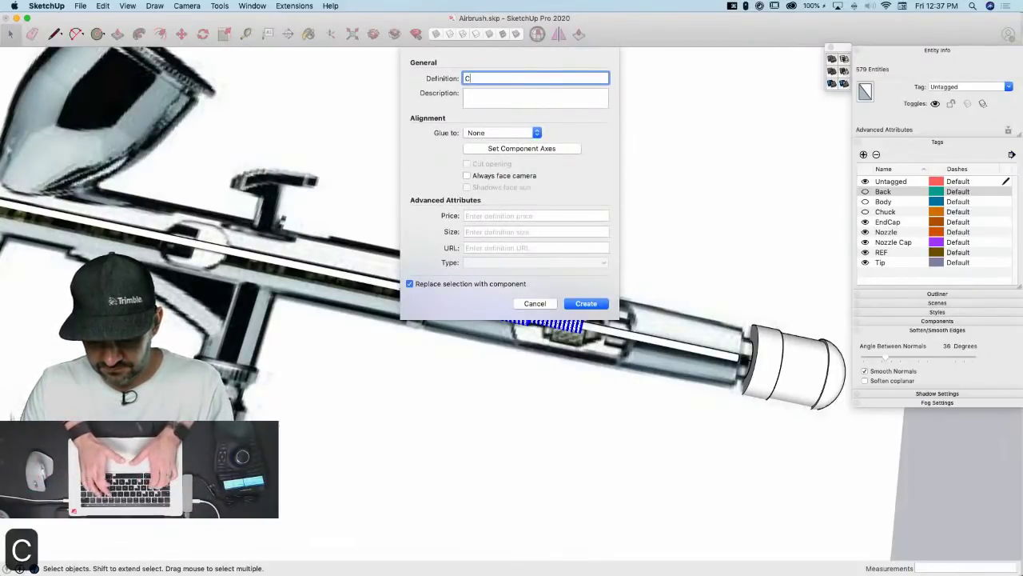
type("ollar")
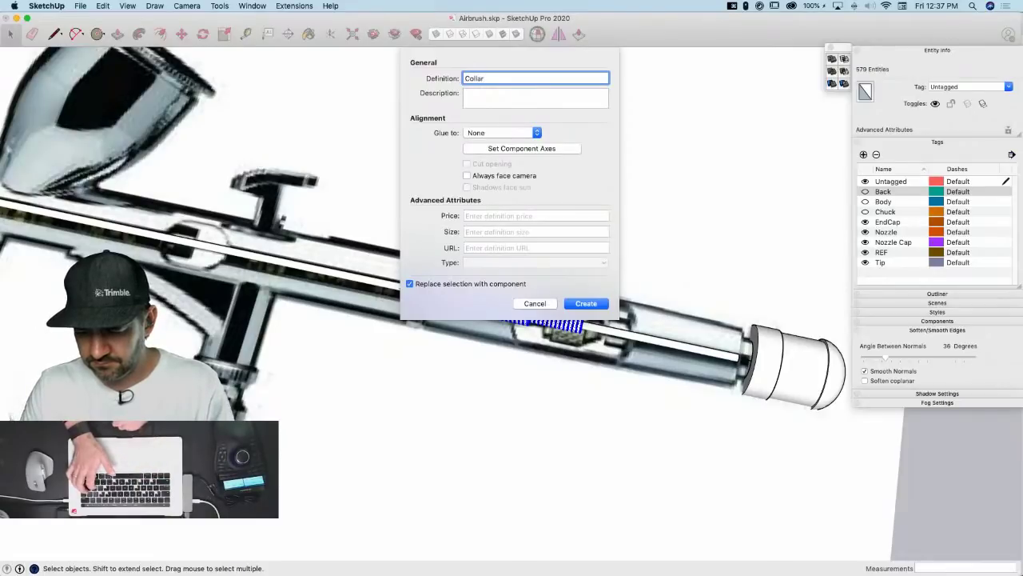
key("Return")
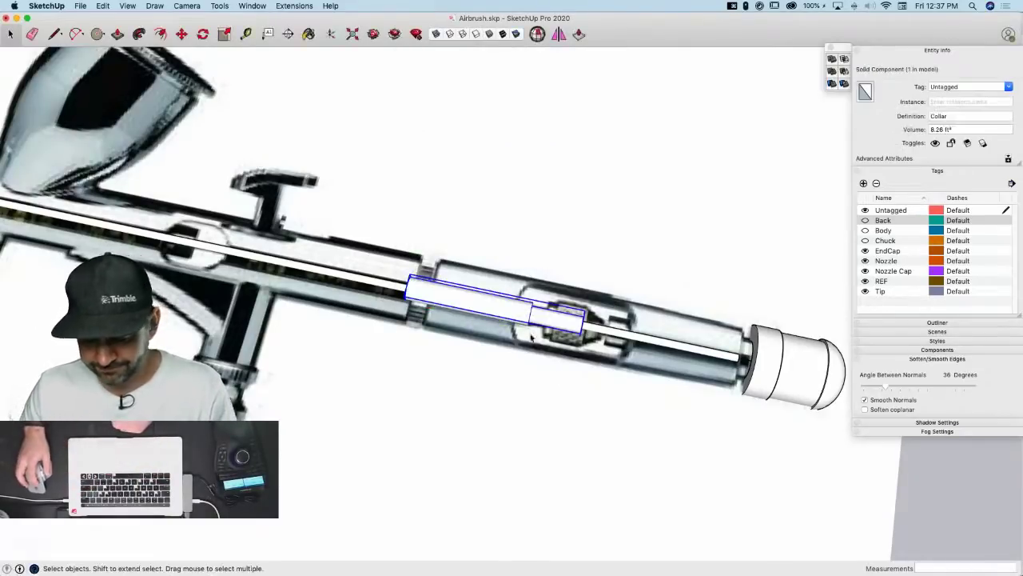
Assign the stepped sleeve component to a new tag named Collar
left_click(948, 87)
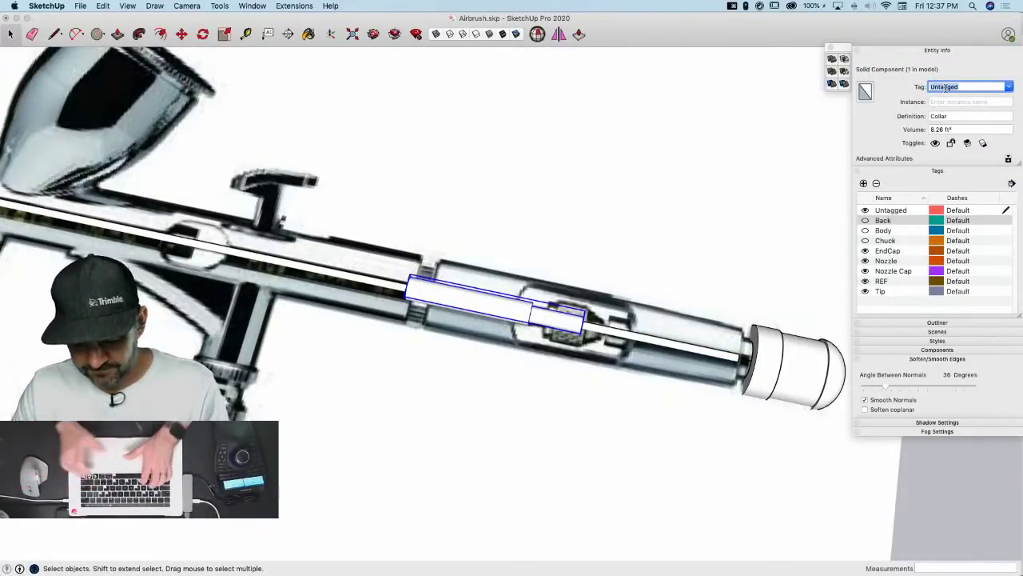
type("Collar")
key("Return")
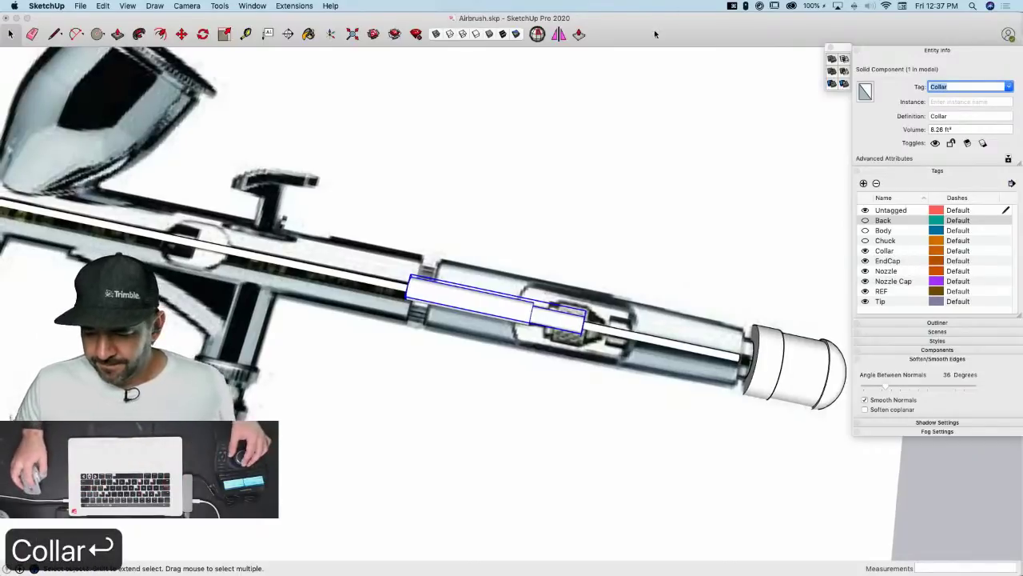
Turn the Back, Body and Chuck tags back on and deselect the collar
left_click(865, 221)
left_click(865, 230)
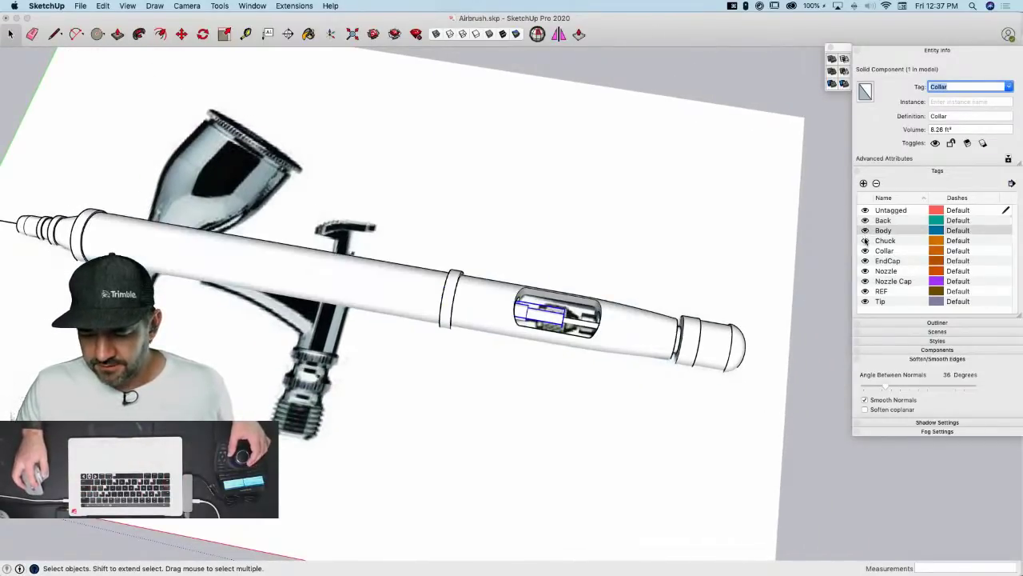
left_click(865, 241)
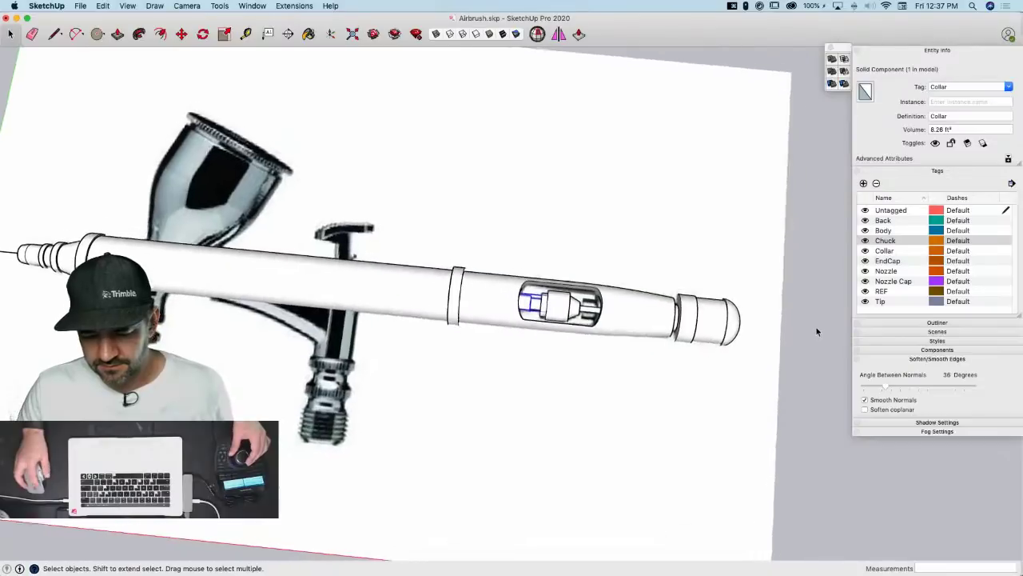
left_click(810, 335)
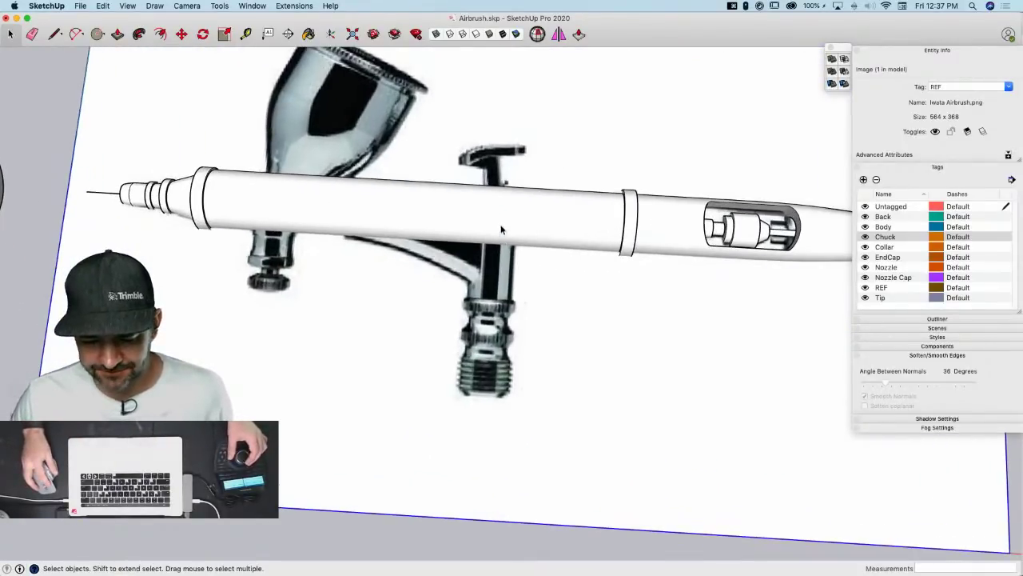
Open the body component for editing and hide the Back, Chuck, Collar, EndCap, Nozzle, Nozzle Cap and Tip tags
double_click(500, 230)
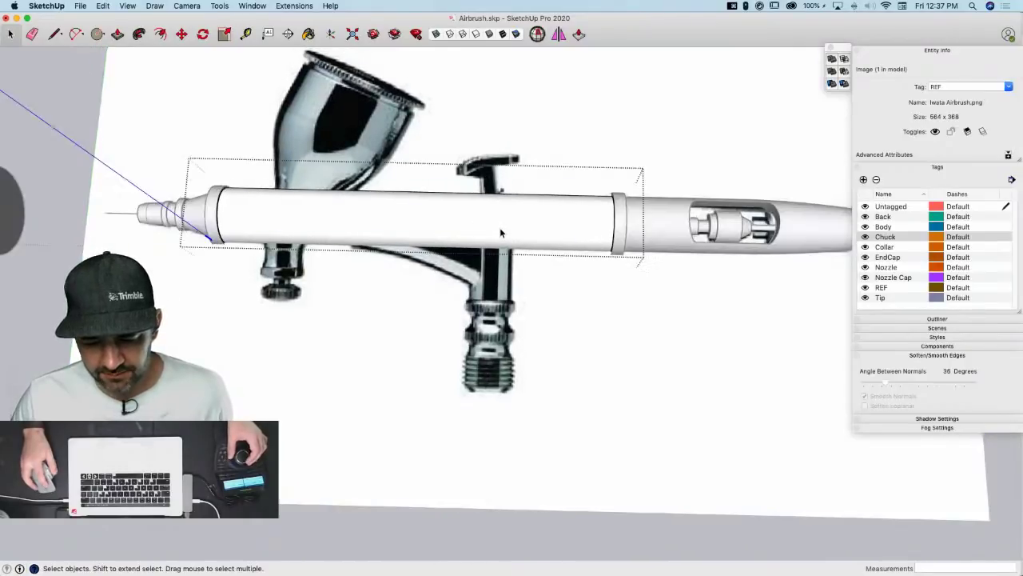
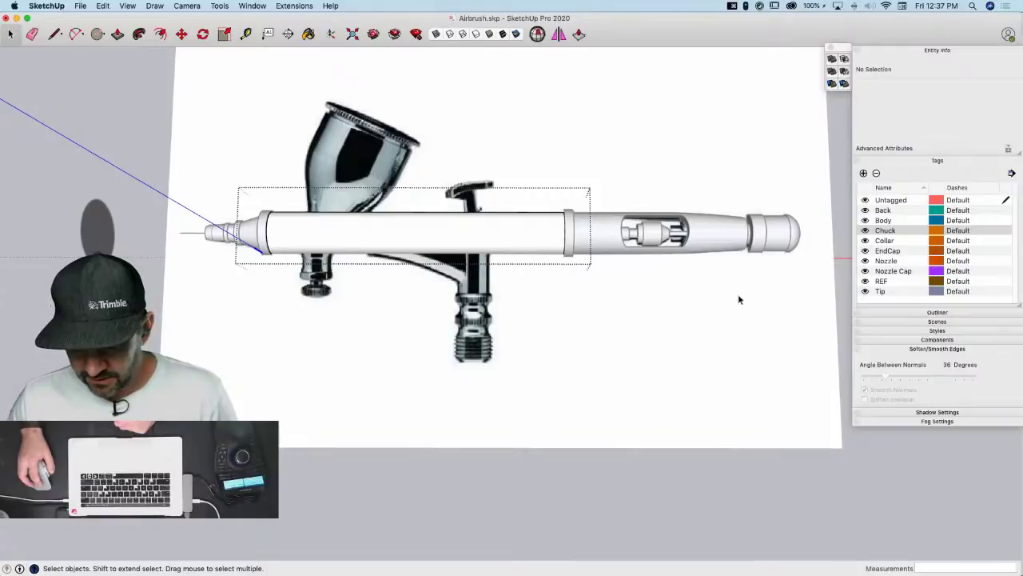
left_click(864, 210)
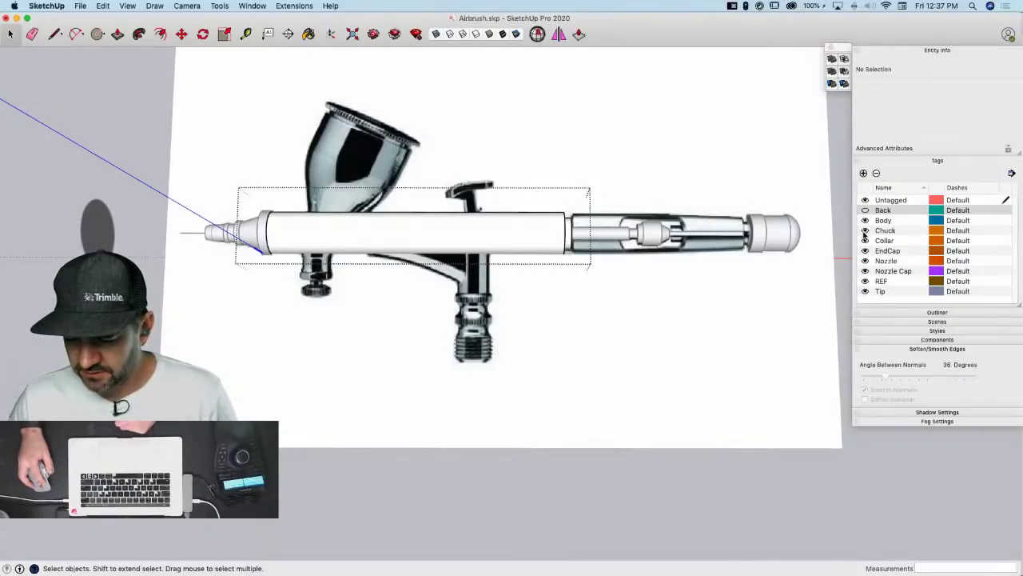
left_click(865, 211)
left_click(864, 211)
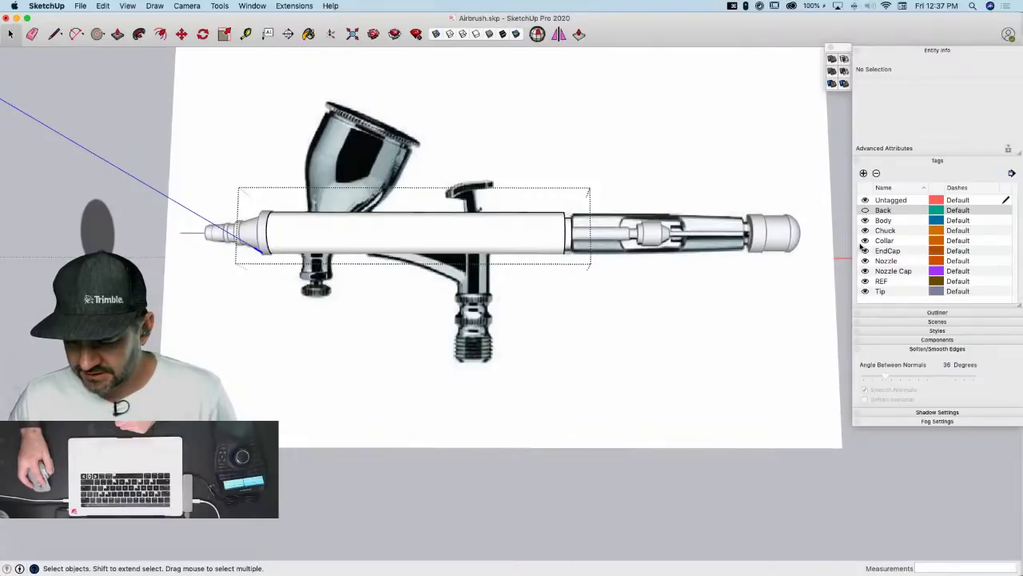
left_click(865, 231)
left_click(865, 241)
left_click(865, 250)
left_click(865, 260)
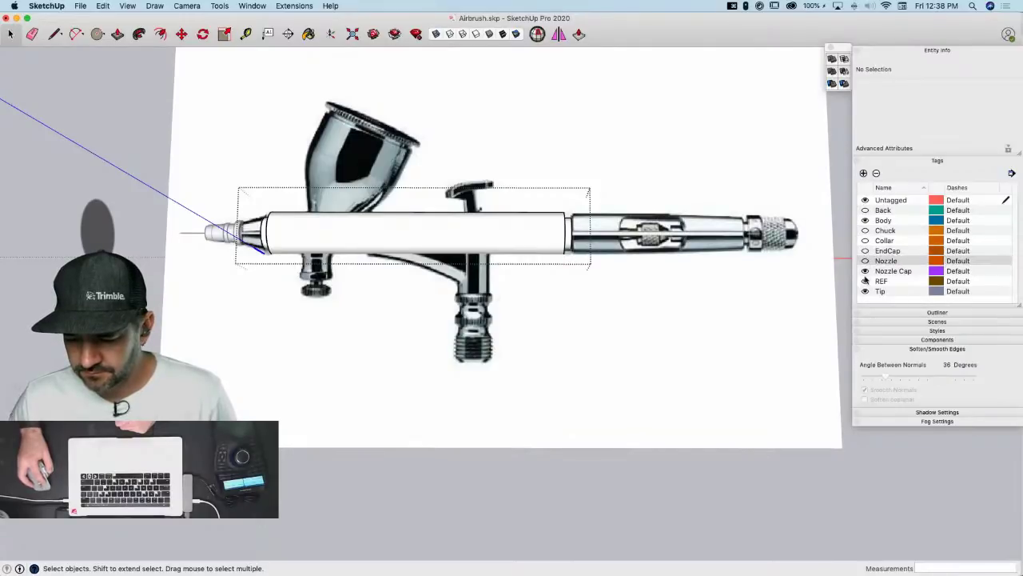
left_click(865, 271)
left_click(865, 291)
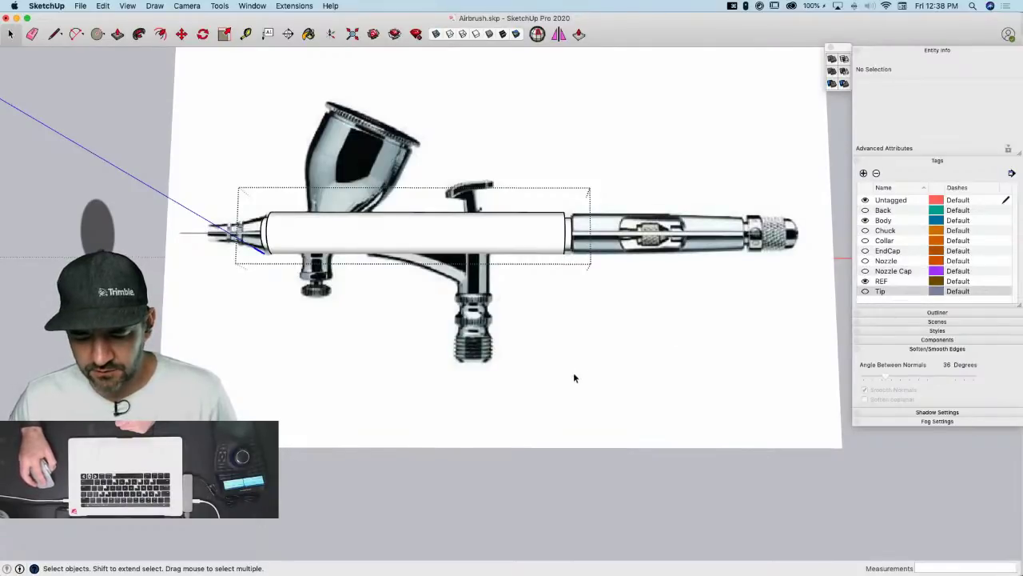
Leave the body component, assign the needle to a new tag named Neelde, and hide that tag
mouse_move(573, 378)
middle_mouse_down()
mouse_move(553, 347)
mouse_move(551, 306)
mouse_move(686, 249)
middle_mouse_up()
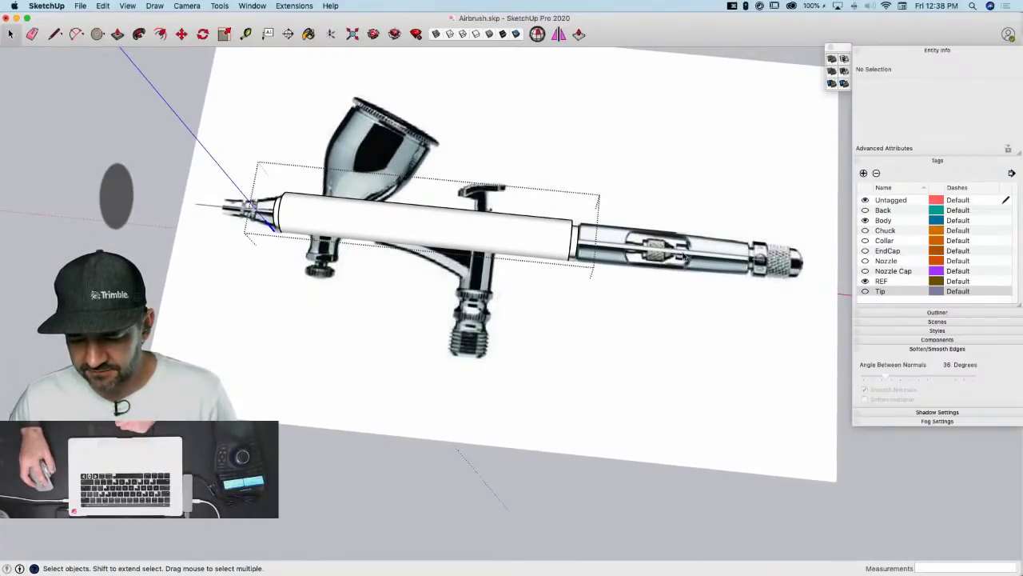
left_click(686, 254)
left_click(684, 255)
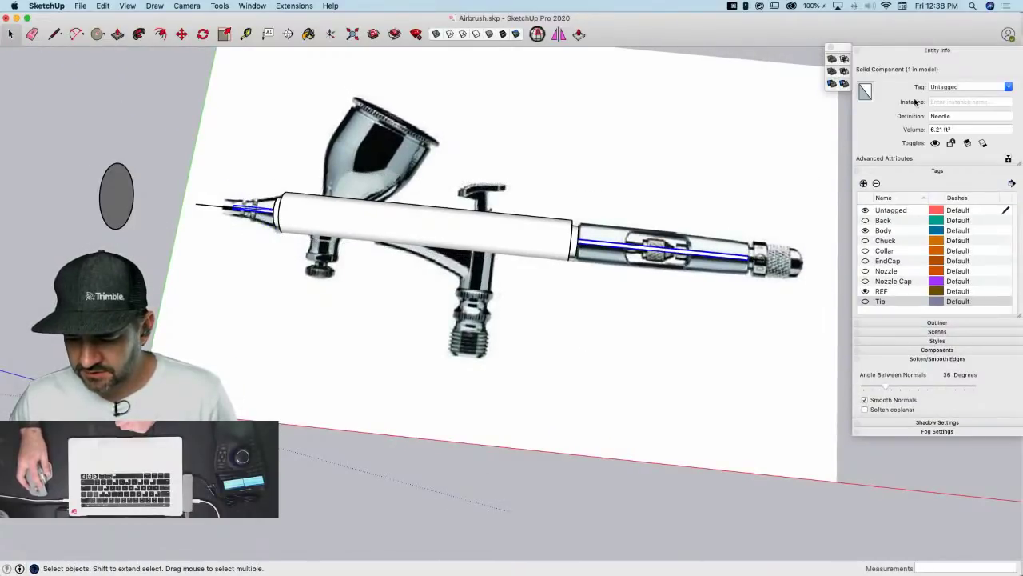
left_click(940, 88)
type("Neeld")
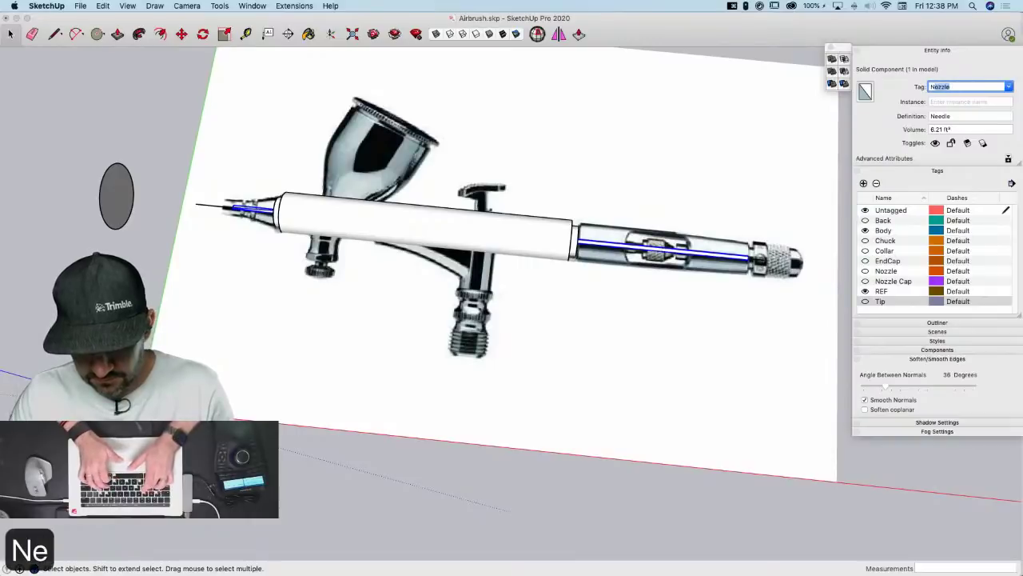
type("e")
key("Return")
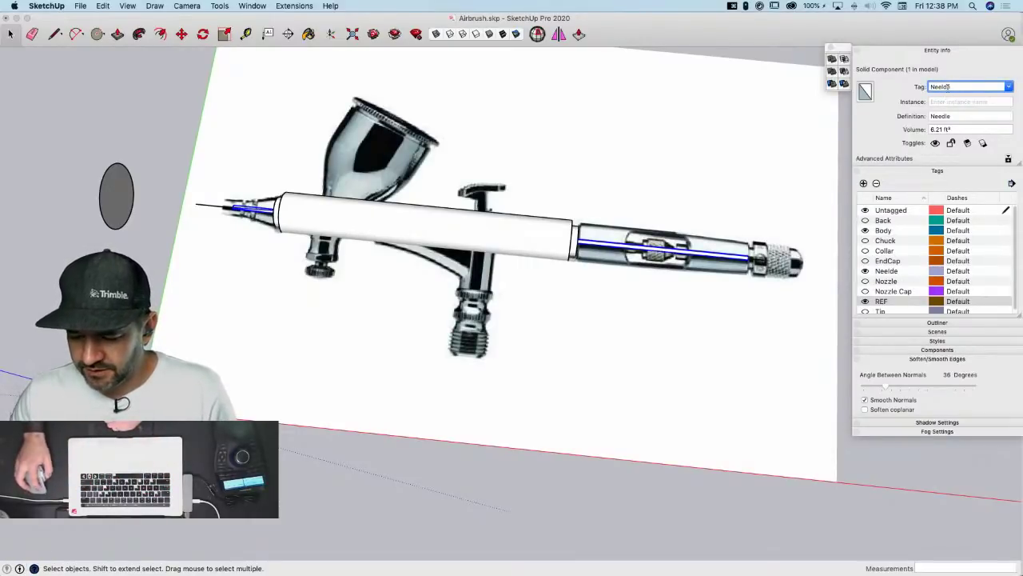
left_click(865, 271)
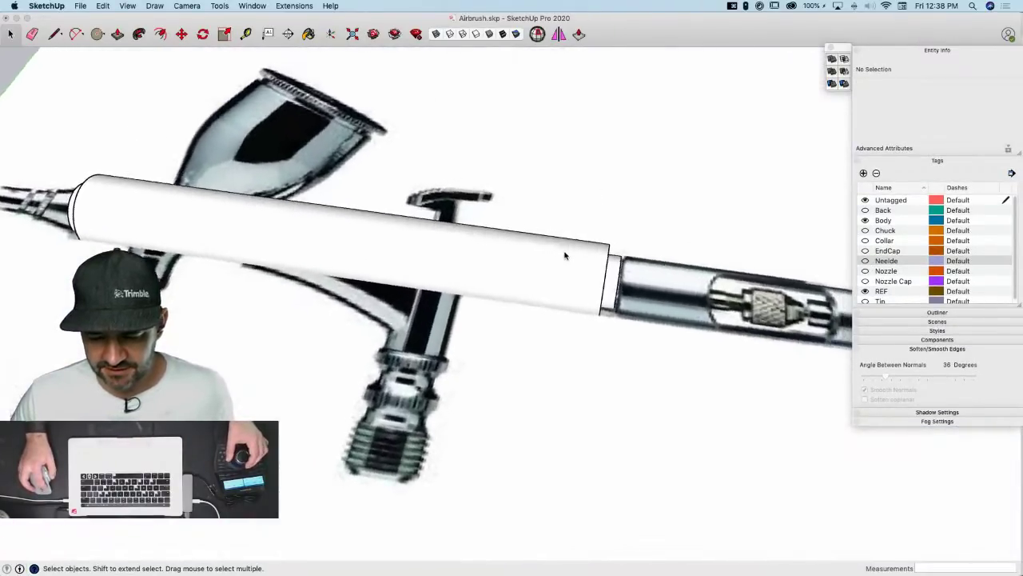
Reopen the body component and draw a line across the full width of the lower stem, just above the knurled fitting
double_click(564, 253)
scroll(564, 256, "up", 3)
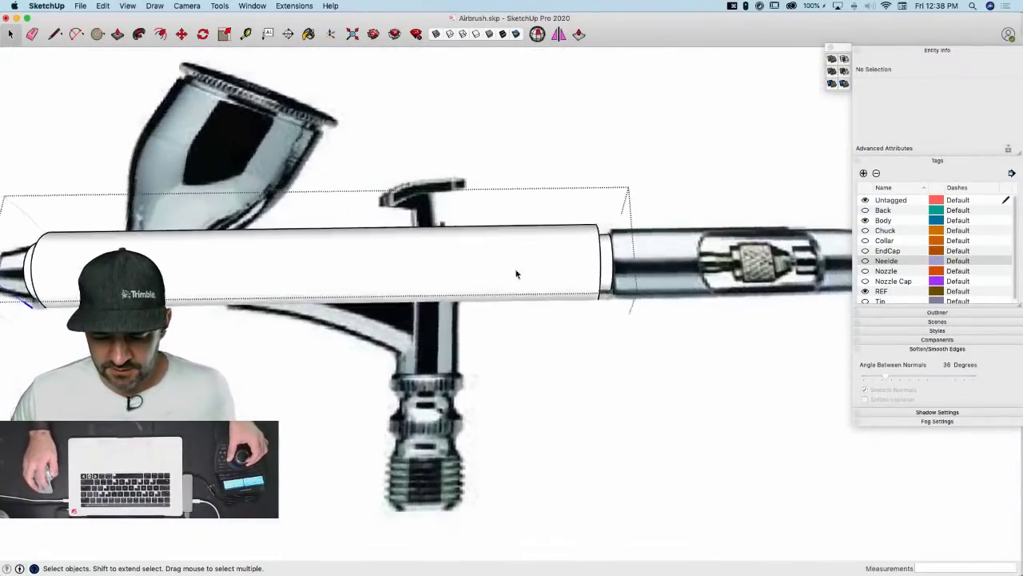
key("l")
scroll(434, 367, "up", 2)
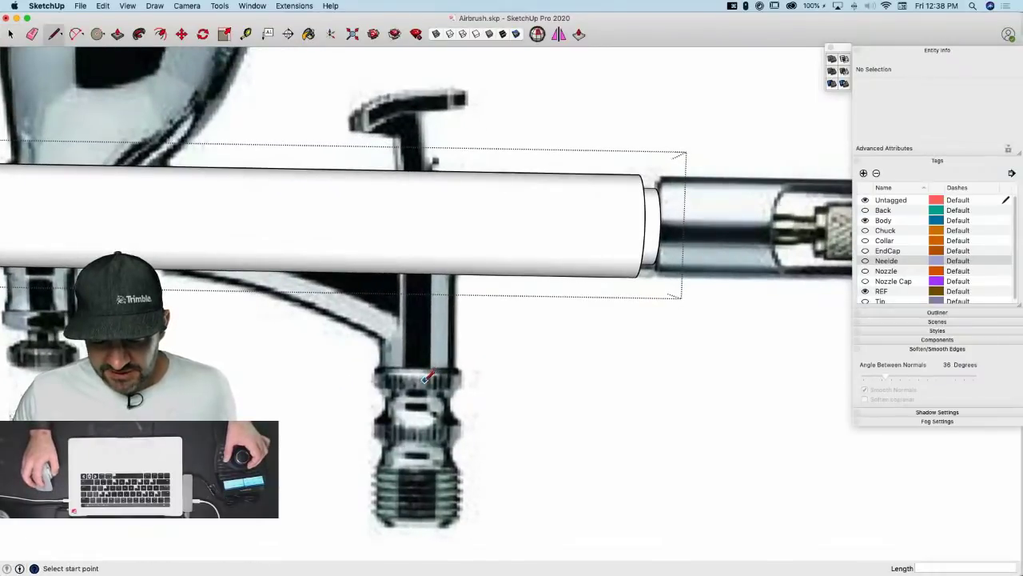
scroll(425, 380, "up", 4)
scroll(479, 318, "down", 2)
middle_click_drag(493, 356, 477, 304)
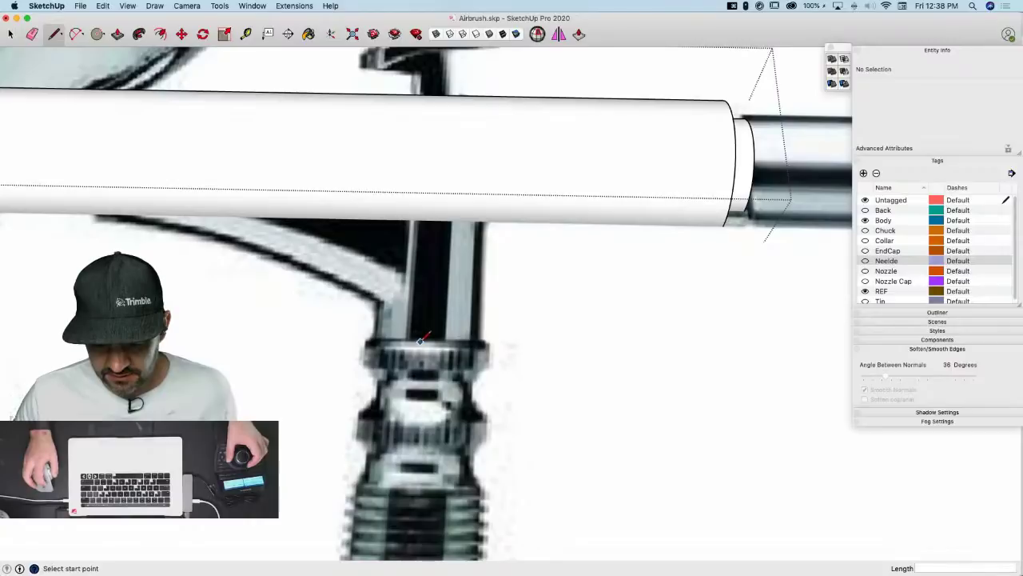
left_click(372, 336)
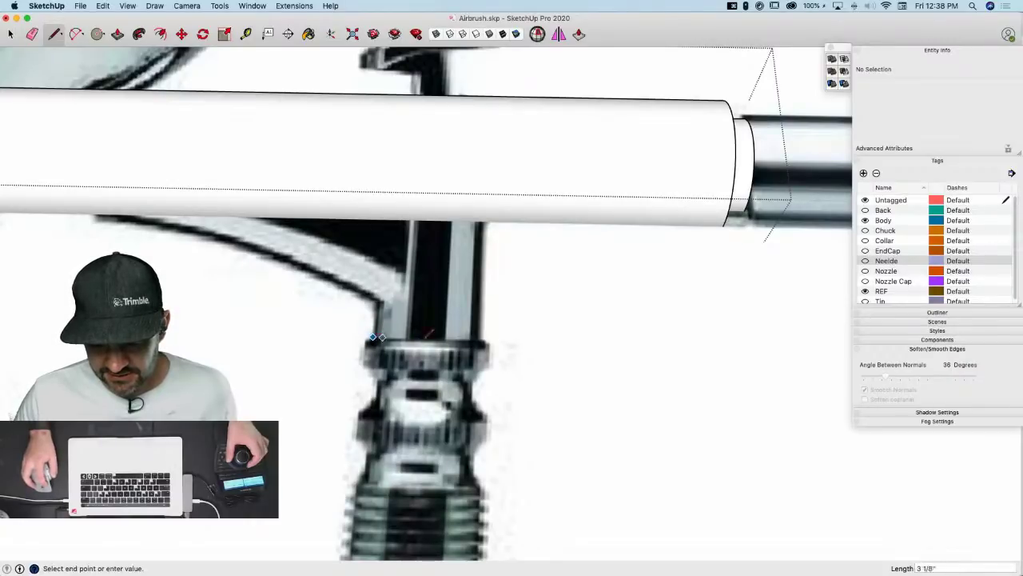
left_click(483, 339)
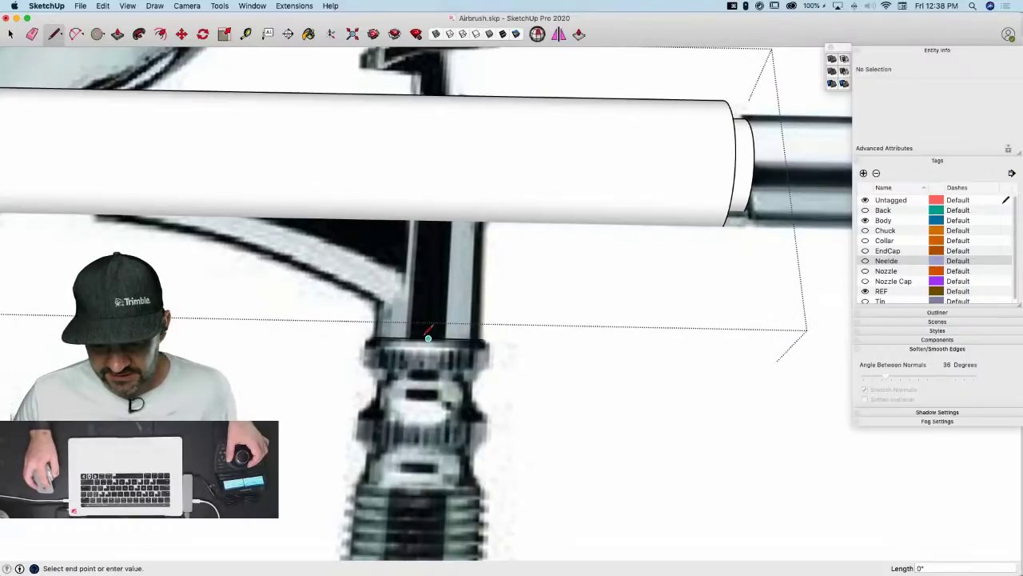
key("space")
key("l")
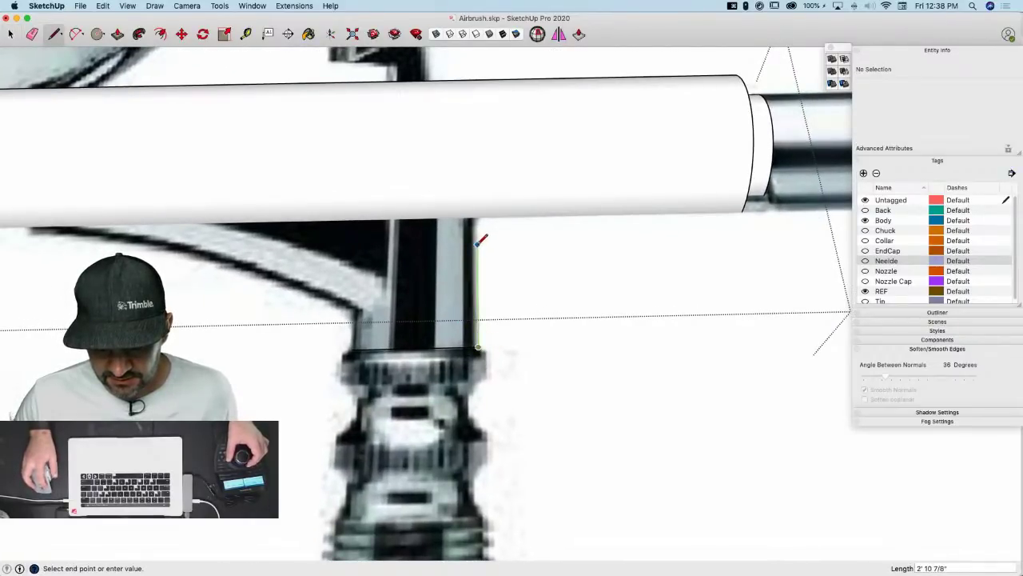
key("space")
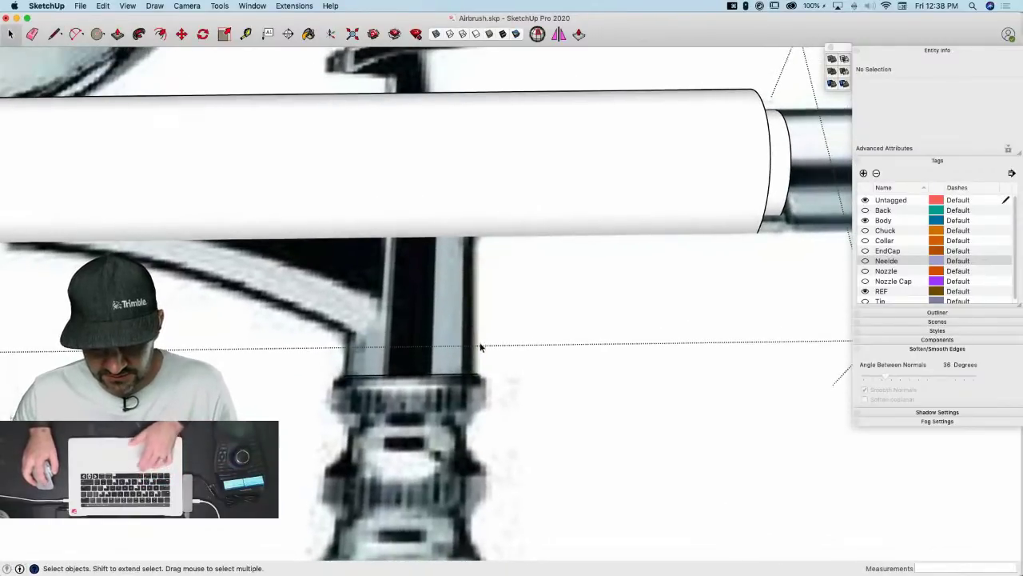
Draw two concentric circles perpendicular to the stem at the line's midpoint, radii about 1' 6 11/16" and 1' 2", and erase the line
key("c")
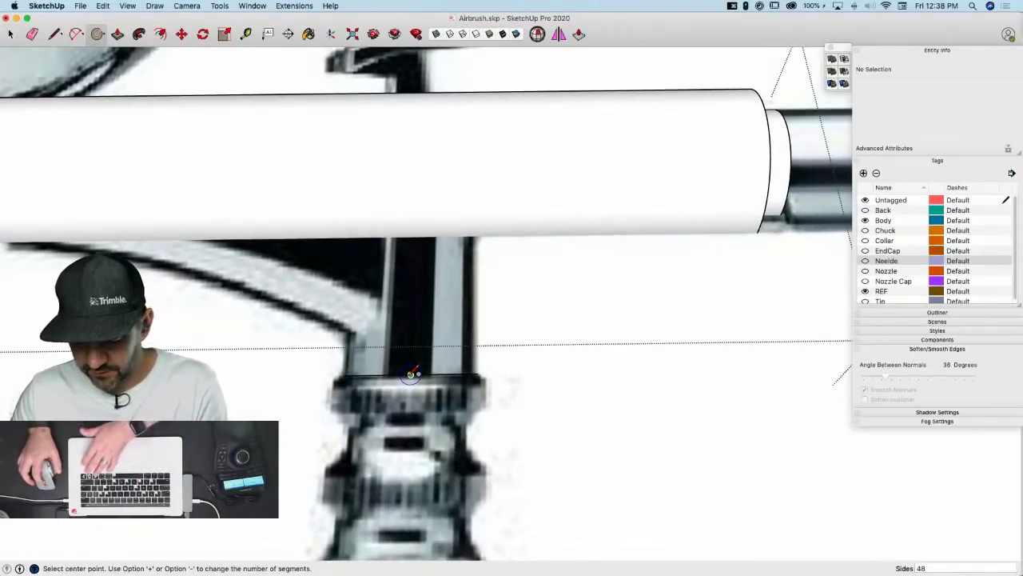
left_click(410, 373)
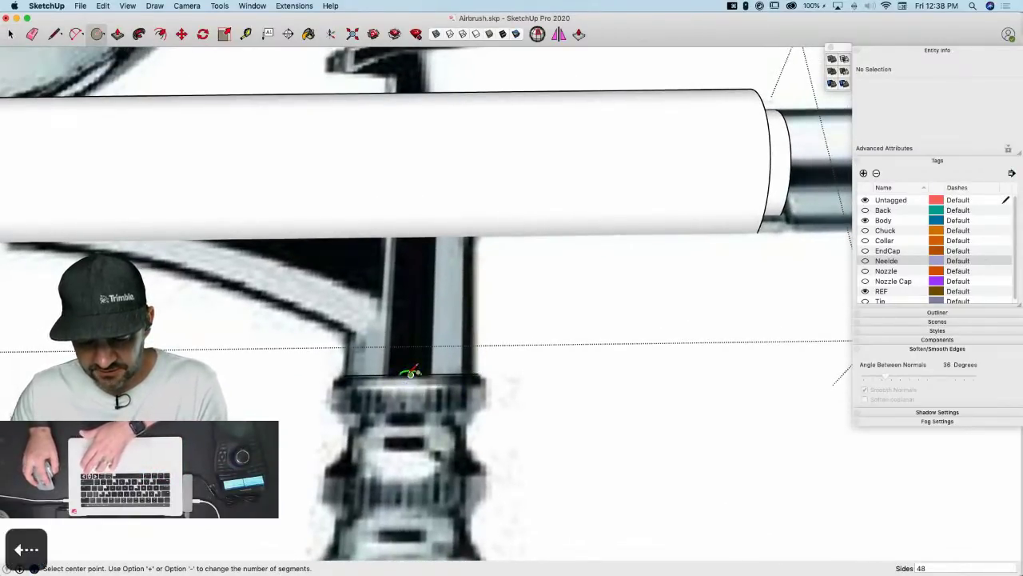
left_click(479, 373)
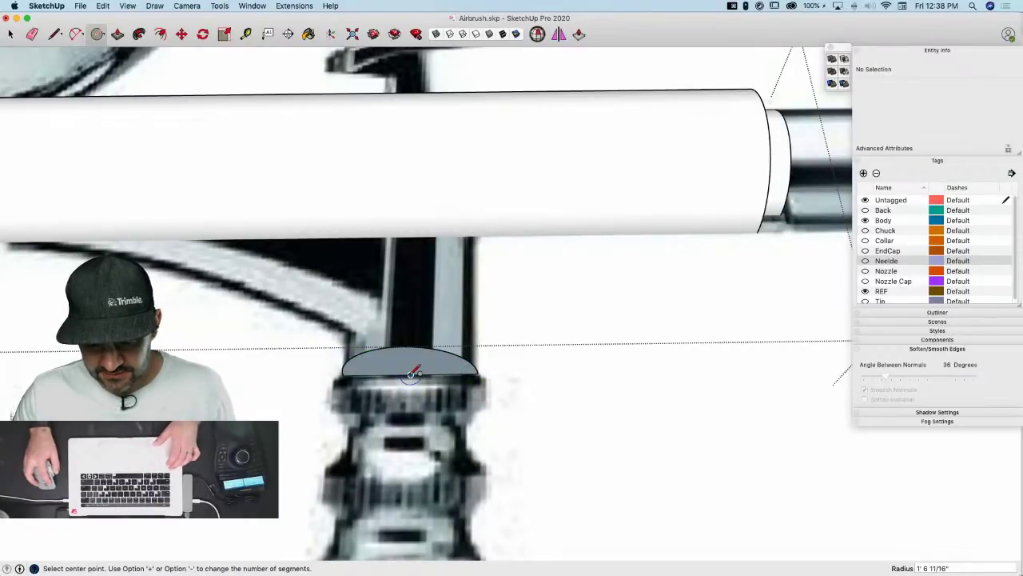
left_click(410, 374)
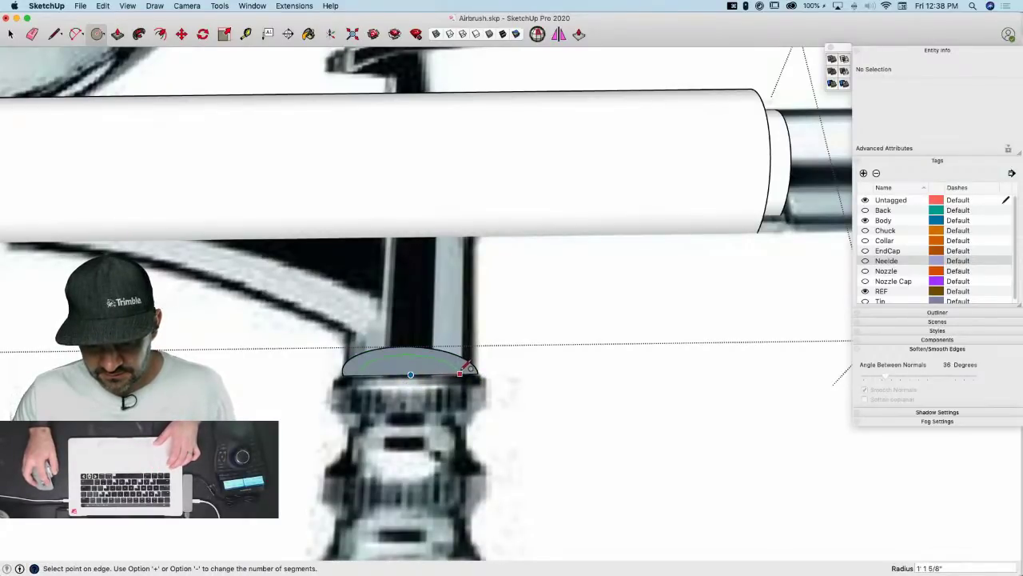
key("Escape")
key("e")
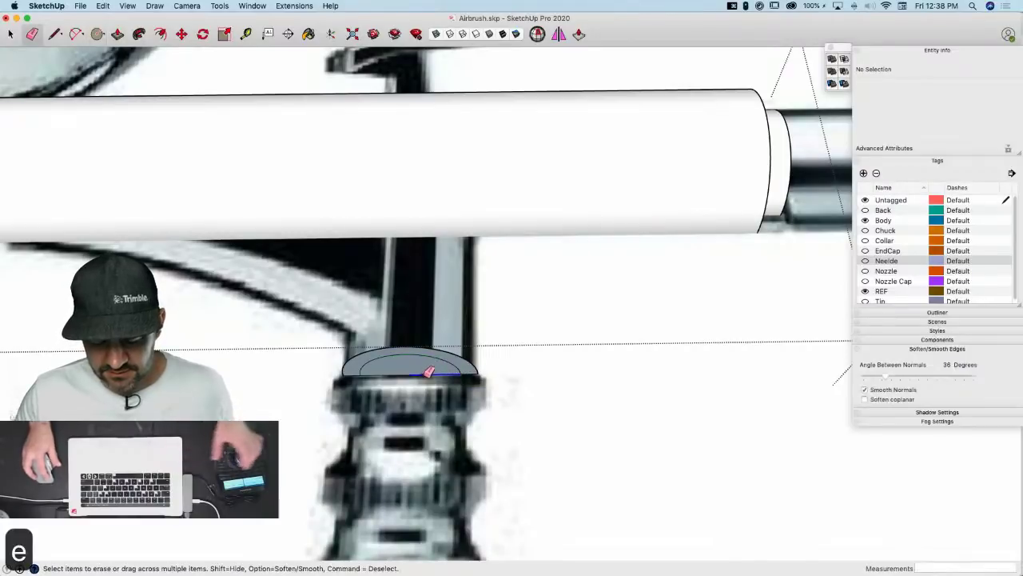
Delete the inner circle's face and extrude the remaining stem ring about 5' 1/16" up into the body
key("p")
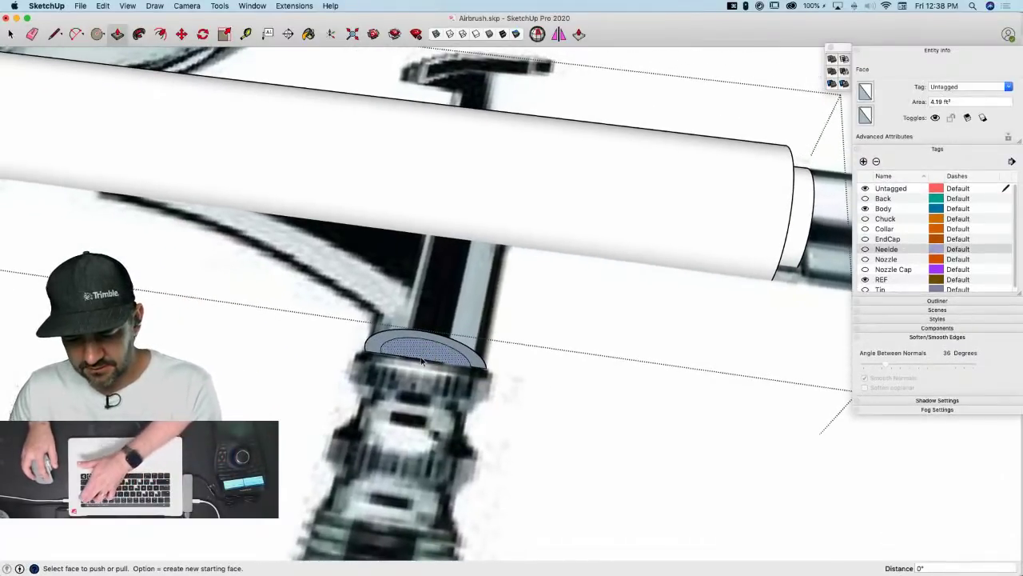
key("space")
left_click(429, 359)
key("BackSpace")
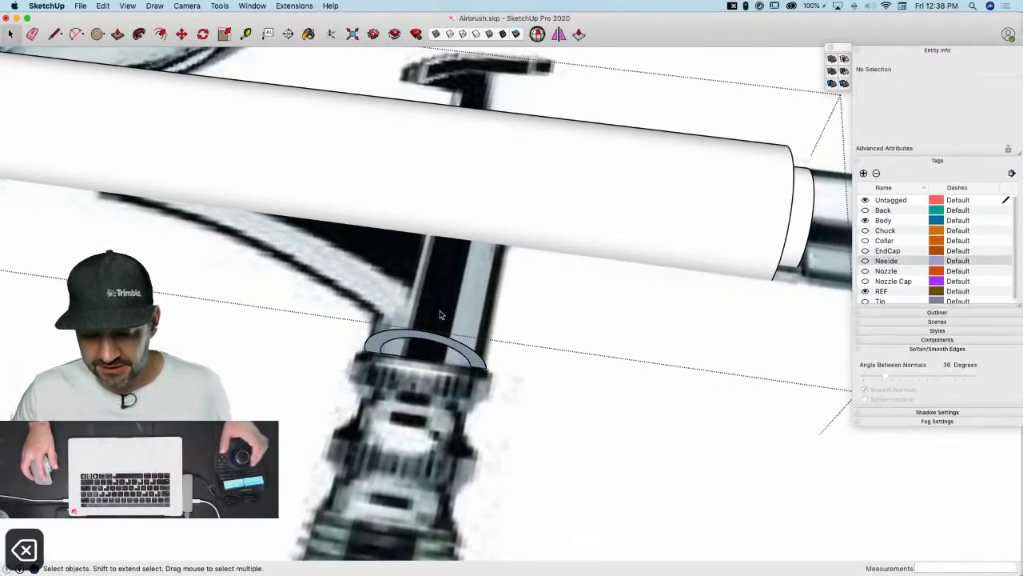
key("e")
key("p")
left_click(459, 352)
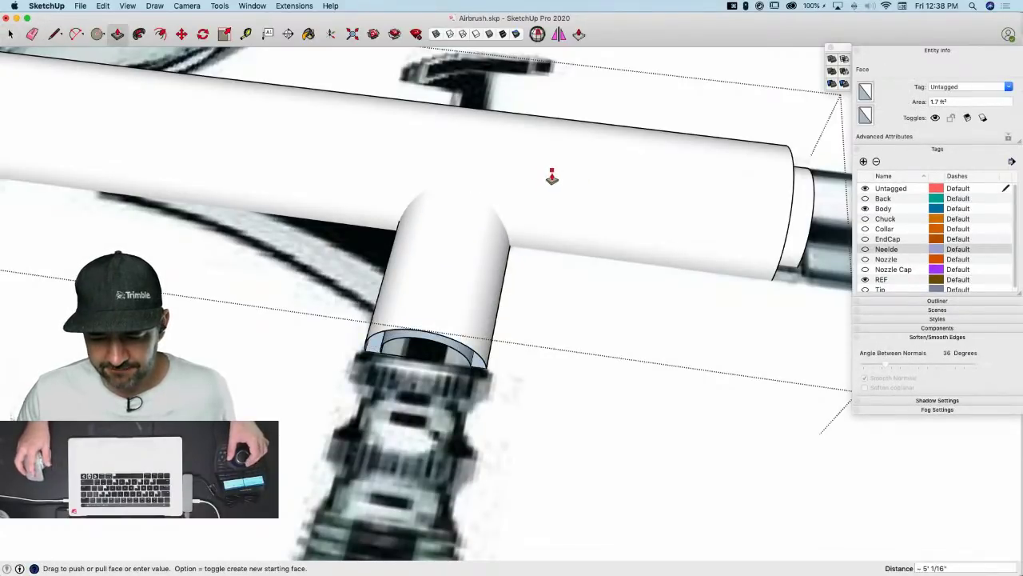
left_click(552, 177)
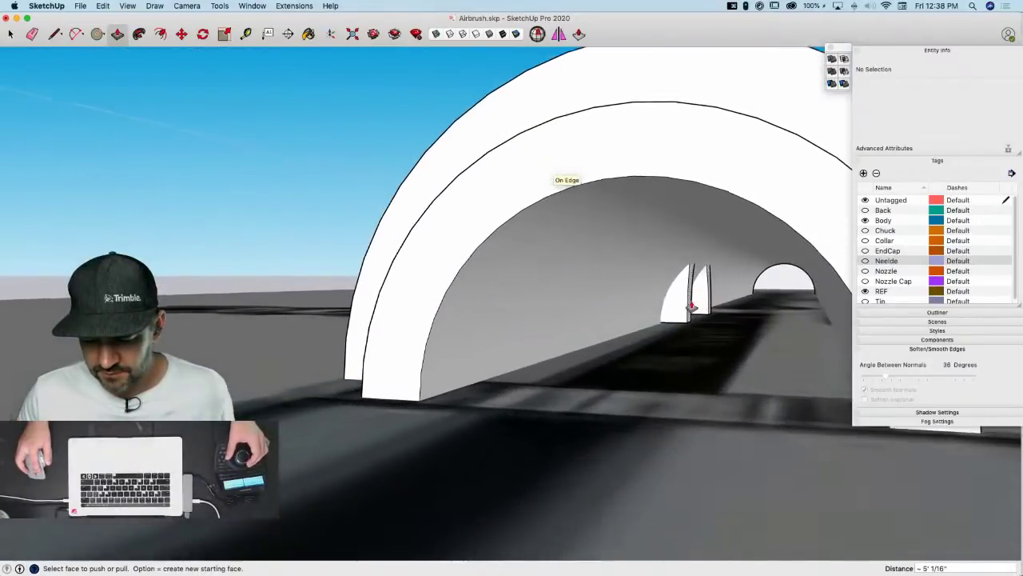
Inside the body, extend the stem tube's end face about 9 5/8" and pull it back about 4 5/8"
left_click(691, 303)
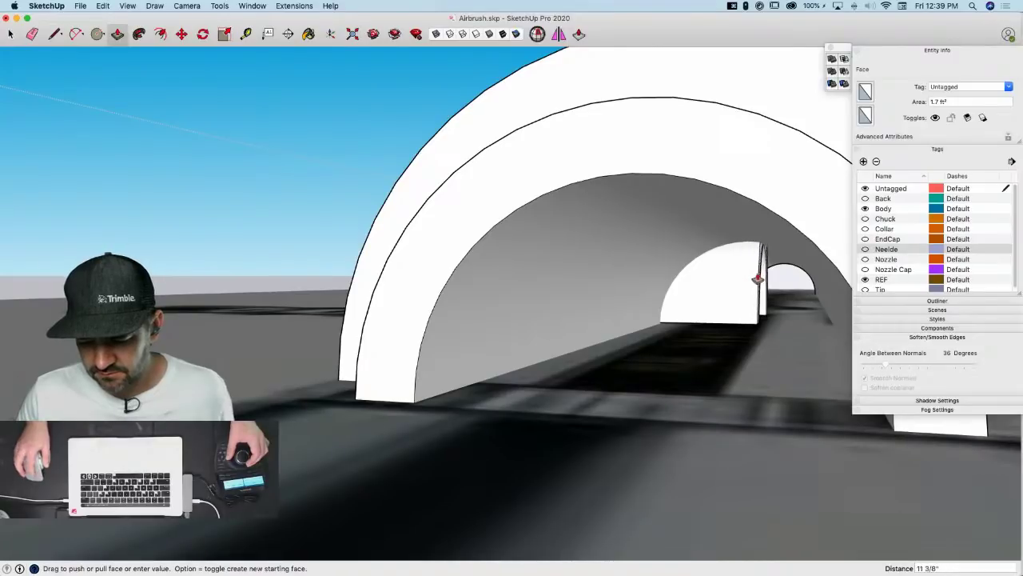
left_click(749, 279)
scroll(759, 263, "up", 6)
scroll(759, 240, "down", 2)
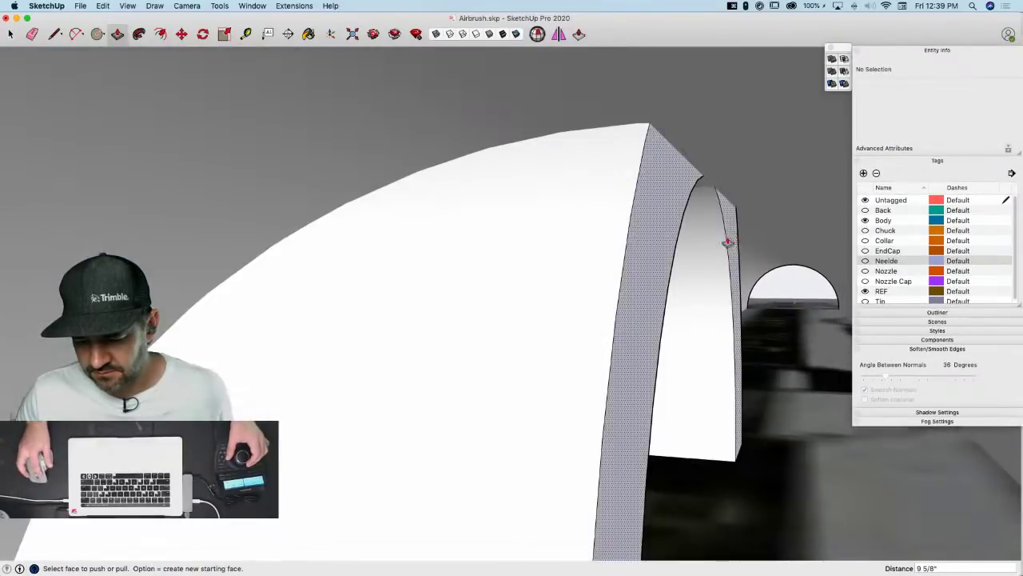
left_click(687, 200)
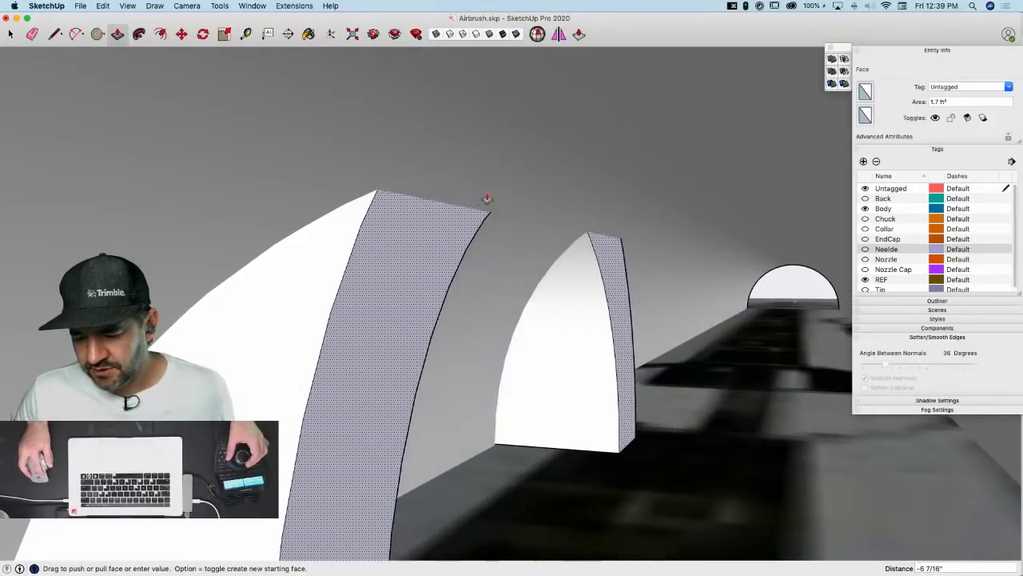
left_click(530, 183)
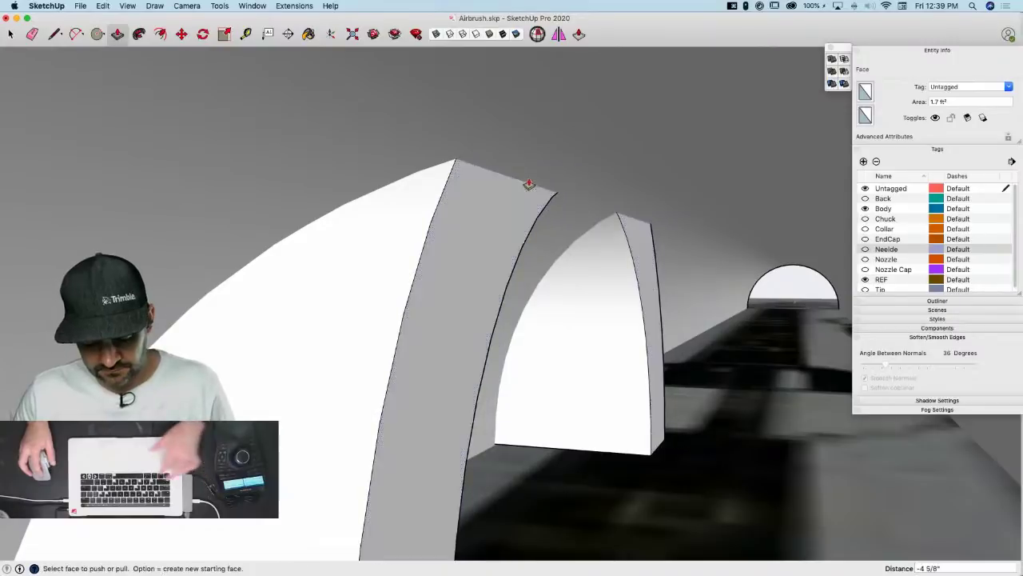
Undo the stem extrusions and the inner circle to return to the plain half-disc profile
key("super+z")
key("super+z")
key("super+z")
key("super+z")
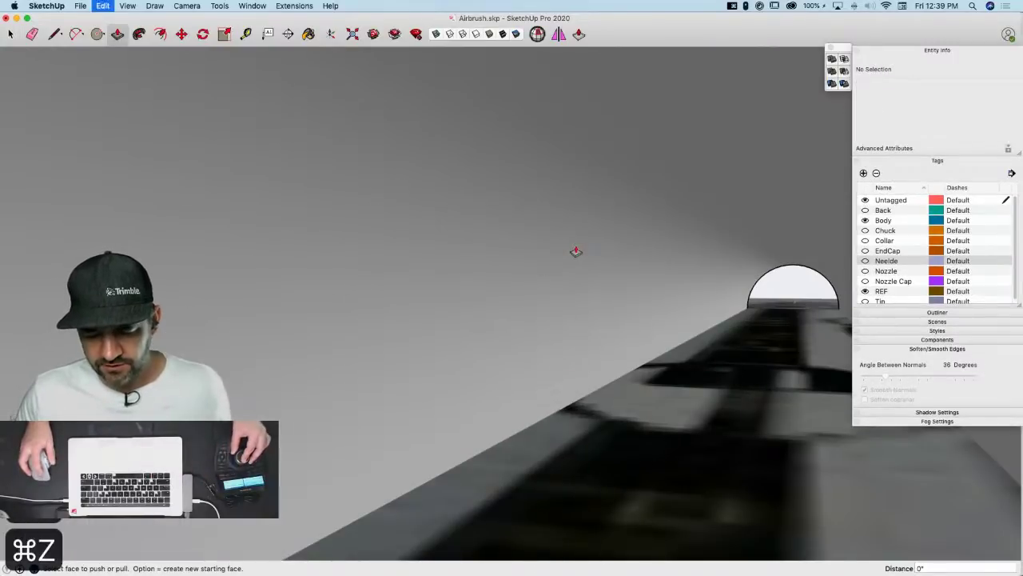
key("space")
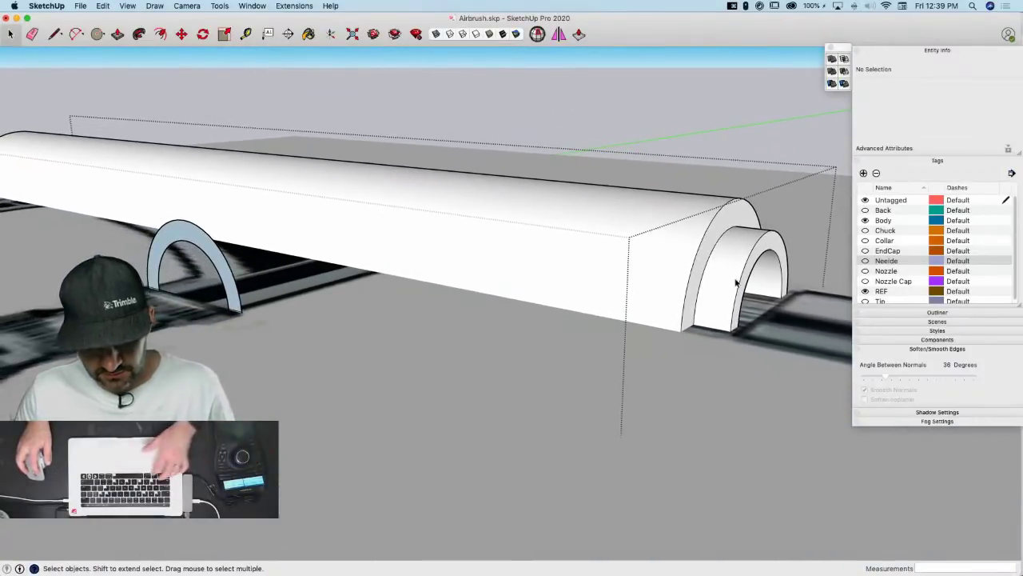
middle_click_drag(735, 280, 754, 290)
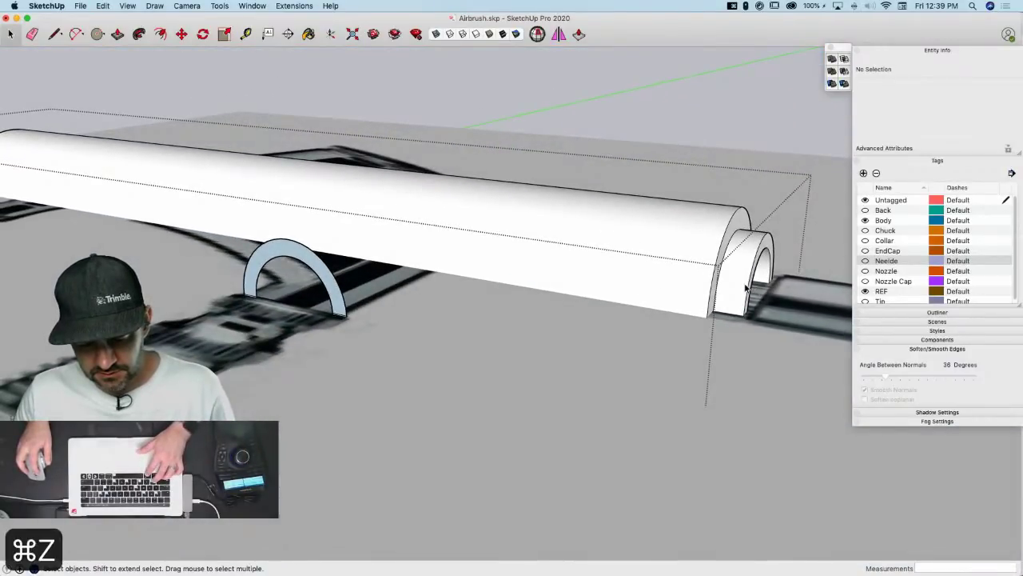
Copy the ring-shaped face at the body's narrow front end and move the copy 5' 10 1/8" to the side of the body
key("e")
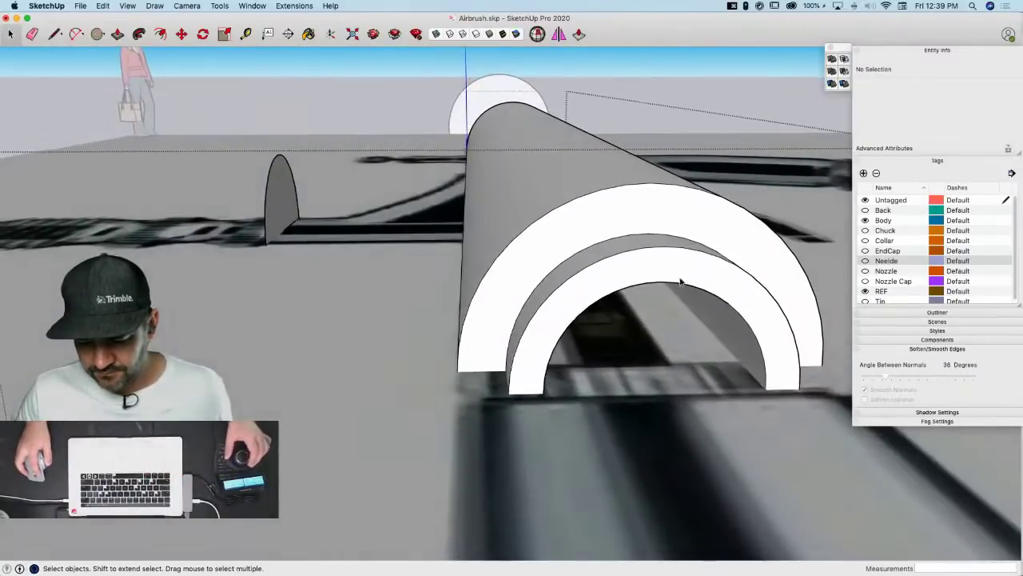
double_click(669, 277)
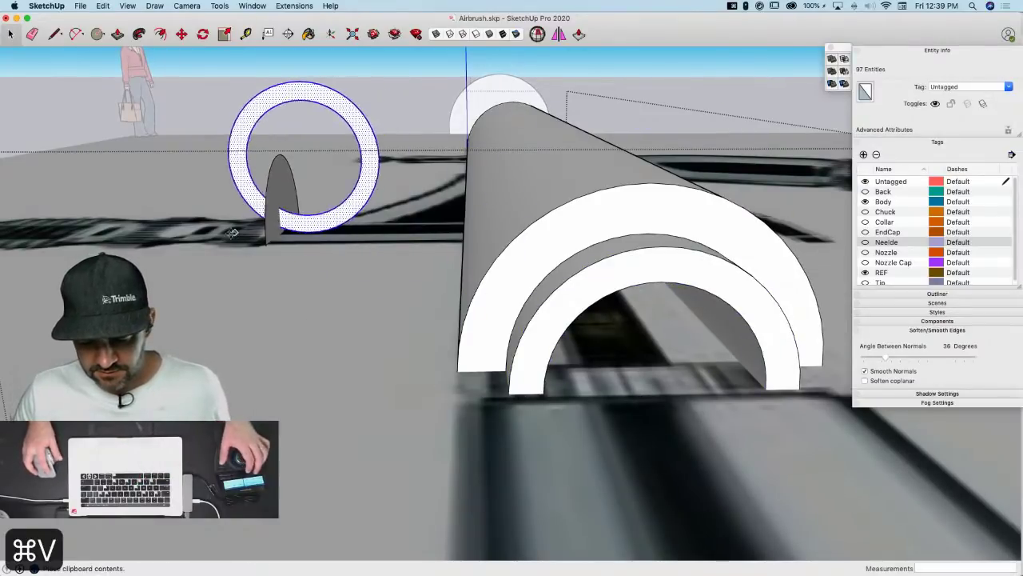
key("Escape")
key("m")
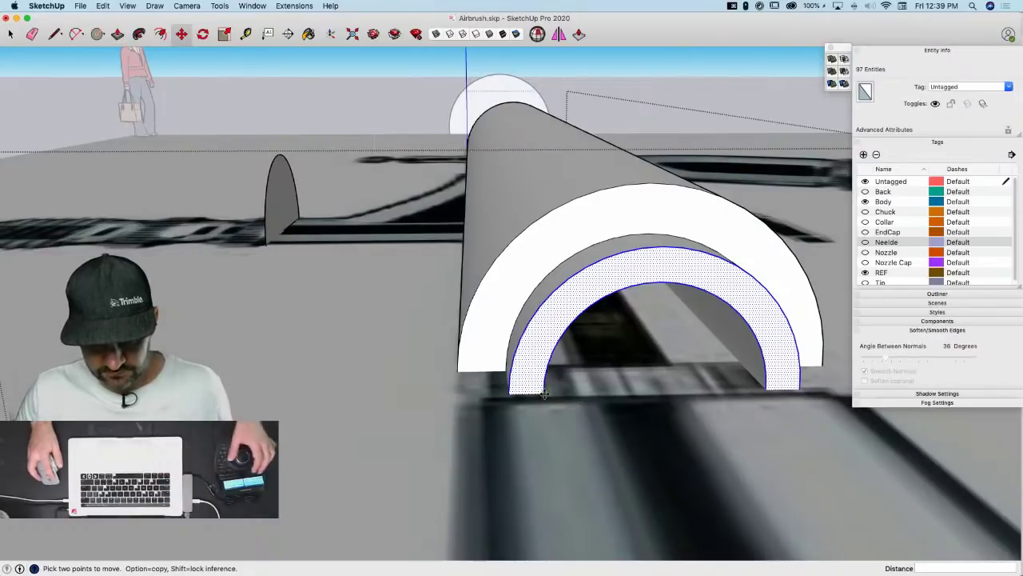
left_click(543, 391)
left_click(175, 312)
middle_click_drag(199, 320, 419, 383)
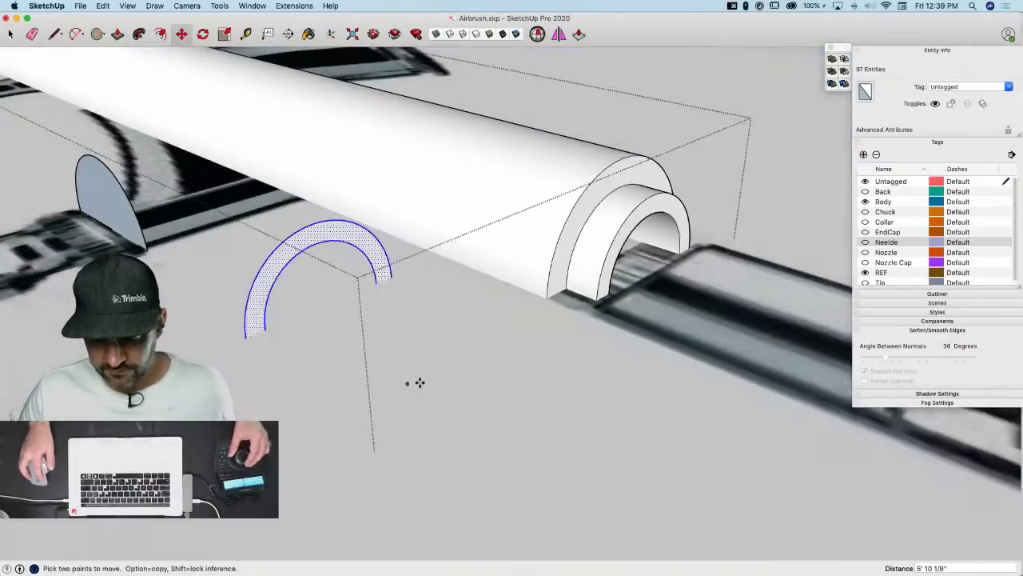
Rotate the copied ring 90 degrees to face along the stem and move it next to the stem's half-disc
key("q")
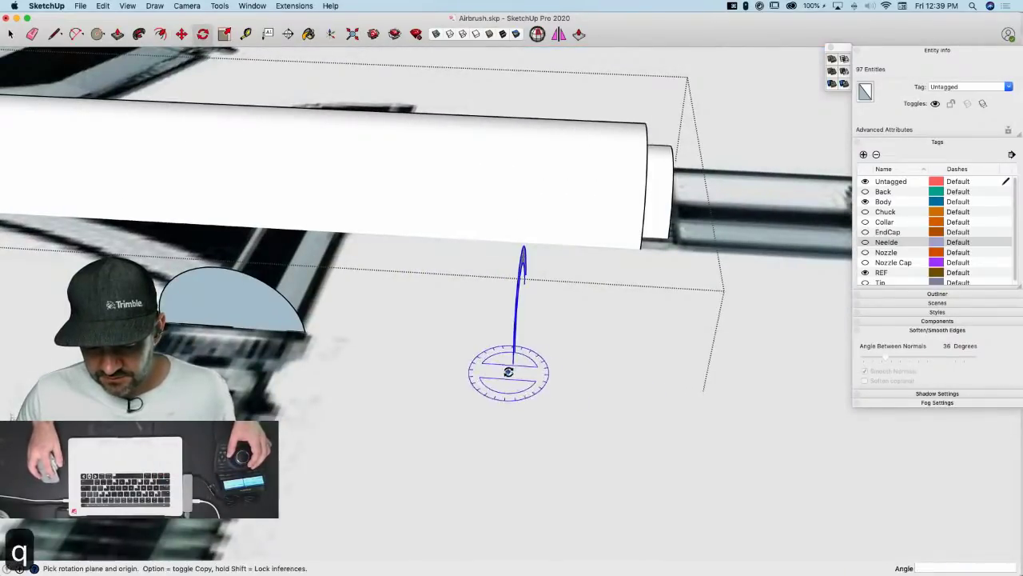
left_click(573, 386)
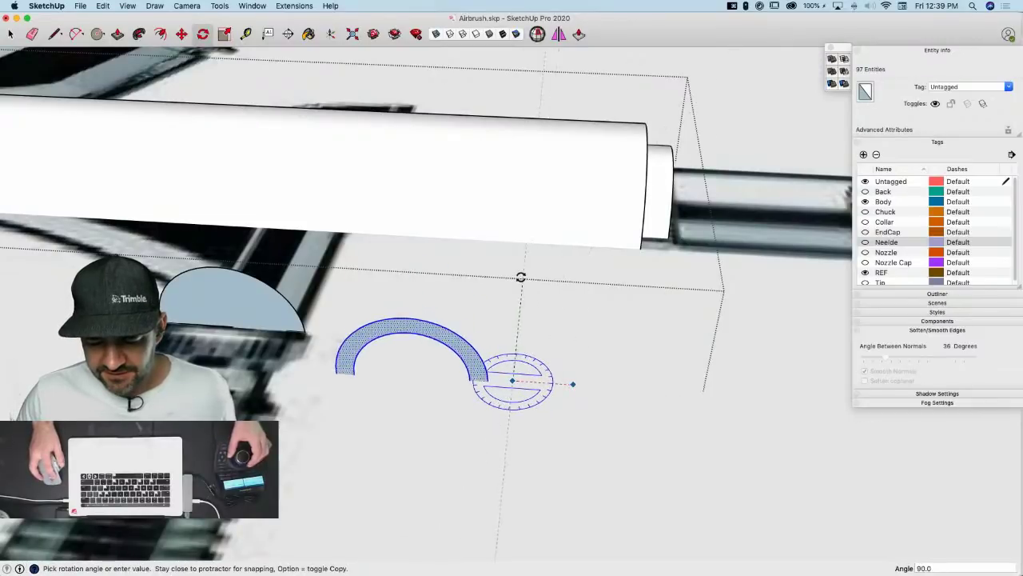
left_click(529, 278)
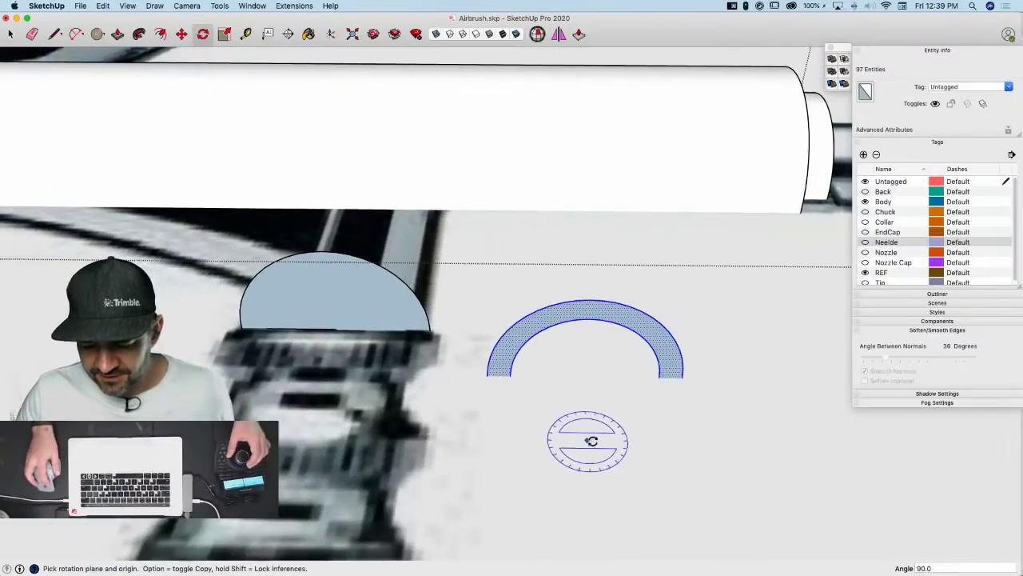
key("m")
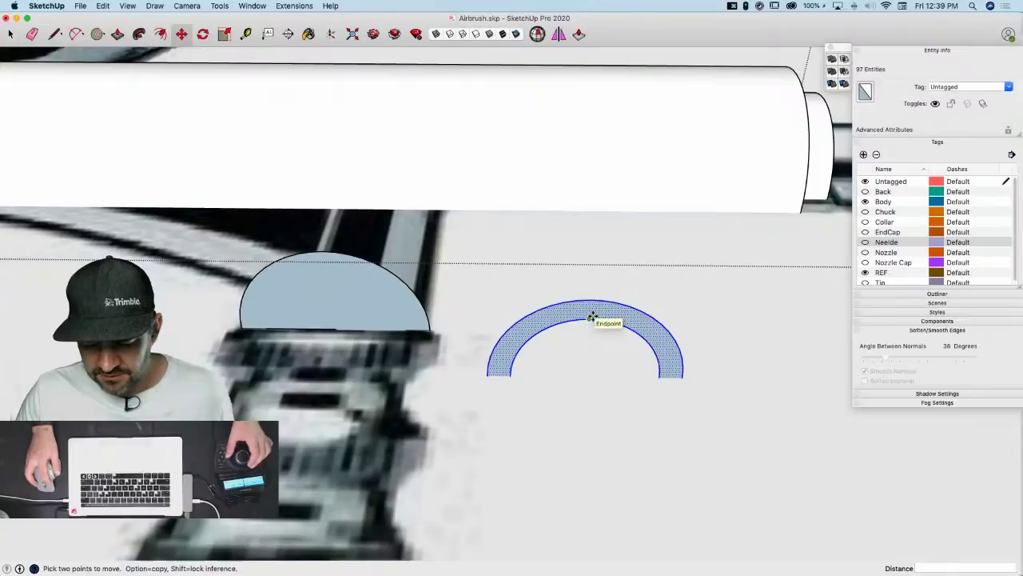
left_click(587, 316)
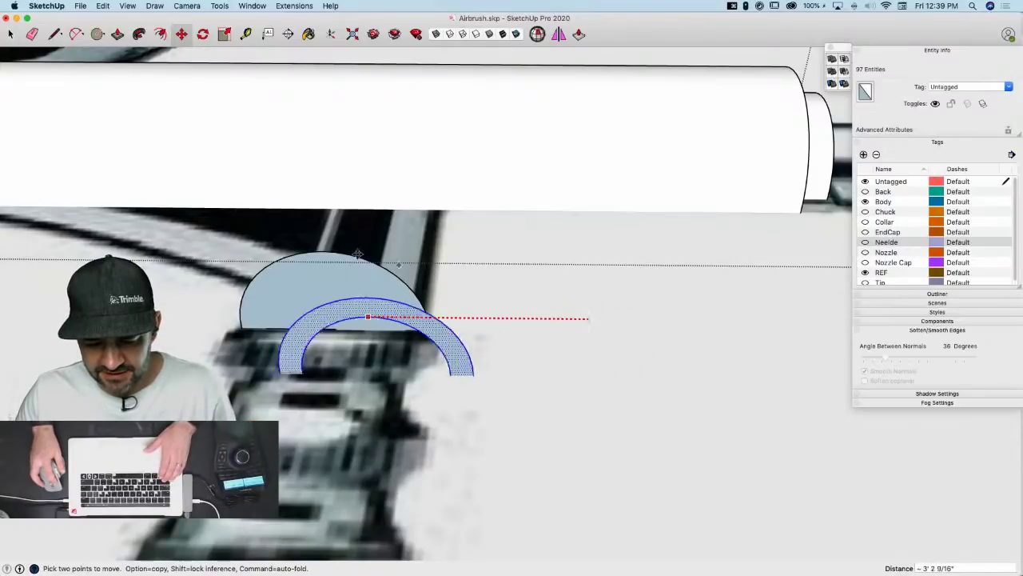
left_click(342, 366)
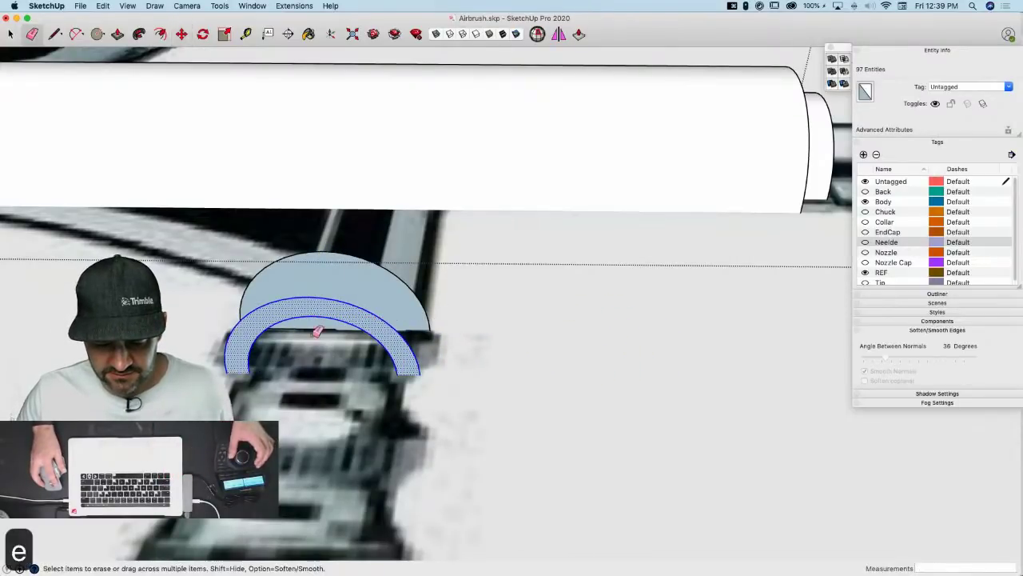
key("e")
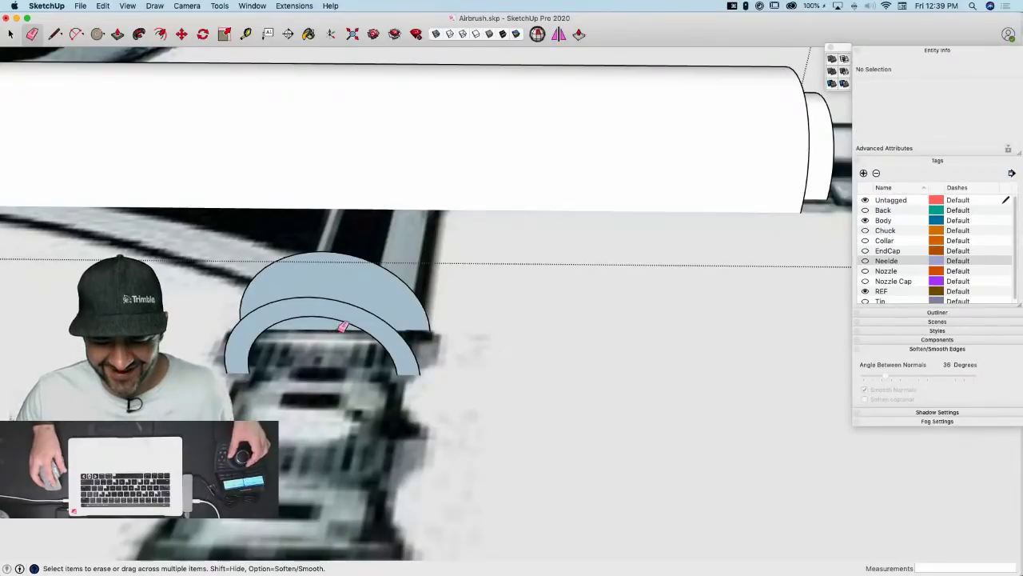
Move the copied ring face onto the stem's half-disc so that it sits centred inside the outer arc
key("space")
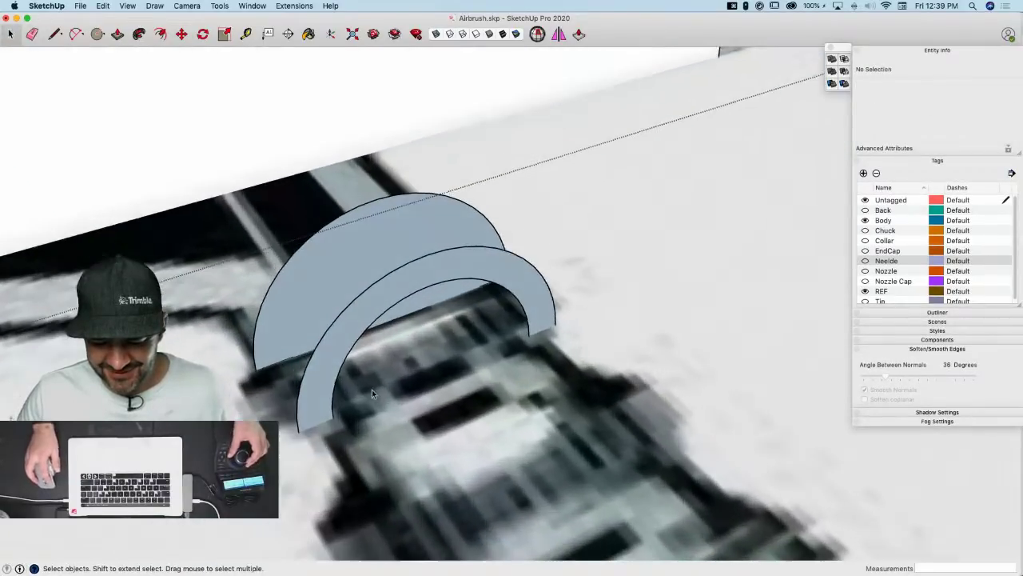
left_click(322, 374)
key("m")
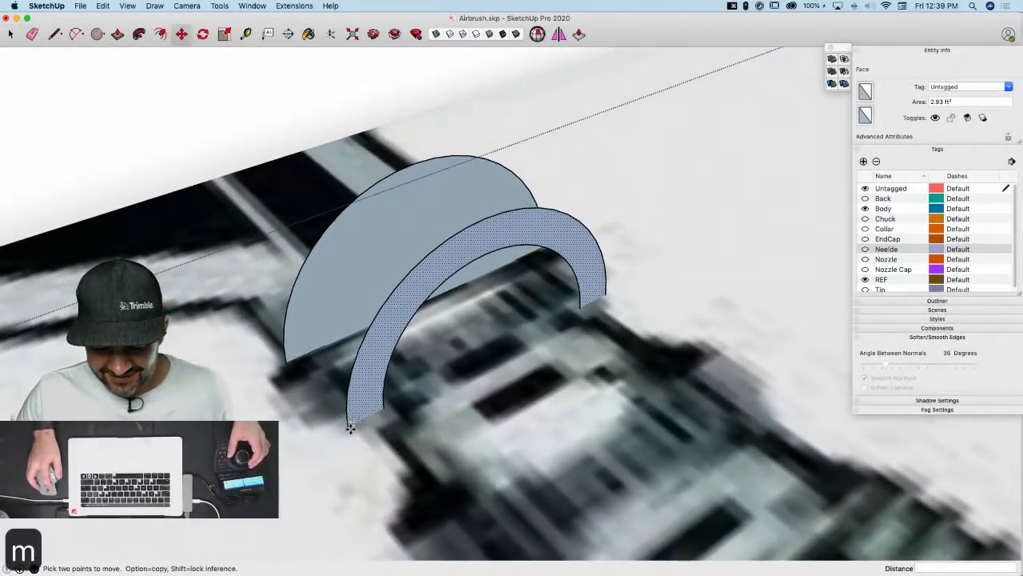
left_click(349, 427)
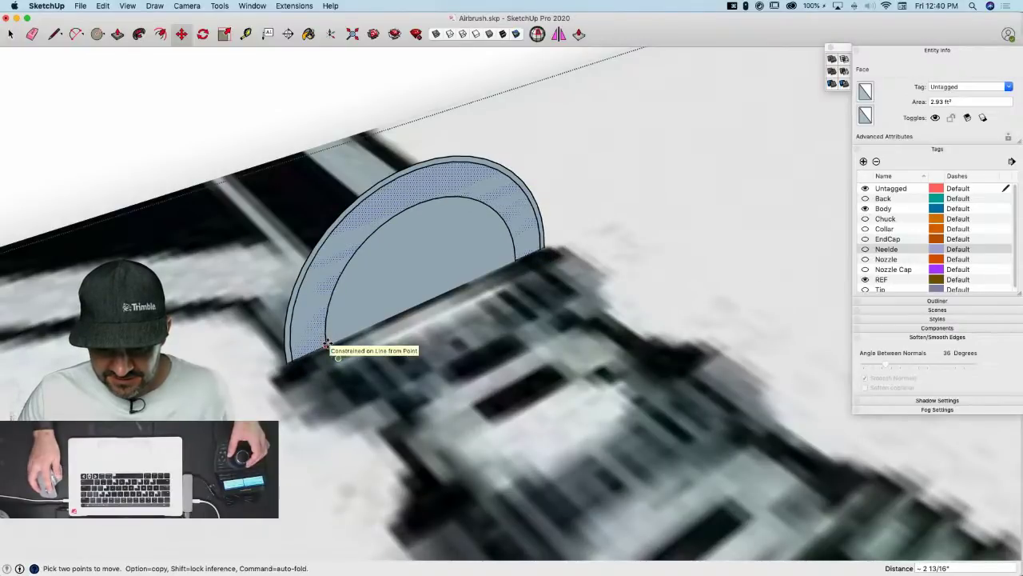
left_click(327, 345)
Delete the face inside the ring, undo that, and erase the lower segments of the copied ring's outer arc
key("e")
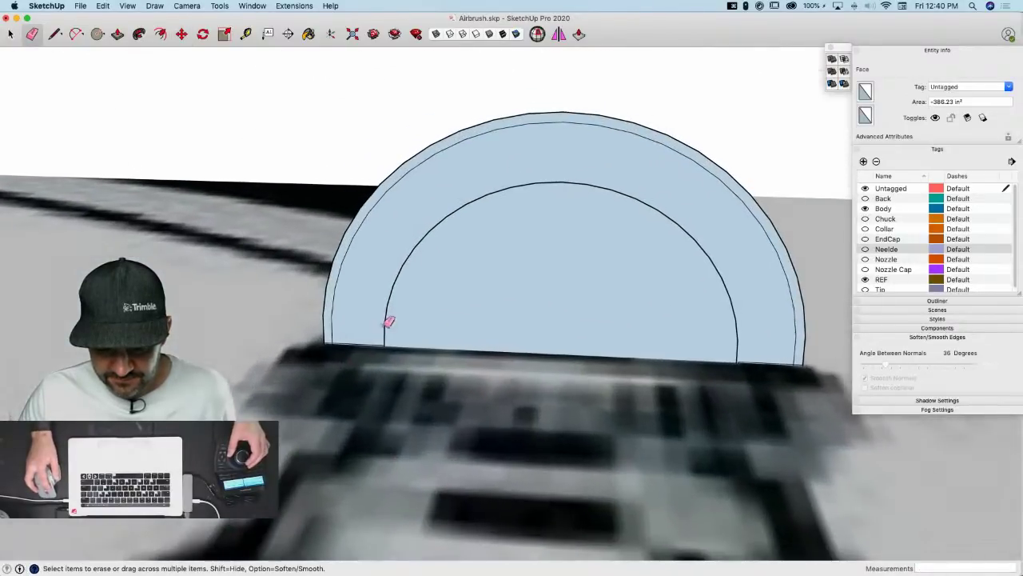
key("Delete")
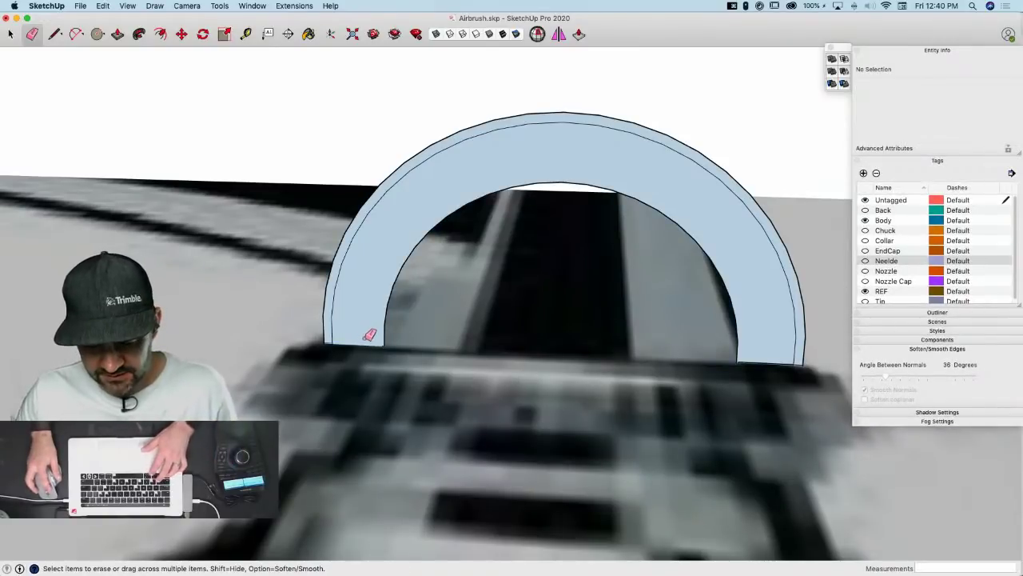
key("super+z")
left_click(337, 306)
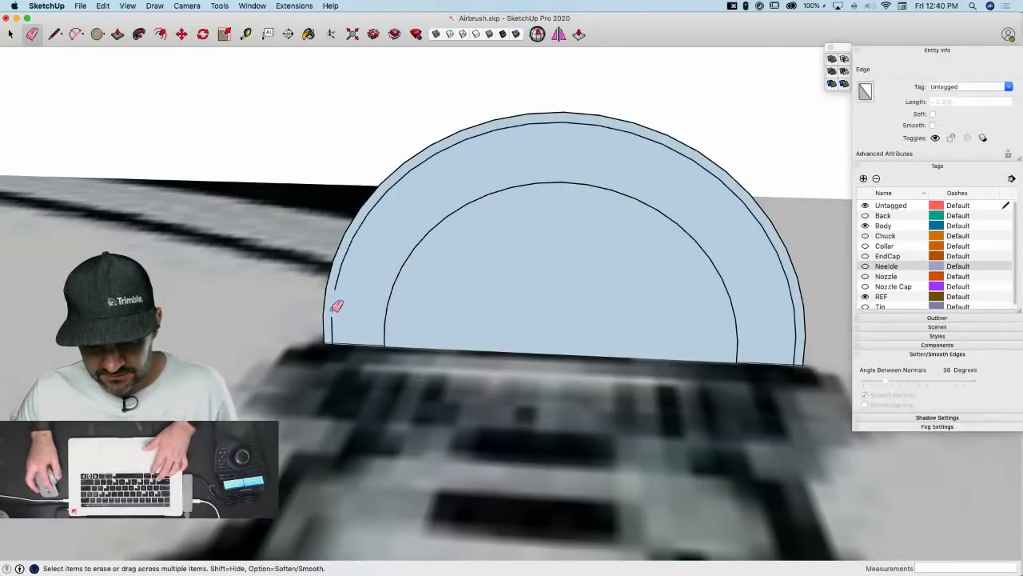
left_click(335, 328)
left_click(349, 339)
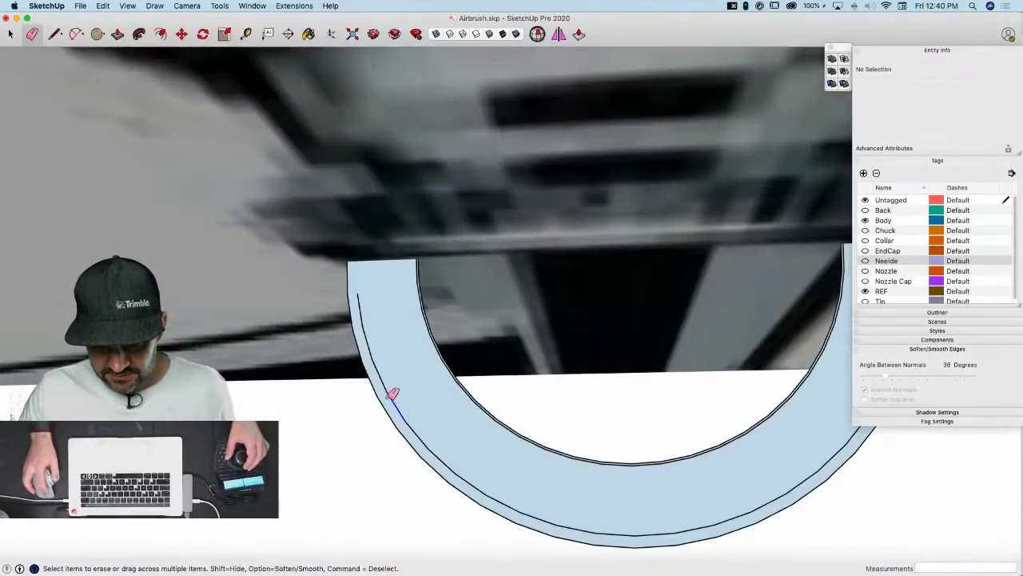
Erase another segment of the copied ring's outer arc, and undo the recent erasures on the ring
left_click(388, 398)
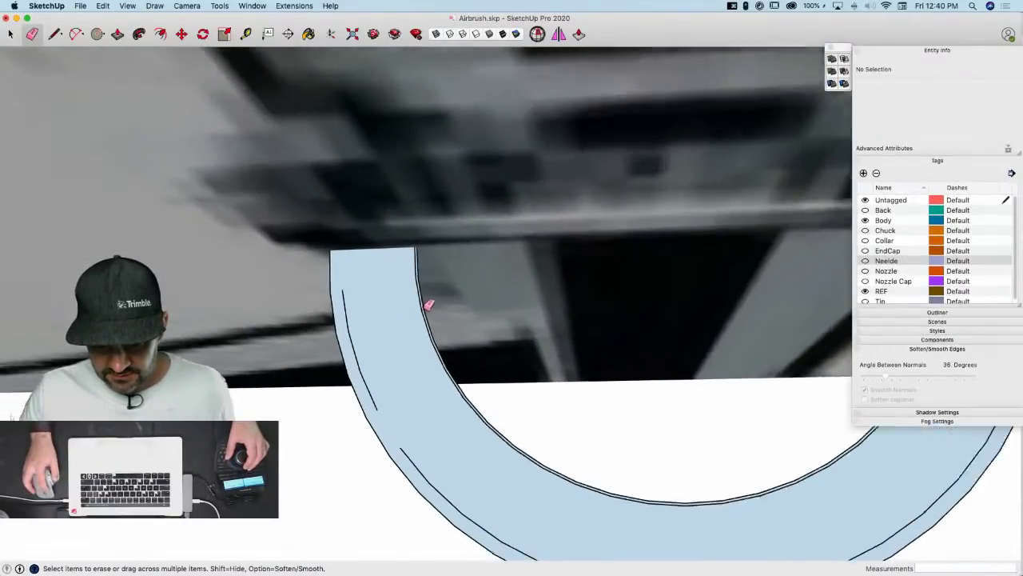
key("super+z")
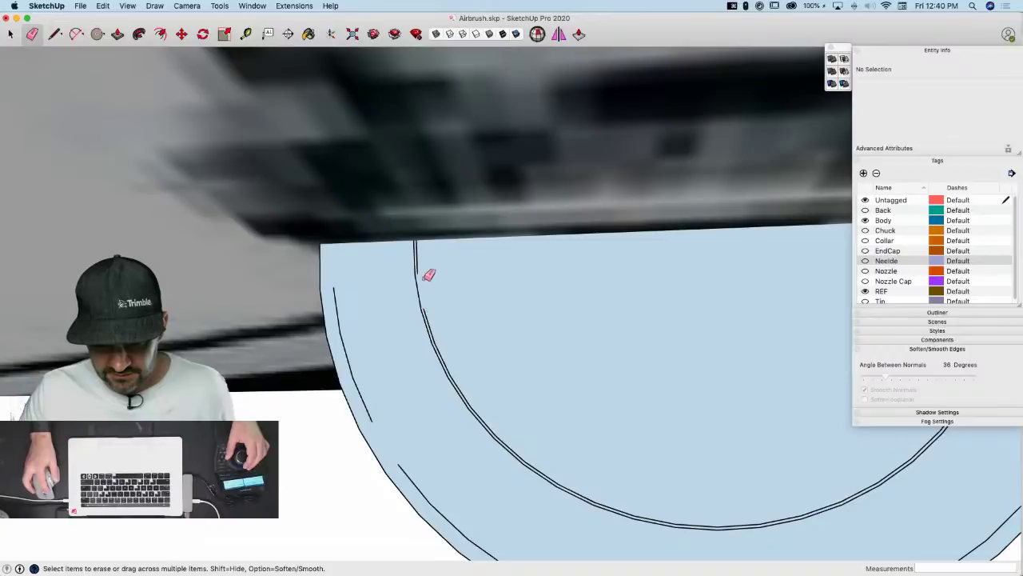
key("space")
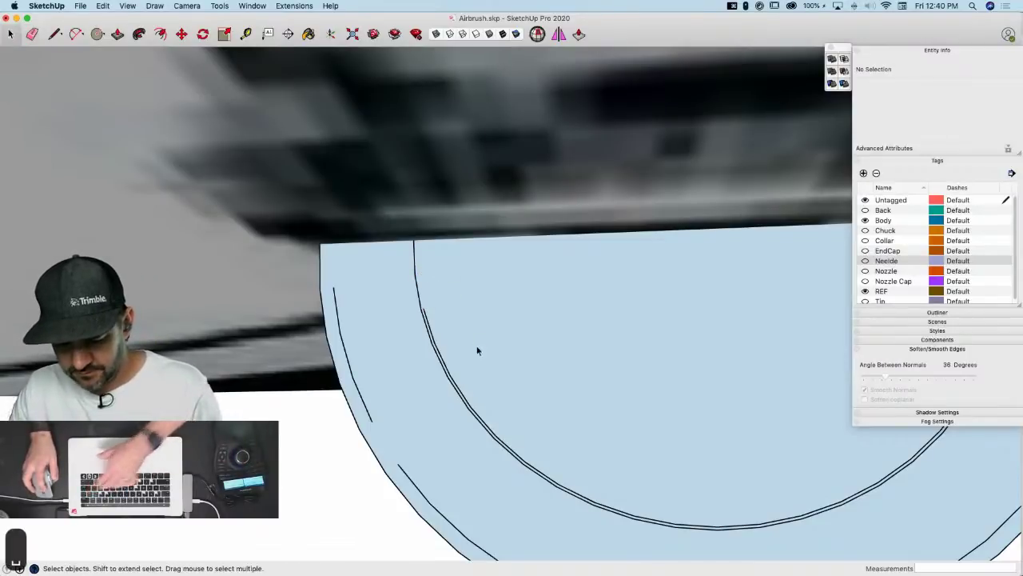
left_click(477, 349)
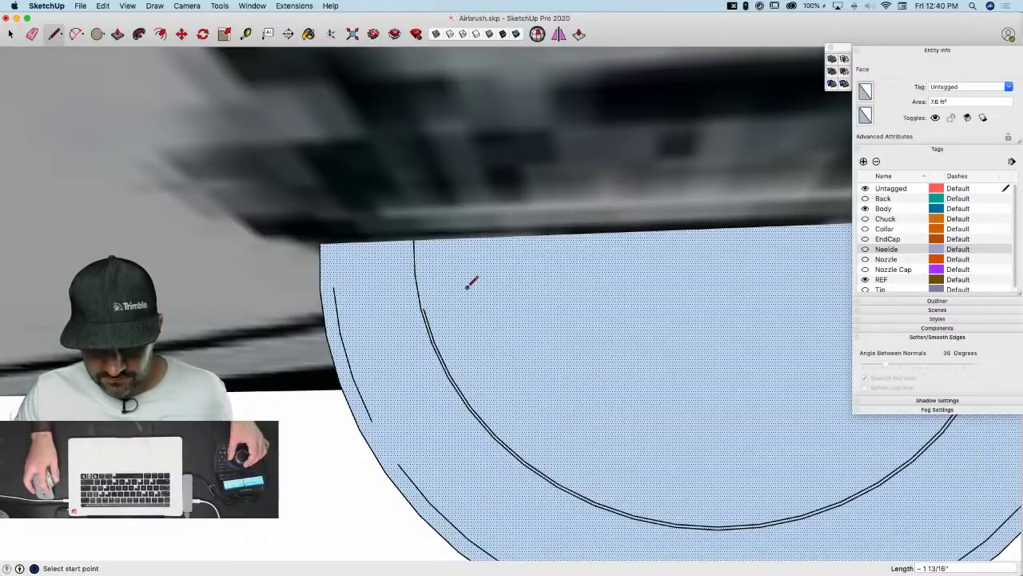
scroll(458, 293, "up", 3)
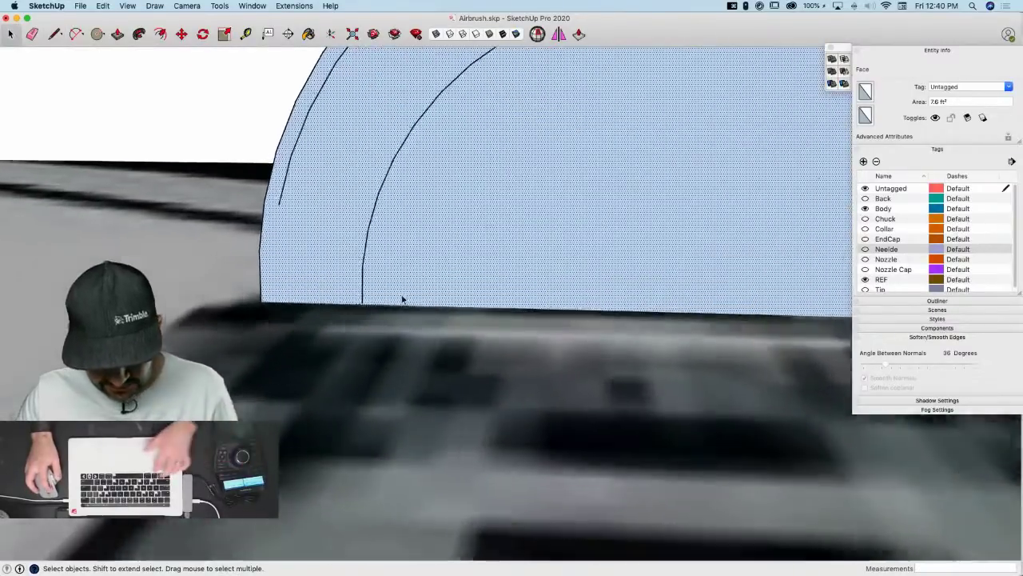
key("super+z")
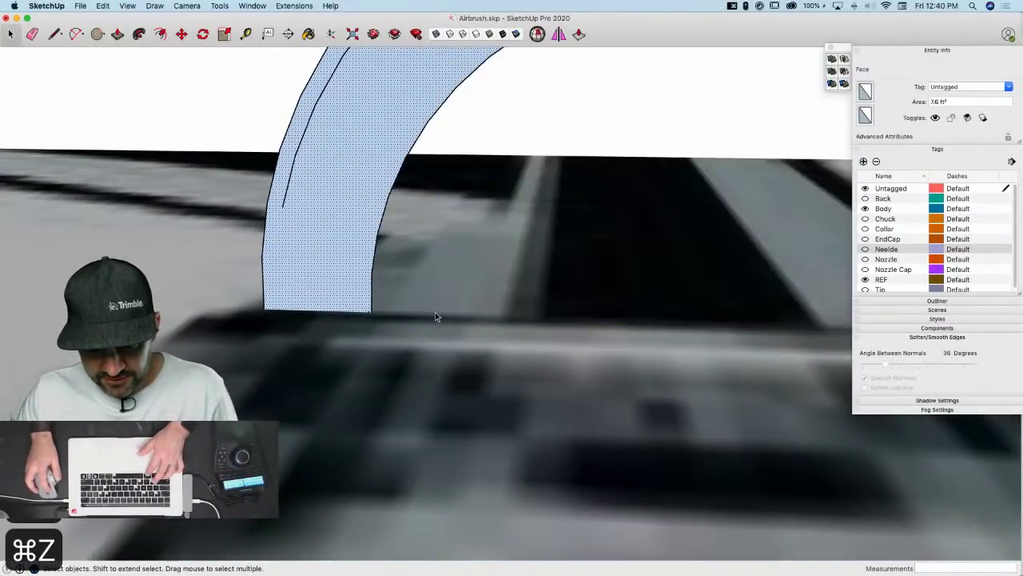
Erase the lower end segments on both sides of the copied ring's outer arc to merge the ring with the surrounding rim
key("e")
left_click(371, 309)
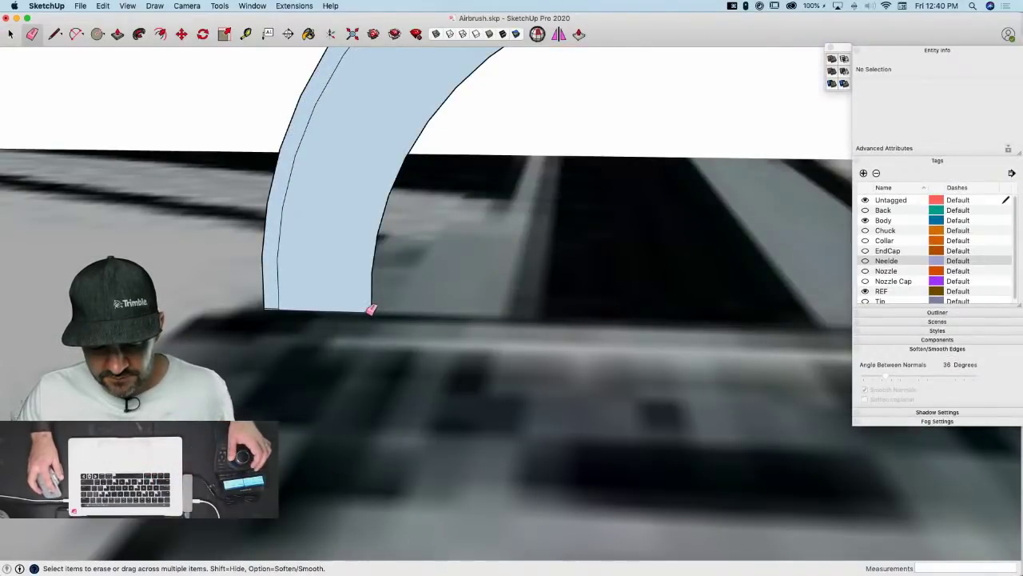
mouse_move(285, 302)
middle_mouse_down()
mouse_move(290, 276)
mouse_move(366, 254)
mouse_move(384, 337)
mouse_move(331, 450)
mouse_move(349, 469)
middle_mouse_up()
mouse_move(304, 505)
middle_mouse_down()
mouse_move(359, 303)
mouse_move(569, 418)
mouse_move(631, 345)
middle_mouse_up()
key("space")
scroll(631, 346, "up", 3)
key("e")
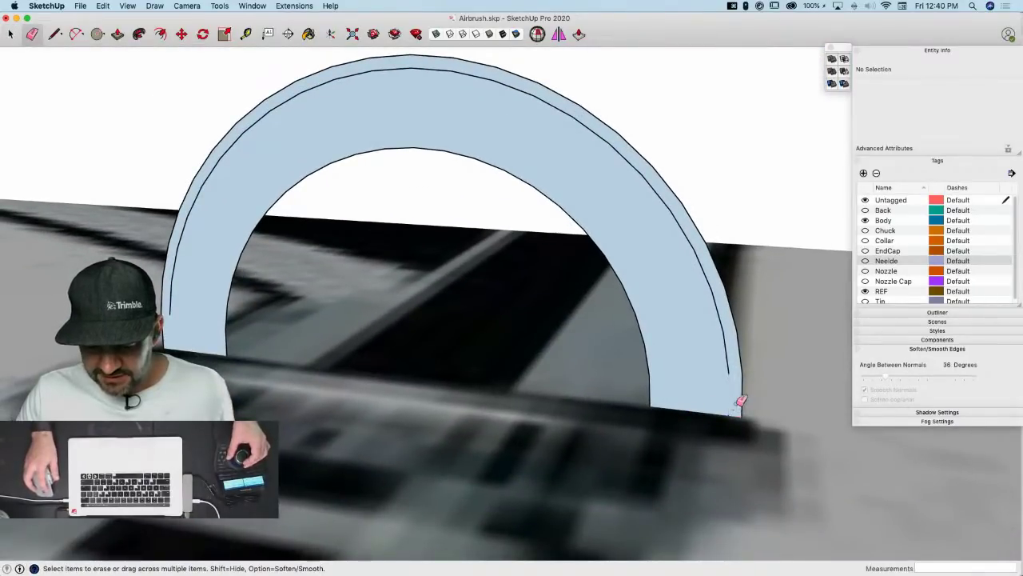
Copy the merged half-ring face 1' 6 1/8" along the stem's axis, away from the body
scroll(741, 401, "down", 3)
mouse_move(741, 401)
middle_mouse_down()
mouse_move(670, 366)
mouse_move(624, 455)
mouse_move(639, 452)
middle_mouse_up()
key("space")
left_click(649, 351)
key("m")
key("alt")
left_click(669, 459)
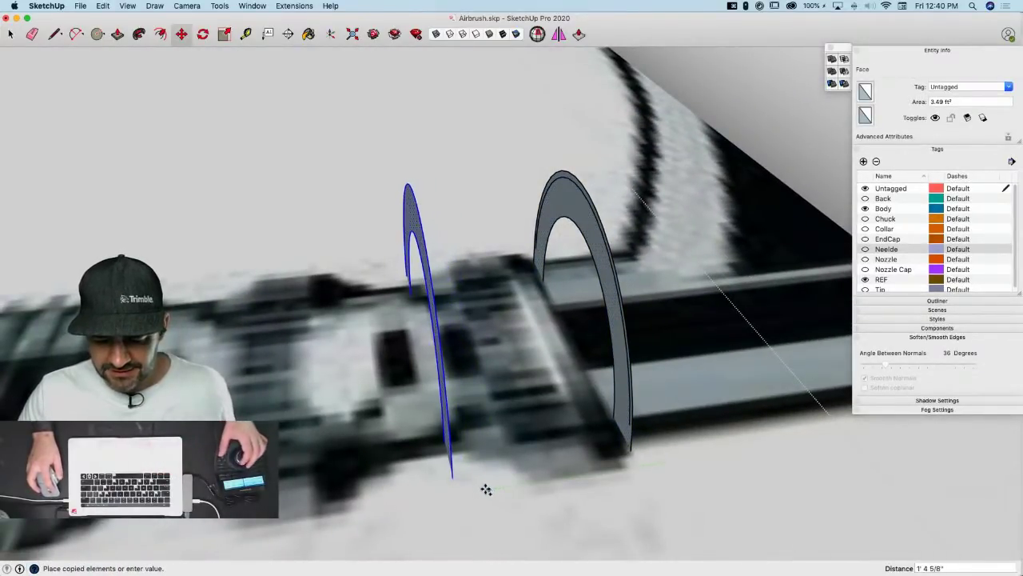
left_click(473, 494)
Delete the original half-ring face together with all its connected edges, keeping the clean copy
middle_click_drag(473, 494, 602, 309)
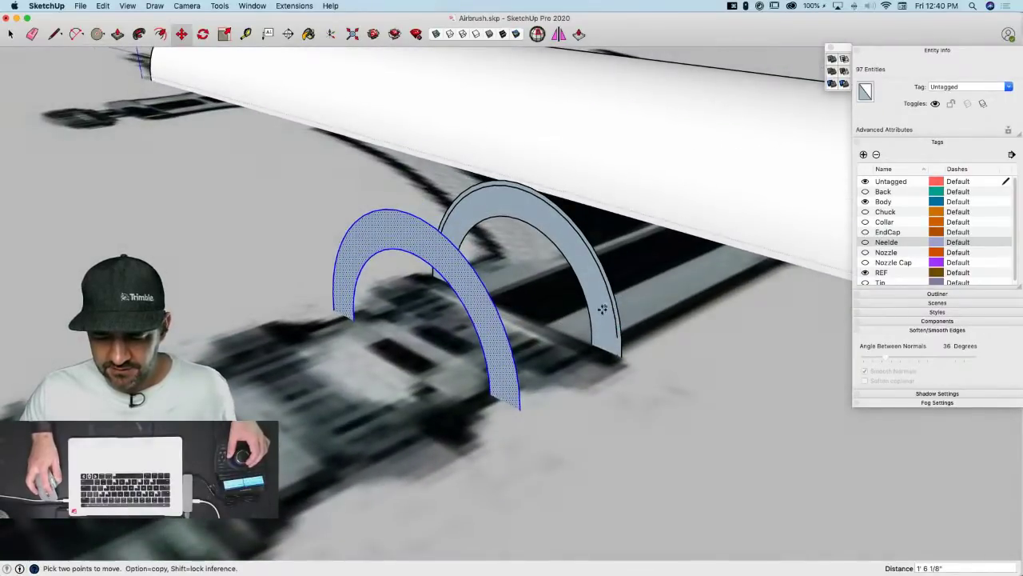
left_click(604, 308)
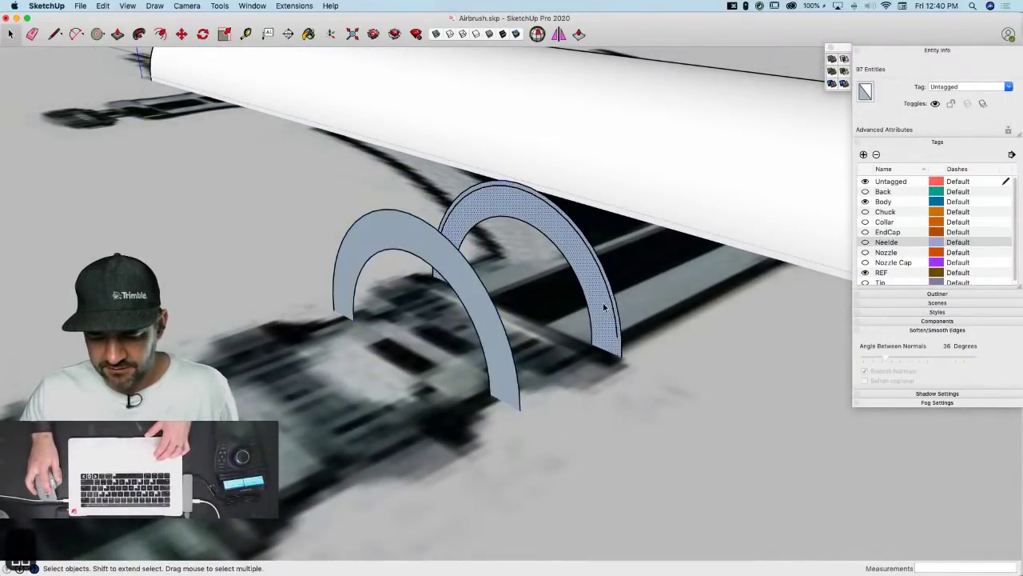
middle_click_drag(586, 311, 481, 196)
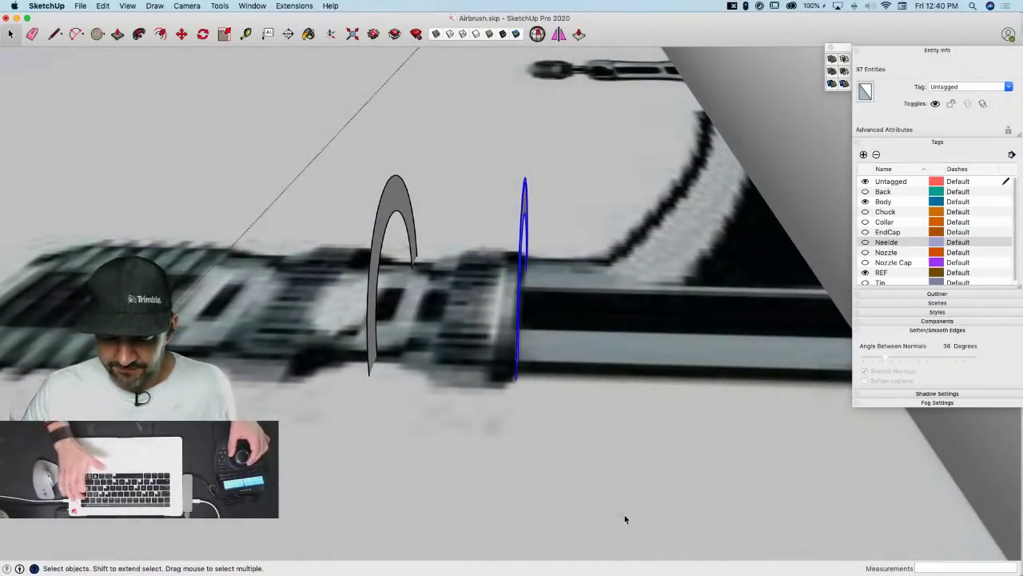
key("Delete")
Move the copied half-ring face 1' 5 5/8" back along the stem's axis to the stem's end in the reference image
middle_click_drag(625, 520, 543, 383)
left_click(545, 384)
key("m")
left_click(572, 486)
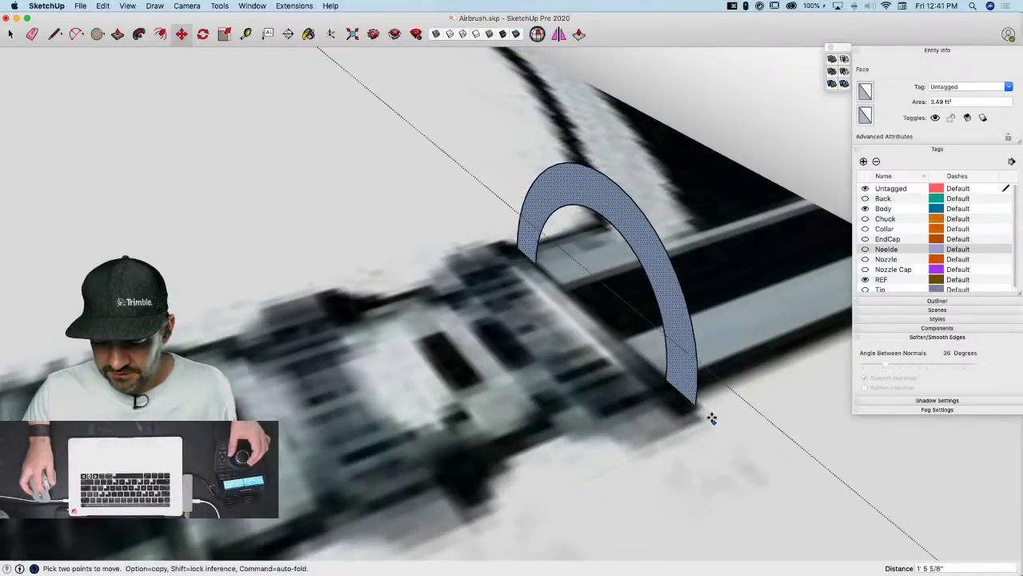
Push/Pull the half-ring face 3' 9 15/16" into the body, up to the arc of the body's inner bore
left_click(685, 376)
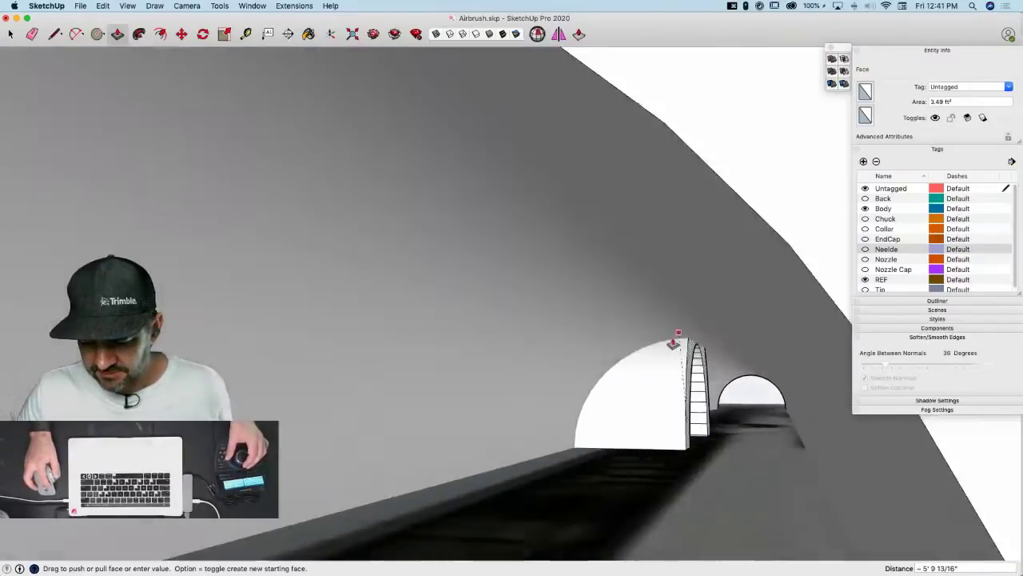
mouse_move(673, 342)
middle_mouse_down()
mouse_move(651, 330)
mouse_move(671, 329)
middle_mouse_up()
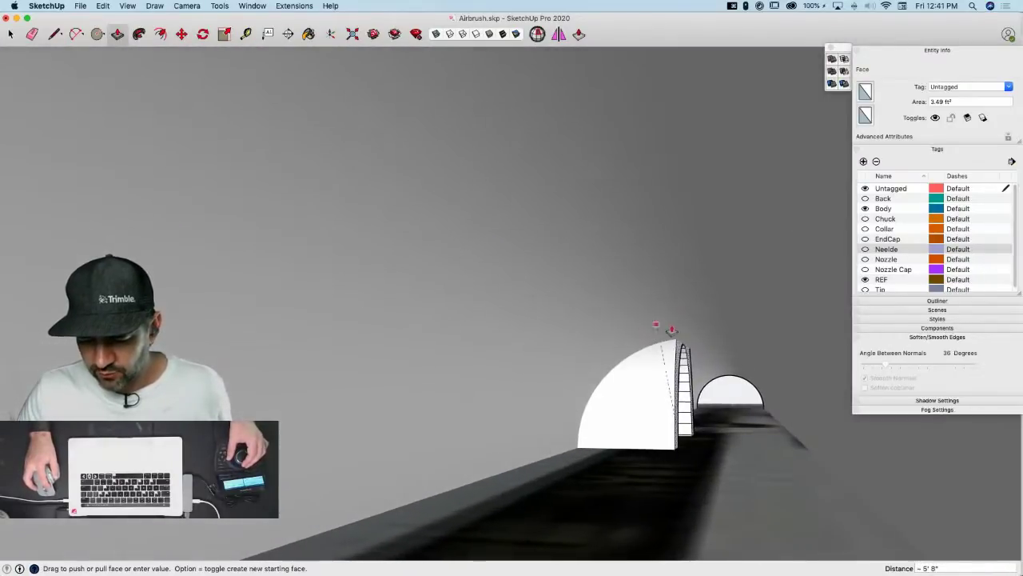
scroll(678, 309, "down", 6)
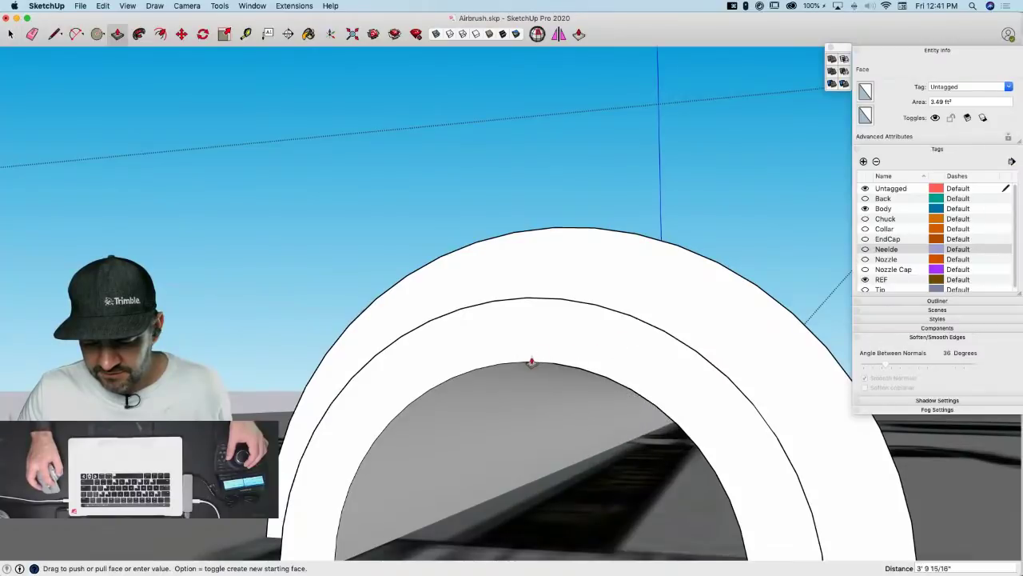
left_click(528, 365)
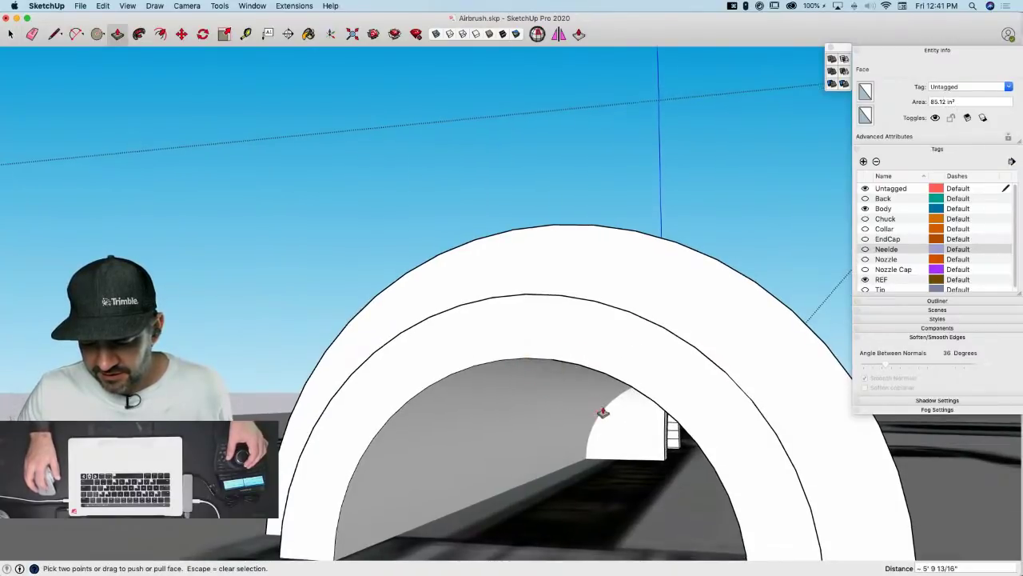
Select the whole extruded stem and soften its edges with Soften coplanar enabled
key("space")
scroll(664, 331, "down", 5)
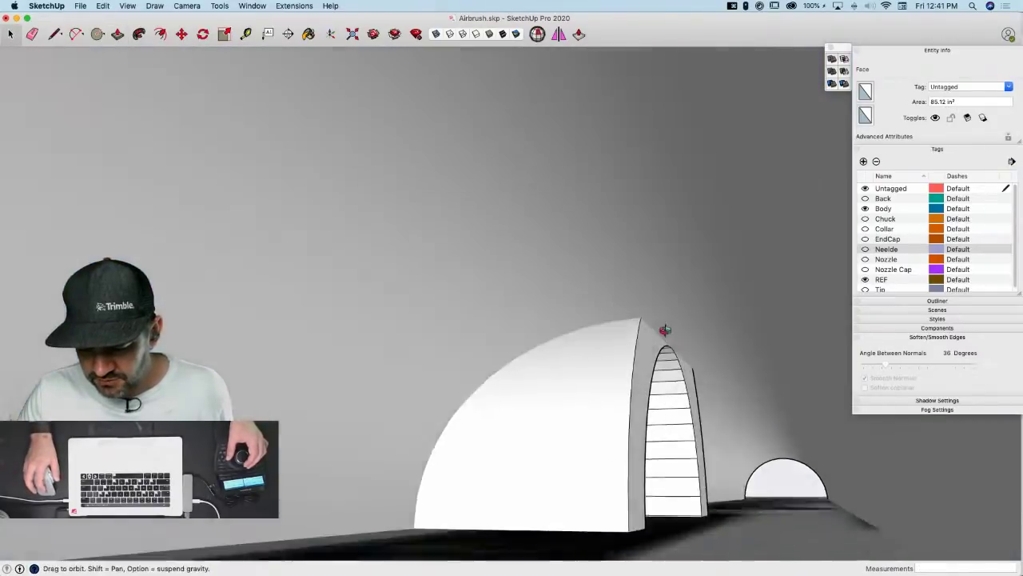
scroll(663, 340, "up", 6)
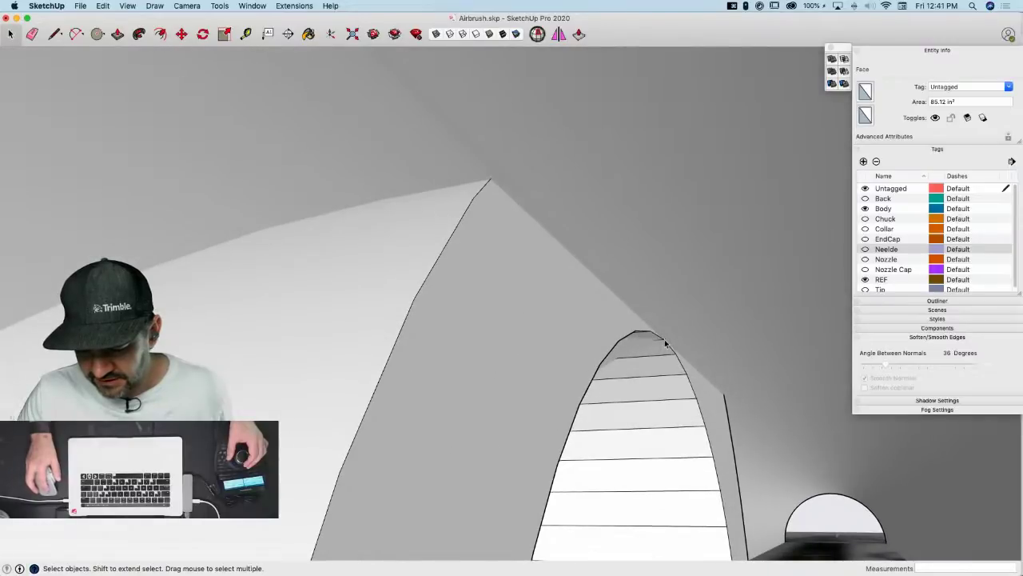
mouse_move(665, 343)
middle_mouse_down()
mouse_move(621, 327)
mouse_move(614, 381)
mouse_move(578, 383)
middle_mouse_up()
scroll(644, 356, "up", 6)
scroll(642, 354, "down", 8)
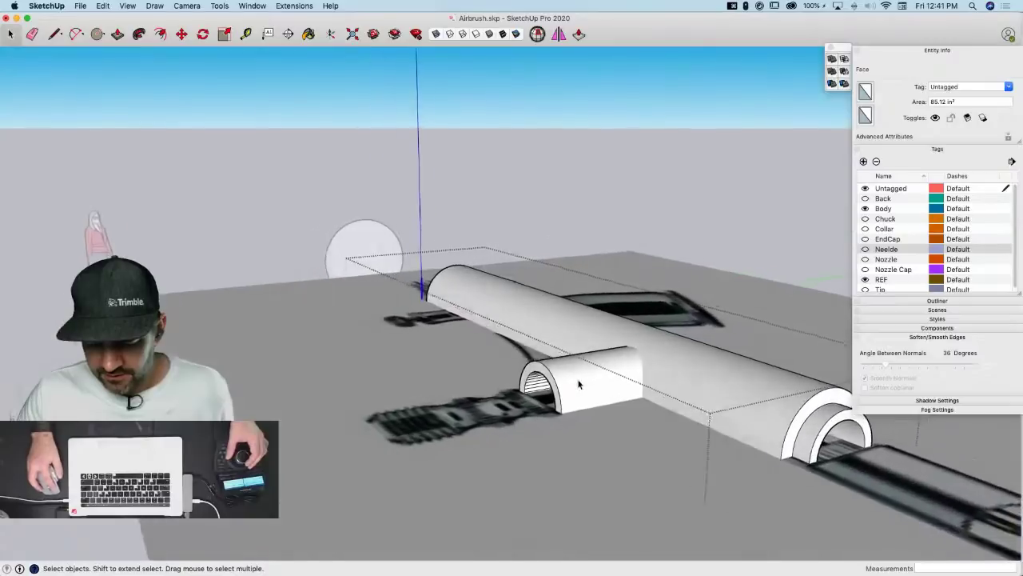
left_click_drag(550, 306, 459, 478)
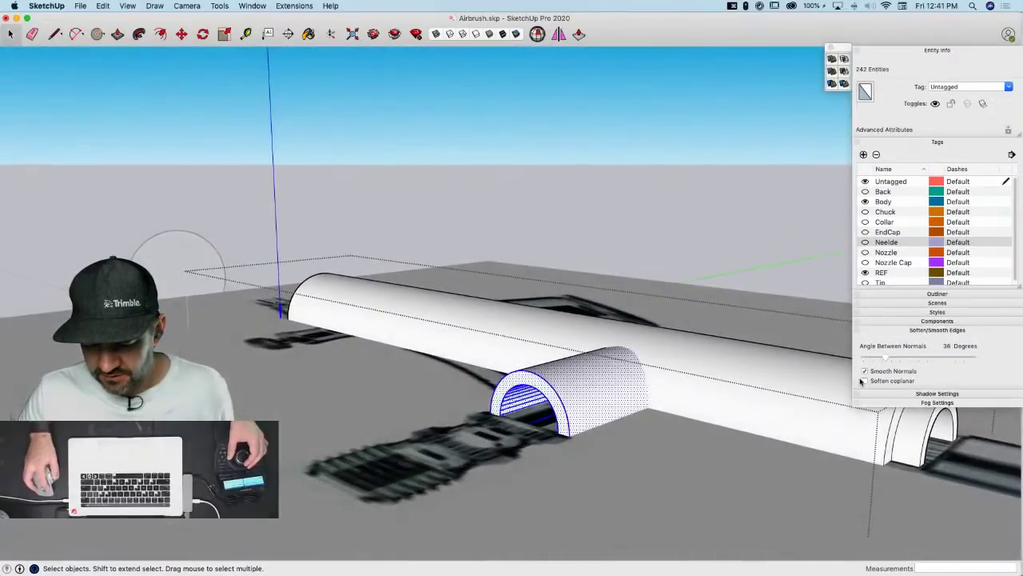
left_click(865, 381)
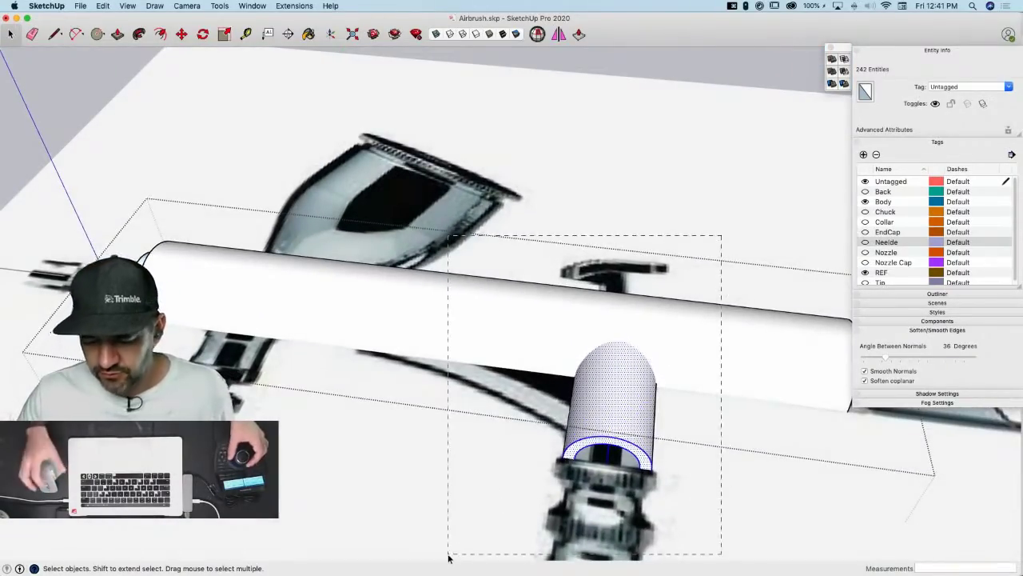
Select the body together with the stem and intersect their faces
left_click_drag(450, 558, 446, 546)
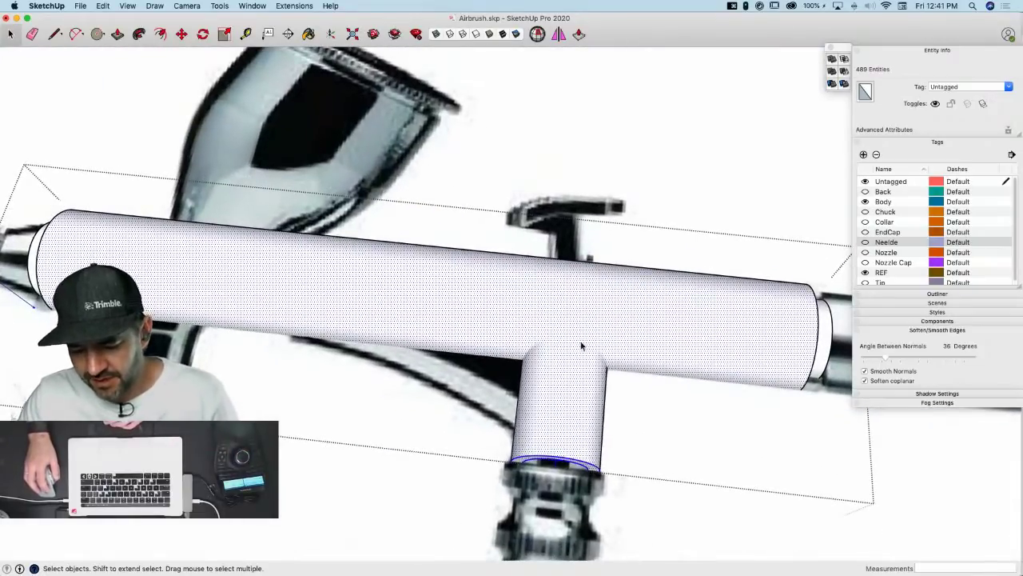
right_click(582, 382)
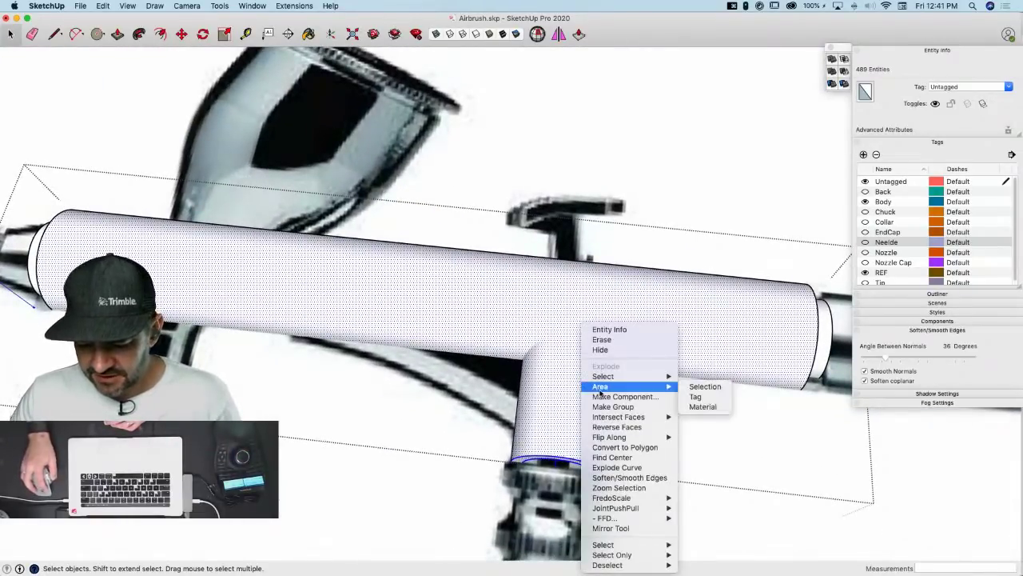
left_click(710, 427)
left_click(731, 447)
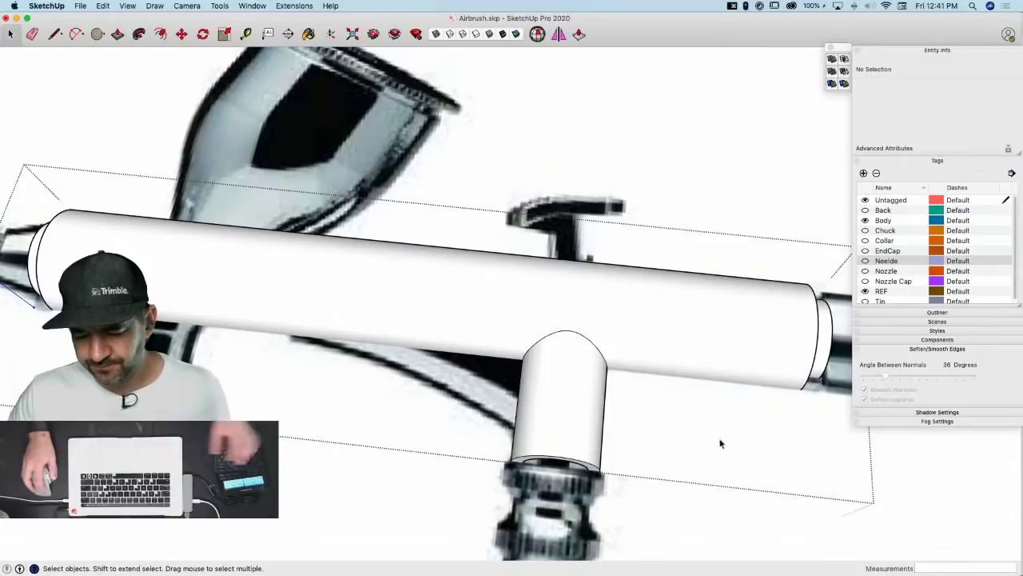
Hide the REF tag and delete the patch of the body's outer surface that closes off the stem's bore
scroll(530, 336, "up", 10)
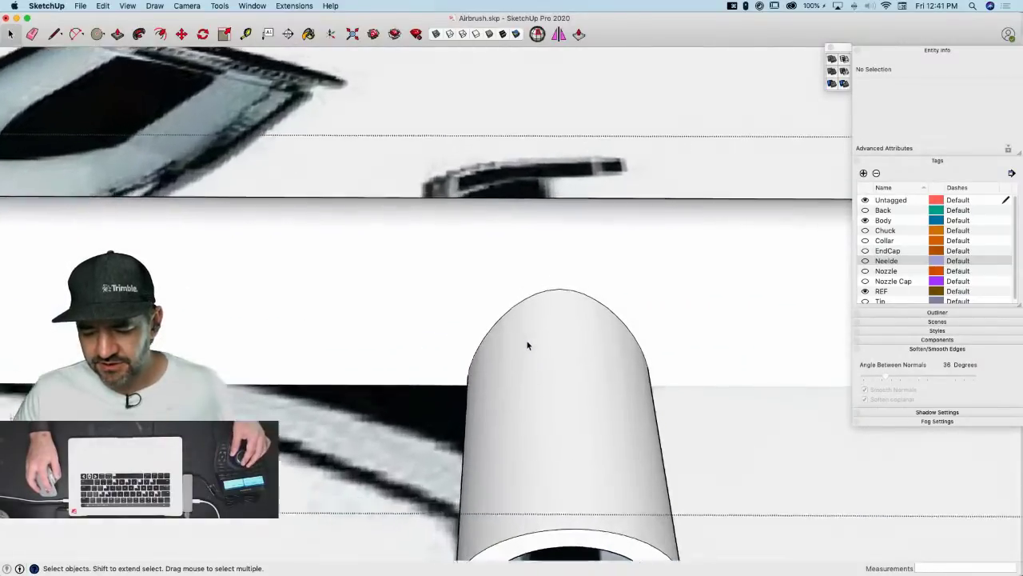
scroll(525, 350, "down", 5)
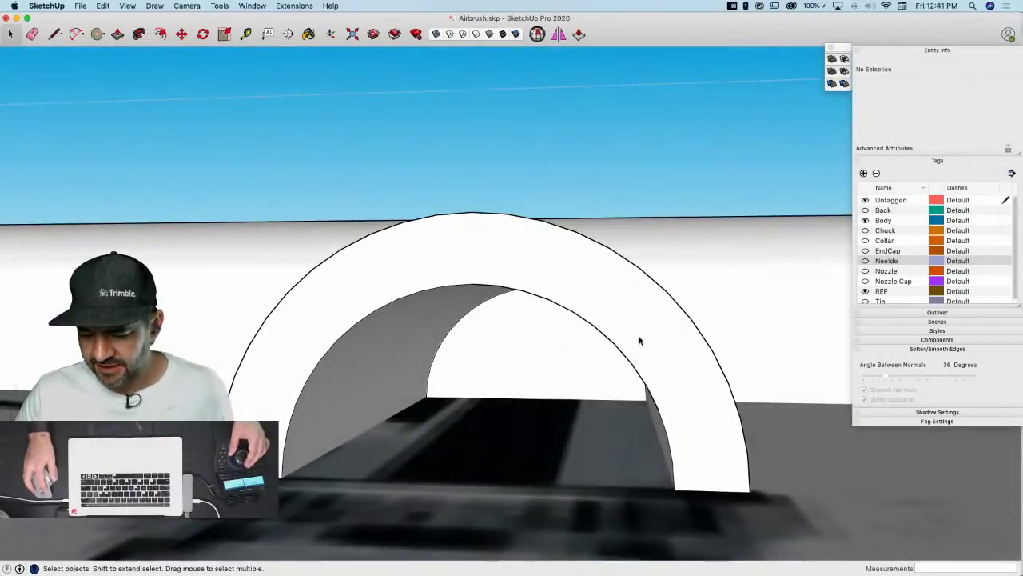
left_click(865, 294)
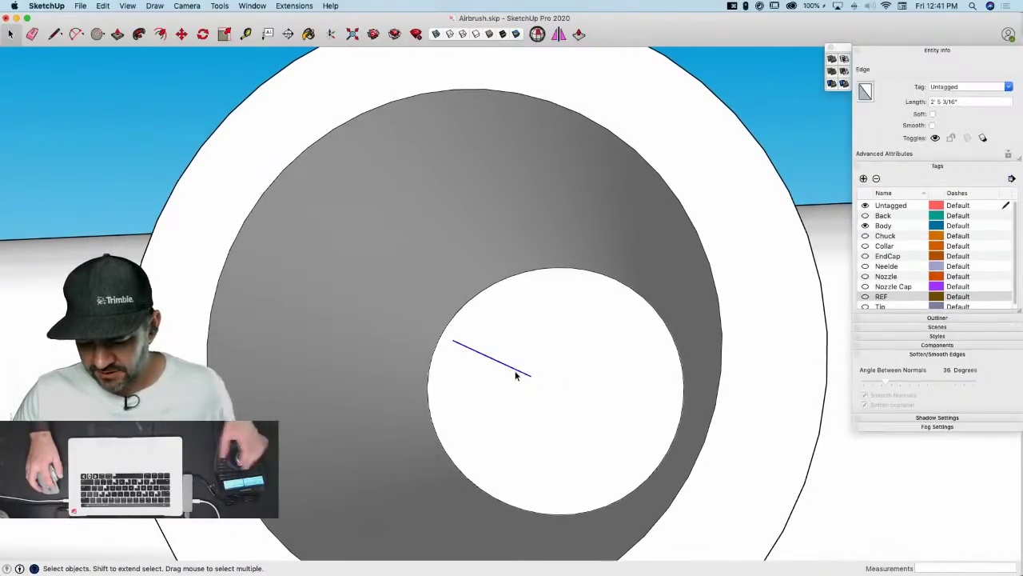
left_click(616, 372)
key("BackSpace")
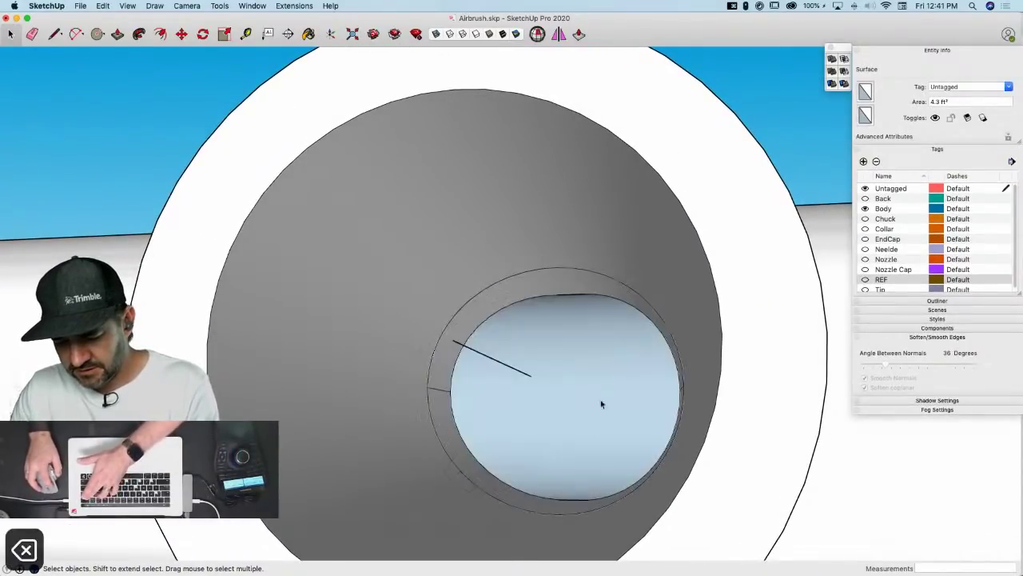
Delete the patch of the body's inner bore wall that lies across the stem's opening
left_click(563, 358)
mouse_move(585, 349)
middle_mouse_down()
mouse_move(517, 343)
mouse_move(608, 391)
mouse_move(583, 400)
mouse_move(630, 366)
middle_mouse_up()
left_click(631, 366)
key("BackSpace")
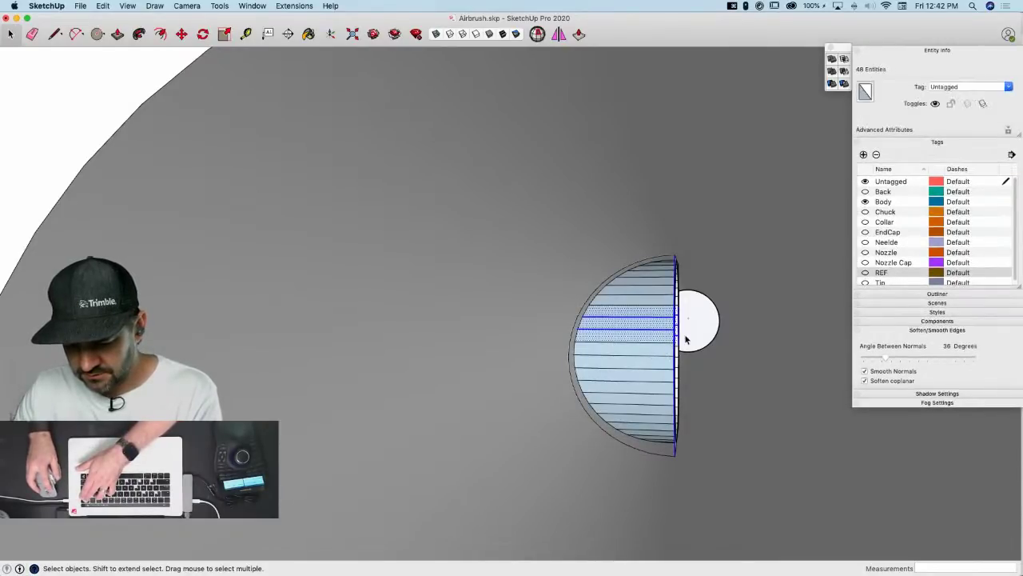
Delete the first wall strips of the stem that protrude into the body's bore
key("BackSpace")
key("e")
mouse_move(652, 342)
middle_mouse_down()
mouse_move(608, 331)
mouse_move(615, 338)
middle_mouse_up()
key("space")
left_click(615, 341)
key("BackSpace")
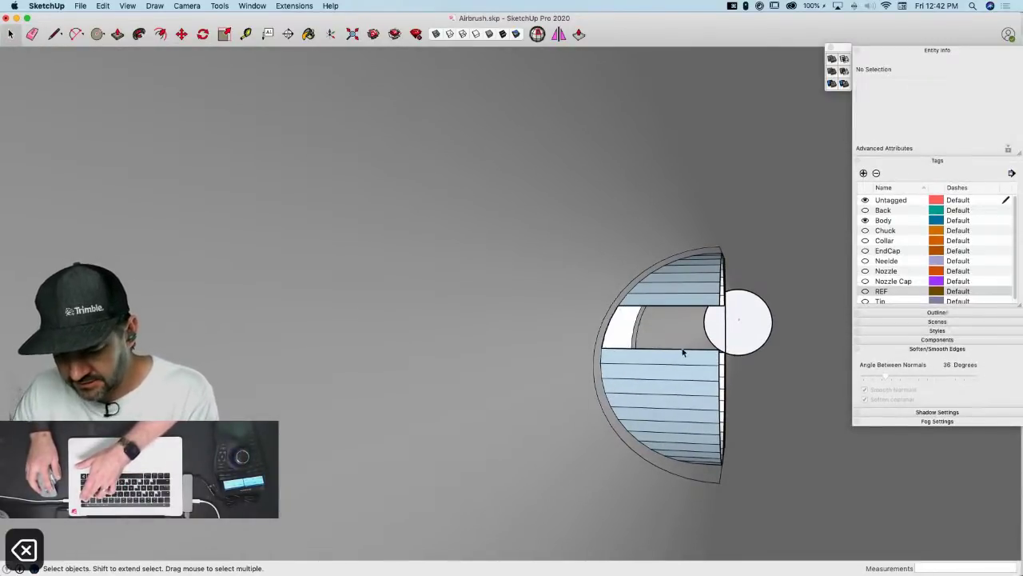
Erase the lower group of outer and inner stem wall strips that protrude into the body's bore
left_click_drag(696, 346, 719, 383)
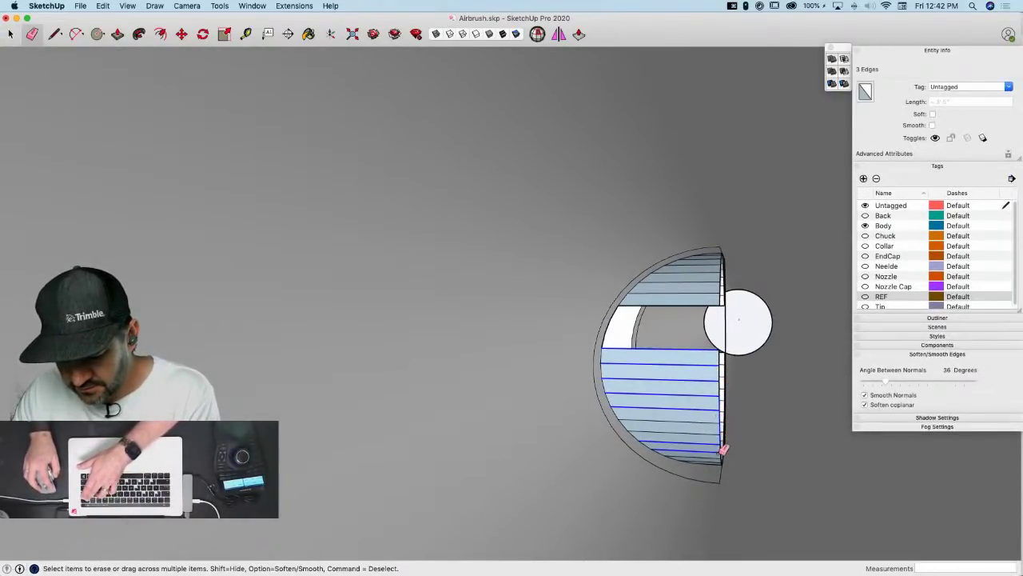
mouse_move(704, 418)
left_mouse_down()
mouse_move(720, 376)
mouse_move(711, 385)
left_mouse_up()
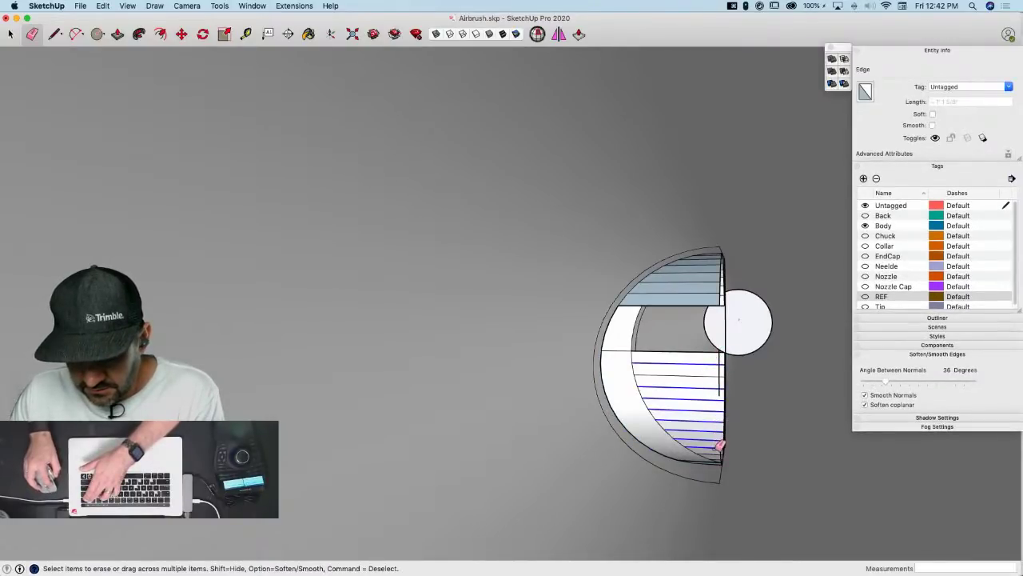
left_click_drag(673, 347, 675, 344)
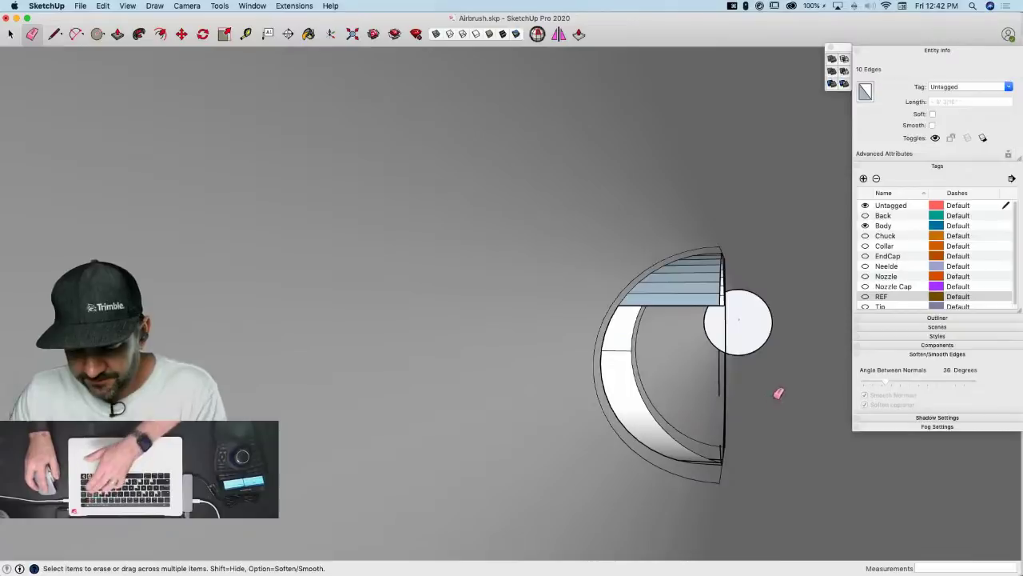
Erase the upper group of outer and inner stem wall strips that protrude into the body's bore
mouse_move(779, 393)
middle_mouse_down()
mouse_move(729, 391)
mouse_move(746, 399)
middle_mouse_up()
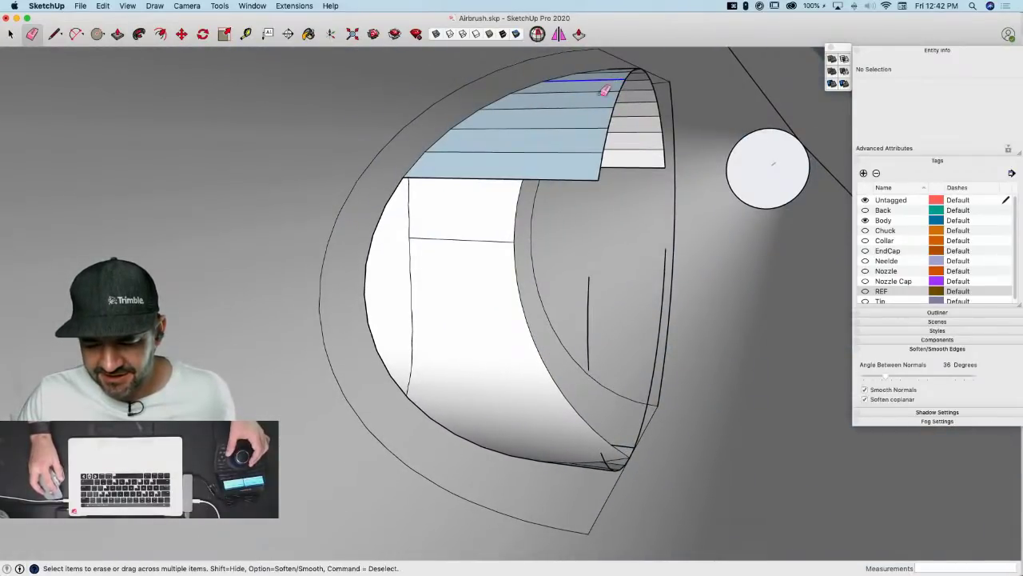
left_click_drag(583, 145, 583, 178, "alt")
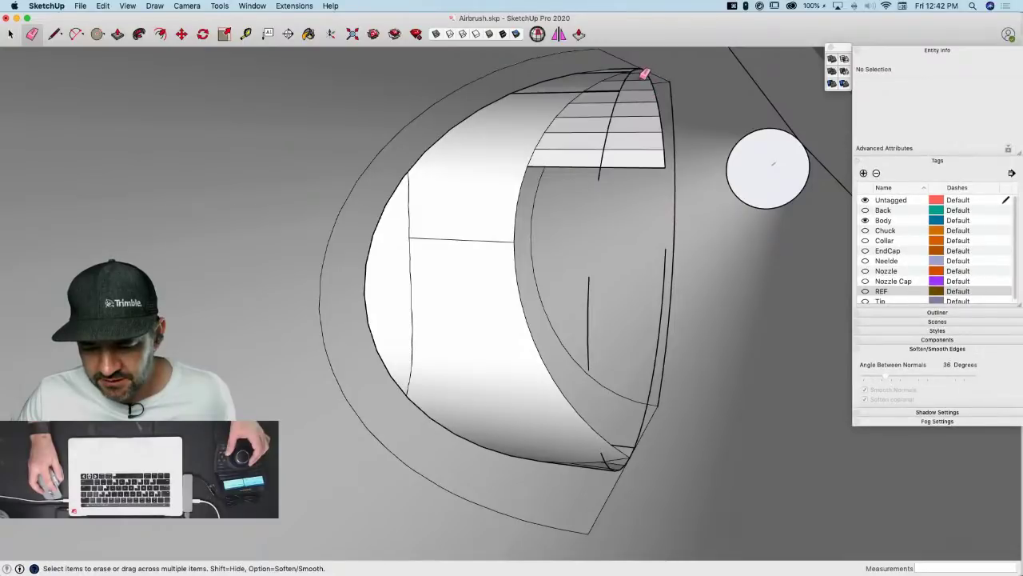
mouse_move(658, 145)
left_mouse_down("alt")
mouse_move(661, 163)
mouse_move(676, 126)
left_mouse_up("alt")
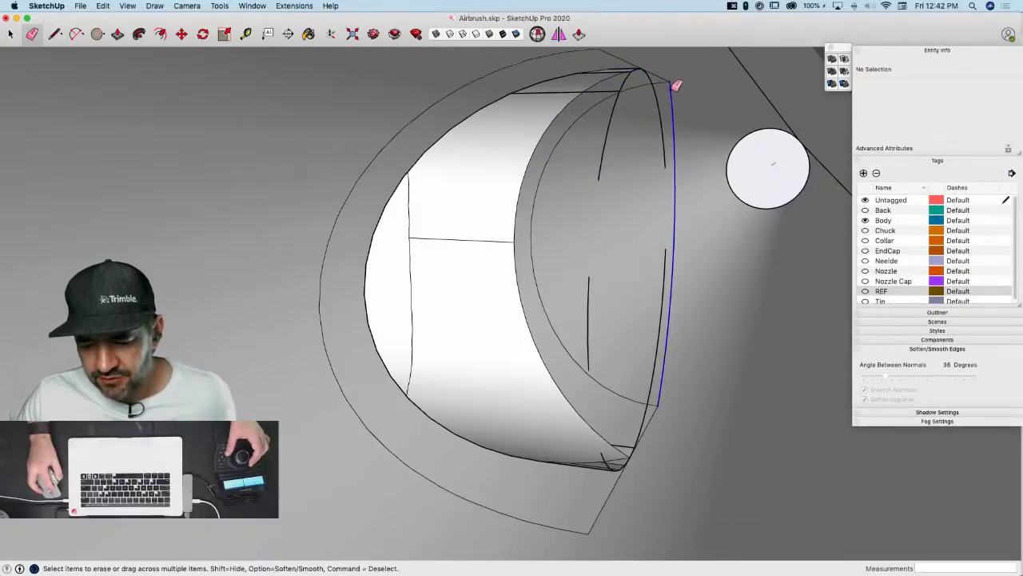
Erase the loose stem-end edges hanging across the bore, undoing the strokes that also remove needed body edges
mouse_move(676, 85)
left_mouse_down("alt")
mouse_move(663, 97)
mouse_move(668, 141)
mouse_move(664, 107)
left_mouse_up("alt")
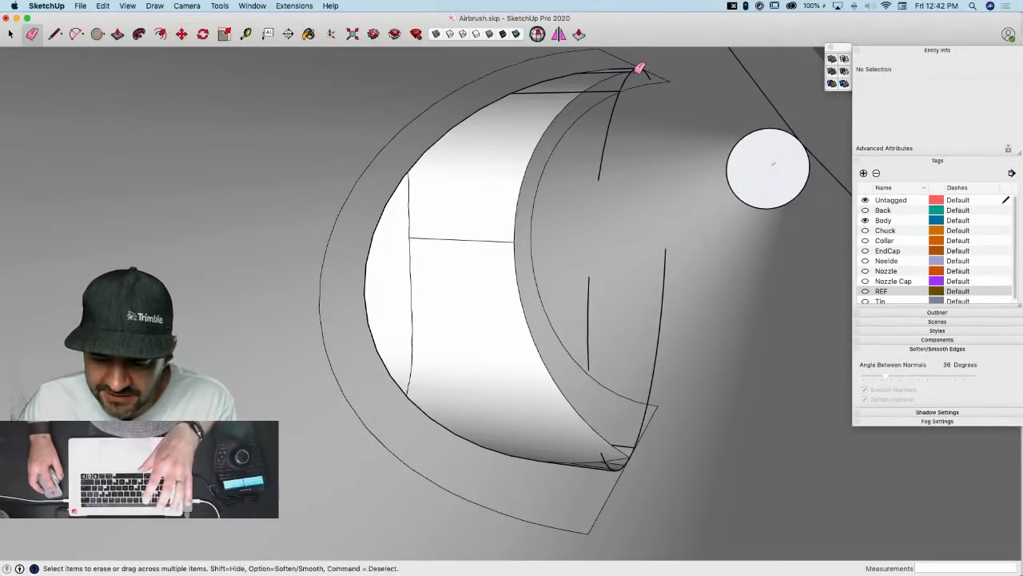
key("super+z")
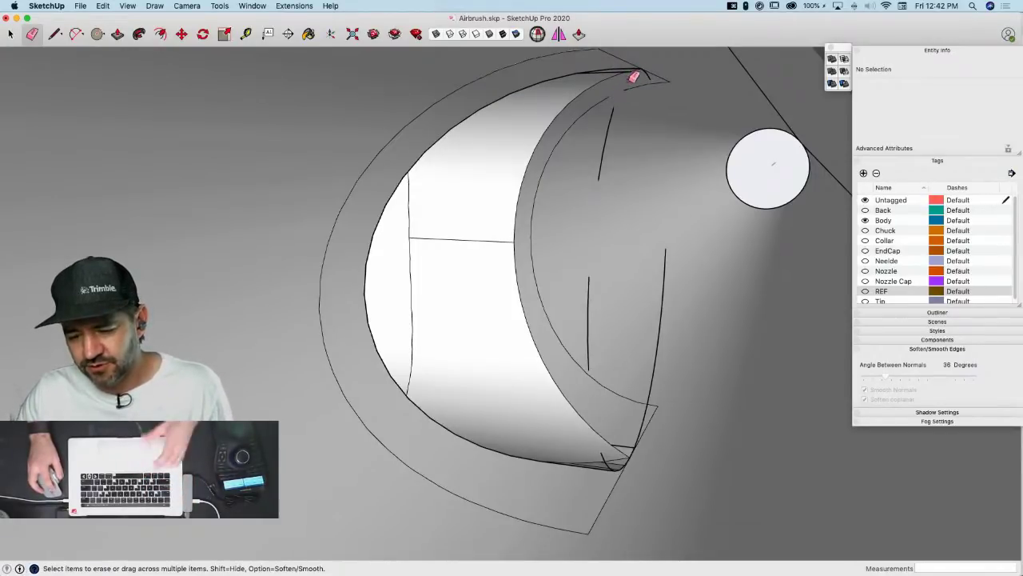
key("super+z")
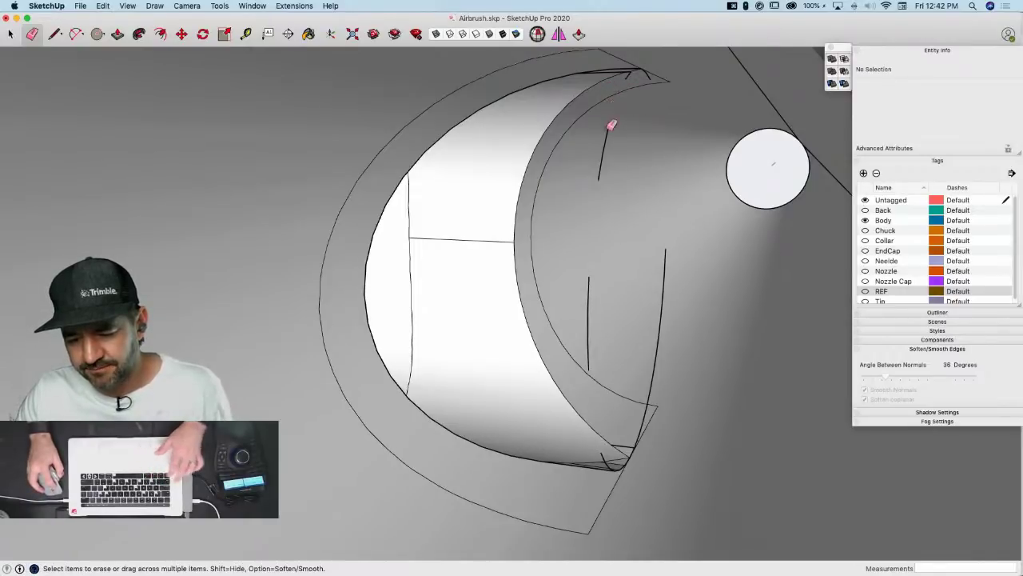
left_click(603, 160)
left_click_drag(593, 290, 591, 339)
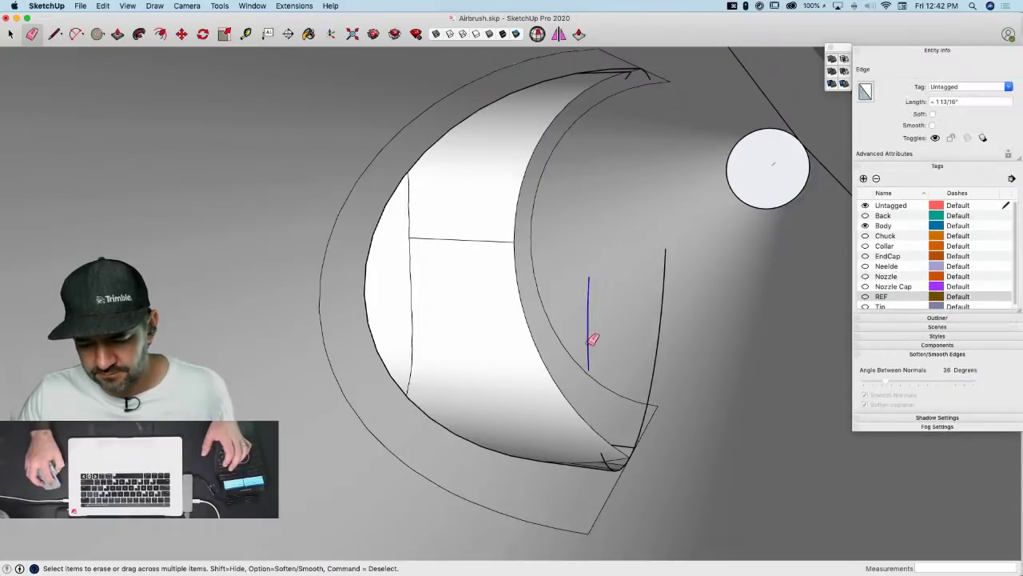
mouse_move(640, 396)
left_mouse_down()
mouse_move(652, 406)
mouse_move(628, 434)
left_mouse_up()
Clean up the remaining short stray edges around the lower corner of the stem's opening
scroll(600, 427, "up", 3)
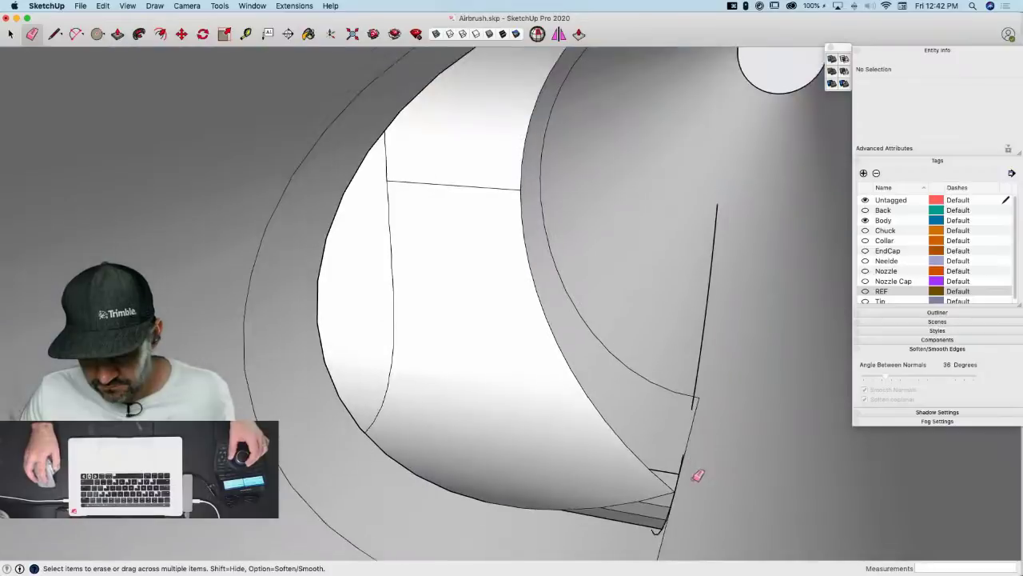
scroll(687, 447, "up", 2)
left_click_drag(679, 440, 686, 406)
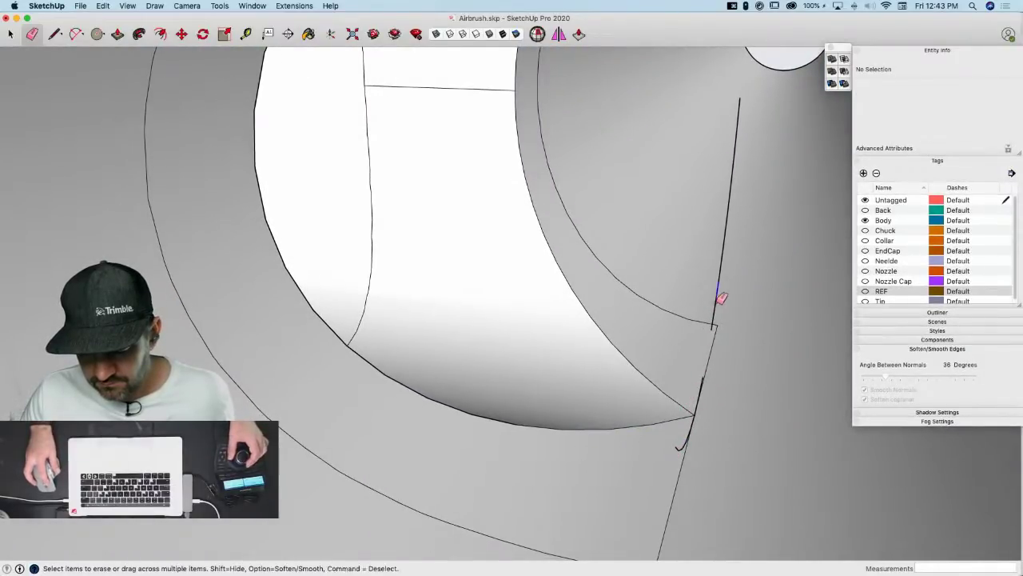
left_click_drag(717, 302, 714, 305)
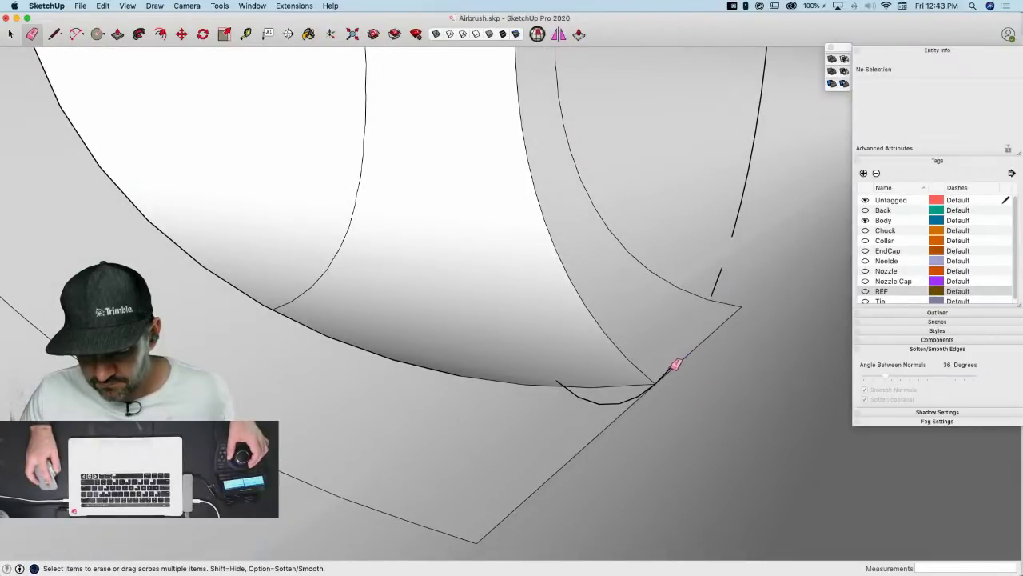
left_click(676, 364)
key("super+z")
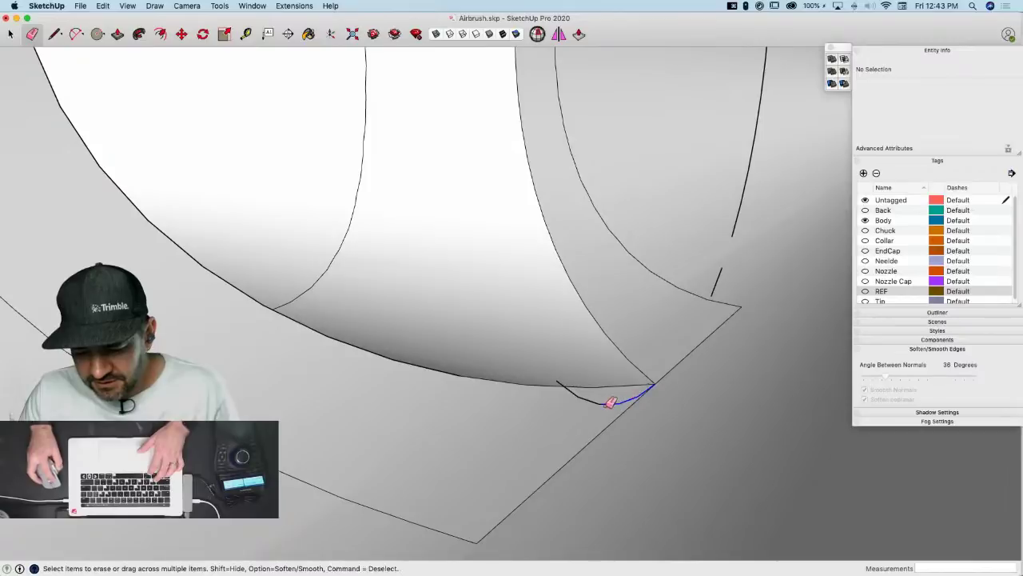
left_click_drag(581, 393, 623, 366)
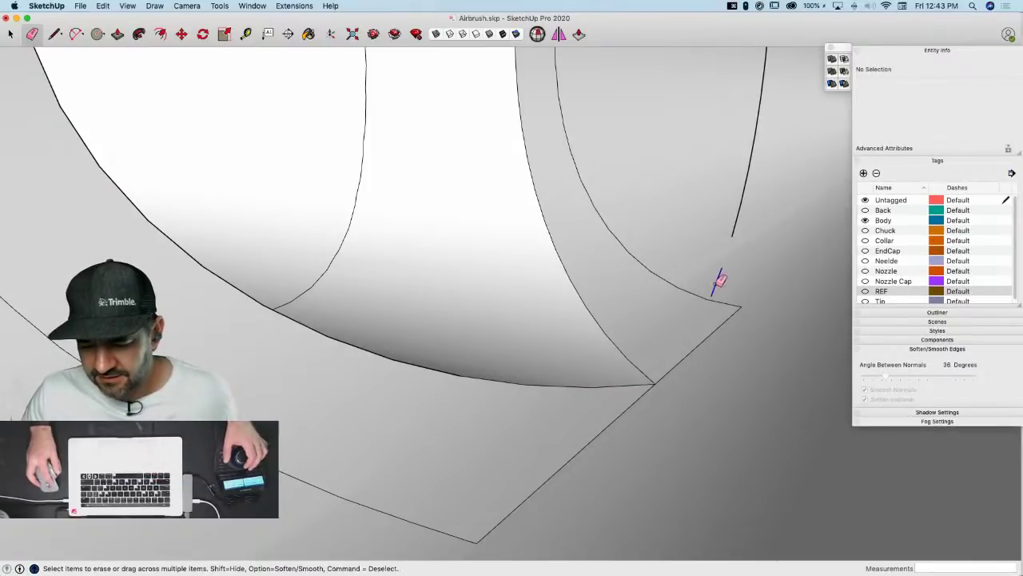
left_click_drag(718, 281, 743, 223)
left_click(738, 218)
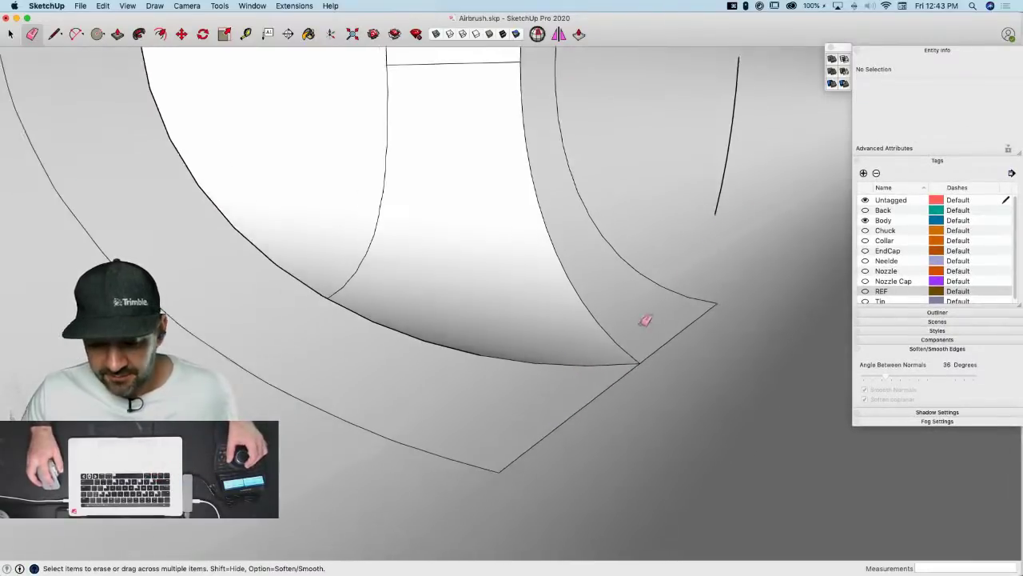
Delete the stem's outer wall surface buried inside the body wall and the body surface ring between the stem's two walls
scroll(580, 330, "down", 10)
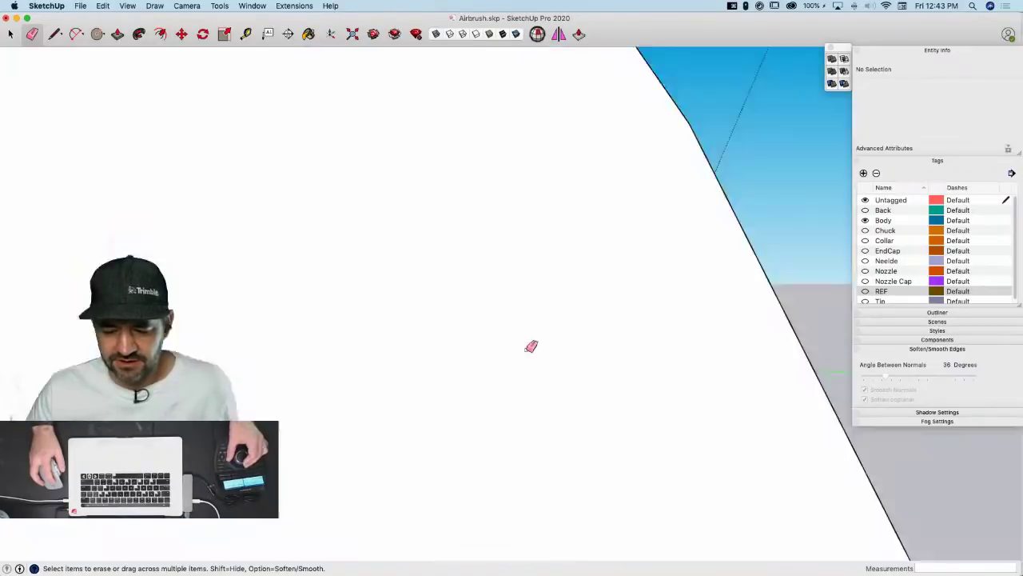
scroll(630, 366, "up", 10)
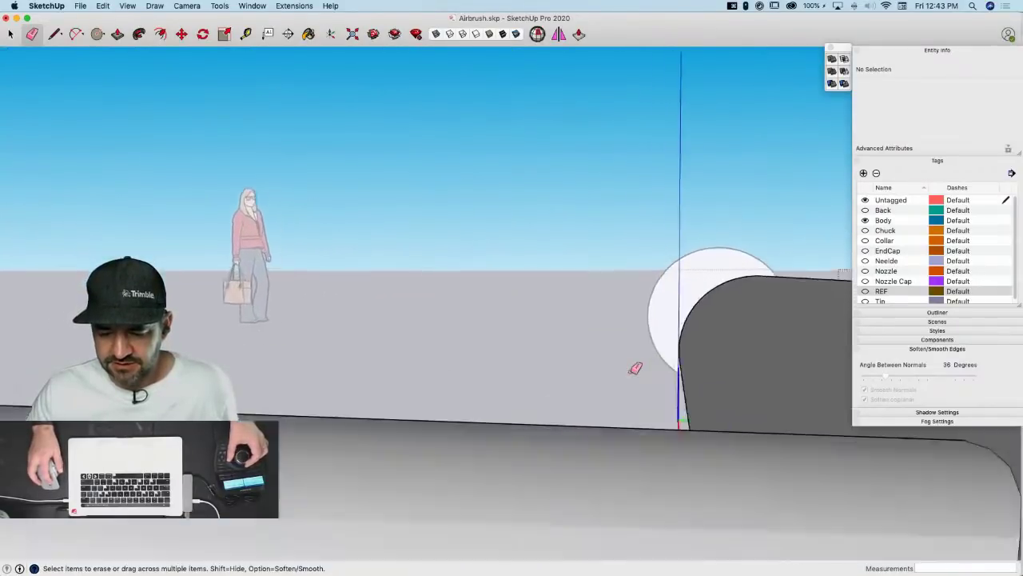
scroll(630, 367, "up", 8)
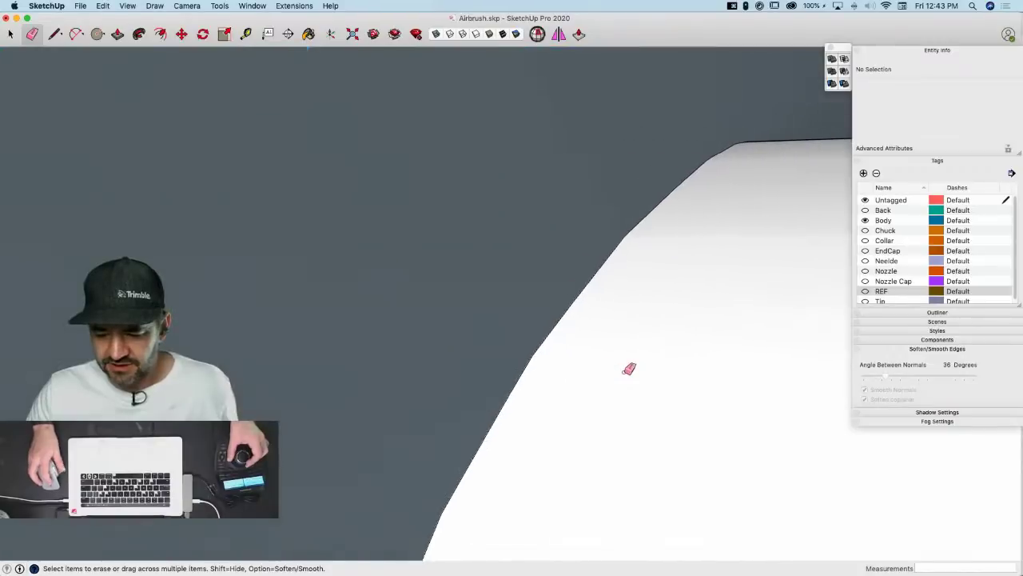
key("space")
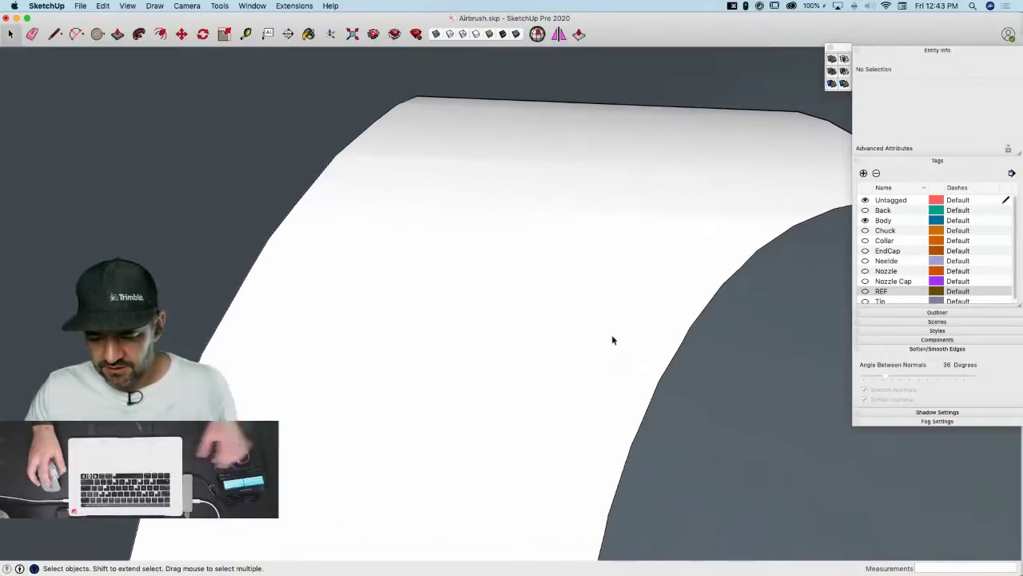
left_click(600, 294)
key("BackSpace")
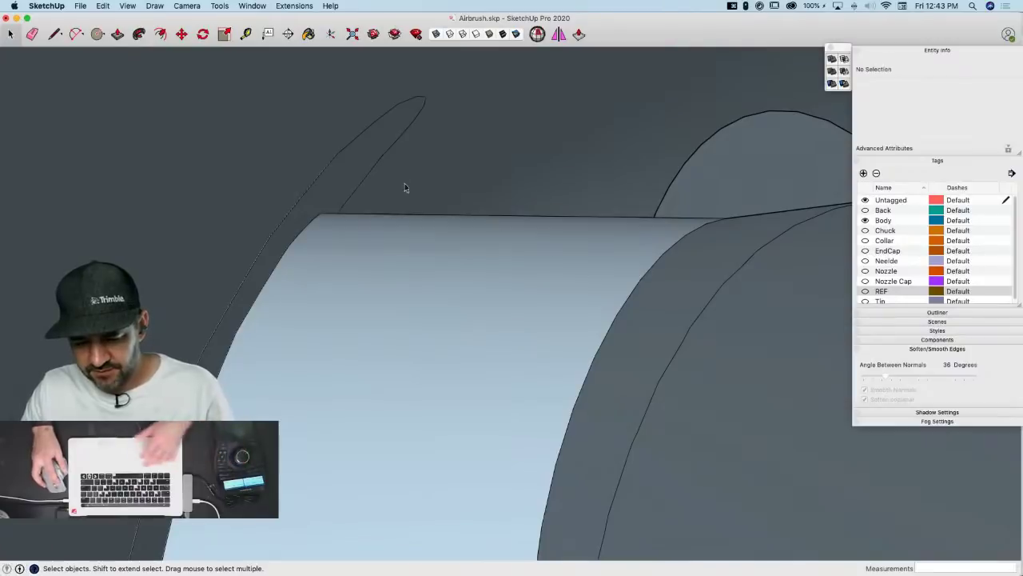
left_click(359, 154)
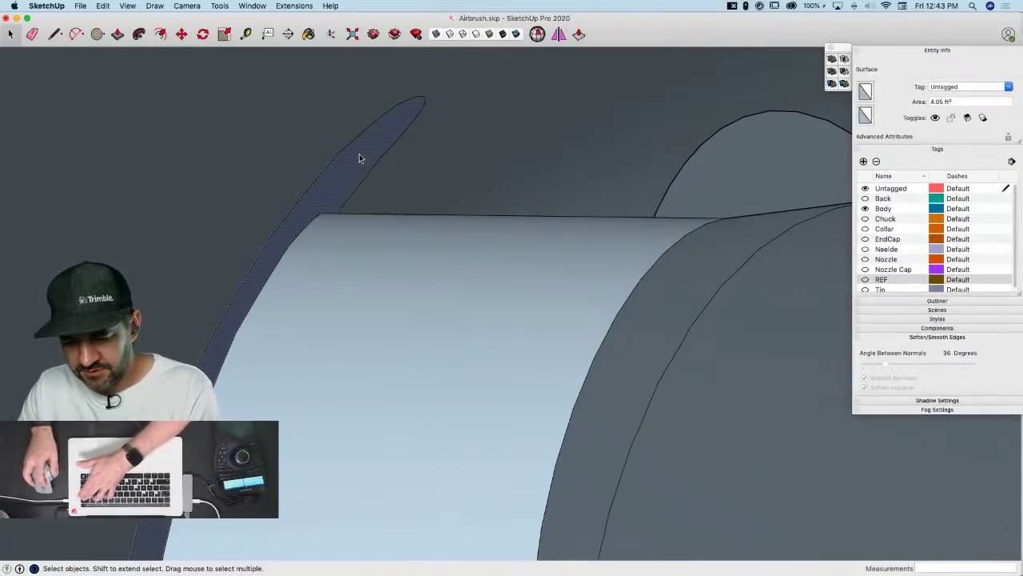
key("BackSpace")
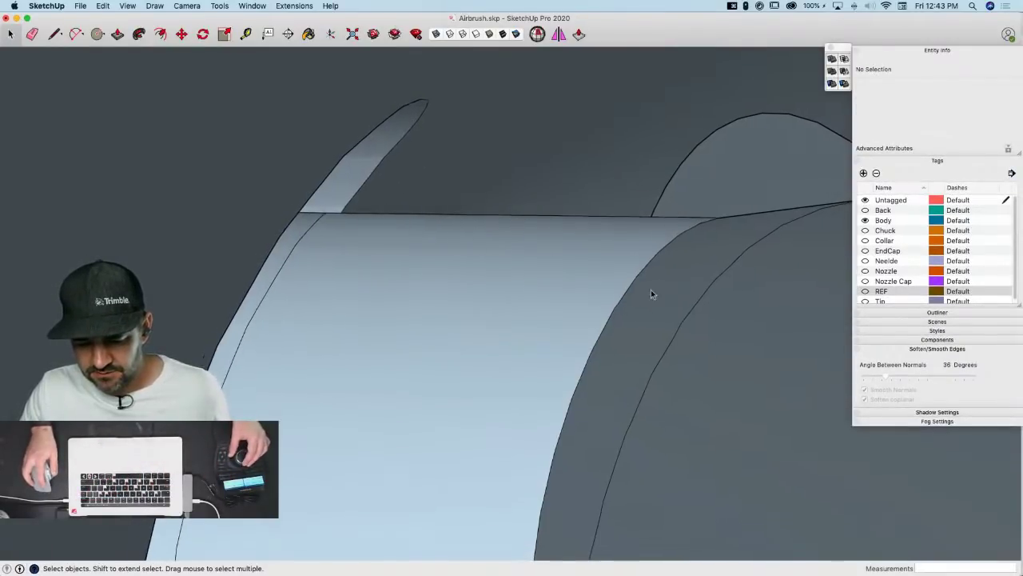
Delete the two small leftover stem end faces inside the body's wall, one on each side of the stem
middle_click_drag(652, 295, 578, 235)
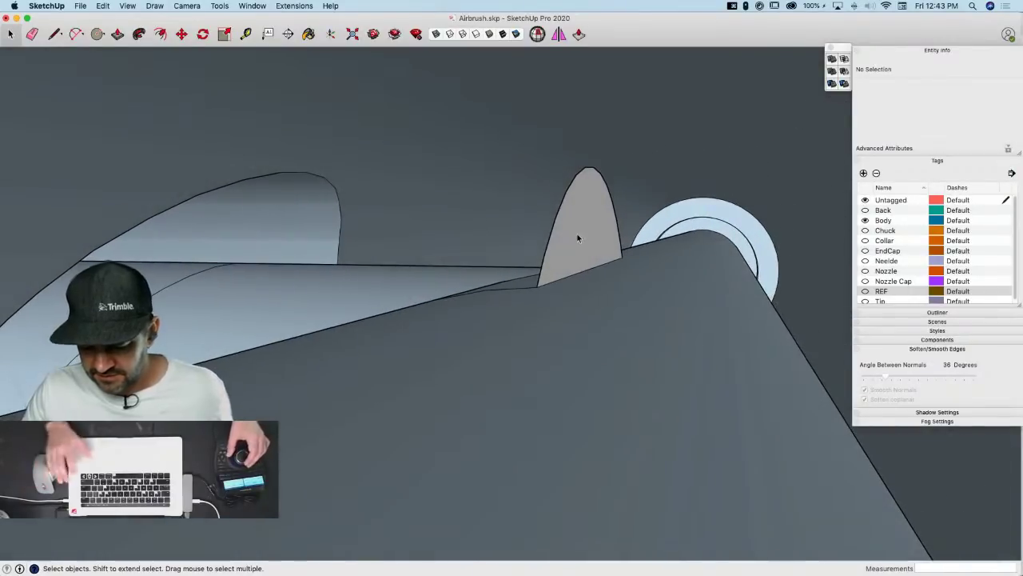
left_click(578, 238)
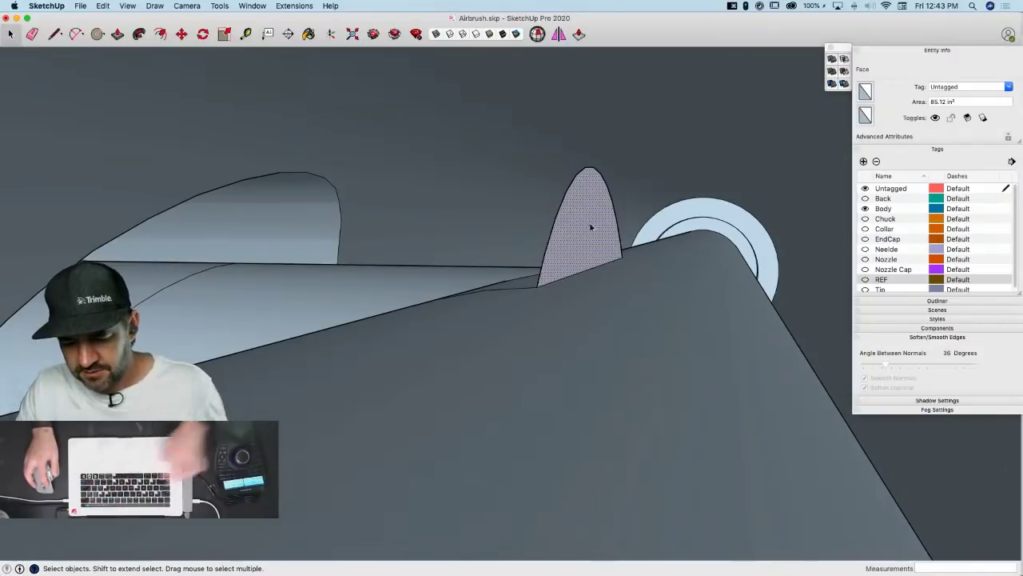
key("Delete")
middle_click_drag(598, 247, 529, 249)
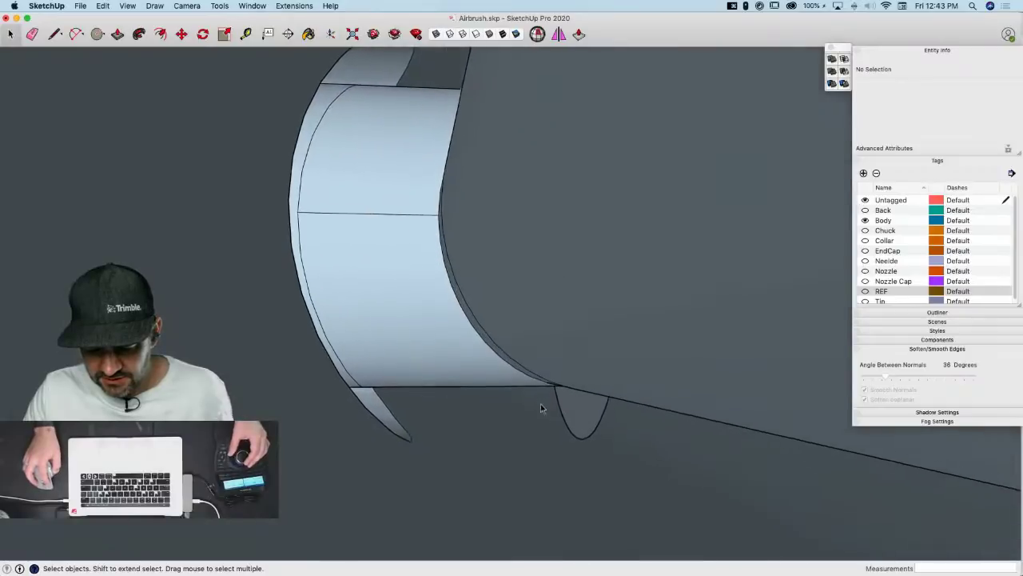
left_click(571, 412)
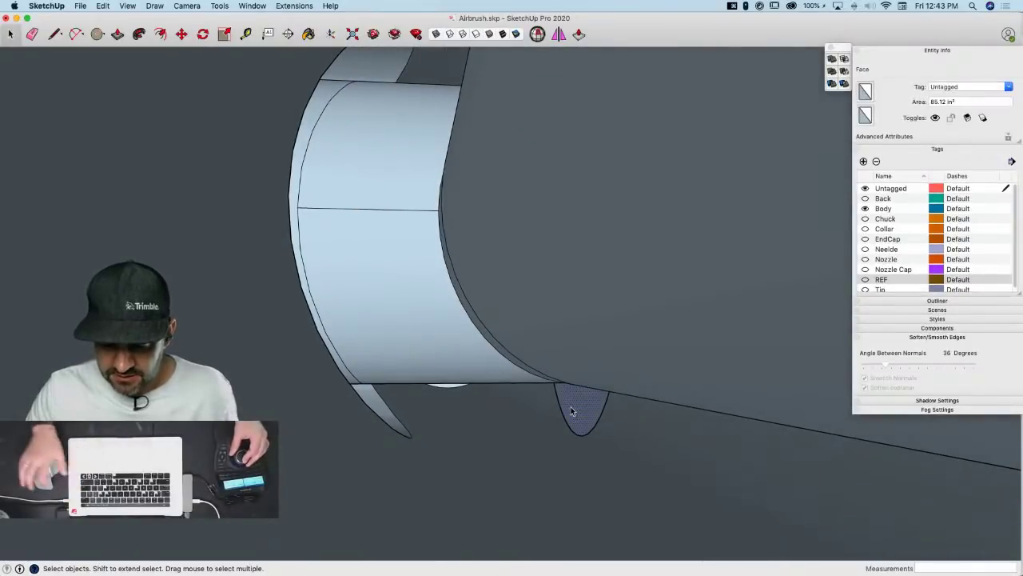
key("Delete")
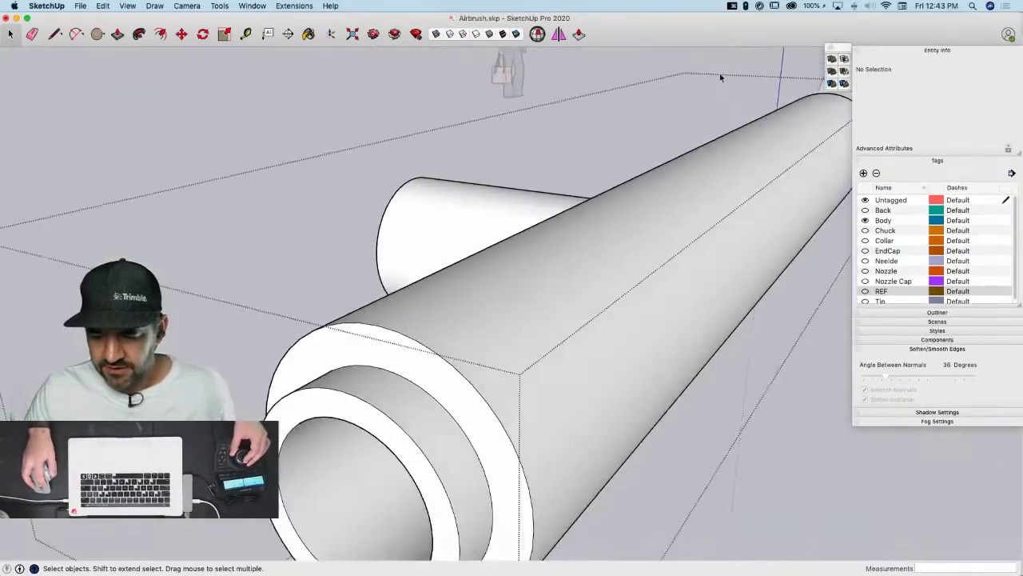
Inspect the body with Solid Inspector² and fix its stray edges and external face
key("shift+z")
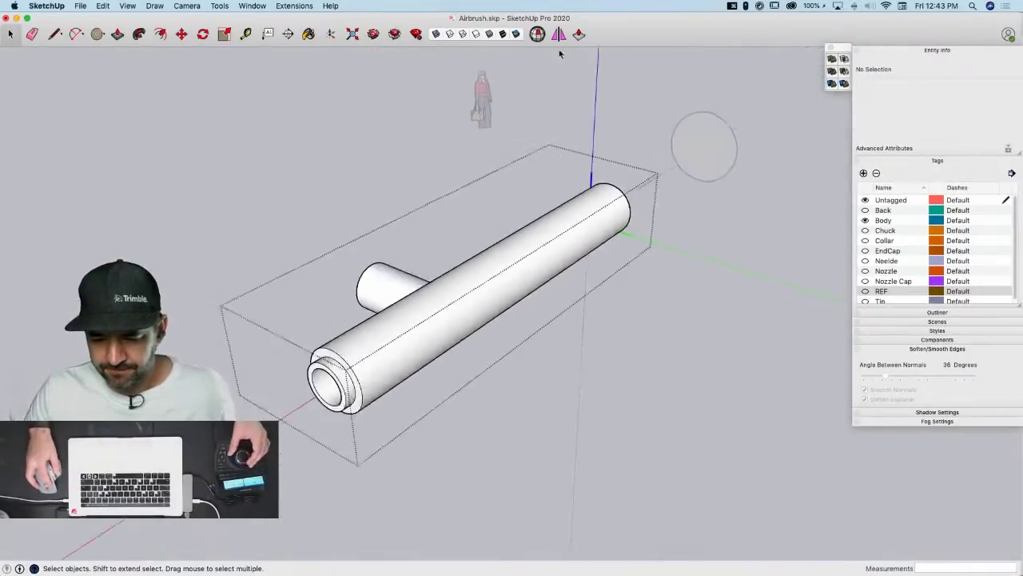
left_click(537, 34)
left_click(571, 170)
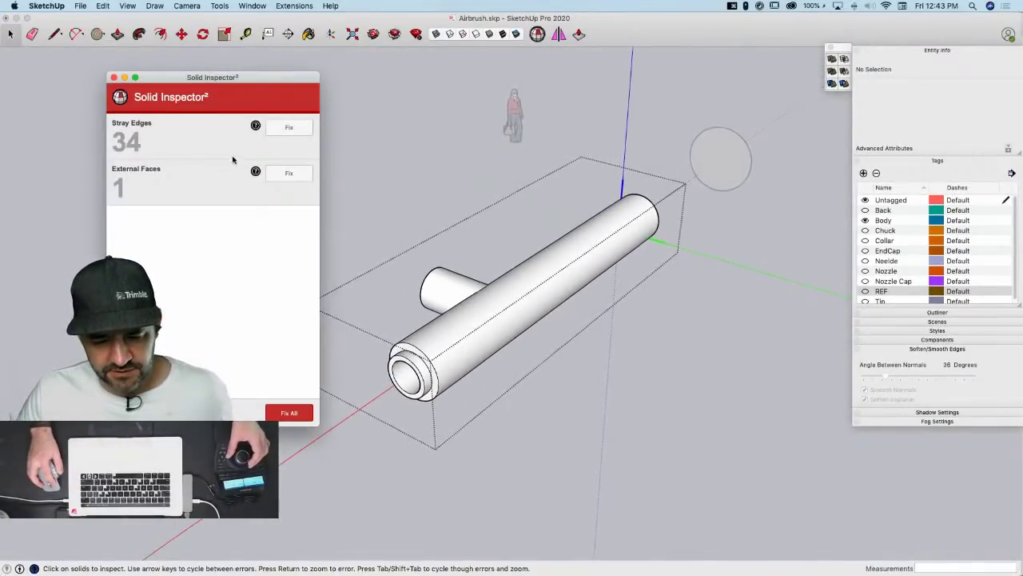
left_click(289, 127)
left_click(287, 129)
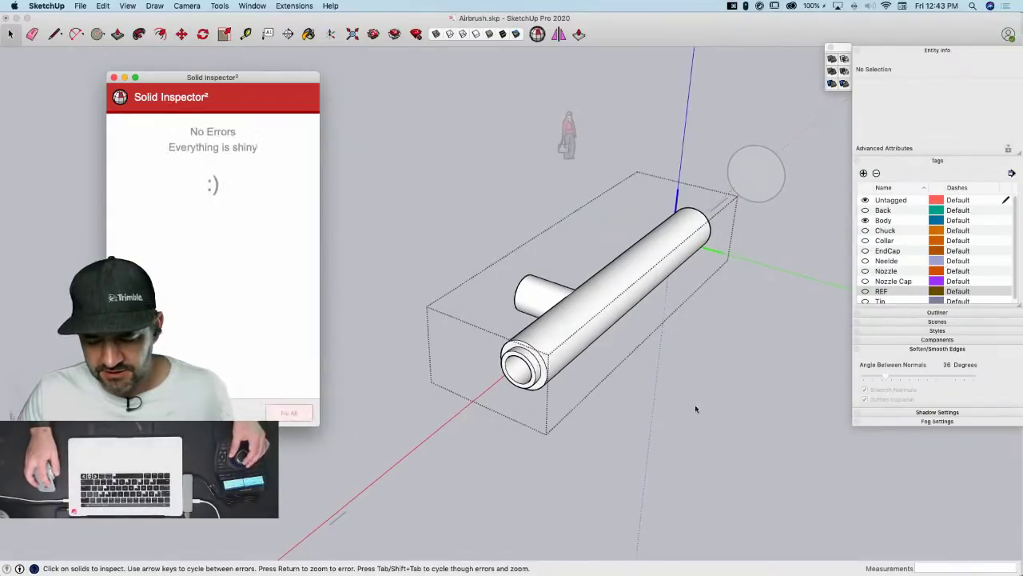
Erase the leftover straight end edges and half of the outer arc around the stem's opening inside the body's bore
scroll(663, 339, "up", 10)
scroll(658, 342, "up", 10)
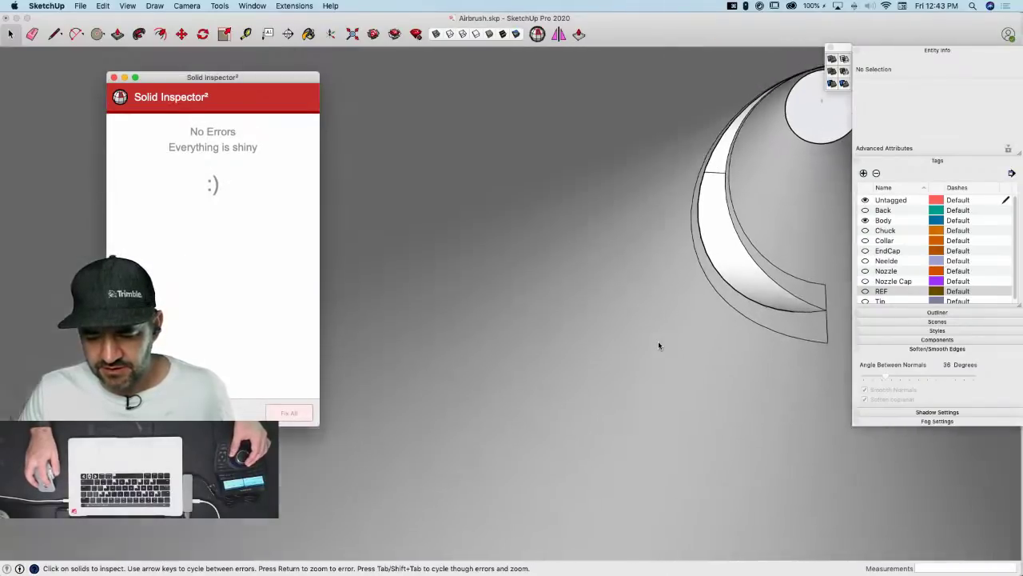
key("e")
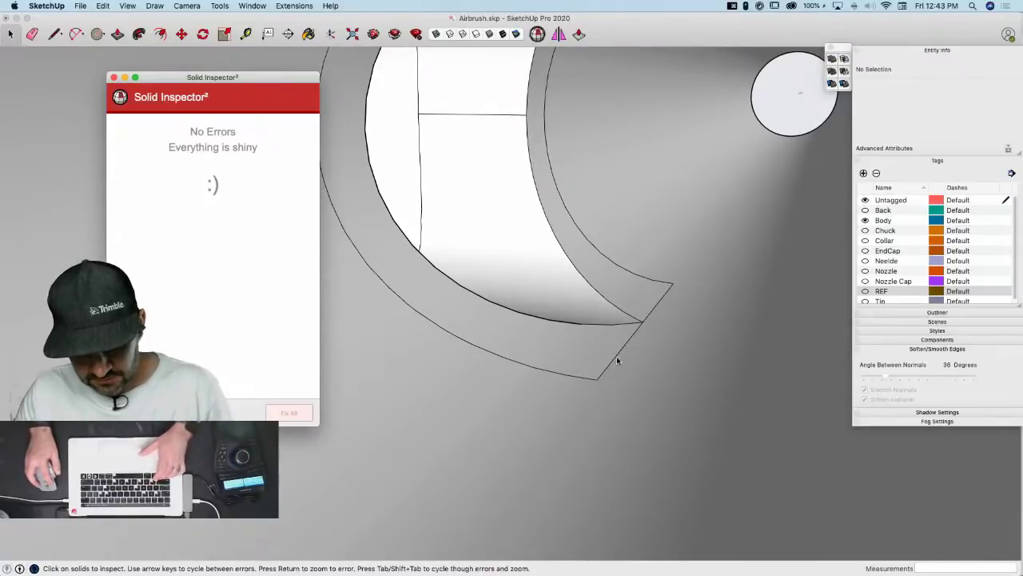
left_click(616, 364)
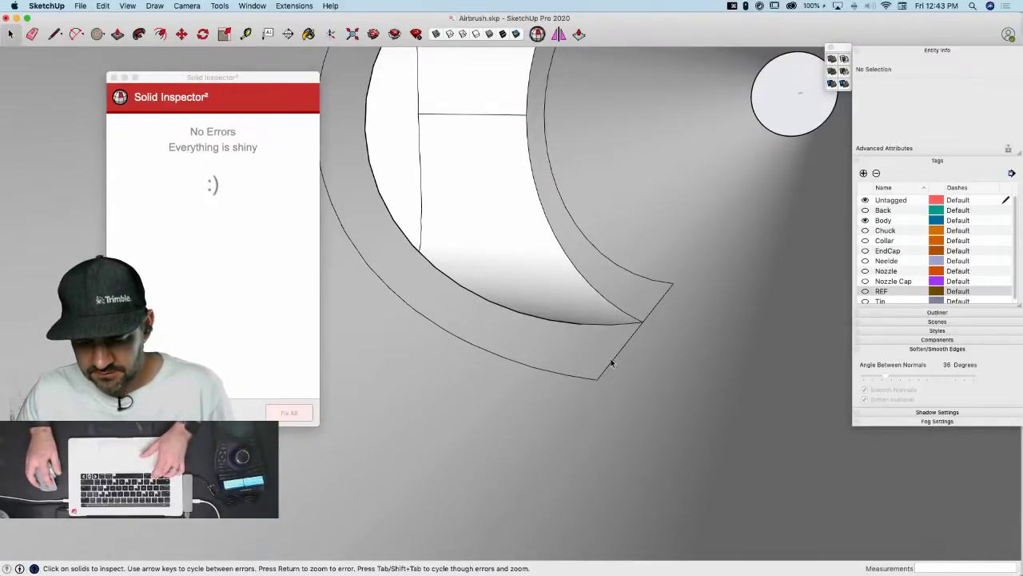
key("e")
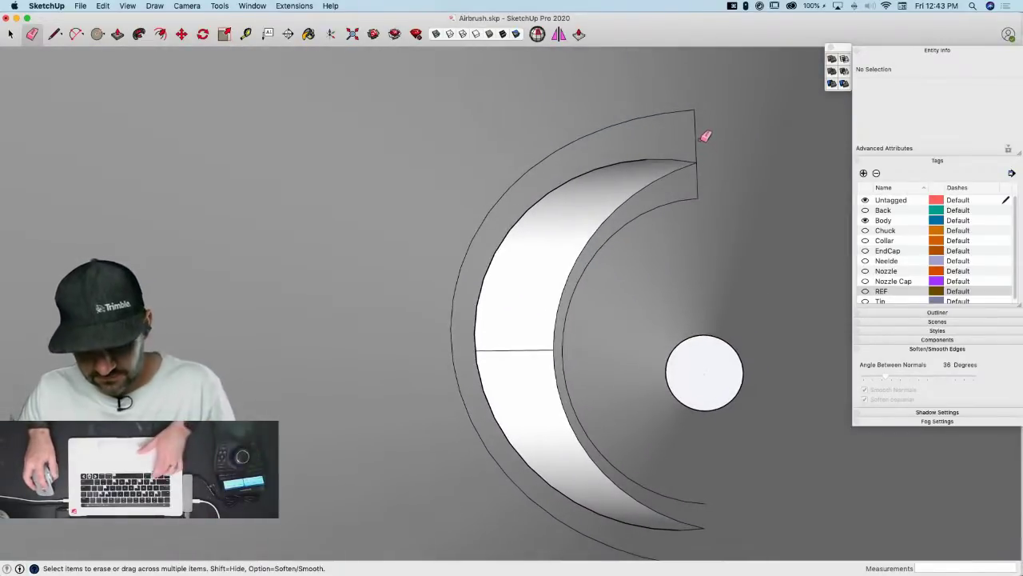
left_click(701, 176)
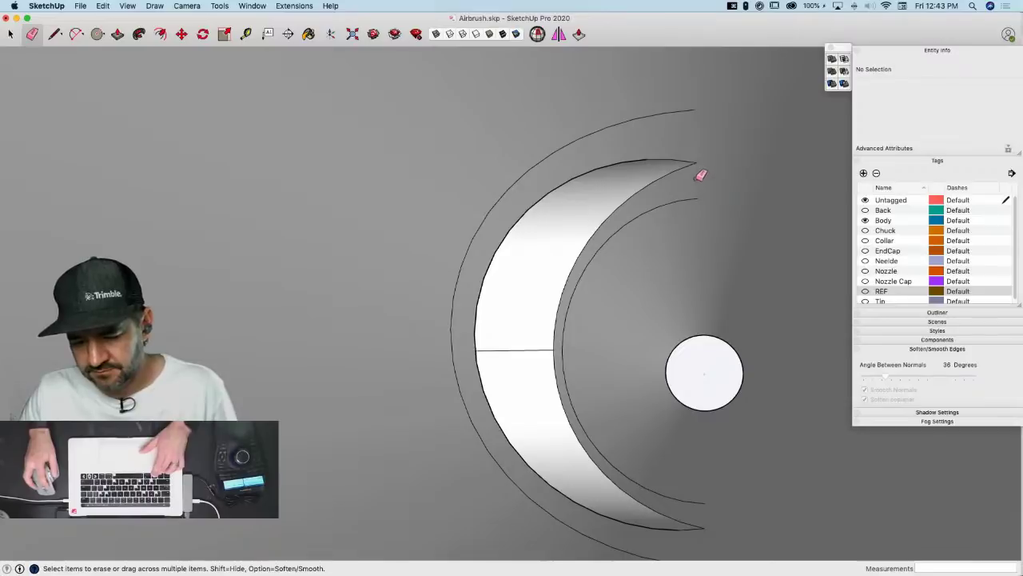
left_click_drag(456, 304, 459, 290)
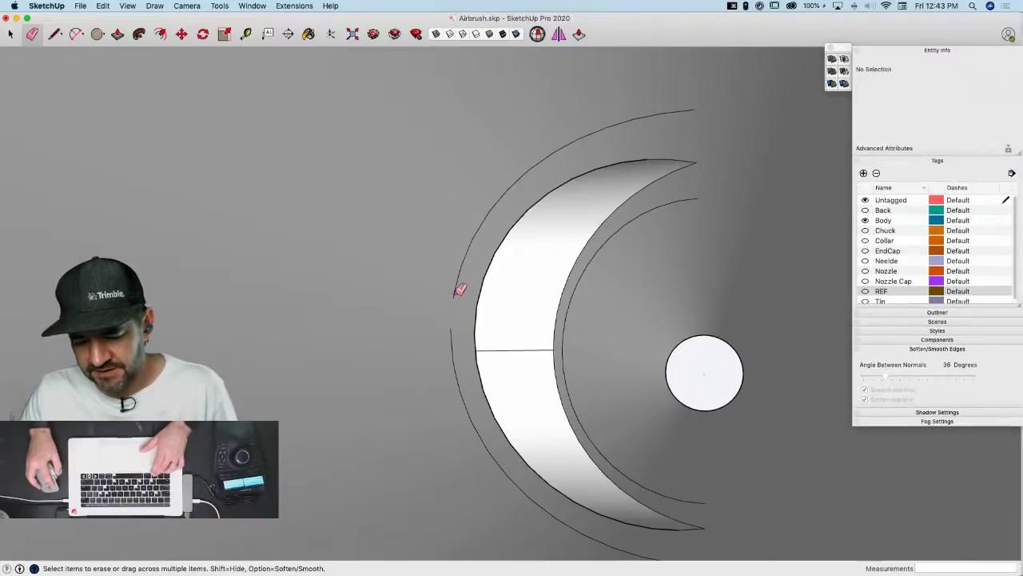
left_click_drag(476, 244, 512, 192)
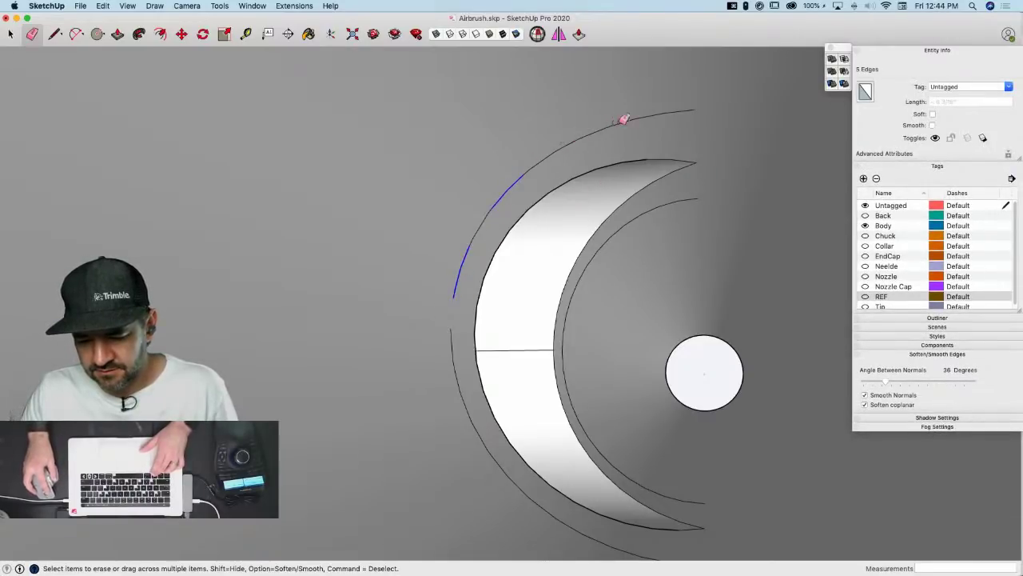
left_click_drag(702, 111, 704, 110)
left_click_drag(621, 125, 555, 157)
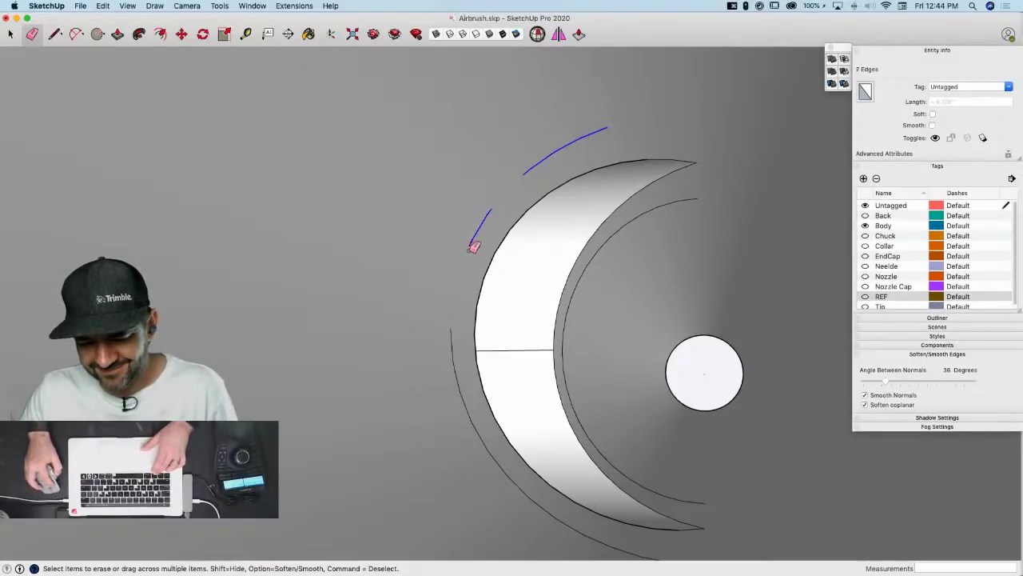
left_click_drag(474, 247, 460, 255)
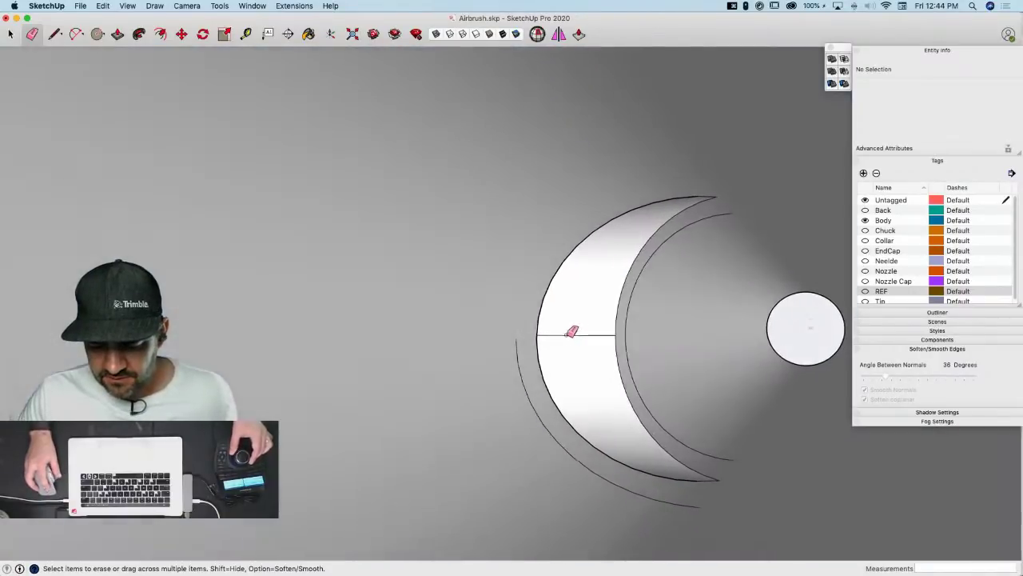
Check the whole body with Solid Inspector², fix its stray edge, and save the model
key("space")
double_click(566, 343)
triple_click(565, 344)
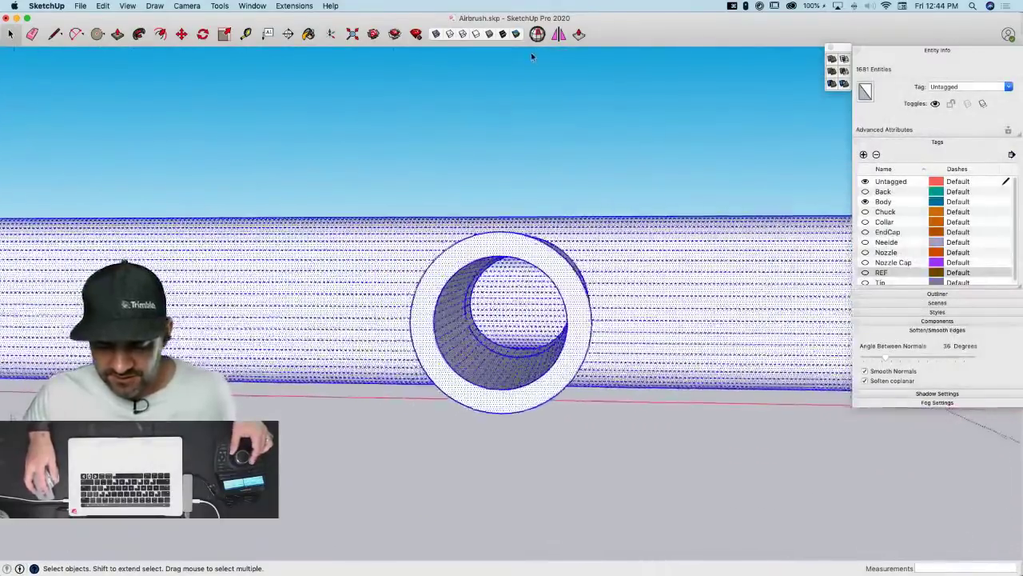
left_click(537, 35)
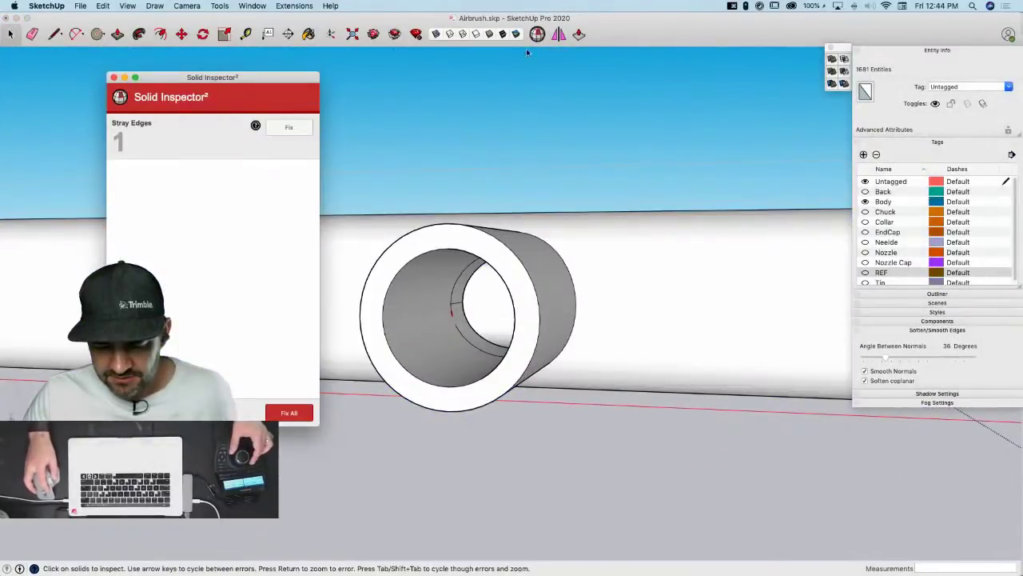
left_click(290, 128)
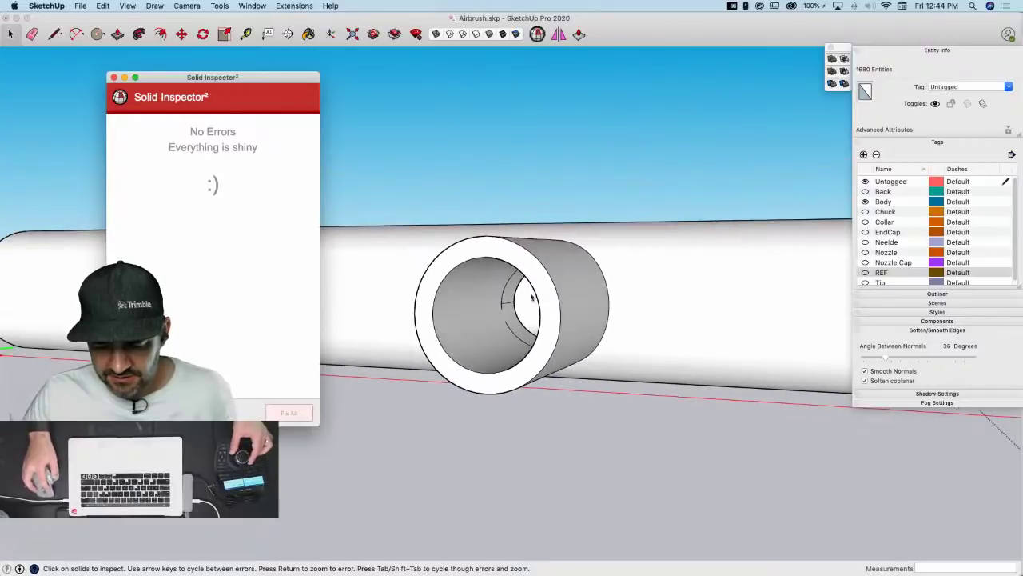
key("super+s")
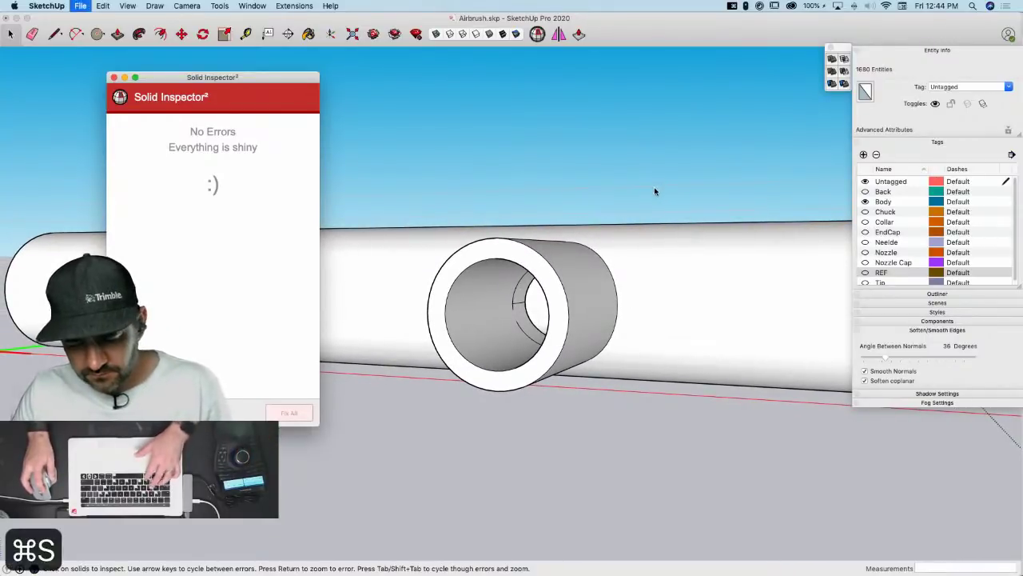
left_click(116, 77)
Merge the body's faces around the stem with CleanUp³ and recheck the body with Solid Inspector²
left_click(362, 401)
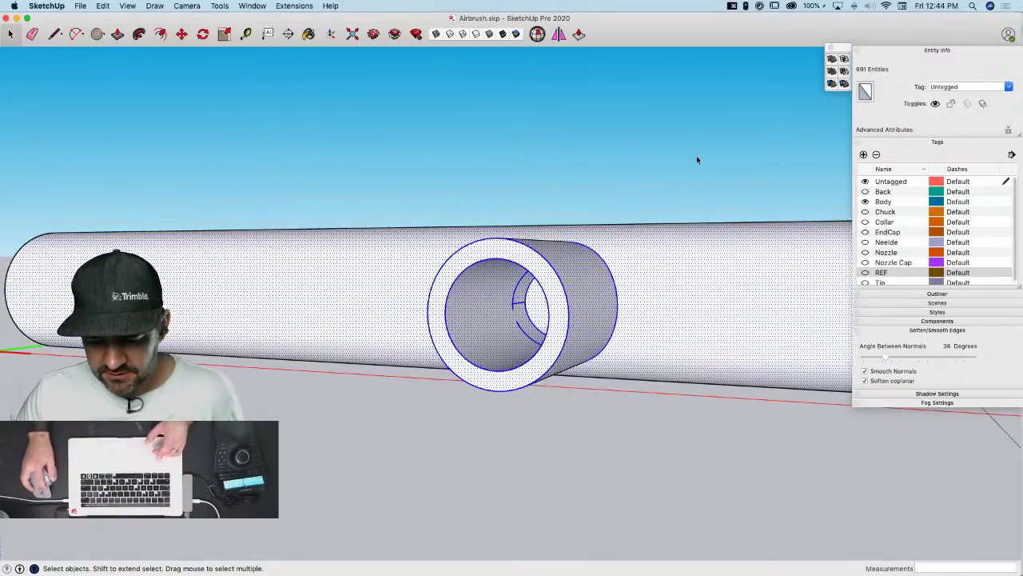
left_click(288, 5)
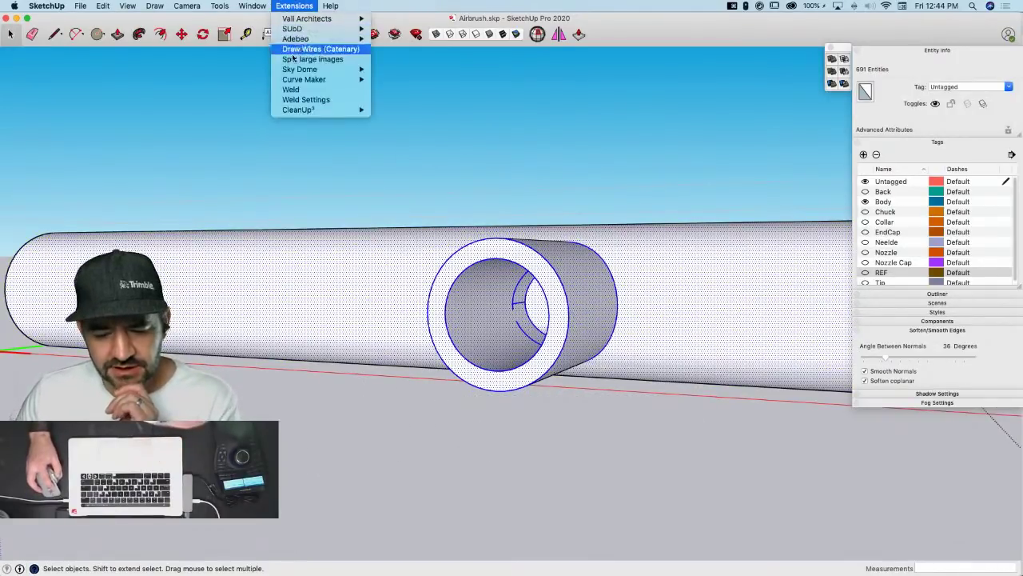
mouse_move(344, 109)
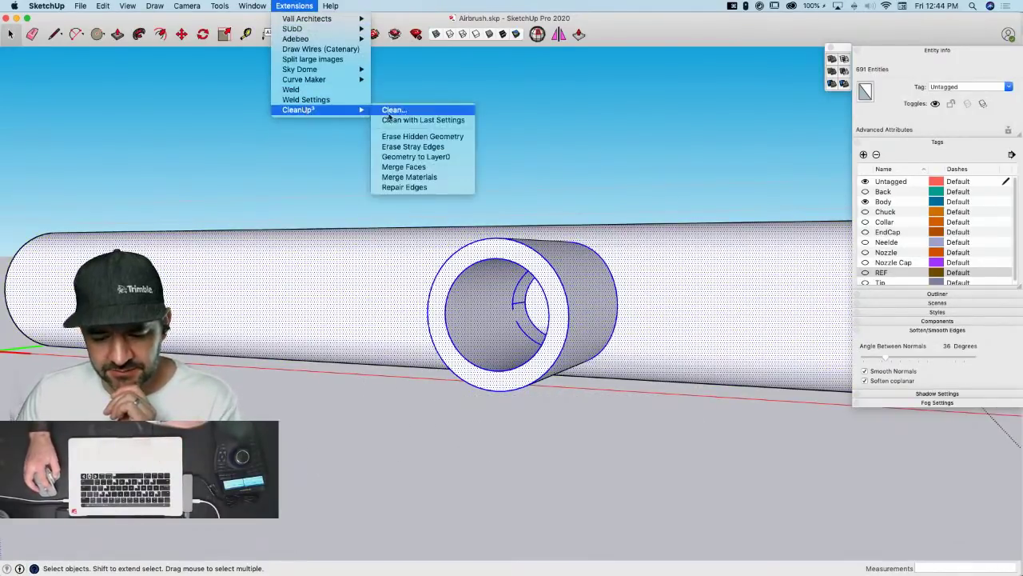
left_click(435, 166)
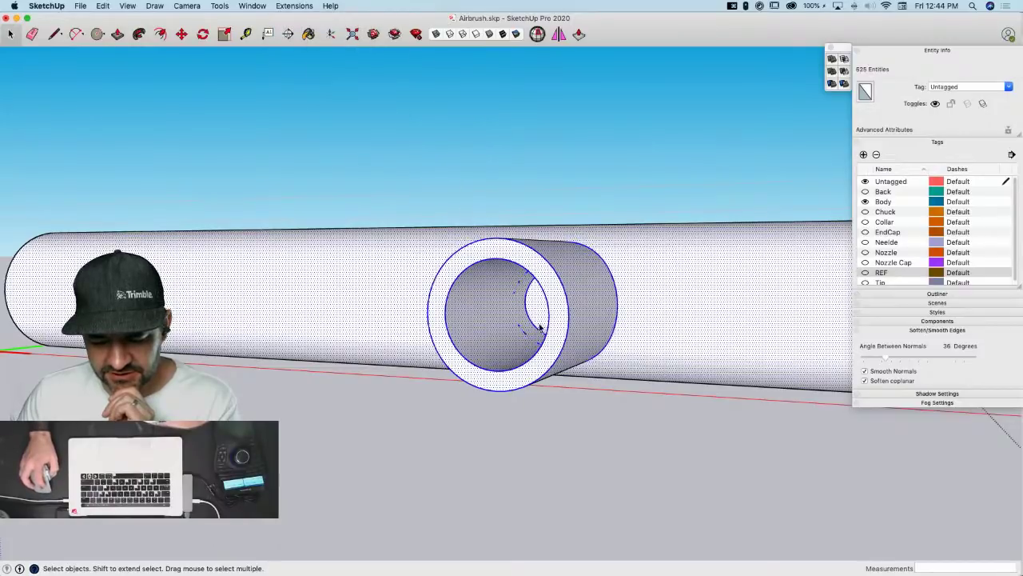
left_click(537, 33)
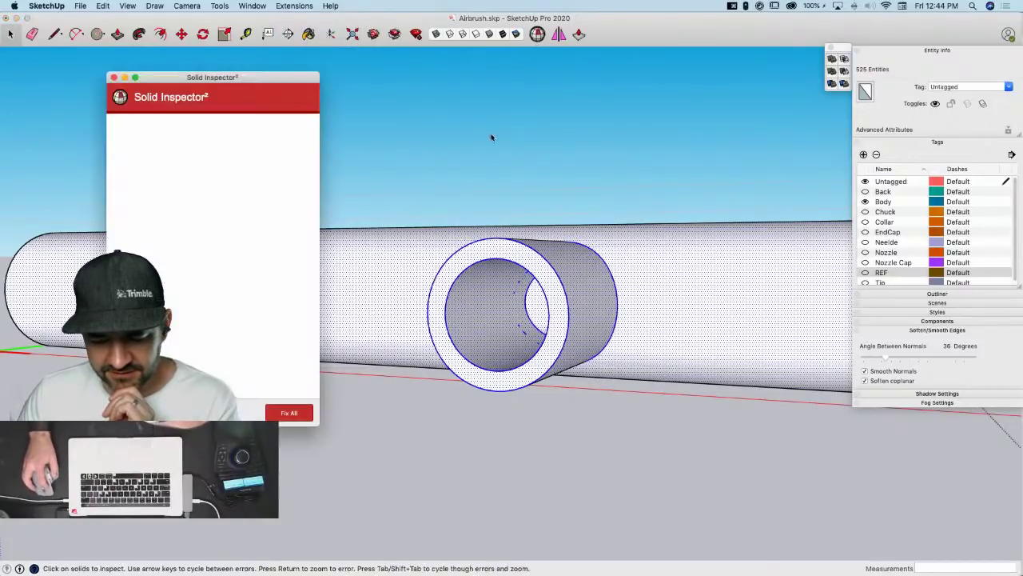
left_click(114, 78)
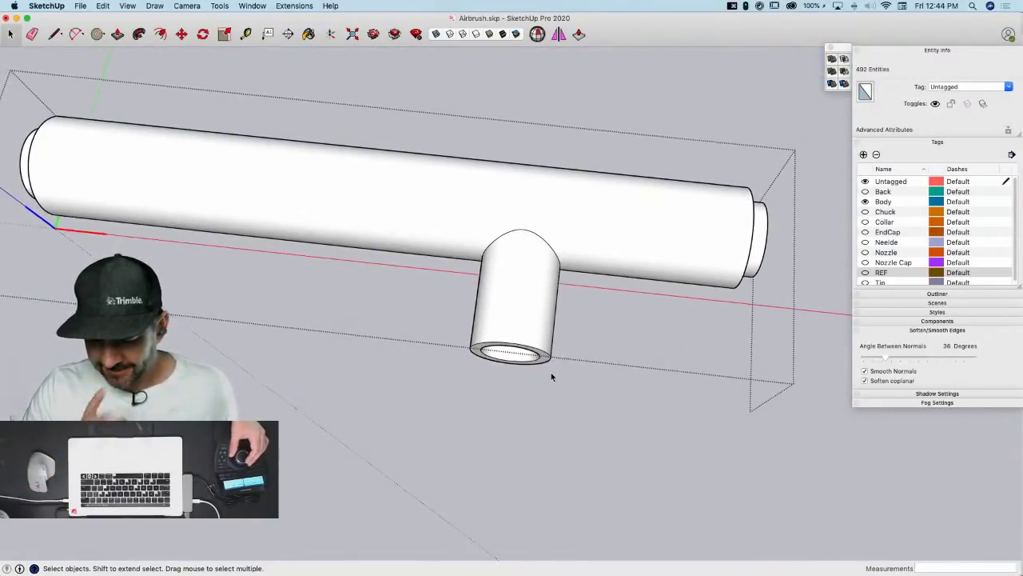
Draw a centre line about 5' 7" long down from the centre of the stem's open end, and show the REF tag
key("l")
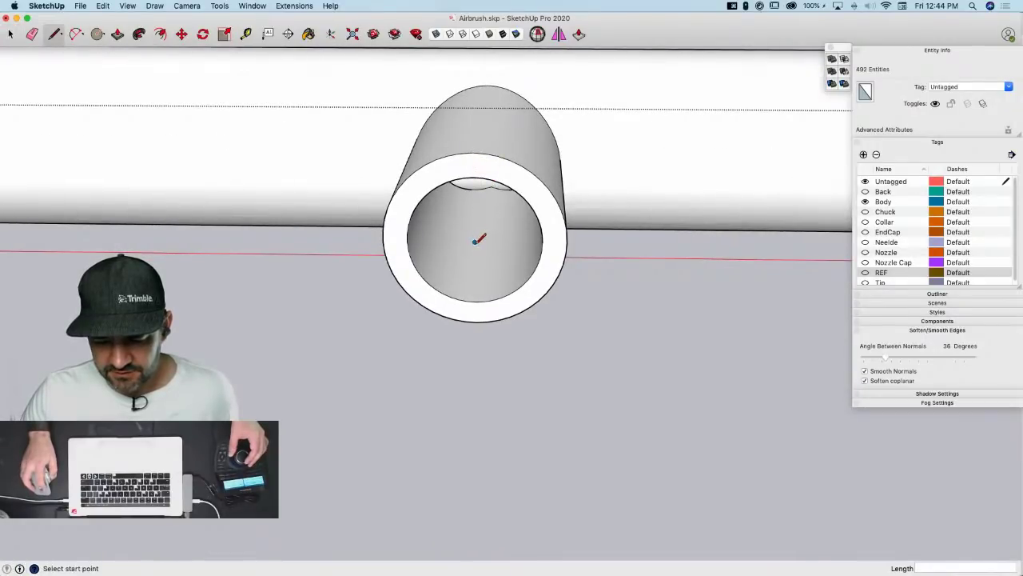
left_click(477, 239)
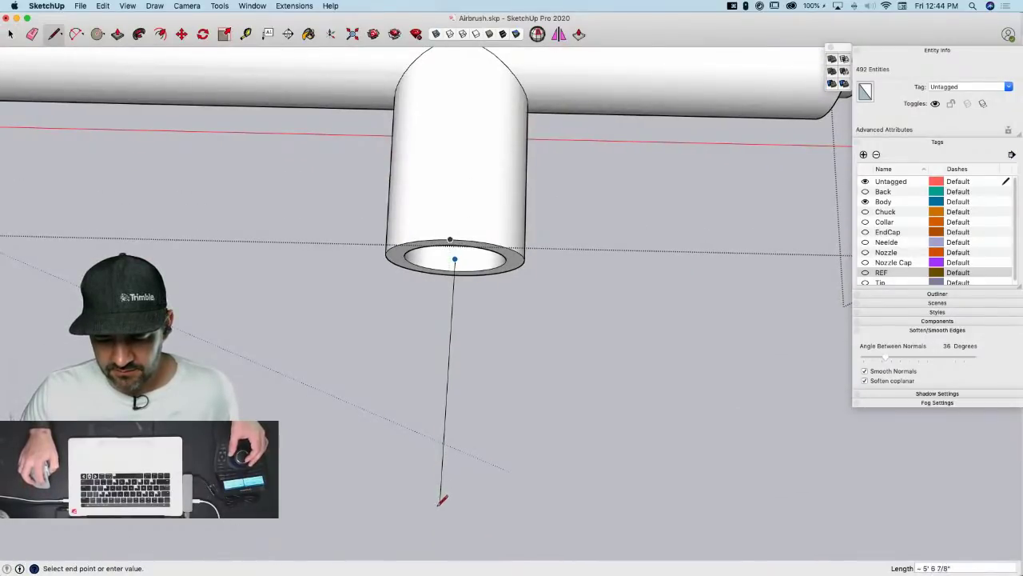
left_click(447, 507)
key("space")
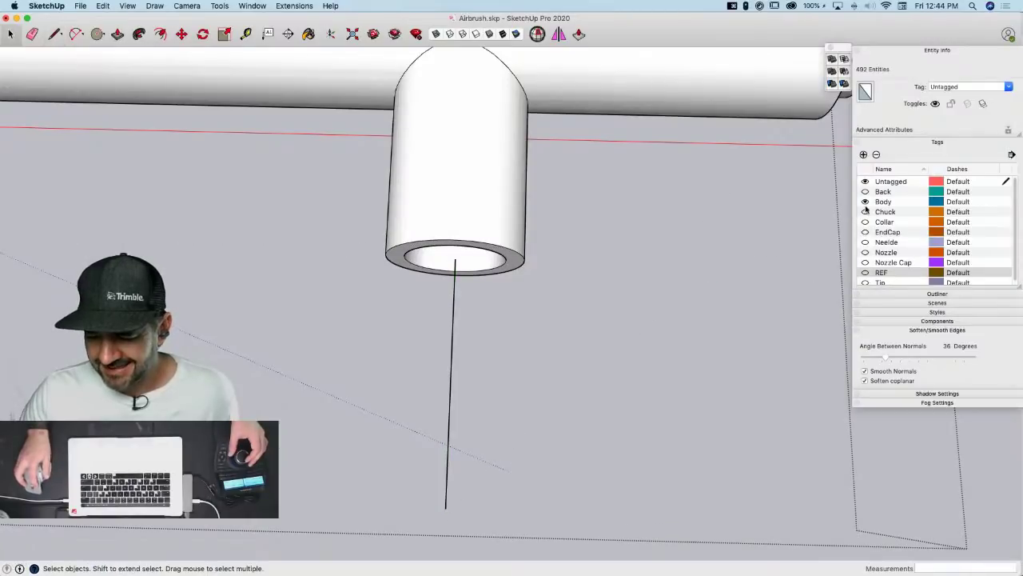
left_click(866, 273)
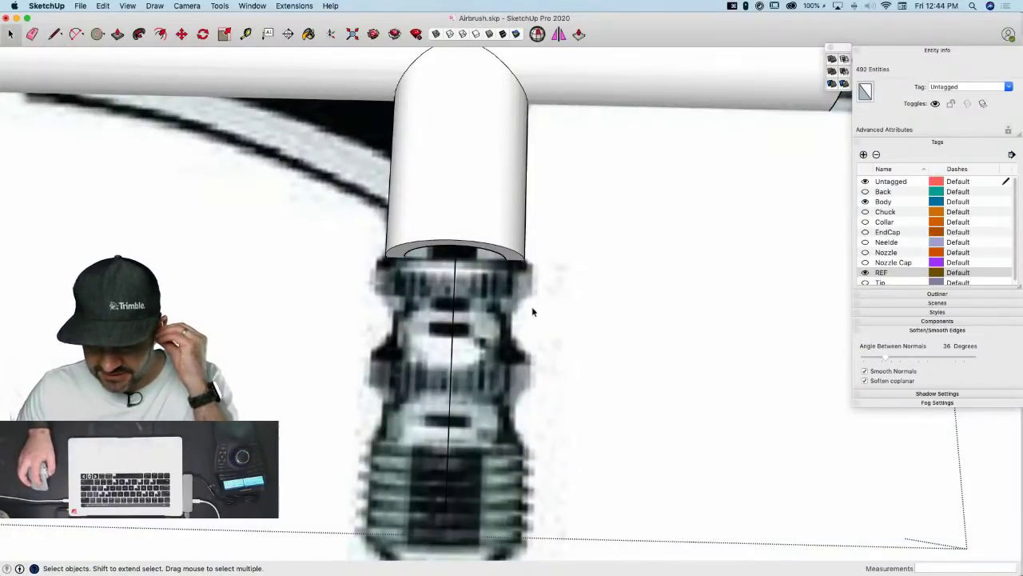
key("l")
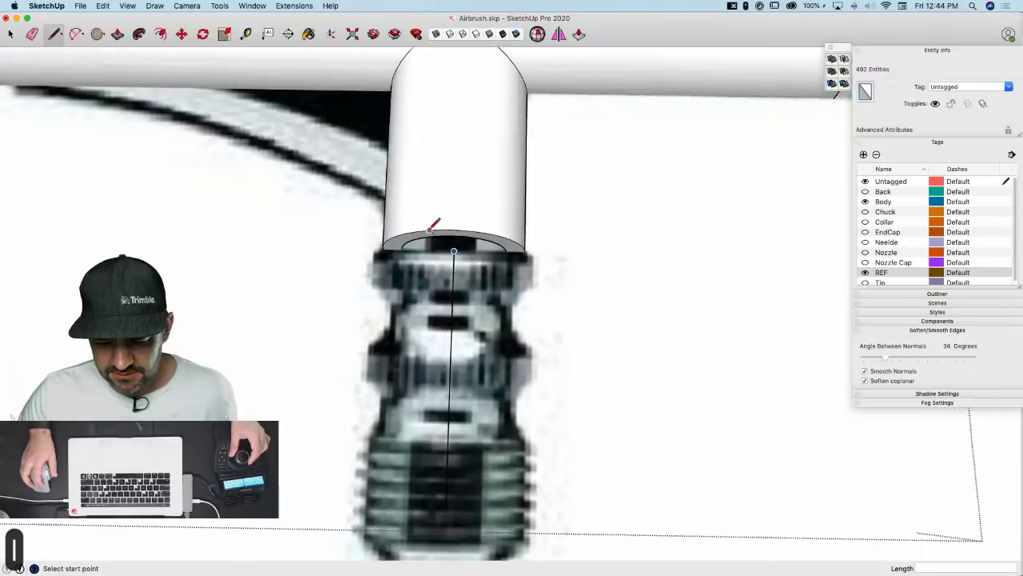
key("space")
scroll(538, 493, "down", 8)
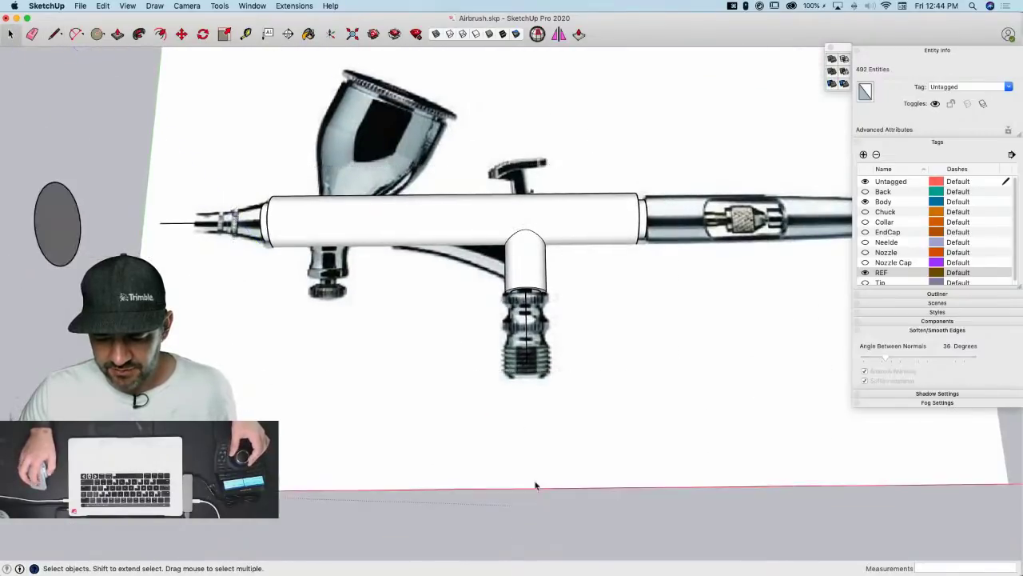
left_click(538, 493)
Offset the inner edge of the stem's end face outward by about 2 3/4"
scroll(512, 305, "up", 8)
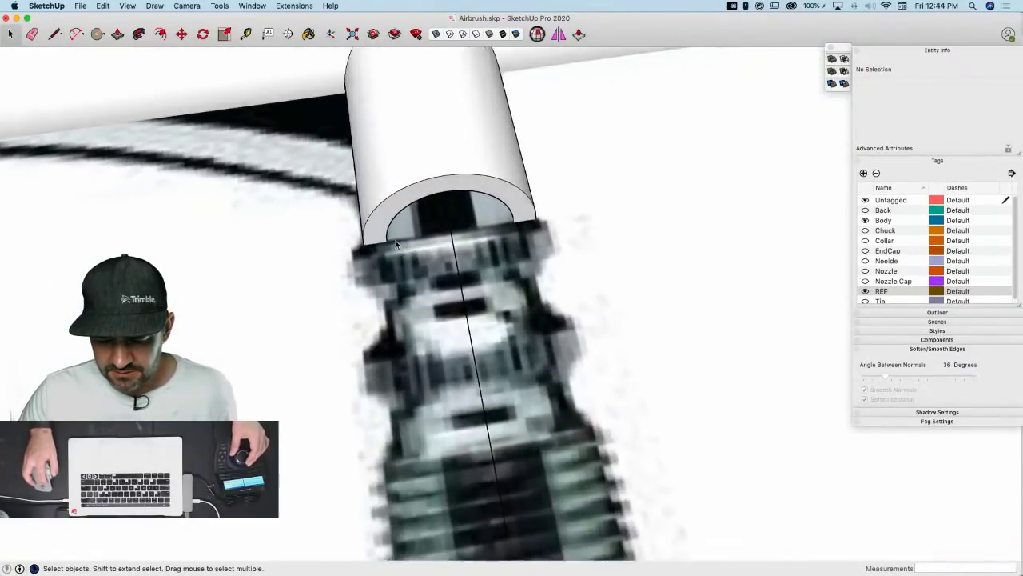
scroll(363, 204, "up", 2)
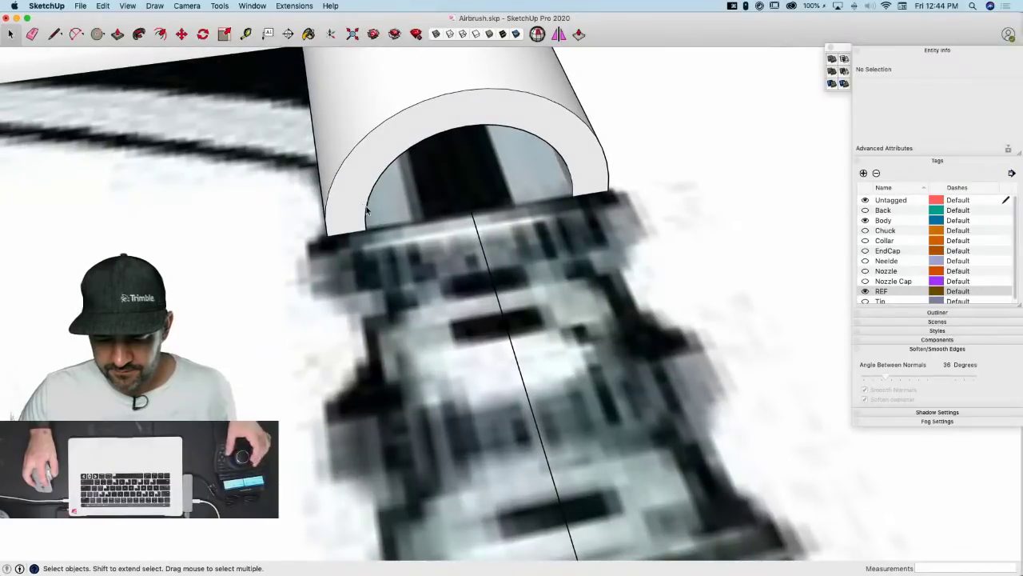
left_click(367, 209)
double_click(342, 198)
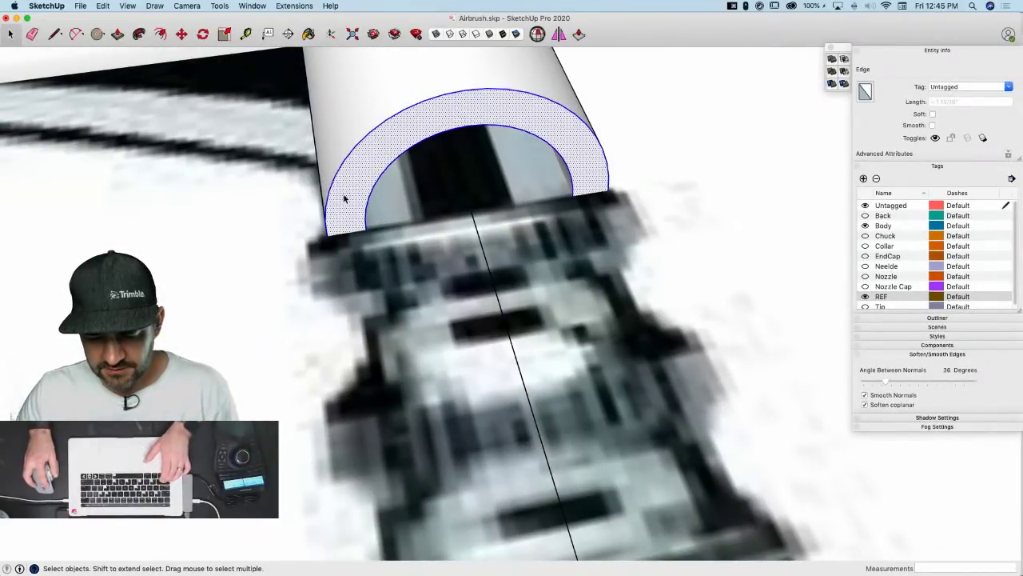
middle_click_drag(478, 194, 549, 100)
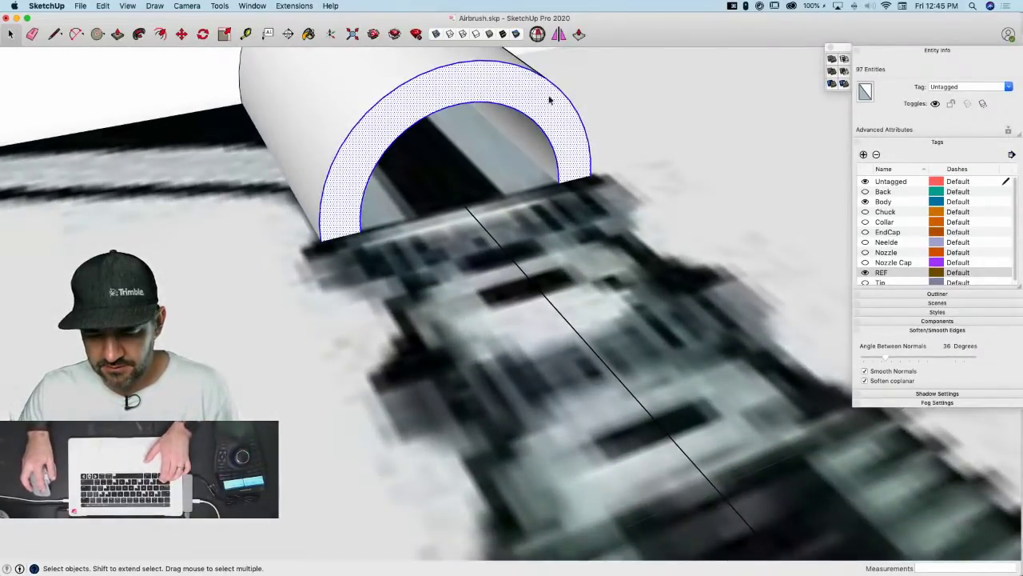
left_click(404, 68, "shift")
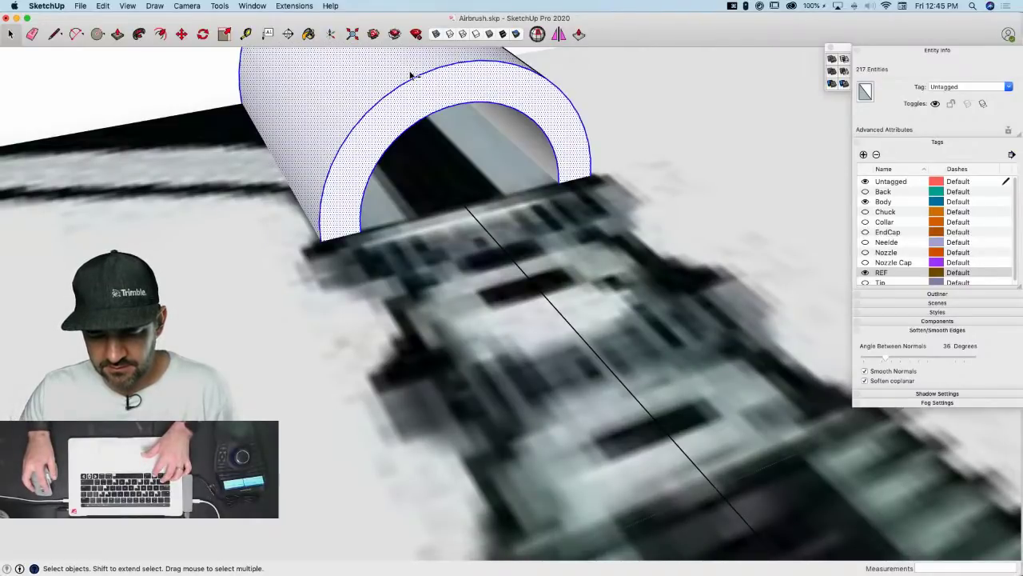
left_click(410, 75, "shift")
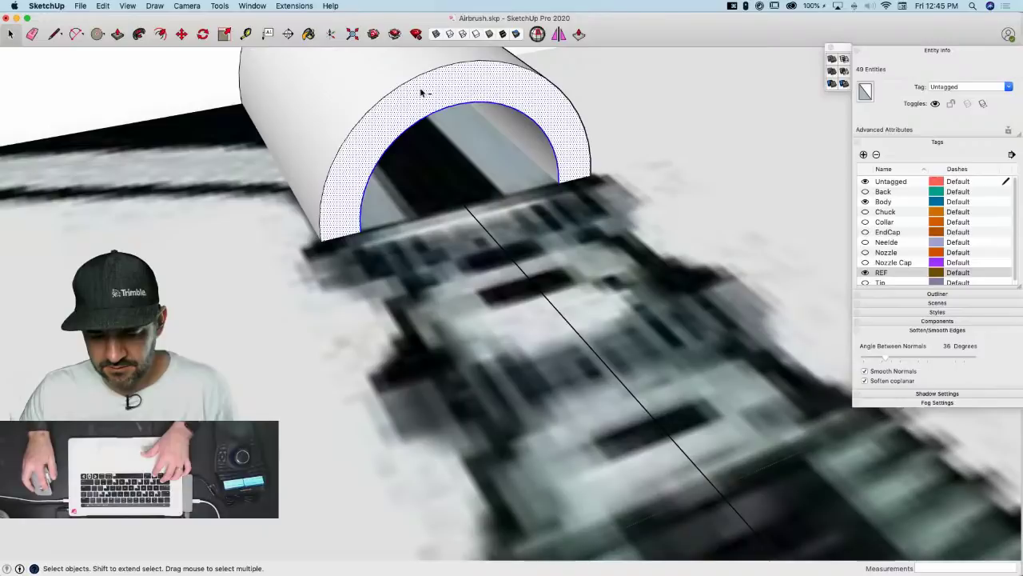
left_click(434, 100, "shift")
key("f")
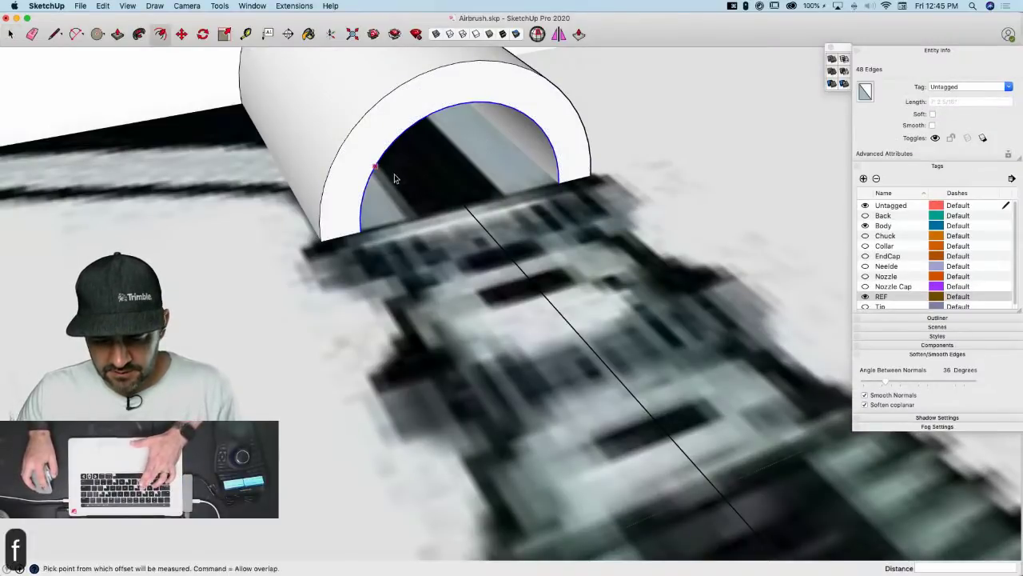
left_click(390, 163)
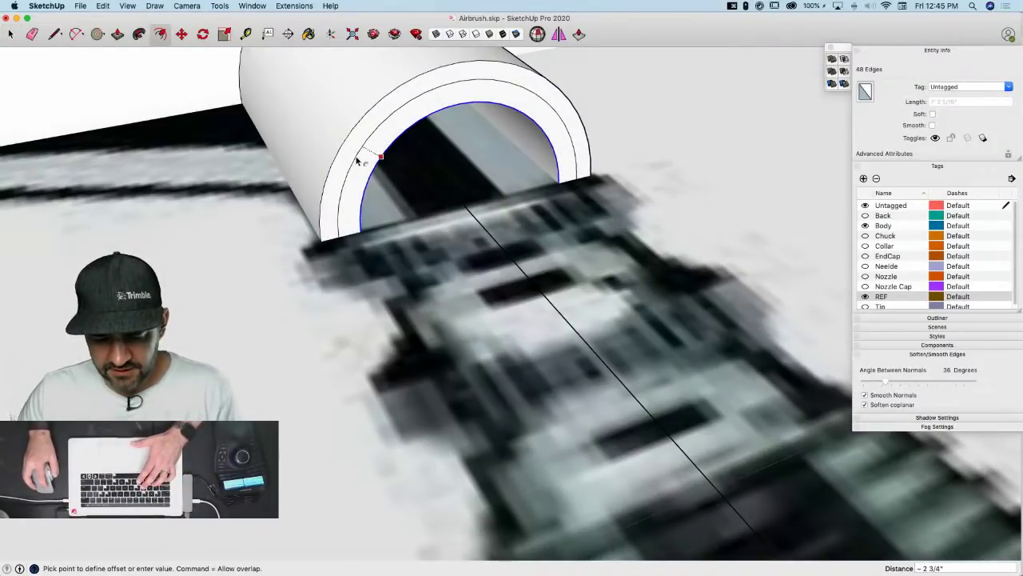
Push/Pull the inner ring of the stem's end face outward by about 7 11/16"
key("p")
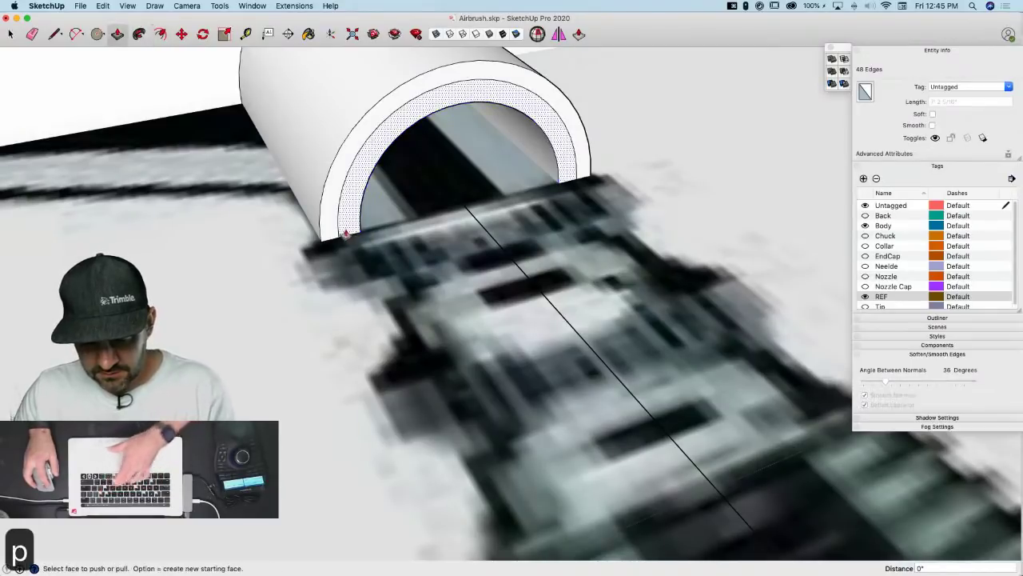
left_click(349, 232)
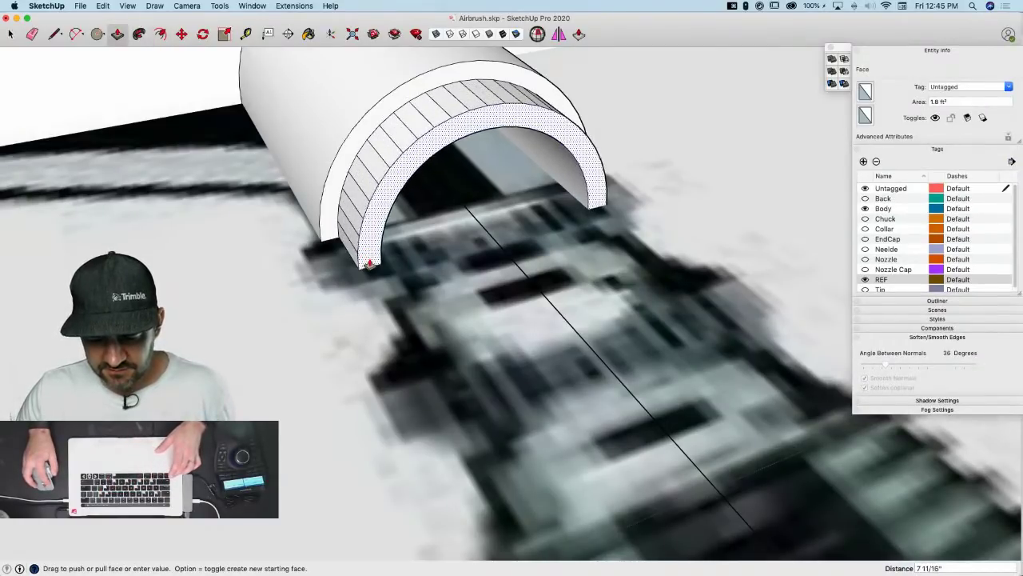
left_click(371, 266)
Select all of the body's geometry, turn off Soften coplanar for its edges, and close the body for editing
key("space")
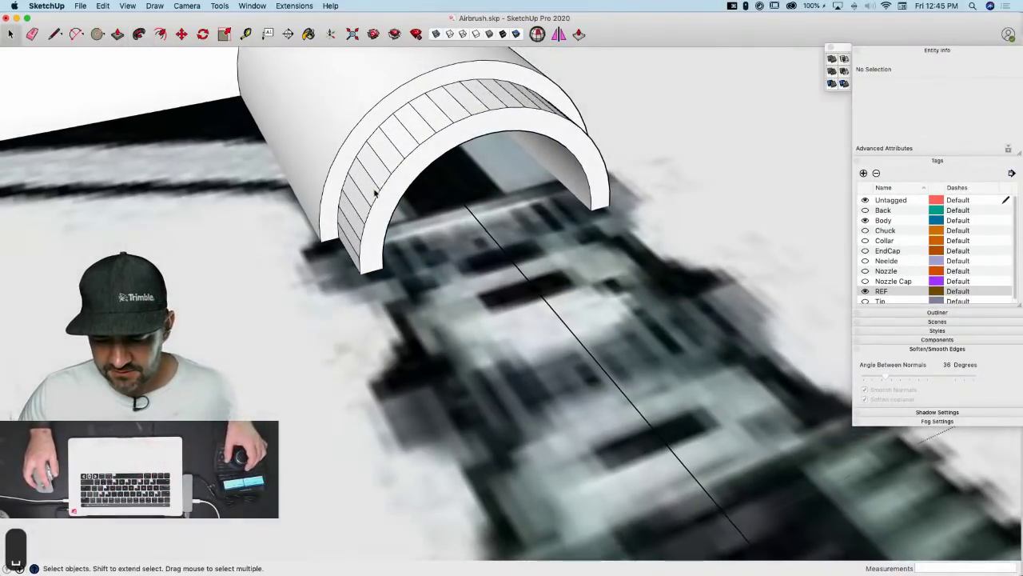
triple_click(380, 190)
left_click(867, 384)
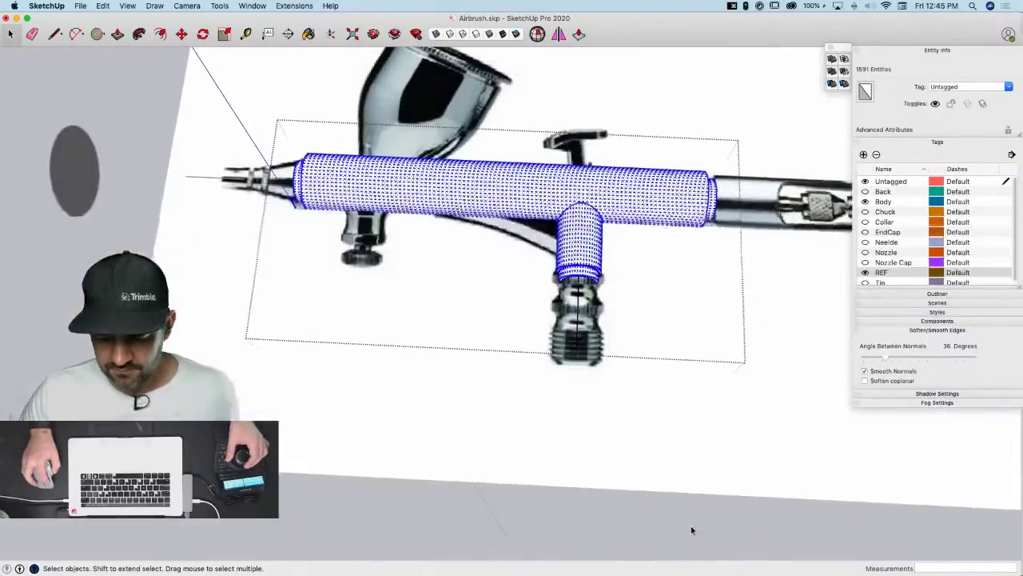
left_click(692, 530)
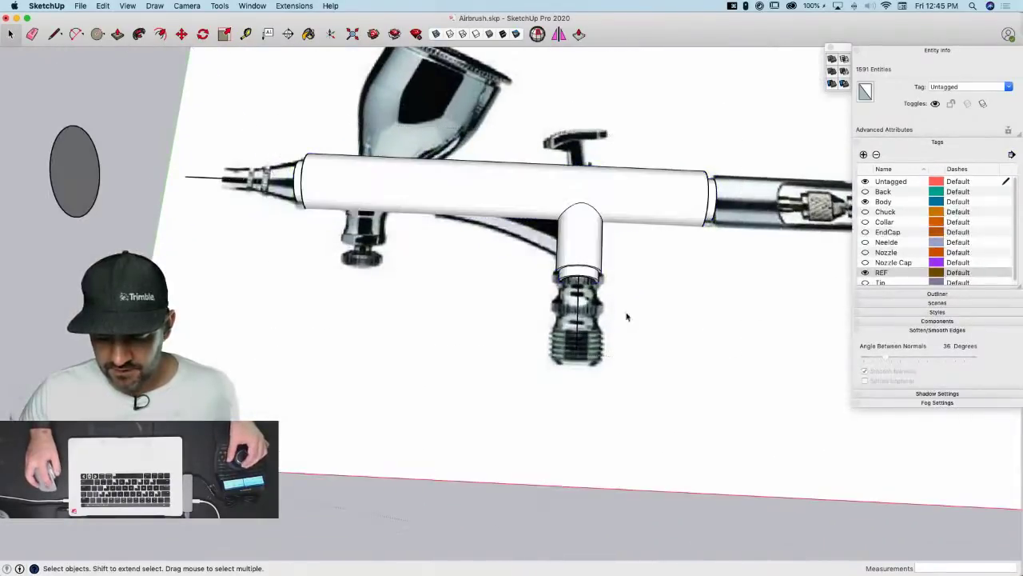
double_click(576, 235)
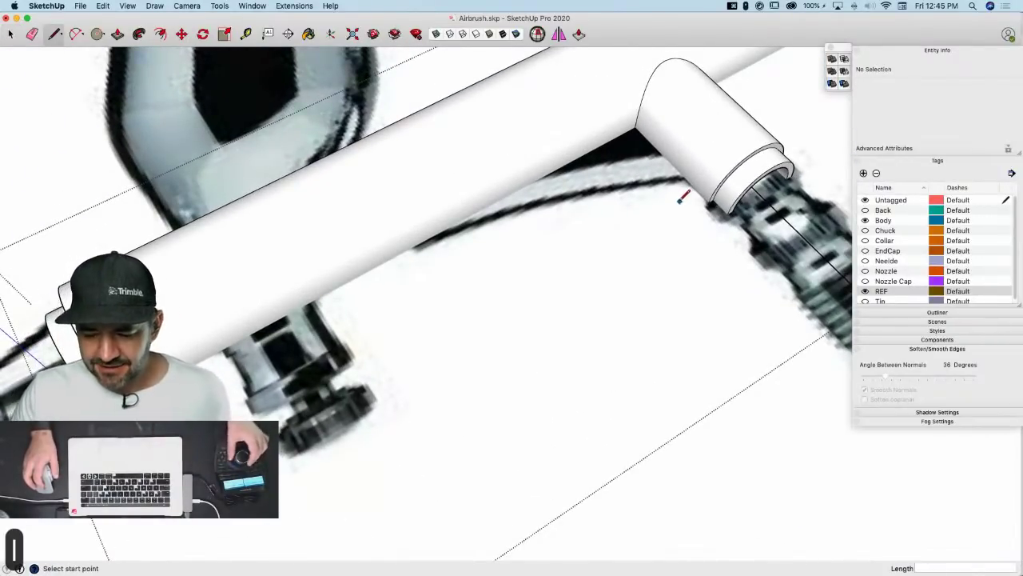
key("l")
middle_click_drag(686, 207, 676, 182)
key("space")
scroll(675, 182, "down", 5)
scroll(610, 287, "up", 8)
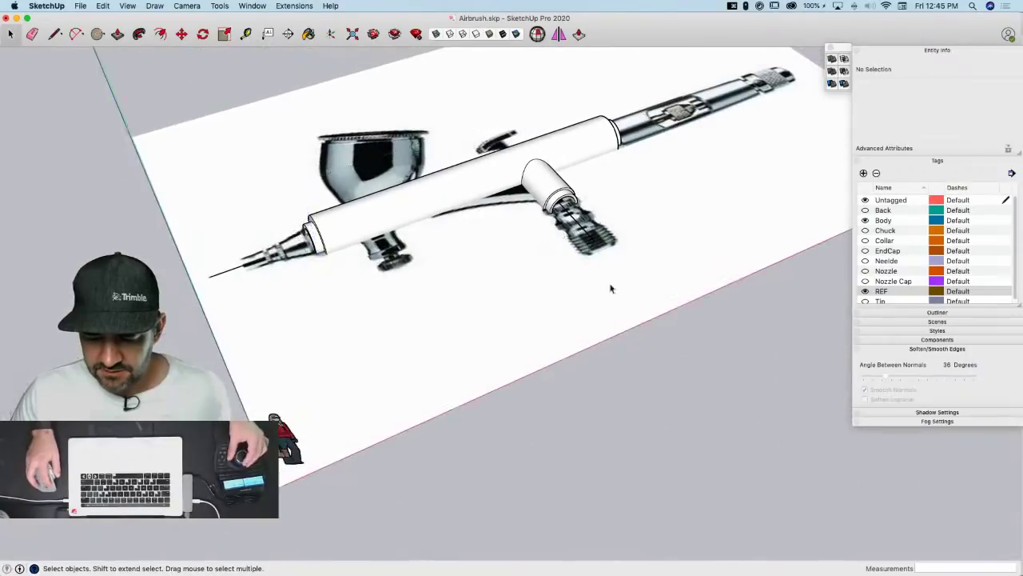
Draw an arc along the reference brace's lower edge, from the stem's side to the body's underside, with a bulge of about 5 11/16"
scroll(657, 257, "up", 3)
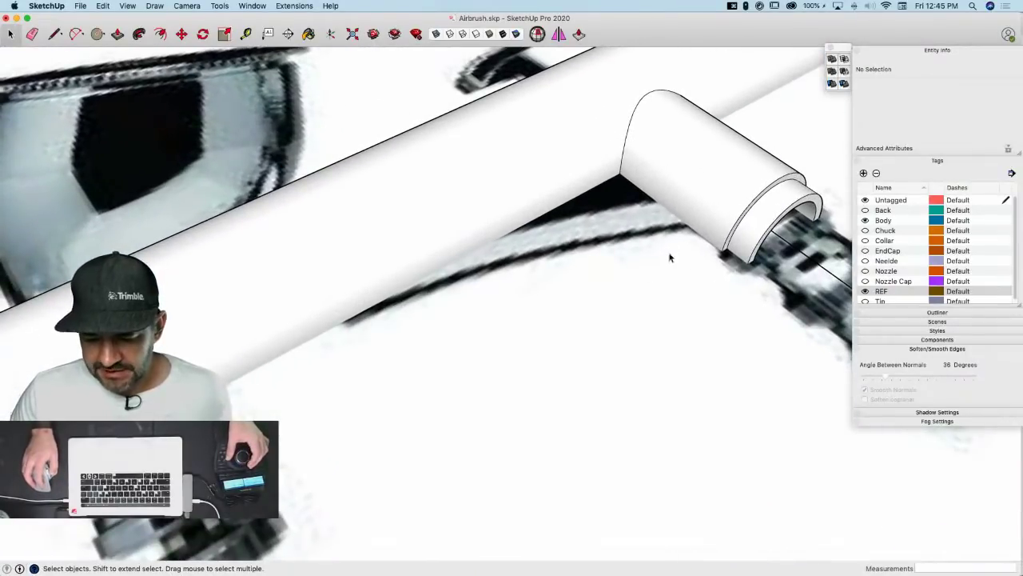
key("l")
scroll(691, 236, "up", 3)
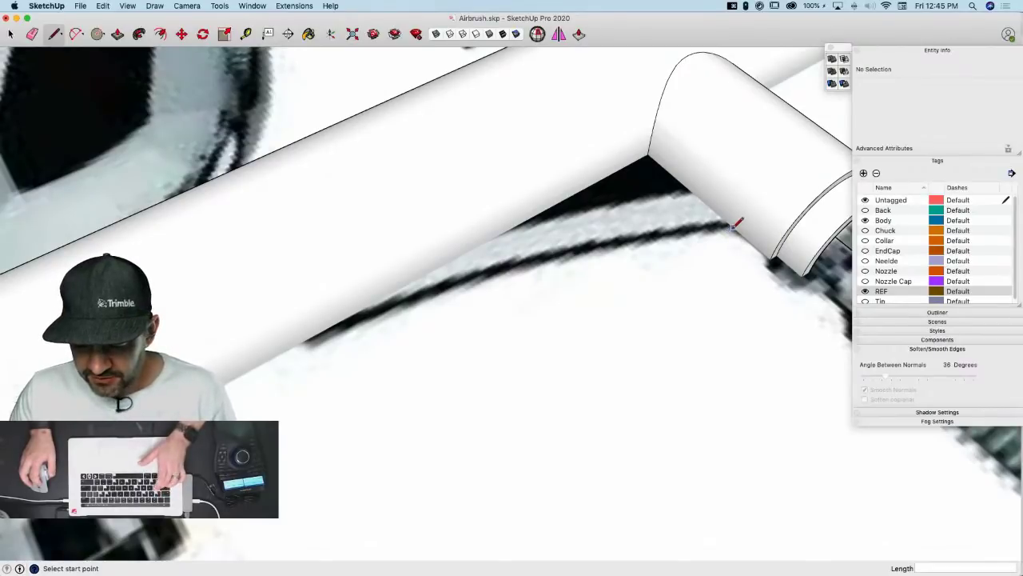
key("a")
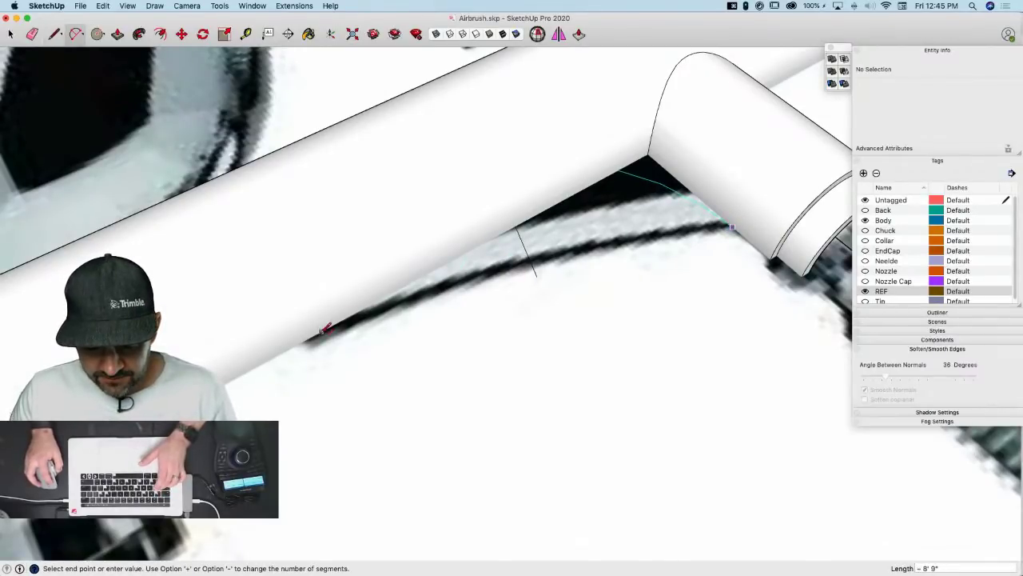
left_click(304, 339)
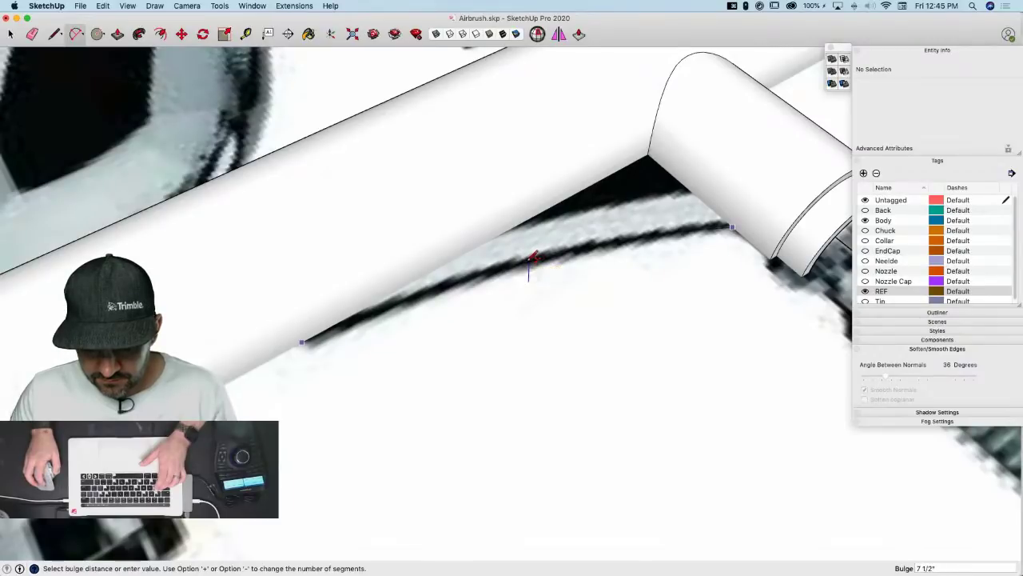
scroll(529, 258, "up", 4)
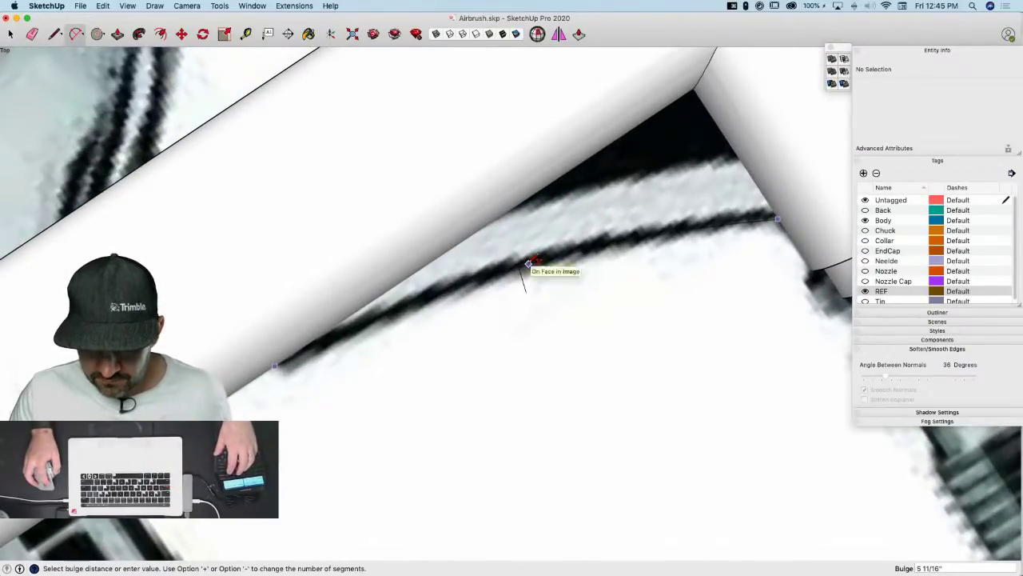
left_click(527, 263)
key("space")
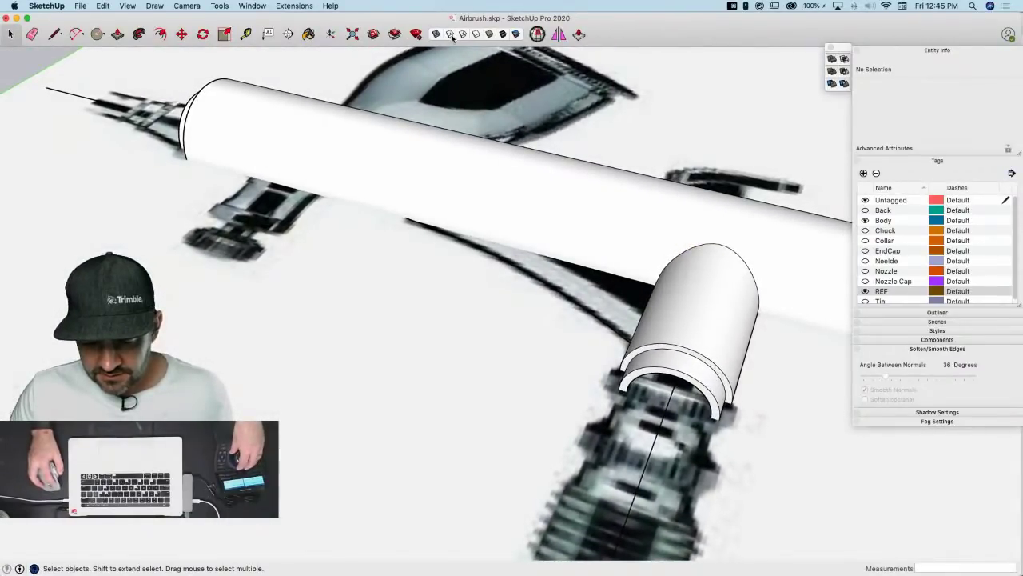
Turn on X-ray view and extend the arc's body-side end with a tangent line about 5' 7" long into the body
left_click(436, 34)
scroll(472, 265, "up", 4)
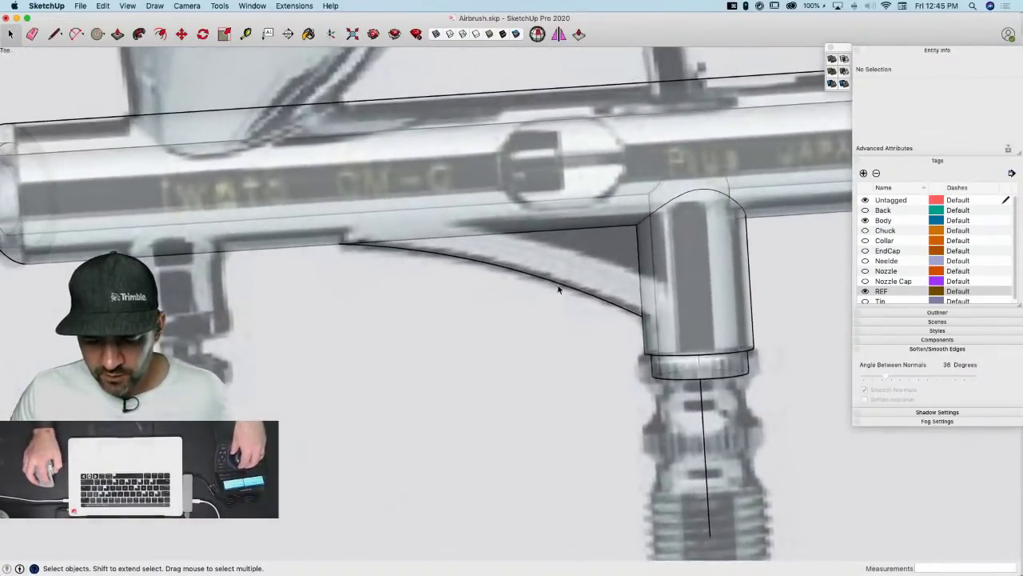
scroll(472, 265, "up", 5)
key("l")
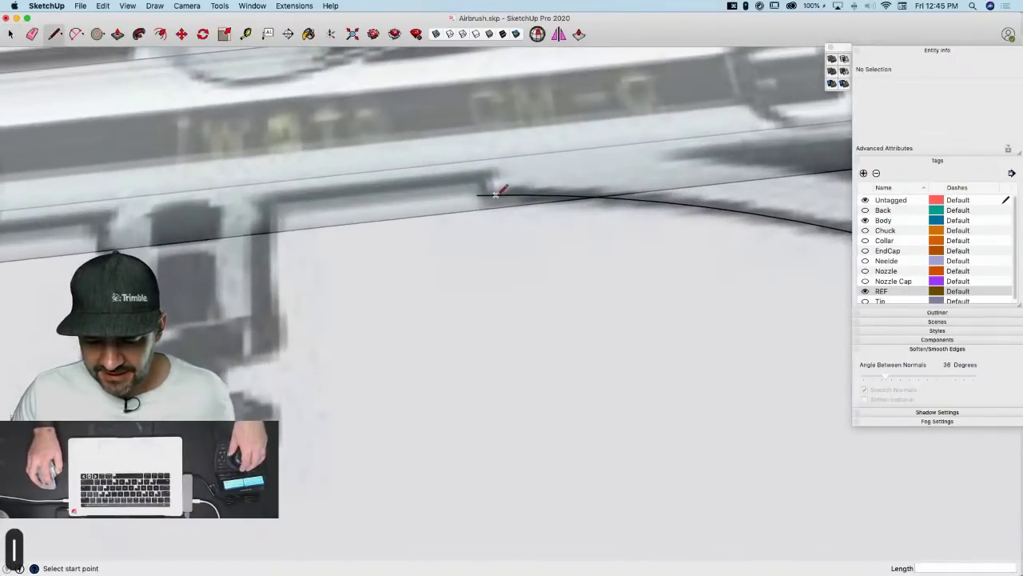
left_click(478, 194)
mouse_move(480, 191)
middle_mouse_down()
mouse_move(505, 199)
mouse_move(495, 190)
middle_mouse_up()
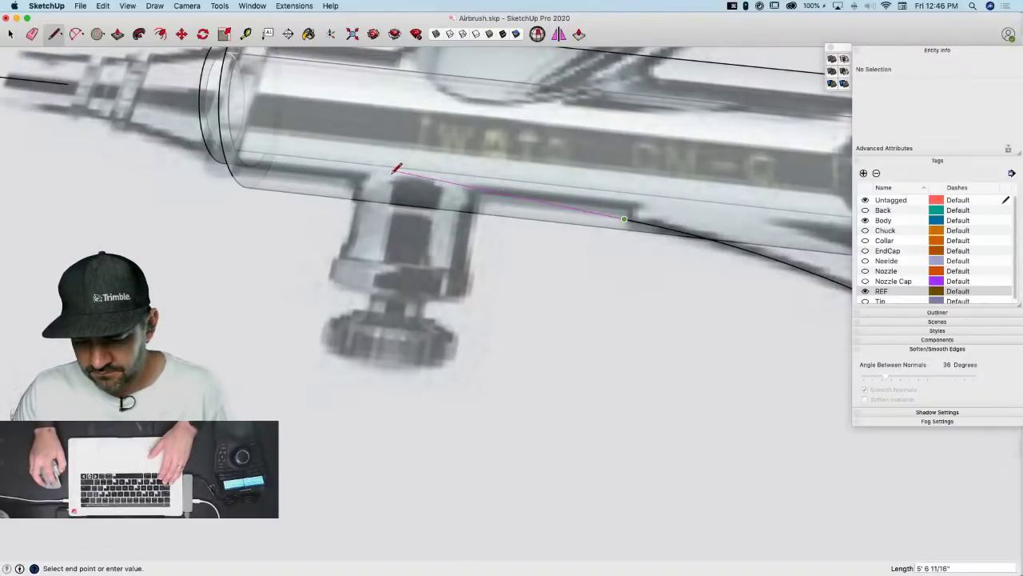
key("space")
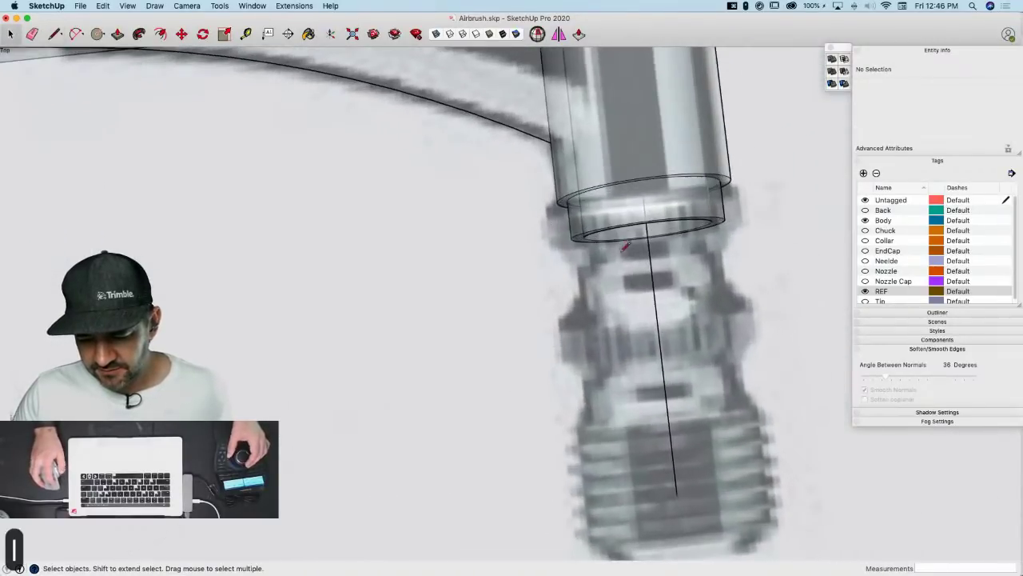
Draw a line tangent to the arc from its stem-side end, across and slightly past the stem
key("l")
left_click(539, 133)
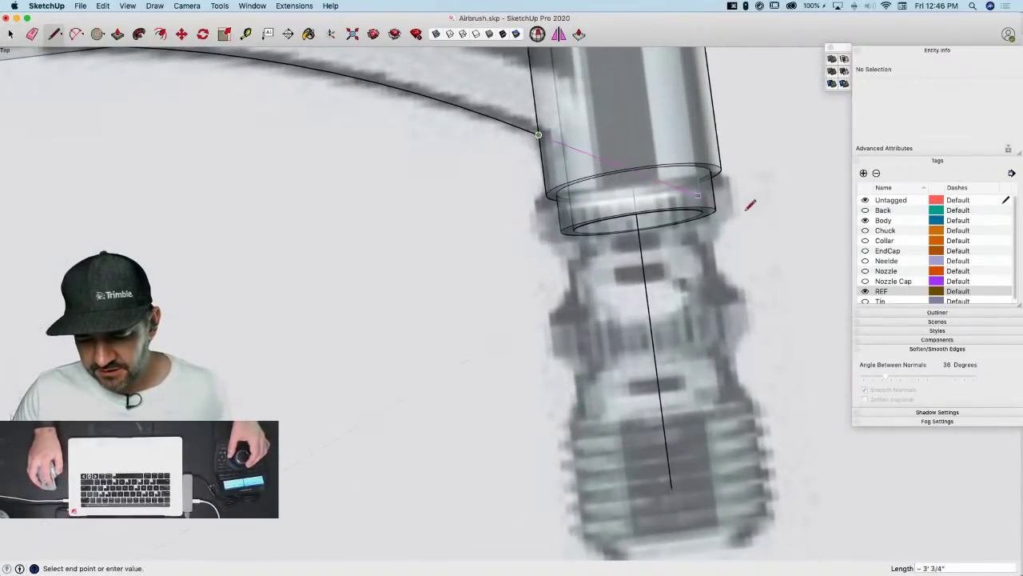
key("space")
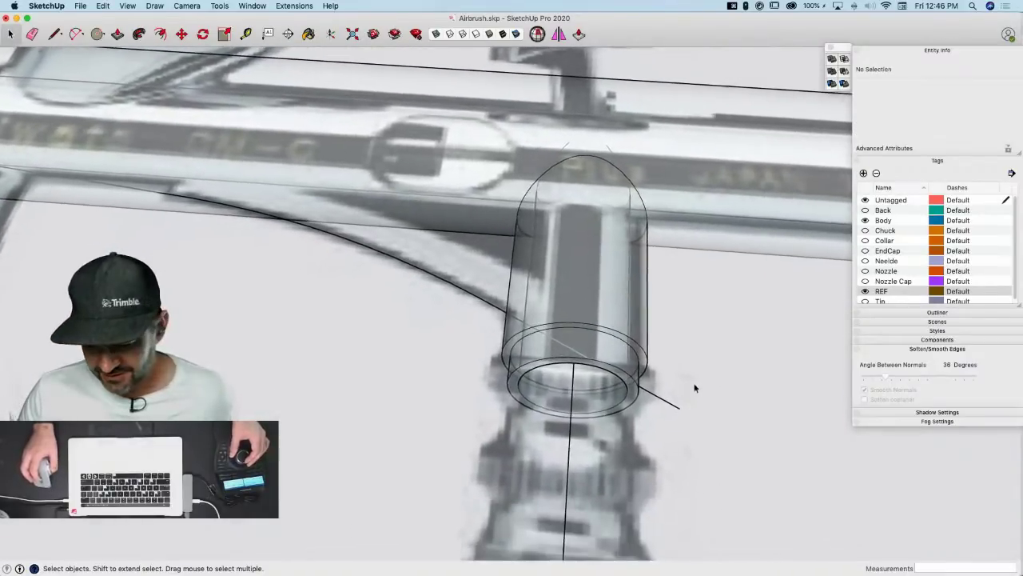
key("l")
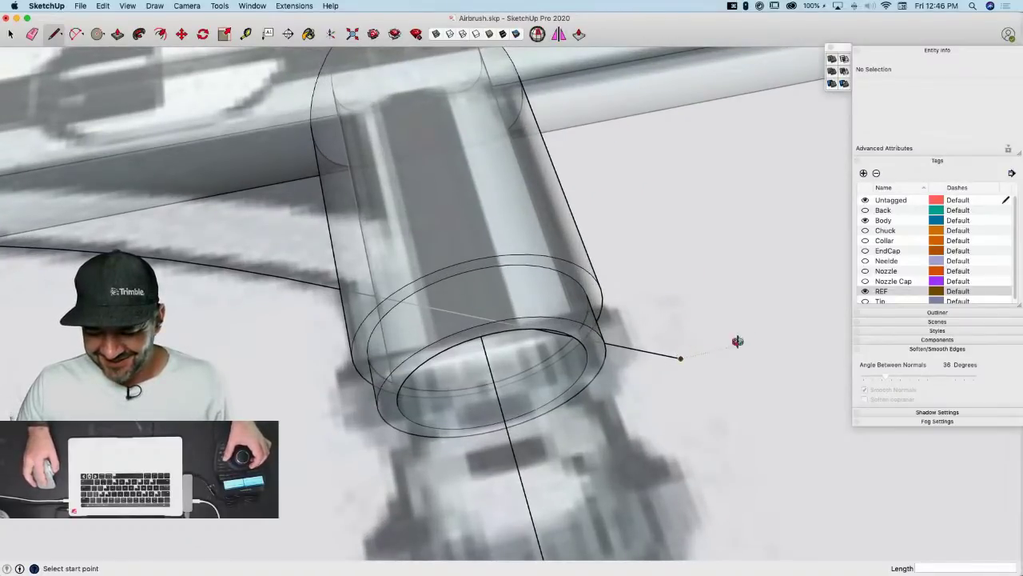
middle_click_drag(738, 341, 452, 214)
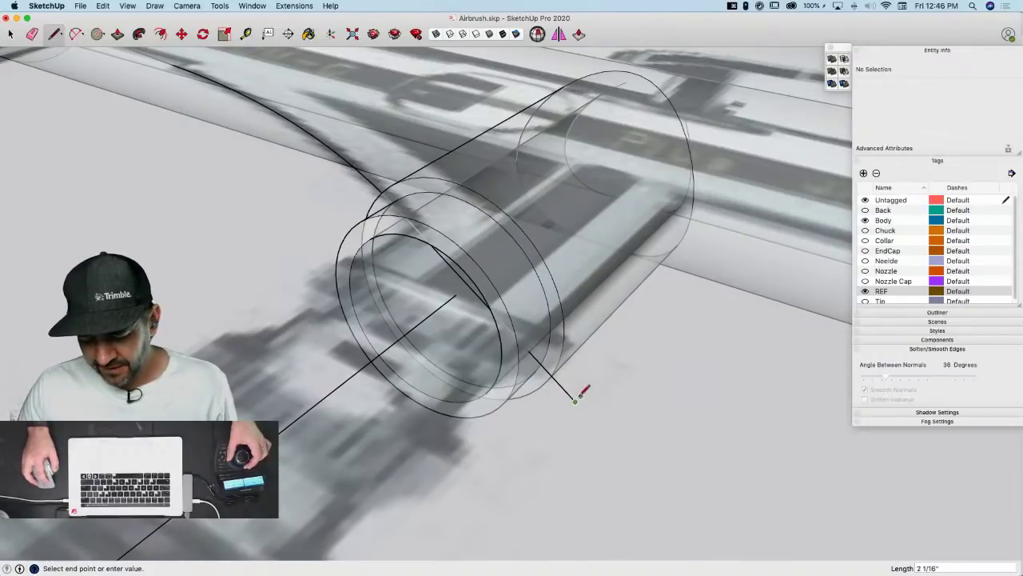
middle_click_drag(659, 357, 633, 423)
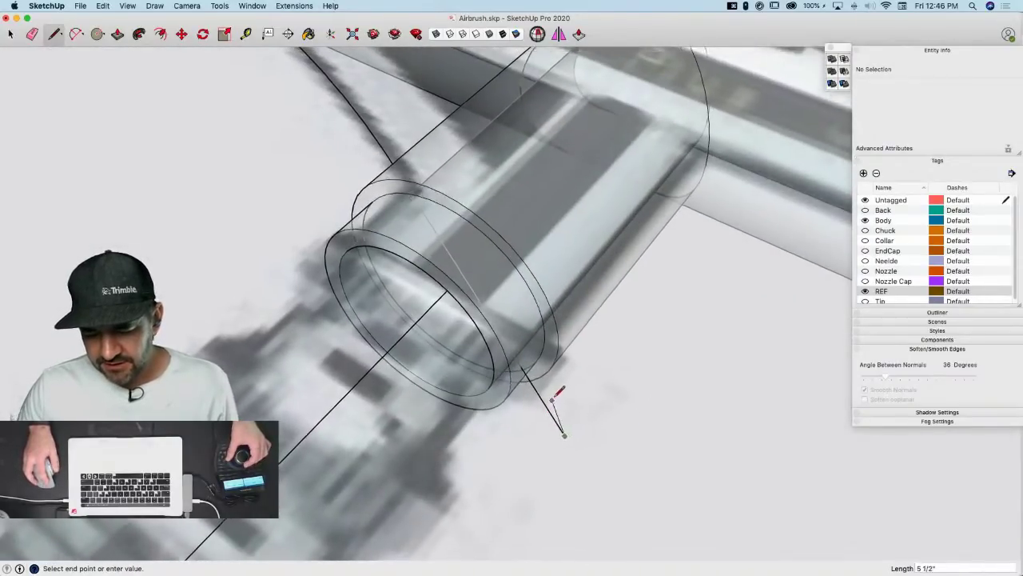
key("space")
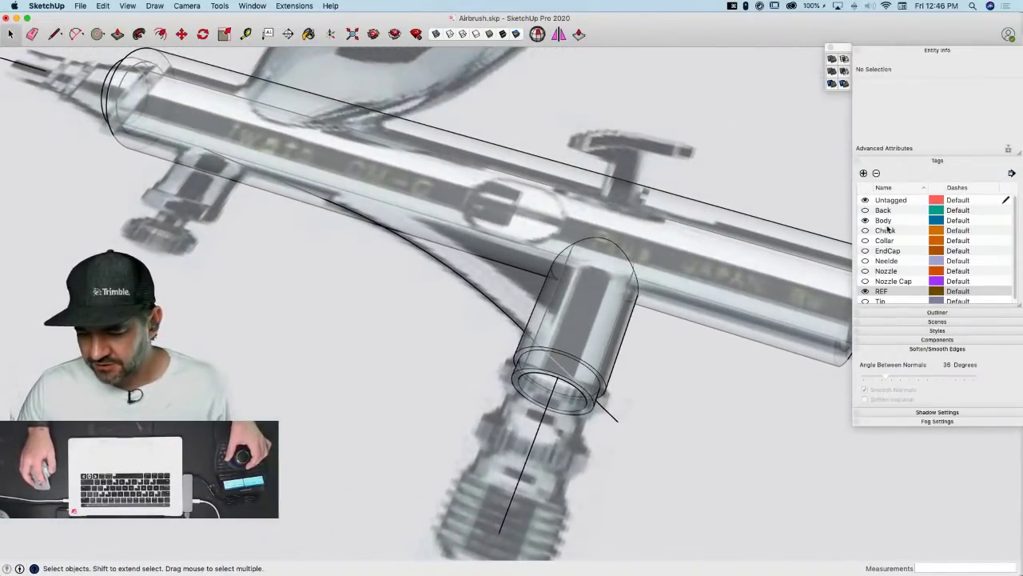
Hide the Body tag and draw a line from the free end of the stem-side extension, perpendicular to it
left_click(866, 220)
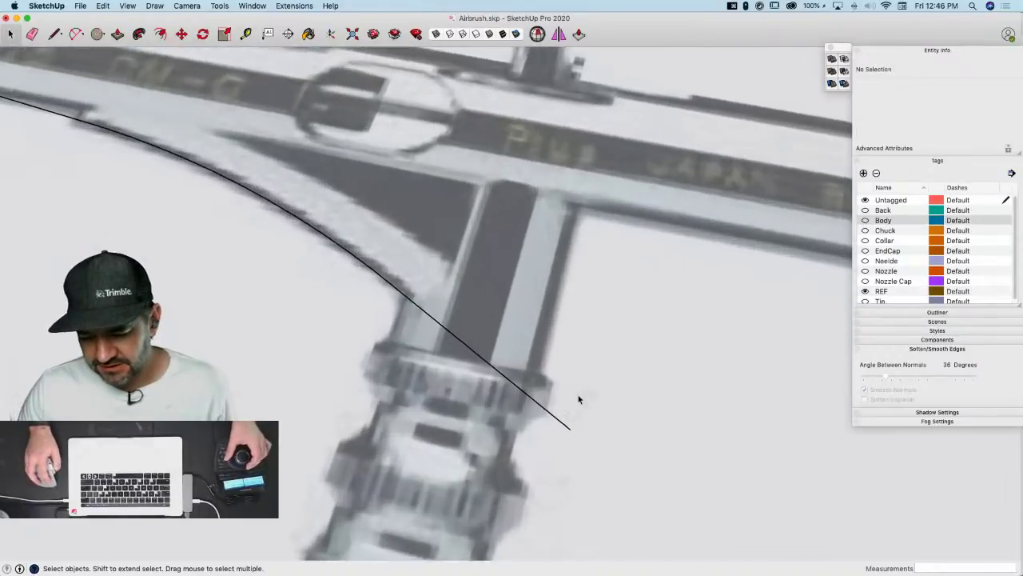
key("l")
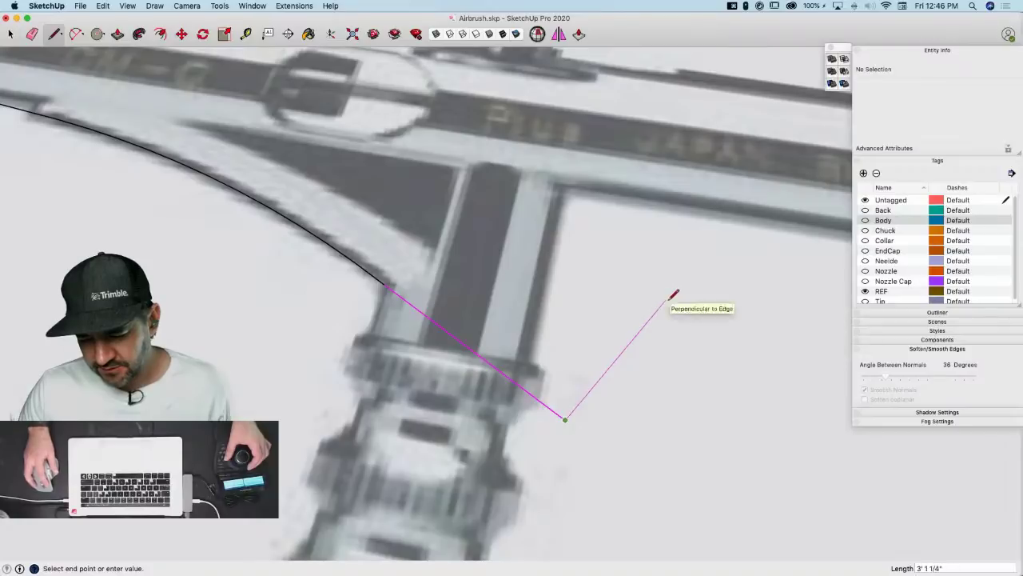
Draw a base edge perpendicular to the line extending the arc, show the Body tag, and raise an 11 3/8" vertical edge from the corner
left_click(701, 259)
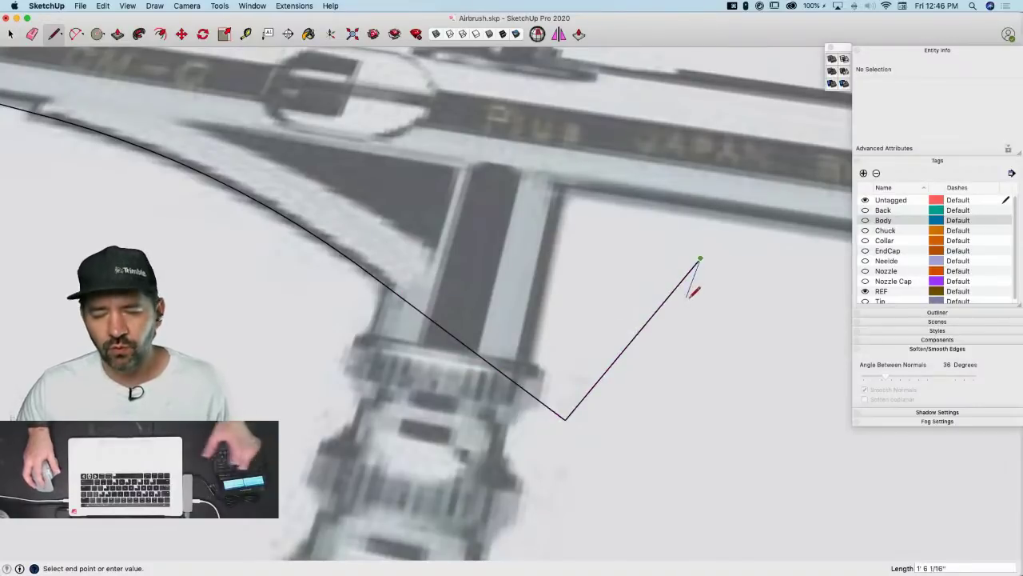
key("space")
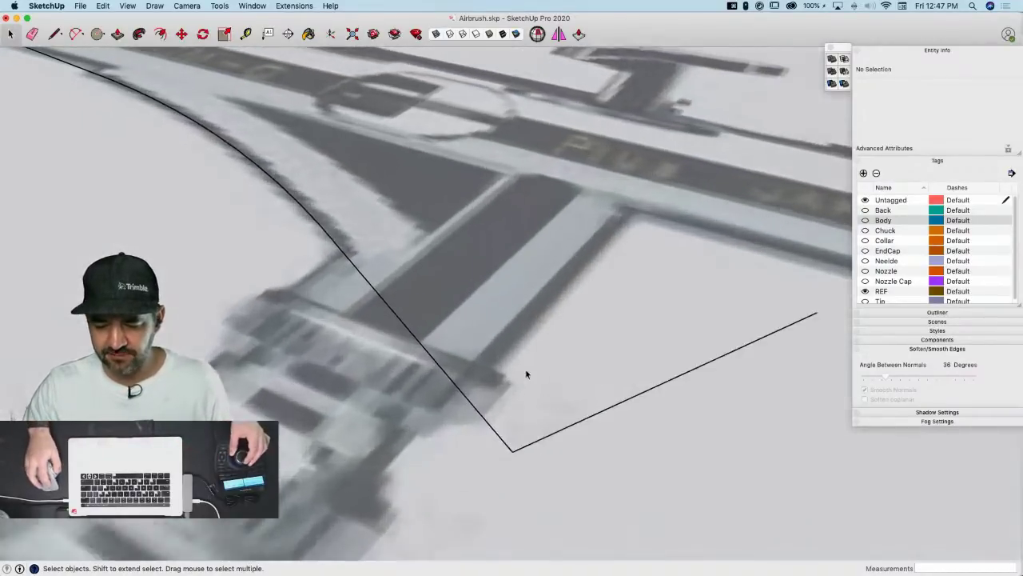
key("l")
left_click(452, 412)
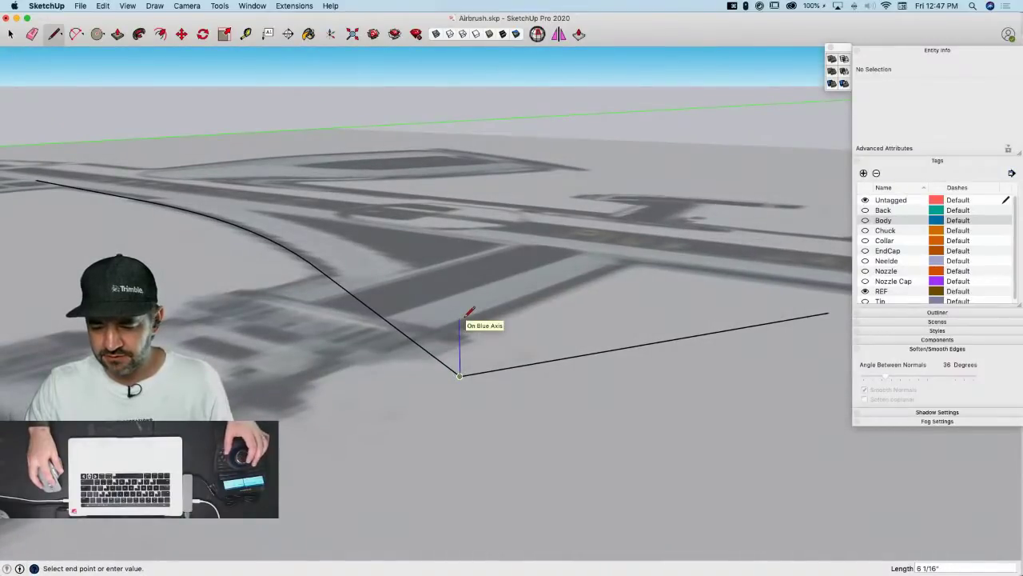
left_click(865, 221)
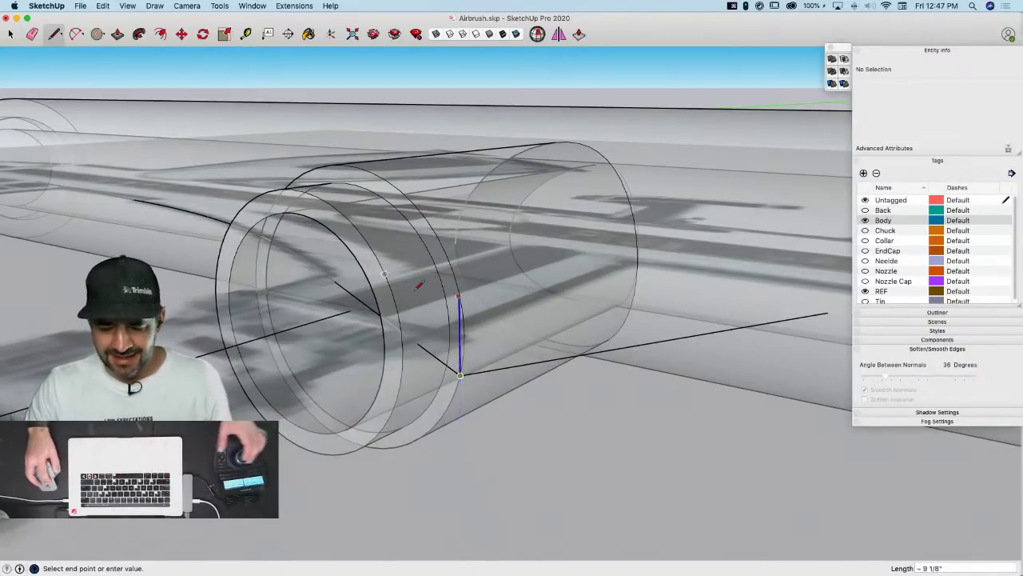
left_click(437, 236)
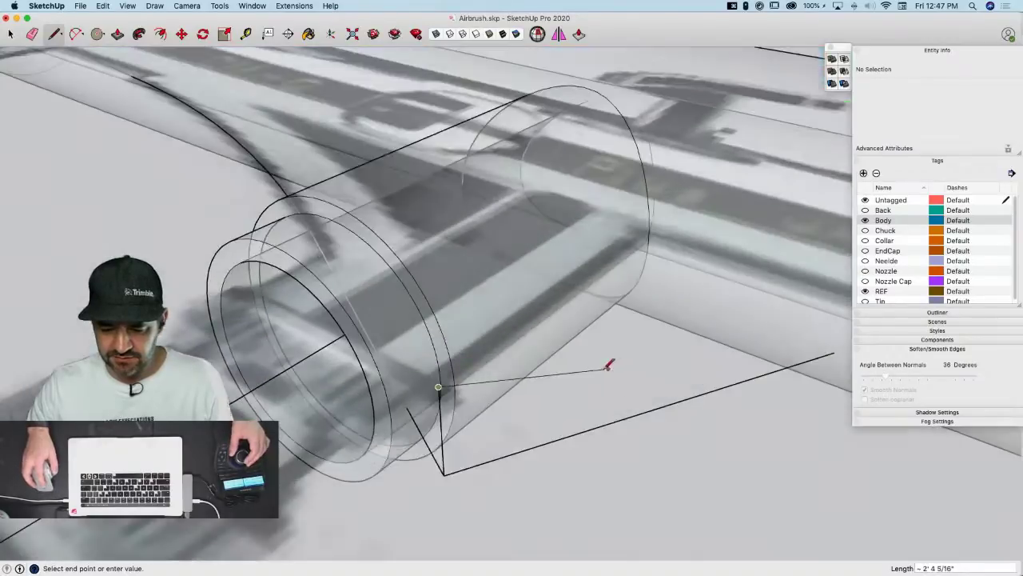
Close the upright rectangular face with a far vertical edge and an upper edge about 4' 3 9/16" long
key("Escape")
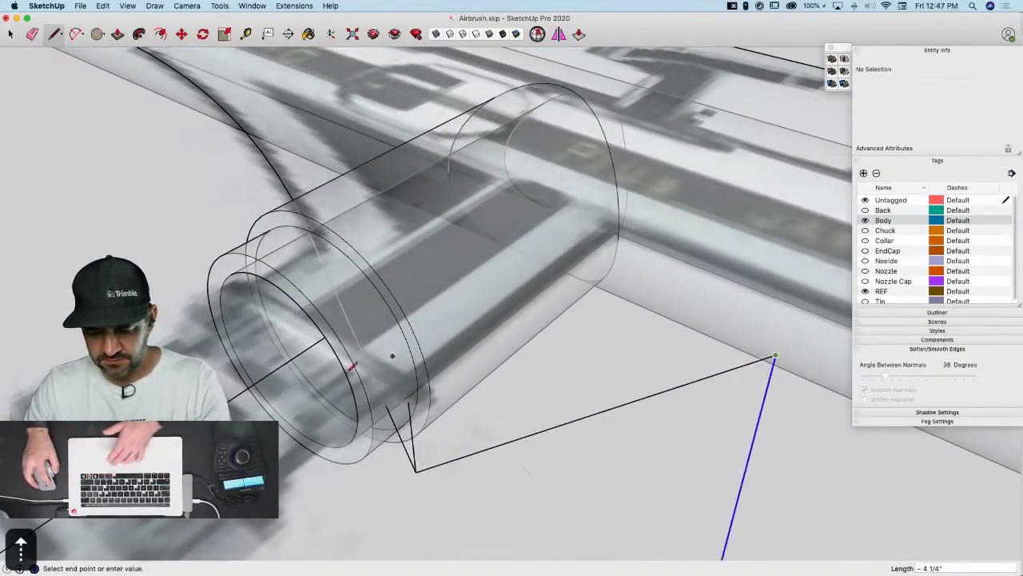
left_click(415, 400)
left_click(415, 404)
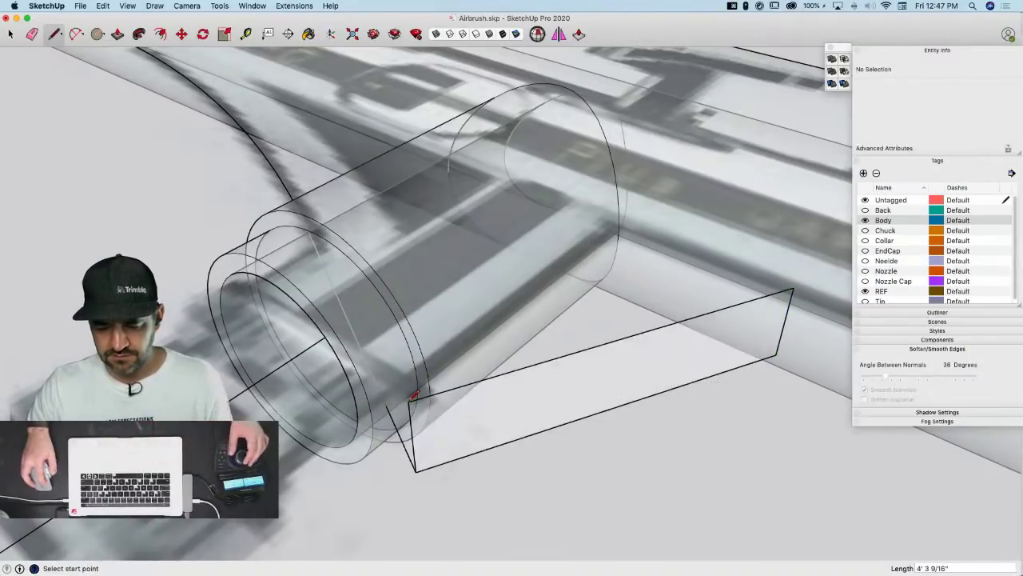
middle_click_drag(415, 403, 499, 445)
key("space")
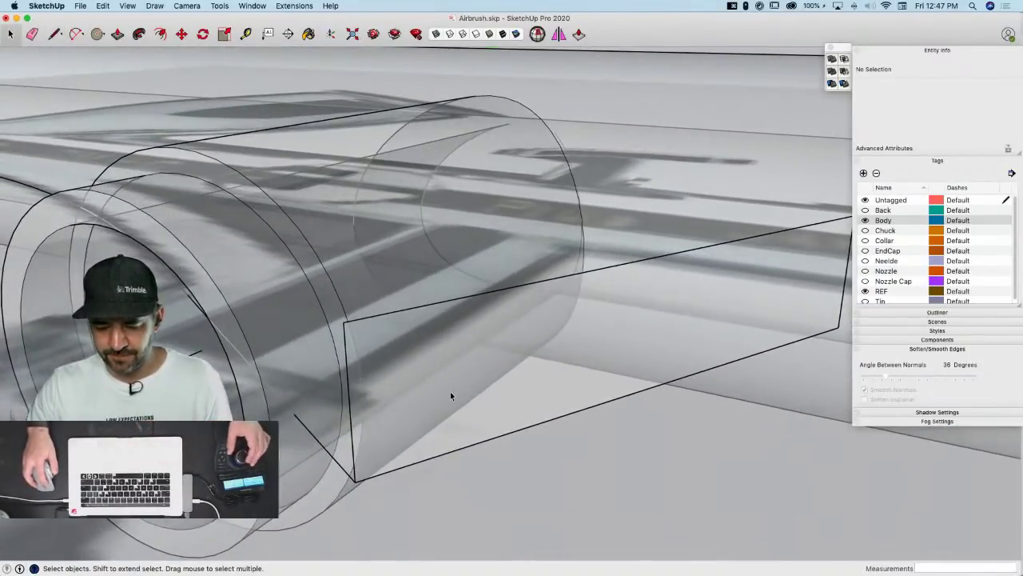
key("a")
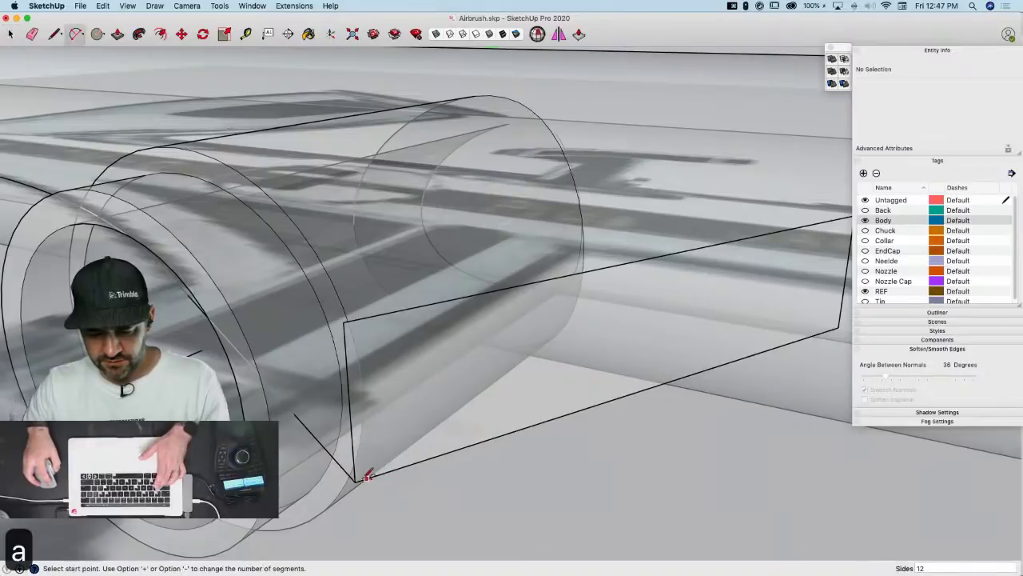
left_click(354, 482)
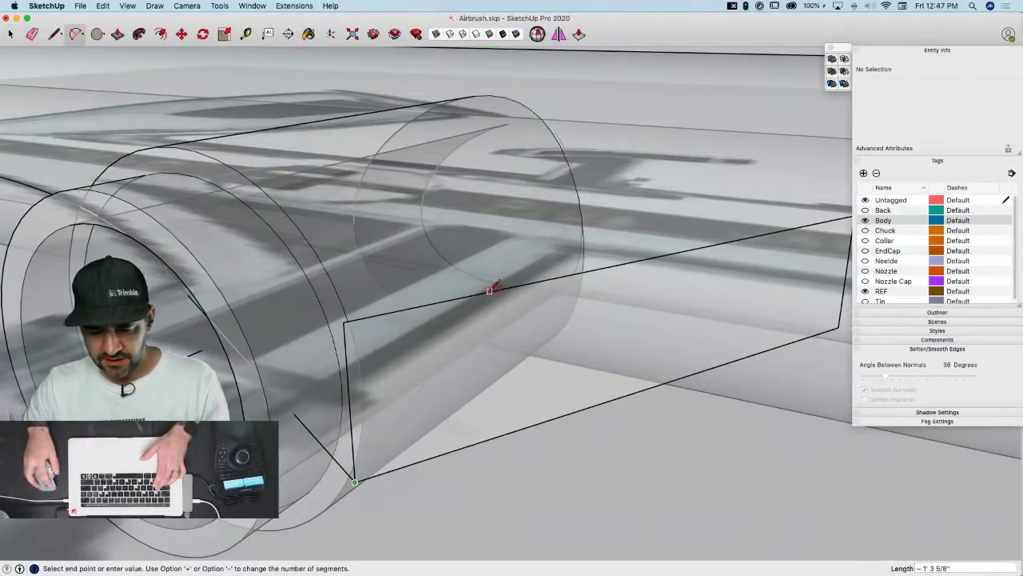
key("space")
Rotate a copy of the rectangle's near vertical edge 90 degrees about its upper corner onto the rectangle's upper edge
left_click(347, 368)
key("q")
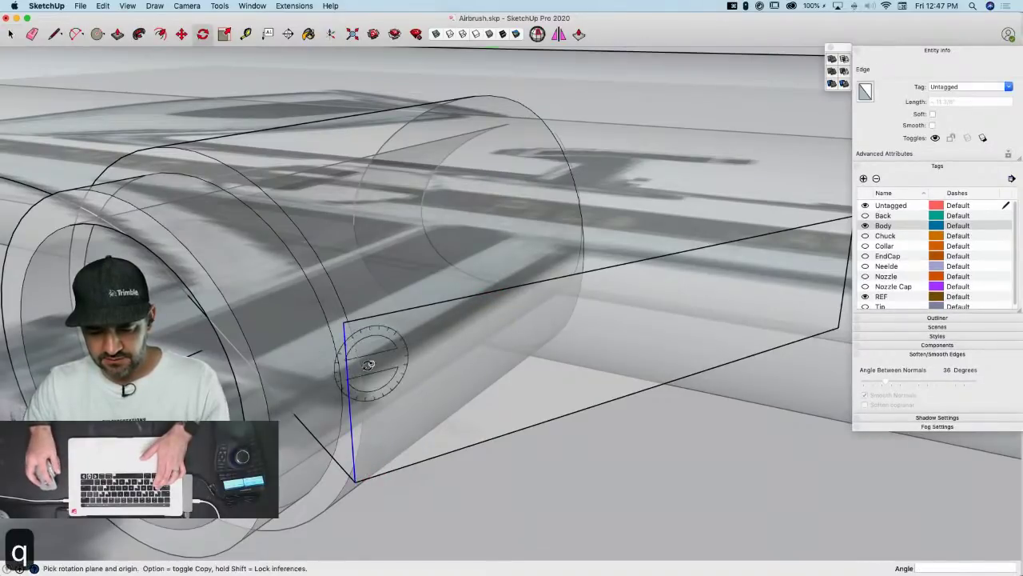
left_click_drag(342, 322, 356, 484)
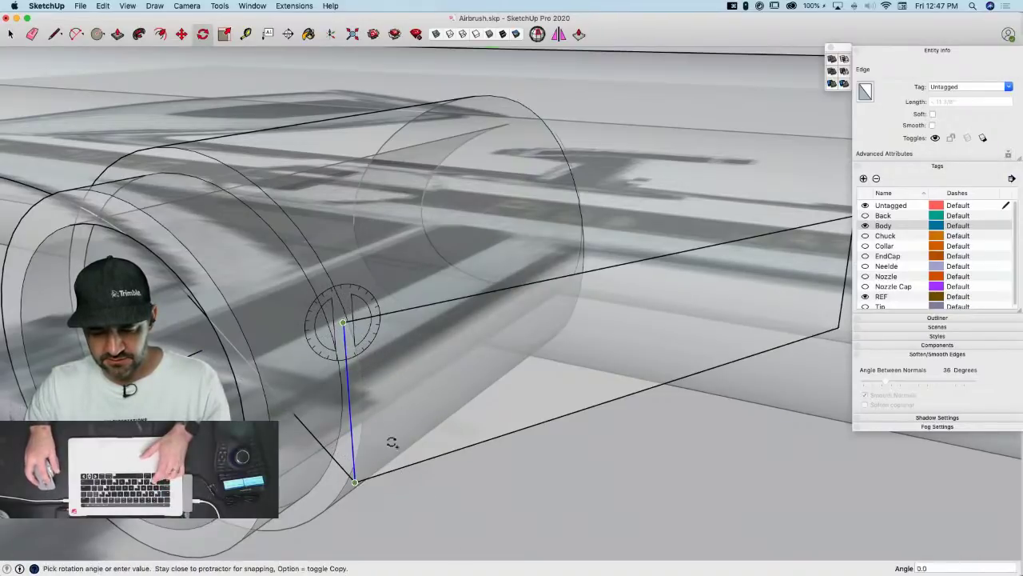
left_click(486, 292)
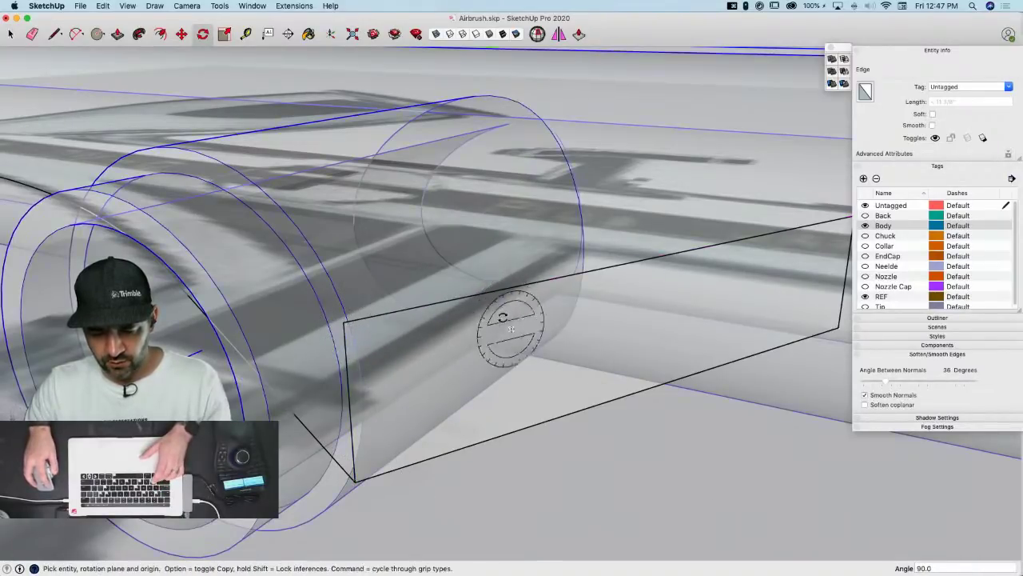
Draw a diagonal line between the rotated copy's endpoint on the upper edge and the rectangle's near lower corner
key("l")
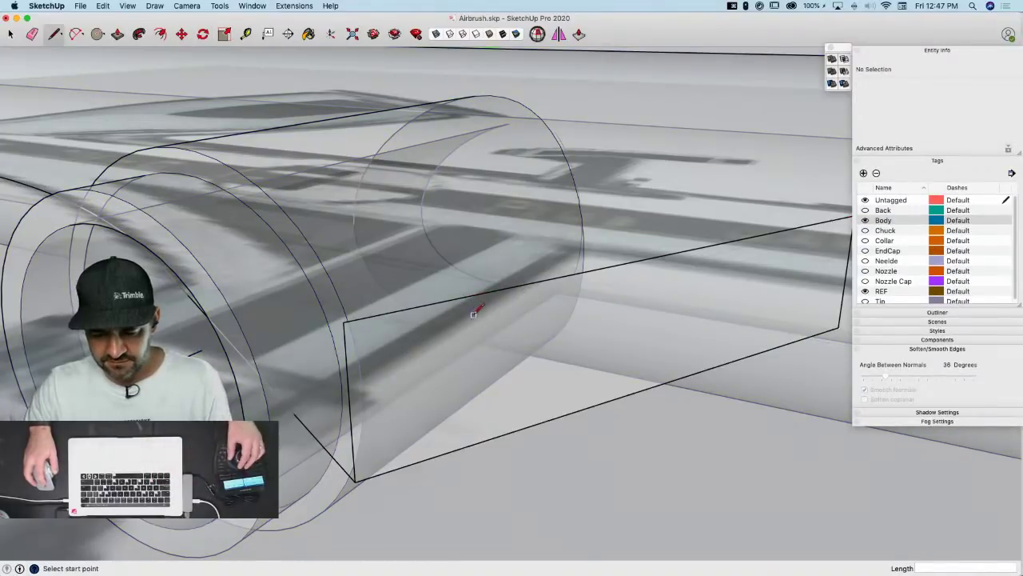
middle_click_drag(473, 317, 512, 395)
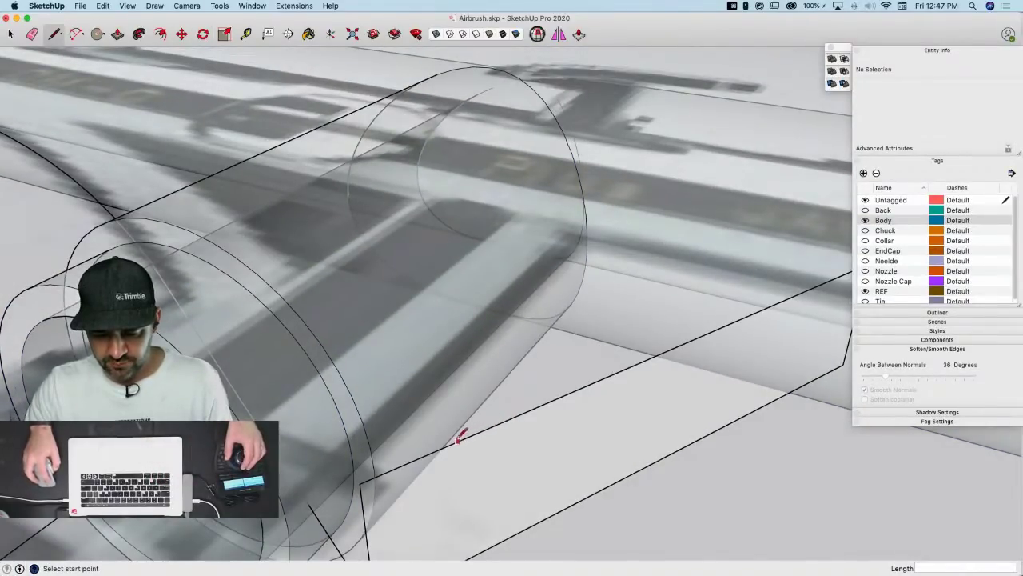
middle_click_drag(465, 437, 526, 376)
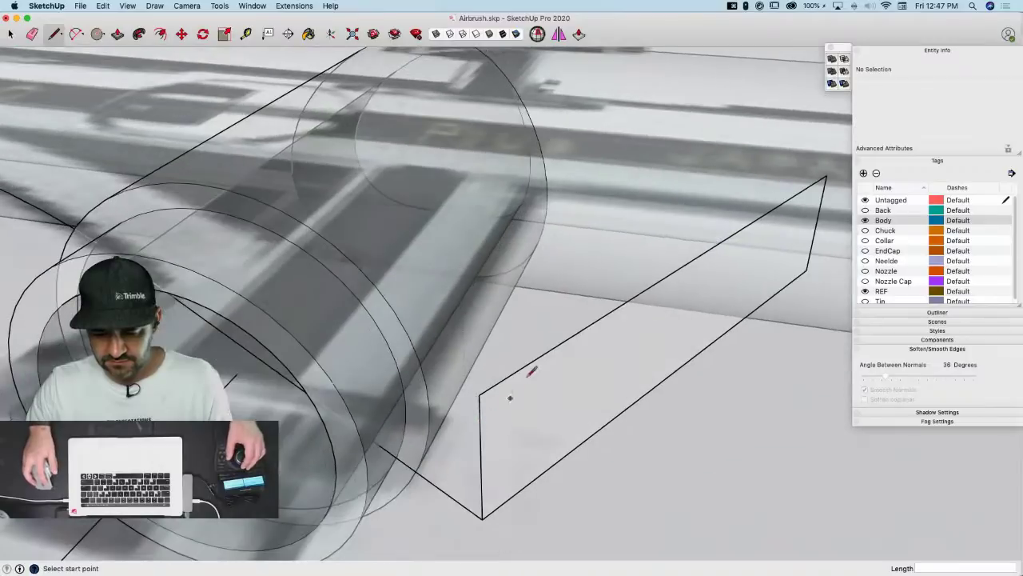
left_click(591, 323)
middle_click_drag(591, 323, 464, 429)
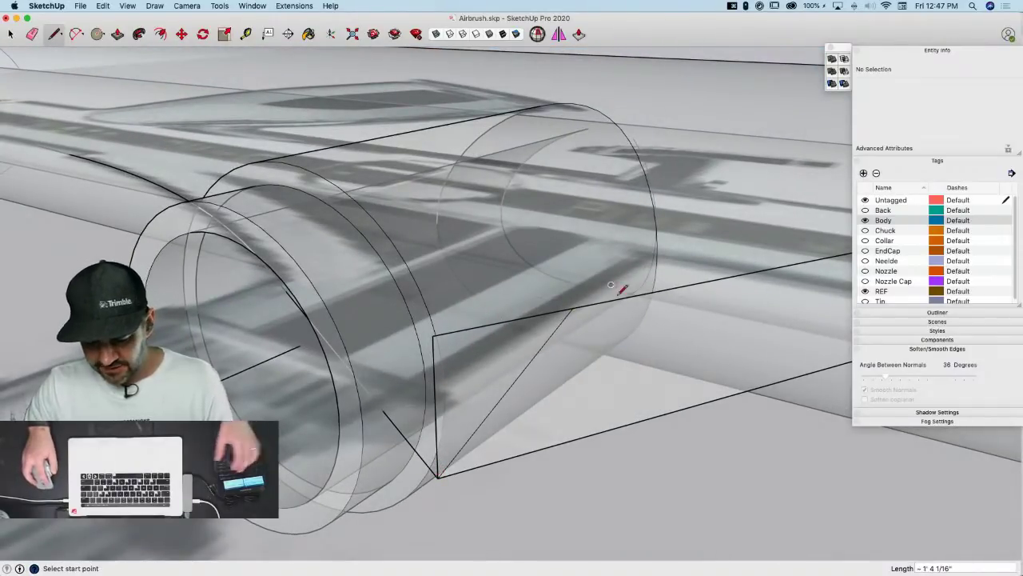
Draw an arc over the diagonal from the upper edge to the near lower corner, with a bulge of about 3 5/16"
key("a")
left_click(573, 307)
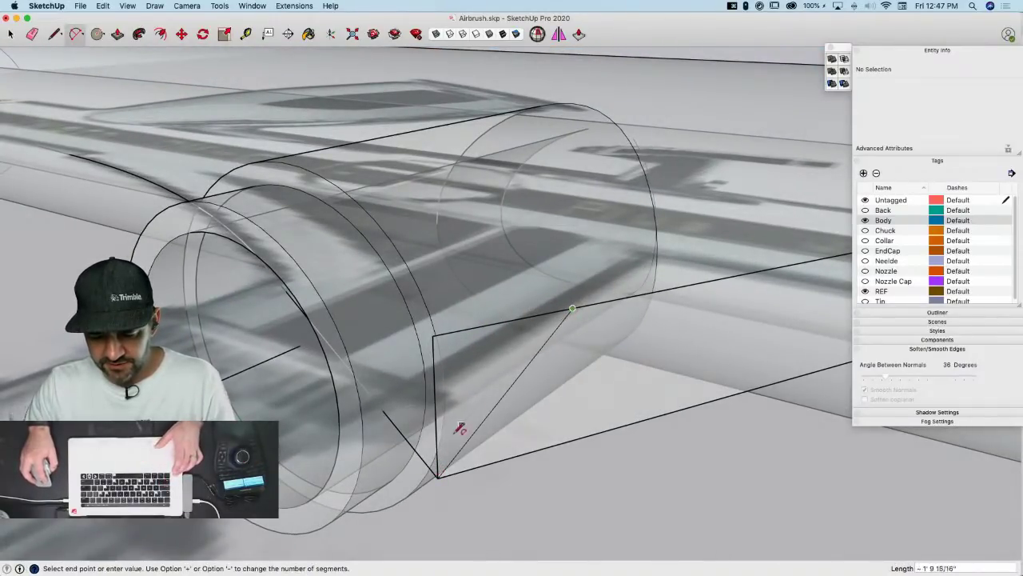
left_click(438, 478)
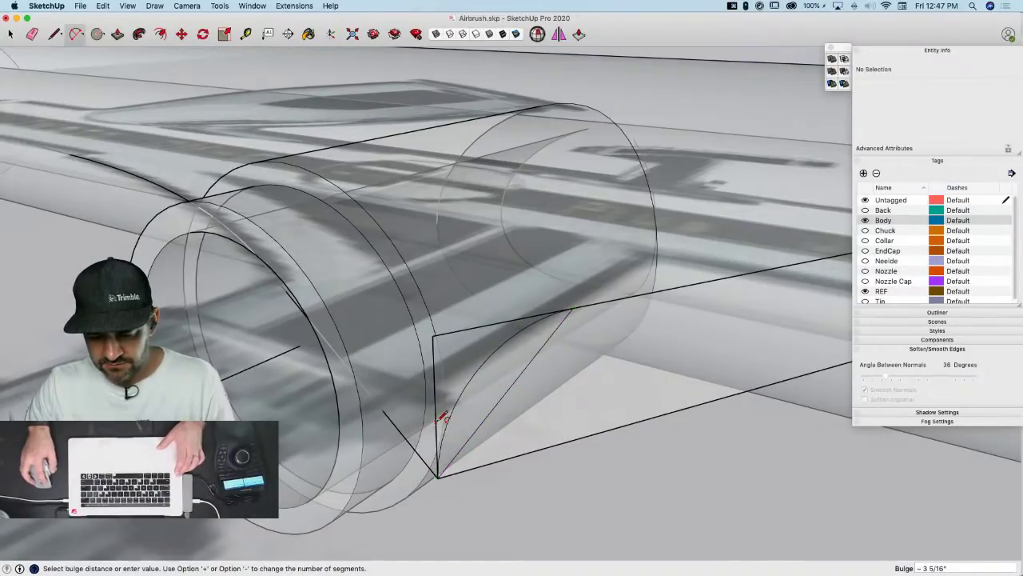
left_click(444, 417)
Erase the diagonal line and the square corner edges outside the arc to leave a rounded profile
key("e")
left_click(500, 398)
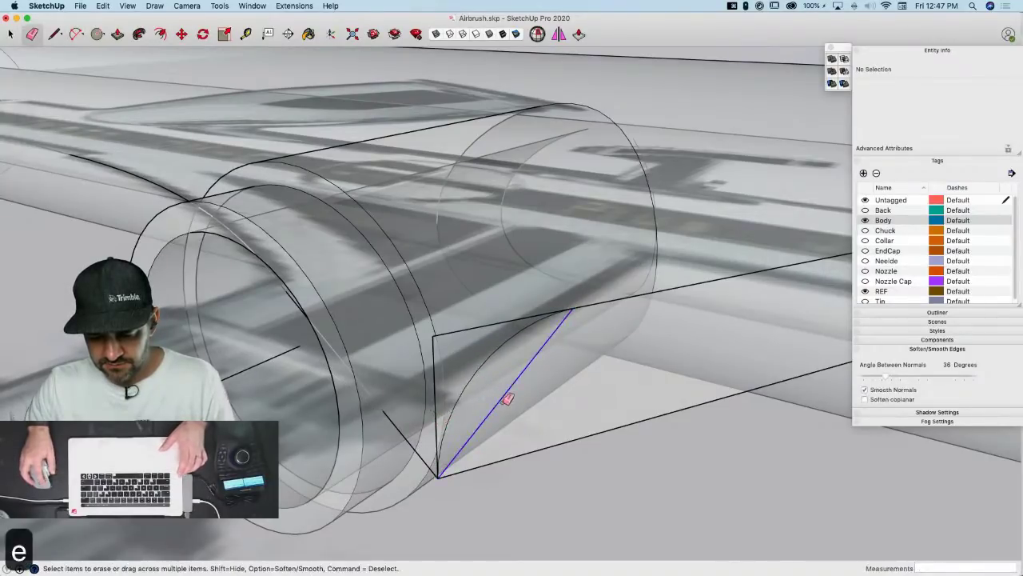
left_click(435, 336)
key("space")
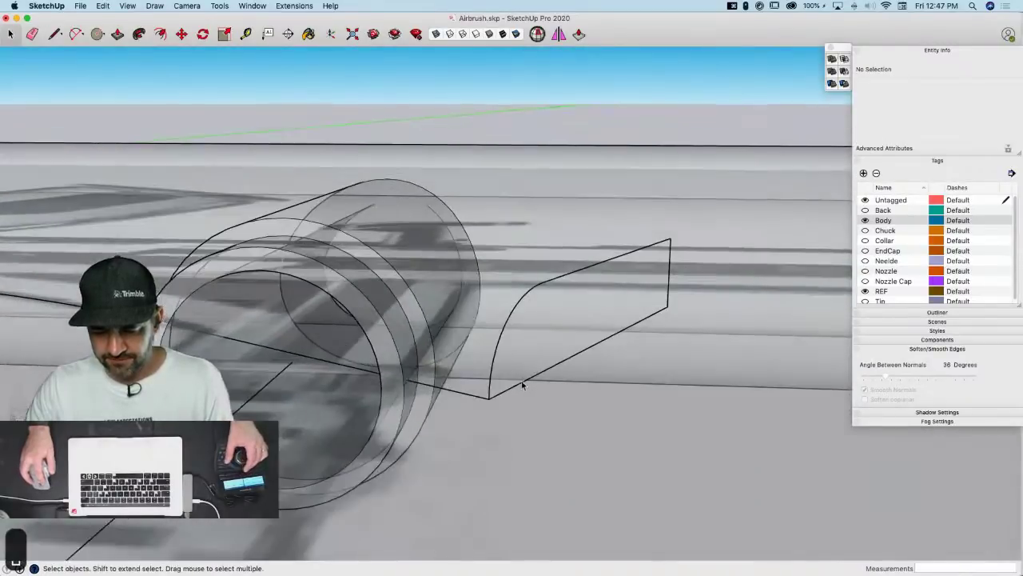
Rotate a copy of the rounded face 180 degrees about its base edge and erase the shared edge to form one symmetrical profile
left_click(516, 375)
key("q")
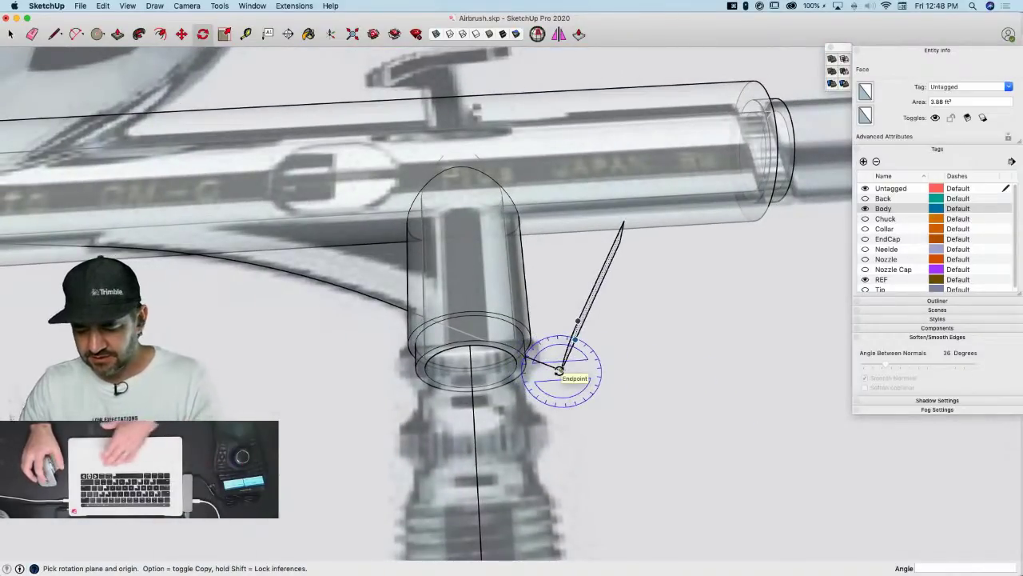
key("Right")
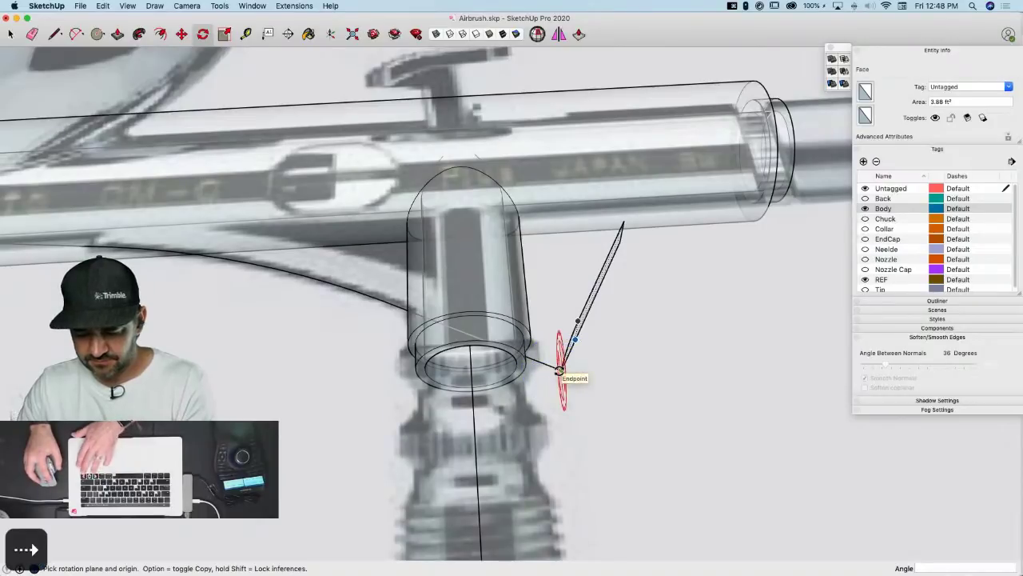
key("Left")
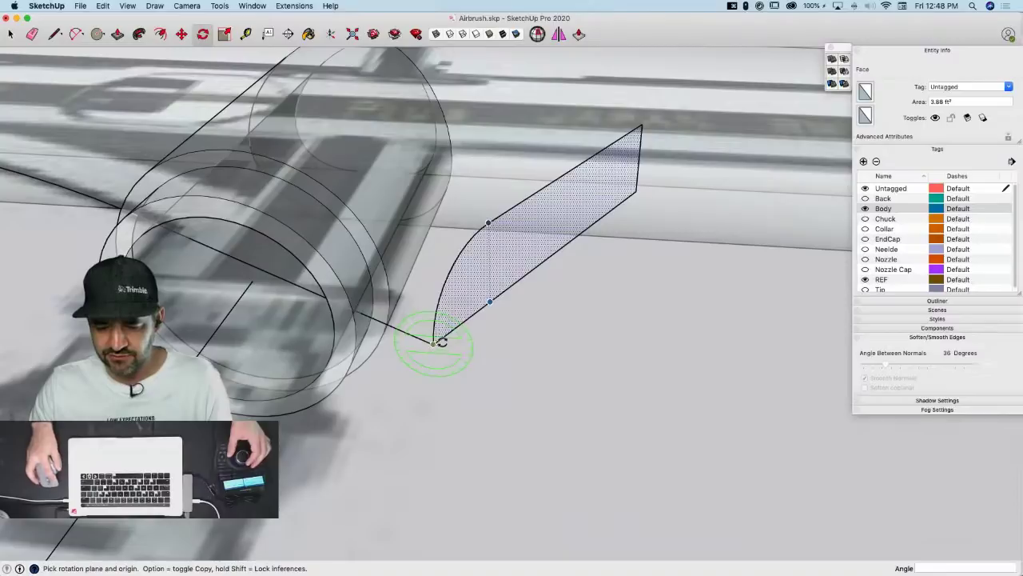
left_click(434, 342)
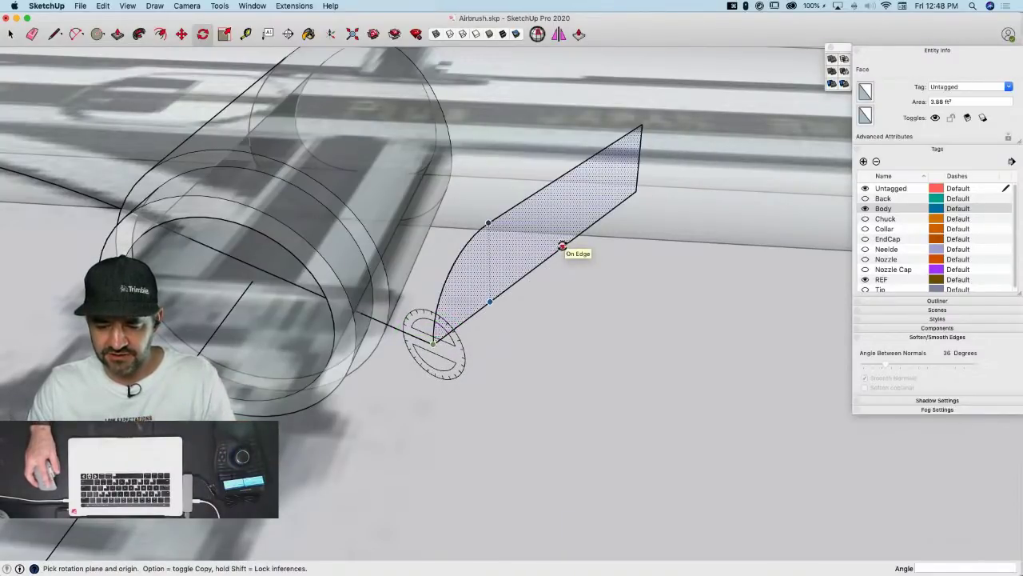
left_click(562, 246)
left_click(488, 223)
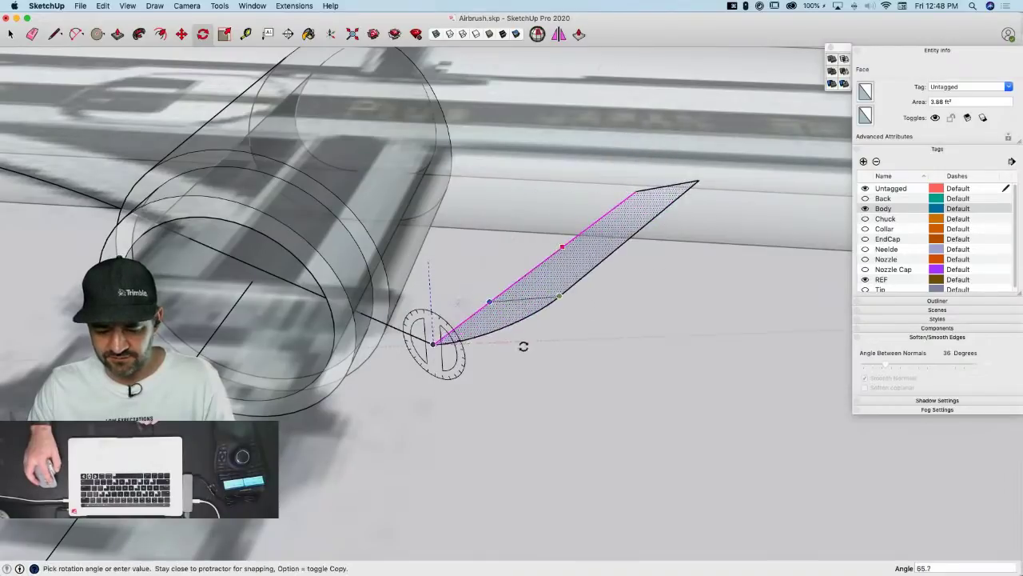
key("alt")
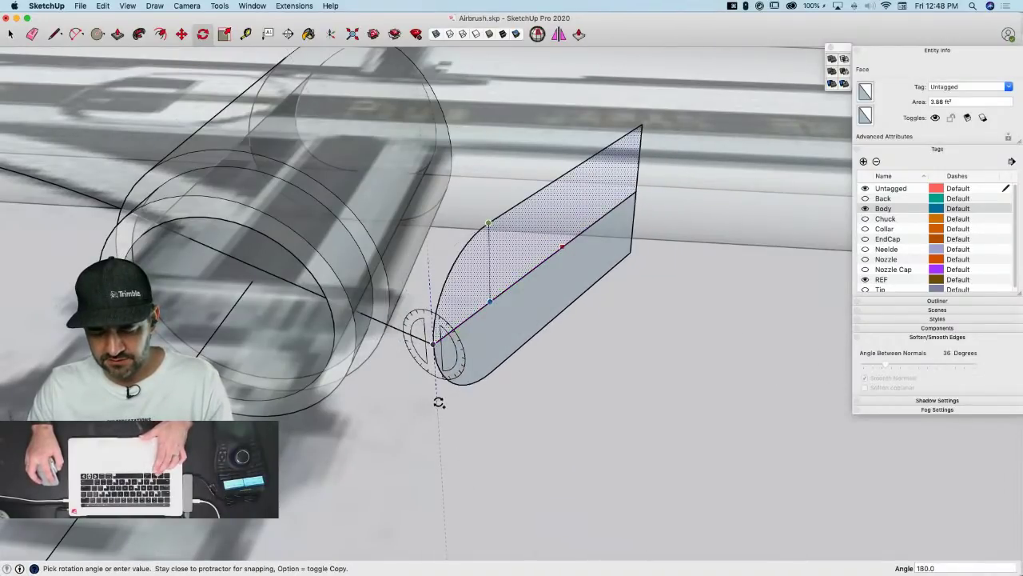
left_click(438, 402)
key("e")
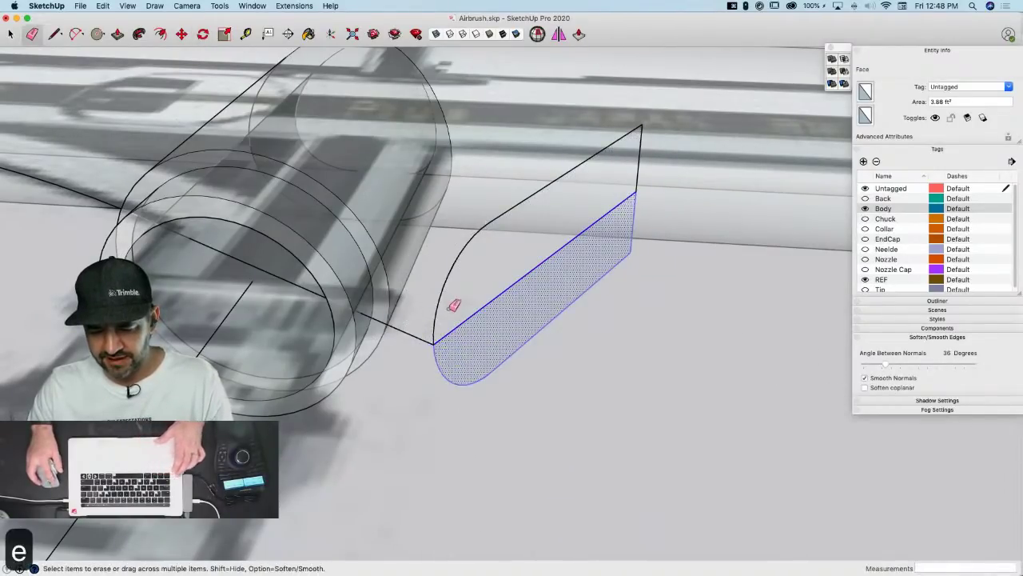
left_click_drag(460, 323, 490, 321)
Examine the rounded profile and the arc path against the airbrush body and lower stub from several angles
mouse_move(492, 318)
middle_mouse_down()
mouse_move(386, 304)
mouse_move(456, 80)
mouse_move(403, 330)
mouse_move(407, 277)
mouse_move(370, 239)
middle_mouse_up()
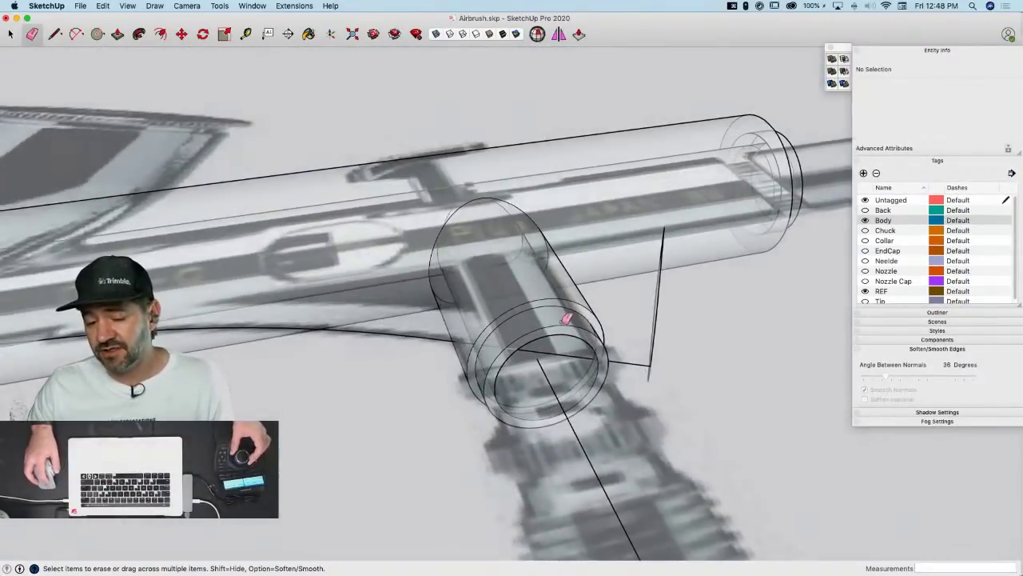
middle_click_drag(567, 318, 751, 323)
middle_click_drag(672, 339, 667, 339)
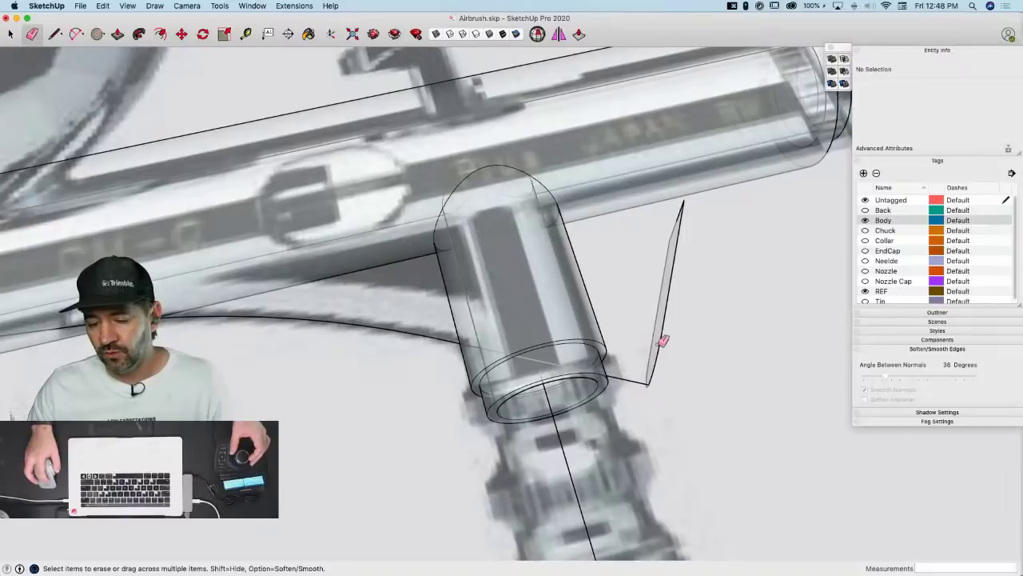
mouse_move(655, 210)
middle_mouse_down()
mouse_move(599, 191)
mouse_move(631, 263)
mouse_move(631, 340)
mouse_move(596, 296)
middle_mouse_up()
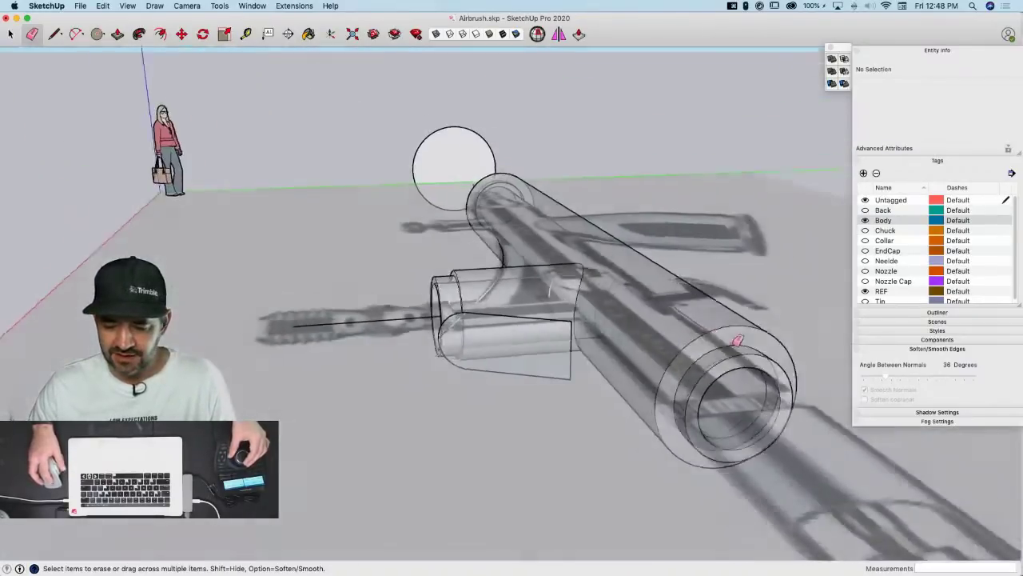
key("space")
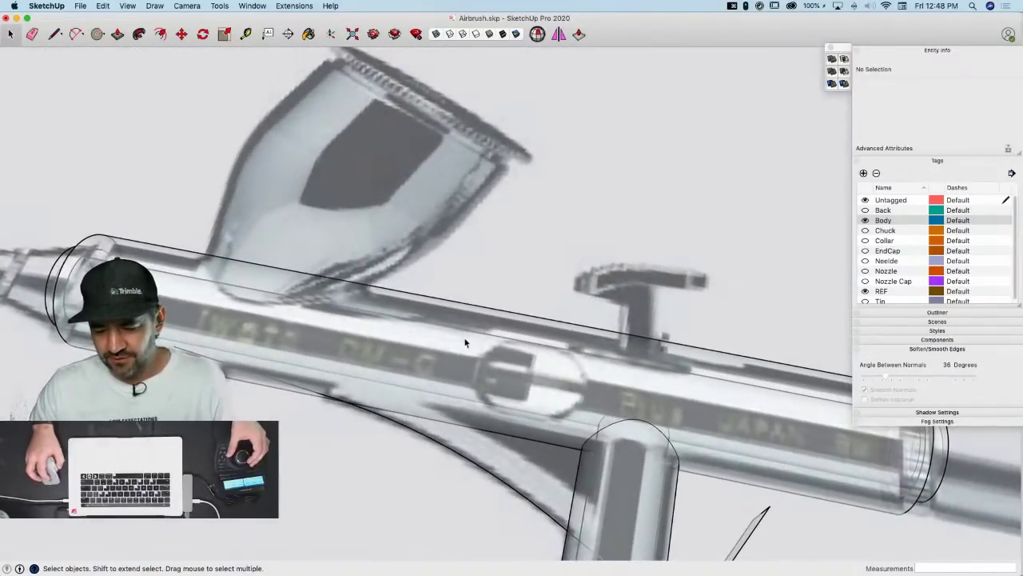
mouse_move(557, 414)
middle_mouse_down()
mouse_move(536, 358)
mouse_move(565, 402)
mouse_move(560, 362)
mouse_move(558, 514)
middle_mouse_up()
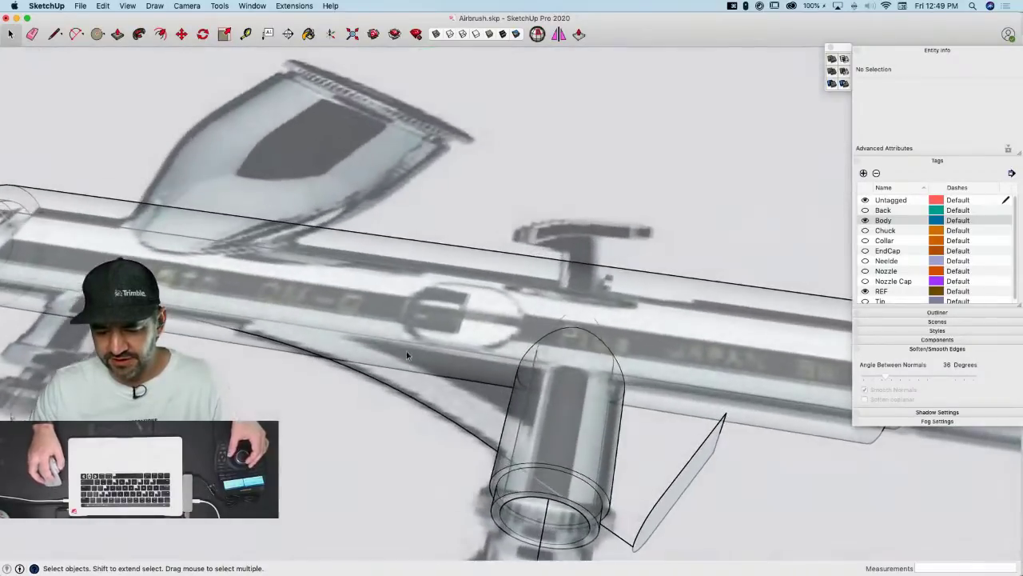
mouse_move(626, 438)
middle_mouse_down()
mouse_move(656, 472)
mouse_move(605, 479)
mouse_move(393, 352)
mouse_move(434, 374)
middle_mouse_up()
Weld the traced arc and the straight edges at both of its ends into one continuous curve
left_click(602, 472)
left_click(439, 374)
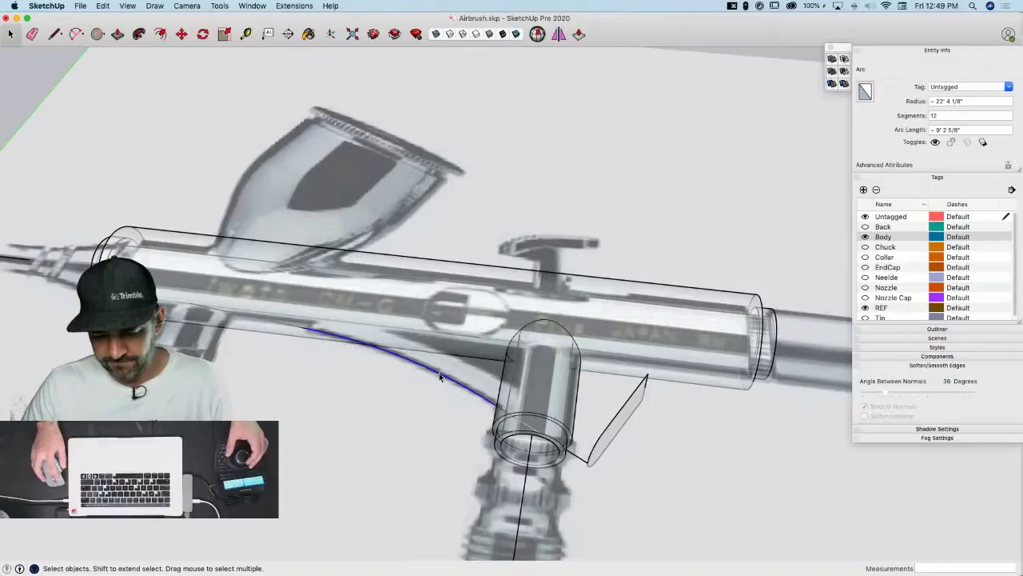
triple_click(439, 375)
left_click(439, 375)
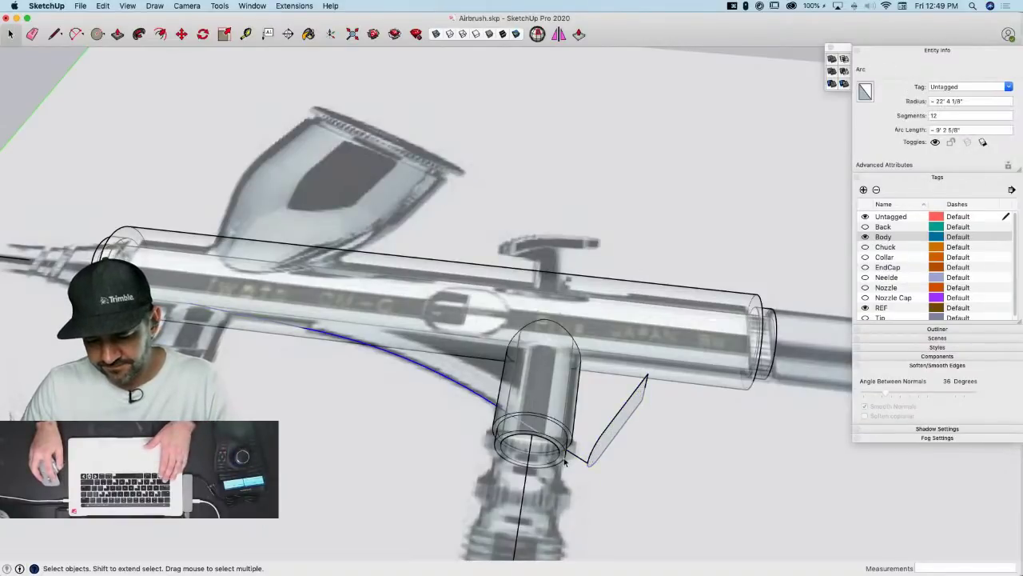
left_click(584, 464, "shift")
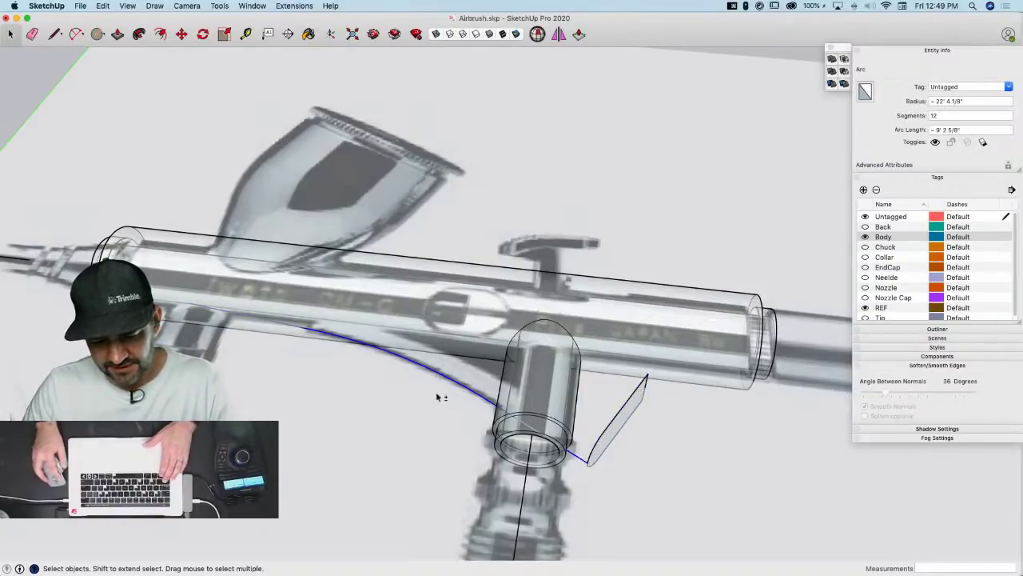
left_click(280, 324, "shift")
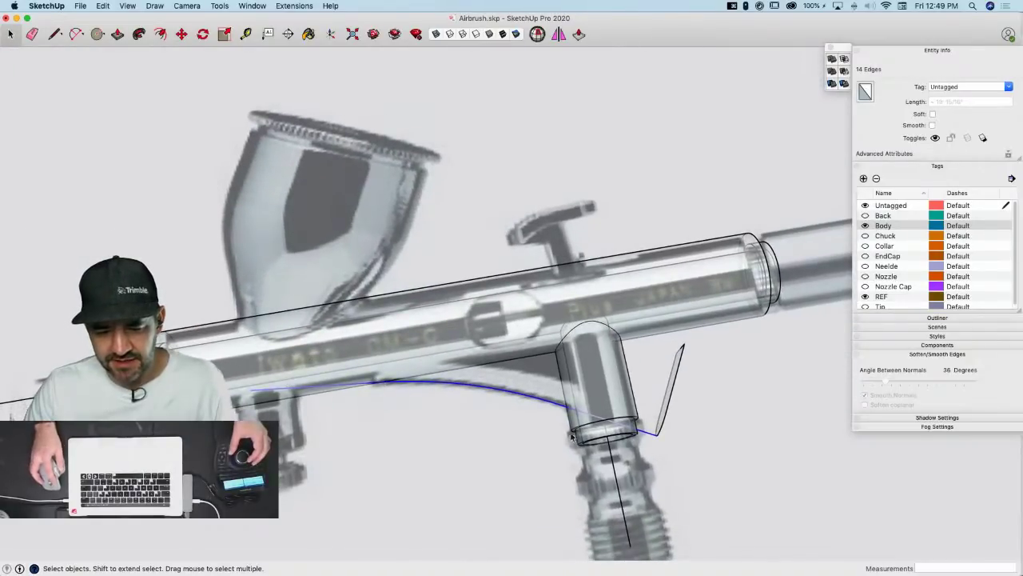
left_click(296, 6)
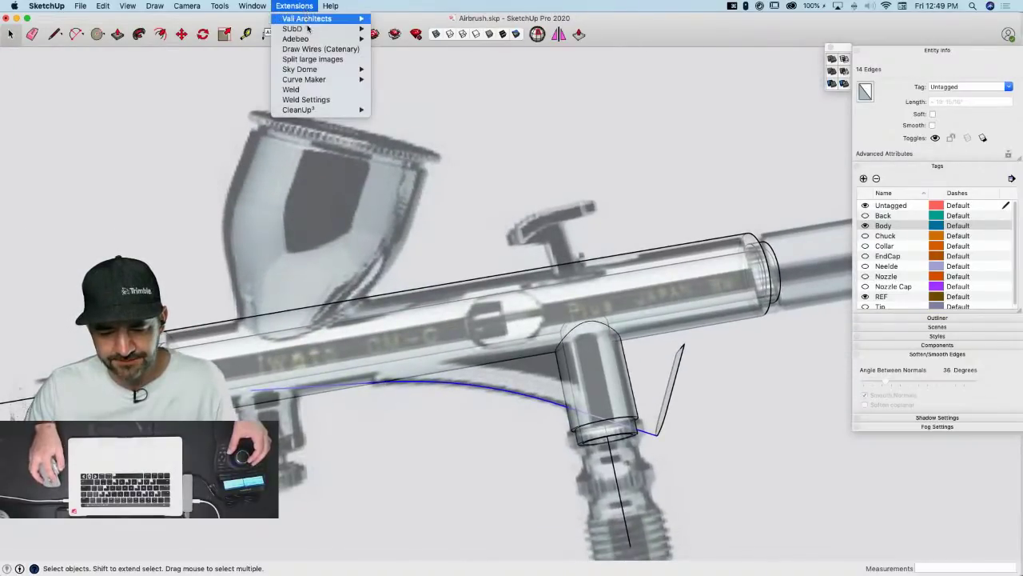
left_click(291, 89)
left_click(444, 386)
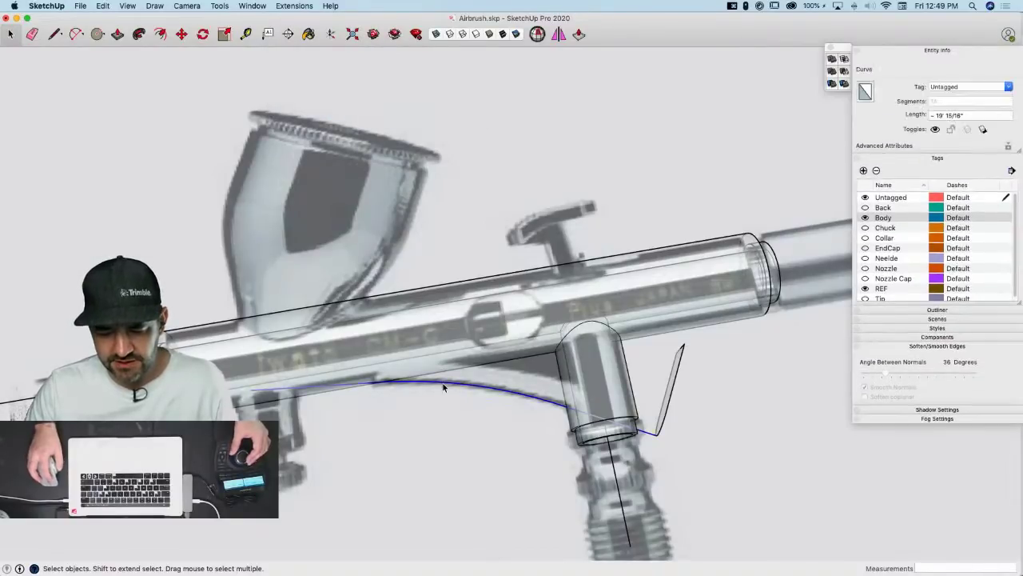
Sweep the rounded profile face along the welded curve with Follow Me to form the web
left_click(139, 34)
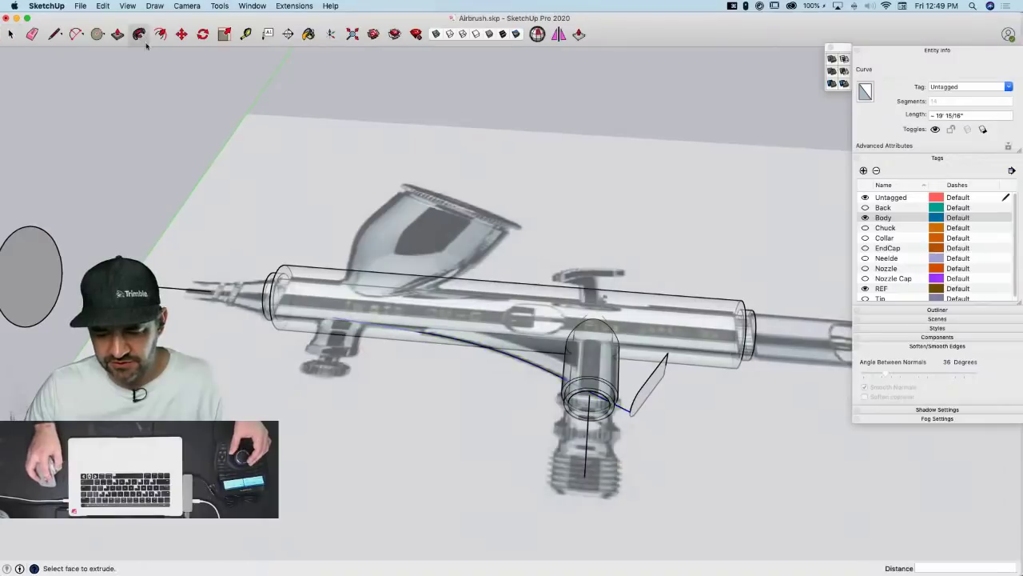
left_click(634, 350)
left_click(637, 364)
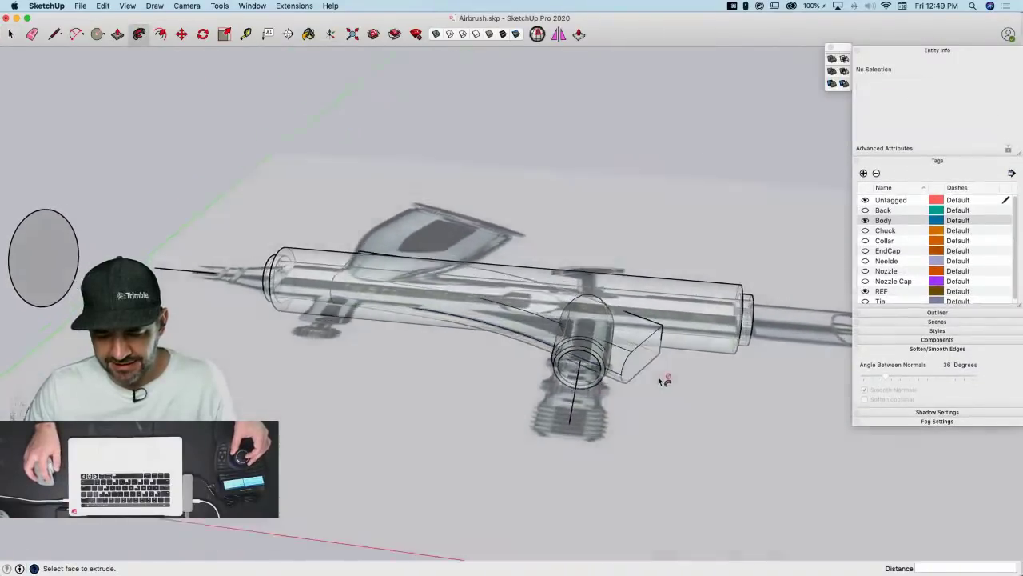
key("space")
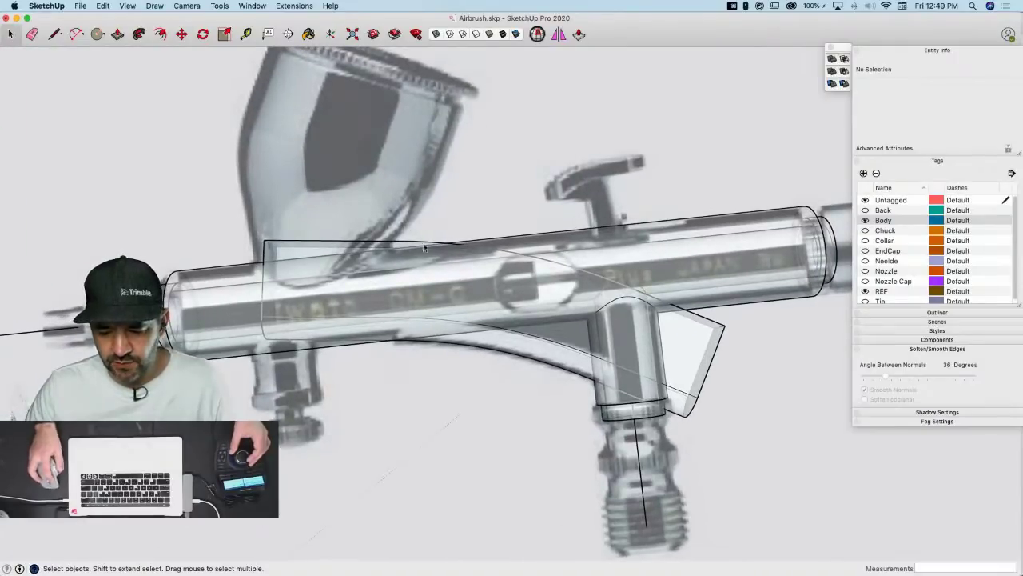
Turn off the X-ray display and reverse all faces of the swept web so their front sides point outward
left_click(436, 34)
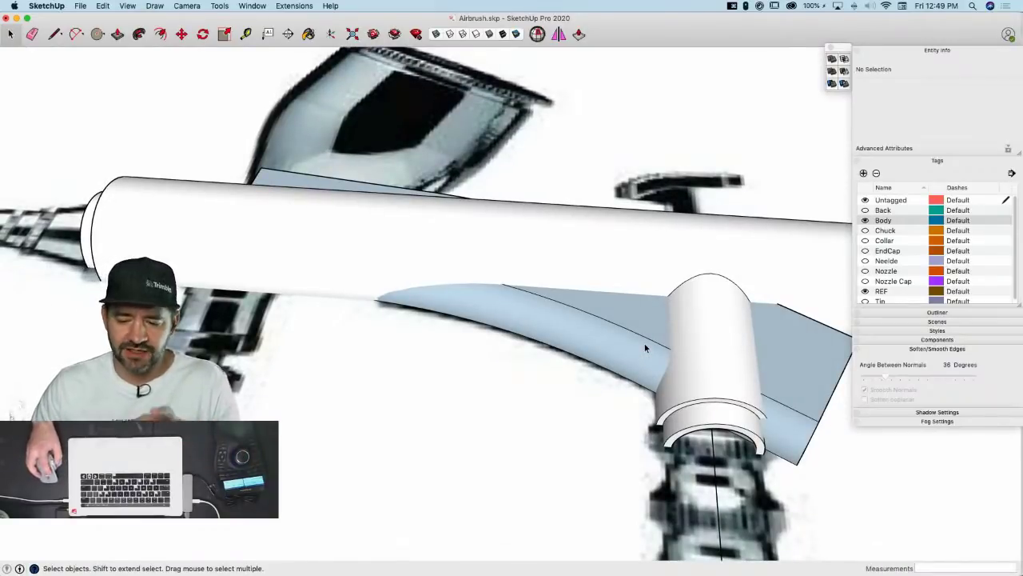
triple_click(602, 329)
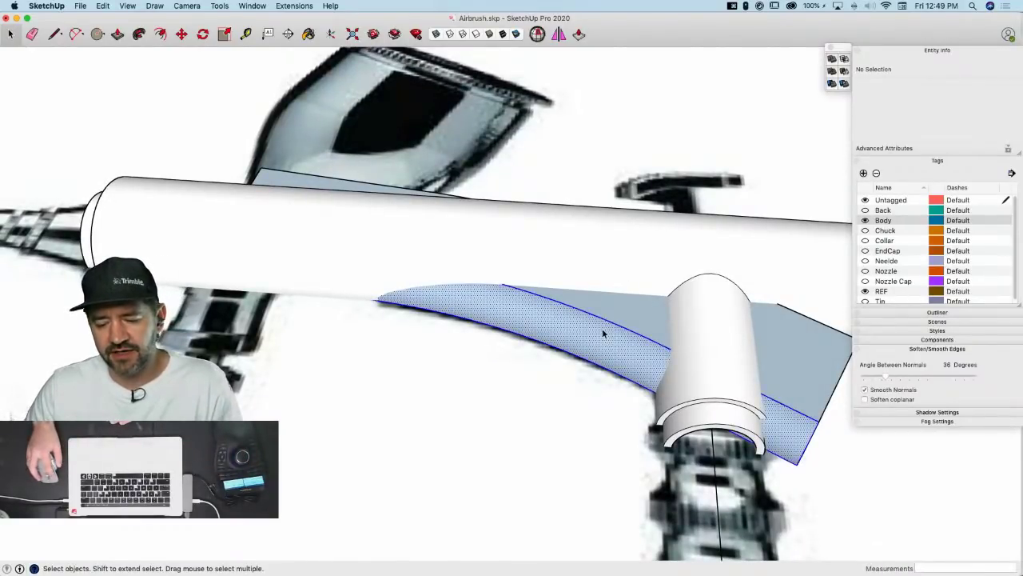
right_click(603, 332)
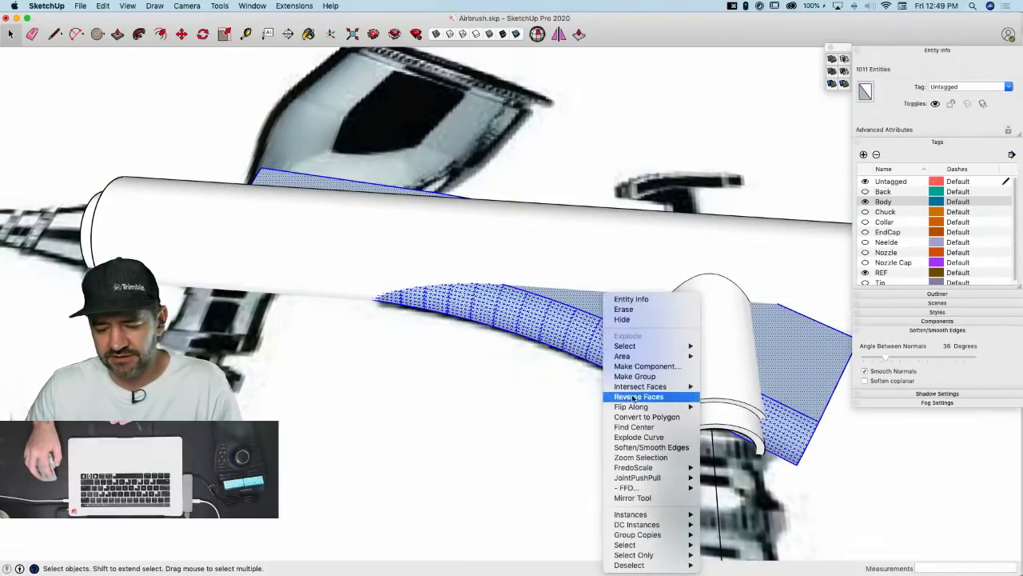
left_click(661, 399)
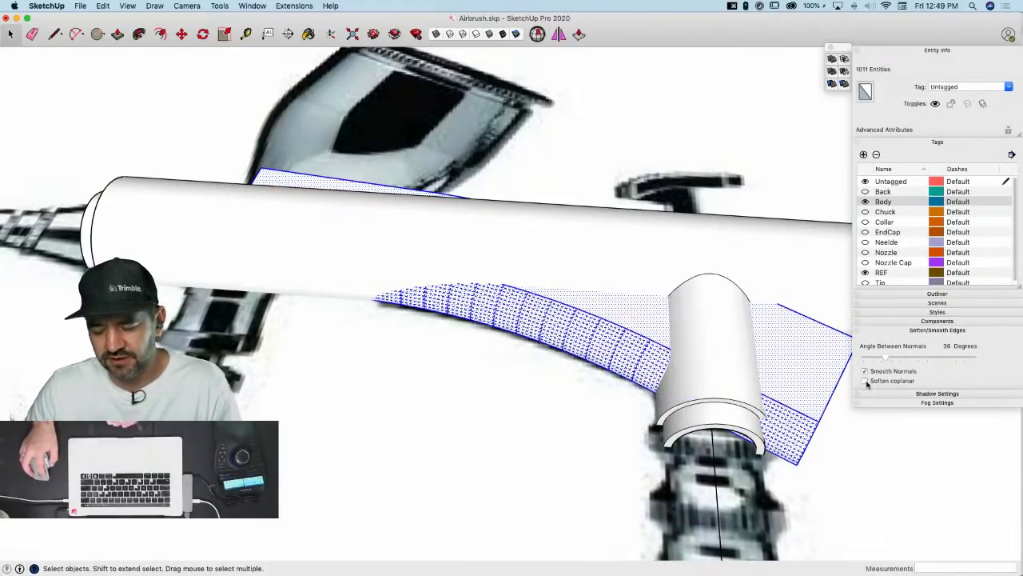
Soften the coplanar edges of the swept web to merge its facets into one smooth surface
left_click(866, 382)
mouse_move(627, 339)
middle_mouse_down()
mouse_move(636, 371)
mouse_move(537, 404)
middle_mouse_up()
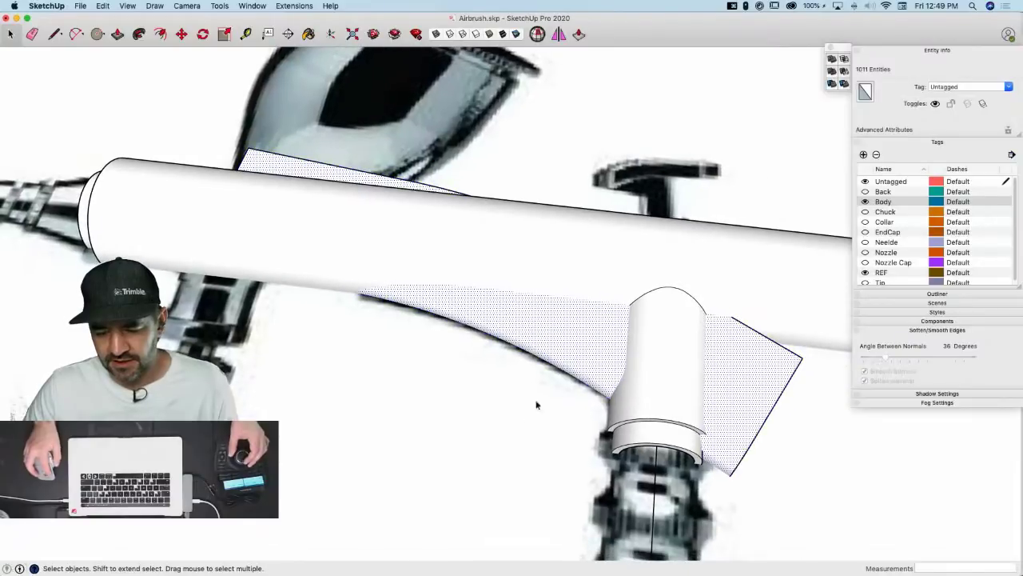
left_click(520, 374)
left_click(588, 325)
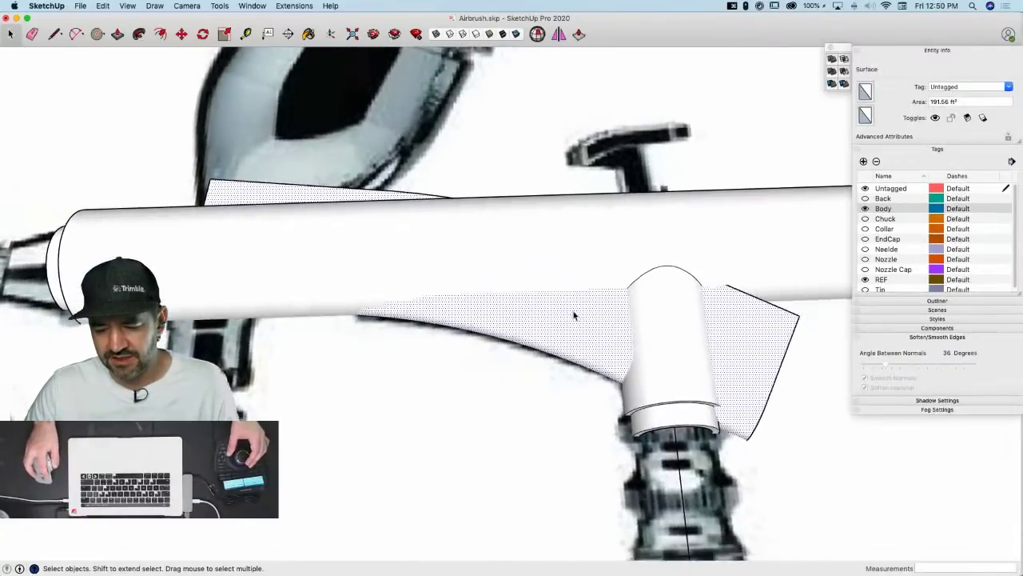
Select the entire softened web with all its connected geometry and make it a group
mouse_move(574, 315)
middle_mouse_down()
mouse_move(586, 278)
mouse_move(604, 269)
mouse_move(577, 344)
middle_mouse_up()
triple_click(561, 350)
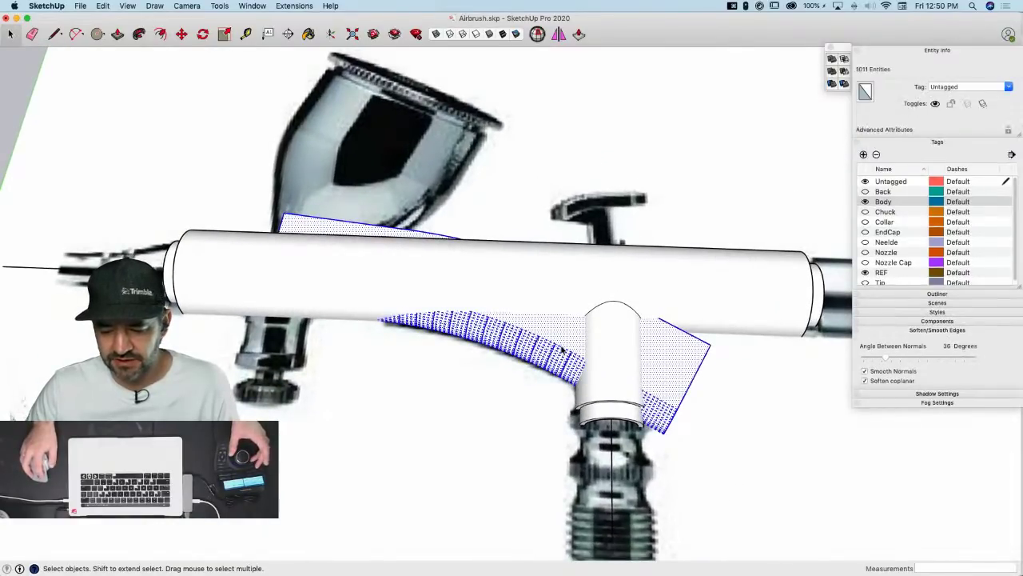
right_click(562, 349)
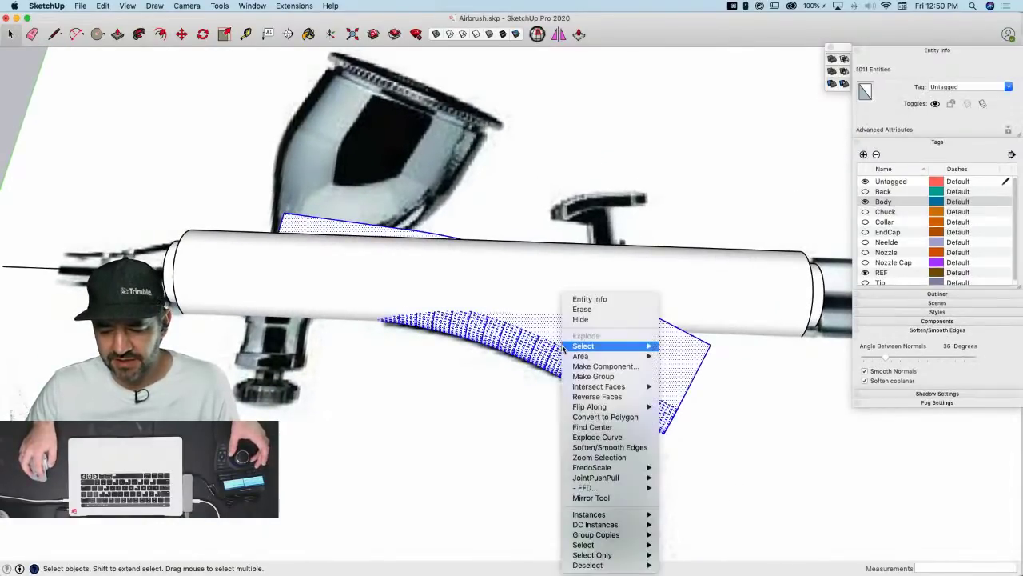
left_click(592, 375)
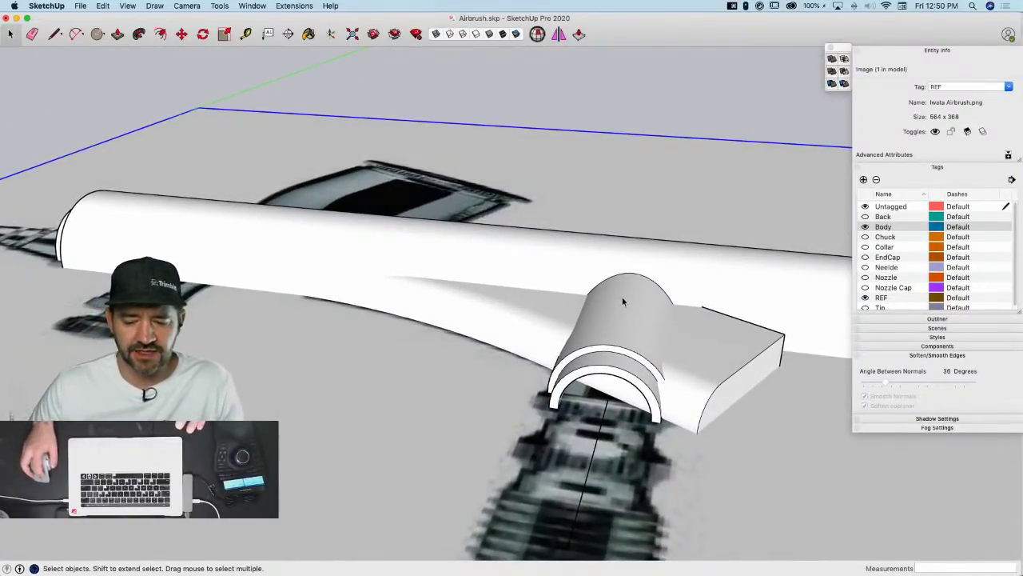
Draw a line about 7' 1 3/4" long along the stub's center axis, ending beyond the threaded fitting, outside the Body component
left_click(430, 214)
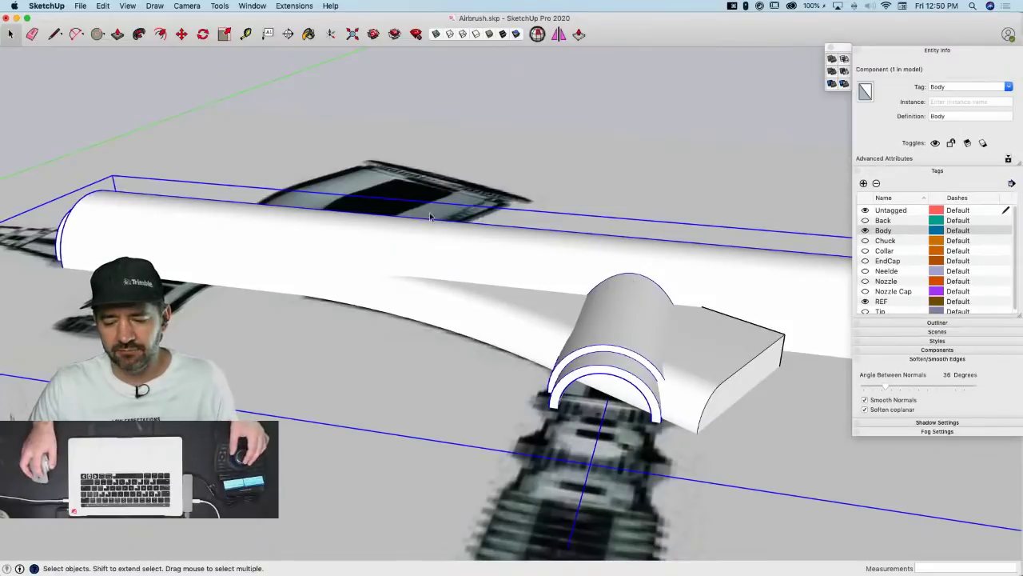
key("F2")
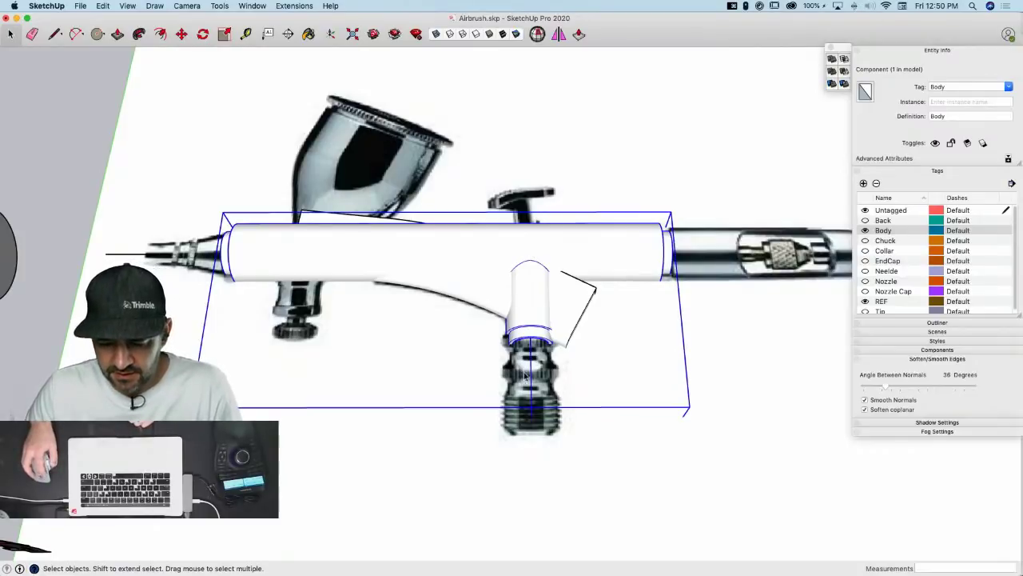
key("l")
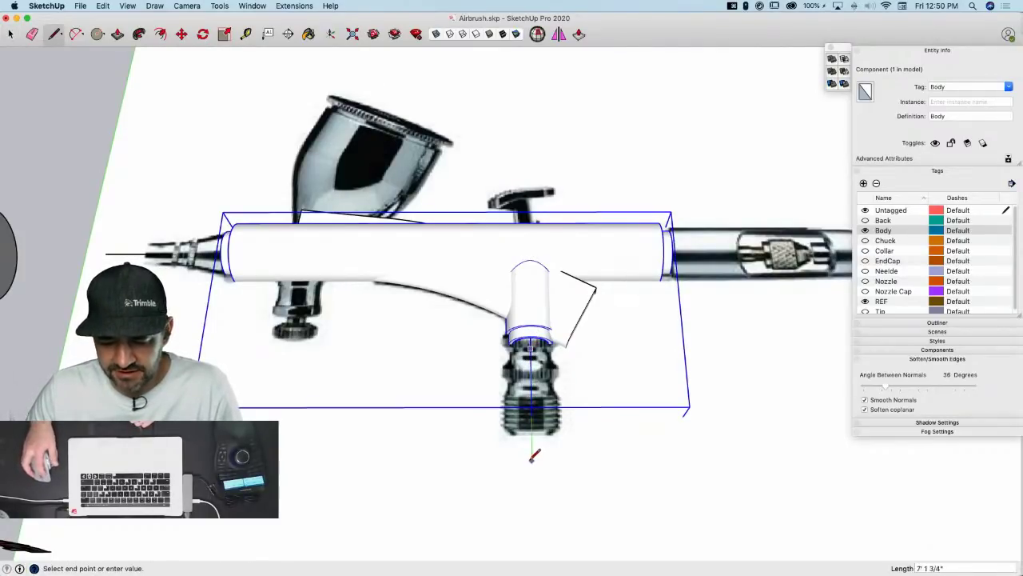
key("space")
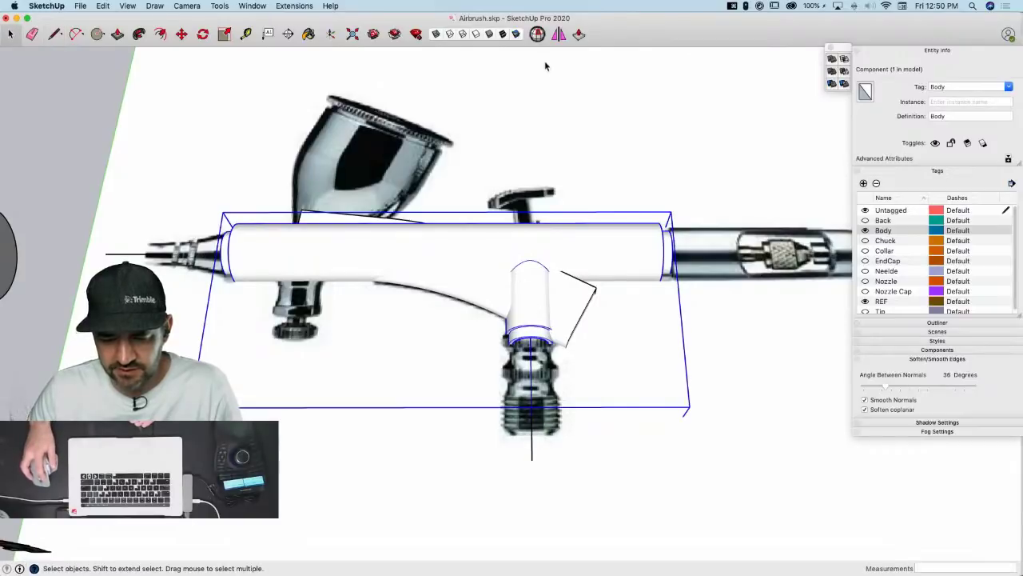
Inspect the Body component with Solid Inspector² and fix its stray edge so the component becomes a solid
left_click(537, 33)
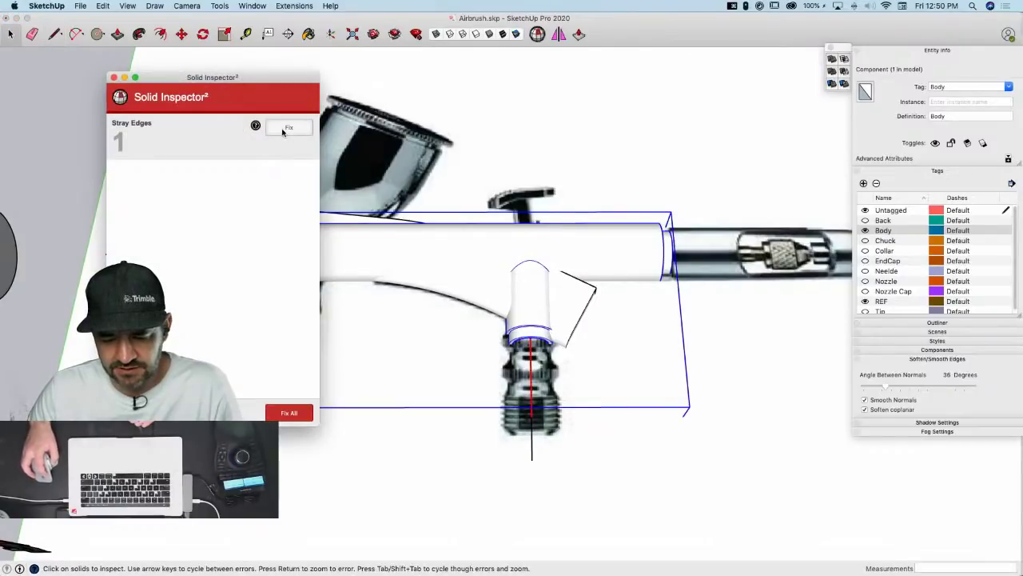
left_click(289, 129)
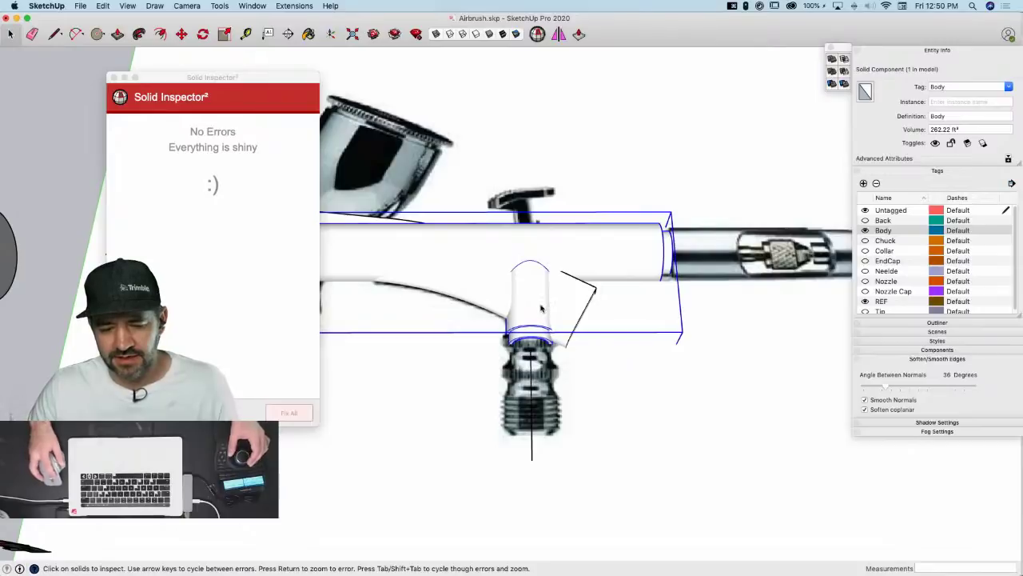
middle_click_drag(540, 308, 616, 310, "shift")
left_click(113, 77)
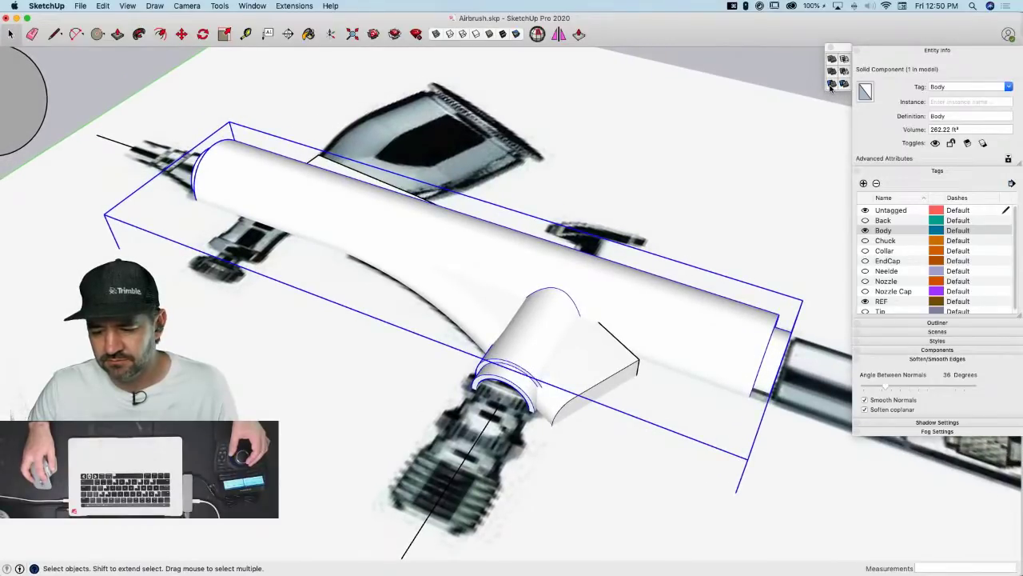
Trim the web group with the Body component using the solid Trim tool
left_click(831, 84)
left_click(496, 292)
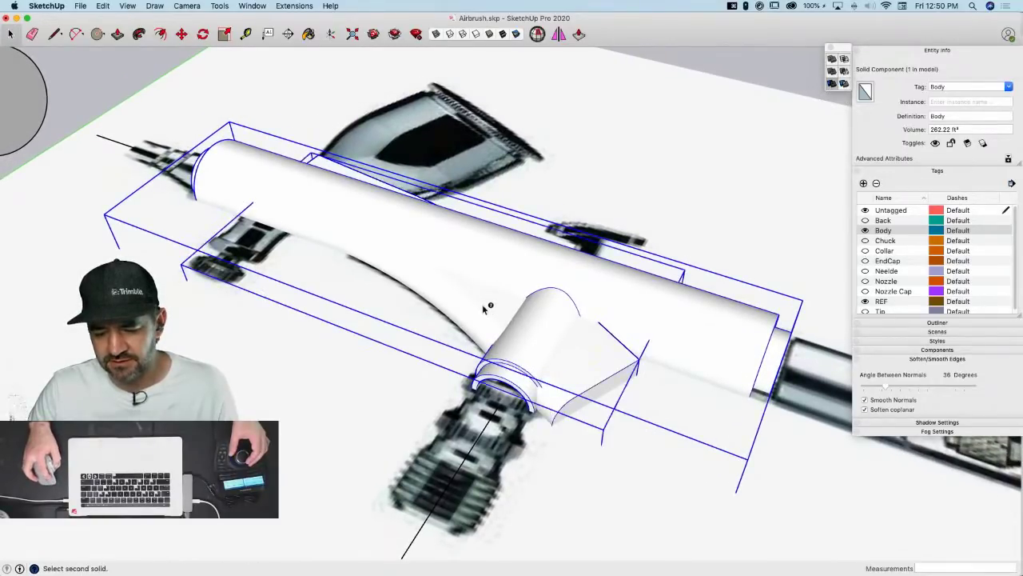
key("space")
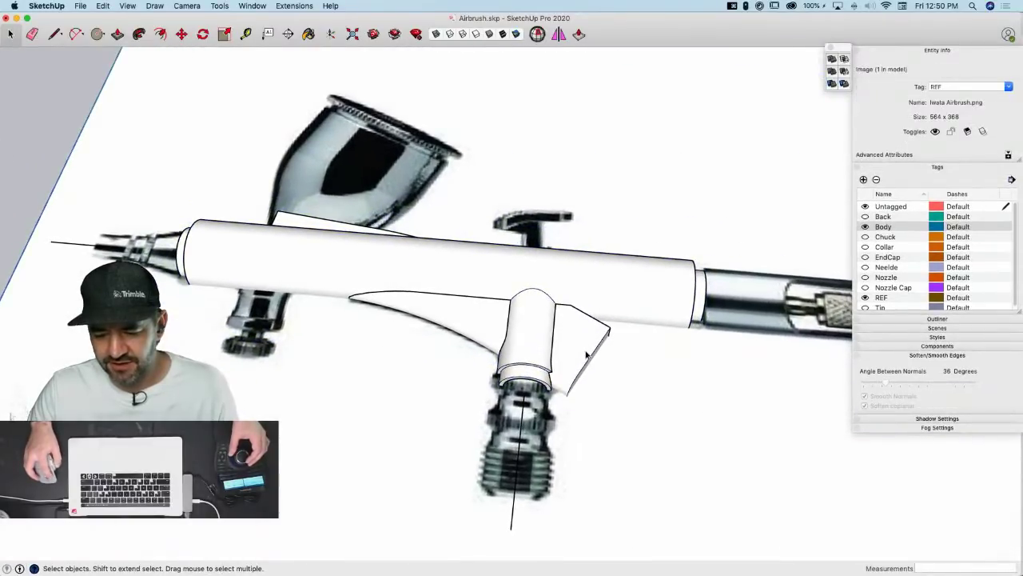
Open the trimmed web group and delete the wedge above the tube and the leftover core piece filling the tube and stub
double_click(490, 265)
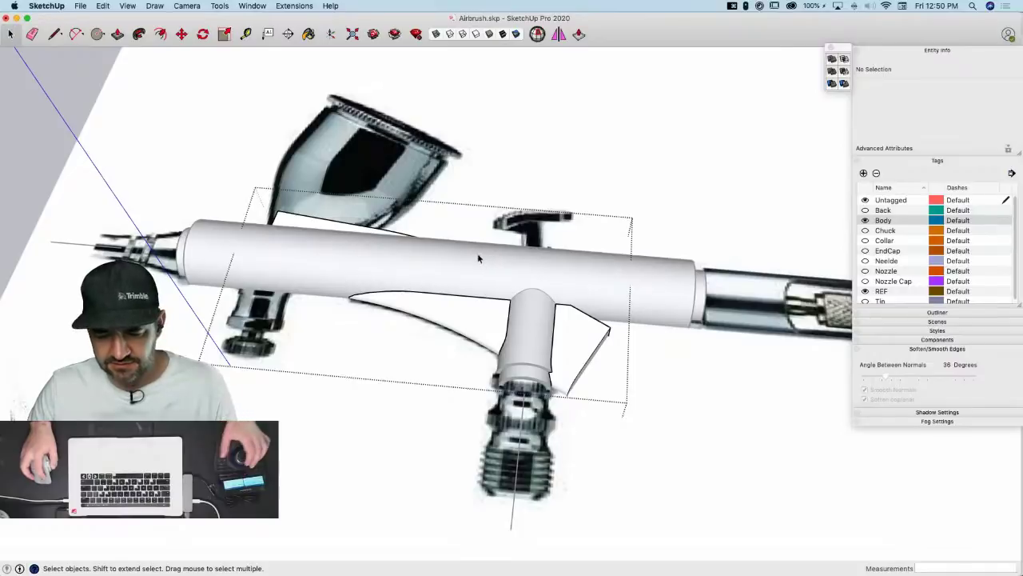
key("q")
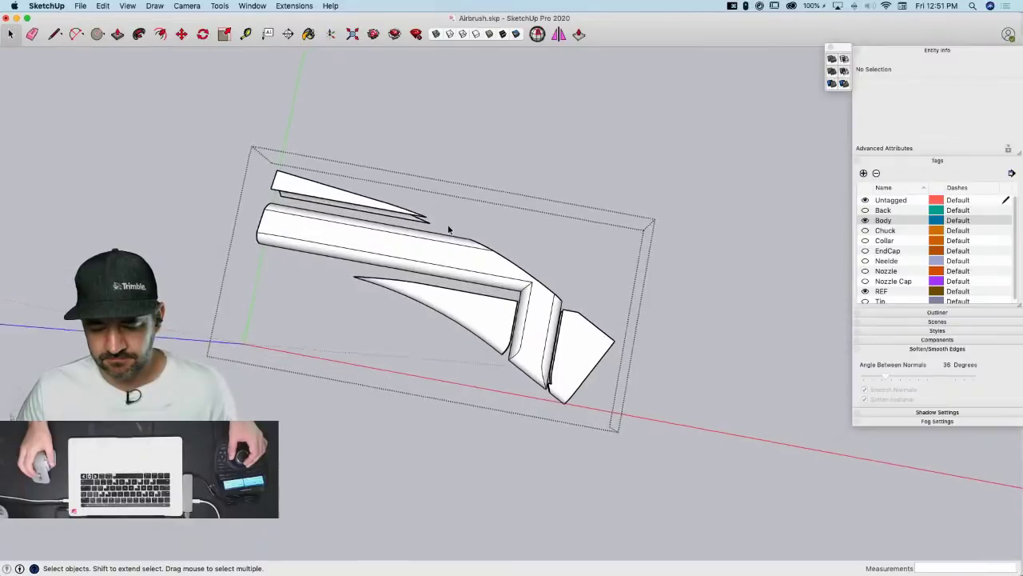
mouse_move(445, 230)
middle_mouse_down()
mouse_move(468, 247)
mouse_move(500, 239)
mouse_move(462, 258)
middle_mouse_up()
triple_click(345, 199)
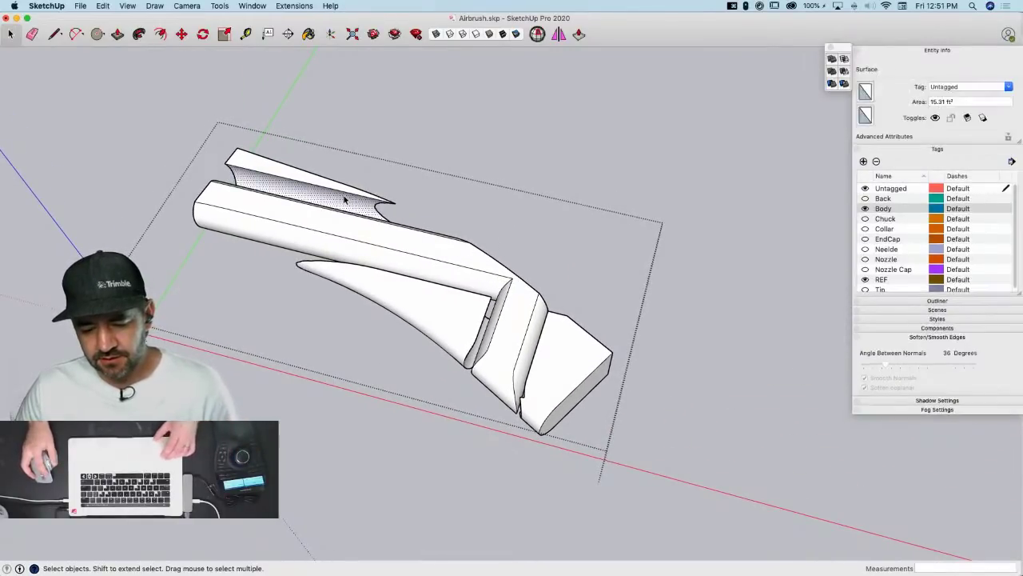
key("Delete")
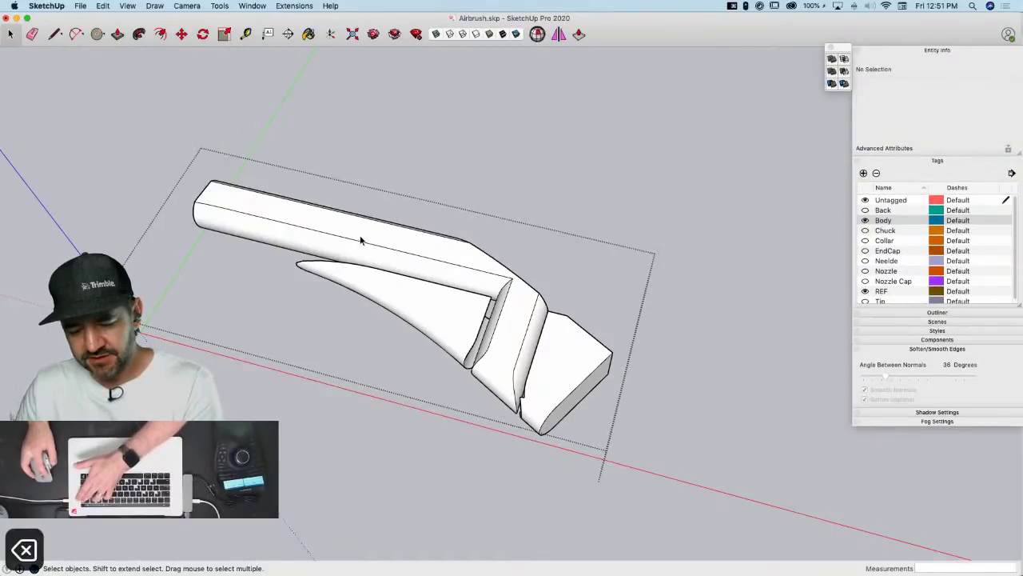
triple_click(359, 239)
key("BackSpace")
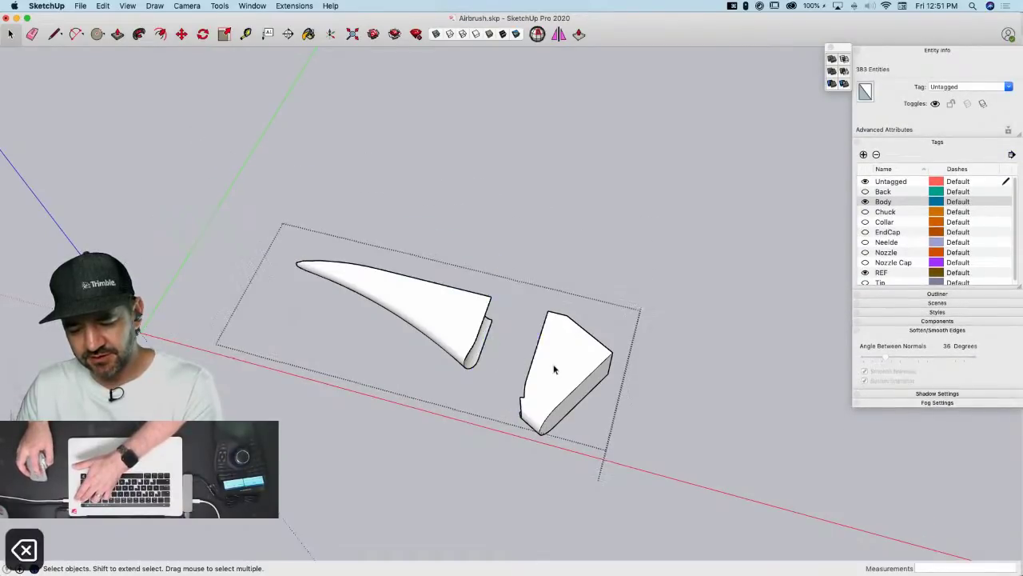
Delete the unneeded web piece behind the stub, keeping only the curved front piece, and close the group
left_click(572, 365)
key("BackSpace")
triple_click(602, 365)
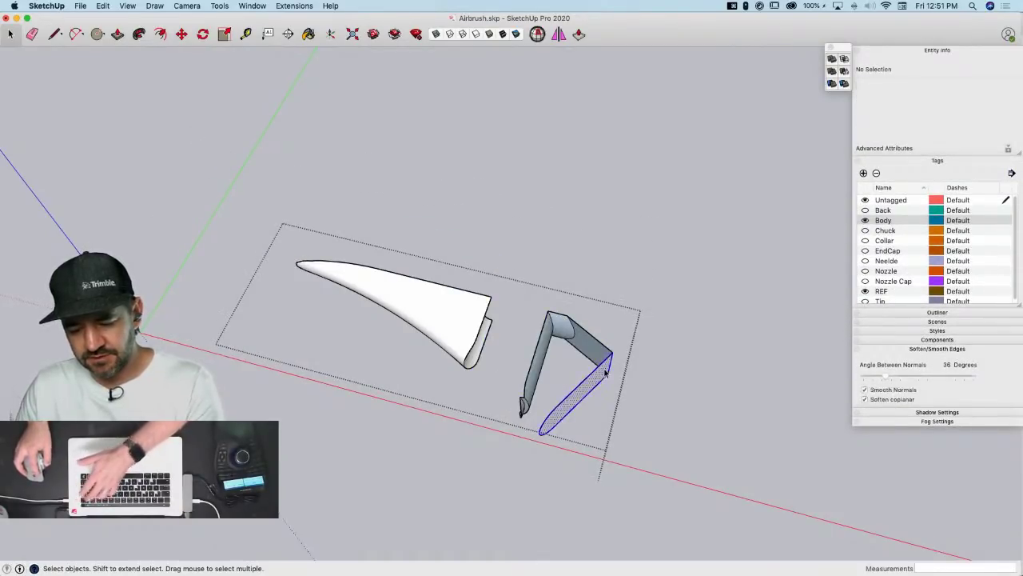
key("BackSpace")
left_click(670, 377)
mouse_move(453, 315)
middle_mouse_down()
mouse_move(503, 277)
mouse_move(480, 287)
middle_mouse_up()
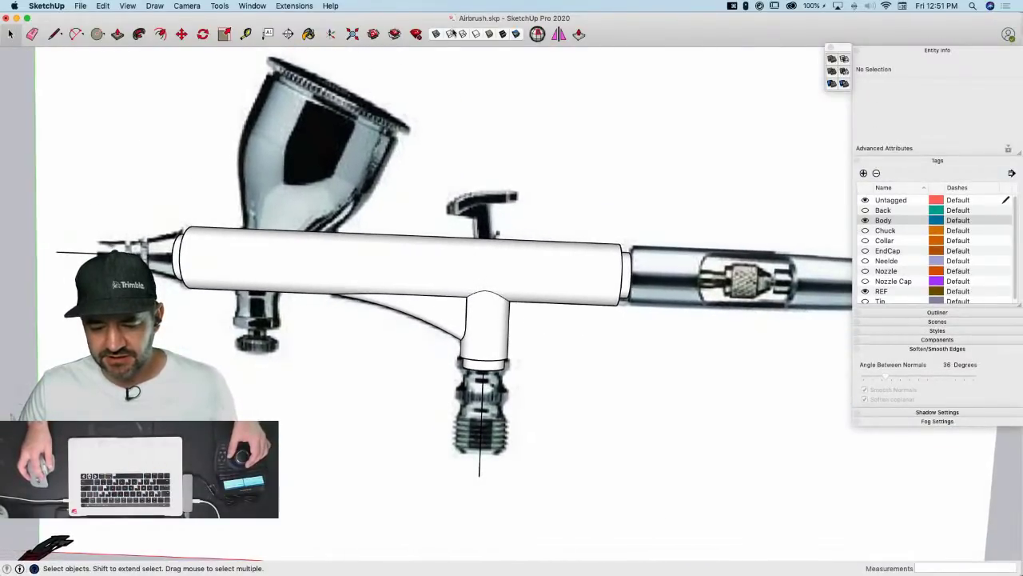
Examine how the trimmed web meets the tube and stub in X-ray view, and return to the normal opaque display
left_click(438, 36)
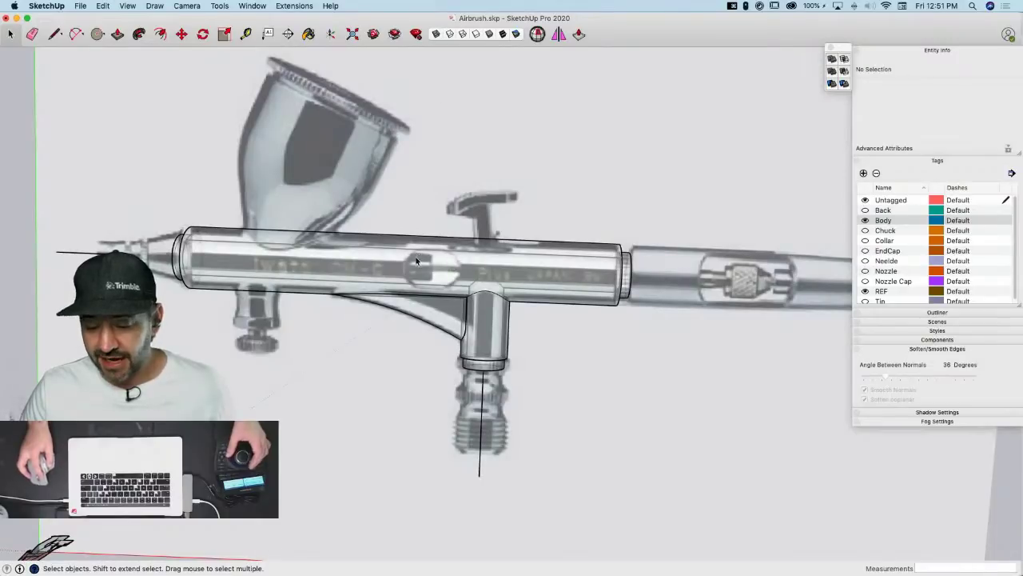
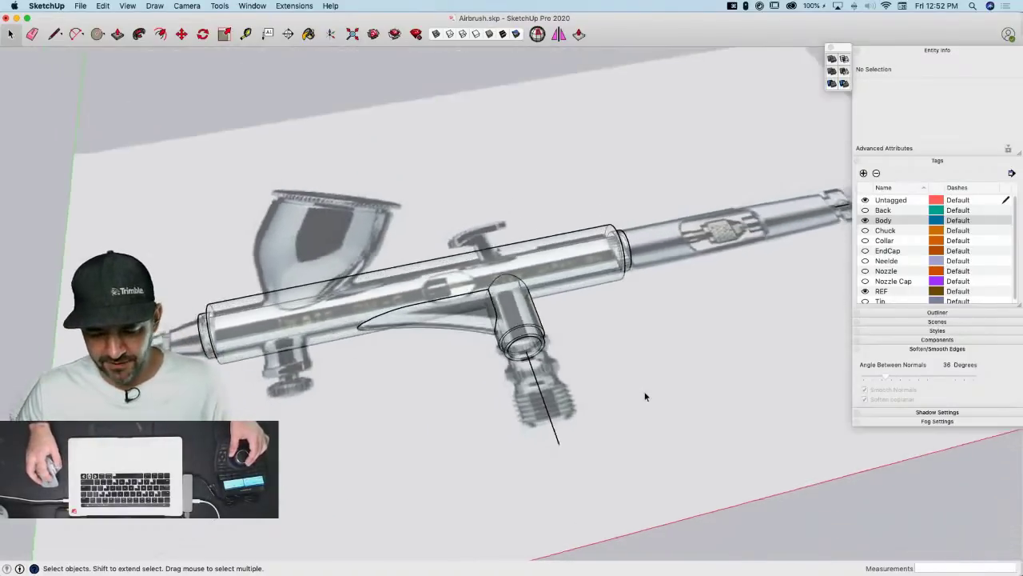
left_click(447, 373)
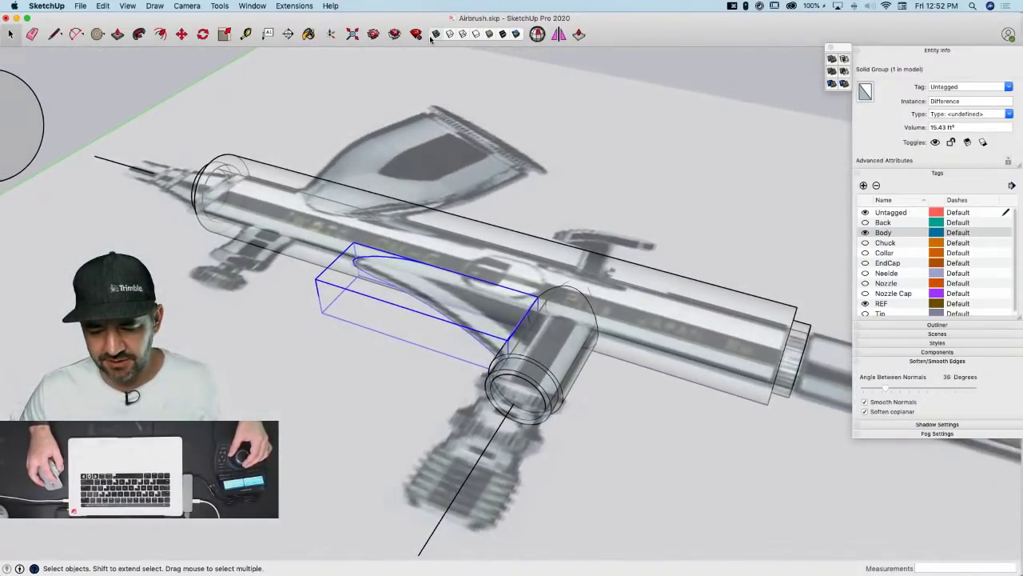
left_click(433, 36)
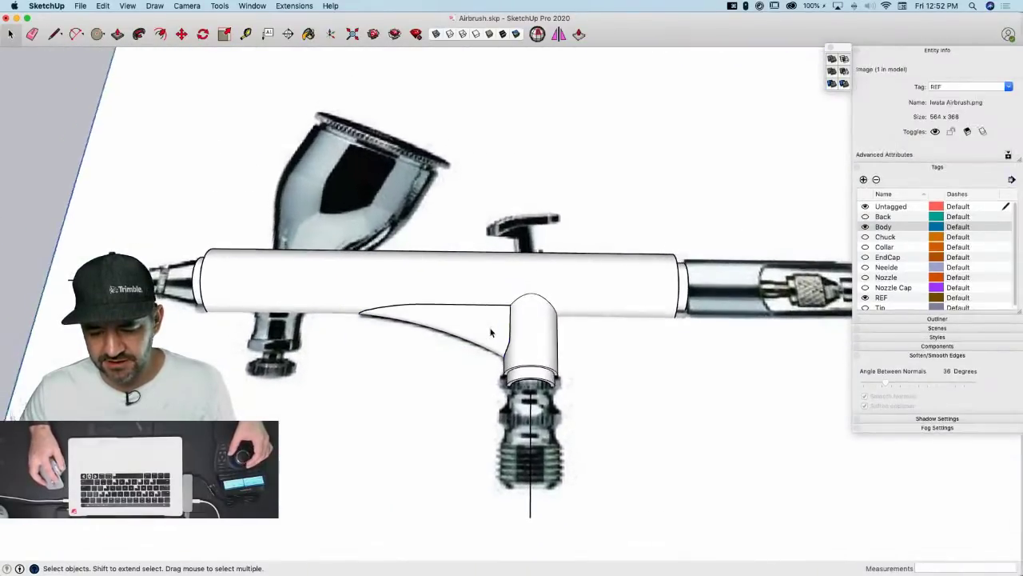
left_click(491, 331)
left_click(551, 297)
Open the web group and delete the long inner face that lies against the main tube
double_click(473, 328)
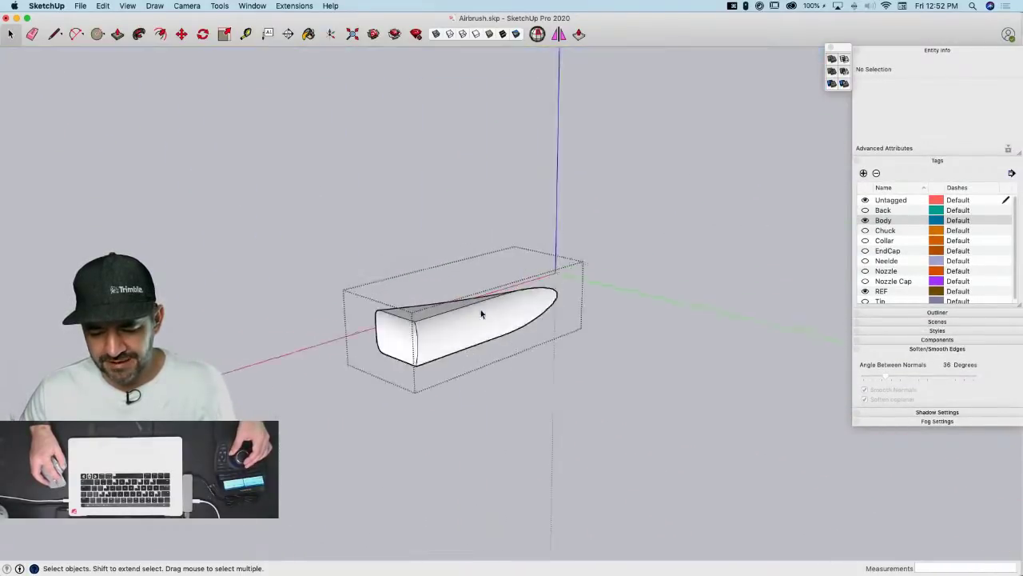
left_click(427, 383)
left_click(426, 383)
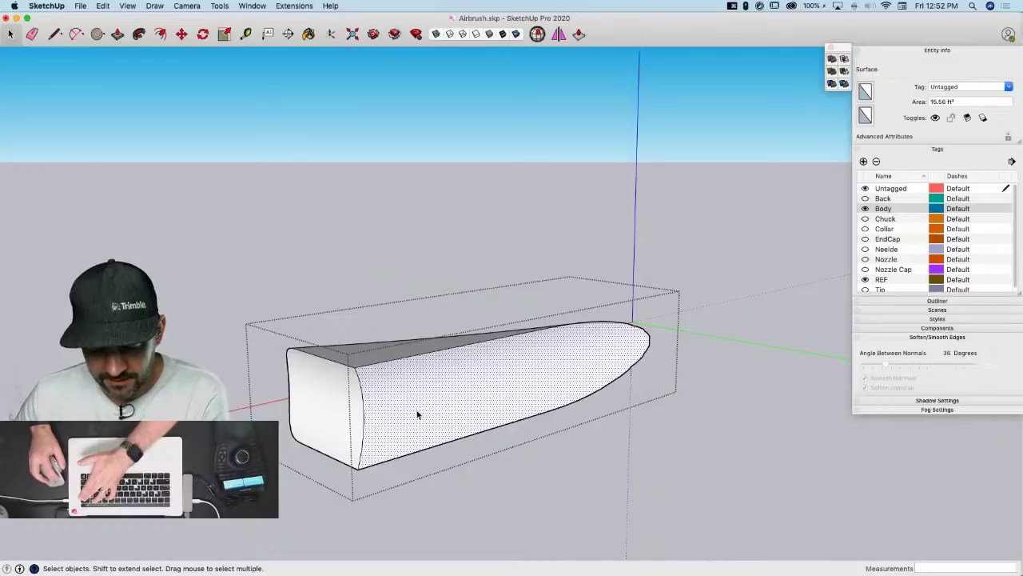
key("Escape")
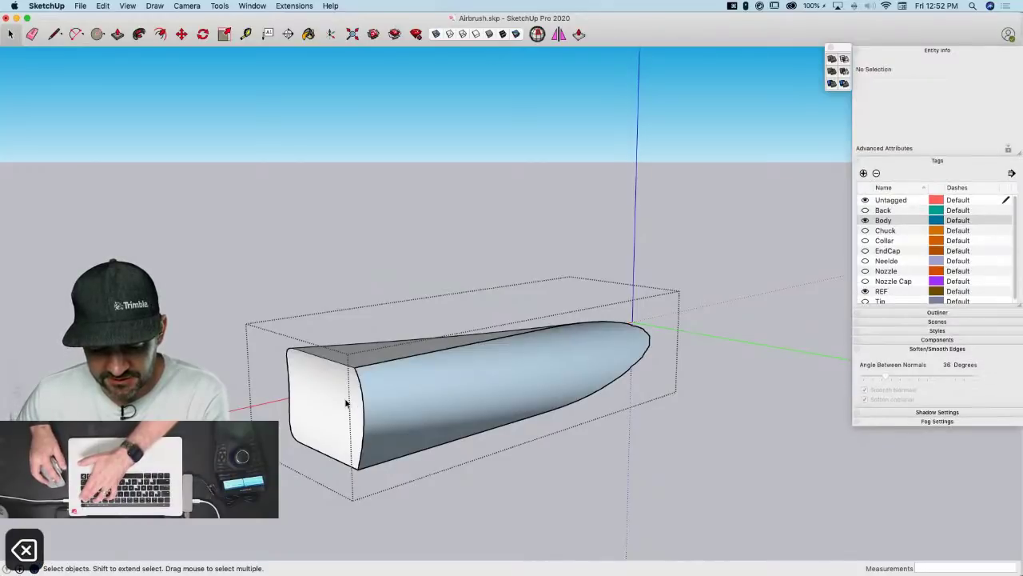
Delete the web's end face against the stub and the leftover edge segments between the two openings, and close the group
left_click(358, 373)
key("BackSpace")
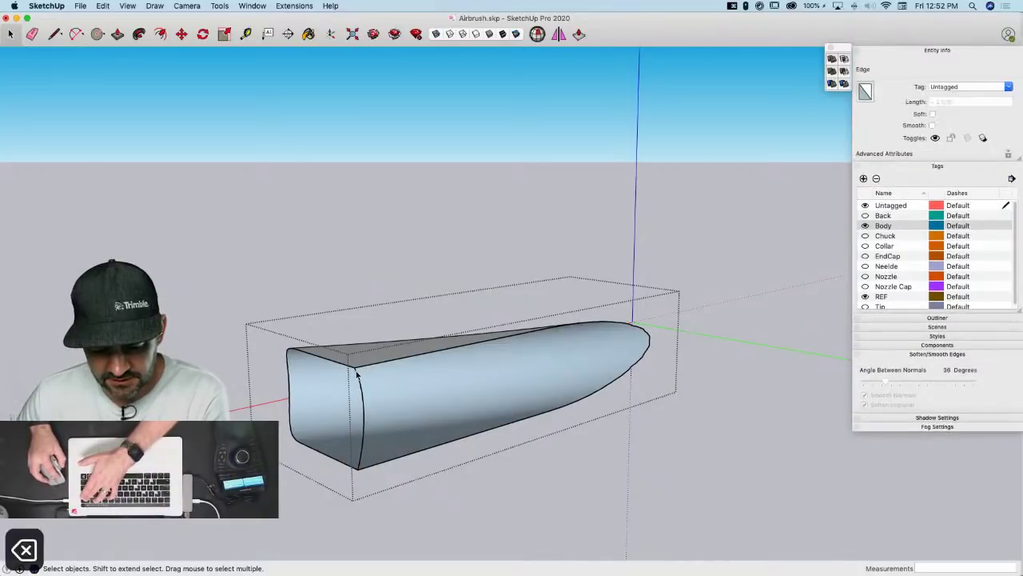
key("BackSpace")
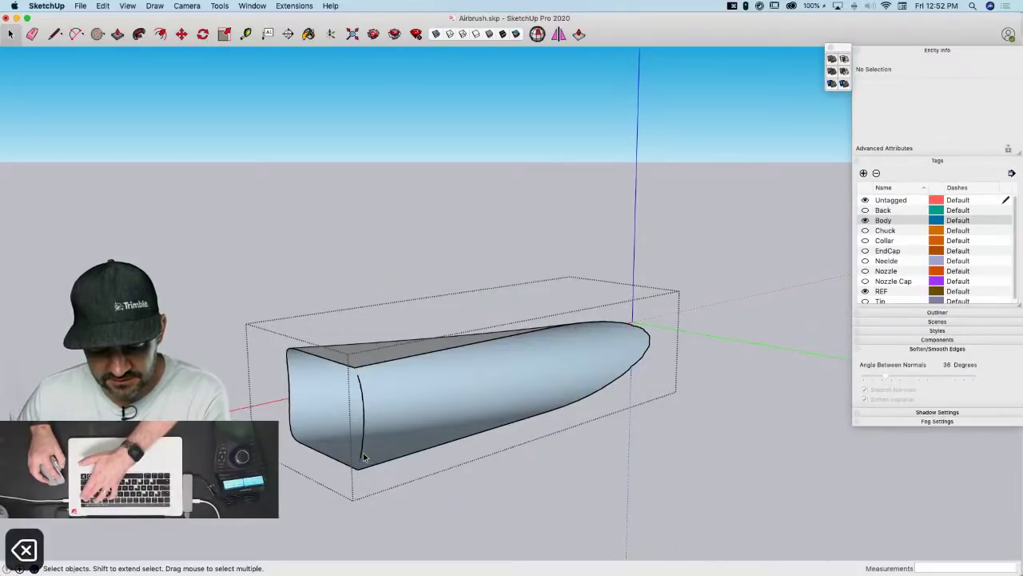
left_click(361, 453)
key("BackSpace")
scroll(354, 357, "up", 10)
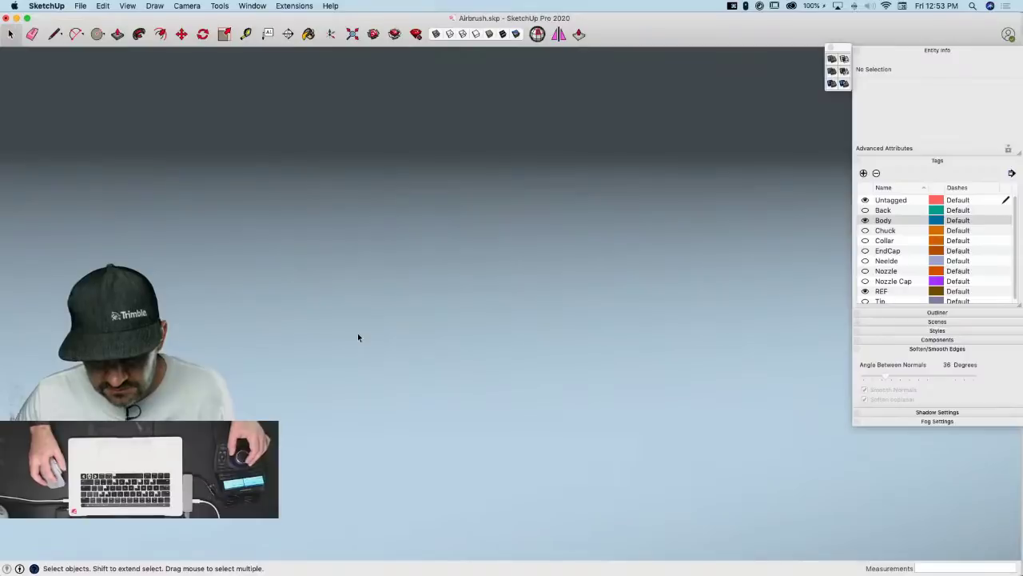
scroll(358, 337, "down", 5)
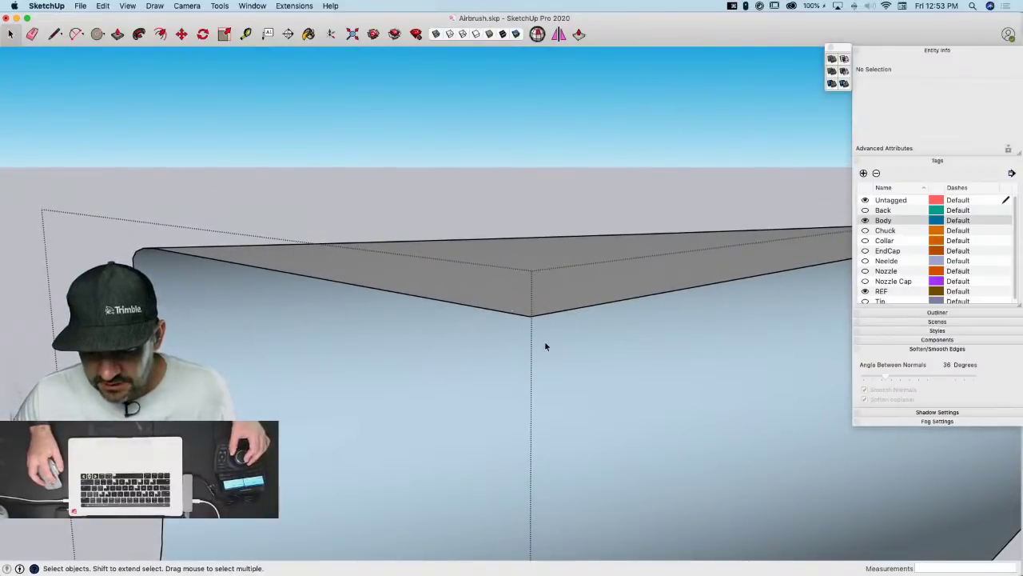
scroll(544, 344, "down", 5)
middle_click_drag(544, 343, 515, 351)
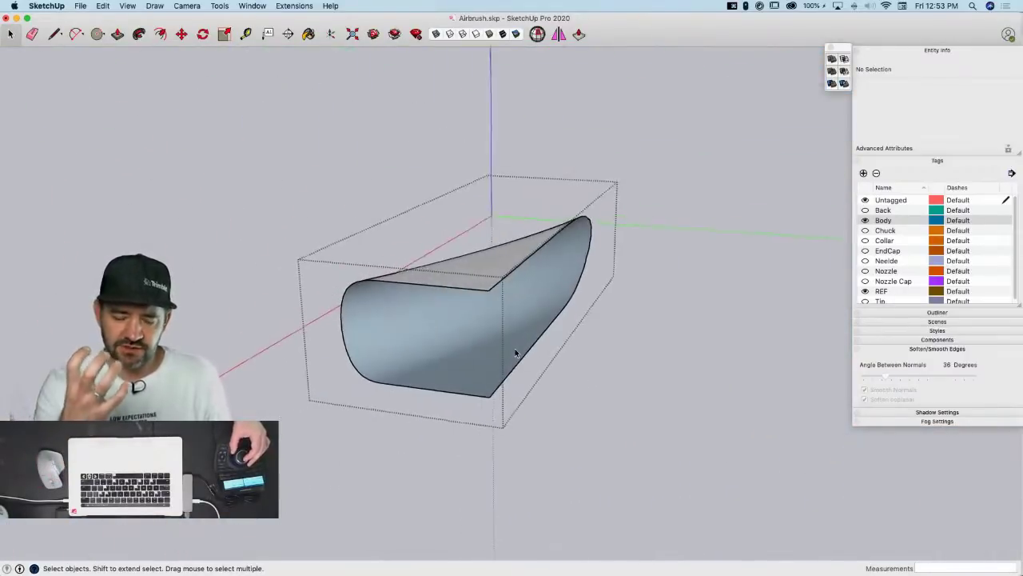
left_click(477, 344)
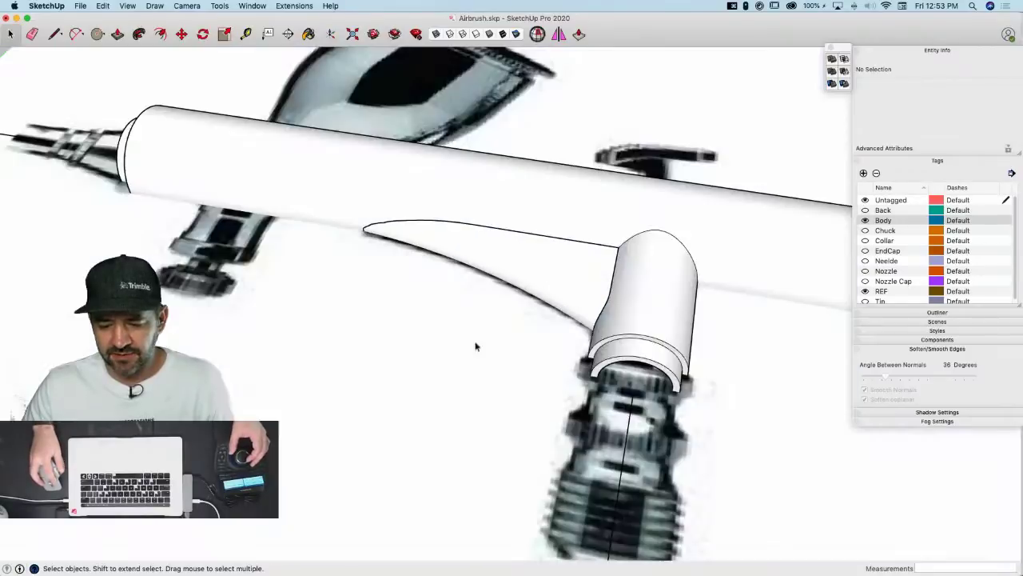
Cut all of the web's geometry out of its group
double_click(542, 256)
triple_click(543, 257)
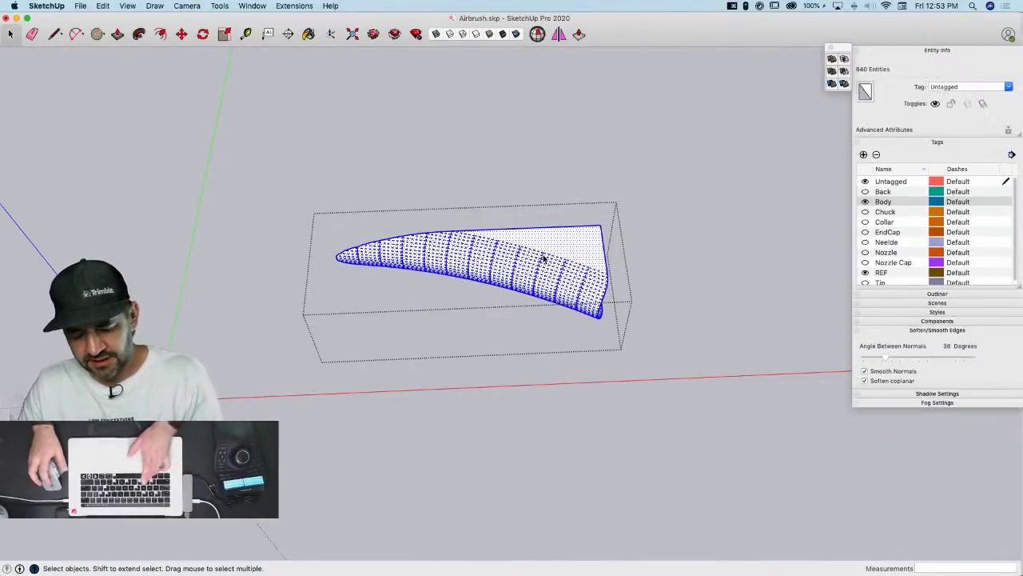
key("super+x")
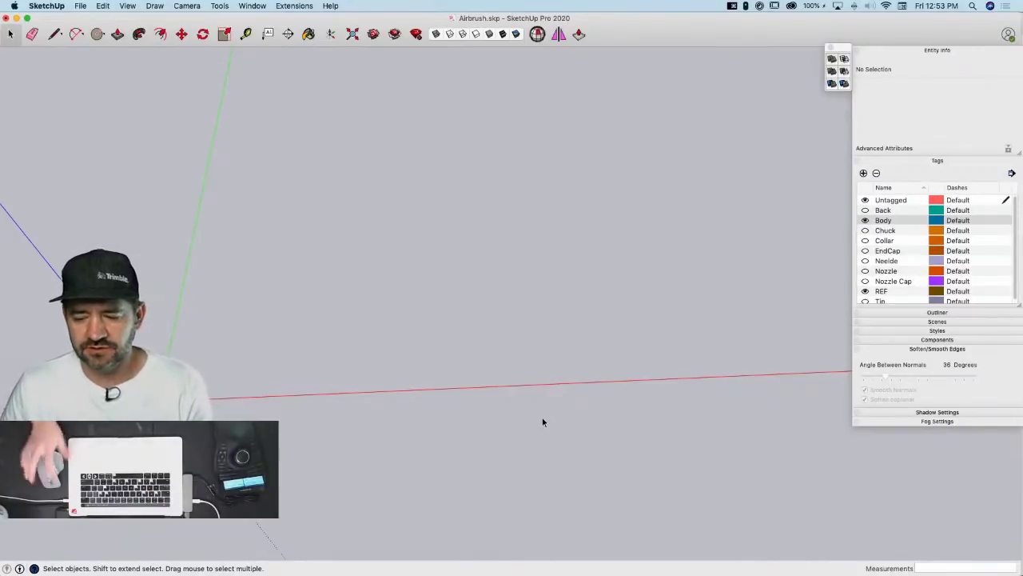
Paste the web geometry in place inside the Body component
left_click(542, 418)
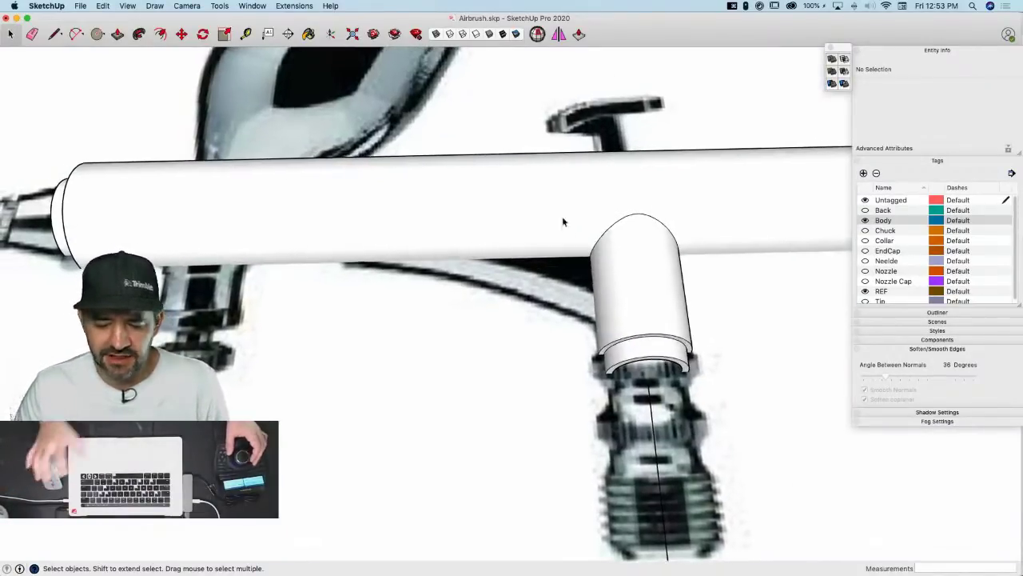
double_click(562, 217)
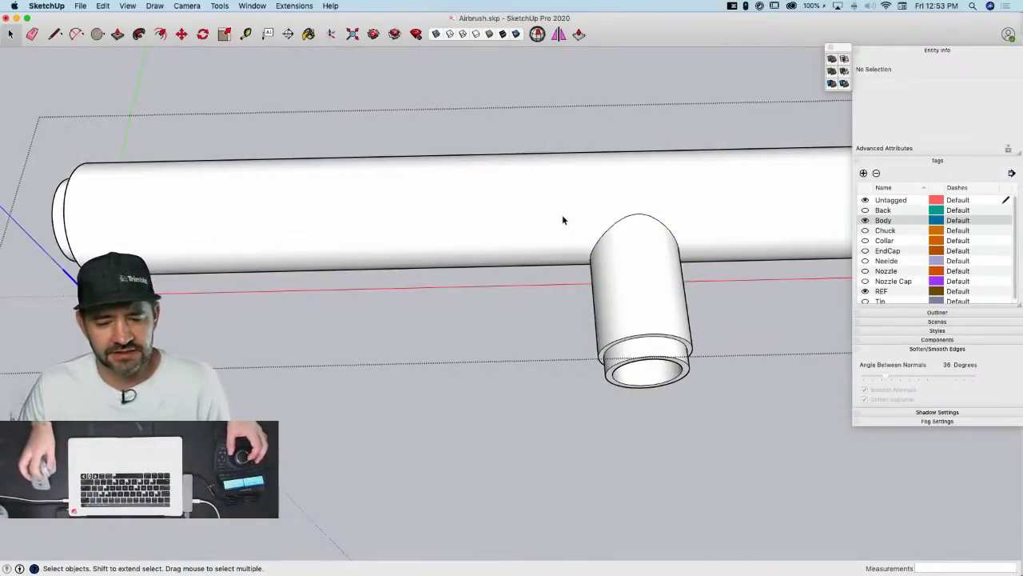
scroll(562, 214, "down", 5)
left_click(103, 5)
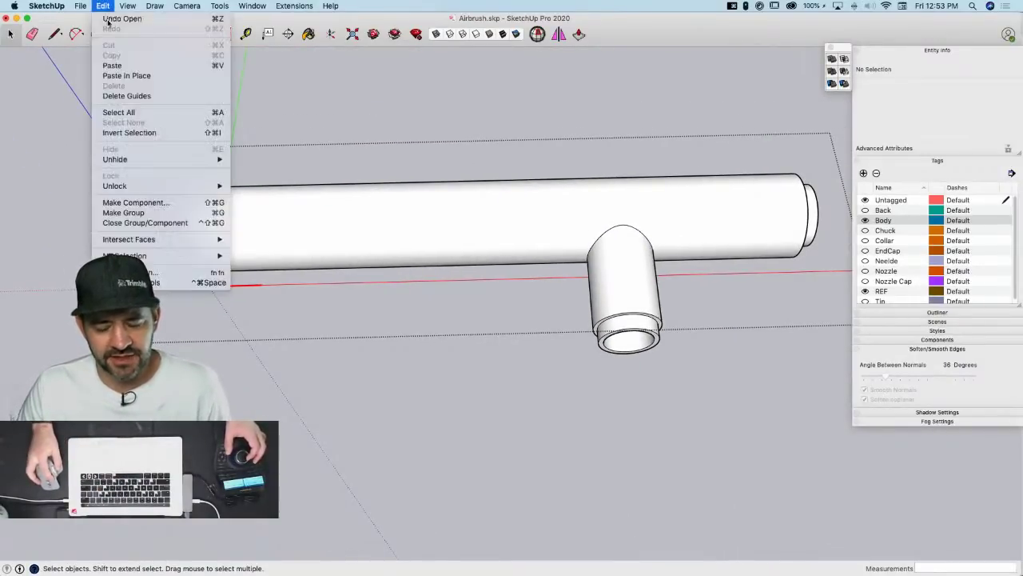
left_click(123, 76)
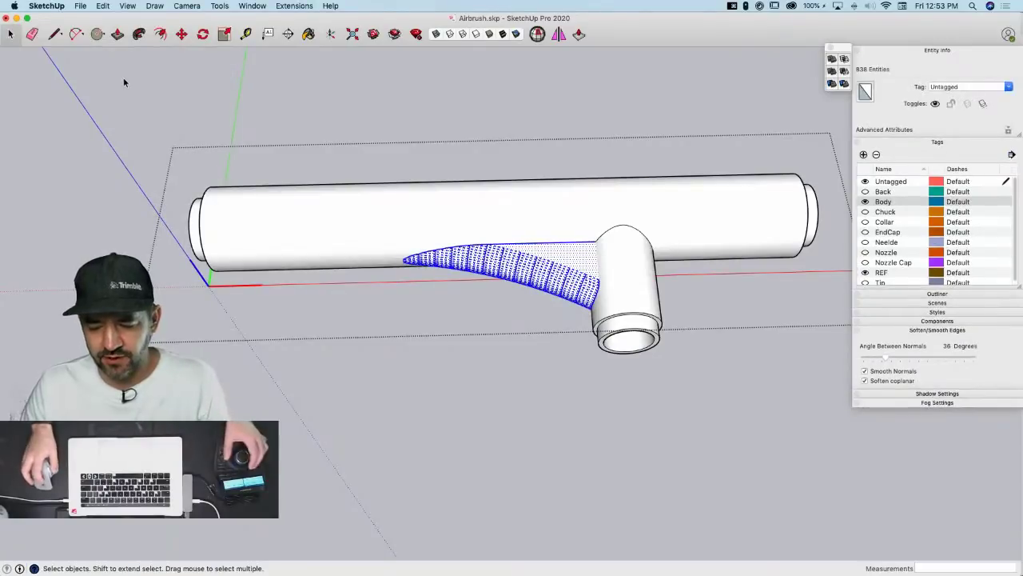
Select the web together with the tube and stub, intersect their faces with the selection, and save the model
middle_click_drag(601, 275, 546, 406)
left_click_drag(336, 503, 336, 503)
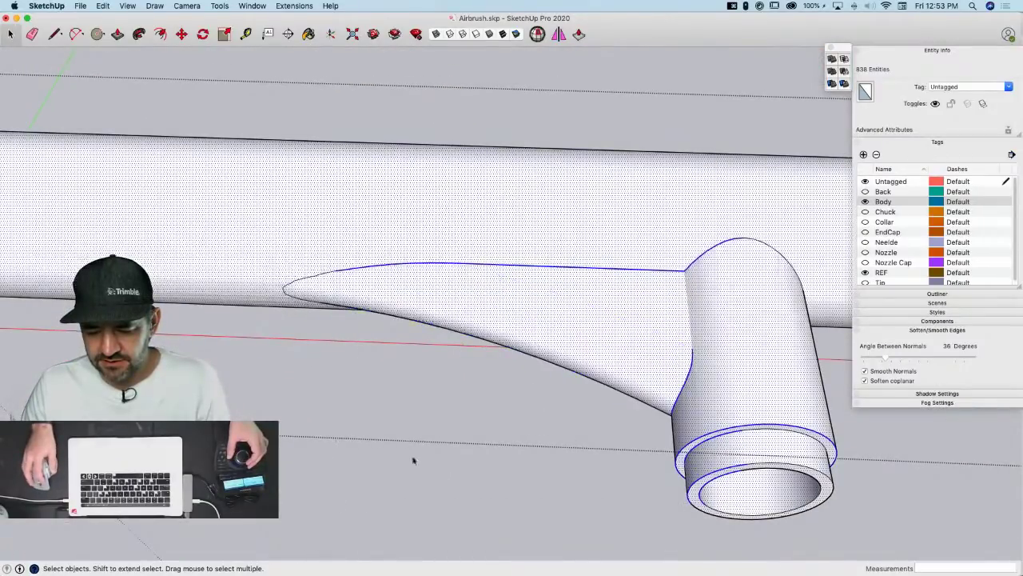
right_click(614, 354)
mouse_move(668, 416)
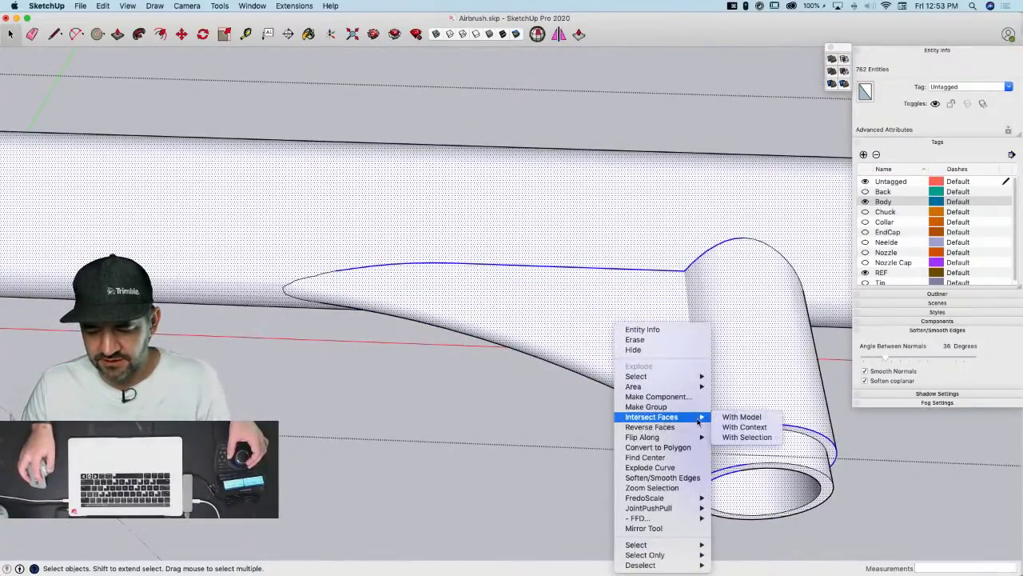
left_click(723, 436)
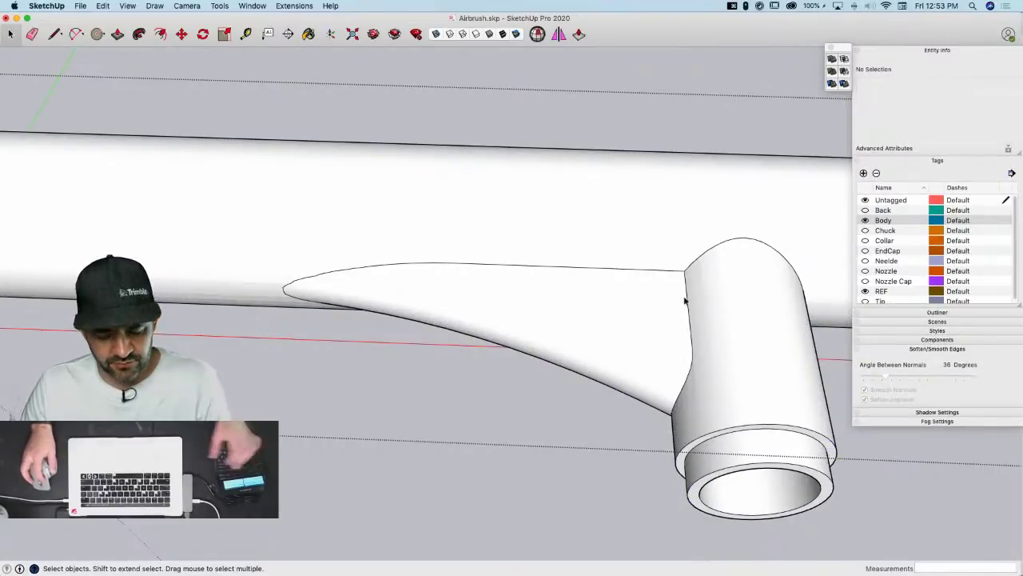
key("super+s")
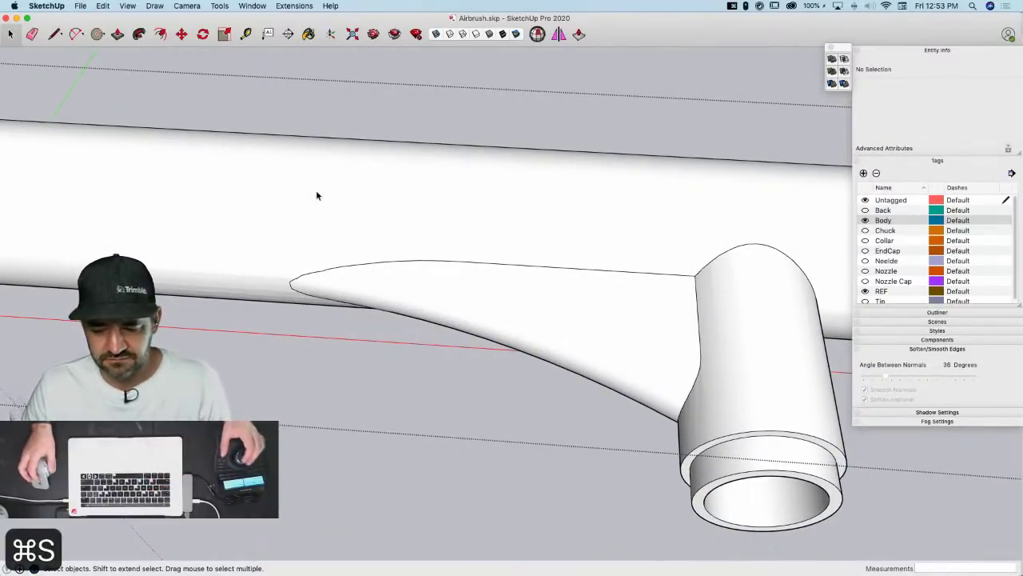
Delete the hidden face patches enclosed by the web's outline inside the Body component
scroll(348, 223, "up", 10)
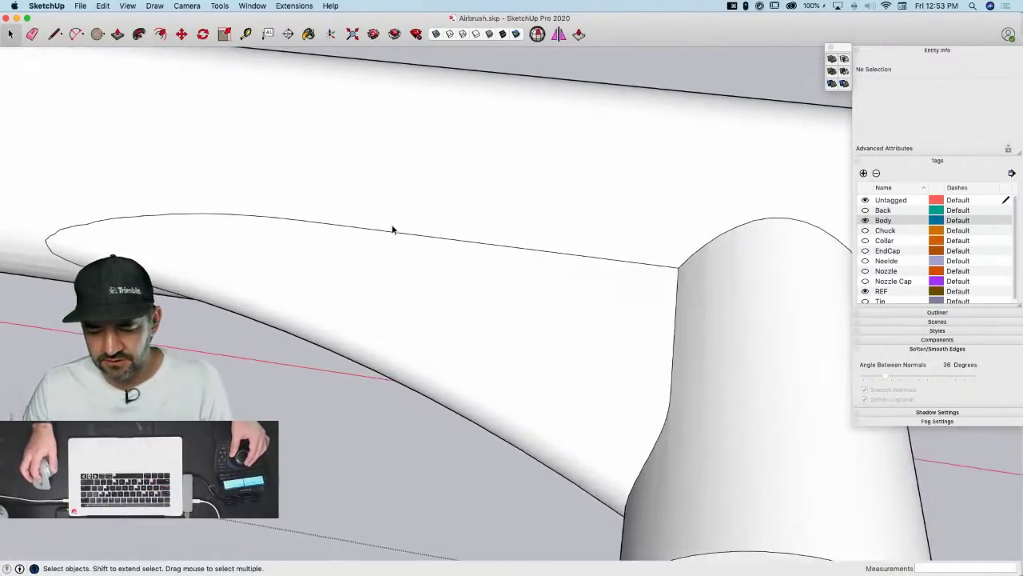
scroll(410, 239, "up", 10)
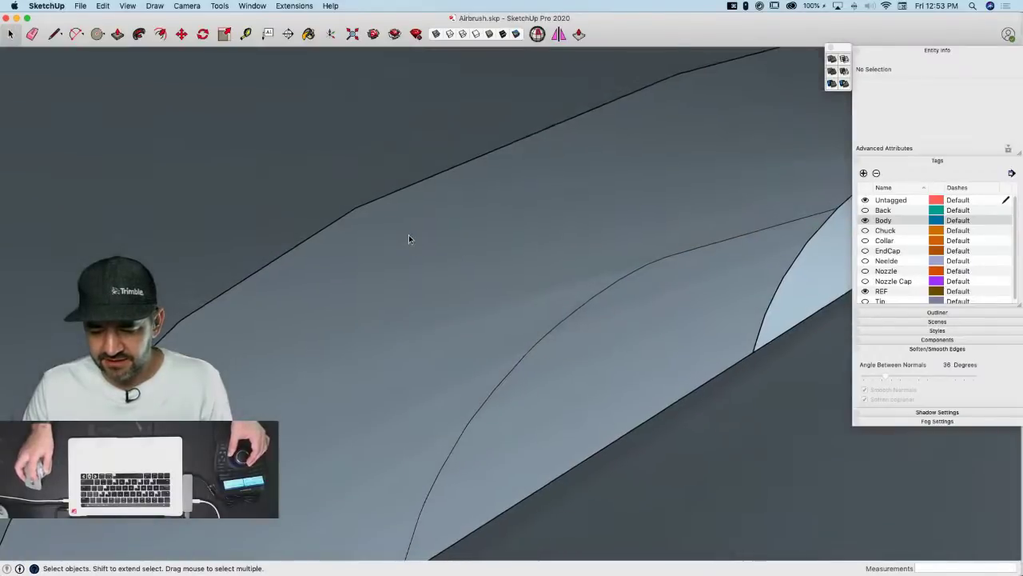
left_click(741, 258)
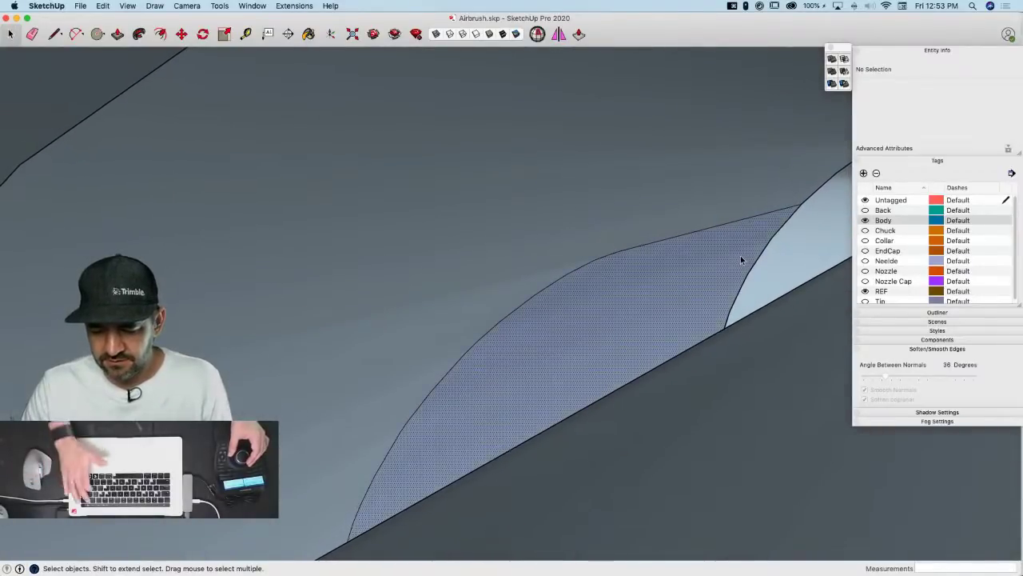
key("BackSpace")
left_click(736, 259)
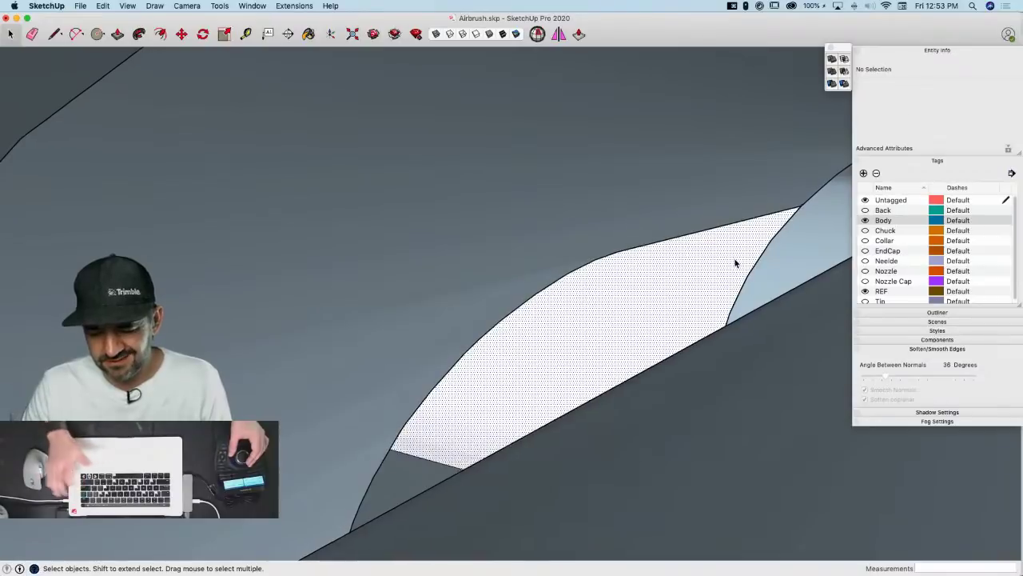
key("BackSpace")
scroll(735, 260, "down", 10)
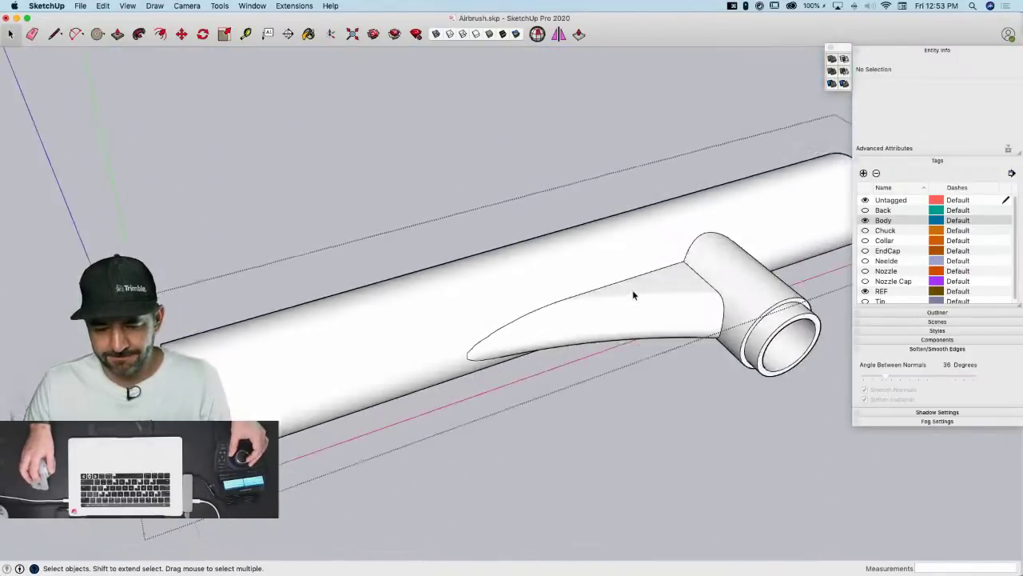
Check the merged Body with Solid Inspector² and close the report
left_click(537, 33)
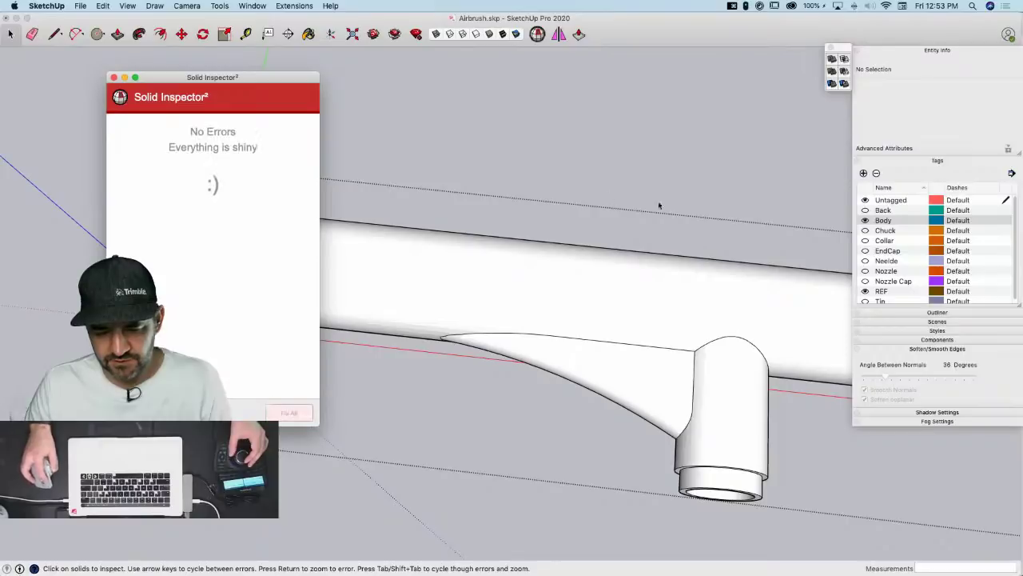
left_click(113, 78)
key("super+2")
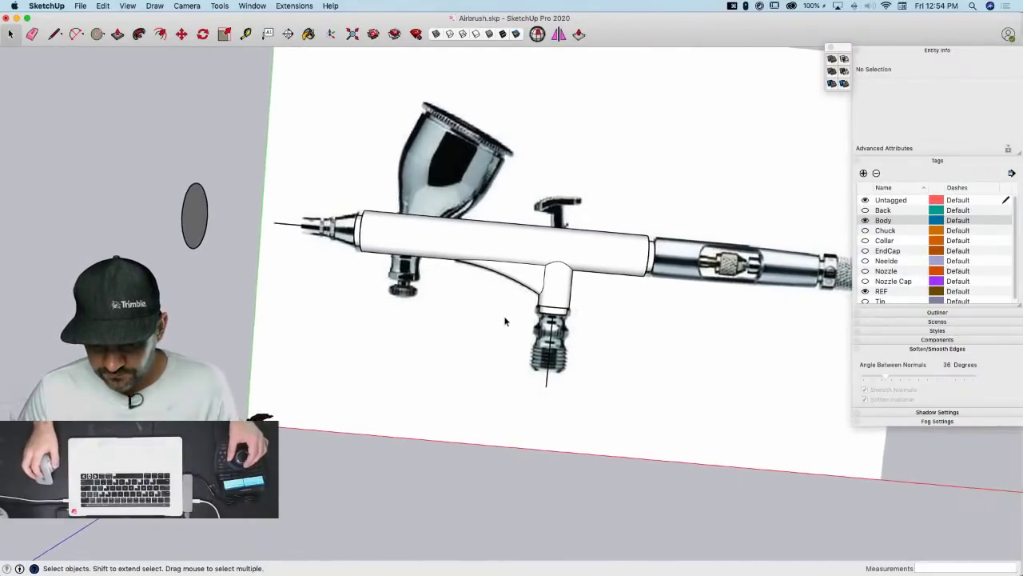
Trace the hose fitting's upper half-profile over the reference photo from the stub's shoulder: first collar, neck, and the second collar's upper edge
middle_click_drag(470, 314, 529, 315)
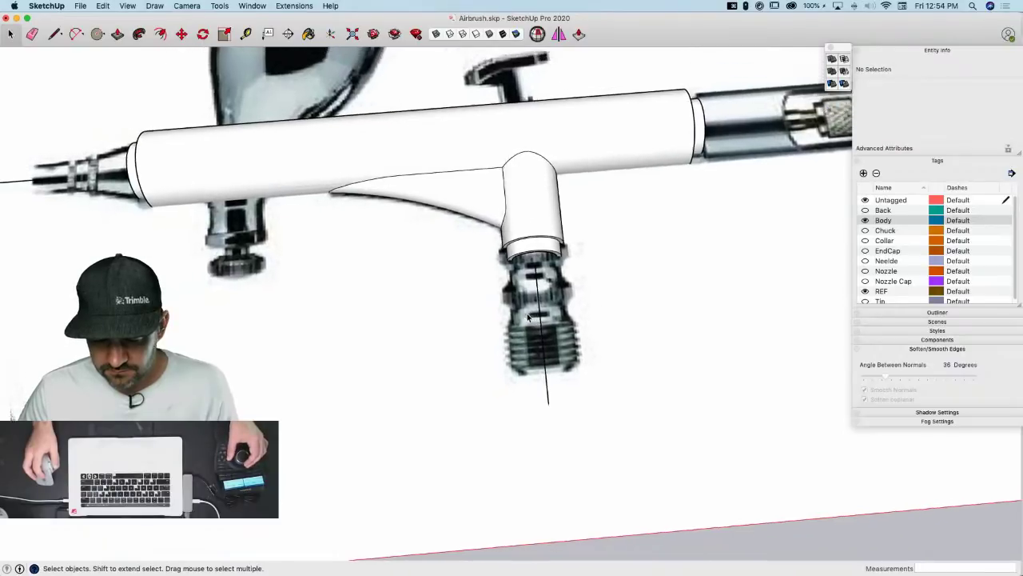
scroll(523, 319, "down", 2)
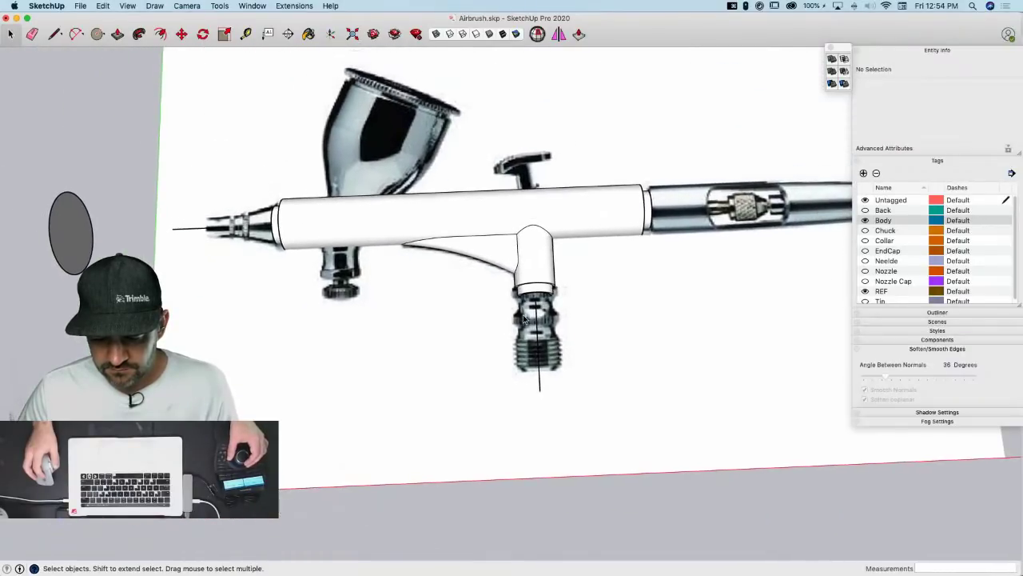
scroll(523, 318, "up", 6)
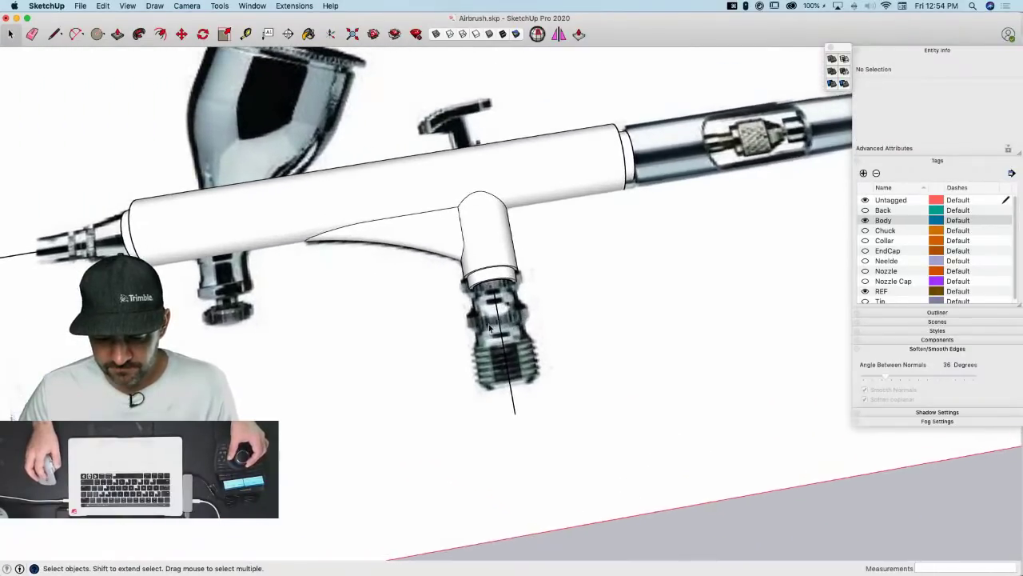
scroll(474, 320, "up", 3)
key("l")
scroll(490, 172, "up", 3)
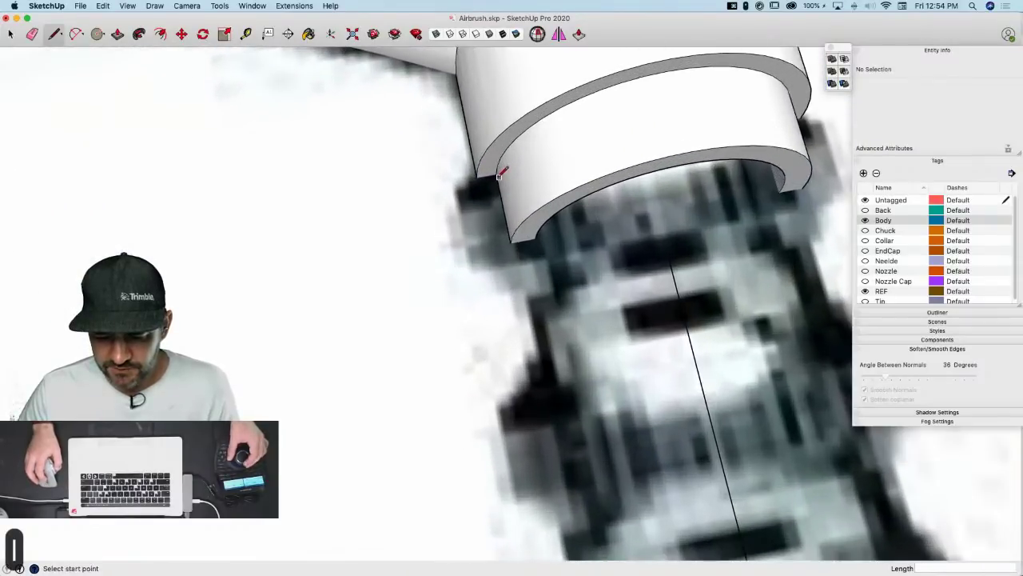
scroll(478, 215, "down", 4)
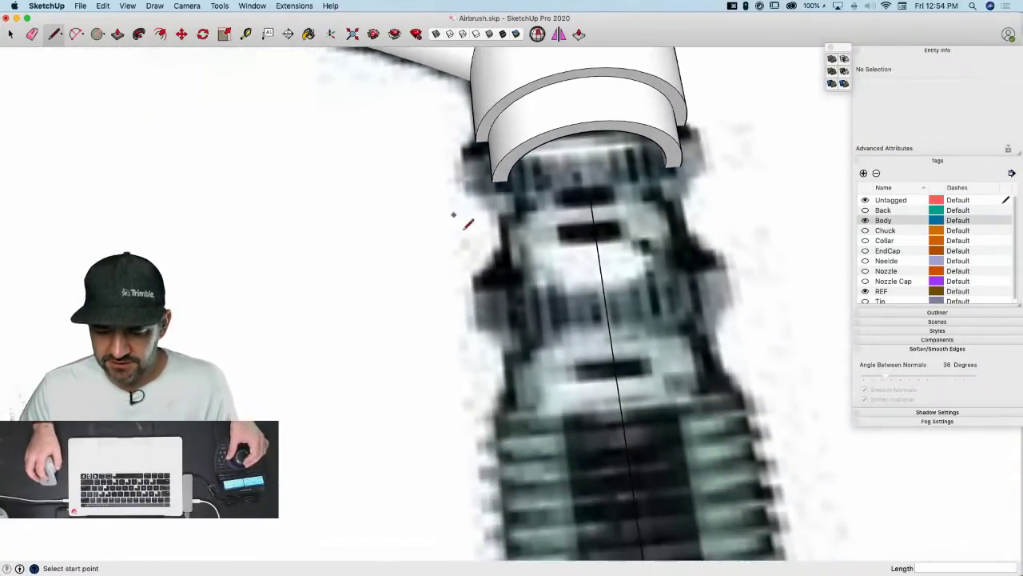
scroll(494, 267, "down", 2)
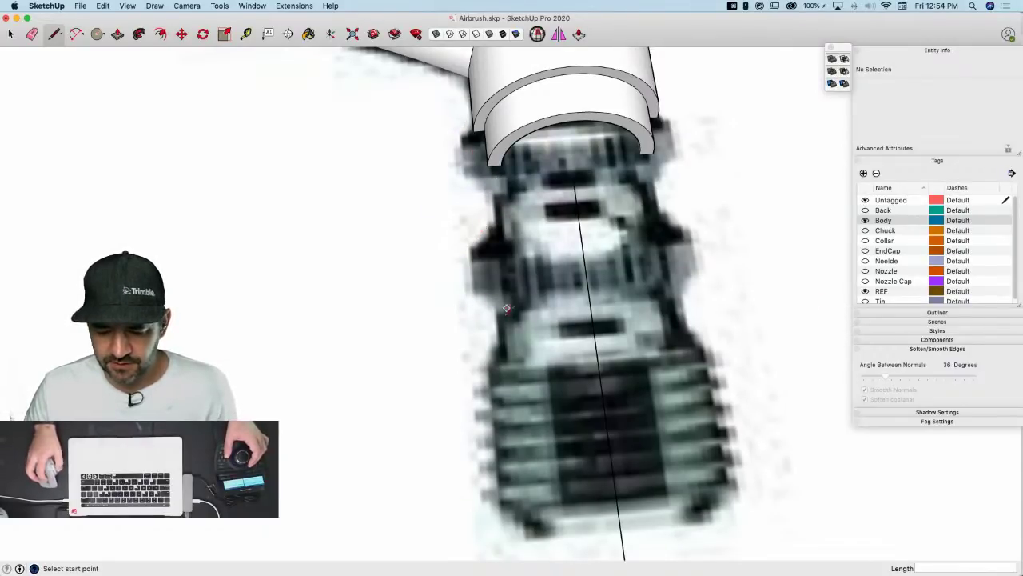
scroll(450, 171, "up", 5)
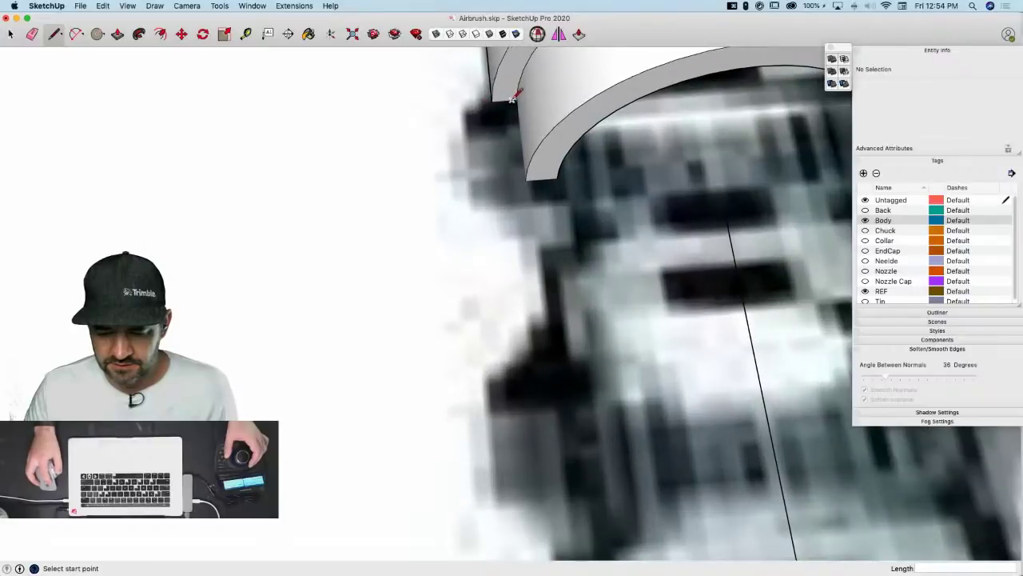
left_click(515, 99)
left_click(451, 104)
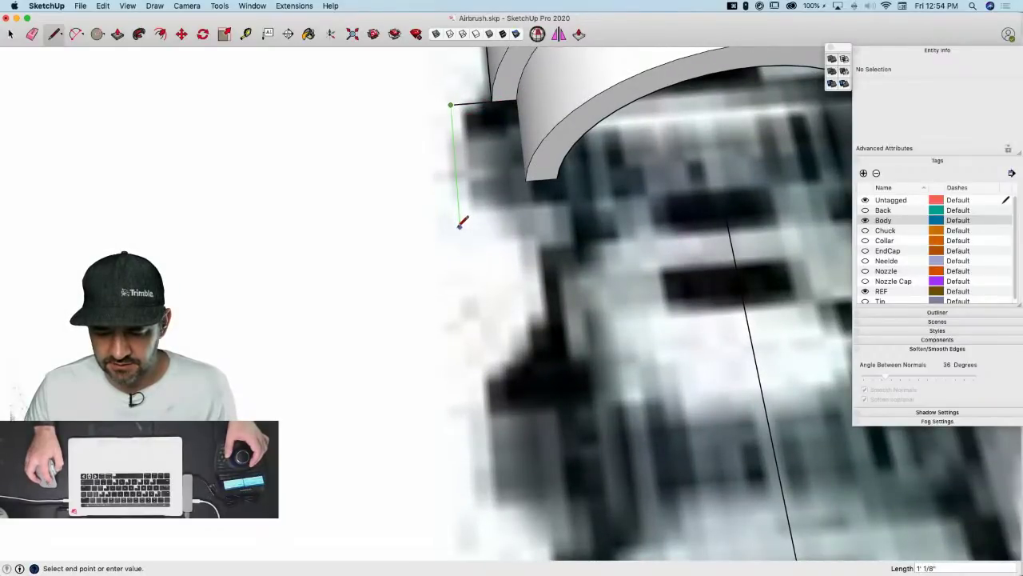
left_click(521, 237)
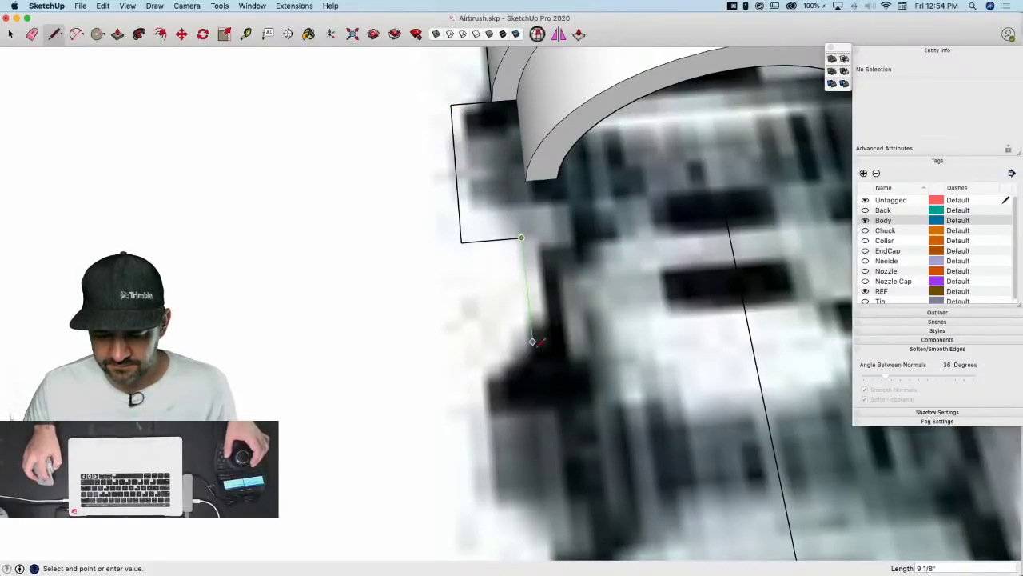
left_click(533, 356)
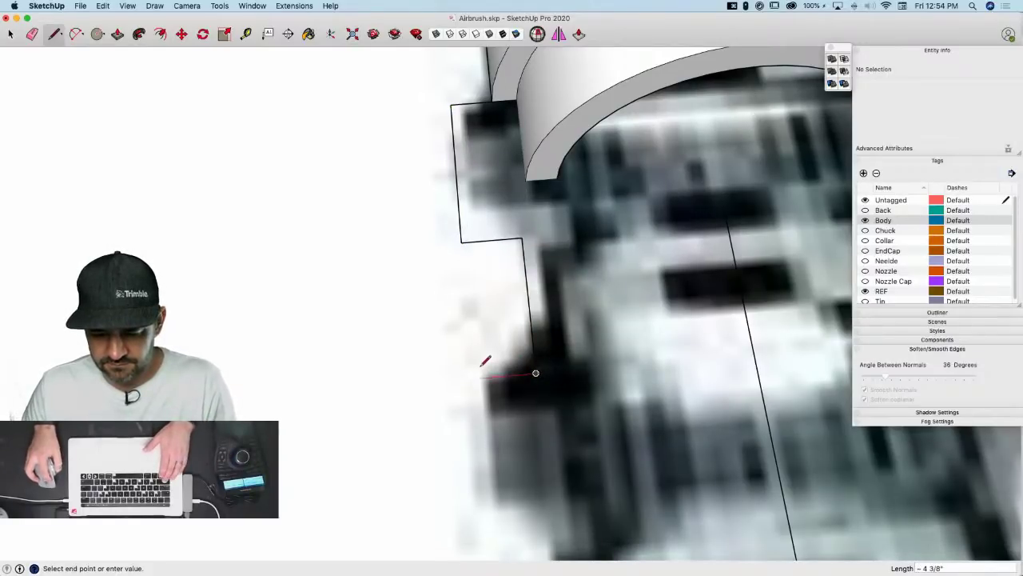
left_click(462, 242)
scroll(397, 79, "down", 3)
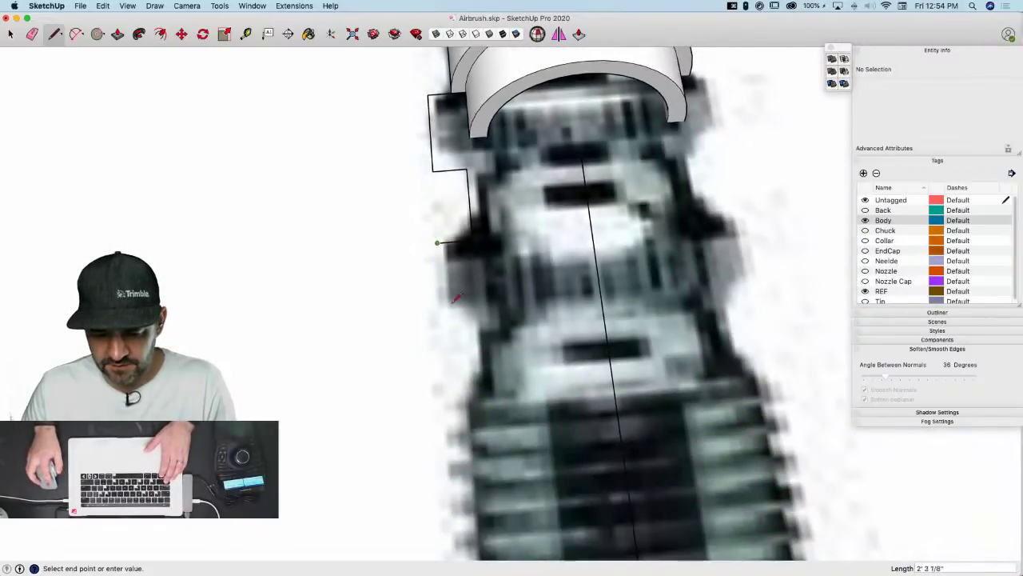
Copy the first collar's outer and lower edges plus the neck edge about 2' 5/8" down to the second collar's outer corner
key("space")
left_click(449, 173)
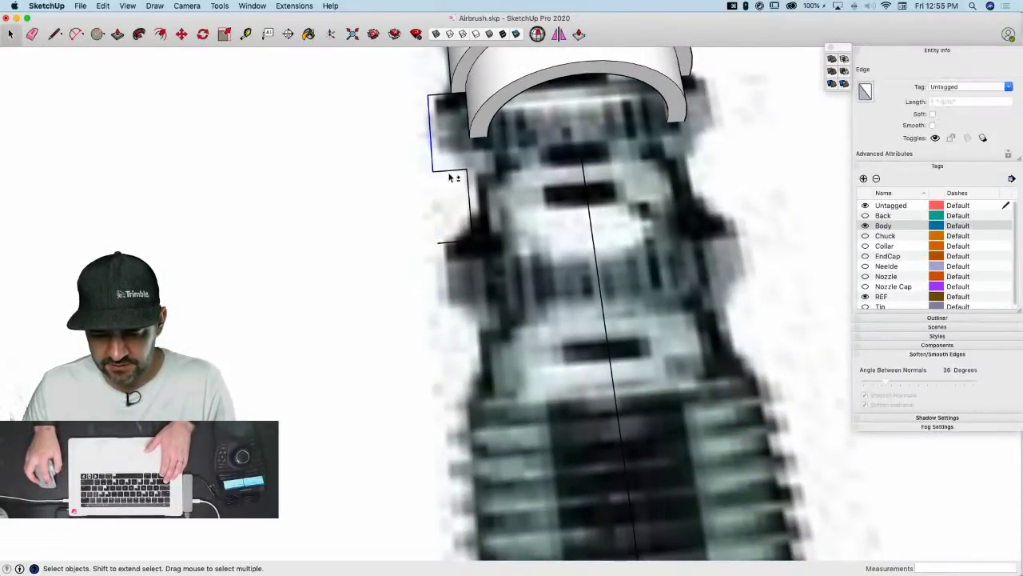
left_click(469, 186, "shift")
key("m")
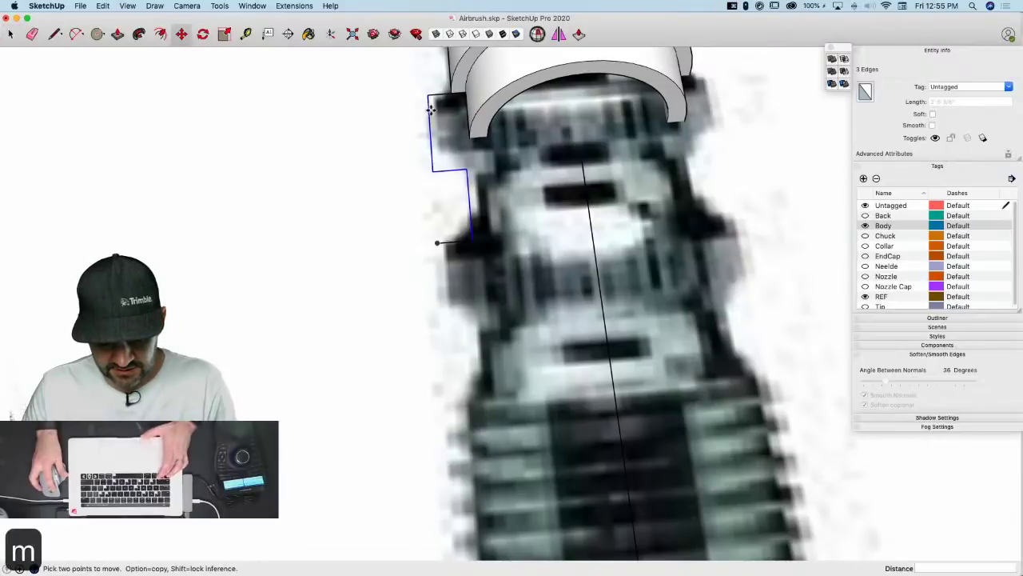
left_click(429, 98)
key("alt")
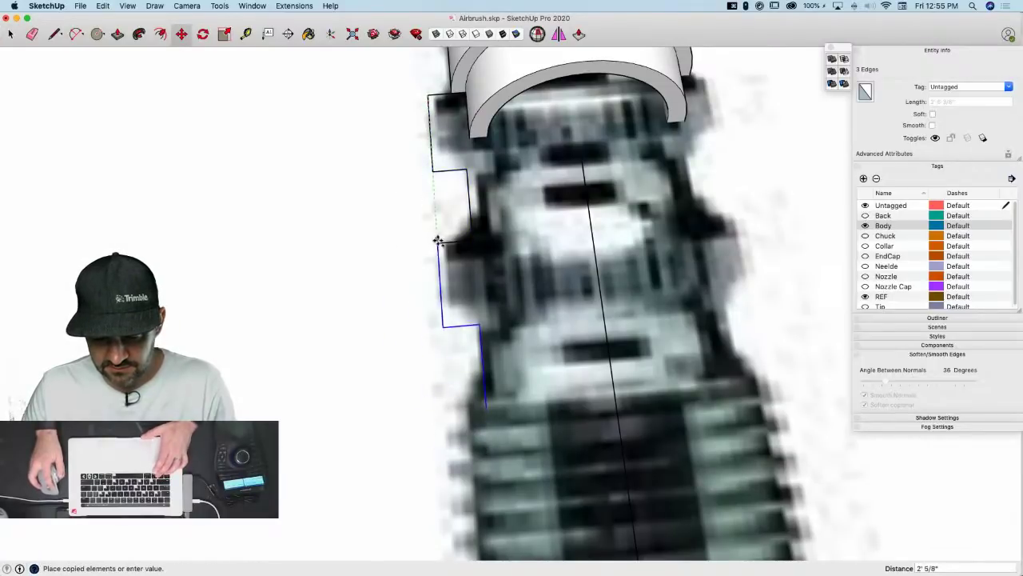
left_click(439, 244)
Draw the threaded section's outline from the second neck, with its outer side, angled chamfer, and a short bottom edge towards the axis
key("l")
scroll(486, 384, "down", 1)
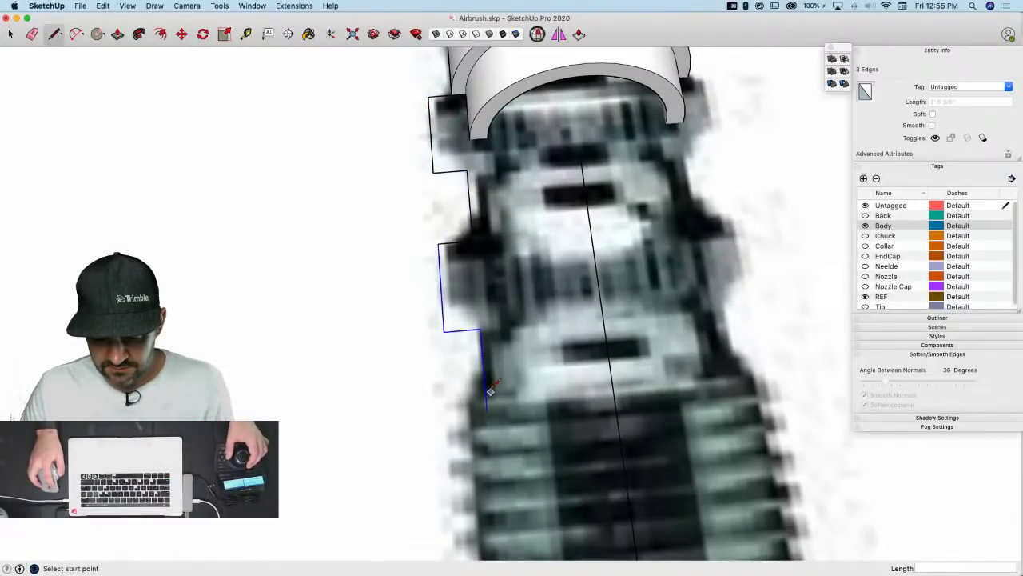
left_click(471, 394)
scroll(472, 393, "down", 3)
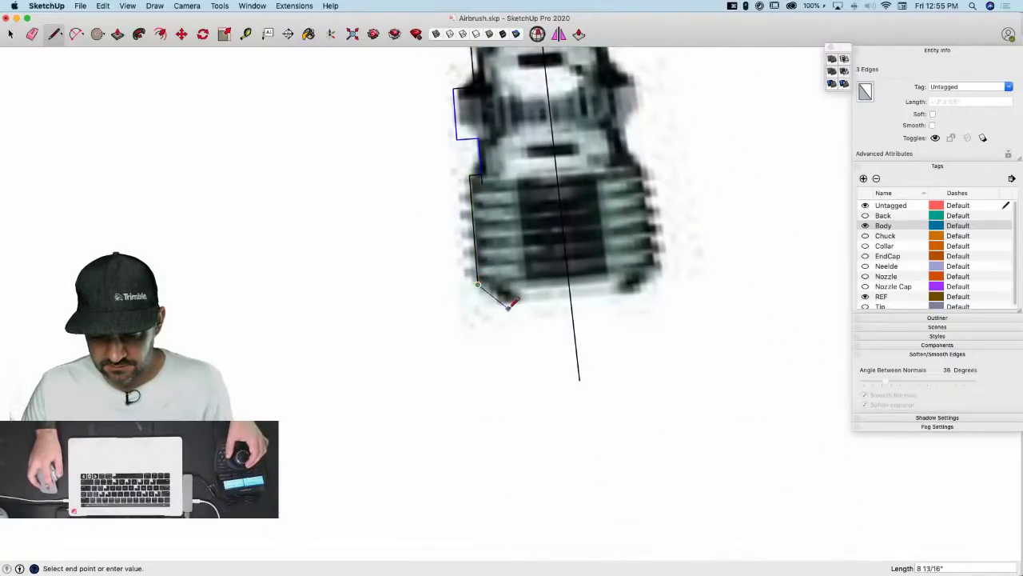
left_click(538, 303)
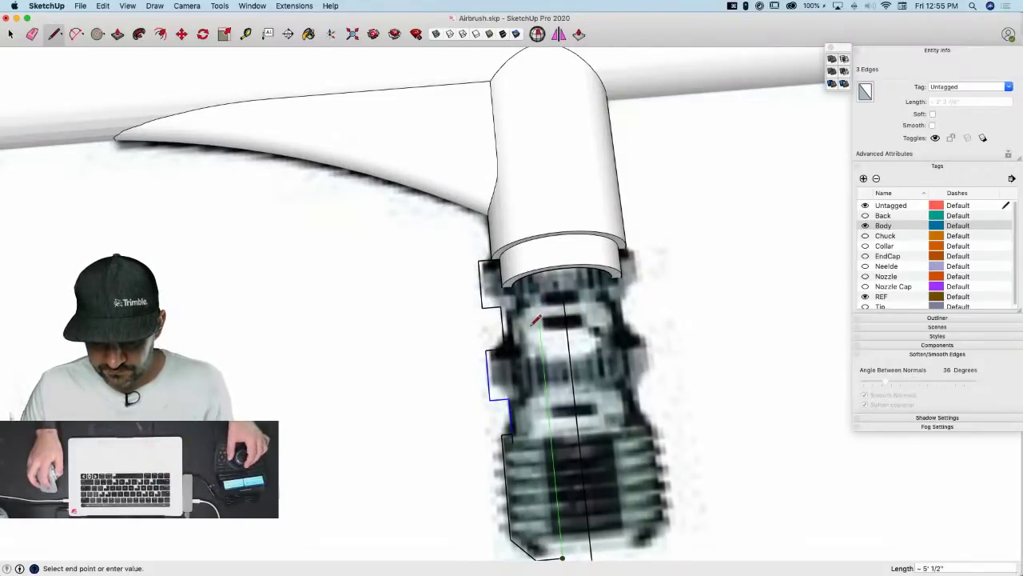
key("Escape")
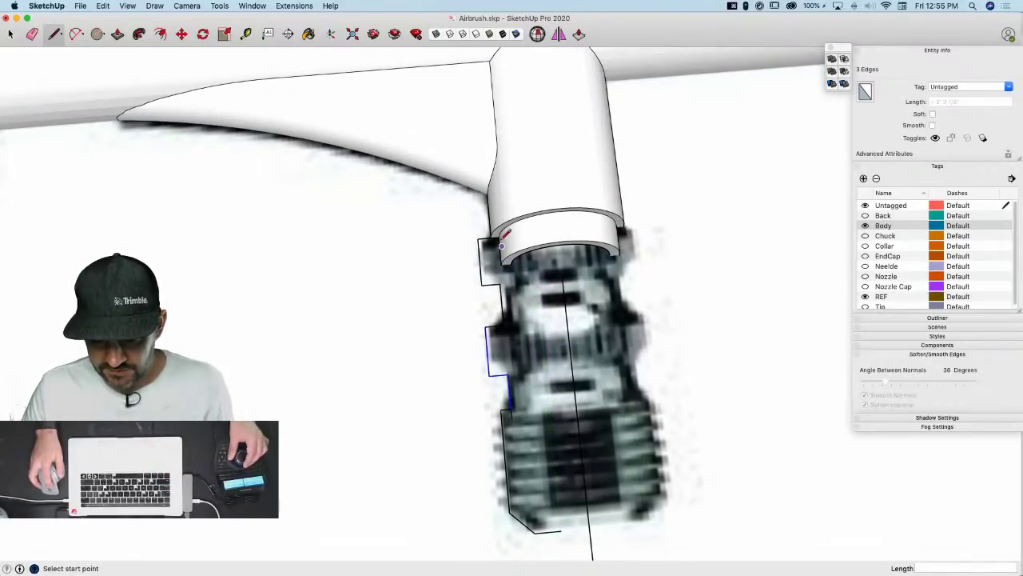
Draw a wall-thickness line about 4 1/4" long inward from the stub's end corner, then the bore line down to the fitting's bottom edge
scroll(502, 236, "up", 2)
scroll(497, 232, "up", 4)
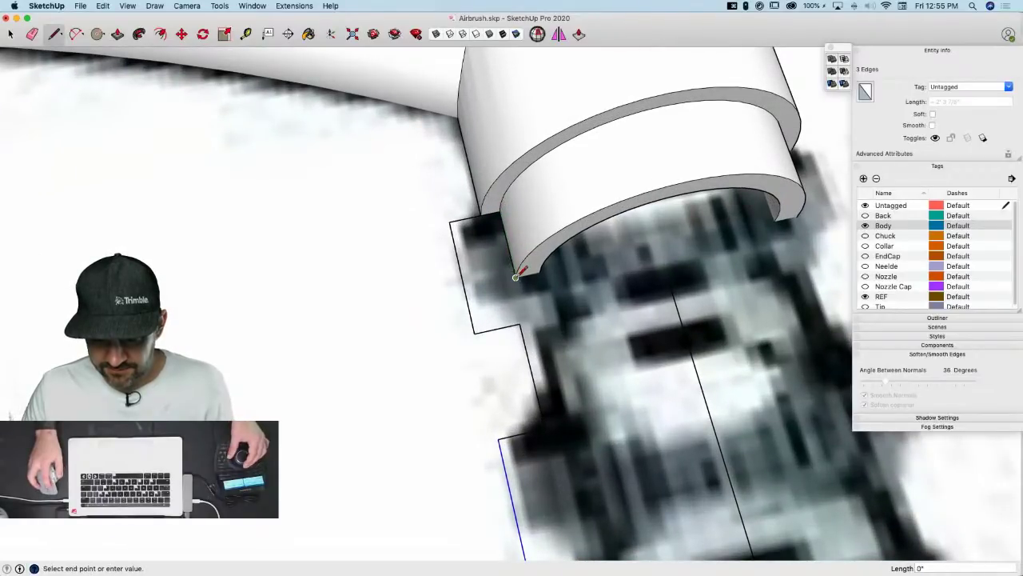
scroll(553, 271, "down", 4)
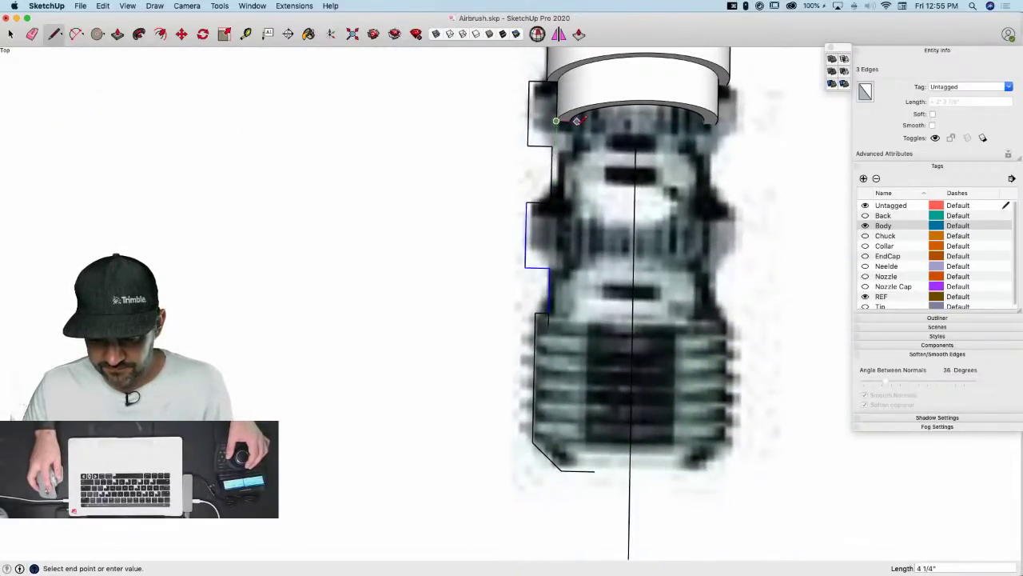
left_click(576, 121)
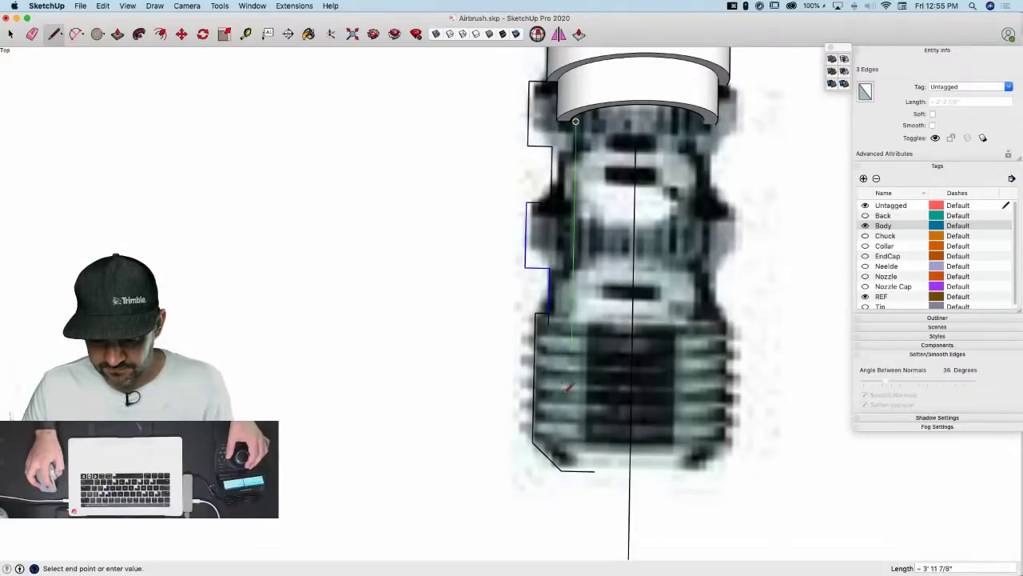
left_click(569, 468)
Erase the bottom edge overshooting the bore line and redraw the short bottom segment to close the profile into a face
key("e")
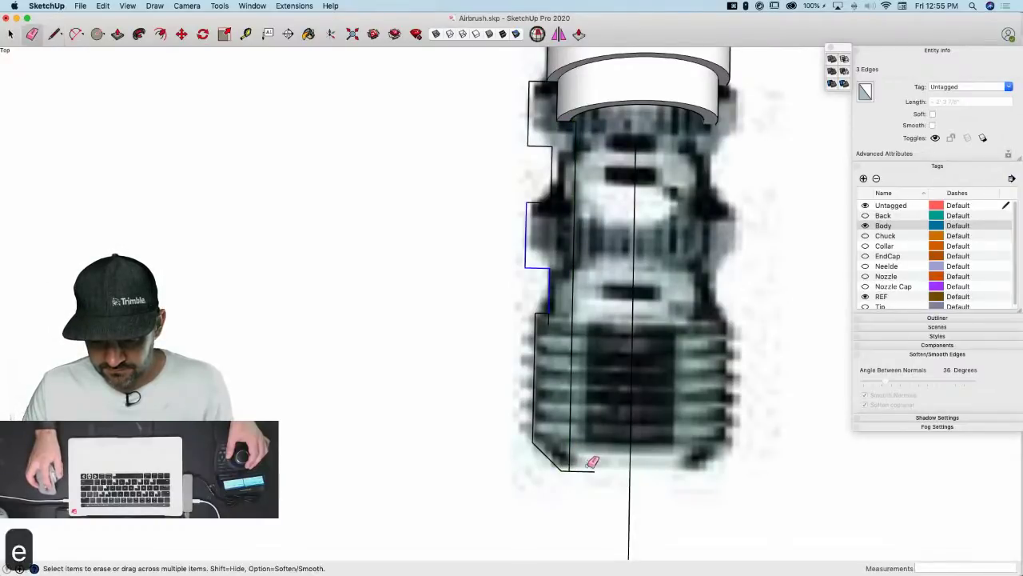
left_click(588, 469)
key("l")
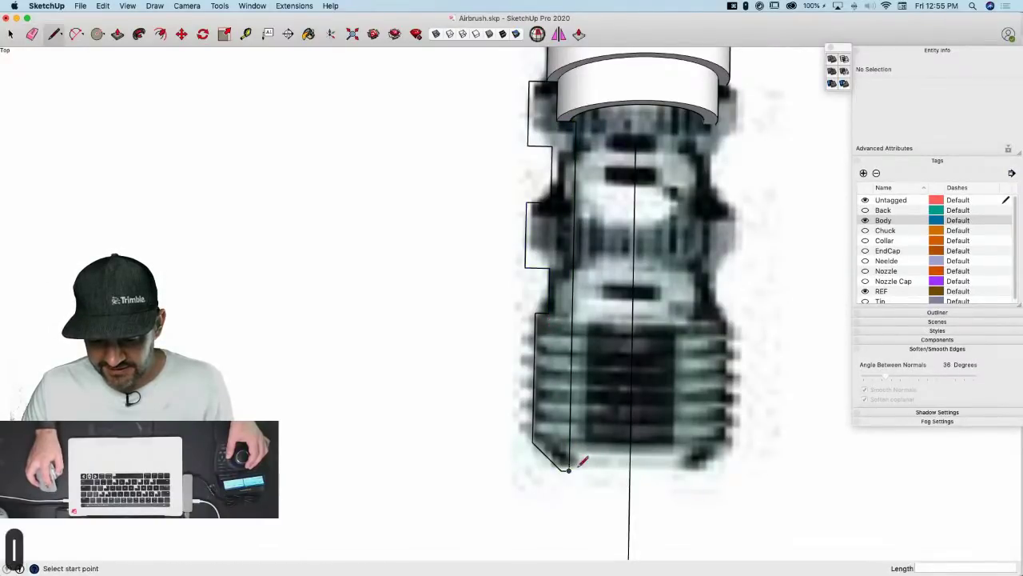
left_click(569, 470)
left_click(561, 470)
key("space")
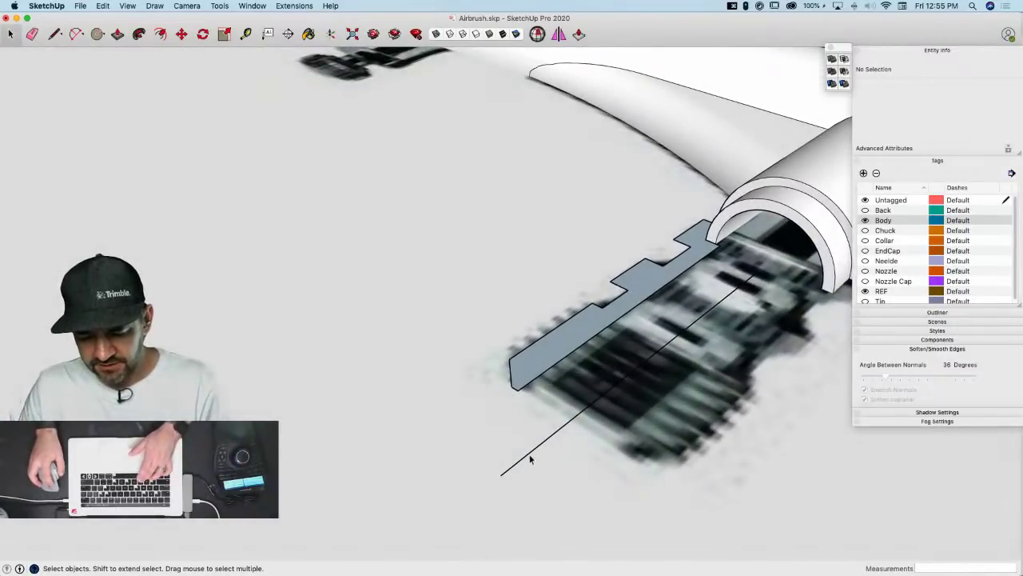
Draw a circle of about 11 1/4" radius centred on the axis line's free end, perpendicular to the axis
key("c")
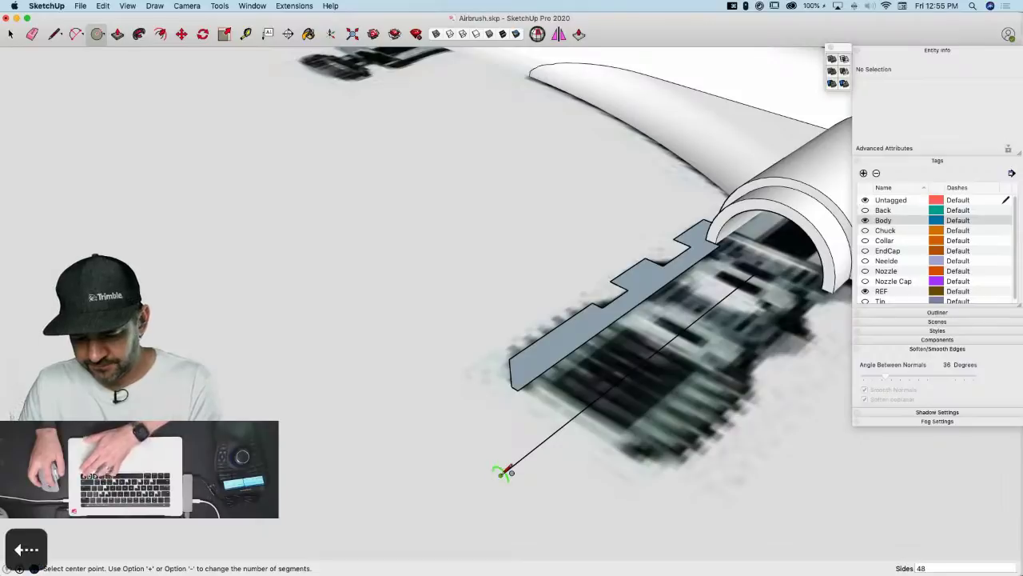
left_click(501, 474)
left_click(550, 510)
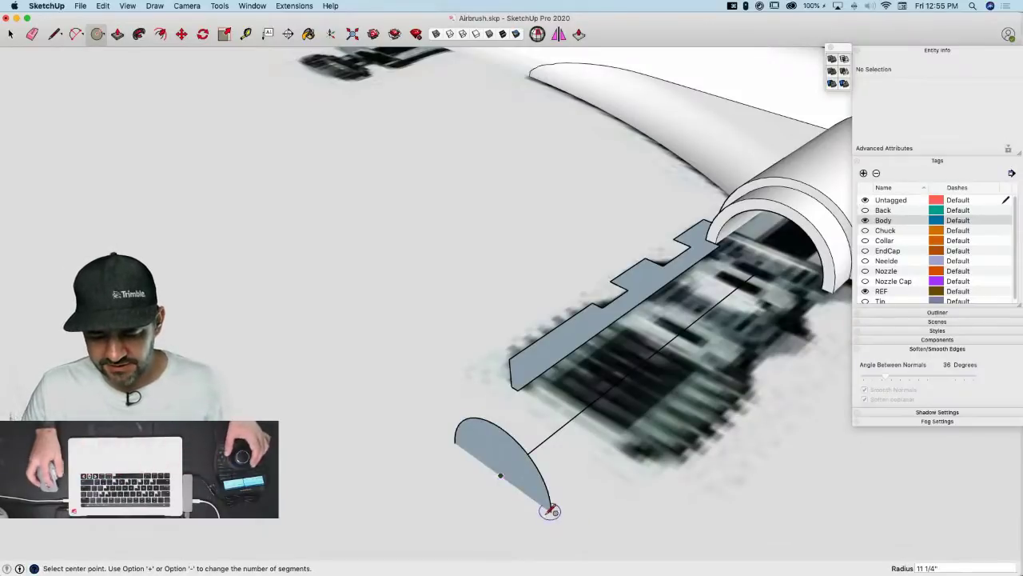
Sweep the fitting profile around the circle with Follow Me and erase the path circle
key("space")
left_click(536, 497)
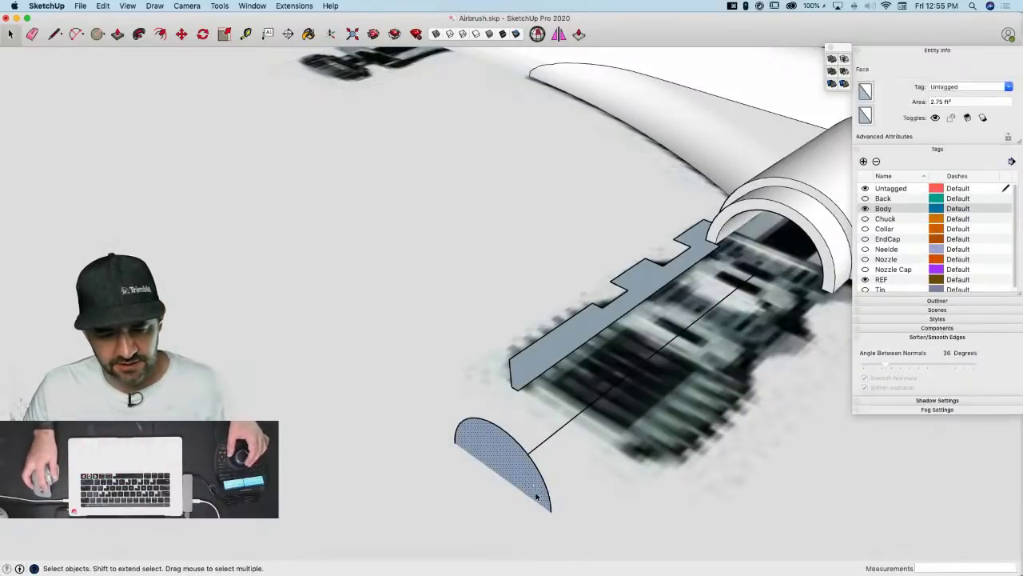
left_click(139, 34)
left_click(560, 343)
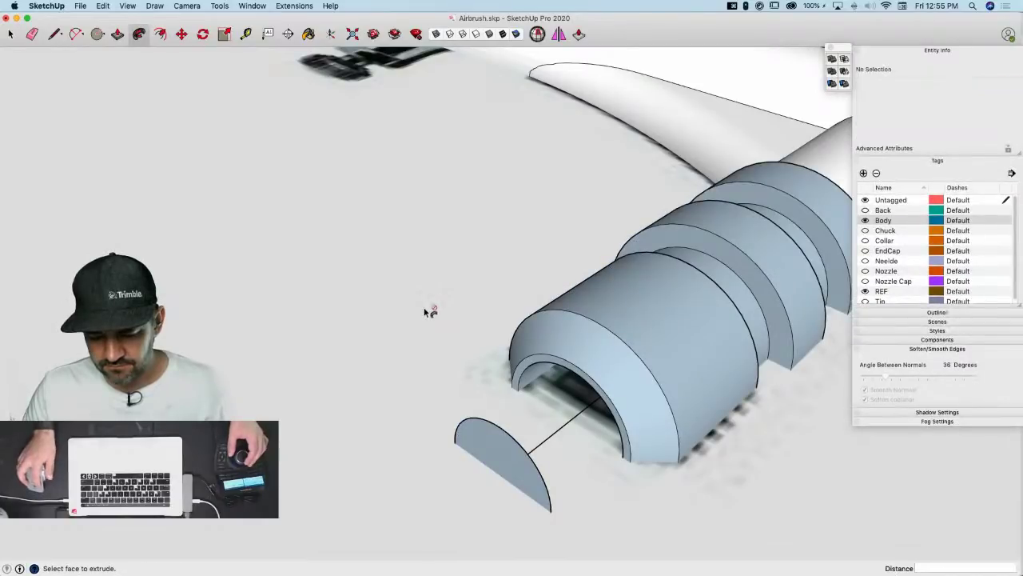
key("e")
left_click(530, 447)
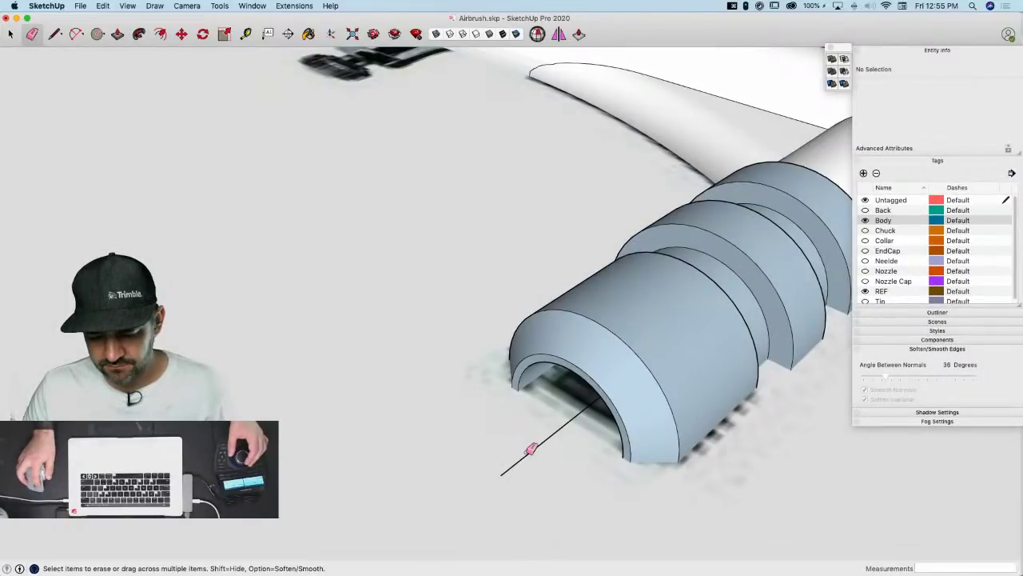
key("space")
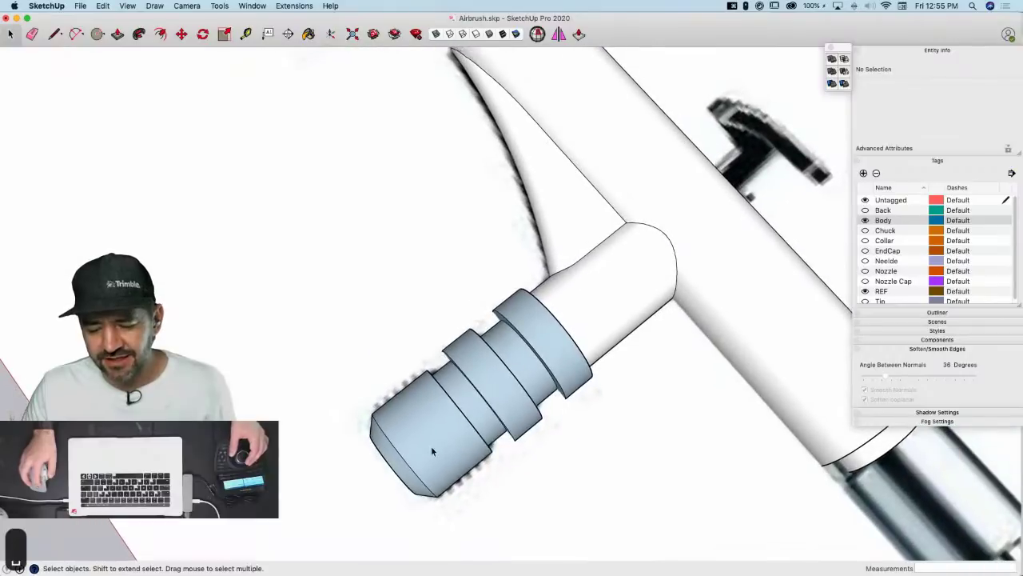
Select all of the fitting's connected geometry and reverse its faces
triple_click(433, 449)
right_click(431, 450)
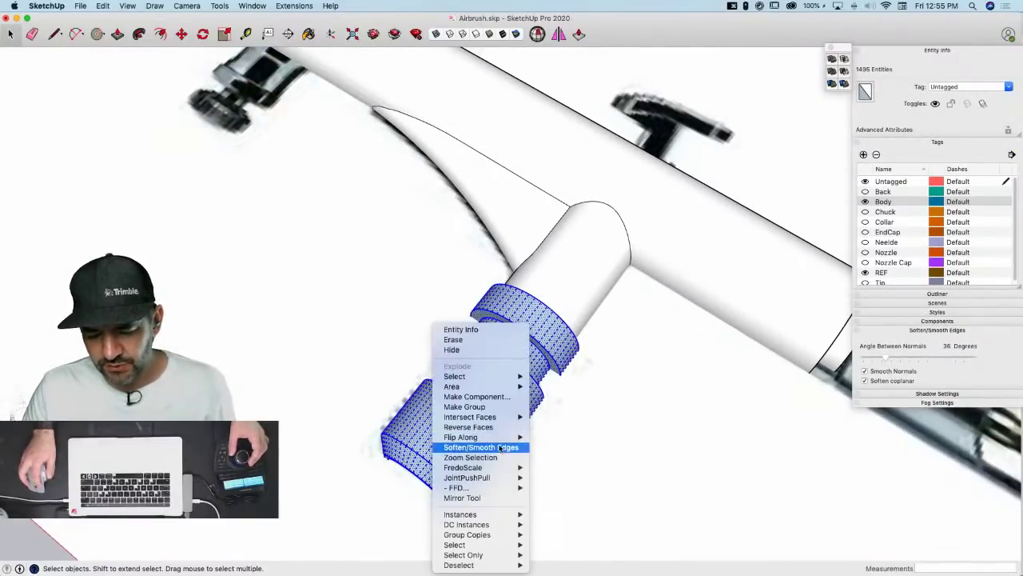
left_click(493, 429)
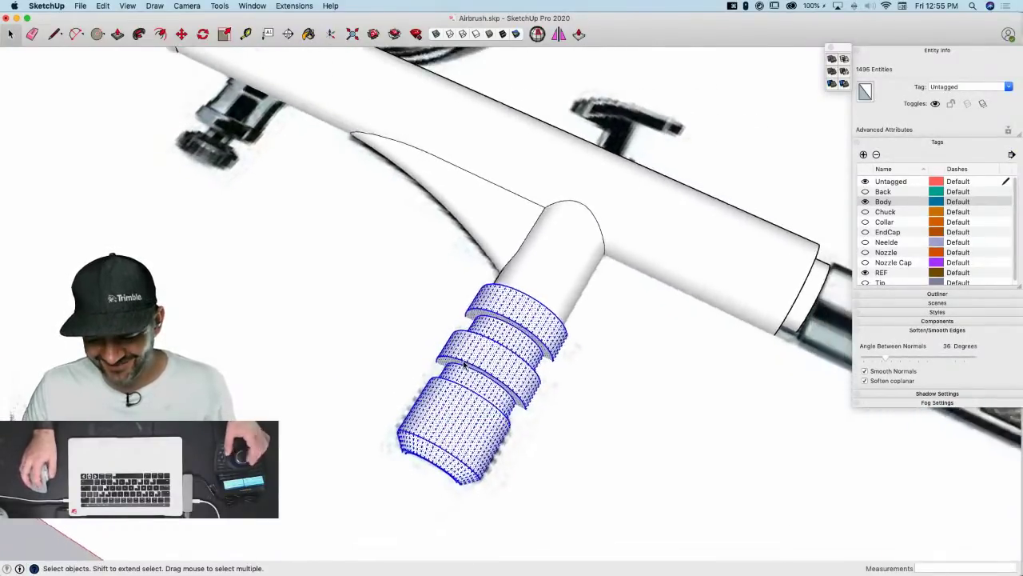
Make the selected hose fitting geometry a component named "Hose Connector"
right_click(470, 354)
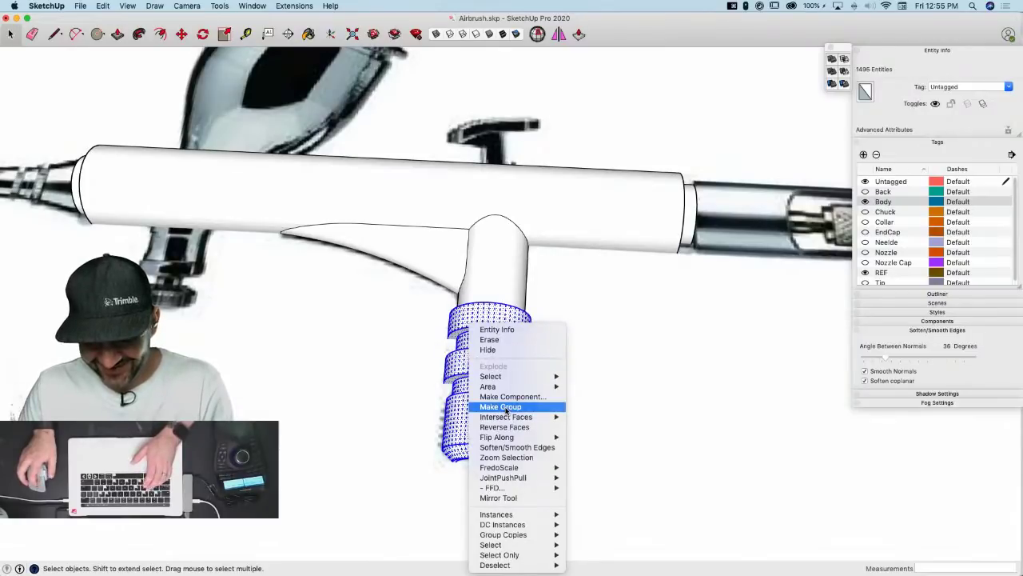
left_click(512, 396)
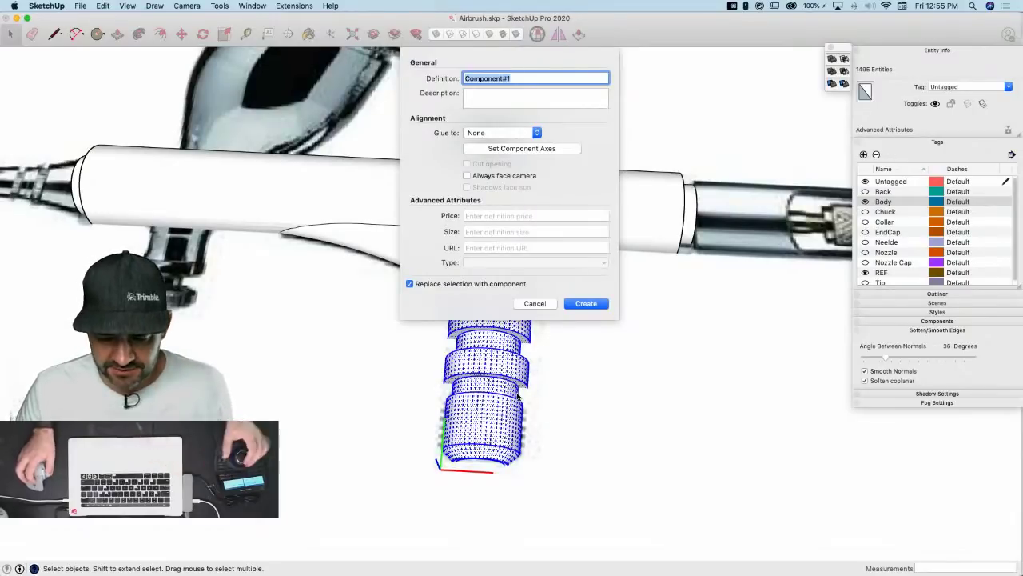
scroll(512, 421, "down", 4)
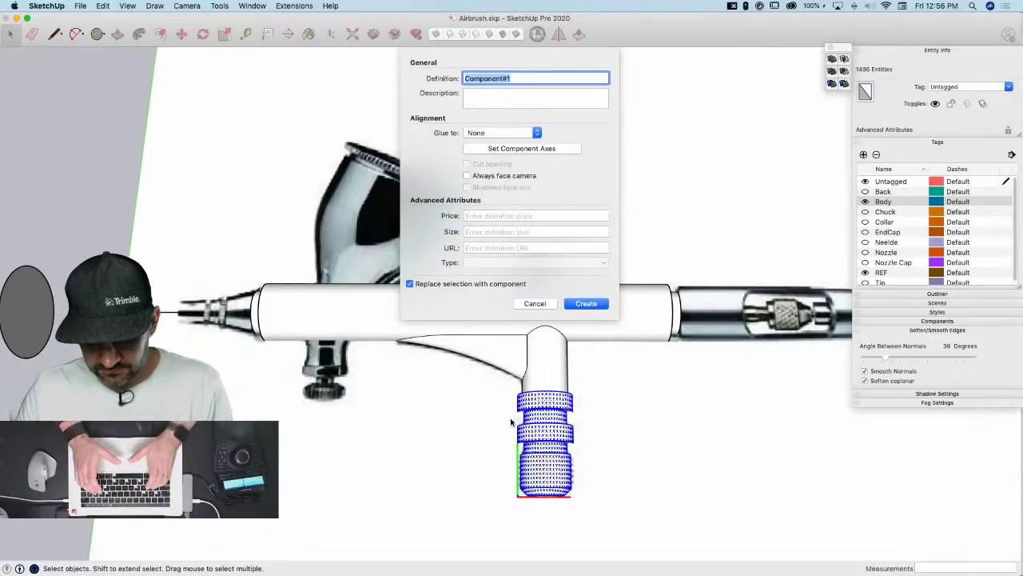
type("H")
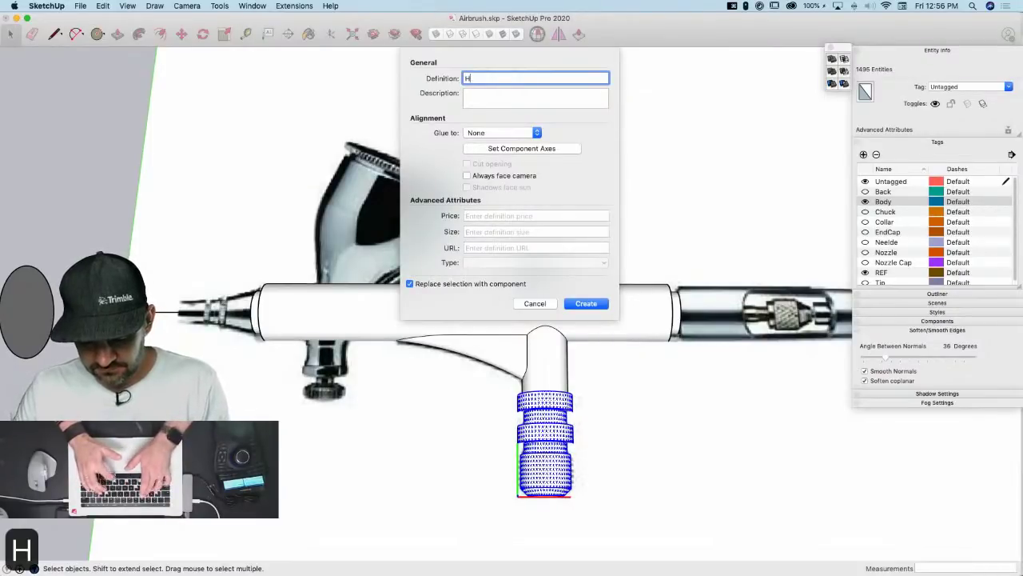
type("ose")
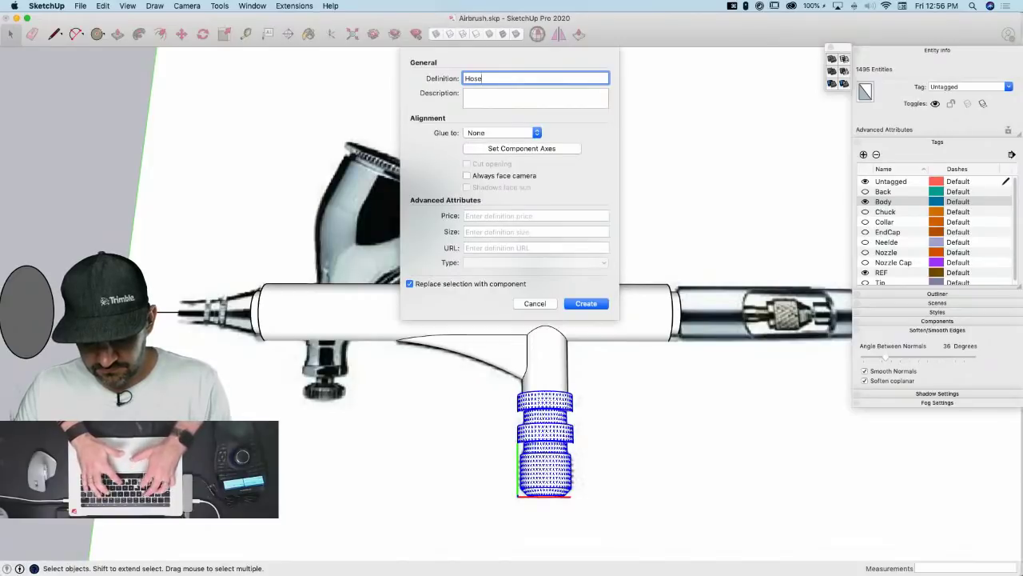
type(" Connector")
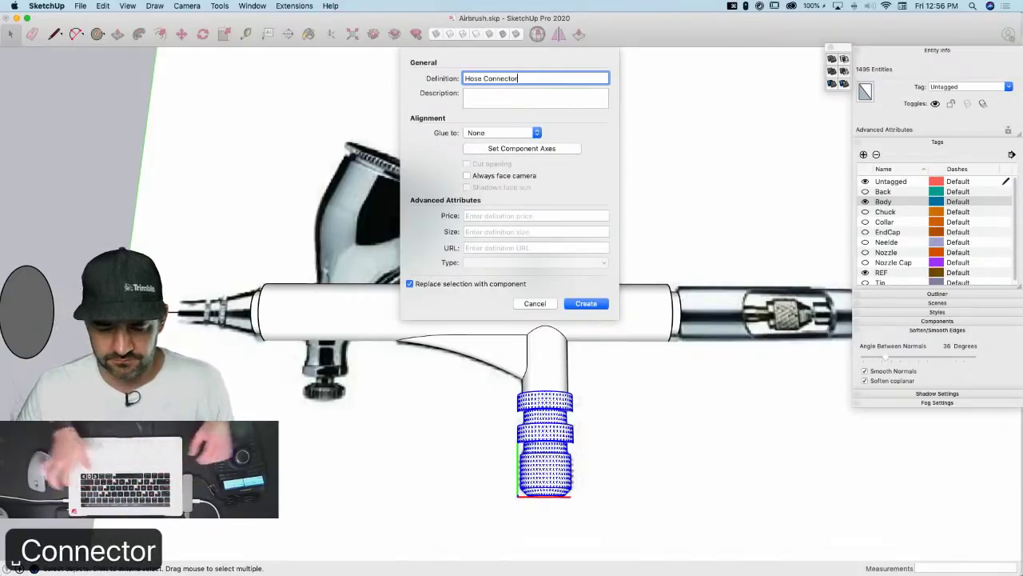
key("Return")
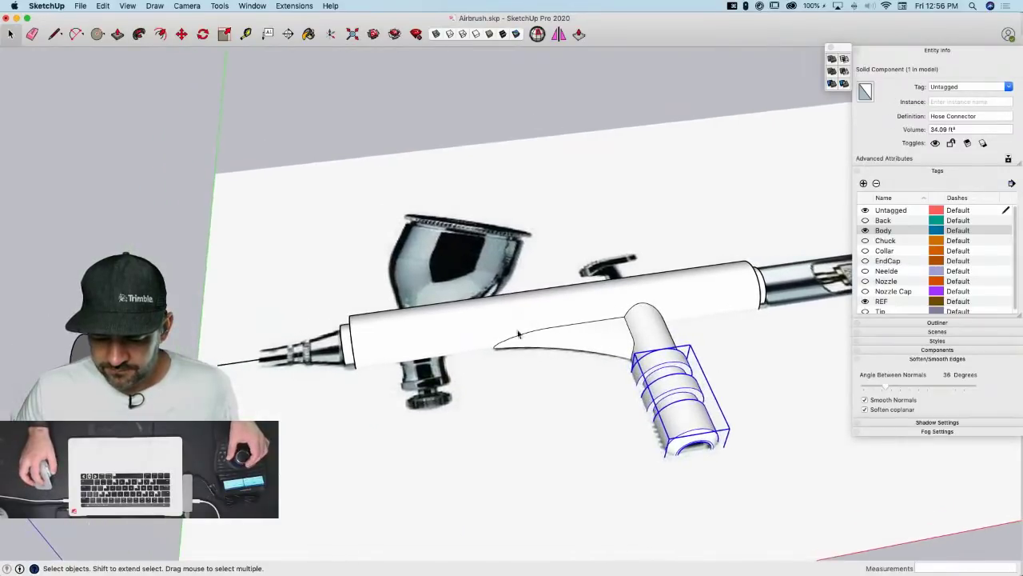
Trace the stepped half-profile of the front lower fitting and its knob with lines, closing it along the centre axis and the Body's edge
scroll(445, 386, "up", 10)
key("l")
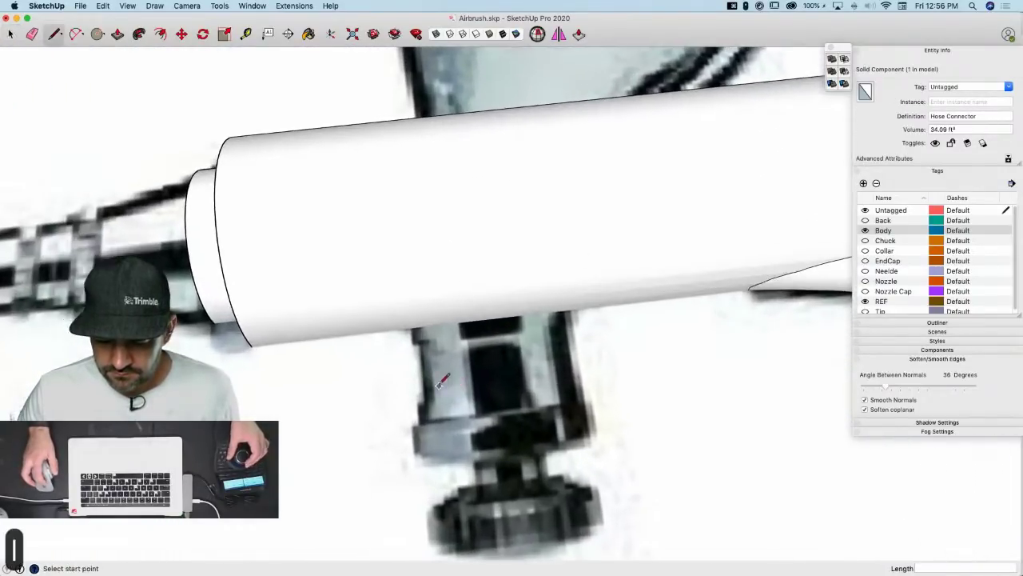
scroll(414, 329, "up", 8)
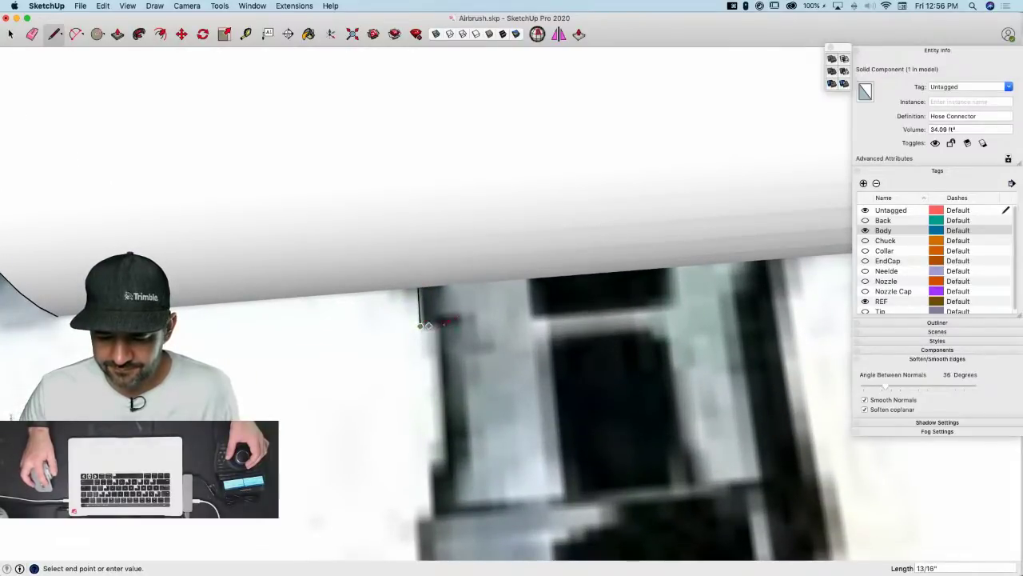
scroll(442, 325, "down", 5)
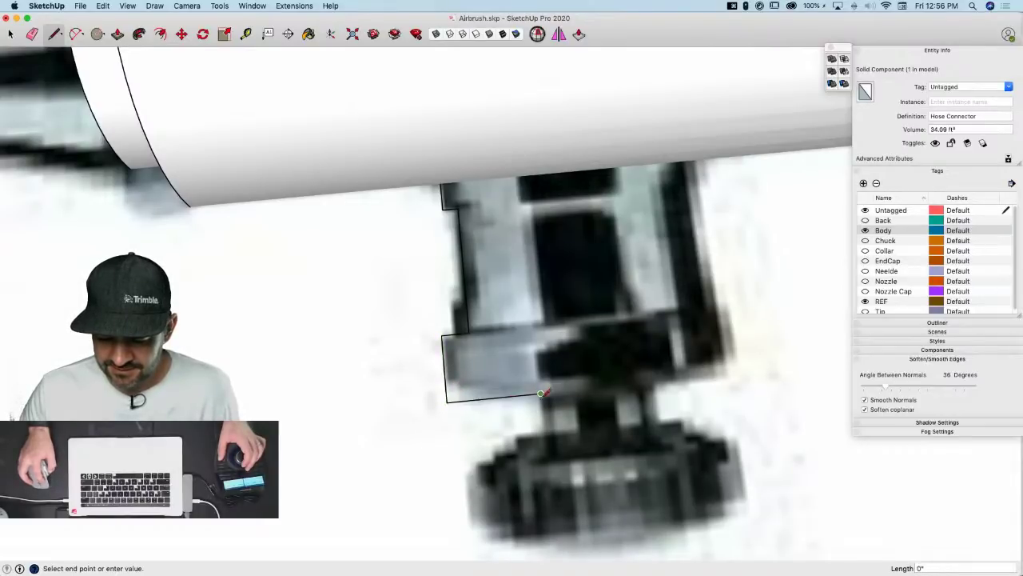
left_click(545, 438)
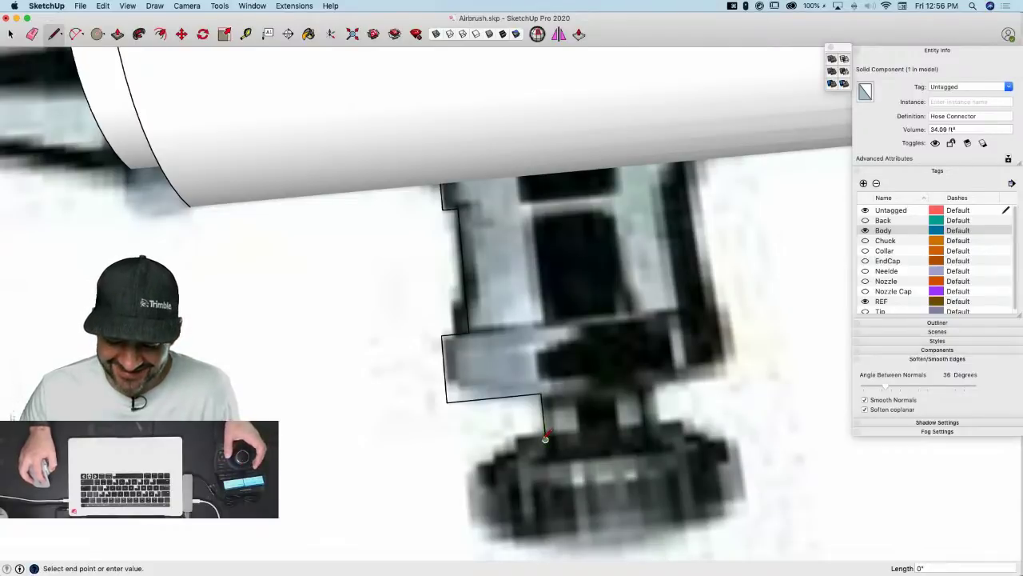
left_click(471, 447)
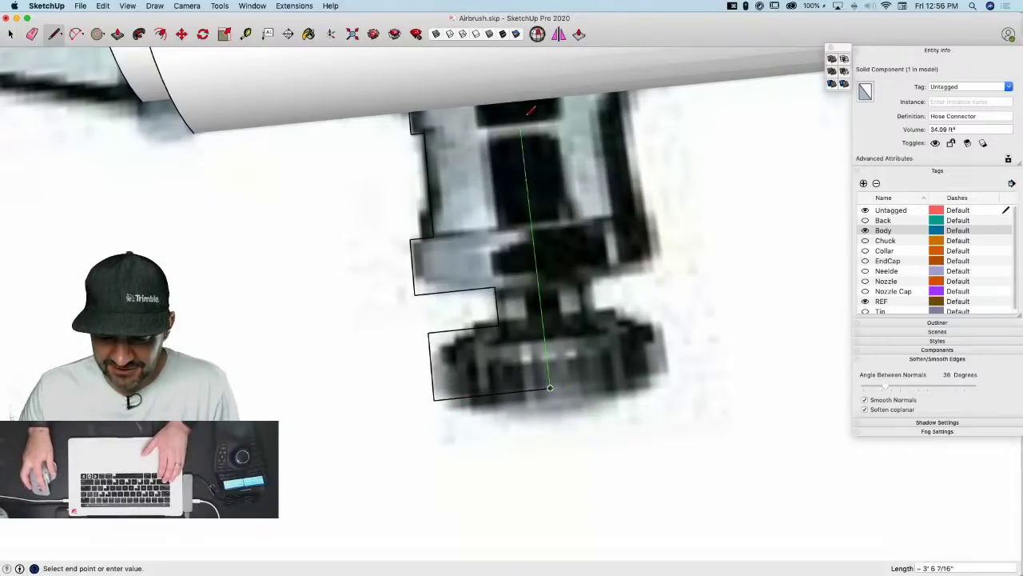
left_click(410, 113)
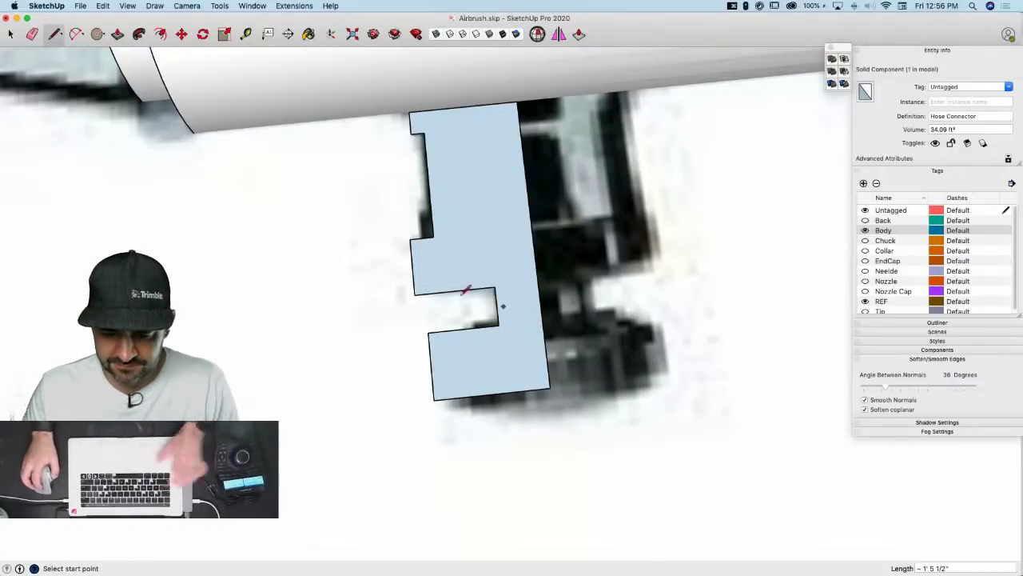
Draw an arc with a chord of about 1' 5 9/16" along the profile's upper neck and erase the leftover straight edges beside it
scroll(419, 276, "up", 3)
key("a")
mouse_move(409, 320)
middle_mouse_down()
mouse_move(464, 142)
mouse_move(418, 312)
middle_mouse_up()
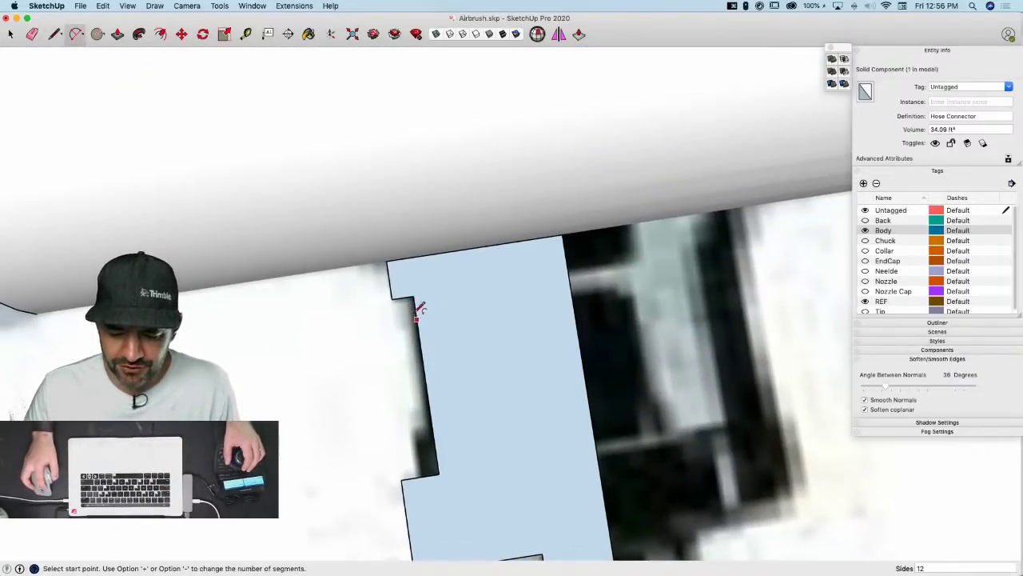
left_click(413, 295)
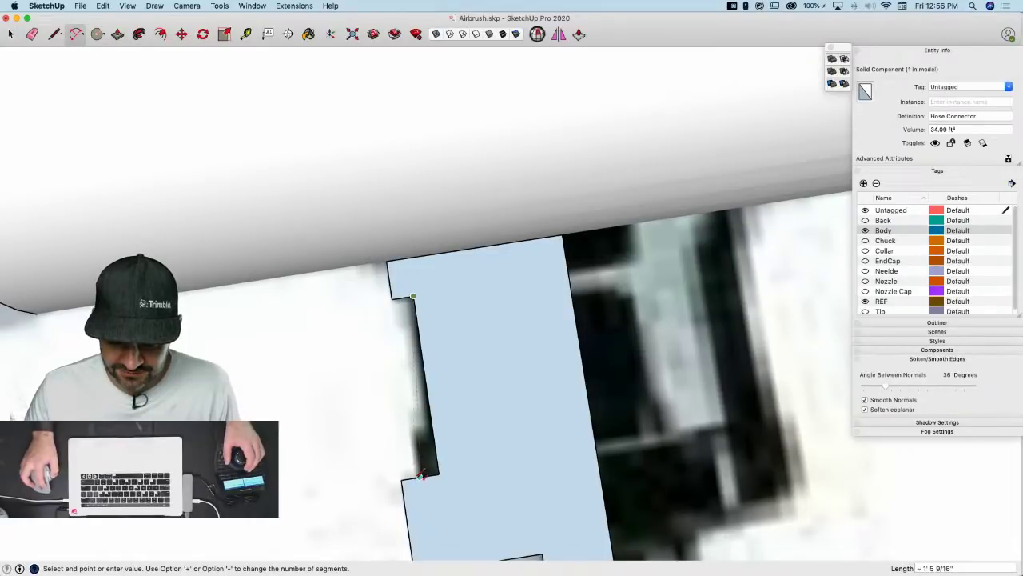
left_click(420, 476)
left_click(432, 451)
key("e")
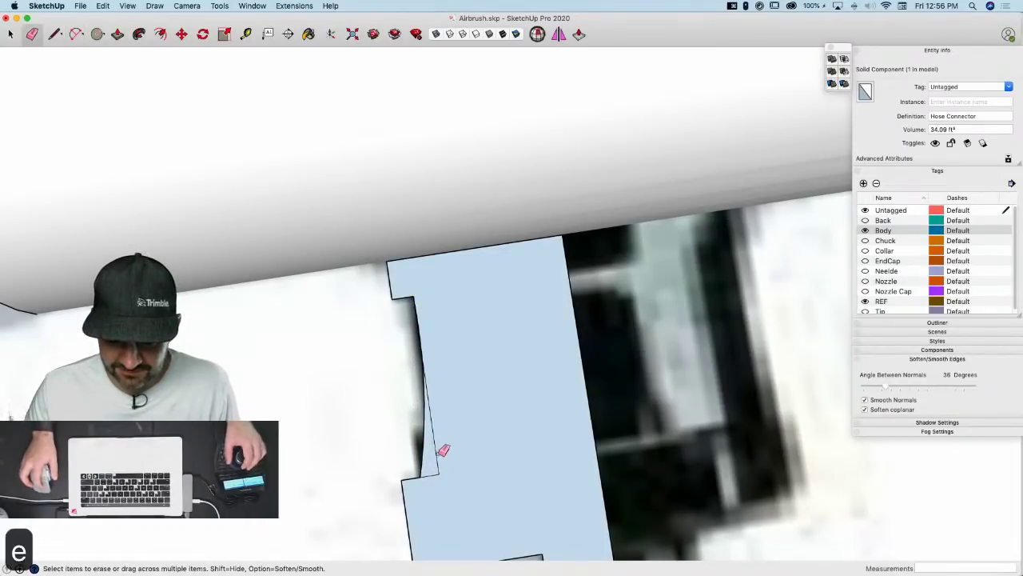
scroll(445, 440, "down", 5)
key("space")
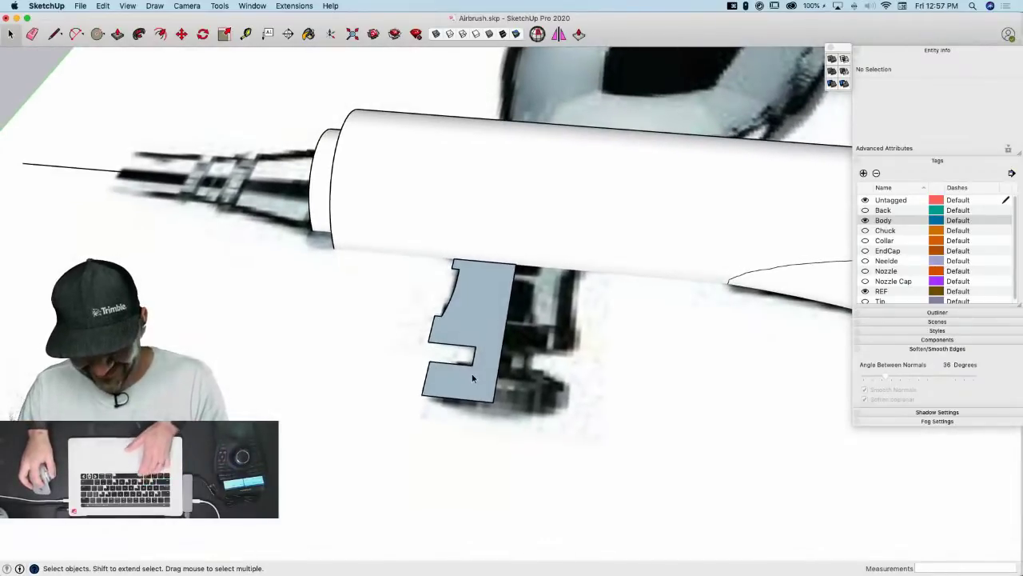
Draw a circle below the profile, centred on its axis and perpendicular to it, and sweep the profile around it with Follow Me
key("c")
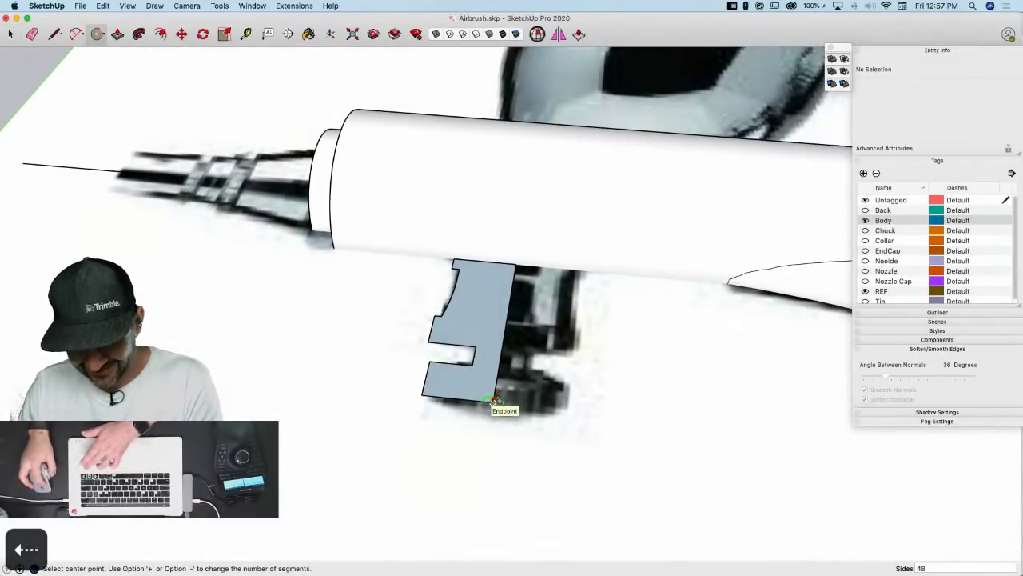
left_click(486, 429)
left_click(529, 442)
key("space")
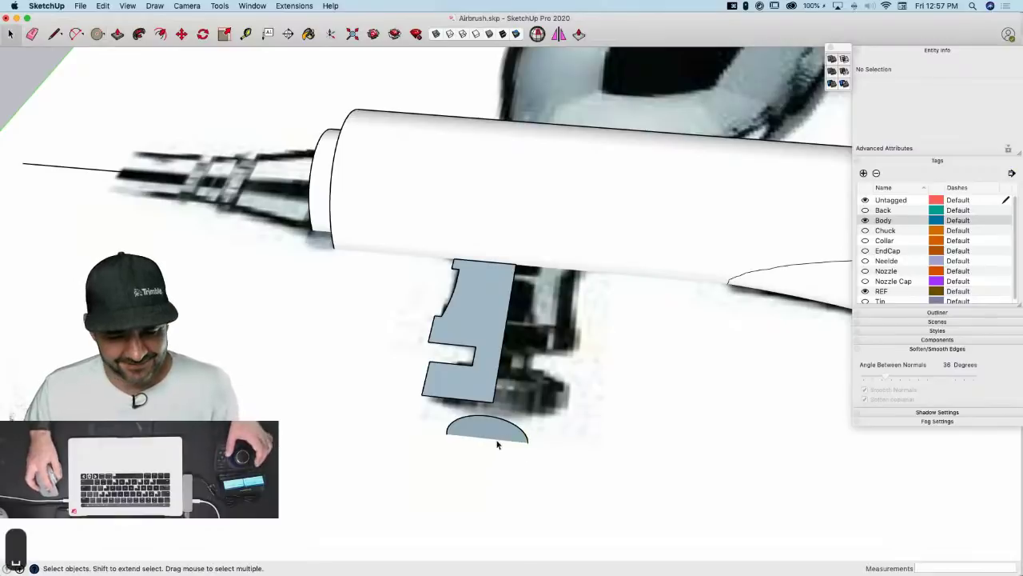
left_click(483, 422)
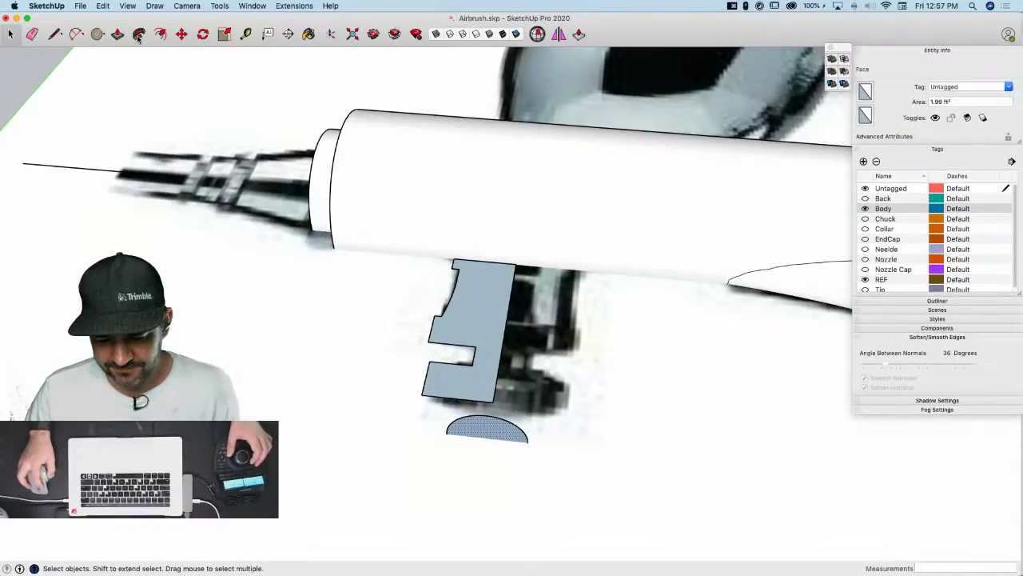
left_click(139, 34)
left_click(489, 374)
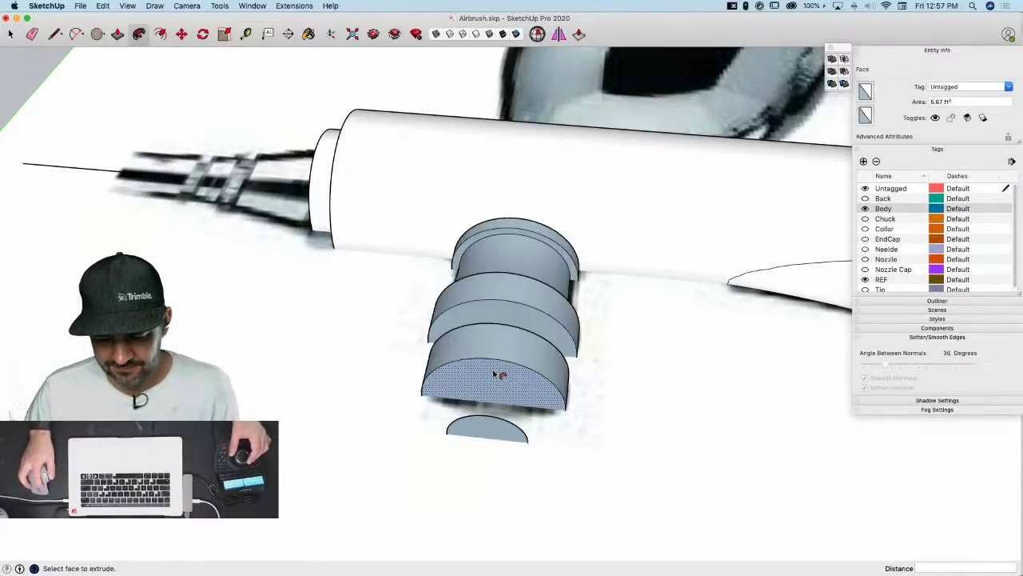
key("space")
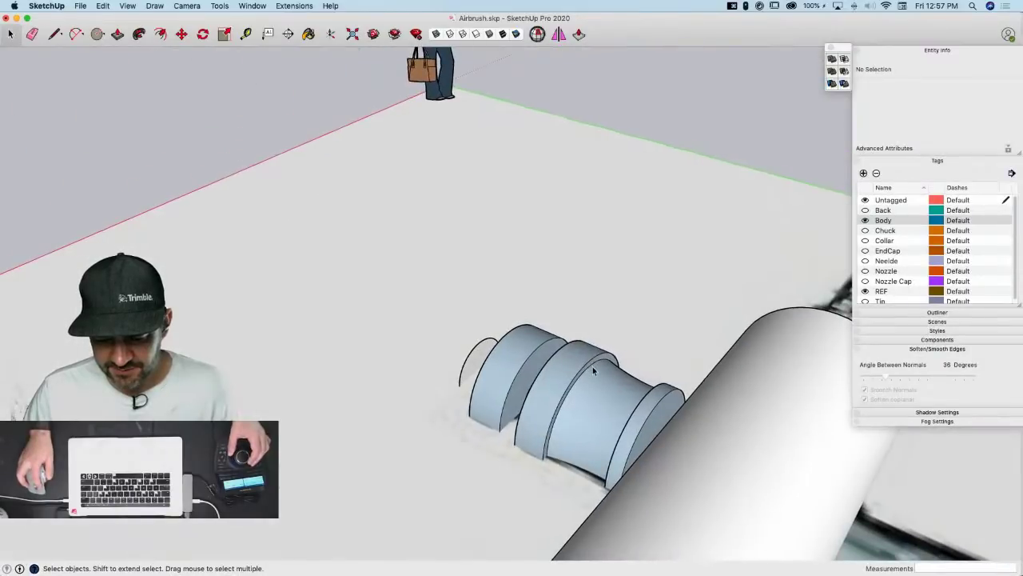
Select all of the revolved front fitting's connected geometry and reverse its faces
key("space")
triple_click(581, 407)
right_click(579, 408)
mouse_move(590, 410)
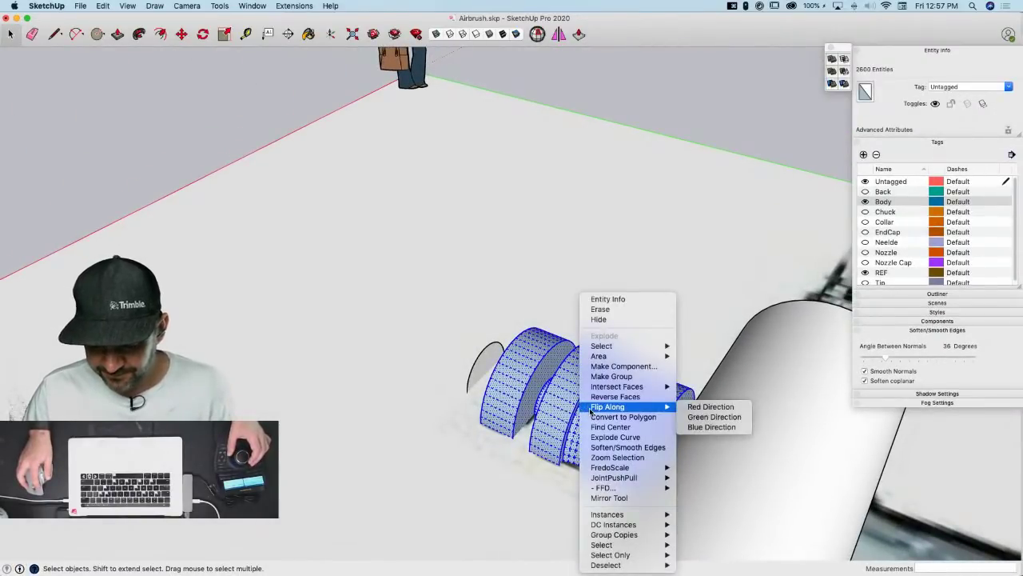
left_click(630, 396)
Push/Pull the front fitting's upper end face so that it extends into the Body
key("p")
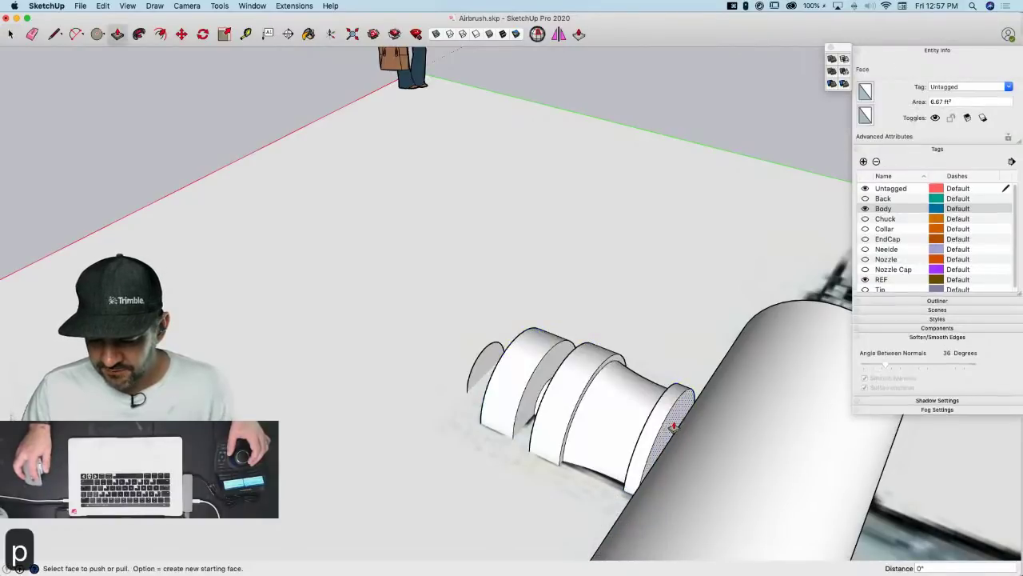
left_click(674, 426)
left_click(706, 446)
key("space")
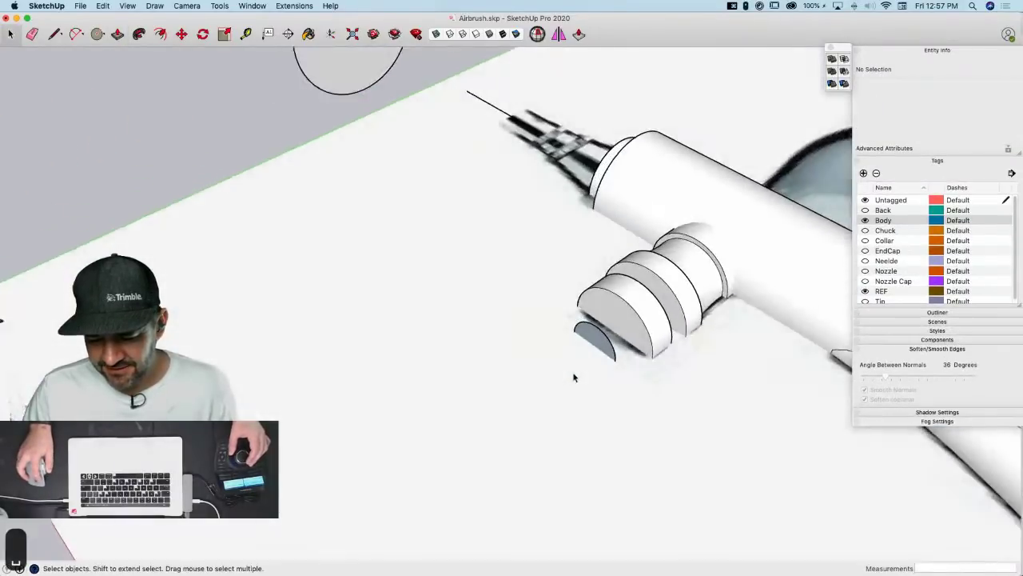
Erase the path circle below the front fitting and make the fitting's geometry a group
left_click(565, 390)
key("BackSpace")
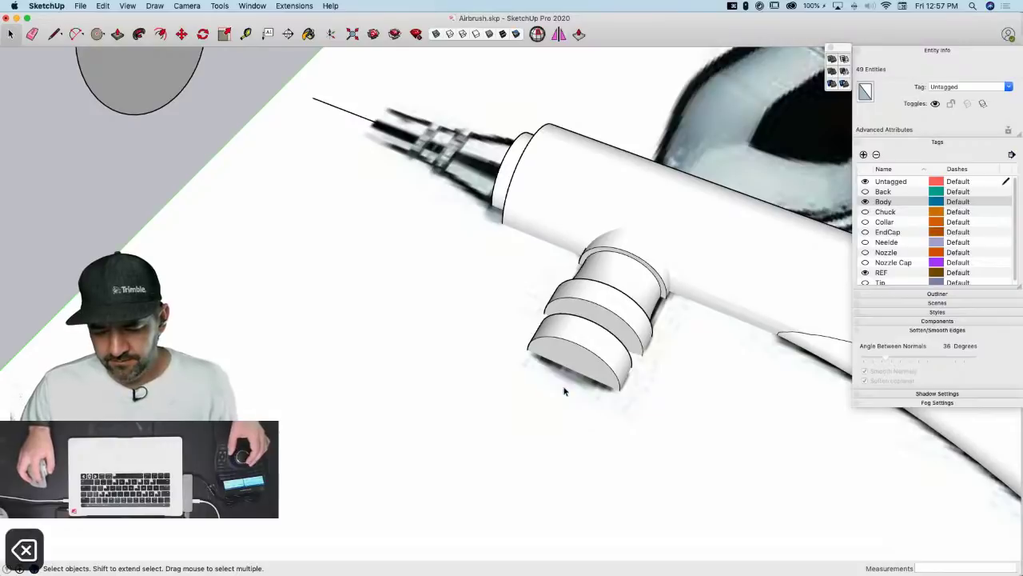
triple_click(460, 334)
right_click(462, 293)
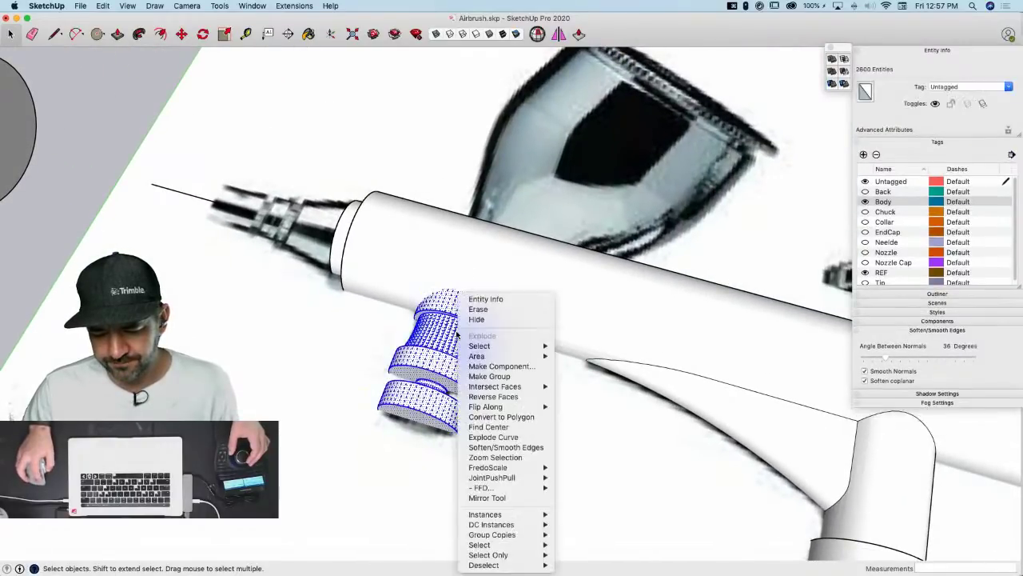
left_click(499, 376)
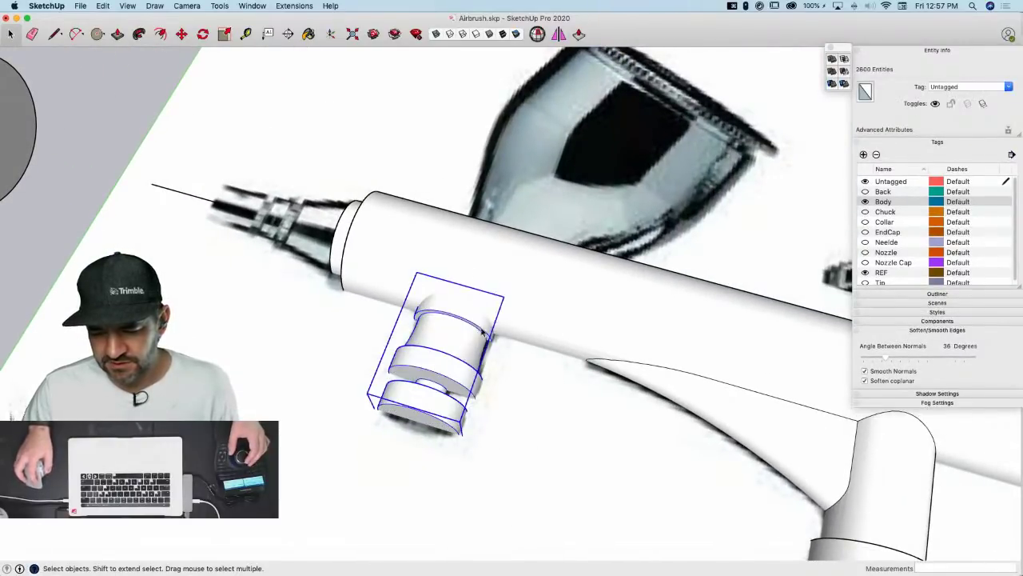
Check the front fitting group with Solid Inspector² and fix its errors to make it a solid
left_click(550, 283)
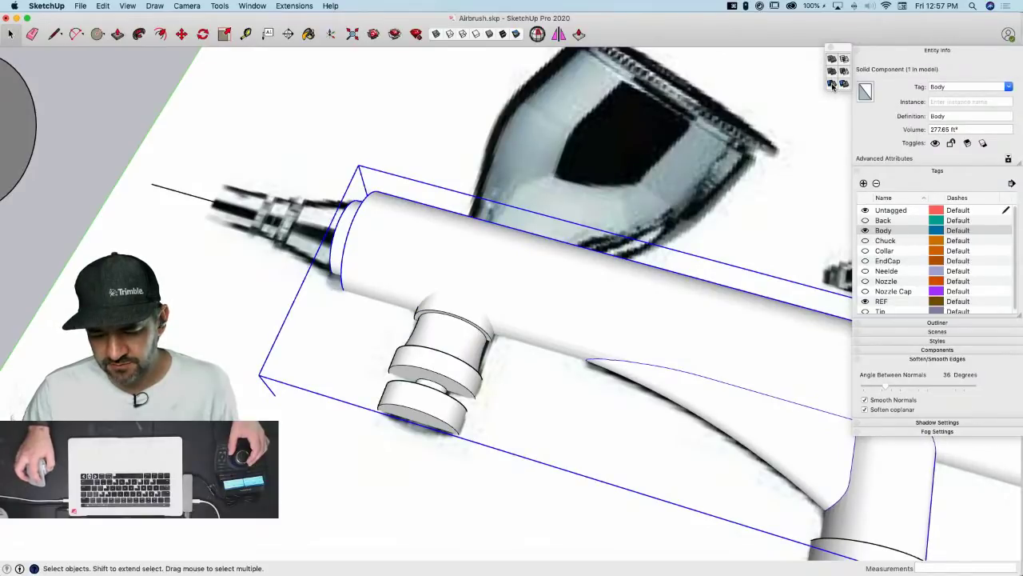
key("space")
left_click(445, 350)
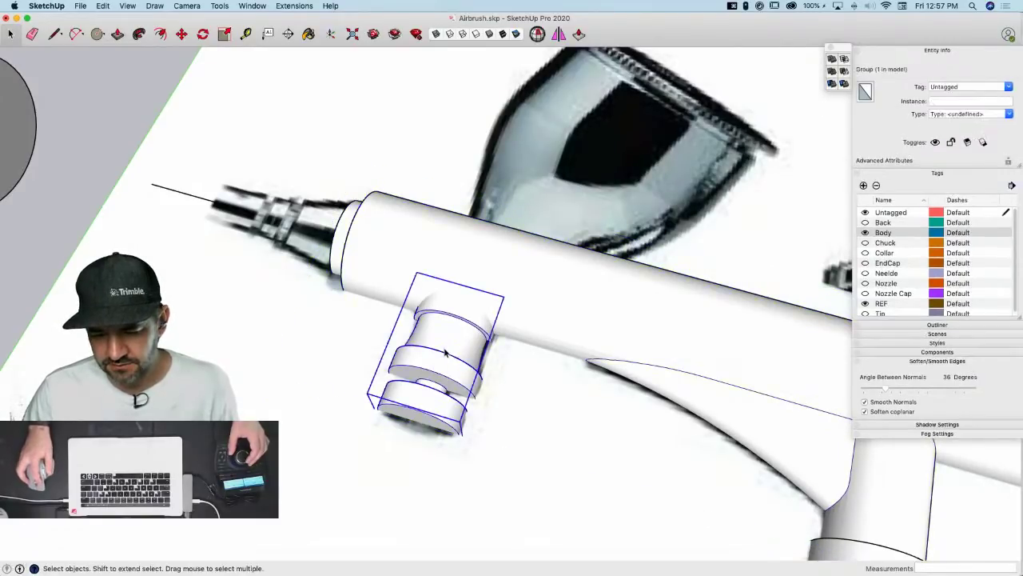
left_click(535, 36)
left_click(302, 130)
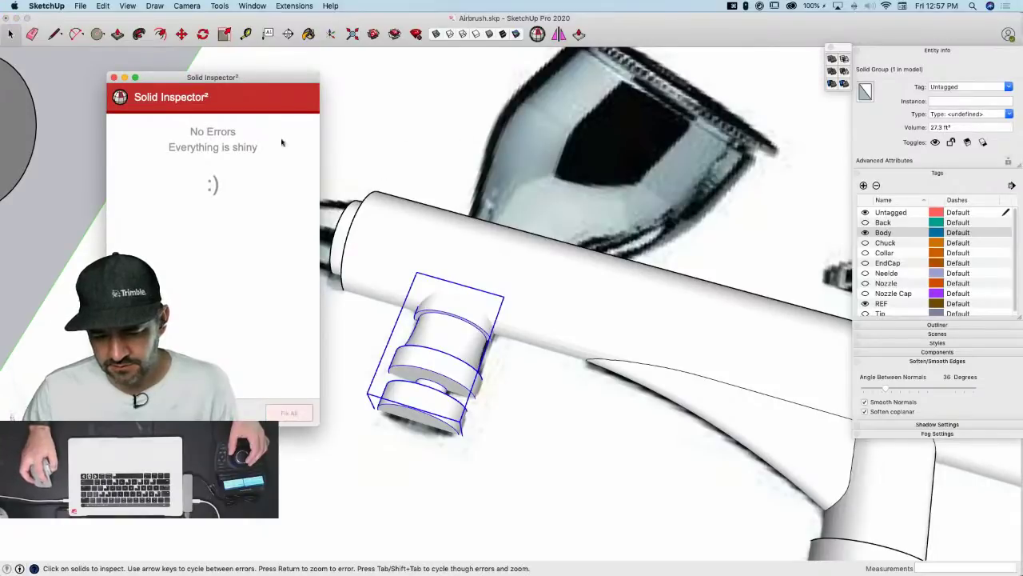
left_click(114, 77)
Trim the front fitting group with the Body solid, then open the group and select its curved cut surface
left_click(552, 278)
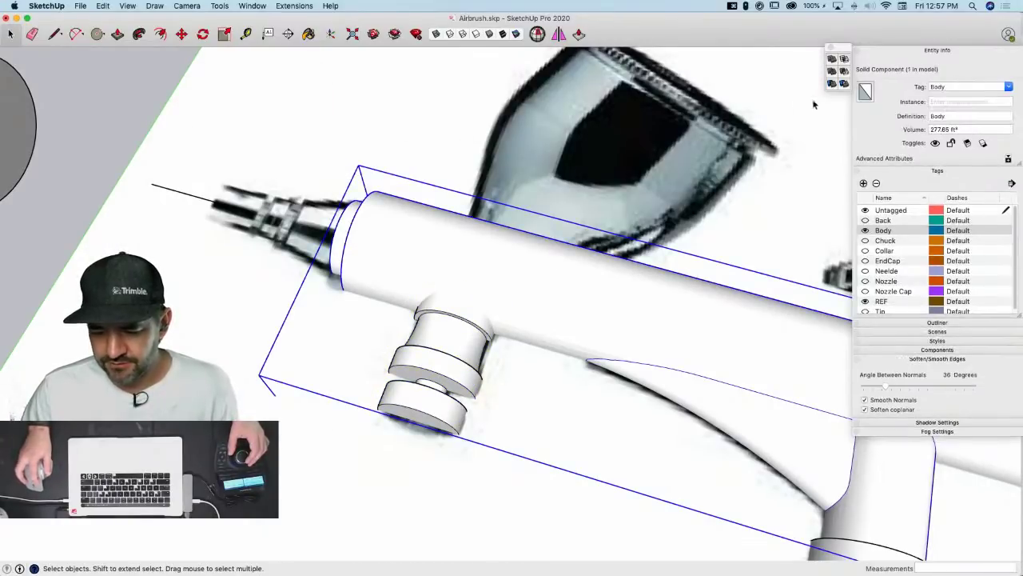
left_click(465, 324)
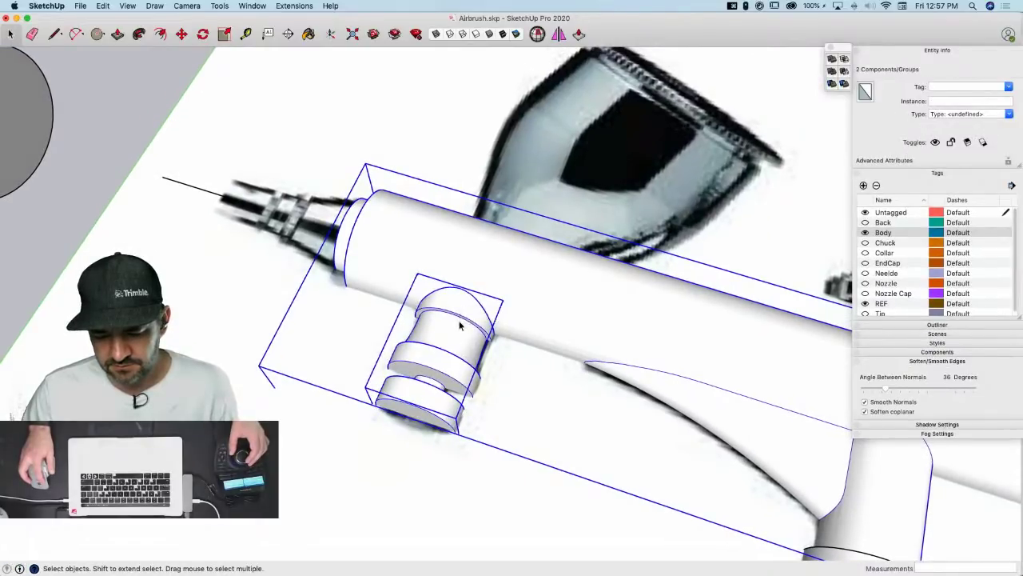
double_click(460, 325)
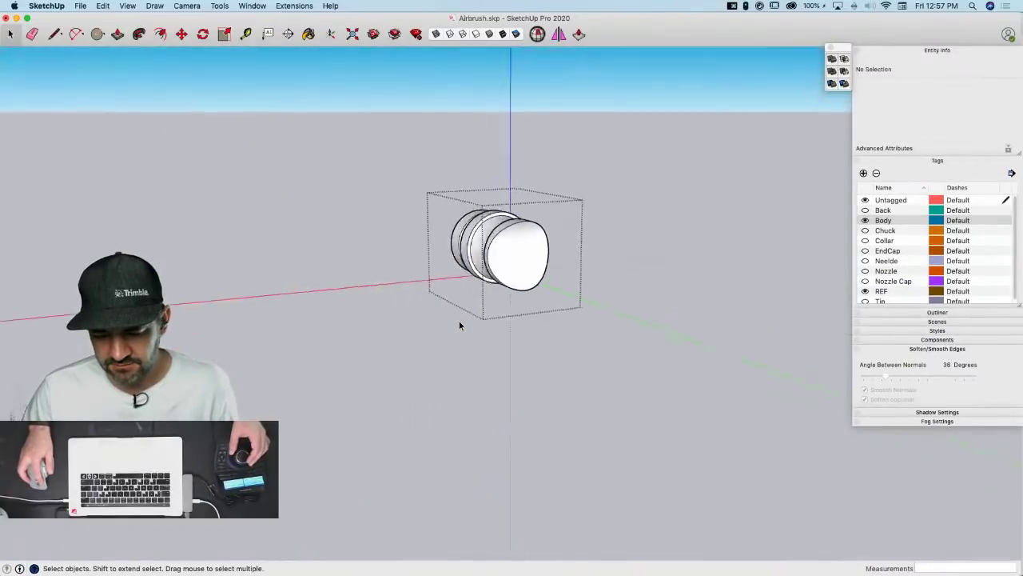
left_click(516, 315)
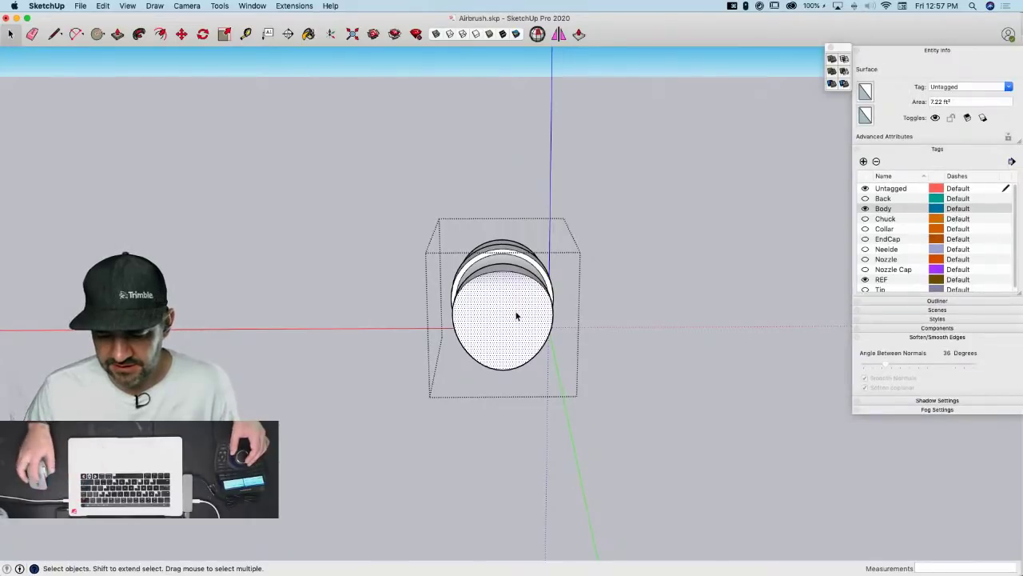
Delete the front fitting's curved cut surface and move all its geometry into the Body with Cut and Paste In Place
key("BackSpace")
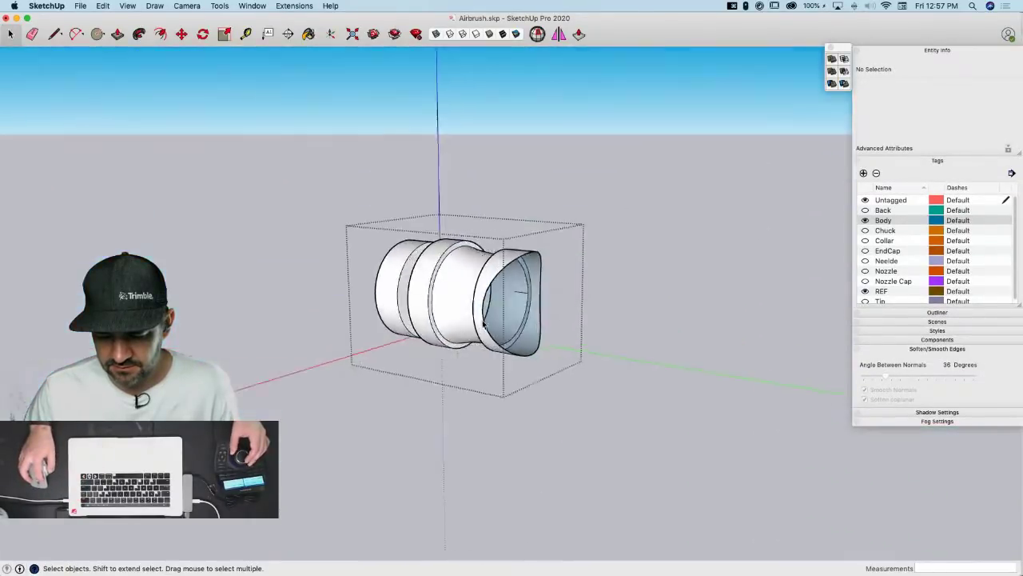
triple_click(517, 357)
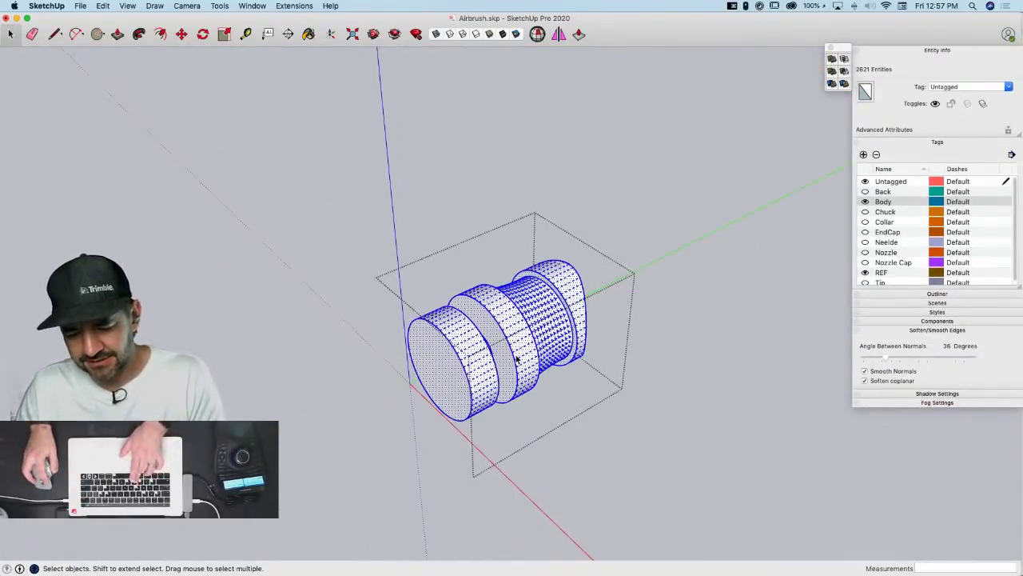
key("super+x")
left_click(260, 227)
double_click(589, 301)
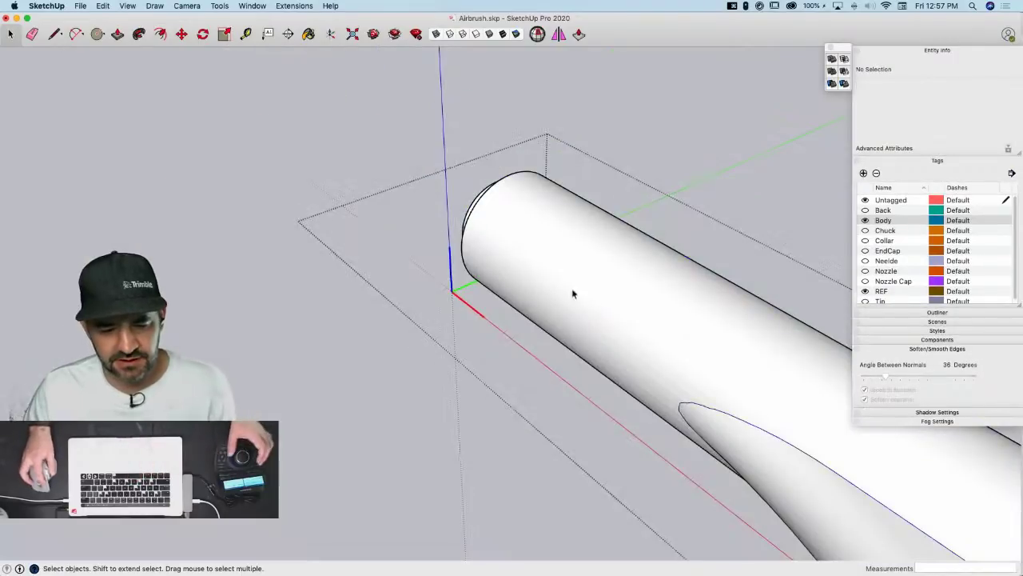
left_click(105, 6)
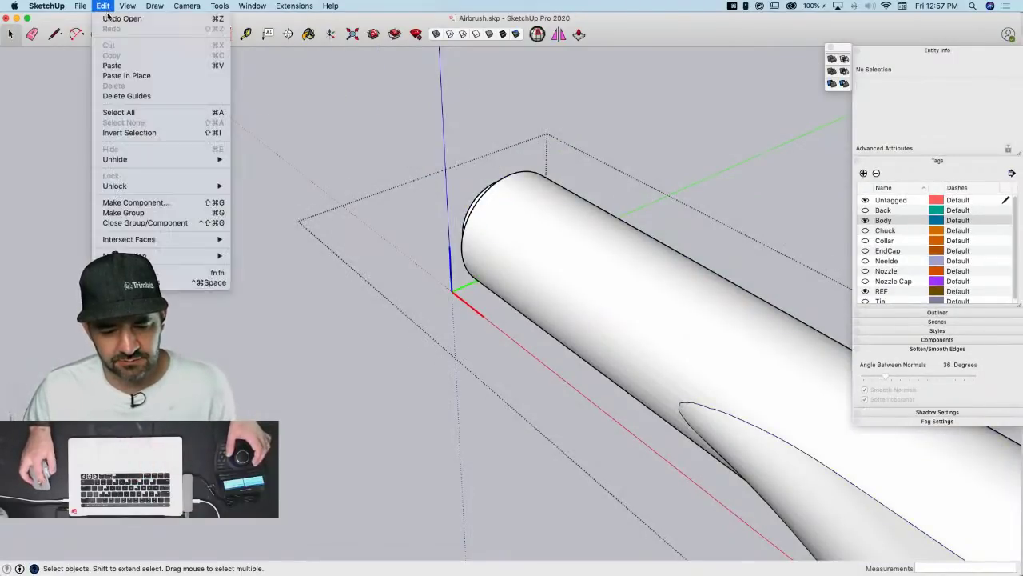
left_click(135, 78)
left_click(391, 242)
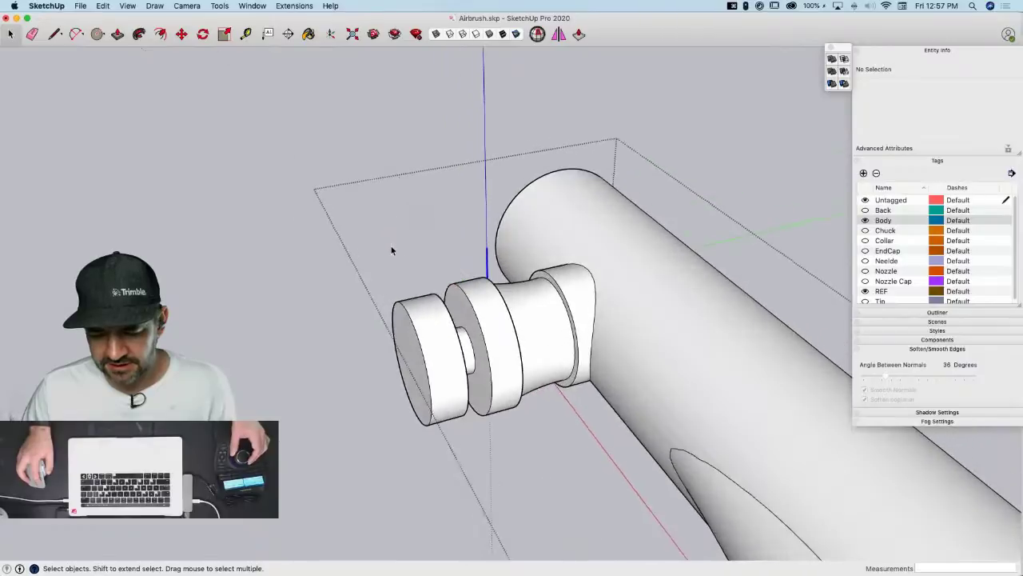
Delete the Body face inside the fitting joint, erase the stray edge on the fitting's neck, and leave the Body
scroll(603, 357, "up", 10)
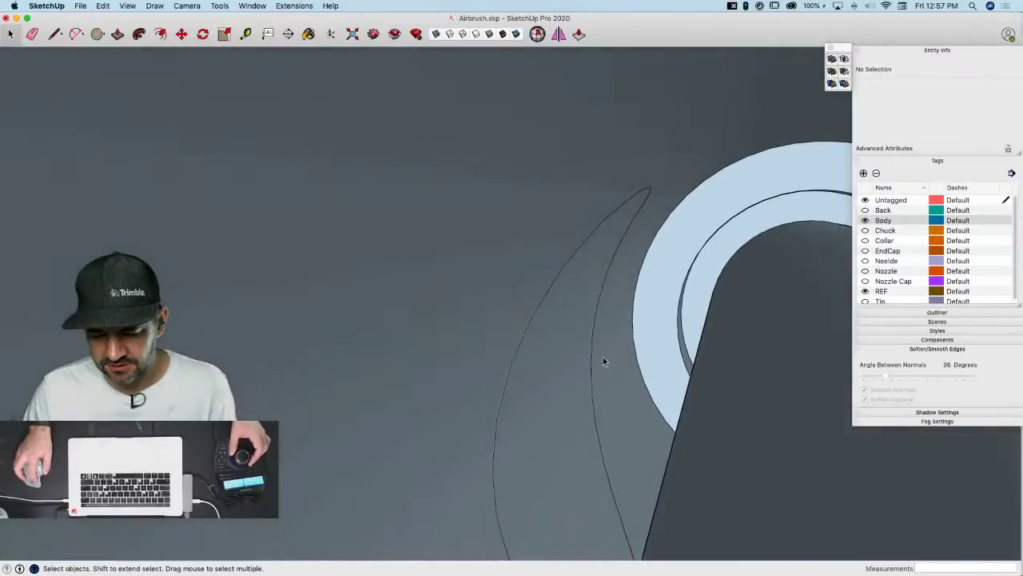
key("BackSpace")
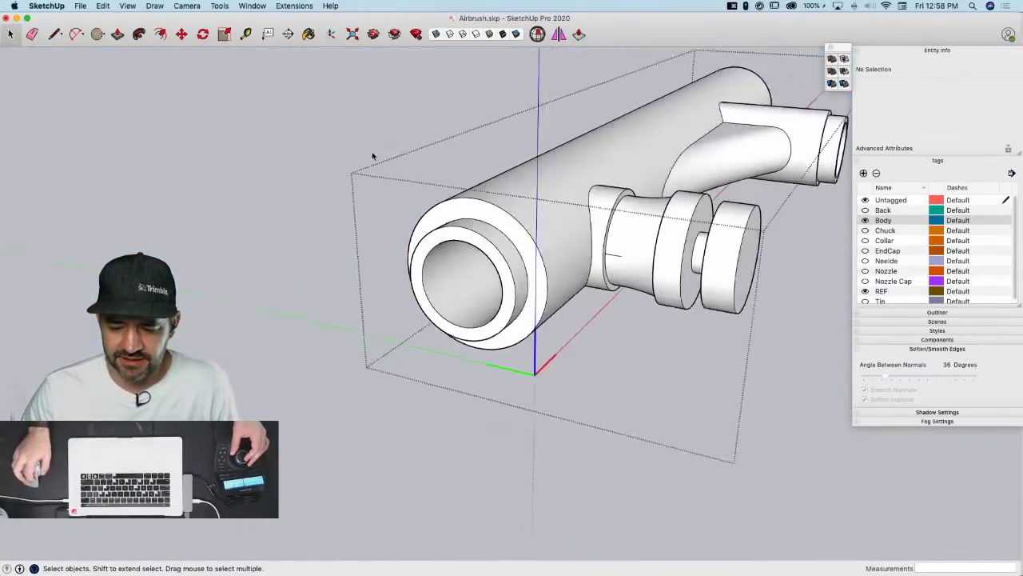
scroll(497, 247, "up", 5)
key("e")
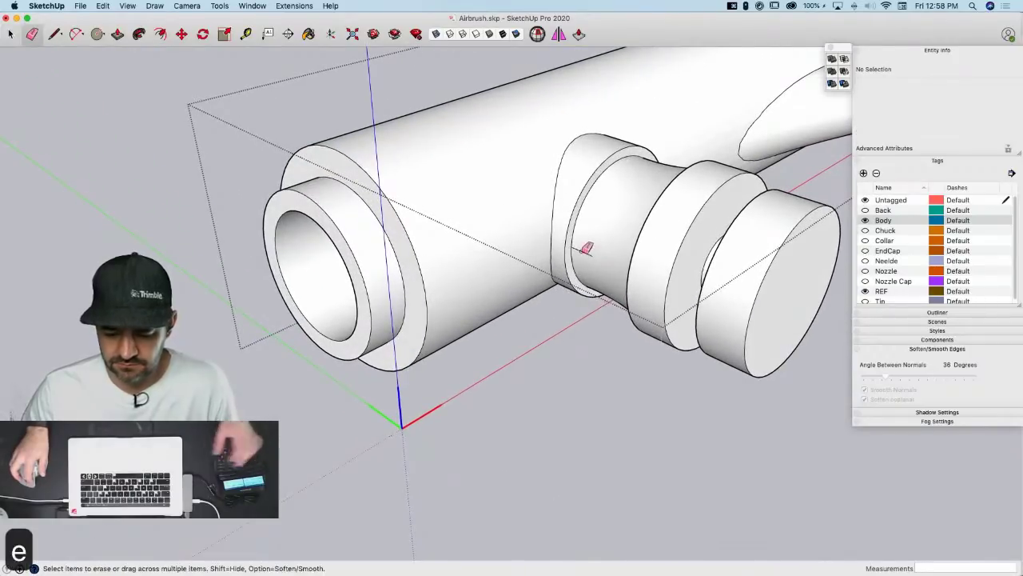
key("super+z")
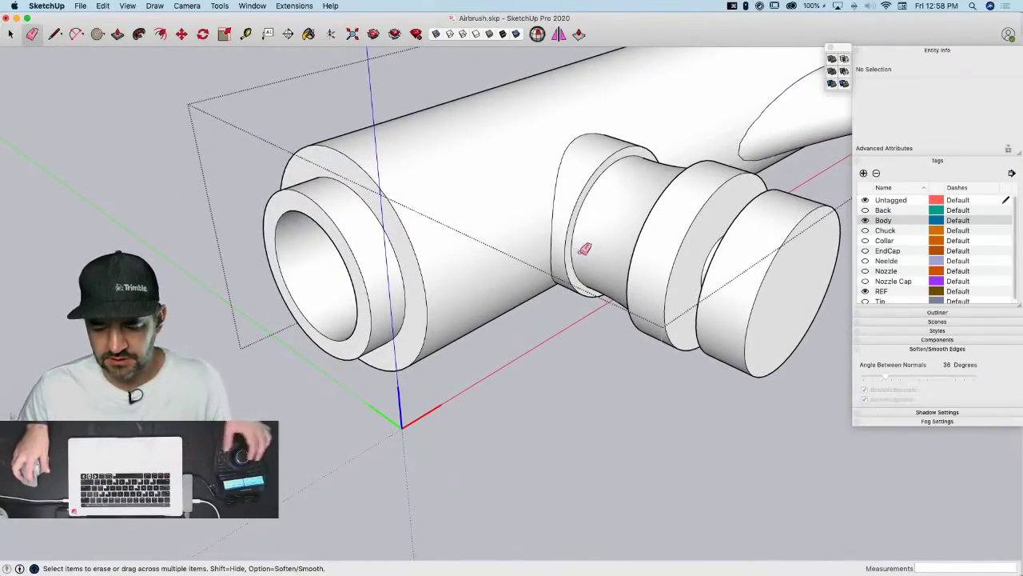
key("space")
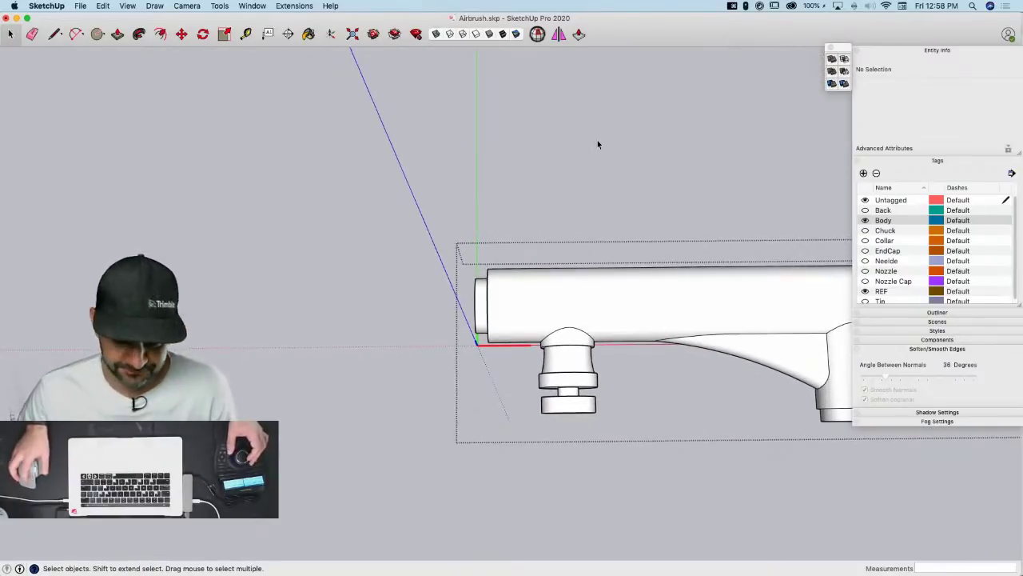
left_click(598, 144)
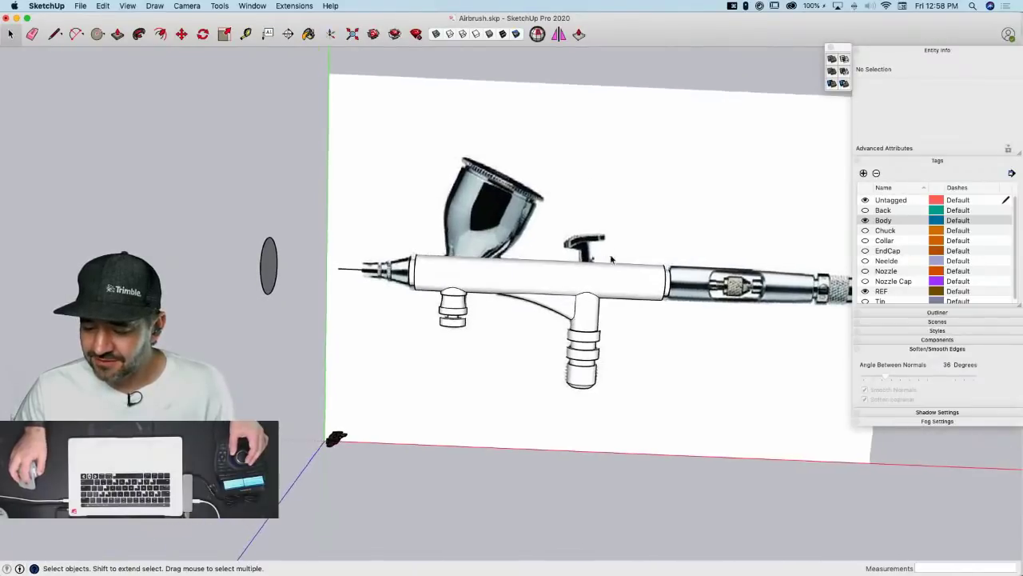
Make the Back, Chuck, Collar, EndCap, Neelde, Nozzle, Nozzle Cap and Tip tags visible
left_click(865, 211)
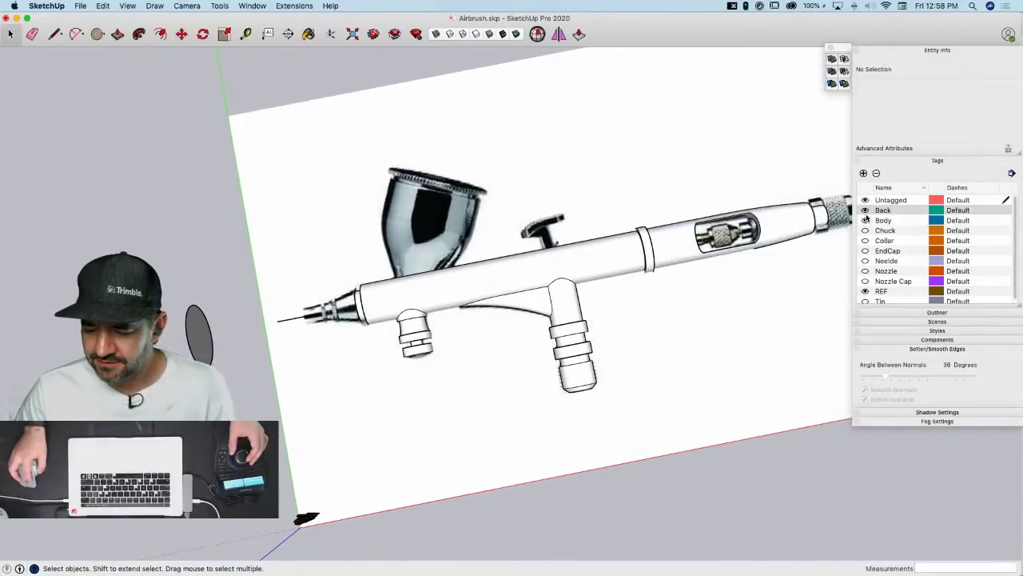
left_click(865, 230)
left_click(865, 240)
left_click(865, 250)
left_click(865, 260)
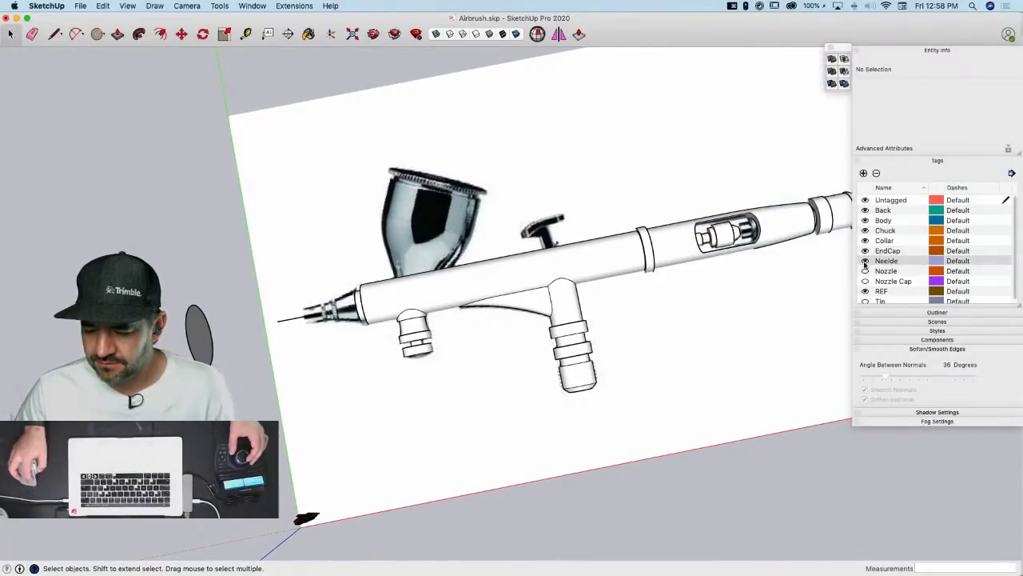
left_click(865, 271)
left_click(865, 281)
left_click(865, 300)
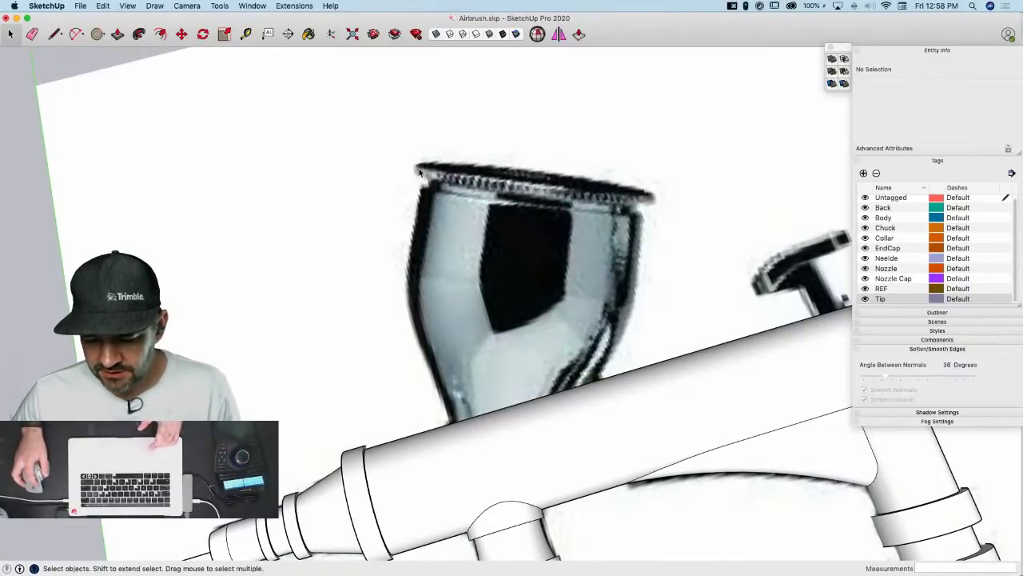
Draw a line about 9' 5" long under the cup's rim and a perpendicular centre line from its midpoint down past the Body
key("l")
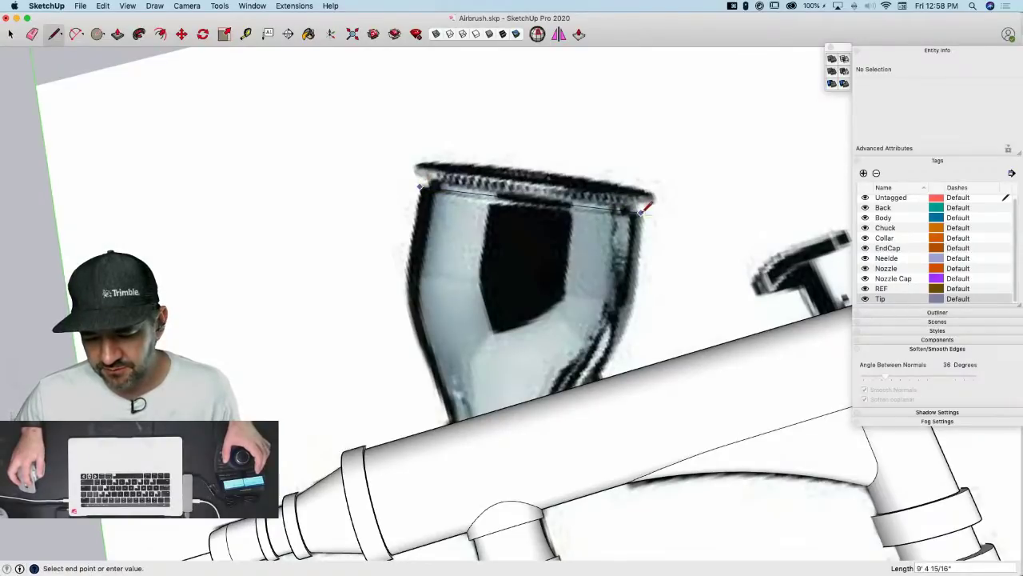
key("Escape")
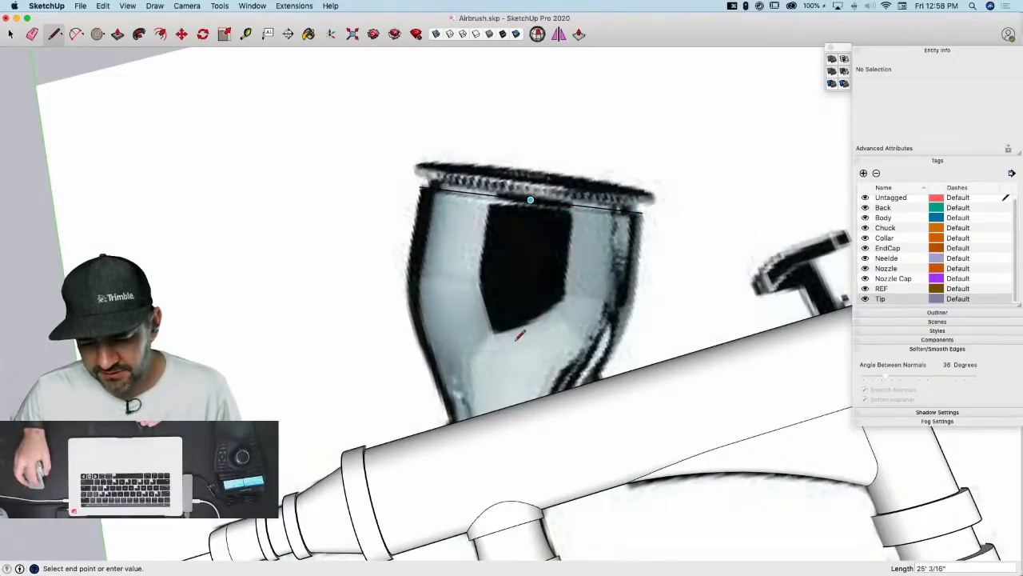
key("Down")
key("Down")
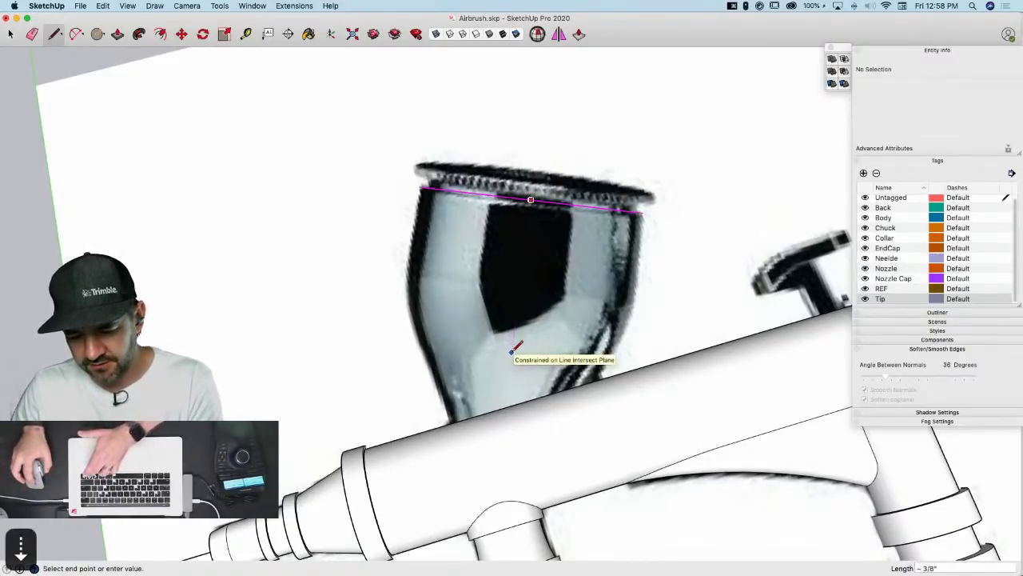
scroll(508, 376, "down", 2)
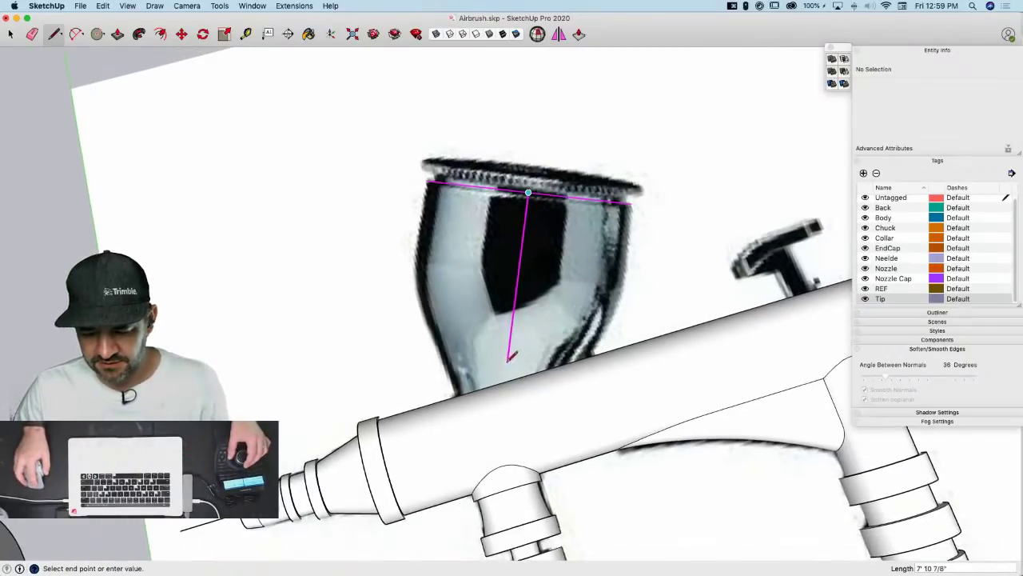
left_click(464, 541)
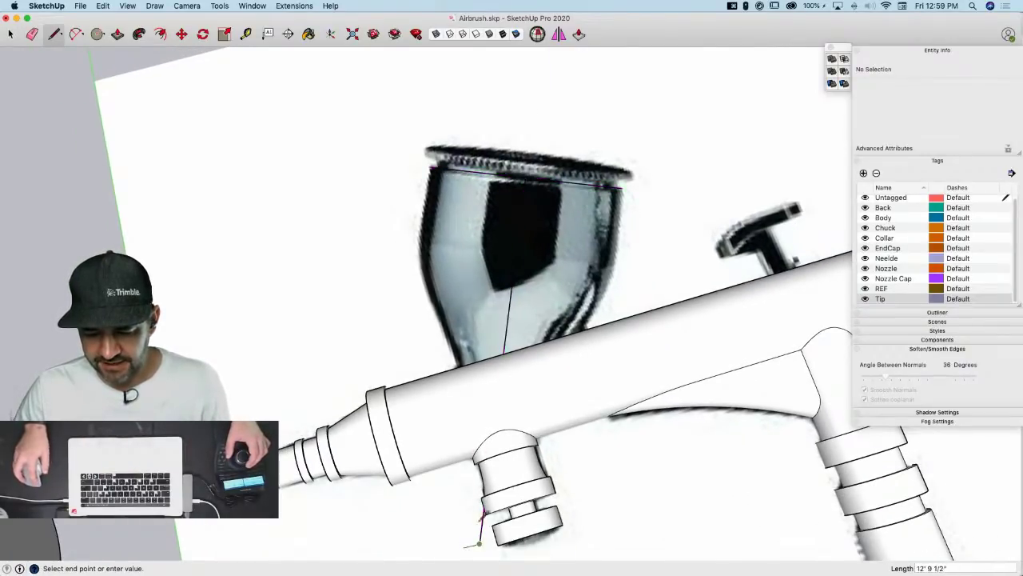
key("space")
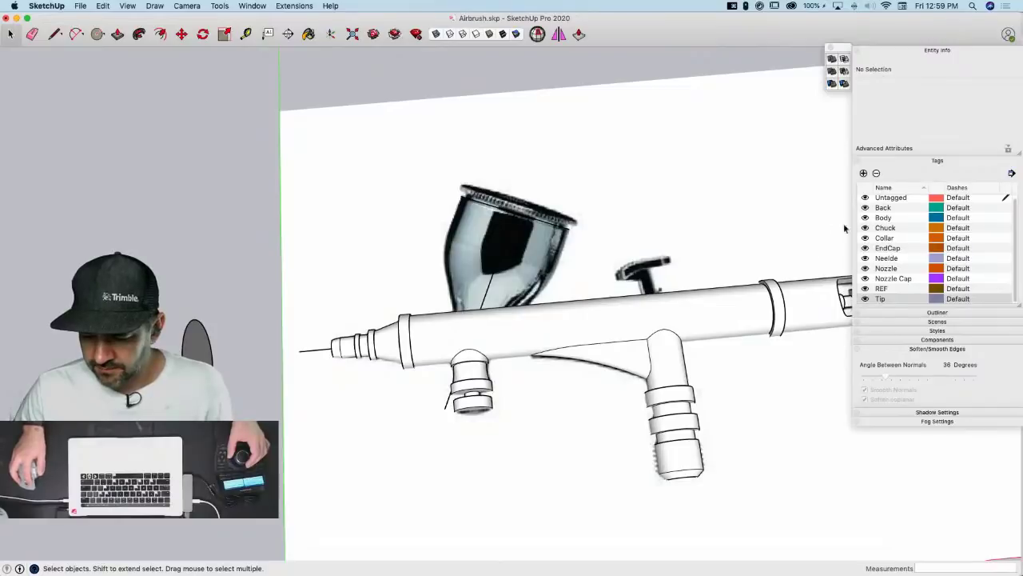
Hide the Body and Neelde tags to uncover the cup's lower part in the reference photo
left_click(881, 219)
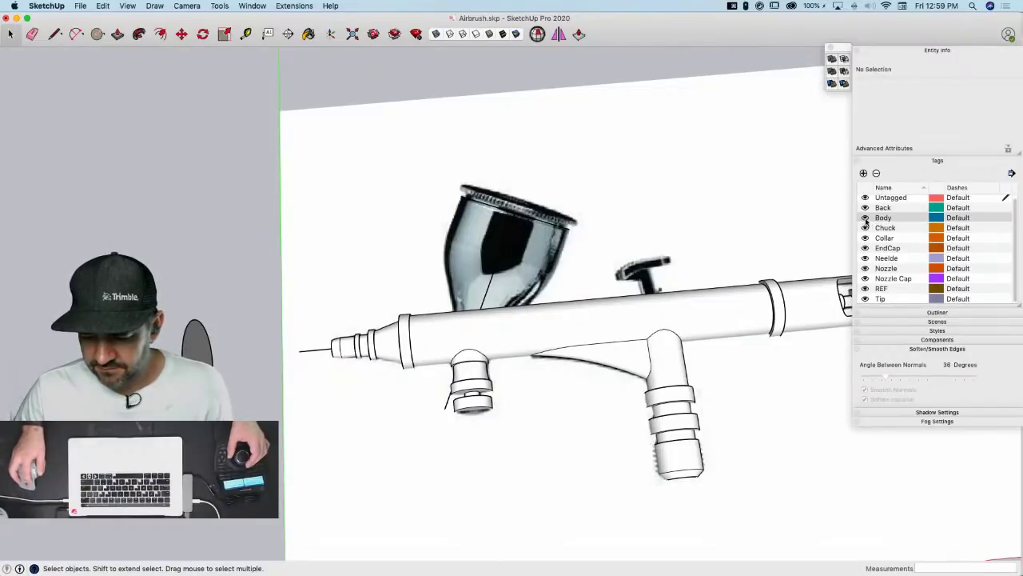
left_click(864, 218)
left_click(865, 258)
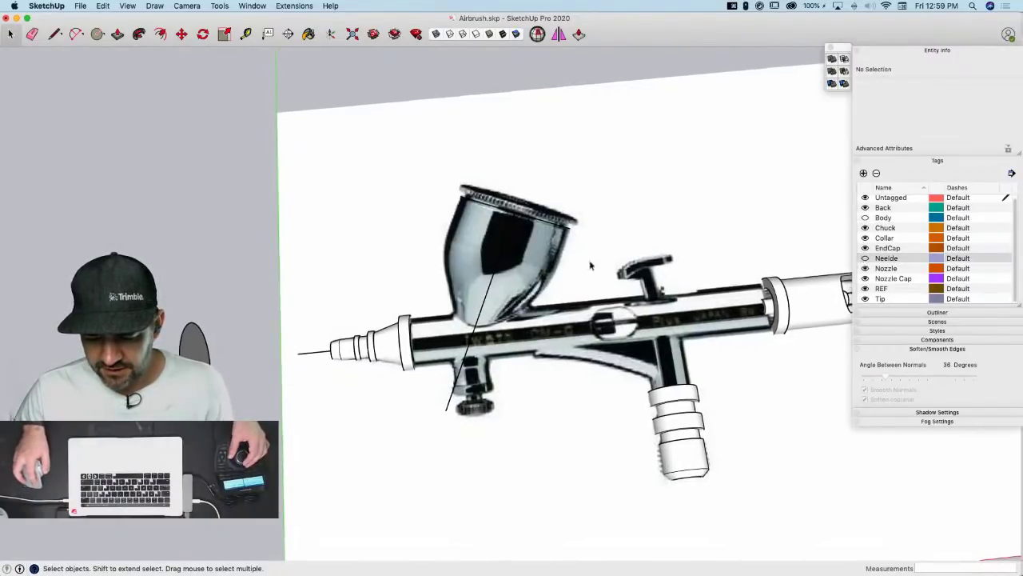
Draw a line about 7' 5" long from the rim line's front end down the cup's side, parallel to the centre line
scroll(423, 264, "up", 3)
key("l")
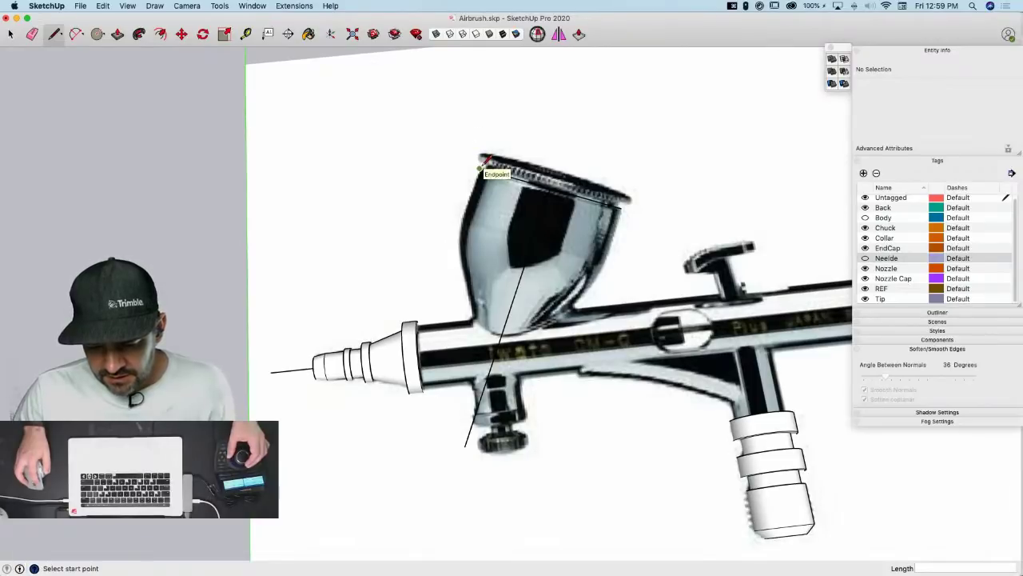
left_click(482, 166)
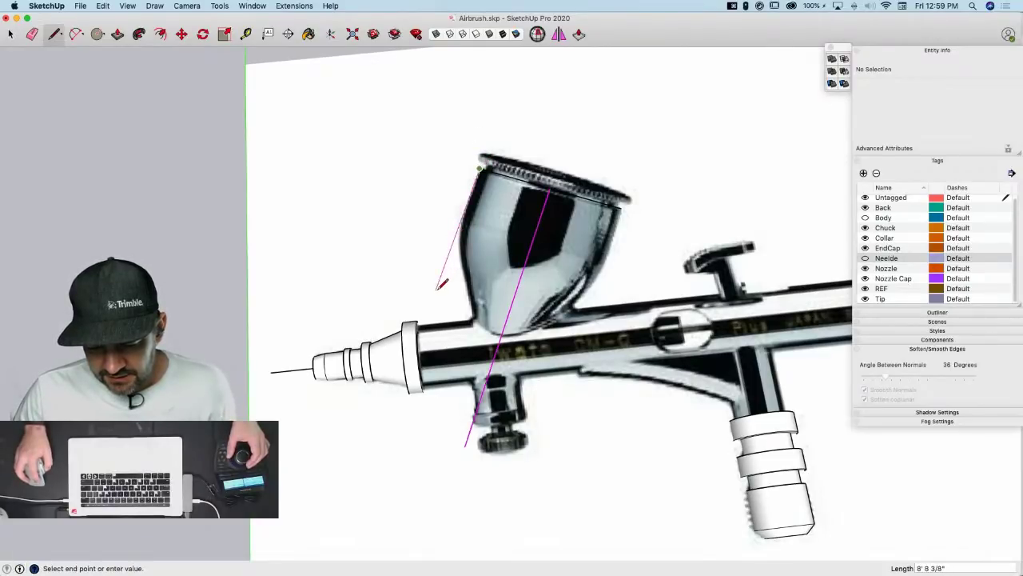
left_click(442, 271)
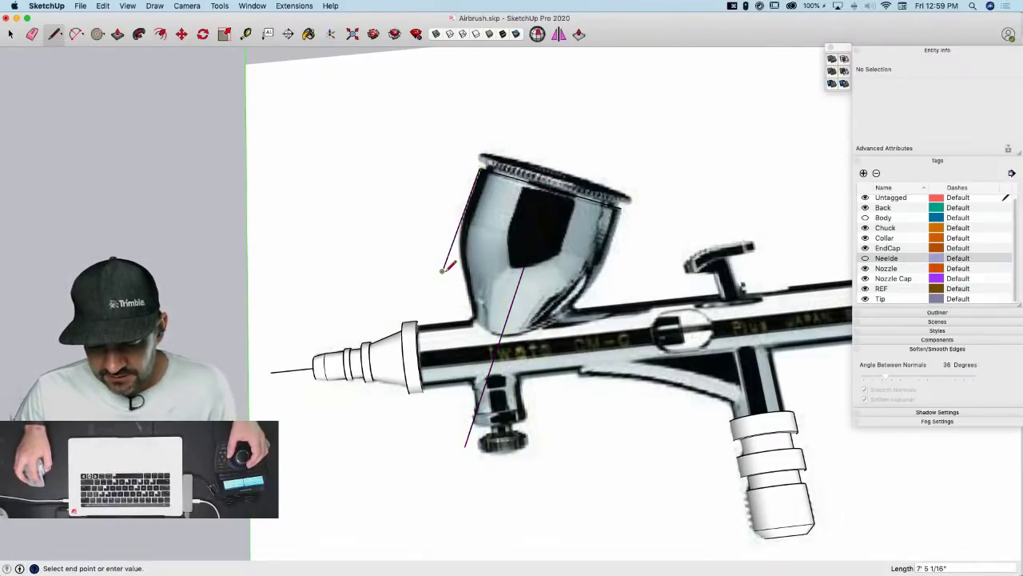
key("Escape")
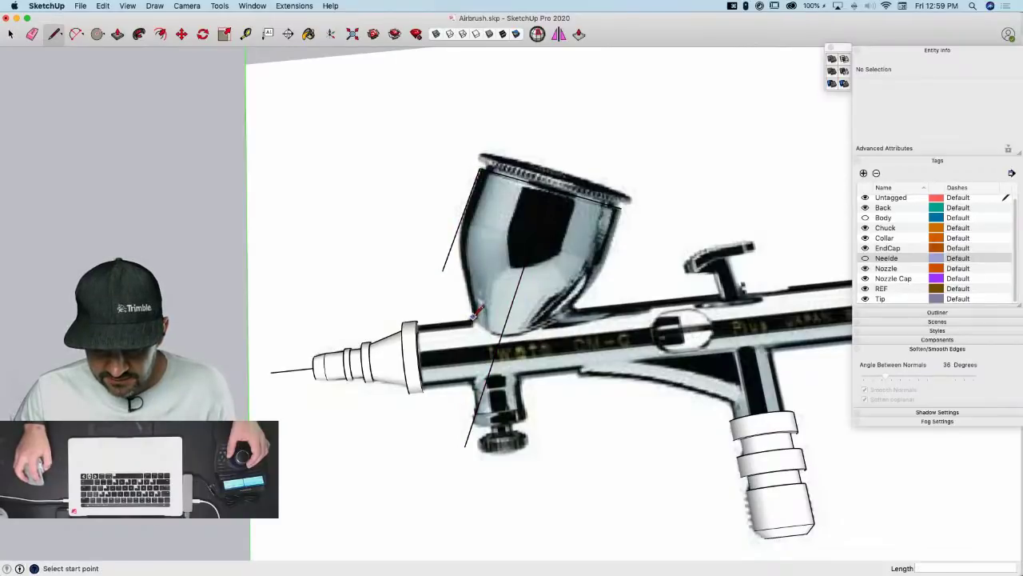
Draw a line about 11' 5" long along the cup's lower front side and extend it down to the centre line
left_click(473, 316)
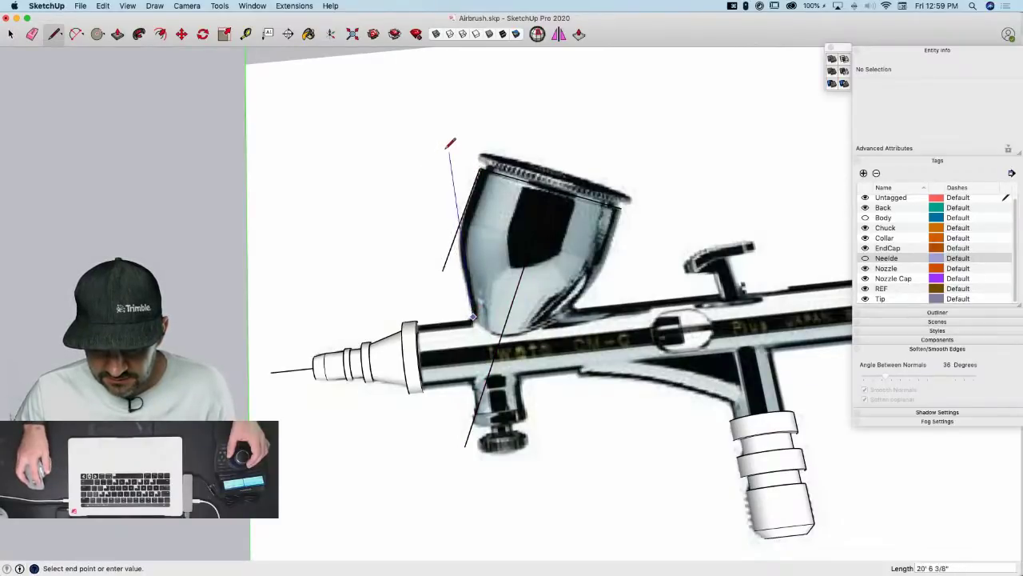
scroll(448, 146, "up", 4)
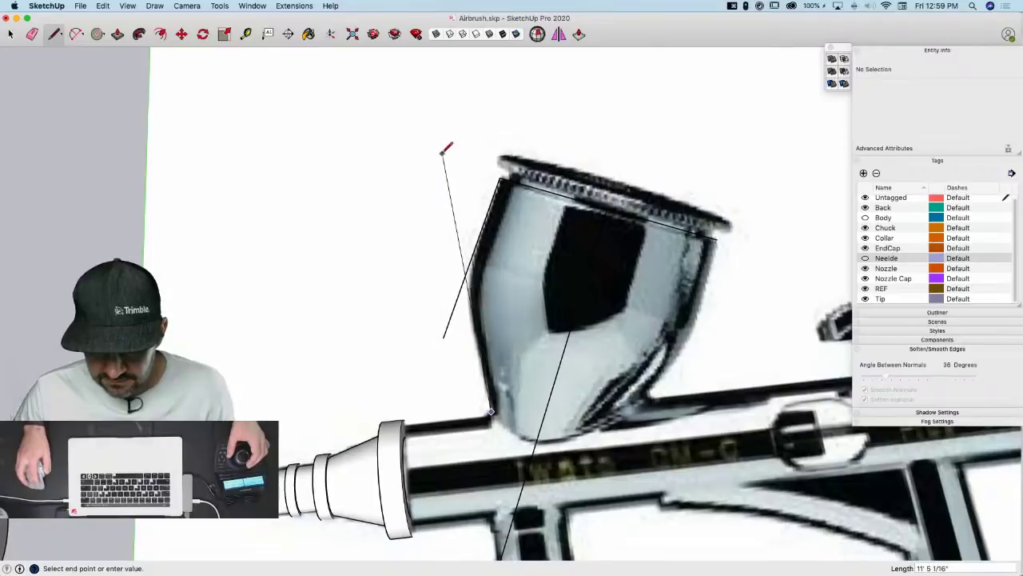
left_click(441, 155)
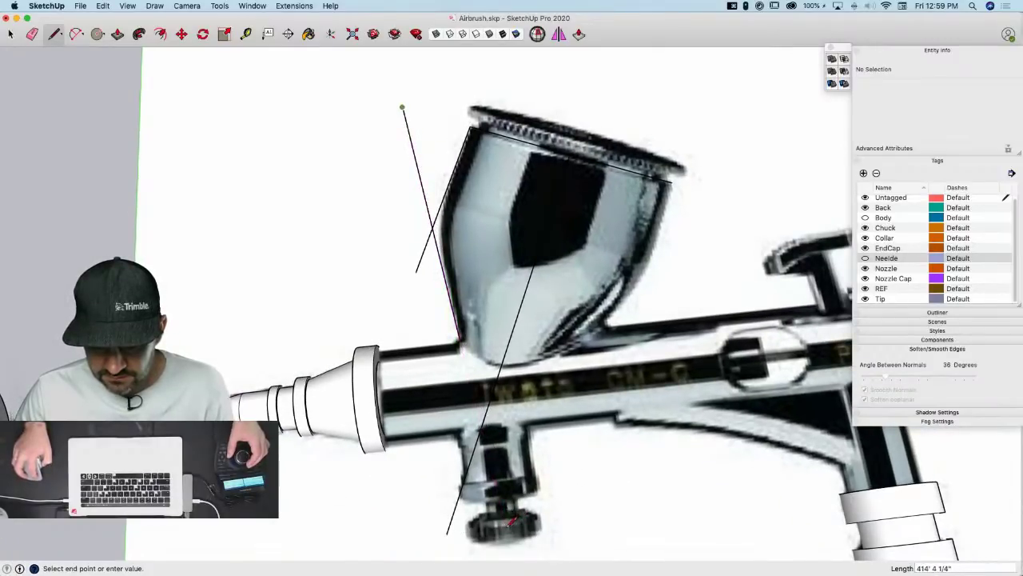
left_click(480, 424)
Erase the centre line's excess below the cup profile's lower point and turn on the X-ray face style
key("e")
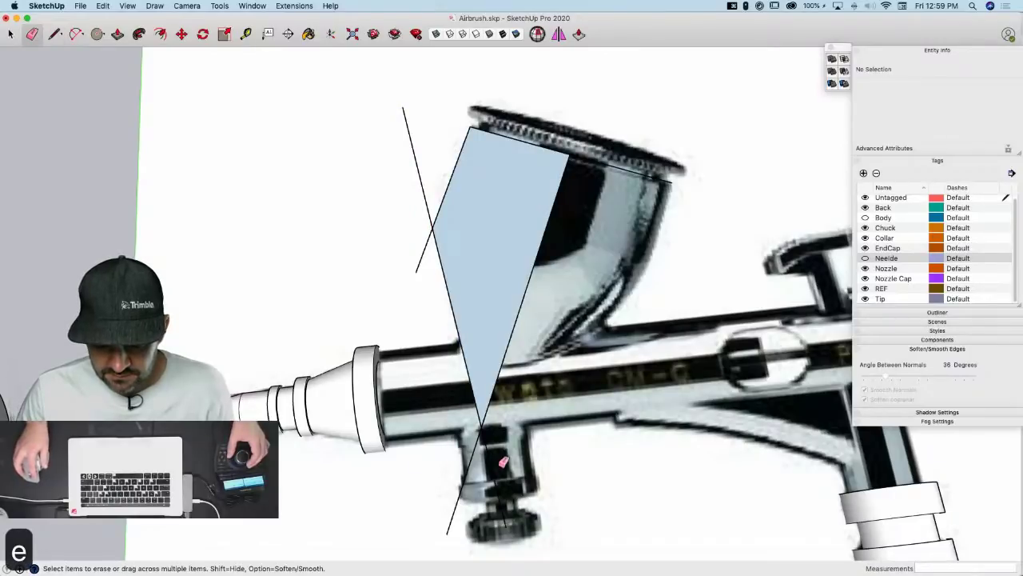
left_click_drag(503, 461, 471, 463)
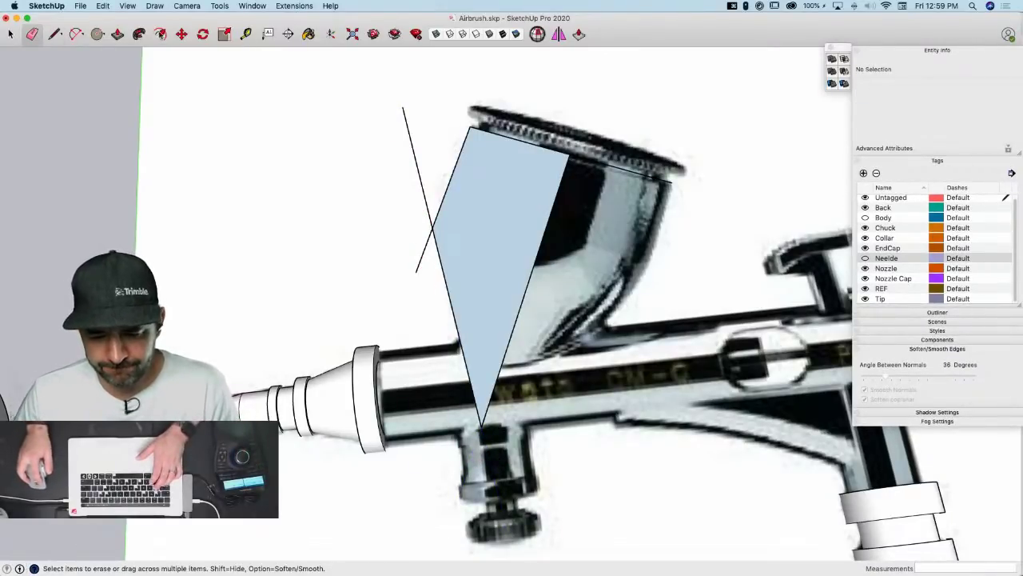
left_click(437, 34)
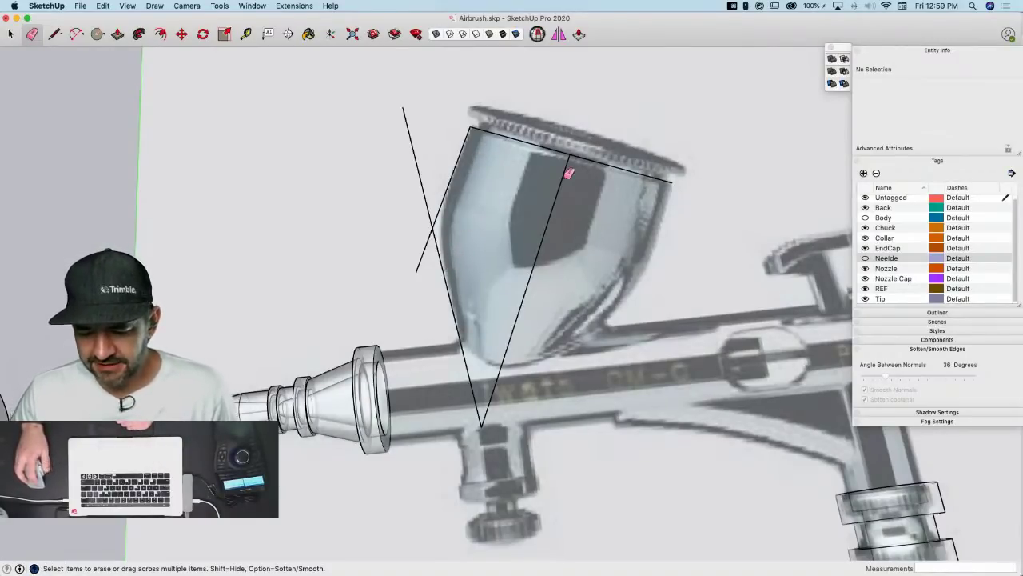
key("l")
left_click(602, 164)
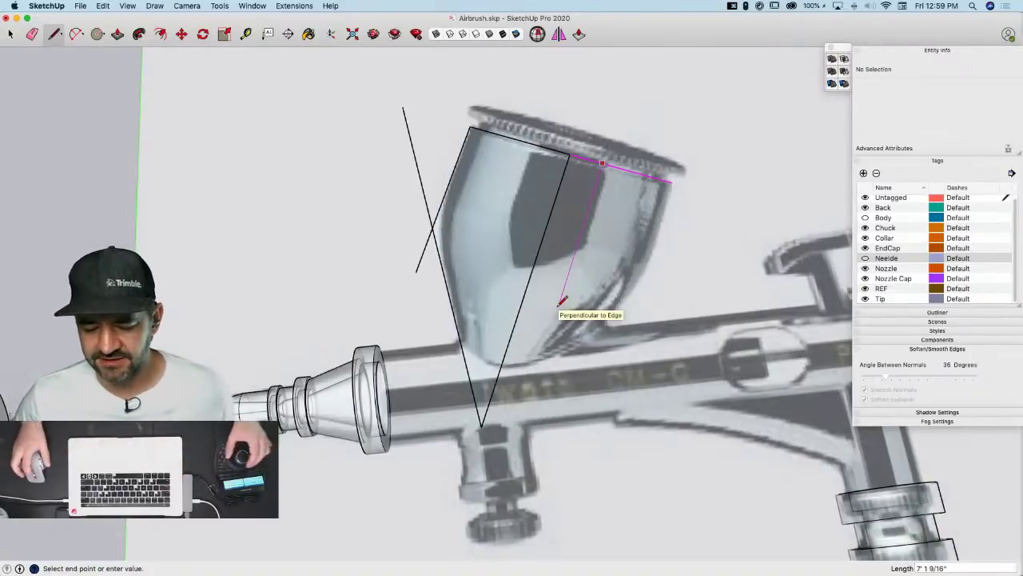
scroll(562, 301, "down", 2)
key("space")
scroll(559, 294, "down", 3)
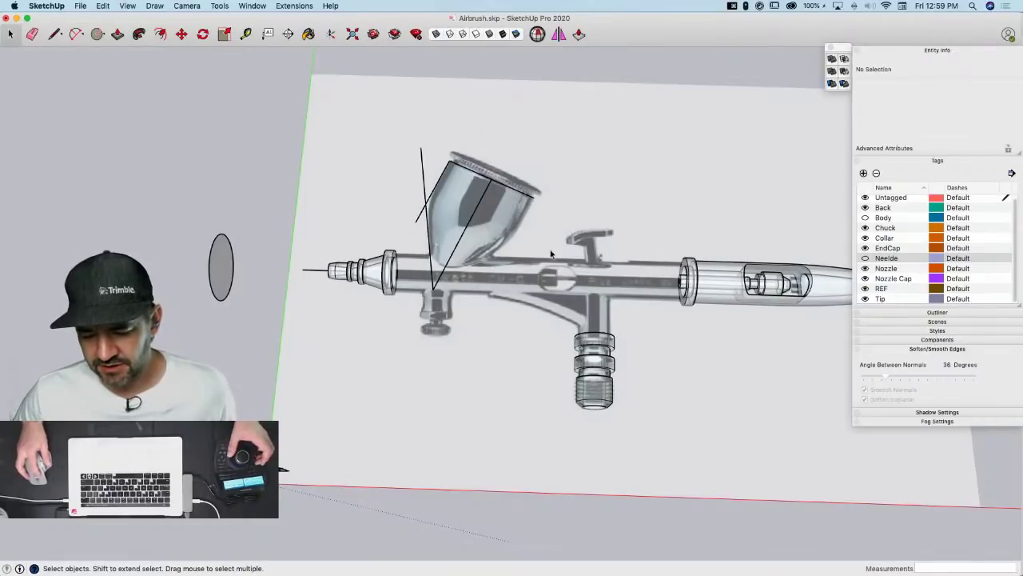
scroll(433, 239, "up", 2)
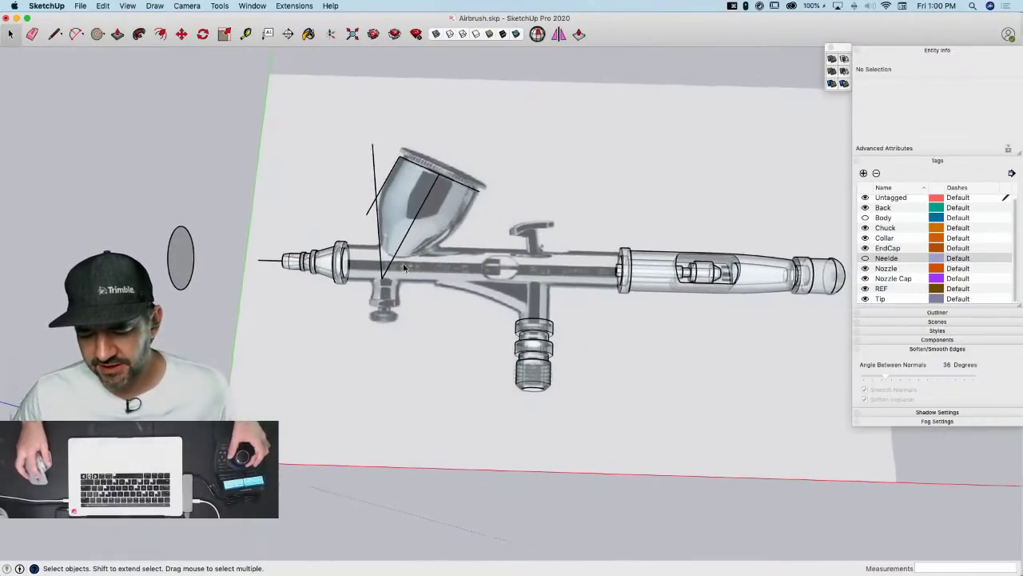
Blend the cup's upper side line into its lower front line with a degree 3 Bezier curve and erase the leftover line ends
scroll(432, 240, "up", 4)
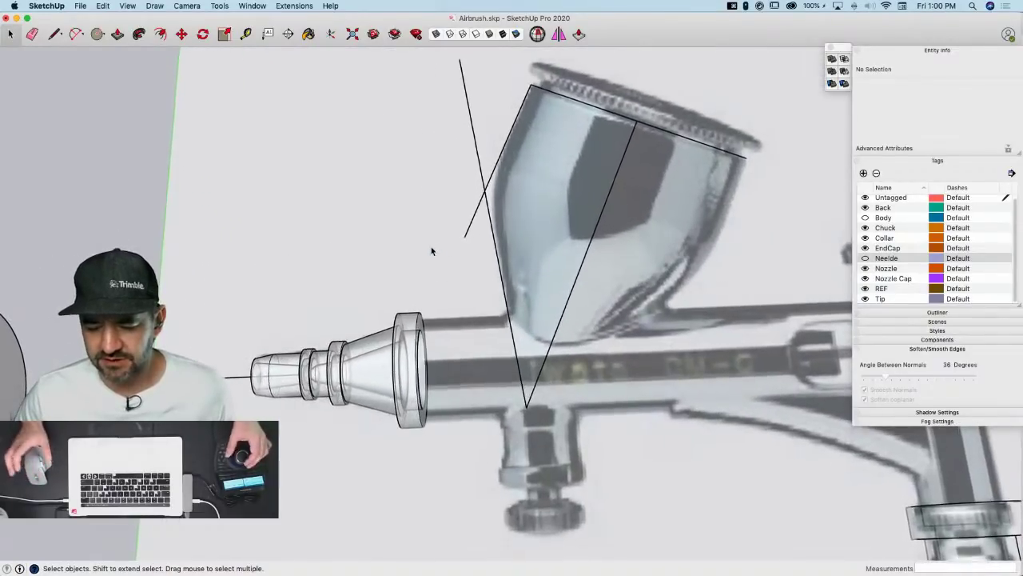
scroll(431, 251, "up", 2)
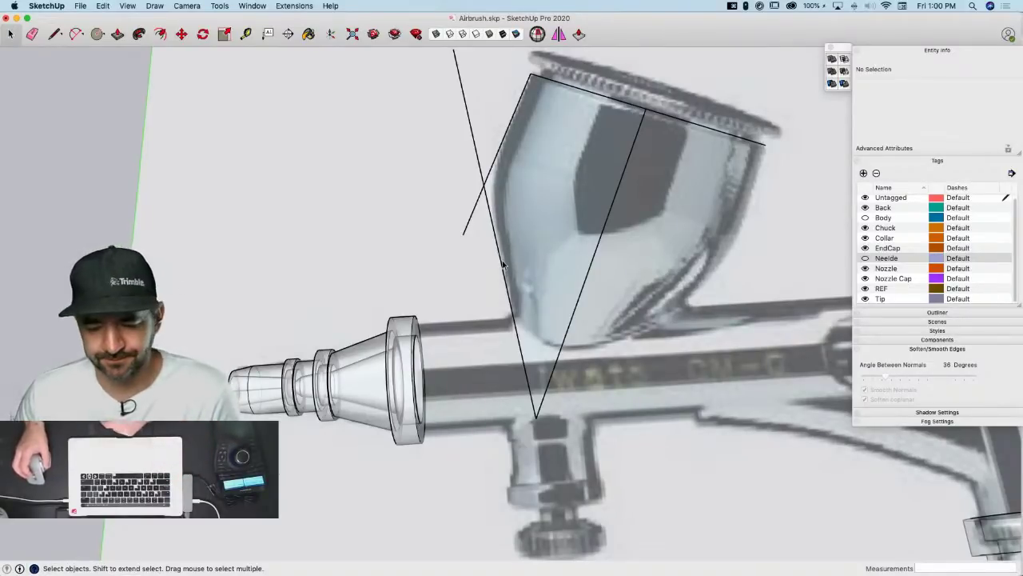
left_click(155, 7)
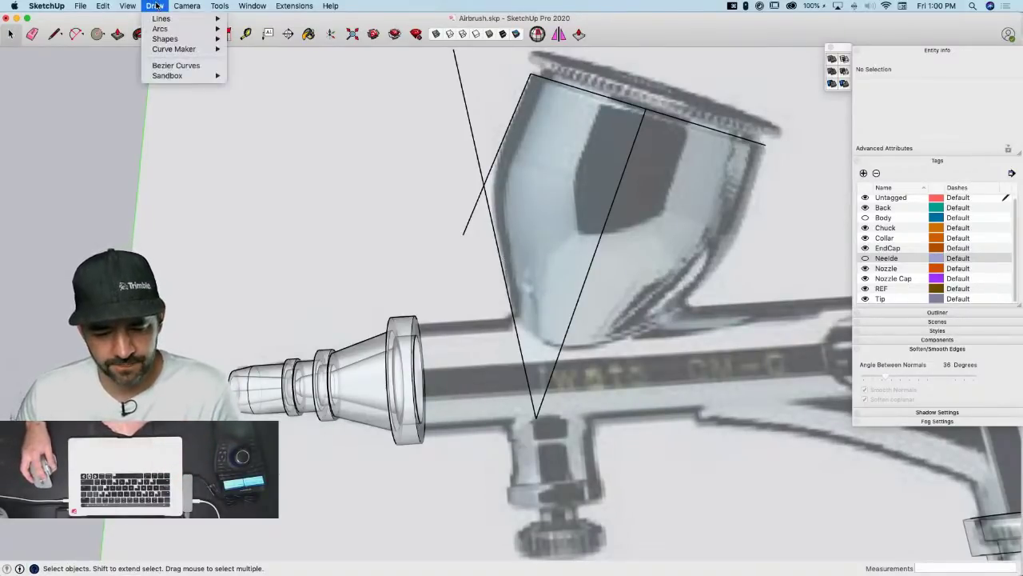
left_click(176, 66)
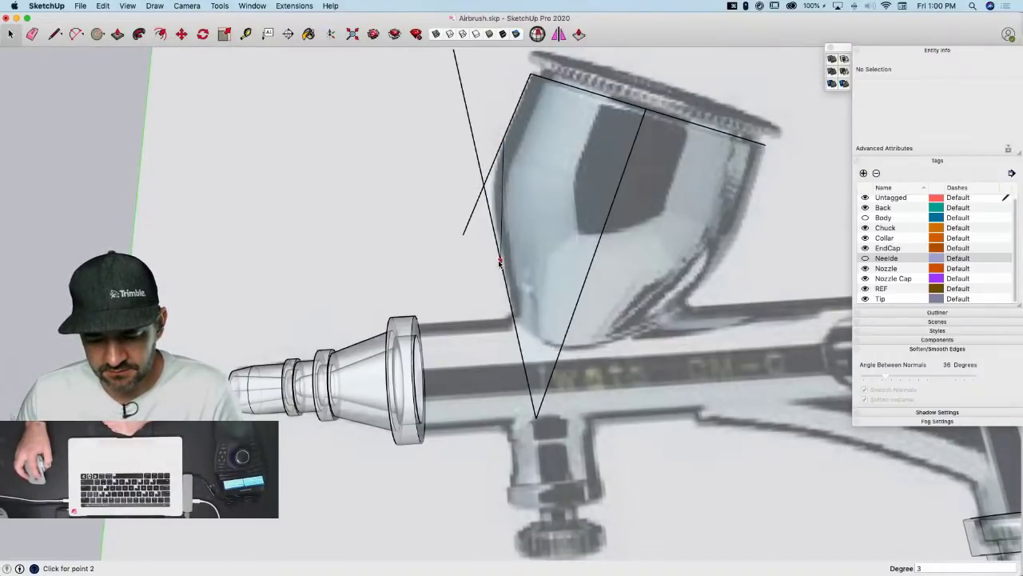
left_click(489, 175)
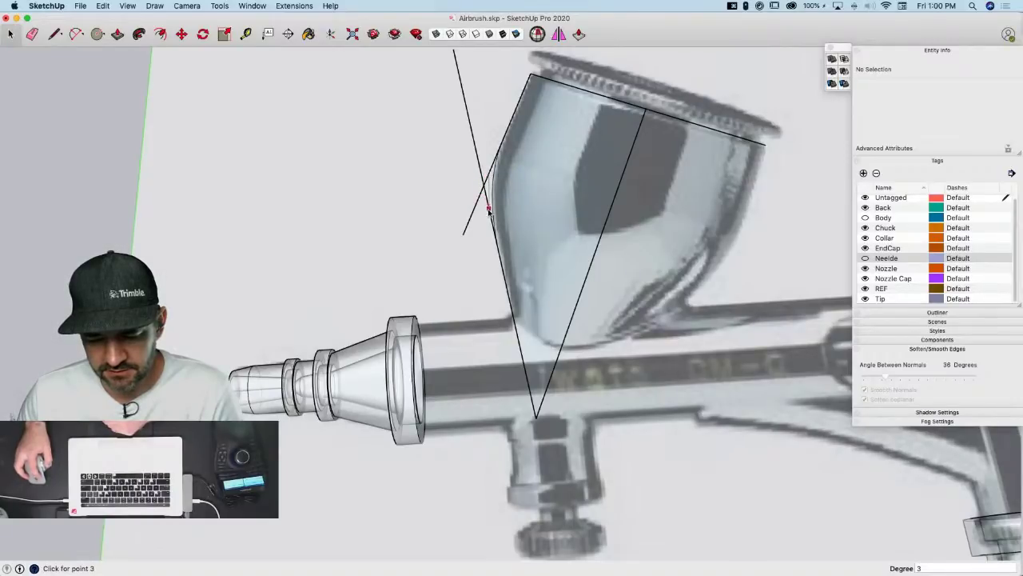
key("e")
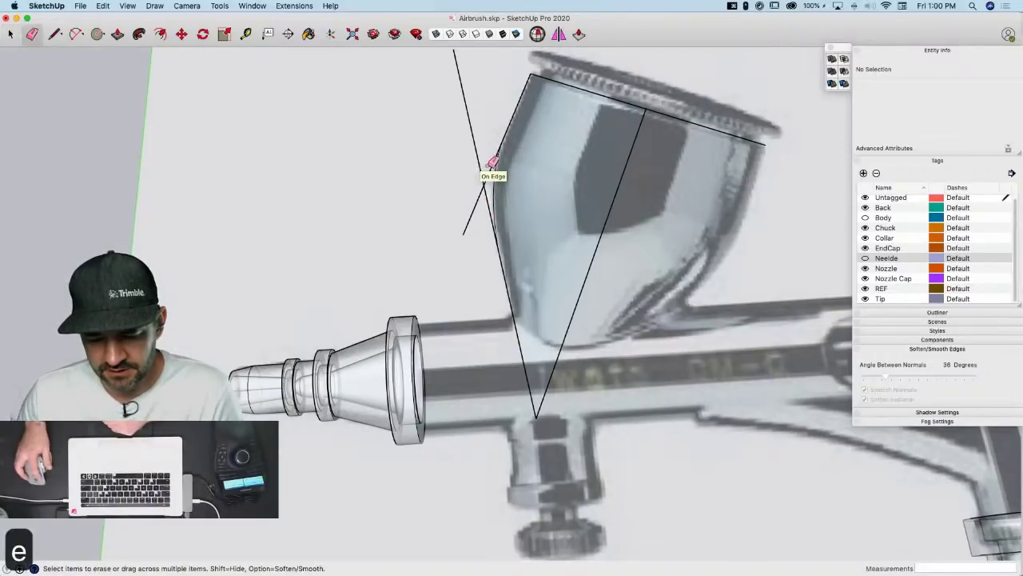
mouse_move(484, 179)
left_mouse_down()
mouse_move(480, 200)
mouse_move(491, 162)
left_mouse_up()
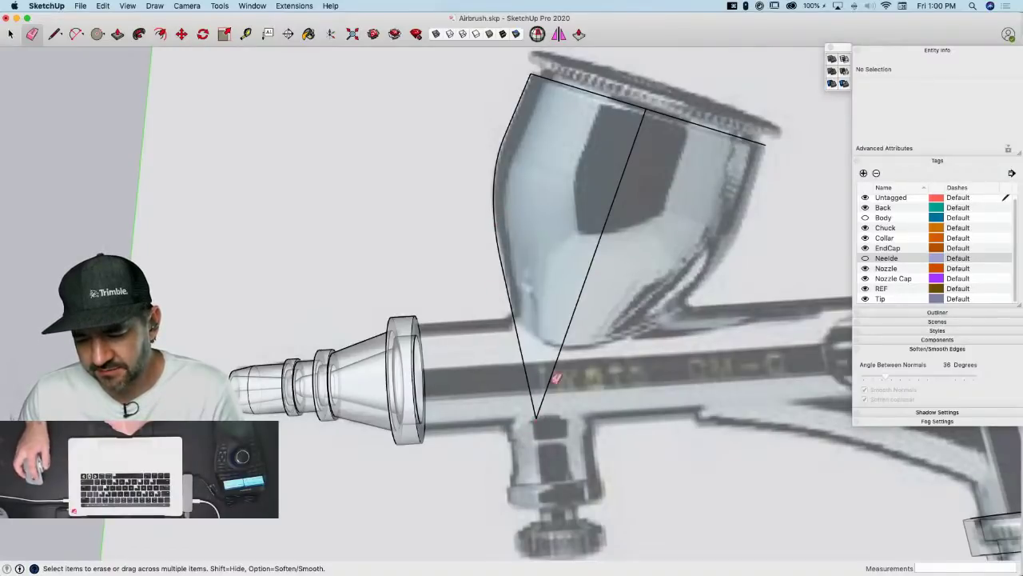
Select the cup's whole front side profile and offset it inward by about 3 3/16" for the wall thickness
key("l")
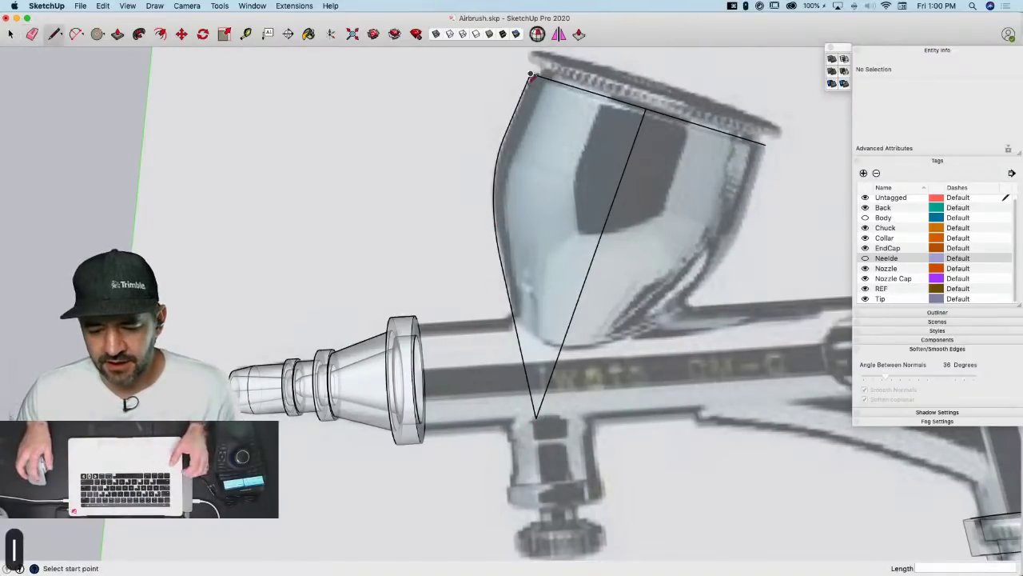
key("space")
left_click(523, 358)
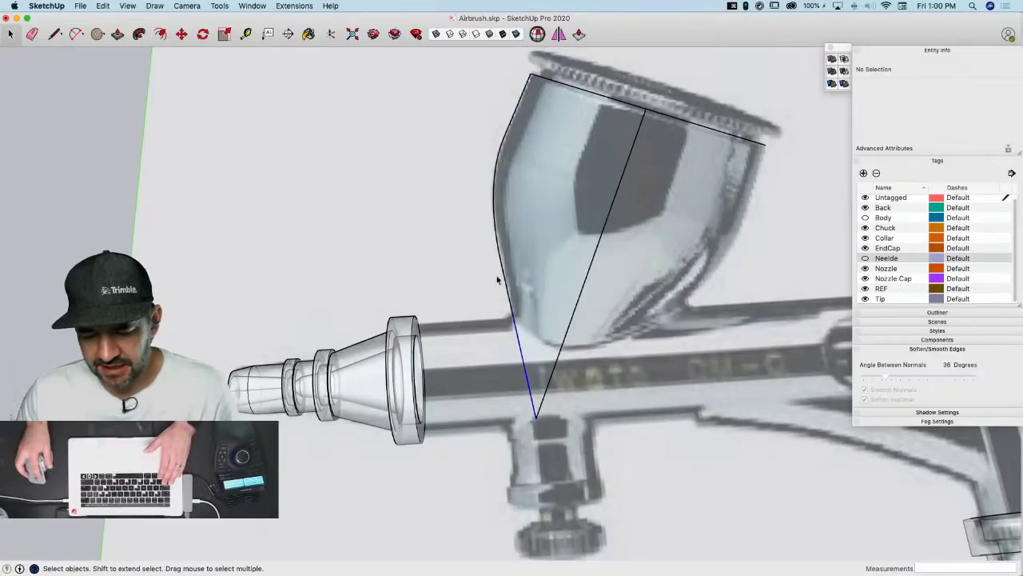
left_click(495, 192, "shift")
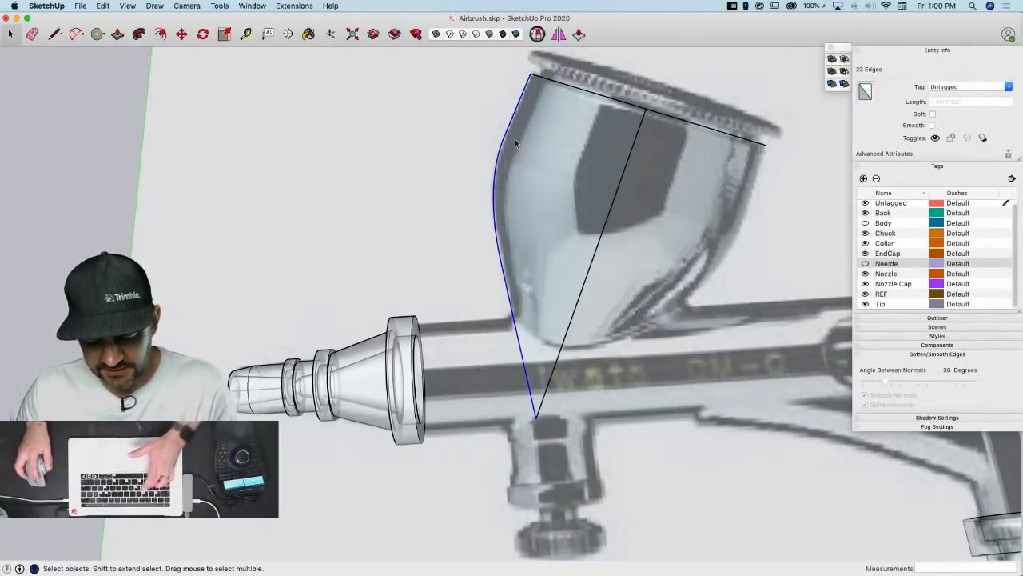
key("f")
left_click(512, 138)
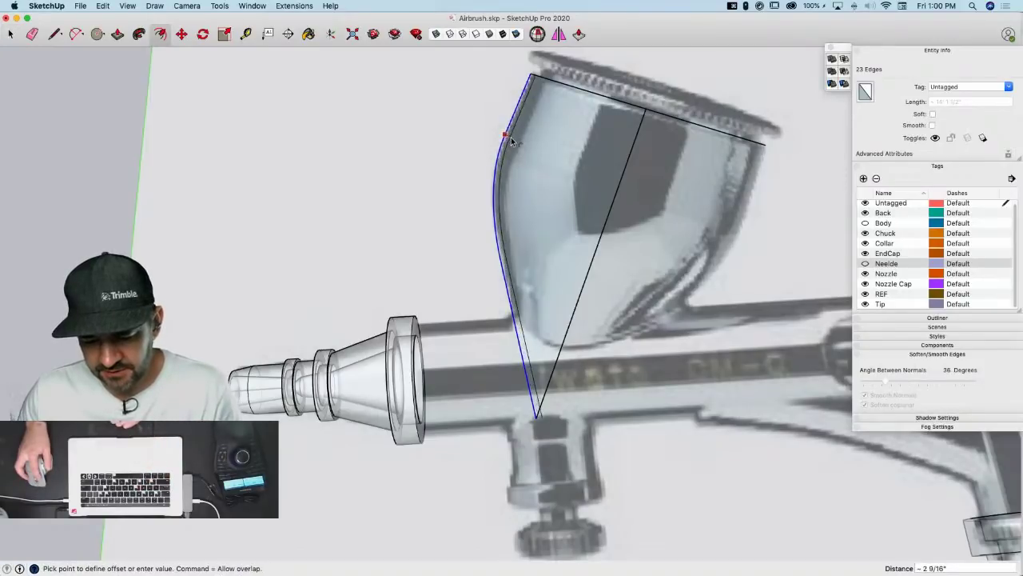
left_click(510, 138)
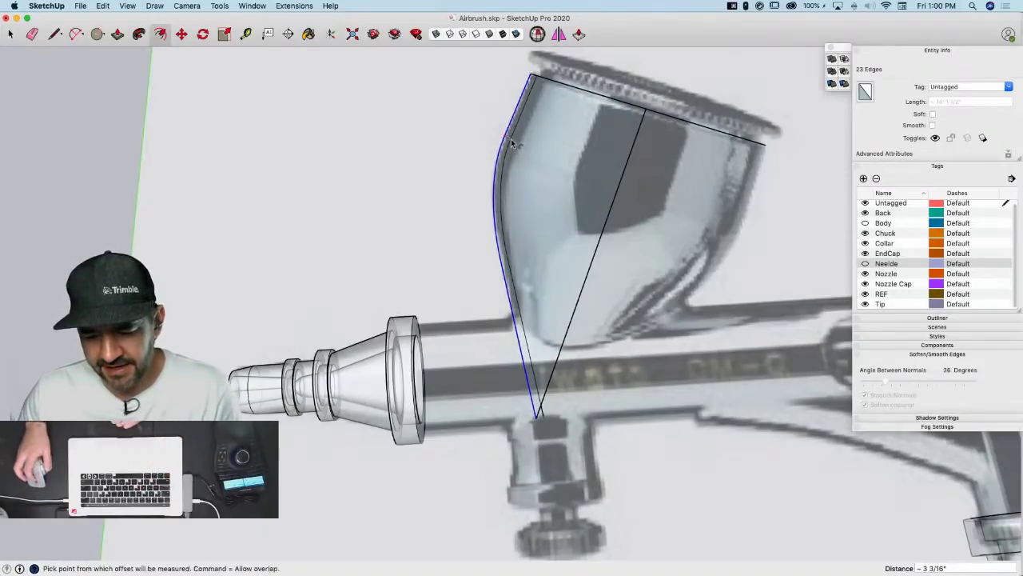
Close the wall's upper end with a slanted line from the rim corner to the inner curve and erase the excess above it
scroll(511, 138, "up", 5)
key("l")
scroll(511, 245, "down", 3)
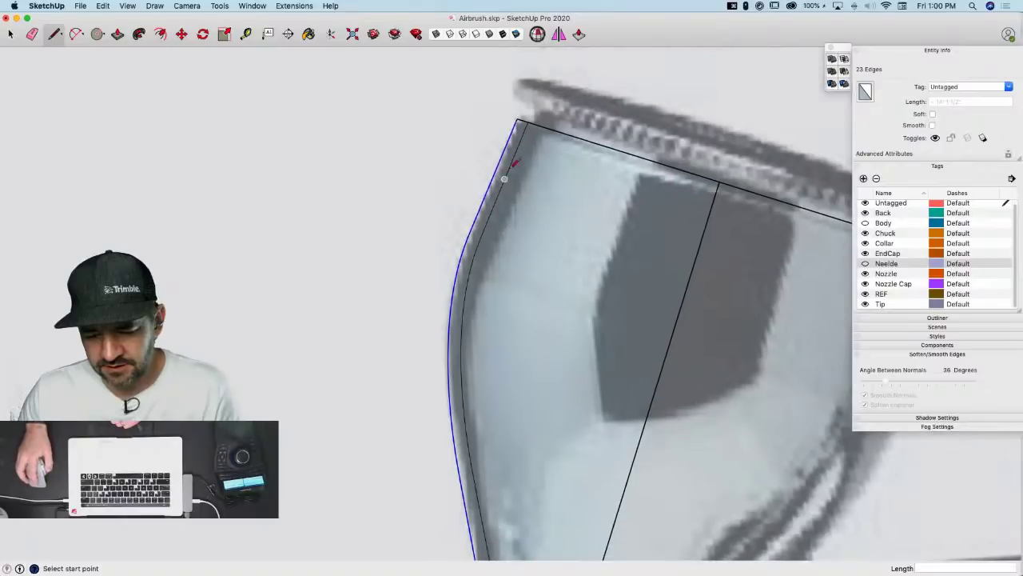
scroll(546, 70, "up", 3)
left_click(522, 87)
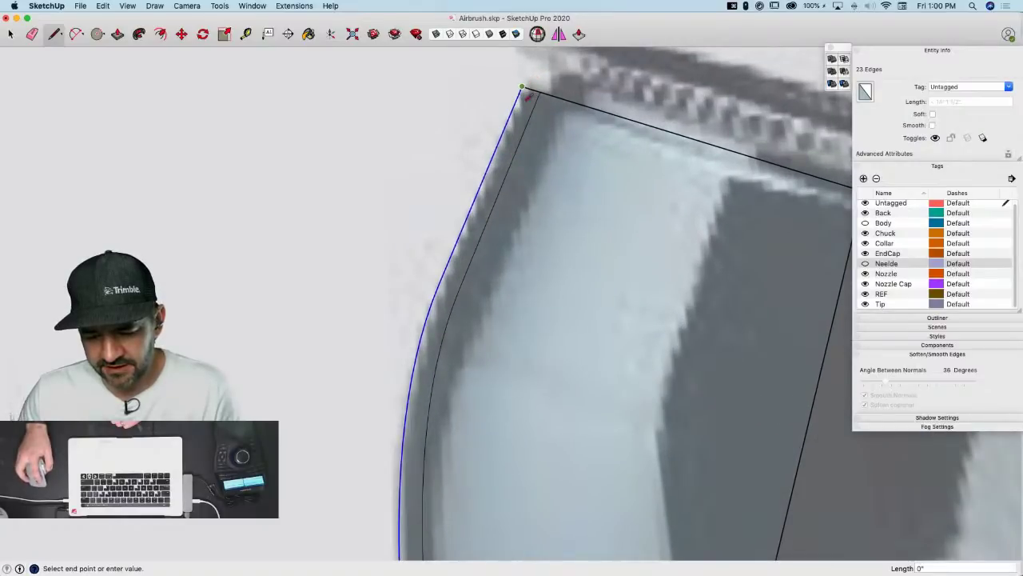
left_click(512, 170)
key("e")
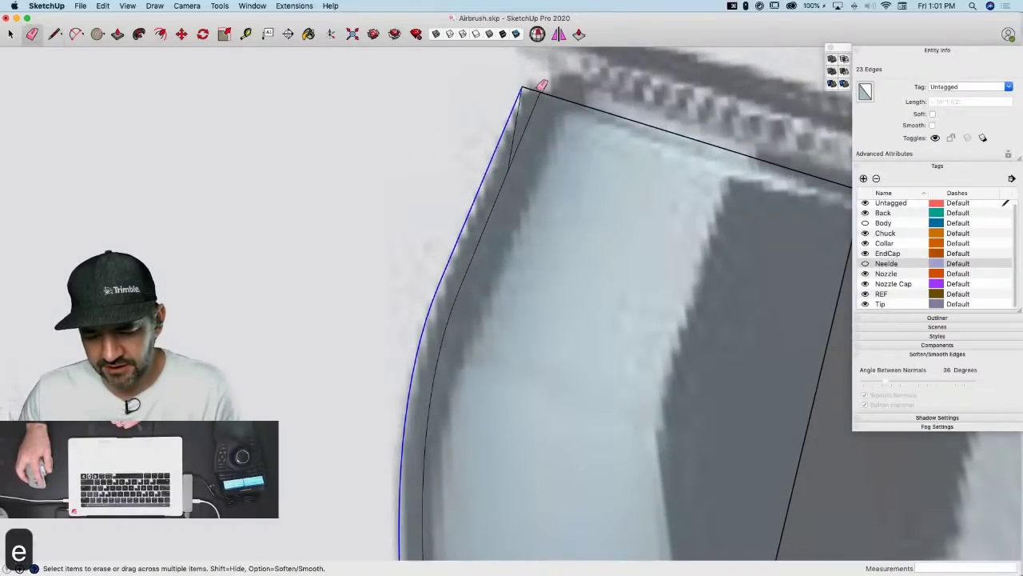
left_click_drag(542, 86, 542, 96)
Erase the inner wall line's overshoot past the centre line and the remaining rear half of the rim line
scroll(595, 292, "down", 5)
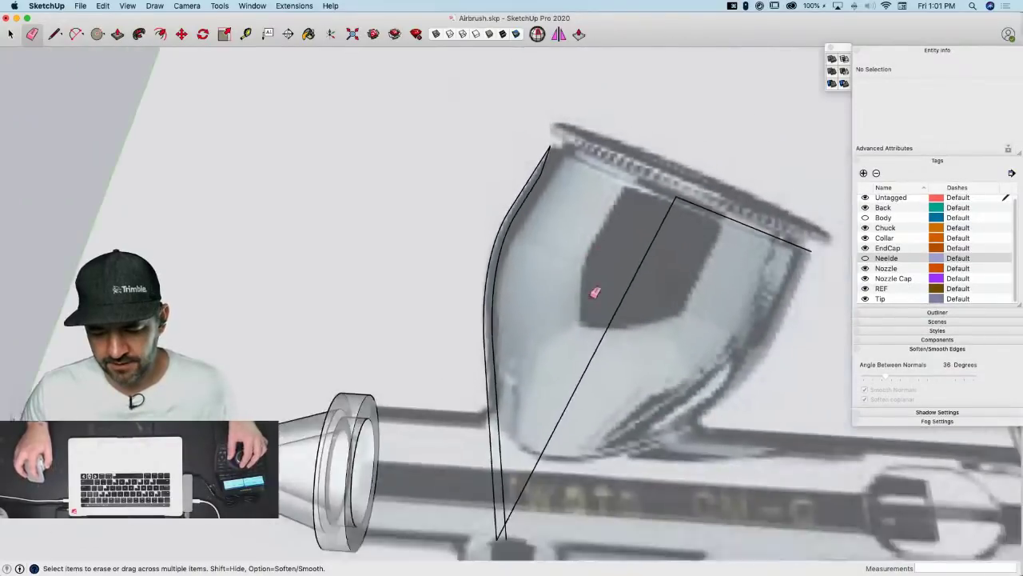
scroll(594, 293, "down", 2)
scroll(521, 376, "up", 6)
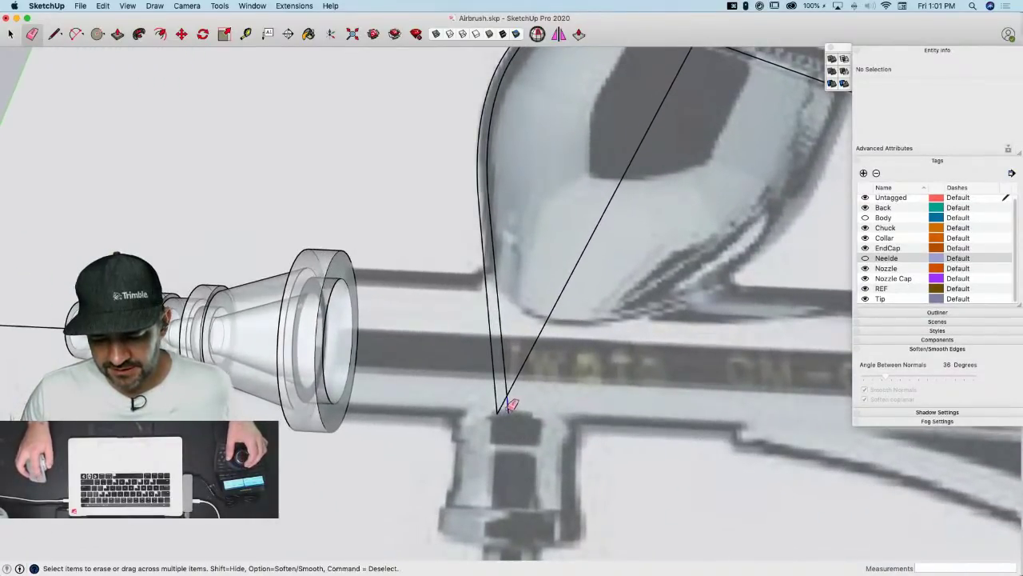
scroll(510, 404, "down", 4)
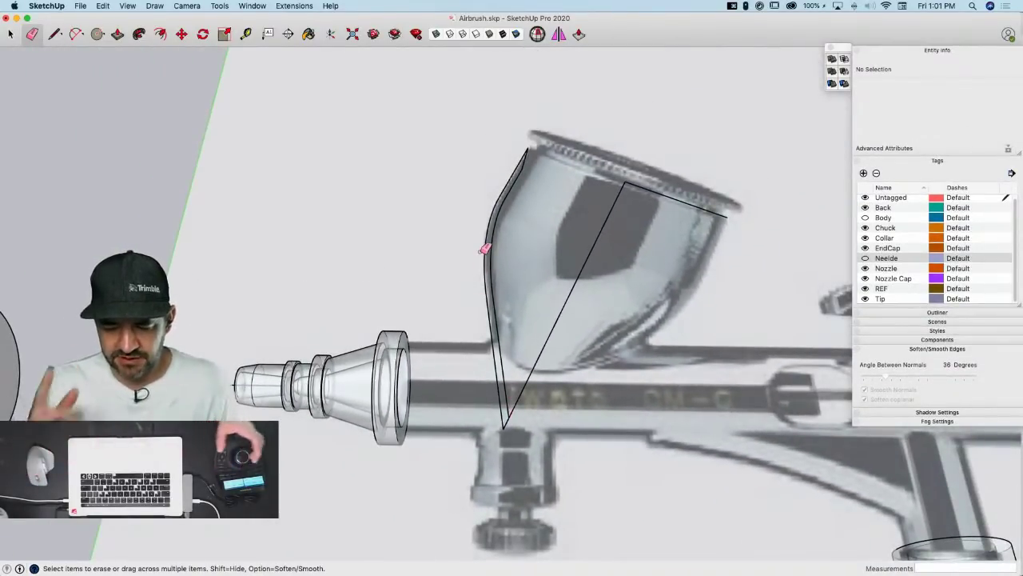
left_click(650, 190)
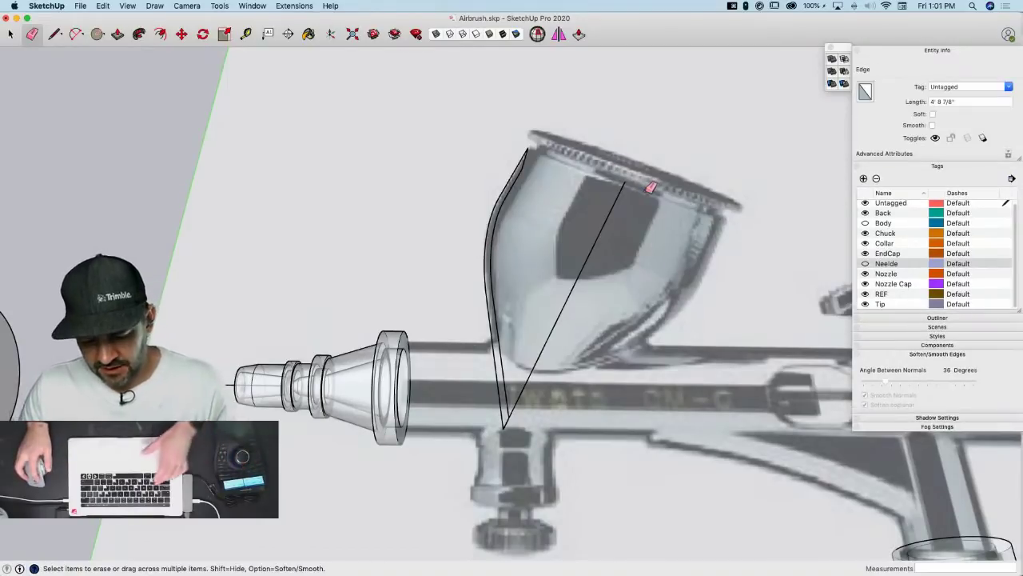
key("c")
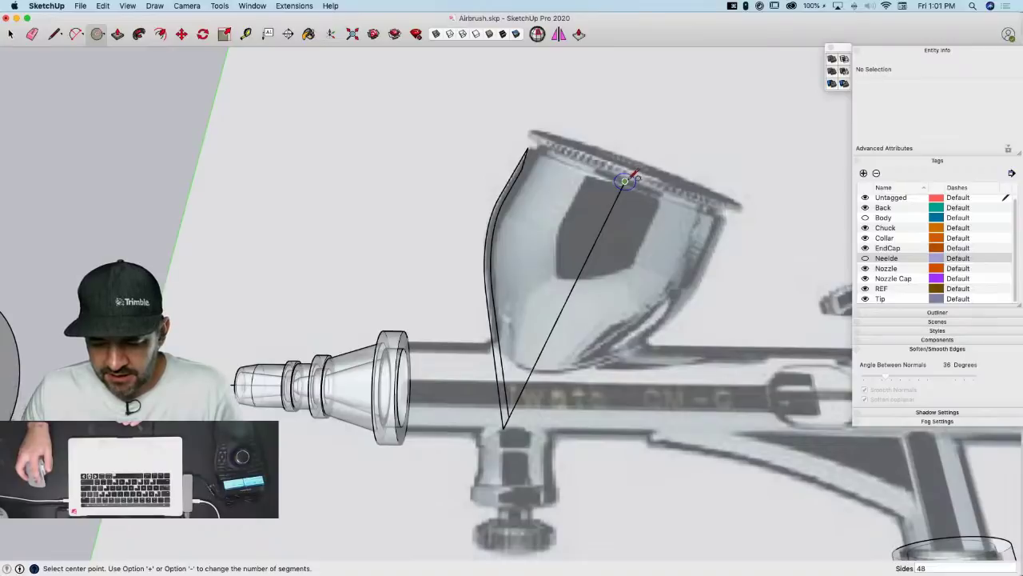
left_click(624, 181)
key("Escape")
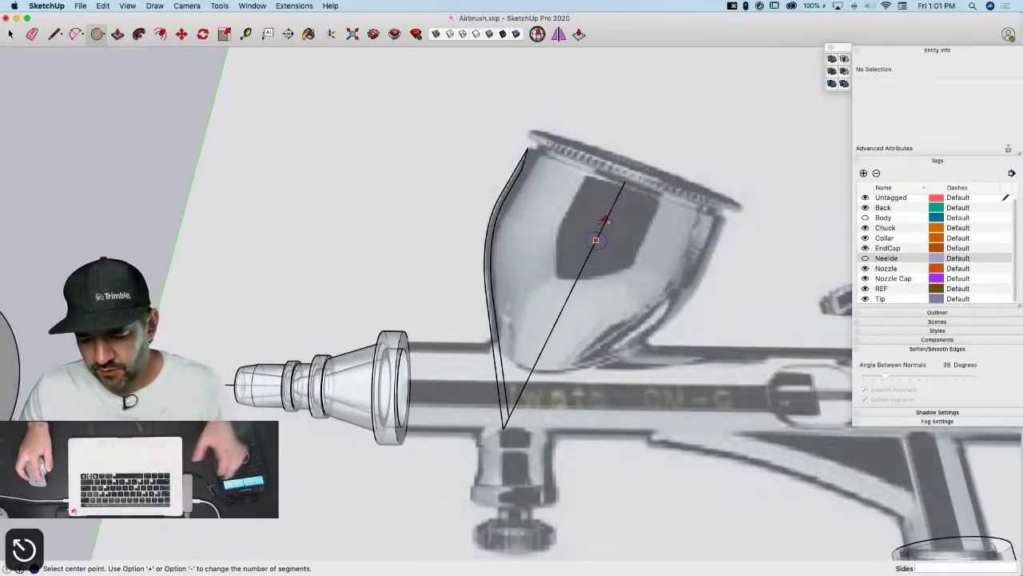
middle_click_drag(626, 181, 586, 214)
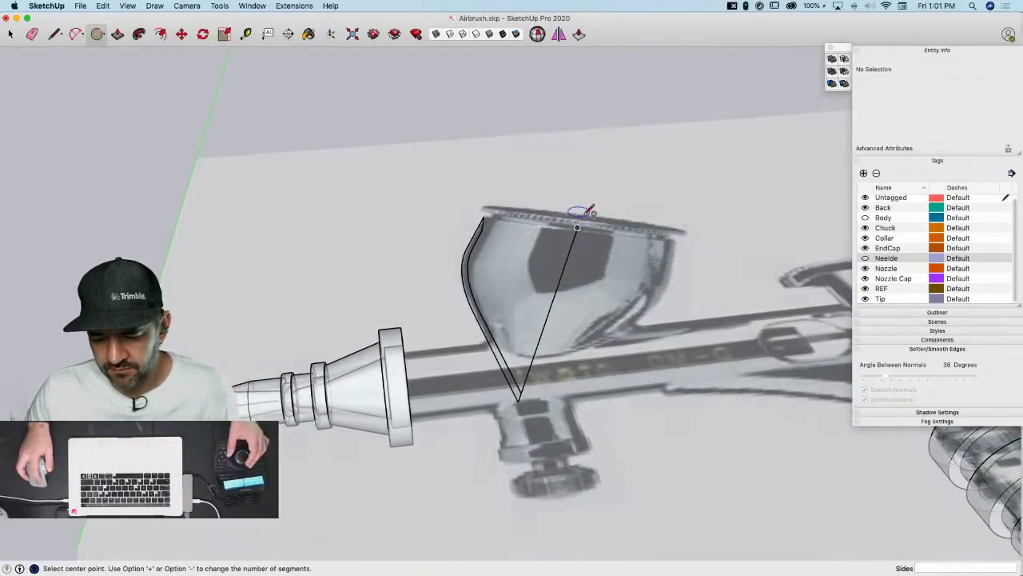
scroll(598, 227, "up", 3)
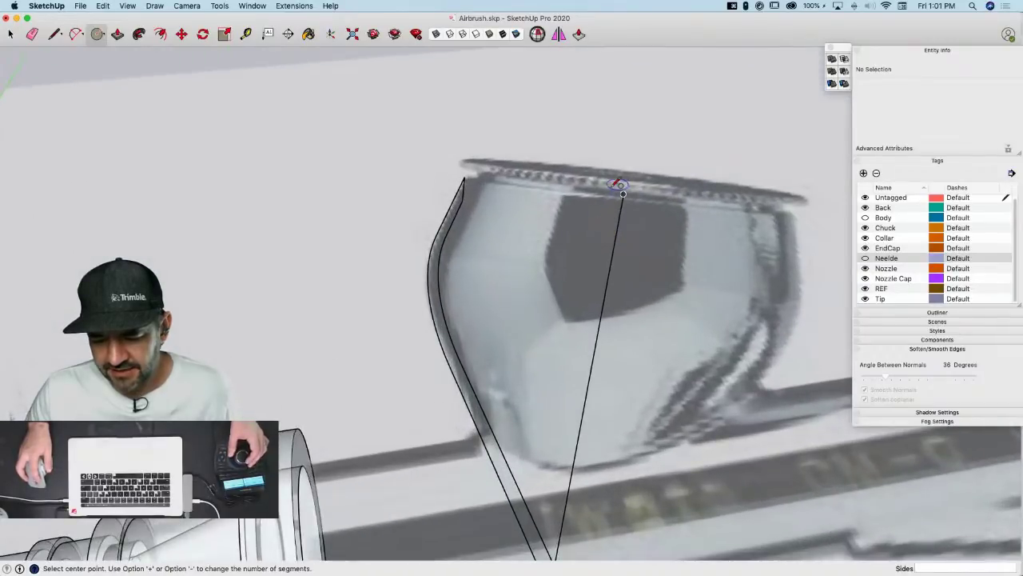
key("Left")
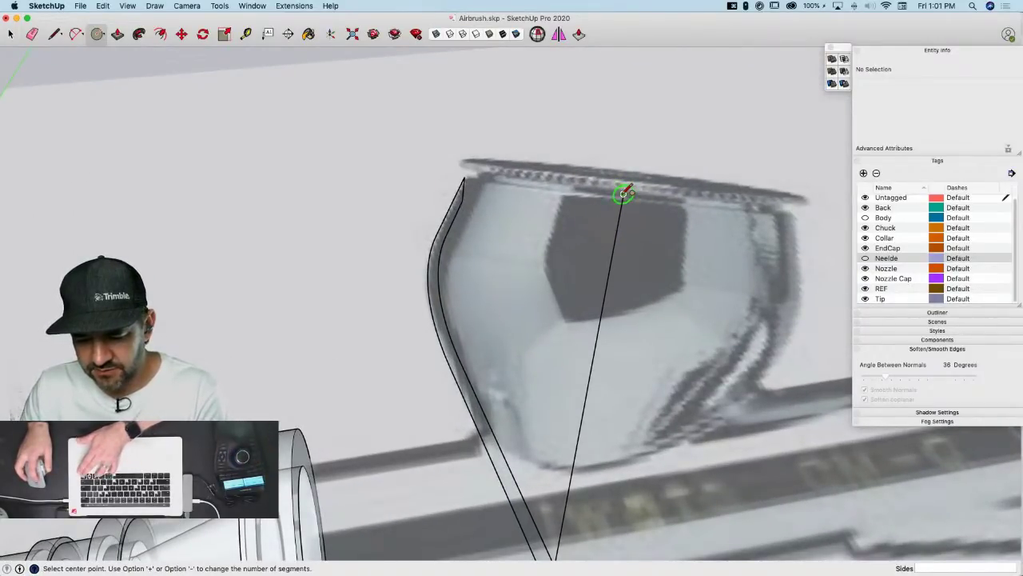
key("Right")
key("Right")
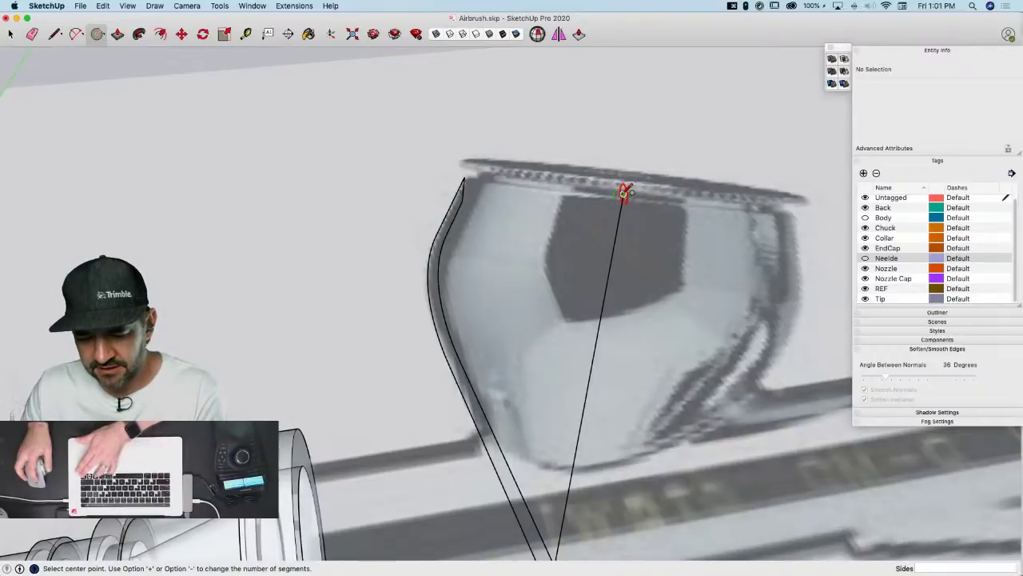
key("space")
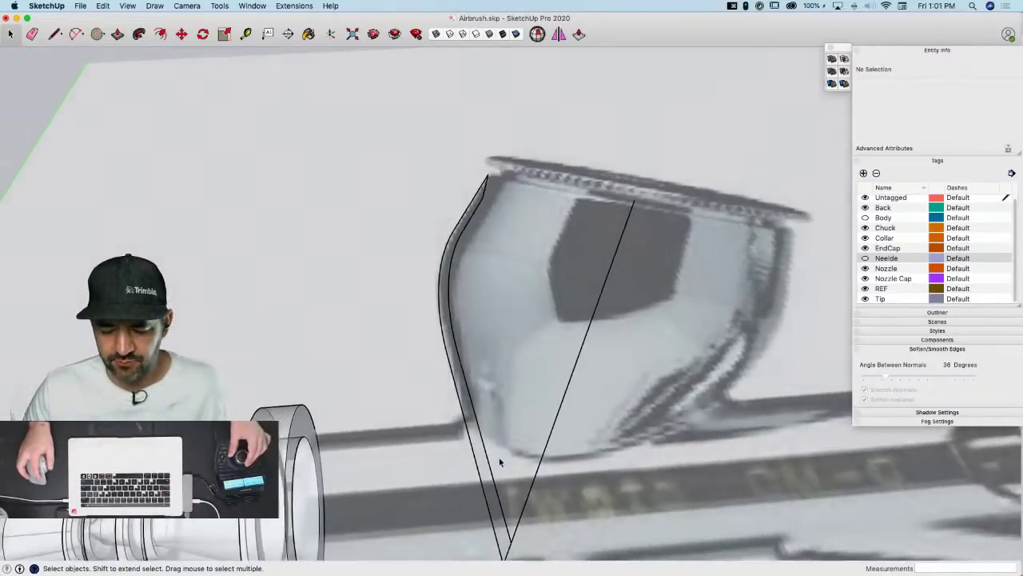
Group the cup's wall profile together with the centre line and open the group for editing
double_click(500, 454)
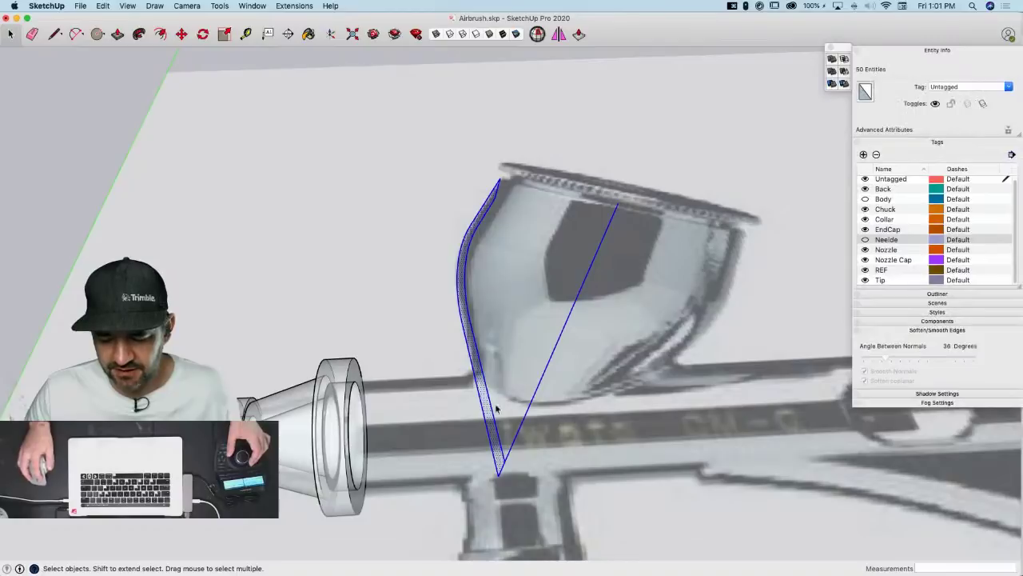
right_click(495, 436)
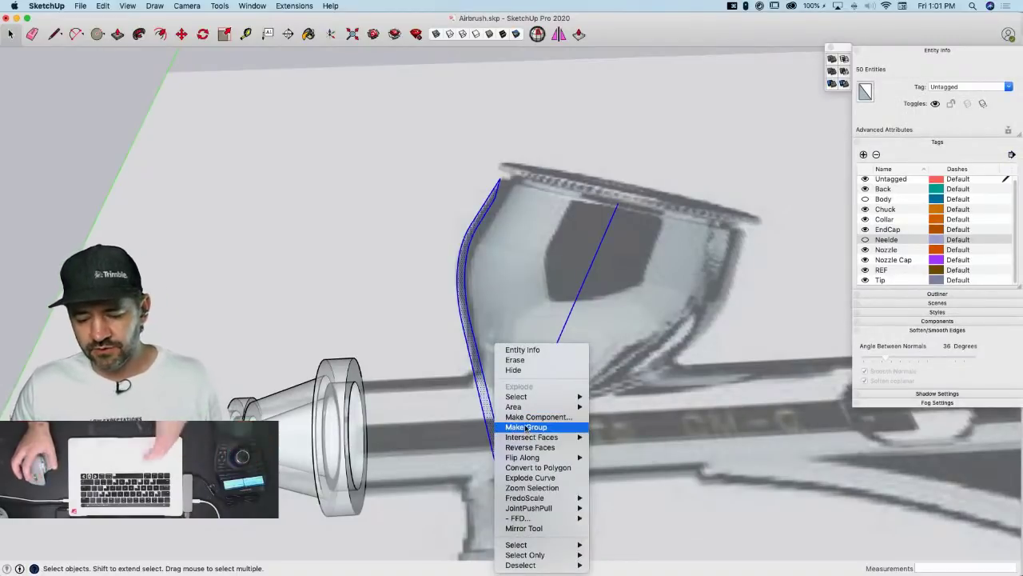
left_click(525, 428)
double_click(540, 390)
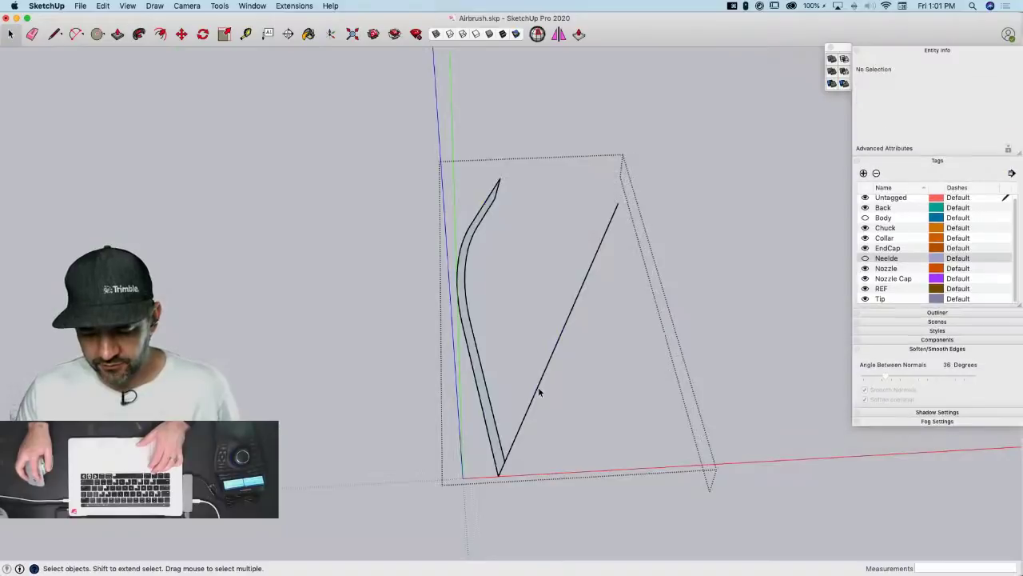
Place the group's axes with the origin where the inner wall line meets the centre line and the red axis along the centre line
right_click(464, 467)
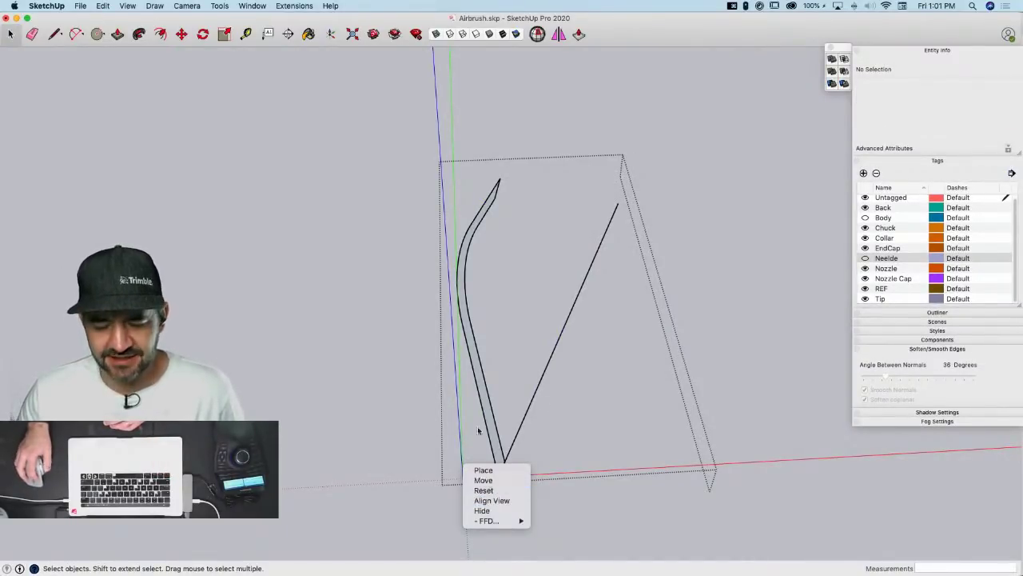
left_click(493, 500)
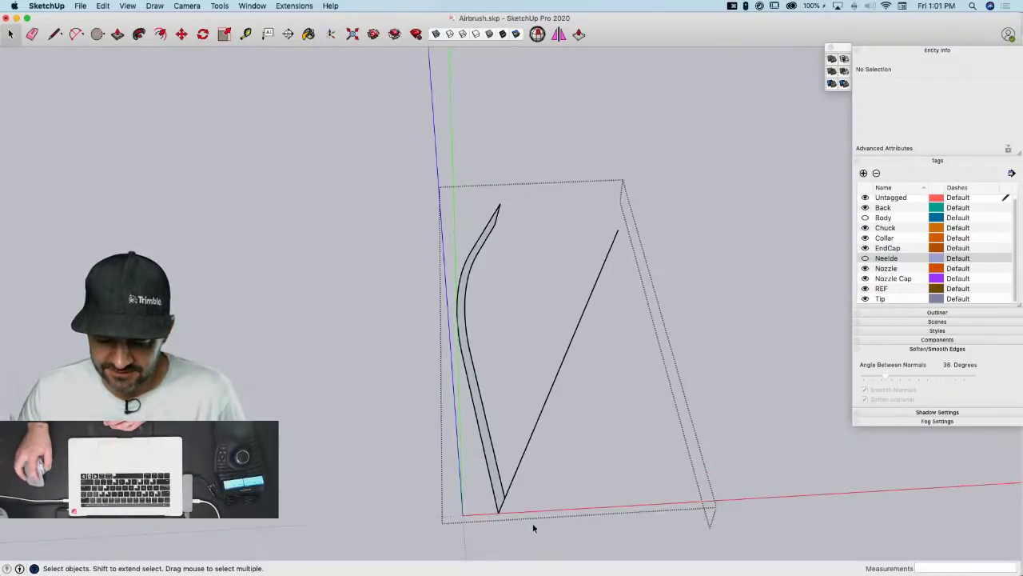
left_click(331, 34)
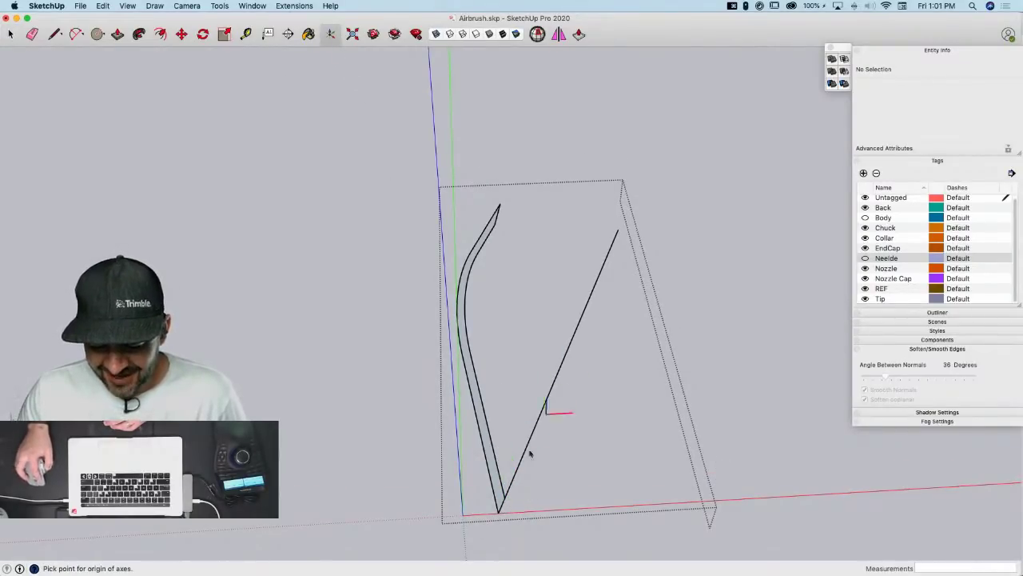
left_click(507, 497)
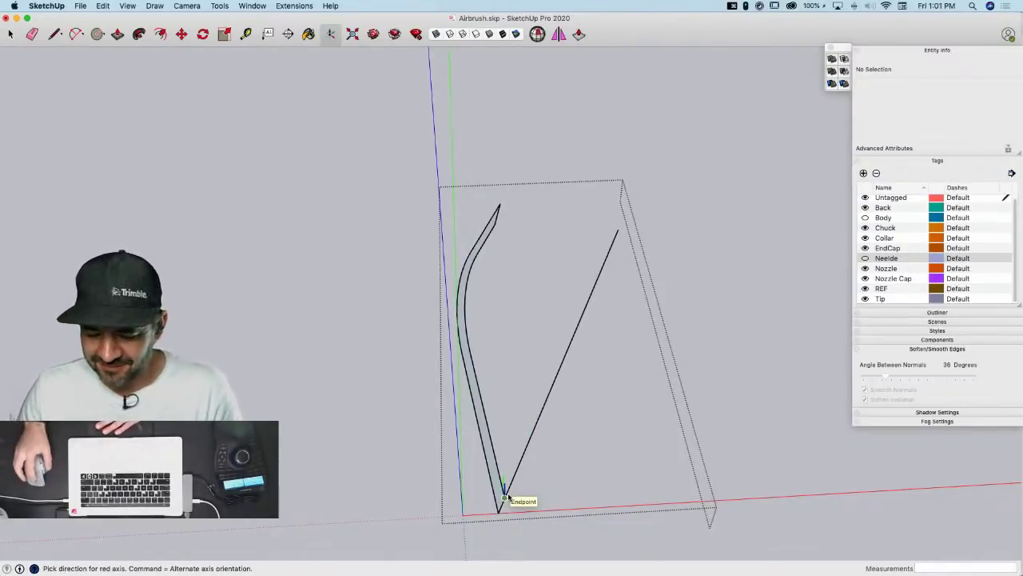
left_click(566, 353)
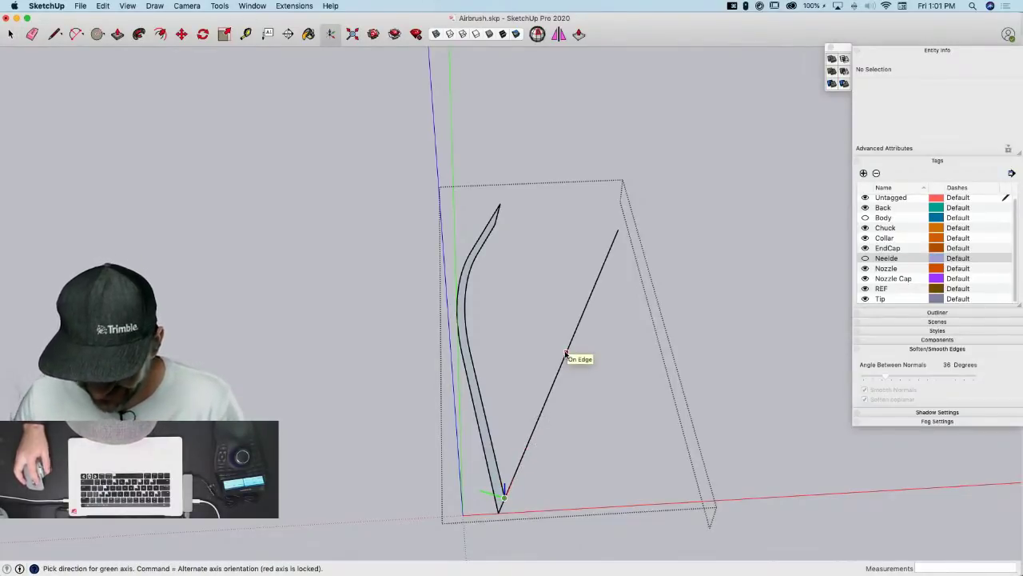
left_click(568, 354)
middle_click_drag(506, 463, 433, 453)
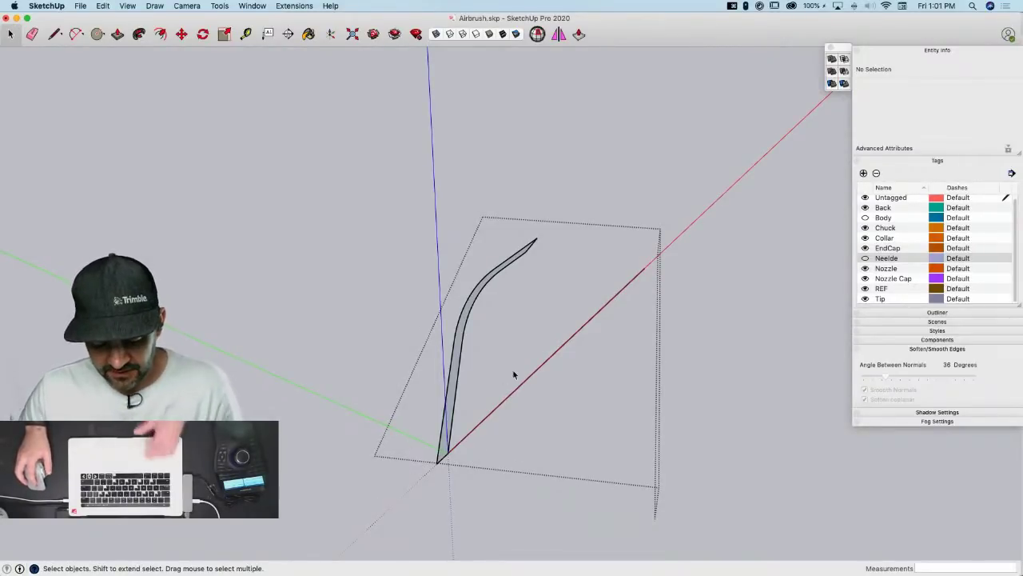
Draw a circle about 1' 7/16" in radius at the far end of the cup's centre line, perpendicular to that line
key("c")
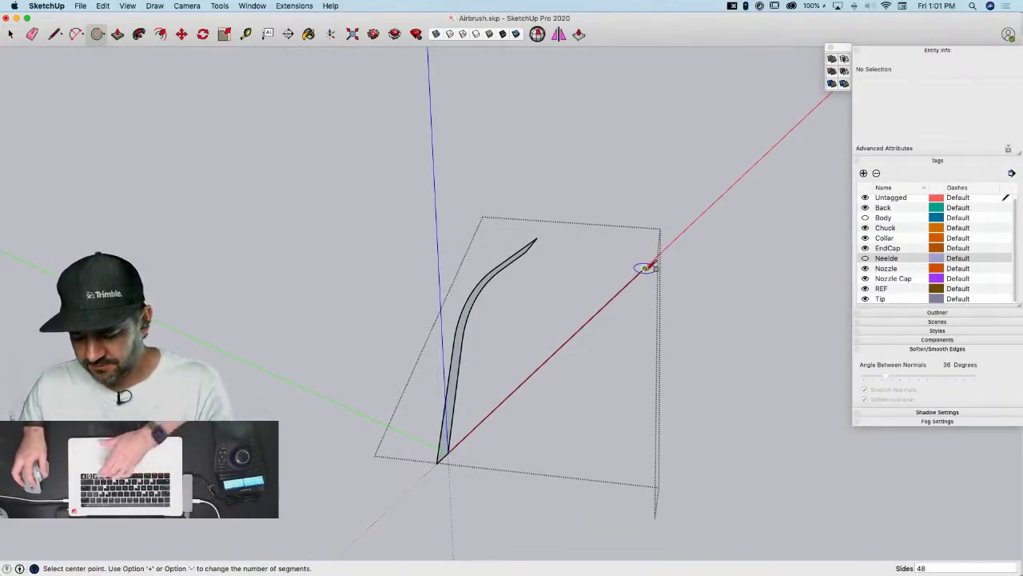
left_click(644, 267)
left_click(670, 270)
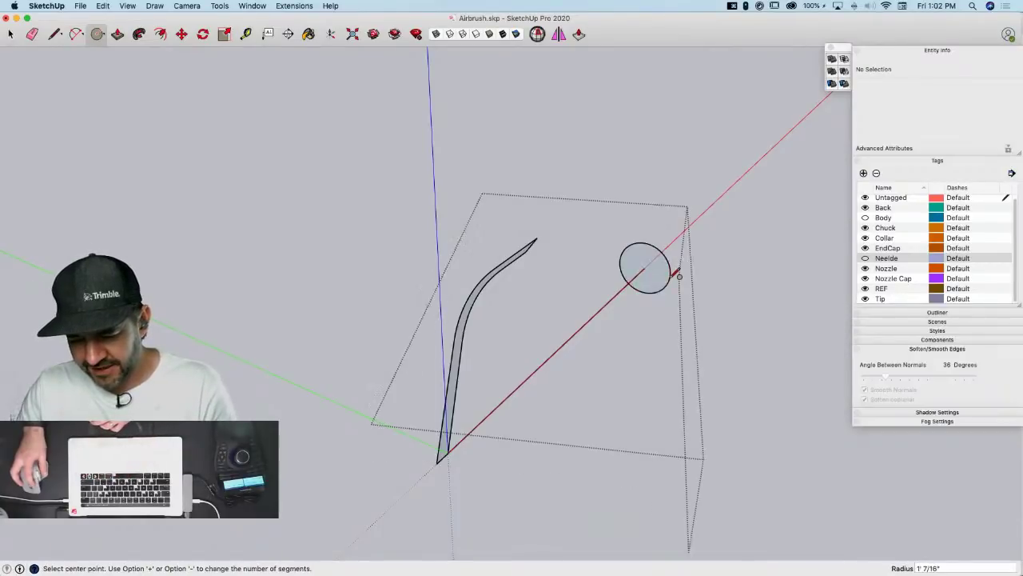
Revolve the cup's wall profile around the circle with Follow Me and turn off X-ray display
key("space")
left_click(646, 269)
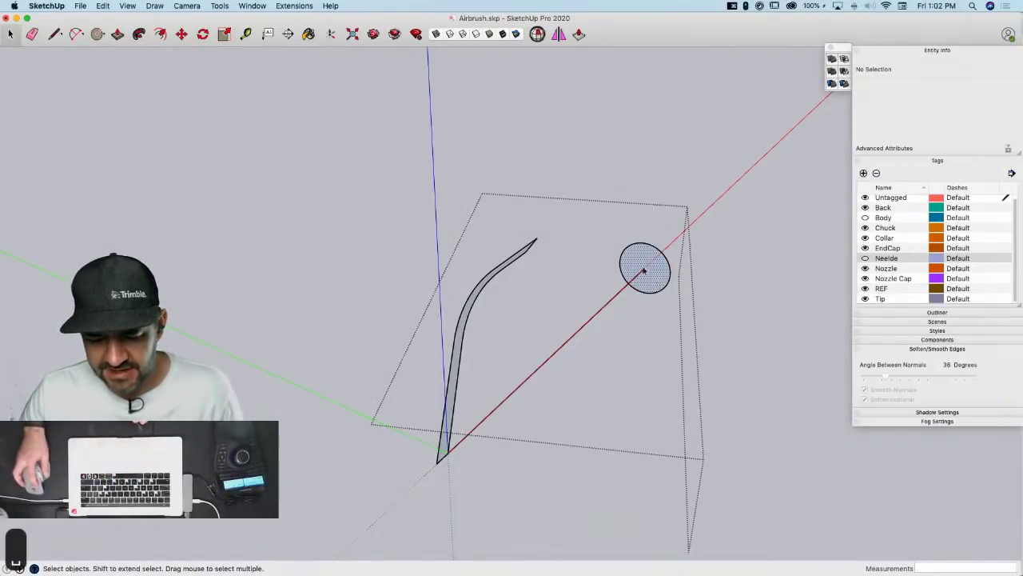
left_click(139, 35)
left_click(444, 451)
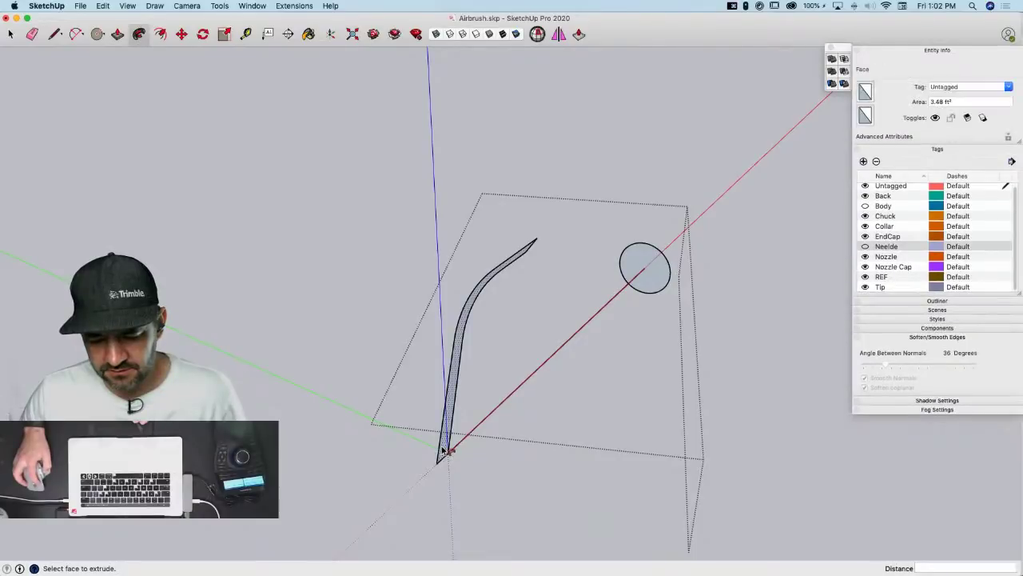
left_click(844, 498)
middle_click_drag(811, 473, 164, 357)
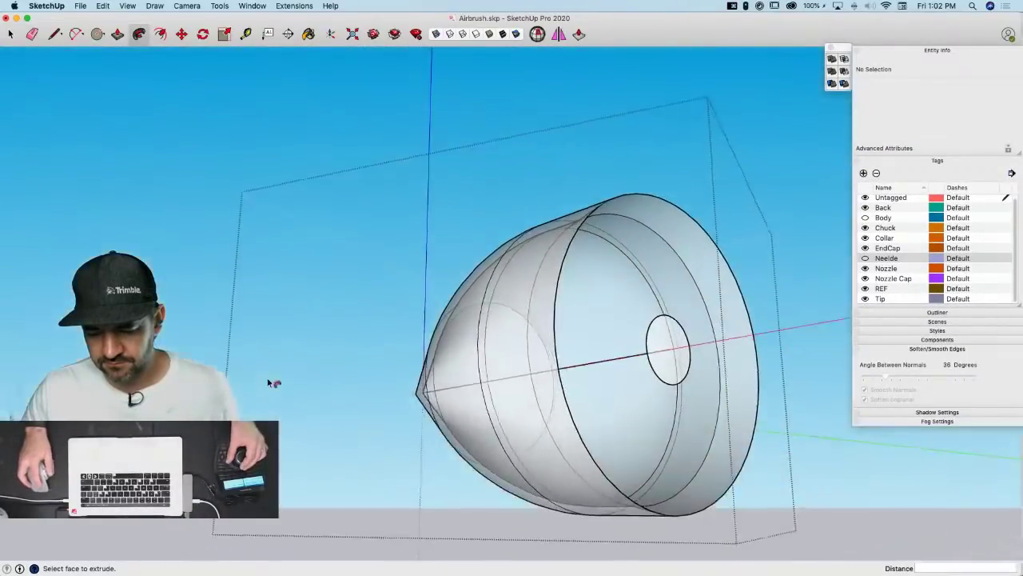
left_click(436, 34)
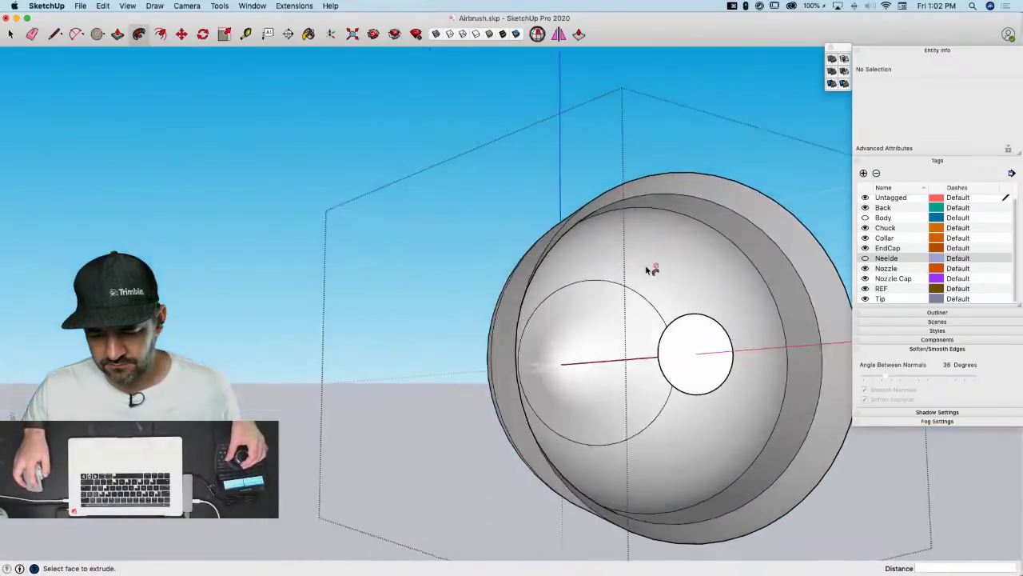
middle_click_drag(649, 270, 544, 274)
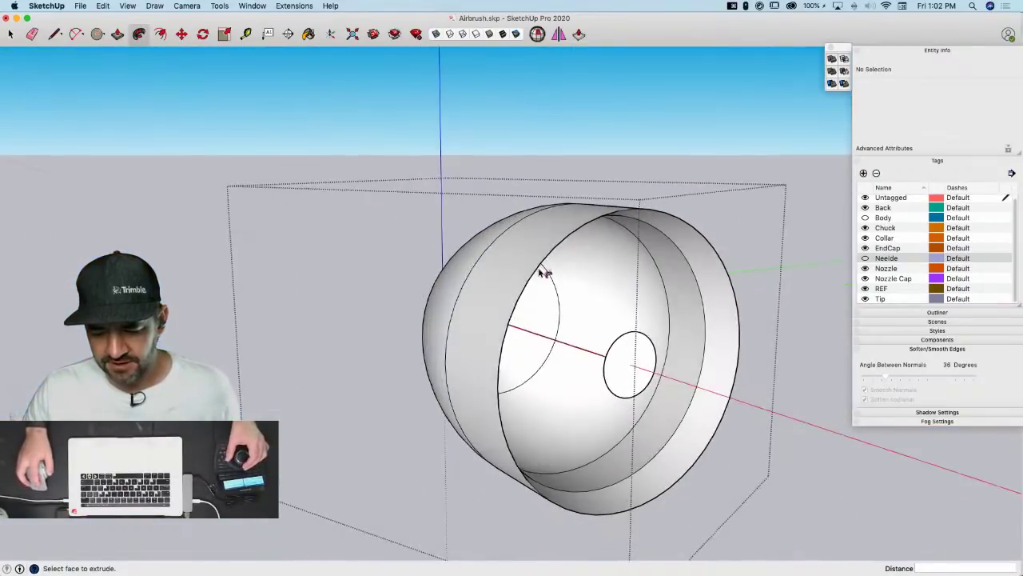
Select the whole revolved cup and soften its edges, including the coplanar ones
key("space")
triple_click(483, 283)
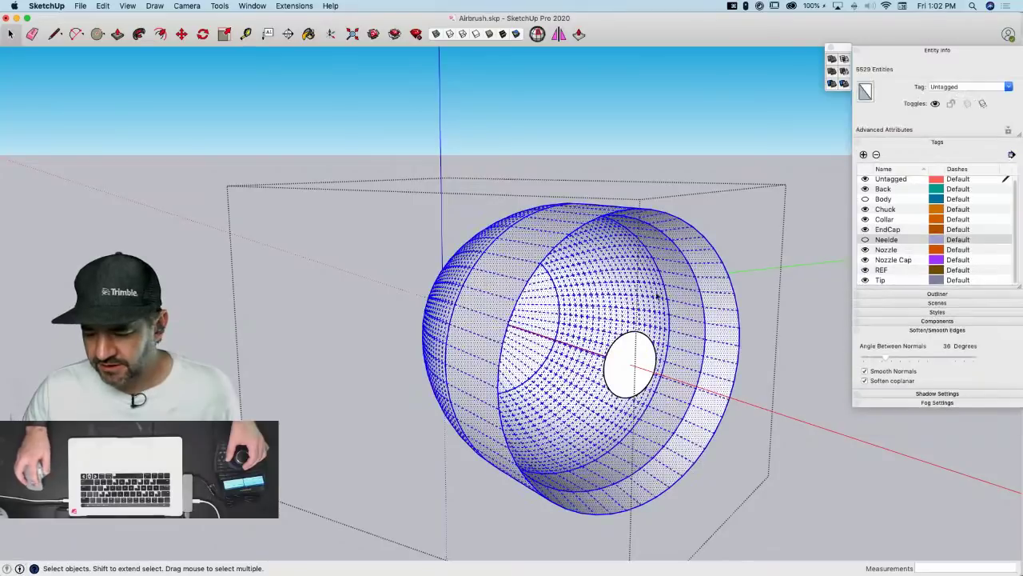
left_click(865, 382)
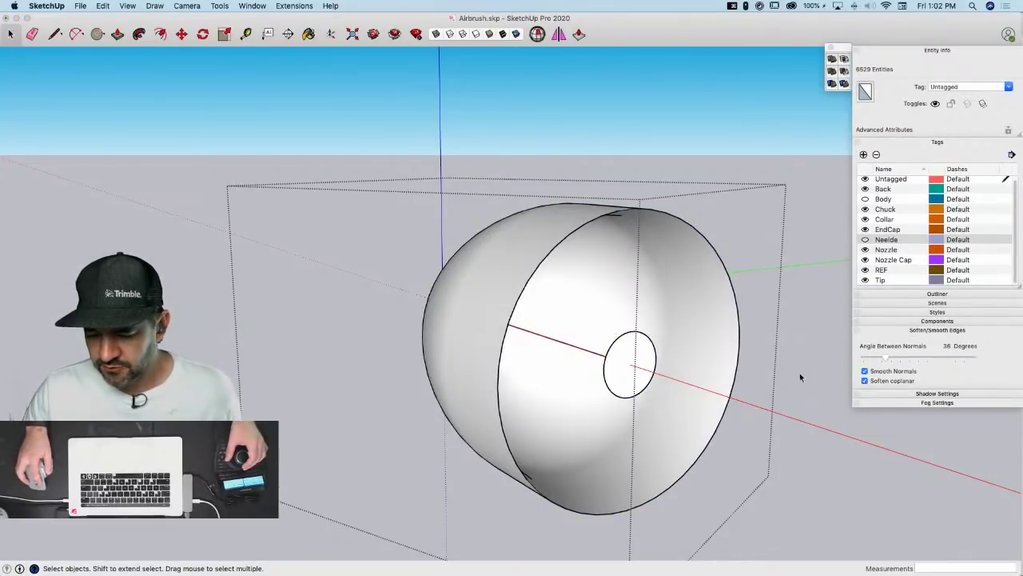
left_click(342, 366)
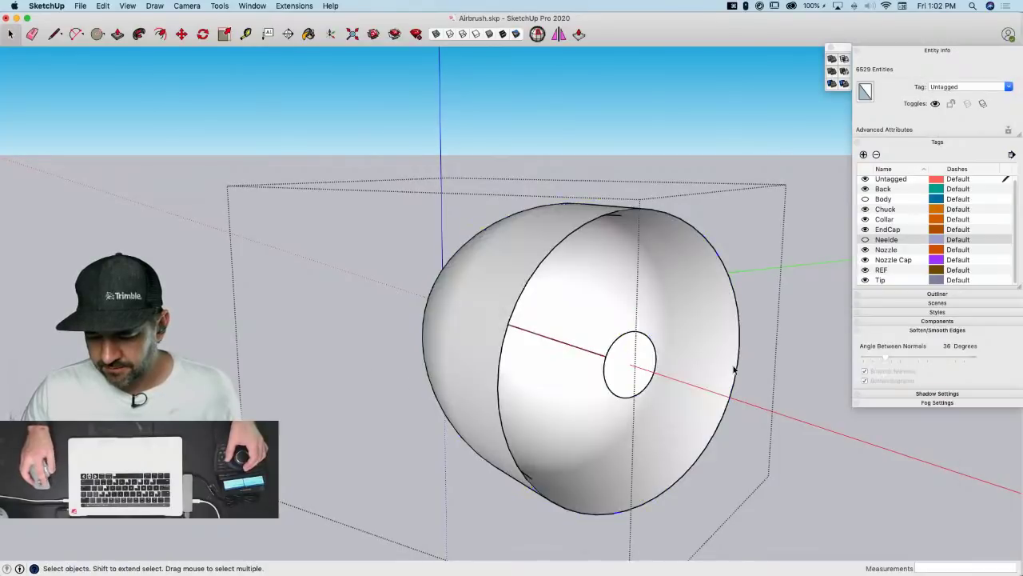
middle_click_drag(778, 374, 570, 362)
middle_click_drag(449, 430, 512, 427)
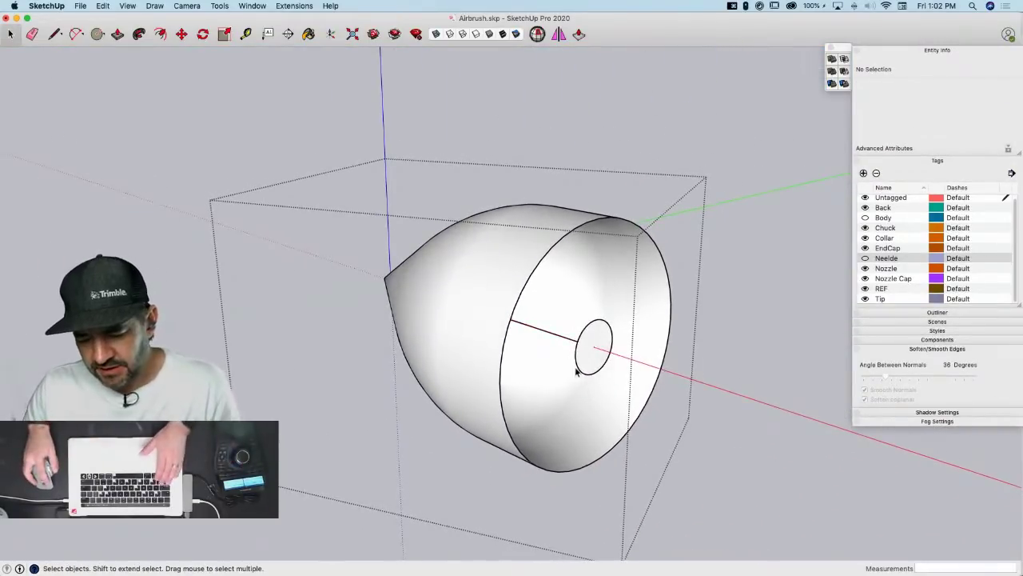
Leave the cup's group, reopen it for editing and show the rest of the model around it
left_click(559, 338)
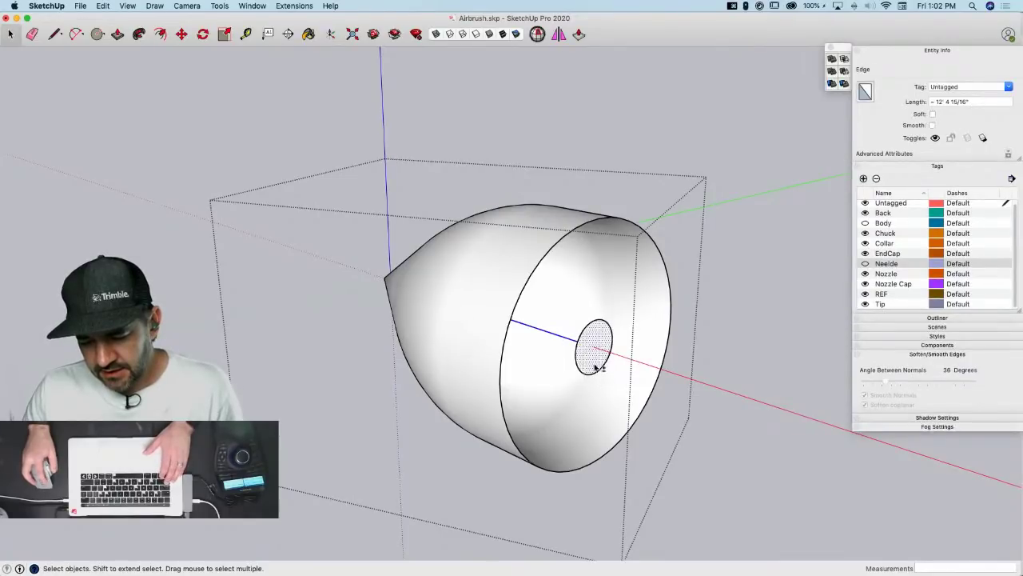
left_click(598, 366, "shift")
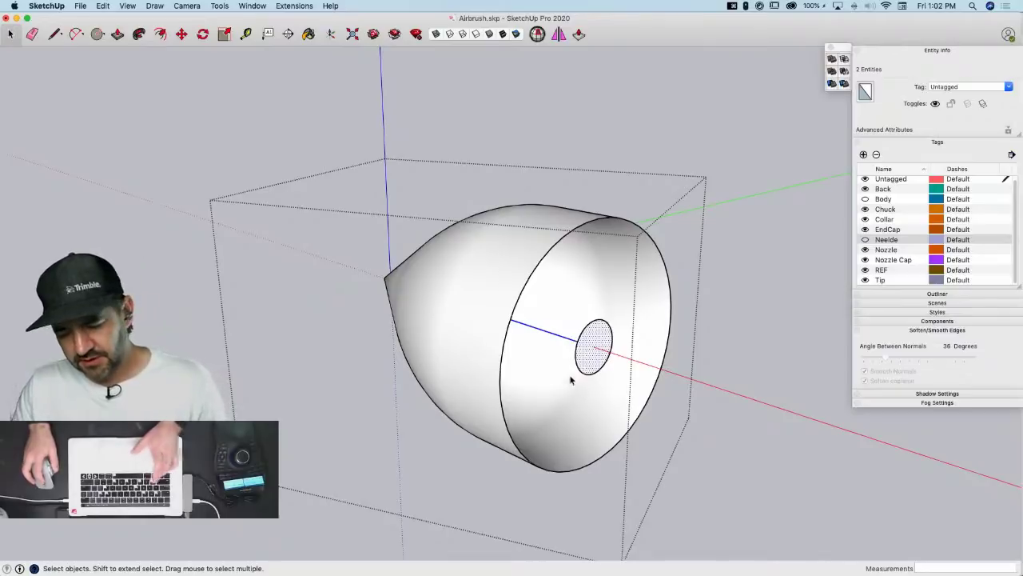
left_click(725, 294)
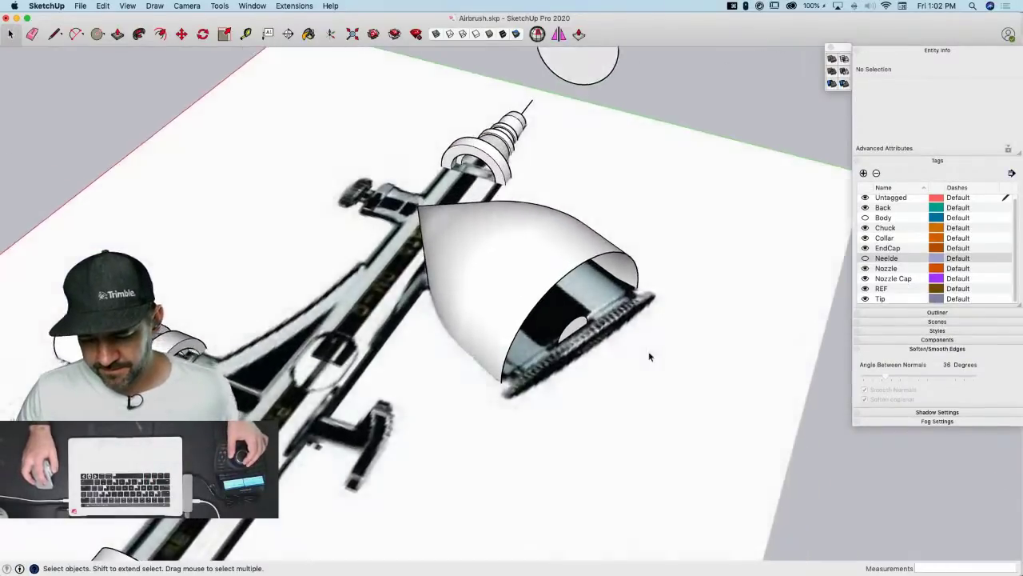
left_click(591, 348)
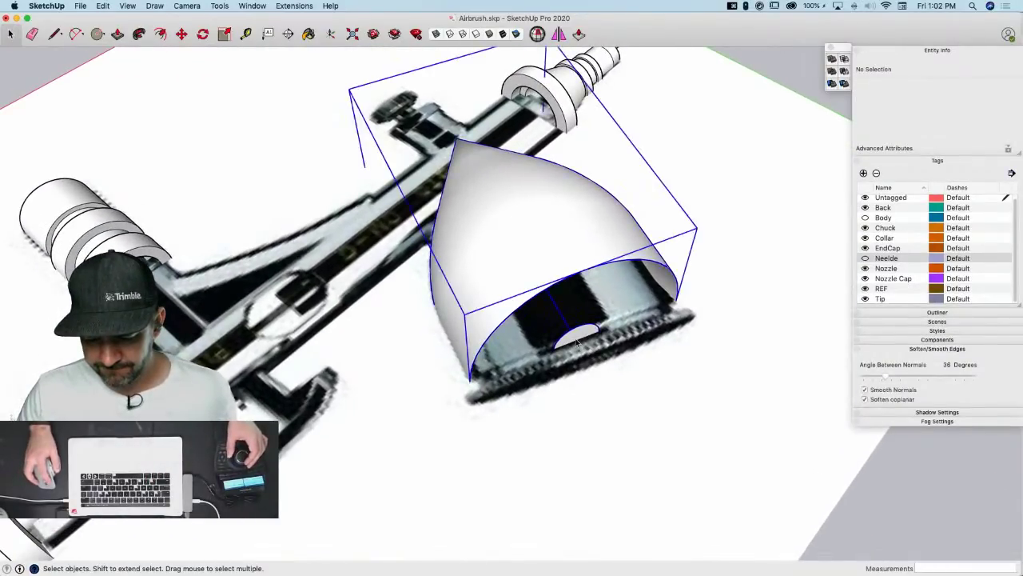
double_click(580, 340)
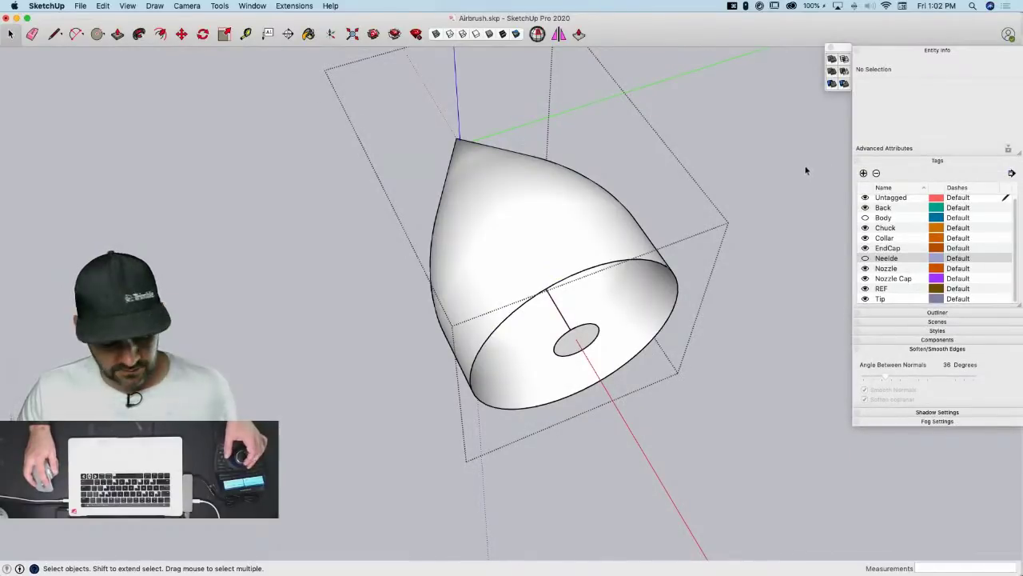
key("q")
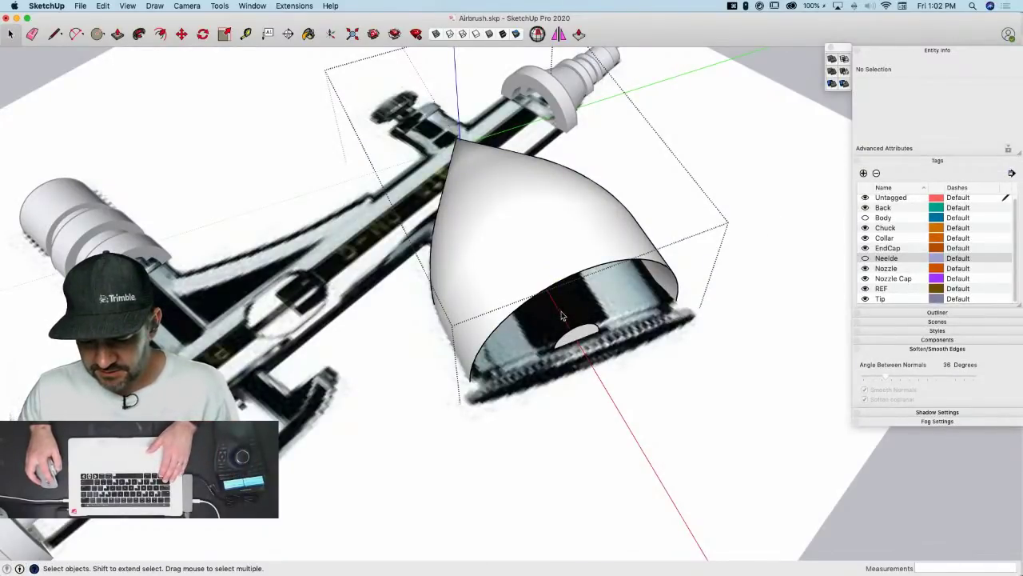
Move the circle face about 7' 5 3/16" along the red axis, away from the cup's open end
left_click(581, 334)
key("m")
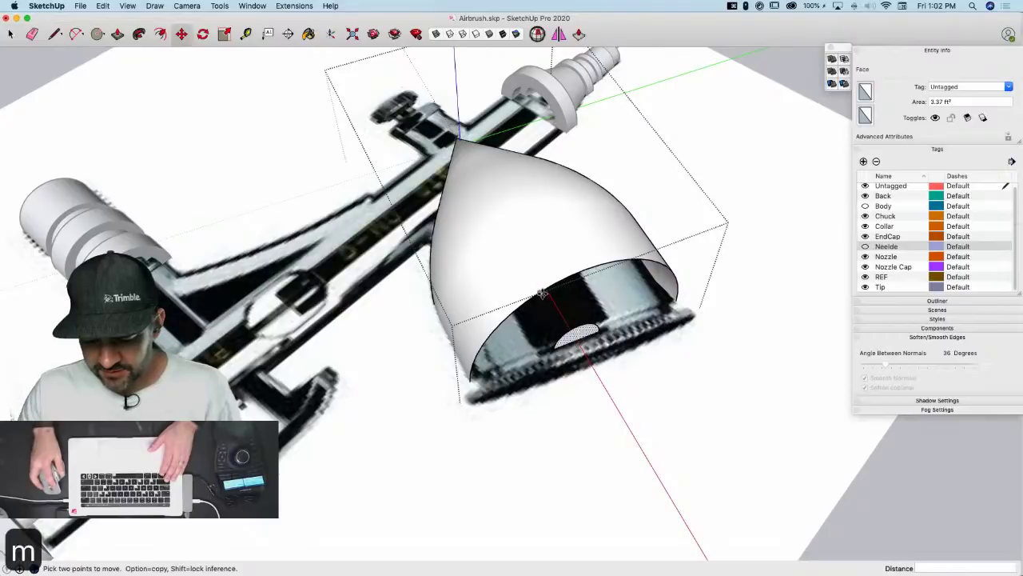
left_click(553, 298)
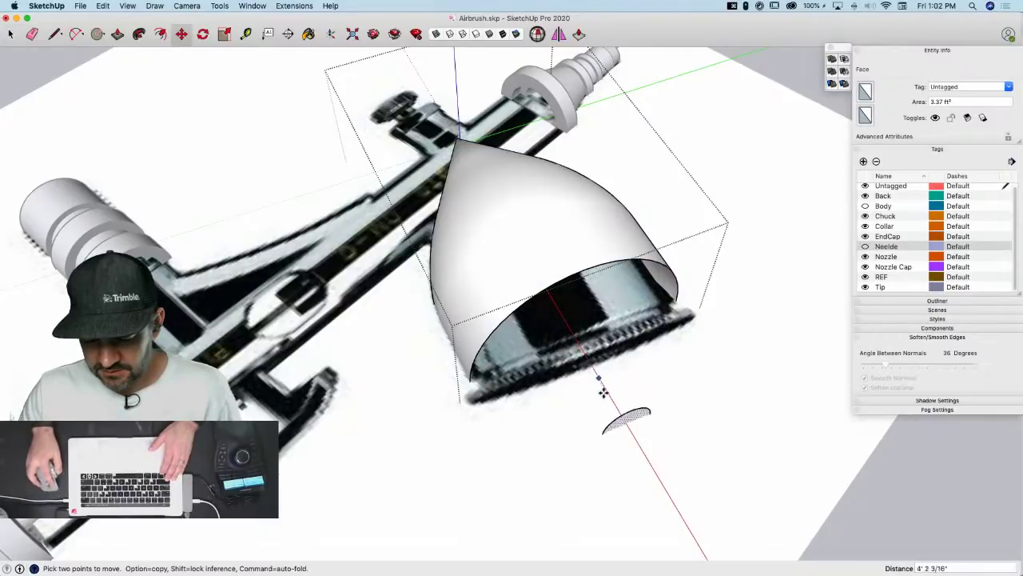
left_click(636, 449)
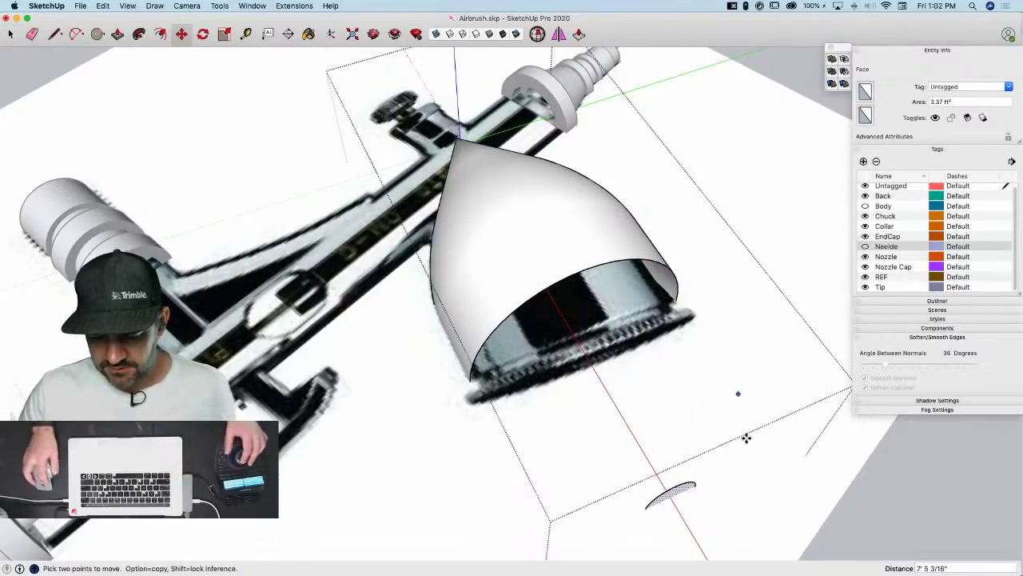
key("space")
Draw a centre line about 6' 1 15/16" long between the moved circle and the lid's outer face on the reference photo
scroll(621, 480, "up", 3)
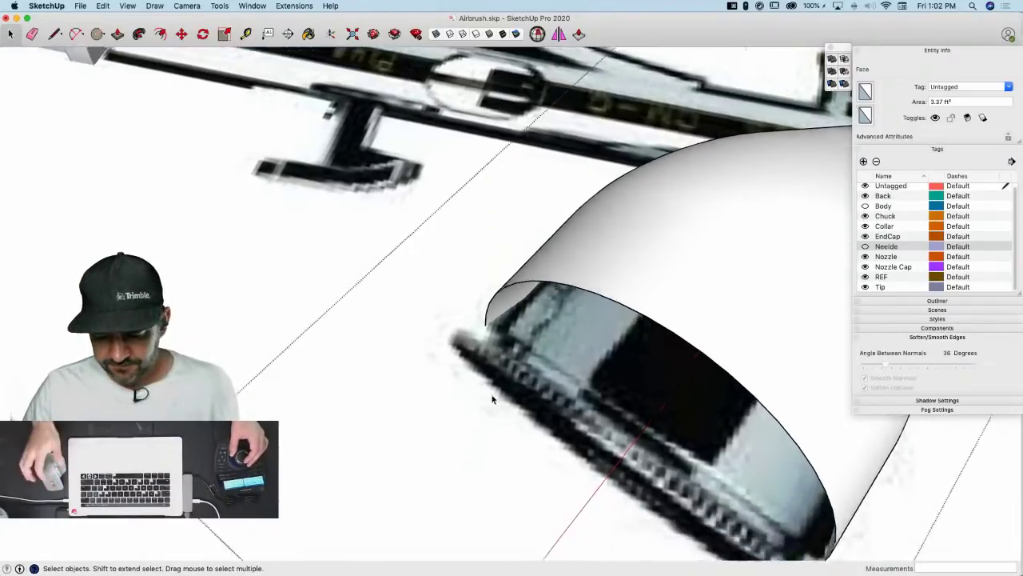
key("l")
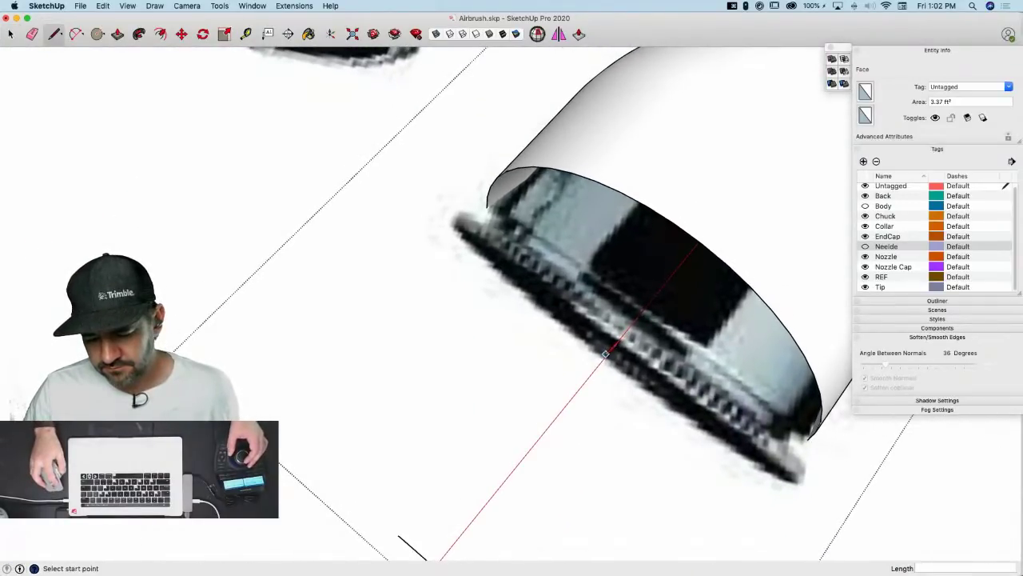
middle_click_drag(601, 357, 473, 436)
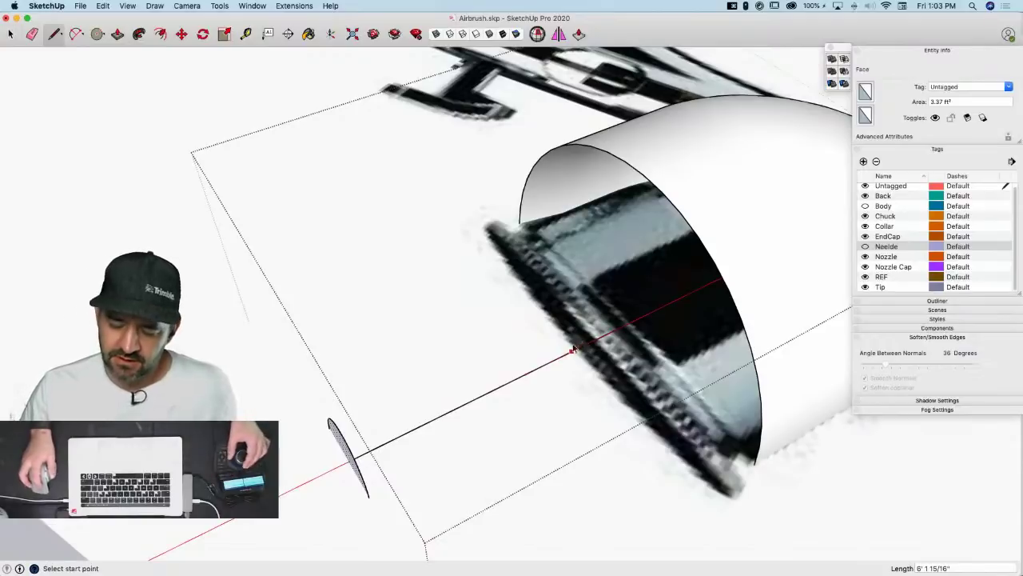
key("space")
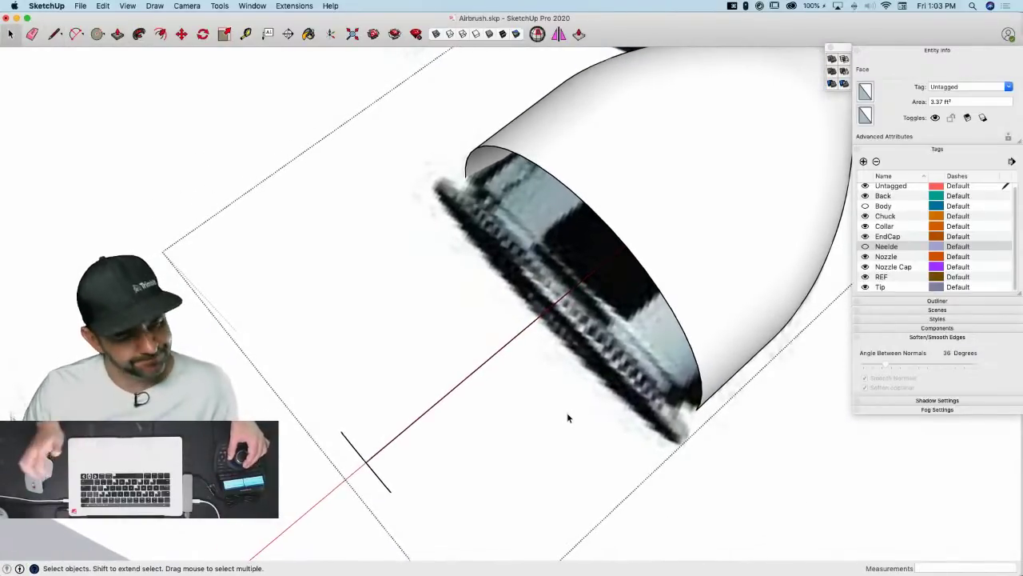
Trace the lid's half profile over the photo as a closed face, with a flat plate, an outer rim and an inner lip
key("l")
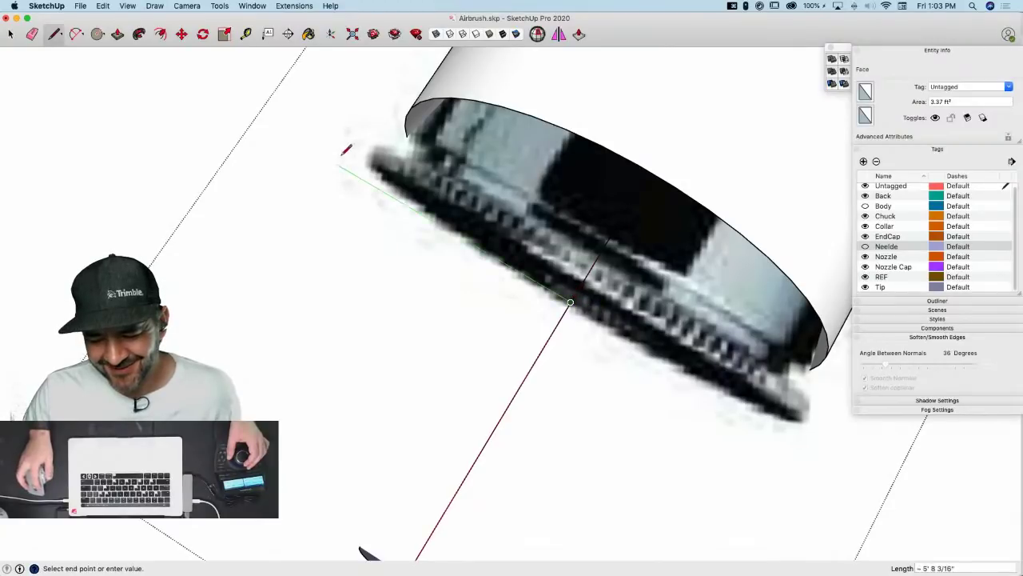
left_click(361, 176)
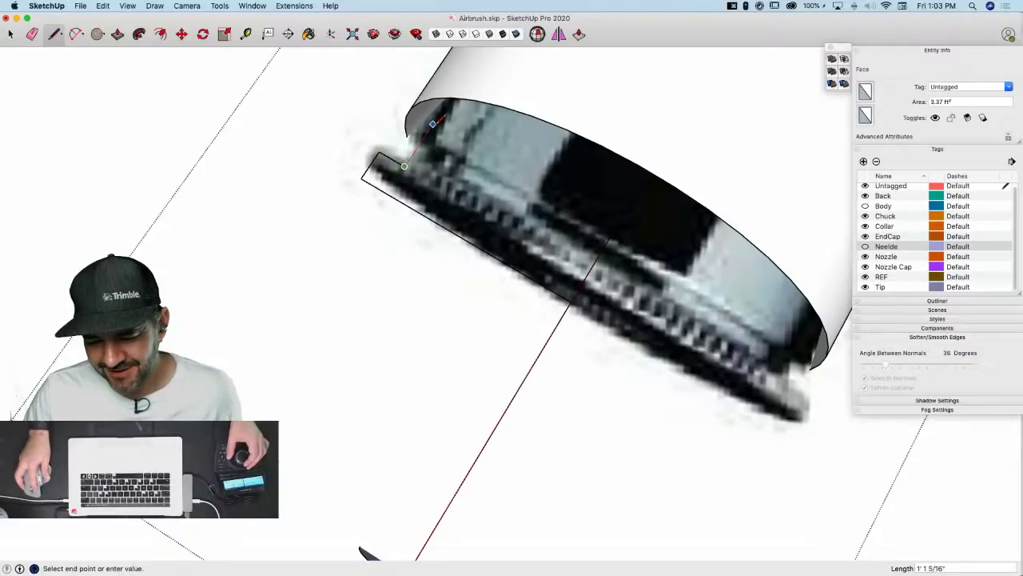
left_click(448, 125)
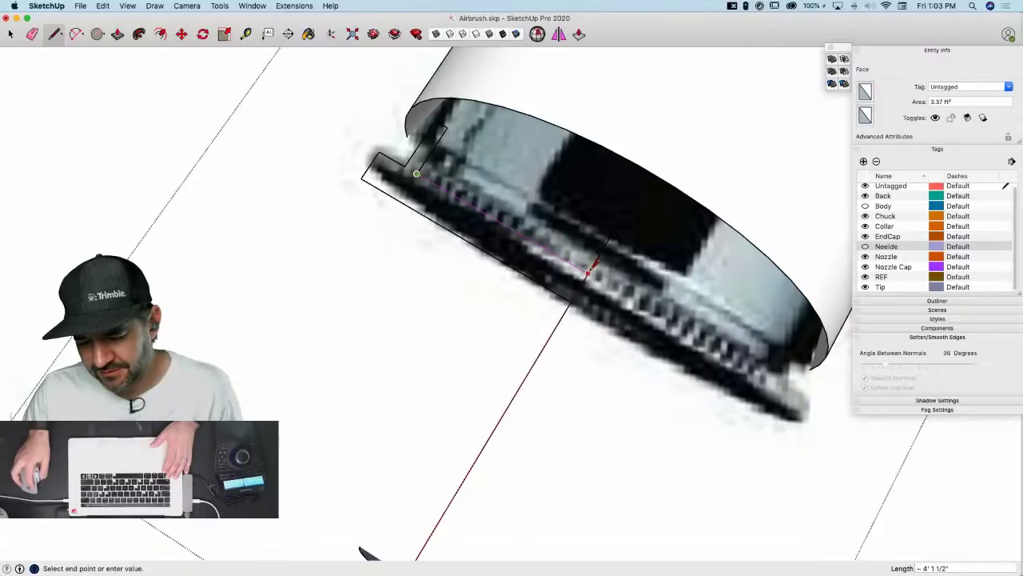
left_click(579, 288)
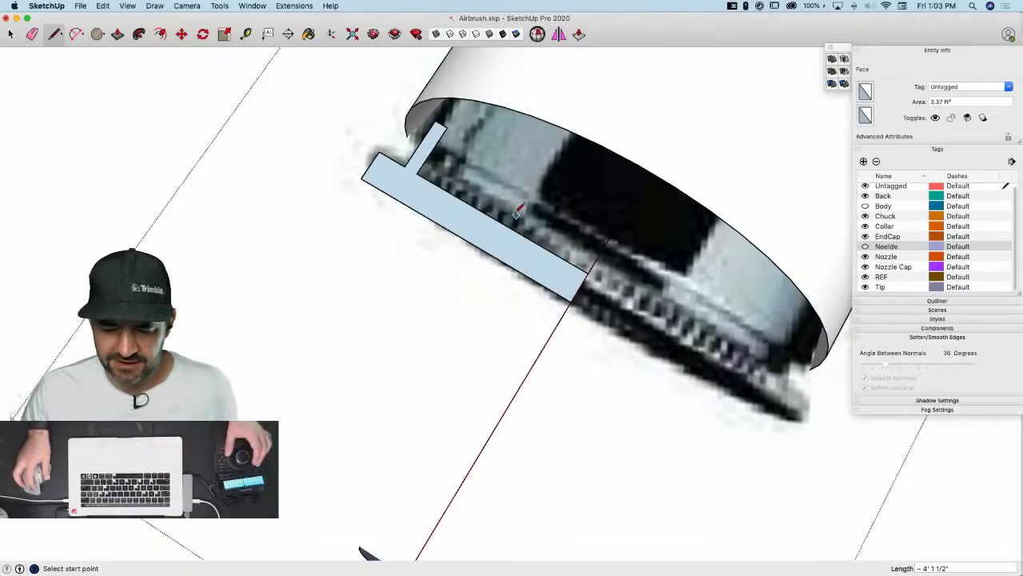
Move the lid's profile face along the centre line, away from the cup's opening
key("space")
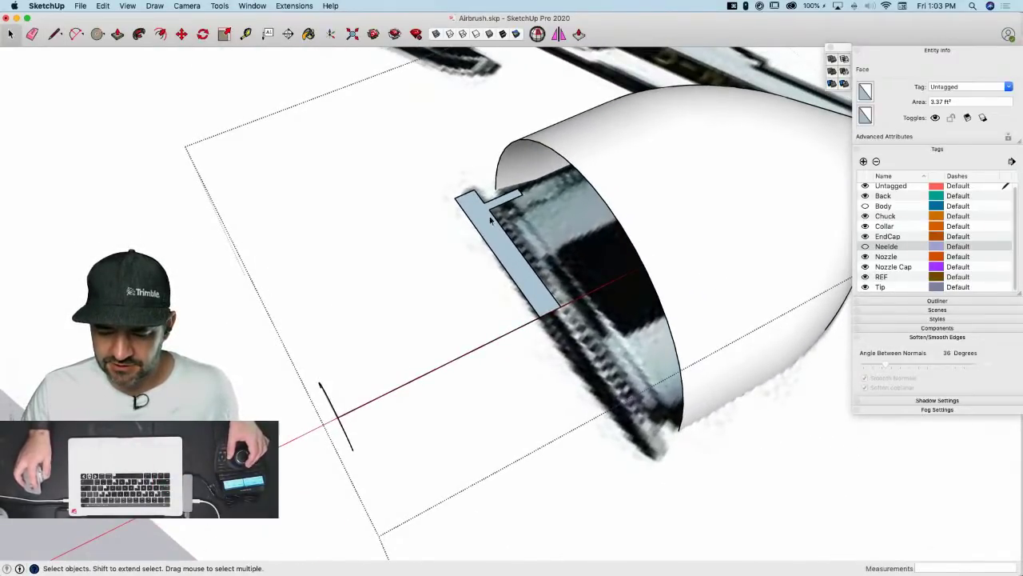
left_click(516, 240)
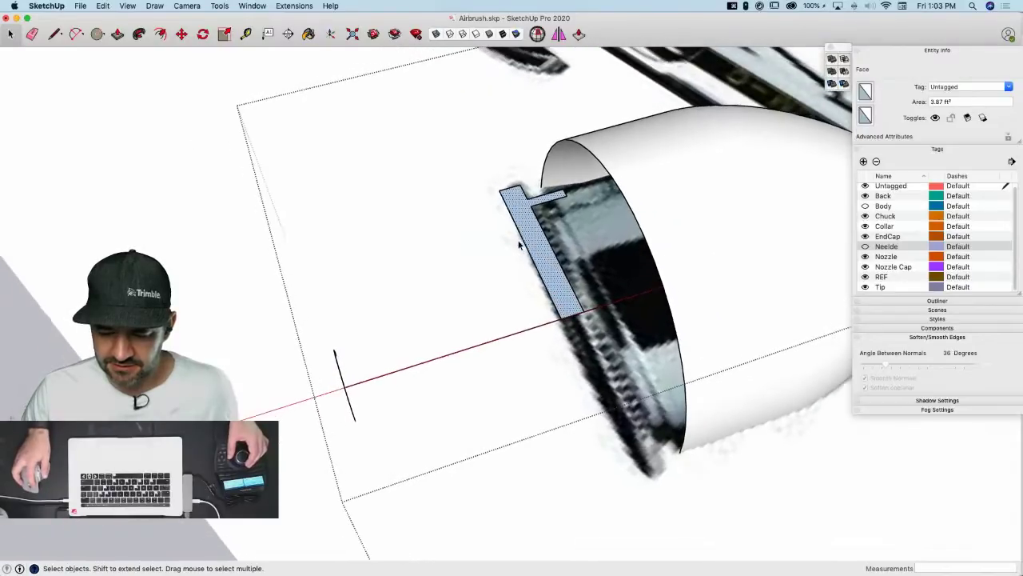
key("m")
left_click(555, 282)
middle_click_drag(520, 264, 558, 227)
Move the three edges of the lid's inner lip about 1 1/2" away from the centre line
key("space")
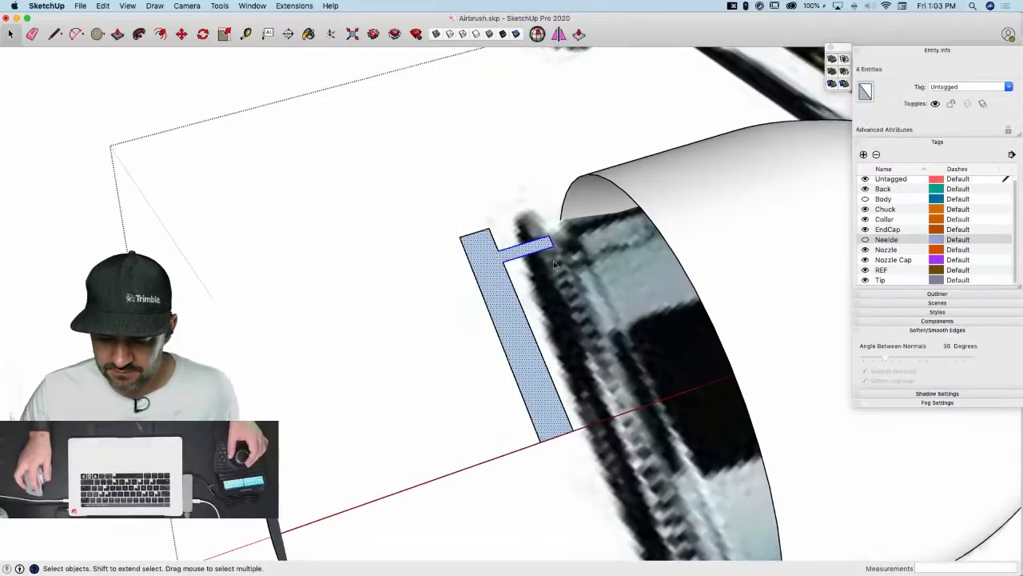
key("m")
key("space")
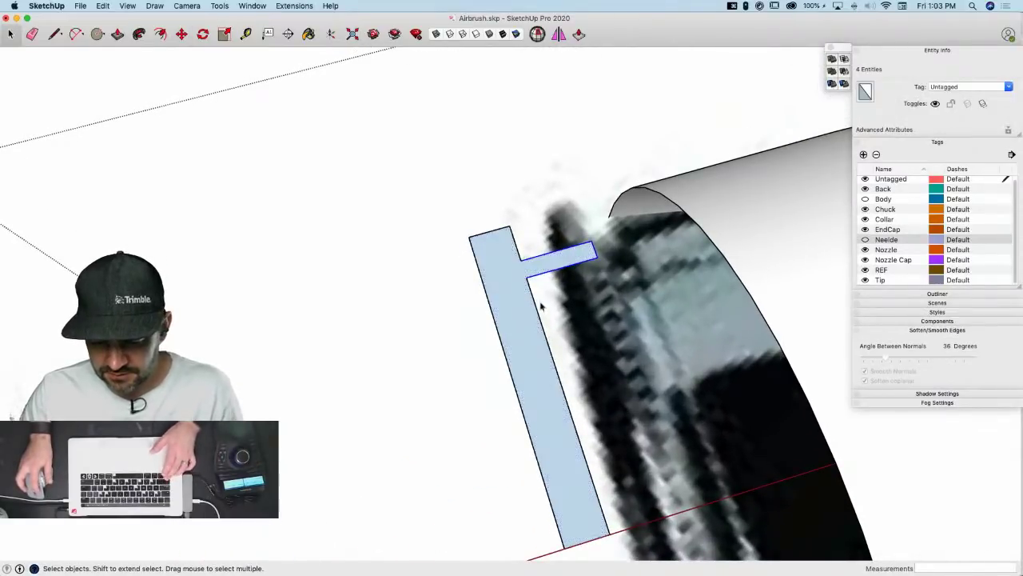
left_click(528, 303, "shift")
key("m")
left_click(540, 322)
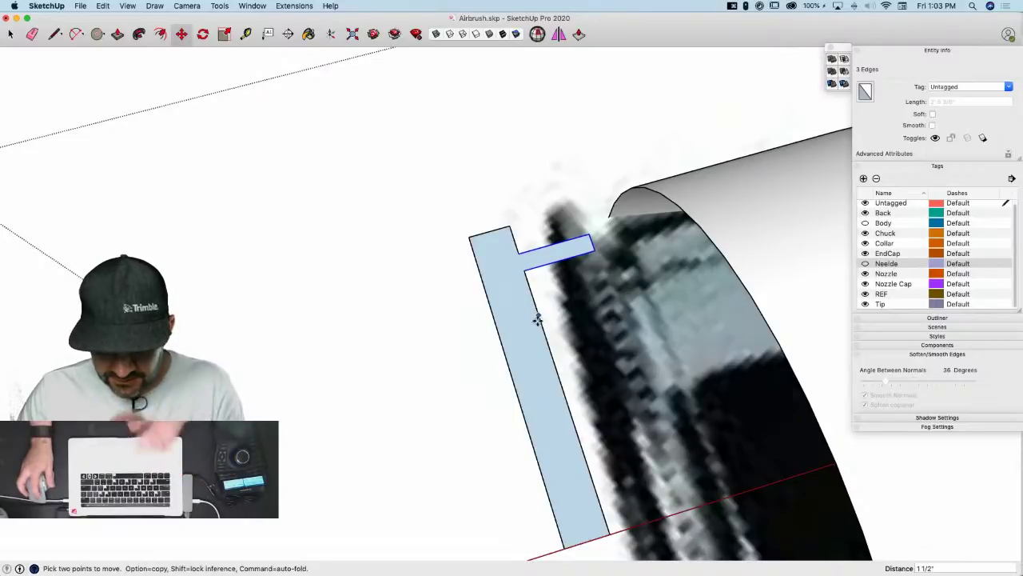
key("space")
Taper the outer side of the lid's inner lip with a slanted line to its end and erase the leftover corner edges
key("l")
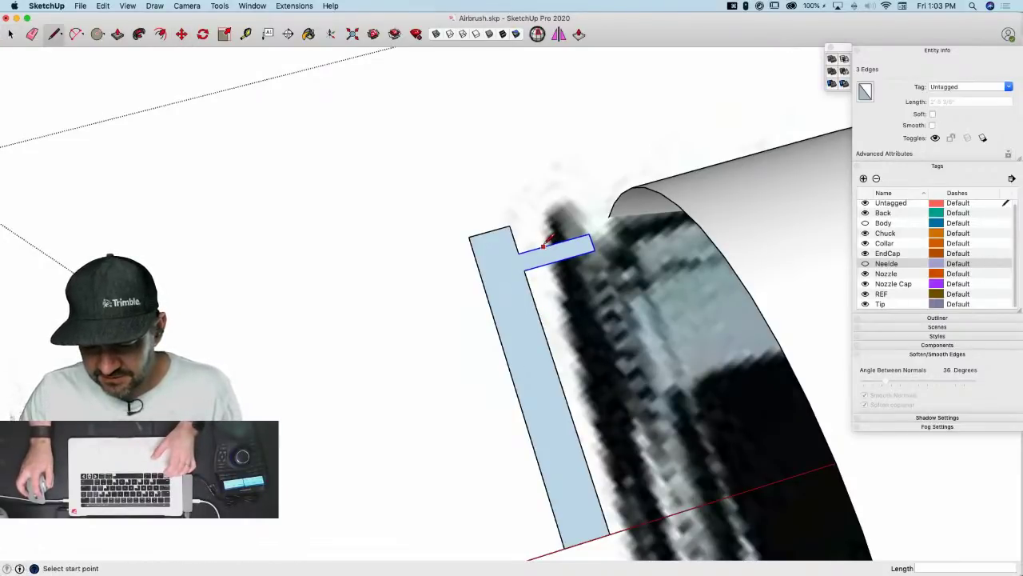
key("e")
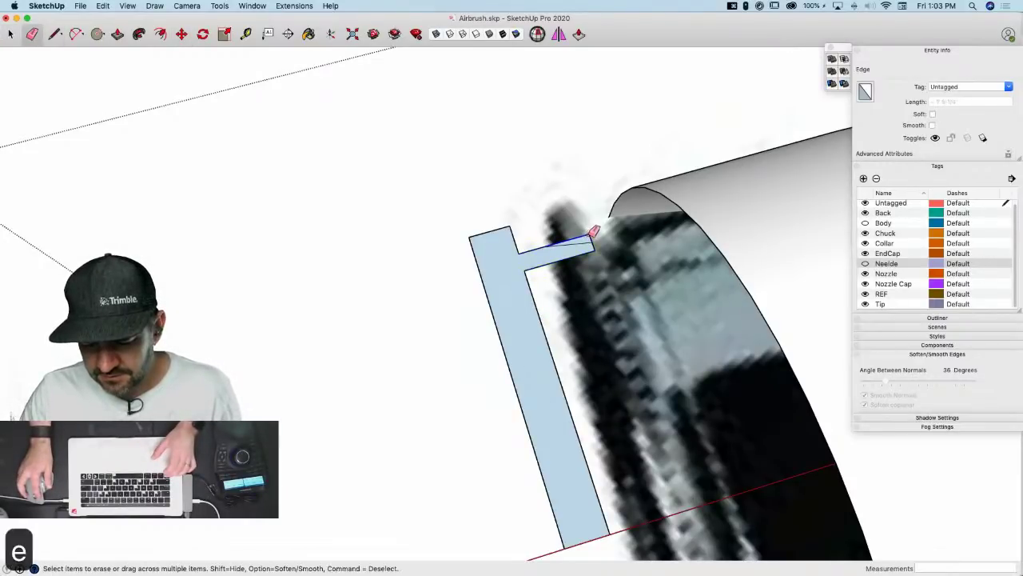
left_click(606, 212)
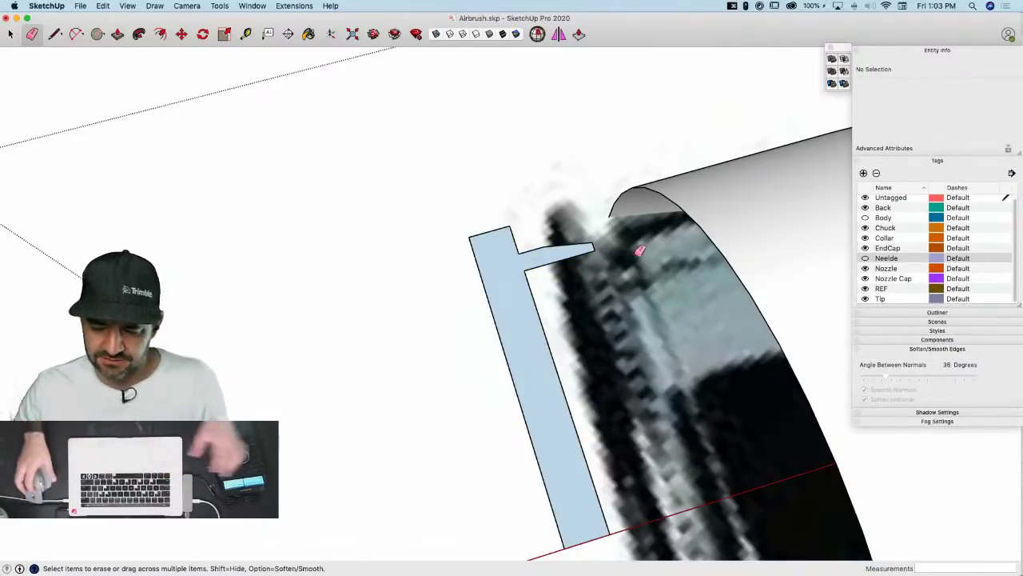
Move the tapered inner lip's edges farther out along the plate, away from the centre line
key("space")
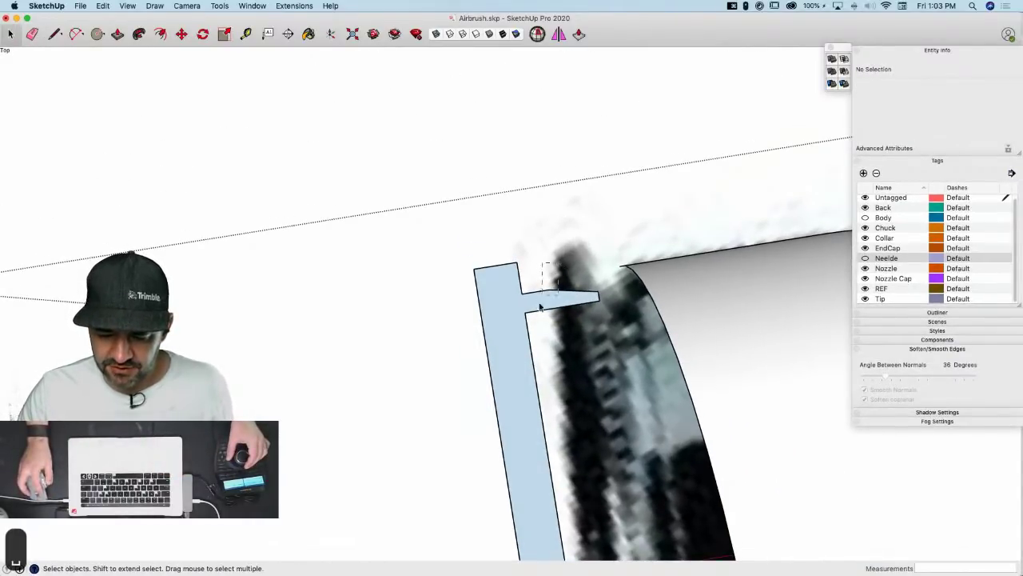
left_click_drag(540, 307, 535, 324)
left_click(546, 302, "shift")
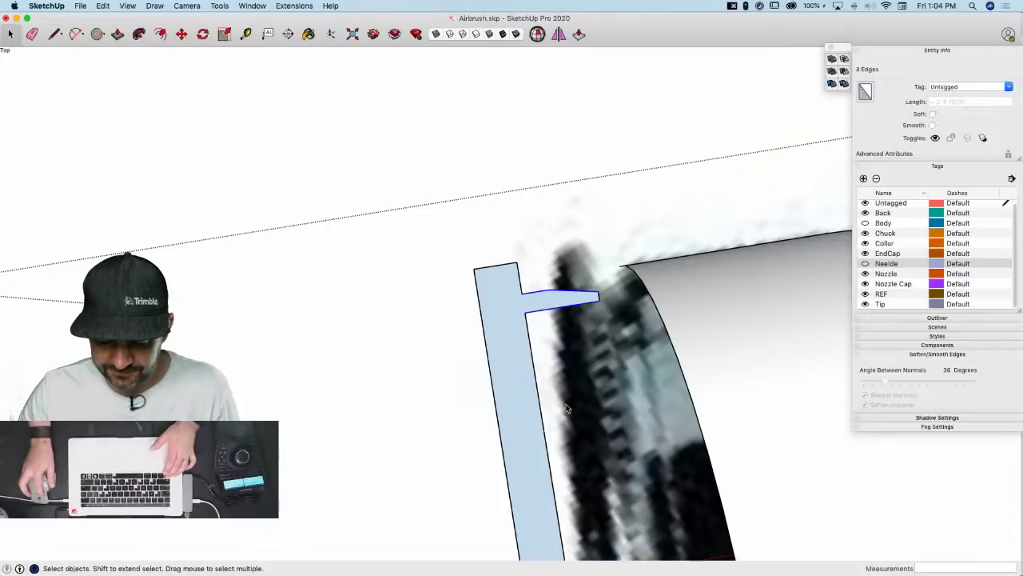
key("m")
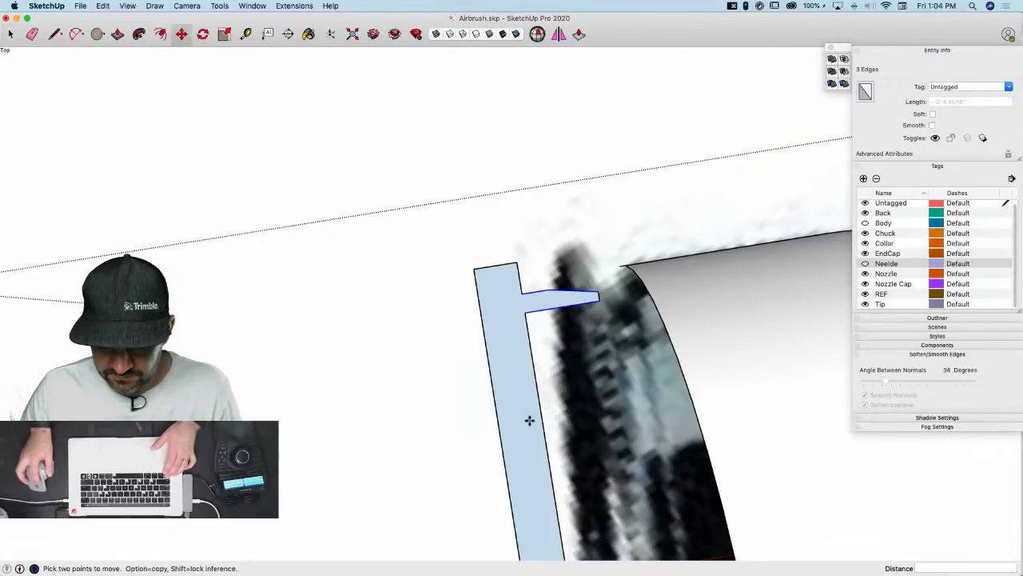
left_click(540, 417)
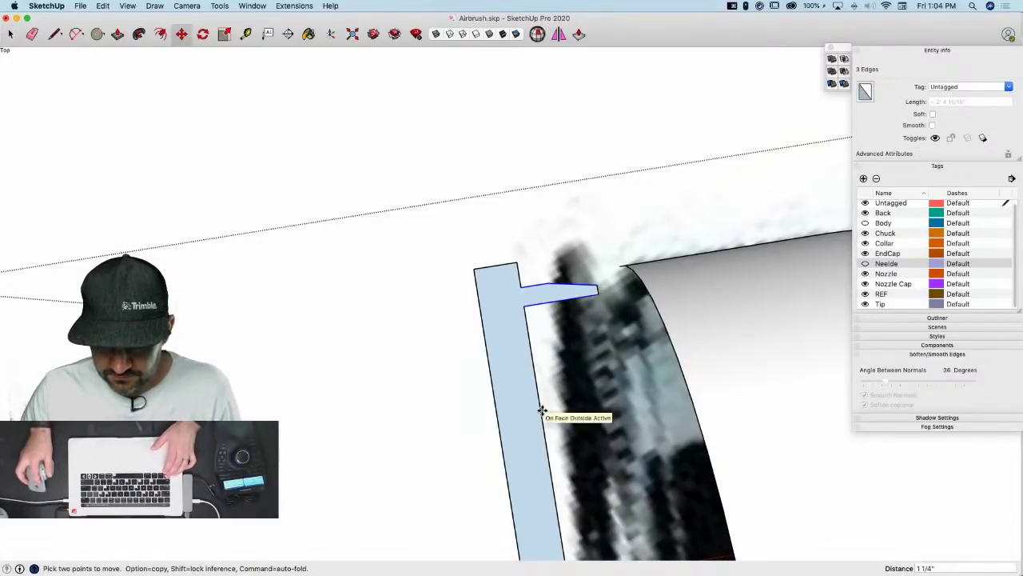
type("1/4")
key("Return")
scroll(541, 411, "up", 2)
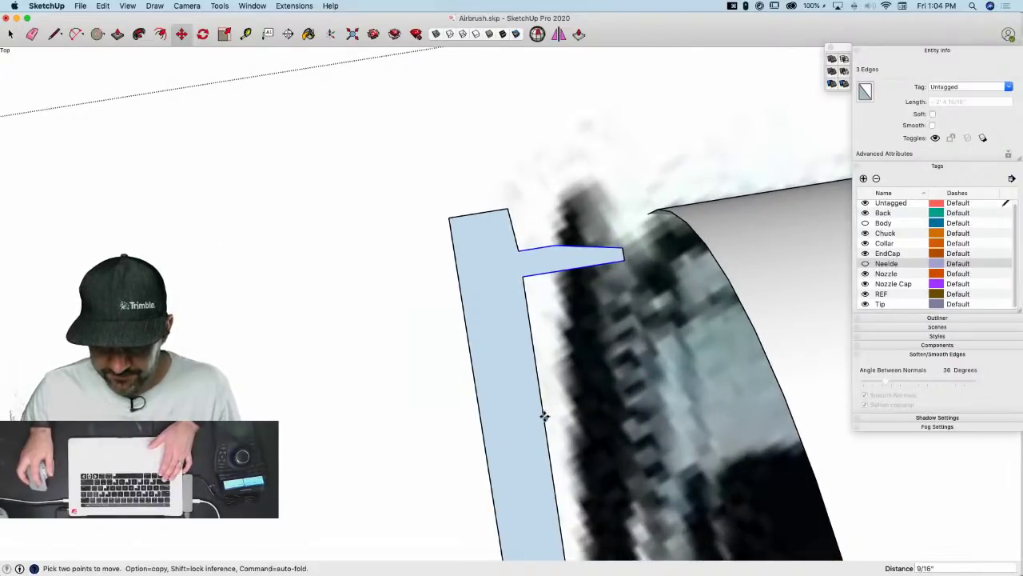
key("space")
key("m")
left_click(486, 477)
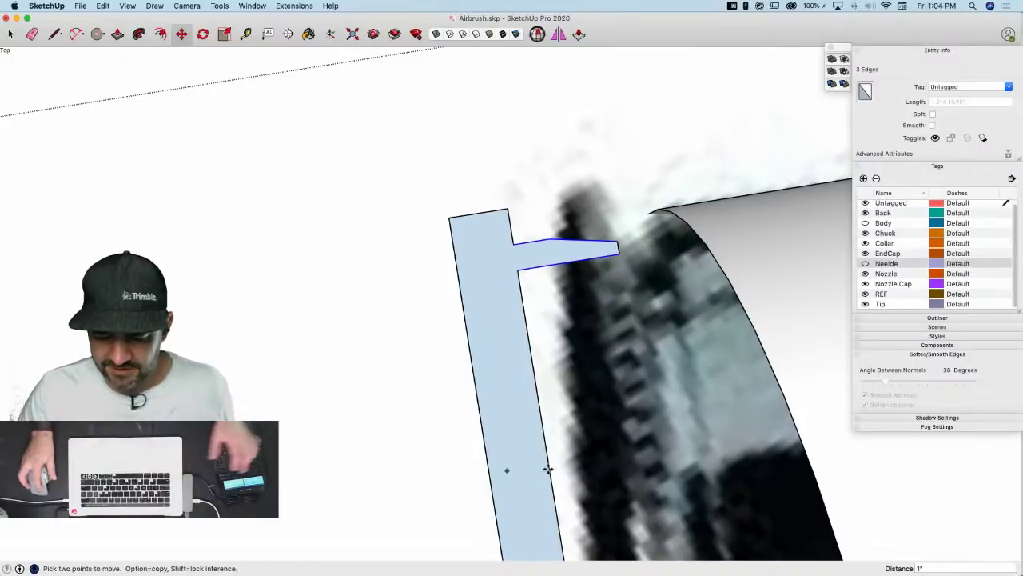
key("space")
Erase the centre line segments on both sides of the lid's profile
scroll(458, 451, "down", 5)
scroll(429, 204, "up", 5)
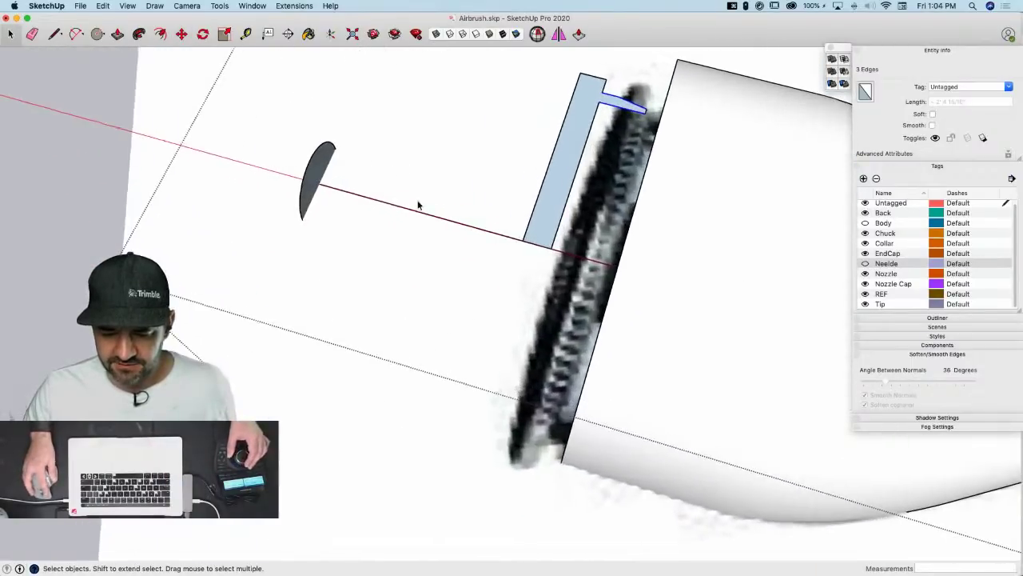
key("e")
left_click(424, 211)
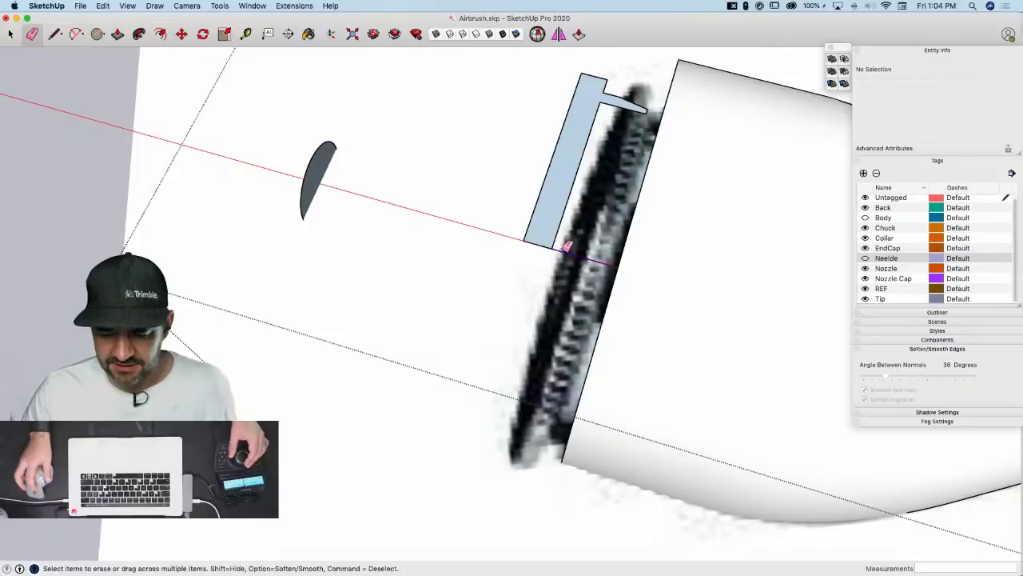
left_click(569, 254)
key("space")
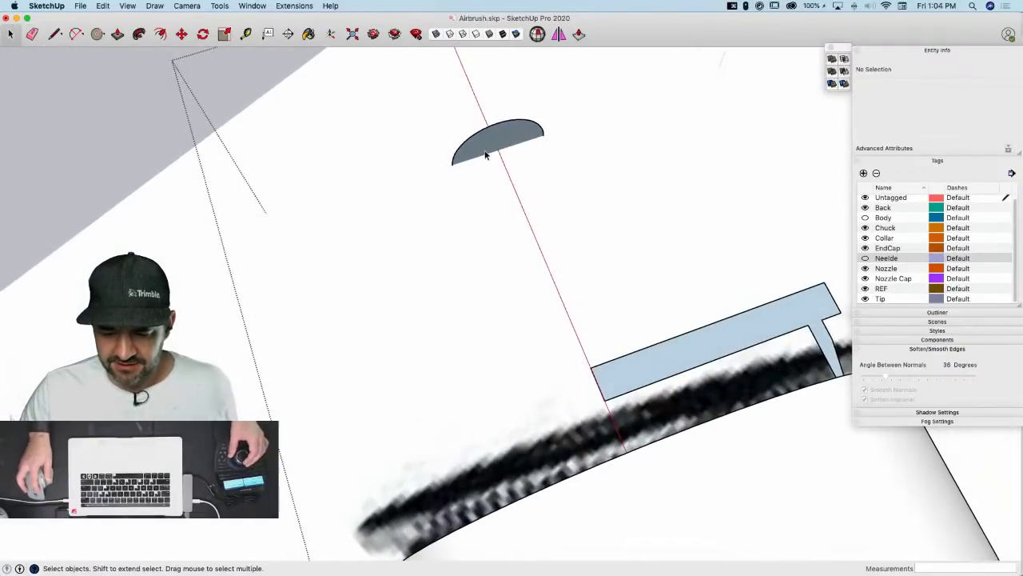
Revolve the lid's profile with Follow Me, using the small half-circle face as the path
left_click(486, 152)
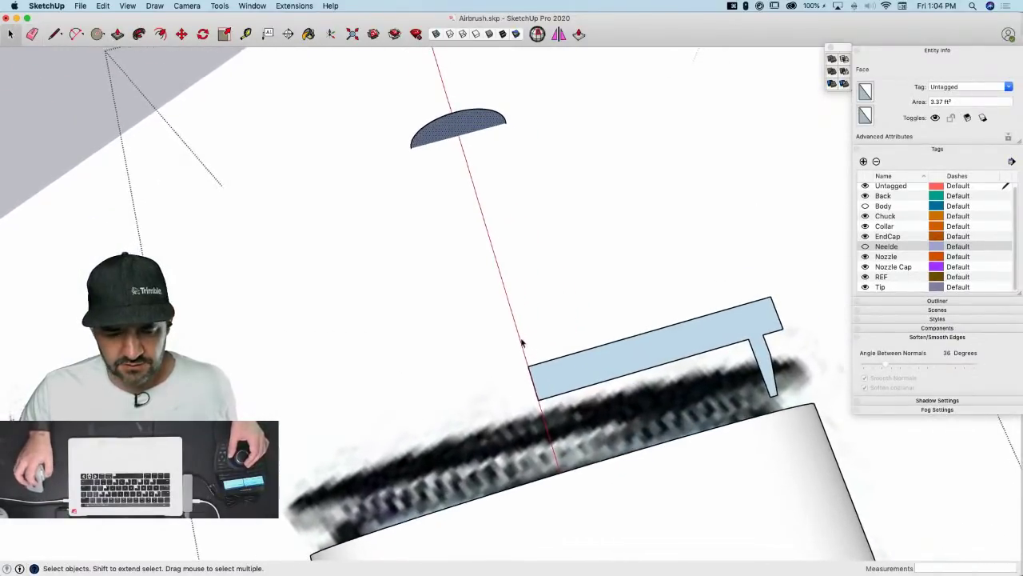
left_click(138, 34)
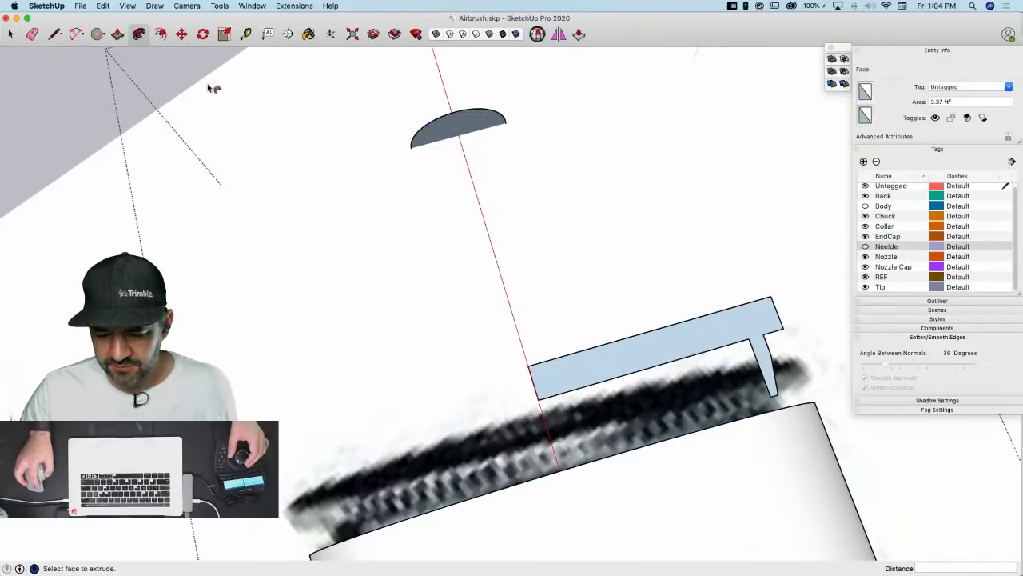
double_click(616, 358)
key("space")
Select the whole revolved lid and reverse its faces
middle_click_drag(616, 349, 582, 345)
triple_click(582, 345)
right_click(582, 345)
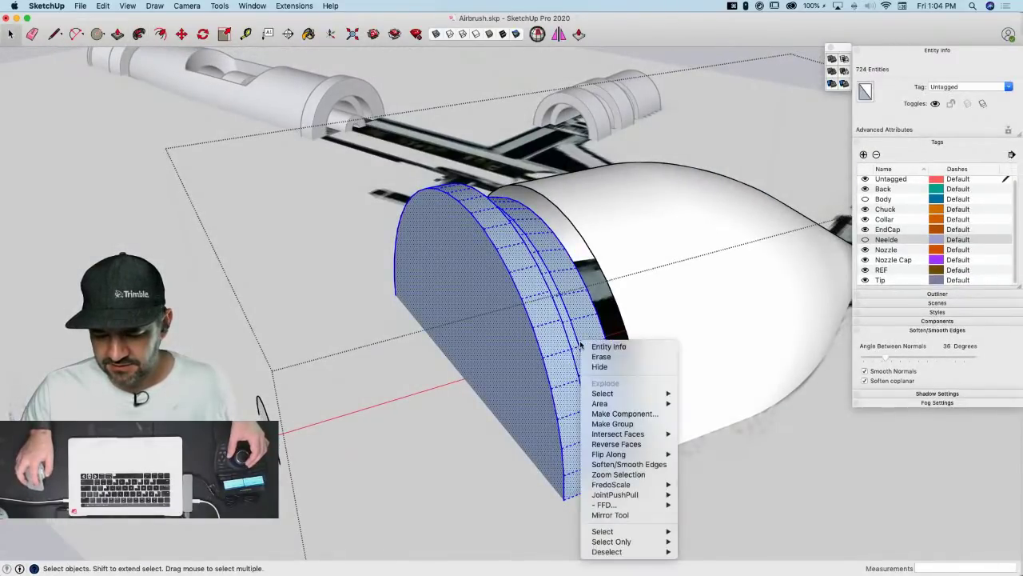
left_click(626, 444)
Delete the half-circle path face that stands apart in front of the lid
middle_click_drag(626, 445, 523, 301)
left_click(522, 299)
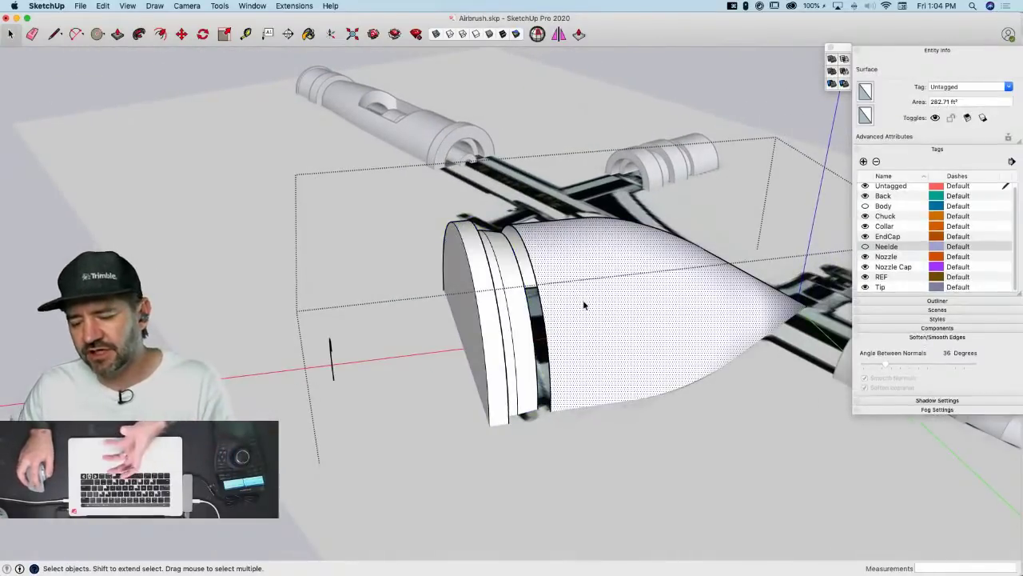
left_click(486, 321)
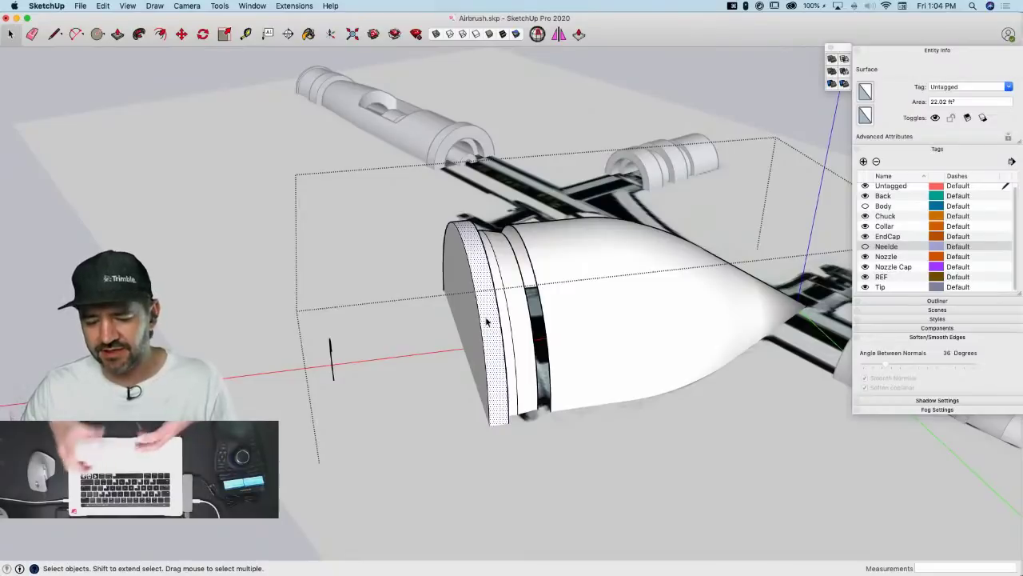
left_click_drag(304, 313, 368, 439)
key("BackSpace")
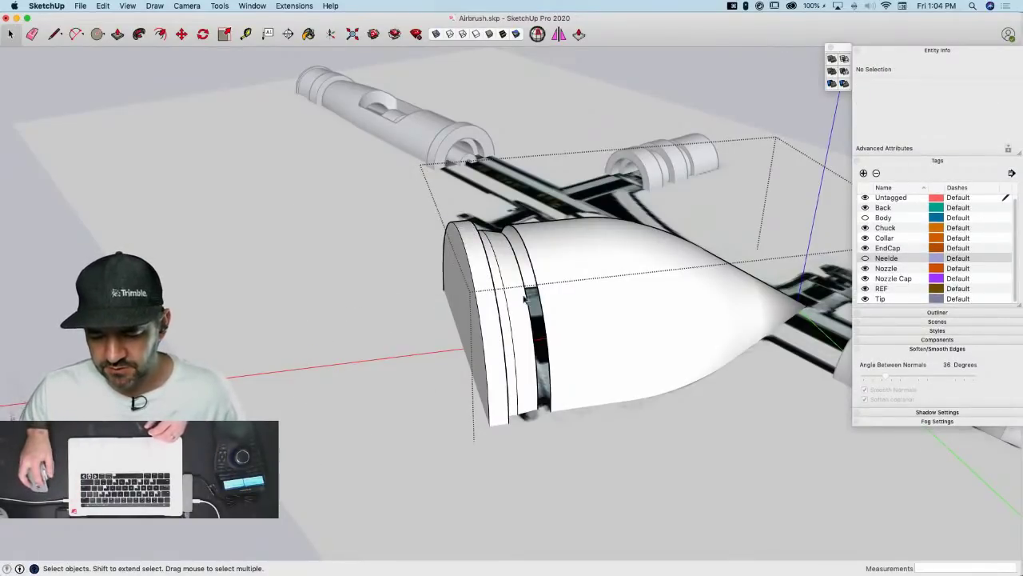
Make the revolved lid geometry a component named Cup Cap
triple_click(495, 303)
right_click(495, 303)
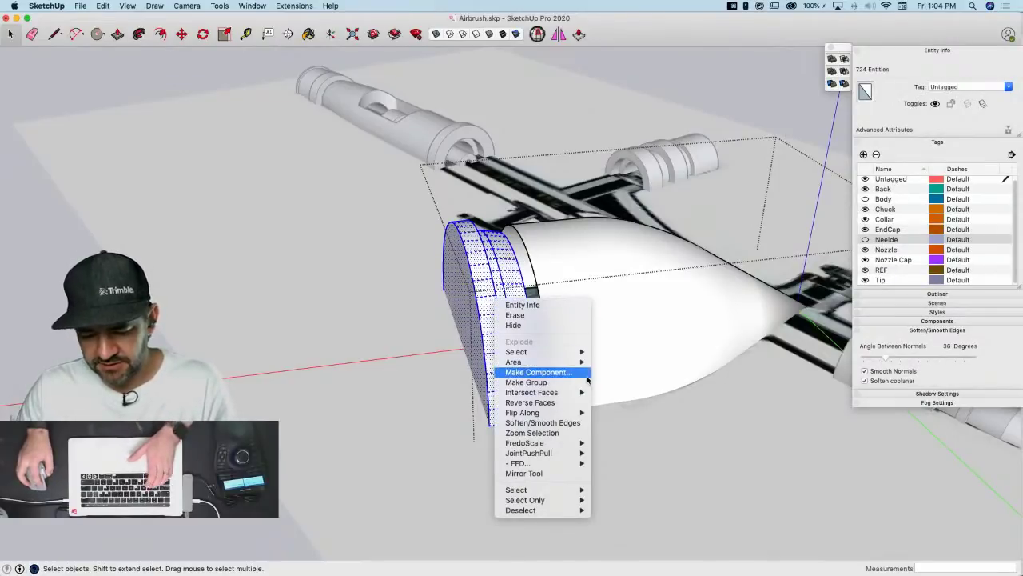
left_click(538, 371)
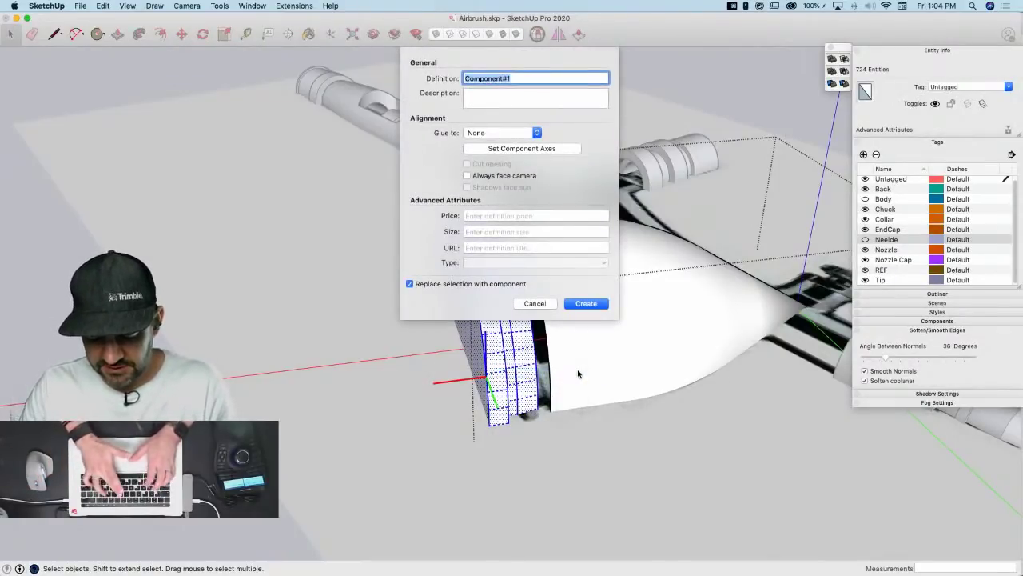
type("Cup Cap")
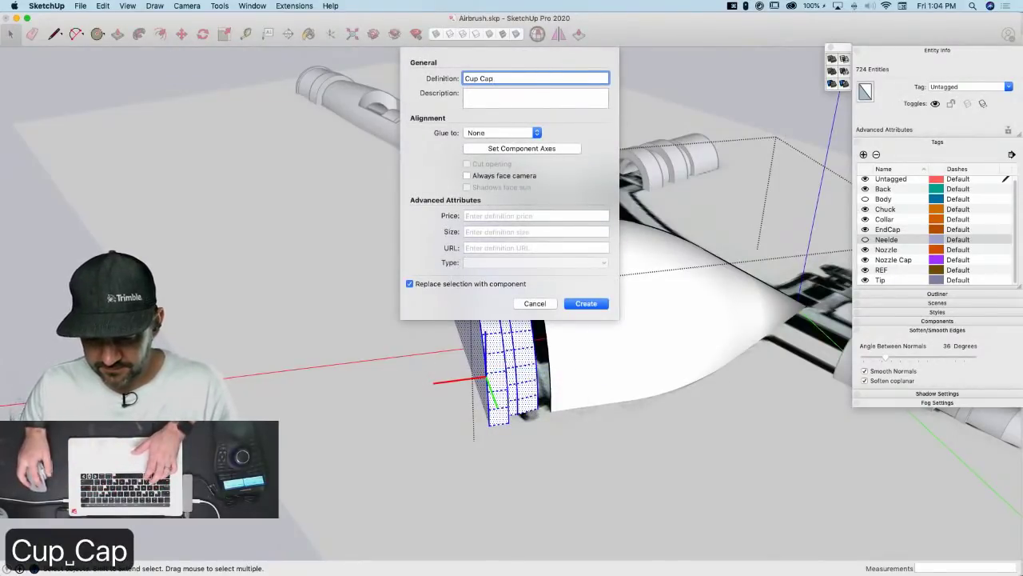
left_click(586, 303)
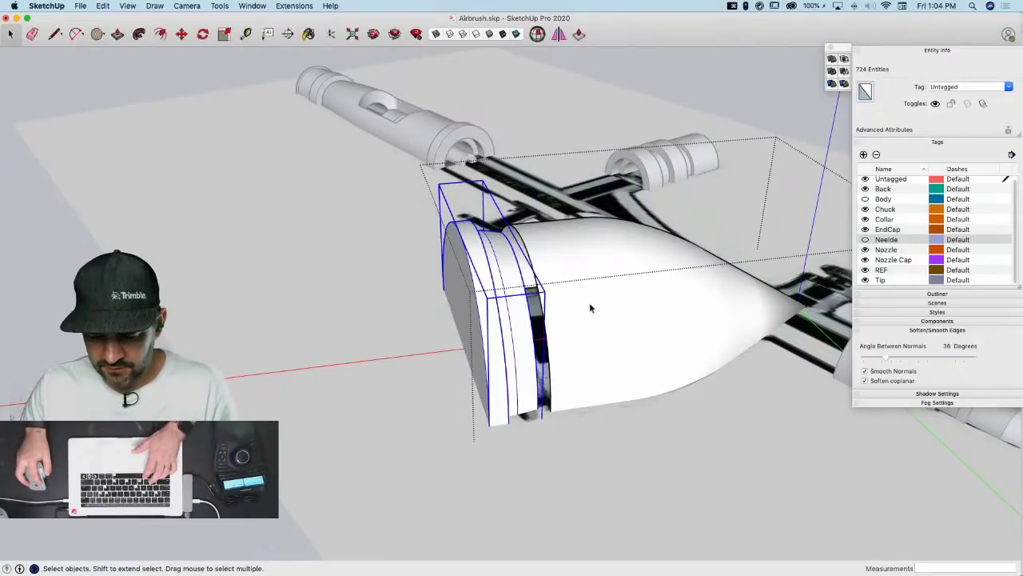
Make the revolved paint cup geometry a component named Cup
right_click(590, 306)
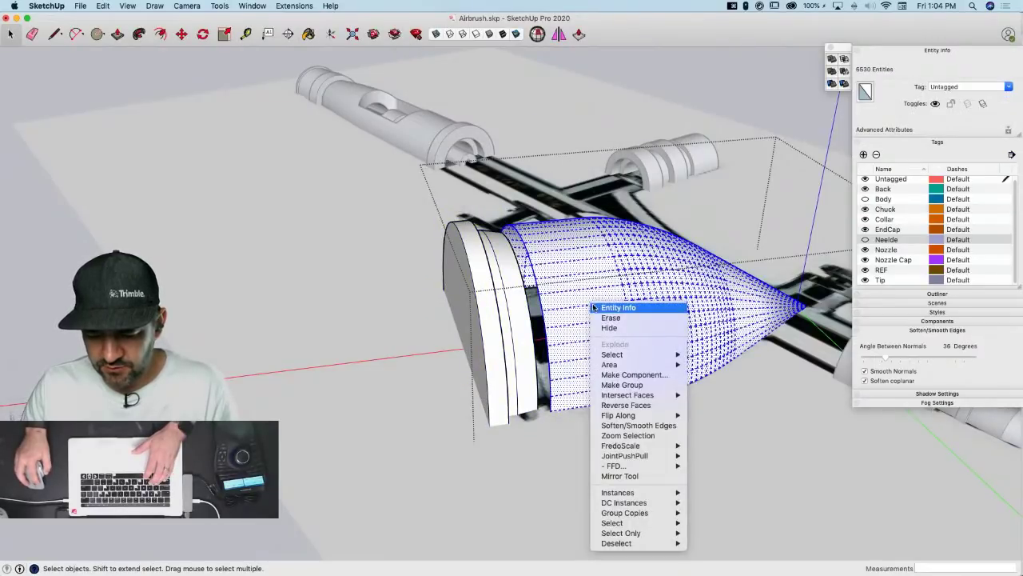
left_click(633, 375)
type("Cup")
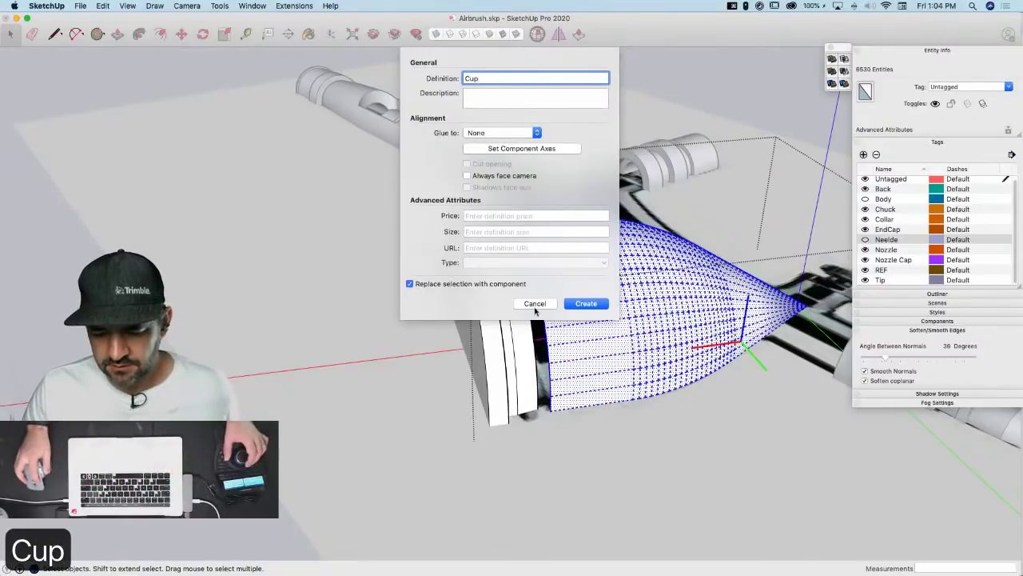
left_click(586, 303)
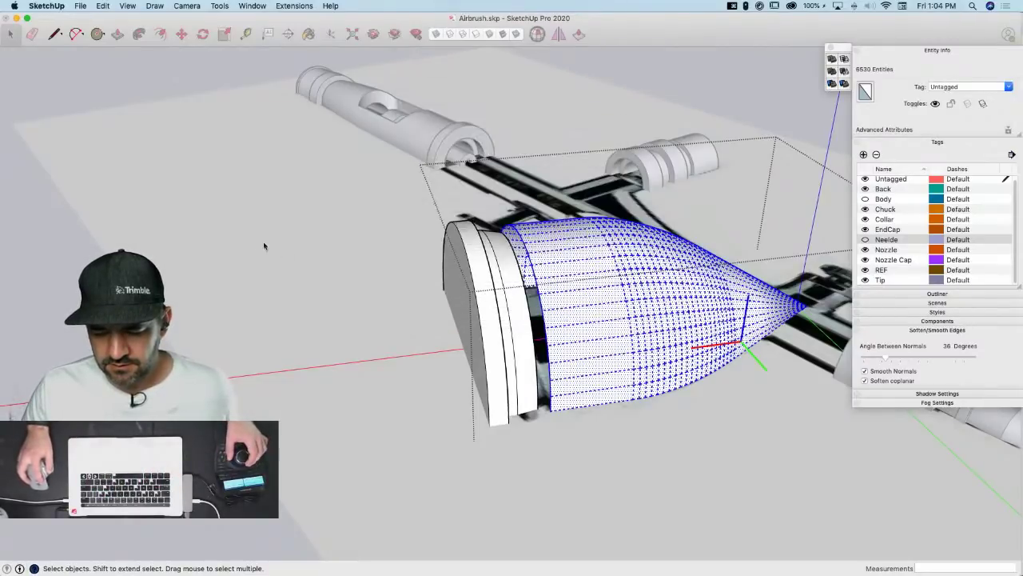
Close the group that holds the cup and its cap, and explode it into separate components
left_click(249, 195)
left_click(581, 339)
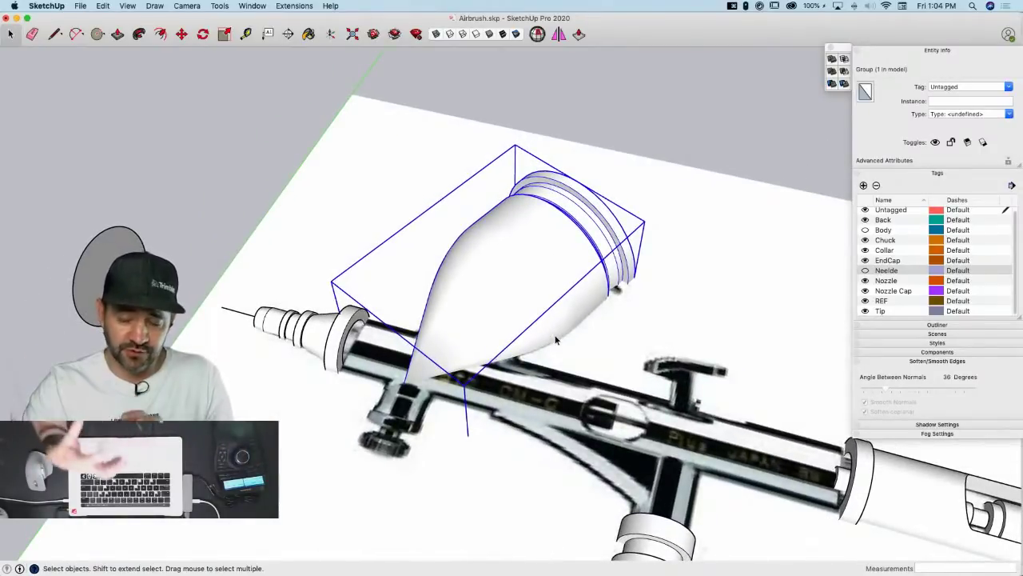
right_click(544, 306)
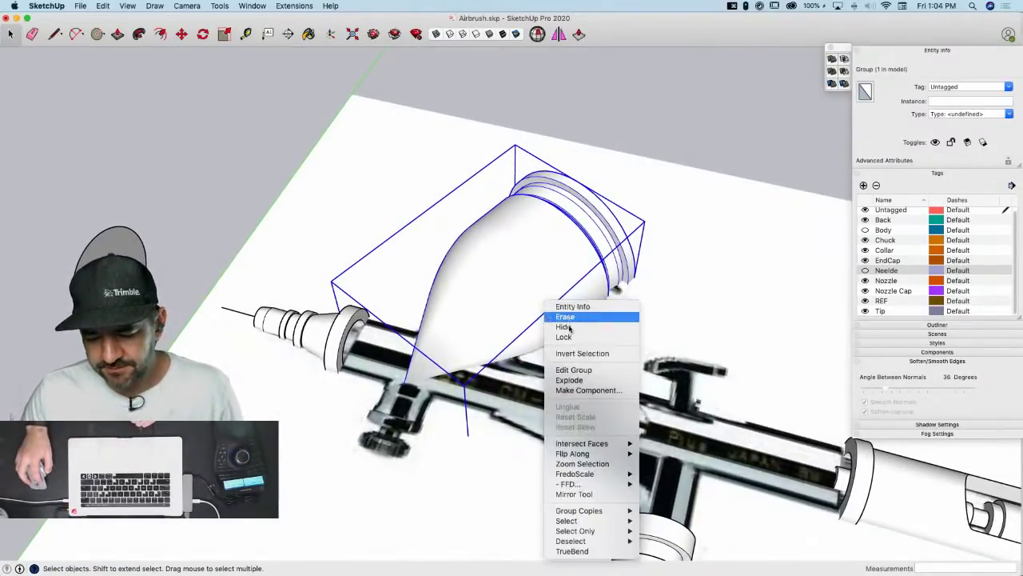
left_click(577, 384)
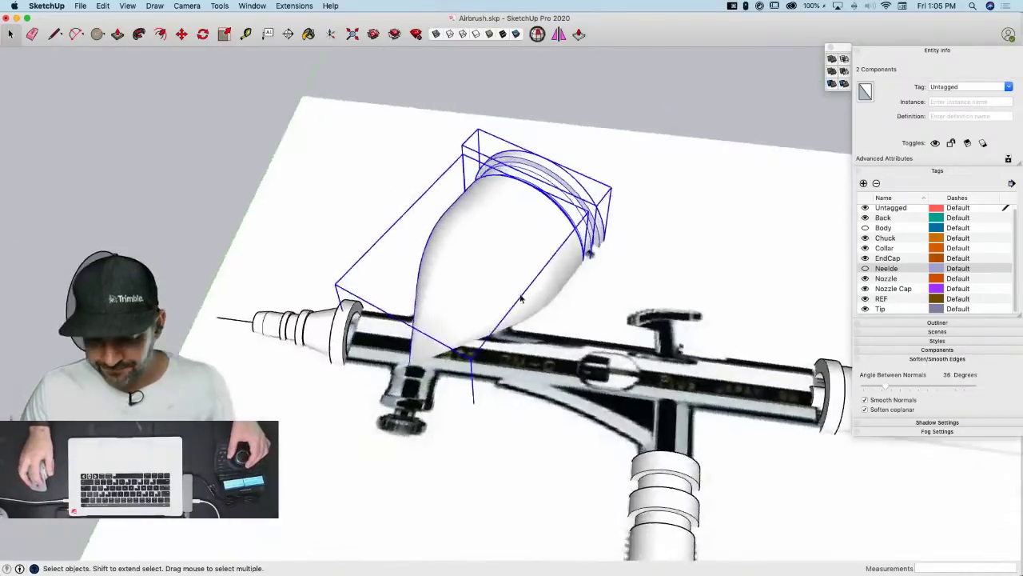
Turn on the visibility of the Body tag to show the airbrush body with the cup
mouse_move(588, 187)
middle_mouse_down()
mouse_move(571, 89)
mouse_move(471, 247)
mouse_move(456, 244)
mouse_move(460, 272)
middle_mouse_up()
left_click(460, 271)
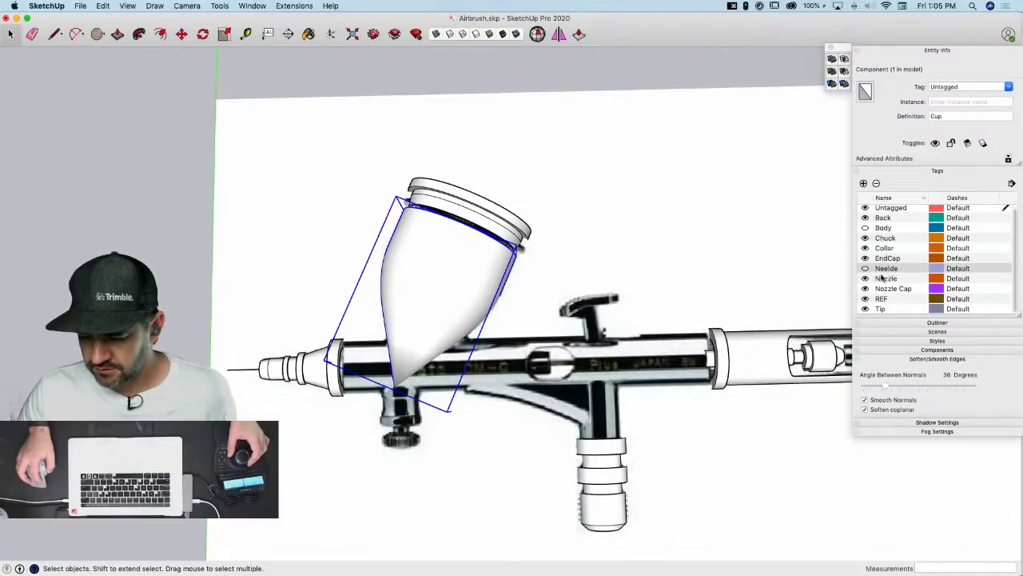
left_click(865, 228)
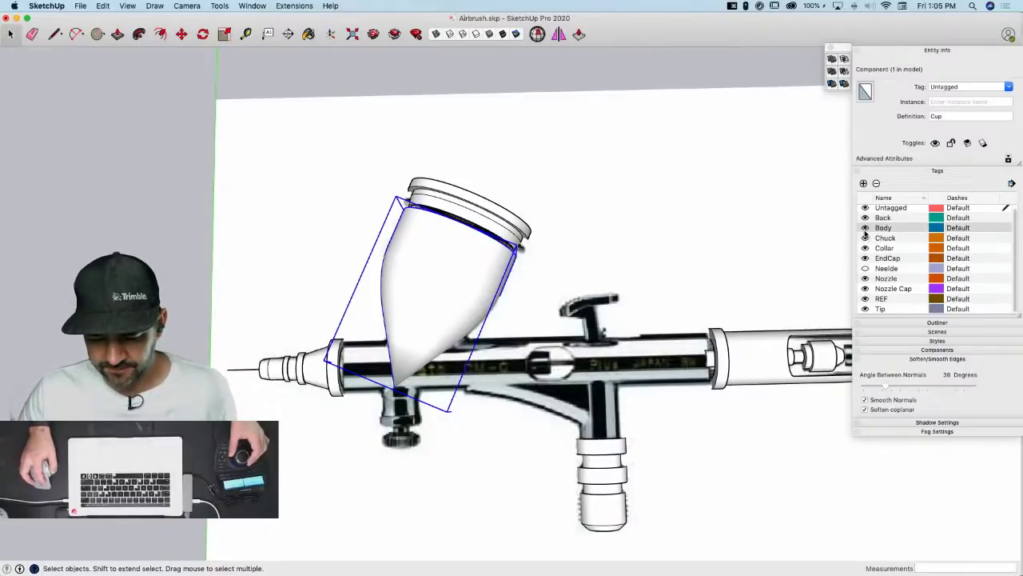
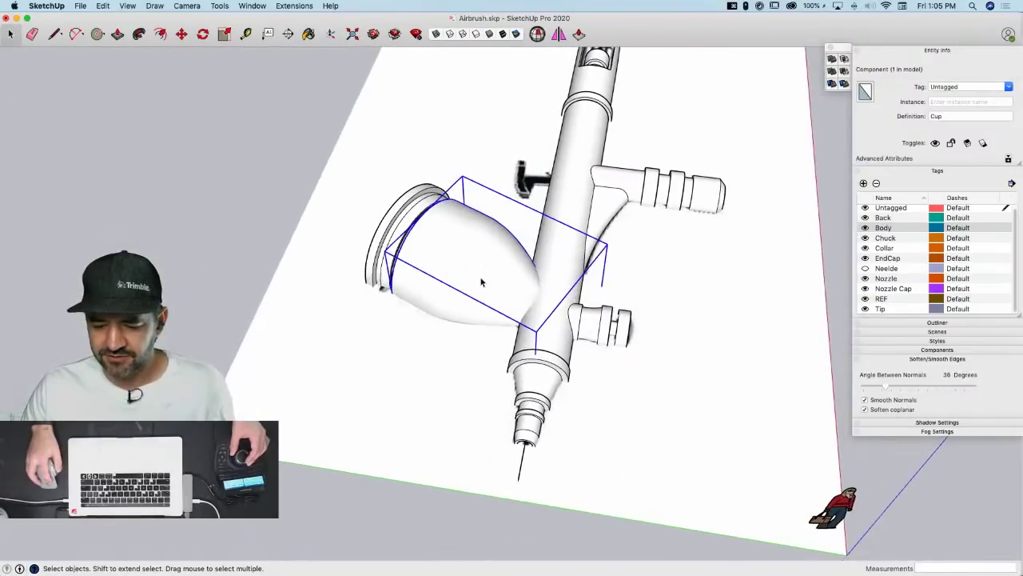
Cut all the geometry out of the Cup component and paste it in place inside the airbrush body
double_click(482, 281)
left_click(516, 256)
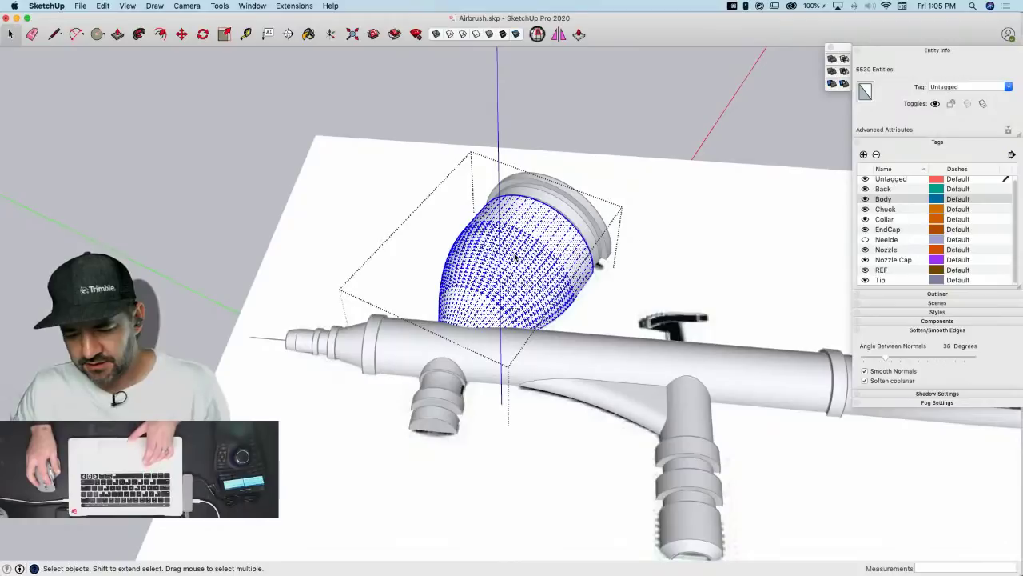
key("super+x")
double_click(520, 353)
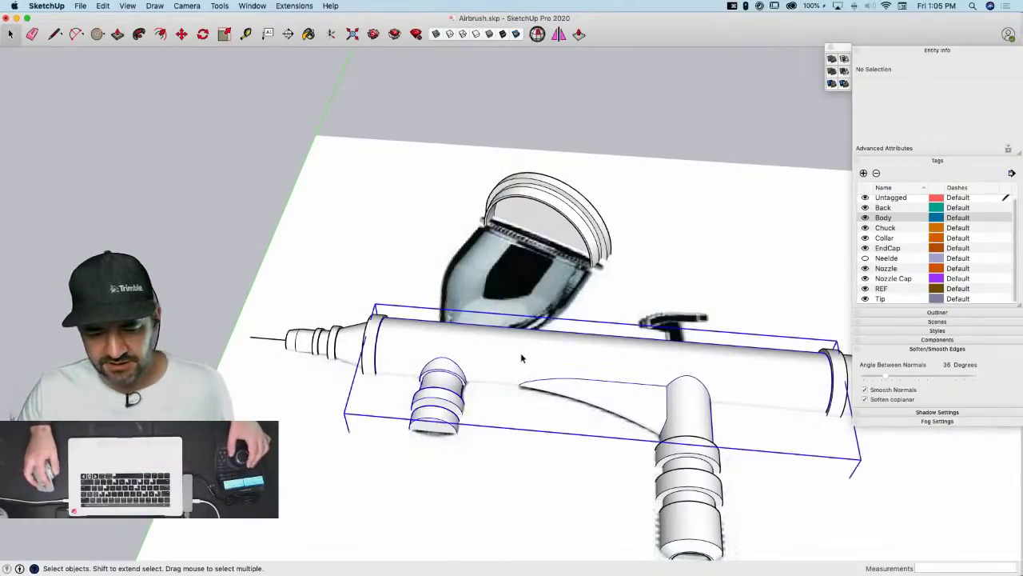
left_click(103, 6)
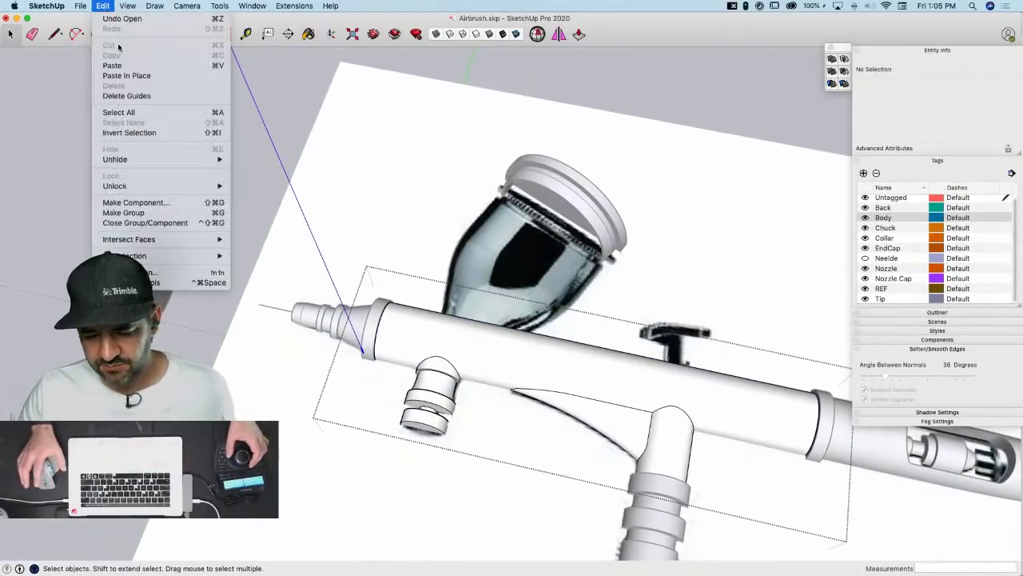
left_click(127, 76)
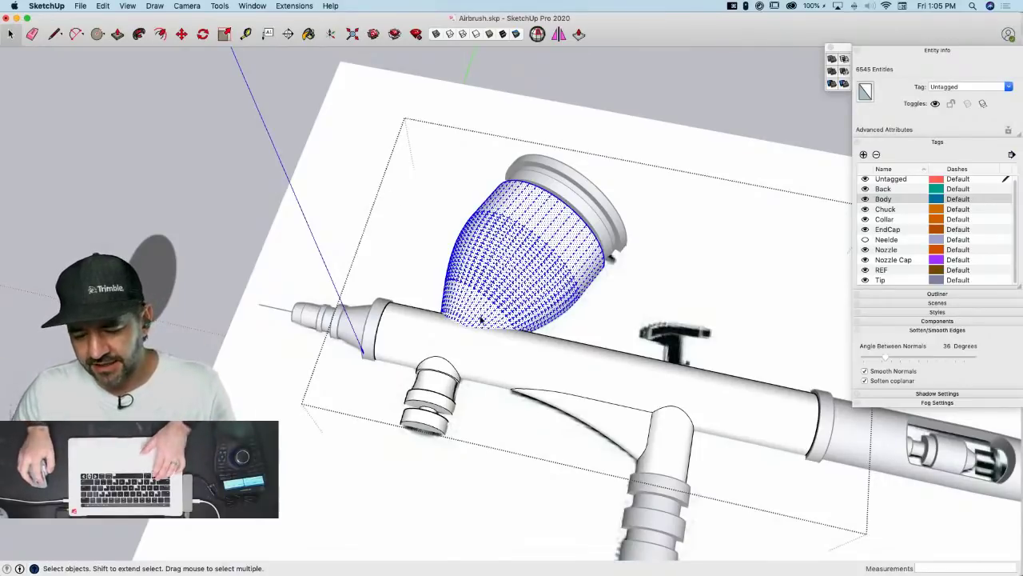
Select the cup's outer surface and the body's outer surface, and intersect their faces with the selection only
left_click(506, 349)
left_click(505, 292, "shift")
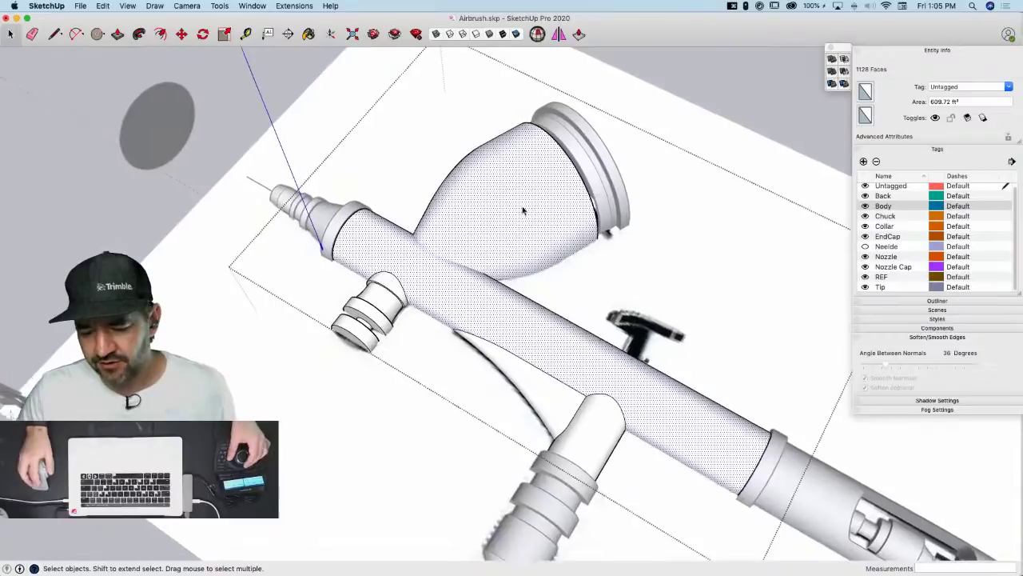
key("q")
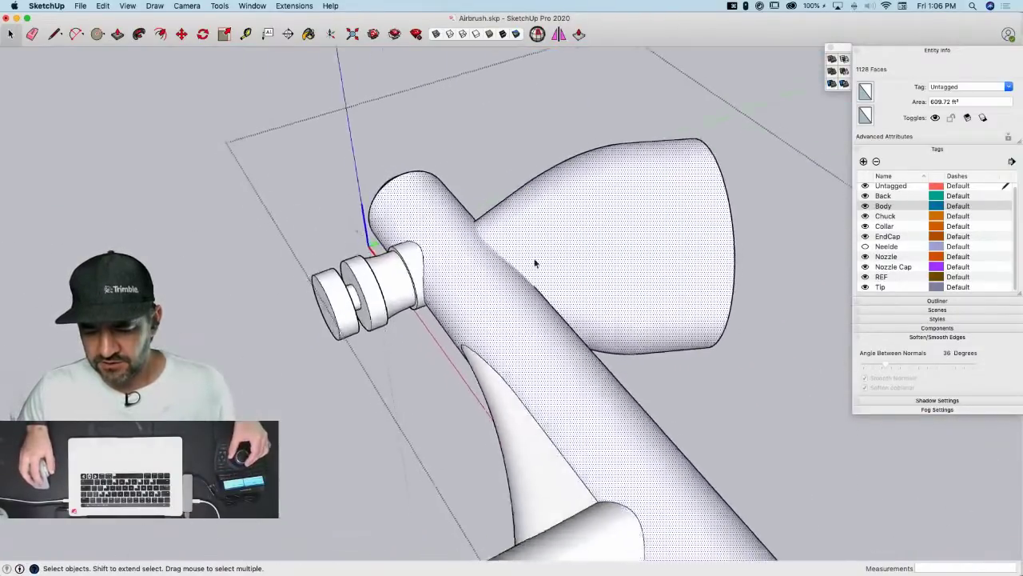
right_click(521, 266)
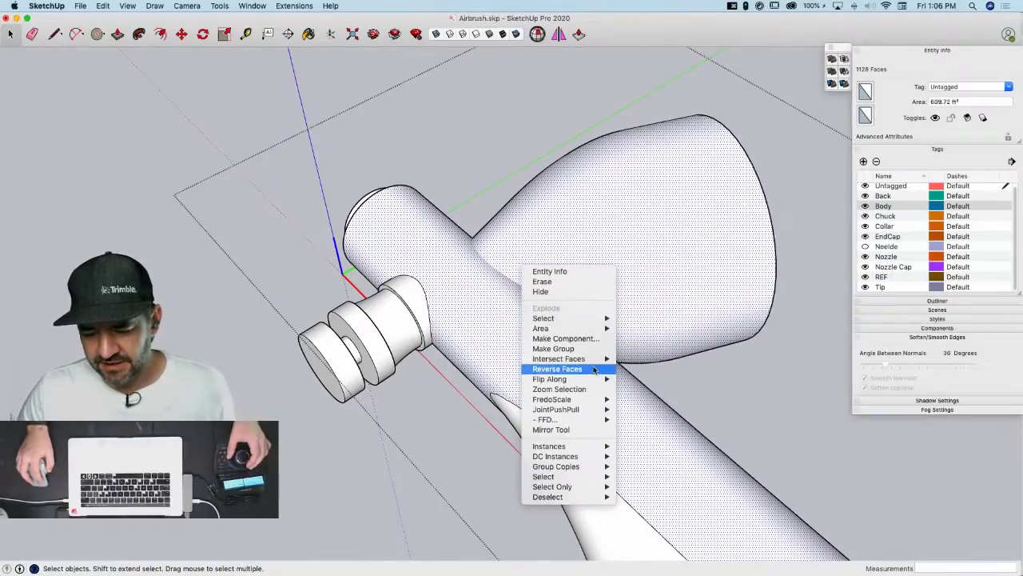
mouse_move(592, 362)
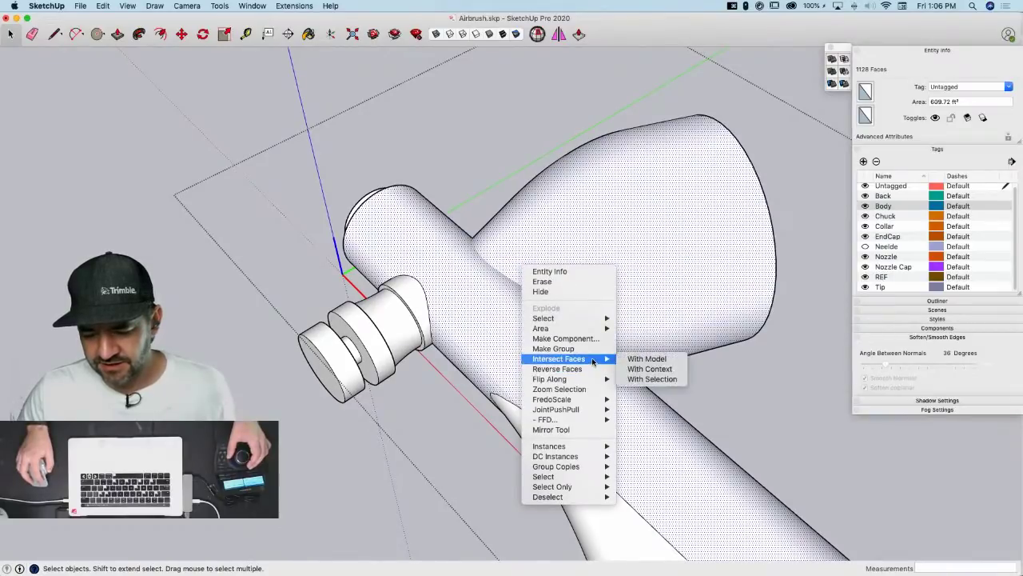
left_click(650, 380)
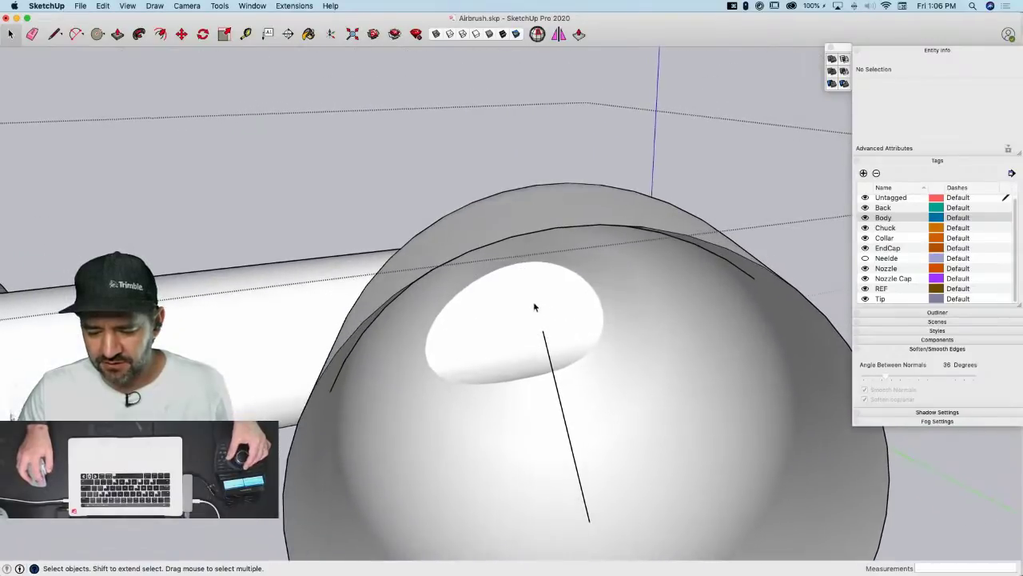
Delete the surface of the cup's tip that protrudes inside the airbrush body
middle_click_drag(535, 307, 507, 288)
left_click(508, 290)
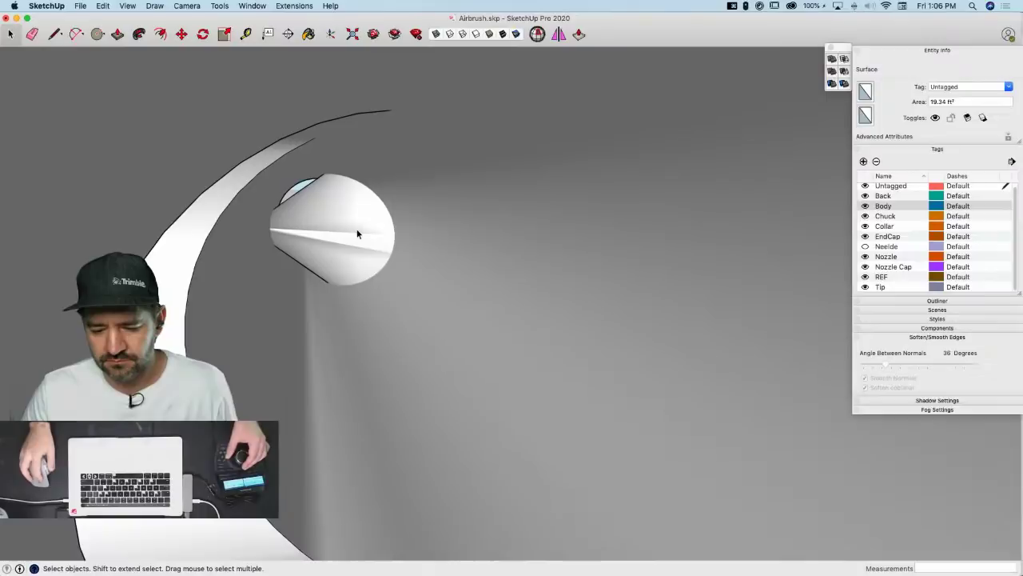
left_click(343, 224)
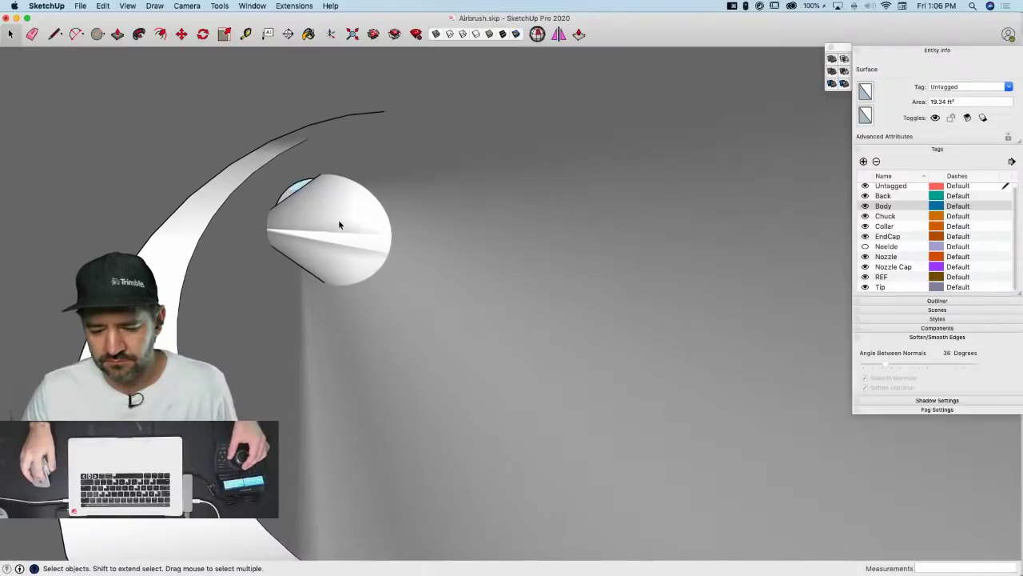
key("BackSpace")
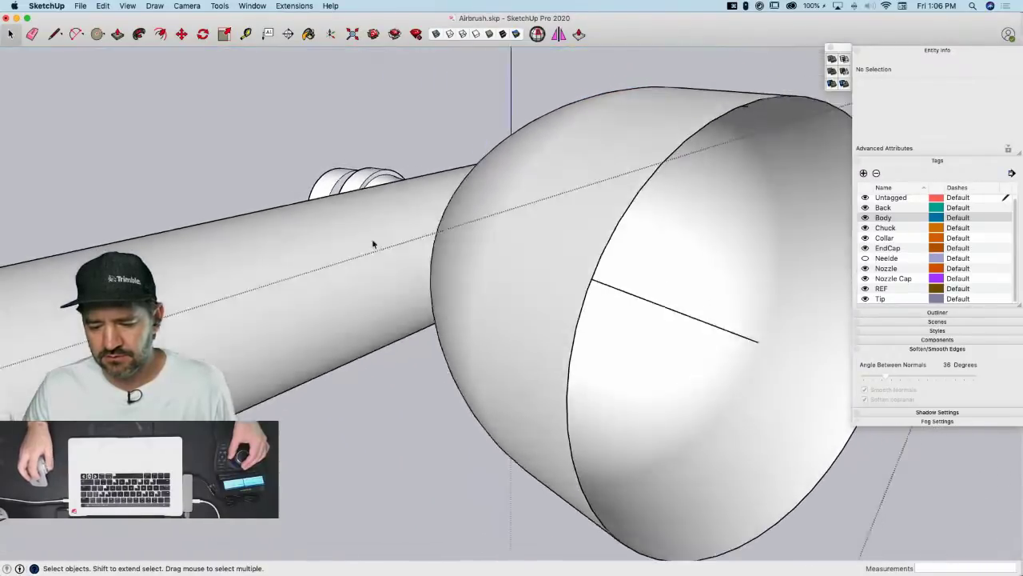
Select the cup's inner wall, the body patch at its base and the body's inner surface, and intersect their faces with the selection only
middle_click_drag(373, 243, 424, 250)
left_click(424, 256)
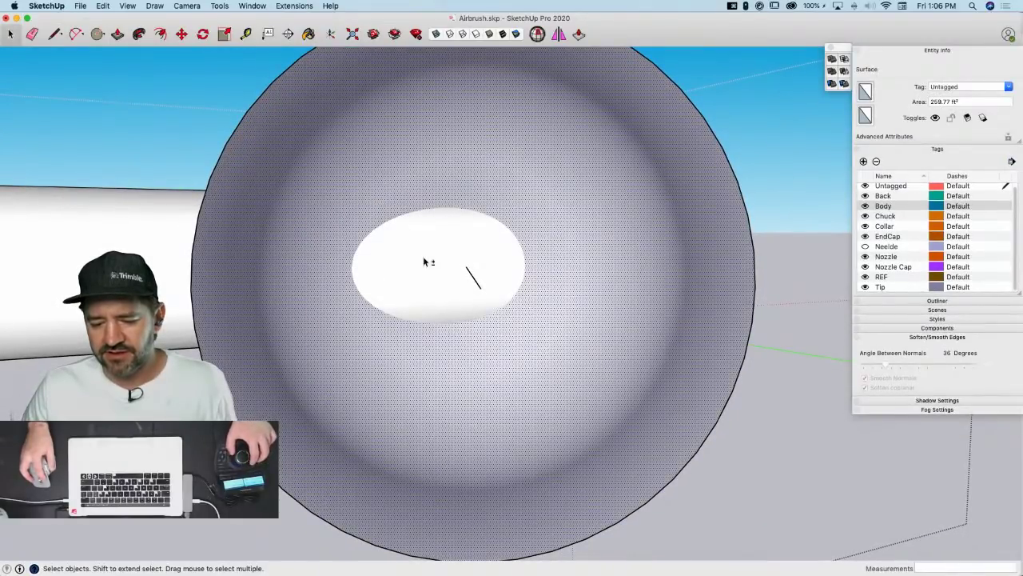
left_click(423, 257, "shift")
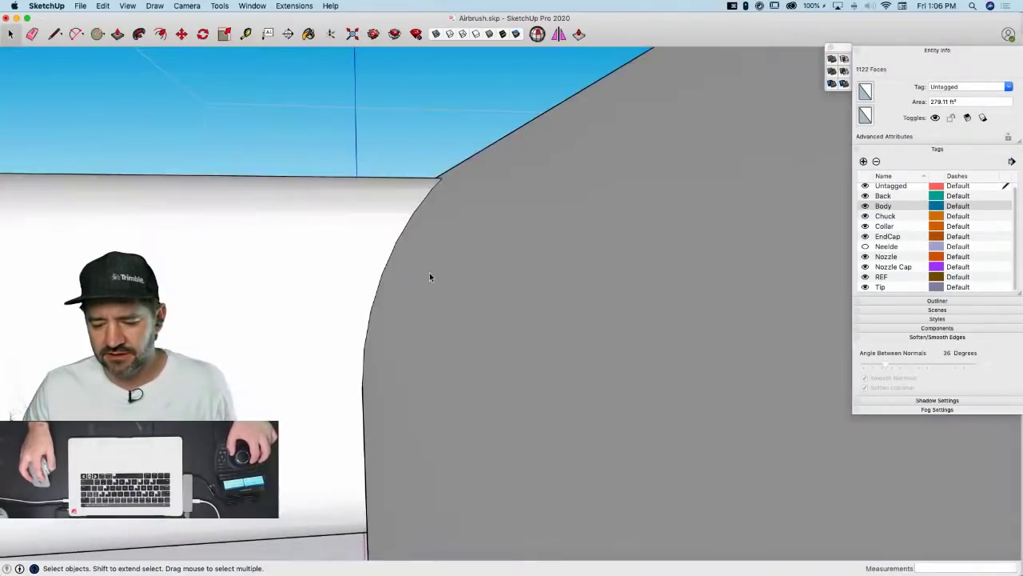
left_click(439, 258, "shift")
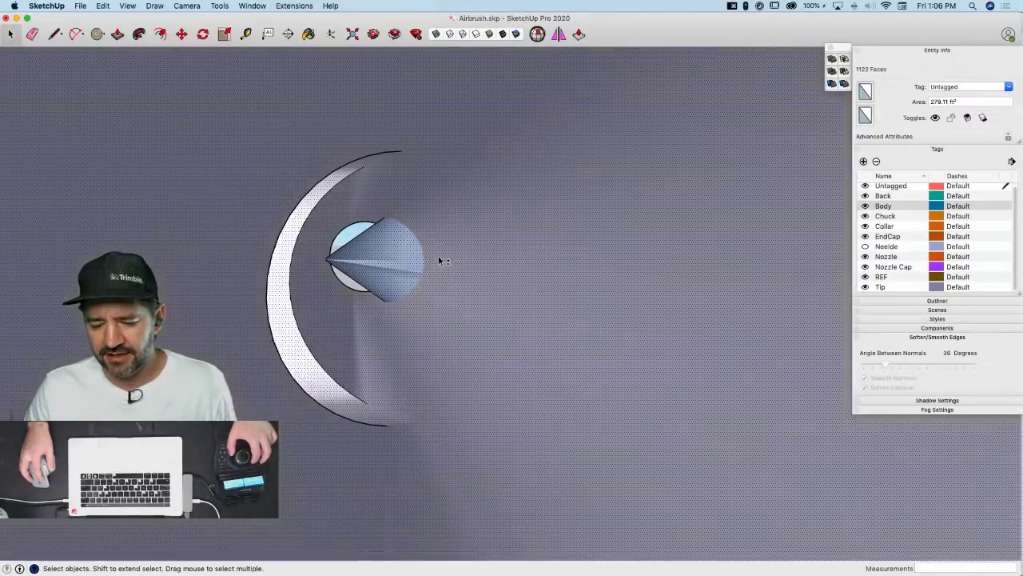
key("super+1")
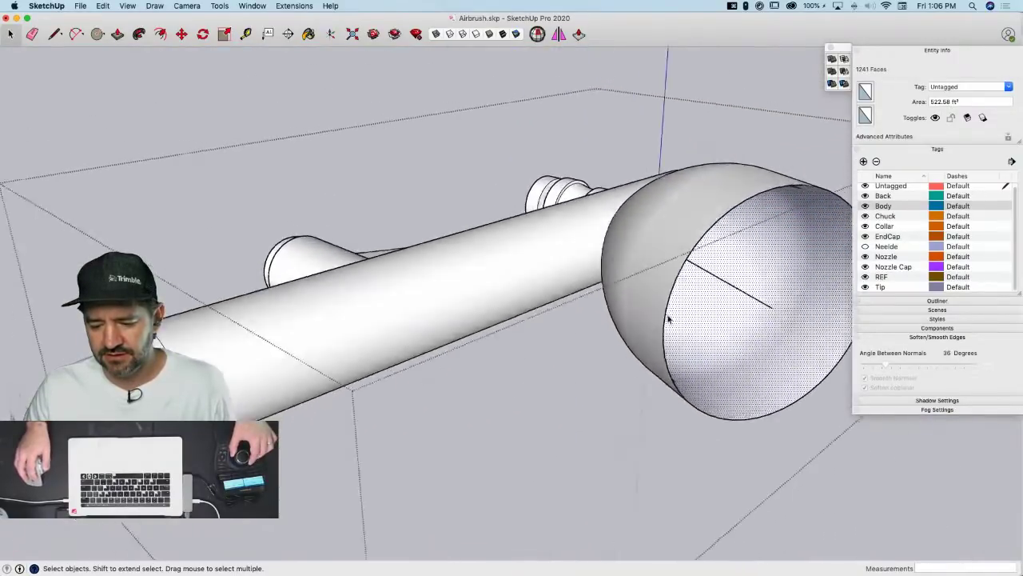
right_click(673, 335)
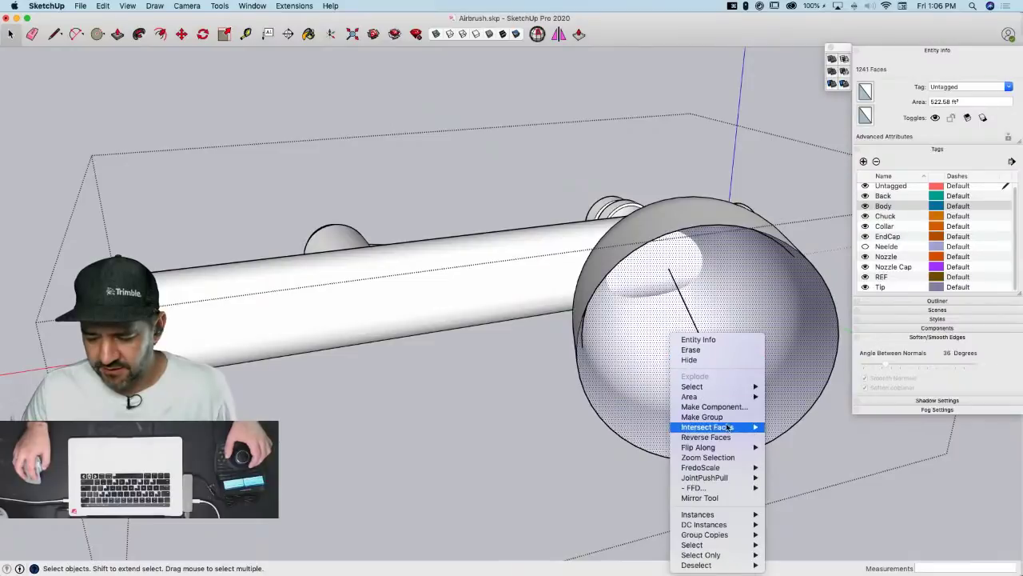
mouse_move(720, 427)
left_click(795, 446)
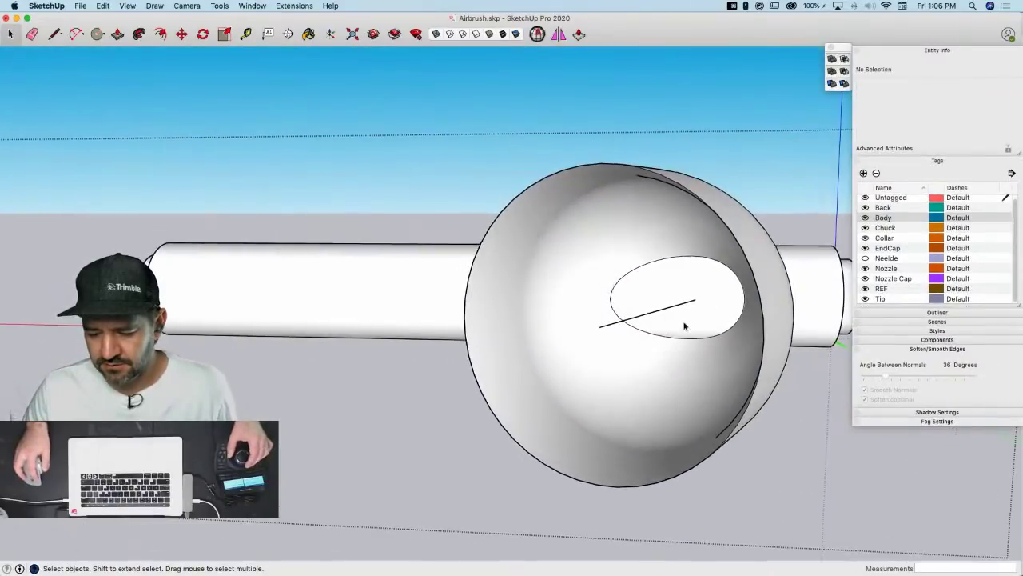
Delete the oval body patch and the remaining surfaces blocking the opening between the cup and the hollow body
left_click(691, 327)
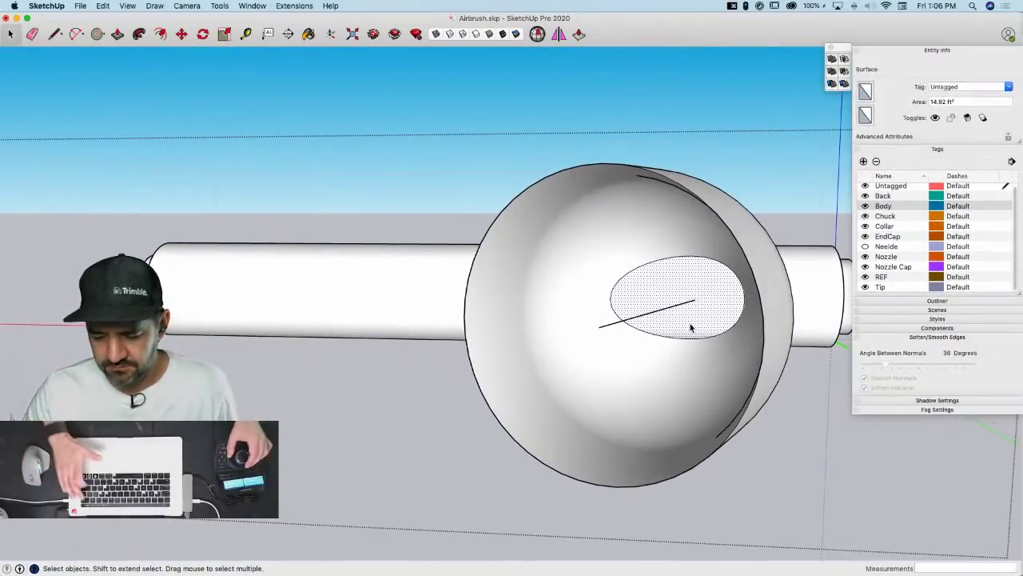
key("BackSpace")
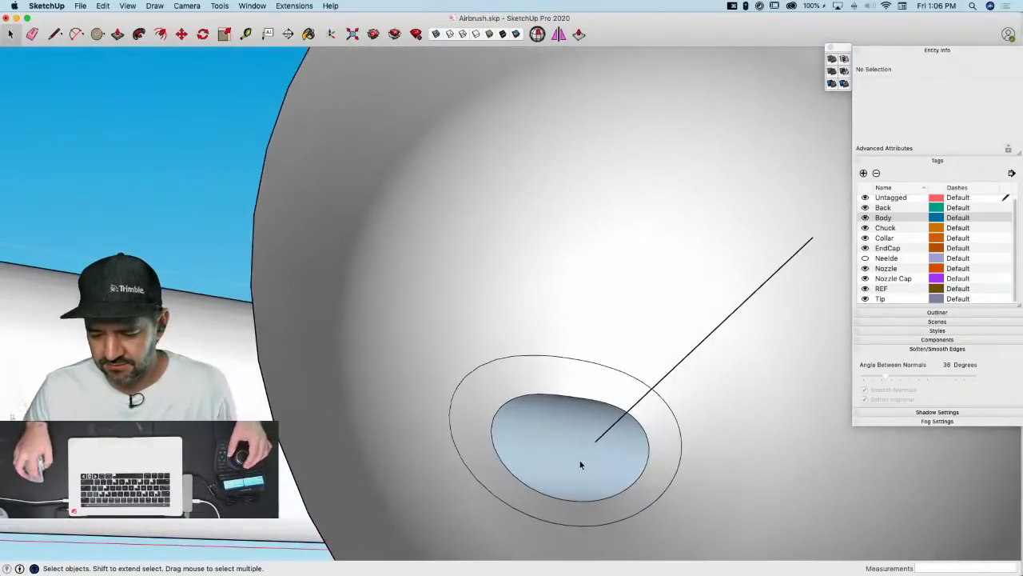
left_click(581, 464)
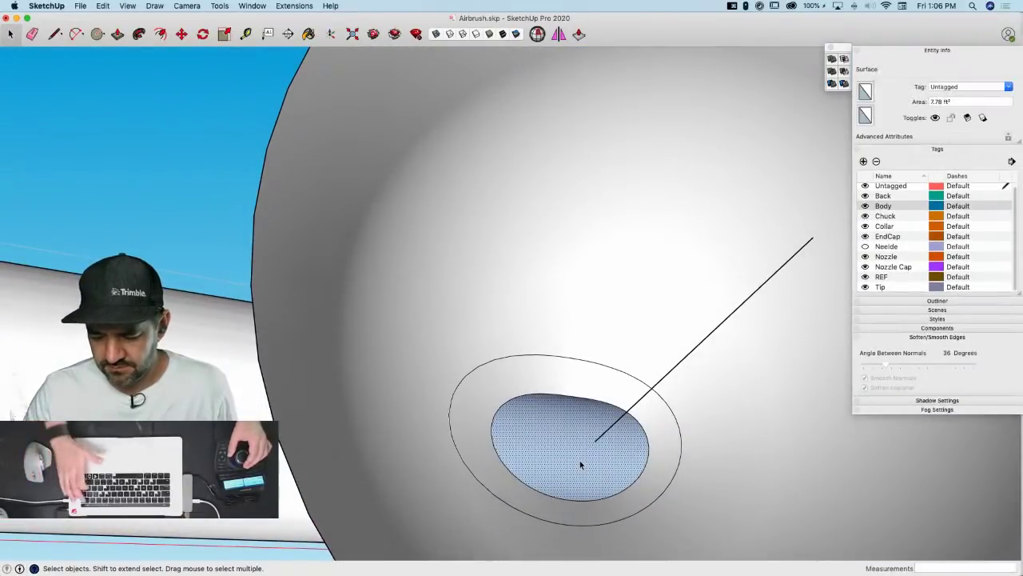
key("BackSpace")
left_click(529, 445)
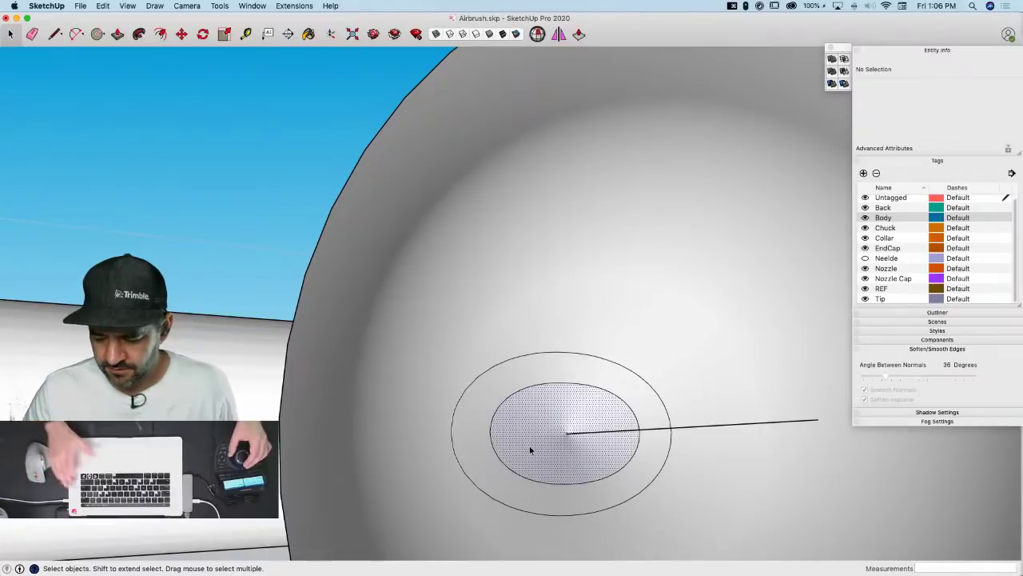
key("BackSpace")
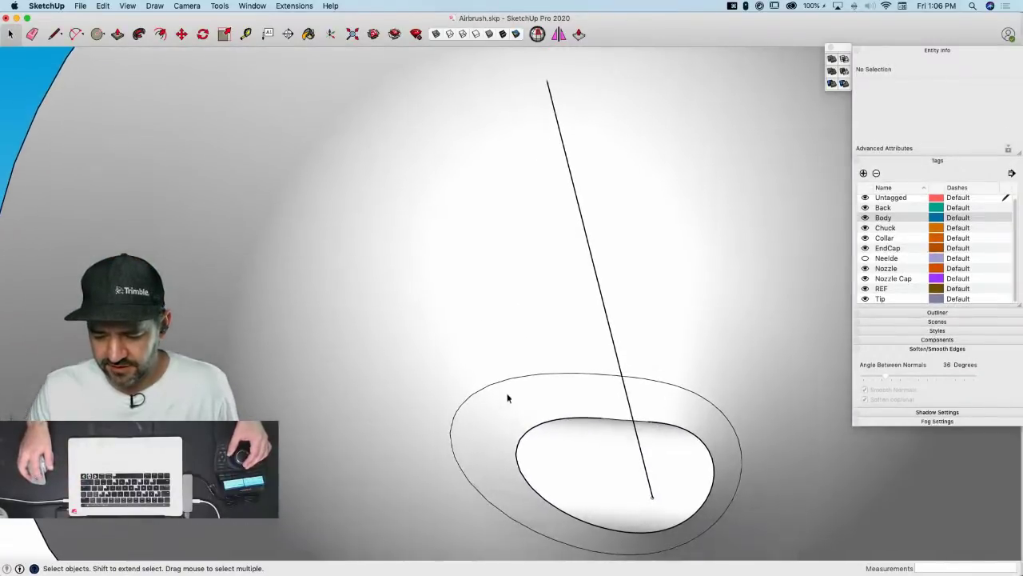
Erase the leftover axis line and the oval outline around the opening inside the cup, and close the body component
key("e")
left_click_drag(505, 378, 505, 379)
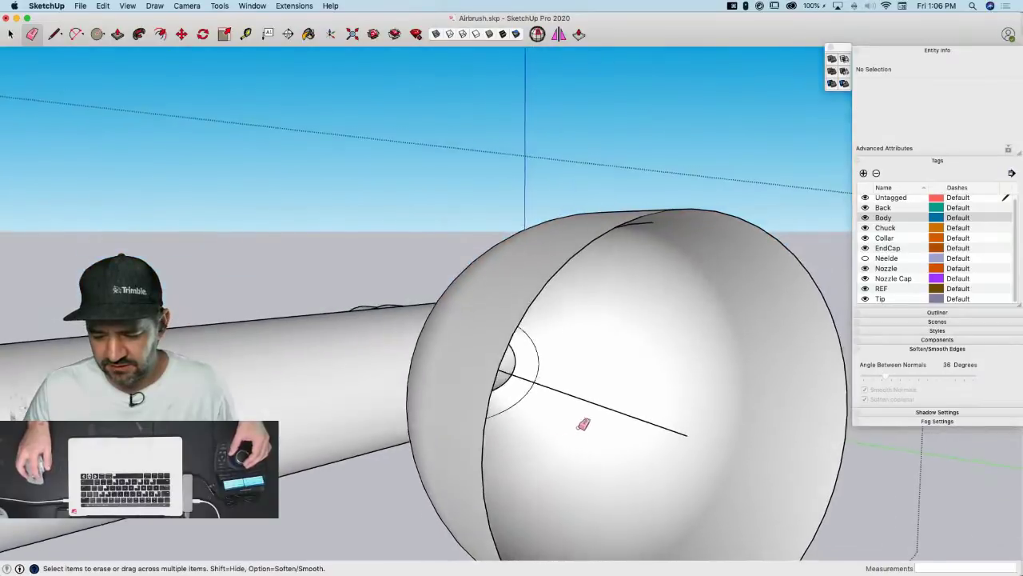
left_click(582, 406)
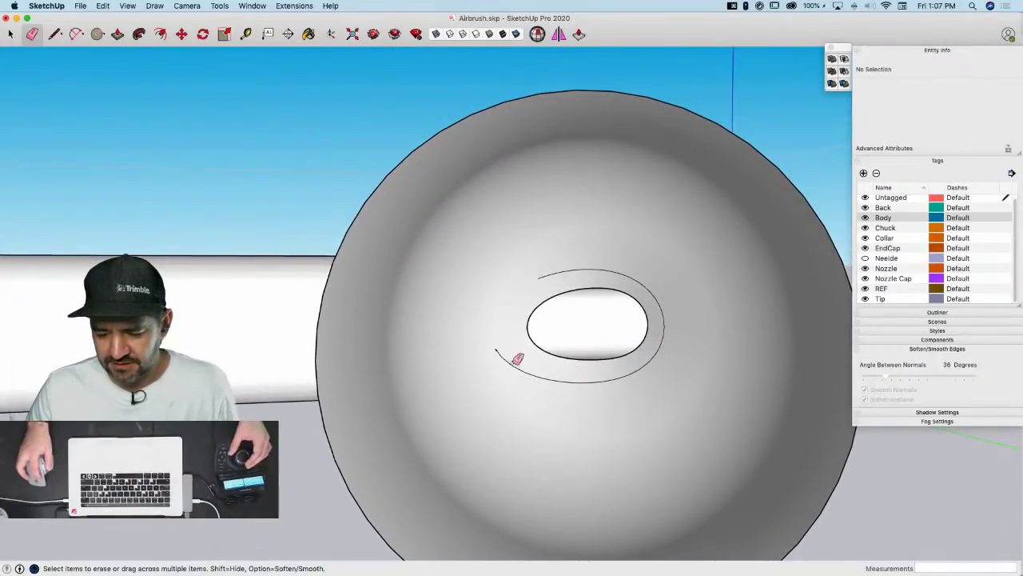
mouse_move(508, 356)
left_mouse_down()
mouse_move(605, 390)
mouse_move(633, 374)
mouse_move(624, 376)
left_mouse_up()
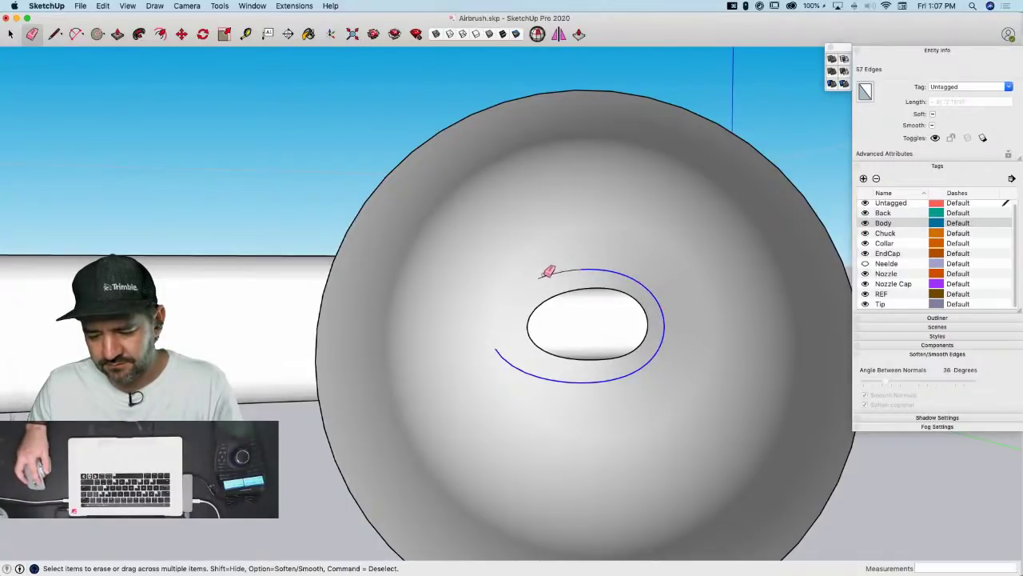
left_click_drag(546, 274, 552, 276)
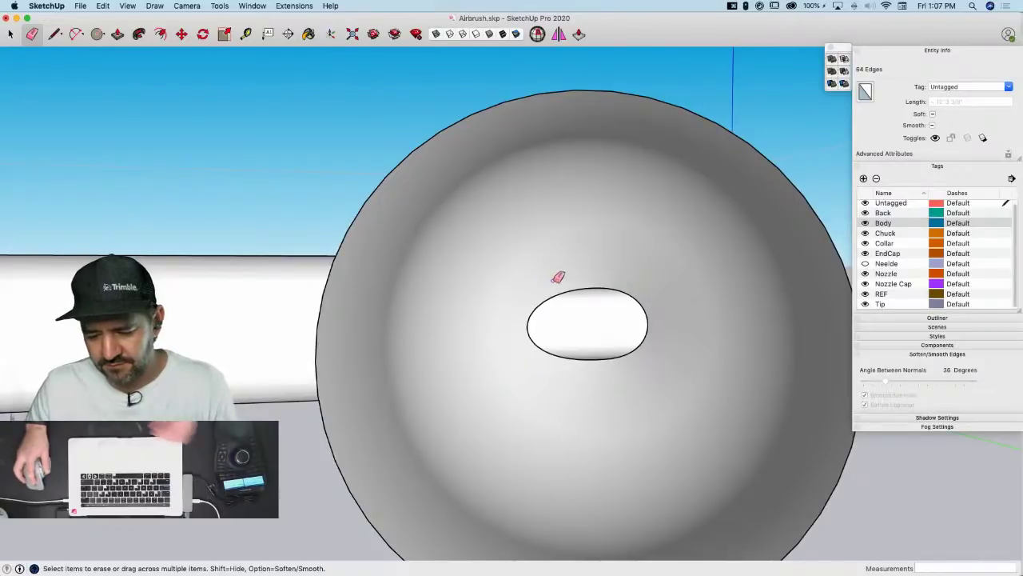
key("space")
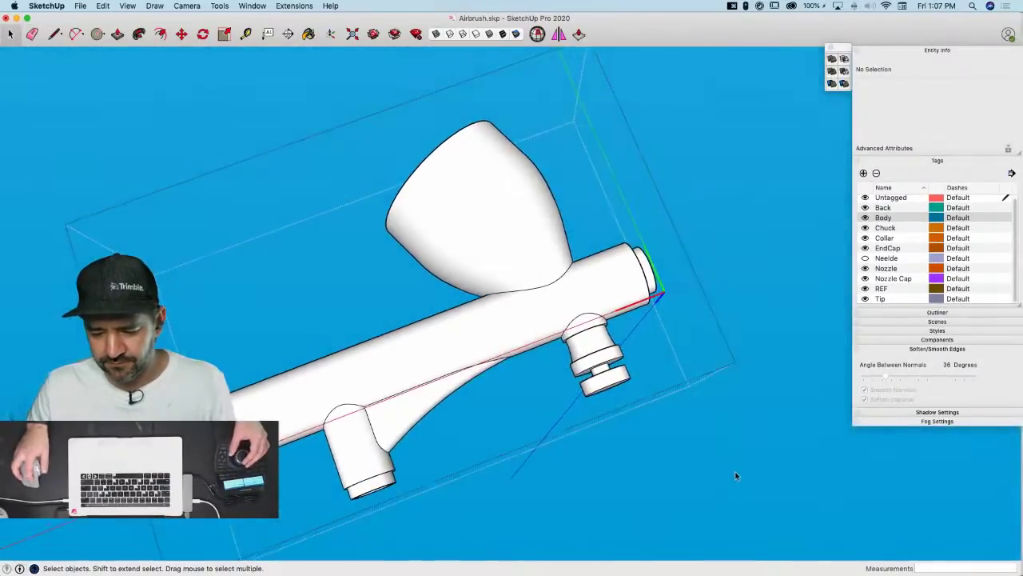
left_click(734, 472)
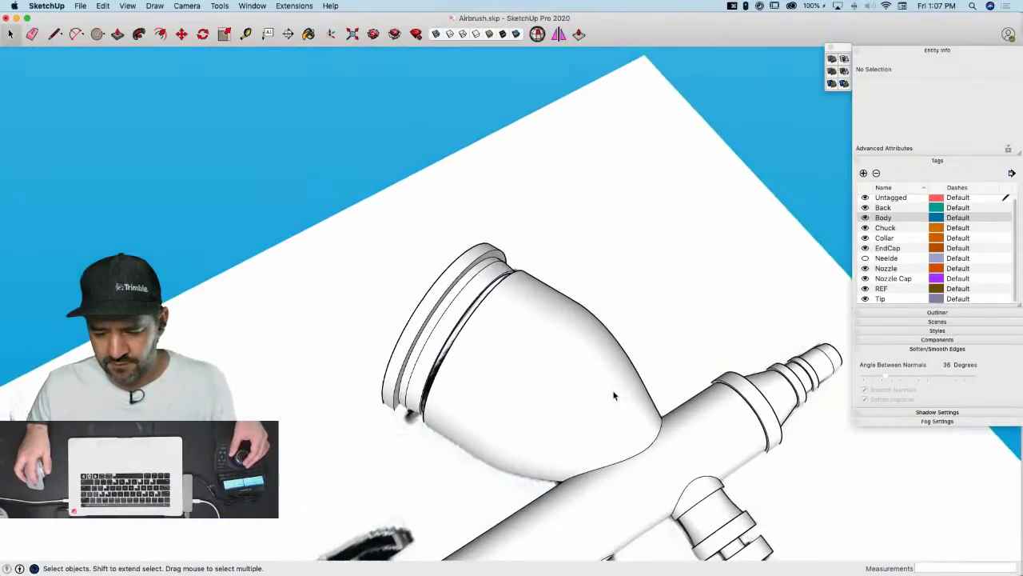
Move the Cup Cap component along the cup's axis until its flange sits against the cup's rim, and deselect it
left_click(534, 408)
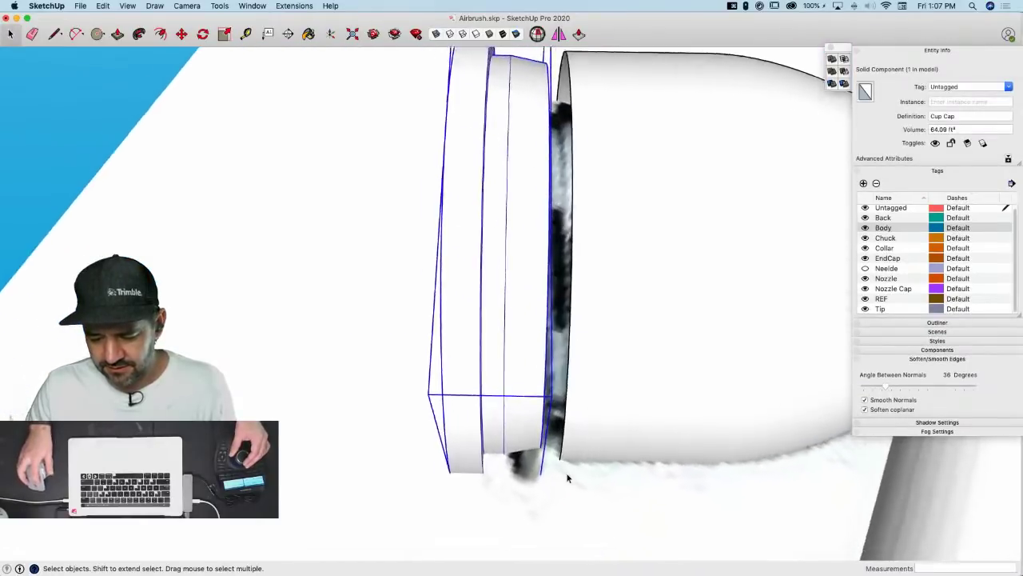
key("m")
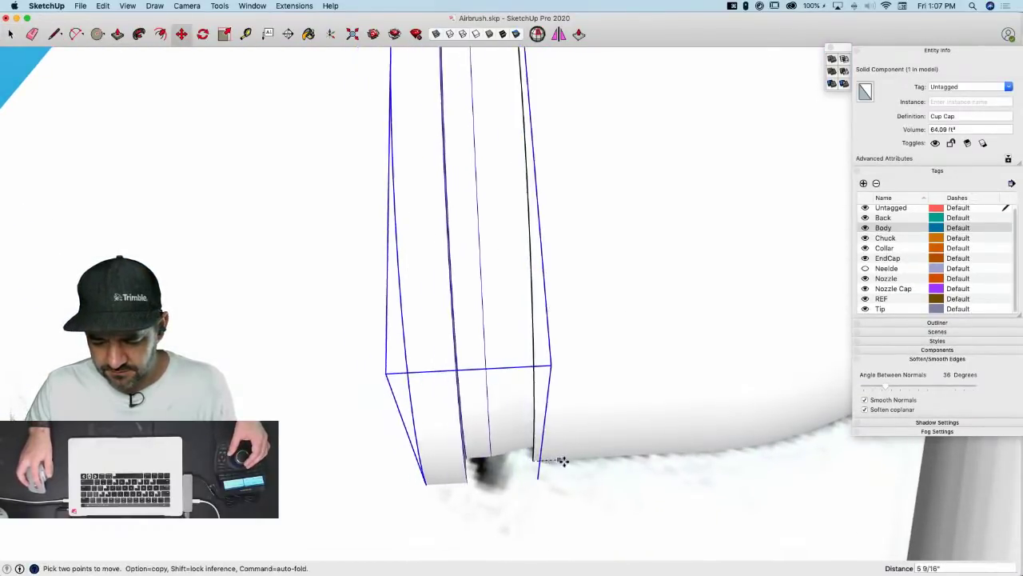
left_click(612, 462)
key("super+z")
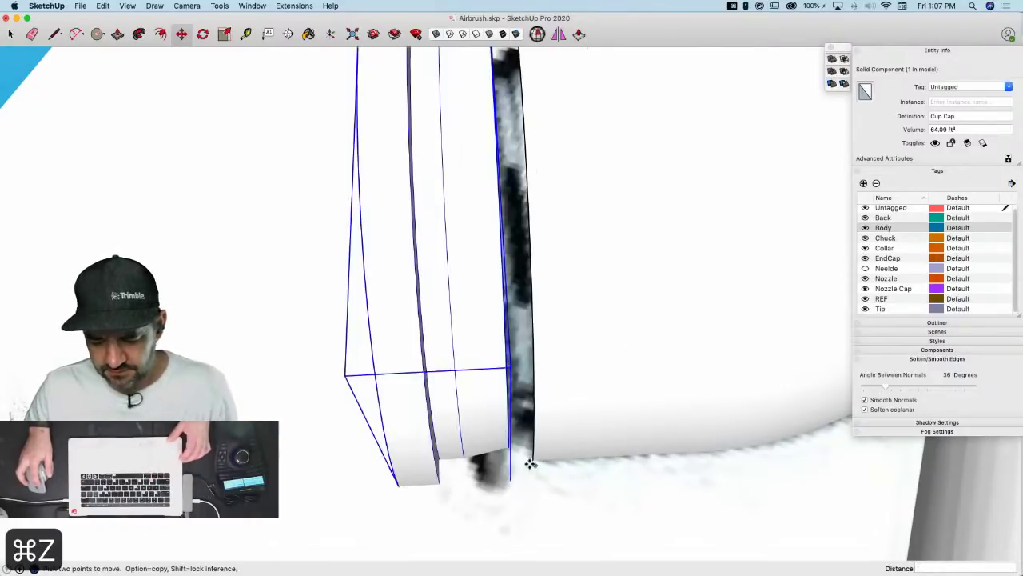
left_click(534, 460)
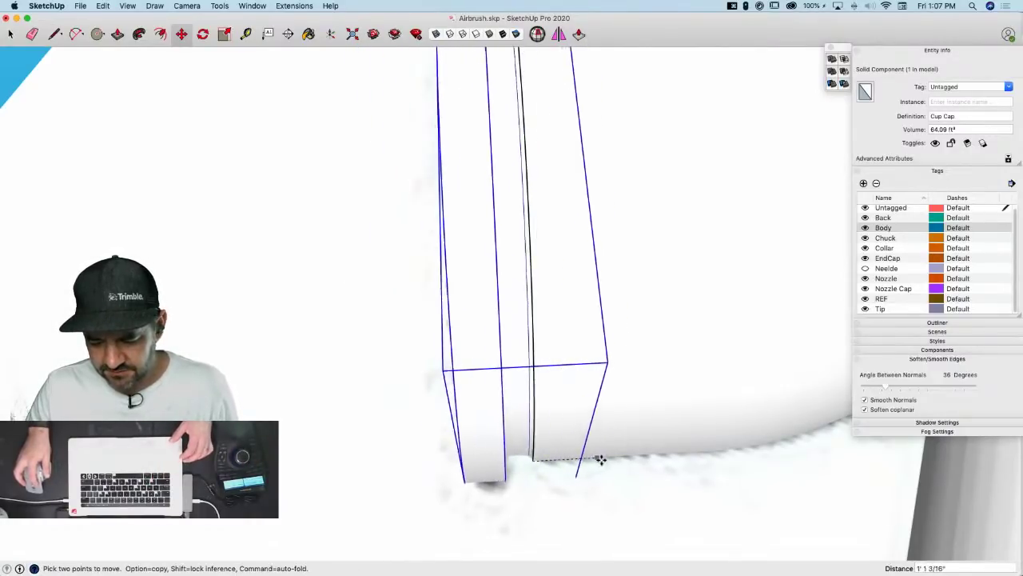
left_click(537, 460)
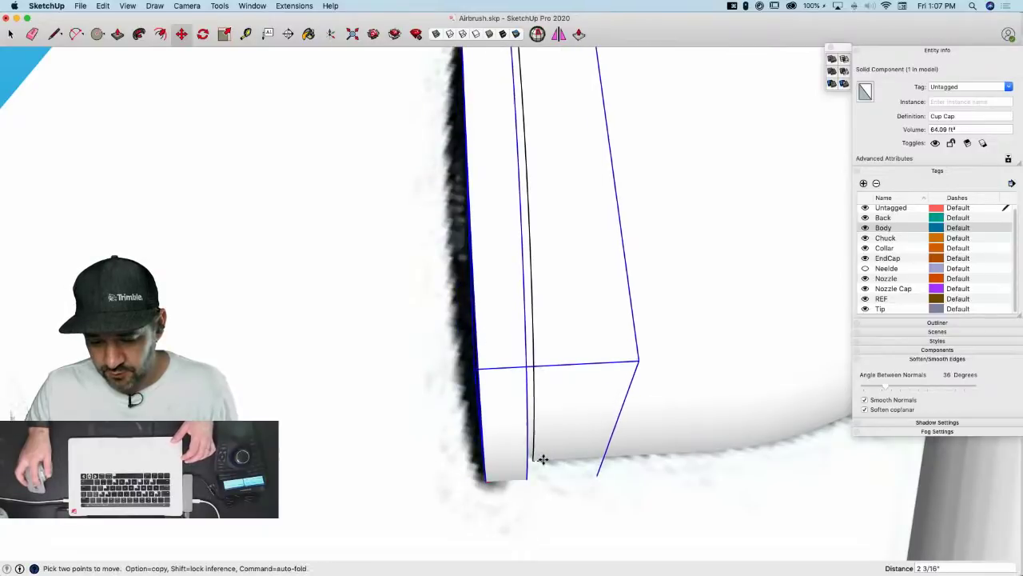
key("space")
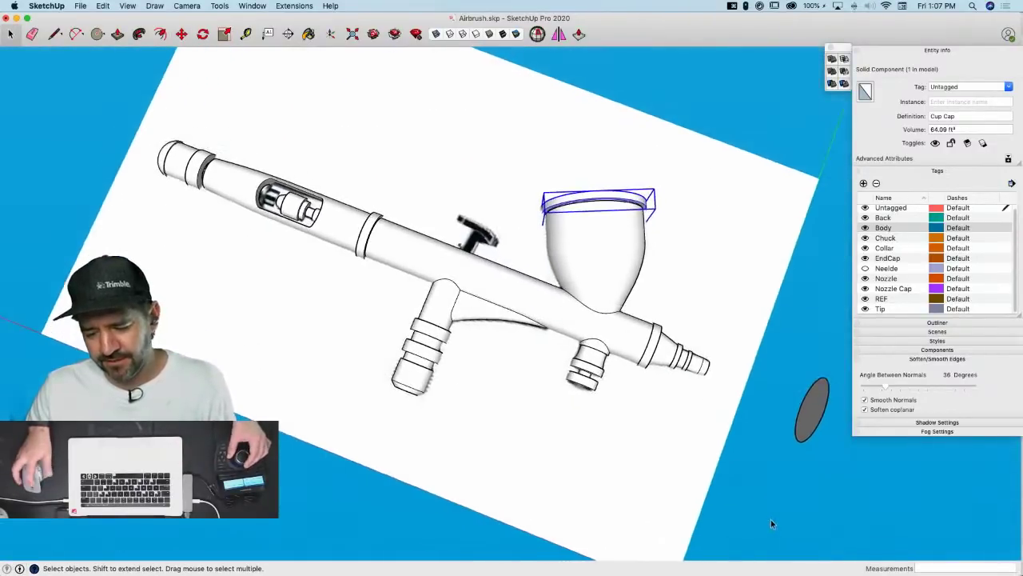
left_click(772, 524)
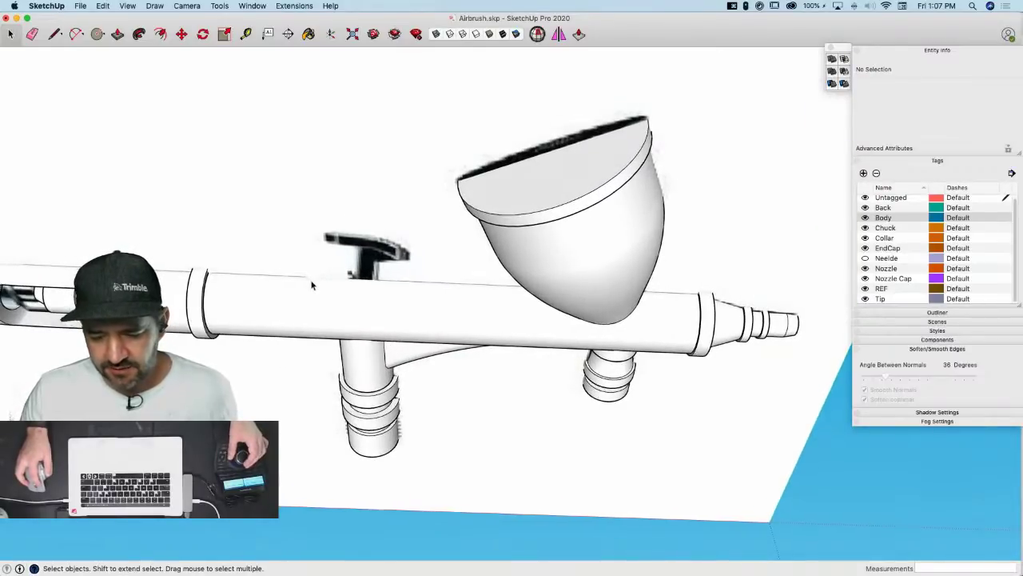
Examine the trigger area against the reference photo in X-ray display, and return to the opaque display
left_click(436, 35)
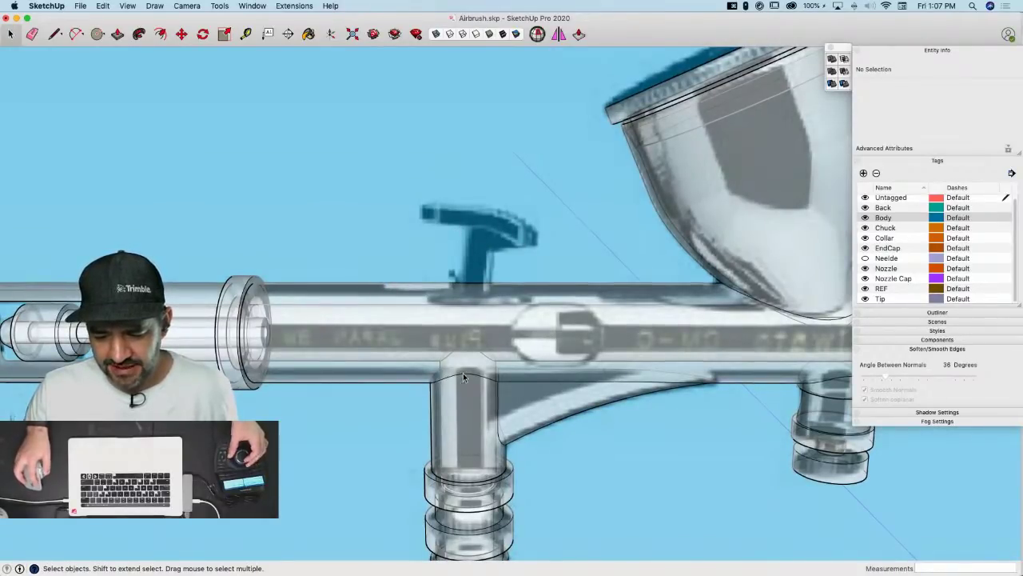
key("l")
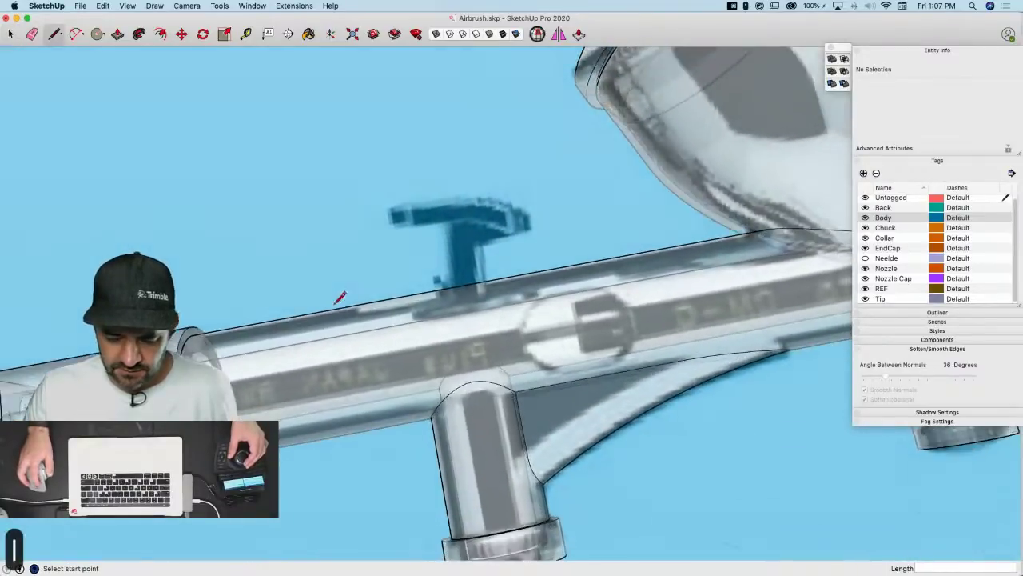
left_click(436, 33)
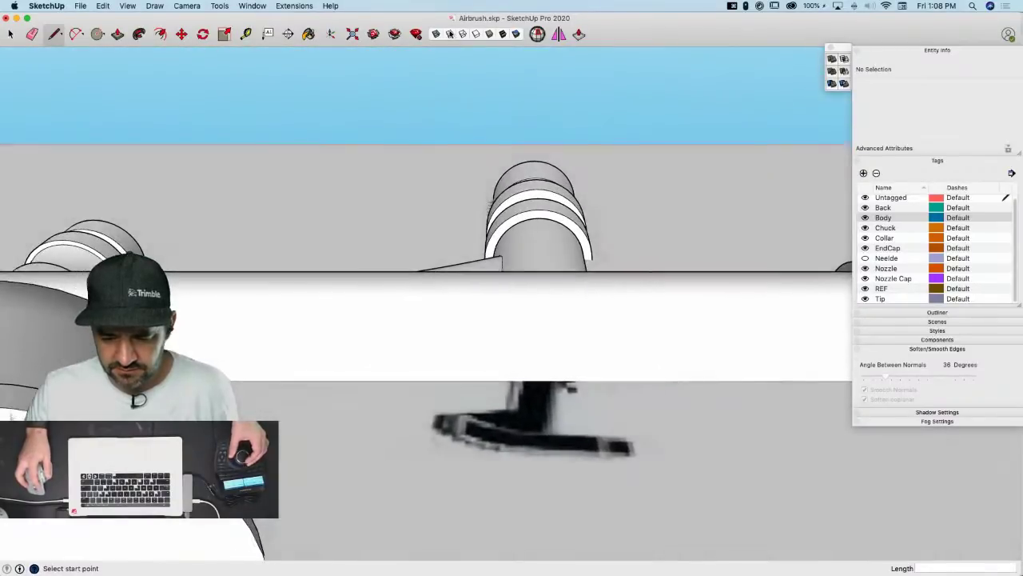
Hide the Body tag with the help of X-ray display, and return to the opaque display to expose the reference photo's trigger
left_click(437, 33)
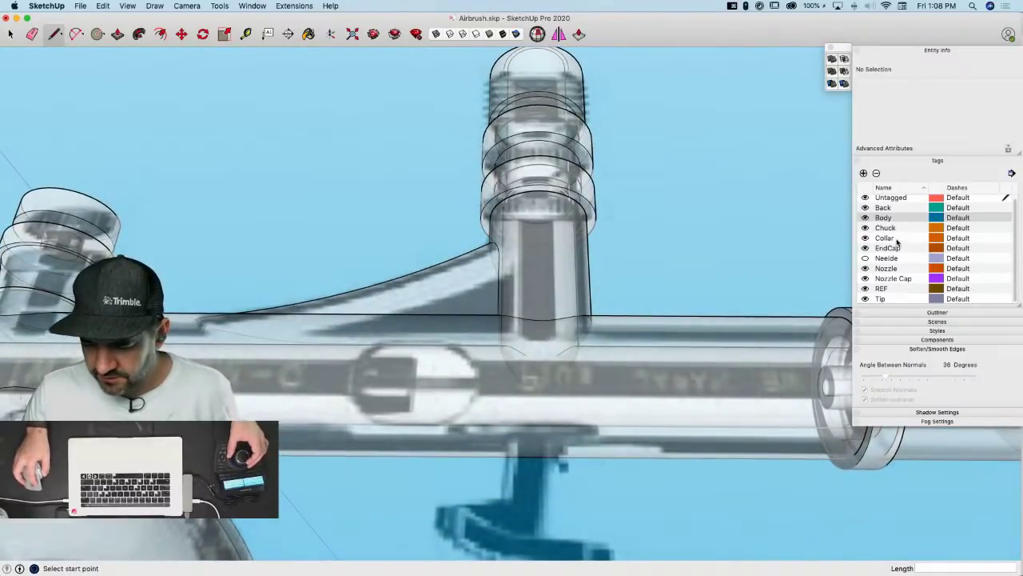
key("Return")
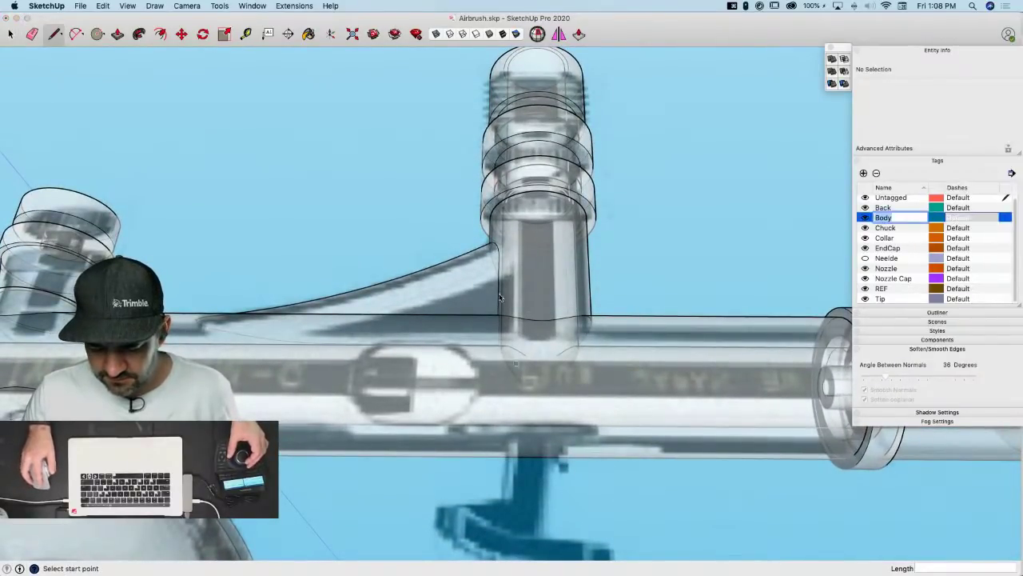
left_click(865, 218)
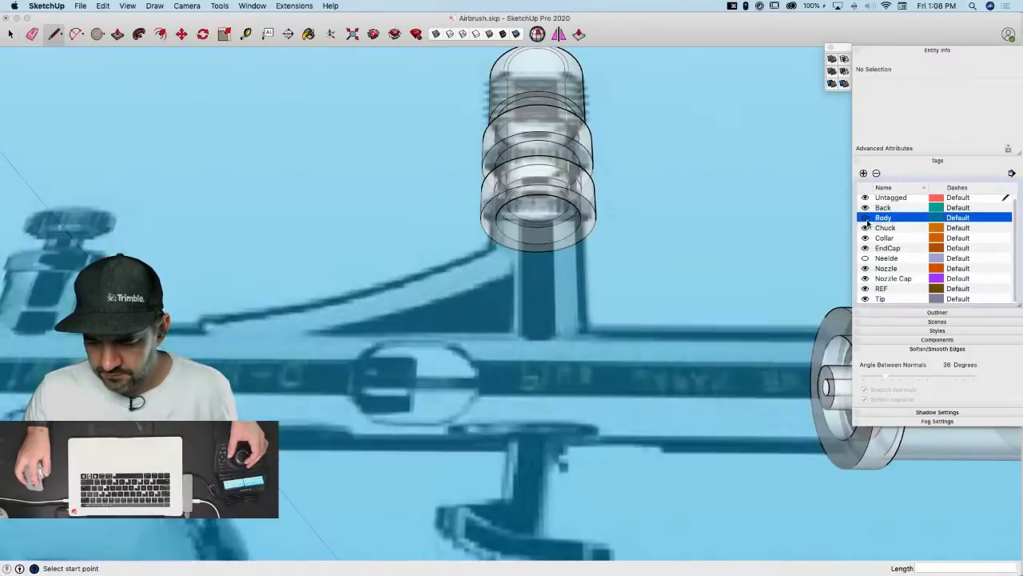
left_click(438, 35)
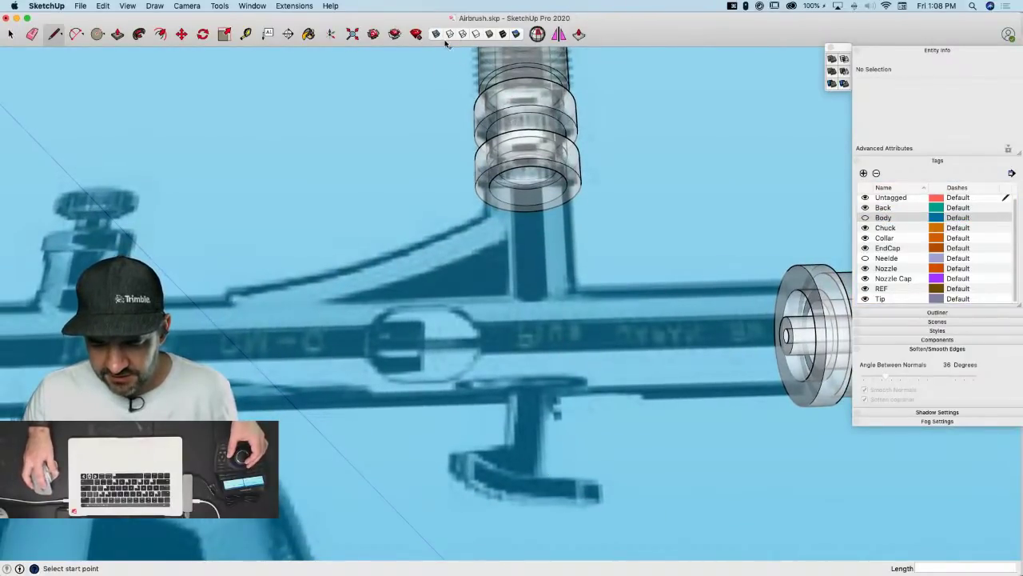
left_click(435, 35)
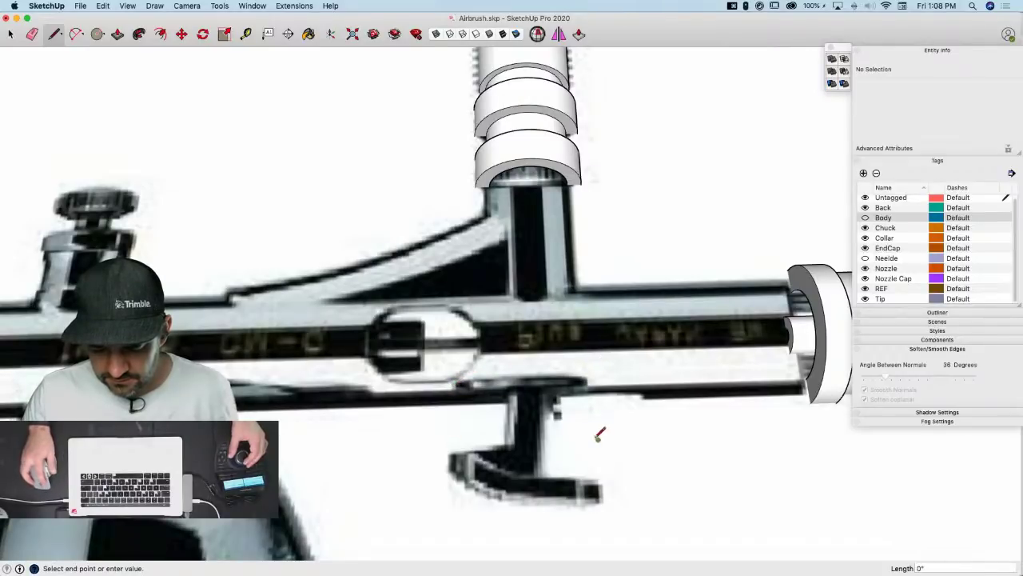
key("e")
key("space")
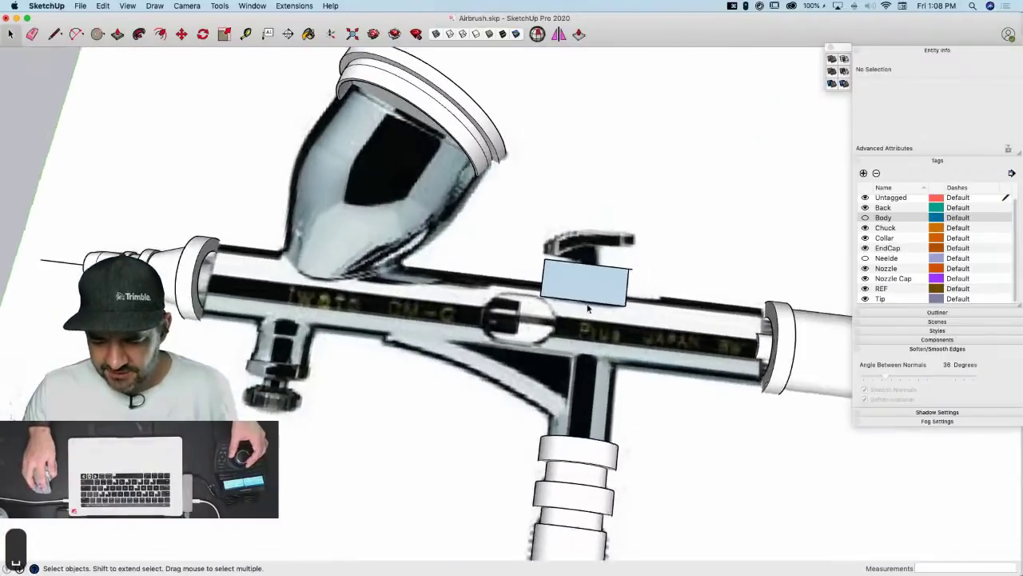
Clean up the rectangle's stray edges beside the lever and redraw its missing short edge along the lever stem to close the face
key("e")
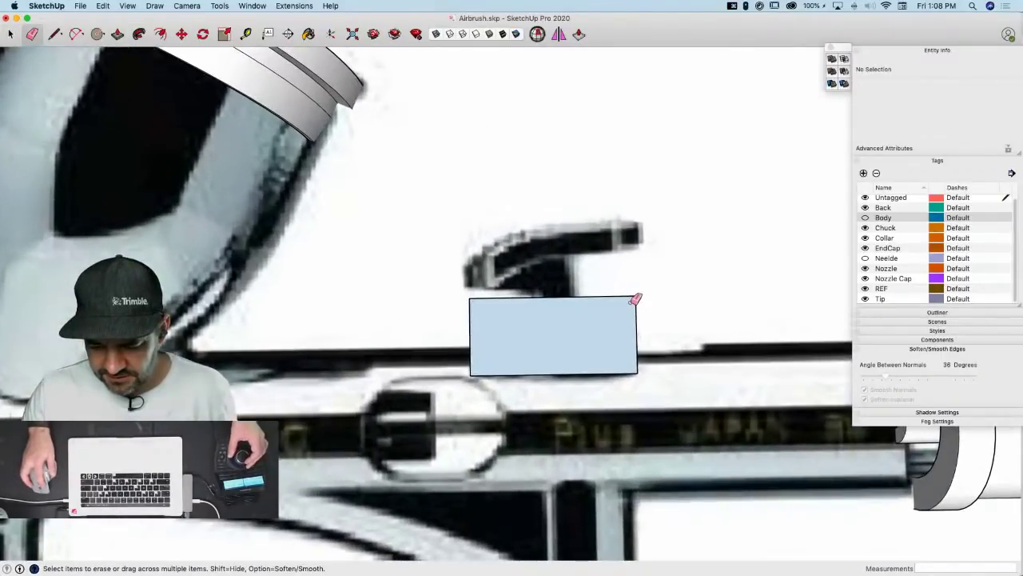
left_click_drag(637, 286, 629, 364)
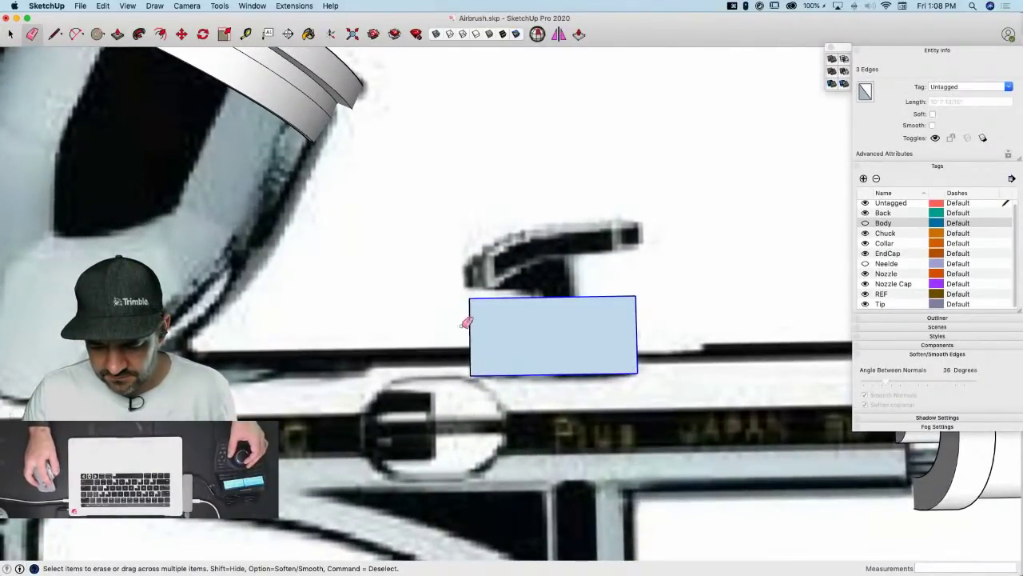
left_click_drag(480, 294, 482, 296)
key("l")
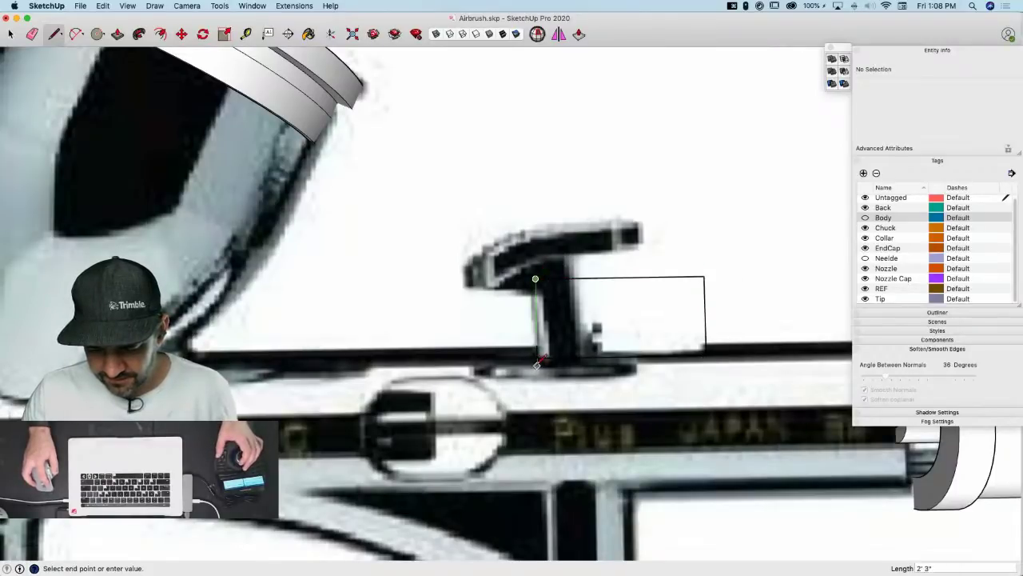
left_click(538, 357)
key("space")
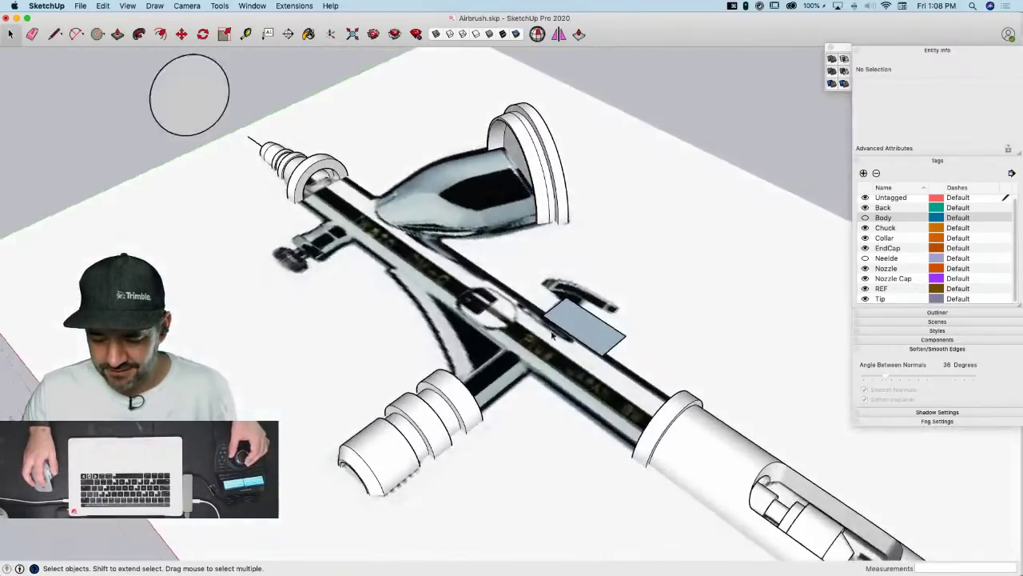
Push/Pull the rectangular face beside the lever upward about 3' 2 7/8" into a box
middle_click_drag(551, 335, 549, 322)
key("p")
left_click(541, 350)
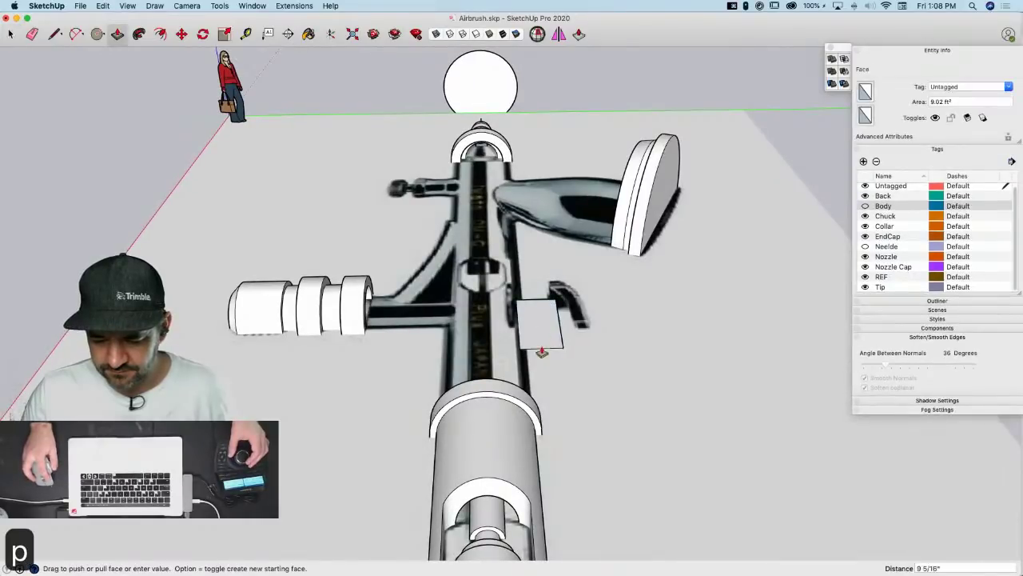
left_click(532, 270)
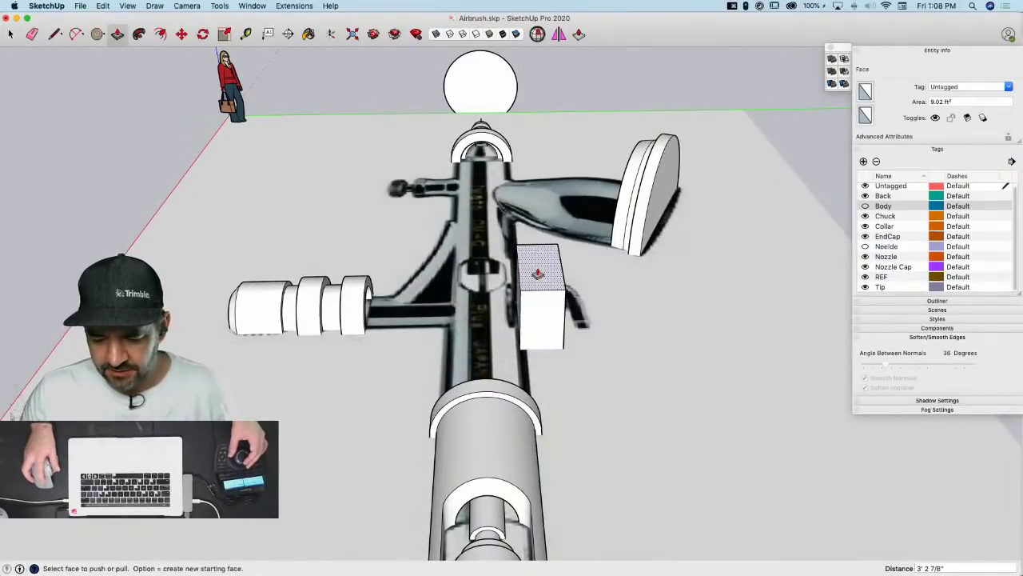
key("space")
Make the whole box a group and turn the Body tag's visibility on
middle_click_drag(532, 269, 546, 317)
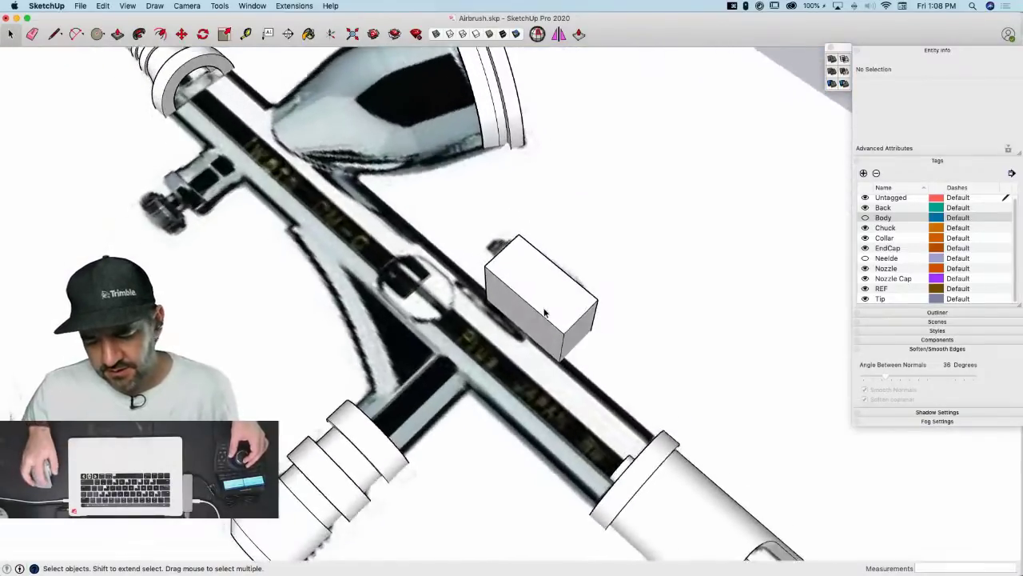
triple_click(542, 266)
right_click(542, 267)
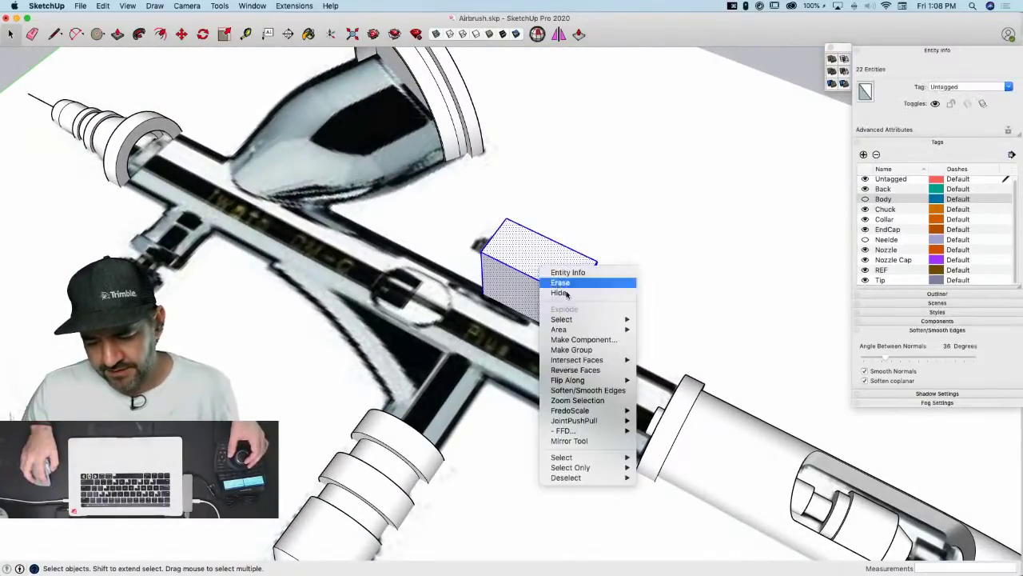
left_click(590, 350)
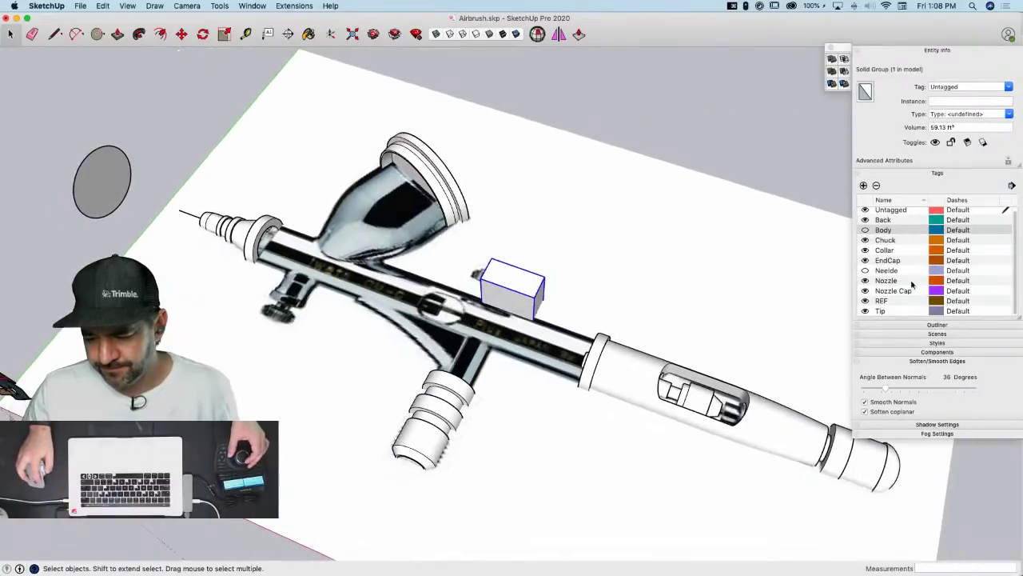
left_click(865, 231)
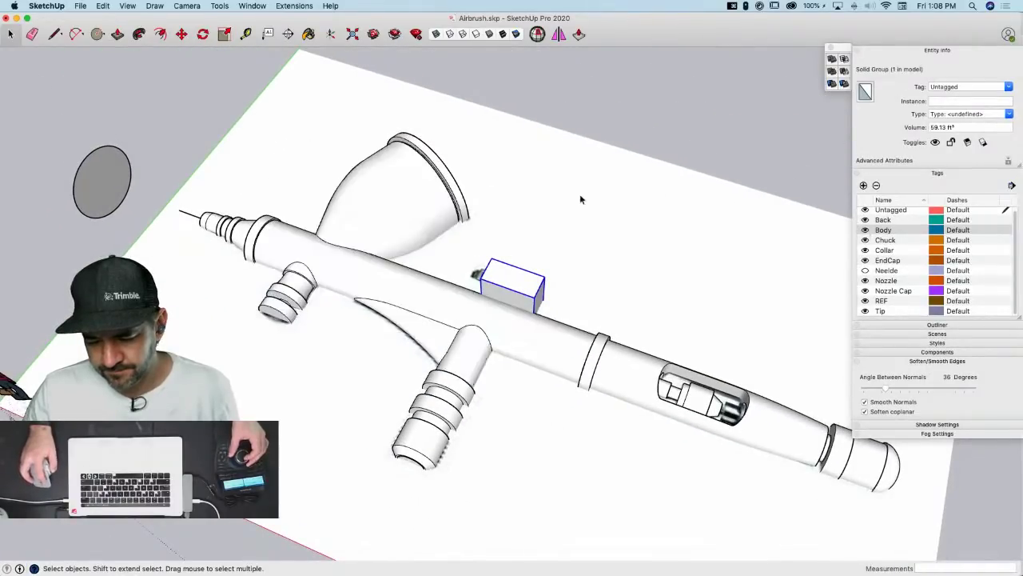
Erase the stray vertical edge on the box's end face inside its group, and leave the group
scroll(565, 221, "up", 6)
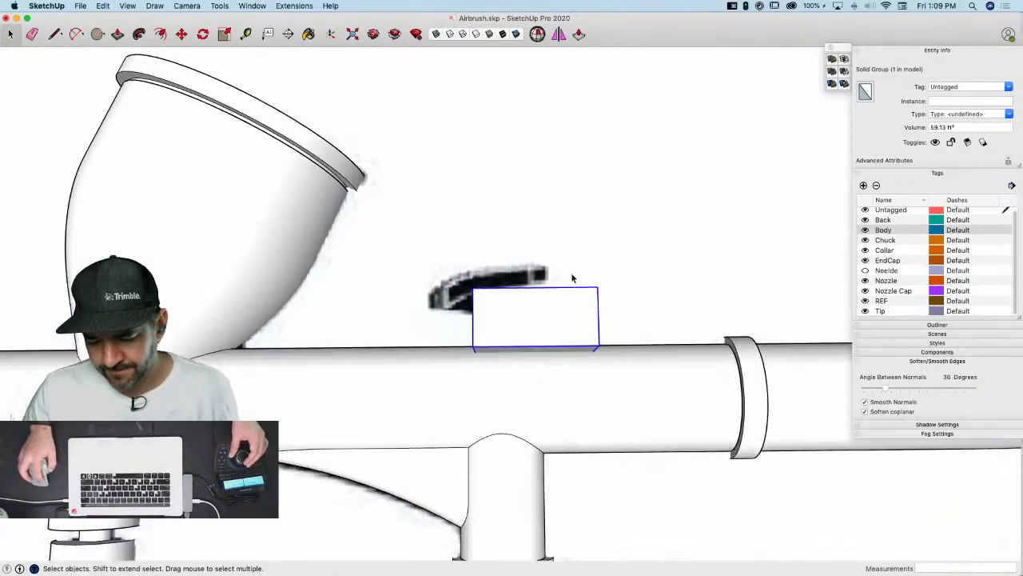
middle_click_drag(583, 263, 542, 250)
double_click(544, 290)
key("e")
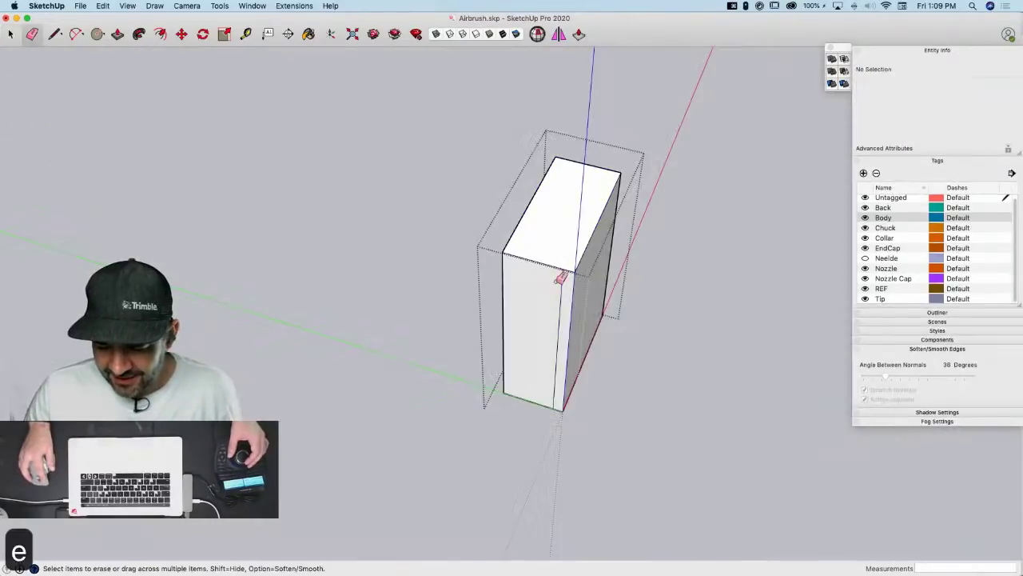
left_click(562, 292)
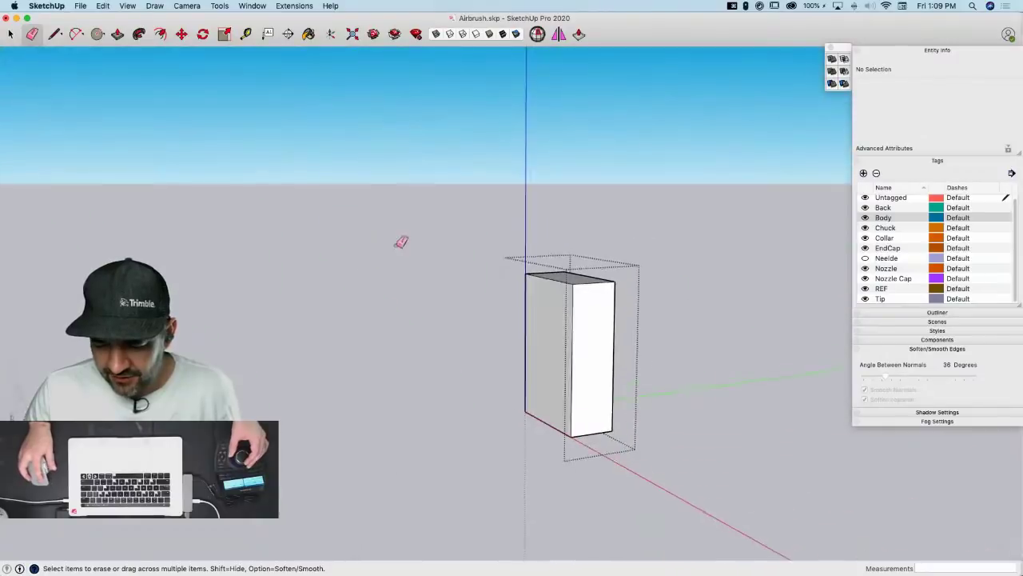
key("space")
left_click(649, 286)
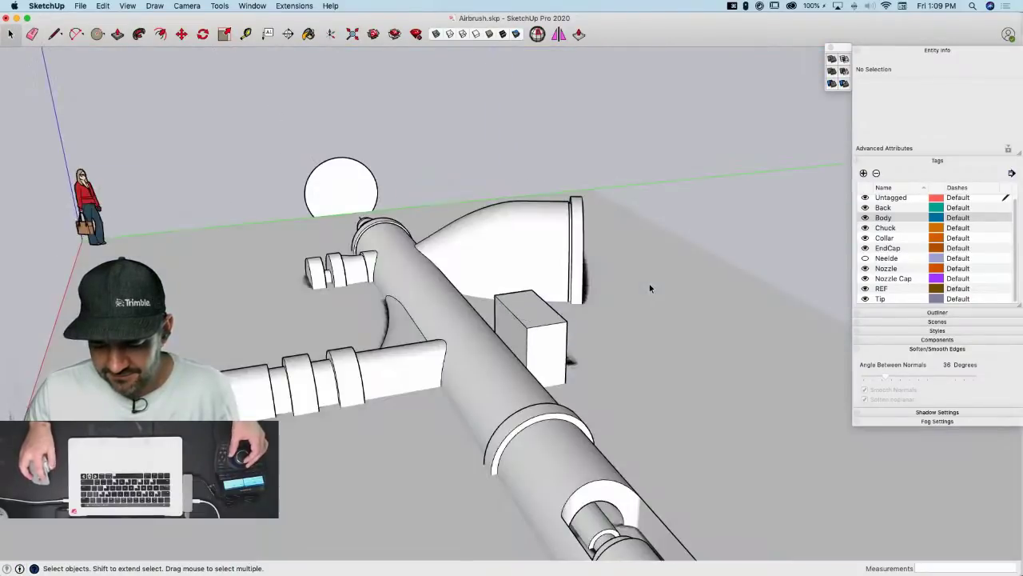
Try to subtract the box from the airbrush body
left_click(554, 342)
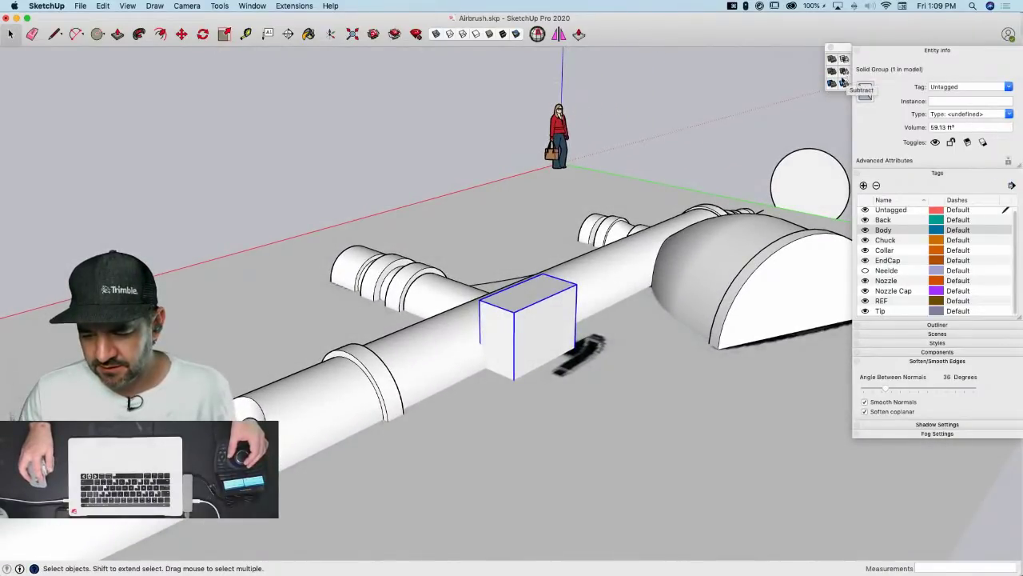
left_click(844, 72)
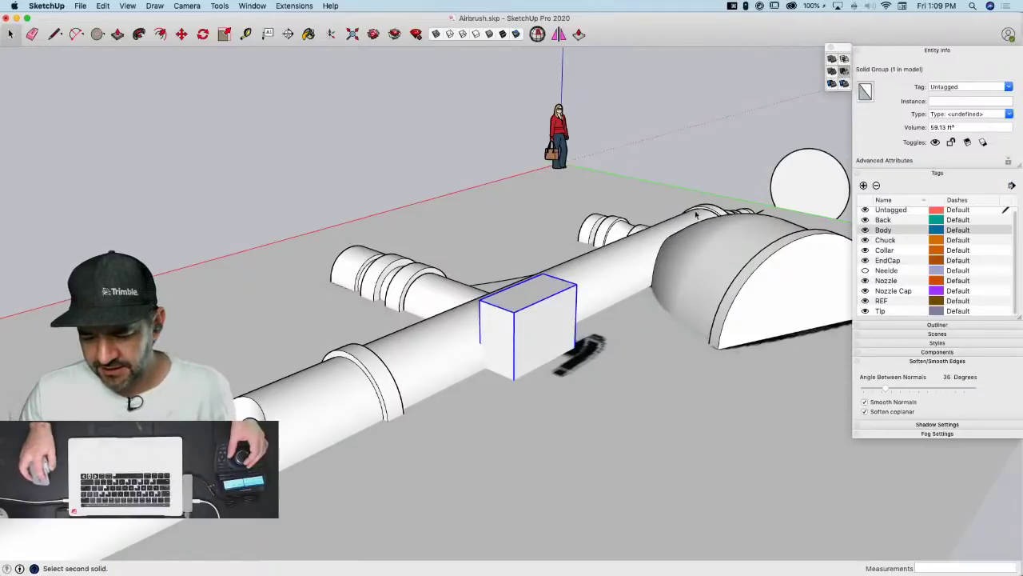
left_click(599, 267)
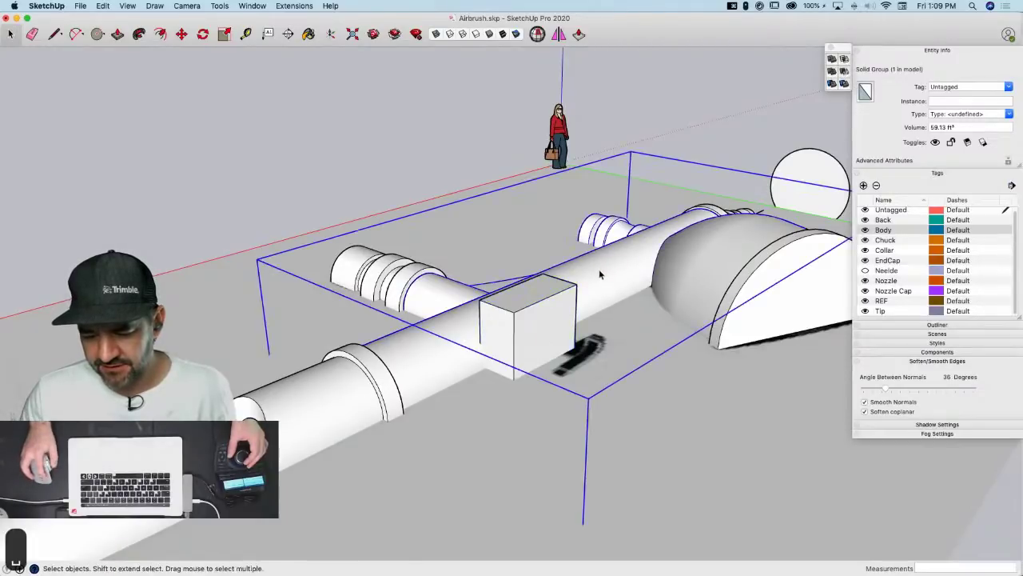
Repair the body component's stray edges and internal faces with Solid Inspector²
left_click(537, 34)
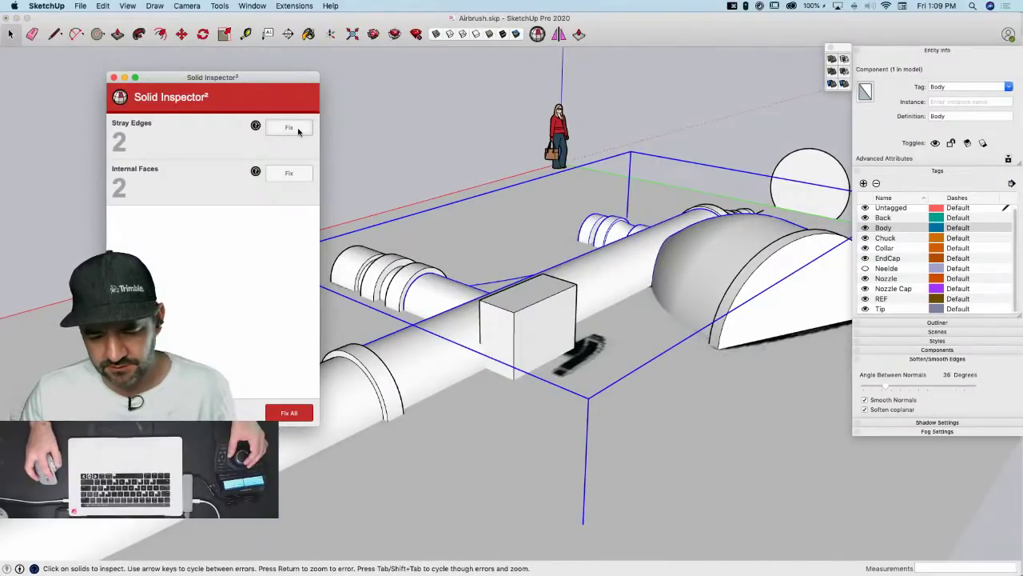
left_click(289, 128)
left_click(291, 129)
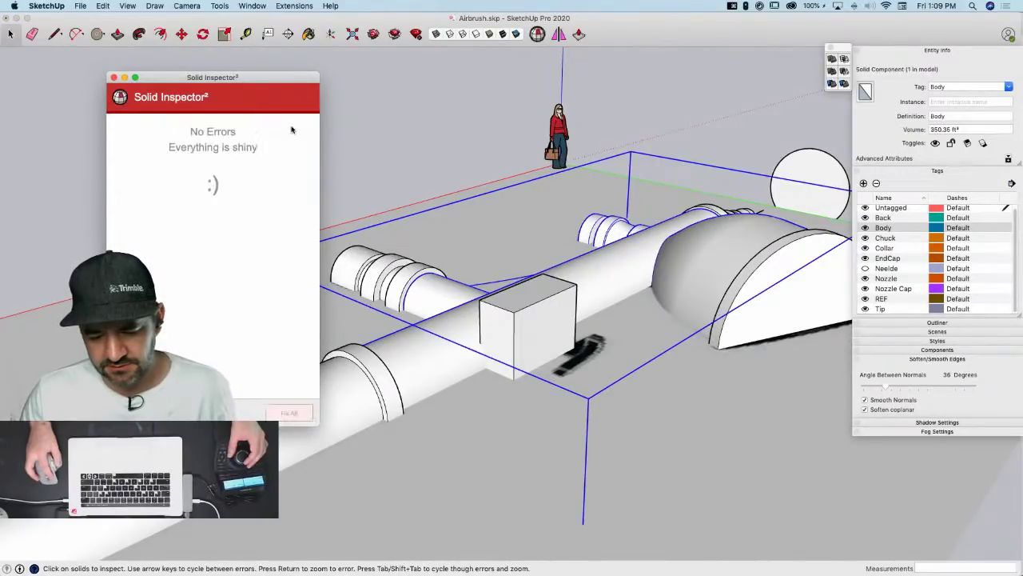
left_click(113, 78)
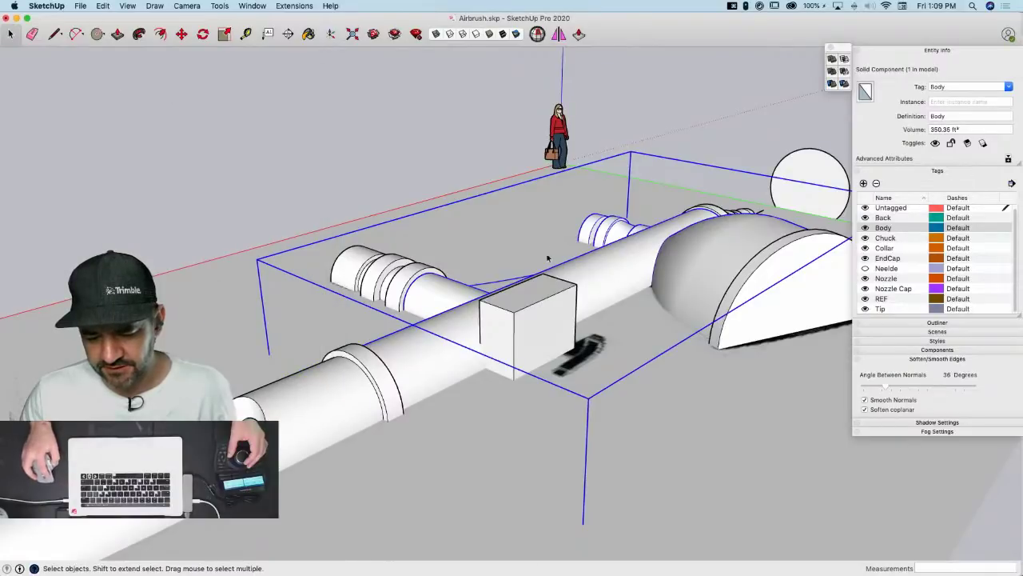
Subtract the box group from the repaired airbrush body
left_click(543, 335)
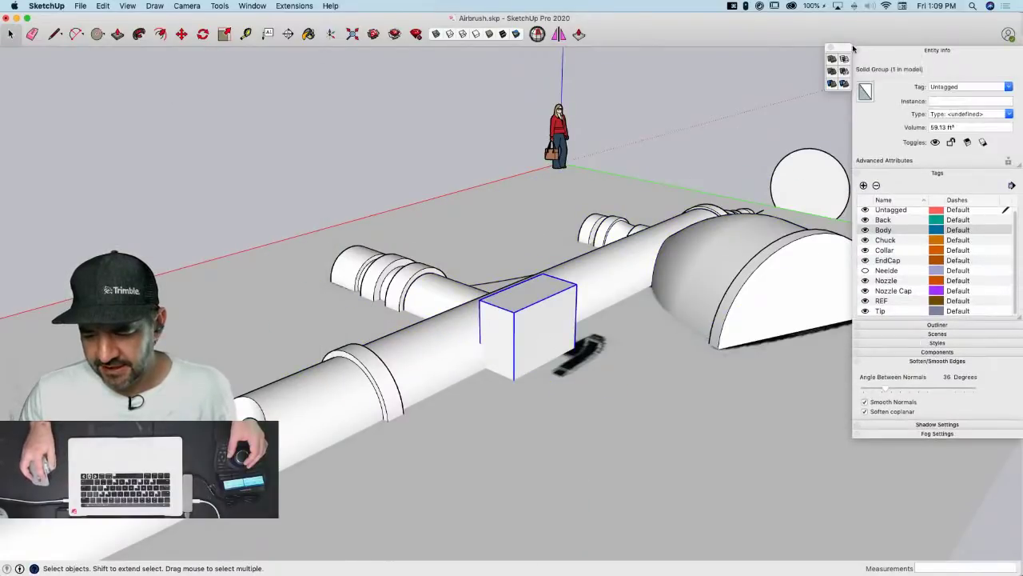
left_click(845, 73)
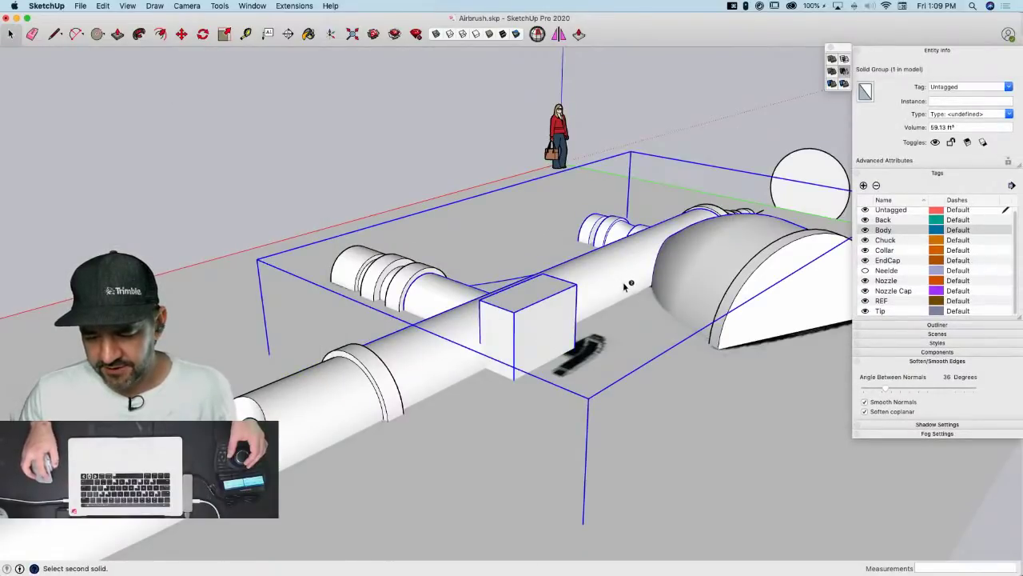
left_click(557, 357)
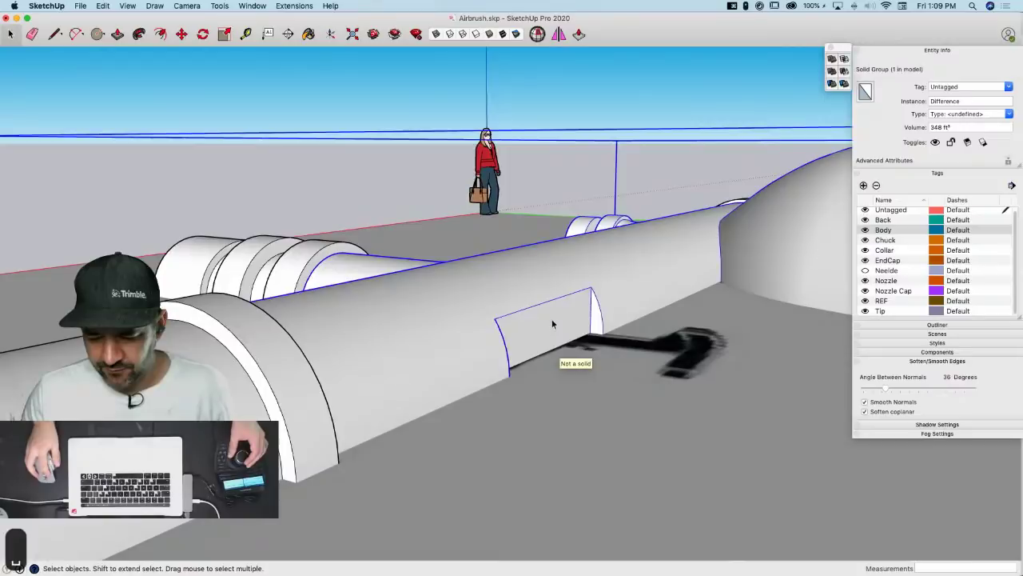
Examine the pocket cut into the airbrush body from several sides and undo the subtraction
double_click(553, 322)
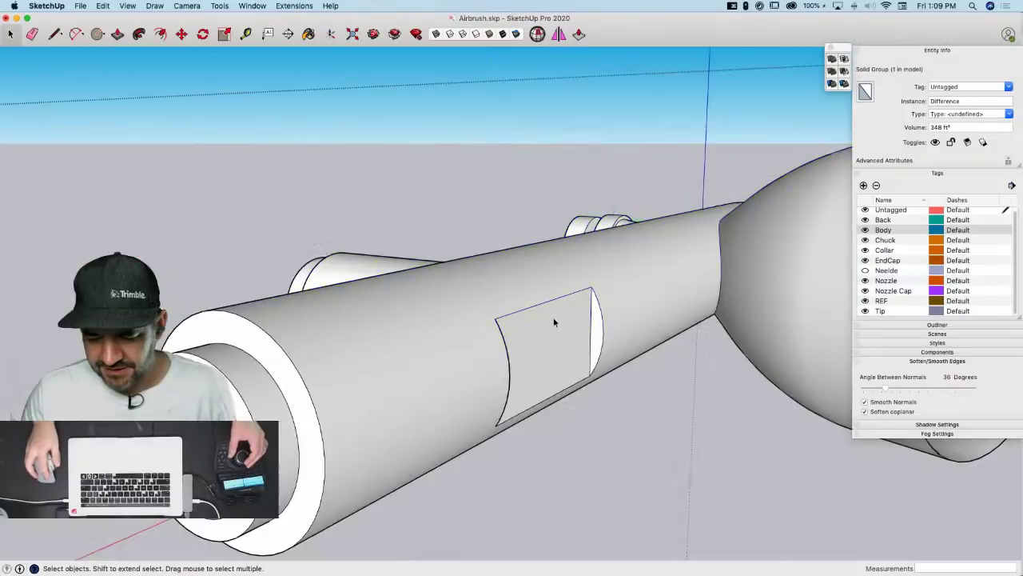
middle_click_drag(564, 319, 544, 301)
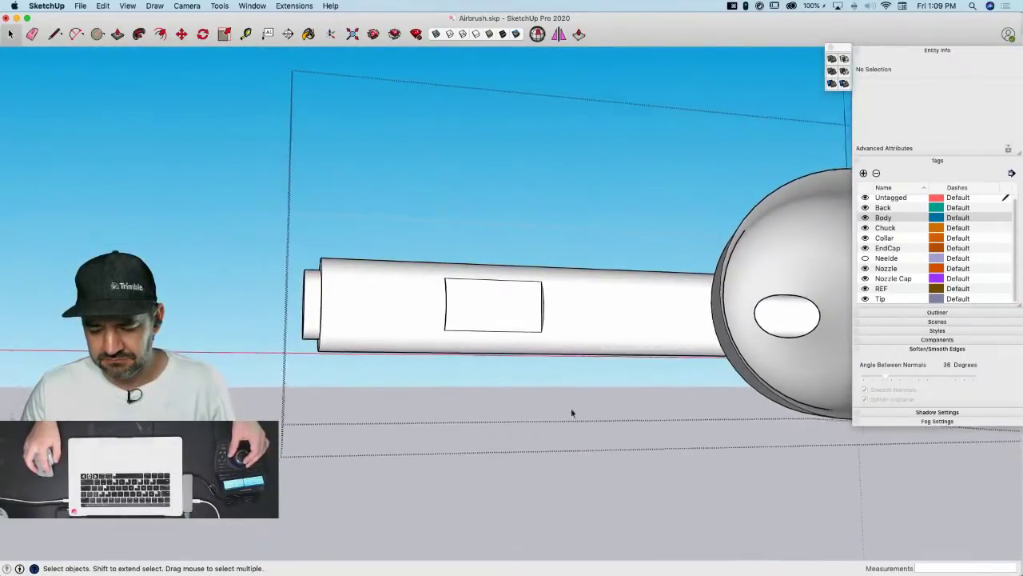
mouse_move(581, 423)
middle_mouse_down()
mouse_move(586, 376)
mouse_move(624, 354)
mouse_move(523, 326)
mouse_move(629, 377)
mouse_move(240, 267)
mouse_move(232, 253)
middle_mouse_up()
middle_click_drag(597, 301, 596, 299)
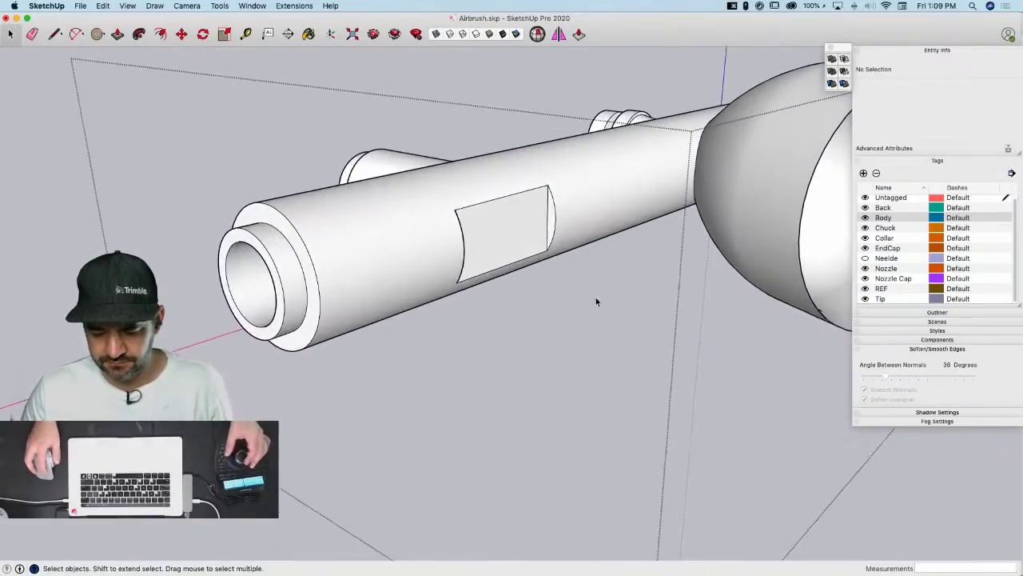
key("super+z")
key("super+z")
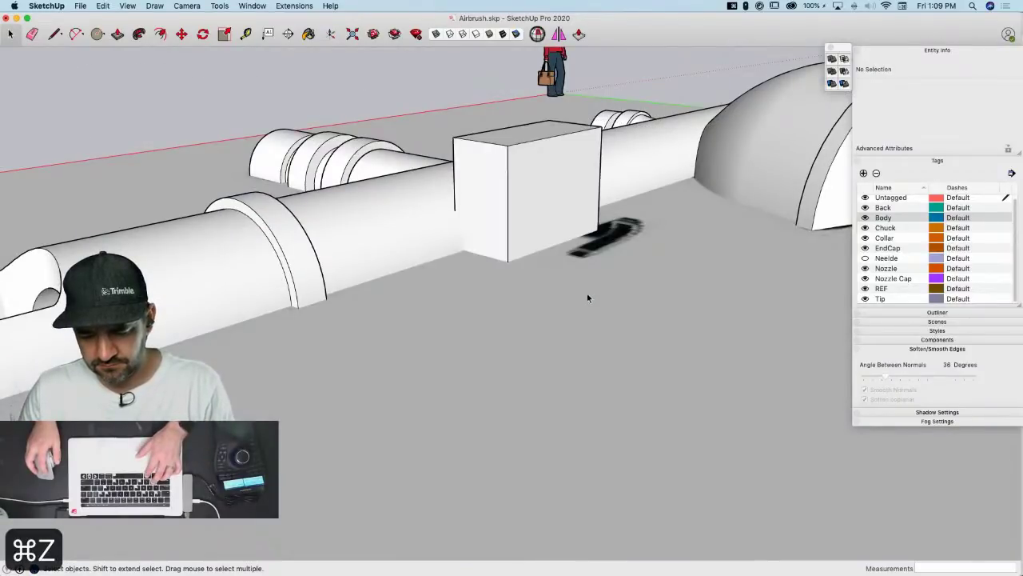
Inside the box group, push the top face down about 2' 5 9/16" and the bottom face up about 2' 6 1/2"
mouse_move(466, 151)
middle_mouse_down()
mouse_move(500, 139)
mouse_move(543, 149)
middle_mouse_up()
key("p")
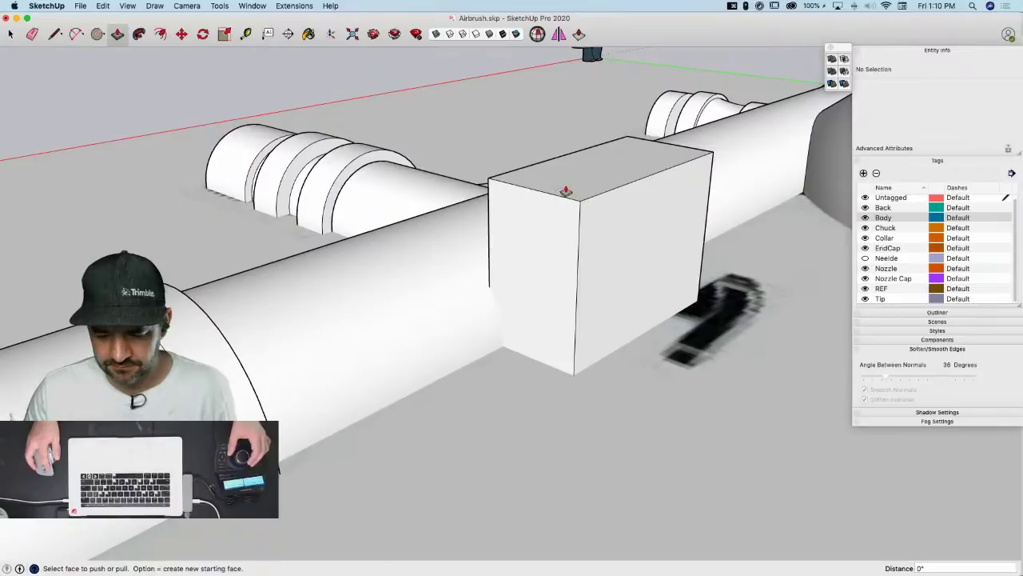
key("space")
left_click(566, 189)
double_click(564, 184)
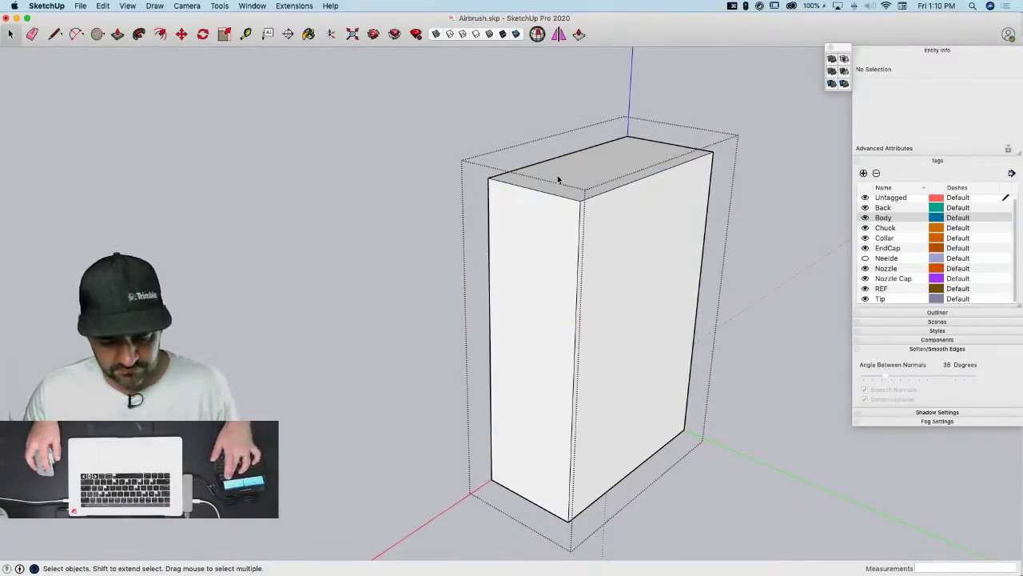
key("q")
key("p")
left_click(556, 178)
left_click_drag(534, 235, 496, 311)
left_click(495, 310)
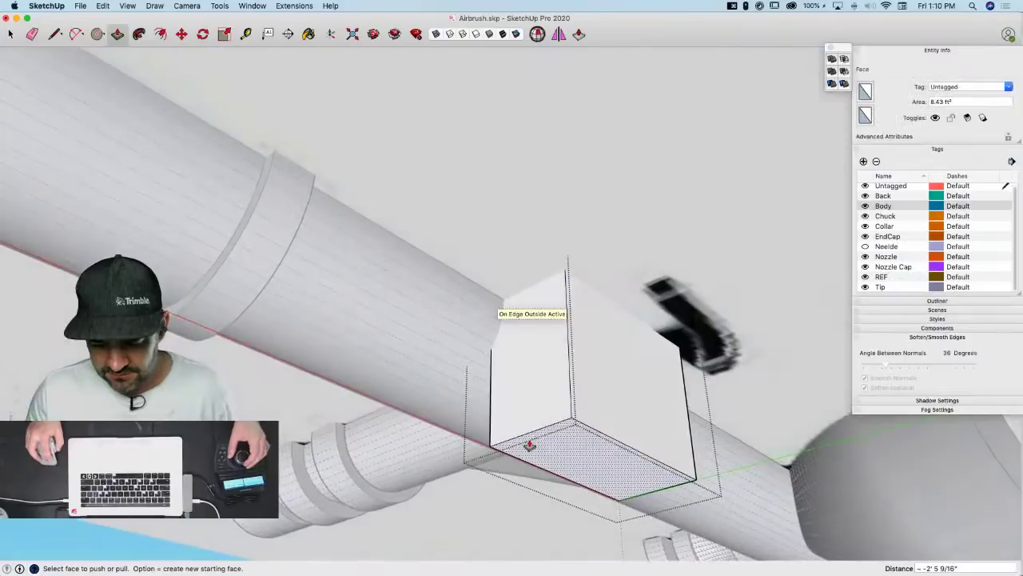
left_click_drag(529, 444, 626, 381)
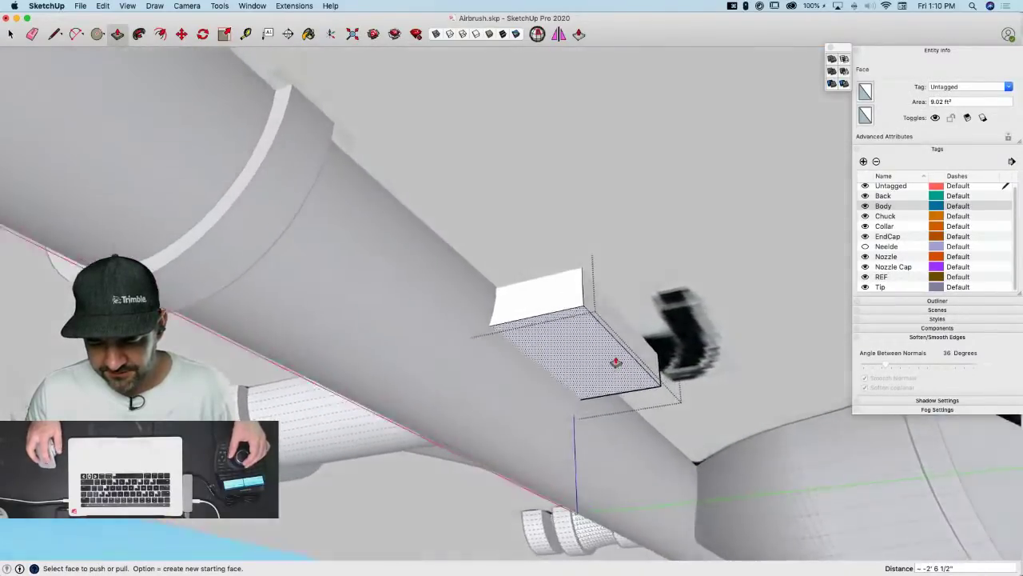
key("space")
Push/Pull the box's long inner side face about 1' 11 13/16" outward into the airbrush body
key("q")
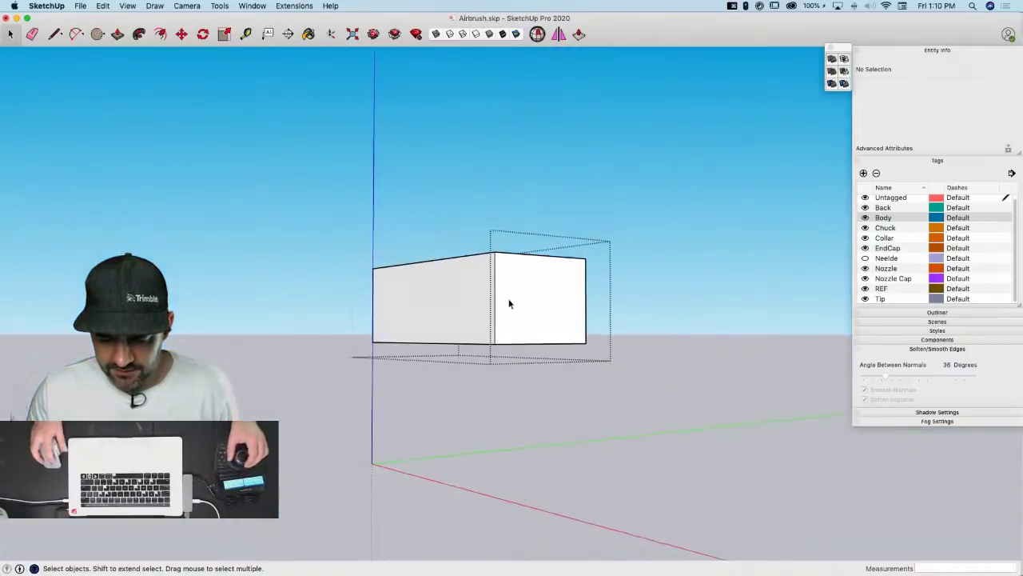
key("p")
mouse_move(457, 303)
left_mouse_down()
mouse_move(326, 303)
mouse_move(411, 301)
left_mouse_up()
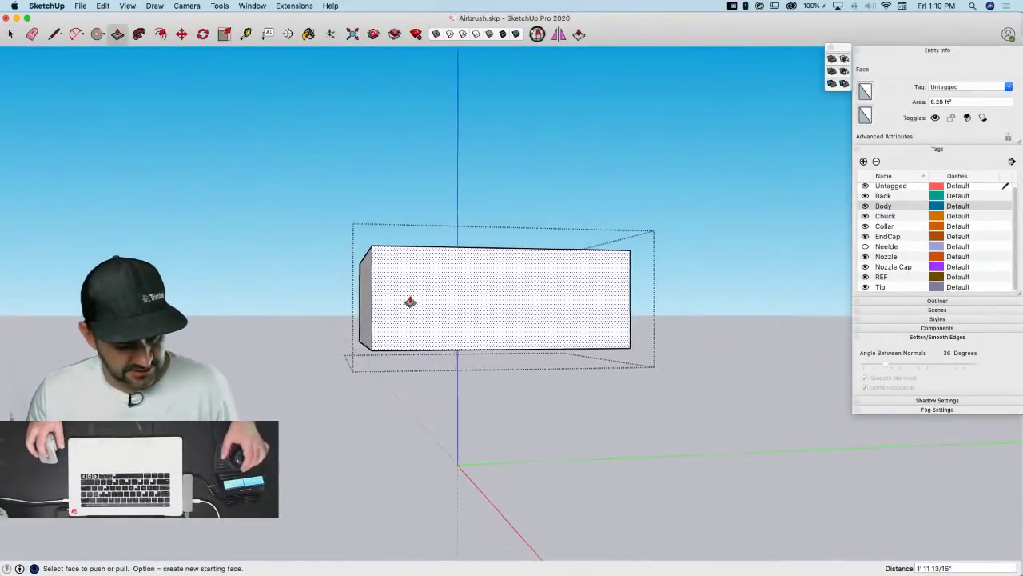
key("q")
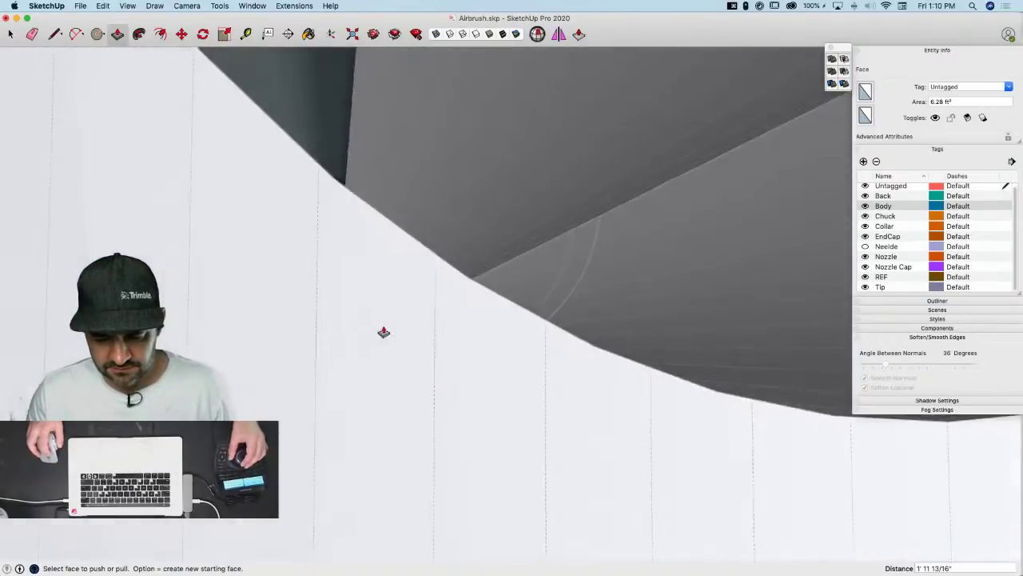
key("space")
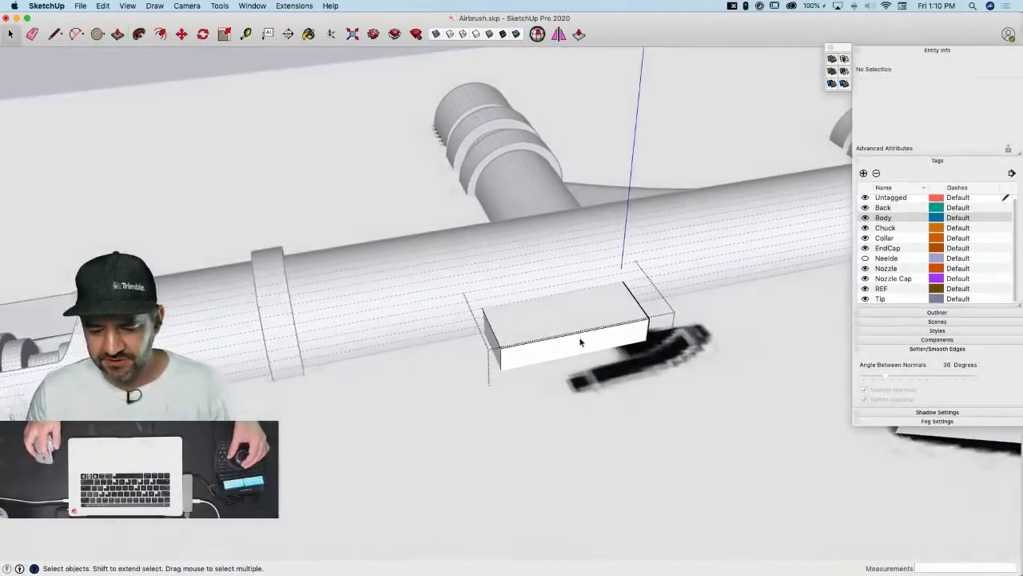
Close the box group and subtract it from the airbrush body to cut the opening beneath the trigger lever
mouse_move(581, 343)
middle_mouse_down()
mouse_move(551, 311)
mouse_move(543, 214)
middle_mouse_up()
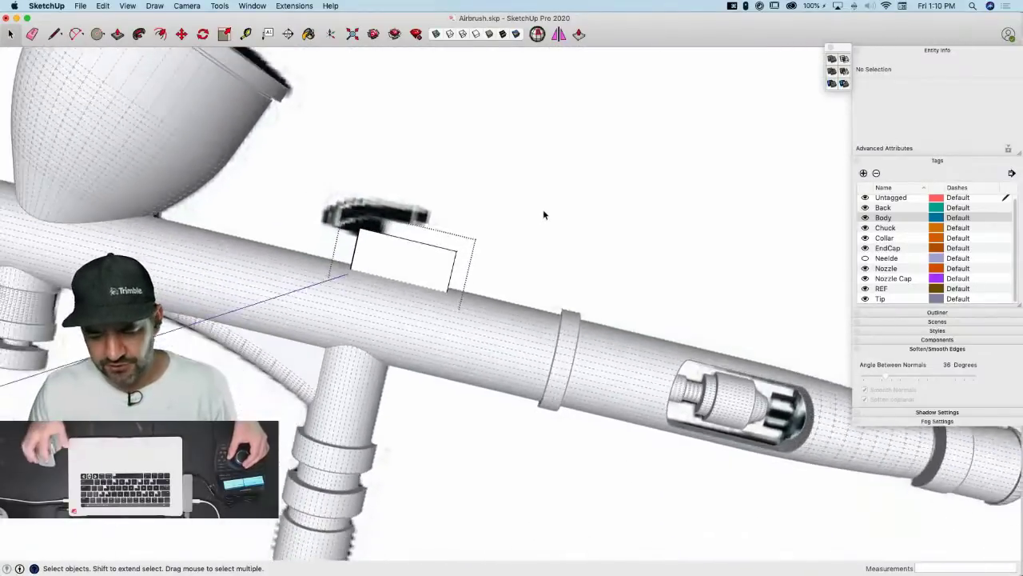
left_click(513, 132)
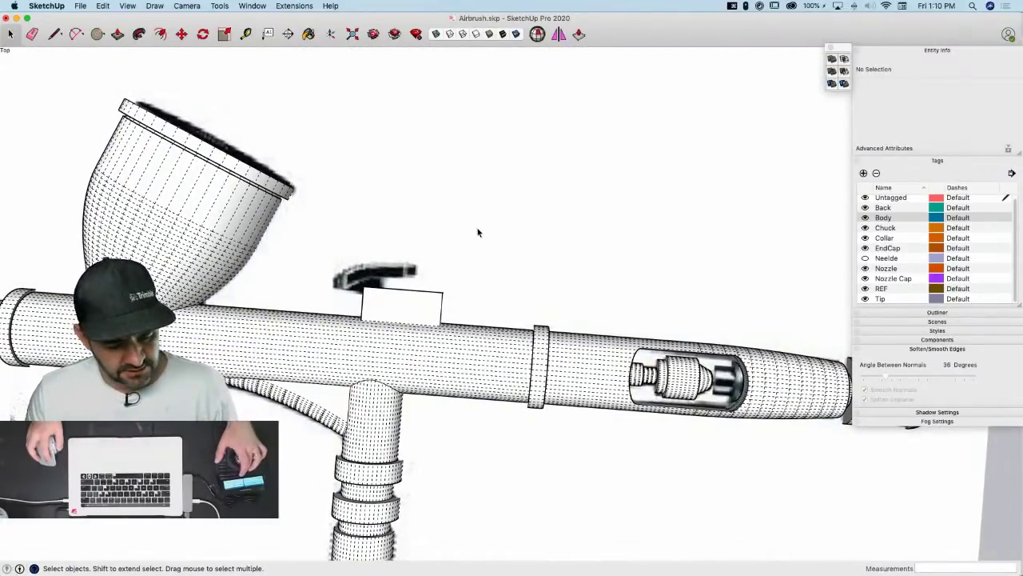
left_click(436, 304)
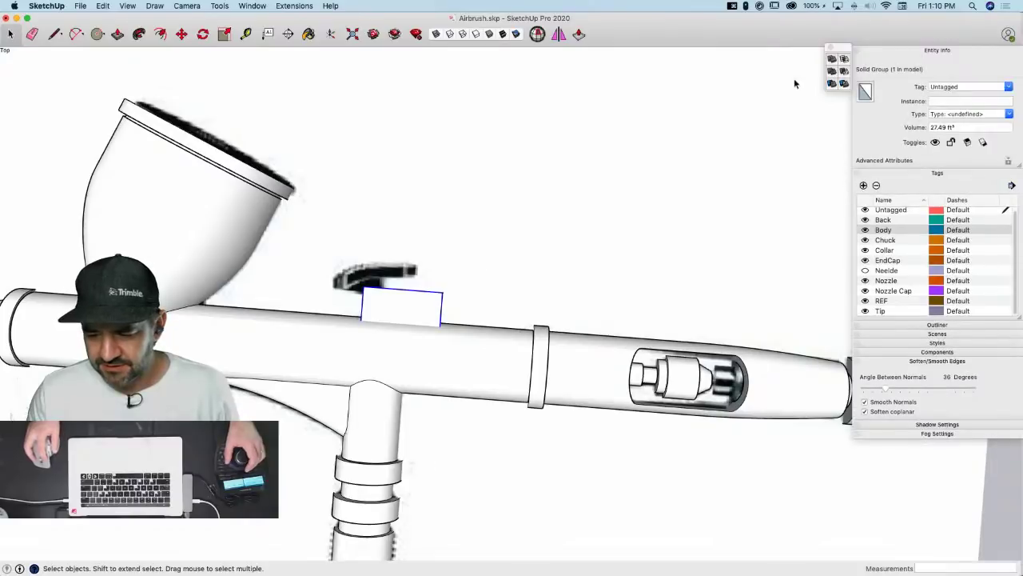
left_click(844, 74)
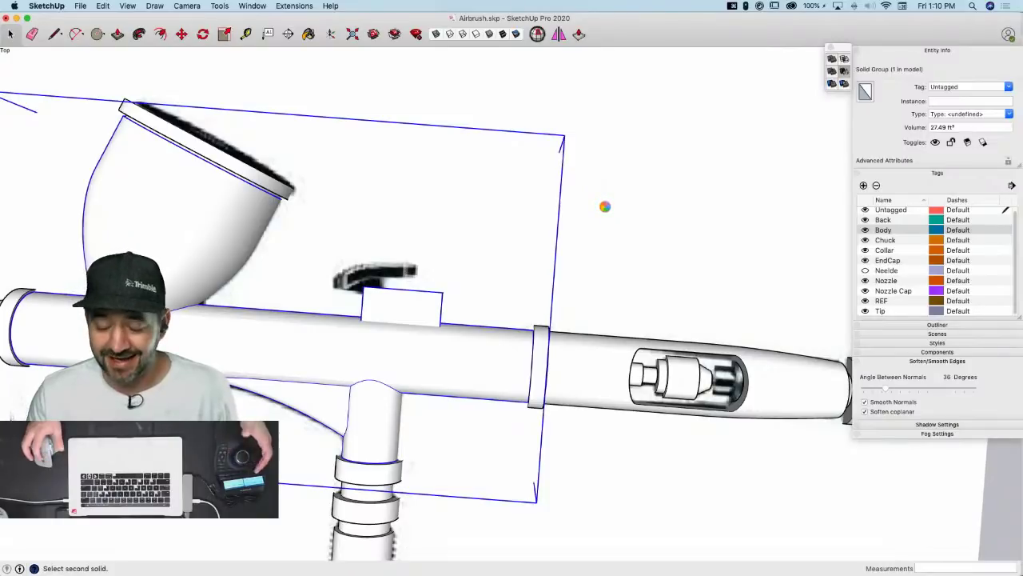
middle_click_drag(520, 308, 438, 305)
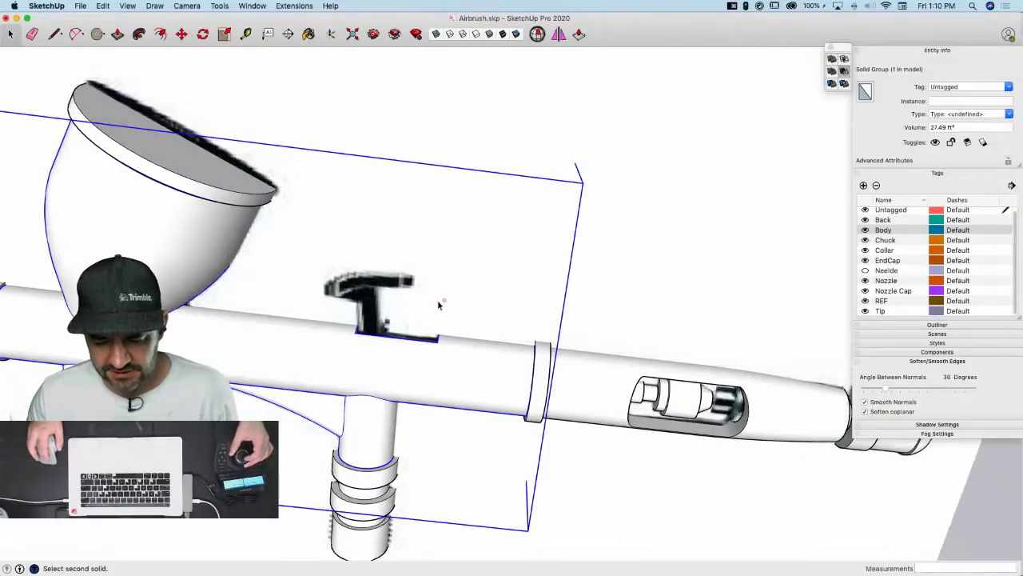
mouse_move(430, 364)
middle_mouse_down()
mouse_move(425, 347)
mouse_move(451, 486)
mouse_move(434, 551)
mouse_move(434, 250)
middle_mouse_up()
scroll(434, 250, "up", 3)
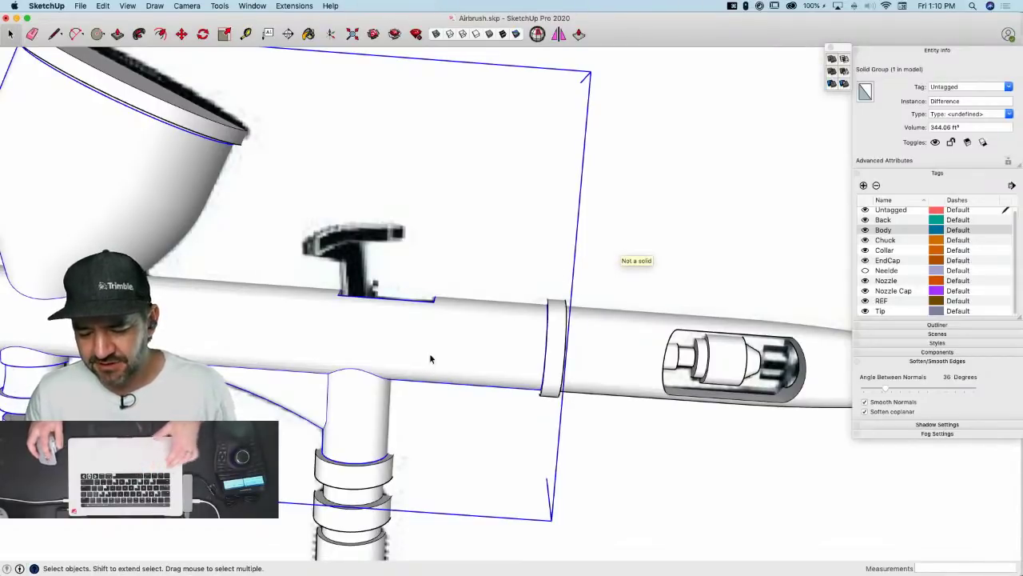
Convert the cut airbrush body group into a component named Body, replacing the existing definition
scroll(476, 268, "down", 5)
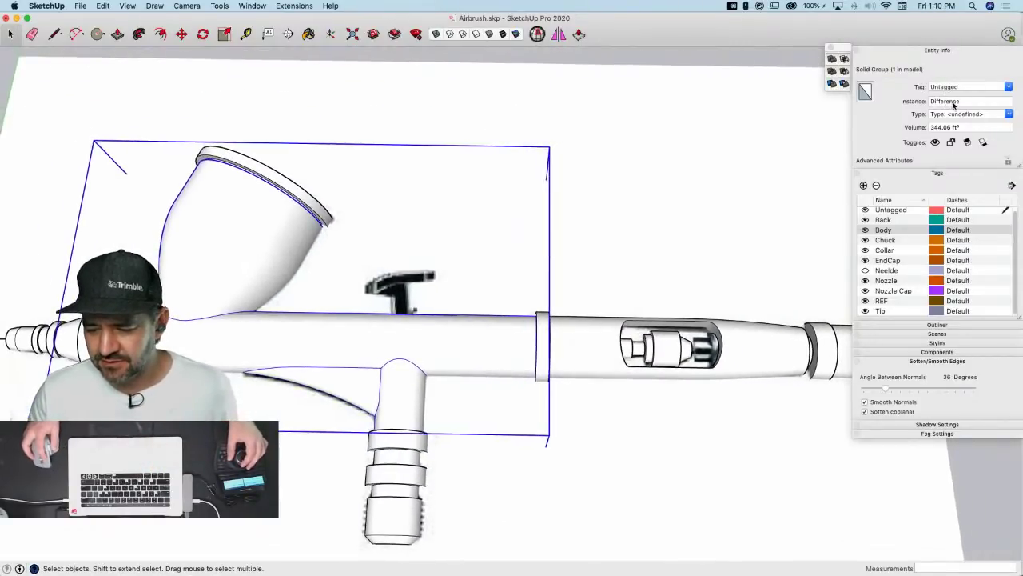
left_click(973, 101)
double_click(973, 101)
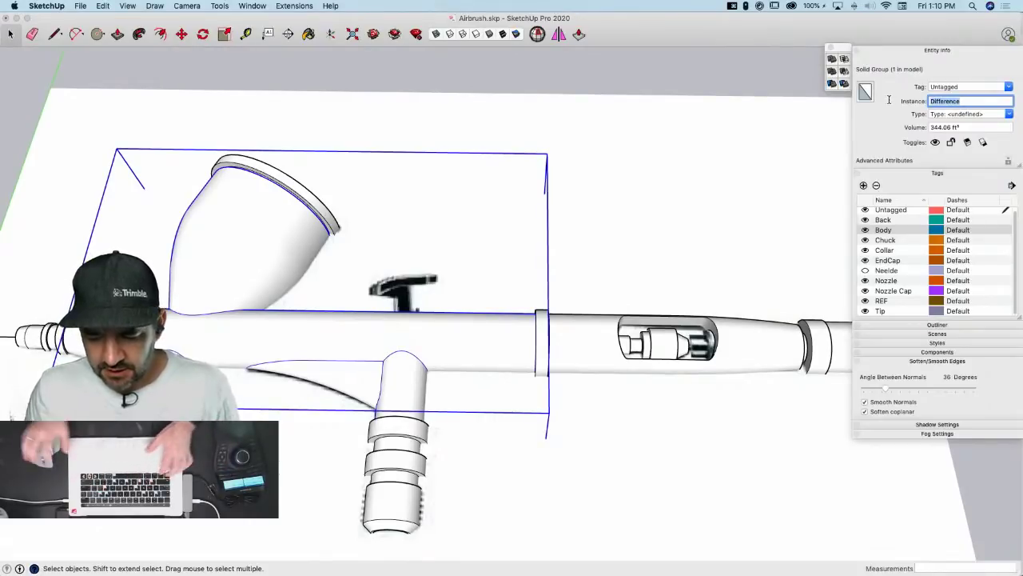
right_click(414, 342)
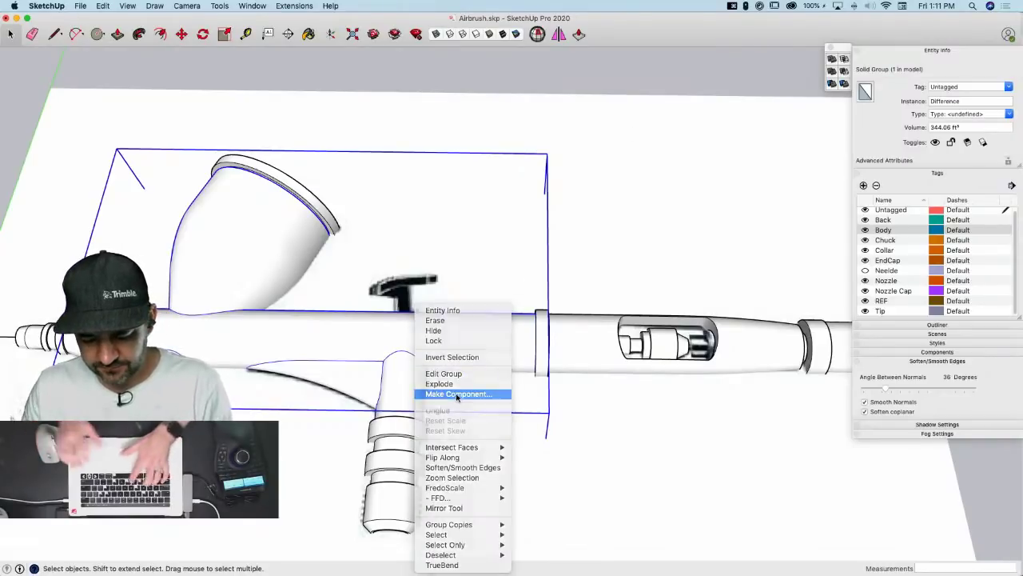
left_click(456, 393)
type("Body")
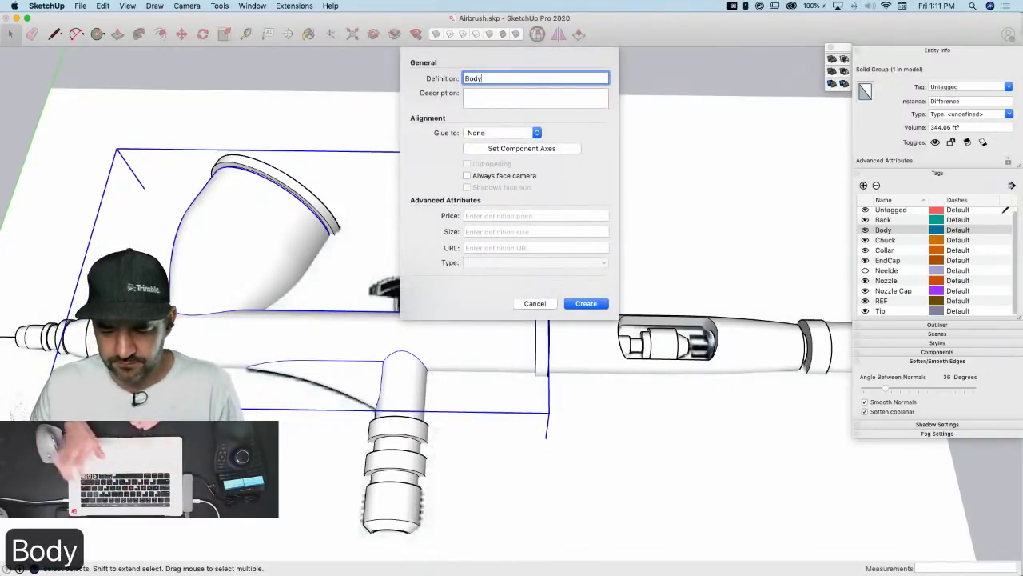
key("Return")
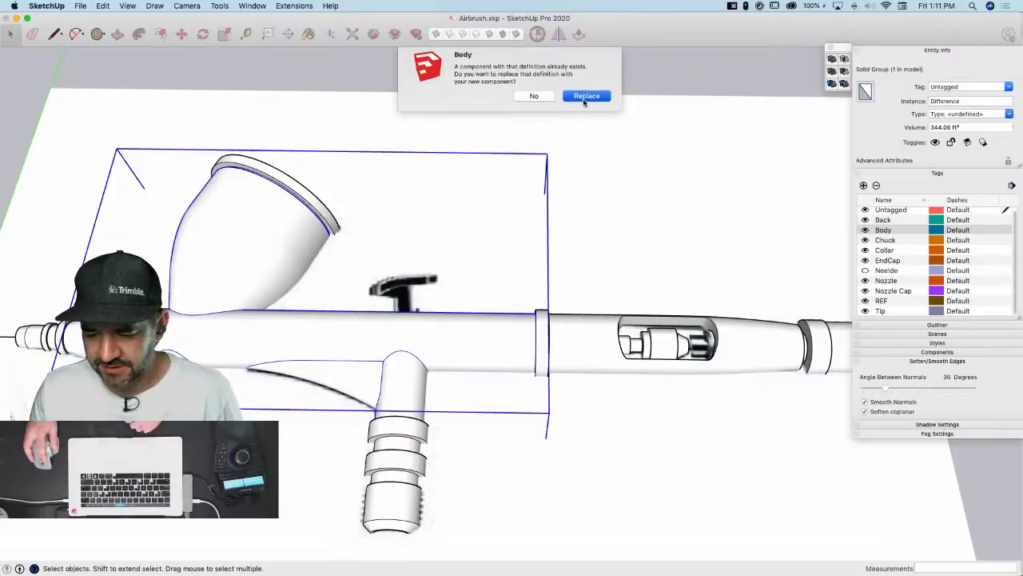
left_click(586, 102)
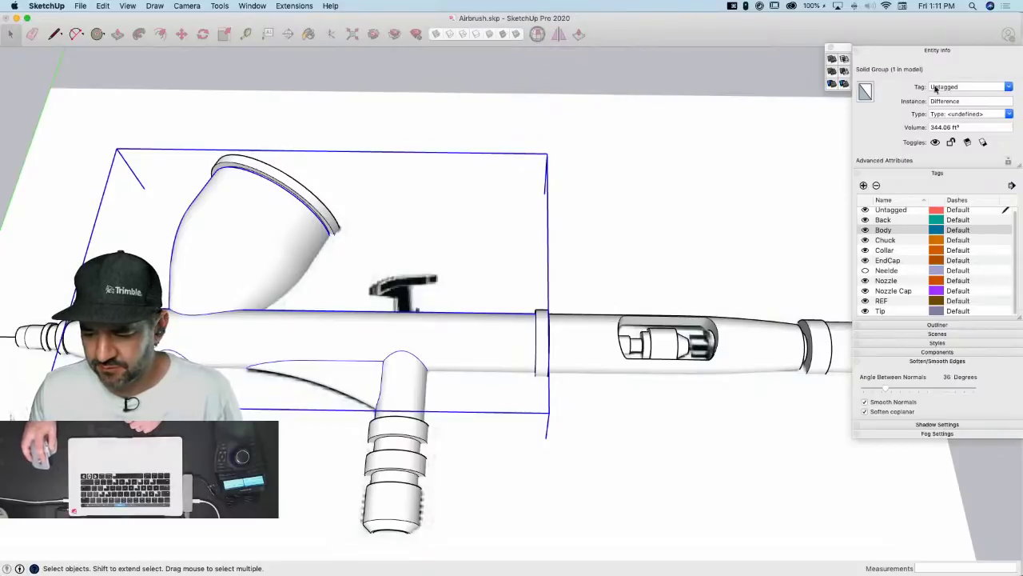
Assign the Body tag to the cut airbrush body and select it again
left_click(1009, 86)
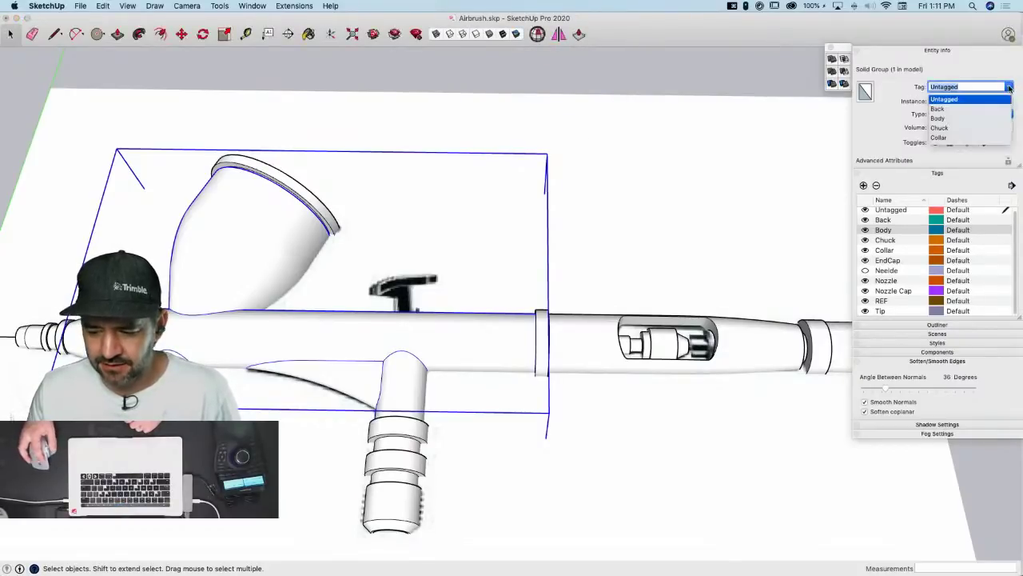
left_click(937, 118)
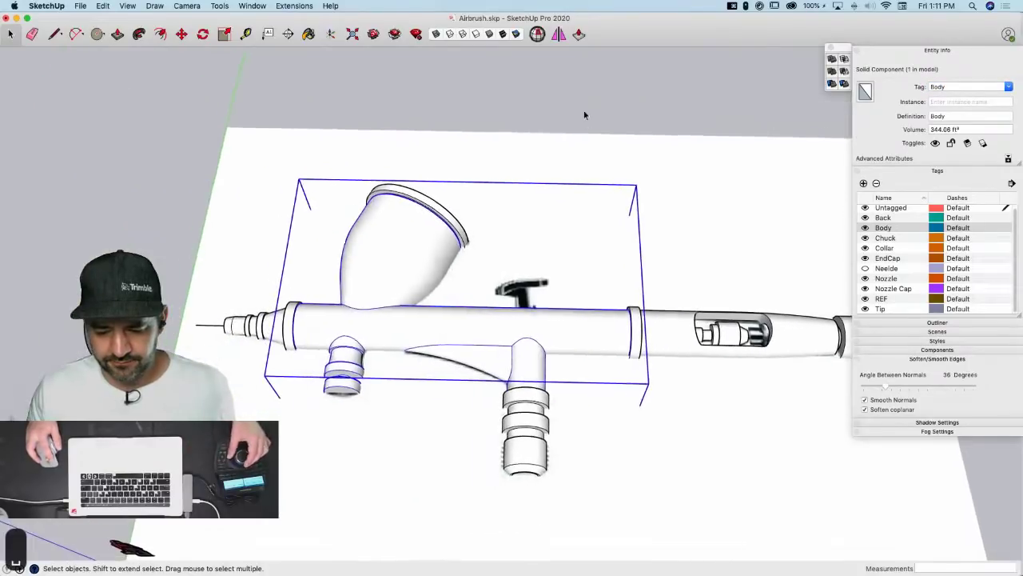
left_click(574, 108)
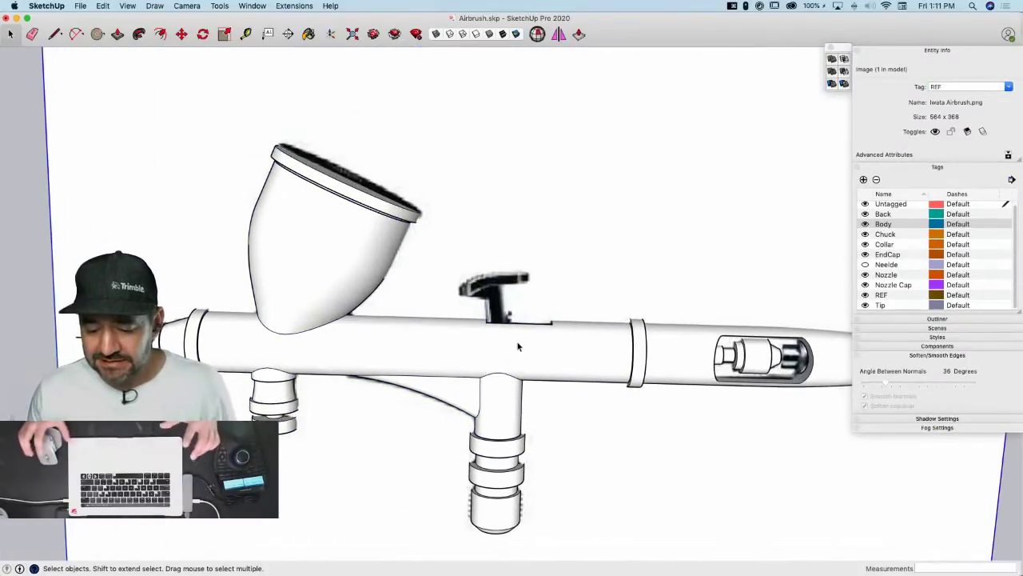
left_click(509, 351)
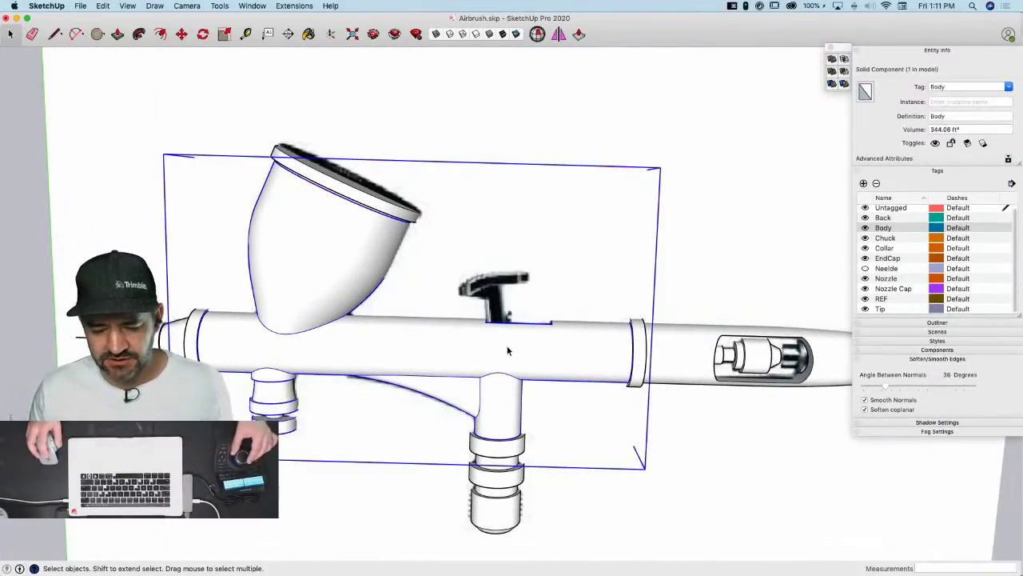
Trace the two side edges of the trigger lever's stem over the reference image, the longer one about 2' 6 11/16"
scroll(504, 345, "up", 10)
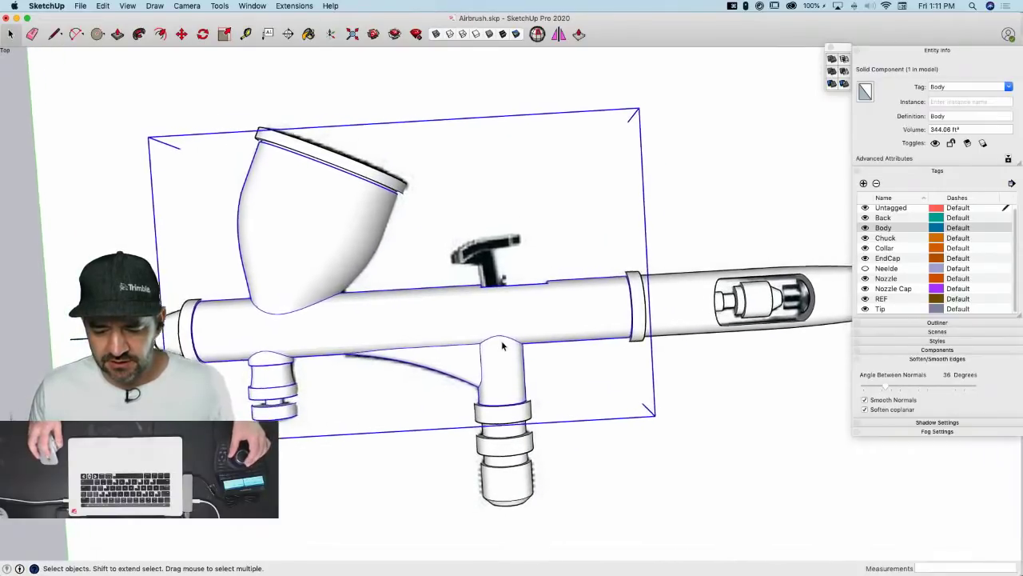
middle_click_drag(454, 347, 444, 333)
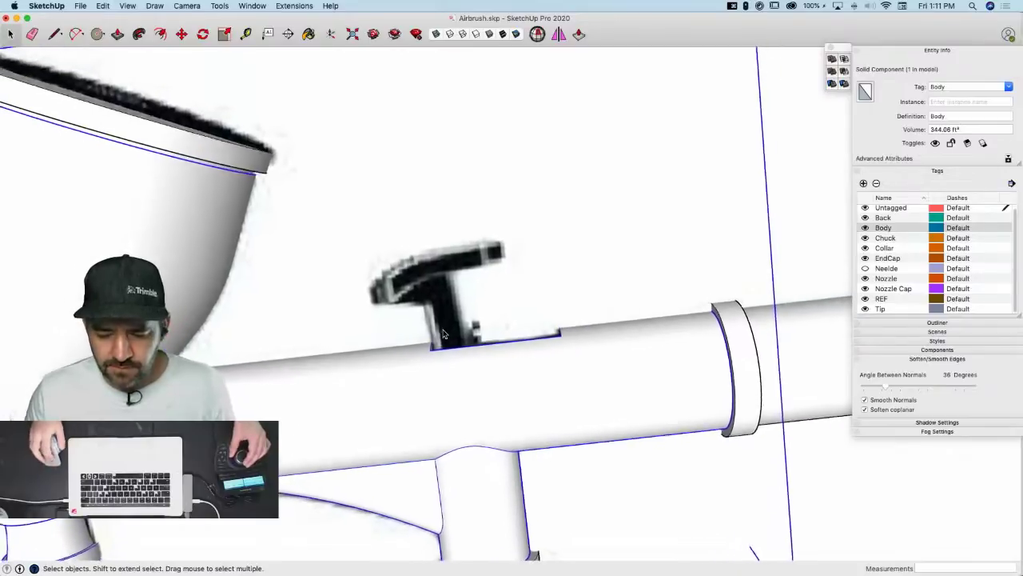
key("l")
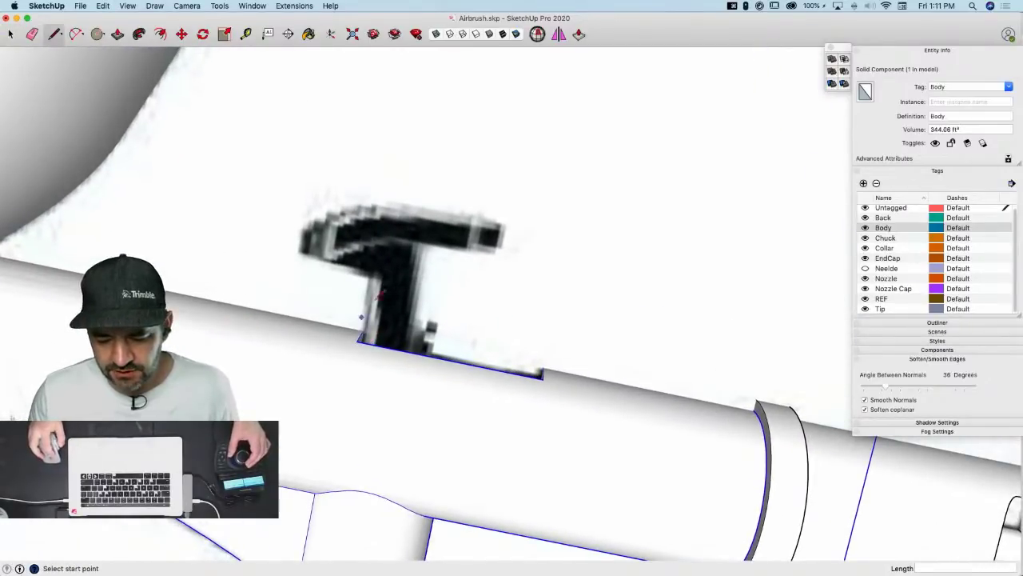
middle_click_drag(424, 342, 425, 348)
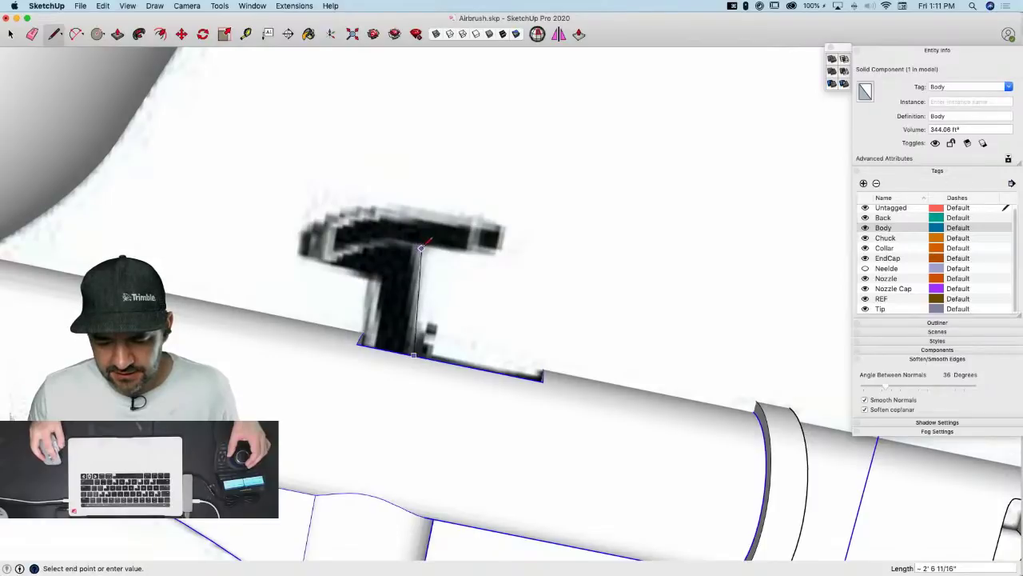
left_click(419, 250)
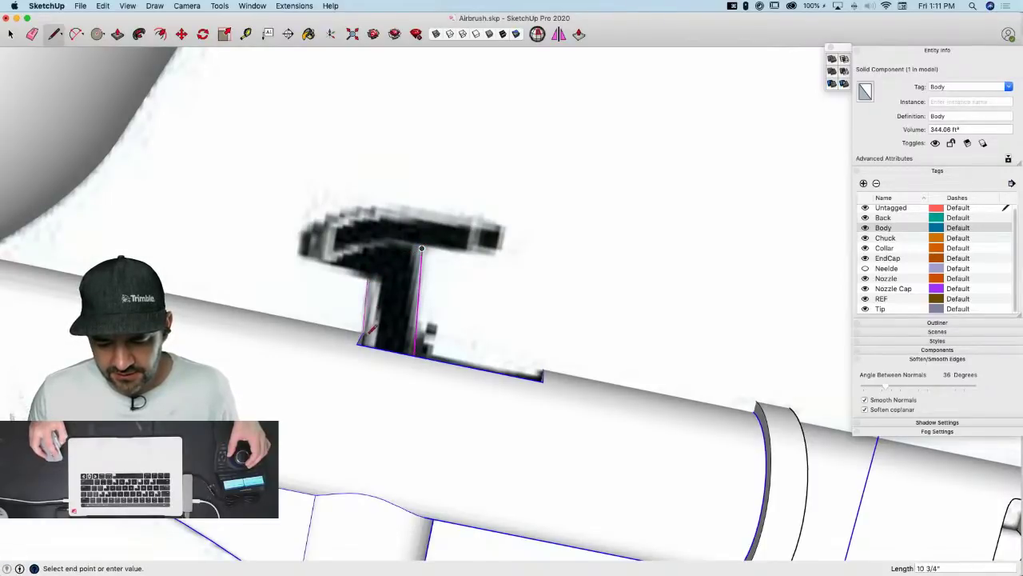
left_click(369, 333)
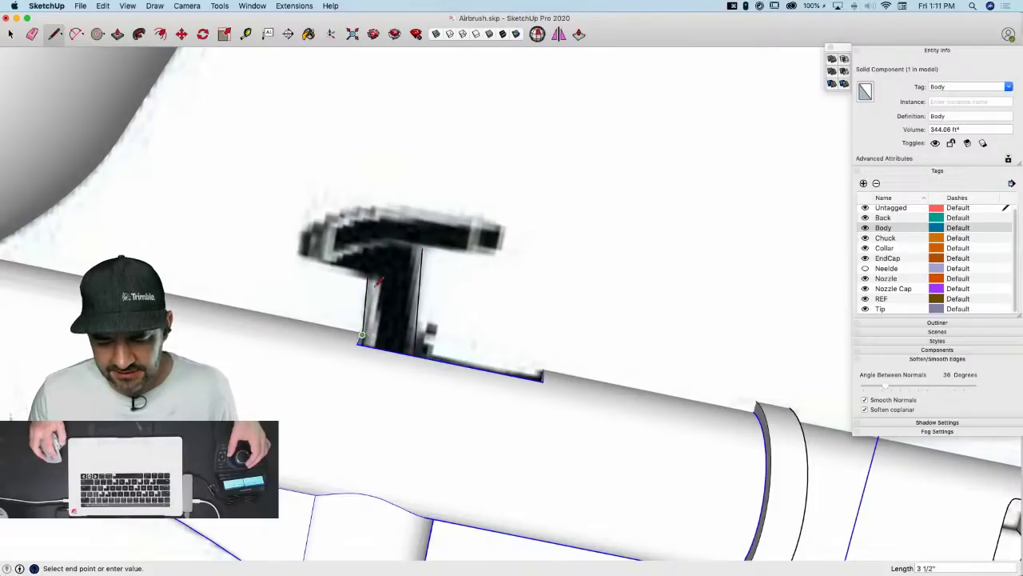
key("Escape")
Trace the lever head's outline over the reference image, with an end edge at each tip, a peaked top and a bent underside
left_click(368, 277)
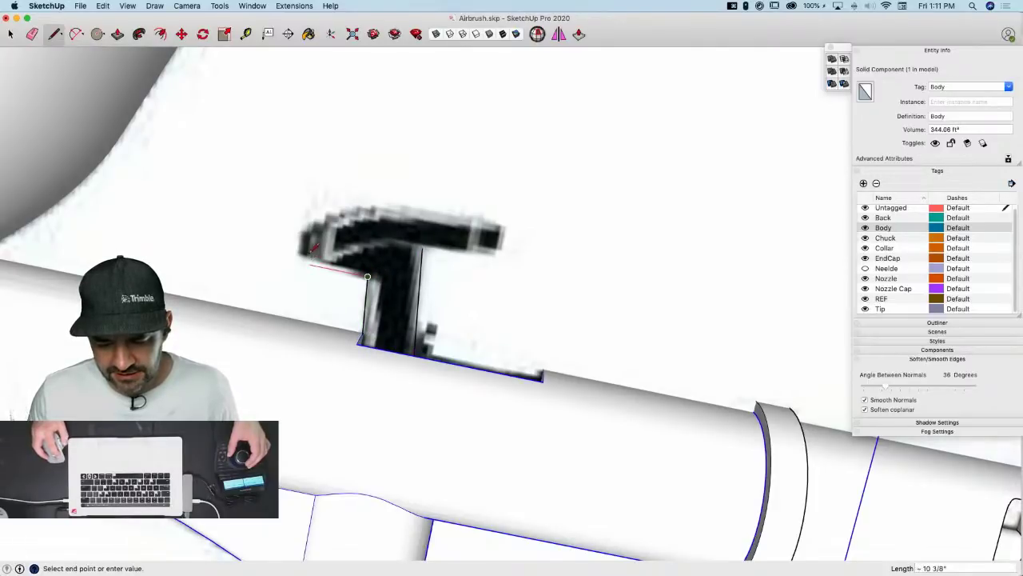
scroll(306, 255, "up", 4)
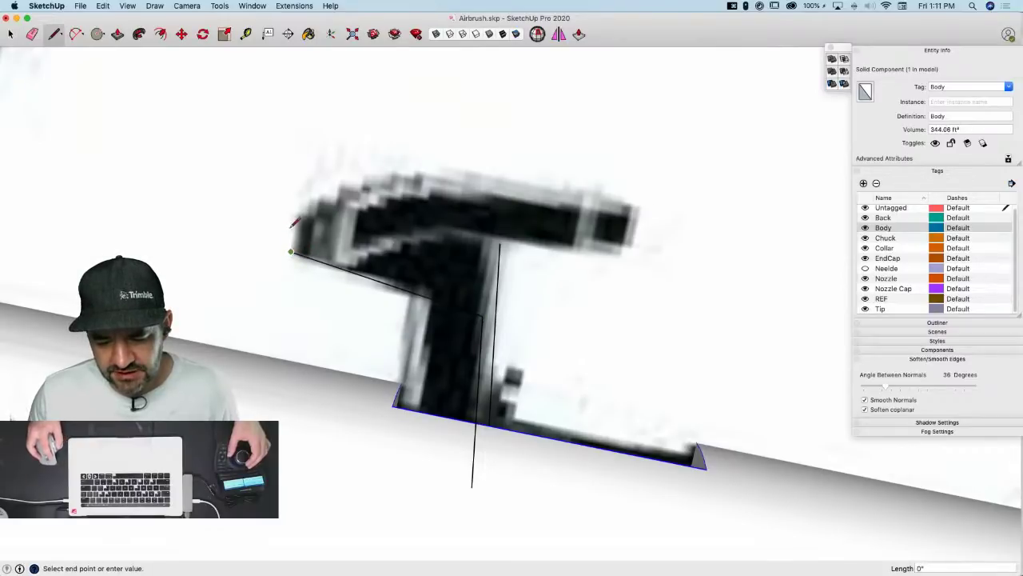
left_click(297, 210)
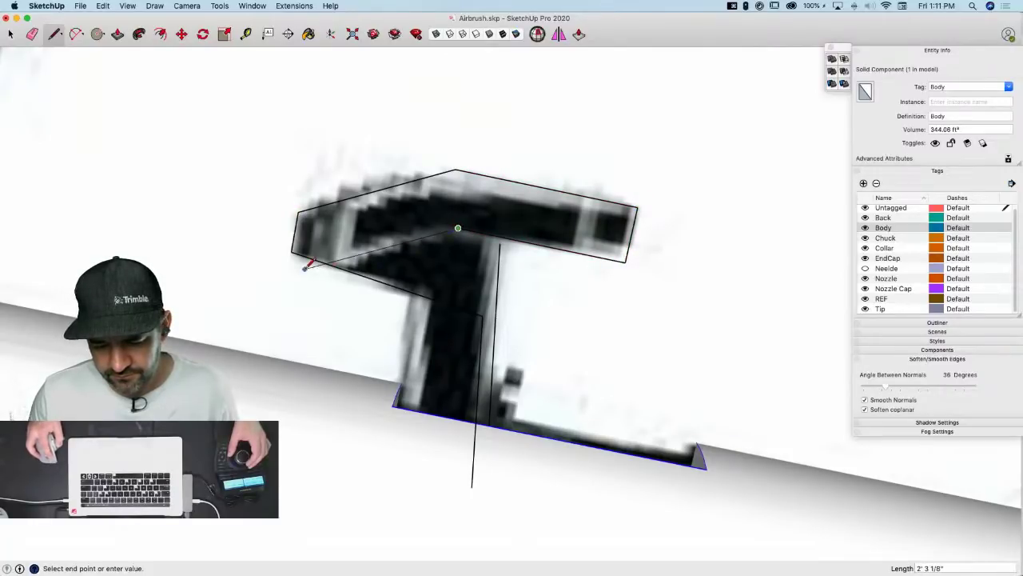
left_click(326, 262)
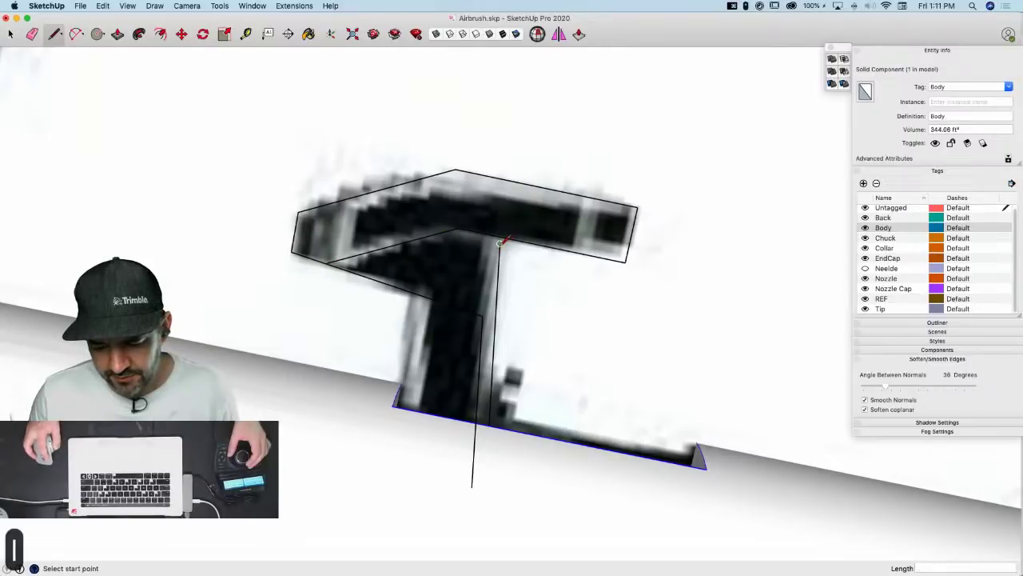
Erase the stray lever edges that run out of the reference image's plane
left_click(499, 242)
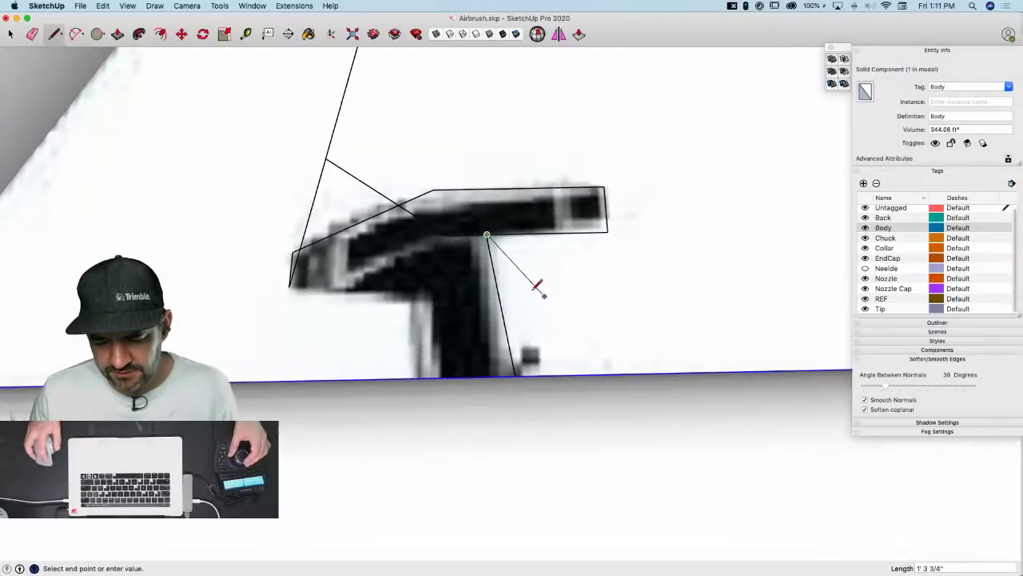
key("e")
left_click_drag(414, 250, 427, 232)
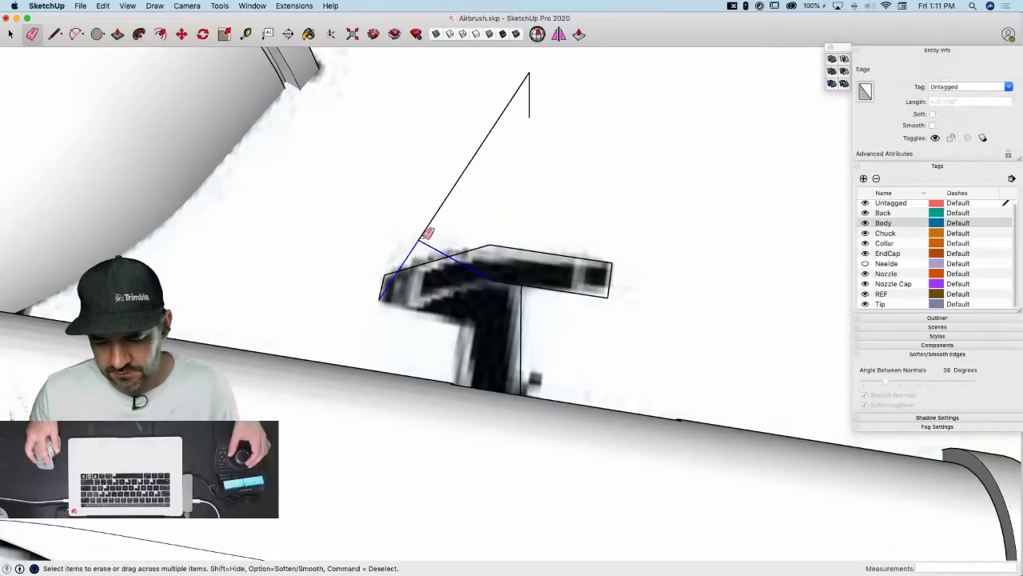
left_click_drag(533, 85, 516, 125)
Redraw the lever head's underside parallel to its sloped top edge and close the outline with an edge about 7 11/16" long from the tip
key("l")
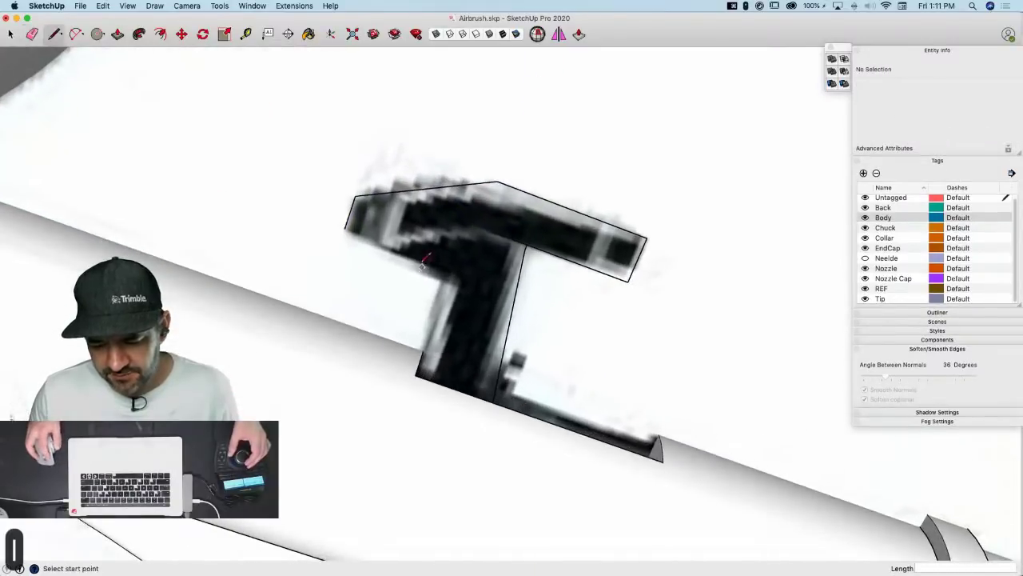
left_click(490, 232)
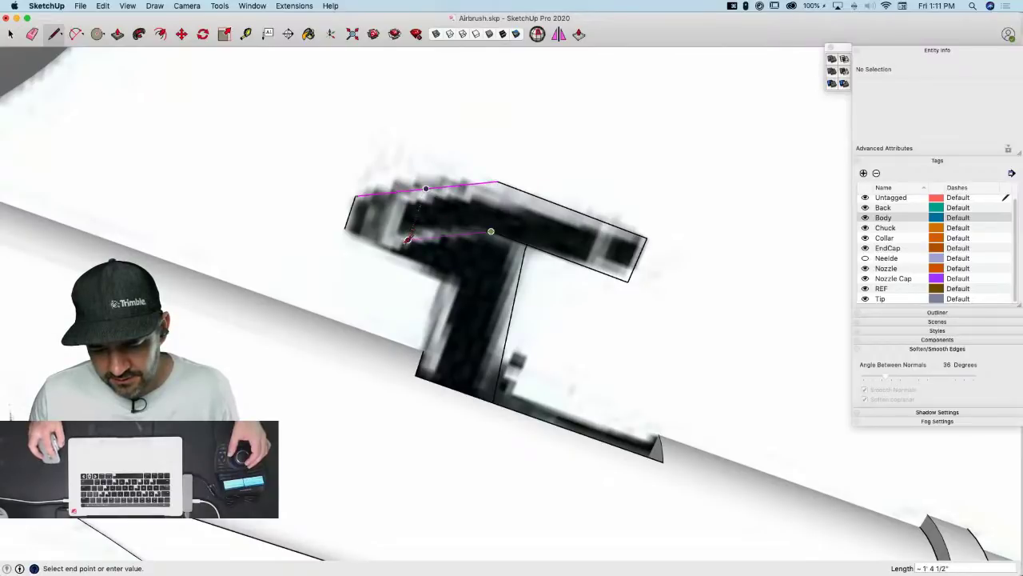
left_click(322, 248)
key("Escape")
left_click(346, 228)
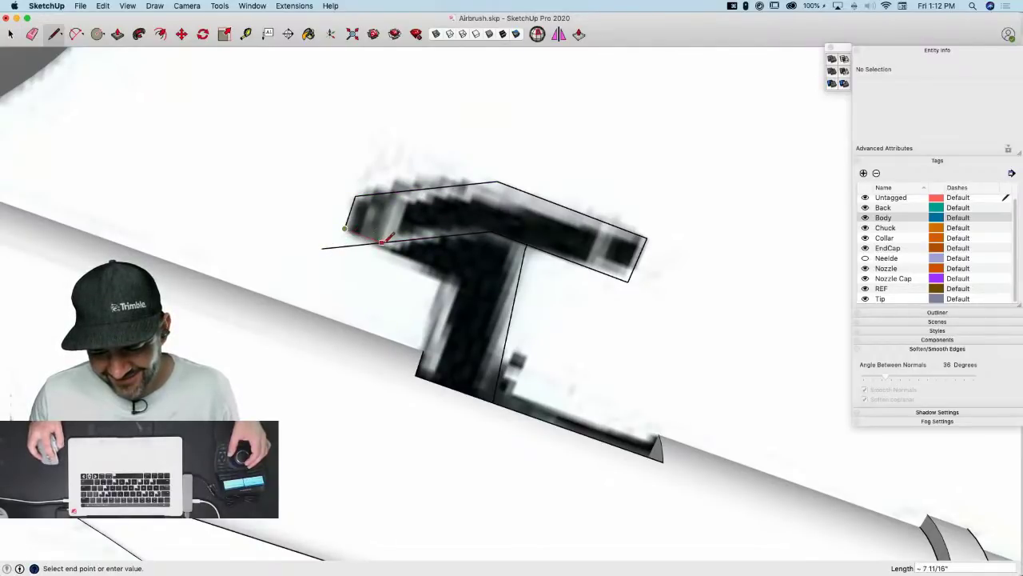
left_click(382, 241)
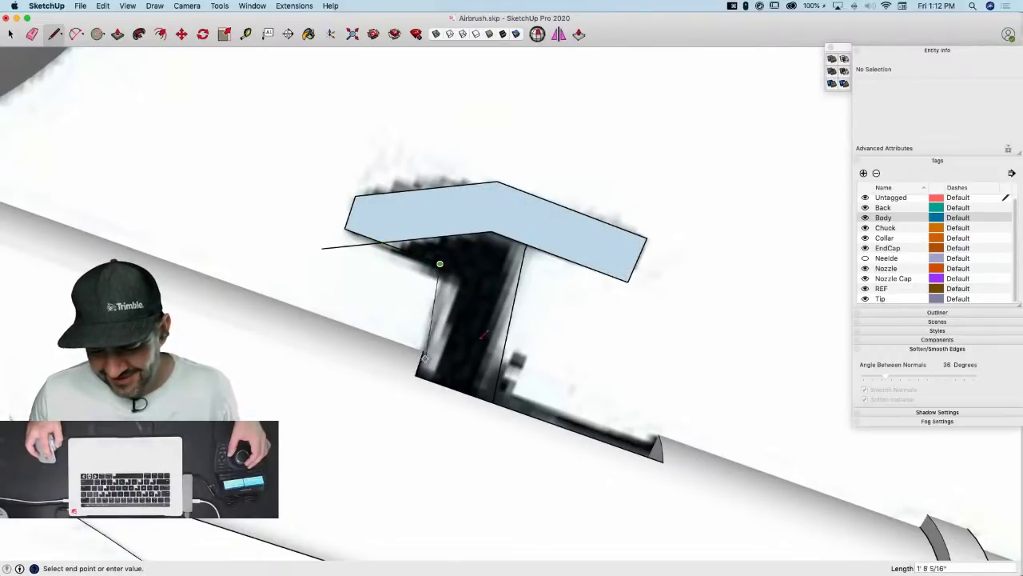
Erase the overshooting end of the underside edge and the loose stem edges around the lever head's face
left_click(440, 264)
key("e")
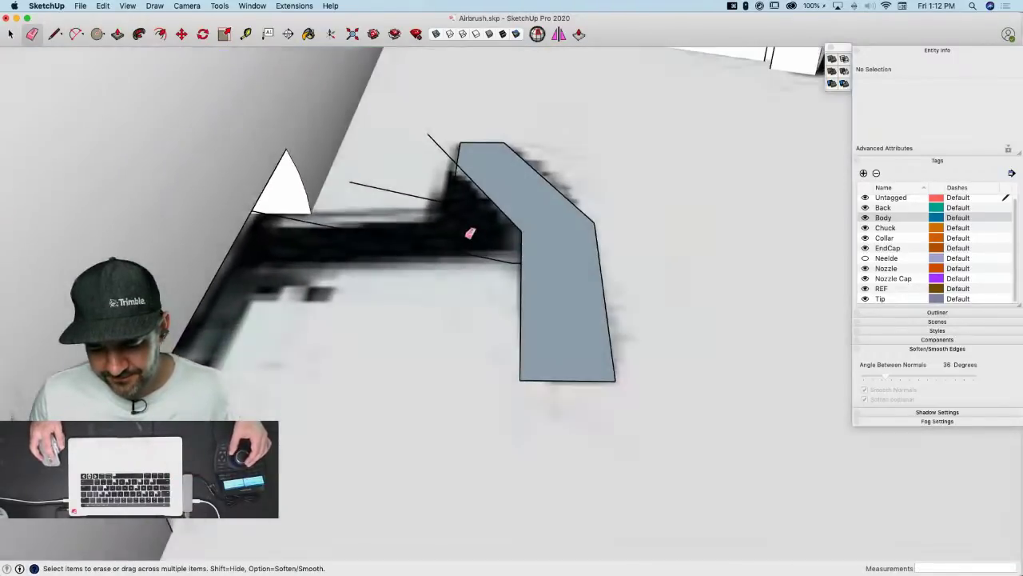
mouse_move(470, 232)
middle_mouse_down()
mouse_move(511, 160)
mouse_move(532, 156)
middle_mouse_up()
left_click_drag(497, 182, 478, 206)
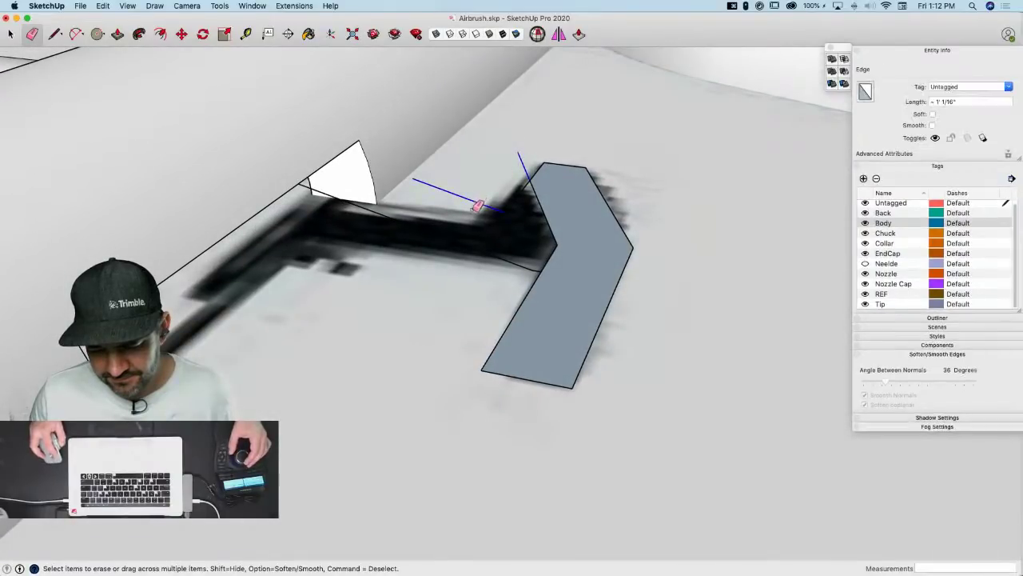
left_click_drag(466, 242, 479, 246)
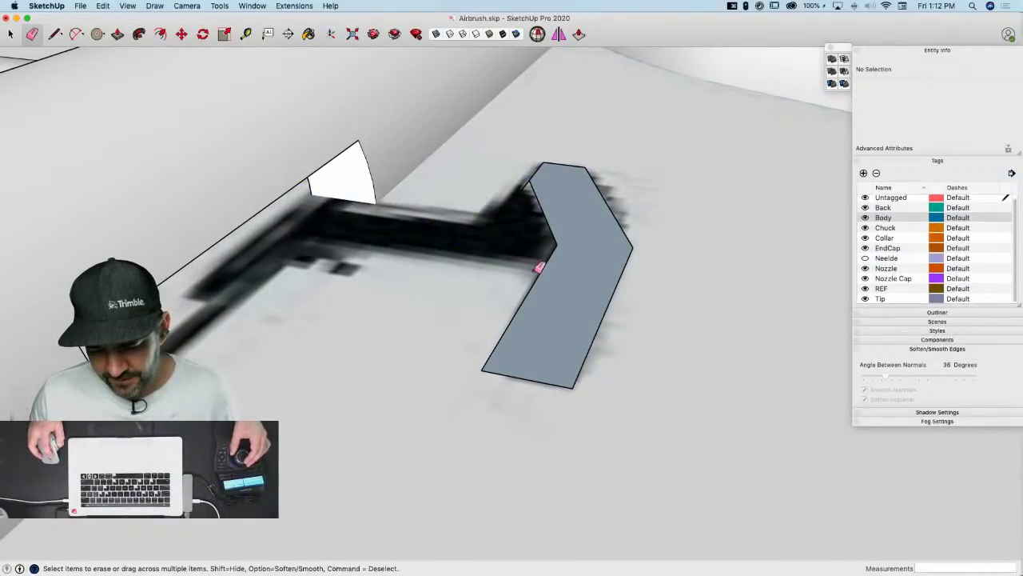
Draw the trigger lever's stem edges down from the head over the reference image and close the stem's end near the body
key("l")
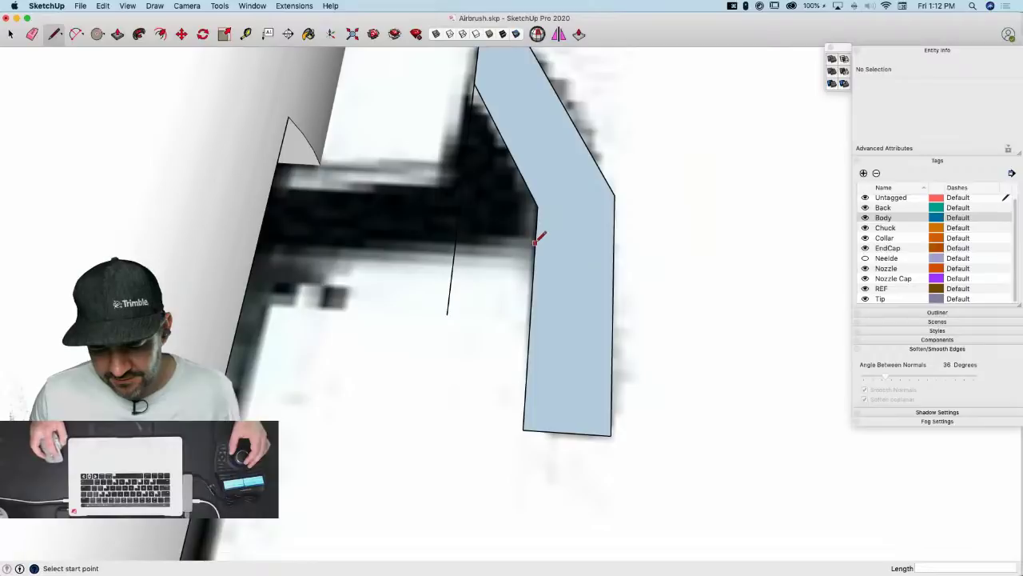
left_click(289, 258)
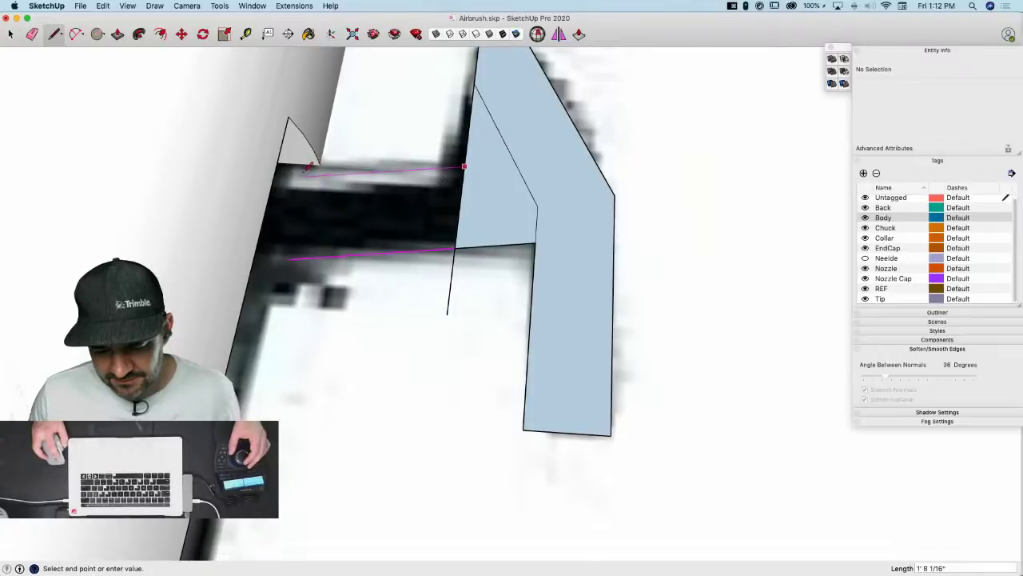
key("space")
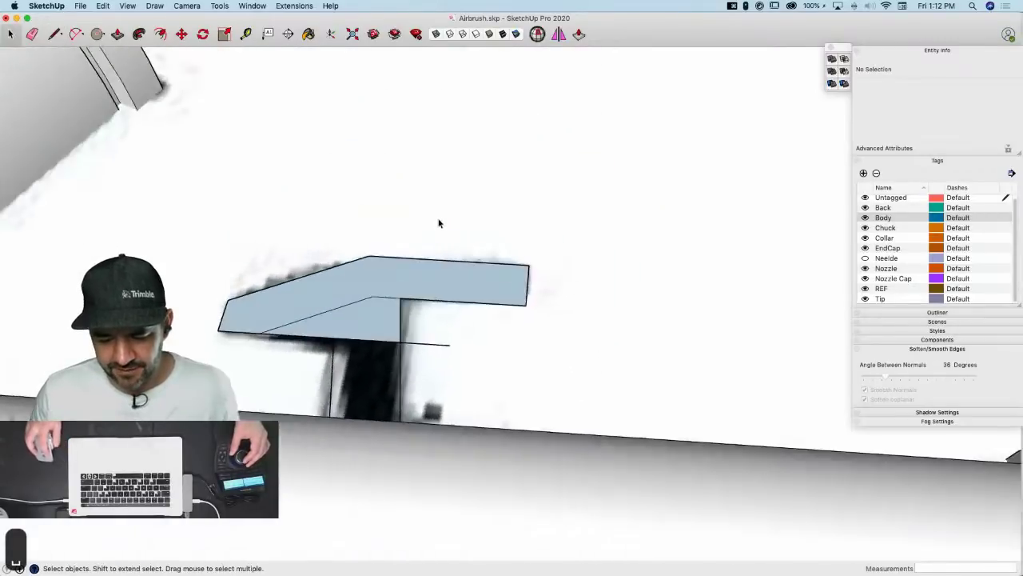
key("l")
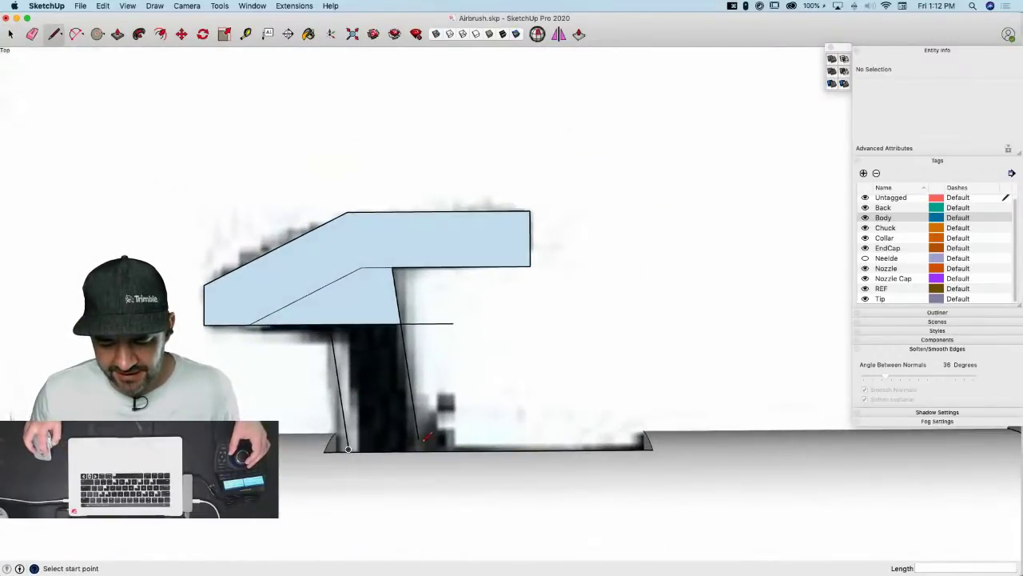
left_click(347, 438)
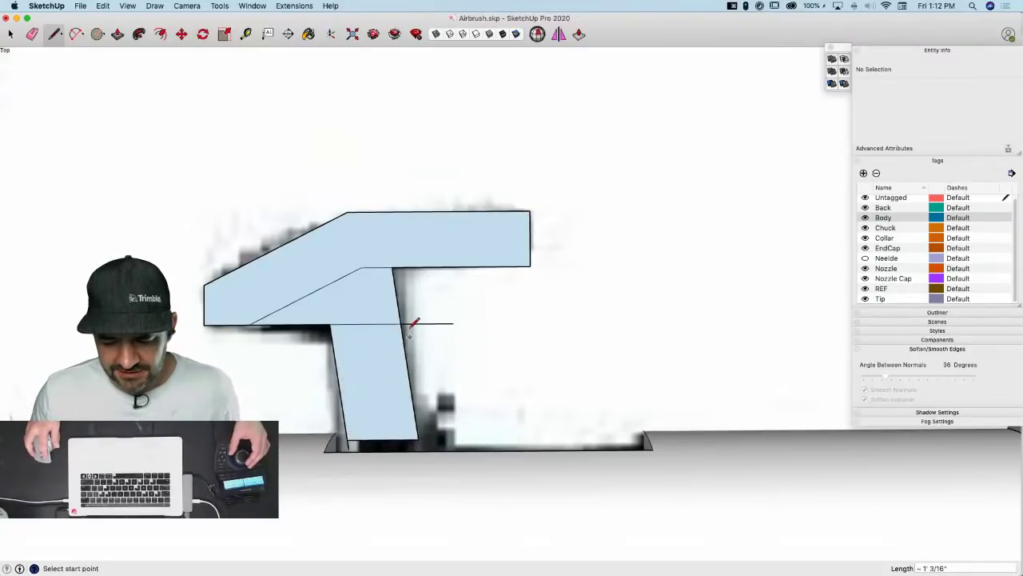
Erase the dividing edge between the stem and the lever head, along with its overshooting end beyond the stem
key("space")
key("e")
left_click_drag(400, 324, 419, 322)
key("Escape")
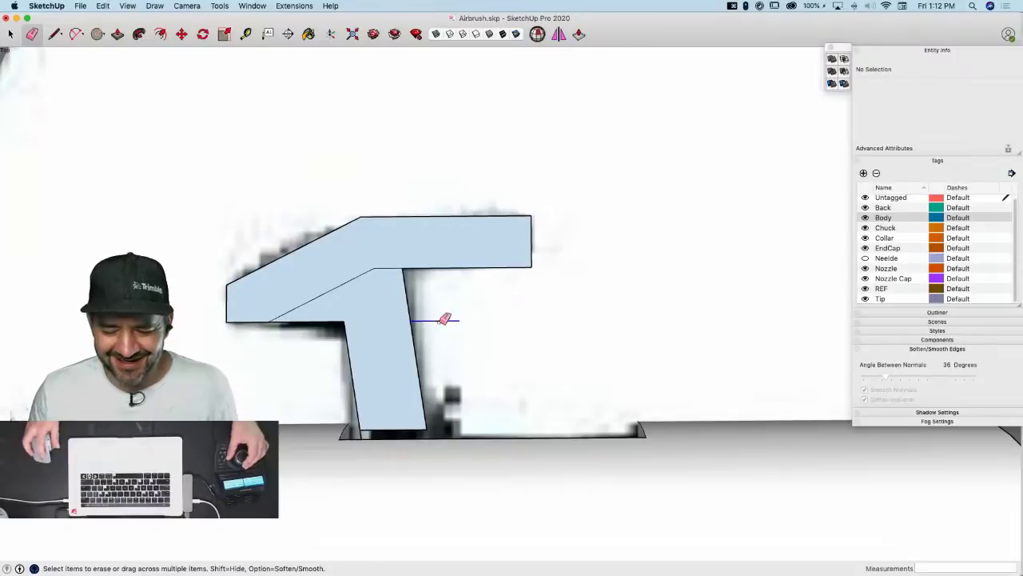
left_click(440, 322)
Group all the connected lever faces and edges and open the group for editing
key("space")
triple_click(446, 283)
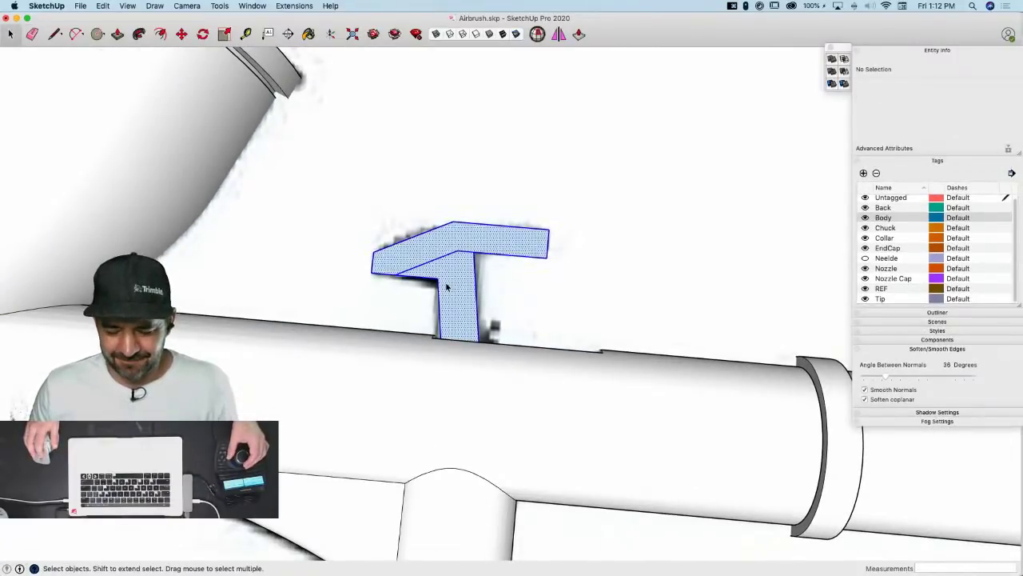
right_click(447, 283)
left_click(486, 364)
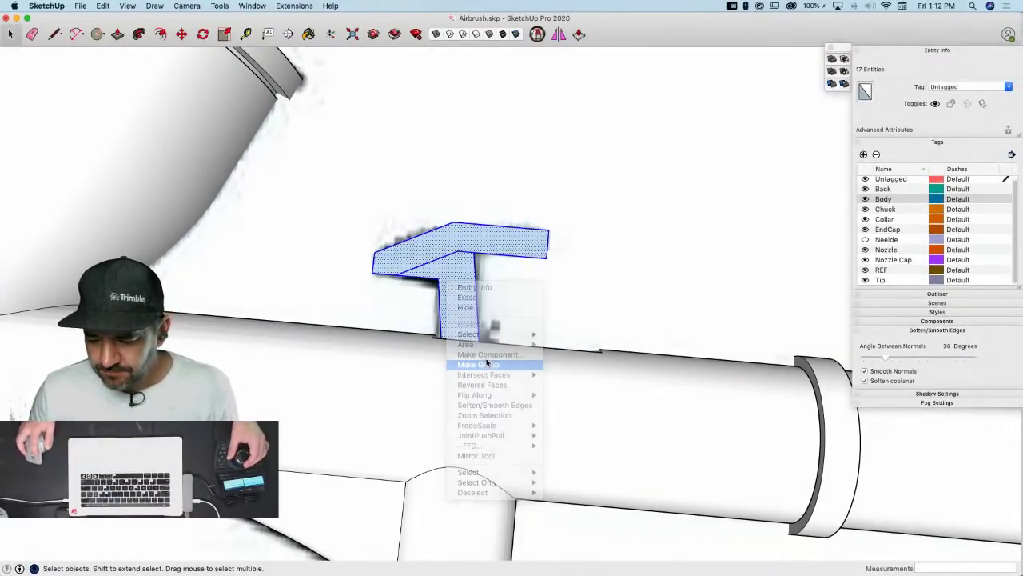
double_click(430, 290)
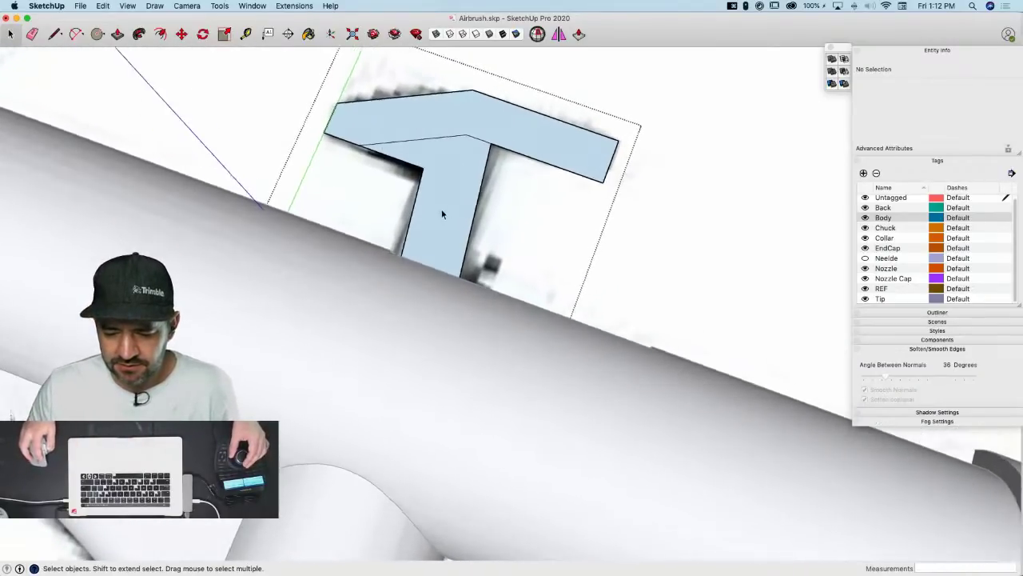
Try to extrude the lever's stem face by about 4 1/2" with Push/Pull
key("l")
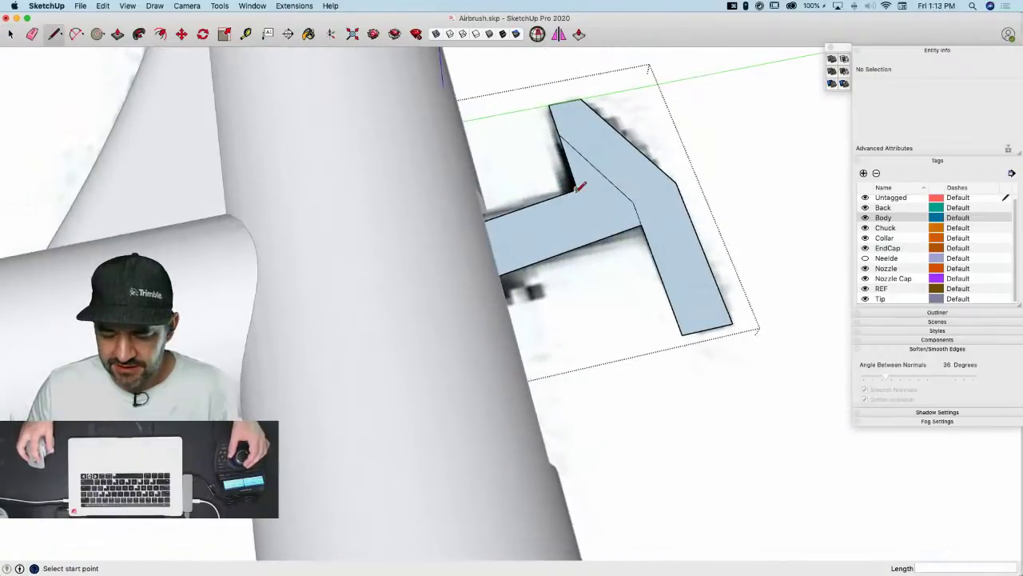
key("p")
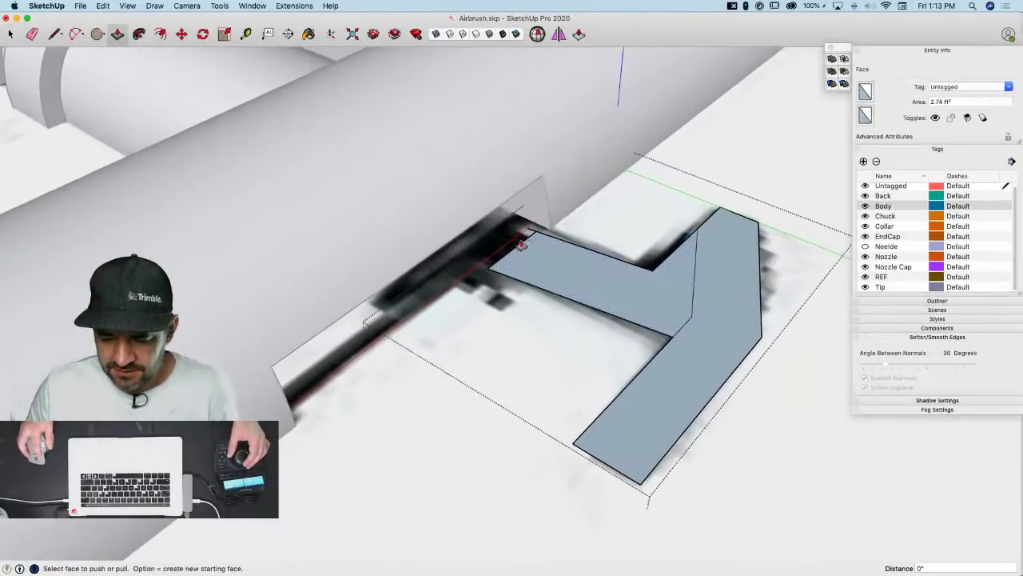
key("e")
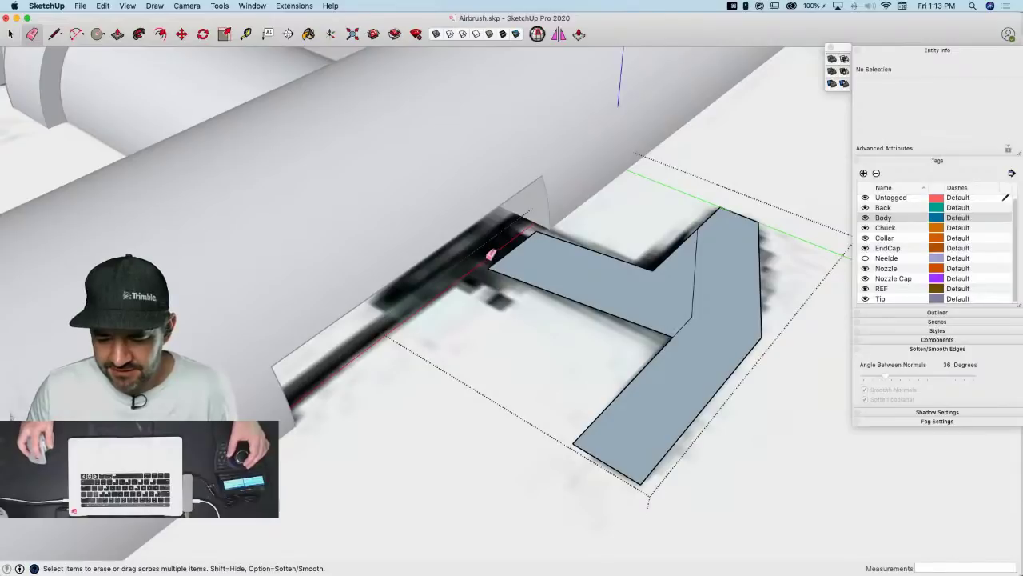
key("space")
key("p")
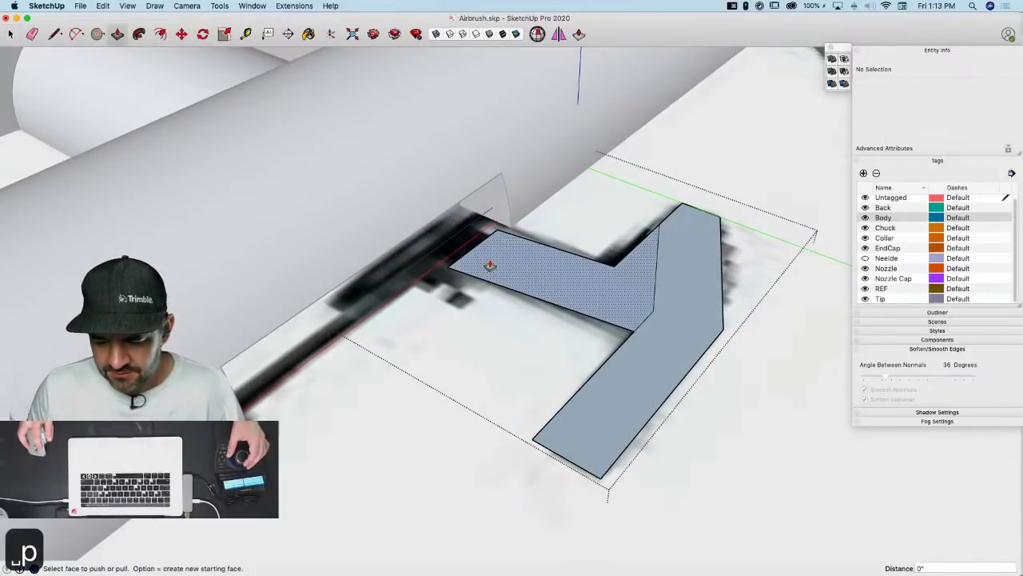
left_click(490, 265)
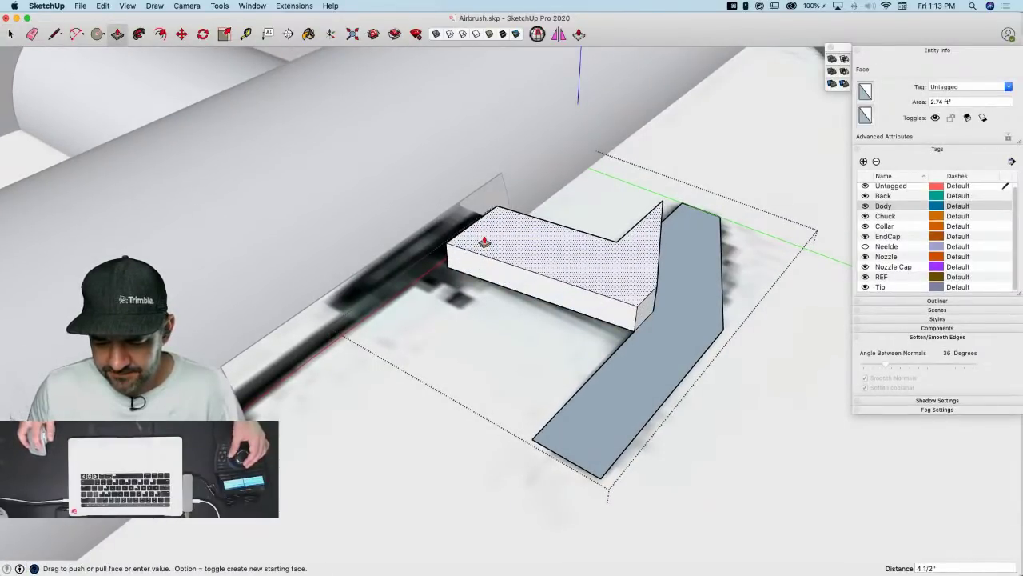
left_click(484, 242)
Inspect the extruded stem's end face inside the body opening and undo the stem extrusion
key("l")
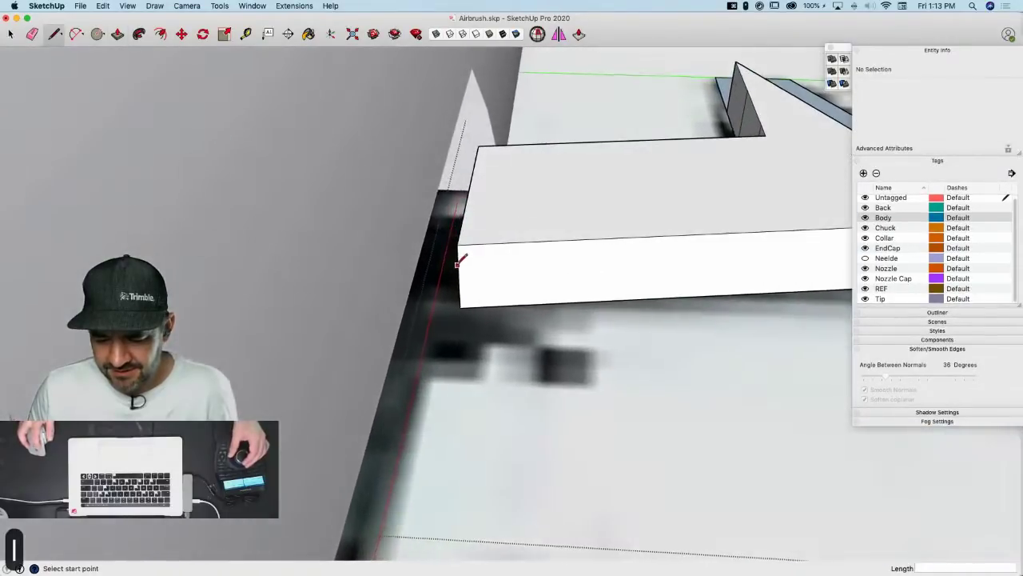
key("space")
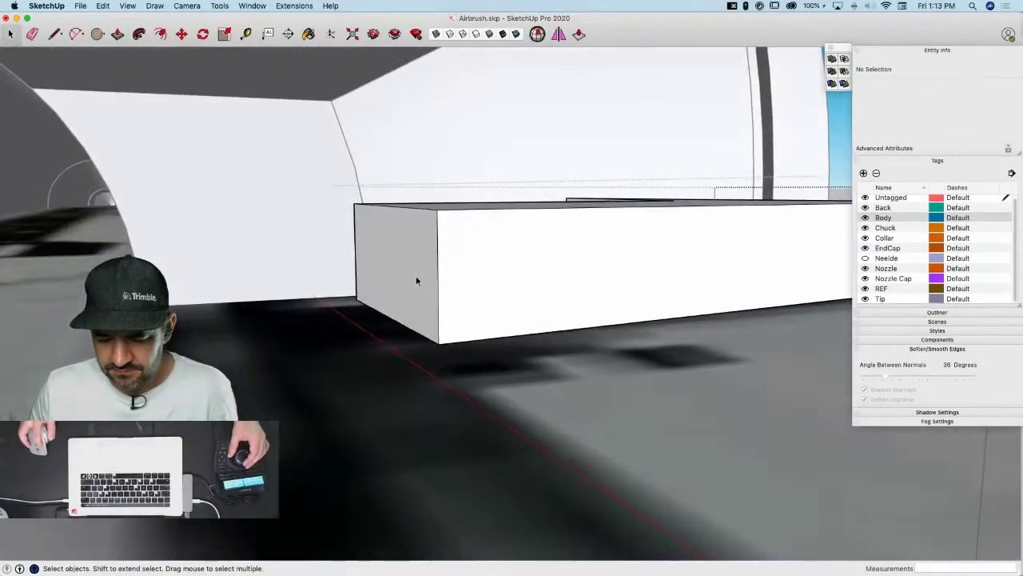
left_click(415, 275)
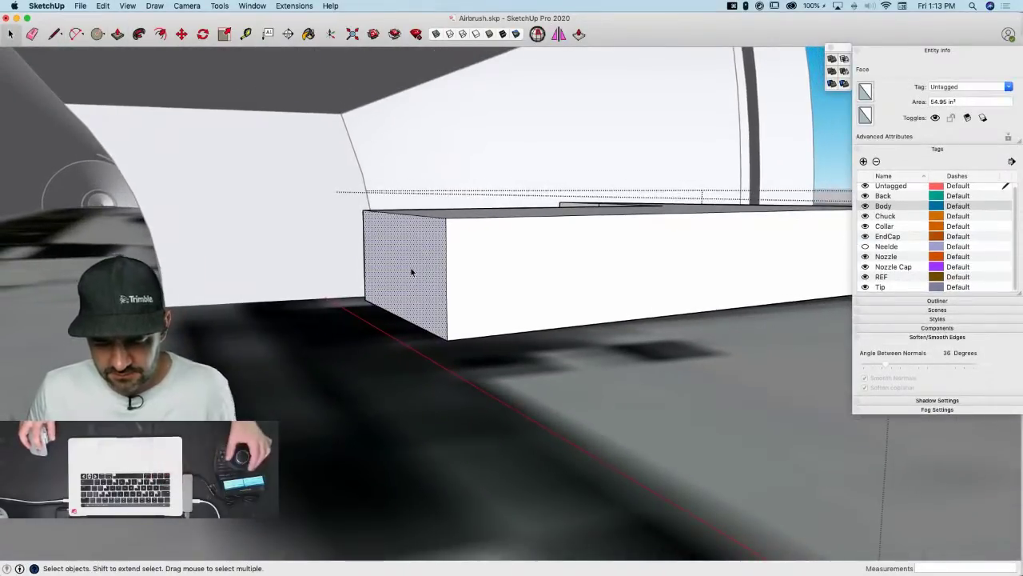
key("super+z")
Extend the stem's two side edges into the trigger opening, close them with a new end edge, and remove the old end edge
key("l")
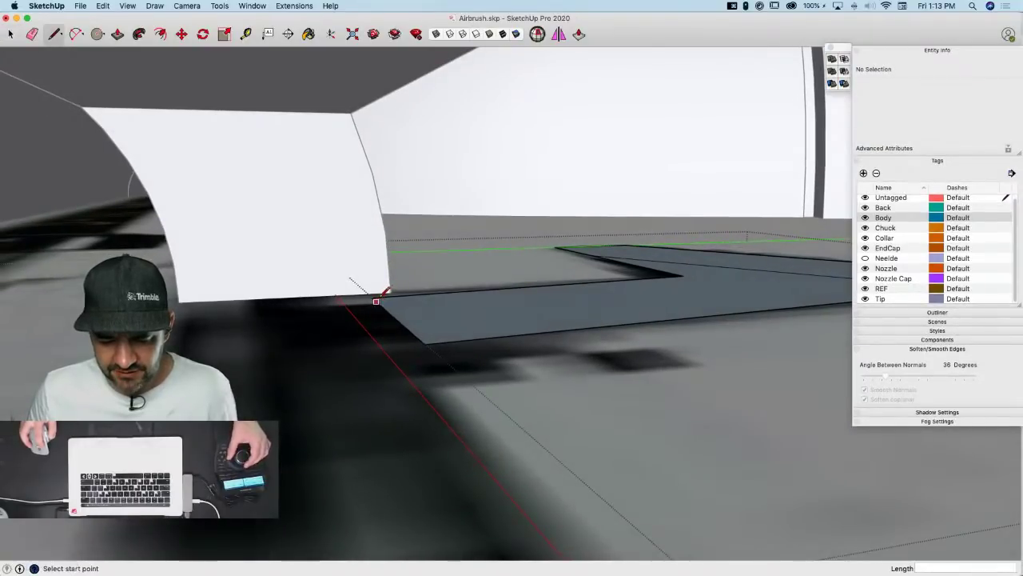
middle_click_drag(472, 295, 15, 384)
left_click(300, 268)
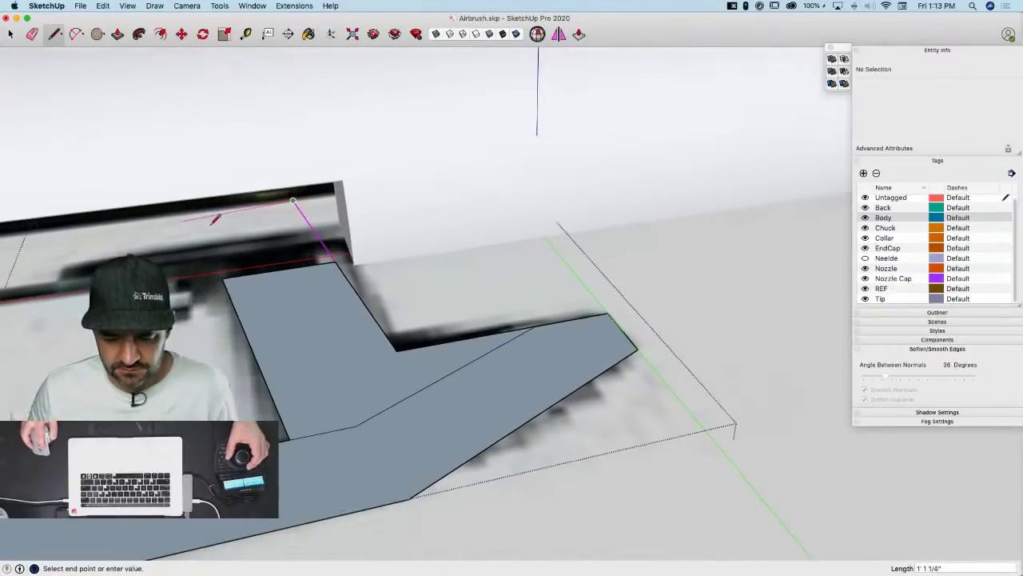
key("l")
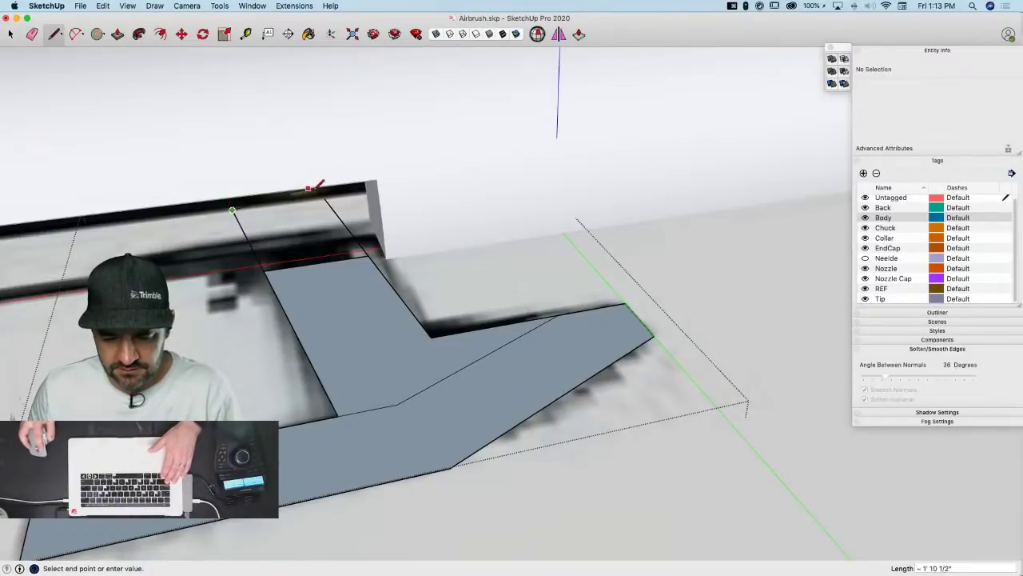
left_click(311, 188)
key("e")
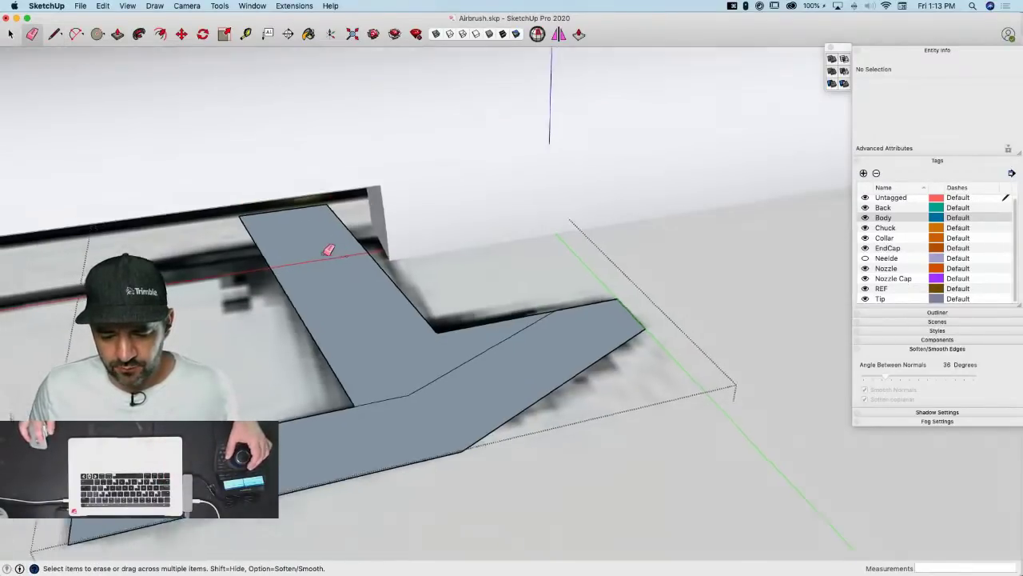
Extrude the lengthened stem face 3 7/16" upward from the reference image
key("p")
left_click(327, 283)
left_click(322, 261)
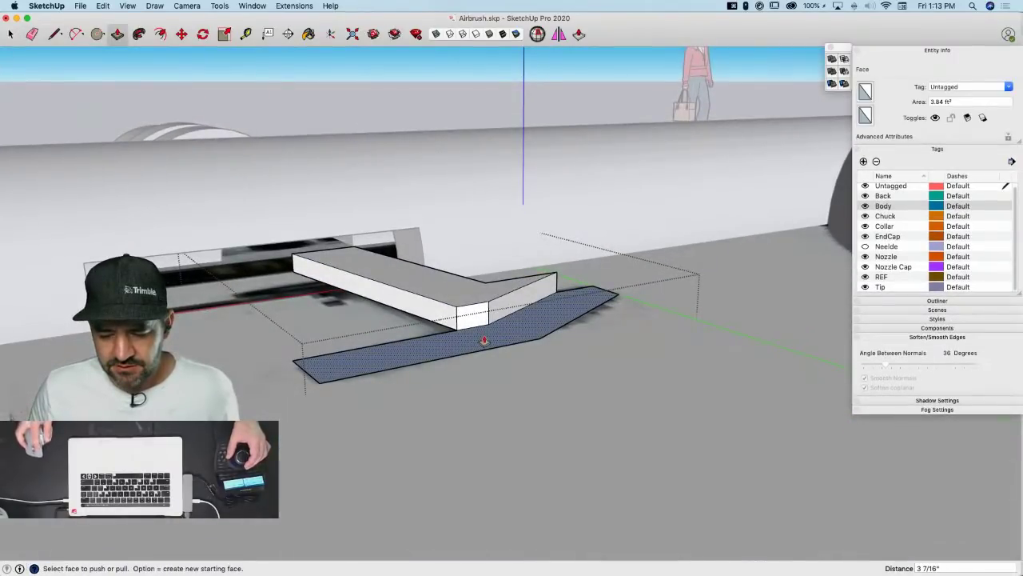
Extrude the lever head's face 2' 7 3/4" upward from the reference image
left_click(483, 342)
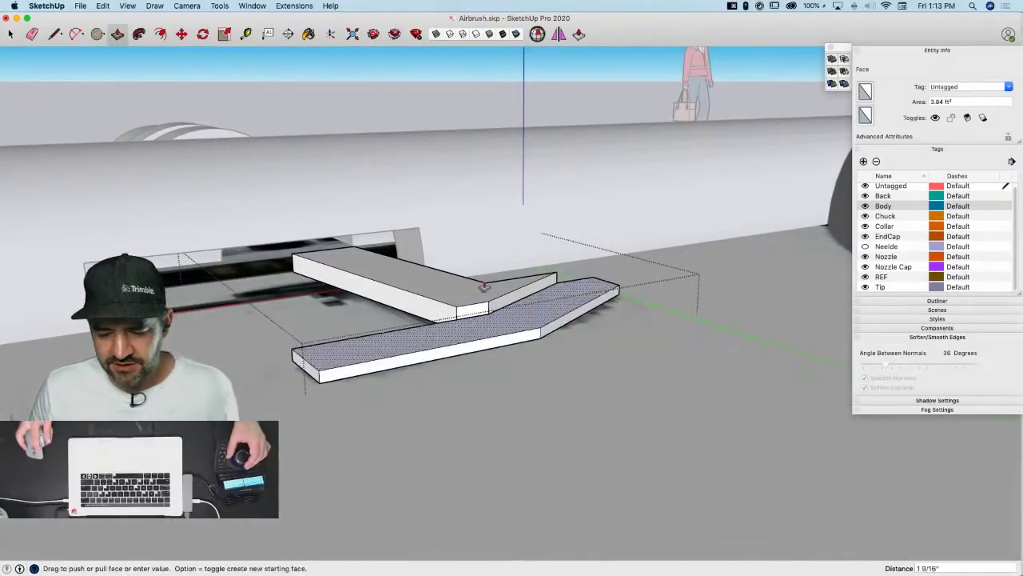
left_click_drag(483, 287, 466, 101)
middle_click_drag(466, 101, 603, 190)
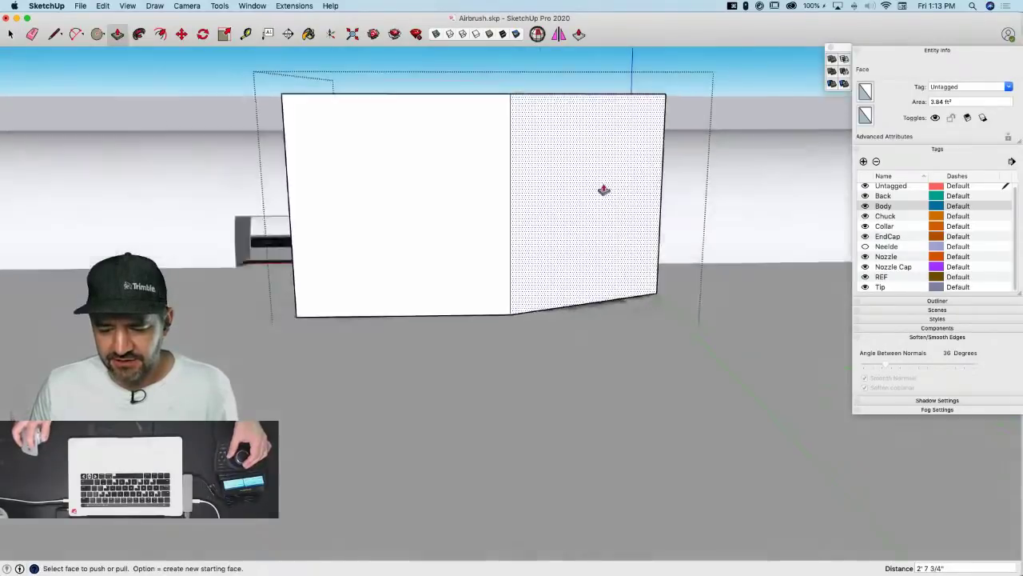
key("space")
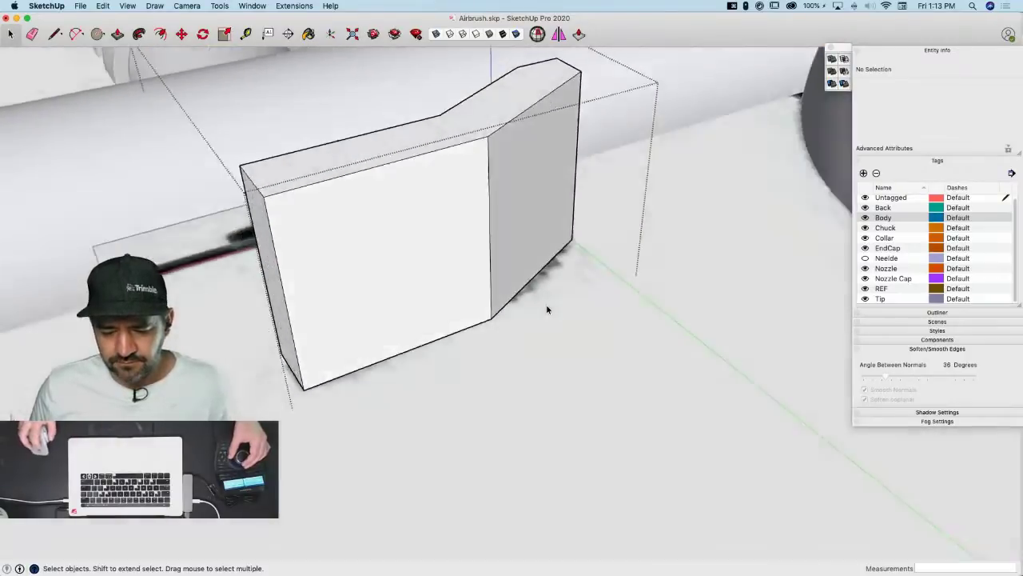
middle_click_drag(546, 309, 375, 314)
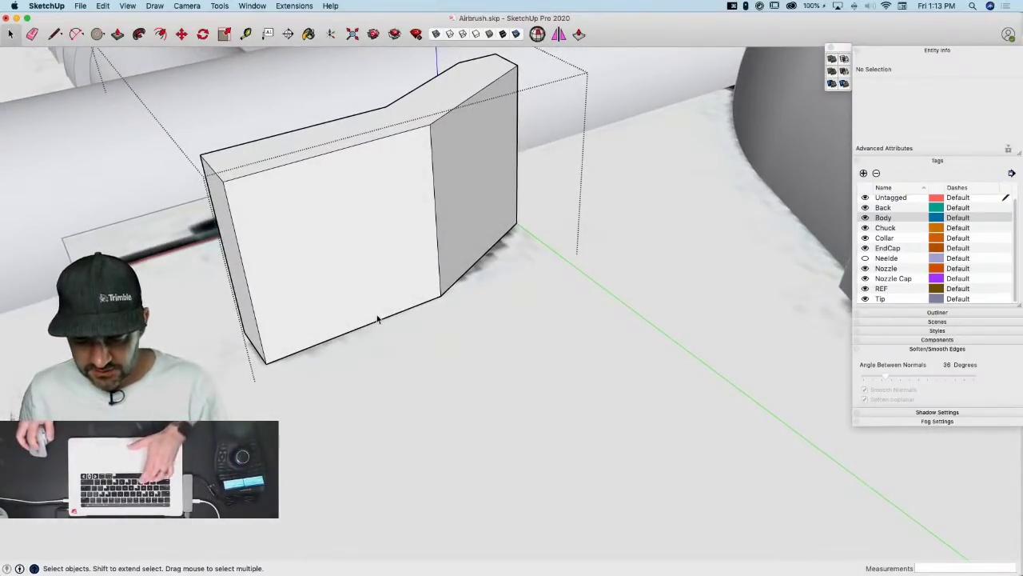
Draw a guide edge out from the head's lower corner and a red-axis edge from its end, spanning to the head's opposite tip
key("l")
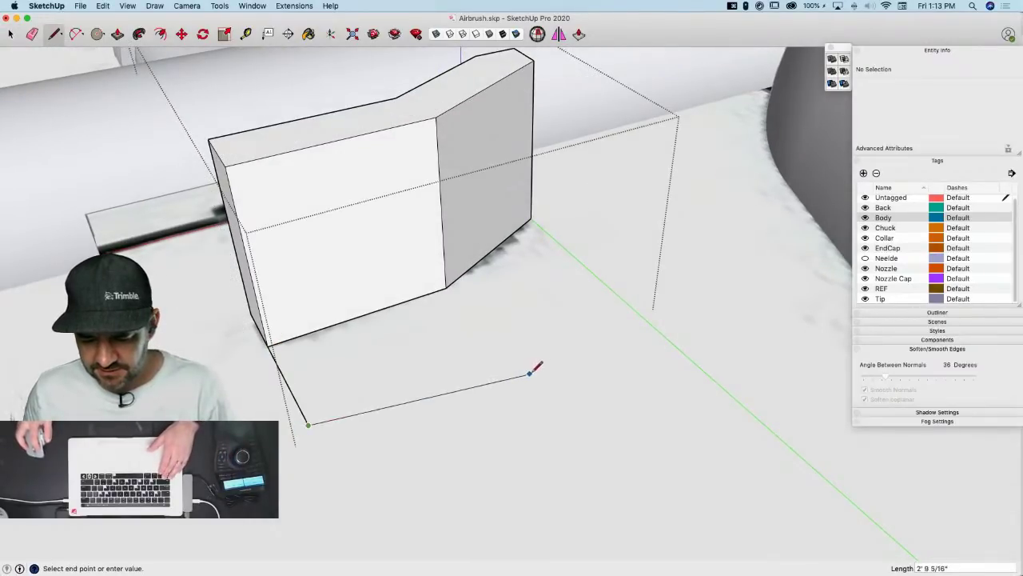
left_click(546, 314)
key("shift")
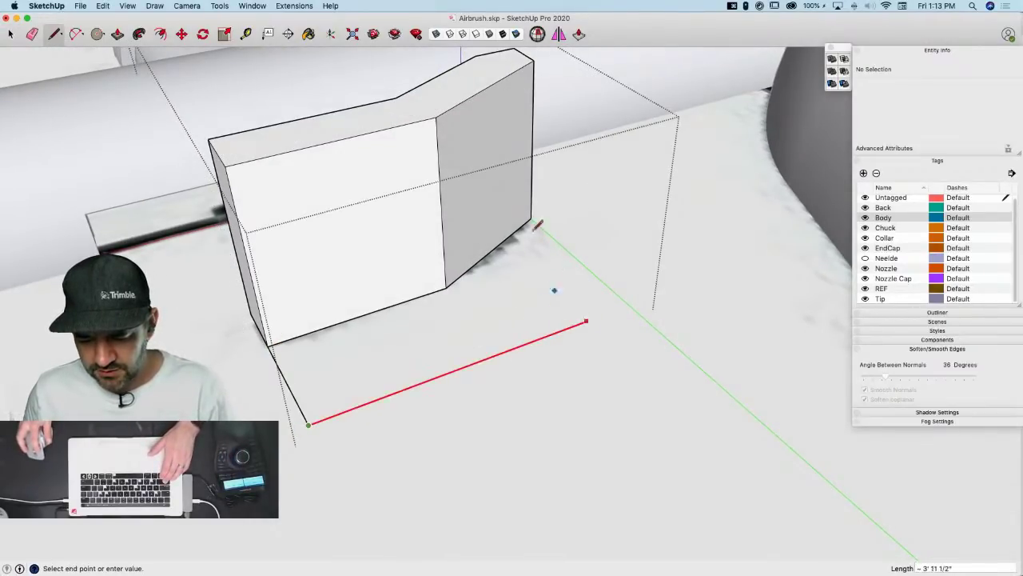
left_click(534, 213)
Draw a vertical 48-sided circle facing the green axis, centred on the red-axis edge's midpoint, with a radius of about 2' 4 1/16"
key("c")
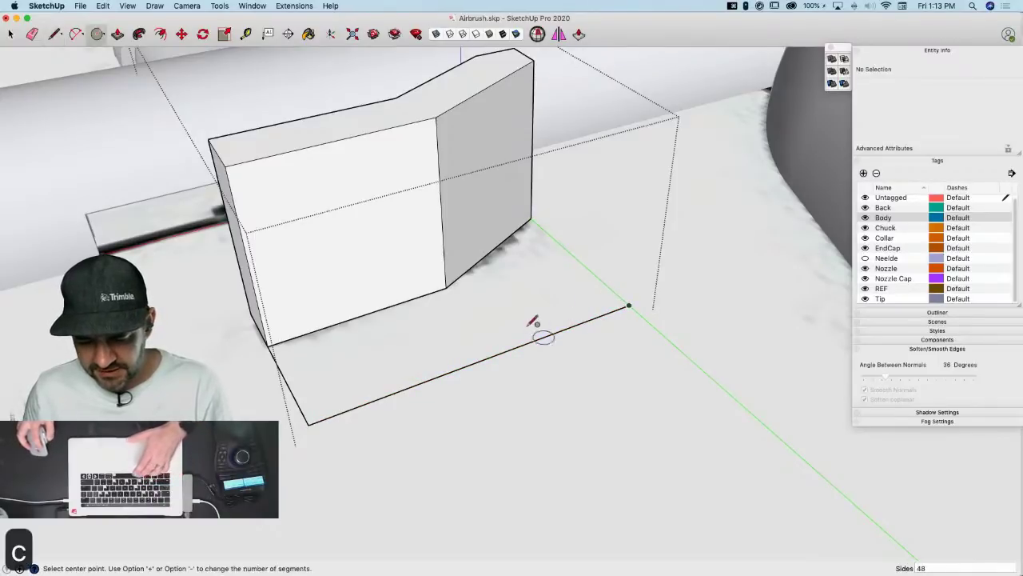
key("Left")
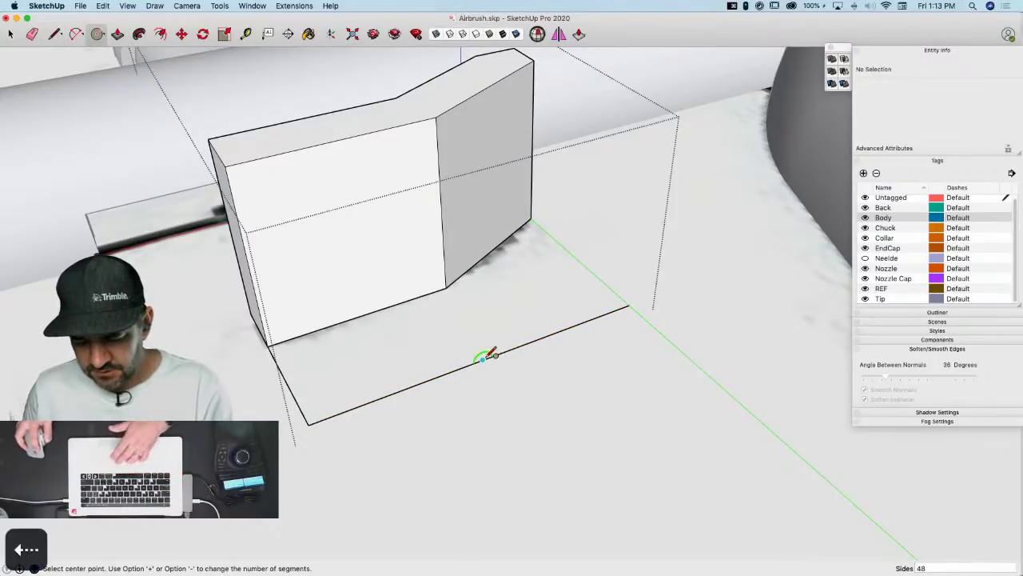
left_click(482, 359)
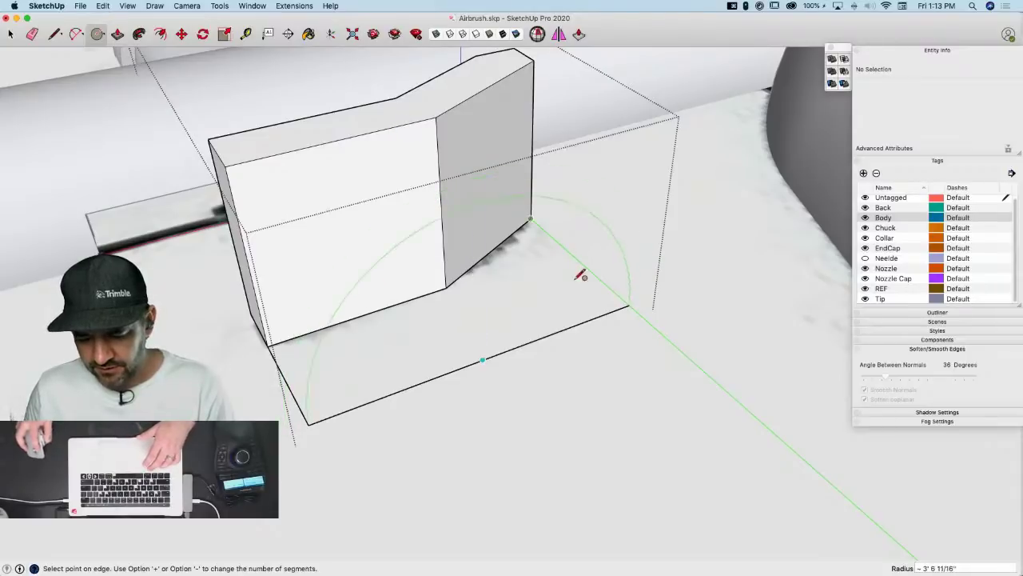
left_click(629, 304)
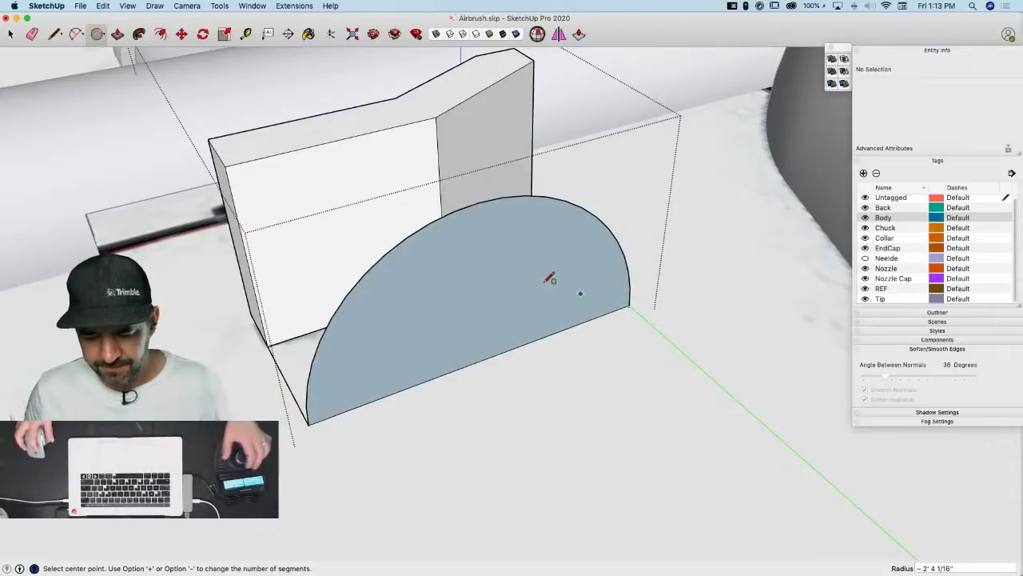
Extrude the half-circle face 3' 6 11/16" so that it passes completely through the lever head
key("space")
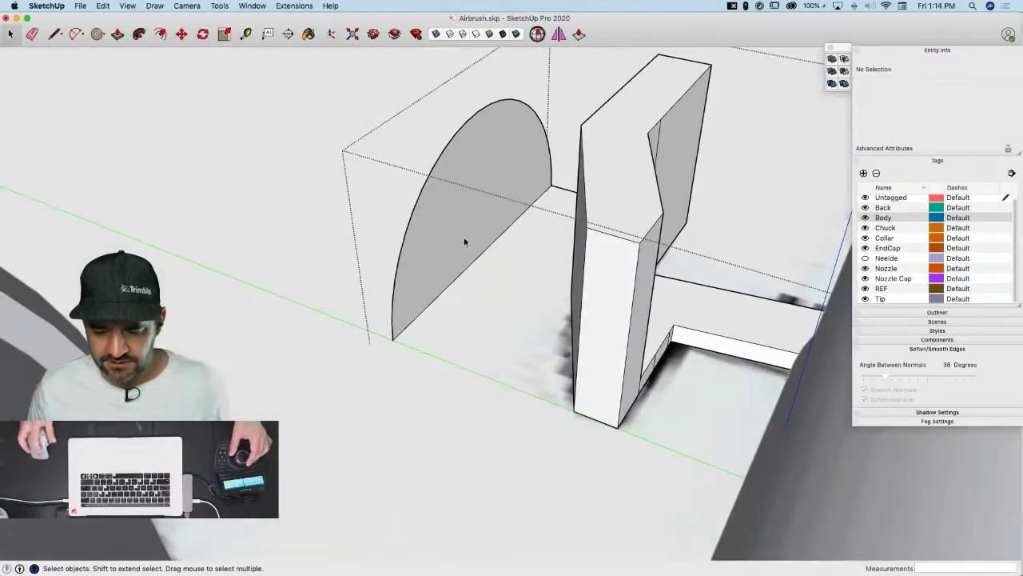
key("p")
left_click(468, 200)
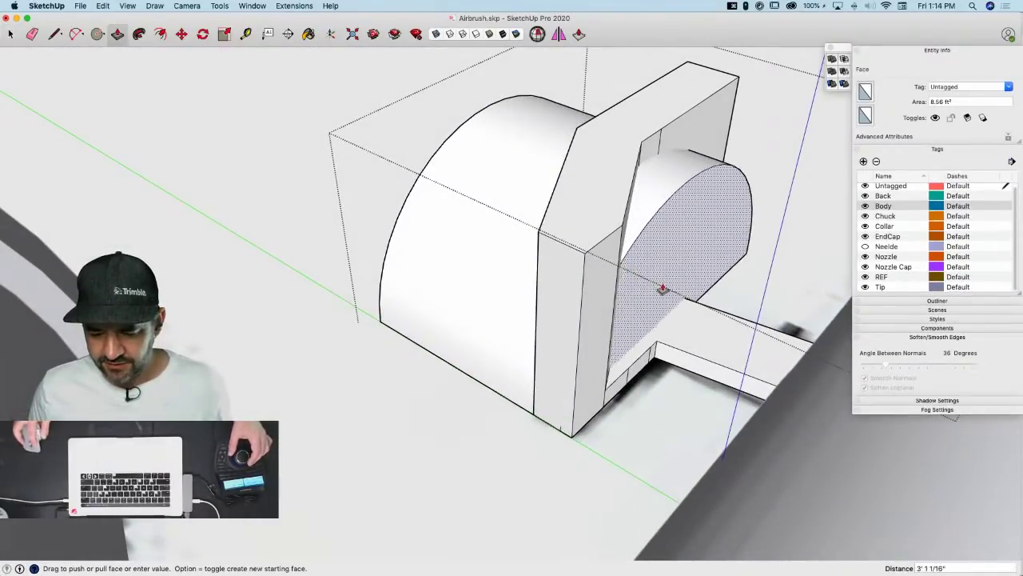
left_click(656, 272)
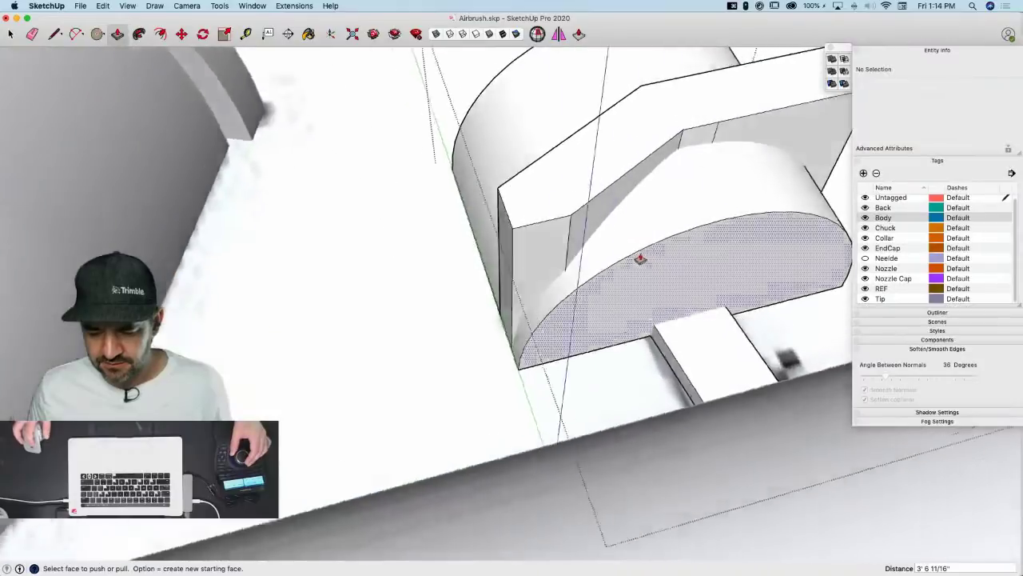
Intersect the half-cylinder's curved surface with the lever head's two pairs of angled side faces
key("space")
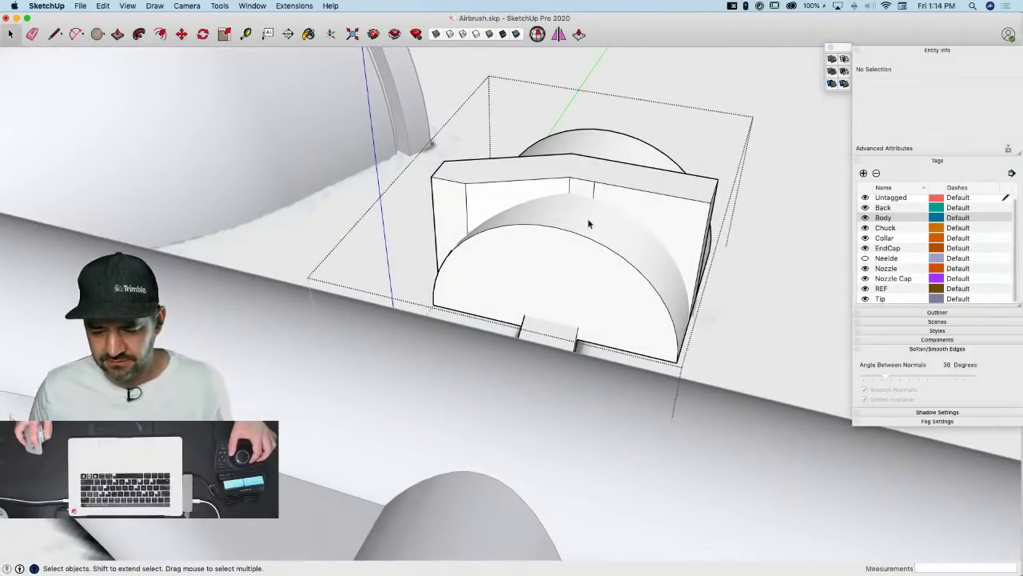
key("e")
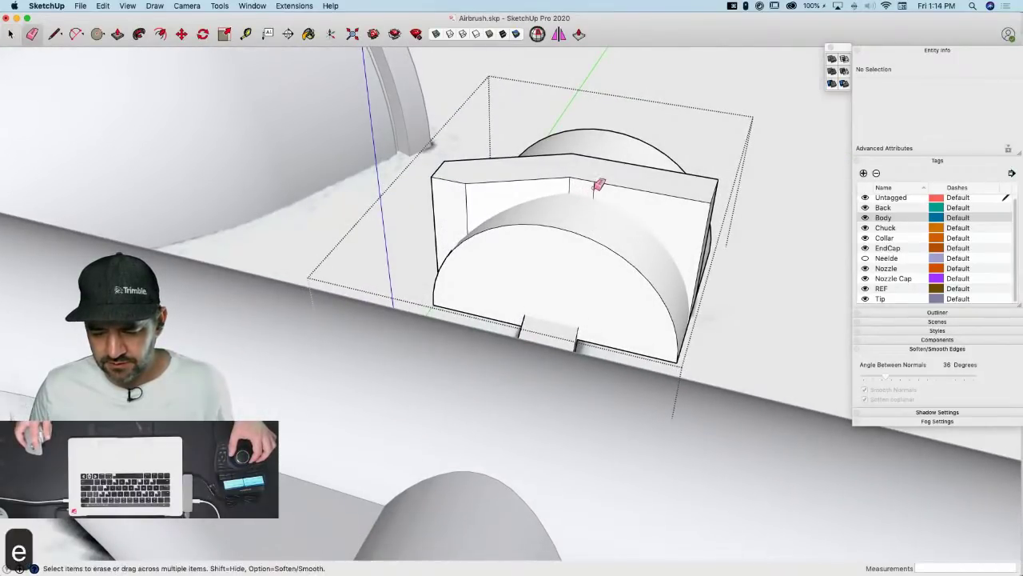
key("space")
left_click(566, 223)
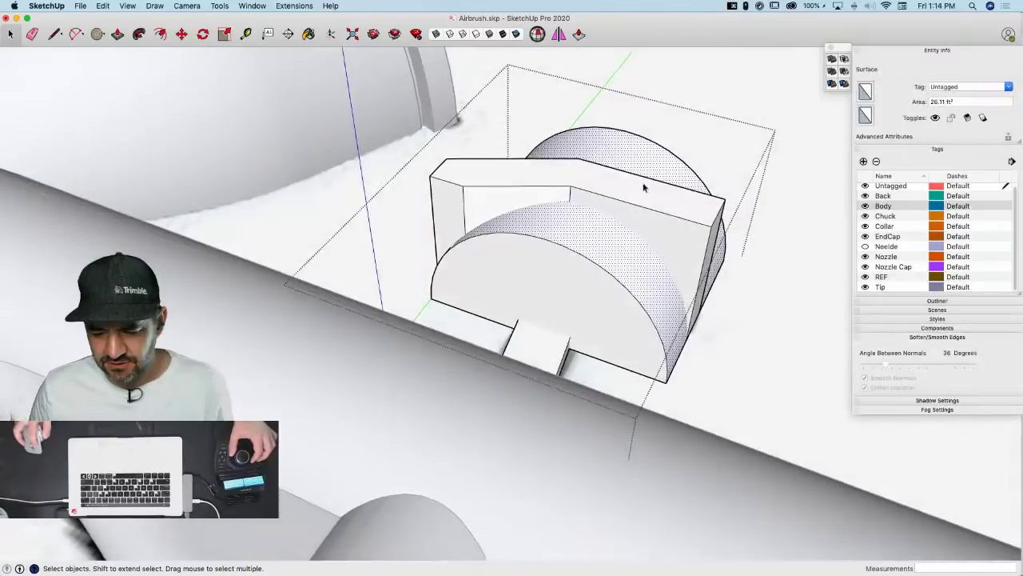
left_click(457, 220, "shift")
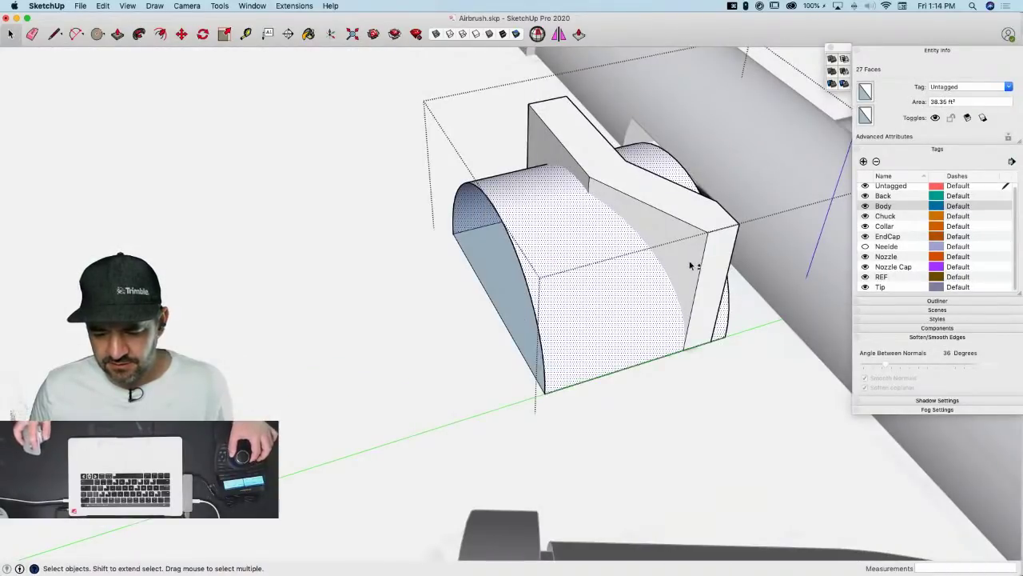
left_click(489, 212, "shift")
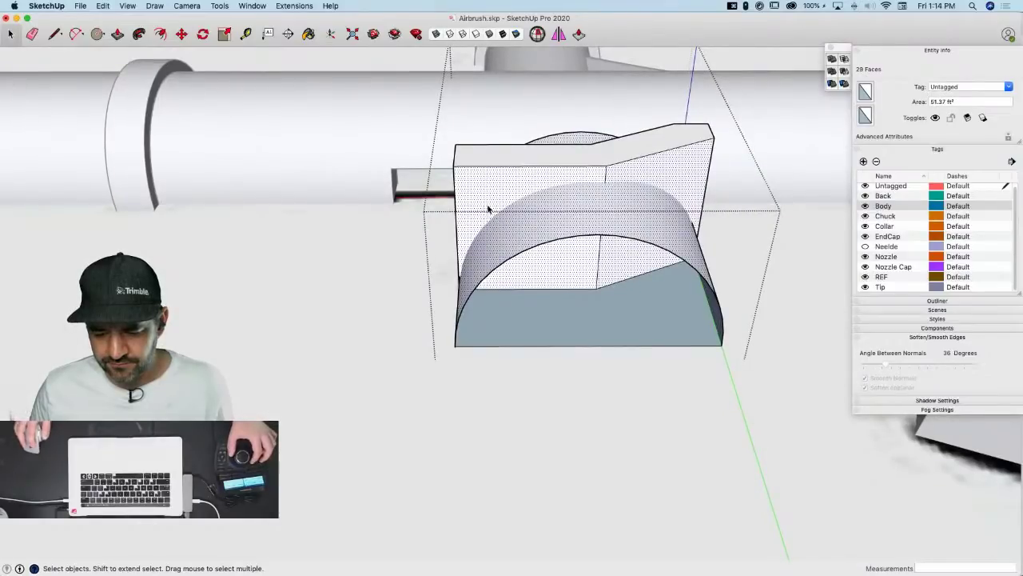
right_click(555, 204)
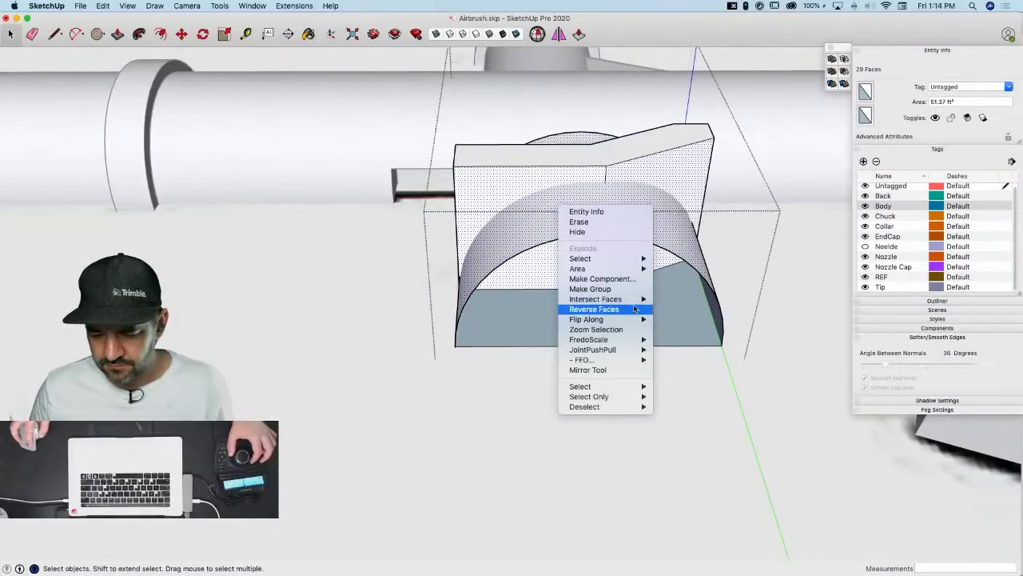
mouse_move(631, 298)
left_click(689, 320)
key("super+t")
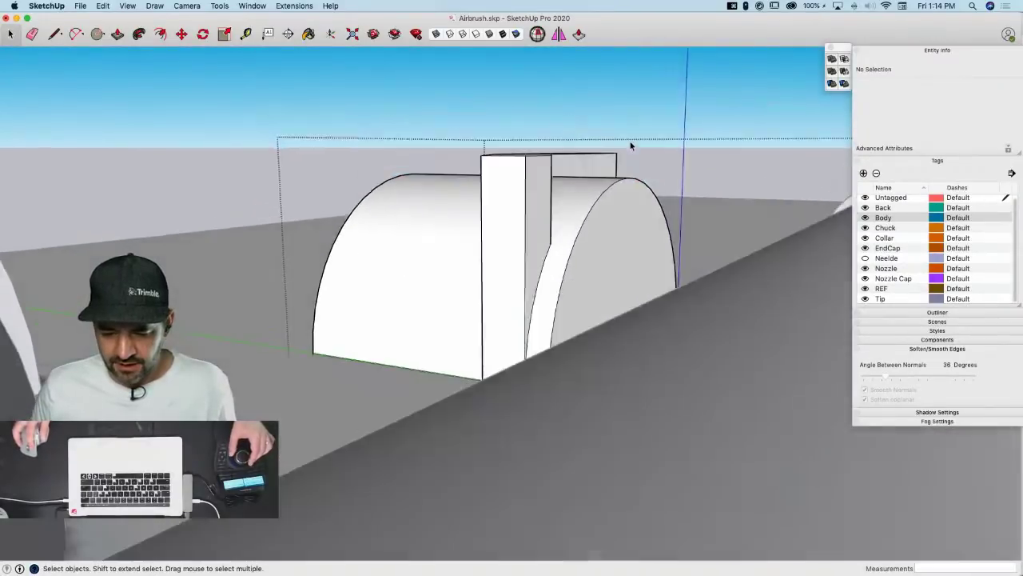
Delete the lever head's geometry outside the curved surface and the half-cylinder's leftover curved and end faces
left_click(463, 171)
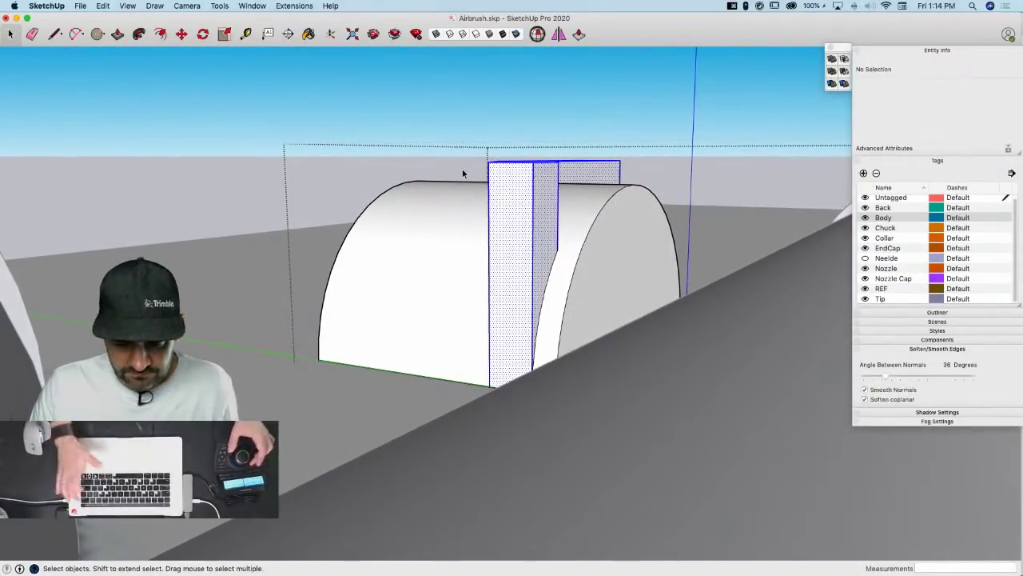
key("BackSpace")
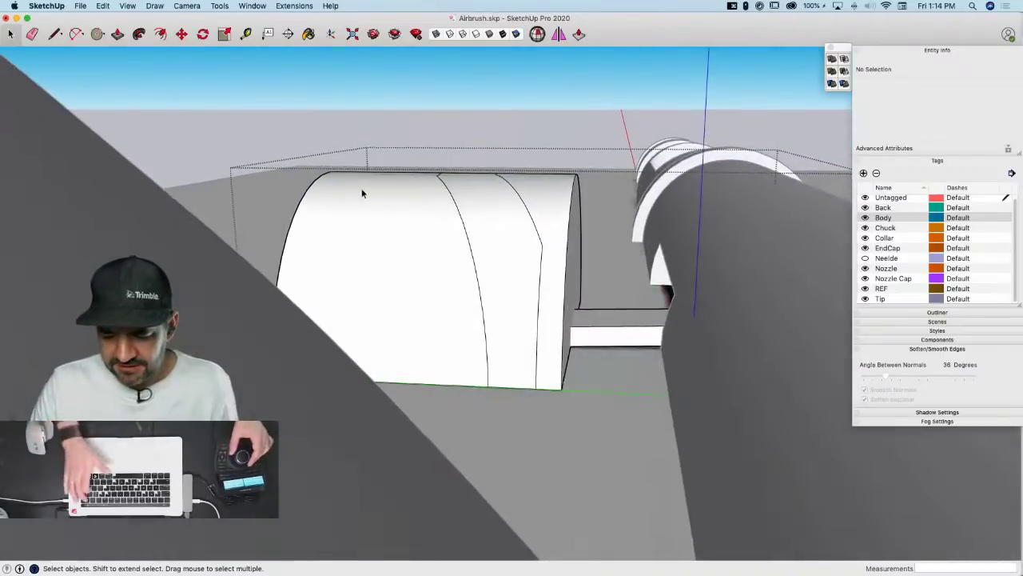
left_click(362, 194)
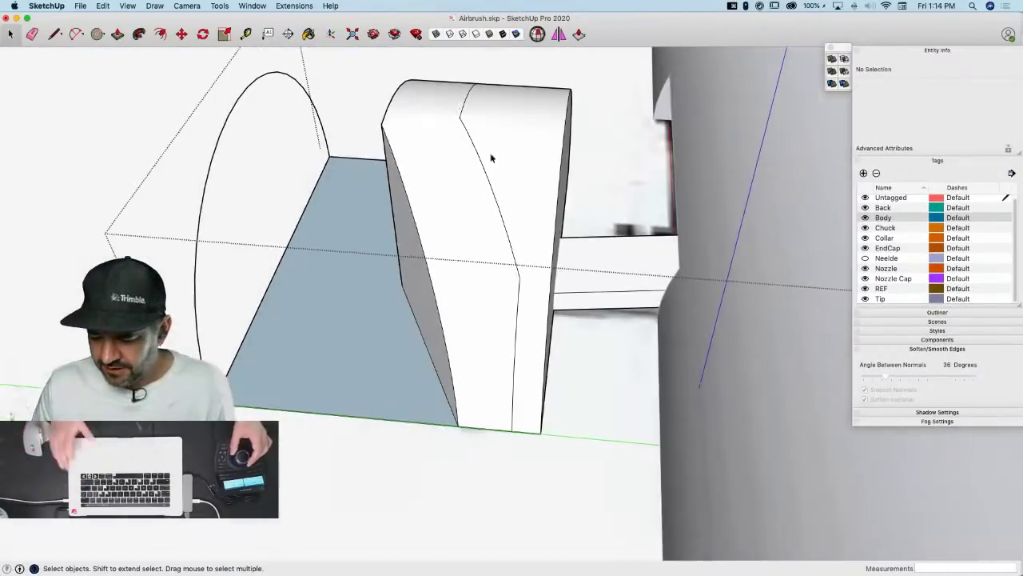
left_click(503, 142)
key("BackSpace")
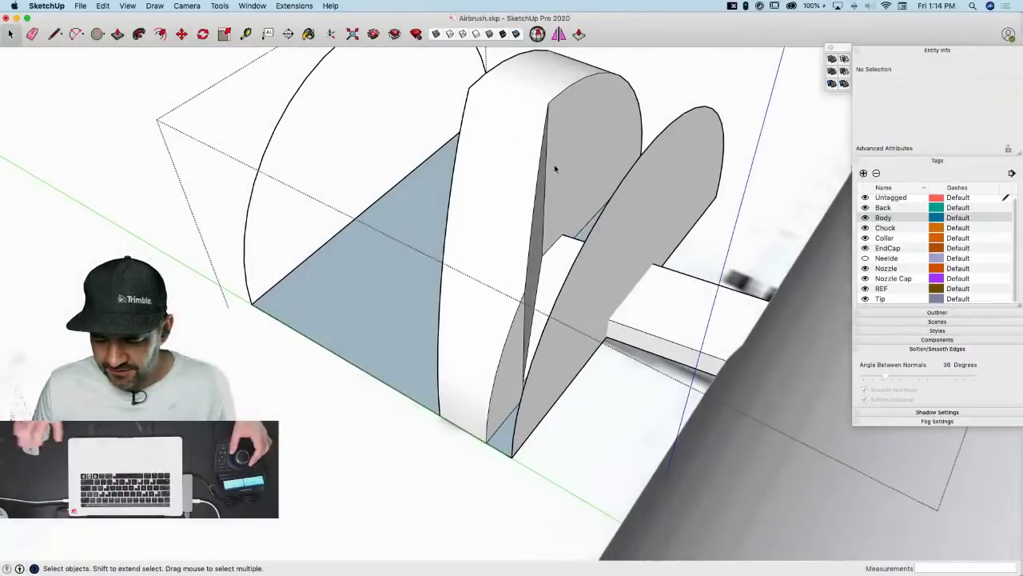
left_click(658, 216)
key("BackSpace")
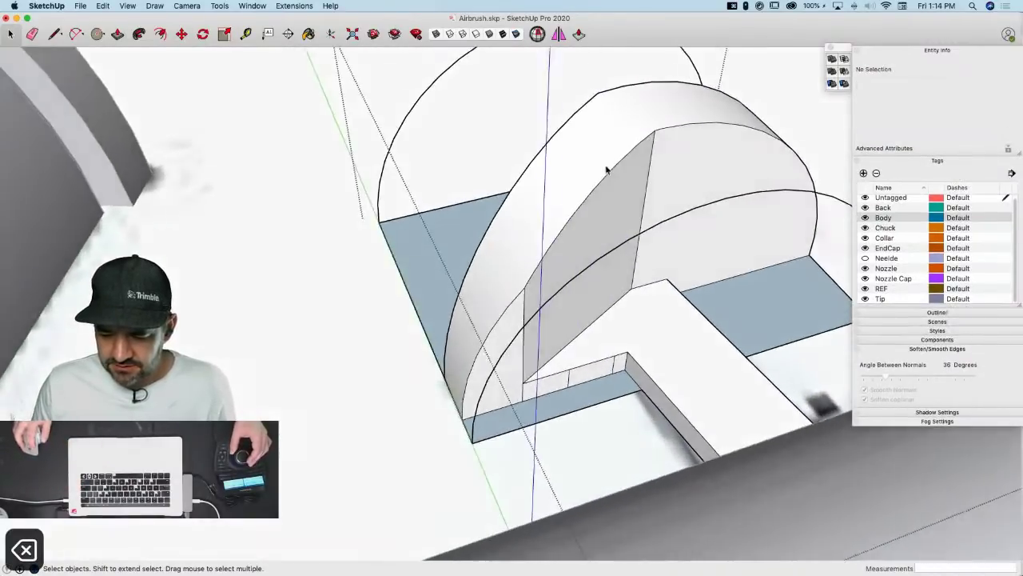
Delete the two leftover half-circle arcs in front of and behind the lever head
left_click(660, 205)
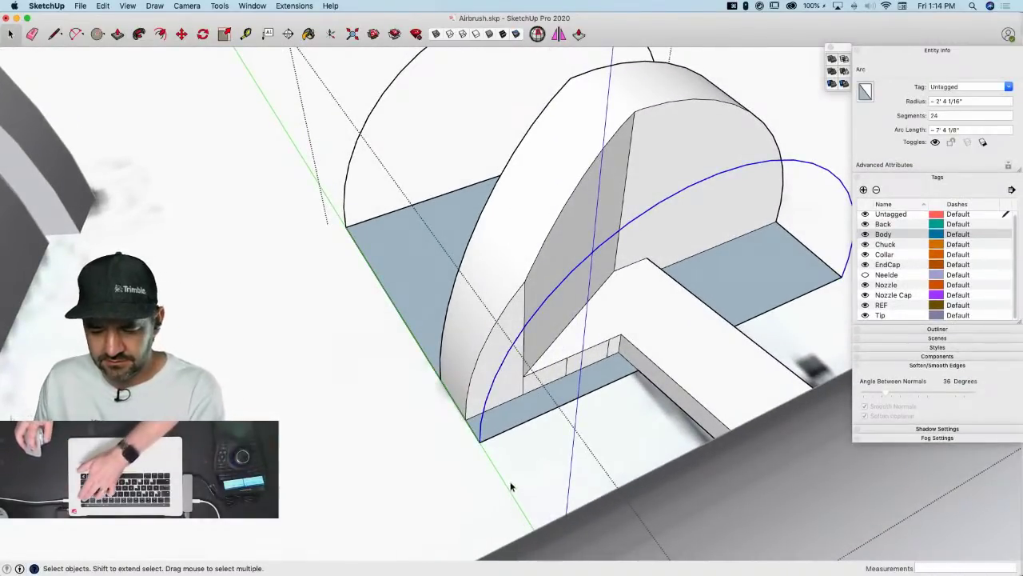
key("BackSpace")
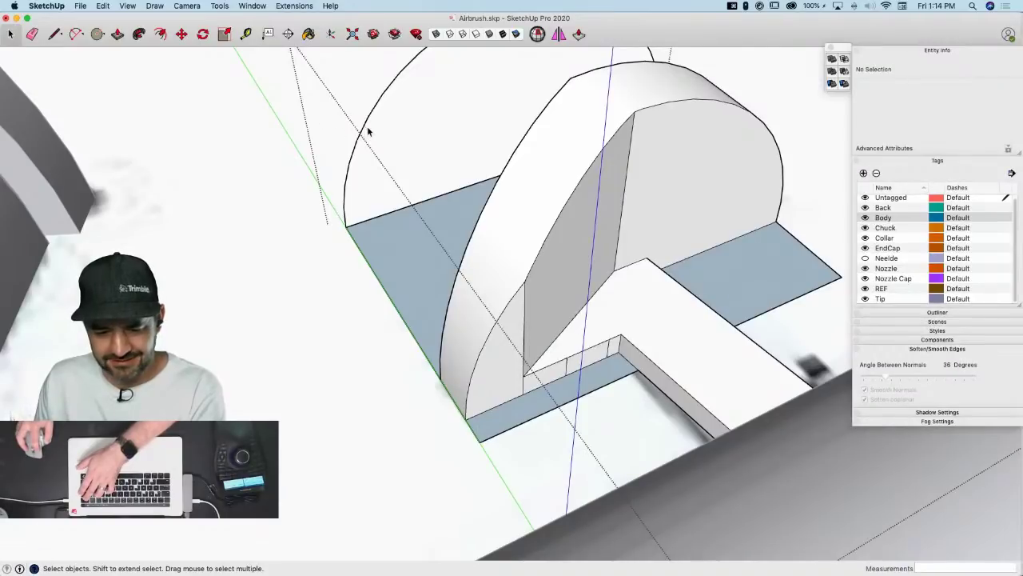
left_click(362, 129)
key("BackSpace")
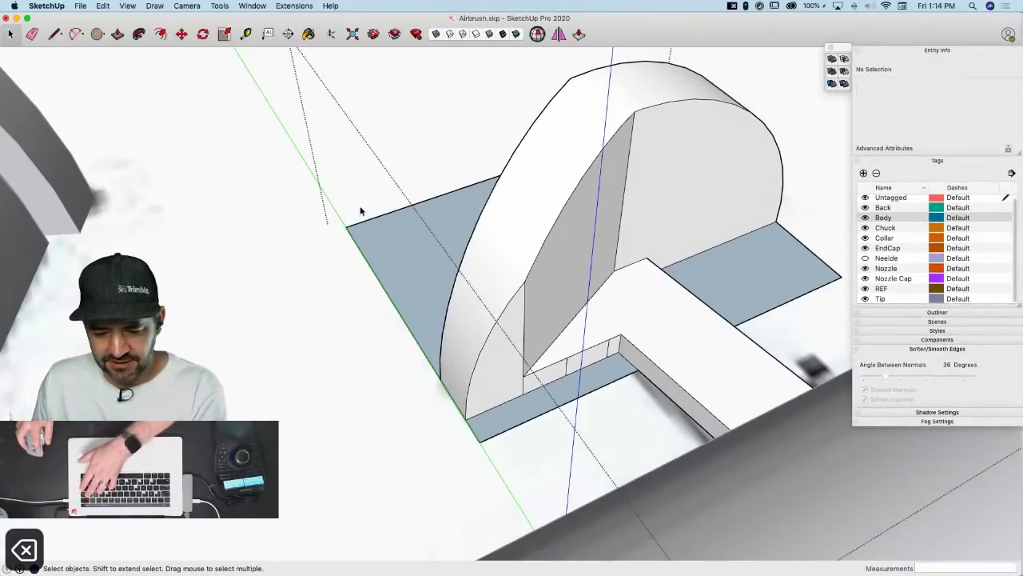
Erase the leftover base edges and flat faces around the lever head, including the stray edge at its tip
key("e")
left_click_drag(358, 219, 379, 296)
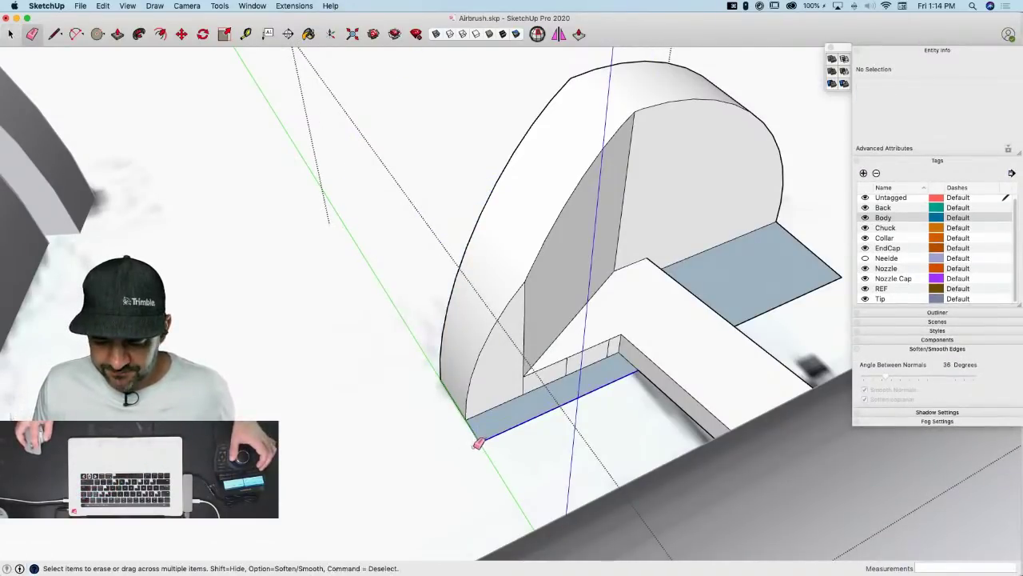
left_click_drag(478, 436, 525, 392)
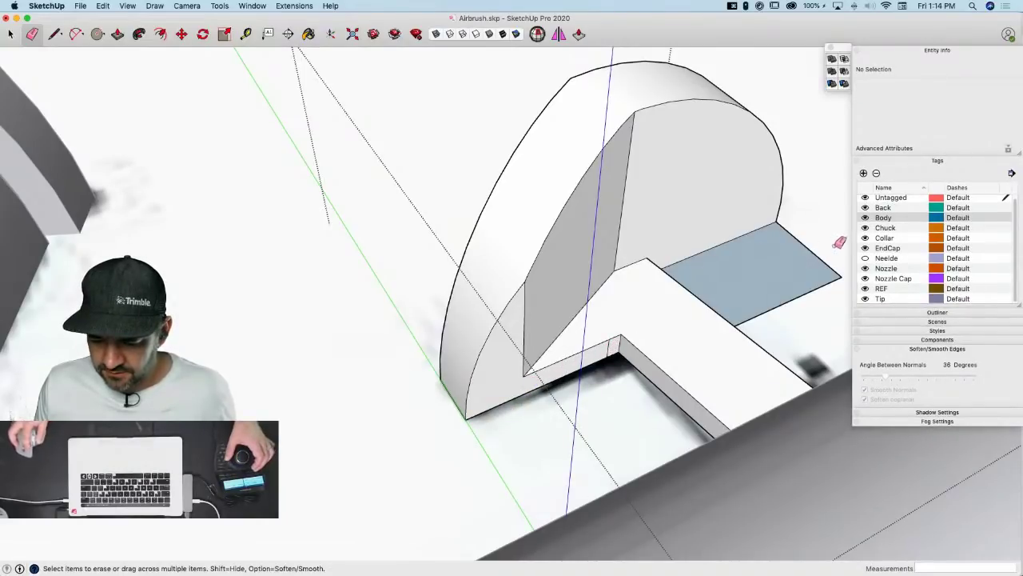
left_click_drag(832, 292, 829, 271)
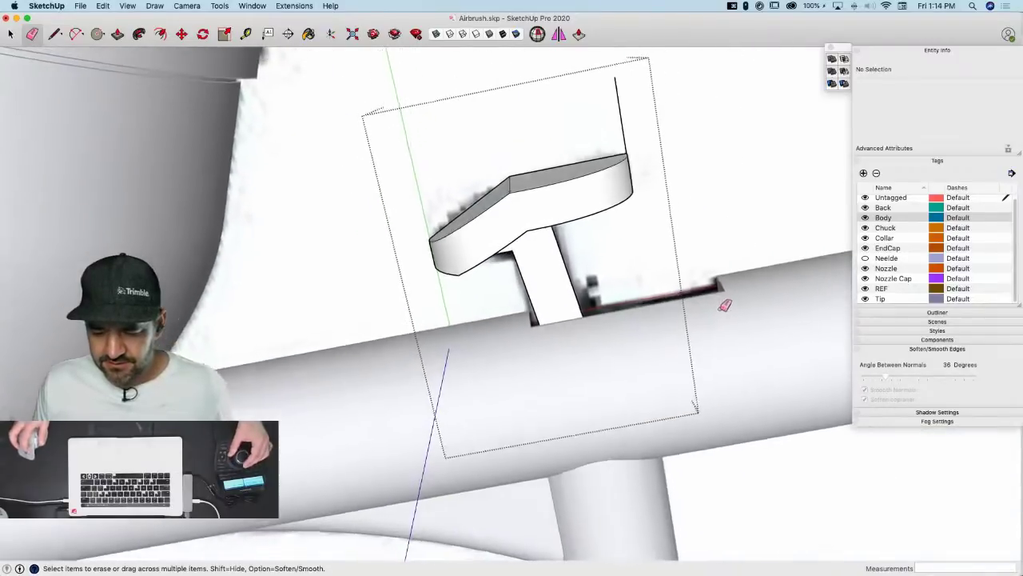
left_click(604, 116)
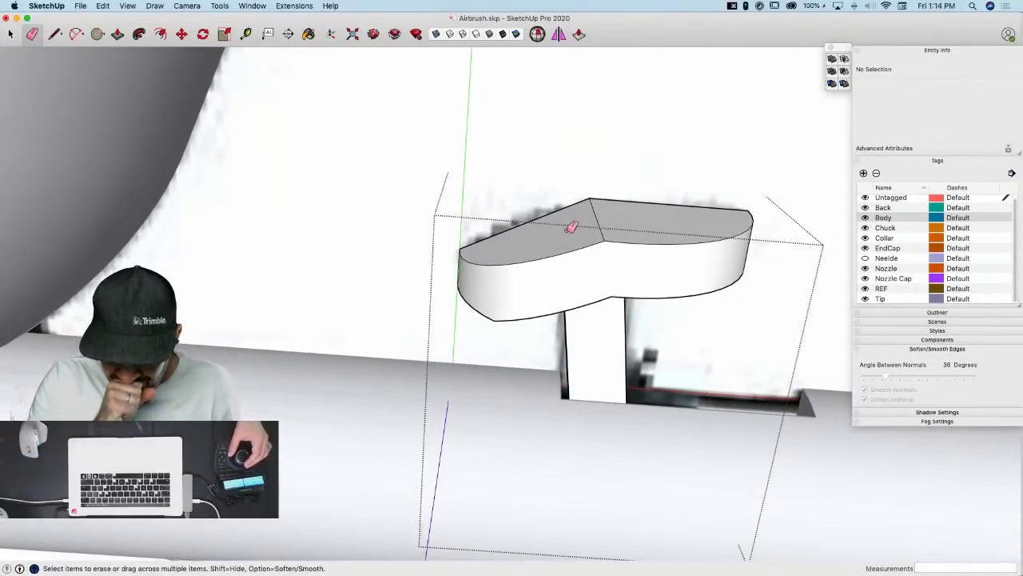
middle_click_drag(571, 227, 519, 229)
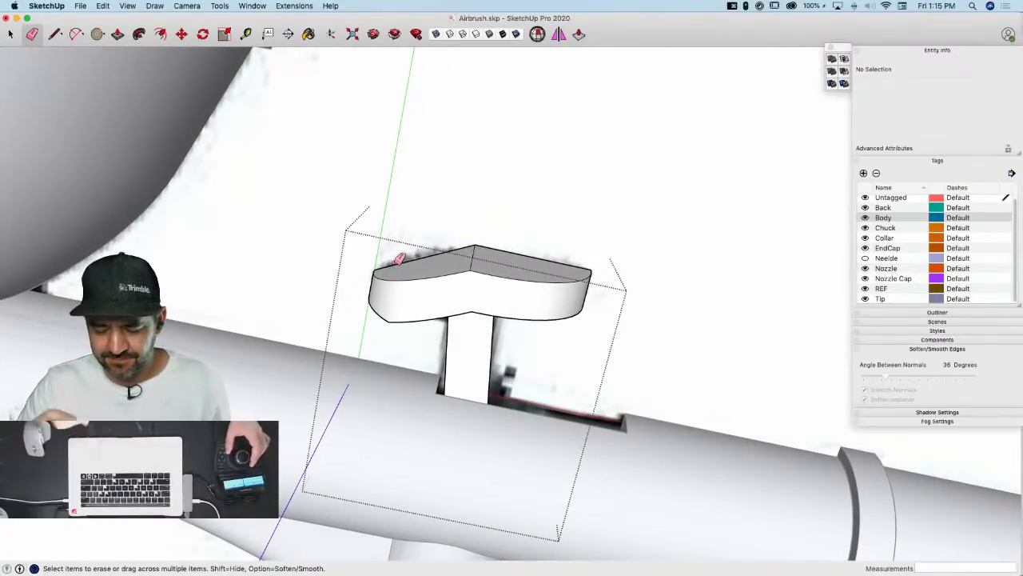
Close the lever group and convert it into a component with the definition name Trigger
key("space")
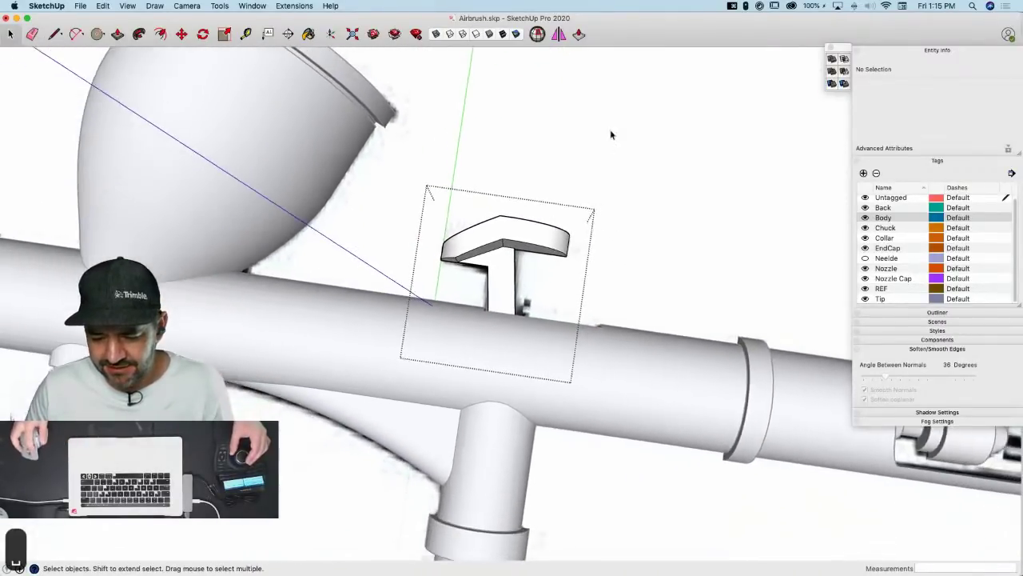
left_click(610, 134)
left_click(631, 193)
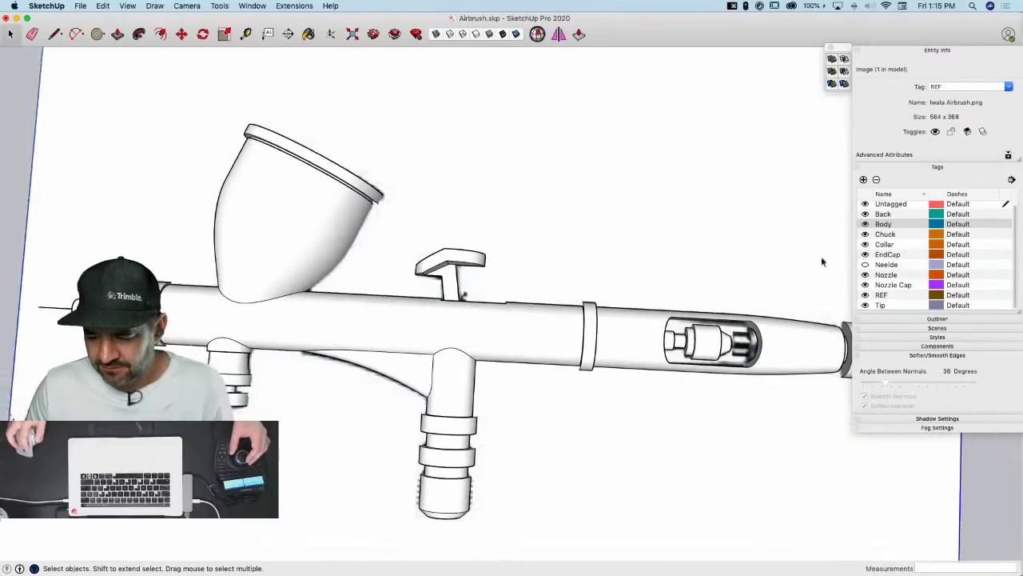
left_click(447, 270)
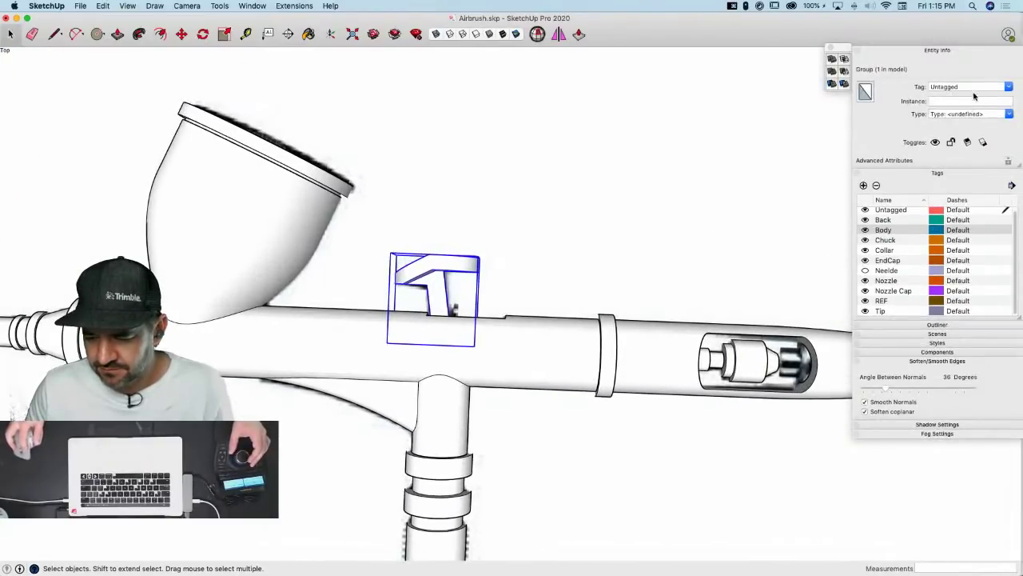
right_click(426, 271)
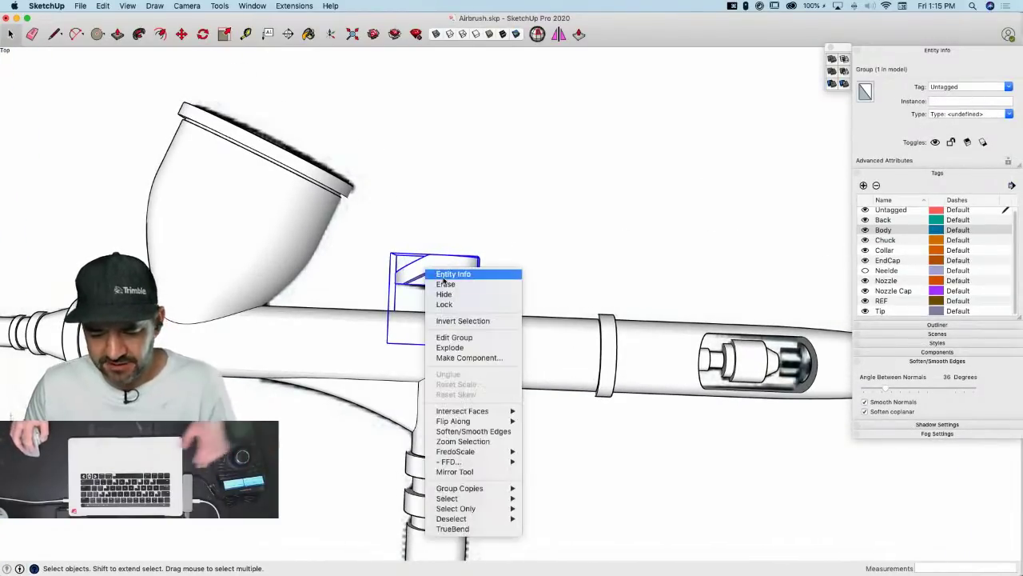
left_click(495, 358)
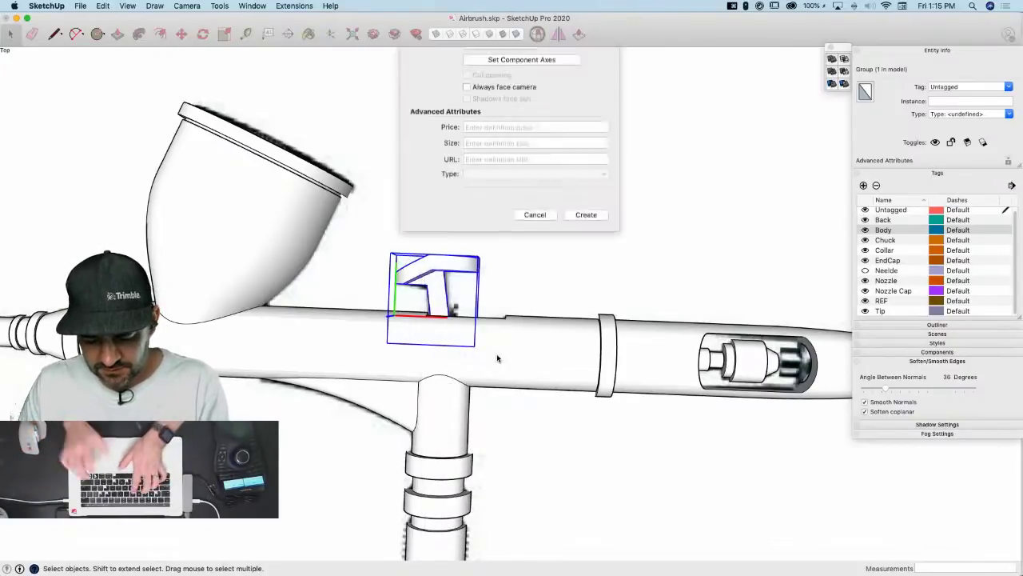
type("Trigger")
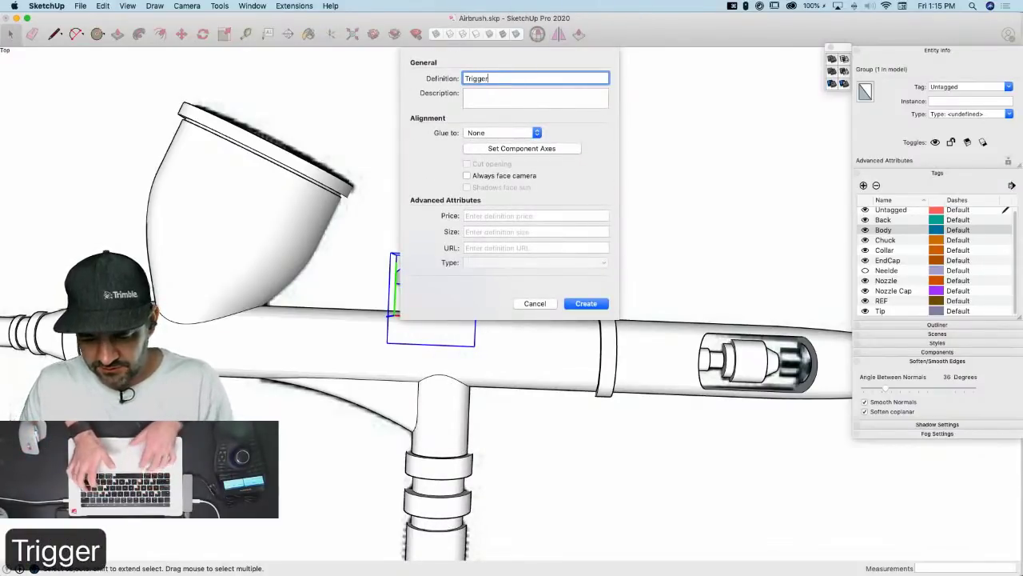
key("Return")
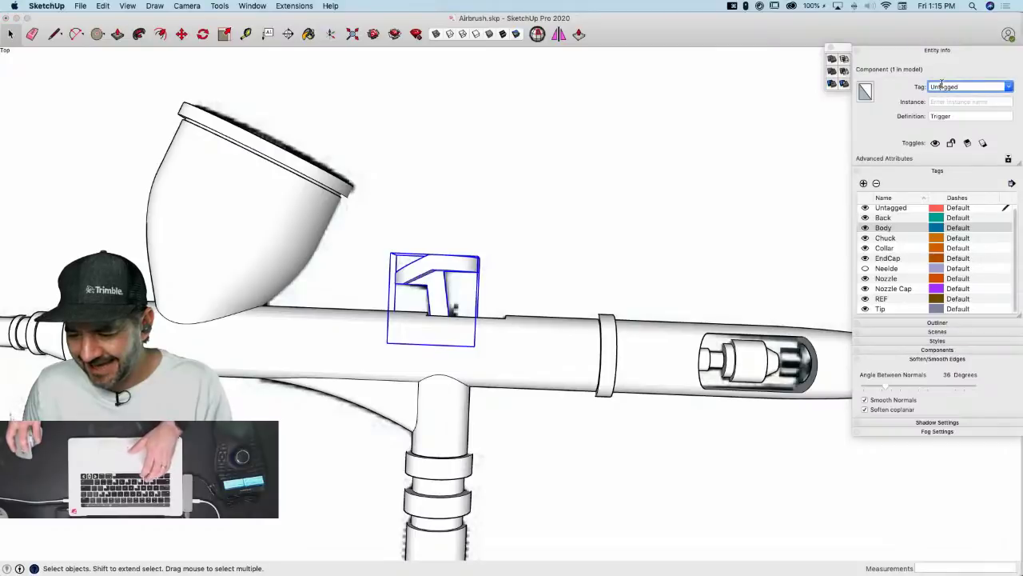
Assign the Trigger component to a new tag named "Triugger"
type("Triugger")
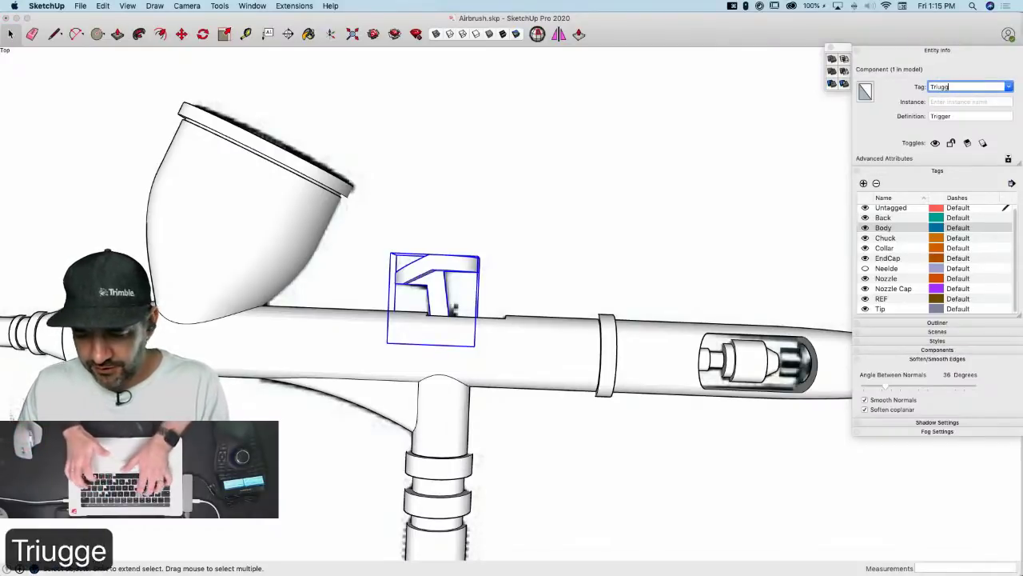
key("Return")
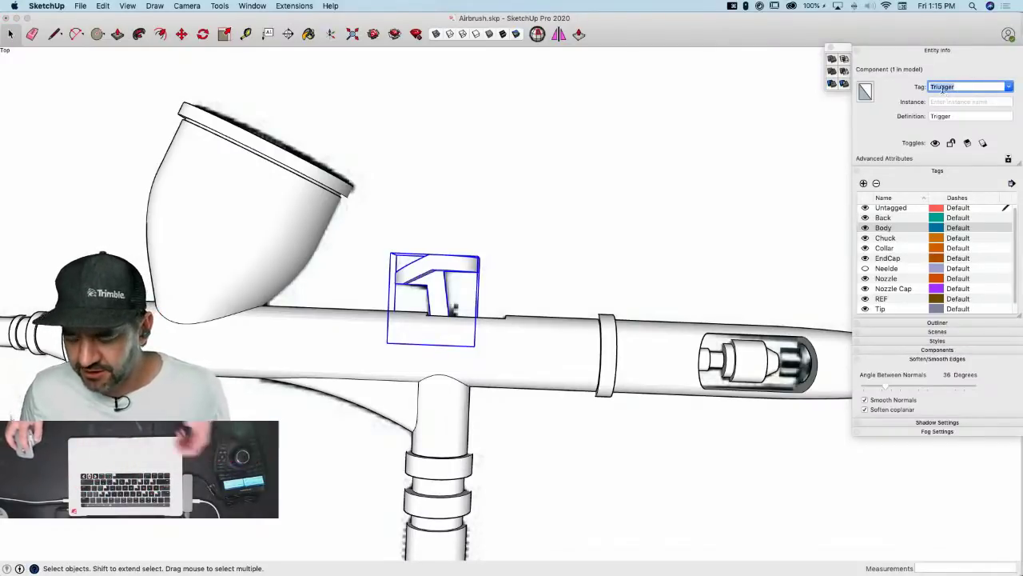
scroll(884, 296, "down", 1)
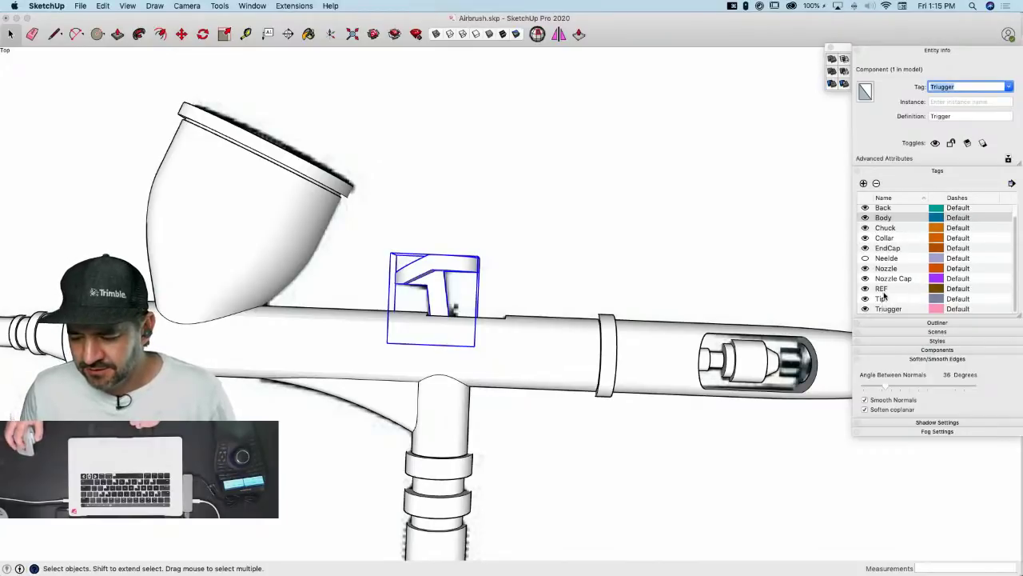
Toggle the Triugger tag's visibility off and back on to compare the lever with the reference image
left_click(865, 308)
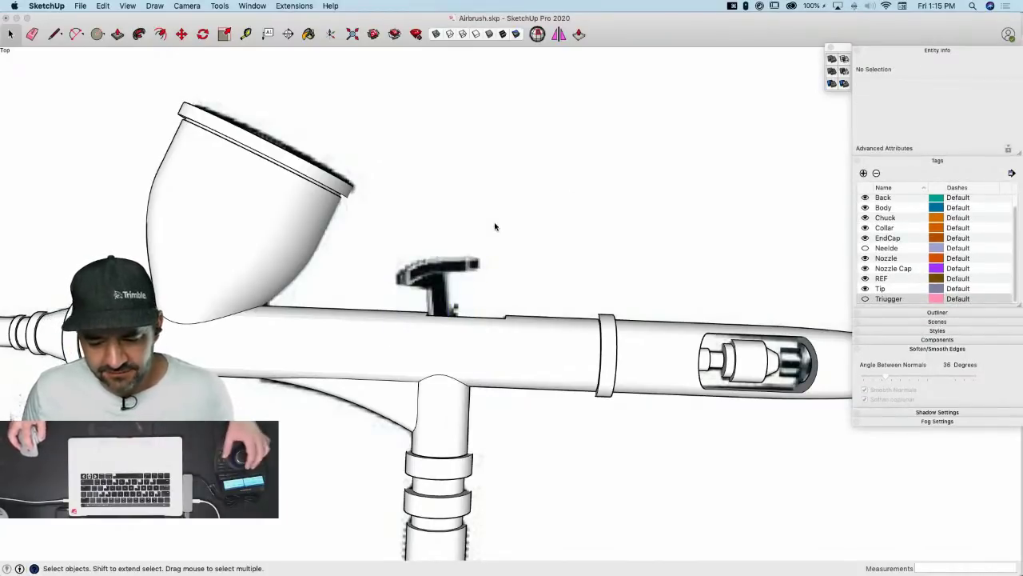
scroll(495, 227, "up", 5)
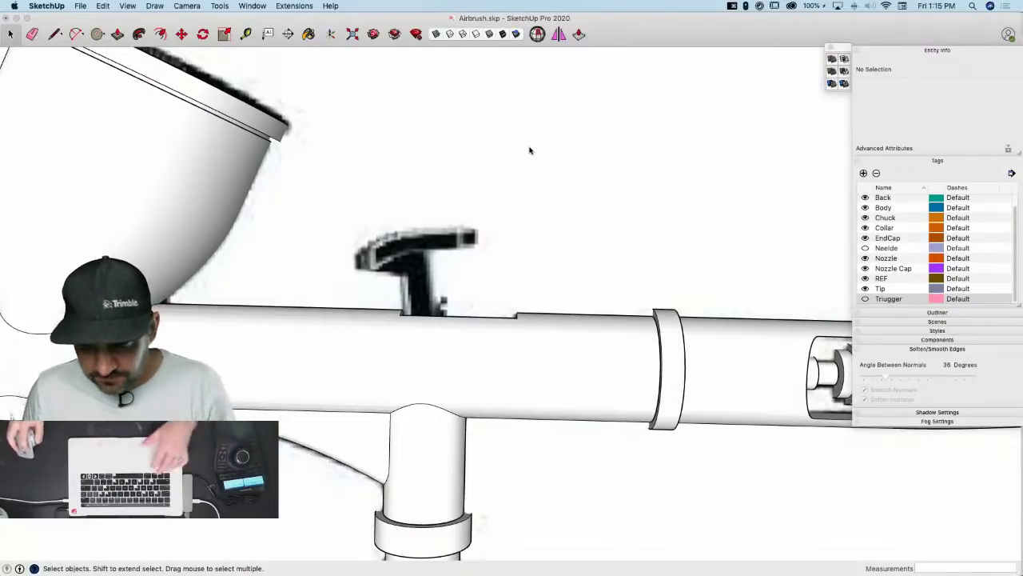
left_click(865, 299)
Open the Trigger component for editing and hide the rest of the model
scroll(444, 263, "up", 2)
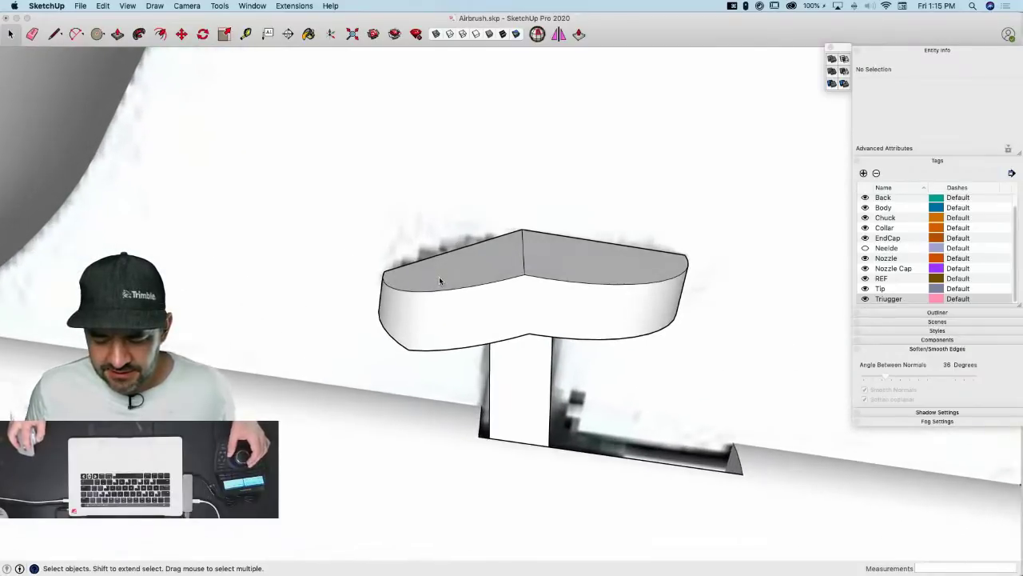
left_click(440, 277)
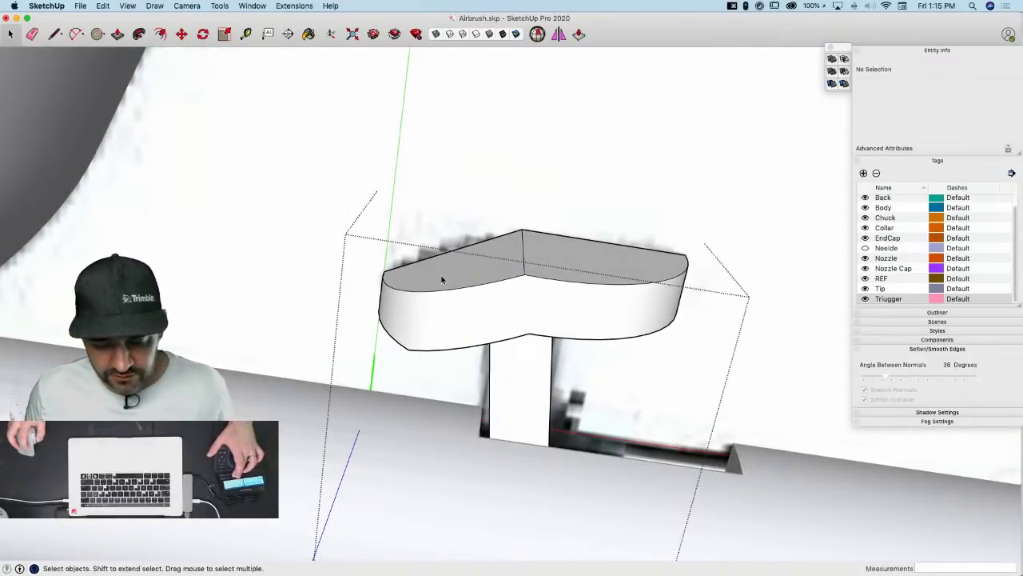
key("alt+h")
key("q")
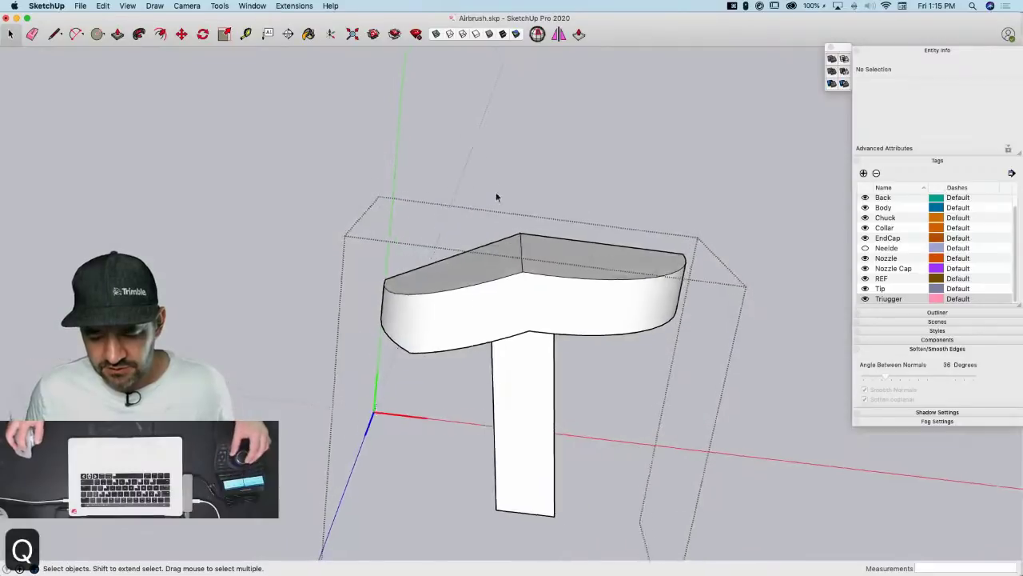
key("e")
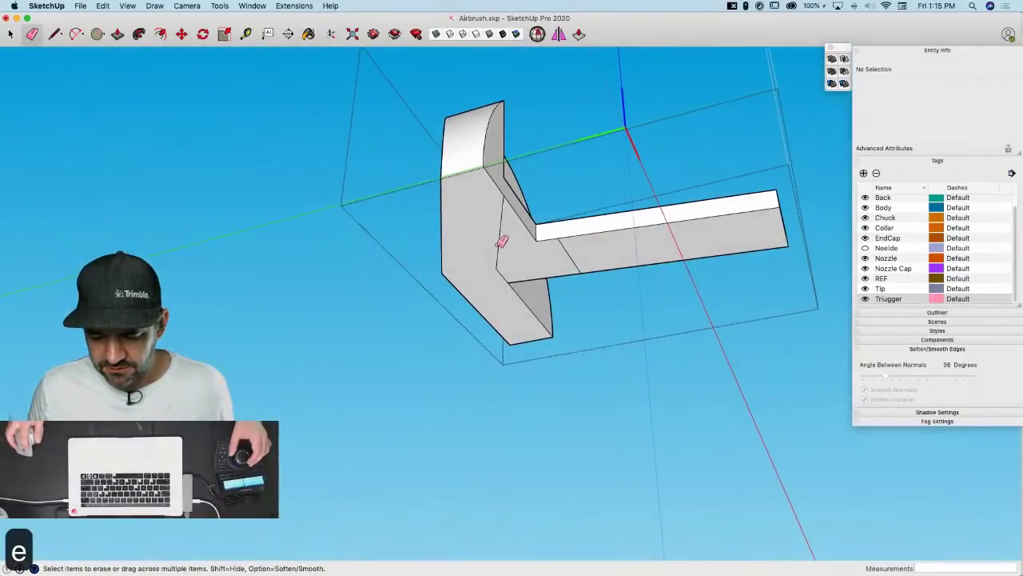
key("space")
key("super+3")
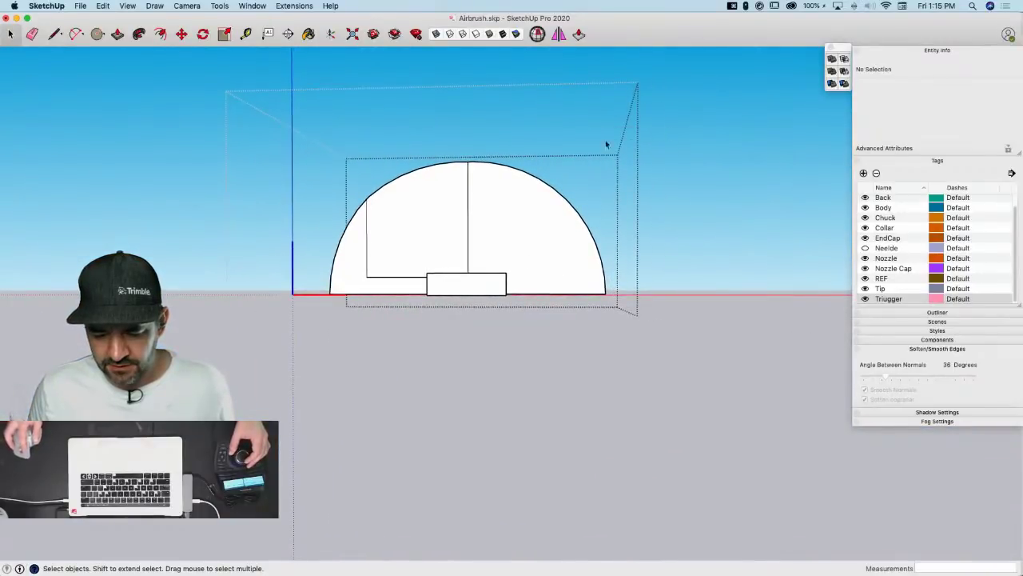
middle_click_drag(545, 140, 624, 217)
left_click(433, 345)
key("Delete")
key("super+z")
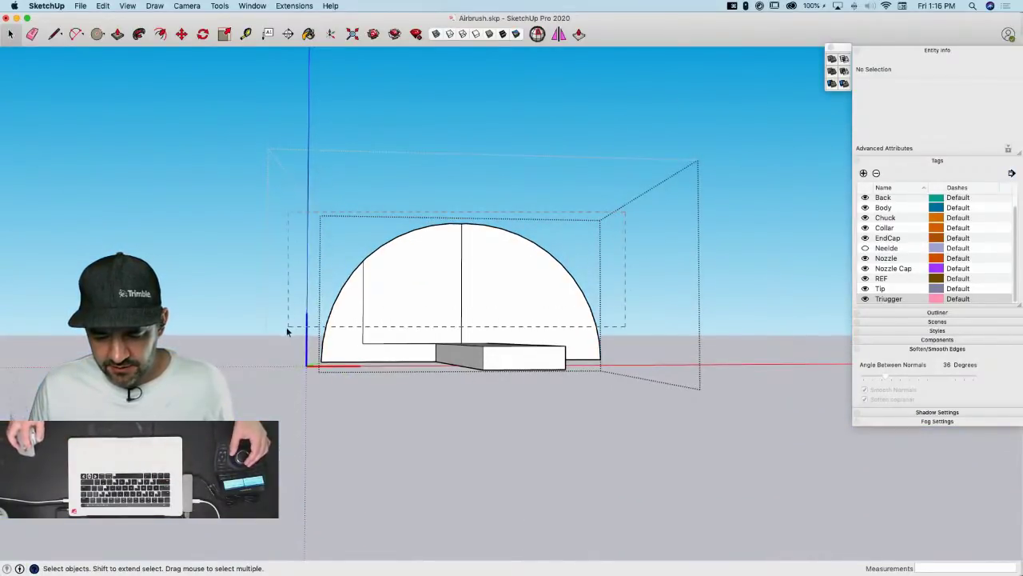
Save the model and mirror a copy of all the half trigger's geometry across its flat cut face
key("super+a")
middle_click_drag(349, 472, 445, 254)
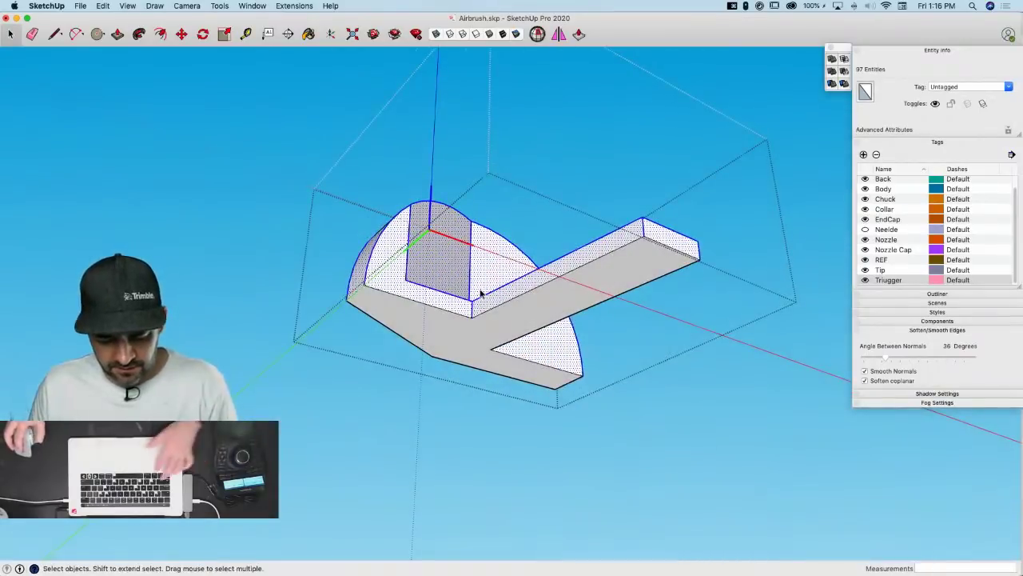
key("super+s")
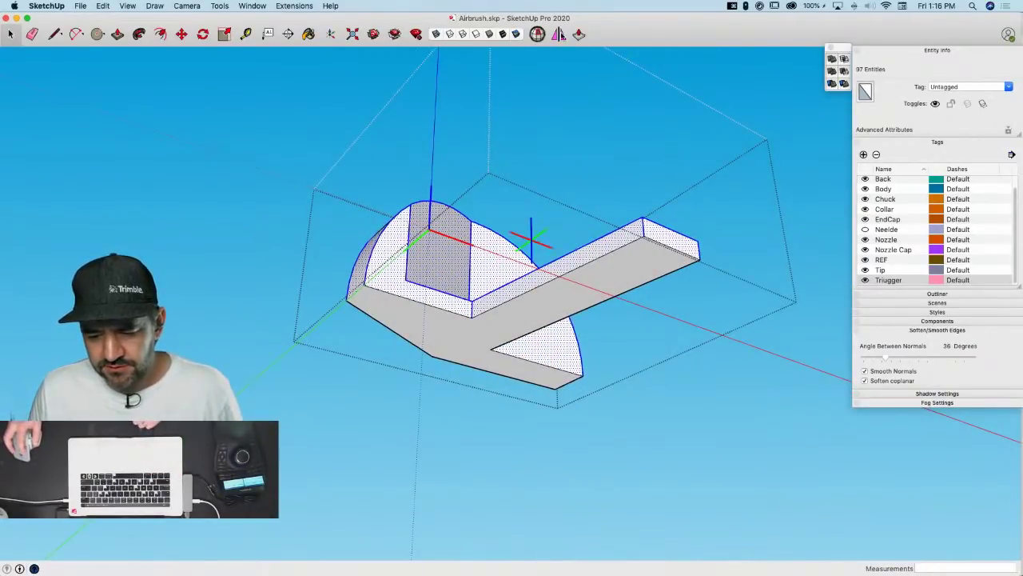
left_click(558, 35)
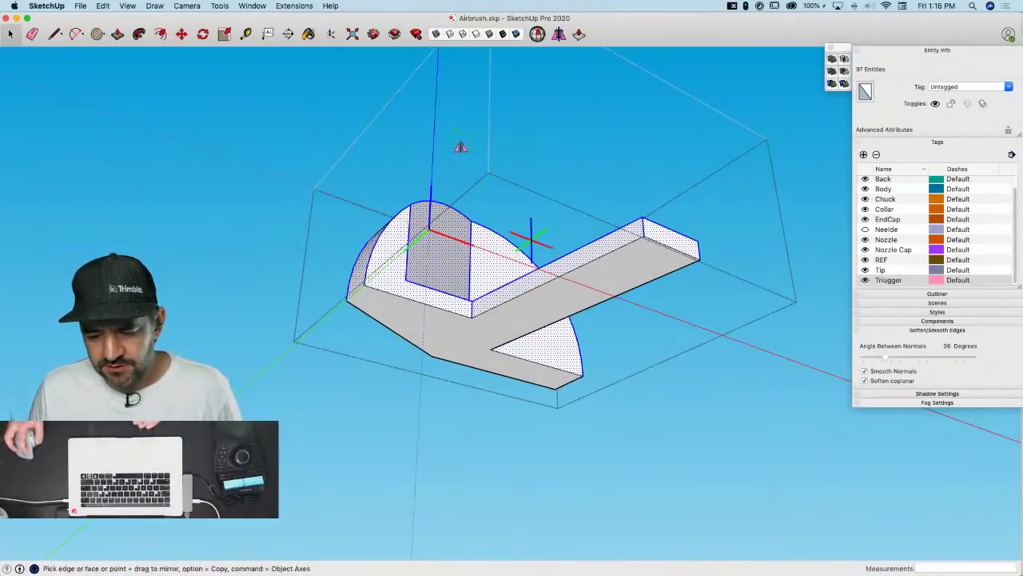
left_click(464, 328)
Erase the mirror seam edges on the stem and the thumb head, keeping the head's central ridge line
key("e")
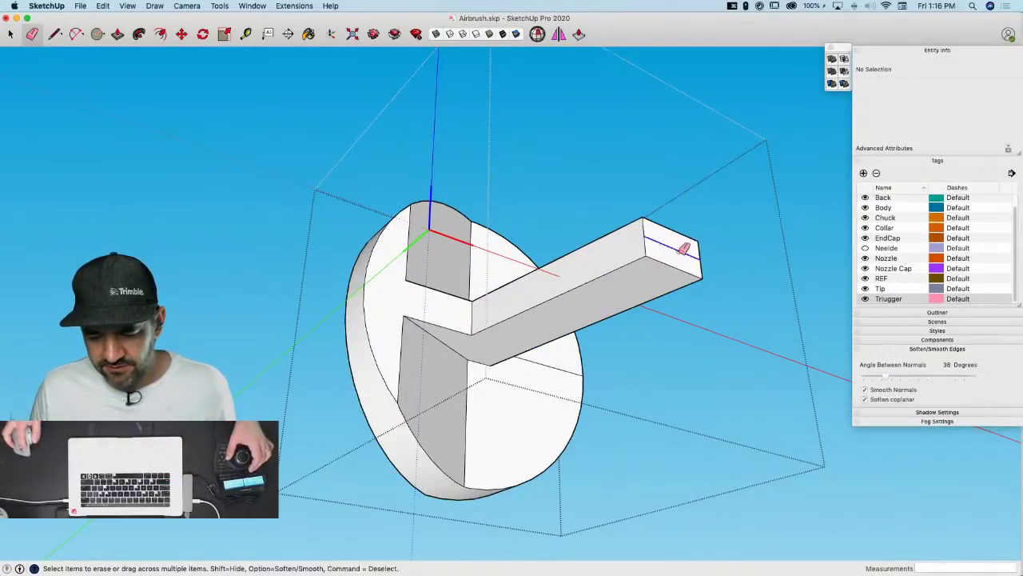
middle_click_drag(685, 248, 462, 271)
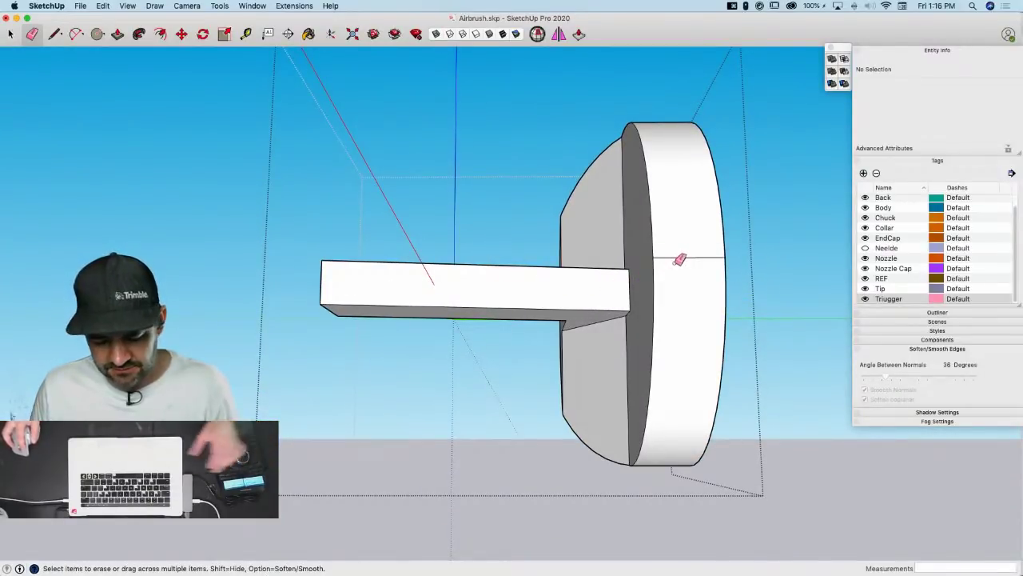
middle_click_drag(744, 264, 299, 288)
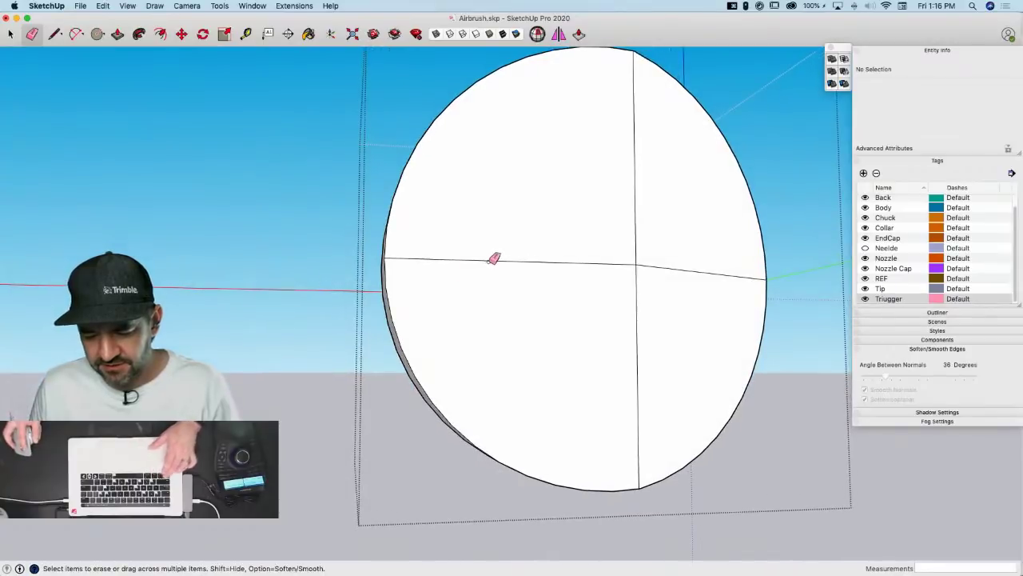
left_click(489, 259)
left_click_drag(655, 263, 650, 275)
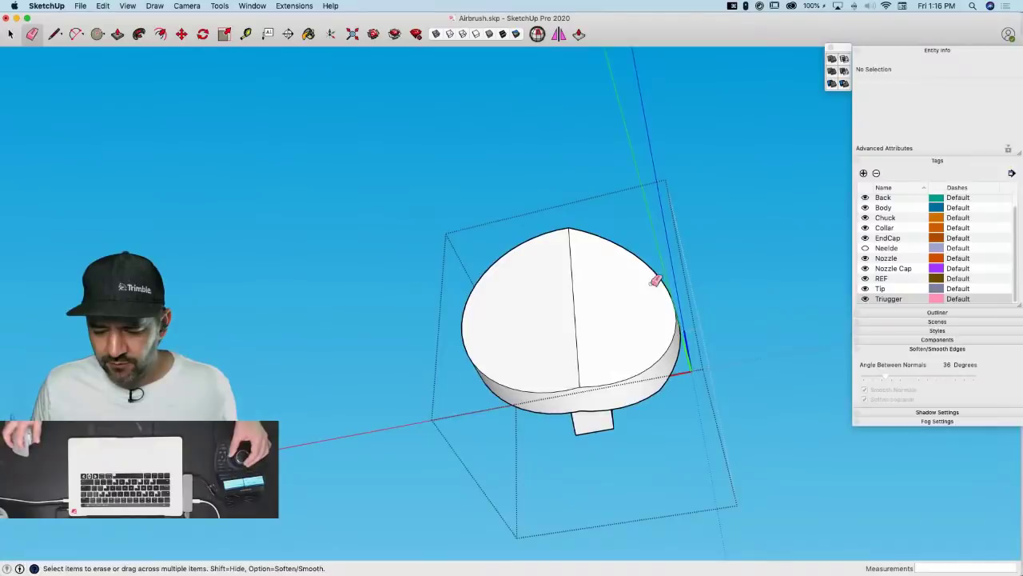
Draw six lines roughly parallel to the central ridge across one half of the thumb head's top face
key("space")
mouse_move(655, 280)
middle_mouse_down()
mouse_move(573, 229)
mouse_move(555, 205)
mouse_move(562, 198)
middle_mouse_up()
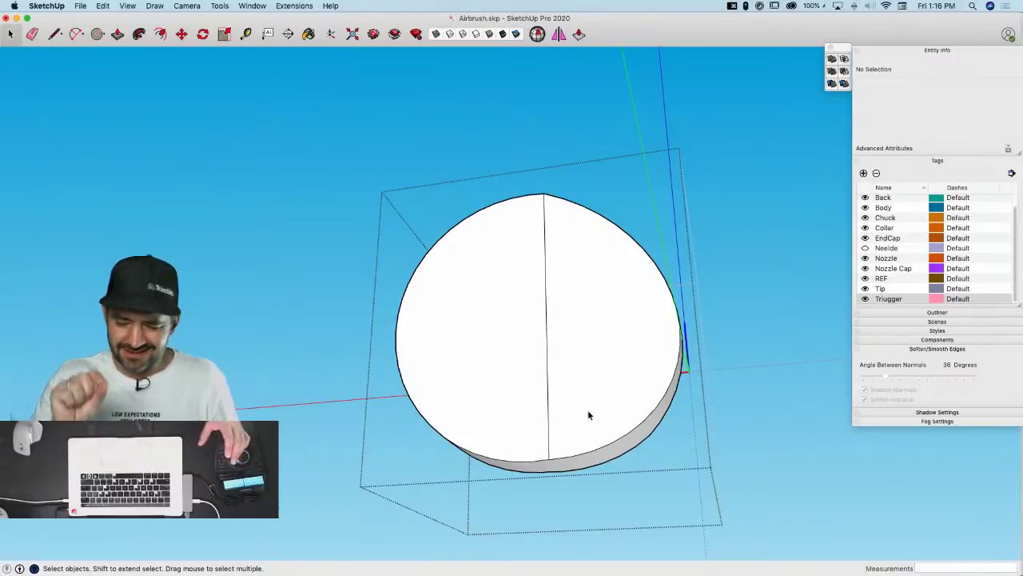
middle_click_drag(589, 413, 575, 221)
key("l")
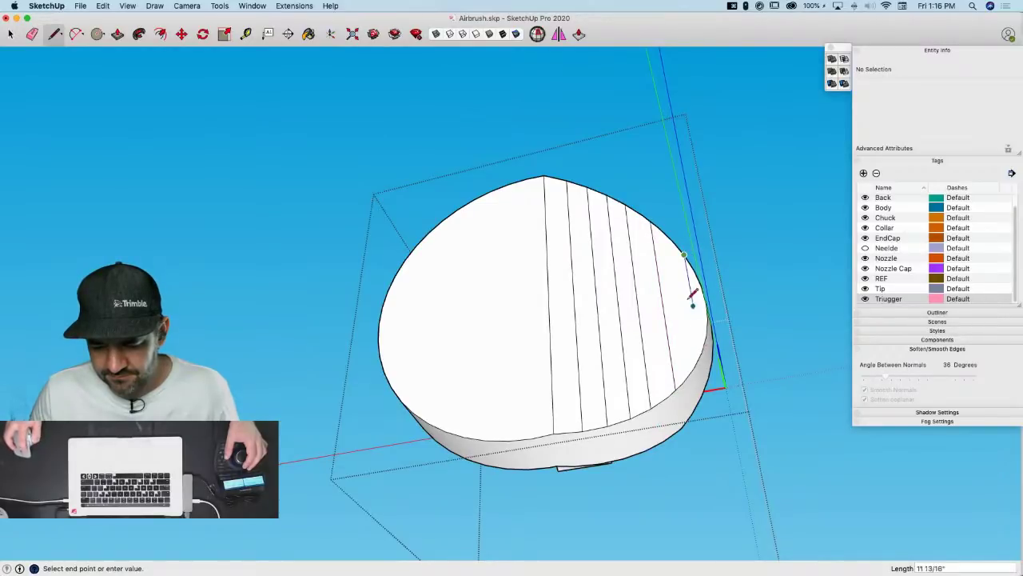
key("Escape")
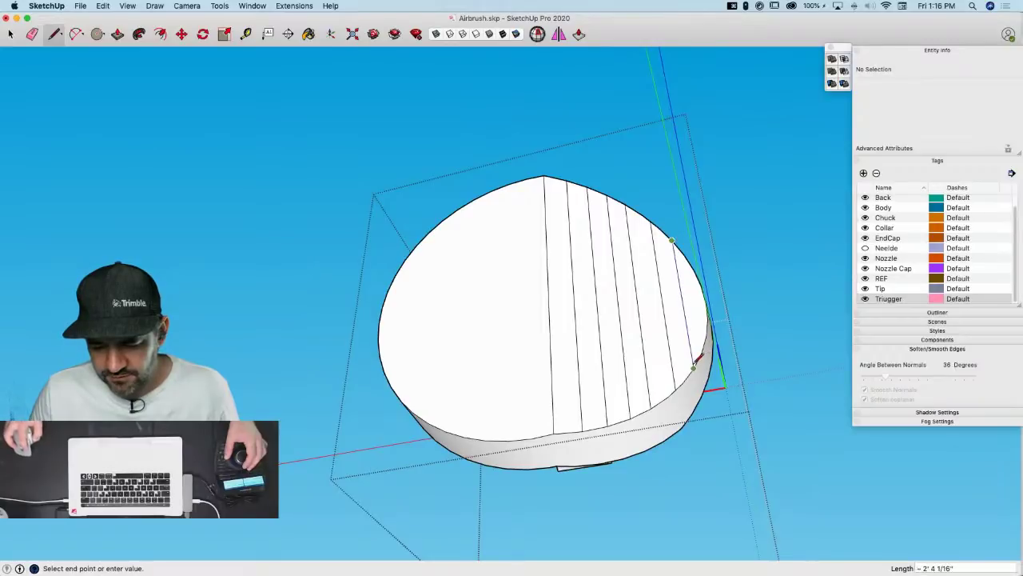
key("space")
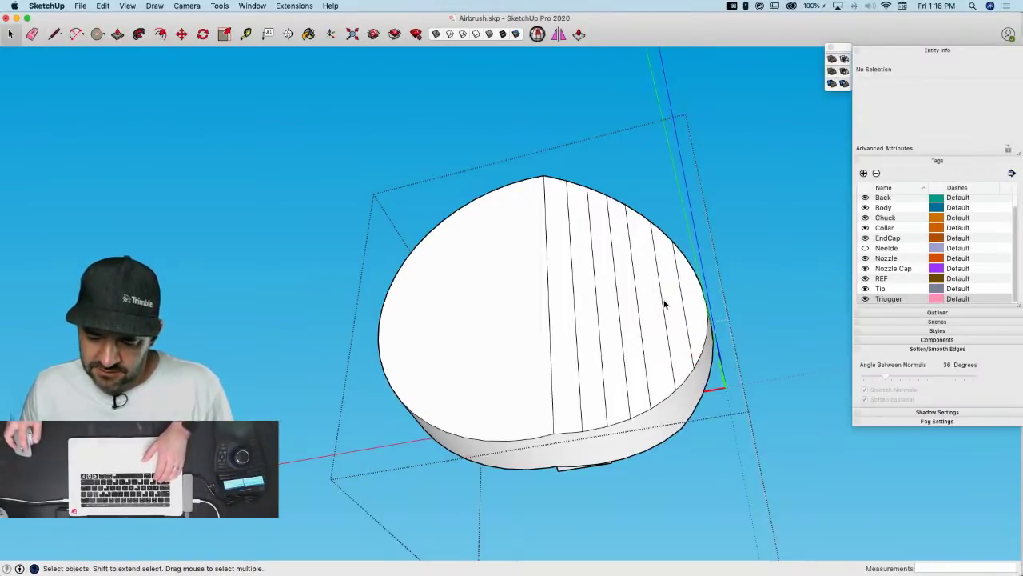
Move three alternate lines on the thumb face outward by 2 3/8" to form raised grip ridges
left_click(663, 303)
left_click(617, 319, "shift")
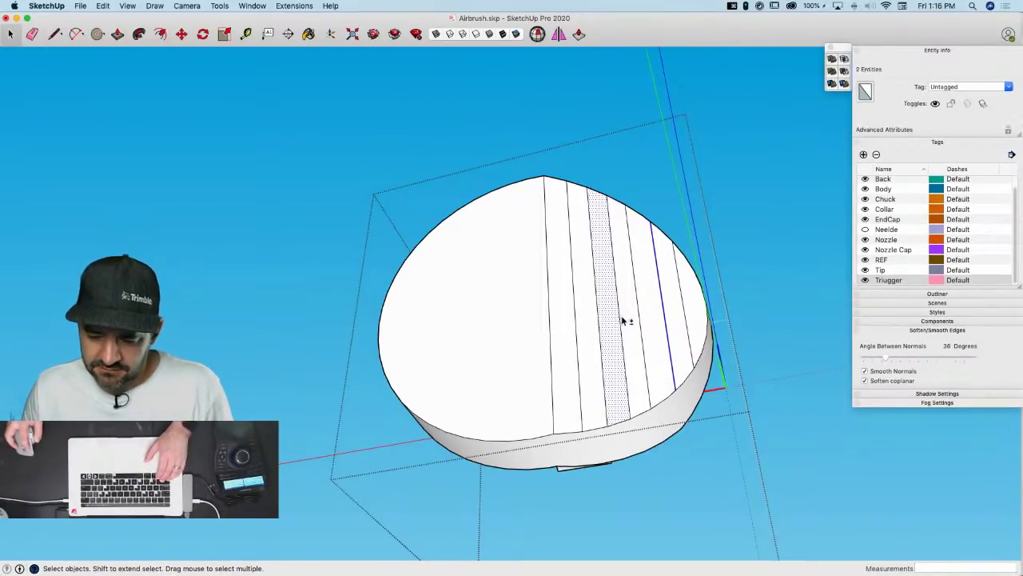
left_click(621, 320, "shift")
left_click(626, 322, "shift")
left_click(615, 328, "shift")
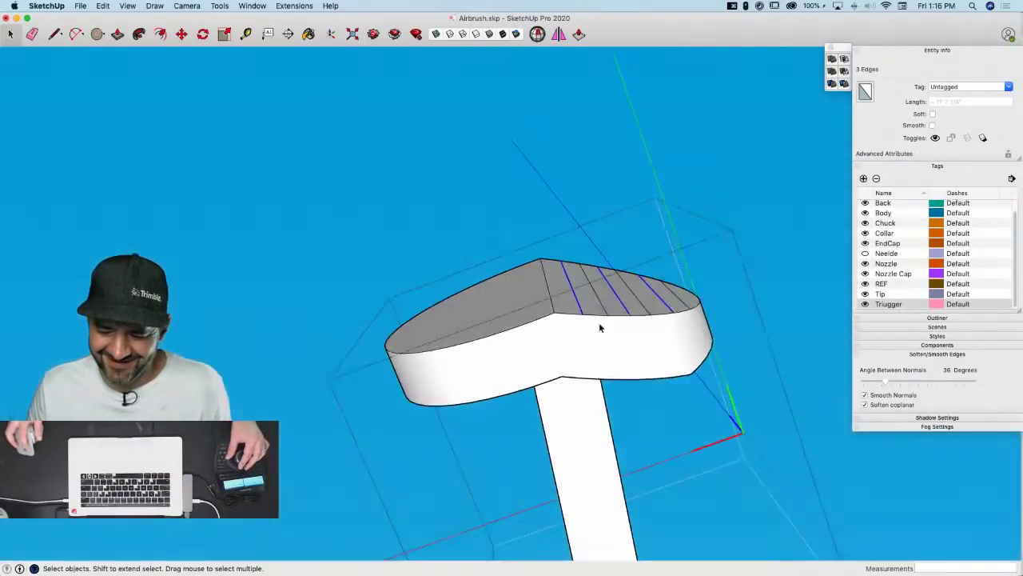
middle_click_drag(538, 320, 553, 356)
key("m")
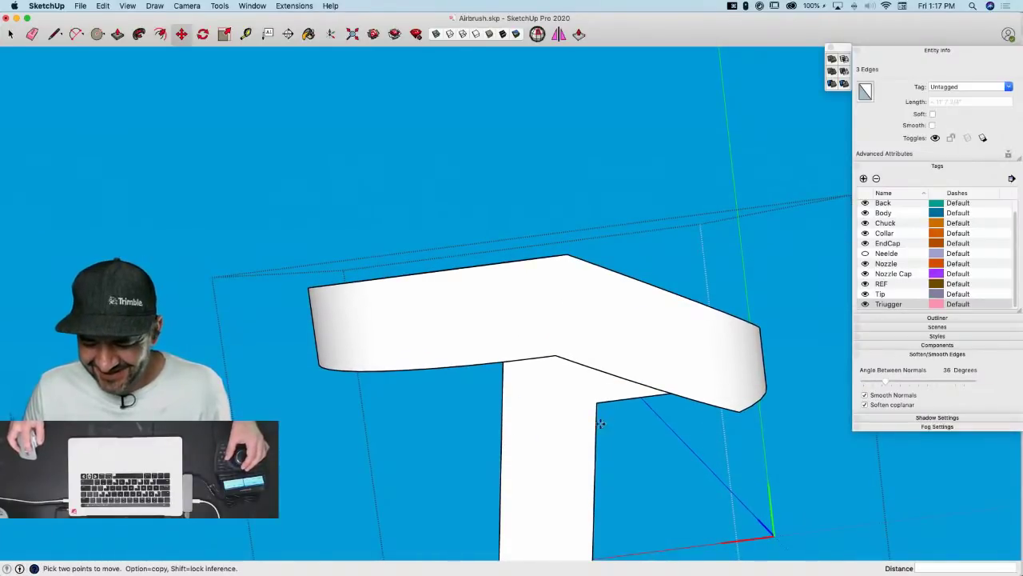
middle_click_drag(600, 423, 585, 505)
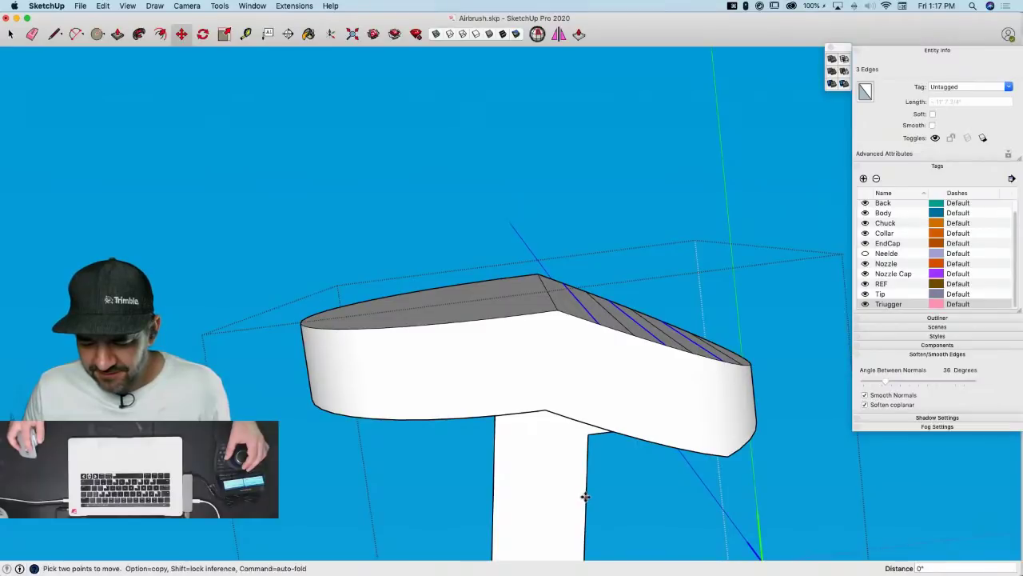
left_click(585, 479)
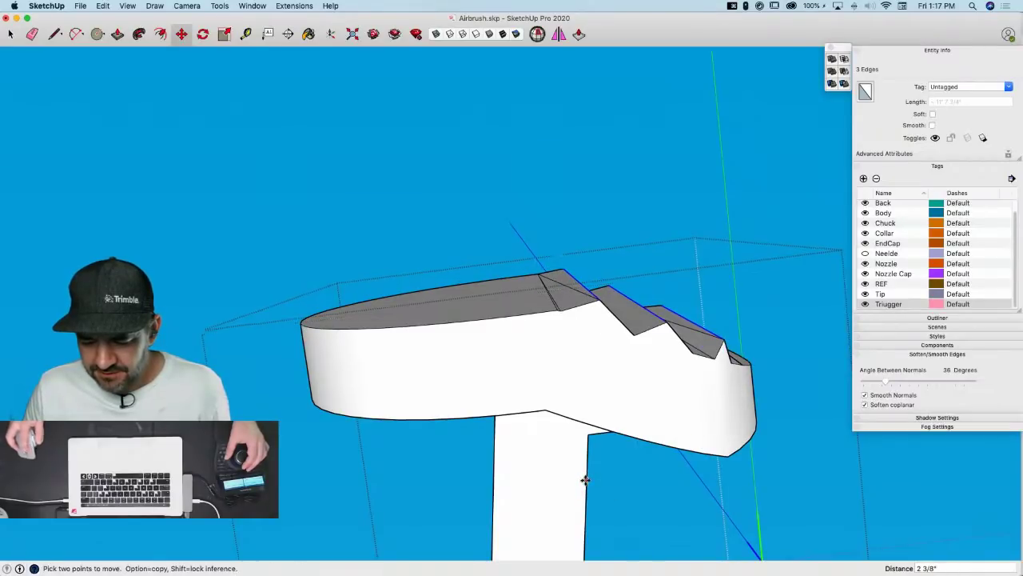
middle_click_drag(722, 413, 654, 427)
key("space")
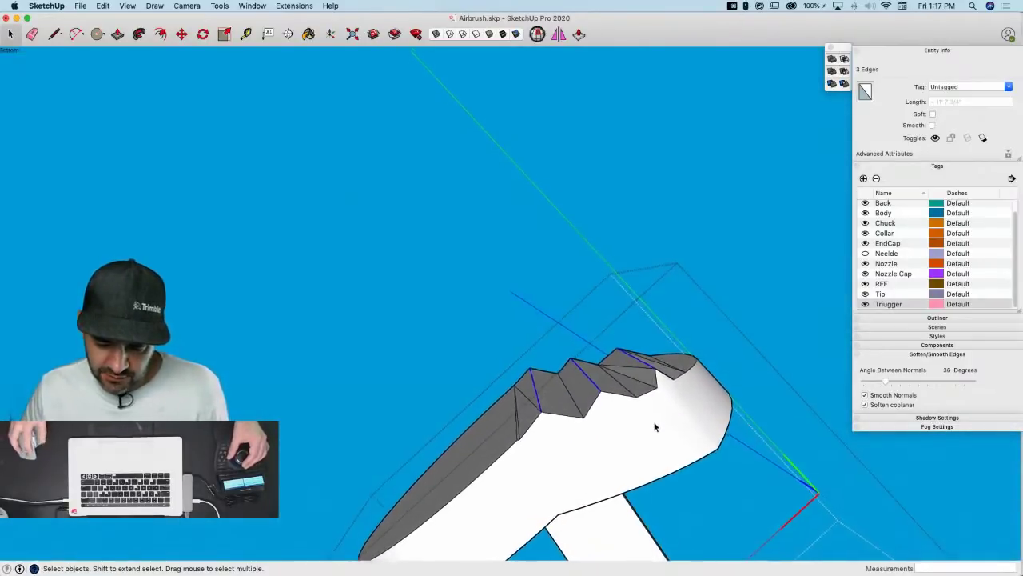
Rebuild the broken head sidewall beside the first grip ridge with new lines and erase the leftover construction edges
scroll(520, 418, "up", 3)
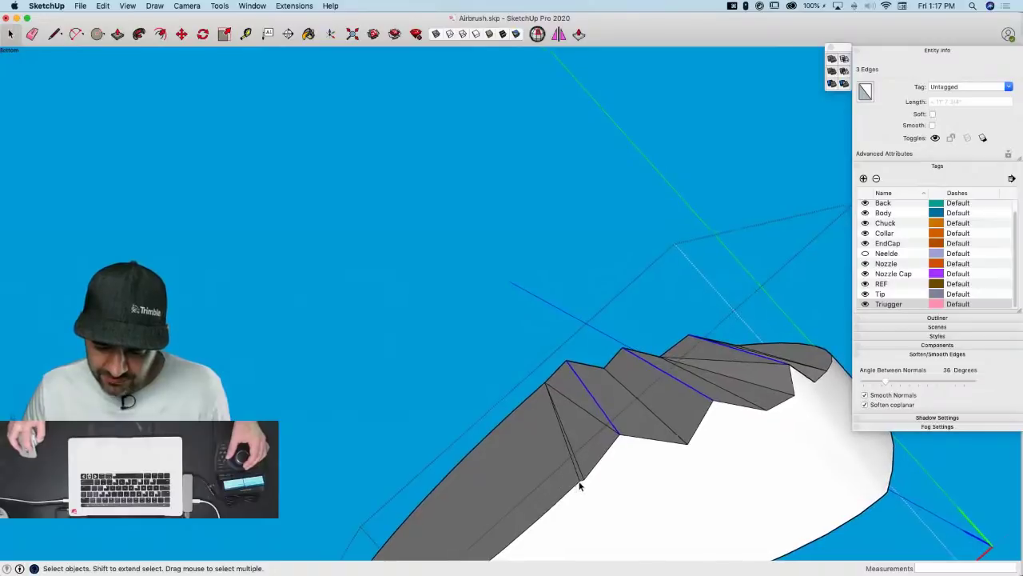
key("e")
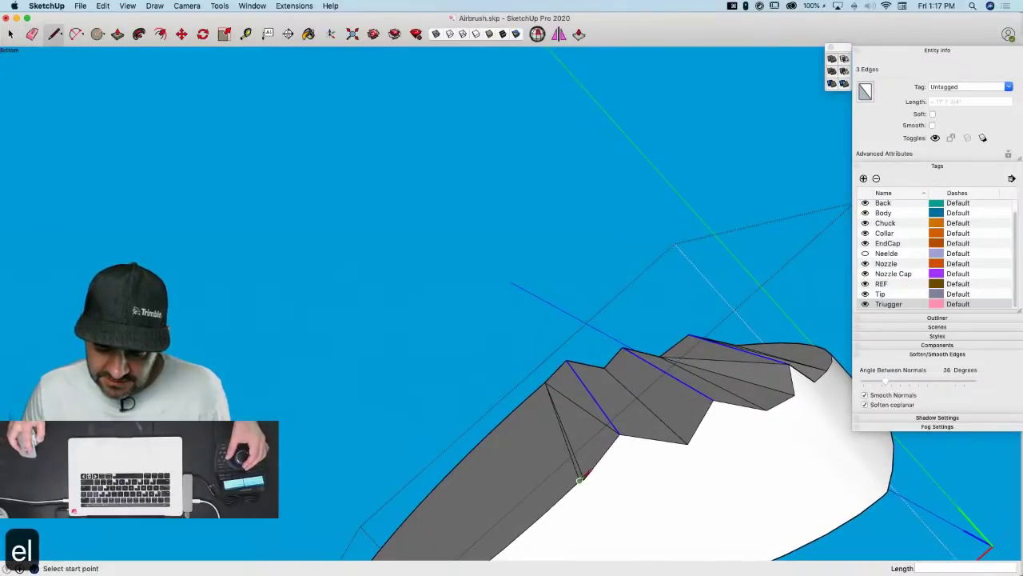
left_click(578, 480)
key("e")
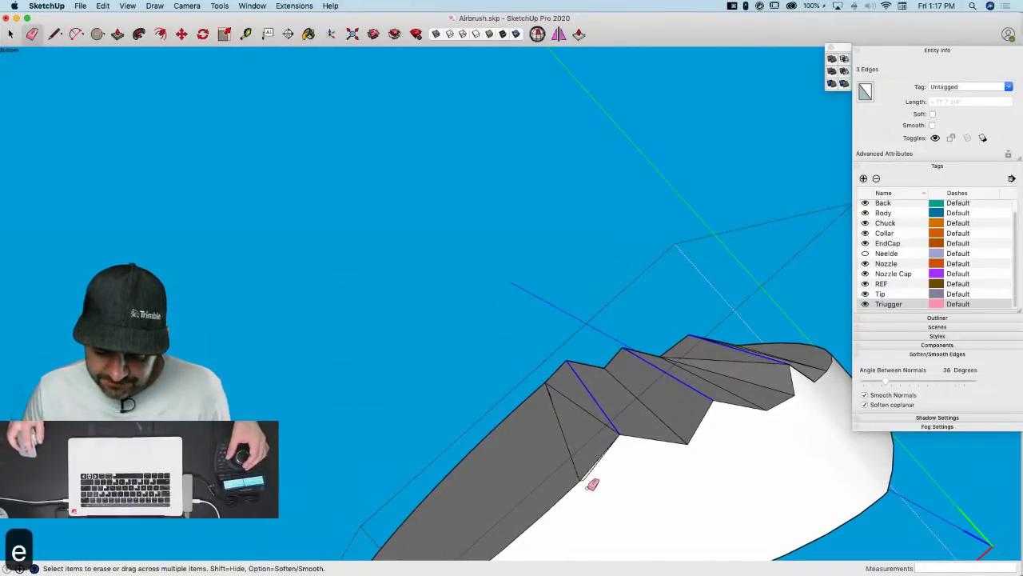
left_click(585, 477)
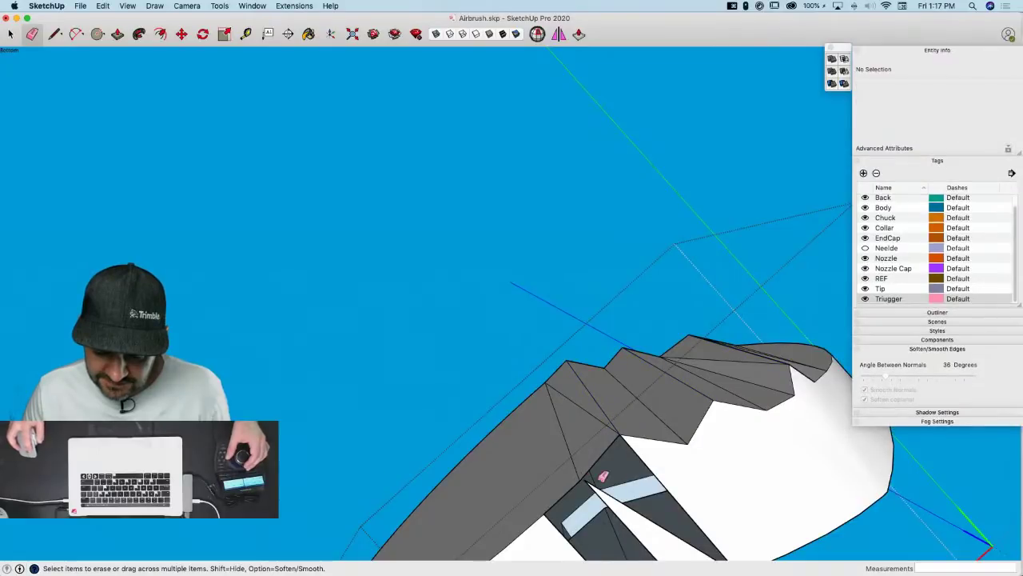
key("l")
left_click(588, 478)
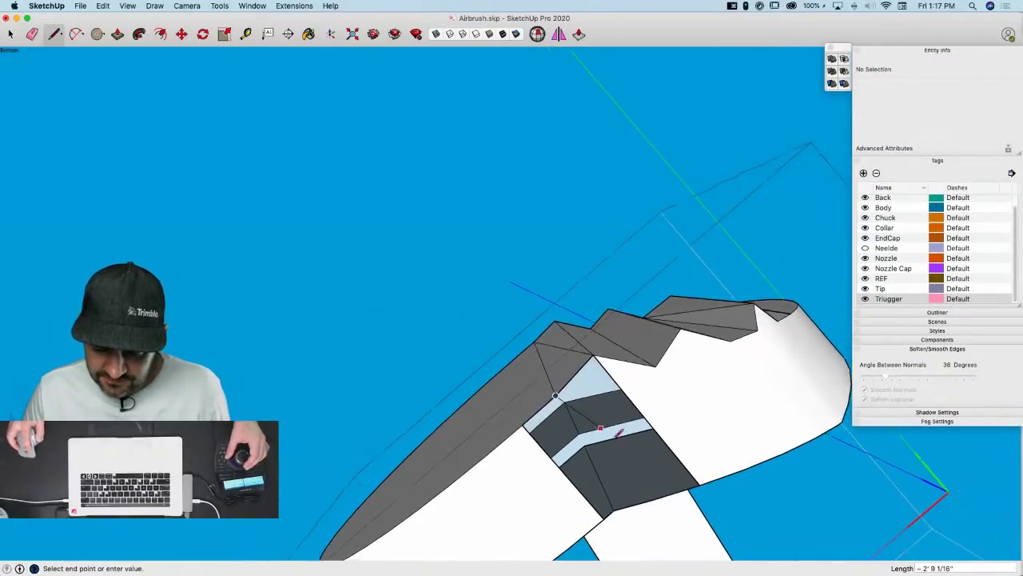
left_click(614, 508)
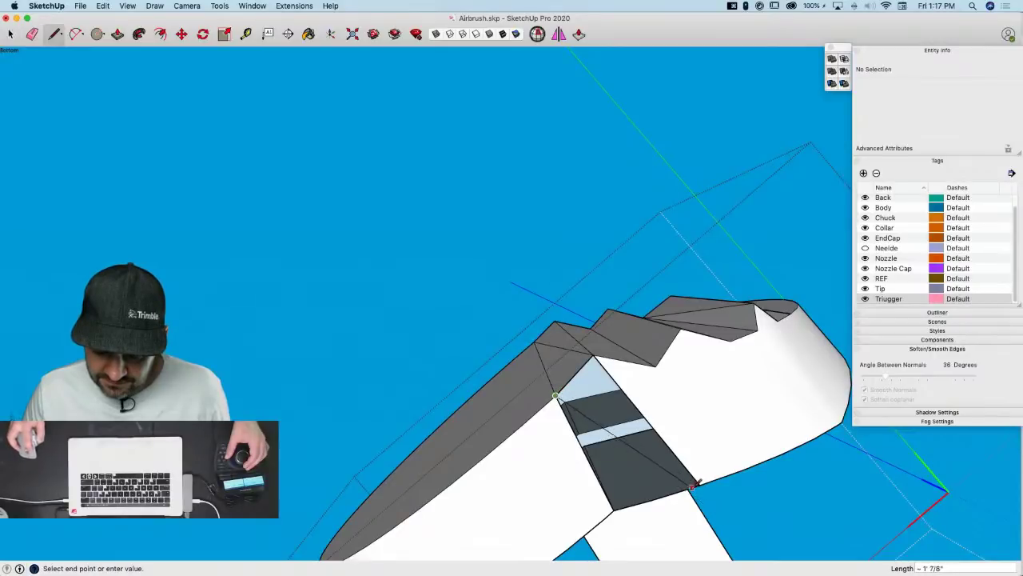
left_click(652, 496)
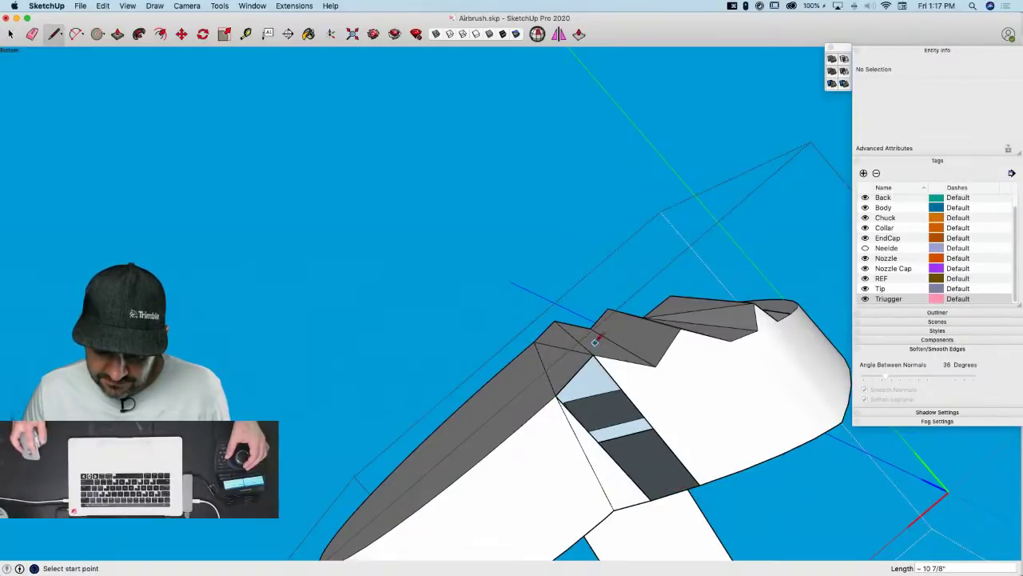
key("e")
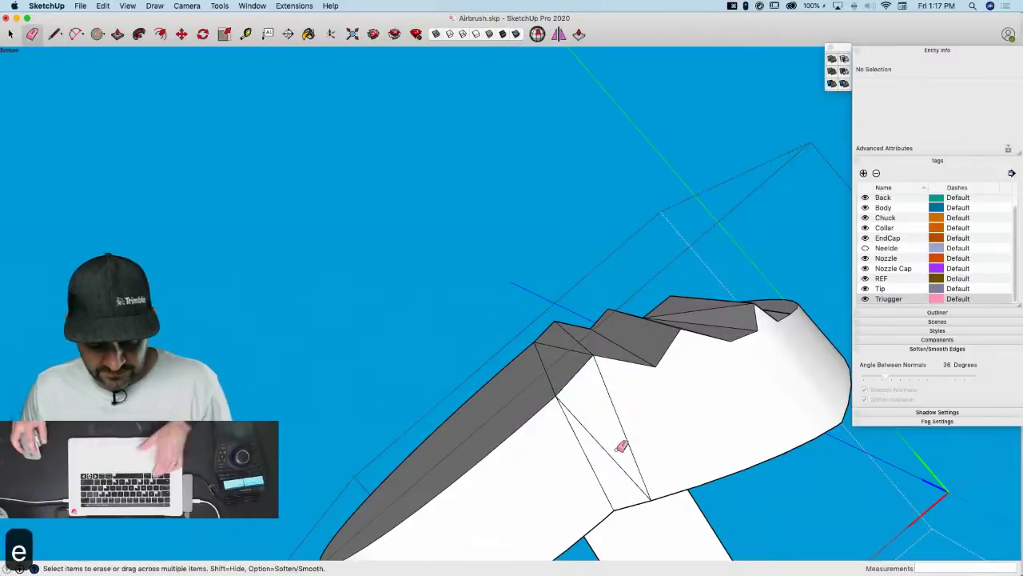
mouse_move(582, 464)
left_mouse_down()
mouse_move(636, 437)
mouse_move(628, 429)
left_mouse_up()
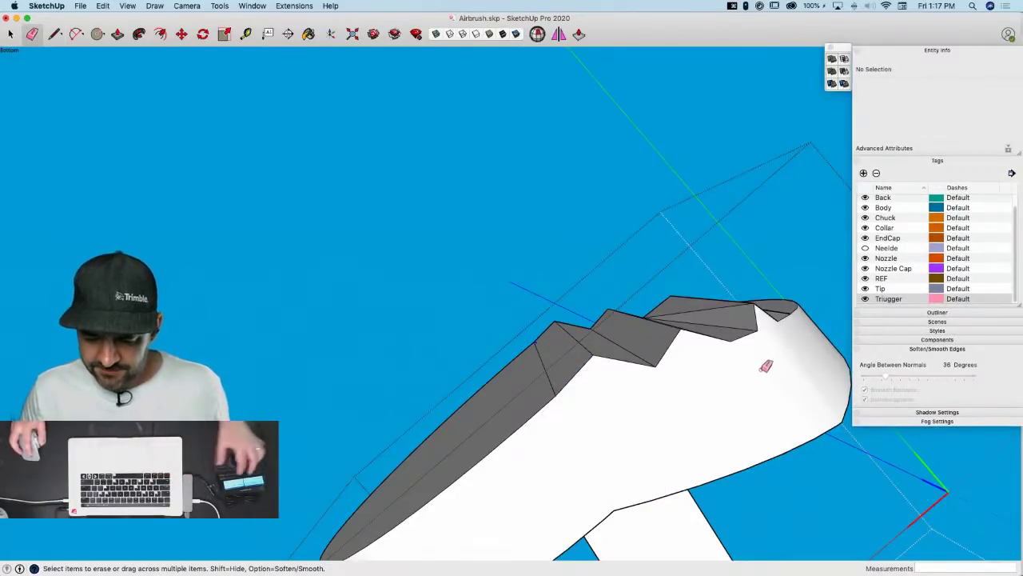
Draw the missing sloped edge at the head's sidewall beside the outermost grip ridges and erase the stray edges
key("l")
key("e")
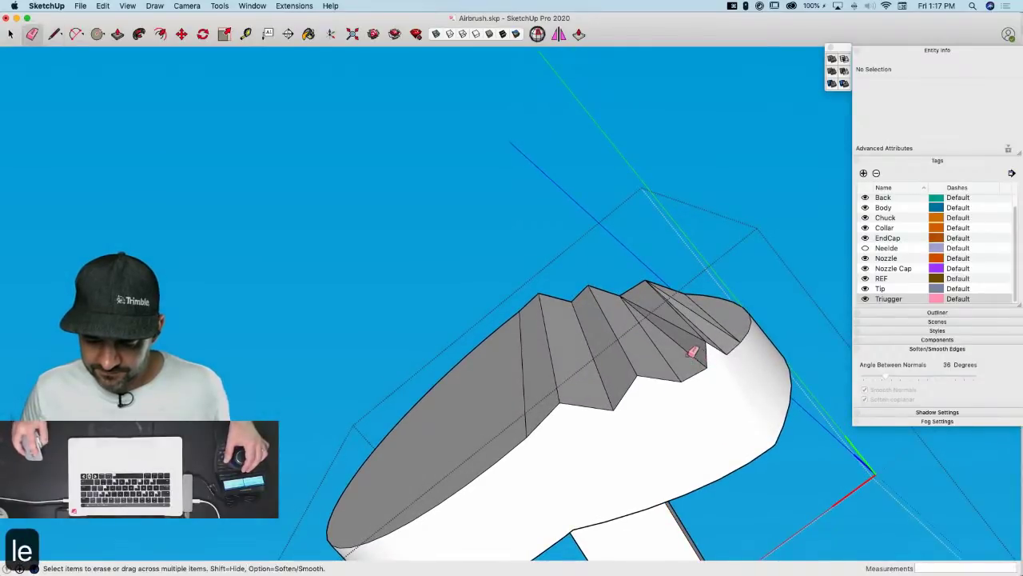
key("l")
left_click(706, 343)
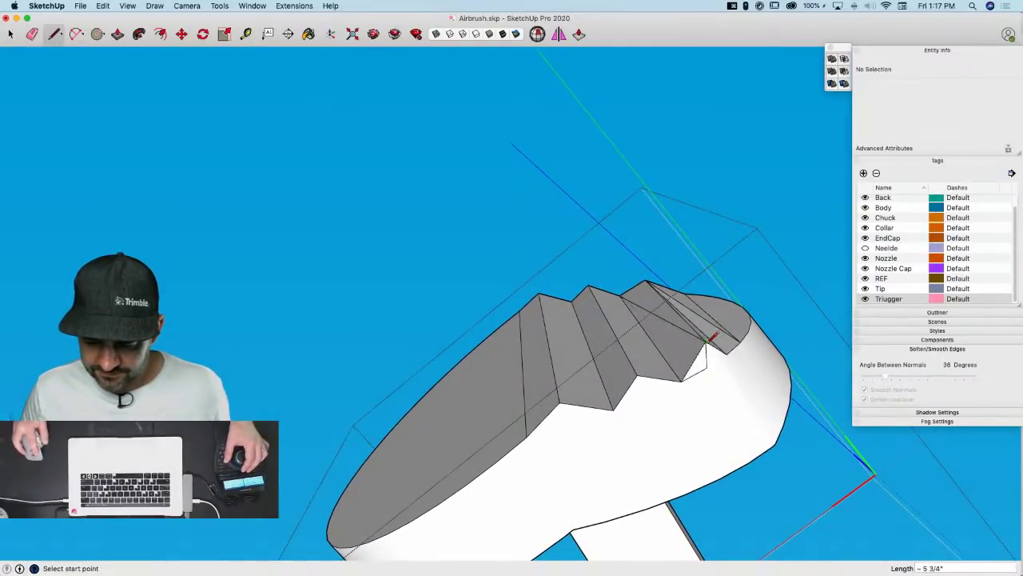
key("e")
mouse_move(706, 343)
middle_mouse_down()
mouse_move(675, 345)
mouse_move(690, 359)
middle_mouse_up()
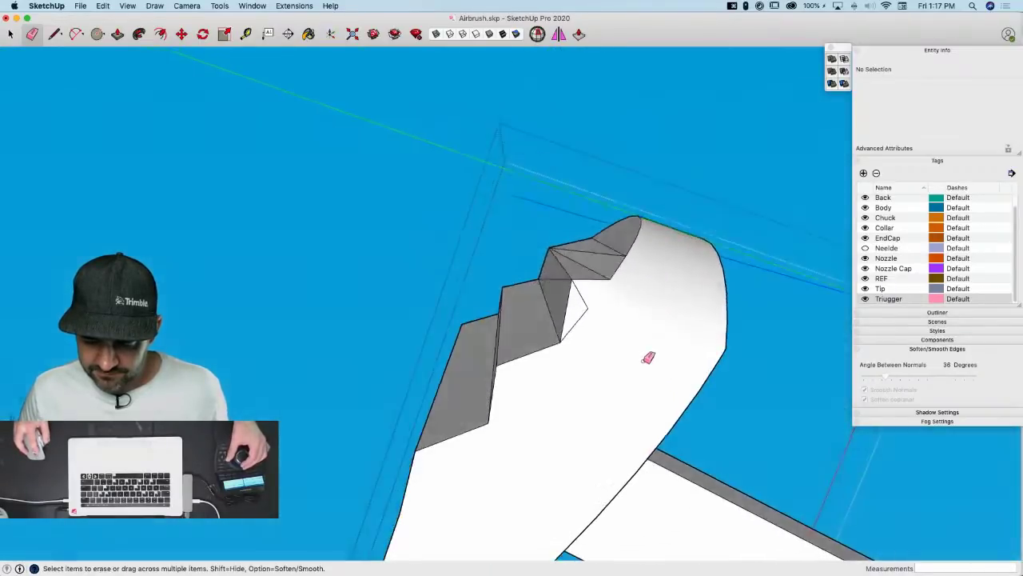
Draw the missing edge across the base of the outermost grip ridge and erase the leftover diagonal edges on the ridge faces
mouse_move(649, 358)
middle_mouse_down()
mouse_move(647, 347)
mouse_move(578, 338)
mouse_move(565, 360)
middle_mouse_up()
key("l")
left_click(554, 363)
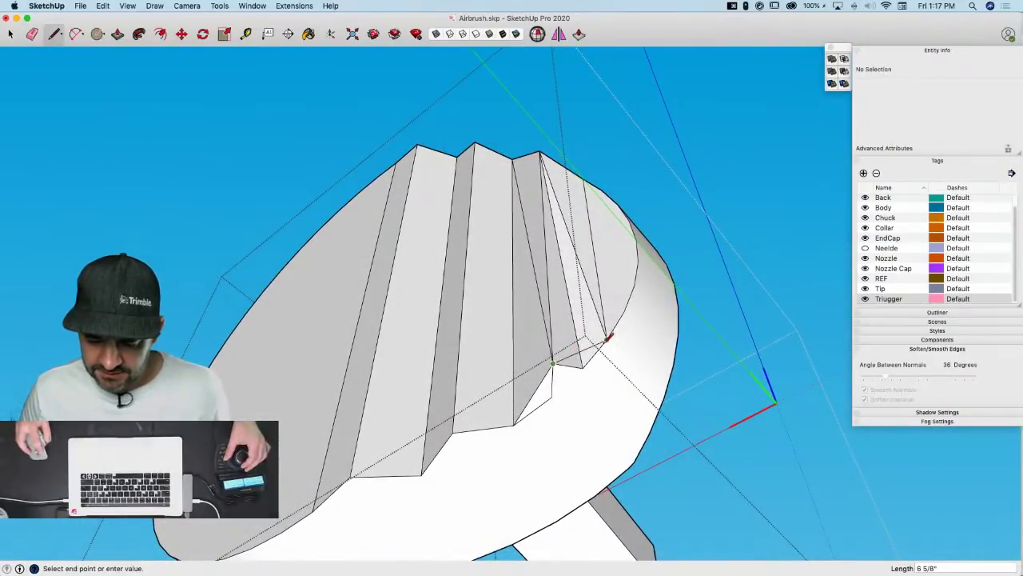
left_click(607, 339)
key("e")
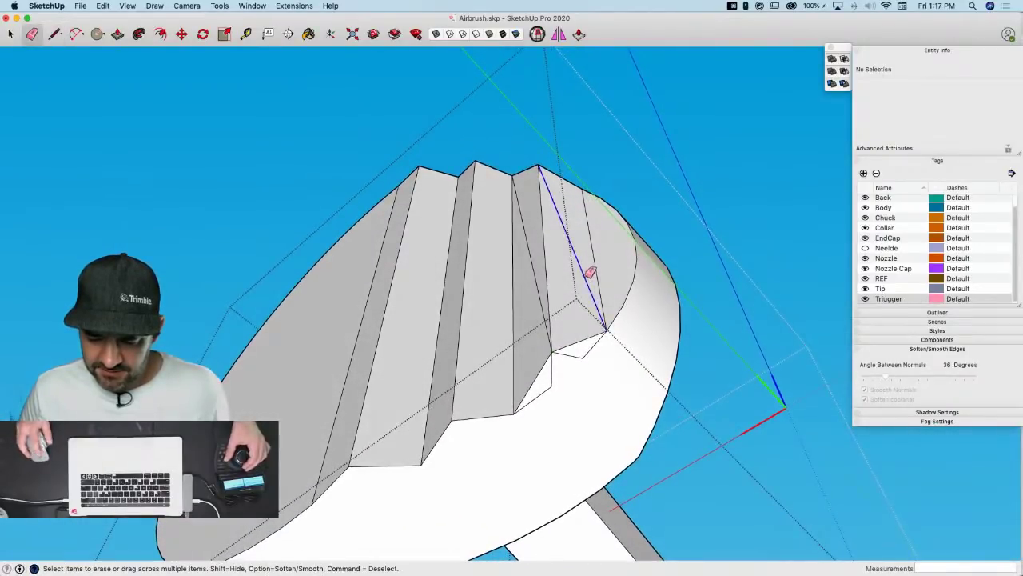
left_click_drag(589, 272, 550, 285)
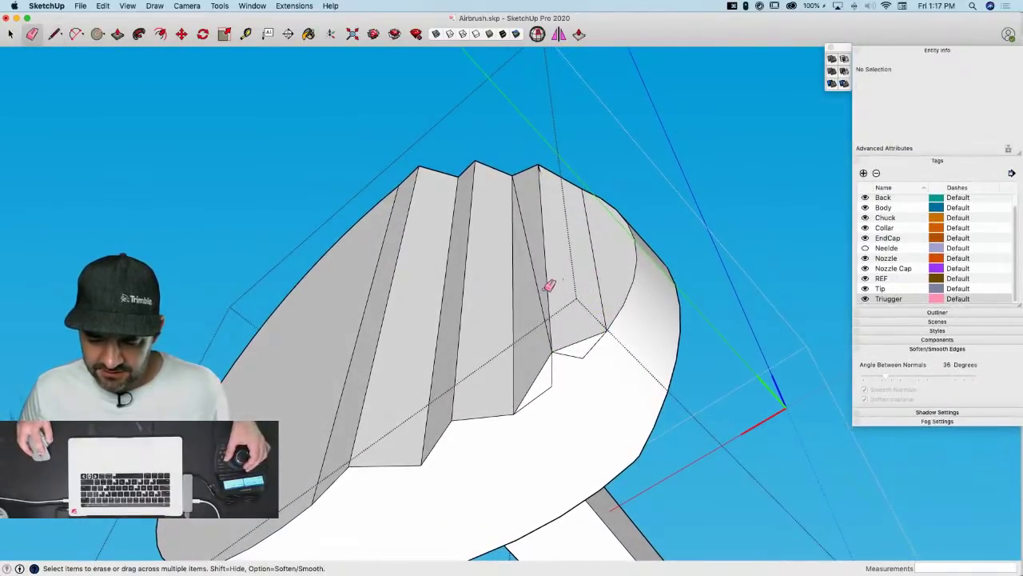
left_click(557, 374)
key("super+z")
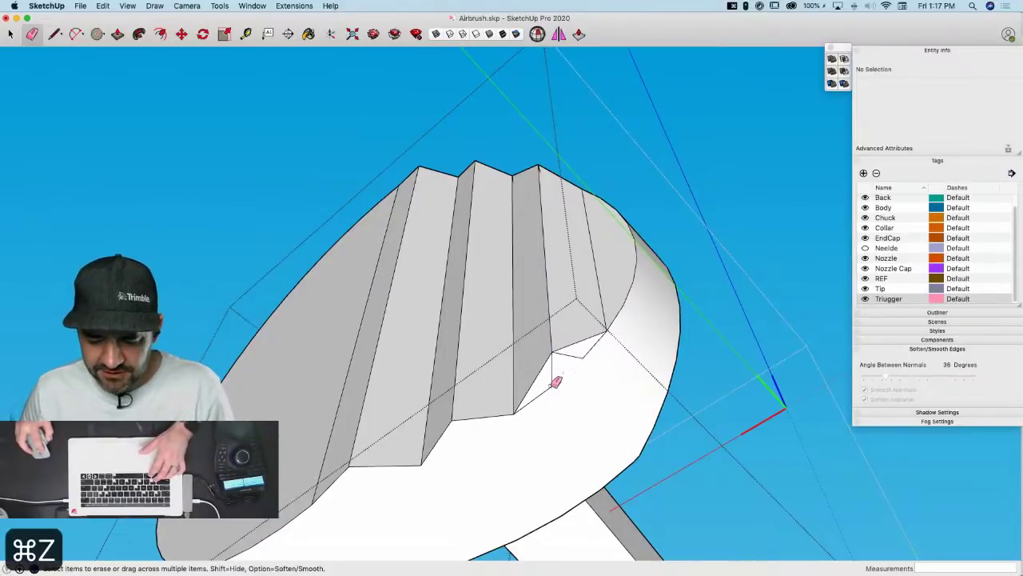
Erase the stray zigzag edges on the head's sidewall beneath the outermost grip ridge
left_click(550, 384)
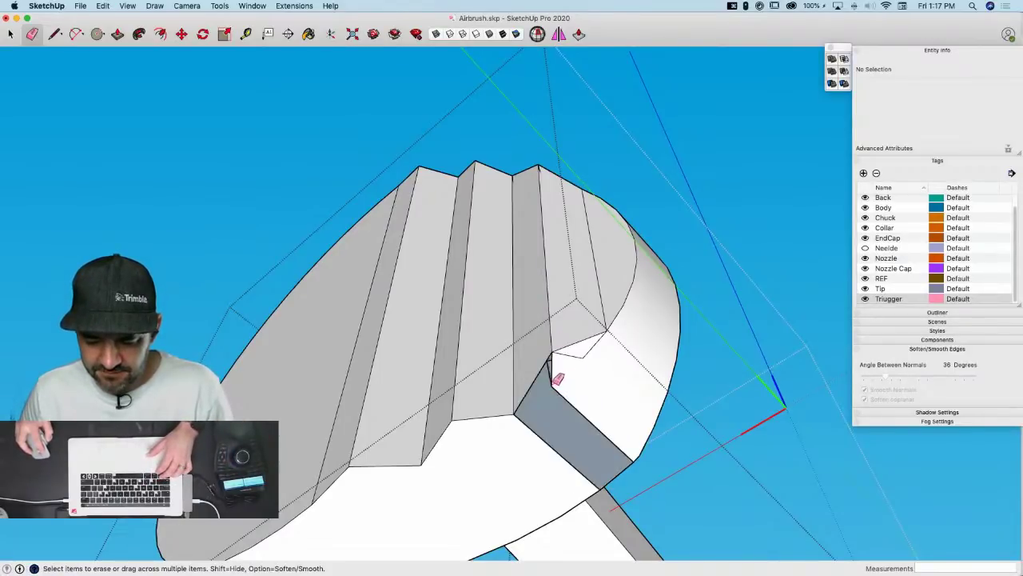
left_click(558, 382)
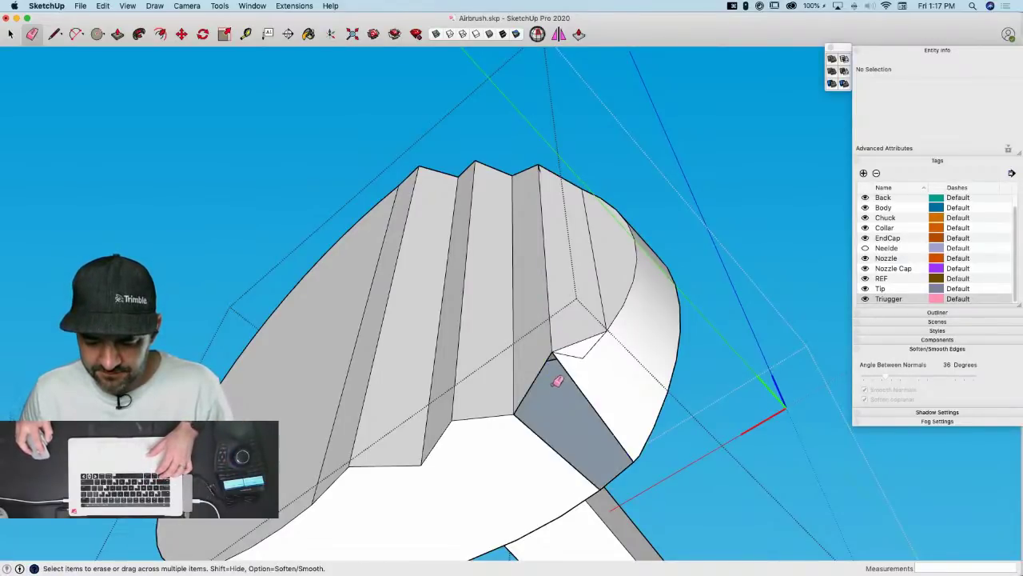
left_click(590, 353)
key("l")
key("e")
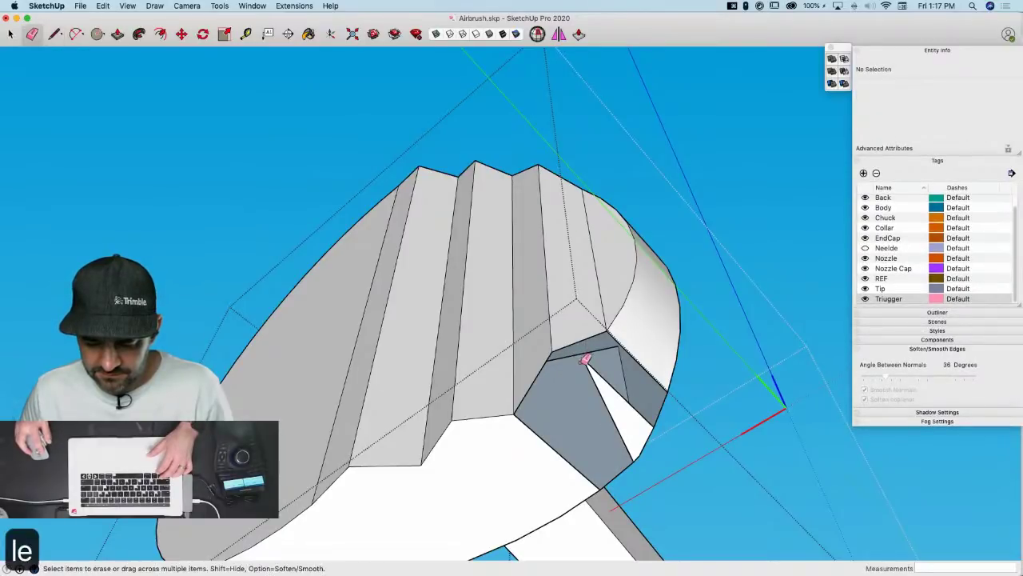
left_click(588, 358)
Rebuild the open sidewall beneath the outermost ridge with lines connecting the ridge corners to the head's lower rim
key("l")
left_click(551, 351)
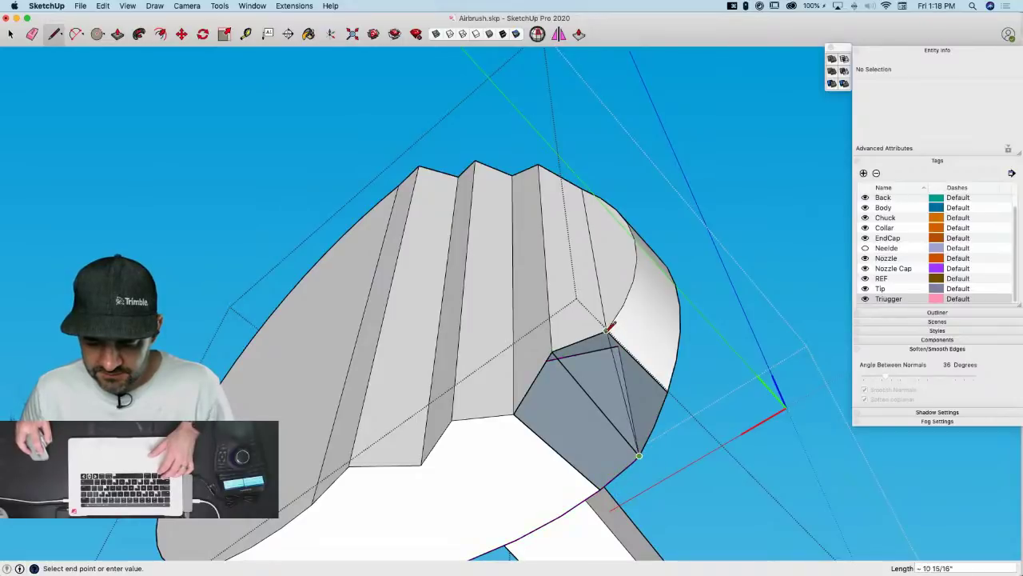
left_click(638, 454)
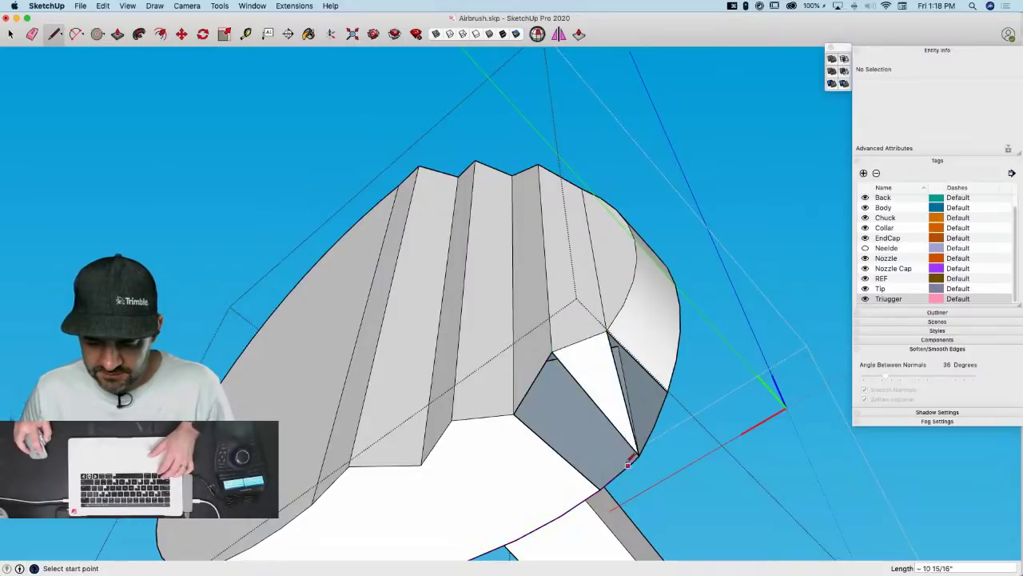
left_click(515, 413)
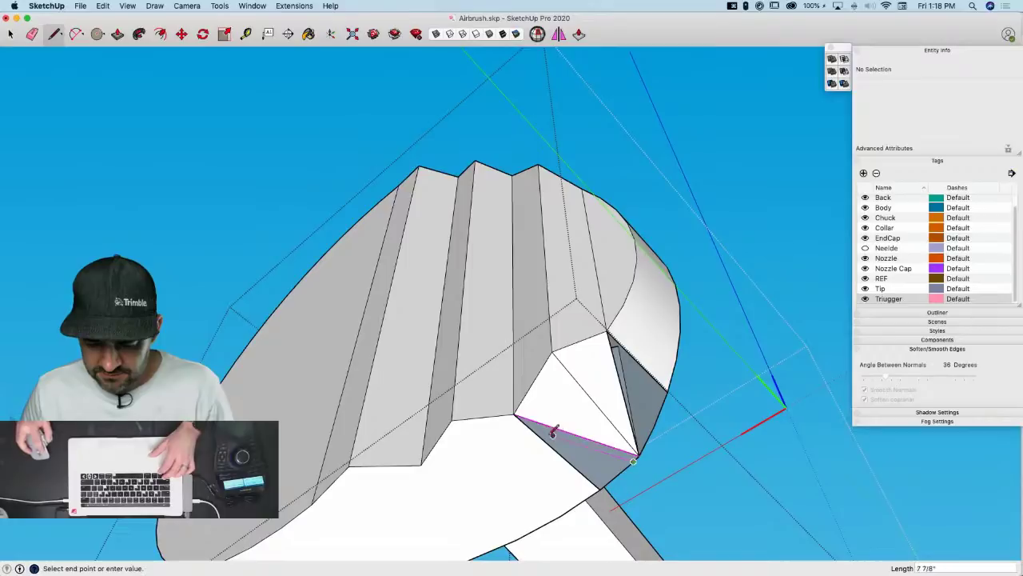
left_click(516, 413)
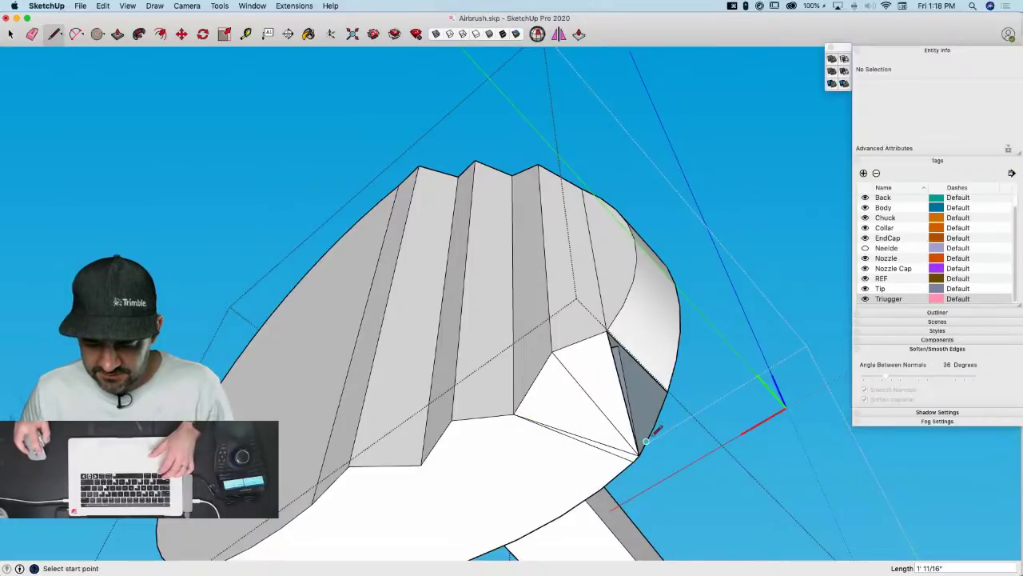
left_click(609, 328)
Erase the leftover construction edges on the rebuilt sidewall and exit the trigger component
key("e")
left_click_drag(642, 383, 595, 438)
key("space")
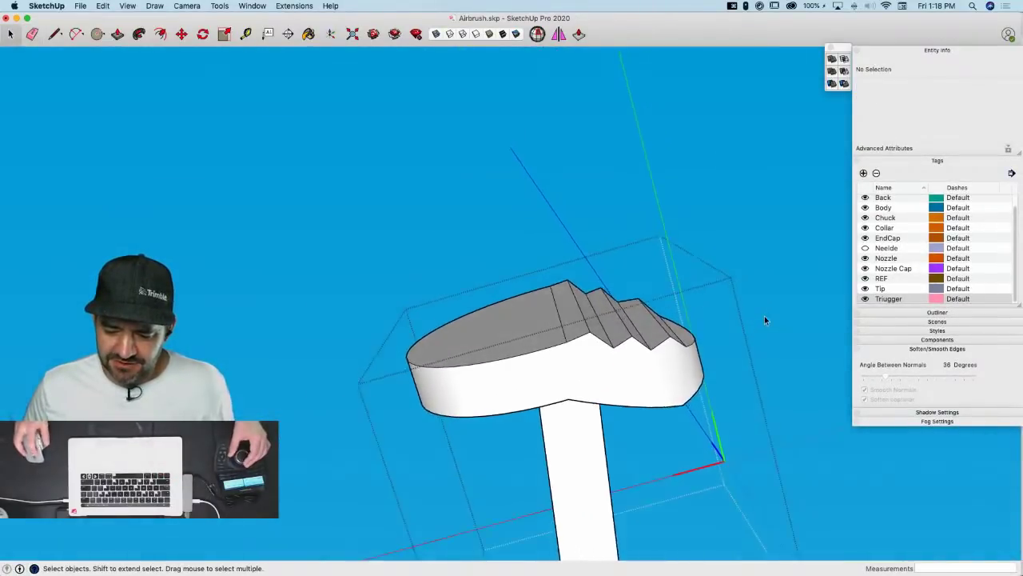
left_click(764, 315)
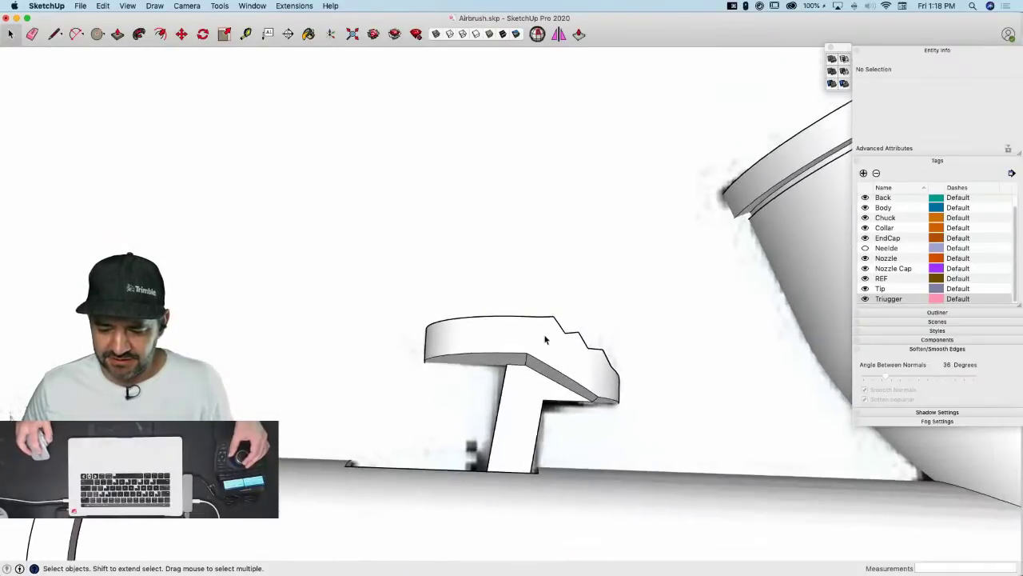
Save the airbrush model with its finished trigger and review the whole assembly over the reference image
mouse_move(614, 374)
middle_mouse_down()
mouse_move(635, 381)
mouse_move(616, 347)
mouse_move(618, 317)
middle_mouse_up()
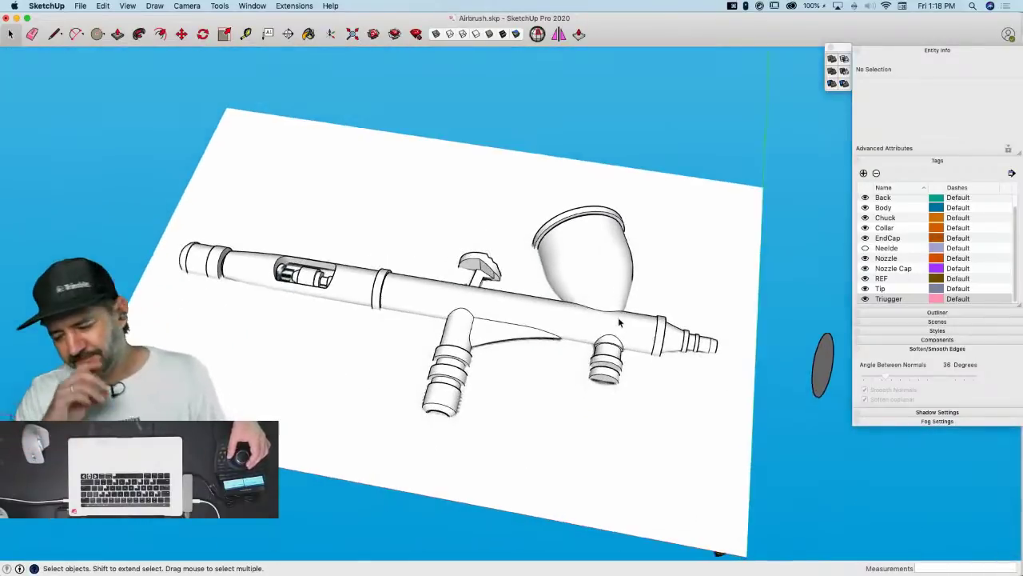
key("super+s")
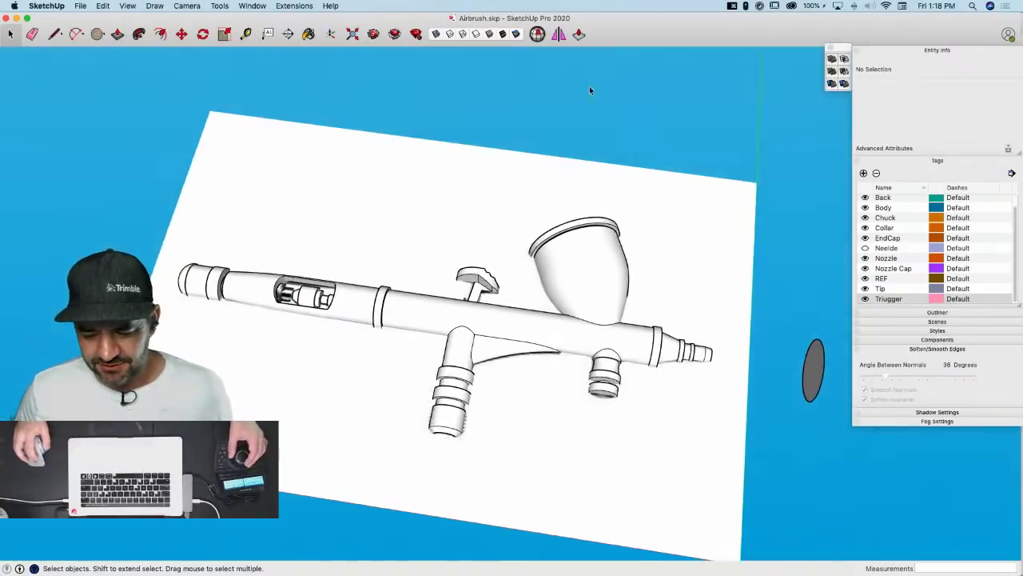
scroll(430, 274, "up", 5)
mouse_move(598, 176)
middle_mouse_down()
mouse_move(429, 274)
mouse_move(557, 160)
middle_mouse_up()
scroll(557, 160, "down", 6)
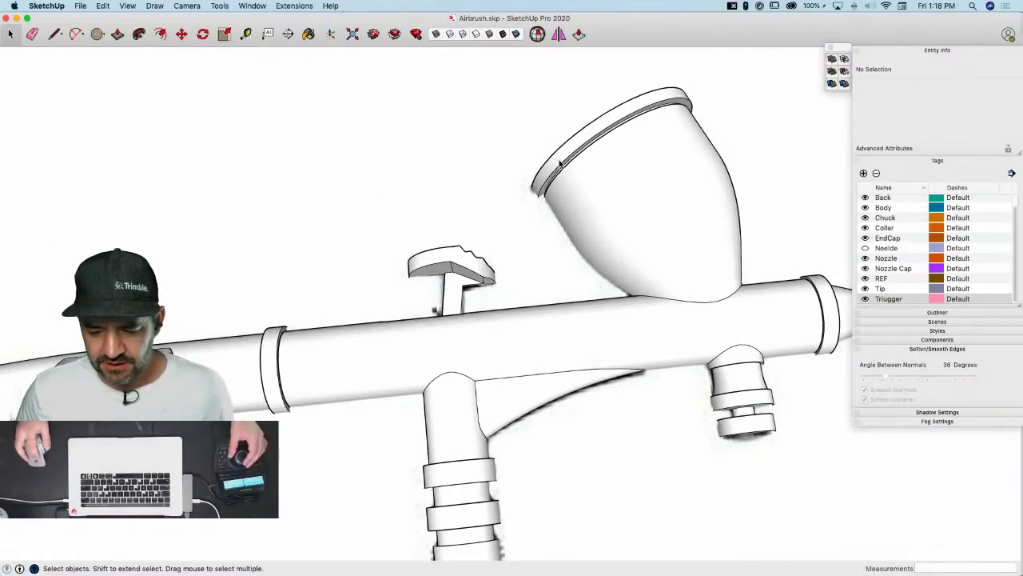
scroll(711, 199, "down", 5)
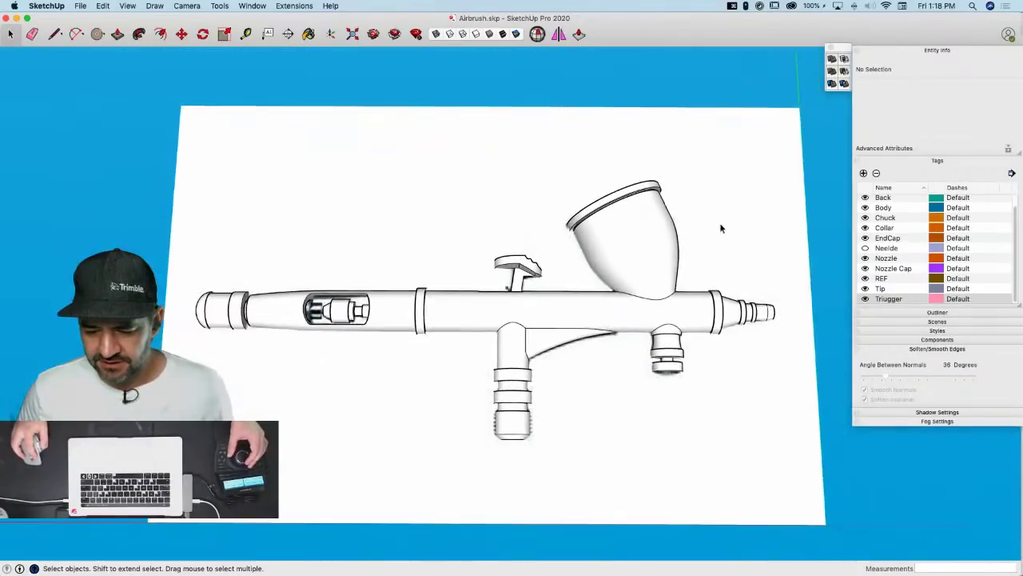
Erase the stray edge projecting from the nozzle tip and undo a trial deletion of the loose grey disc
left_click(669, 347)
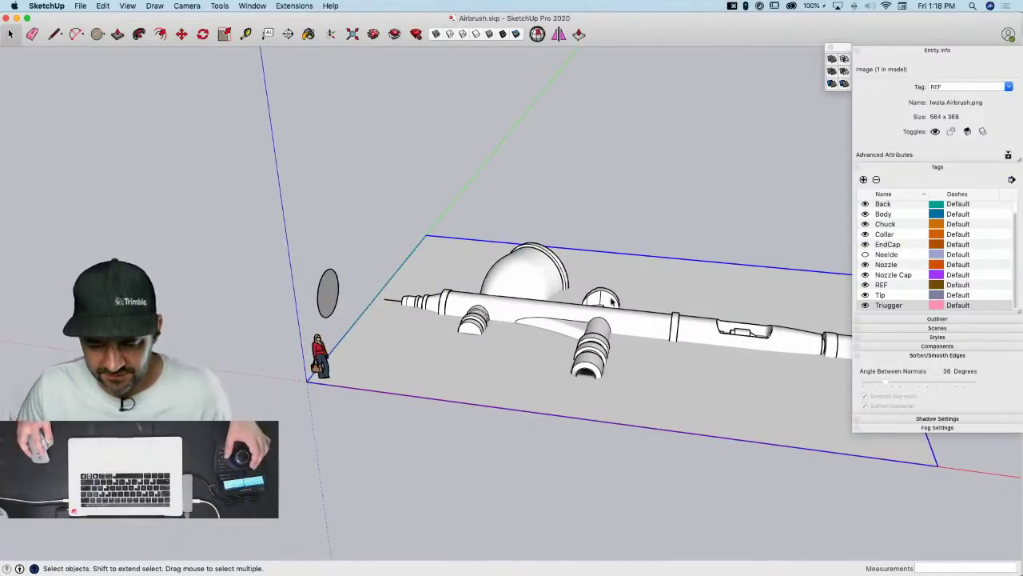
key("e")
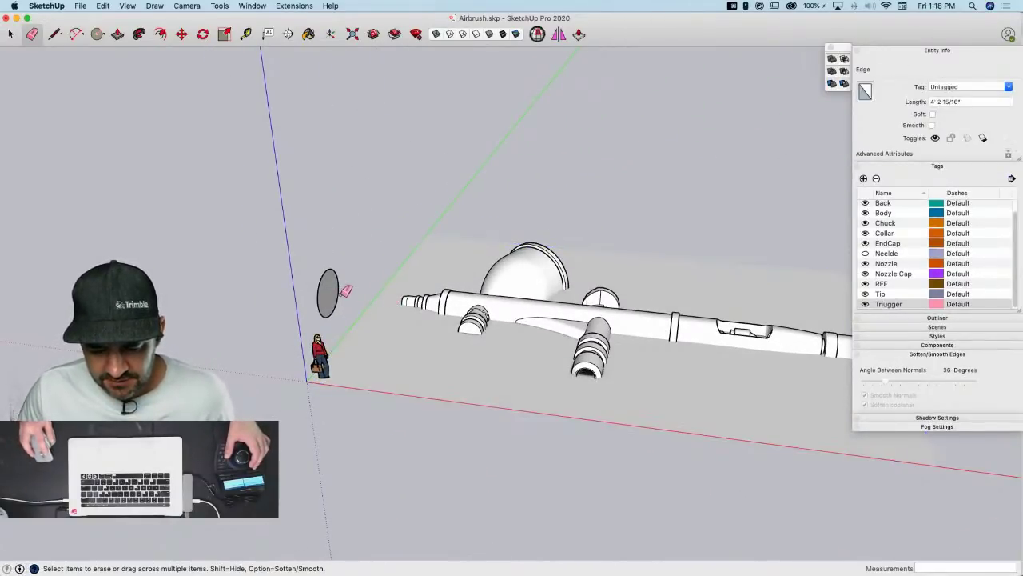
left_click(317, 301)
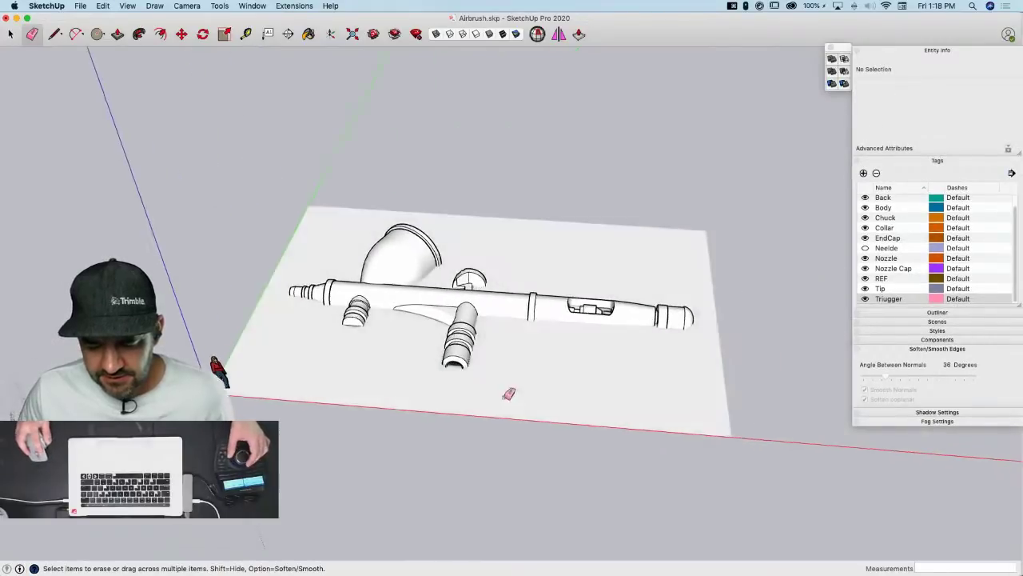
key("space")
left_click(535, 390)
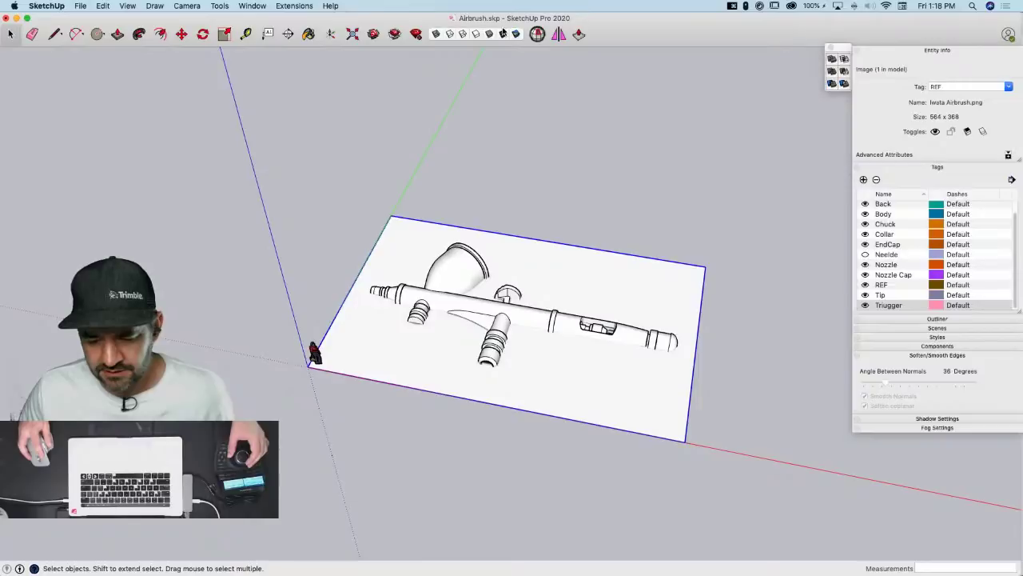
key("super+z")
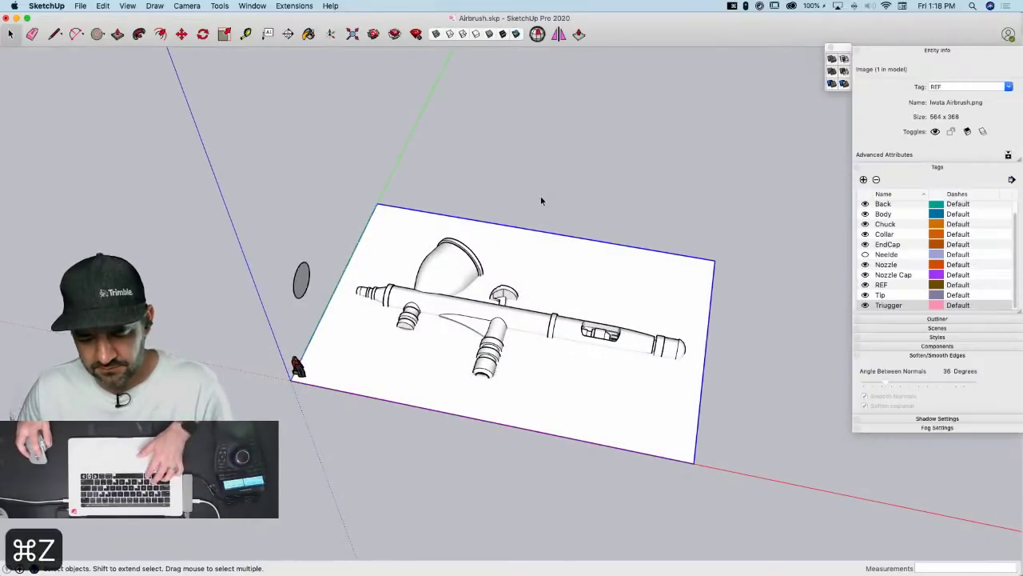
Move the reference image along the green axis so that it lies clear behind the airbrush model
key("e")
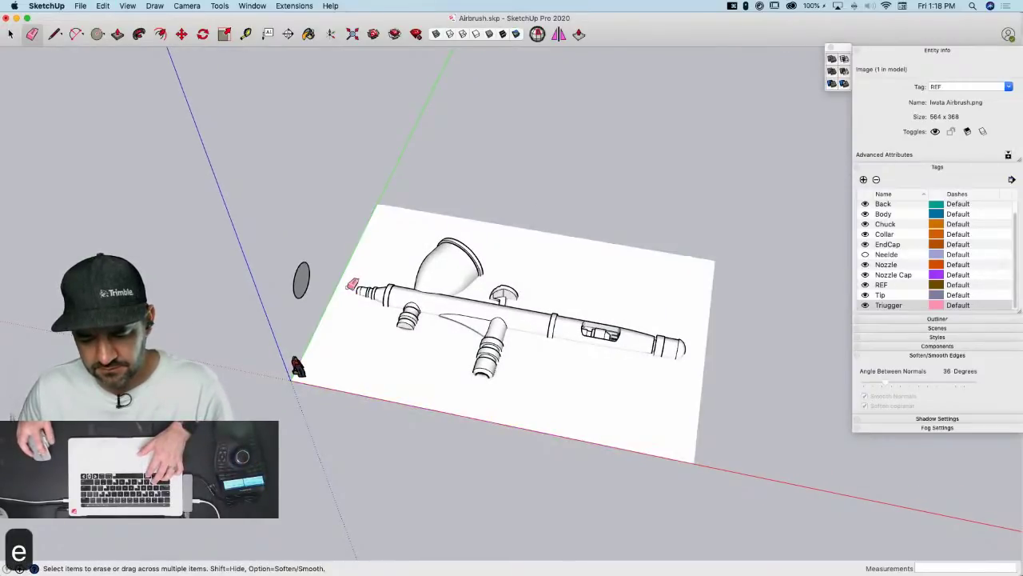
key("space")
left_click(565, 411)
key("m")
left_click(571, 415)
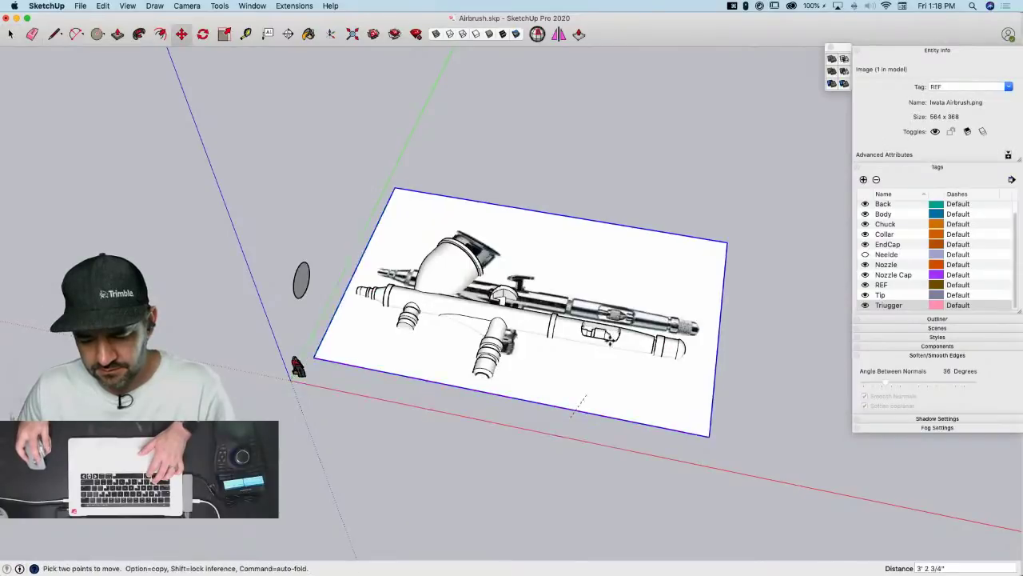
left_click(612, 232)
Erase the loose grey disc beside the nozzle end of the airbrush
key("e")
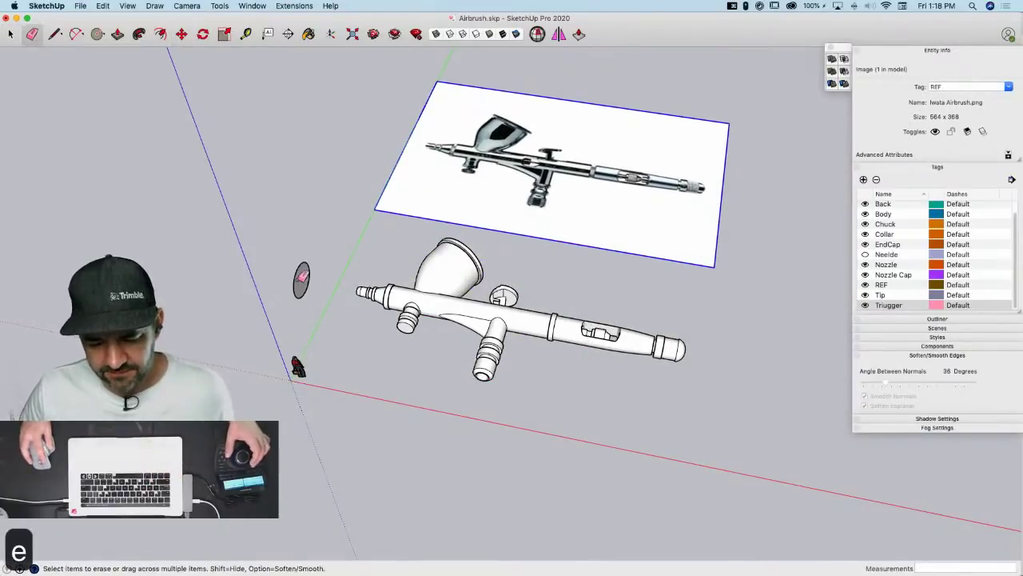
left_click(304, 291)
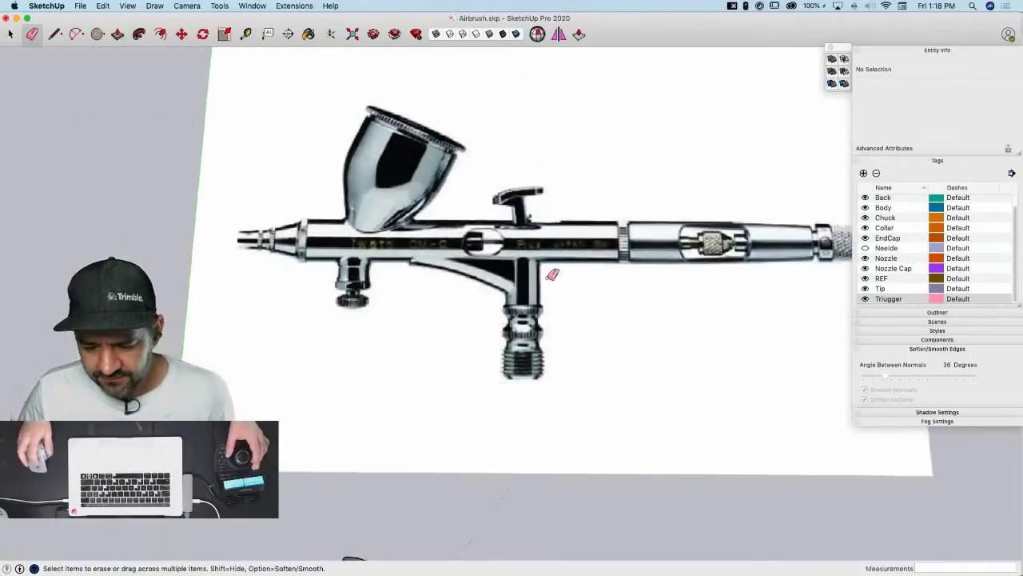
key("space")
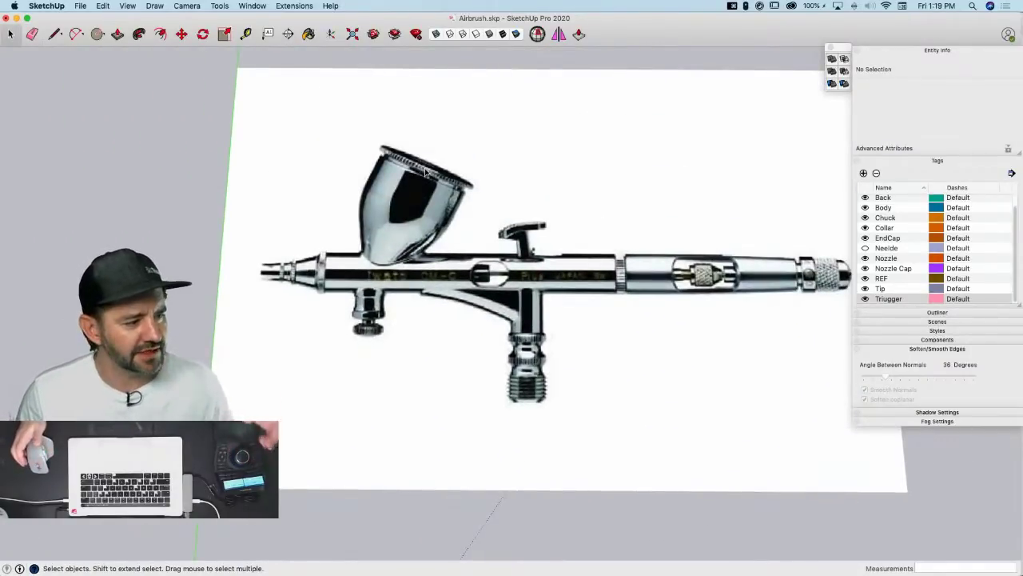
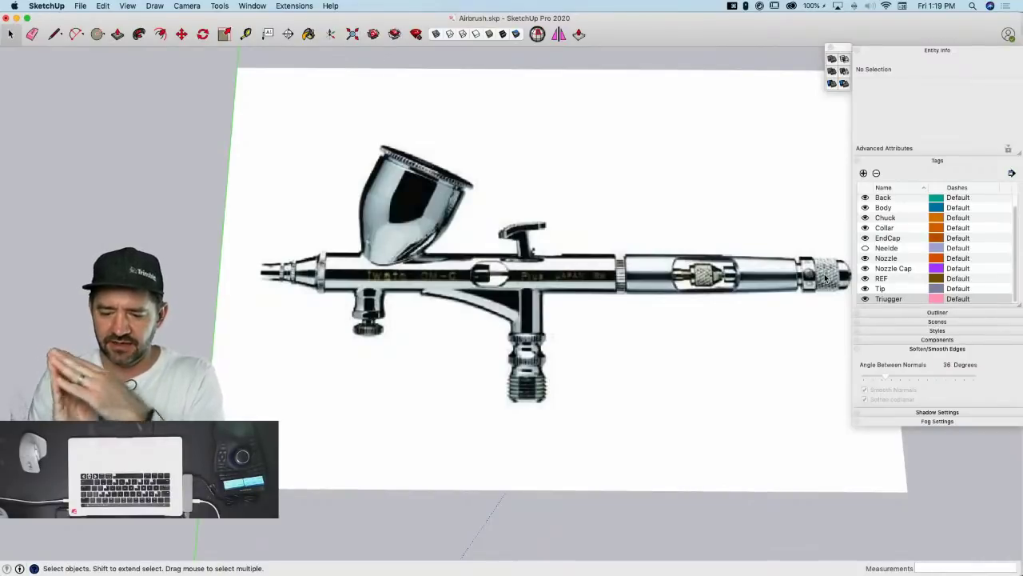
Compare the reference image with the modeled paint cup and open the cup's lid for editing
scroll(708, 172, "down", 3)
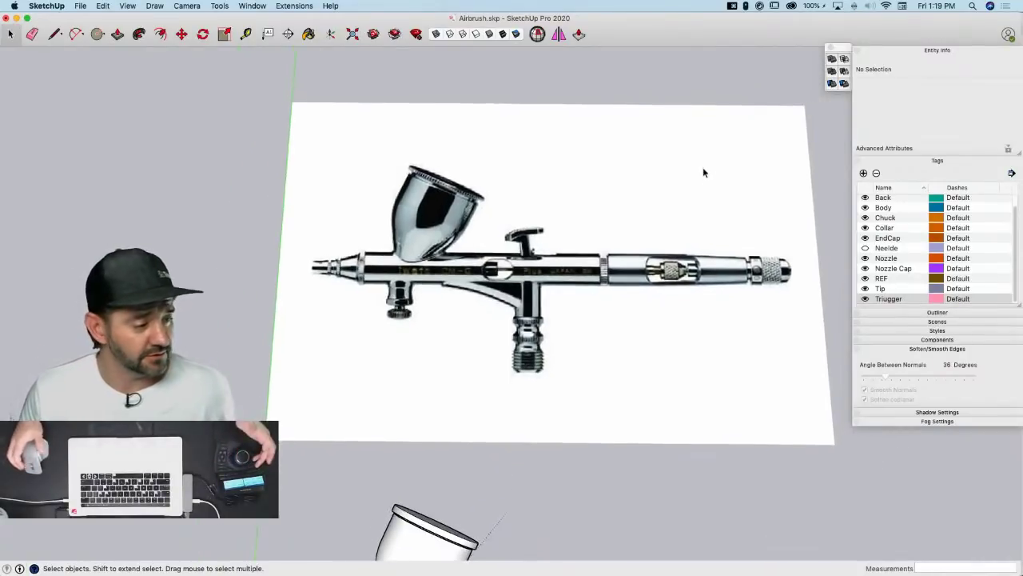
scroll(703, 164, "up", 3)
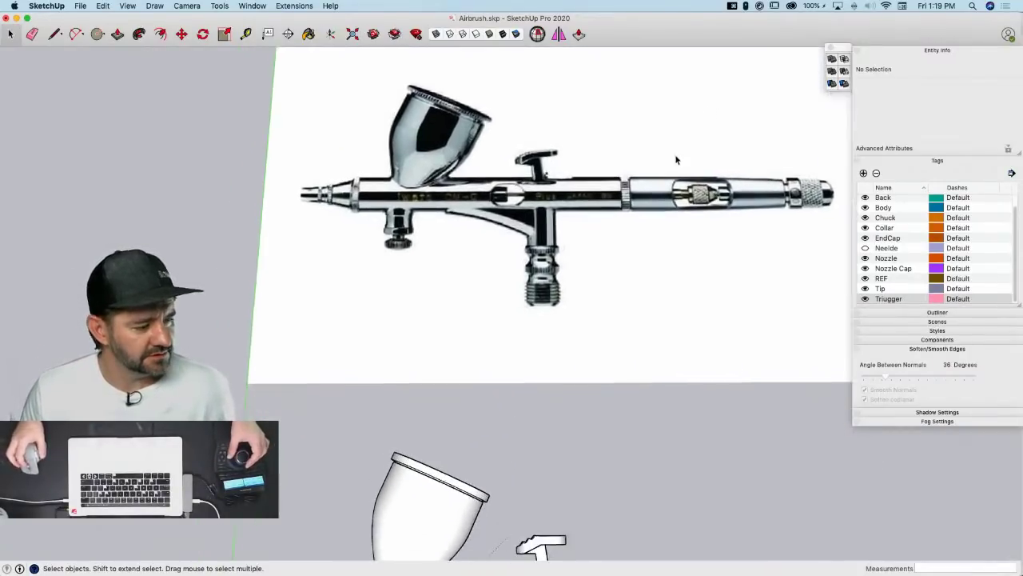
scroll(419, 393, "up", 3)
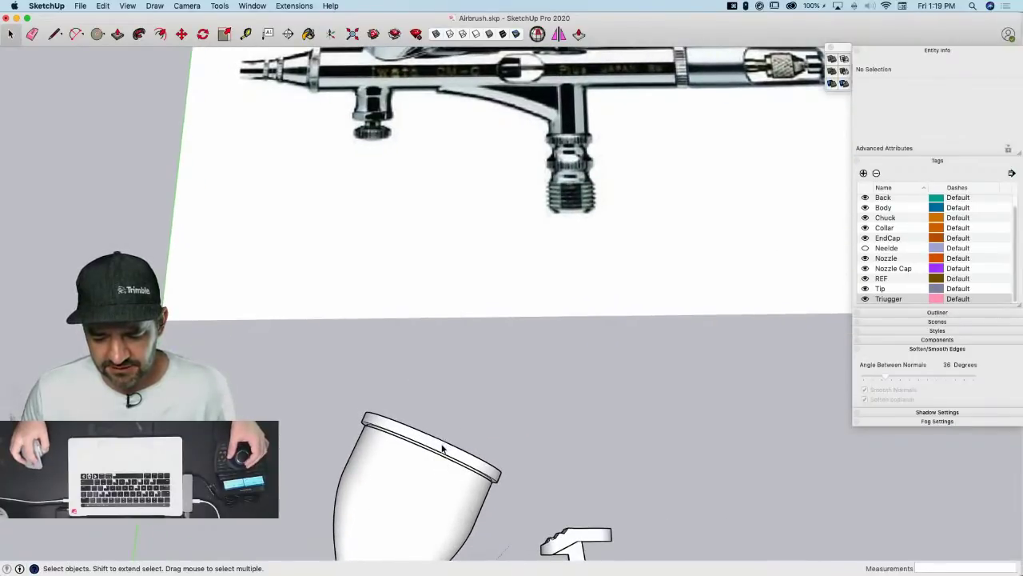
double_click(442, 449)
middle_click_drag(442, 450, 449, 325)
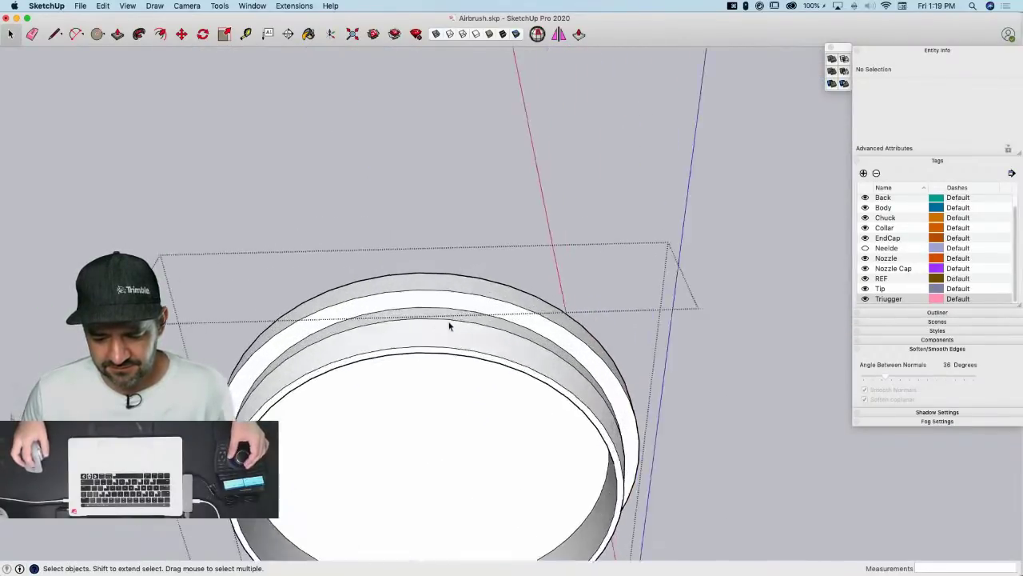
scroll(449, 324, "up", 3)
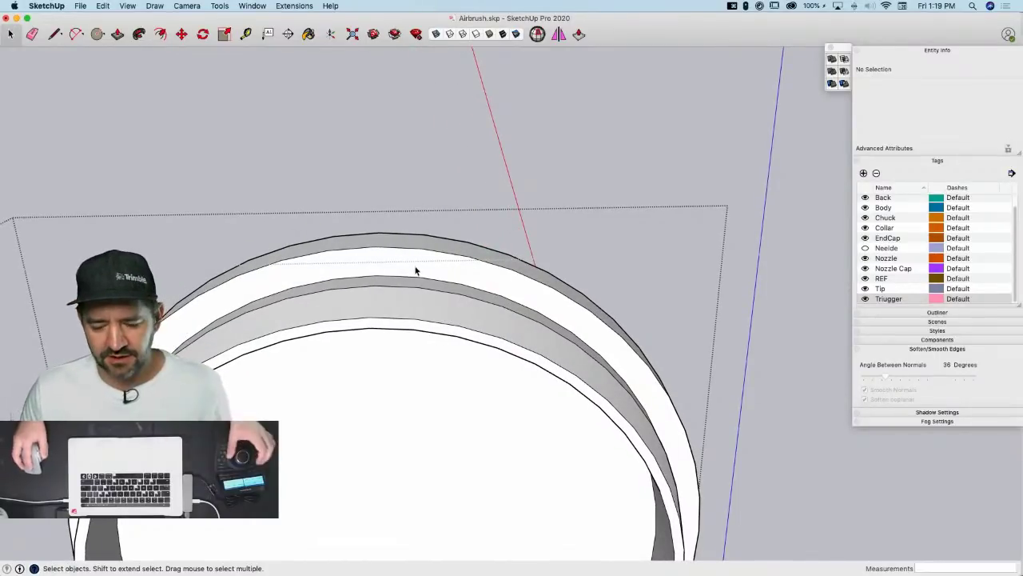
middle_click_drag(553, 245, 237, 258)
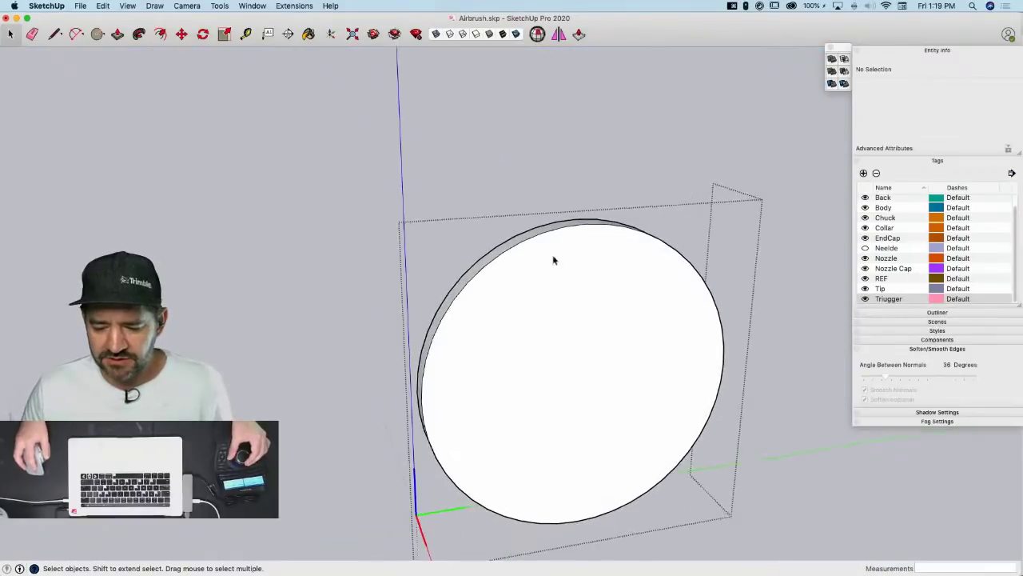
Draw a vertical line across the full diameter of the lid's flat outer face
scroll(559, 252, "up", 3)
key("l")
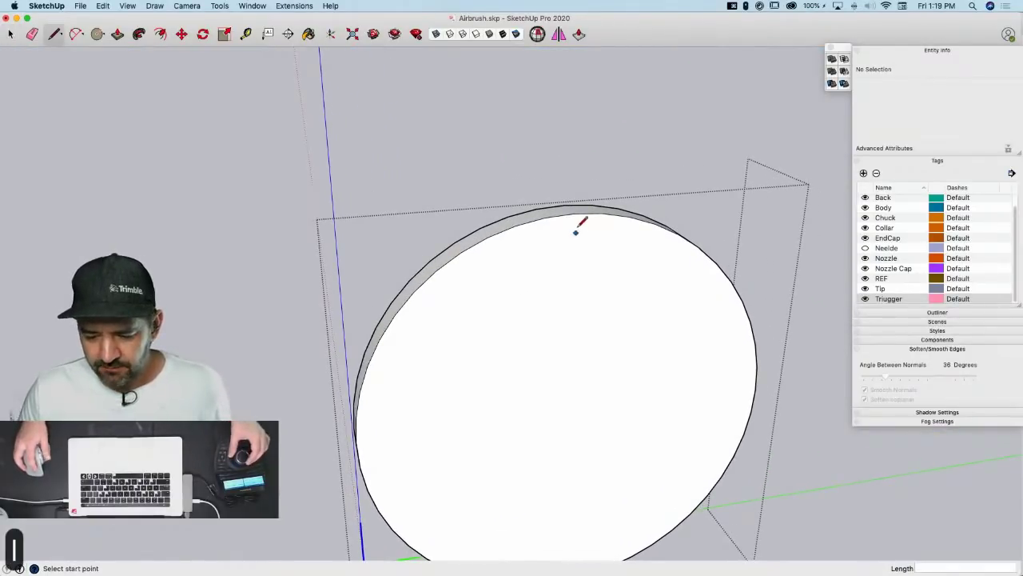
key("space")
key("l")
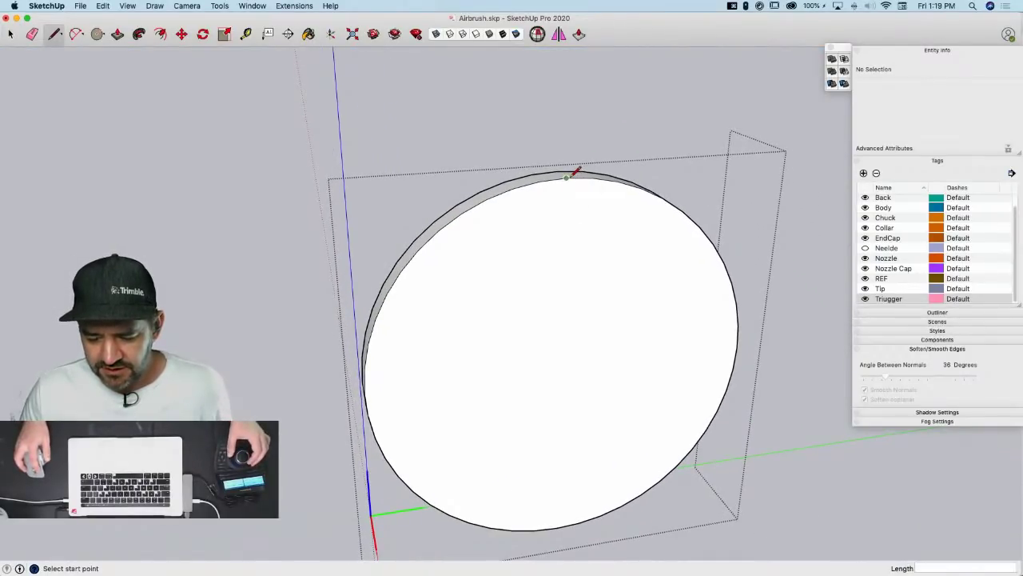
left_click(559, 526)
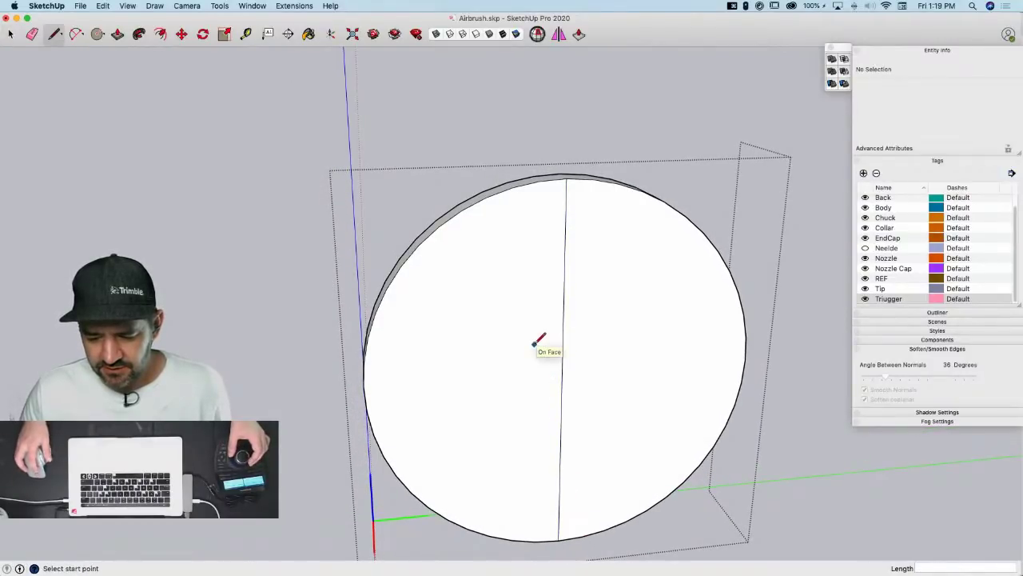
key("space")
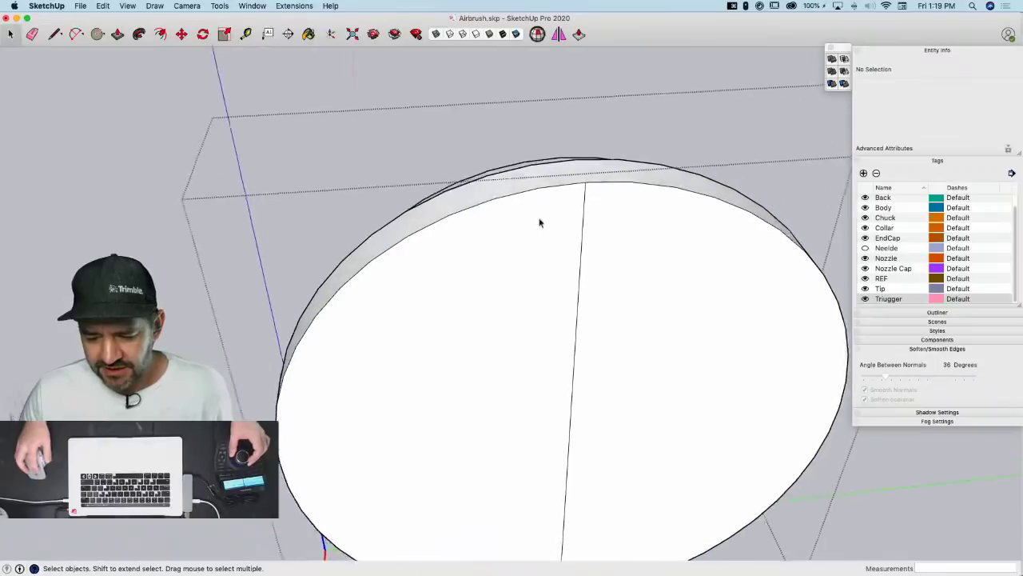
Delete the lid's outer side surface and rebuild one segment of it beside the diameter line, split into two halves across its width
left_click(592, 187)
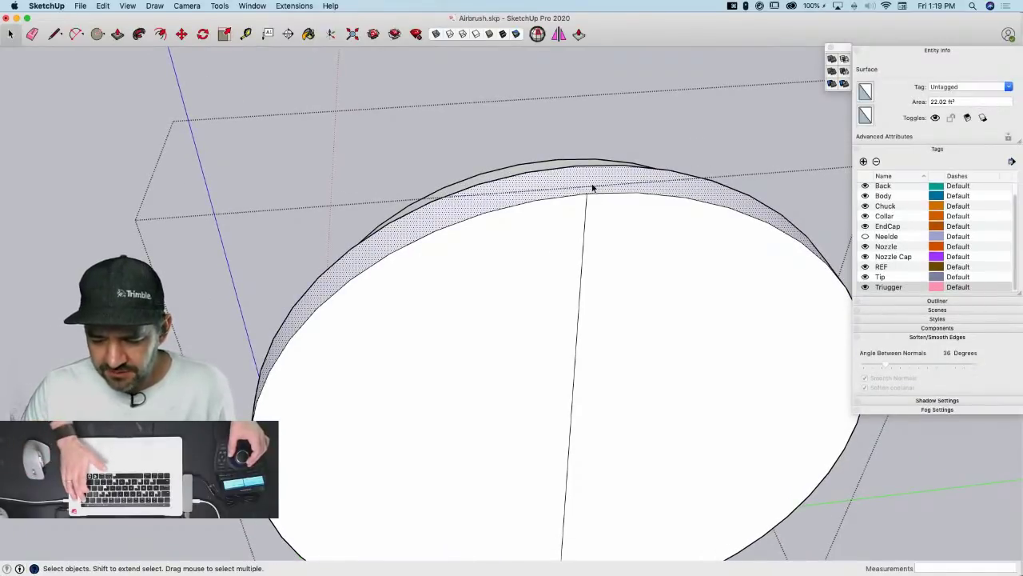
key("BackSpace")
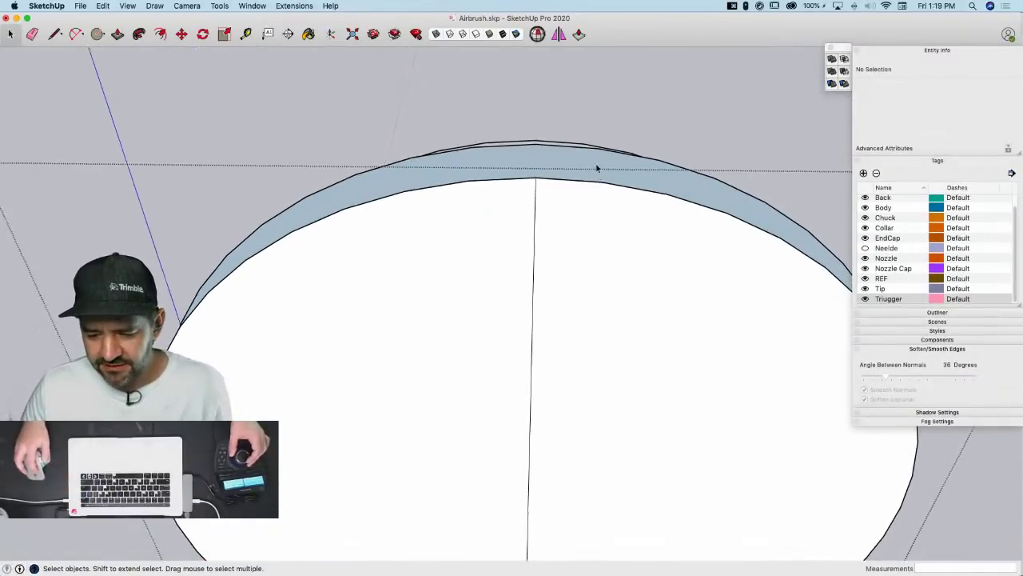
key("l")
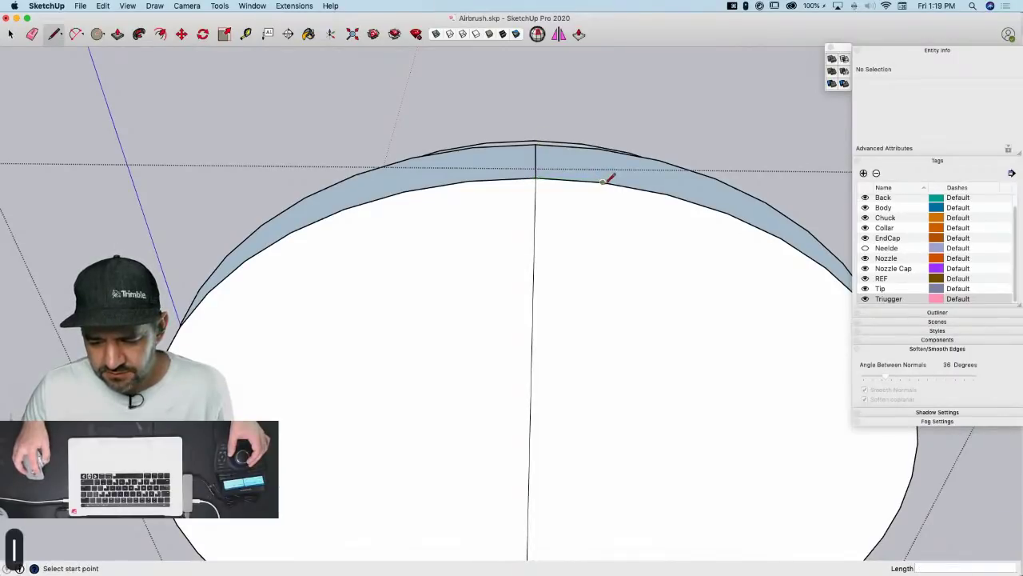
left_click(597, 148)
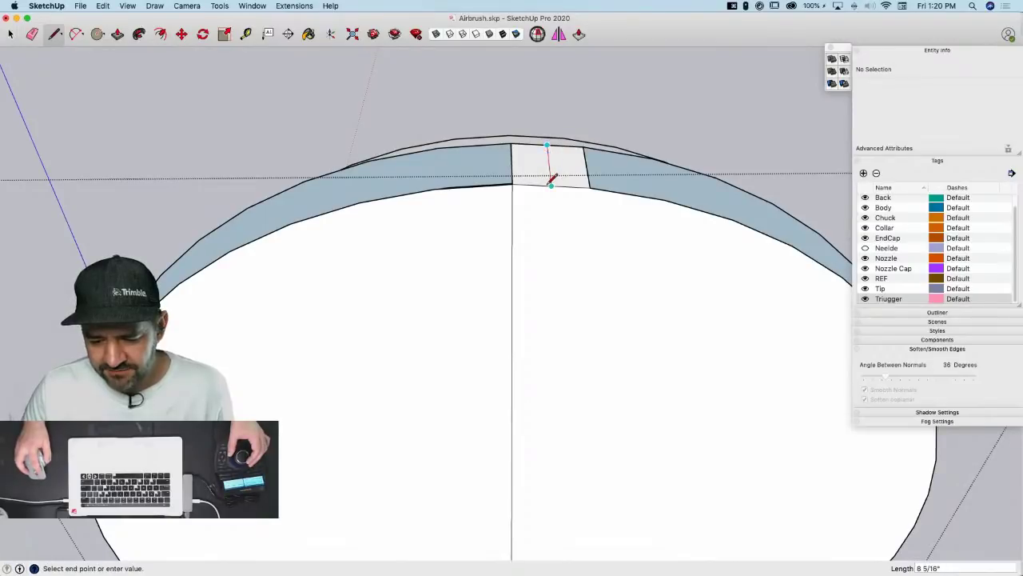
Push/Pull the half segment beside the diameter line outward 1 15/16" as a grip tooth and draw the edges closing its base
key("p")
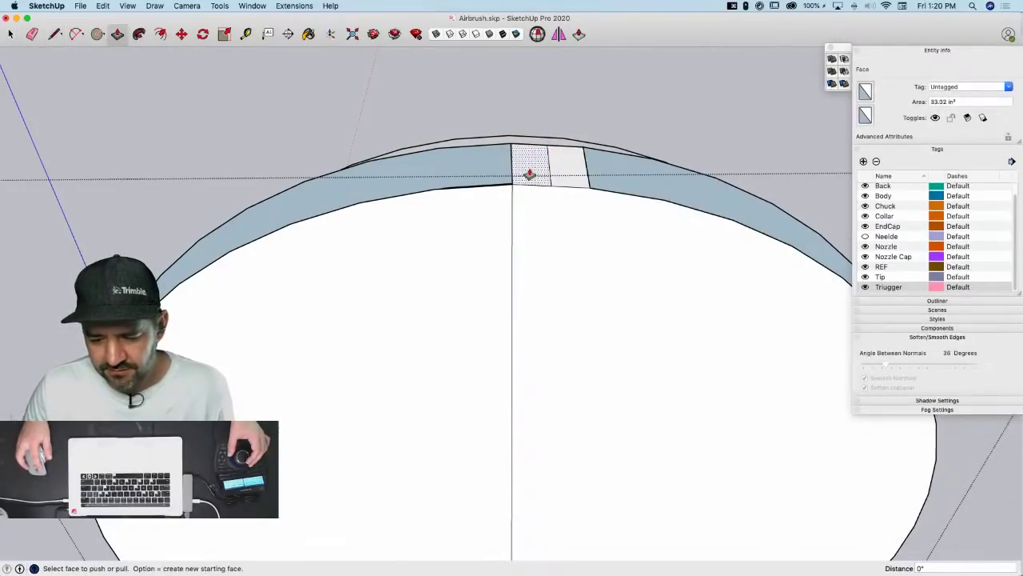
left_click(530, 167)
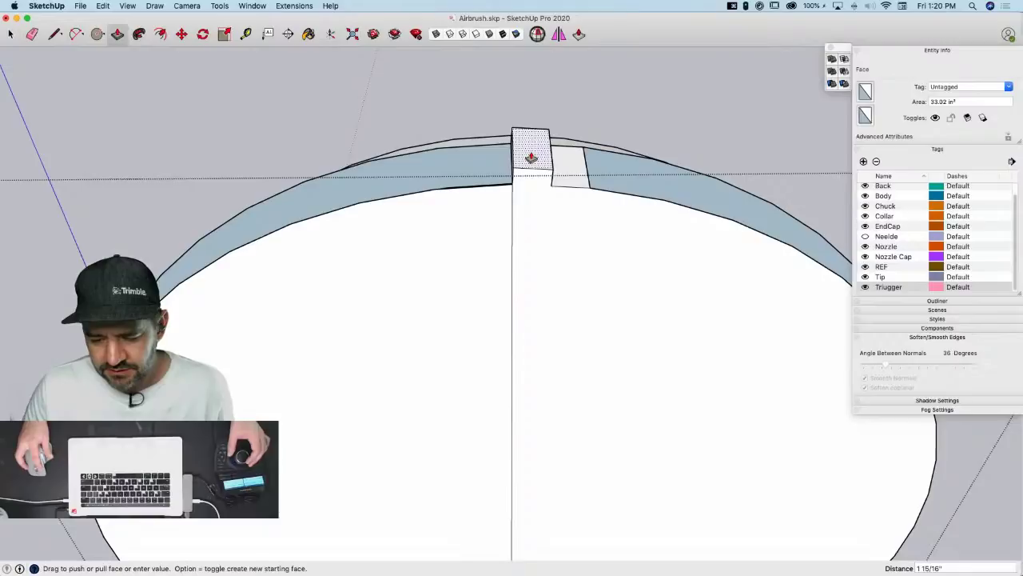
left_click(531, 158)
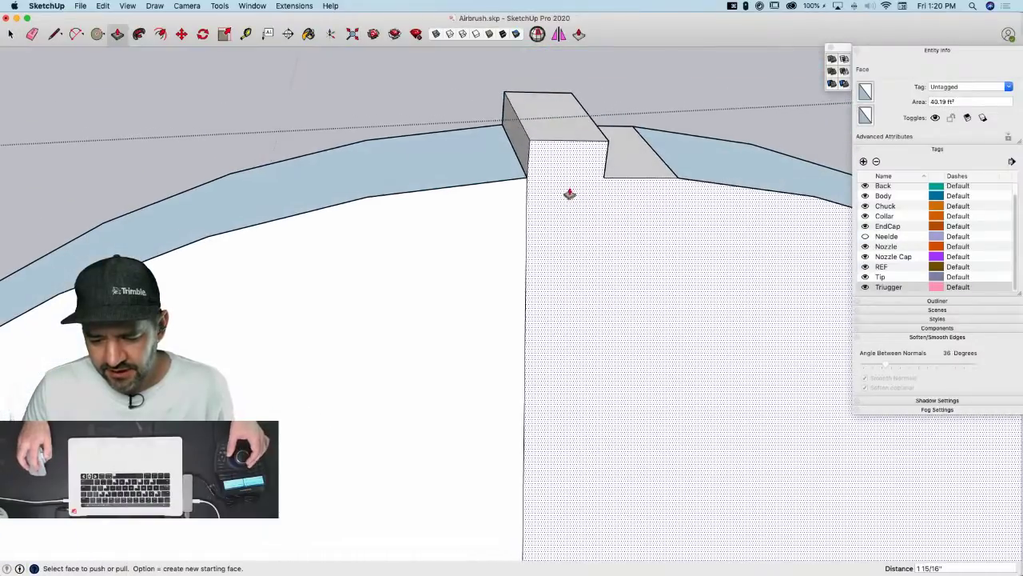
key("l")
left_click(526, 177)
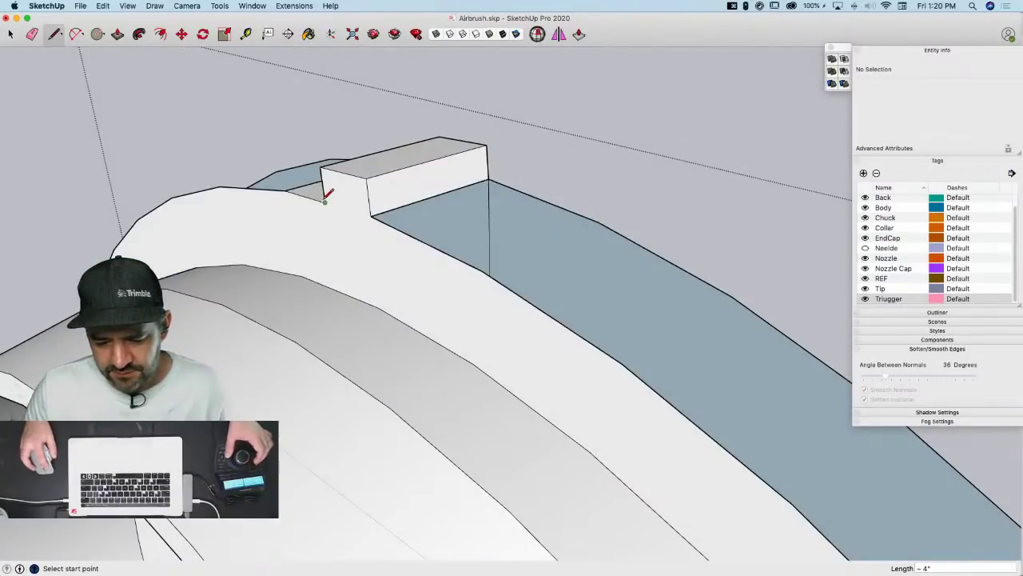
Copy the six faces of the tooth and adjoining flat half segment, rotated 7.5 degrees around the lid's center
key("space")
left_click(383, 188)
left_click(371, 171, "shift")
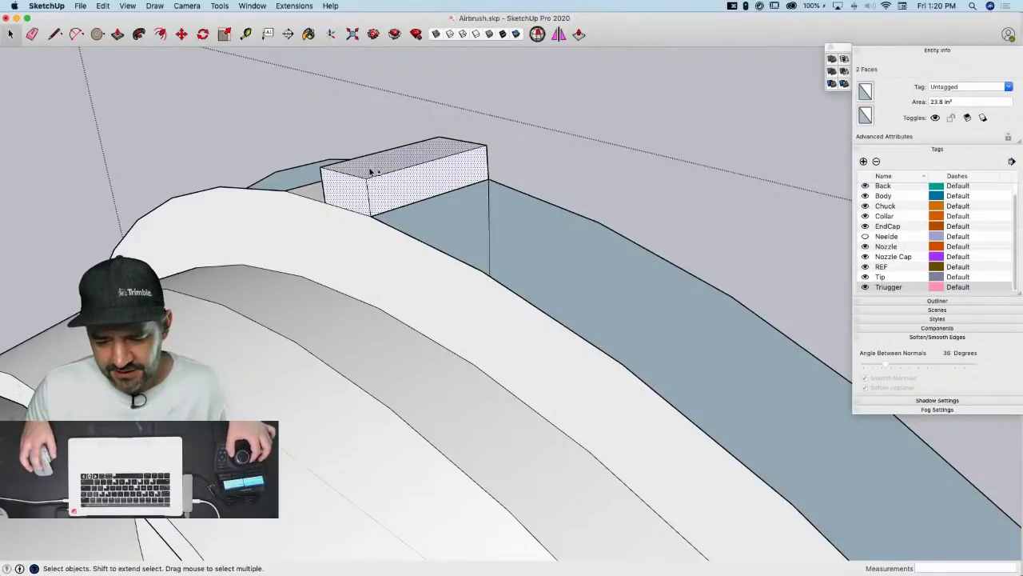
middle_click_drag(371, 171, 380, 211)
middle_click_drag(402, 176, 372, 190)
left_click(342, 158, "shift")
scroll(342, 158, "down", 6)
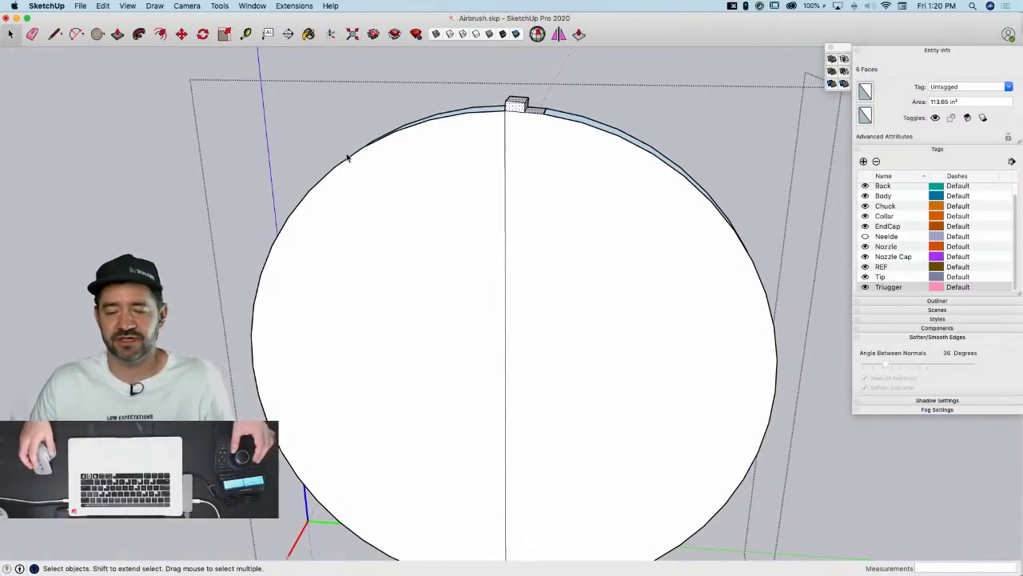
scroll(543, 222, "down", 2)
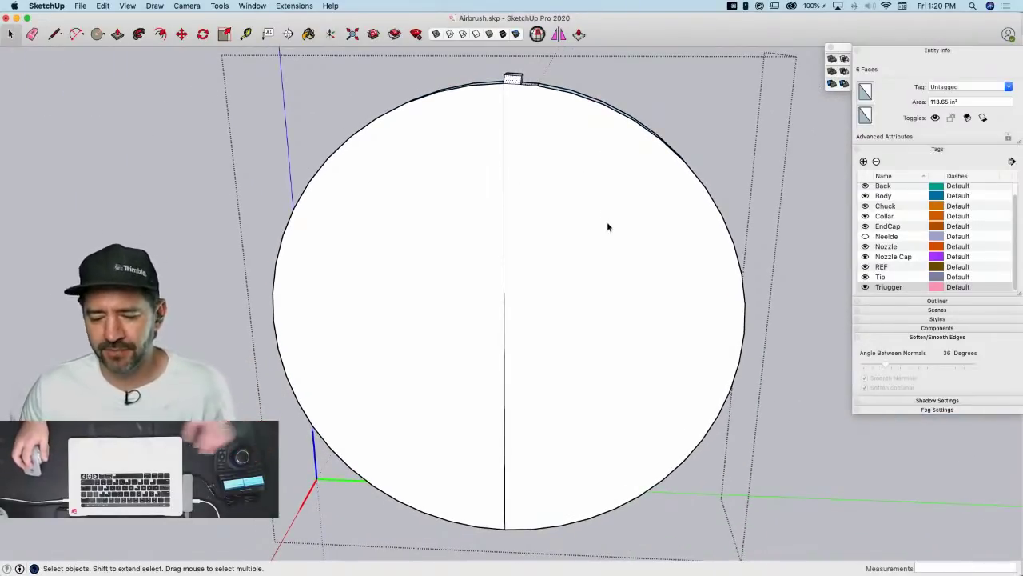
key("q")
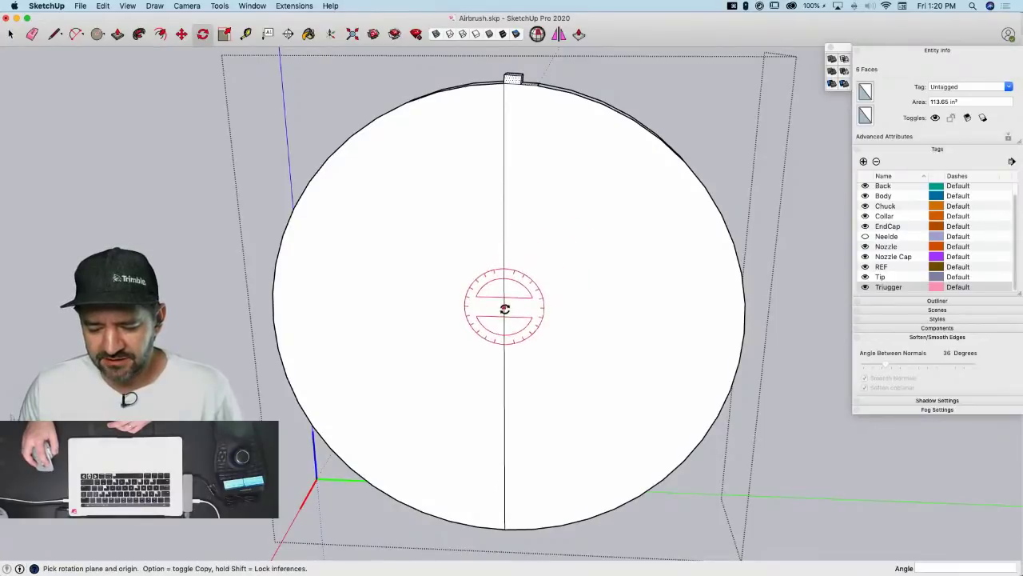
left_click(503, 326)
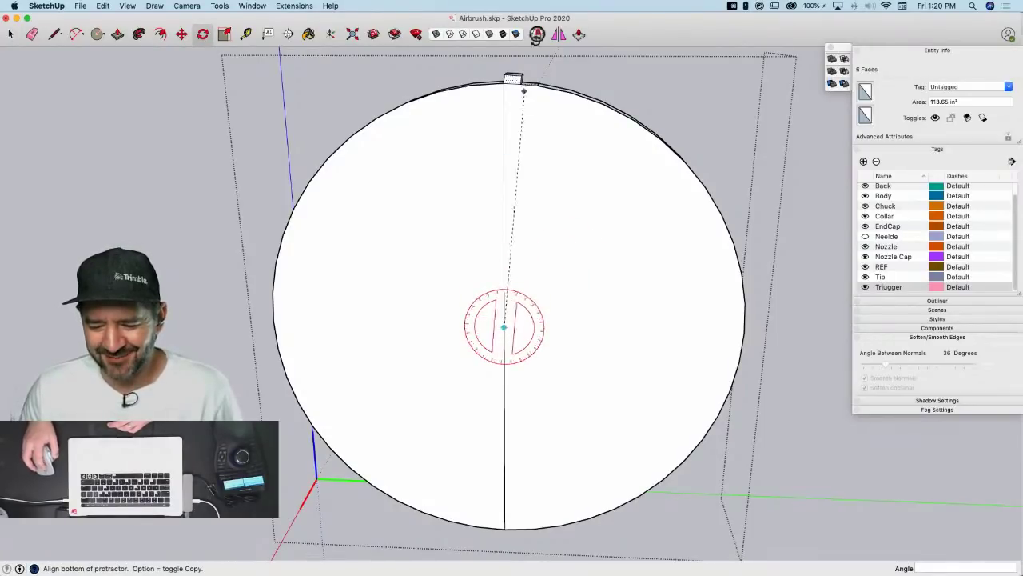
scroll(512, 81, "up", 4)
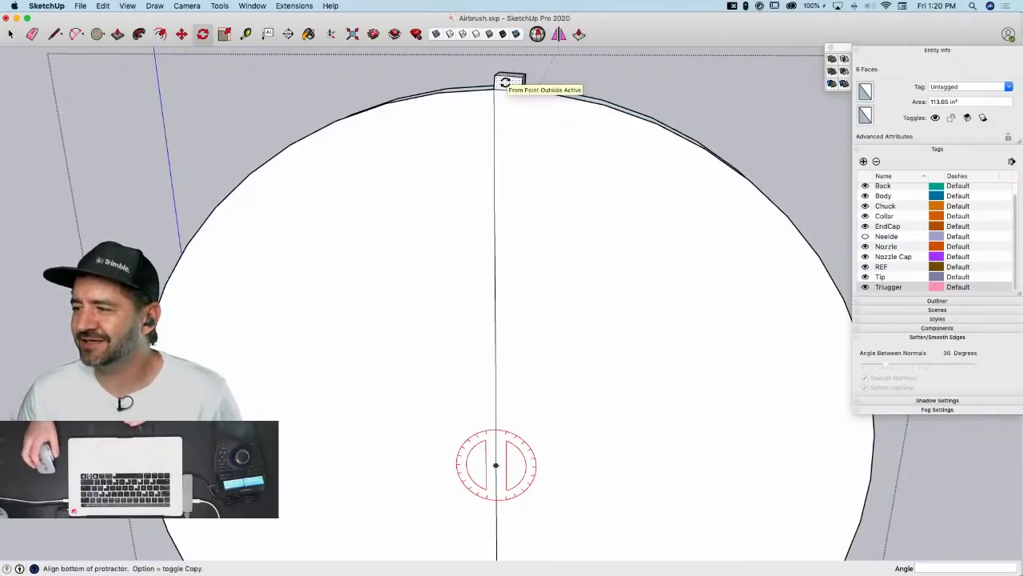
scroll(496, 128, "up", 2)
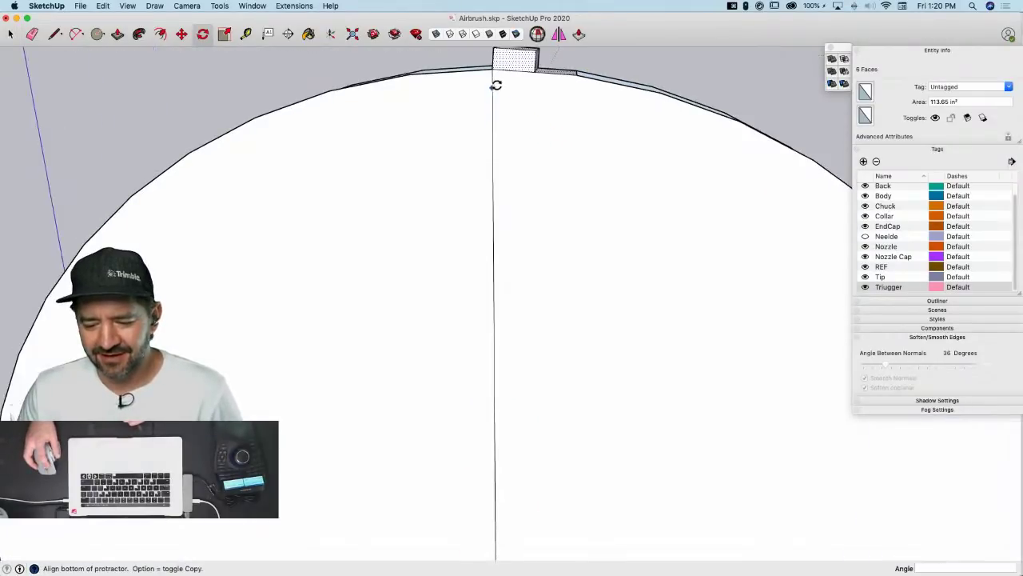
left_click(492, 69)
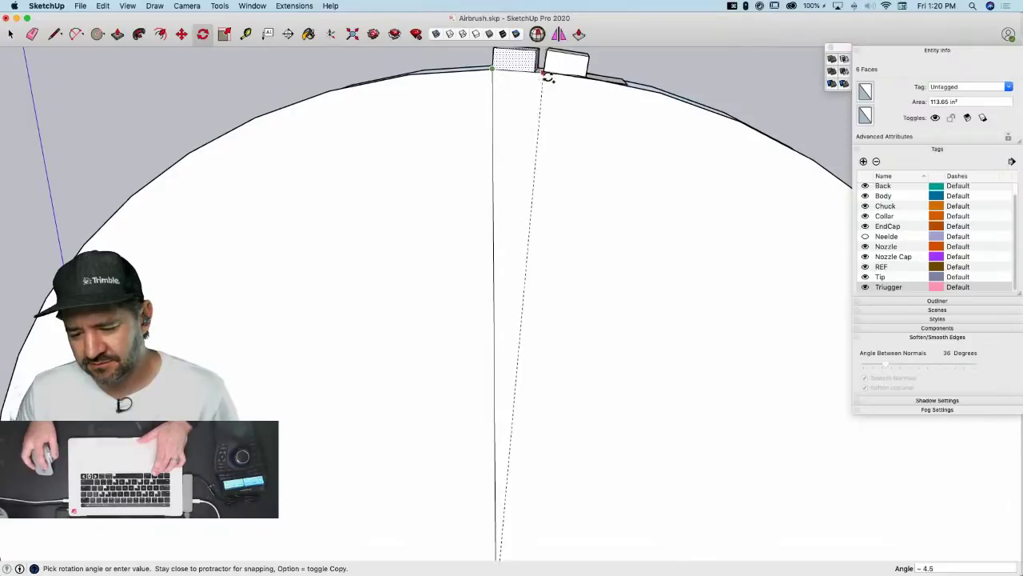
left_click(581, 73)
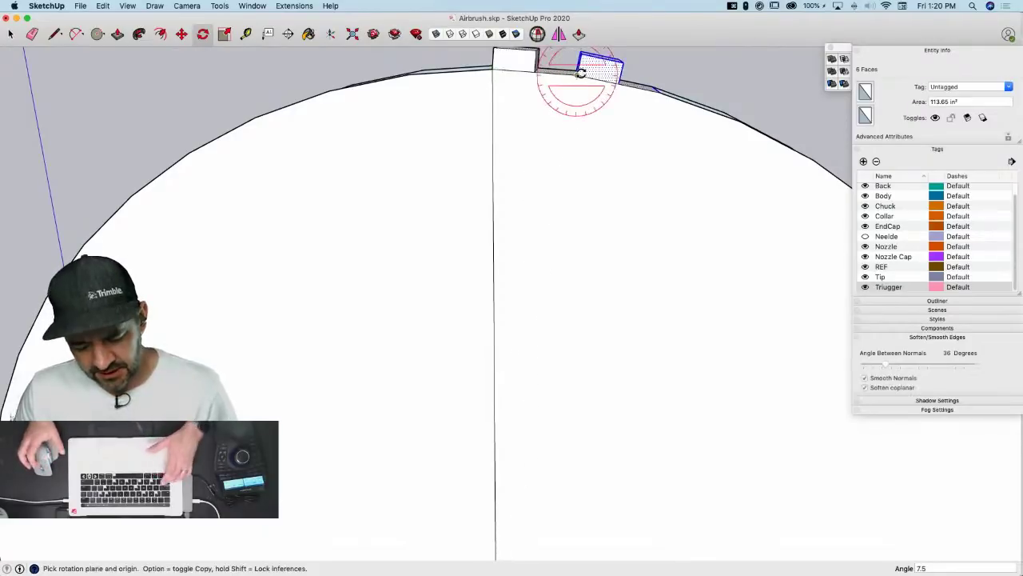
Multiply the rotated tooth copy x47 to fill the lid's whole circumference
type("x4")
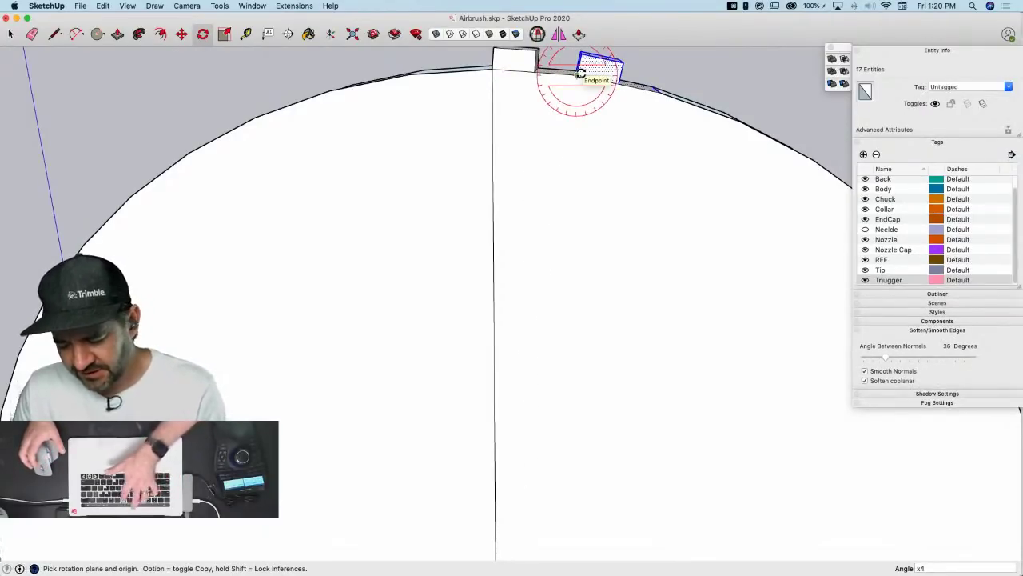
type("7")
key("Return")
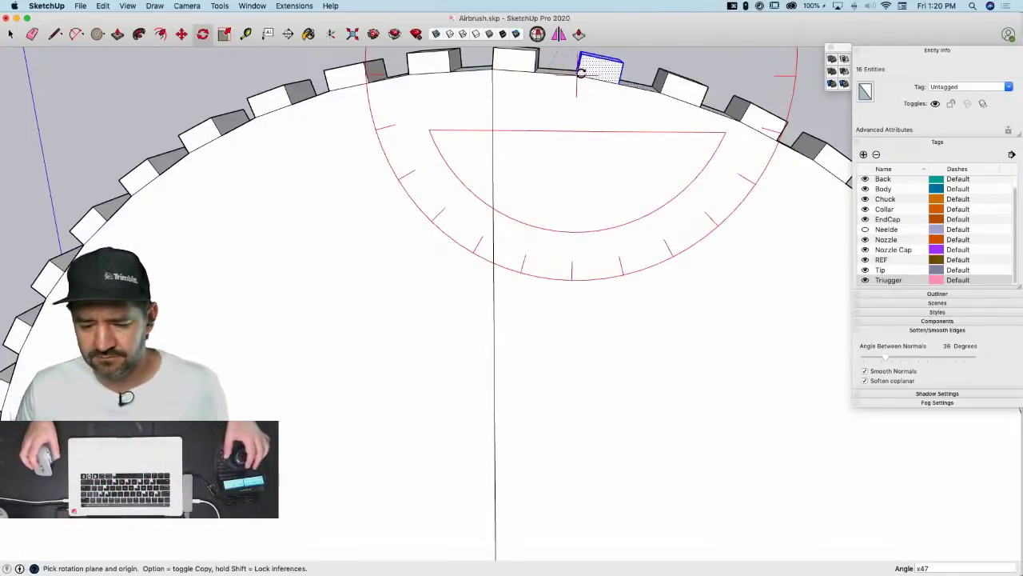
scroll(581, 74, "down", 10)
key("space")
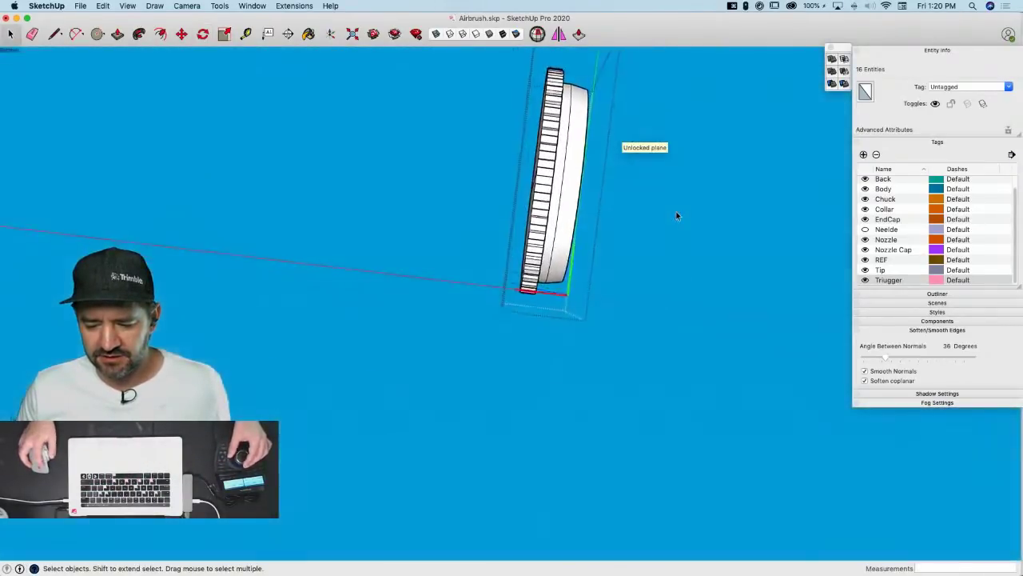
Select all geometry of the toothed lid, check it with Solid Inspector² and fix the reported errors
left_click(676, 216)
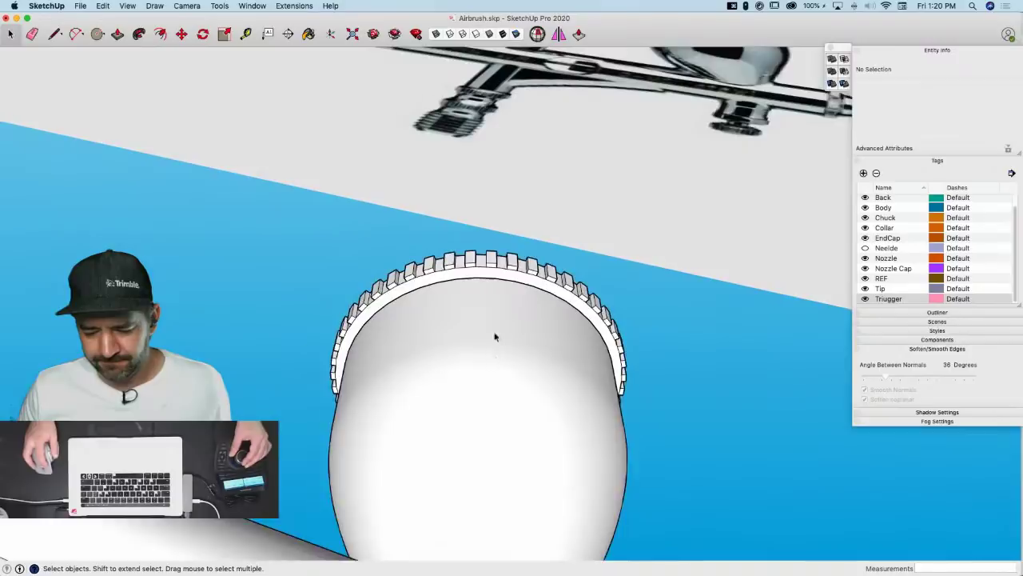
middle_click_drag(494, 336, 474, 325)
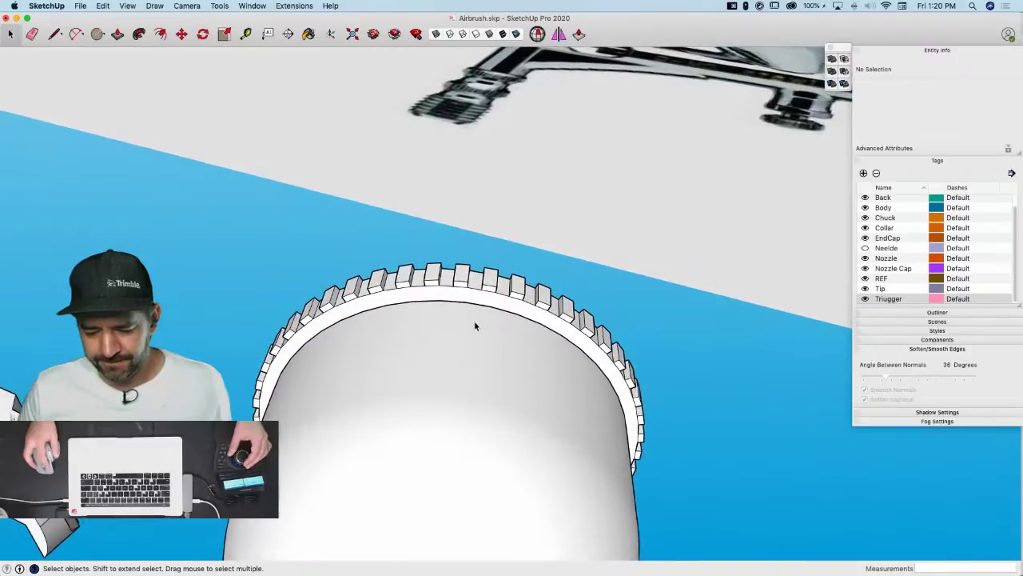
triple_click(462, 300)
key("x")
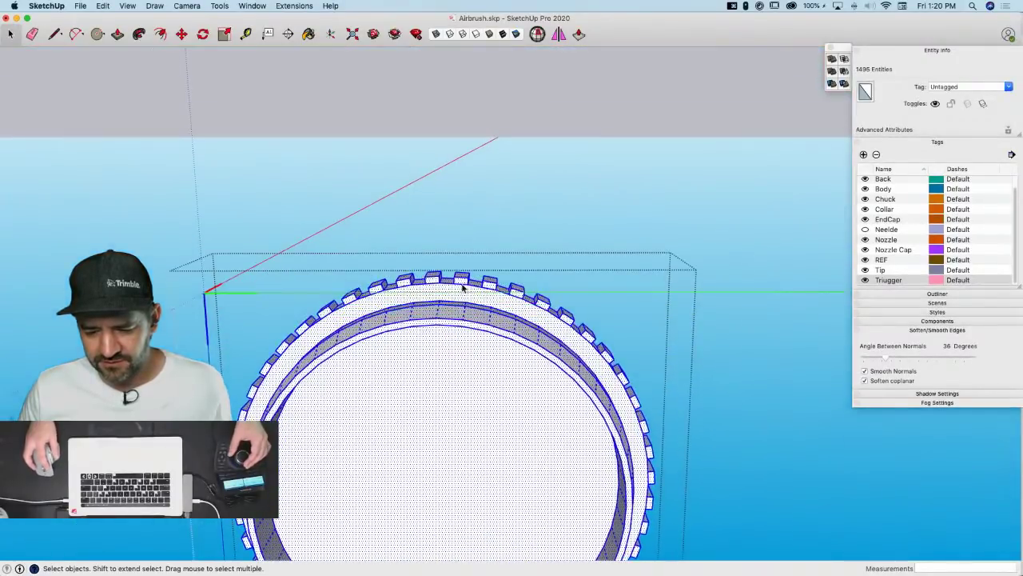
left_click(537, 34)
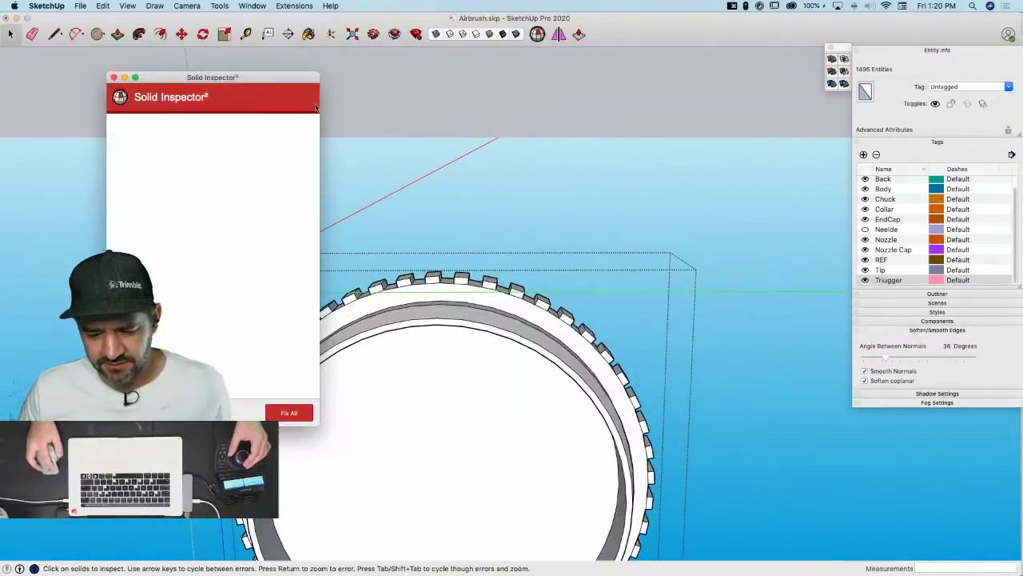
left_click(285, 129)
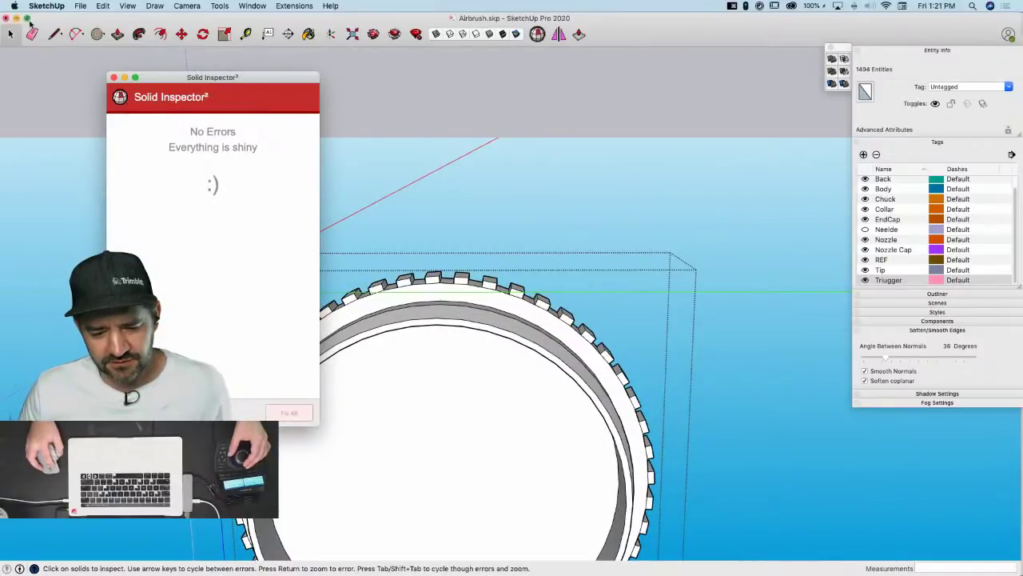
Merge the coplanar faces of the toothed lid with CleanUp³ and finish editing the lid
left_click(112, 77)
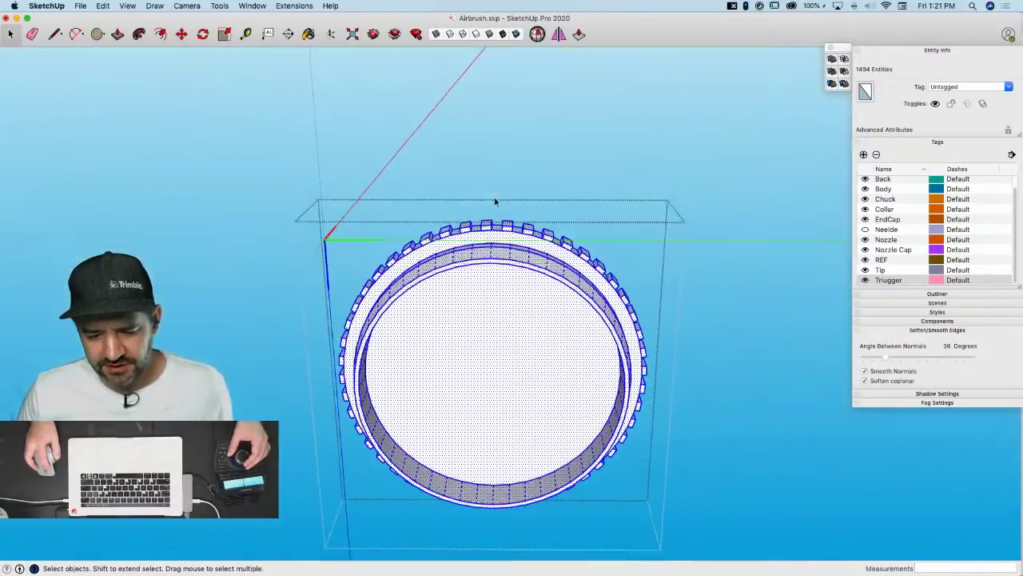
left_click(294, 6)
mouse_move(301, 113)
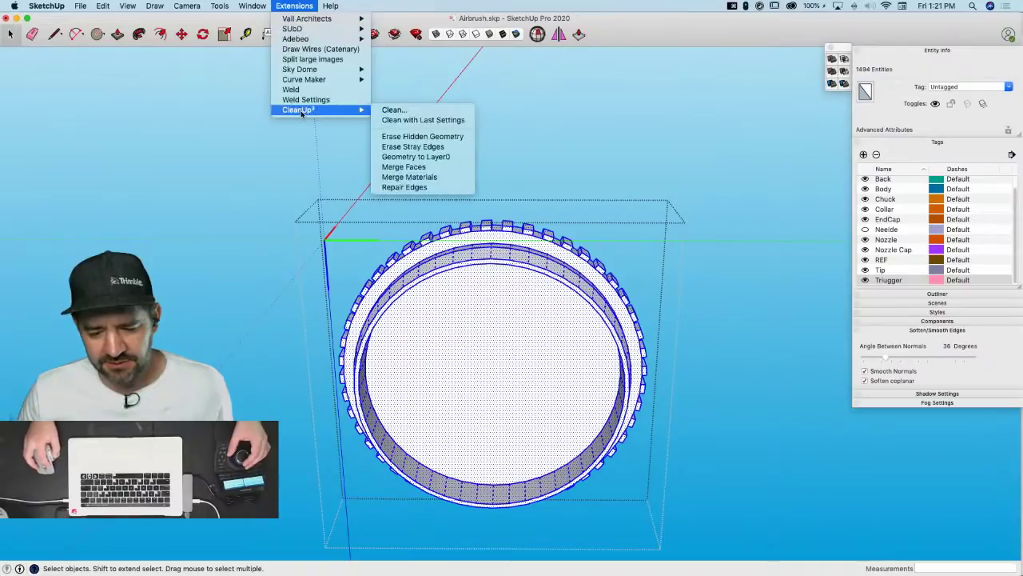
left_click(431, 168)
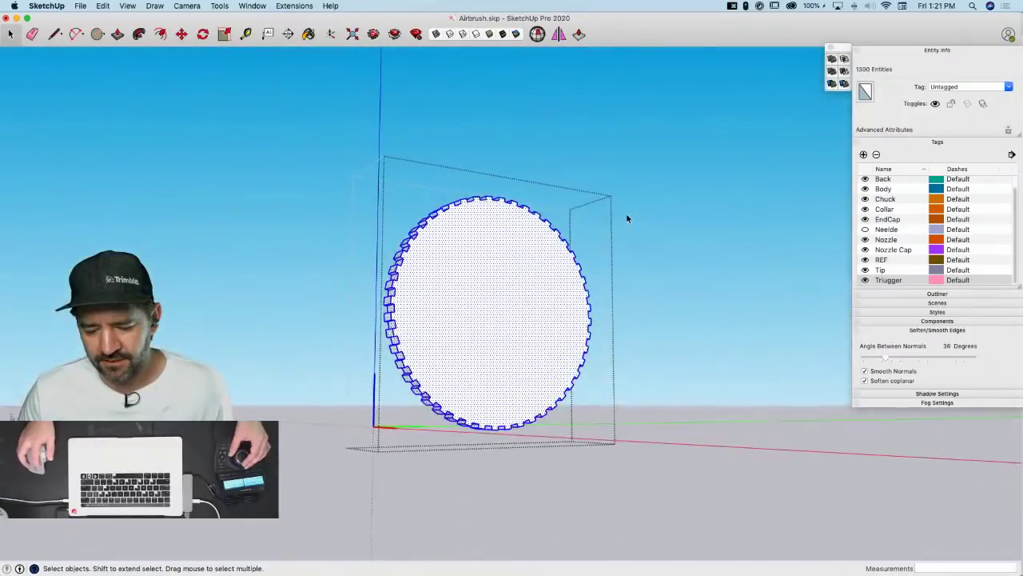
left_click(628, 219)
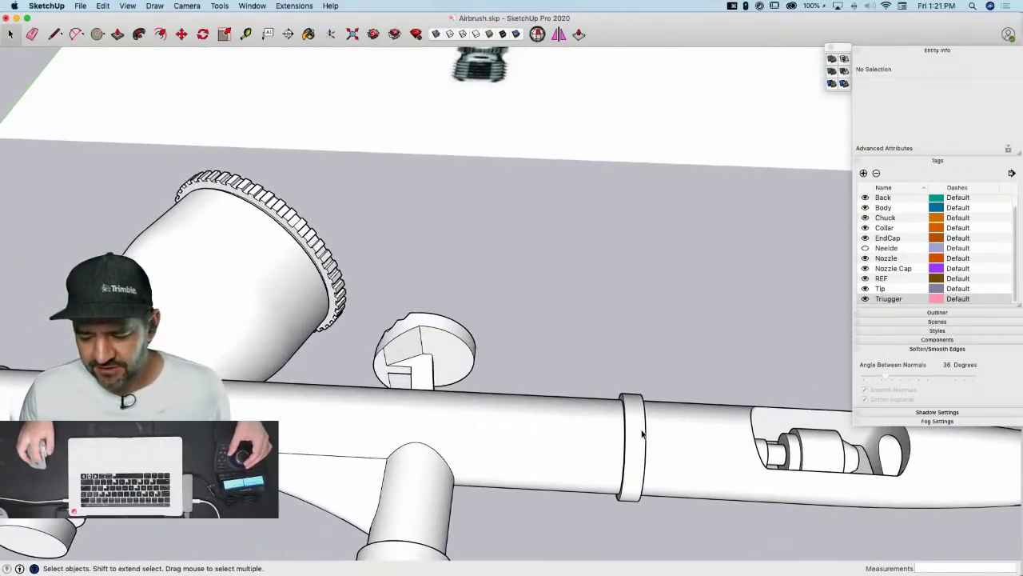
Open the rear body section with the raised collar for editing, at the collar's flat end face
double_click(640, 431)
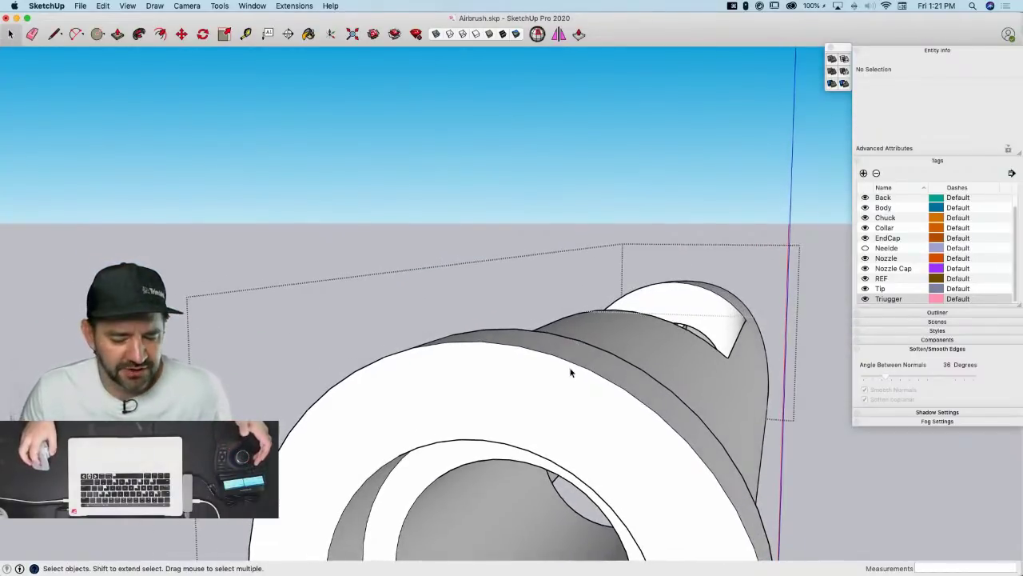
scroll(569, 369, "up", 5)
middle_click_drag(568, 356, 545, 365)
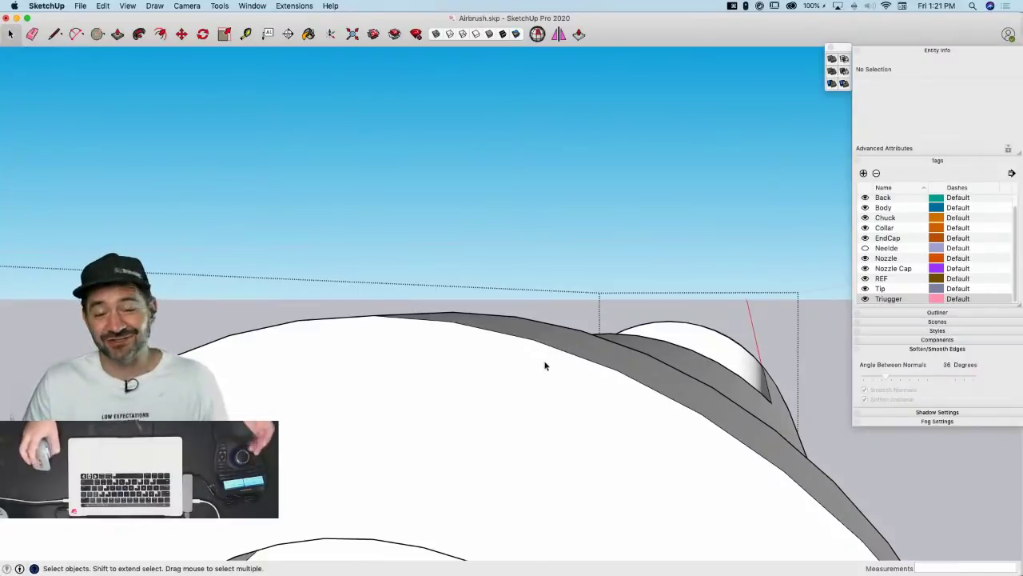
Draw a V with sides about 2 9/16" from the ends of one outer rim segment on the collar's end face, removing the centre line
key("l")
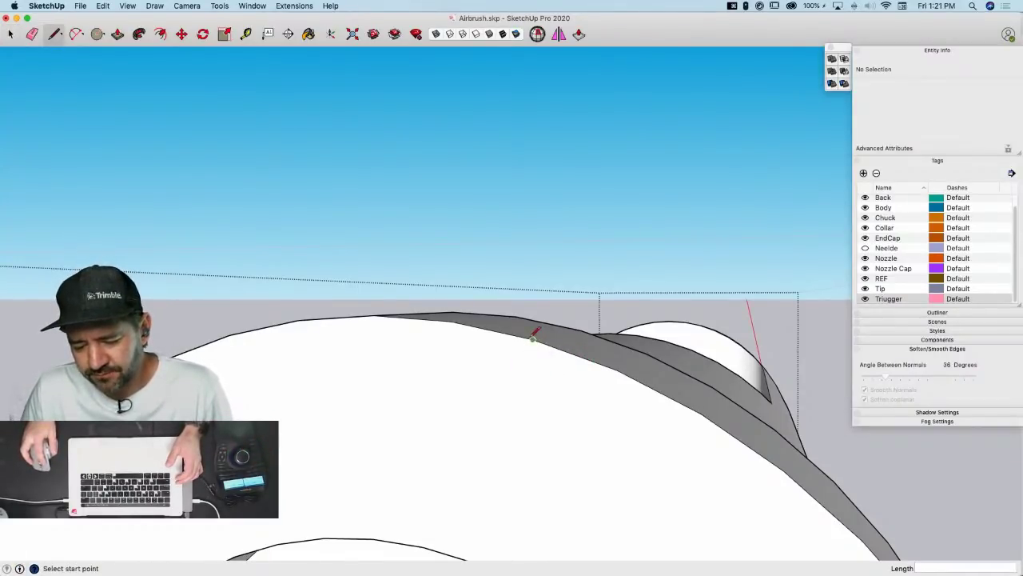
key("space")
left_click(579, 376)
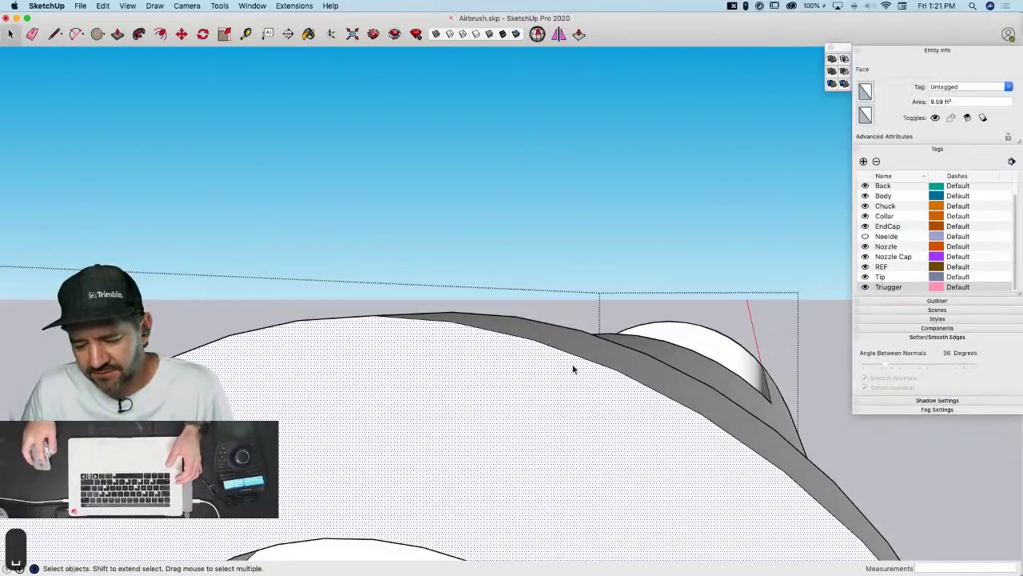
key("l")
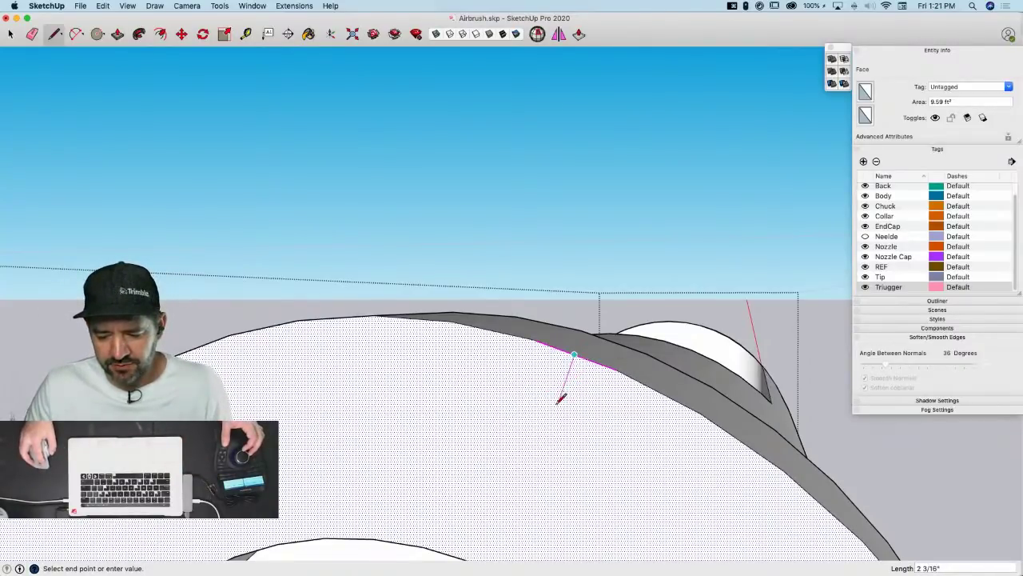
left_click(533, 339)
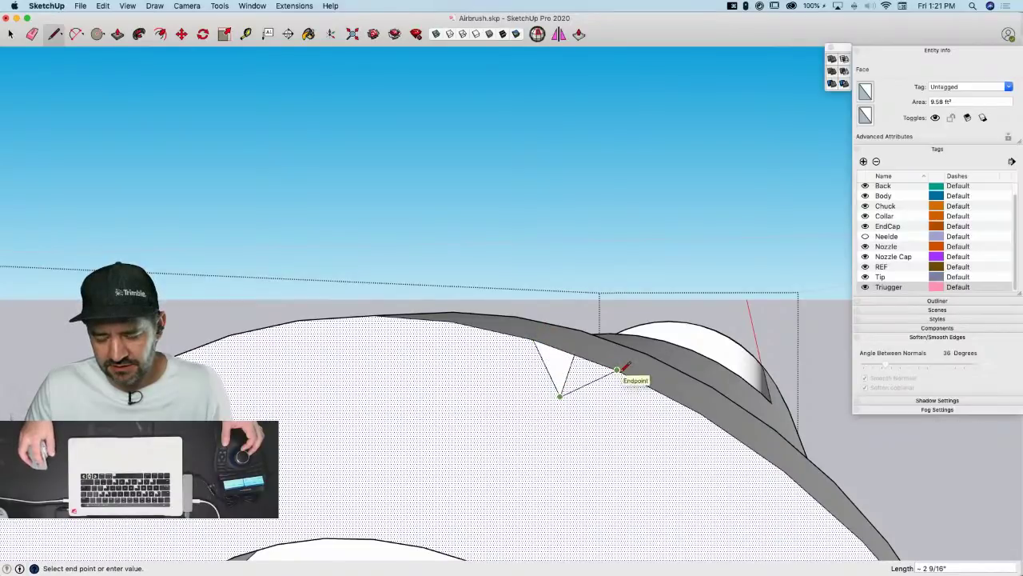
left_click(617, 370)
key("e")
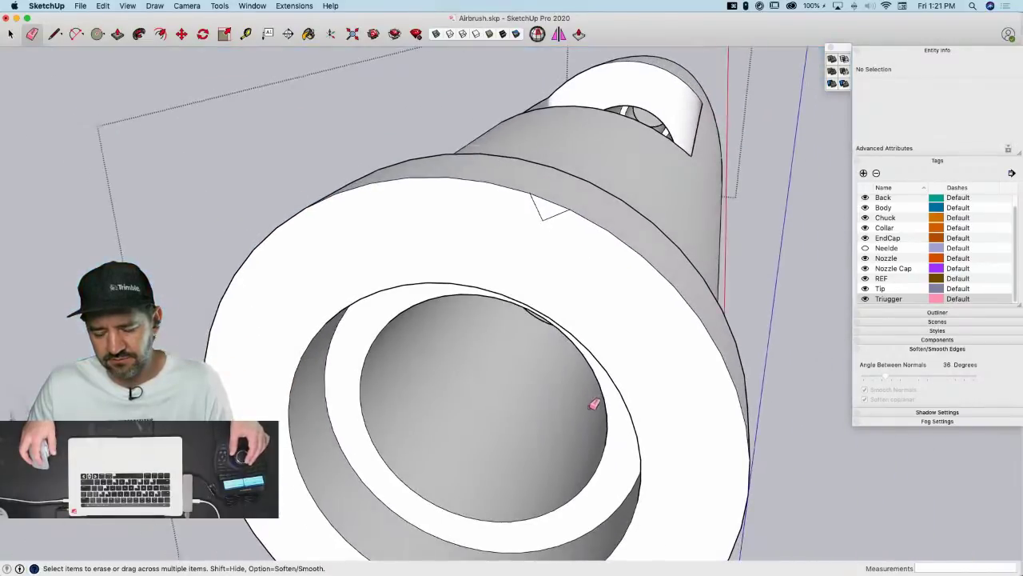
Erase the V-shaped notch lines from the collar's end face
mouse_move(594, 403)
middle_mouse_down()
mouse_move(584, 411)
mouse_move(593, 335)
mouse_move(642, 209)
middle_mouse_up()
key("space")
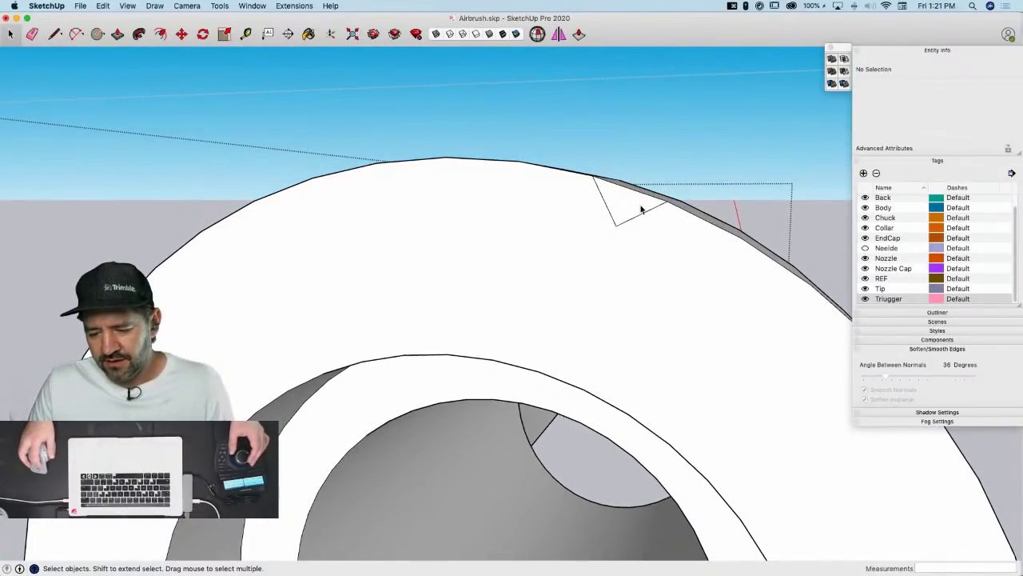
left_click(676, 213)
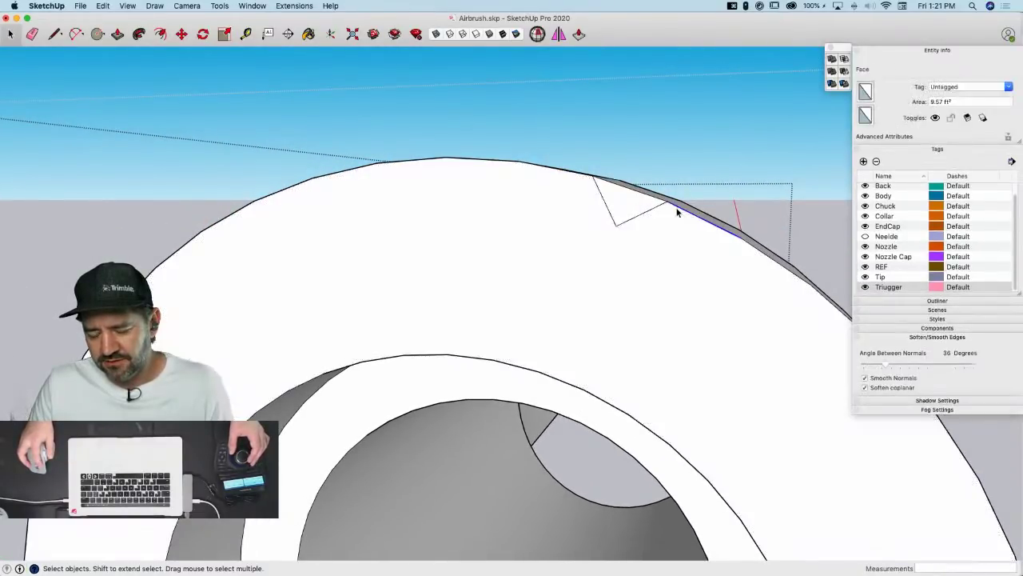
middle_click_drag(676, 212, 656, 212)
key("e")
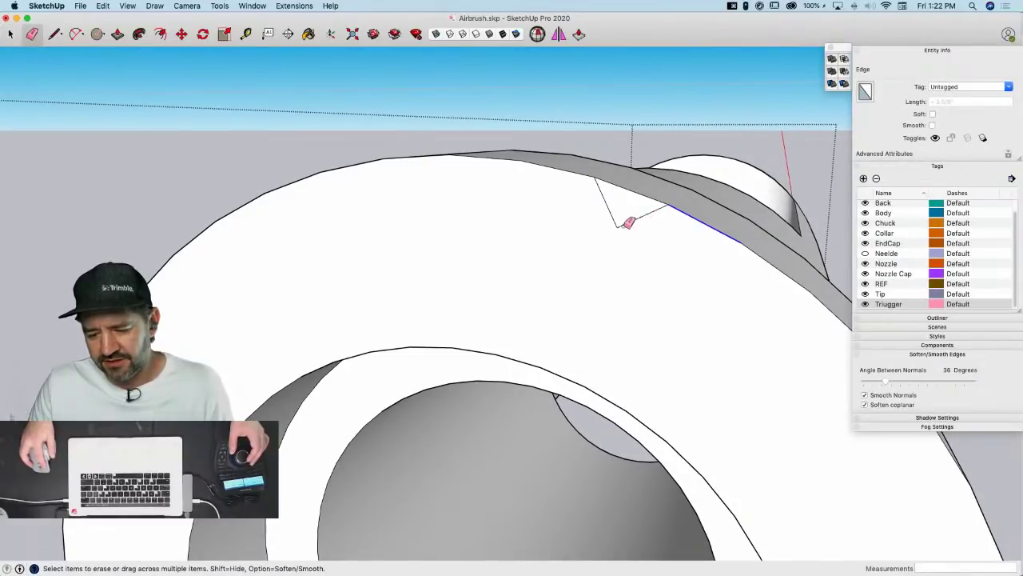
left_click_drag(628, 221, 625, 224)
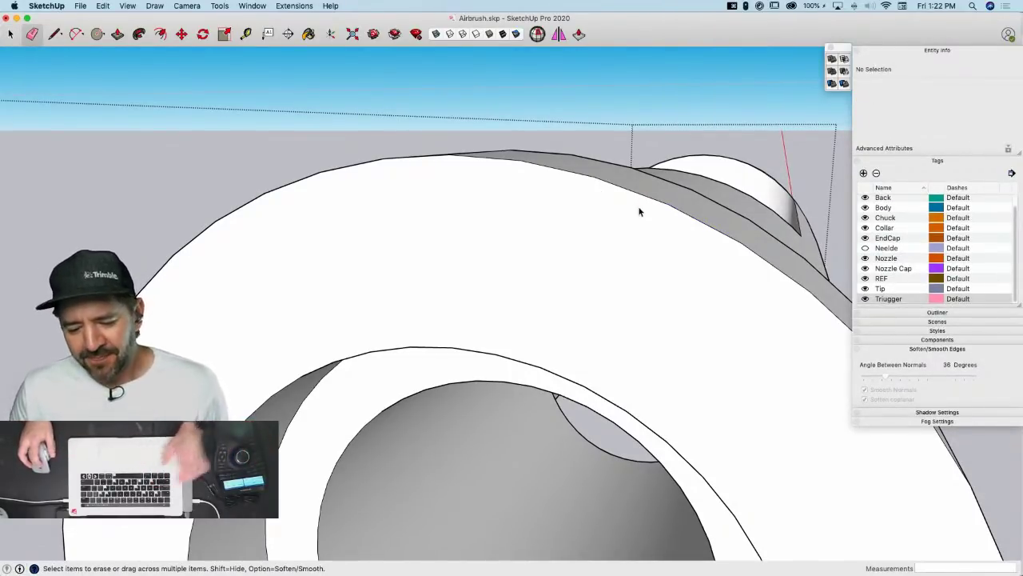
key("space")
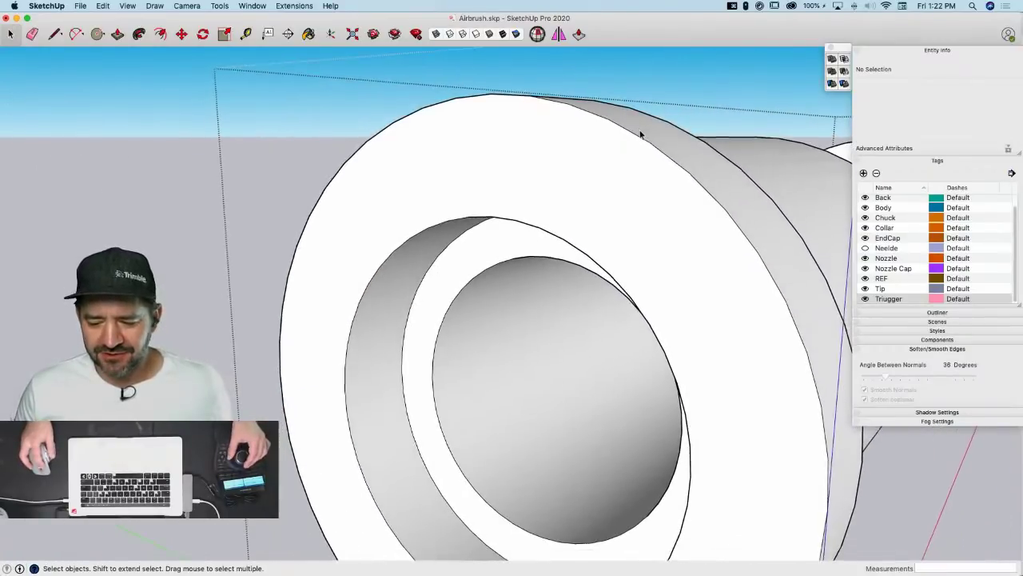
Examine the outer rim of the collar's end face by selecting its edge segments one at a time
left_click(625, 150)
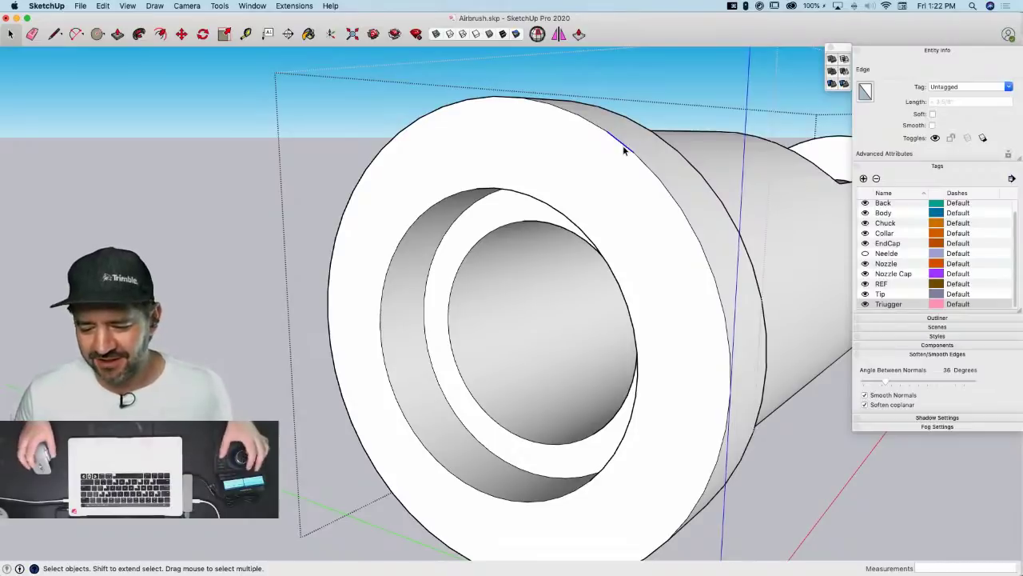
middle_click_drag(623, 146, 606, 137)
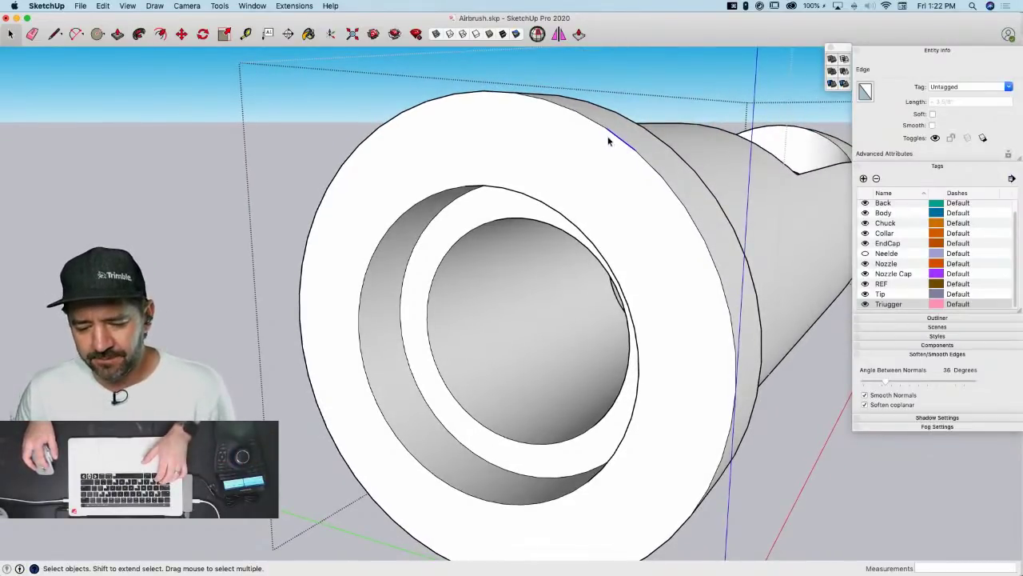
left_click(299, 283)
left_click(462, 96)
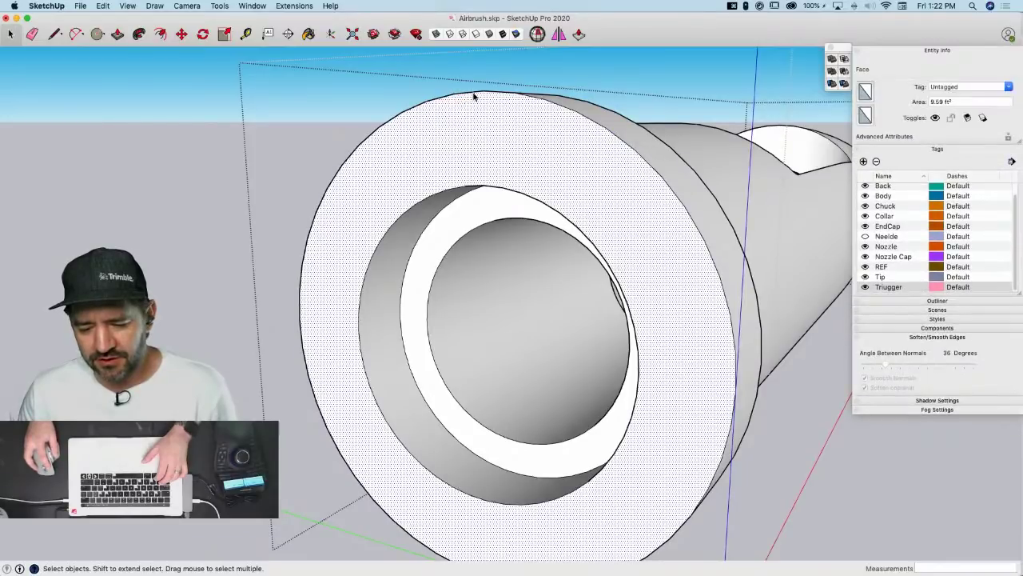
left_click(480, 94)
left_click(535, 99)
left_click(548, 101)
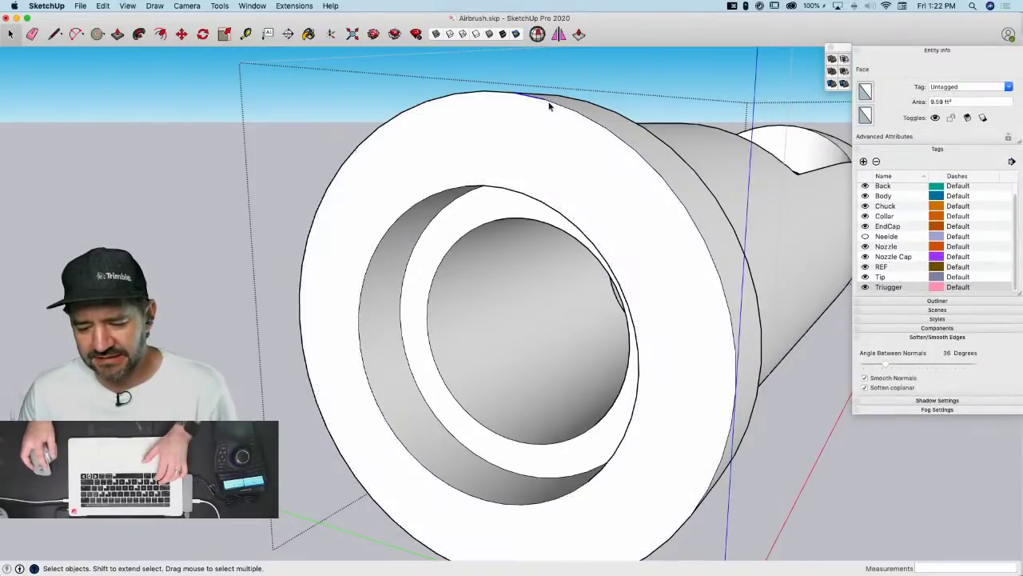
left_click(572, 112)
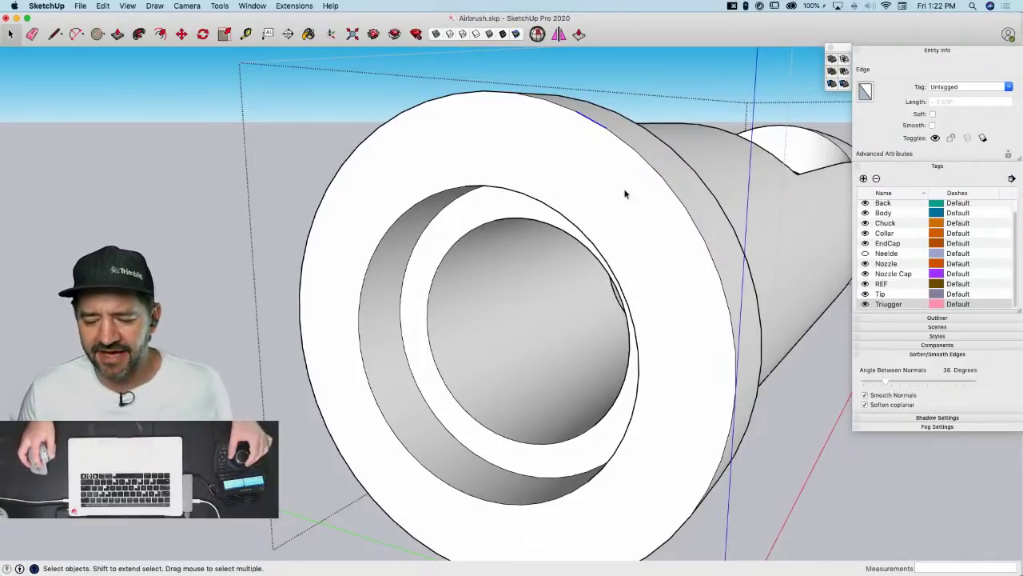
Select the collar's end face with its bounding edges and add the inner recess wall to the selection
middle_click_drag(592, 170, 528, 158)
double_click(535, 142)
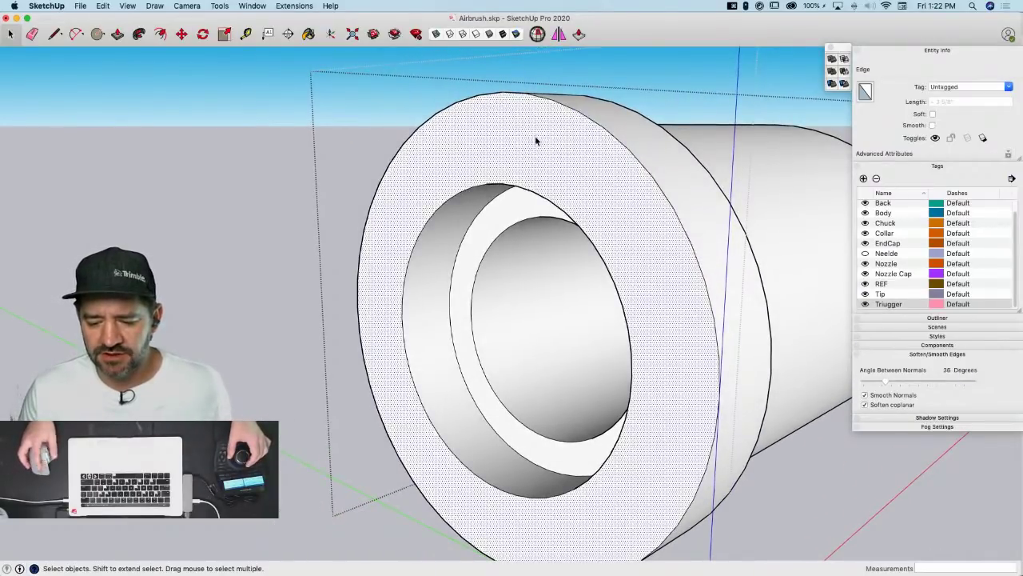
middle_click_drag(485, 137, 456, 217)
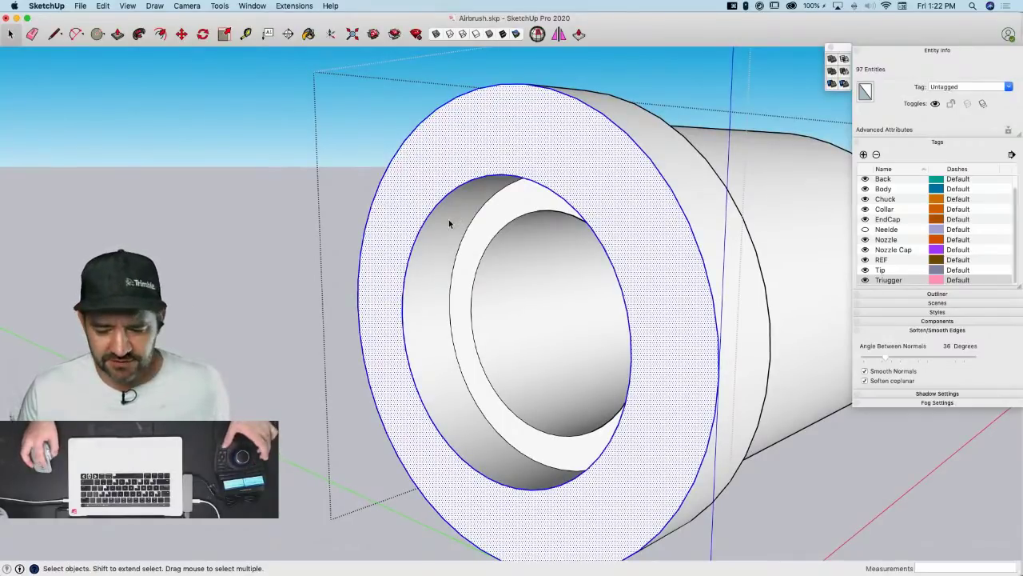
left_click(438, 230, "shift")
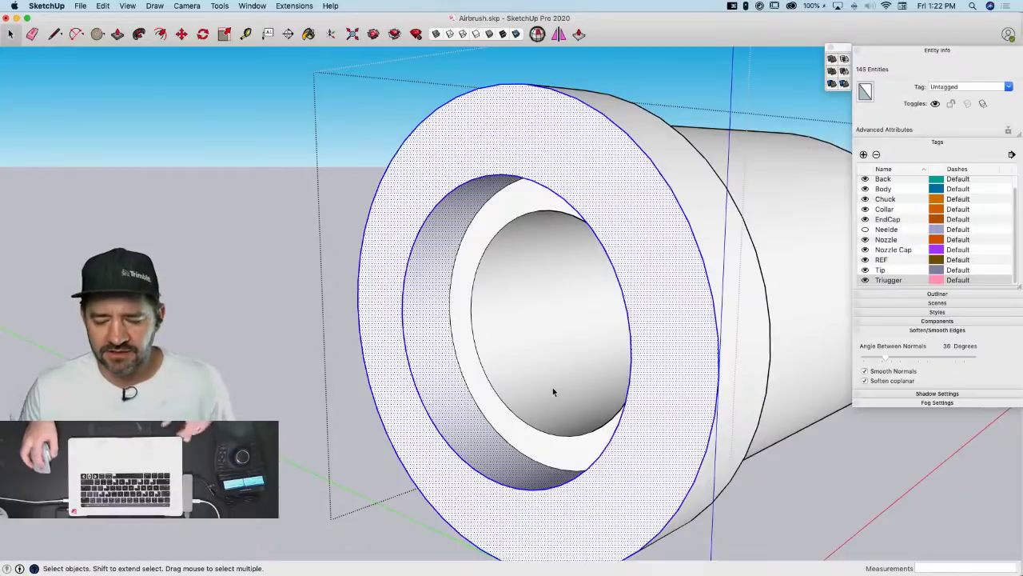
left_click(446, 199)
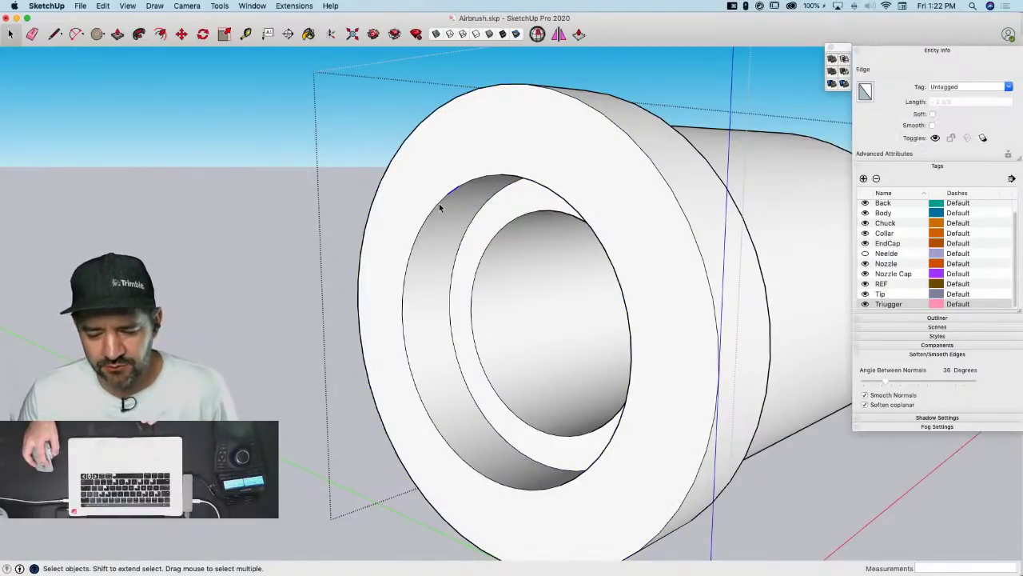
Select only the outer edge loop of the collar's end face and offset it slightly inward
double_click(518, 104)
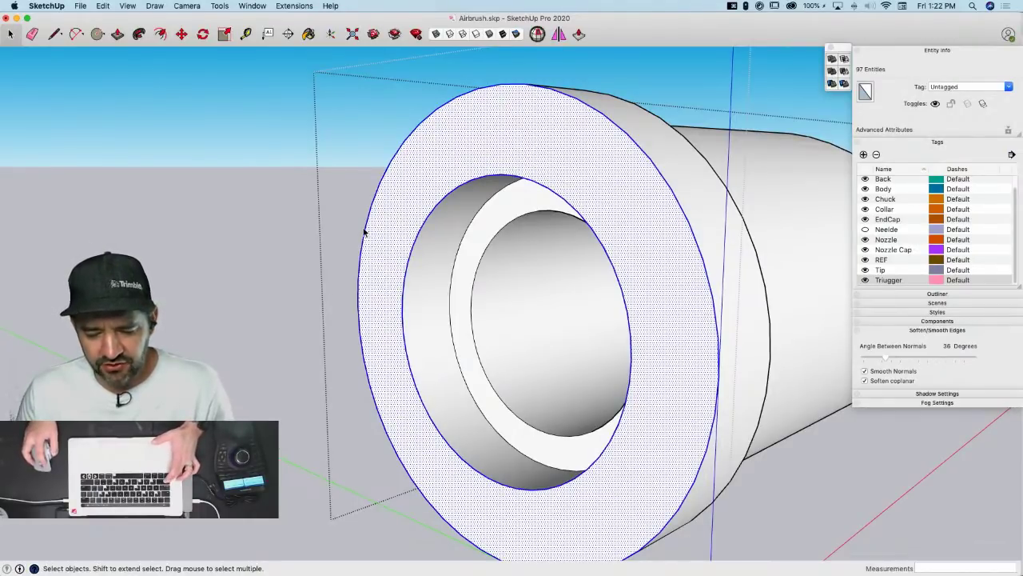
left_click(402, 194, "shift")
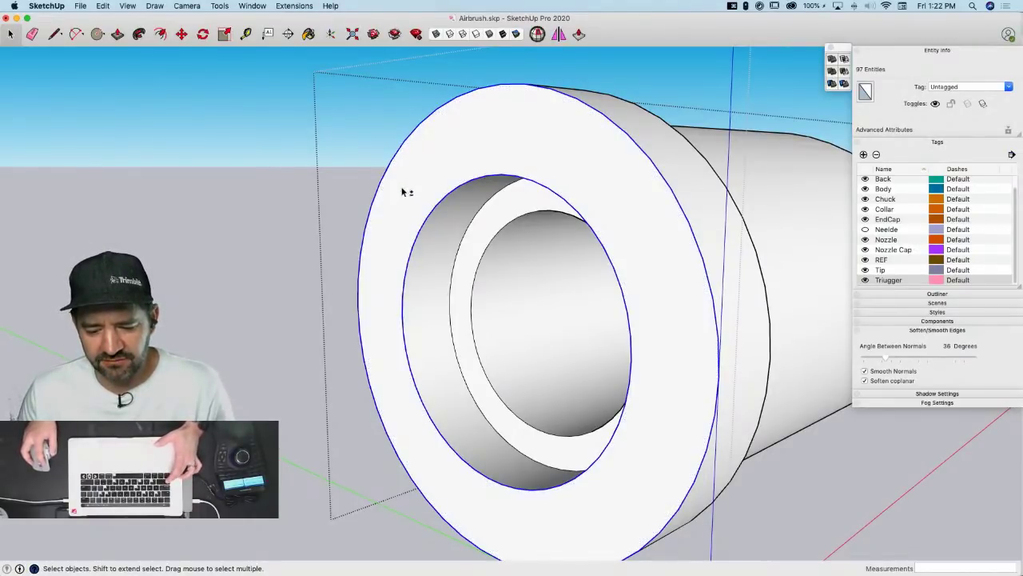
left_click(431, 248, "shift")
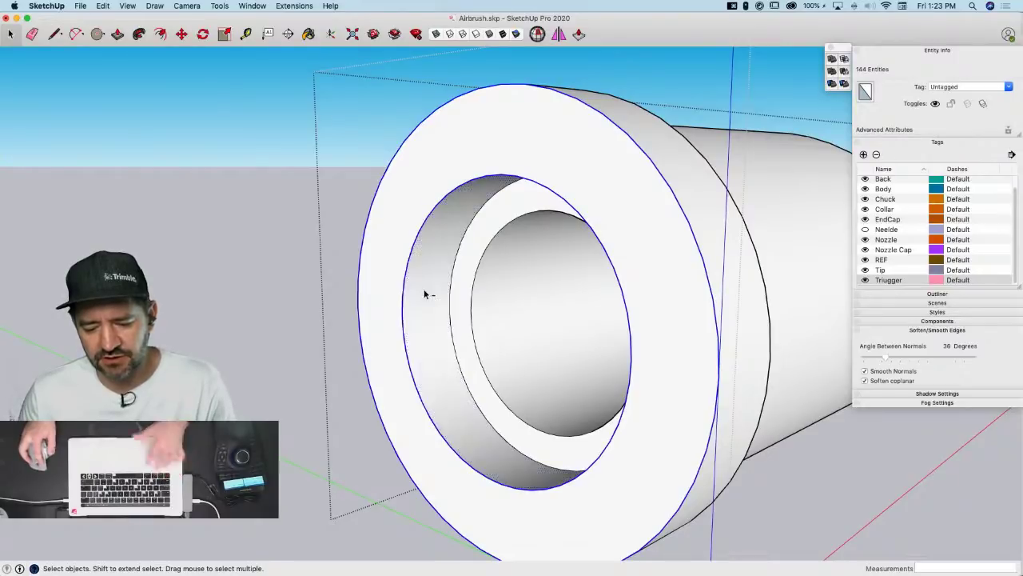
left_click(428, 287, "shift")
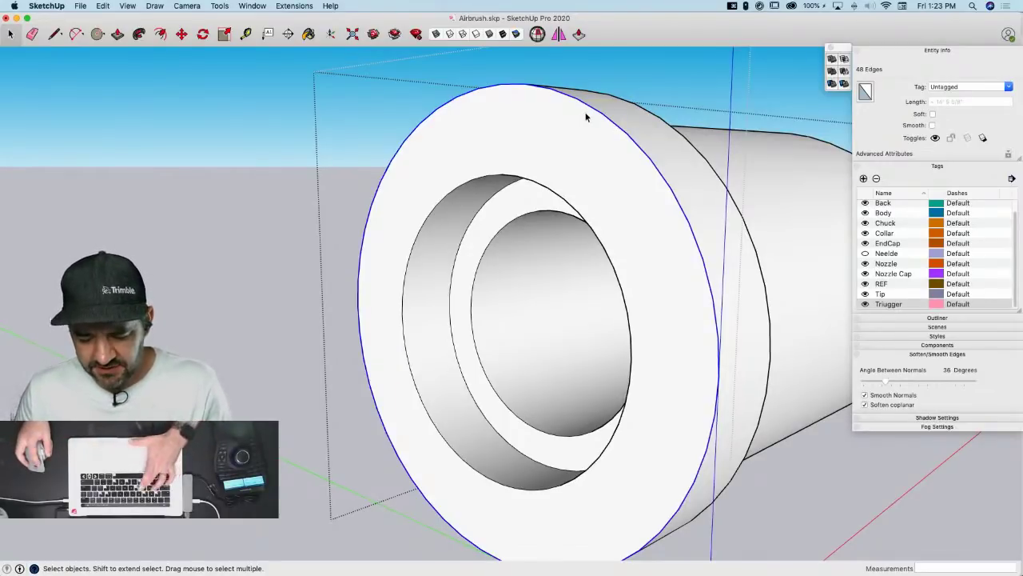
key("f")
left_click(588, 111)
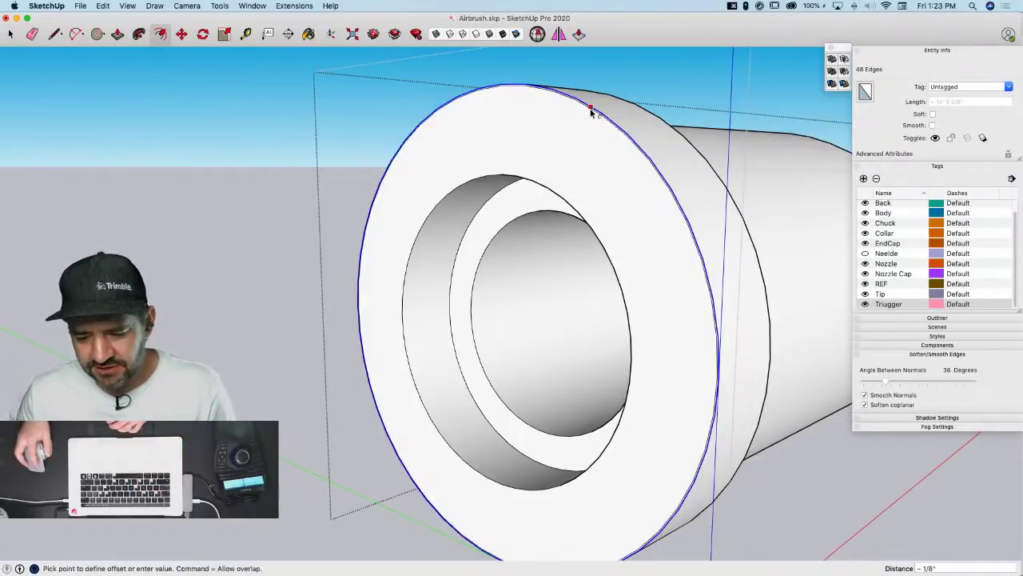
key("space")
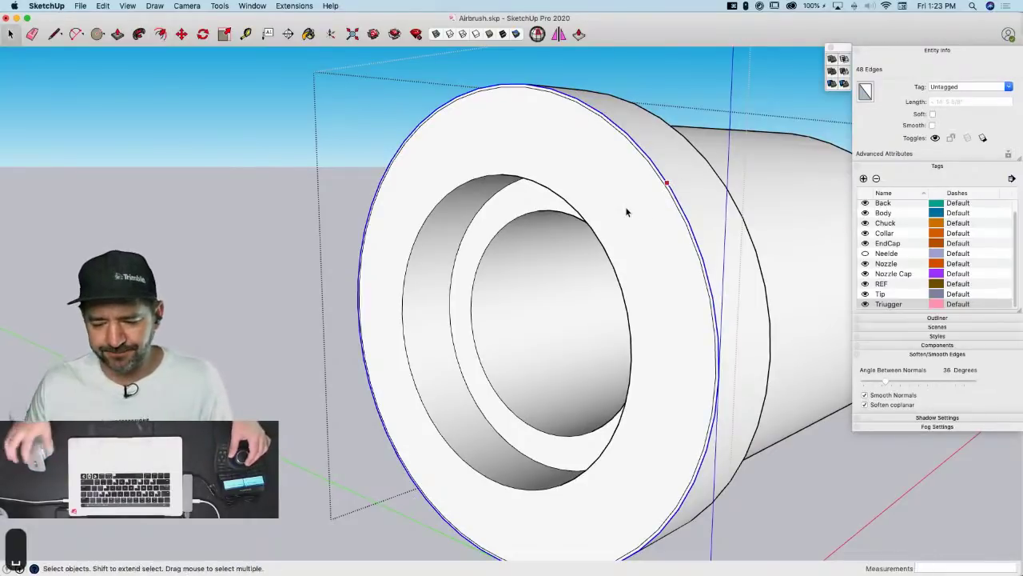
Draw a V-shaped notch with a centre line about 2 1/8" long on the collar's end face, spanning two outer rim segments
scroll(625, 207, "up", 5)
key("l")
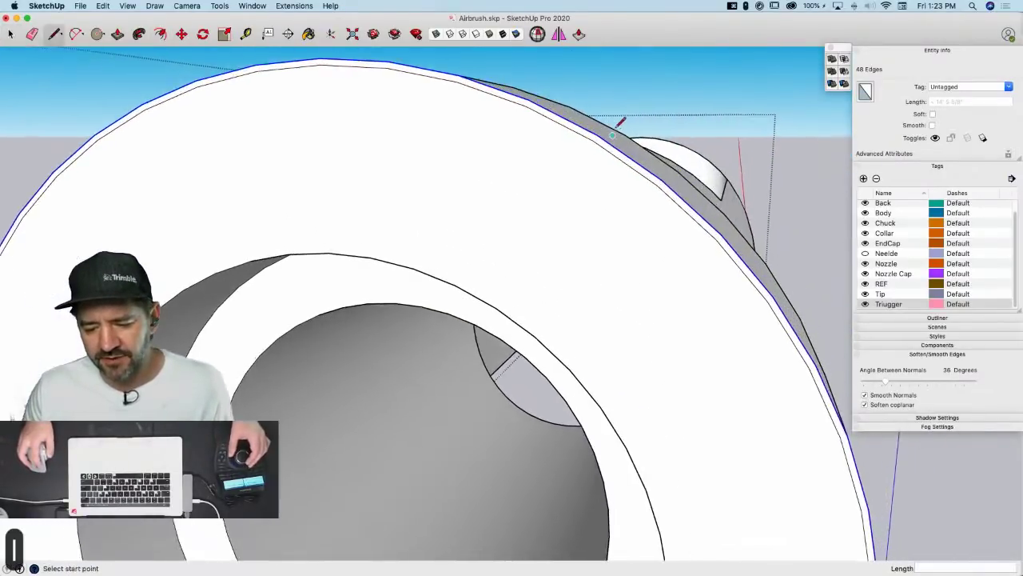
left_click(564, 134)
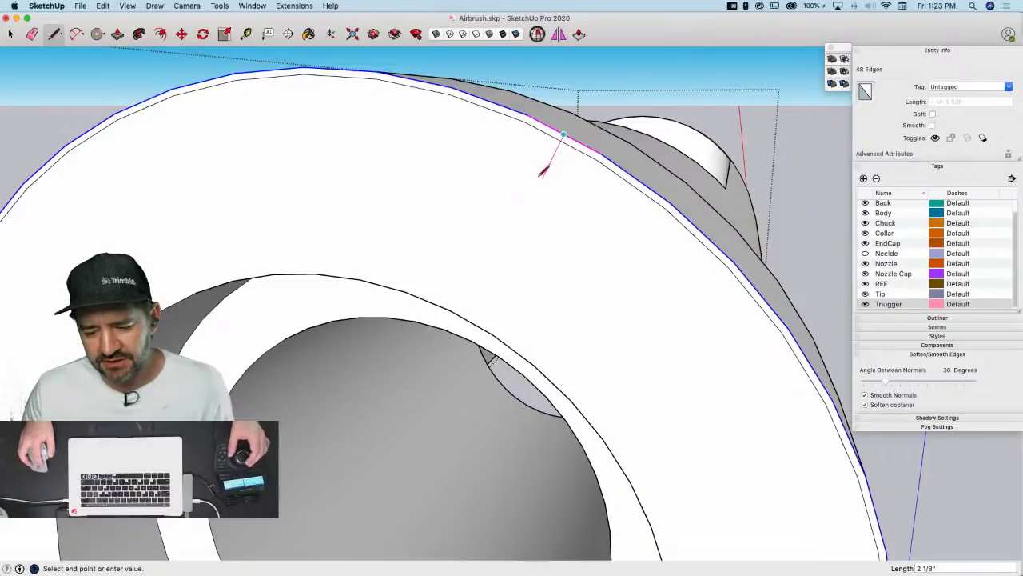
left_click(541, 177)
left_click(528, 115)
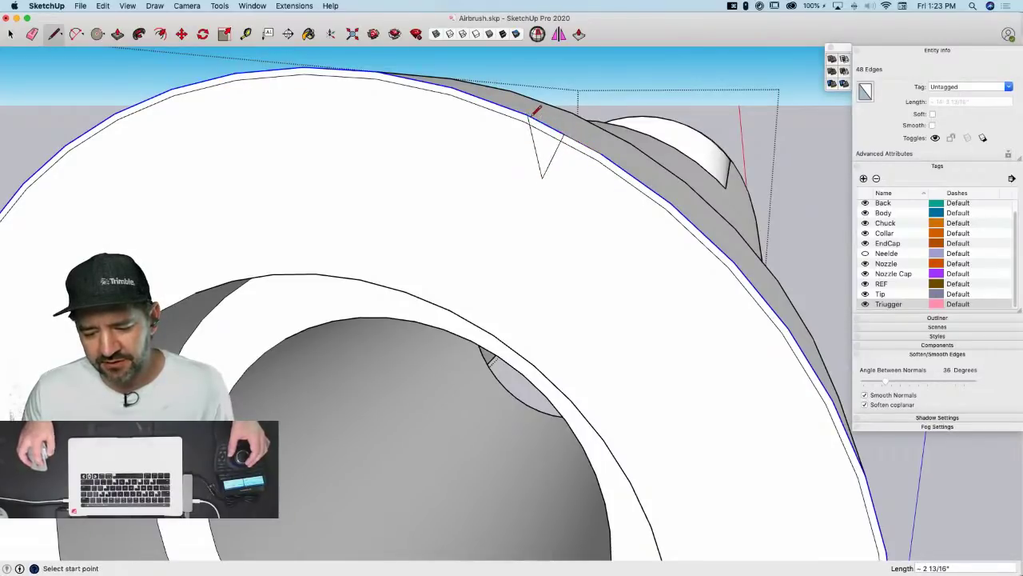
left_click(541, 177)
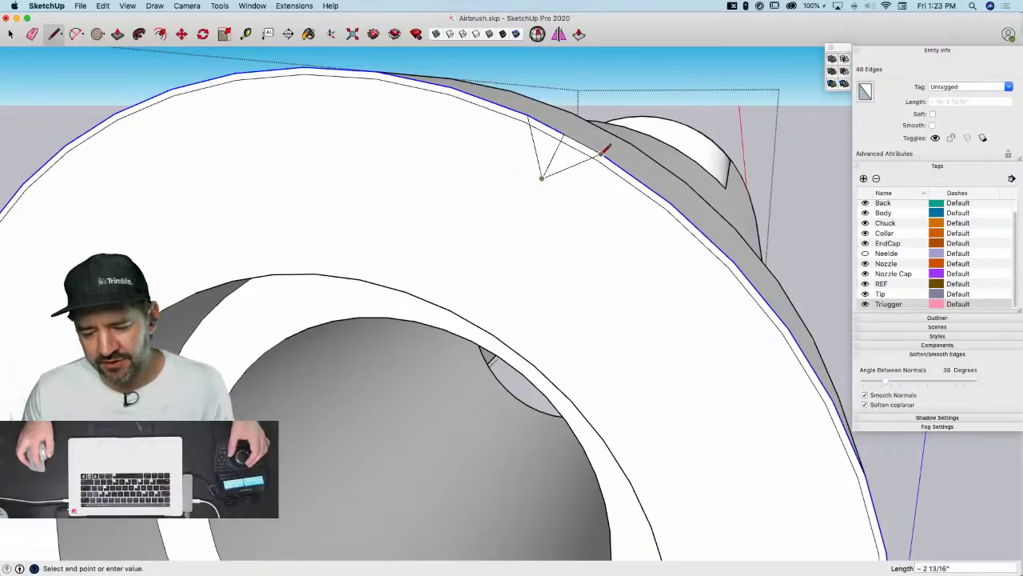
key("Escape")
Erase the notch's centre line and the line stubs between the inner offset rim and the outer edge
key("e")
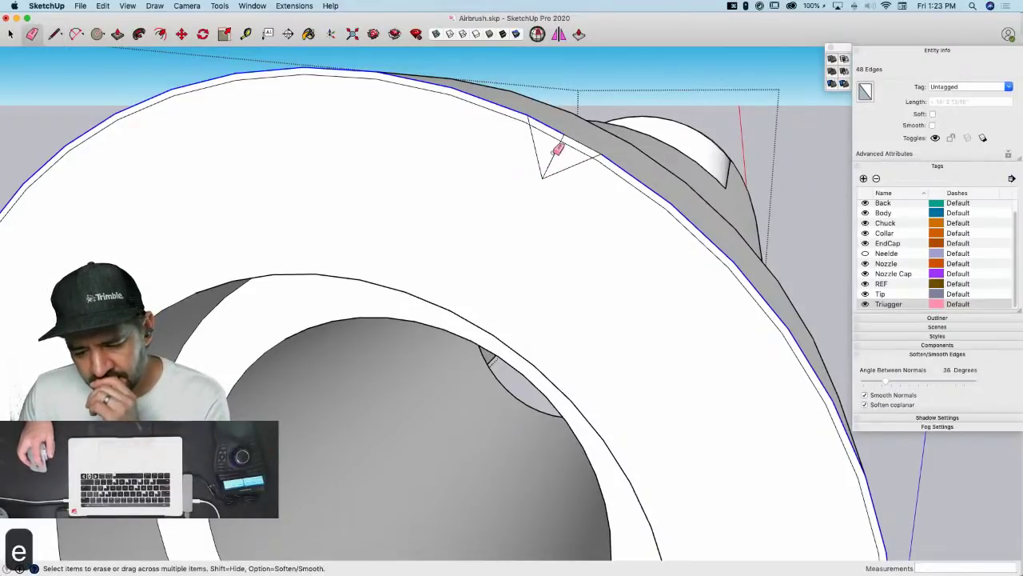
left_click(552, 155)
left_click_drag(557, 151, 556, 152)
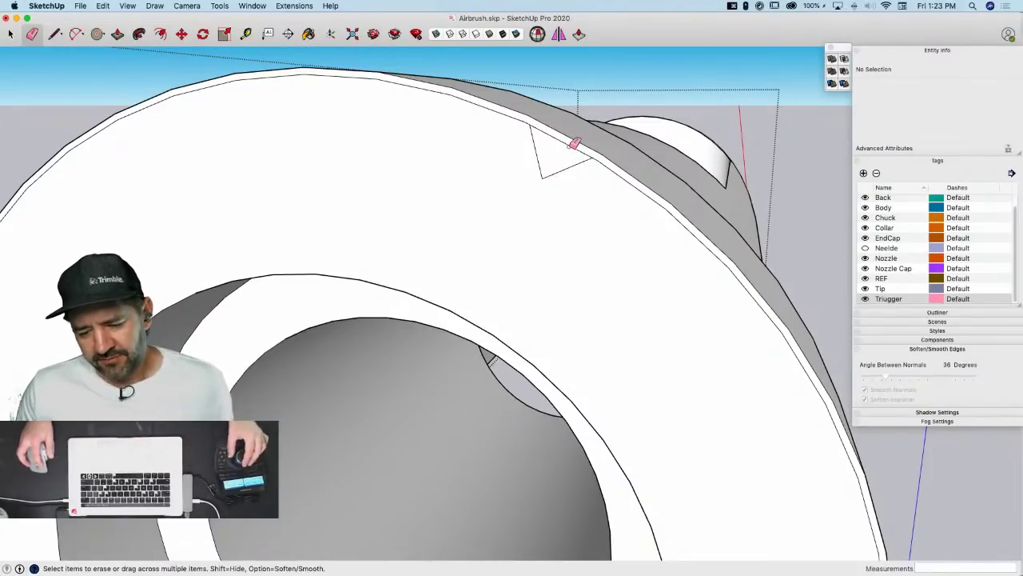
Select the triangular notch face and draw a vertical line about 3' long across the recess opening through its centre
key("space")
left_click(561, 155)
scroll(561, 160, "down", 5)
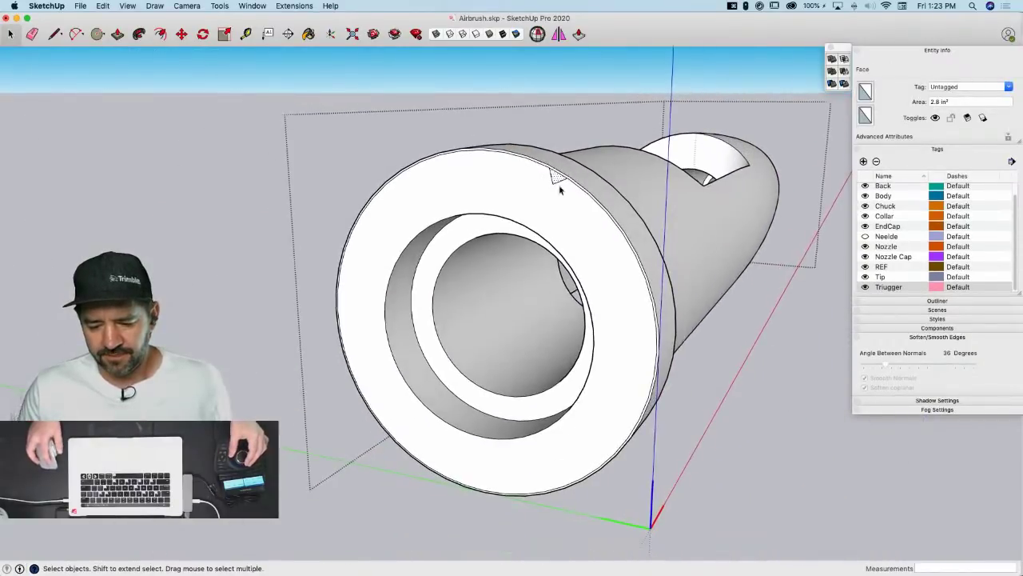
key("q")
mouse_move(700, 236)
middle_mouse_down()
mouse_move(824, 221)
mouse_move(792, 240)
mouse_move(714, 245)
middle_mouse_up()
key("l")
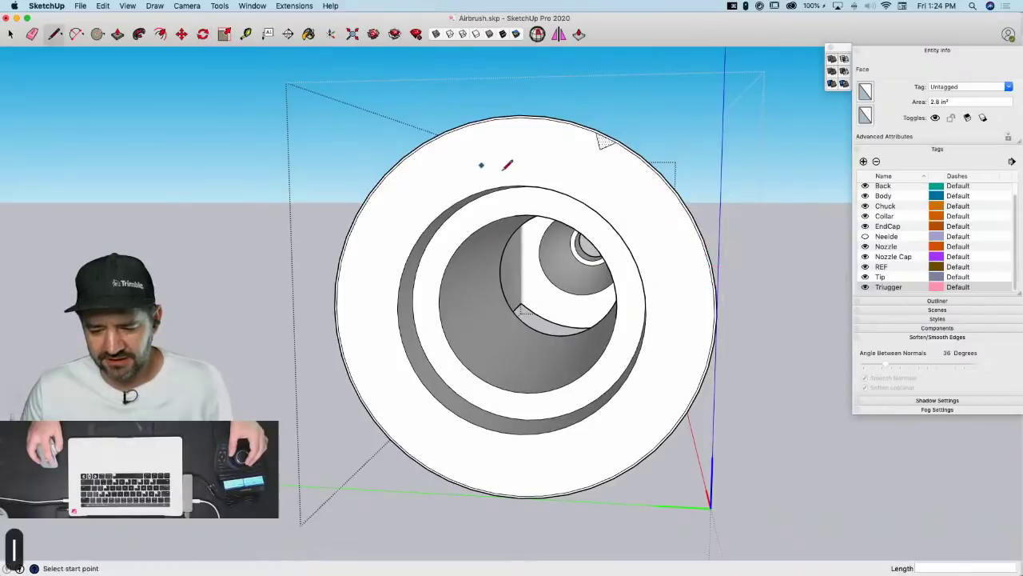
left_click(519, 185)
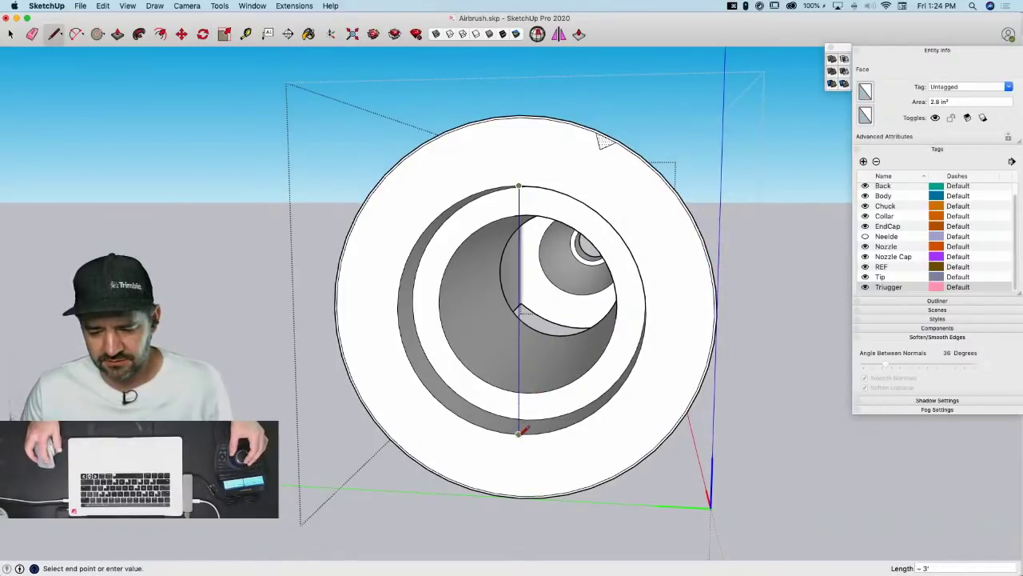
left_click(519, 432)
key("space")
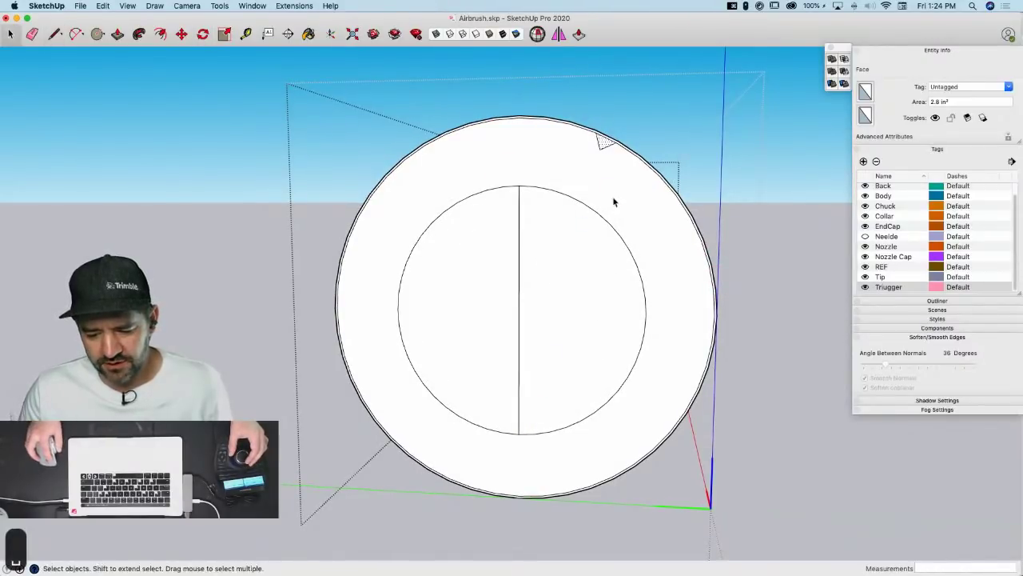
Rotate a copy of the triangular notch face 7.5 degrees about the vertical line's midpoint, placing it beside the original
key("q")
left_click(519, 312)
scroll(646, 142, "up", 5)
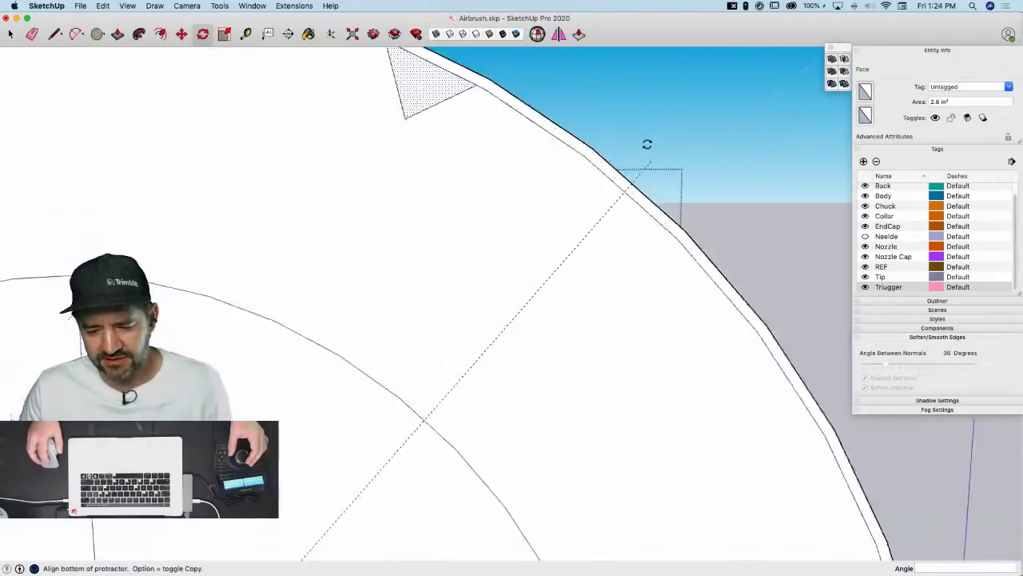
scroll(527, 130, "down", 3)
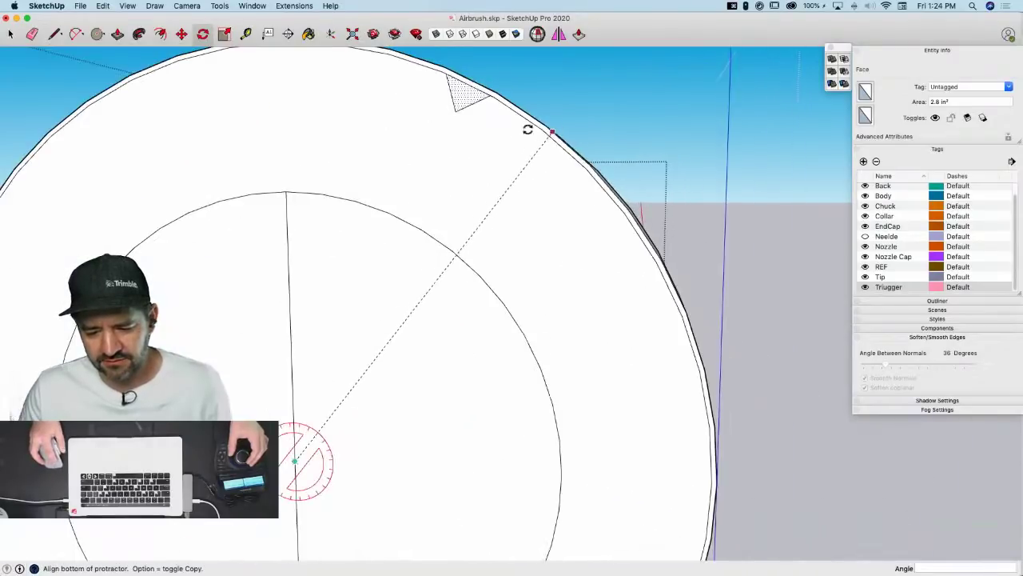
left_click(445, 65)
left_click(497, 92)
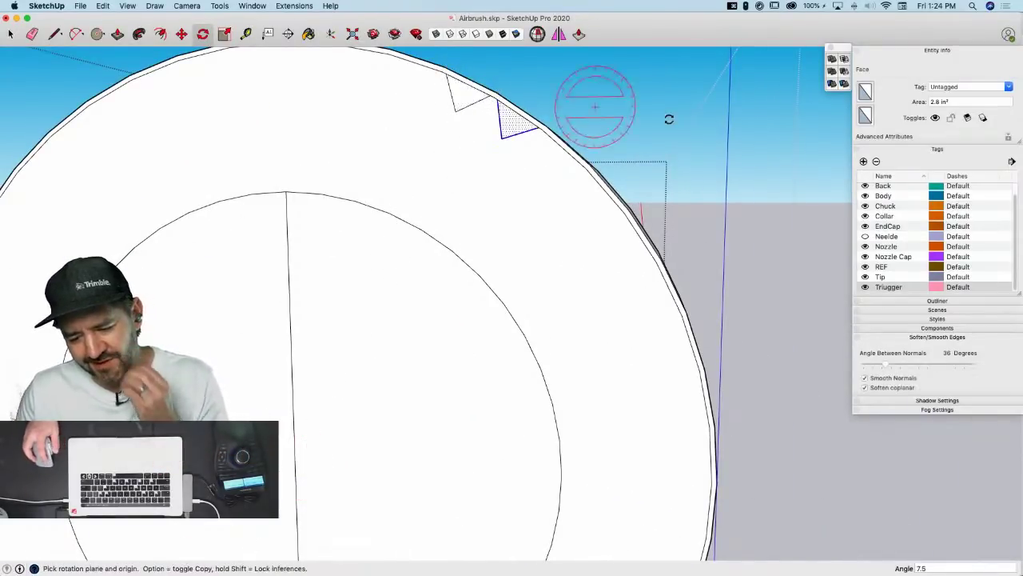
Delete the inner offset rim line from the end face, leaving only the two triangular notches and the short link between them
key("space")
scroll(606, 154, "down", 3)
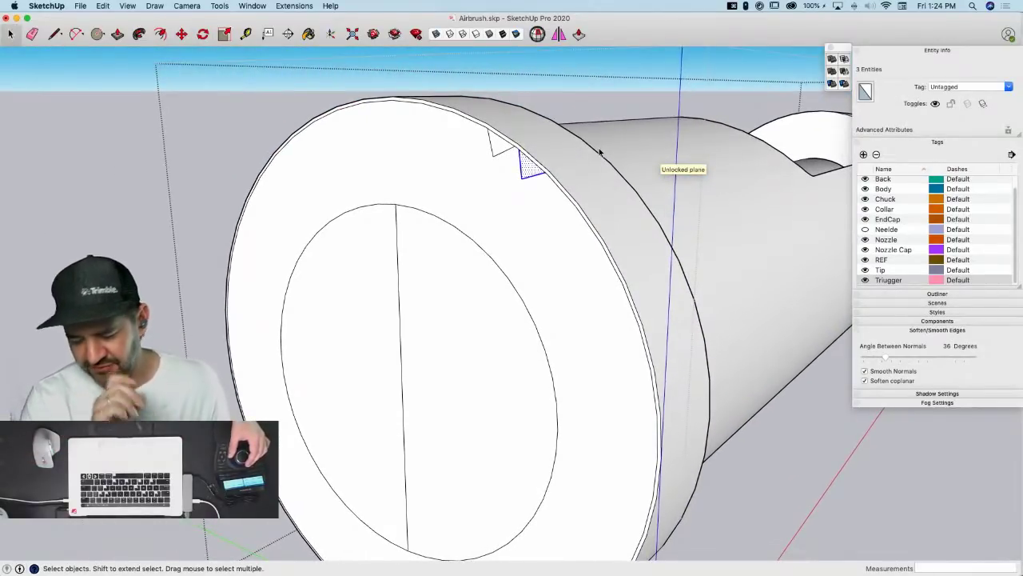
scroll(600, 152, "up", 3)
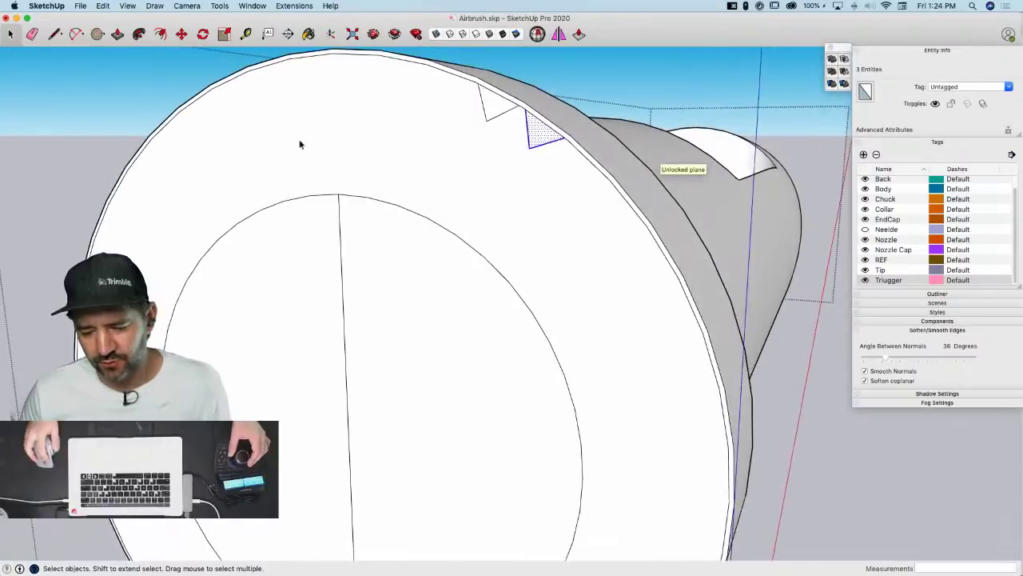
scroll(300, 144, "down", 1)
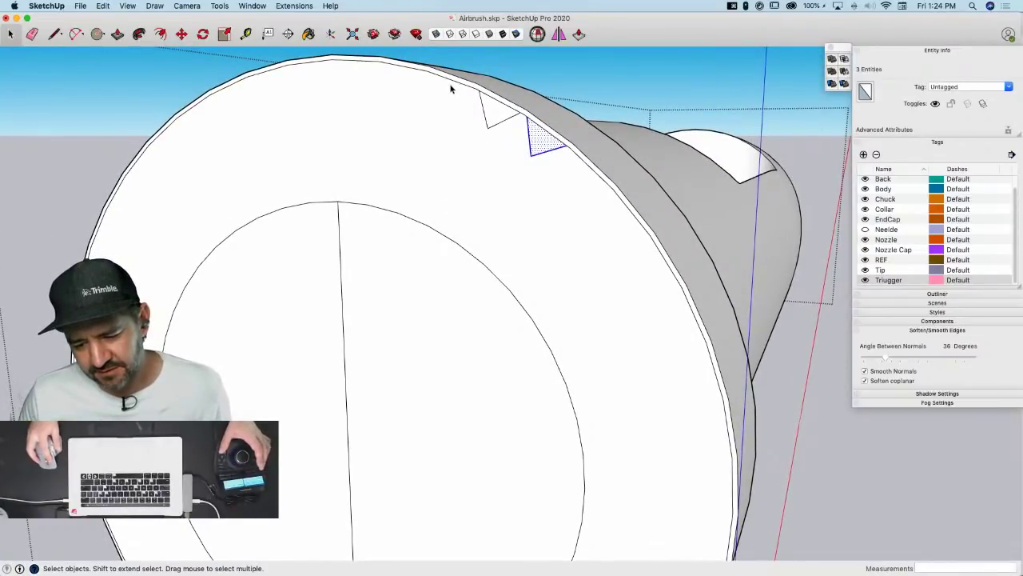
left_click(475, 93)
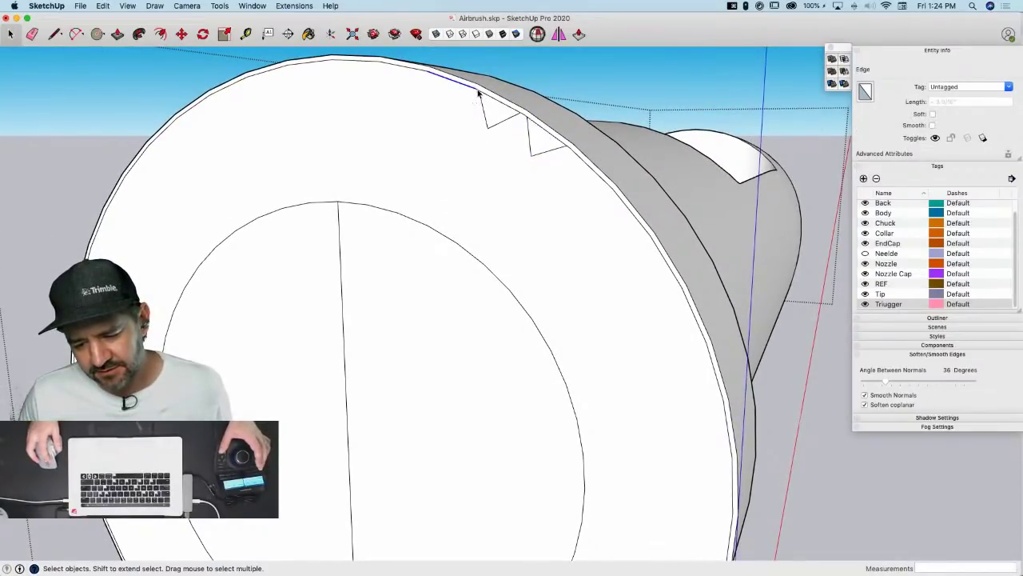
key("e")
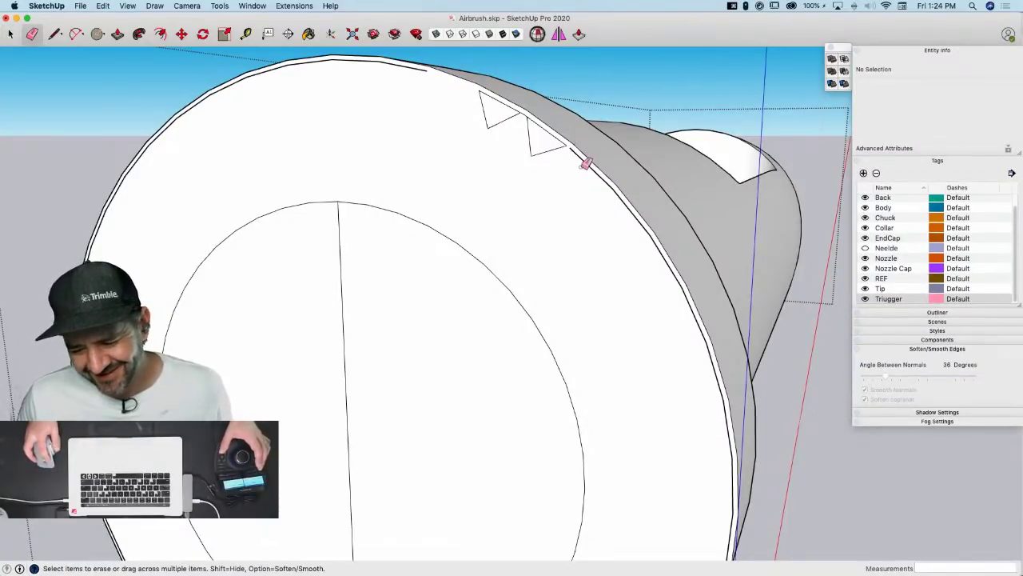
key("space")
left_click(577, 158)
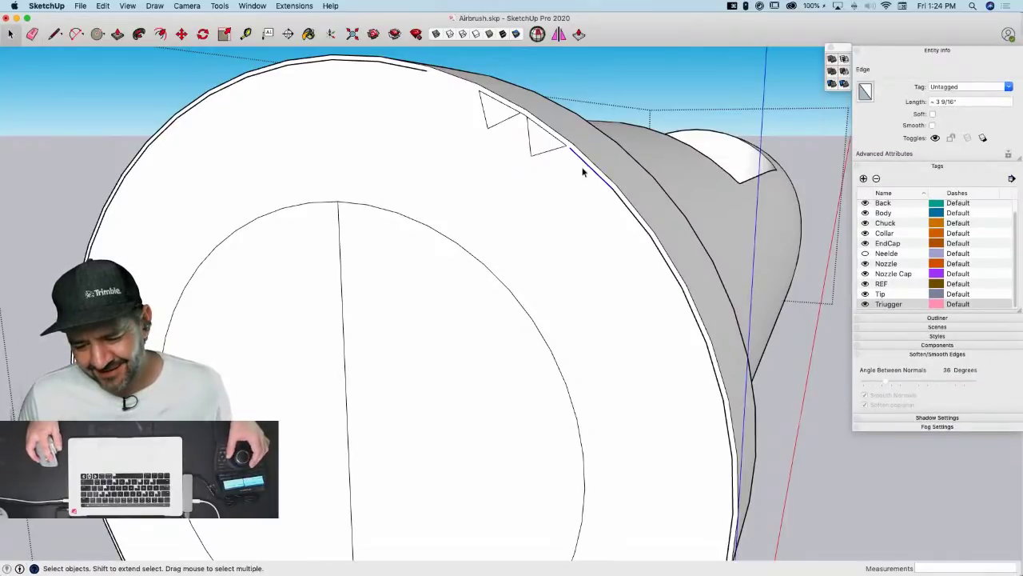
key("e")
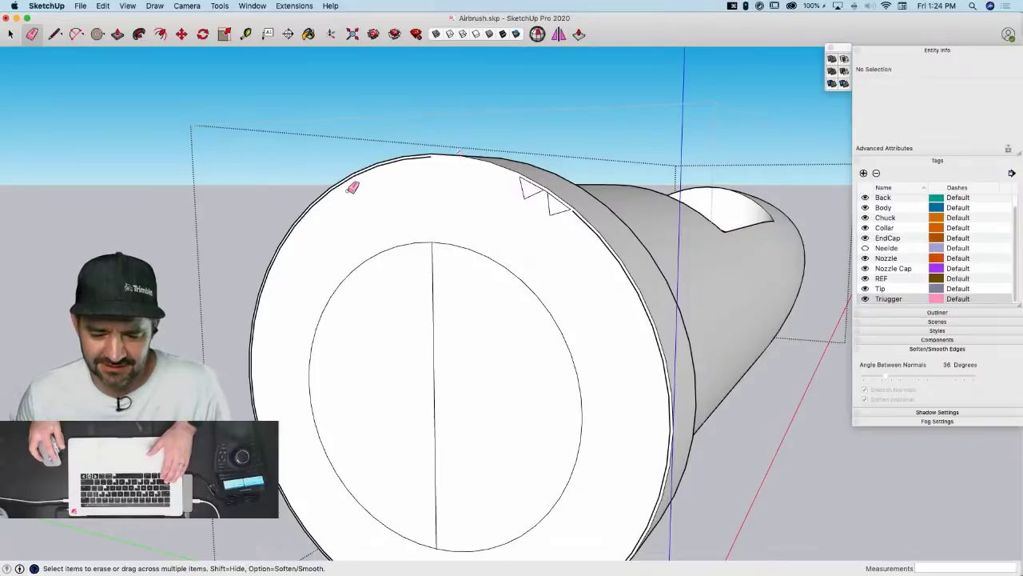
key("space")
left_click(371, 172)
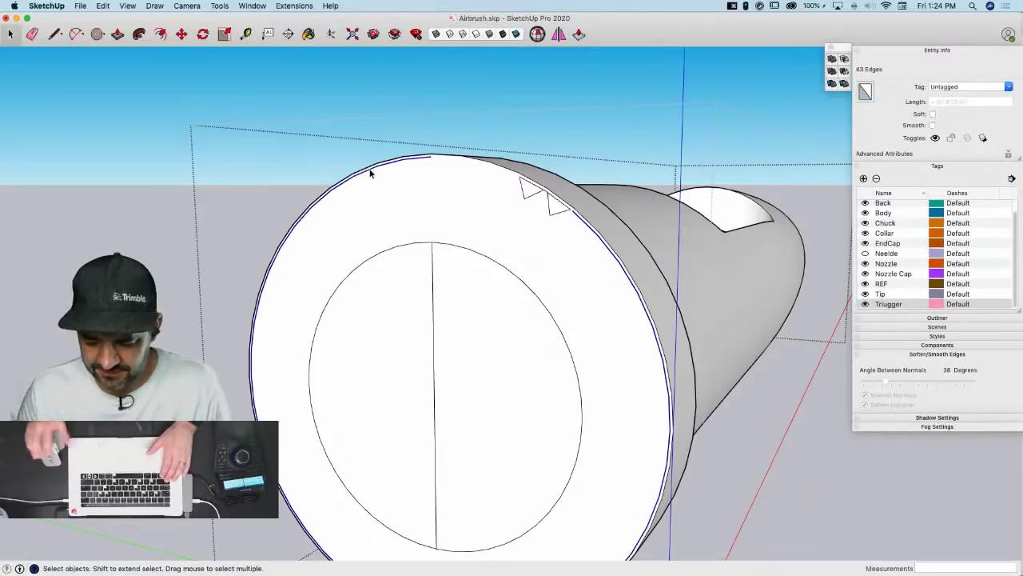
key("BackSpace")
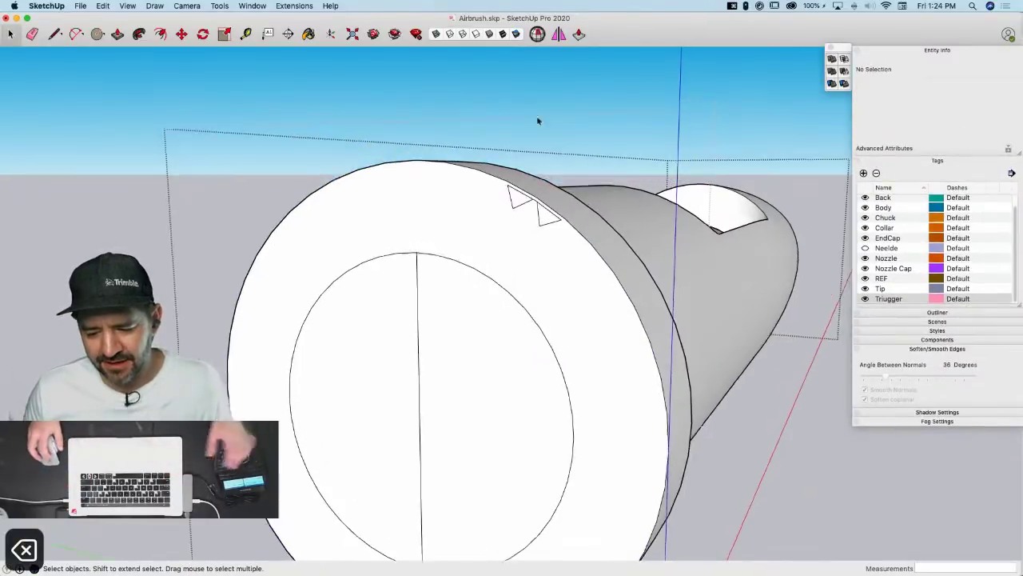
Erase the first notch's outer edge and all three sides of the copied notch, keeping the open V and its short link
scroll(524, 142, "up", 4)
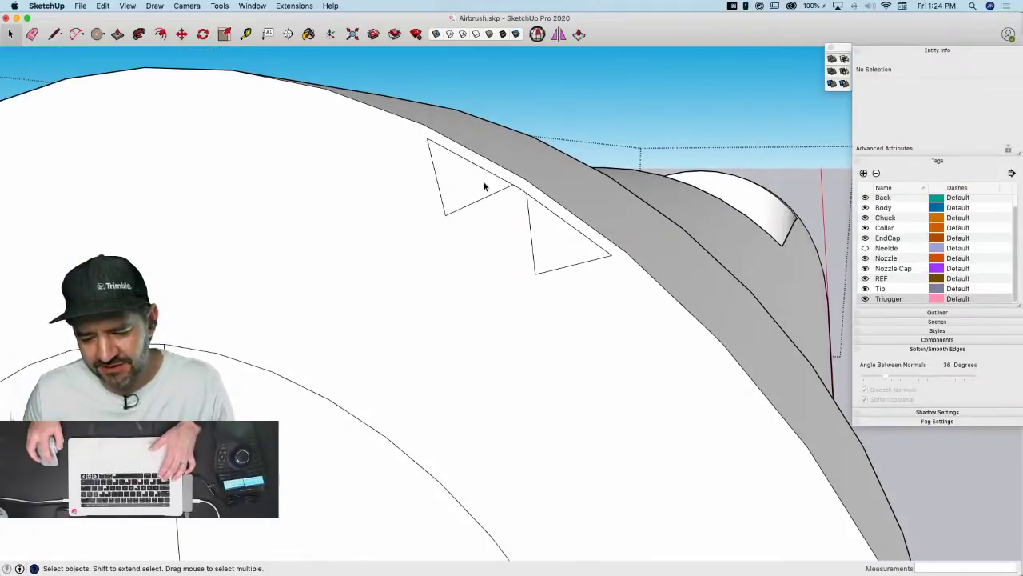
left_click(484, 186)
scroll(515, 190, "up", 2)
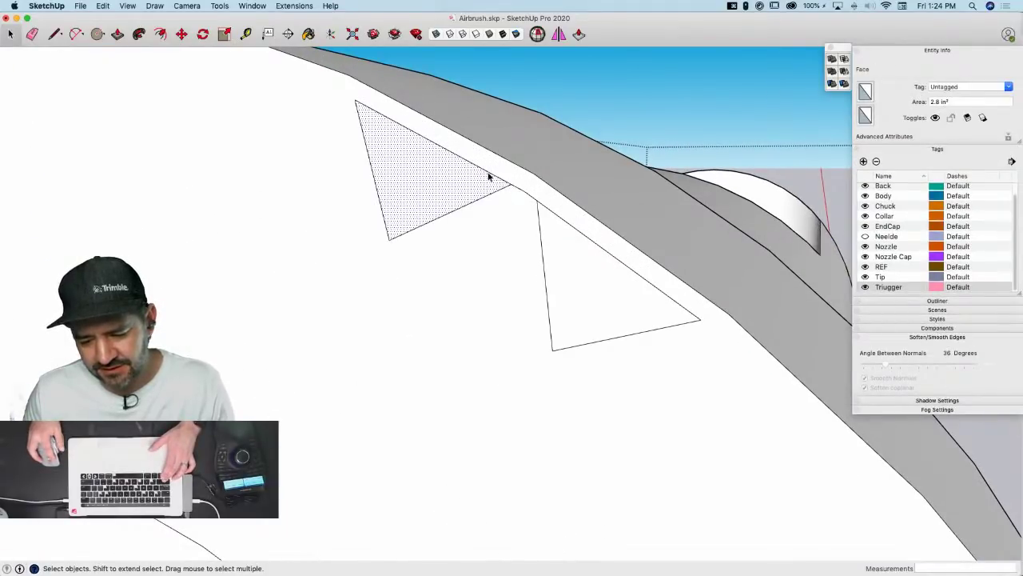
key("e")
left_click(489, 173)
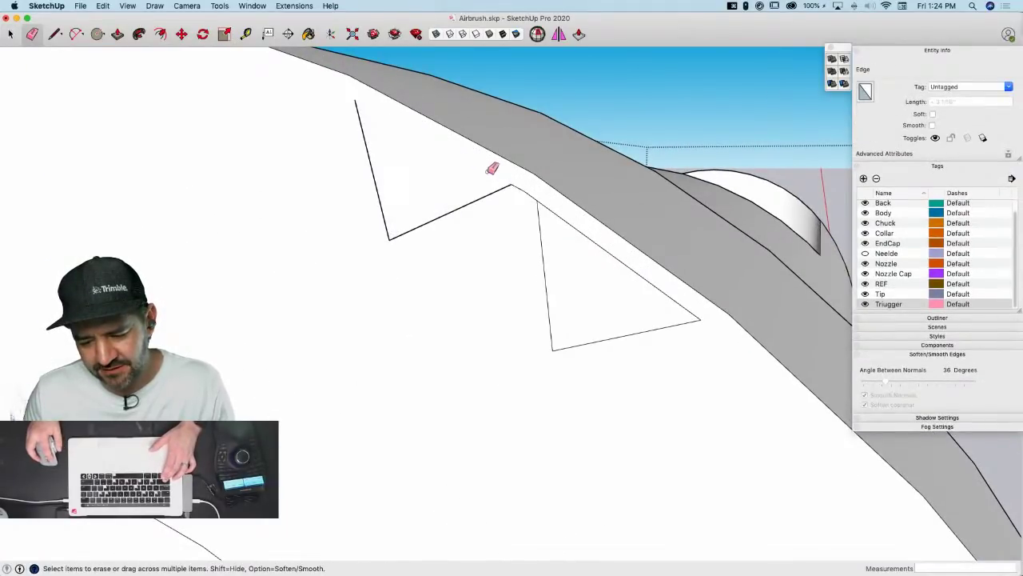
left_click(555, 206)
left_click(540, 212)
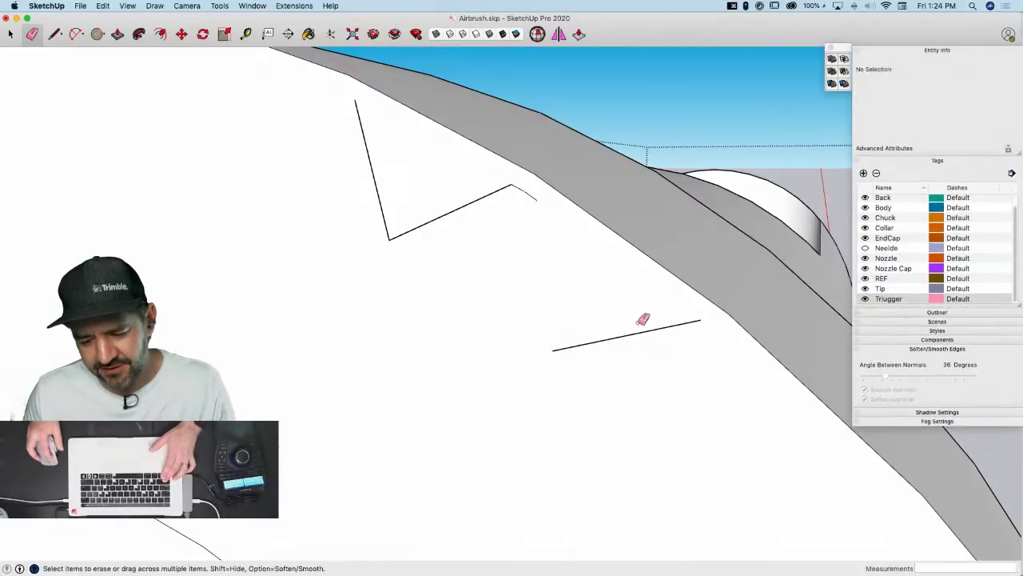
left_click(646, 331)
Select the open V and its short link, then rotate a copy 7.5 degrees about the vertical line's midpoint
key("space")
left_click(531, 198)
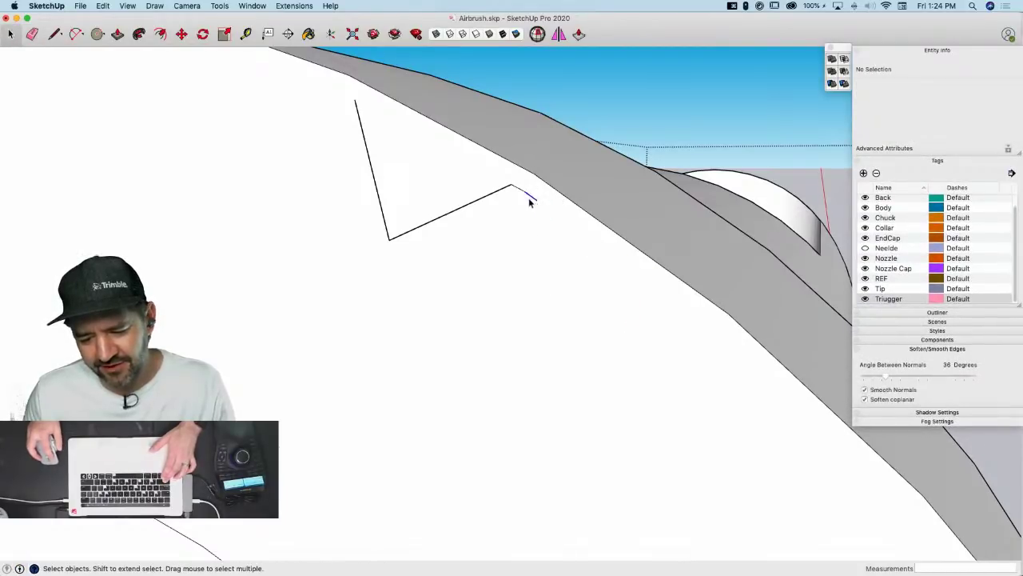
double_click(497, 194)
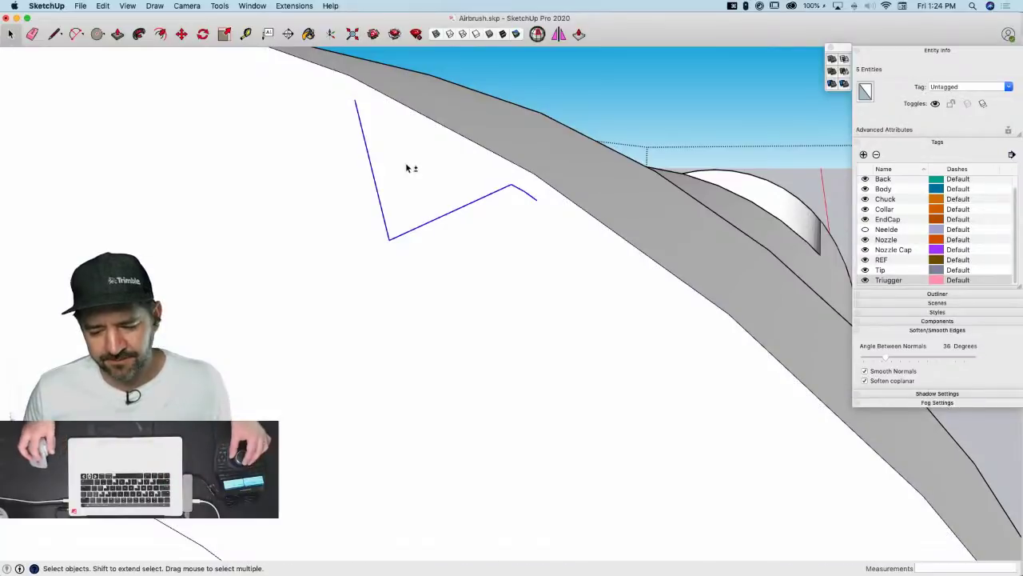
left_click(405, 163, "shift")
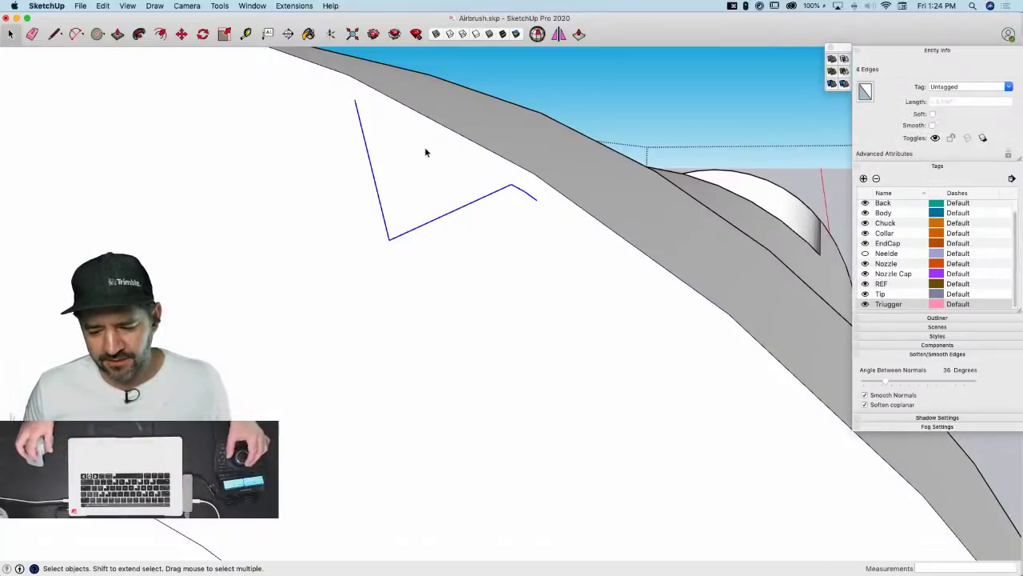
key("q")
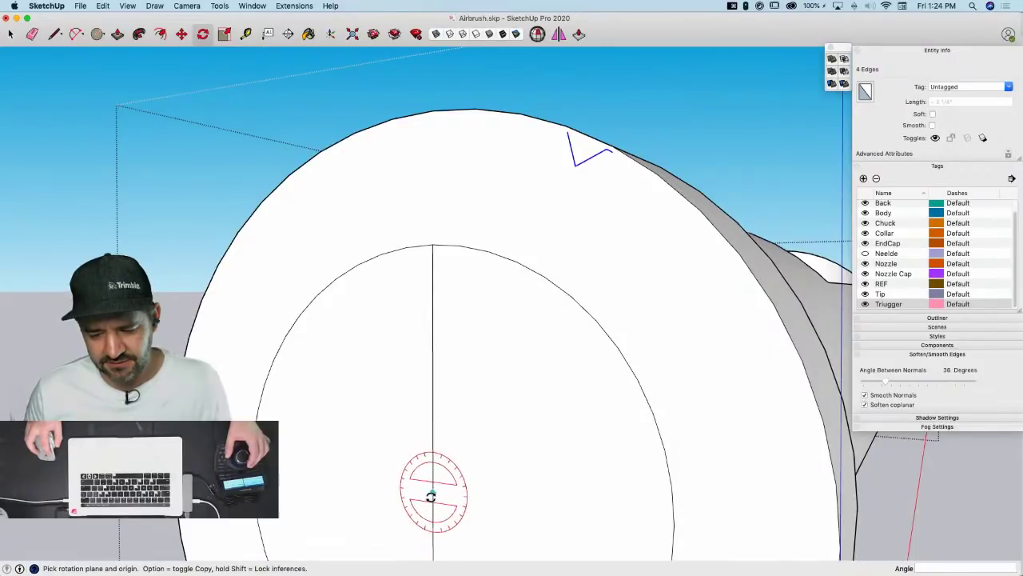
left_click(433, 491)
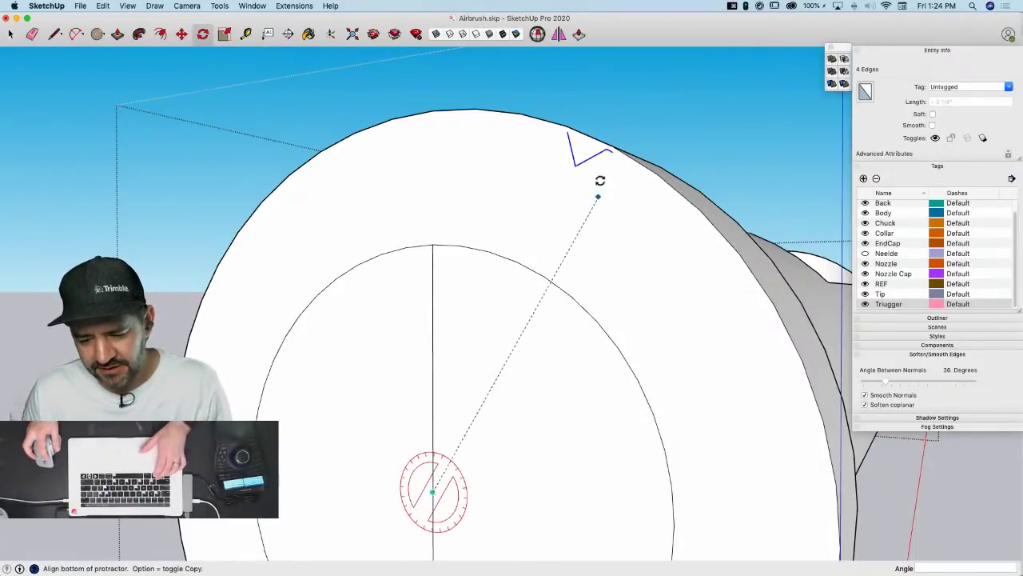
left_click(568, 136)
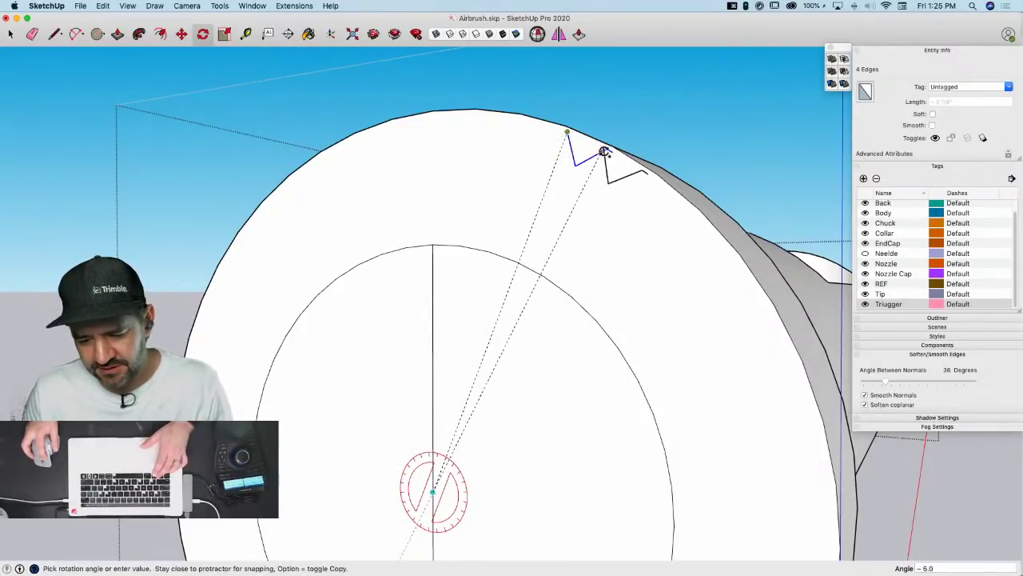
scroll(610, 152, "up", 4)
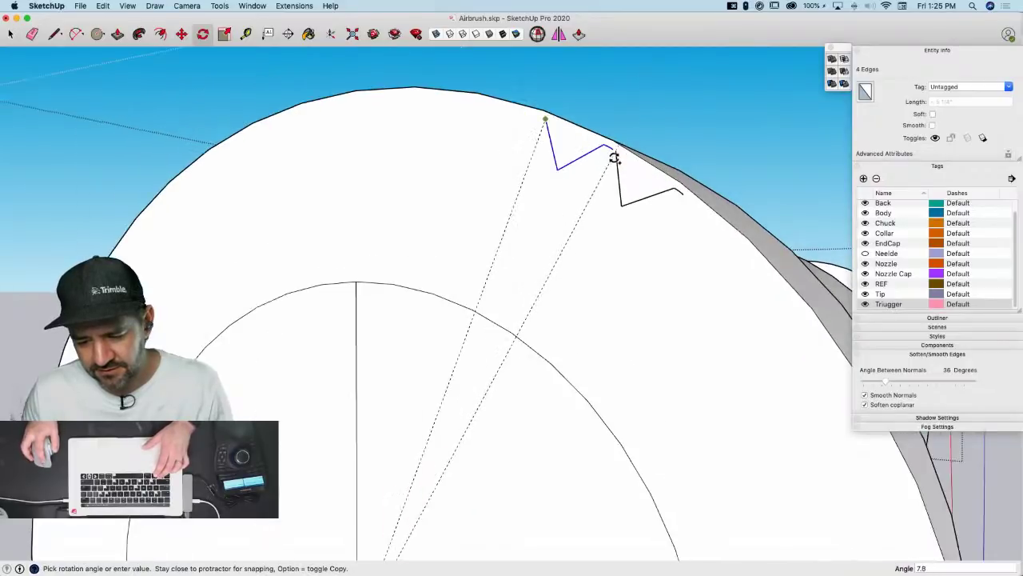
left_click(614, 143)
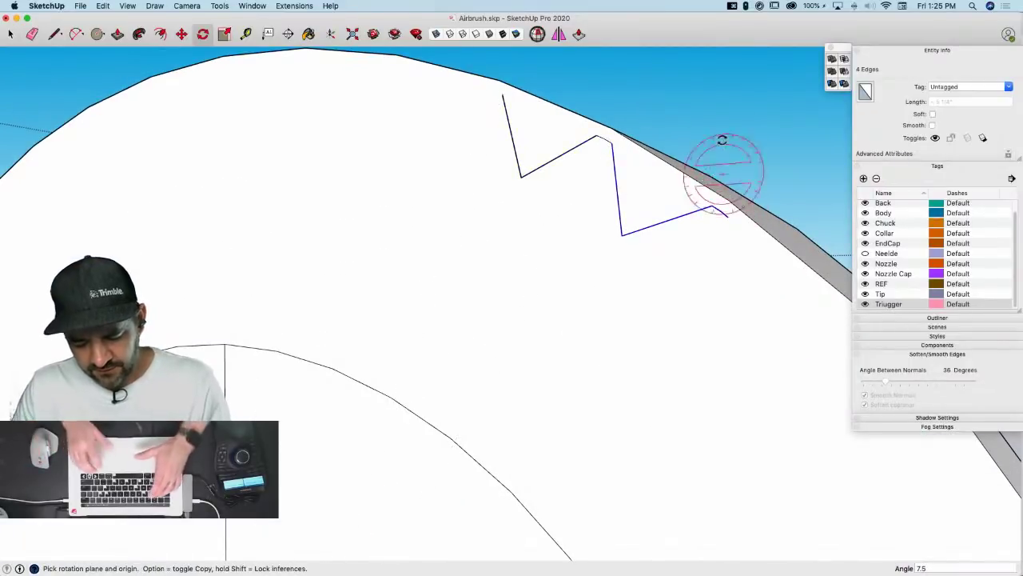
Array the rotated notch profile 47 times around the collar's end face
type("47x")
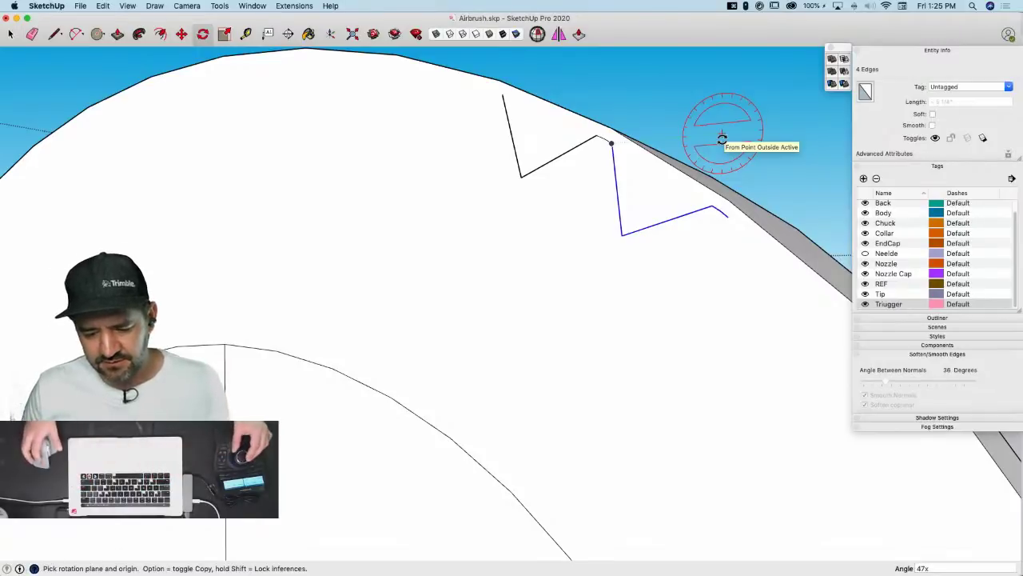
key("Return")
scroll(650, 101, "down", 5)
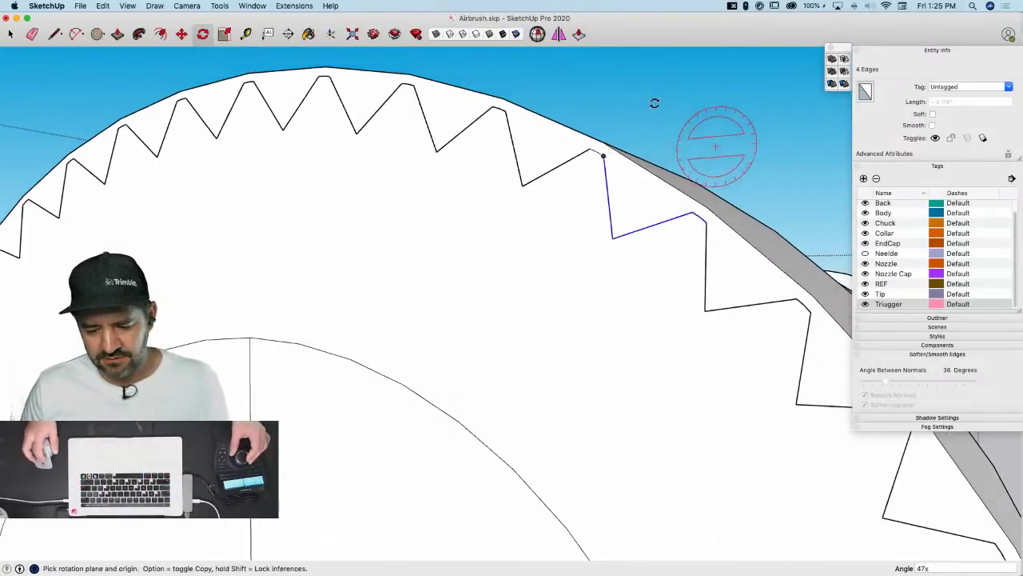
key("space")
scroll(567, 166, "up", 4)
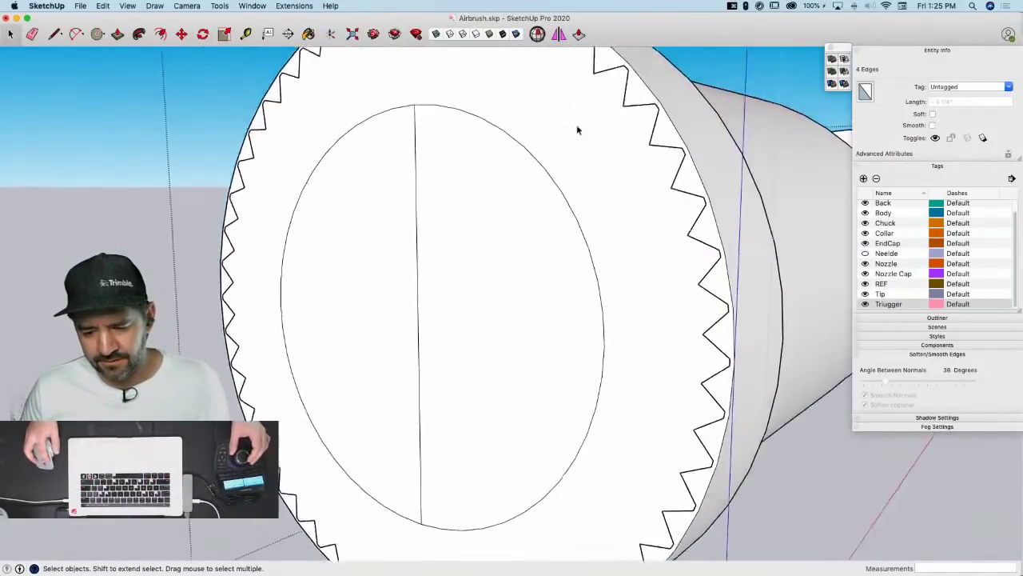
triple_click(588, 123)
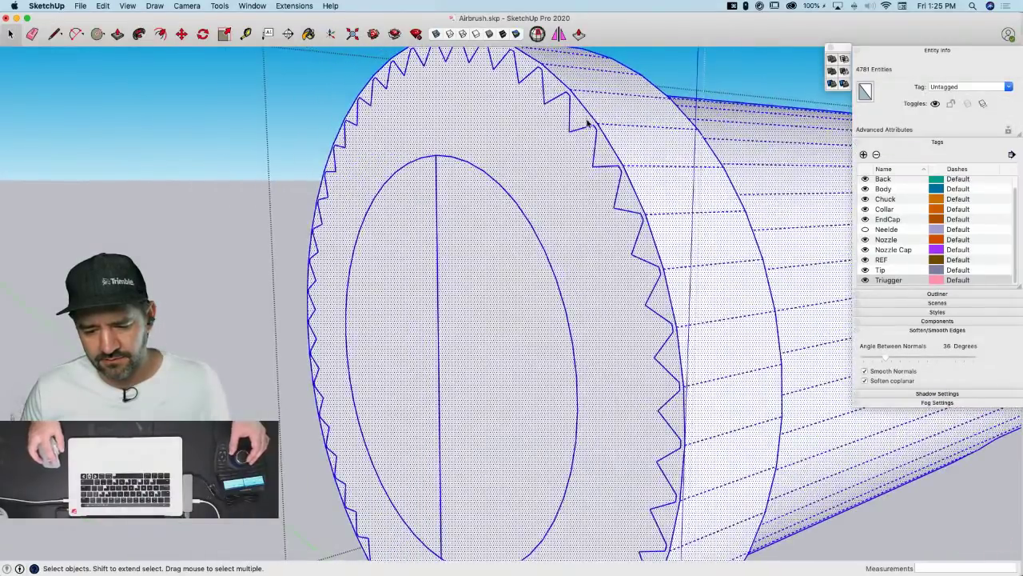
left_click(510, 130)
left_click(245, 117)
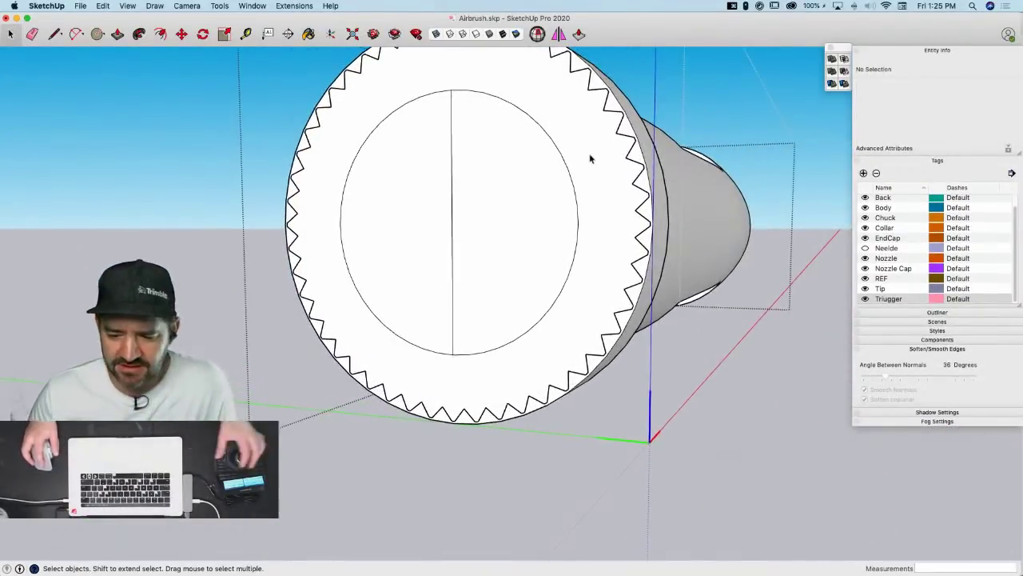
middle_click_drag(612, 143, 624, 156)
scroll(627, 164, "up", 2)
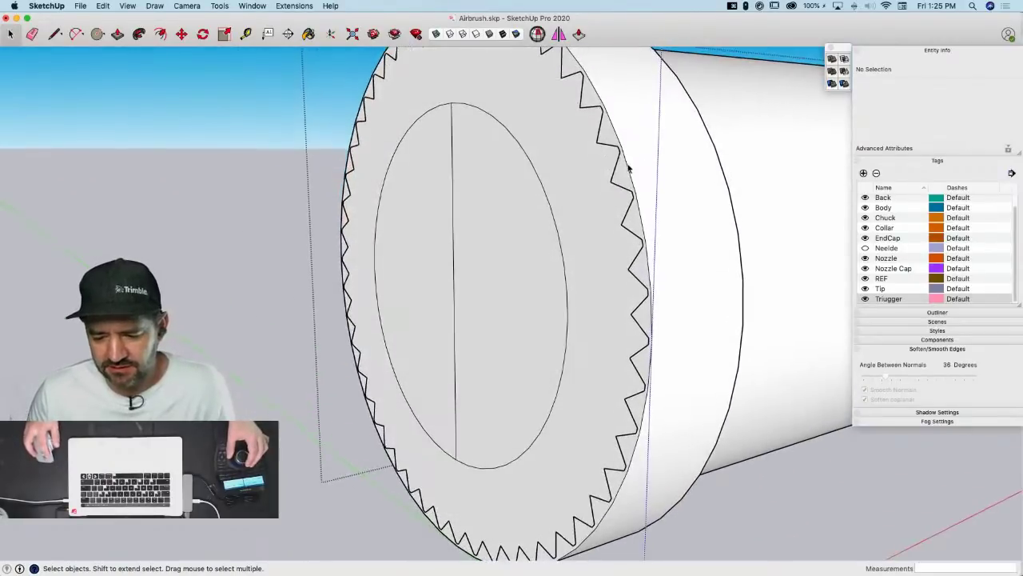
Try to push/pull the end face inside the ring of notches and save the model
key("p")
left_click(617, 180)
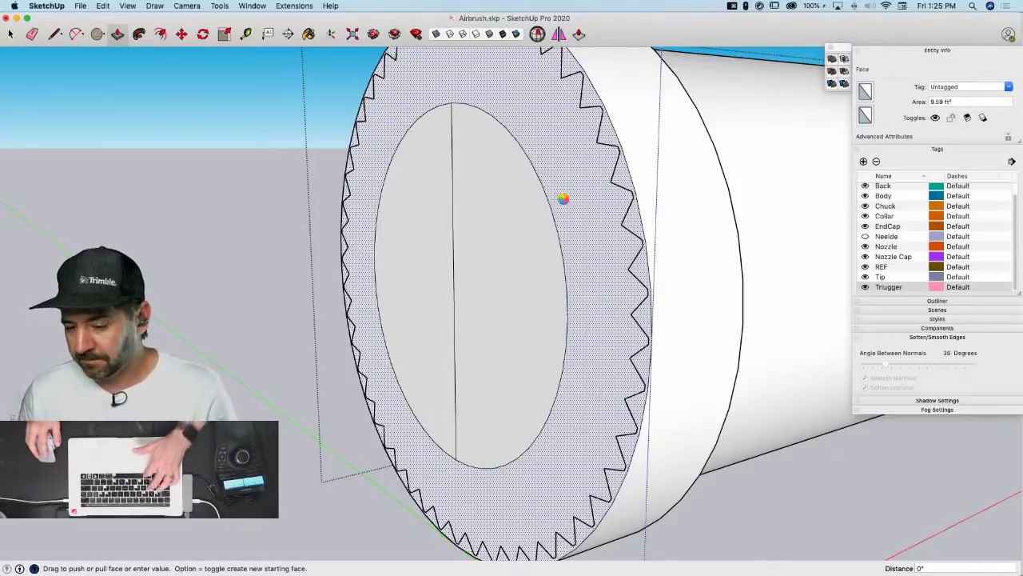
key("super+s")
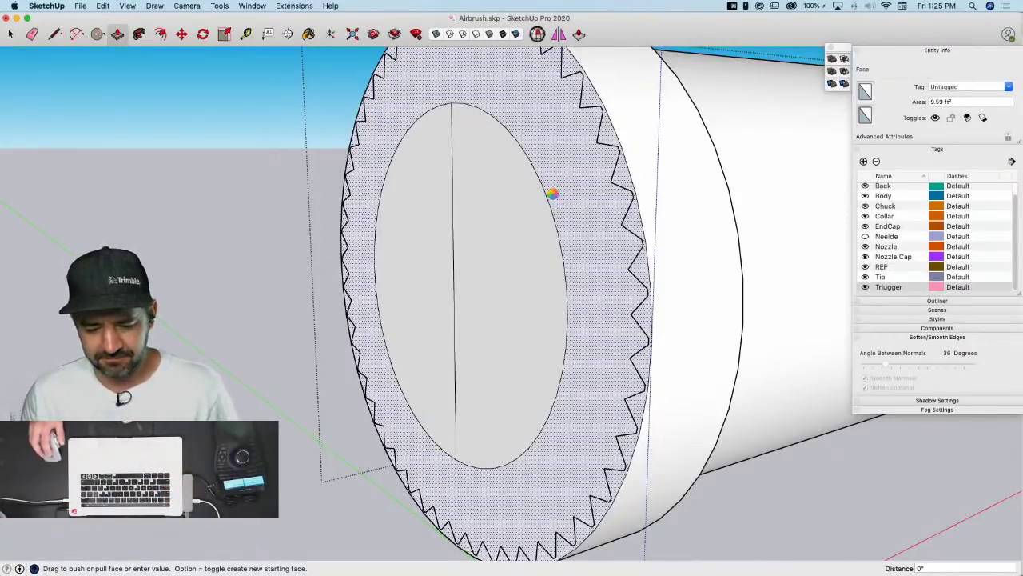
key("Escape")
key("Escape")
key("Escape")
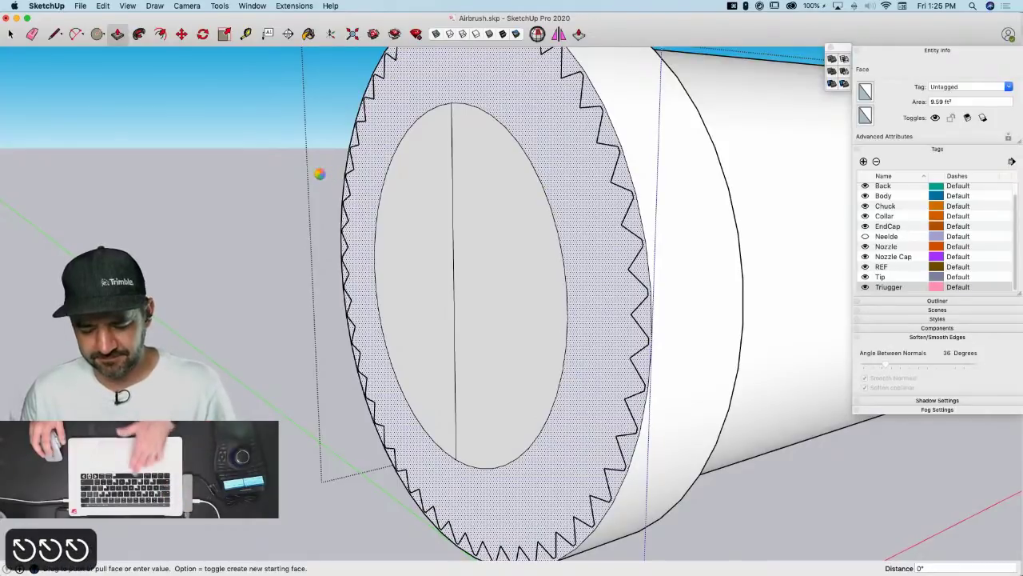
key("space")
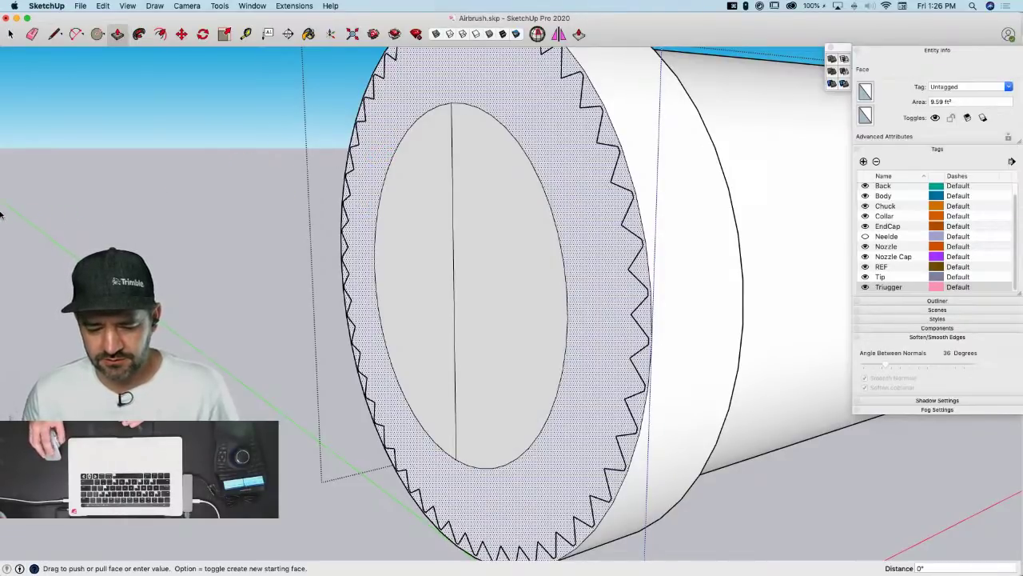
Force SketchUp to quit
mouse_move(4, 184)
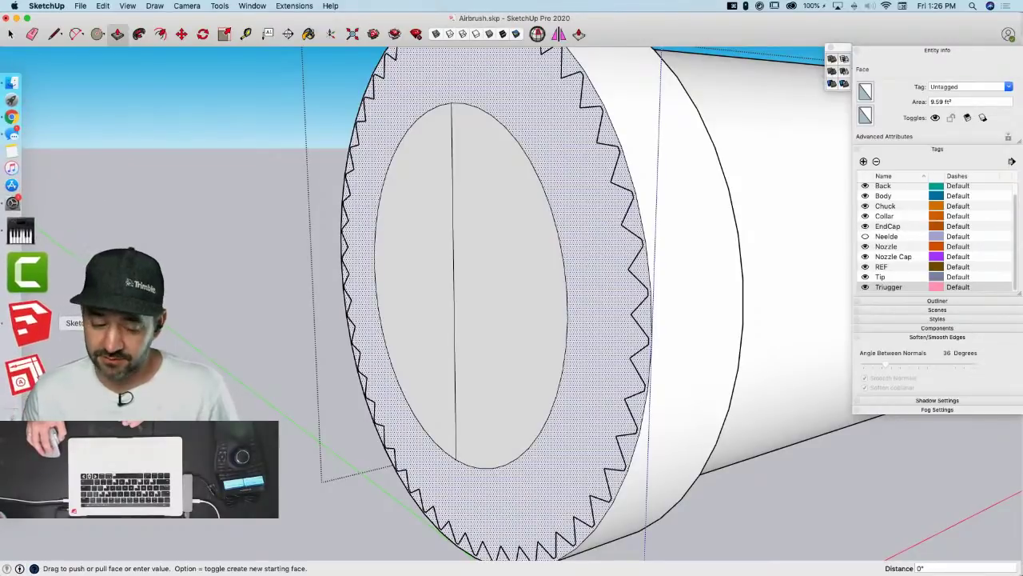
mouse_move(2, 334)
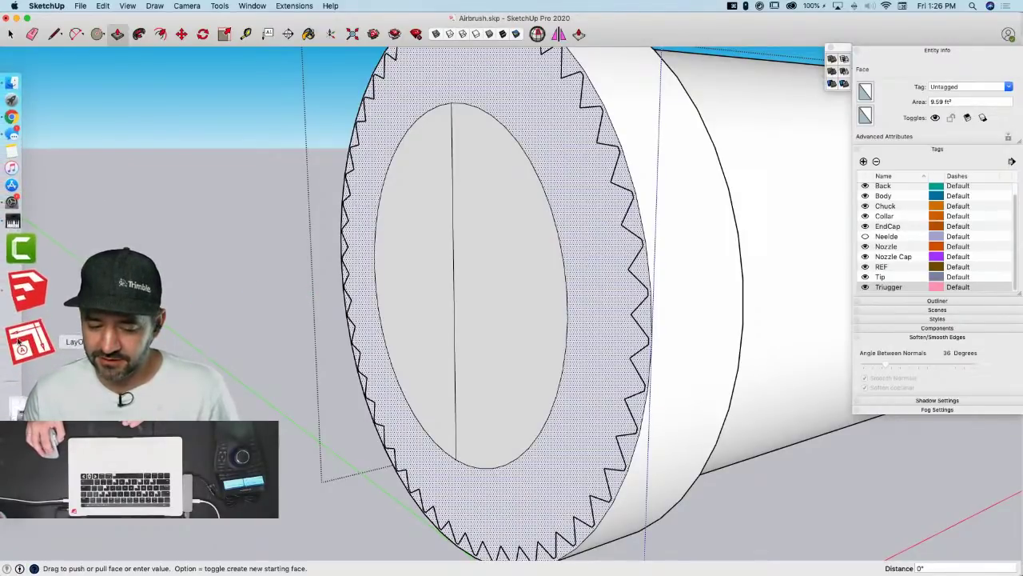
right_click(29, 320)
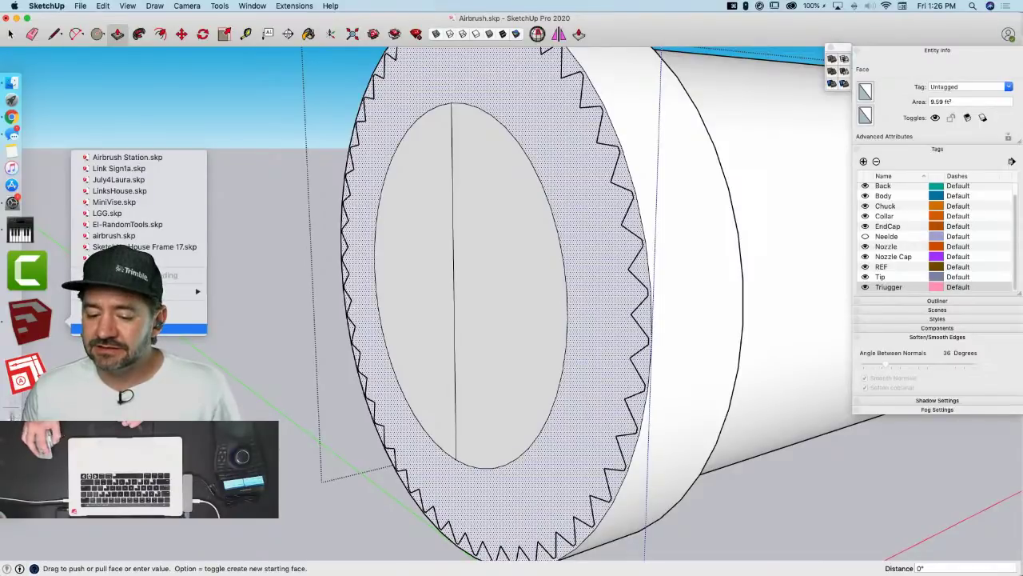
left_click(160, 328)
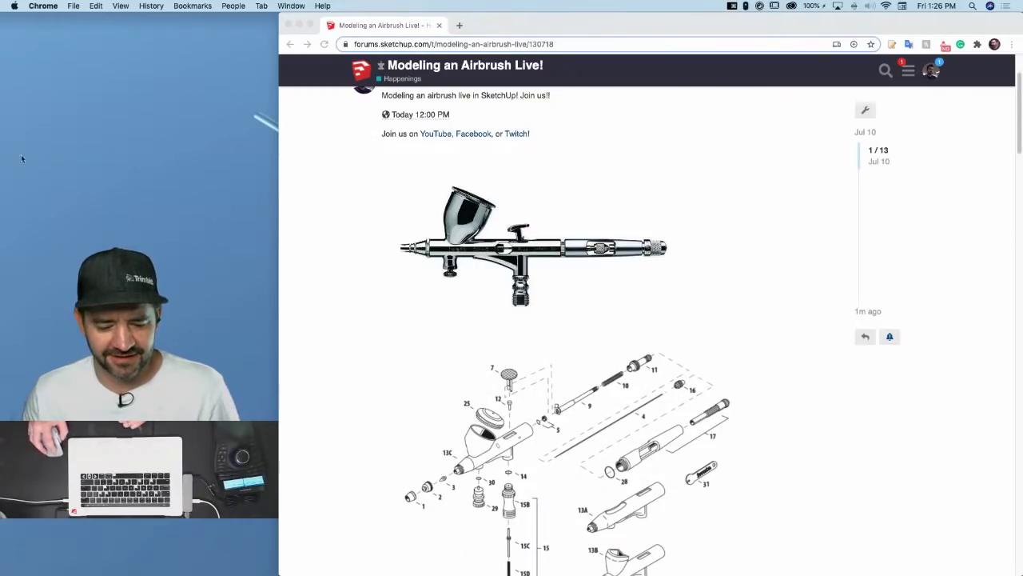
Relaunch SketchUp with the recovered version of the Airbrush model and close the two floating toolbars
mouse_move(4, 159)
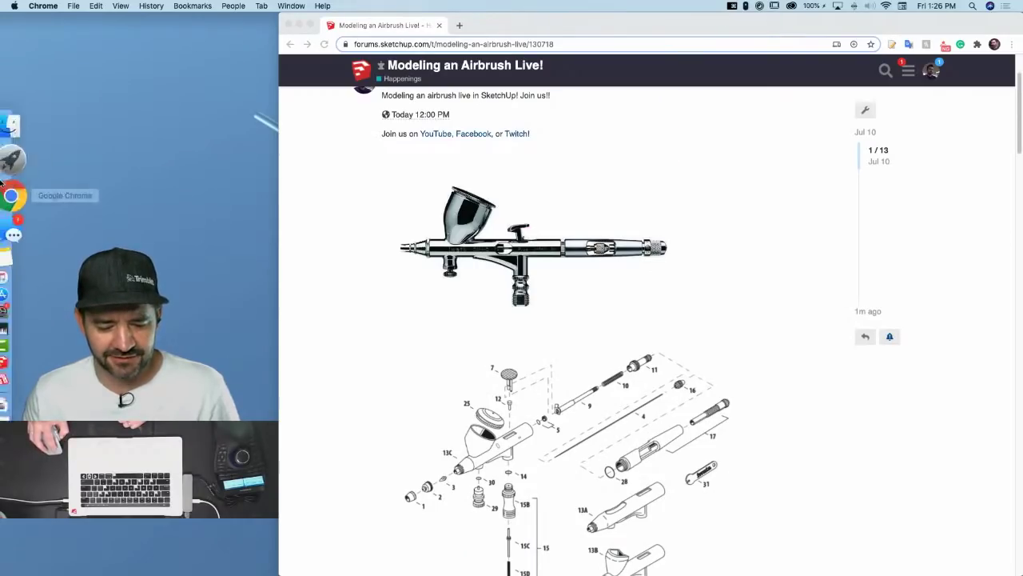
left_click(29, 325)
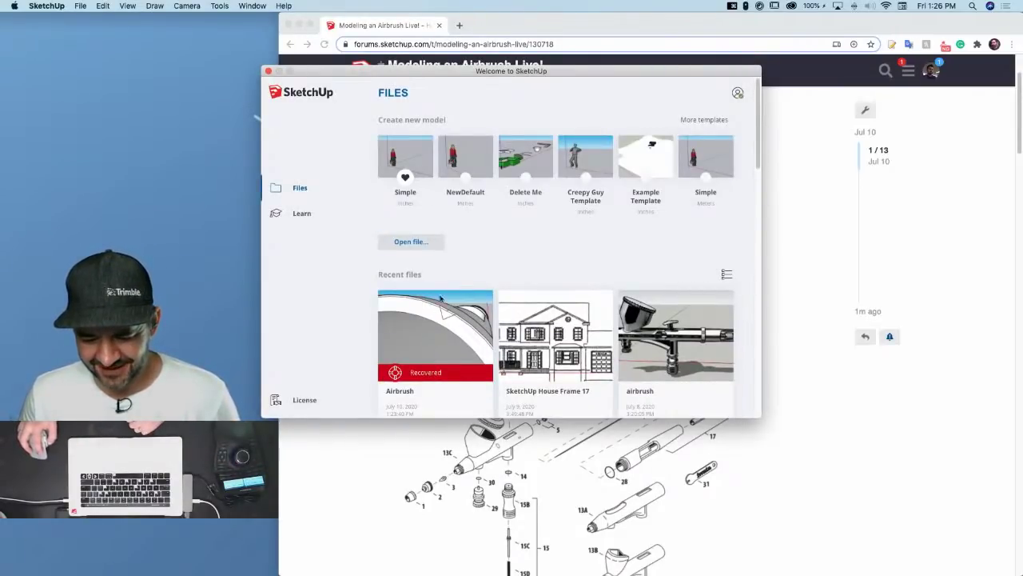
left_click(425, 321)
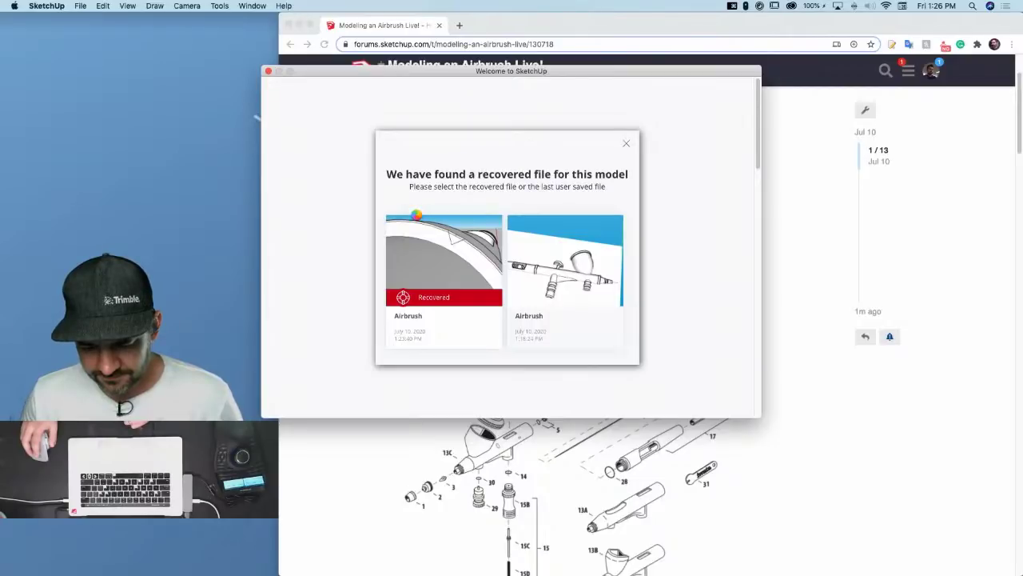
left_click(416, 217)
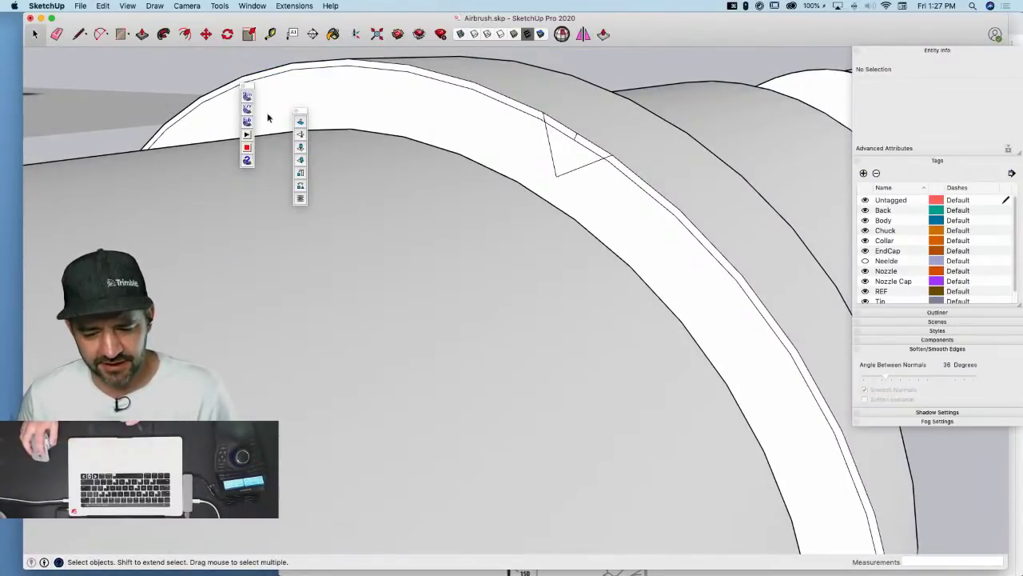
left_click(296, 112)
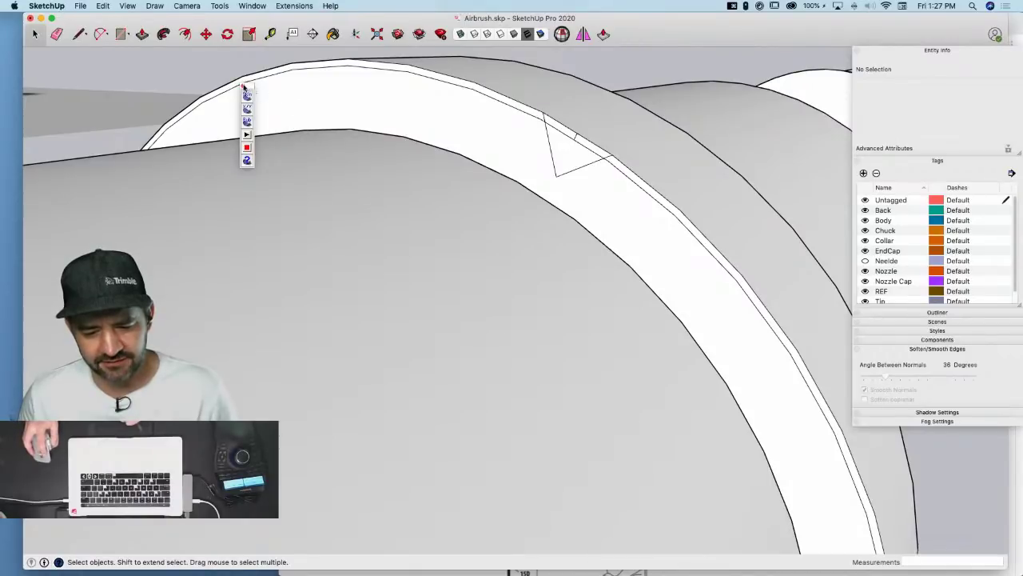
left_click(243, 86)
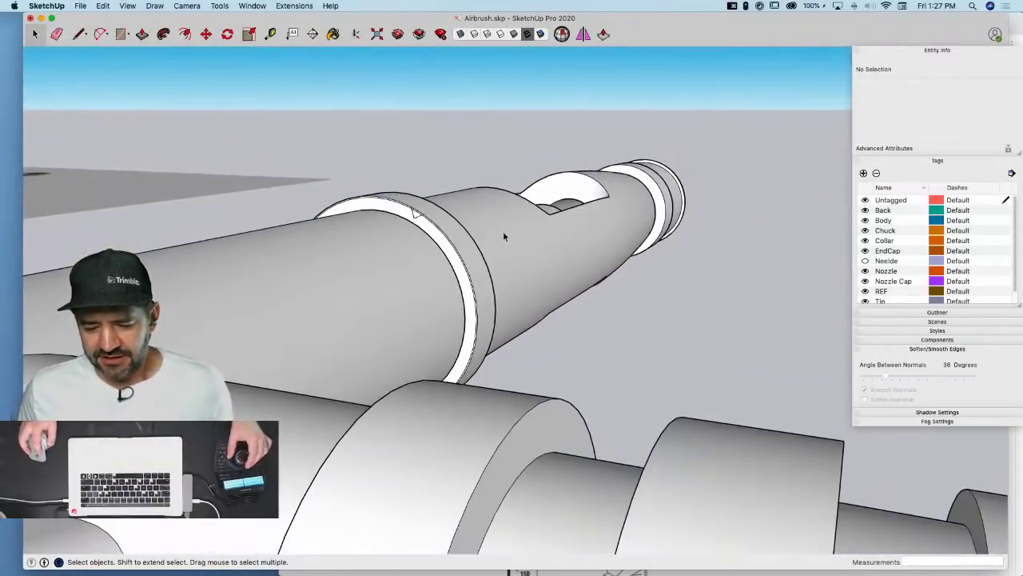
Open the collar for editing and draw a vertical line about 3' long across its recess opening, through the centre
double_click(503, 231)
scroll(480, 208, "up", 5)
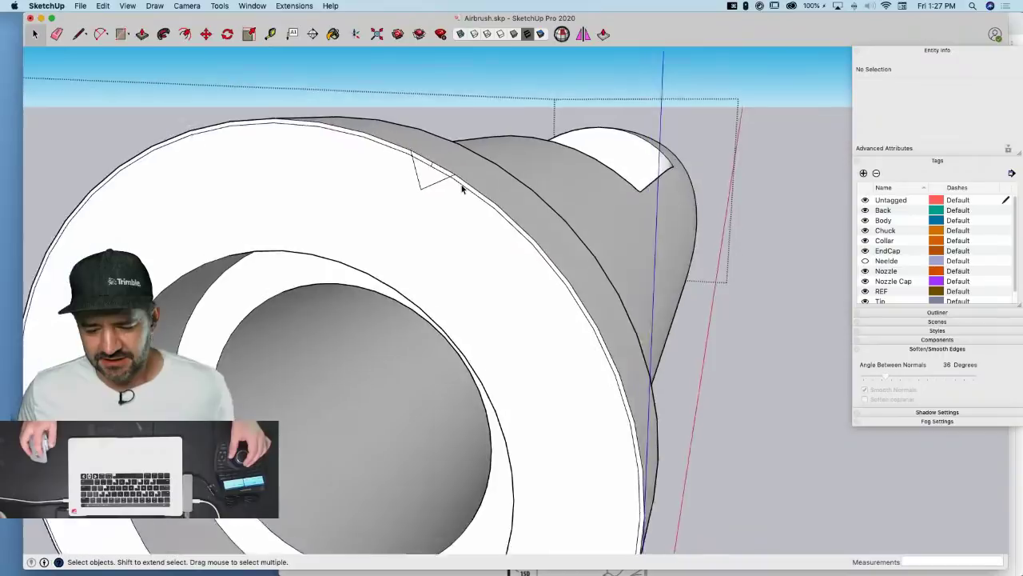
scroll(462, 189, "down", 5)
key("l")
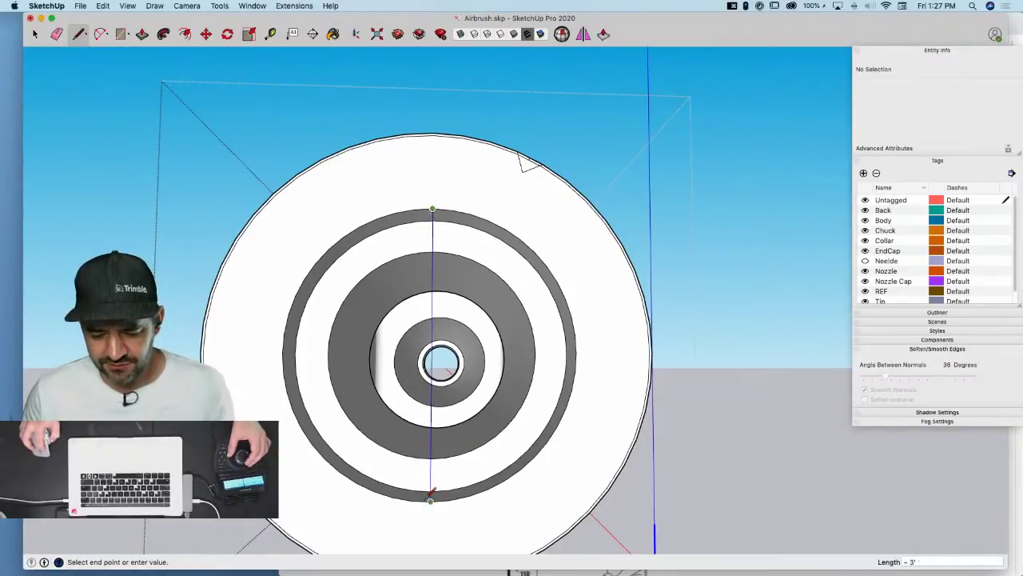
left_click(430, 499)
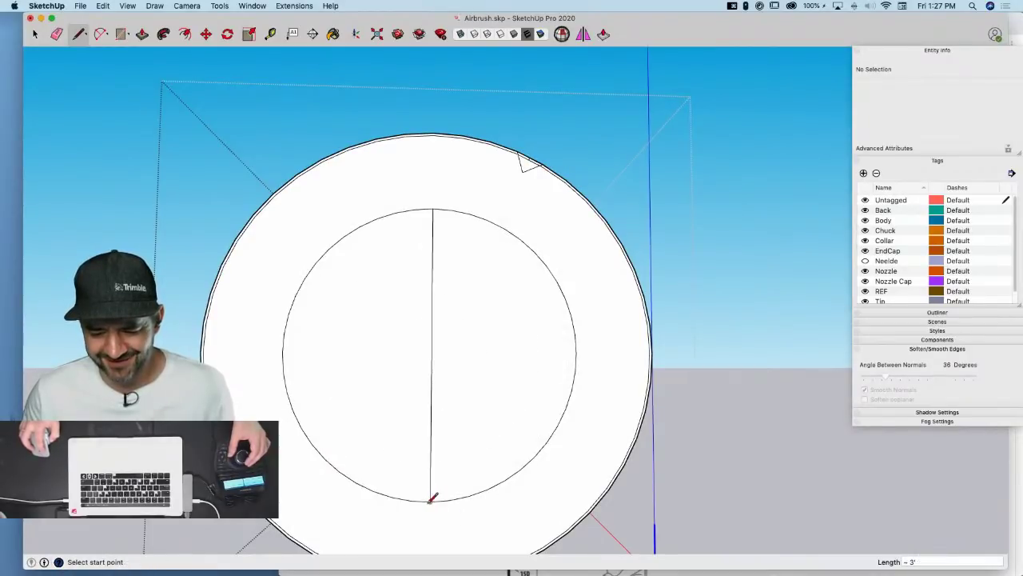
Rotate-copy the triangular notch face about the midpoint of the vertical line, placing the copy beside the original along the collar's rim
key("space")
left_click(509, 206)
key("q")
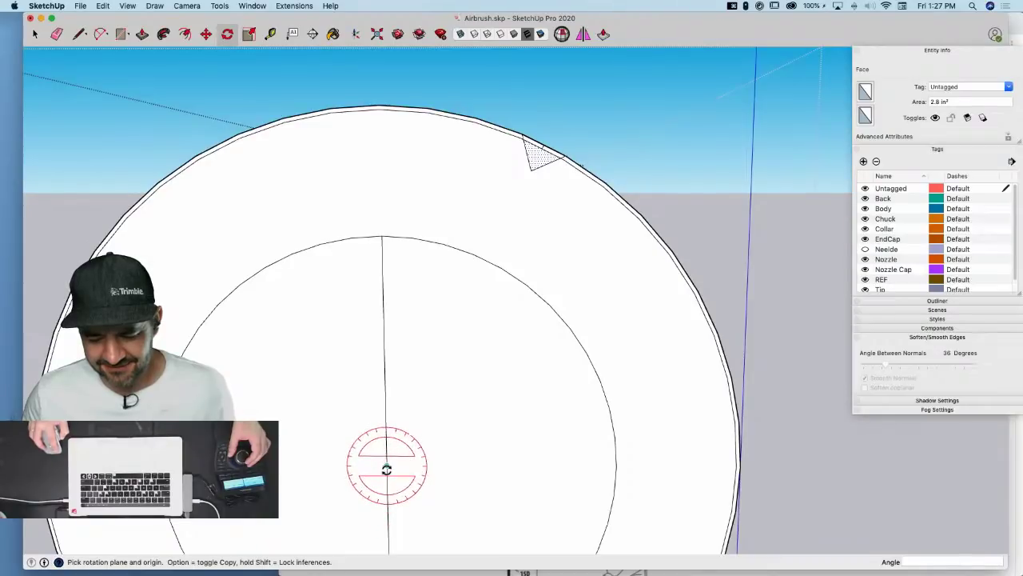
left_click(386, 466)
scroll(611, 166, "up", 5)
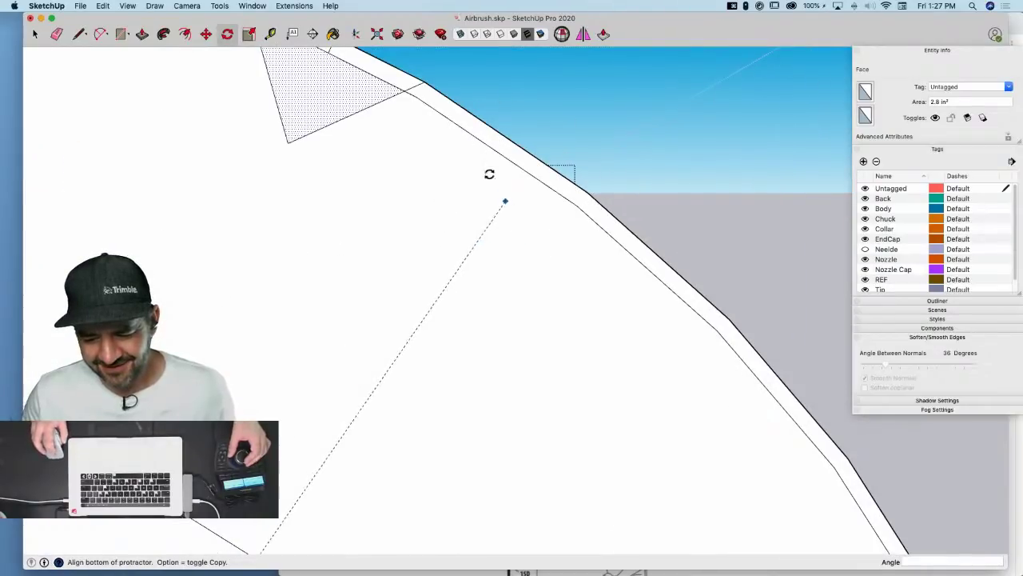
middle_click_drag(488, 173, 533, 315)
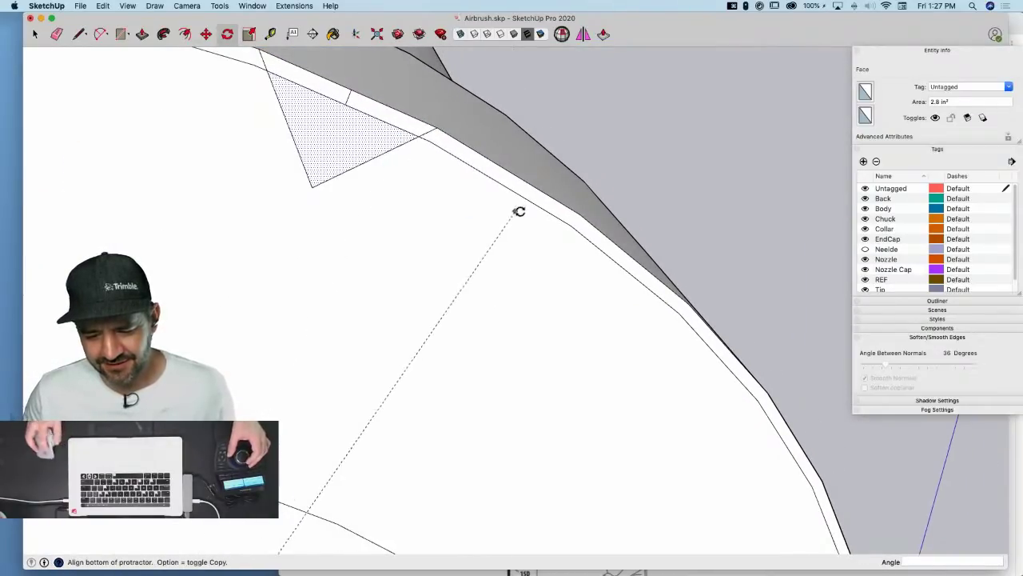
scroll(350, 228, "down", 1)
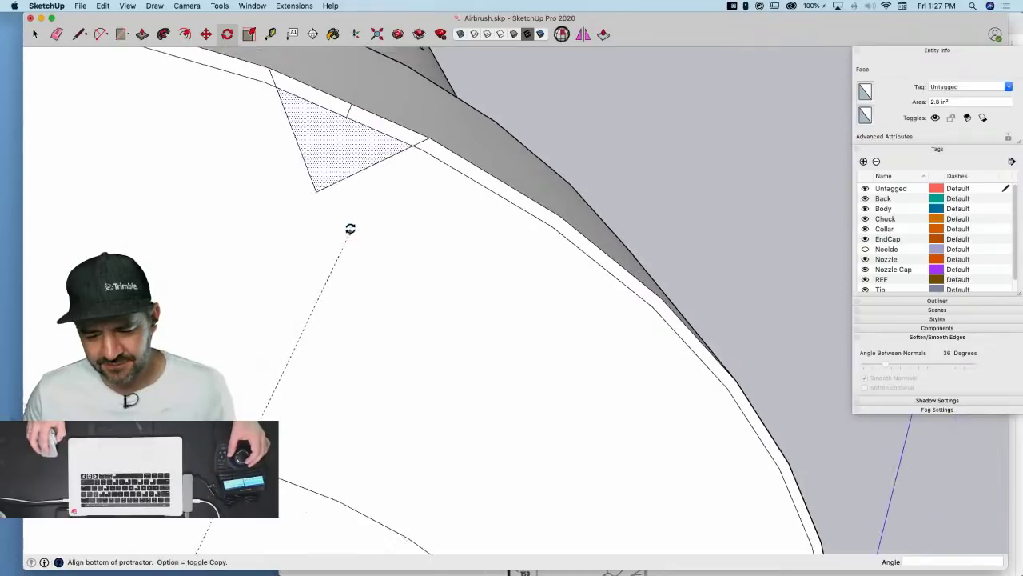
left_click(270, 69)
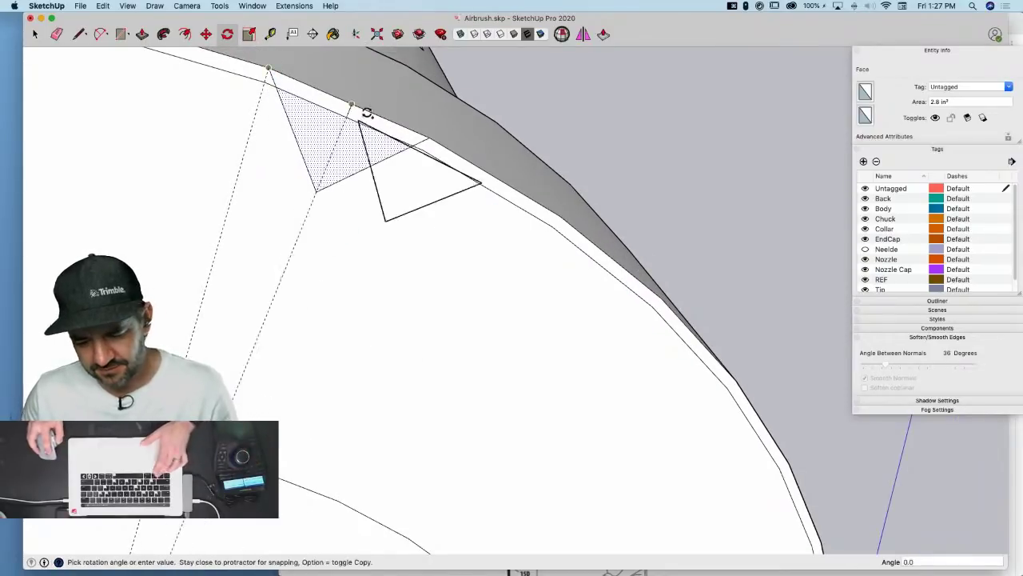
left_click(431, 140)
Erase the copied notch and the remaining inset circle, leaving one open V-notch profile with its short connecting edge
key("e")
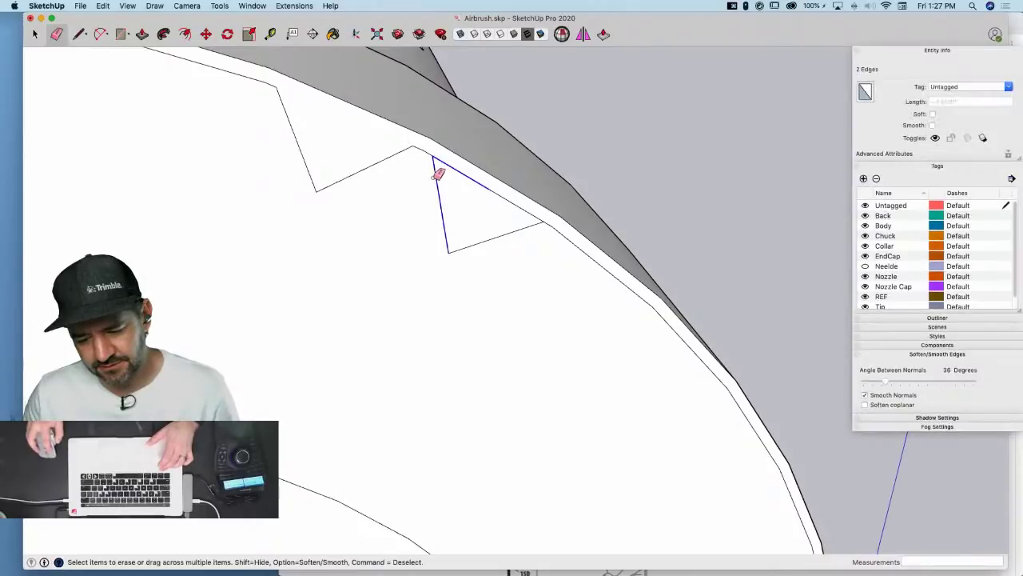
left_click(436, 166)
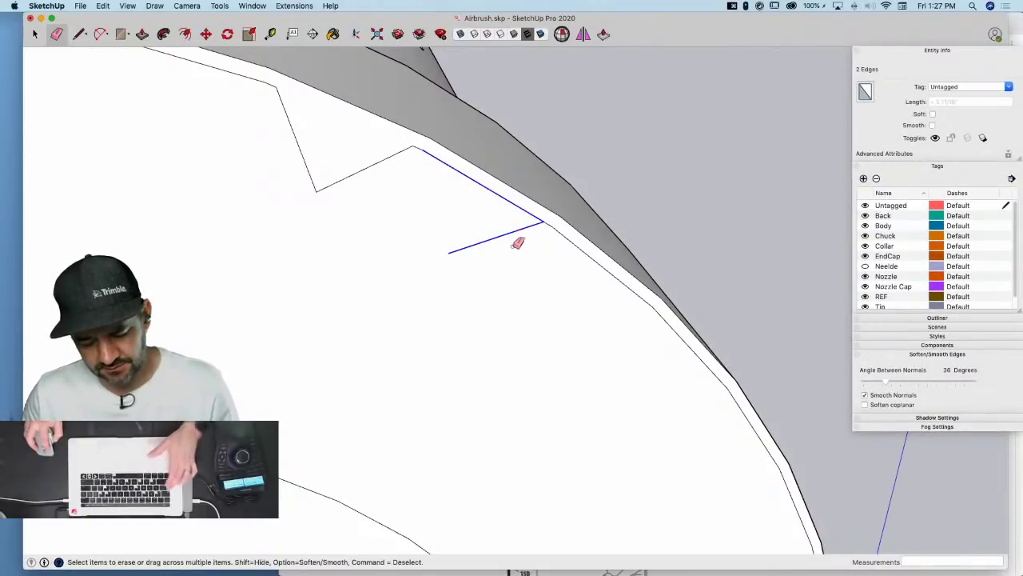
key("super+z")
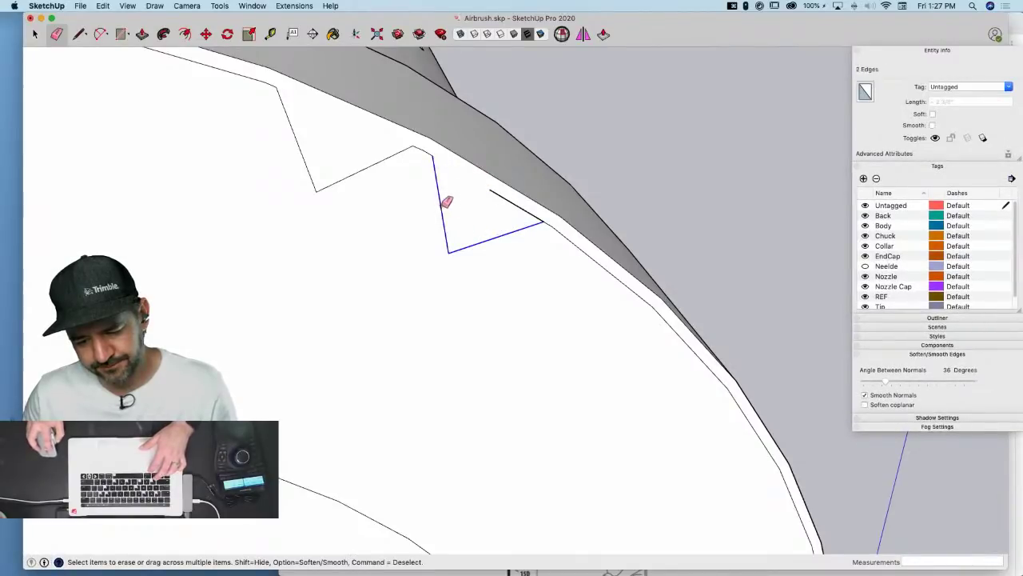
left_click_drag(442, 206, 440, 205)
left_click(516, 206)
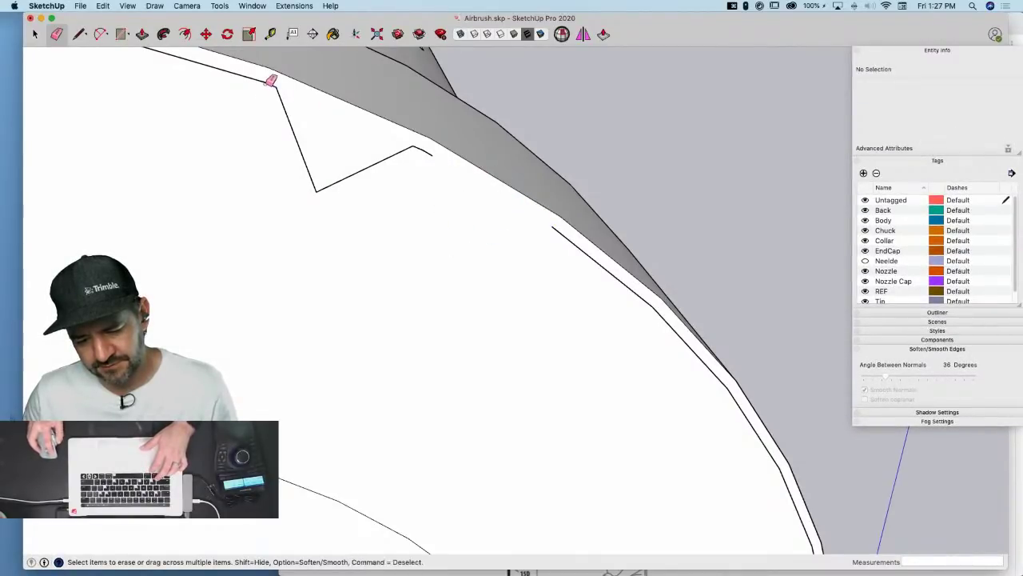
key("space")
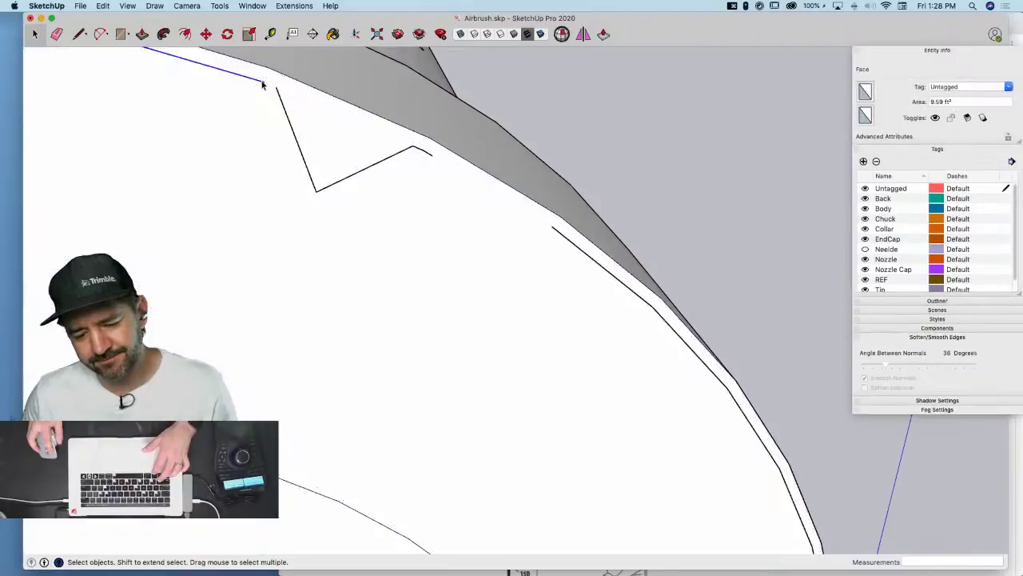
left_click(262, 83)
key("BackSpace")
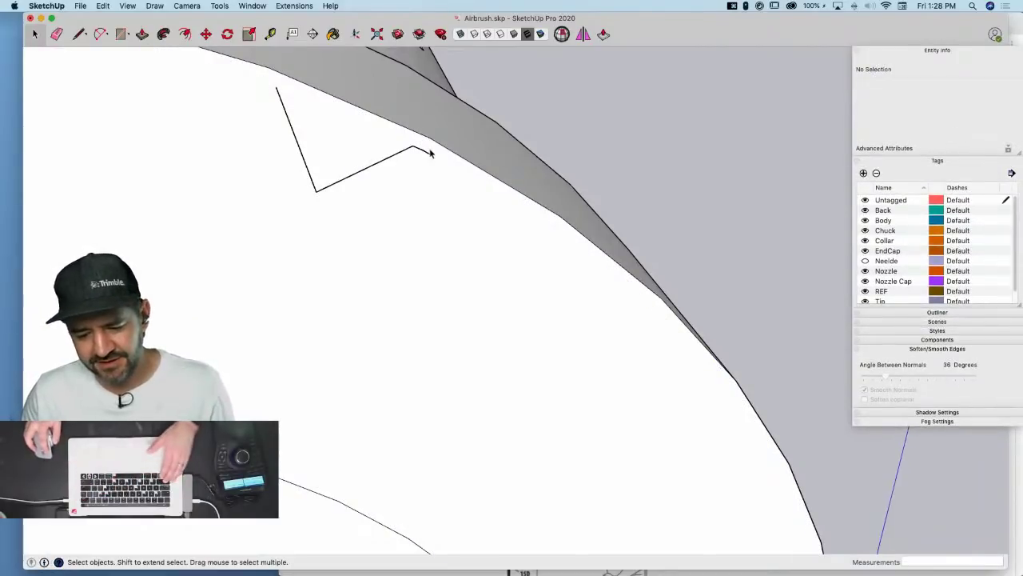
Rotate-copy the V-notch profile 7.5 degrees about the collar's centre and array it with 47x copies around the rim
left_click(419, 154)
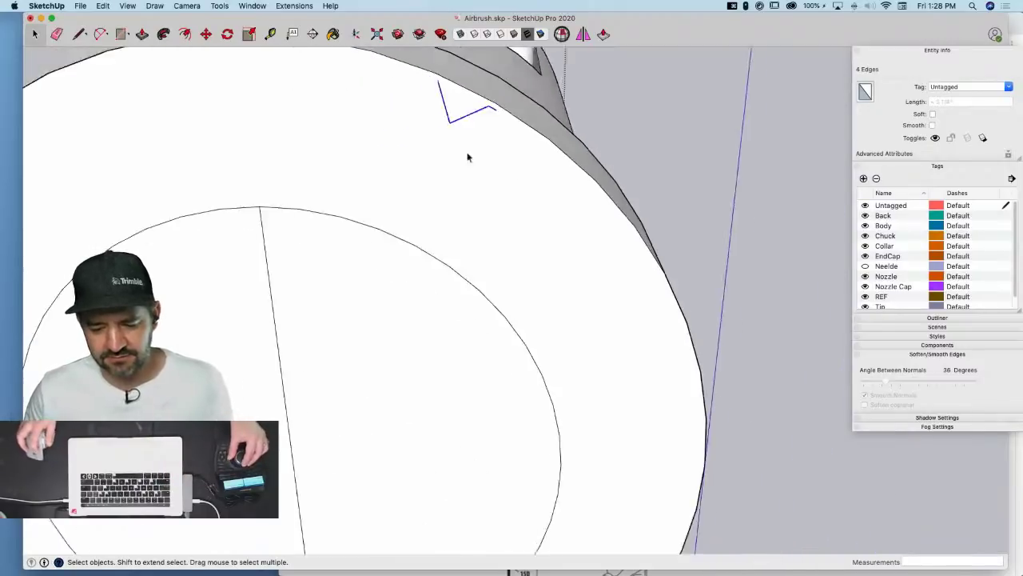
key("q")
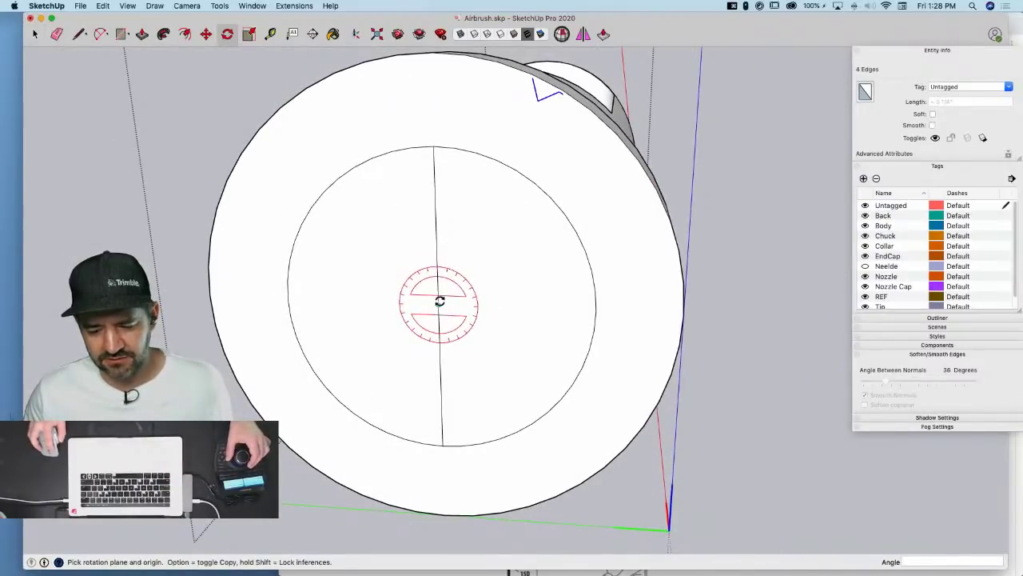
left_click_drag(442, 306, 491, 66)
scroll(482, 285, "down", 1)
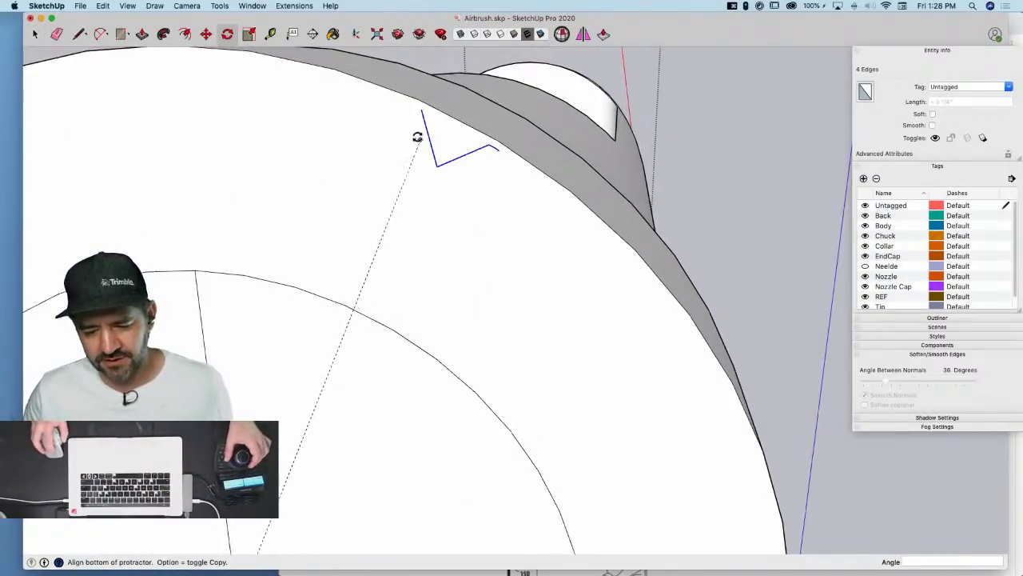
scroll(418, 136, "up", 1)
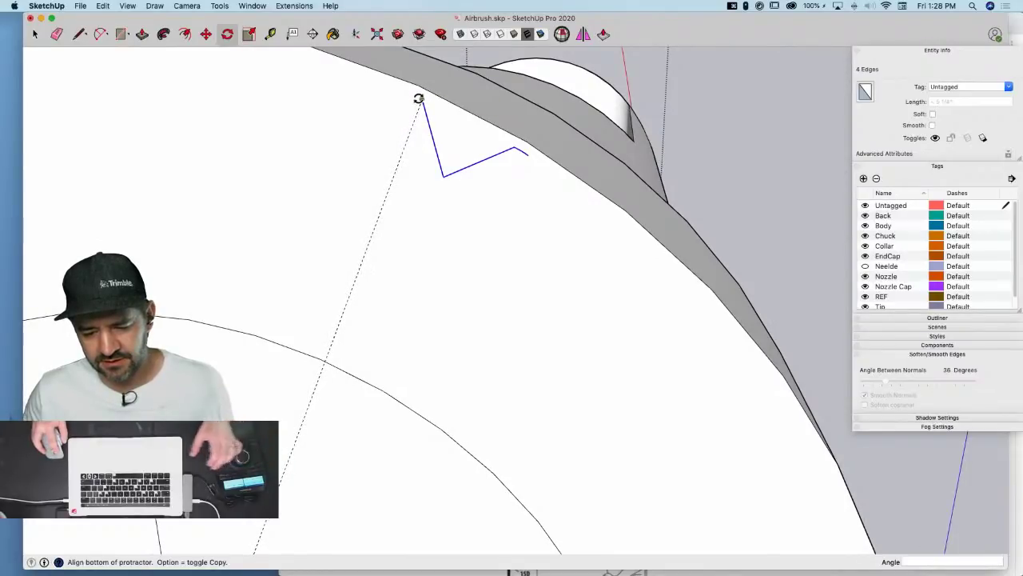
key("alt")
left_click(421, 99)
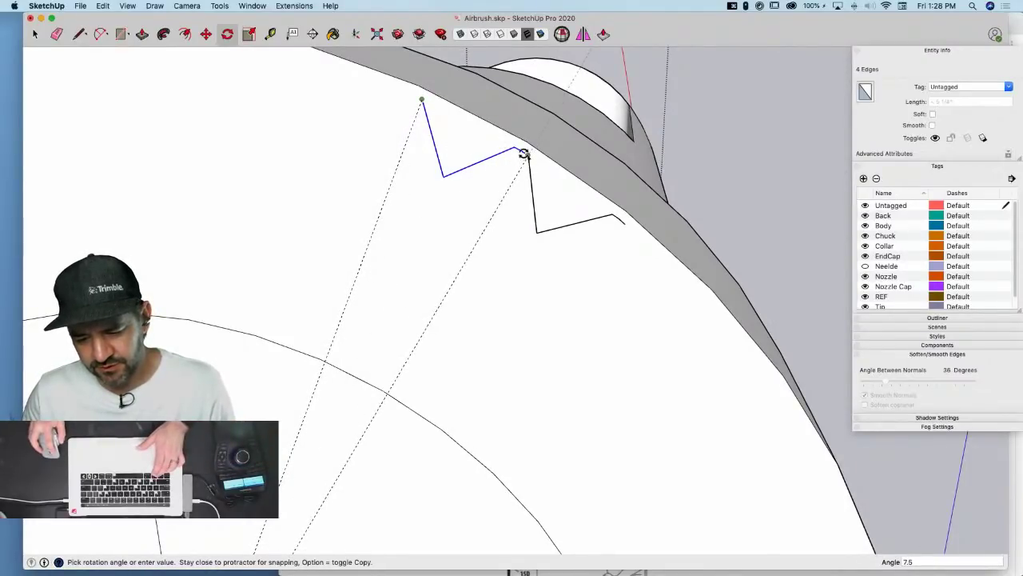
left_click(528, 157)
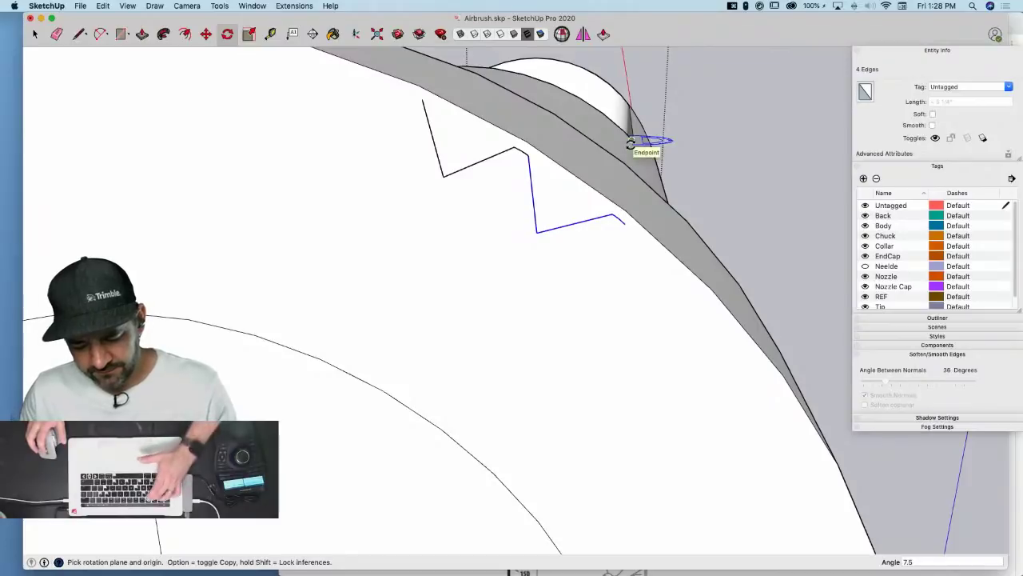
type("47")
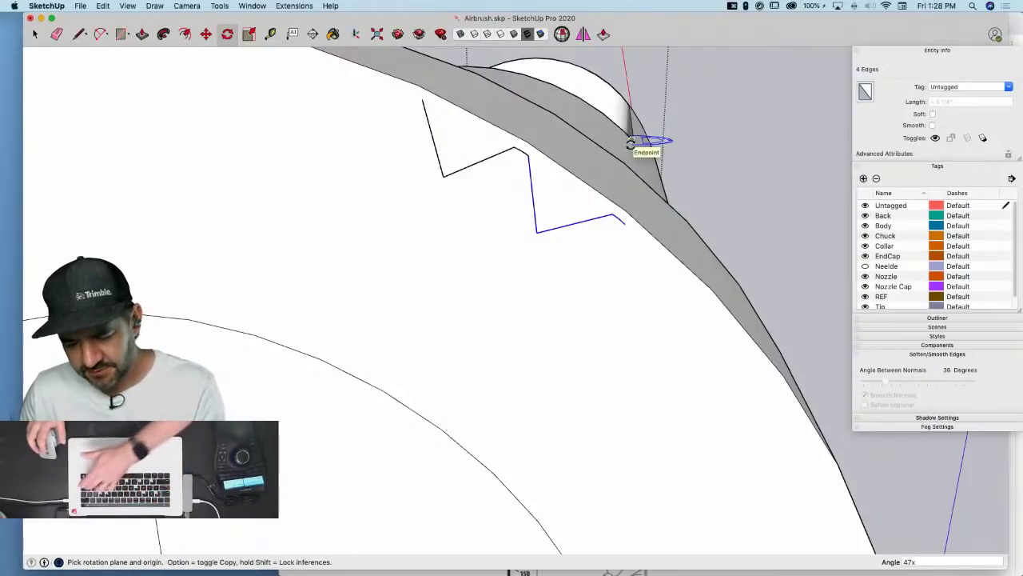
type("x")
key("Return")
key("space")
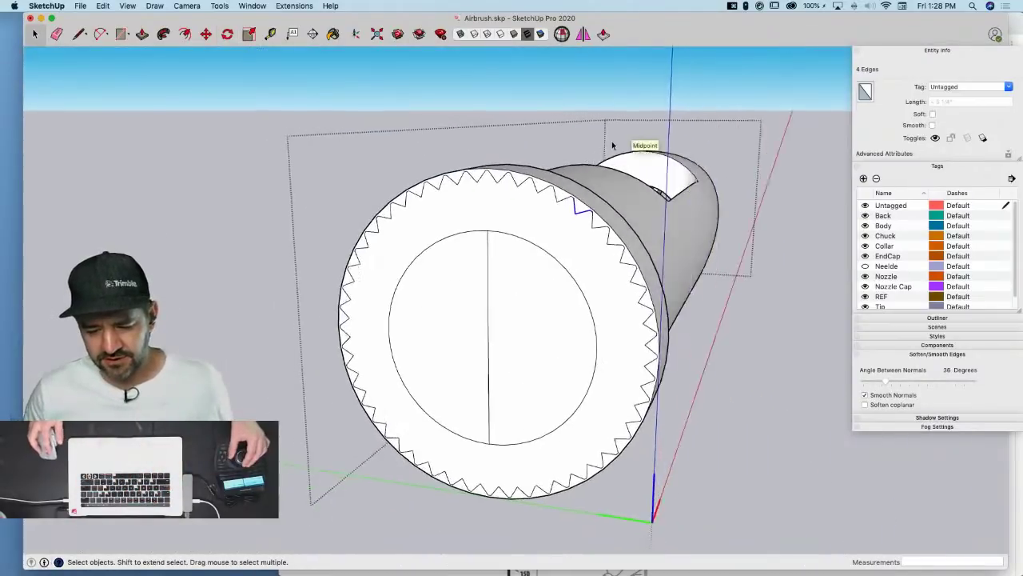
Push/pull the toothed rim face outside the ring of notches on the collar's end
key("p")
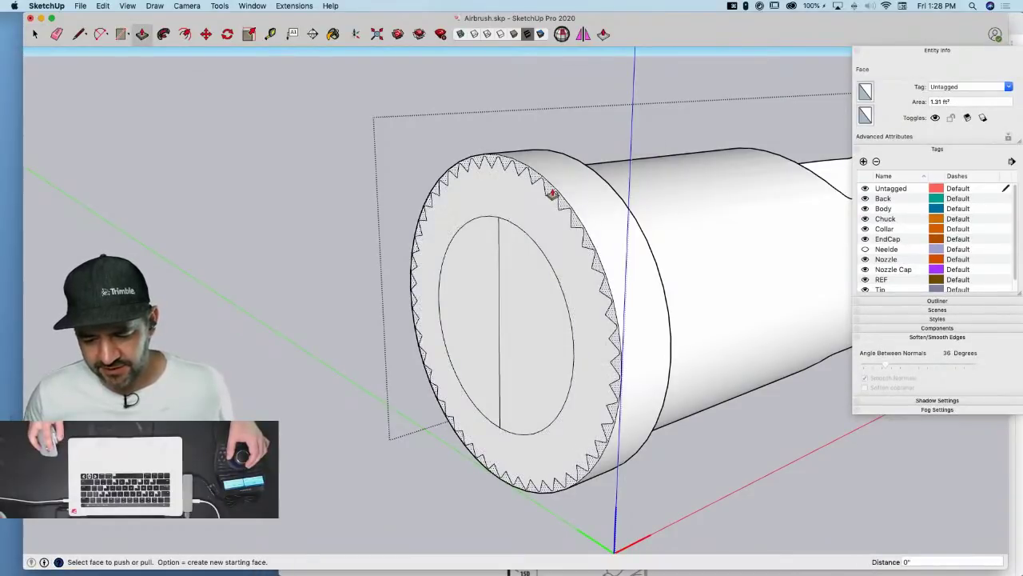
Push the toothed outer ring face of the body's end flange back through the flange thickness to form the knurled teeth
left_click(551, 196)
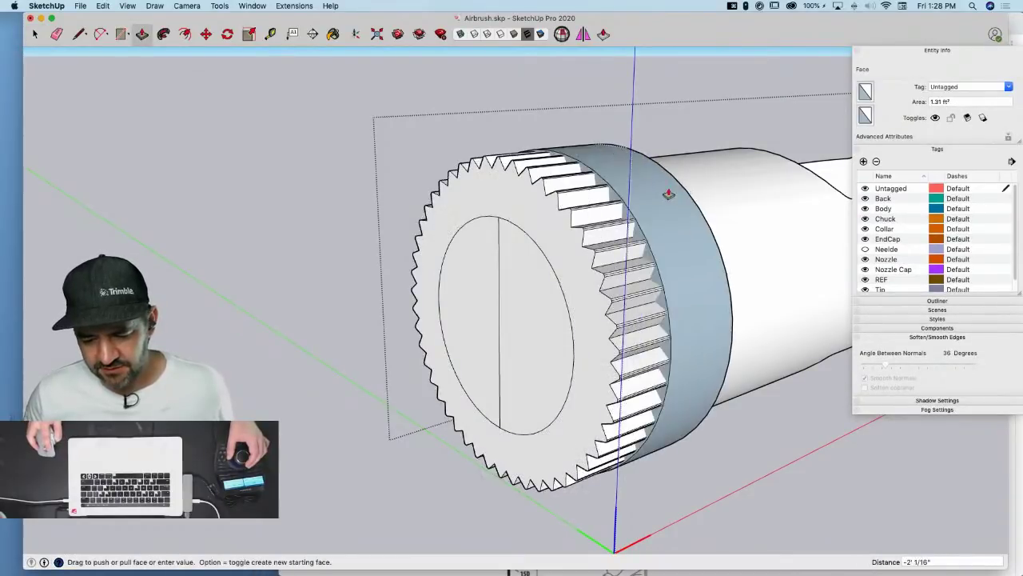
left_click(626, 212)
key("space")
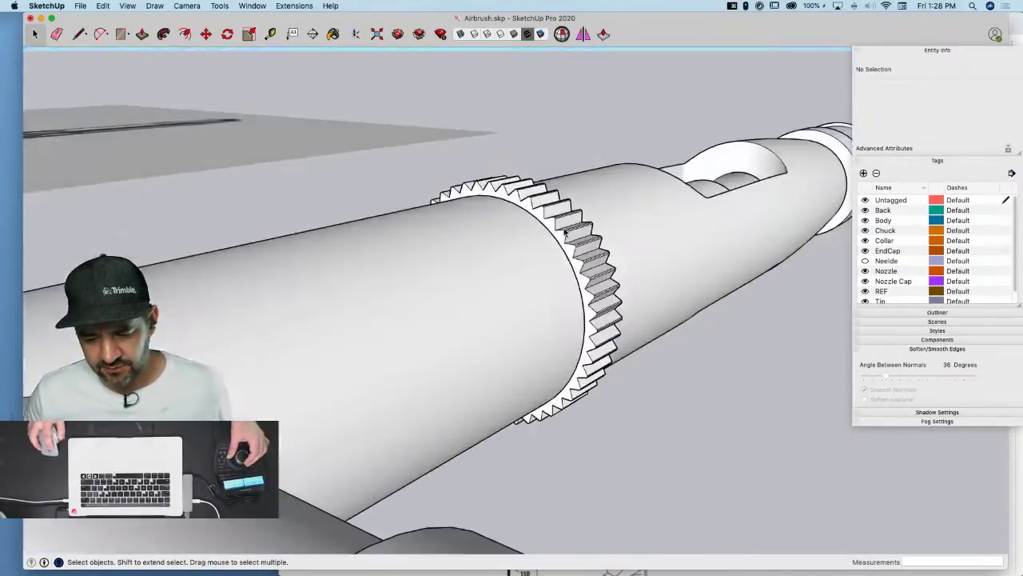
Erase the vertical line across the flange's inner circle and delete the face covering the bore
key("e")
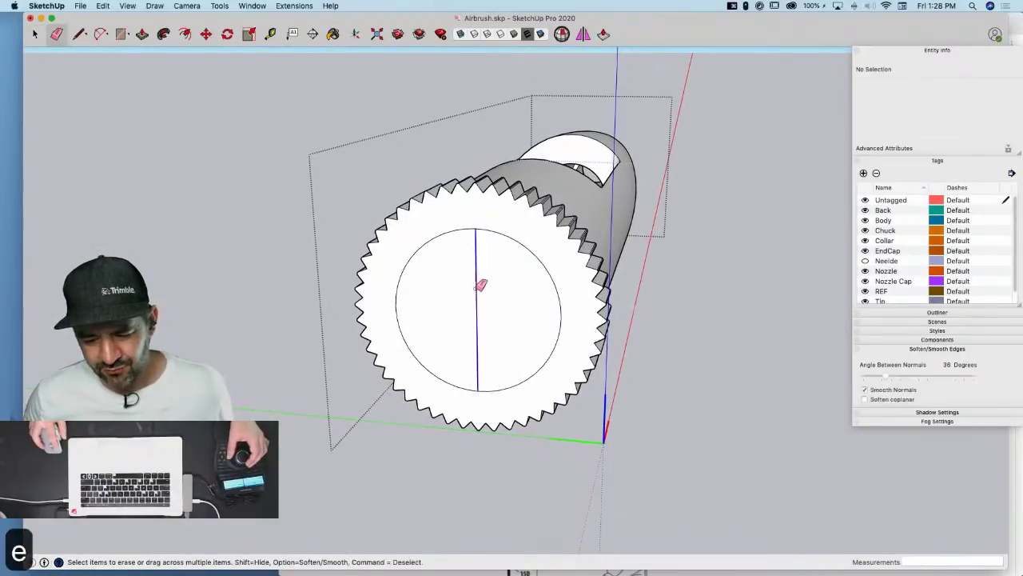
left_click(477, 288)
key("space")
left_click(487, 281)
key("BackSpace")
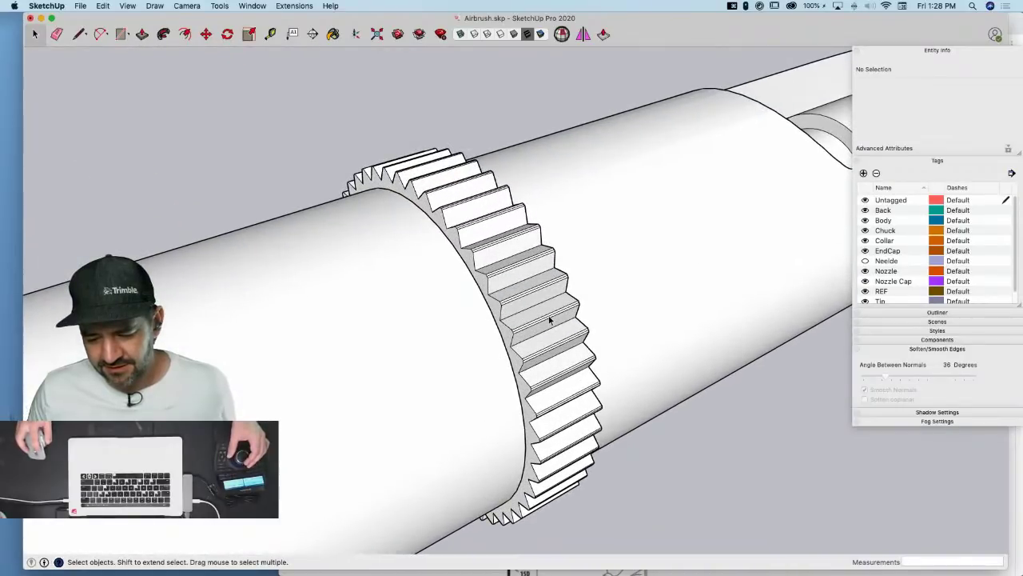
Select only the knurled flange geometry and soften its coplanar edges
double_click(549, 319)
triple_click(549, 319)
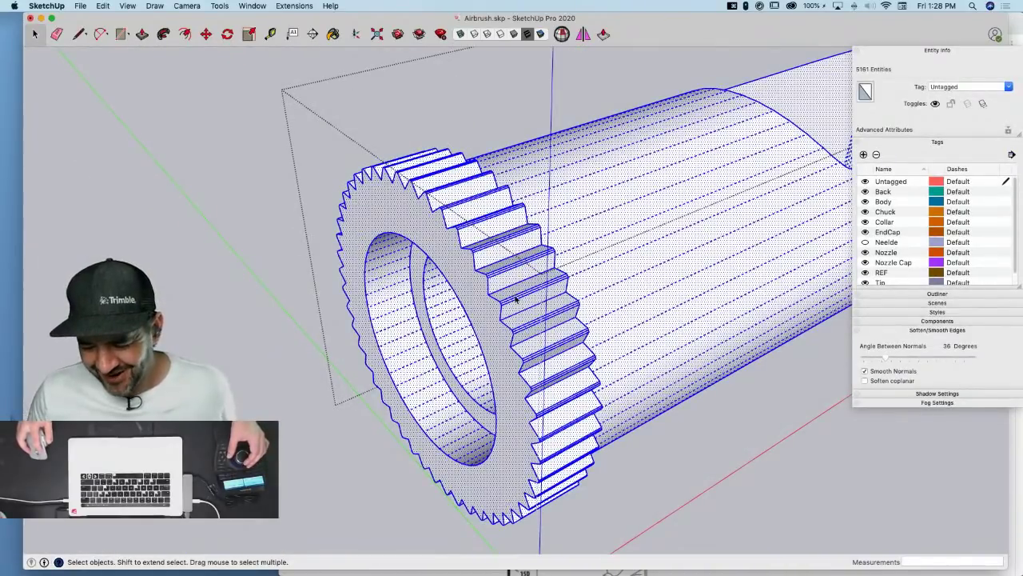
left_click(317, 146)
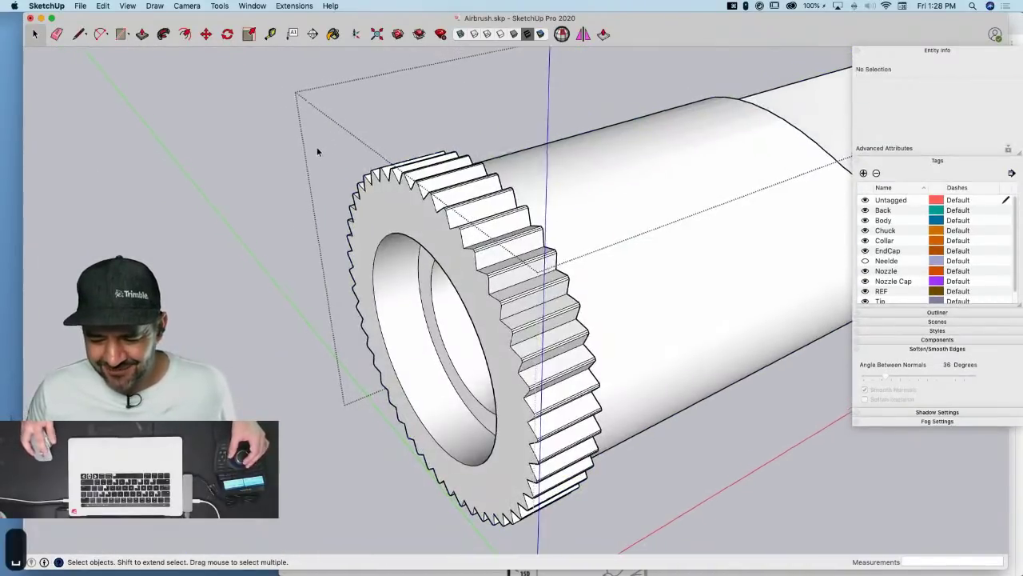
left_click_drag(331, 114, 660, 556)
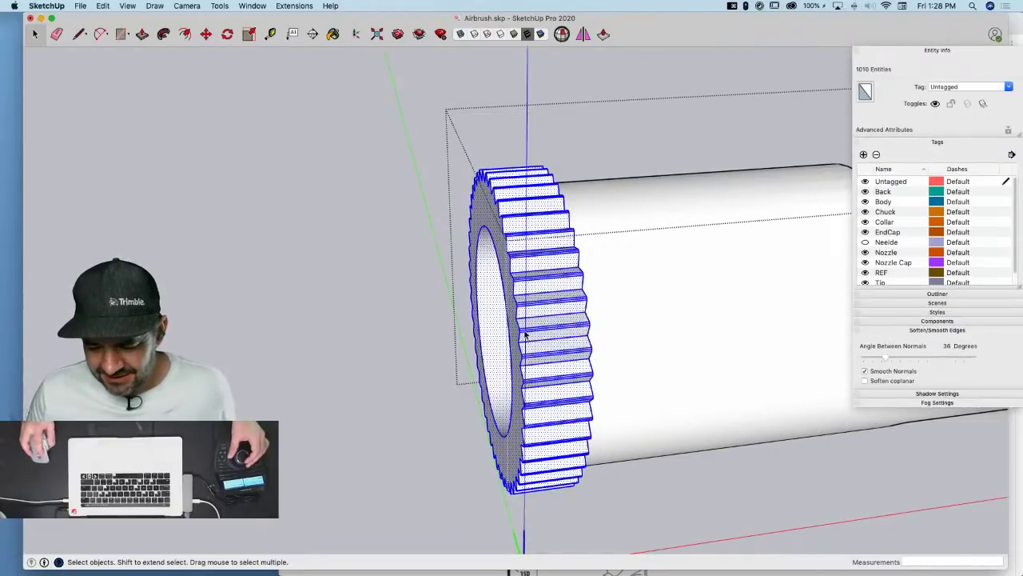
left_click(865, 382)
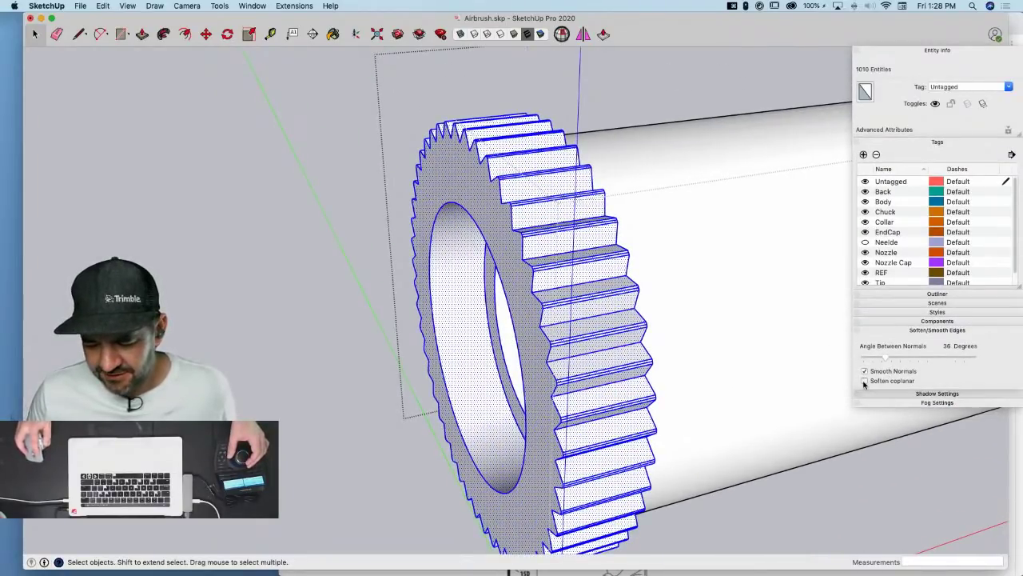
left_click(296, 214)
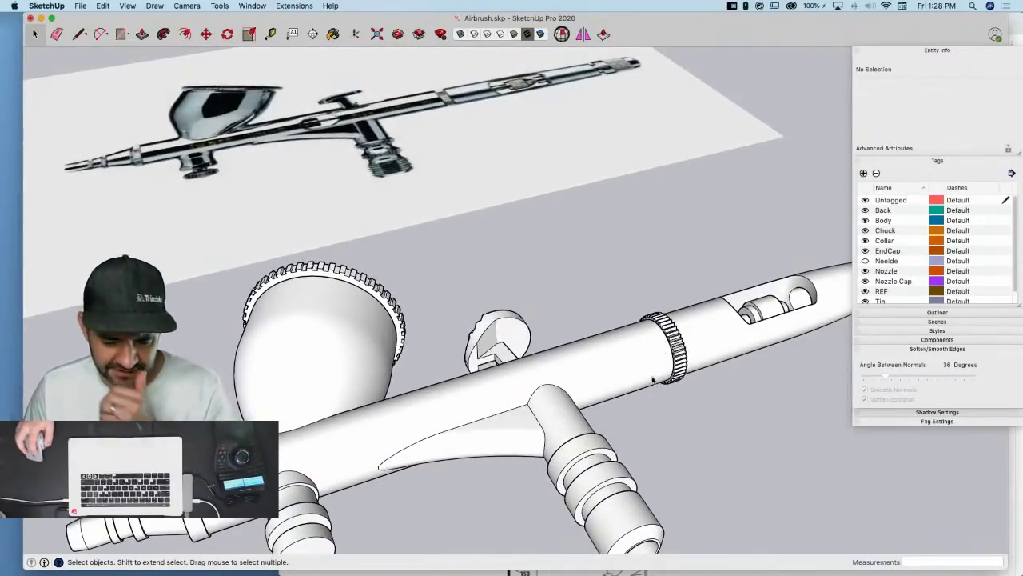
Draw a small V-shaped notch at the outer edge of the next part's rim face and erase its centre construction line
middle_click_drag(695, 444, 618, 426)
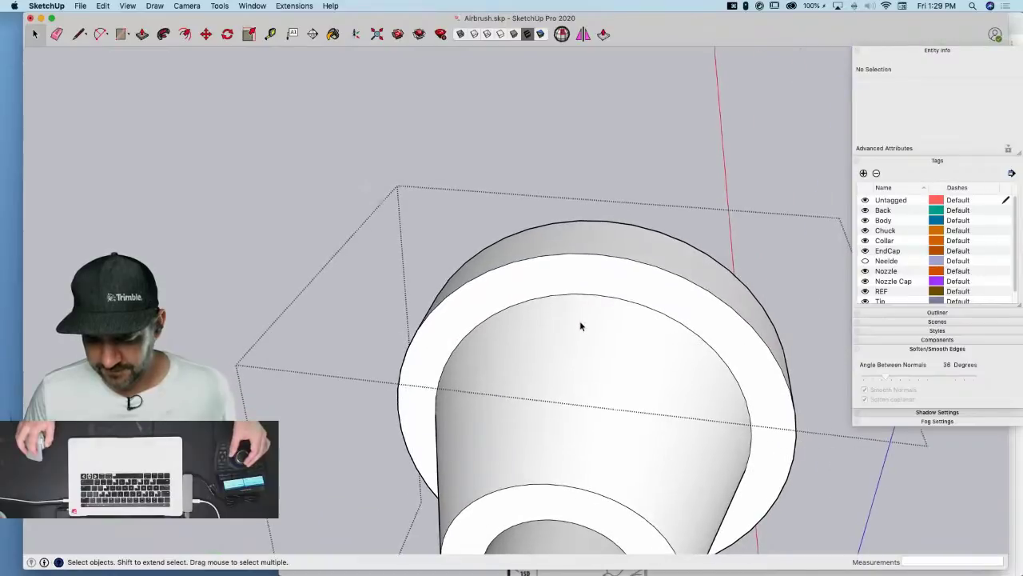
middle_click_drag(512, 285, 443, 269)
key("l")
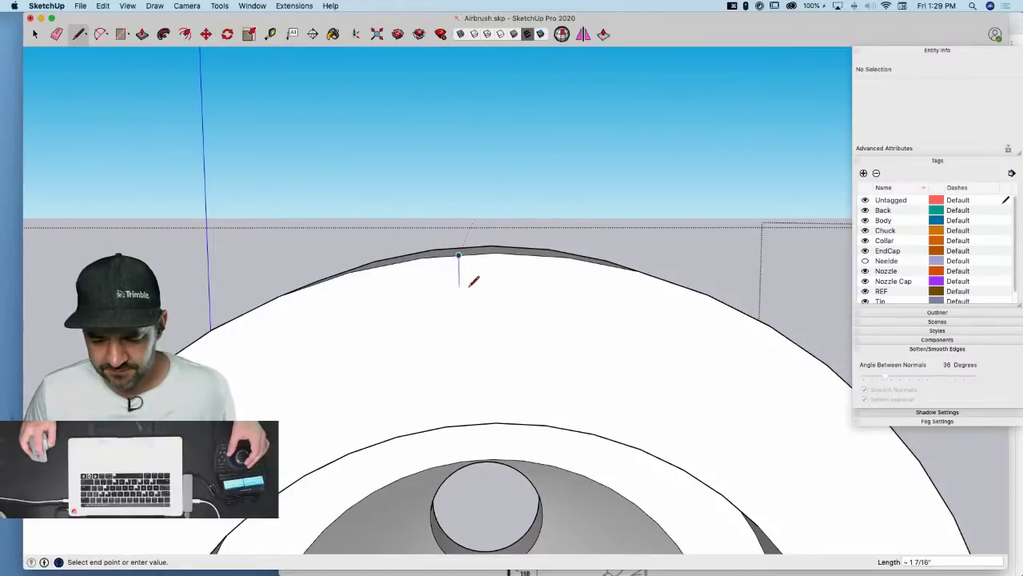
left_click(461, 284)
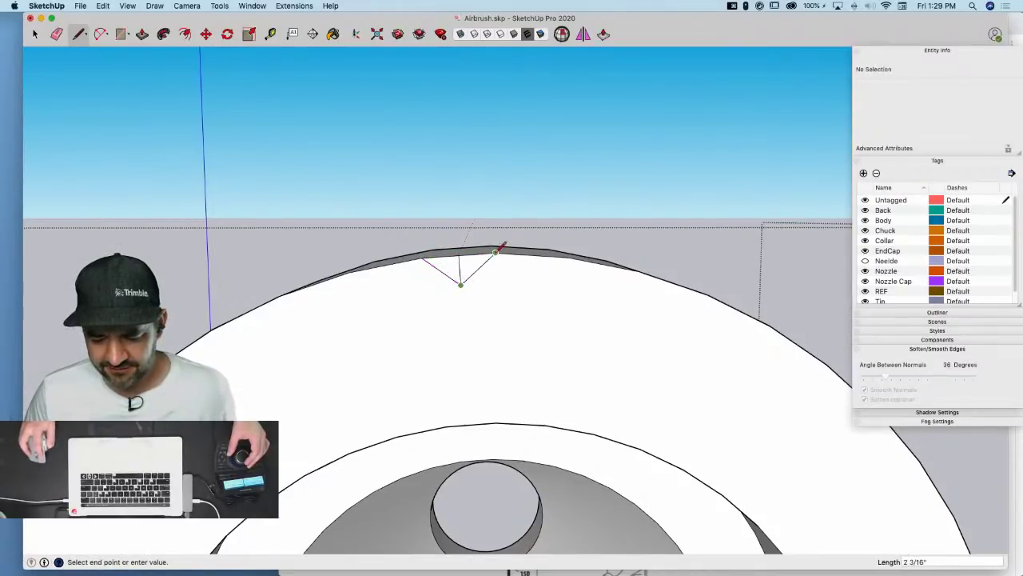
key("e")
key("space")
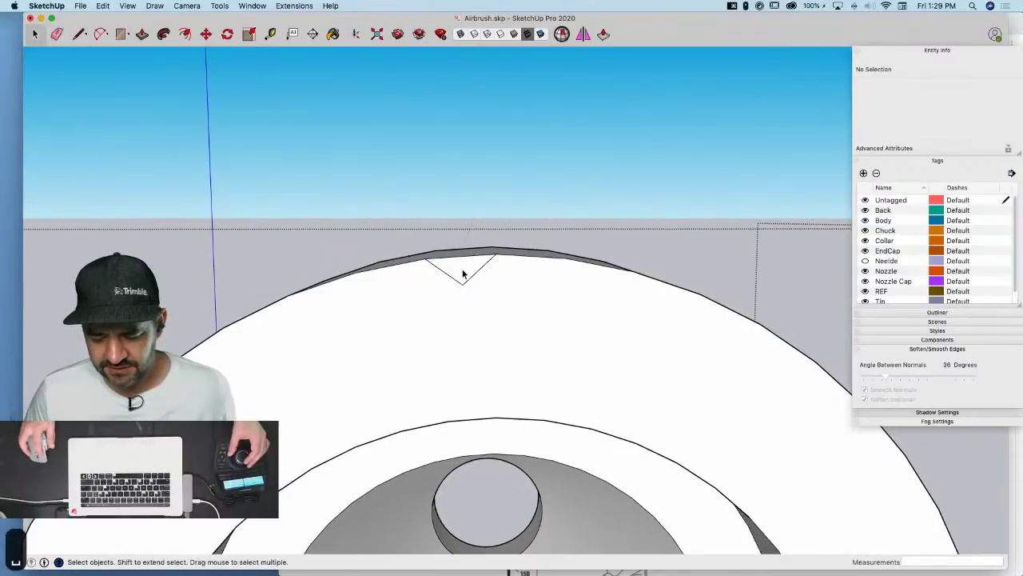
Select the triangular notch face and draw a vertical line about 3' long across the rim's inner circle
left_click(462, 272)
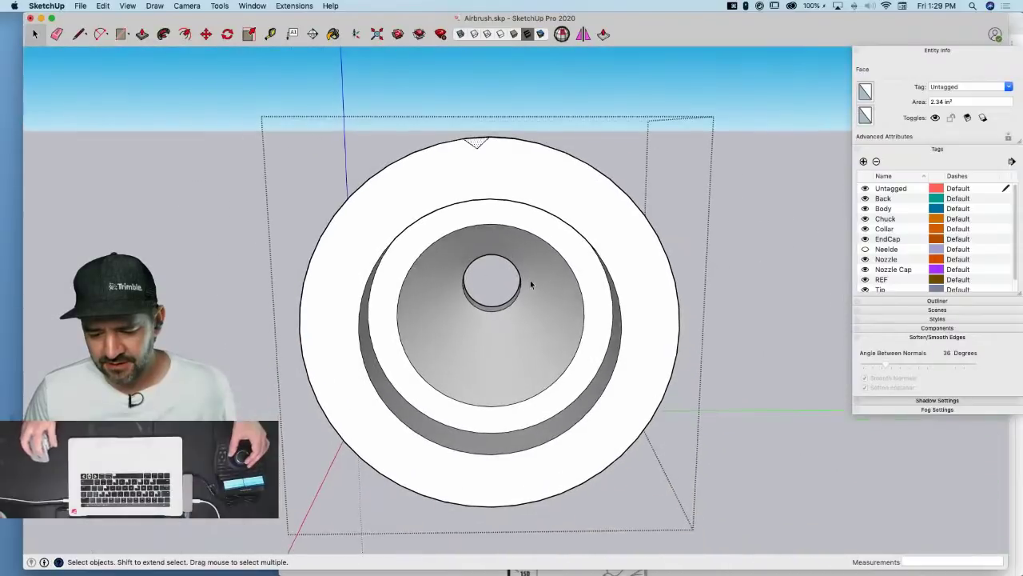
key("q")
key("l")
left_click(489, 198)
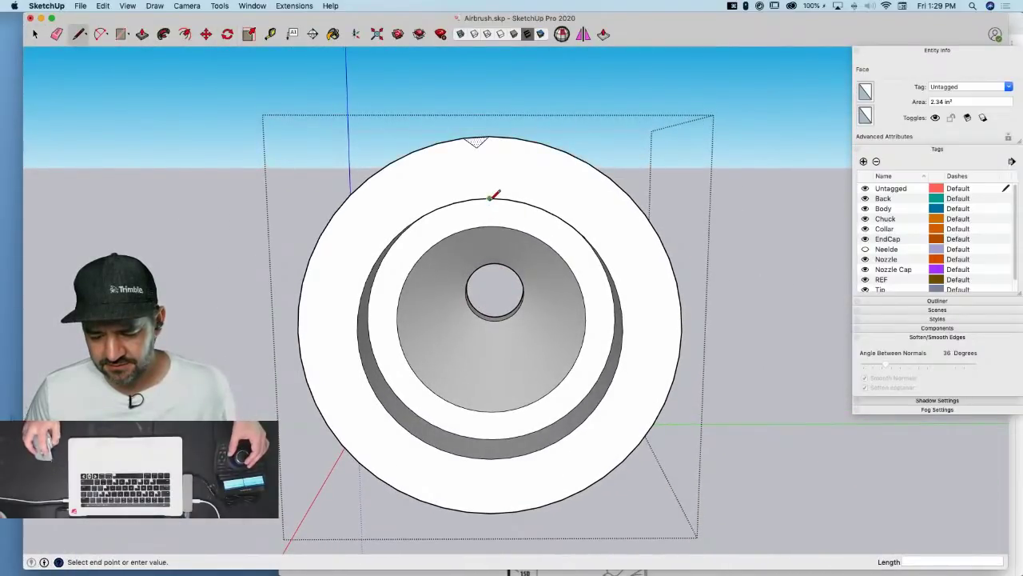
left_click(490, 457)
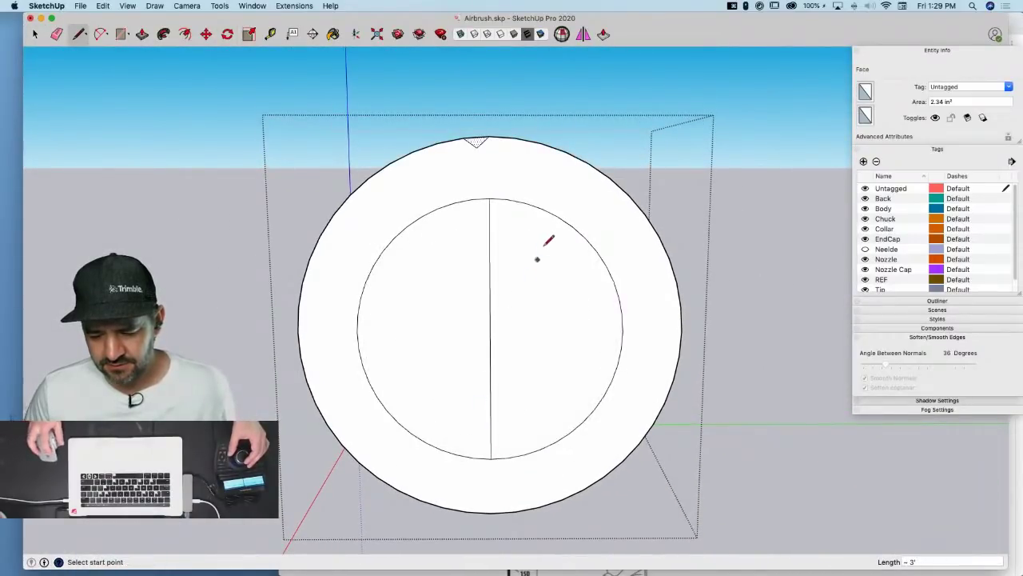
Rotate-copy the notch 7.5 degrees about the midpoint of the vertical line and array it 47 times around the rim
key("q")
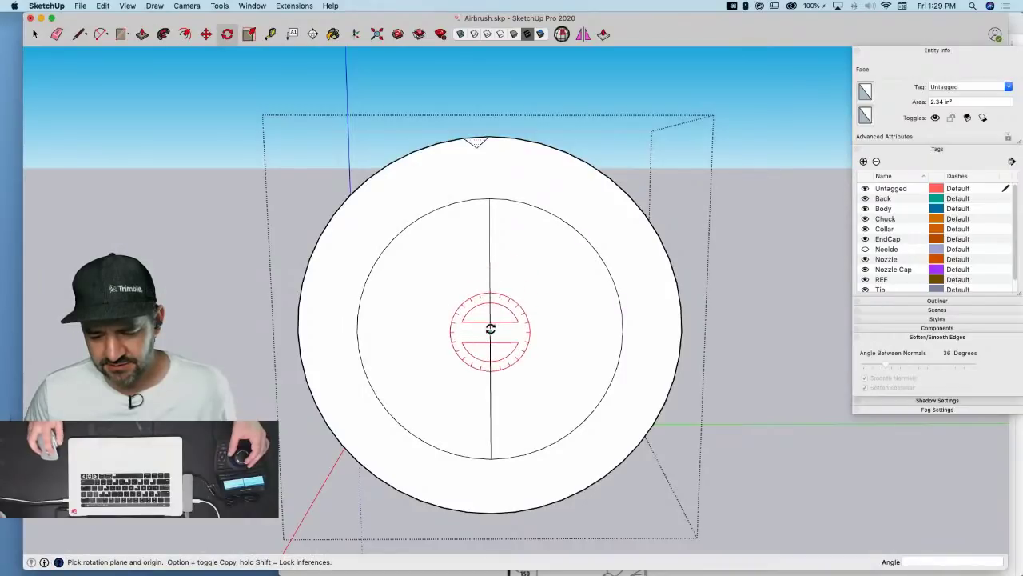
left_click(490, 329)
left_click(464, 140)
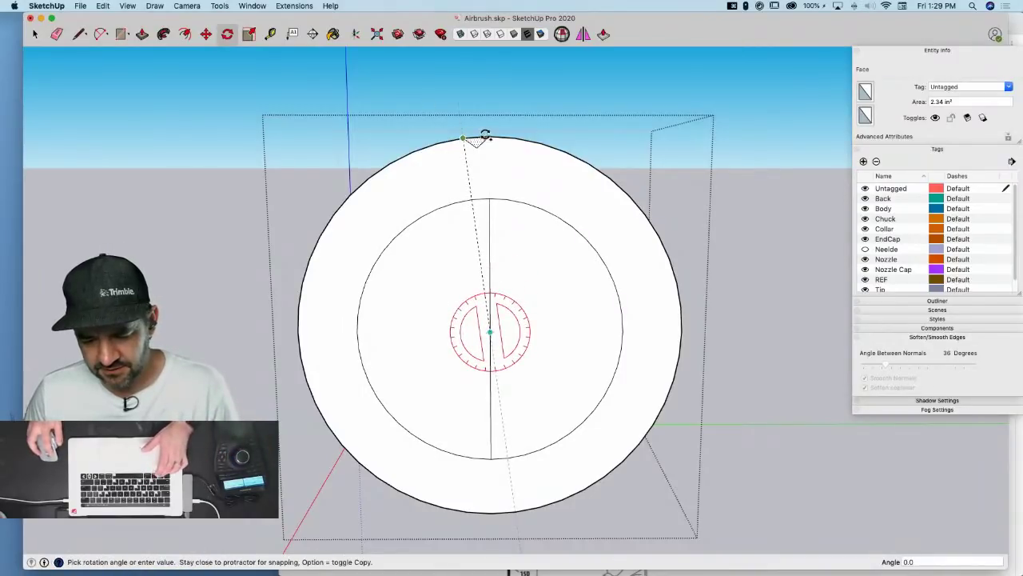
left_click(487, 135)
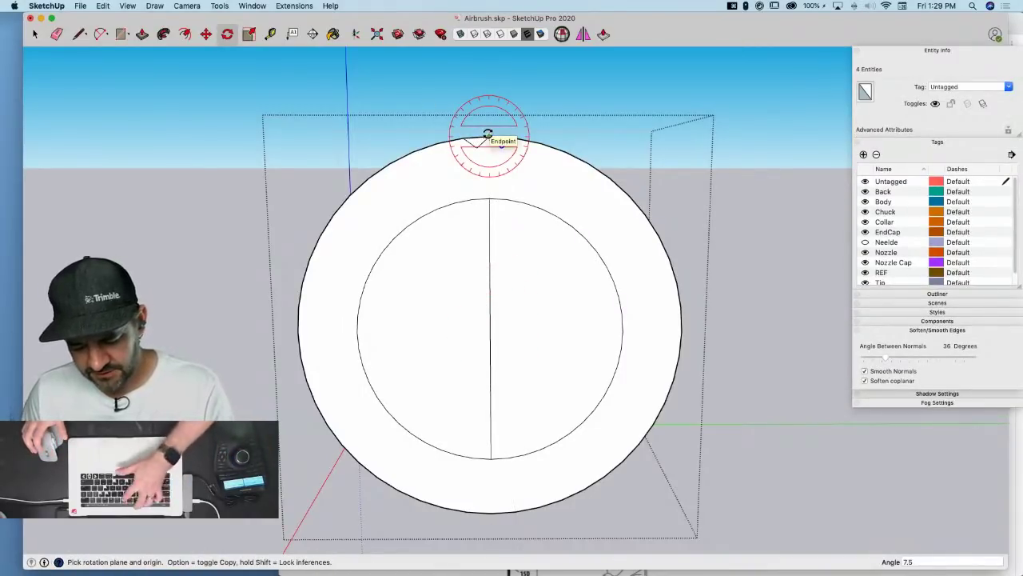
type("47x")
key("Return")
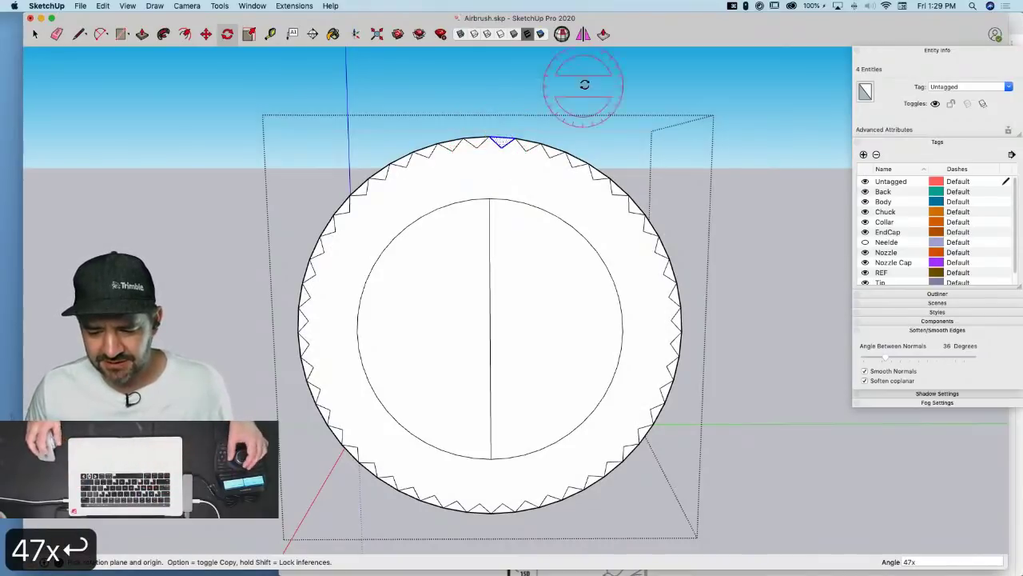
Push the triangular notch at the top of the rim about 9 3/4" deep through the rim's thickness
key("space")
key("p")
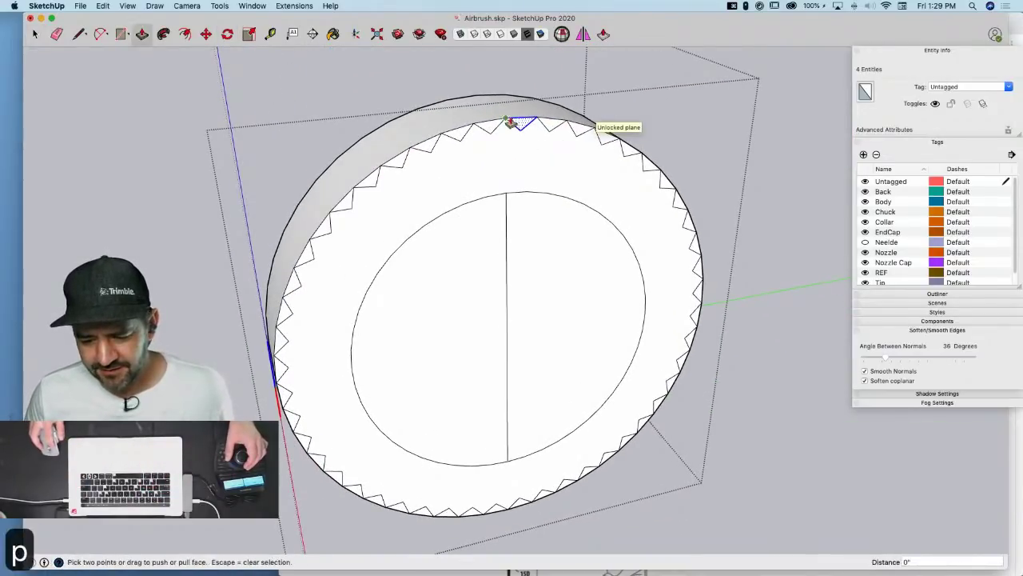
left_click(520, 125)
left_click(502, 100)
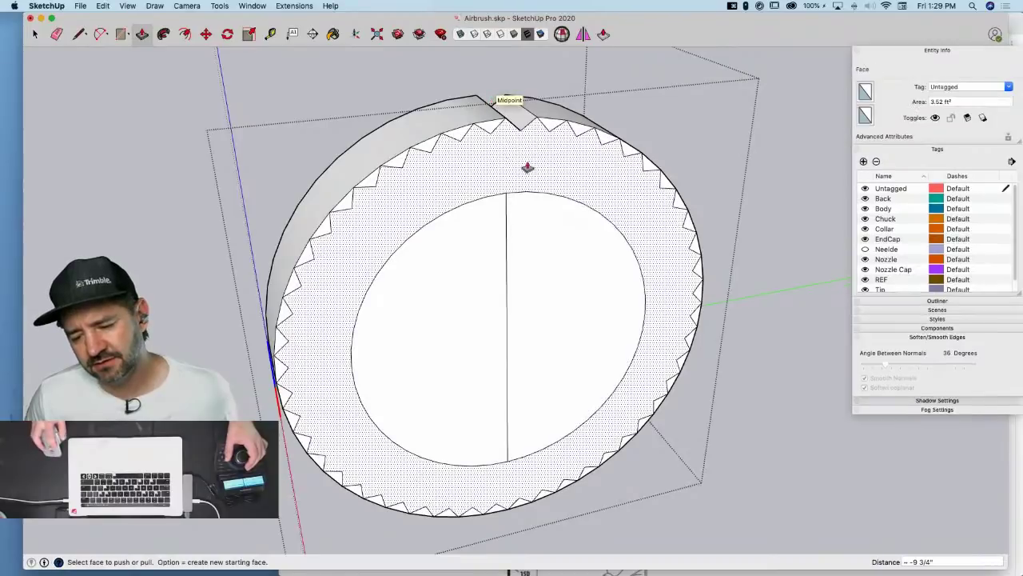
Repeat the same push depth on the adjacent notches, working counter-clockwise from the top of the rim
double_click(483, 132)
double_click(447, 142)
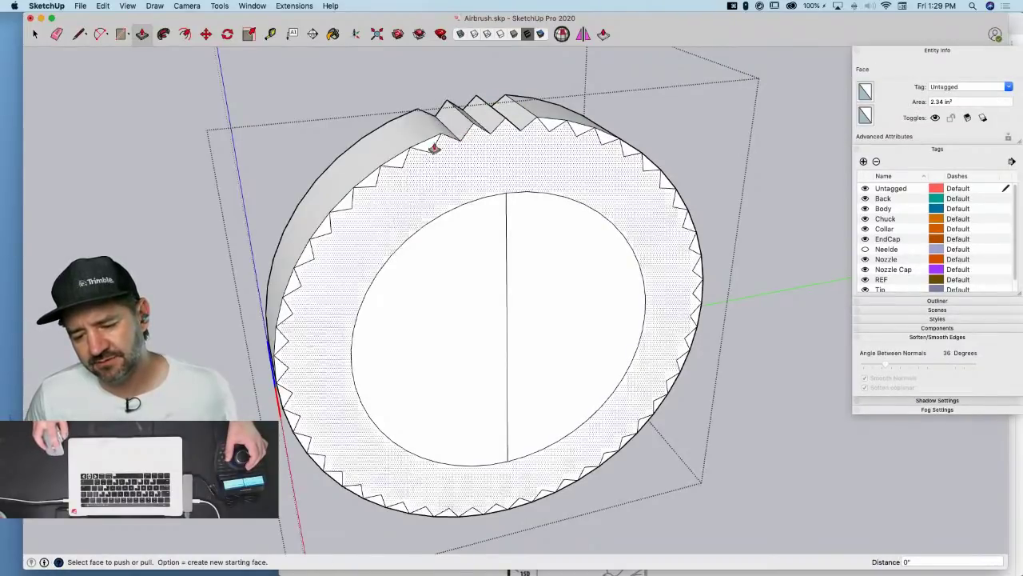
double_click(429, 151)
double_click(411, 157)
double_click(397, 162)
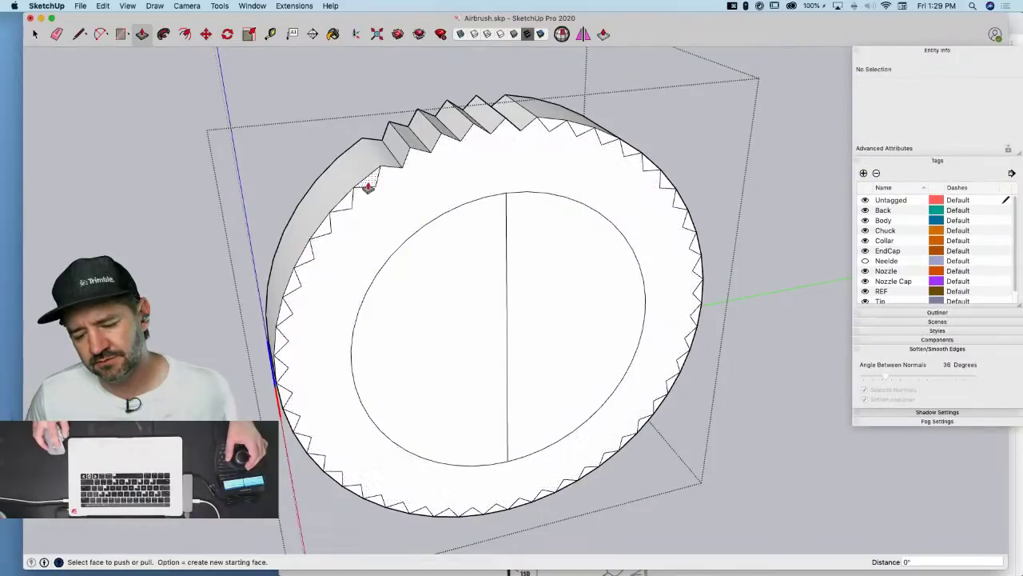
double_click(365, 181)
double_click(328, 230)
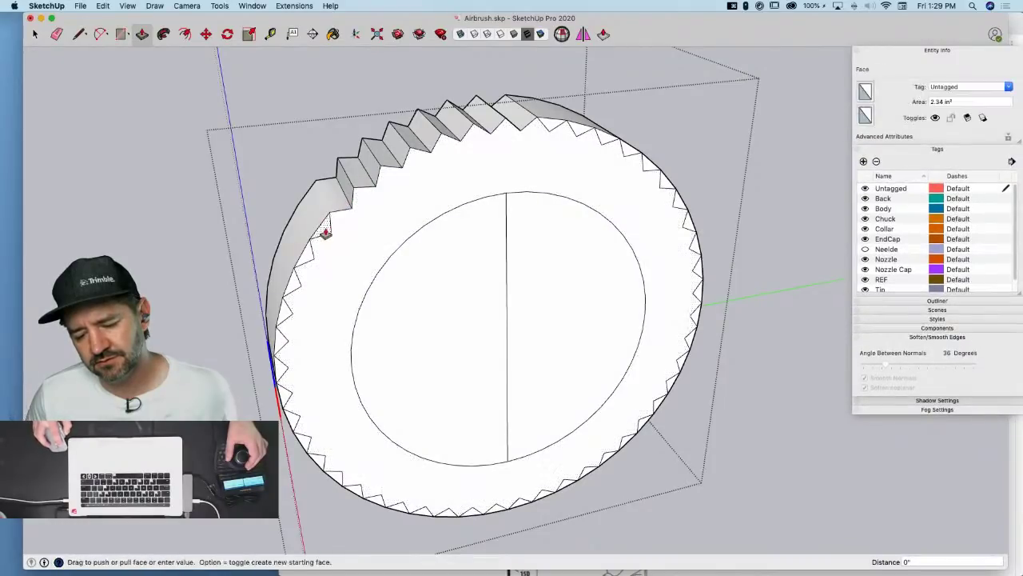
double_click(313, 241)
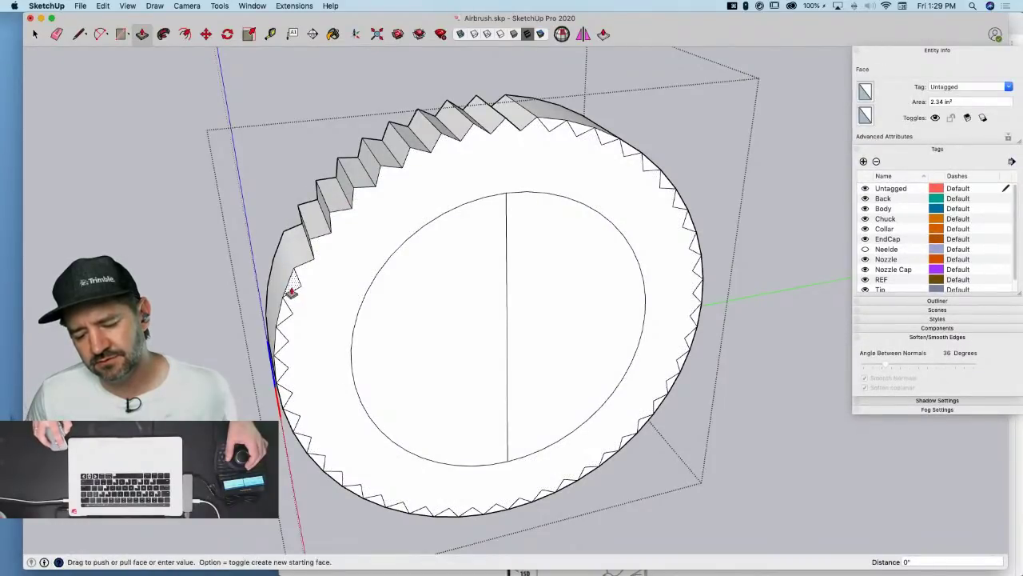
double_click(291, 291)
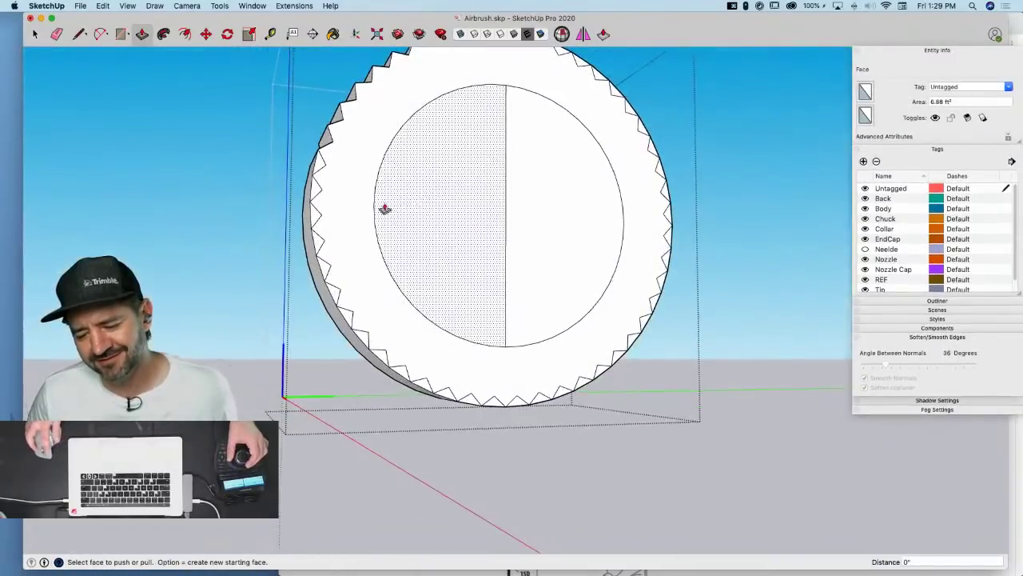
Erase the vertical line across the inner circle and delete the face covering the bore
key("e")
left_click(508, 205)
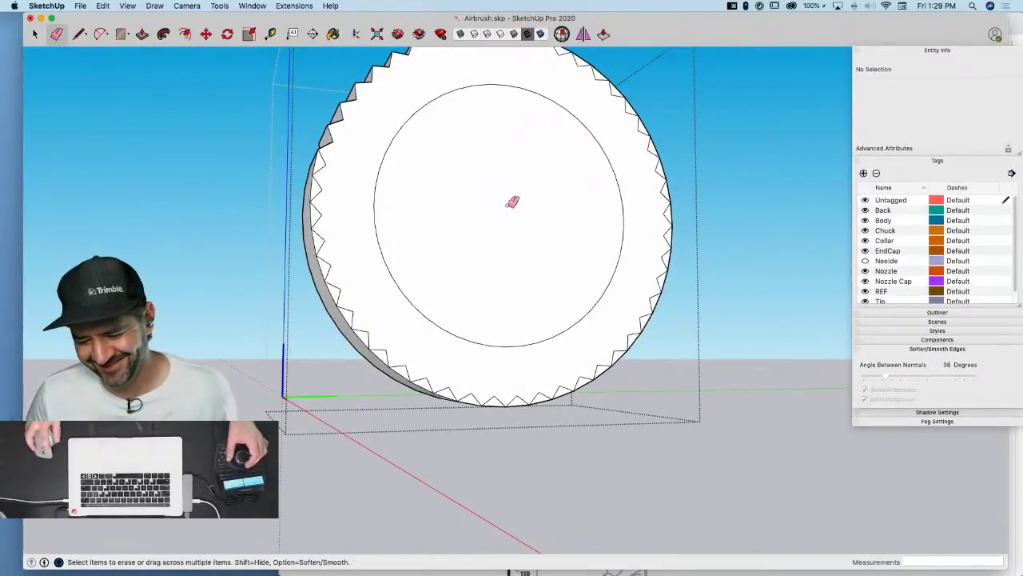
key("space")
left_click(507, 210)
key("Delete")
Repeat the same push depth on the uncut notches along the bottom and lower right of the rim, working counter-clockwise
mouse_move(507, 210)
middle_mouse_down()
mouse_move(463, 225)
mouse_move(321, 226)
middle_mouse_up()
key("p")
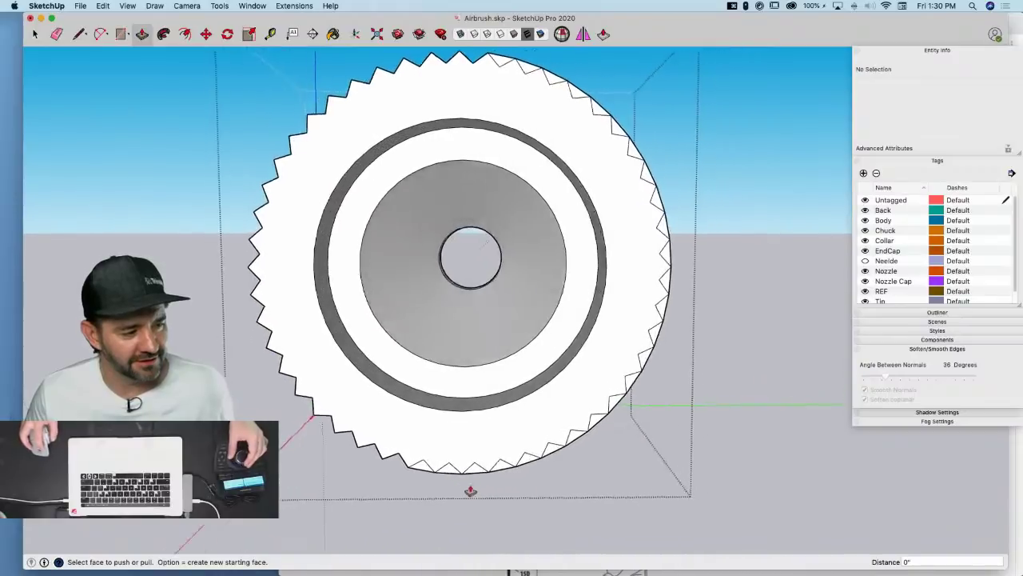
middle_click_drag(470, 490, 385, 476)
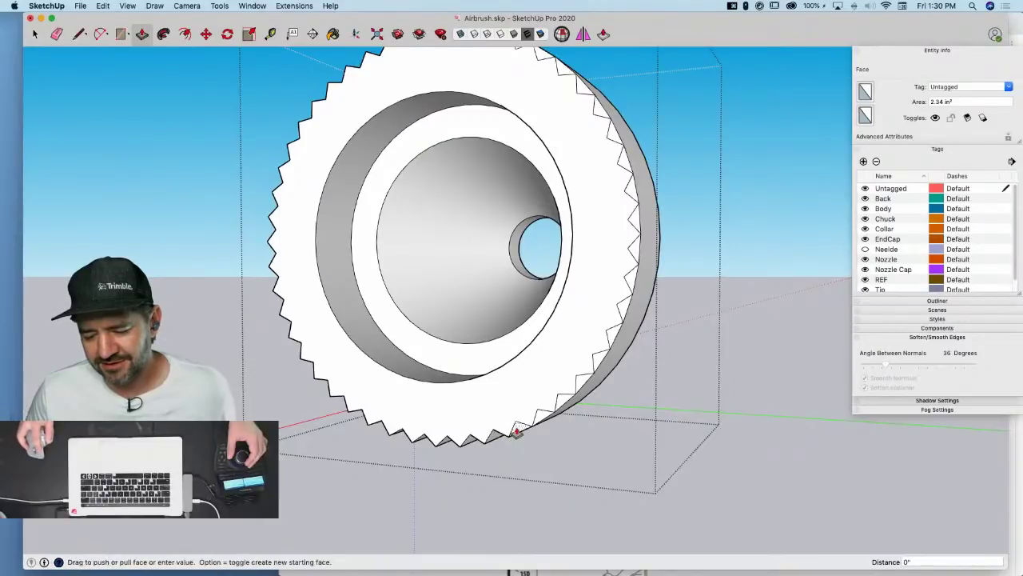
left_click(564, 403)
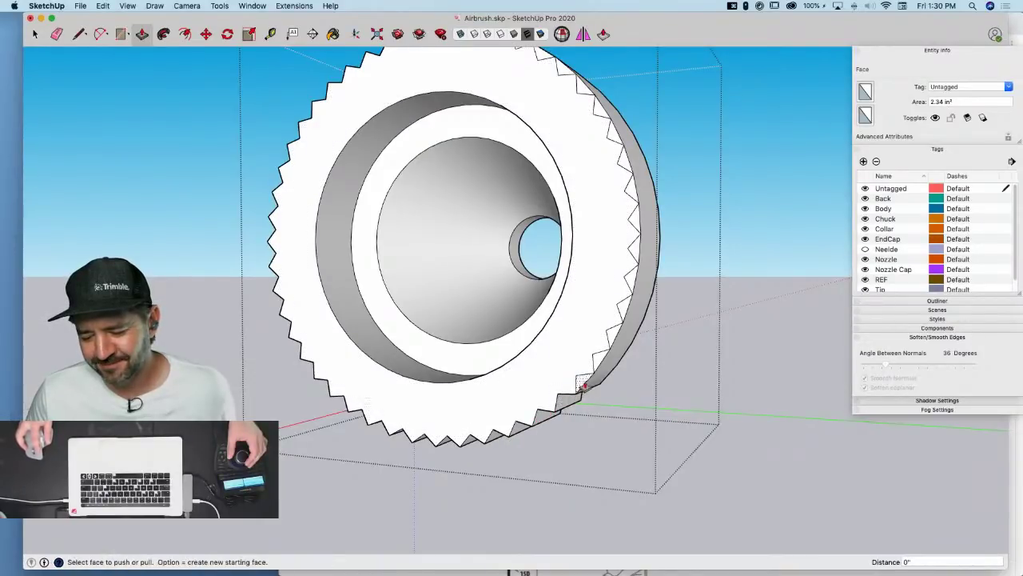
left_click(586, 384)
double_click(601, 361)
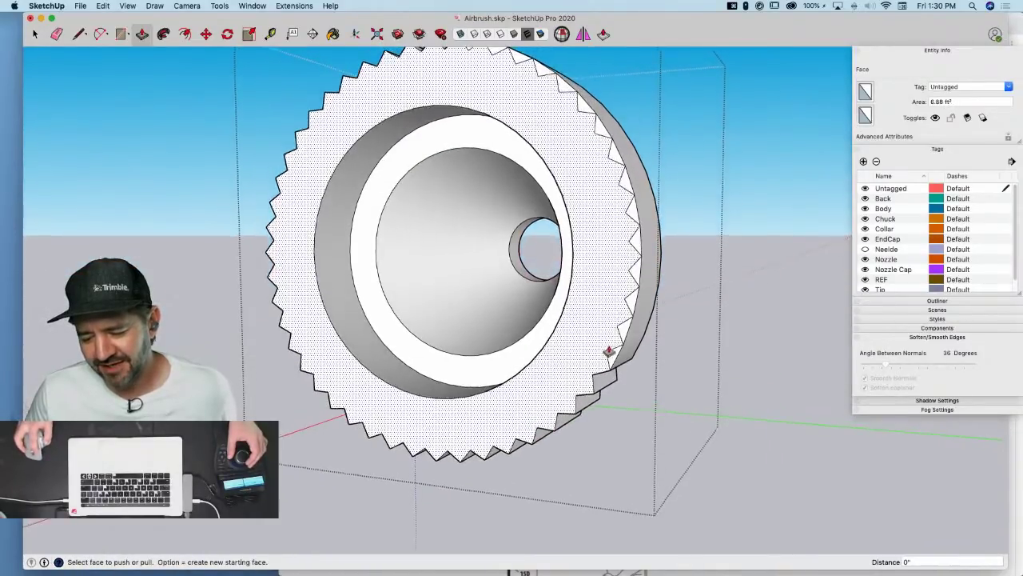
double_click(617, 359)
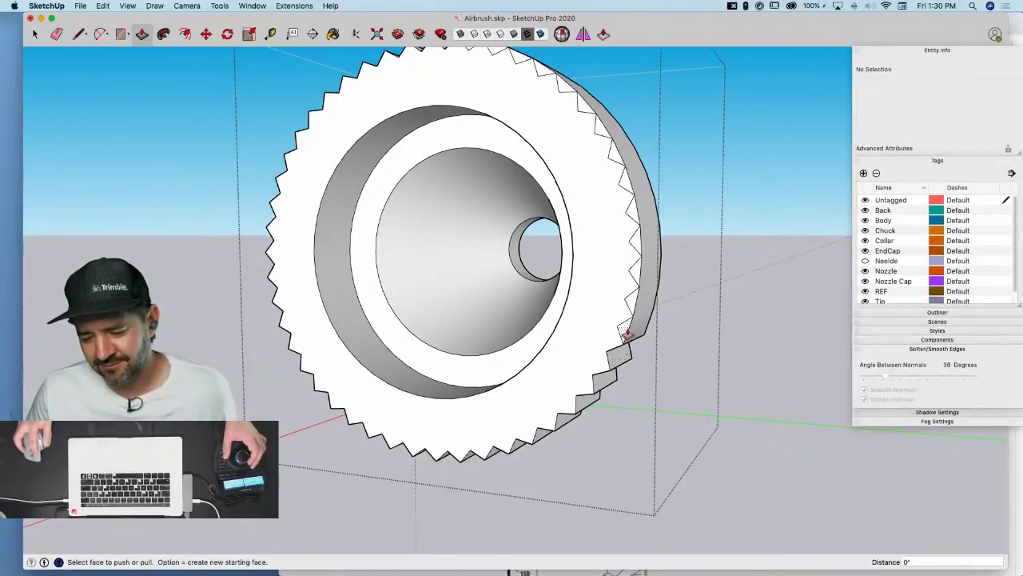
double_click(628, 334)
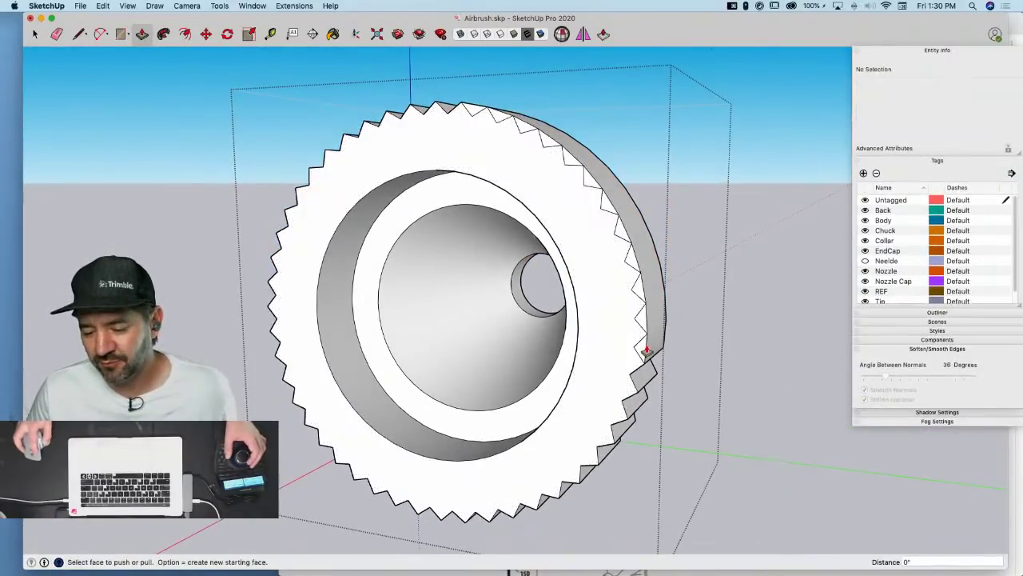
Cut the rim's remaining notches to the same depth, continuing counter-clockwise up the right side to the top
left_click(644, 350)
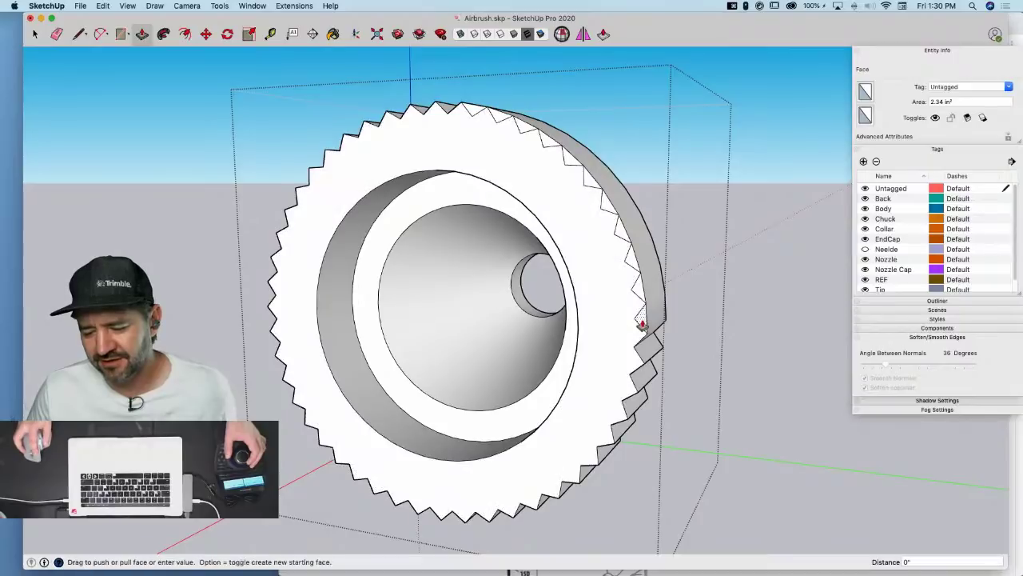
double_click(643, 323)
double_click(639, 293)
double_click(634, 263)
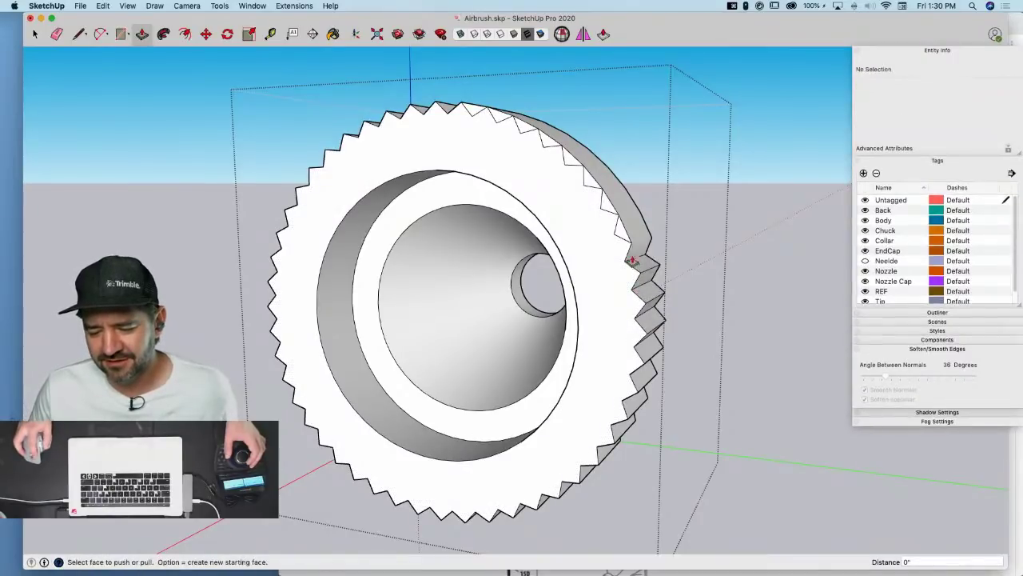
double_click(621, 229)
double_click(607, 206)
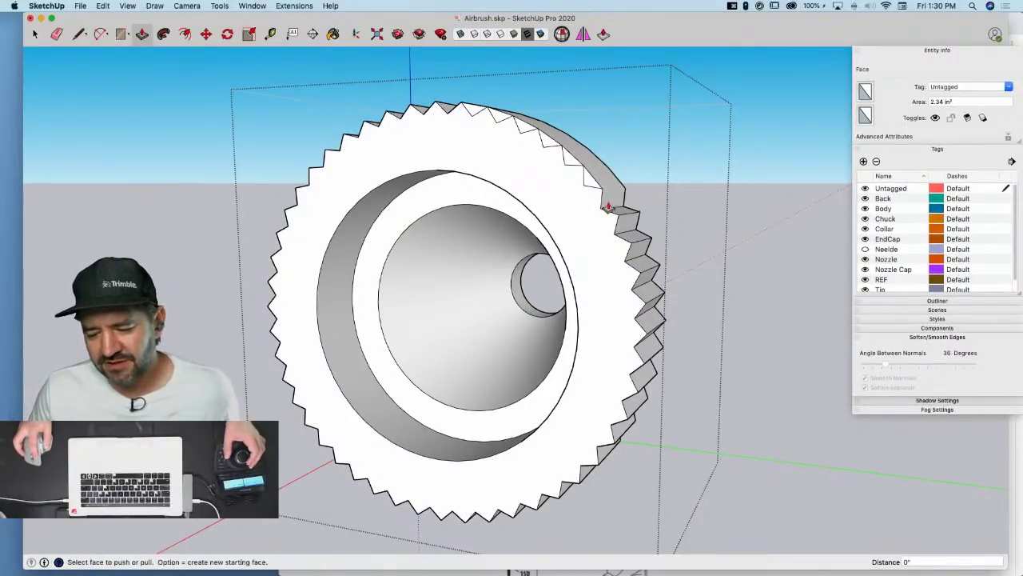
double_click(591, 184)
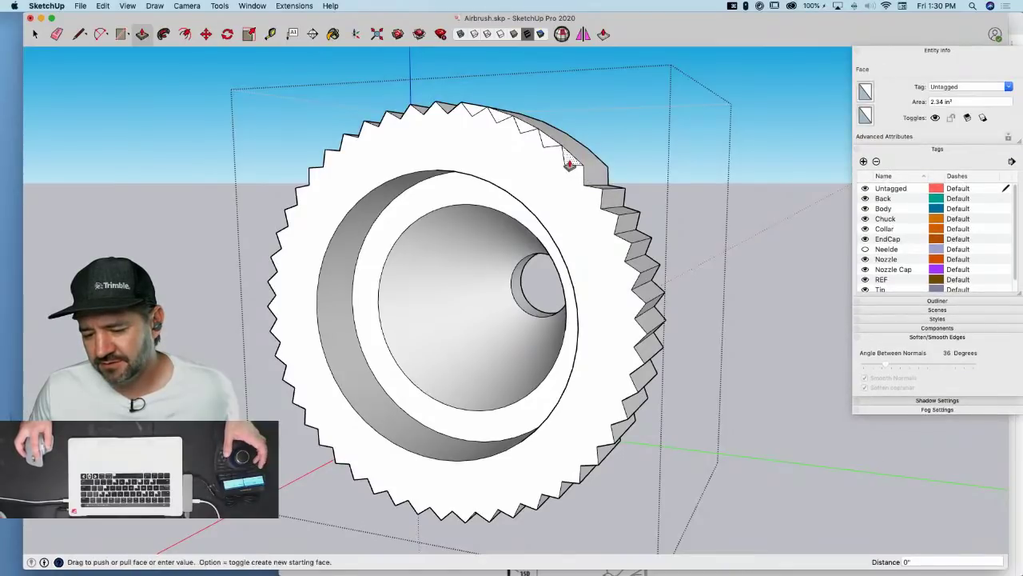
double_click(571, 163)
double_click(548, 142)
double_click(525, 128)
double_click(504, 116)
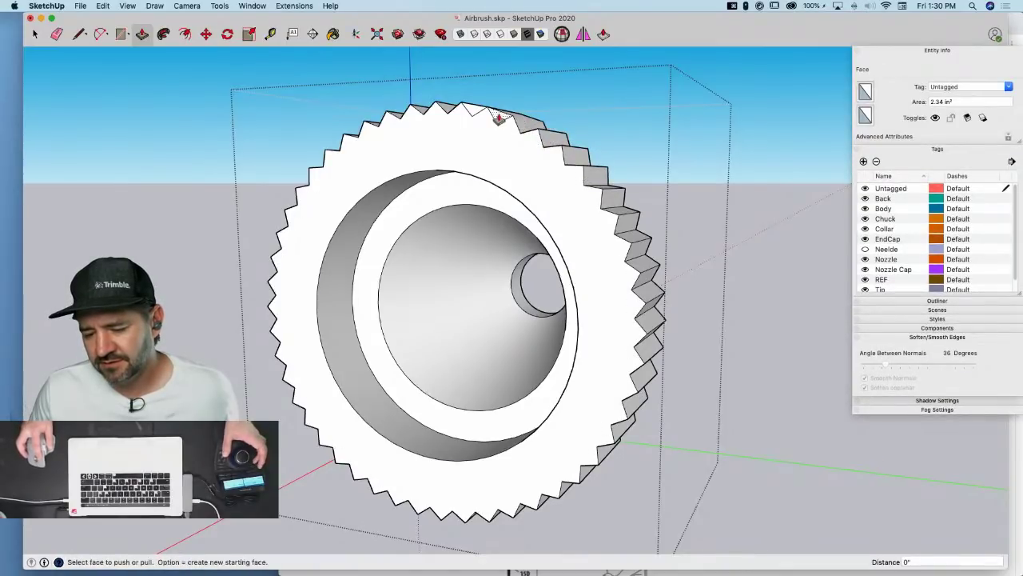
double_click(475, 115)
Close the toothed part and open the flanged part in front of it at the nozzle end for editing
key("space")
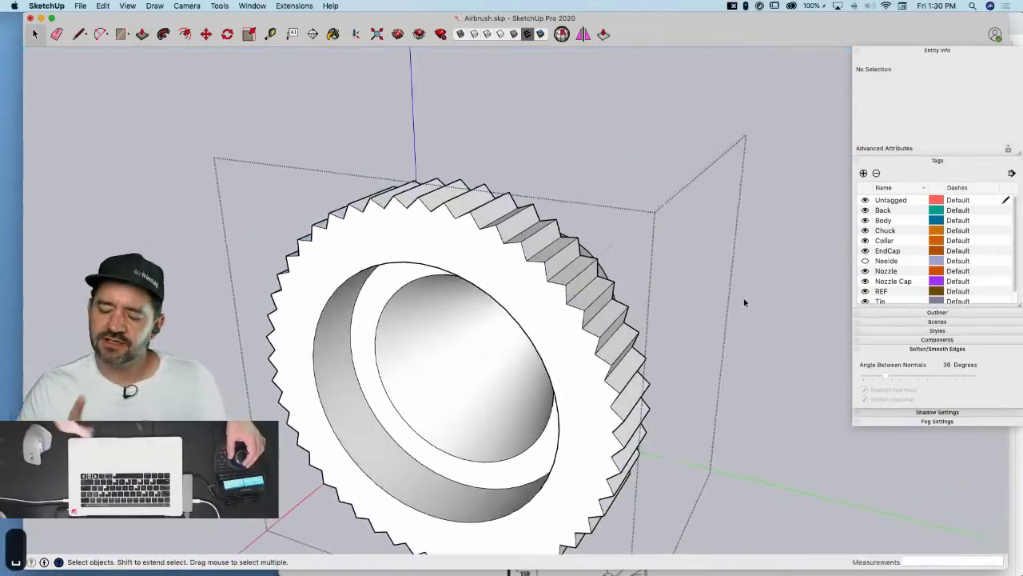
left_click(745, 303)
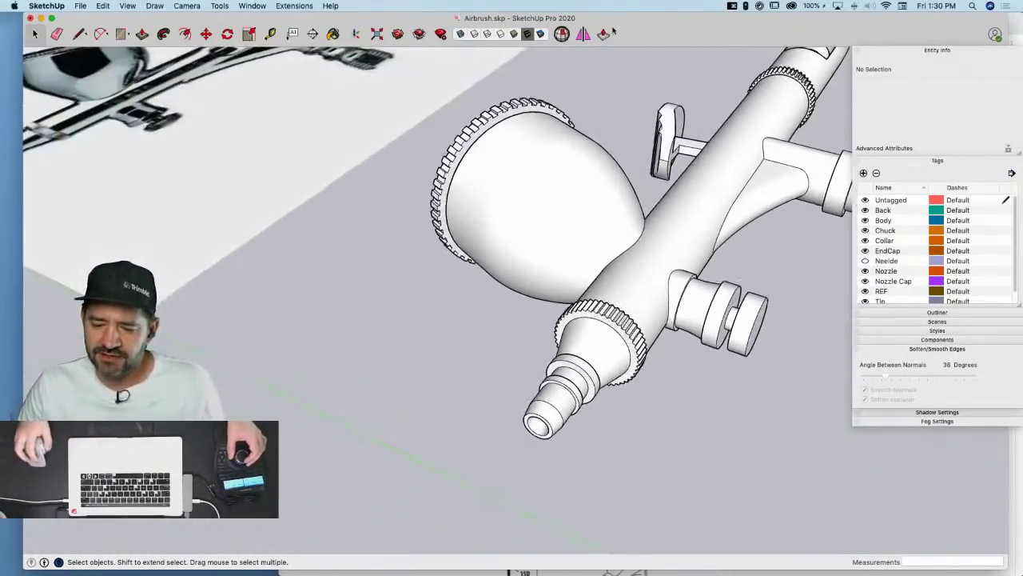
middle_click_drag(527, 114, 538, 162)
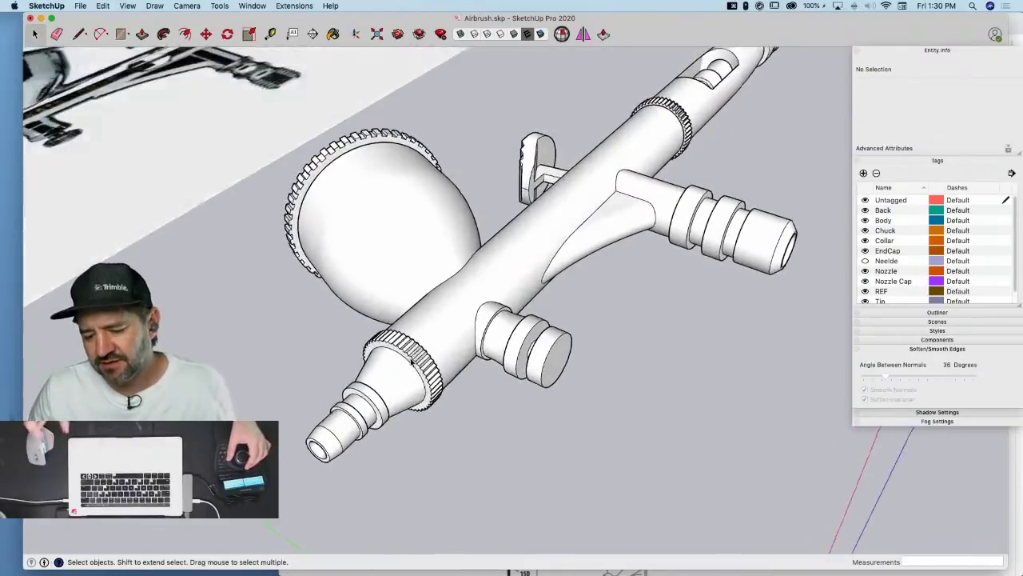
scroll(359, 427, "up", 5)
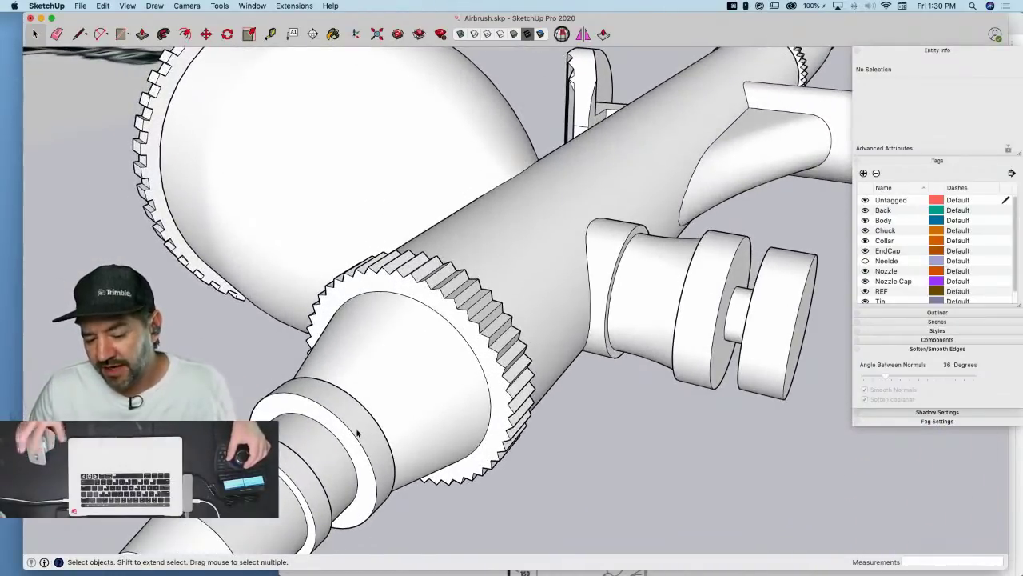
double_click(359, 427)
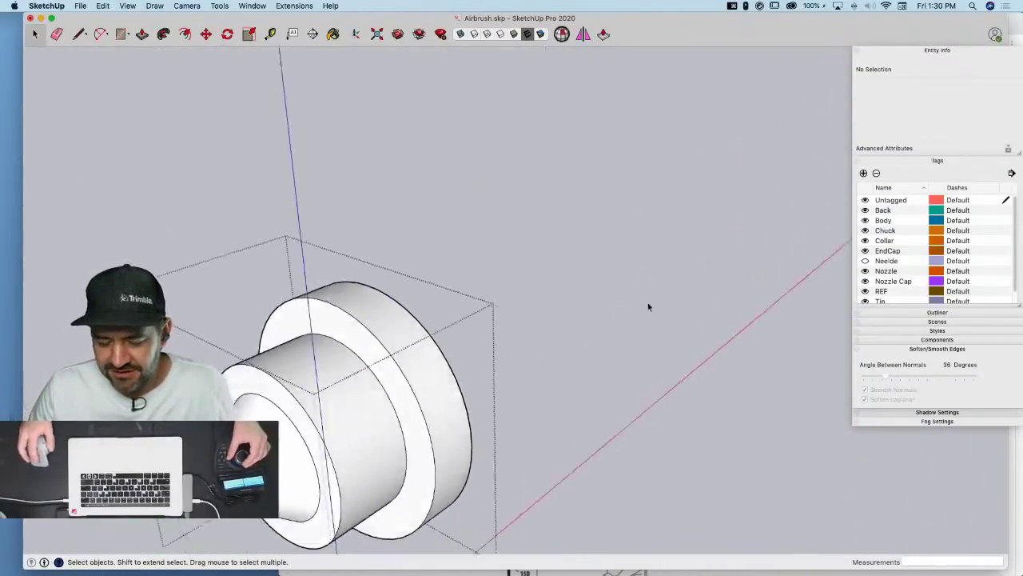
scroll(425, 250, "up", 10)
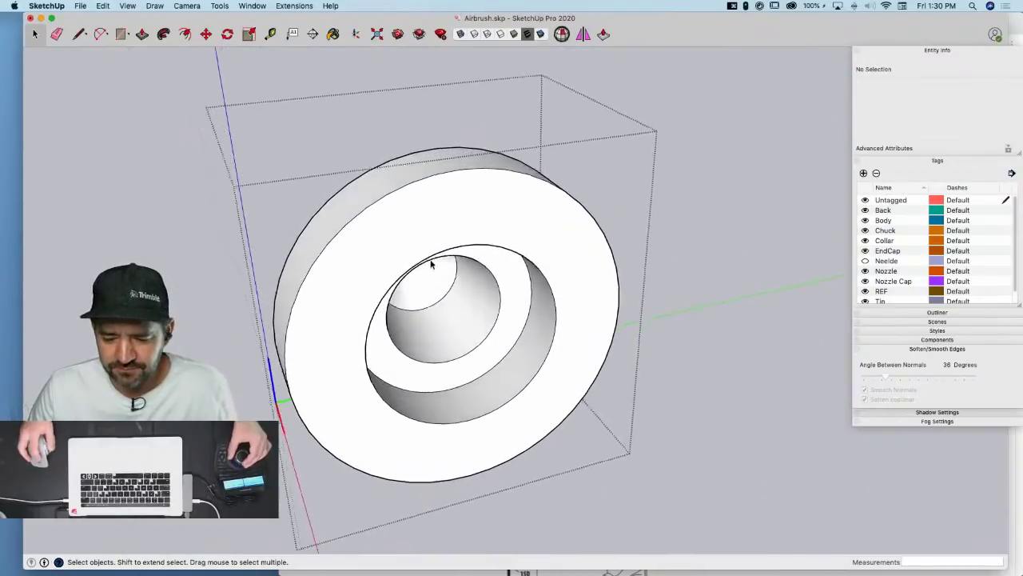
key("l")
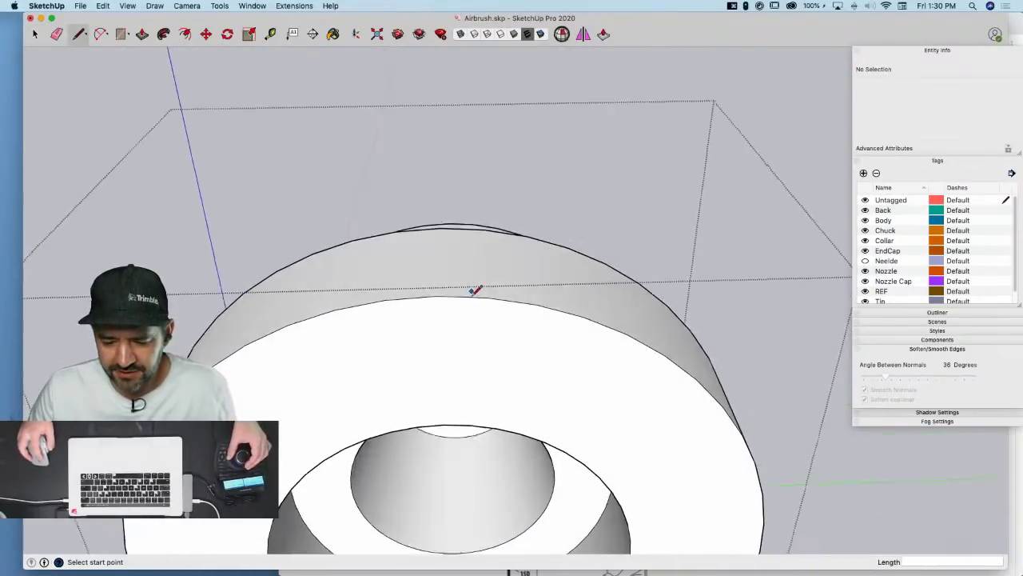
middle_click_drag(451, 286, 484, 264)
key("space")
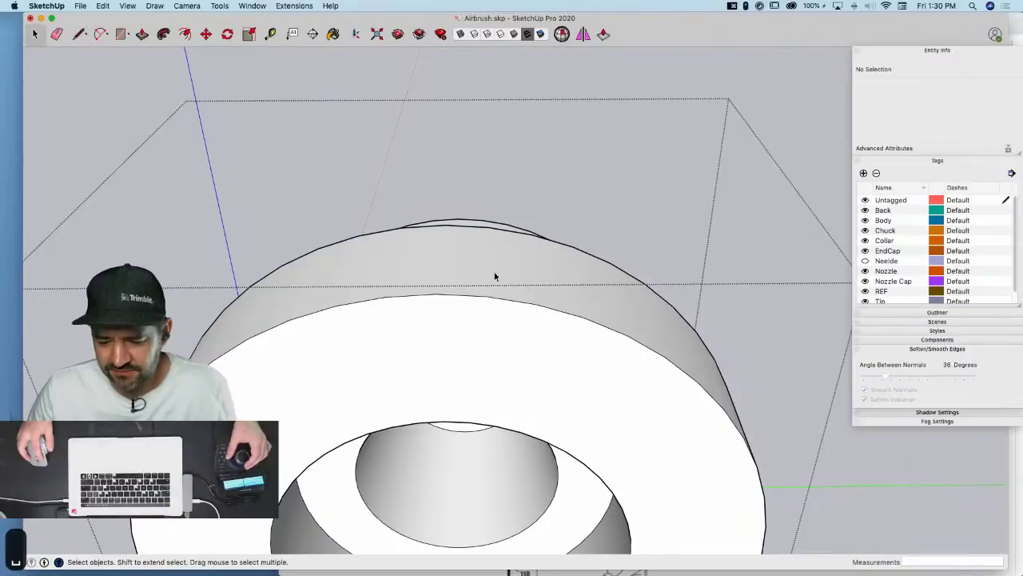
Select the flange's outer band with its edges and try to unsoften it at 0 degrees, with Smooth Normals and Soften coplanar off
left_click(494, 272)
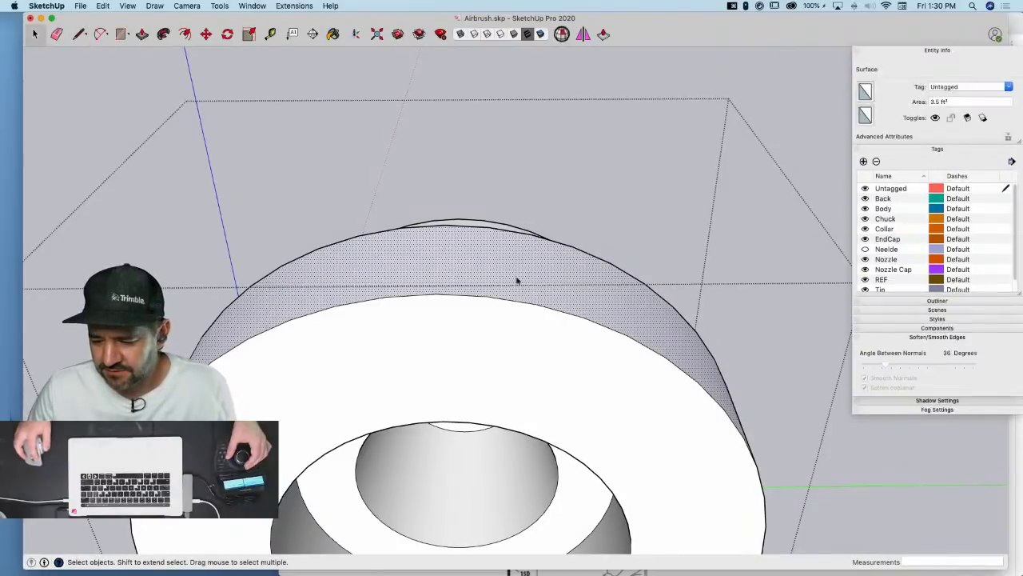
triple_click(568, 297)
middle_click_drag(455, 269, 611, 311)
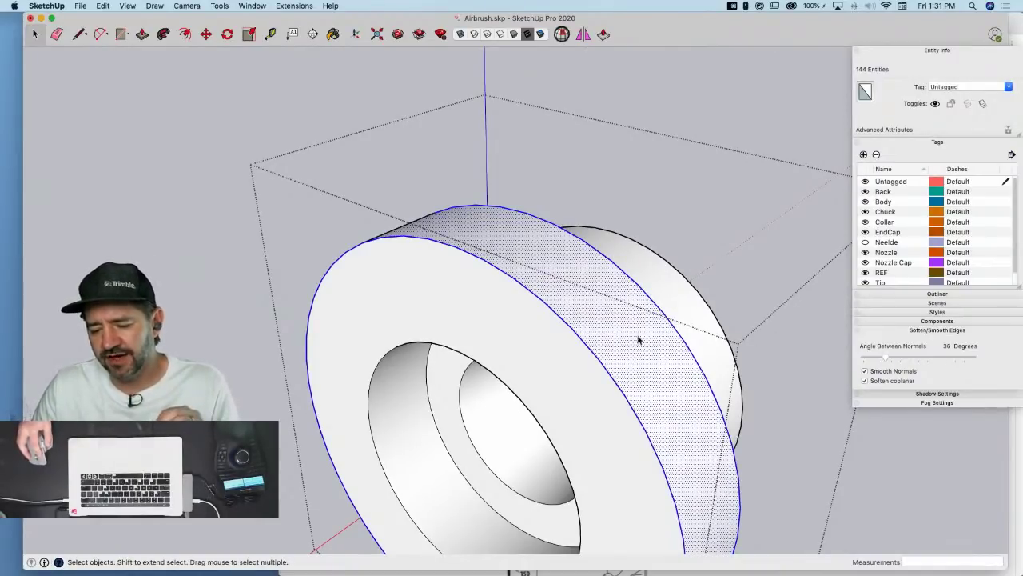
left_click(624, 333)
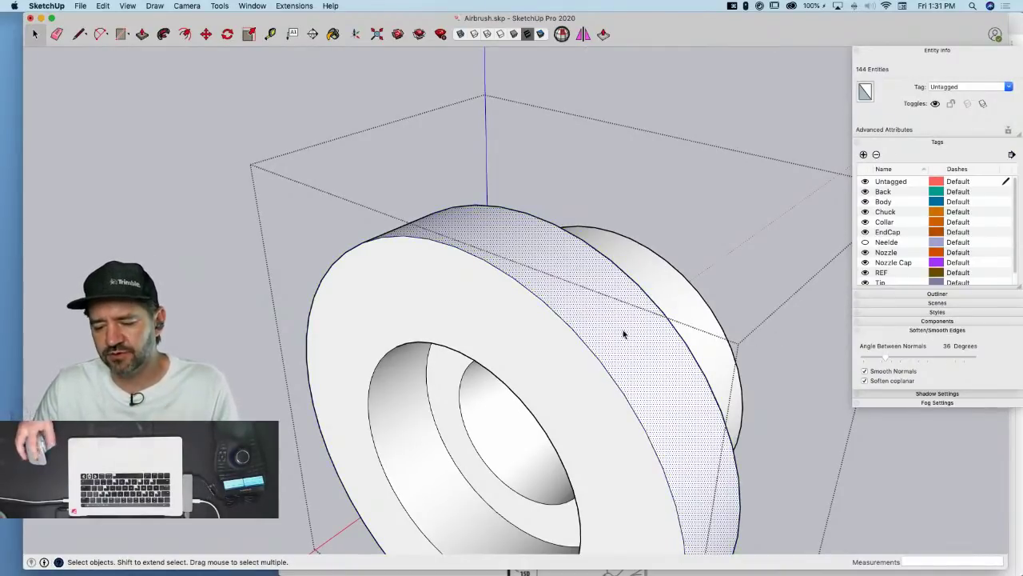
triple_click(569, 302)
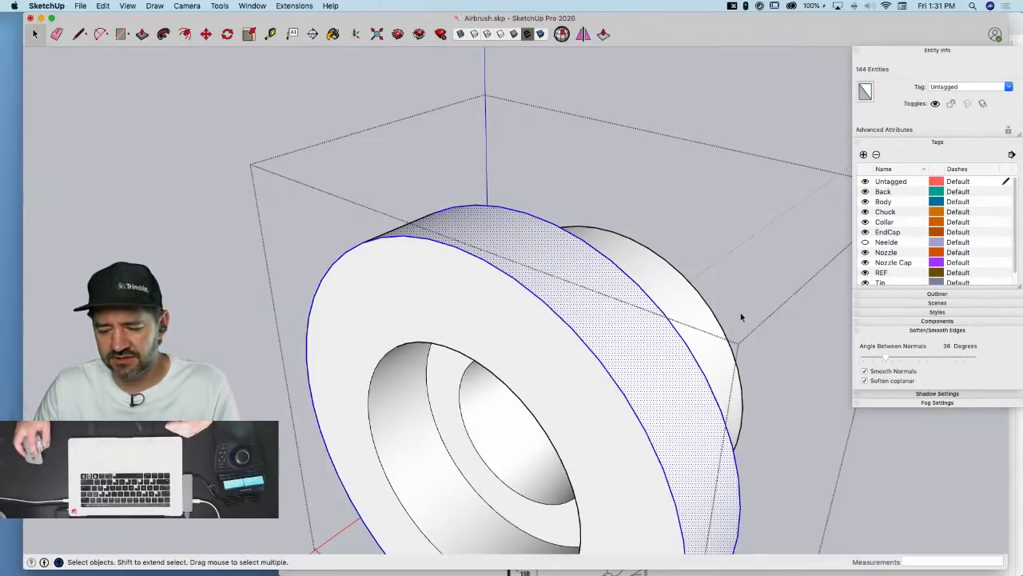
left_click(865, 381)
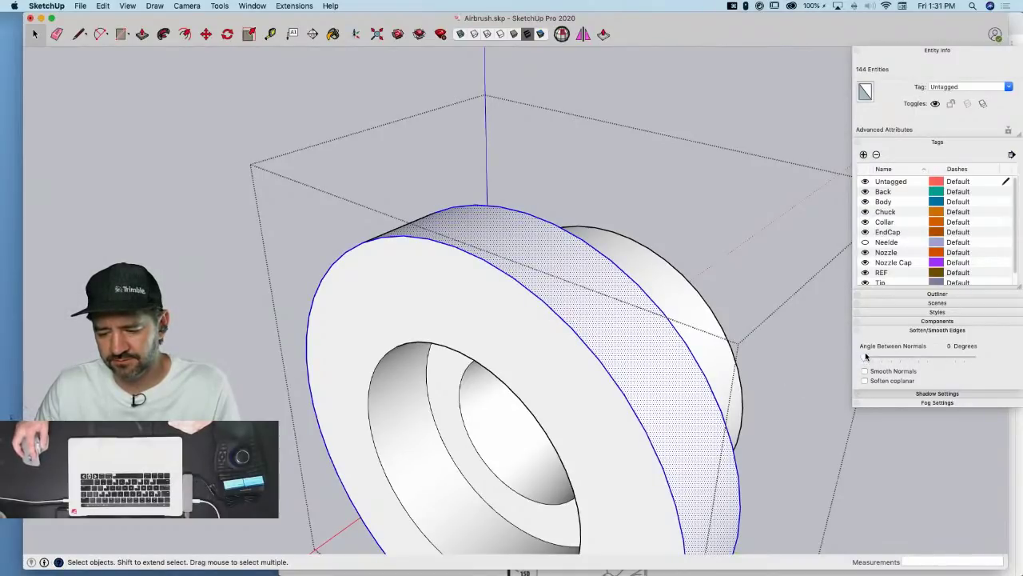
left_click_drag(867, 358, 862, 360)
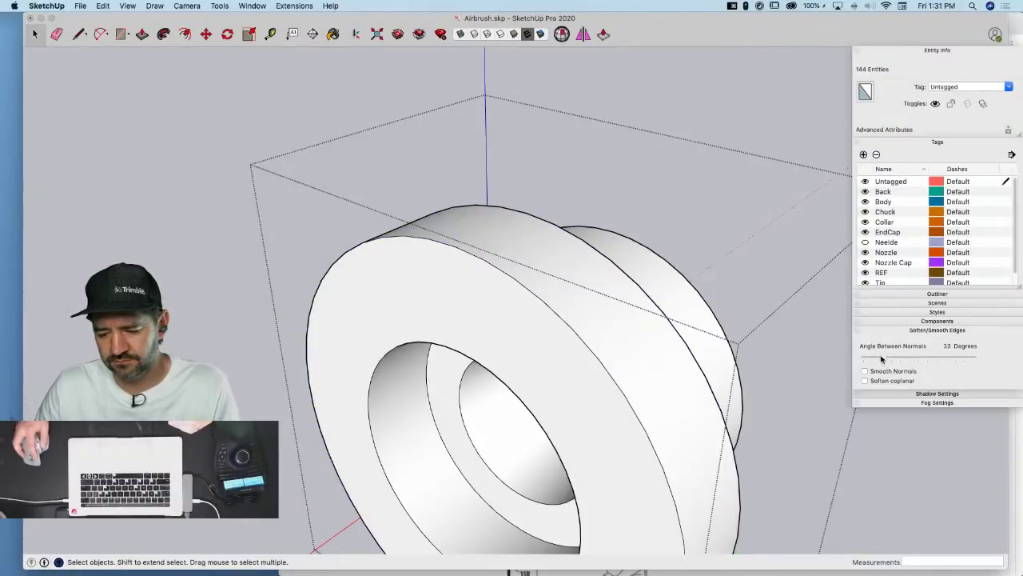
Reselect the flange's outer band with its bounding edges and turn on Smooth Normals
right_click(630, 378)
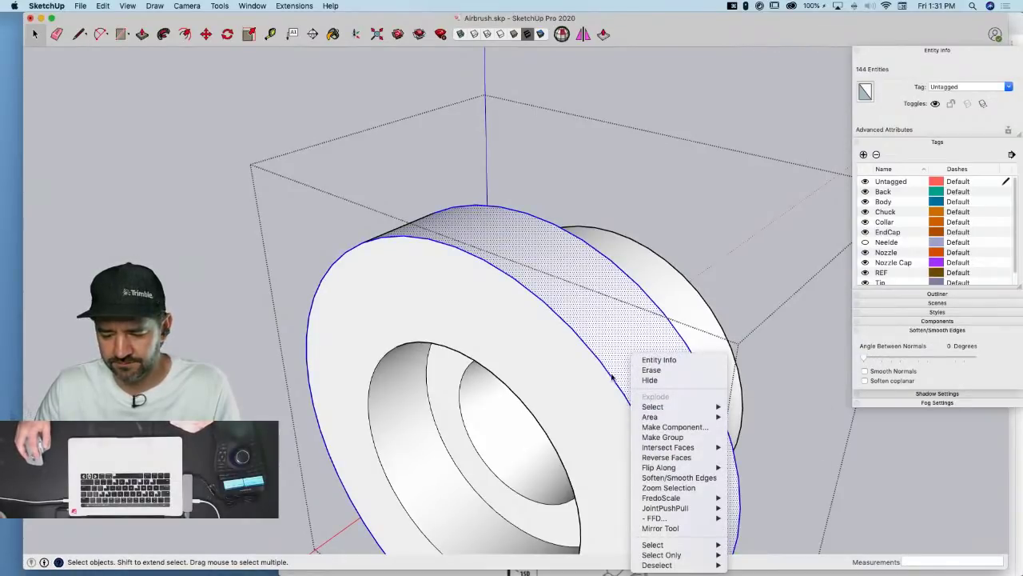
left_click(608, 376)
left_click(609, 377)
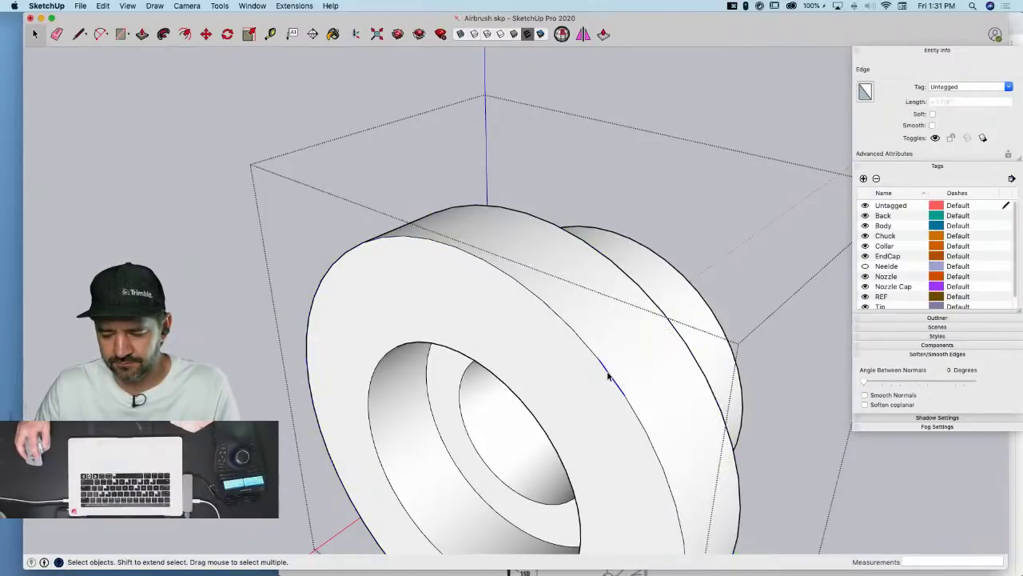
double_click(632, 357)
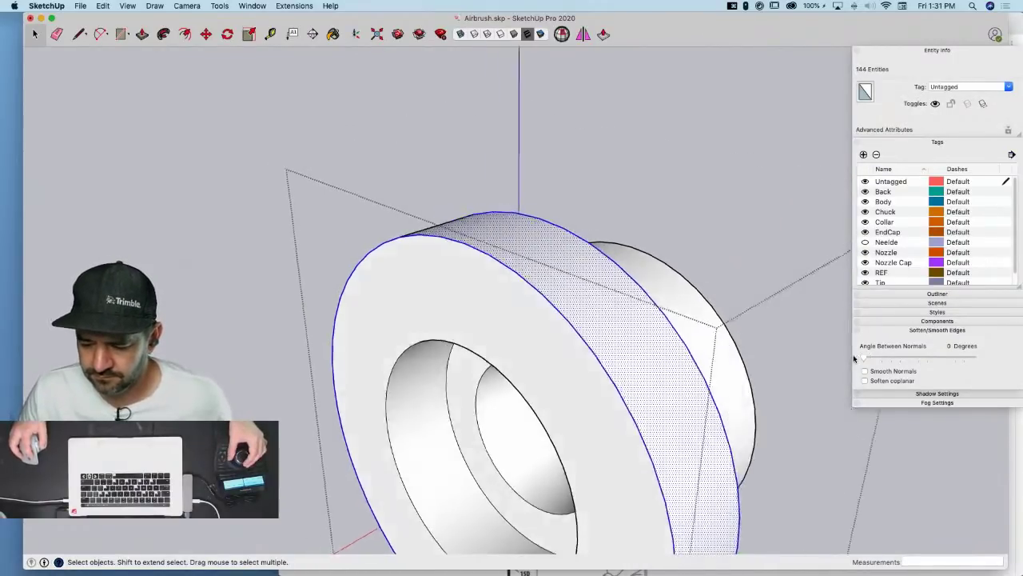
left_click(865, 372)
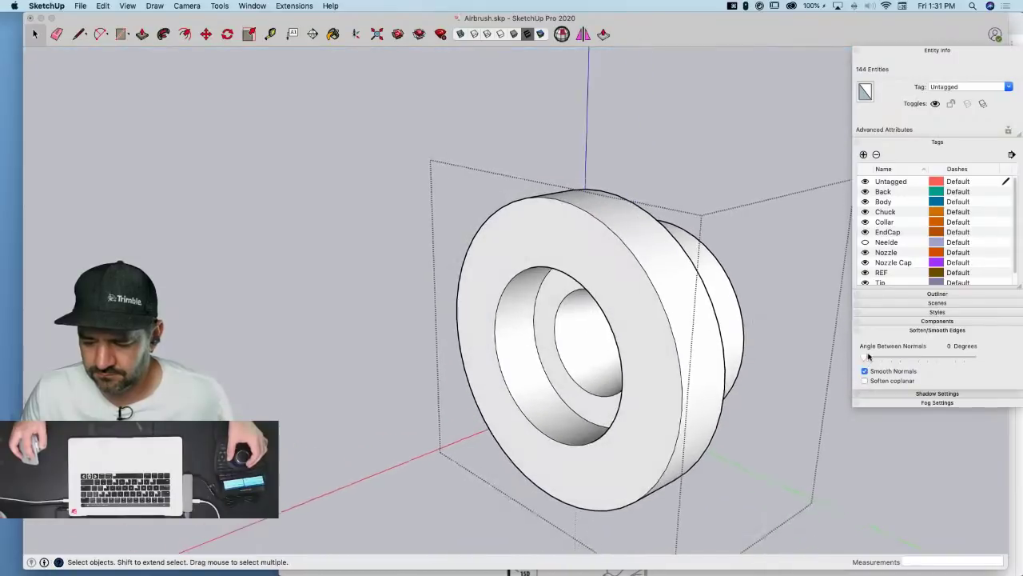
Select the outer band with its edges again, turn on Soften coplanar and try adjusting the angle between normals
triple_click(690, 321)
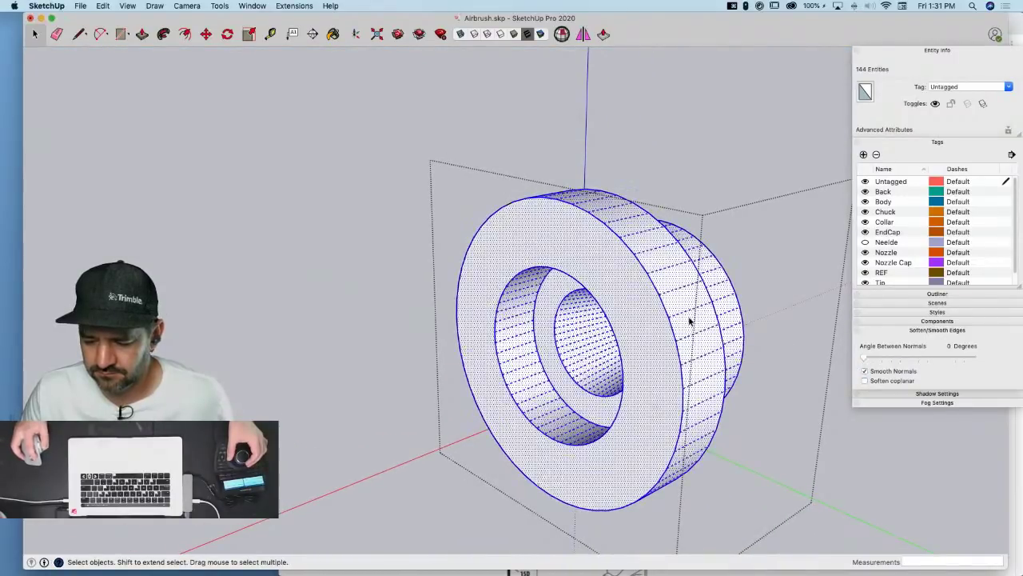
left_click(689, 323)
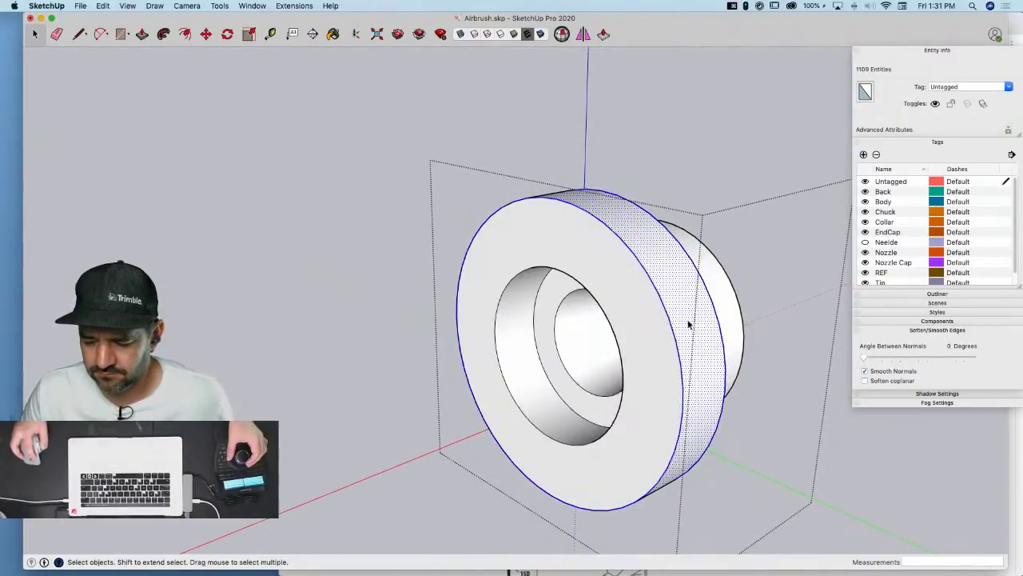
left_click(865, 381)
mouse_move(865, 359)
left_mouse_down()
mouse_move(956, 355)
mouse_move(895, 358)
left_mouse_up()
left_click(697, 342)
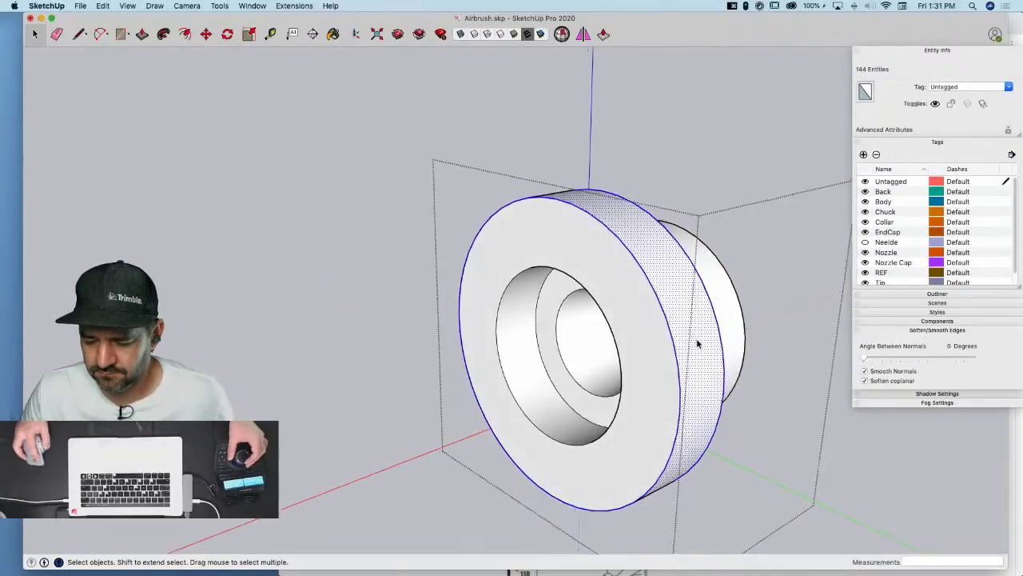
Try toggling the outer band's Smooth Normals setting once more, and clear the selection
middle_click_drag(697, 342, 657, 330)
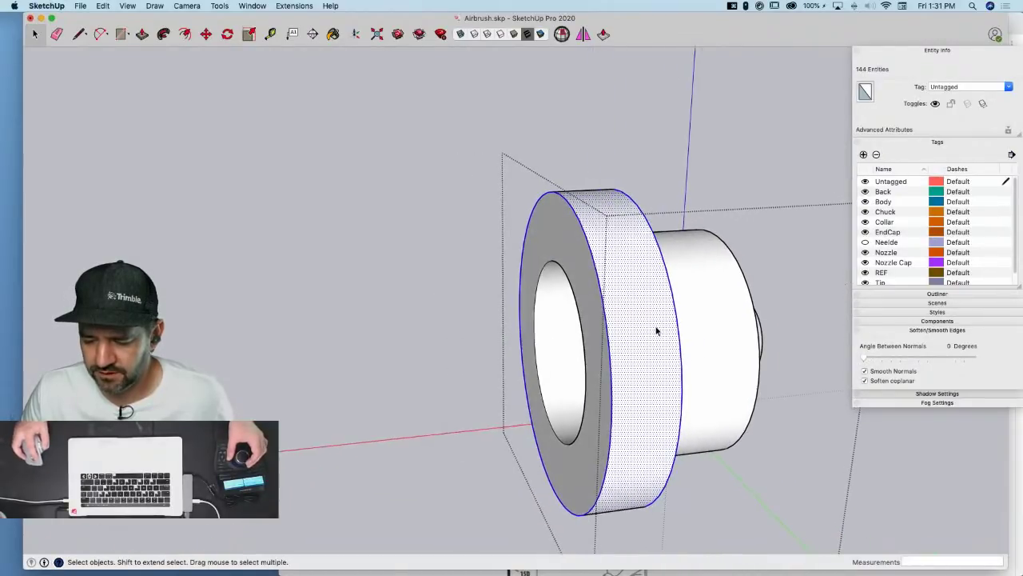
left_click(865, 374)
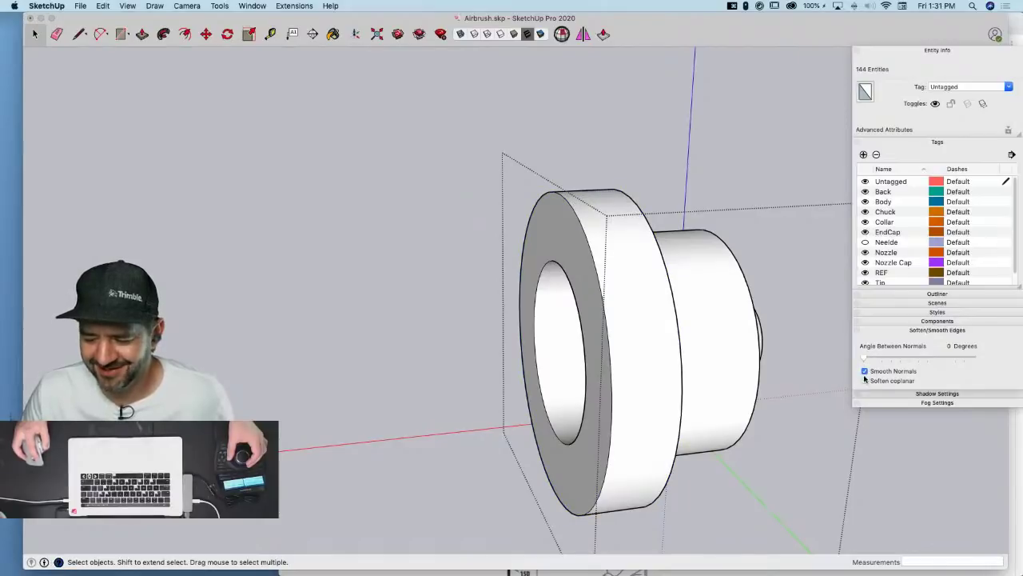
left_click(611, 320)
middle_click_drag(611, 320, 804, 143)
left_click(805, 147)
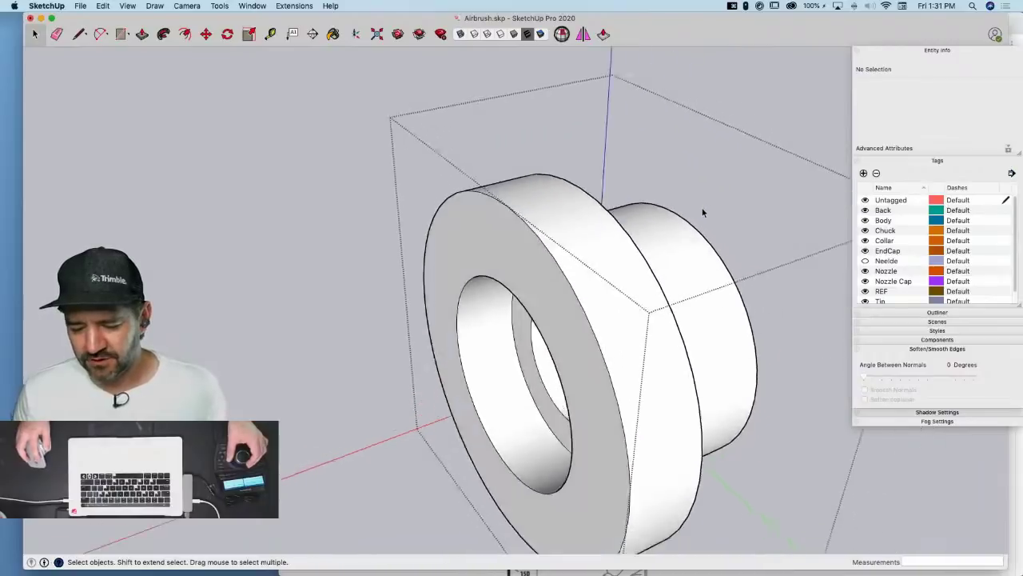
Draw a line across the flange's outer band and save the model to the Desktop as Airbrush.skp, replacing the existing file
key("l")
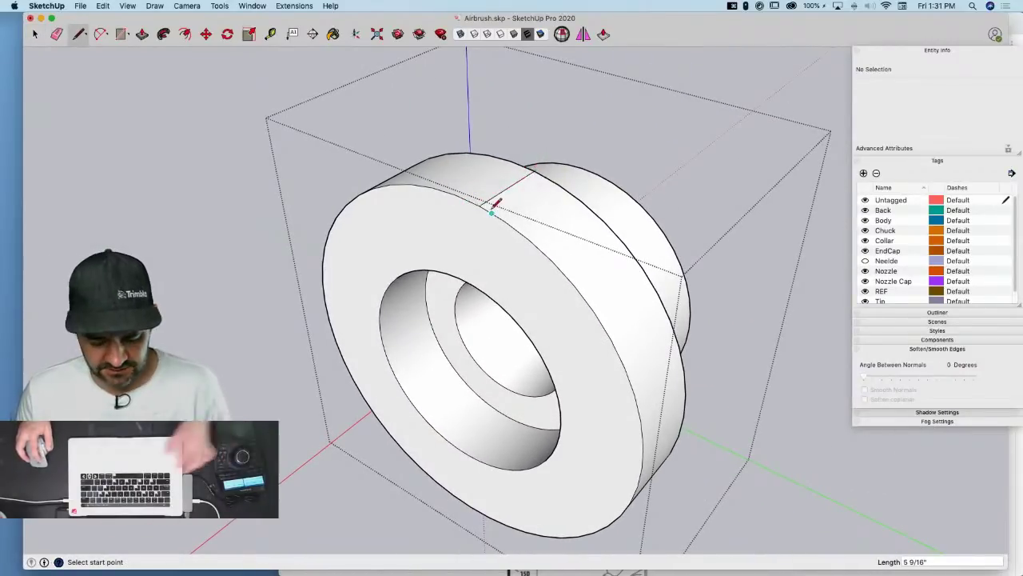
key("super+s")
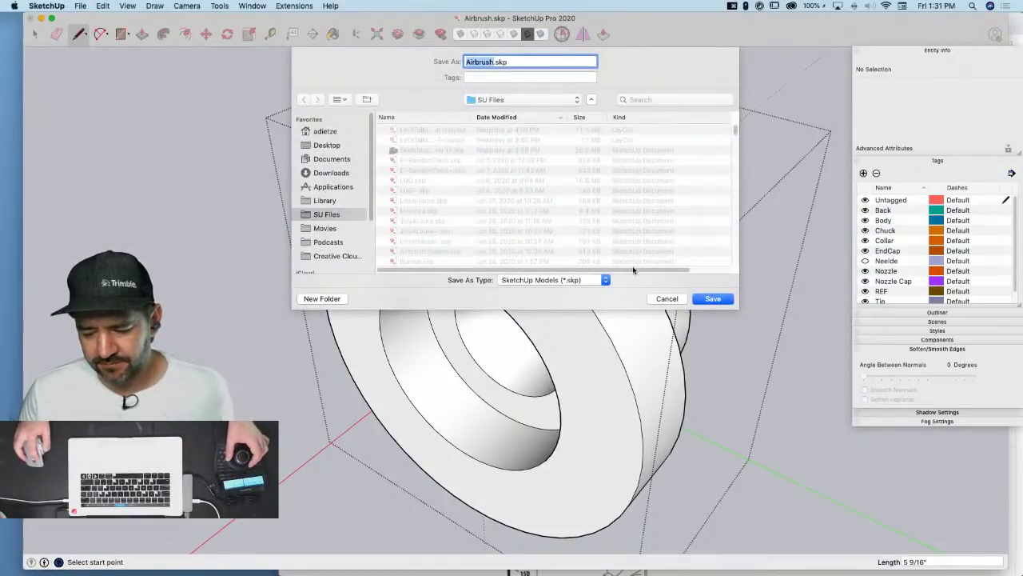
left_click(333, 149)
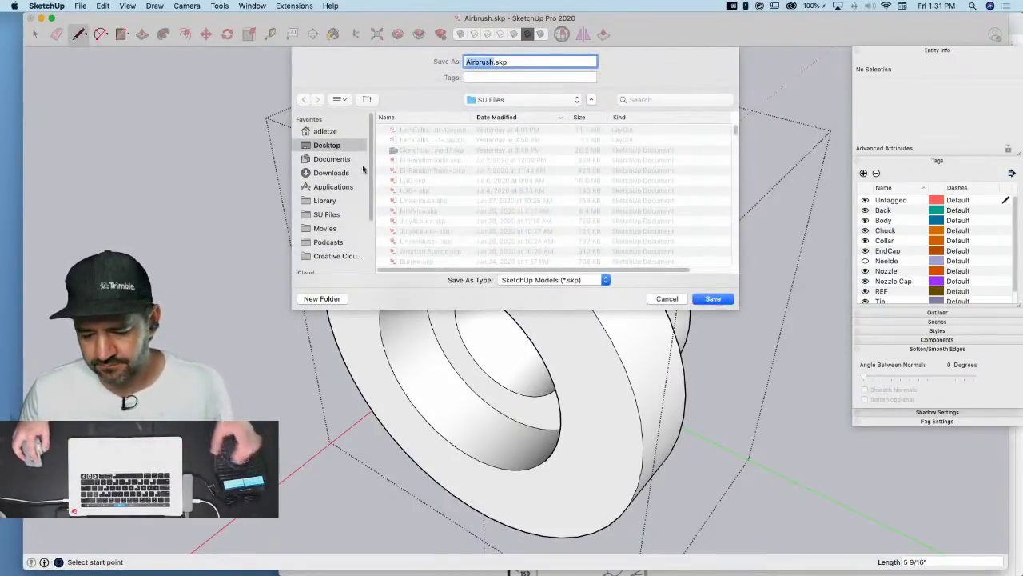
left_click(709, 299)
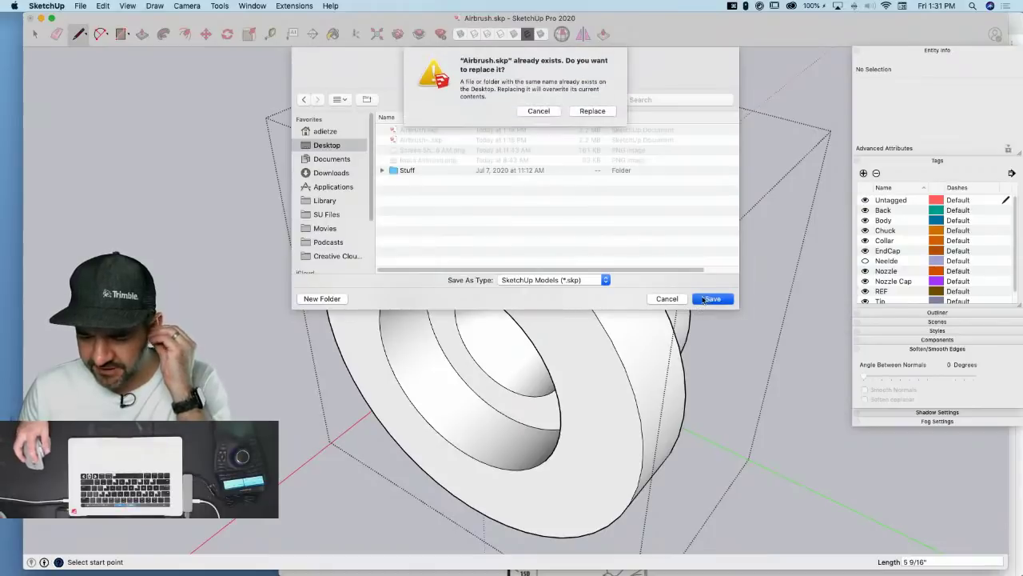
left_click(591, 111)
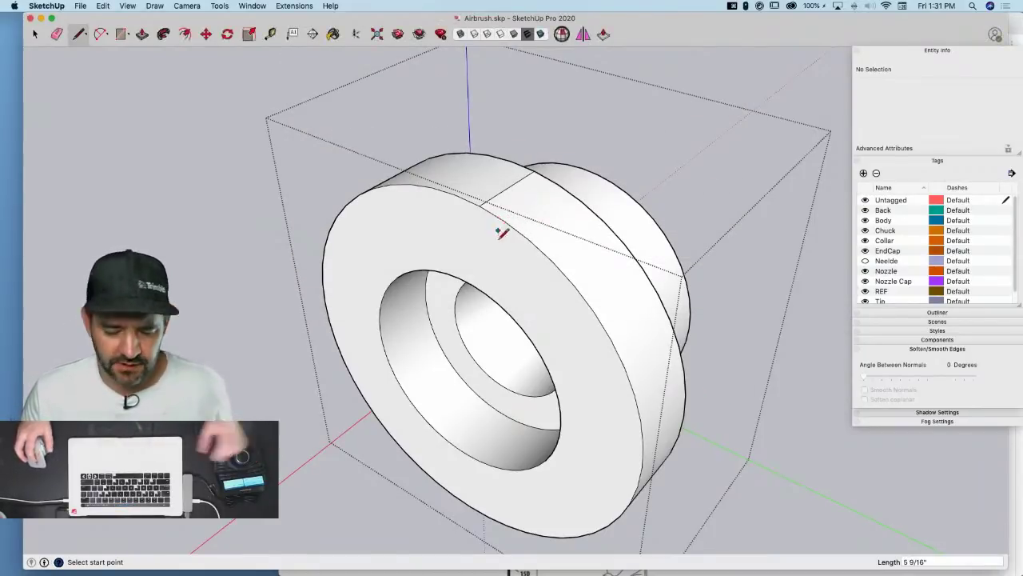
Try further lines across the flange's outer band at a facet corner and between facet midpoints, and remove all the trial lines
scroll(480, 224, "up", 3)
middle_click_drag(478, 219, 580, 131)
mouse_move(543, 174)
middle_mouse_down()
mouse_move(527, 189)
mouse_move(539, 206)
middle_mouse_up()
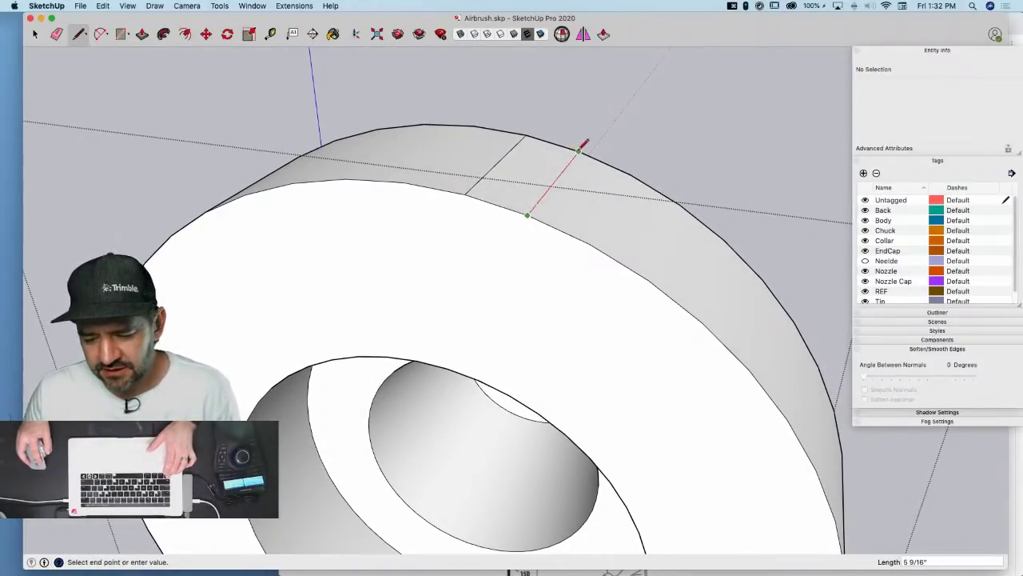
key("space")
key("l")
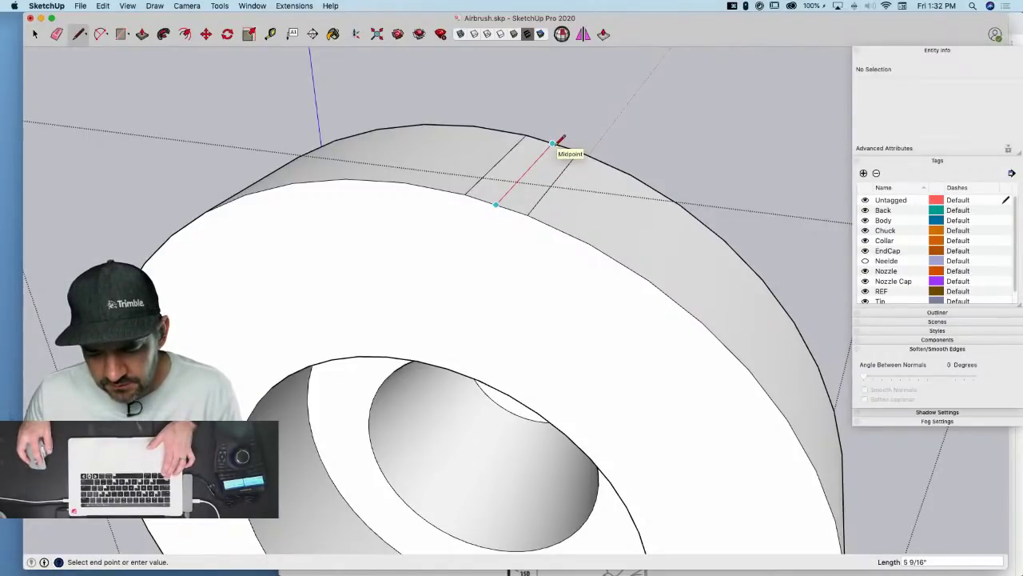
key("e")
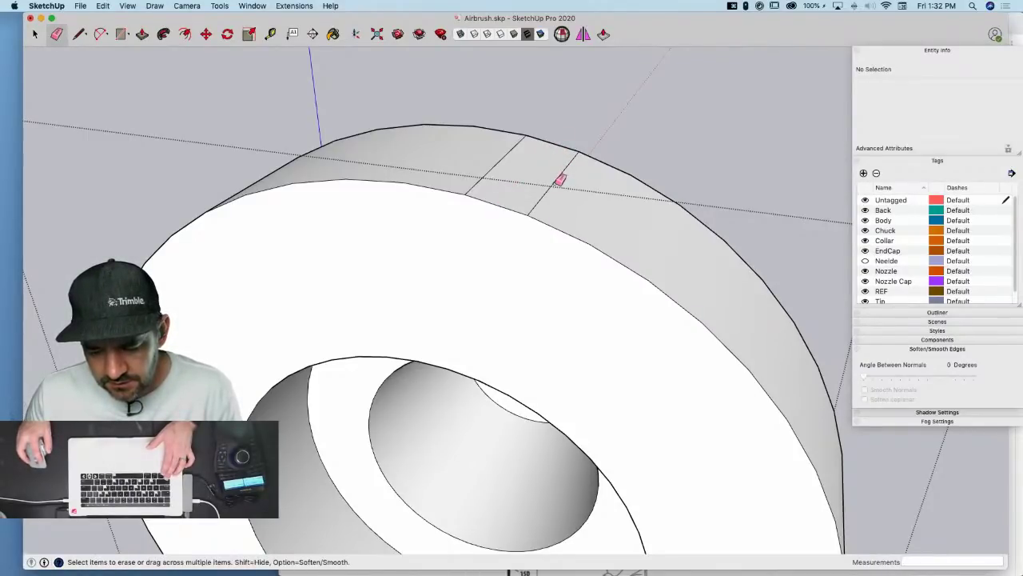
left_click(559, 174)
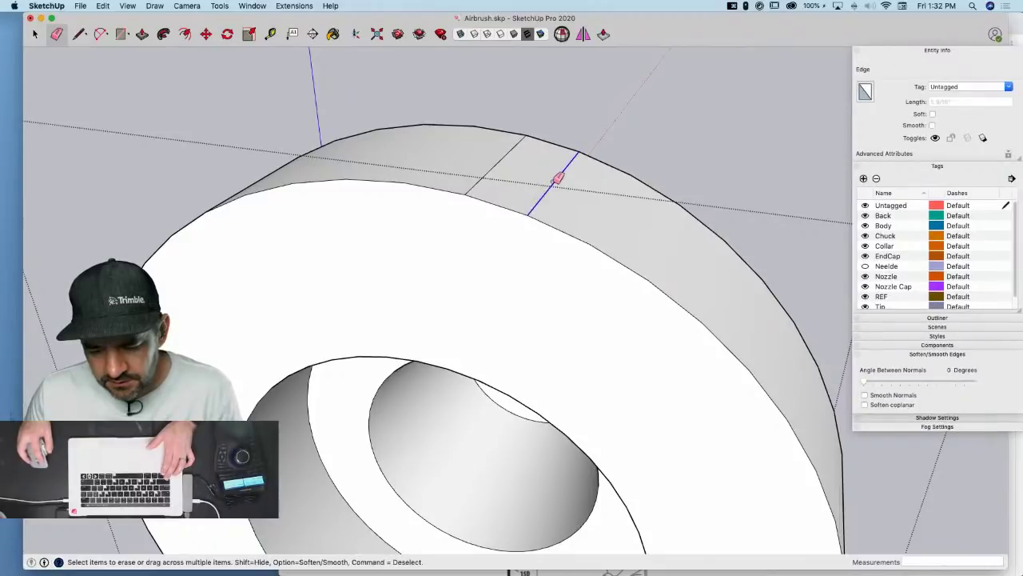
key("super+z")
left_click(496, 165)
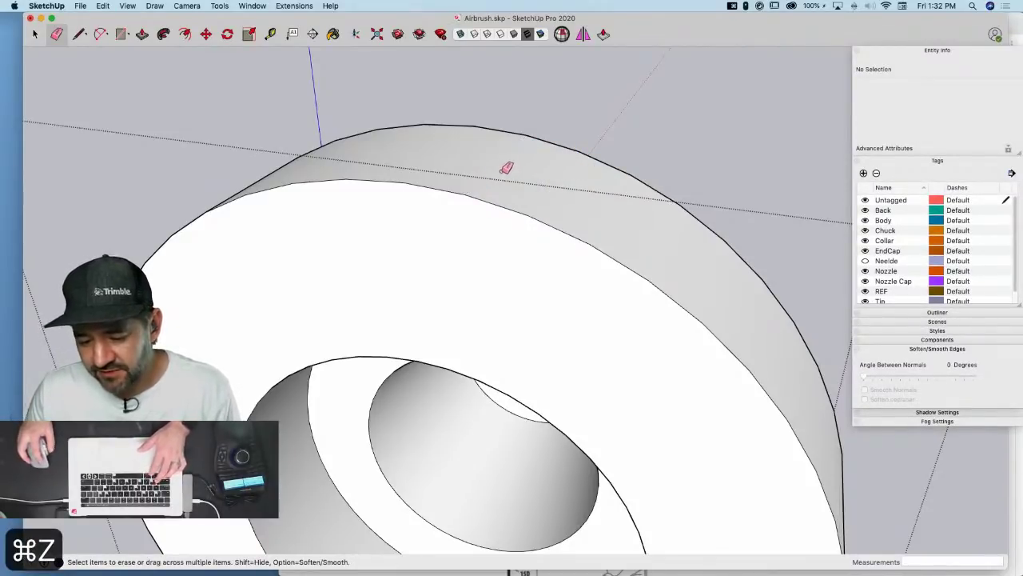
Draw and select a line between facet midpoints across the flange's outer band, and add a vertical diameter line across the front opening
key("l")
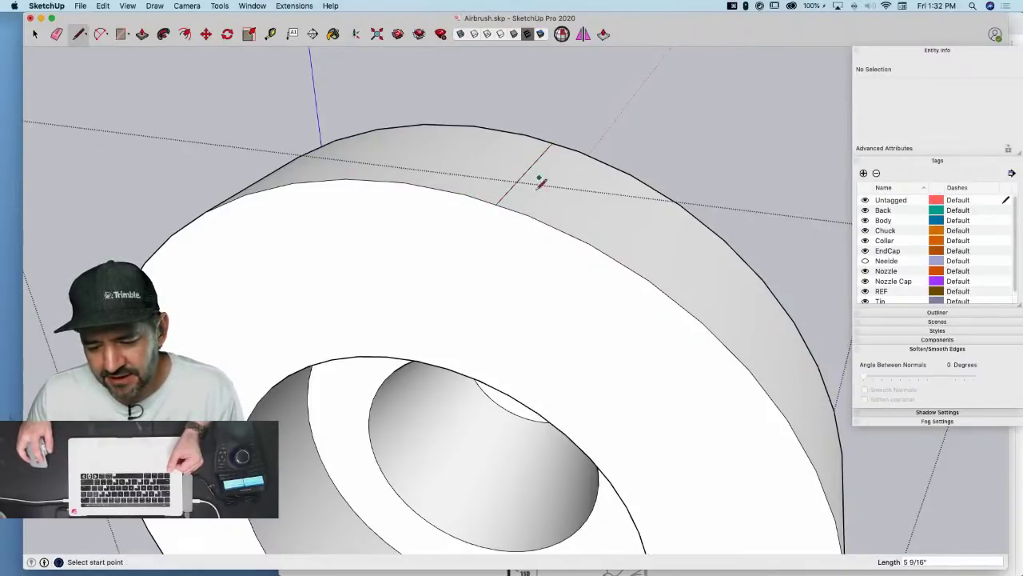
key("space")
left_click(518, 185)
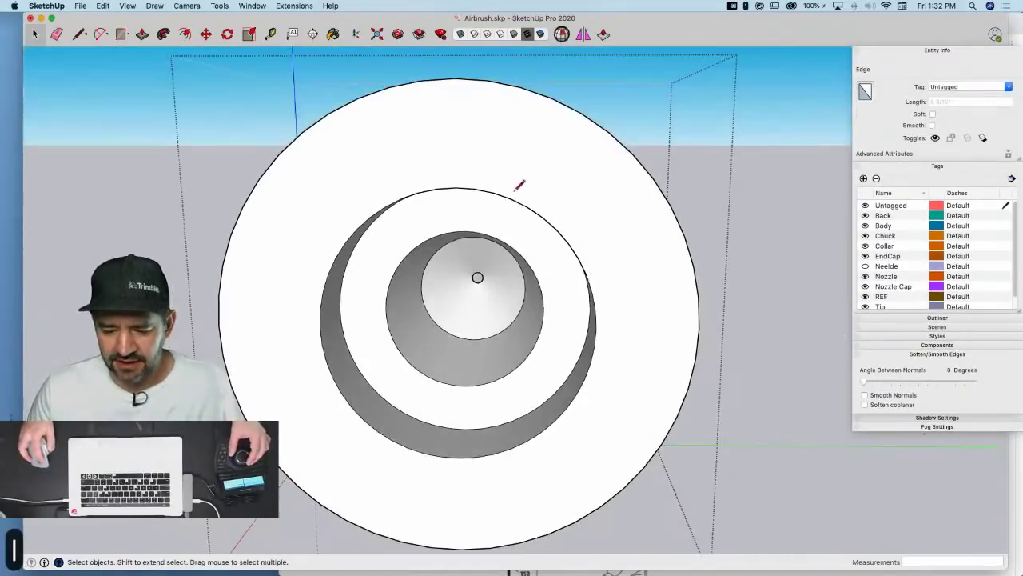
key("l")
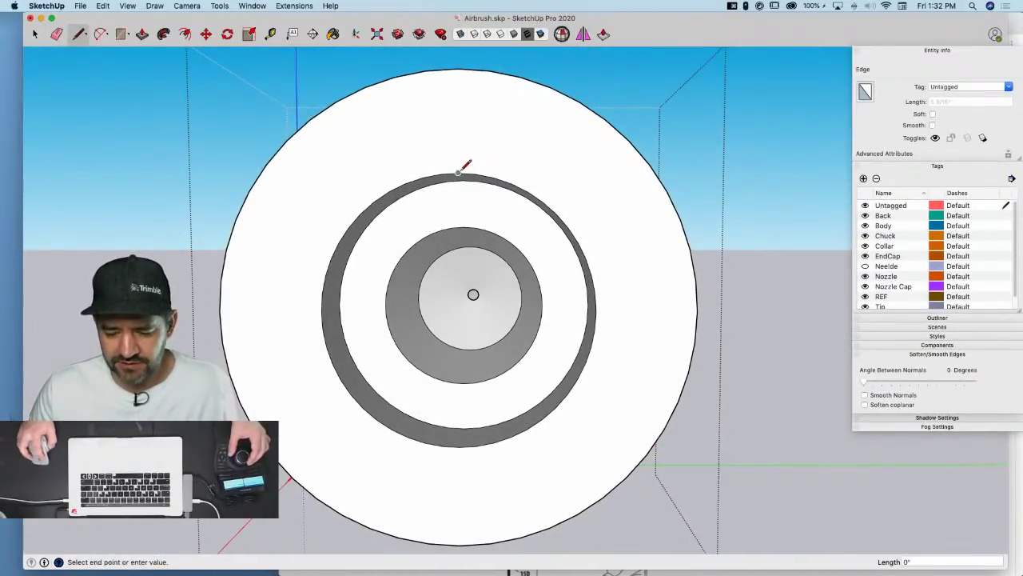
left_click(459, 445)
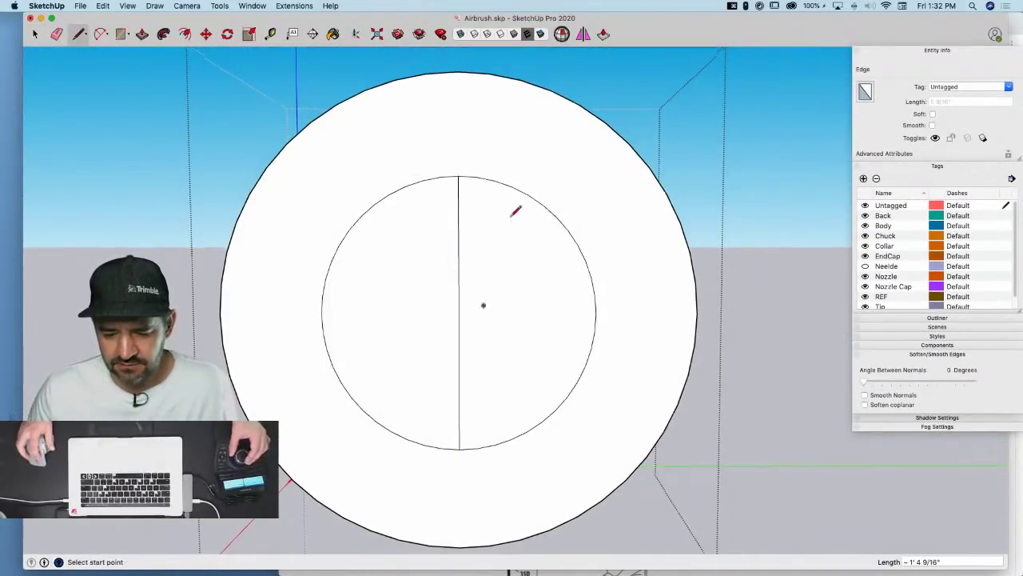
Rotate a copy of the selected rim line 7.5 degrees about the diameter line's midpoint and array it with 47x around the rim
key("q")
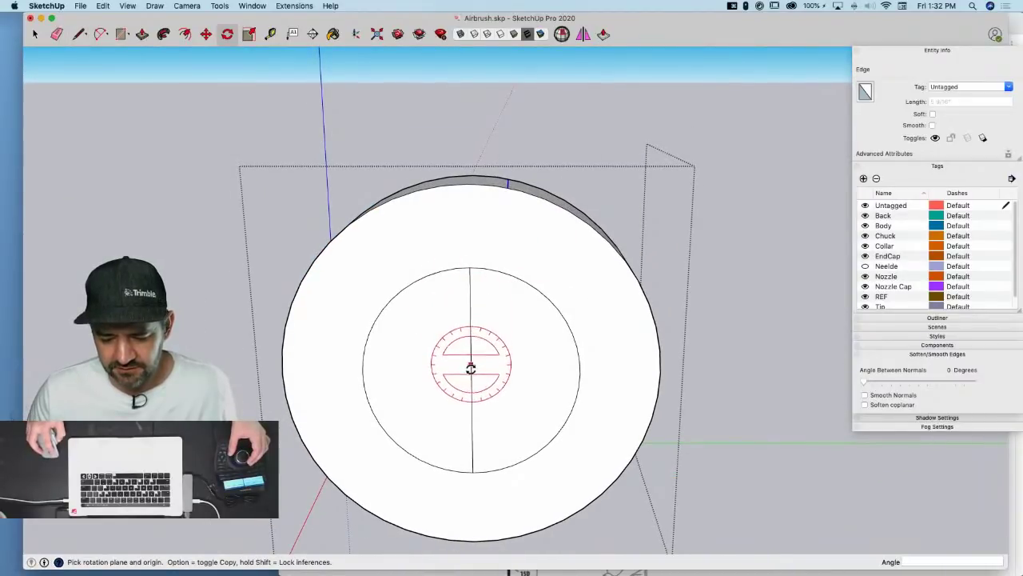
scroll(561, 205, "up", 5)
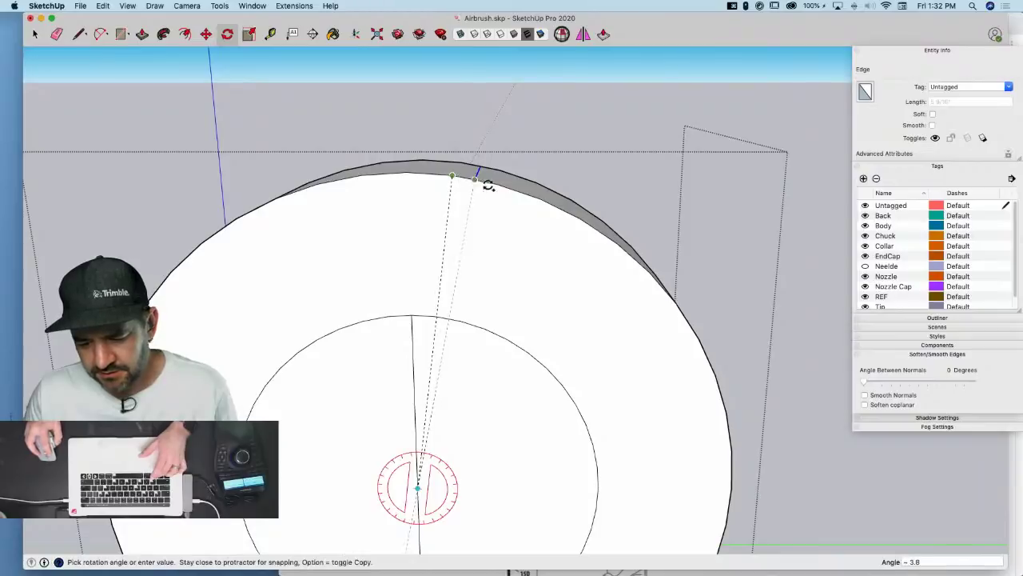
type("4")
key("Return")
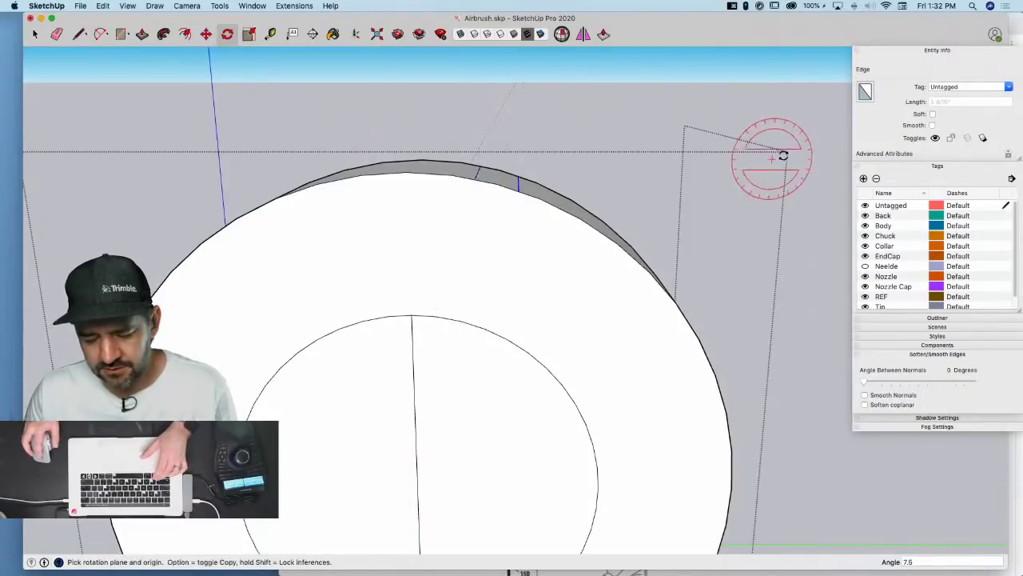
type("7x")
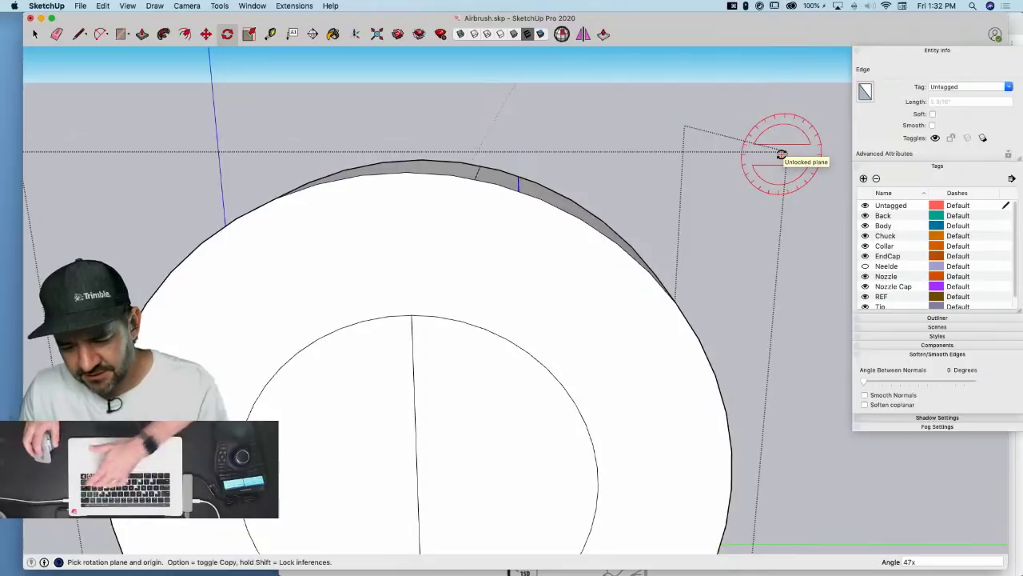
key("Return")
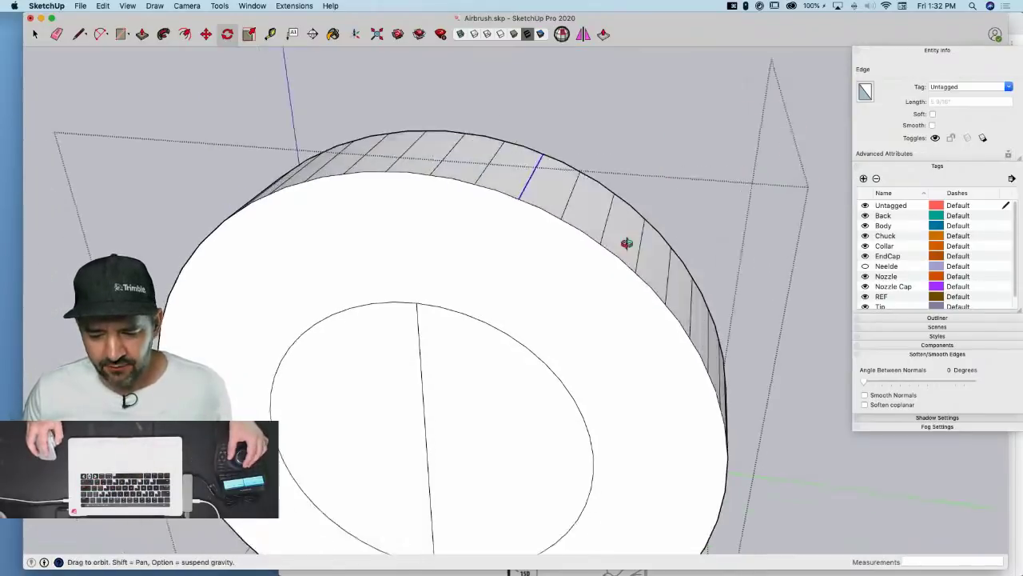
Display the hidden geometry to check the new rim lines against the band's facet edges, and turn it off again
key("space")
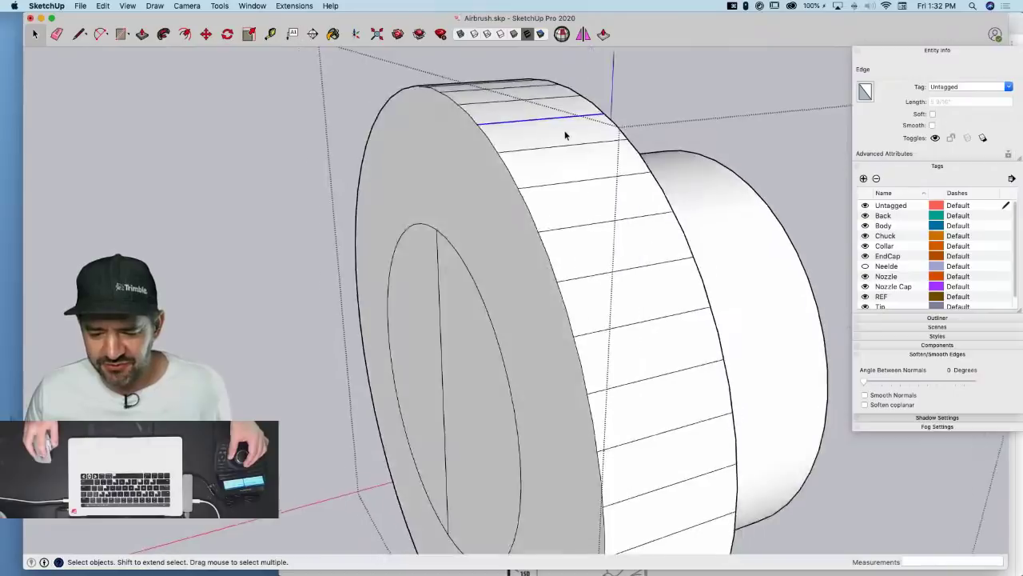
middle_click_drag(565, 136, 547, 245)
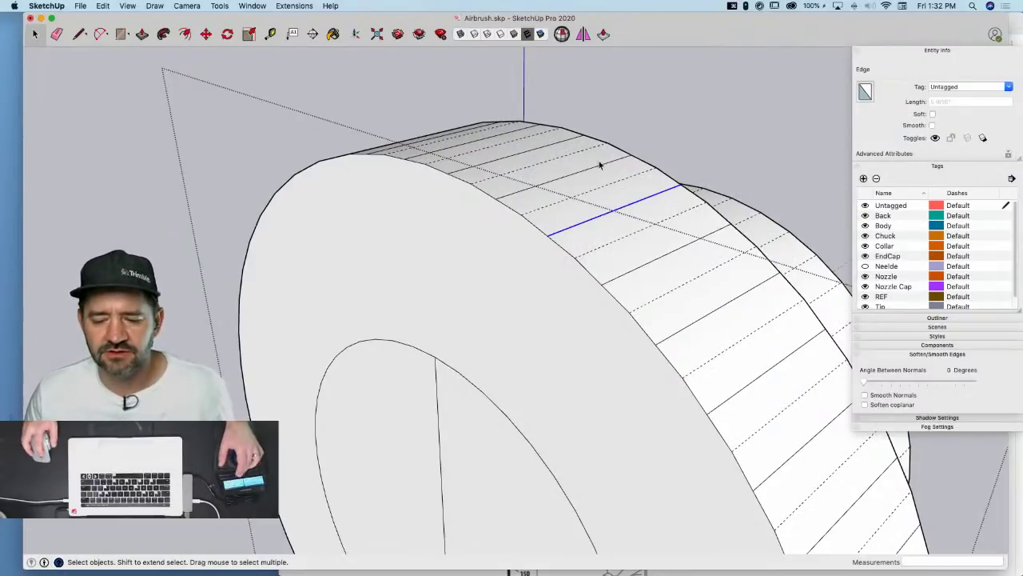
key("alt+h")
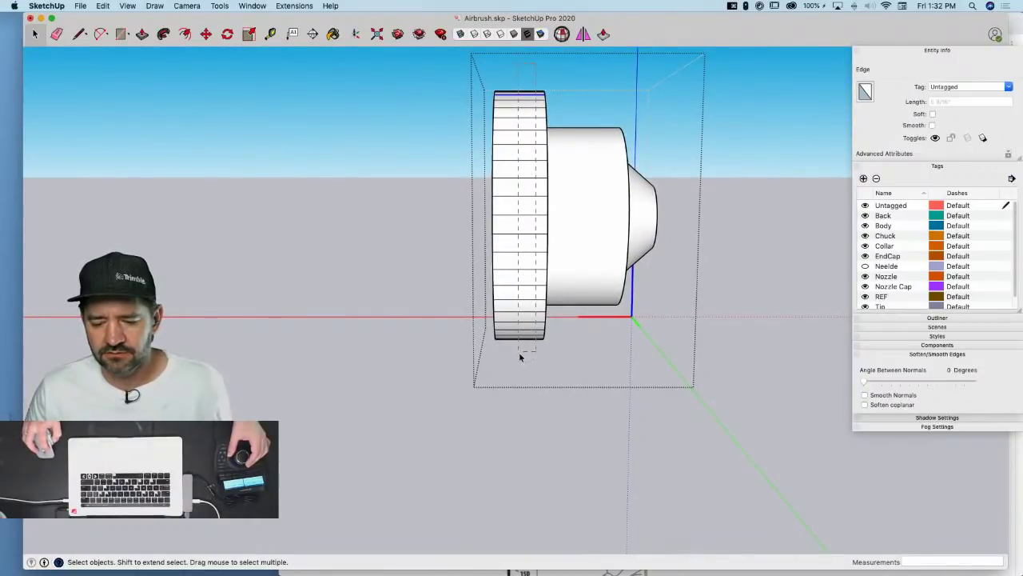
Select the flange's outer band faces with the lines crossing them, and reduce the selection to edges only
left_click(524, 75)
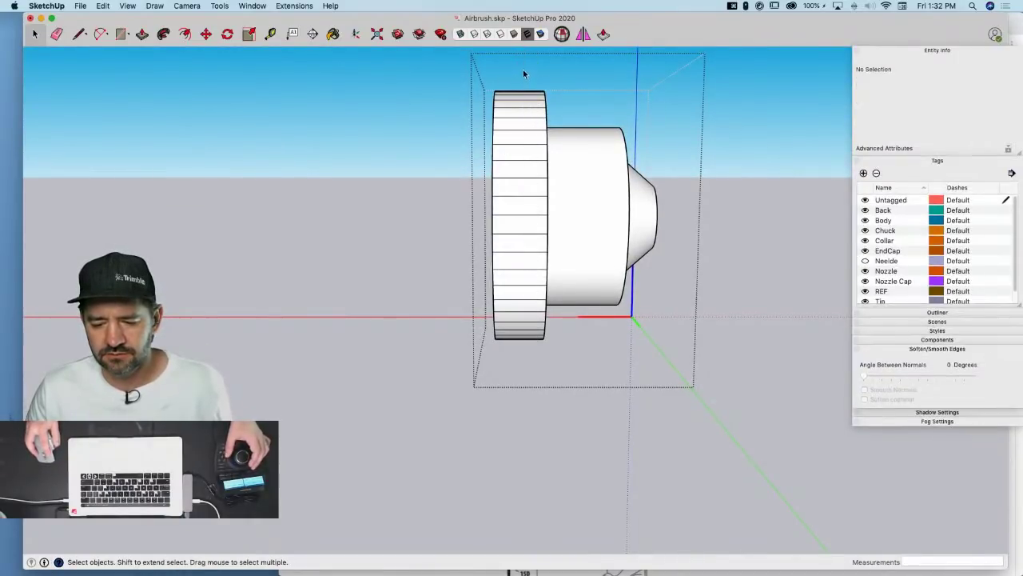
left_click_drag(513, 348, 511, 351)
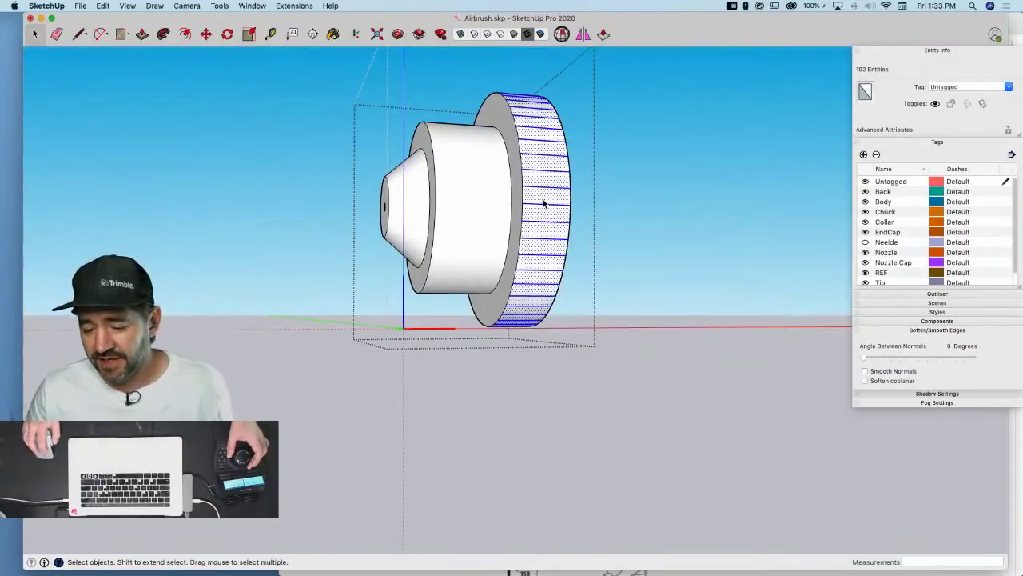
right_click(544, 203)
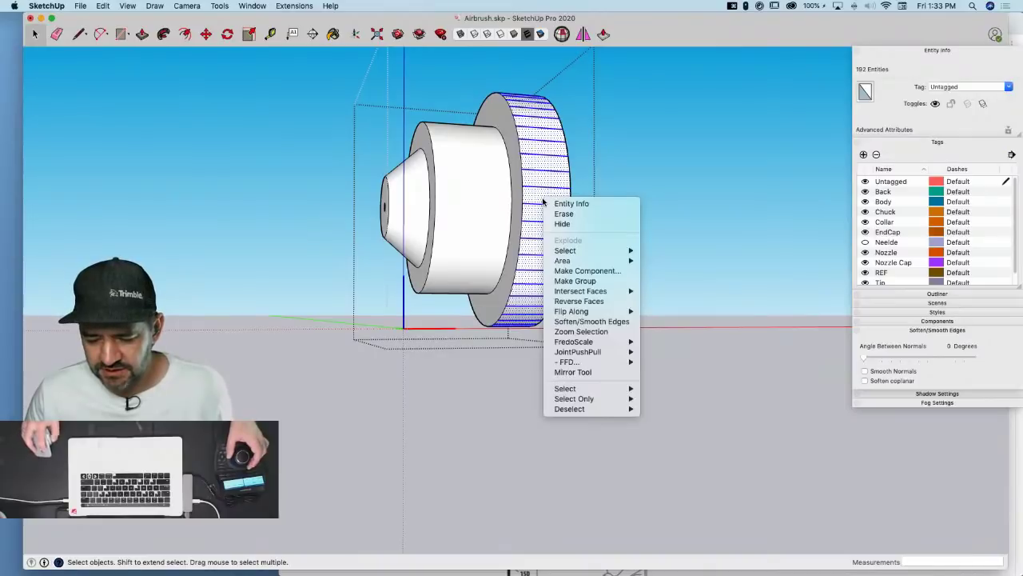
mouse_move(601, 399)
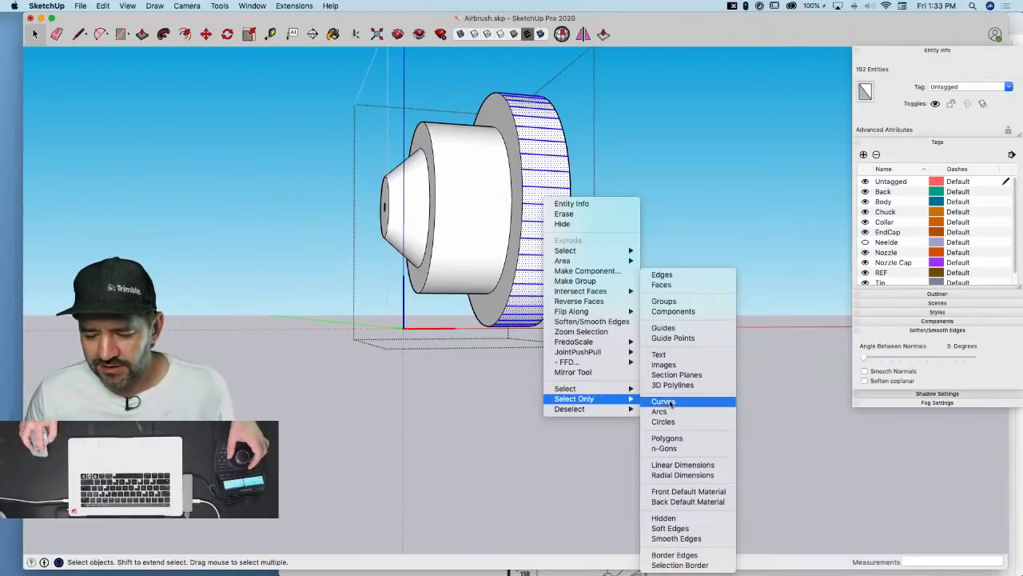
left_click(678, 279)
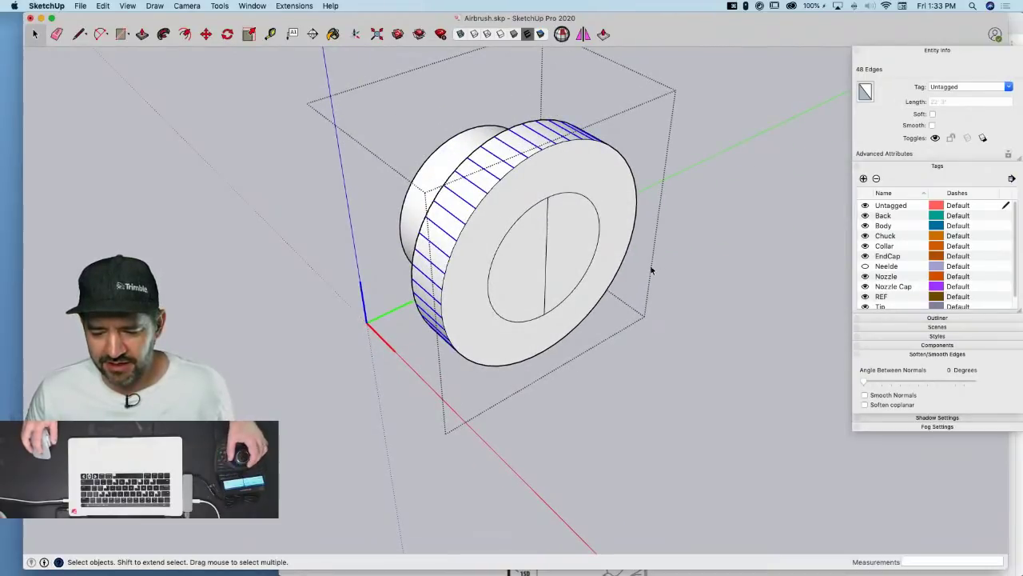
Scale the selected rim lines inward about their center, to 0.96 along blue and slightly along green, to form teeth, and clear the selection
middle_click_drag(627, 249, 621, 247)
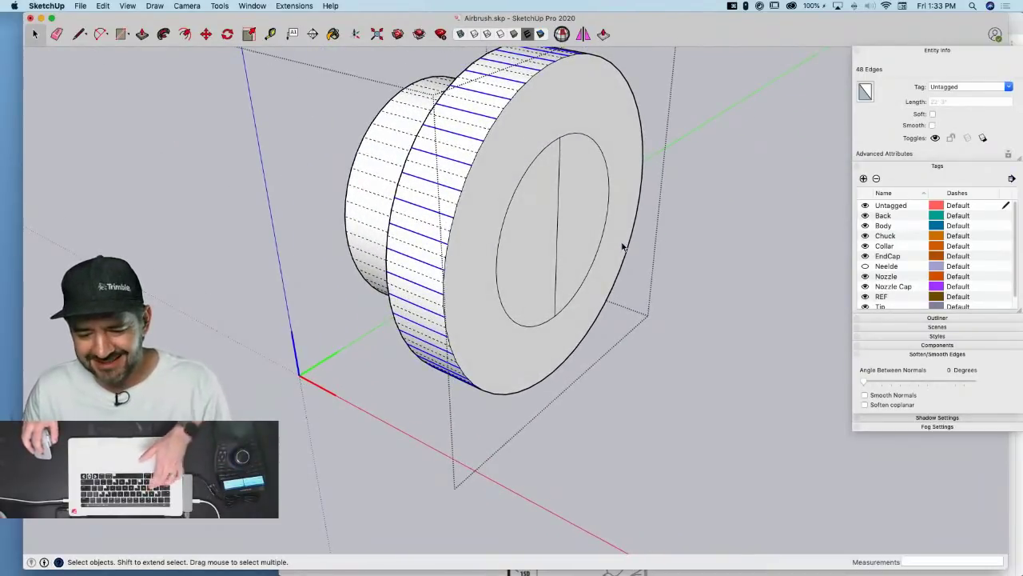
key("s")
middle_click_drag(442, 180, 553, 126)
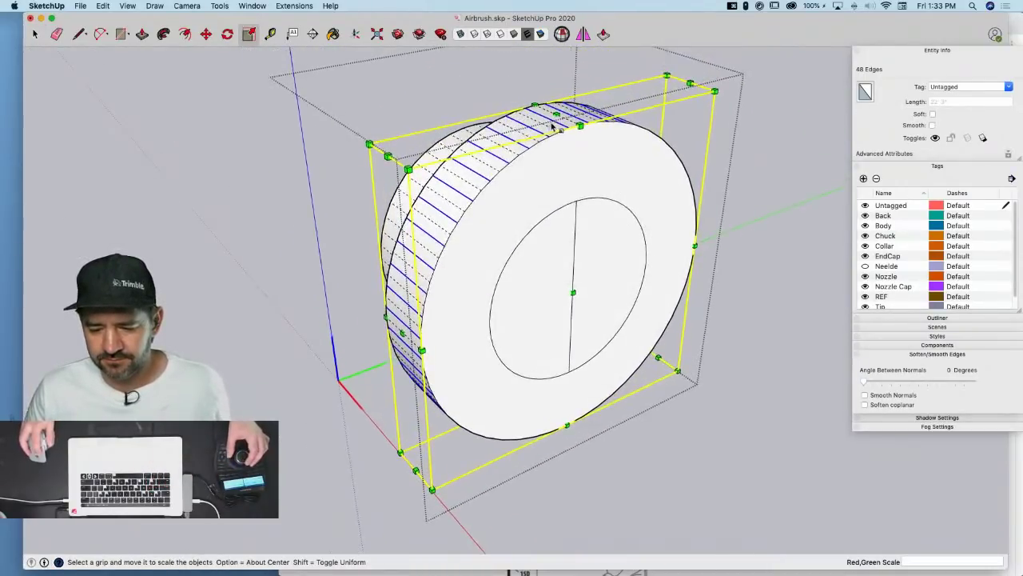
key("alt")
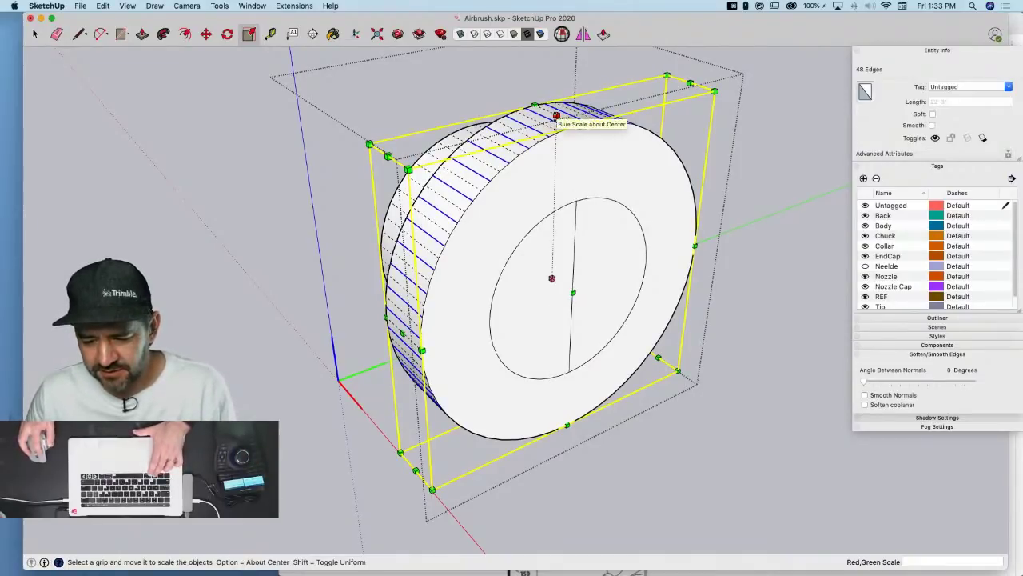
left_click_drag(557, 115, 557, 122)
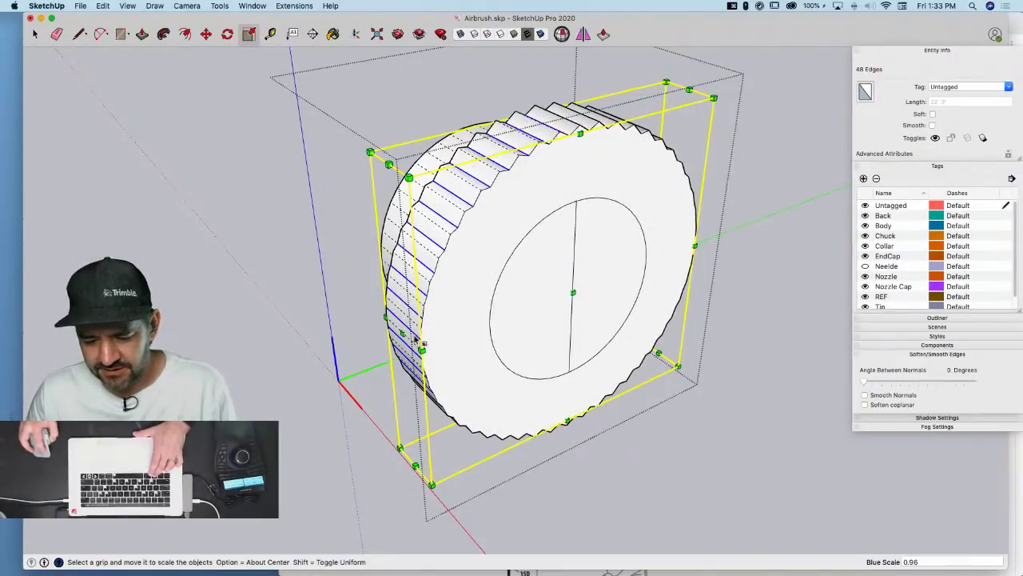
left_click_drag(403, 333, 409, 331, "alt")
key("space")
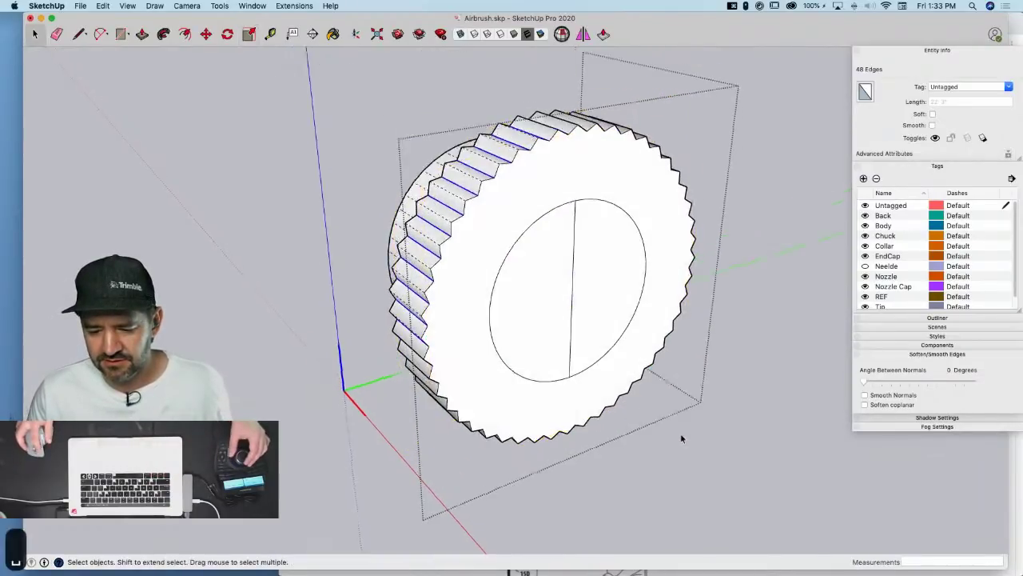
left_click(680, 433)
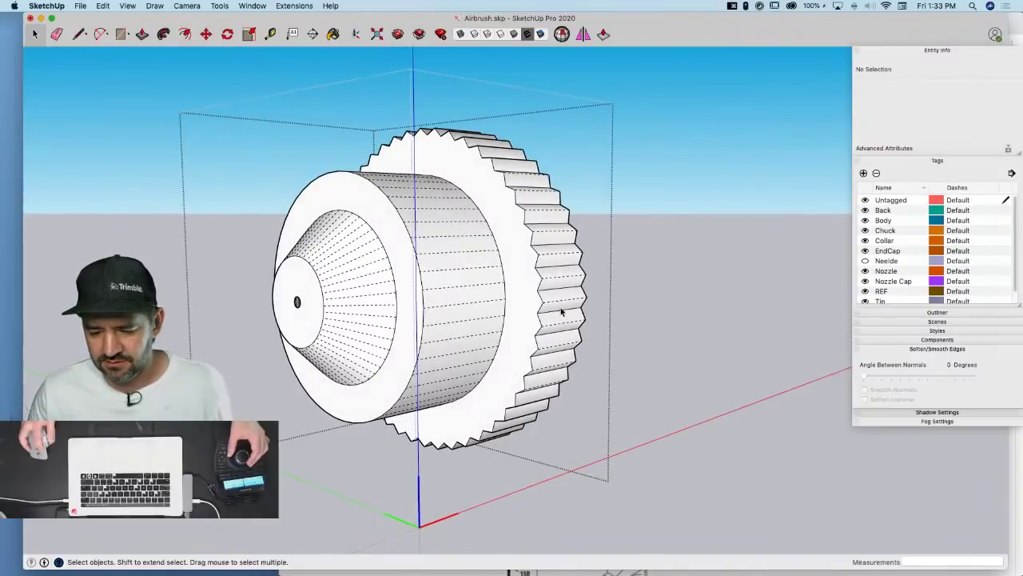
Select all geometry of the toothed part and turn on Soften coplanar
triple_click(565, 309)
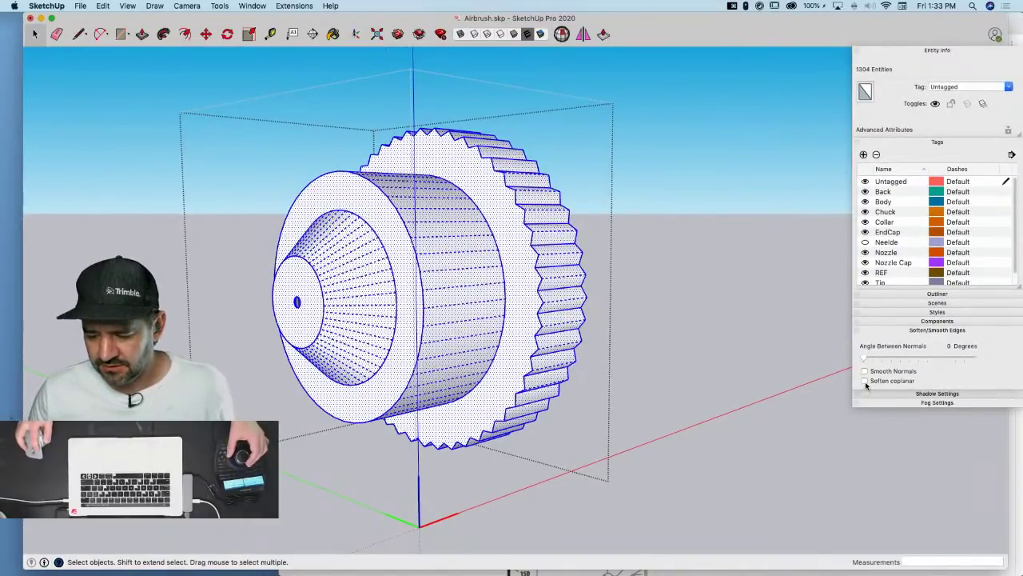
left_click(864, 381)
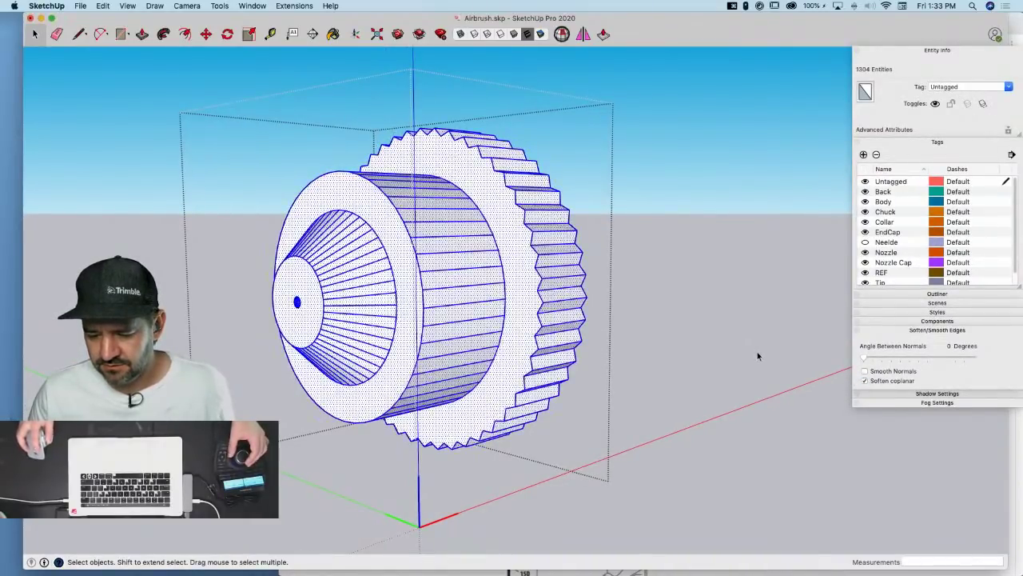
Turn on Smooth Normals for the selected toothed part, set its softening angle to 42 degrees, and clear the selection
left_click(864, 371)
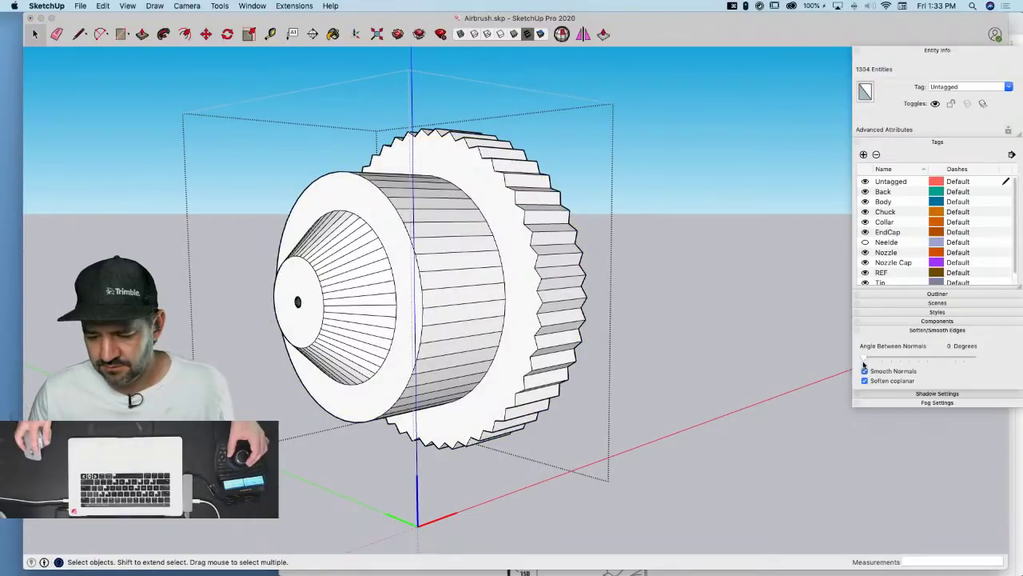
left_click_drag(872, 358, 889, 359)
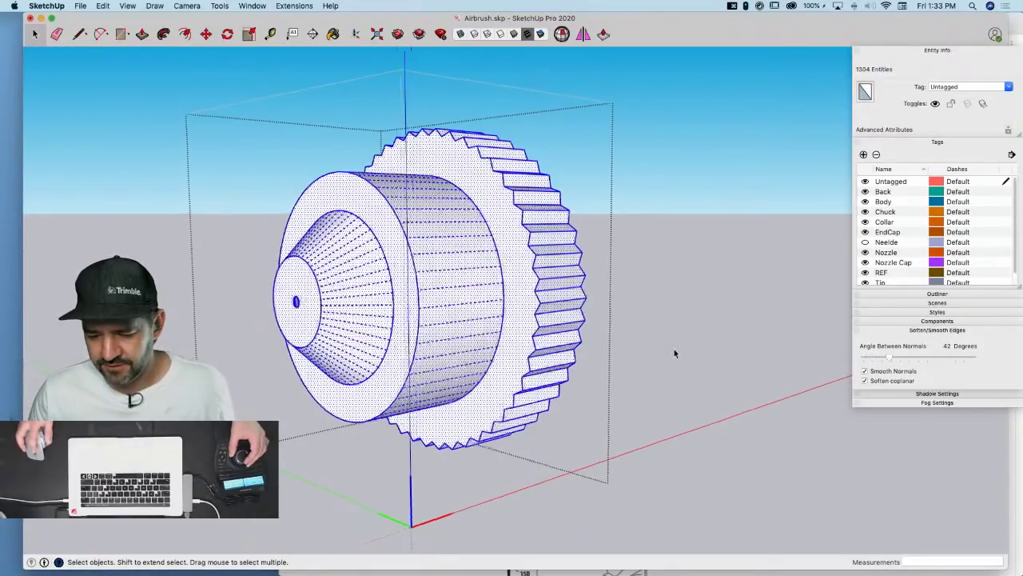
left_click(674, 345)
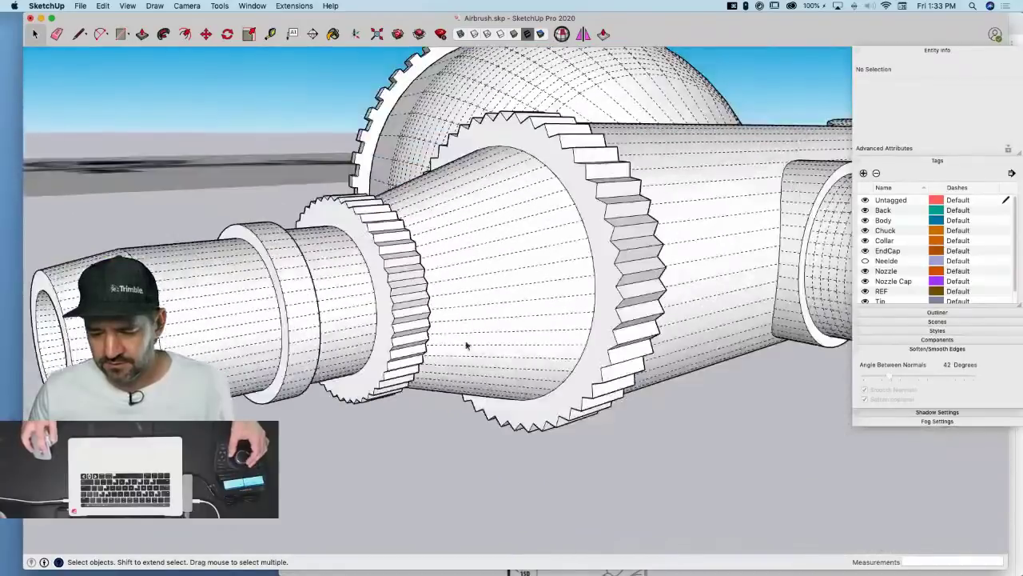
Open the small toothed part and delete the leftover line and the face covering its round rear opening
double_click(423, 339)
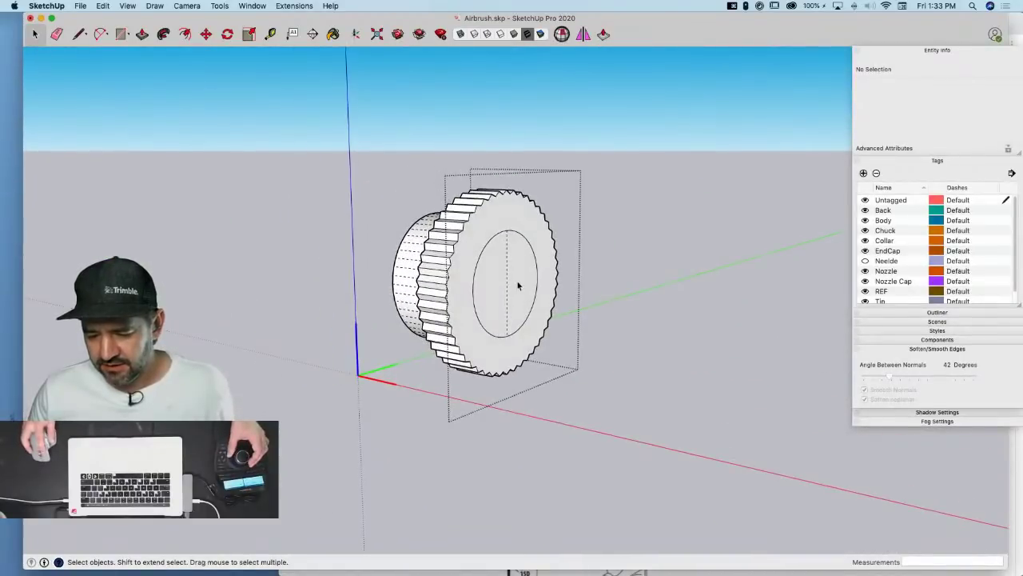
left_click(509, 288)
key("e")
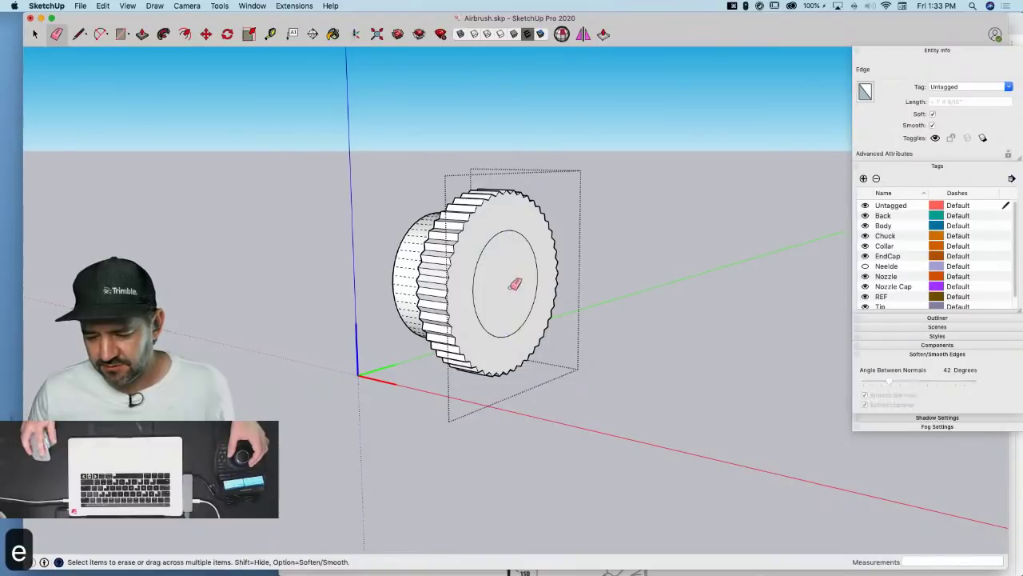
key("space")
left_click(512, 293)
key("Delete")
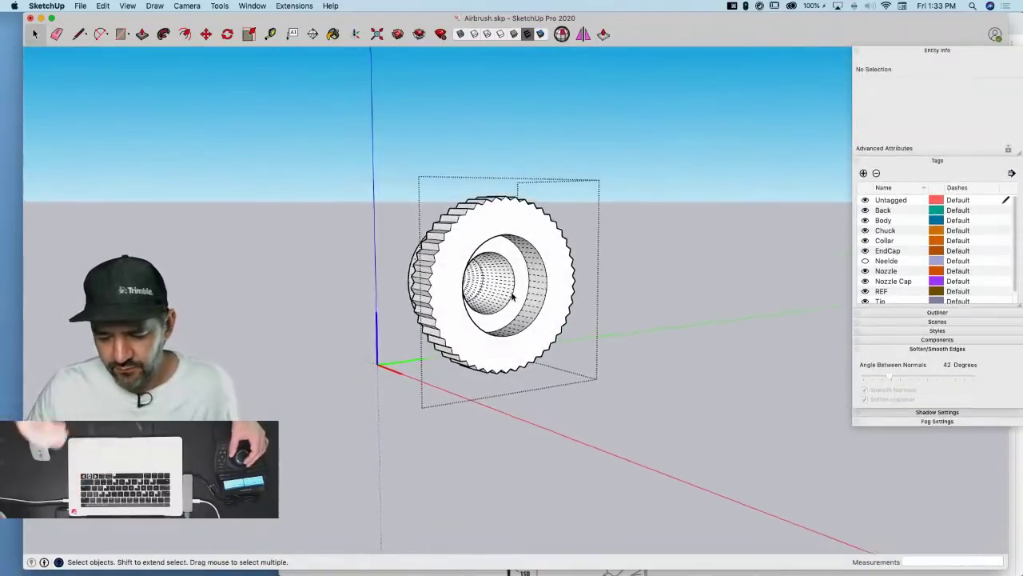
left_click(633, 280)
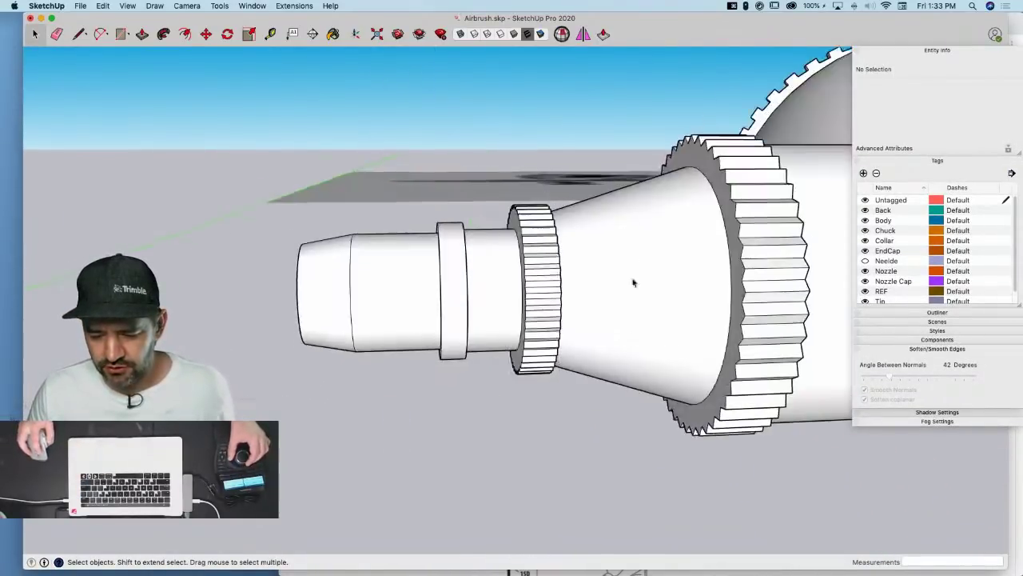
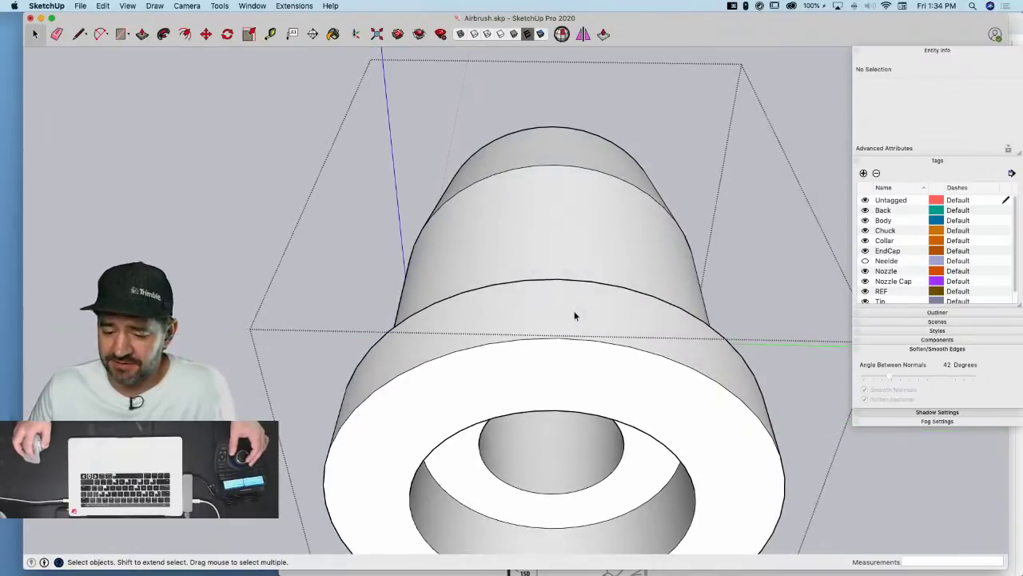
Draw a vertical line across the opening in the end cap's flange, from edge to edge of its inner circle
key("l")
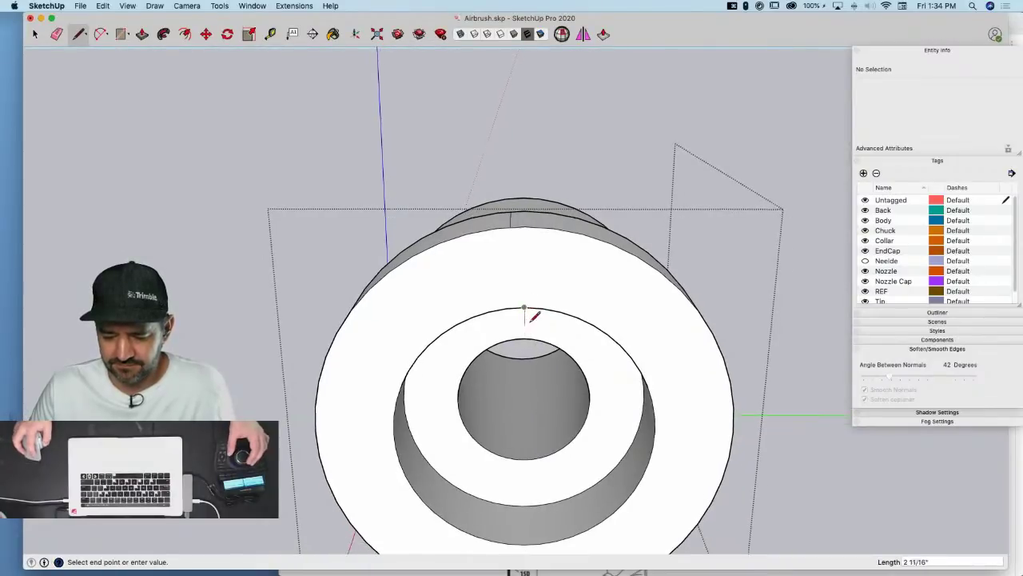
left_click(508, 464)
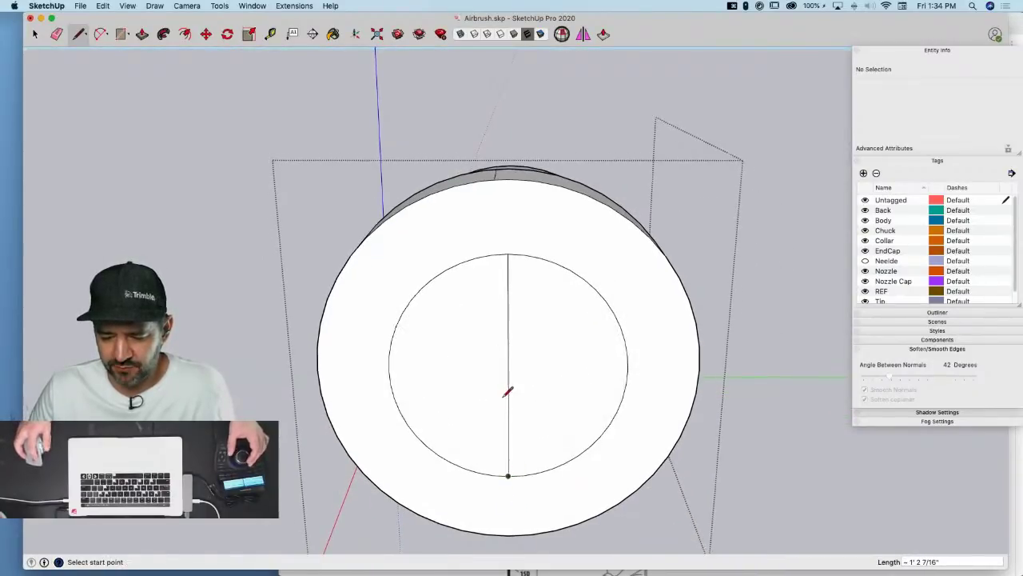
key("space")
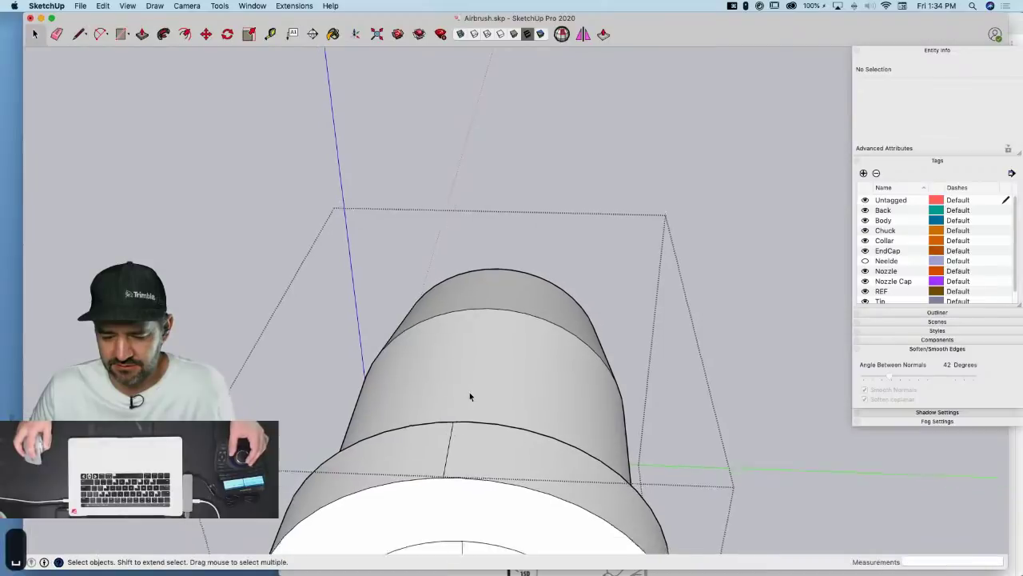
Rotate-copy the rim line 7.5 degrees about the opening's center, and array it 47 times around the flange band
left_click(520, 323)
key("q")
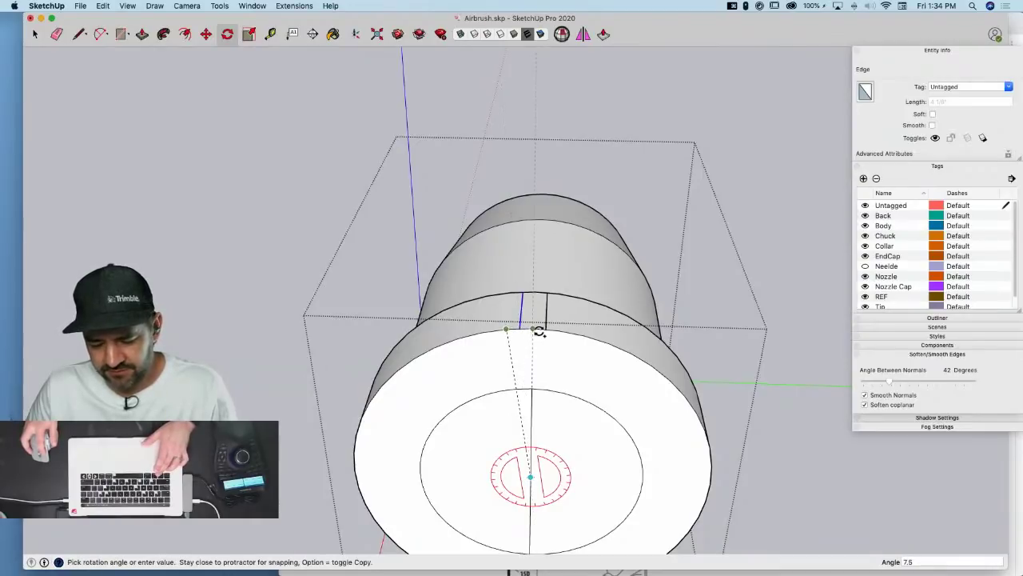
left_click(539, 331)
type("47")
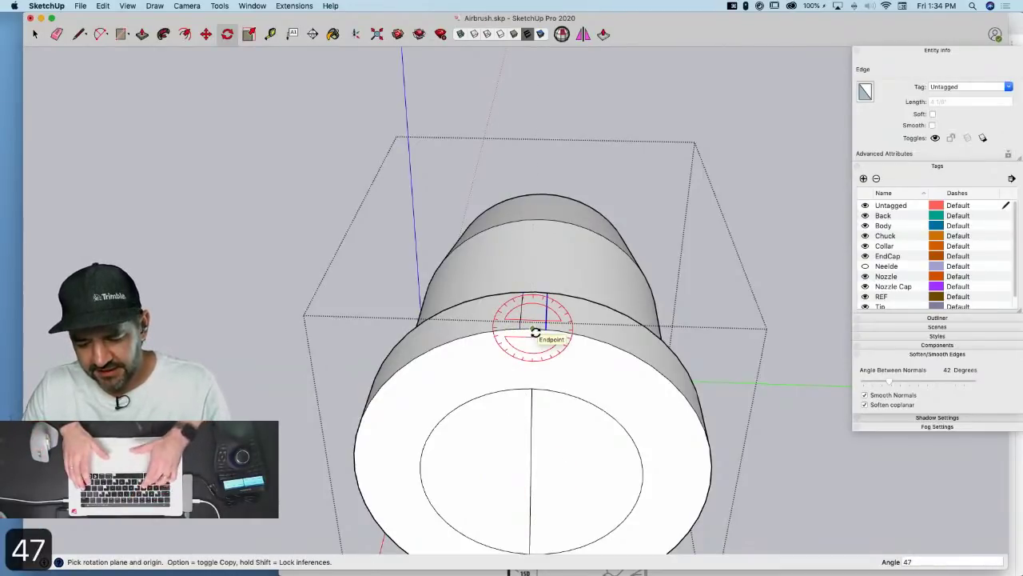
type("x")
key("Return")
Erase the center line on the flange end and delete the face covering the opening
key("e")
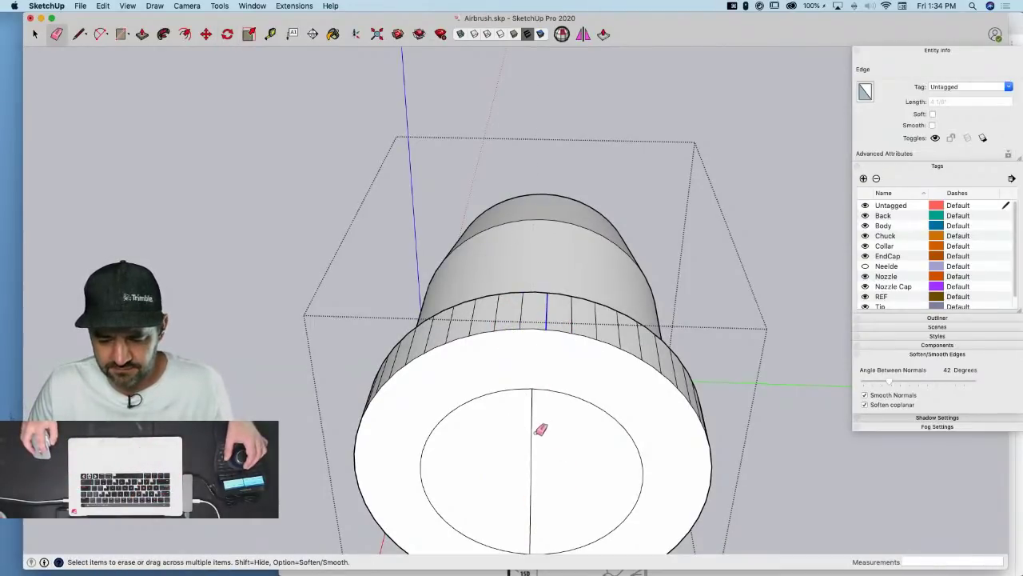
key("space")
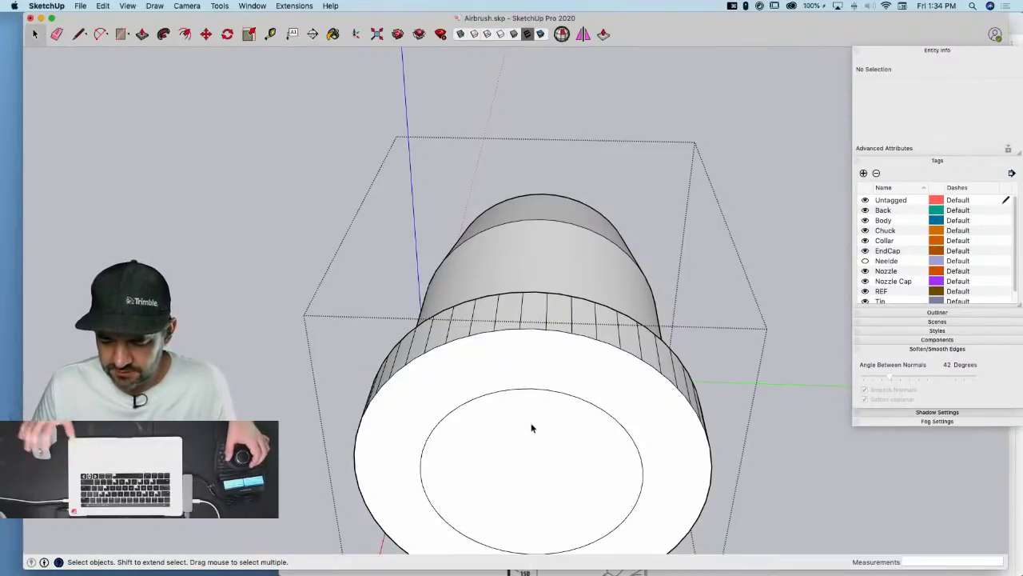
left_click(528, 446)
left_click(528, 447)
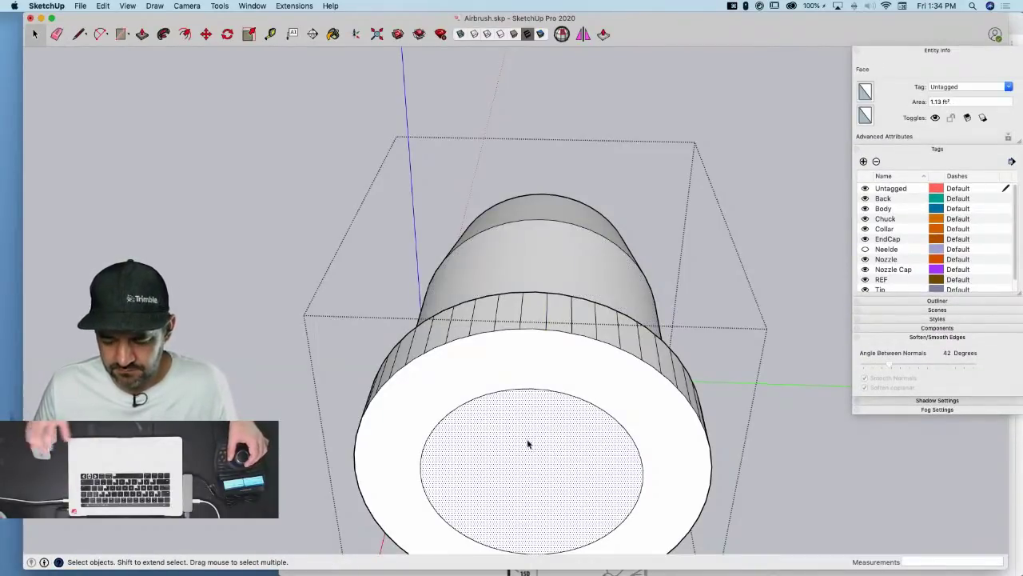
key("BackSpace")
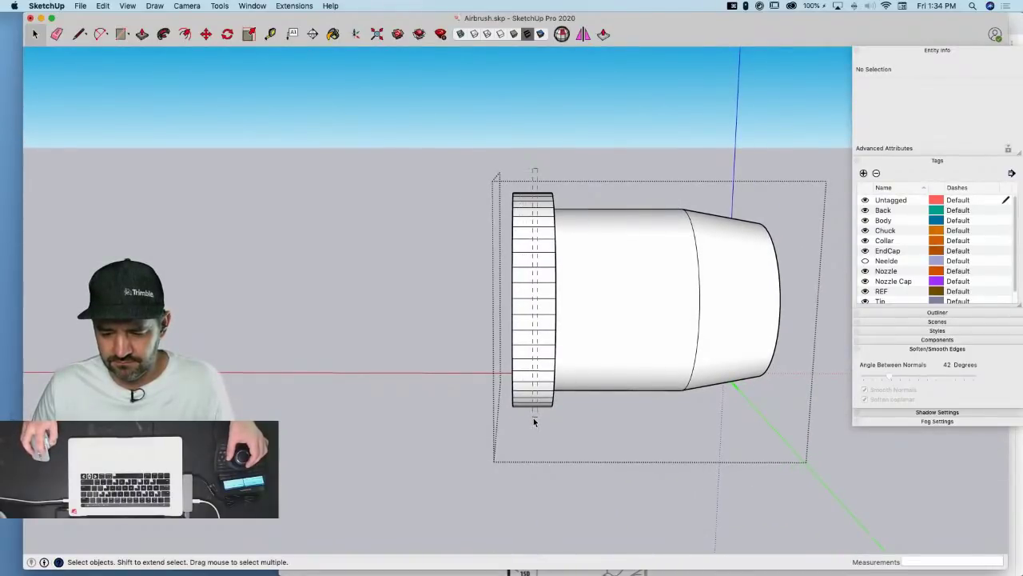
Select the flange band with its crossing lines, and reduce the selection to edges only
left_click_drag(534, 418, 533, 418)
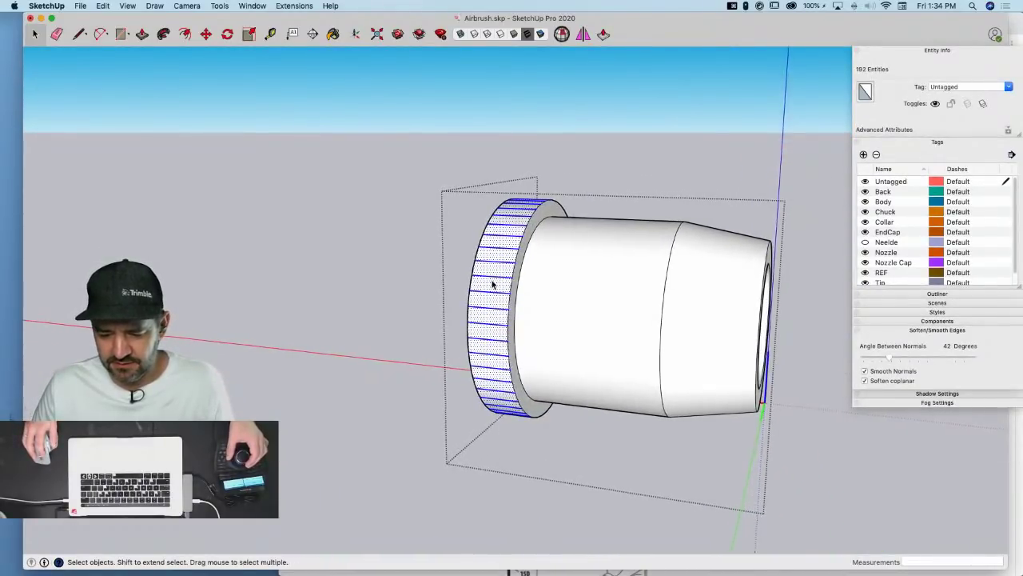
right_click(493, 283)
mouse_move(549, 479)
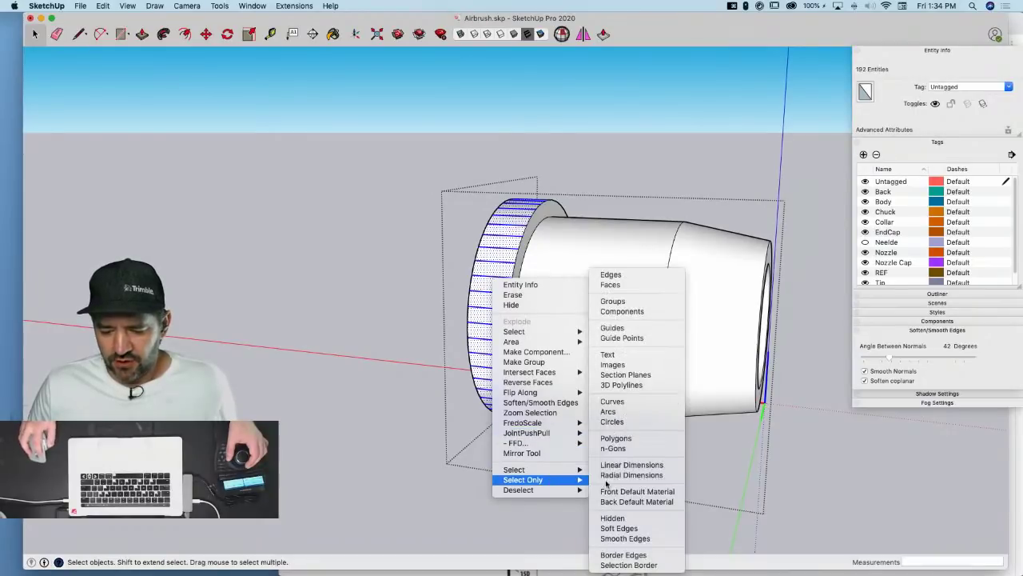
left_click(628, 276)
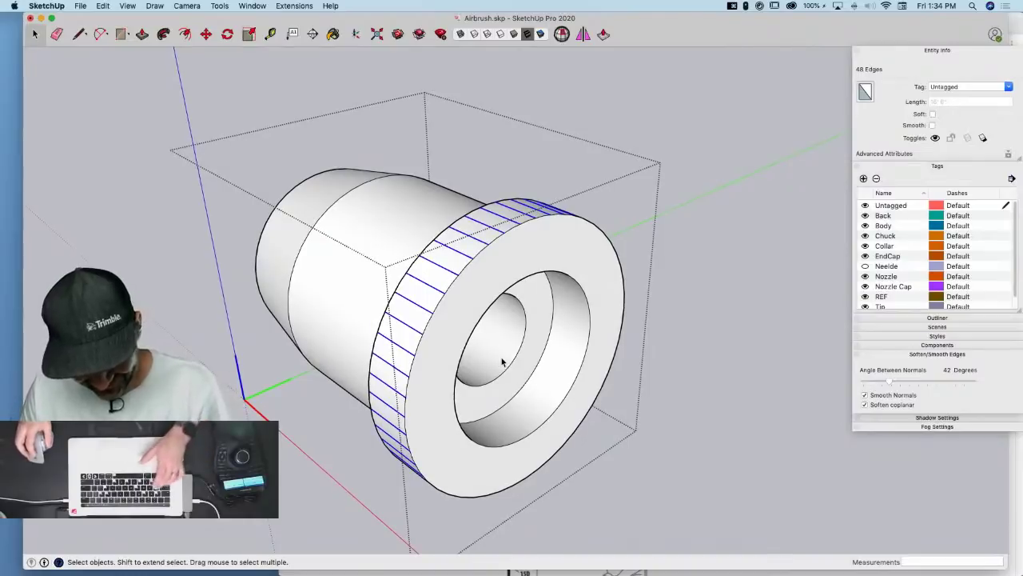
Display hidden geometry and scale the selected rim lines outward about their center, to 1.04 along green and slightly along blue, to form teeth
key("alt+h")
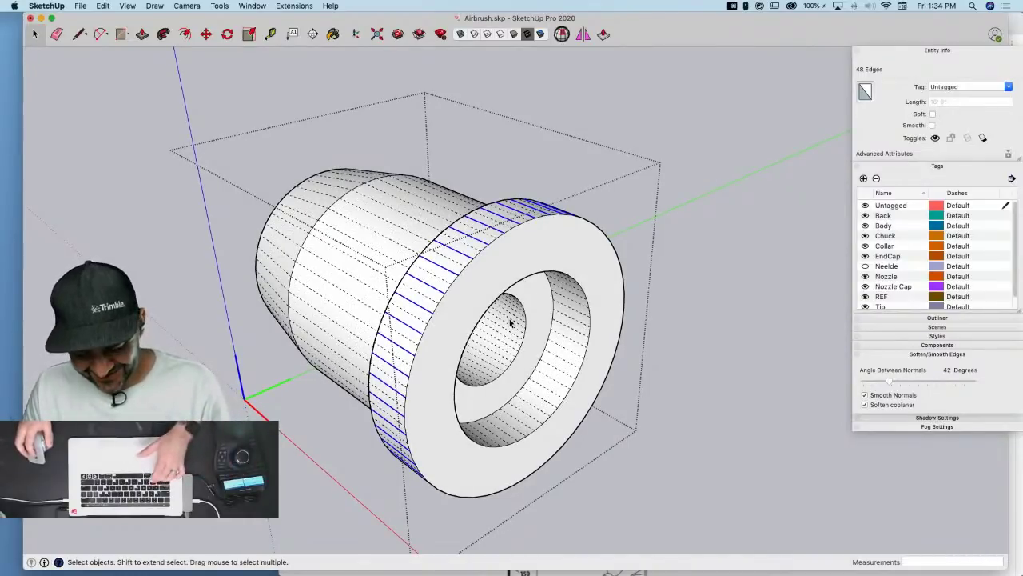
key("s")
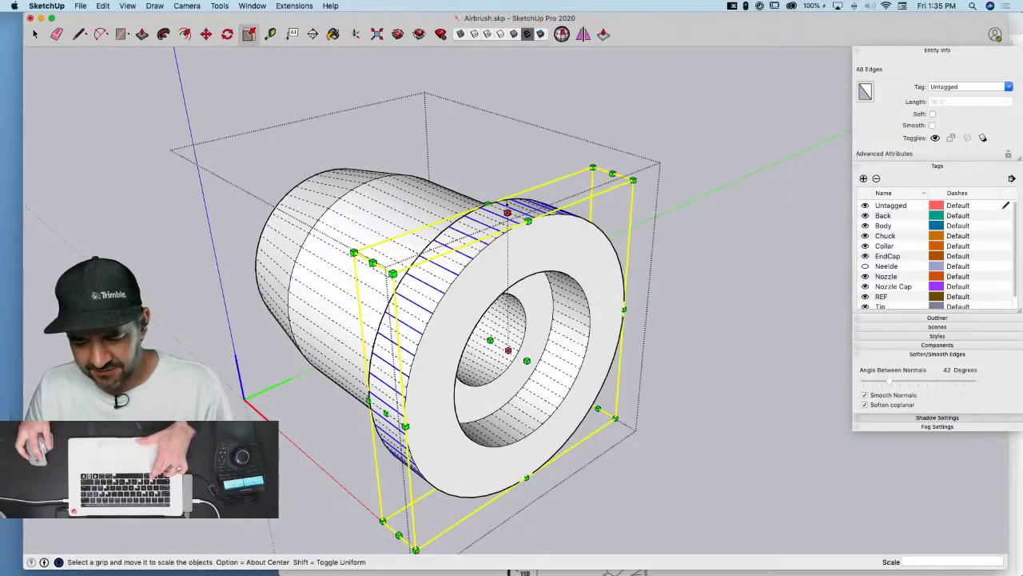
left_click_drag(507, 212, 508, 206)
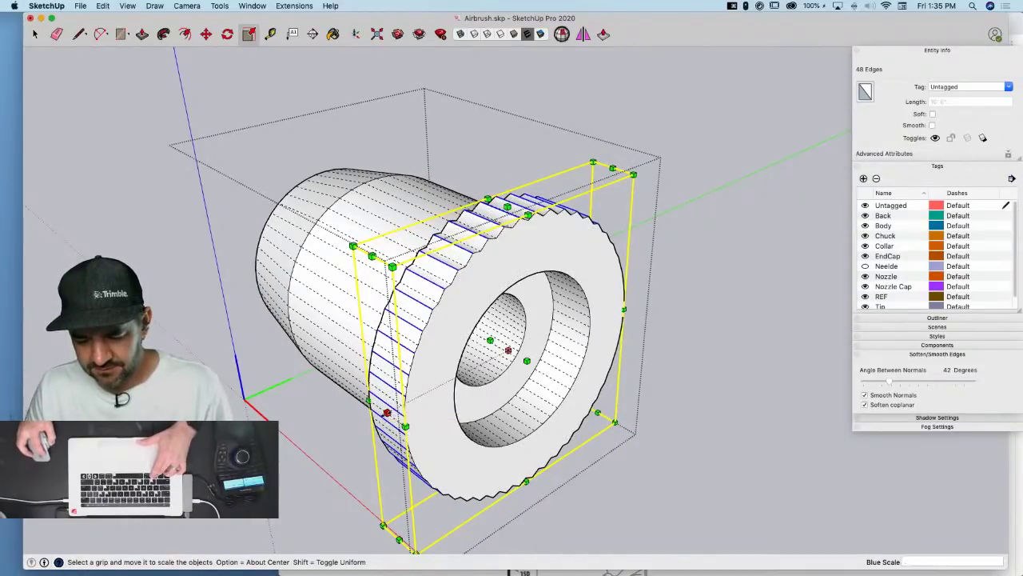
left_click_drag(386, 412, 382, 414)
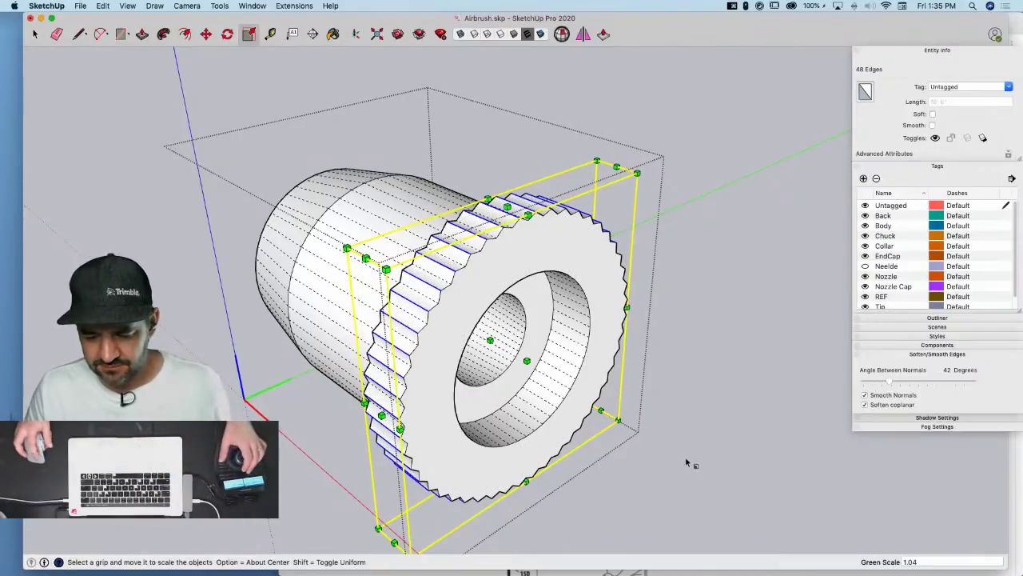
key("space")
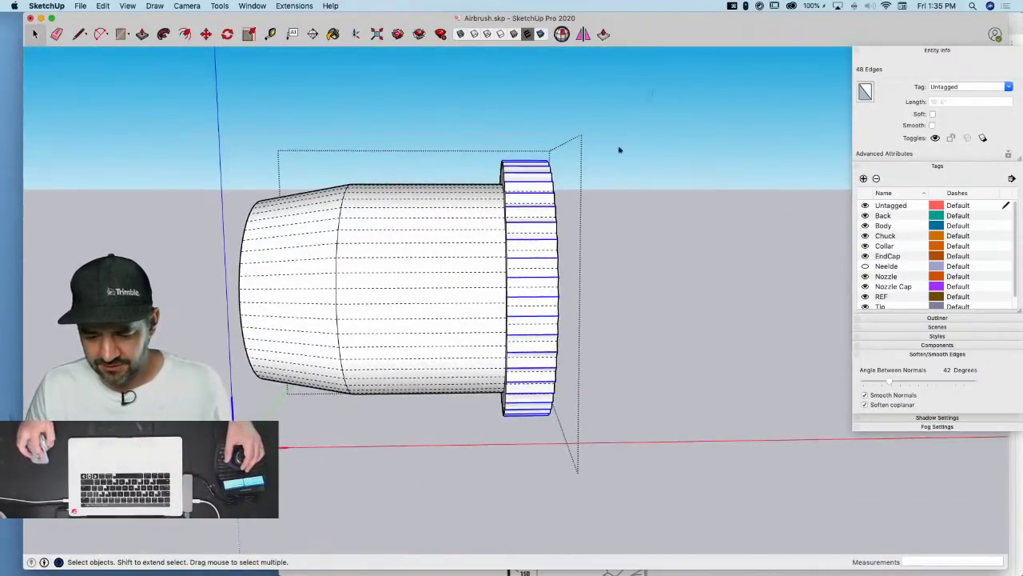
Select the flange's toothed band, turn off Smooth Normals for it, and clear the selection
left_click_drag(522, 473, 522, 473)
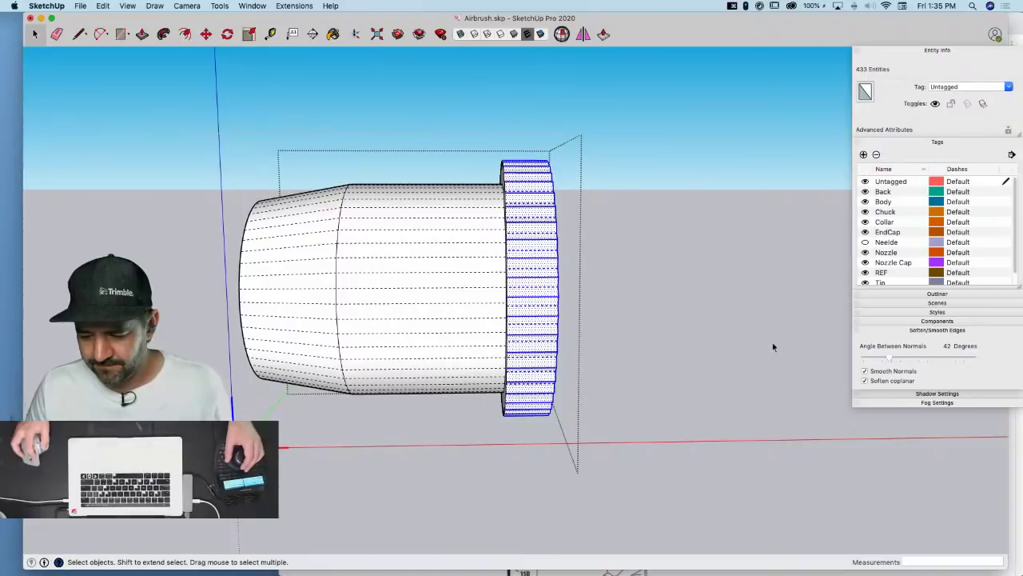
left_click(865, 371)
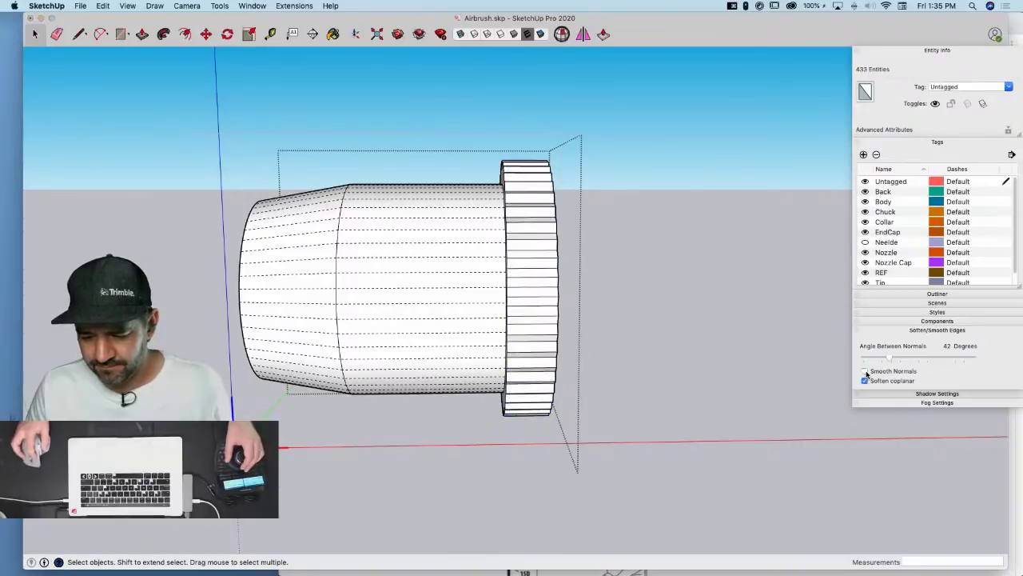
left_click(737, 370)
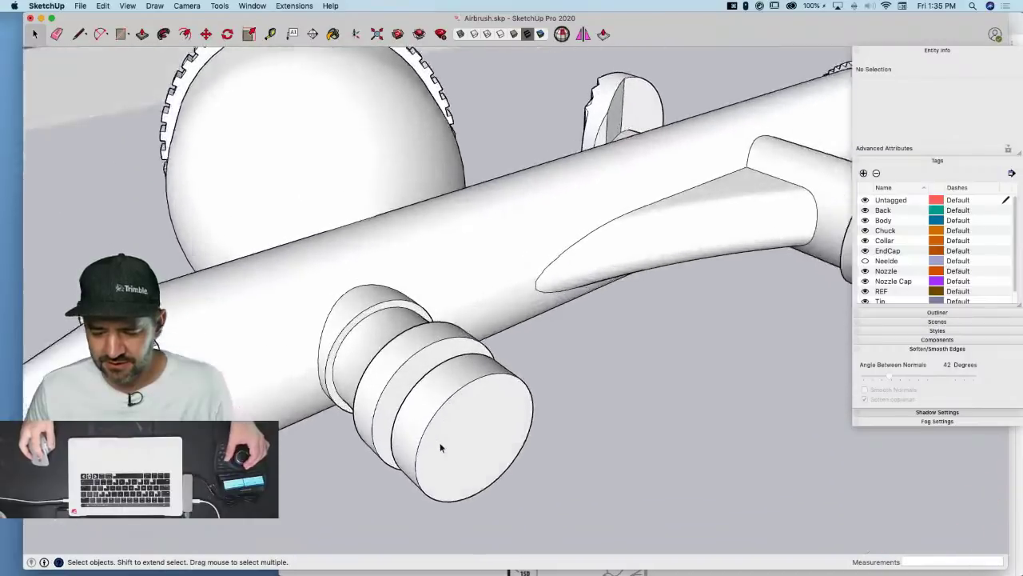
Draw a line about 10 5/16" long across the lower fitting's outer band, and a vertical center line across its round end face
double_click(522, 336)
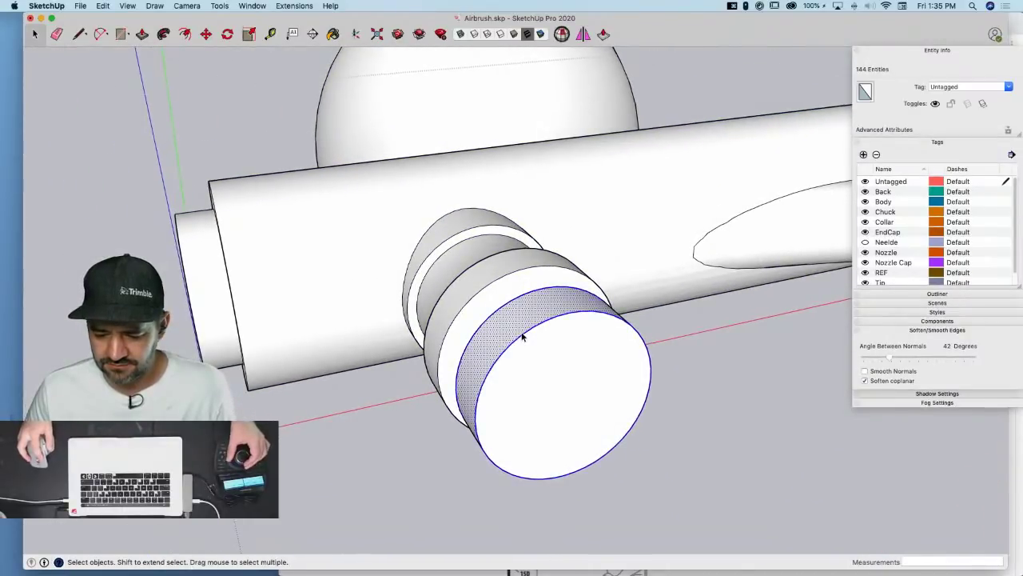
key("l")
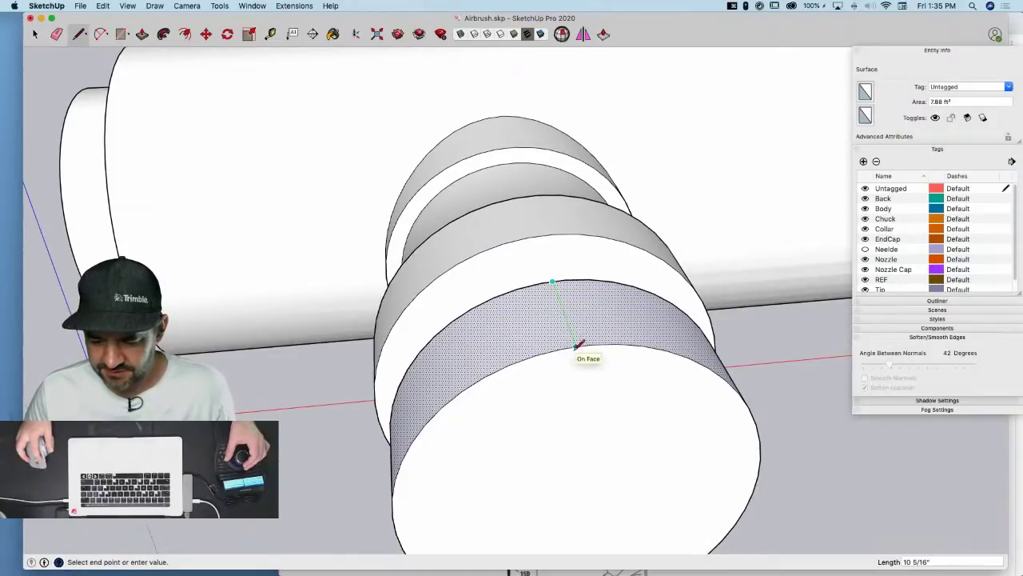
key("space")
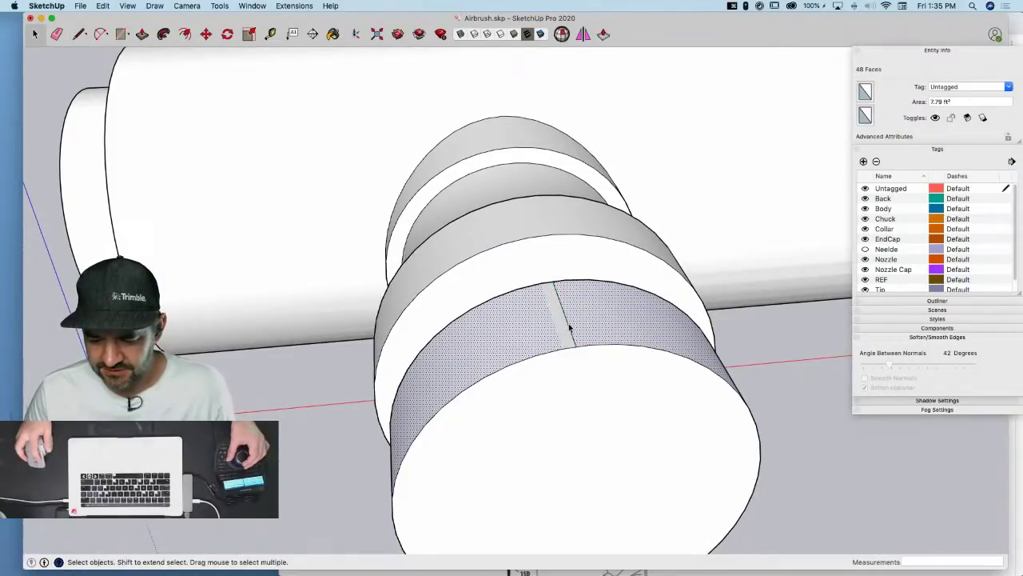
left_click(568, 322)
key("q")
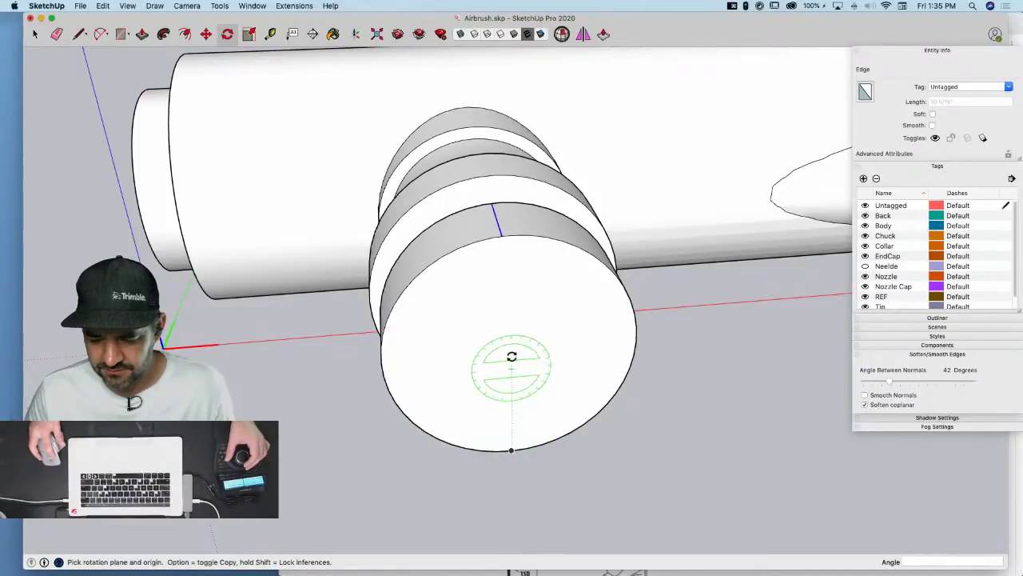
key("l")
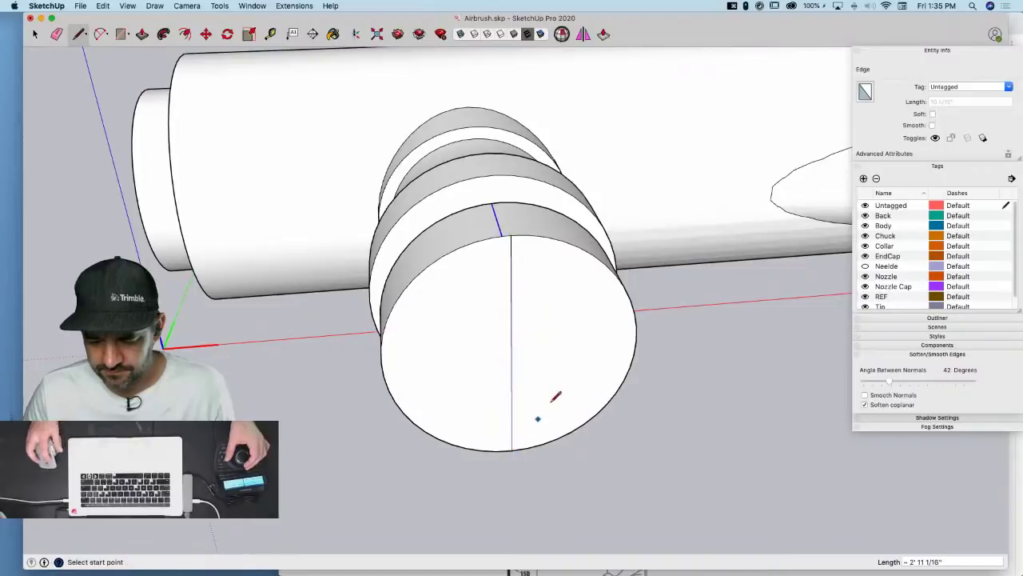
Try to rotate-copy the outer band's line around the end face's center and repeat it 47 times
key("q")
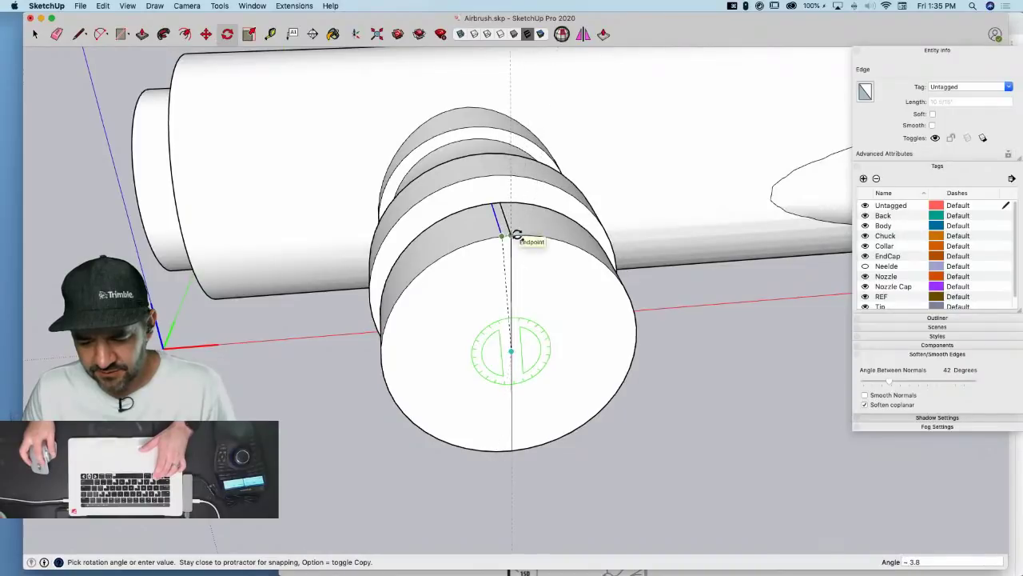
left_click(518, 234)
type("e")
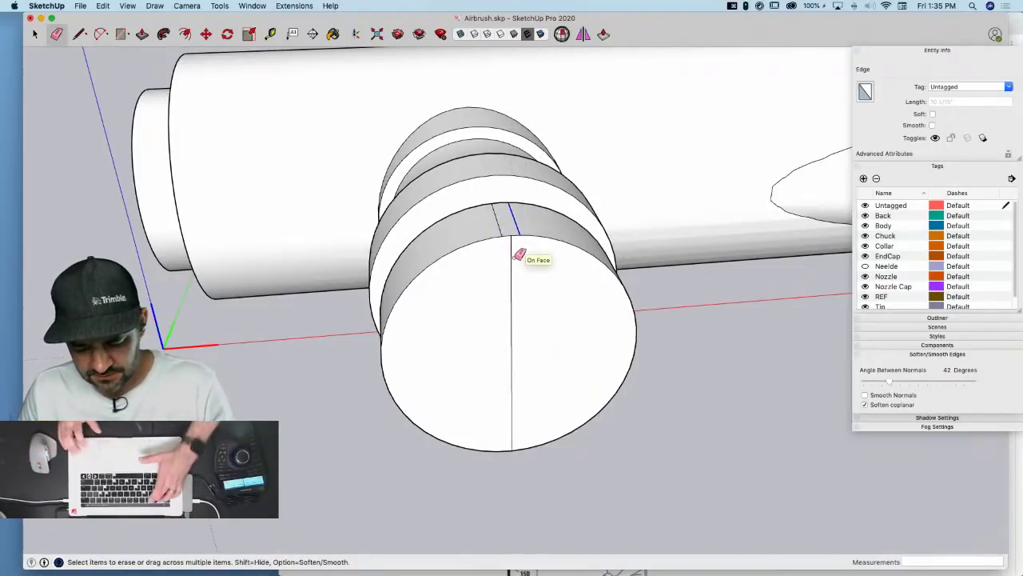
type("47x")
key("Return")
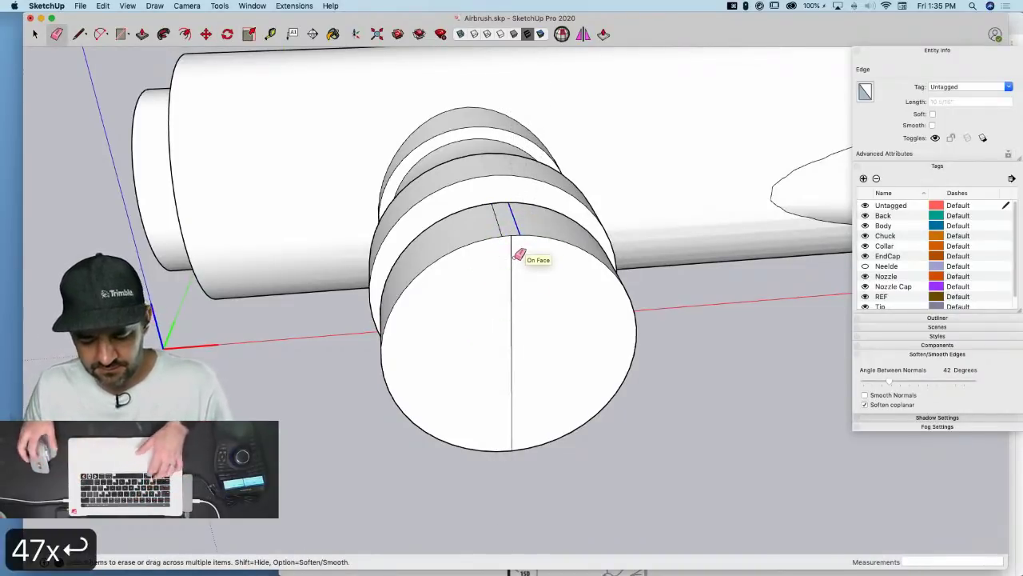
key("super+z")
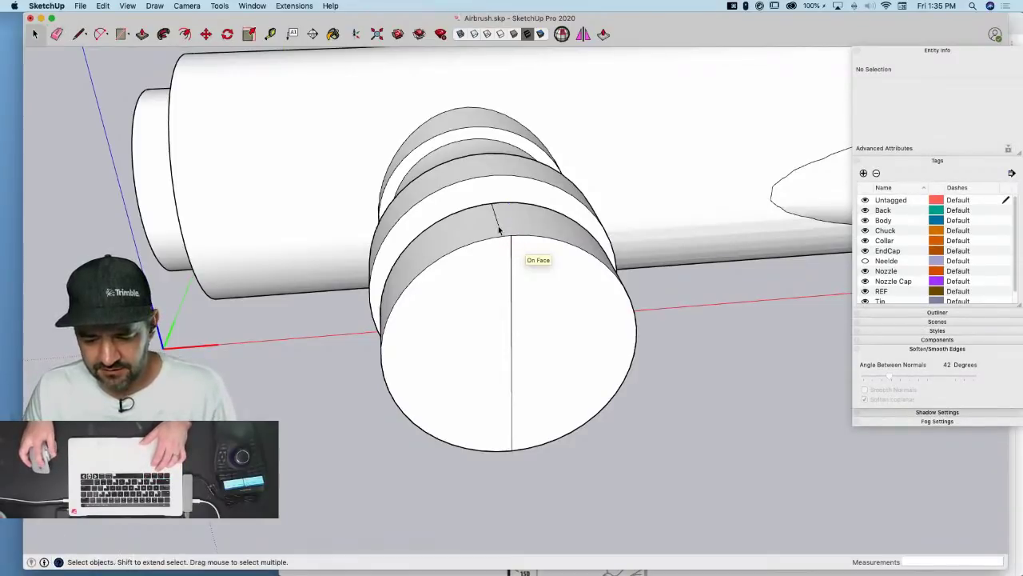
Rotate-copy the outer band's line 7.5° around the end face's center and array the copies 47x
key("q")
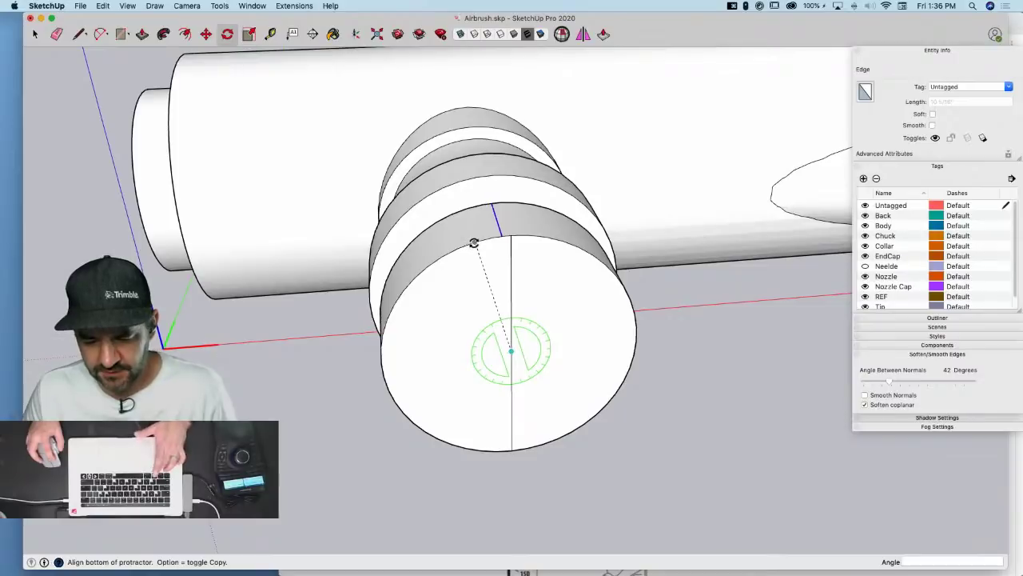
left_click(488, 239)
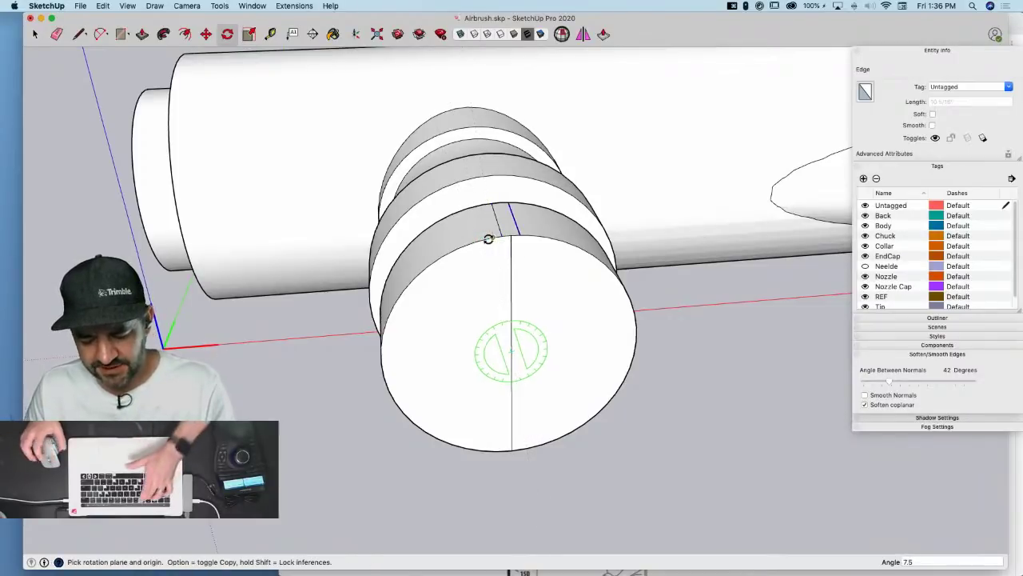
type("47x")
key("Return")
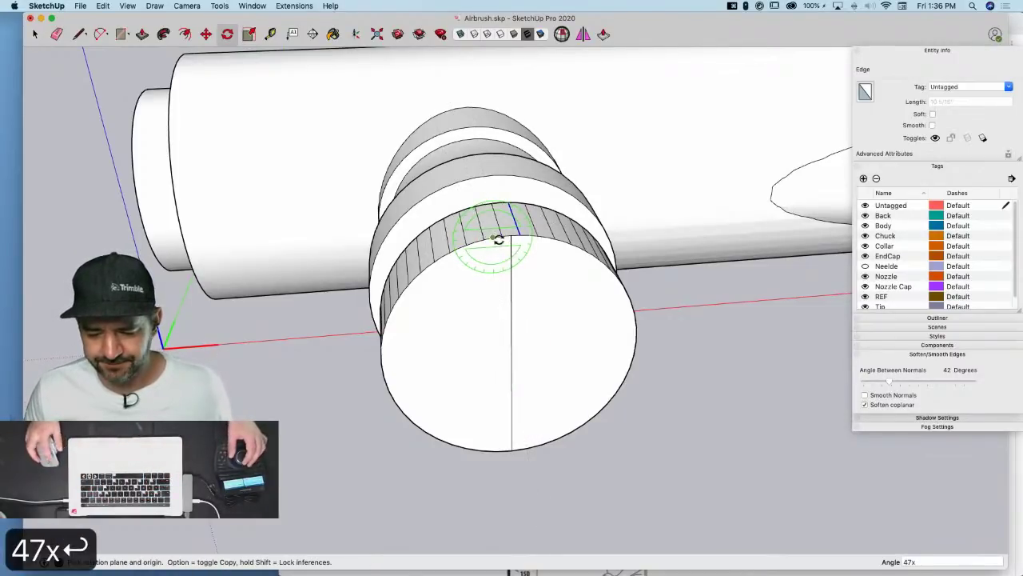
Delete the vertical center line from the fitting's round end face
key("space")
left_click(519, 293)
left_click(517, 293)
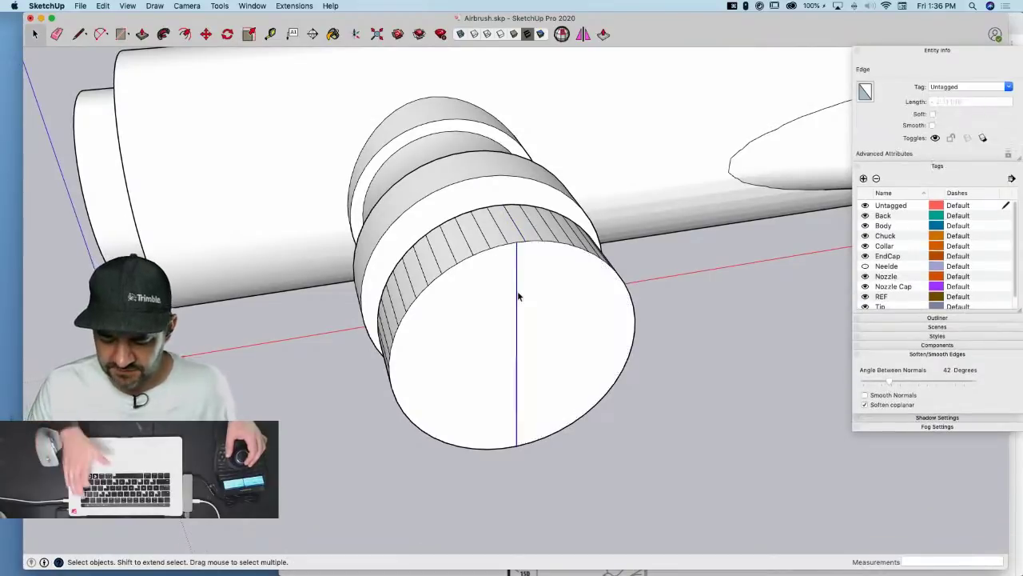
key("BackSpace")
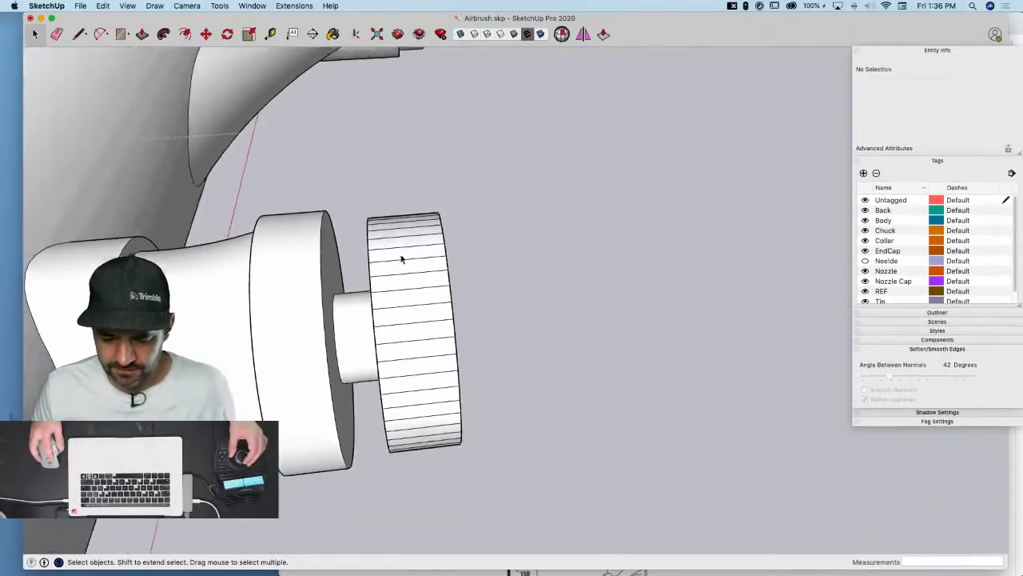
Select the fitting's outer band with all its crossing lines, and reduce the selection to edges only
middle_click_drag(416, 241, 439, 214)
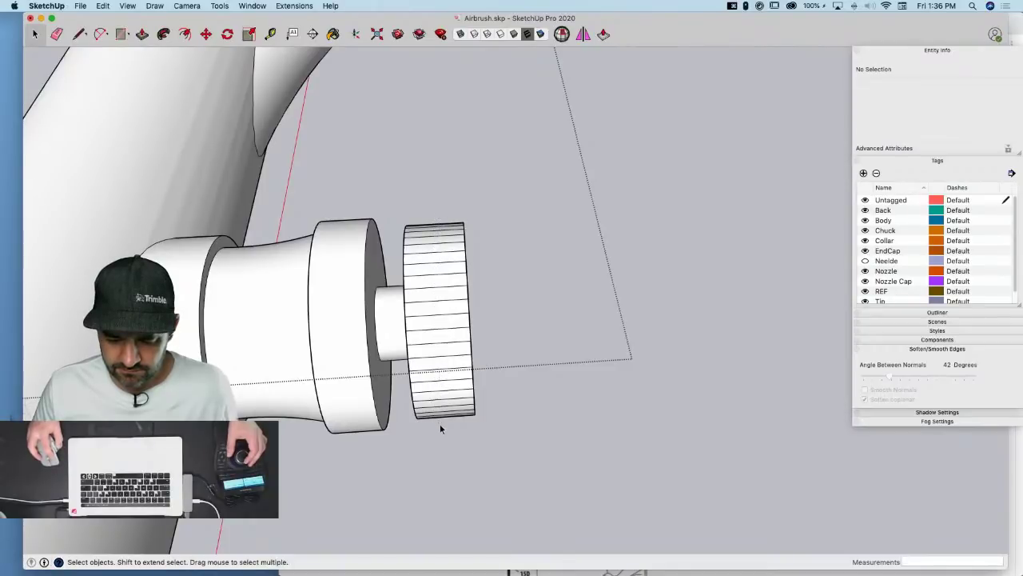
left_click_drag(437, 426, 438, 427)
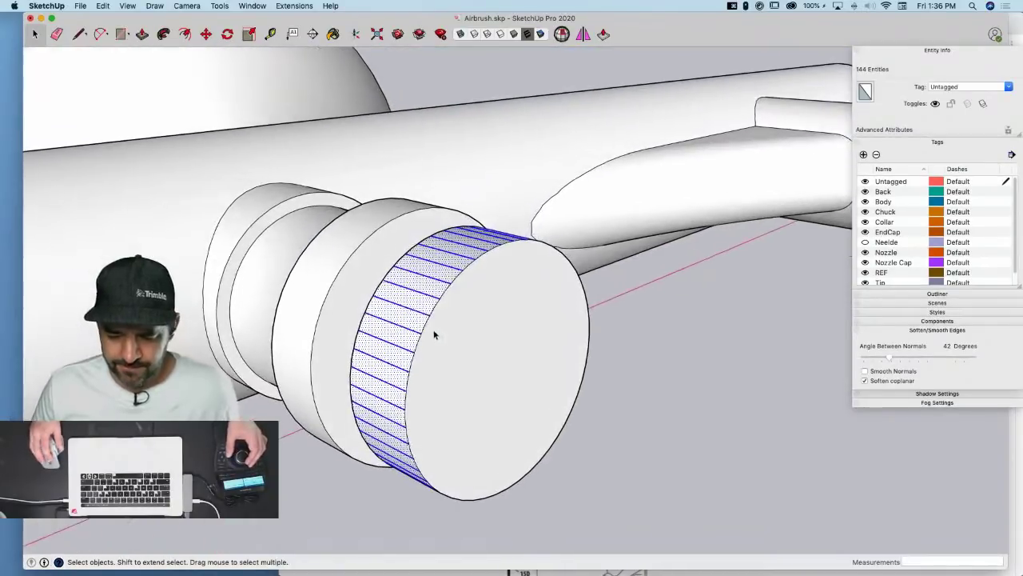
right_click(416, 315)
mouse_move(462, 514)
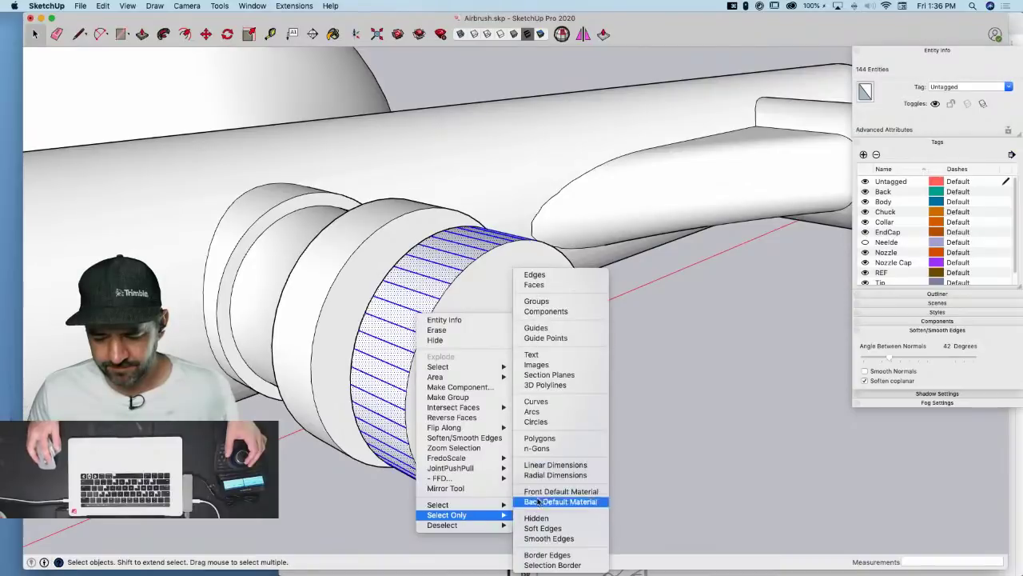
left_click(534, 275)
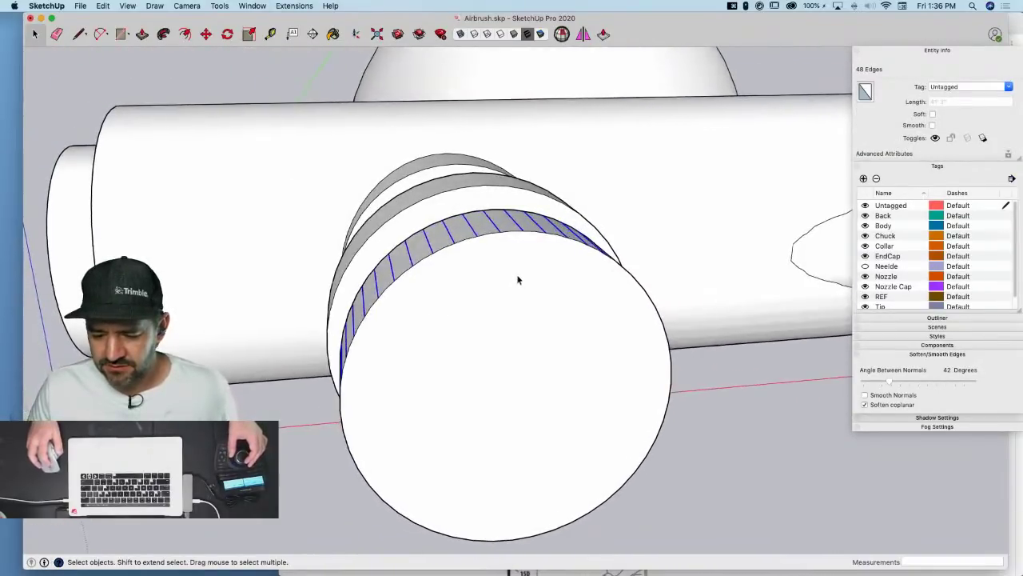
Draw a vertical center line across the end face, and scale the selected band lines about their center to 1.04 along blue
key("l")
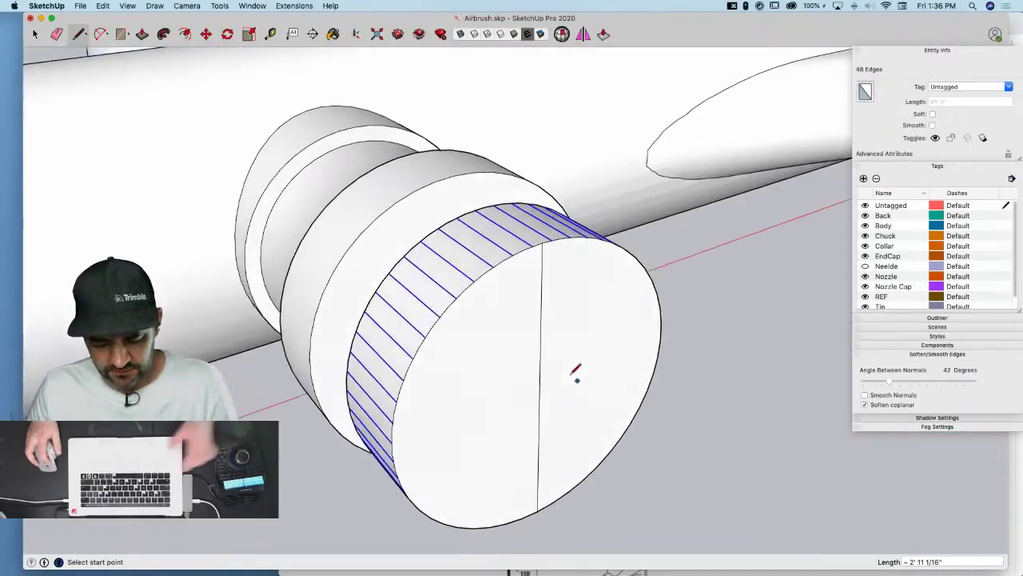
key("s")
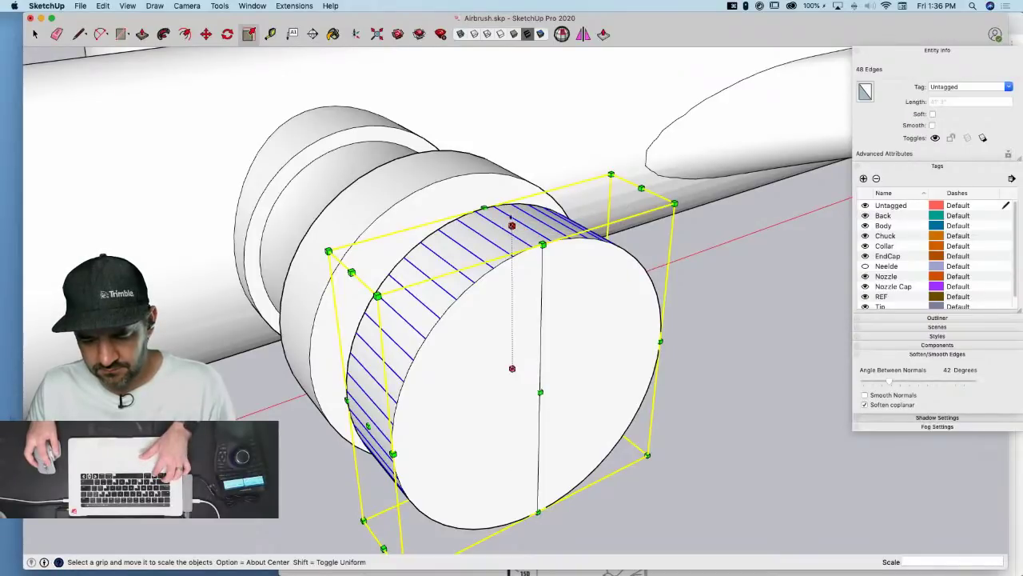
left_click_drag(511, 225, 512, 220, "alt")
type("1.04")
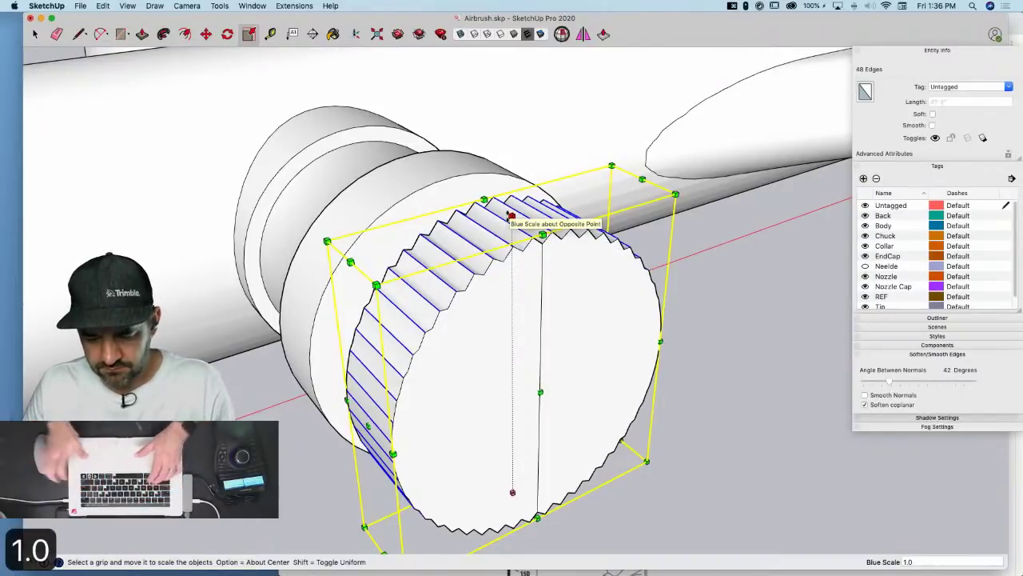
key("Return")
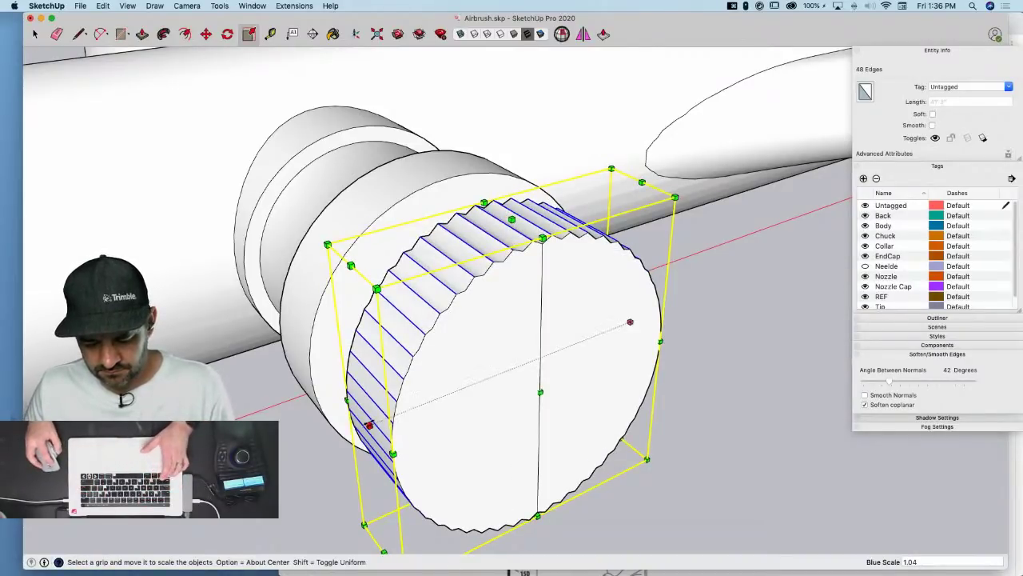
Scale the selected band lines slightly outward along red about their center, and remove the center line from the end face
left_click(369, 425)
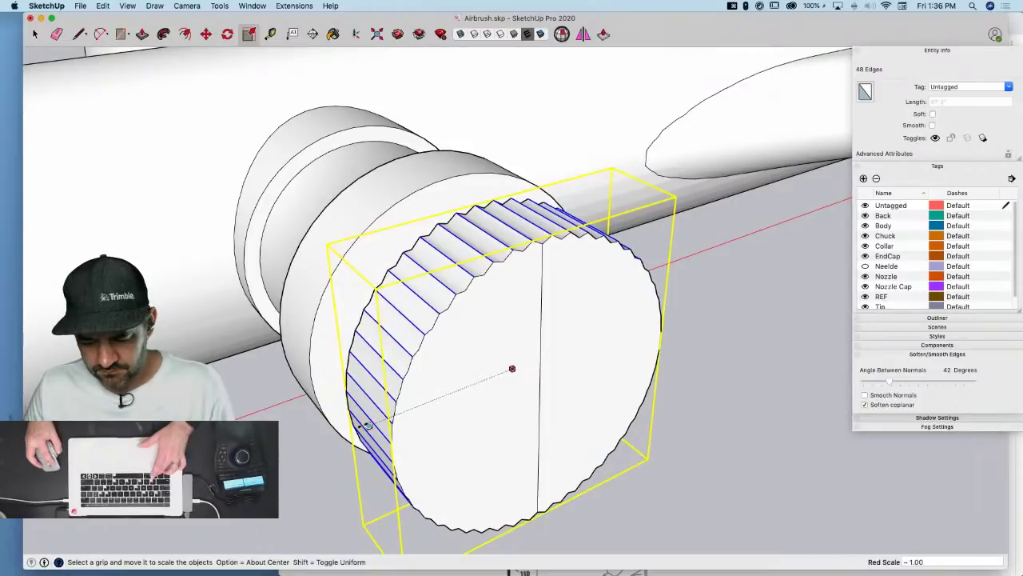
left_click_drag(368, 424, 361, 425)
key("e")
key("space")
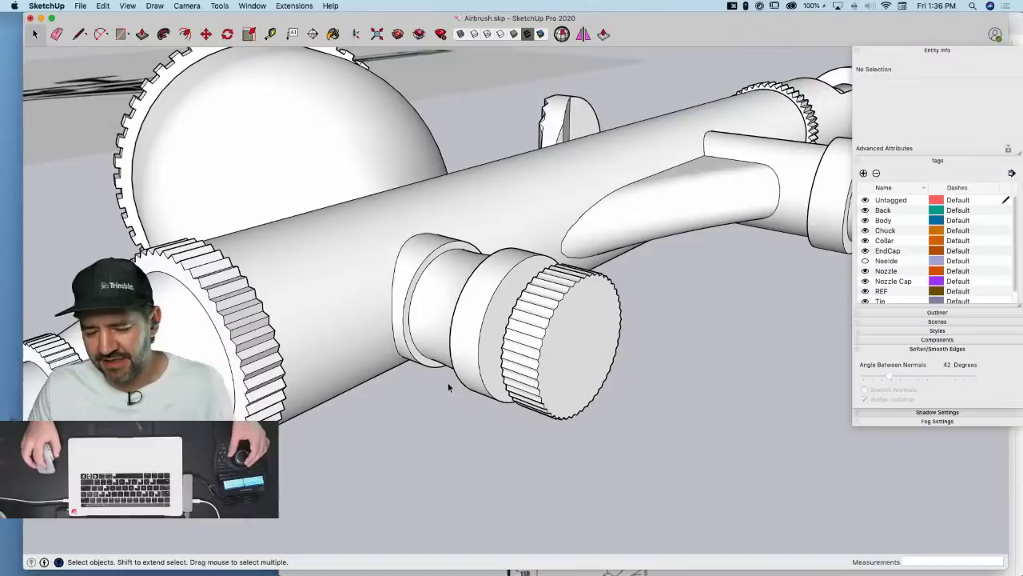
Draw a line about 1' 1 9/16" long across each of the tubular fitting's two raised bands, and a vertical center line across the inner circle
mouse_move(447, 387)
middle_mouse_down()
mouse_move(425, 364)
mouse_move(556, 308)
middle_mouse_up()
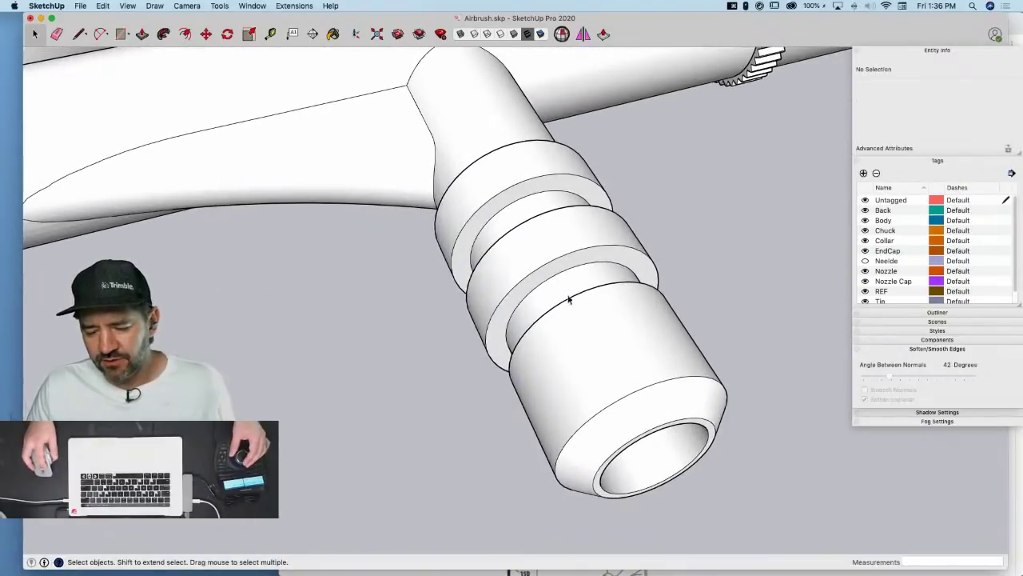
middle_click_drag(526, 192, 647, 222)
key("l")
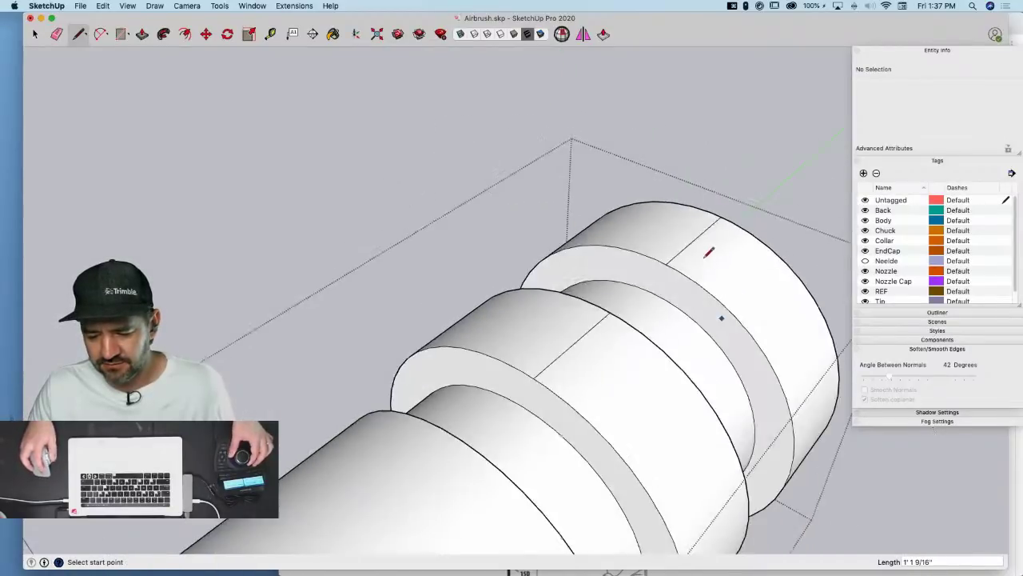
key("l")
mouse_move(649, 304)
middle_mouse_down()
mouse_move(587, 284)
mouse_move(604, 354)
middle_mouse_up()
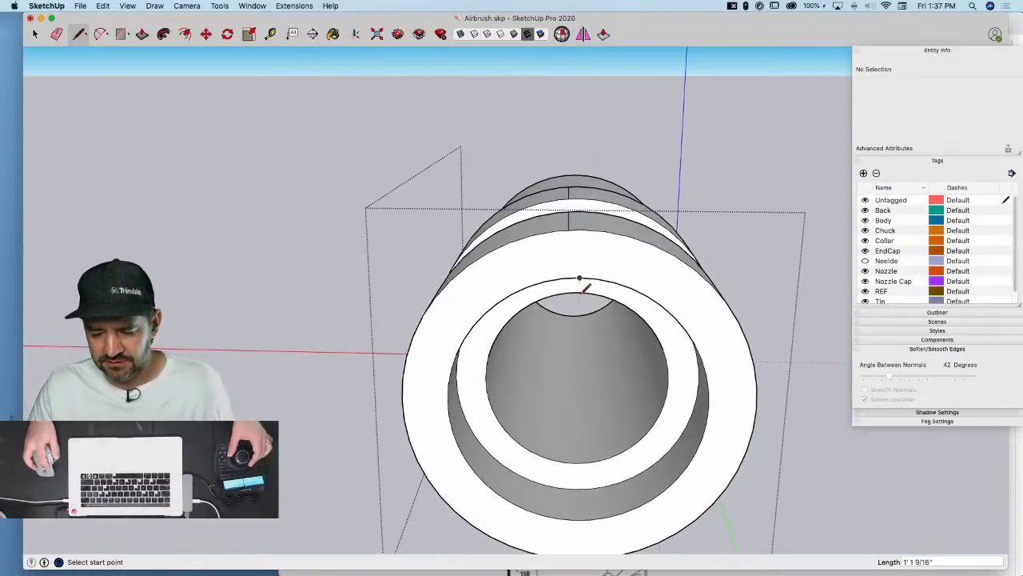
left_click(575, 519)
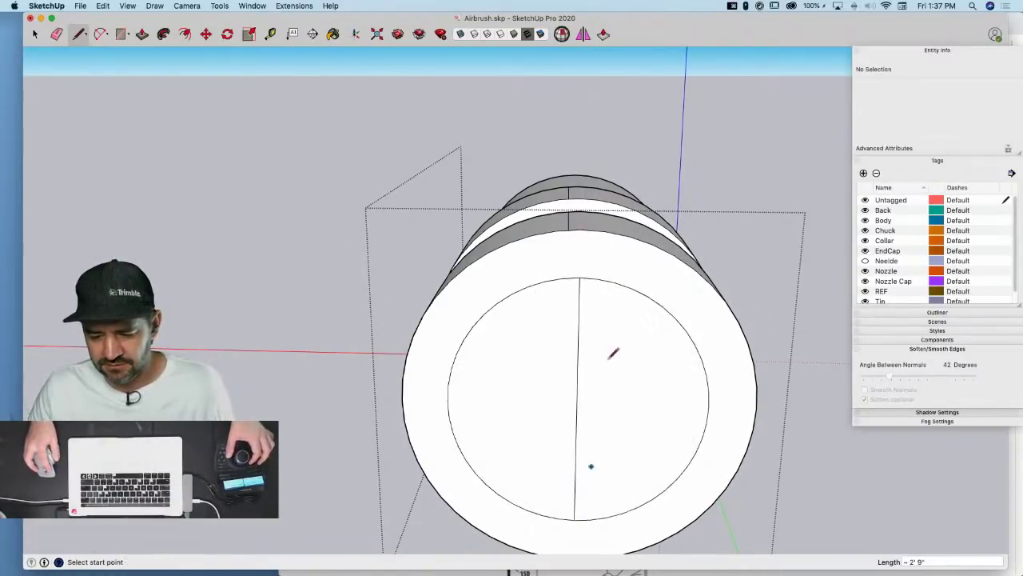
Try to rotate-copy both band lines 7.5° around the inner circle's center and array them 47x
middle_click_drag(613, 354, 560, 188)
key("space")
left_click(568, 200)
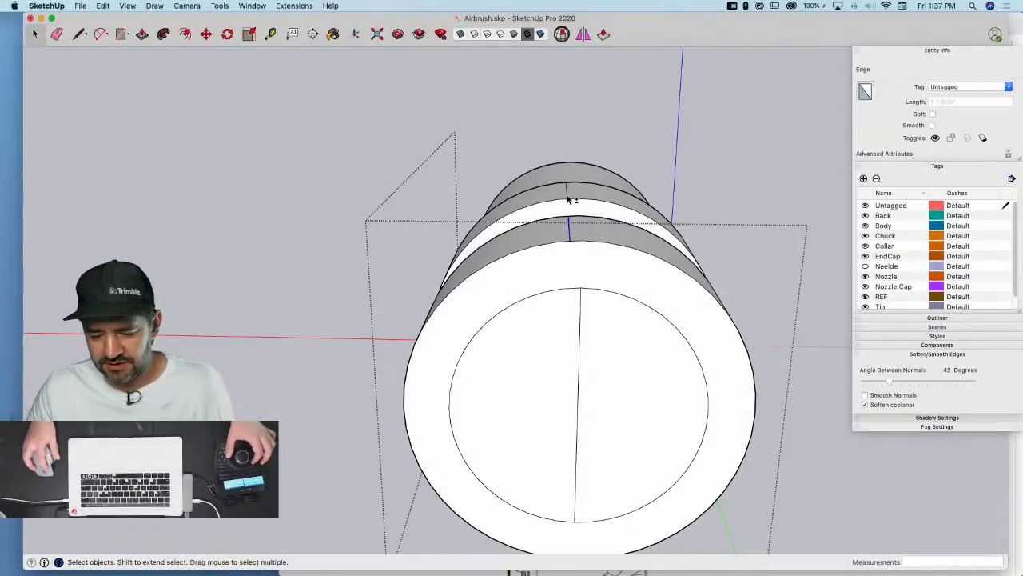
key("q")
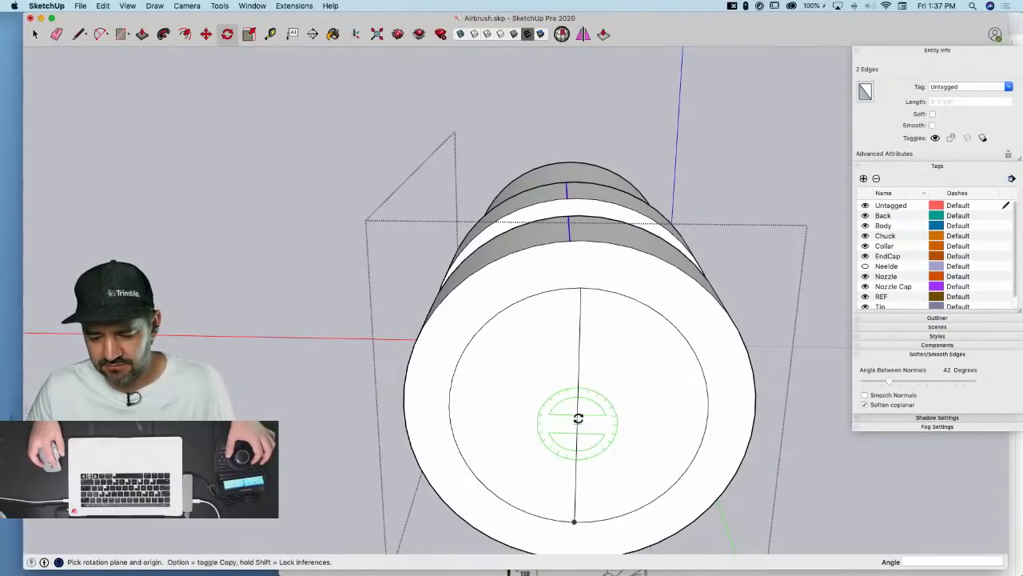
left_click(577, 410)
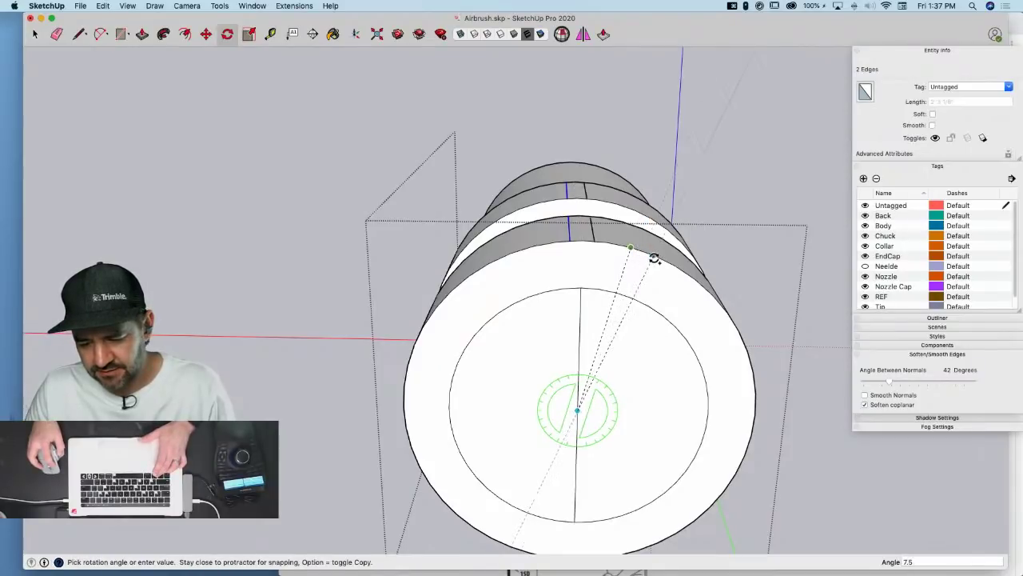
type("47")
key("Return")
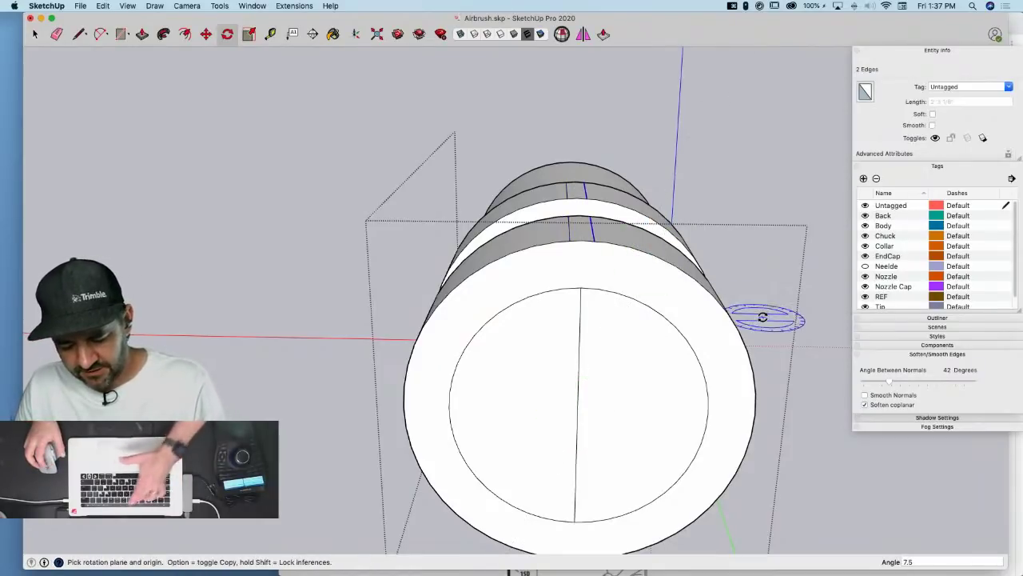
type("x")
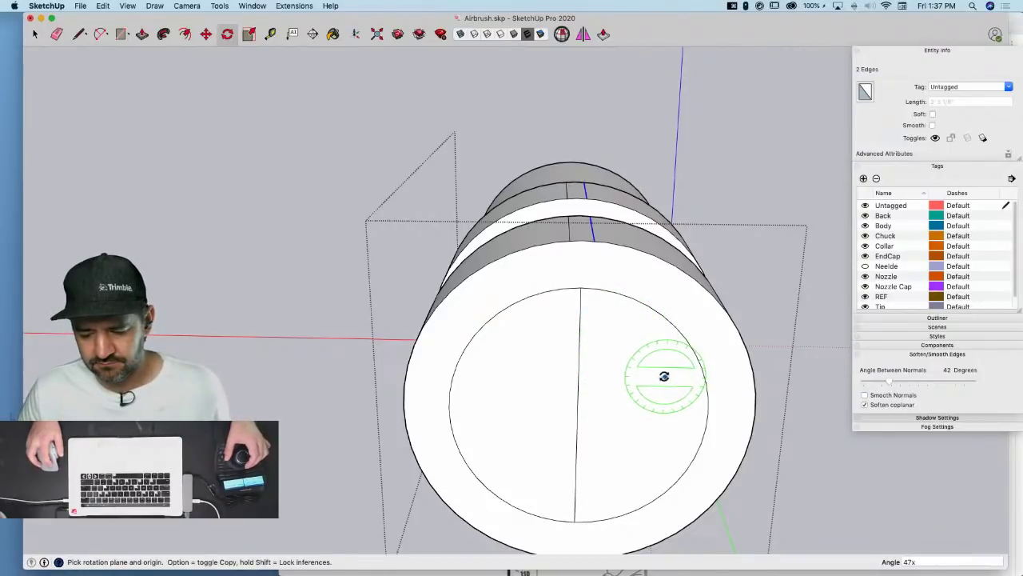
key("Return")
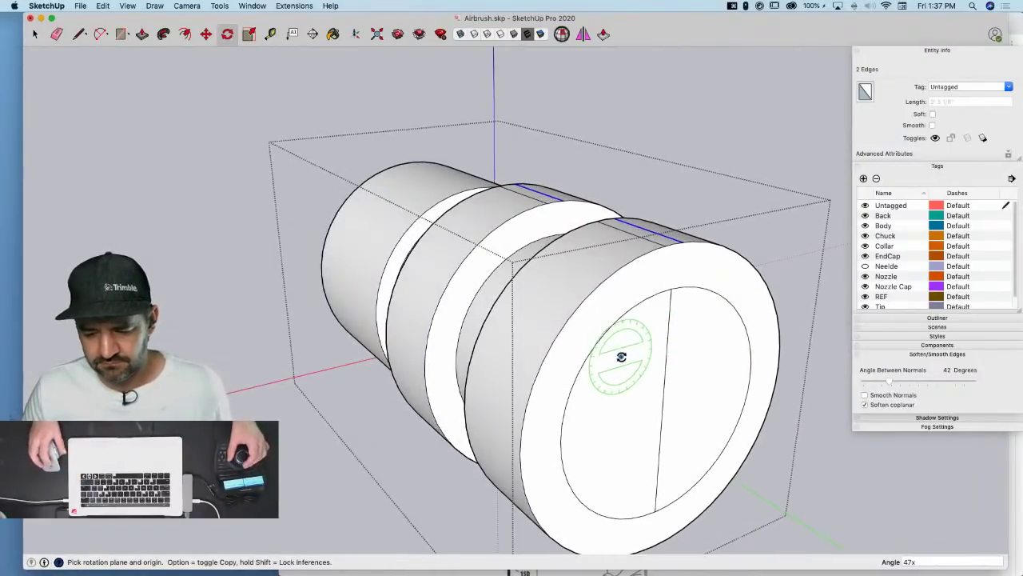
key("space")
key("super+z")
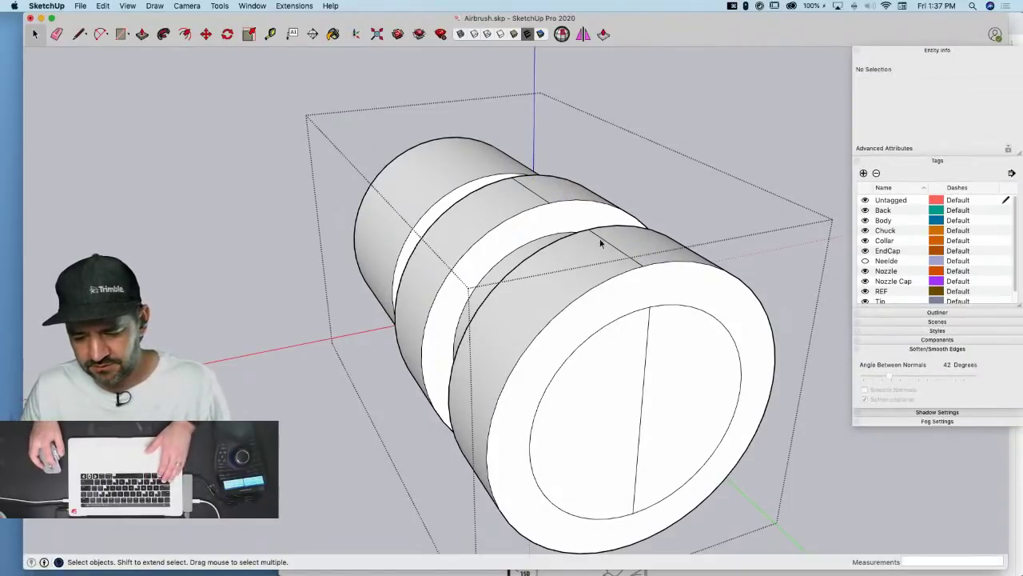
Select the lines on both raised bands, rotate-copy them 7.5° around the inner circle's center, and array the copies 47x
left_click(604, 242)
left_click(538, 197, "shift")
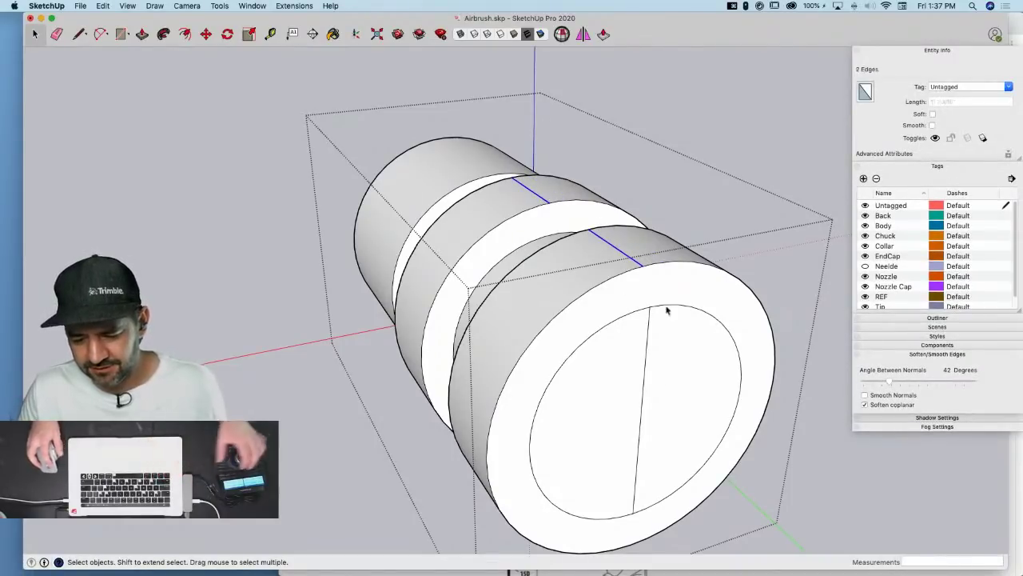
key("q")
middle_click_drag(664, 312, 616, 422)
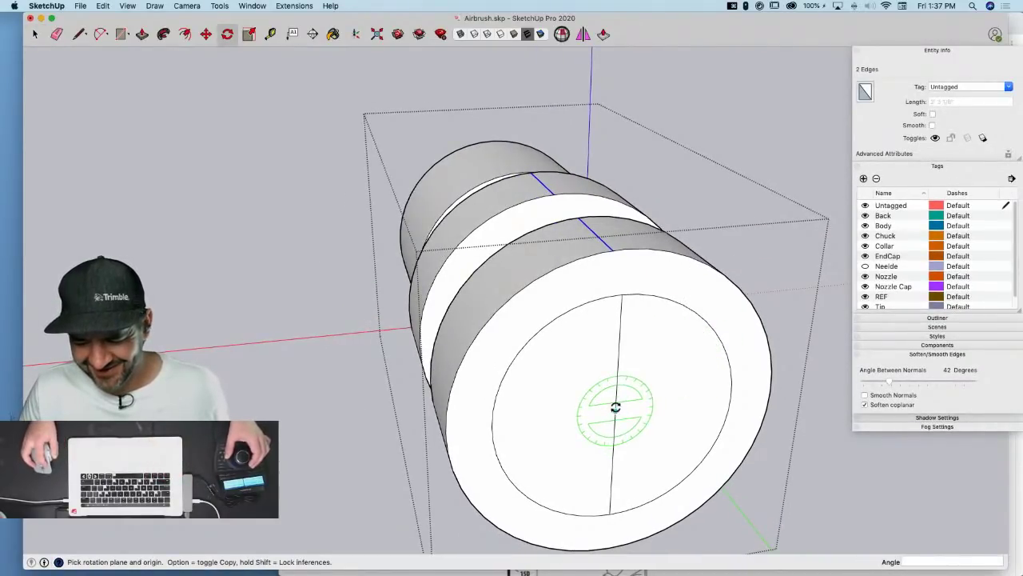
left_click(615, 407)
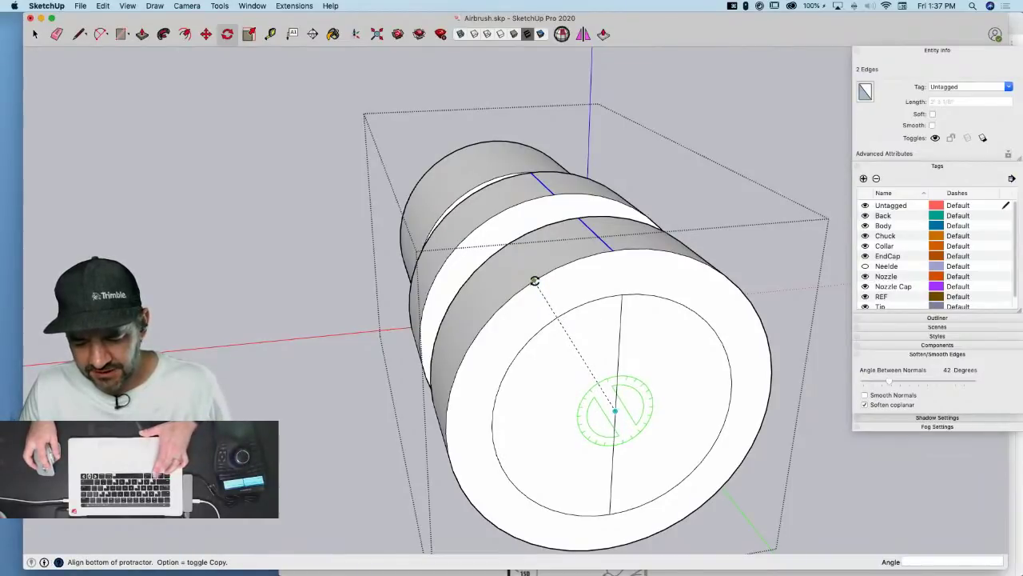
left_click(557, 269)
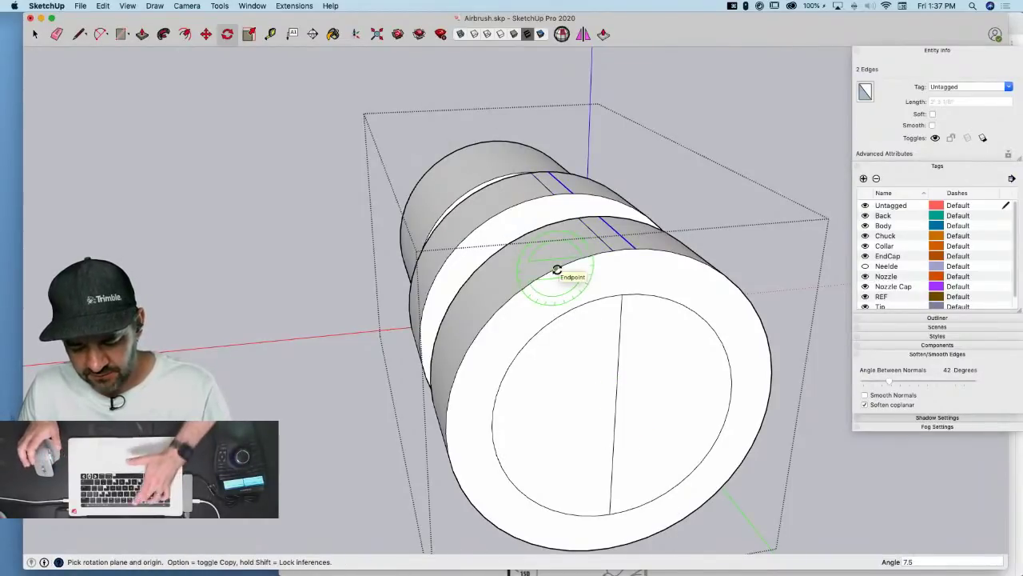
type("47")
key("Return")
type("x")
key("Return")
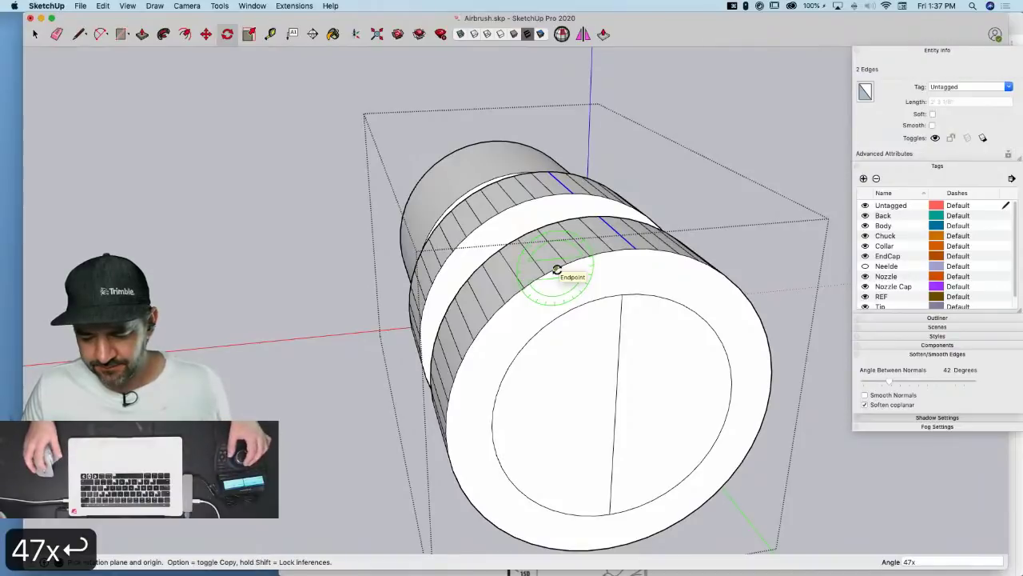
Erase the vertical center line and delete the inner circular face from the tubular fitting's end
key("e")
key("space")
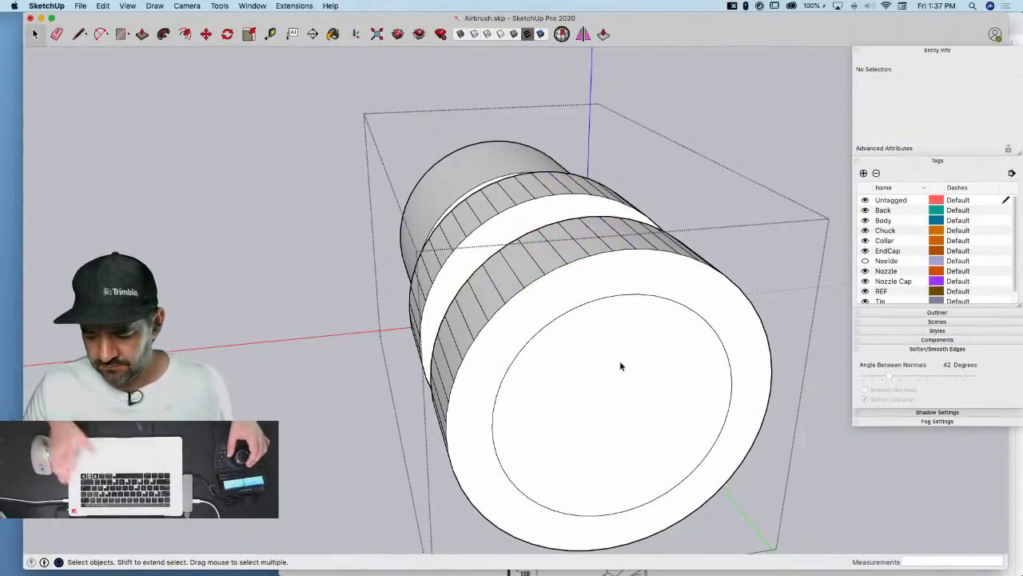
left_click(620, 360)
key("Delete")
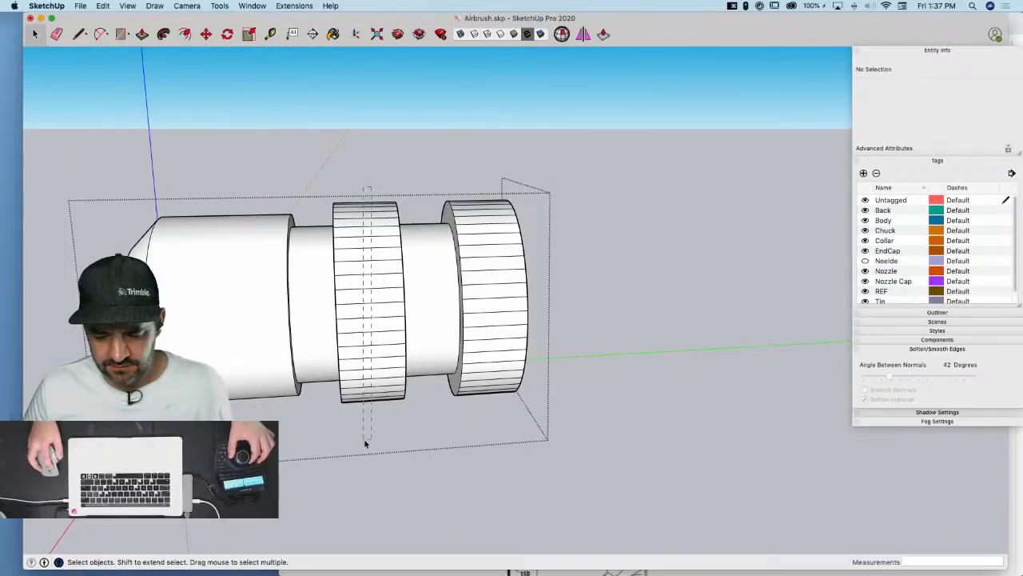
triple_click(395, 358)
middle_click_drag(395, 359, 458, 224)
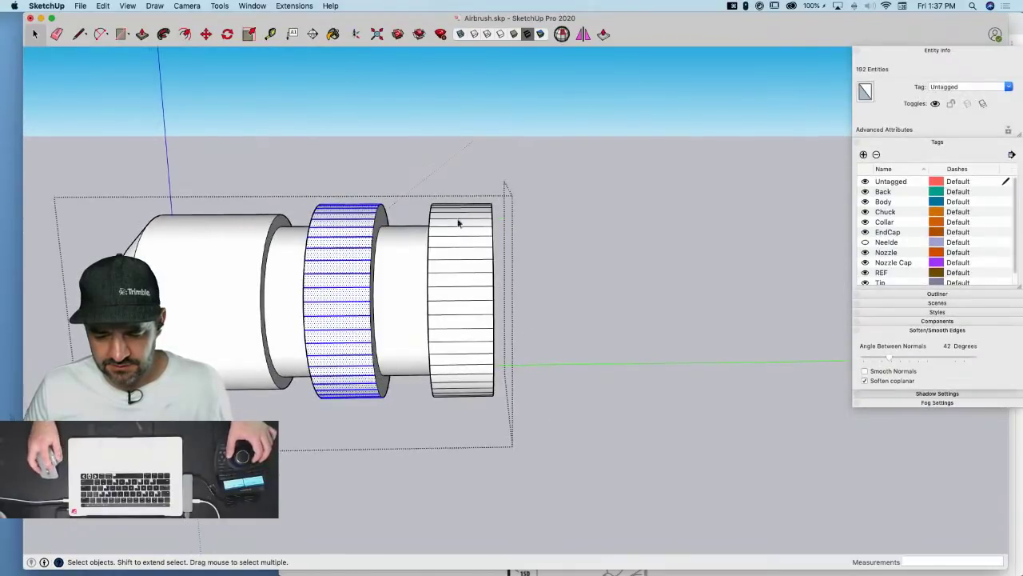
triple_click(452, 417, "shift")
right_click(443, 301)
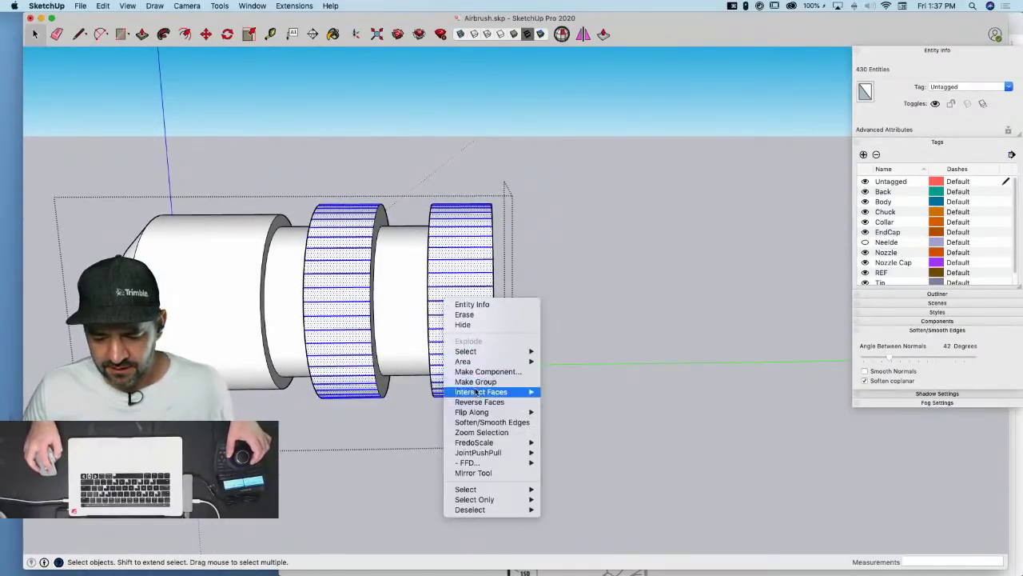
mouse_move(492, 500)
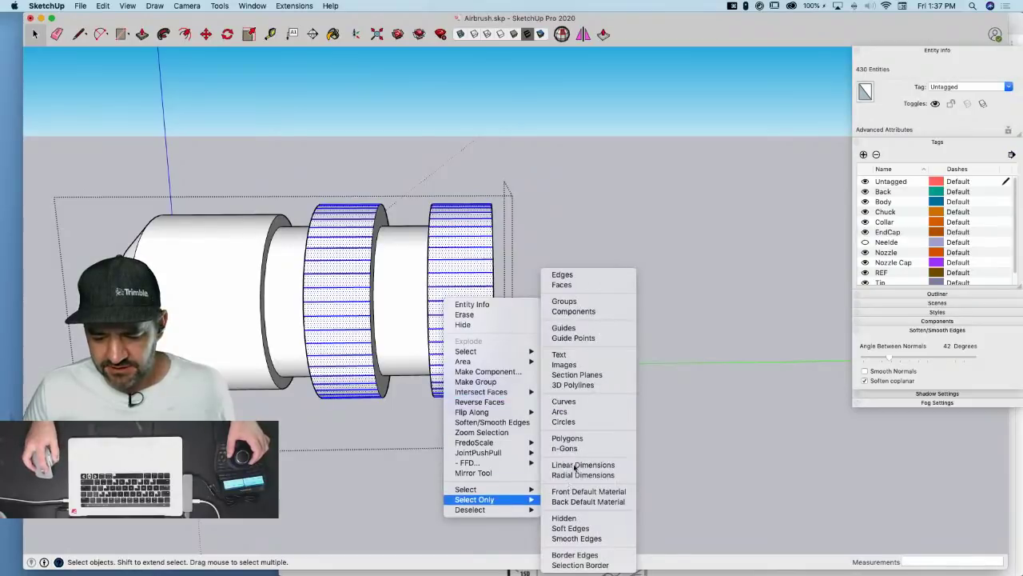
left_click(573, 280)
middle_click_drag(610, 265, 406, 276)
key("e")
scroll(427, 250, "up", 5)
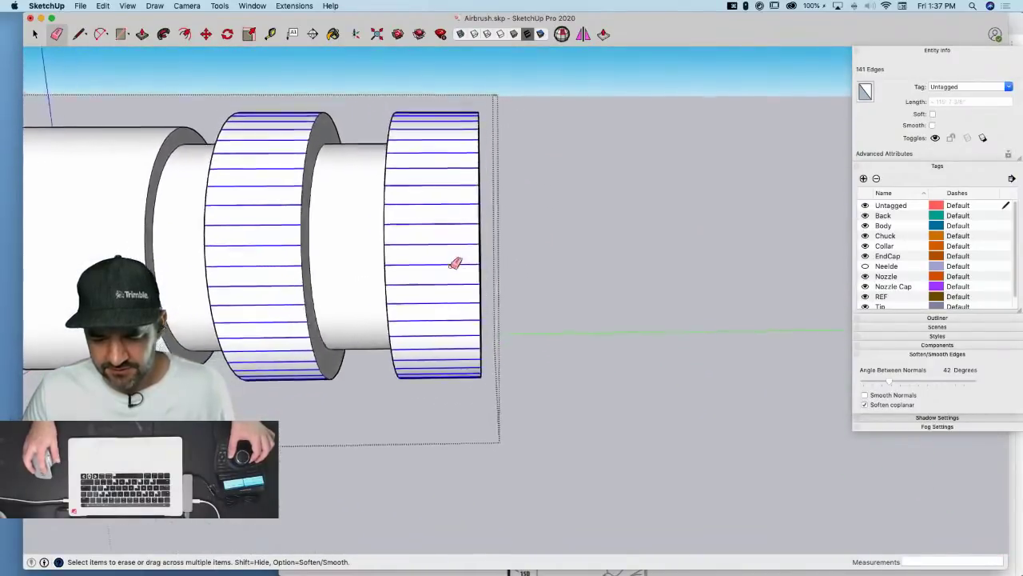
key("space")
left_click(520, 236)
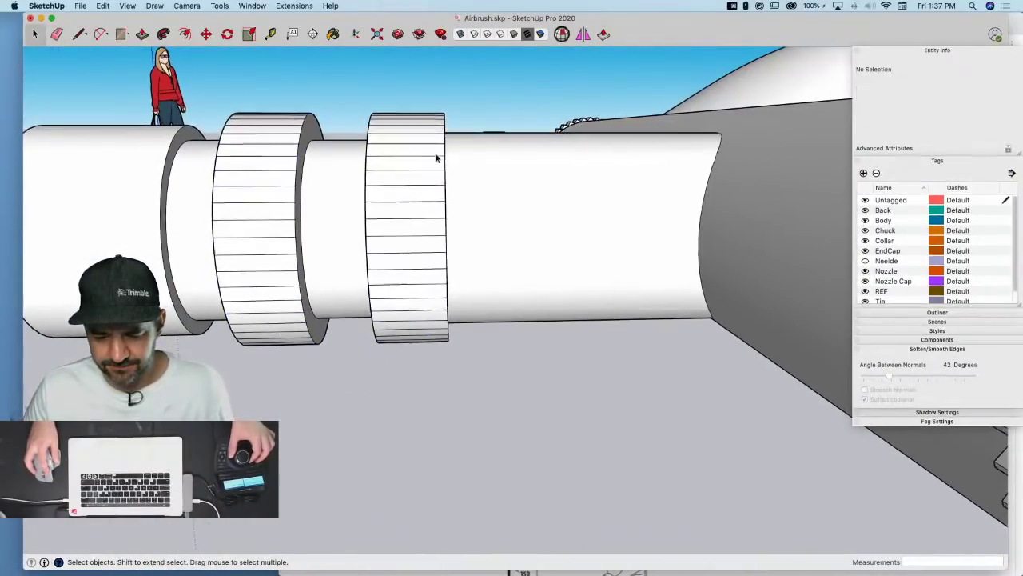
double_click(426, 147)
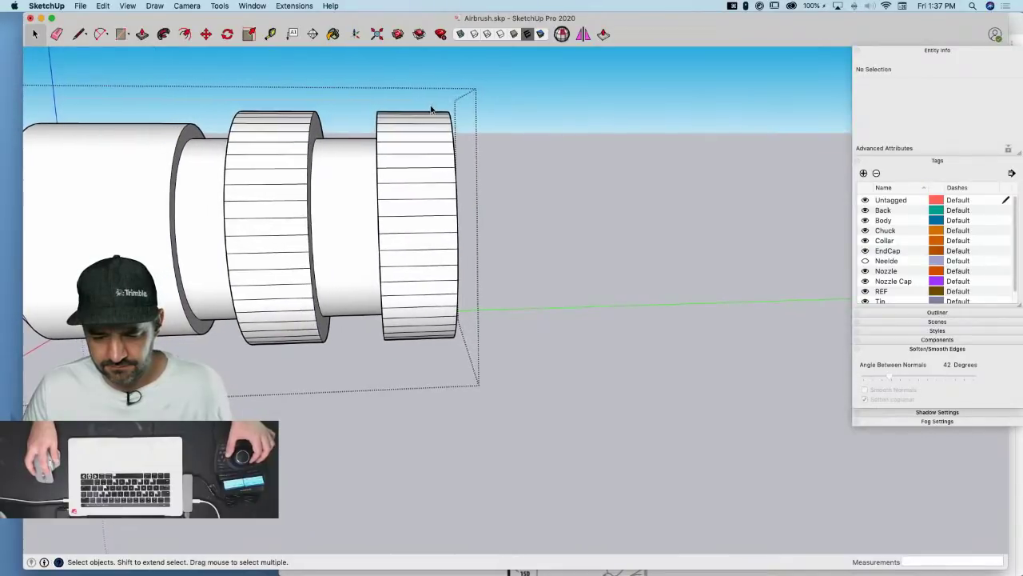
Select the surfaces of both raised bands on the tubular fitting and reduce the selection to edges only
triple_click(430, 372)
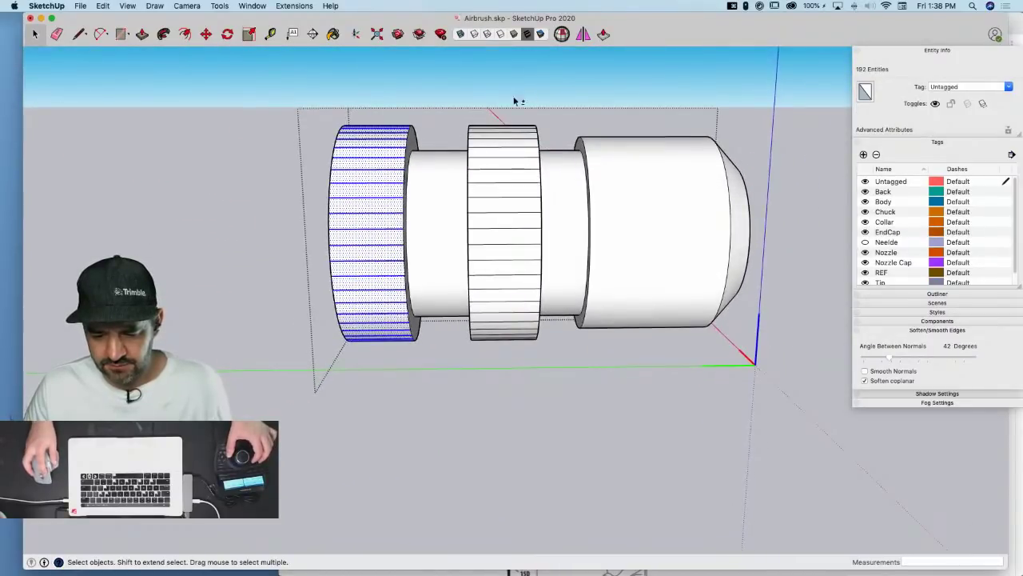
triple_click(502, 409, "shift")
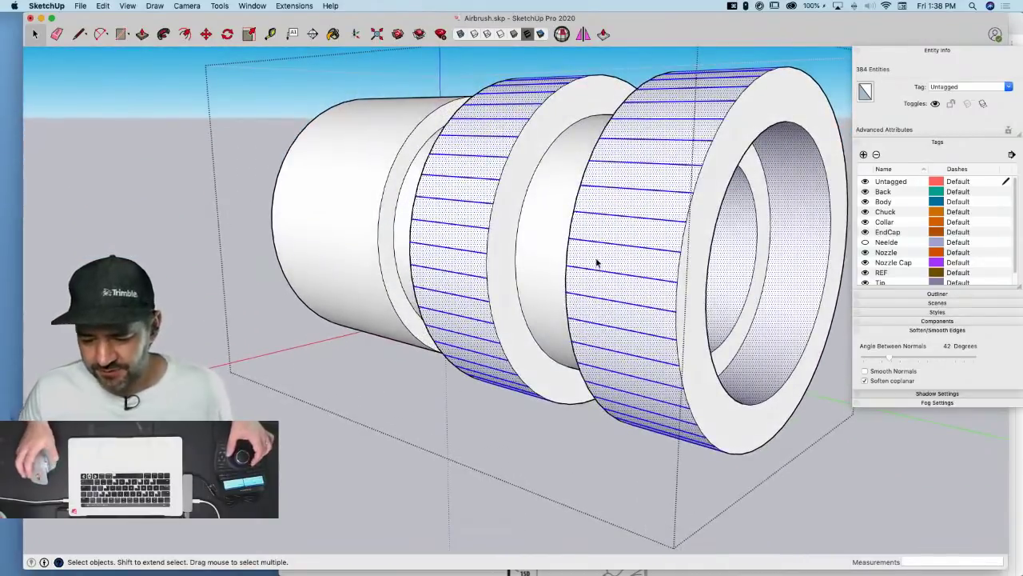
right_click(596, 262)
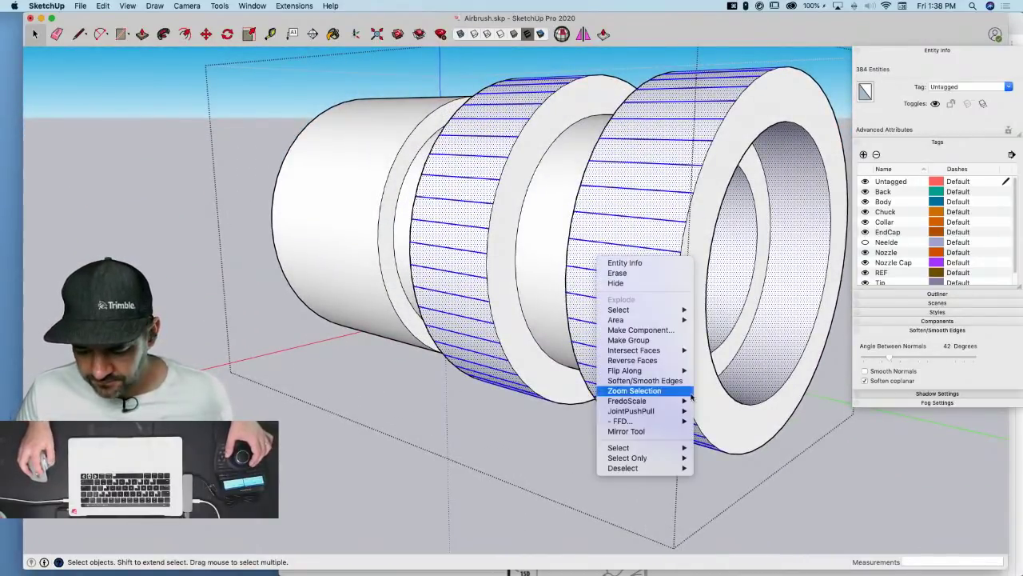
mouse_move(665, 457)
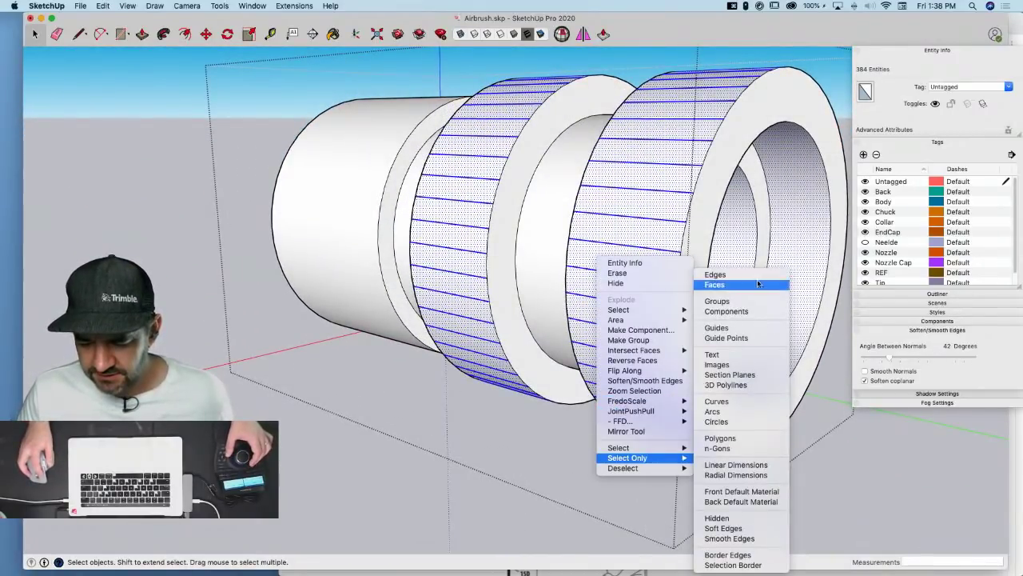
left_click(715, 274)
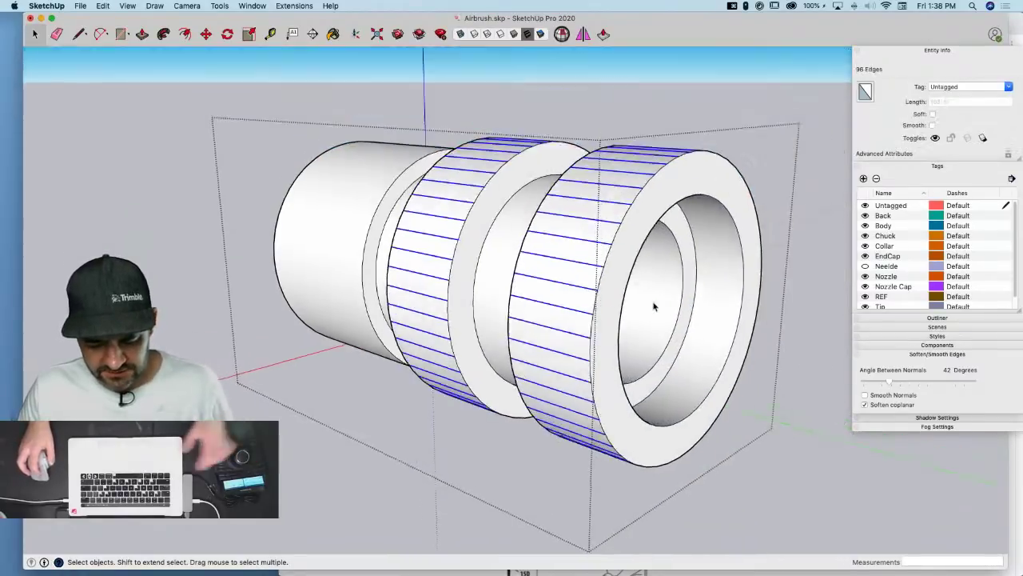
Scale the selected band lines about their center to 1.04 along blue and slightly outward along red, and close the fitting
key("s")
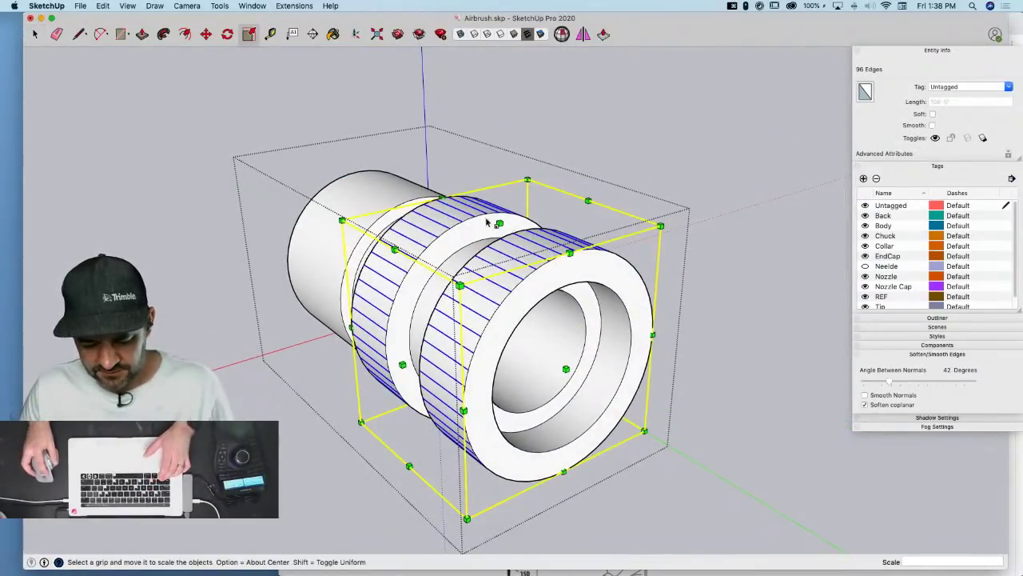
left_click_drag(499, 224, 500, 216)
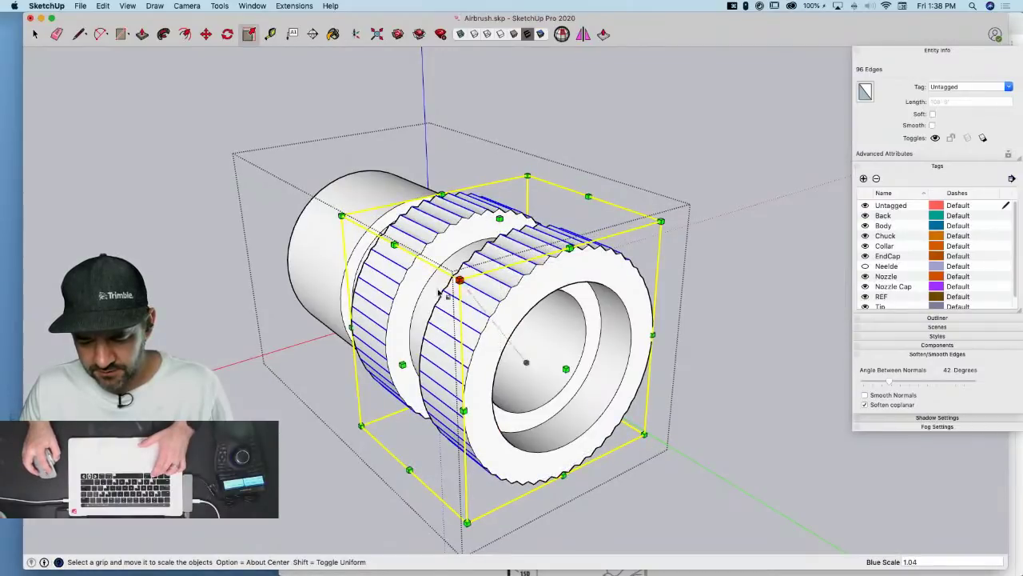
left_click_drag(402, 363, 398, 366)
key("space")
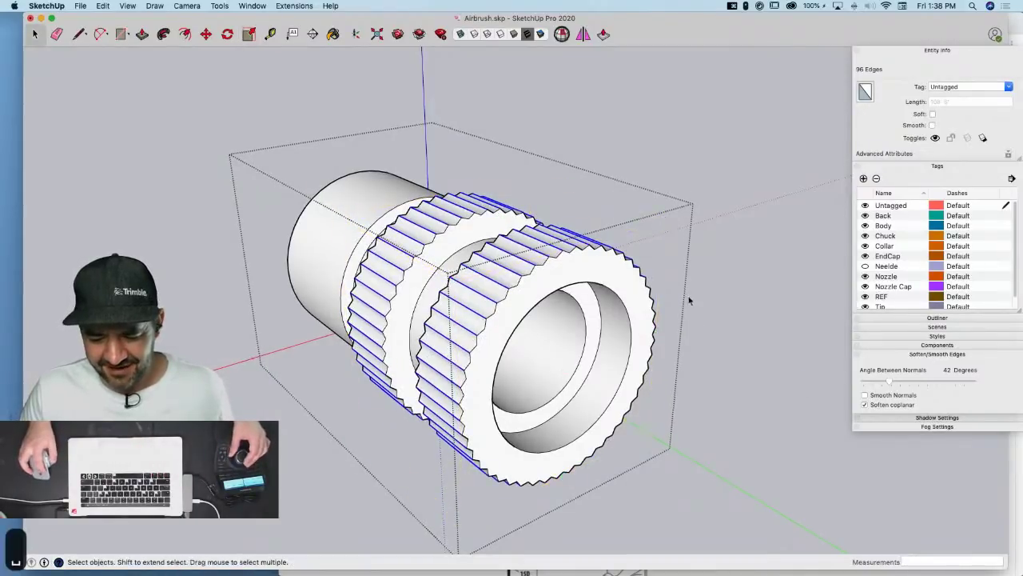
left_click(690, 299)
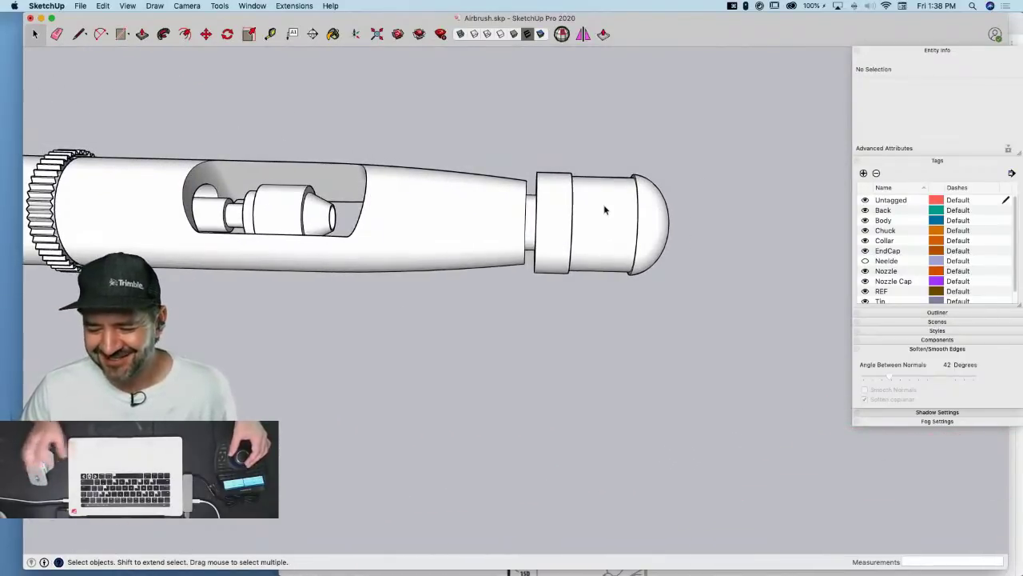
double_click(605, 209)
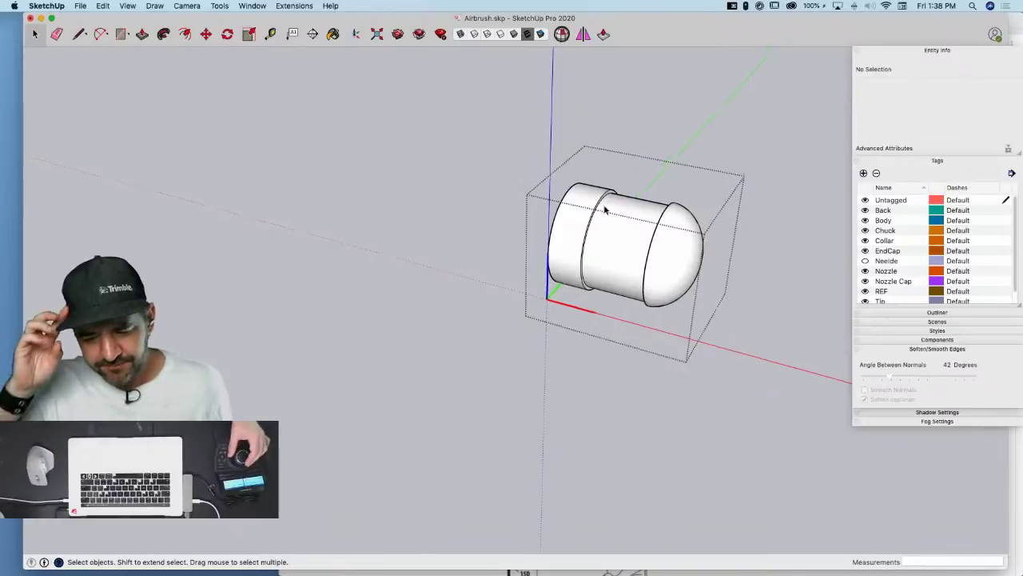
left_click(469, 310)
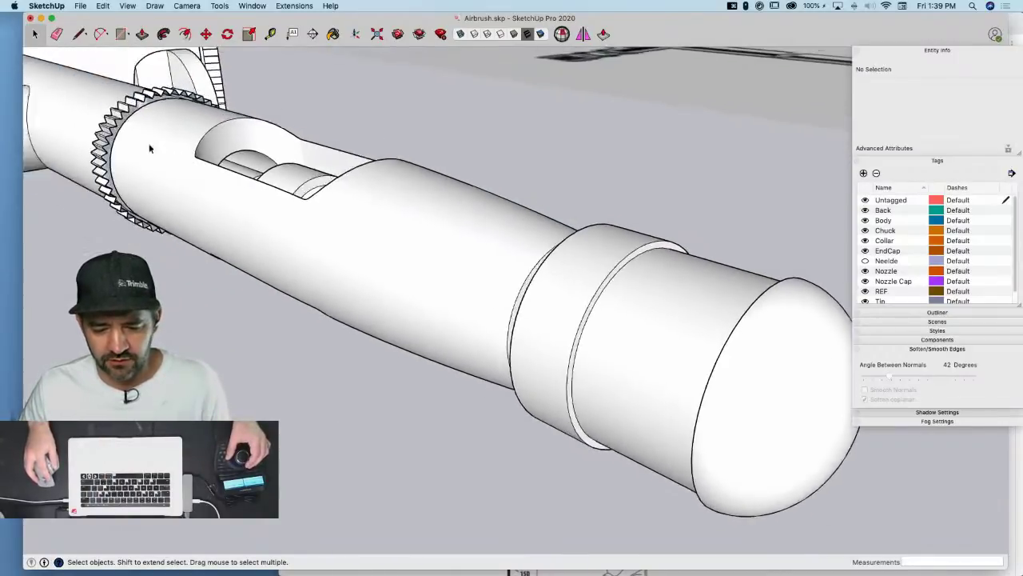
Fill the missing end face of the back part's toothed rim with short lines from tooth roots to the inner edge, and erase those lines
double_click(223, 159)
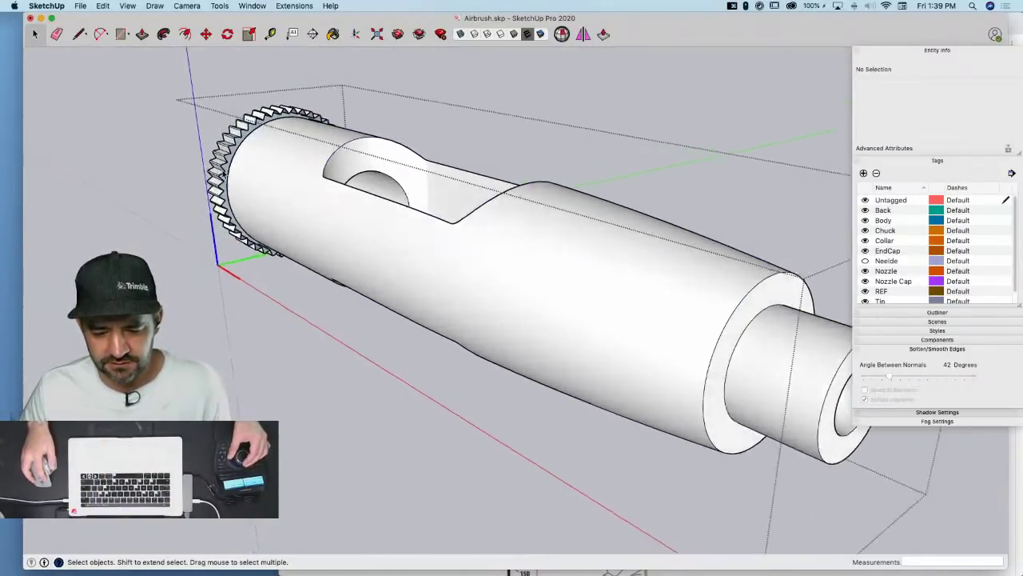
key("l")
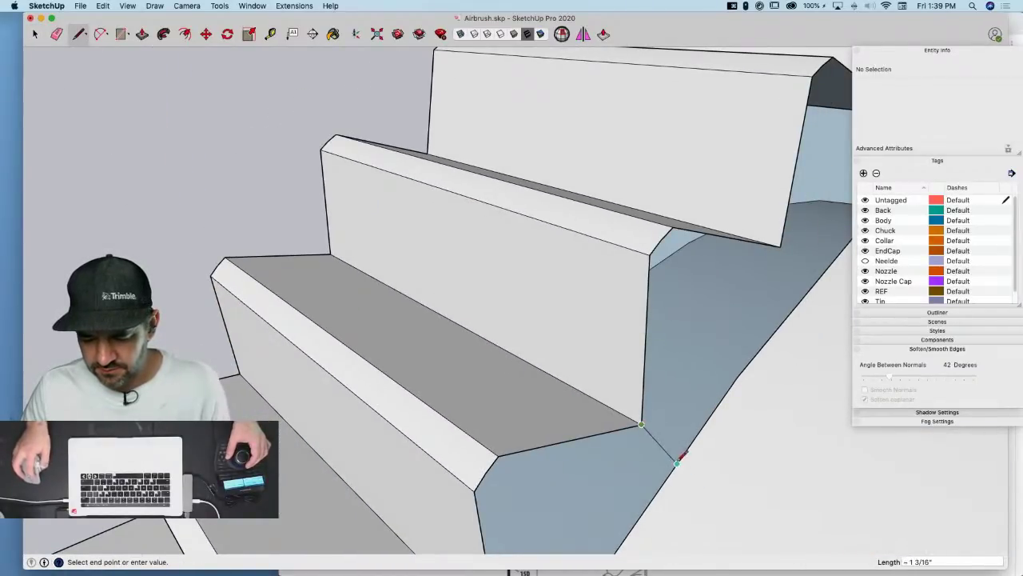
key("Escape")
left_click(781, 246)
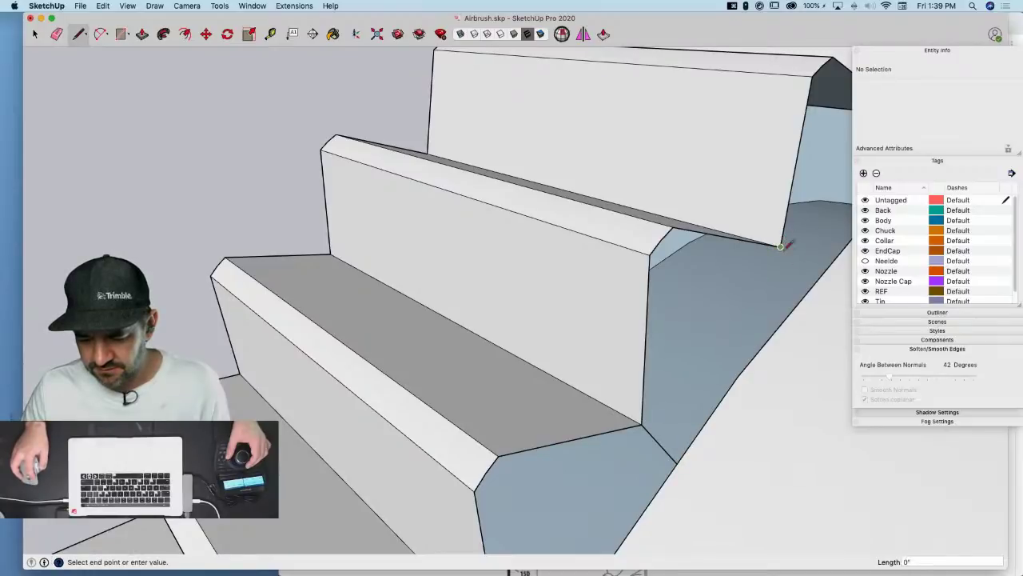
left_click(800, 300)
key("e")
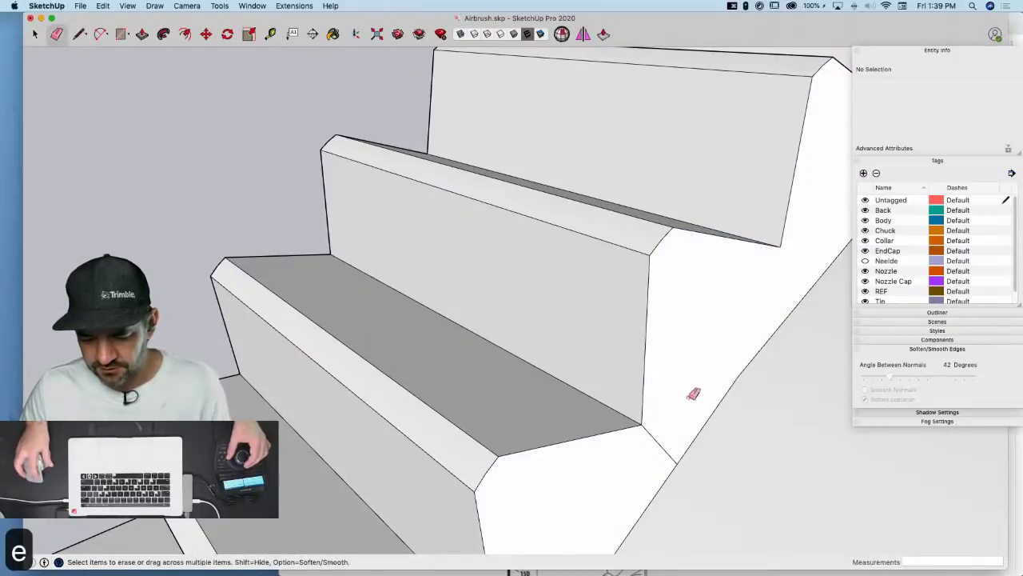
left_click(654, 442)
key("space")
scroll(251, 153, "down", 10)
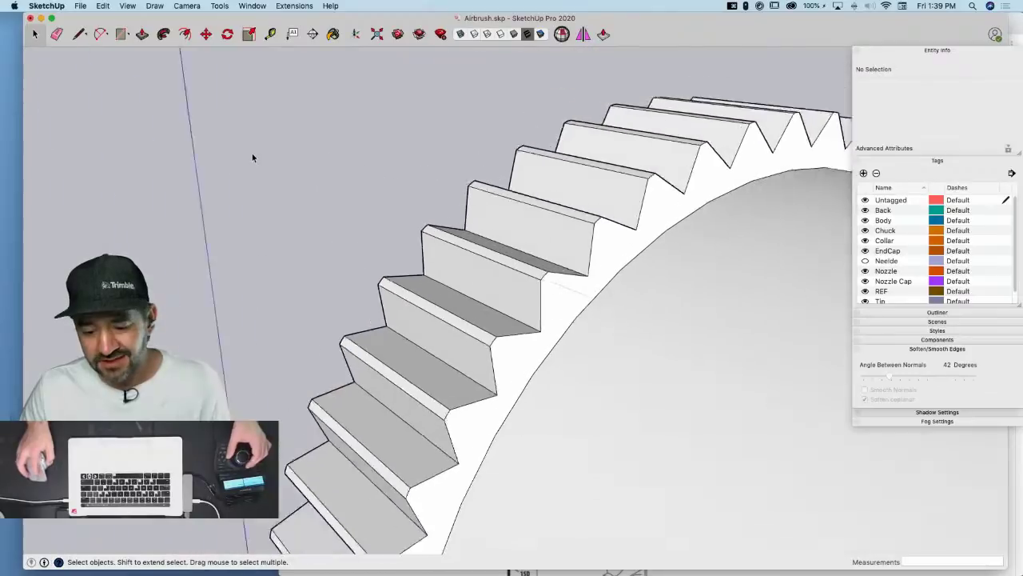
left_click(309, 376)
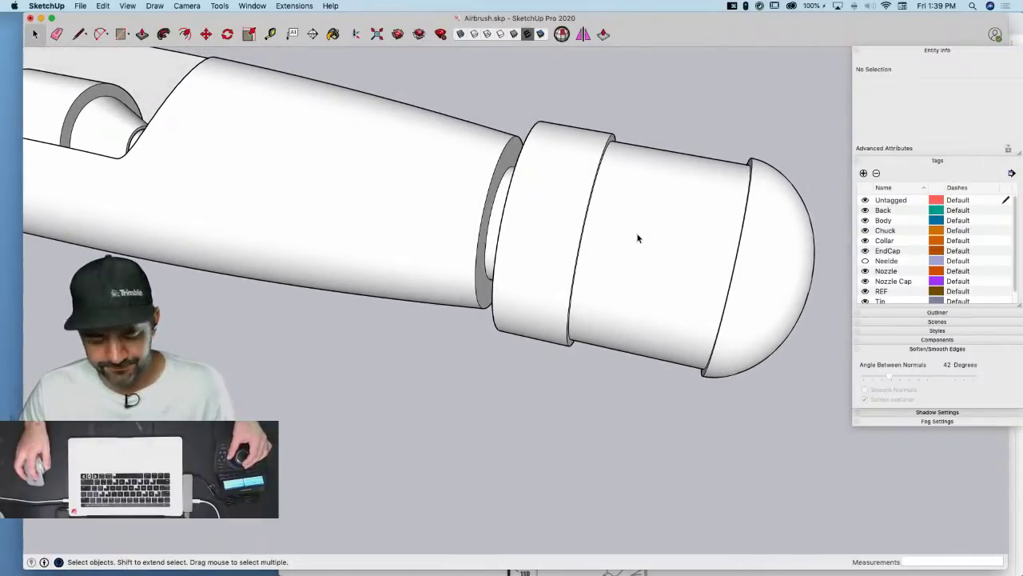
Open the rounded end cap for editing and show its hidden geometry
double_click(638, 237)
scroll(624, 243, "up", 2)
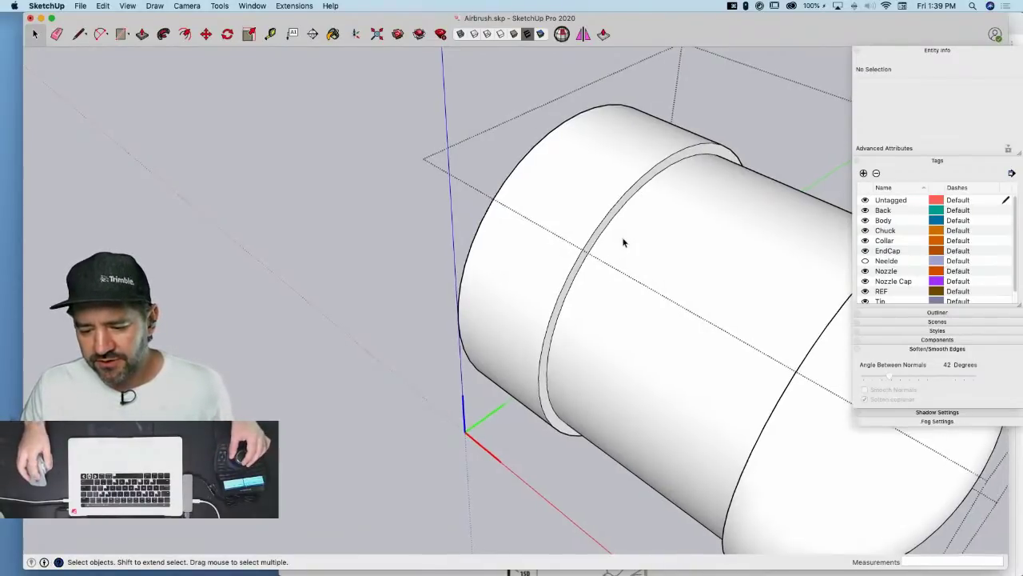
middle_click_drag(498, 201, 455, 184)
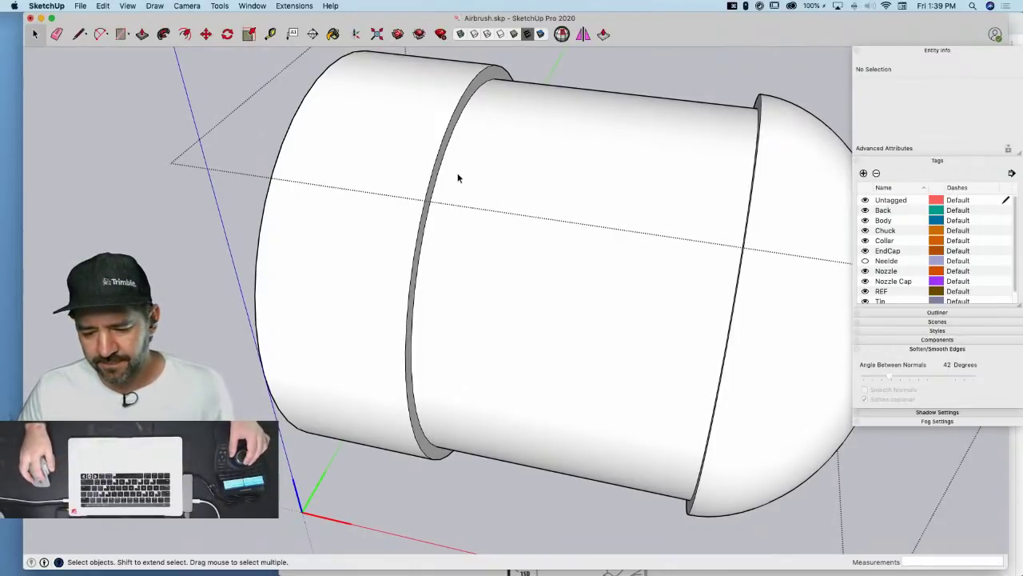
key("alt+h")
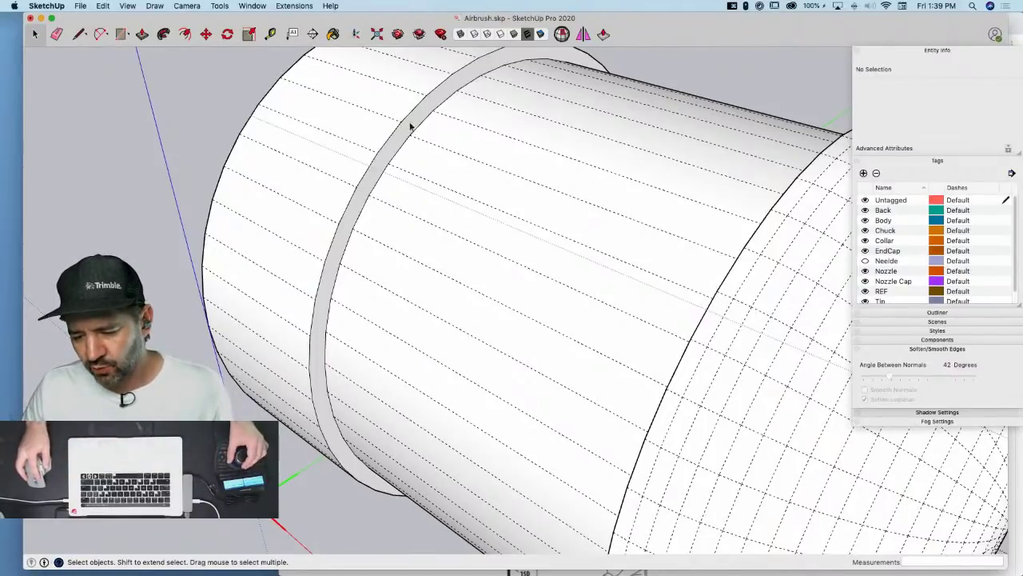
middle_click_drag(410, 126, 629, 201)
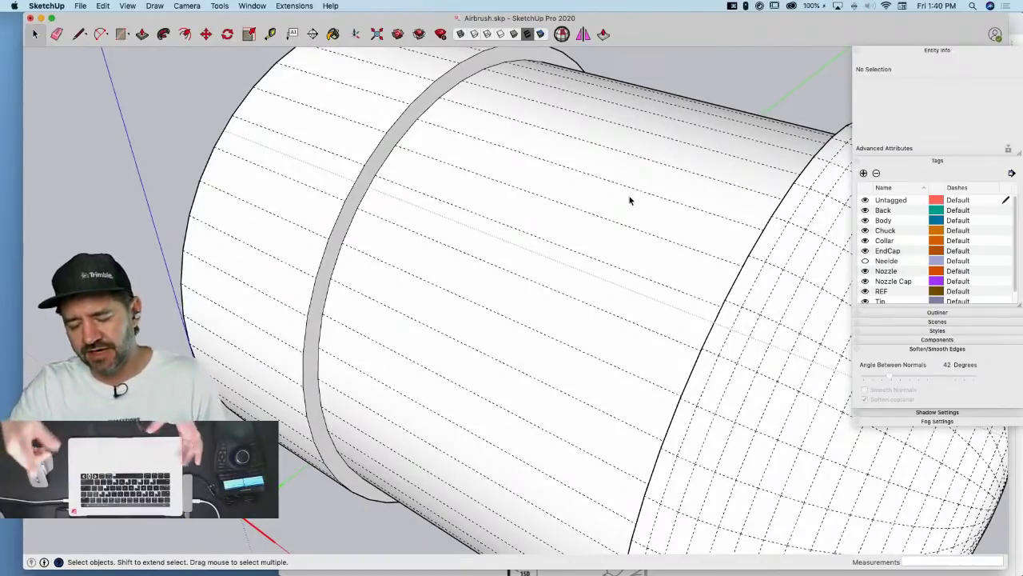
mouse_move(629, 201)
middle_mouse_down()
mouse_move(530, 129)
mouse_move(582, 201)
middle_mouse_up()
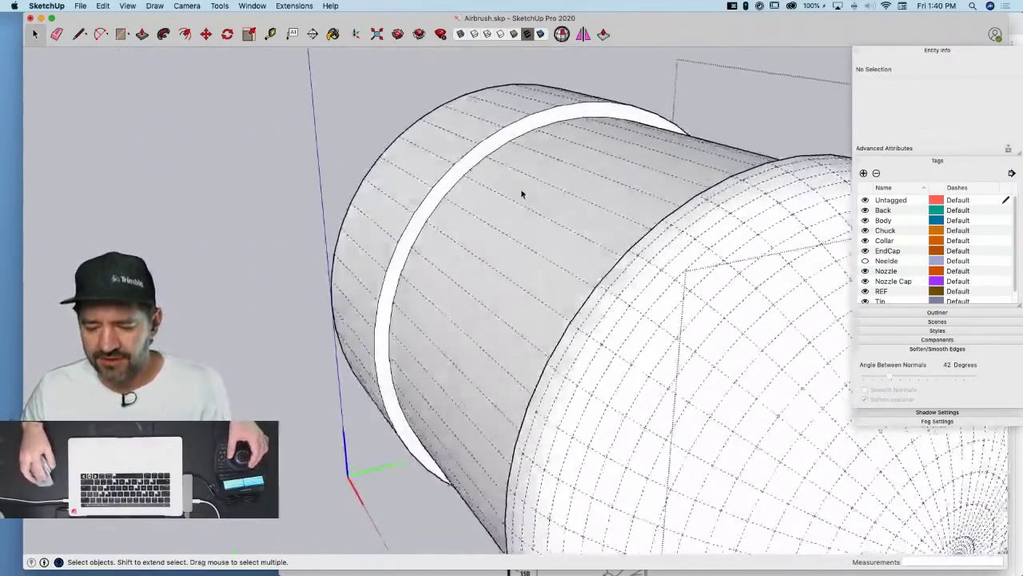
Draw two short lines across the ring-shaped shoulder face of the end cap, joining outer and inner vertices at adjacent segments
key("l")
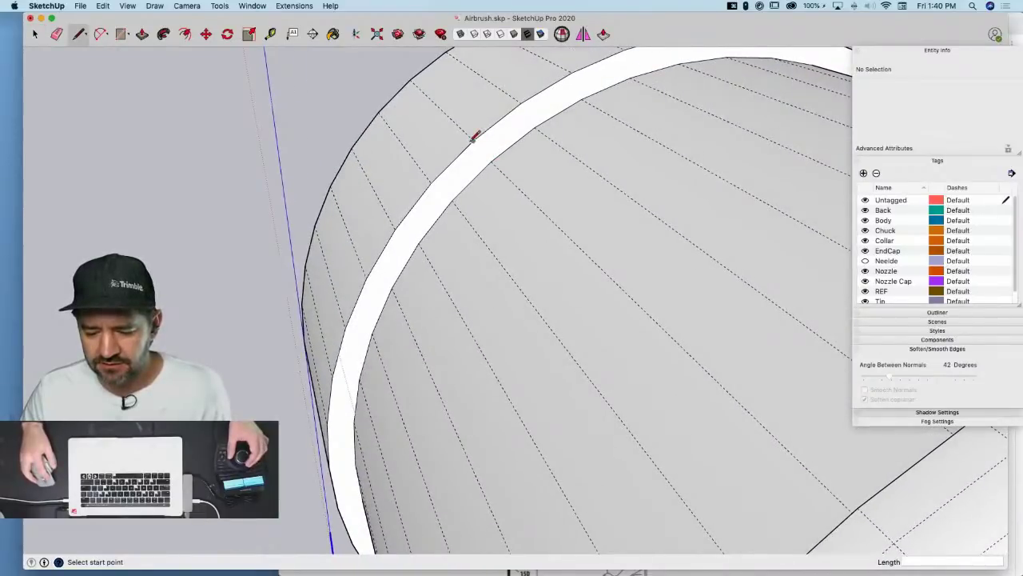
left_click(472, 140)
left_click(491, 162)
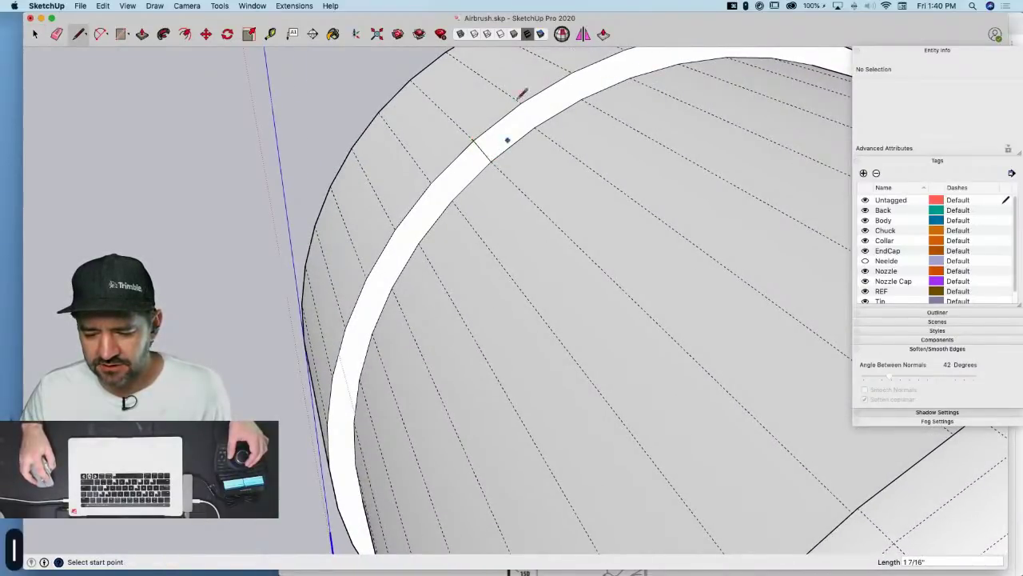
left_click(521, 104)
left_click(537, 128)
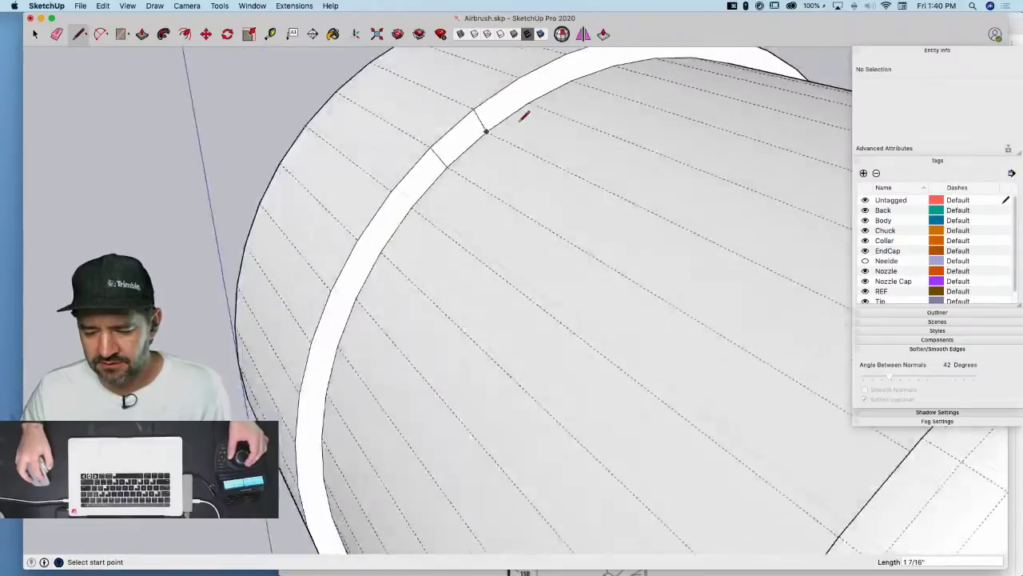
Draw two lengthwise lines from the outer shoulder points to the rounded flange and close their far ends with short lines to the recessed surface
middle_click_drag(477, 203, 302, 185)
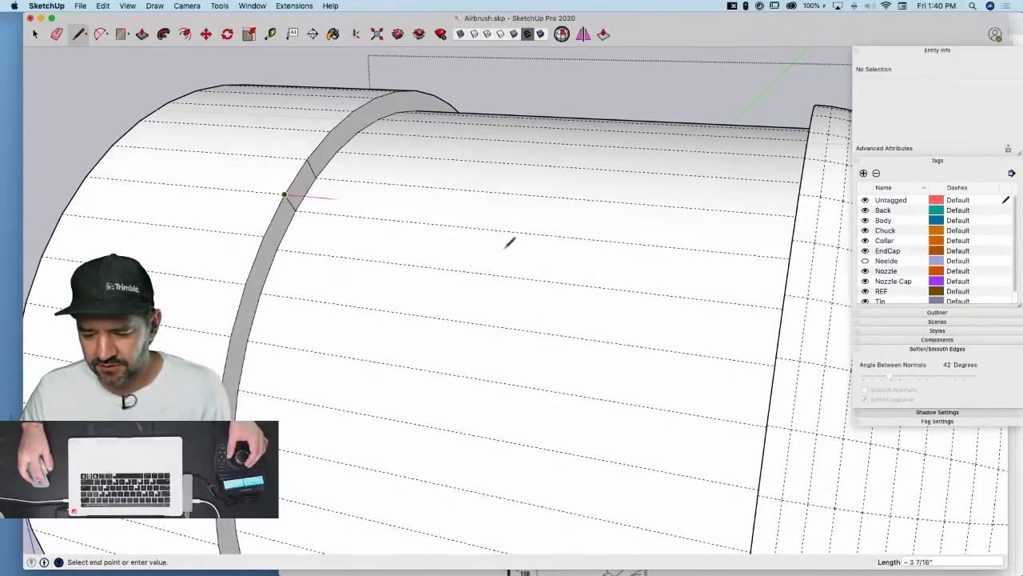
left_click(797, 233)
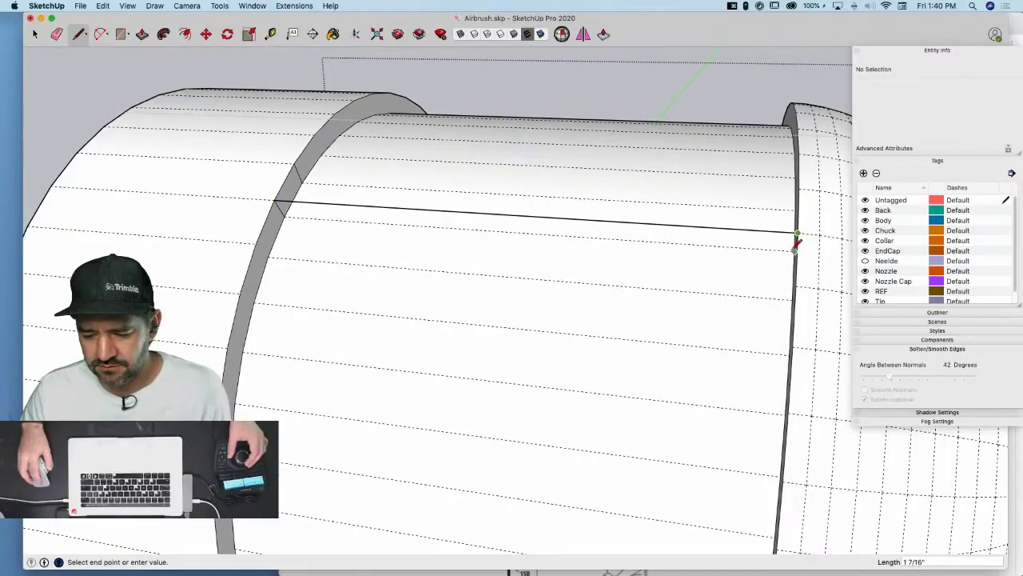
scroll(795, 251, "up", 4)
left_click(796, 249)
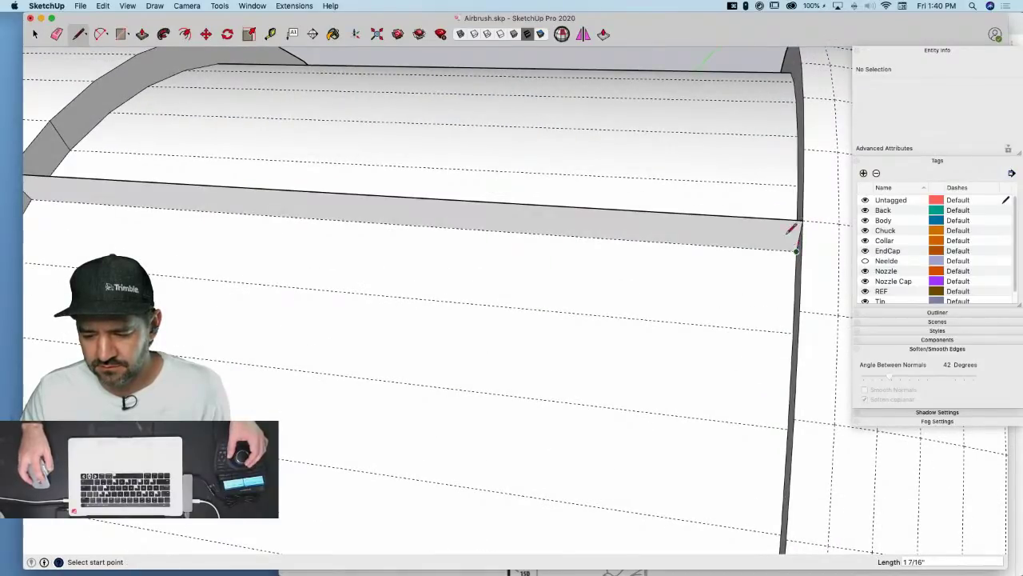
middle_click_drag(790, 228, 795, 193)
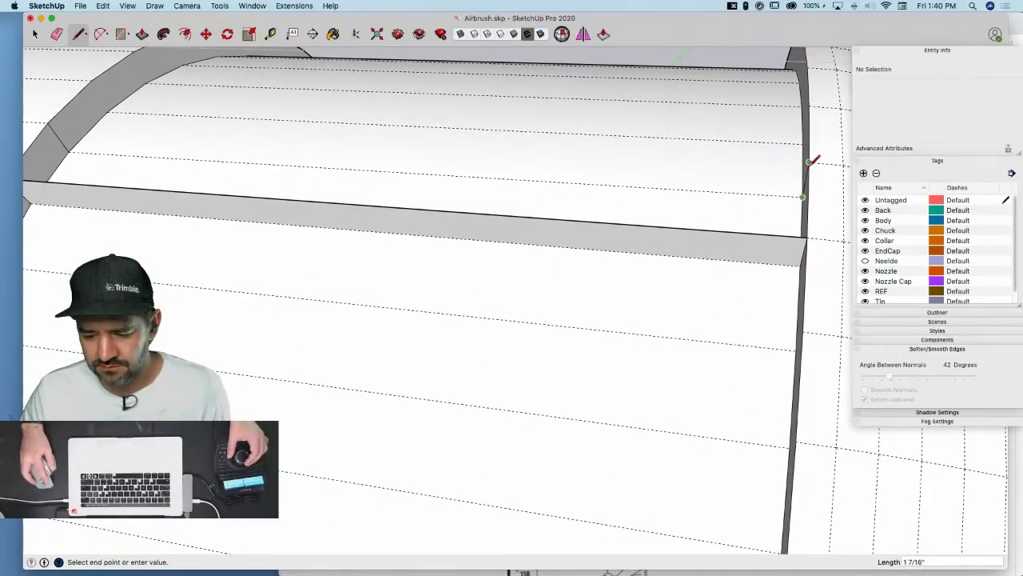
left_click(810, 161)
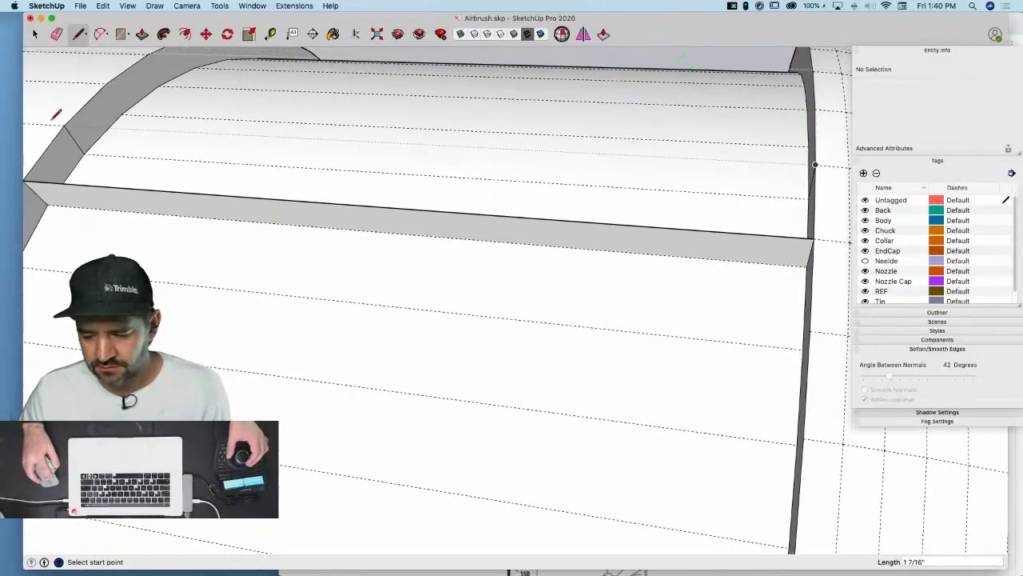
left_click(64, 125)
left_click(809, 164)
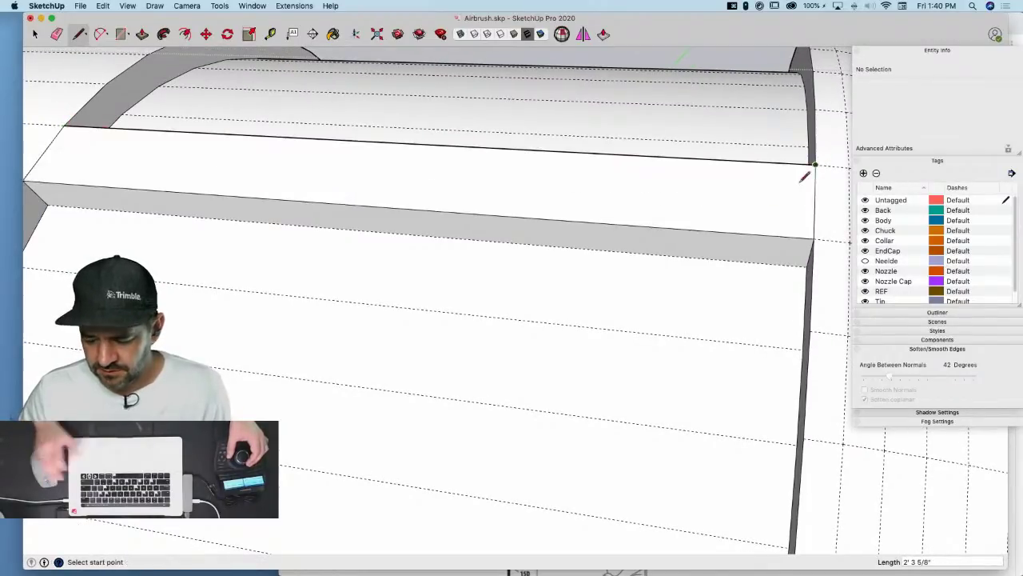
Delete the face spanning the two lengthwise lines, leaving only the two side walls above the recessed strip
key("space")
left_click(774, 214)
key("Delete")
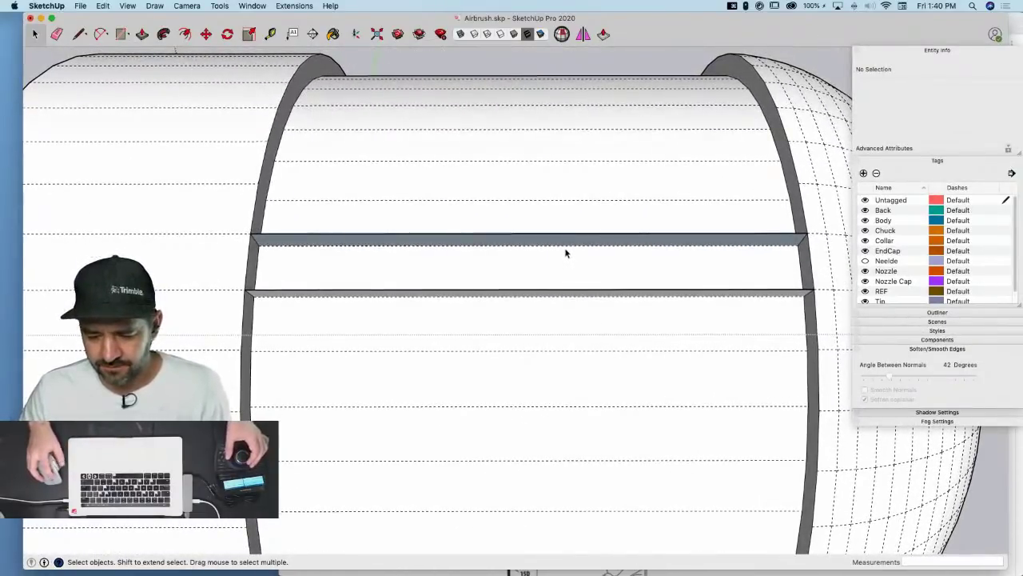
Divide the base edge of the upper side wall into 7 equal segments
left_click(563, 245)
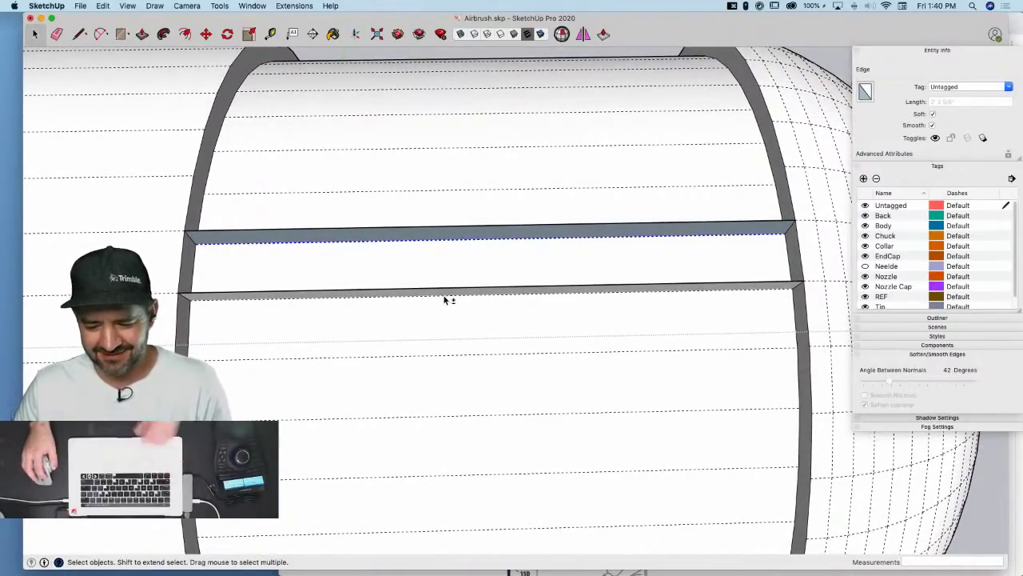
right_click(454, 242)
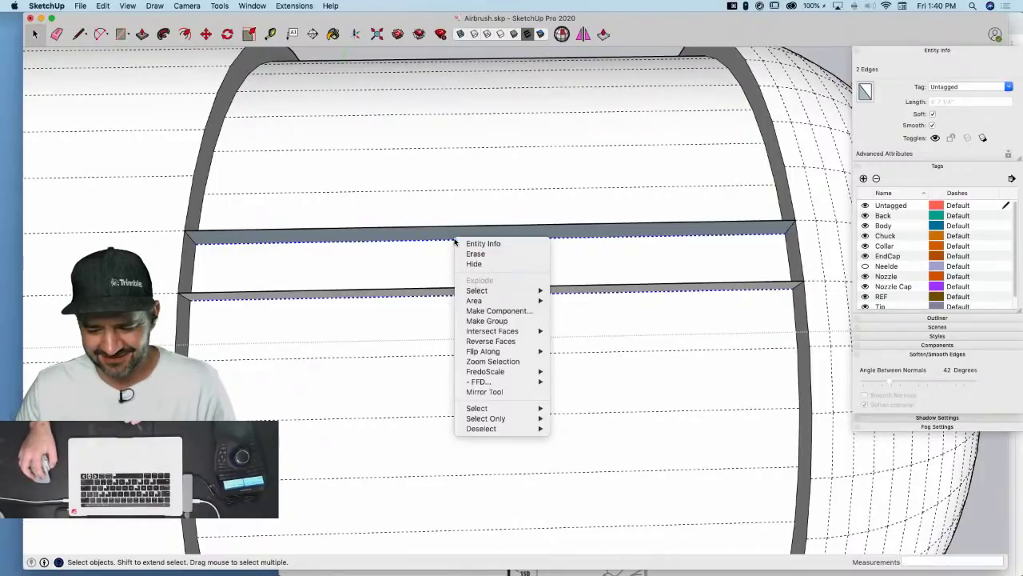
left_click(579, 265)
left_click(545, 243)
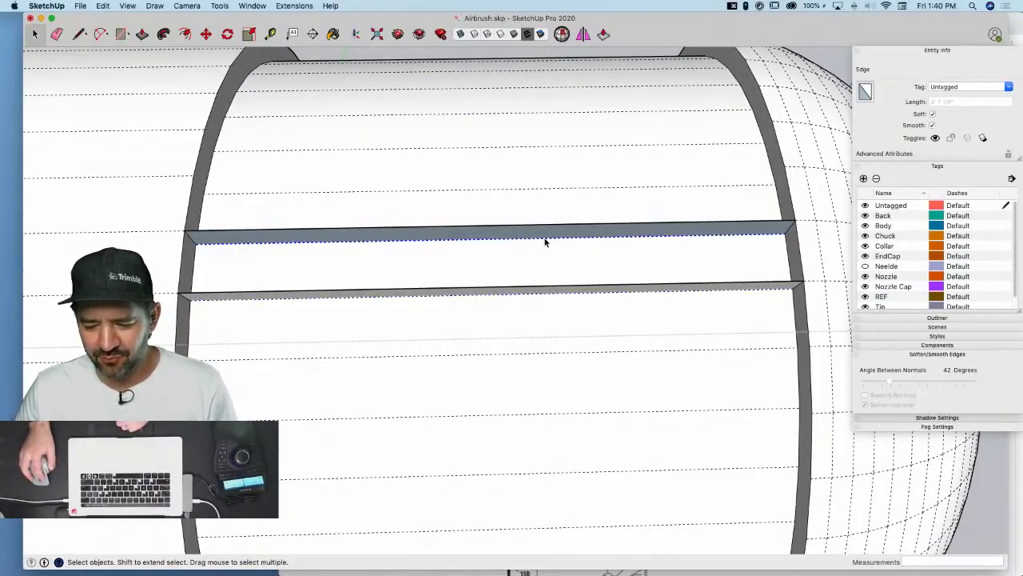
right_click(545, 242)
left_click(584, 297)
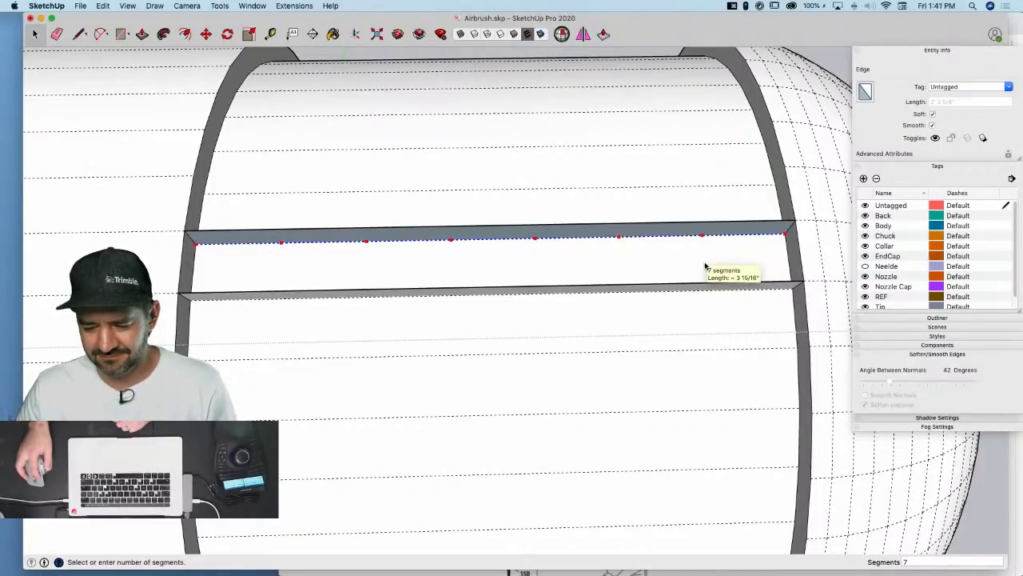
left_click(705, 266)
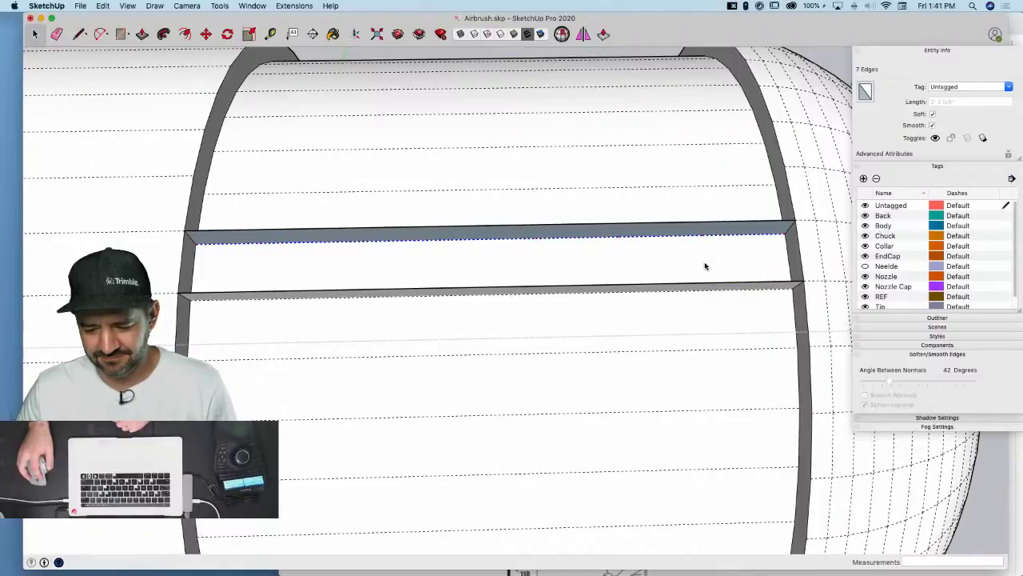
Divide the base edge of the lower side wall into 7 equal segments
right_click(627, 294)
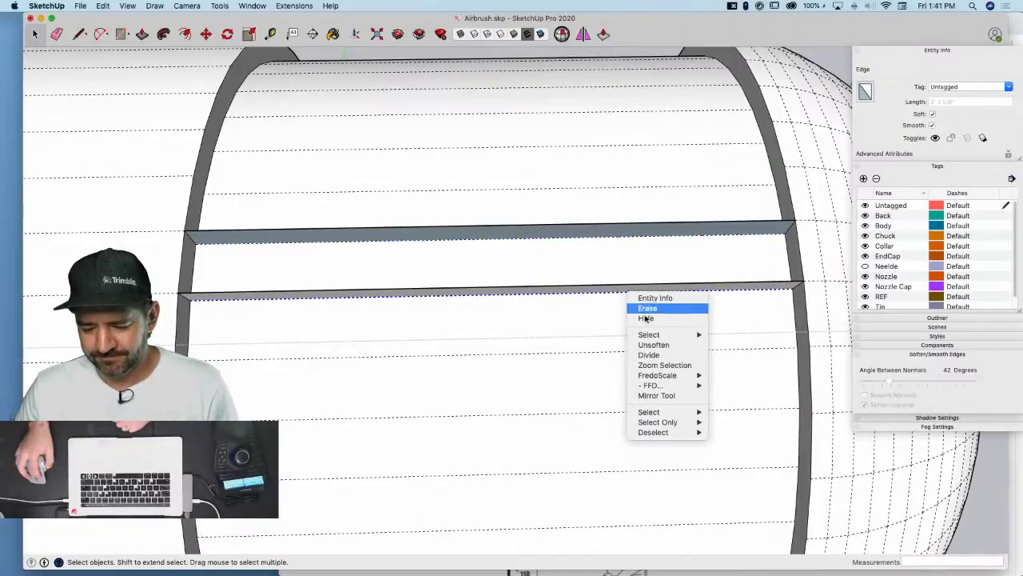
left_click(659, 356)
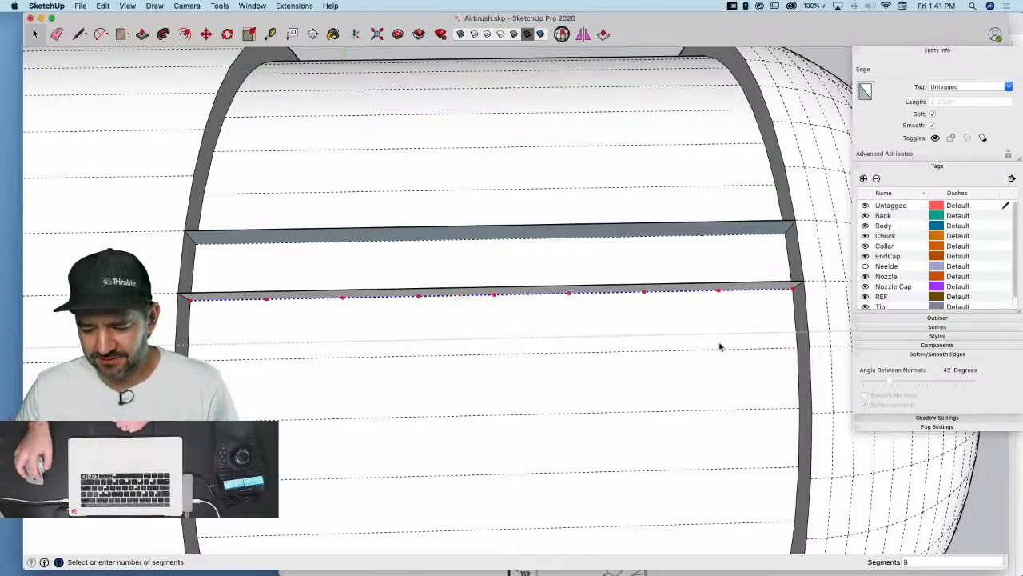
left_click(712, 347)
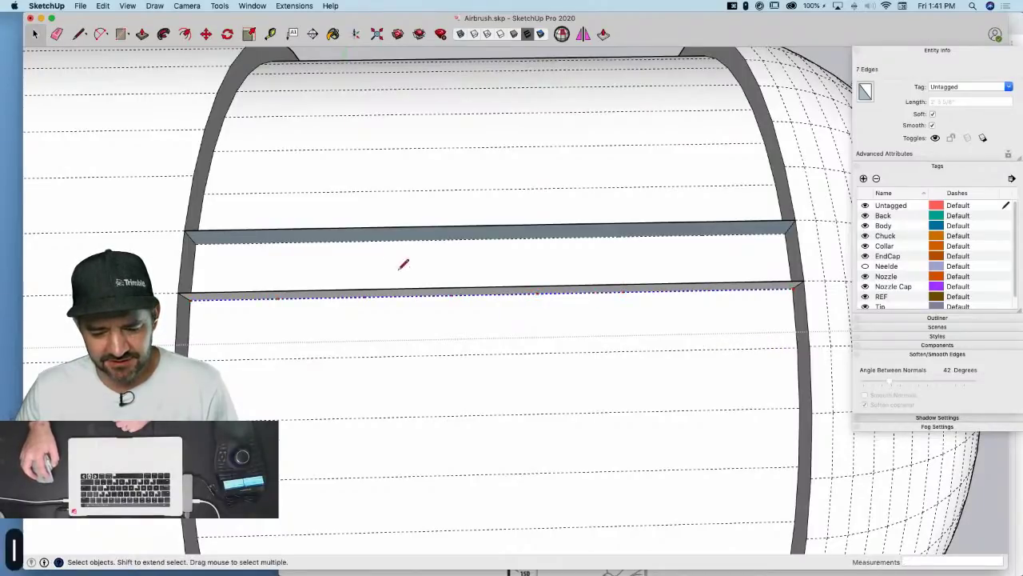
Draw a zigzag of diagonal lines along the recessed strip, linking alternating division points on the two wall base edges
key("l")
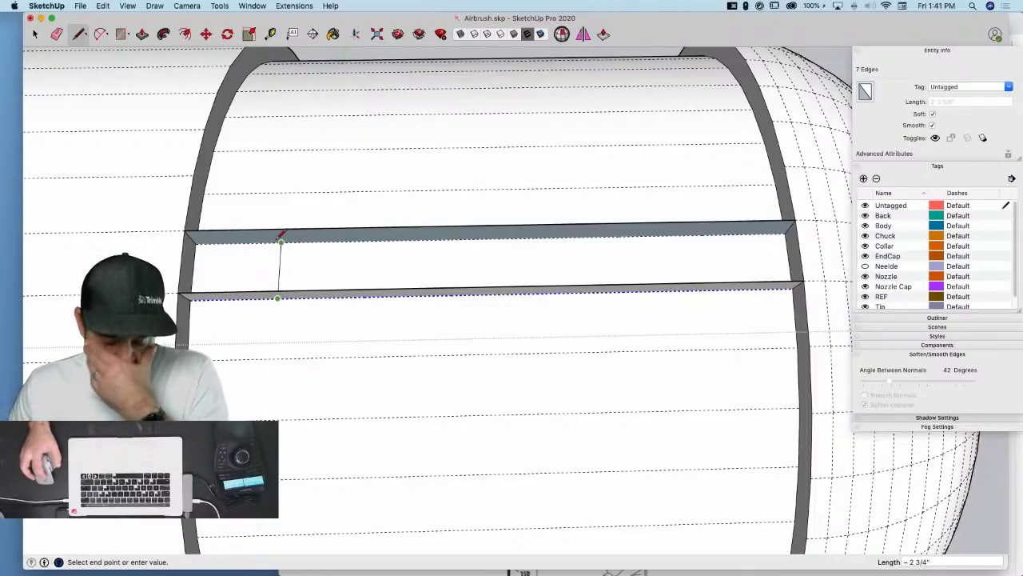
key("Escape")
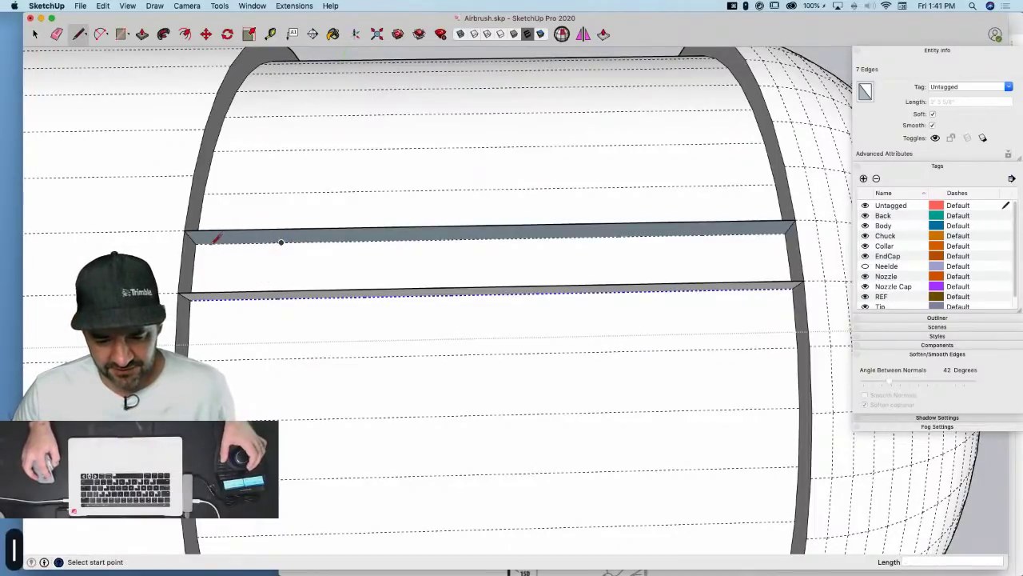
left_click(278, 295)
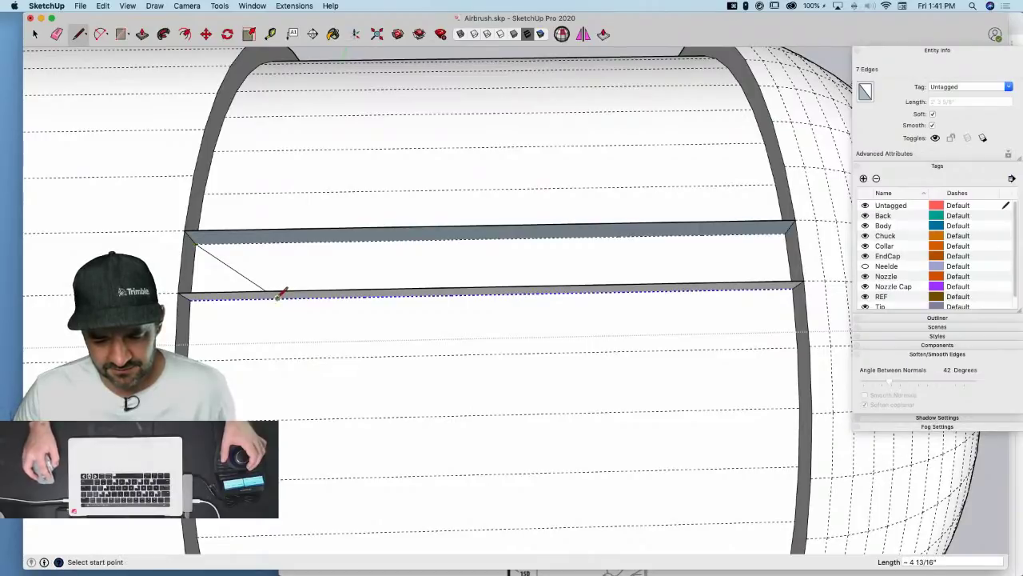
left_click(278, 296)
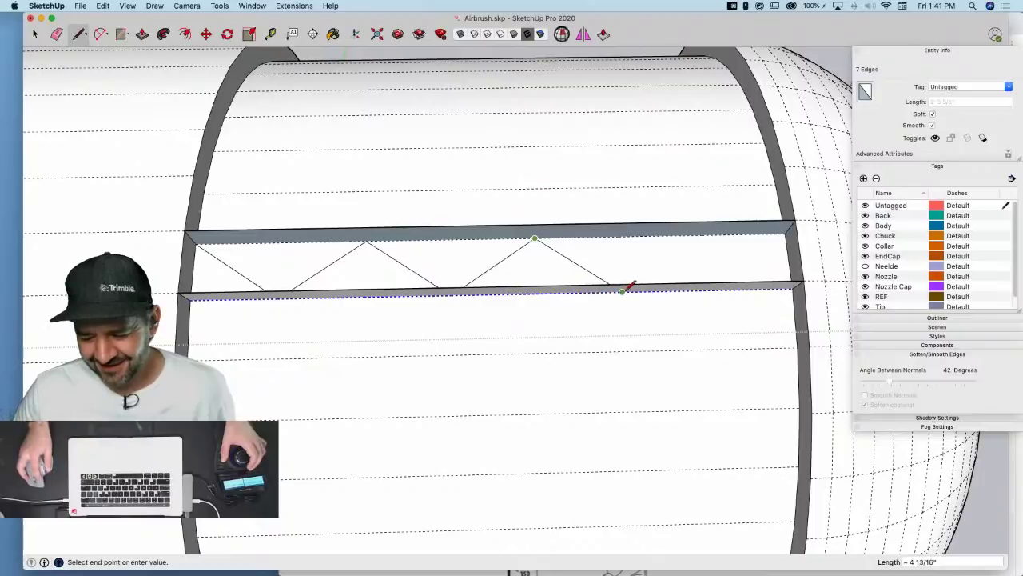
left_click(701, 235)
left_click(701, 235)
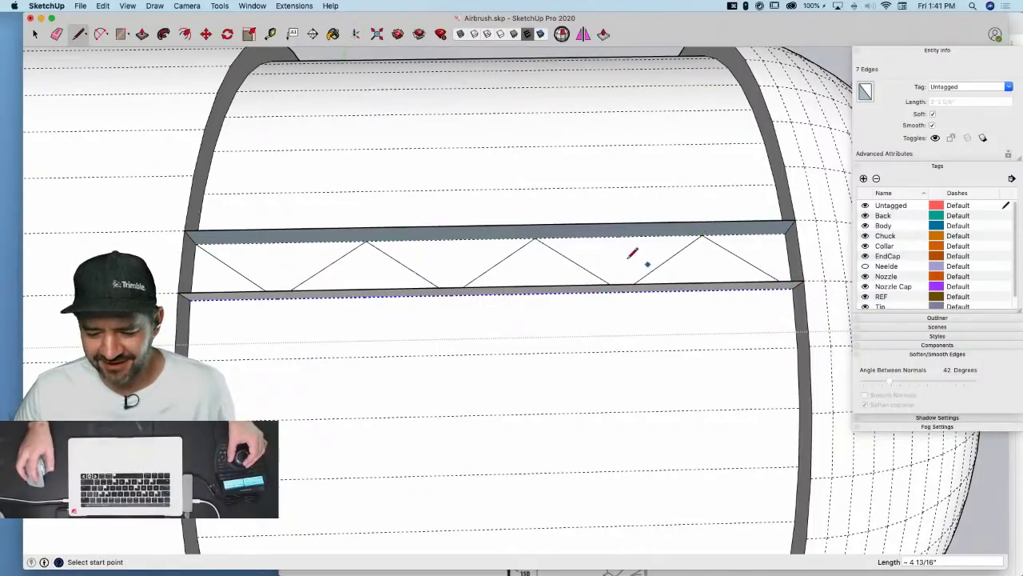
key("space")
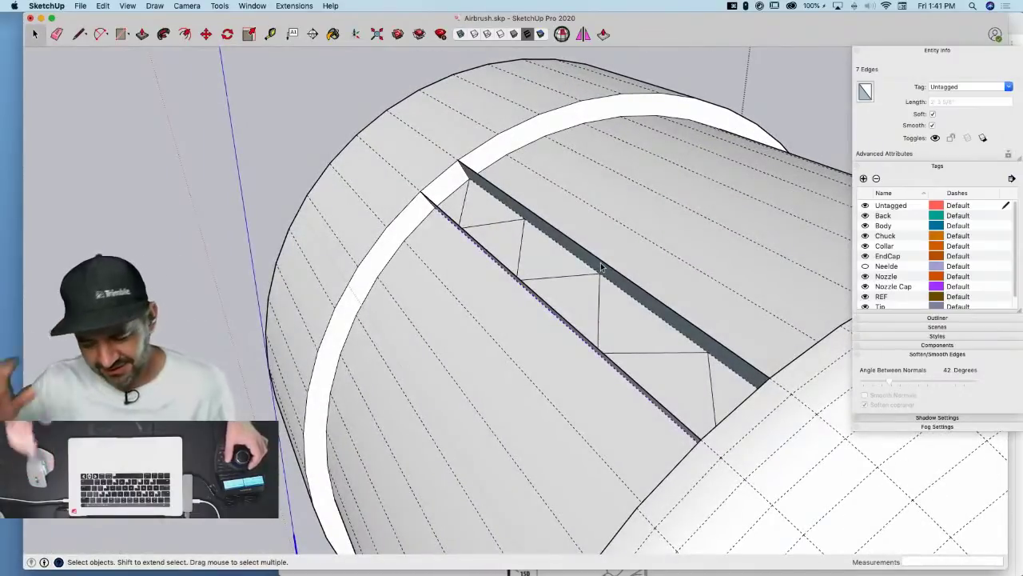
scroll(534, 240, "up", 3)
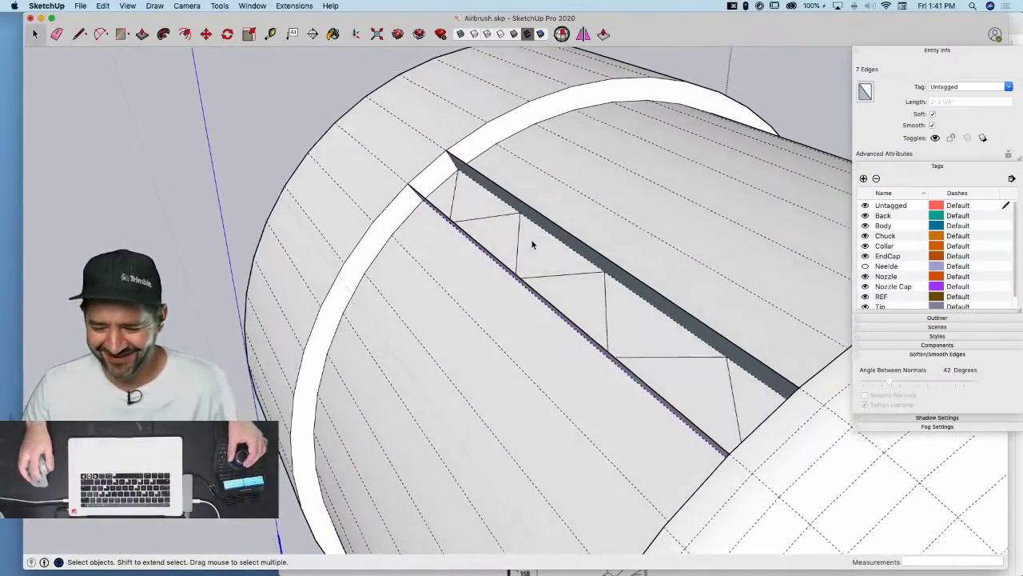
scroll(501, 214, "up", 5)
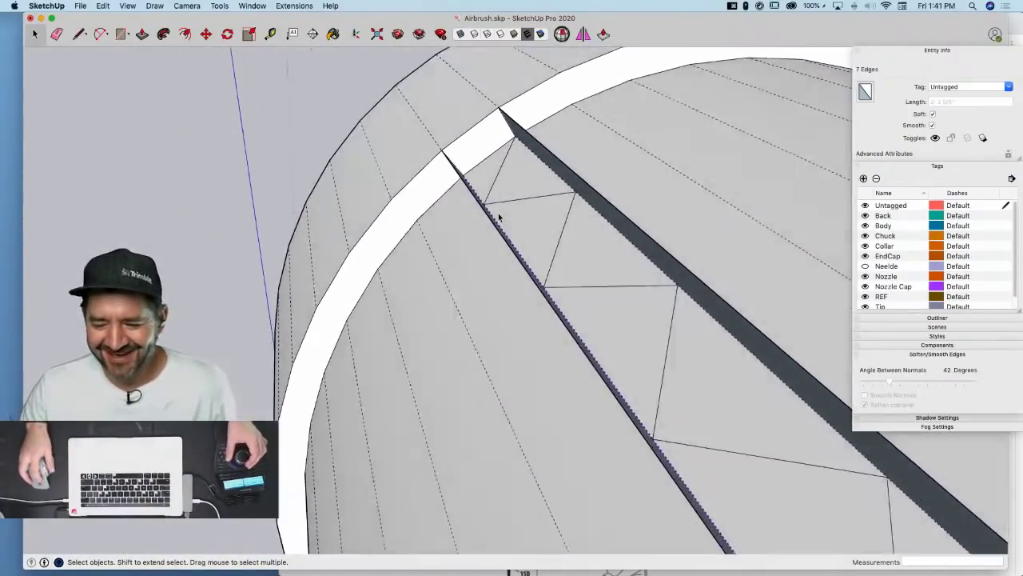
key("p")
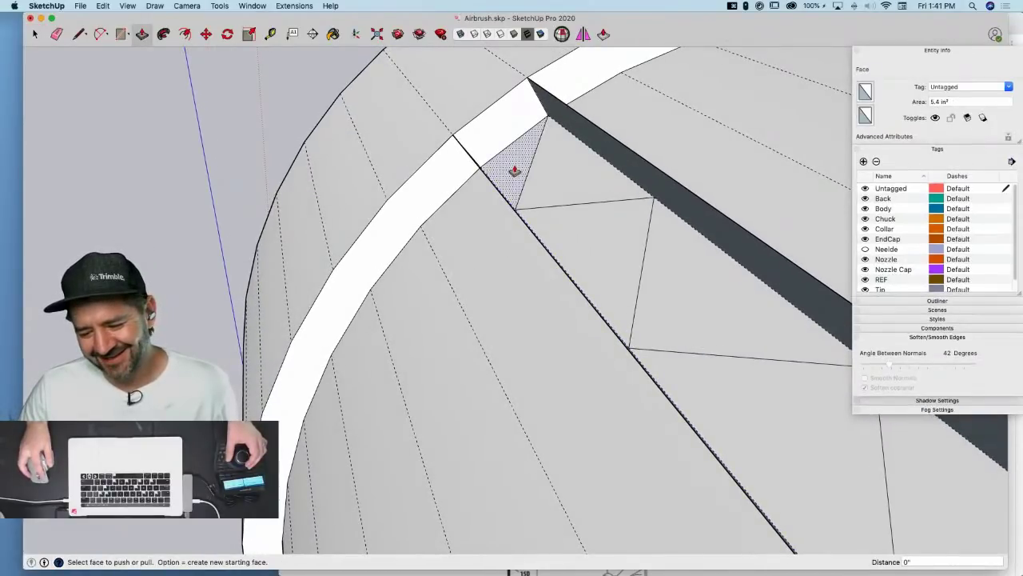
left_click(512, 170)
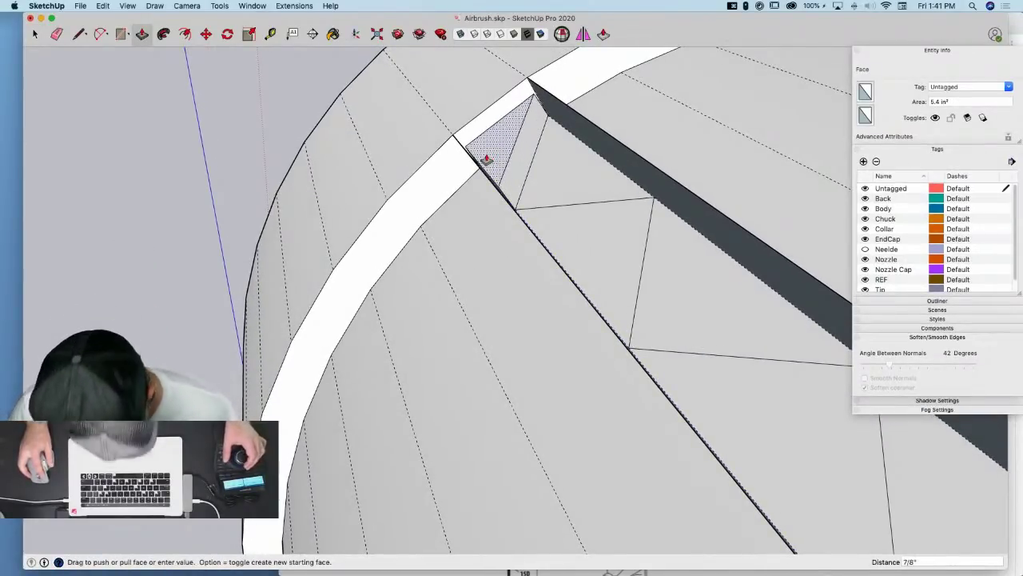
key("Escape")
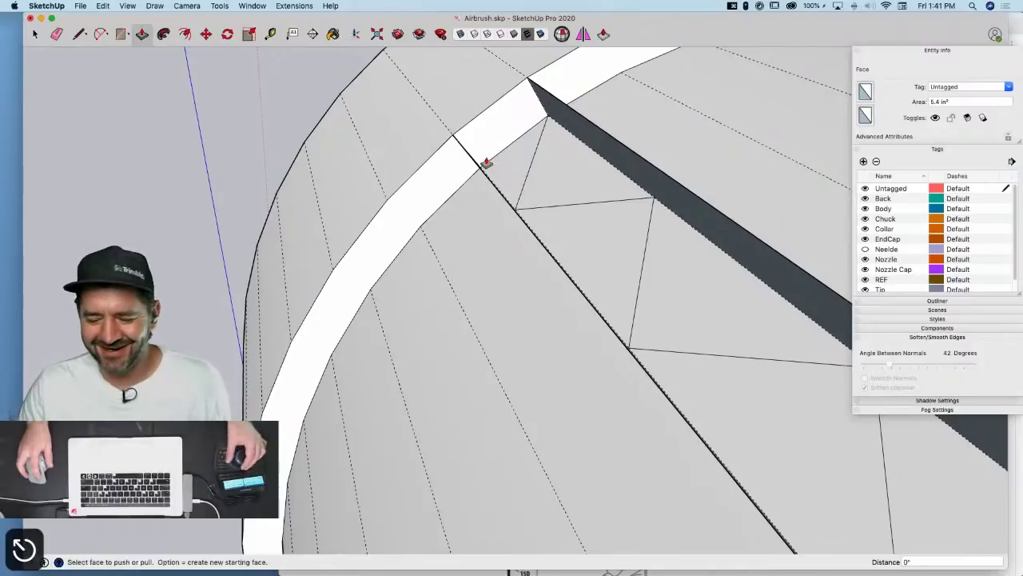
key("space")
Examine the zigzag lines and the two side walls of the recessed strip from several angles, with the Line tool ready
scroll(578, 174, "down", 8)
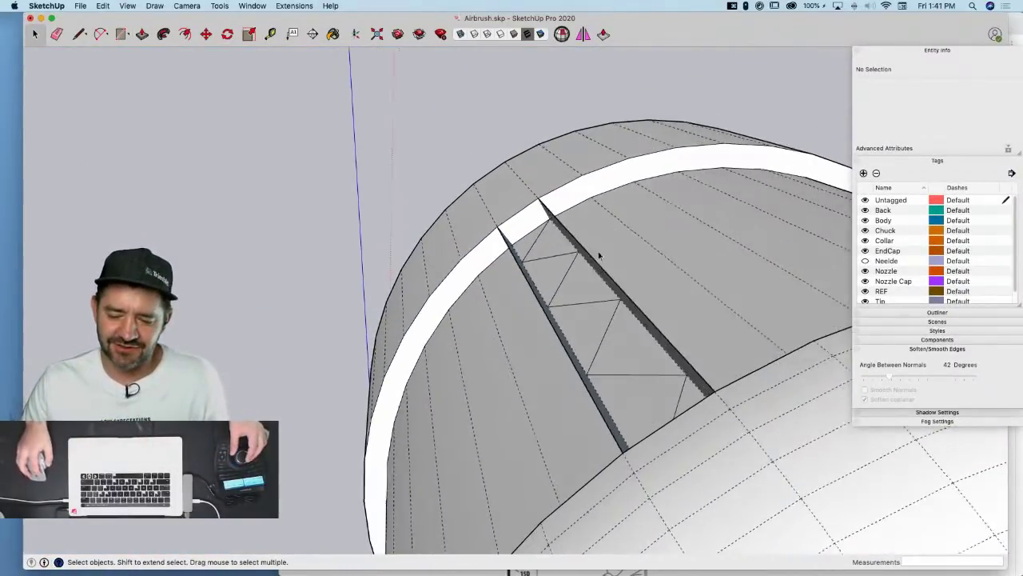
middle_click_drag(599, 255, 551, 232)
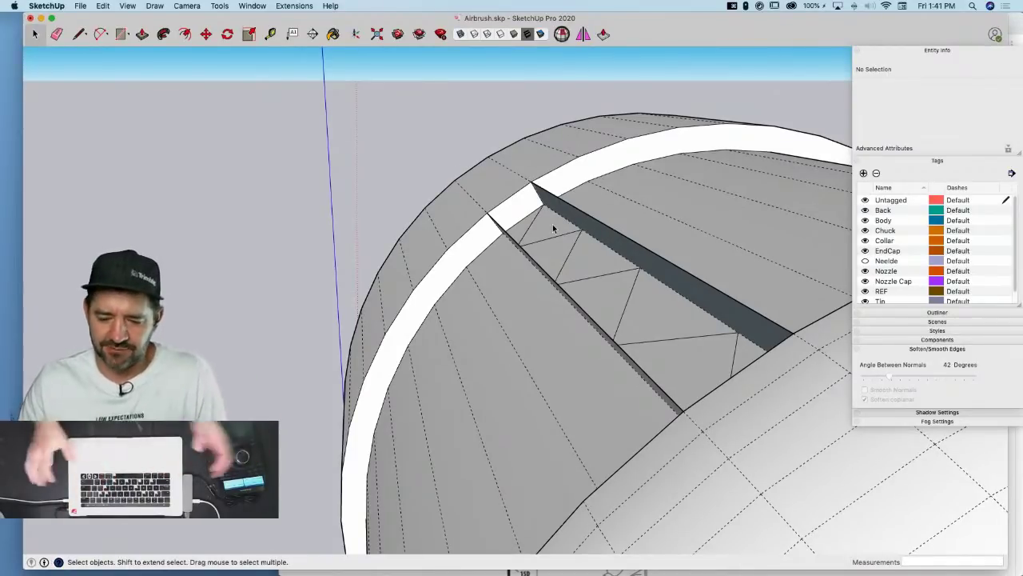
middle_click_drag(553, 224, 570, 205)
scroll(569, 206, "up", 5)
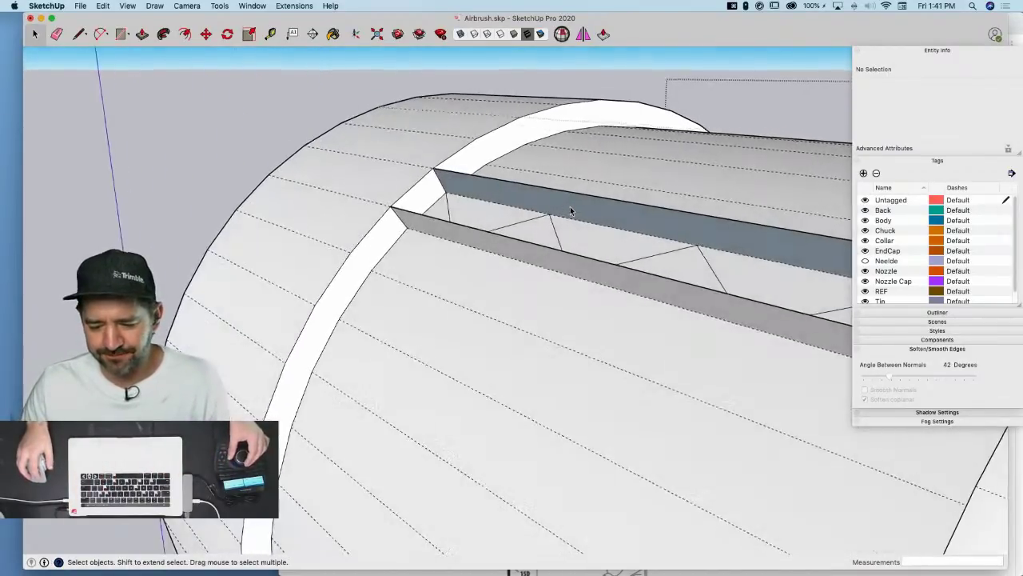
middle_click_drag(539, 175, 453, 164)
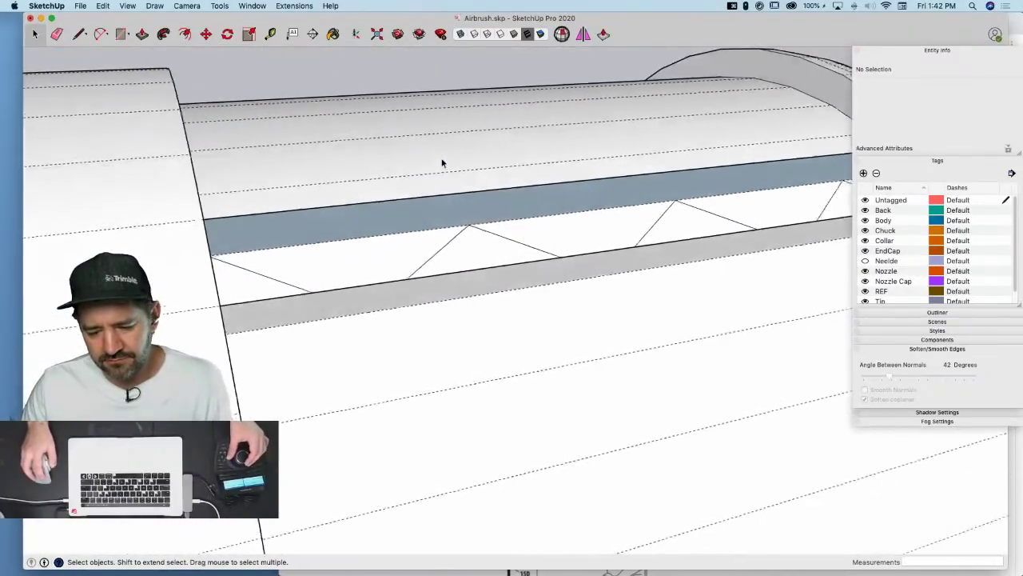
middle_click_drag(439, 162, 435, 168)
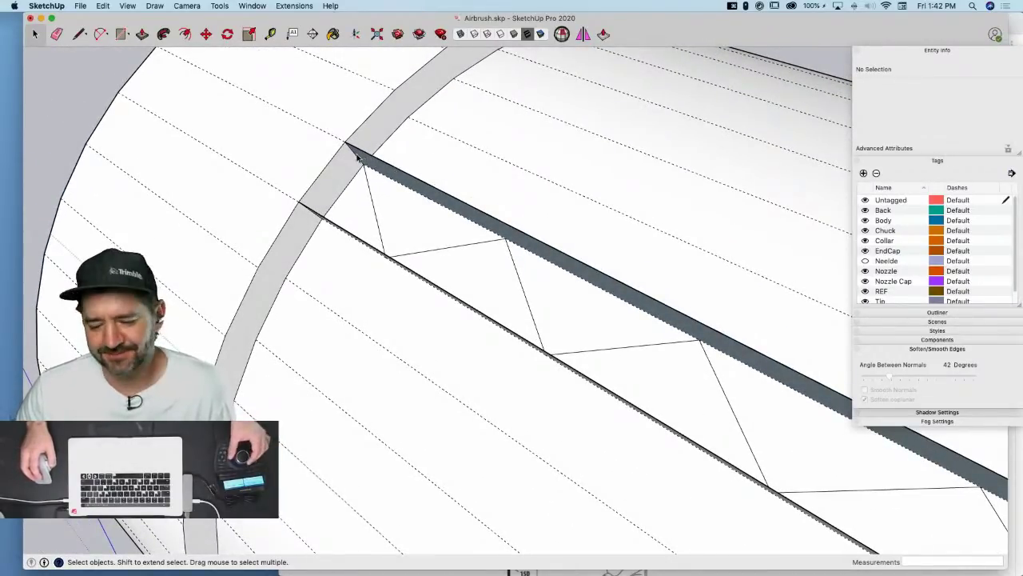
key("l")
middle_click_drag(361, 190, 424, 294)
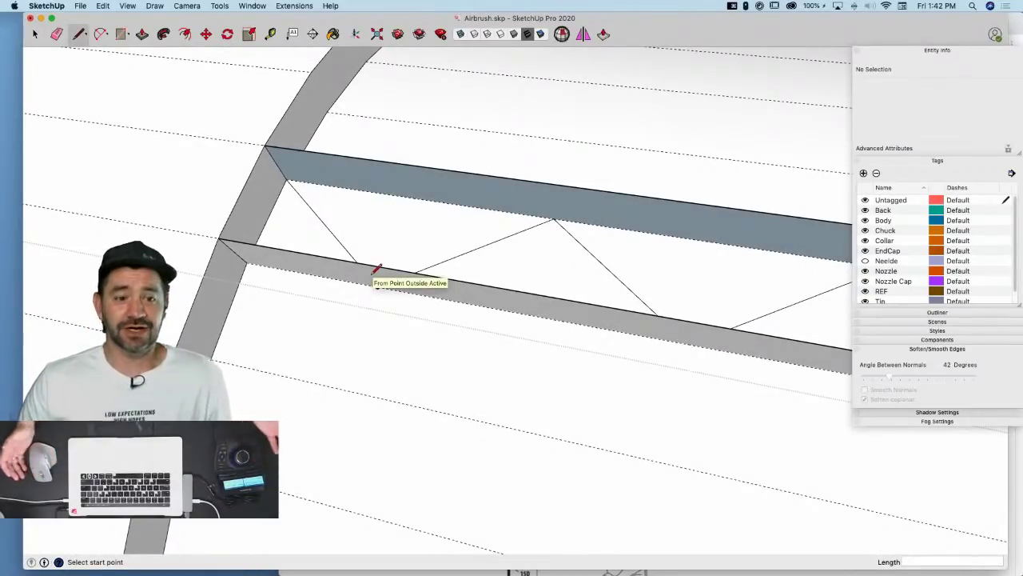
Try to push/pull the triangular floor face near the end of the recessed strip up towards the side wall's upper edge
left_click(374, 272)
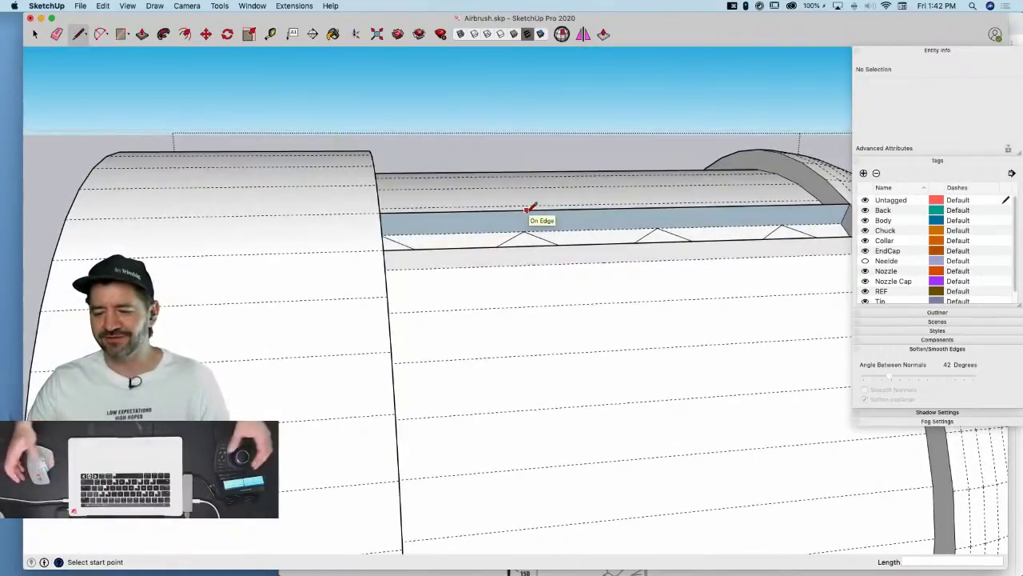
mouse_move(528, 209)
middle_mouse_down()
mouse_move(559, 188)
mouse_move(599, 192)
middle_mouse_up()
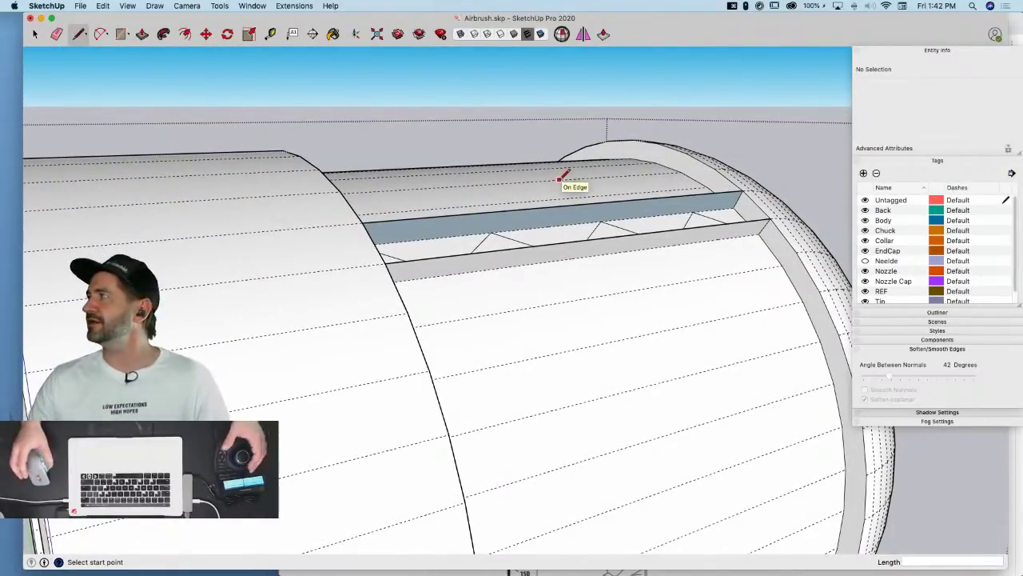
mouse_move(516, 200)
middle_mouse_down()
mouse_move(611, 283)
mouse_move(679, 236)
middle_mouse_up()
scroll(532, 193, "up", 7)
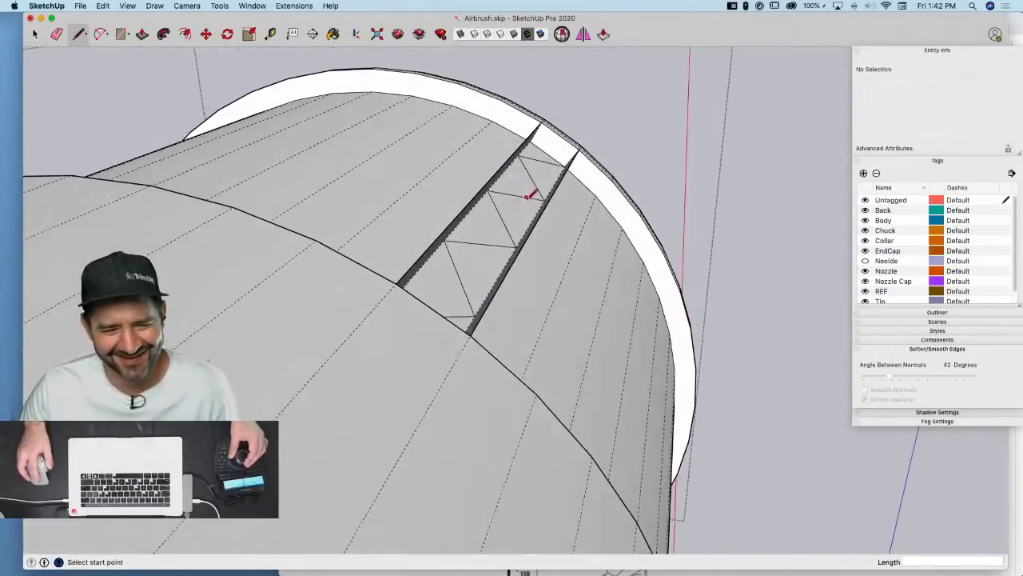
scroll(464, 133, "up", 4)
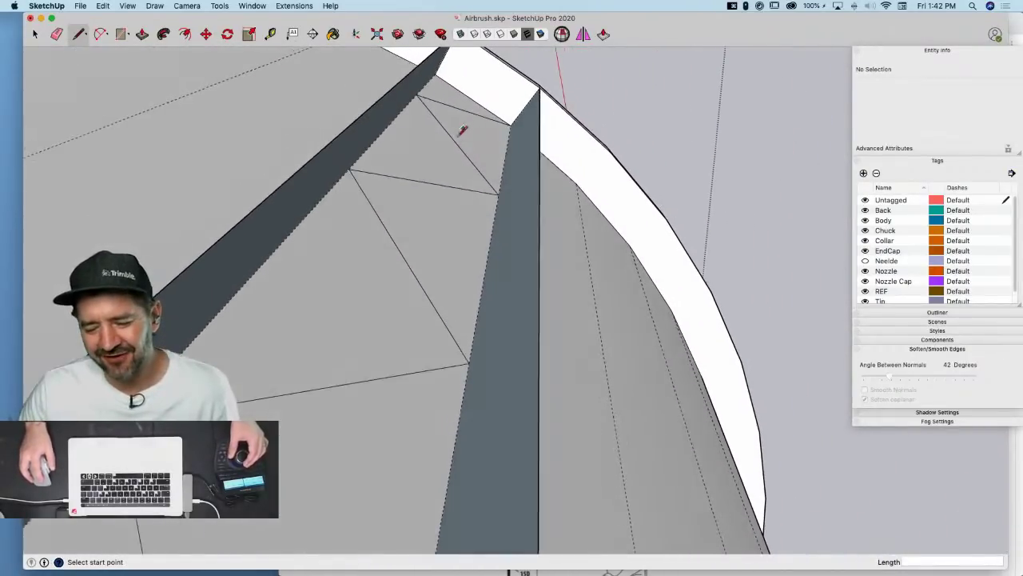
middle_click_drag(413, 146, 411, 136)
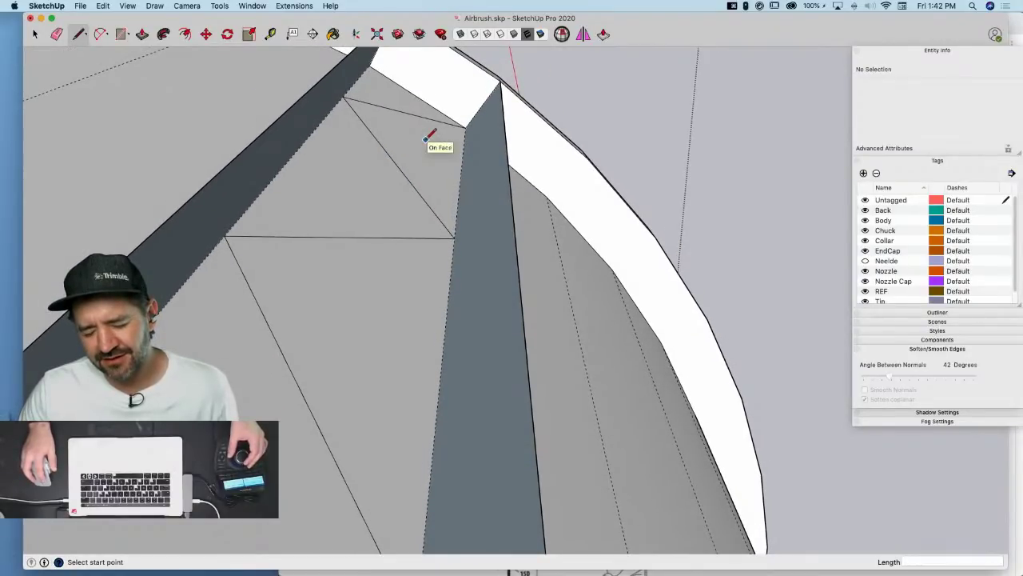
key("p")
left_click(434, 153)
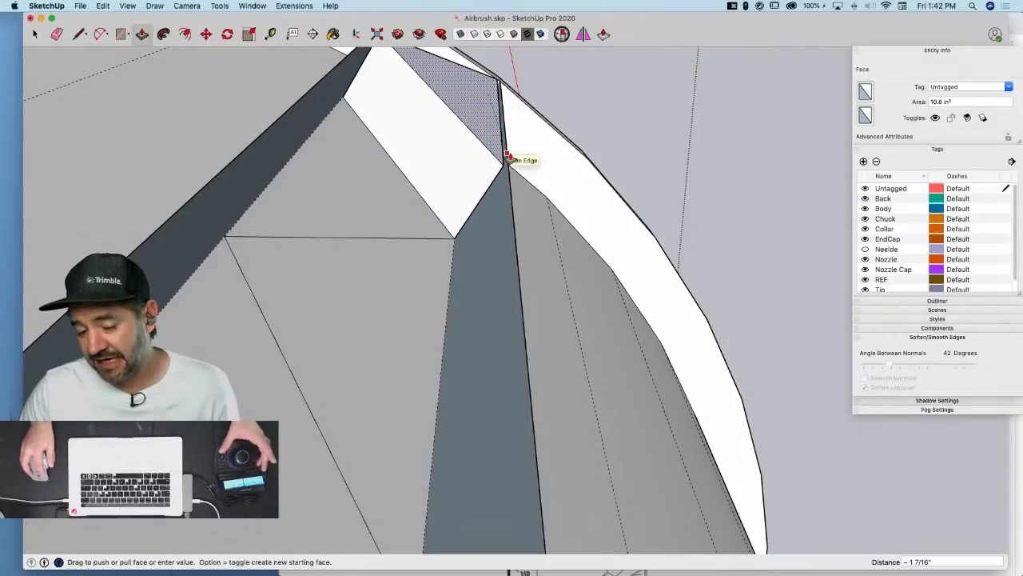
key("Escape")
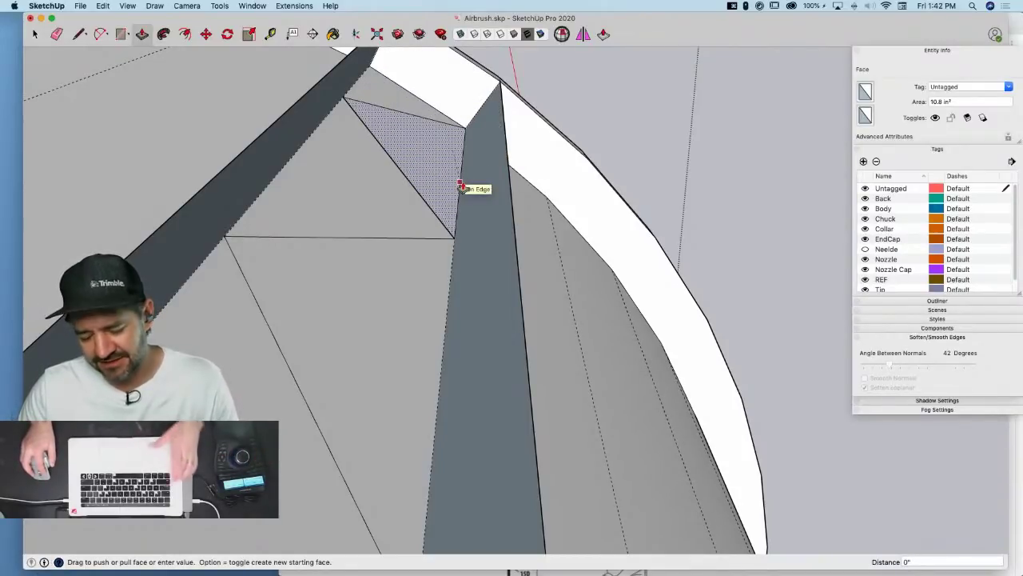
key("space")
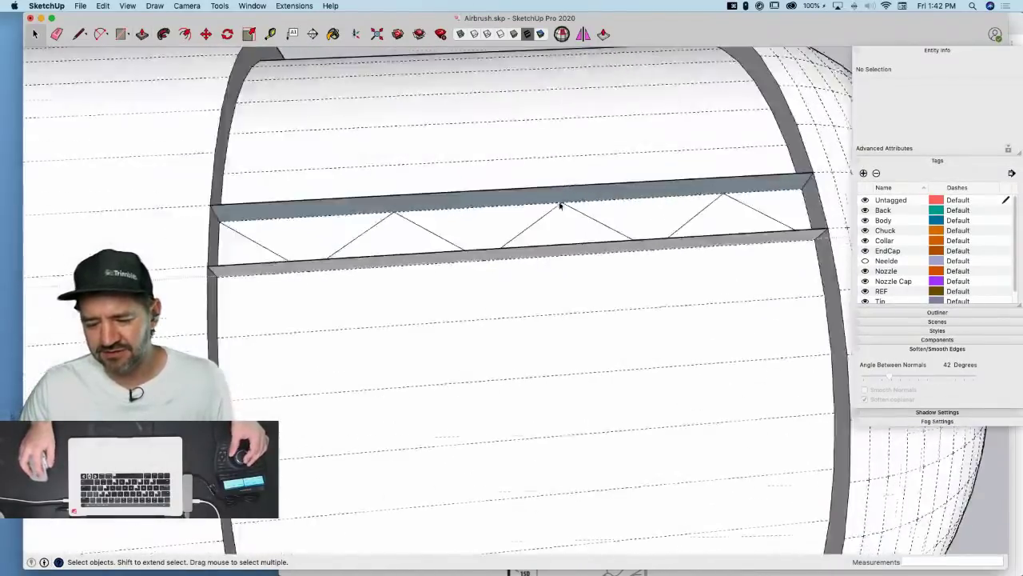
Draw short lines across the upper side wall from each inner zigzag point to the wall's outer edge
scroll(576, 211, "up", 1)
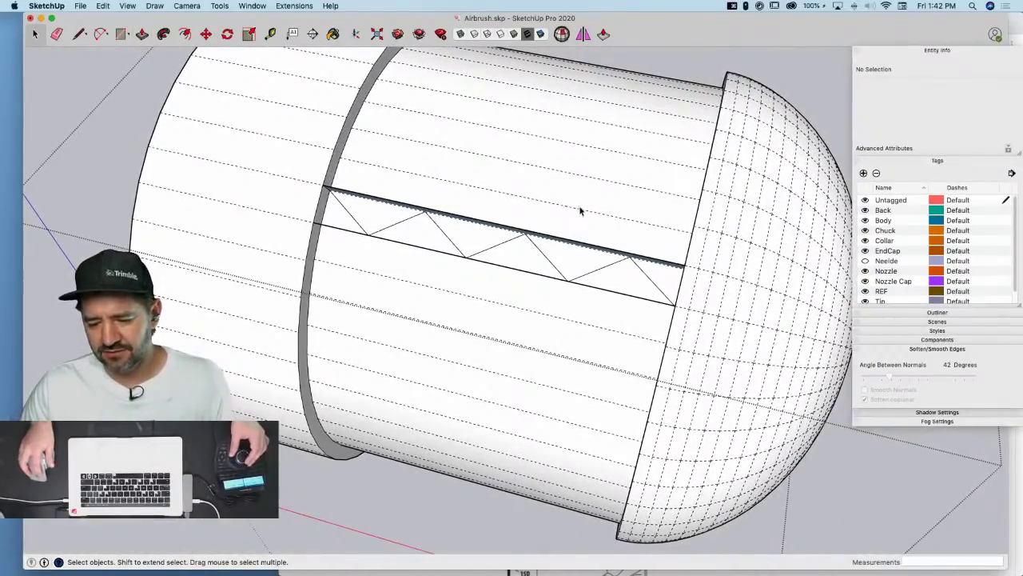
scroll(580, 210, "up", 2)
key("e")
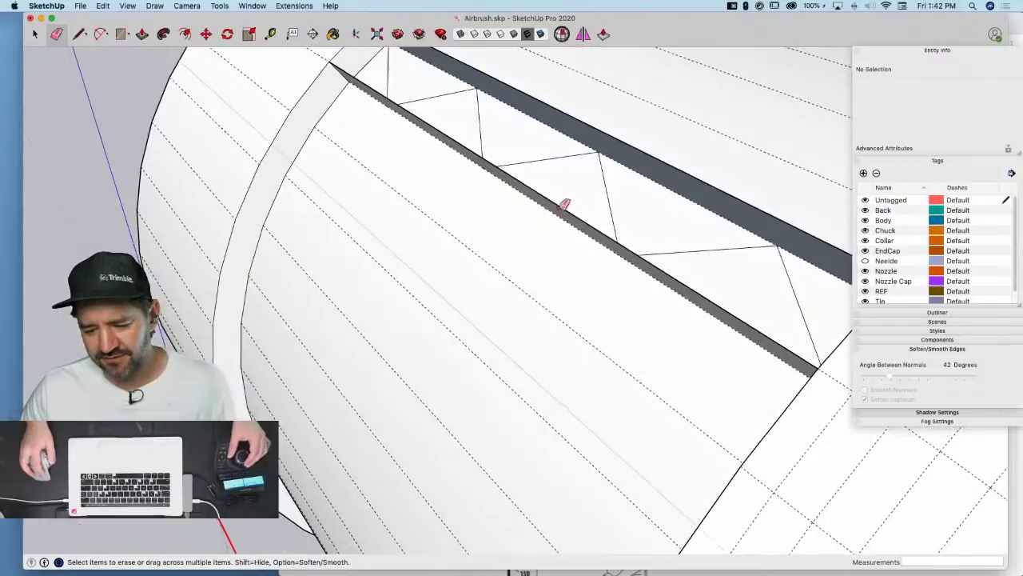
middle_click_drag(564, 204, 549, 202)
key("l")
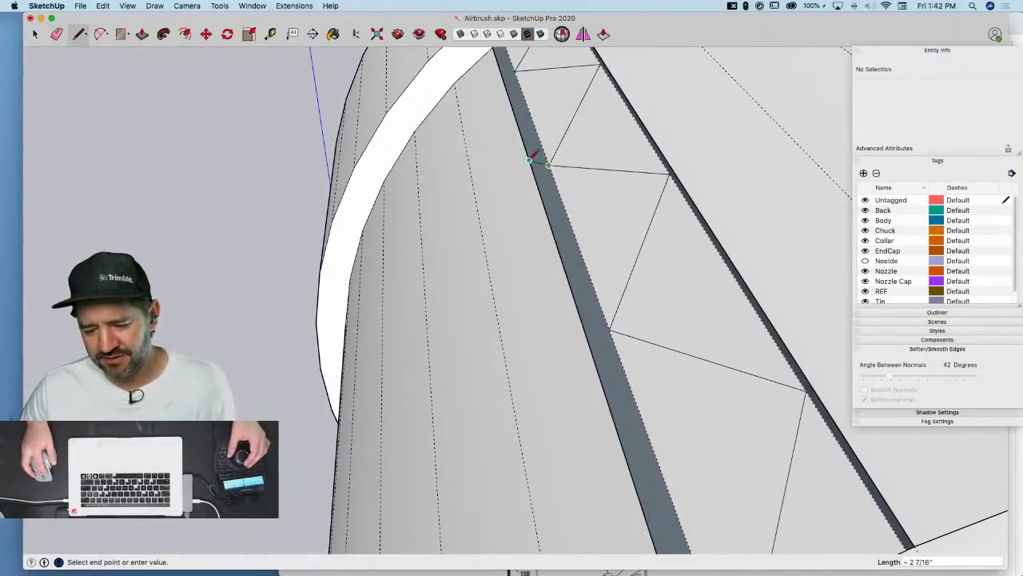
middle_click_drag(529, 159, 766, 364)
left_click(649, 306)
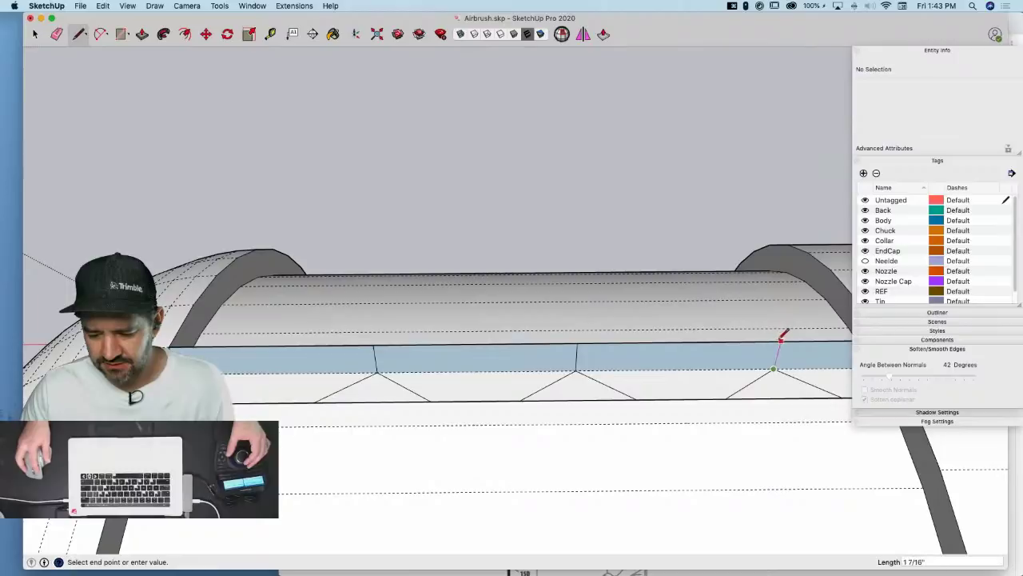
Draw three short lines across the lower side wall from its base division points to the wall's outer edge
middle_click_drag(696, 424, 689, 417)
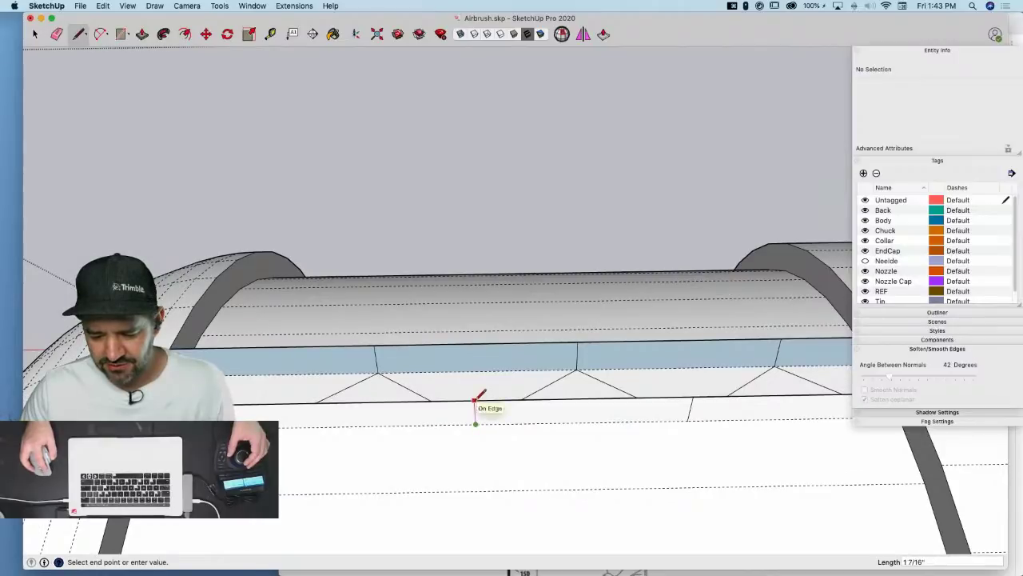
middle_click_drag(483, 394, 425, 384)
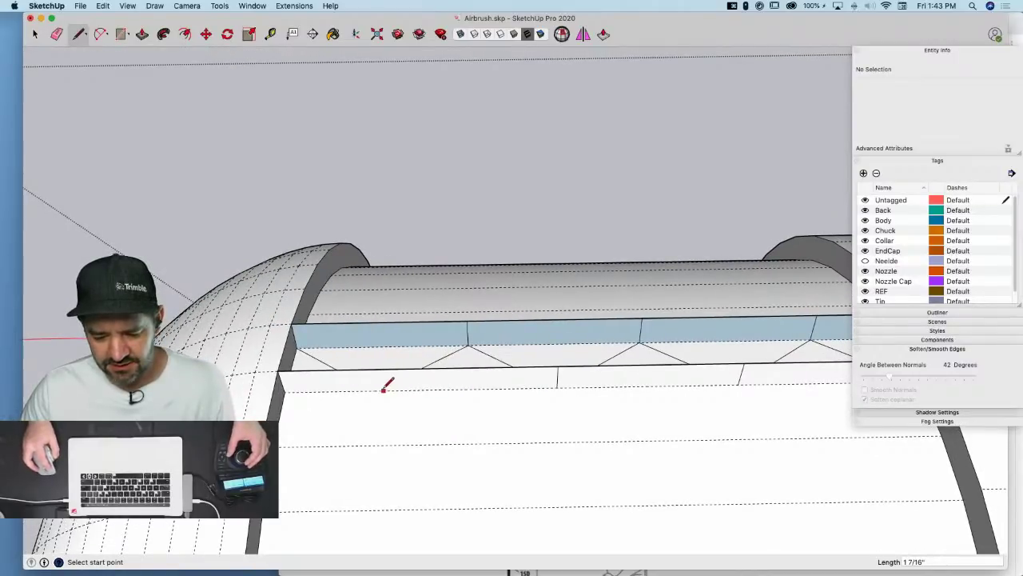
left_click(371, 369)
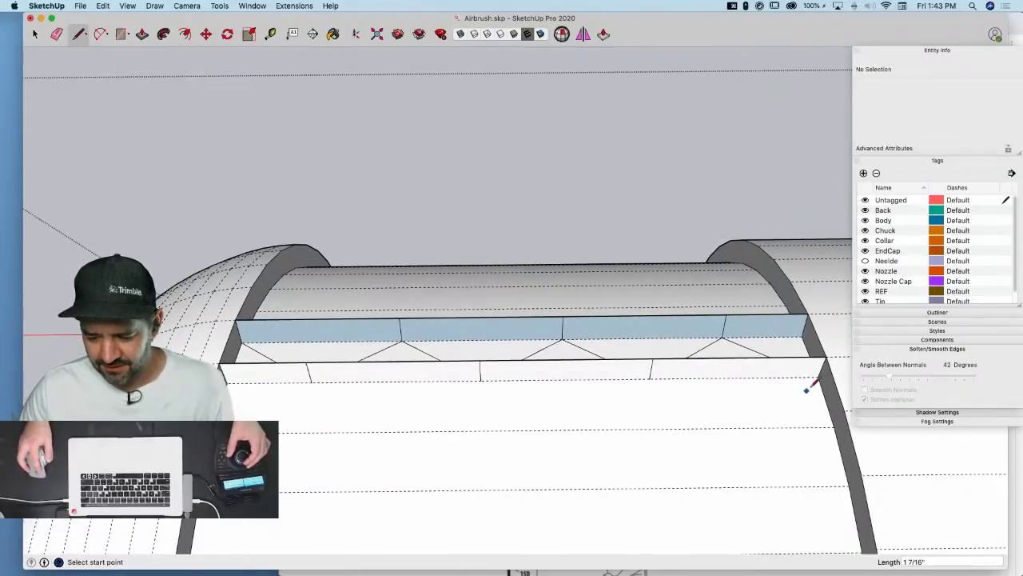
Draw a raised zigzag across the recess, linking the line ends on the outer edges of both side walls from end to end
key("space")
key("l")
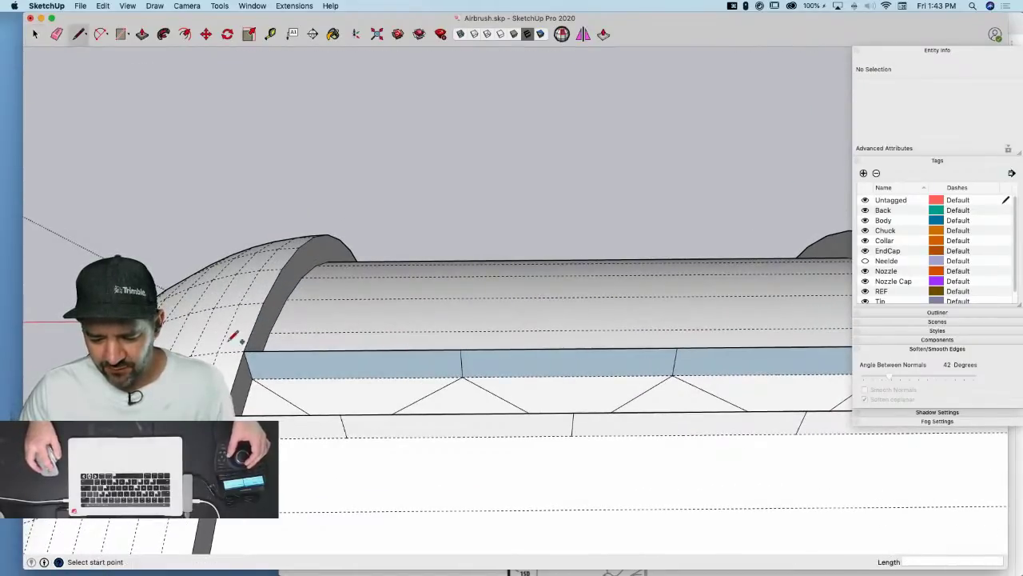
scroll(236, 339, "down", 1)
left_click(342, 412)
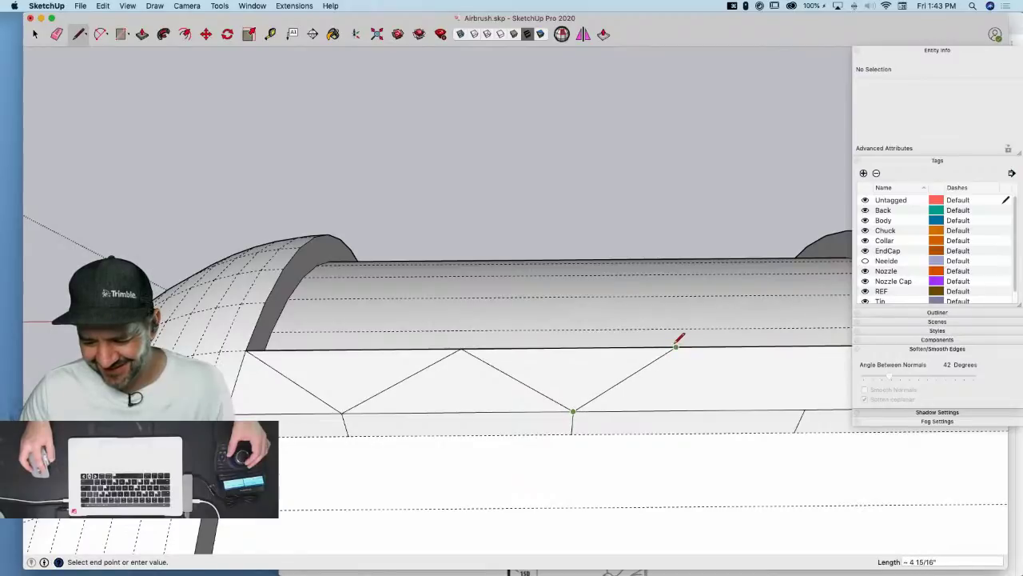
left_click(805, 410)
middle_click_drag(805, 410, 679, 393, "shift")
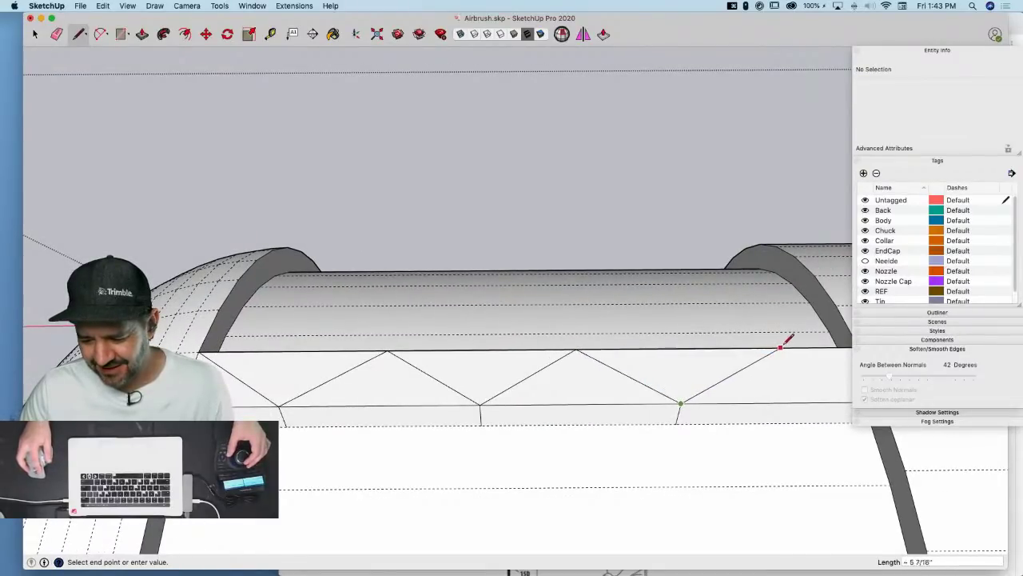
middle_click_drag(763, 344, 647, 339, "shift")
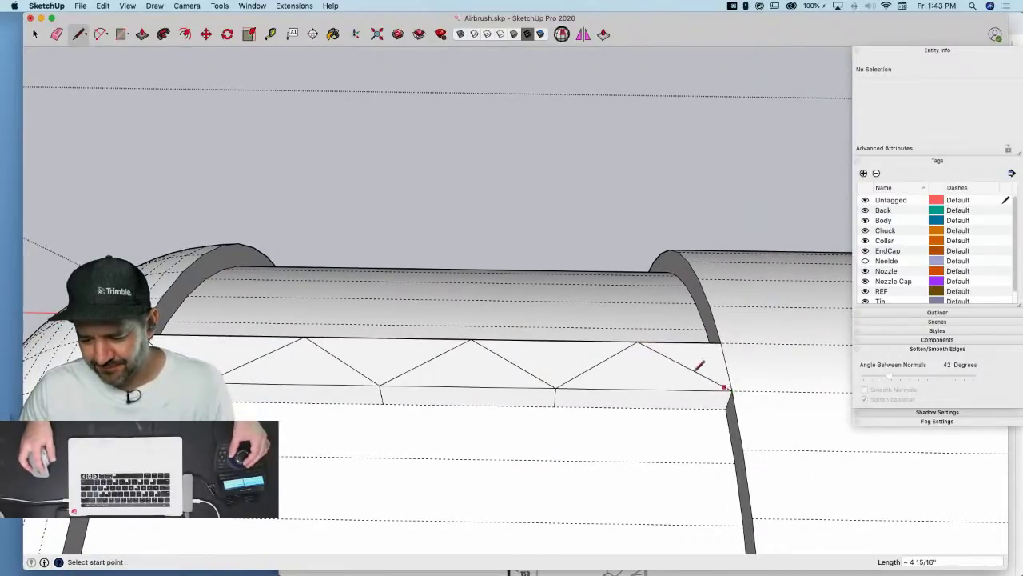
Try pushing one triangular face of the raised zigzag inward with Push/Pull, and undo it
key("space")
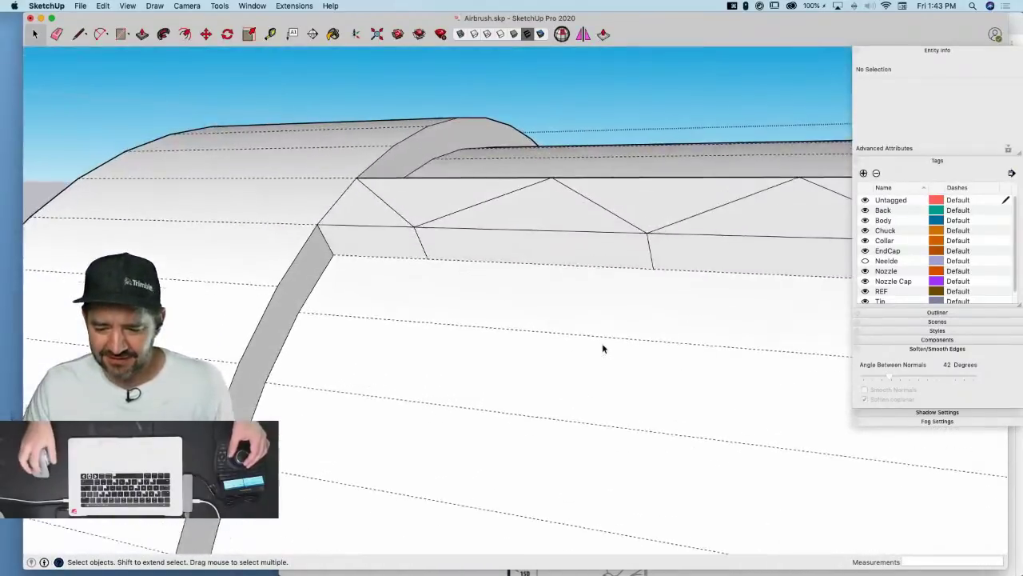
key("p")
left_click(548, 238)
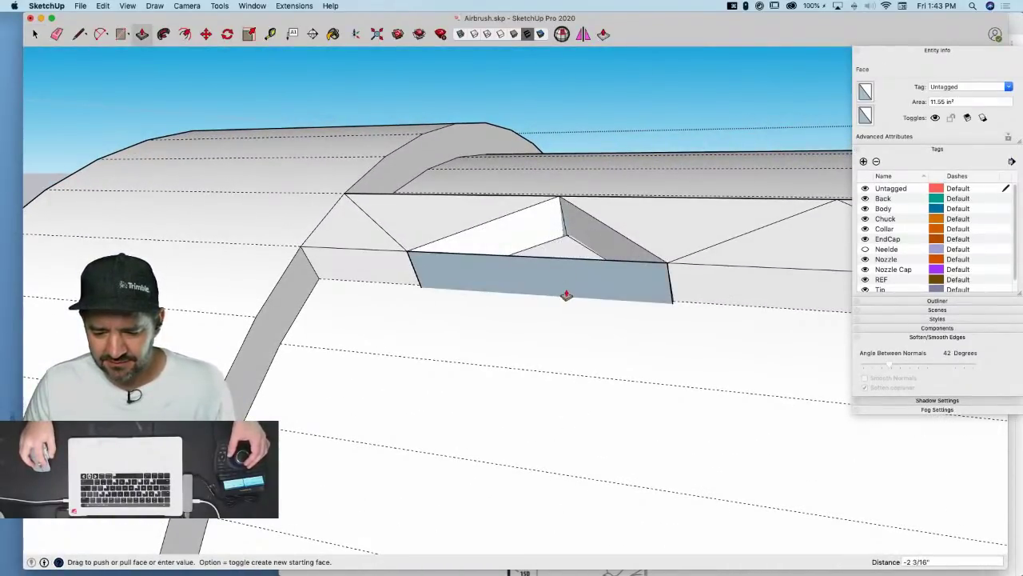
key("super+z")
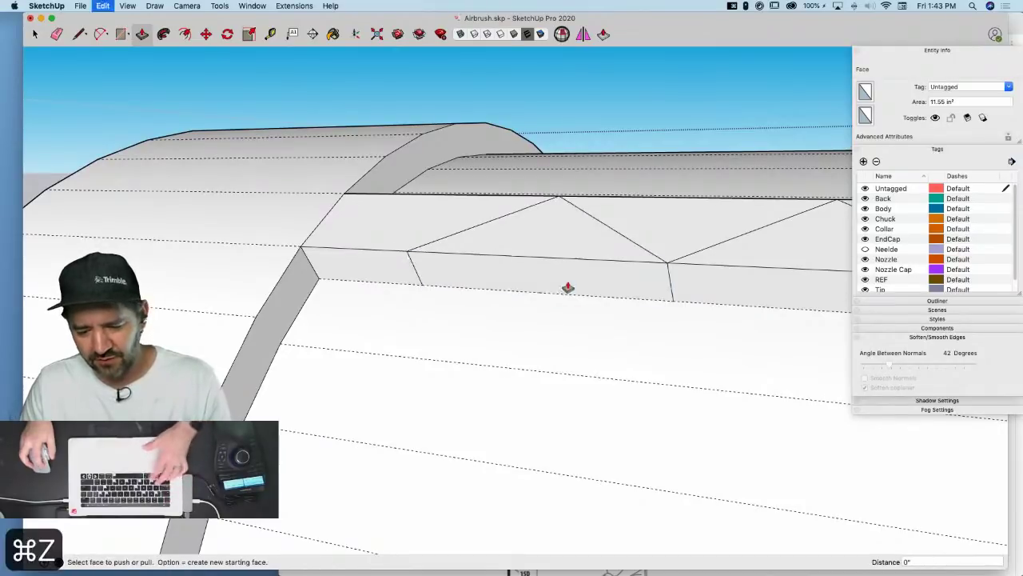
key("space")
key("l")
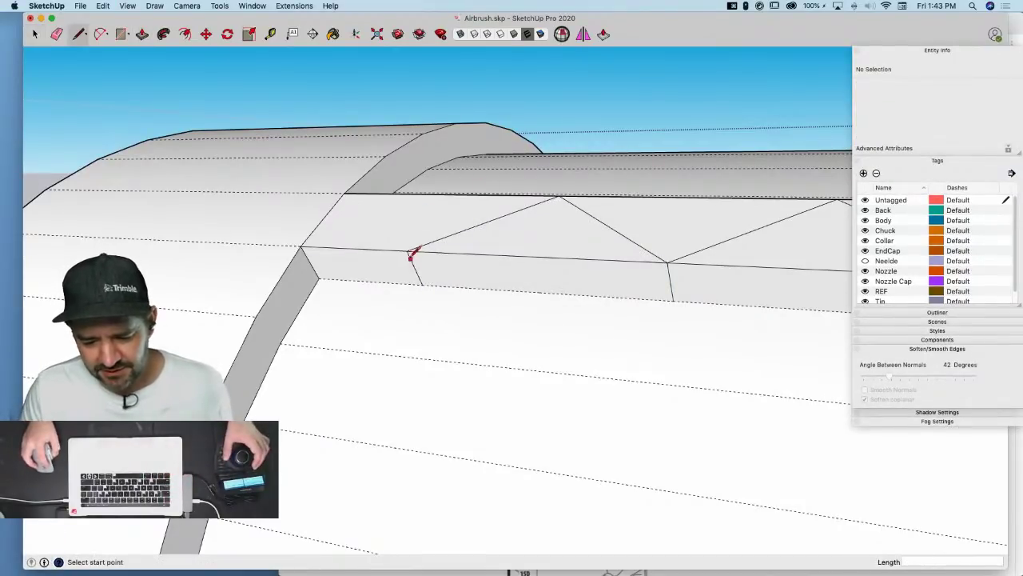
key("space")
Offset the first two diagonal edges of the raised zigzag 1" inward to form a smaller parallel V
mouse_move(344, 192)
middle_mouse_down()
mouse_move(416, 160)
mouse_move(507, 265)
mouse_move(667, 258)
mouse_move(641, 243)
middle_mouse_up()
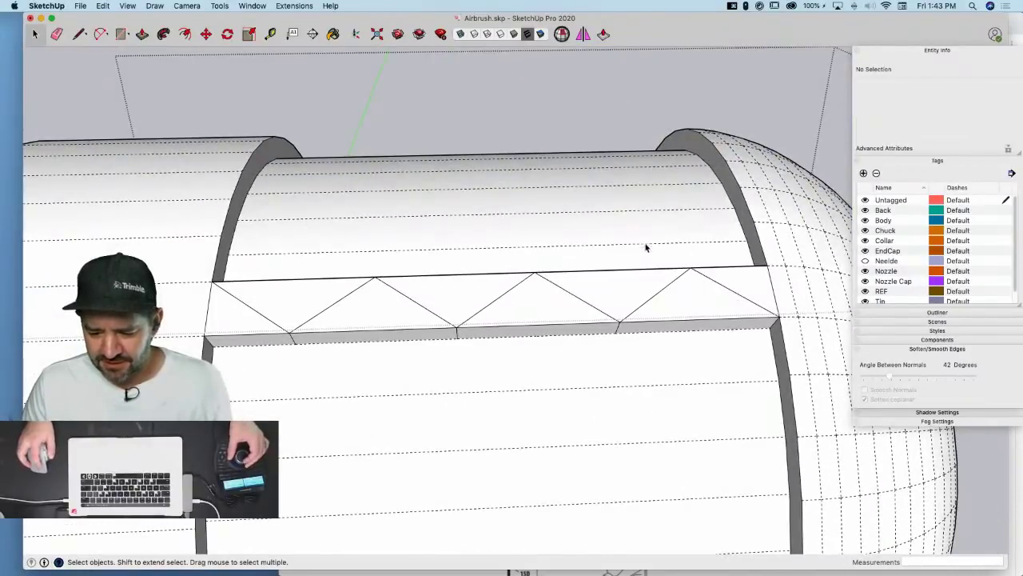
key("l")
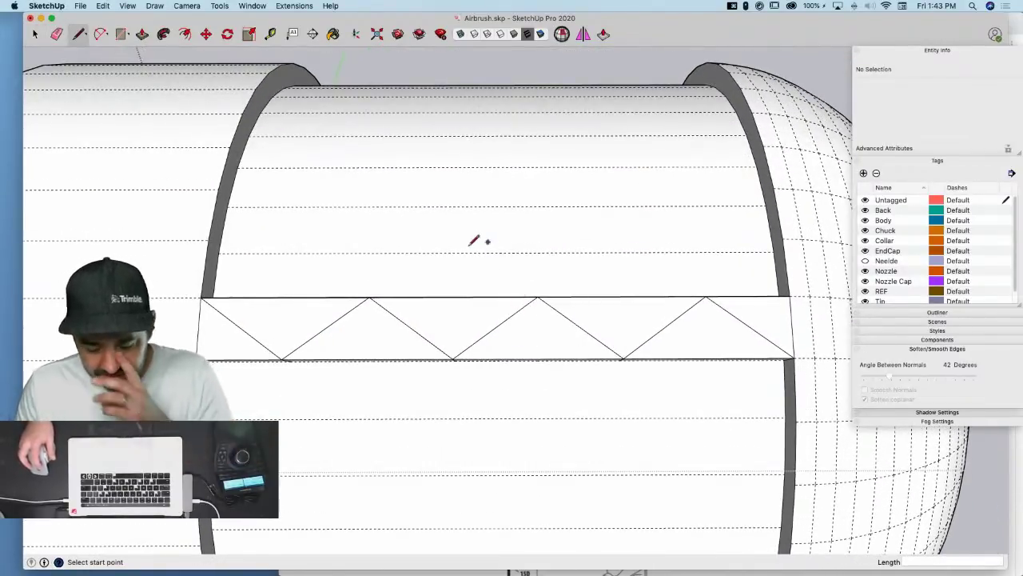
key("space")
left_click(241, 328)
left_click(308, 341, "shift")
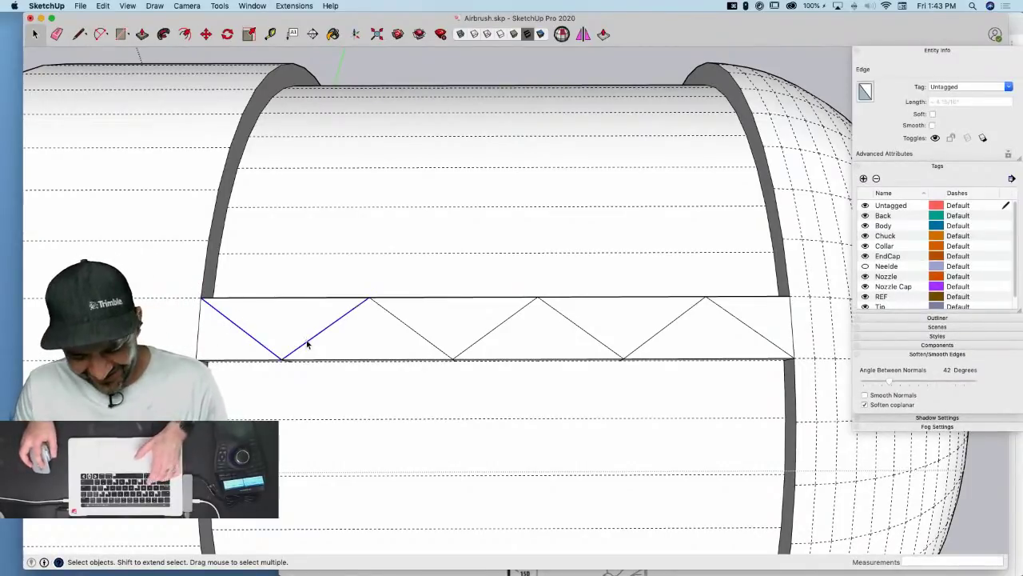
key("s")
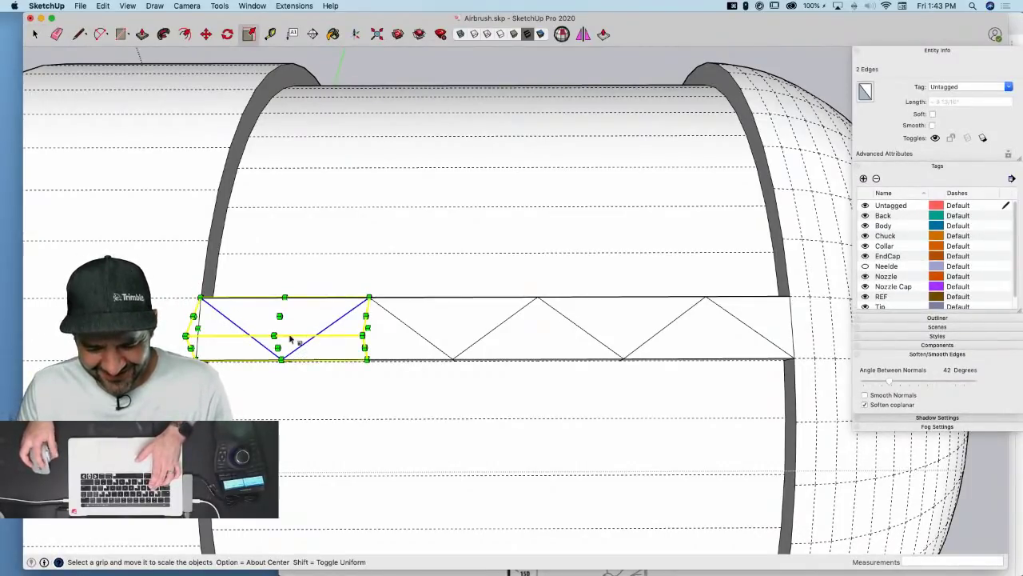
key("space")
key("f")
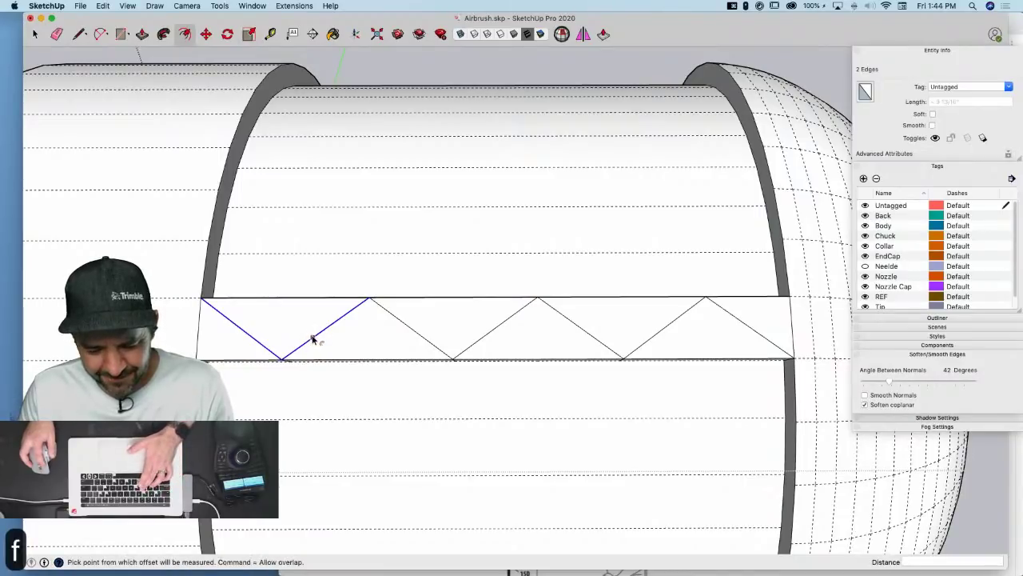
left_click(311, 336)
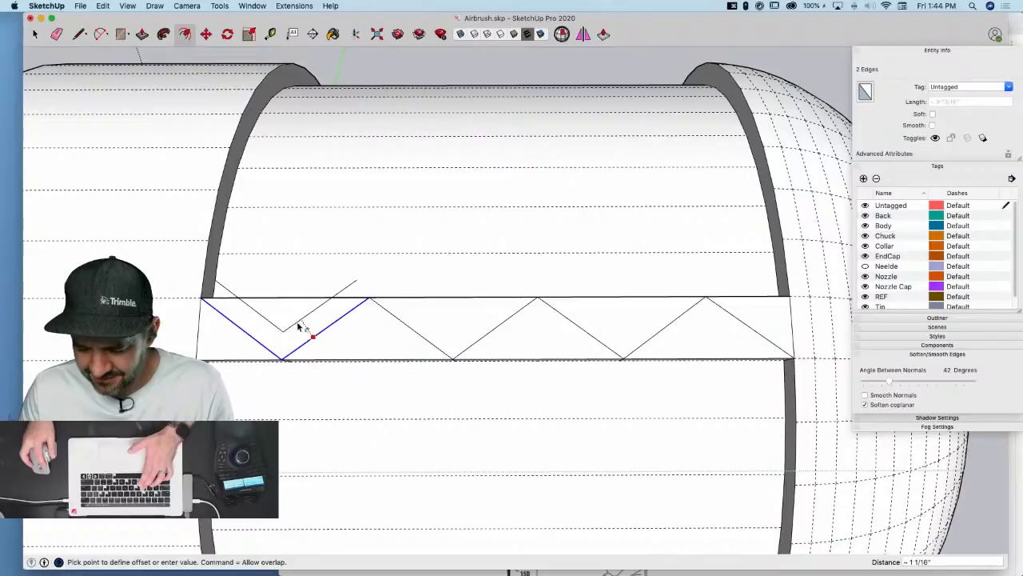
key("Return")
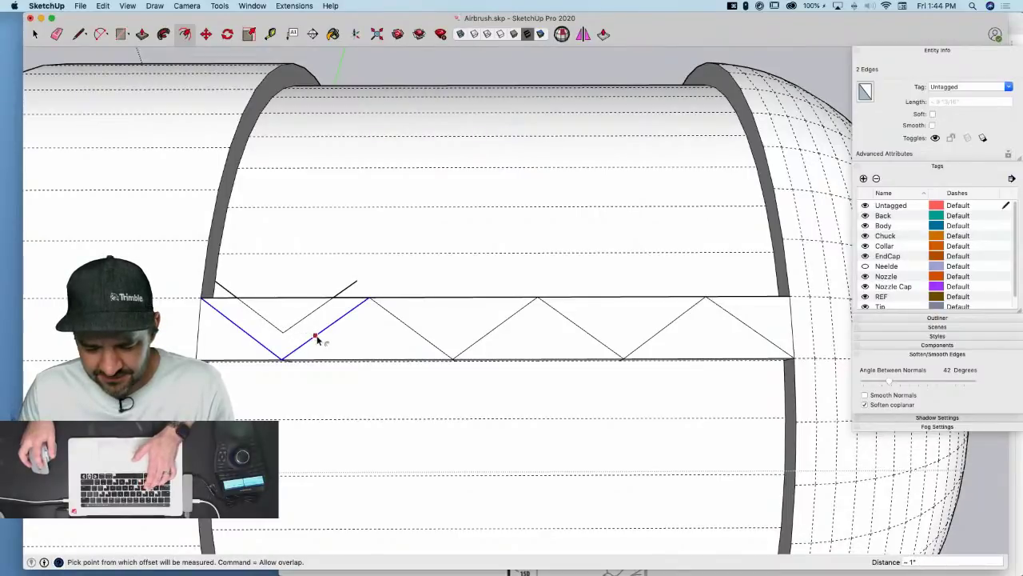
Copy the small inner triangle along the strip from one zigzag peak to the adjacent one, and array it 3x
key("space")
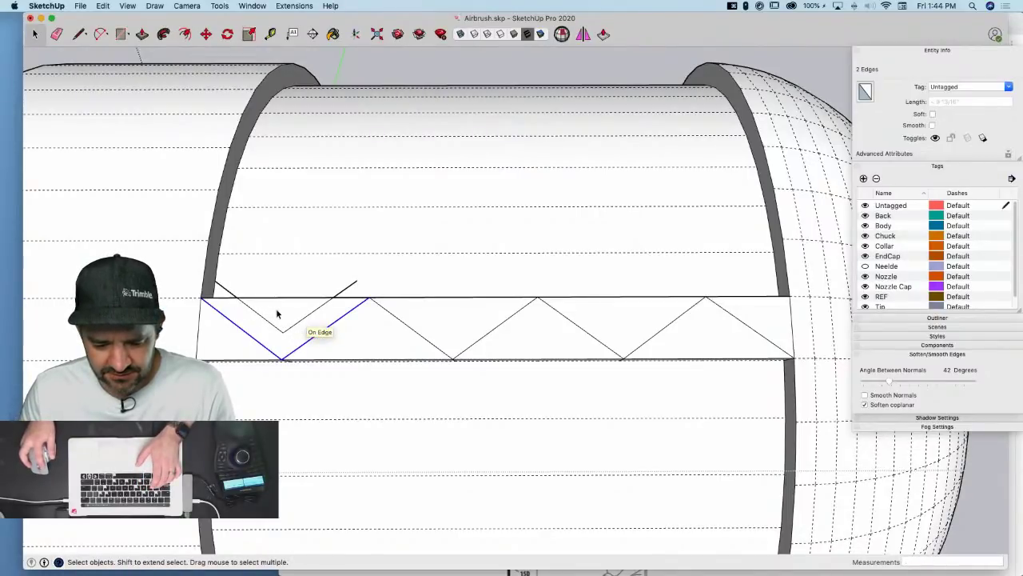
left_click(276, 312)
key("m")
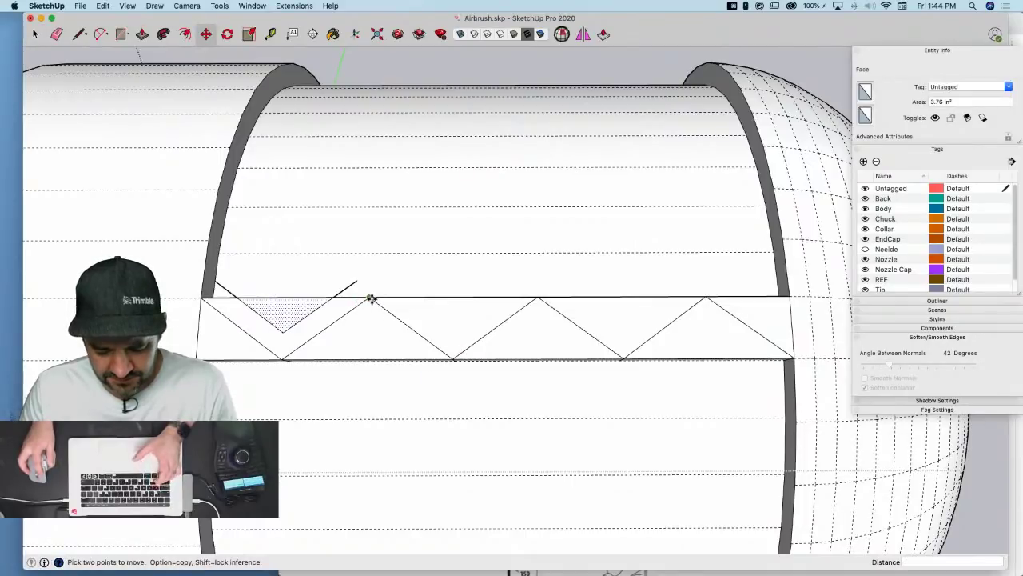
left_click(372, 298)
key("alt")
left_click(540, 298)
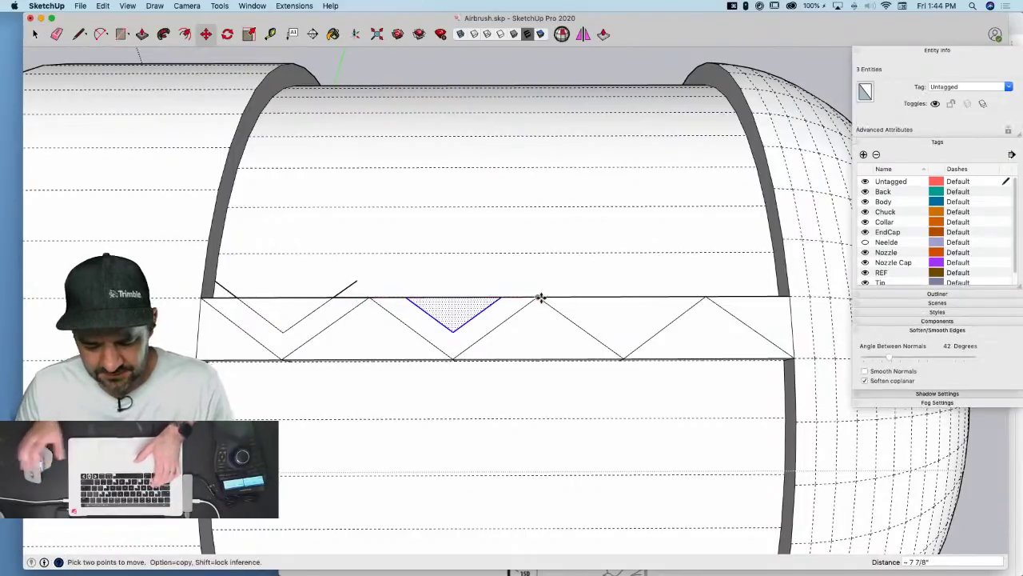
type("3x")
key("Return")
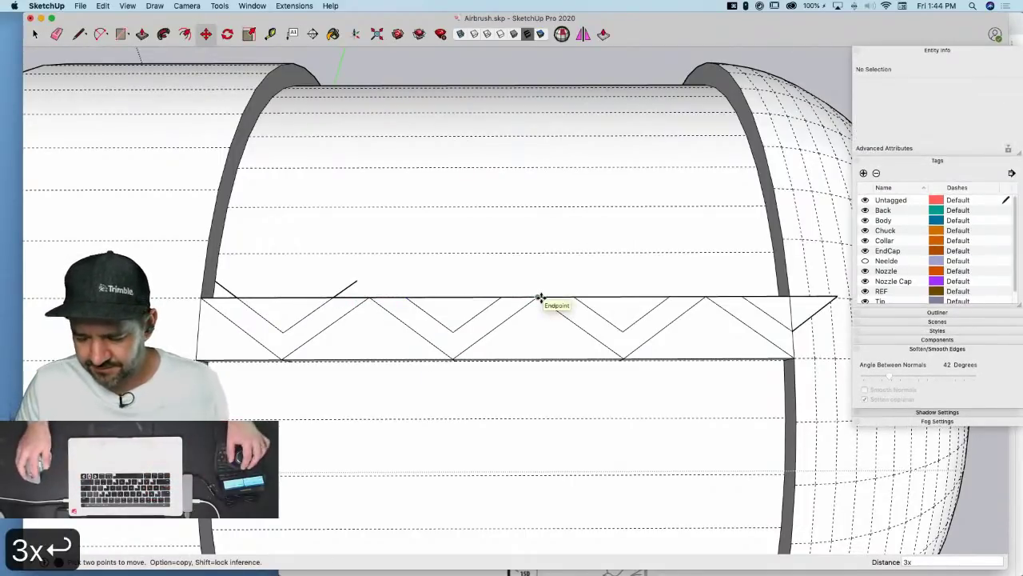
Erase the stray line ends that stick out past the strip at the first inner V and over the domed end
key("e")
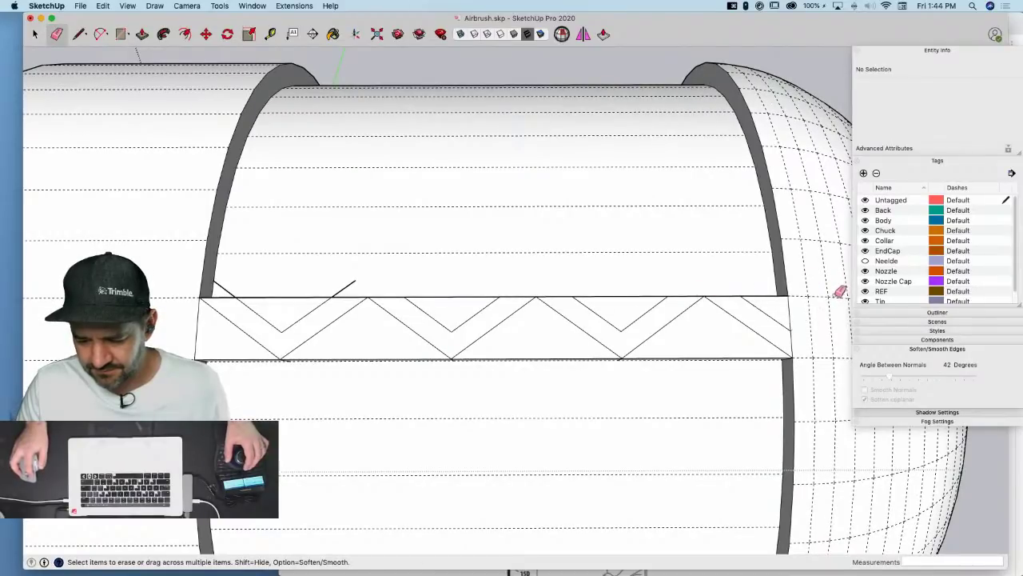
key("space")
key("e")
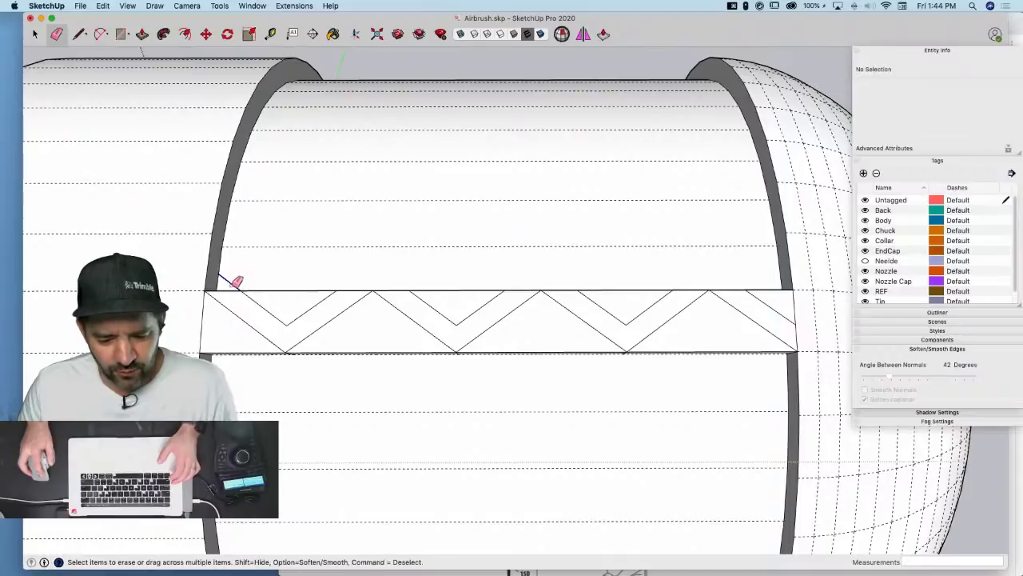
key("l")
Offset the two diagonal edges around the first upper zigzag peak 1" inward to form a smaller inverted V
key("space")
left_click(316, 333)
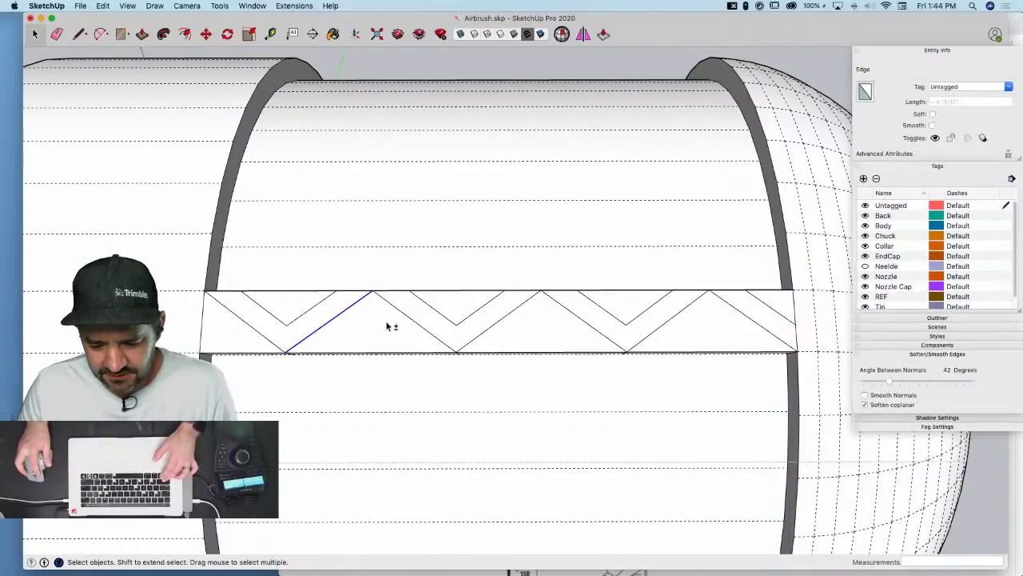
key("f")
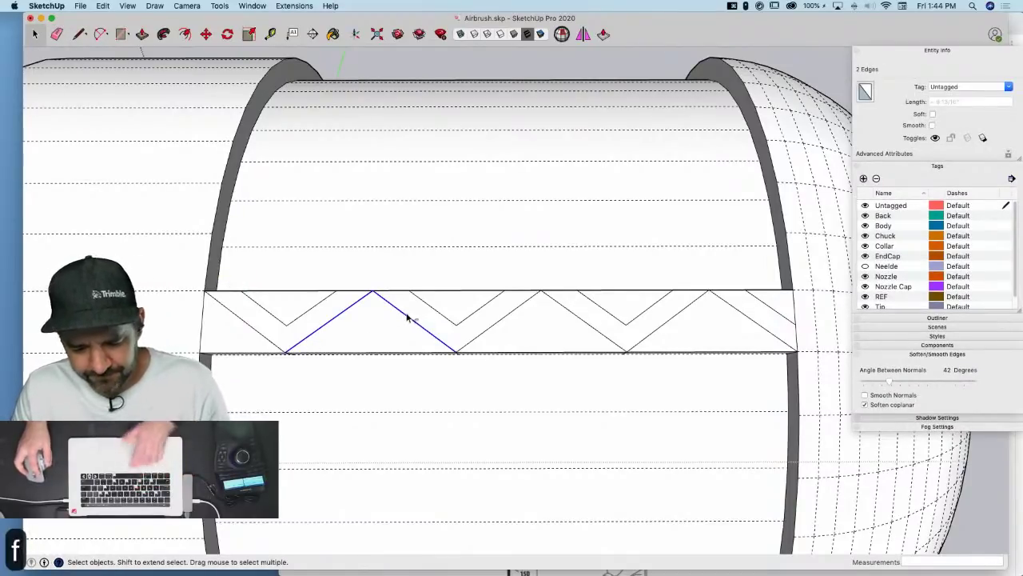
left_click(395, 306)
type("1")
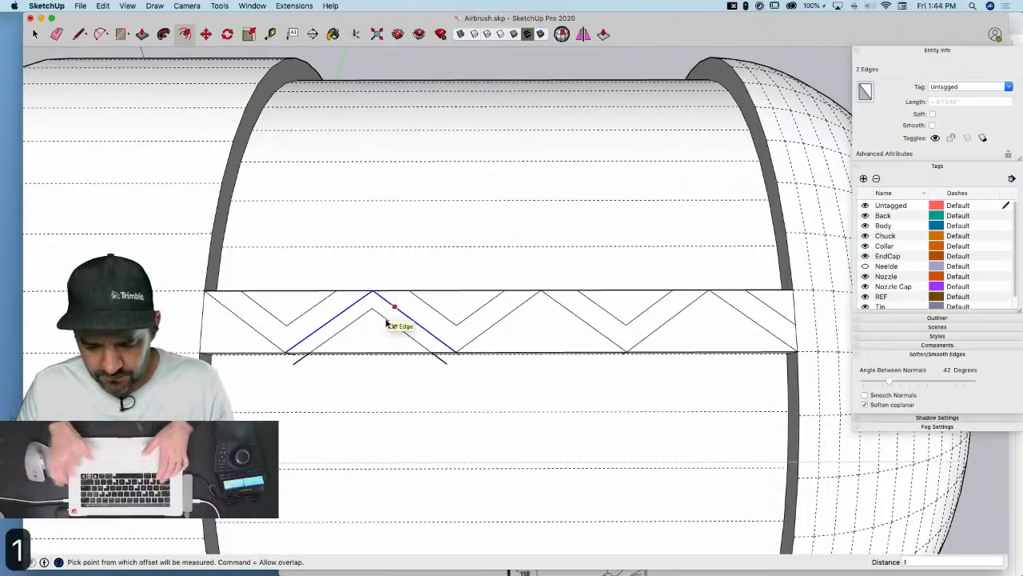
key("Return")
Copy the small upright inner triangle along the strip to the adjacent zigzag tooth, and array it 2x toward the dome
key("space")
left_click(381, 345)
key("m")
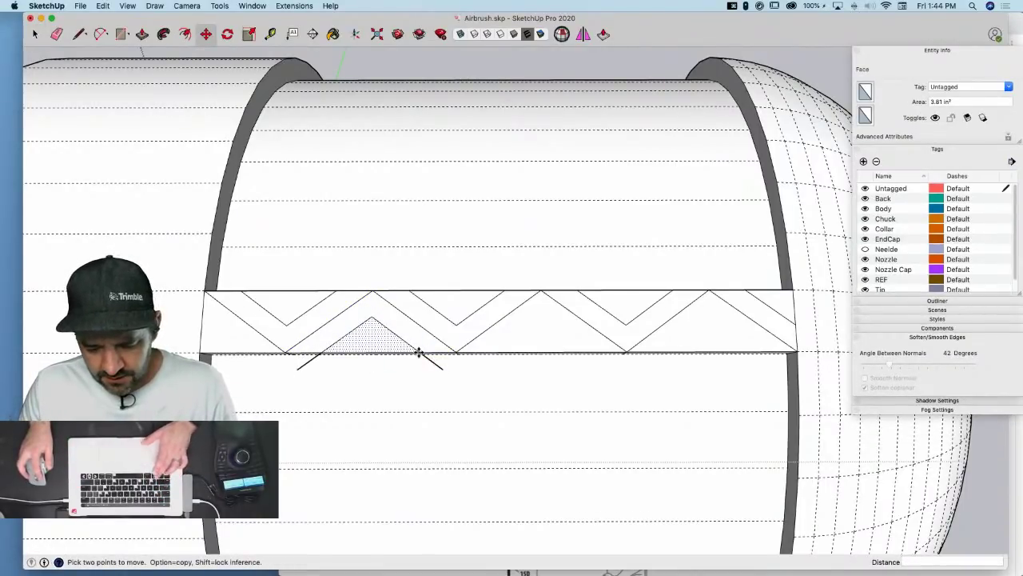
key("space")
key("m")
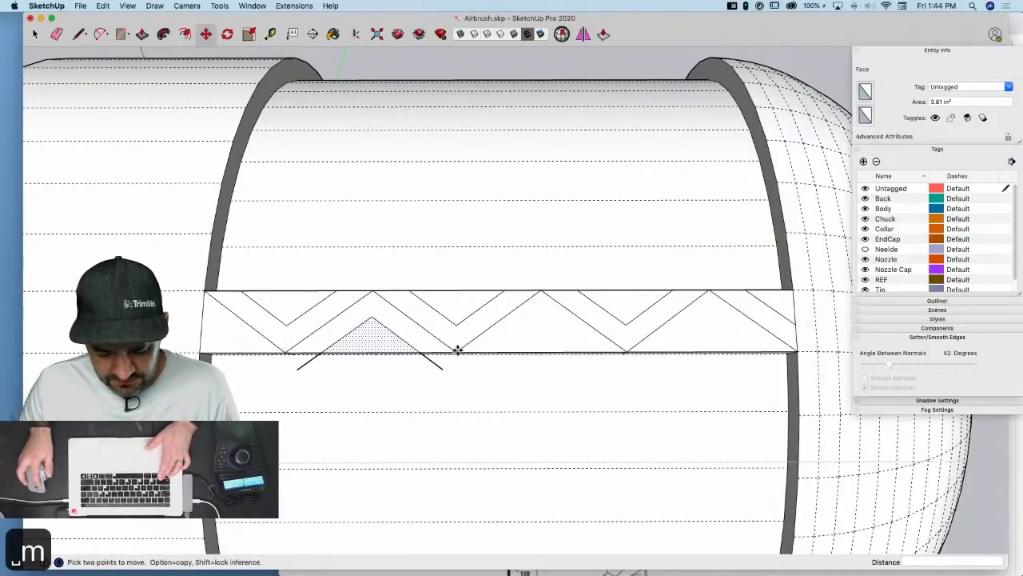
left_click(457, 347)
left_click(627, 350)
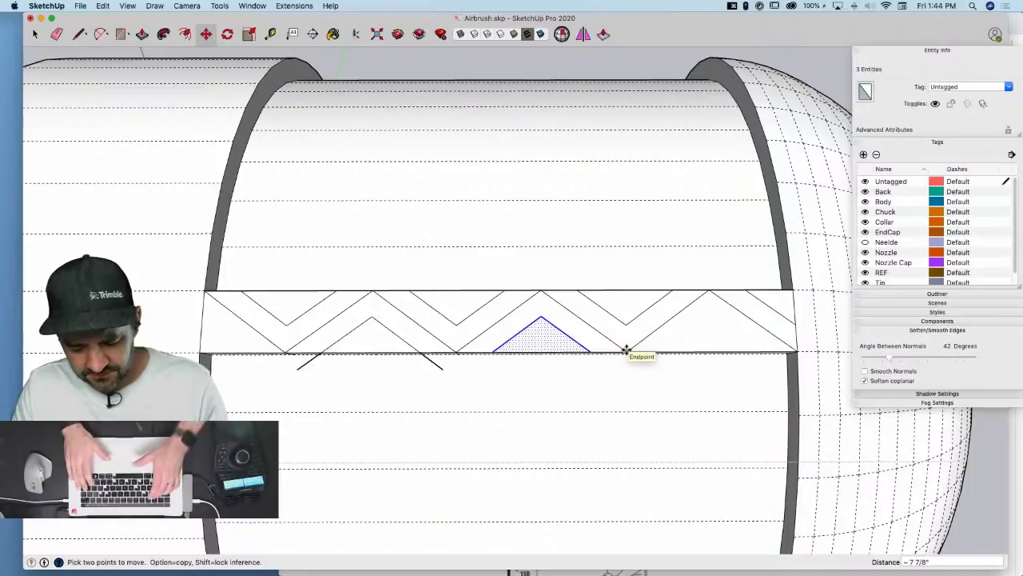
type("2x")
key("Return")
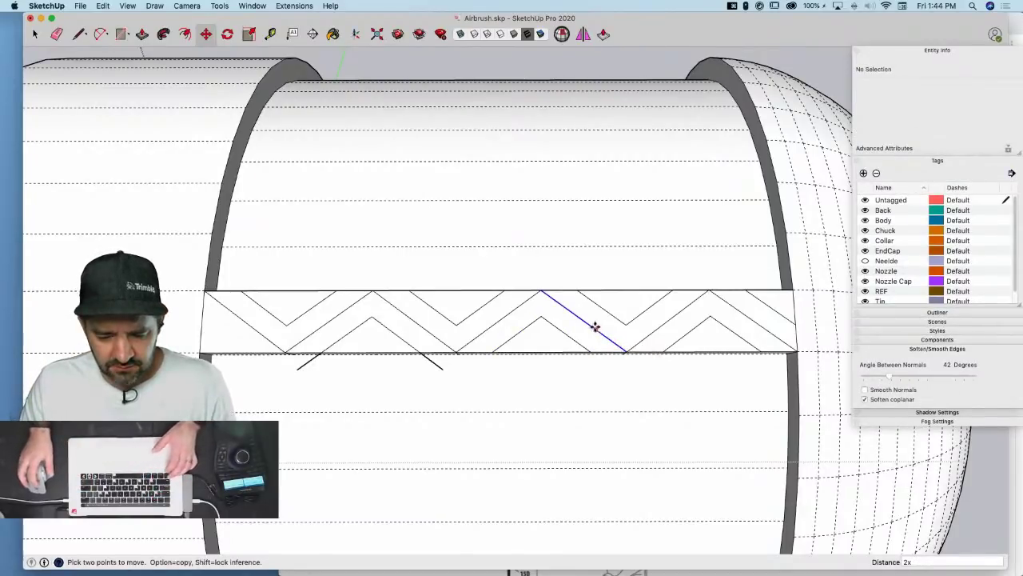
Copy the first upright inner triangle one zigzag tooth back, onto the strip's end away from the dome
key("space")
left_click(386, 342)
key("m")
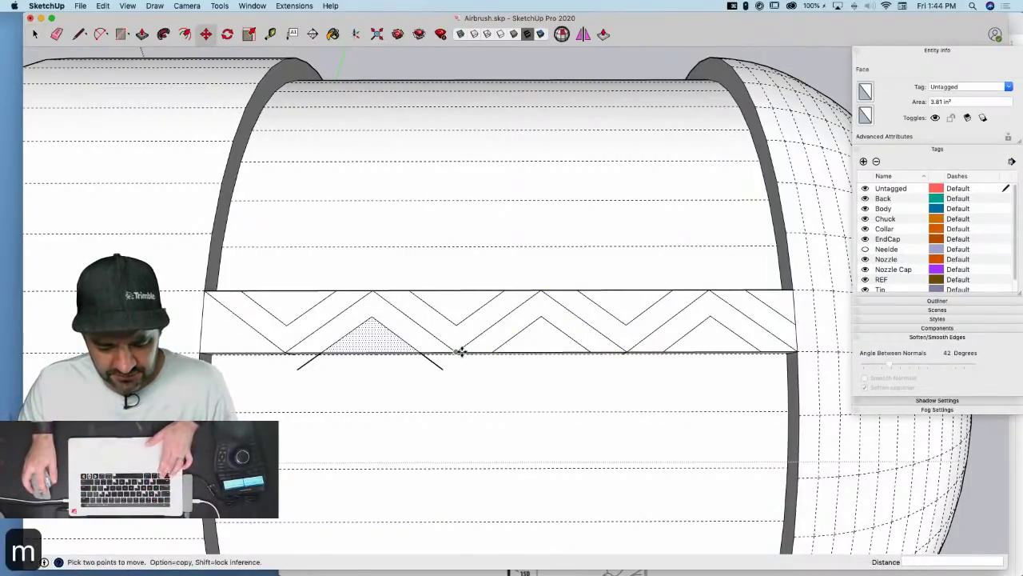
key("alt")
left_click(457, 350)
left_click(286, 352)
Erase the part of the copied triangle that overhangs the strip's end and the leftover offset tails along the long edge
key("e")
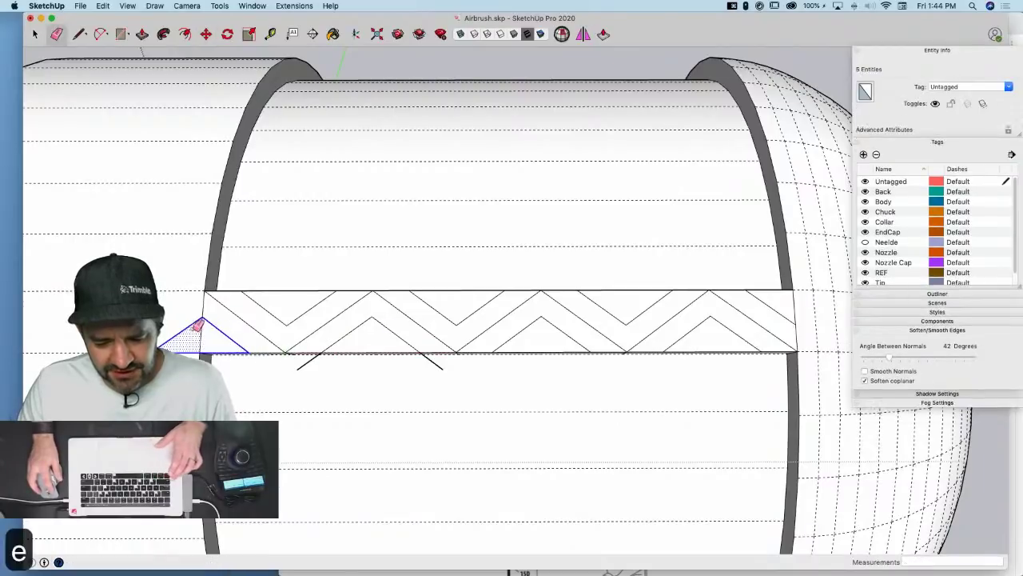
middle_click_drag(218, 323, 315, 270)
left_click(314, 291, "alt")
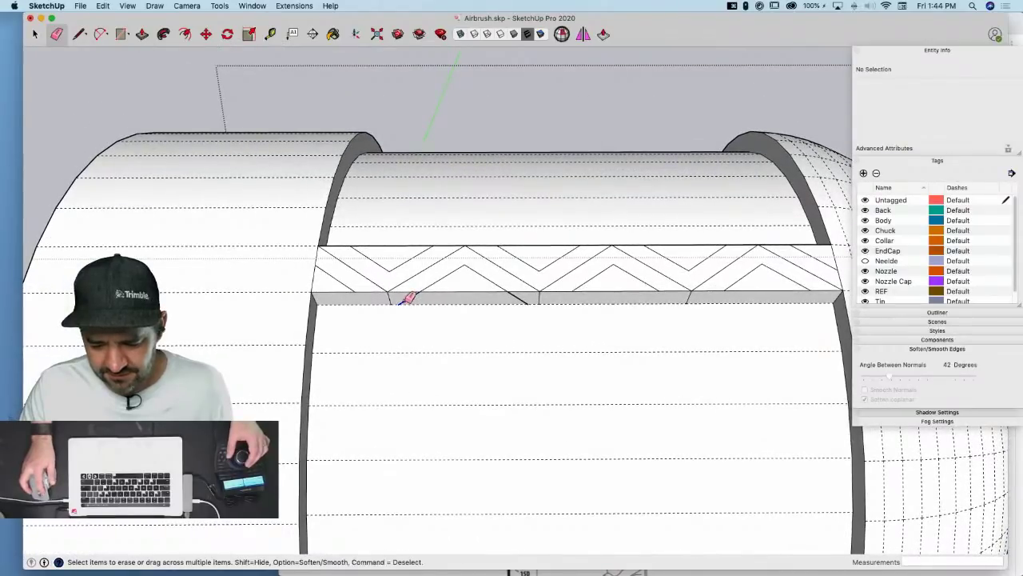
left_click(522, 300)
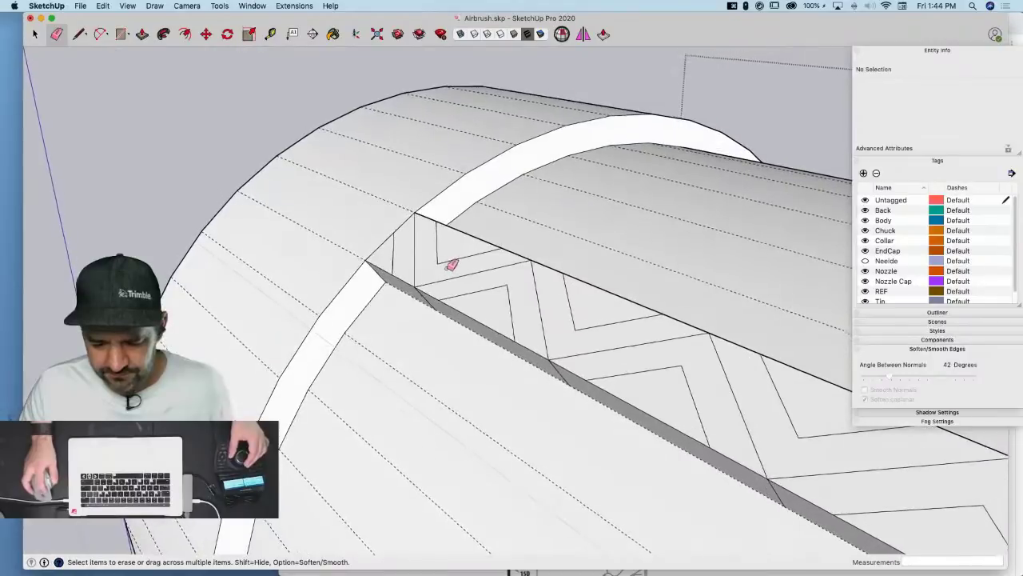
Try moving the seven diagonal edges of the main zigzag from the inner line's endpoint on the strip's end, and undo it
key("space")
scroll(432, 275, "up", 3)
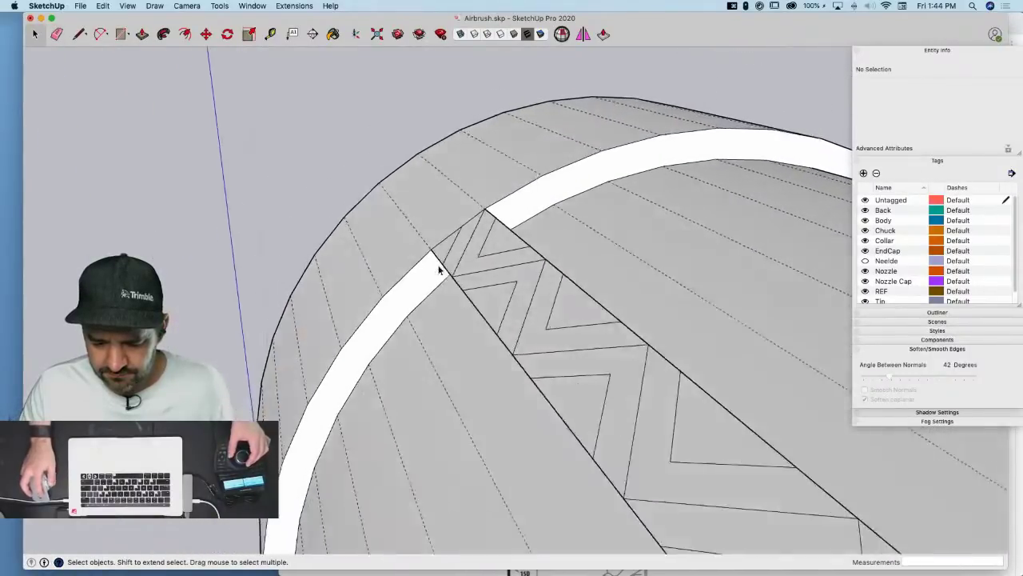
key("l")
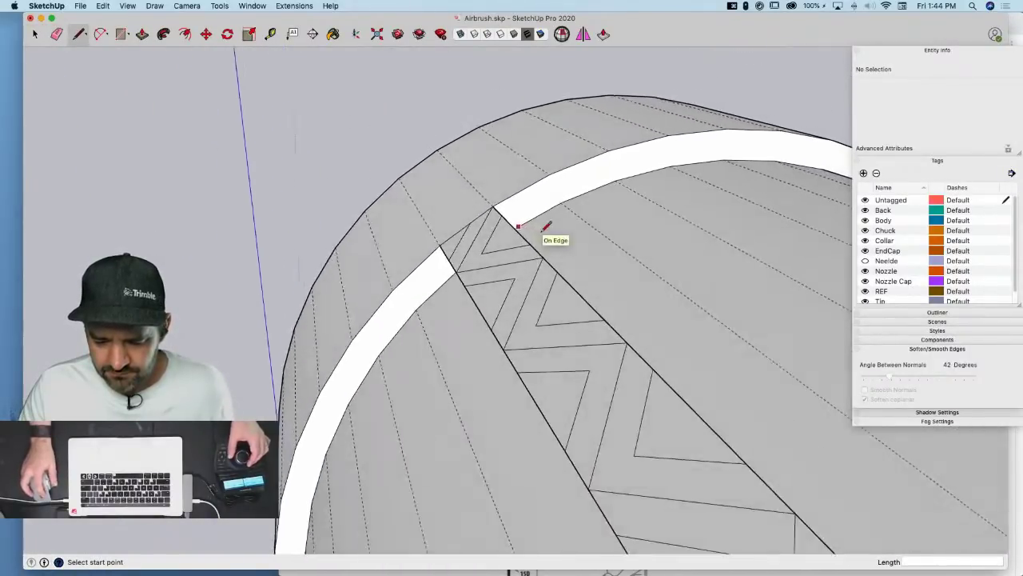
key("space")
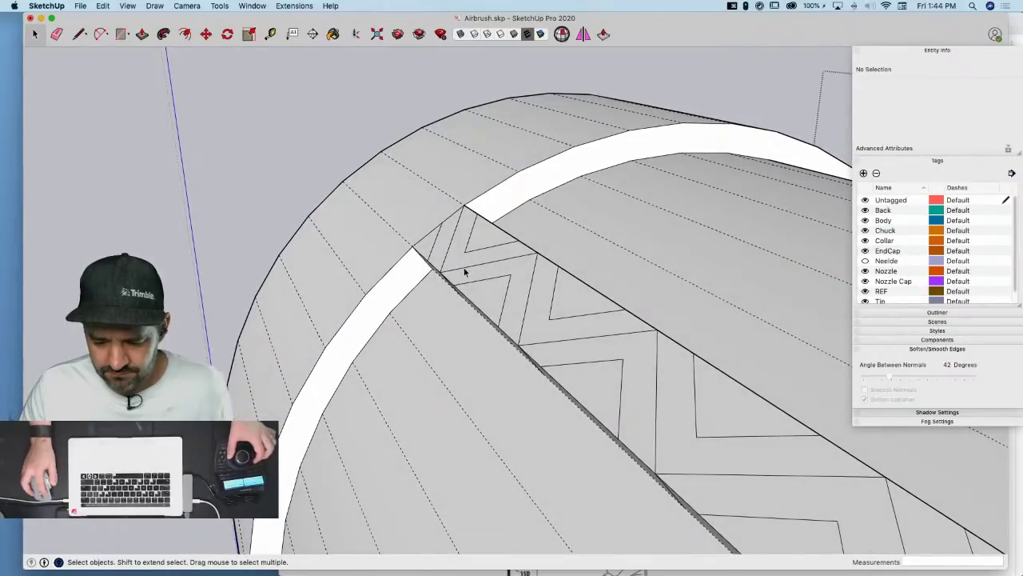
left_click(464, 273)
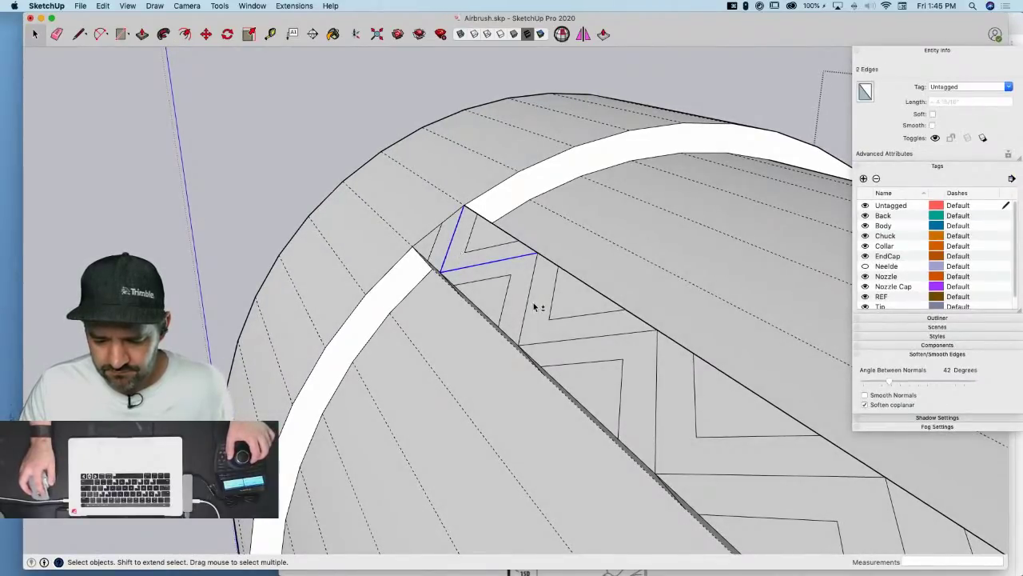
left_click(639, 373, "shift")
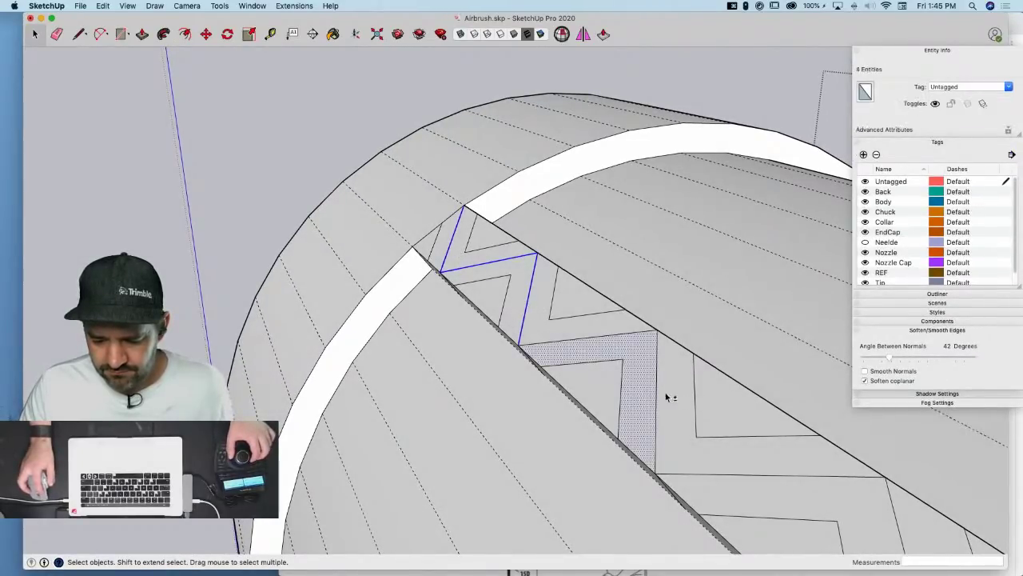
left_click(630, 353, "shift")
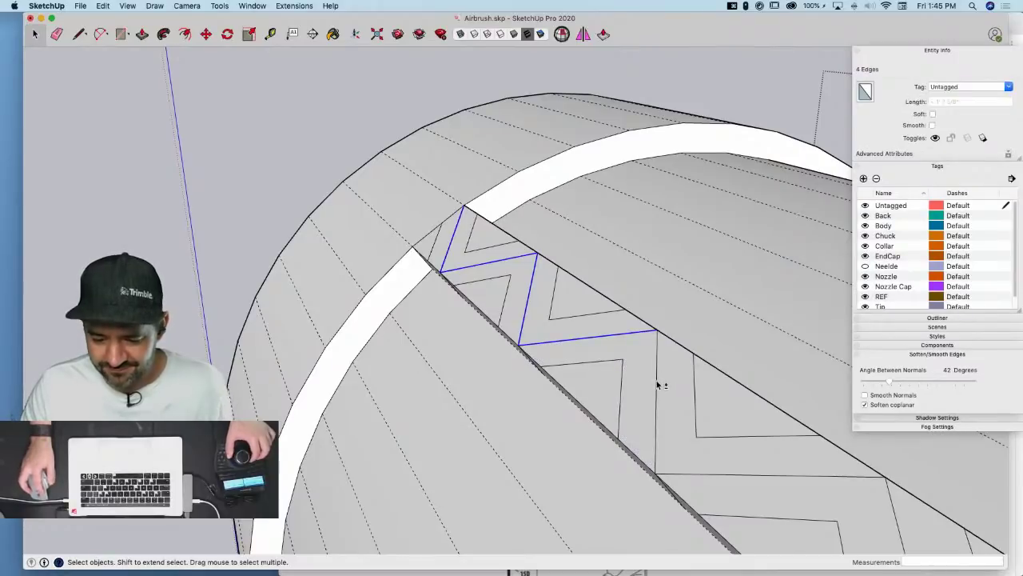
left_click(657, 385, "shift")
scroll(658, 392, "down", 3)
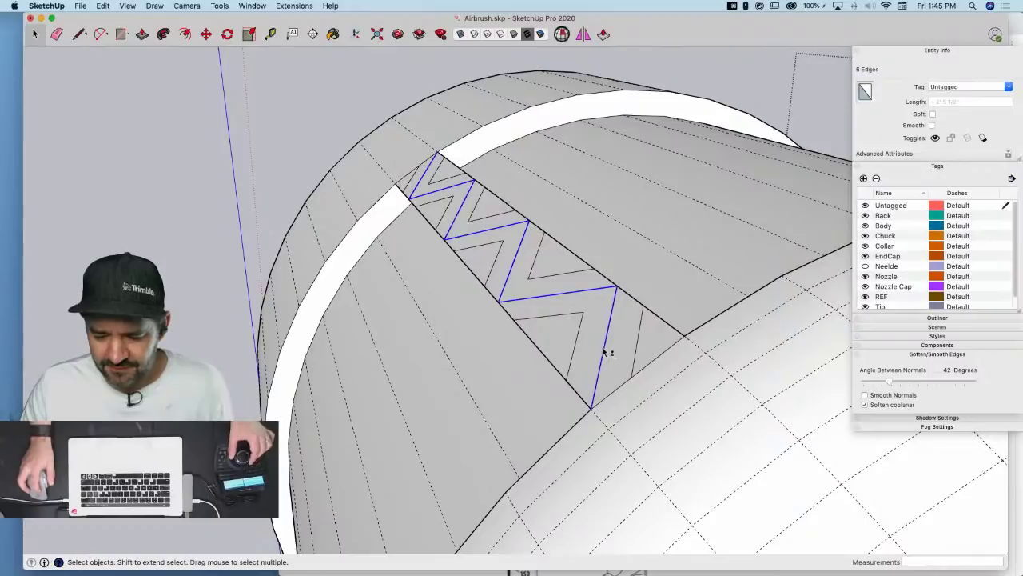
left_click(606, 351, "shift")
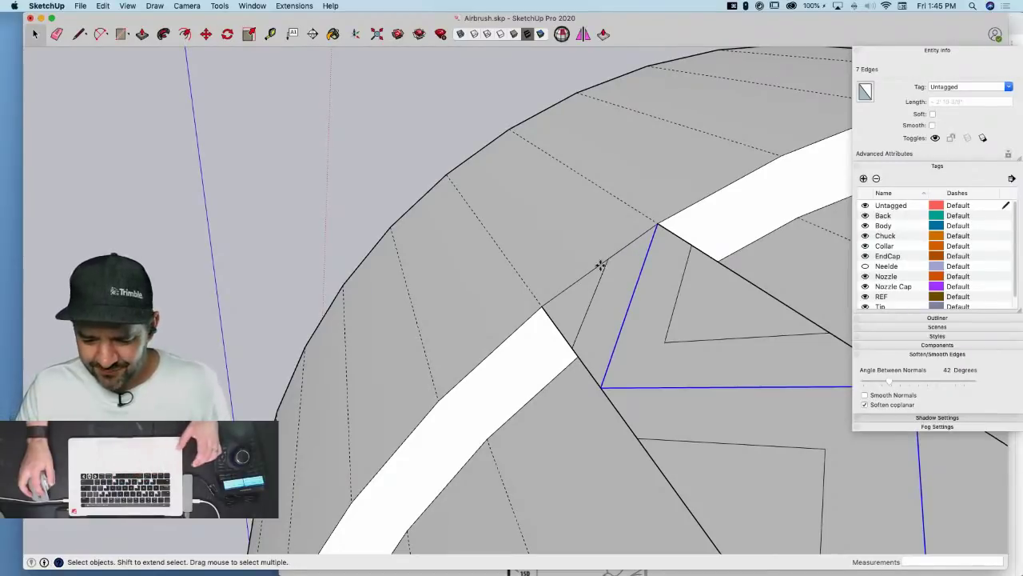
key("m")
left_click(606, 262)
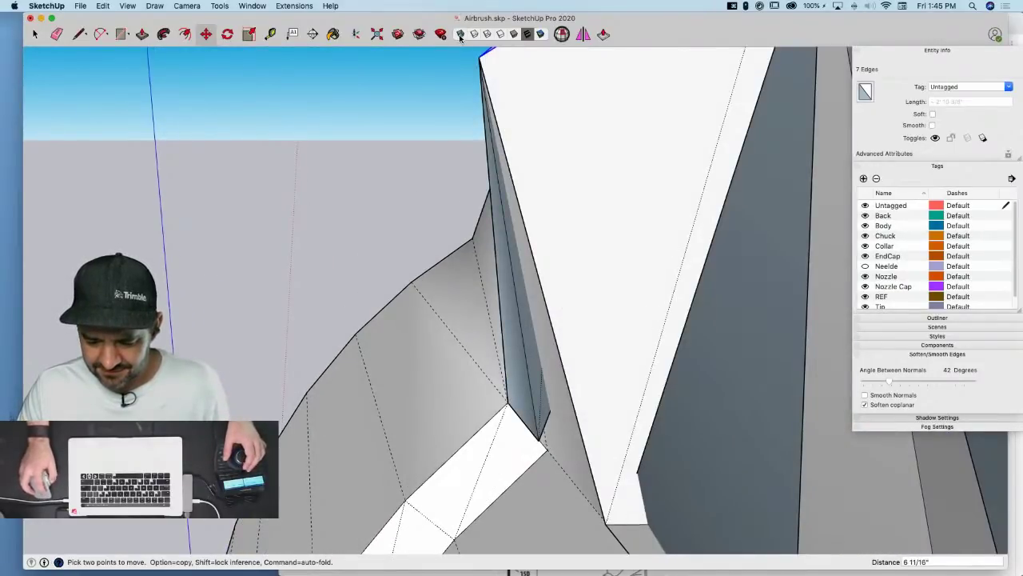
scroll(571, 407, "down", 5)
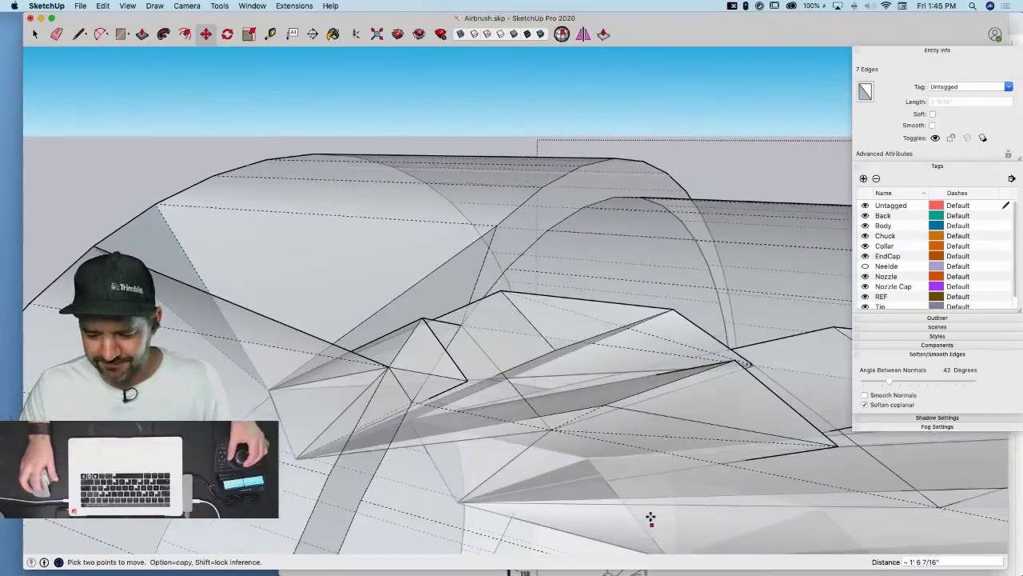
key("space")
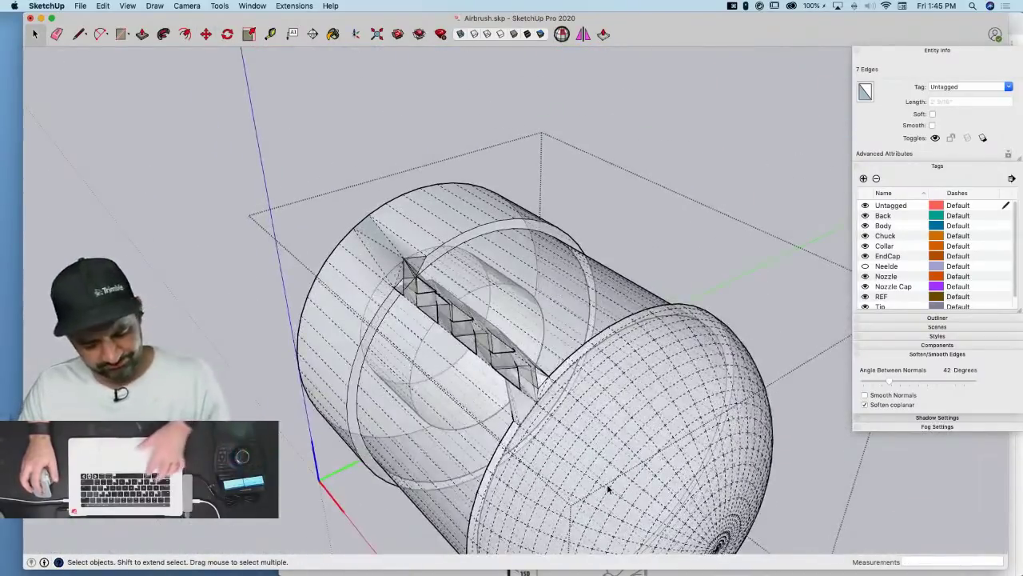
key("super+z")
Save the model and clear the zigzag edge selection
key("super+s")
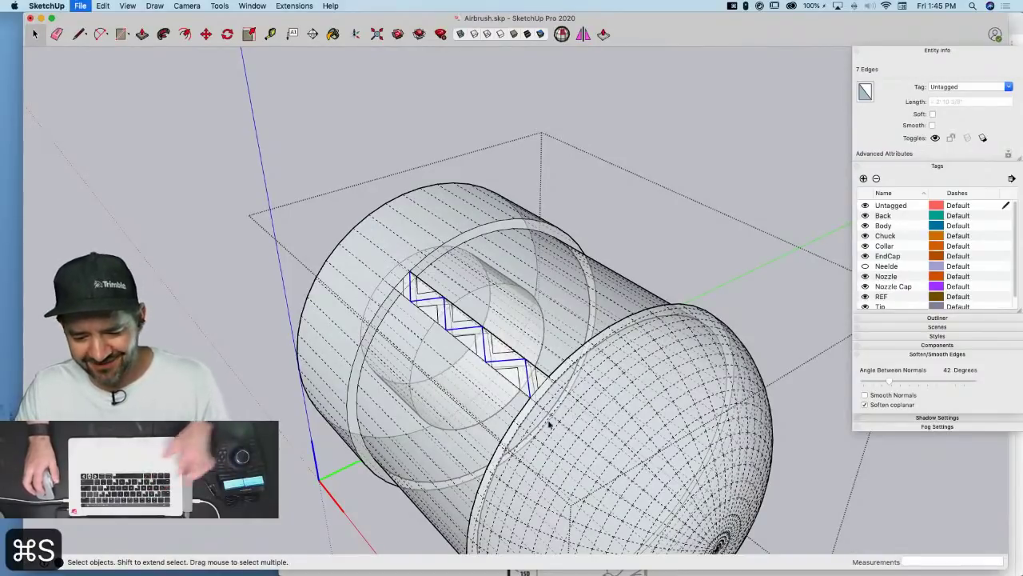
left_click(662, 119)
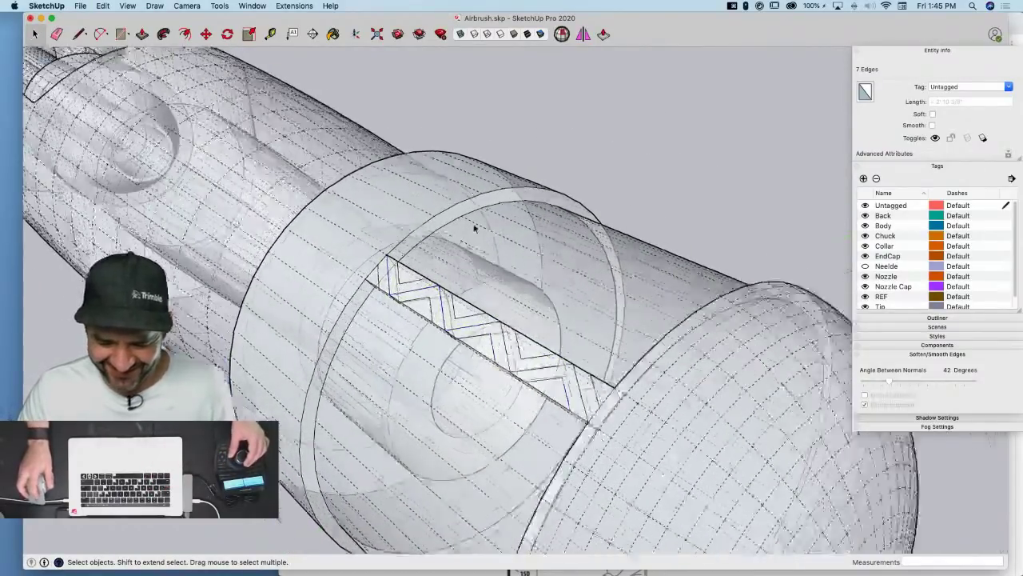
key("space")
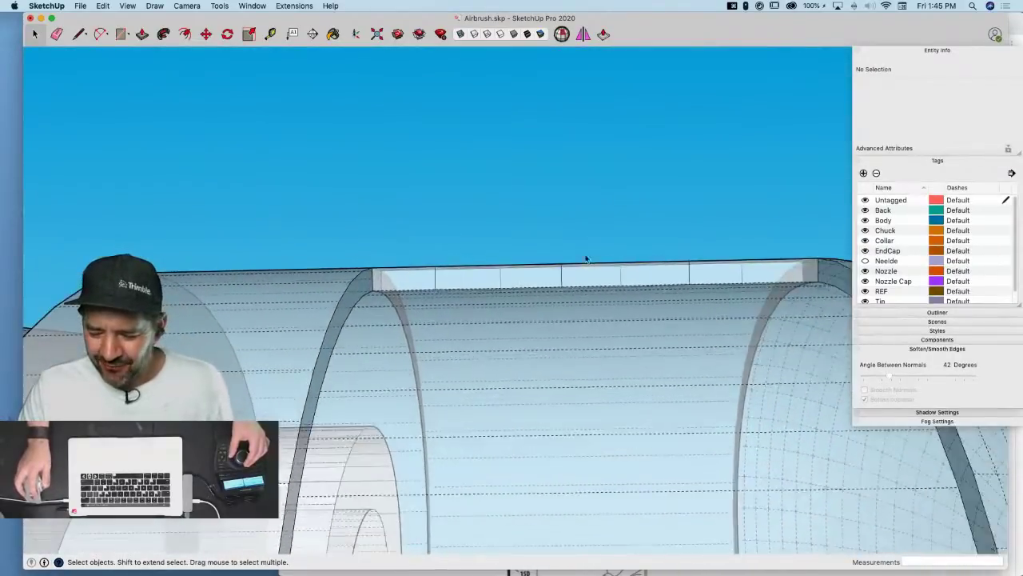
Make a group of the whole raised zigzag strip, including its side faces, with X-ray display off, and open it for editing
mouse_move(586, 258)
middle_mouse_down()
mouse_move(656, 270)
mouse_move(674, 249)
middle_mouse_up()
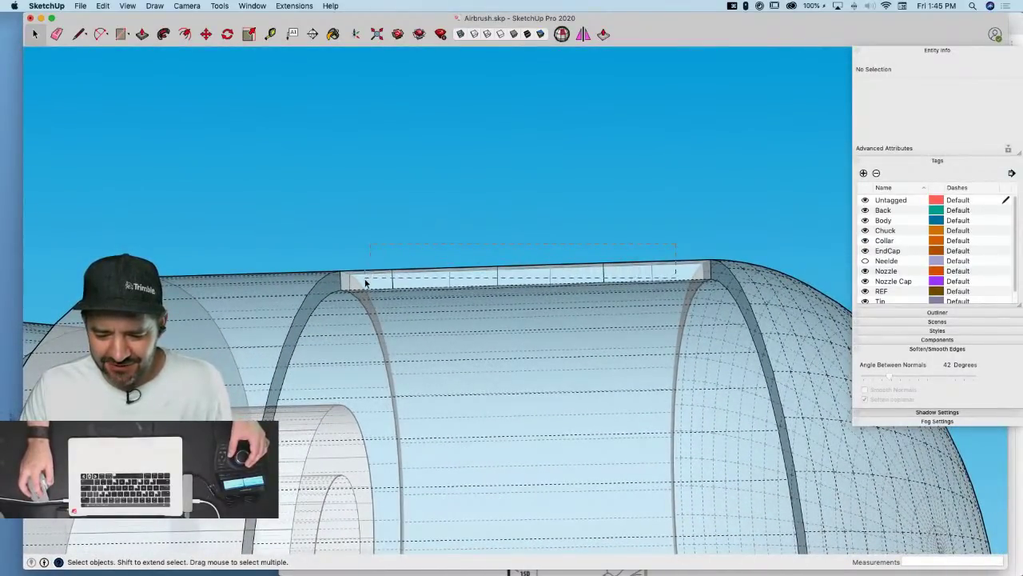
left_click(365, 282)
left_click(673, 251)
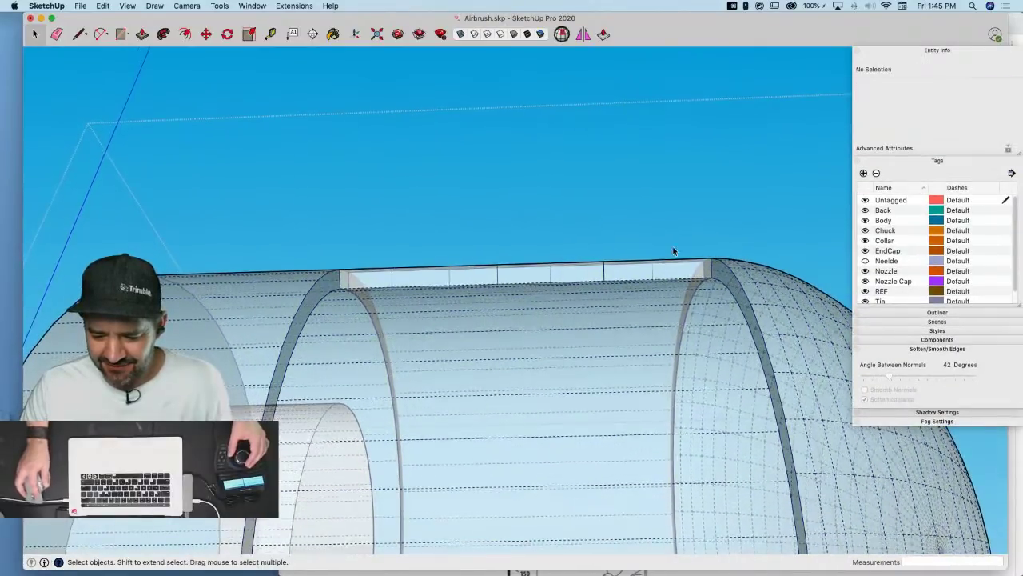
left_click_drag(359, 281, 358, 280)
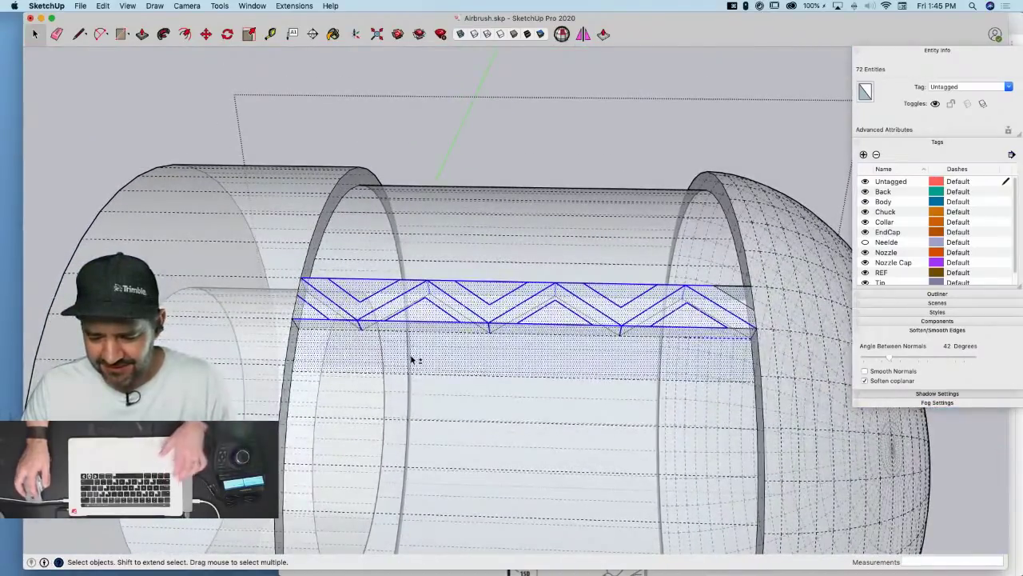
middle_click_drag(540, 243, 642, 347)
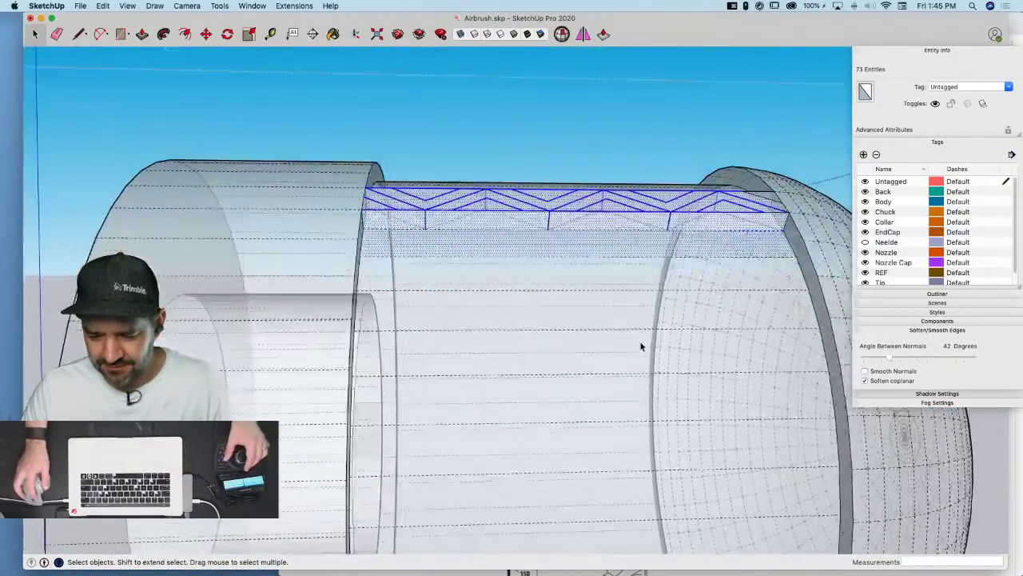
left_click(461, 34)
left_click(524, 253, "shift")
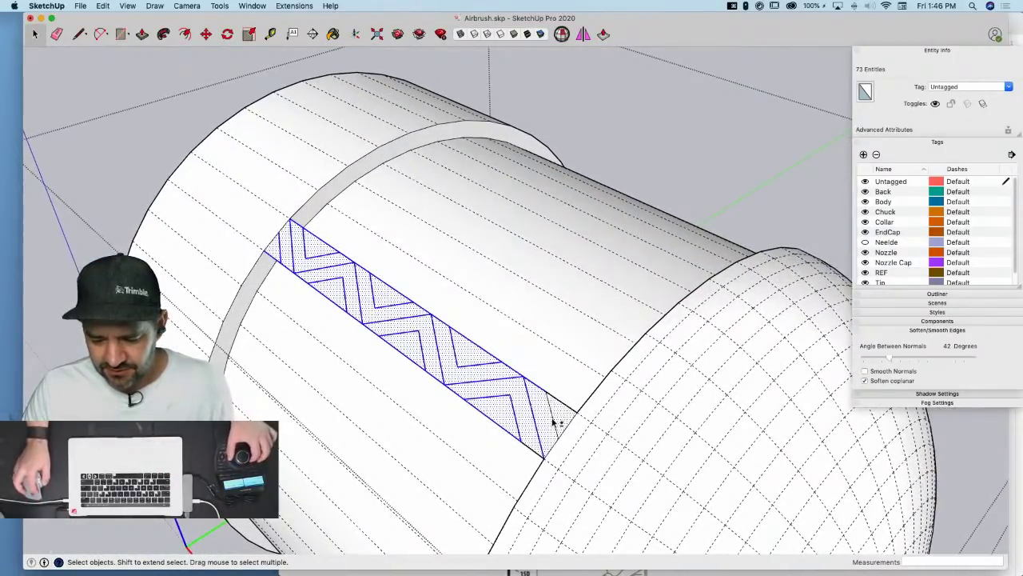
left_click(552, 418, "shift")
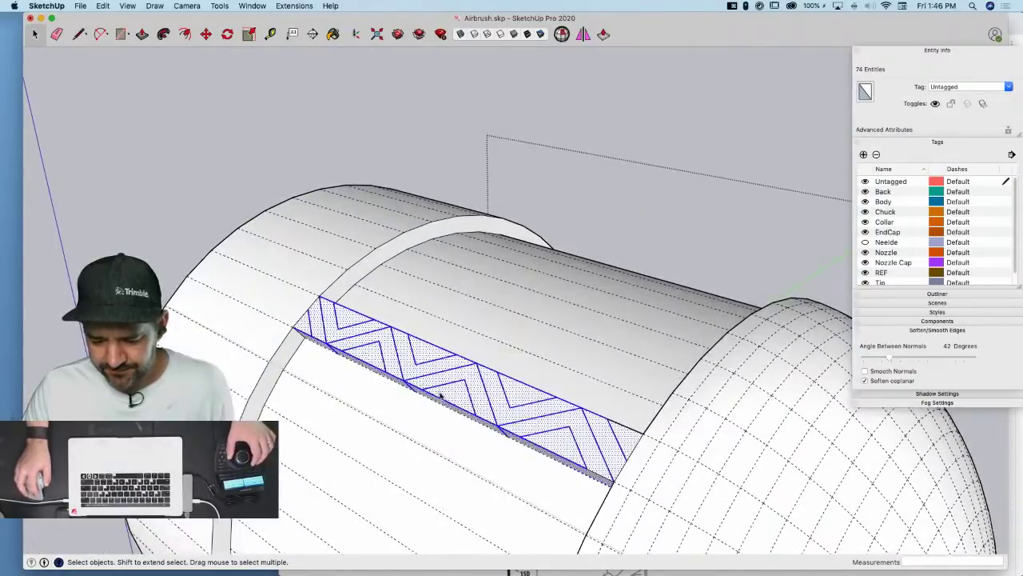
right_click(459, 395)
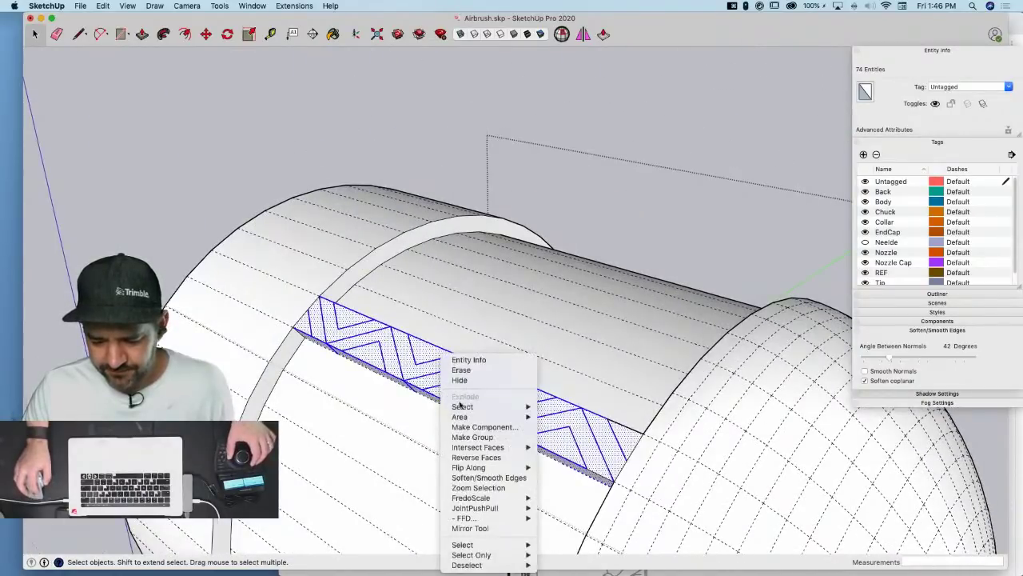
left_click(472, 437)
double_click(398, 352)
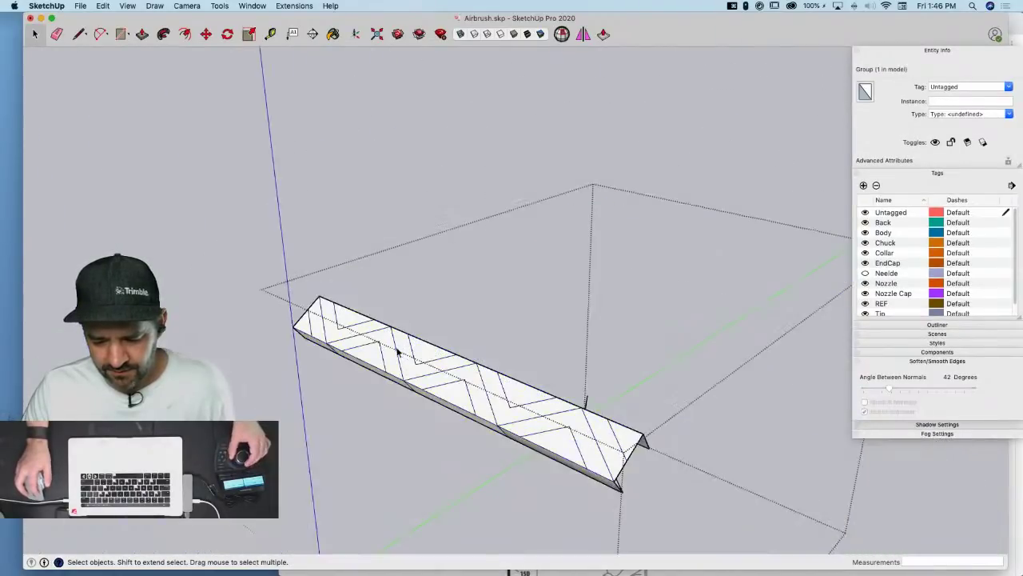
Draw the missing edge across the side face and close the strip's open end with an edge between its lower corners
left_click(412, 351)
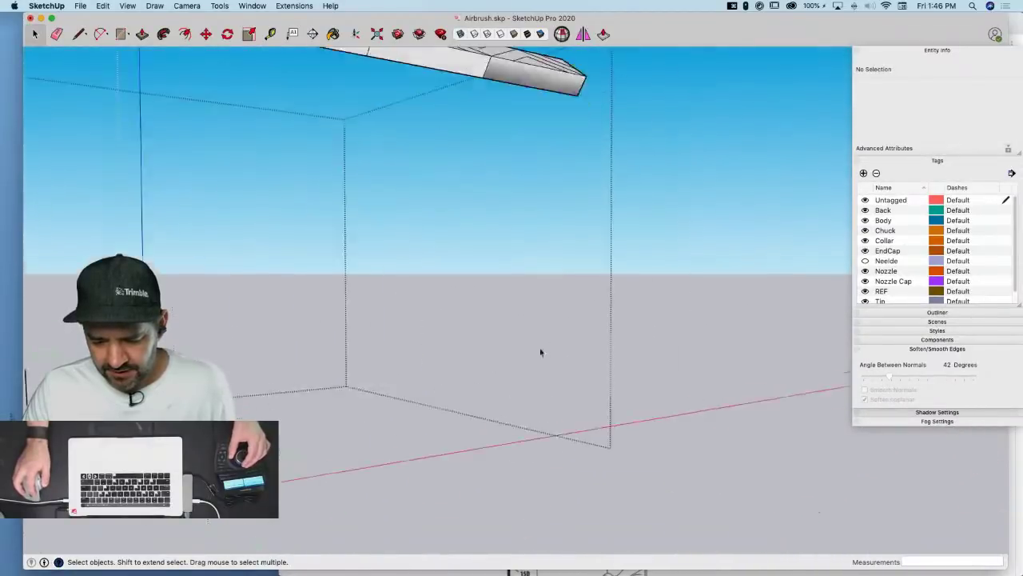
key("l")
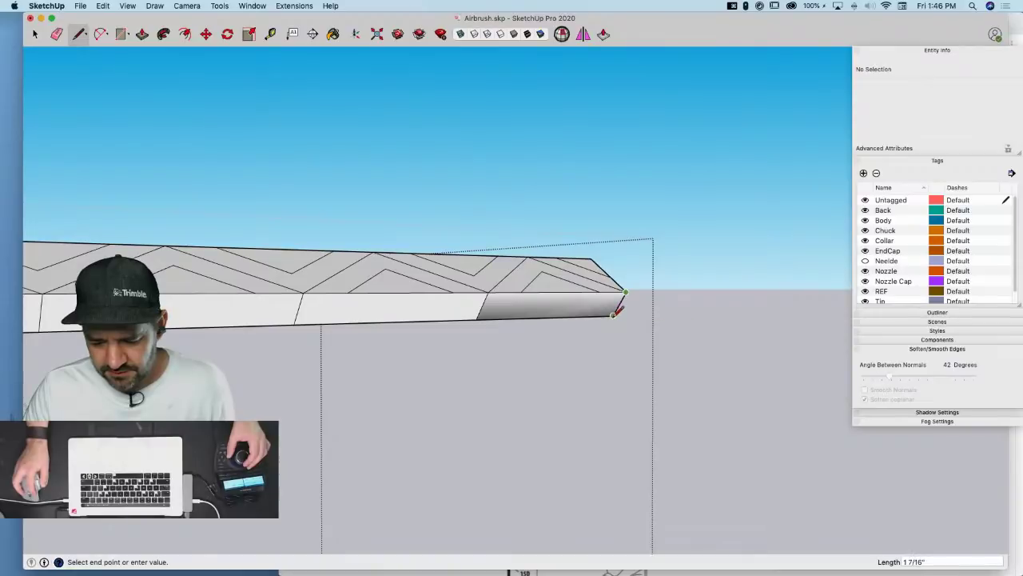
left_click(482, 310)
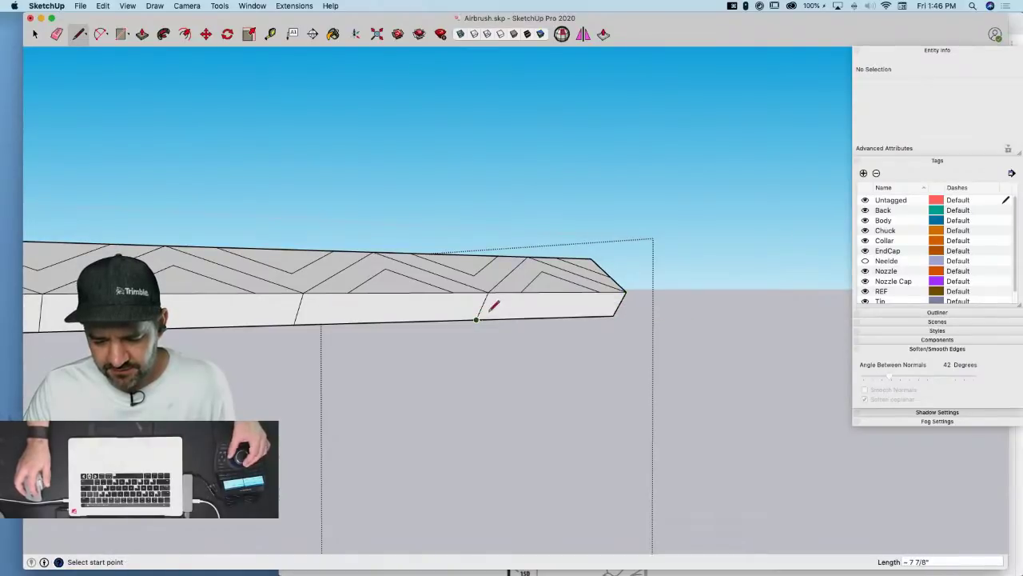
middle_click_drag(381, 327, 598, 361)
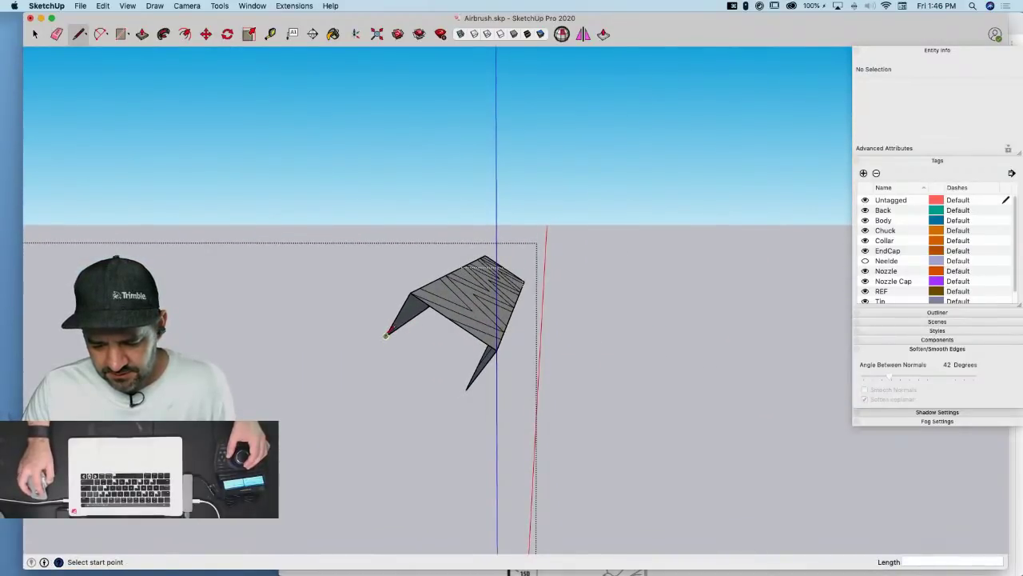
left_click(467, 389)
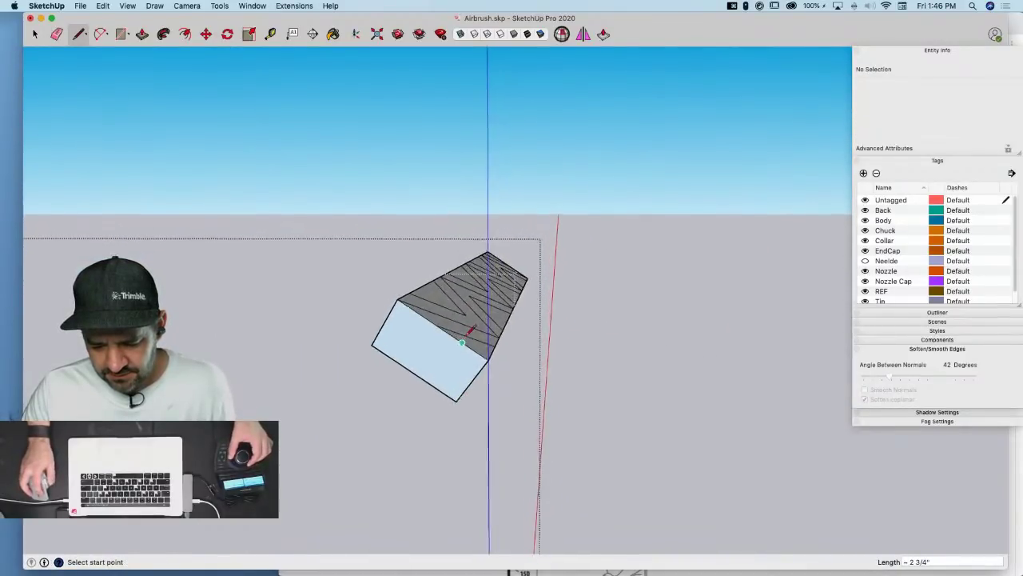
Try moving the main zigzag's seven edges down from the inner line's endpoint on the closed end, and undo it
key("space")
left_click(379, 295)
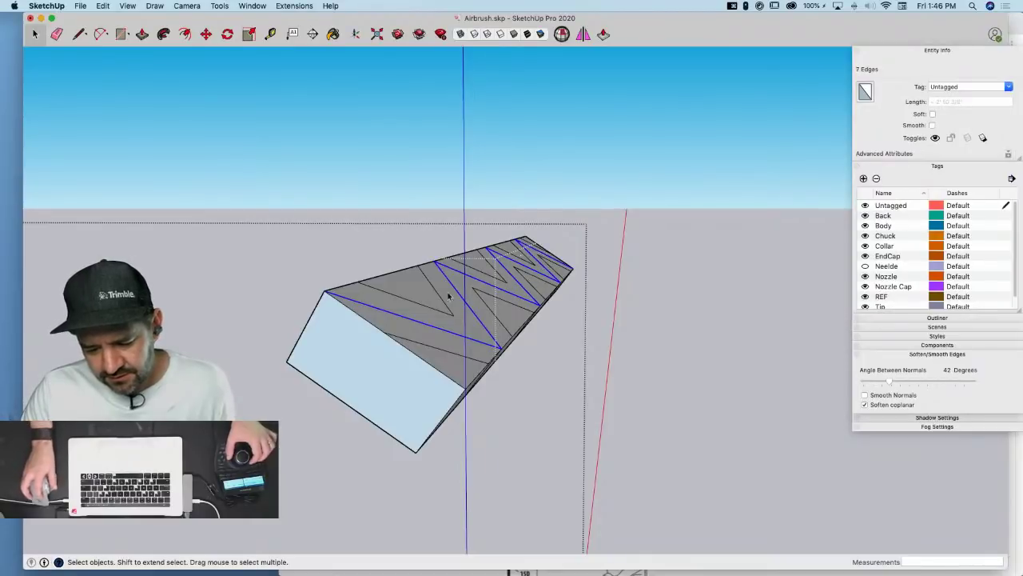
key("m")
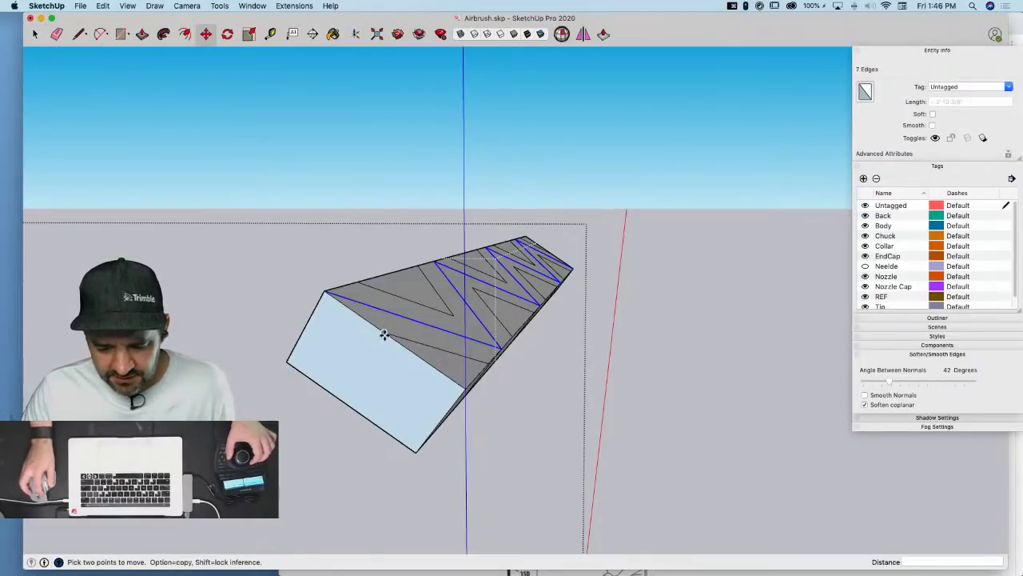
left_click(384, 334)
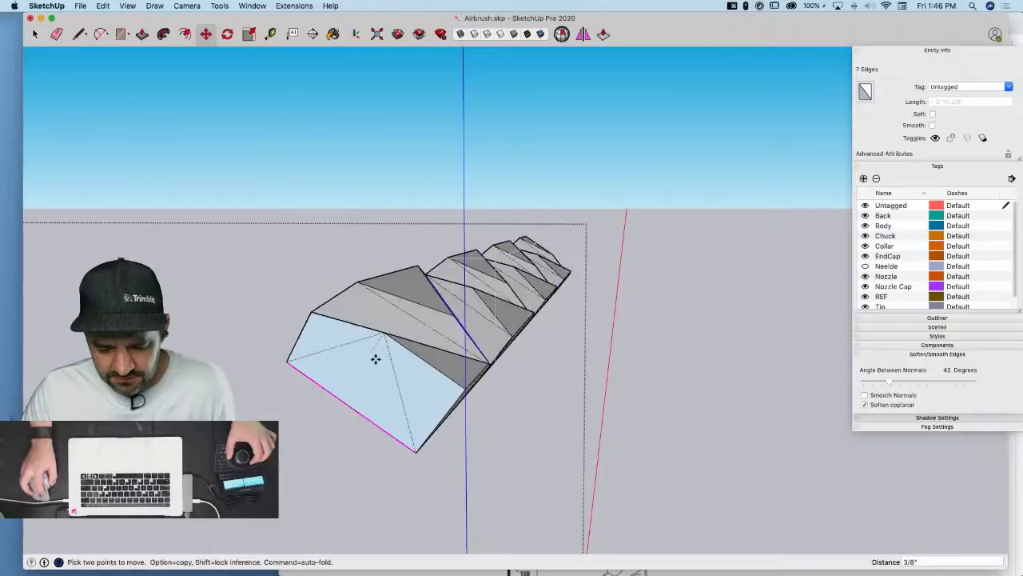
left_click(351, 409)
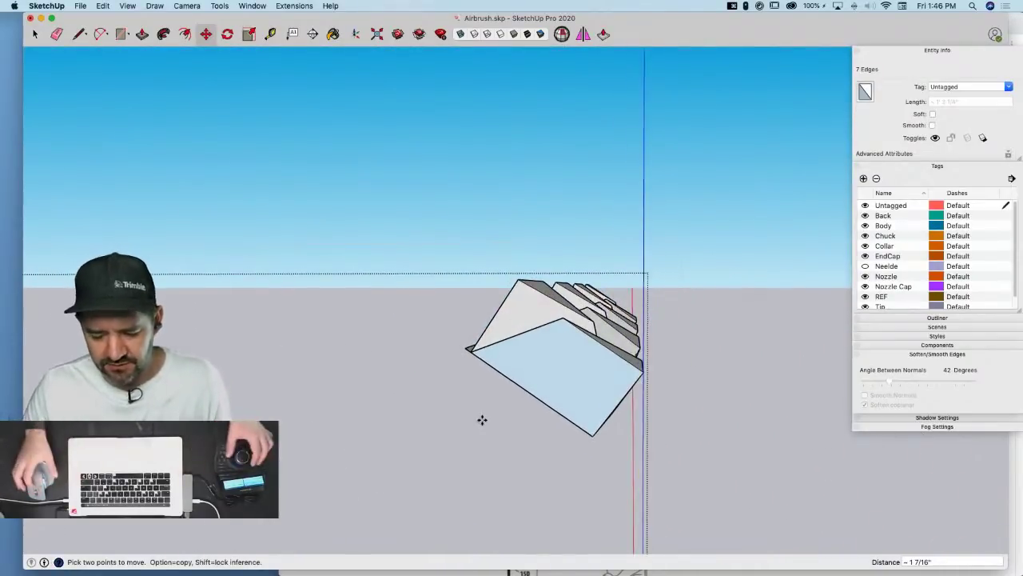
key("space")
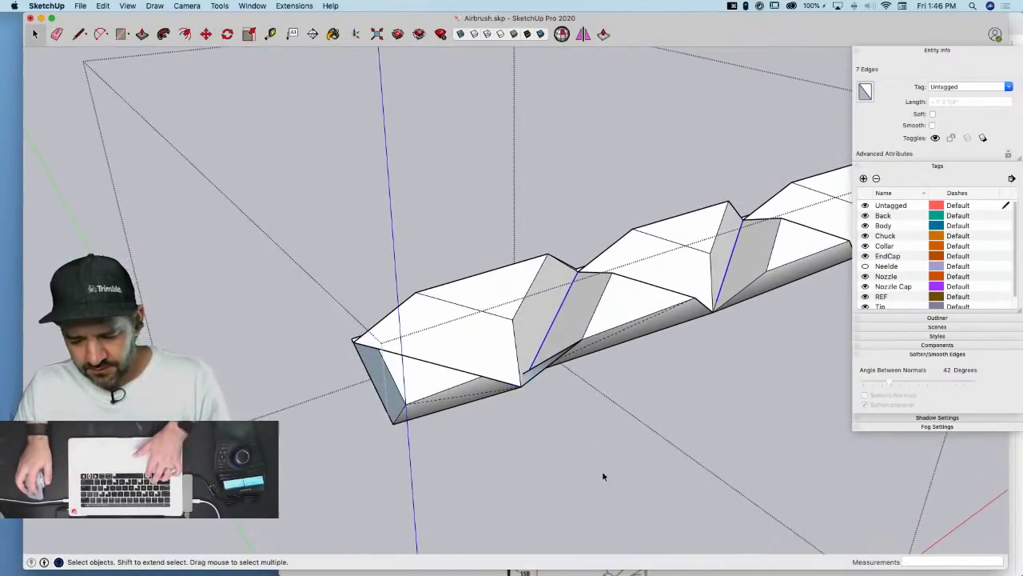
key("super+z")
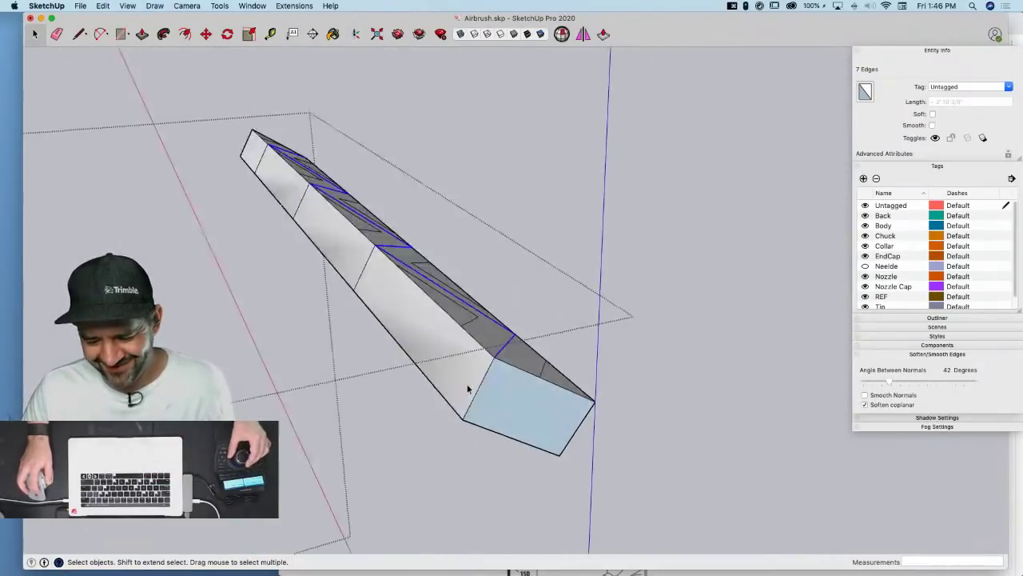
Extend the inner zigzag lines down one side face to meet the lower ends of its short cross edges
key("l")
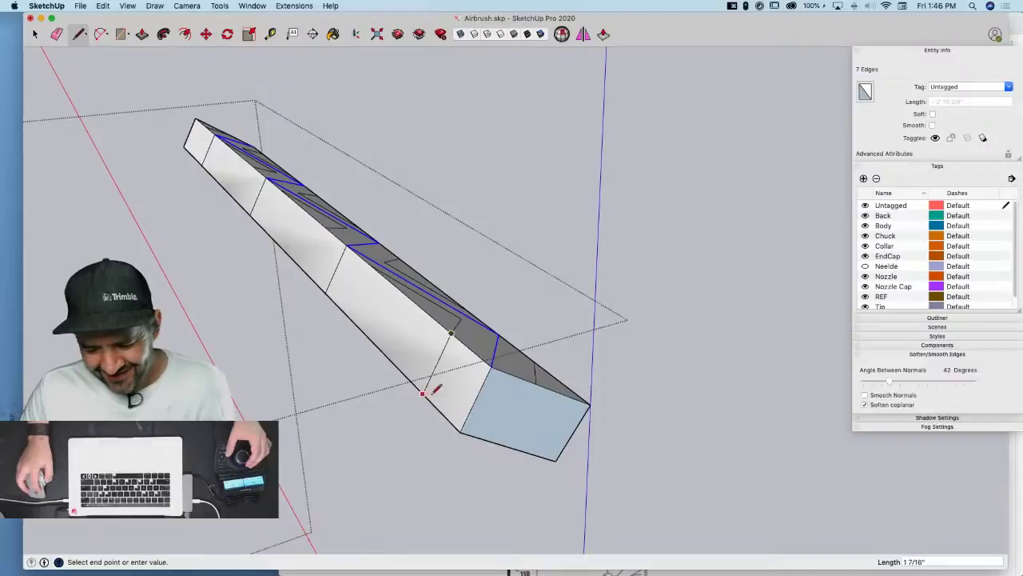
left_click(460, 426)
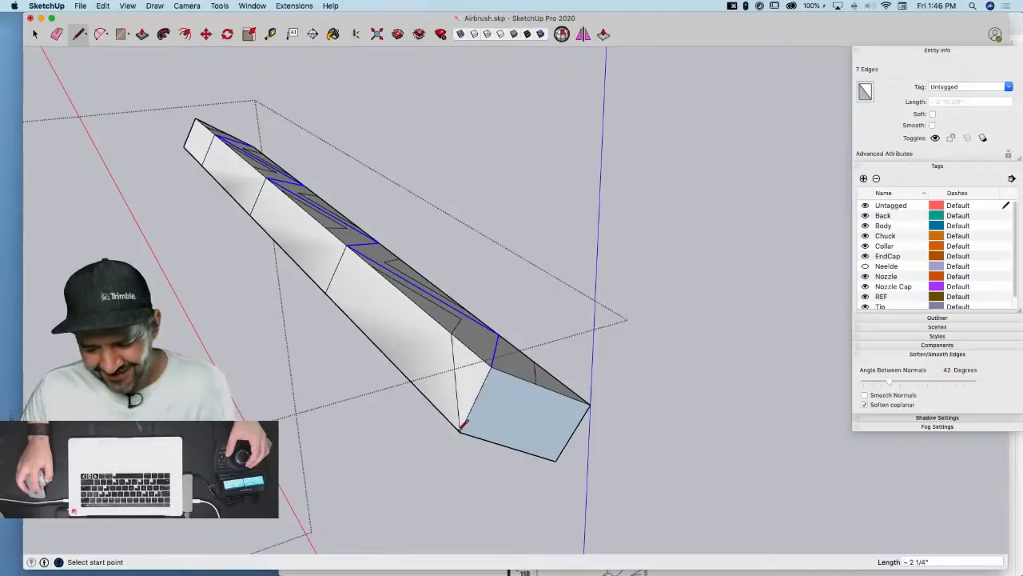
left_click(542, 384)
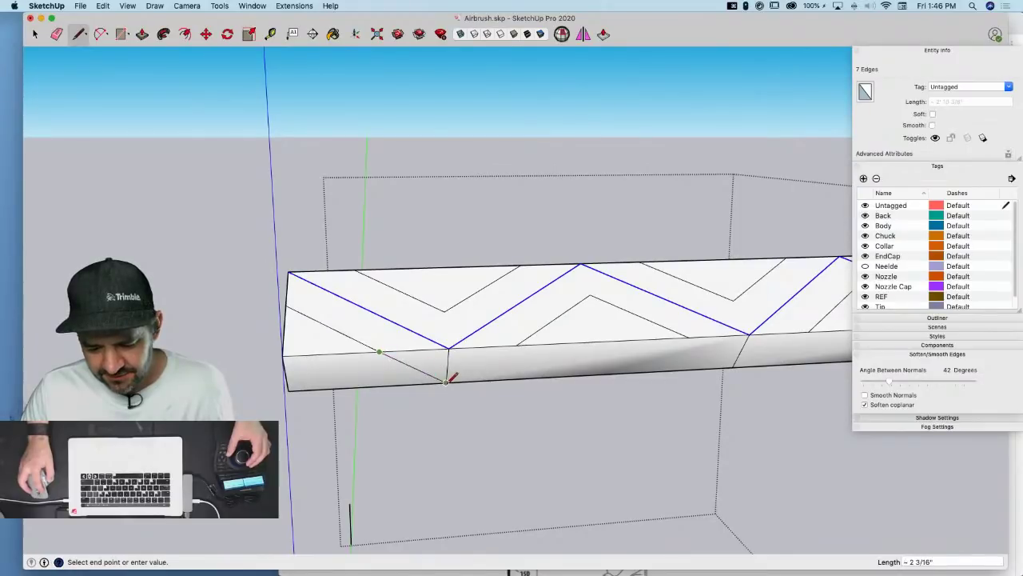
left_click(446, 381)
left_click(517, 345)
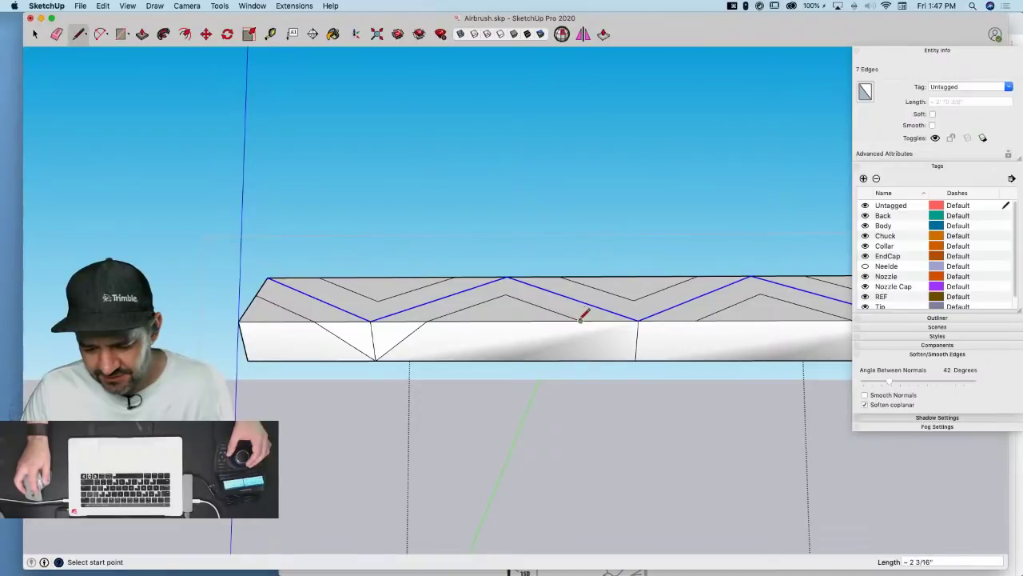
left_click(636, 359)
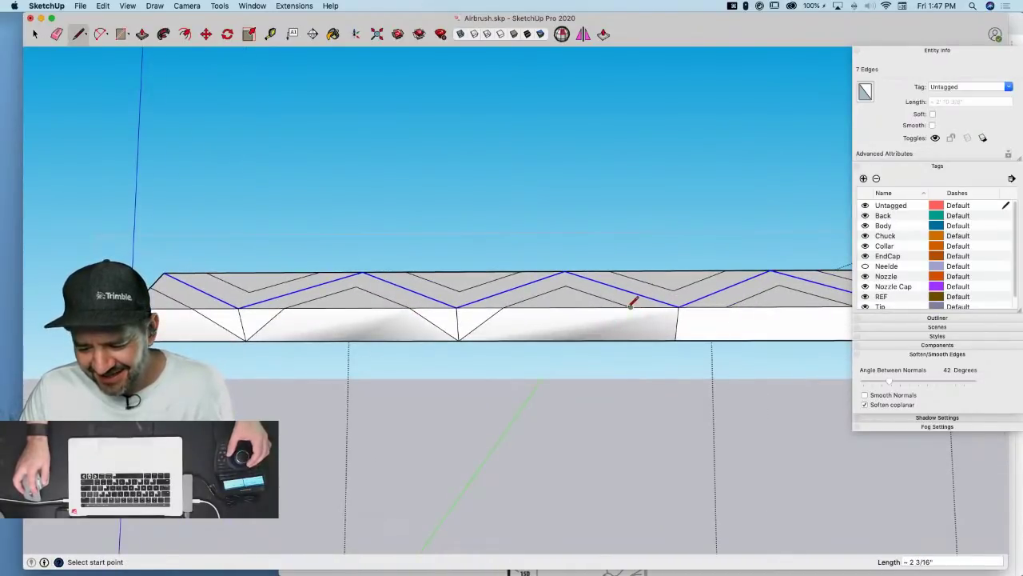
left_click(676, 339)
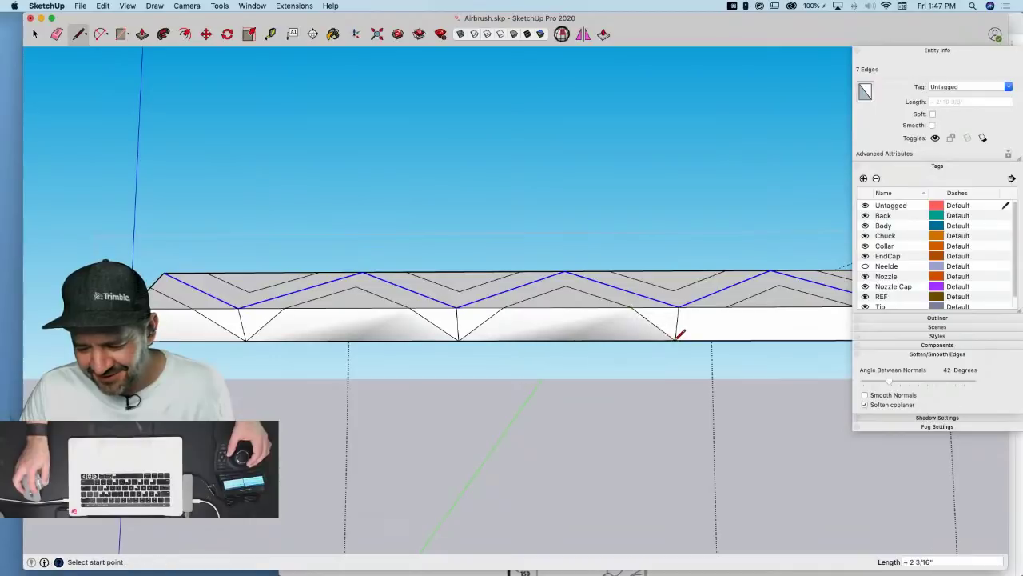
left_click(726, 306)
Finish the last side-face line at the strip's other end and close that open end with an edge between its lower corners
middle_click_drag(726, 307, 670, 294)
left_click(704, 283)
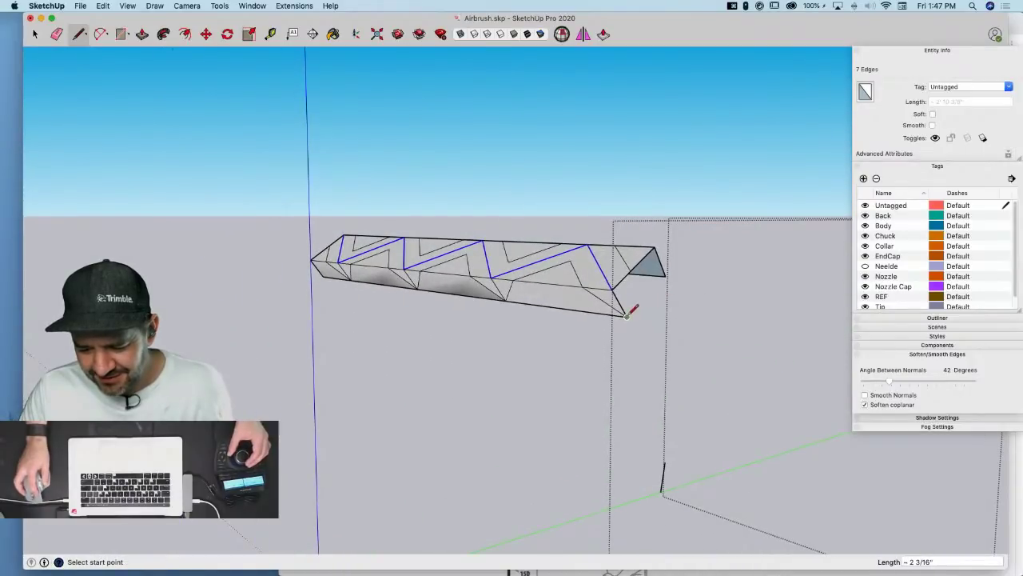
left_click(665, 275)
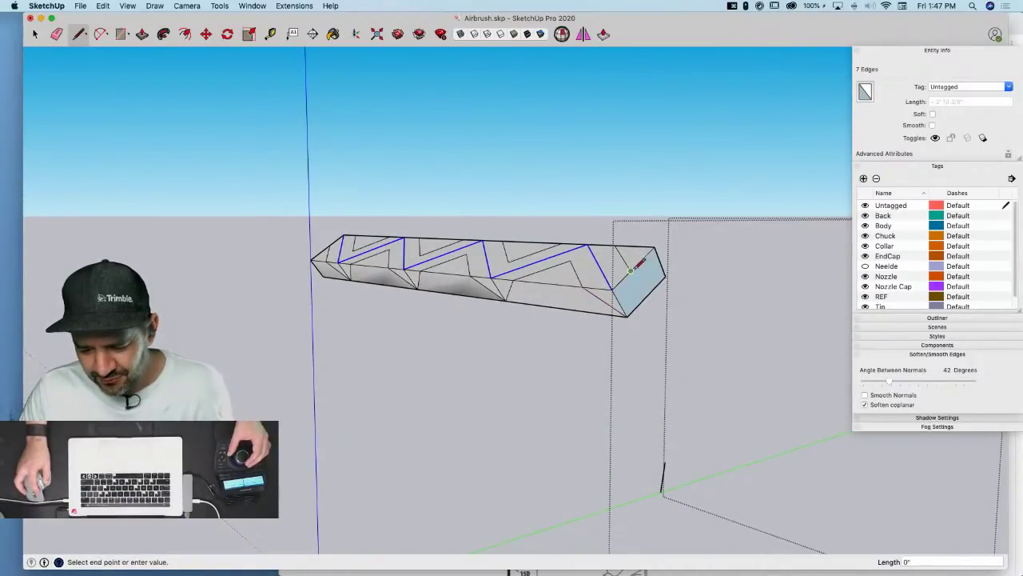
left_click(629, 315)
Extend the inner zigzag lines down the opposite side face to the lower ends of its short cross edges
middle_click_drag(629, 315, 477, 232)
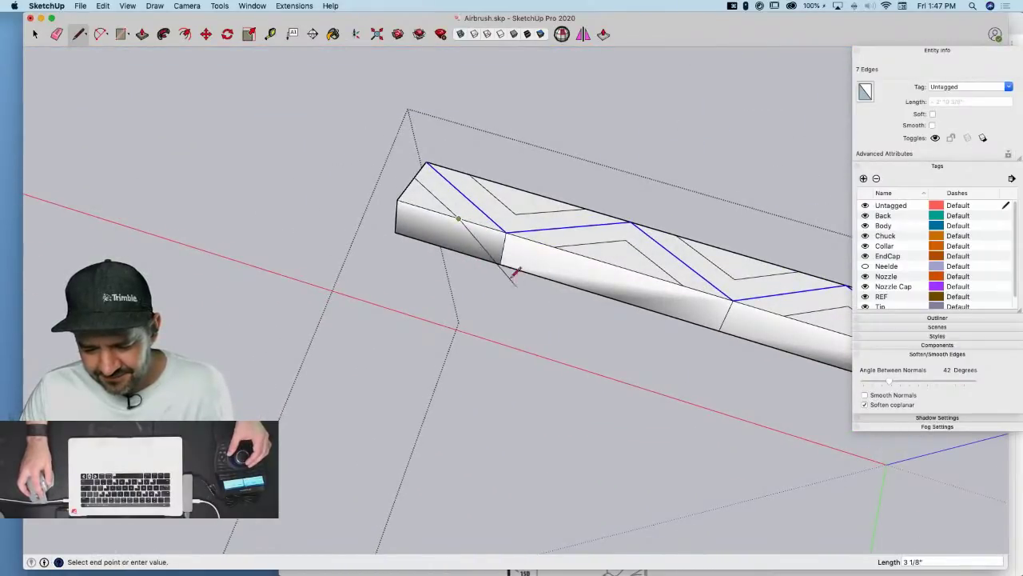
left_click(501, 263)
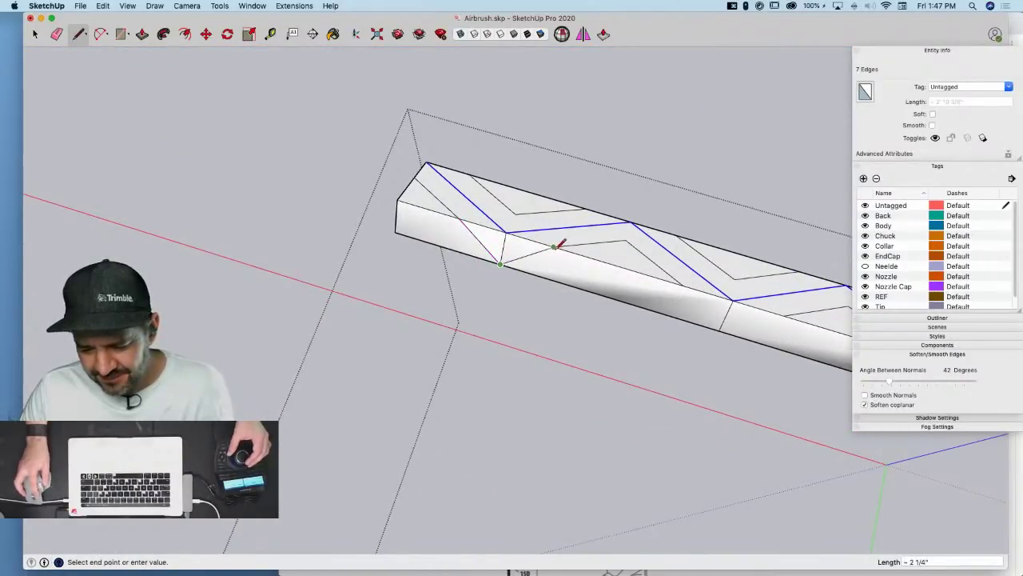
left_click(719, 328)
key("Escape")
middle_click_drag(790, 310, 584, 206)
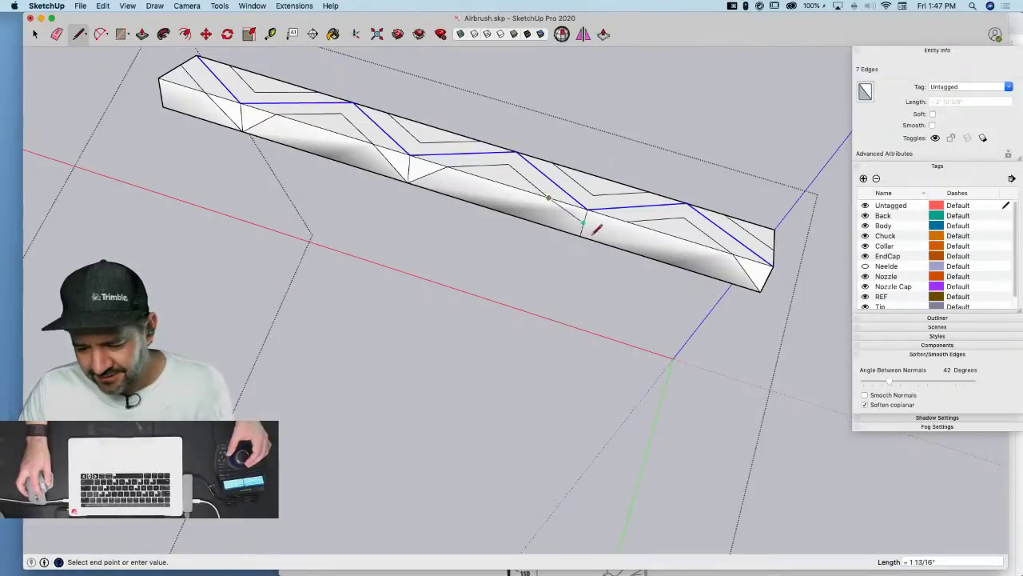
left_click(581, 235)
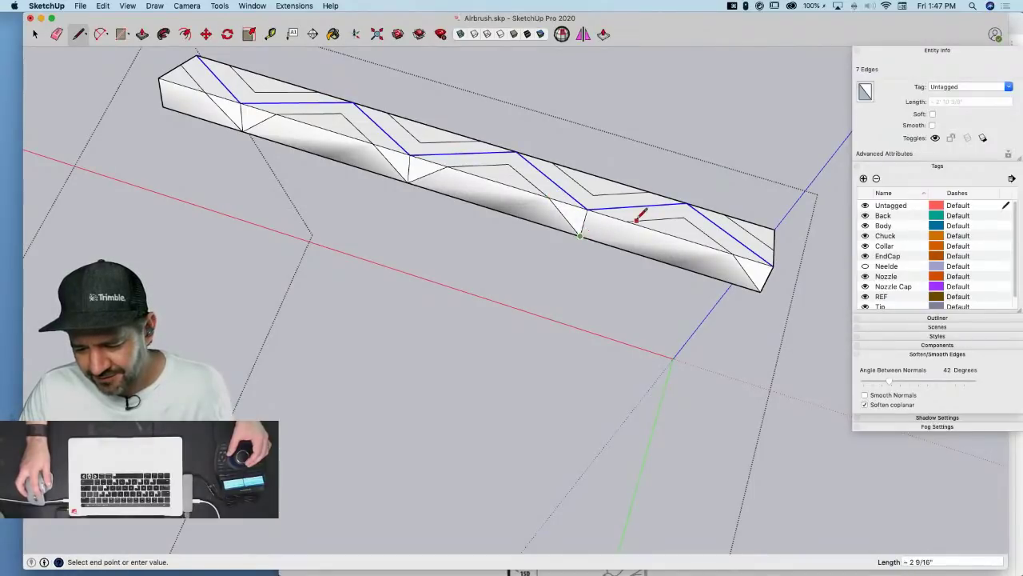
Try erasing the main zigzag's edges at one of its corners on the long side, and undo it
key("e")
left_click_drag(582, 221, 593, 217)
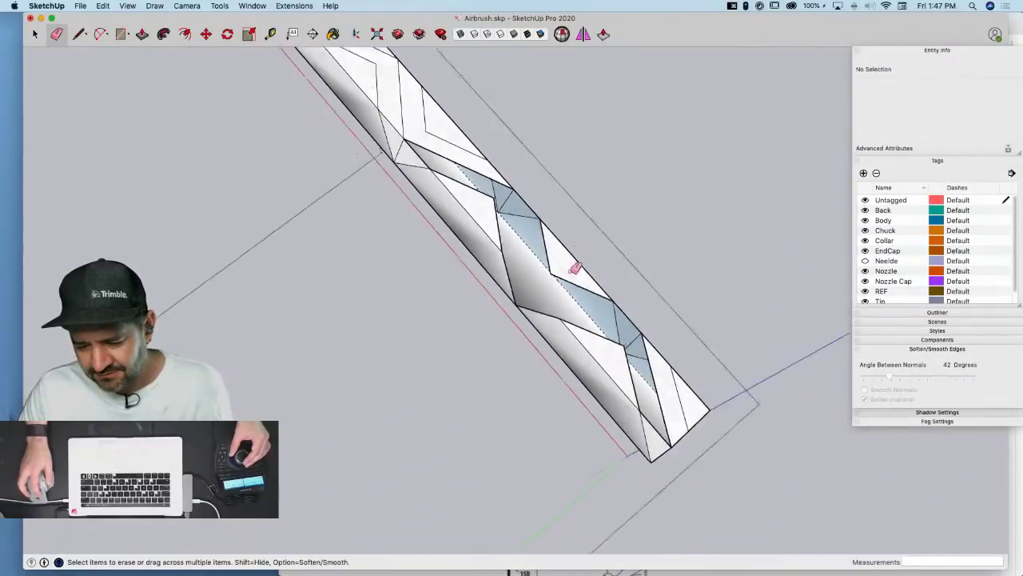
middle_click_drag(689, 332, 519, 405)
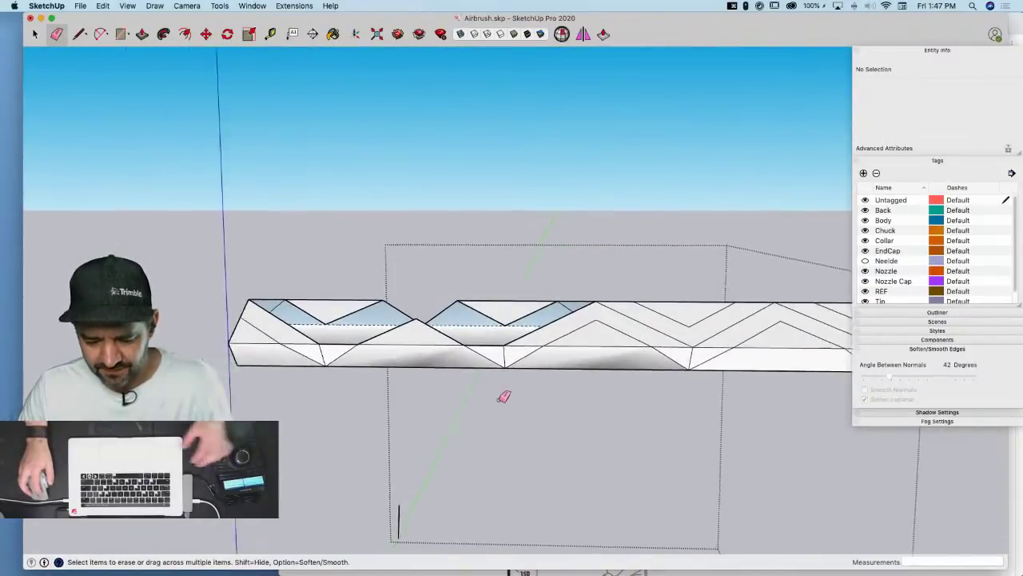
key("super+z")
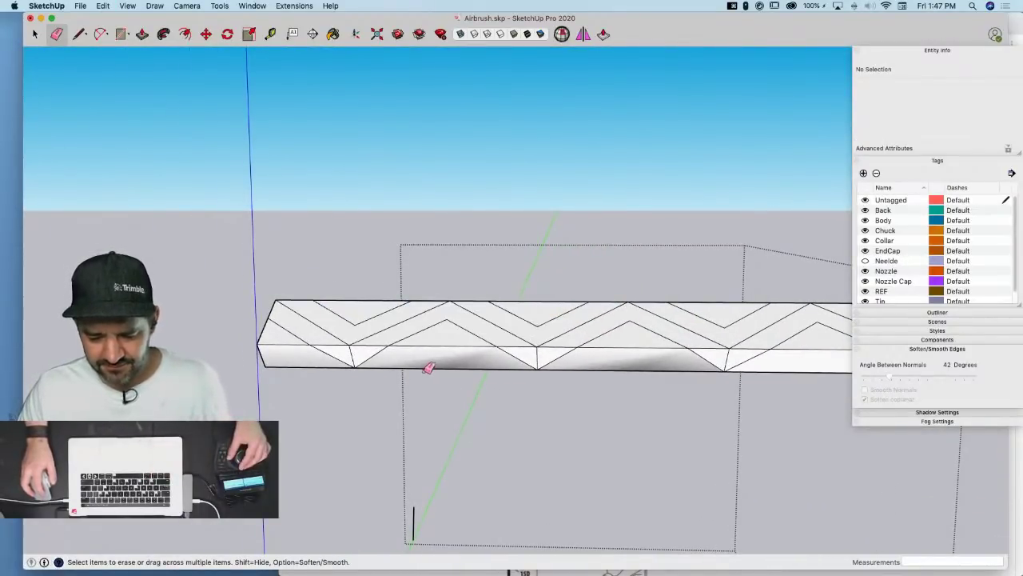
Draw a zigzag of diagonal lines across the strip's underside, connecting the lower ends of the cross edges on both sides
middle_click_drag(427, 365, 349, 427)
key("l")
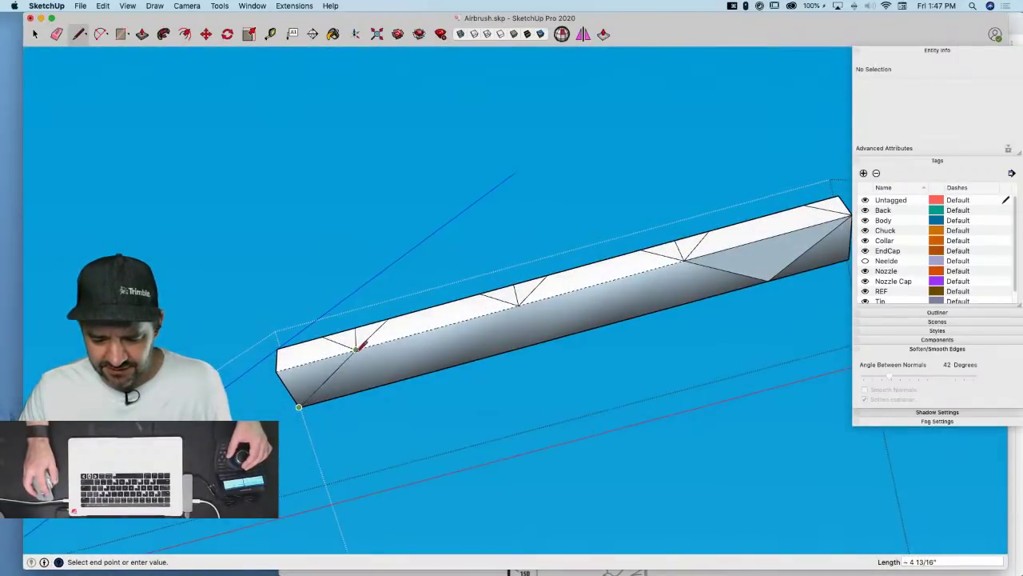
left_click(357, 349)
middle_click_drag(354, 348, 448, 369)
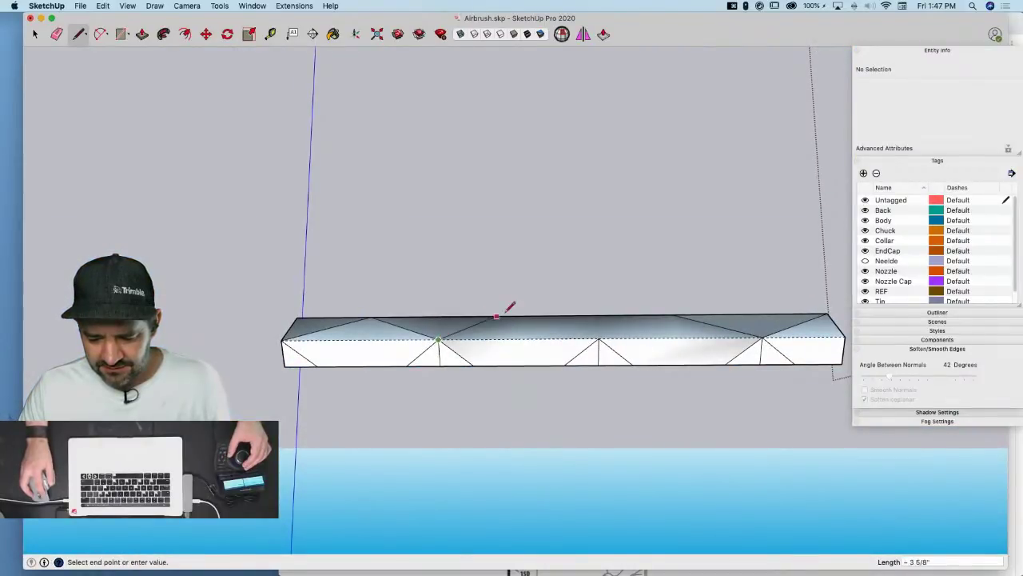
left_click(598, 338)
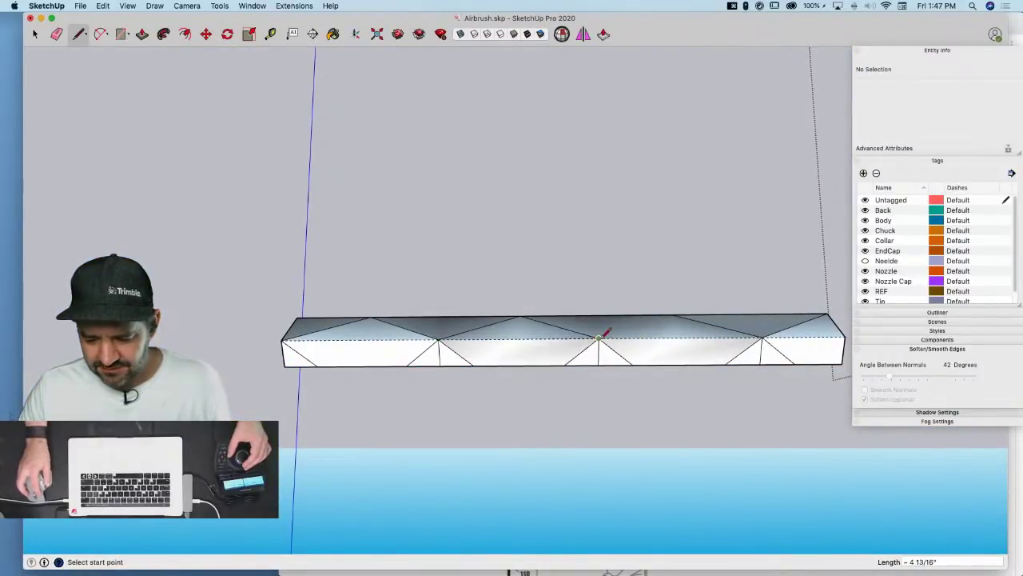
left_click(672, 315)
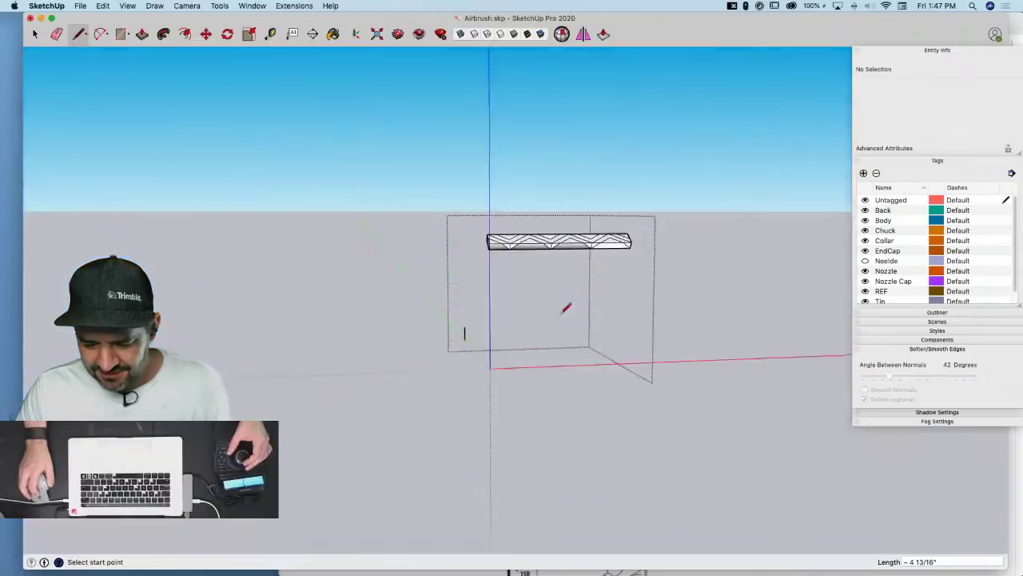
Erase the main zigzag's edges meeting at the first side corner and at the adjoining end corner of the strip
key("e")
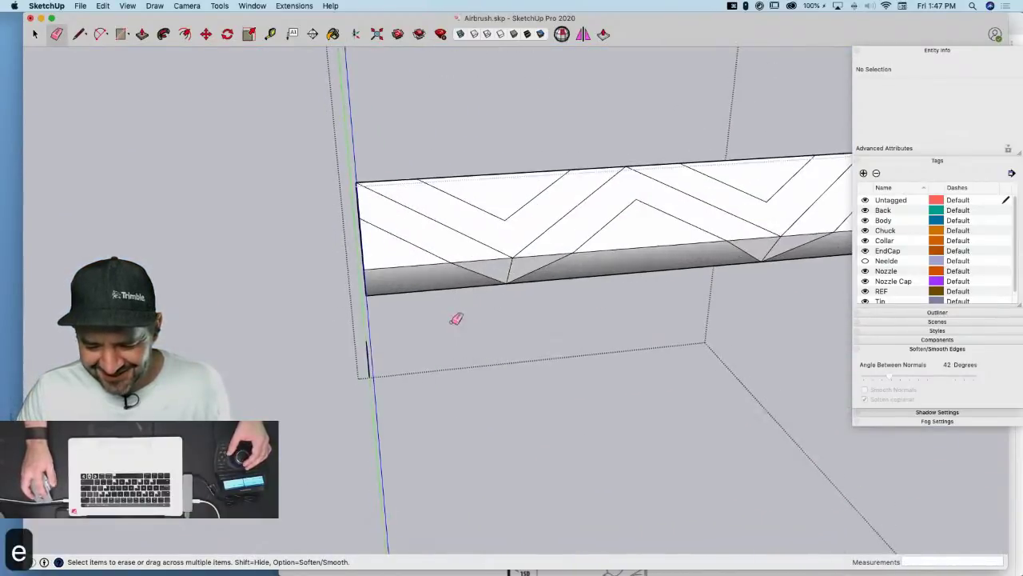
left_click(512, 256)
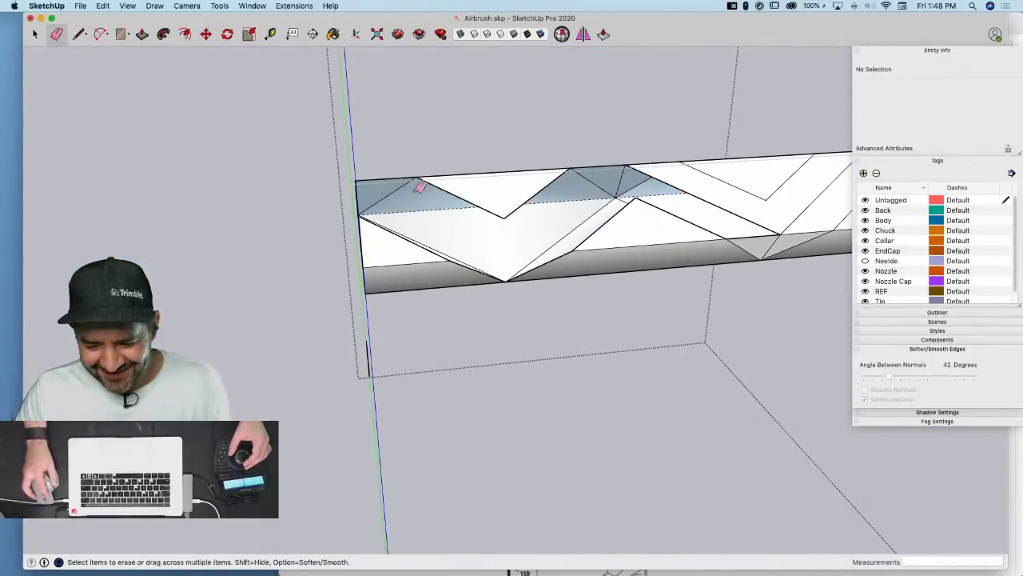
left_click(356, 180)
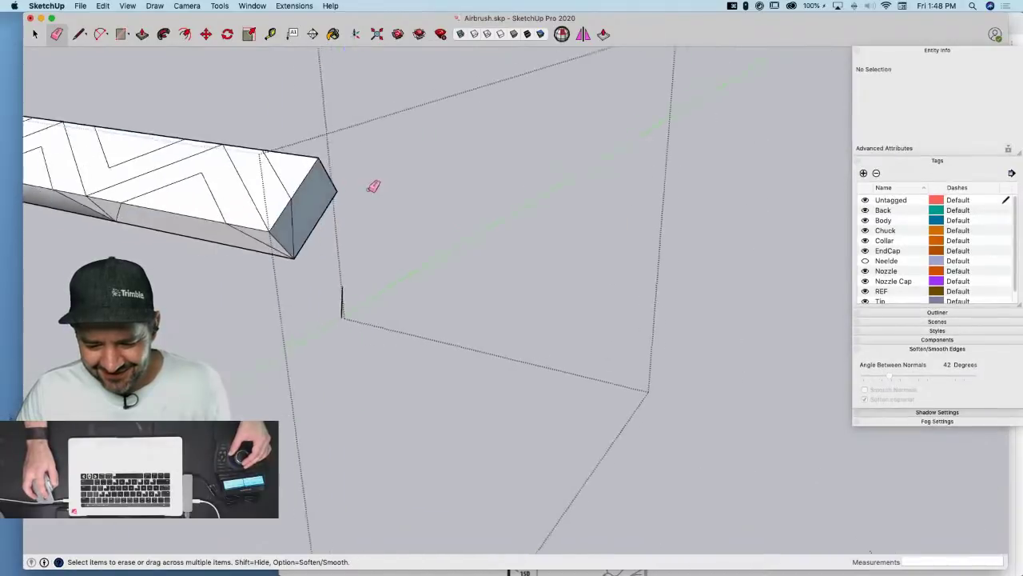
Draw a diagonal from the upper end of the first side cross edge to the strip's end valley corner, and soften the diagonal edges there
key("l")
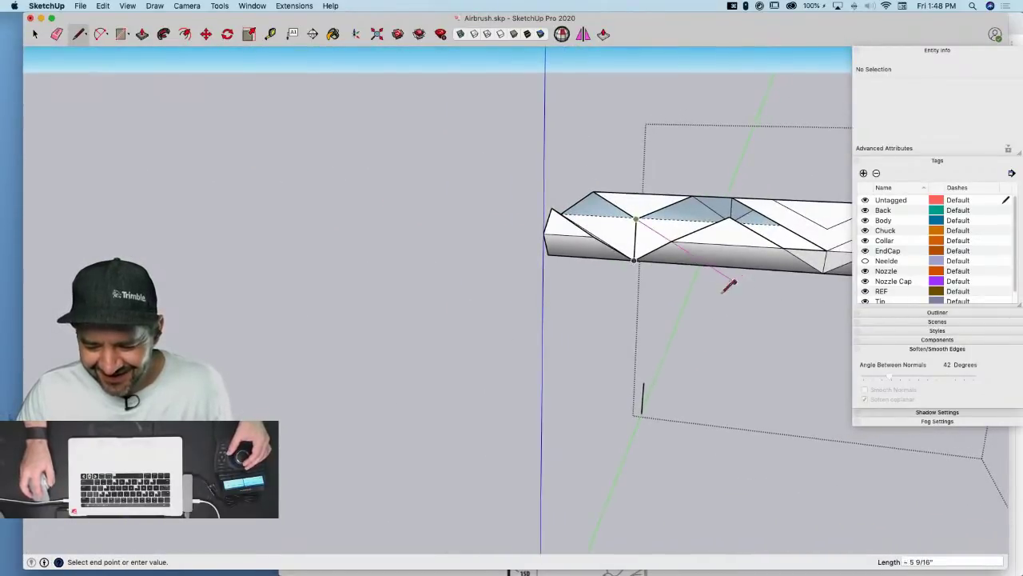
middle_click_drag(724, 291, 685, 354)
left_click(598, 291)
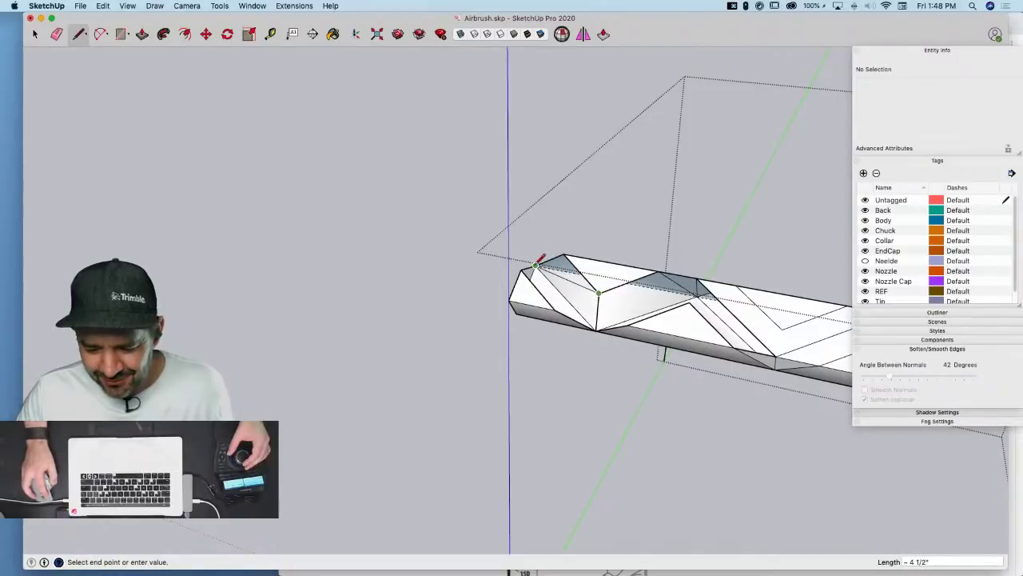
left_click(535, 264)
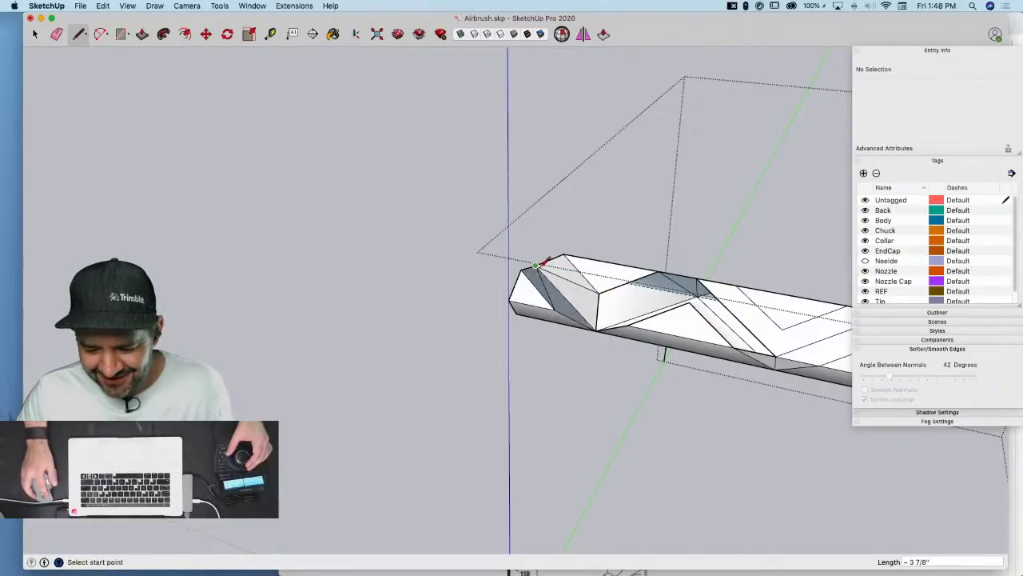
key("e")
left_click(550, 281)
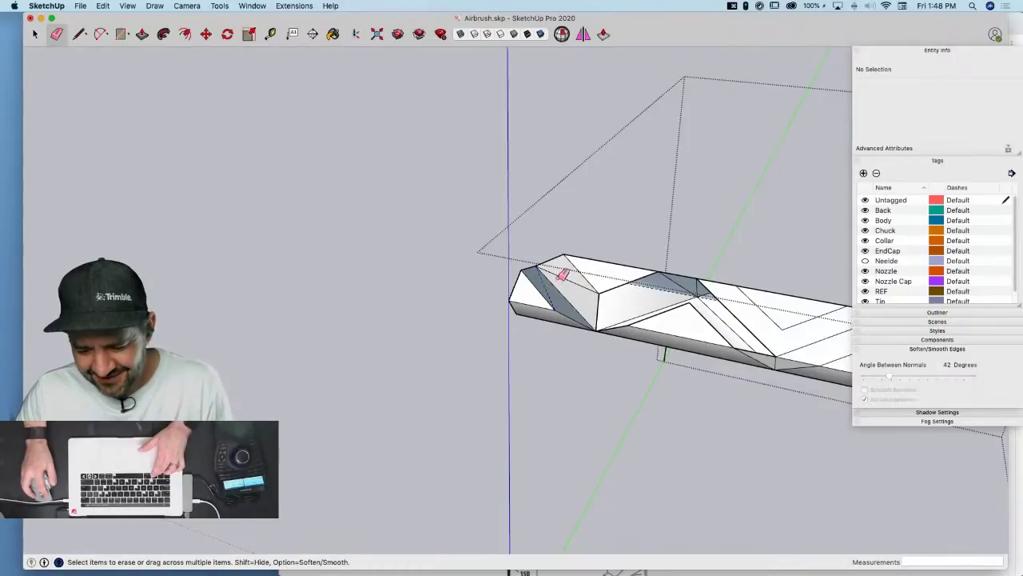
Connect the first cross edge's upper end to the next inner zigzag corner, and erase the main zigzag's edges at the adjoining opposite side corner
key("l")
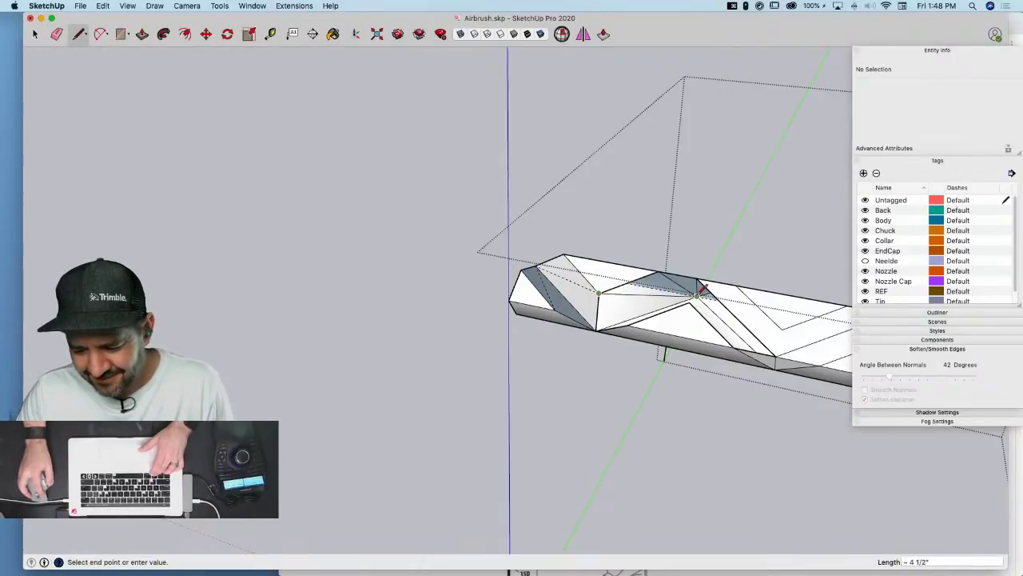
left_click(697, 295)
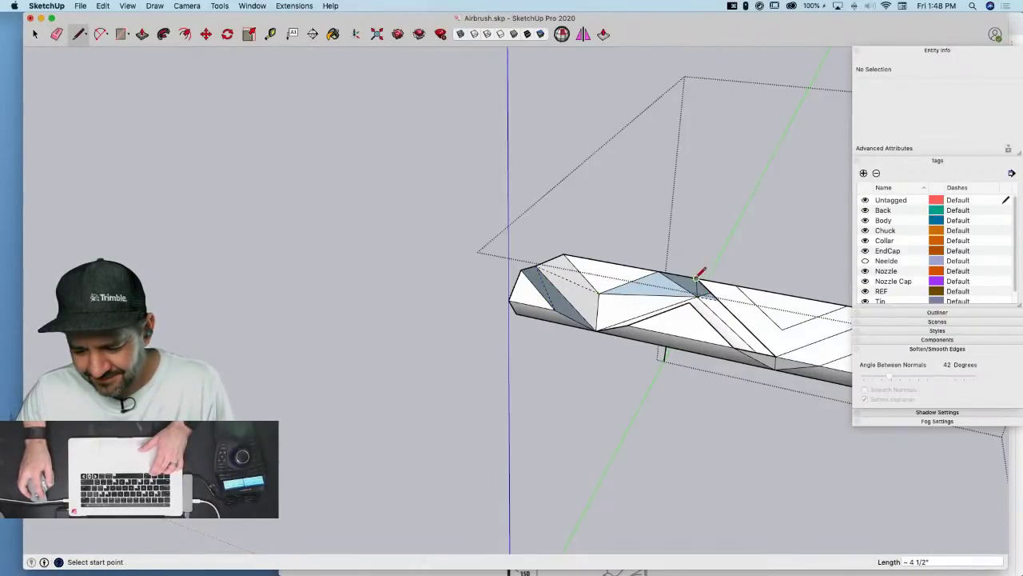
mouse_move(699, 276)
middle_mouse_down()
mouse_move(697, 320)
mouse_move(714, 258)
middle_mouse_up()
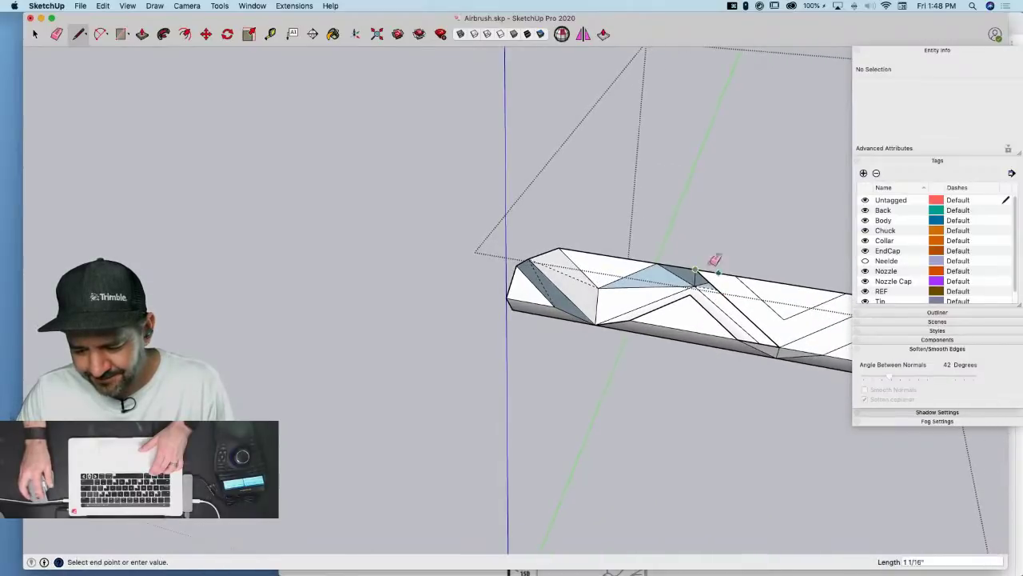
key("e")
Close the sloping valley wall with a diagonal from the inner zigzag corner to the first cross edge's lower end, and soften that diagonal
key("l")
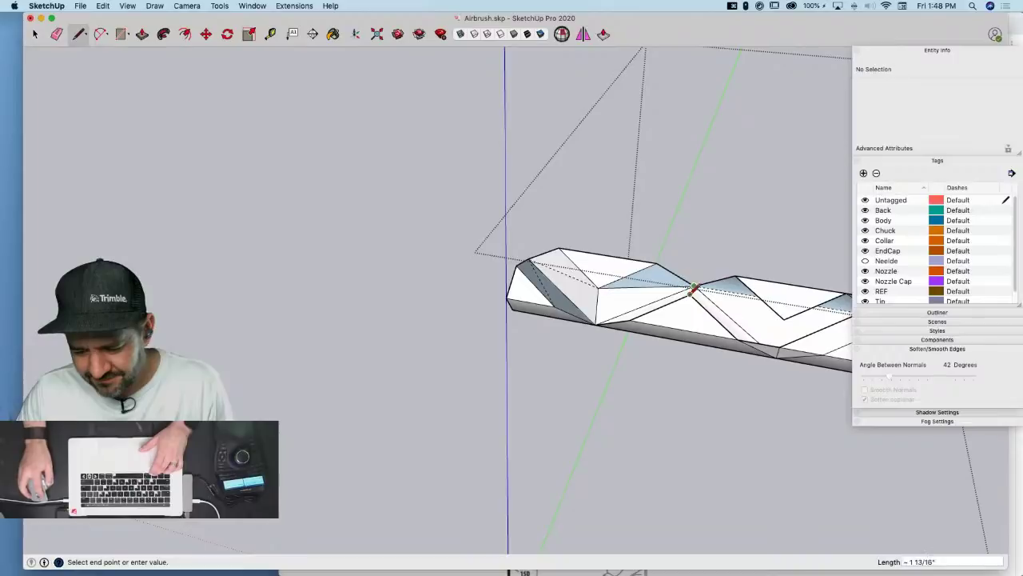
key("l")
left_click(691, 291)
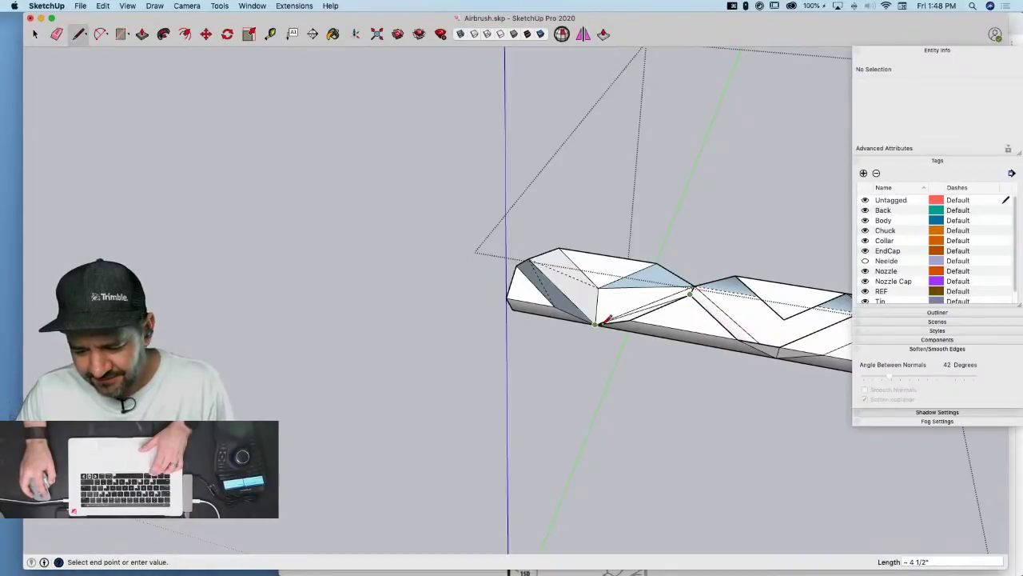
key("e")
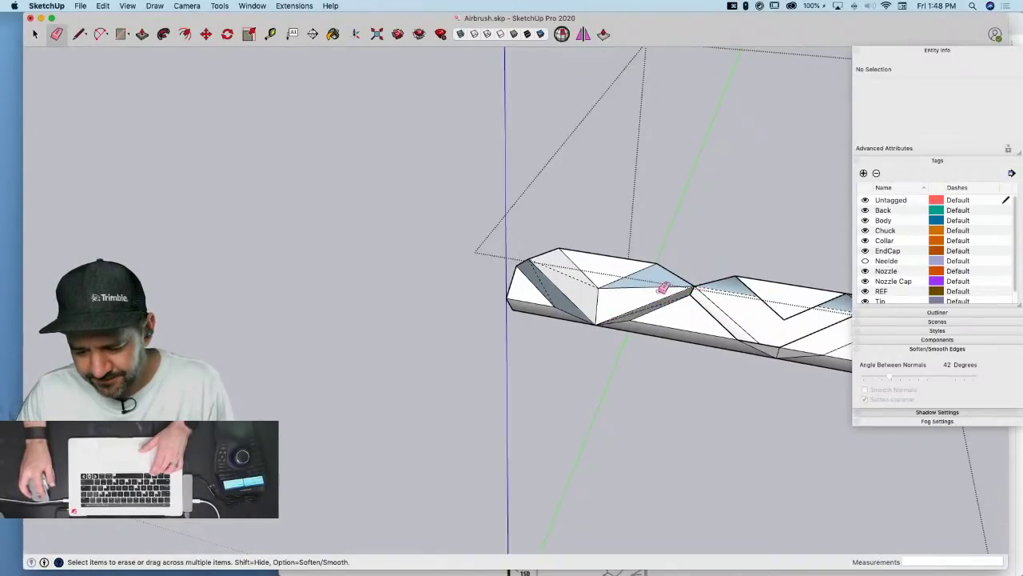
Orient all connected faces of the body to match the face beside the first notch
right_click(629, 296)
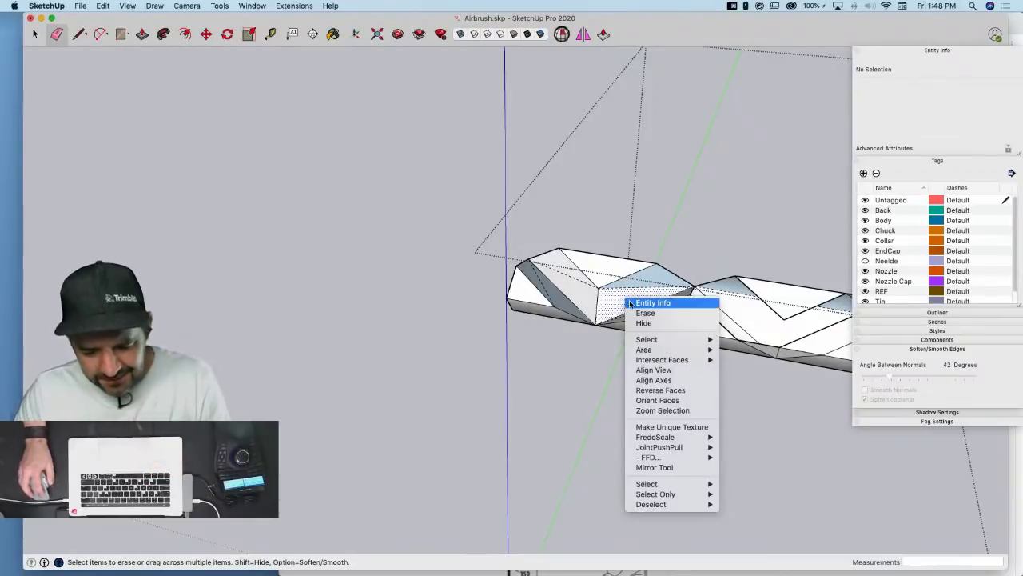
left_click(675, 409)
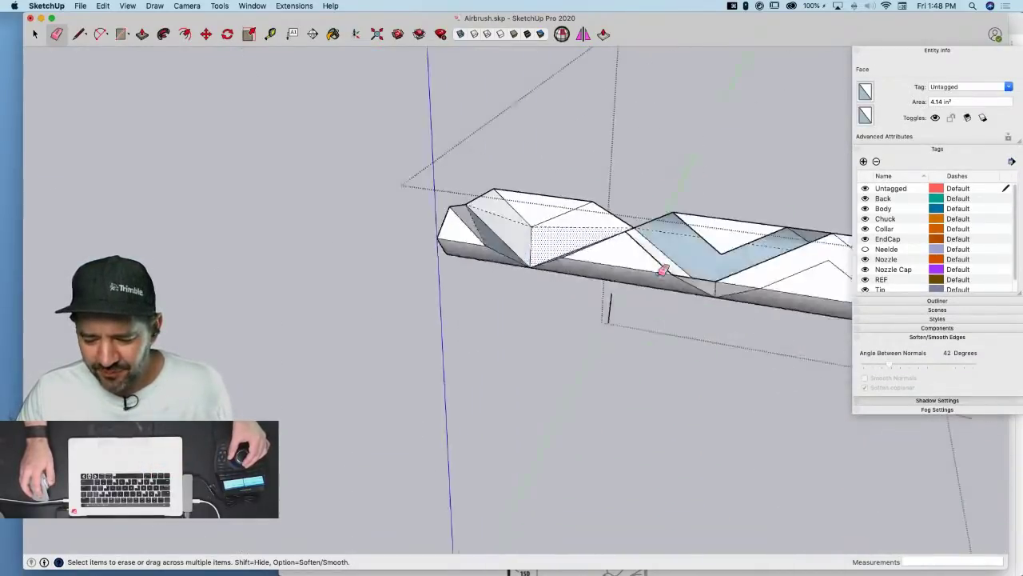
key("l")
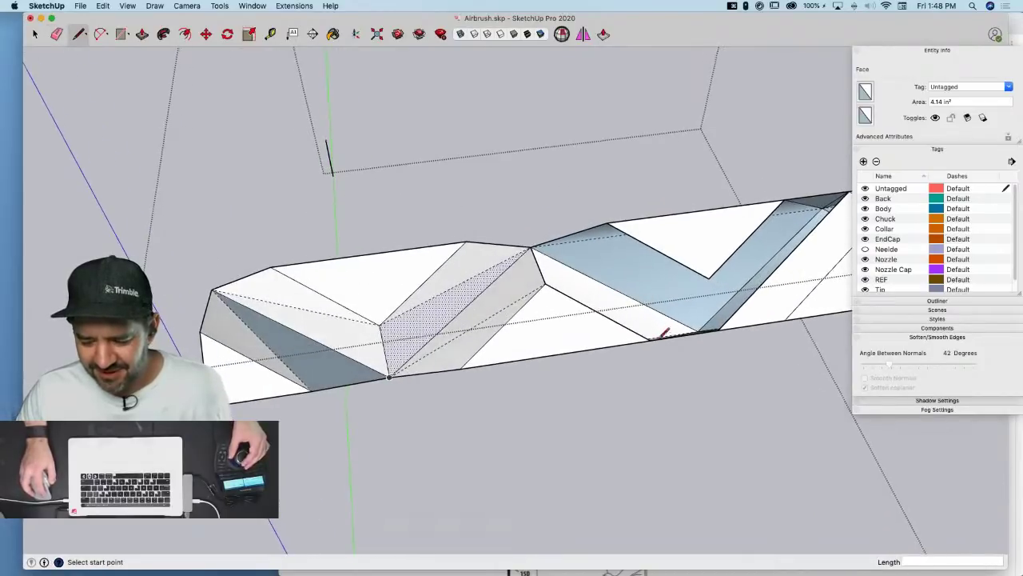
Erase the leftover edges and facets in the notch of the body's far-end segment
key("e")
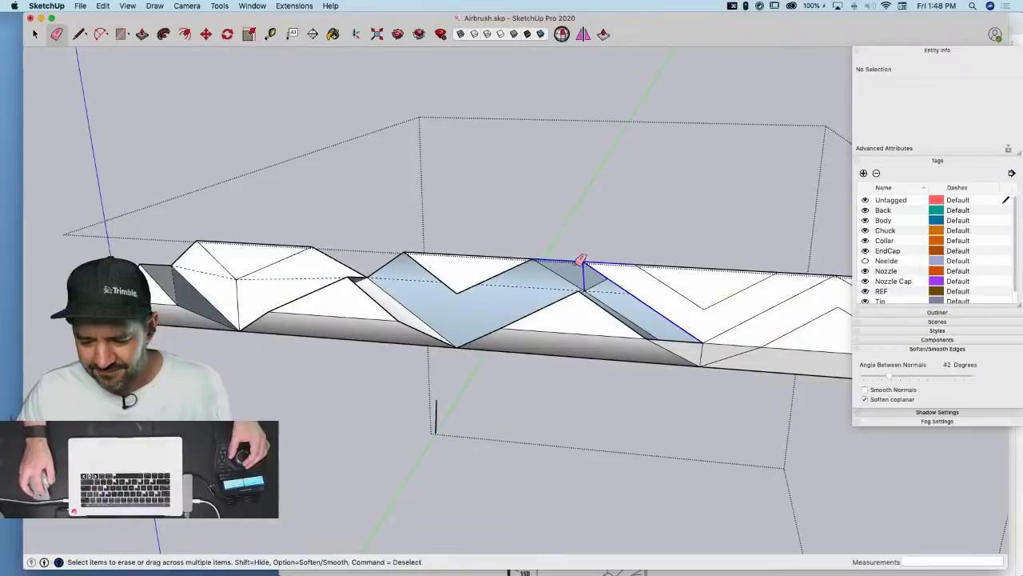
left_click_drag(581, 259, 564, 282)
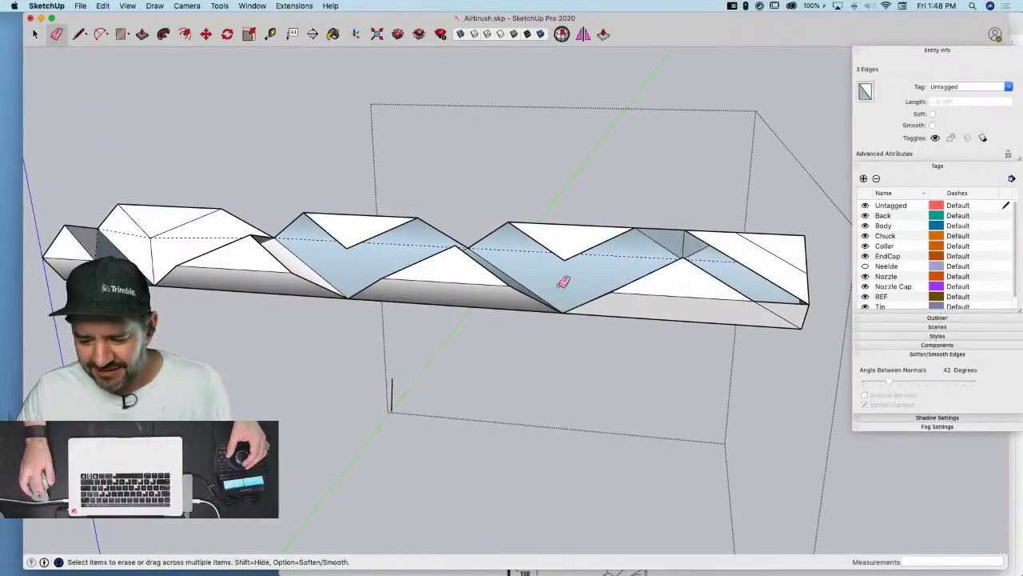
left_click_drag(684, 224, 690, 233)
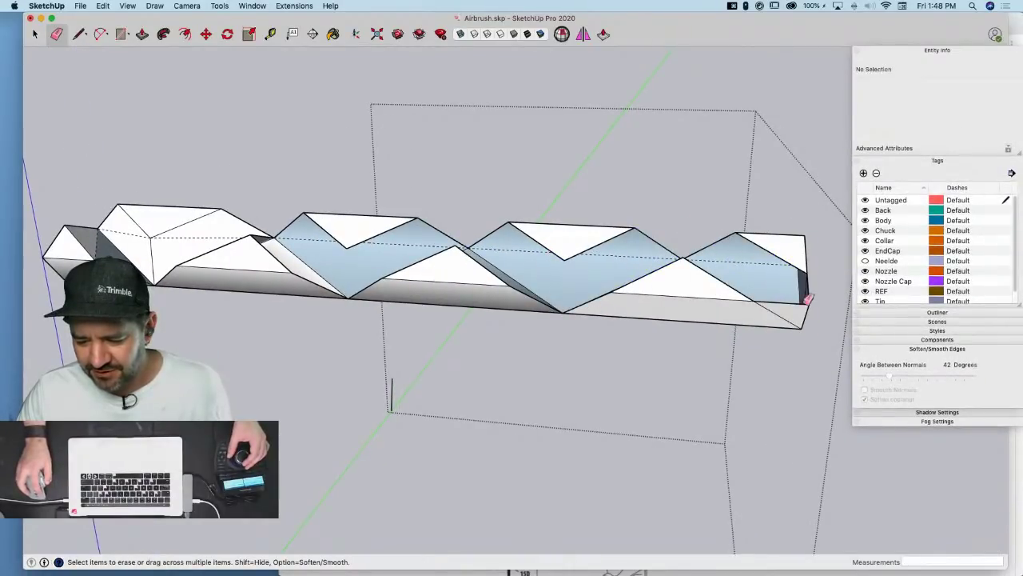
Draw edges between the corners of the far-end notch to fill its missing faces, and soften the resulting seam edges
key("l")
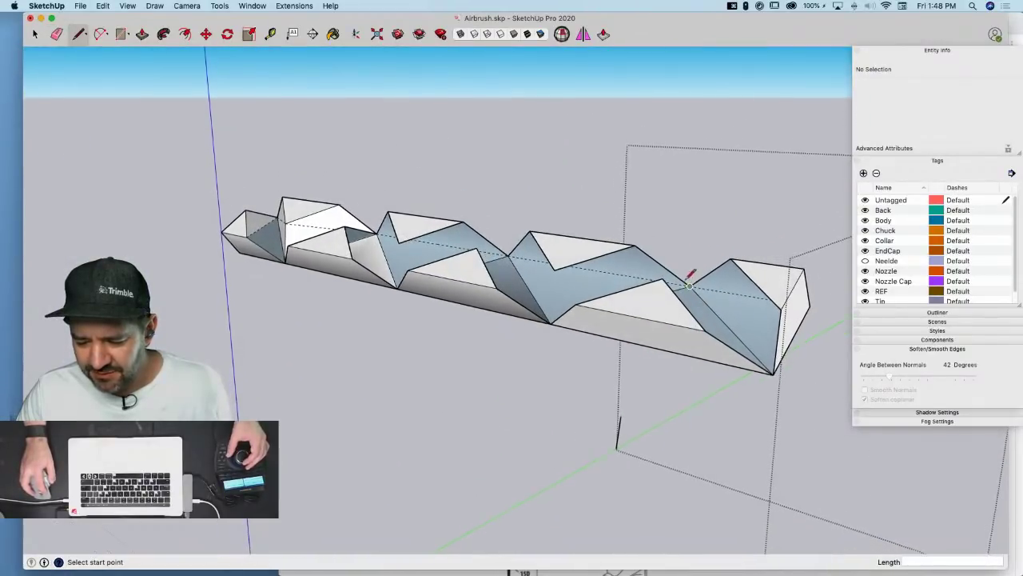
left_click(705, 329)
left_click(783, 307)
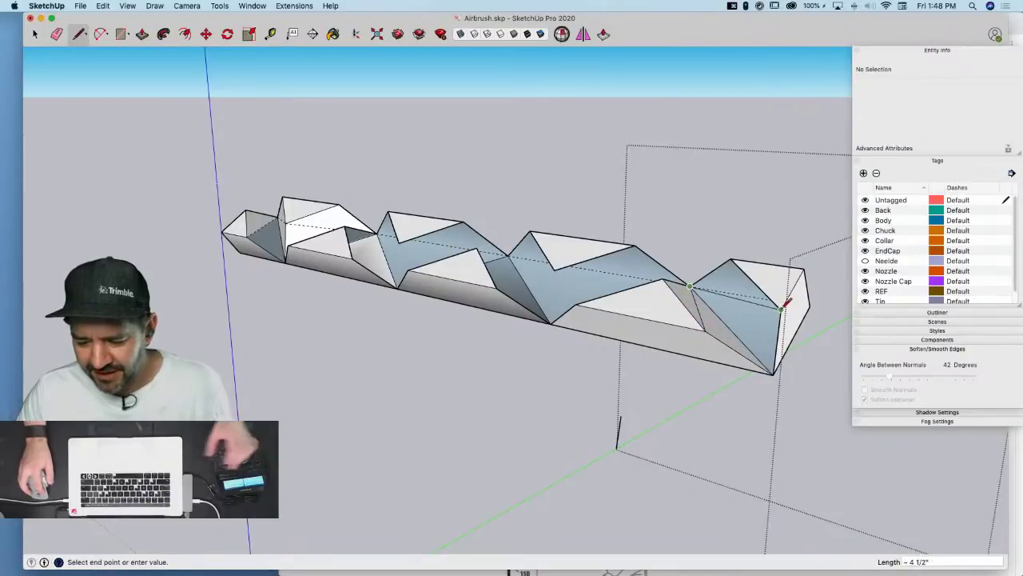
key("e")
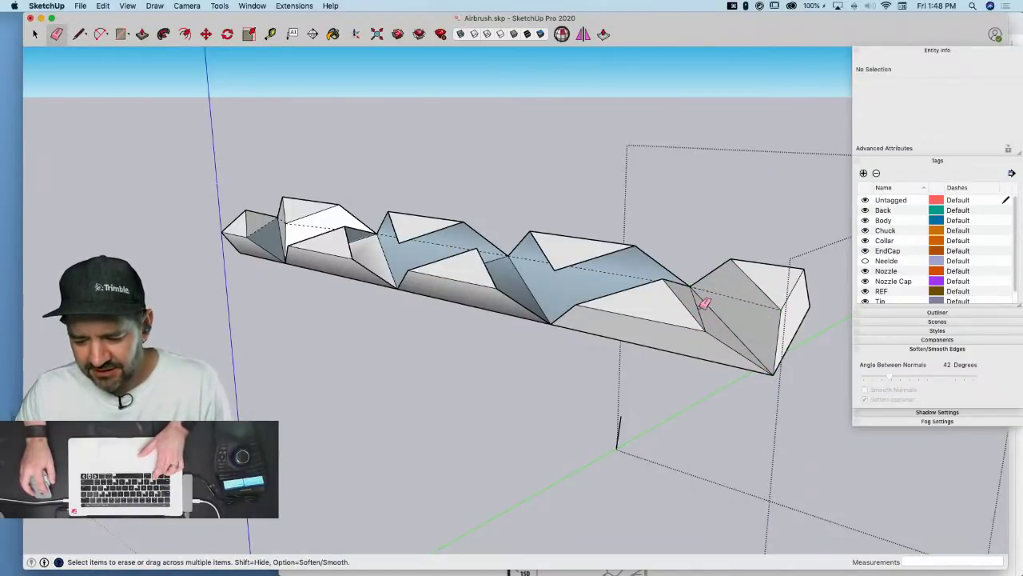
key("l")
middle_click_drag(705, 302, 560, 307)
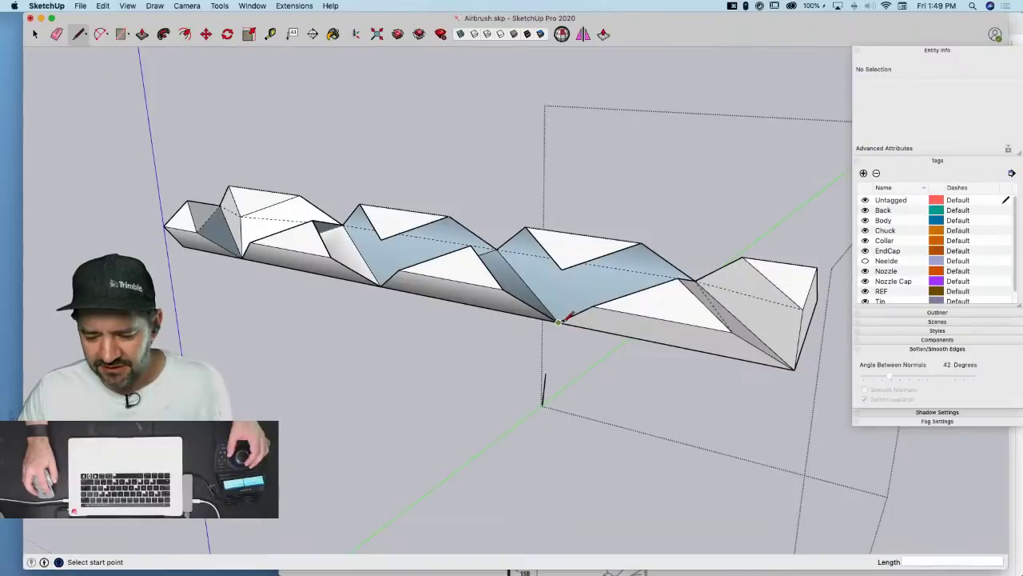
mouse_move(562, 266)
middle_mouse_down()
mouse_move(605, 279)
mouse_move(585, 275)
middle_mouse_up()
key("e")
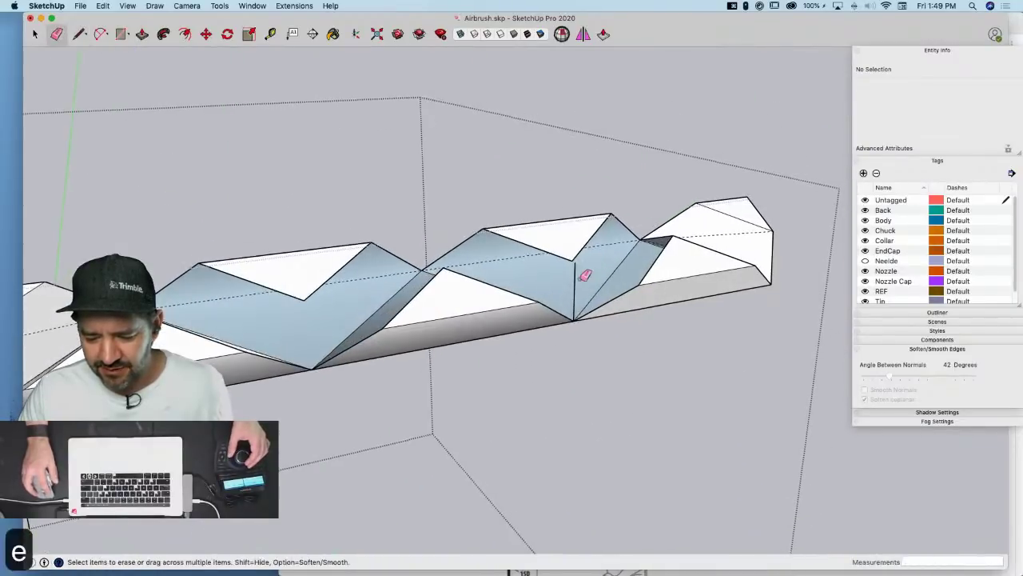
left_click(574, 284)
Connect the corners of the notch next to the far-end one with edges to fill its faces, and soften the diagonals
key("l")
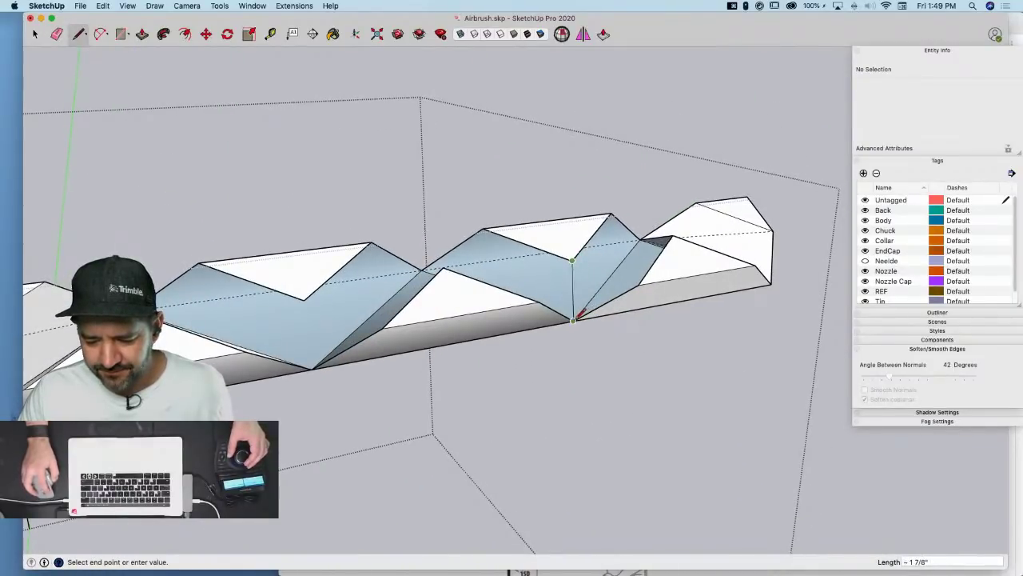
left_click(611, 214)
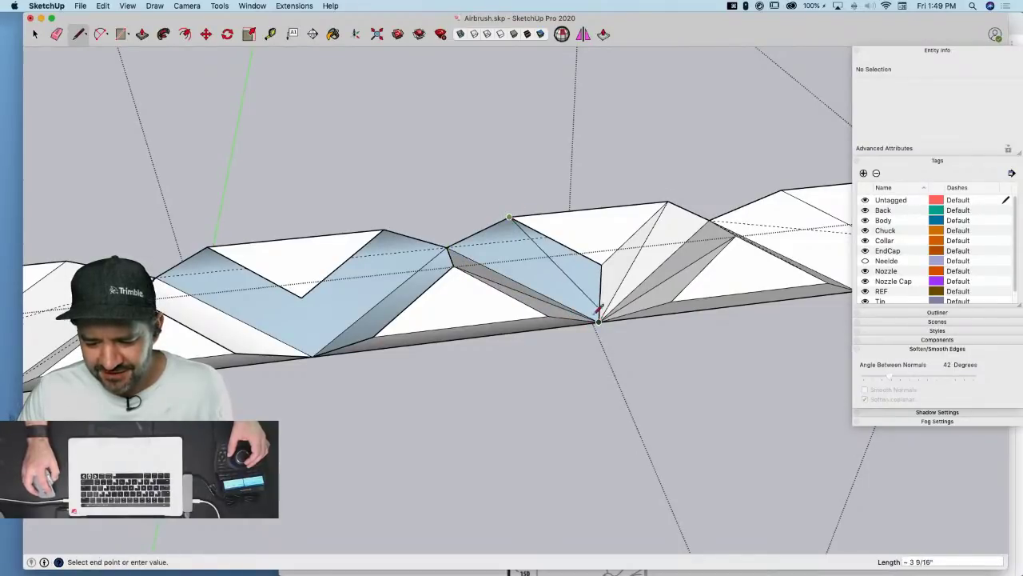
left_click(599, 320)
key("e")
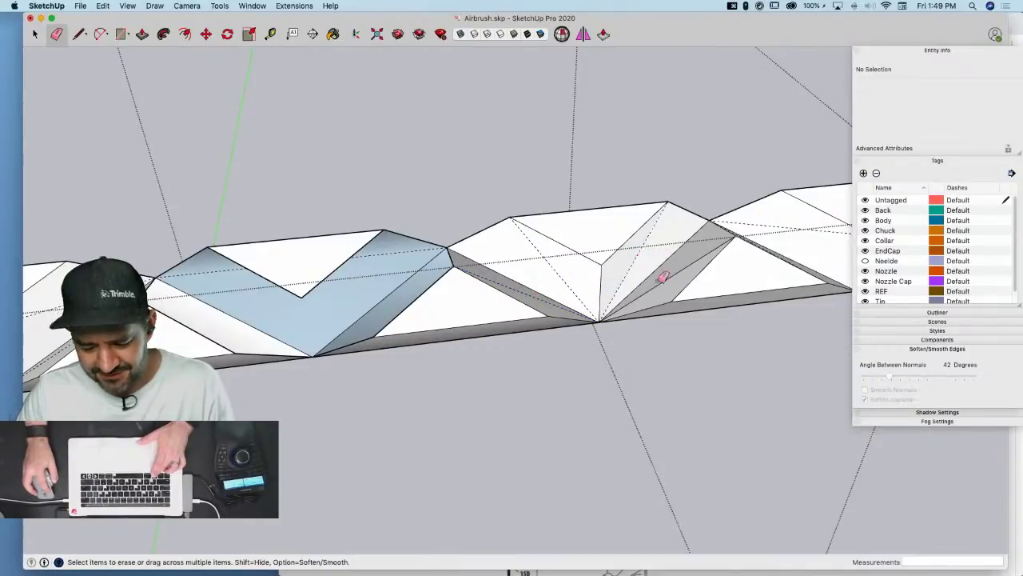
left_click_drag(659, 280, 674, 281, "alt")
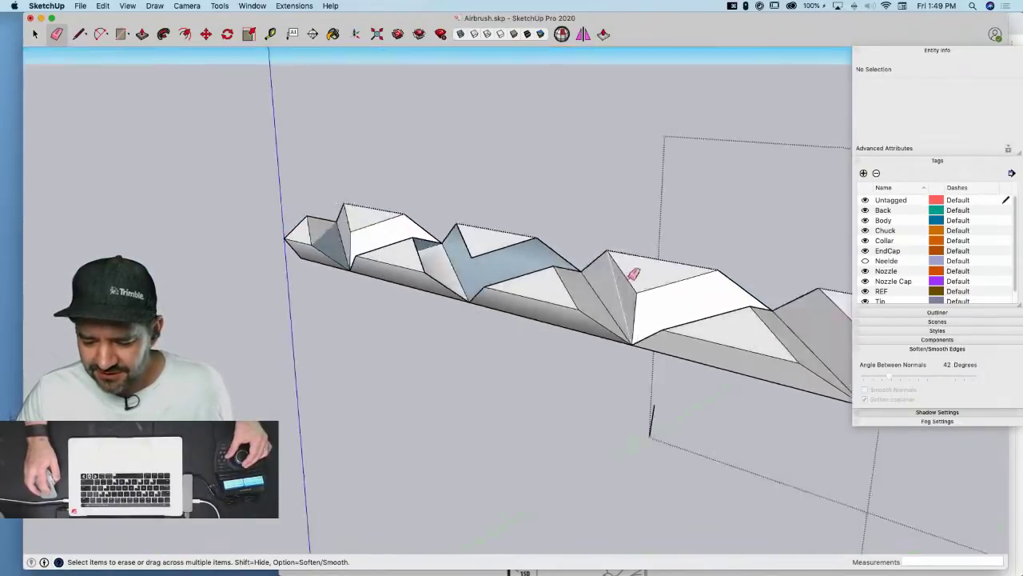
Draw edges between the valley, peak and base corners of the remaining blue middle notch to fill its faces
mouse_move(634, 274)
middle_mouse_down()
mouse_move(608, 276)
mouse_move(626, 349)
middle_mouse_up()
key("l")
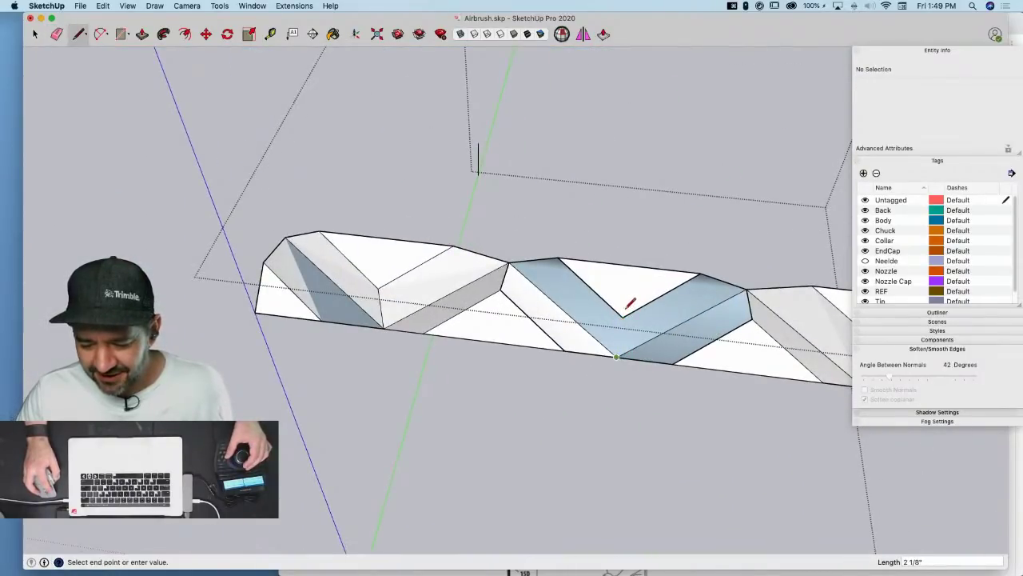
left_click(508, 263)
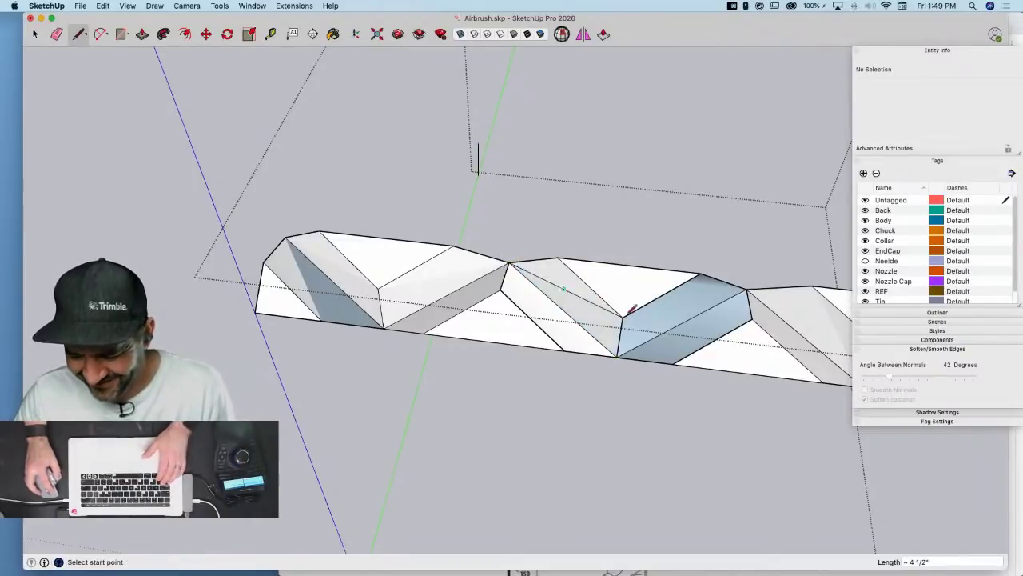
left_click(746, 289)
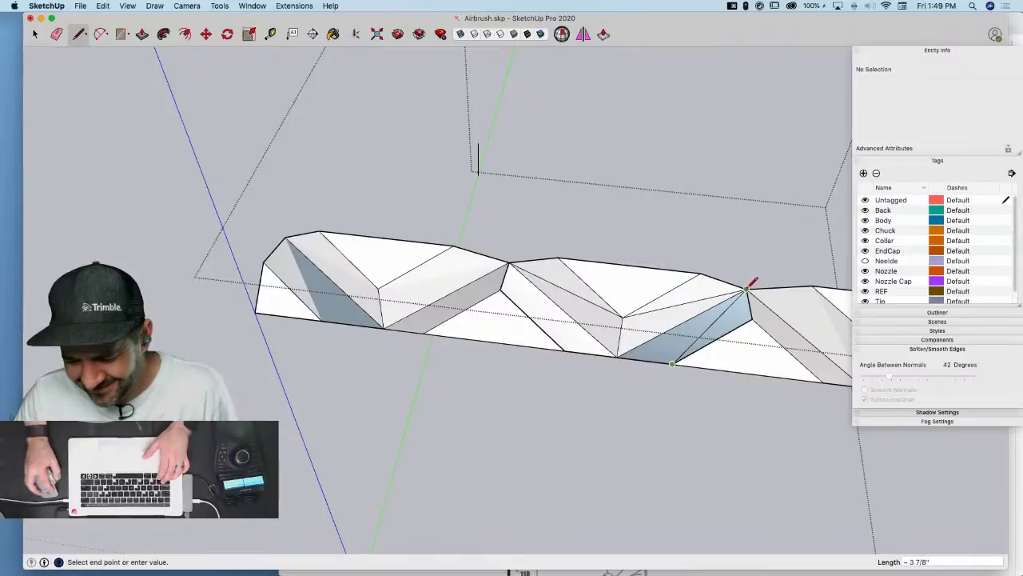
left_click(746, 289)
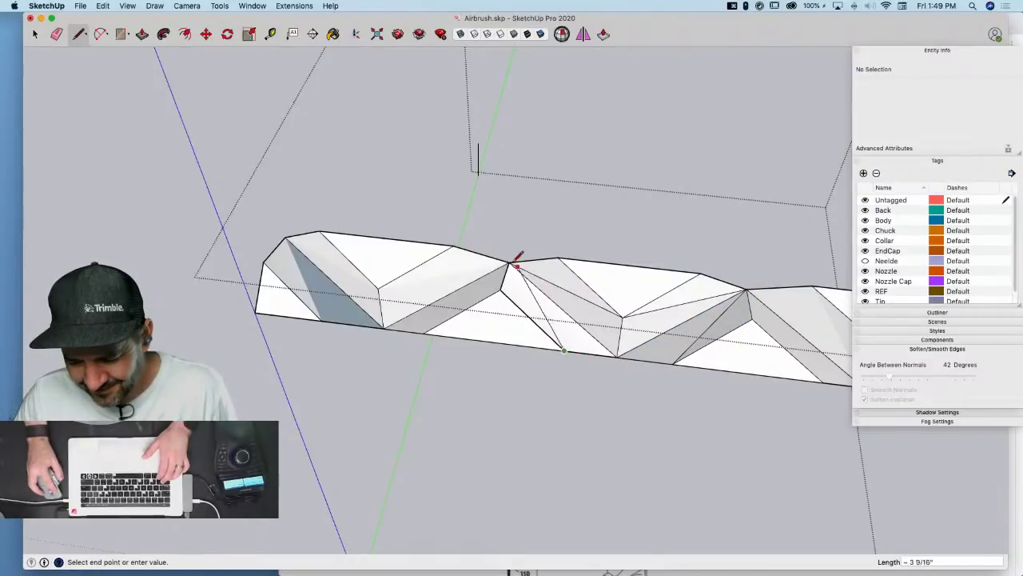
Soften the new diagonal edges on both sides of the middle notch
key("e")
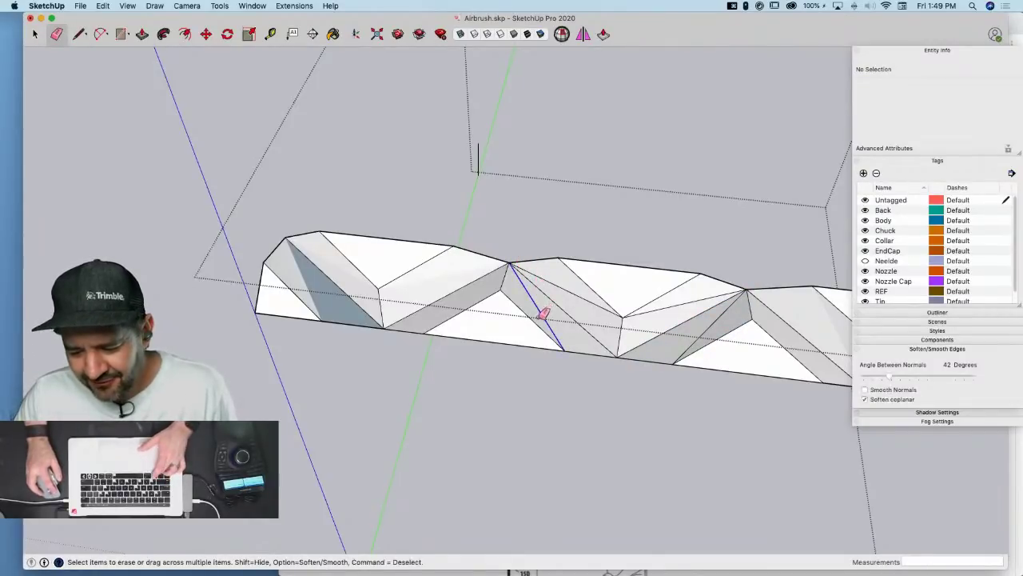
left_click(539, 318)
left_click(693, 302)
left_click(717, 320)
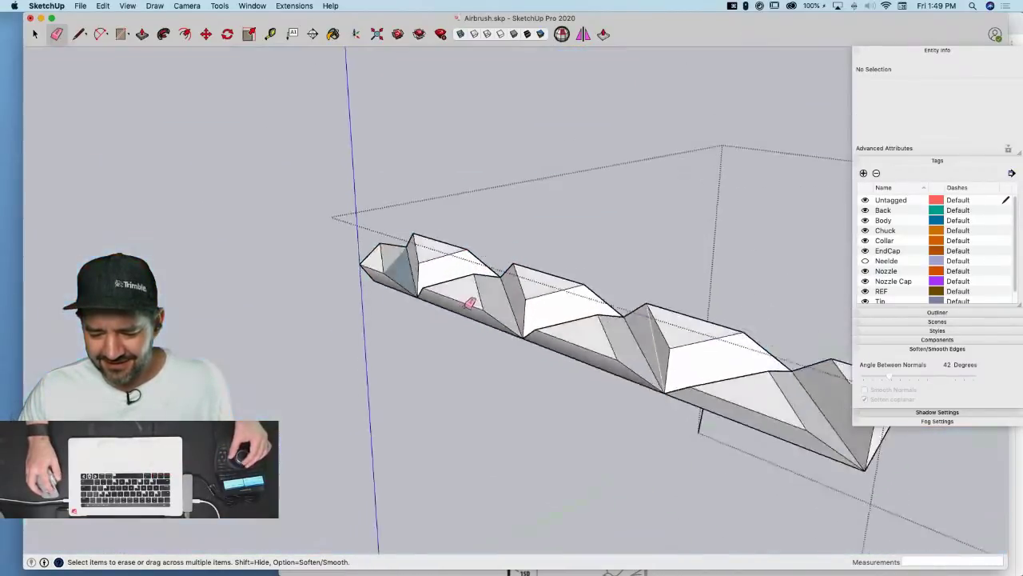
Check the whole body for errors with Solid Inspector² and close the report
key("space")
middle_click_drag(581, 185, 642, 338)
left_click(550, 310)
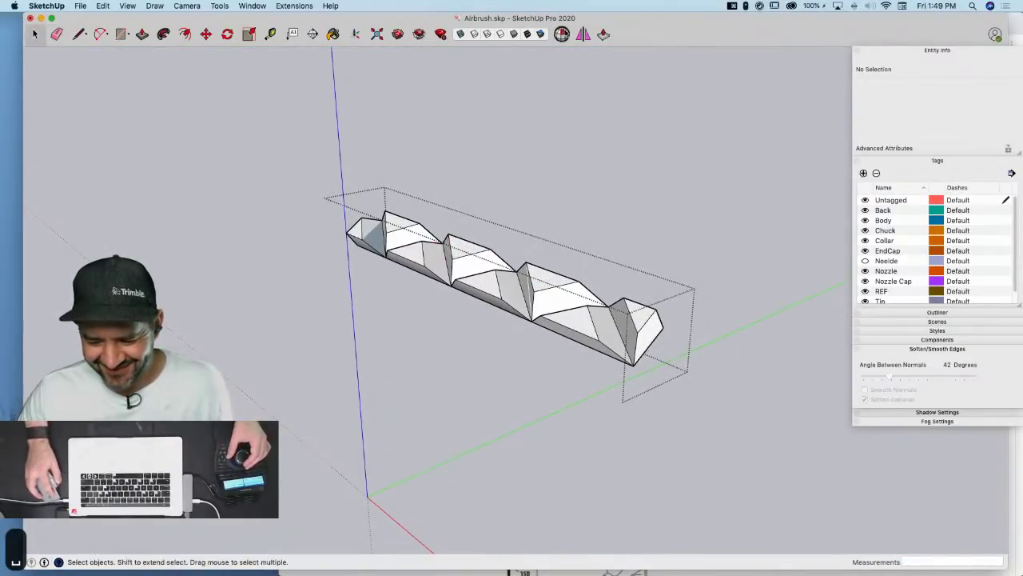
left_click(563, 34)
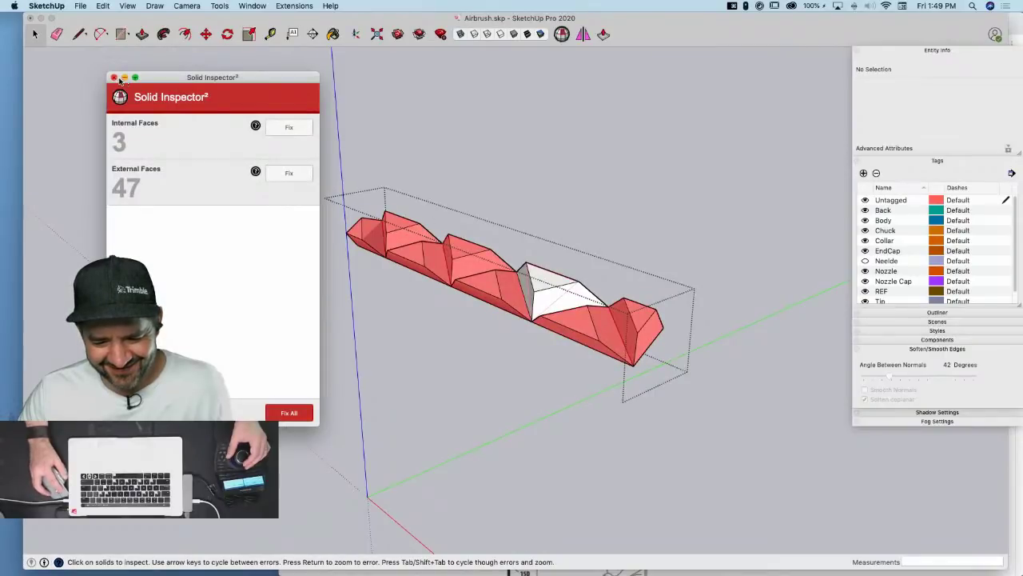
left_click(113, 77)
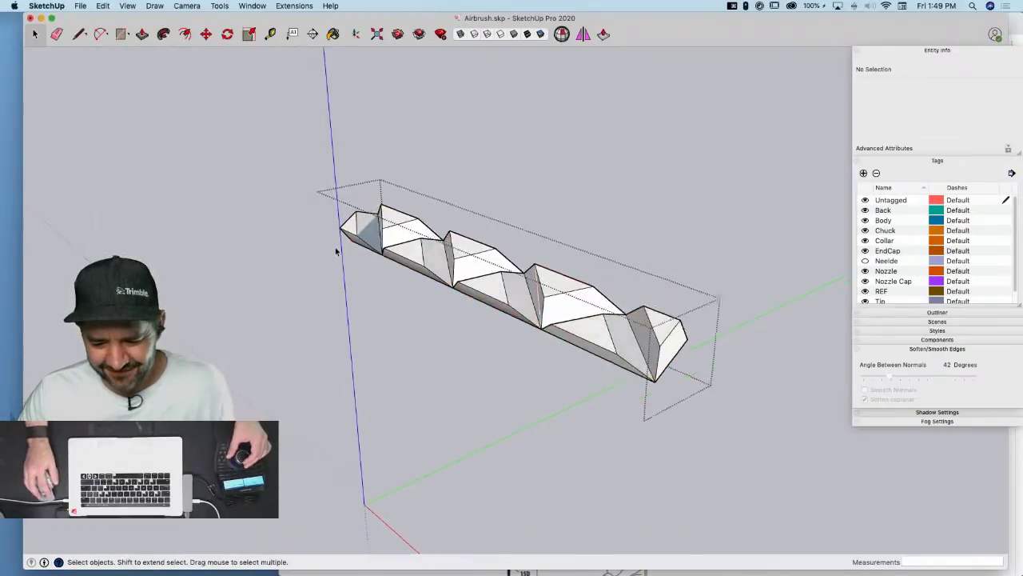
Orient the body's faces to match the blue reversed face in the near-end notch
scroll(340, 244, "up", 3)
right_click(420, 195)
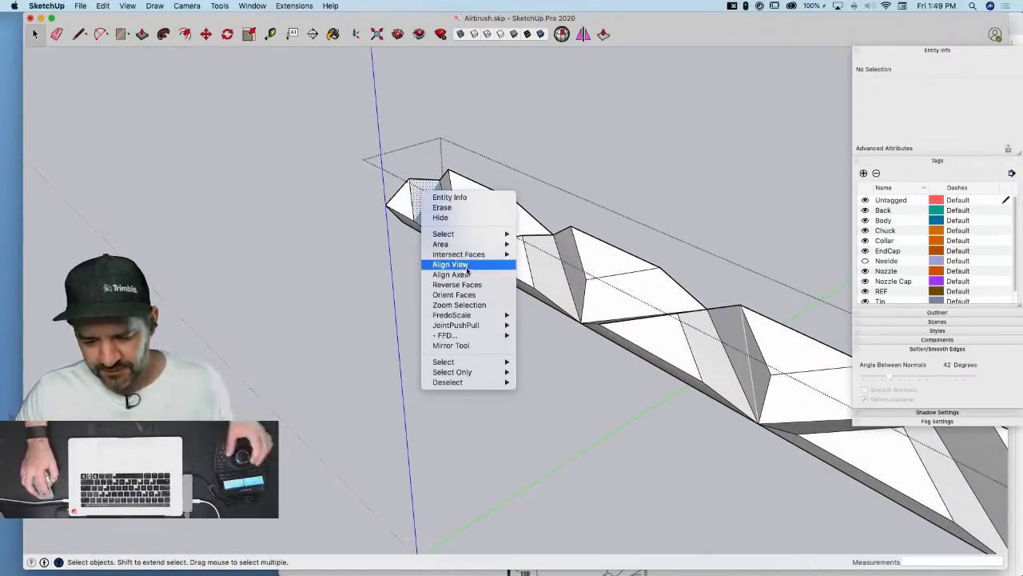
left_click(477, 295)
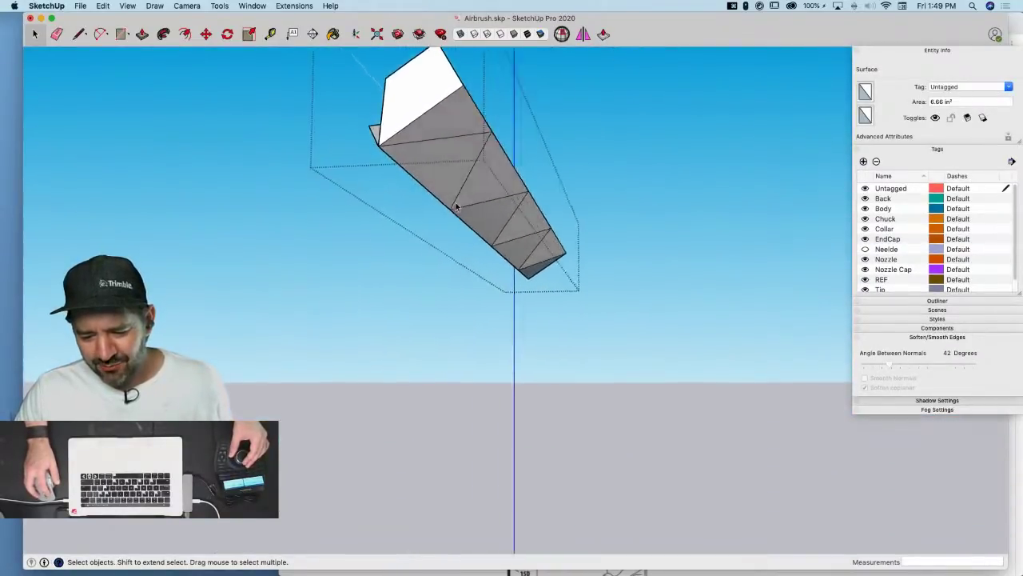
Draw an edge about 2' 3 5/8" long between the body's two end corners along its underside
key("l")
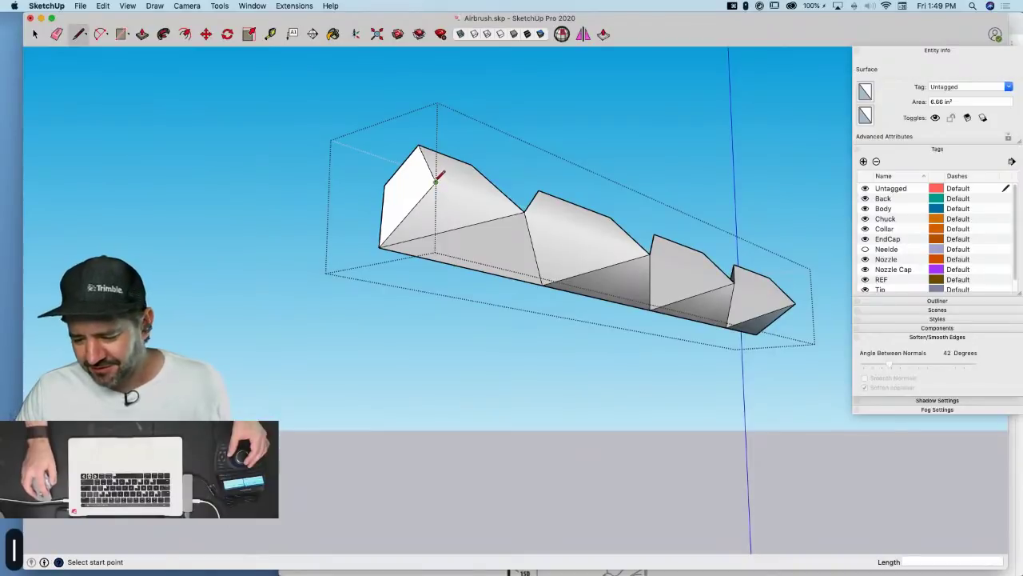
key("Escape")
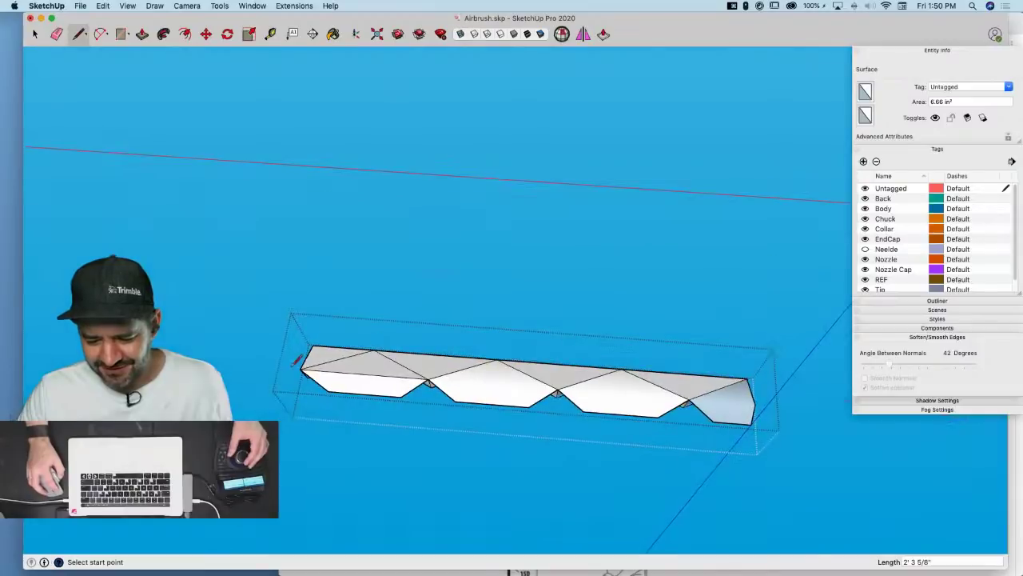
left_click(755, 403)
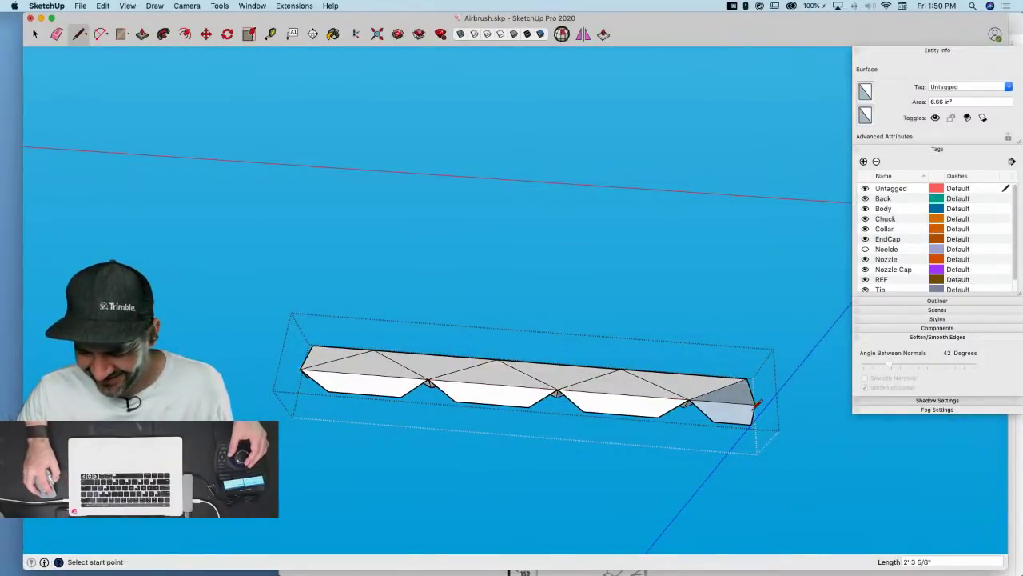
key("space")
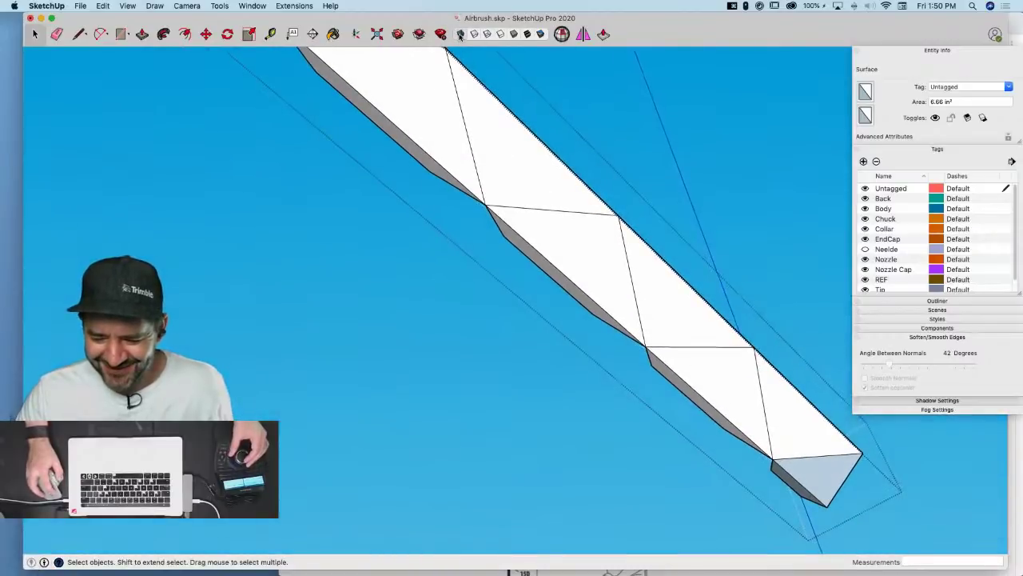
Examine the faceted body's internal faces and underside in X-ray view, and leave its group
left_click(460, 35)
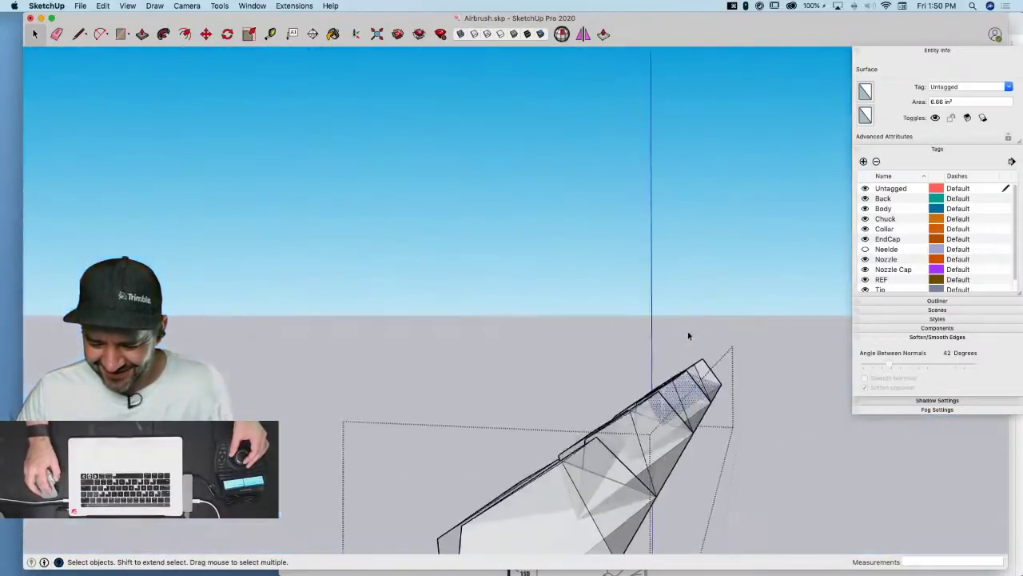
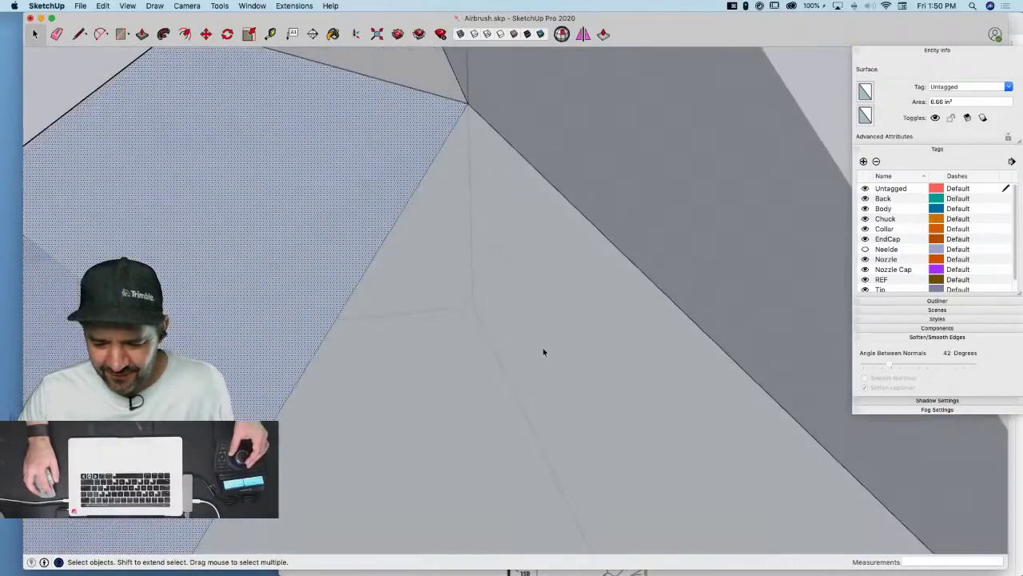
left_click(527, 337)
key("Escape")
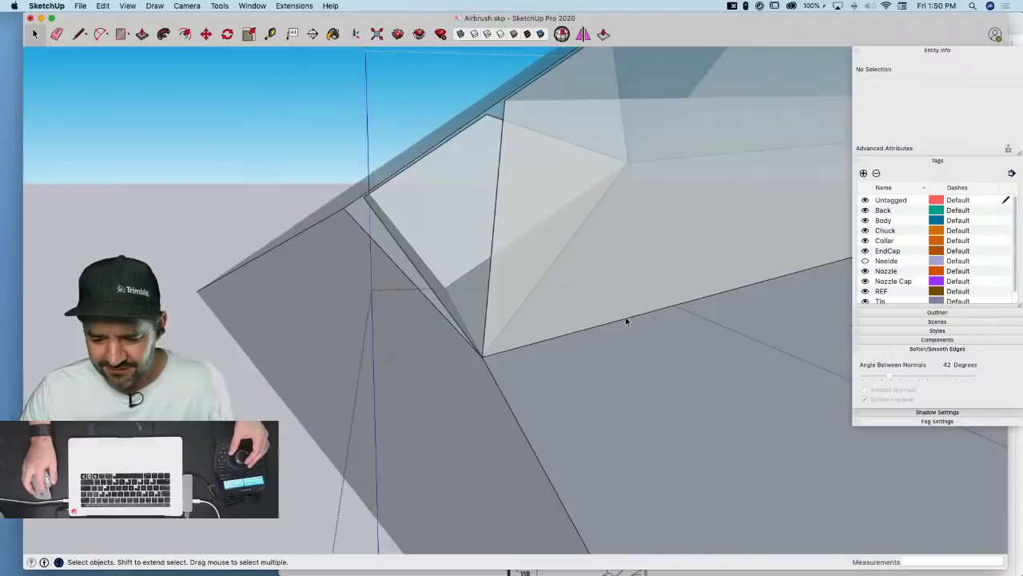
left_click(625, 317)
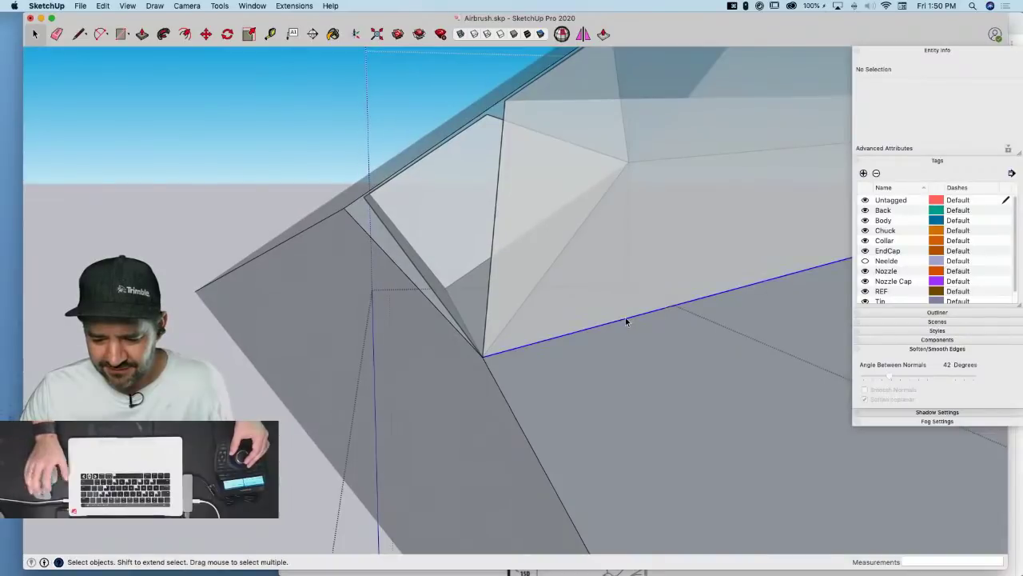
left_click(615, 232, "shift")
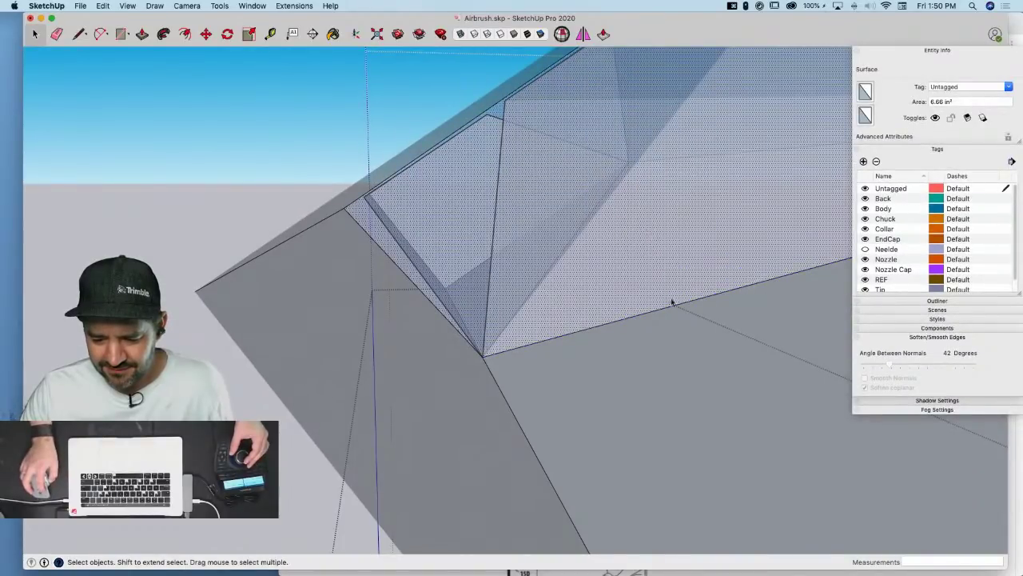
left_click(710, 382)
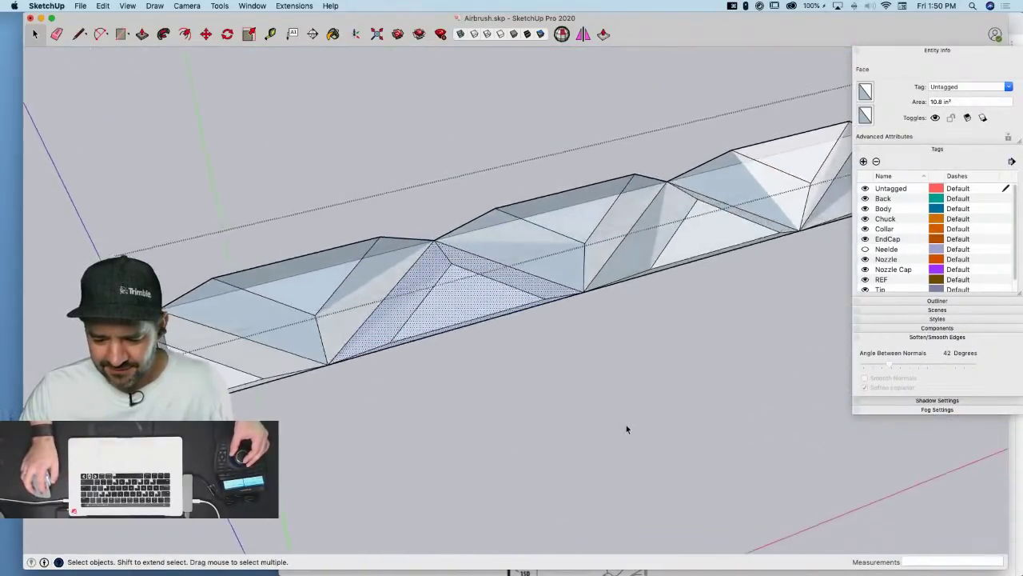
left_click(625, 426)
right_click(423, 337)
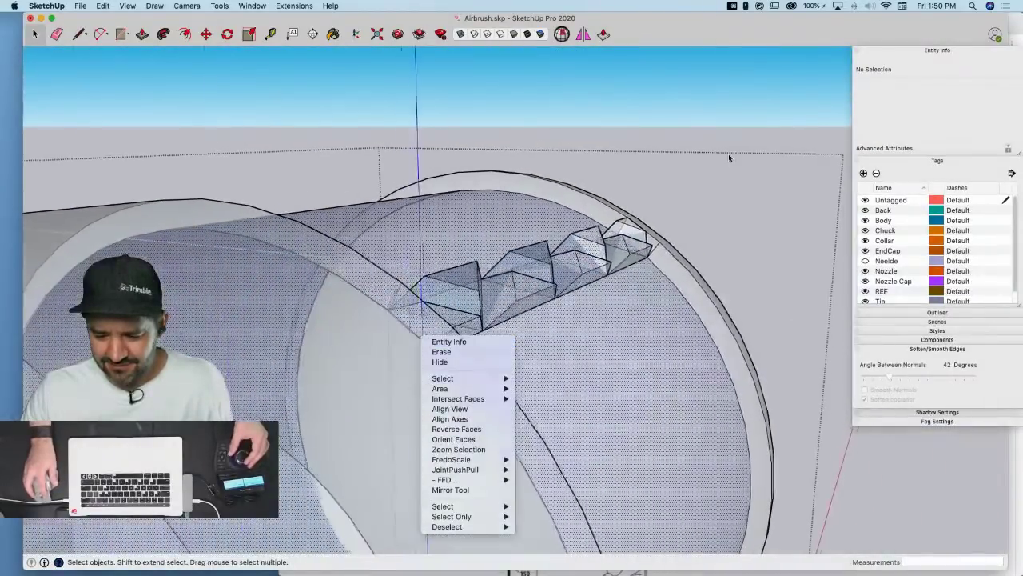
left_click(726, 155)
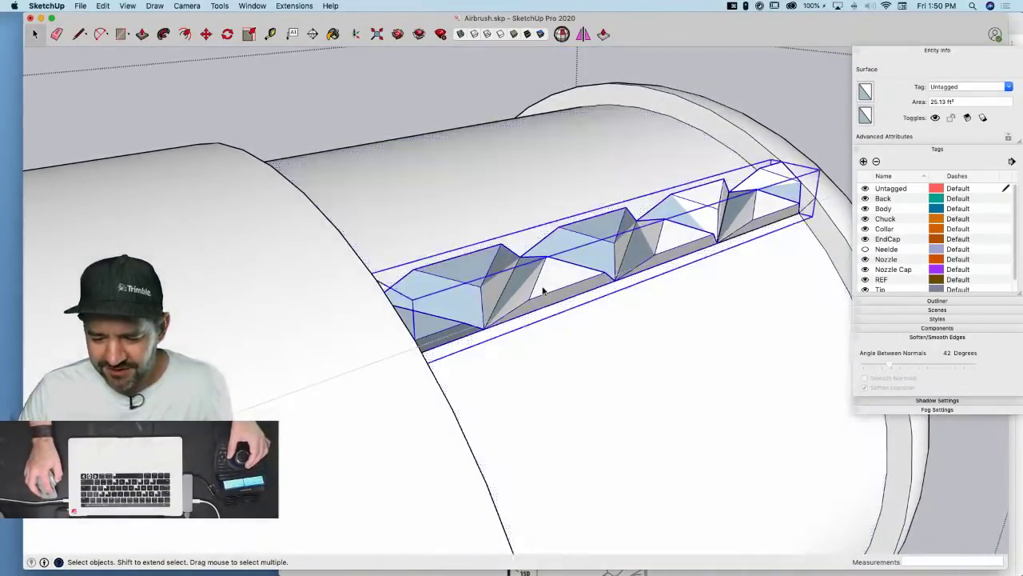
Reopen the faceted body's group, make its face orientation consistent, and delete the large flat face behind the facets
double_click(555, 286)
right_click(556, 286)
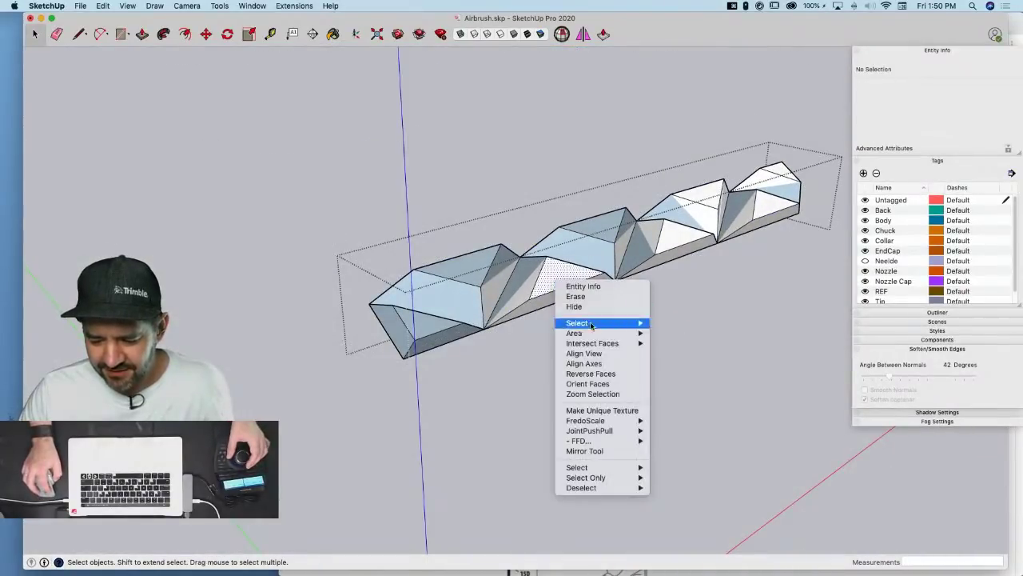
left_click(588, 384)
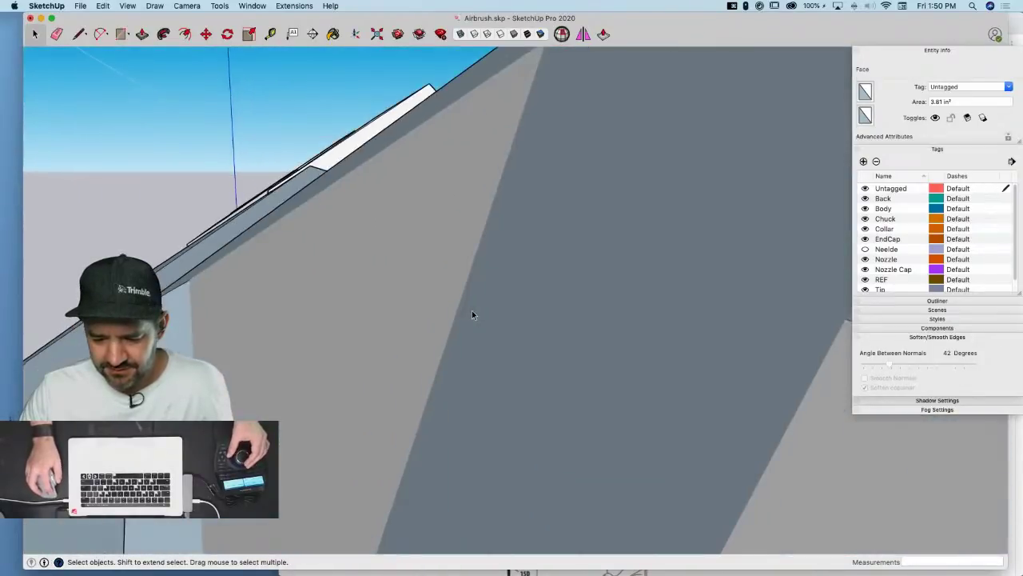
left_click(472, 311)
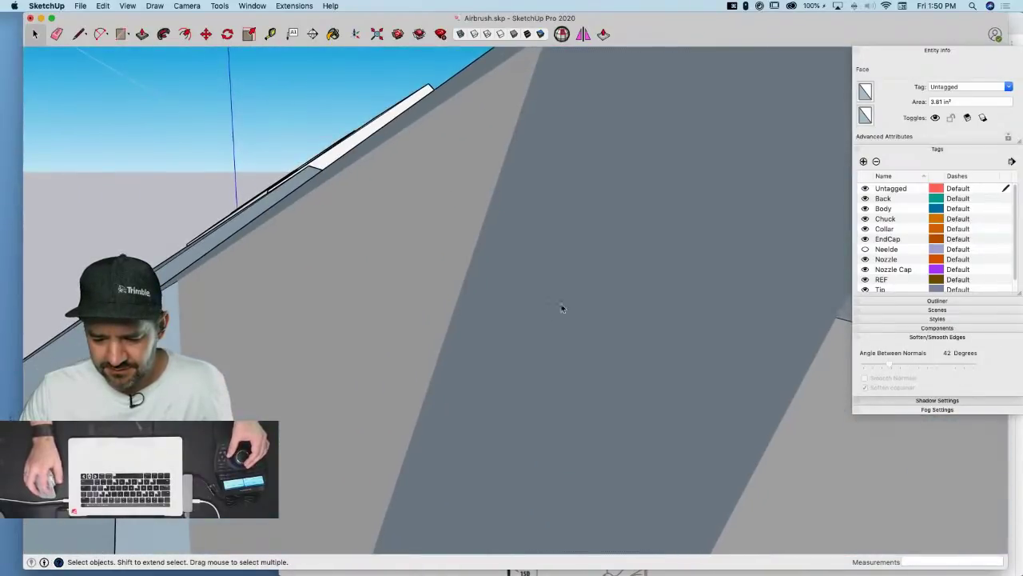
key("BackSpace")
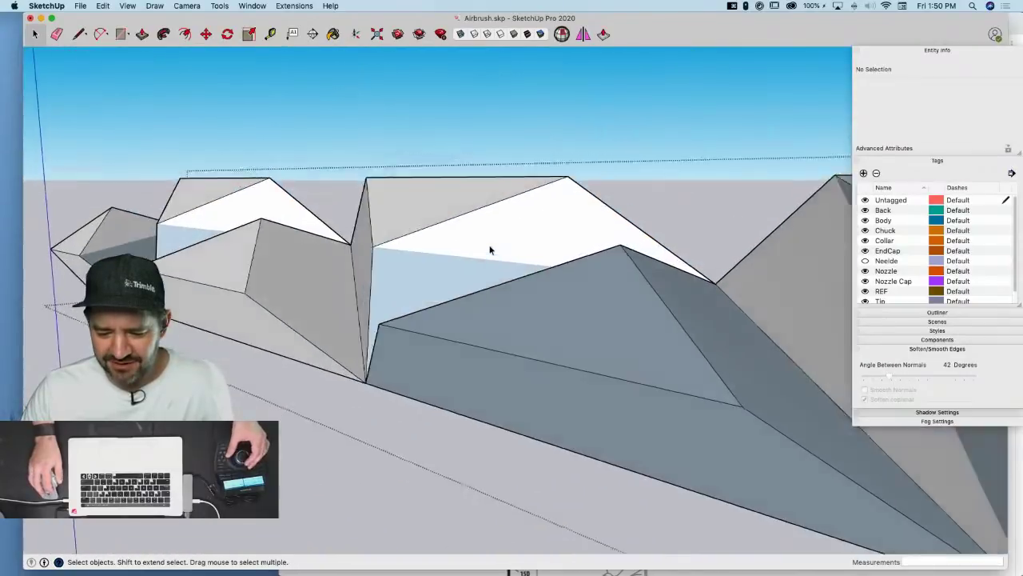
right_click(490, 245)
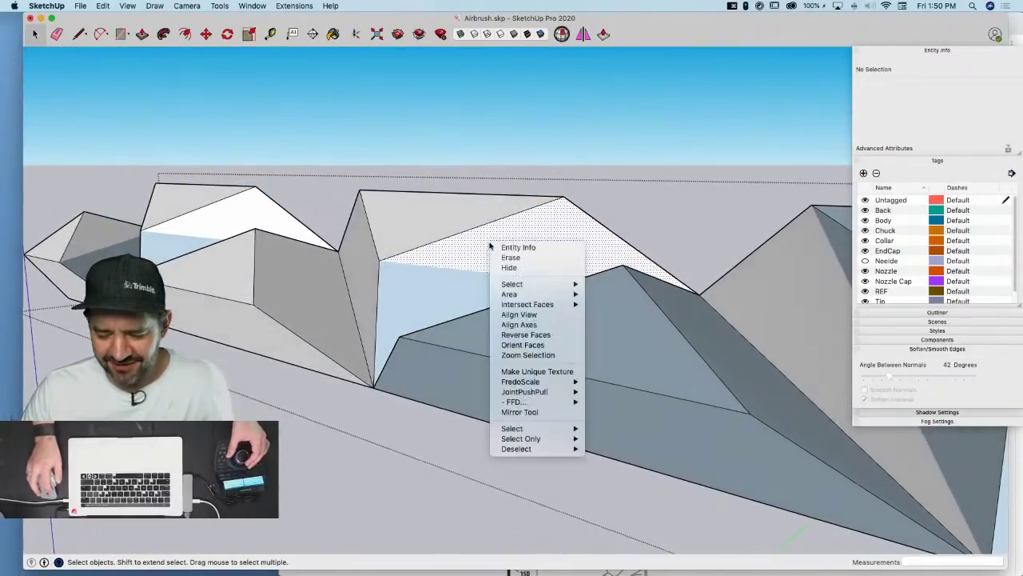
left_click(546, 347)
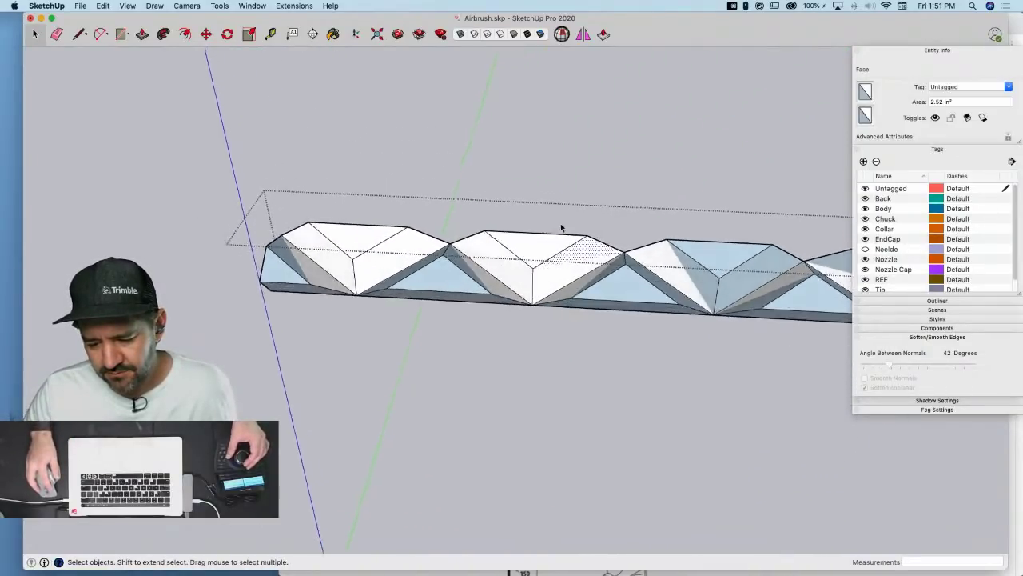
Group the facets of the body's second raised section
left_click_drag(565, 218, 515, 283)
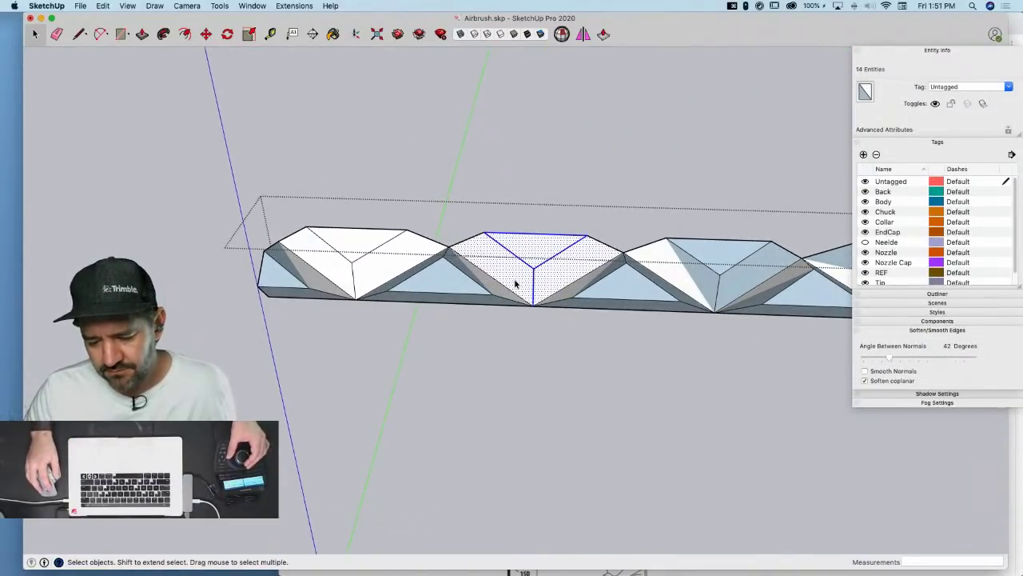
right_click(525, 279)
left_click(554, 357)
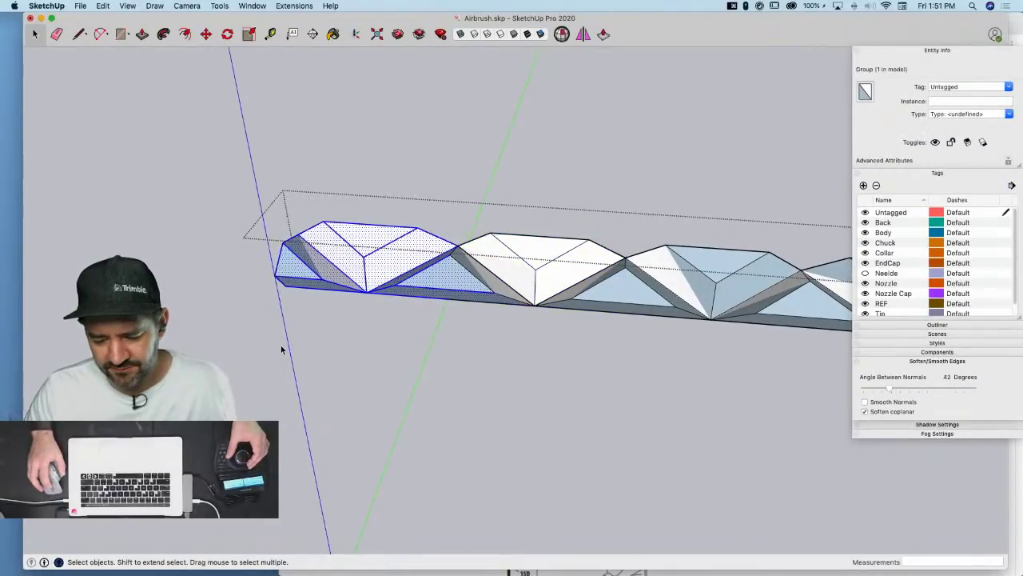
Delete all the remaining faces and edges of the faceted body, keeping only the grouped section
key("BackSpace")
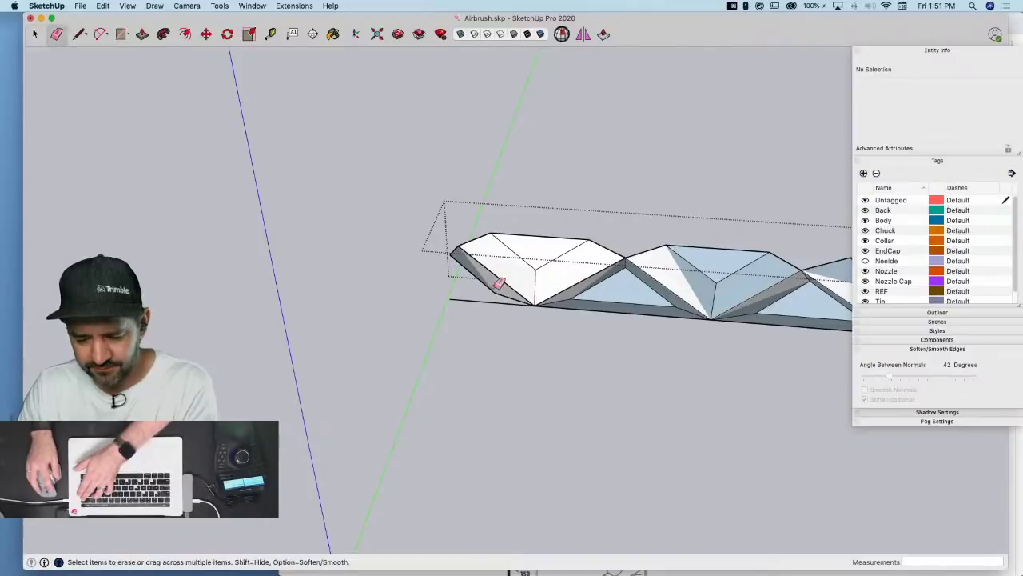
left_click_drag(494, 288, 502, 295)
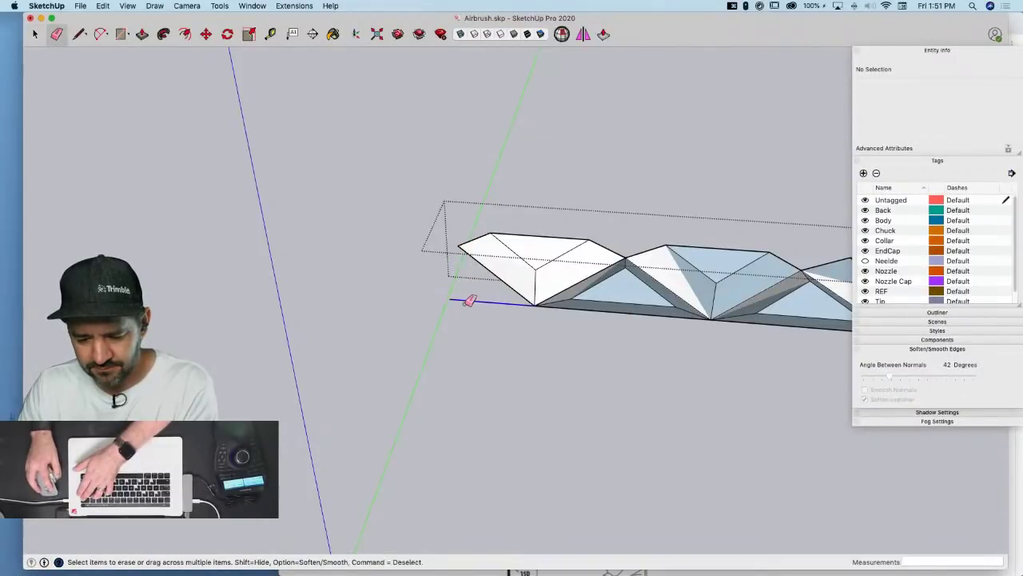
mouse_move(627, 286)
left_mouse_down()
mouse_move(651, 245)
mouse_move(676, 251)
left_mouse_up()
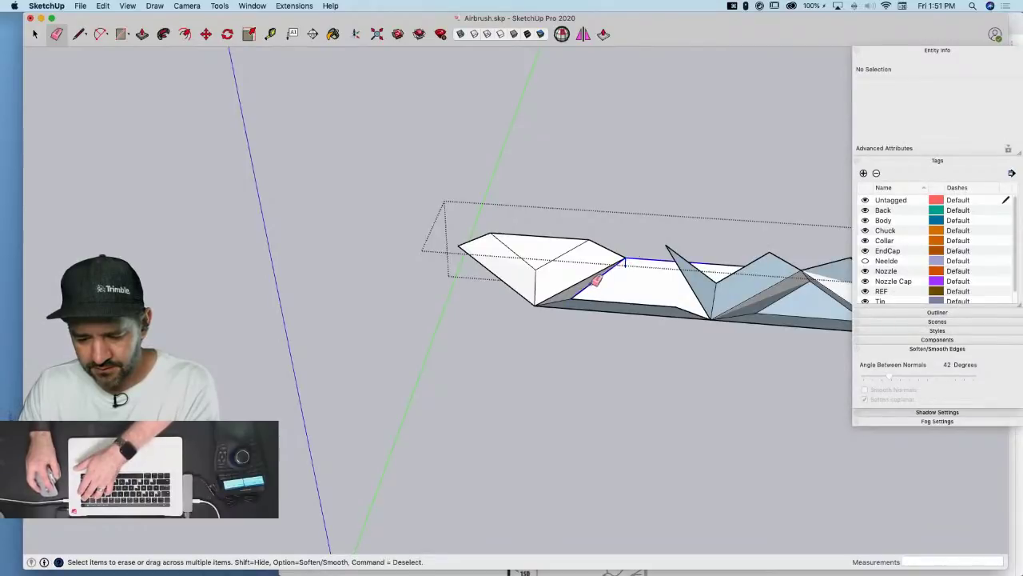
left_click_drag(596, 280, 576, 305)
left_click_drag(654, 254, 726, 259)
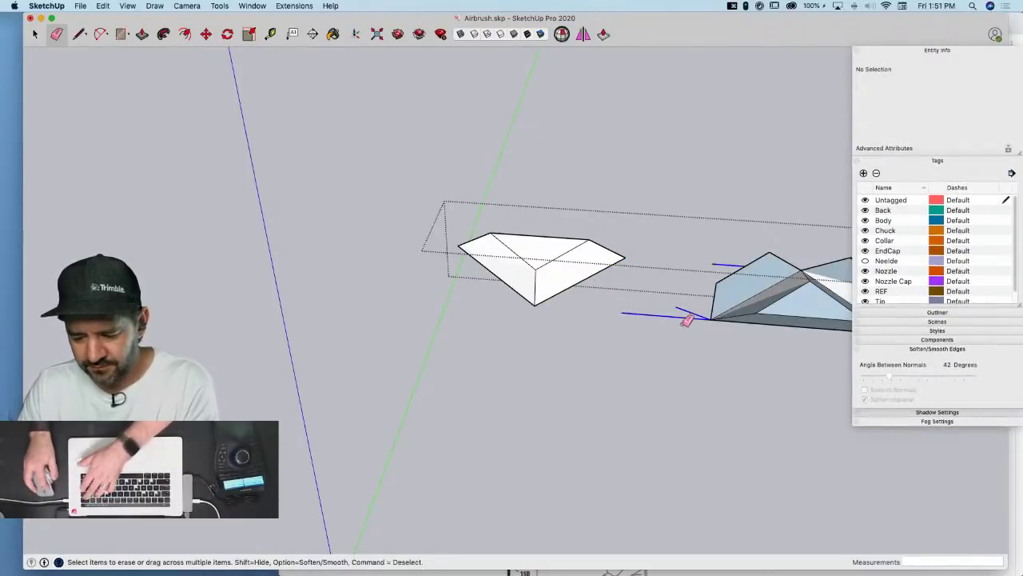
key("space")
scroll(592, 256, "down", 5)
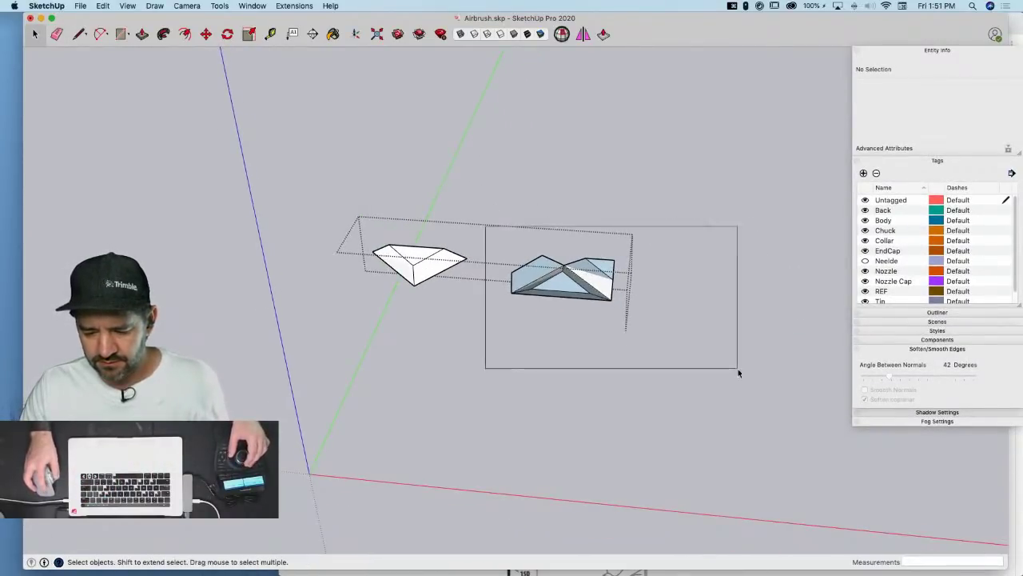
left_click_drag(738, 368, 734, 366)
key("Delete")
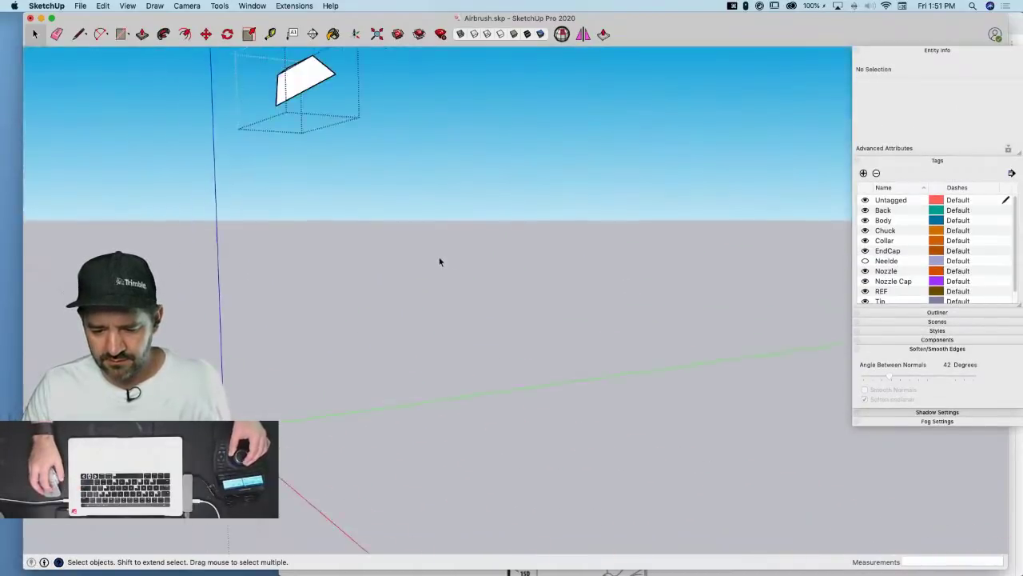
Open the grouped faceted section and delete the face across its back
middle_click_drag(573, 212, 375, 144)
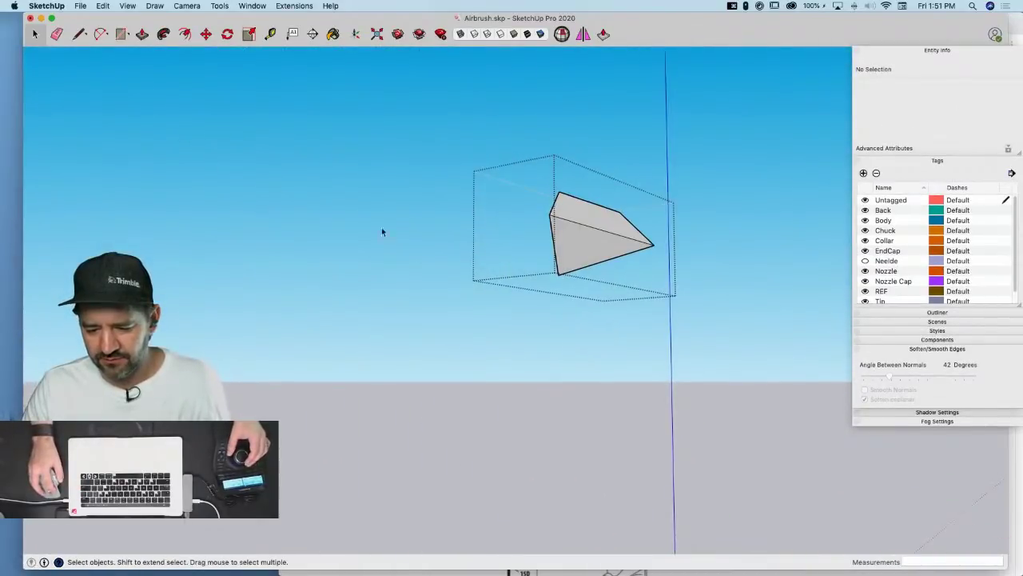
double_click(579, 250)
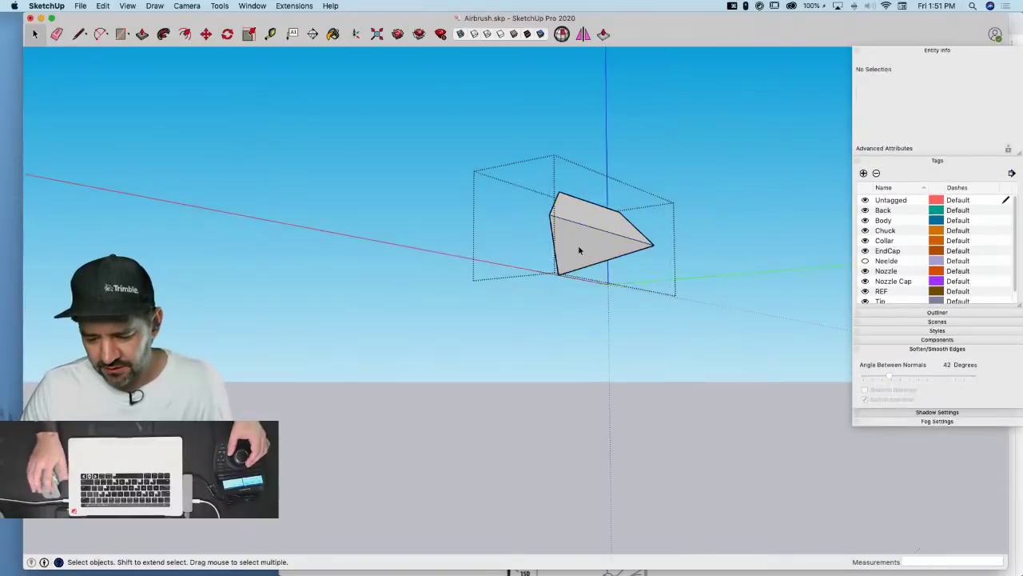
double_click(579, 250)
left_click(580, 250)
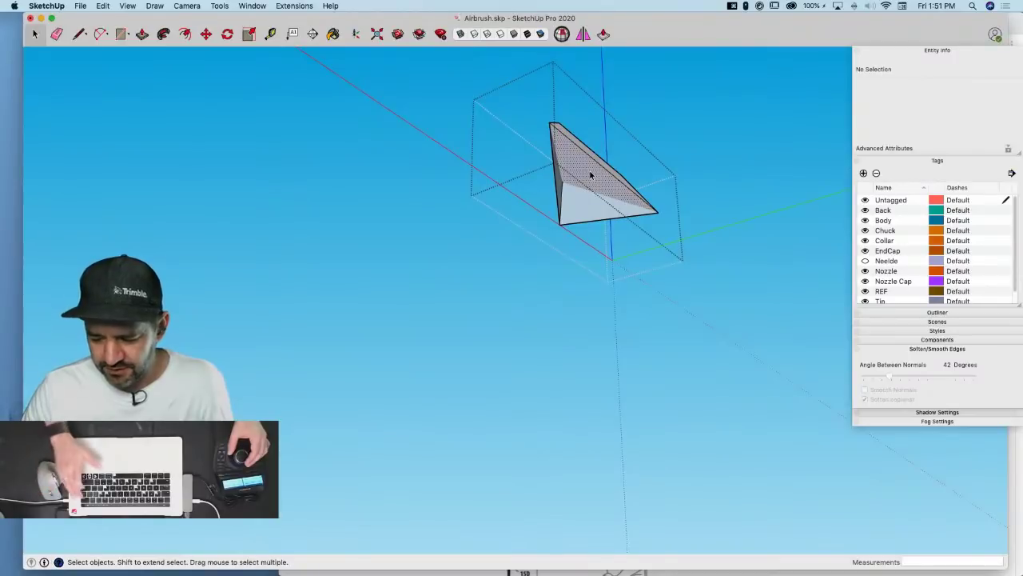
key("BackSpace")
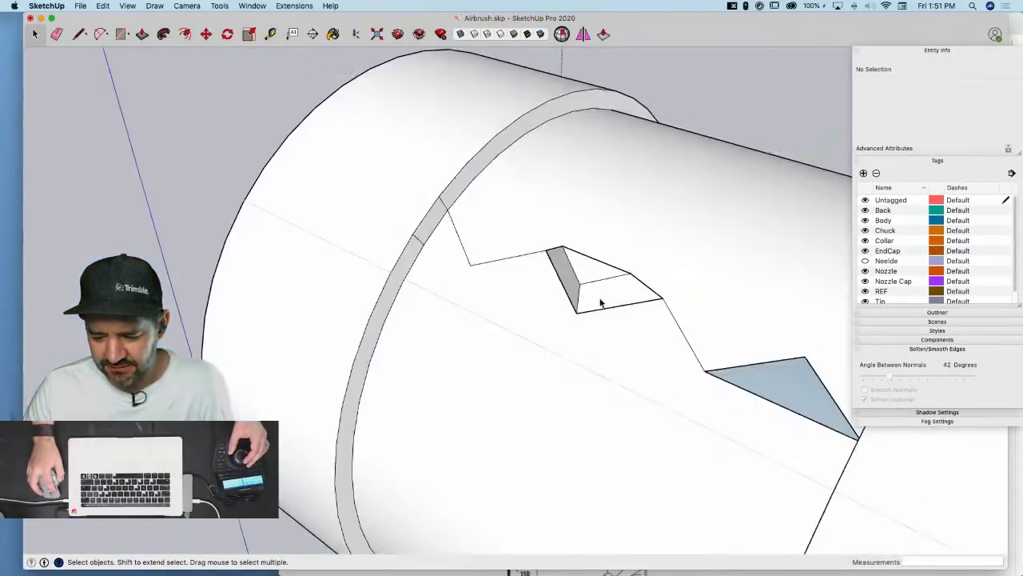
Explode the outer group that contains the faceted section
left_click(536, 292)
right_click(601, 286)
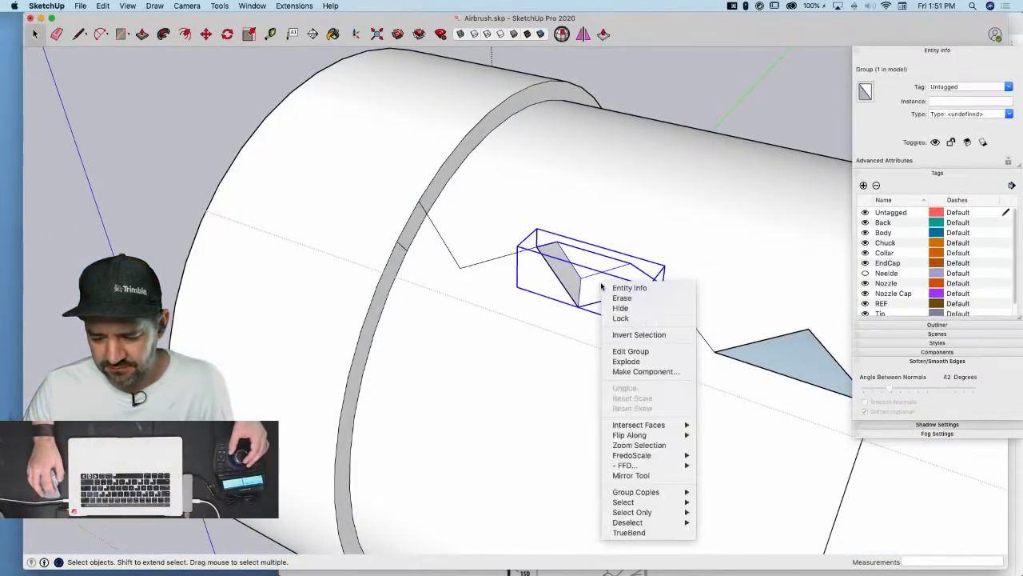
left_click(638, 365)
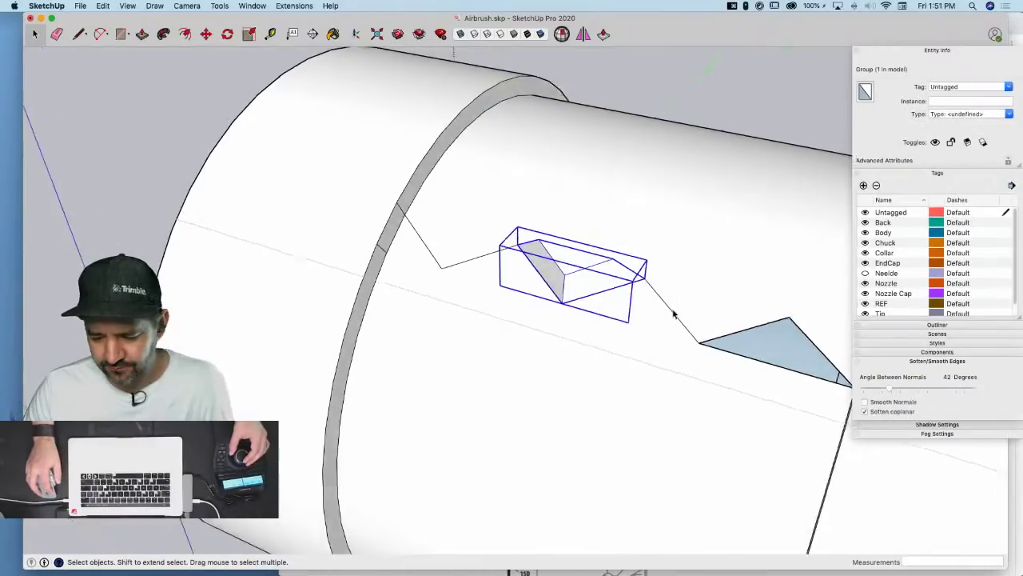
Redraw the zigzag edge along the triangular hole in the cylinder's surface to fill in the missing face
key("l")
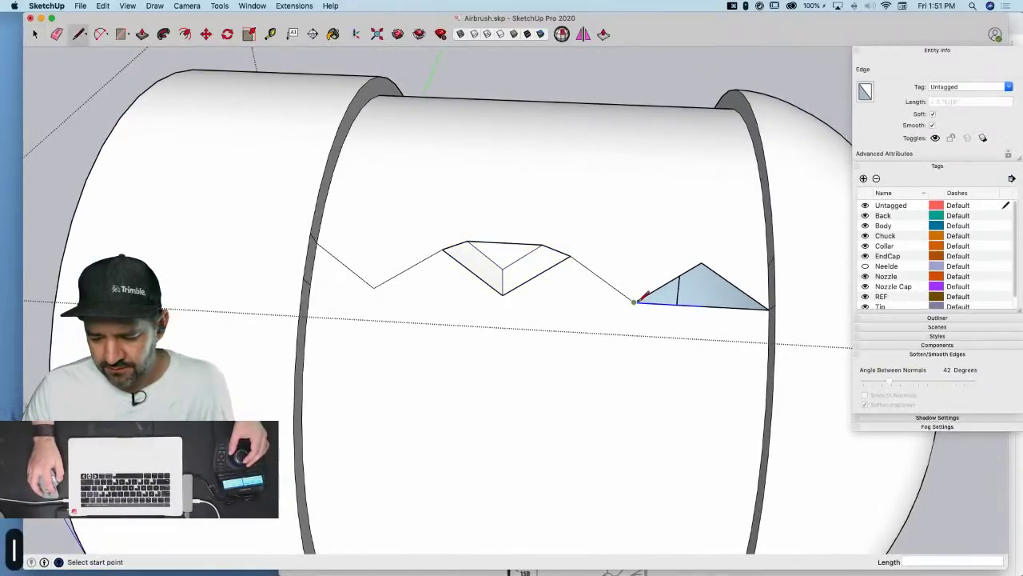
left_click(700, 263)
key("space")
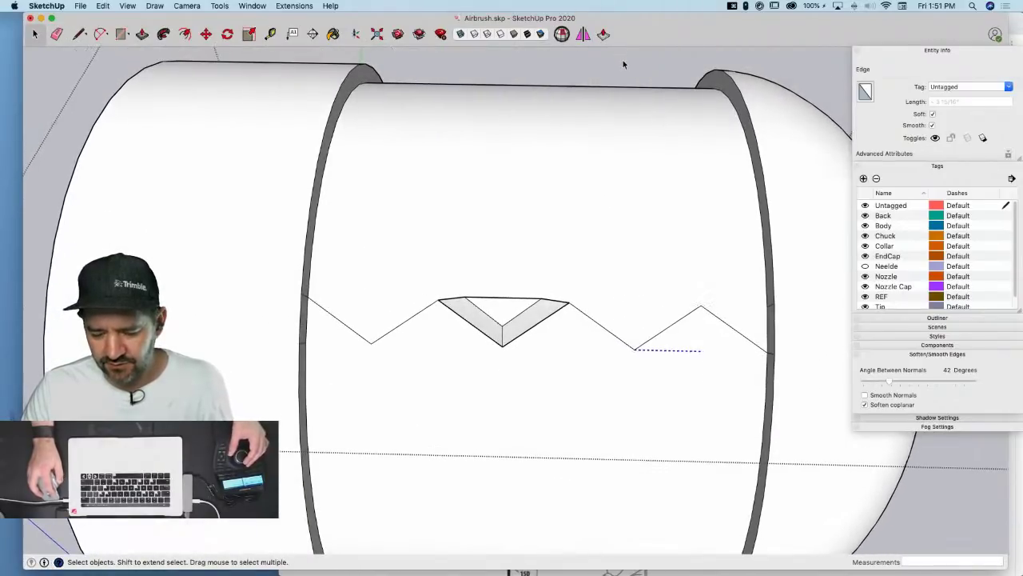
left_click(622, 60)
Make two successive copies of the faceted group along the zigzag line, rotating each 180° about its slanted side edge
scroll(583, 306, "up", 3)
left_click(541, 299)
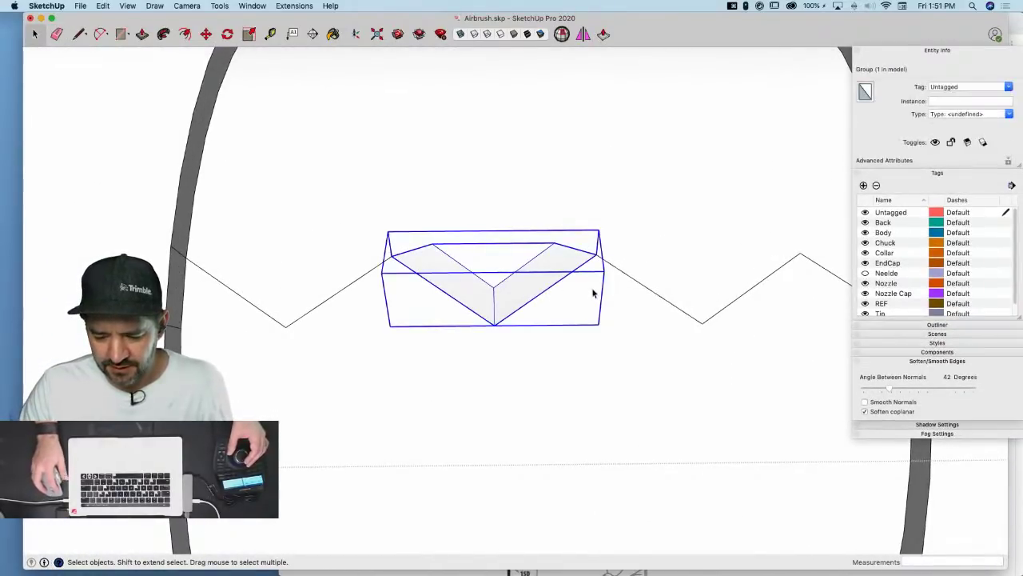
key("q")
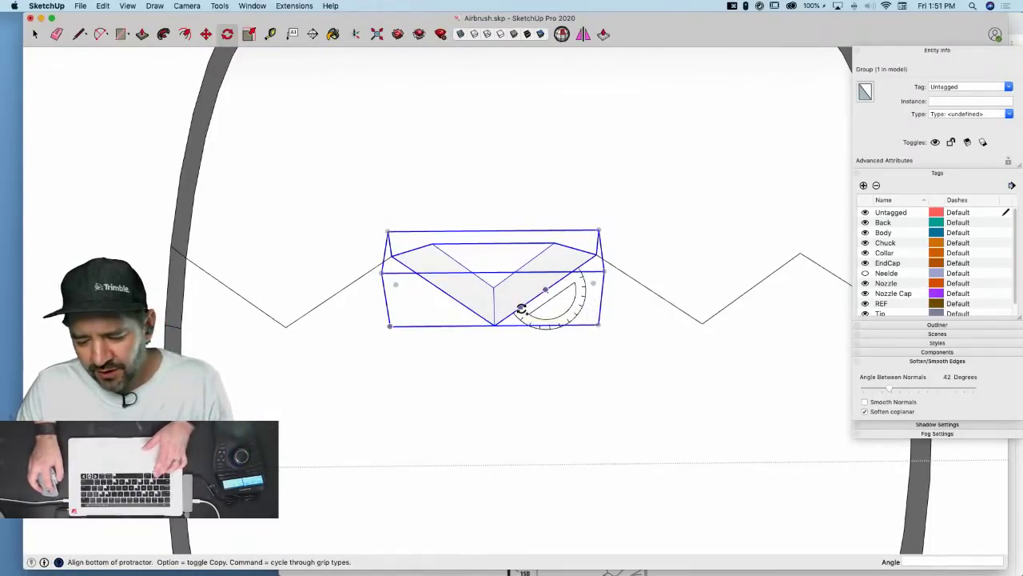
left_click(521, 307)
left_click(577, 267)
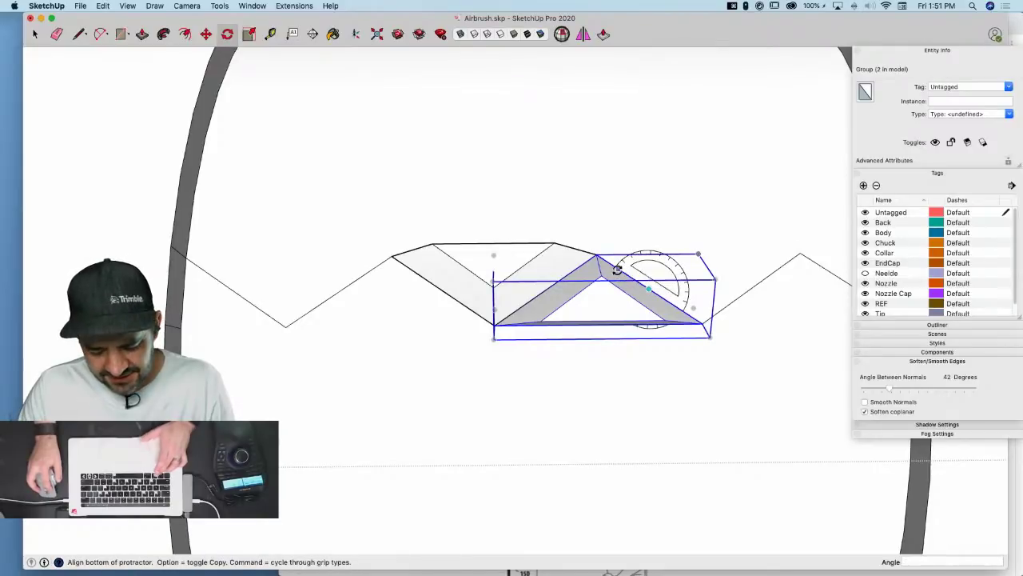
left_click(619, 271)
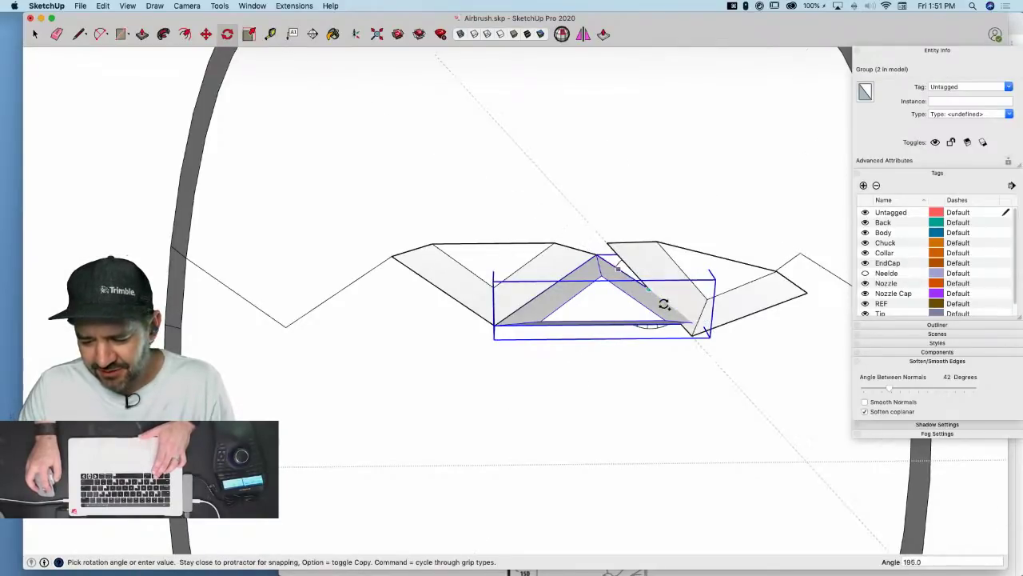
left_click(737, 299)
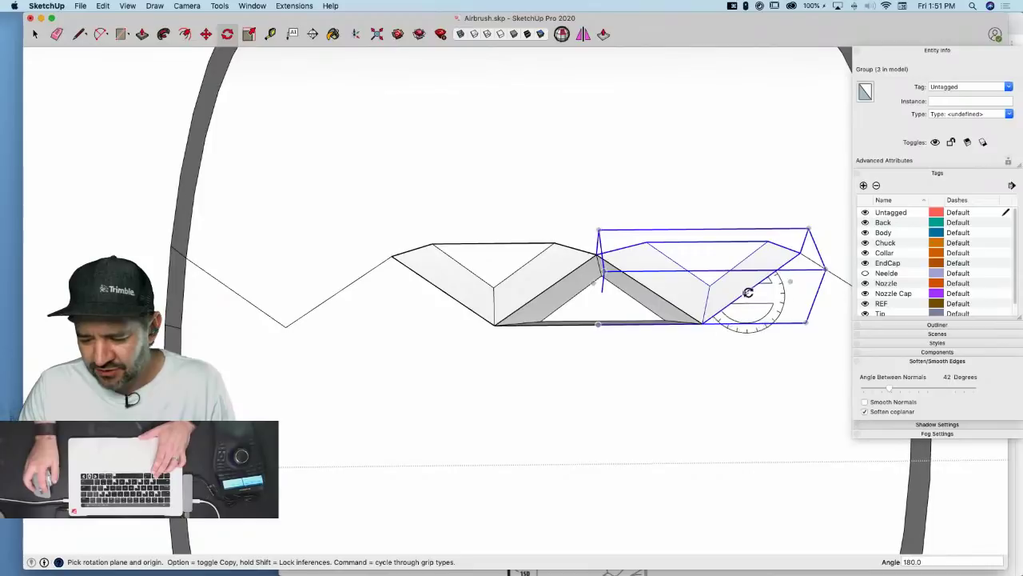
Make two more copies of the faceted group along the zigzag line up to the domed end, rotating each 180° about its slanted side edge
key("alt")
left_click(730, 304)
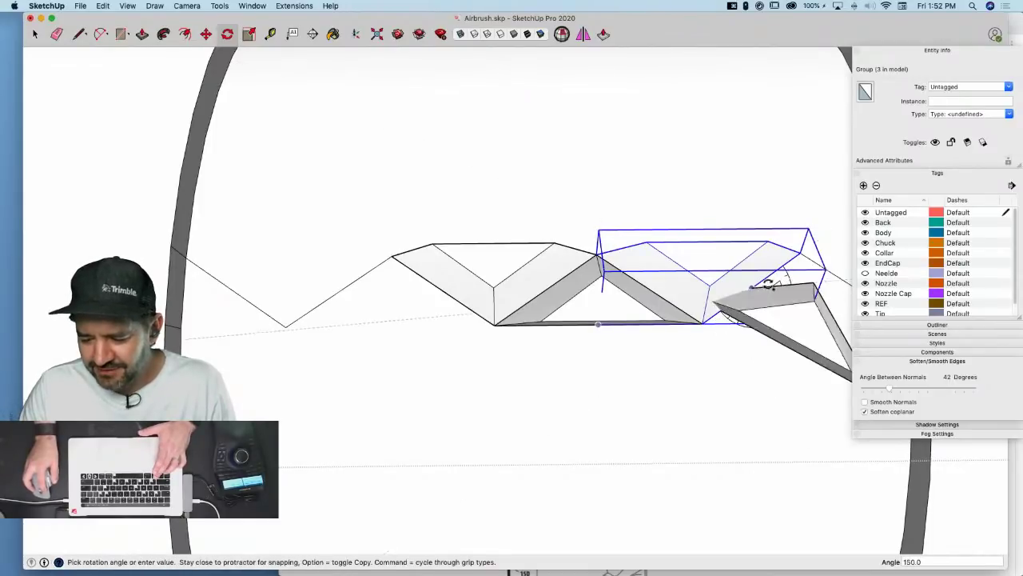
left_click(770, 274)
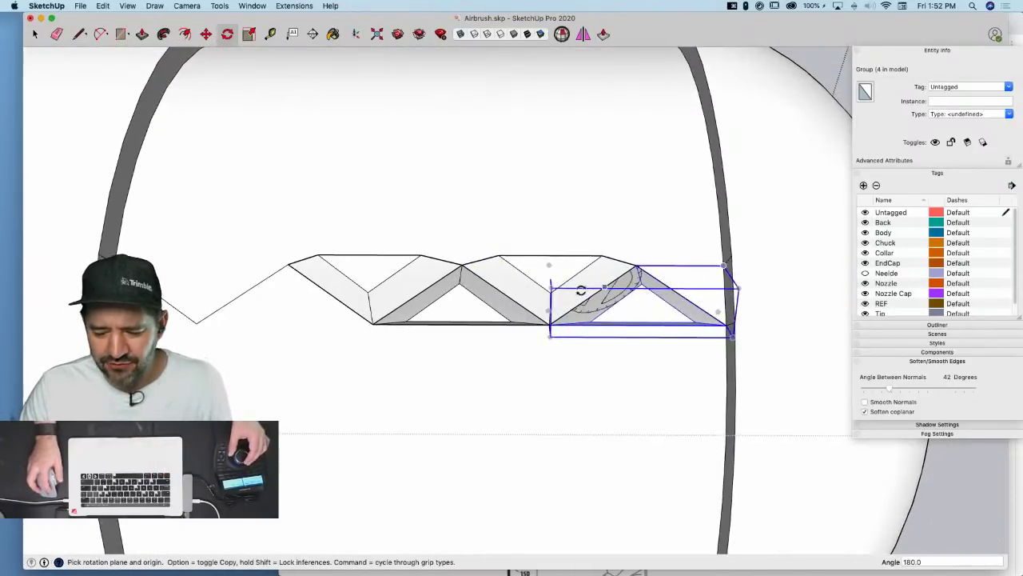
key("space")
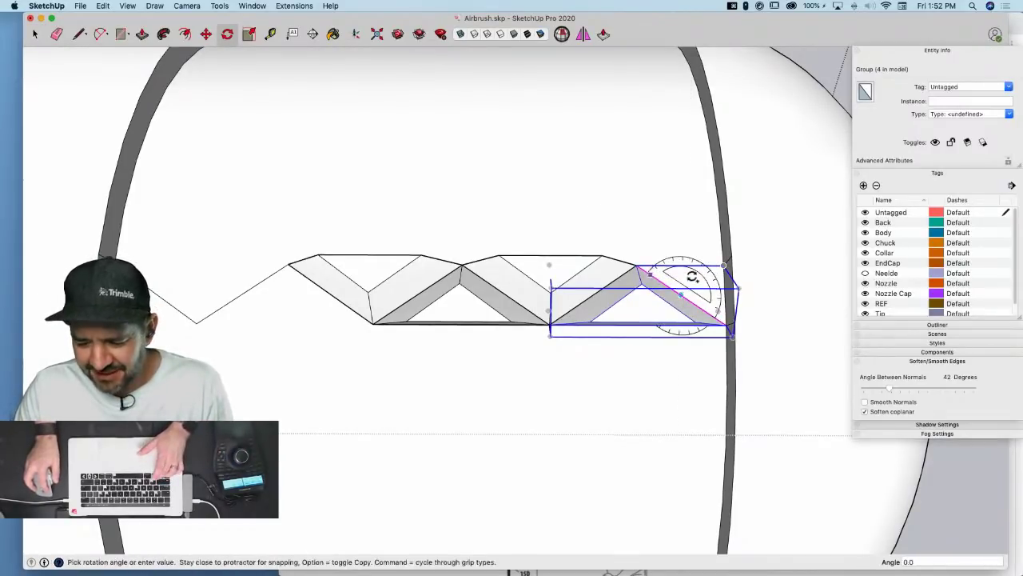
left_click(705, 309)
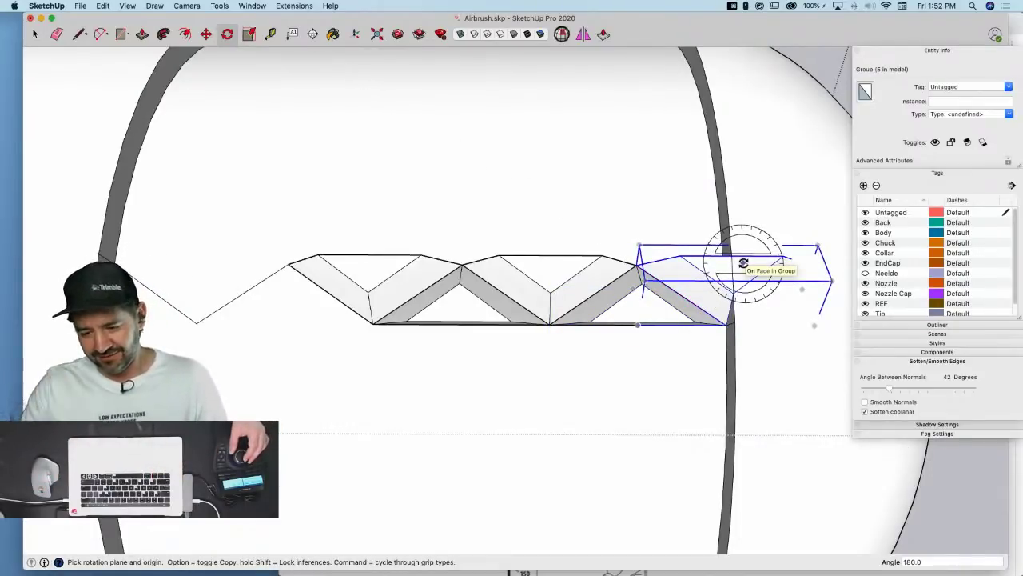
key("space")
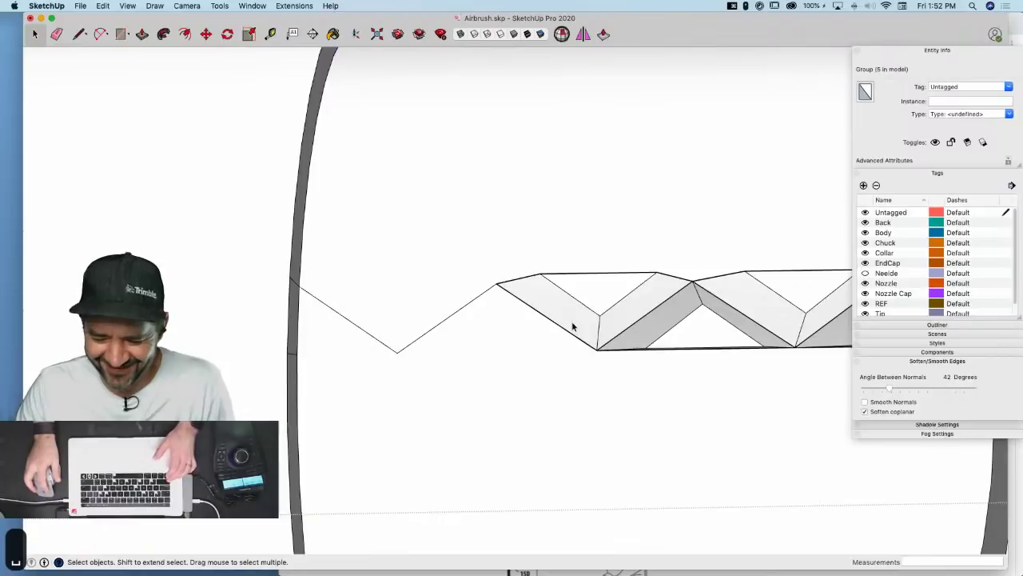
Copy the first faceted group three times toward the collar end of the zigzag, rotating each copy 180° about its slanted edge
key("q")
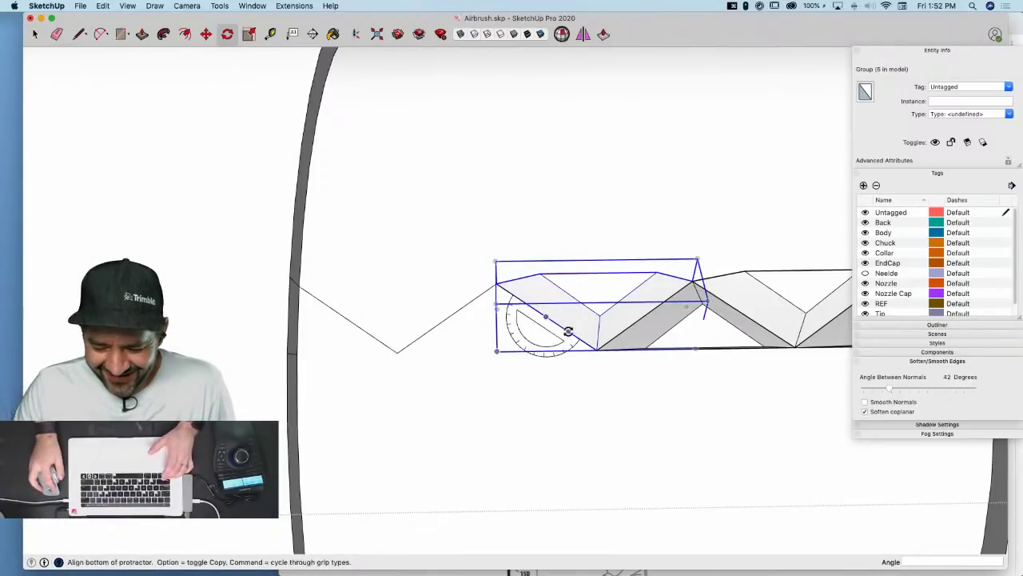
left_click(568, 331)
key("alt")
left_click(522, 300)
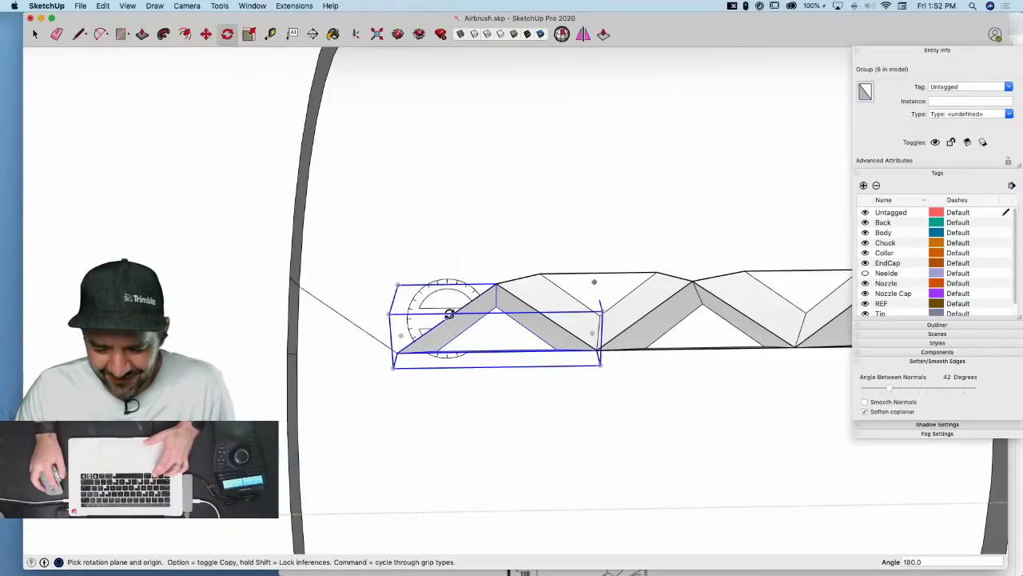
left_click(471, 301)
key("alt")
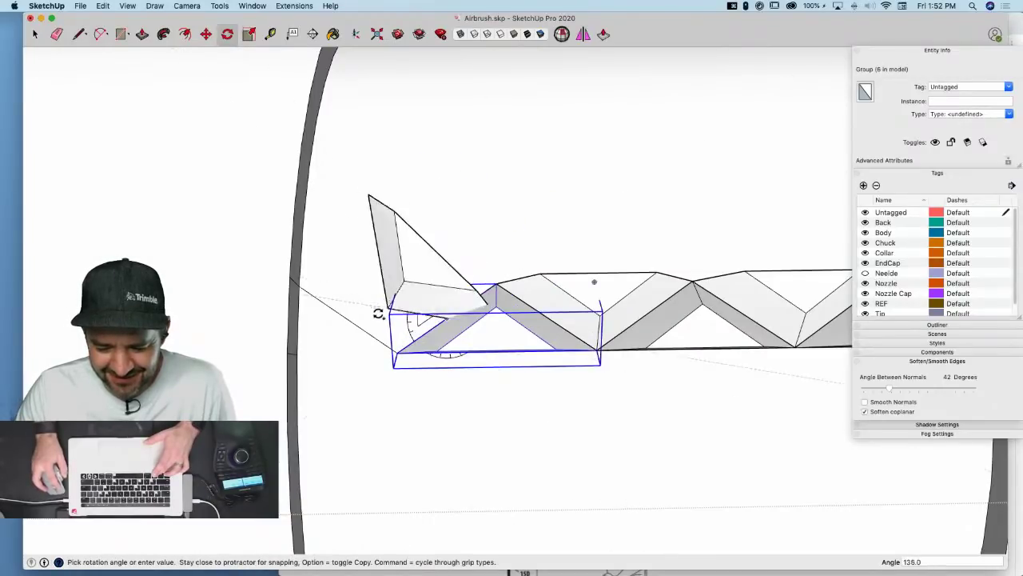
left_click(397, 353)
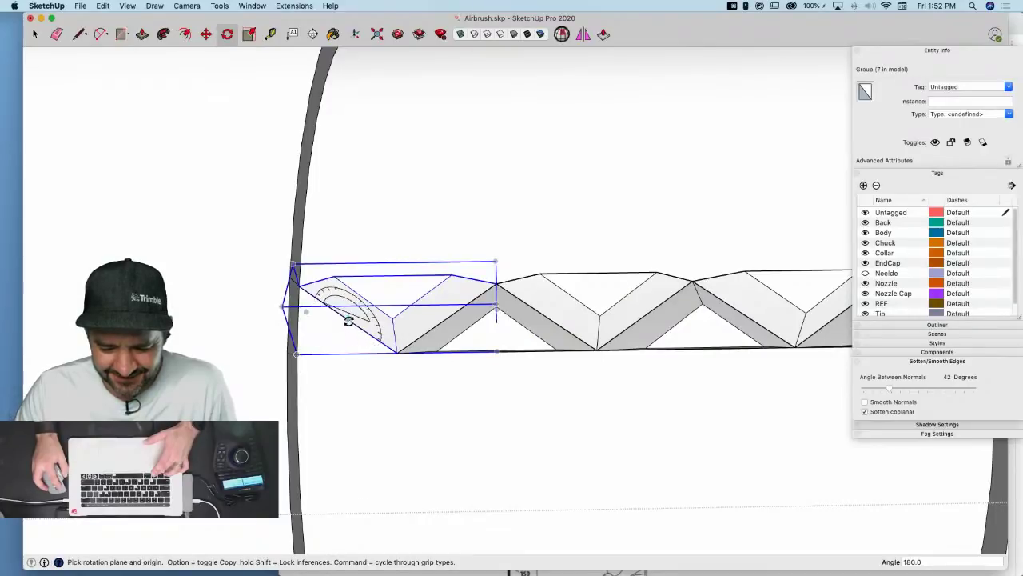
left_click(349, 321)
key("alt")
left_click(365, 331)
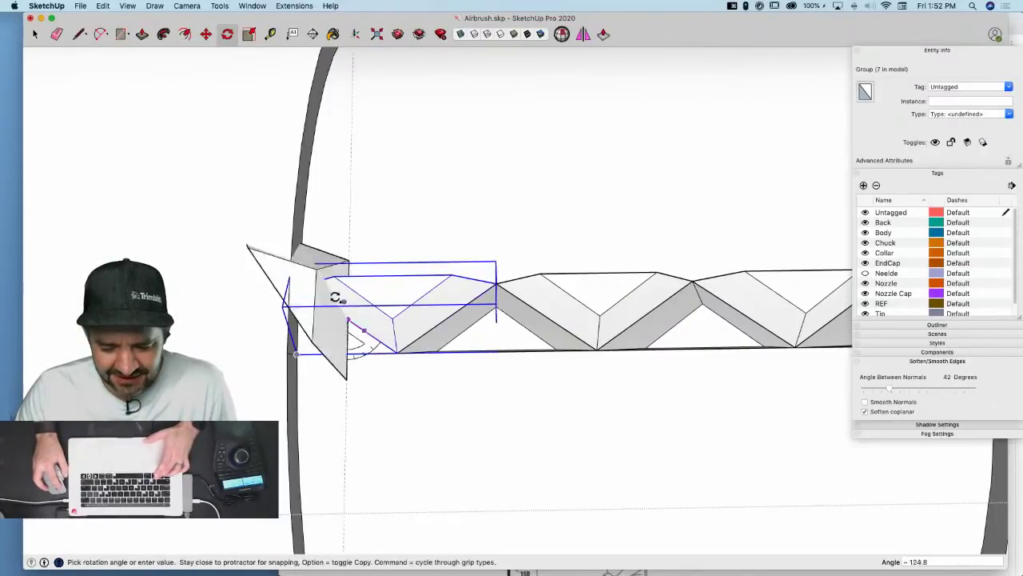
left_click(330, 307)
key("space")
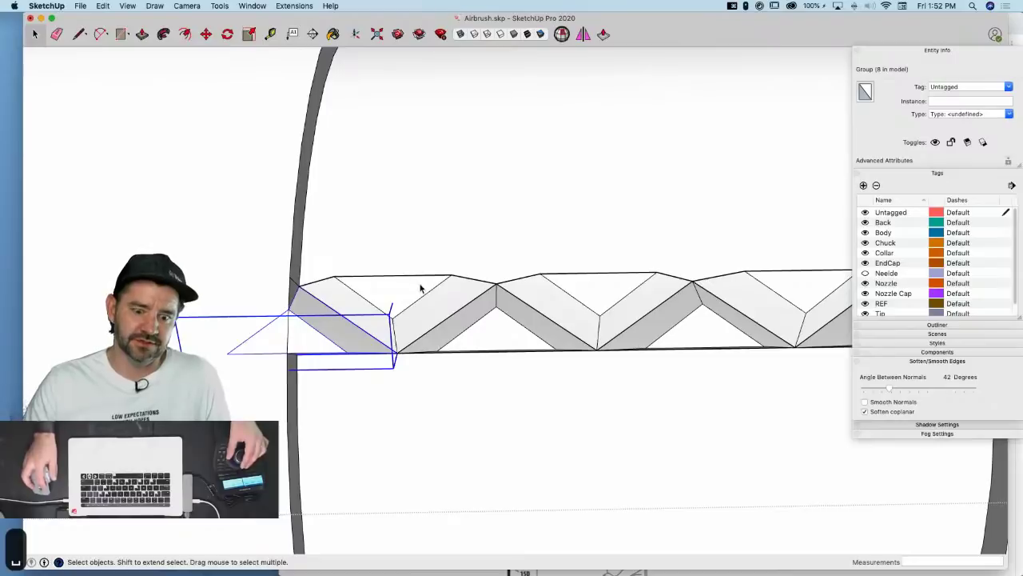
Open the faceted group at the collar end, divide it down the middle with lines, and delete the half overhanging the cylinder
double_click(326, 336)
key("l")
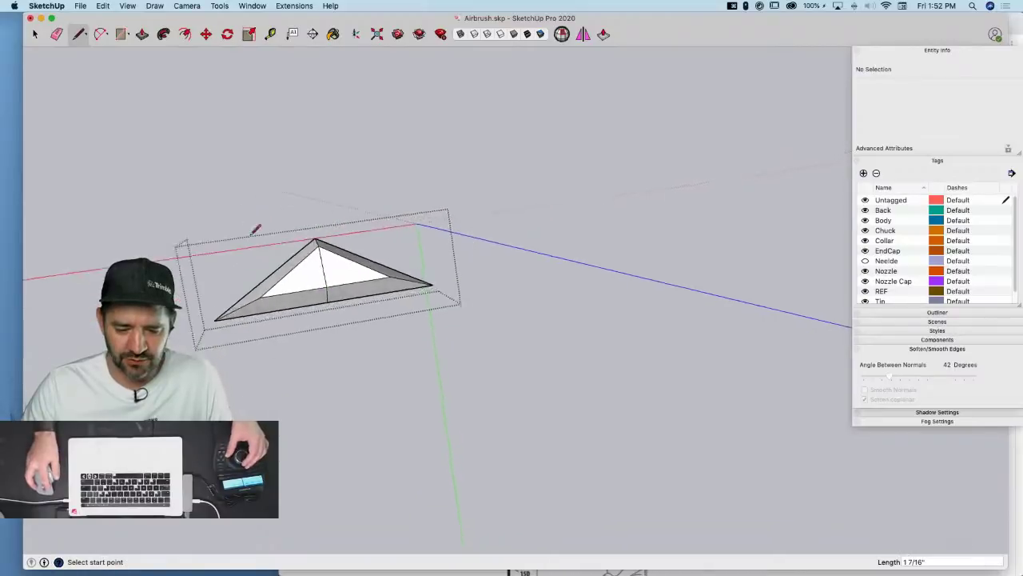
key("space")
left_click_drag(200, 402, 200, 403)
key("BackSpace")
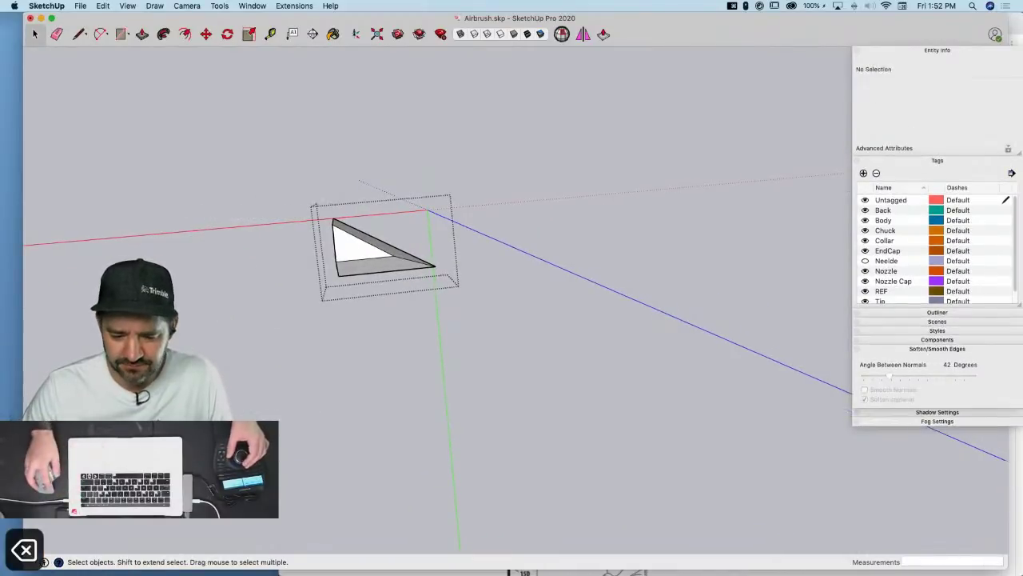
left_click(357, 329)
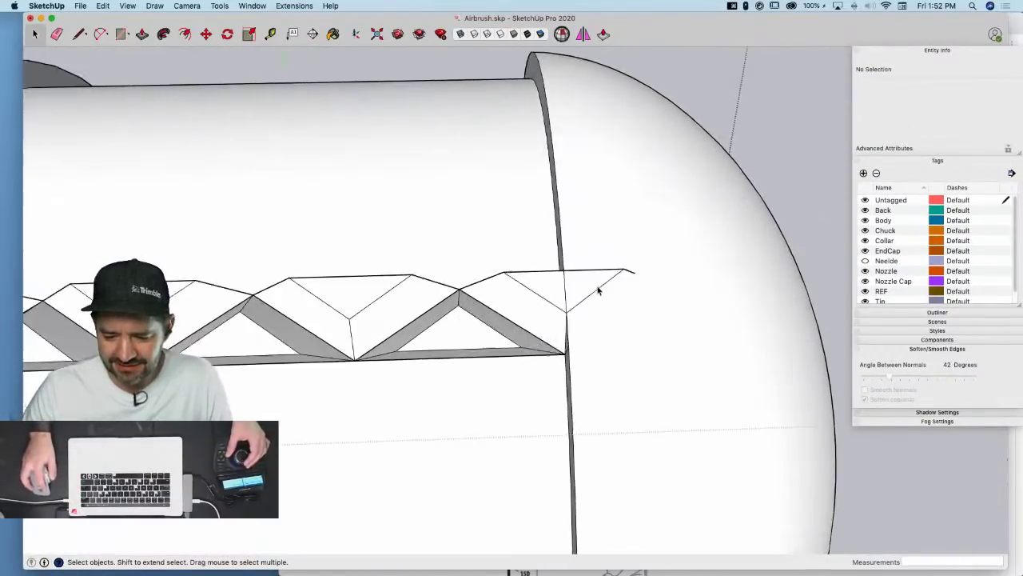
Split the faceted group at the domed end with lines through its center and delete the half extending past the cylinder
double_click(503, 318)
key("l")
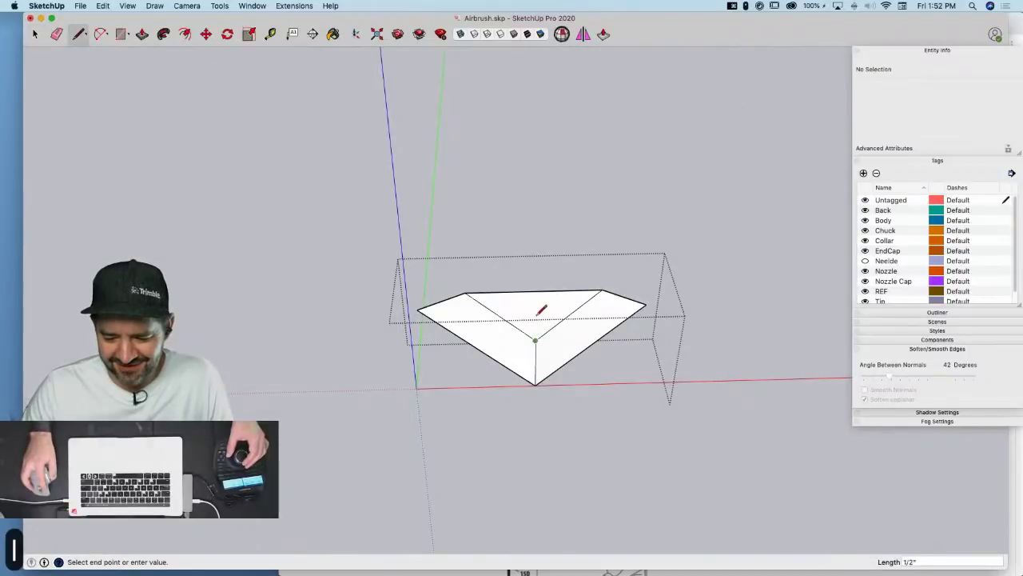
left_click(534, 291)
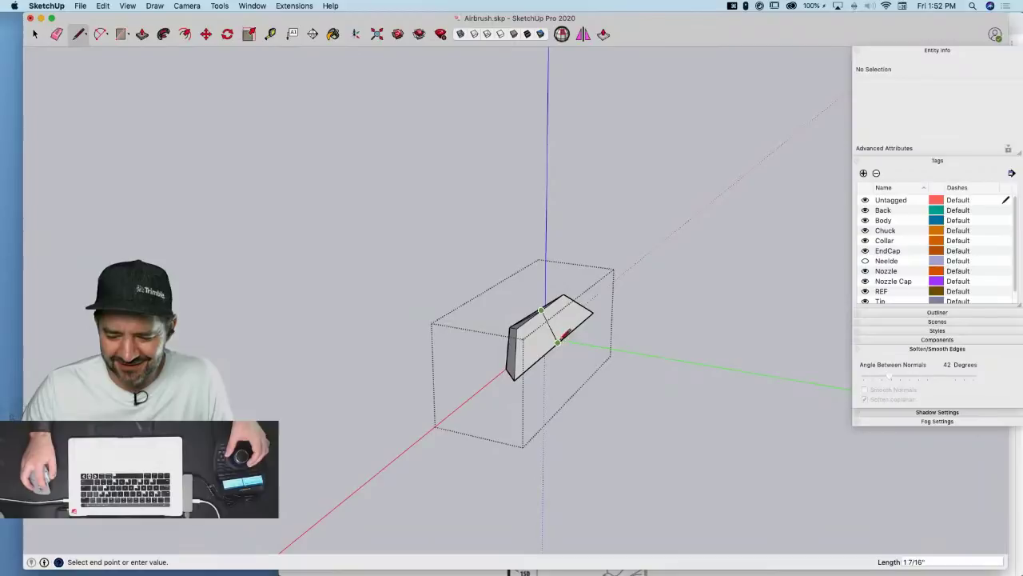
left_click(558, 342)
key("space")
left_click_drag(496, 331, 465, 439)
key("BackSpace")
left_click(477, 352)
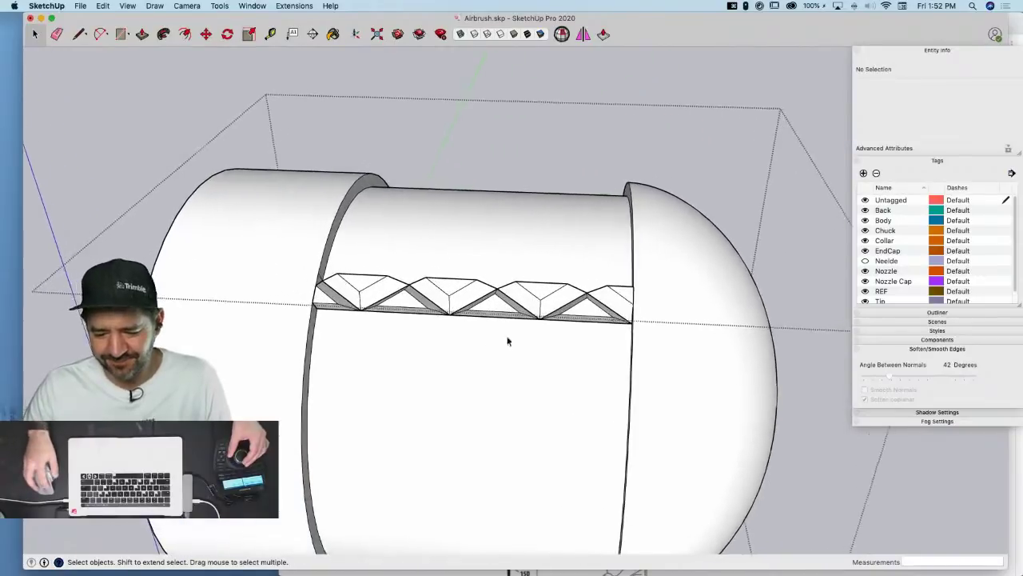
Explode all eight faceted groups in the row and combine their geometry into one group
middle_click_drag(384, 302, 345, 297)
left_click(352, 323)
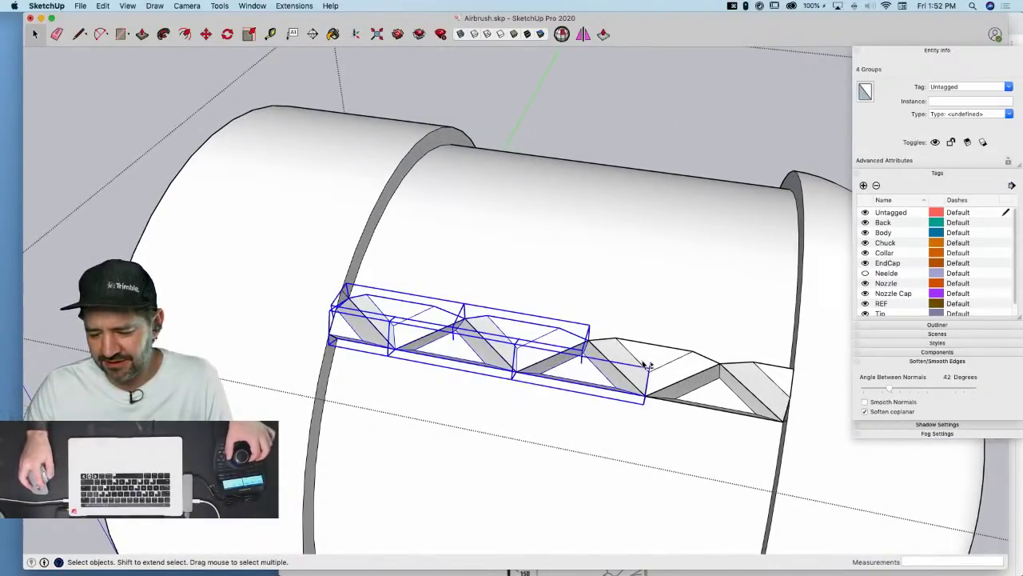
left_click(779, 384, "shift")
right_click(774, 383)
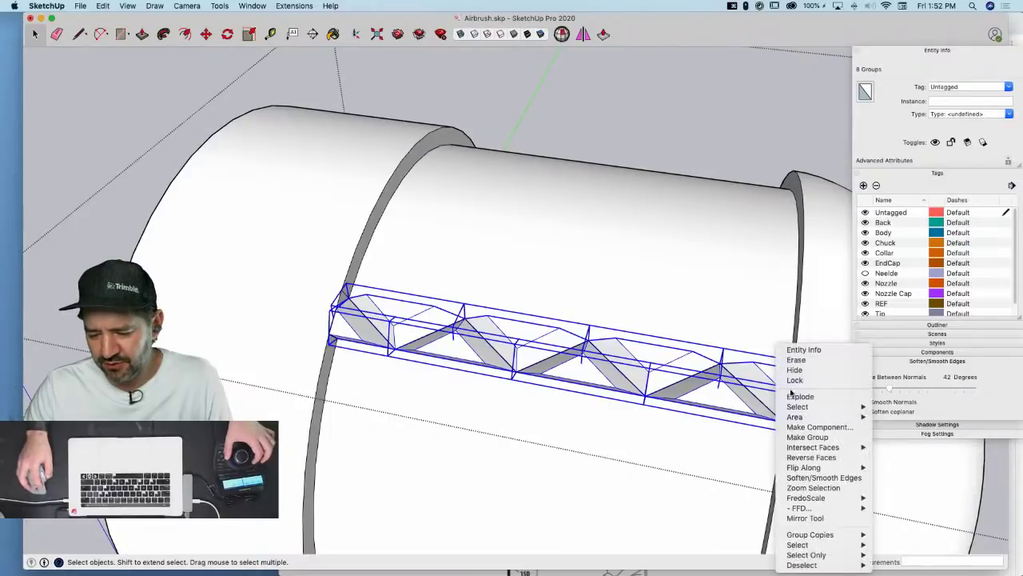
left_click(800, 396)
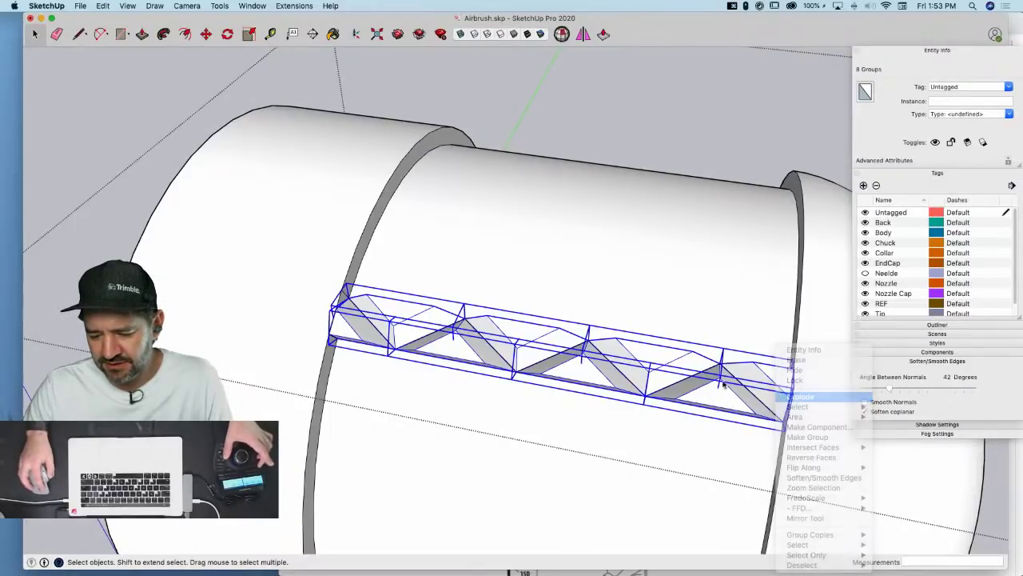
right_click(687, 388)
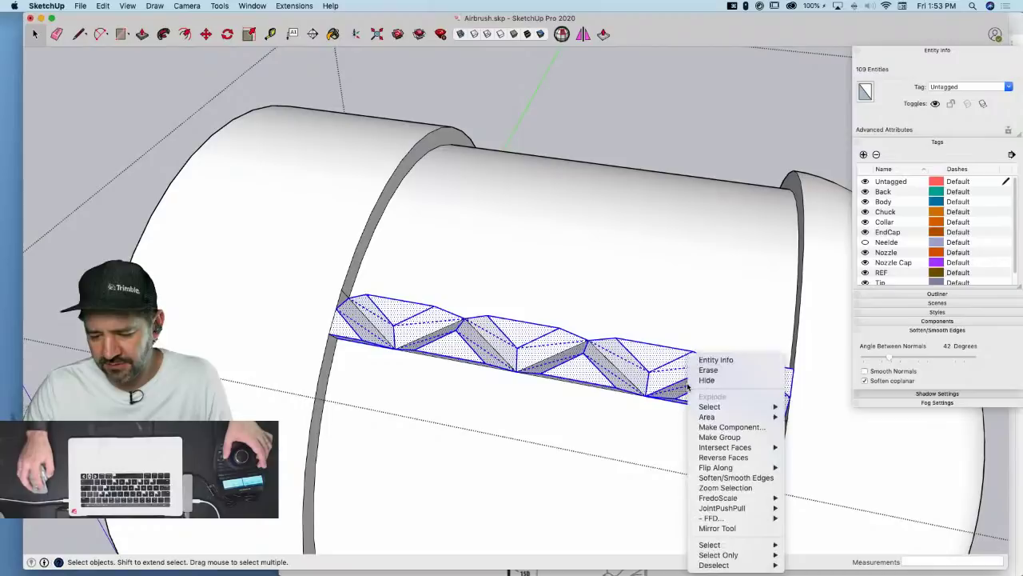
left_click(731, 438)
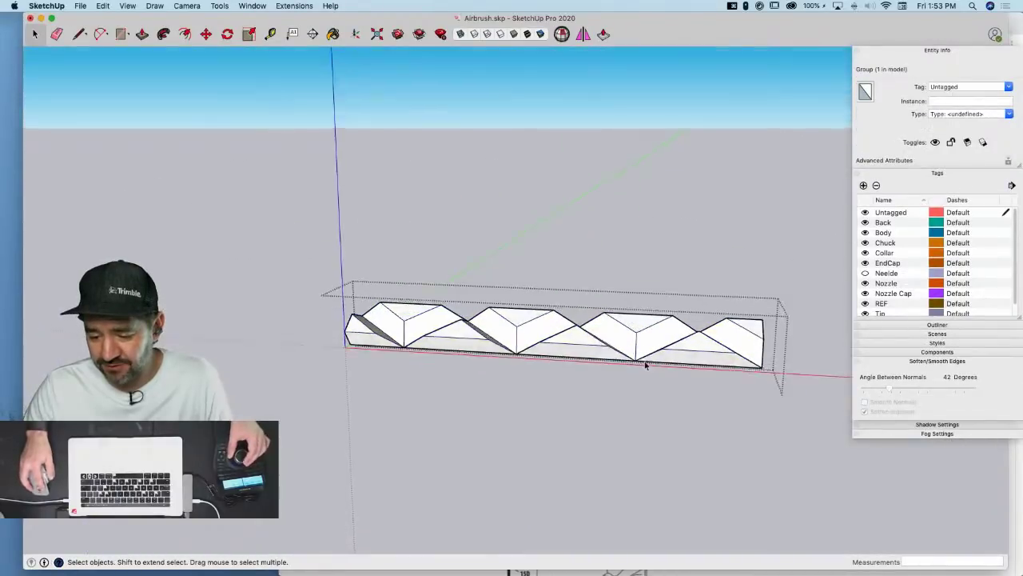
Open the combined group and delete the flat filler faces below the facets along its front side
double_click(645, 365)
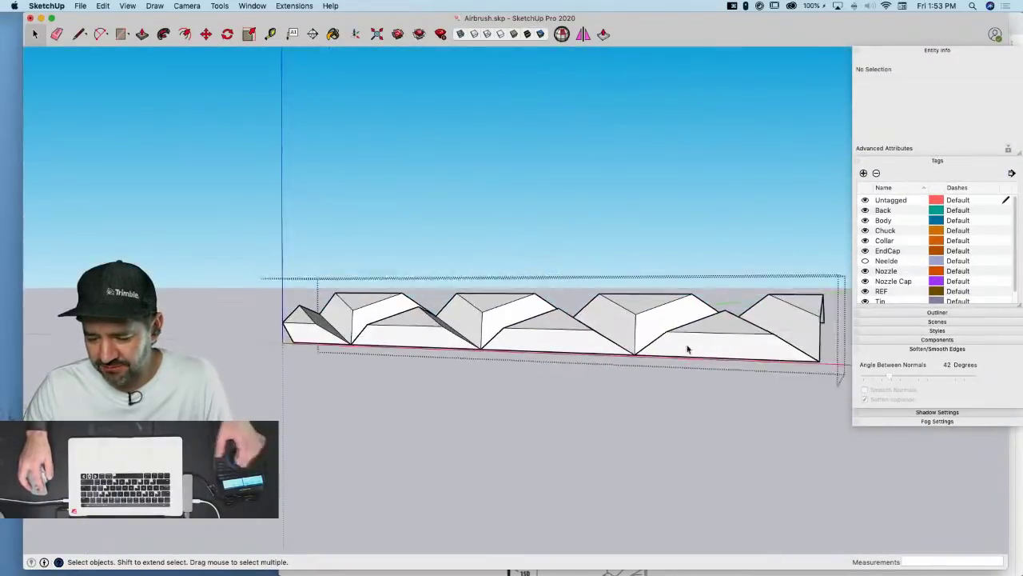
left_click(726, 359)
key("Delete")
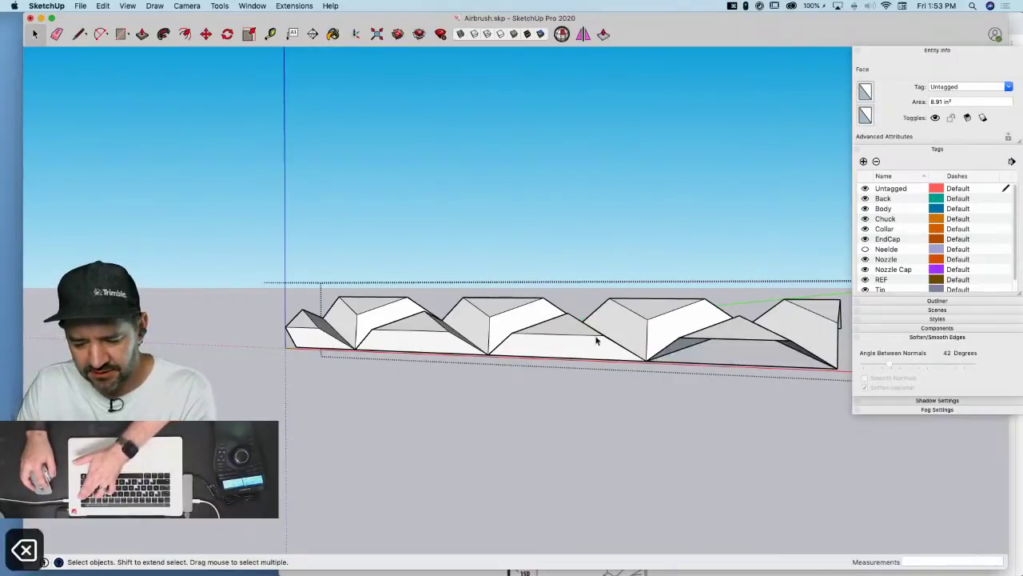
left_click(584, 346)
key("Delete")
left_click(380, 349)
key("Delete")
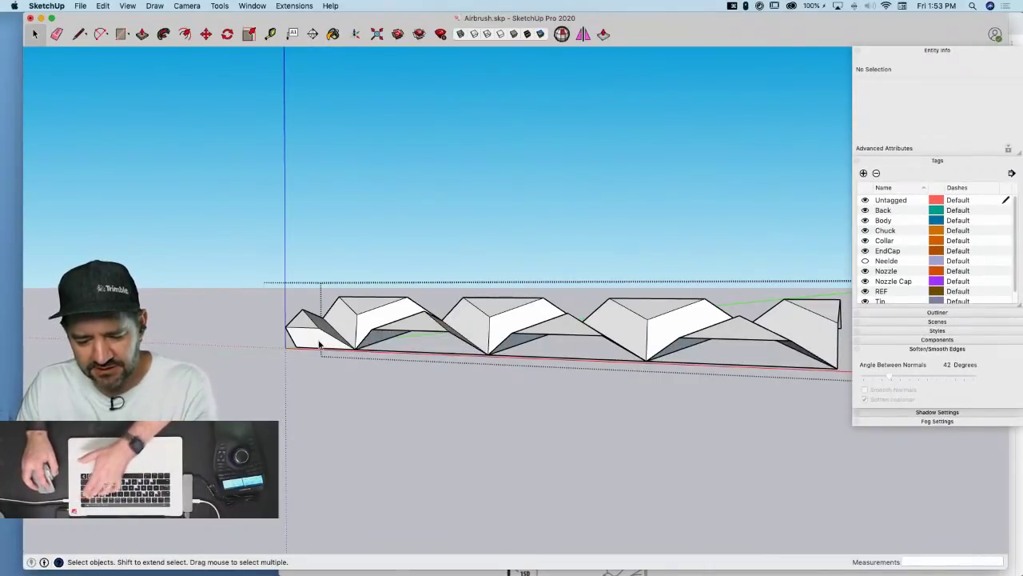
Erase the straight base edges along the front side of the faceted strip, including the small leftover piece at its end
left_click_drag(289, 340, 307, 352)
left_click_drag(406, 354, 410, 358)
mouse_move(536, 355)
left_mouse_down()
mouse_move(519, 362)
mouse_move(496, 352)
left_mouse_up()
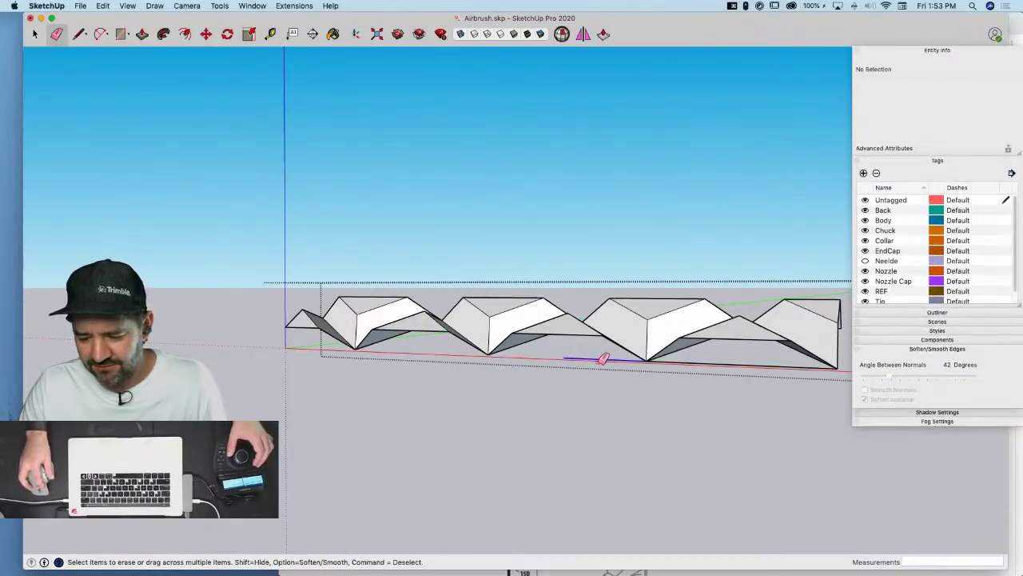
left_click_drag(761, 364, 782, 368)
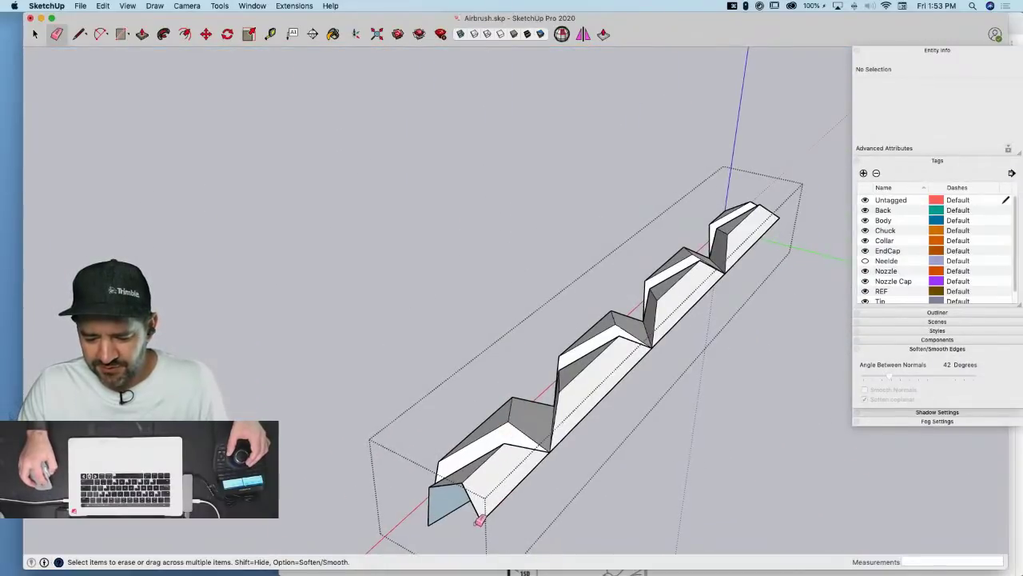
Erase the straight base edges along the opposite side of the strip to remove its filler faces, and close the group
left_click_drag(485, 521, 490, 518)
left_click(581, 420)
left_click_drag(606, 395, 610, 390)
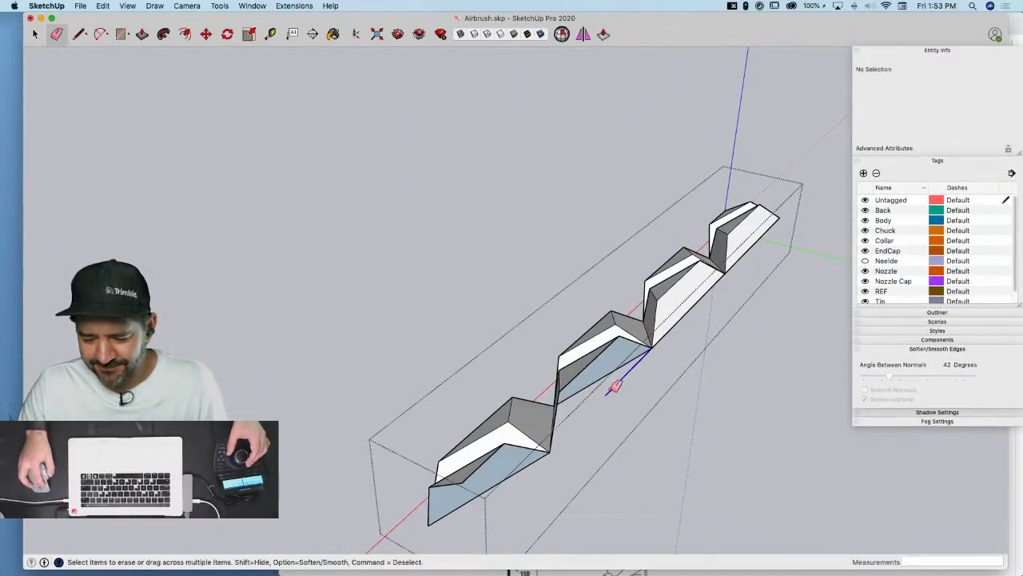
mouse_move(602, 410)
middle_mouse_down()
mouse_move(578, 464)
mouse_move(612, 415)
mouse_move(621, 421)
middle_mouse_up()
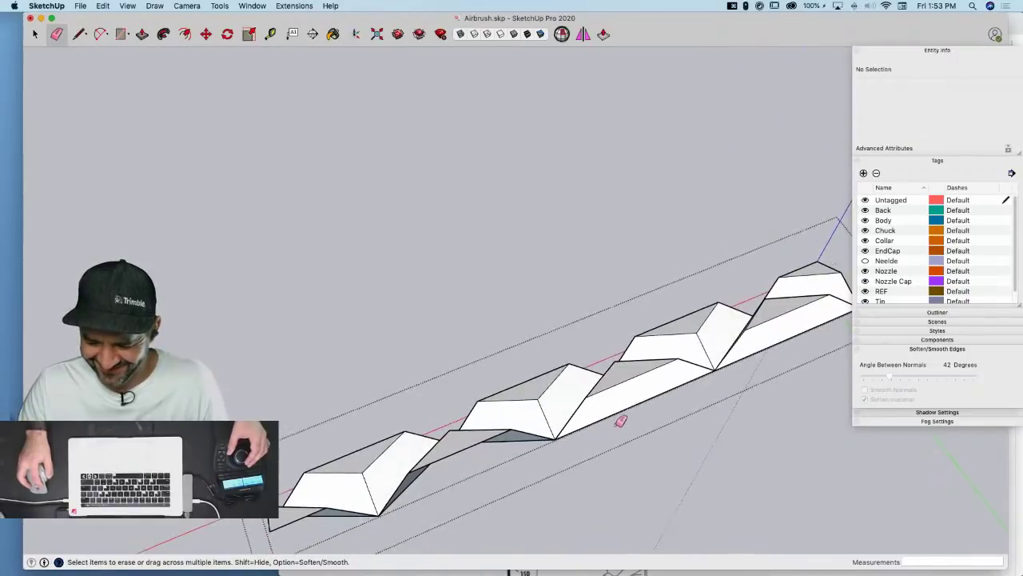
left_click_drag(638, 404, 642, 400)
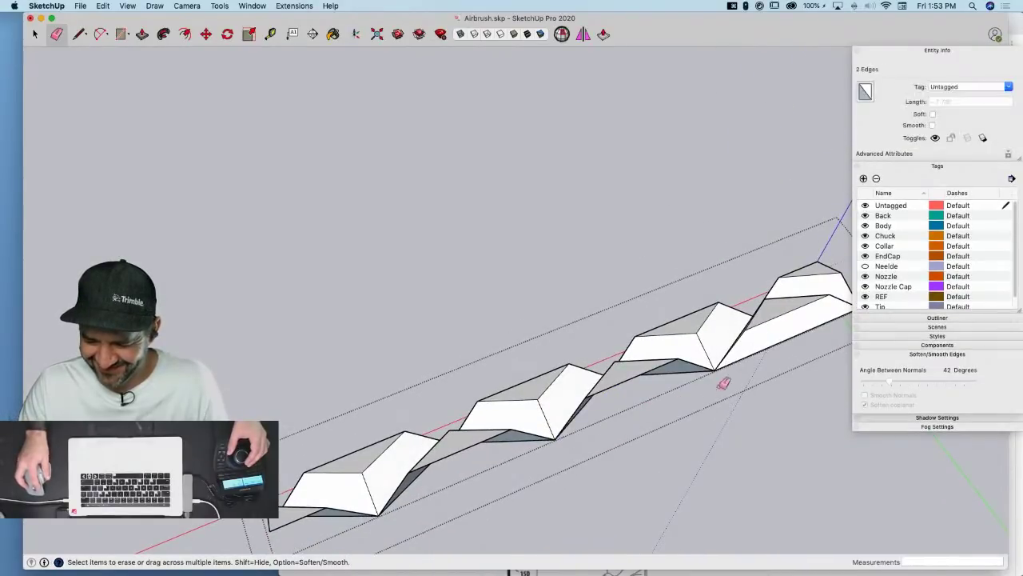
left_click(776, 343)
left_click(753, 311)
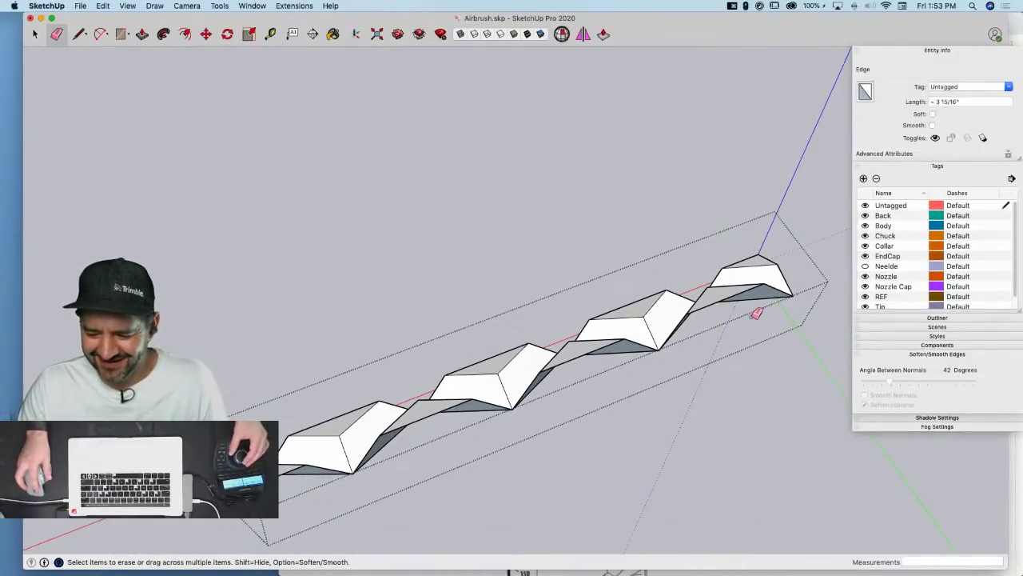
key("space")
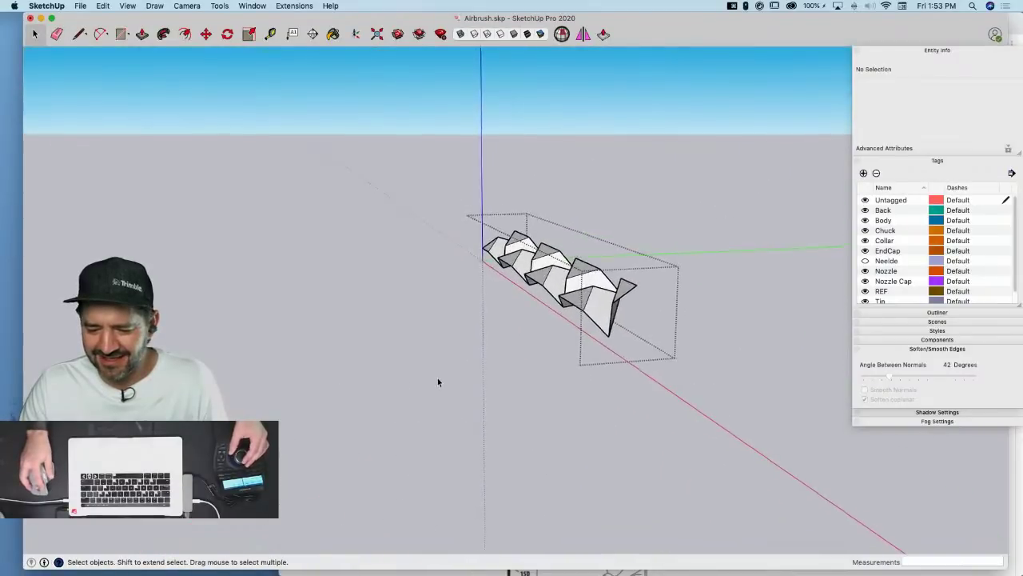
left_click(438, 379)
Select the cleaned faceted strip group and show the hidden cylinder and dome geometry around it
left_click(592, 292)
left_click(593, 296)
middle_click_drag(593, 296, 704, 347)
key("alt+h")
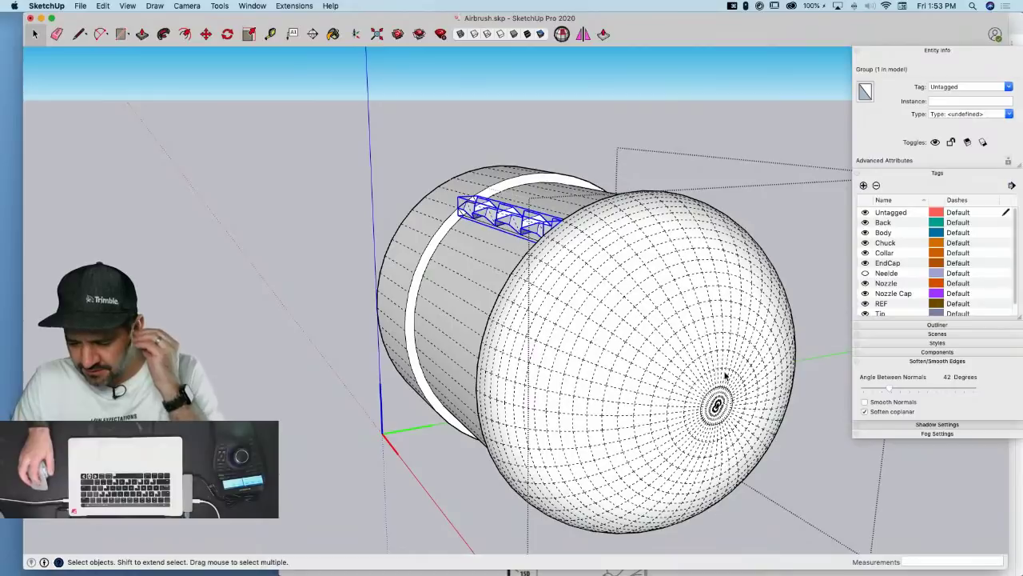
Rotate-copy the faceted strip 7.5 degrees around the cylinder's axis, using the dome's centre as the rotation origin
scroll(717, 408, "up", 2)
key("q")
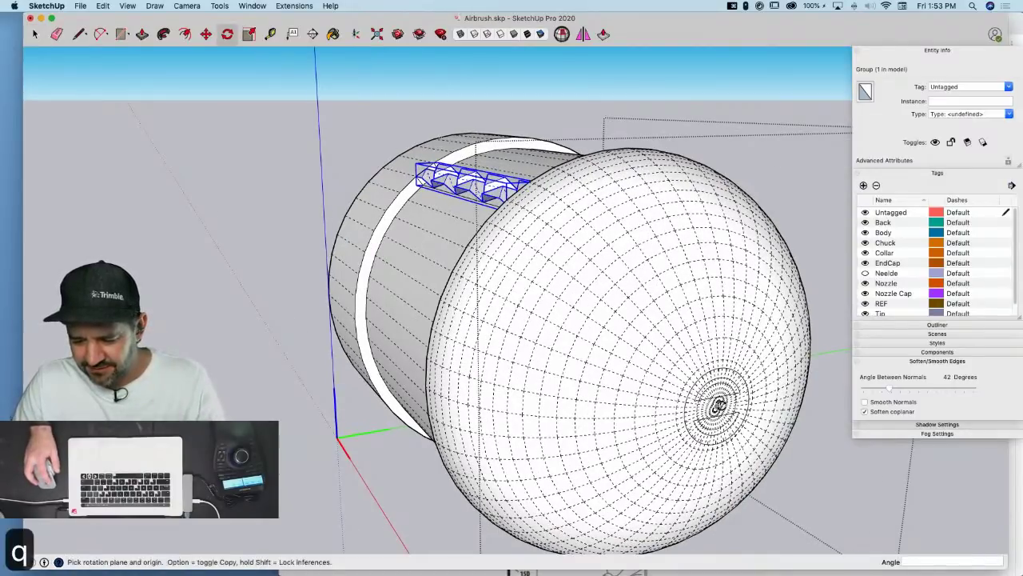
scroll(714, 408, "up", 3)
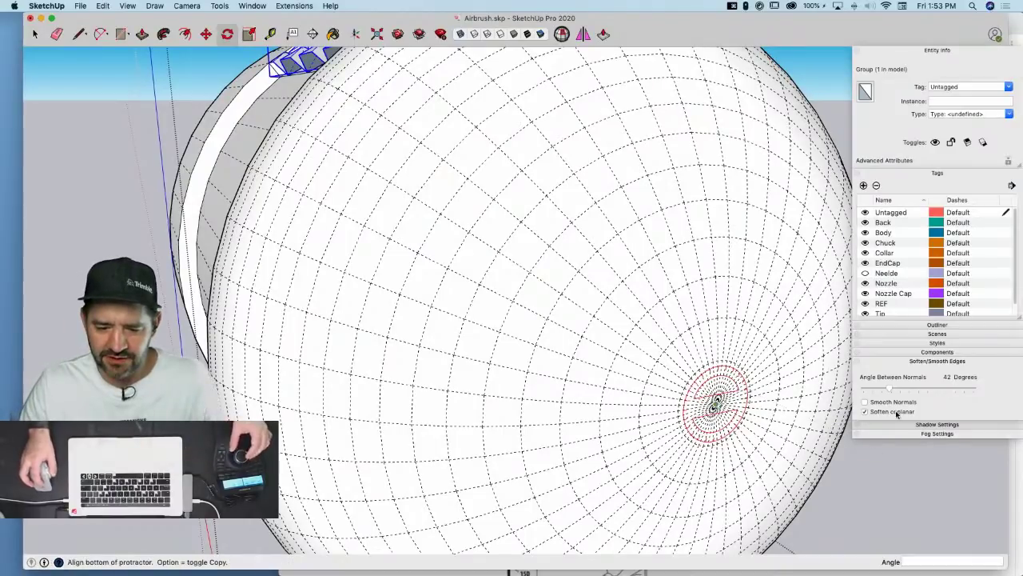
scroll(717, 405, "down", 5)
scroll(521, 203, "up", 4)
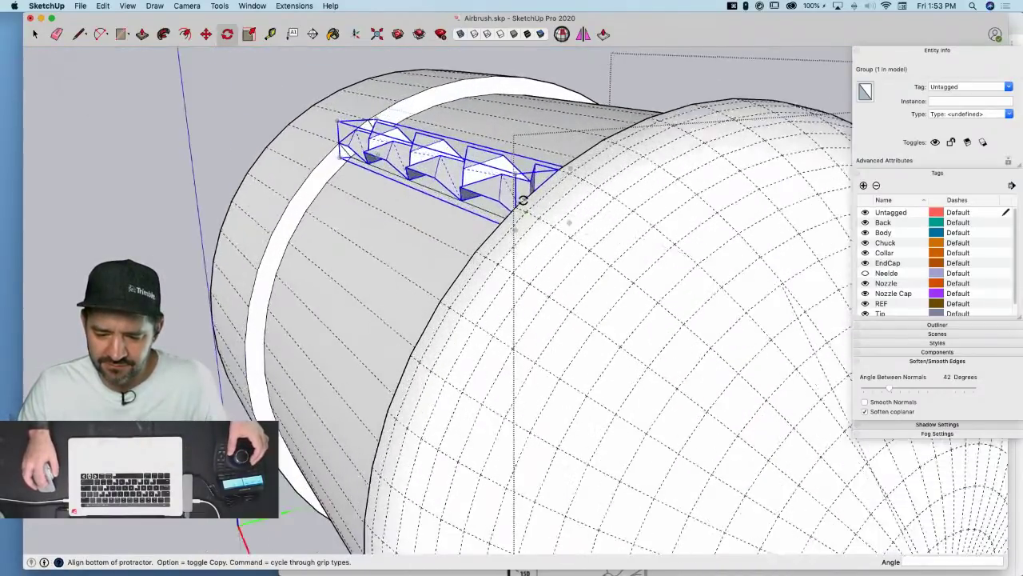
scroll(516, 214, "down", 3)
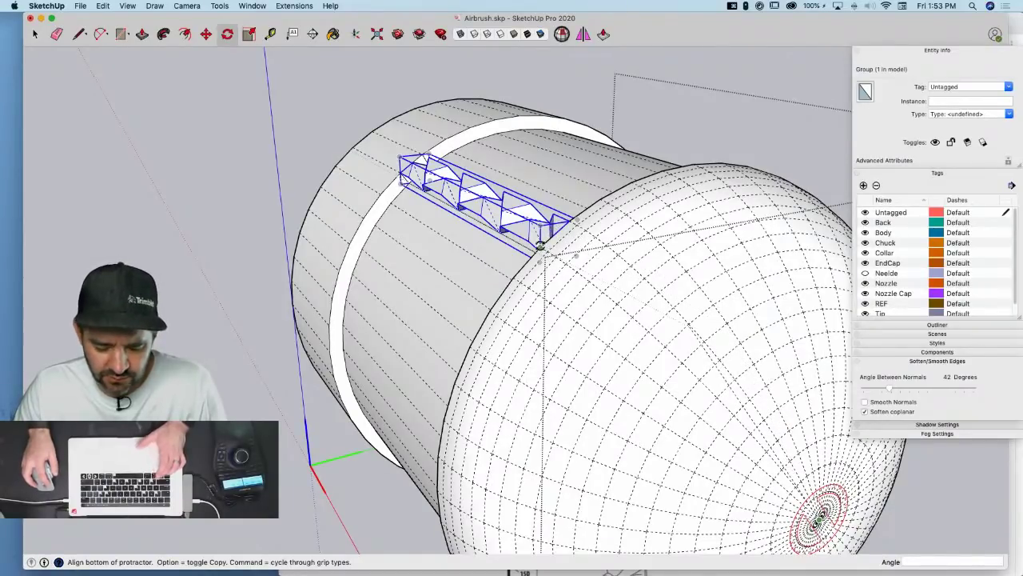
left_click(541, 244)
left_click(566, 225)
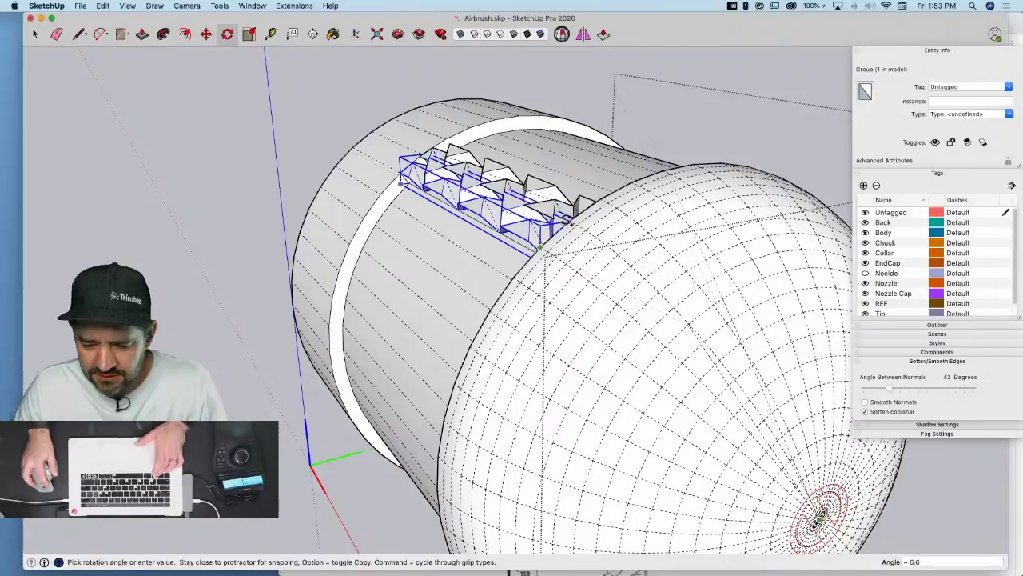
left_click(573, 218)
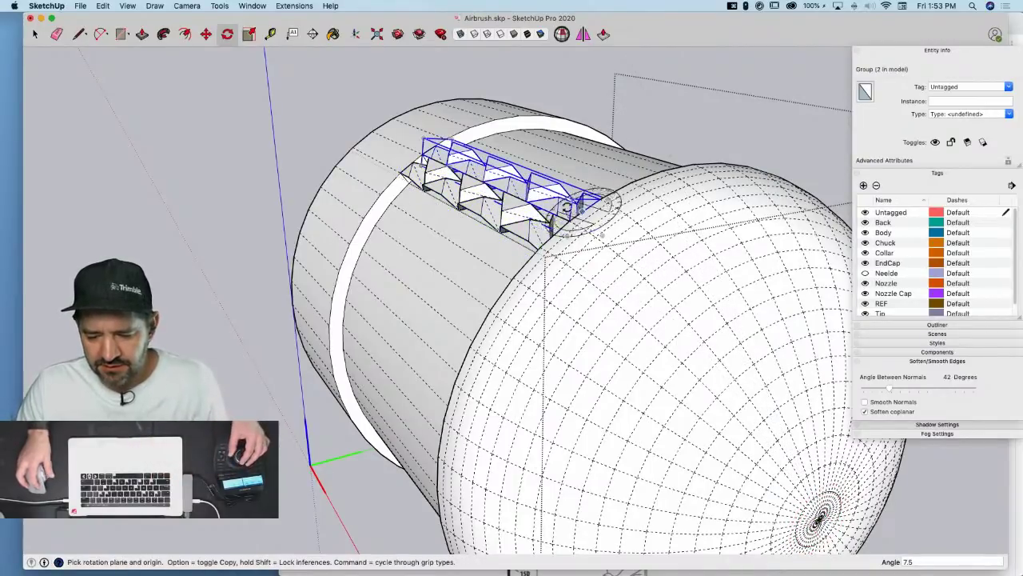
key("space")
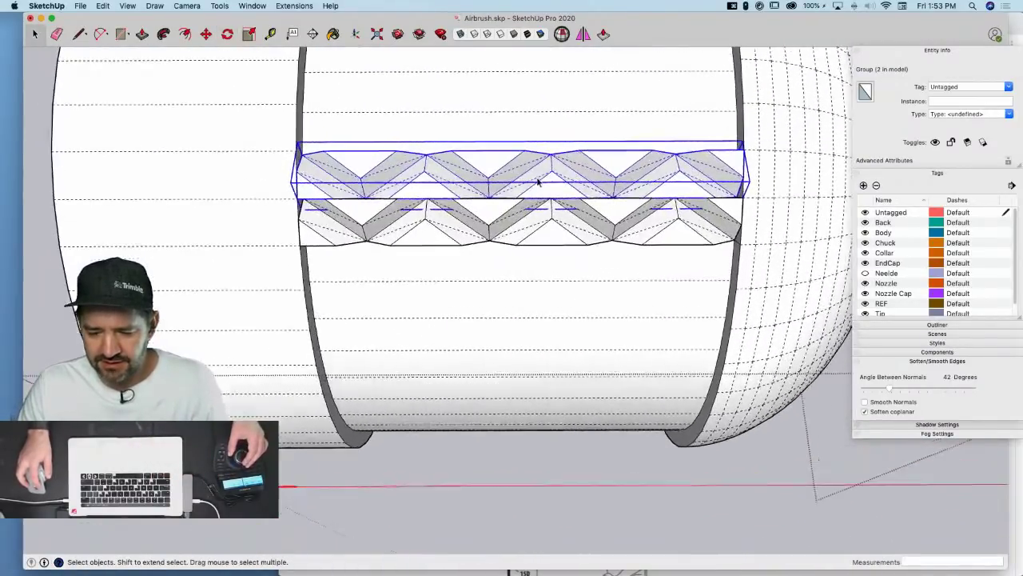
Try rotating the copied strip 180 degrees and moving it against the first strip's edge, and delete the copy
scroll(524, 192, "down", 2)
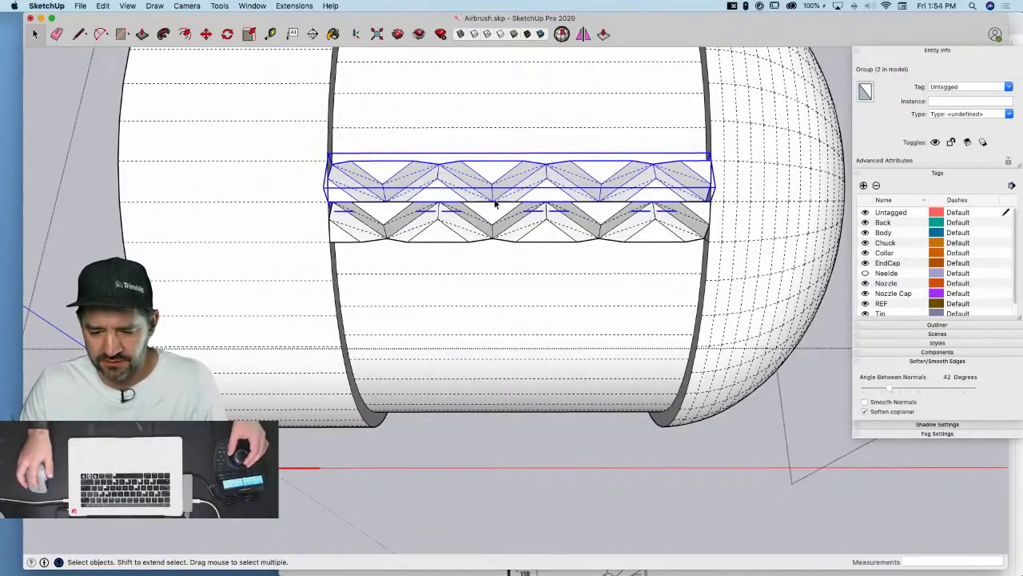
scroll(496, 205, "up", 4)
key("q")
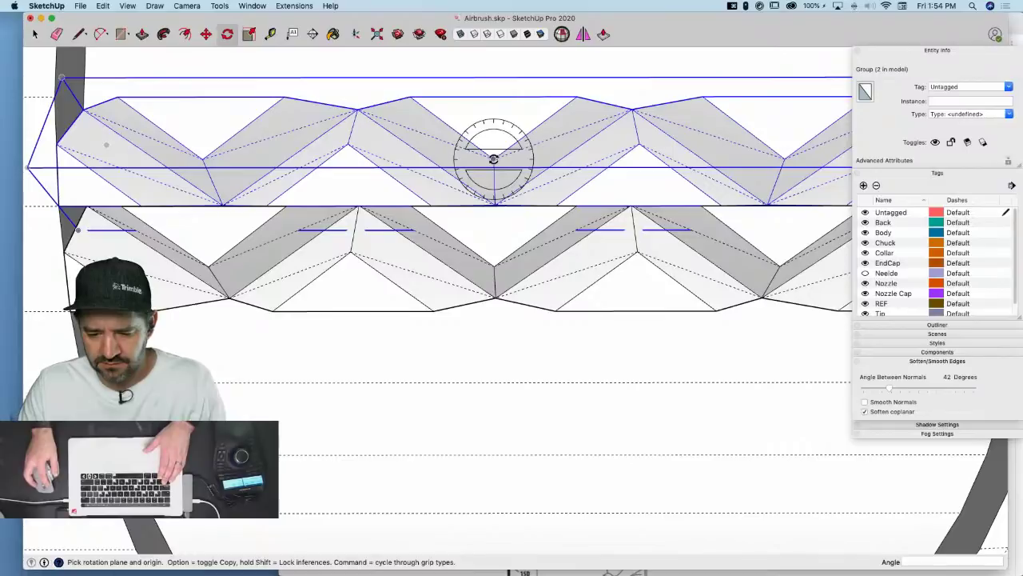
left_click(533, 128)
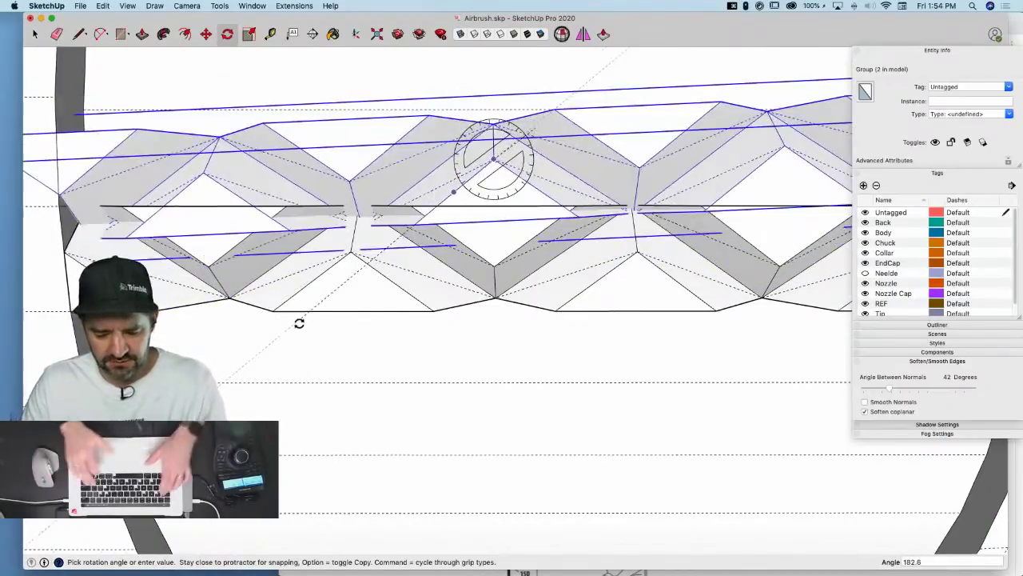
type("180")
key("Return")
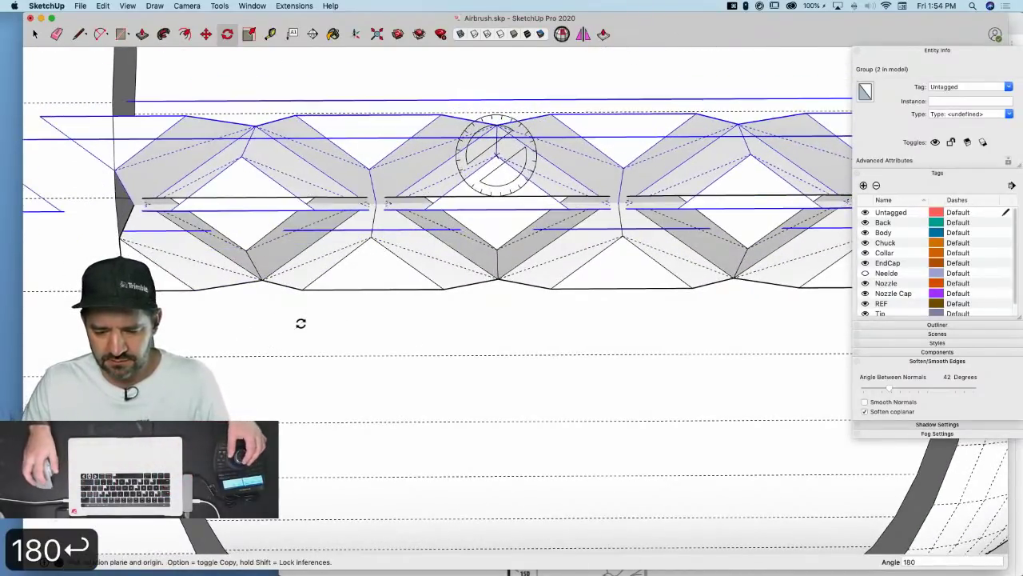
key("m")
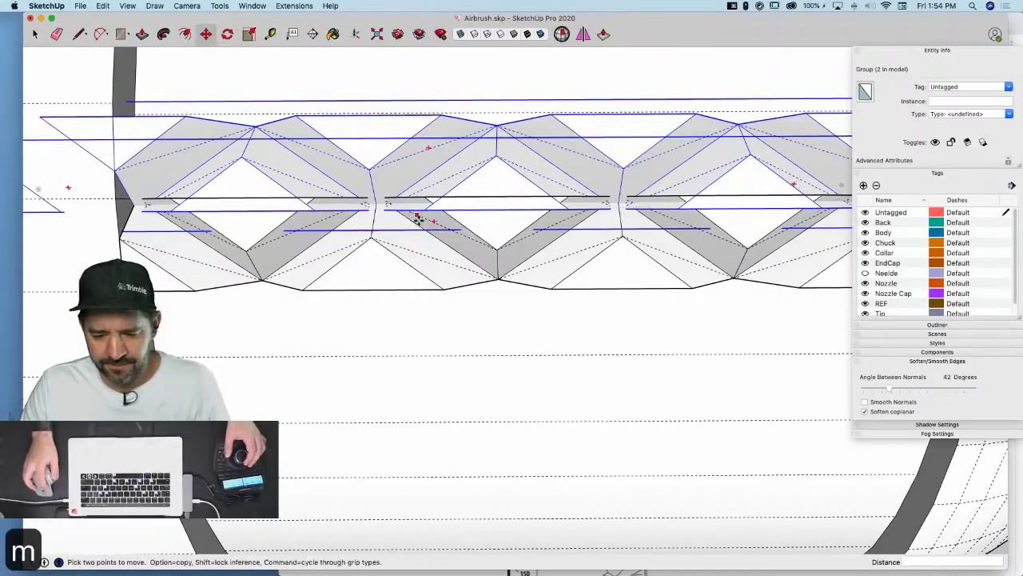
left_click(426, 209)
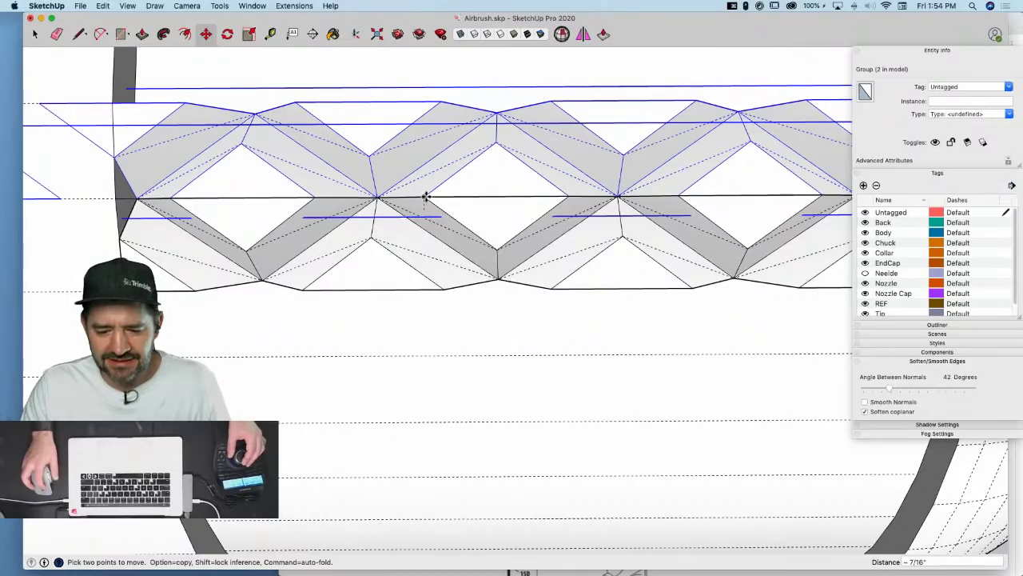
left_click(493, 342)
key("space")
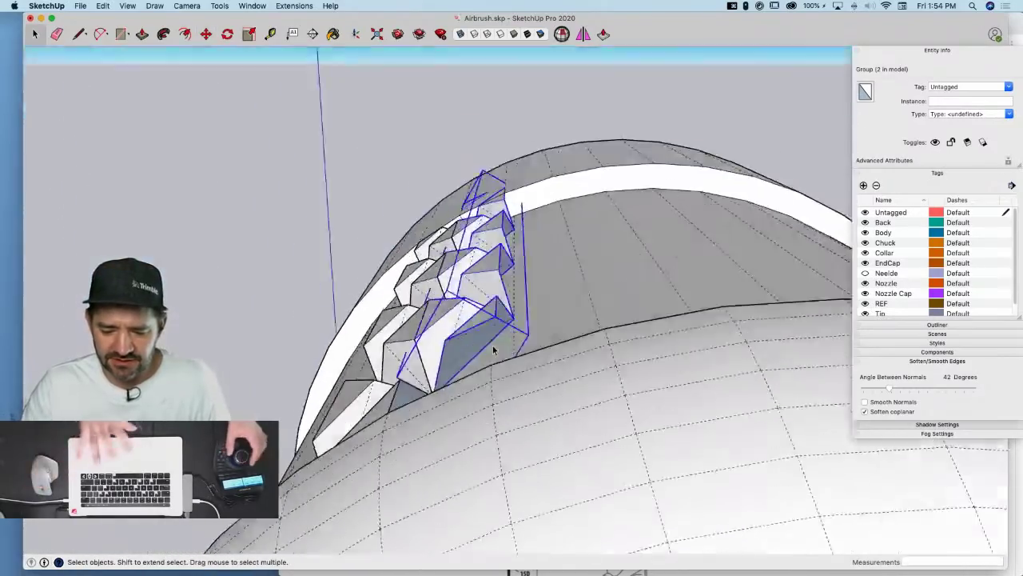
scroll(492, 349, "up", 10)
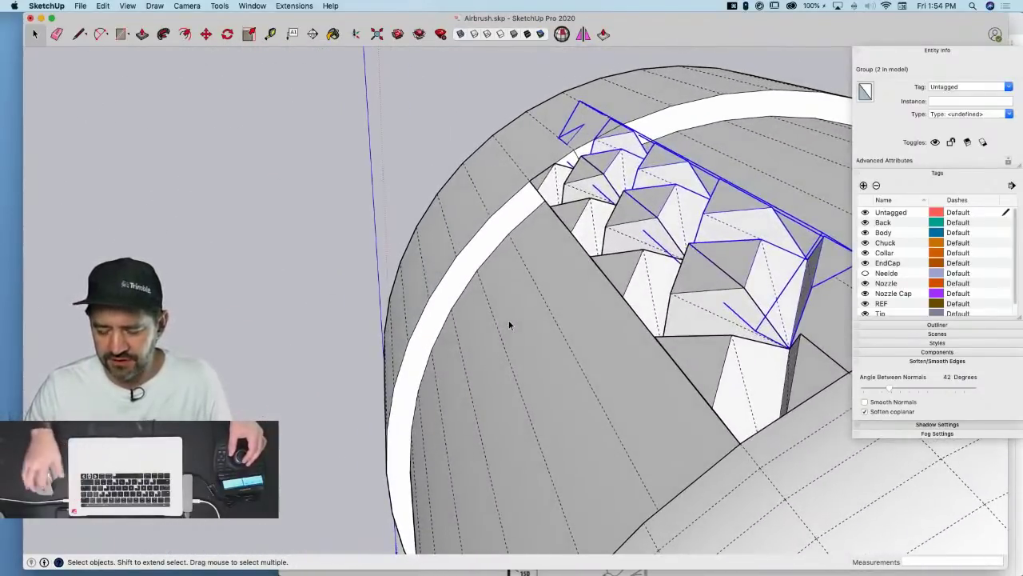
key("Delete")
Select the remaining strip and trace lines along one facet's side edges and base to form a flat reference face
left_click(692, 298)
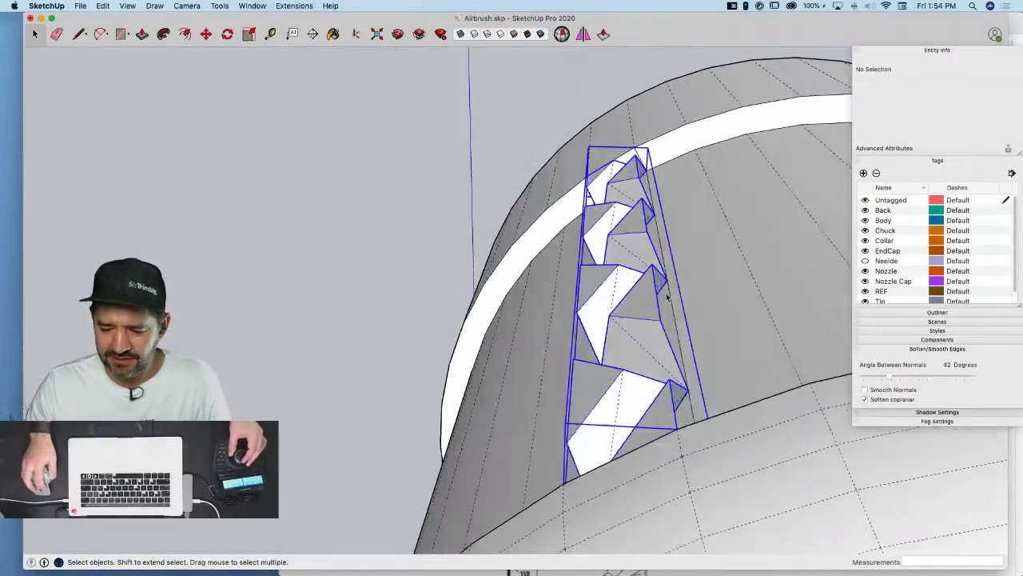
key("l")
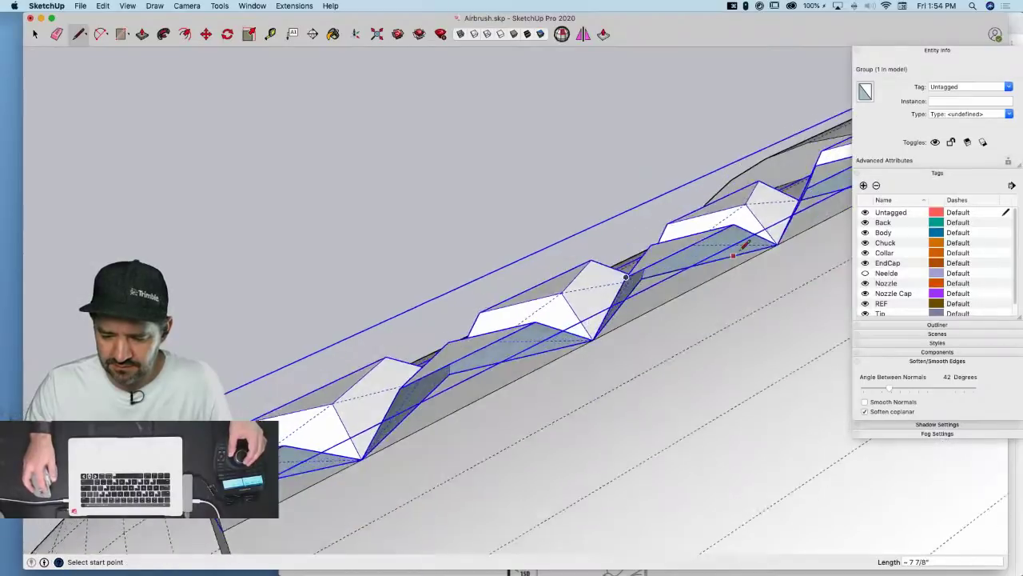
key("space")
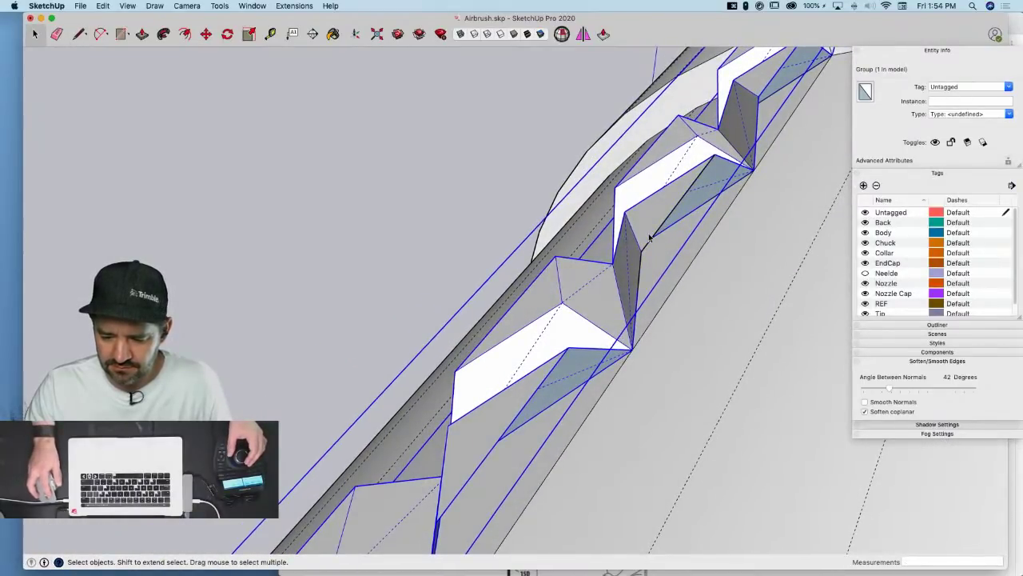
key("m")
left_click(599, 221)
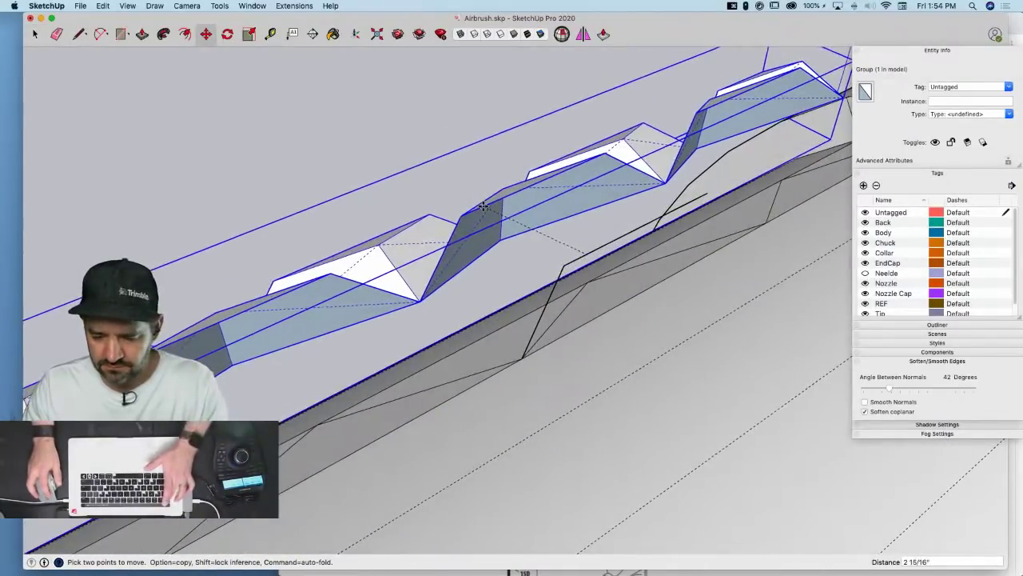
key("Escape")
key("l")
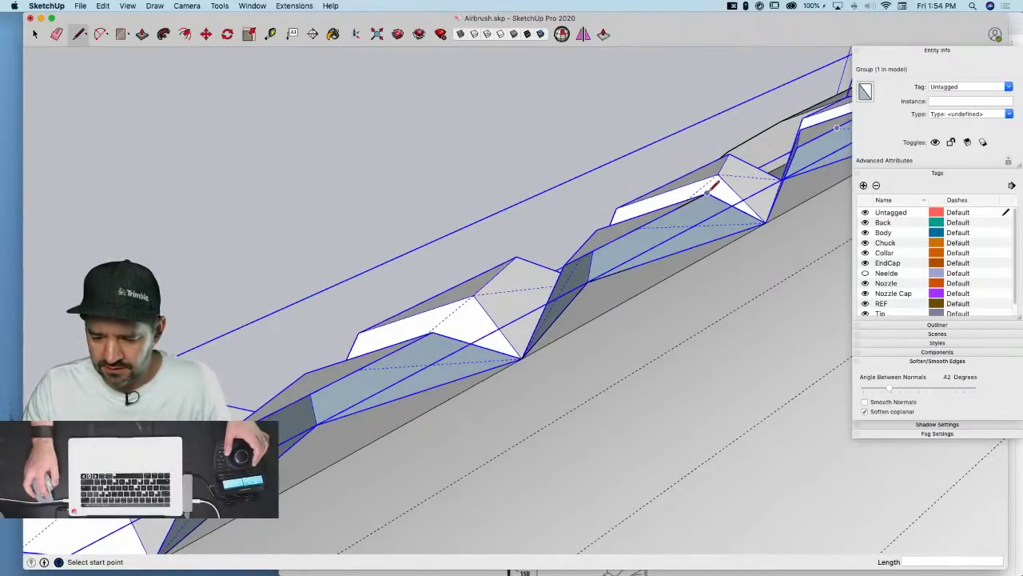
left_click(765, 223)
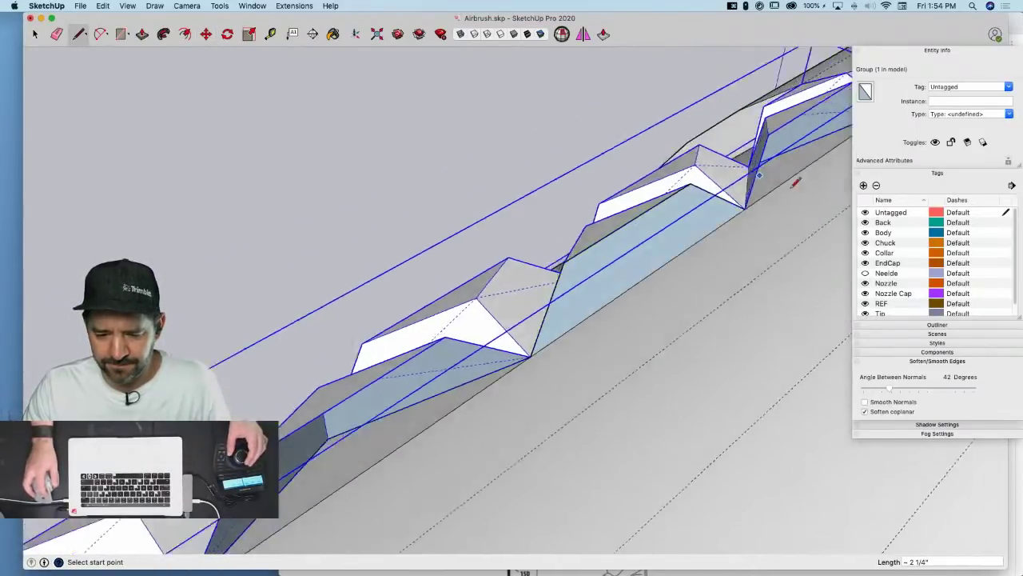
key("space")
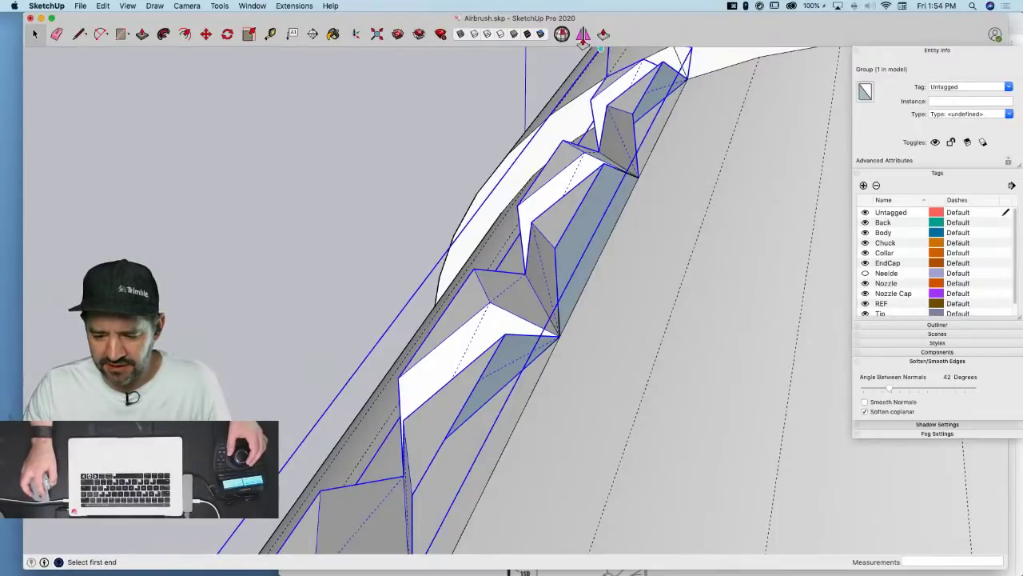
Mirror a copy of the faceted strip across the traced side face with the Mirror tool
left_click(583, 35)
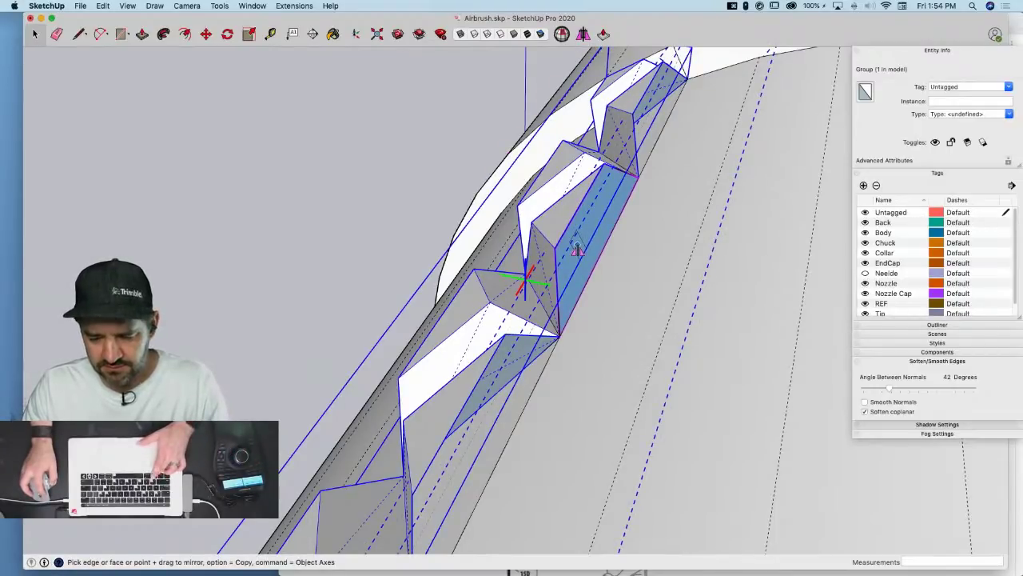
left_click(577, 248)
key("space")
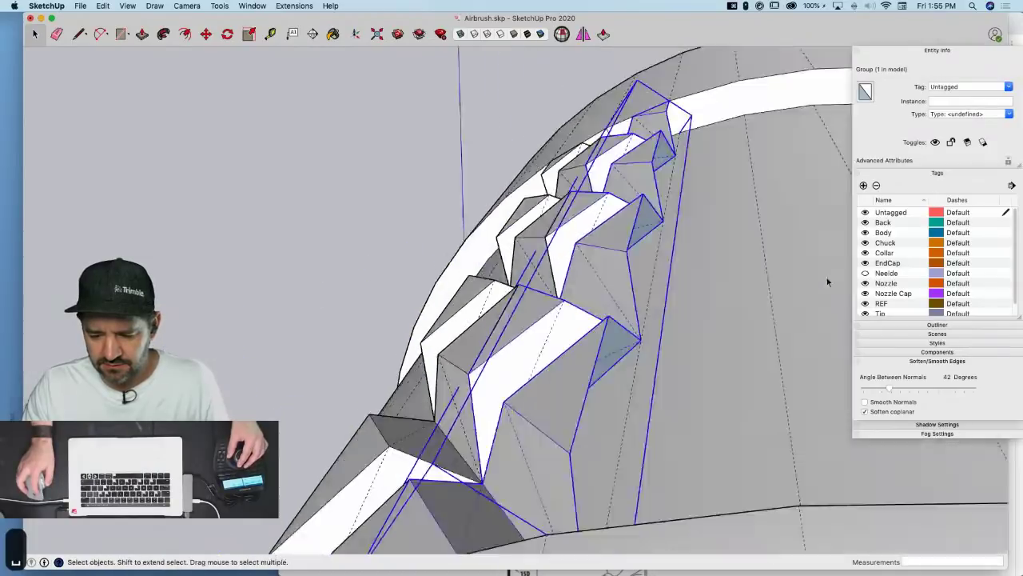
key("space")
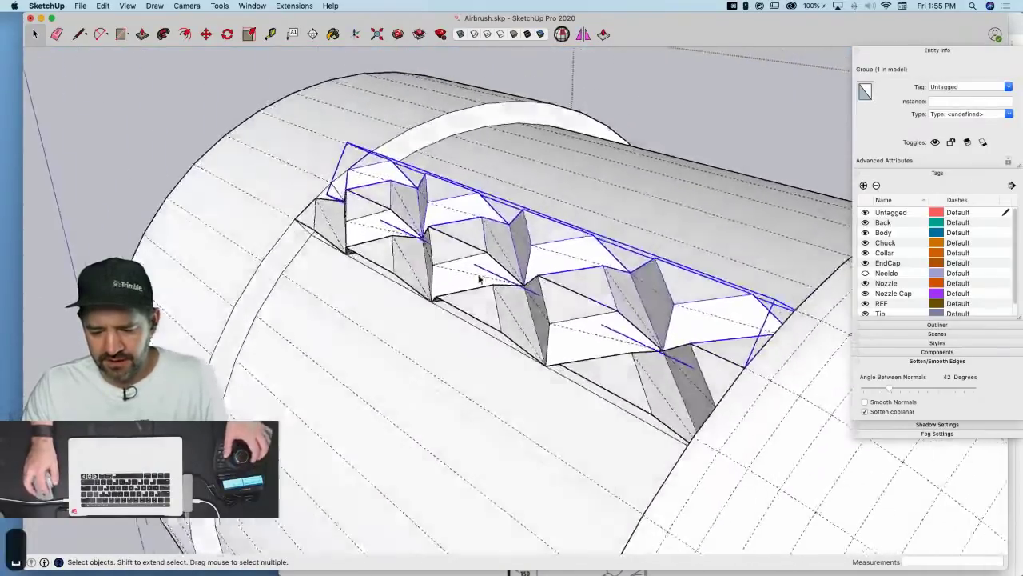
Select the original and mirrored faceted strips and combine them into one group
middle_click_drag(480, 277, 452, 259)
right_click(447, 261)
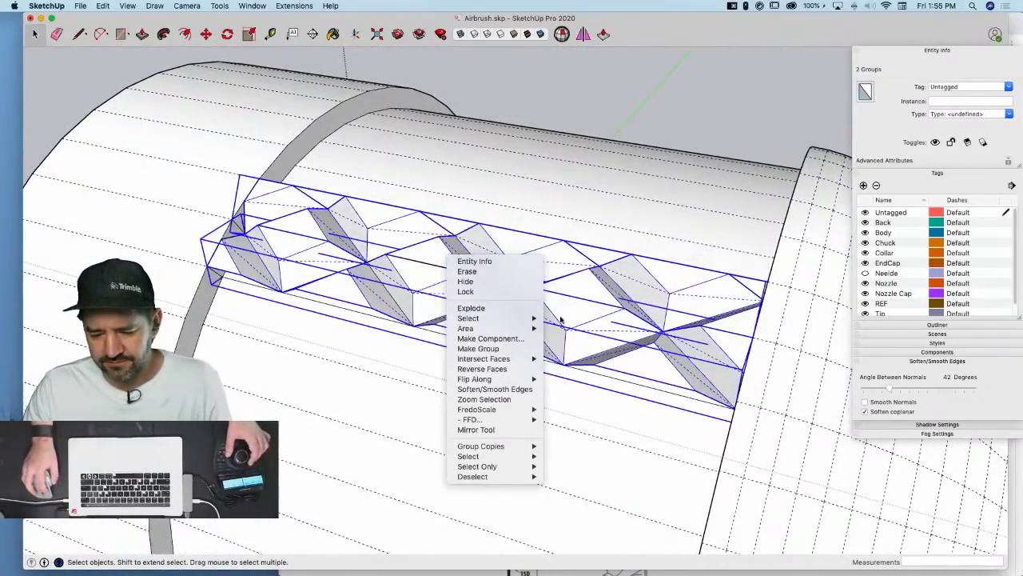
left_click(510, 349)
Rotate-copy the paired strip group 15 degrees around the cylinder's axis and array it 23 times
middle_click_drag(544, 338, 726, 430)
key("q")
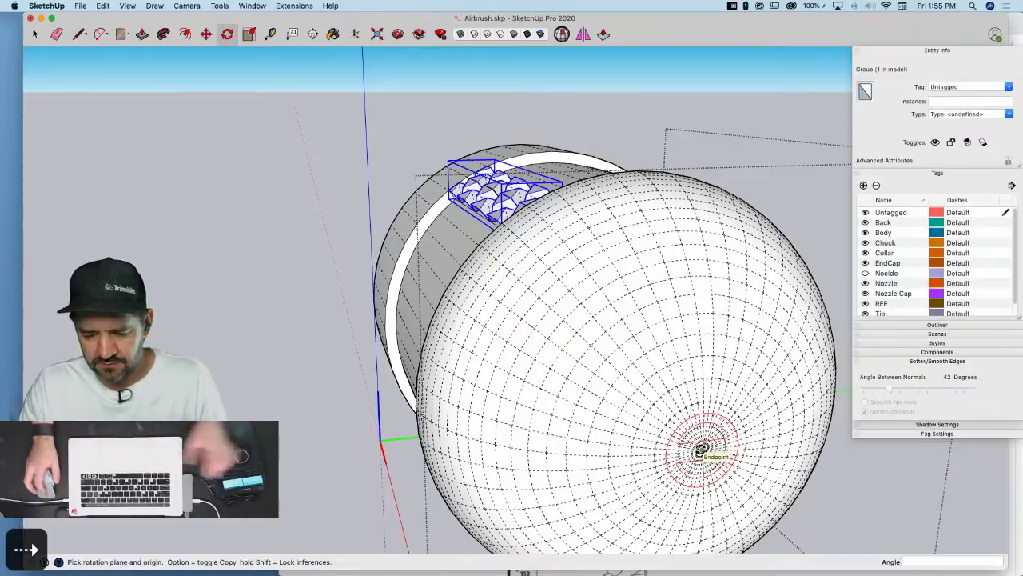
scroll(455, 202, "up", 4)
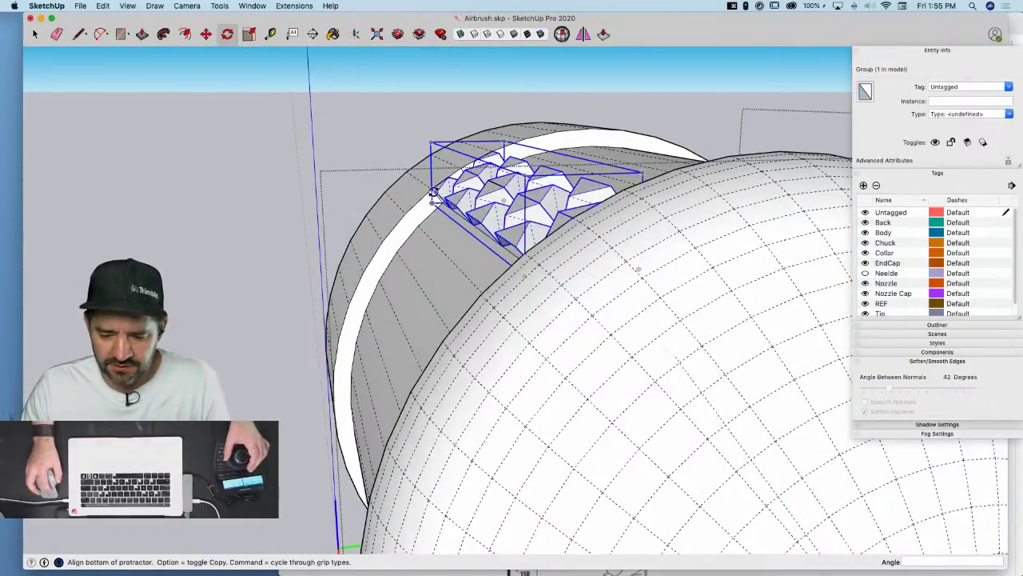
left_click(498, 152)
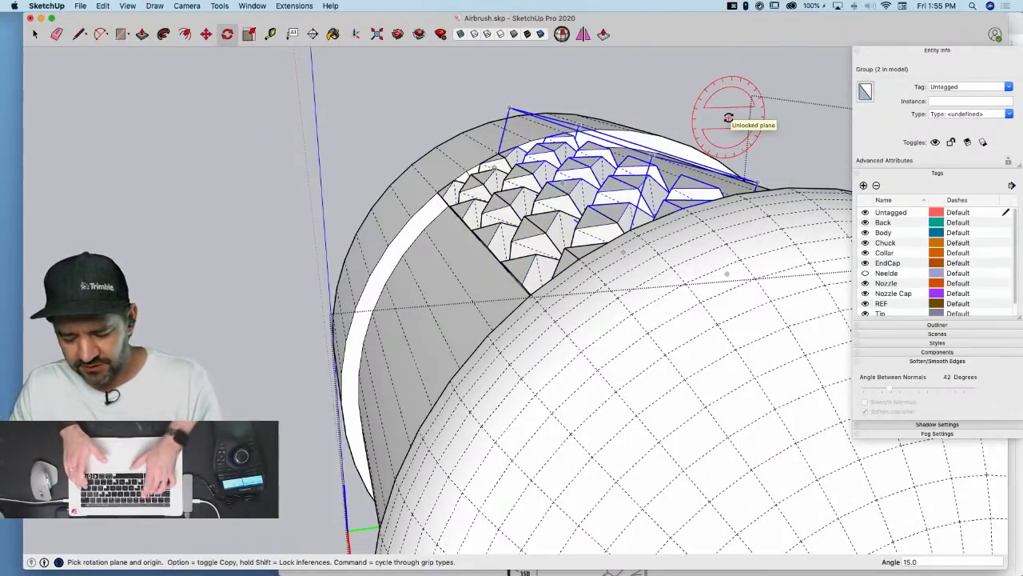
type("23x")
key("Return")
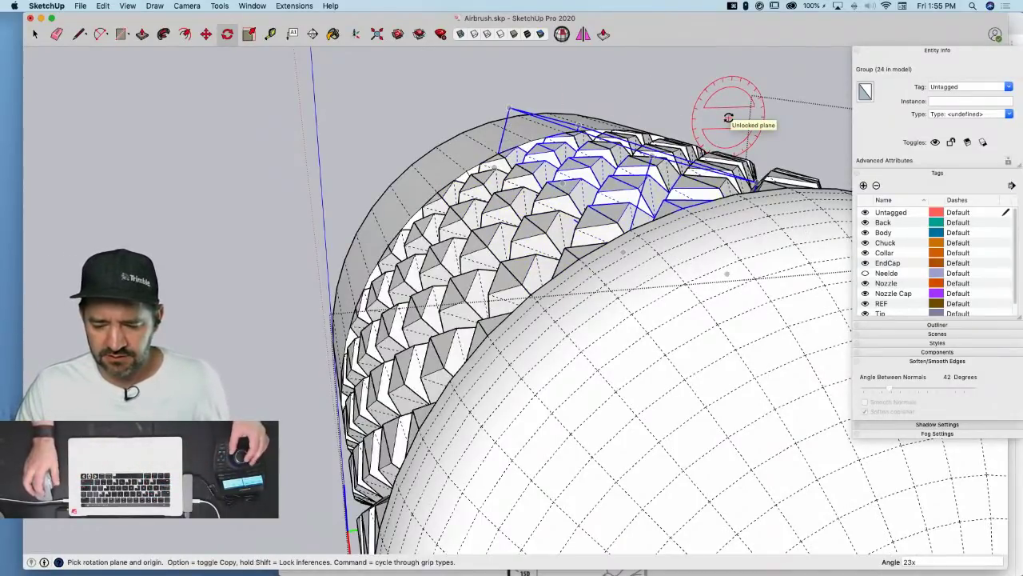
key("space")
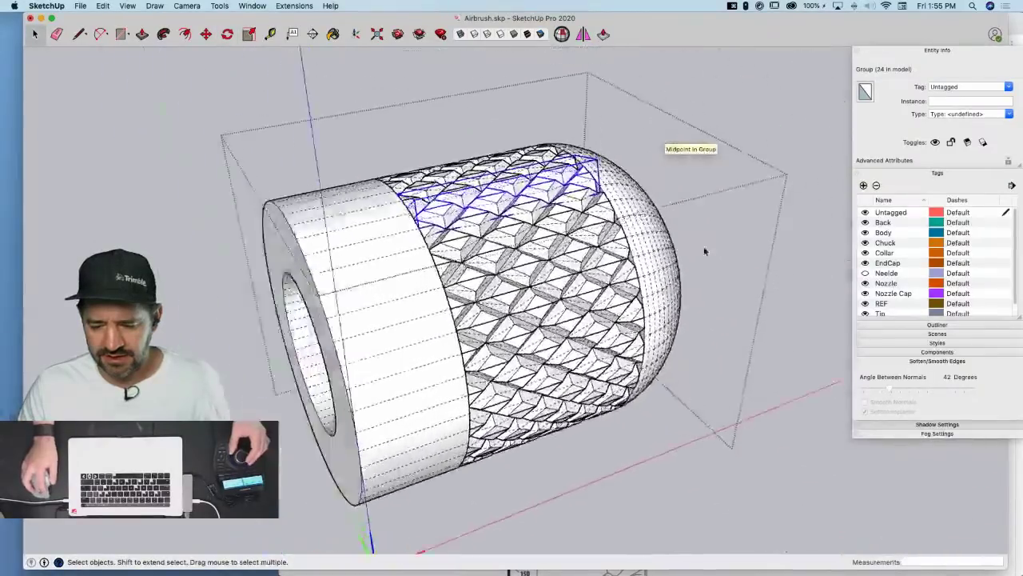
Open the end cap for editing, limit the selection to the faceted strip groups and hide them
left_click(731, 255)
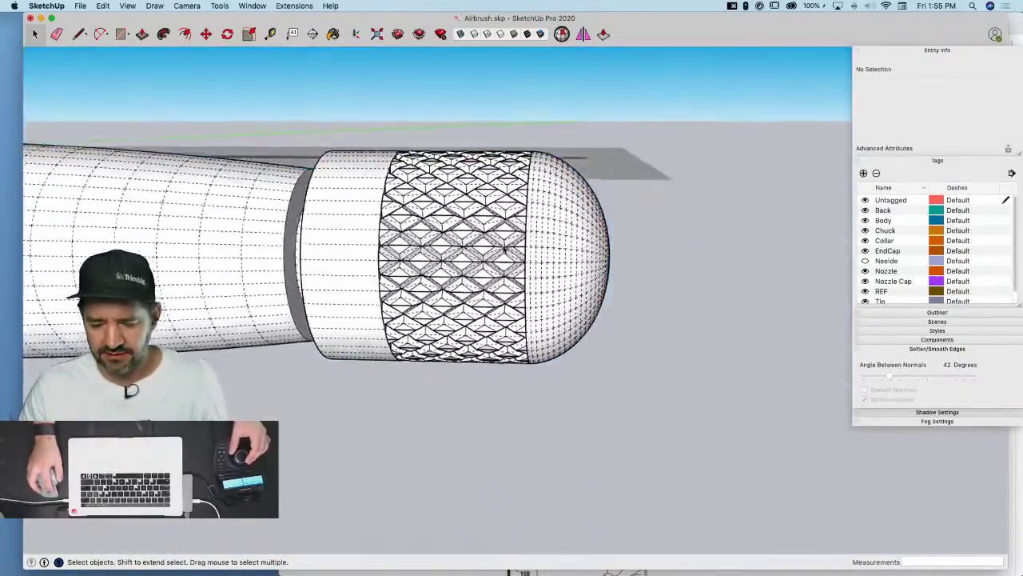
double_click(504, 249)
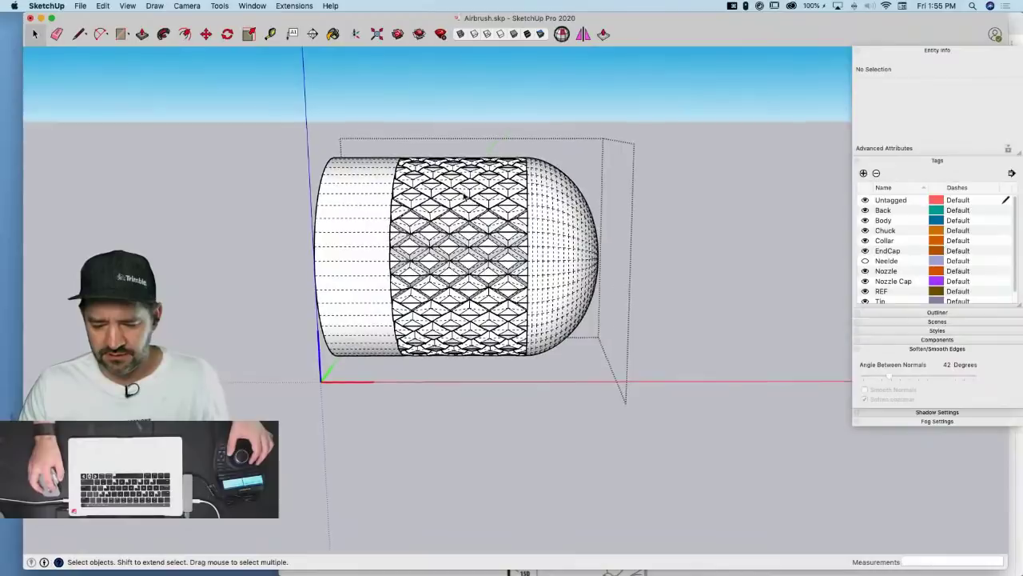
left_click_drag(444, 368, 445, 370)
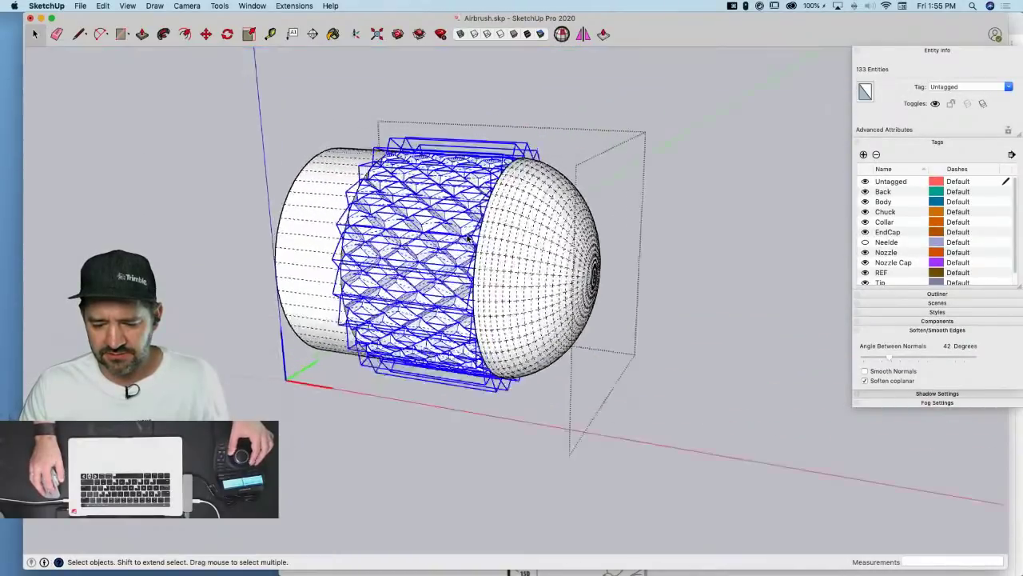
middle_click_drag(453, 240, 418, 227)
right_click(417, 227)
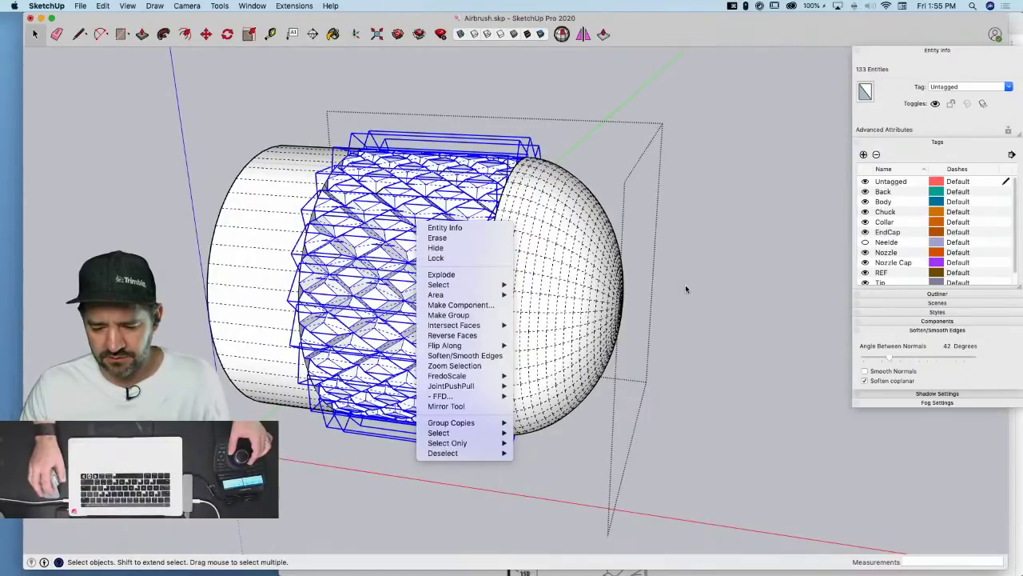
right_click(414, 204)
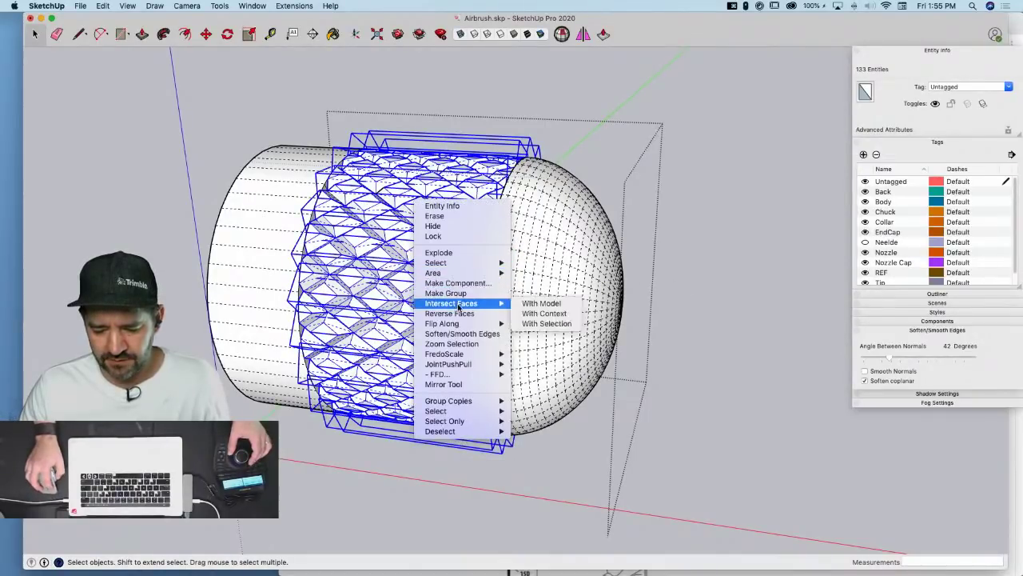
mouse_move(465, 426)
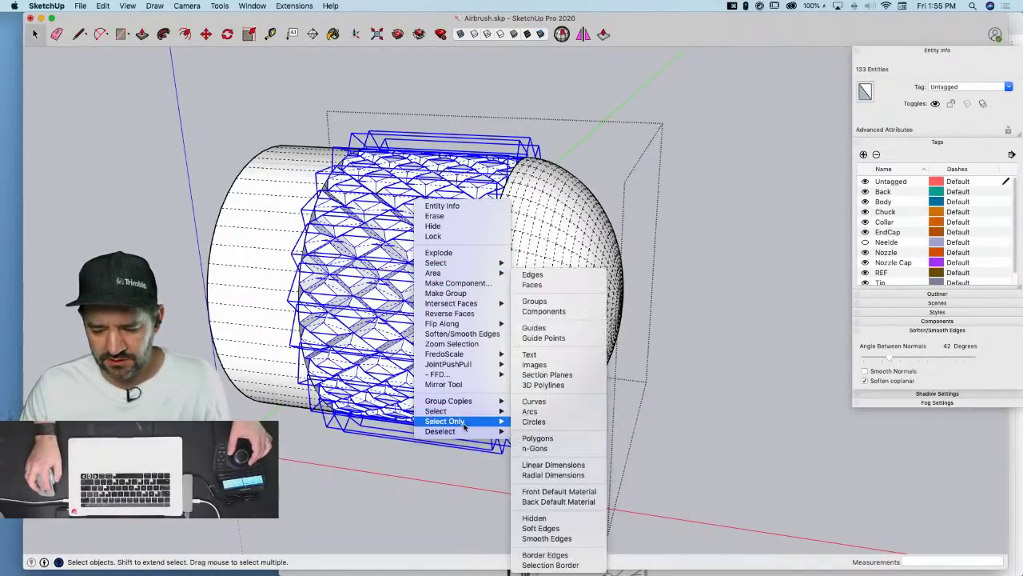
left_click(545, 301)
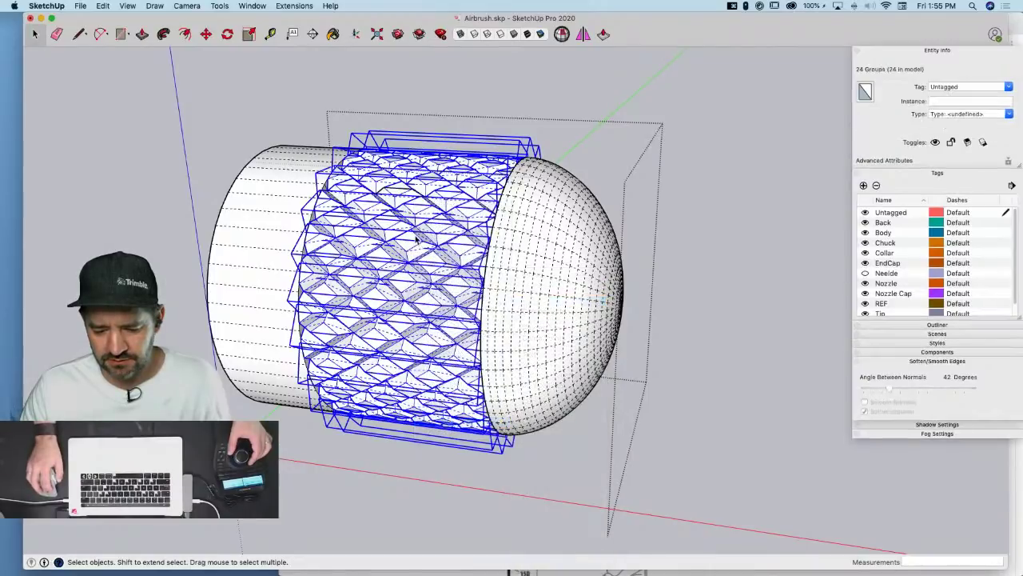
right_click(415, 235)
left_click(435, 259)
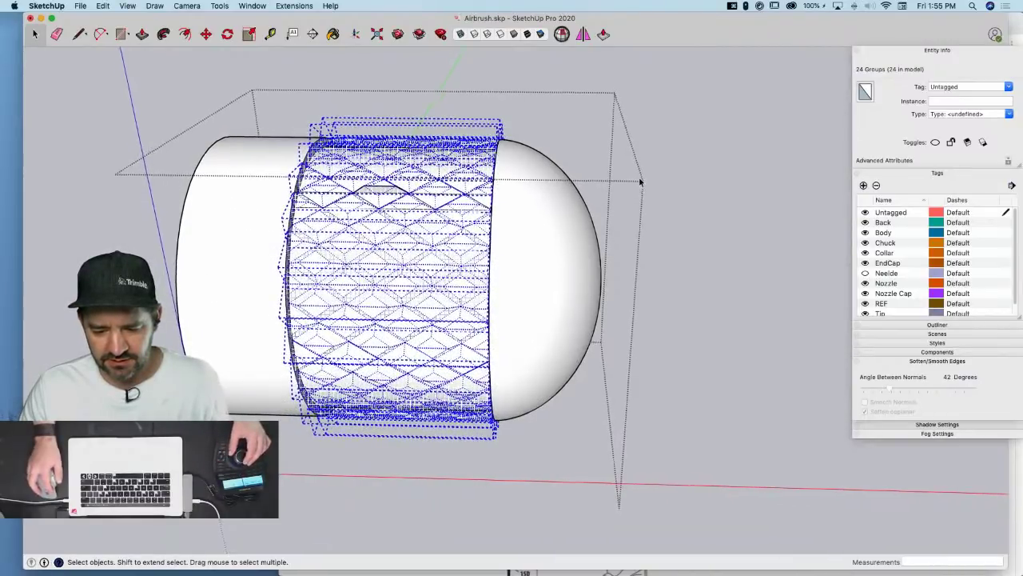
key("Delete")
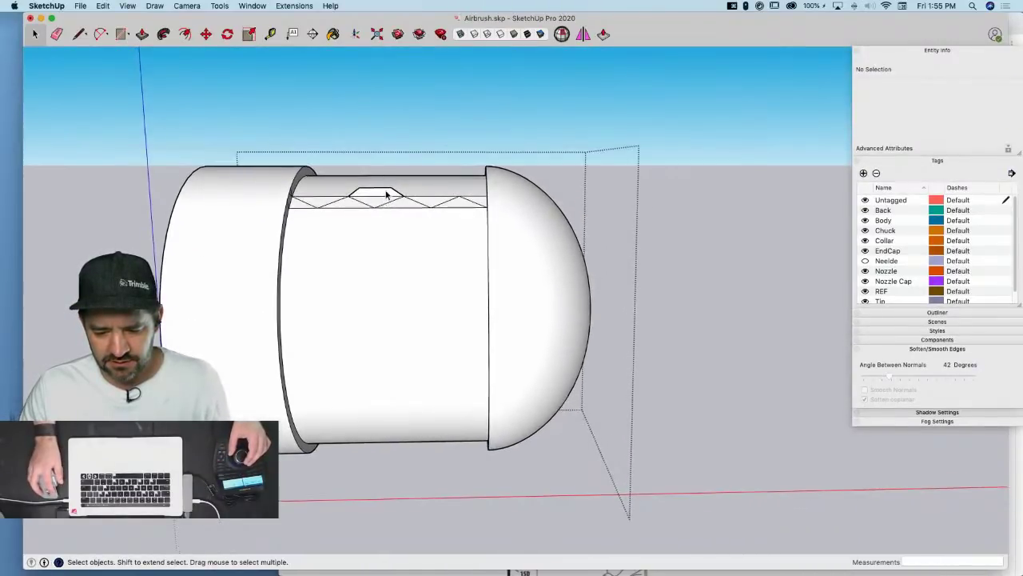
Erase the leftover zigzag and straight edges on the end cap's recessed cylinder with the Eraser
key("e")
mouse_move(381, 188)
left_mouse_down()
mouse_move(398, 191)
mouse_move(355, 196)
left_mouse_up()
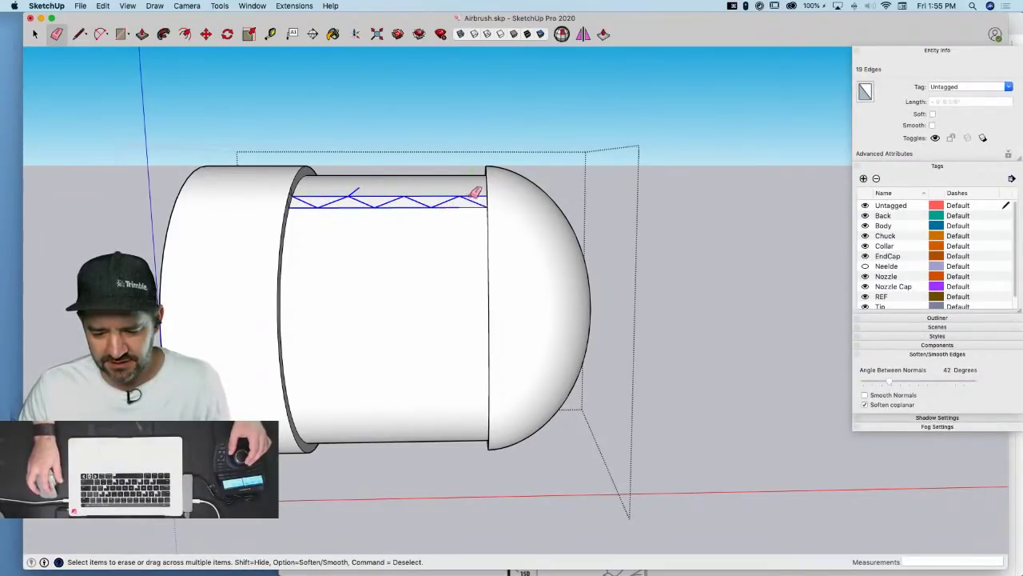
left_click_drag(474, 205, 473, 209)
key("space")
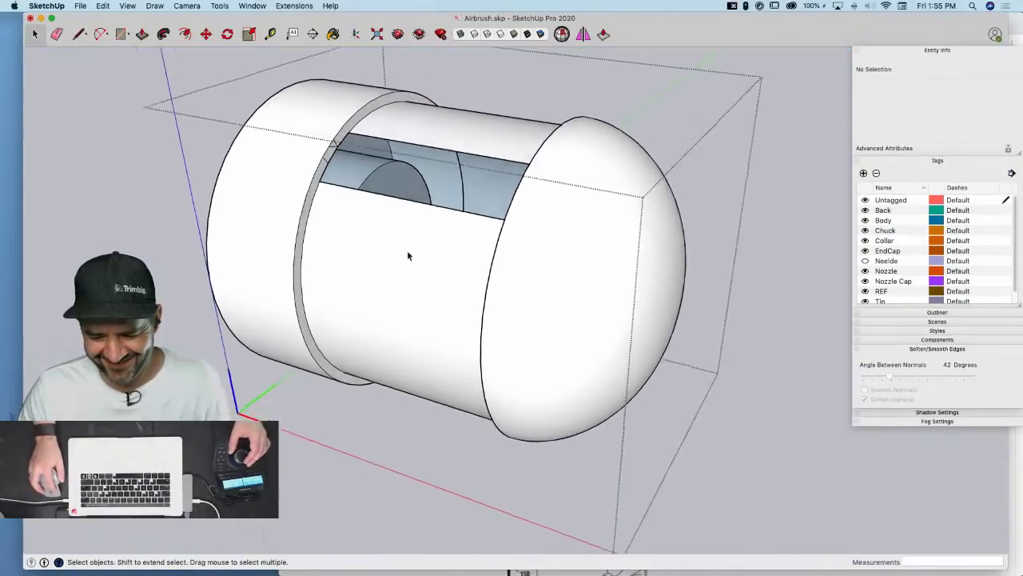
Delete the remaining plain cylinder surface between the collar and the dome, and erase the stray edges on the collar's rim
left_click(327, 244)
key("BackSpace")
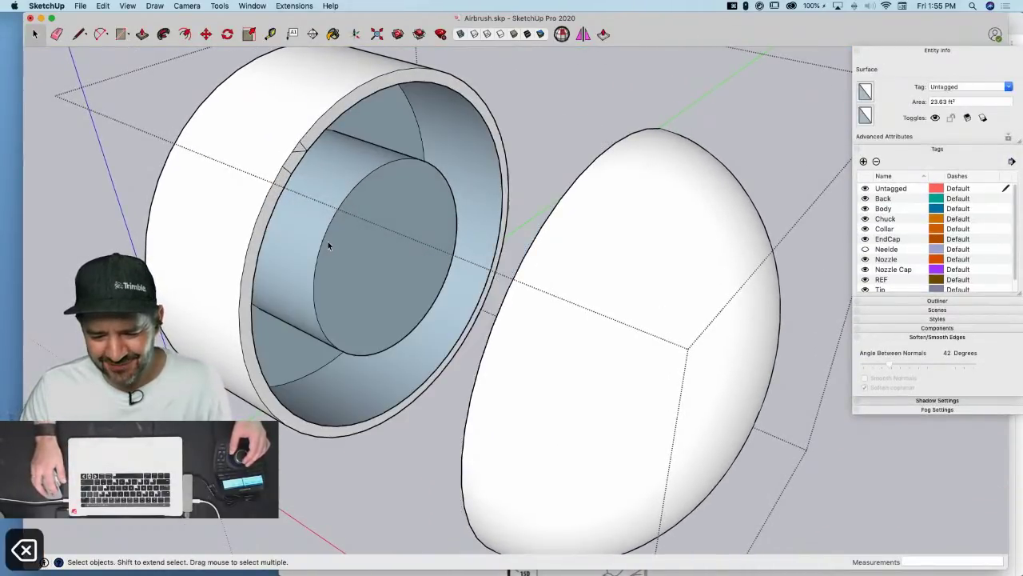
key("e")
left_click_drag(309, 130, 288, 157)
key("space")
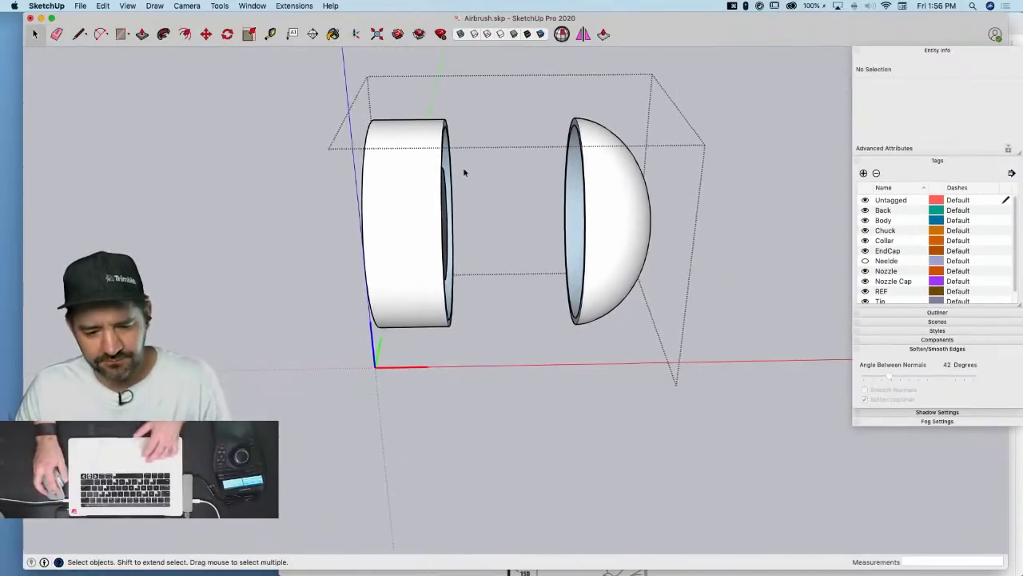
Unhide all the hidden faceted strip groups
left_click(108, 8)
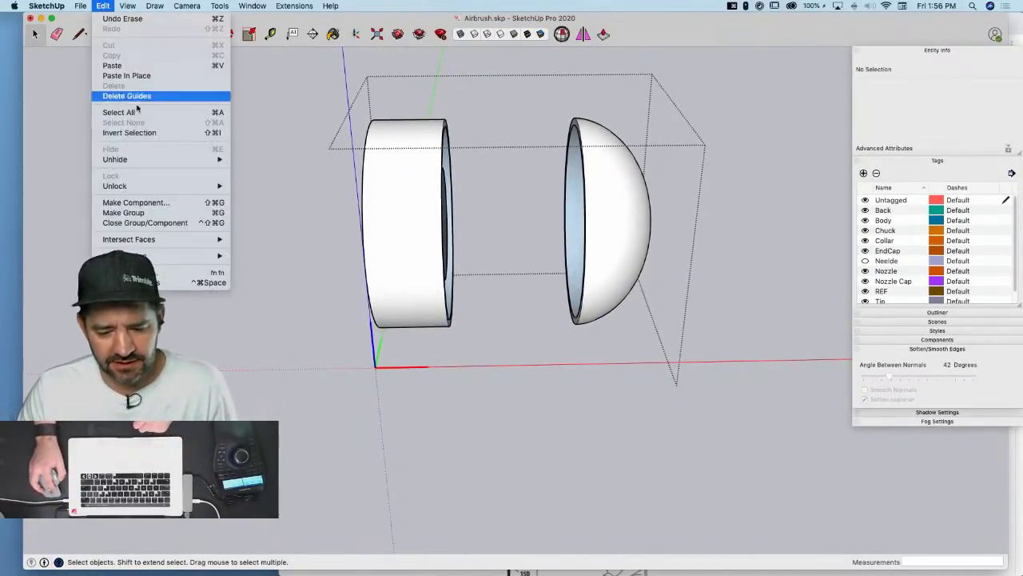
mouse_move(160, 159)
left_click(257, 179)
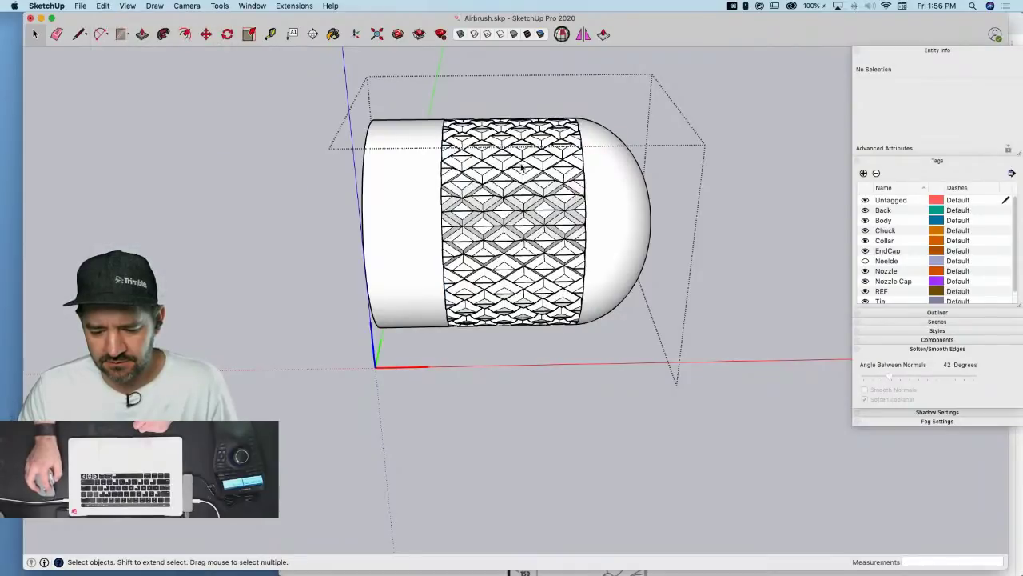
Select all the faceted strip groups around the end cap and explode them twice into loose geometry
left_click_drag(528, 366, 502, 370)
right_click(507, 232)
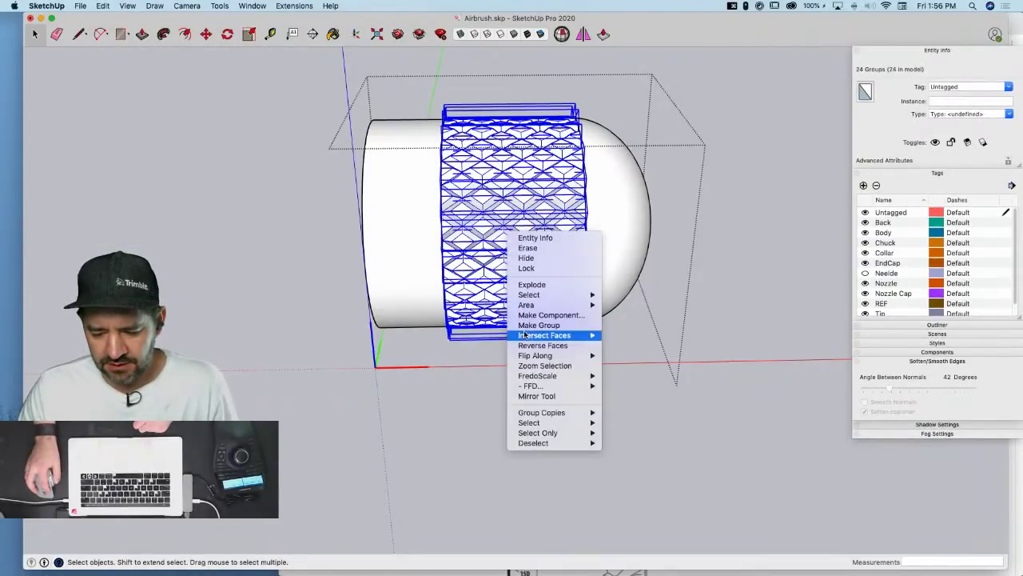
left_click(531, 285)
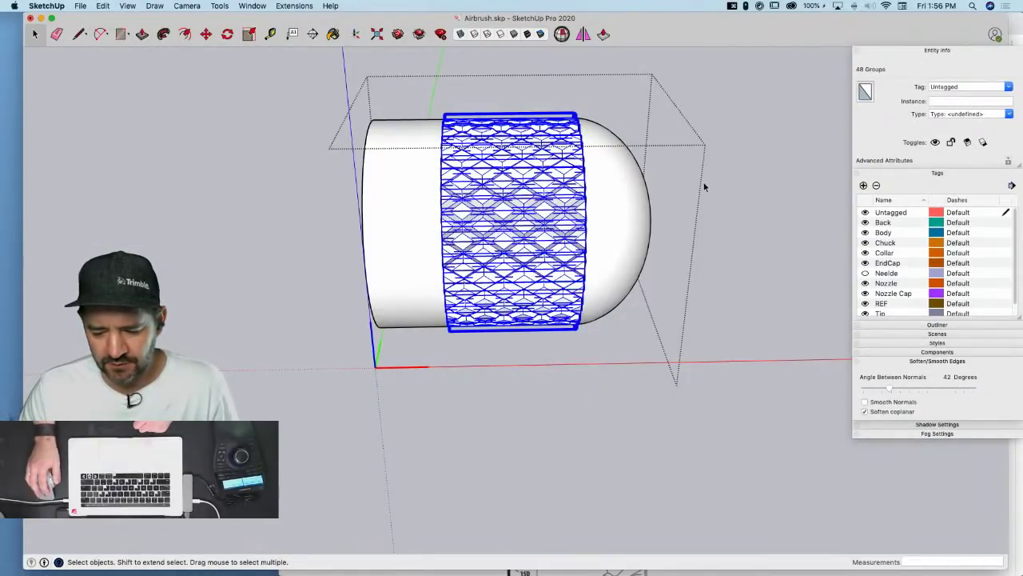
right_click(548, 177)
left_click(574, 230)
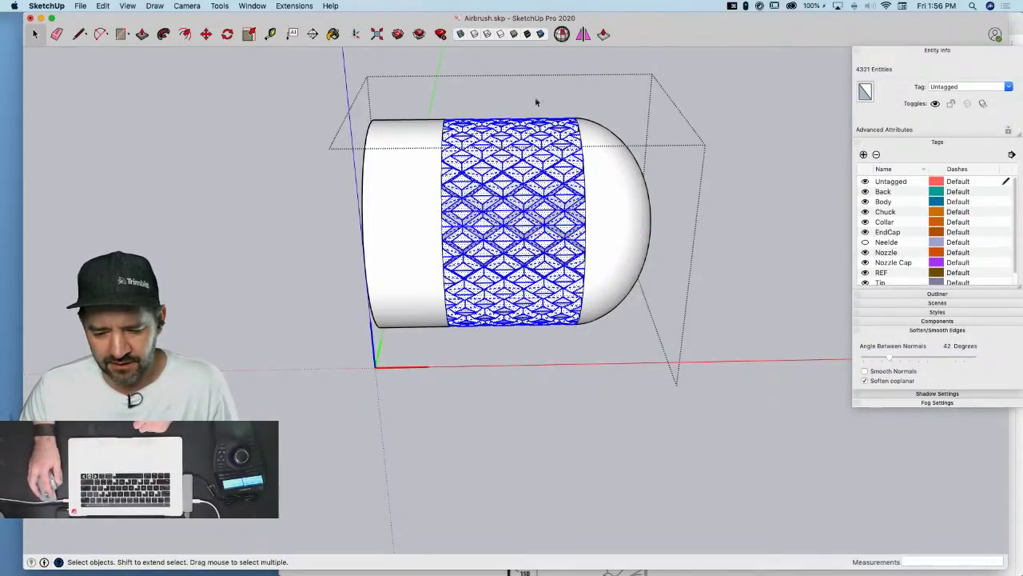
Turn off Soften coplanar for the exploded pattern geometry and leave the end cap selection
left_click(293, 6)
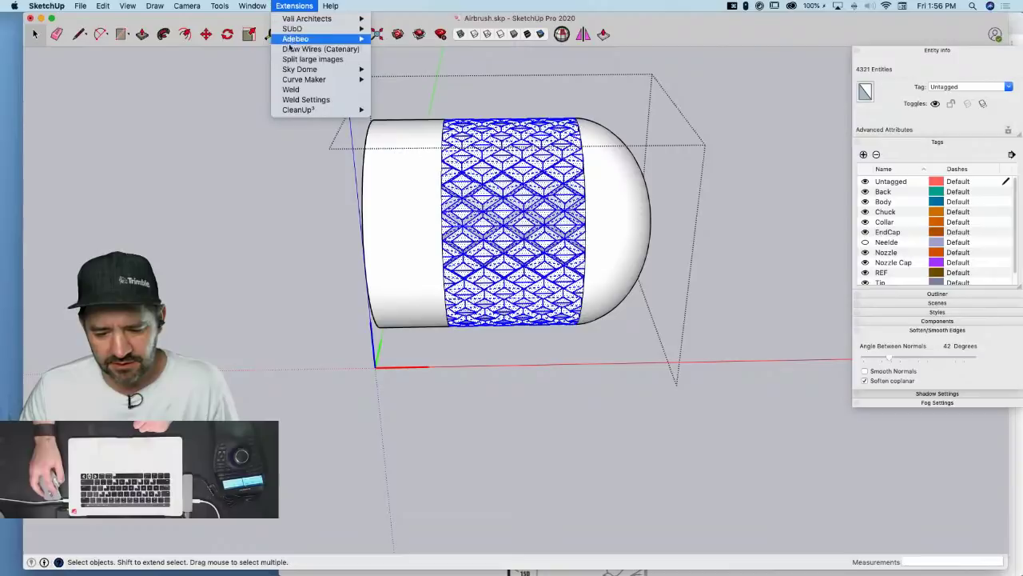
mouse_move(300, 69)
left_click(696, 148)
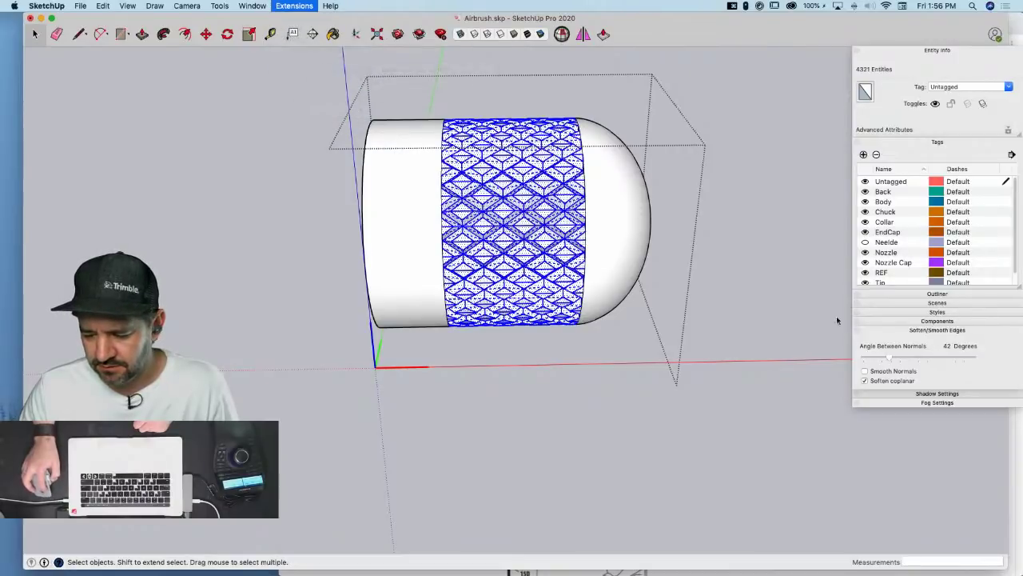
left_click(865, 381)
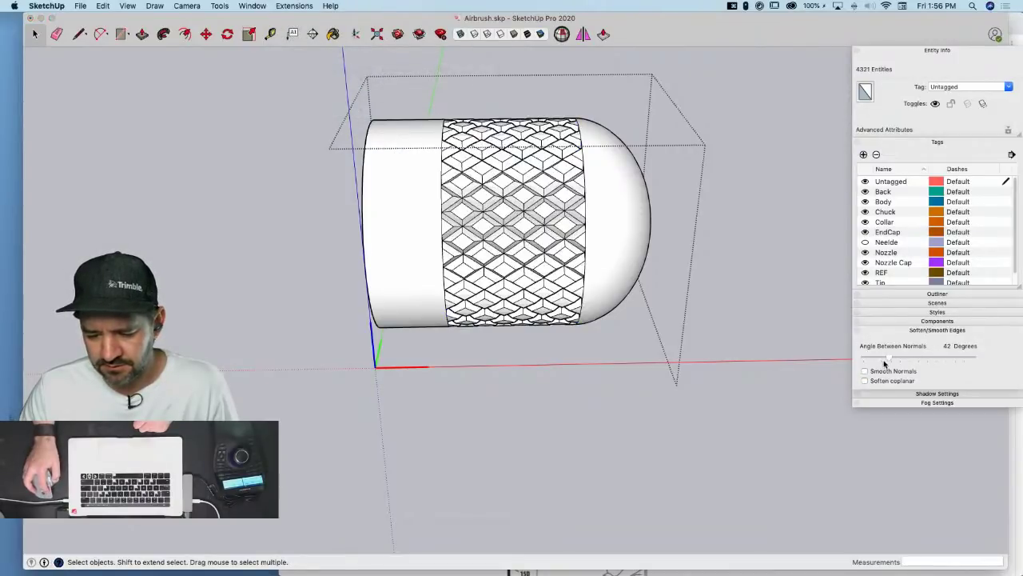
left_click(760, 249)
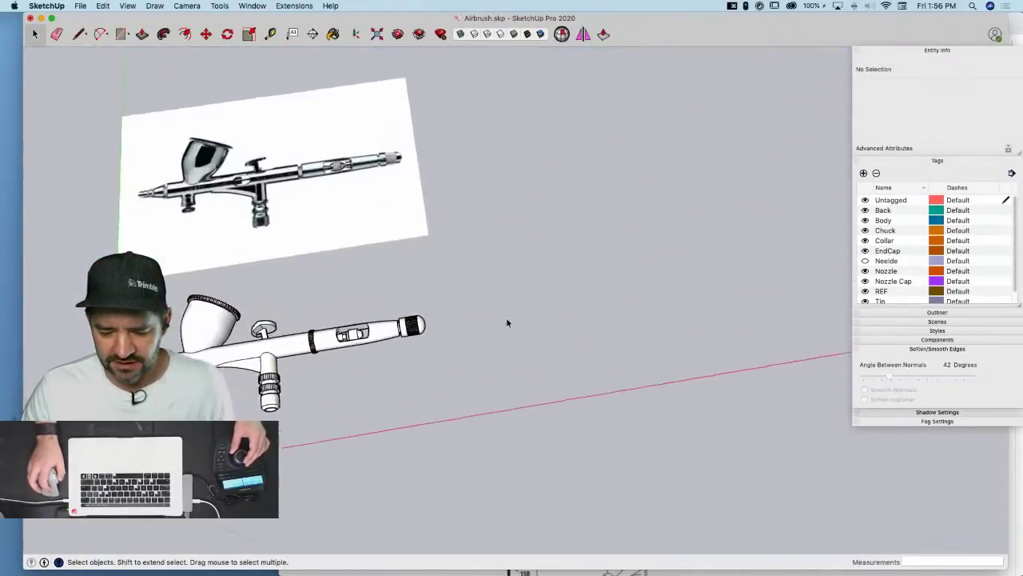
Open the chuck inside the body's cutout for editing and show the Neelde tag
mouse_move(578, 328)
middle_mouse_down()
mouse_move(586, 331)
mouse_move(574, 359)
middle_mouse_up()
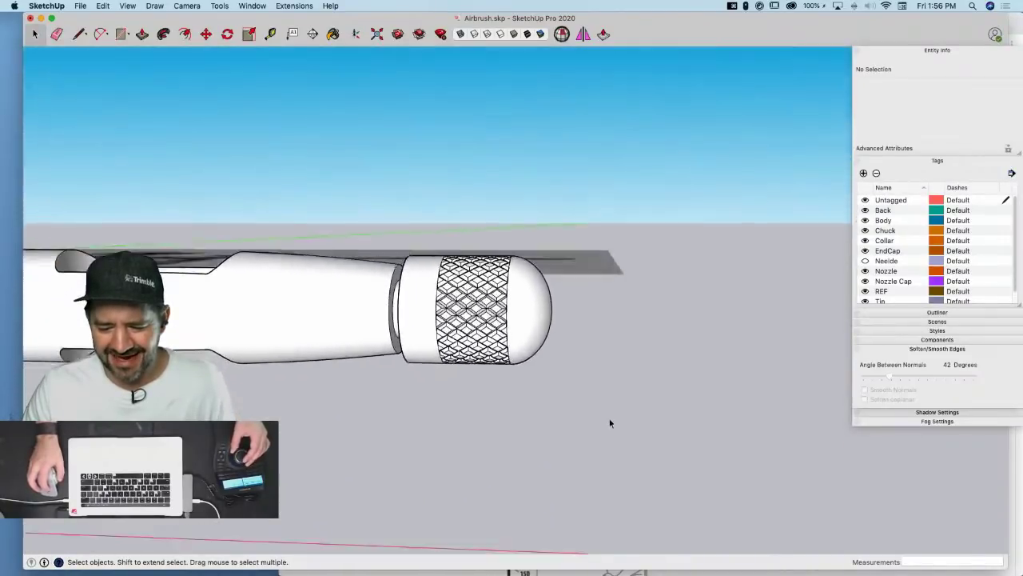
middle_click_drag(478, 271, 458, 318)
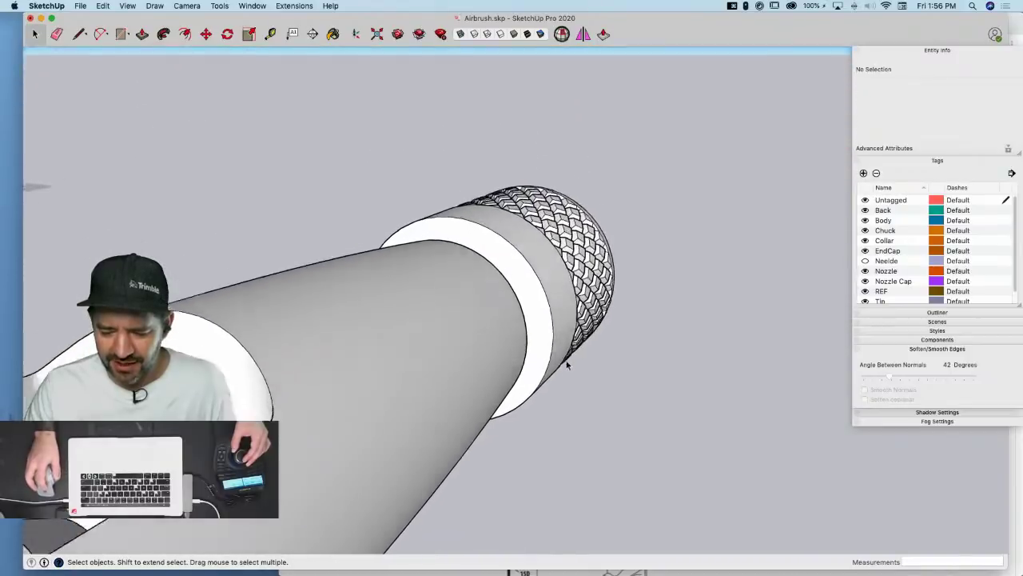
scroll(602, 285, "down", 3)
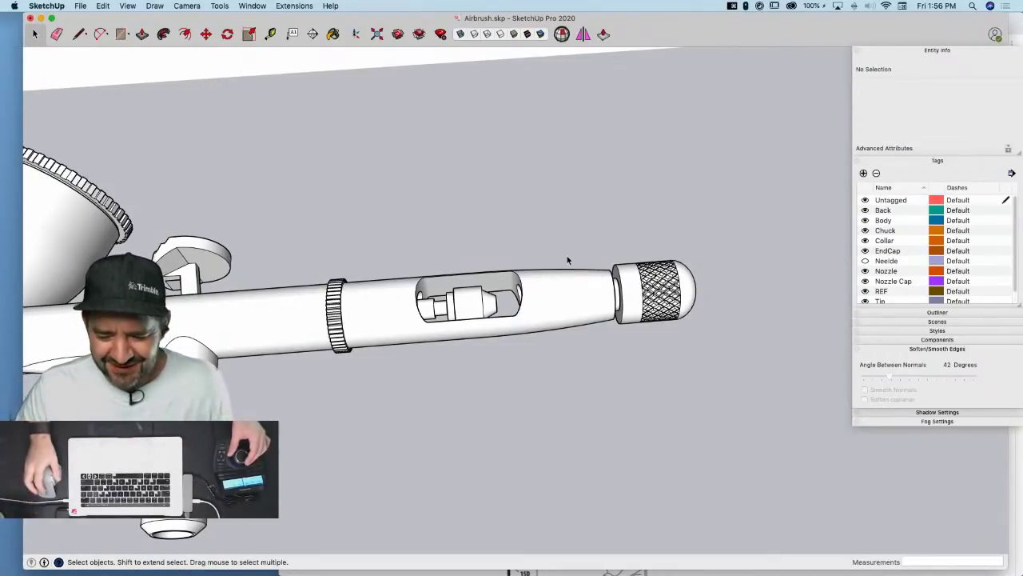
double_click(451, 301)
scroll(477, 295, "up", 5)
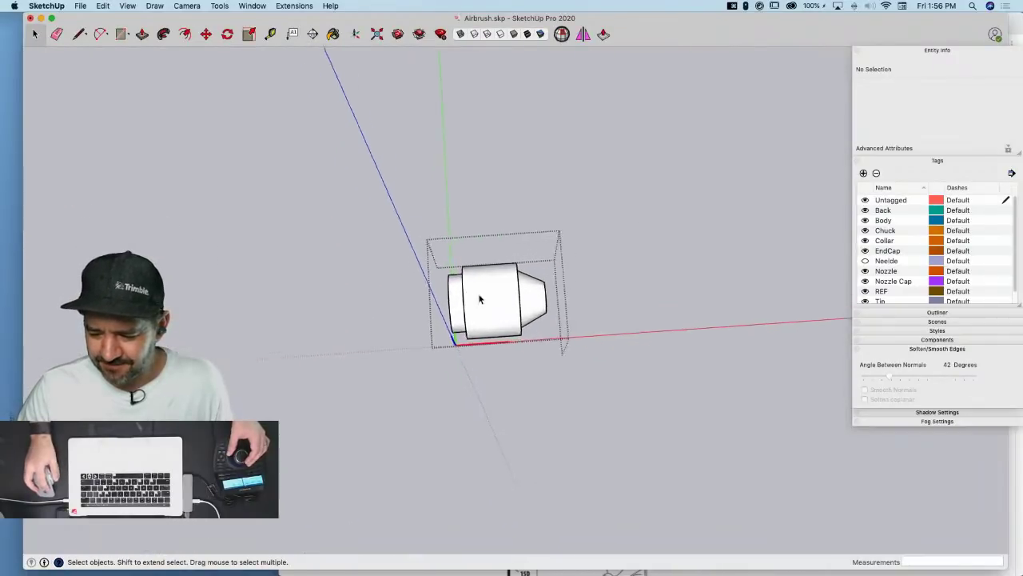
left_click(864, 262)
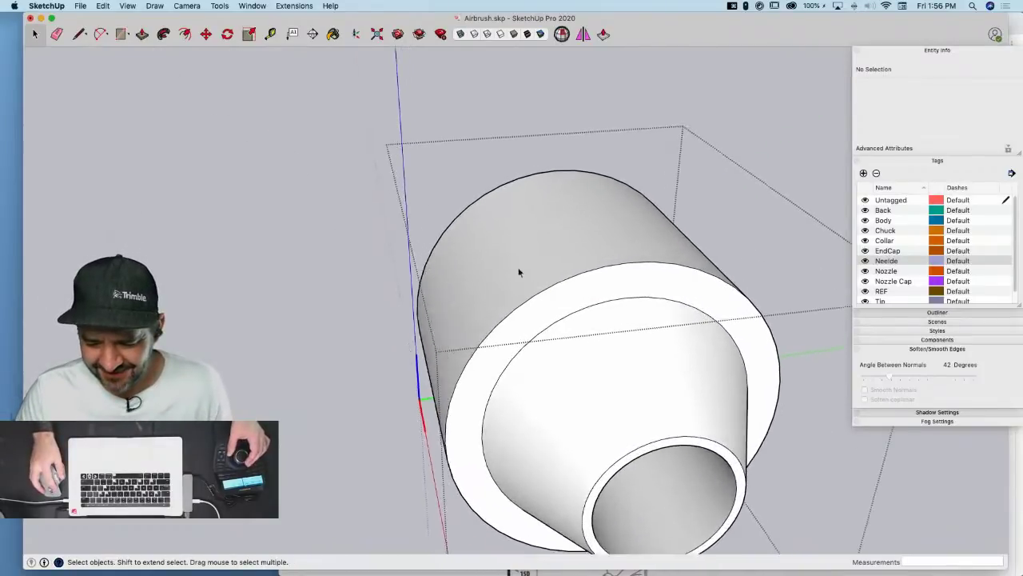
Trace three adjacent lengthwise lines across the chuck's large cylinder to separate two neighbouring facets
left_click(543, 256)
key("l")
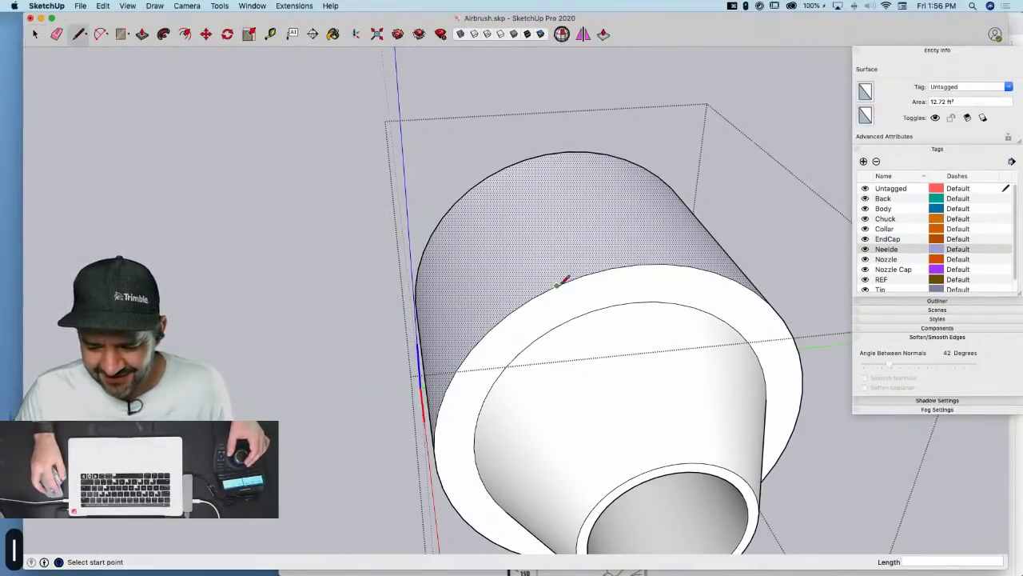
left_click(557, 284)
left_click(505, 164)
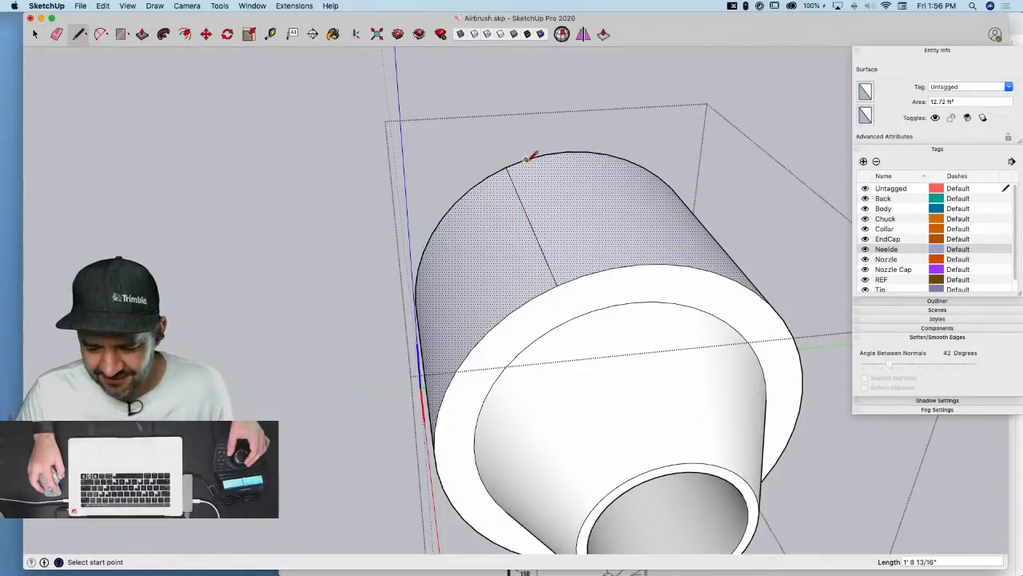
left_click(595, 271)
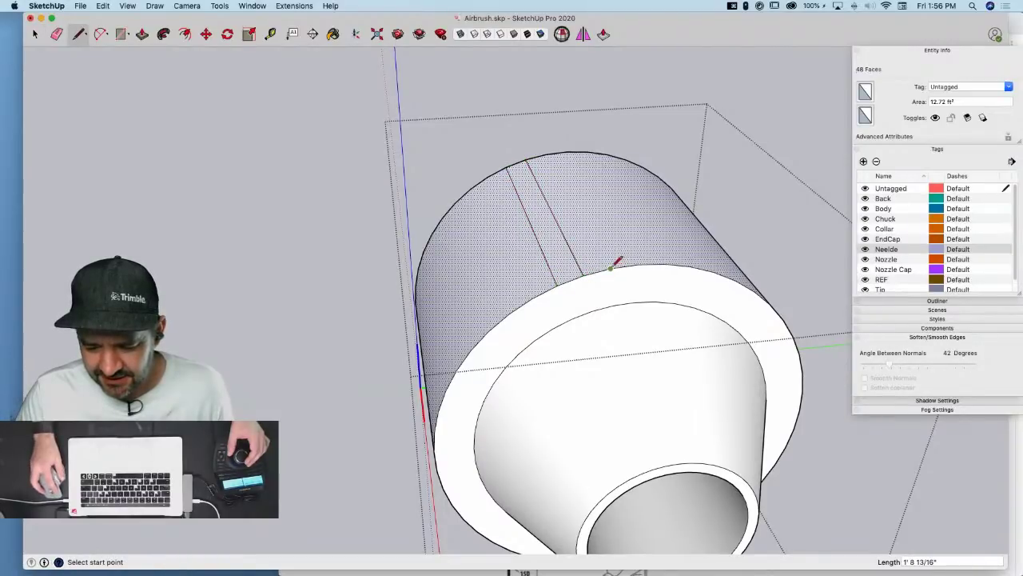
left_click(540, 153)
key("space")
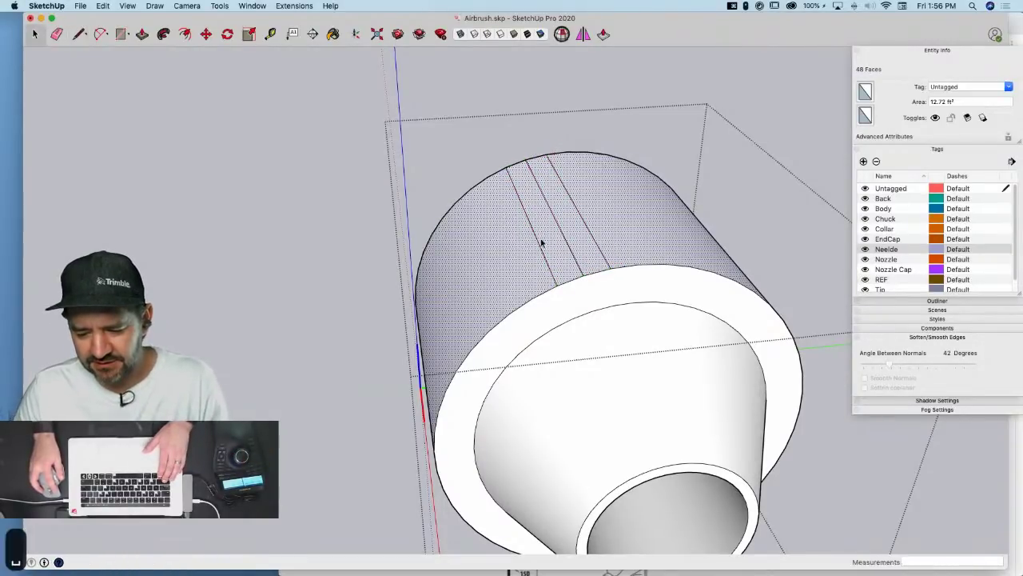
Group the two separated facets on the chuck's cylinder and open the group for editing
left_click(554, 228)
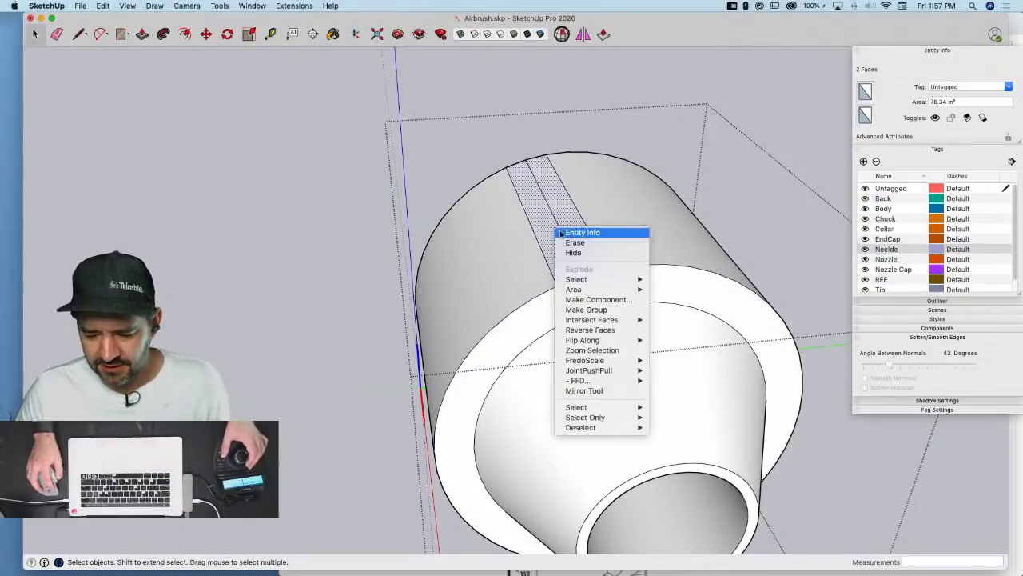
right_click(554, 228)
left_click(595, 310)
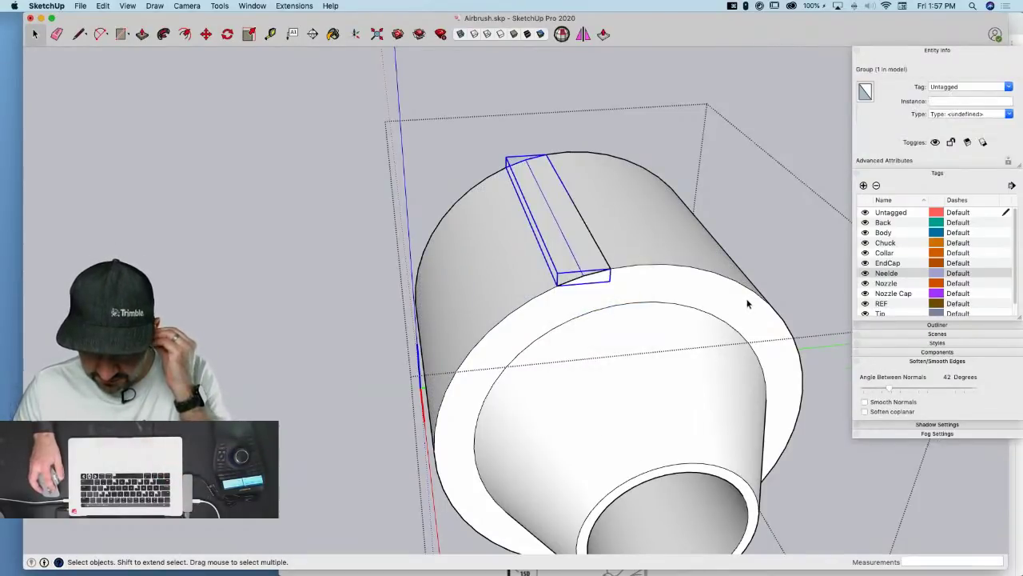
double_click(584, 256)
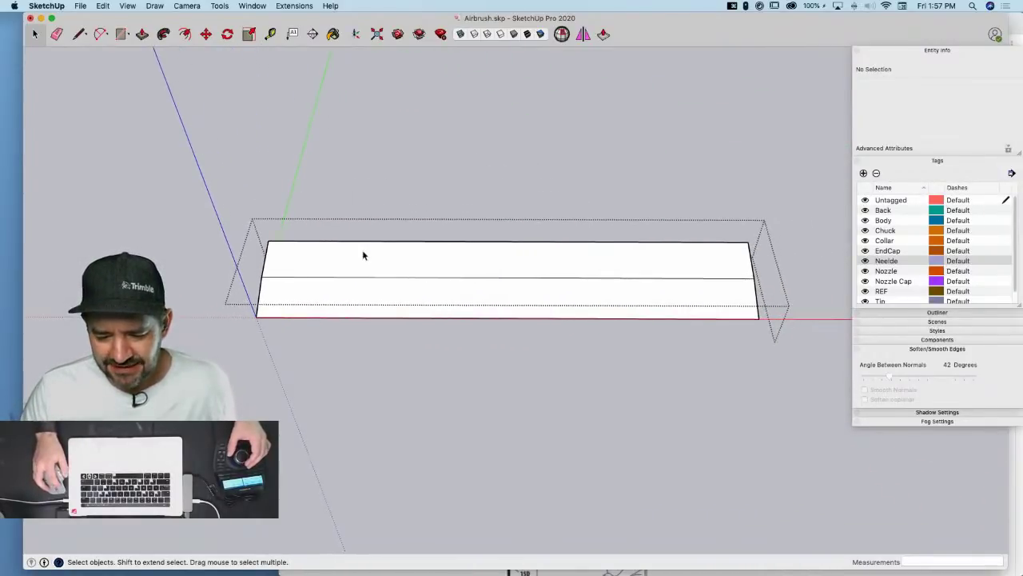
key("l")
key("space")
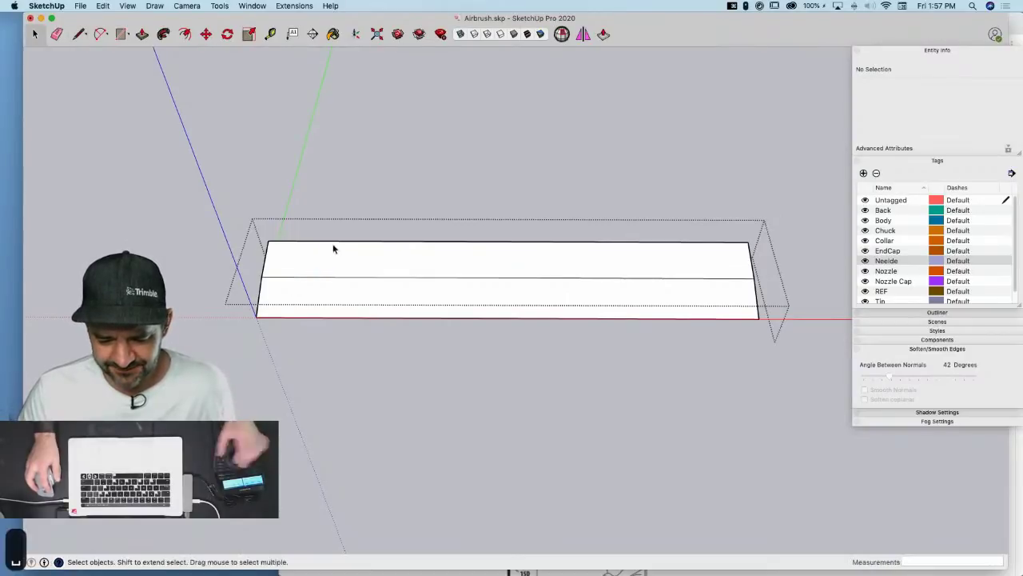
Divide the far long edge of the two-facet strip into 7 equal segments
left_click(336, 242)
left_click(341, 279)
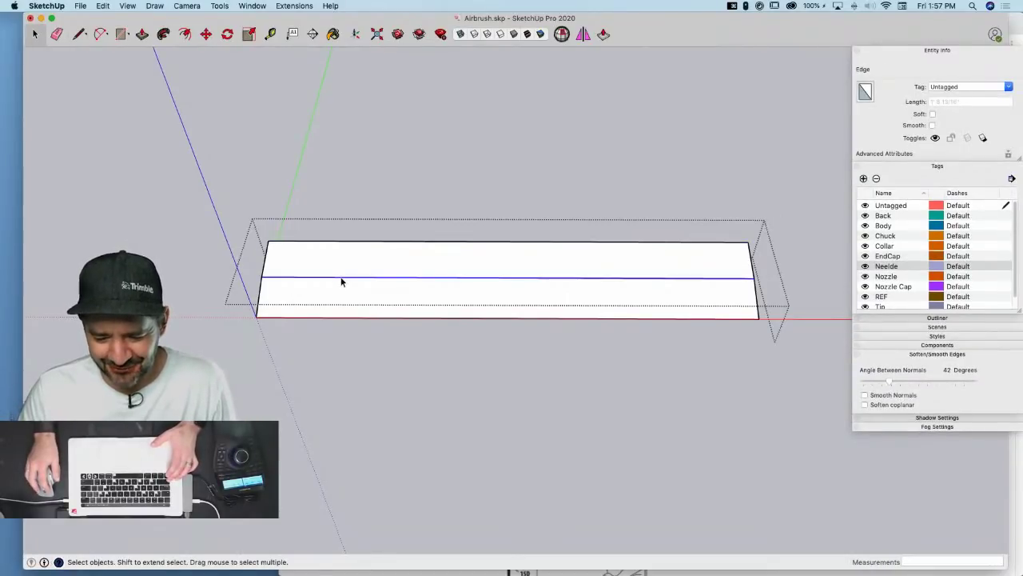
right_click(341, 253)
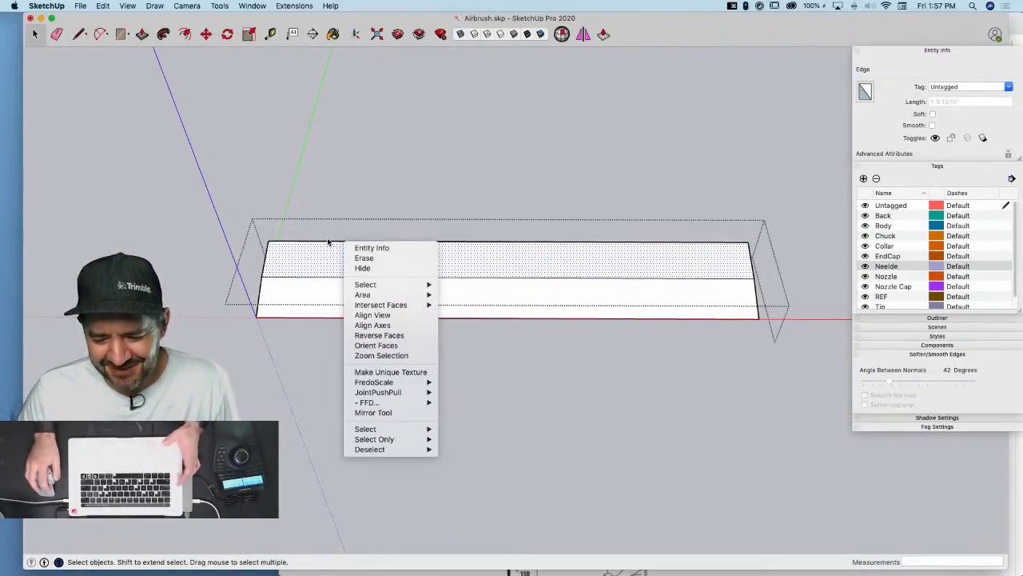
left_click(328, 244)
left_click(328, 242)
right_click(329, 241)
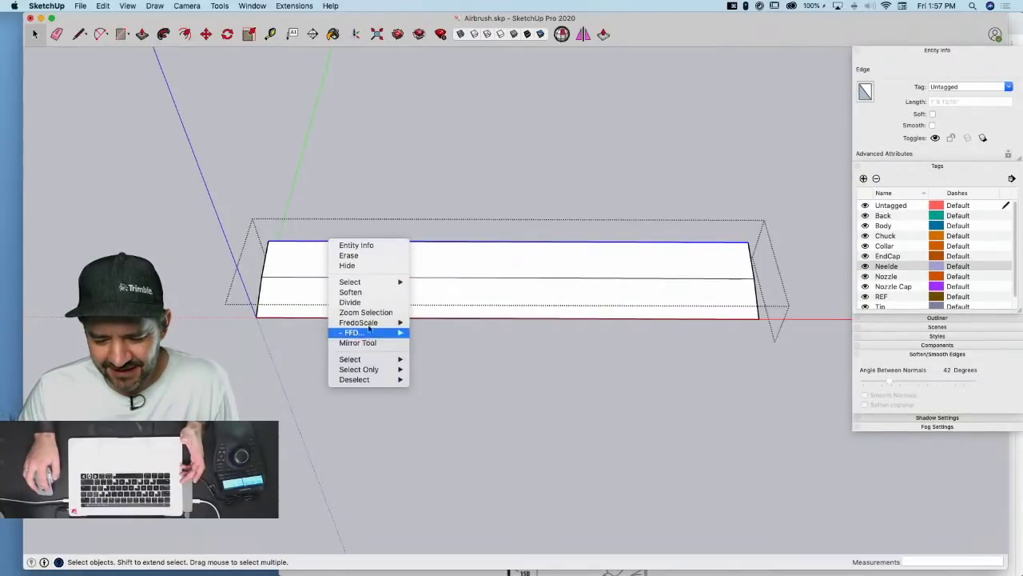
left_click(360, 302)
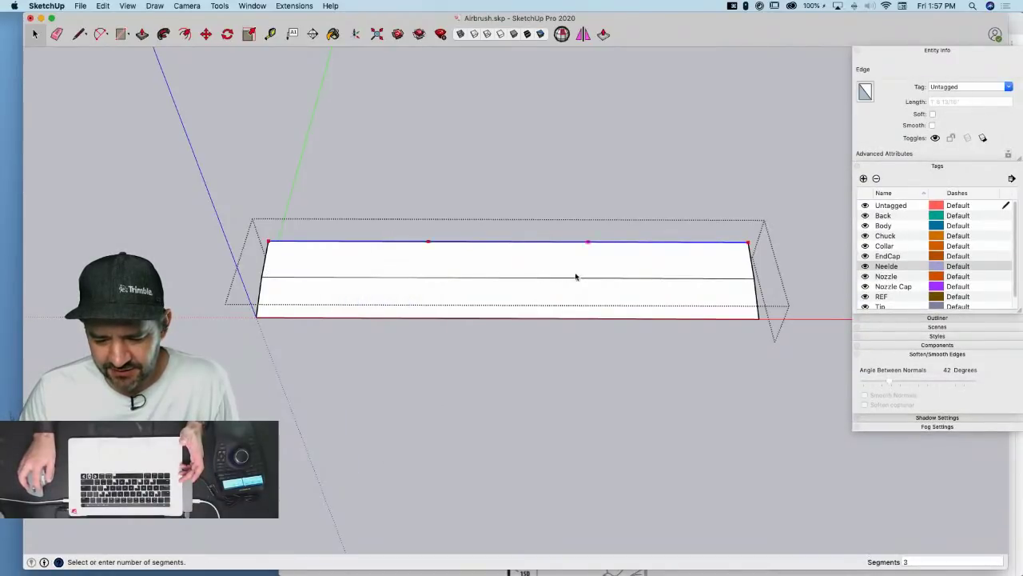
left_click(681, 281)
Draw a diagonal line from the fold's end to the first division point on the far long edge
key("l")
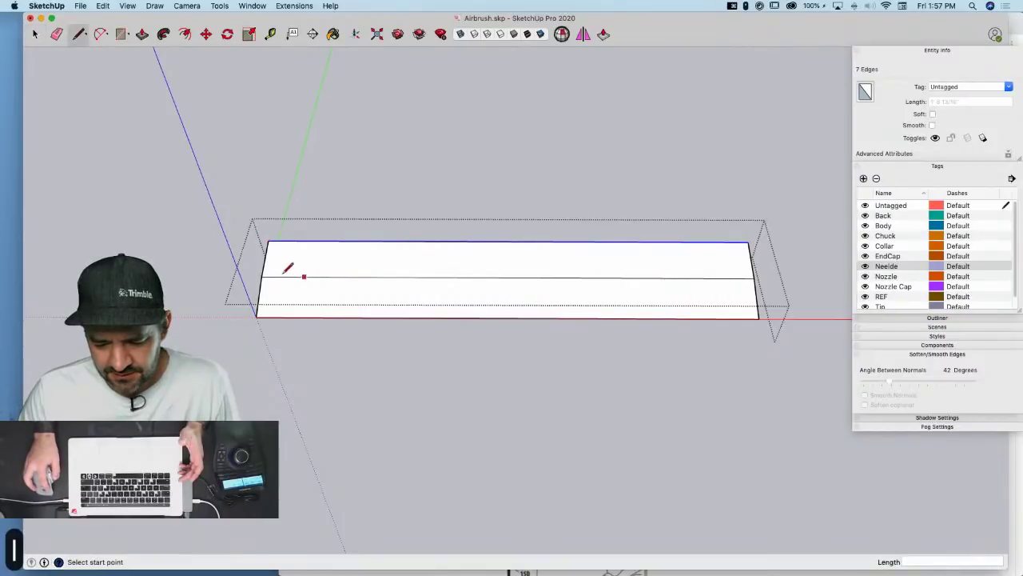
left_click(262, 277)
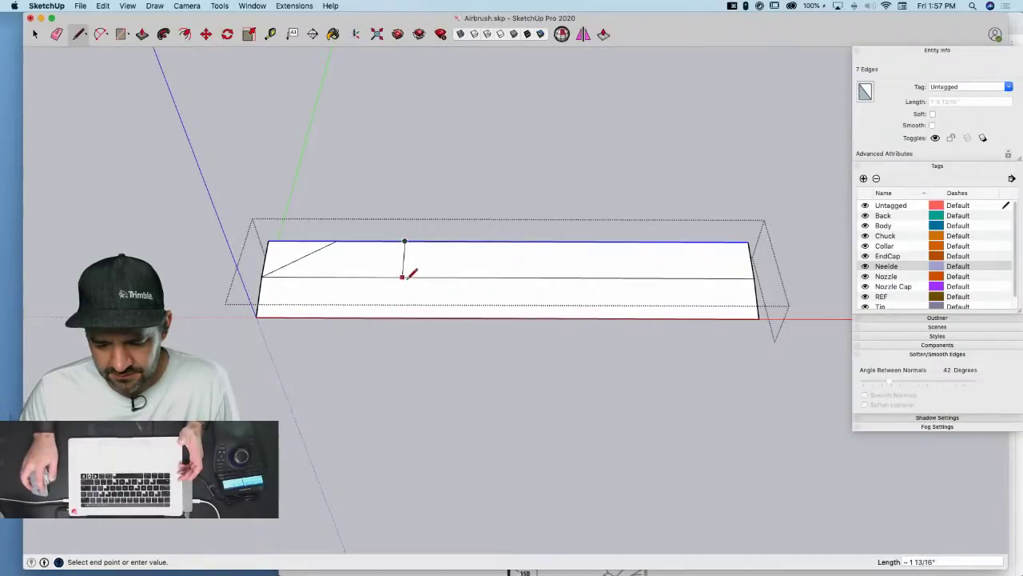
key("Escape")
key("space")
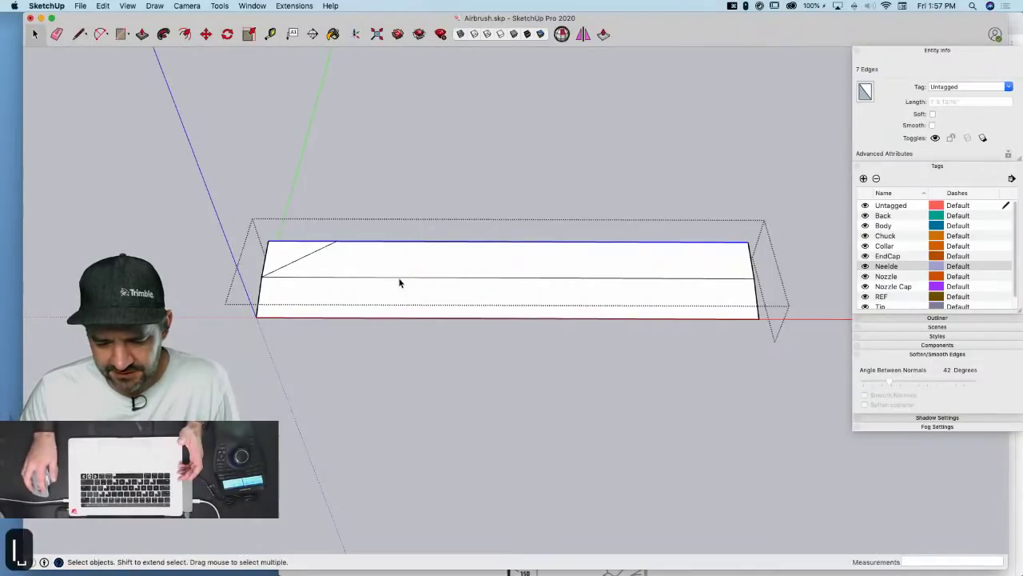
Check the far edge's segments and divide the fold line between the two facets into 7 equal segments
left_click(400, 279)
left_click(360, 243)
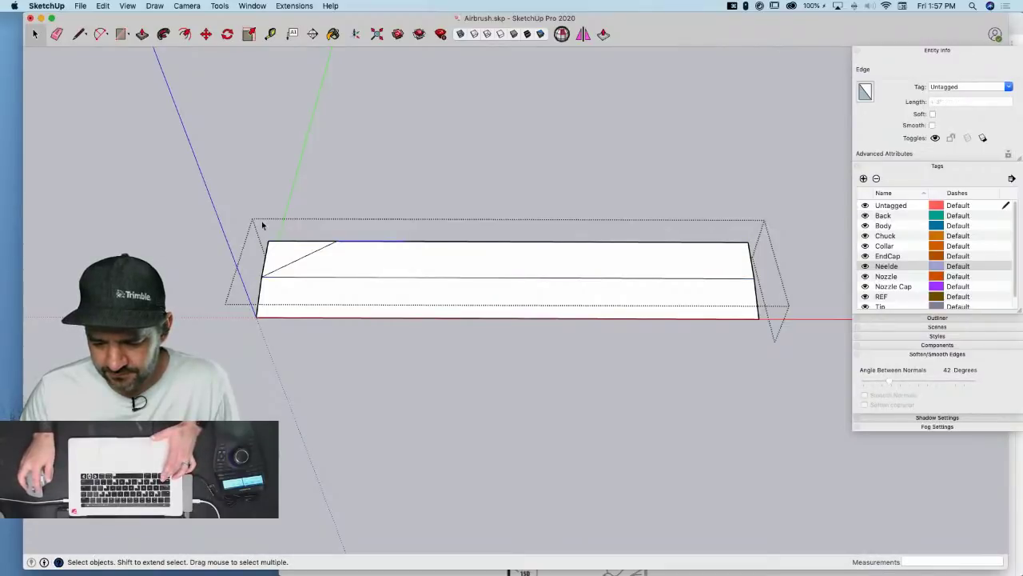
left_click_drag(262, 225, 773, 252)
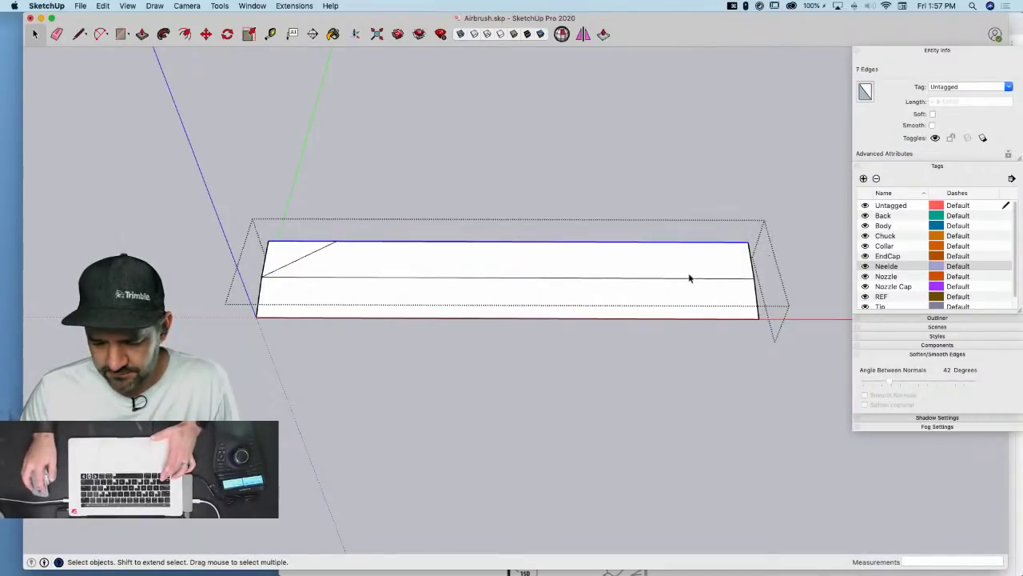
left_click(569, 279)
right_click(569, 278)
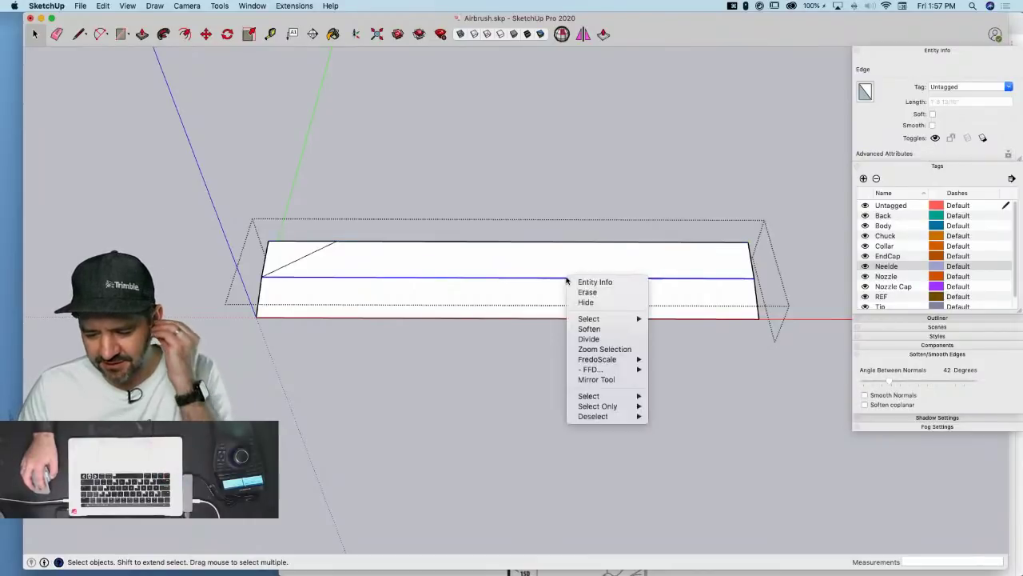
left_click(591, 339)
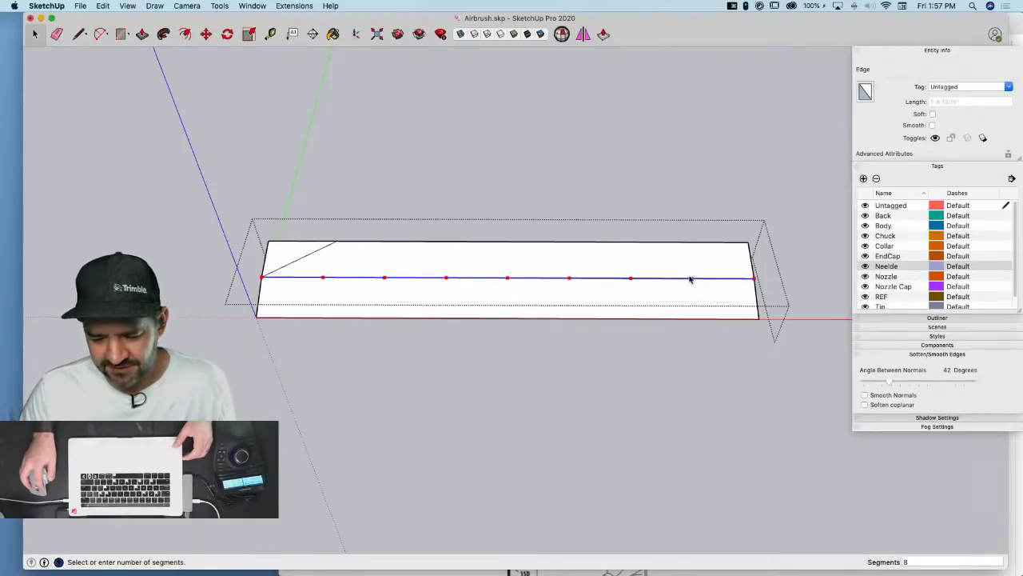
left_click(685, 278)
Continue the zigzag of diagonal lines across the far facet between the division points, ending at its far corner
key("l")
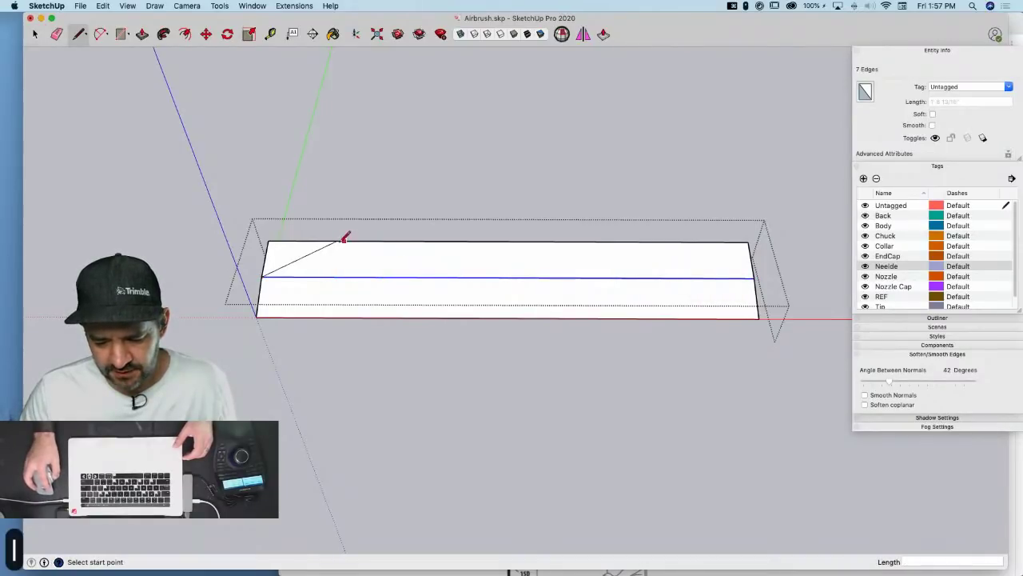
left_click(337, 240)
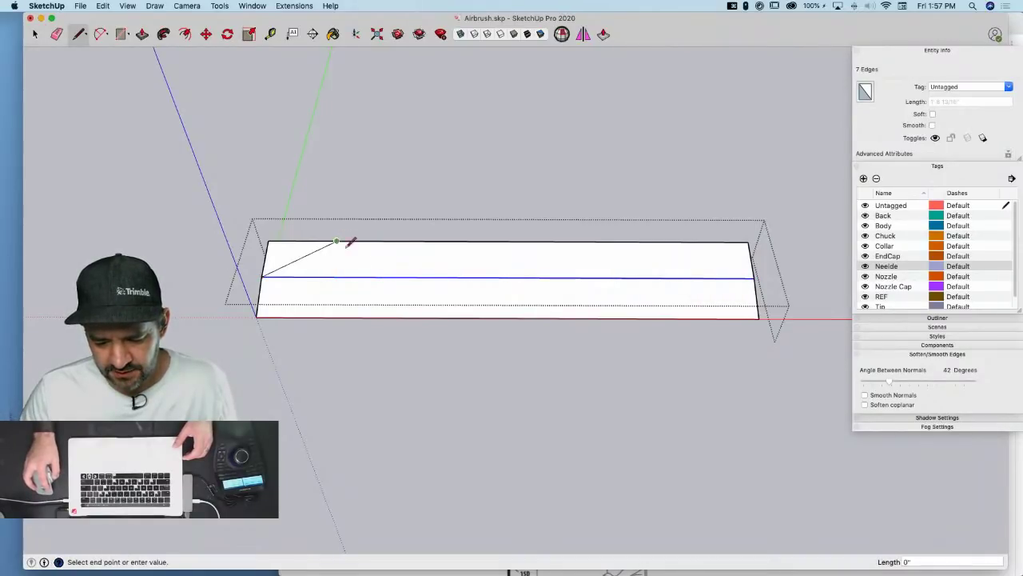
left_click(402, 277)
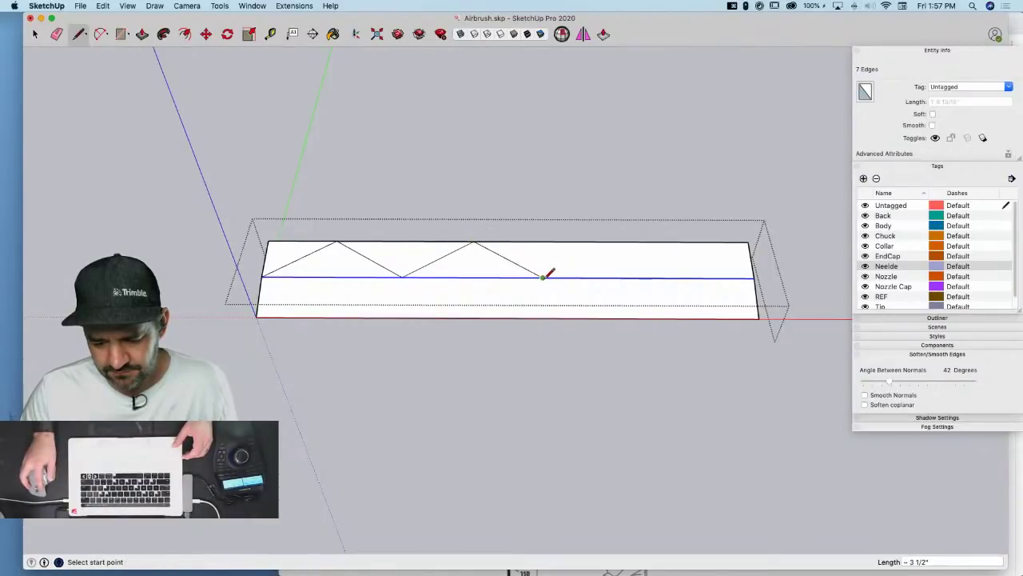
left_click(617, 233)
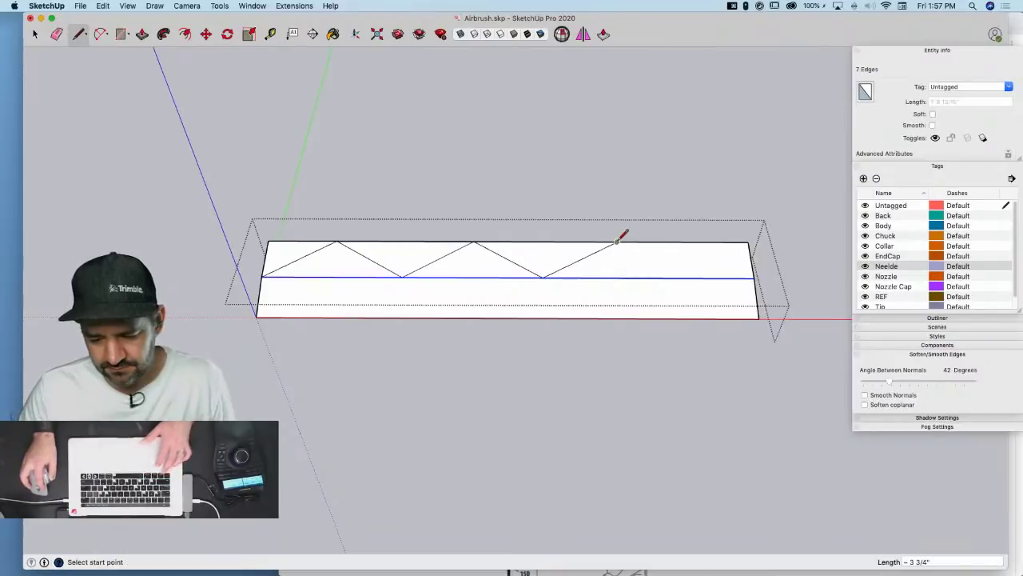
key("super+z")
left_click(543, 276)
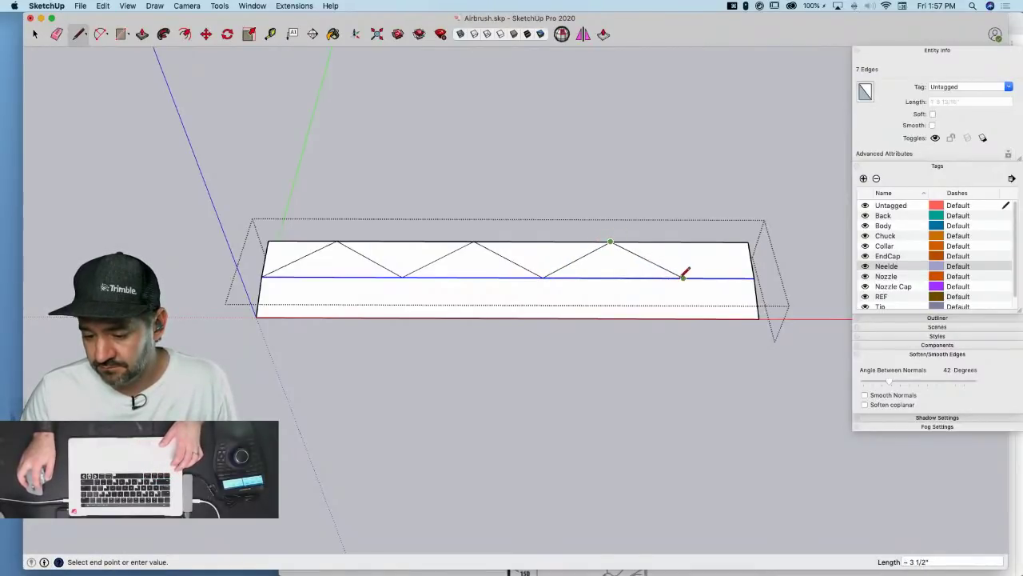
left_click(748, 241)
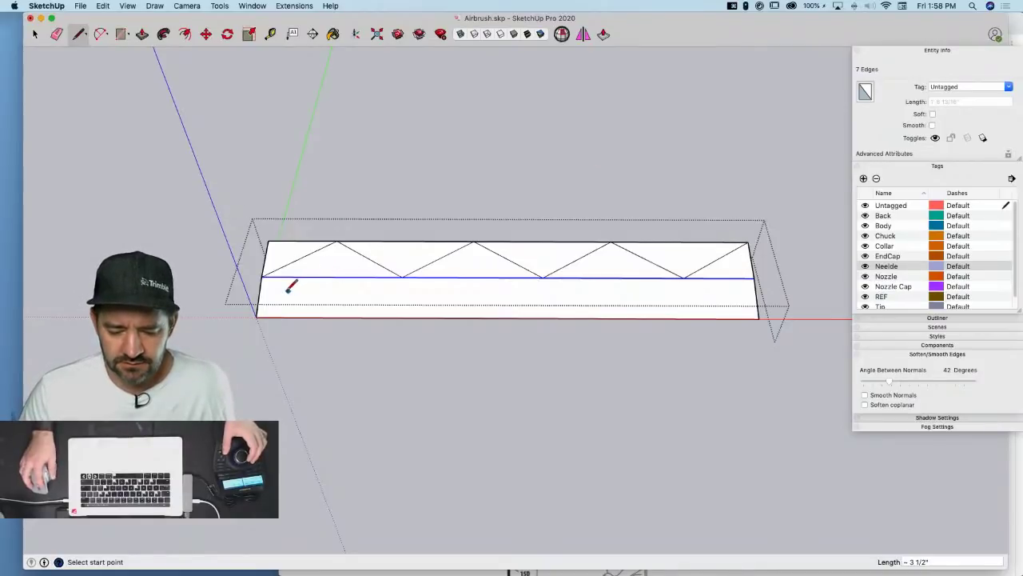
Divide the near long edge of the strip into 7 equal segments
key("space")
right_click(327, 318)
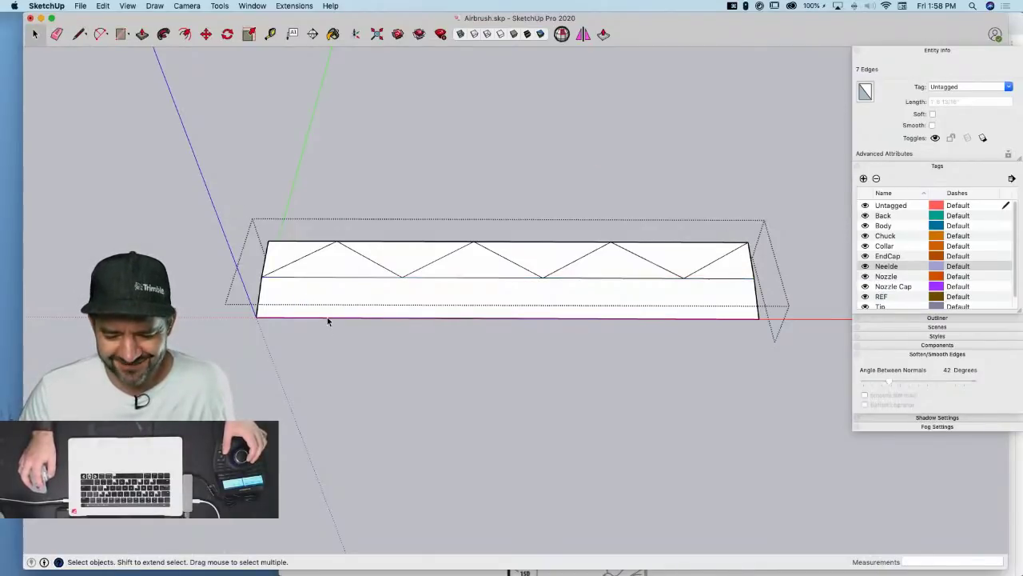
left_click(368, 378)
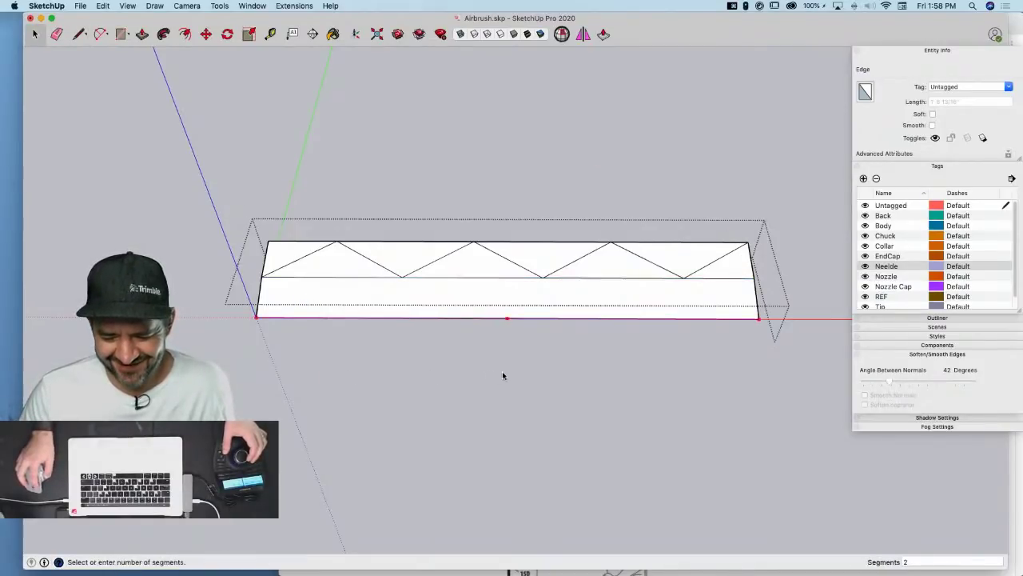
left_click(684, 398)
Draw a mirrored zigzag across the near facet between the fold's and near edge's division points, starting at the fold's end
key("l")
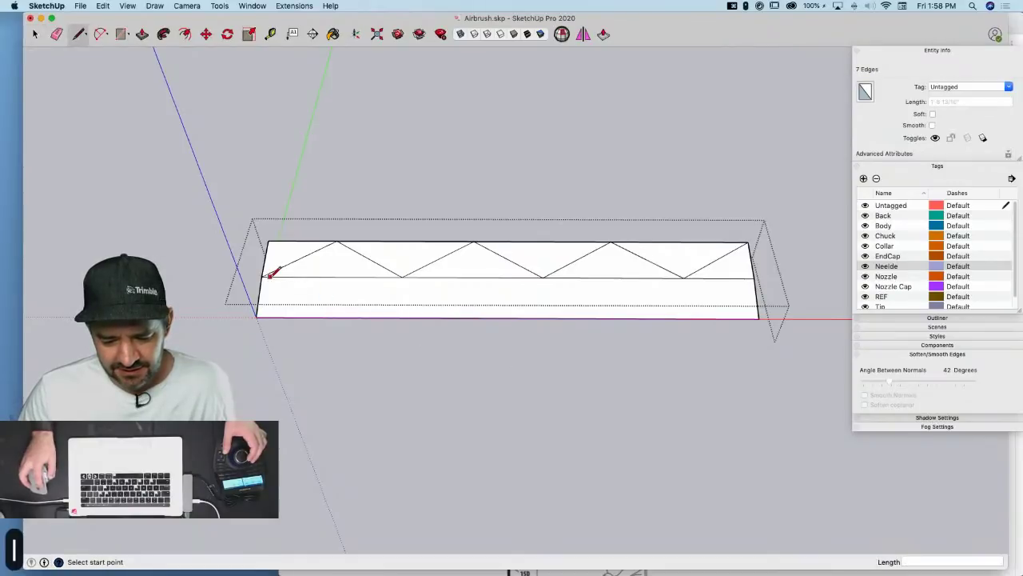
left_click(262, 276)
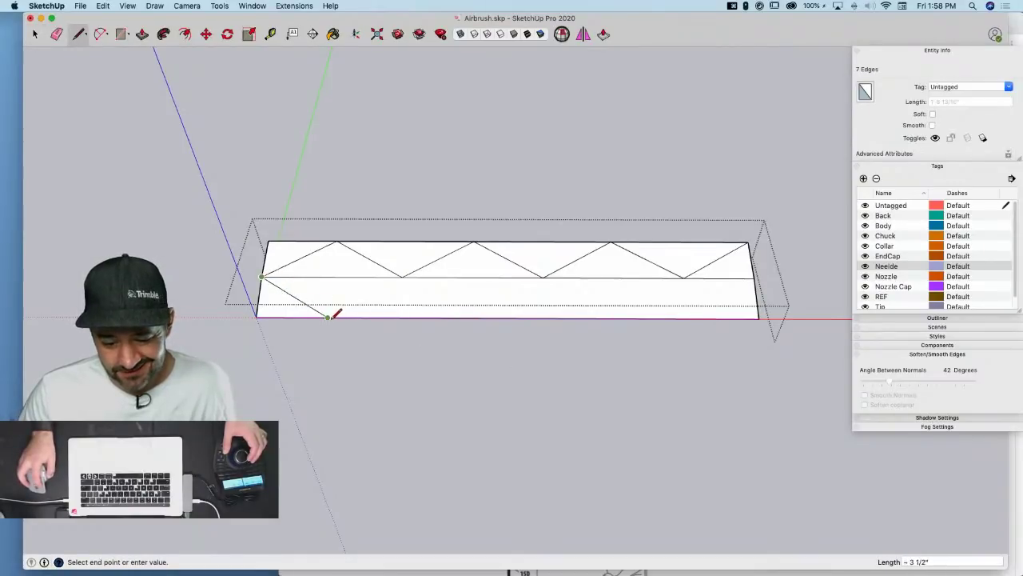
left_click(328, 317)
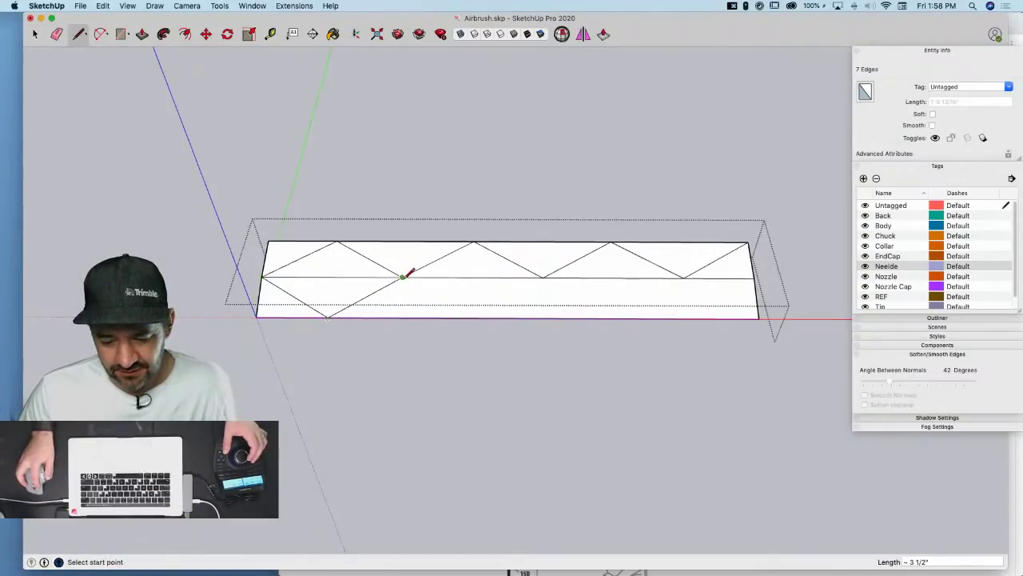
left_click(402, 276)
left_click(472, 316)
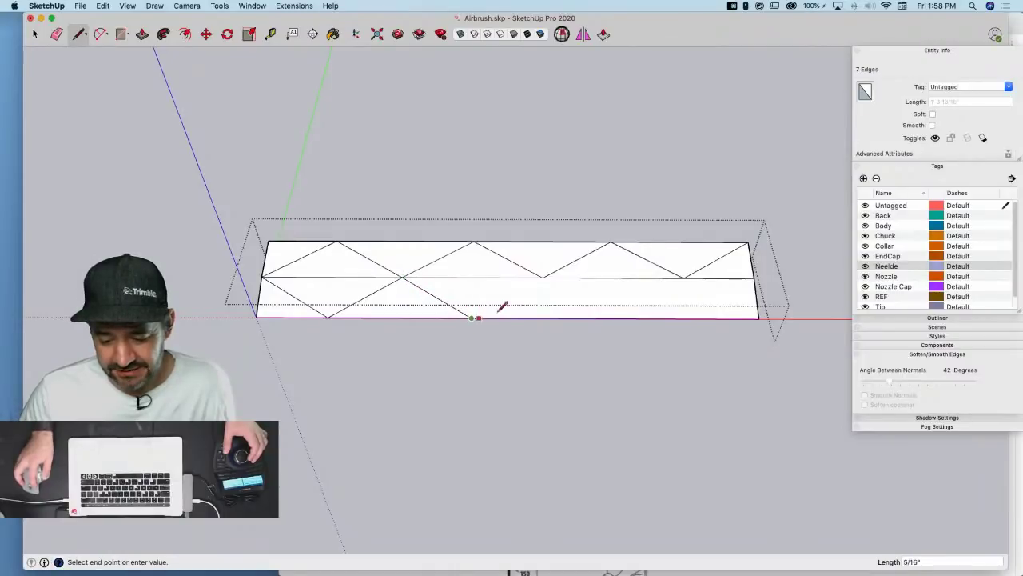
left_click(550, 269)
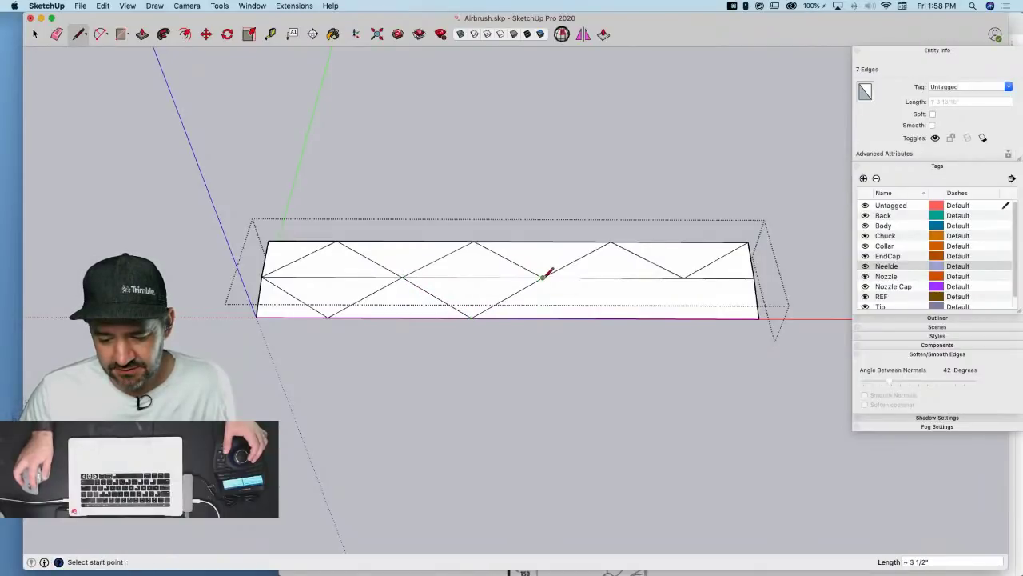
left_click(615, 318)
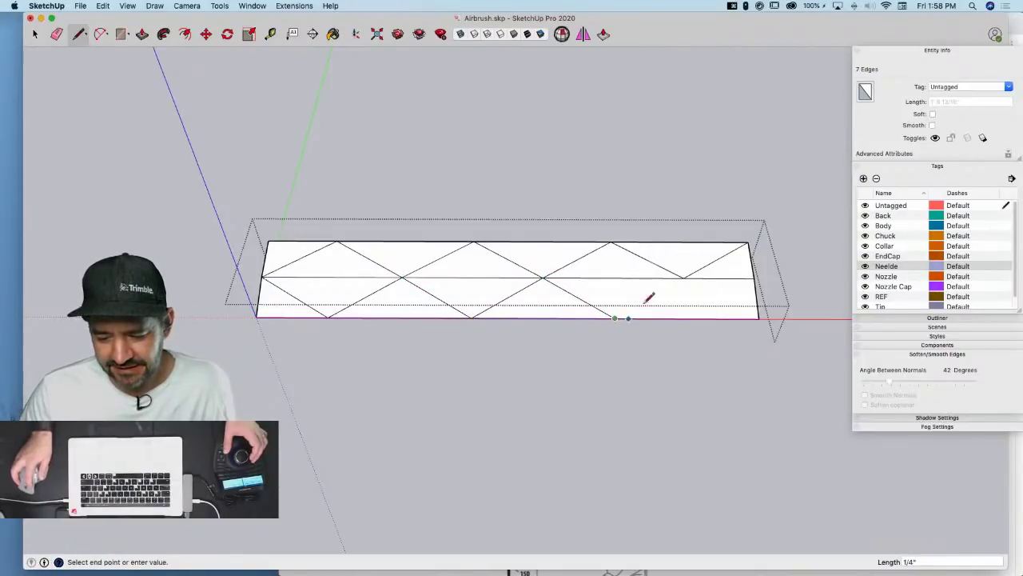
left_click(684, 277)
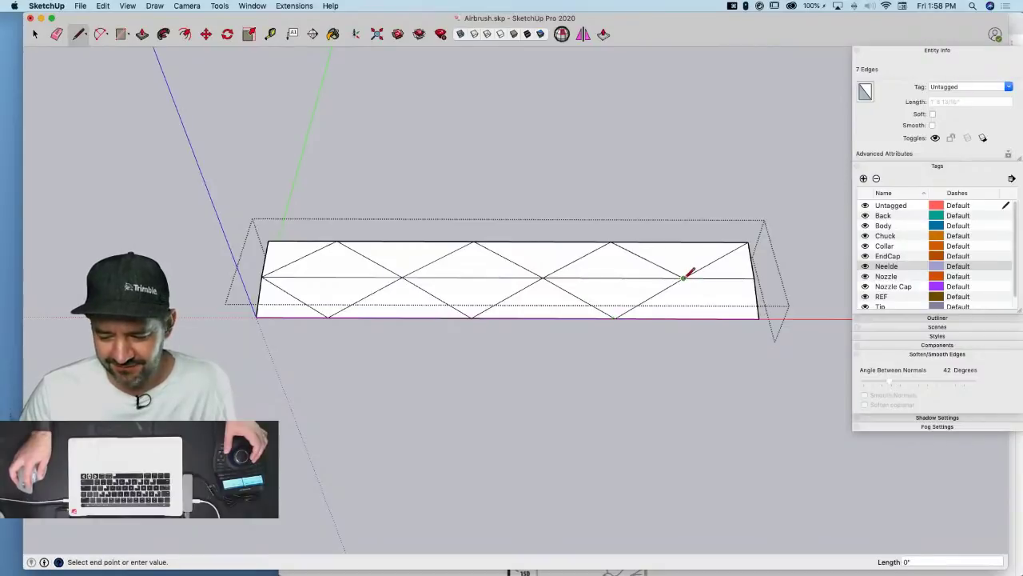
Draw crosswise lines over both facets at three neighbouring division points, running edge to fold to edge
left_click(610, 243)
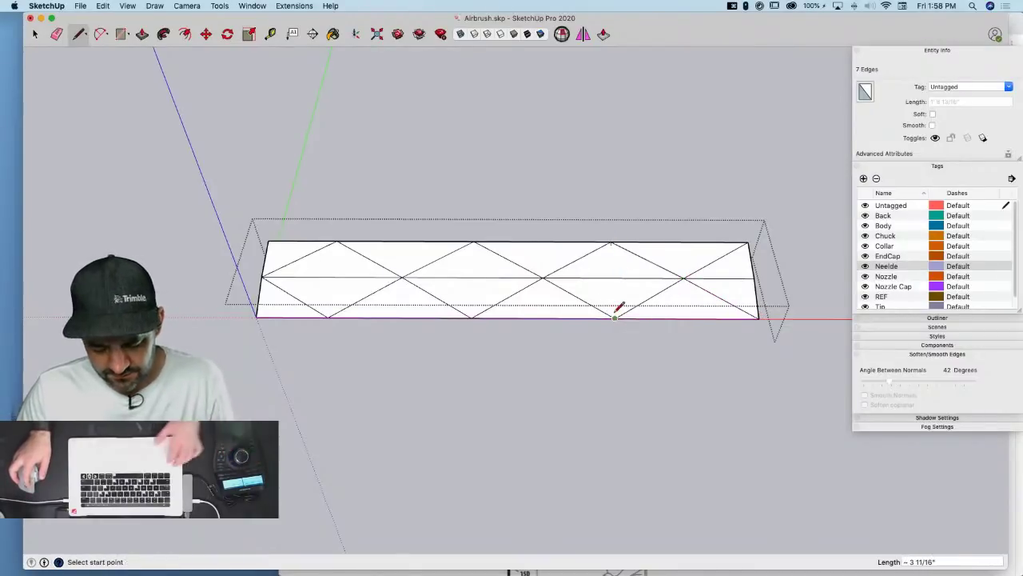
key("super+z")
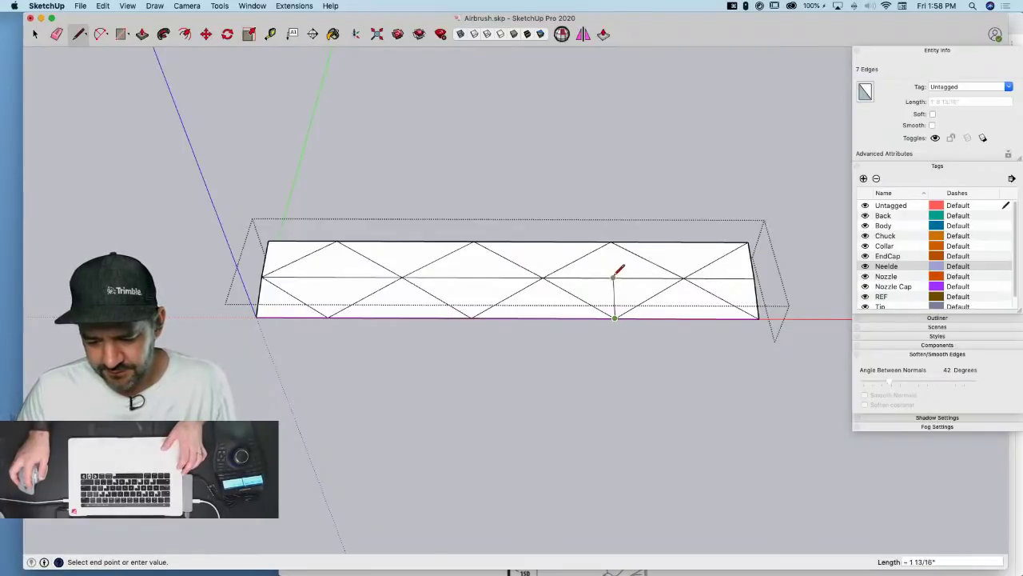
left_click(612, 241)
left_click(613, 277)
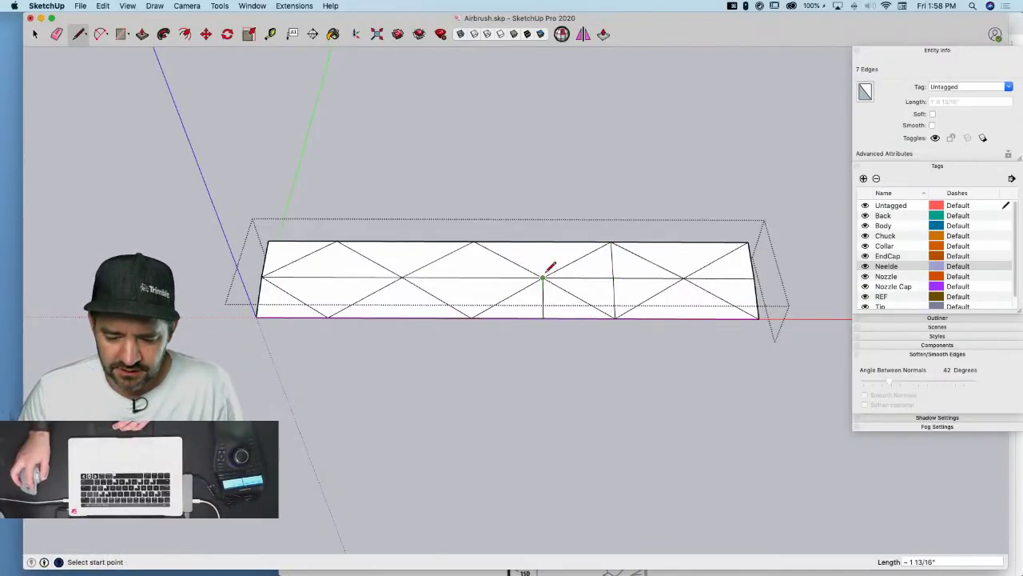
left_click(543, 277)
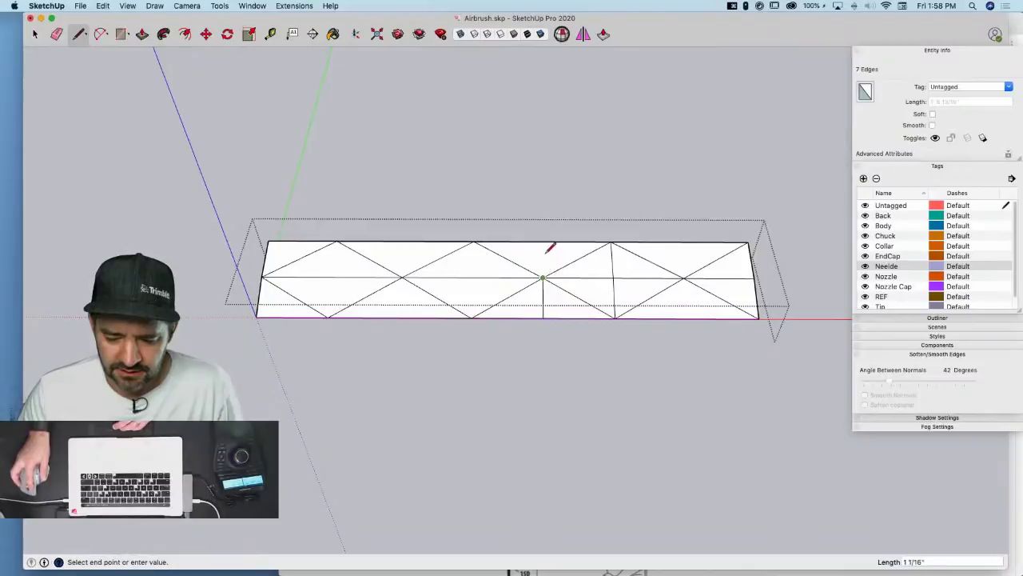
left_click(684, 277)
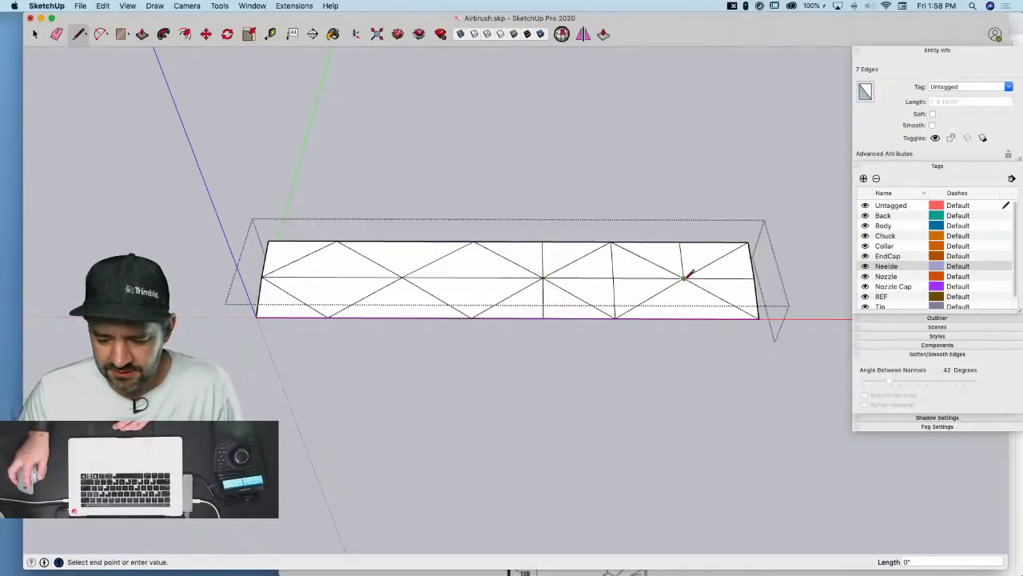
left_click(686, 318)
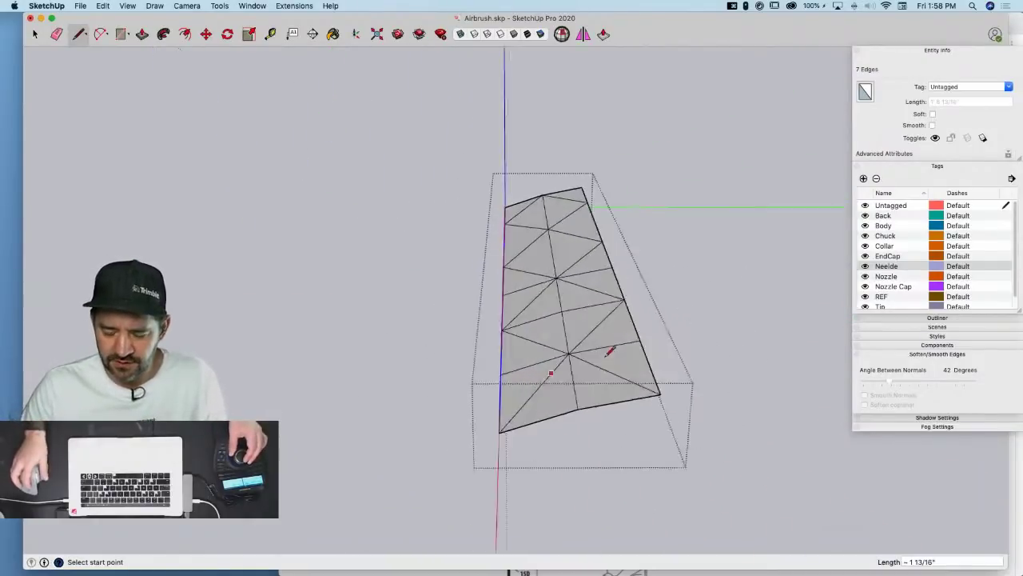
Close the strip's open end with a straight line between its two outer corners, forming a thin end face
middle_click_drag(609, 352, 484, 346)
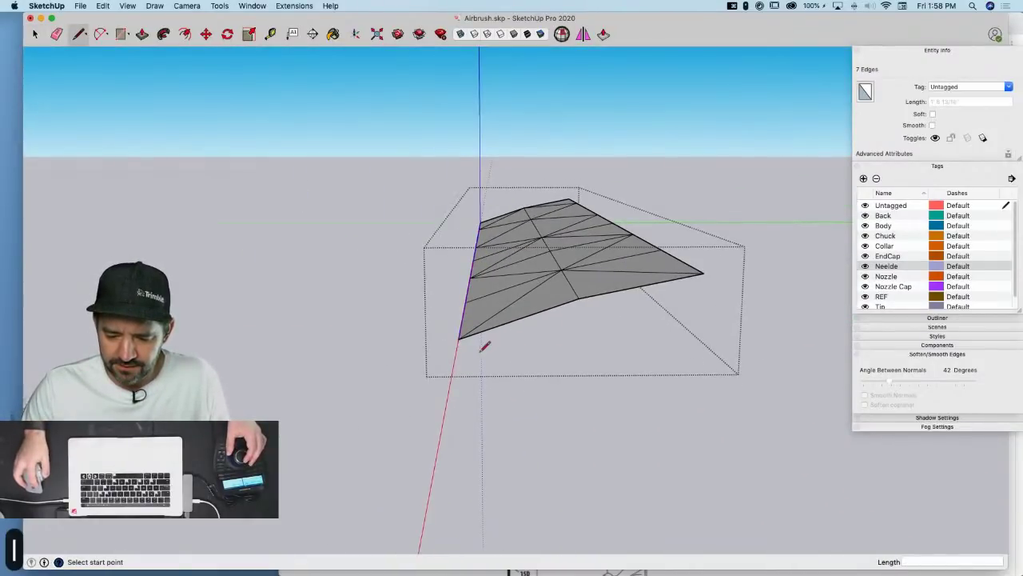
left_click(458, 338)
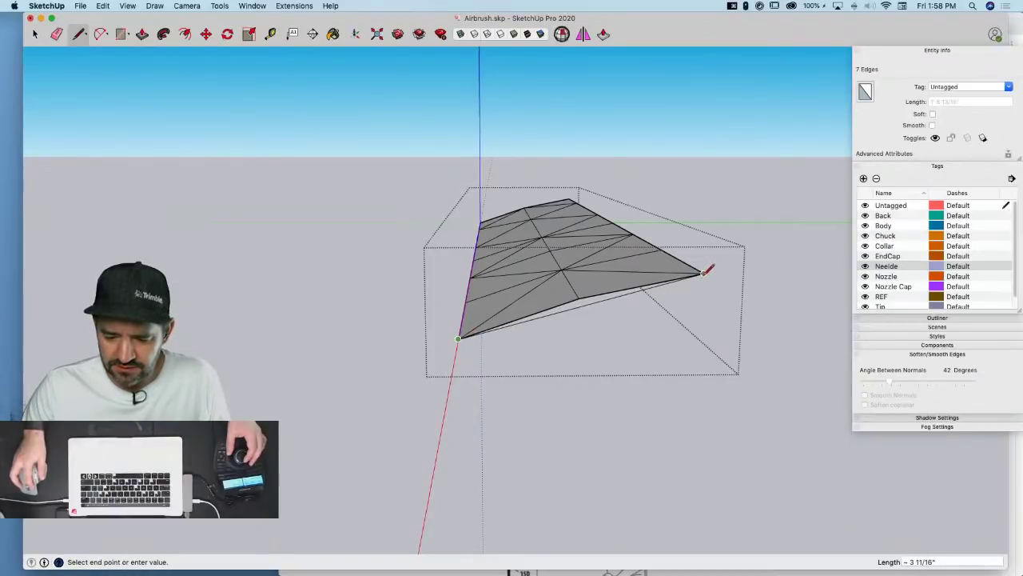
left_click(704, 273)
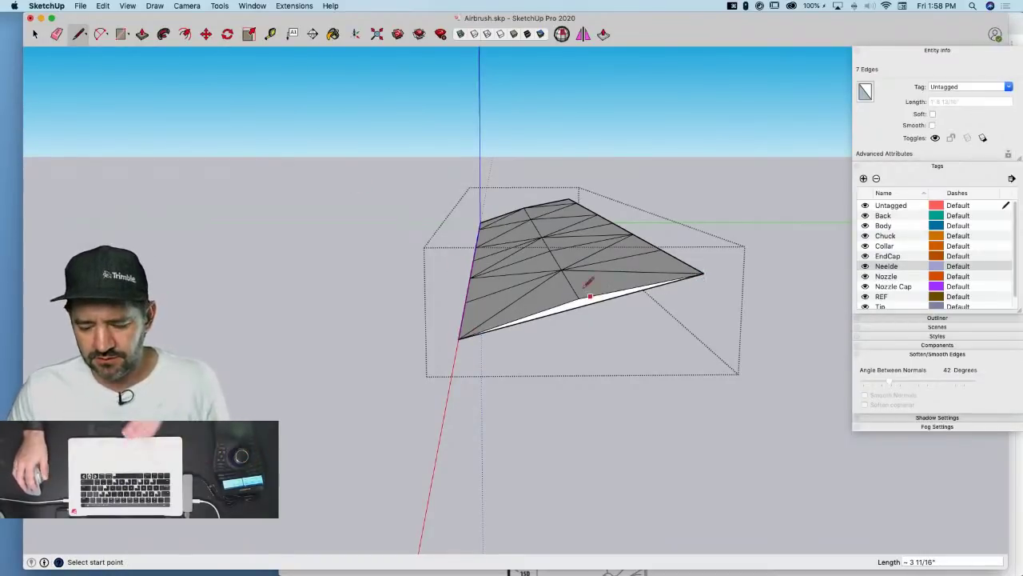
Reset the drawing axes with the origin at the midpoint of the strip's closing end edge and the red axis along it
key("space")
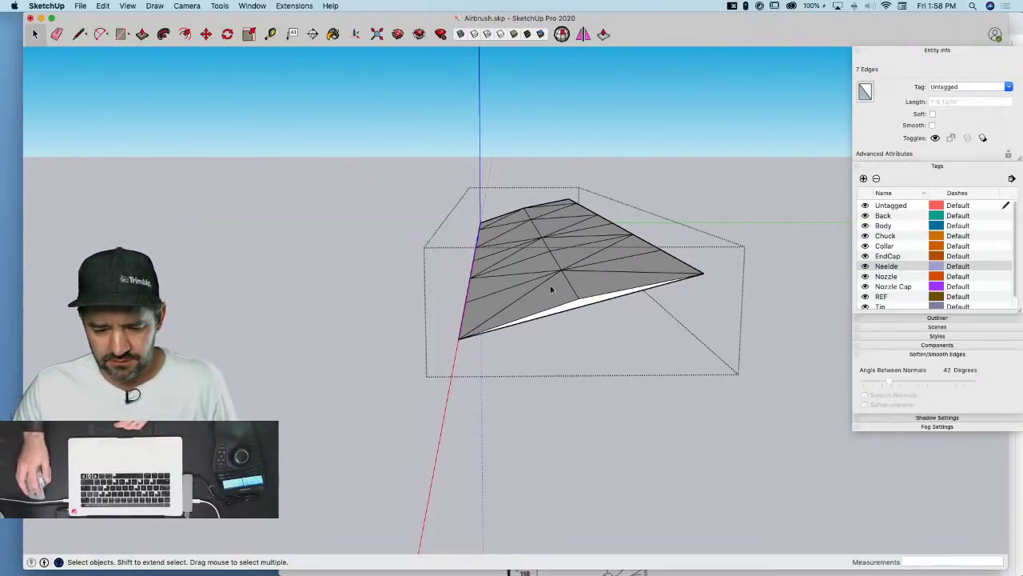
left_click(356, 35)
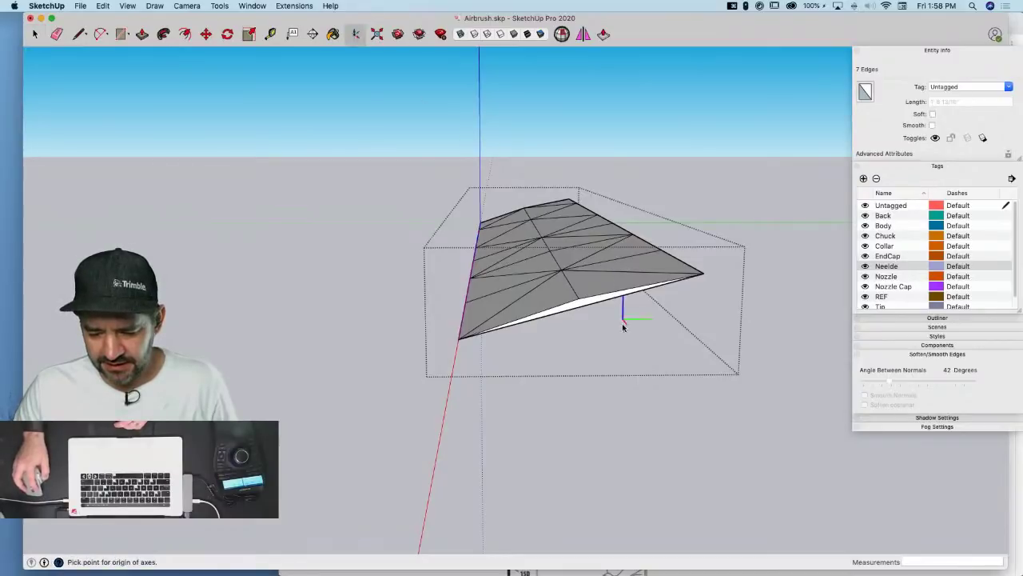
left_click(581, 306)
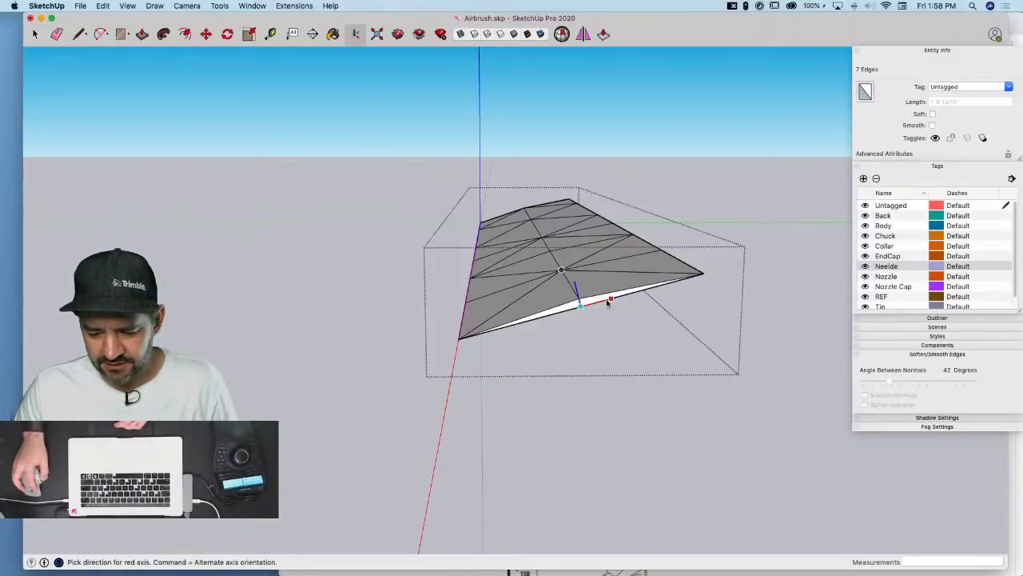
left_click(607, 301)
left_click(665, 316)
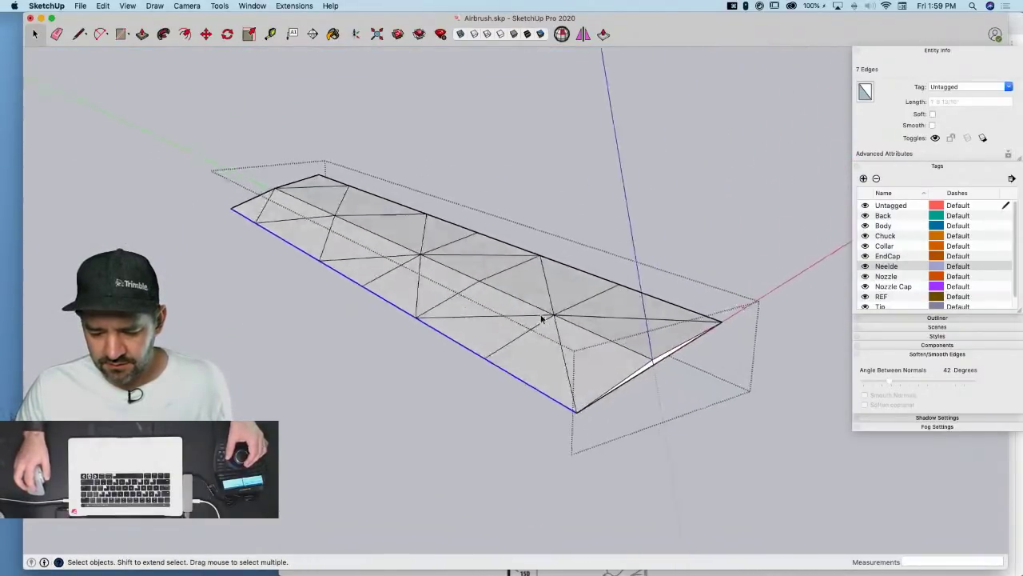
middle_click_drag(542, 318, 512, 308)
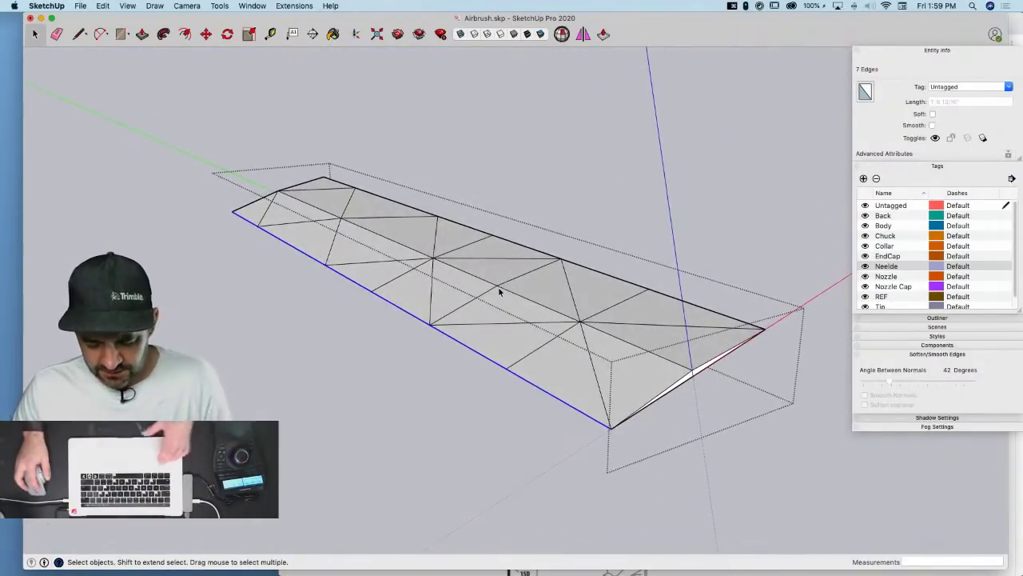
key("m")
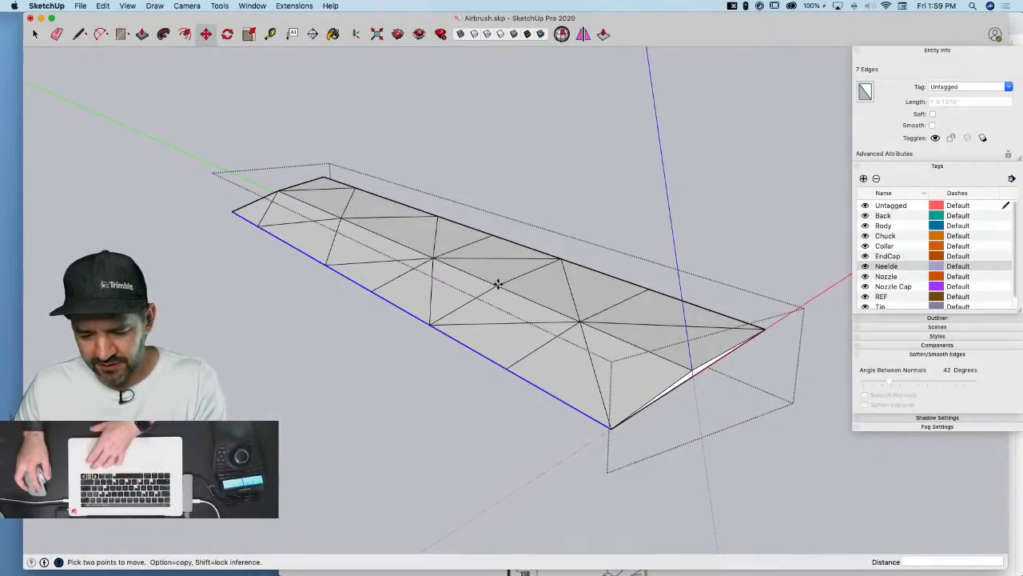
left_click(498, 284)
key("Up")
key("space")
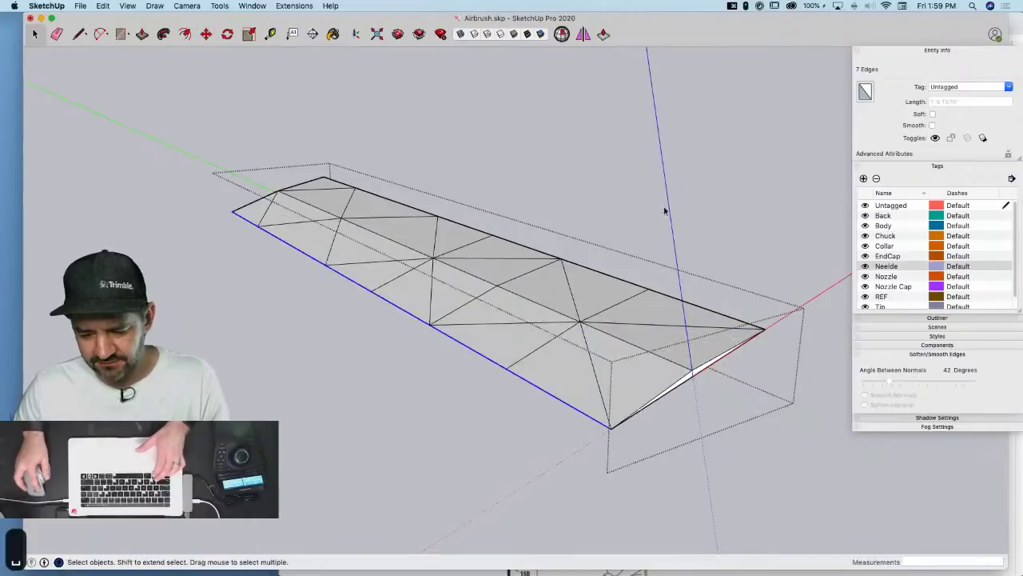
Raise the fold point on the middle crosswise line and the fold's closed-end point 1/2" each along the blue axis
left_click(664, 211)
double_click(558, 294)
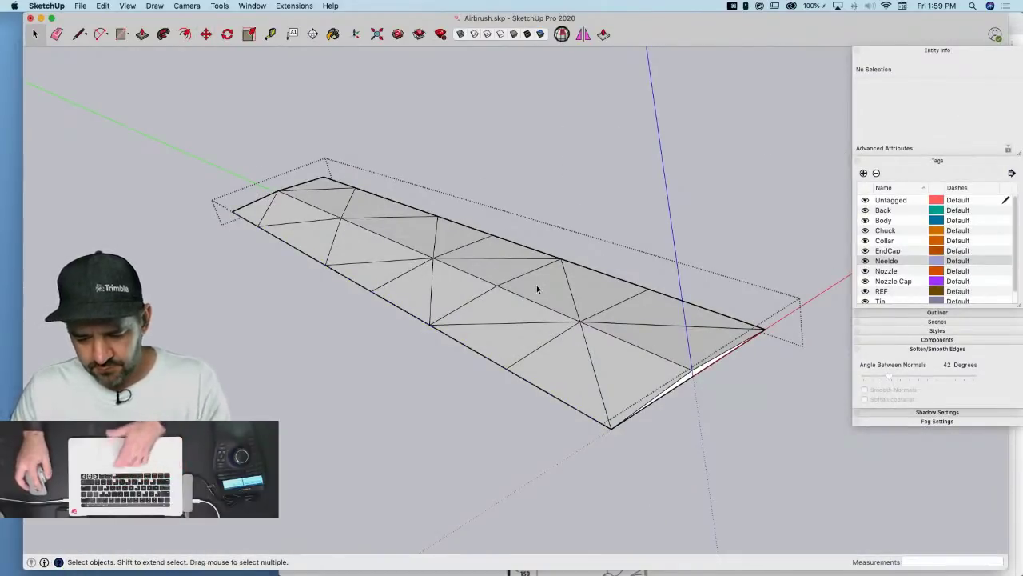
key("m")
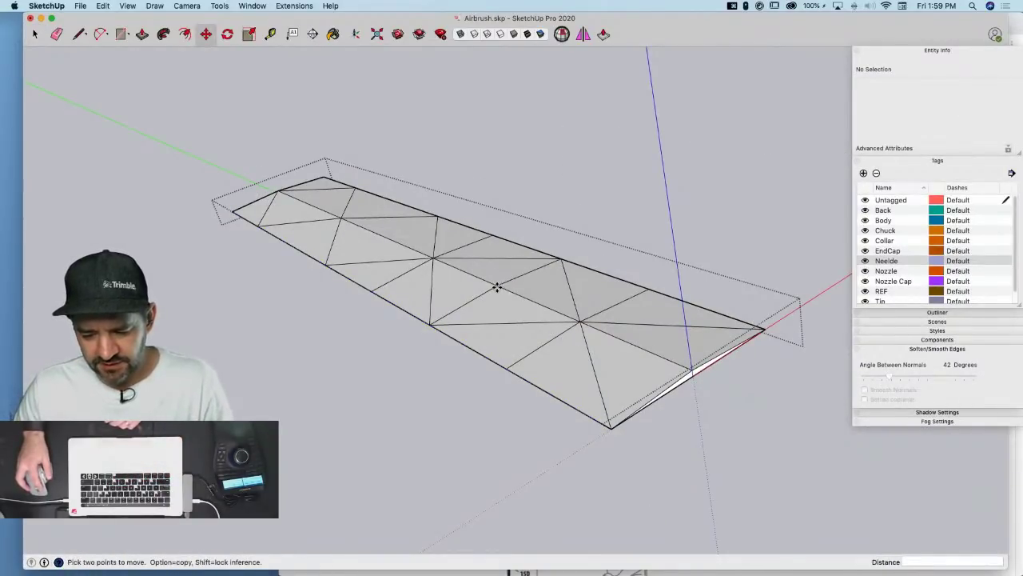
left_click(496, 287)
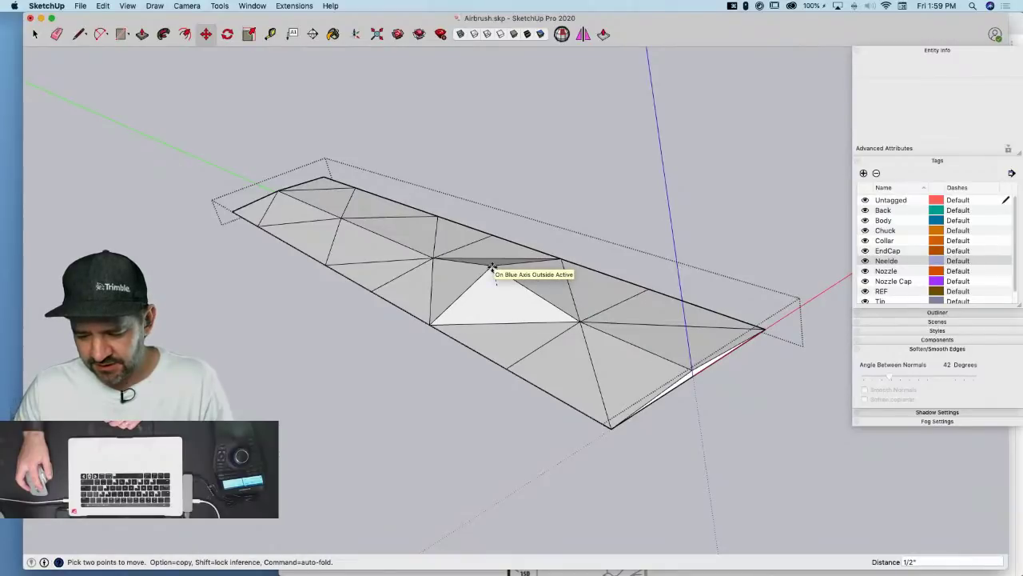
left_click(493, 267)
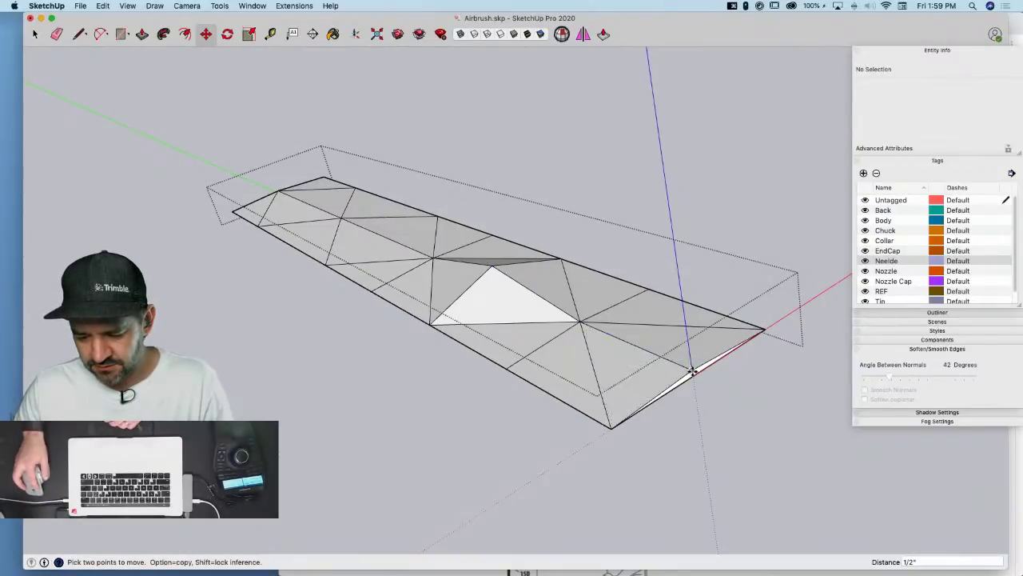
left_click(693, 371)
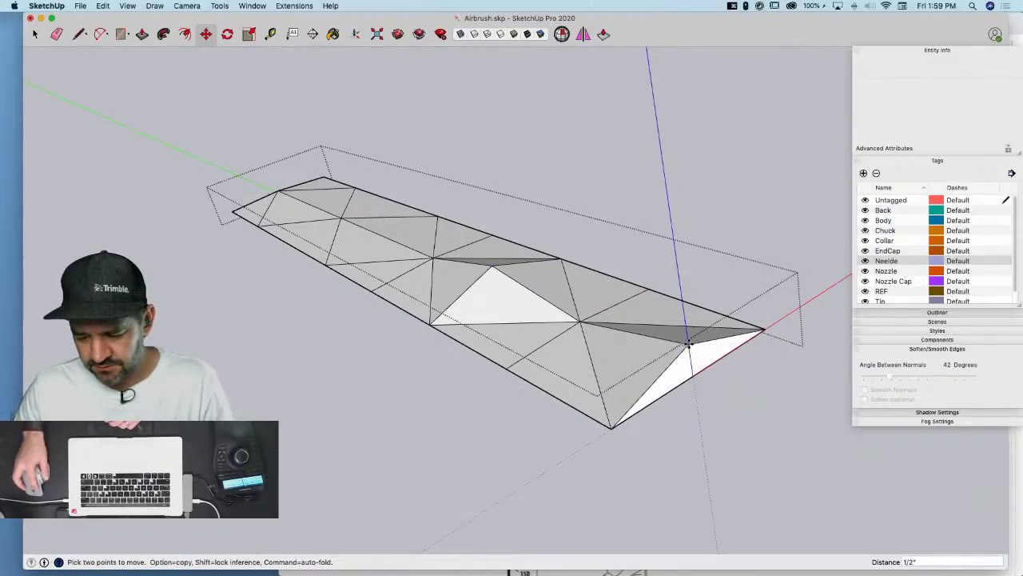
left_click(687, 344)
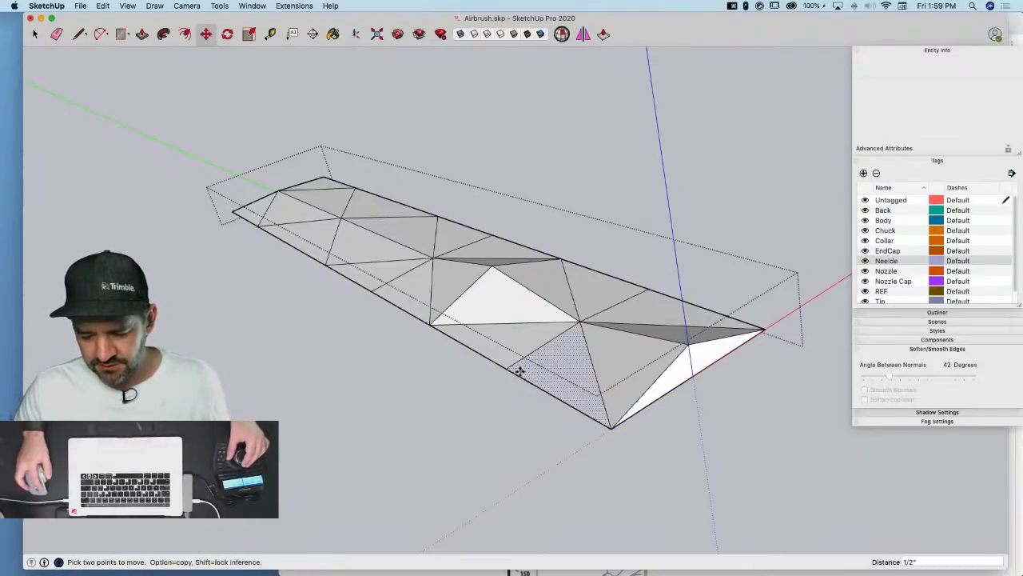
Raise both outer ends of the crosswise line nearest the closed end by 0.5 inch along the blue axis
mouse_move(513, 370)
middle_mouse_down()
mouse_move(503, 359)
mouse_move(525, 384)
middle_mouse_up()
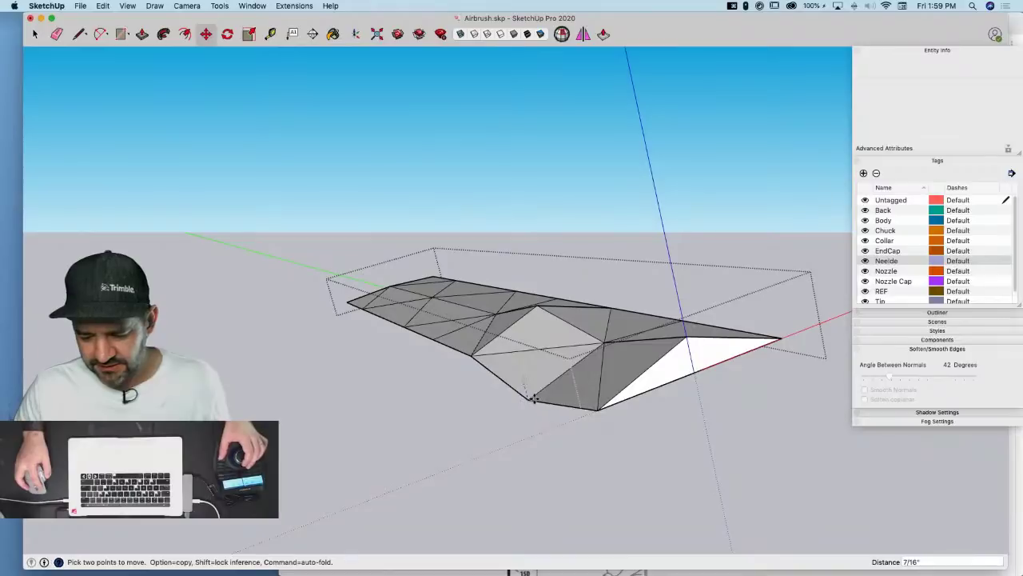
middle_click_drag(531, 399, 534, 419)
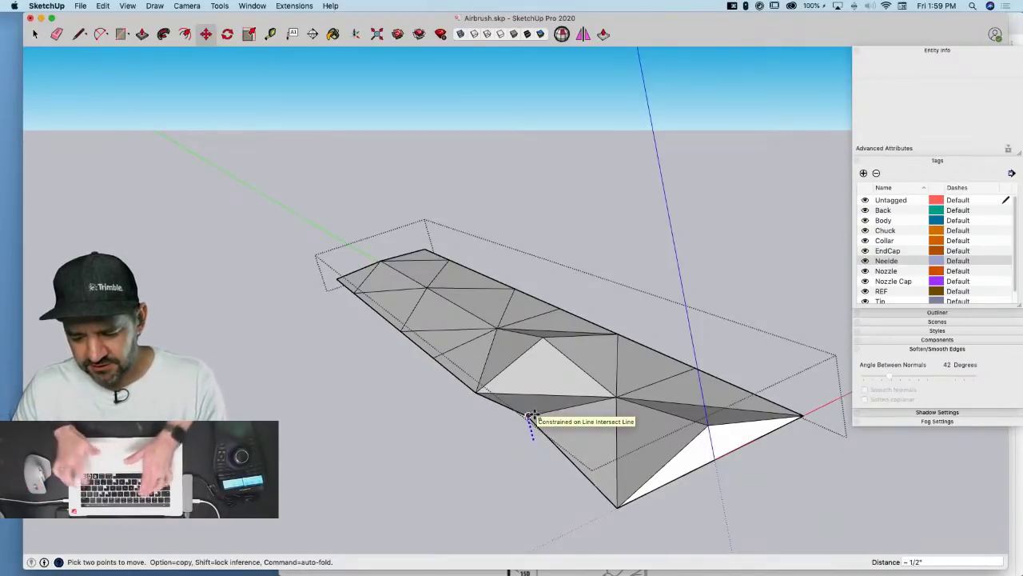
type(".5")
key("Return")
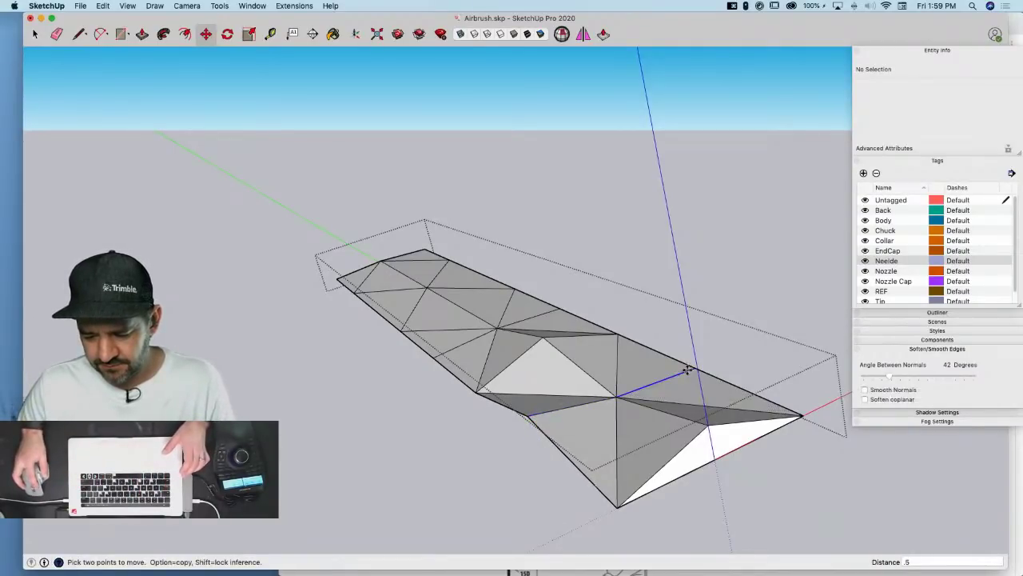
left_click(693, 367)
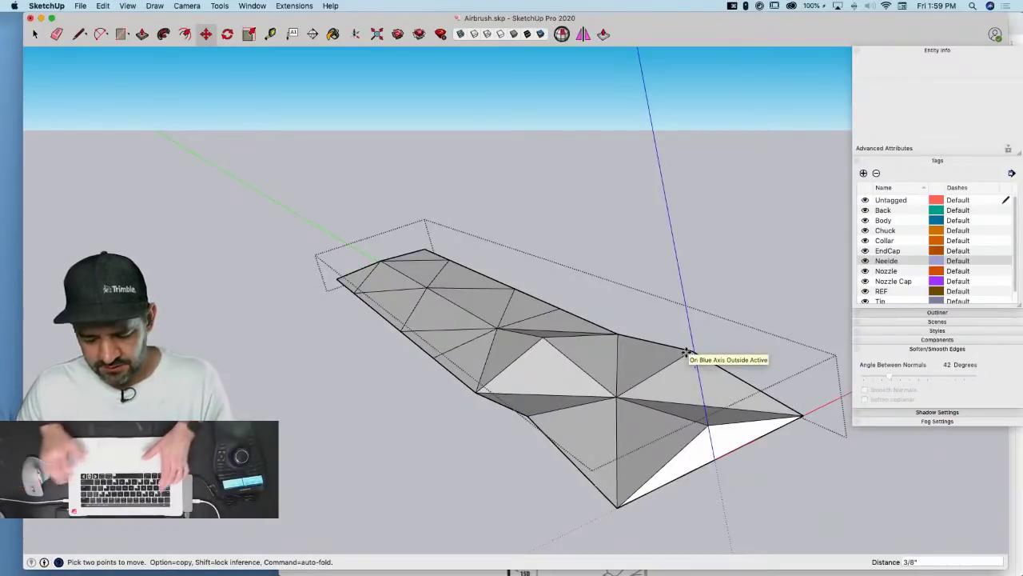
type(".5")
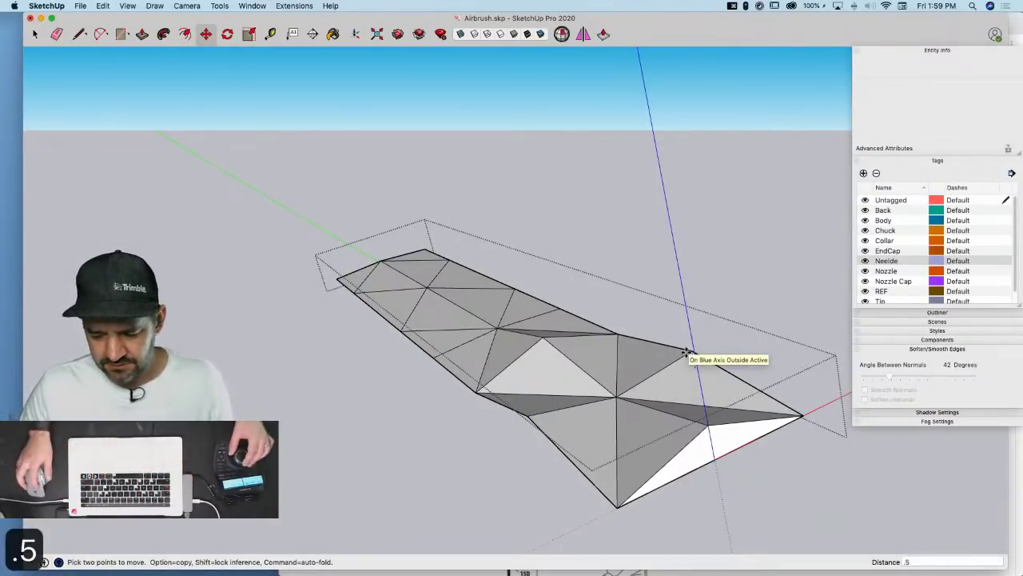
key("Return")
key("space")
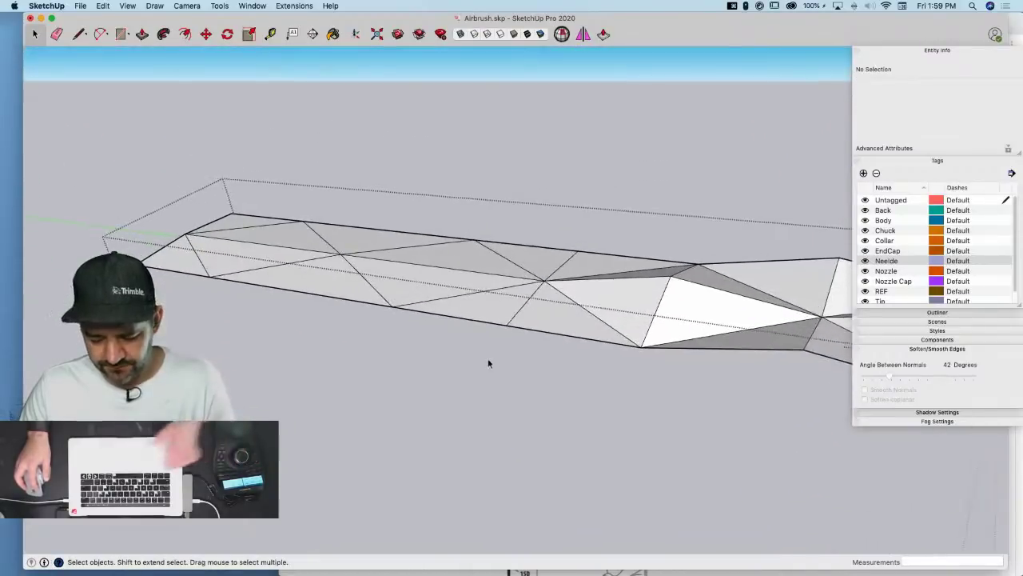
Raise both outer ends of the third crosswise line from the closed end by 1/2" along the blue axis
key("m")
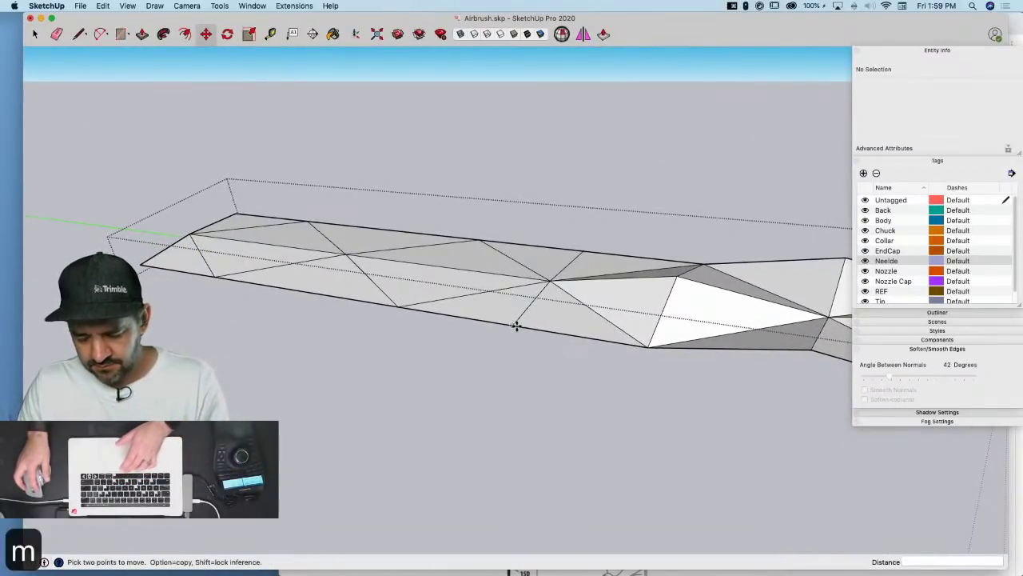
left_click(512, 323)
left_click(513, 300)
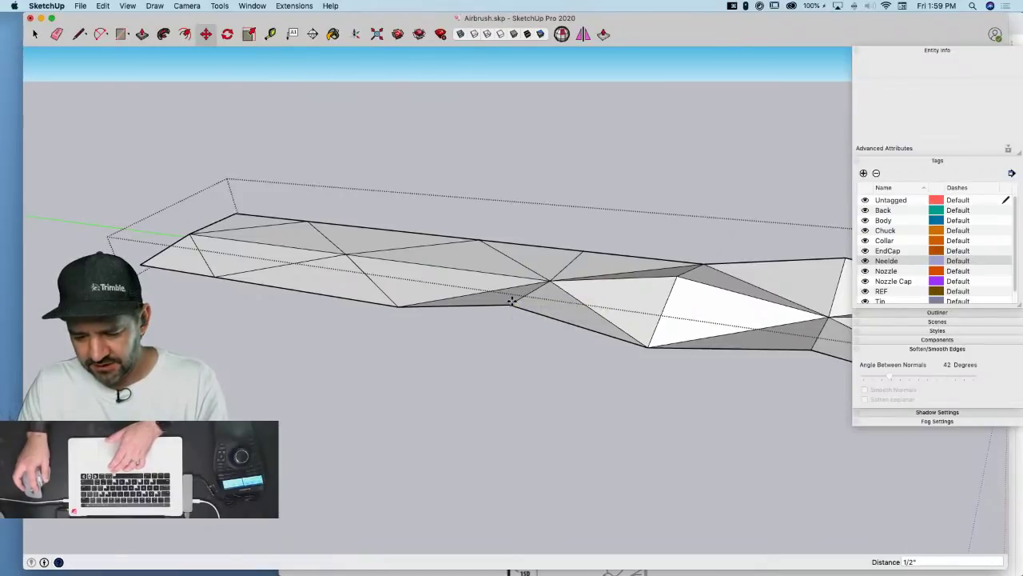
left_click(586, 238)
left_click(584, 234)
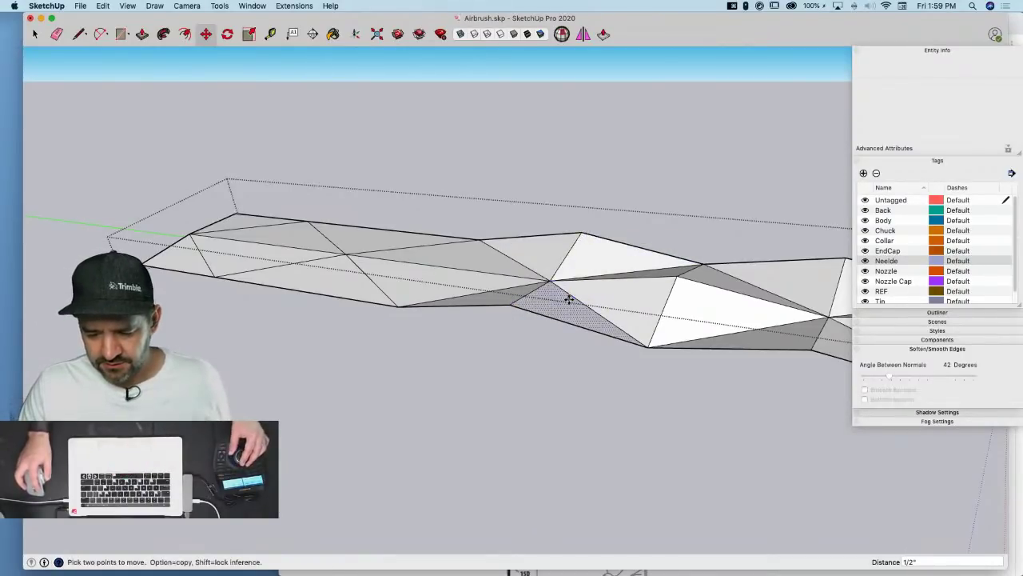
key("space")
Replace the strip's flat remaining half with a rotated copy of the raised half, pivoting at the raised half's inner fold end
left_click_drag(494, 244, 345, 350)
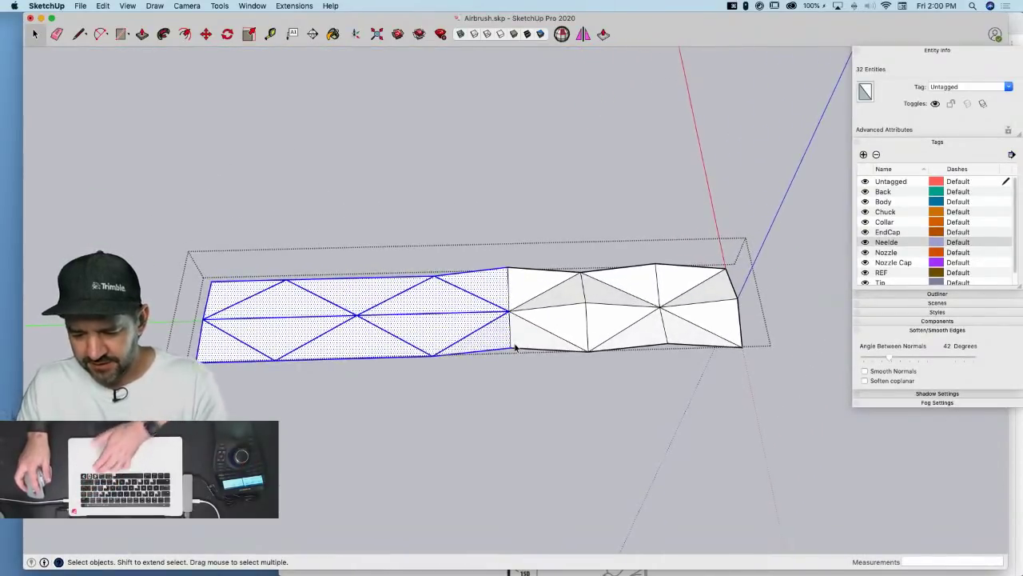
key("Delete")
left_click_drag(463, 194, 886, 447)
key("q")
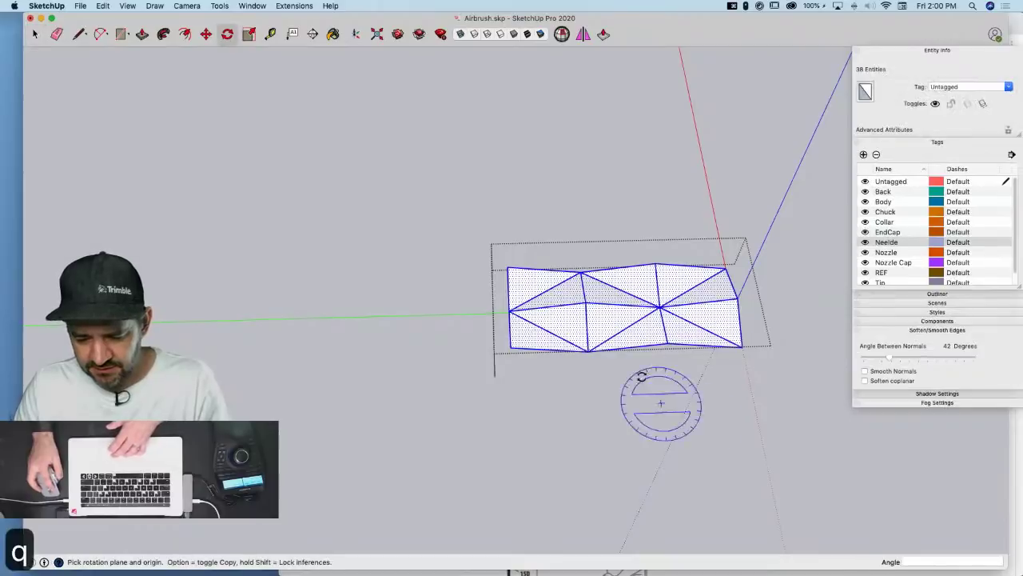
left_click_drag(509, 311, 495, 219)
left_click(496, 223)
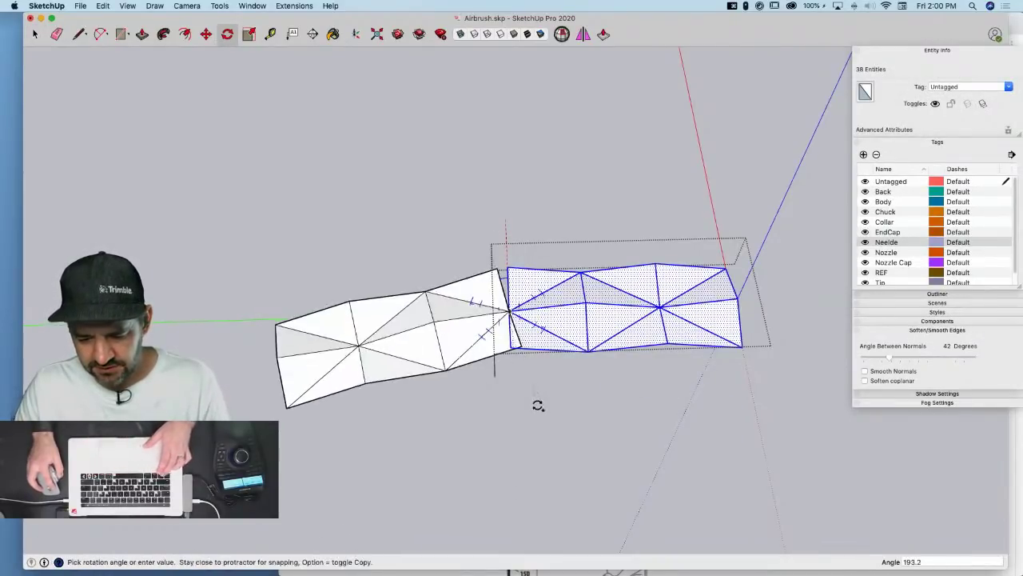
left_click(508, 399)
key("space")
left_click(626, 502)
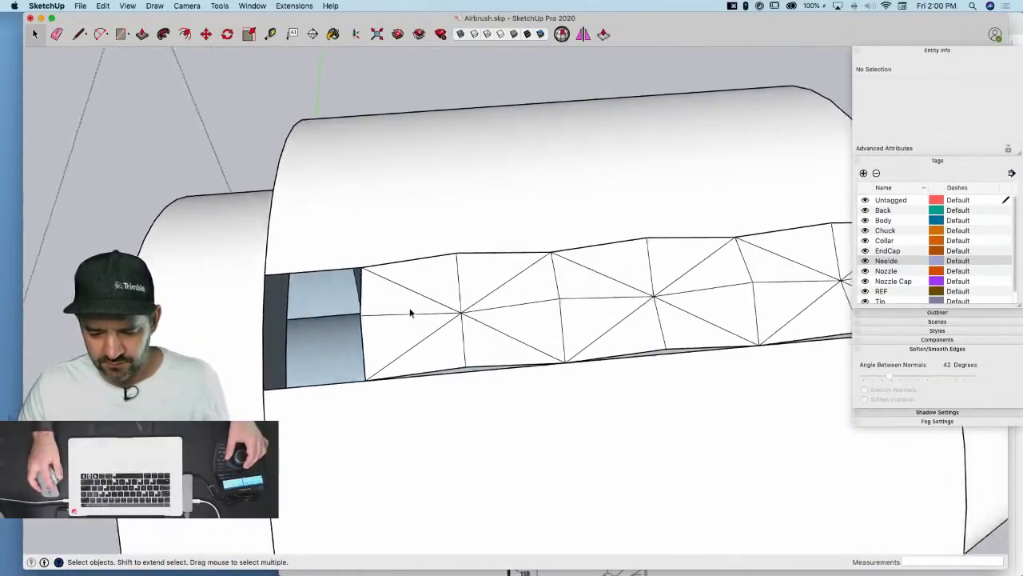
Extend the strip's far end by copying its last triangulated section, rotated 180 degrees about the fold's end point
double_click(412, 311)
left_click_drag(324, 502, 324, 502)
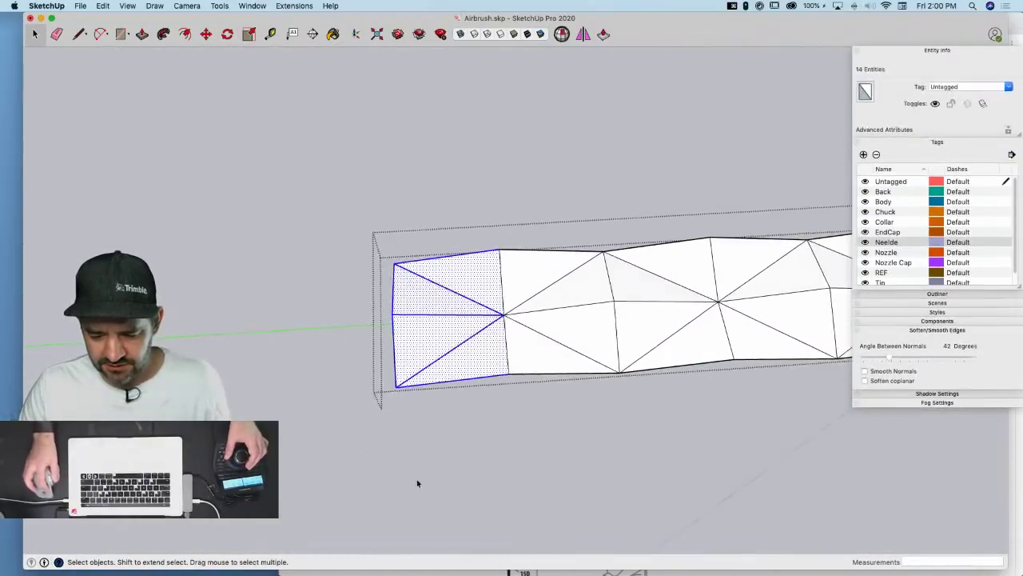
key("q")
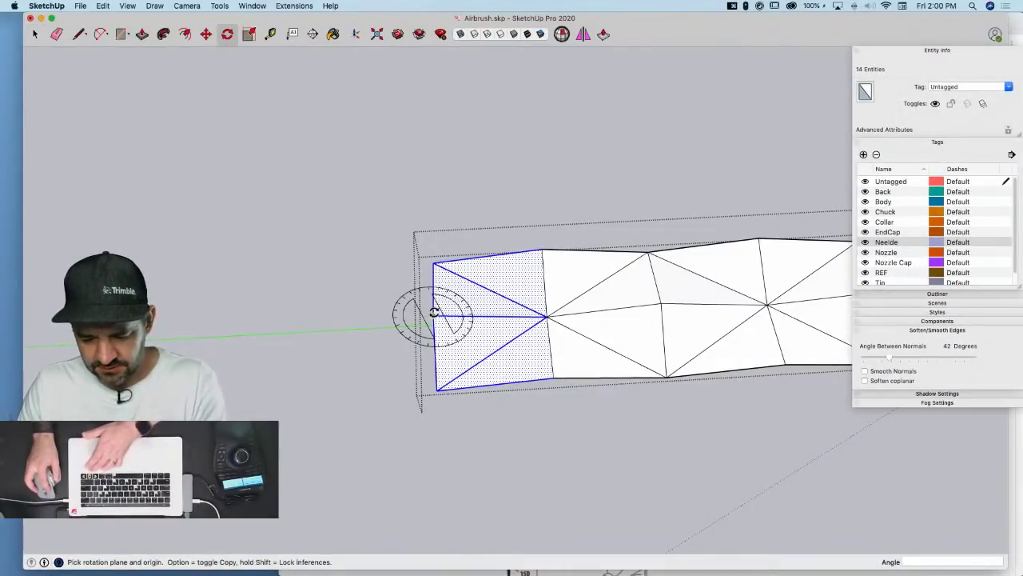
left_click(432, 315)
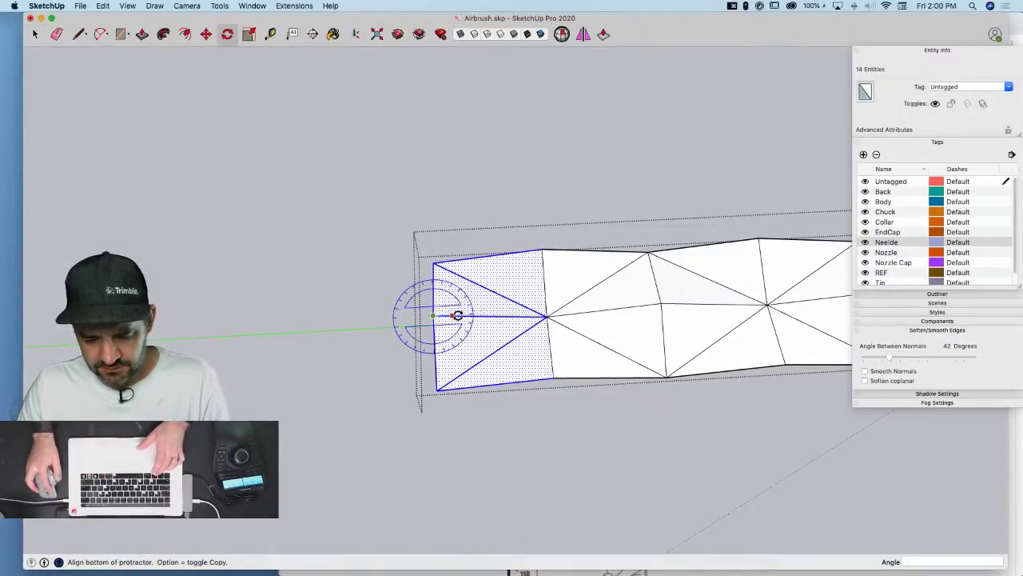
left_click(457, 314)
left_click(371, 318)
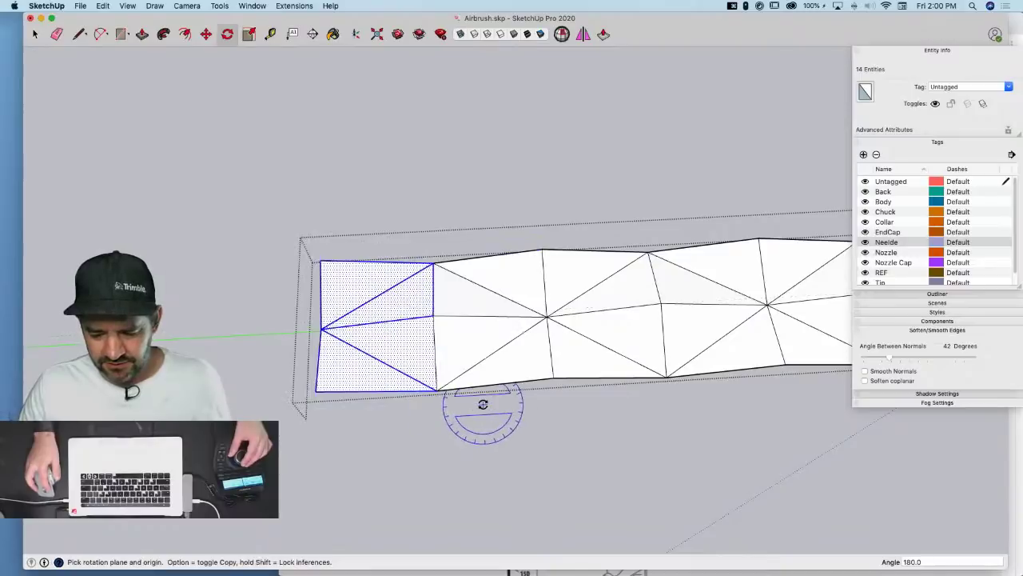
Erase the leftover straight edge spanning the strip's underside at the joint with the added end section
key("space")
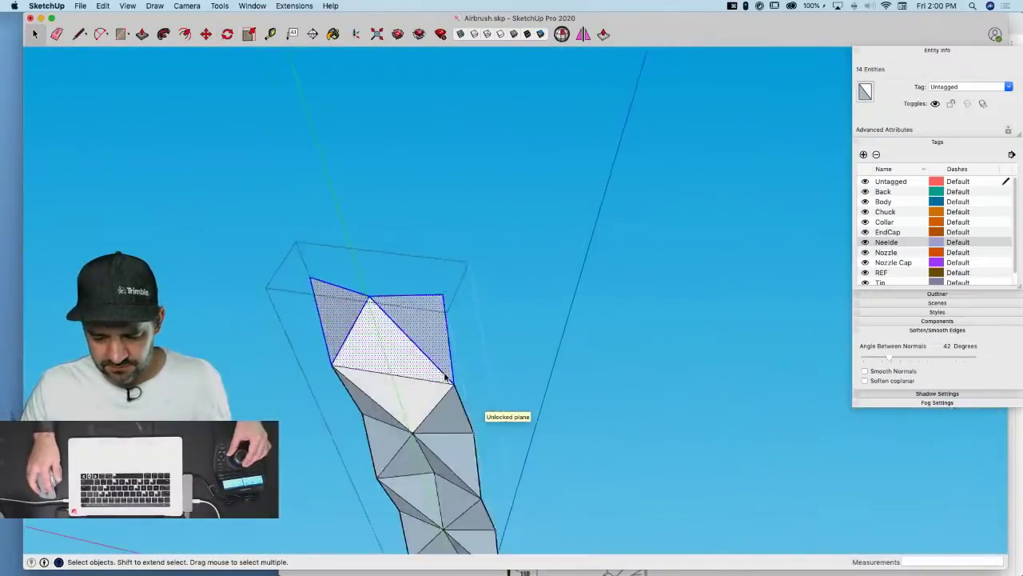
key("e")
left_click(416, 282)
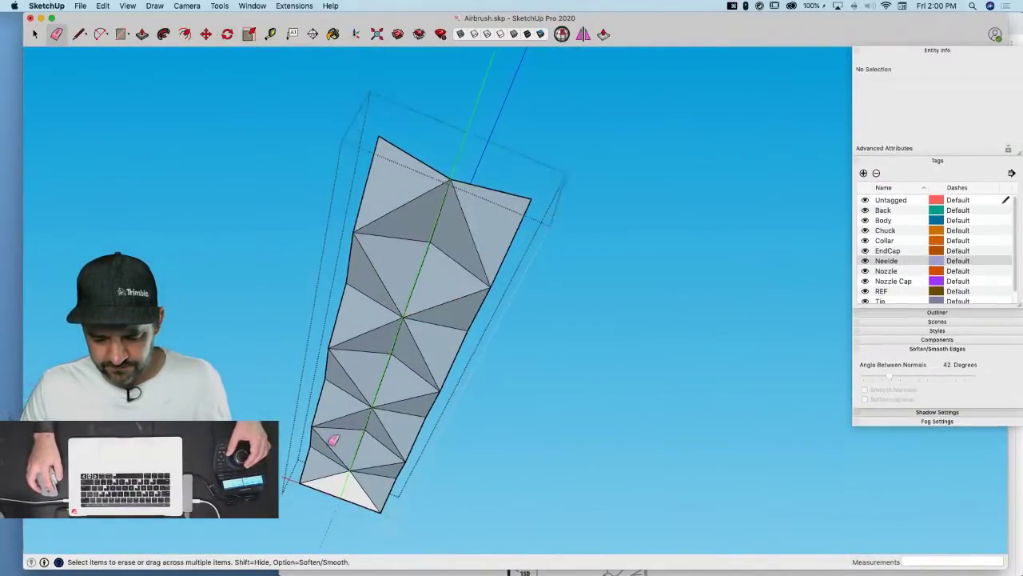
key("space")
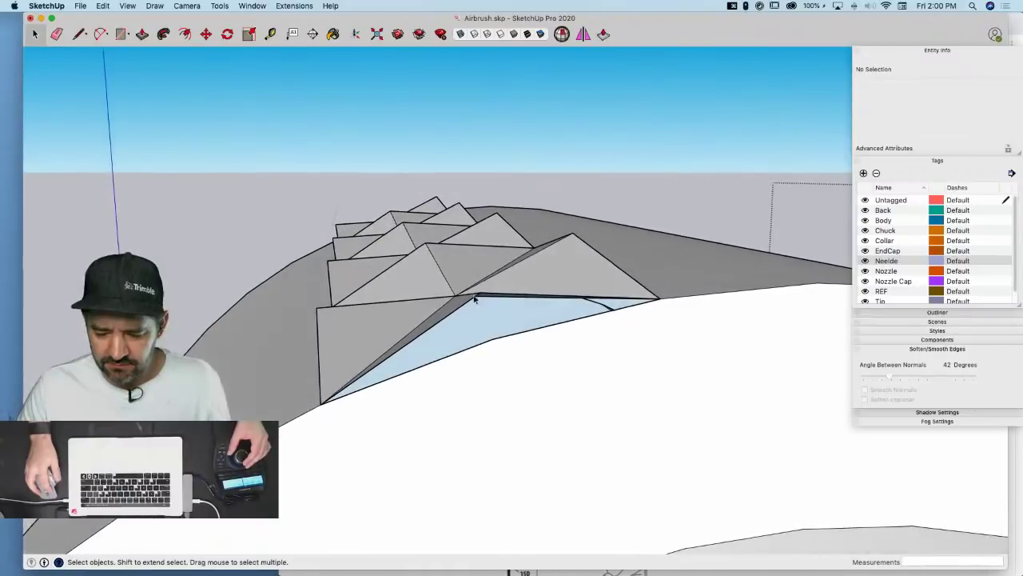
Lower the triangulated strip group by 1/2", moving it from its central end point onto the chuck's rim vertex
key("l")
key("space")
left_click(443, 342)
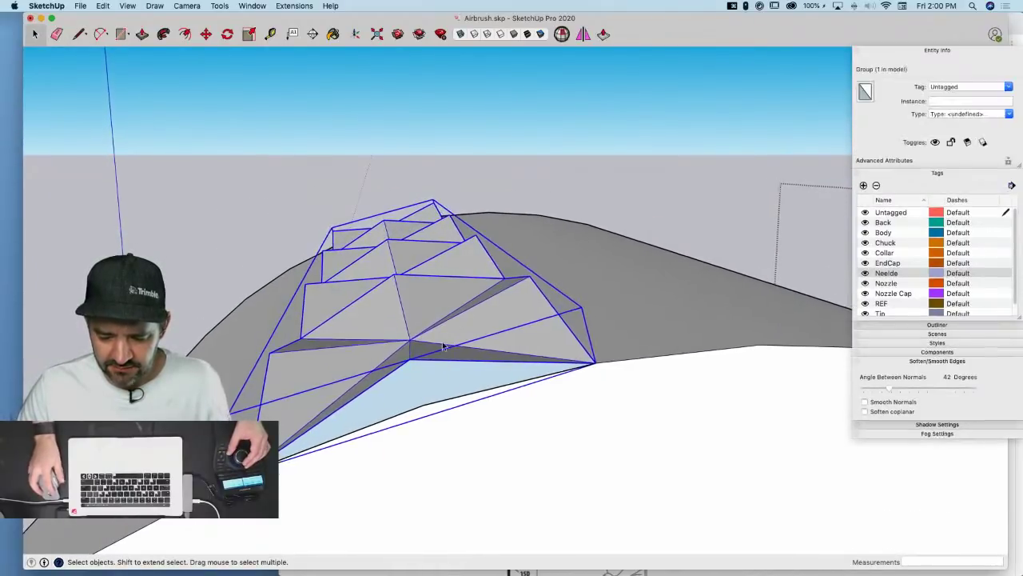
key("m")
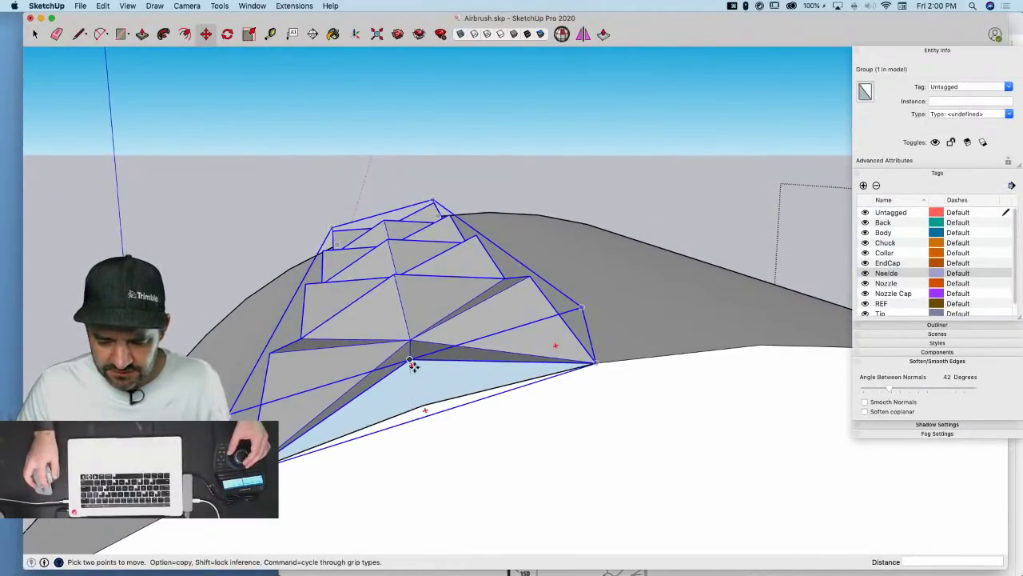
left_click(410, 361)
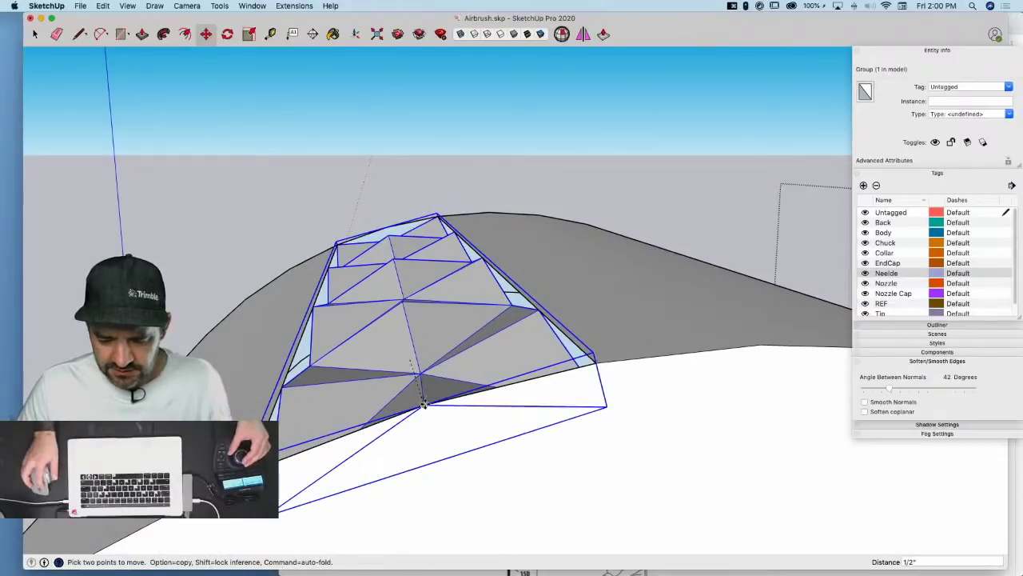
left_click(516, 378)
key("space")
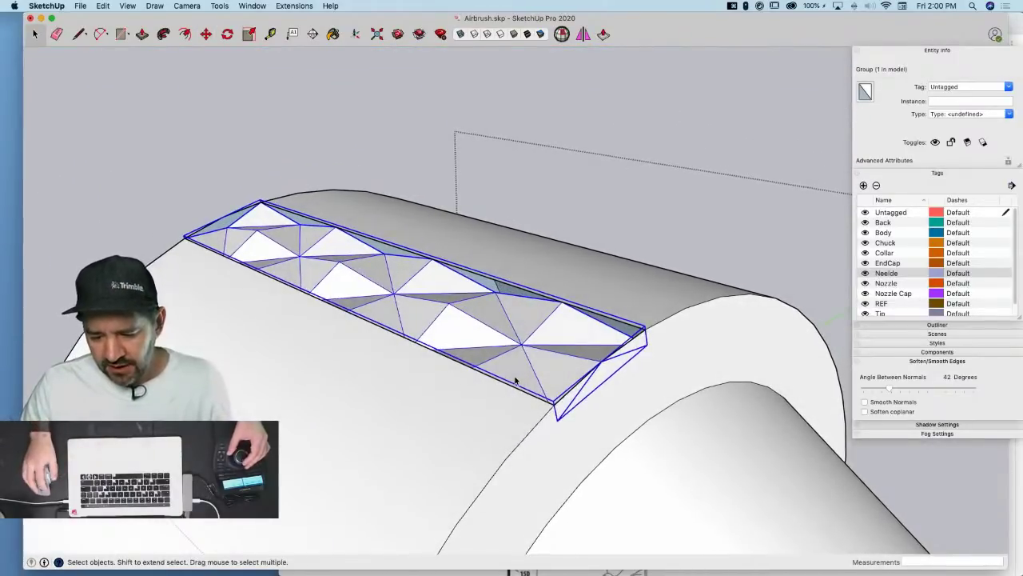
Convert the triangulated strip group into a component with the definition name Knurl
right_click(492, 330)
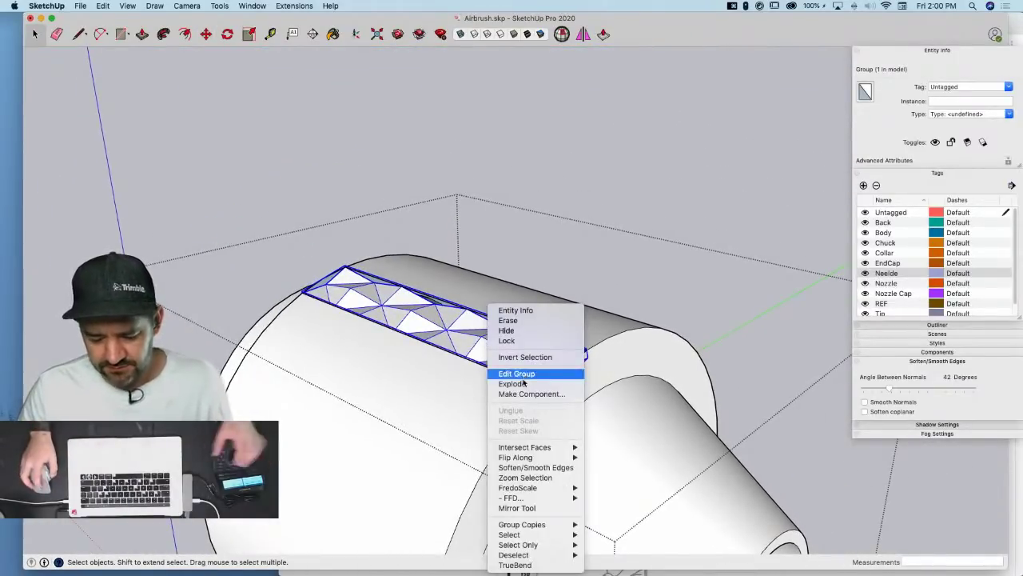
left_click(523, 394)
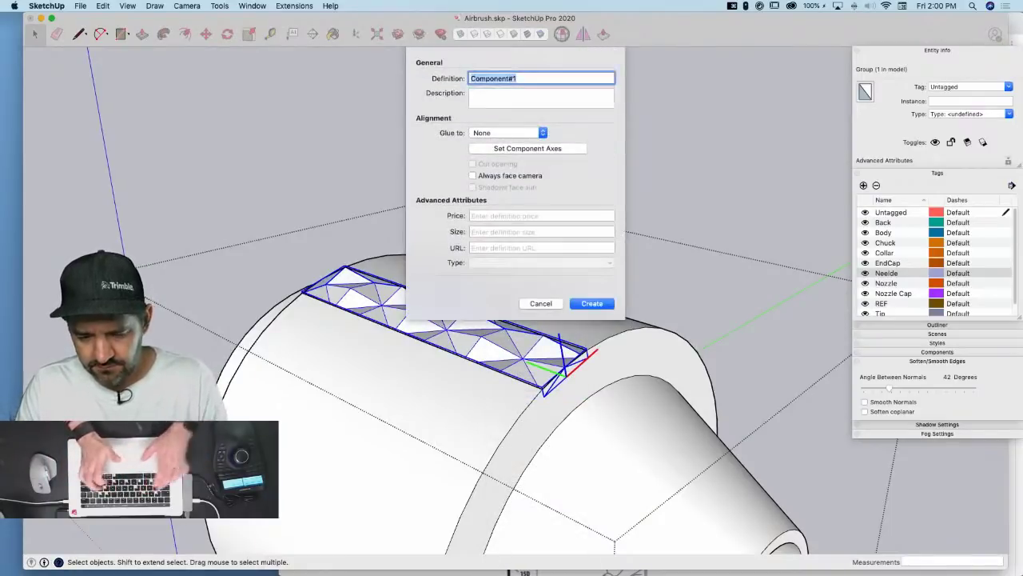
type("Knurl")
key("Return")
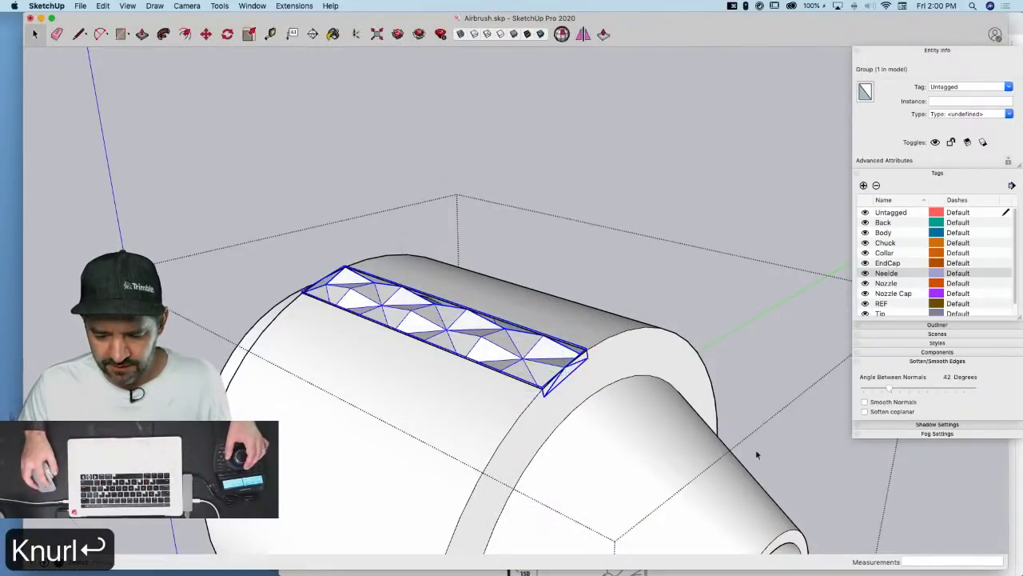
Delete the chuck's smooth outer cylindrical surface beneath the strip
left_click(428, 381)
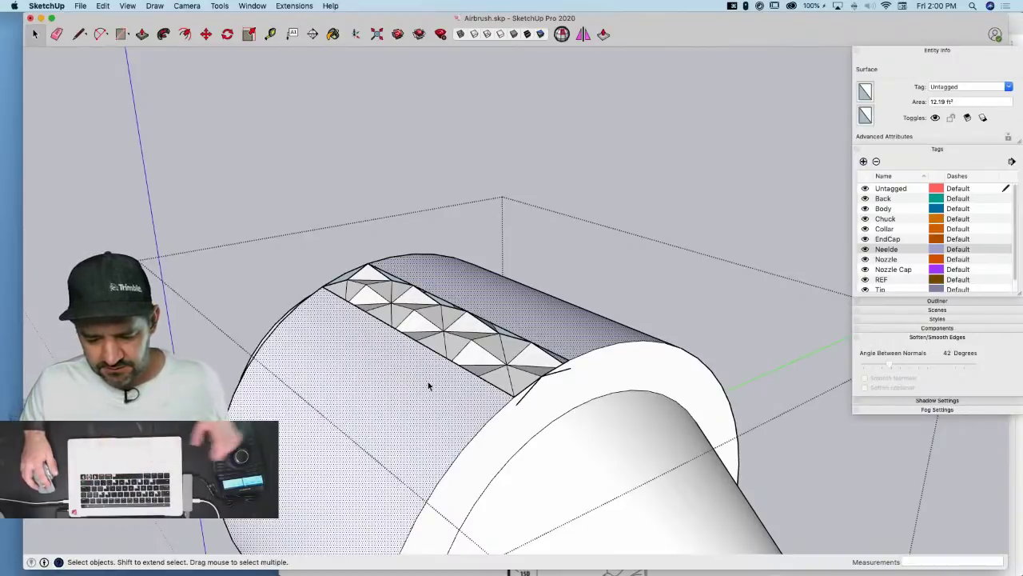
key("Delete")
key("e")
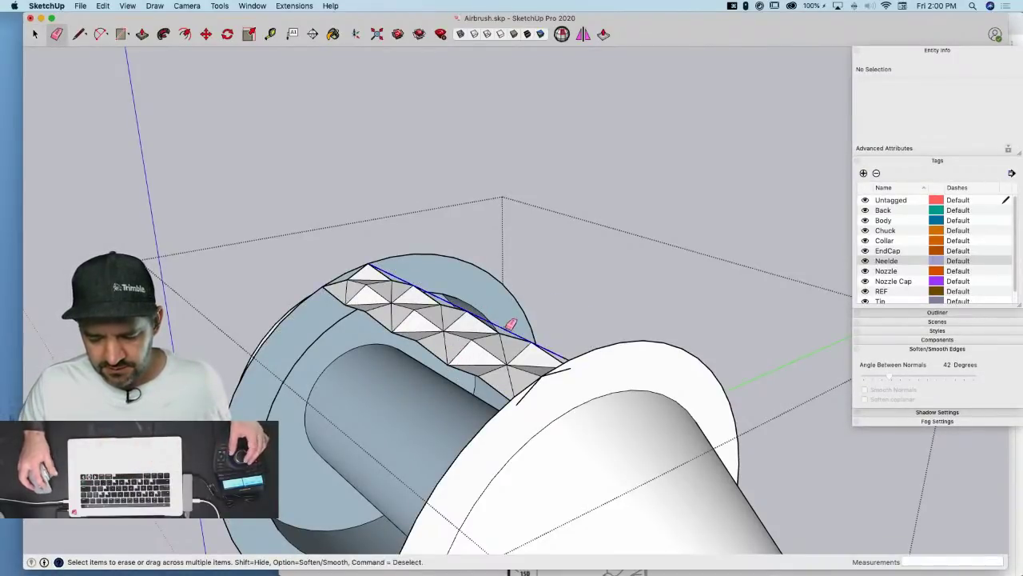
key("space")
Select the Knurl strip and draw a vertical line about 10 9/16" long across the chuck's front opening as a centre reference
left_click(534, 343)
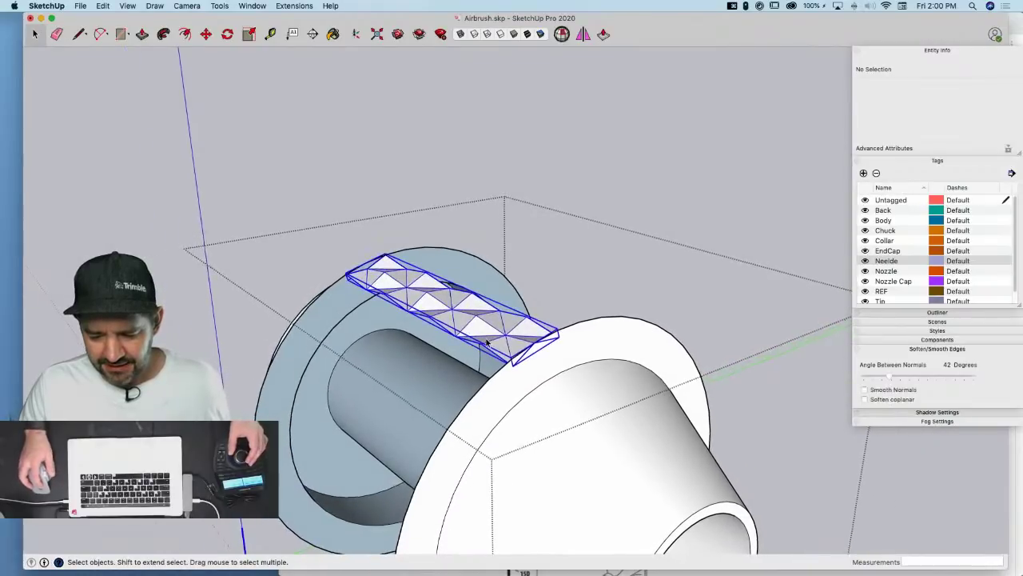
key("super+6")
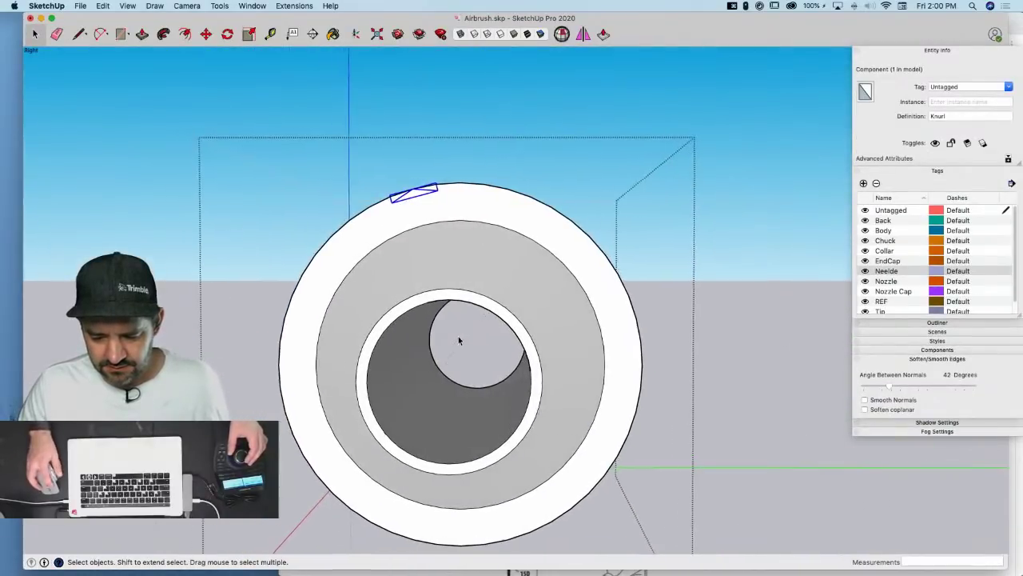
key("q")
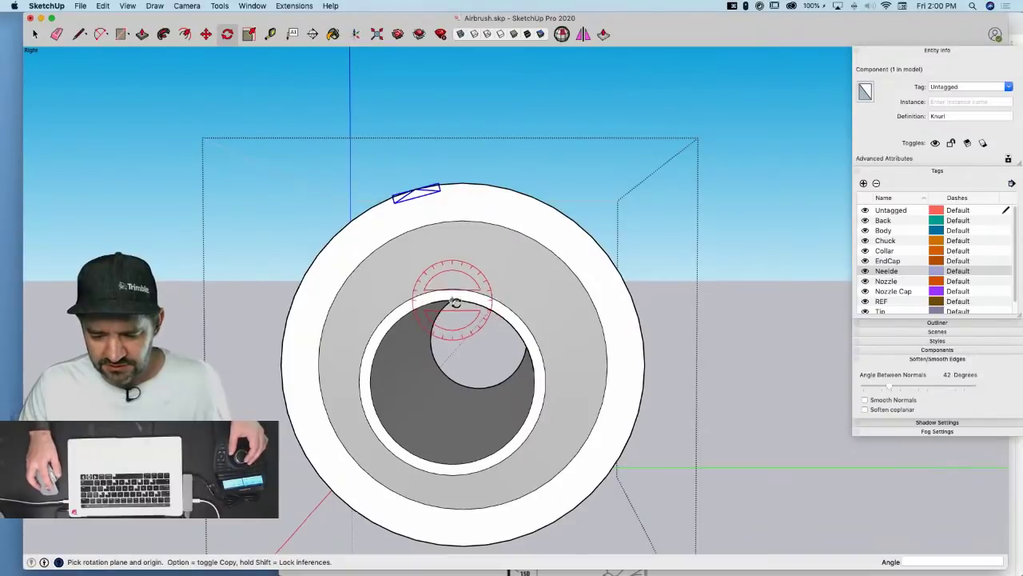
key("l")
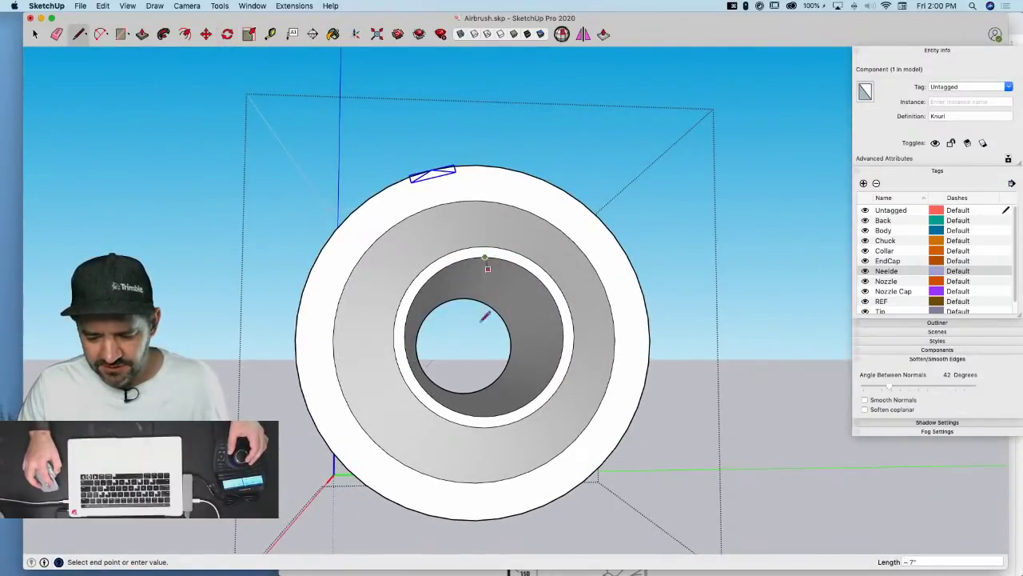
left_click(486, 414)
key("super+4")
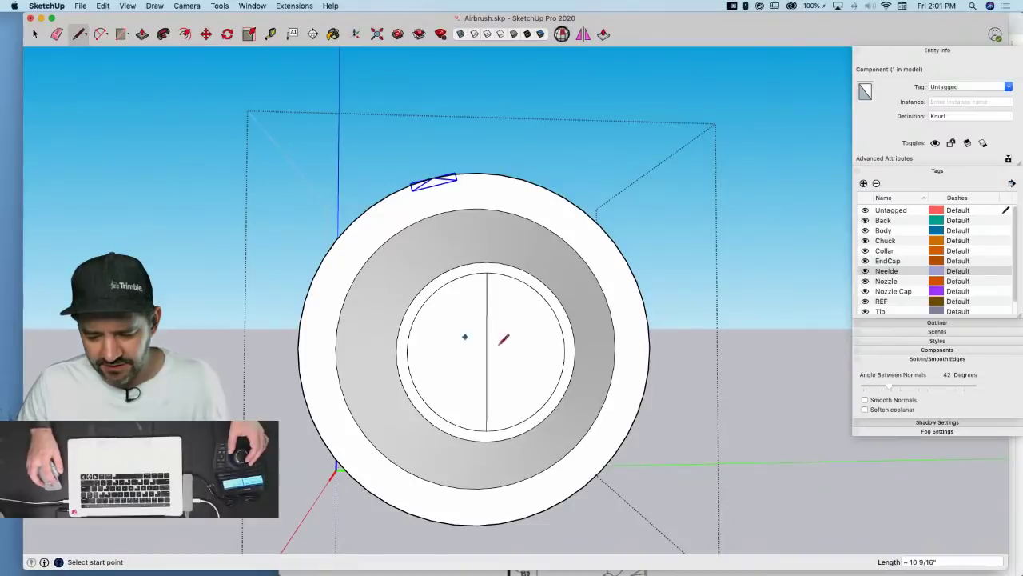
Rotate-copy the Knurl strip 15 degrees about the reference line's midpoint and repeat the copy 23 times around the chuck
key("q")
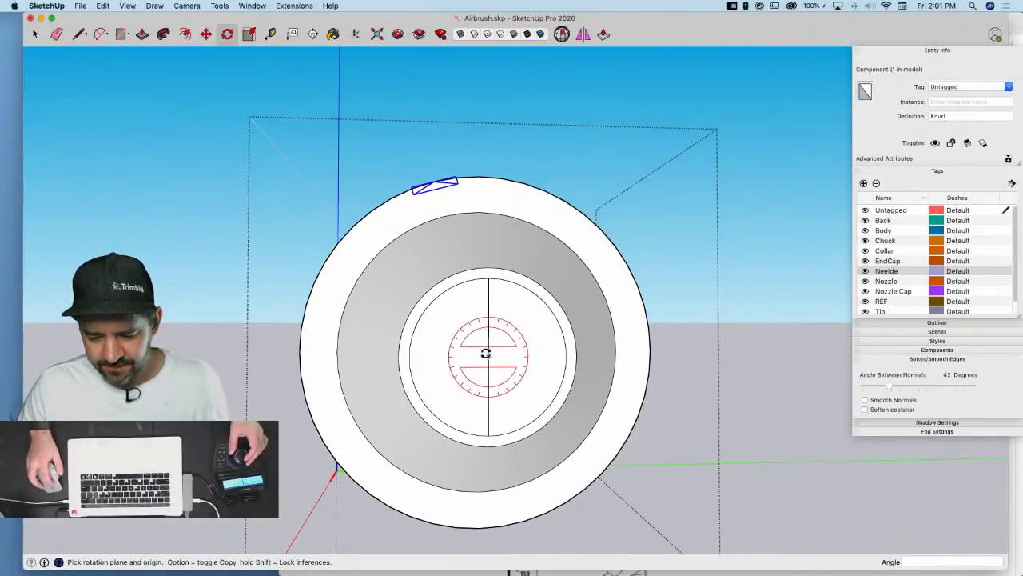
left_click(486, 357)
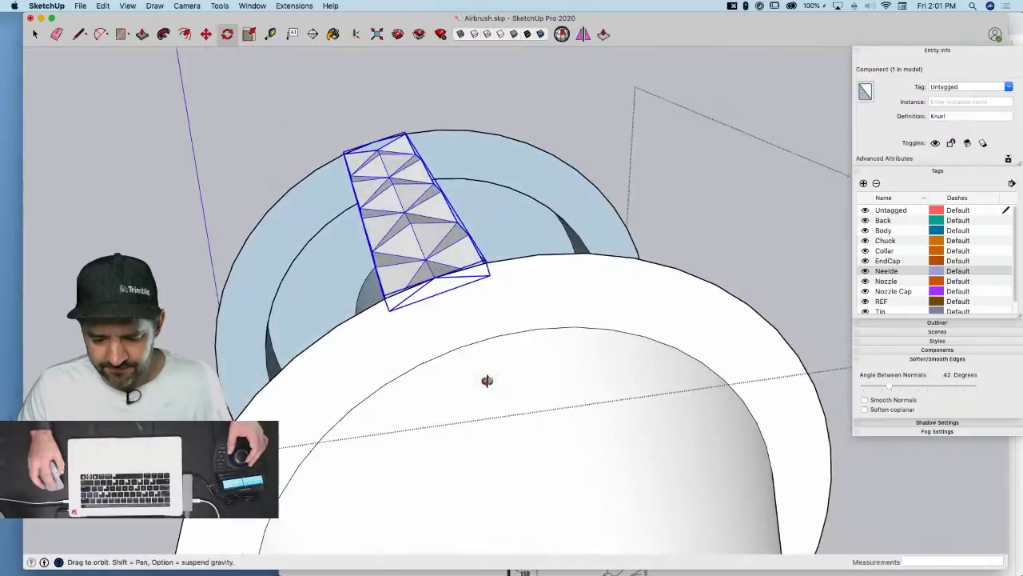
scroll(404, 339, "up", 4)
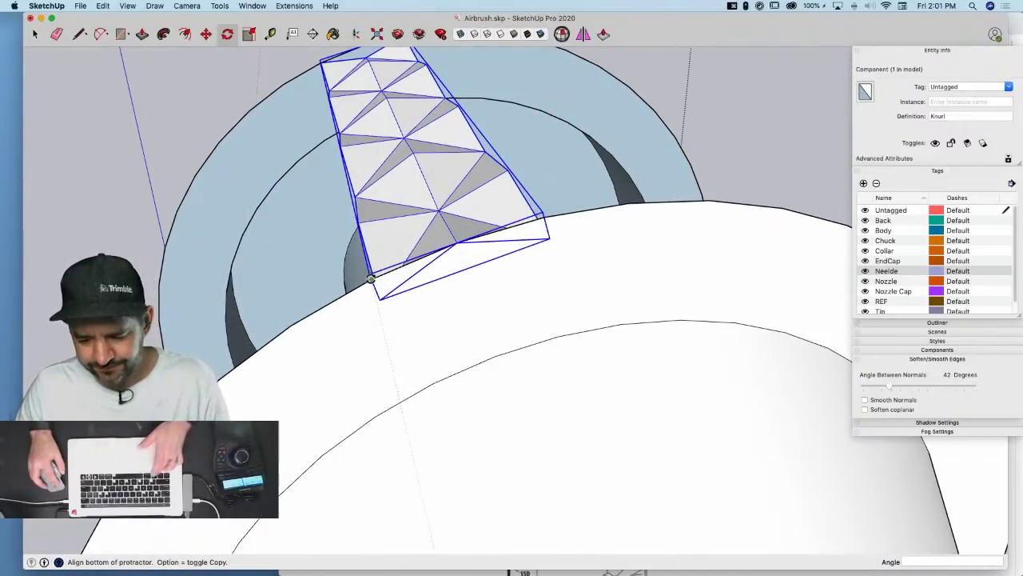
left_click(543, 214)
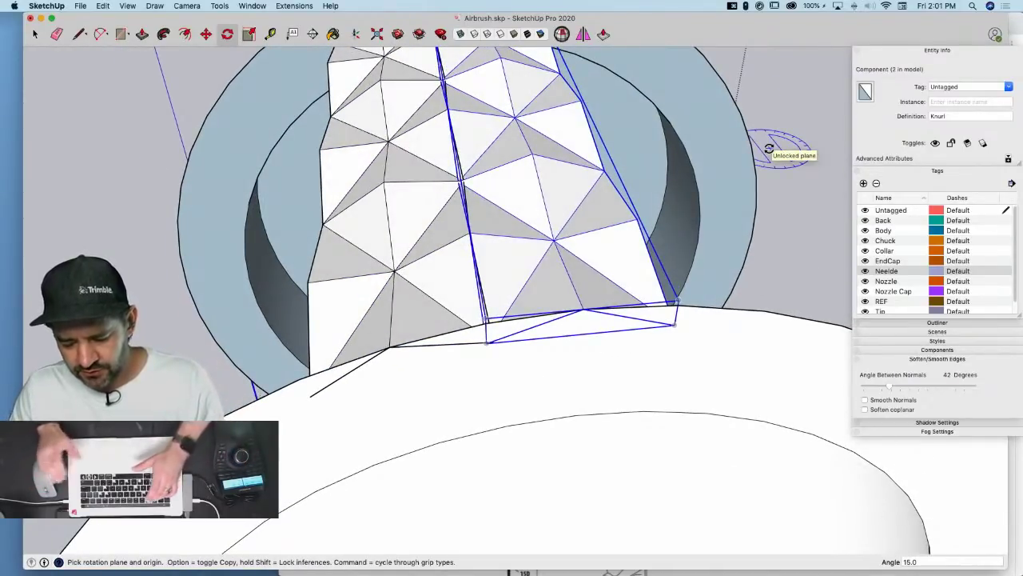
type("23x")
key("Return")
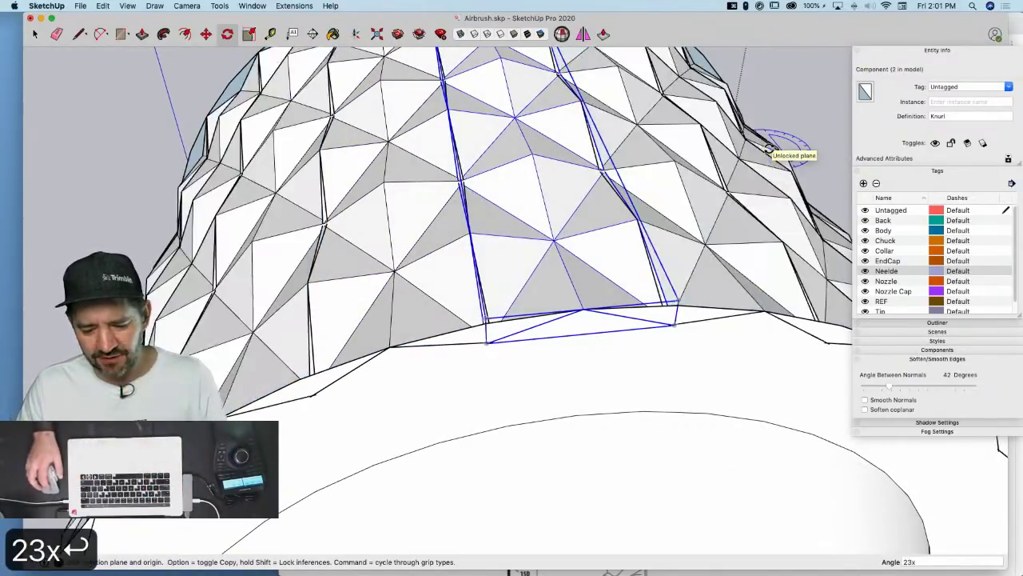
Examine the seams between neighbouring Knurl strips for gaps, both along the joints and at the chuck's front rim
middle_click_drag(496, 363, 459, 151)
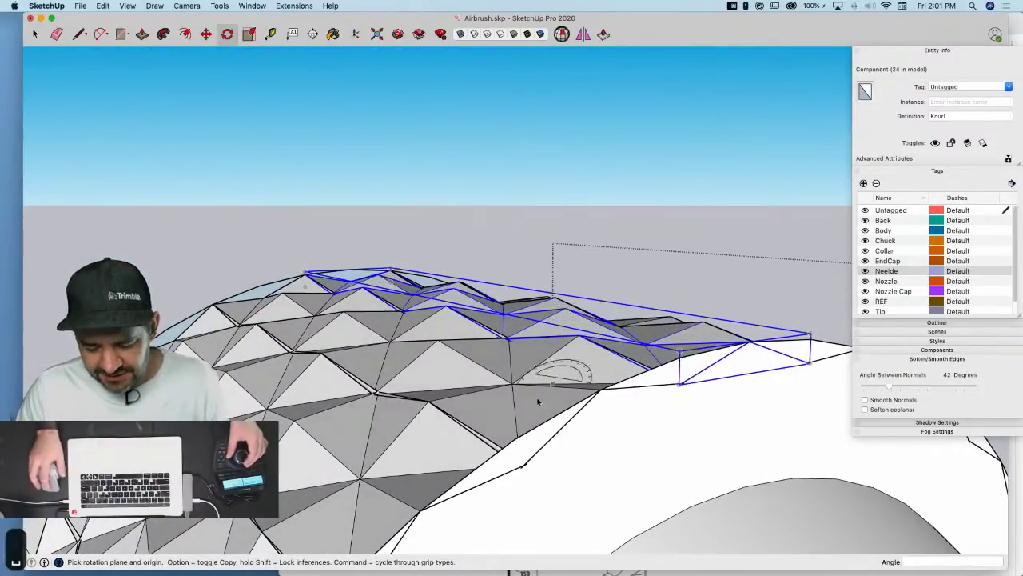
key("space")
middle_click_drag(544, 404, 376, 462)
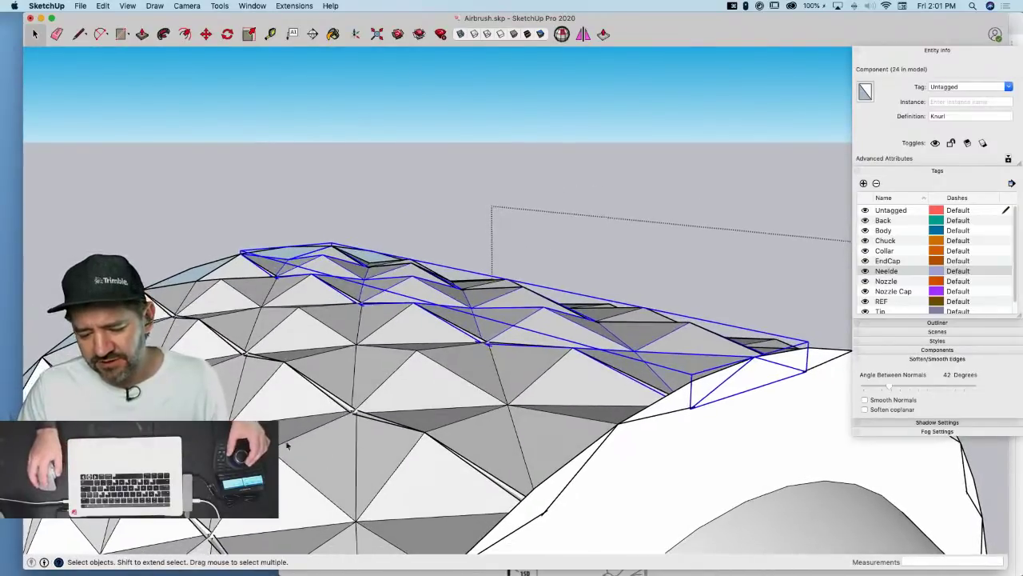
middle_click_drag(287, 446, 503, 569)
scroll(458, 336, "up", 4)
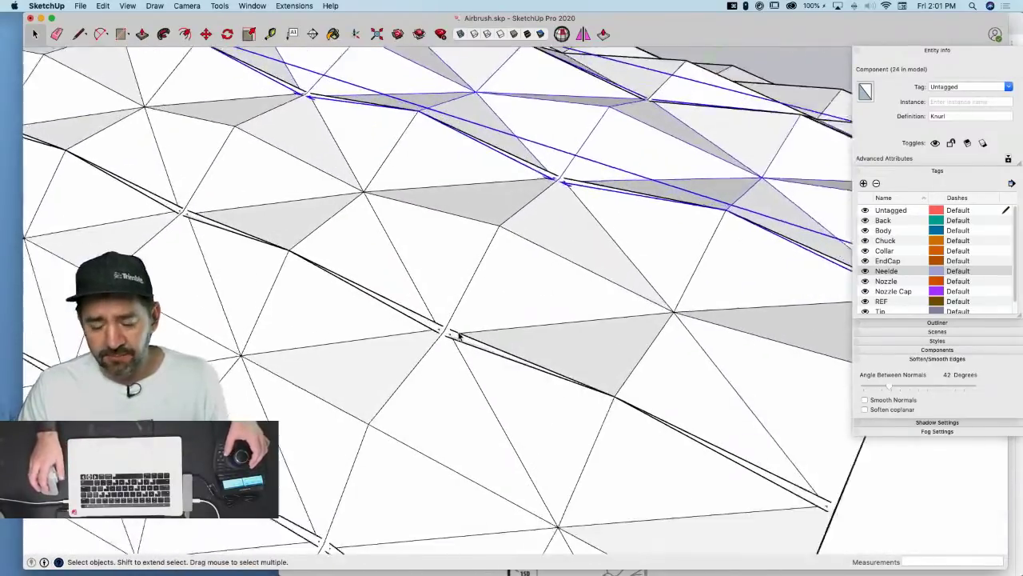
scroll(452, 337, "up", 2)
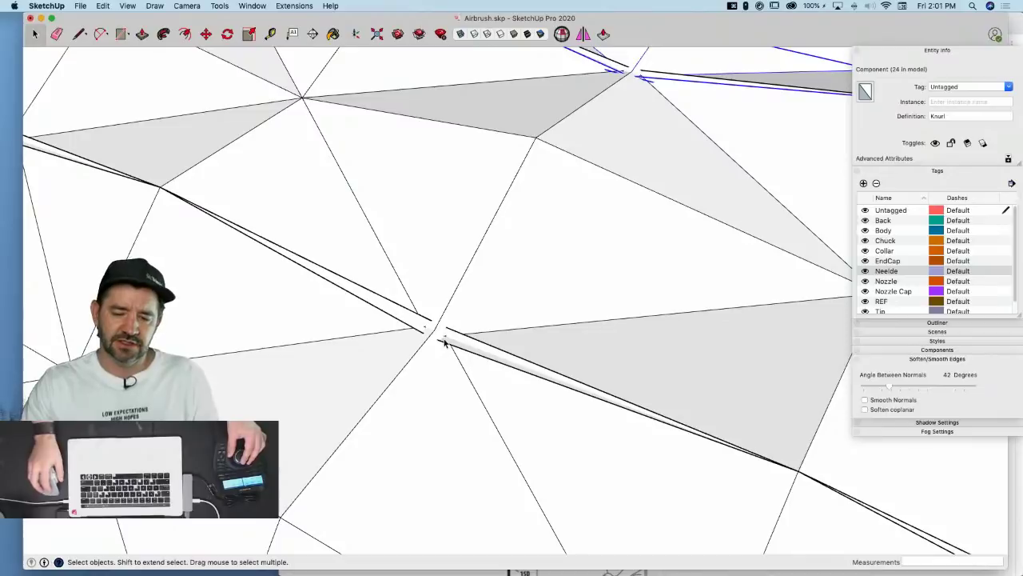
scroll(445, 340, "down", 5)
middle_click_drag(446, 340, 486, 195)
scroll(459, 296, "down", 4)
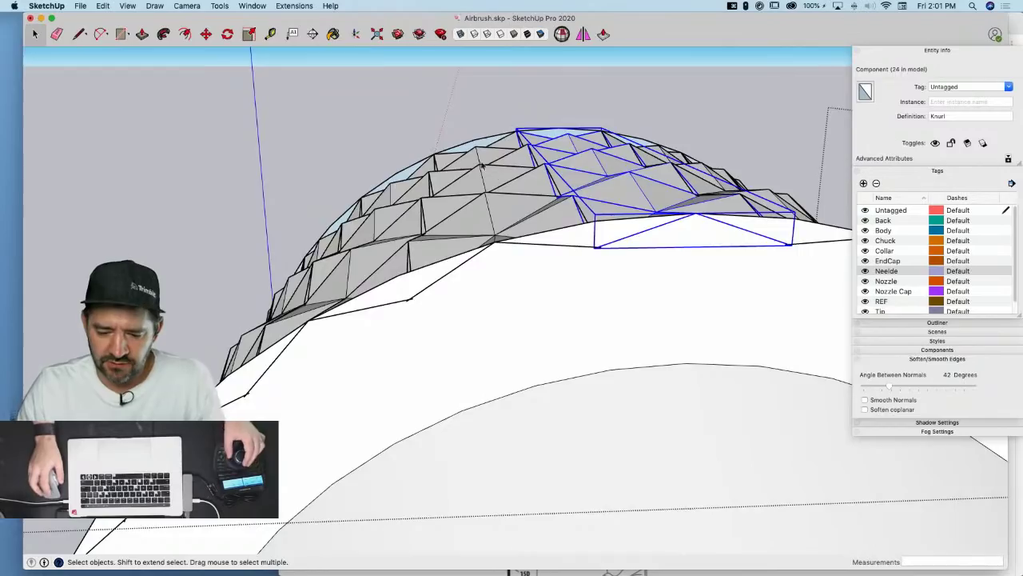
scroll(450, 296, "up", 10)
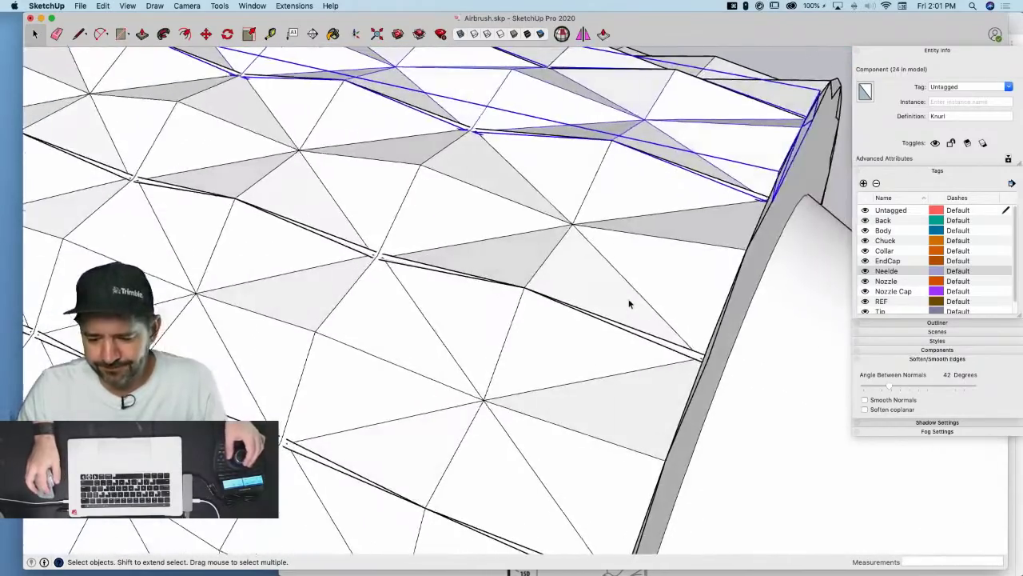
Open one Knurl strip for editing and draw an edge about 2 15/16" long along its side gap from the front corner
double_click(642, 289)
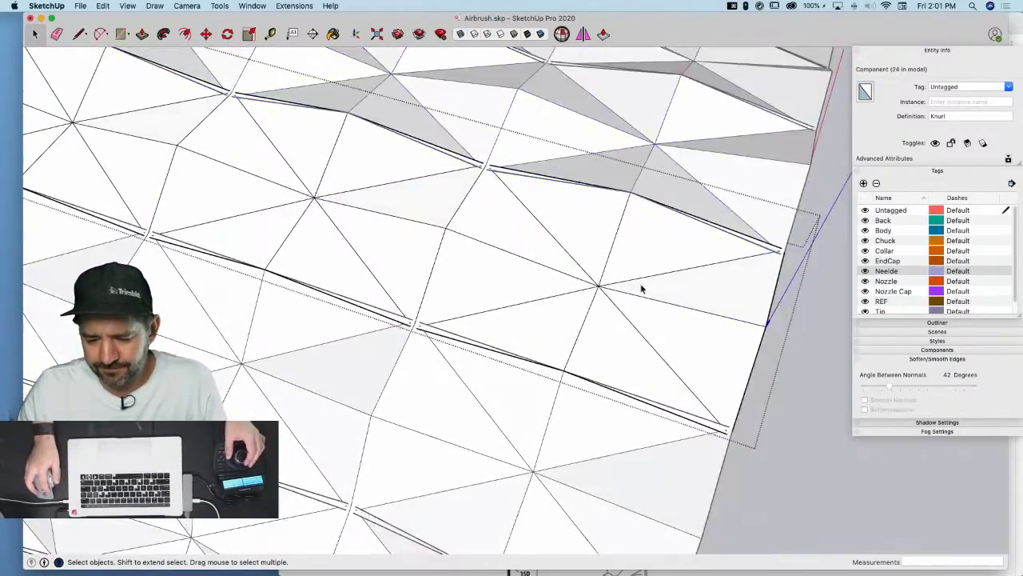
scroll(732, 343, "up", 5)
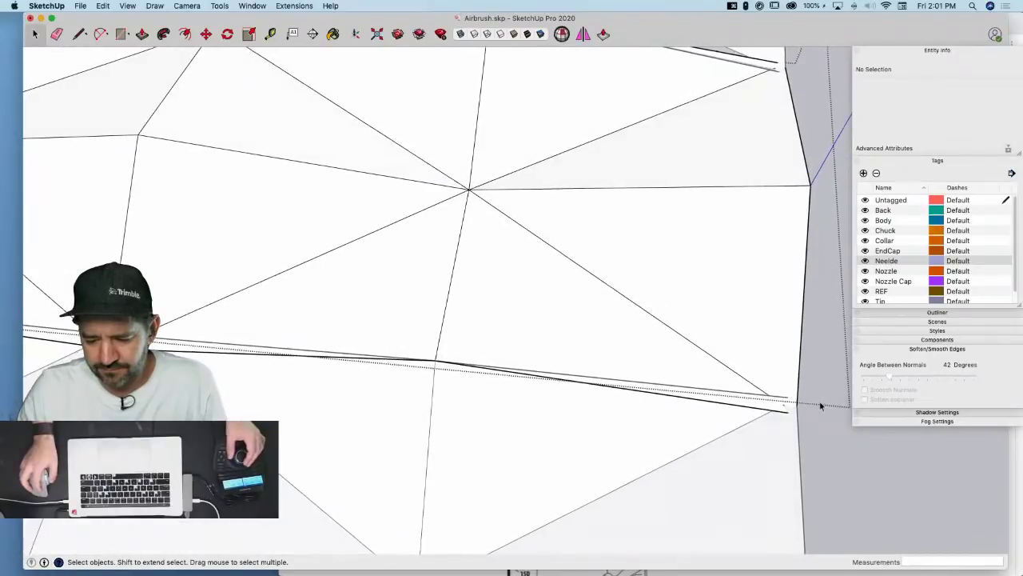
mouse_move(821, 405)
middle_mouse_down()
mouse_move(621, 332)
mouse_move(564, 289)
mouse_move(558, 303)
middle_mouse_up()
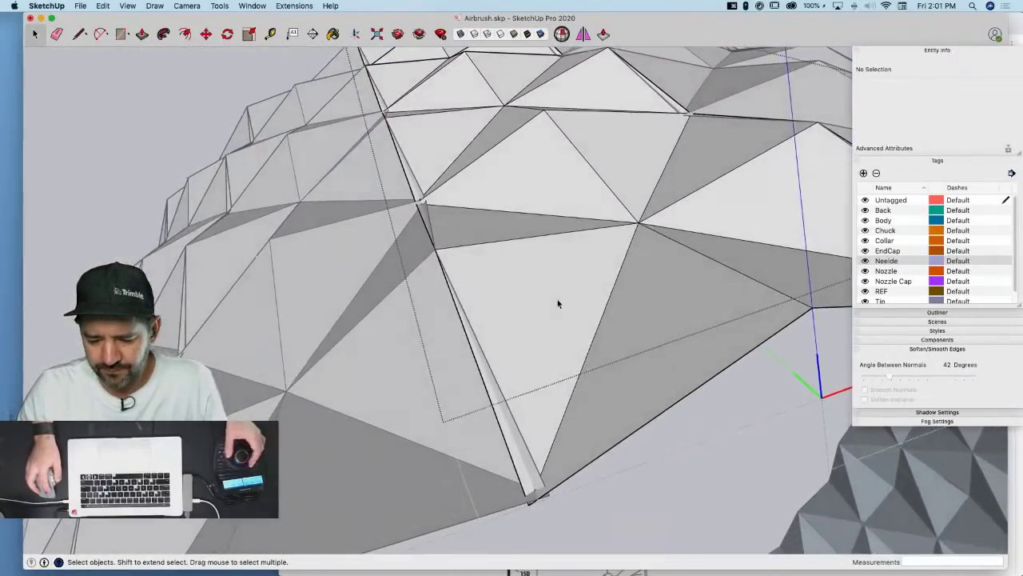
key("l")
scroll(580, 441, "up", 4)
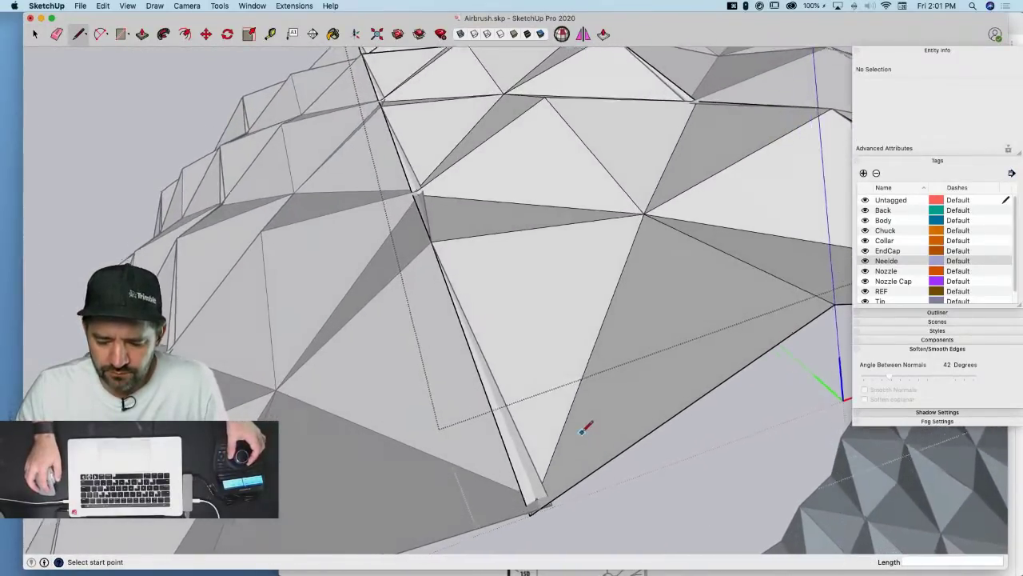
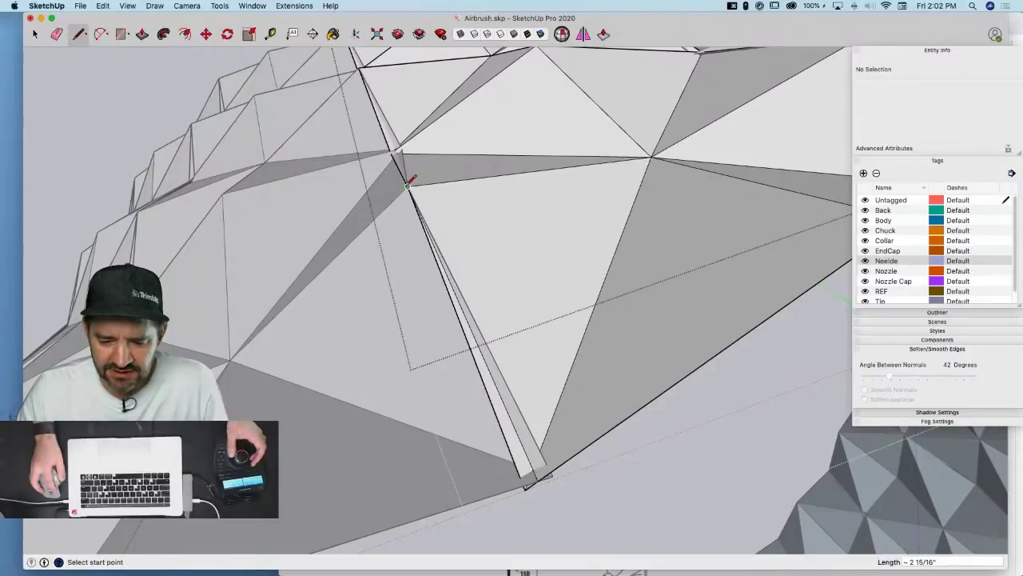
Turn on X-ray display and draw an edge about 3 1/8" long along the side gap to the next joint between strips
middle_click_drag(407, 187, 672, 415)
scroll(360, 180, "up", 2)
scroll(514, 228, "up", 4)
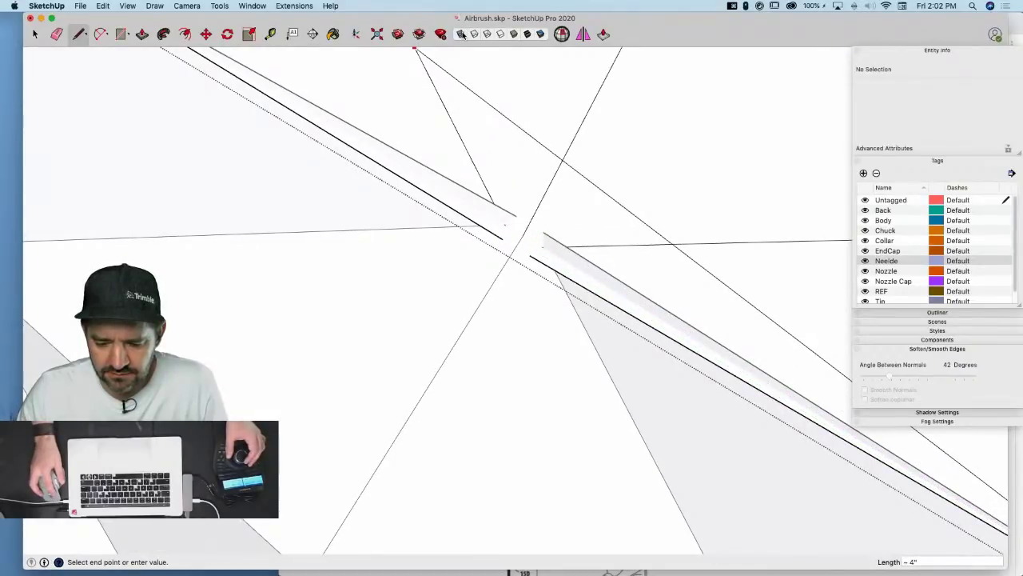
left_click(461, 34)
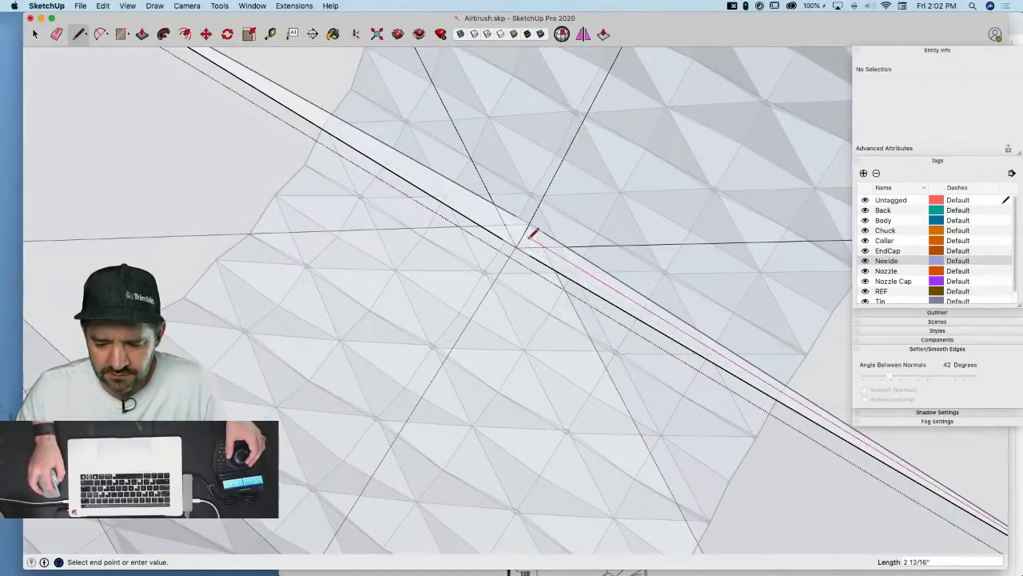
left_click(509, 222)
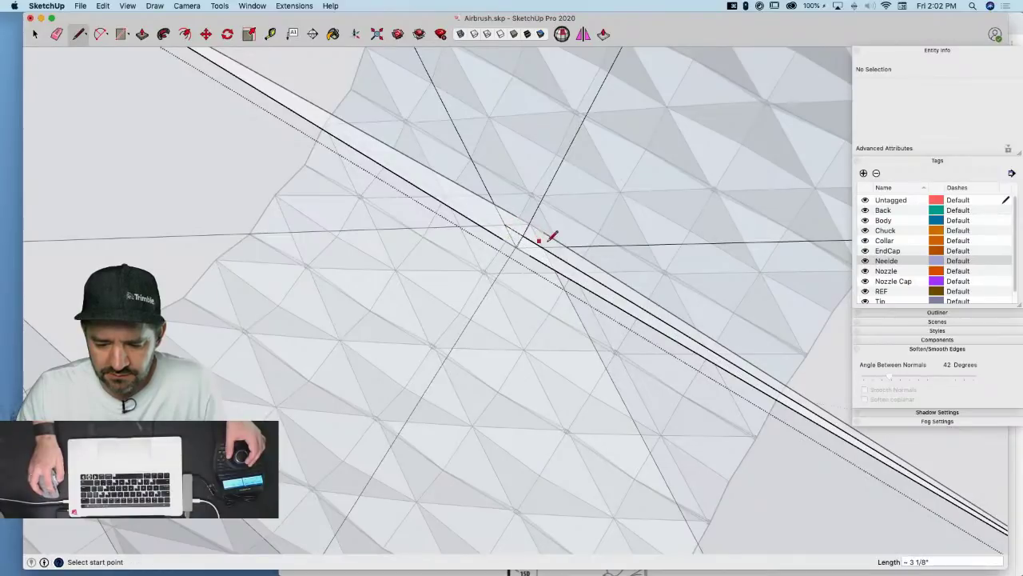
mouse_move(469, 171)
middle_mouse_down()
mouse_move(571, 313)
mouse_move(642, 343)
mouse_move(496, 233)
mouse_move(523, 227)
middle_mouse_up()
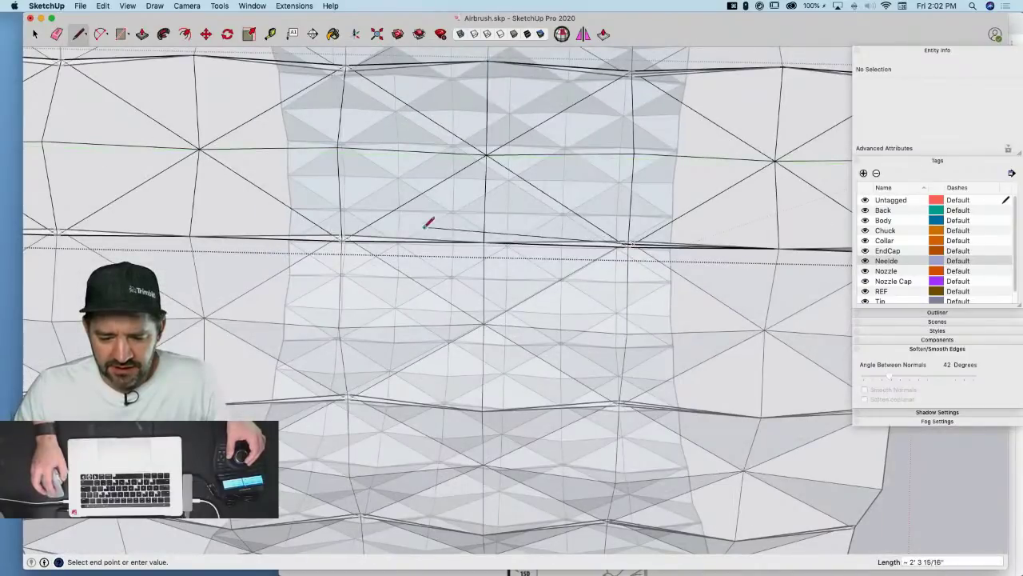
scroll(376, 232, "up", 2)
scroll(349, 232, "up", 2)
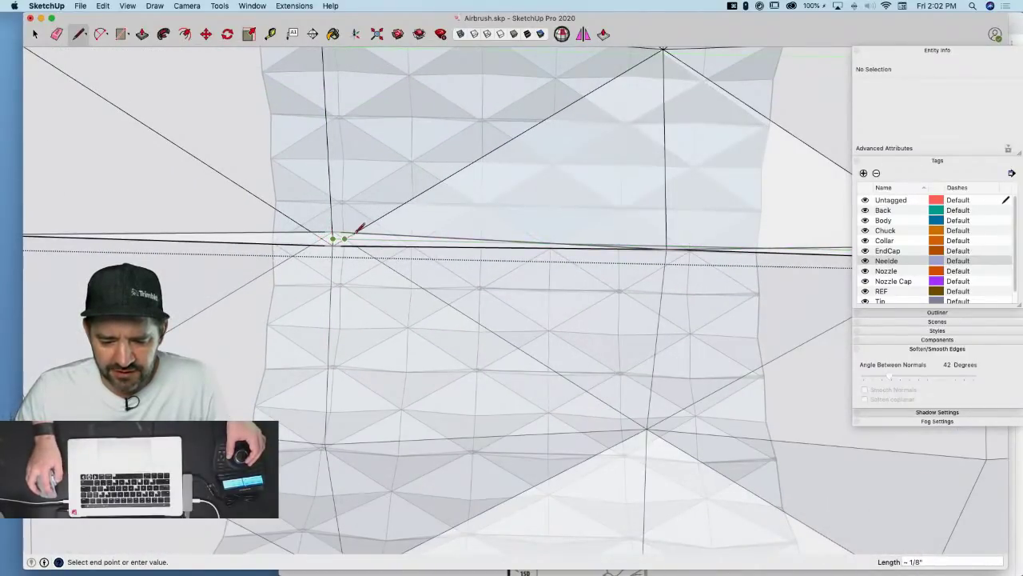
key("Escape")
scroll(355, 232, "down", 6)
key("space")
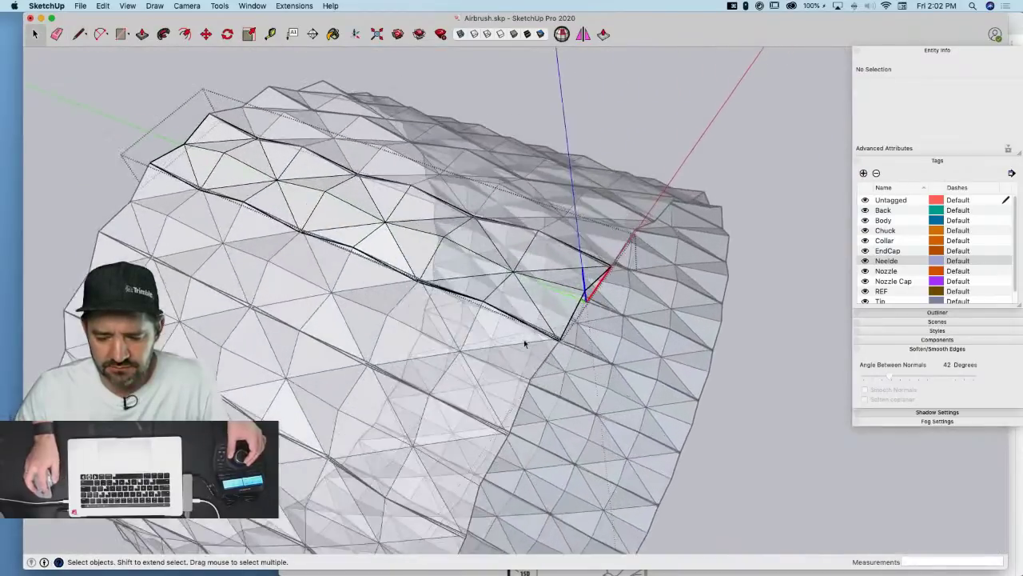
Turn off X-ray display and erase the outer edge of the side gap at the strip's front corner
middle_click_drag(523, 339, 457, 130)
scroll(452, 213, "up", 10)
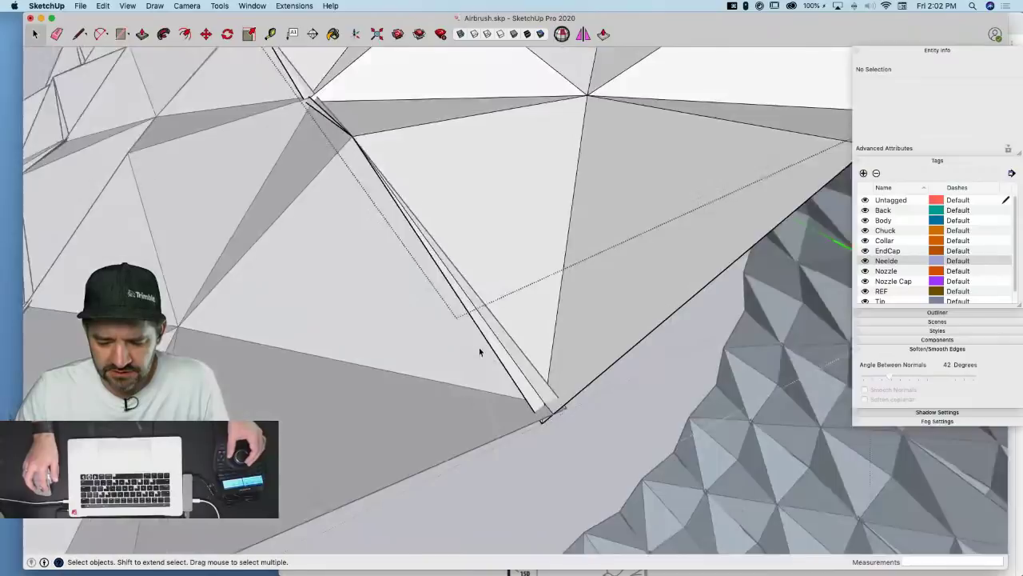
key("e")
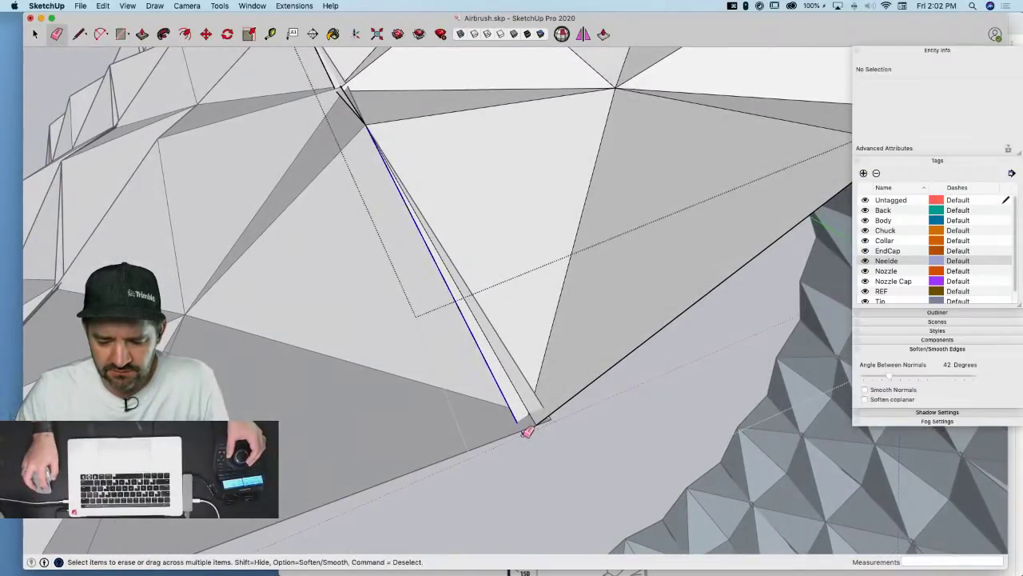
left_click(529, 428)
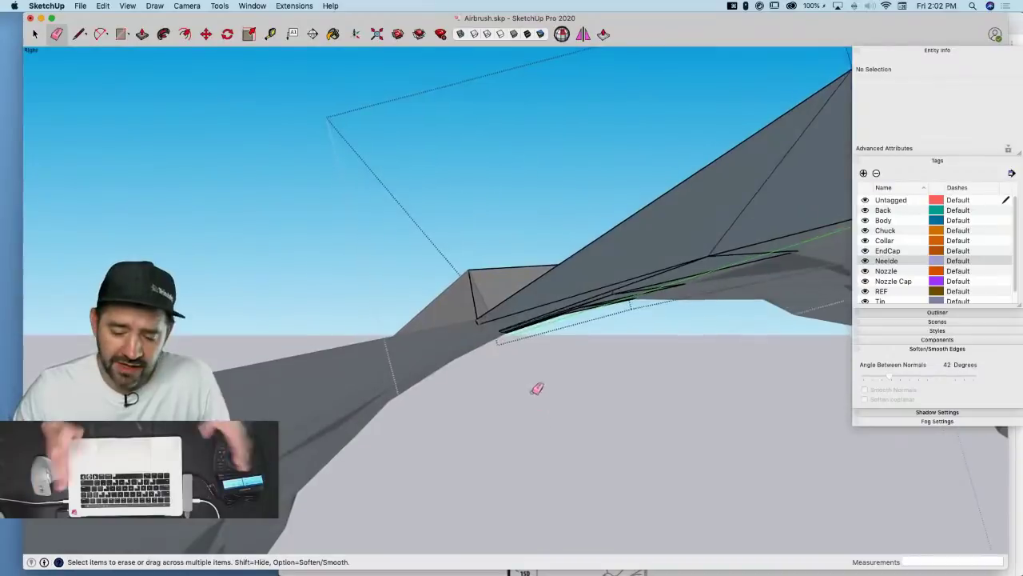
middle_click_drag(536, 389, 529, 371)
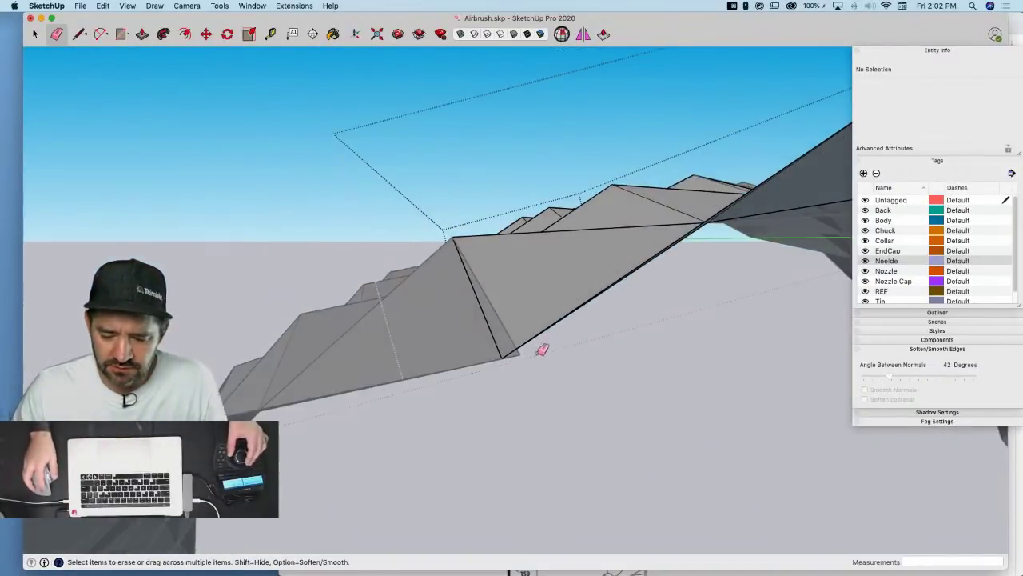
key("space")
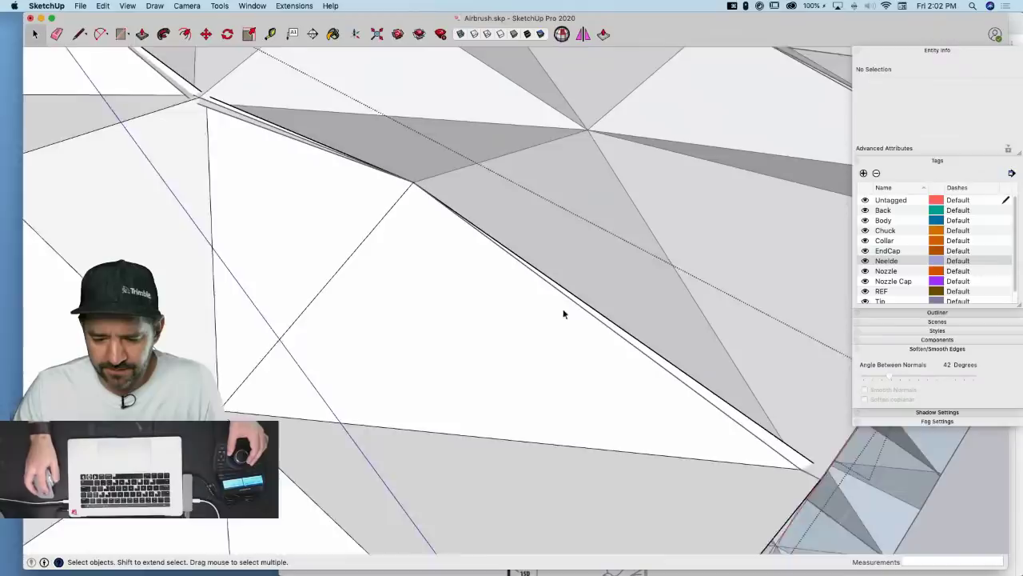
Close the gap along the strip's opposite side at the front corner with an edge and erase the overhanging outer edges
key("l")
middle_click_drag(379, 184, 651, 444)
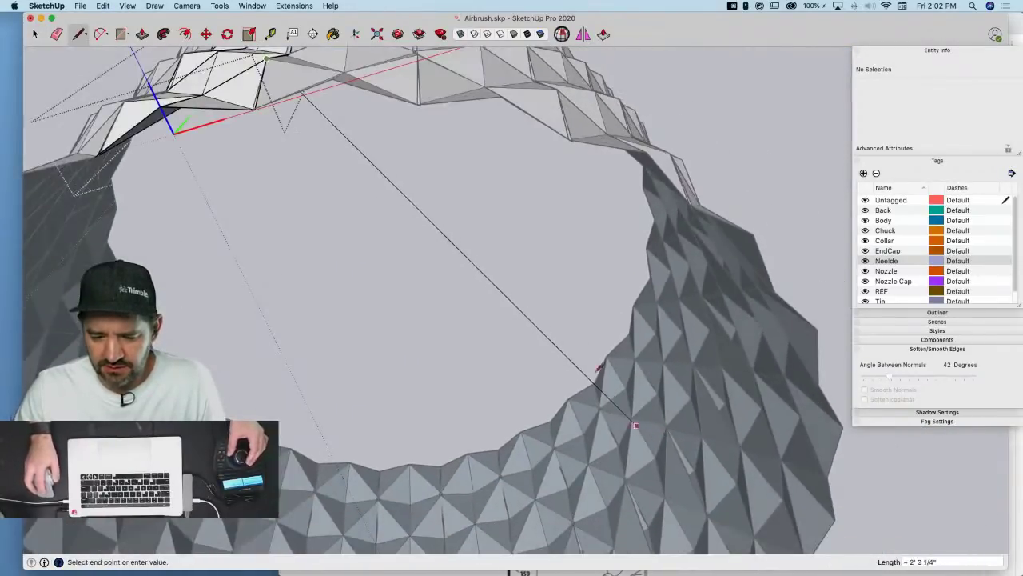
scroll(669, 381, "down", 2)
middle_click_drag(669, 382, 735, 423)
scroll(493, 233, "up", 8)
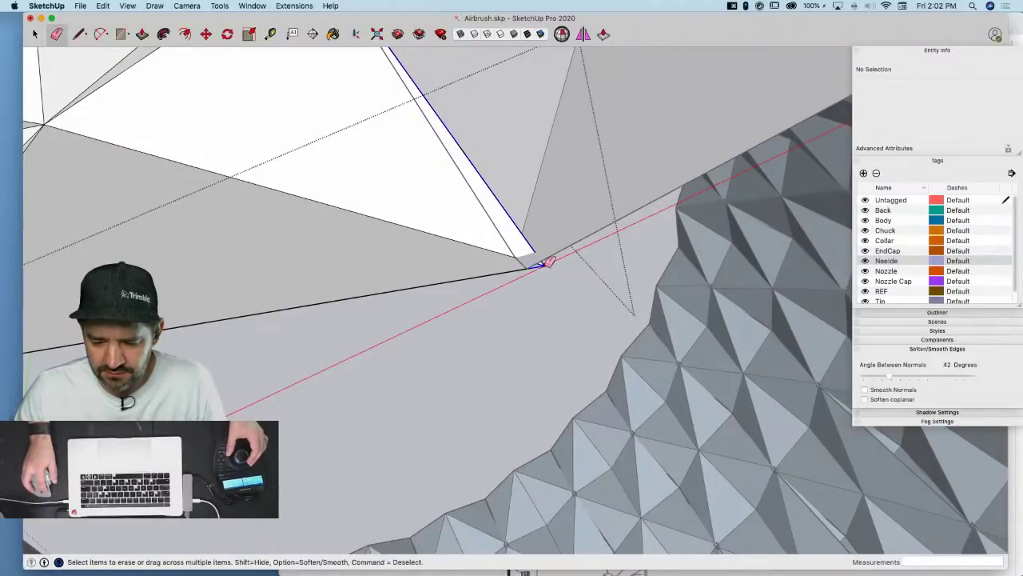
scroll(546, 263, "down", 10)
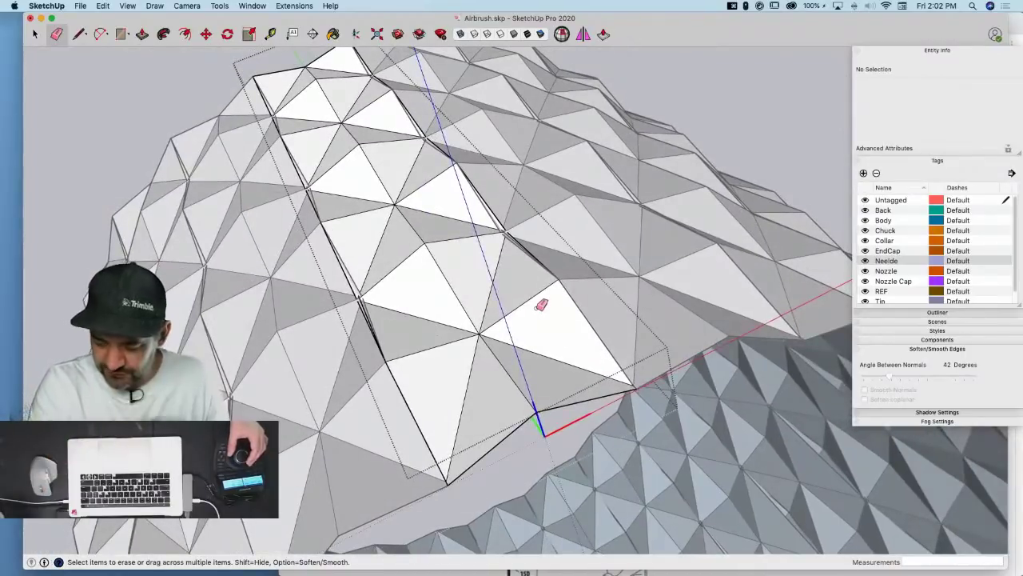
Try erasing the outer gap edge on the strip's second facet, just behind the front one
scroll(542, 304, "up", 10)
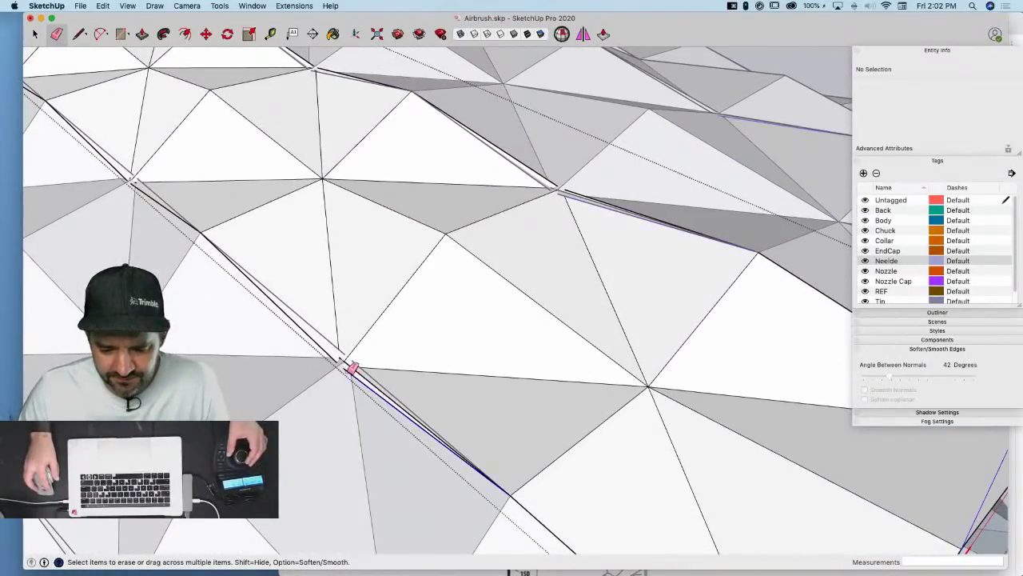
left_click_drag(352, 368, 356, 371)
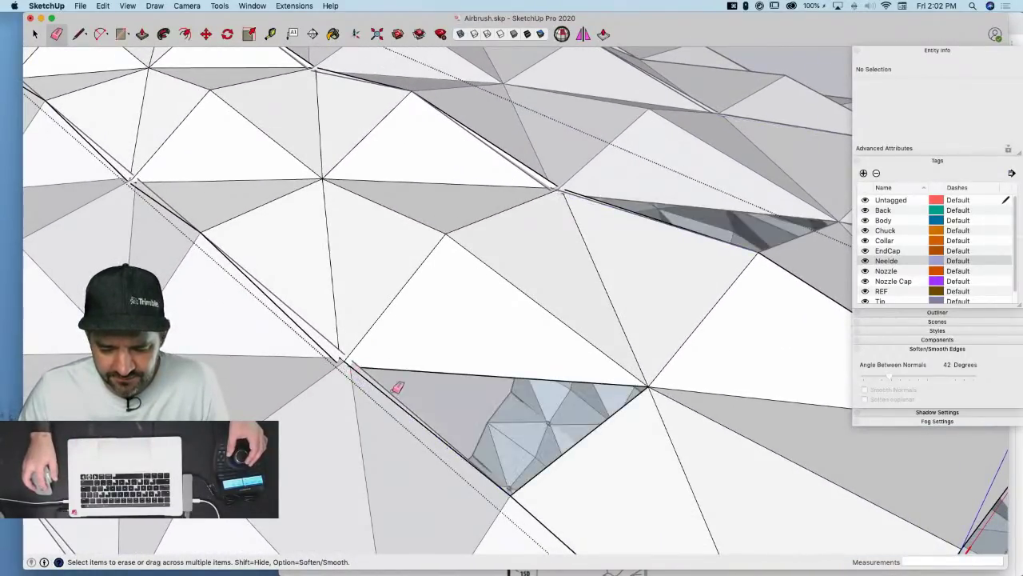
key("super+z")
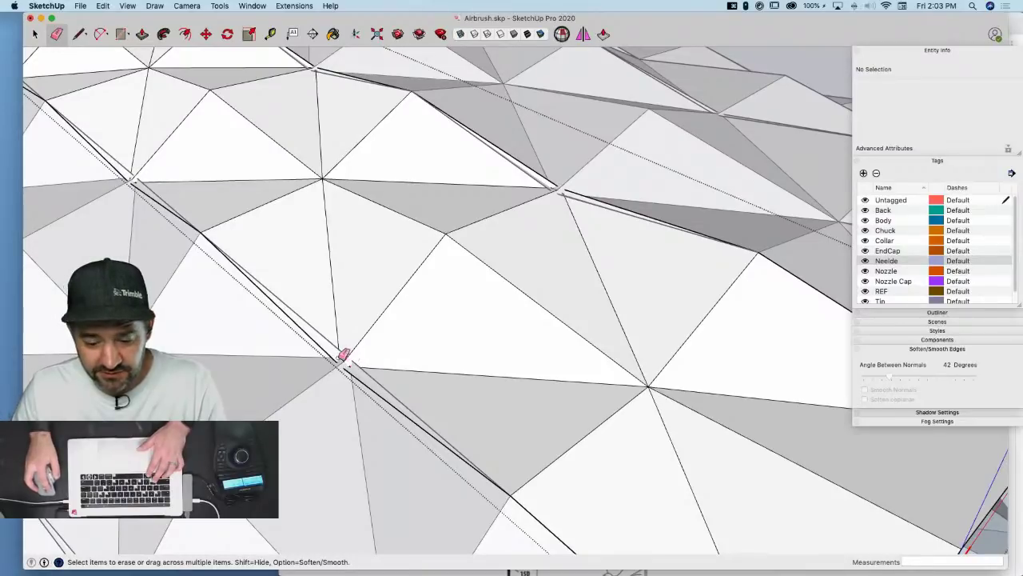
Draw the closing edge along one side gap of the strip's second facet, starting at the joint, and erase the outer edge
key("l")
scroll(569, 172, "up", 5)
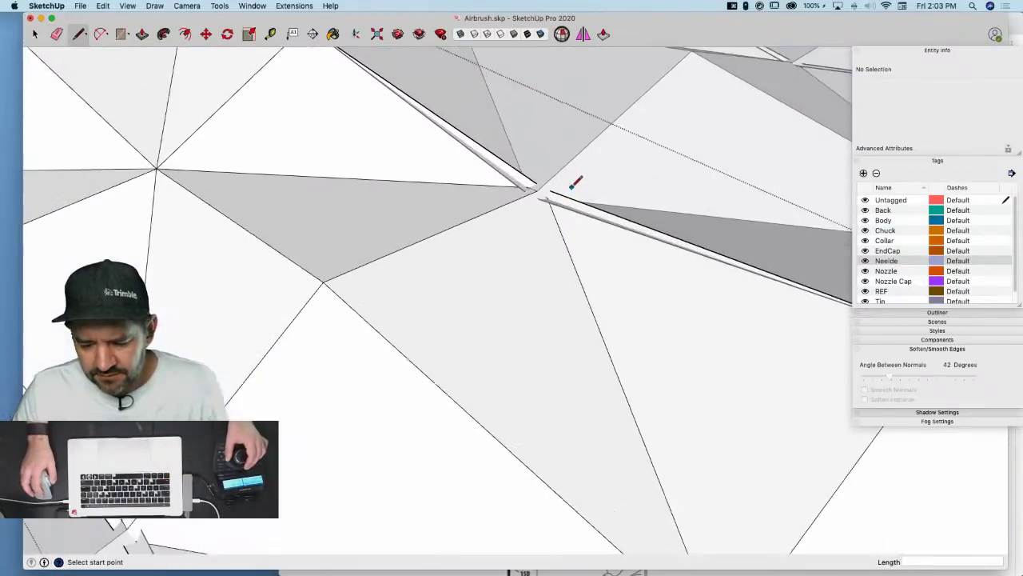
middle_click_drag(568, 192, 556, 280)
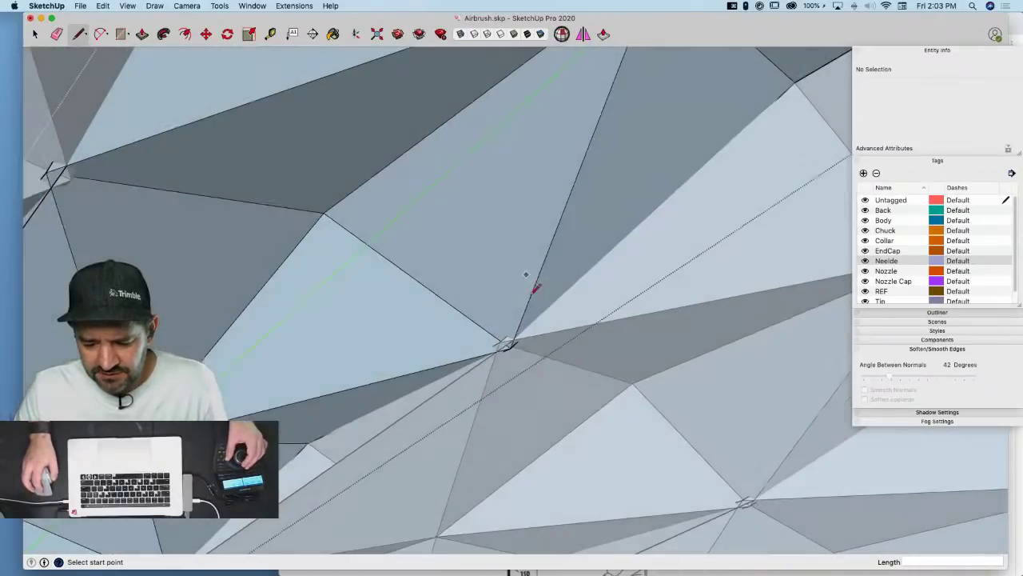
scroll(524, 349, "up", 3)
scroll(526, 346, "up", 4)
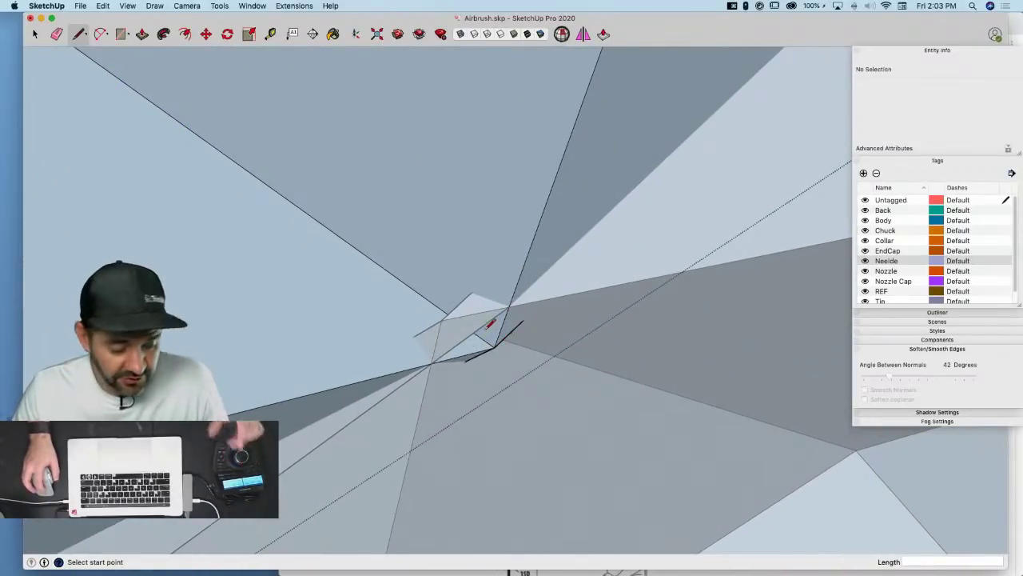
middle_click_drag(516, 352, 324, 498)
scroll(325, 497, "down", 4)
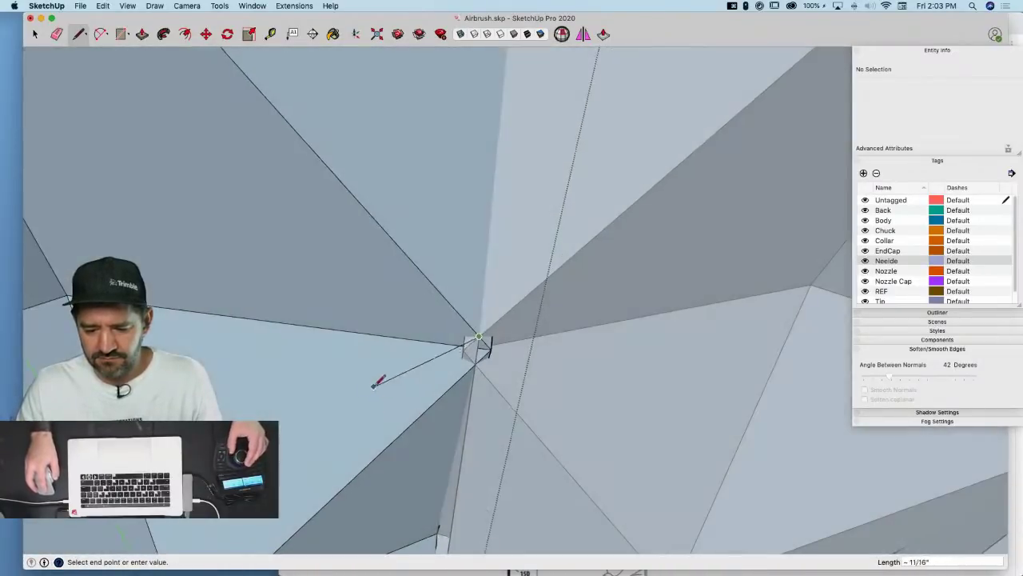
middle_click_drag(378, 382, 567, 432)
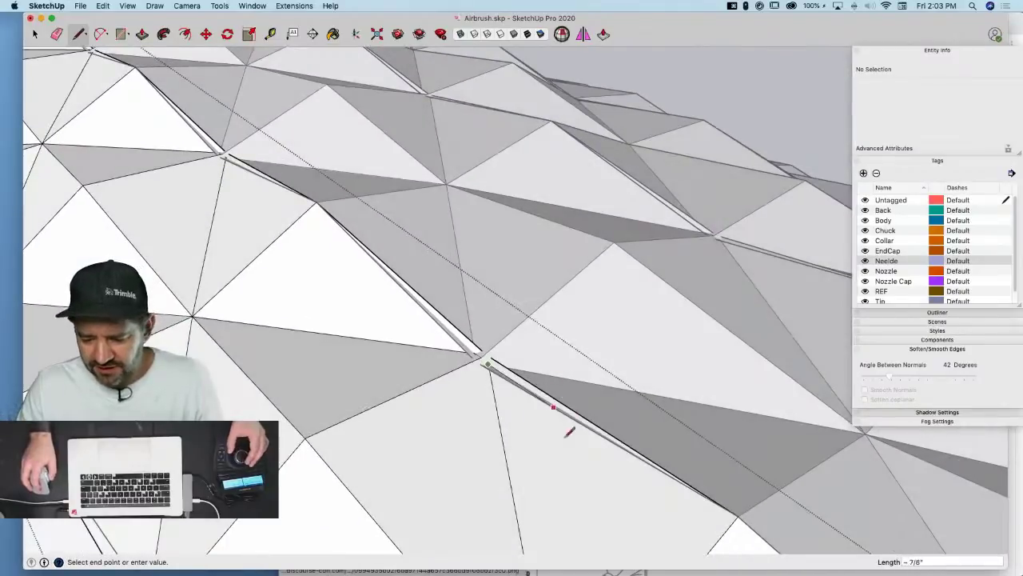
scroll(649, 478, "up", 3)
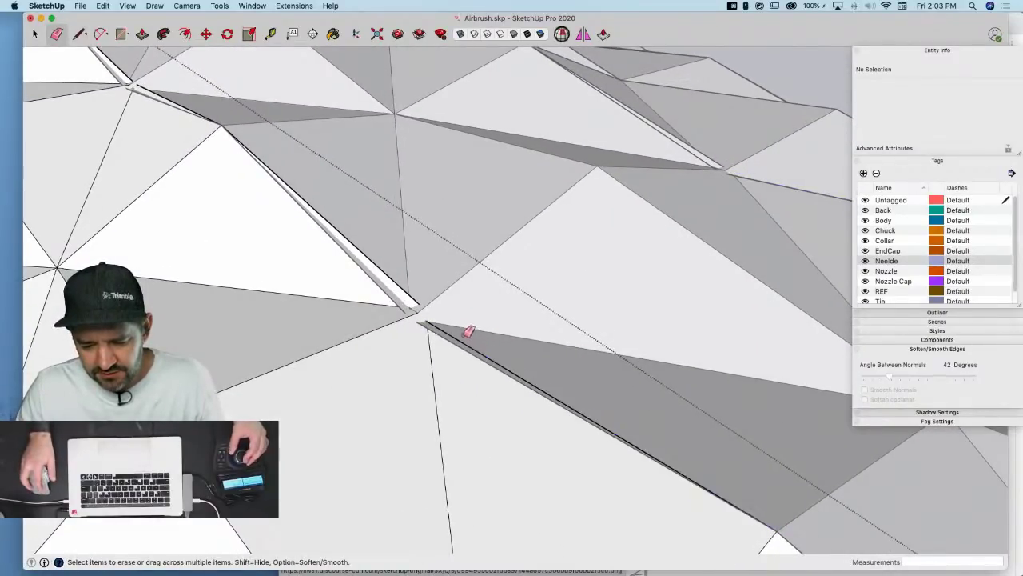
scroll(464, 329, "down", 5)
mouse_move(456, 327)
middle_mouse_down()
mouse_move(480, 322)
mouse_move(470, 308)
mouse_move(383, 335)
middle_mouse_up()
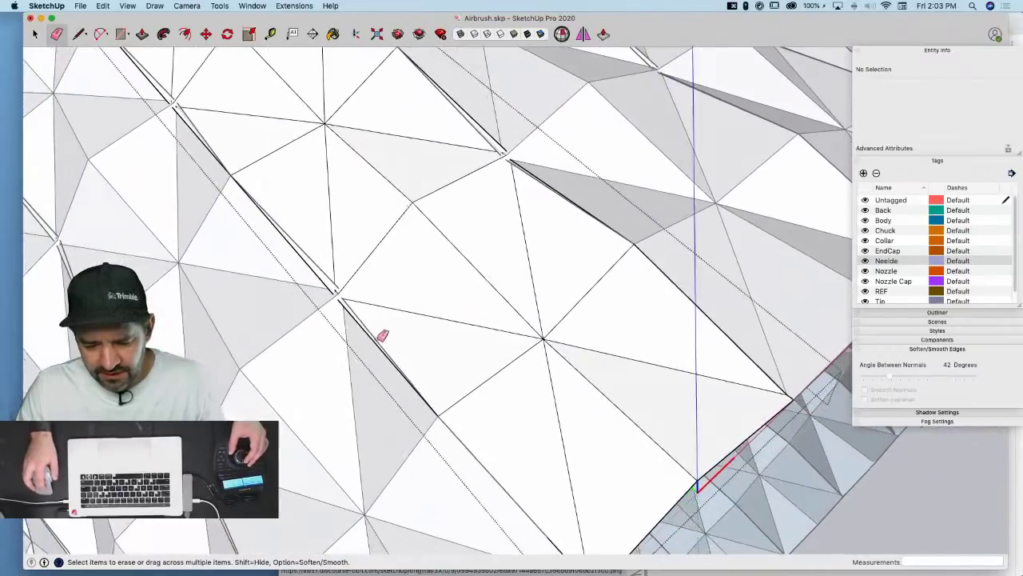
Draw the closing edge along the second facet's opposite side gap and erase the outer edge beside it
key("l")
scroll(336, 301, "up", 4)
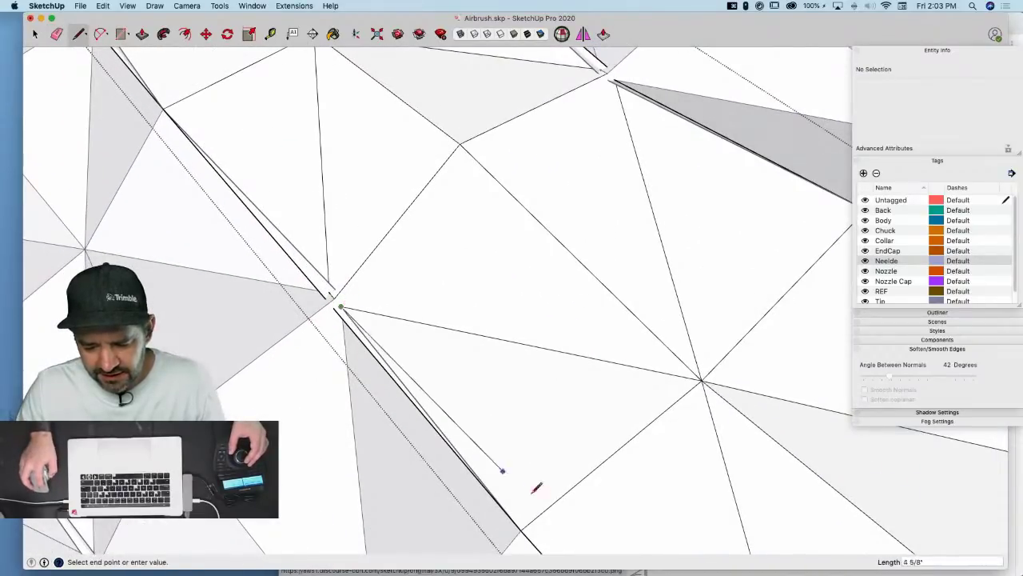
key("e")
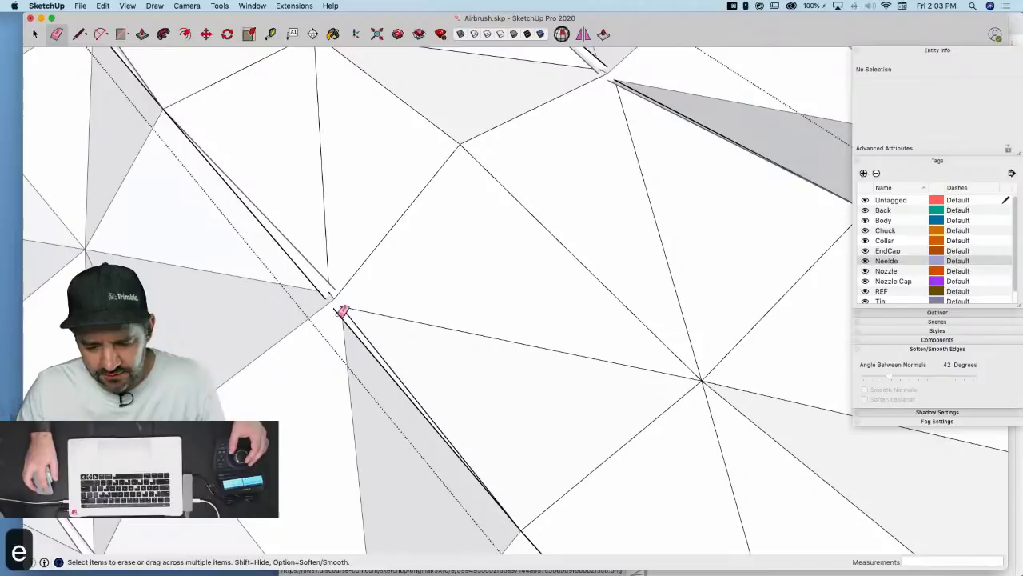
mouse_move(412, 294)
middle_mouse_down()
mouse_move(382, 299)
mouse_move(425, 370)
mouse_move(404, 354)
mouse_move(398, 306)
mouse_move(197, 133)
mouse_move(152, 116)
mouse_move(425, 349)
middle_mouse_up()
scroll(404, 352, "up", 2)
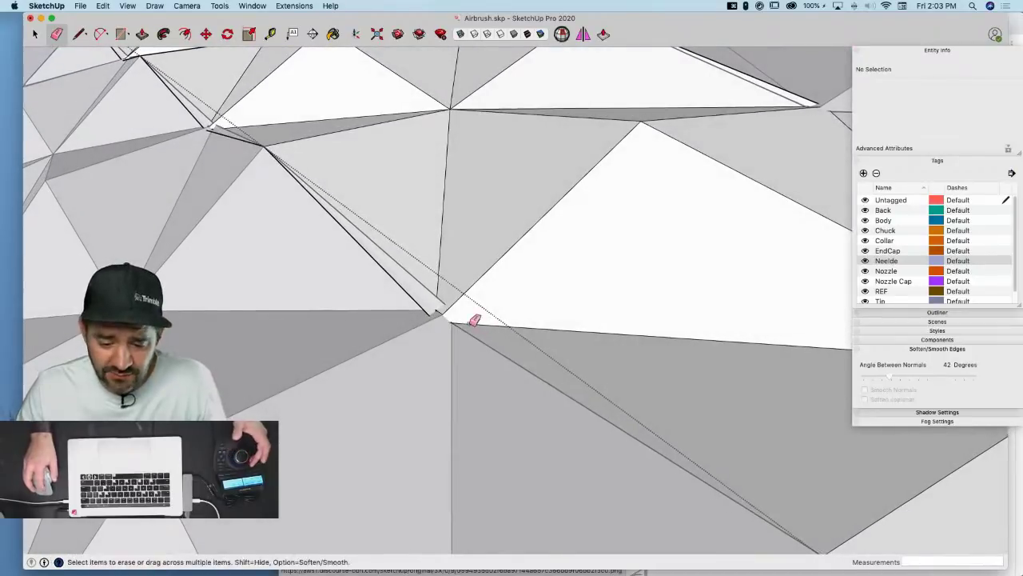
Draw an edge about 1/8" long across the small opening at the joint and clean up the leftover edges there
scroll(459, 325, "up", 5)
key("l")
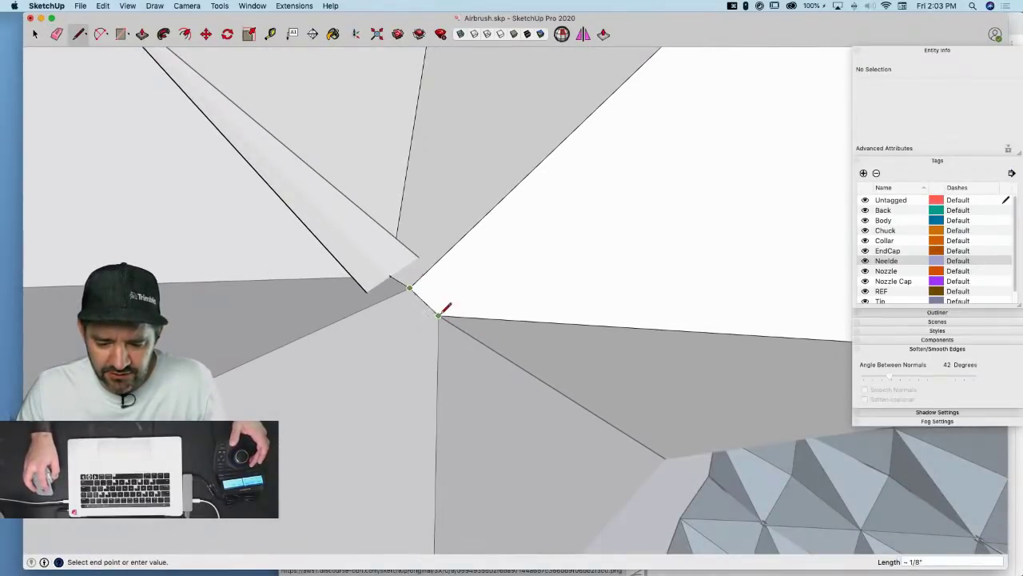
mouse_move(417, 295)
middle_mouse_down()
mouse_move(429, 286)
mouse_move(421, 293)
mouse_move(462, 329)
mouse_move(444, 311)
mouse_move(450, 297)
mouse_move(489, 359)
mouse_move(473, 343)
mouse_move(441, 344)
mouse_move(460, 356)
middle_mouse_up()
key("e")
scroll(439, 349, "down", 8)
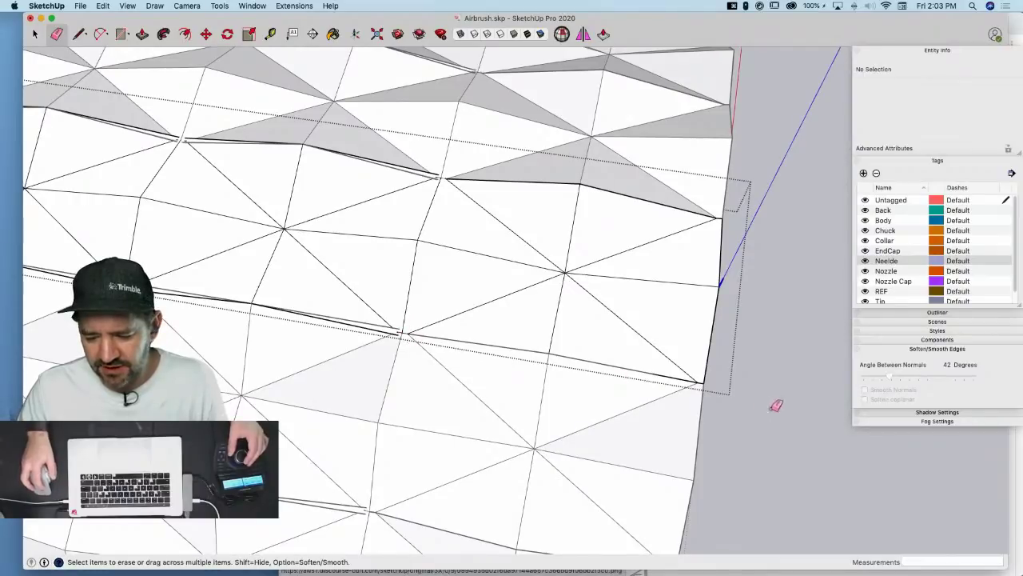
Select the eight triangular faces that form the strip's front knurl section
mouse_move(485, 270)
middle_mouse_down()
mouse_move(509, 237)
mouse_move(517, 269)
mouse_move(496, 308)
middle_mouse_up()
key("space")
left_click(518, 286)
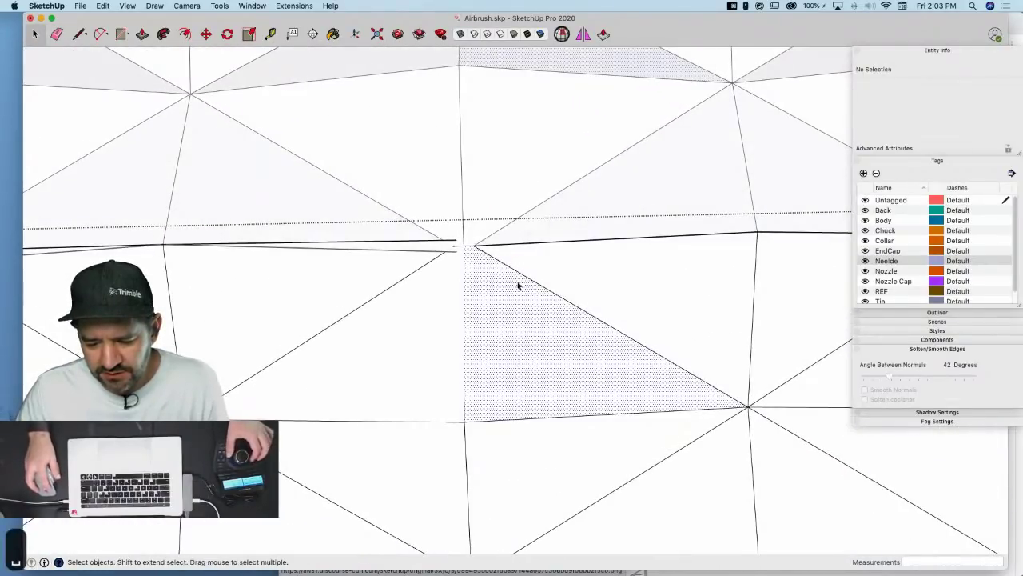
left_click(564, 273, "shift")
left_click(669, 240, "shift")
left_click(694, 248, "shift")
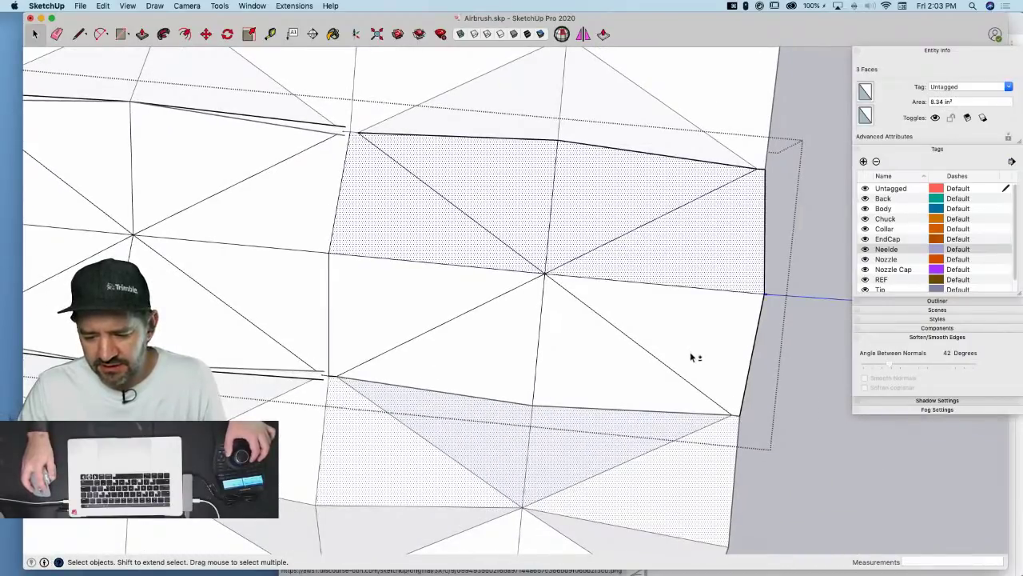
left_click(694, 357, "shift")
left_click(625, 376, "shift")
left_click(429, 343, "shift")
left_click(402, 313, "shift")
scroll(401, 313, "down", 6)
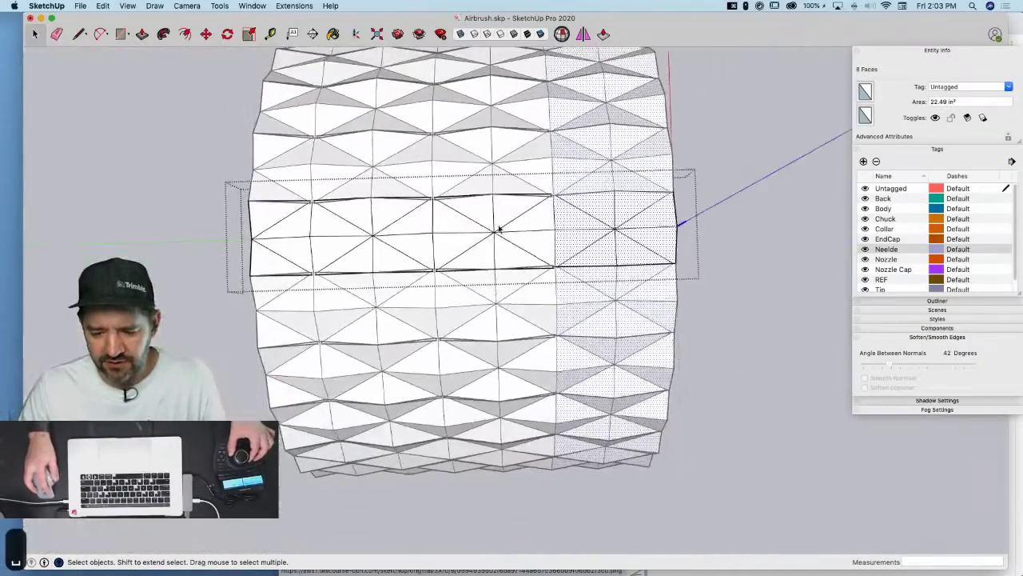
Delete all of the strip's geometry behind the front eight-face section and erase the stray edges at its rear corners
left_click(548, 190, "shift")
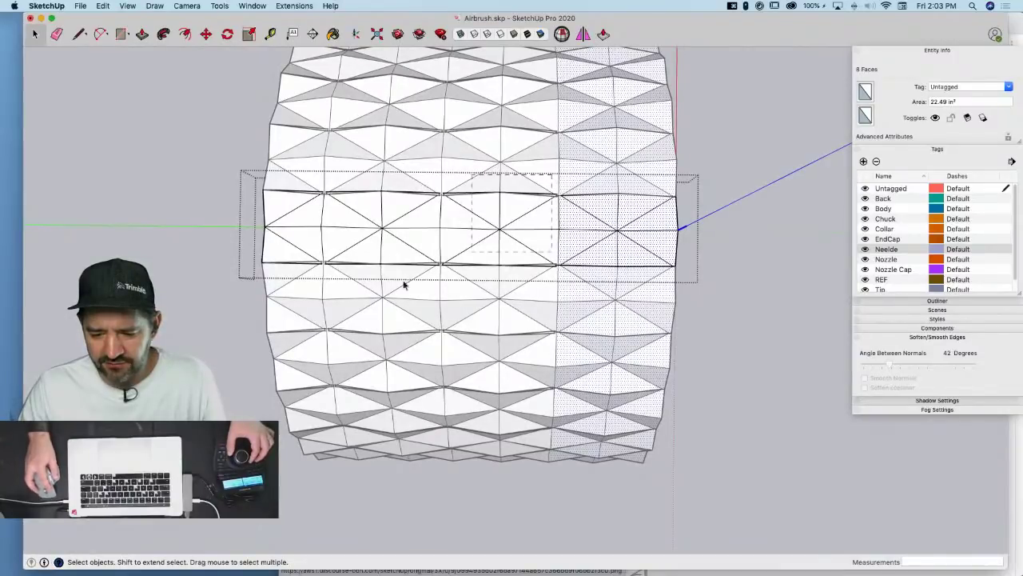
left_click_drag(180, 297, 180, 298)
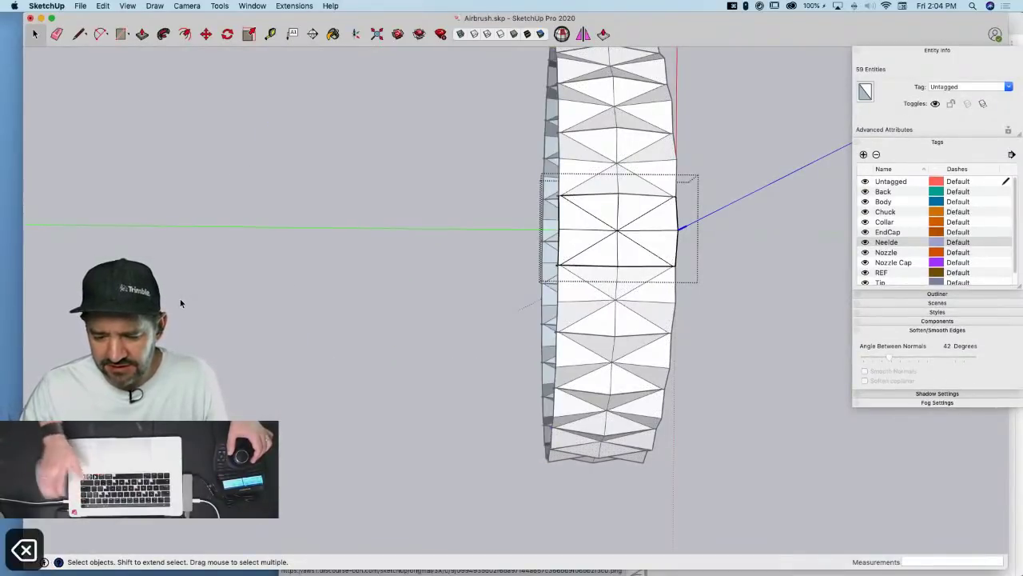
key("Delete")
scroll(602, 226, "up", 10)
key("e")
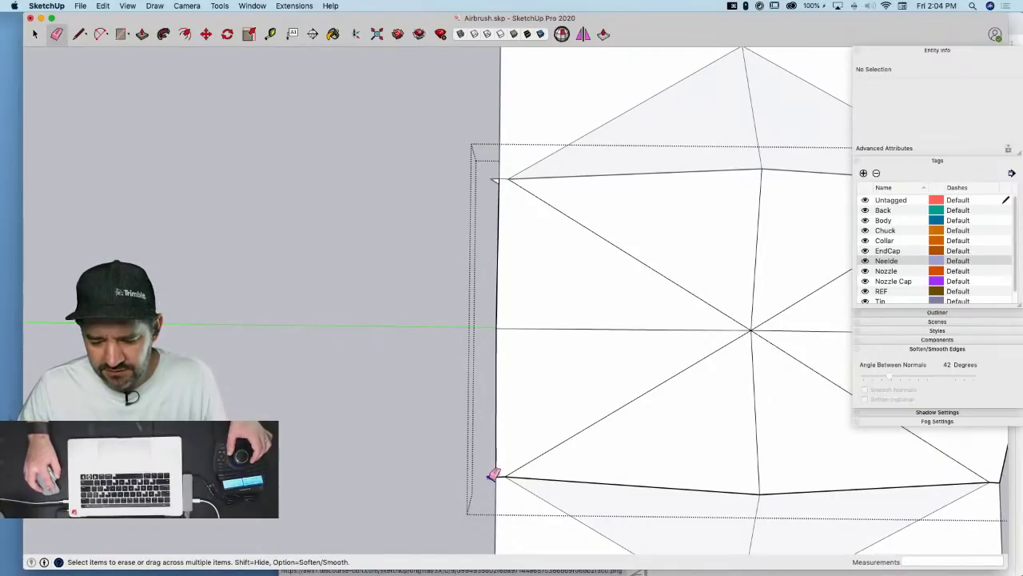
scroll(491, 434, "down", 5)
Select the eight triangular faces of the strip's front knurl section
key("space")
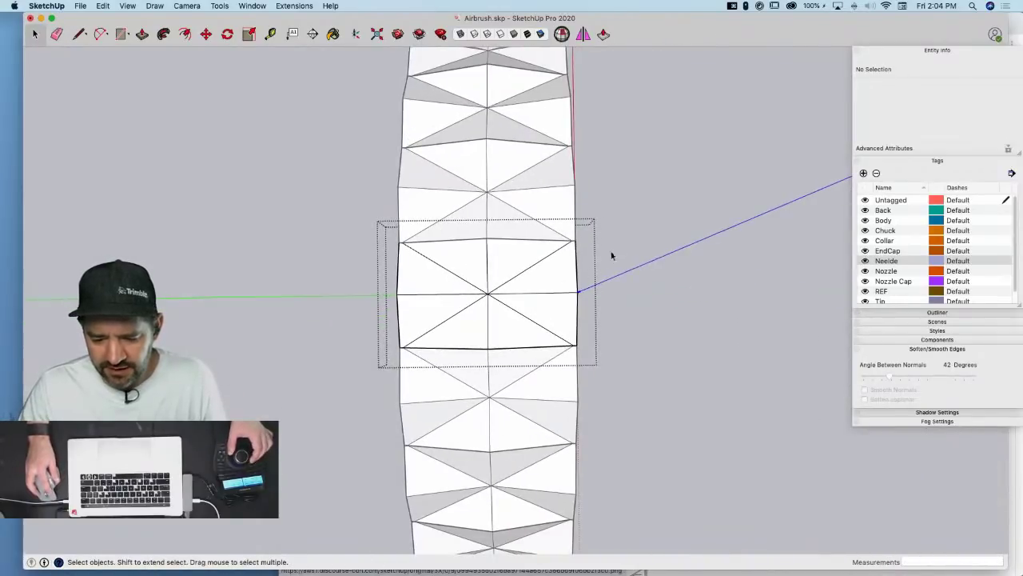
left_click_drag(389, 324, 372, 333)
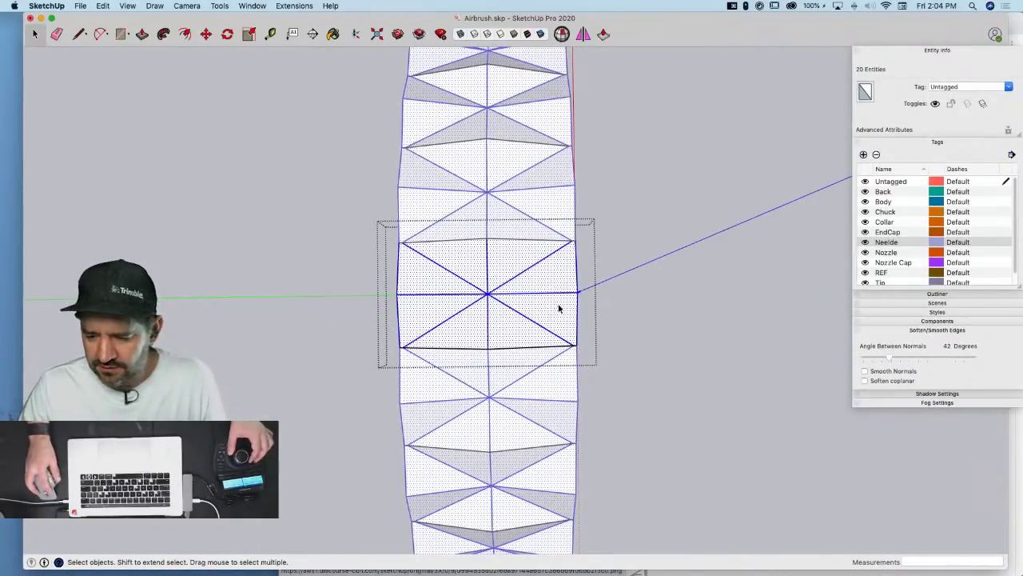
left_click(573, 344)
left_click(516, 344, "shift")
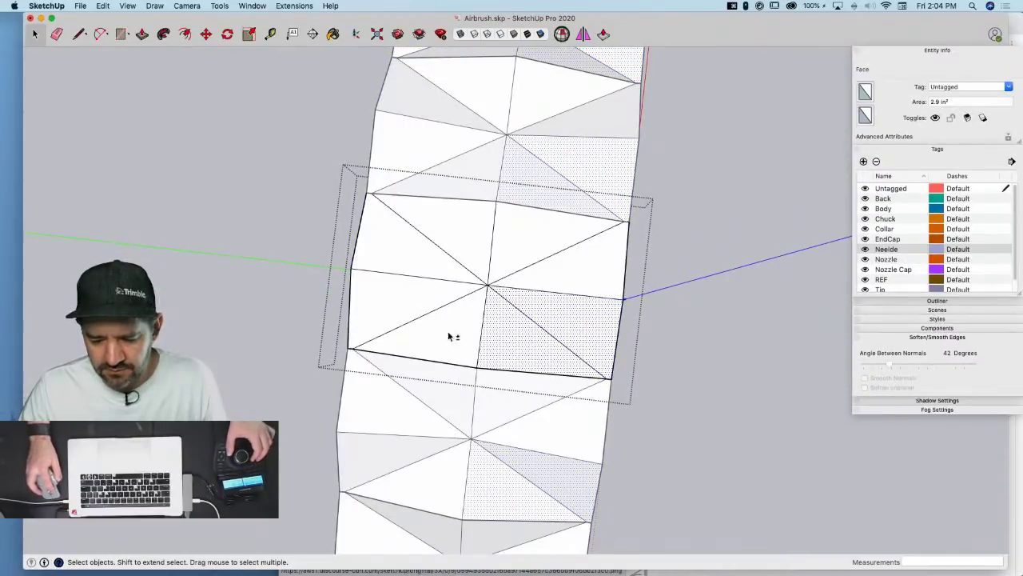
left_click(449, 332, "shift")
left_click(409, 296, "shift")
left_click(417, 253, "shift")
left_click(461, 234, "shift")
left_click(522, 245, "shift")
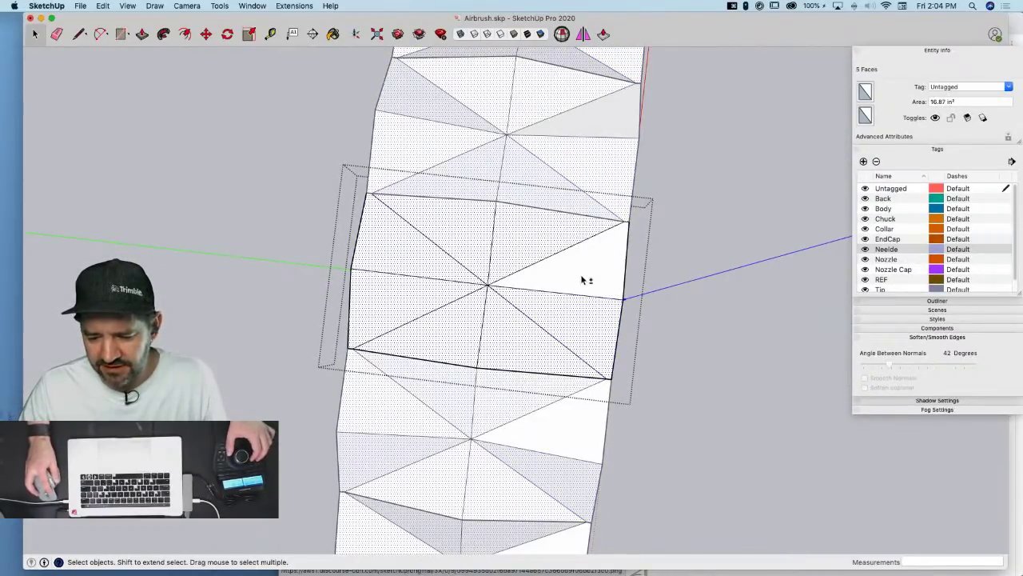
left_click(582, 279, "shift")
Copy the eight faces corner to corner toward the strip's rear and array the copy as 3x
key("m")
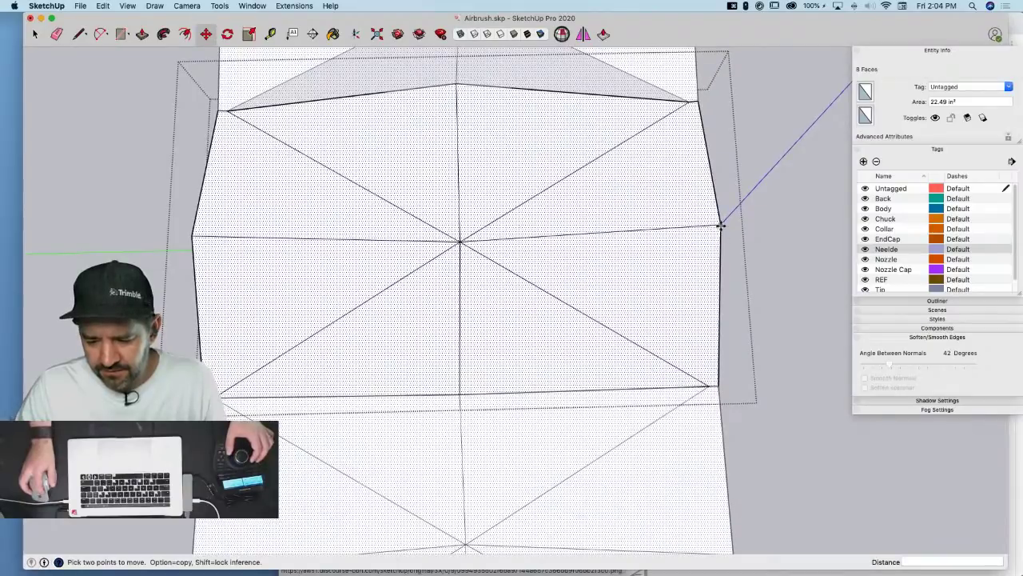
left_click(719, 226)
key("alt")
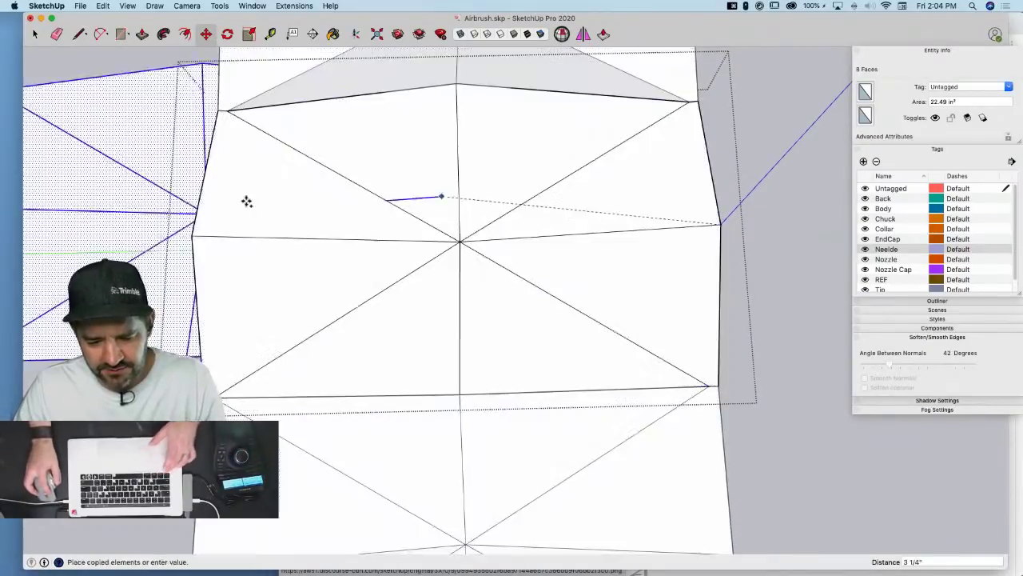
left_click(194, 236)
scroll(406, 210, "down", 5)
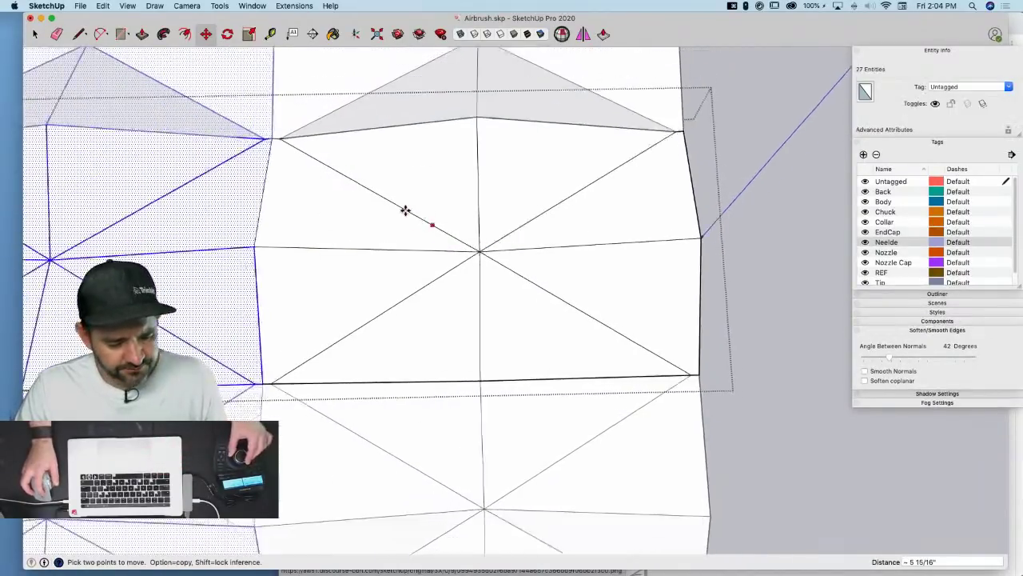
type("q")
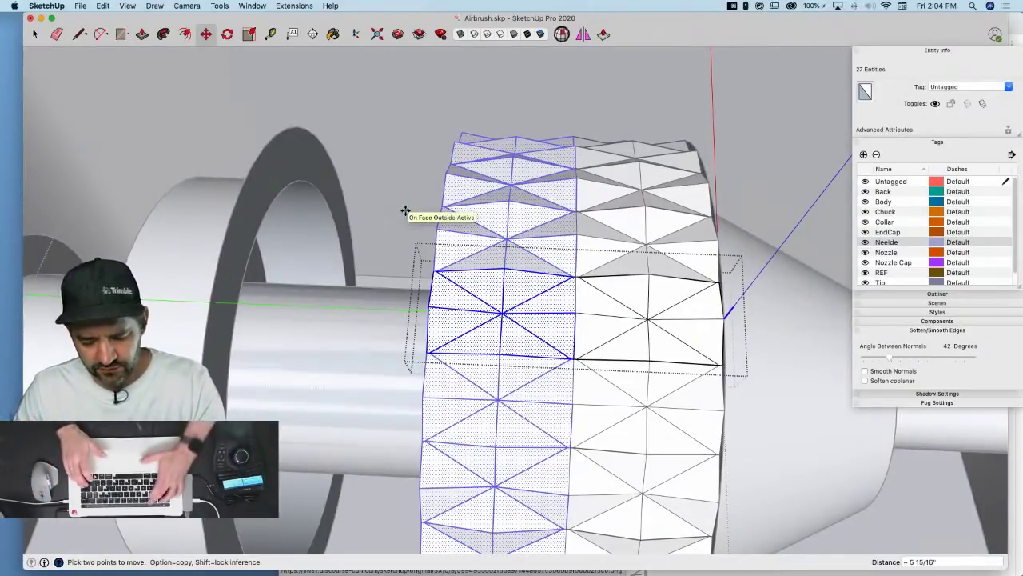
type("x")
key("Return")
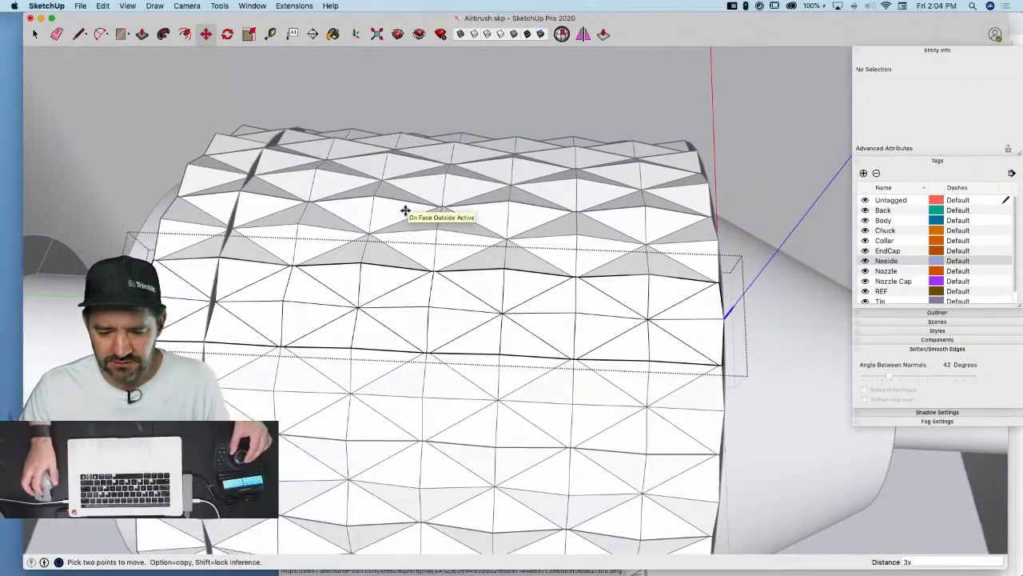
key("space")
Delete the excess knurl geometry at the strip's rear end and exit the Knurl component
scroll(411, 270, "down", 5)
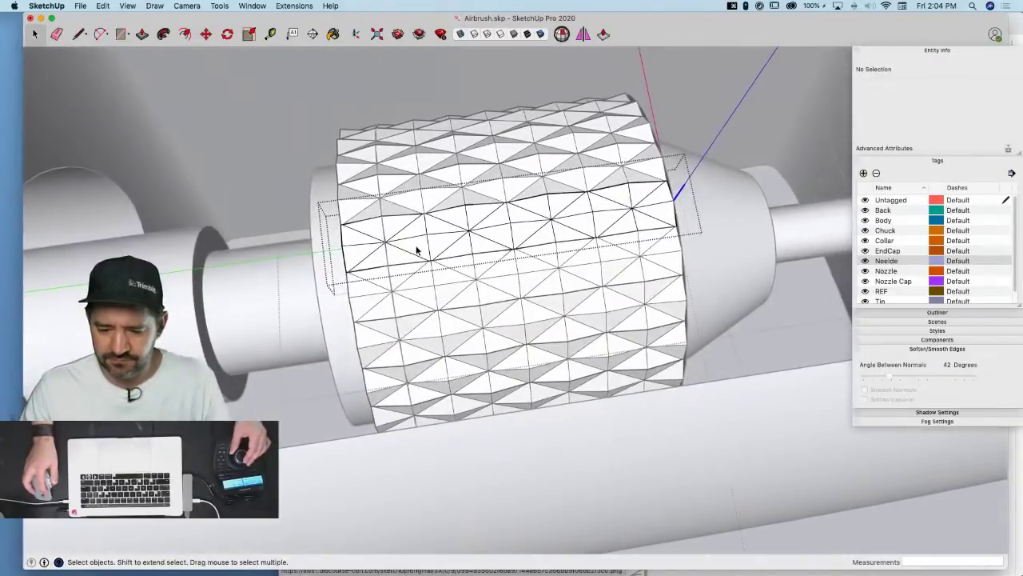
scroll(416, 251, "up", 8)
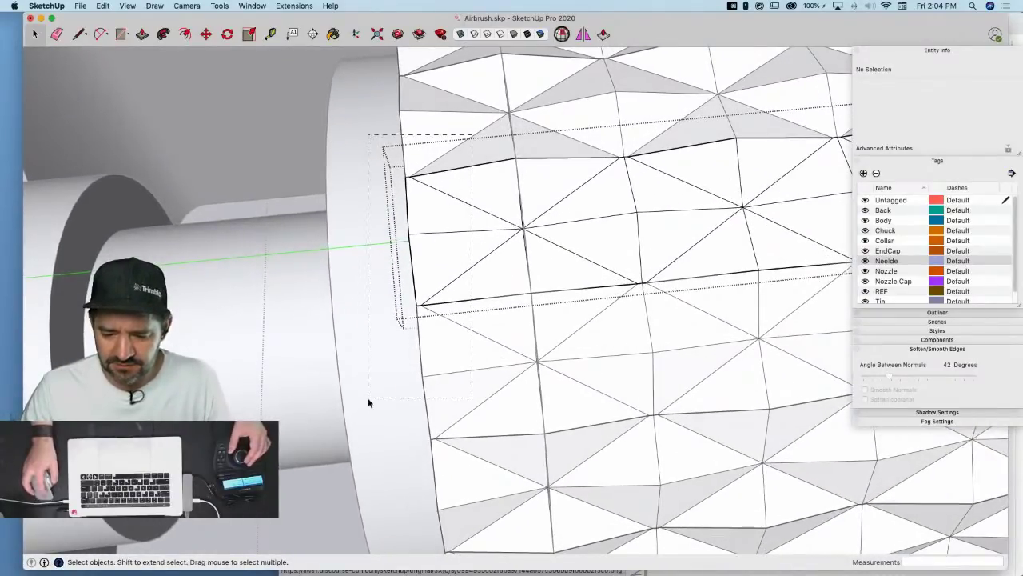
left_click_drag(369, 403, 371, 406)
key("BackSpace")
middle_click_drag(372, 406, 335, 379)
left_click(382, 147)
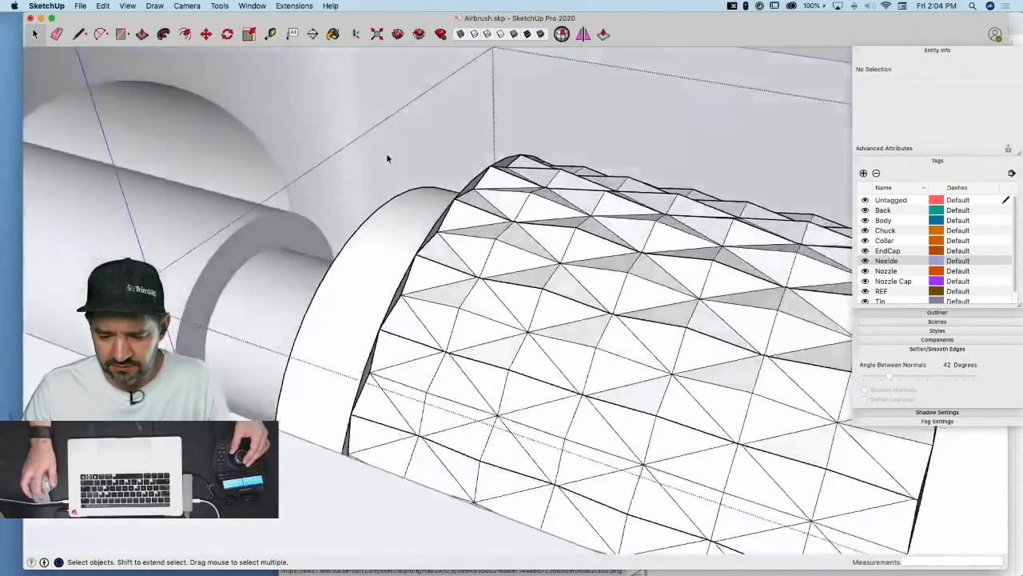
Select all the Knurl components around the chuck and explode them into the Chuck geometry
middle_click_drag(386, 157, 410, 226)
left_click(411, 226)
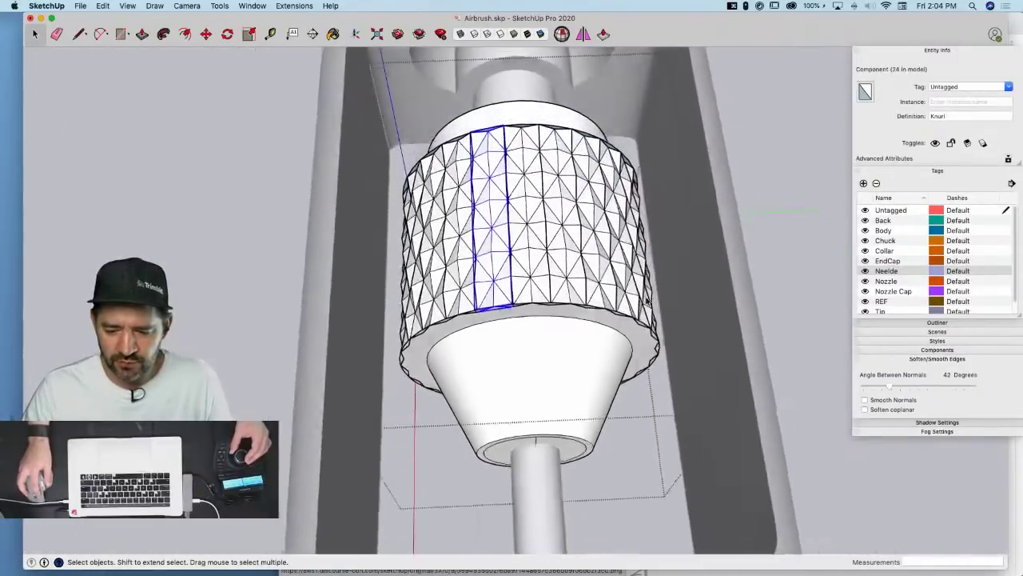
left_click_drag(679, 247, 370, 284)
right_click(496, 276)
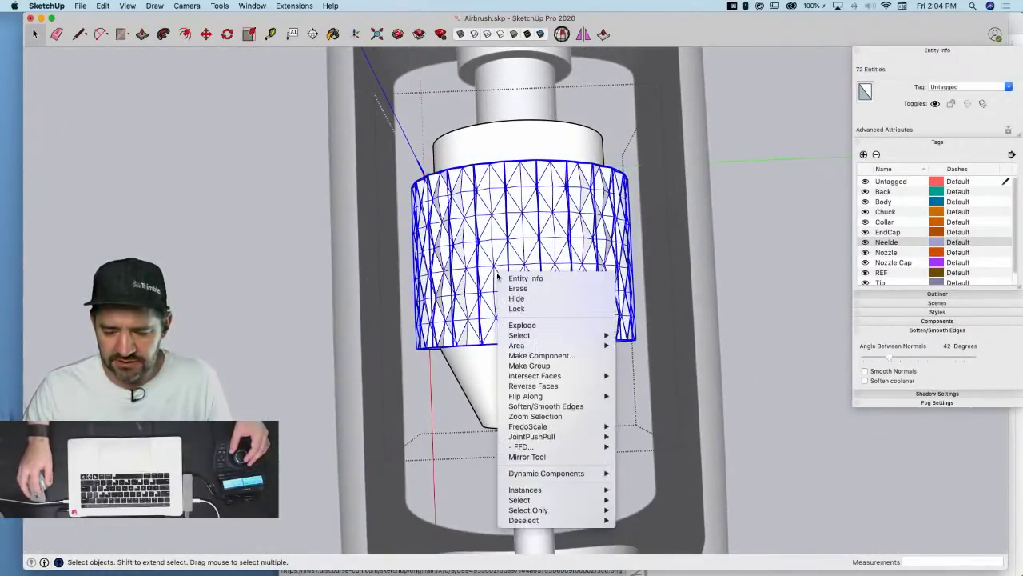
left_click(528, 325)
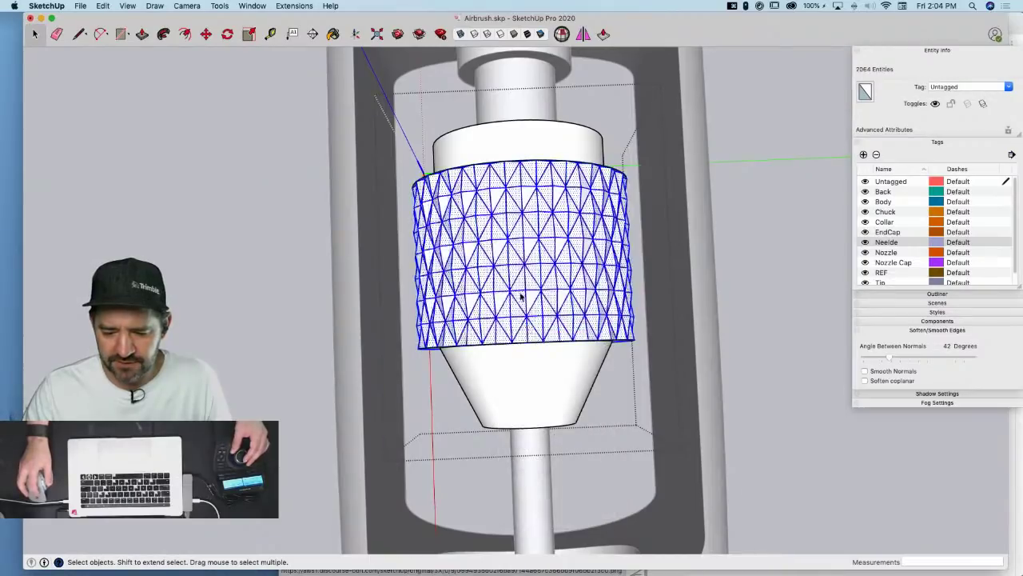
Erase original circular rim edges outside the knurl profile around the chuck's front face and save the model
middle_click_drag(521, 296, 482, 213)
scroll(520, 200, "up", 5)
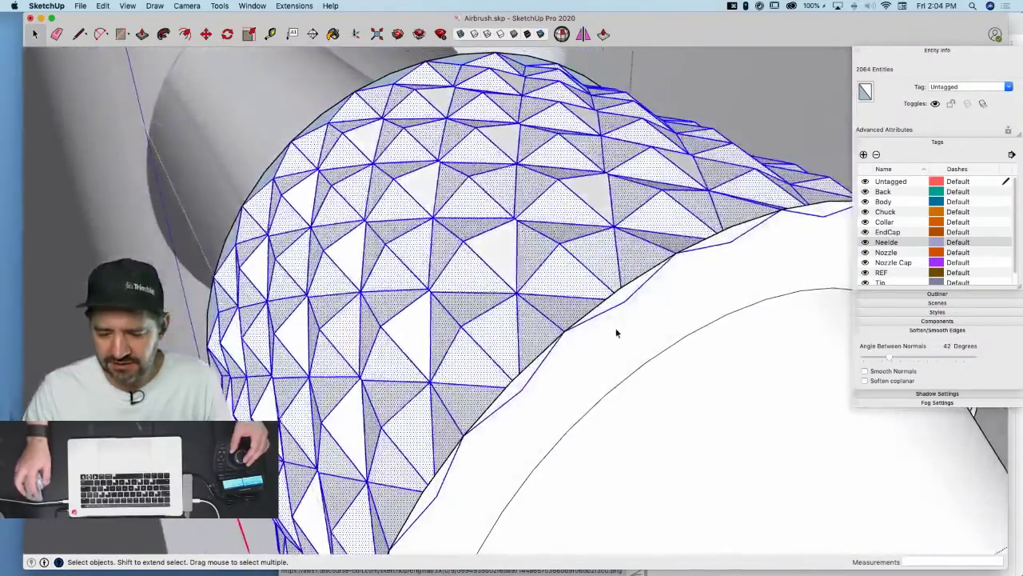
left_click(631, 335)
key("e")
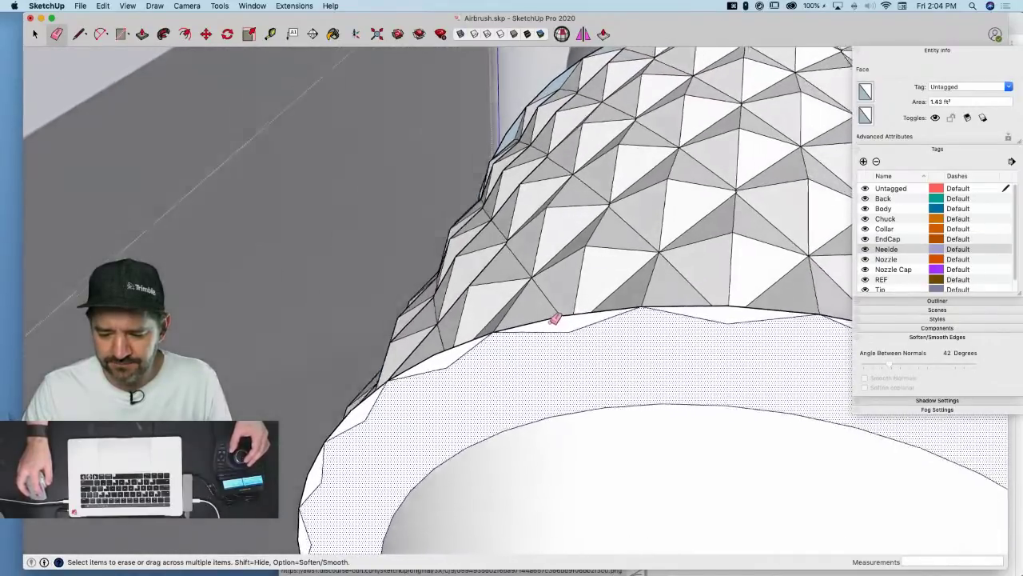
left_click(532, 321)
left_click(562, 317)
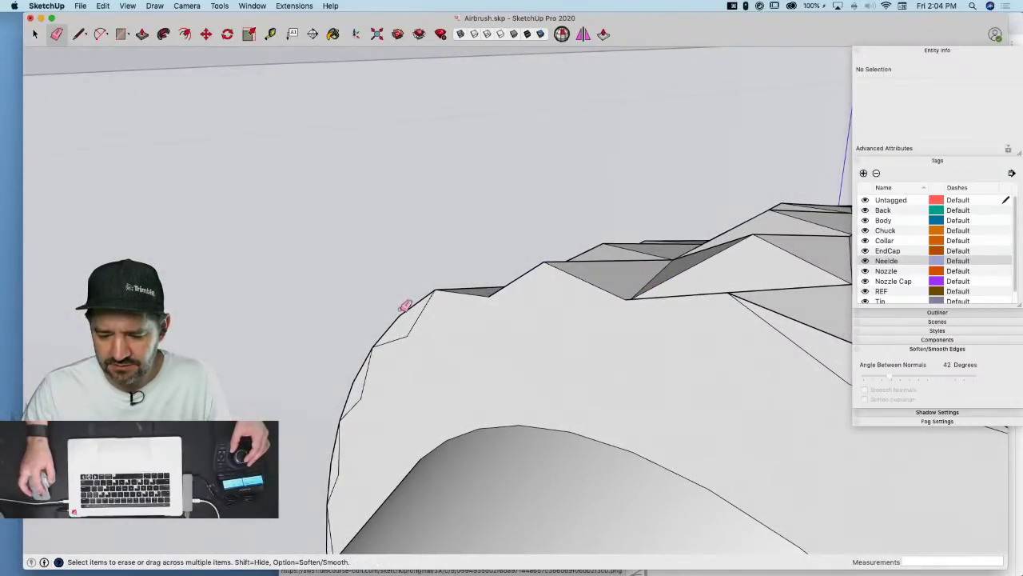
key("space")
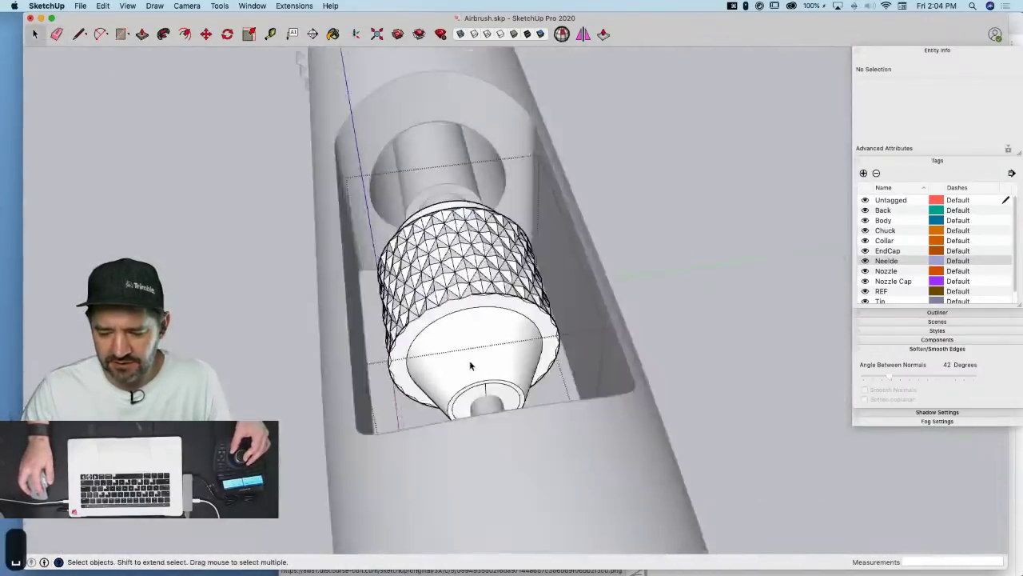
key("super+s")
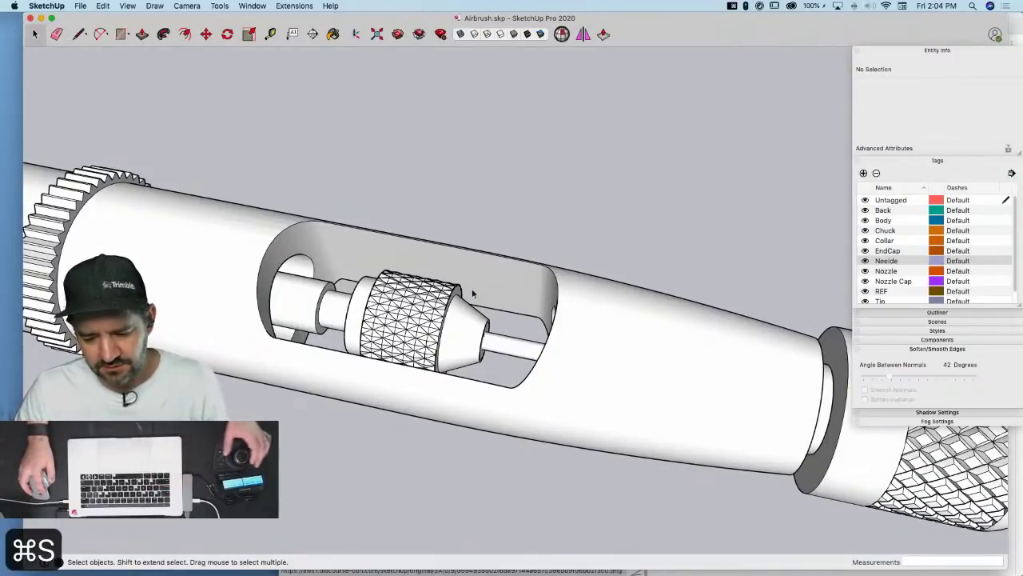
Inspect the Chuck component with Solid Inspector², fix its stray edges, and view the information on surface borders
left_click(468, 293)
left_click(562, 33)
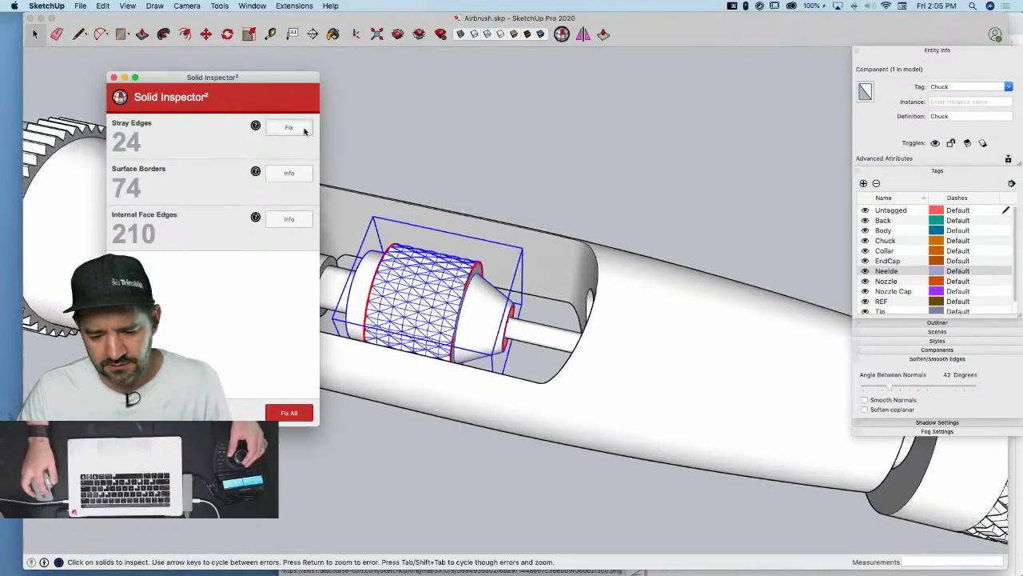
left_click(289, 128)
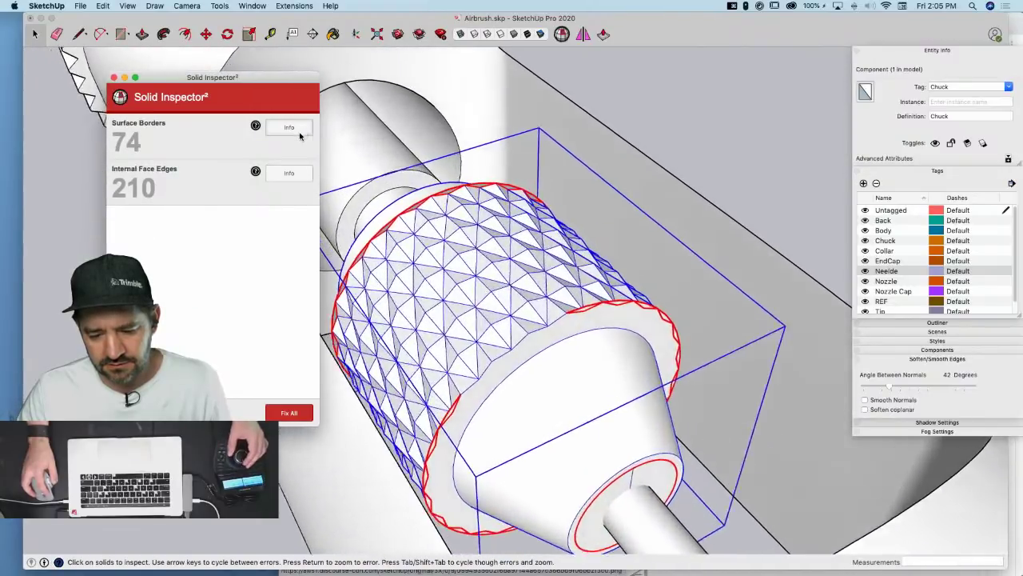
left_click(289, 127)
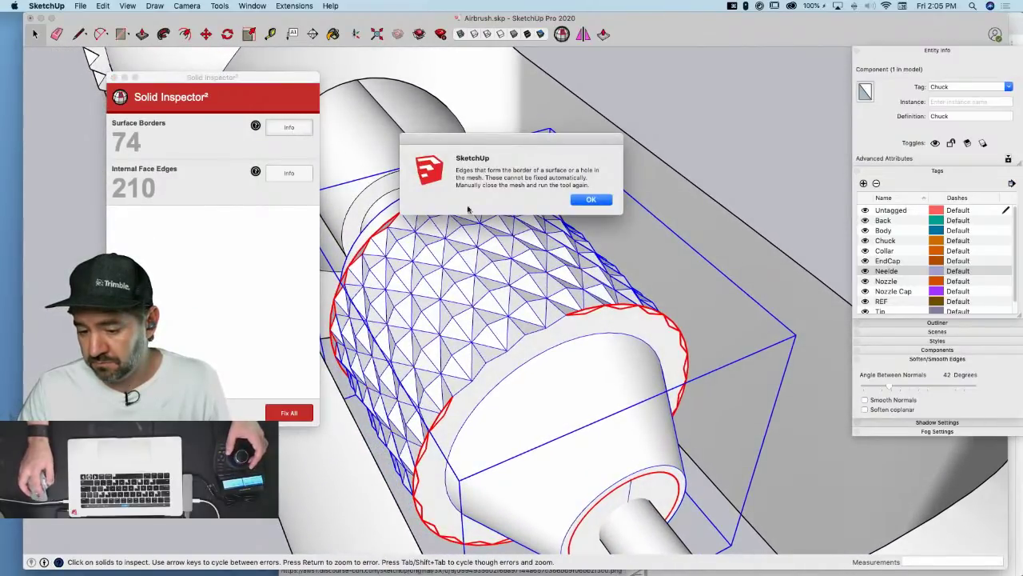
left_click(590, 200)
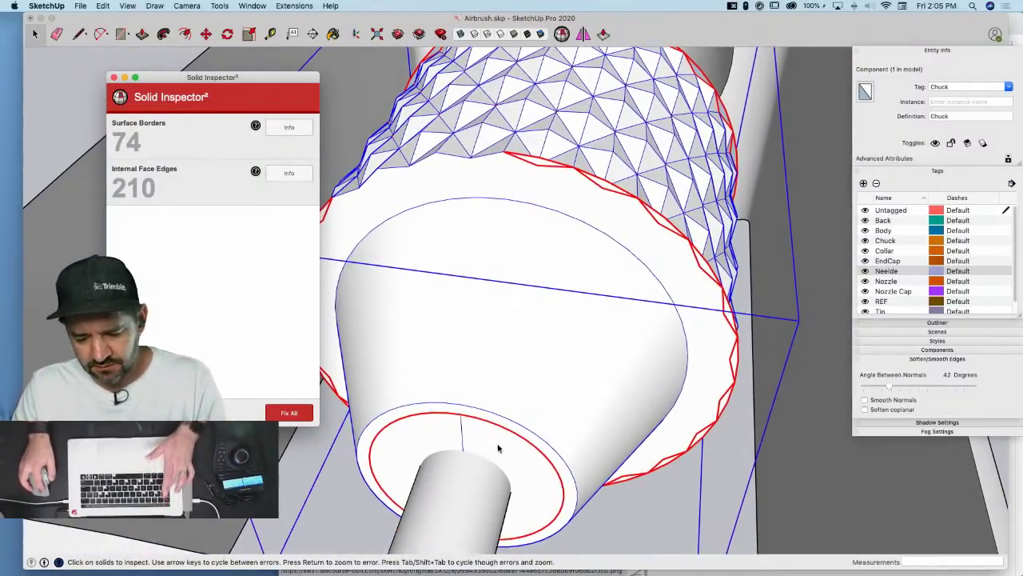
Delete the seam edge across the chuck's nose opening inside the component and recheck the solid with Solid Inspector²
key("space")
double_click(497, 435)
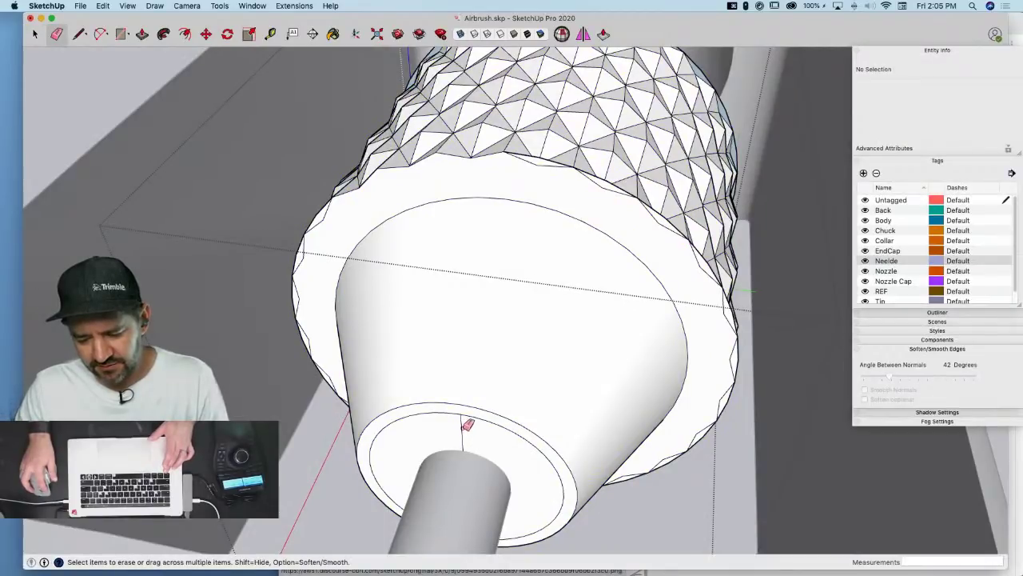
key("space")
left_click(462, 431)
key("Delete")
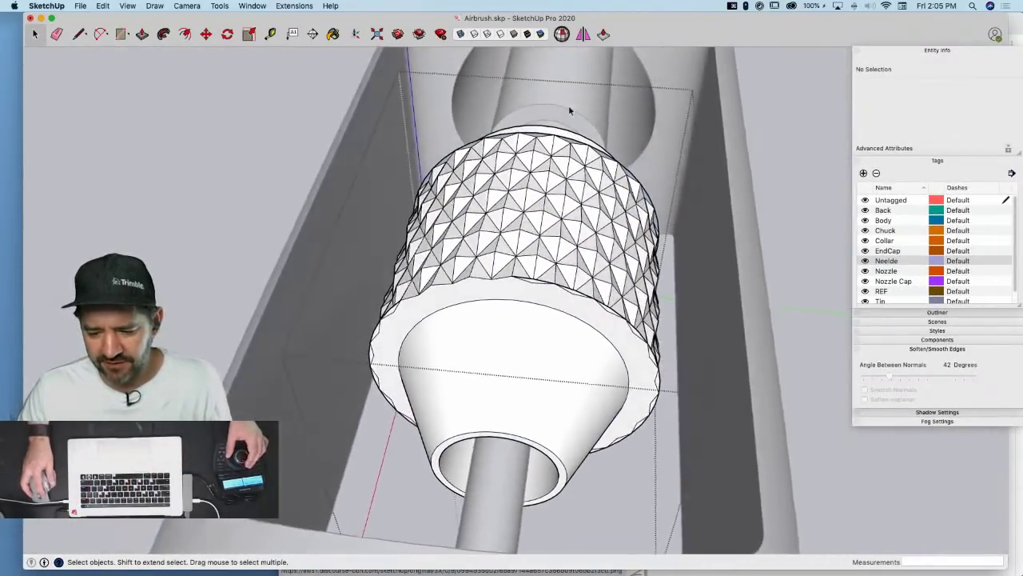
left_click(562, 34)
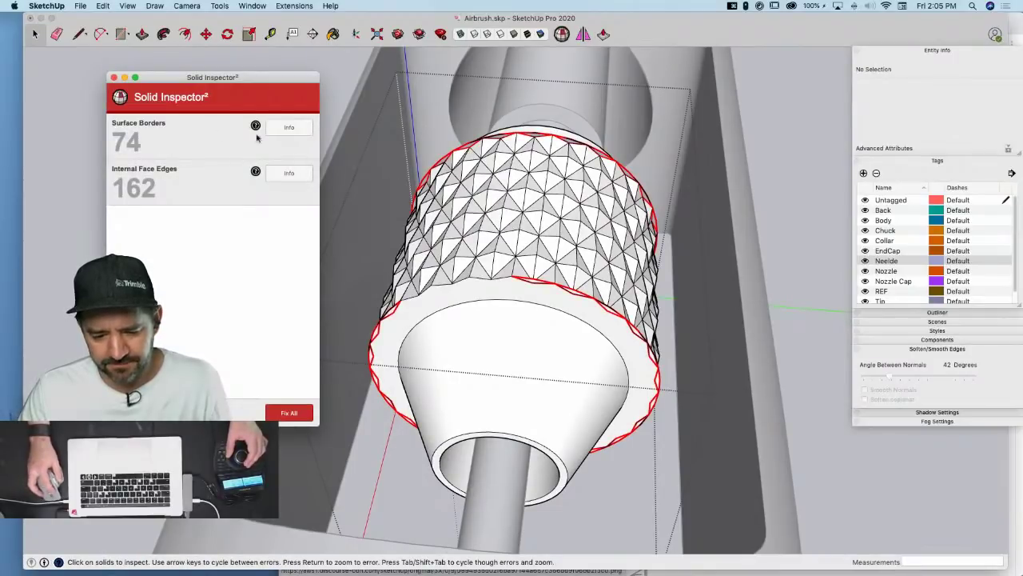
left_click(114, 77)
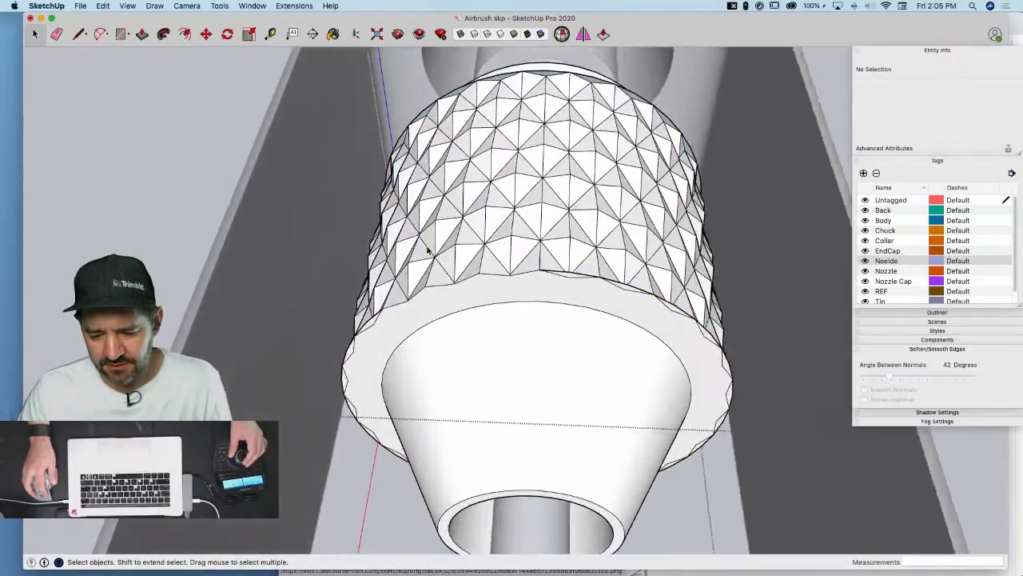
Erase leftover rim edges where the knurl meets the chuck's front face, undoing the erase that removes knurl facets
key("e")
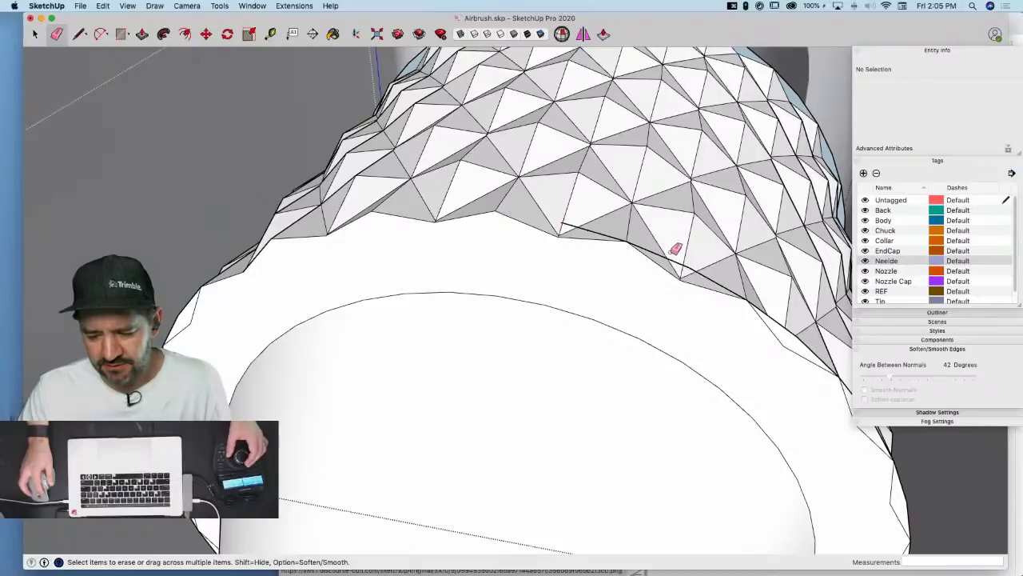
left_click_drag(675, 254, 649, 239)
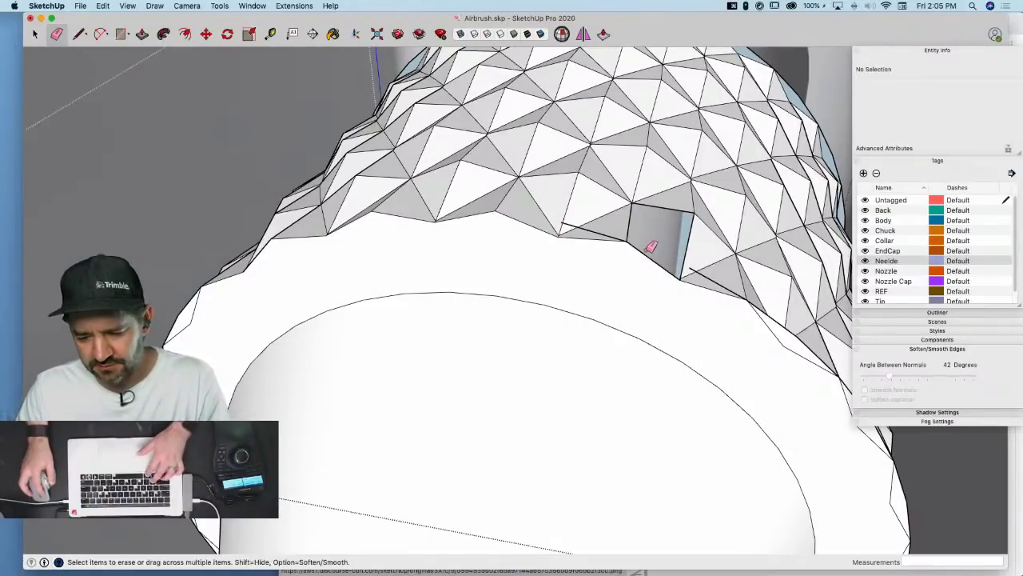
key("super+z")
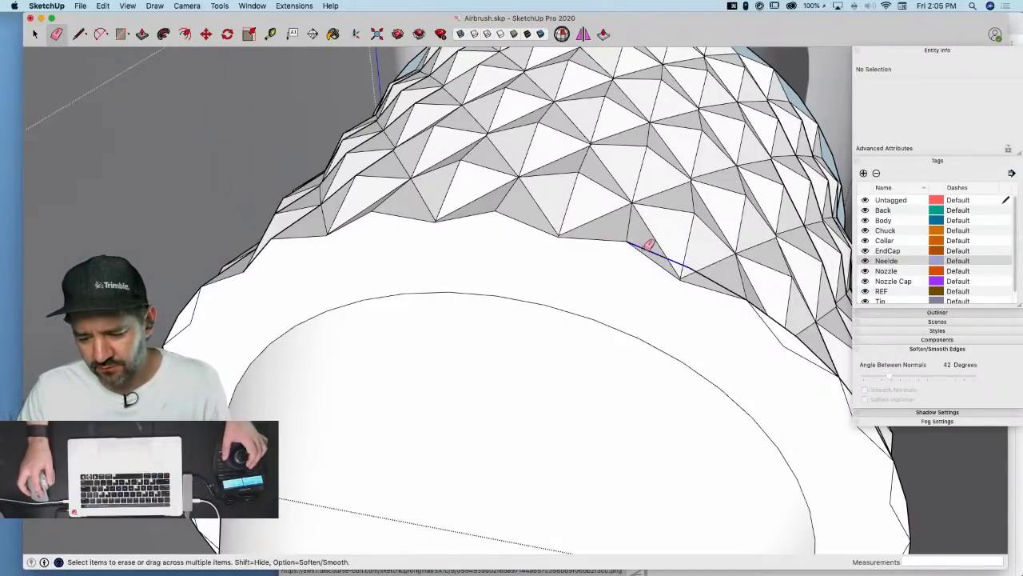
left_click(707, 276)
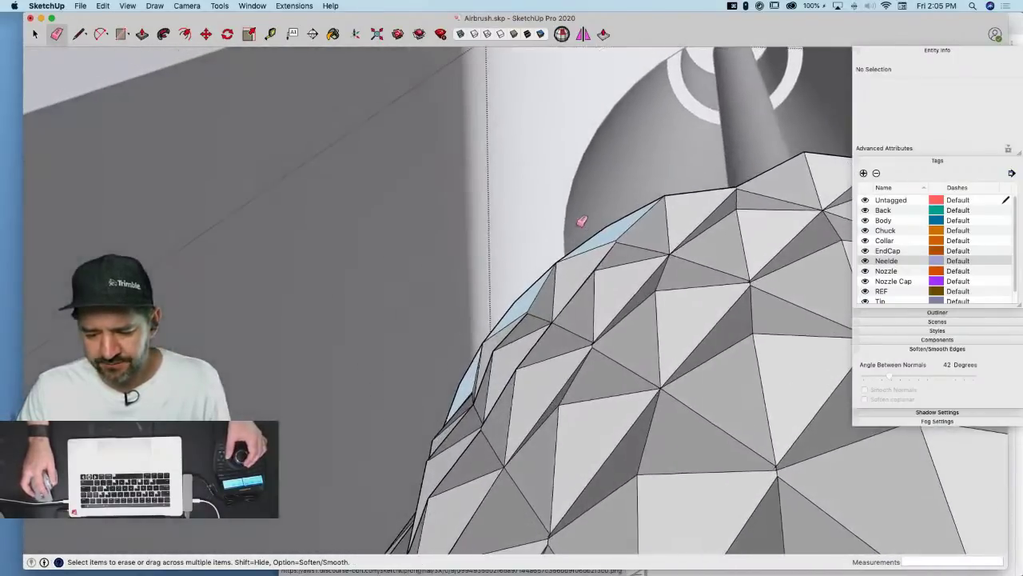
Erase the leftover circular rim edges bounding sliver faces outside the knurl profile, along one side and the underside of the chuck's far end
mouse_move(581, 221)
left_mouse_down()
mouse_move(623, 219)
mouse_move(566, 260)
left_mouse_up()
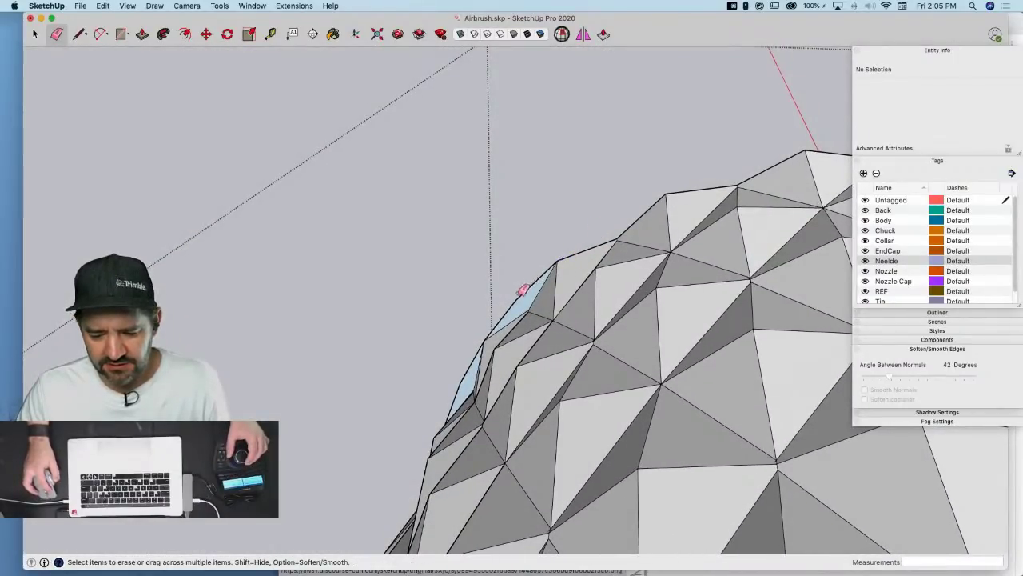
middle_click_drag(525, 290, 693, 326)
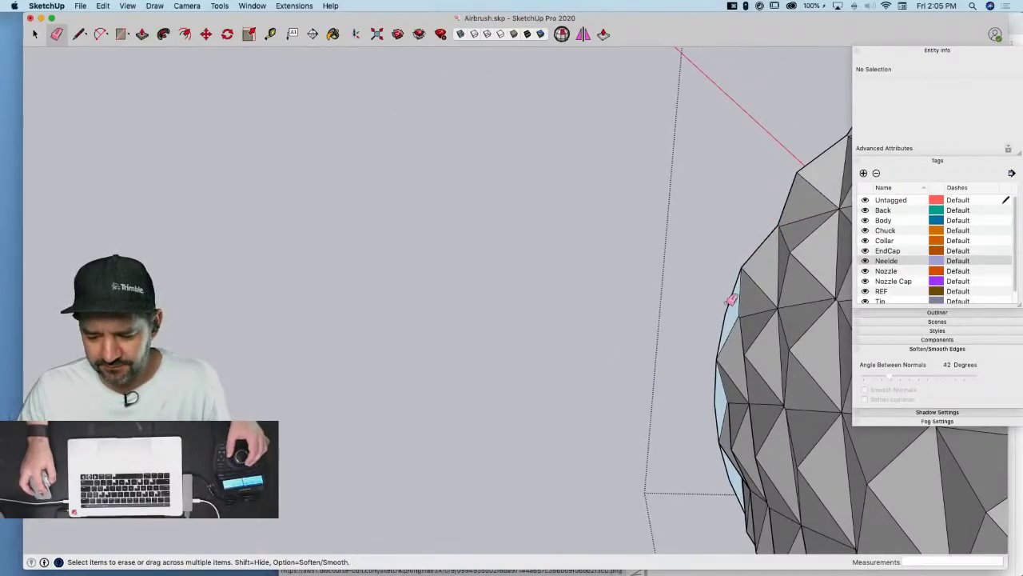
left_click_drag(726, 313, 721, 343)
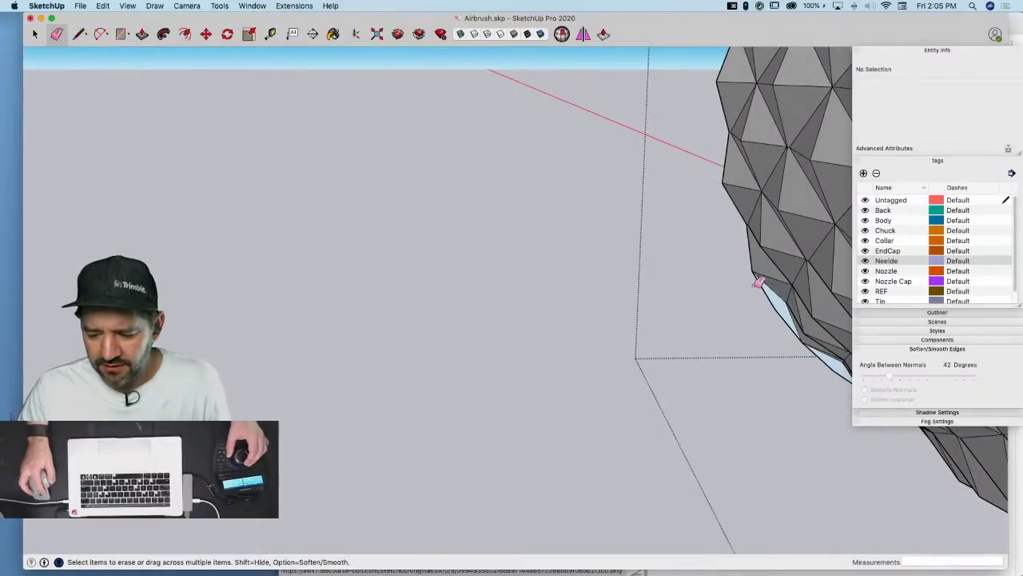
left_click_drag(775, 308, 771, 304)
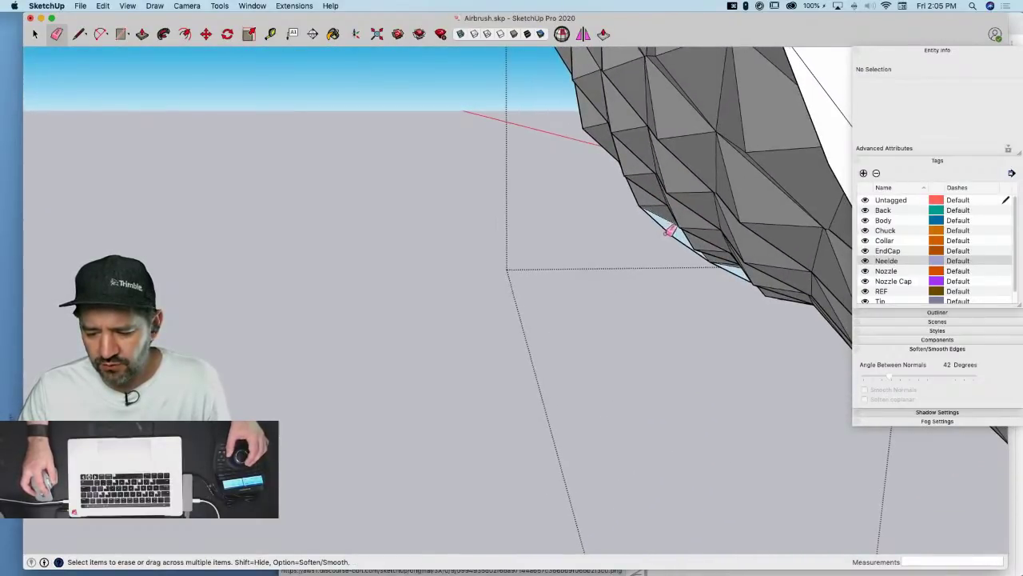
left_click_drag(667, 234, 675, 238)
middle_click_drag(678, 235, 668, 209)
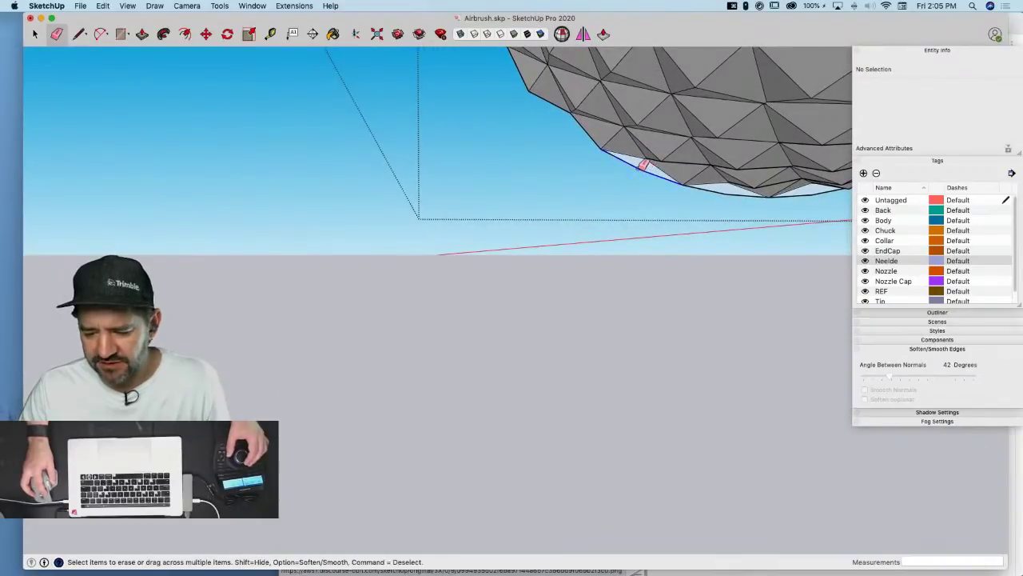
left_click_drag(642, 165, 735, 196)
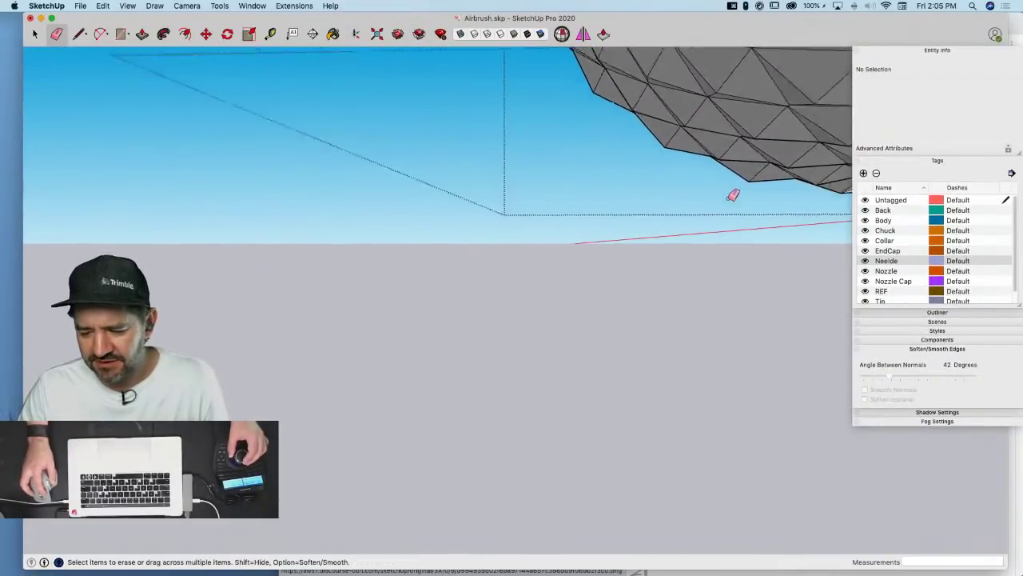
Erase the leftover rim edges and their sliver faces along the opposite side of the chuck's far knurled end
mouse_move(679, 220)
middle_mouse_down()
mouse_move(616, 249)
mouse_move(596, 243)
middle_mouse_up()
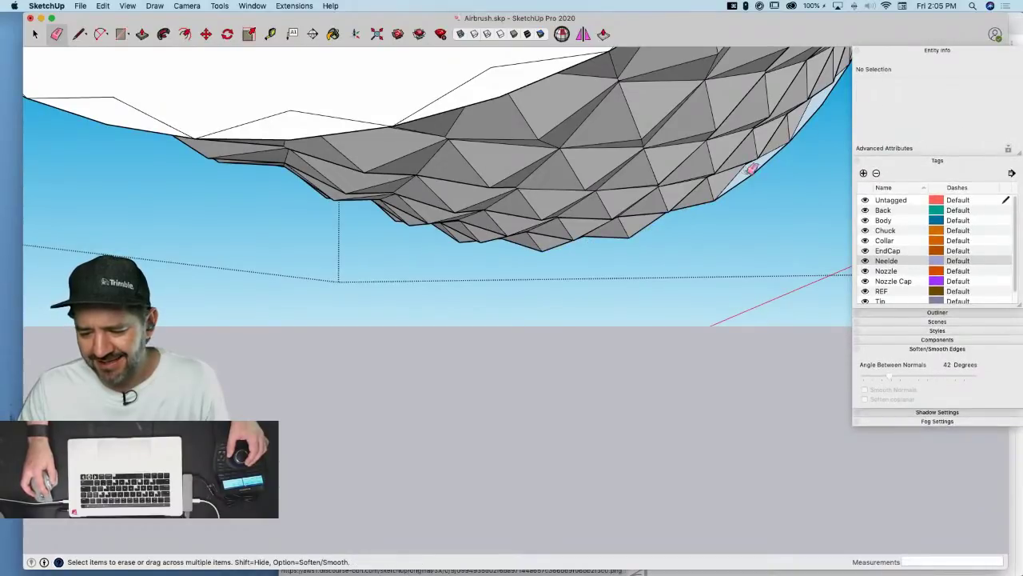
mouse_move(761, 167)
middle_mouse_down()
mouse_move(749, 191)
mouse_move(738, 189)
mouse_move(754, 174)
mouse_move(716, 212)
middle_mouse_up()
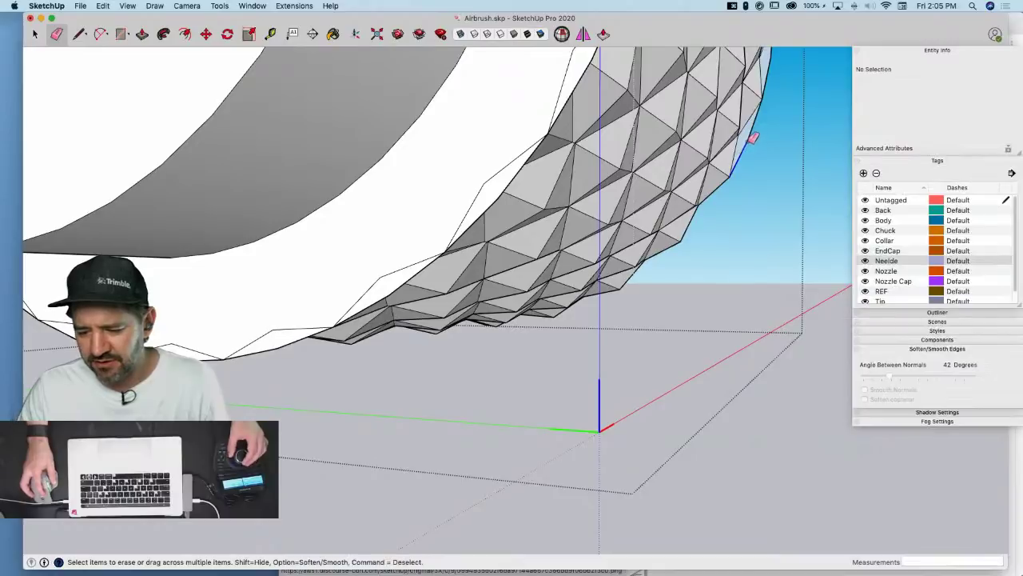
middle_click_drag(754, 136, 652, 258)
left_click_drag(638, 278, 638, 282)
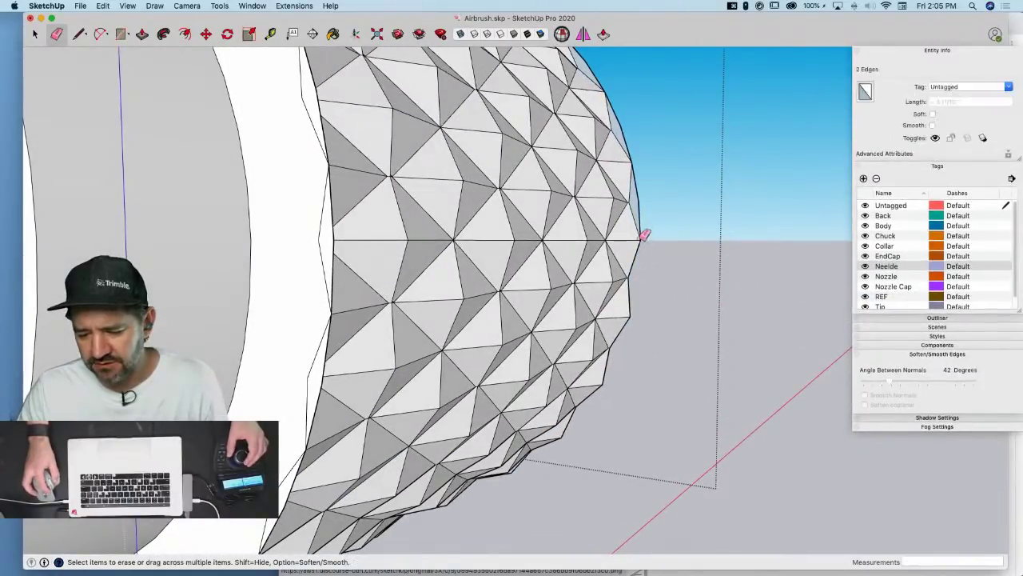
left_click_drag(640, 226, 638, 198)
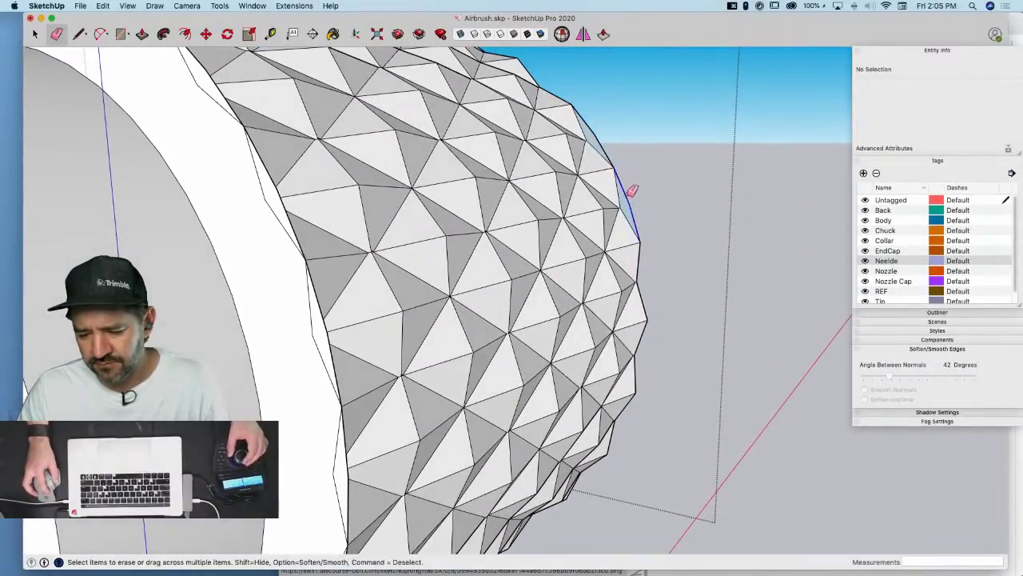
mouse_move(632, 191)
middle_mouse_down()
mouse_move(610, 193)
mouse_move(794, 224)
mouse_move(582, 201)
middle_mouse_up()
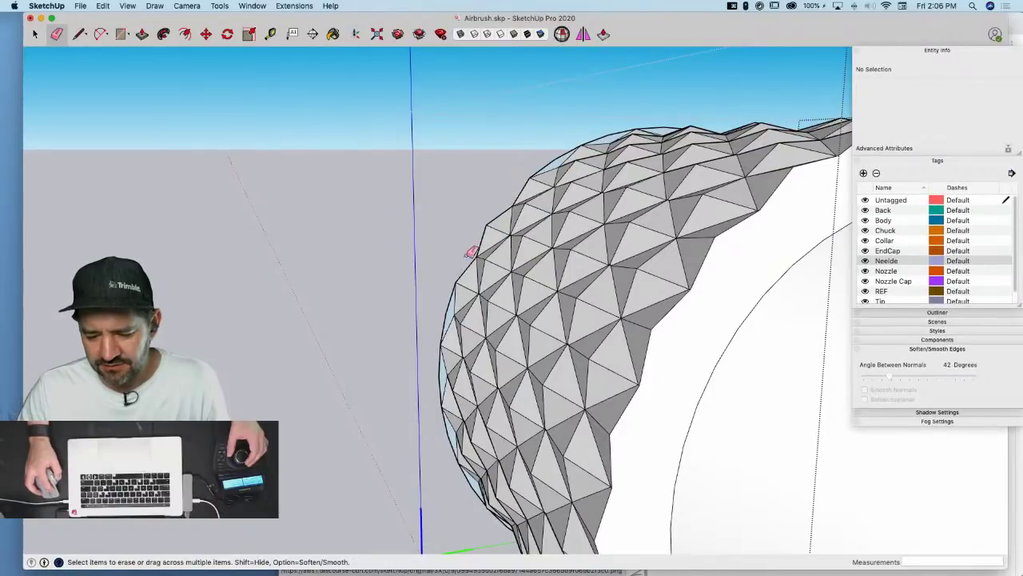
left_click(454, 307)
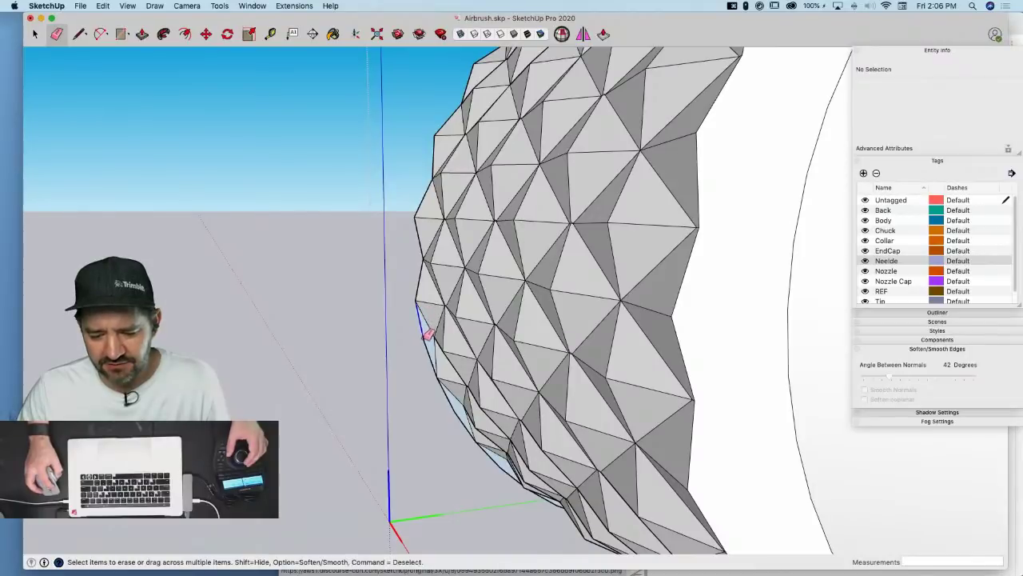
middle_click_drag(429, 334, 424, 259)
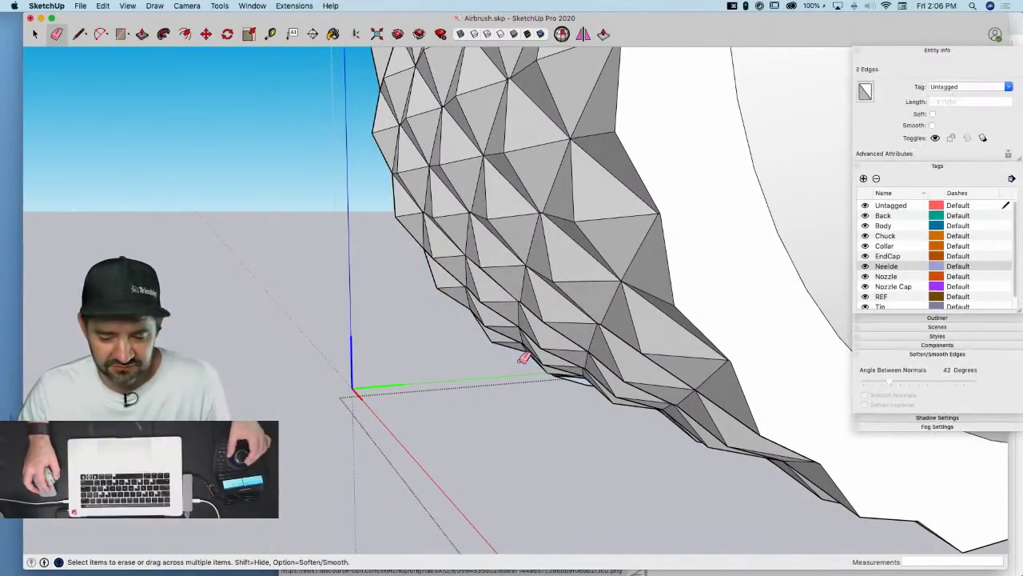
Erase the leftover arc edges and slivers of face around the outer rim of the faceted knurled ring, then finish editing it
middle_click_drag(523, 354, 427, 229)
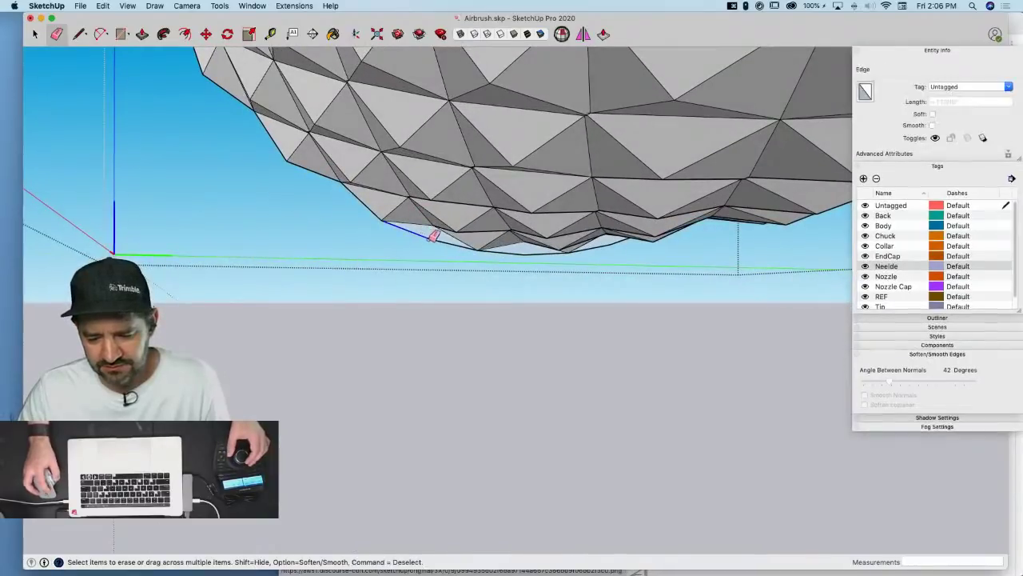
mouse_move(521, 253)
left_mouse_down()
mouse_move(541, 256)
mouse_move(520, 257)
left_mouse_up()
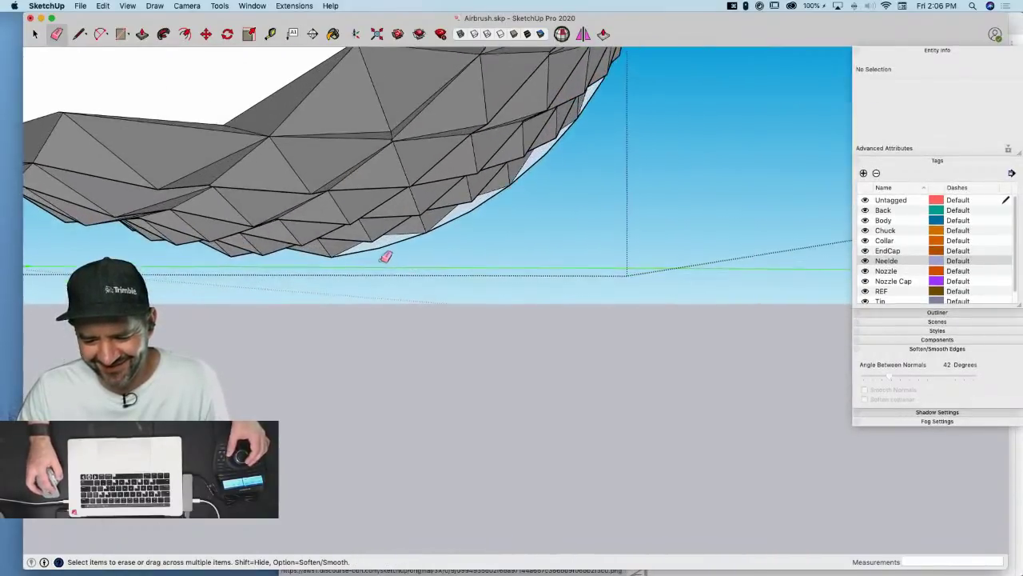
left_click_drag(382, 247, 385, 245)
left_click_drag(448, 226, 492, 196)
left_click_drag(542, 152, 558, 144)
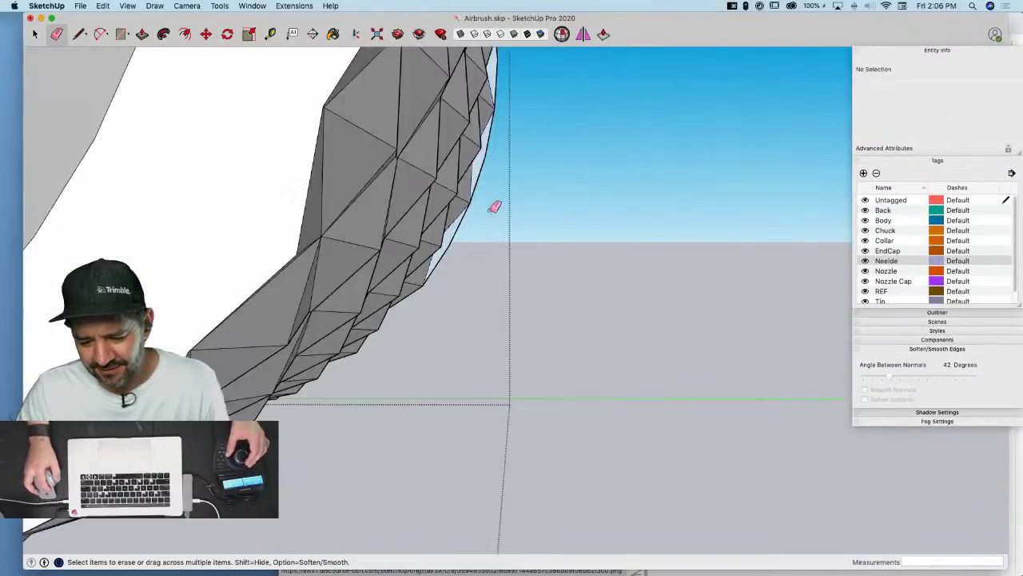
left_click_drag(392, 326, 427, 230)
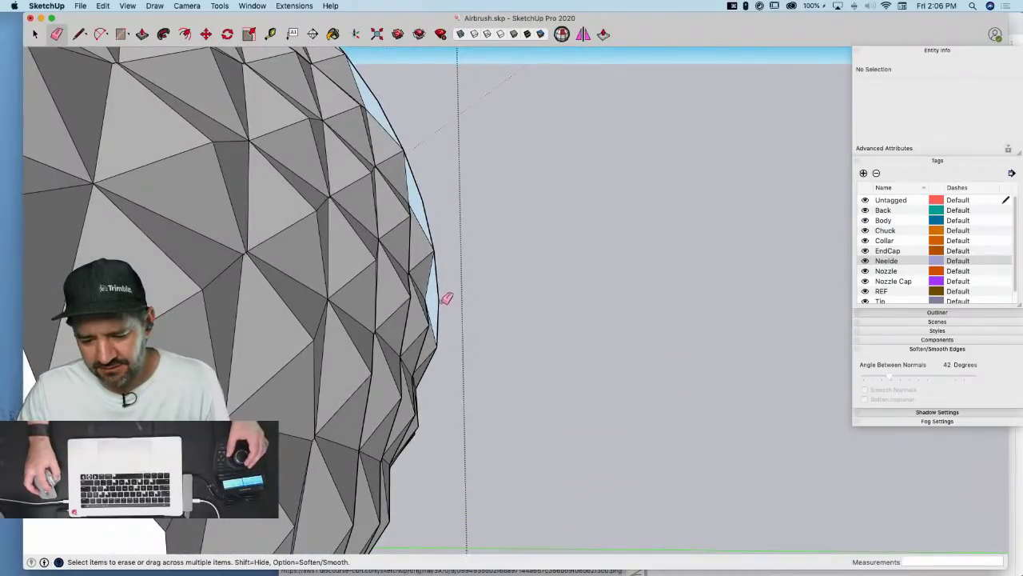
middle_click_drag(427, 201, 430, 335)
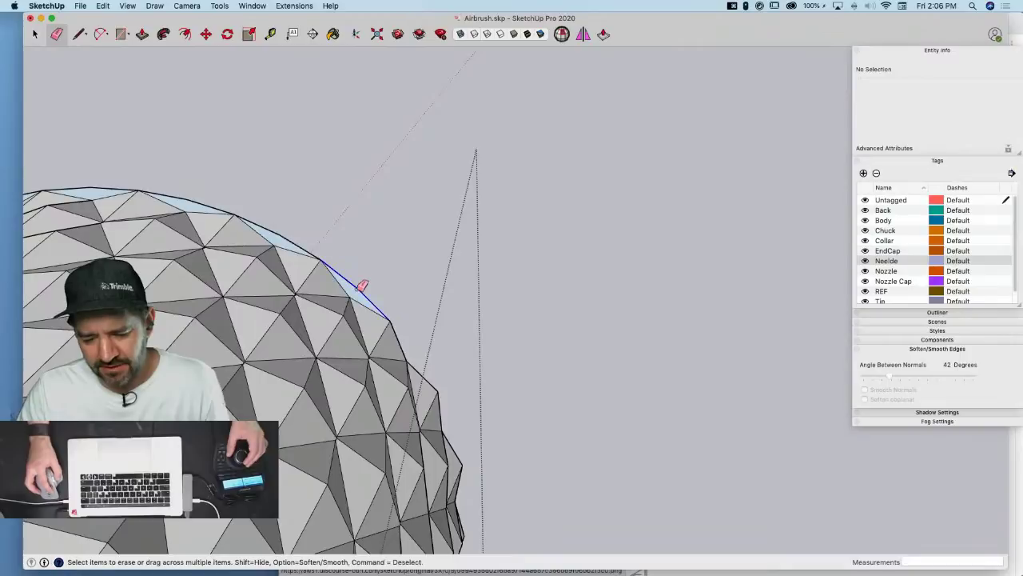
middle_click_drag(363, 285, 497, 228)
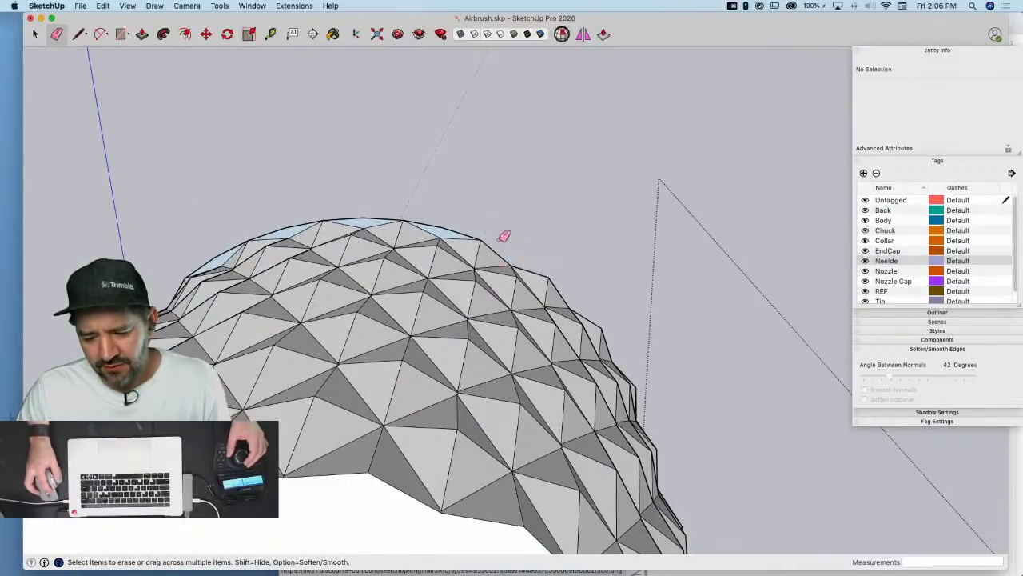
left_click(368, 219)
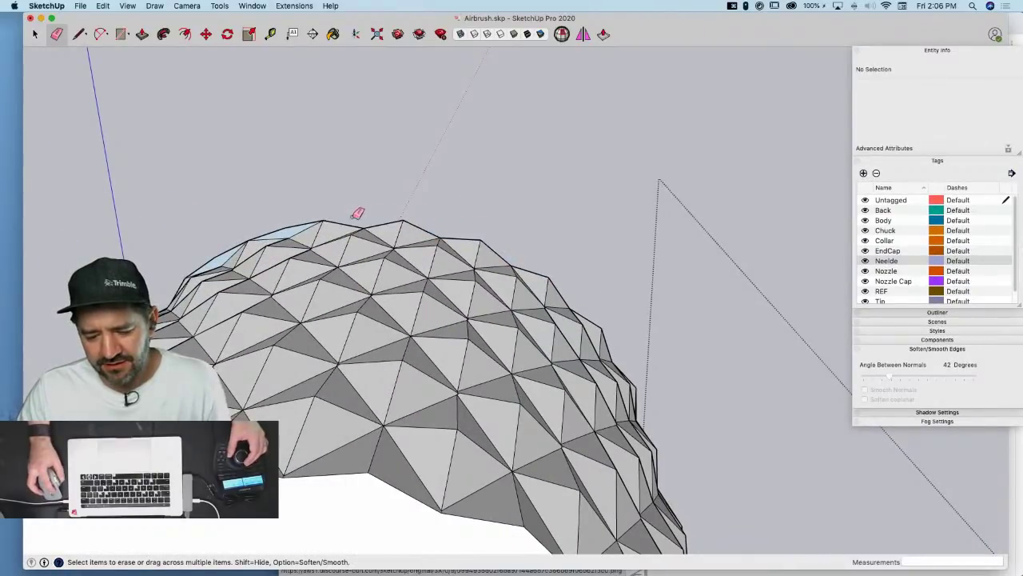
left_click(429, 231)
middle_click_drag(432, 227, 454, 247)
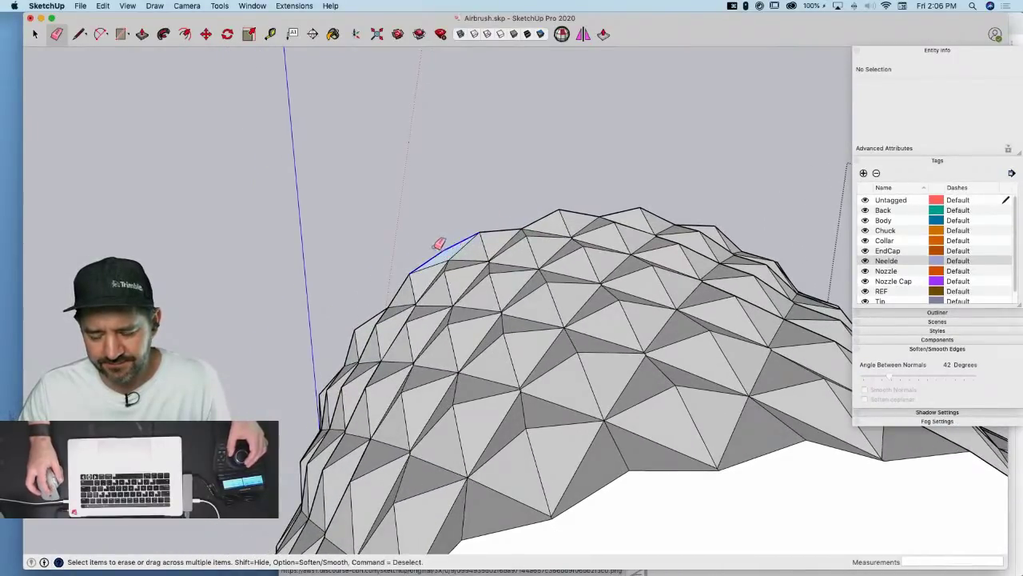
key("space")
left_click(791, 391)
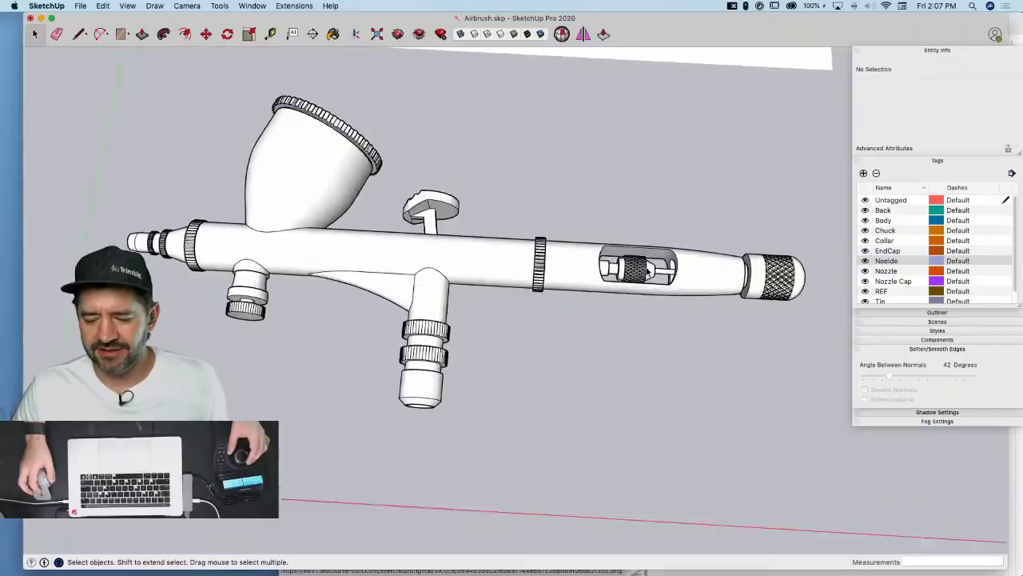
scroll(704, 229, "up", 8)
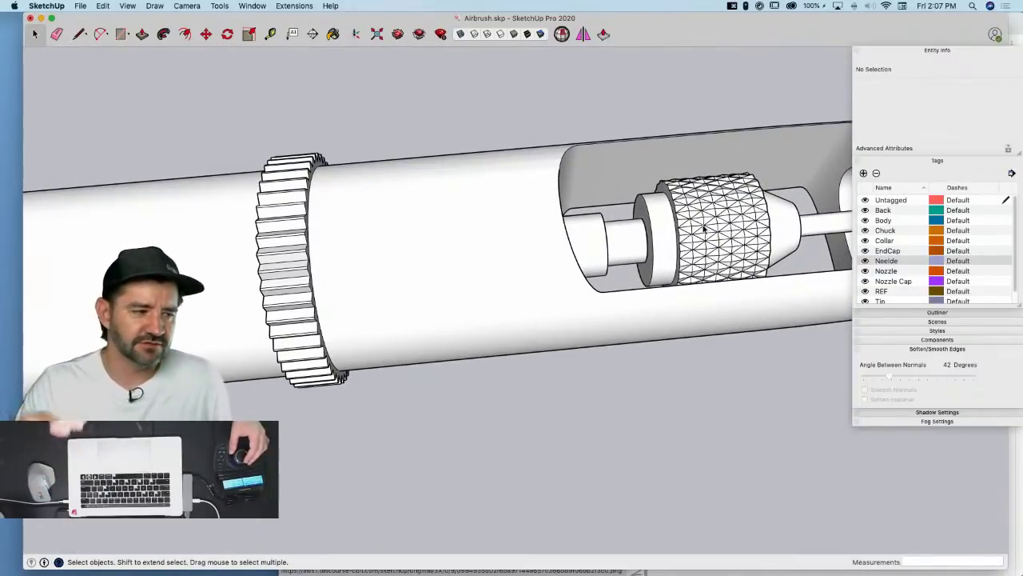
scroll(705, 229, "down", 10)
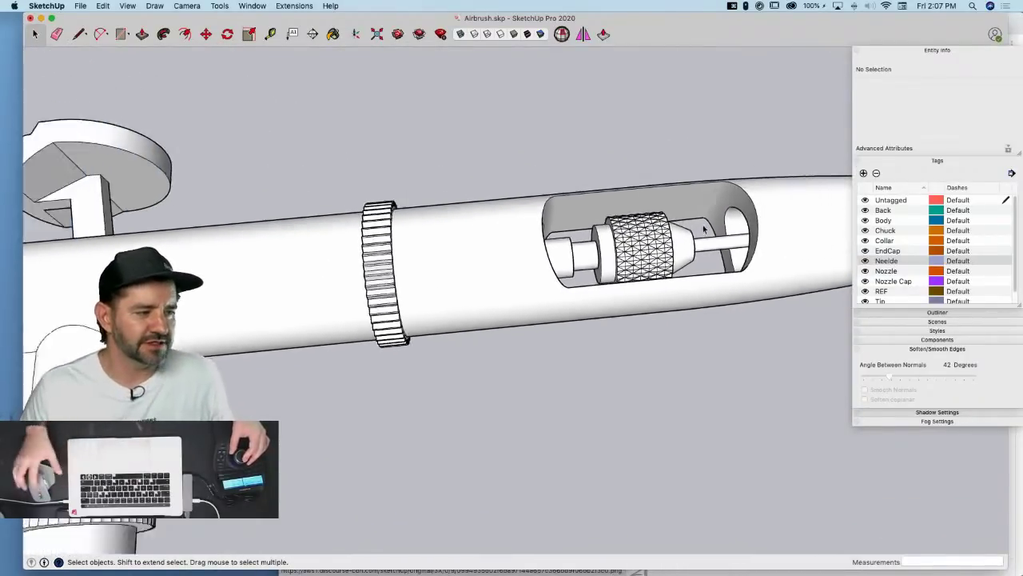
scroll(668, 202, "down", 10)
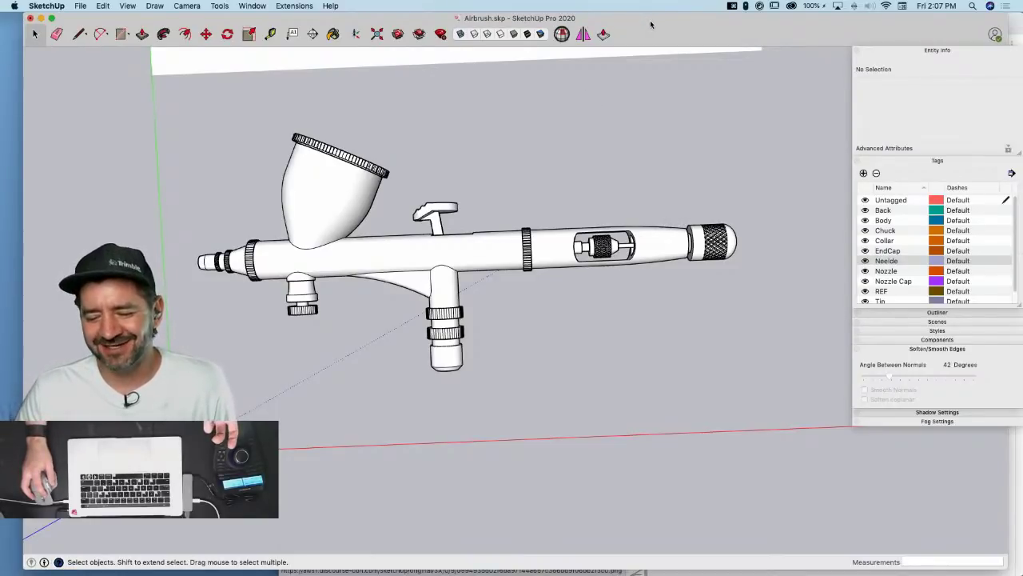
Reposition the modeling window and widen it to span the full screen width
left_click_drag(650, 20, 626, 19)
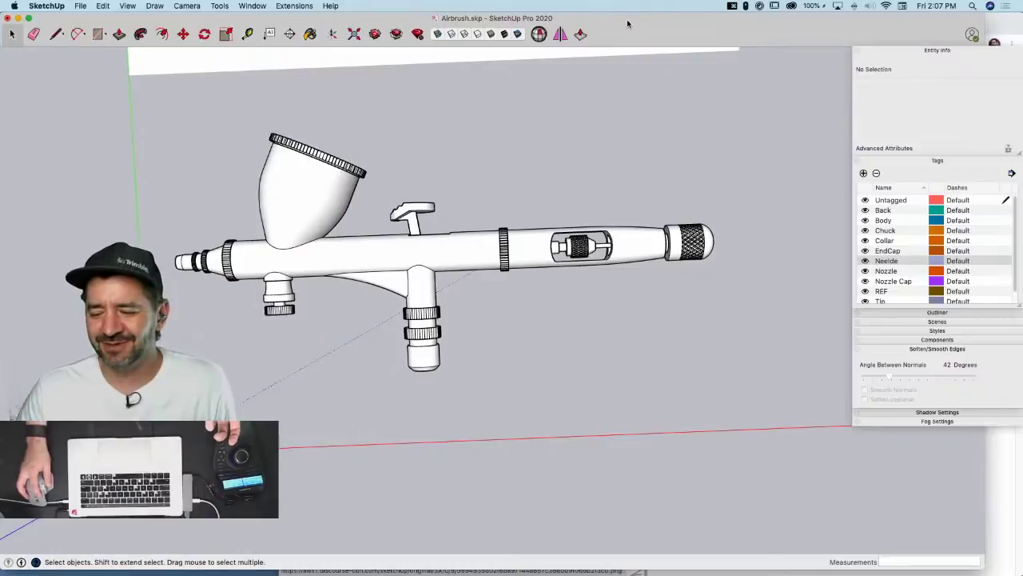
left_click_drag(985, 26, 1022, 26)
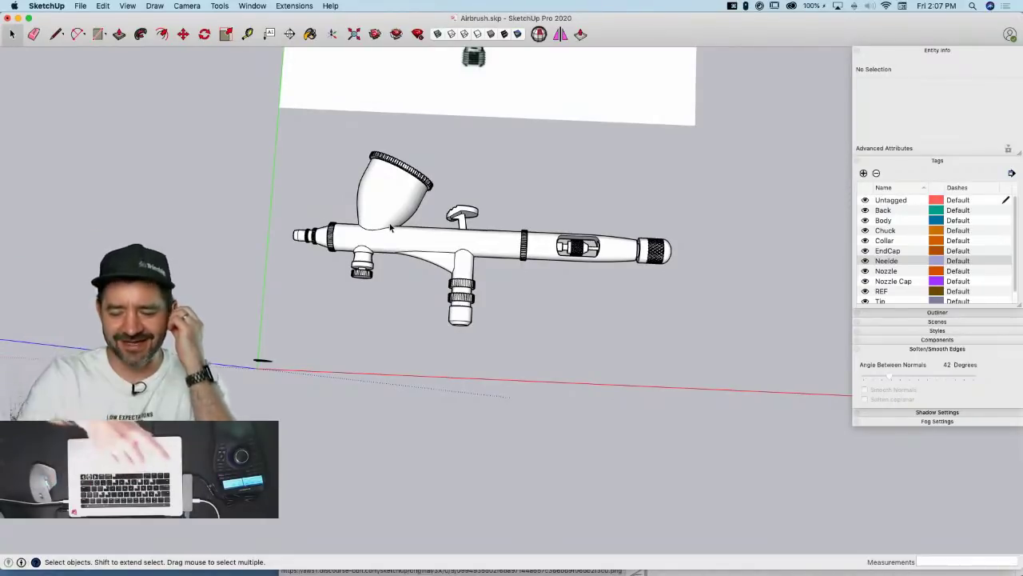
Draw a circle of about 21 ft² on the empty ground beside the airbrush and extrude it upward about 10 1/4"
key("super+1")
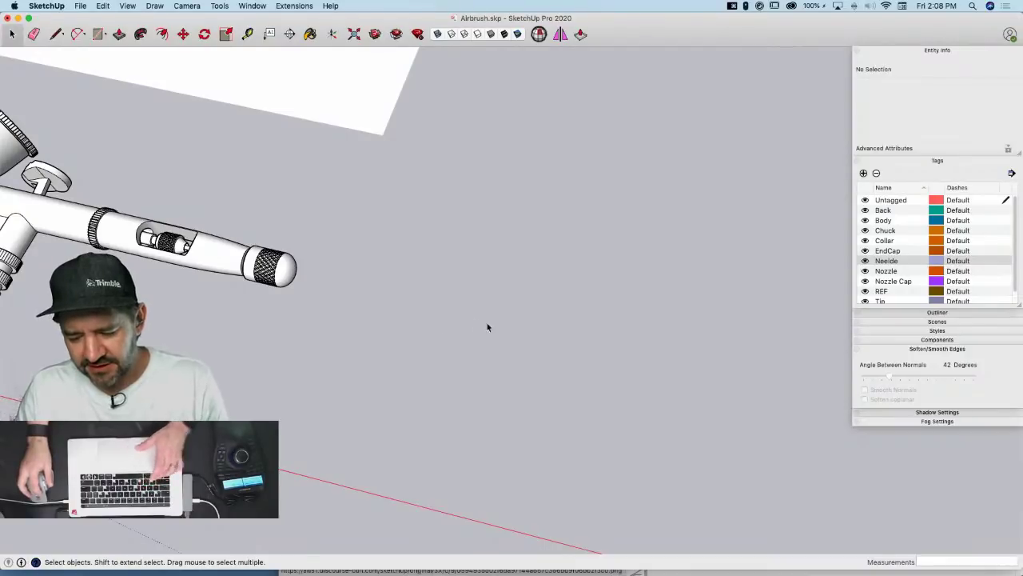
key("c")
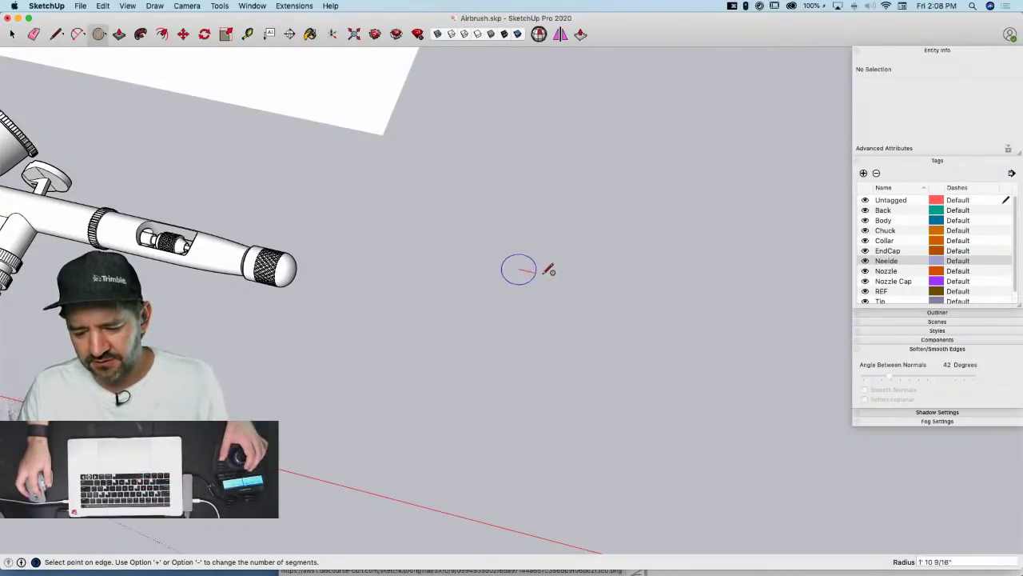
left_click(540, 270)
key("p")
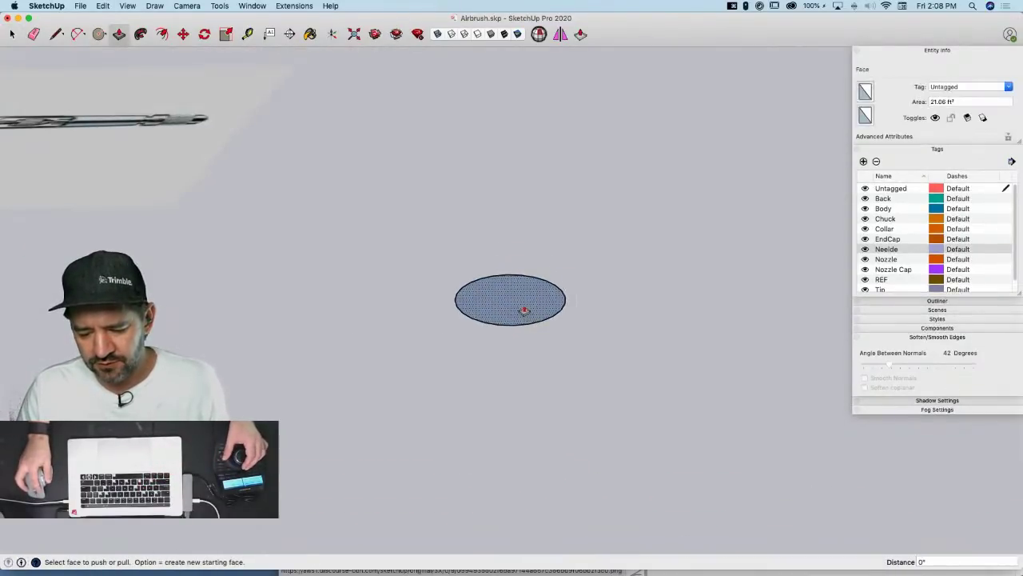
left_click(526, 296)
left_click(519, 294)
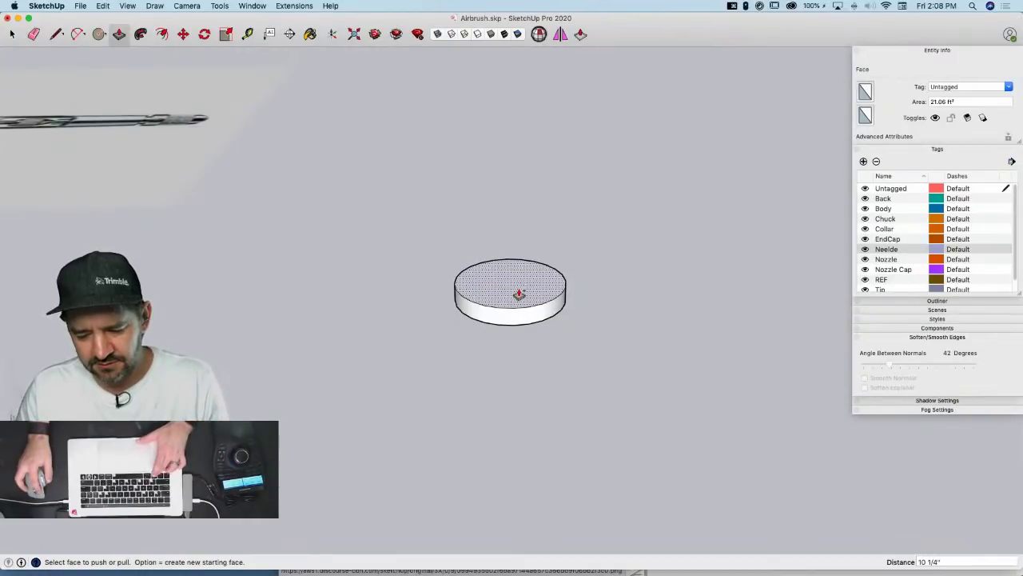
left_click(518, 294)
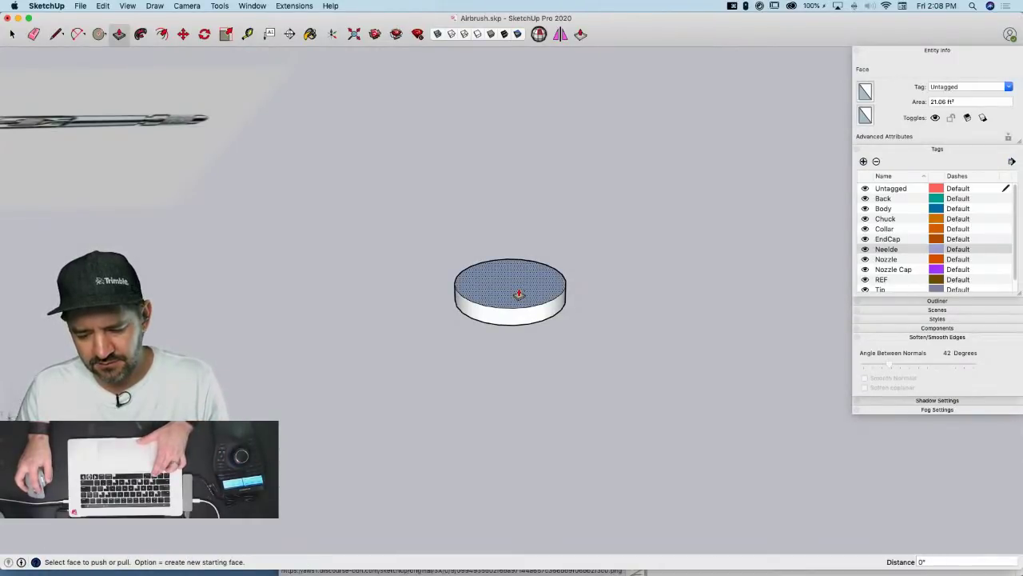
left_click(519, 294)
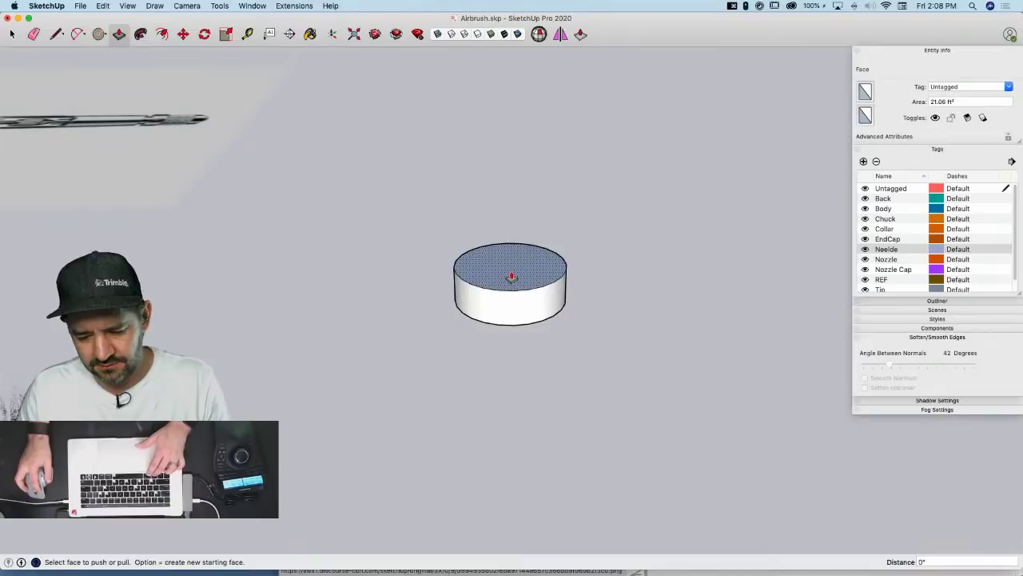
key("super+z")
Push/Pull the disc's top face up three more times by the same distance, creating a new starting face each time
double_click(509, 281, "alt")
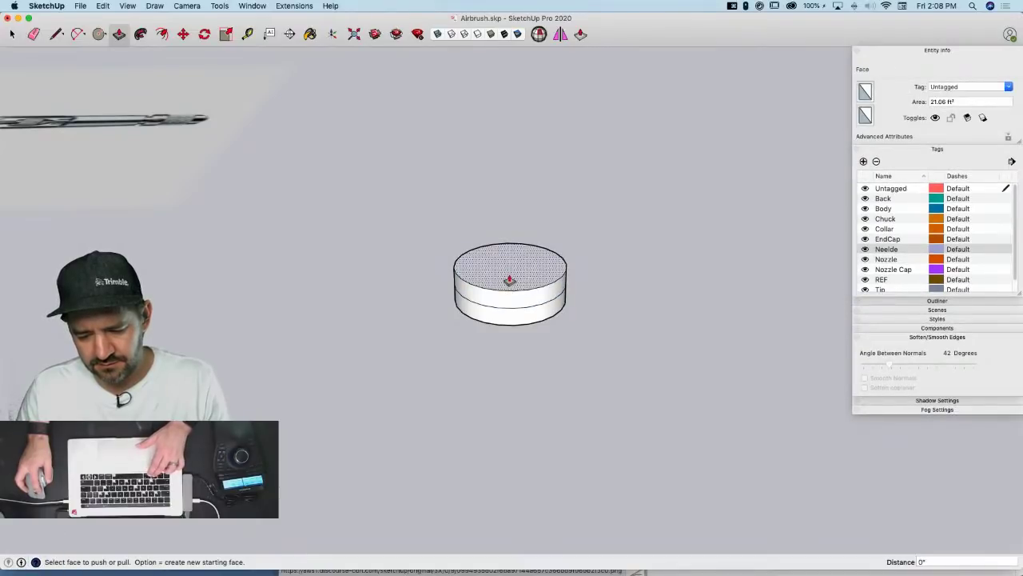
left_click(510, 279)
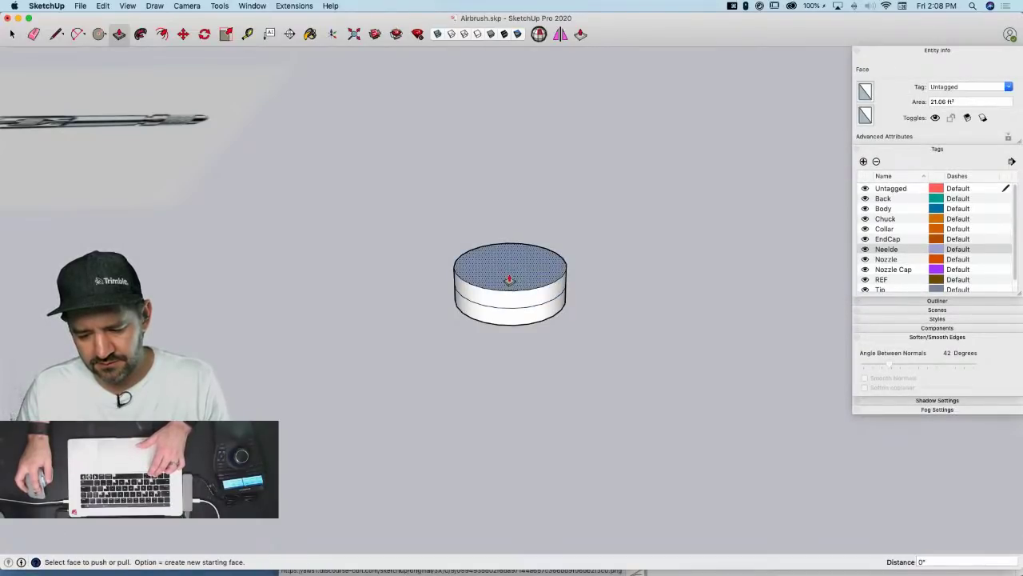
left_click(509, 279)
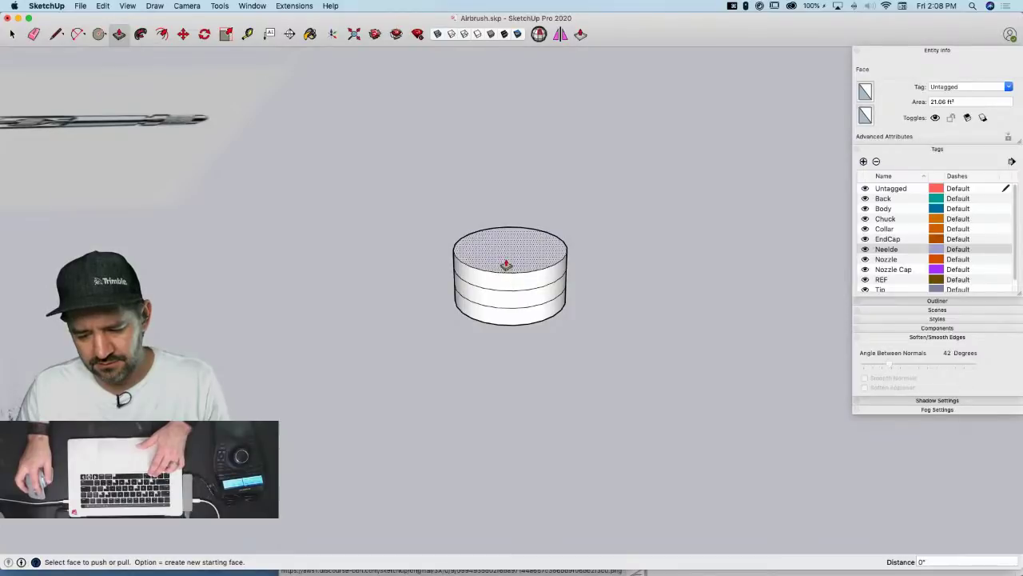
left_click(506, 264)
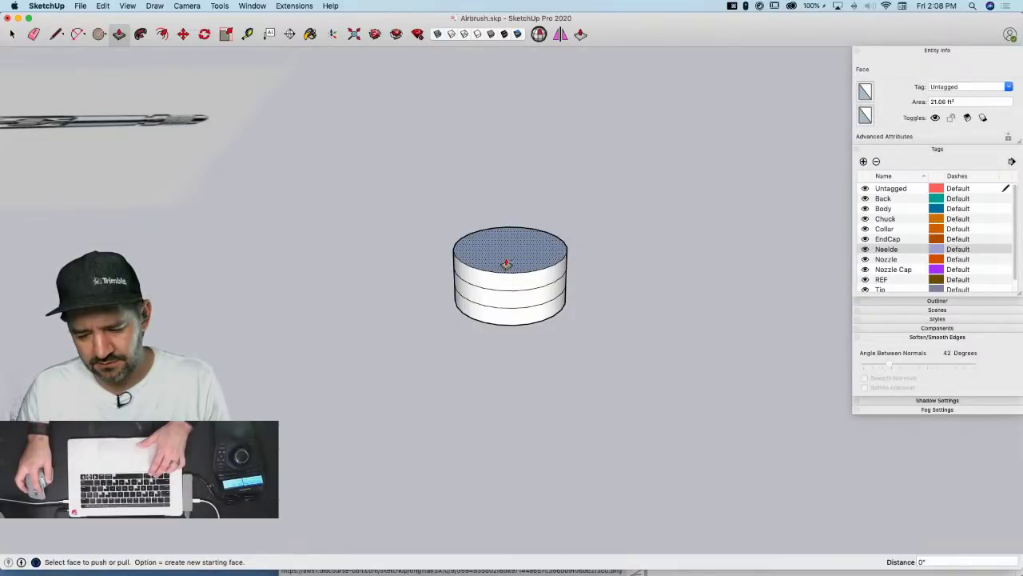
left_click(507, 251)
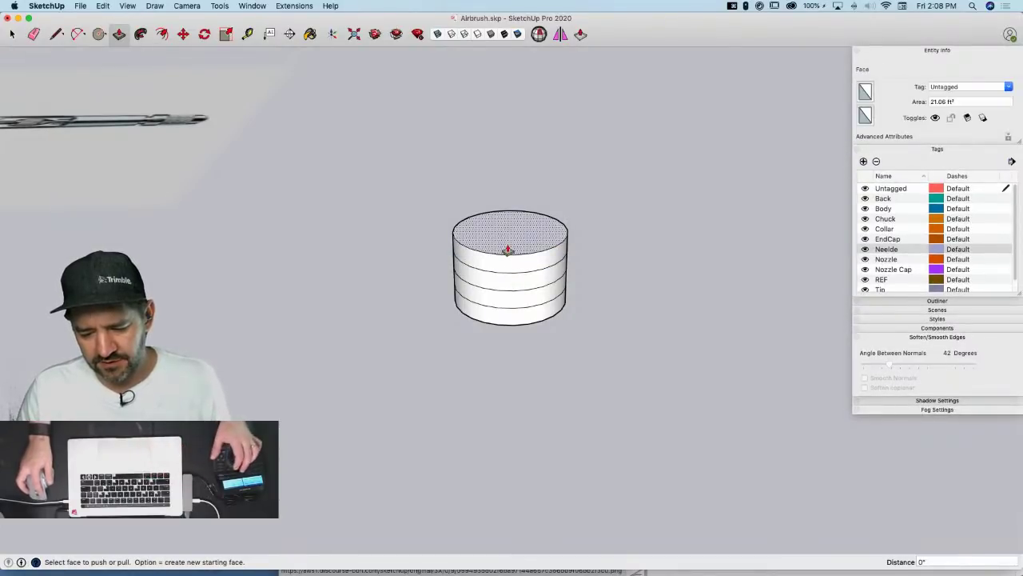
Select the whole four-band cylinder and stack a copy directly on top of it, 3' 5" up, then clear the selection
key("space")
left_click_drag(381, 150, 603, 372)
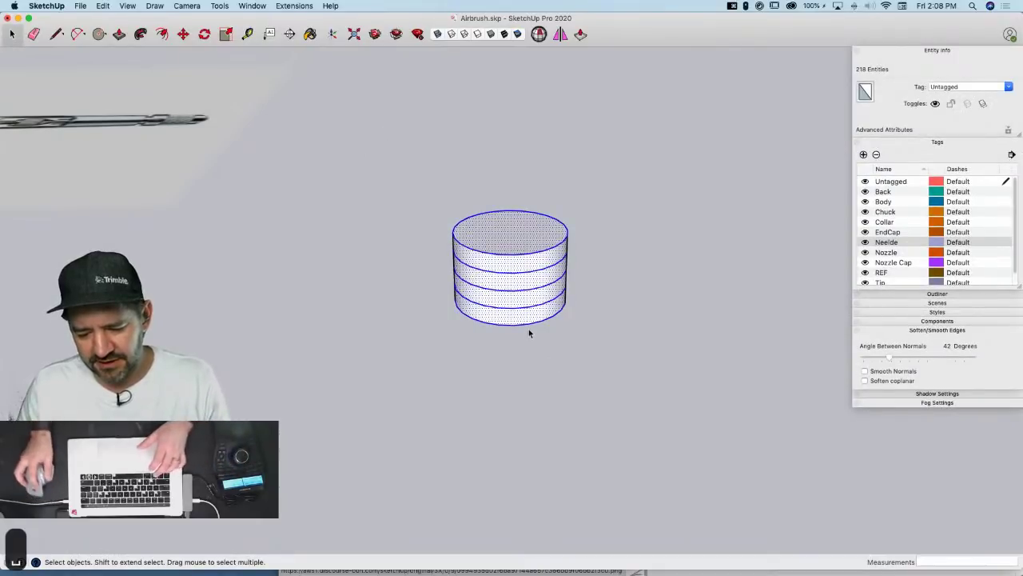
key("m")
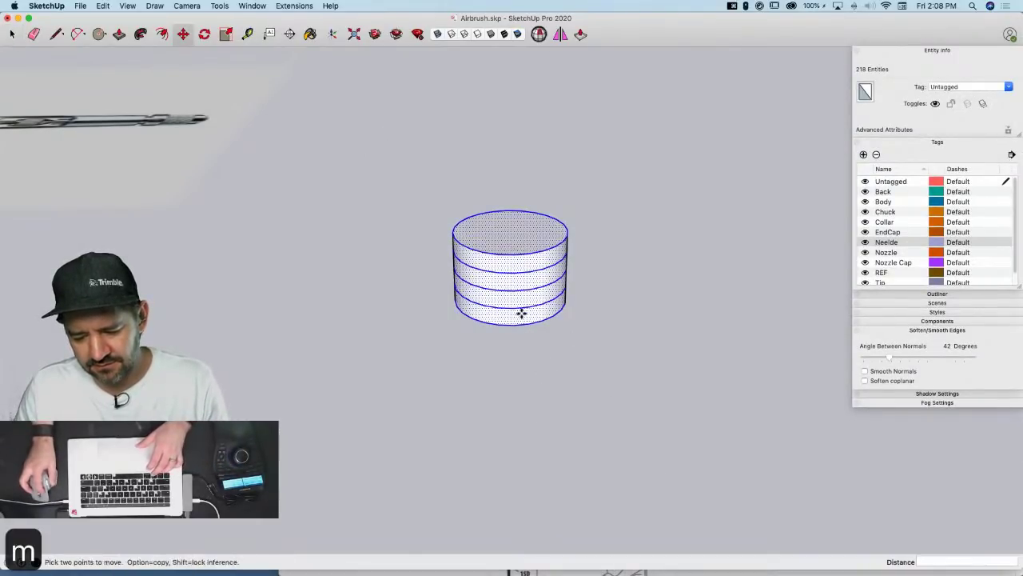
left_click(526, 322)
key("alt")
left_click(530, 256)
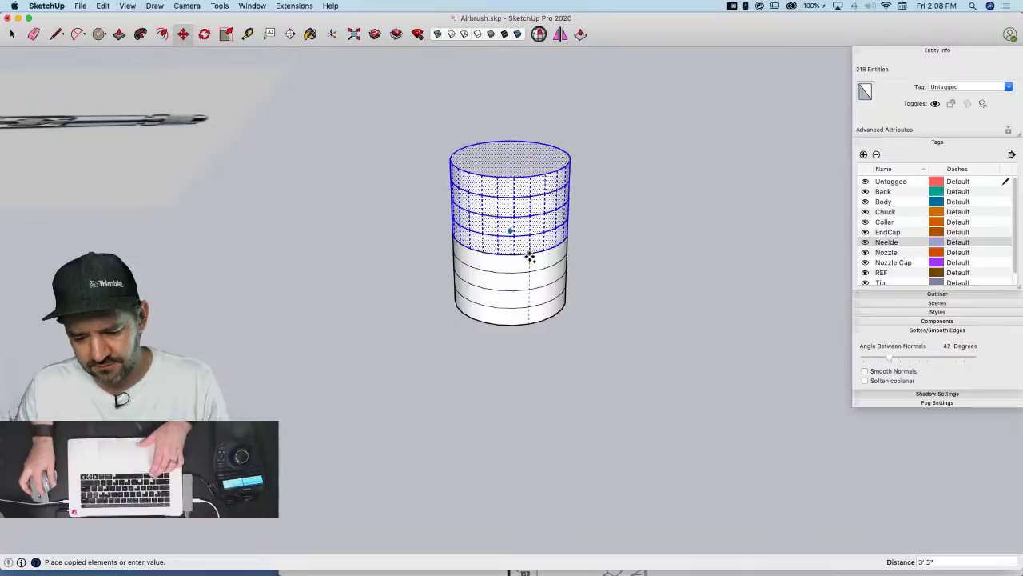
key("space")
left_click(679, 312)
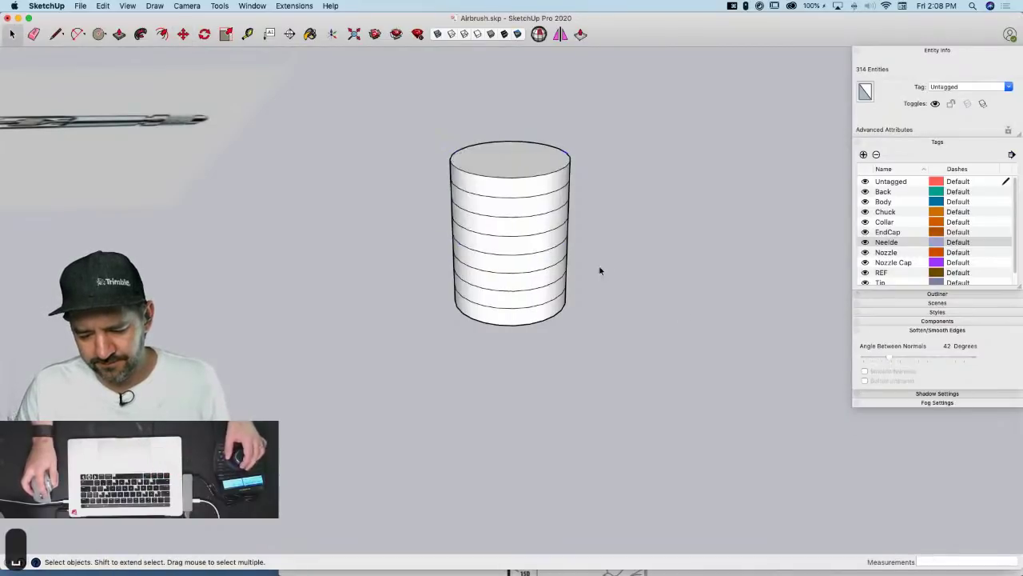
Delete the flat faces closing off the stacked cylinder and undo the deletion that removes its middle ring edge
left_click(521, 270)
key("BackSpace")
left_click(516, 270)
key("BackSpace")
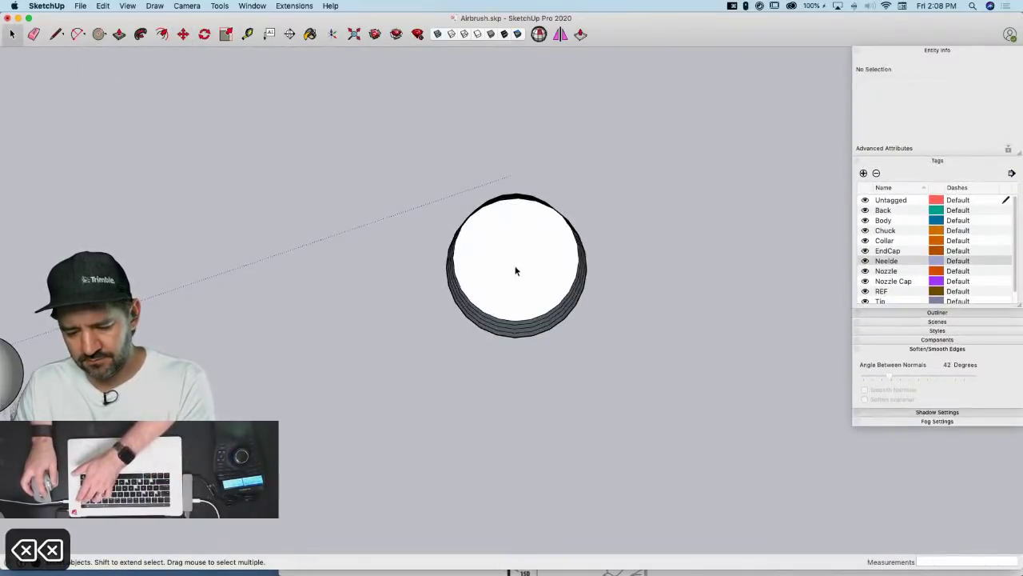
left_click(516, 270)
key("BackSpace")
left_click(516, 270)
key("BackSpace")
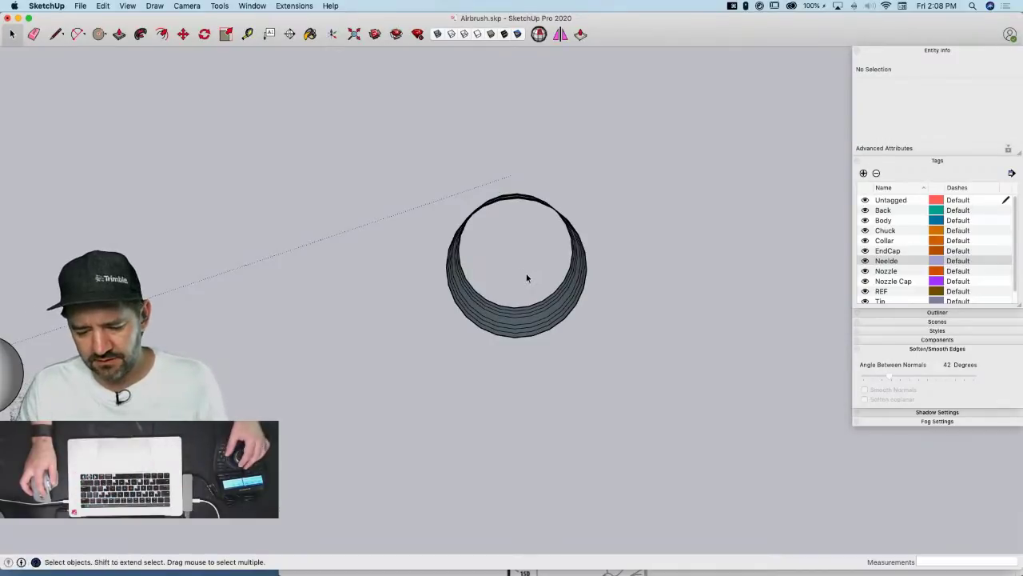
key("i")
middle_click_drag(524, 283, 520, 322)
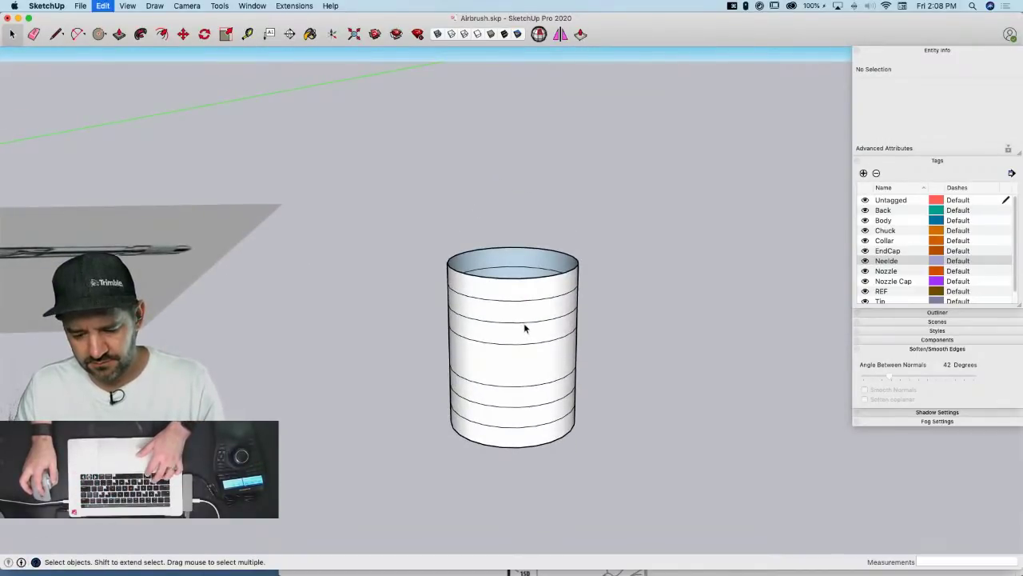
key("super+z")
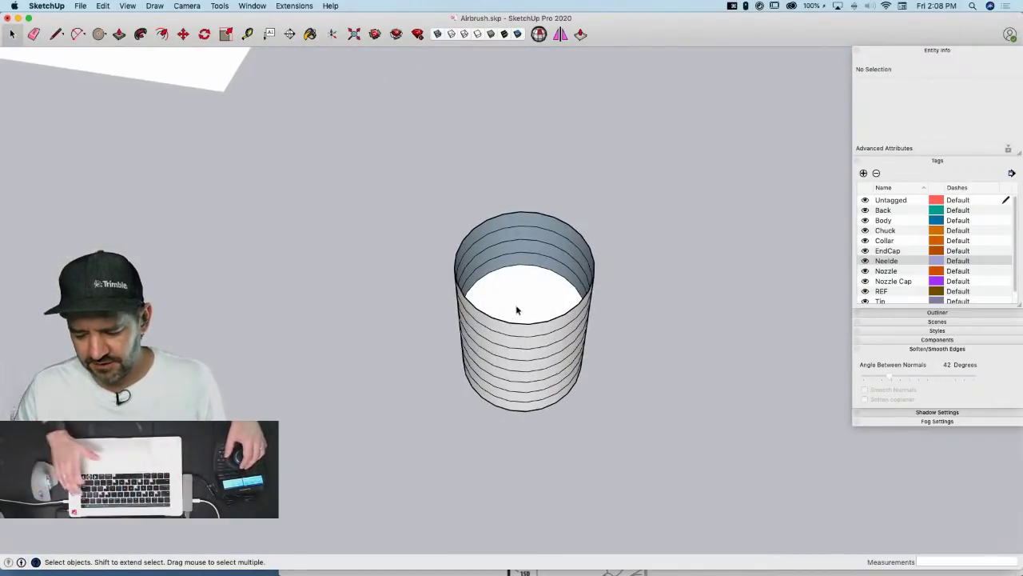
Delete the remaining flat faces inside the cylinder so only the banded wall and its ring edges are left
left_click(517, 310)
key("BackSpace")
left_click(516, 310)
key("BackSpace")
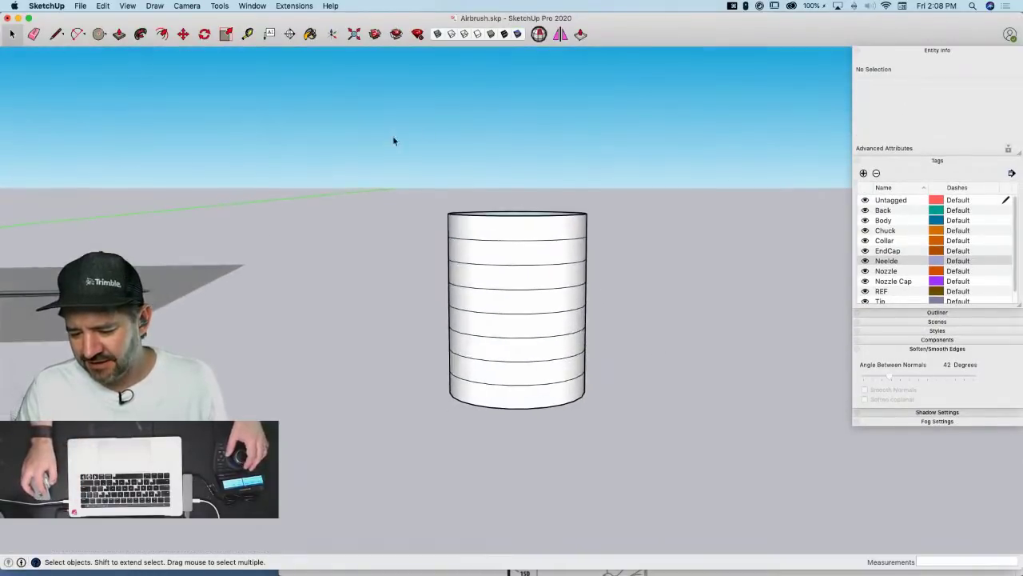
Select the whole banded cylinder and set its edge softening to 0 degrees with Smooth Normals and Soften coplanar on
left_click_drag(396, 152, 651, 466)
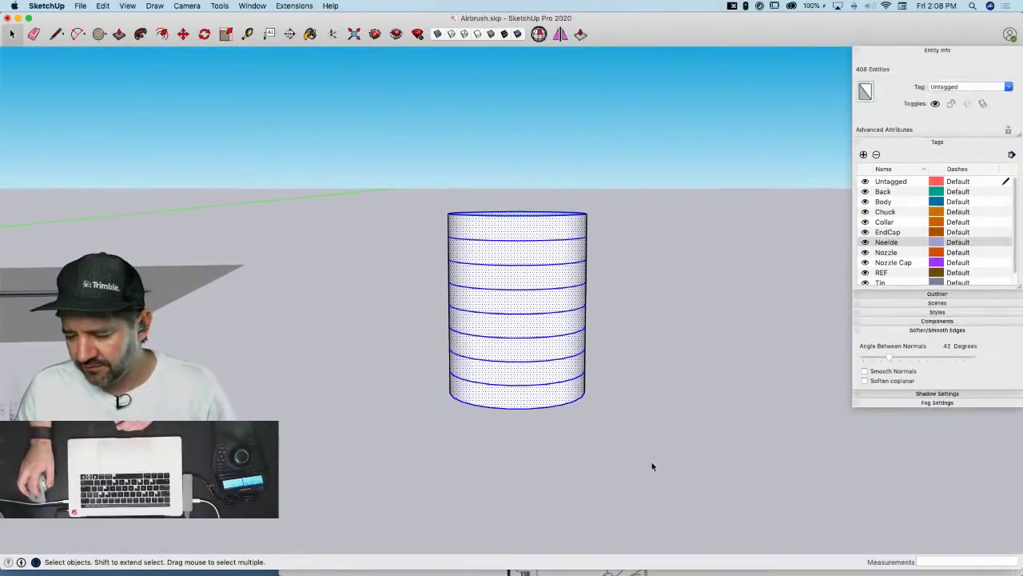
left_click(864, 381)
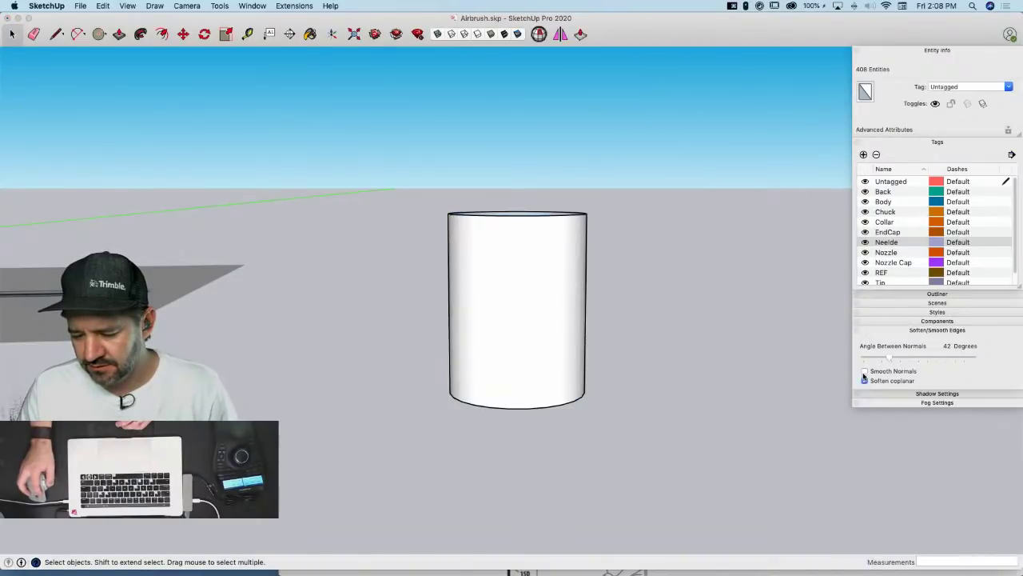
left_click_drag(827, 363, 804, 365)
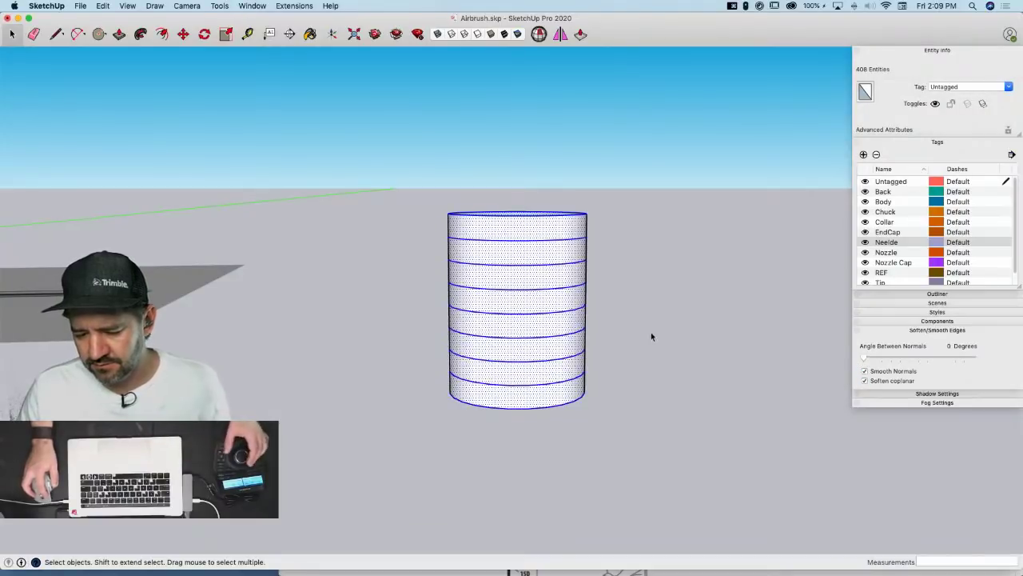
middle_click_drag(578, 278, 541, 238)
right_click(512, 223)
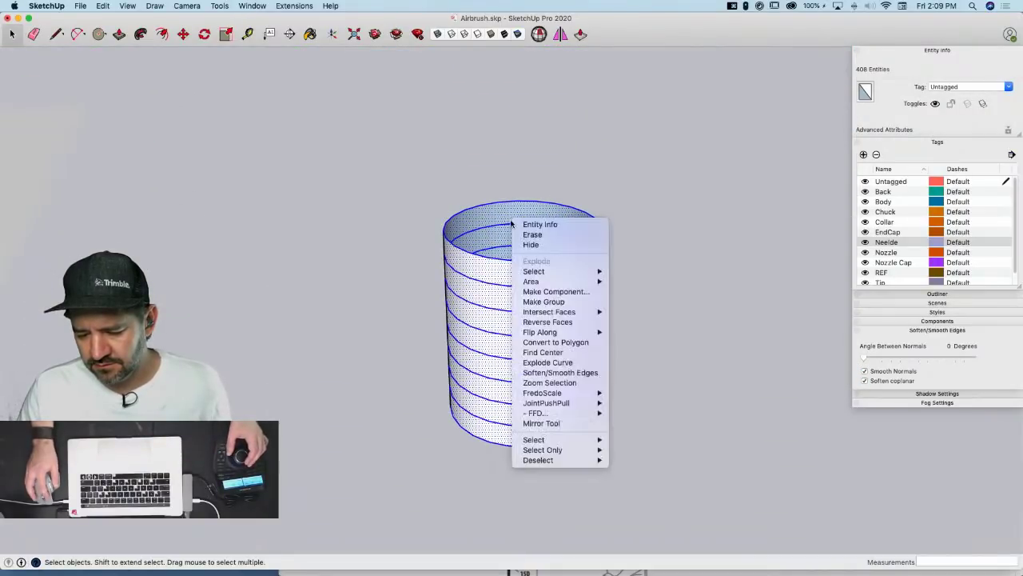
Draw a vertical line 6' 10" long down the cylinder wall, from an endpoint on the top rim to the bottom rim
key("l")
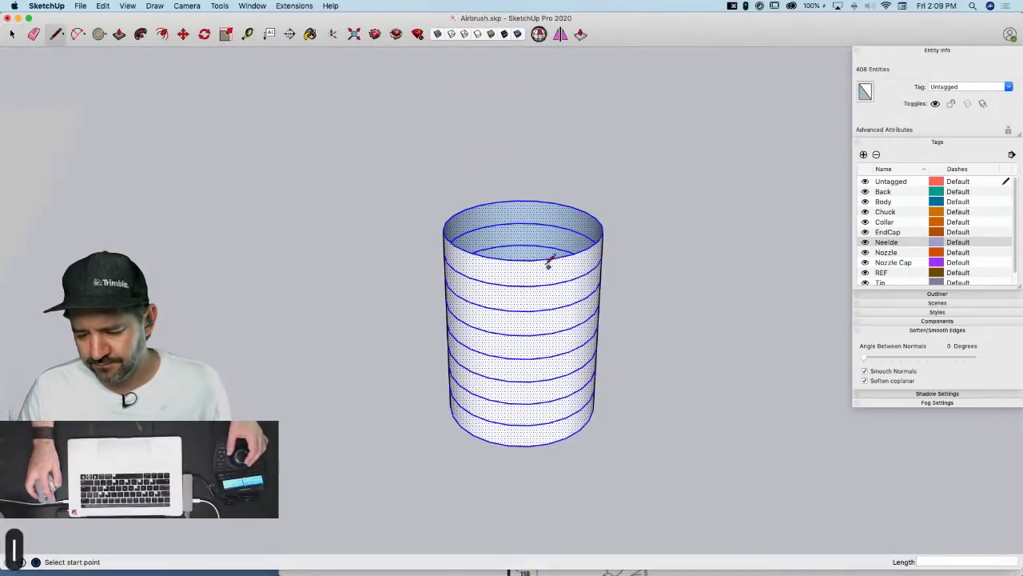
left_click(531, 259)
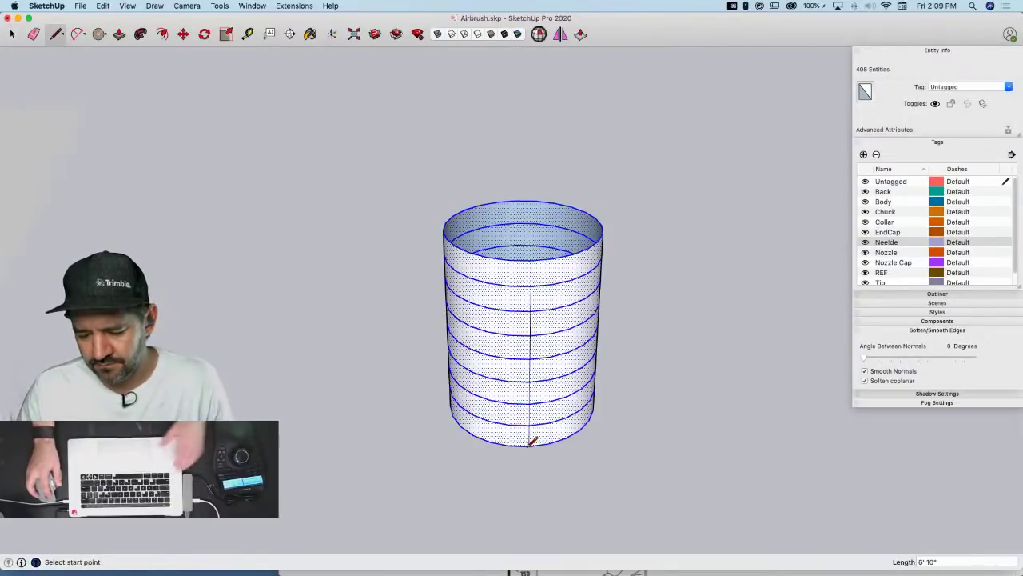
left_click(527, 445)
key("space")
Select the vertical edges and rotate-copy them 15 degrees about the cylinder's centre 23 times, then clear the selection
middle_click_drag(517, 311, 508, 344)
left_click_drag(504, 332, 518, 412)
key("q")
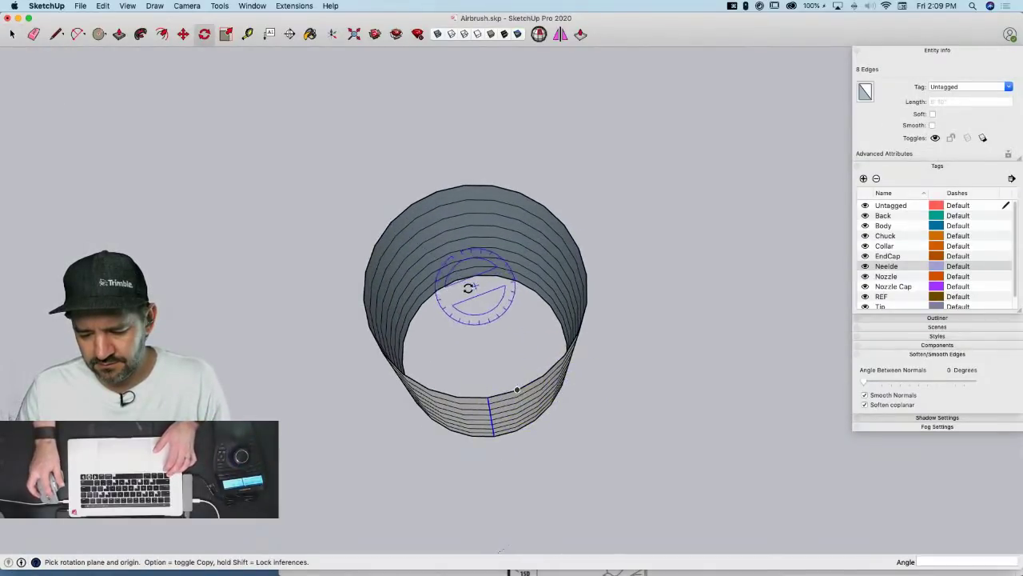
left_click_drag(475, 287, 487, 396)
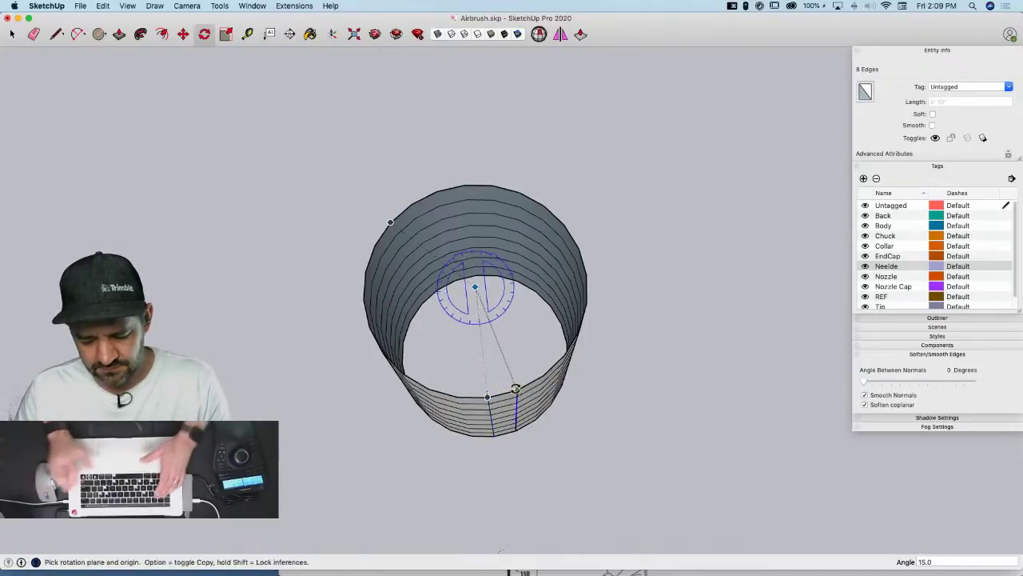
left_click(516, 389)
type("23x")
key("Return")
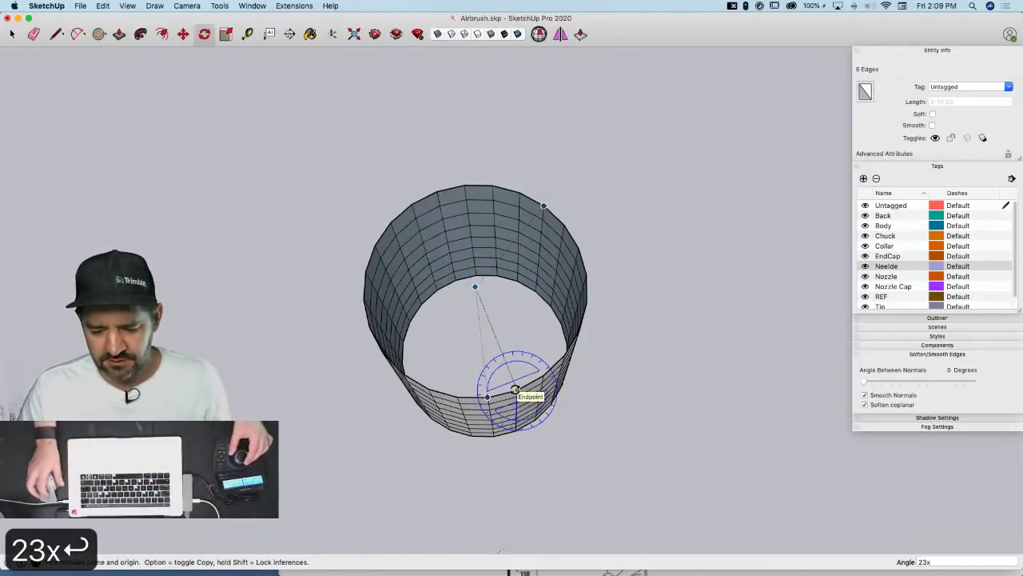
key("space")
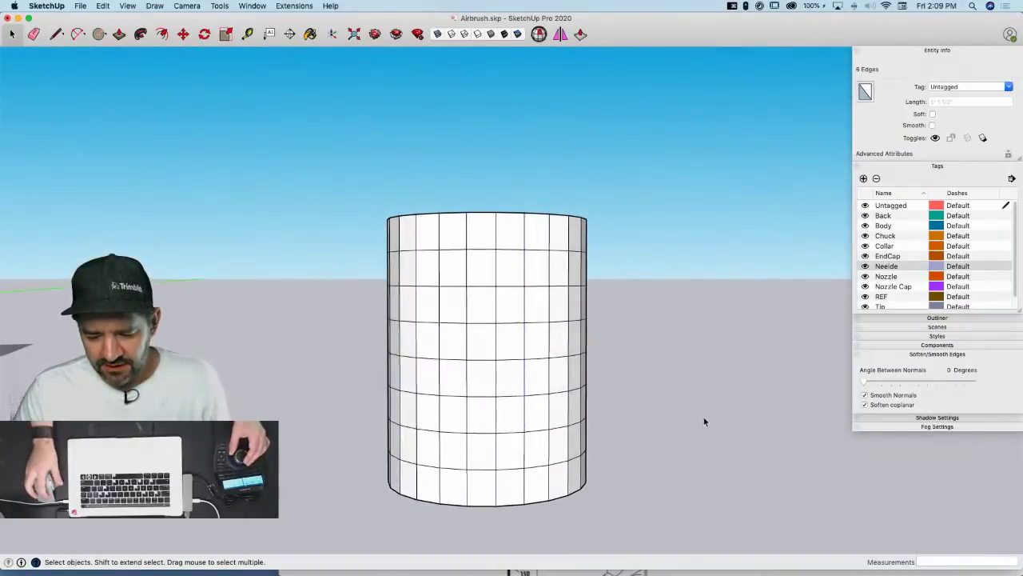
left_click(701, 413)
key("v")
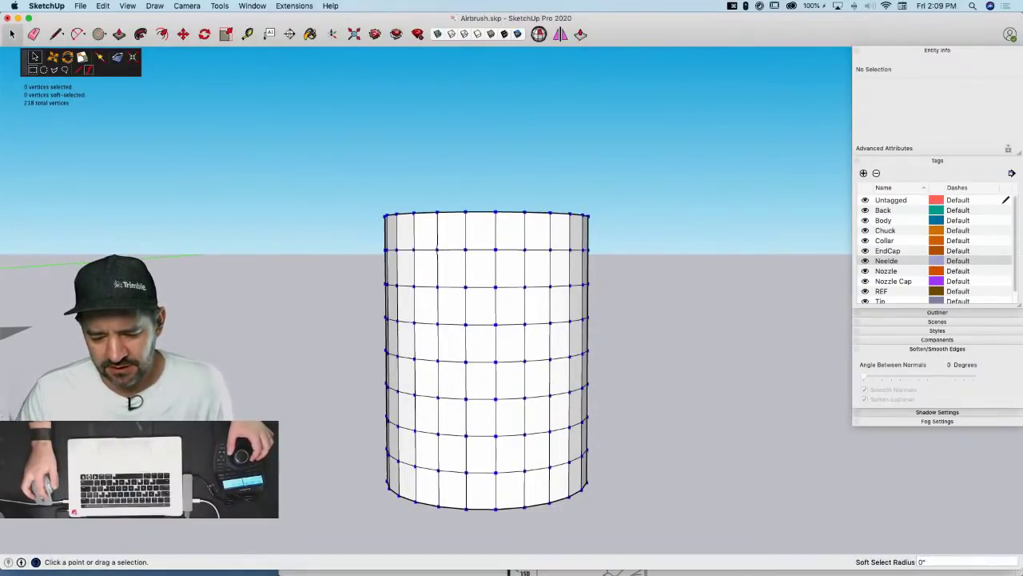
left_click(465, 250)
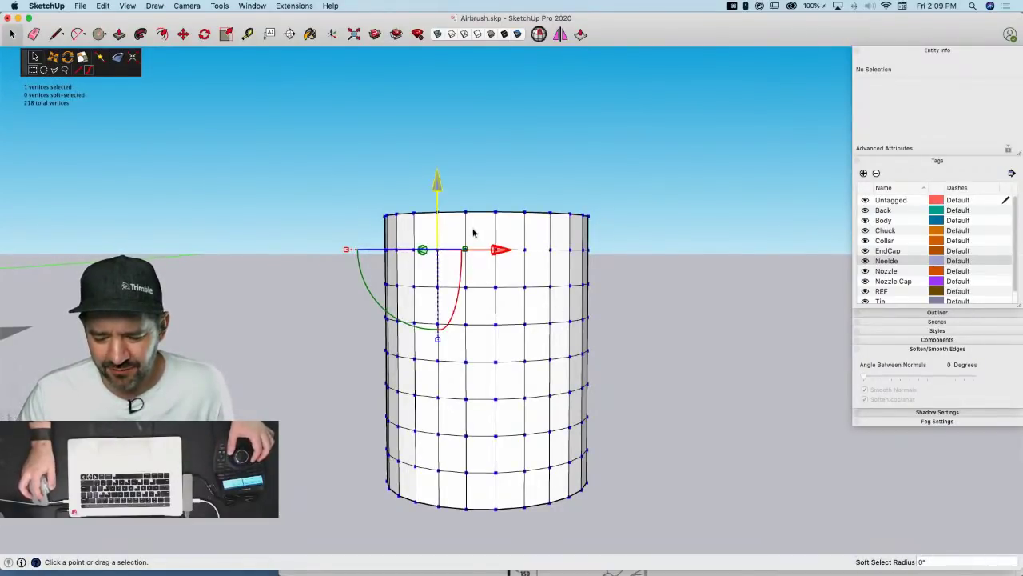
left_click(601, 276)
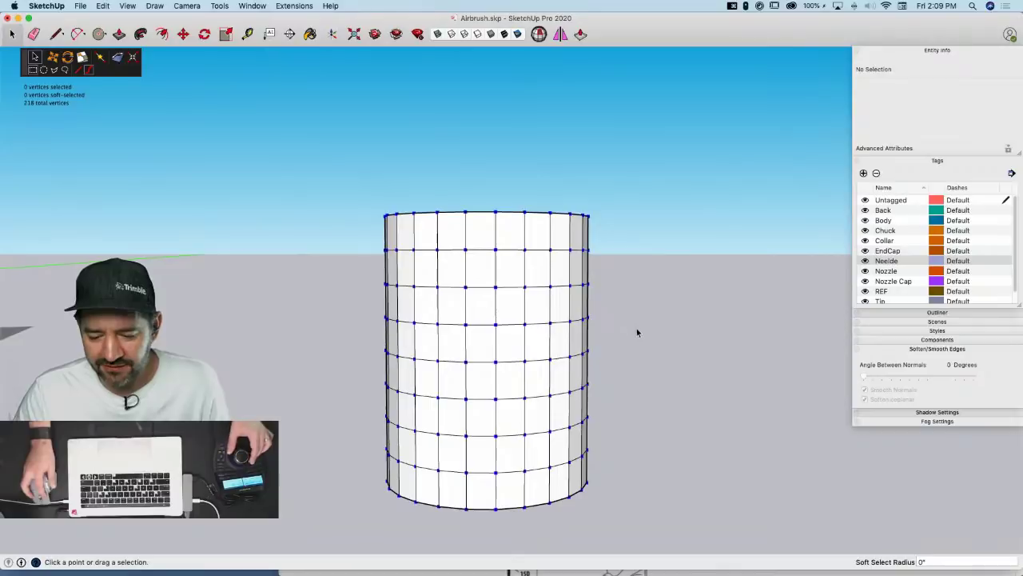
key("space")
Delete the cylinder's lower six bands, keeping only the top two, and erase the stray vertical edge hanging below
left_click_drag(648, 309, 354, 537)
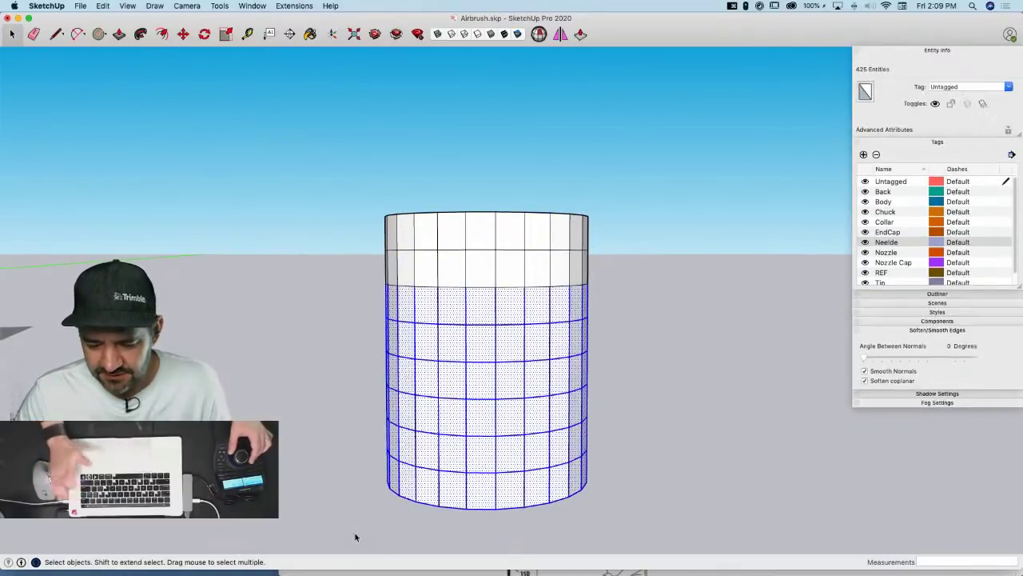
key("Delete")
key("e")
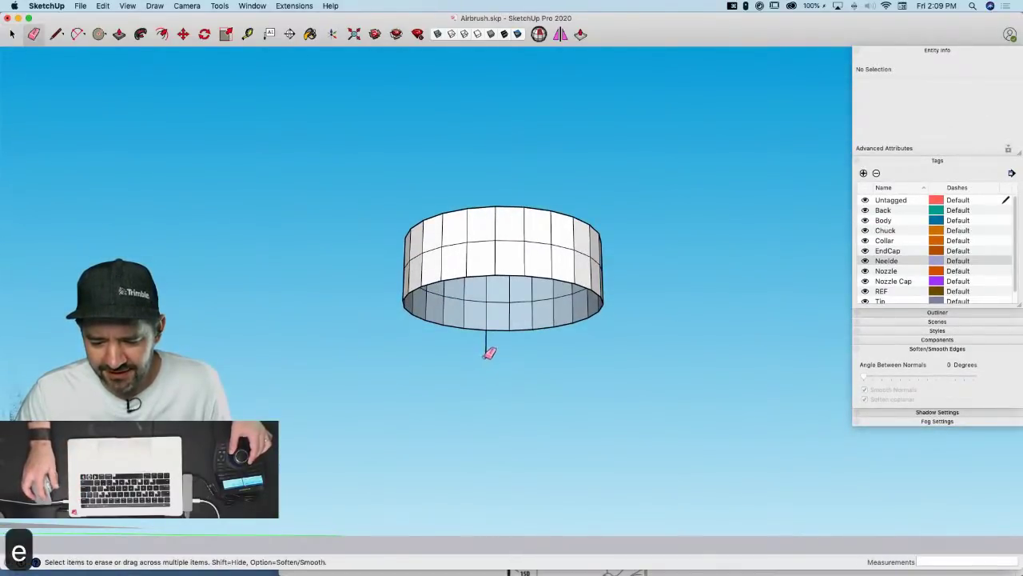
left_click(486, 354)
Start vertex editing on the two-band ring and select every other vertex around its middle edge loop
key("v")
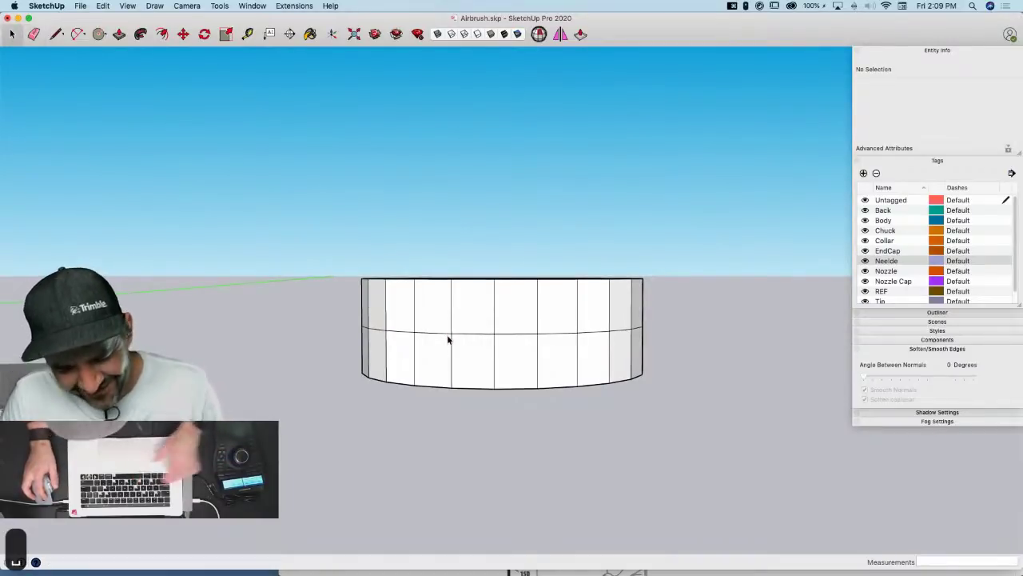
left_click(451, 335)
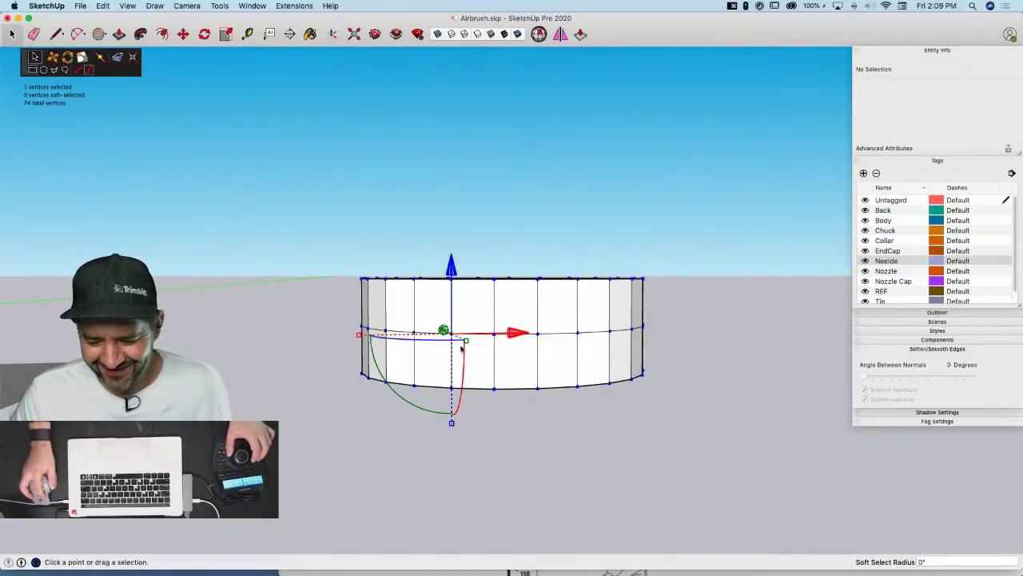
left_click(538, 332, "shift")
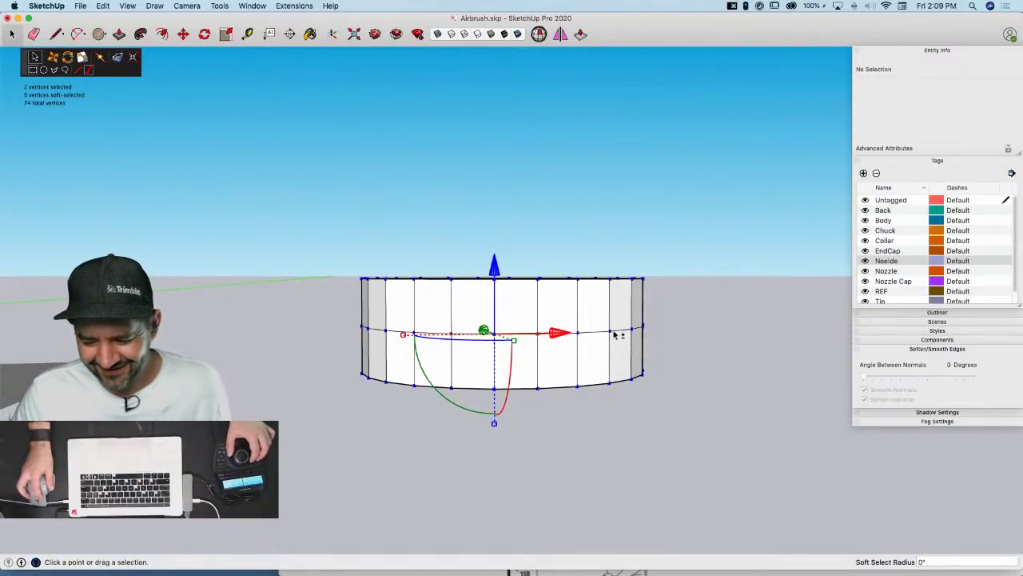
mouse_move(701, 350)
middle_mouse_down()
mouse_move(554, 390)
mouse_move(320, 498)
mouse_move(412, 446)
middle_mouse_up()
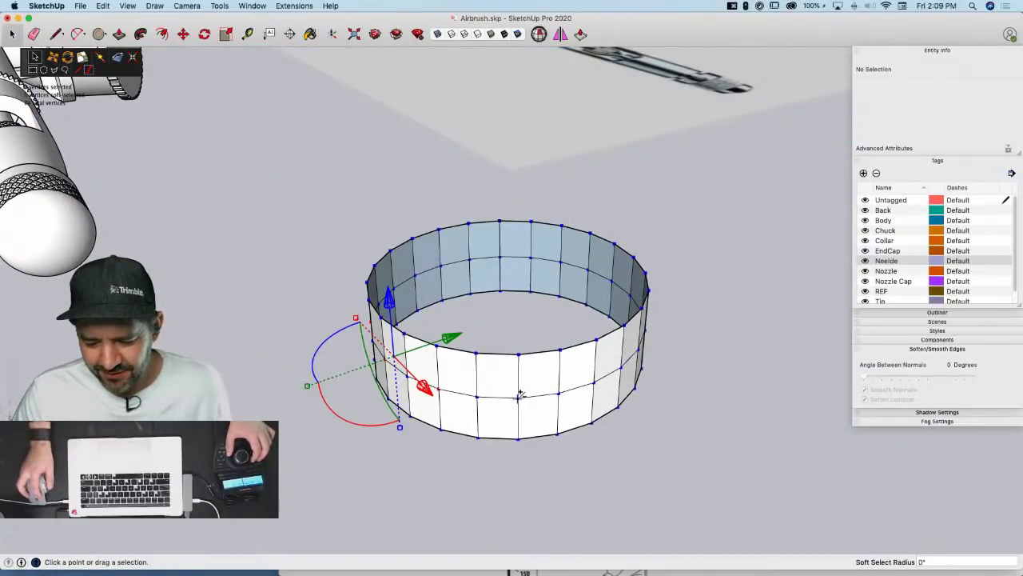
left_click(518, 398, "shift")
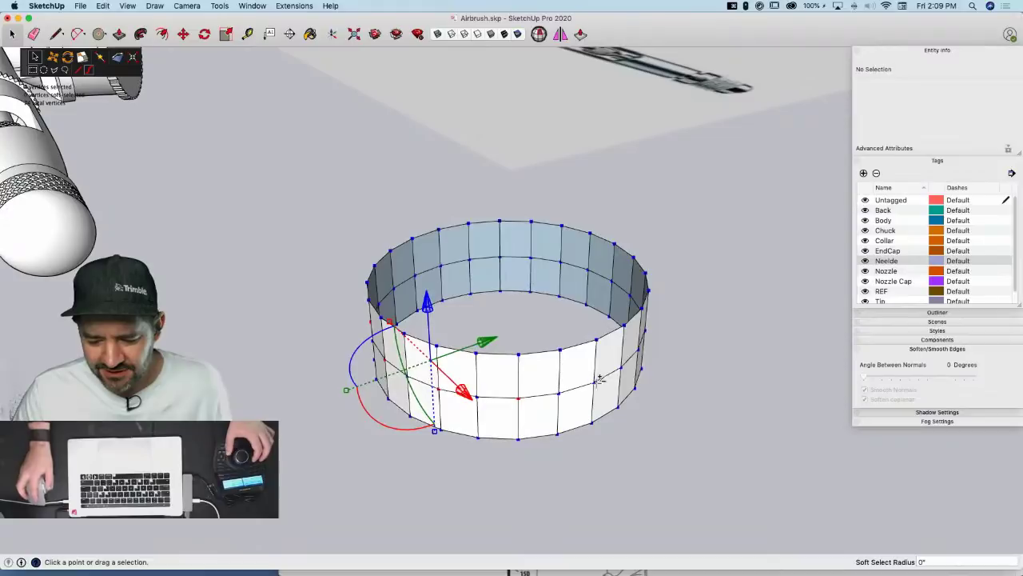
middle_click_drag(694, 356, 418, 447)
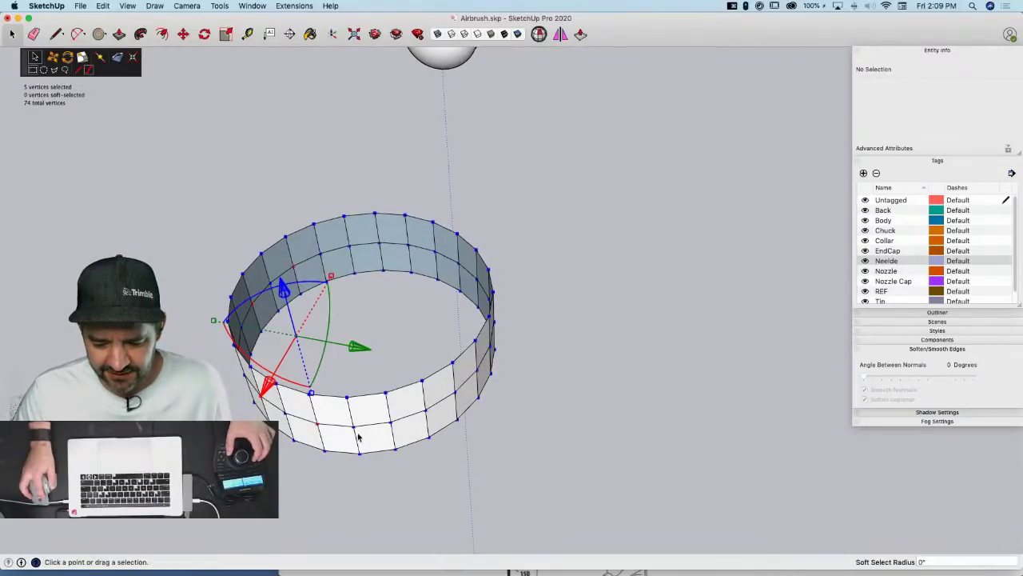
left_click(392, 419, "shift")
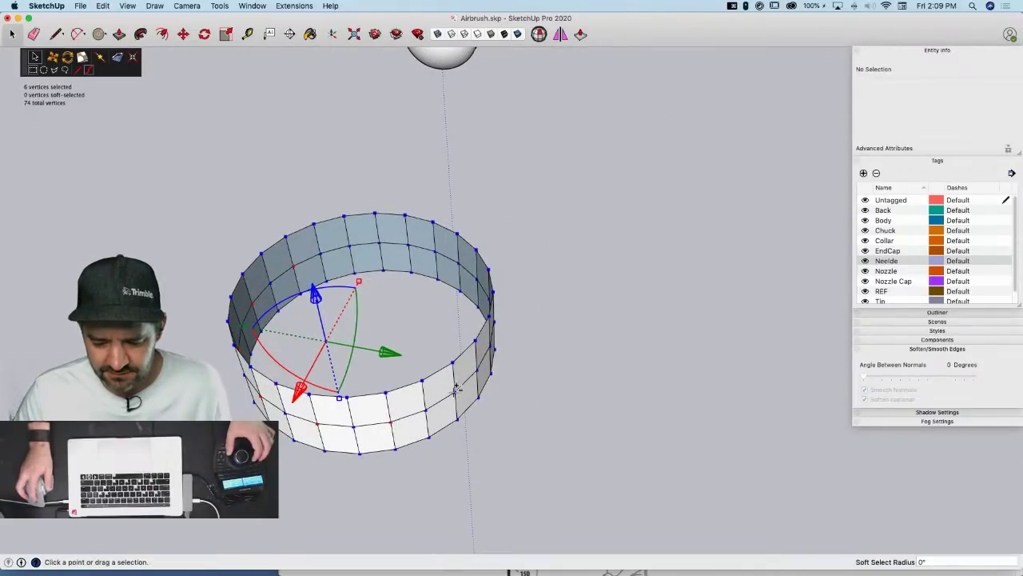
left_click(471, 387)
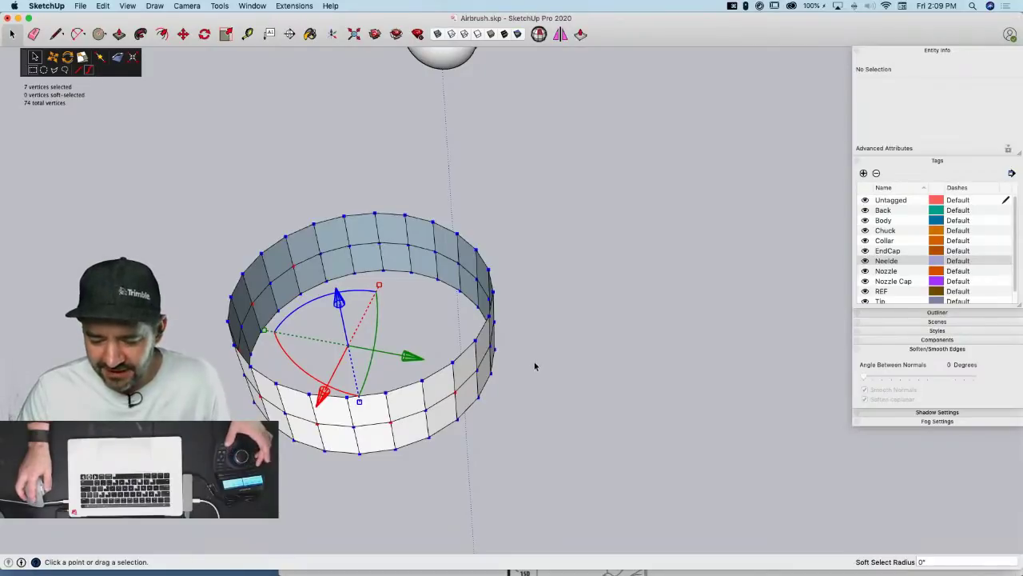
mouse_move(575, 360)
middle_mouse_down()
mouse_move(423, 352)
mouse_move(289, 394)
middle_mouse_up()
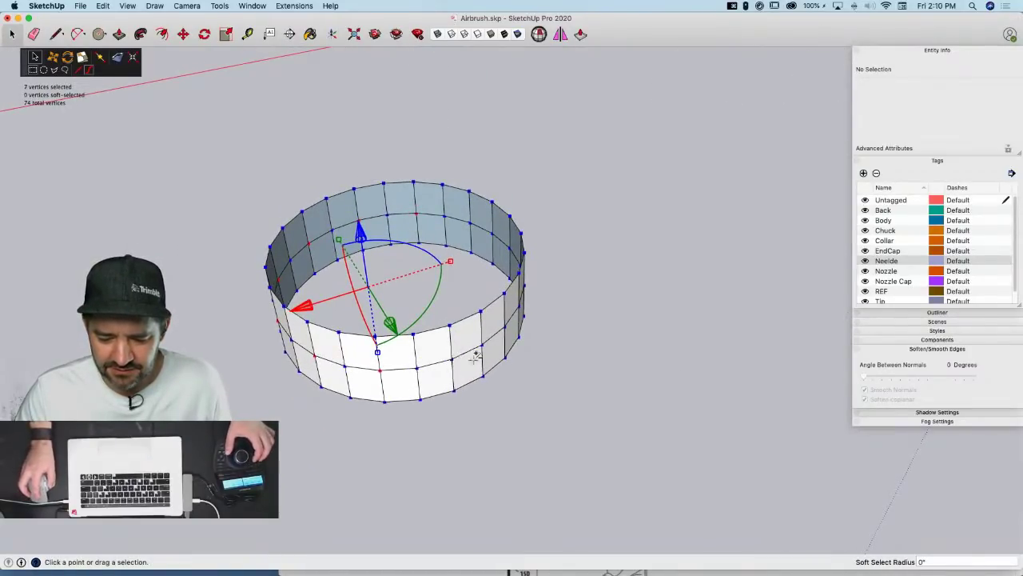
middle_click_drag(548, 327, 319, 308)
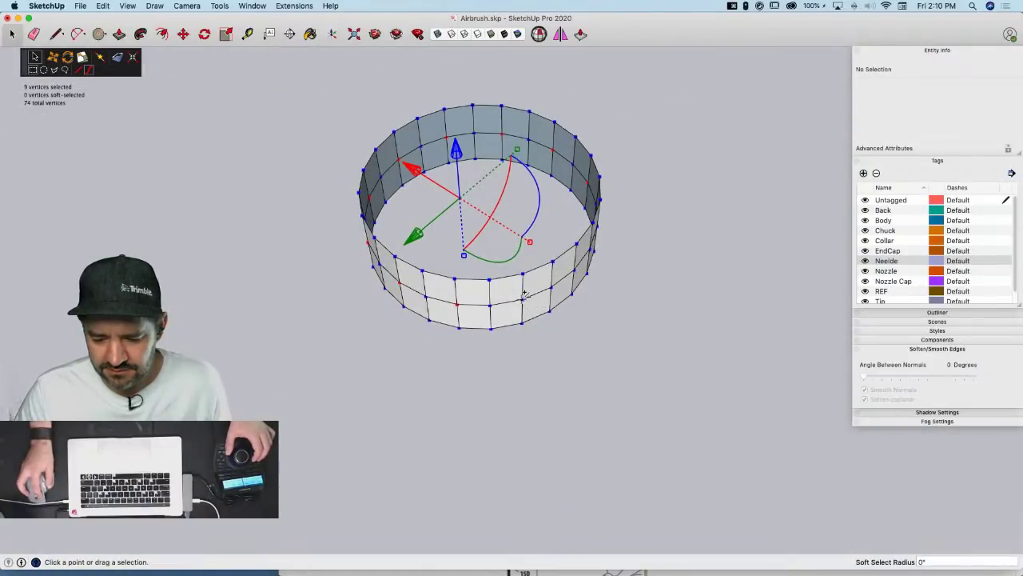
left_click(580, 275, "shift")
left_click(577, 265, "shift")
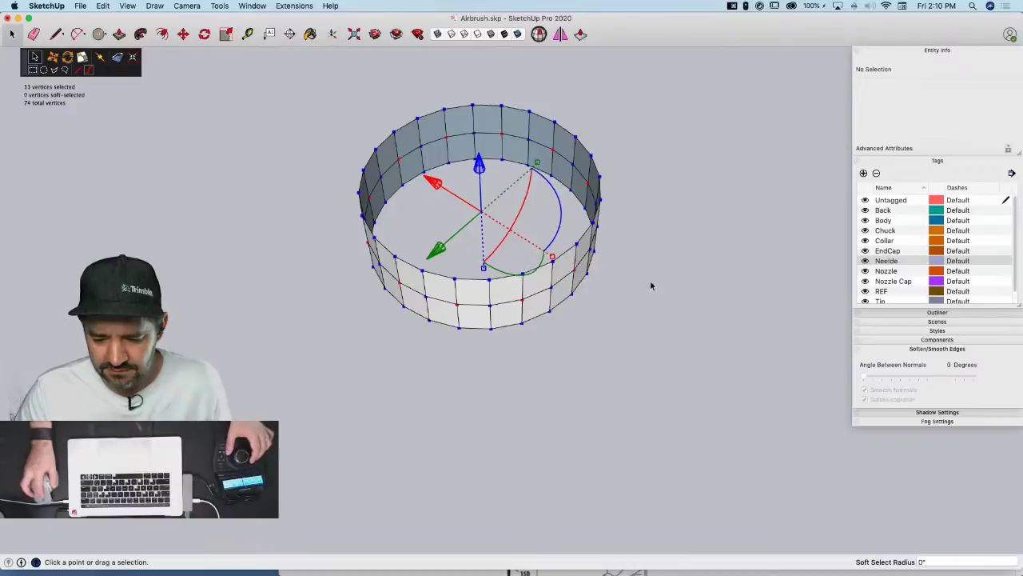
middle_click_drag(538, 274, 223, 258)
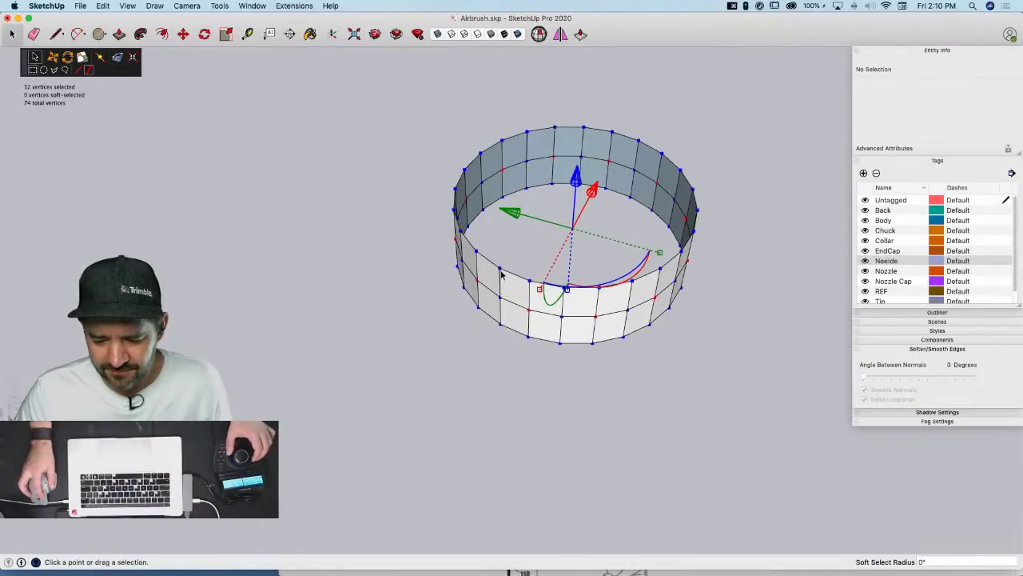
Add every other vertex along the ring's top and bottom rims to the selection, staggered against the selected middle-loop vertices
left_click(499, 323, "shift")
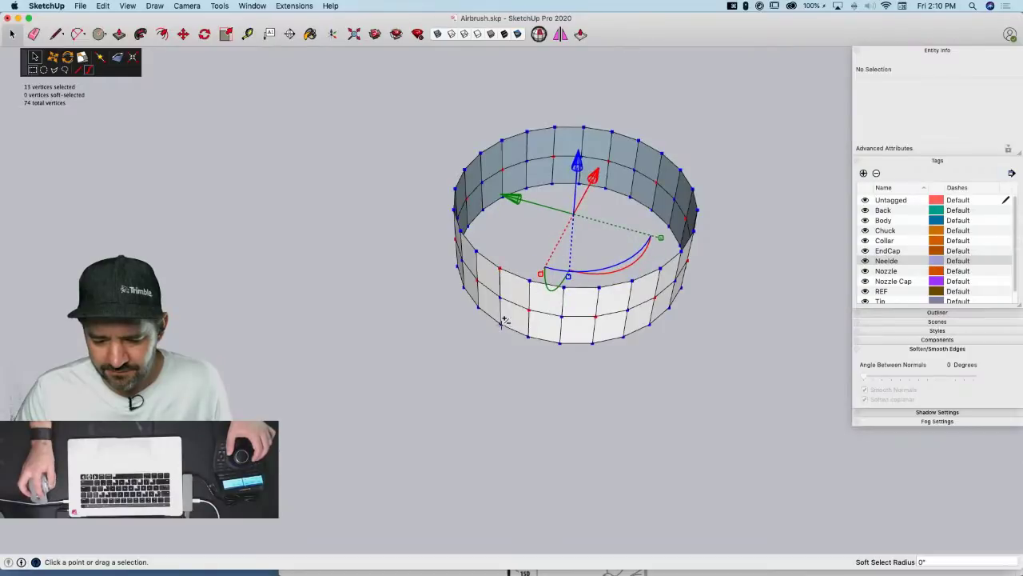
left_click(527, 284, "shift")
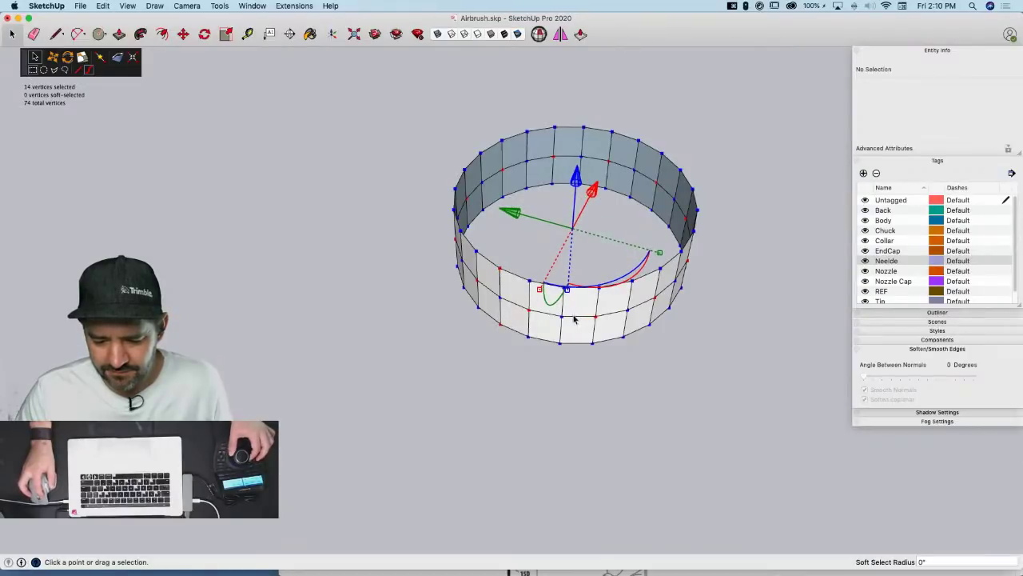
middle_click_drag(493, 354, 657, 351)
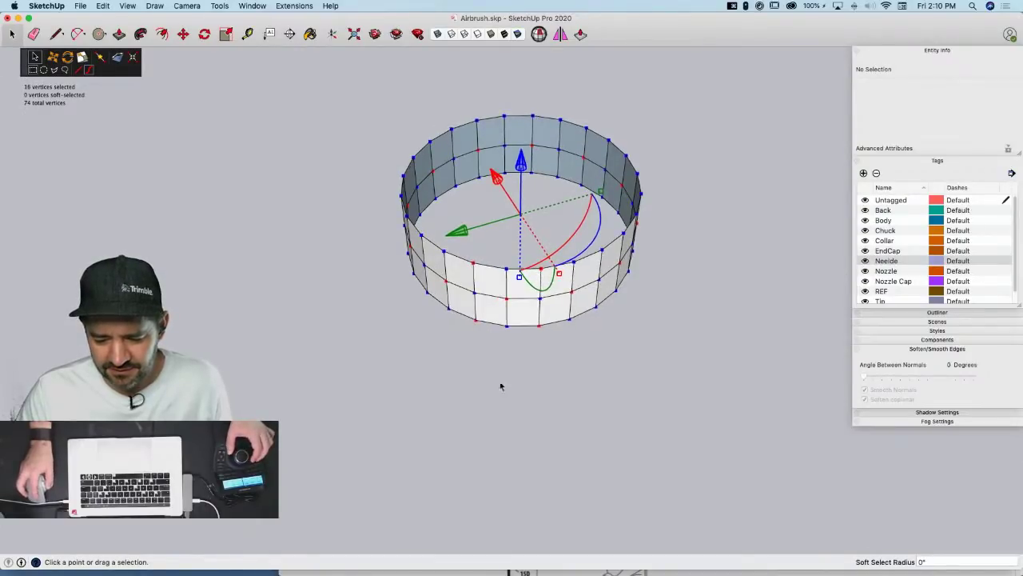
middle_click_drag(502, 384, 700, 321)
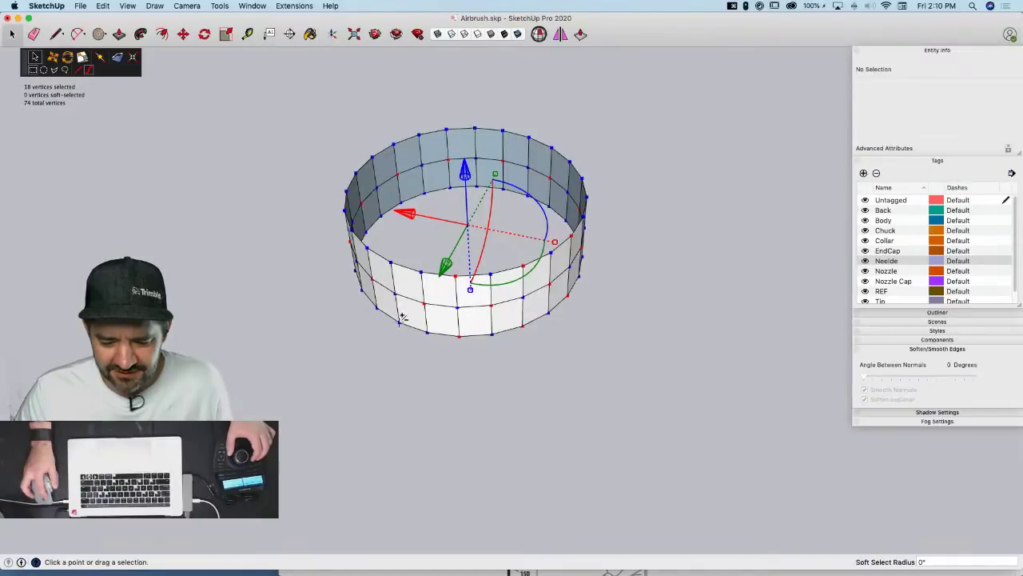
left_click(390, 262, "shift")
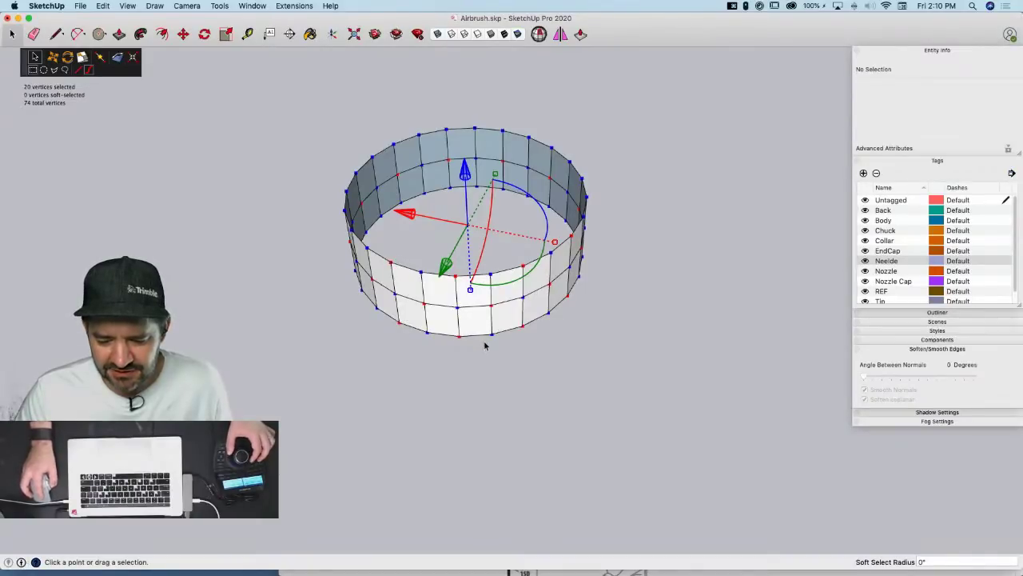
middle_click_drag(367, 363, 747, 318)
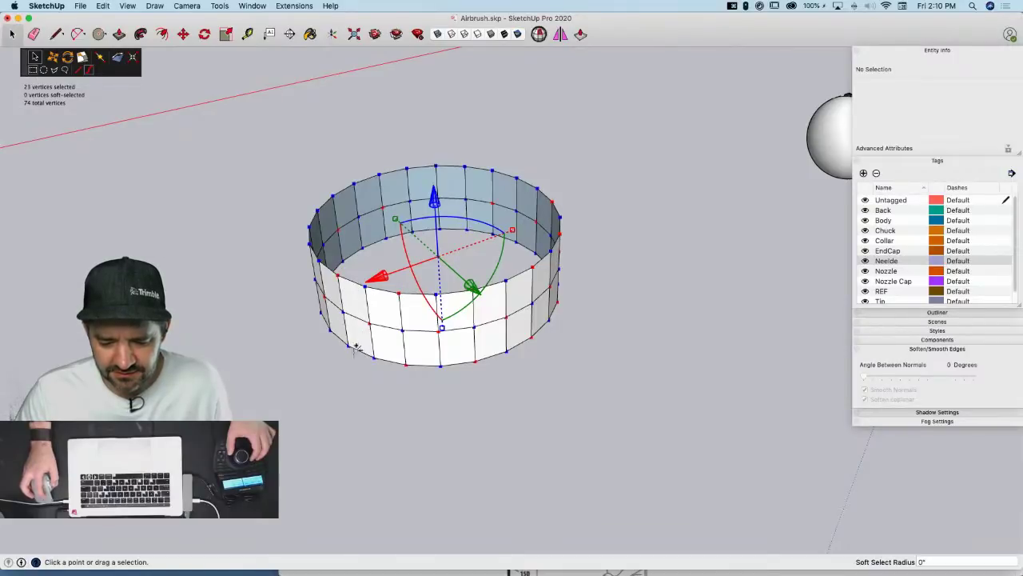
middle_click_drag(351, 394, 654, 382)
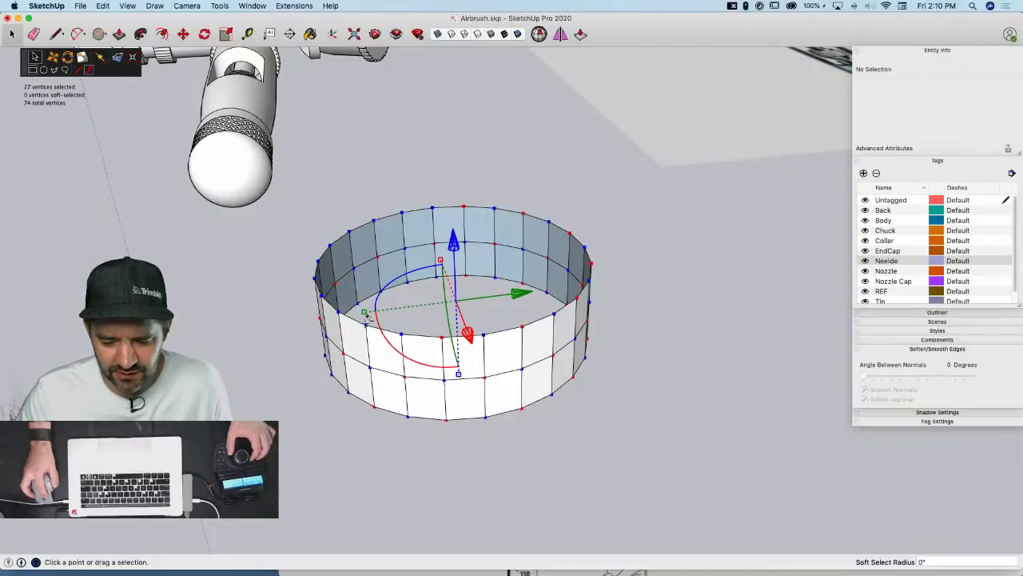
middle_click_drag(379, 405, 658, 441)
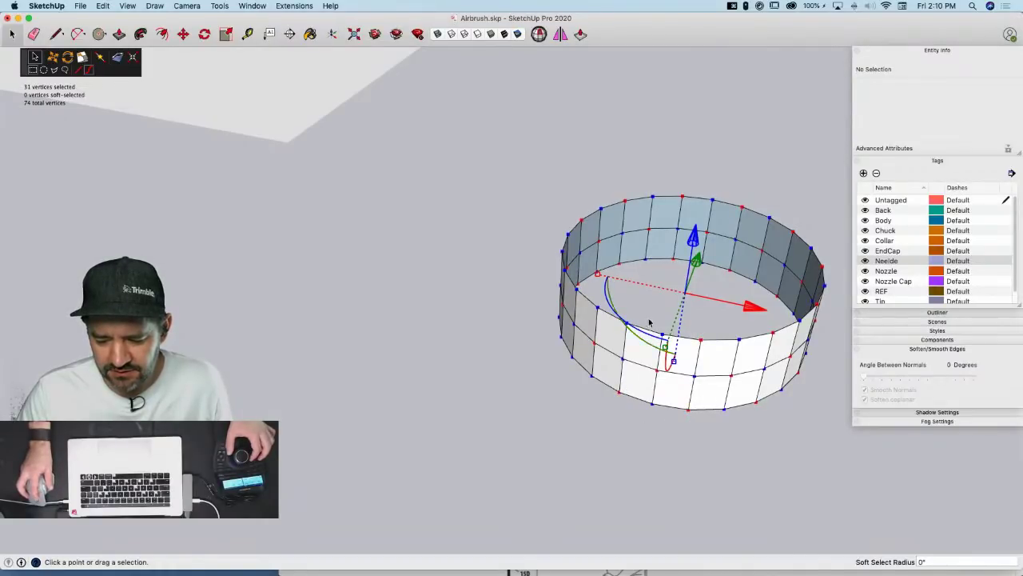
middle_click_drag(649, 324, 619, 386)
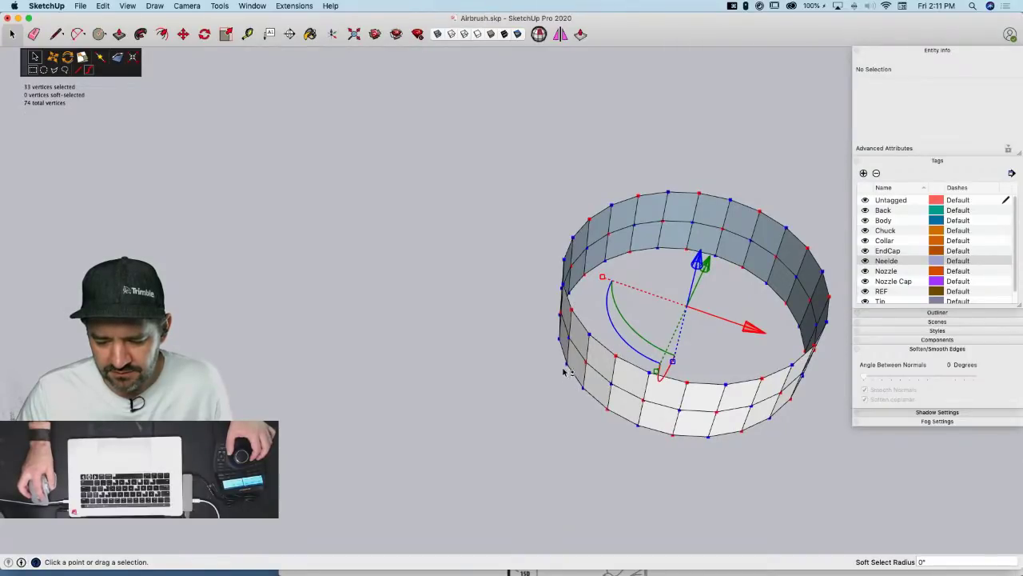
middle_click_drag(516, 397, 777, 346)
middle_click_drag(503, 359, 676, 402)
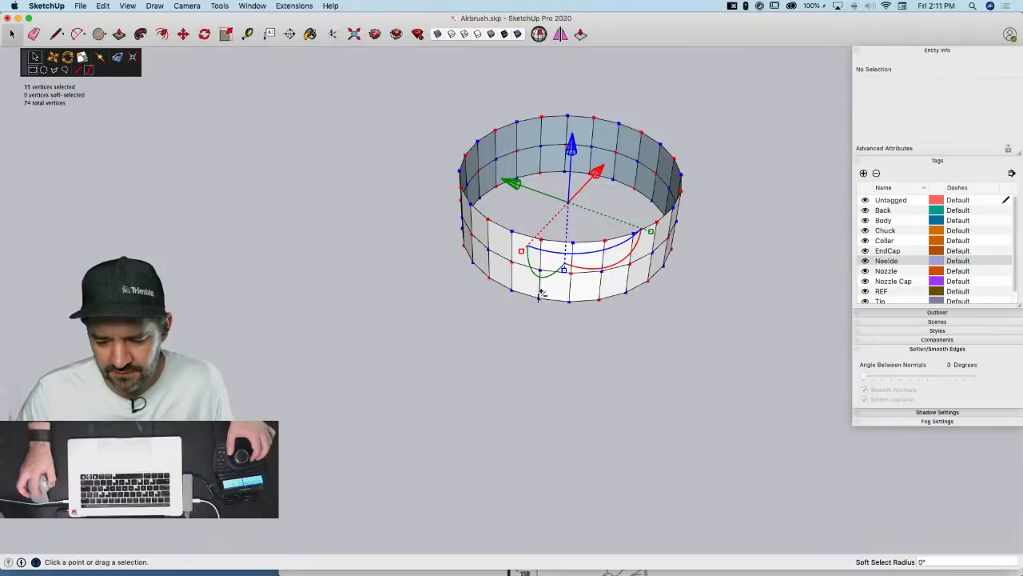
middle_click_drag(578, 338, 418, 409)
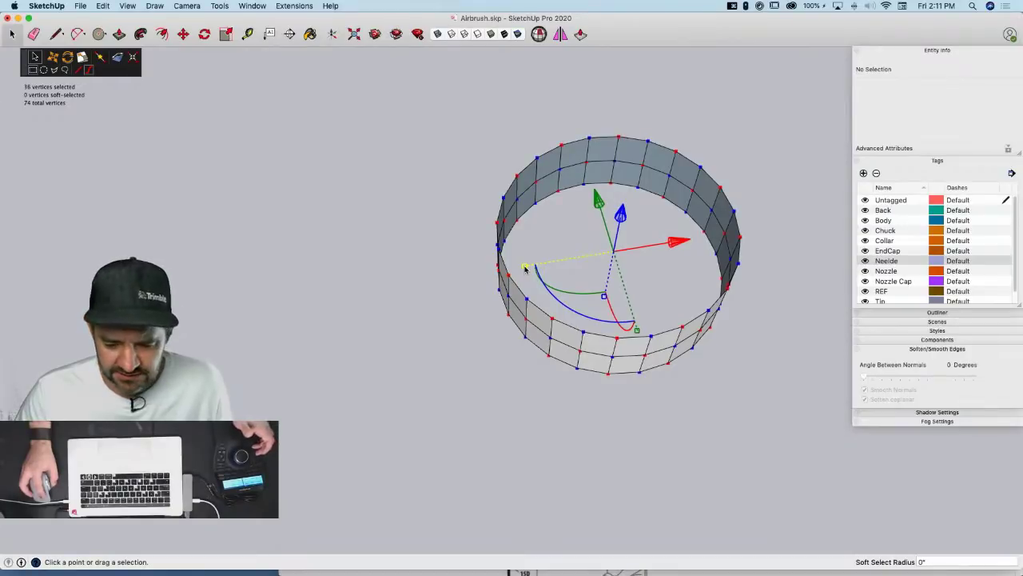
mouse_move(525, 271)
left_mouse_down()
mouse_move(547, 271)
mouse_move(535, 270)
left_mouse_up()
middle_click_drag(519, 392, 458, 147)
key("super+z")
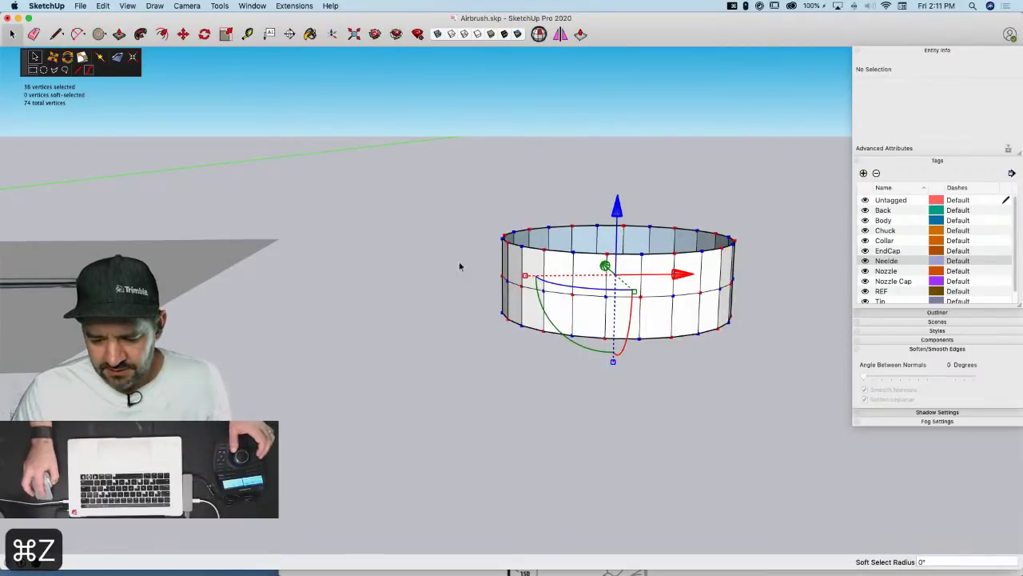
Scale the selected vertices inward, to about 0.90 along the red axis and similarly along the green axis, and finish vertex editing
middle_click_drag(372, 258, 361, 356)
middle_click_drag(388, 240, 396, 336)
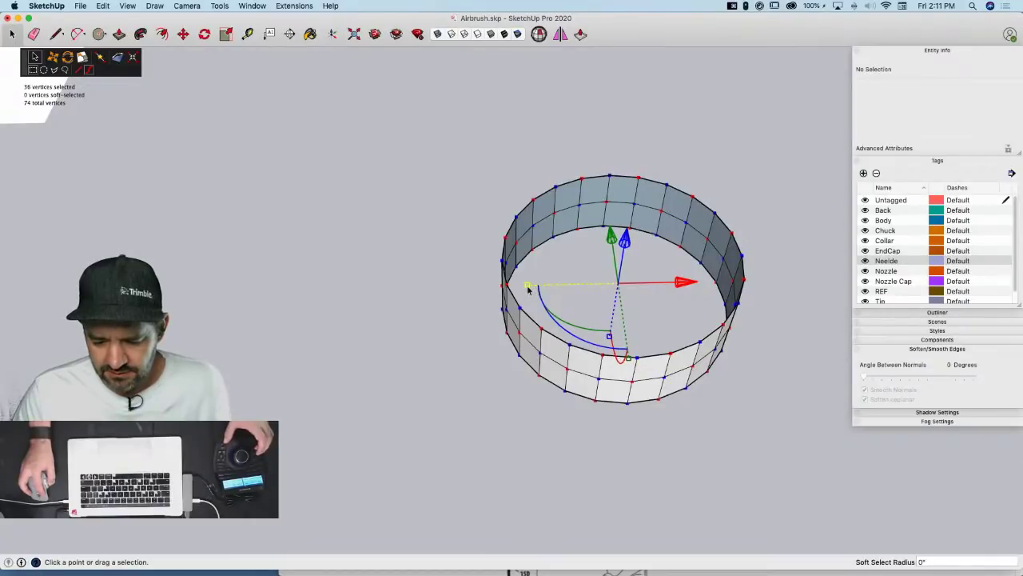
left_click_drag(528, 289, 537, 288)
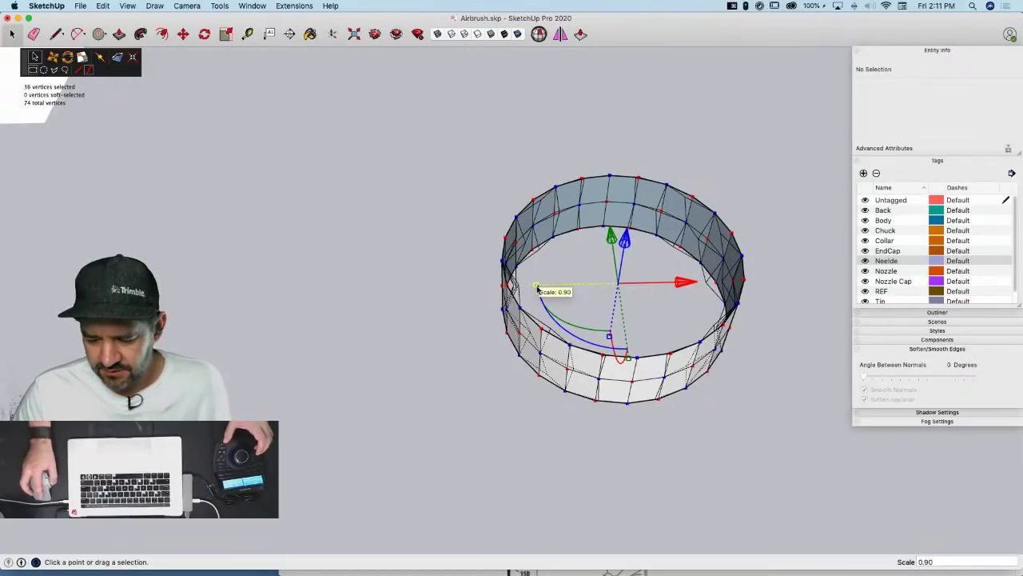
middle_click_drag(439, 286, 659, 248)
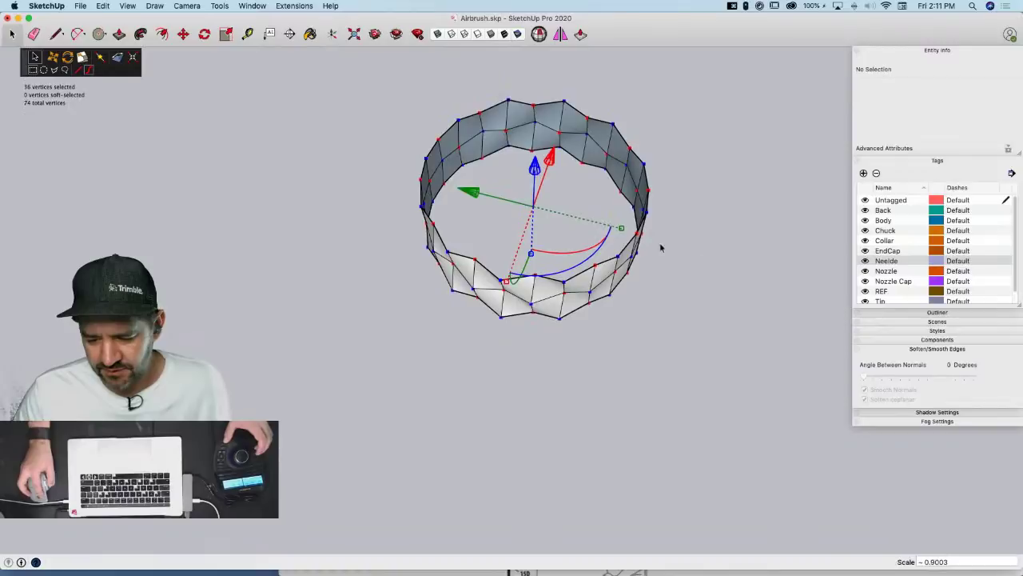
left_click_drag(622, 231, 609, 232)
key("space")
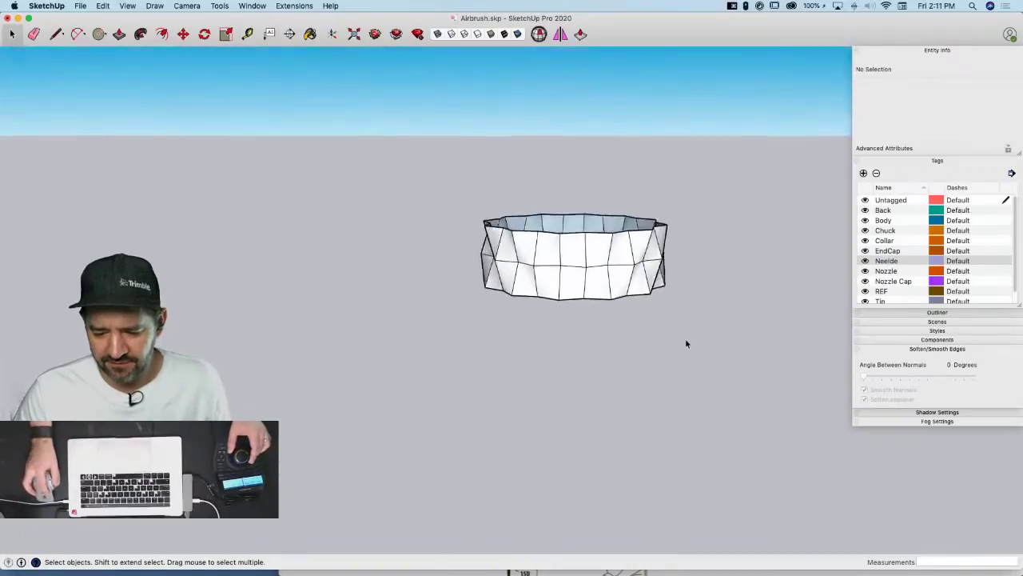
Copy the whole faceted ring 1' 8 1/2" straight up onto its own top rim, repeated 5 times, and clear the selection
left_click_drag(328, 175, 737, 405)
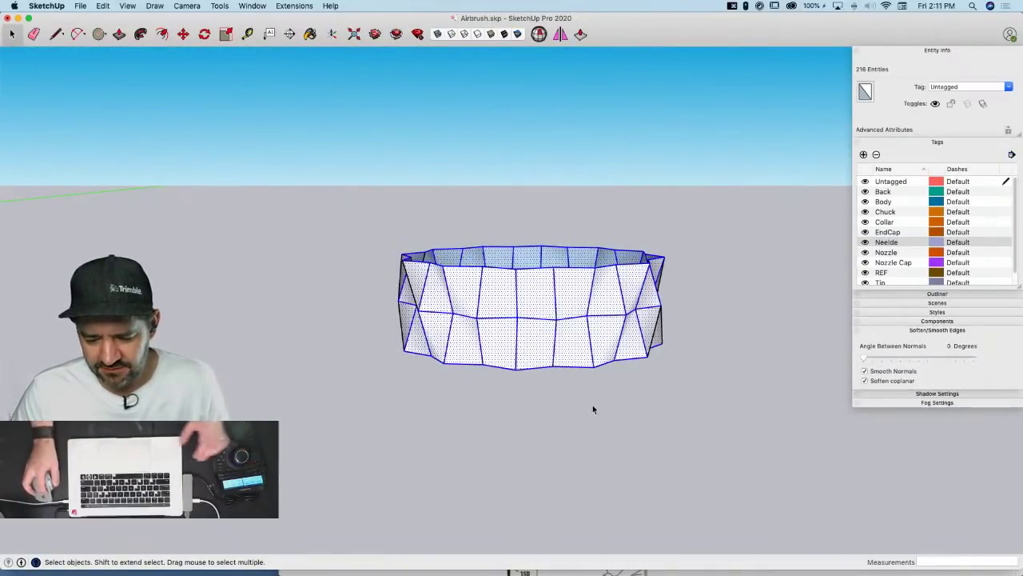
key("m")
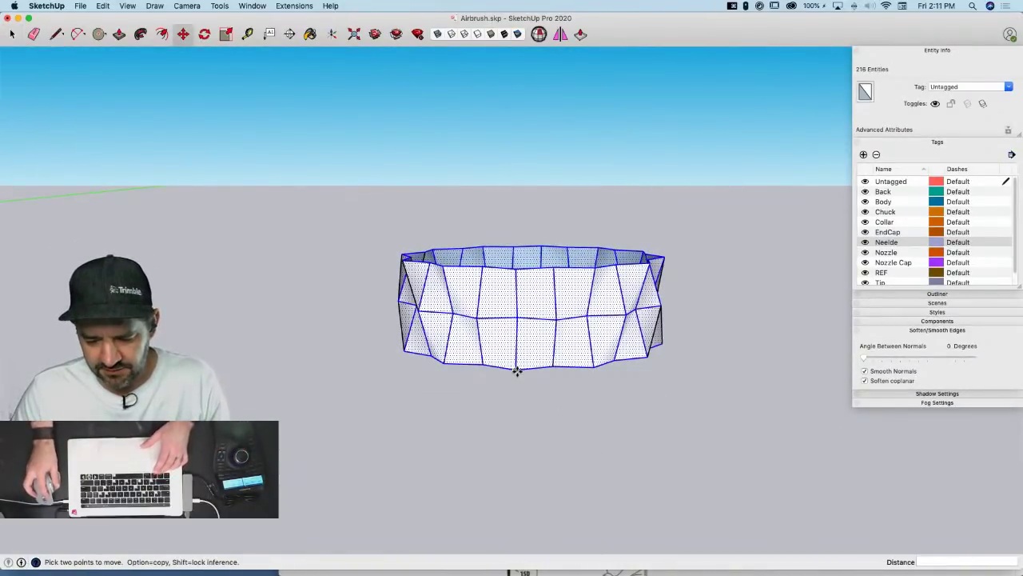
left_click(516, 369)
left_click(518, 267)
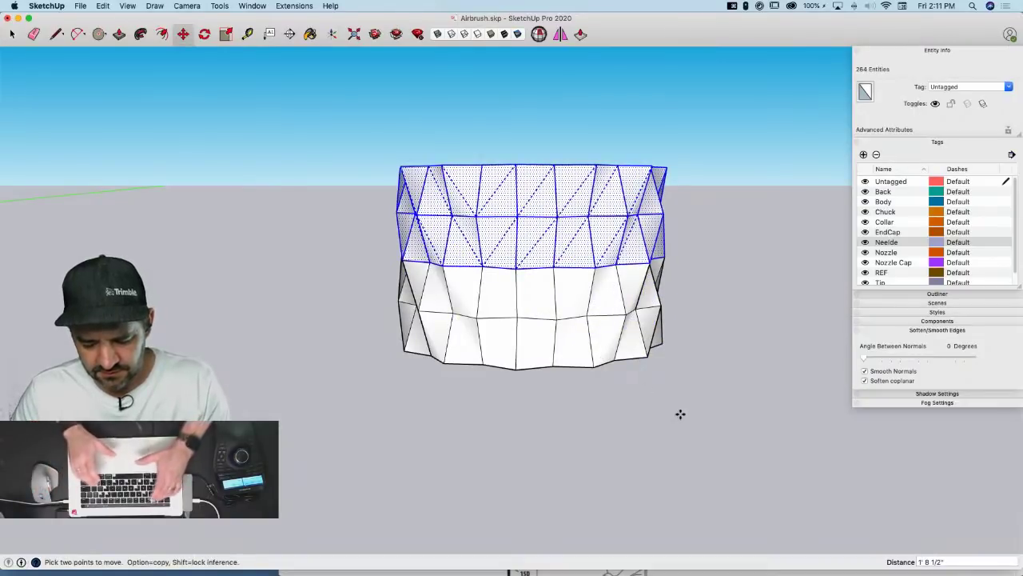
type("5x")
key("Return")
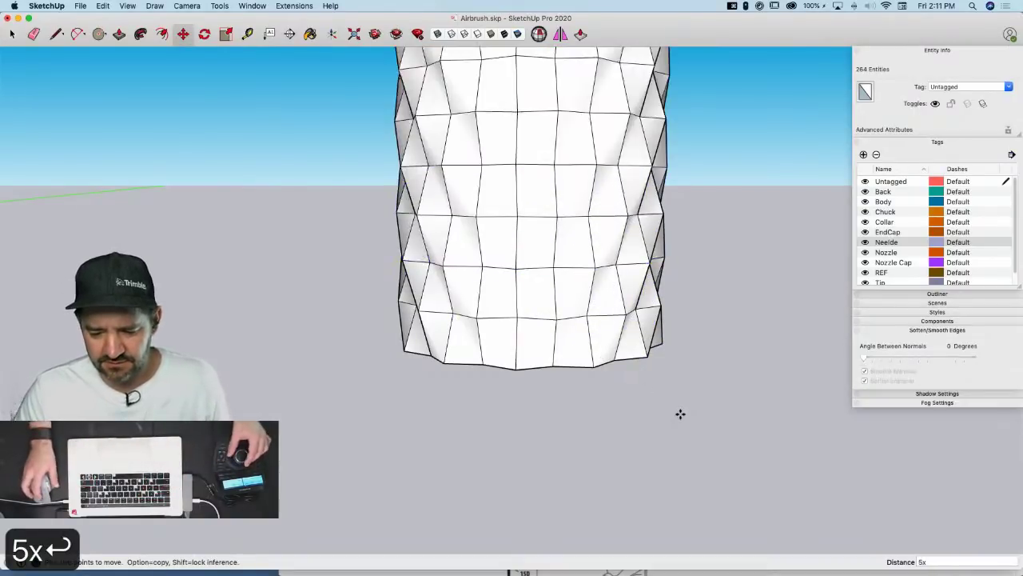
key("space")
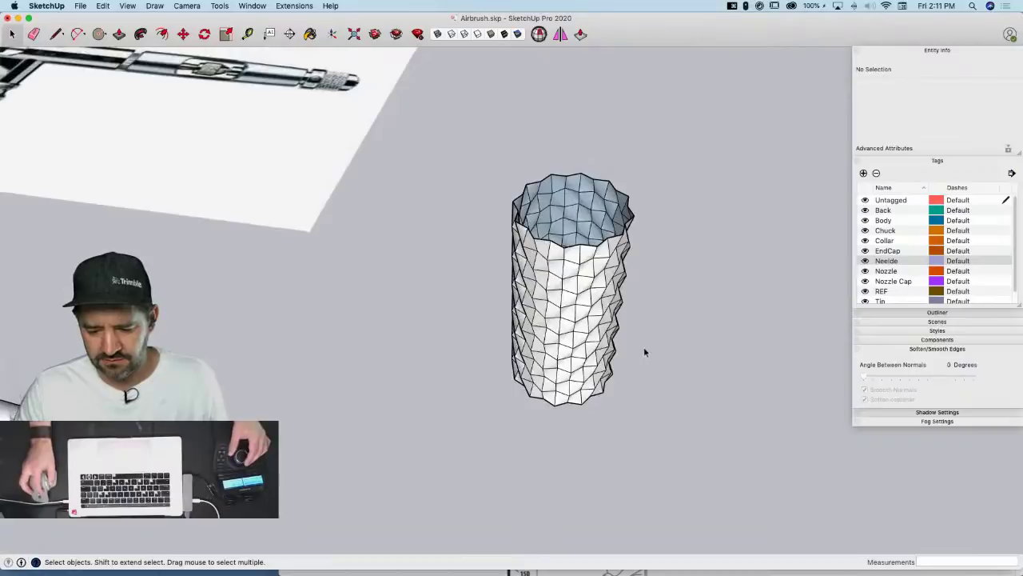
Try softening the coplanar edges of the whole stacked tube at 0 degrees between normals, and clear the selection
left_click_drag(448, 141, 671, 502)
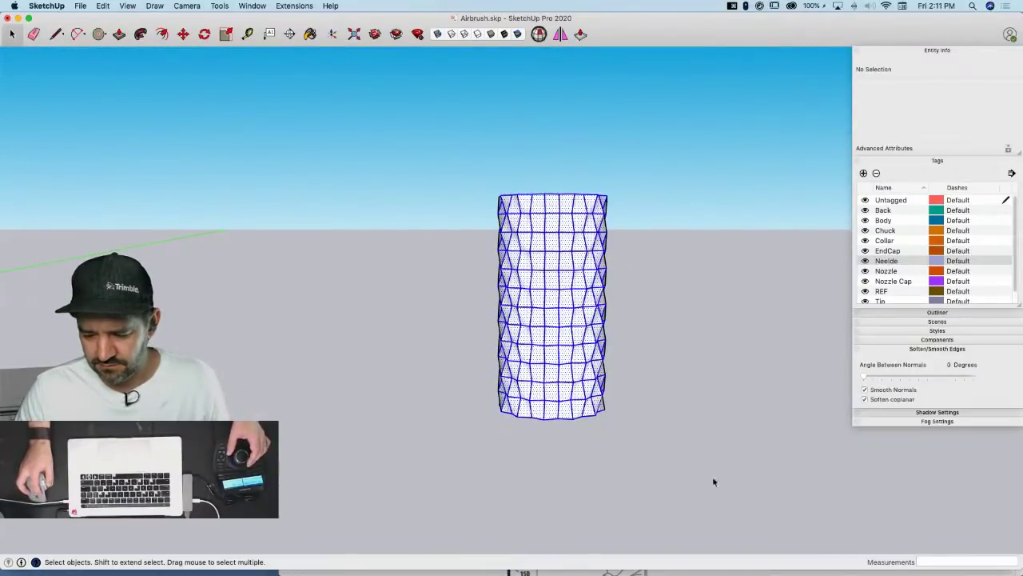
left_click(865, 381)
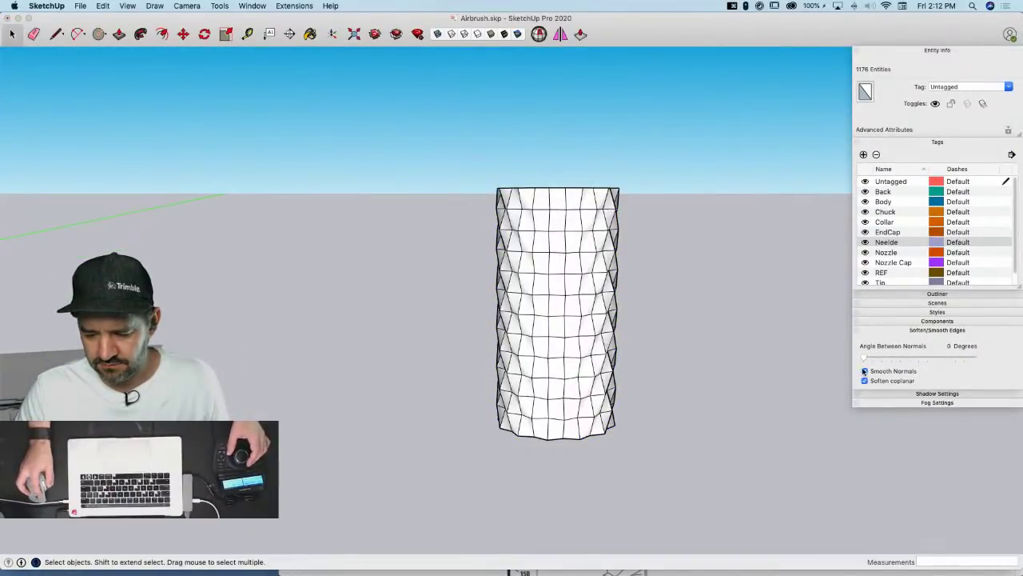
mouse_move(865, 362)
left_mouse_down()
mouse_move(890, 362)
mouse_move(823, 363)
left_mouse_up()
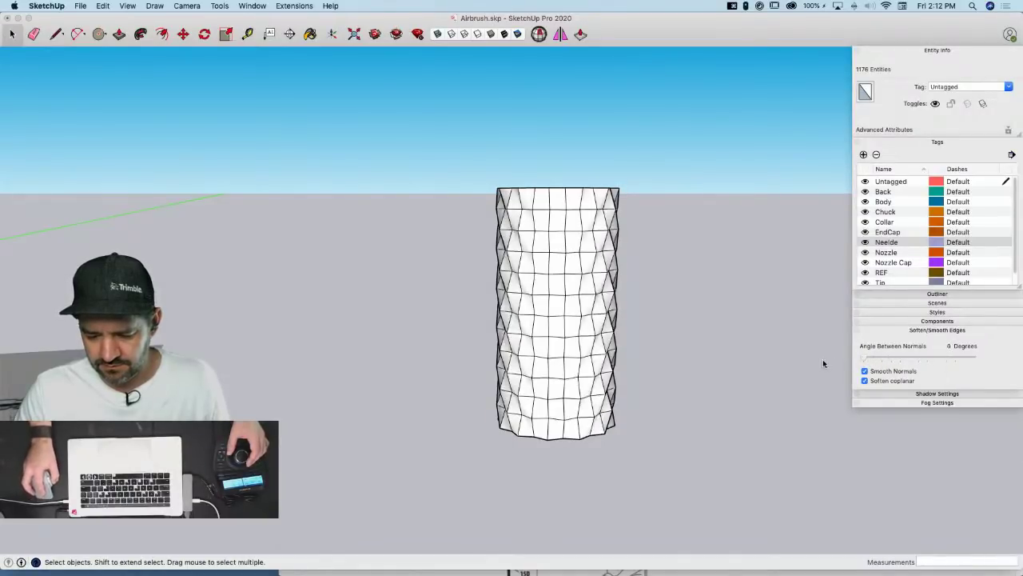
middle_click_drag(642, 305, 457, 484)
scroll(519, 422, "up", 8)
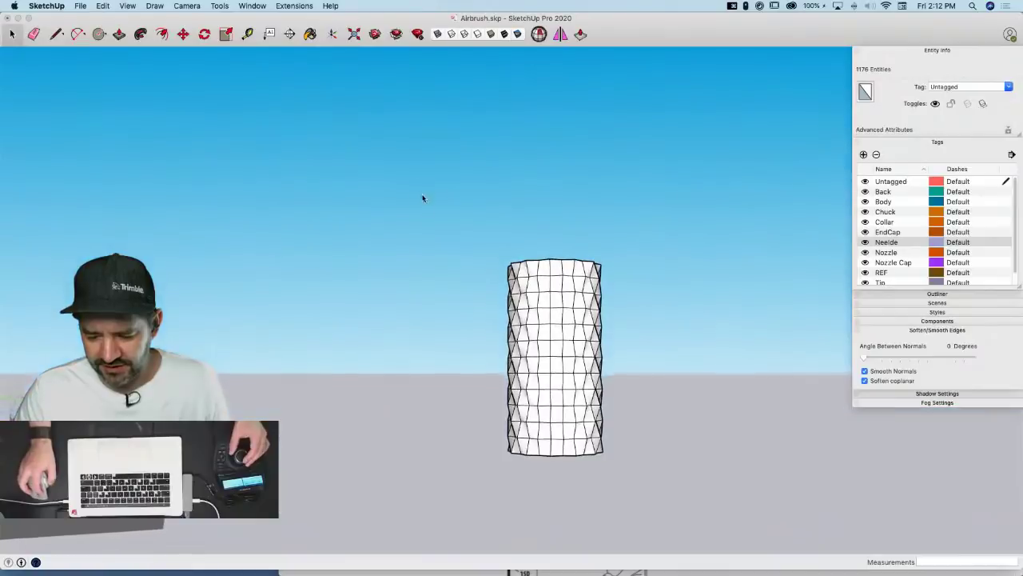
left_click_drag(423, 197, 684, 501)
middle_click_drag(684, 500, 610, 425)
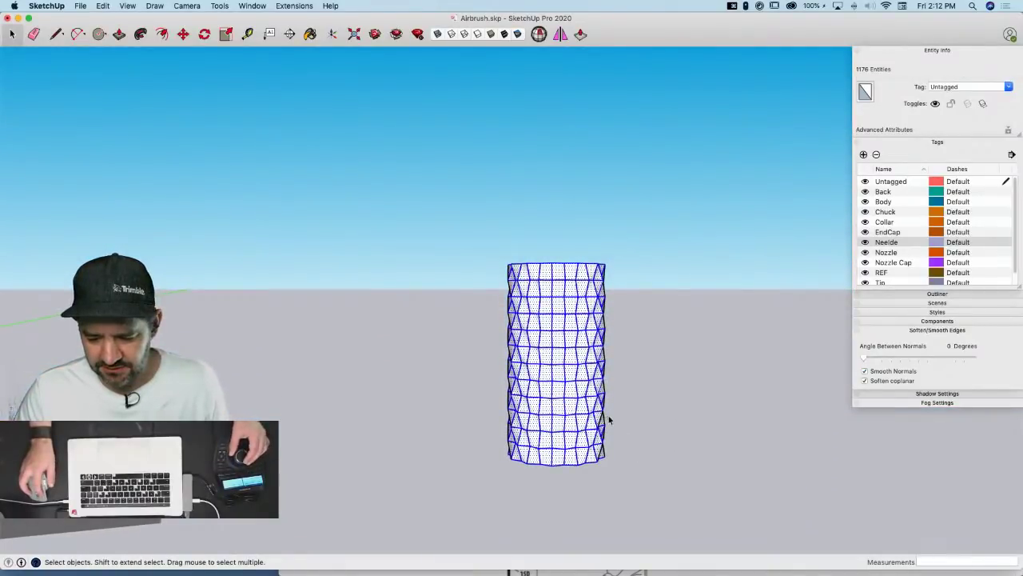
left_click(657, 400)
Examine the knurled tube's triangulated facets and interior from several angles with hidden geometry shown
scroll(657, 397, "up", 5)
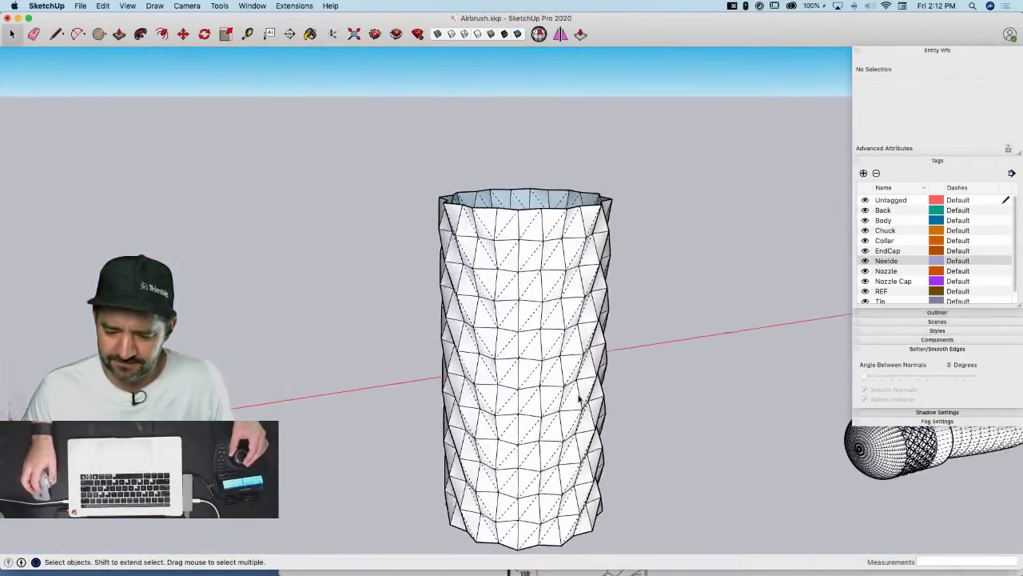
mouse_move(579, 398)
middle_mouse_down()
mouse_move(519, 354)
mouse_move(587, 396)
middle_mouse_up()
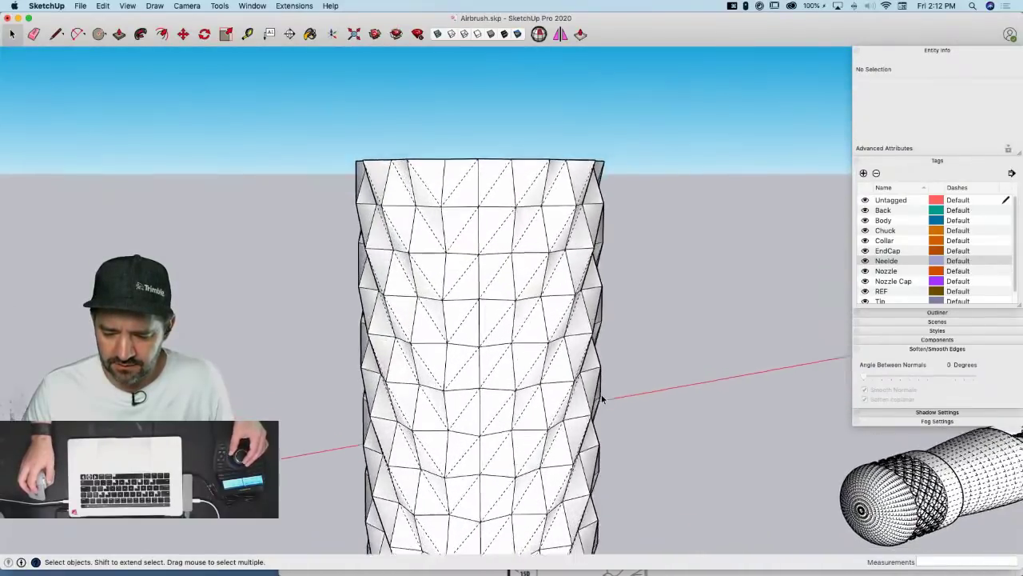
key("super+2")
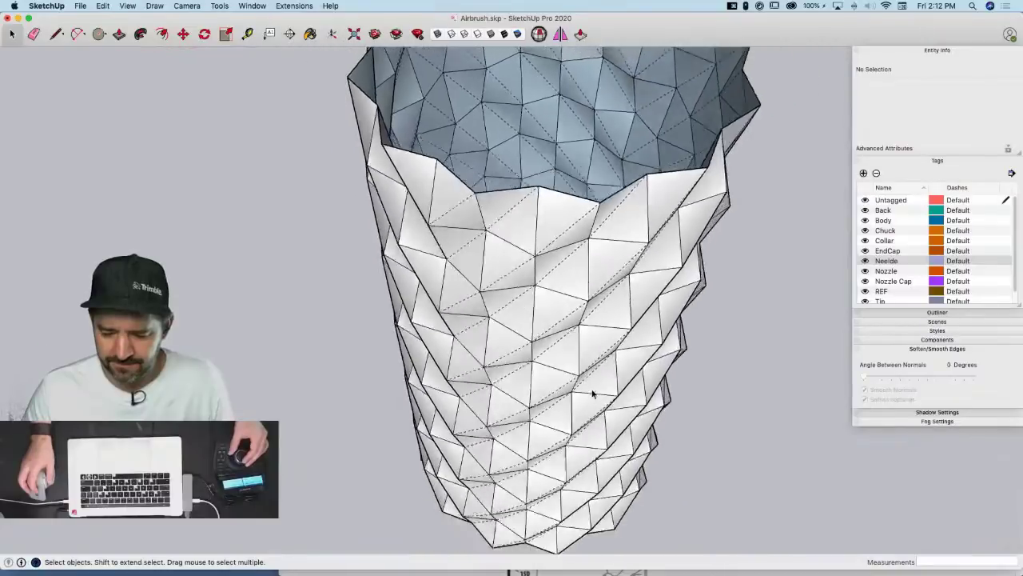
key("F8")
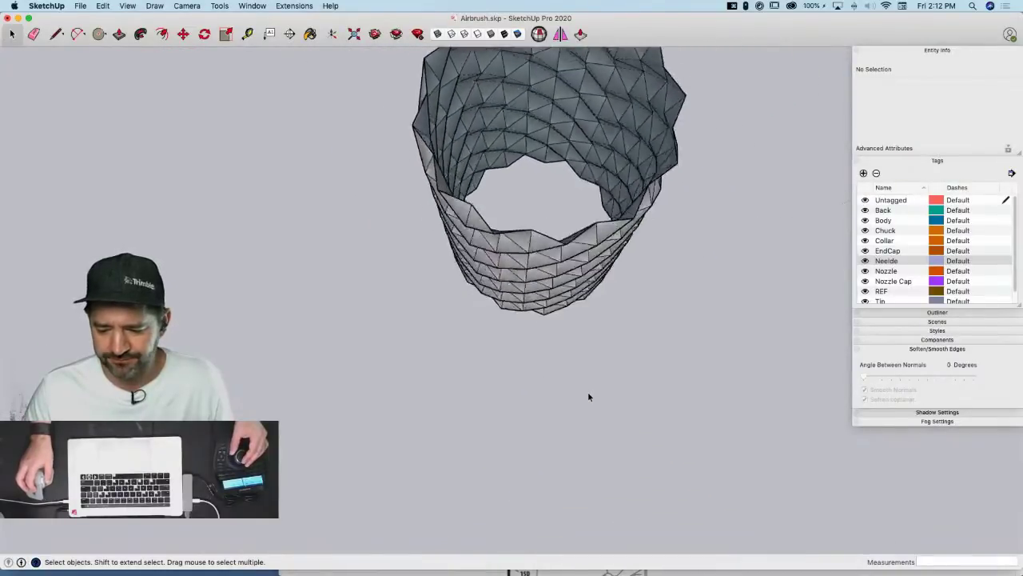
scroll(568, 386, "up", 3)
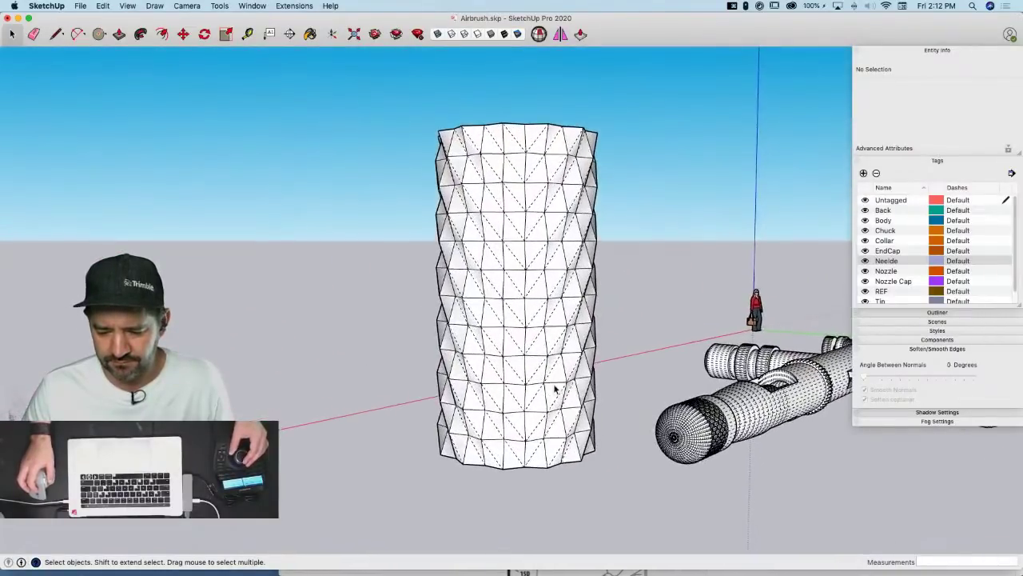
scroll(541, 388, "up", 4)
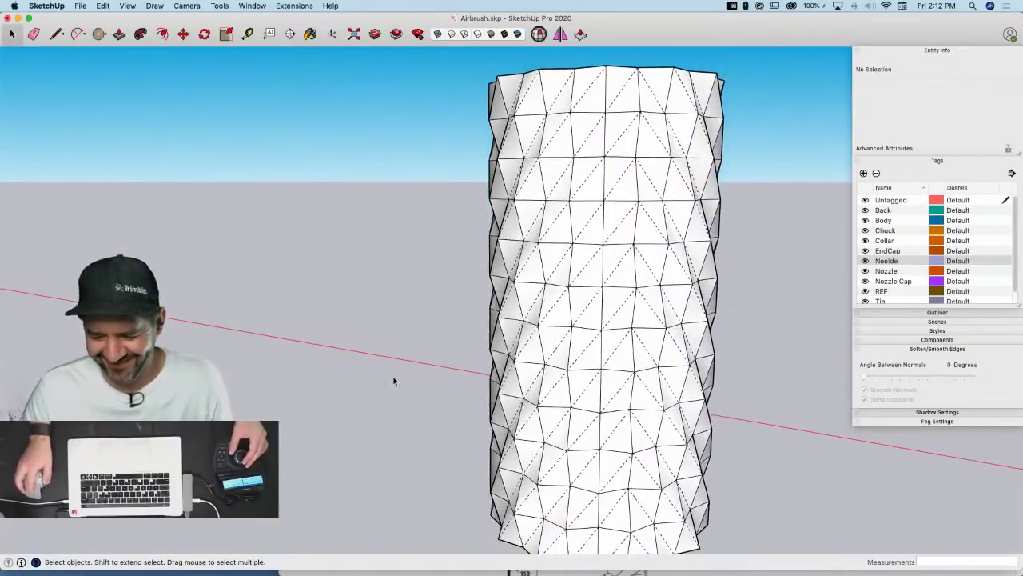
mouse_move(392, 380)
middle_mouse_down()
mouse_move(576, 390)
mouse_move(755, 361)
mouse_move(502, 415)
middle_mouse_up()
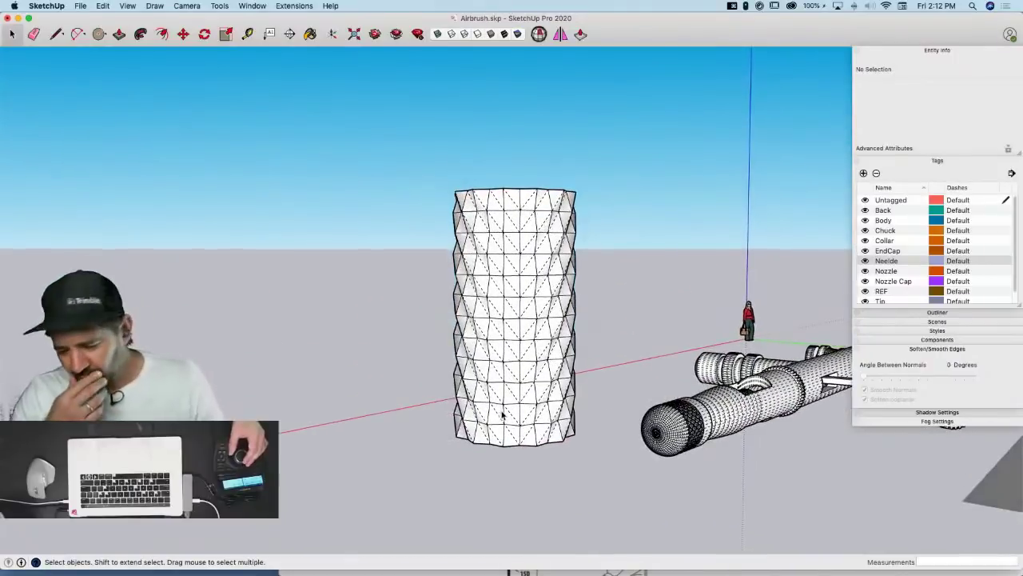
scroll(502, 415, "up", 4)
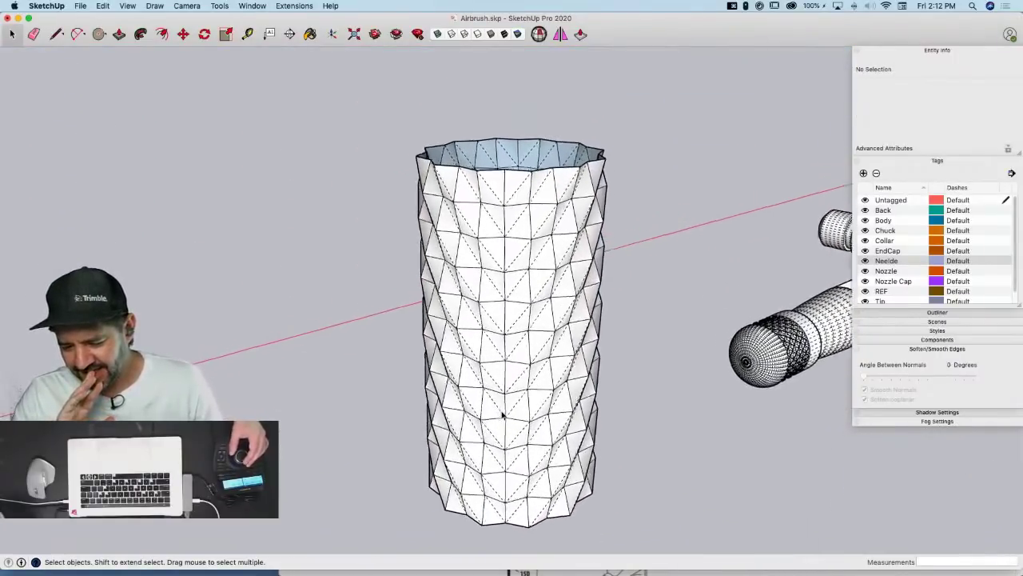
scroll(502, 415, "up", 2)
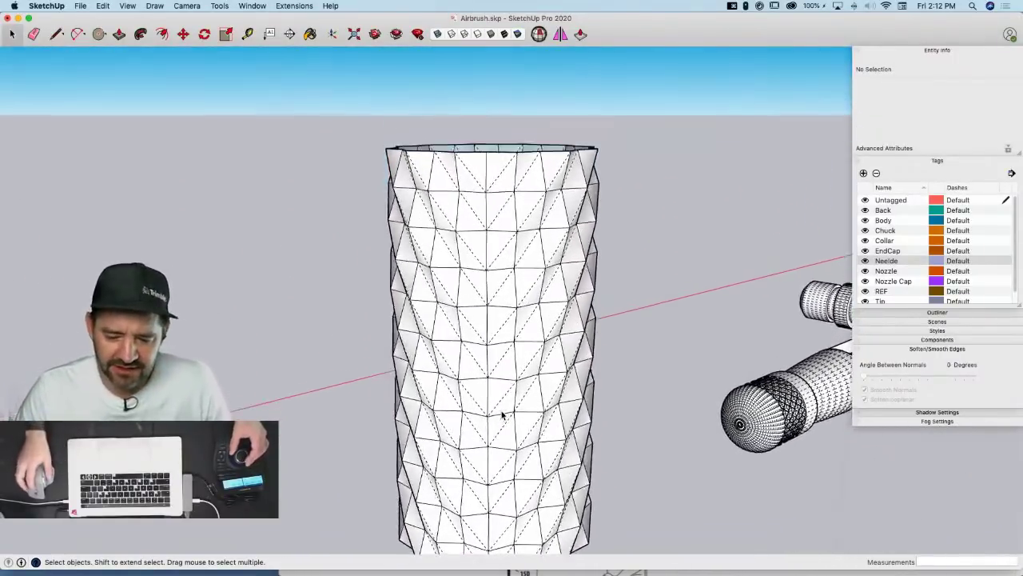
Examine the knurl pattern and select the four adjoining triangular facets of one repeating unit in the tube's top row
scroll(502, 412, "up", 5)
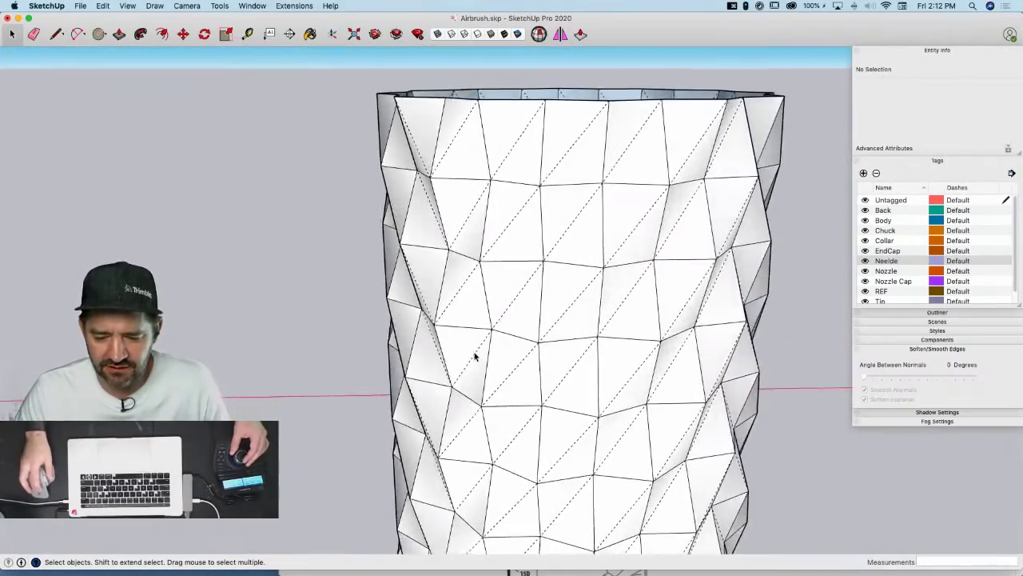
scroll(470, 345, "down", 3)
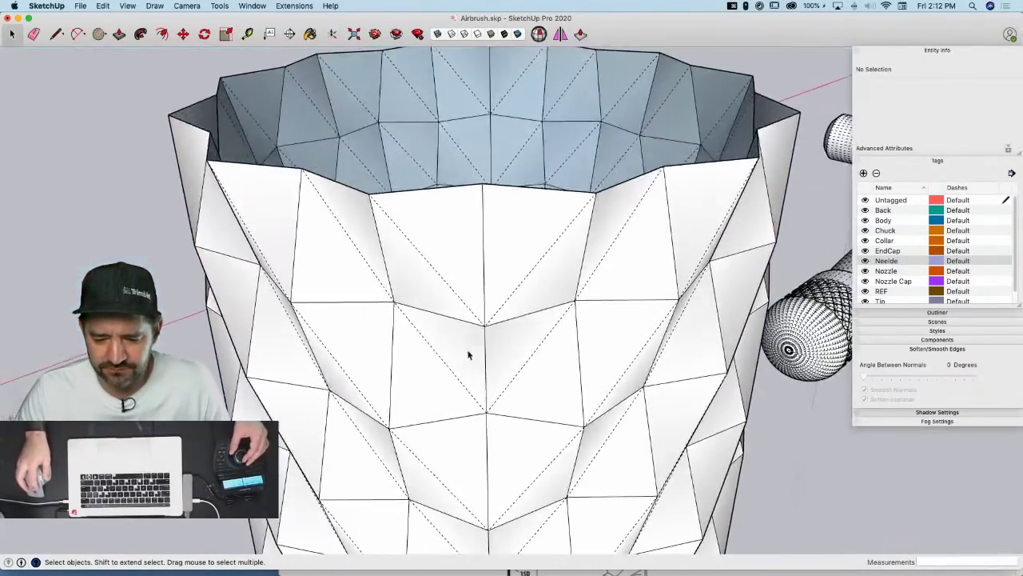
scroll(472, 357, "down", 3)
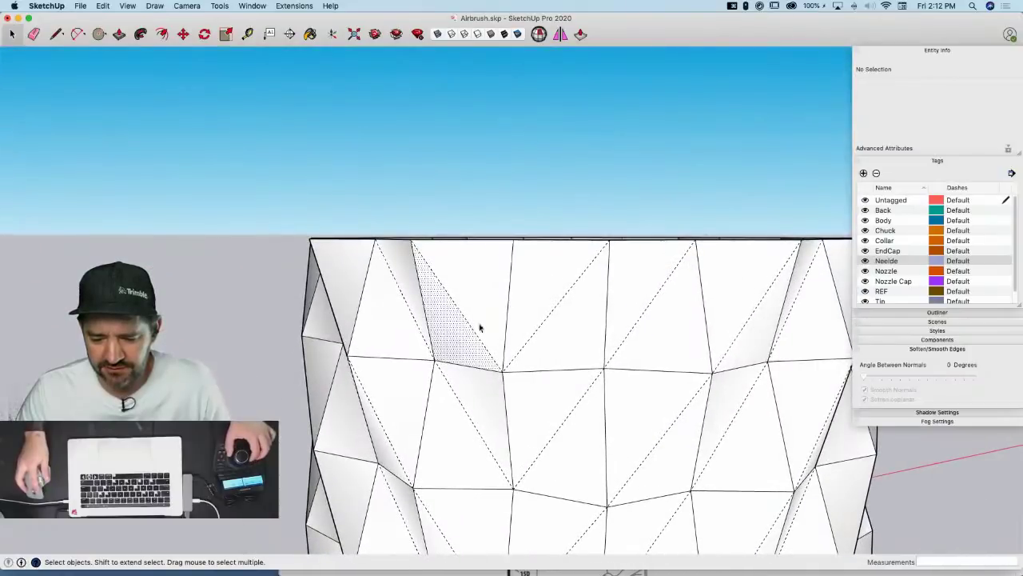
left_click(486, 302, "shift")
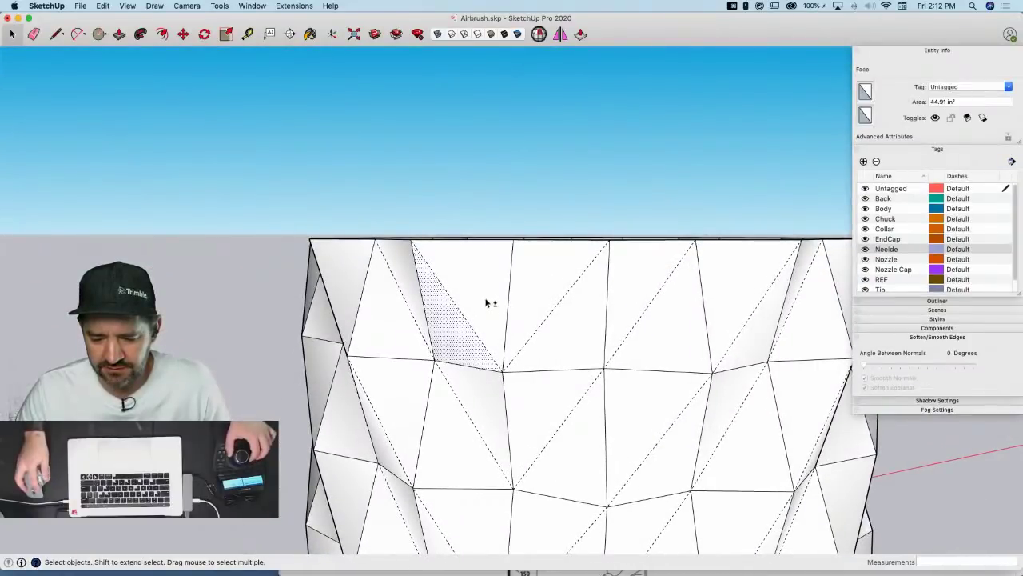
left_click(540, 313, "shift")
left_click(553, 342, "shift")
scroll(553, 342, "down", 3)
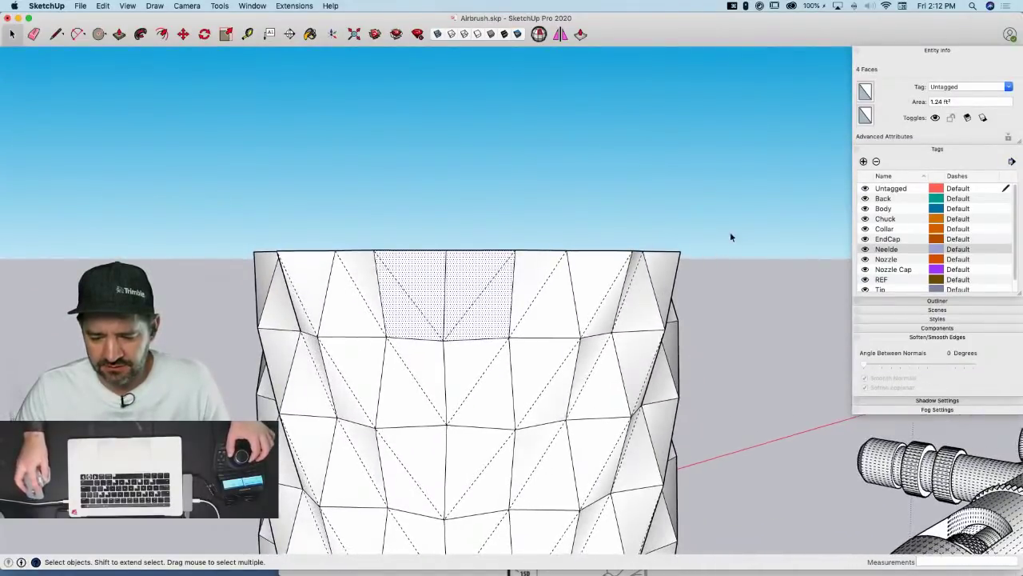
Delete the facets on both sides of the four-triangle patch in the top row and the rows directly beneath it
left_click_drag(541, 302, 540, 302)
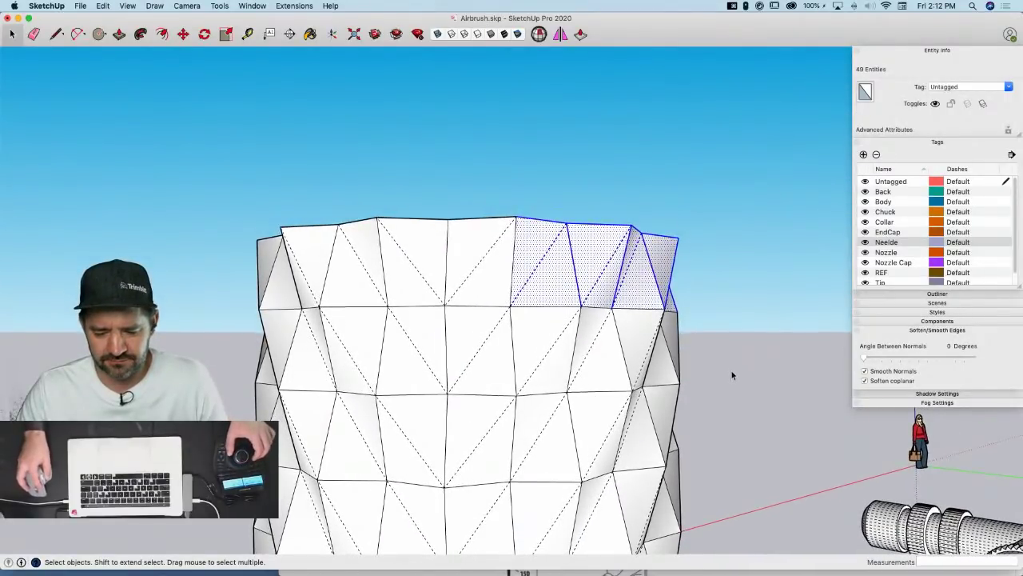
left_click_drag(215, 436, 214, 437, "shift")
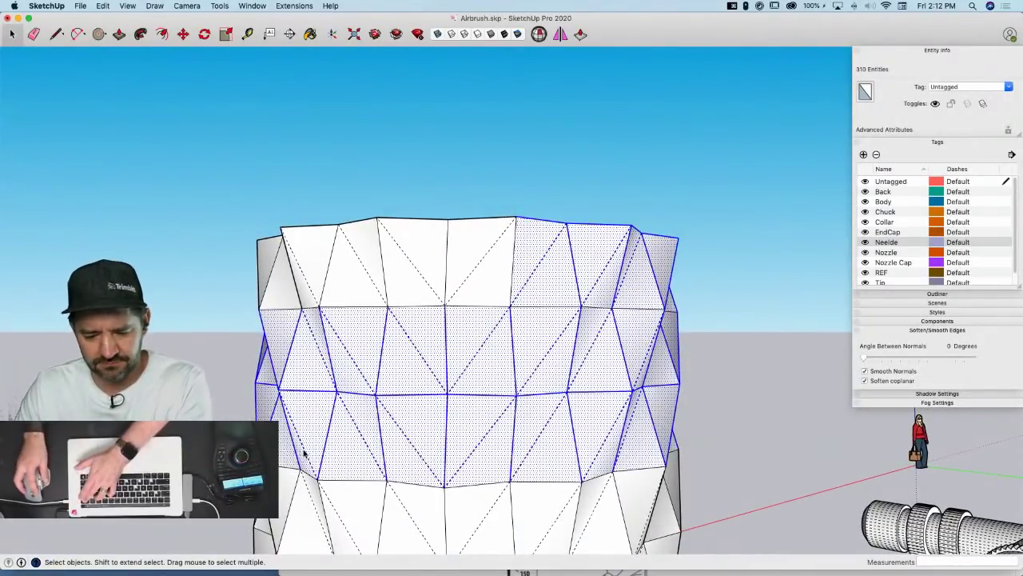
key("BackSpace")
left_click_drag(234, 363, 234, 364)
key("BackSpace")
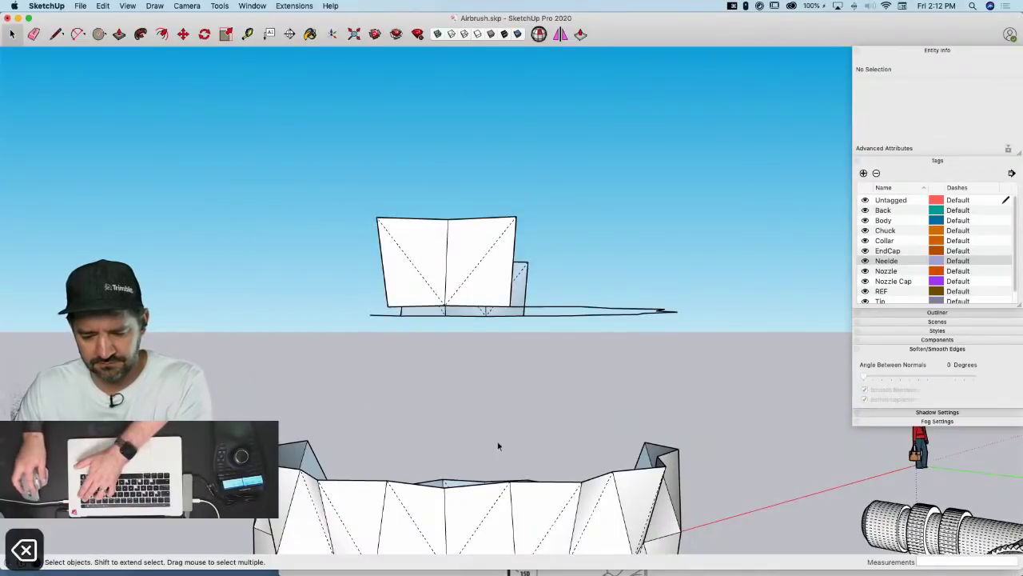
Delete the leftover facets and stray edges around the four-triangle patch so it stands alone above the tube
left_click_drag(514, 350, 364, 320)
key("BackSpace")
key("BackSpace")
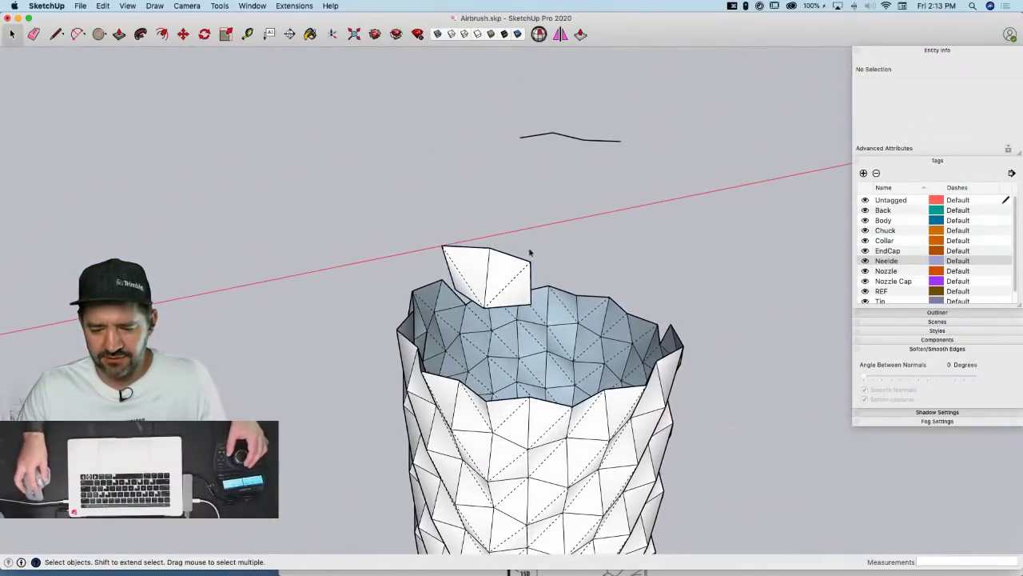
left_click_drag(453, 163, 453, 162)
key("BackSpace")
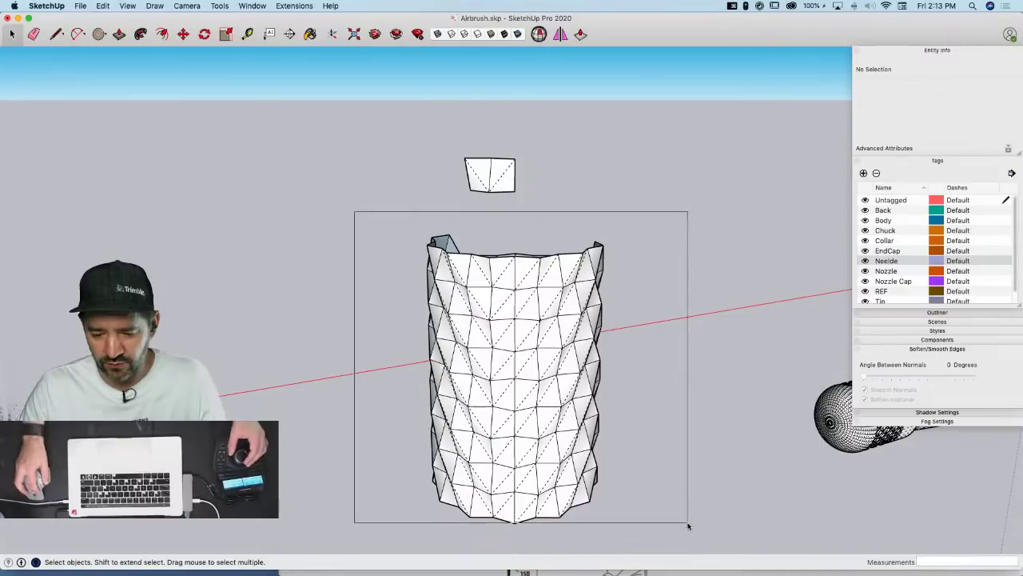
Draw a line about 5' 2 1/2" long across the tube's bottom opening between opposite rim vertices
left_click_drag(670, 201, 669, 199)
key("l")
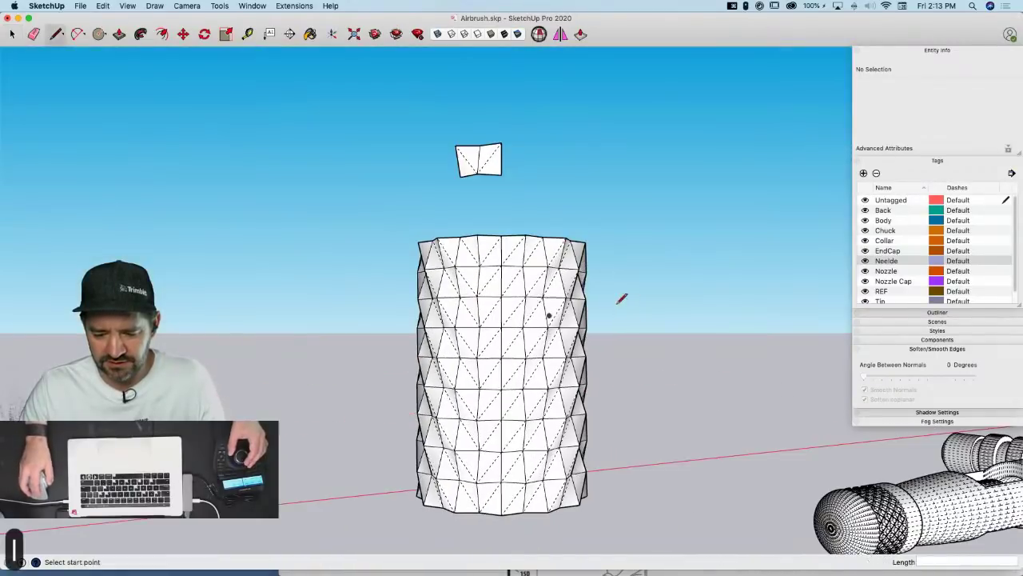
middle_click_drag(550, 398, 492, 340)
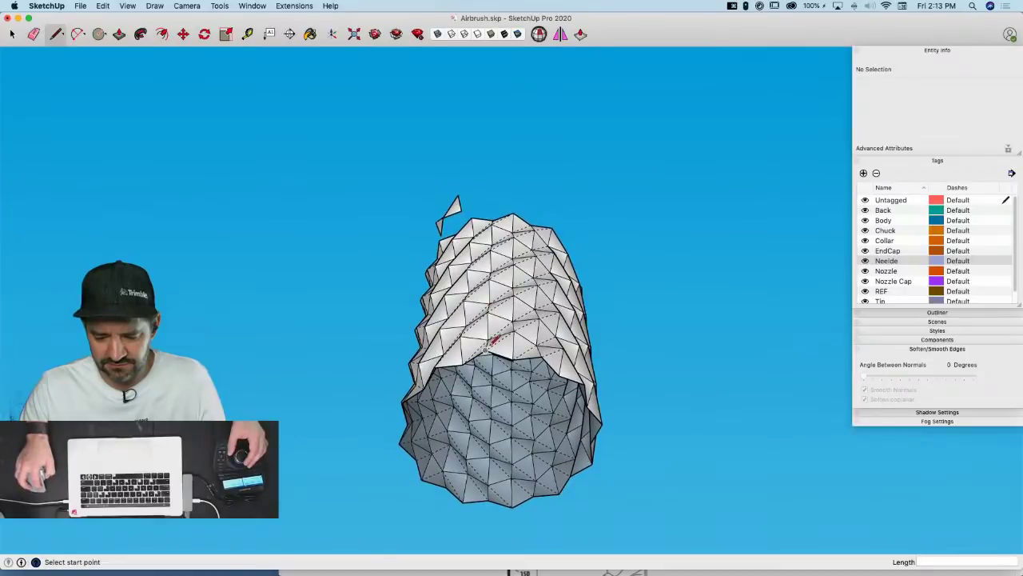
left_click(512, 506)
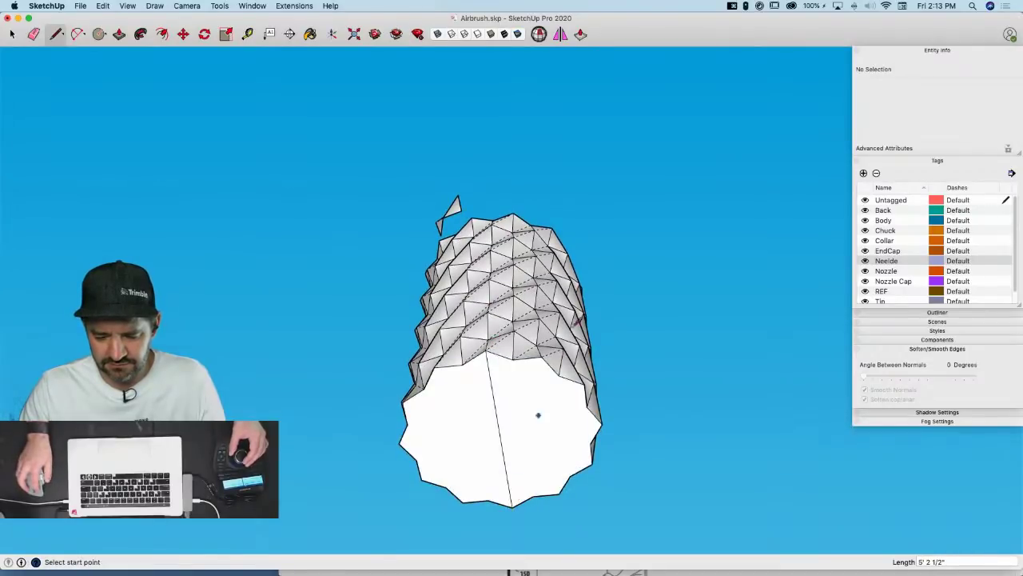
Select the whole faceted wall of the remaining tube and delete it, leaving out the separate four-triangle patch
key("space")
mouse_move(630, 93)
left_mouse_down()
mouse_move(248, 381)
mouse_move(283, 378)
left_mouse_up()
left_click_drag(604, 130, 317, 289)
left_click_drag(303, 391, 303, 388)
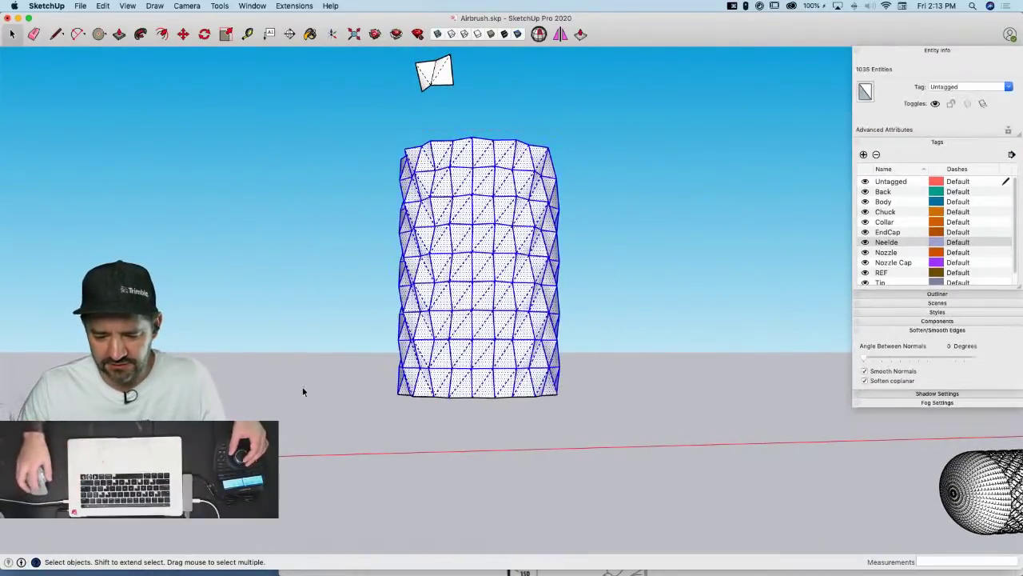
key("BackSpace")
Delete the remaining bottom face and rim edges, keeping only the straight line across the diameter
left_click_drag(450, 312, 383, 474)
key("BackSpace")
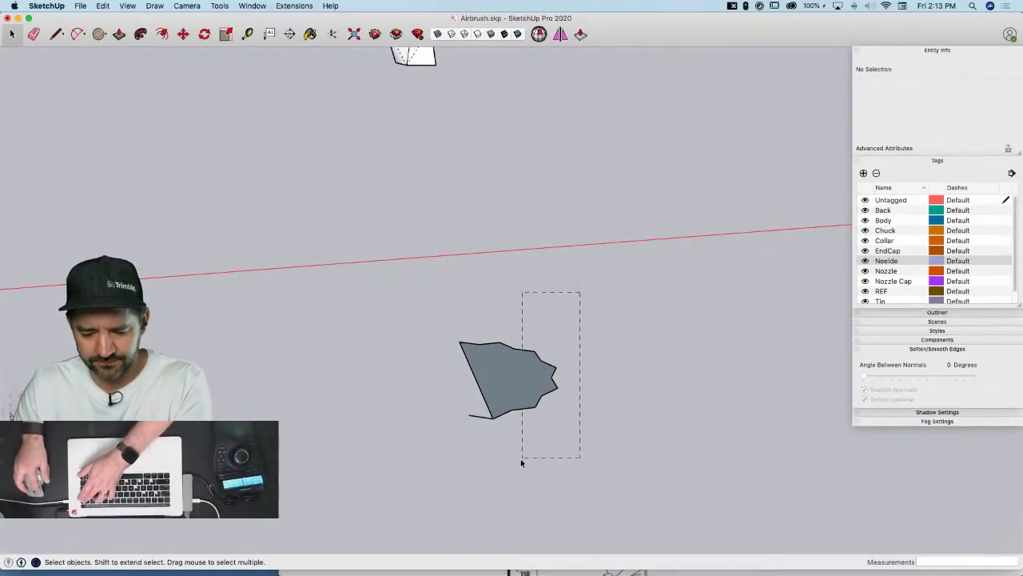
left_click_drag(522, 462, 521, 462)
key("BackSpace")
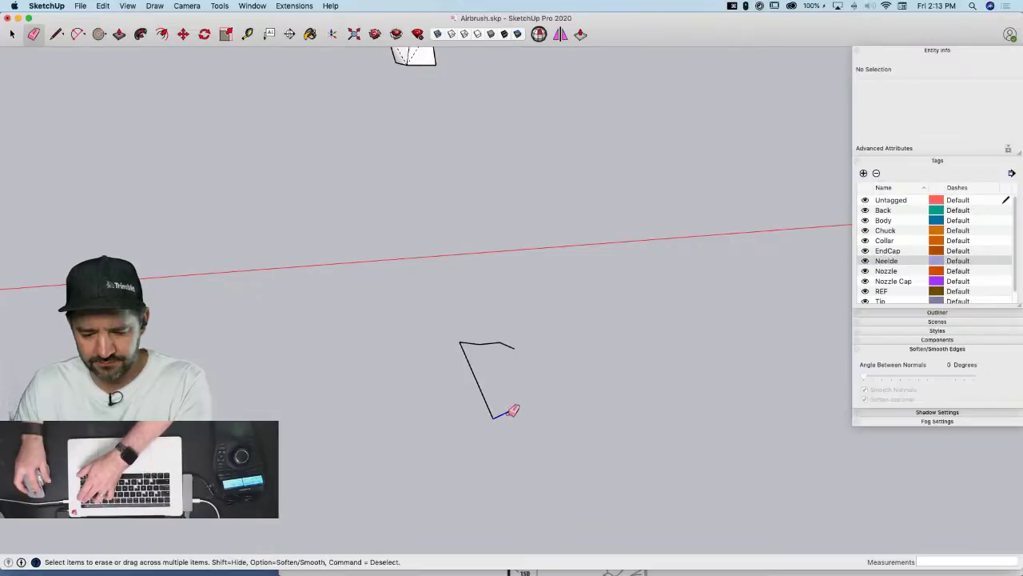
left_click(478, 339)
key("BackSpace")
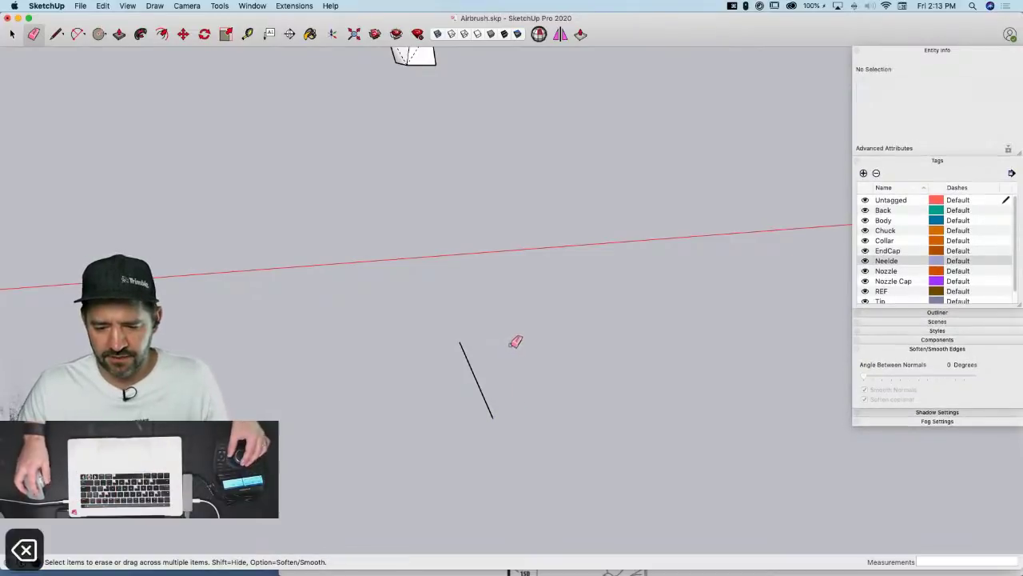
Rotate-copy the four-triangle patch by 330 degrees about the diameter line's midpoint, repeated 23 times, to form a closed ring
key("space")
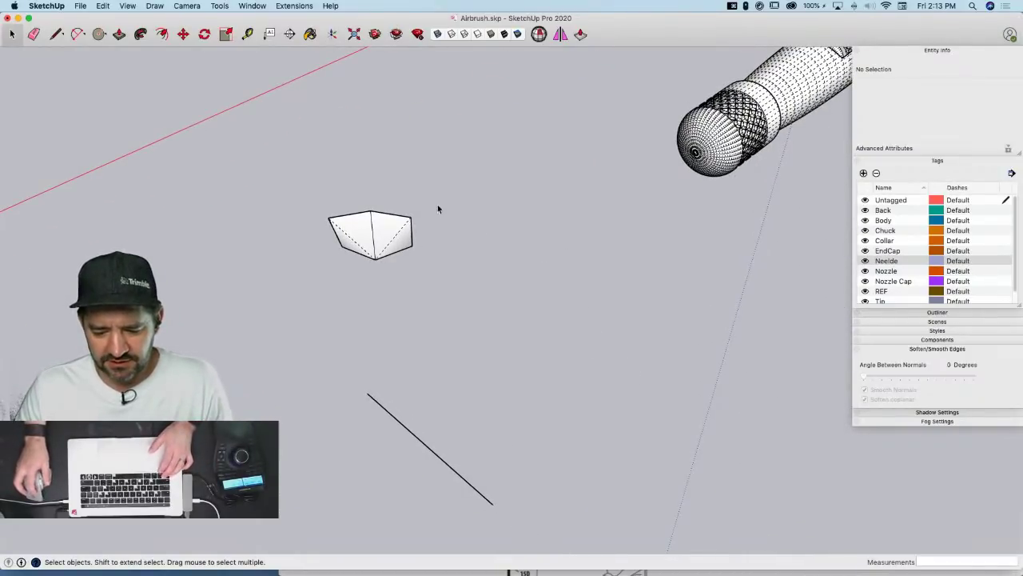
left_click_drag(297, 276, 299, 277)
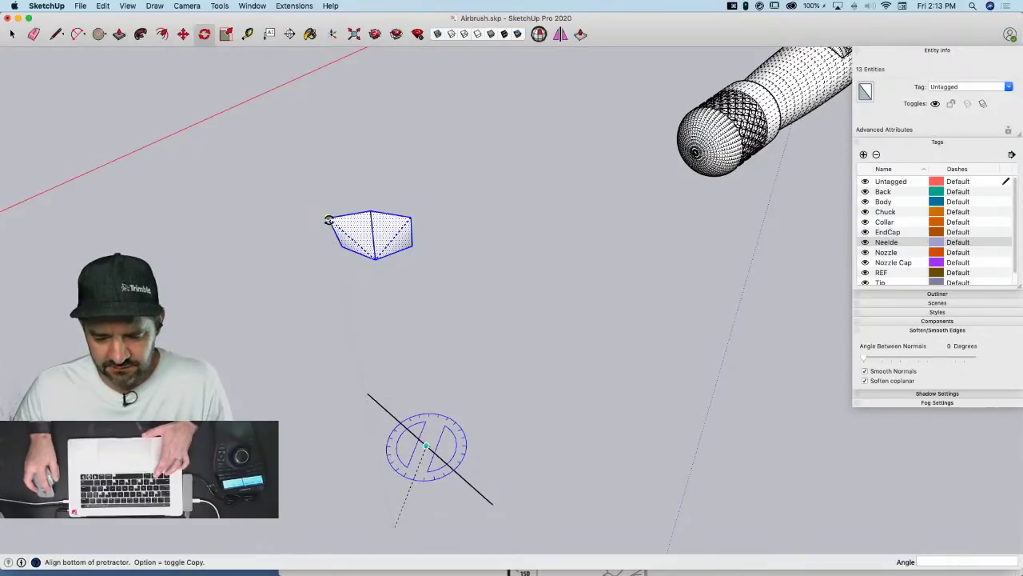
key("Return")
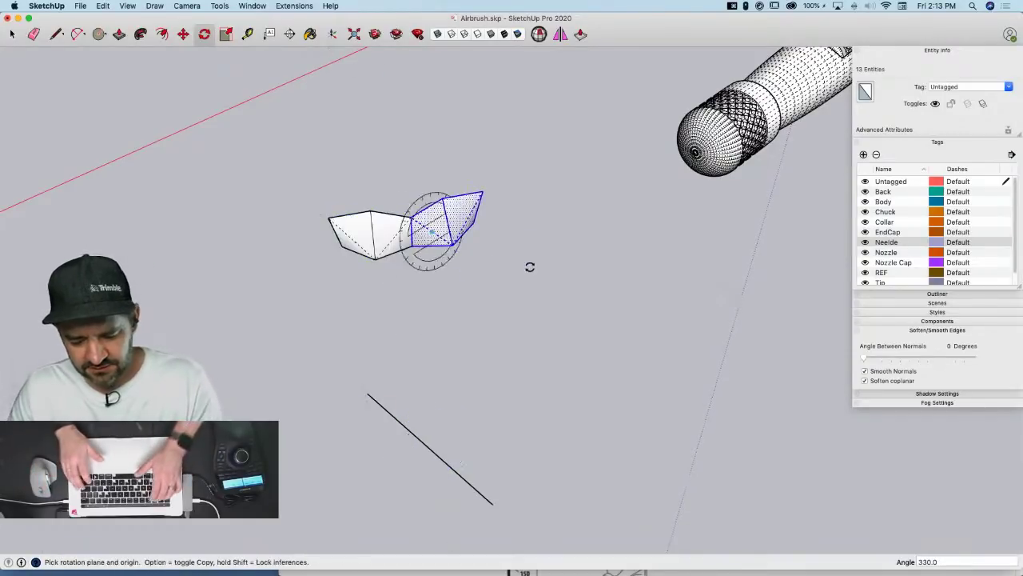
type("23x")
key("Return")
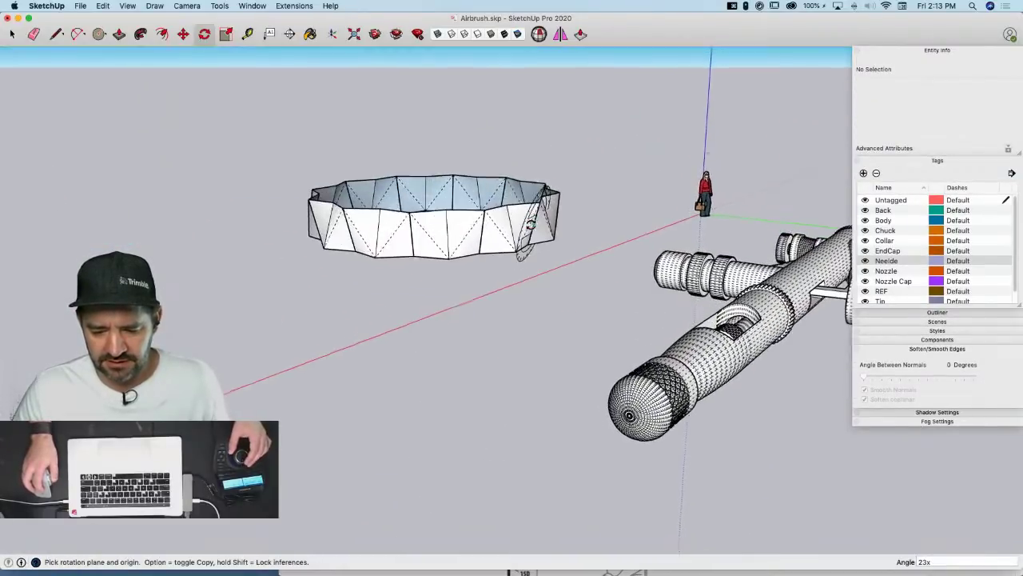
Try a line across the new ring's bottom opening between opposite vertices, and erase it
middle_click_drag(493, 246, 477, 217)
key("l")
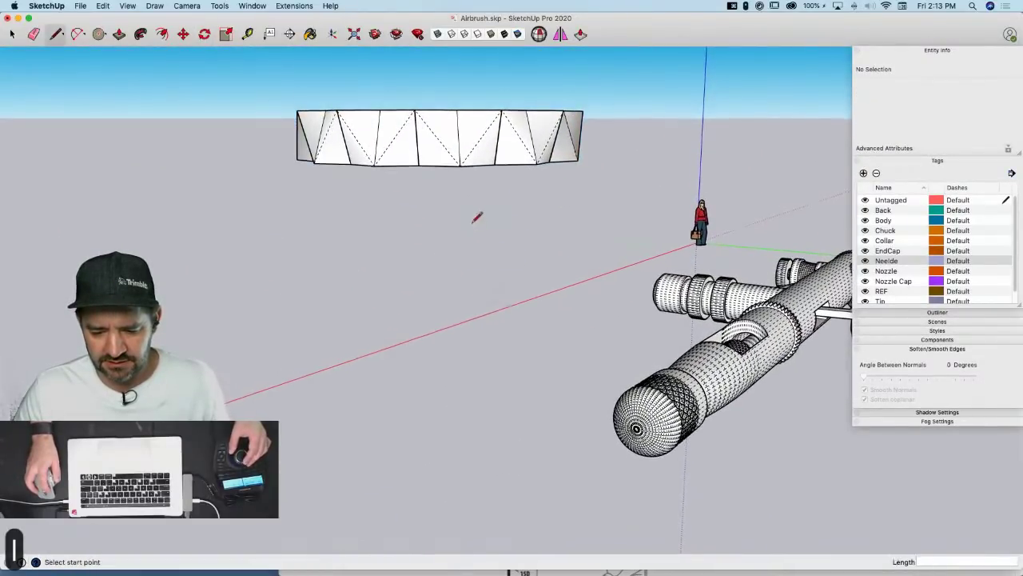
left_click(424, 162)
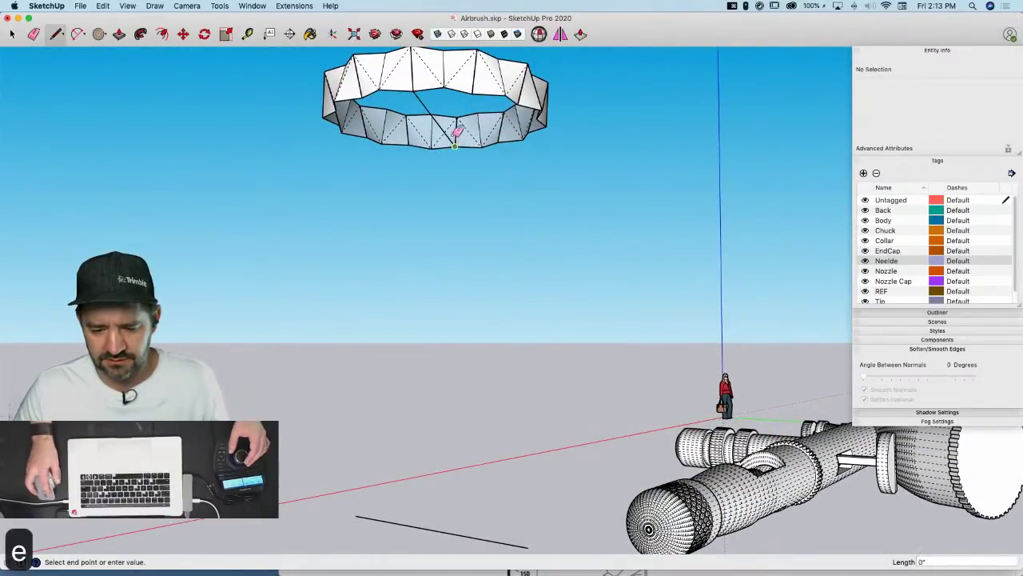
Try retracing the ring's heavy vertical seam edges with lines from the top rim to the bottom rim
key("l")
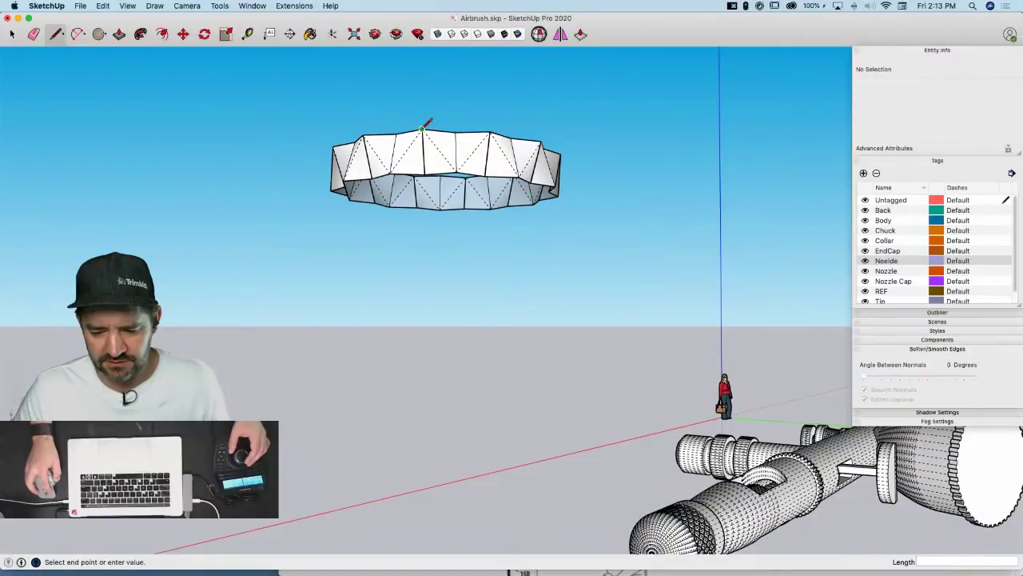
scroll(440, 144, "up", 10)
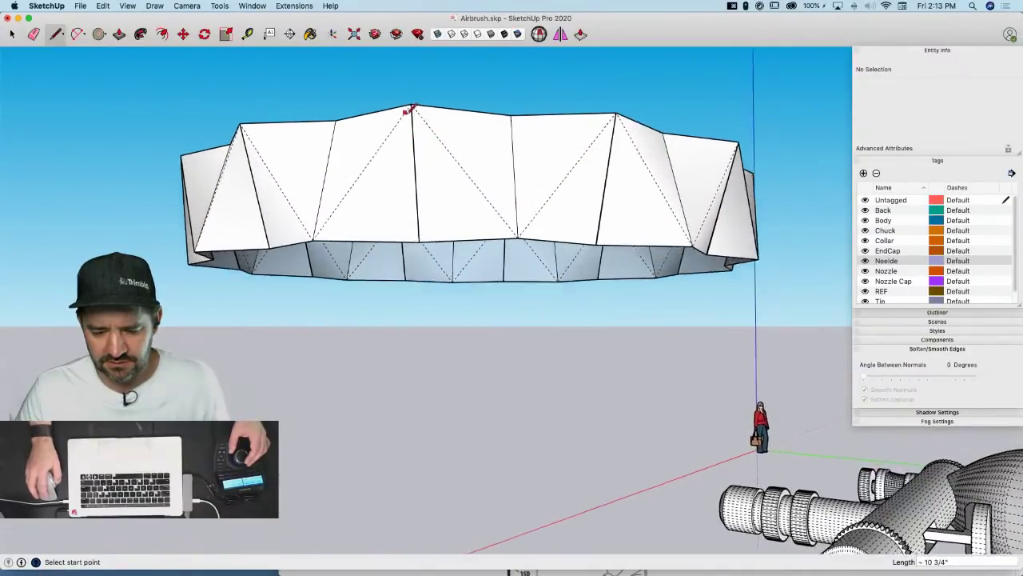
scroll(415, 96, "down", 10)
scroll(456, 115, "up", 8)
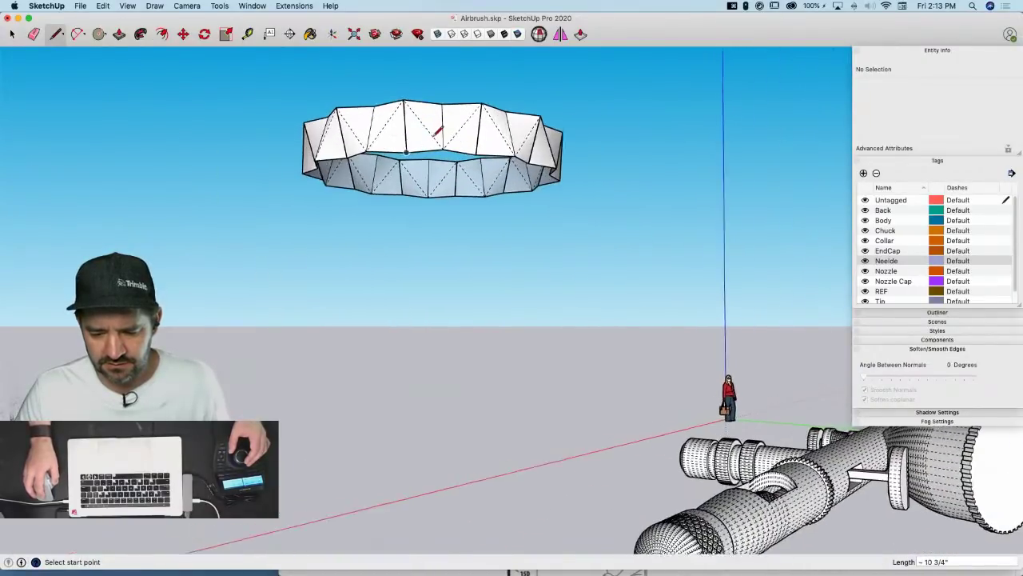
scroll(519, 96, "up", 5)
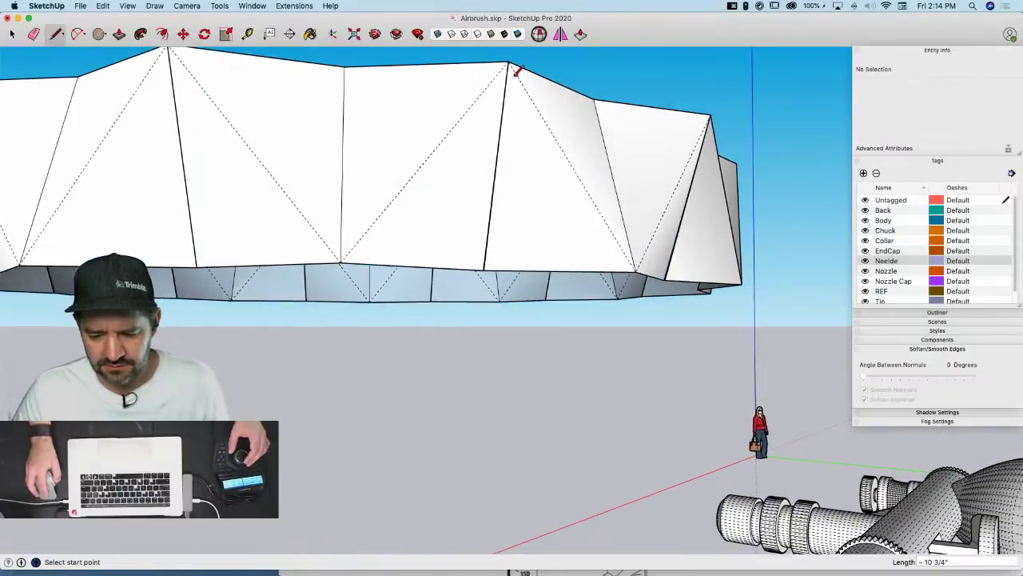
mouse_move(517, 71)
middle_mouse_down()
mouse_move(482, 96)
mouse_move(418, 231)
middle_mouse_up()
scroll(427, 222, "up", 5)
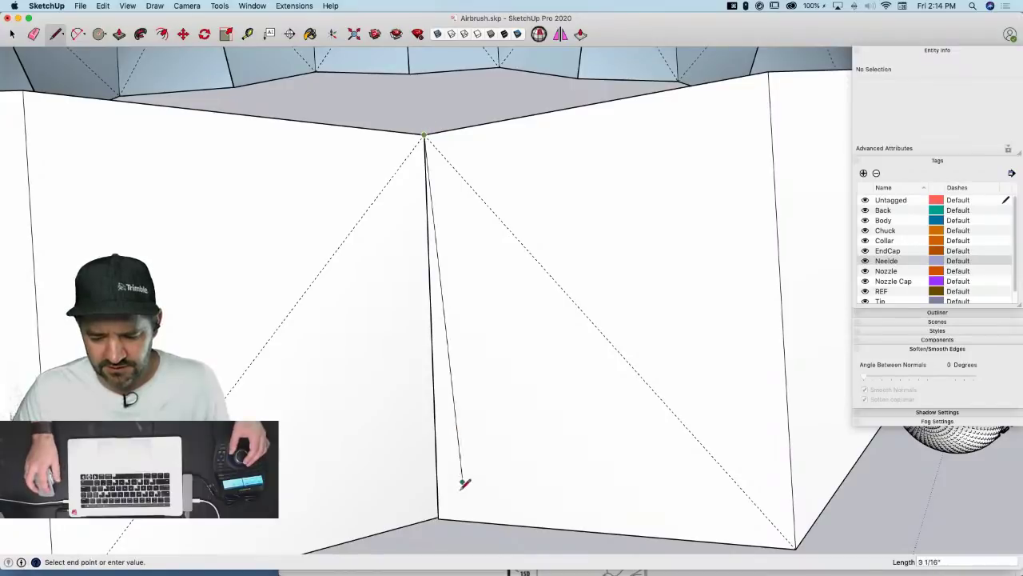
key("space")
Rotate a copy of the whole ring 180 degrees in the vertical plane about a front lower-rim vertex, placing it directly beneath
scroll(494, 413, "down", 10)
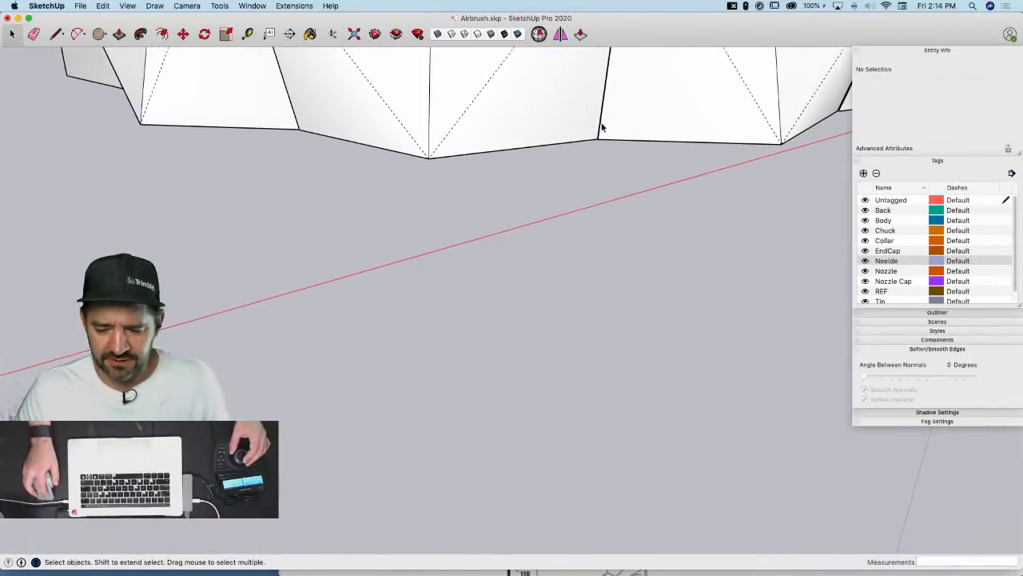
scroll(543, 276, "down", 6)
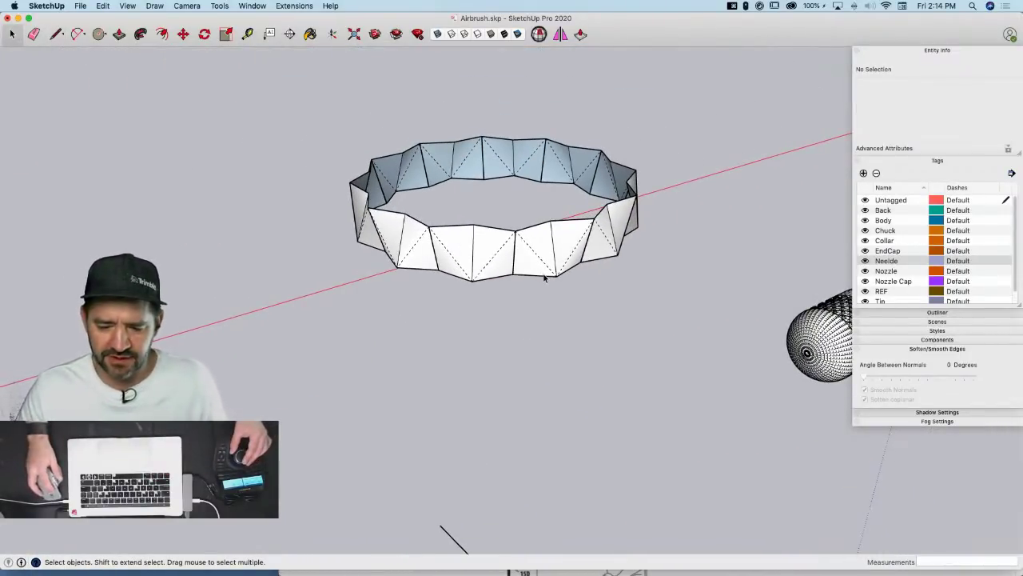
left_click_drag(317, 147, 704, 335)
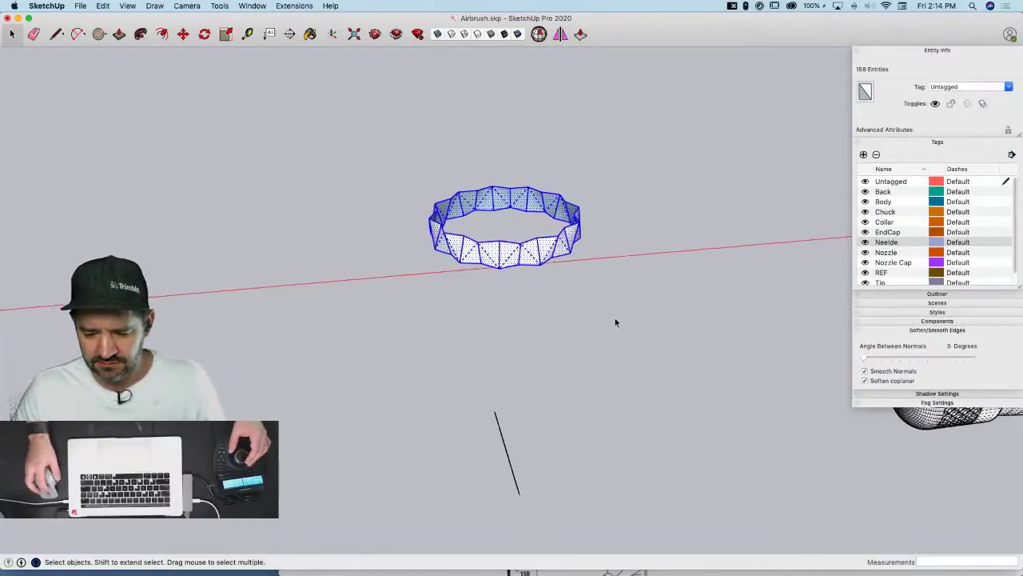
key("q")
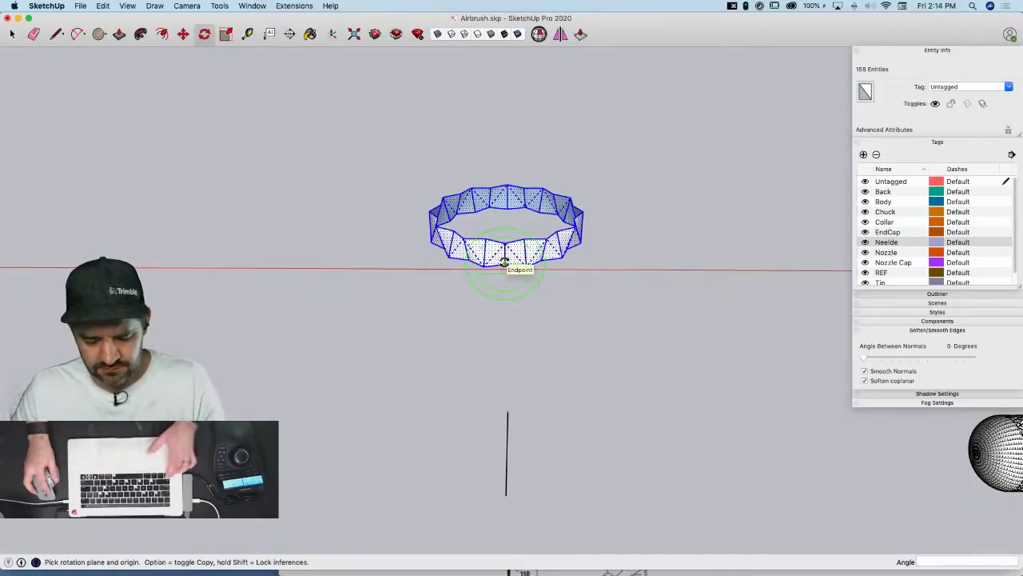
left_click(659, 276)
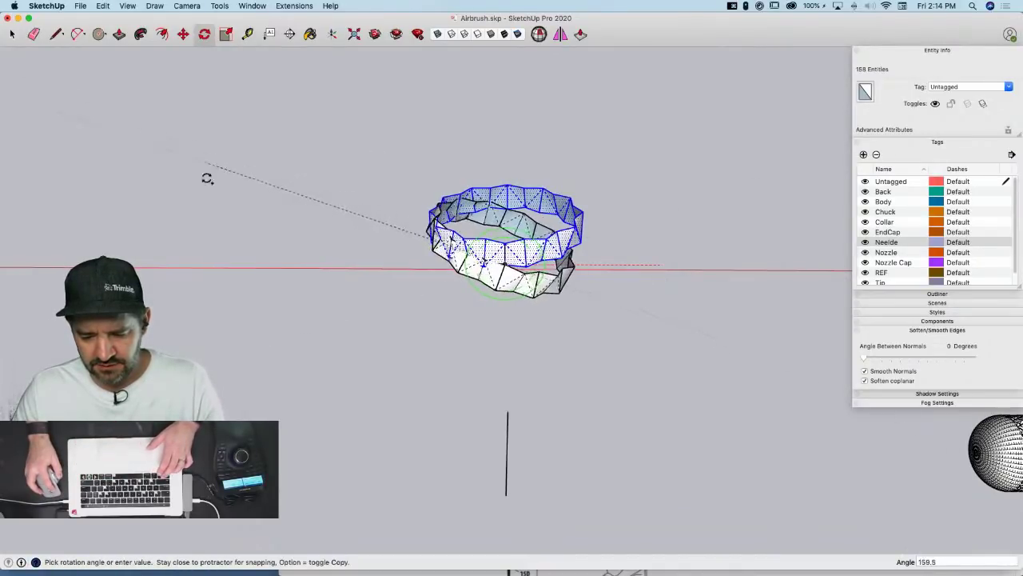
left_click(218, 268)
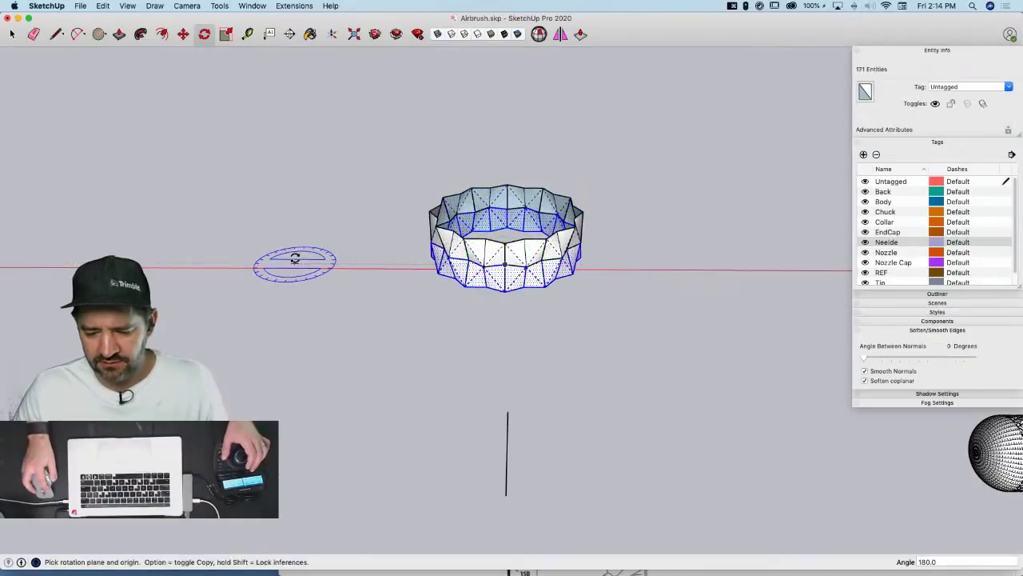
Copy the stacked ring pair straight down from its top rim to its bottom rim and repeat the copy 5 times to build a tube
key("space")
key("m")
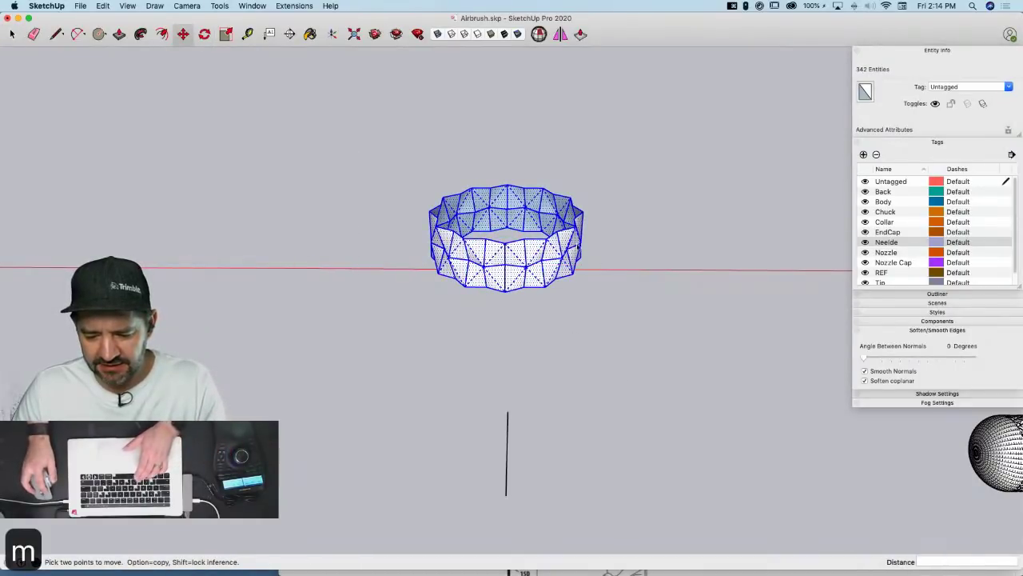
left_click(506, 248)
key("alt")
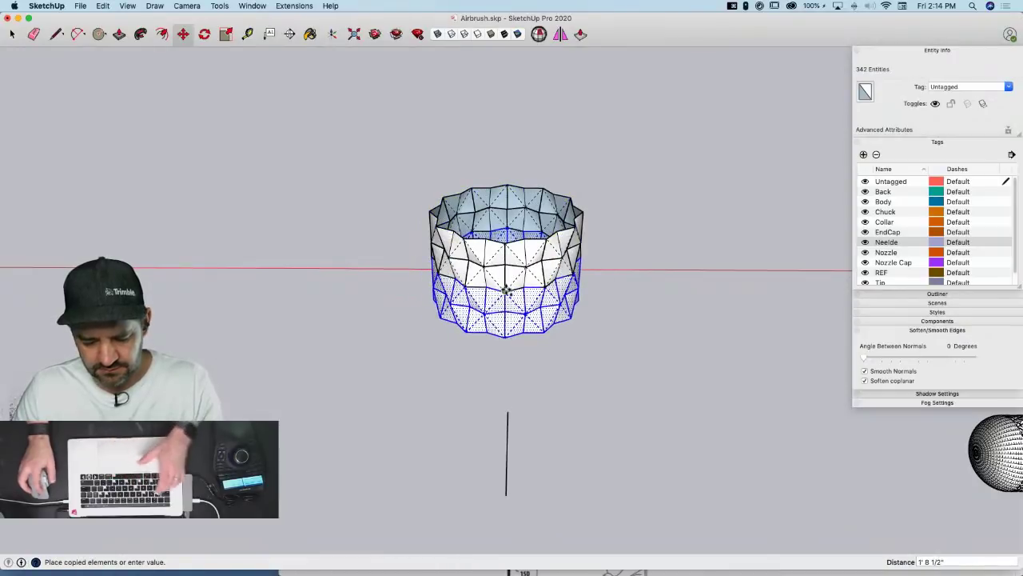
type("5x")
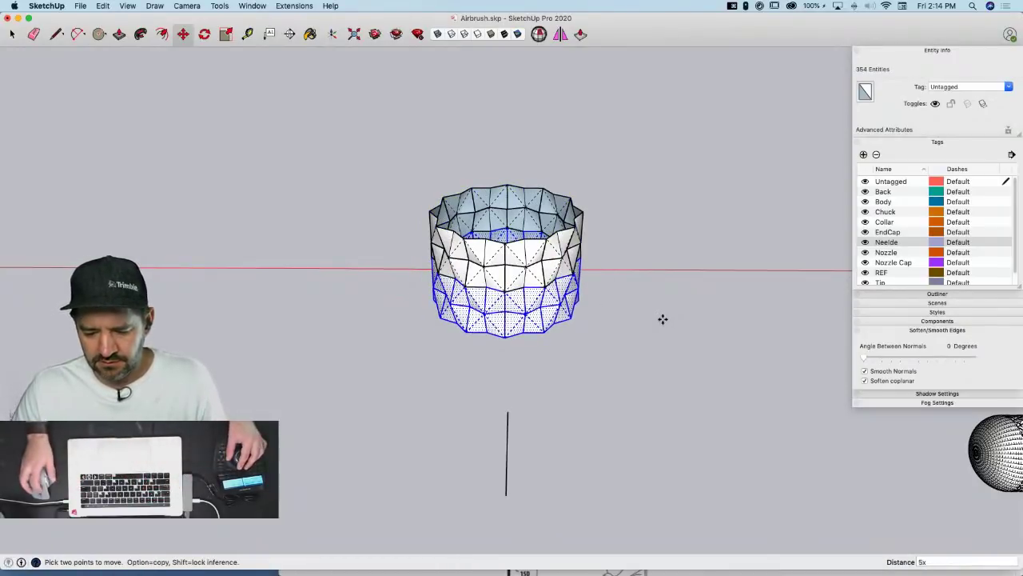
key("Return")
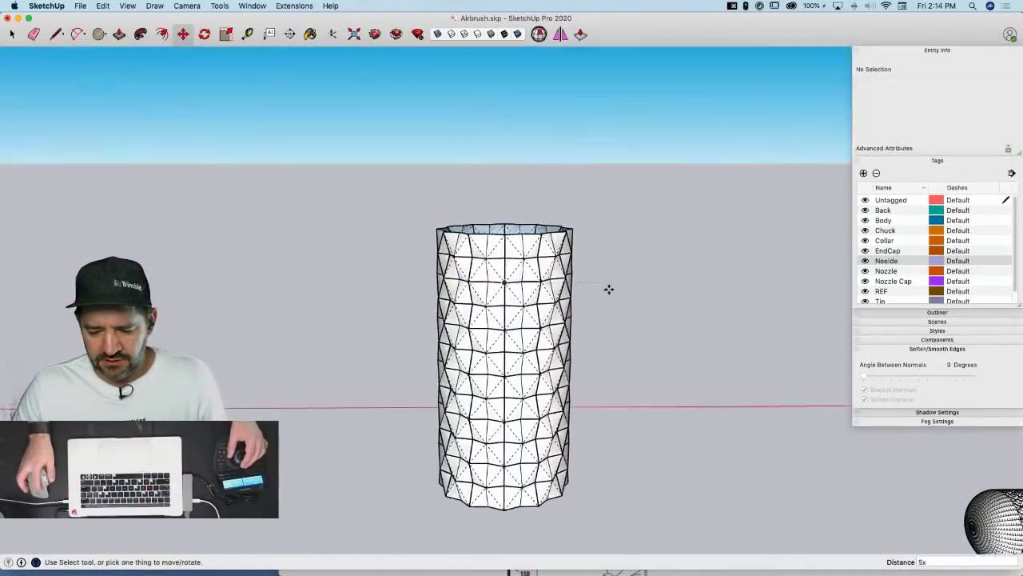
key("space")
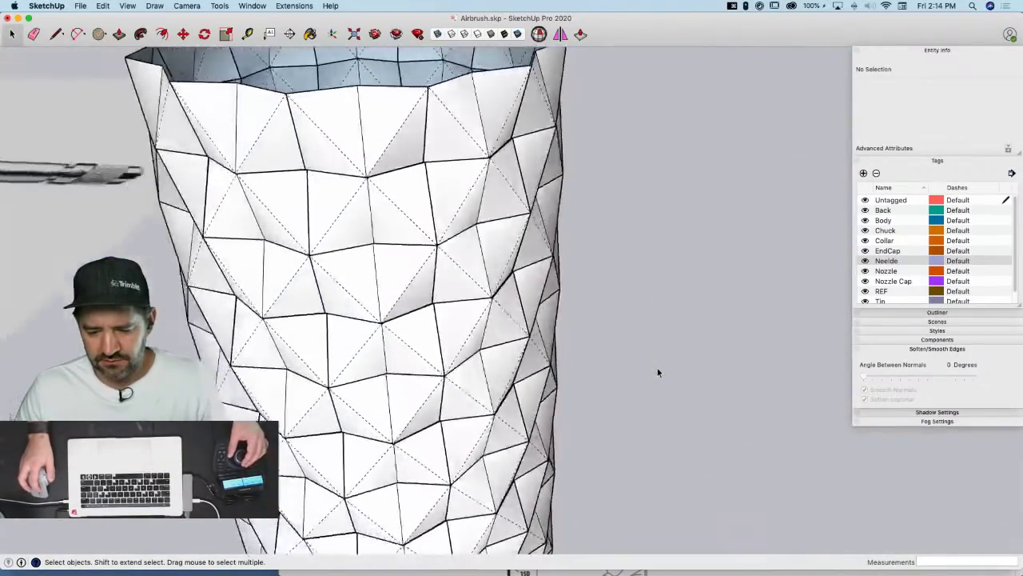
Delete the entire demonstration tube and turn off the display of hidden geometry on the airbrush
mouse_move(659, 375)
middle_mouse_down()
mouse_move(680, 365)
mouse_move(644, 354)
middle_mouse_up()
left_click_drag(455, 144, 635, 482)
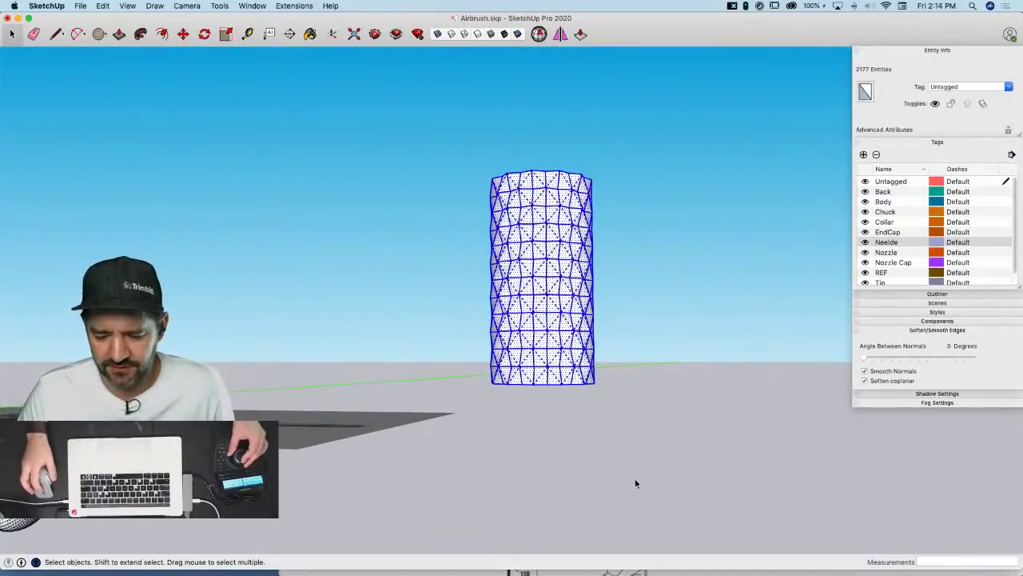
key("BackSpace")
mouse_move(634, 478)
middle_mouse_down()
mouse_move(624, 485)
mouse_move(625, 466)
middle_mouse_up()
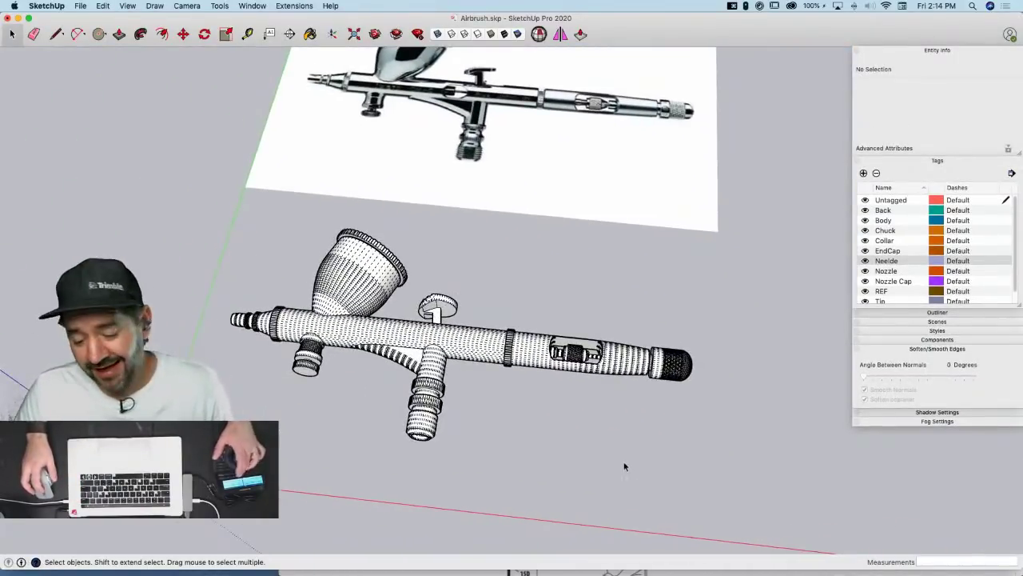
key("alt+h")
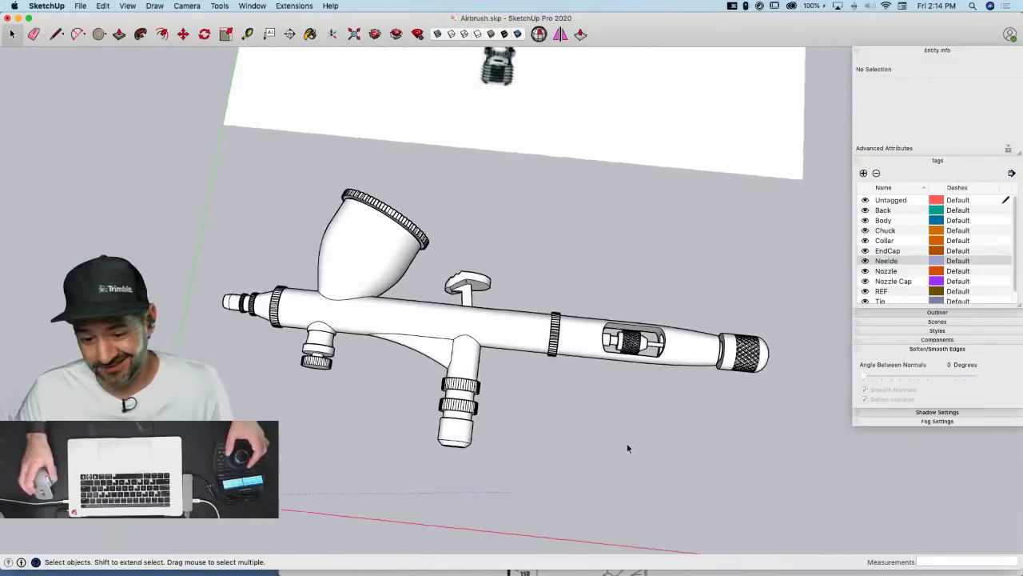
middle_click_drag(630, 451, 637, 448)
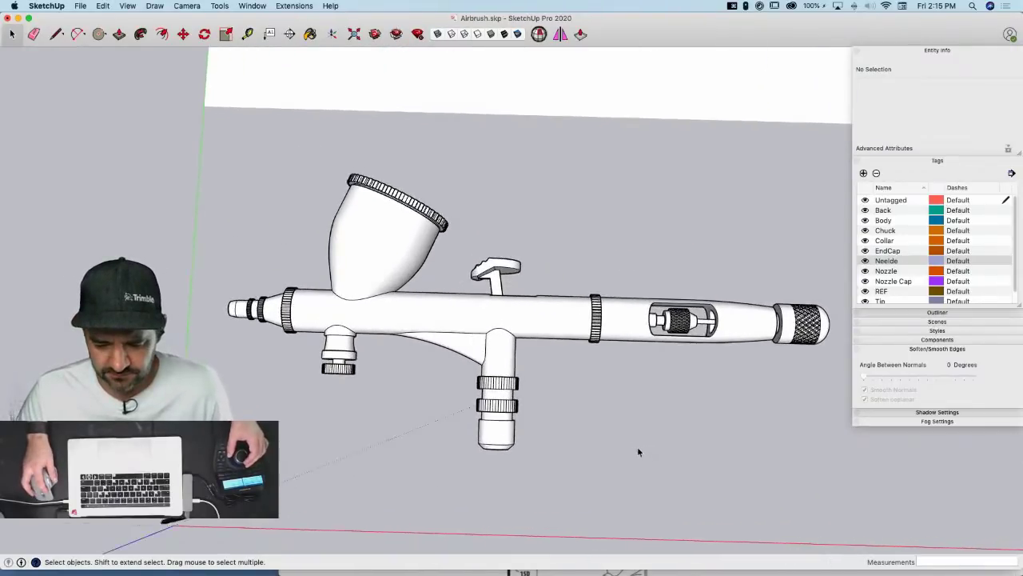
Rename the misspelled "Neelde" tag as Needle
left_click(491, 336)
key("F2")
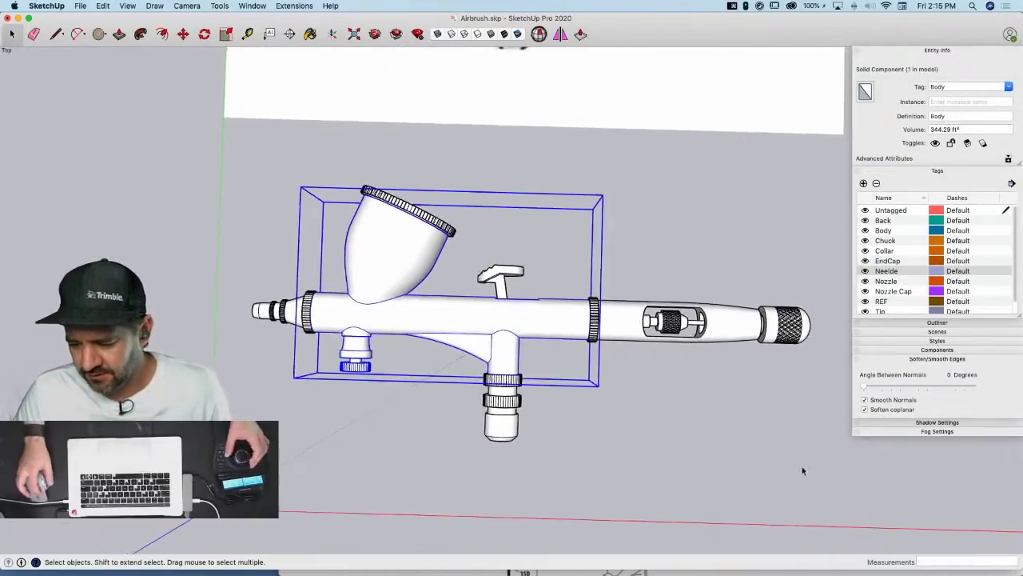
double_click(887, 271)
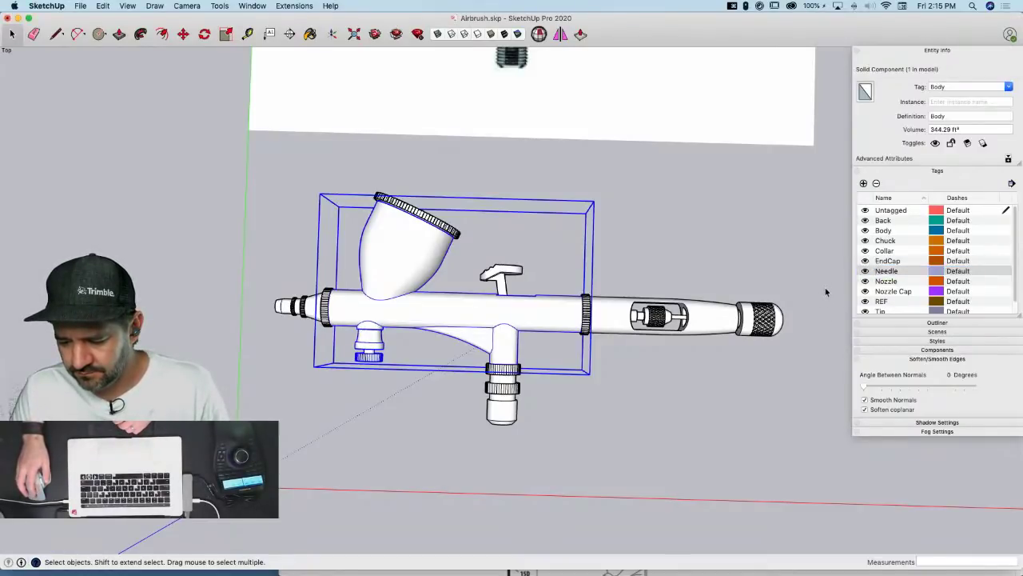
scroll(898, 294, "down", 1)
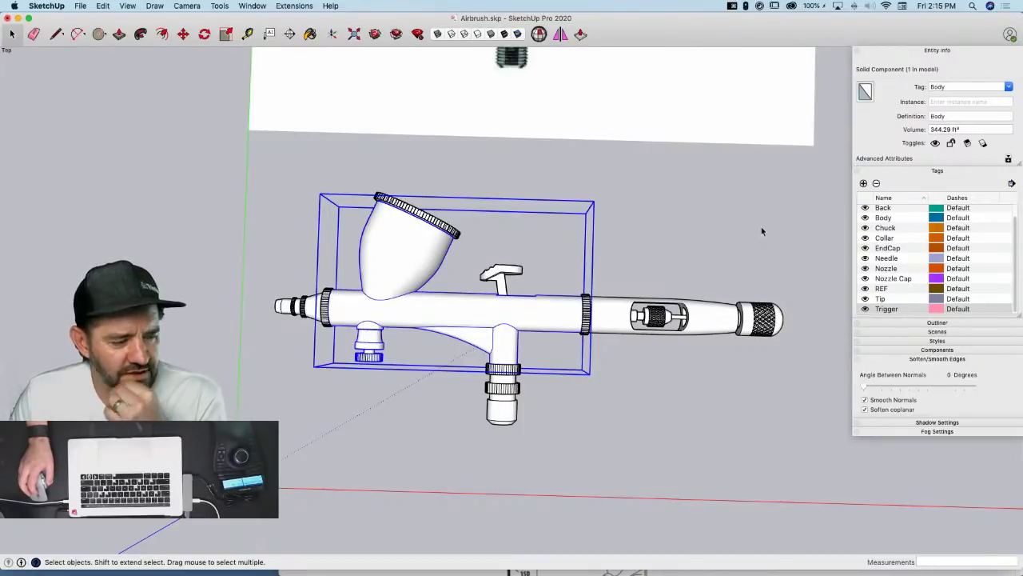
left_click(758, 367)
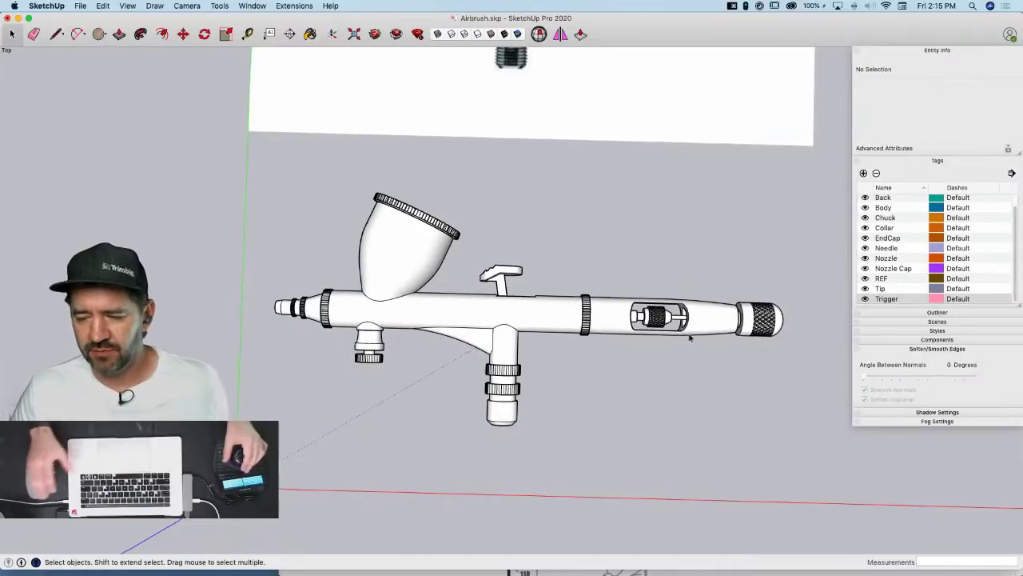
Erase the airbrush reference image lying behind the finished model
middle_click_drag(689, 338, 767, 324)
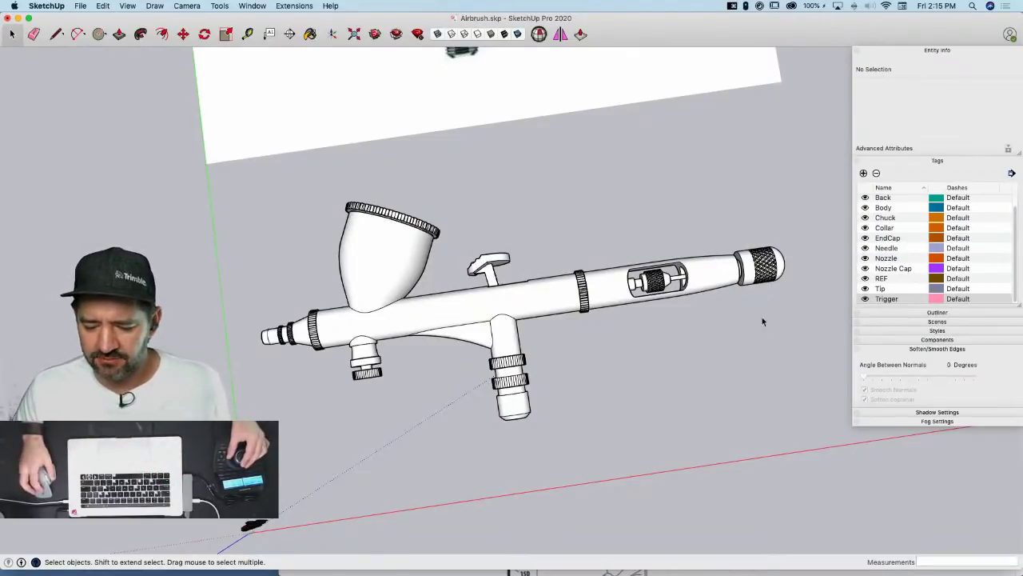
scroll(619, 308, "up", 5)
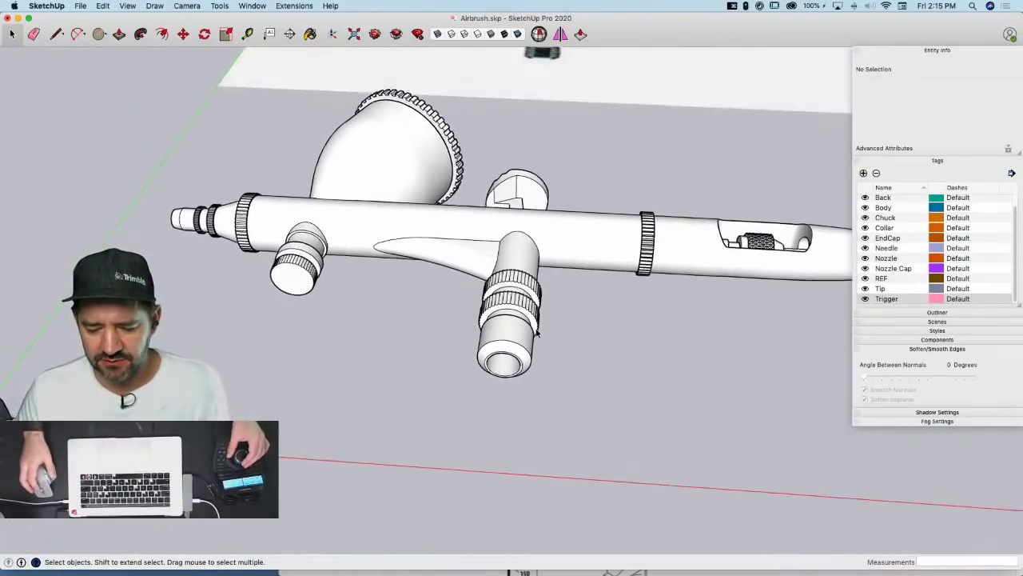
scroll(534, 329, "down", 4)
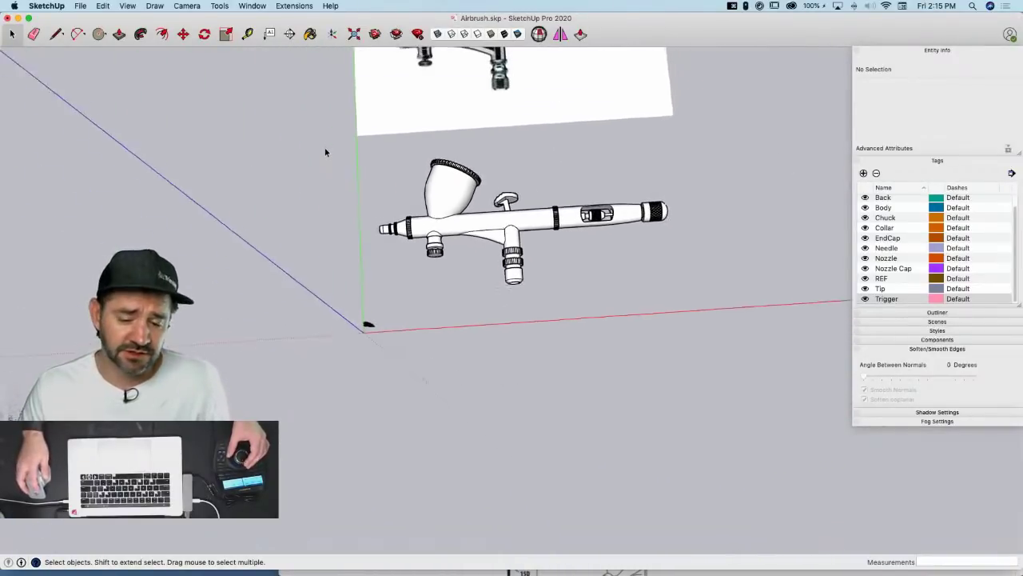
key("e")
left_click(404, 130)
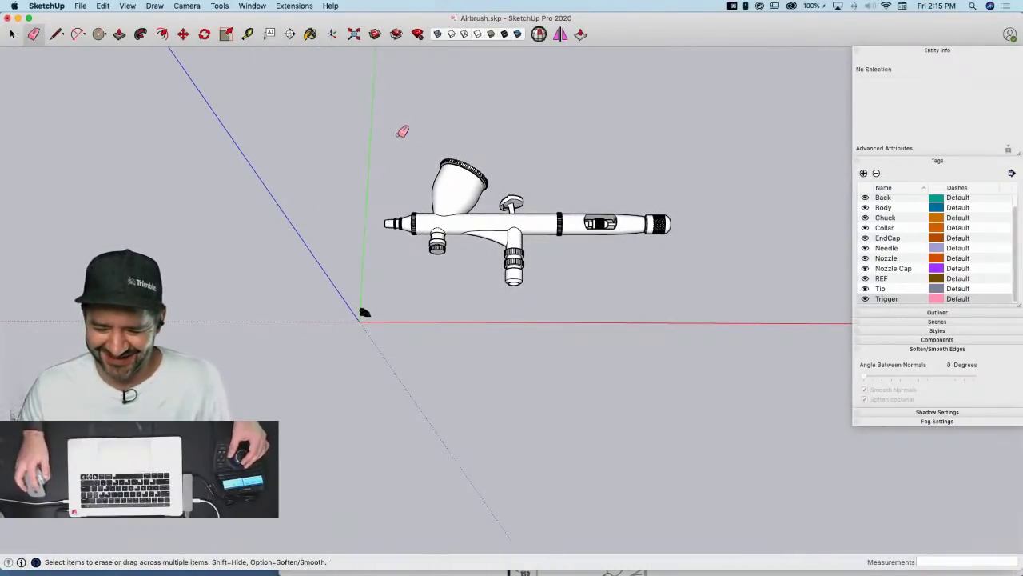
key("space")
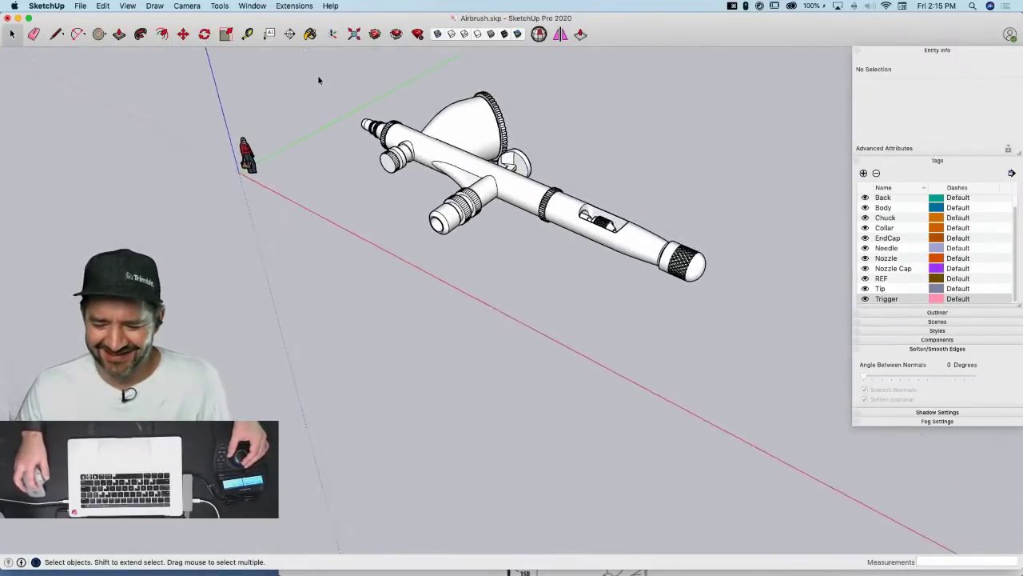
Rotate all the airbrush parts 90 degrees about the red axis at the origin so the airbrush stands upright
left_click_drag(317, 73, 731, 333)
key("q")
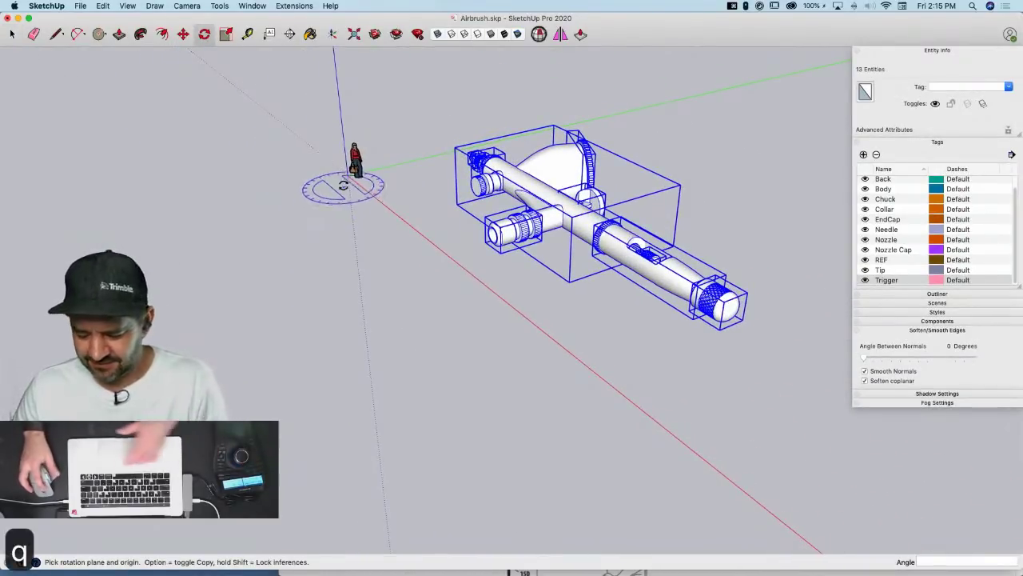
key("Right")
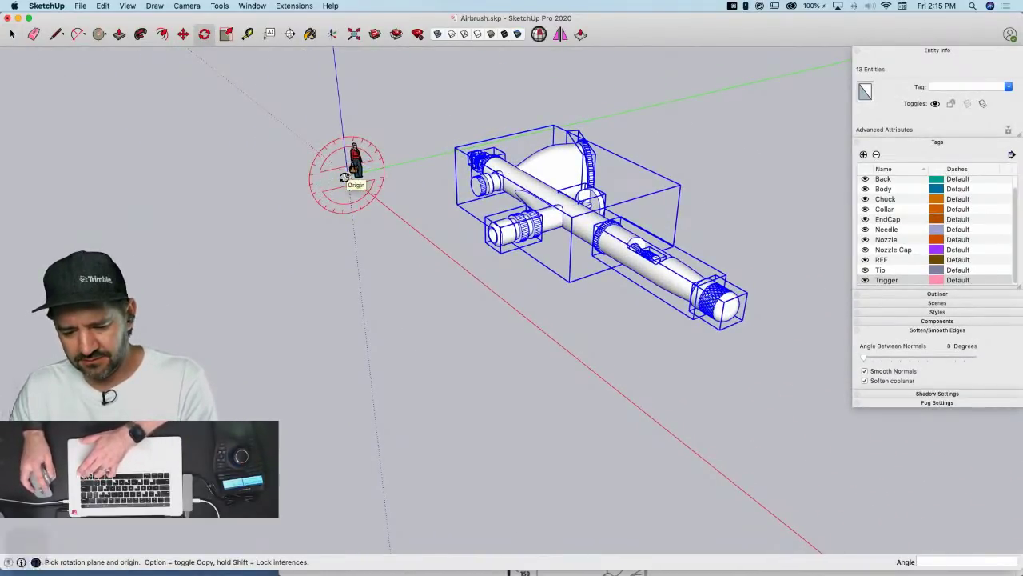
left_click(384, 165)
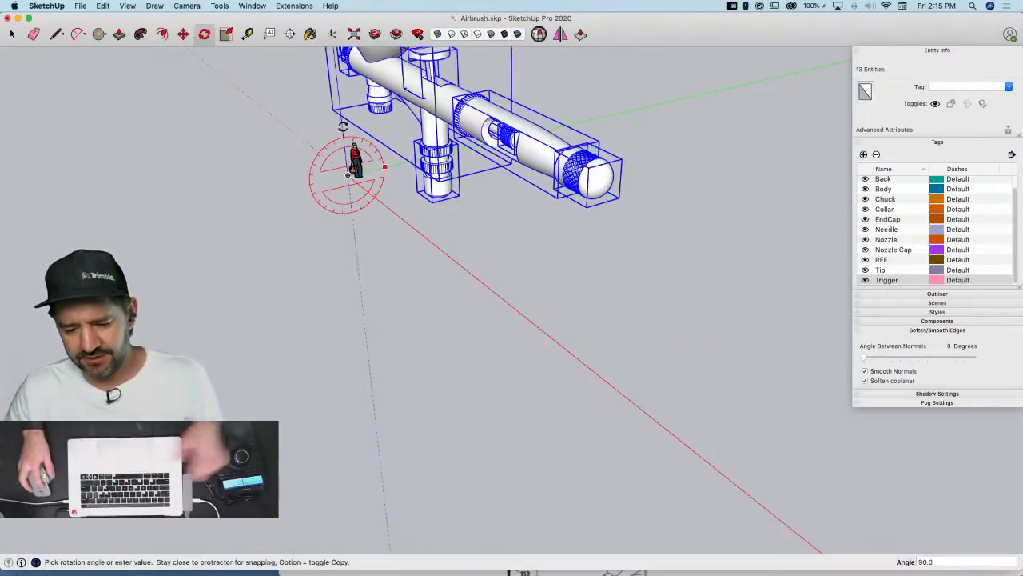
left_click(343, 125)
key("space")
left_click(494, 342)
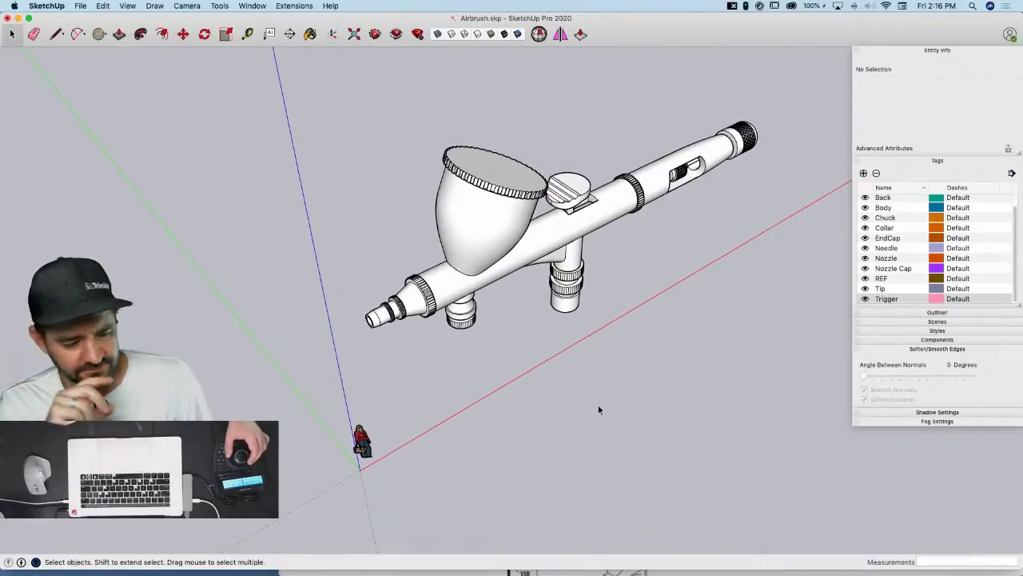
Combine all 13 upright airbrush parts into one group
middle_click_drag(599, 410, 599, 409)
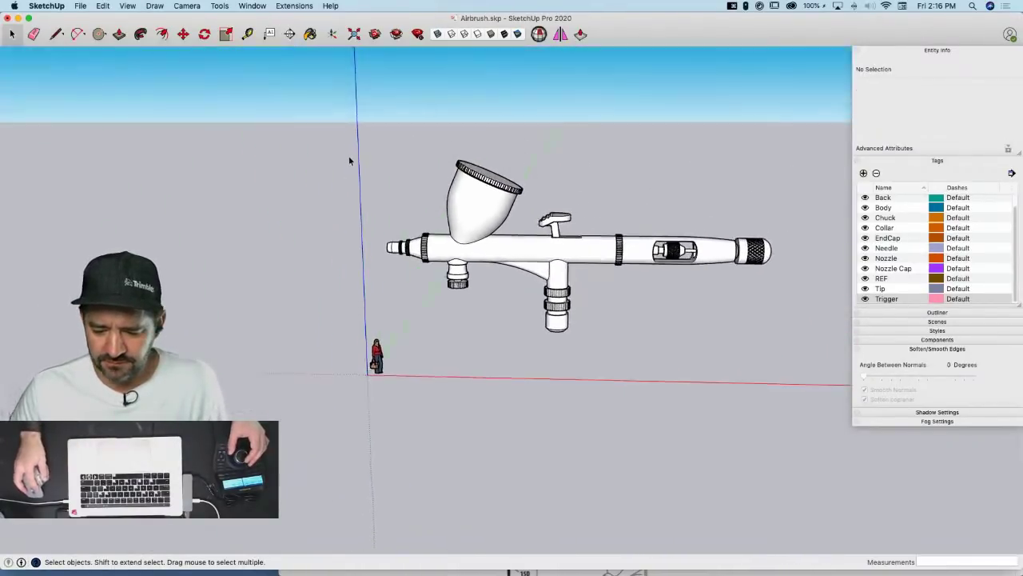
left_click_drag(348, 149, 653, 325)
left_click_drag(783, 345, 788, 338)
right_click(560, 250)
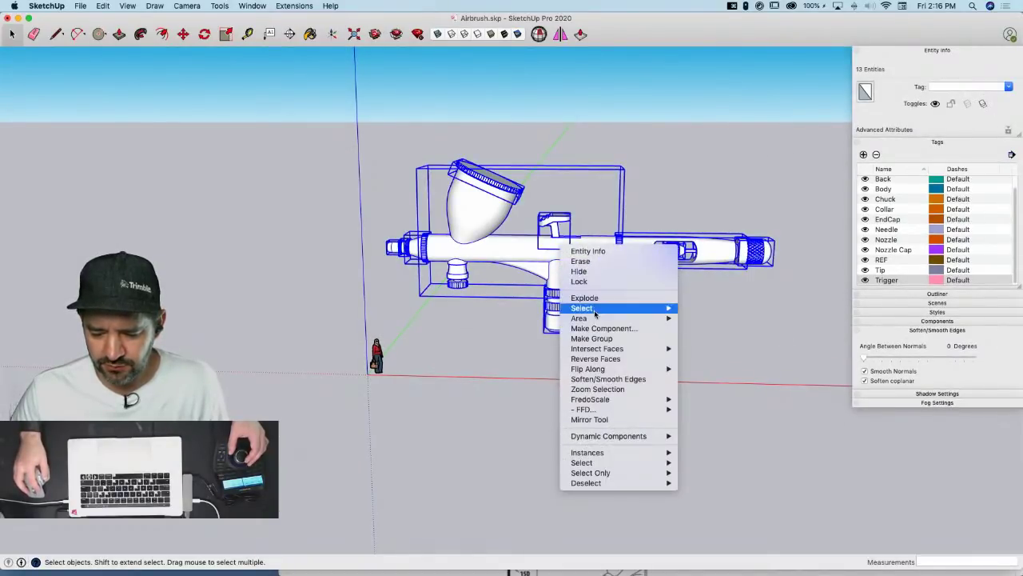
left_click(607, 339)
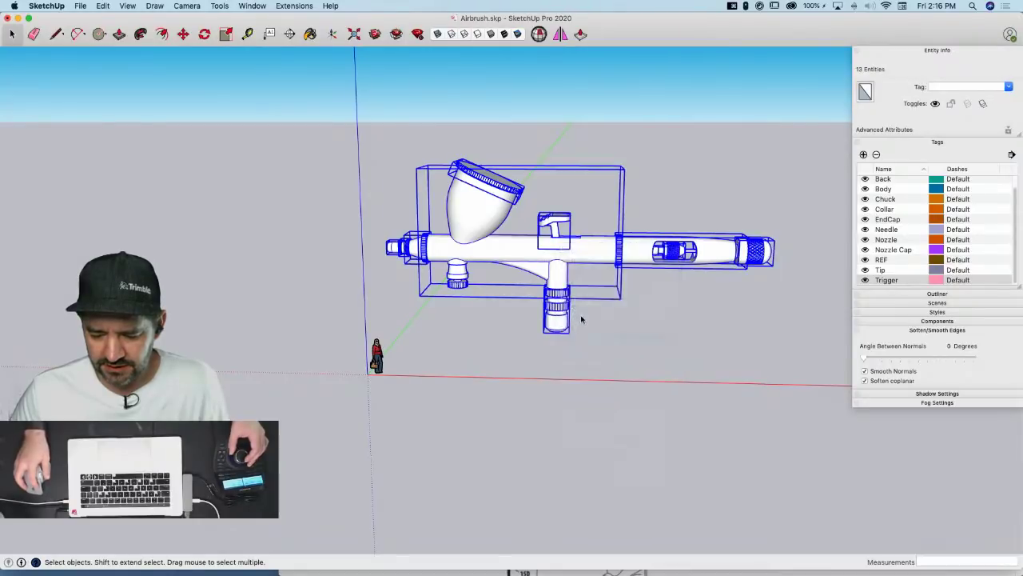
Place a copy of the airbrush group straight down along the blue axis
middle_click_drag(581, 320, 570, 432)
key("m")
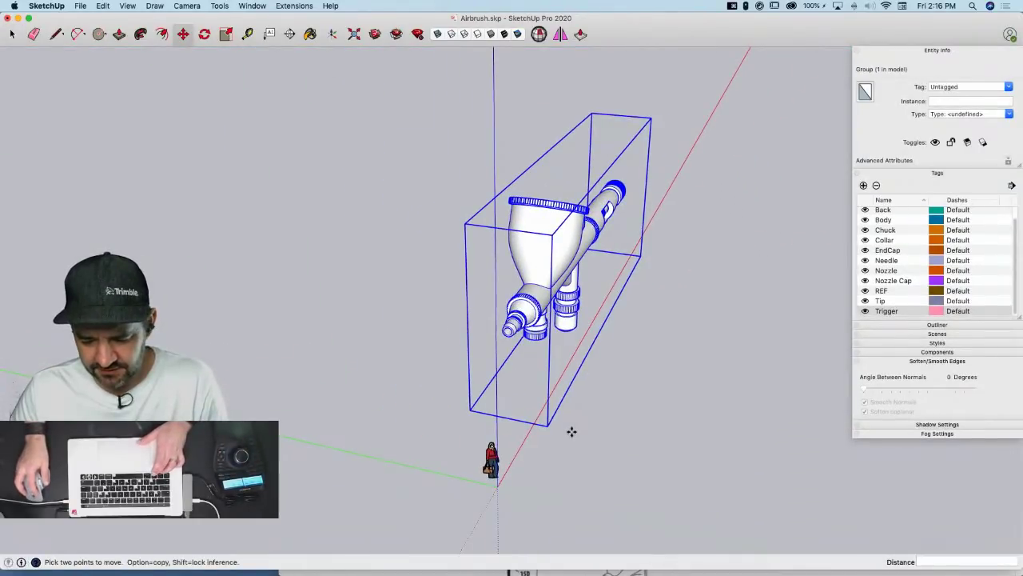
left_click(613, 362)
key("alt")
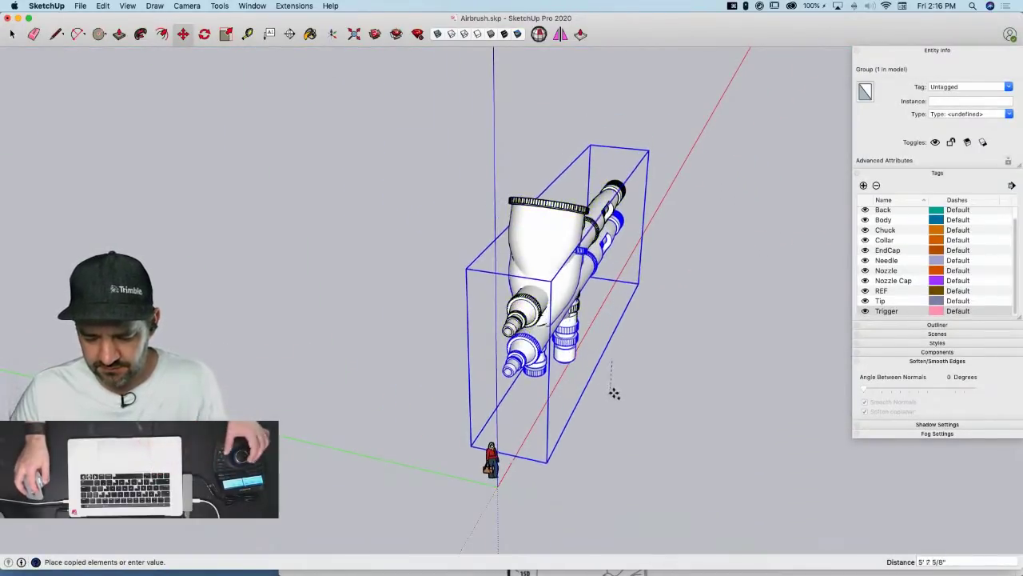
key("space")
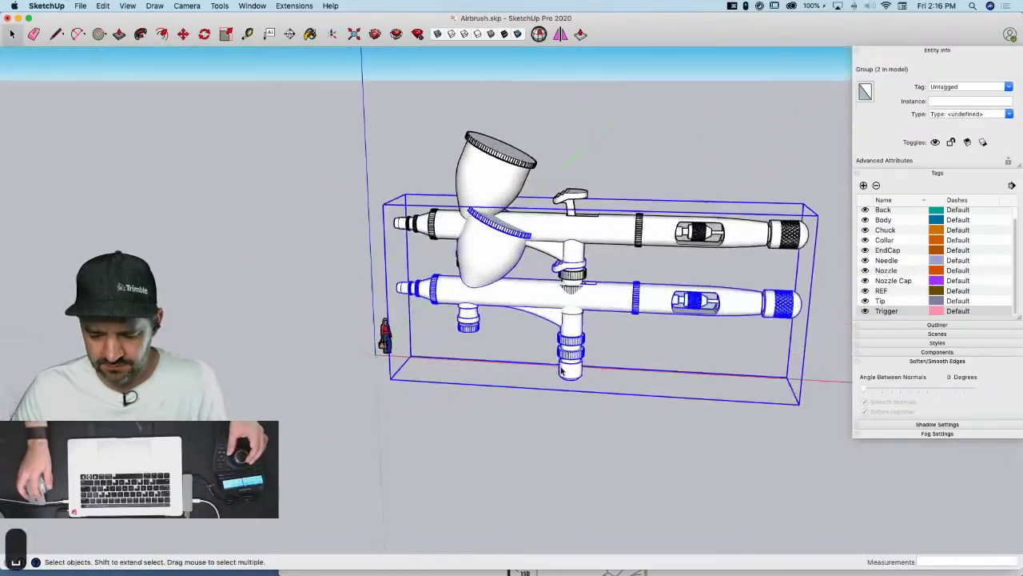
Move the lower airbrush copy 54' 8 7/16" along the red axis in the negative direction, clear of the original
key("m")
left_click(626, 449)
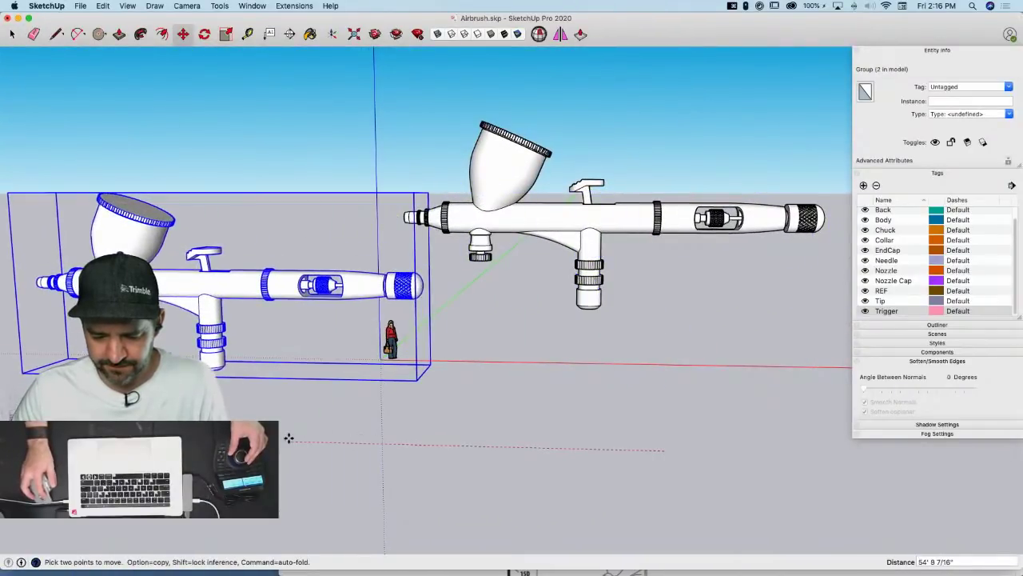
left_click(288, 438)
key("space")
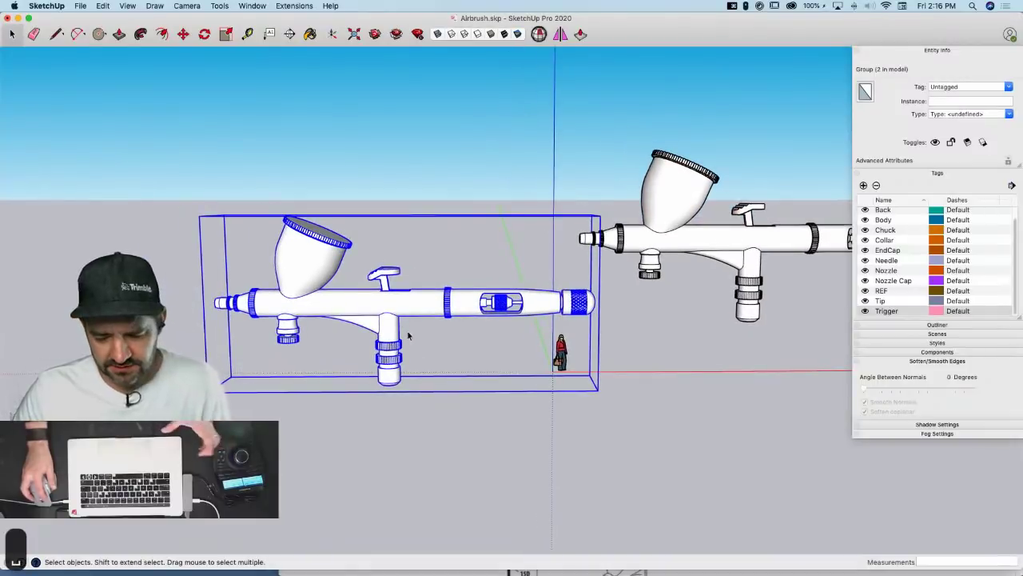
left_click(405, 334)
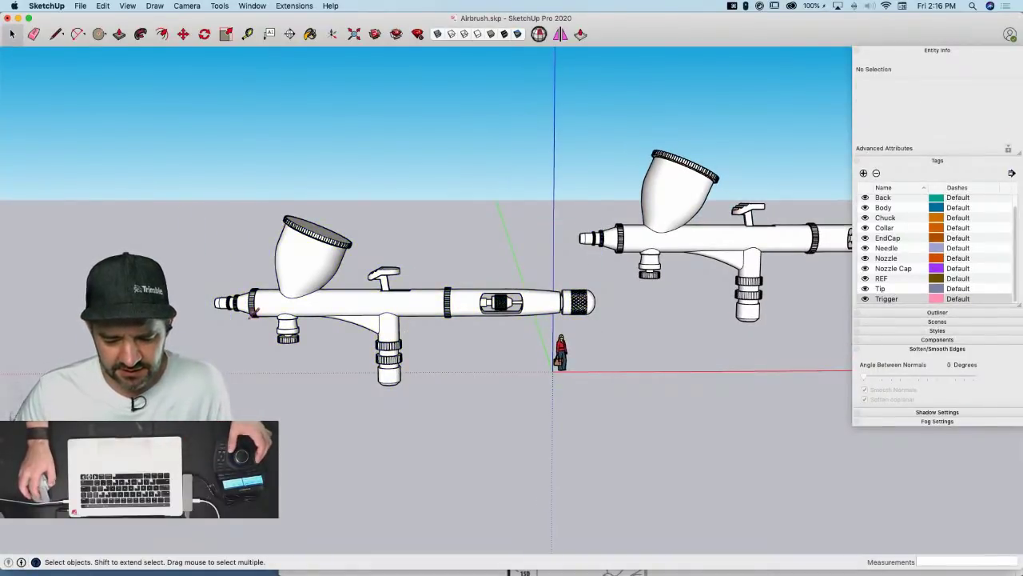
Inside the lower airbrush copy's group, draw an edge sideways from the nozzle tip, then one along the red axis to the end cap's level
key("l")
scroll(258, 310, "up", 5)
key("space")
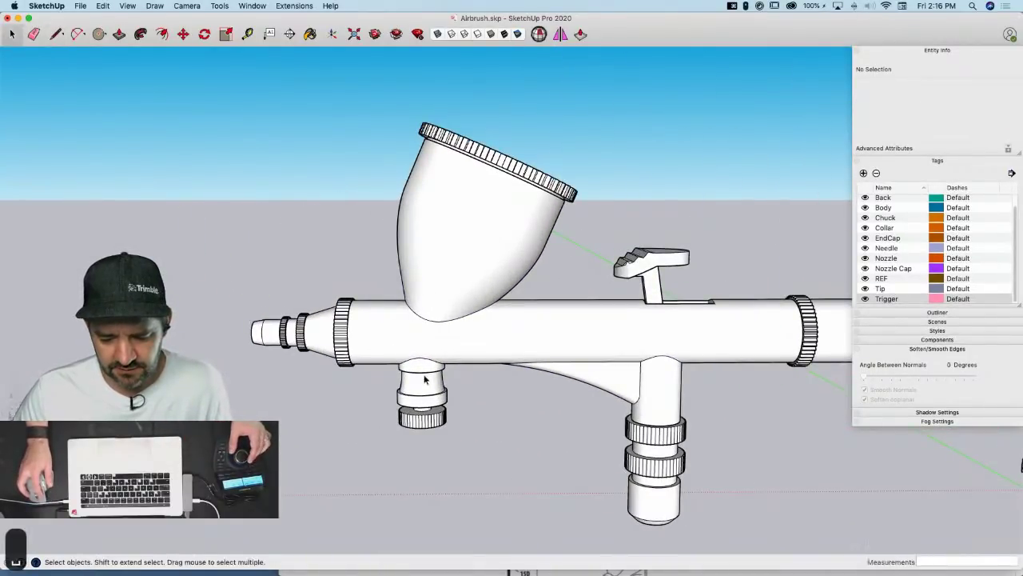
left_click(305, 331)
key("l")
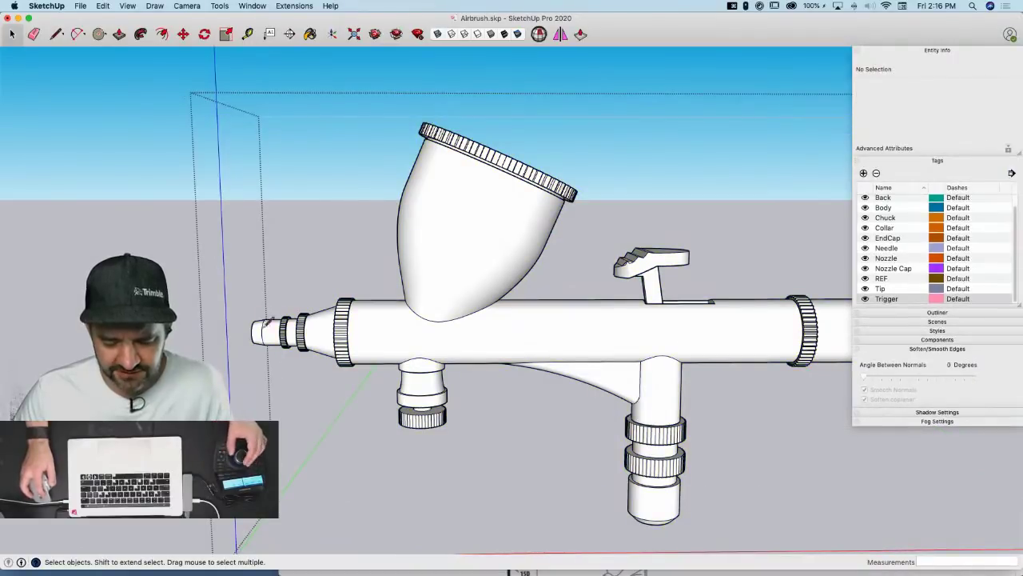
middle_click_drag(302, 321, 339, 369)
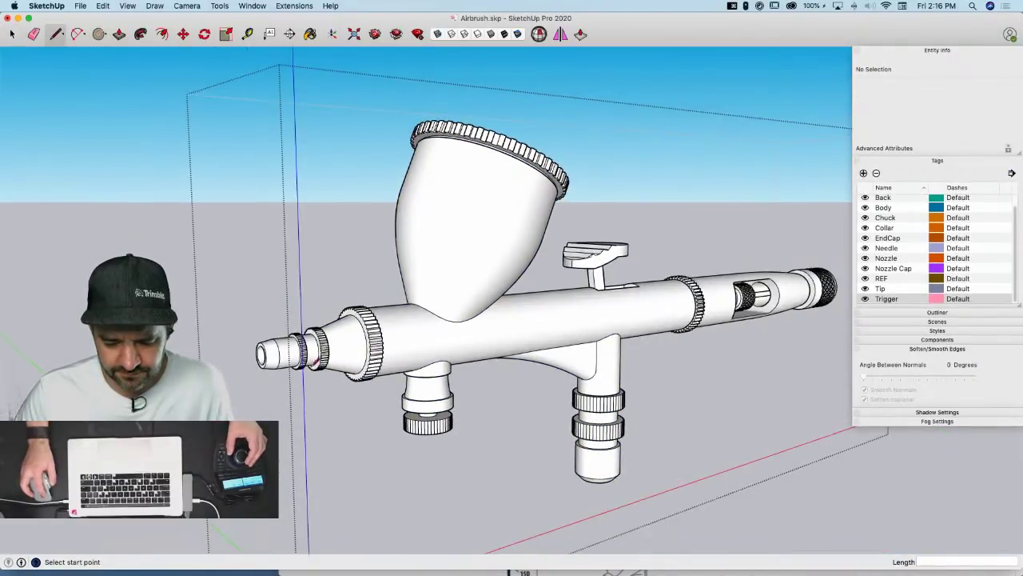
left_click(274, 352)
middle_click_drag(274, 352, 391, 322)
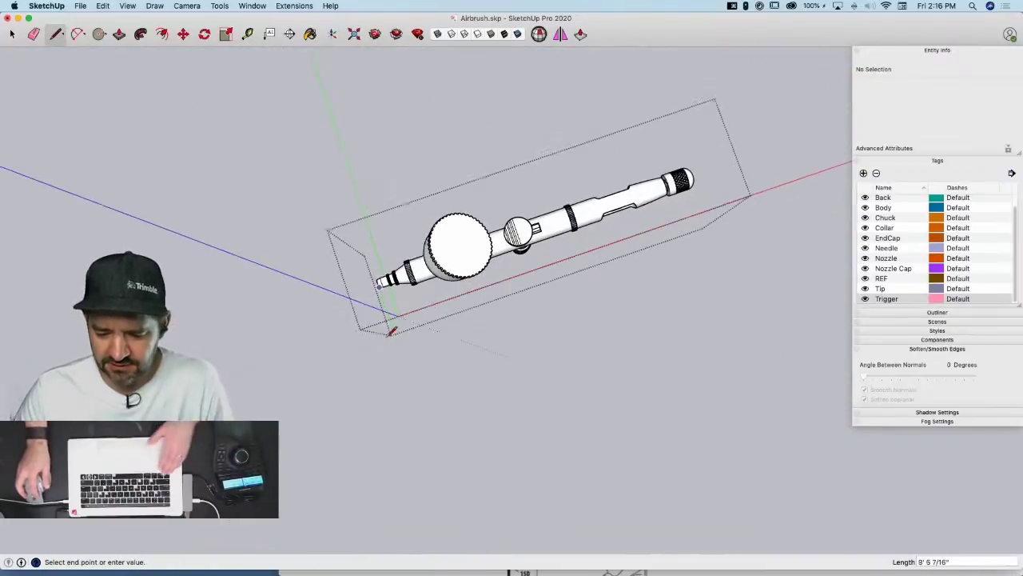
key("shift")
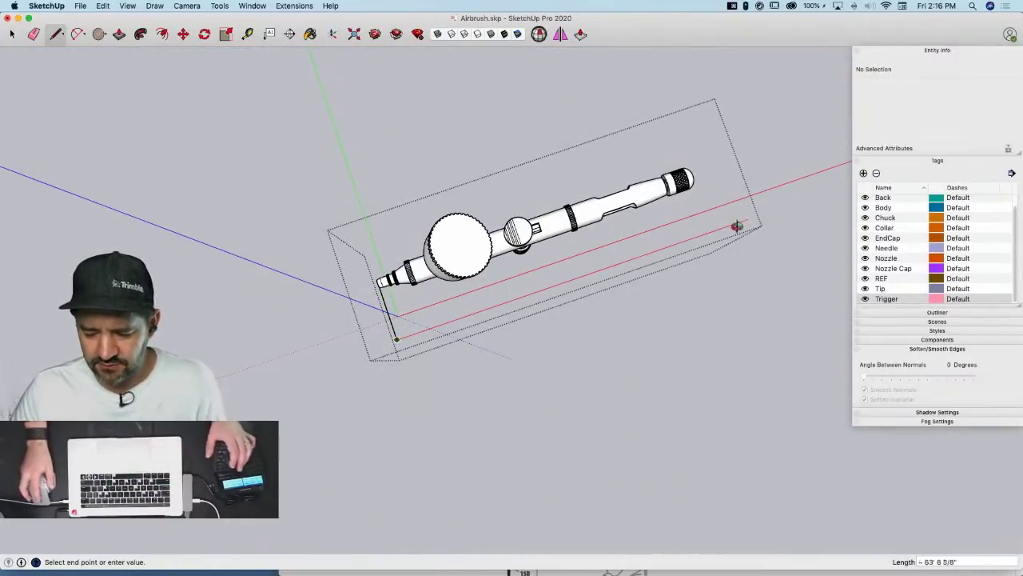
mouse_move(735, 226)
middle_mouse_down()
mouse_move(183, 101)
mouse_move(332, 310)
mouse_move(447, 267)
mouse_move(588, 384)
middle_mouse_up()
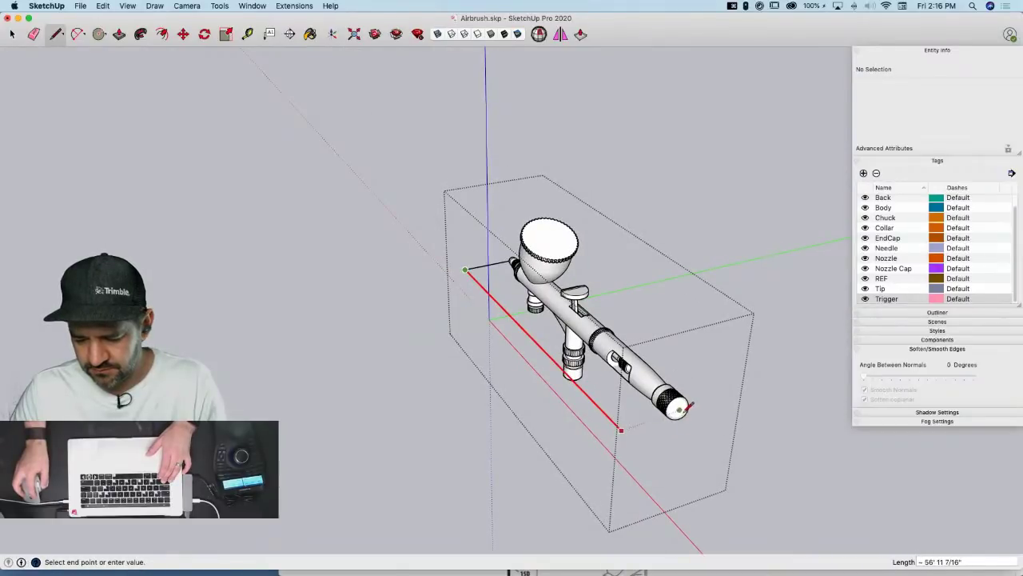
Measure the long reference edge with the Tape Measure and resize the airbrush copy's group so that edge is 7" long
key("e")
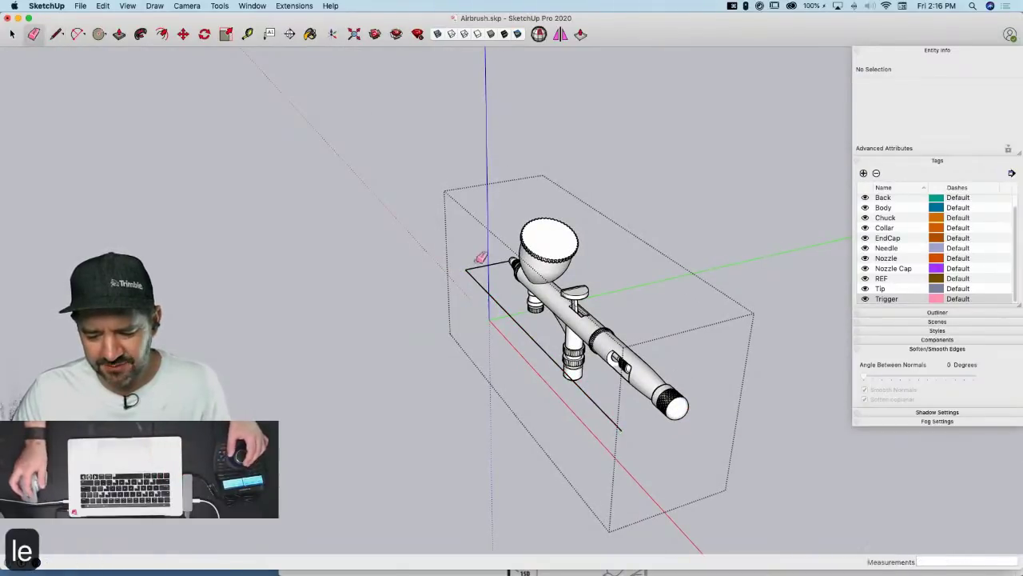
middle_click_drag(487, 262, 230, 92)
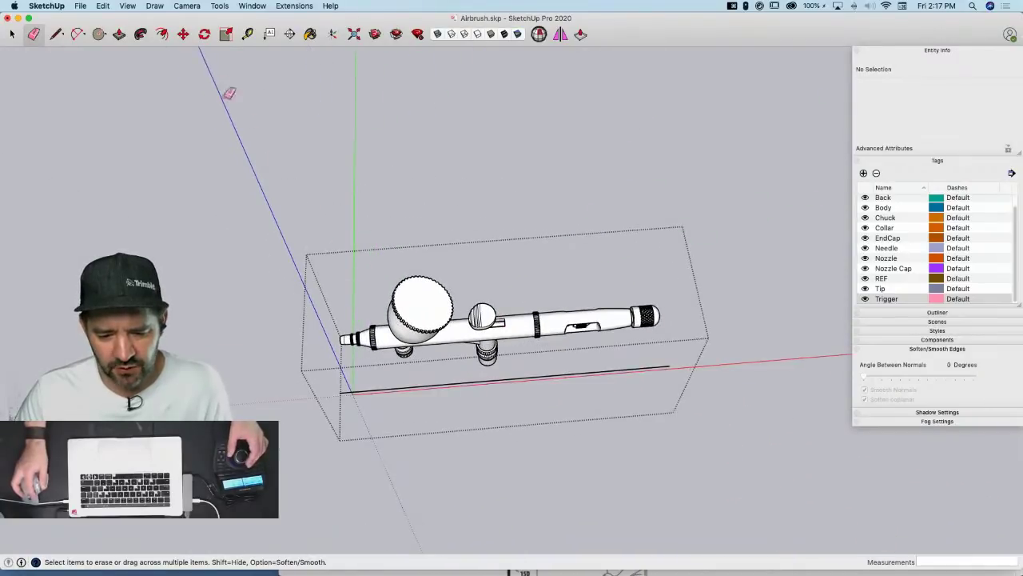
left_click(247, 34)
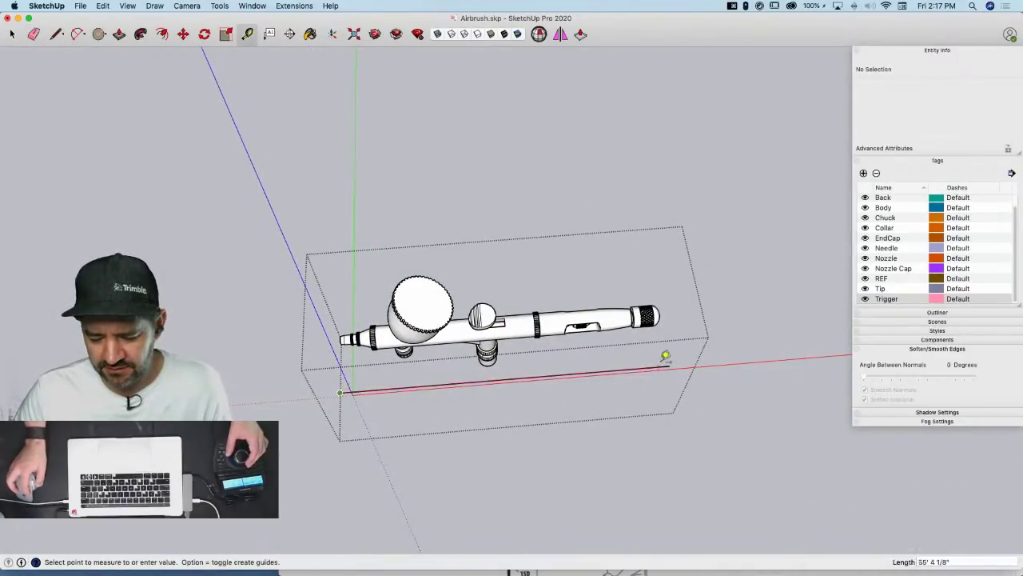
left_click(670, 364)
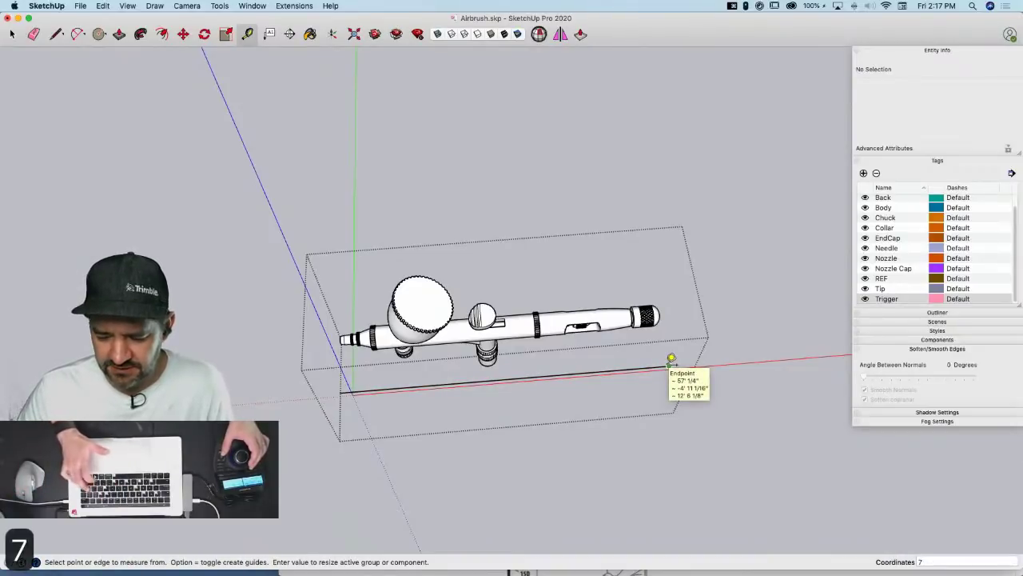
type("7\"")
key("Return")
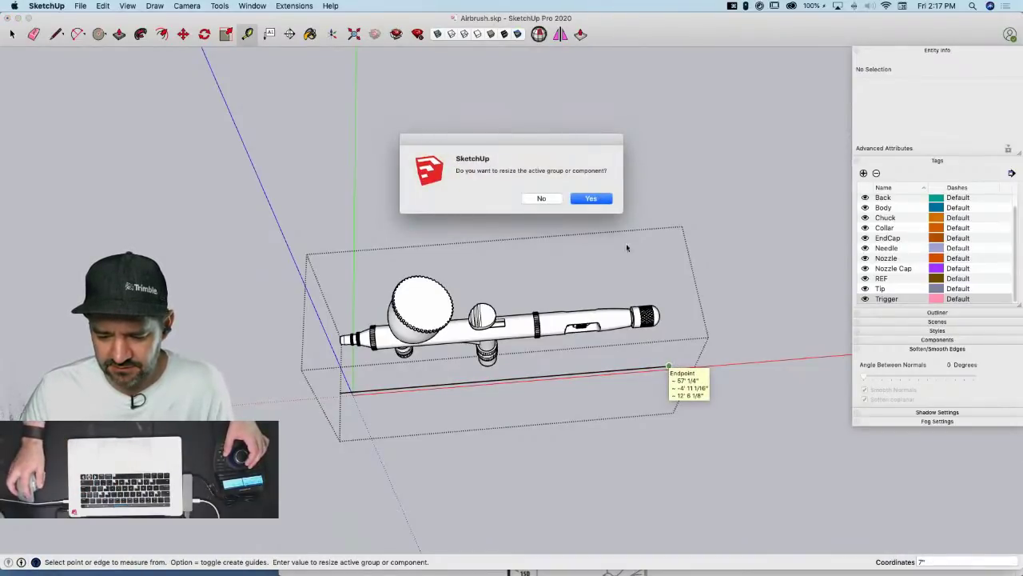
left_click(590, 199)
key("e")
key("space")
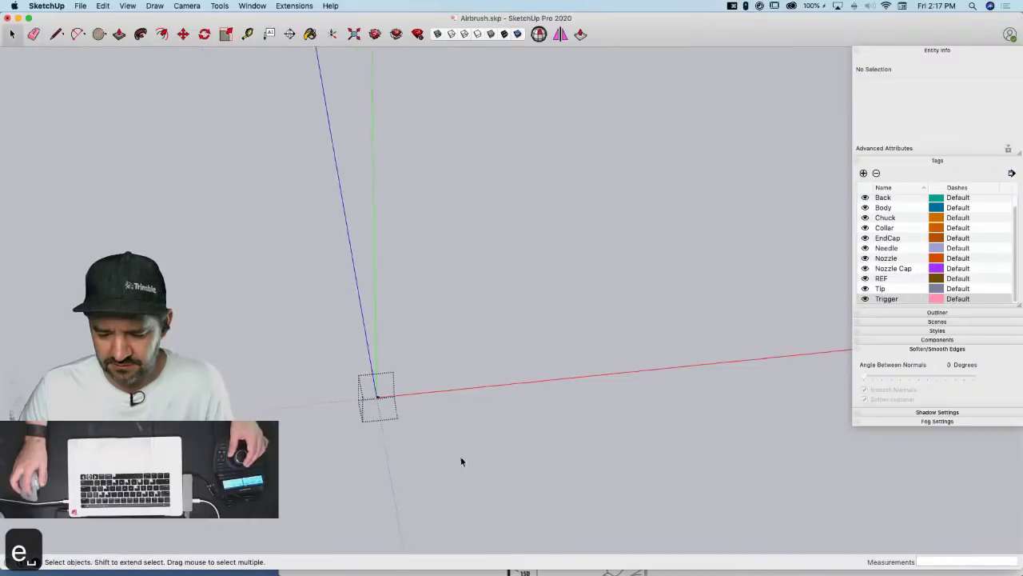
Move the resized airbrush group by its lower front corner to the origin beside the scale figure
left_click_drag(403, 336, 445, 374)
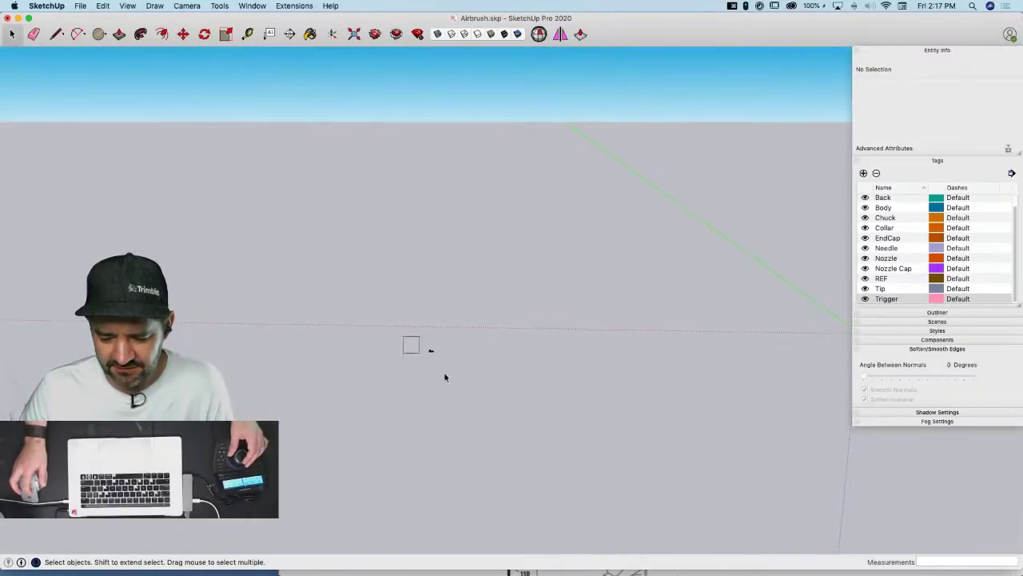
scroll(450, 374, "up", 5)
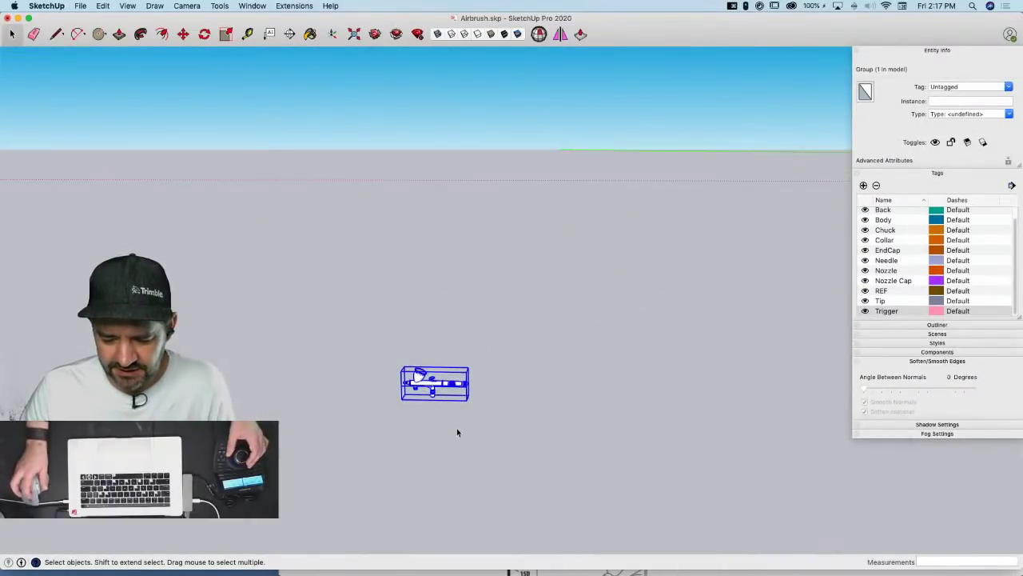
key("m")
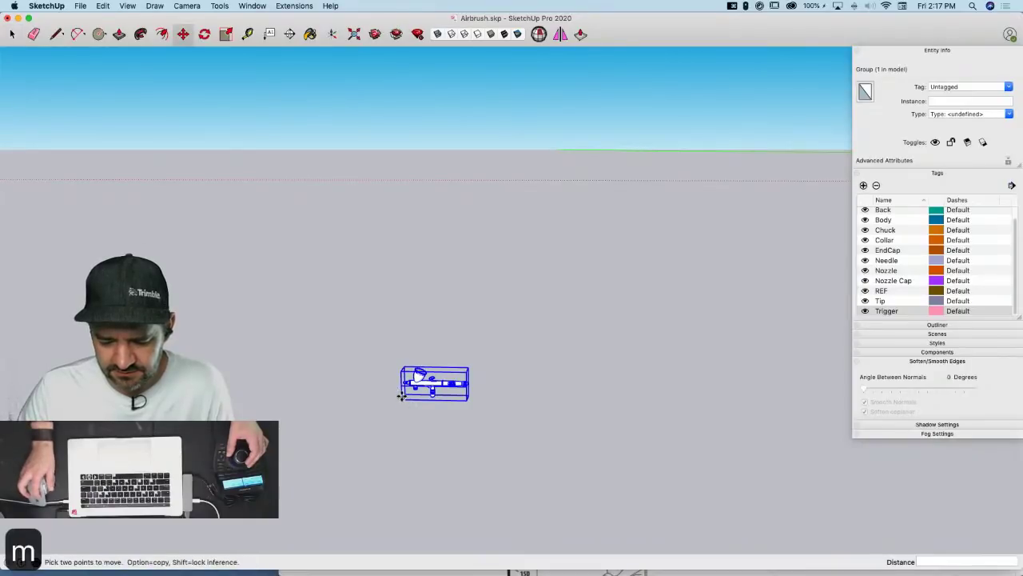
left_click(402, 400)
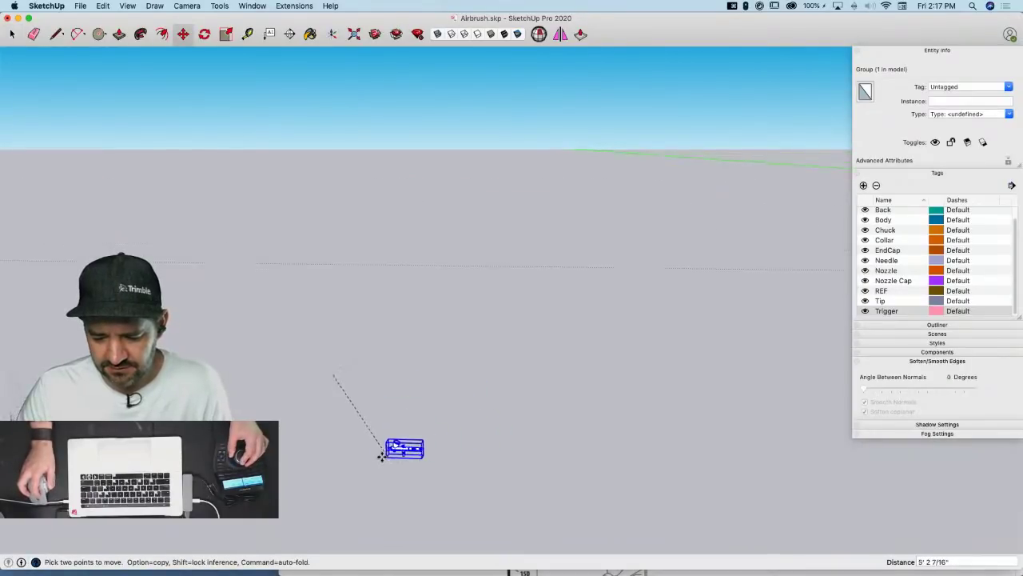
scroll(381, 458, "down", 3)
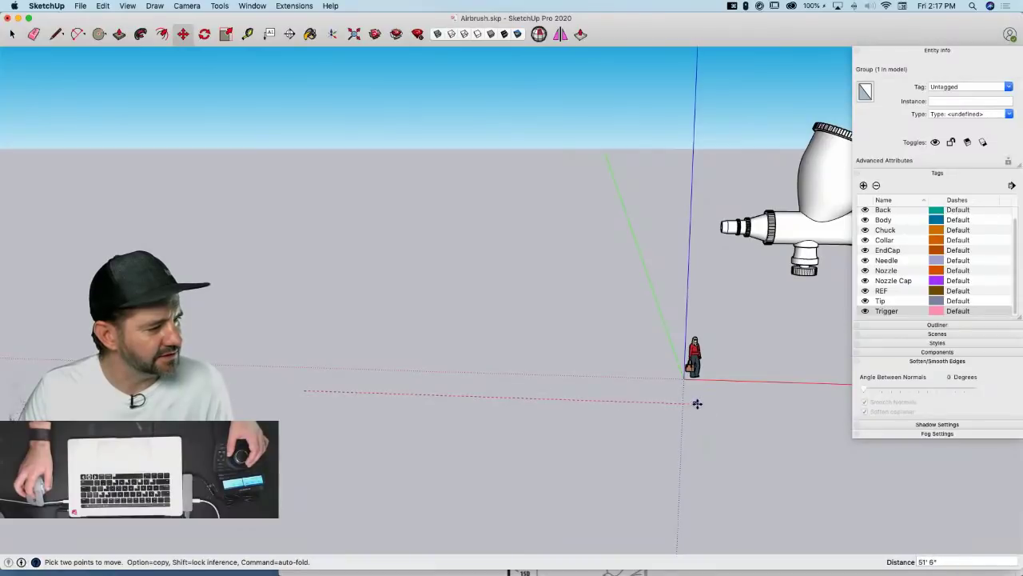
scroll(690, 400, "up", 3)
scroll(691, 379, "up", 3)
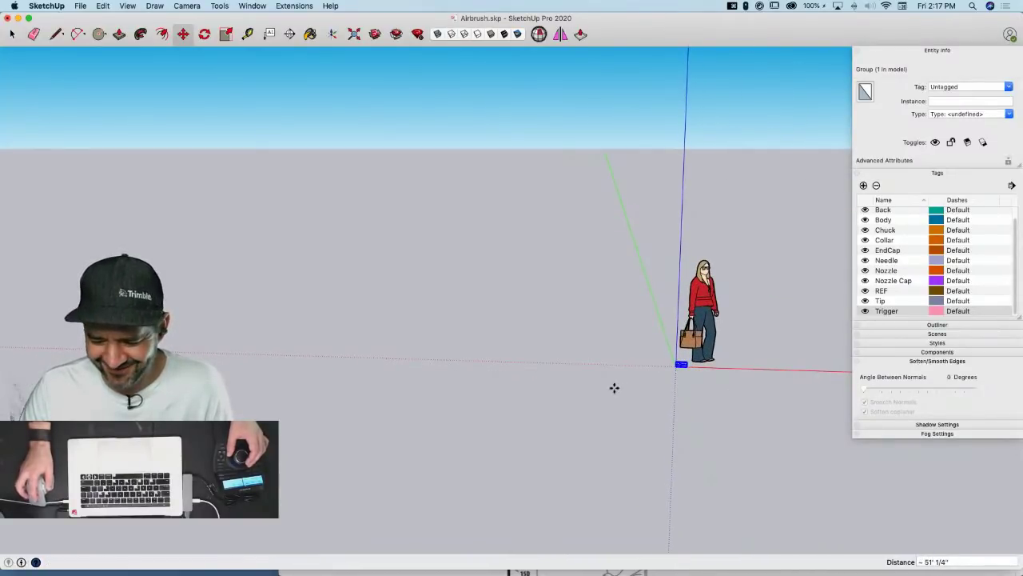
Erase the reference line inside the small airbrush group, close the group and save the model
middle_click_drag(614, 388, 631, 432)
scroll(667, 392, "up", 5)
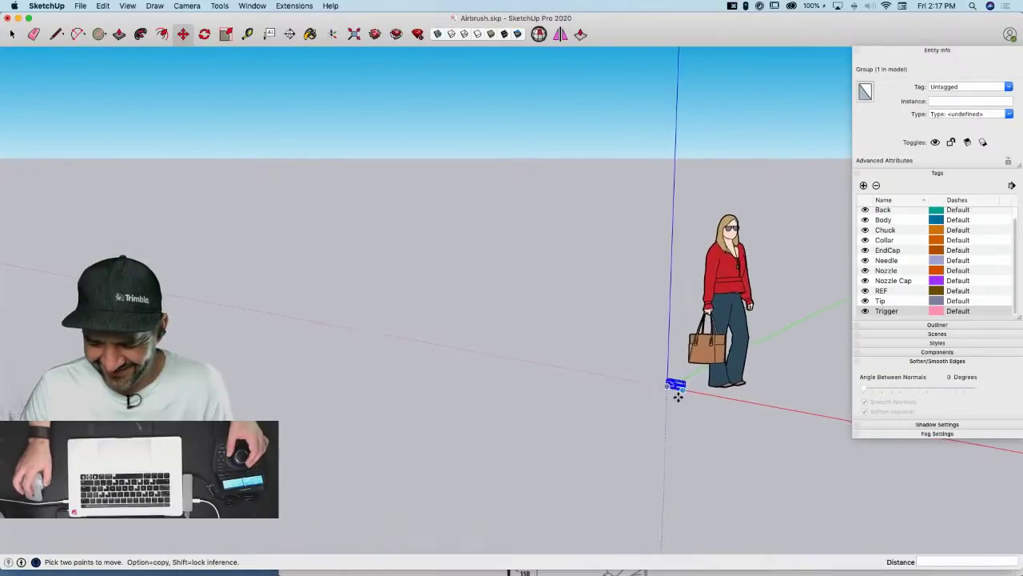
scroll(673, 375, "up", 6)
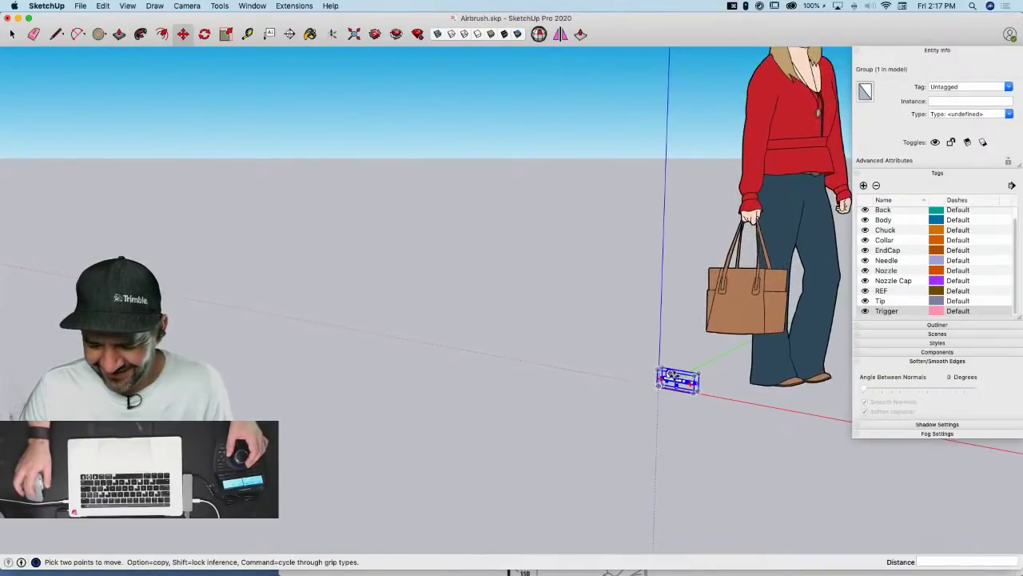
scroll(665, 363, "up", 3)
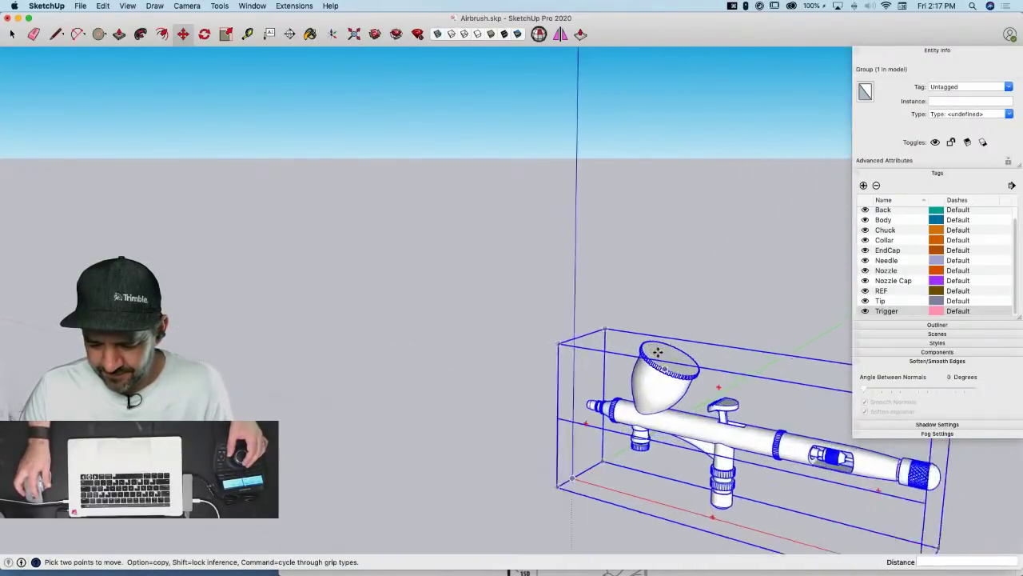
key("space")
left_click(673, 293)
key("e")
key("e")
middle_click_drag(525, 384, 497, 390)
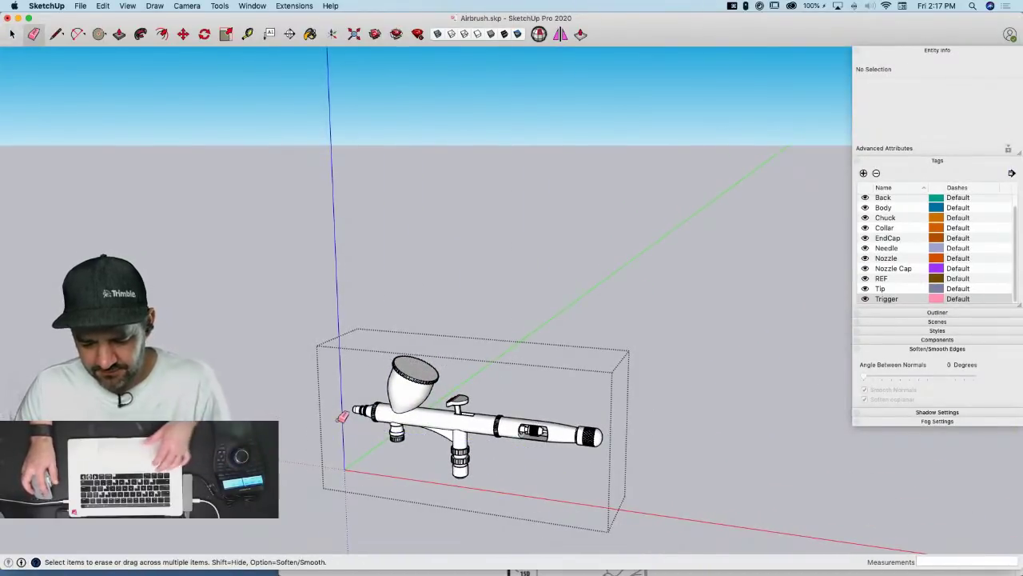
key("space")
key("super+s")
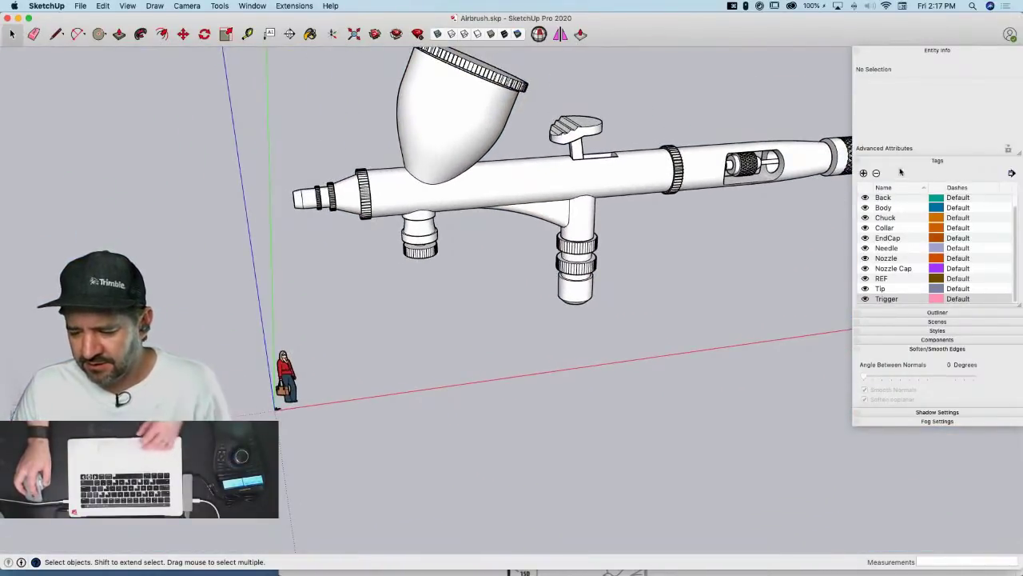
Assign the large airbrush group to a new tag named Big AirBrush and hide that tag
left_click(676, 179)
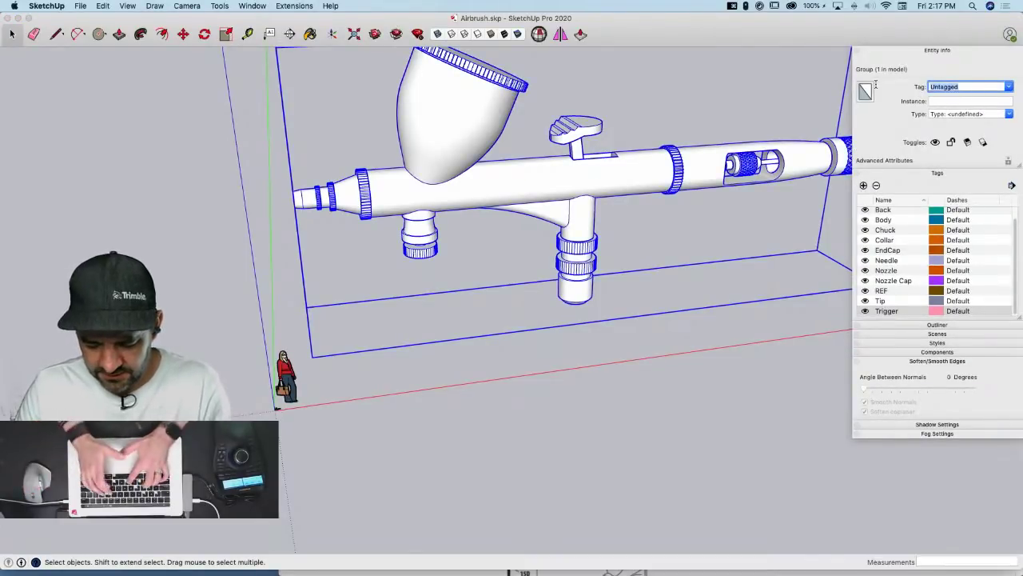
type("Big ")
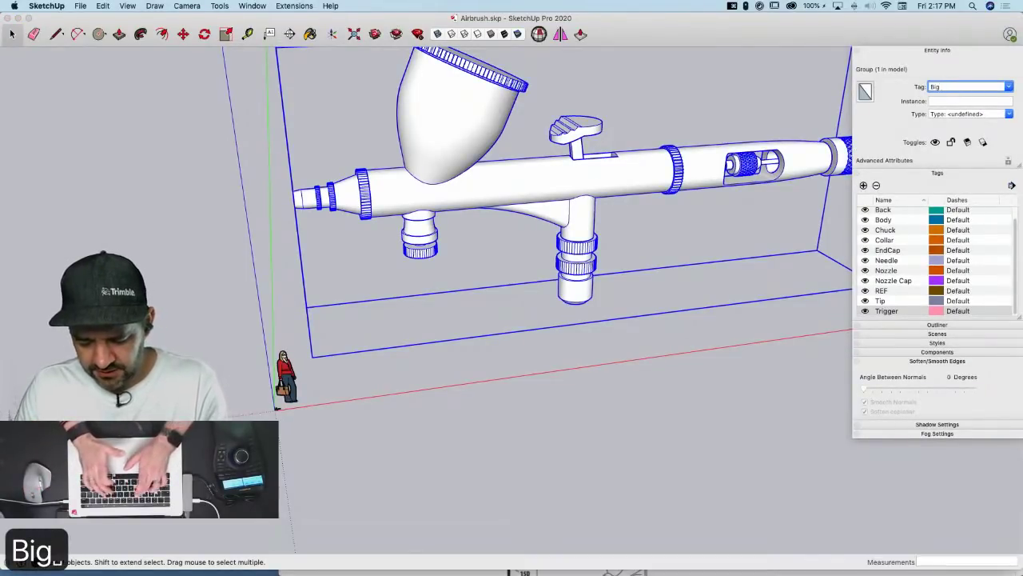
type("AirBrush")
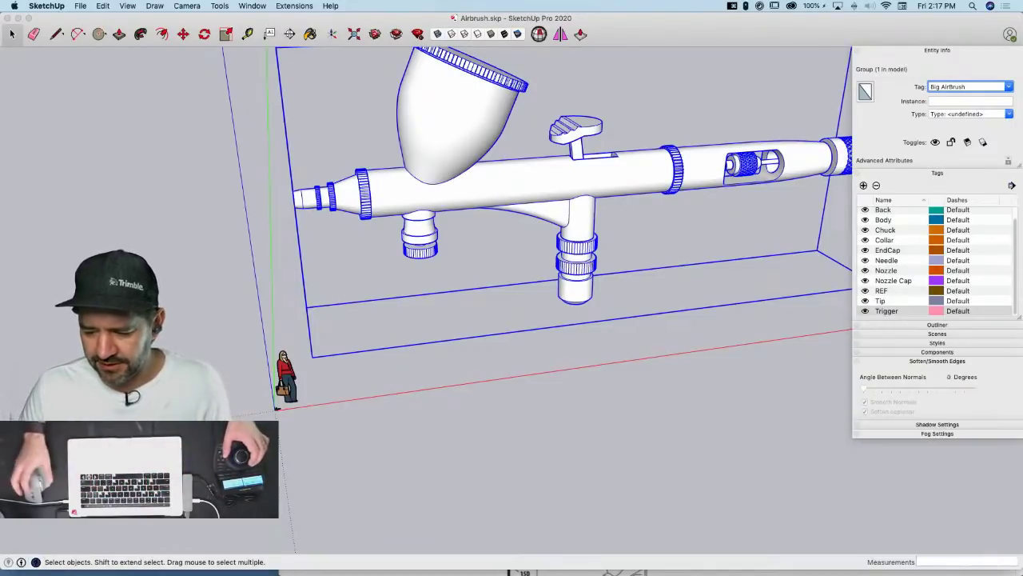
key("Return")
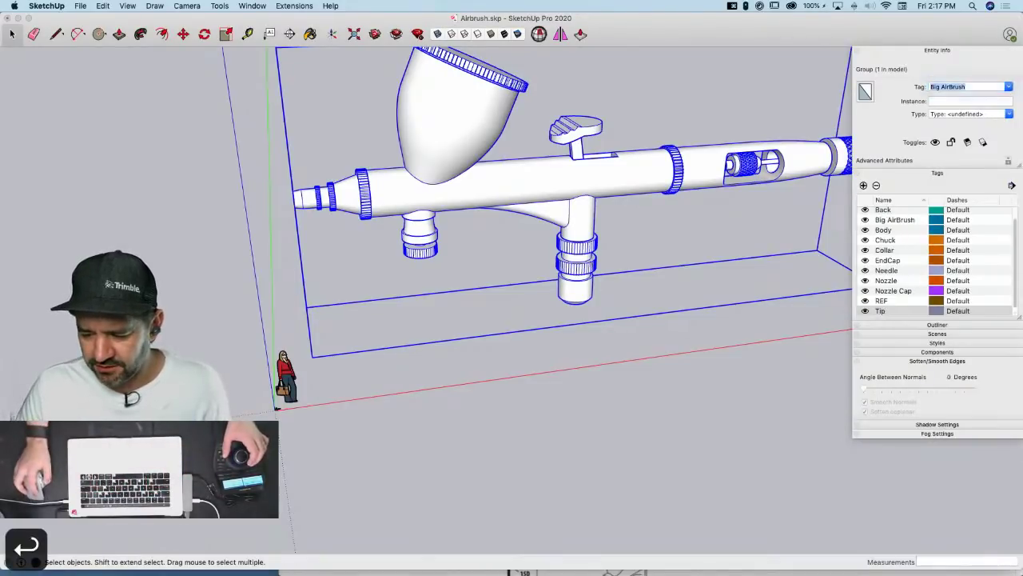
left_click(865, 219)
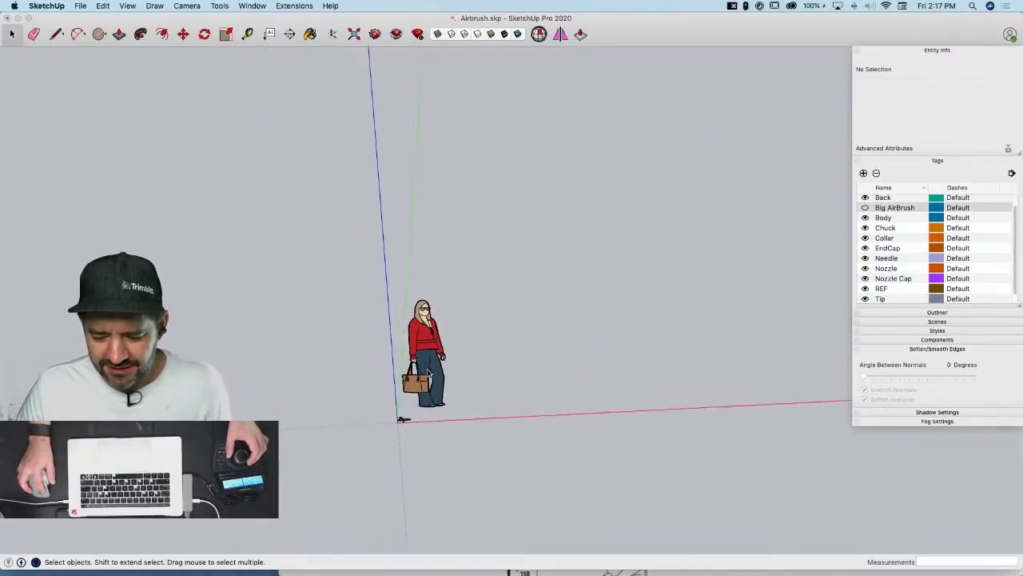
Erase the scale figure standing beside the small airbrush at the origin
key("e")
left_click(429, 391)
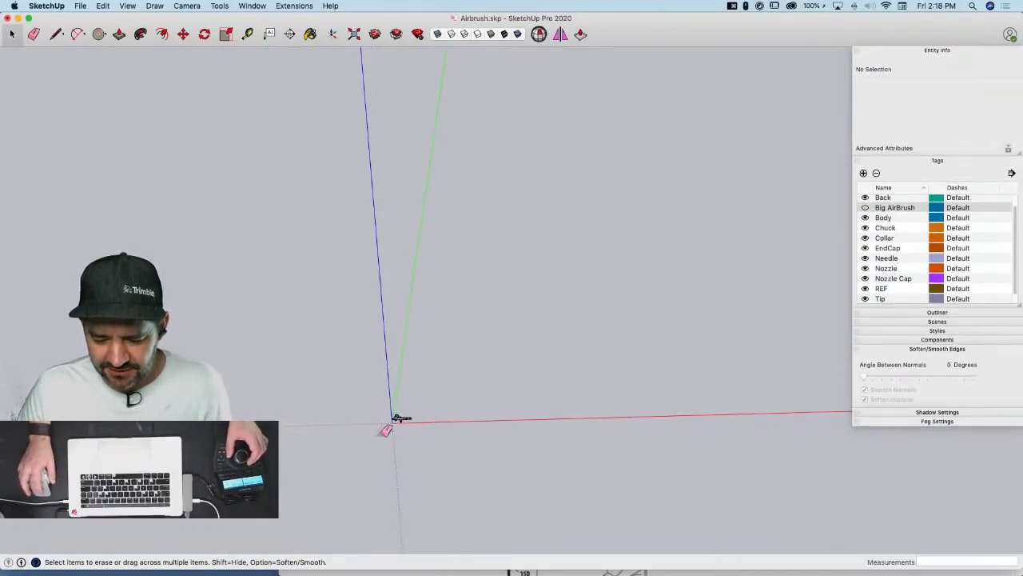
scroll(403, 413, "up", 10)
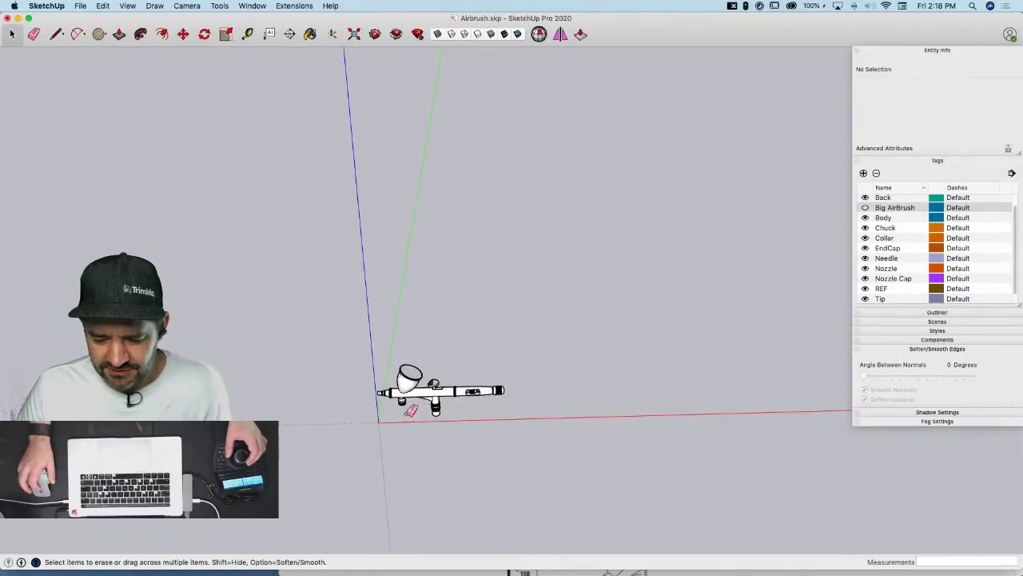
scroll(411, 408, "up", 3)
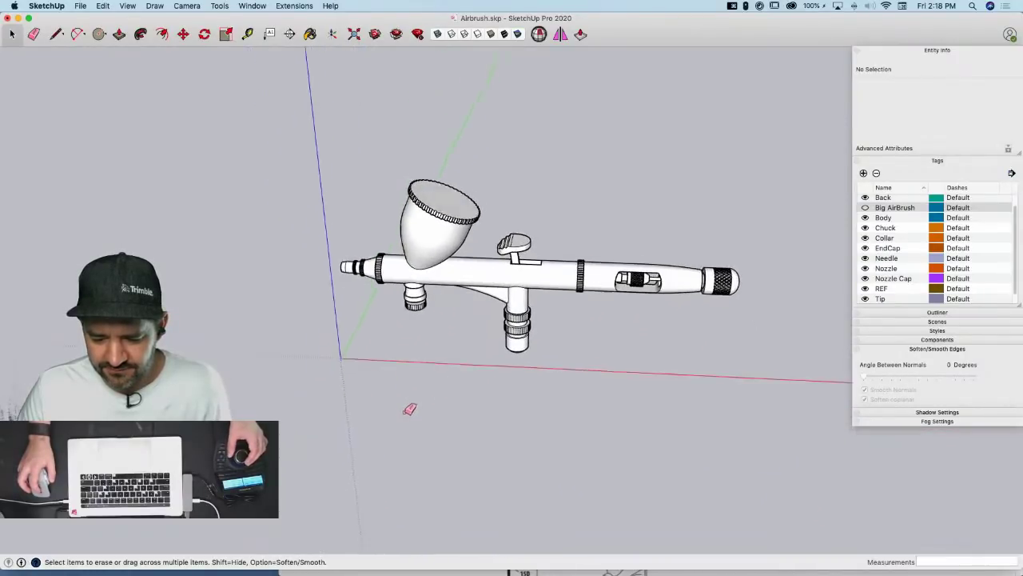
scroll(410, 406, "up", 3)
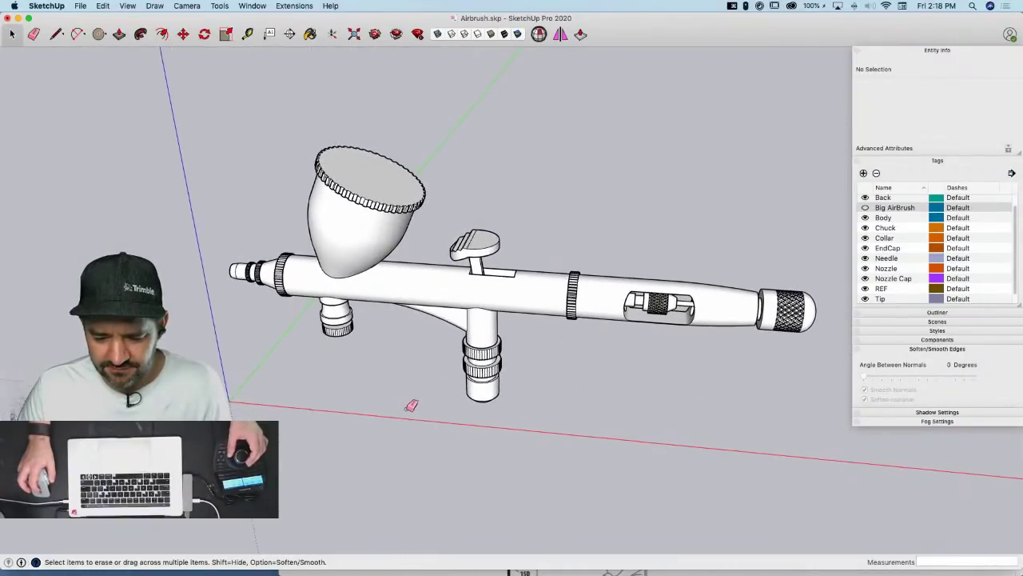
scroll(411, 406, "down", 1)
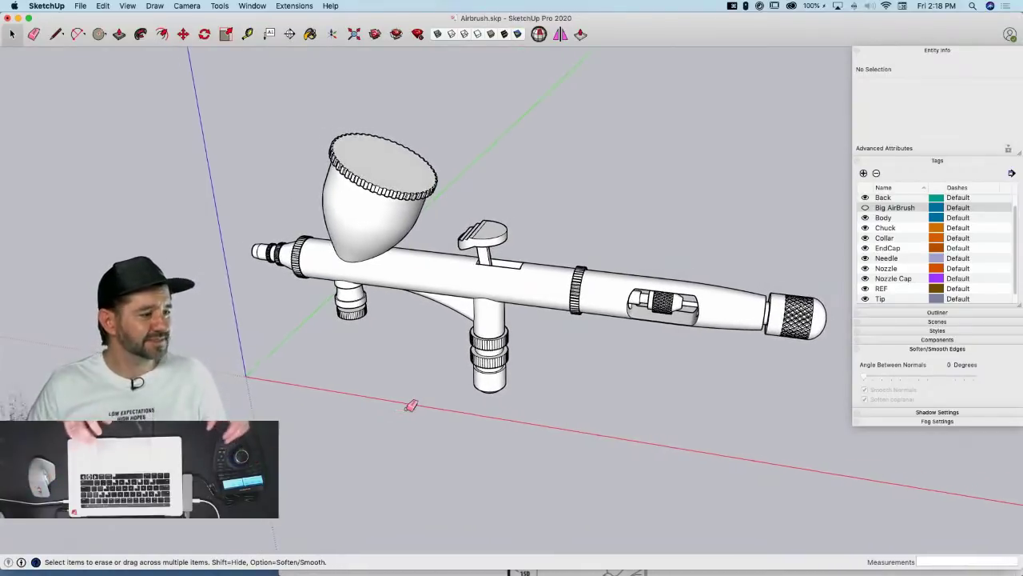
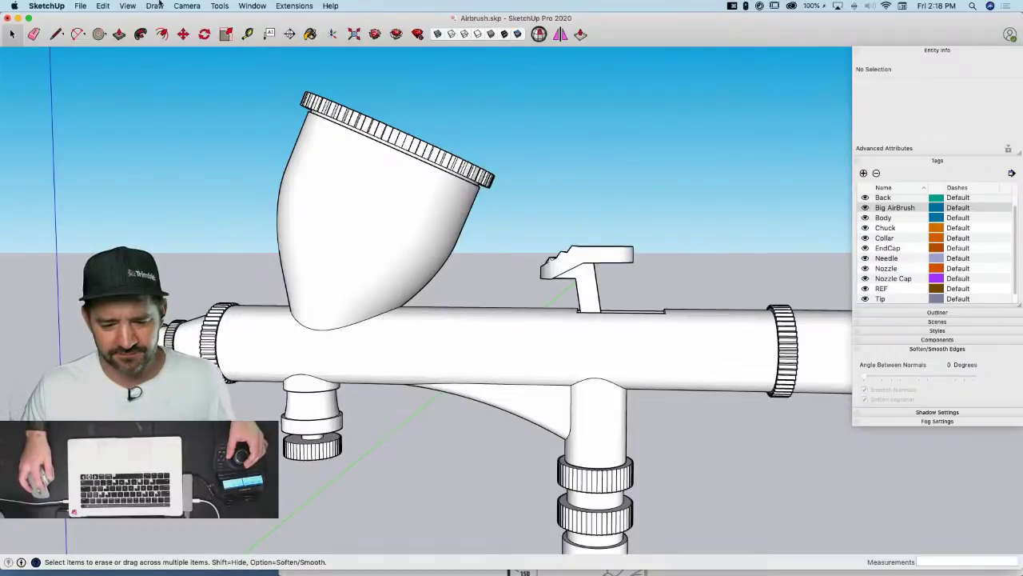
Start a new 3D text with the wording SketchUp
left_click(220, 6)
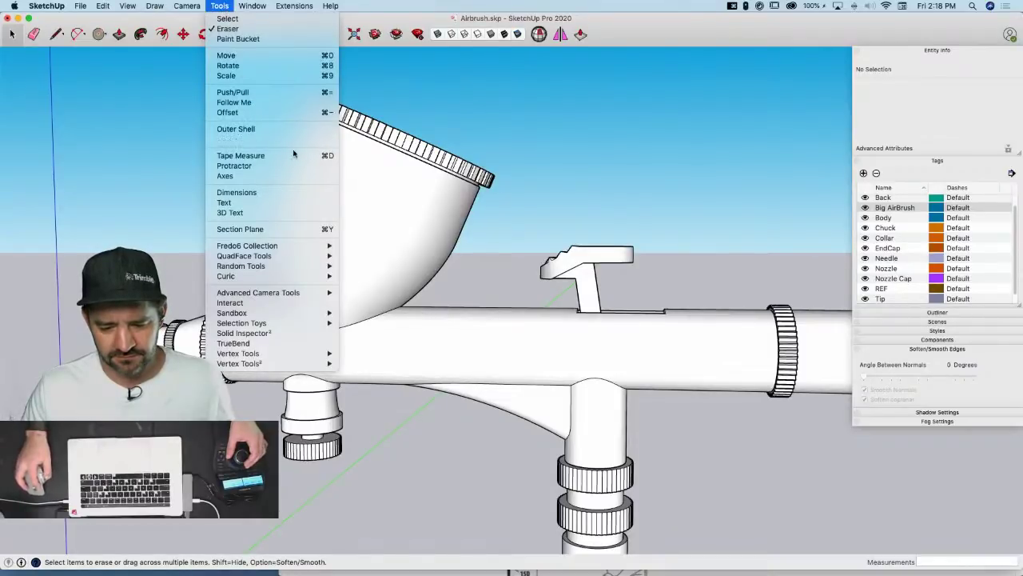
left_click(276, 212)
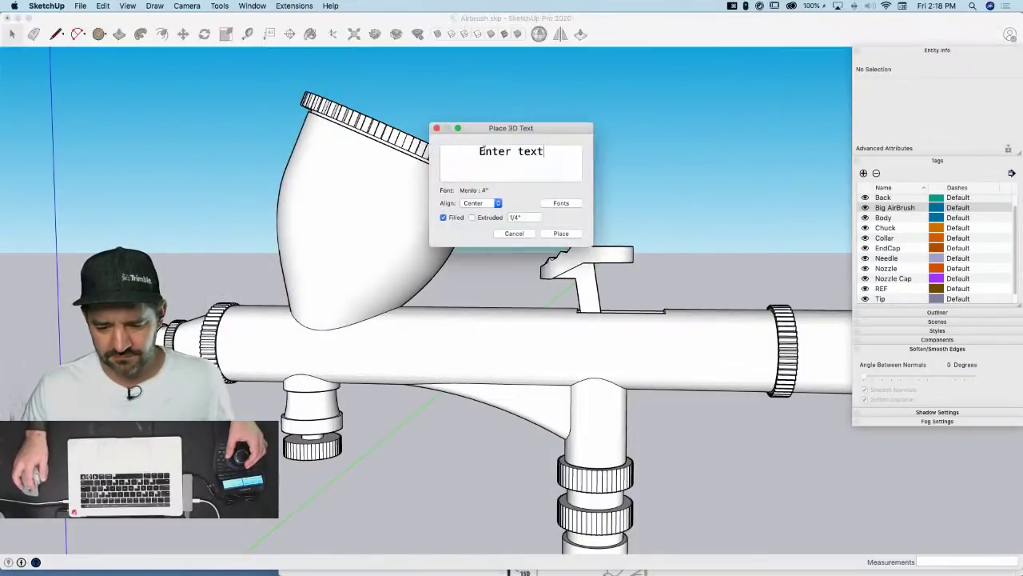
triple_click(548, 154)
type("Sketvh")
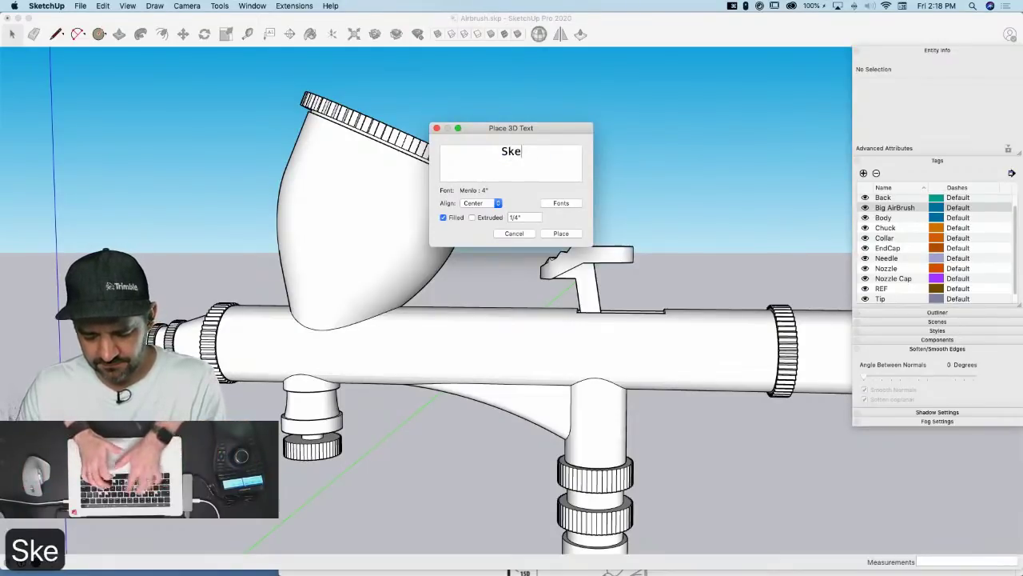
key("BackSpace")
key("BackSpace")
type("ch")
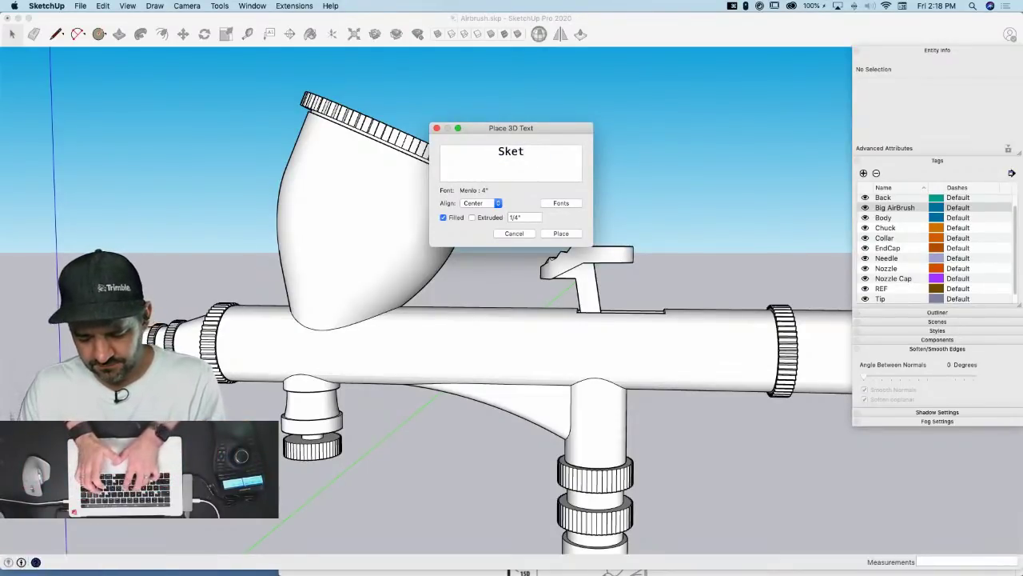
type("Up")
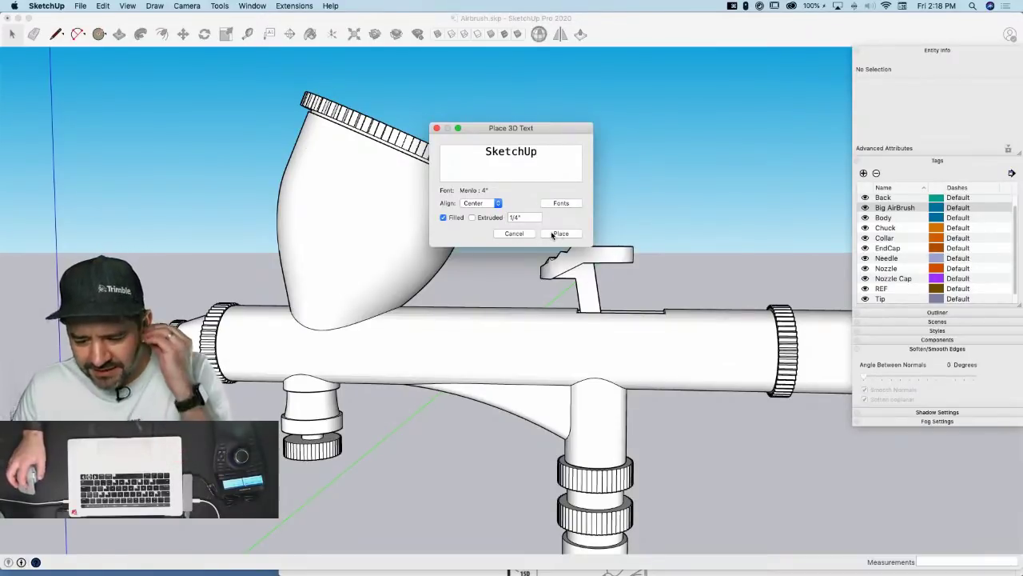
Set the 3D text to 12" high with a 12" extrusion and place it on the ground in front of the airbrush
left_click(564, 203)
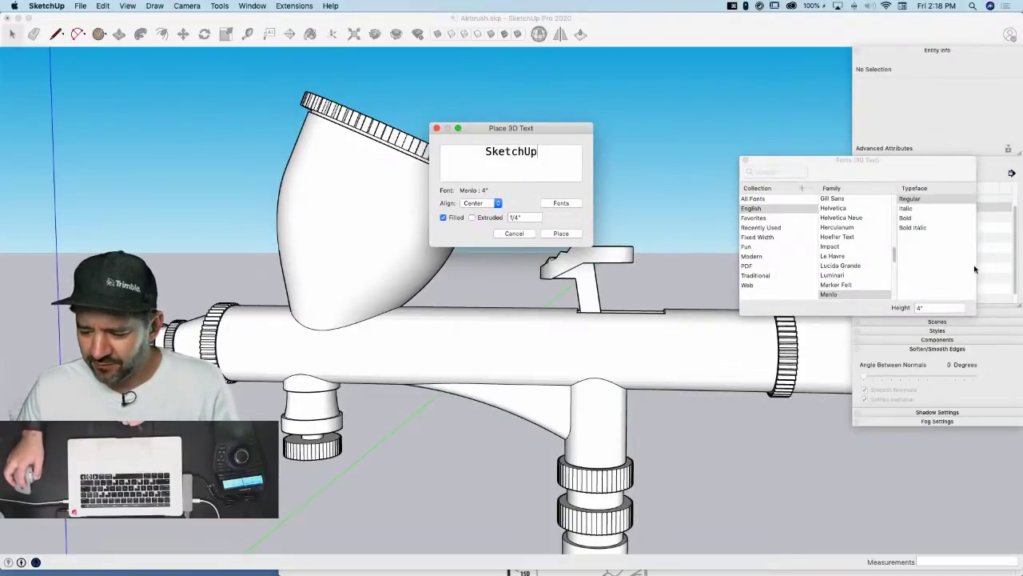
left_click(943, 308)
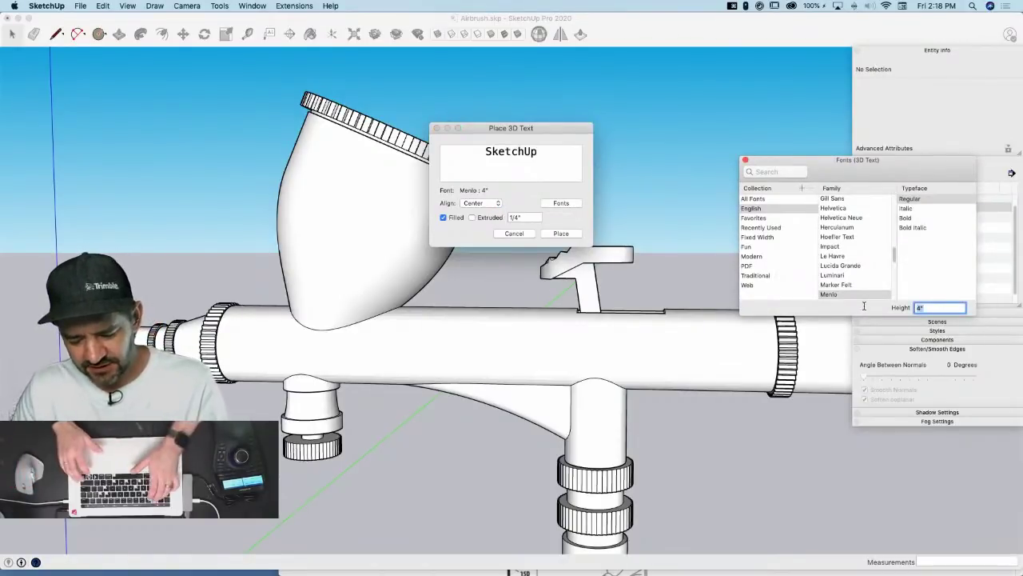
type("12\"")
key("Return")
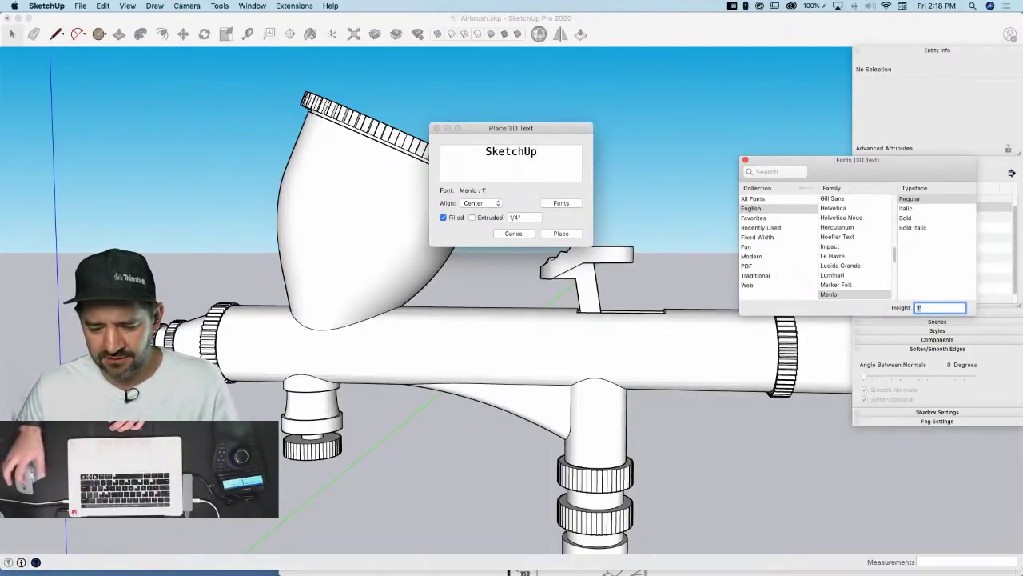
left_click(472, 219)
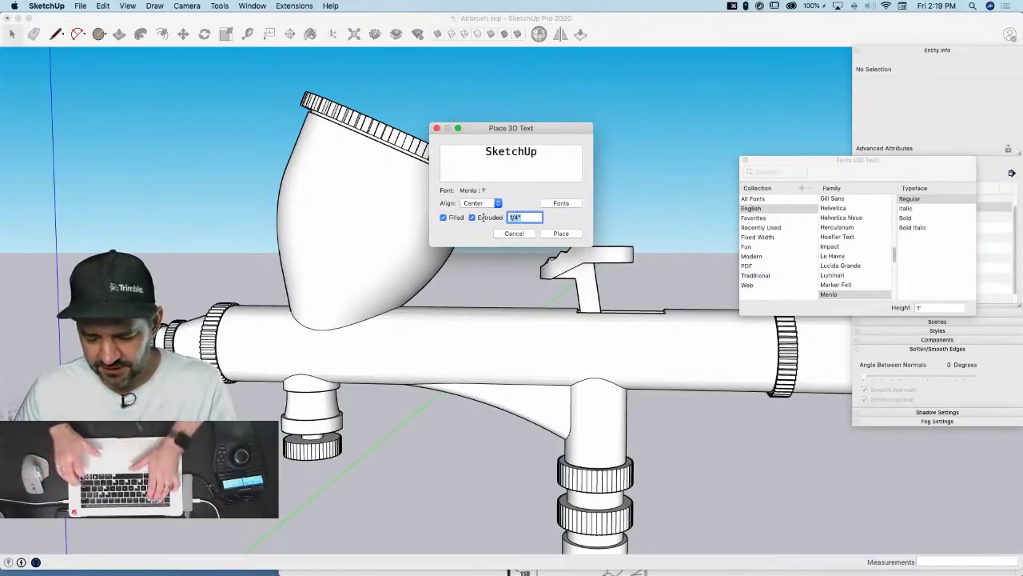
type("12")
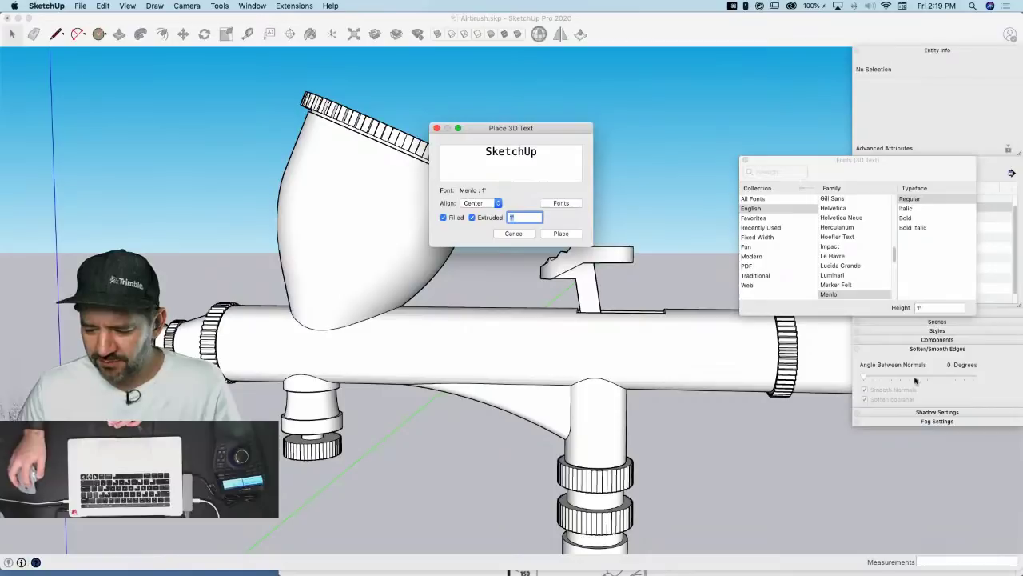
left_click(563, 233)
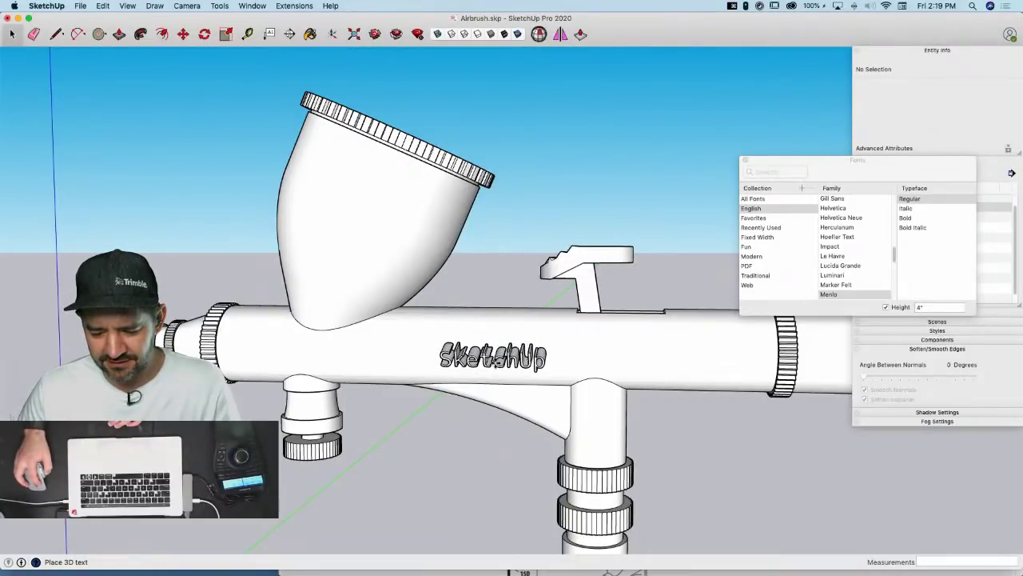
middle_click_drag(497, 365, 624, 474)
left_click(622, 473)
Rotate the 3D text 90 degrees so the lettering stands upright, and enlarge it uniformly by a factor of about 2.38
scroll(636, 496, "up", 5)
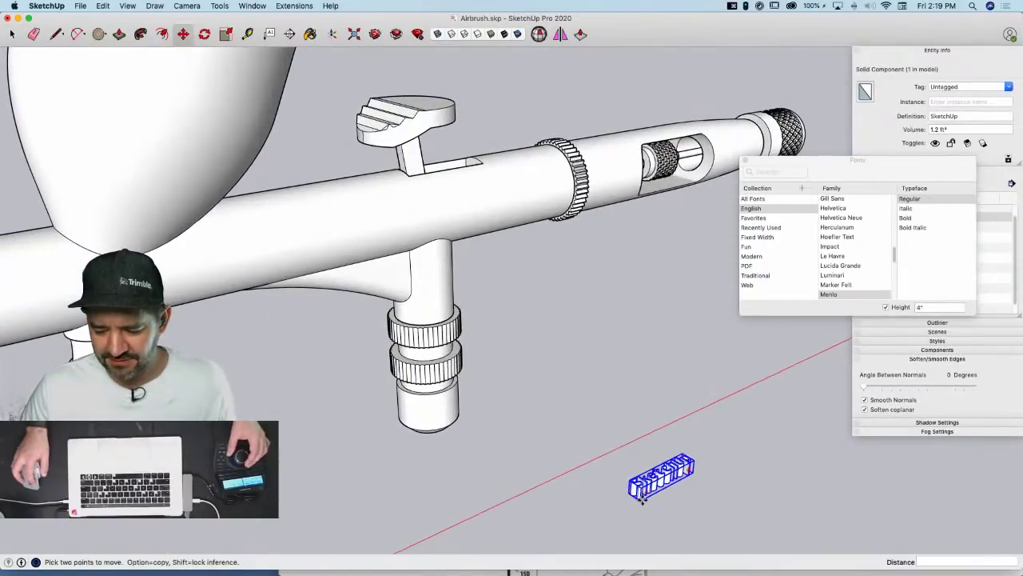
scroll(635, 492, "up", 5)
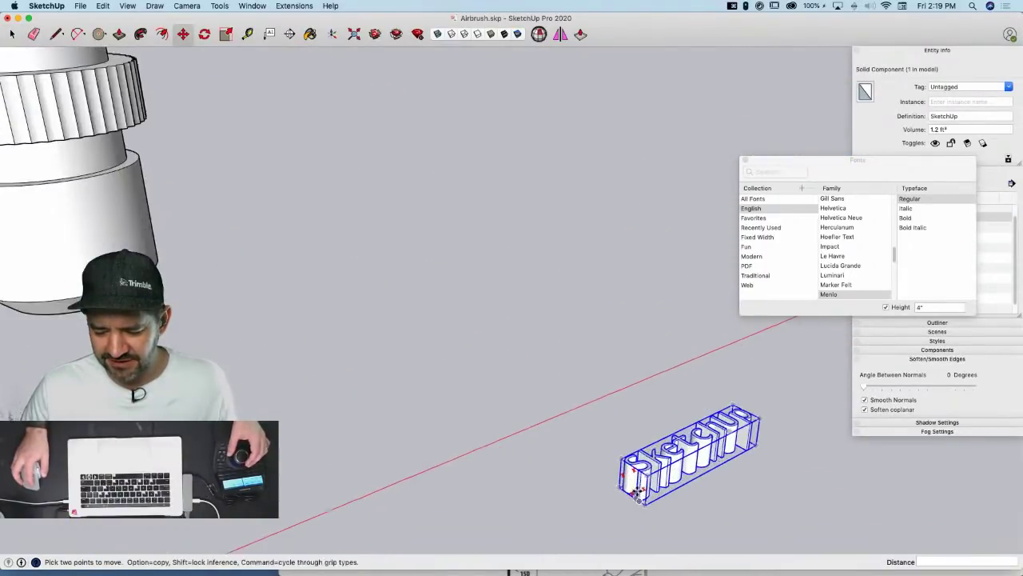
left_click(643, 491)
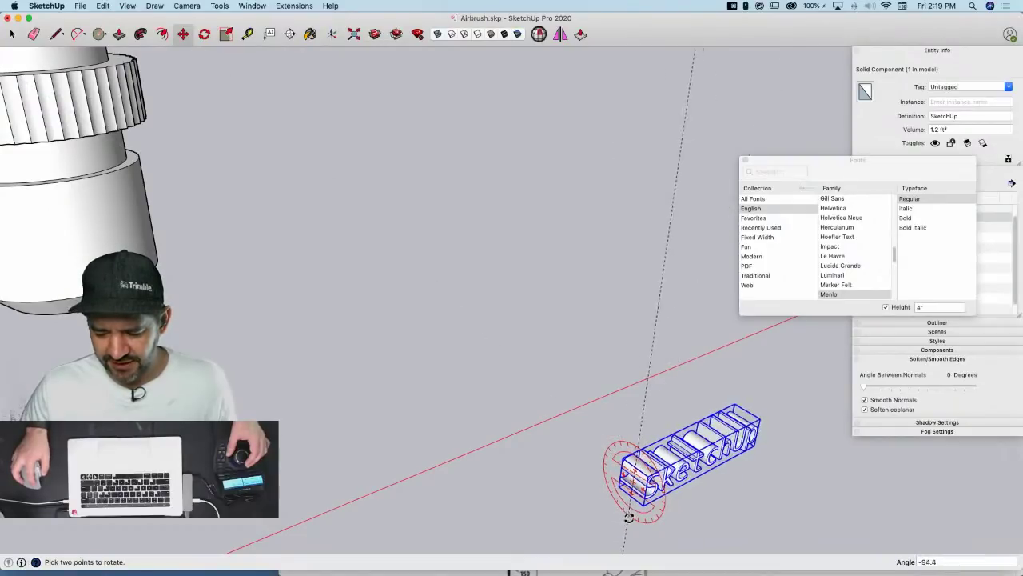
left_click(635, 520)
scroll(617, 493, "down", 2)
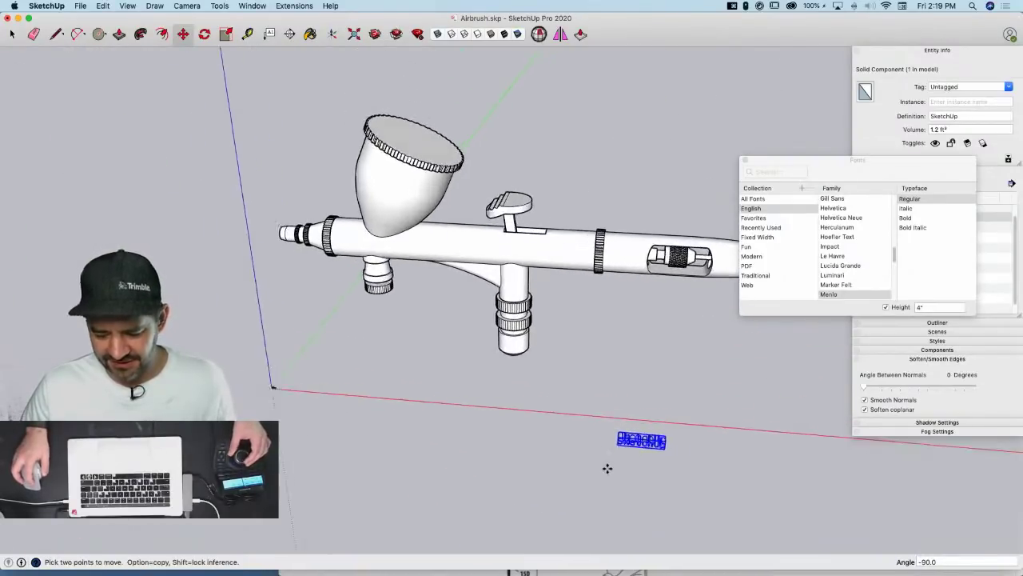
key("s")
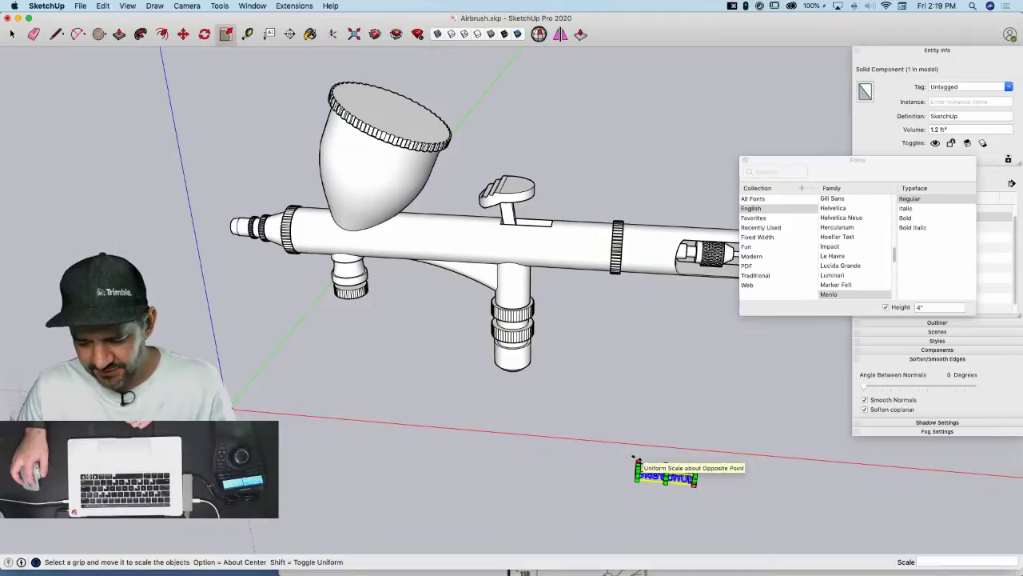
left_click(569, 430)
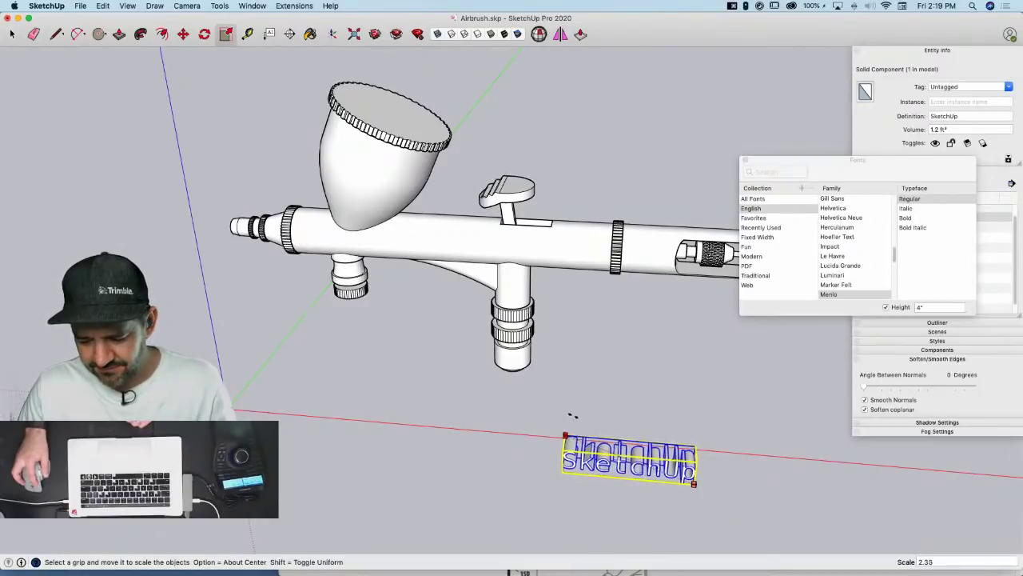
Move the SketchUp lettering onto the side of the airbrush body, between the cup and the rear knurled ring
key("m")
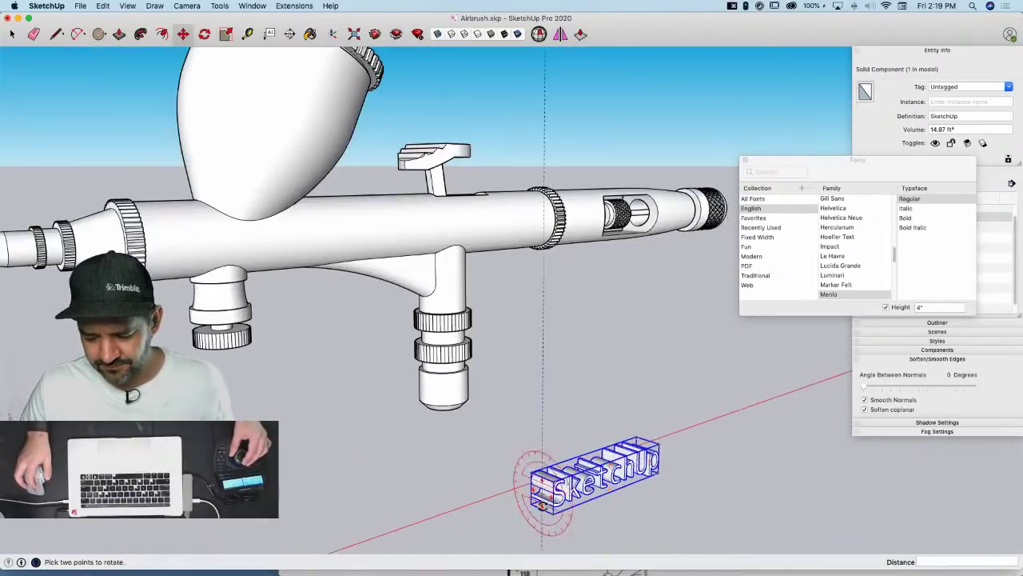
left_click(539, 527)
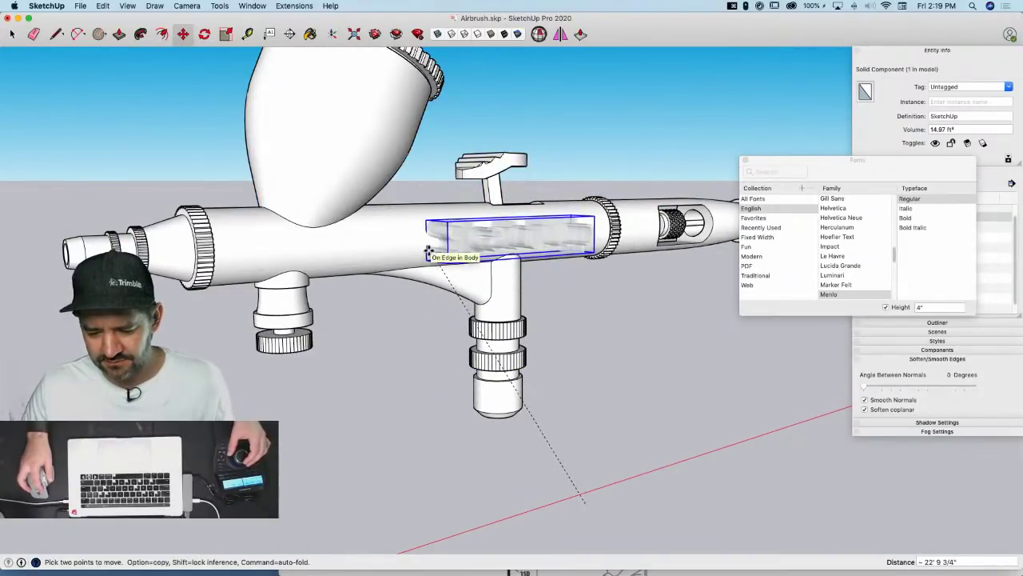
left_click(428, 252)
key("space")
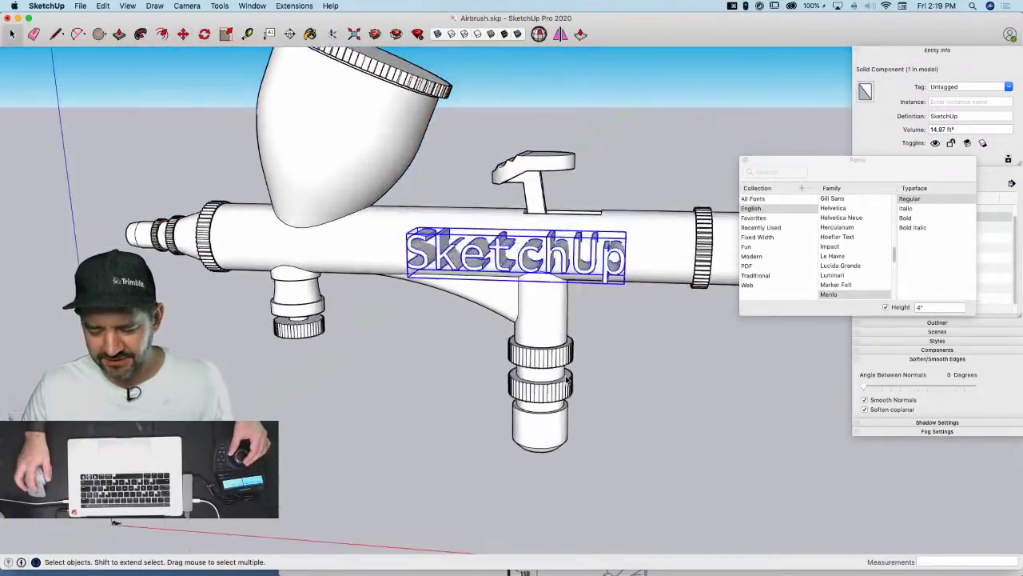
Shift the lettering about 5 3/4" deeper so its back half is embedded in the side of the body
key("m")
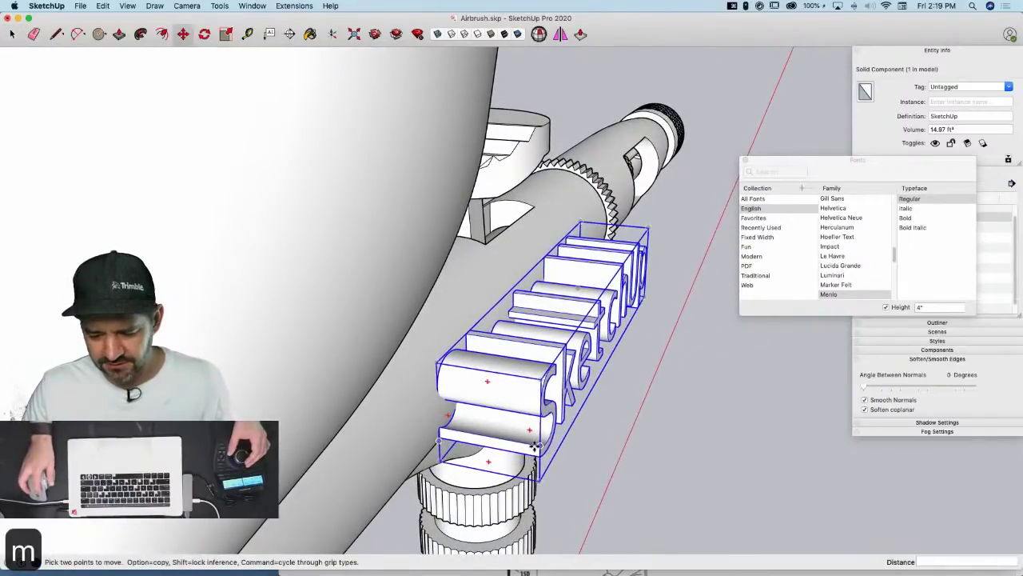
left_click(533, 446)
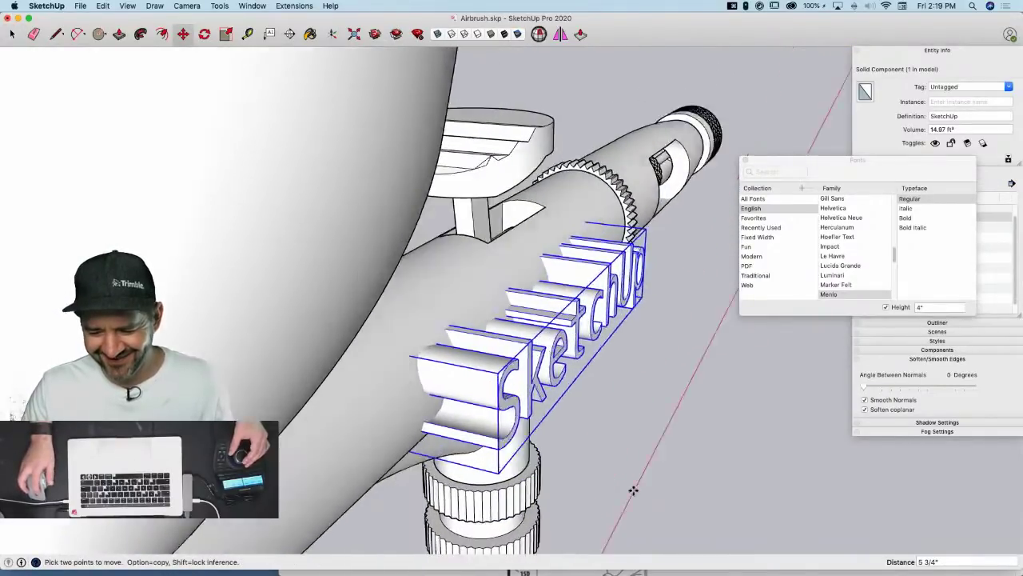
left_click(633, 490)
key("space")
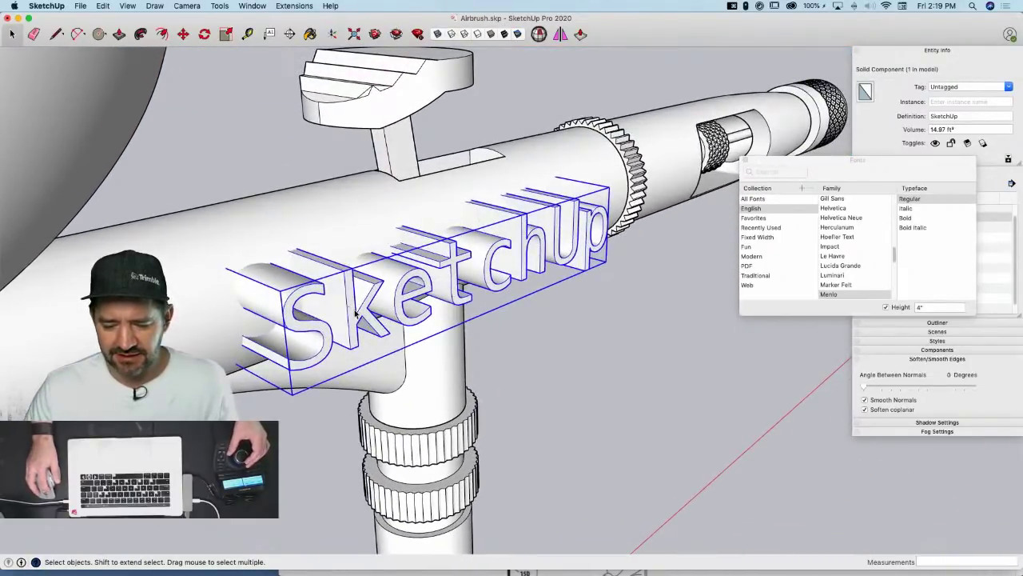
left_click(266, 242)
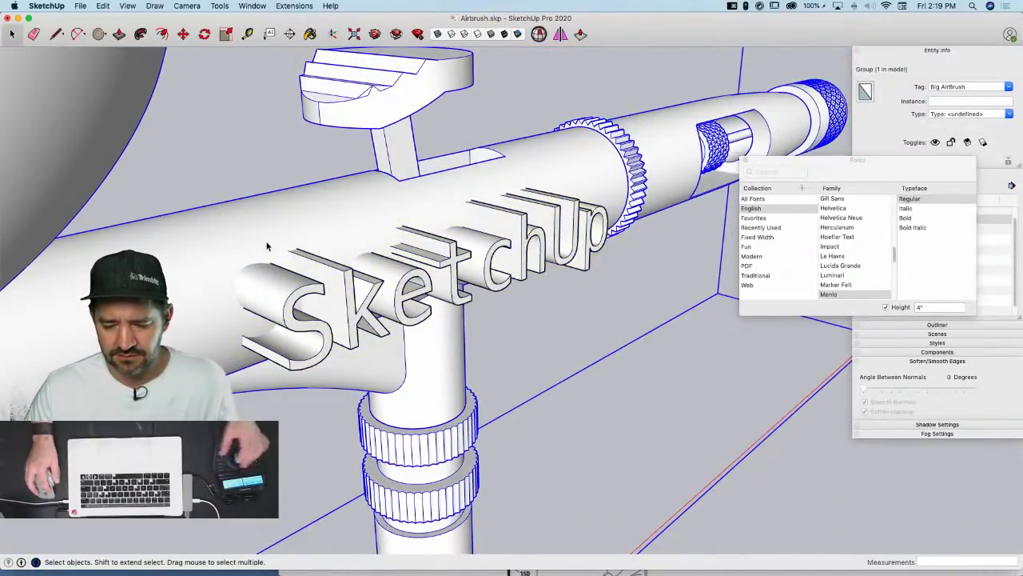
key("super+z")
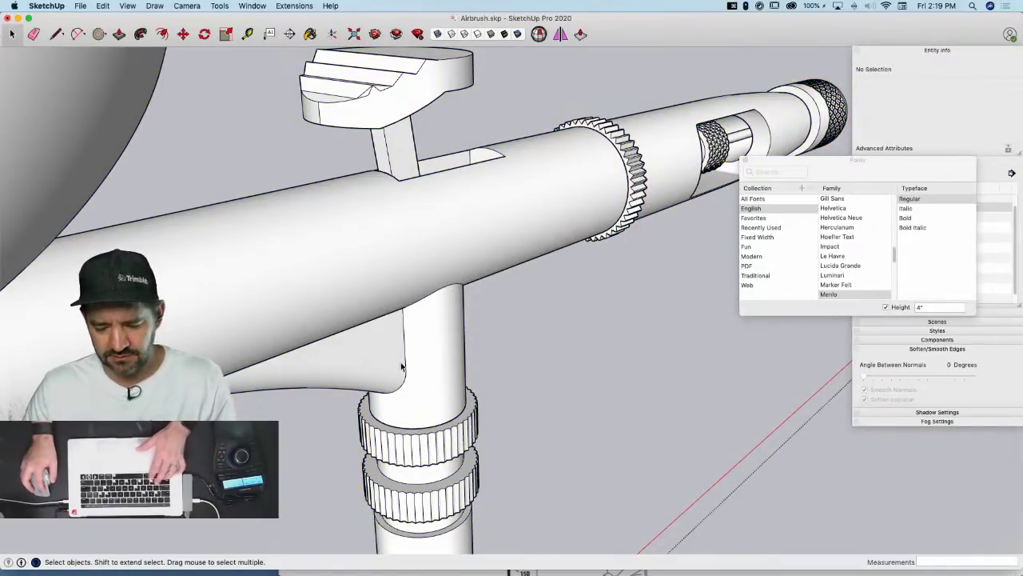
key("super+z")
Open the SketchUp 3D text component and copy all of its letter geometry
left_click(424, 295)
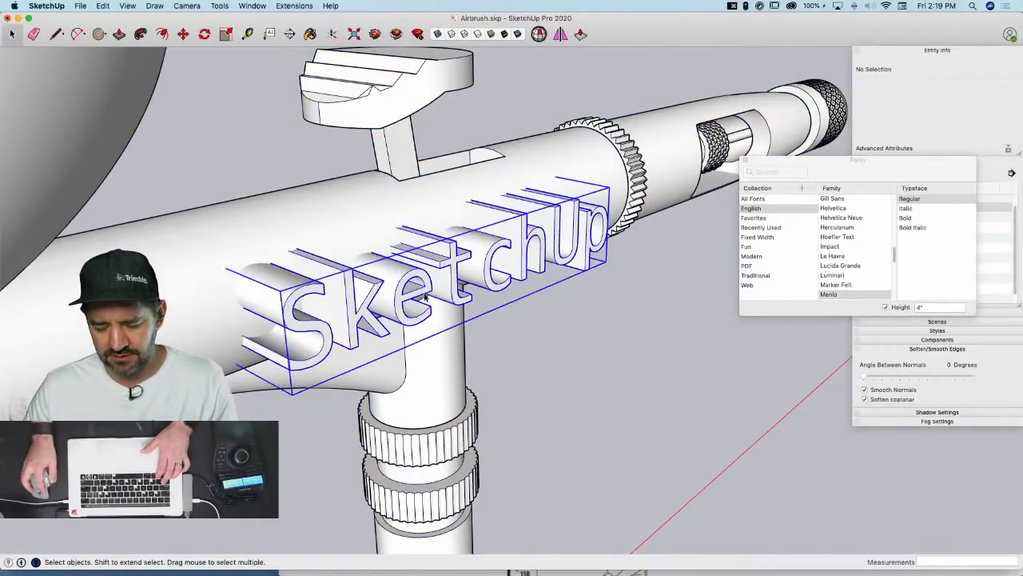
double_click(424, 295)
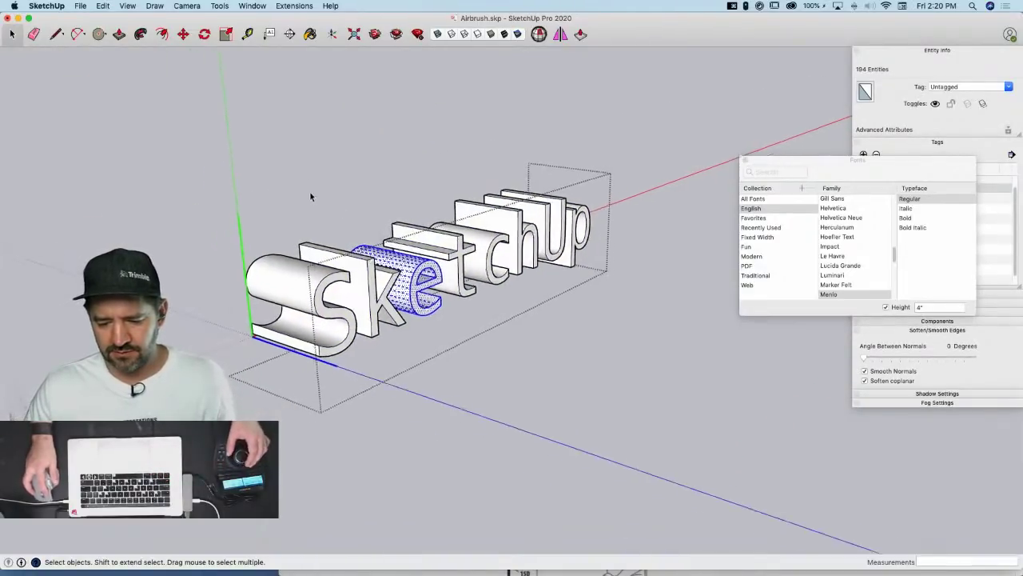
mouse_move(231, 124)
left_mouse_down()
mouse_move(403, 353)
mouse_move(659, 416)
left_mouse_up()
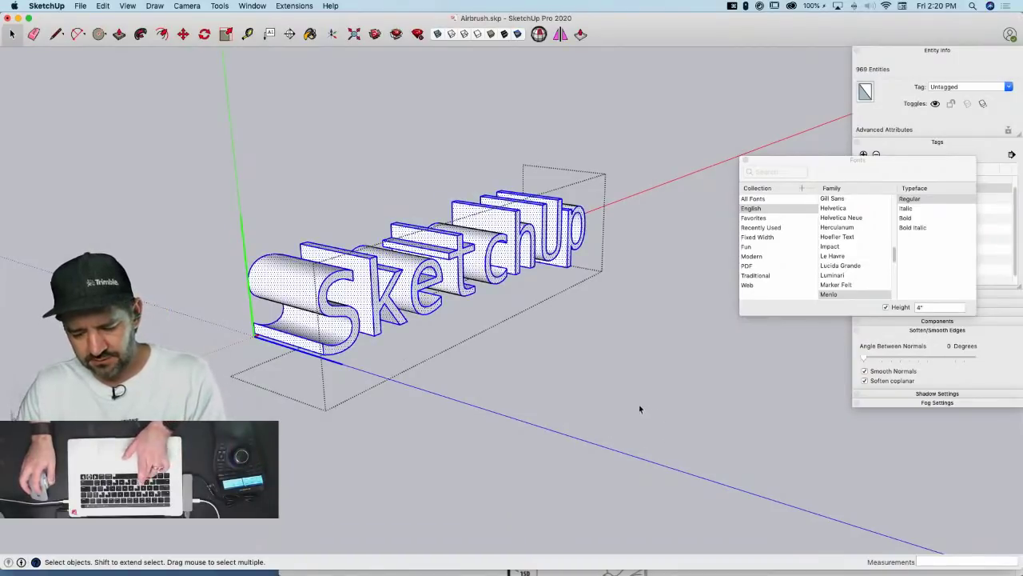
key("super+c")
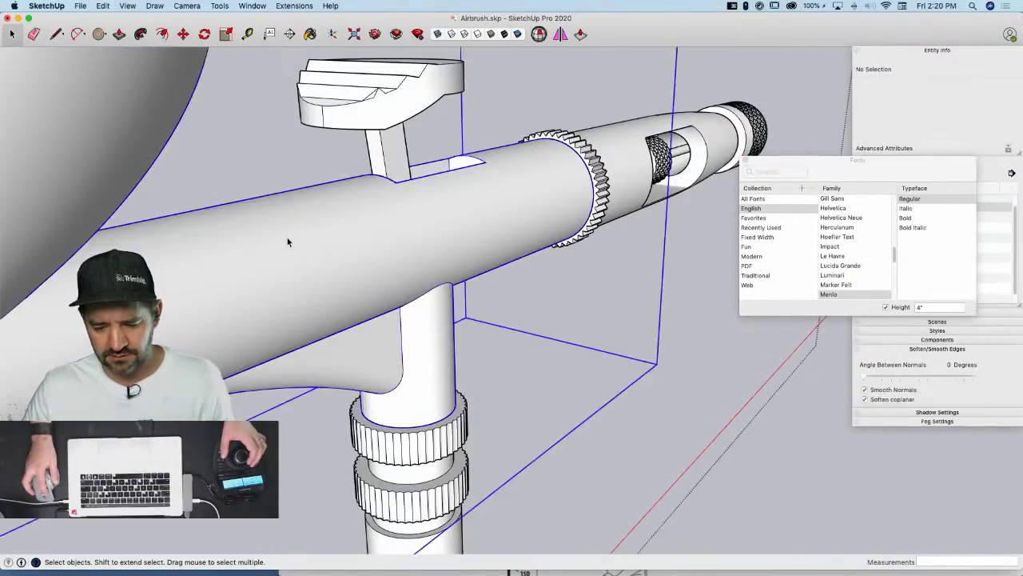
Open the Body inside the large airbrush group and paste the letter geometry in place
double_click(288, 241)
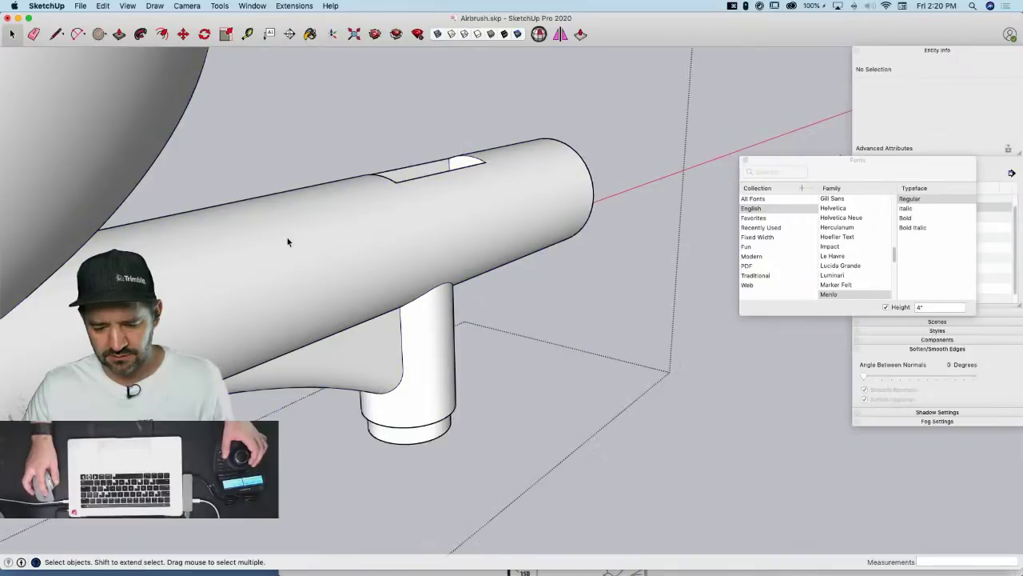
left_click(103, 6)
left_click(126, 75)
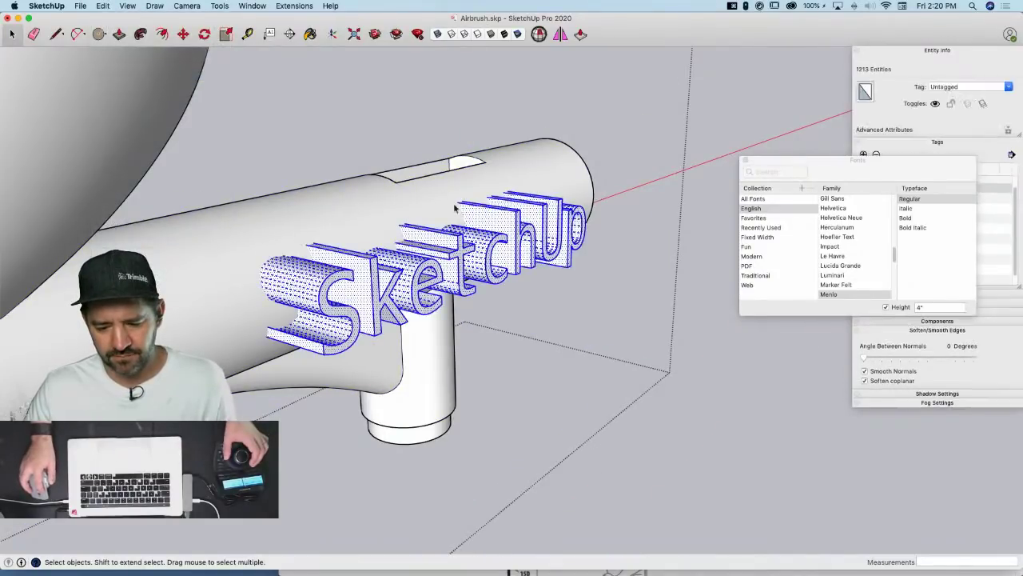
Intersect the body's outer surface with the pasted letters using Intersect Faces with context
left_click(374, 225)
right_click(354, 218)
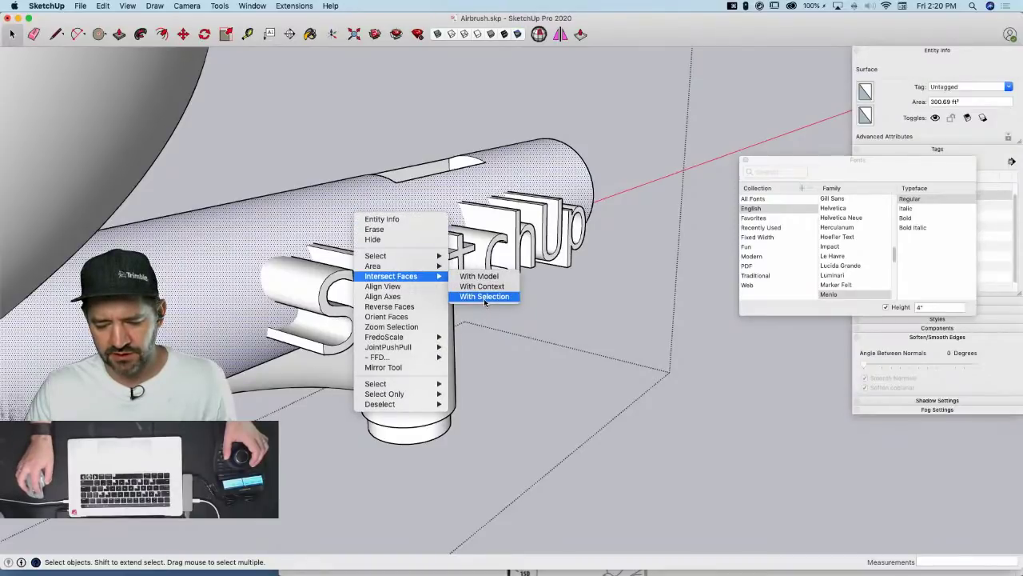
left_click(484, 286)
left_click(730, 354)
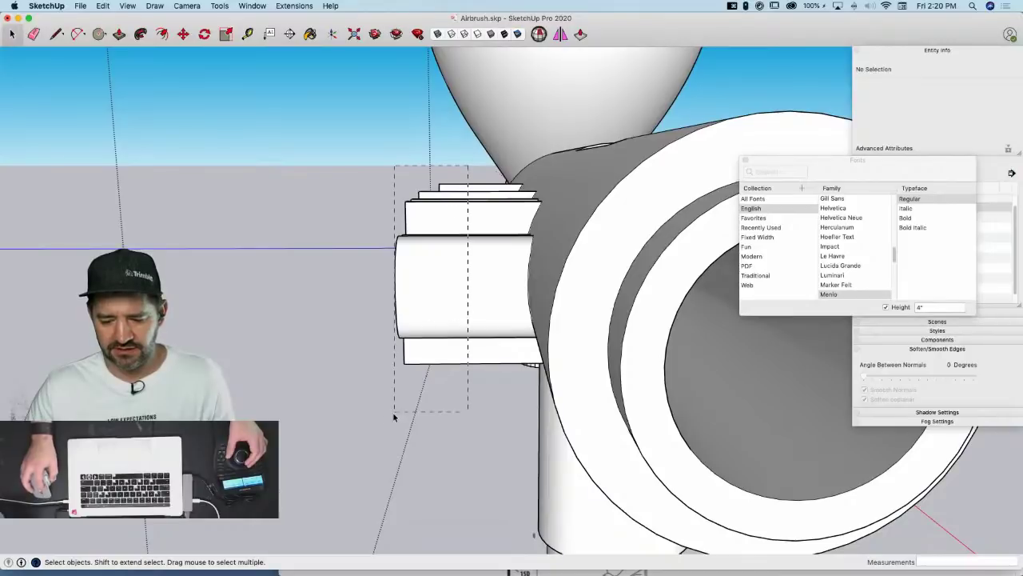
Try erasing the letter geometry that projects from the side of the body, and undo the deletion
left_click_drag(393, 416, 381, 418)
key("BackSpace")
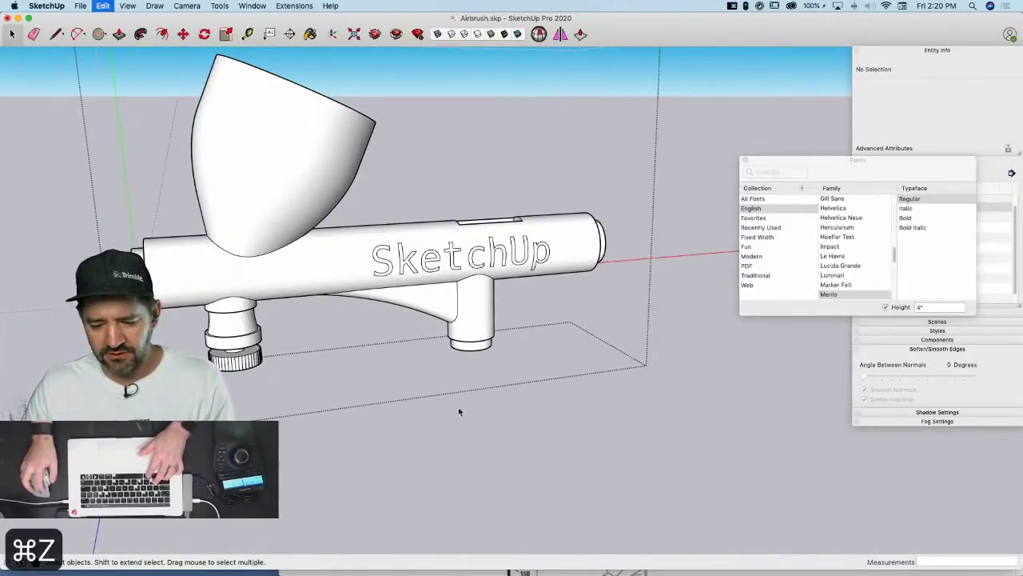
key("super+z")
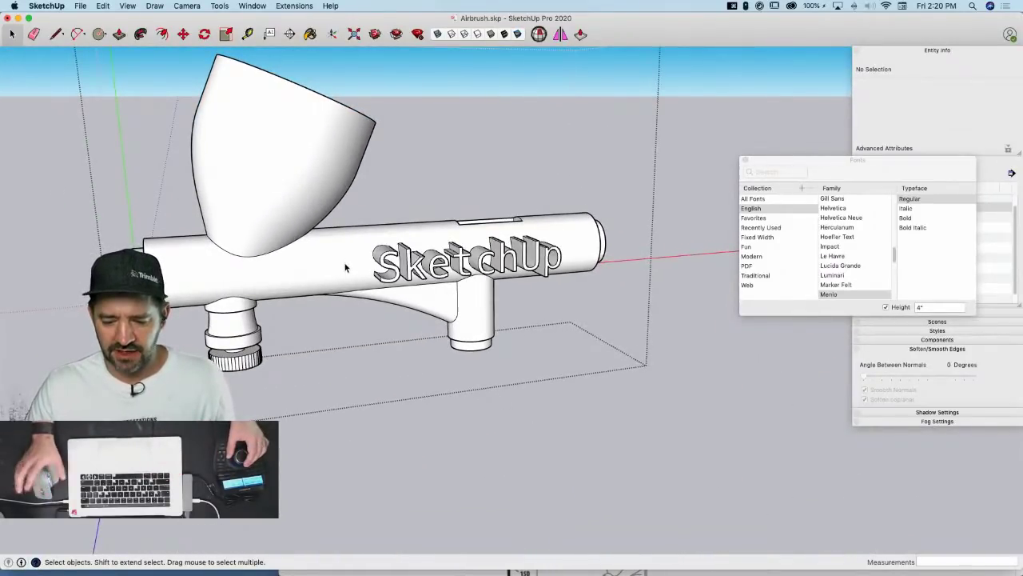
Select the body's lettered outer surface, and undo the face intersection and the pasted letter geometry
left_click(346, 268)
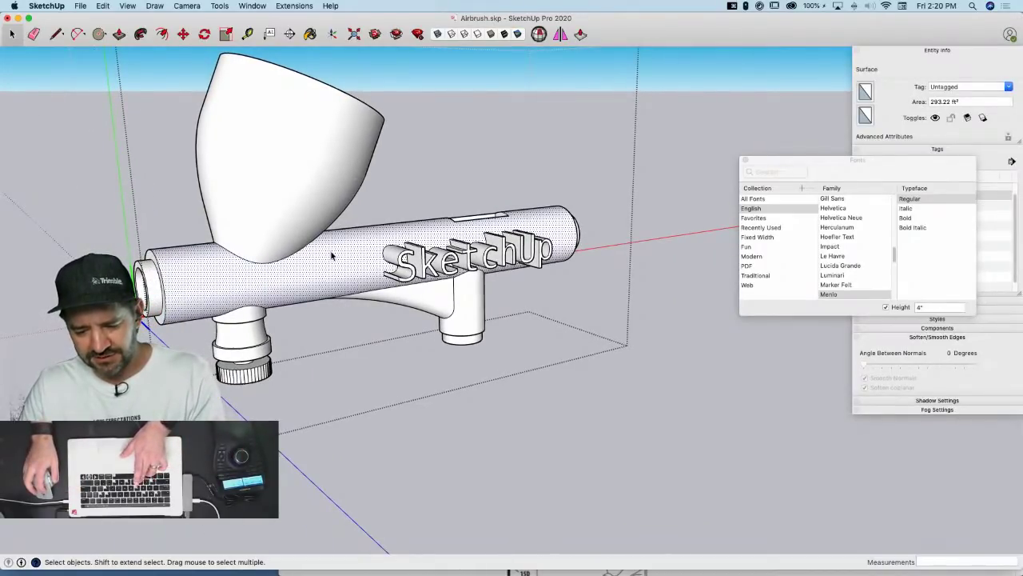
key("super+z")
key("super+z")
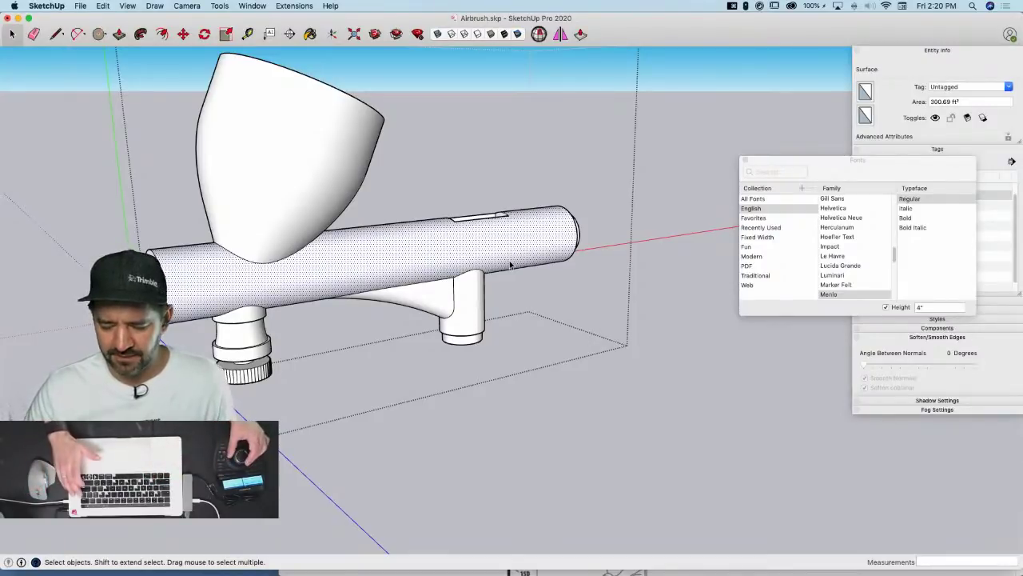
Try replacing the body's outer surface by deleting it and pasting the lettered surface in place, and undo the replacement
key("BackSpace")
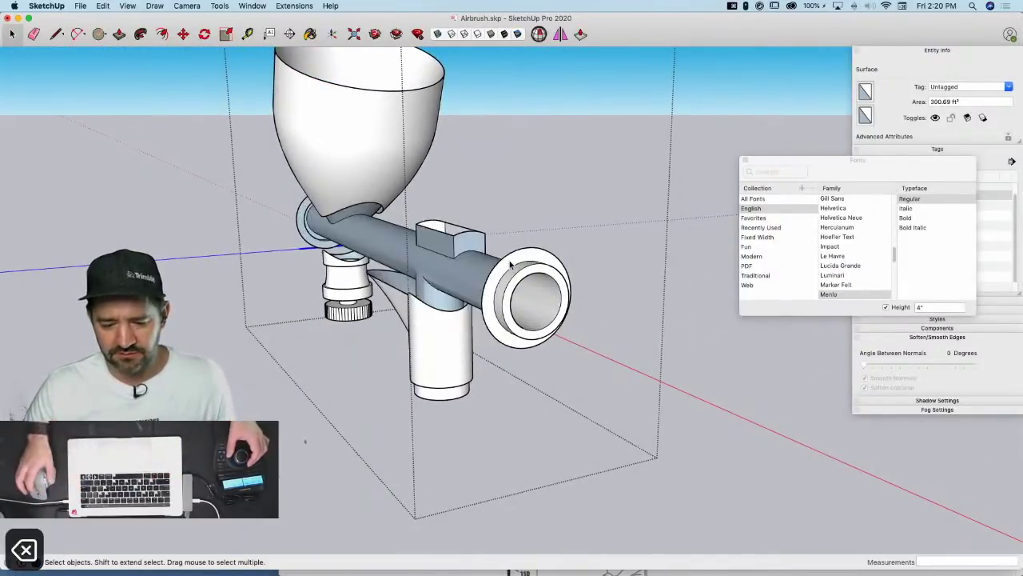
left_click(81, 6)
mouse_move(103, 8)
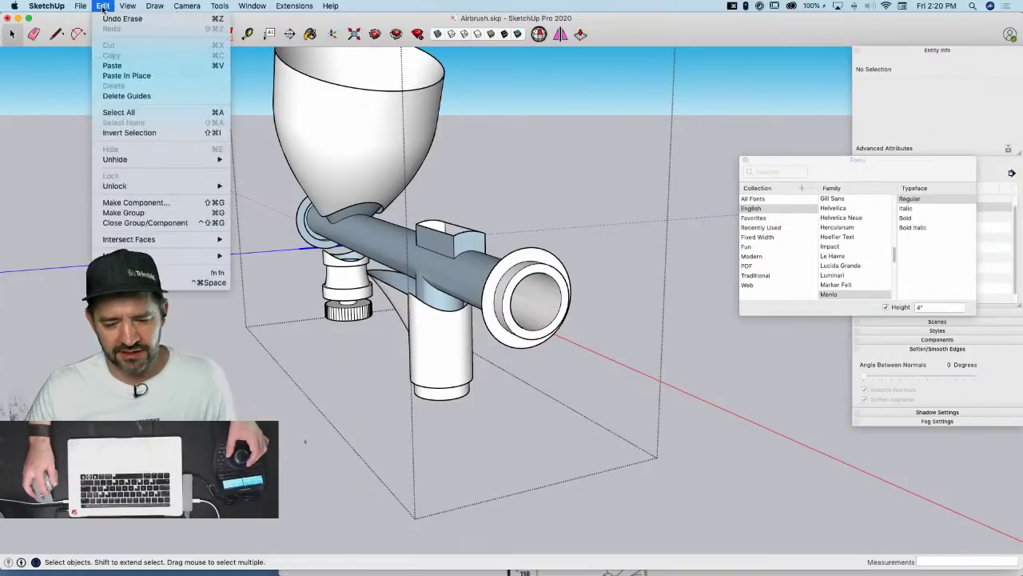
left_click(139, 76)
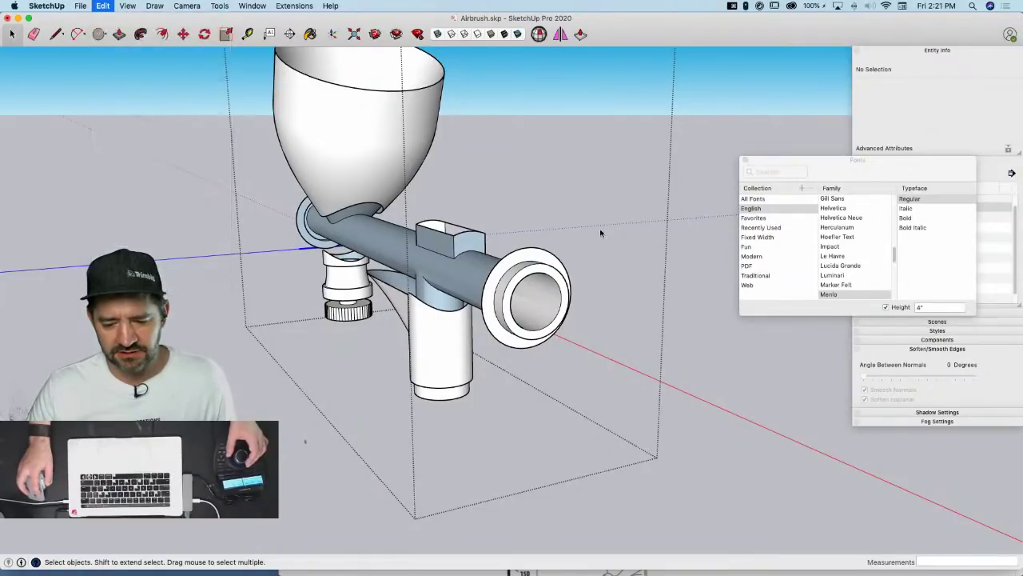
middle_click_drag(567, 278, 536, 297)
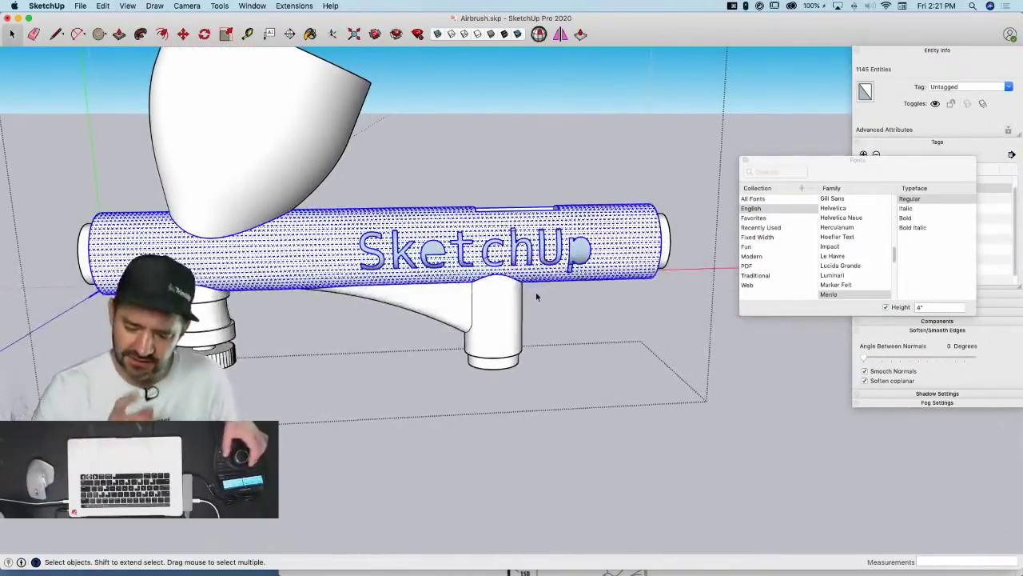
key("super+z")
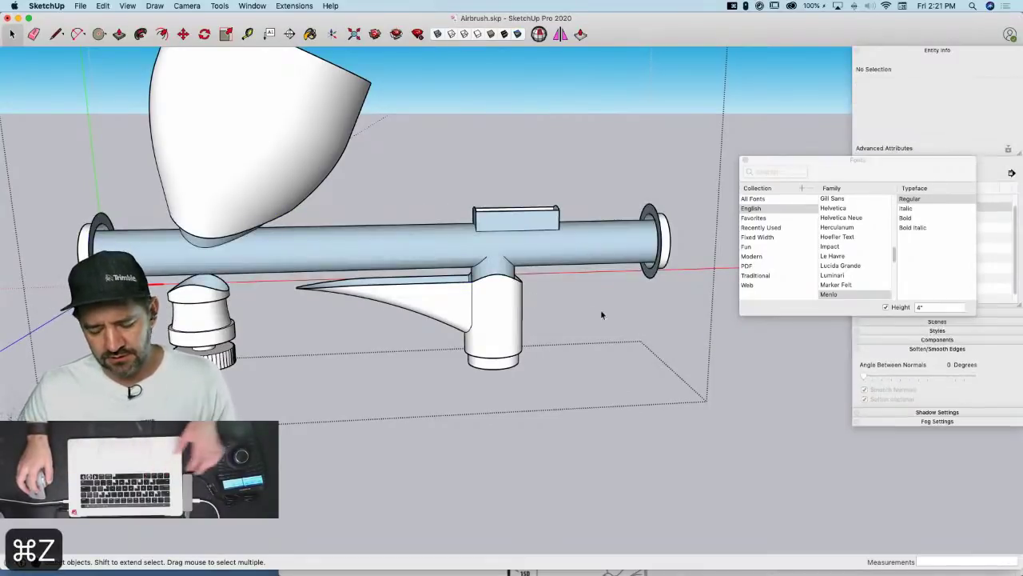
key("super+z")
key("super+z")
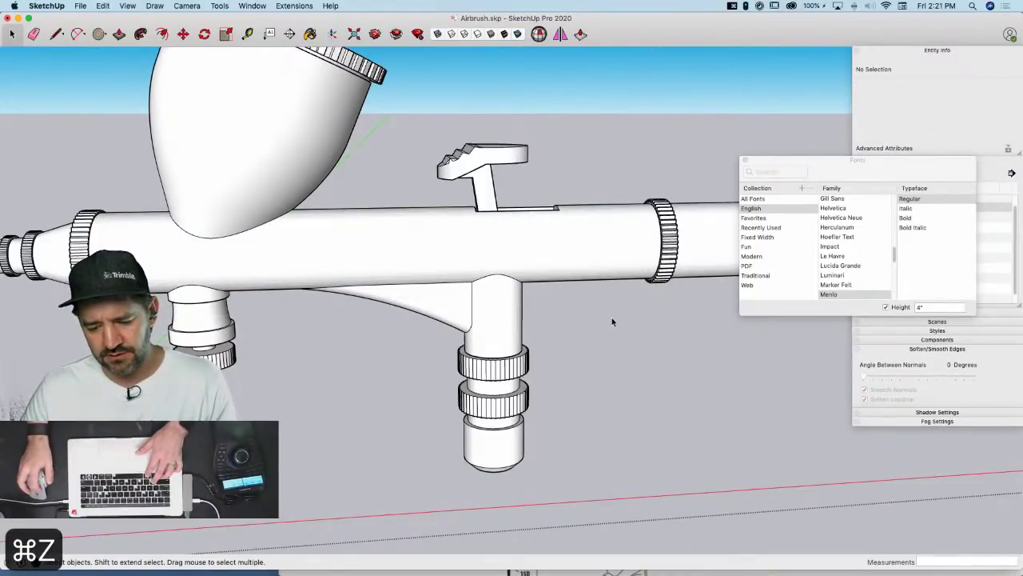
key("super+z")
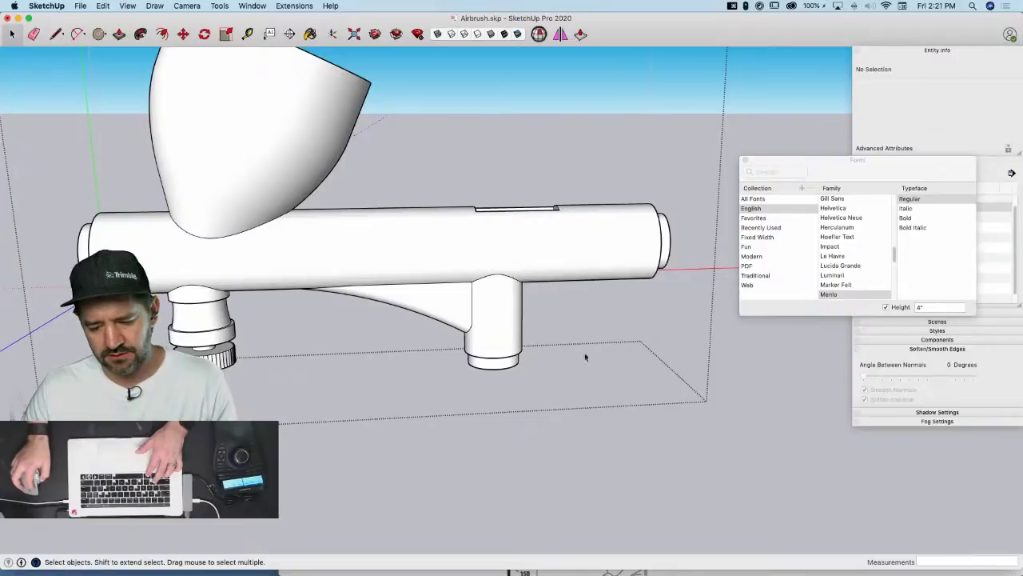
Close the Body and the large airbrush group, and examine how the SketchUp text component meets the body
left_click(687, 469)
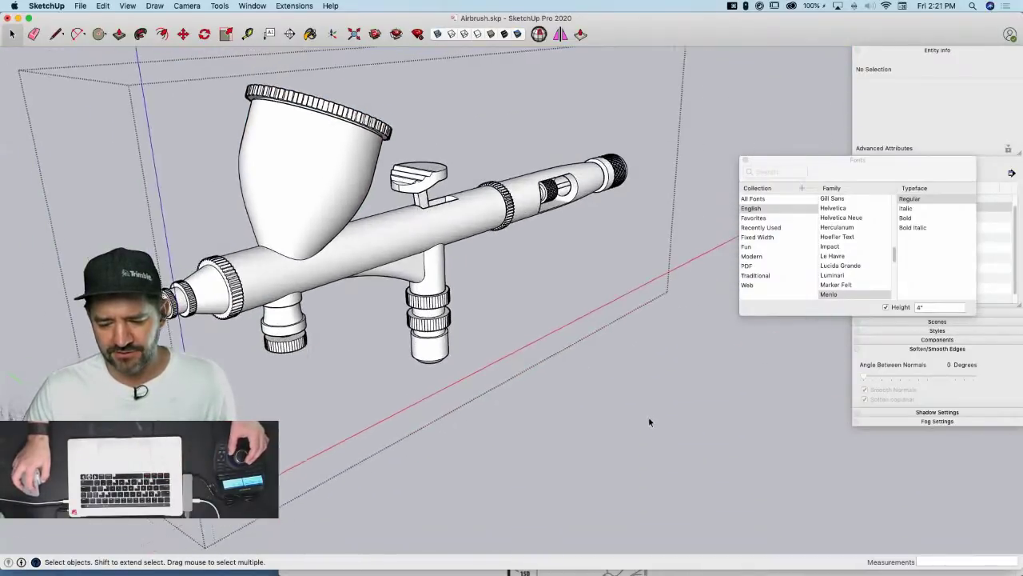
left_click(650, 418)
scroll(410, 251, "up", 5)
left_click(408, 250)
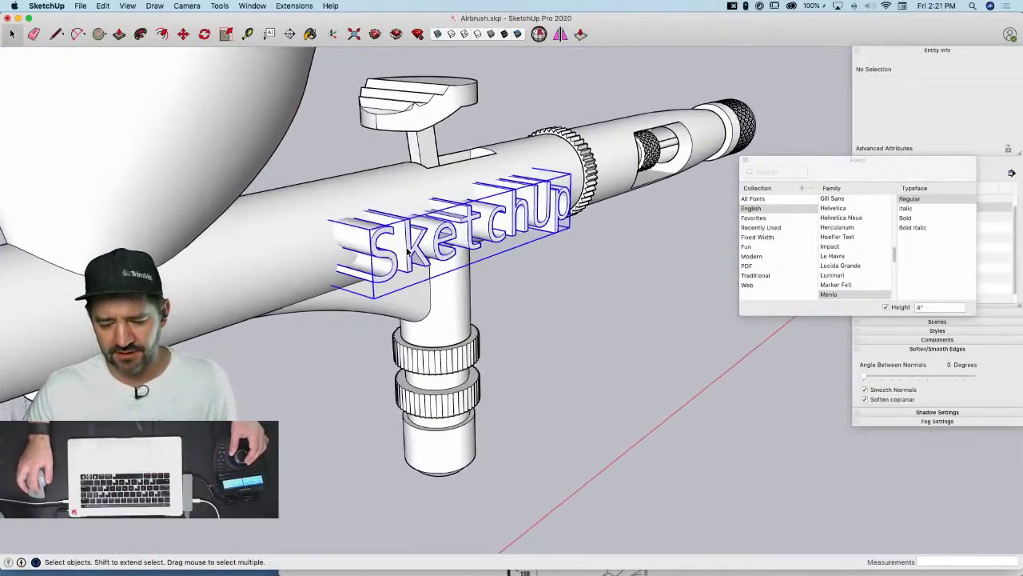
key("super+z")
key("super+z")
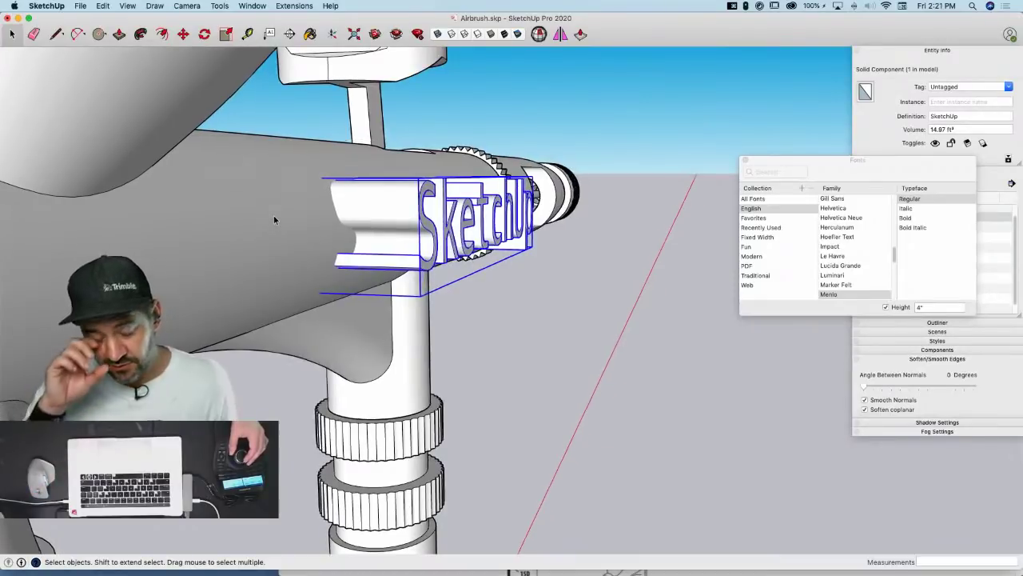
key("super+z")
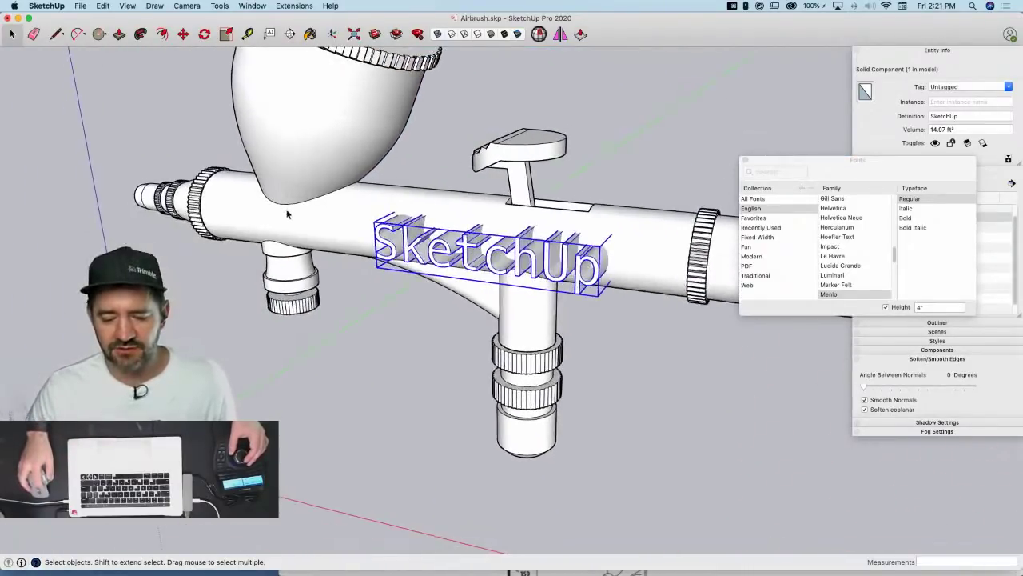
key("super+z")
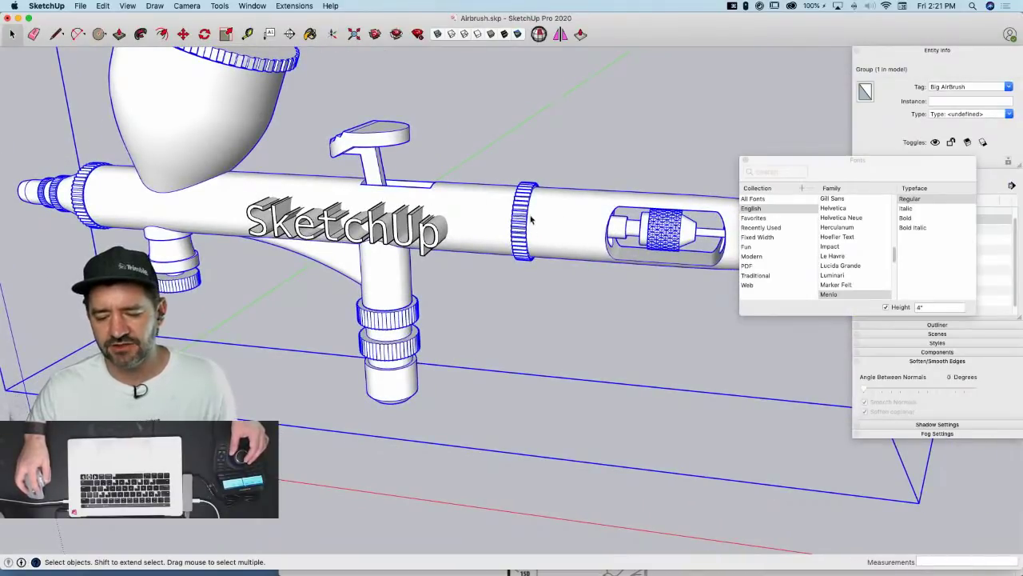
Open the large airbrush group and inspect its trigger, hose connector and body as separate components
key("super+z")
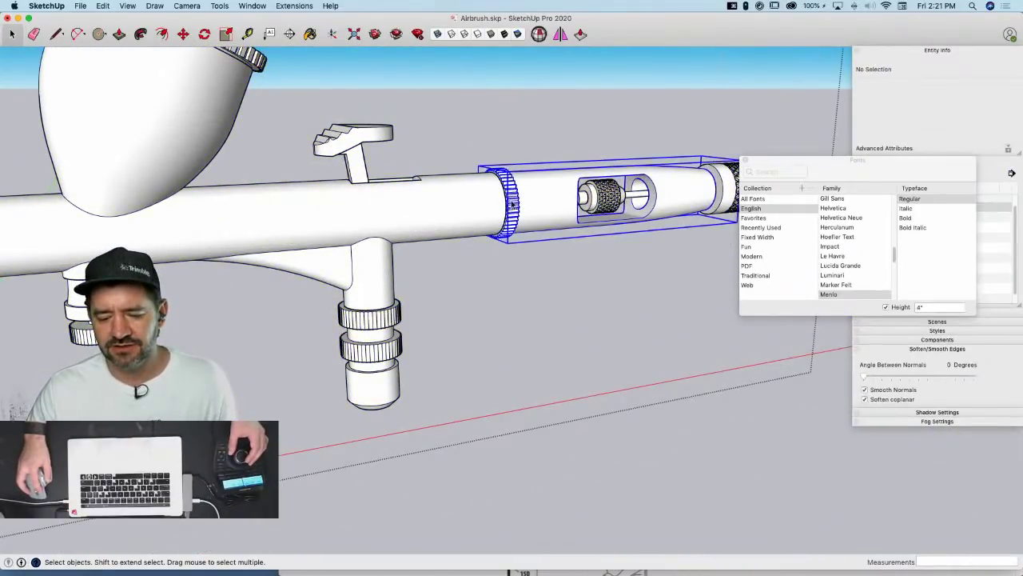
left_click(357, 176)
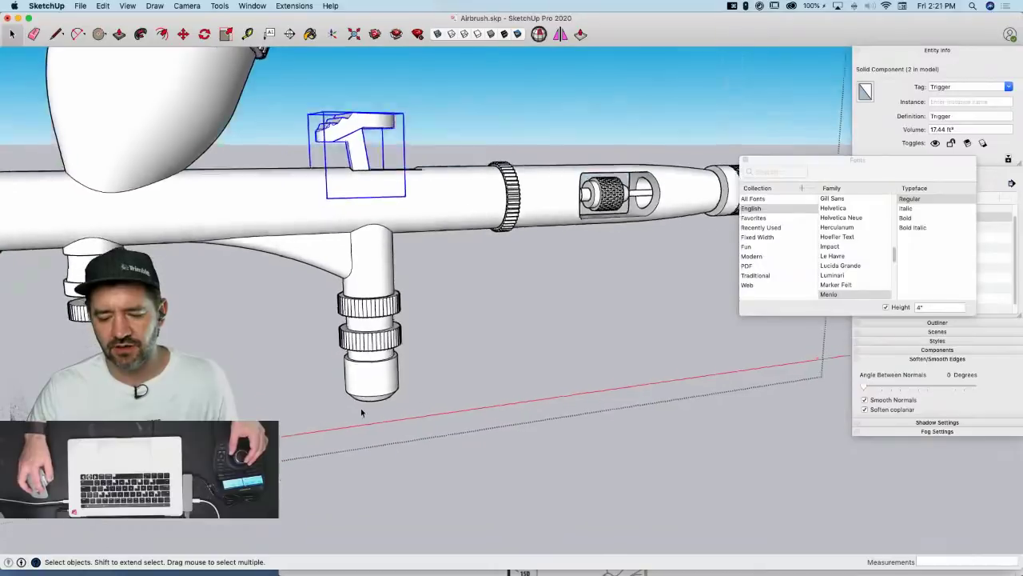
left_click(360, 318)
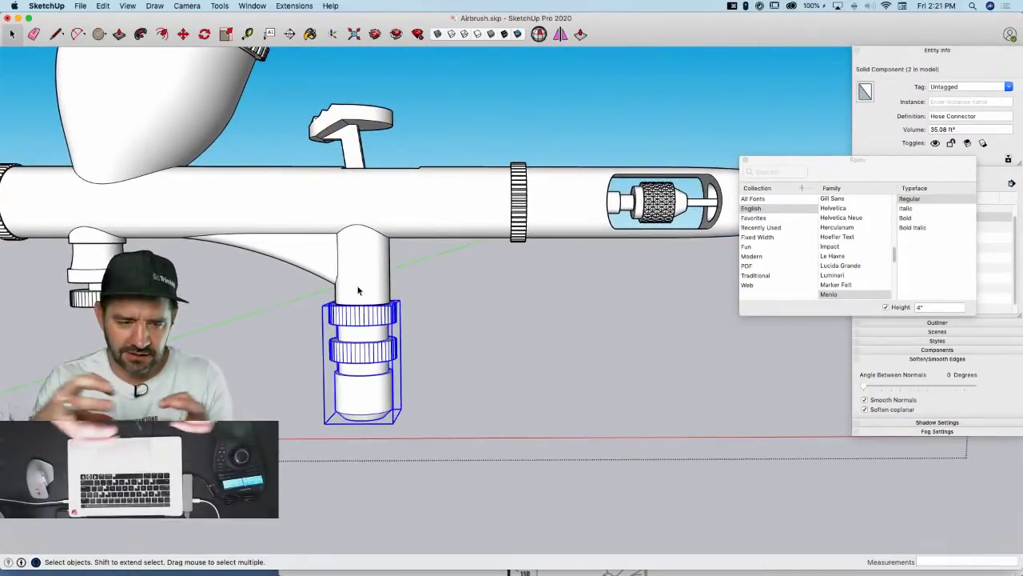
left_click(356, 252)
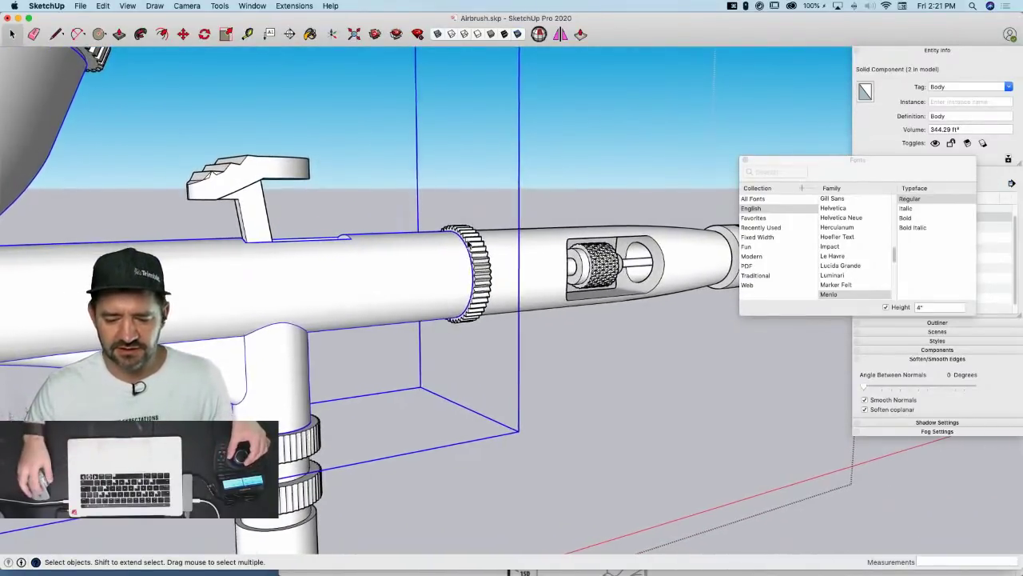
Open the Body and make a group from its outer surface and the edges bounding it
double_click(444, 294)
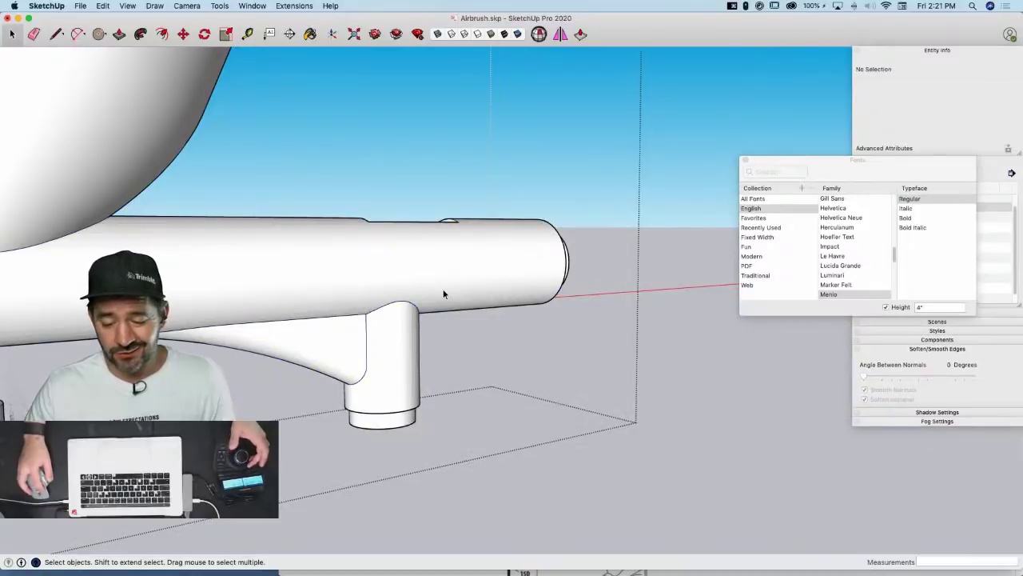
left_click(442, 286)
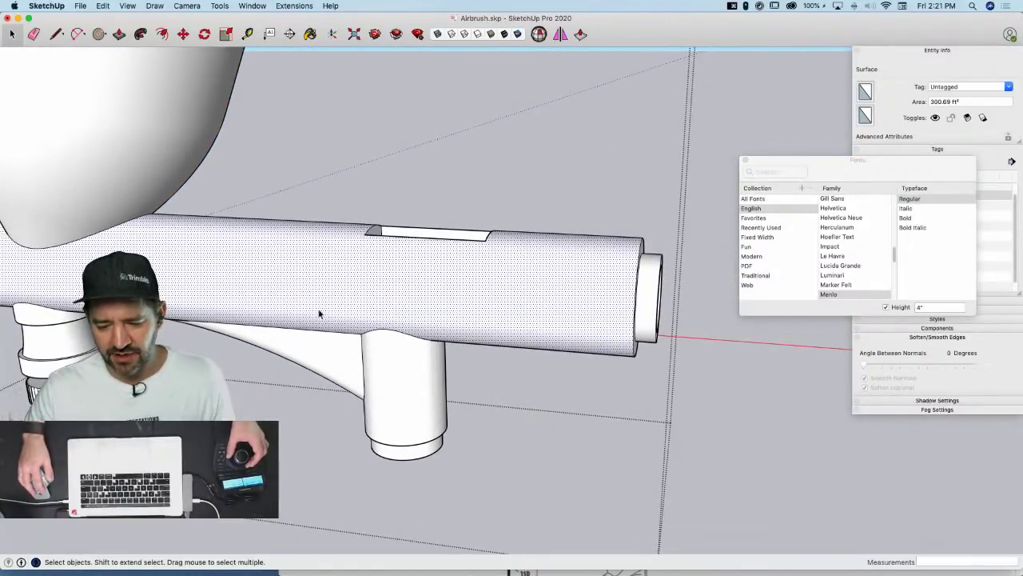
right_click(399, 289)
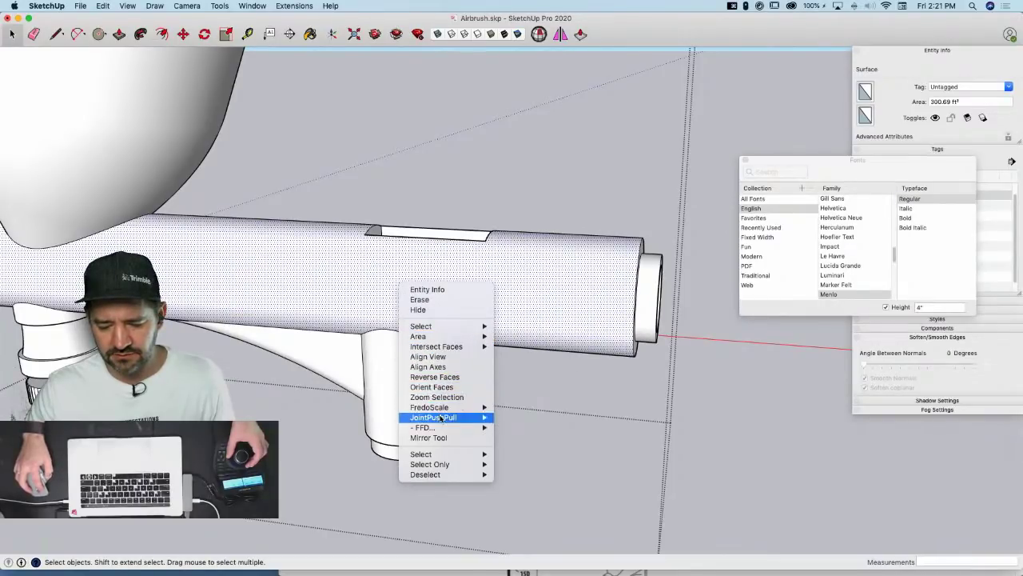
triple_click(560, 281)
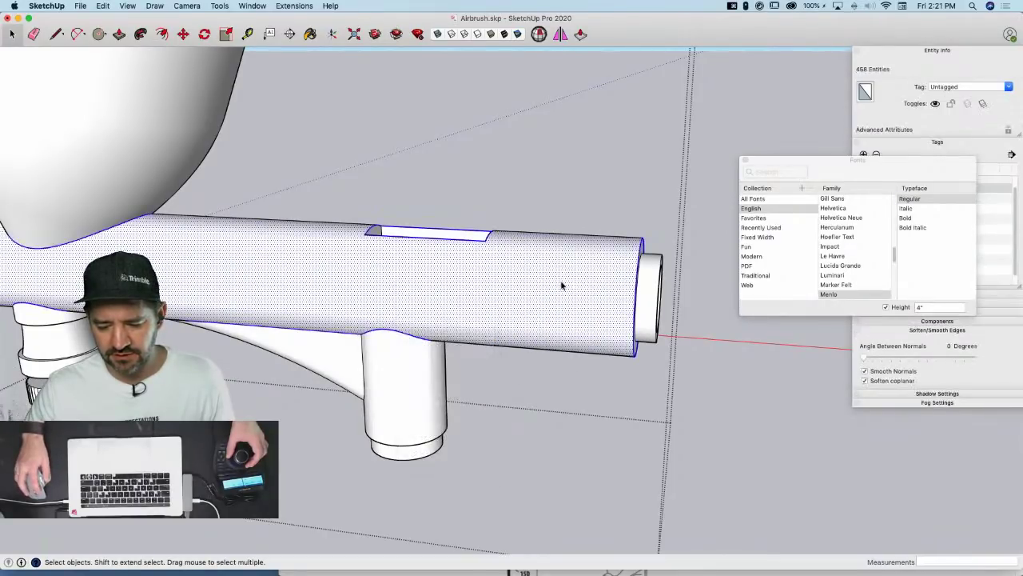
right_click(561, 280)
left_click(581, 362)
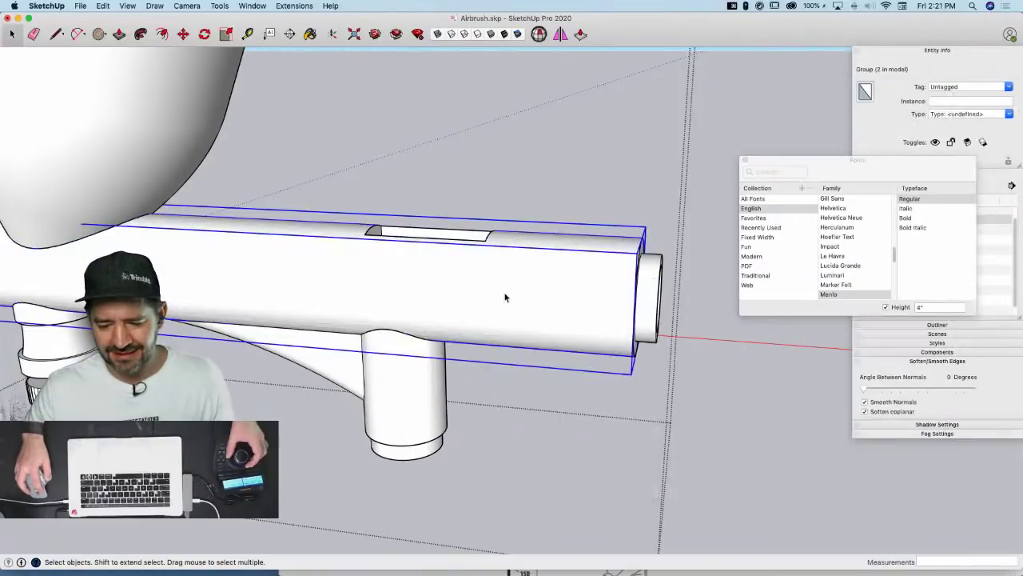
Open the new outer-surface group, try pasting into it, and return to the large airbrush group
double_click(505, 297)
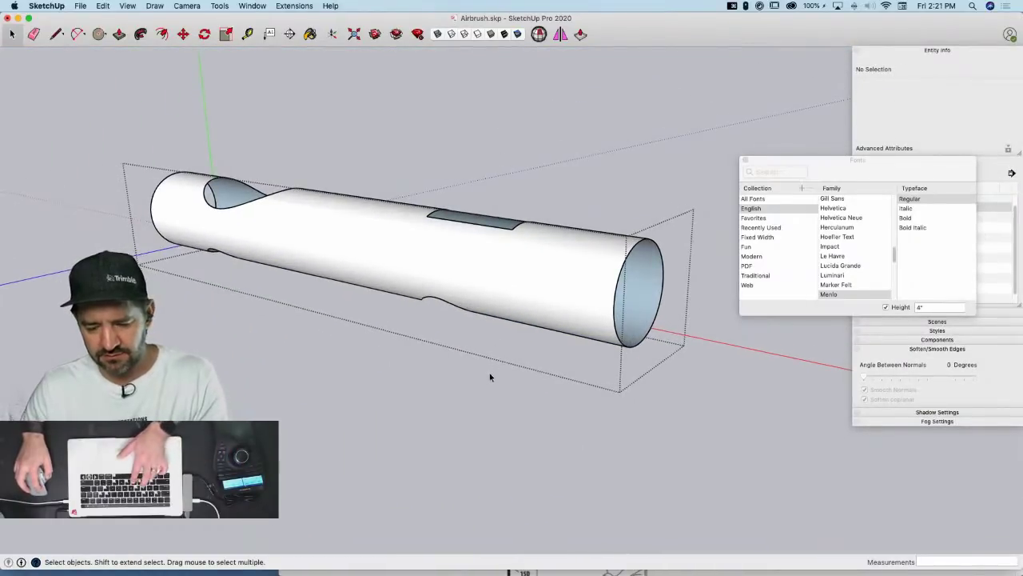
key("super+v")
key("Escape")
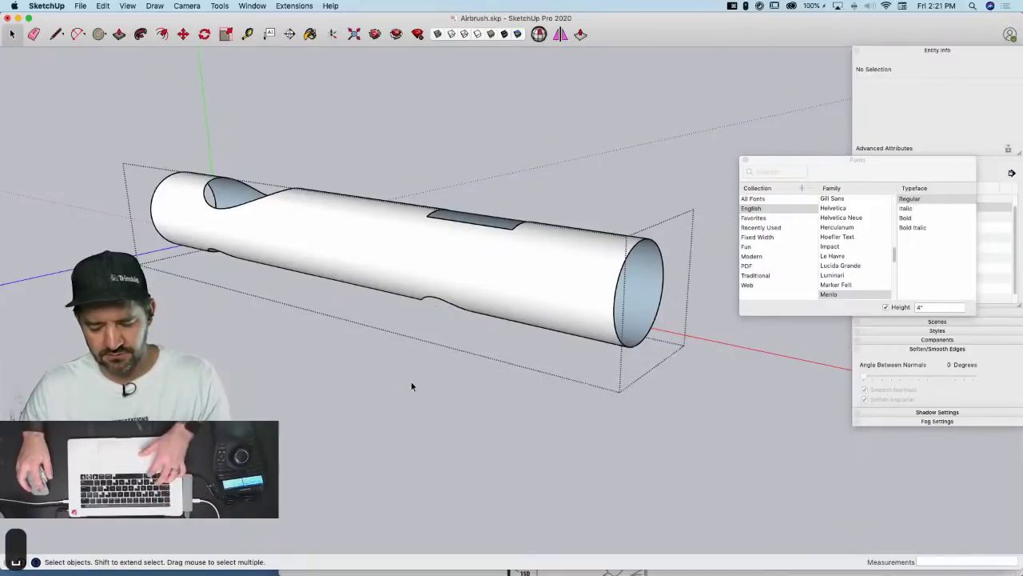
key("super+z")
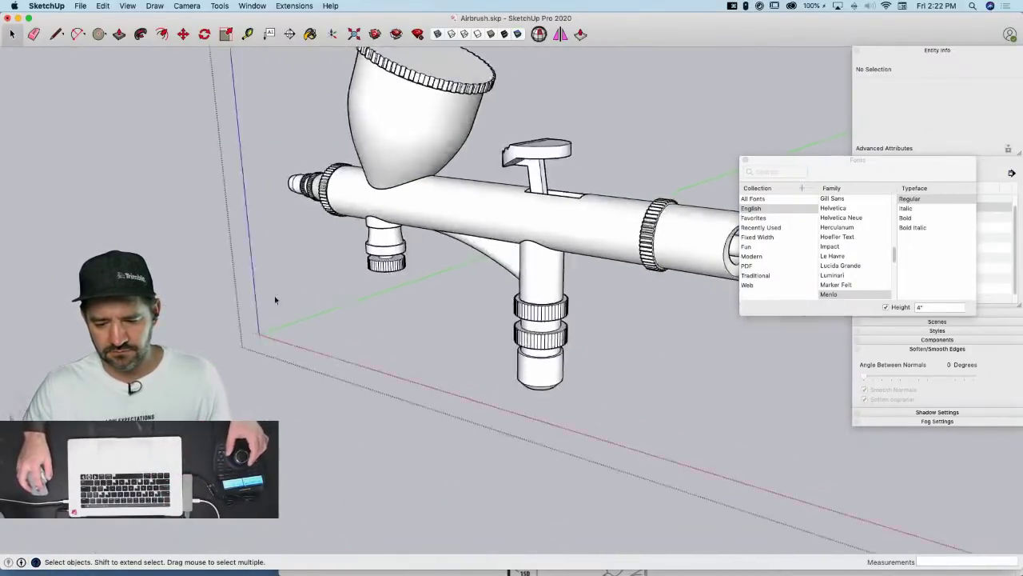
key("super+z")
key("super+z")
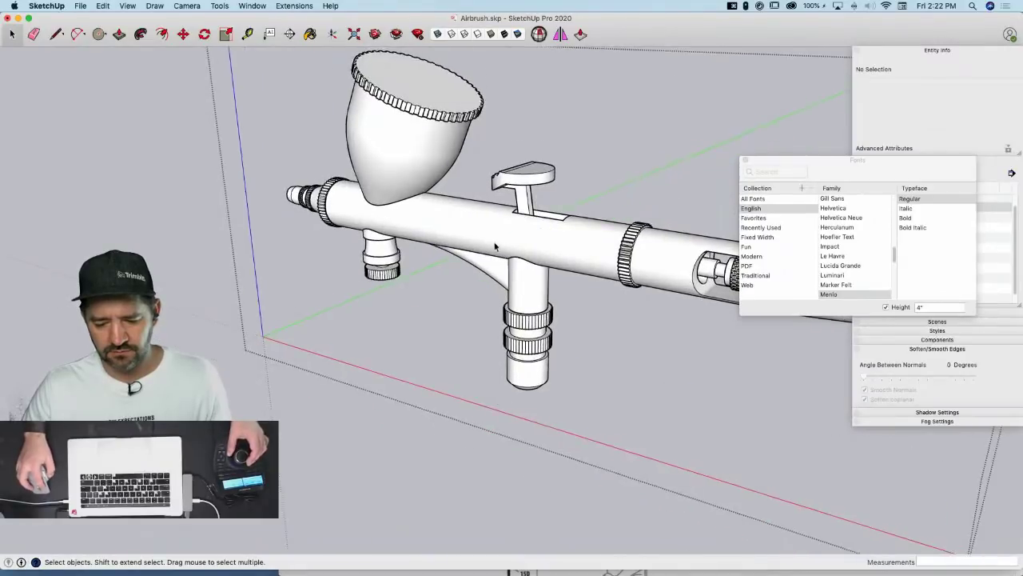
Open the SketchUp 3D text component, copy all of its letter geometry, and close the component
left_click(297, 418)
double_click(490, 242)
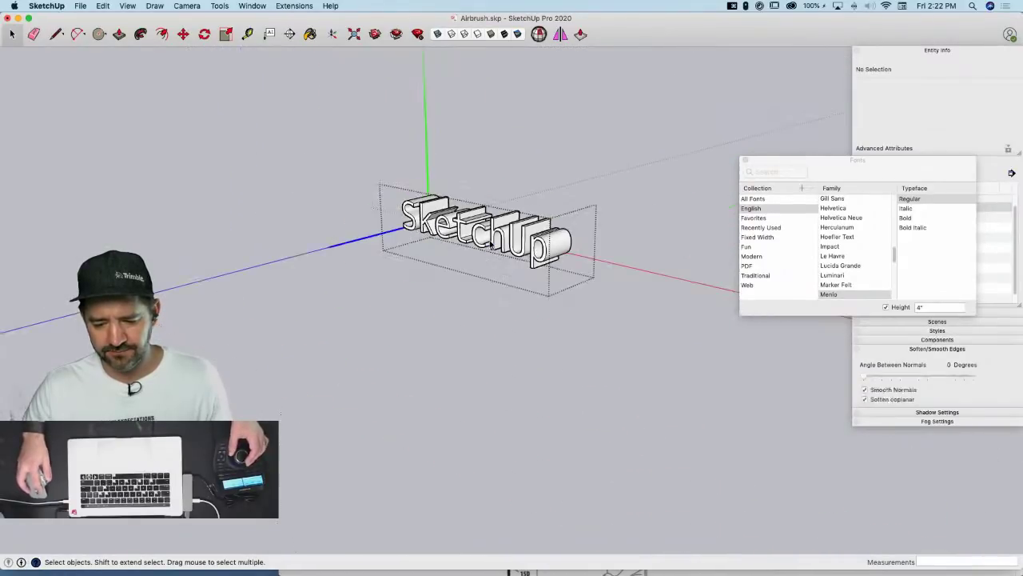
left_click_drag(367, 134, 521, 296)
key("super+a")
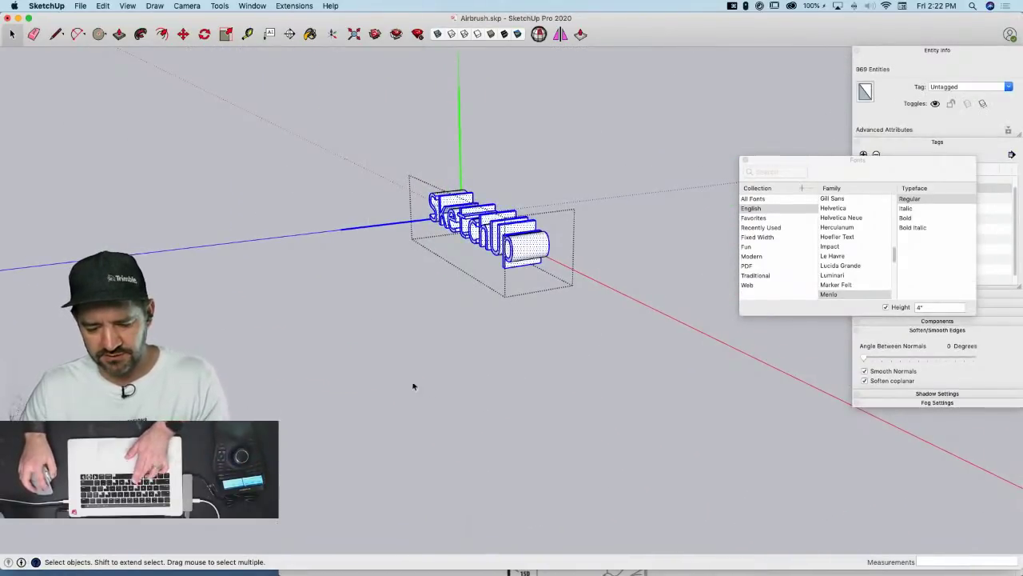
left_click(322, 353)
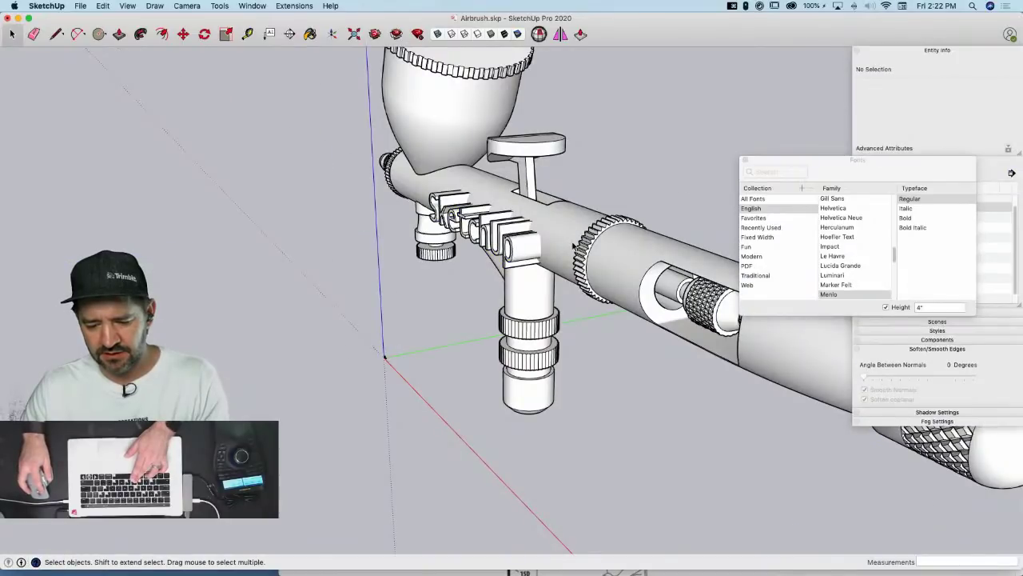
Open the outer-surface group nested inside the large airbrush's Body and paste the letter geometry in place
key("super+z")
double_click(557, 231)
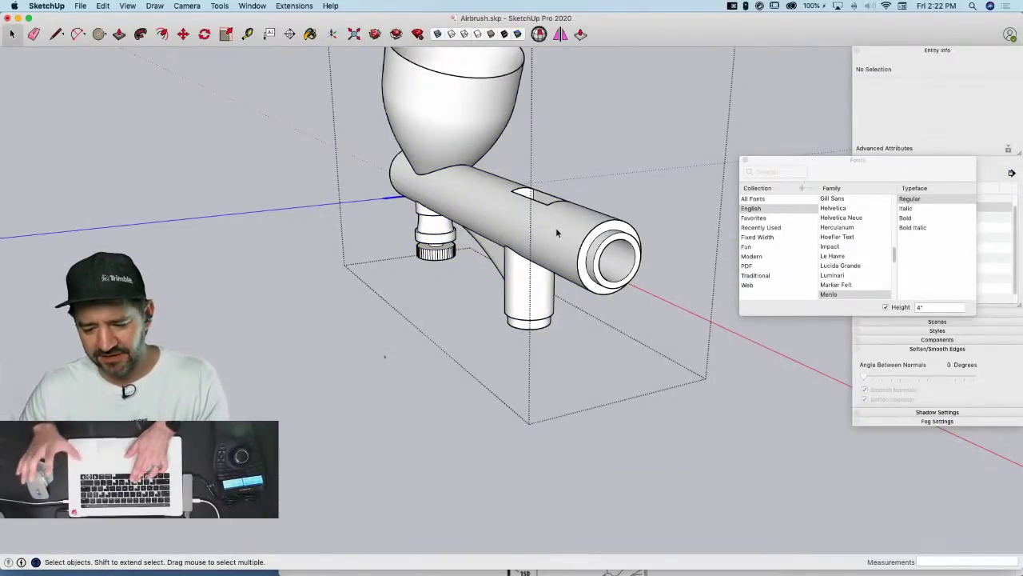
key("super+z")
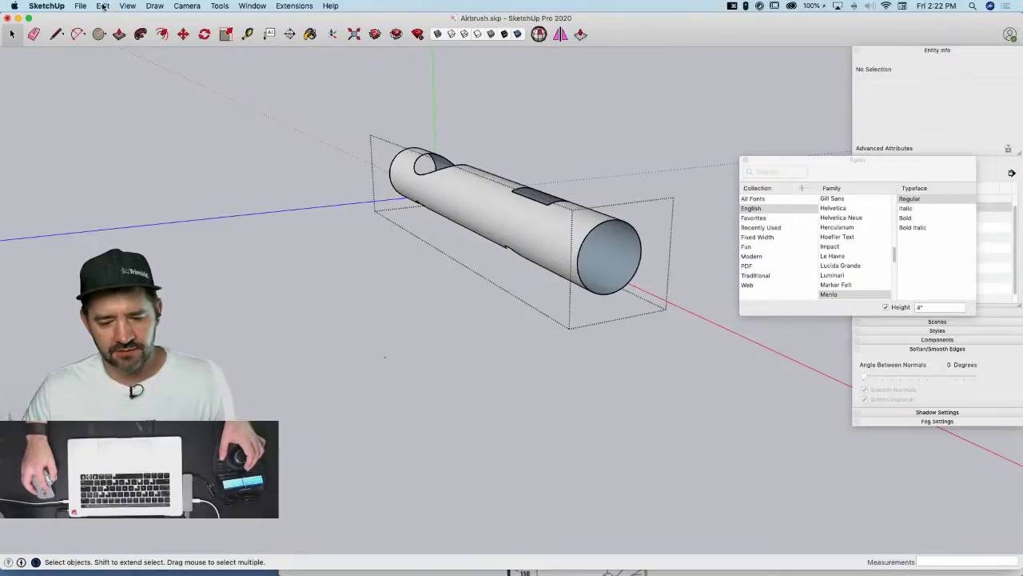
left_click(103, 6)
left_click(141, 75)
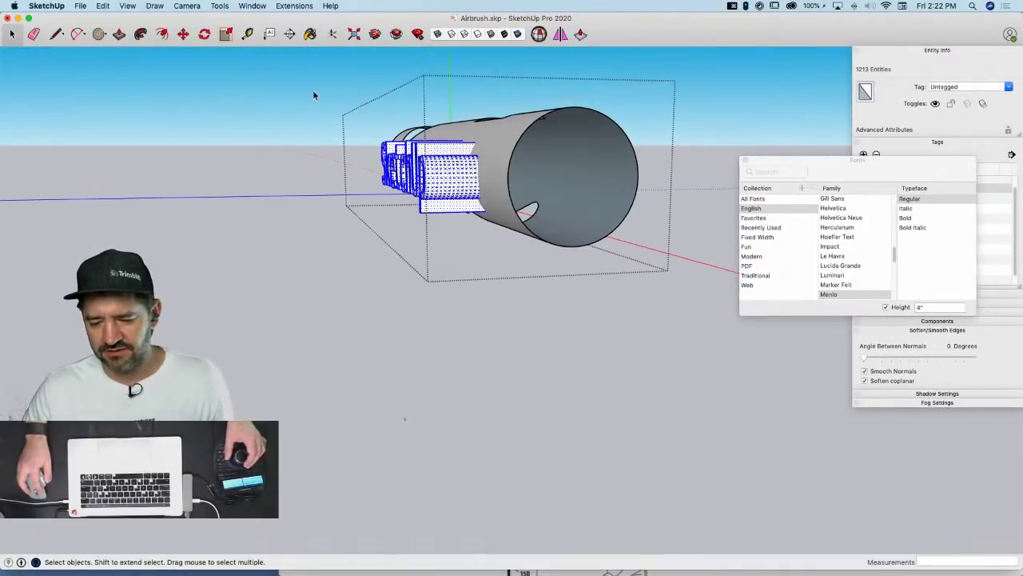
Intersect the grouped outer surface with the pasted letters using Intersect Faces with context
right_click(490, 142)
mouse_move(535, 203)
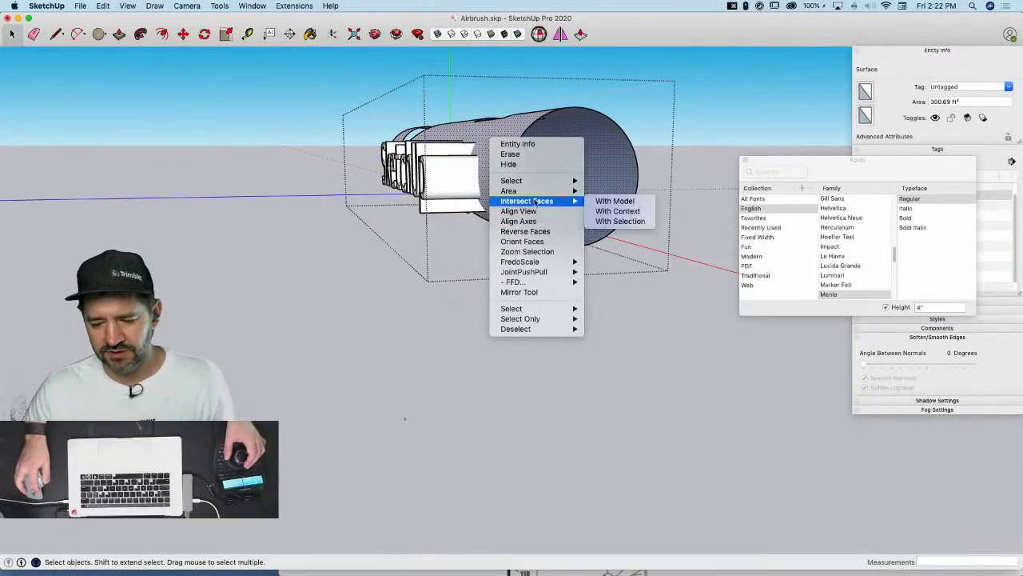
left_click(616, 211)
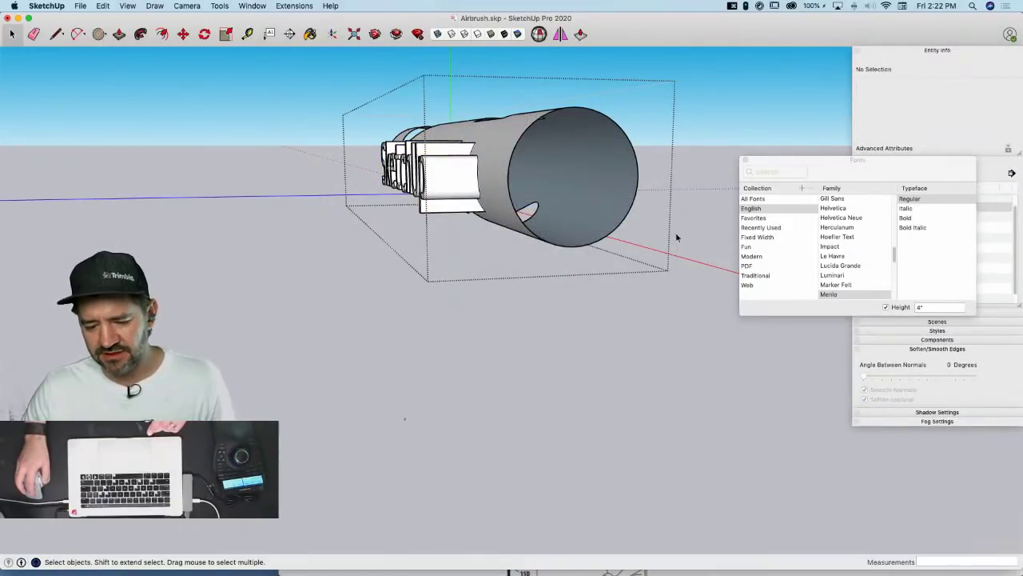
Delete the portions of the letter geometry that stick out beyond the outer surface
middle_click_drag(676, 231, 600, 226)
middle_click_drag(612, 219, 622, 224)
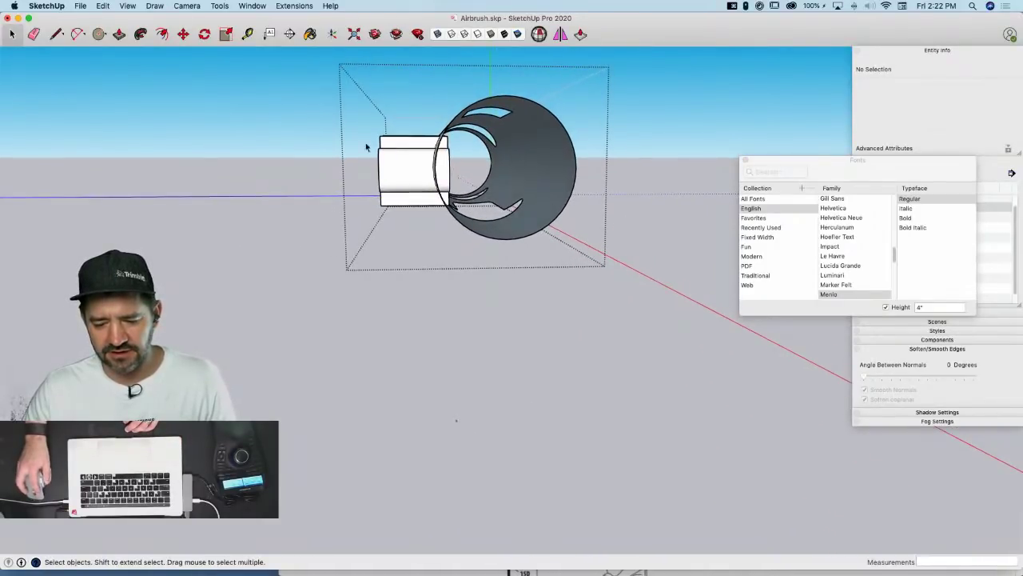
left_click_drag(401, 121, 350, 296)
key("BackSpace")
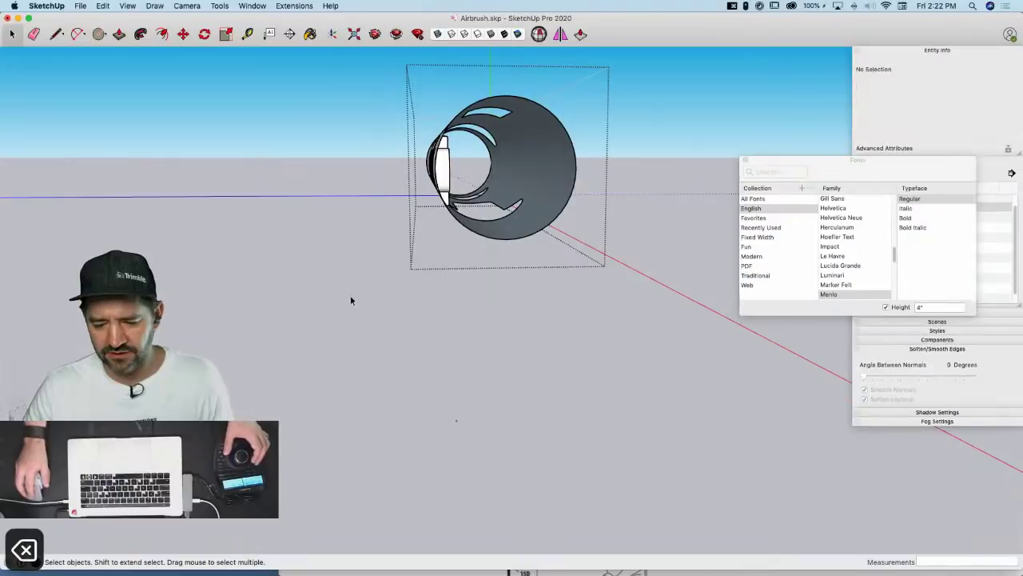
Switch the camera to parallel projection and view the outer surface straight from its end
mouse_move(467, 165)
middle_mouse_down()
mouse_move(432, 165)
mouse_move(462, 162)
middle_mouse_up()
scroll(456, 163, "up", 8)
scroll(444, 154, "down", 5)
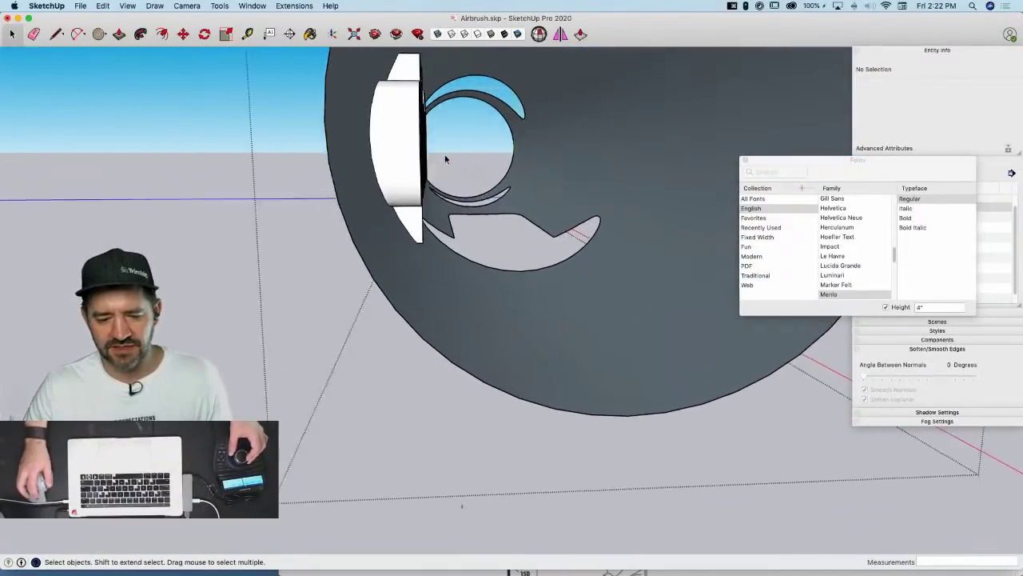
scroll(323, 54, "down", 5)
left_click(187, 5)
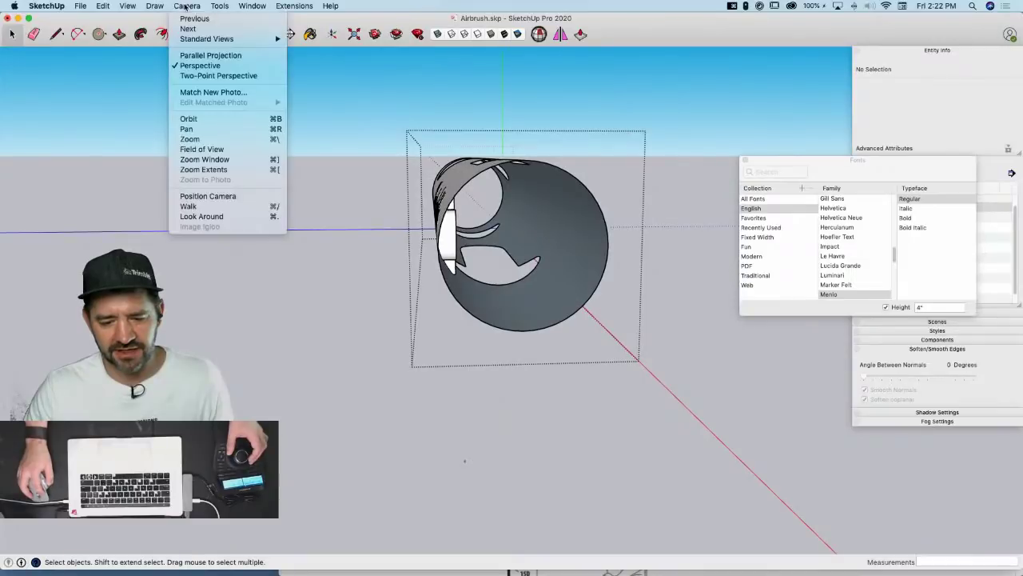
left_click(194, 56)
middle_click_drag(601, 274, 567, 214)
scroll(464, 257, "up", 4)
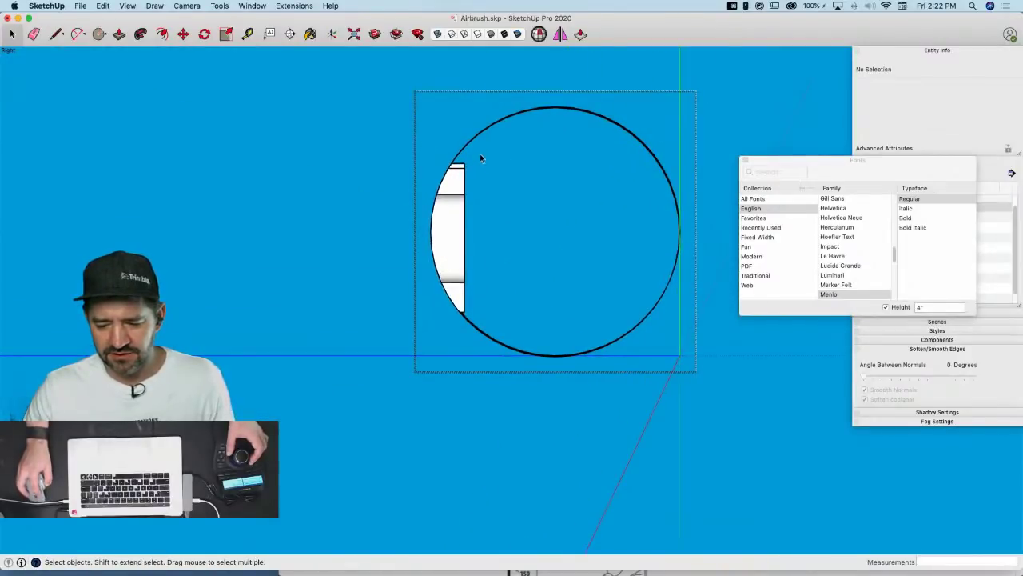
Delete all letter faces and stray edges left inside the tubular outer surface, and close its group
triple_click(460, 220)
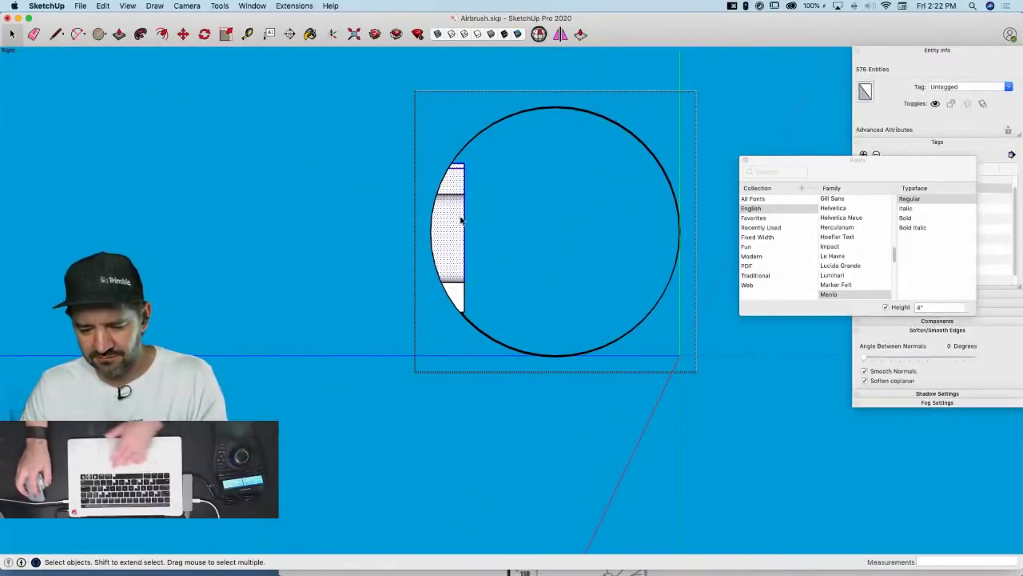
left_click(481, 161)
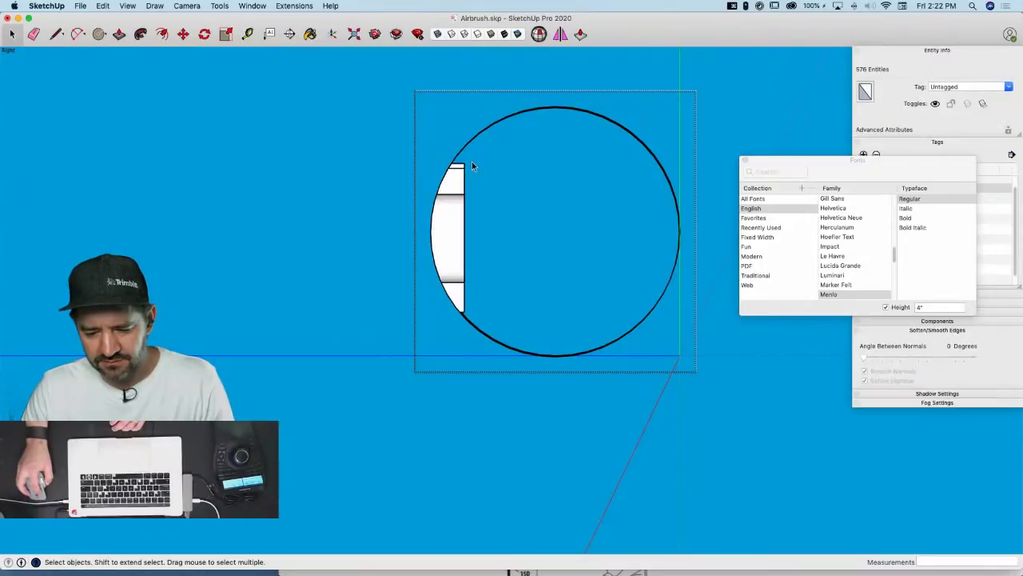
double_click(457, 227)
key("BackSpace")
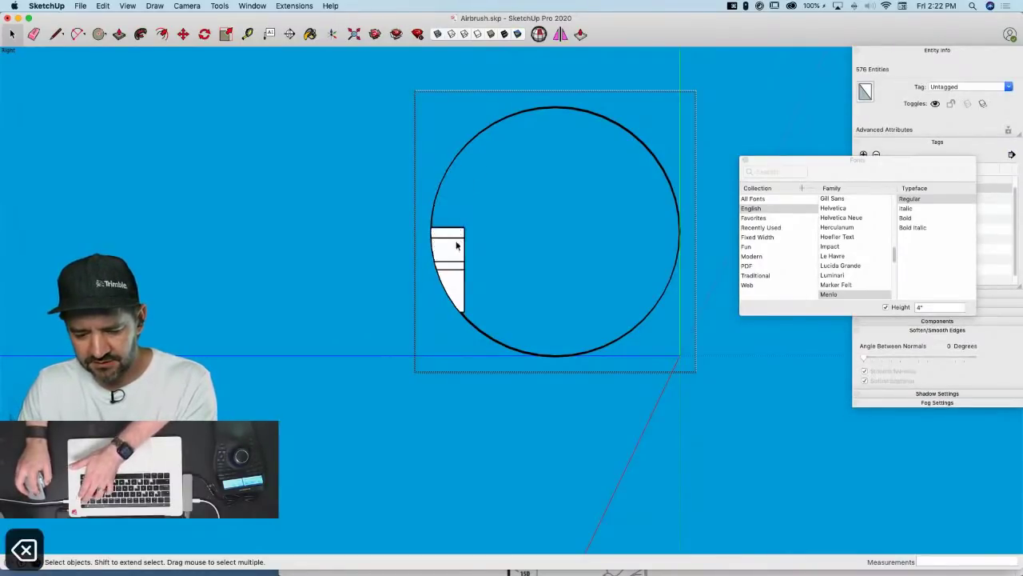
double_click(455, 274)
key("BackSpace")
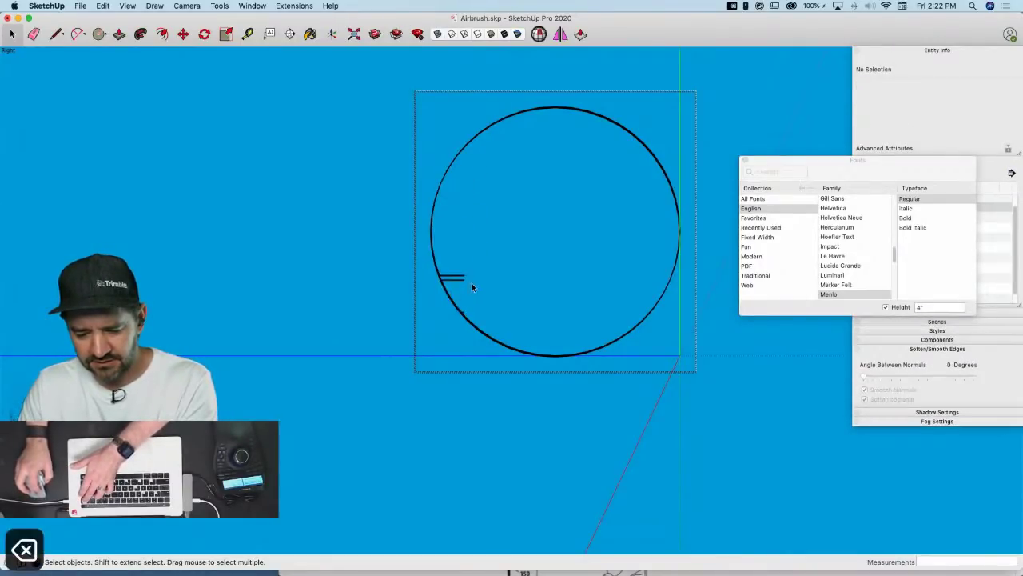
left_click(460, 281)
key("BackSpace")
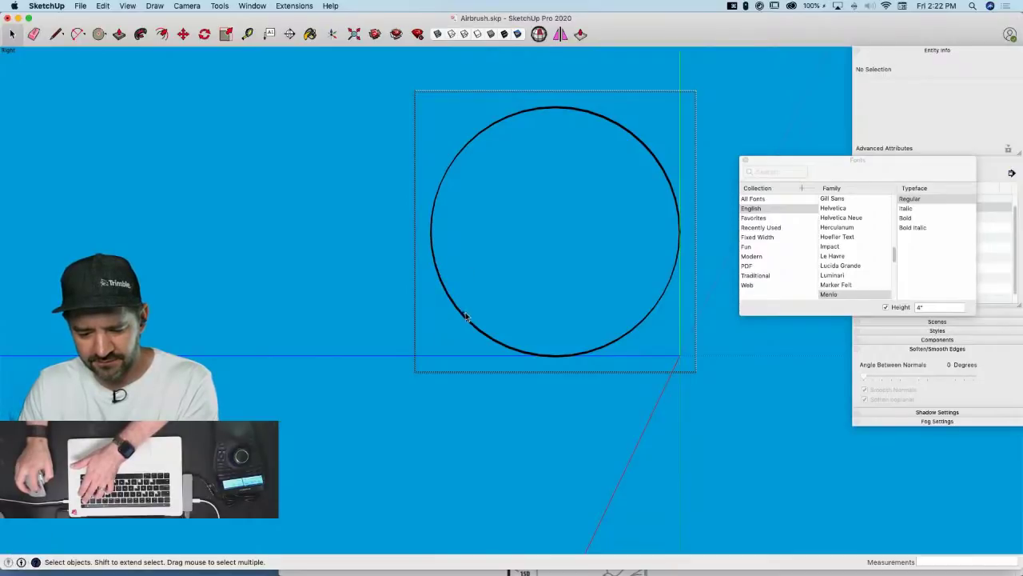
left_click(465, 313)
key("BackSpace")
scroll(463, 315, "up", 5)
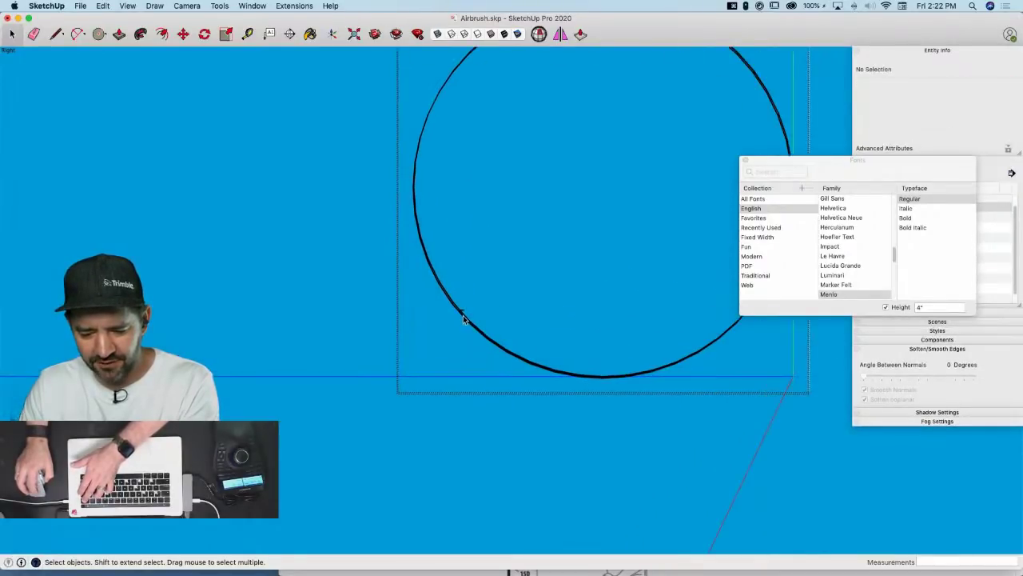
scroll(465, 311, "up", 2)
left_click(466, 310)
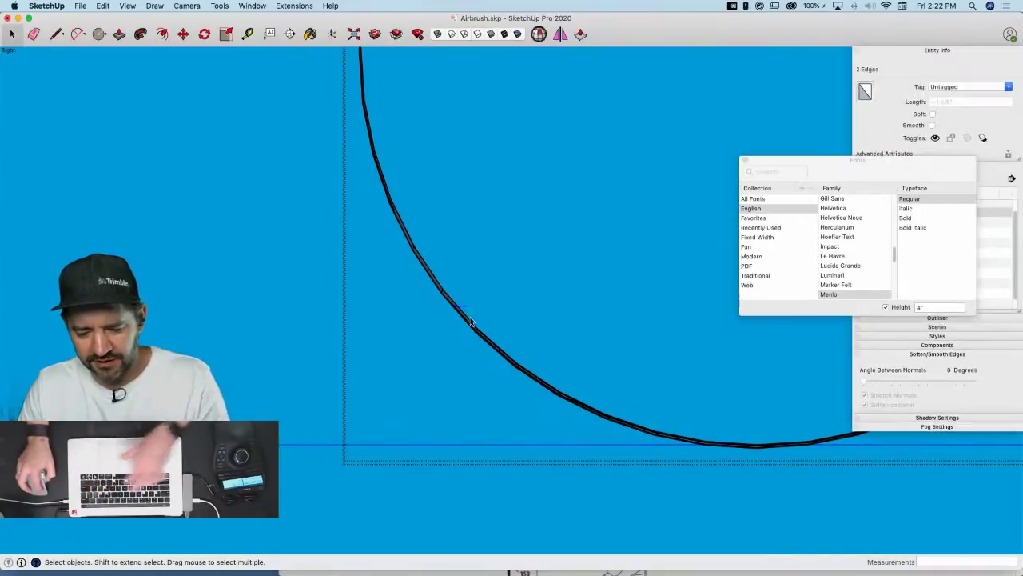
key("BackSpace")
left_click(336, 350)
Explode the lettered outer-surface group inside the Body and close the Body
scroll(294, 213, "down", 10)
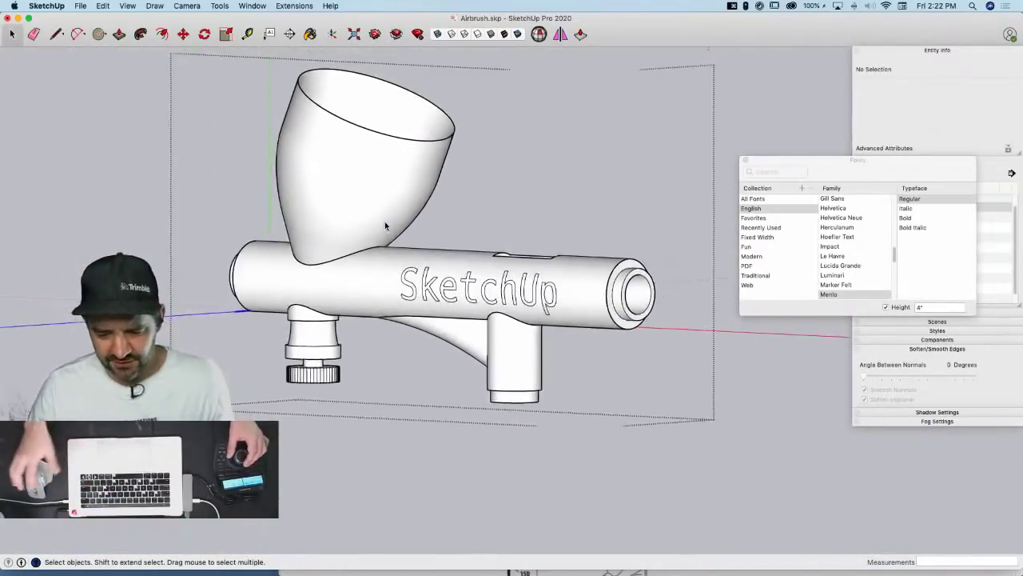
left_click(406, 228)
right_click(407, 230)
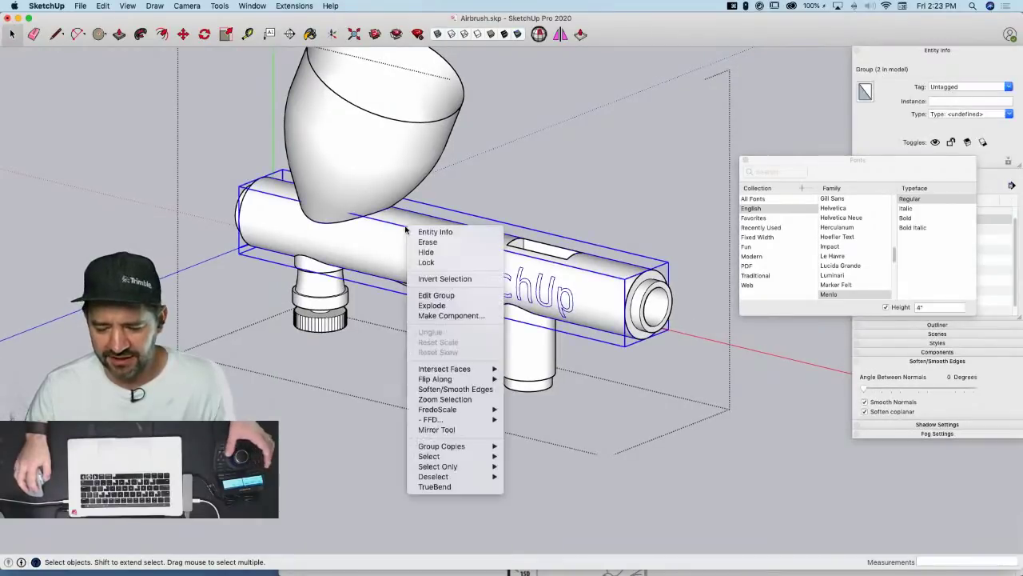
left_click(472, 305)
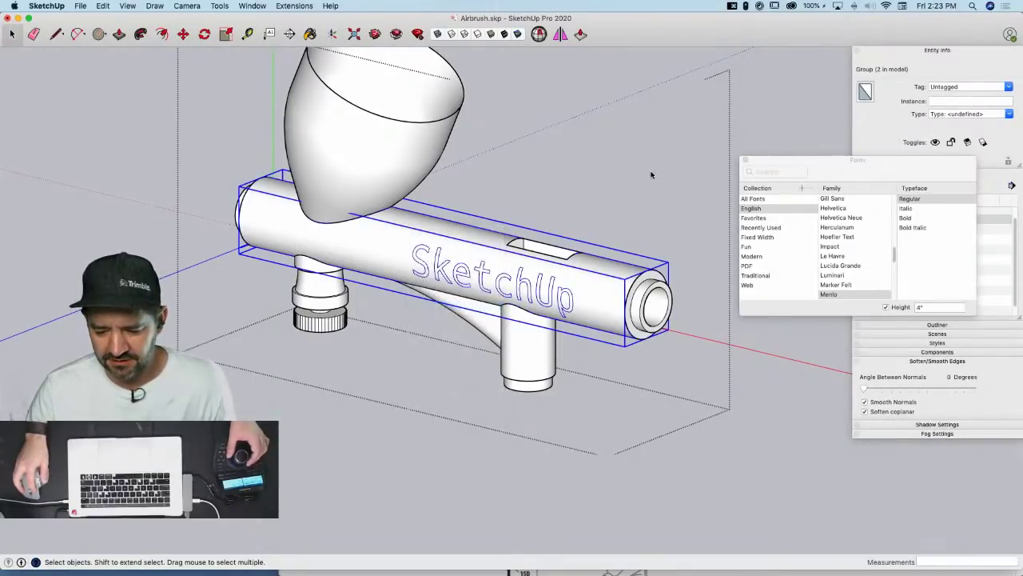
left_click(650, 171)
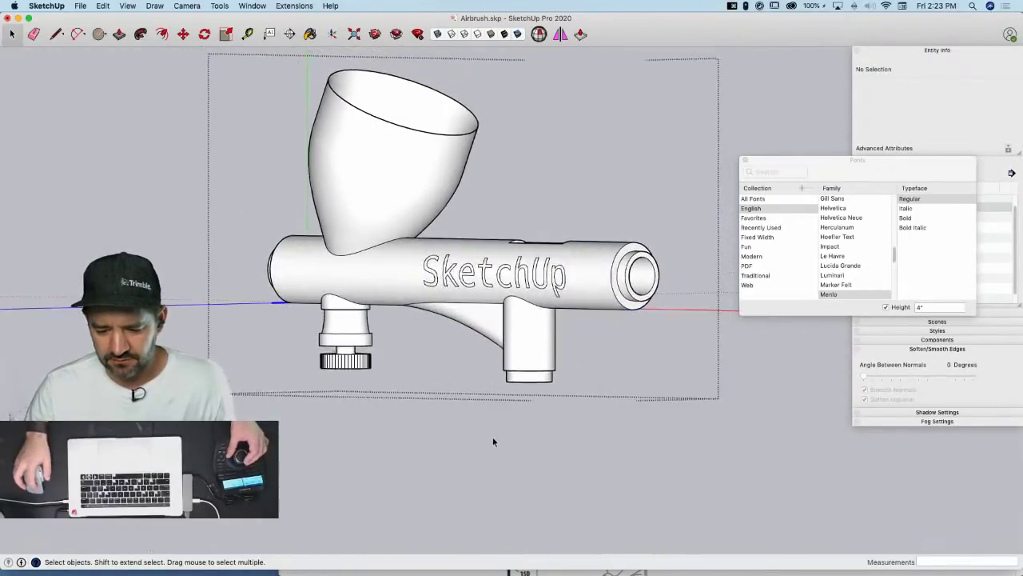
left_click(489, 441)
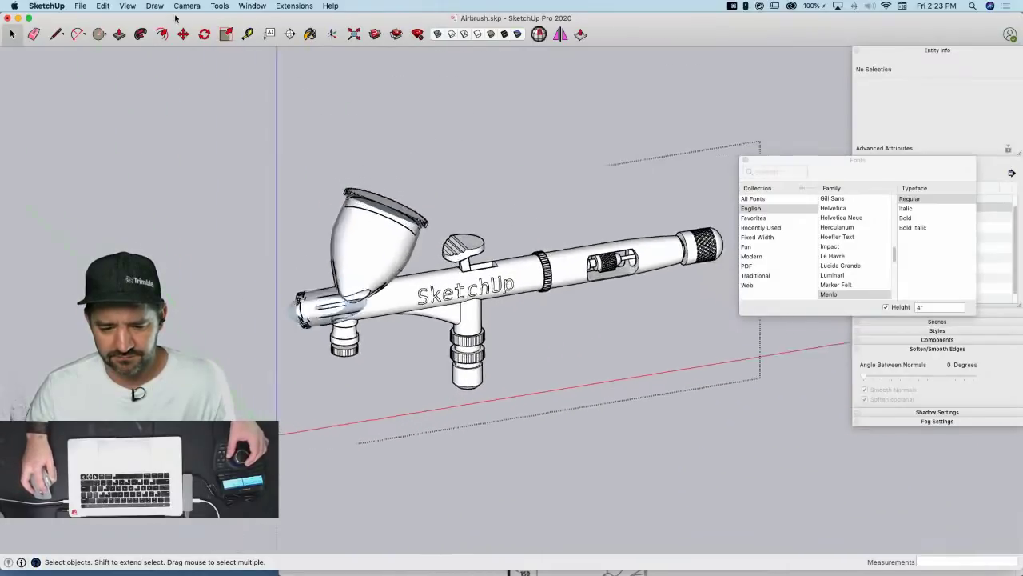
Switch the camera back to perspective and delete the standalone SketchUp 3D text component outside the airbrush
left_click(129, 7)
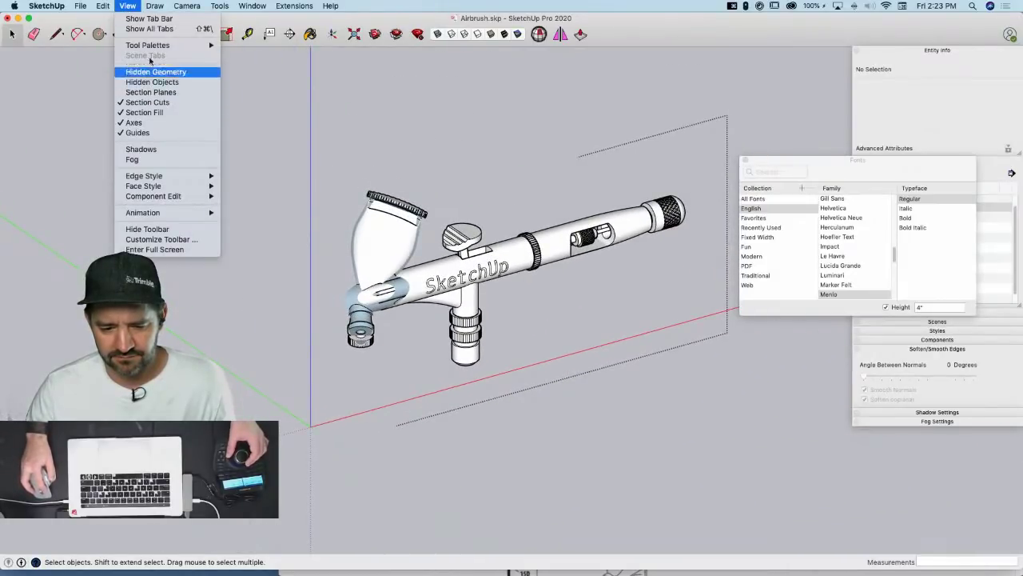
mouse_move(187, 6)
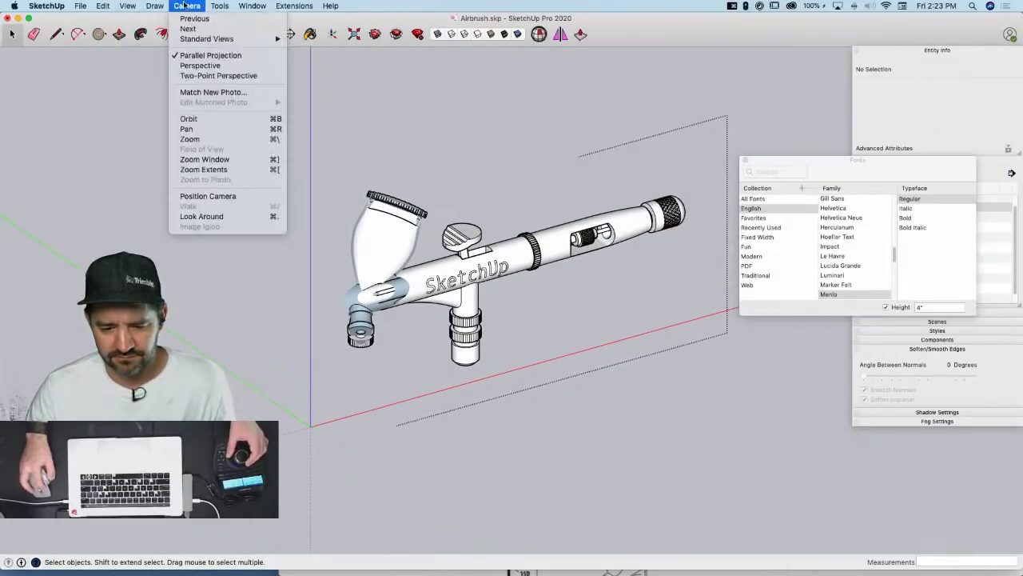
left_click(199, 65)
scroll(488, 136, "down", 5)
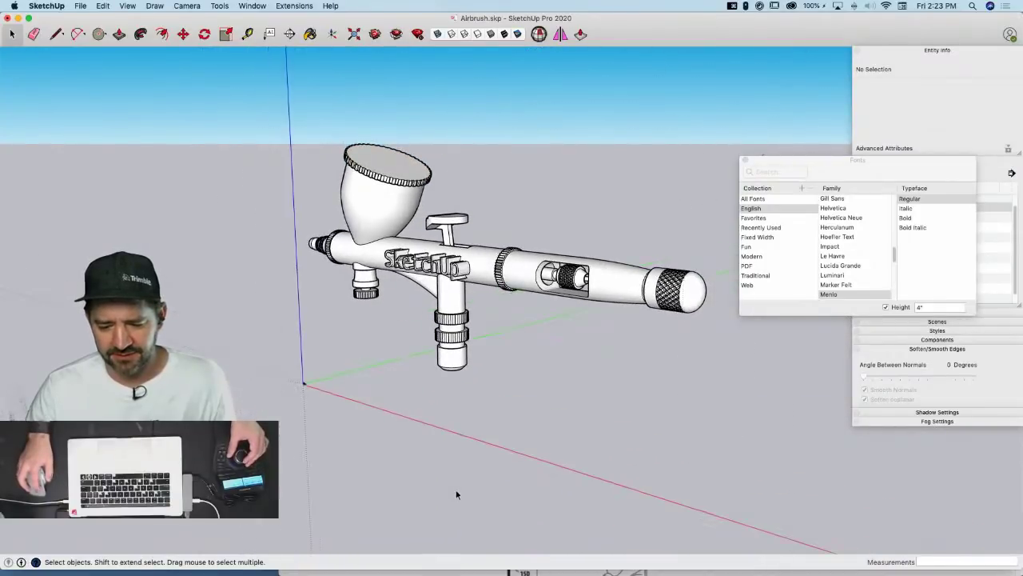
left_click(449, 292)
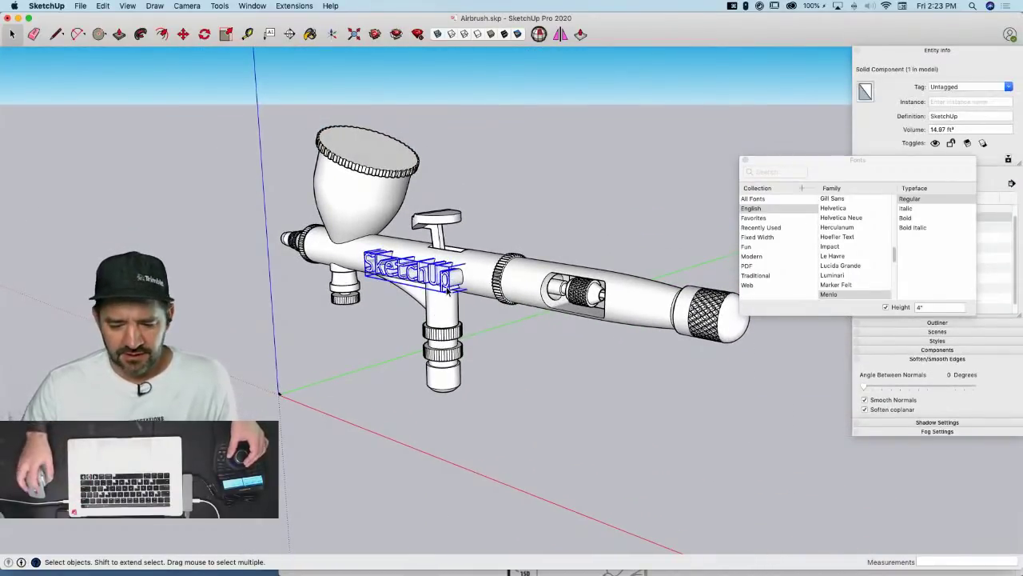
key("BackSpace")
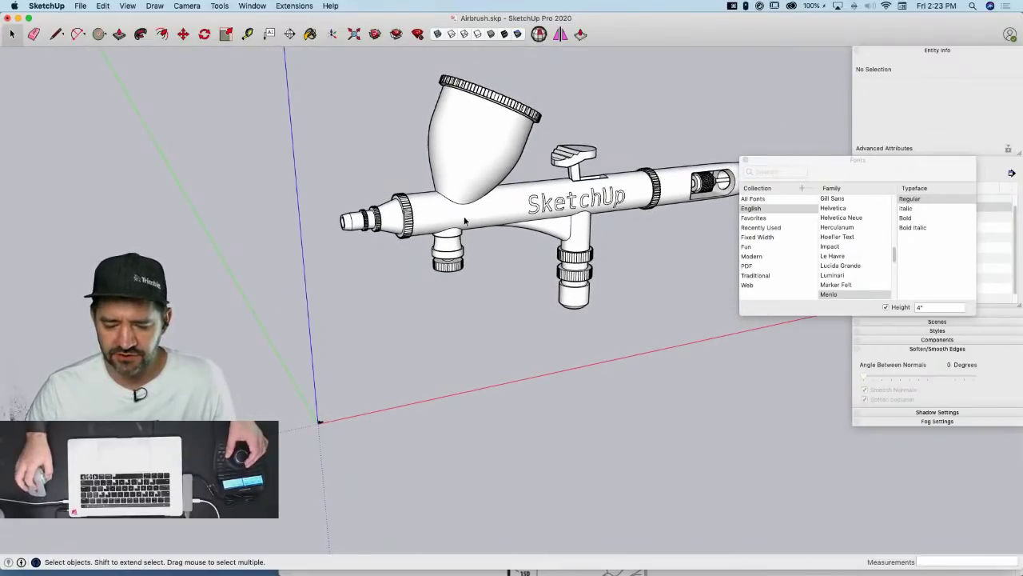
Close the Fonts window and hide the Big AirBrush tag, leaving nothing selected
scroll(335, 436, "up", 8)
scroll(323, 419, "up", 12)
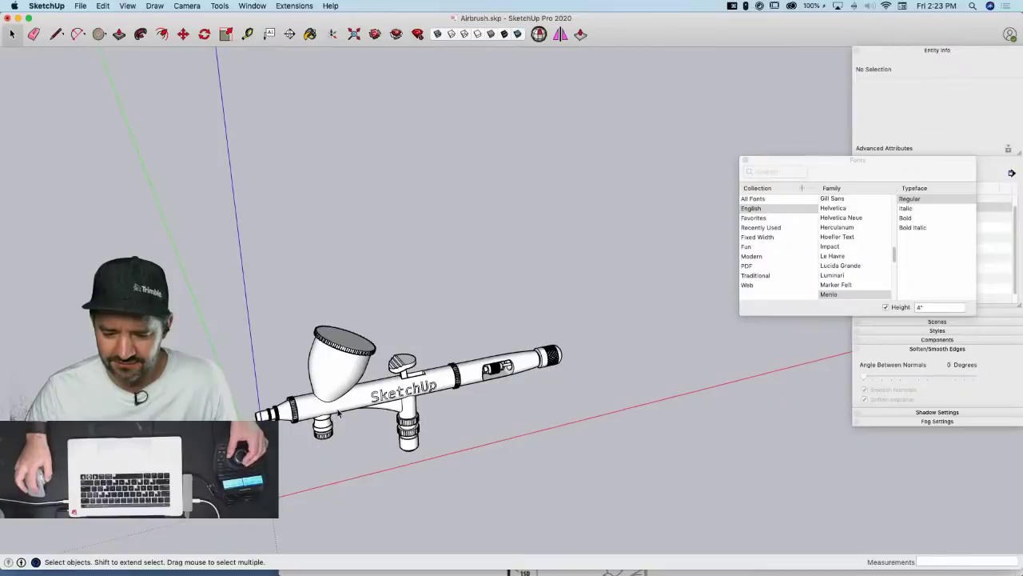
left_click(339, 413)
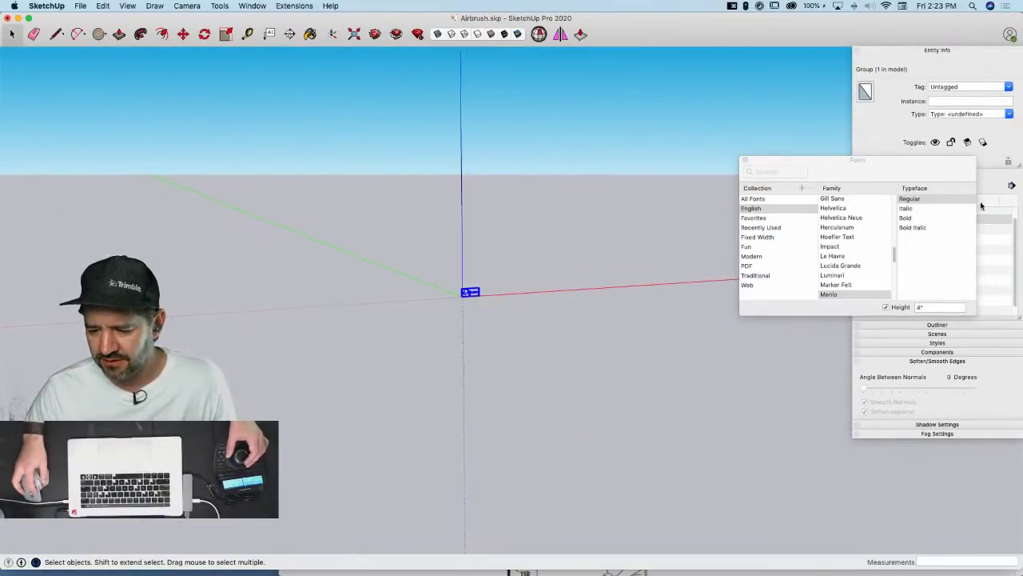
left_click(744, 161)
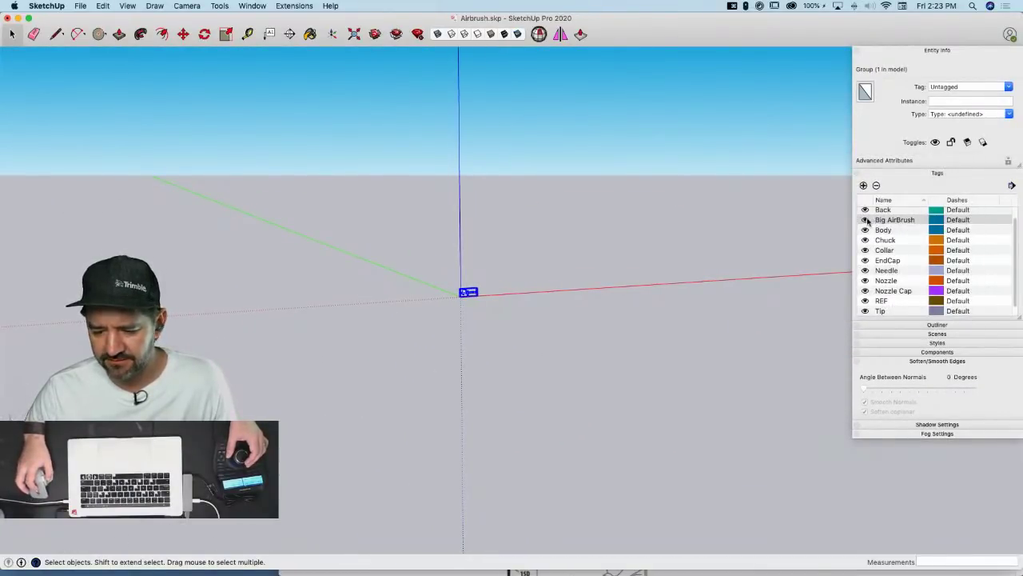
scroll(466, 295, "up", 15)
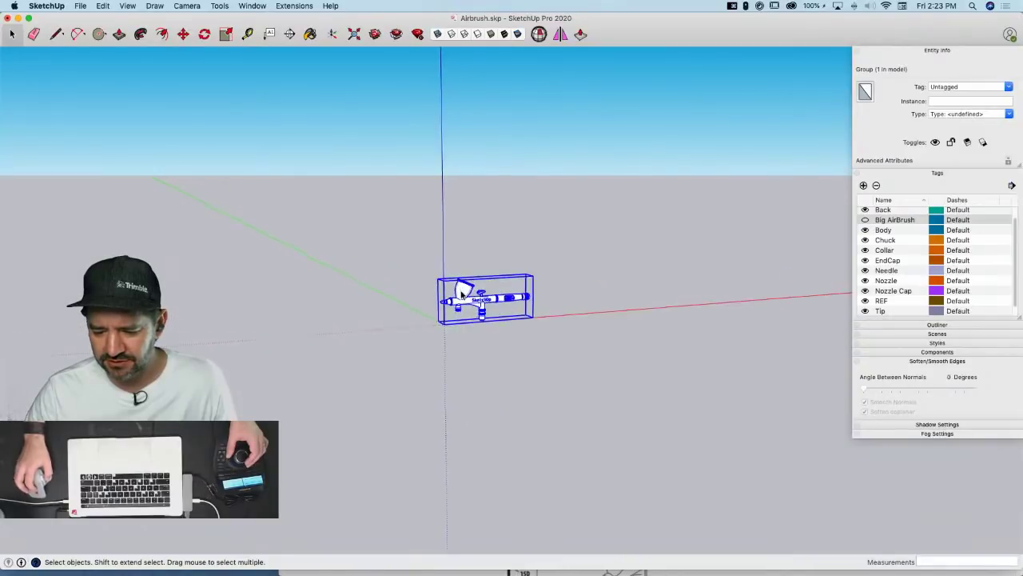
scroll(516, 289, "up", 5)
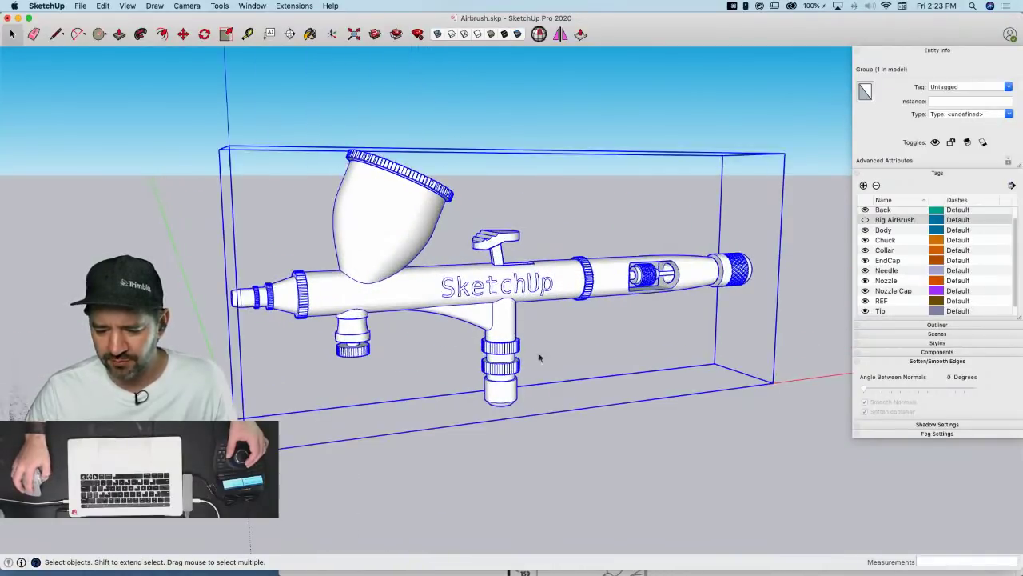
left_click(623, 431)
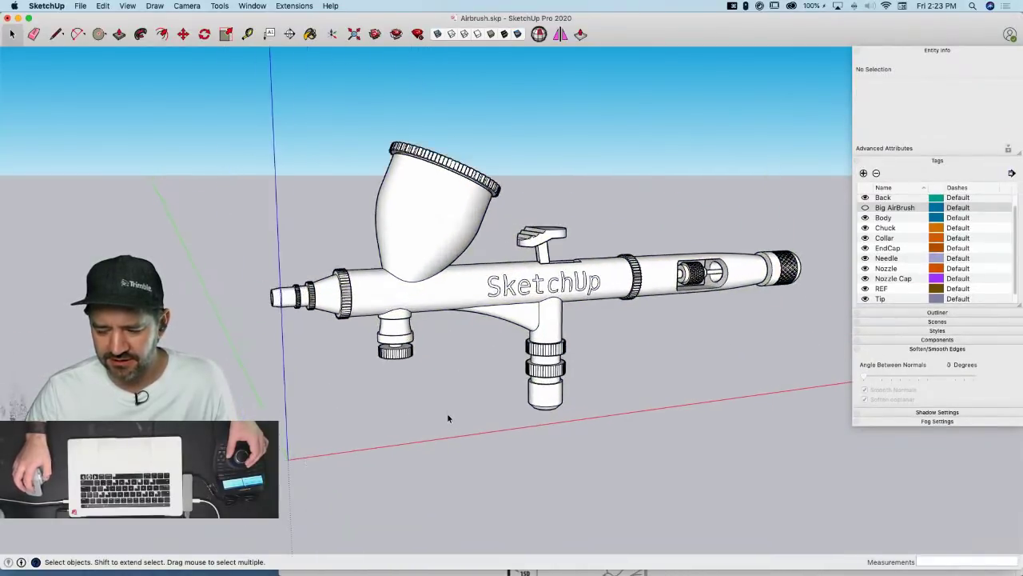
Open the airbrush group, look inside its Body, and return to the airbrush group level
double_click(463, 294)
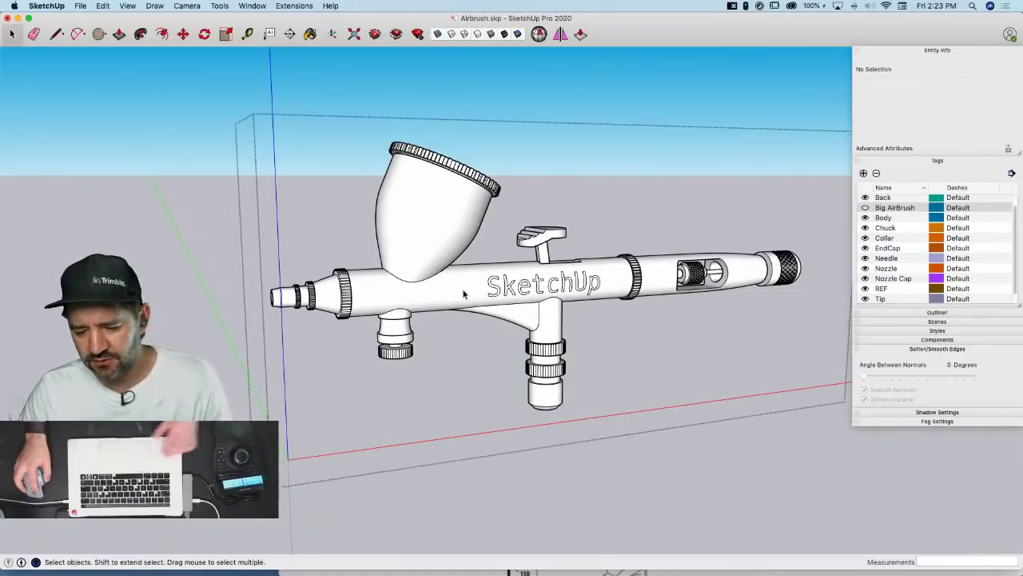
double_click(463, 293)
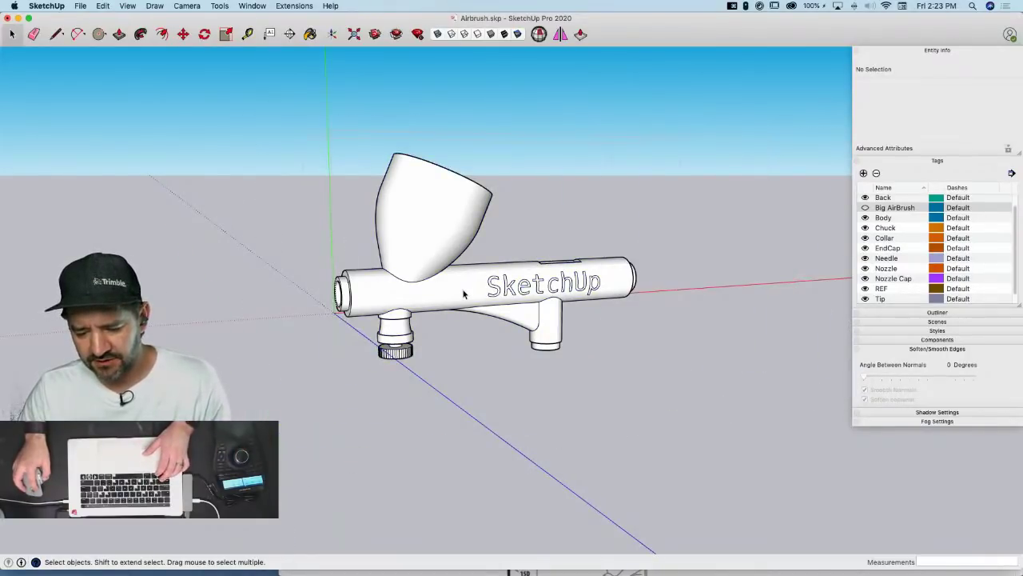
left_click(463, 294)
left_click(523, 393)
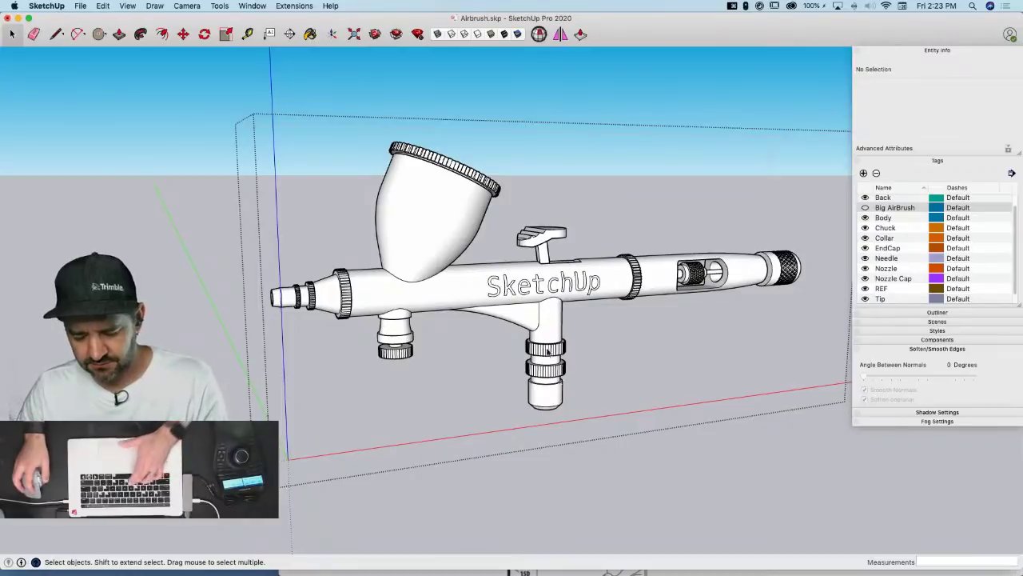
Choose a light grey pencil colour for the Paint Bucket and apply it to the airbrush's Body
key("b")
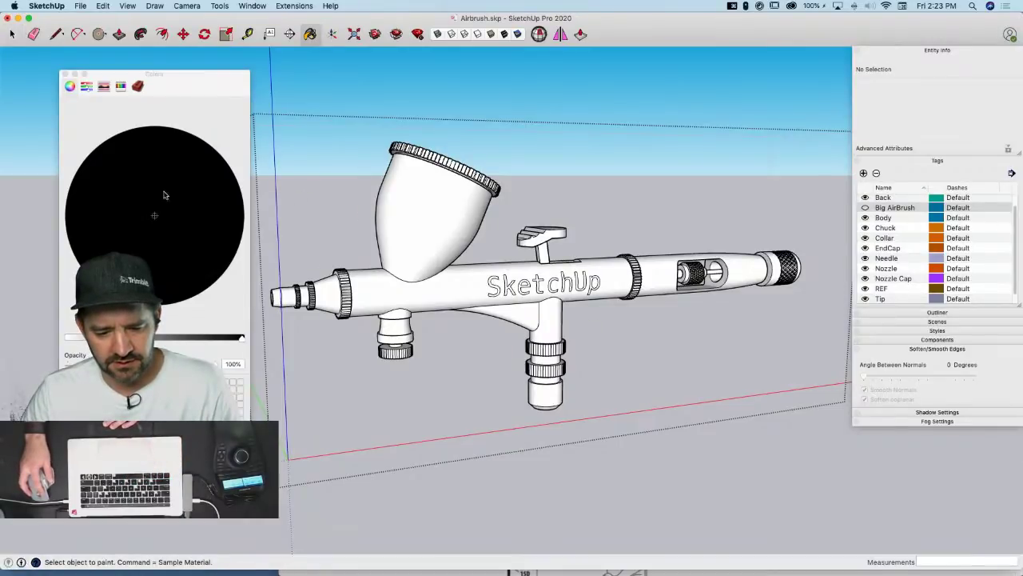
mouse_move(159, 75)
left_mouse_down()
mouse_move(648, 103)
mouse_move(665, 90)
mouse_move(636, 94)
left_mouse_up()
left_click(628, 102)
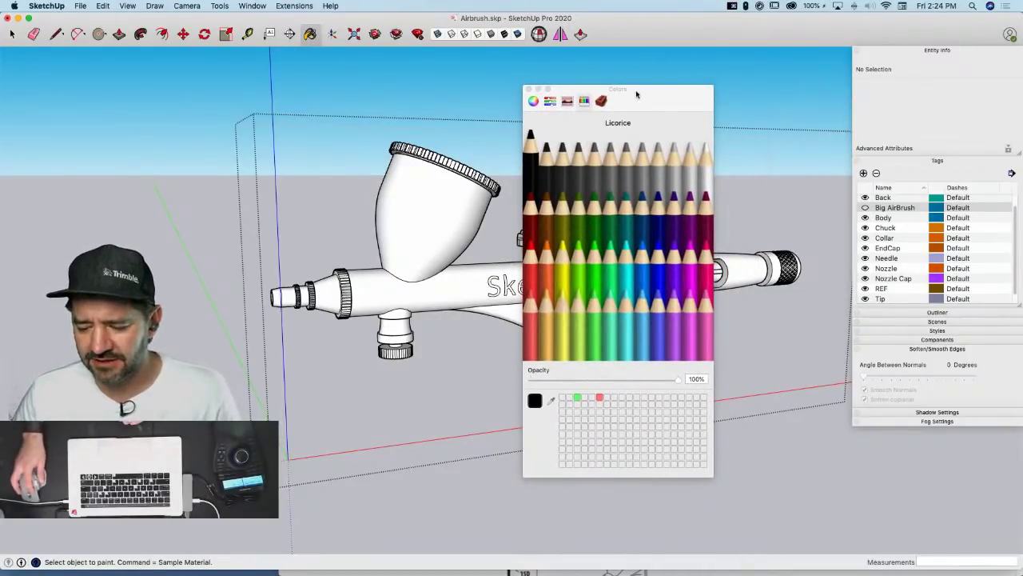
left_click_drag(638, 98, 873, 98)
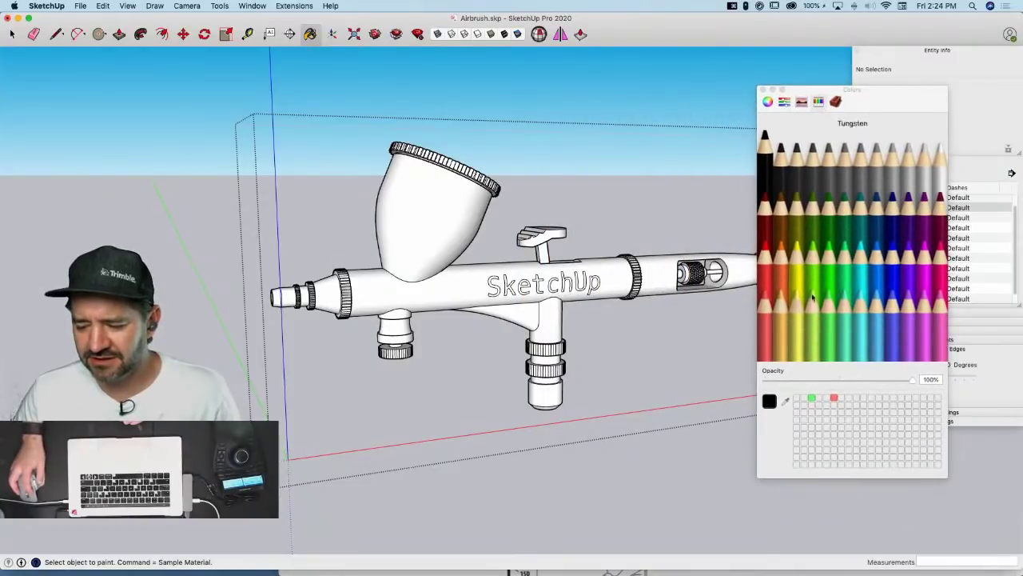
left_click(924, 172)
left_click(470, 276)
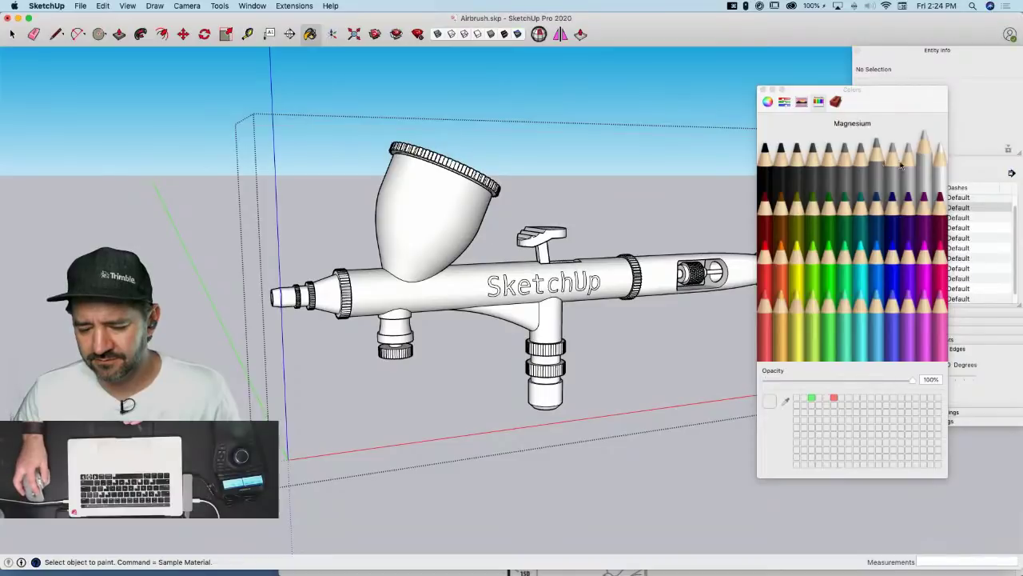
Paint the airbrush's Body, lower air fitting, front collar and rear handle with the Silver colour
left_click(430, 220)
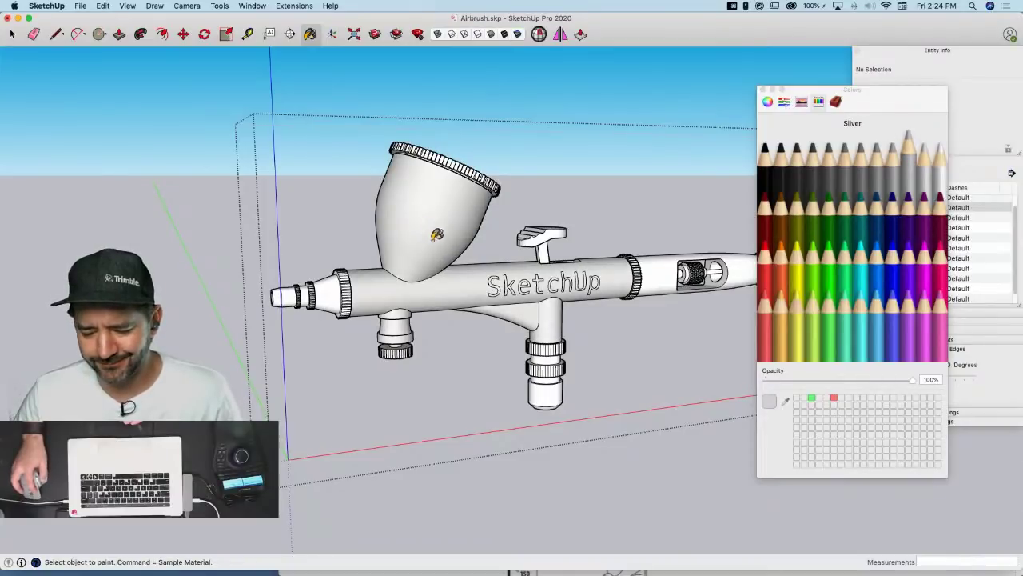
left_click(556, 369)
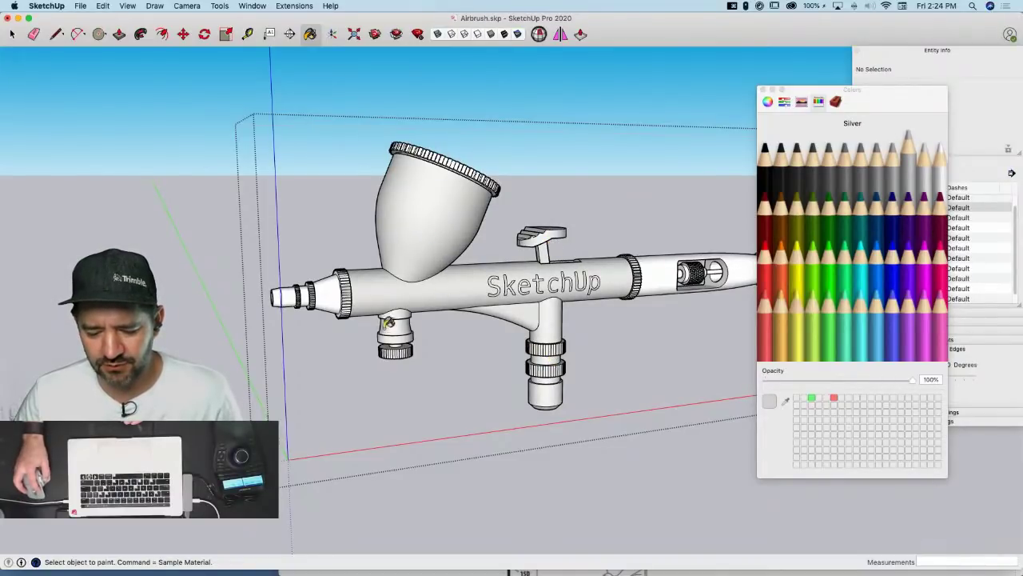
left_click(344, 301)
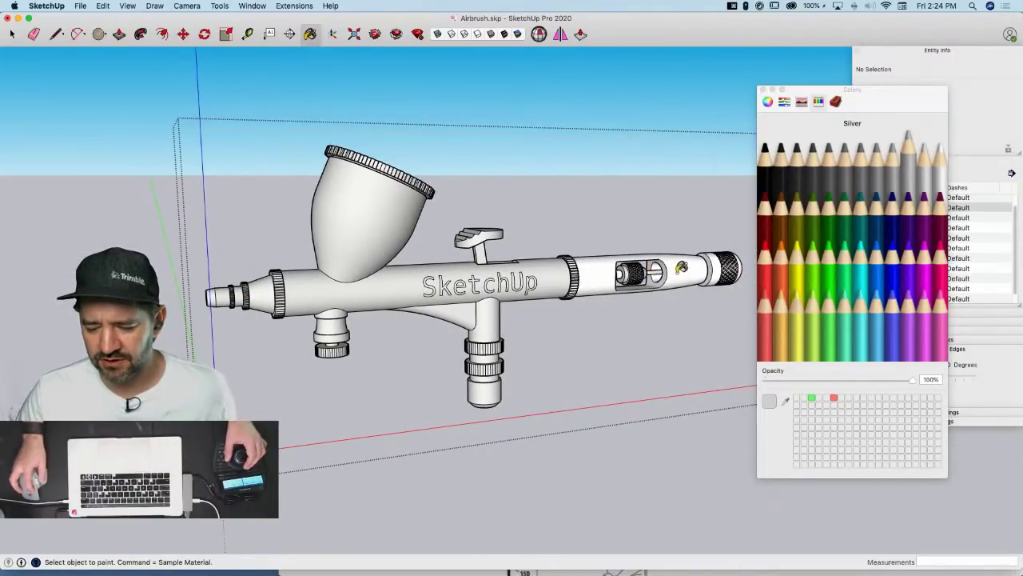
left_click(679, 270)
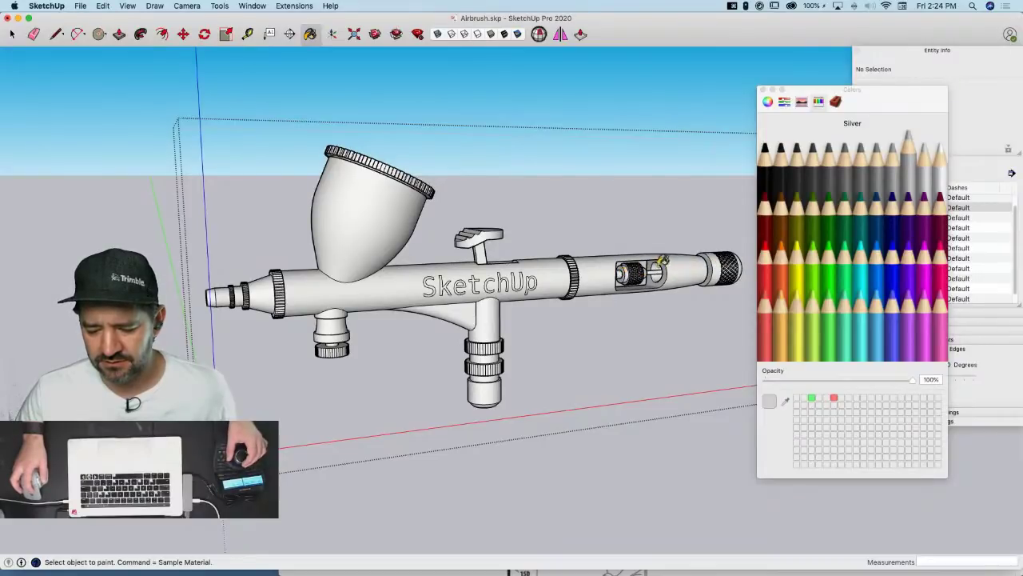
Open the Body for editing and paint the letters S and k of the SketchUp lettering with Mercury
mouse_move(601, 272)
middle_mouse_down()
mouse_move(280, 322)
mouse_move(192, 408)
mouse_move(395, 237)
middle_mouse_up()
key("space")
key("space")
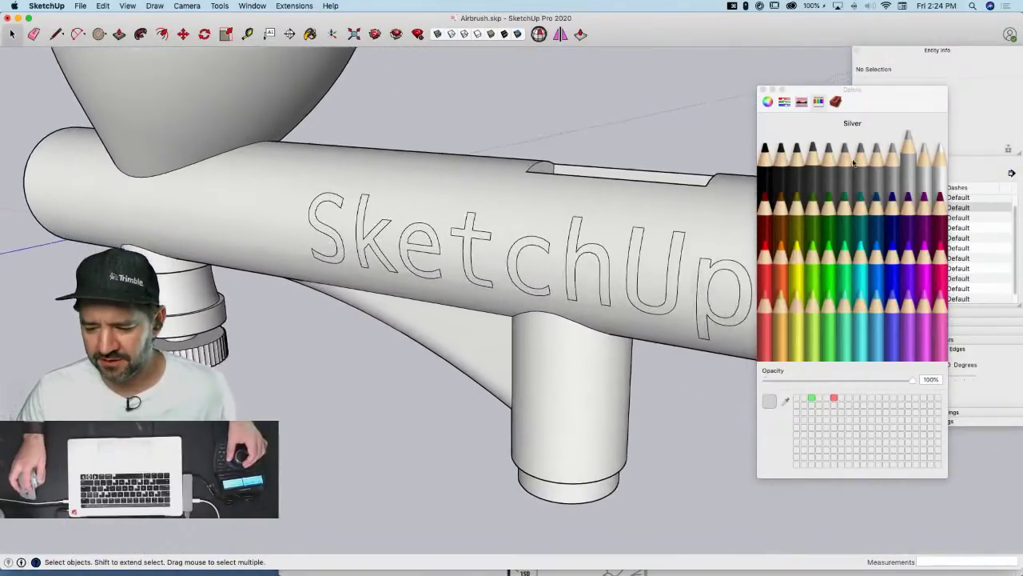
key("b")
left_click(334, 185)
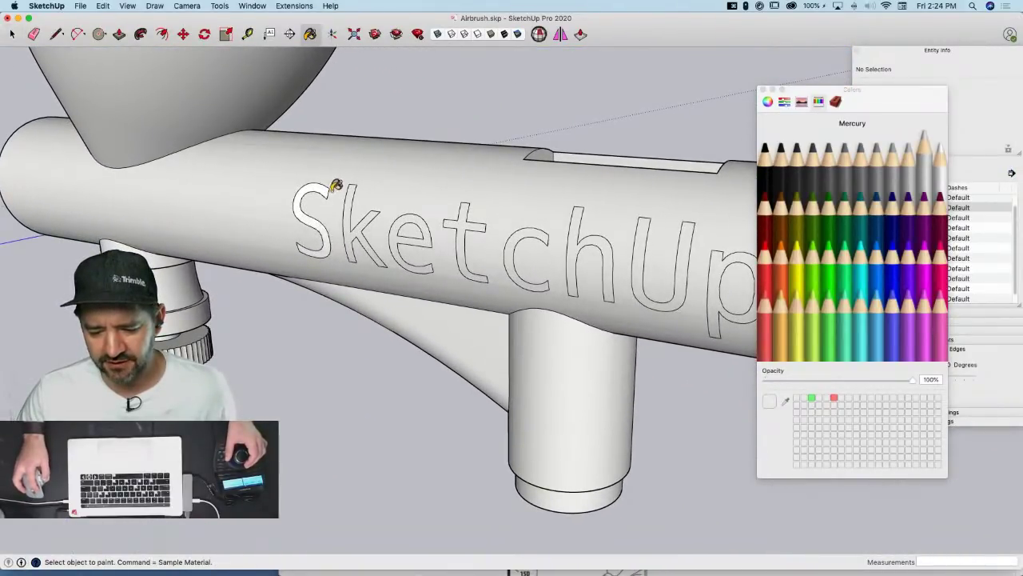
left_click(351, 193)
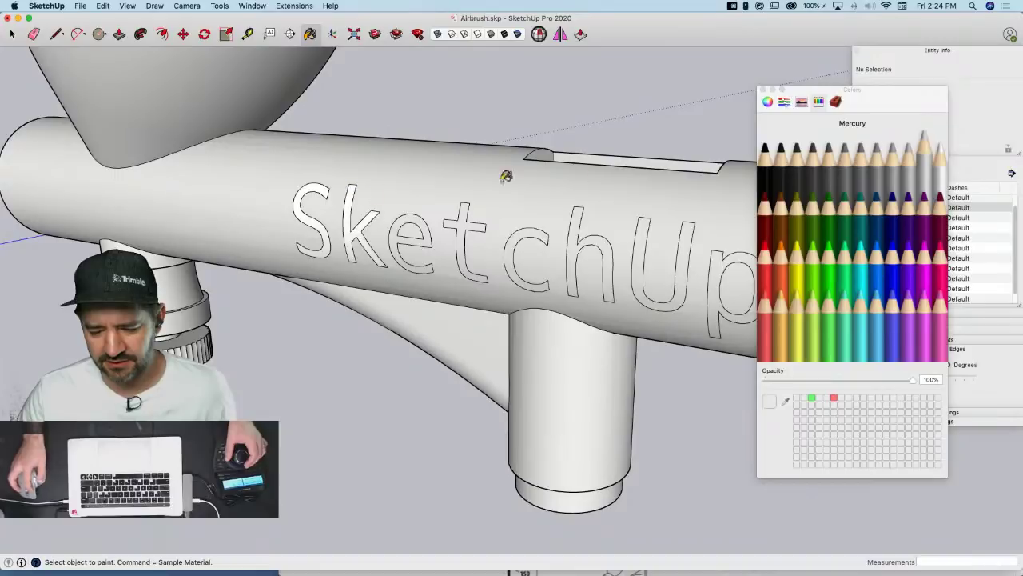
Try Nickel on the letter S, and repaint that letter with Mercury
left_click(860, 162)
left_click(315, 182)
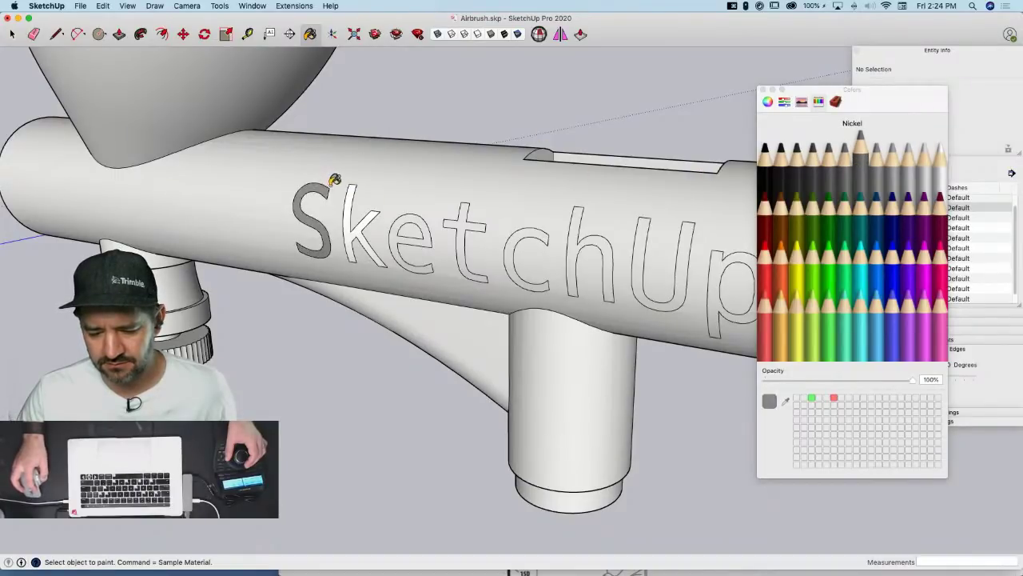
left_click(927, 164)
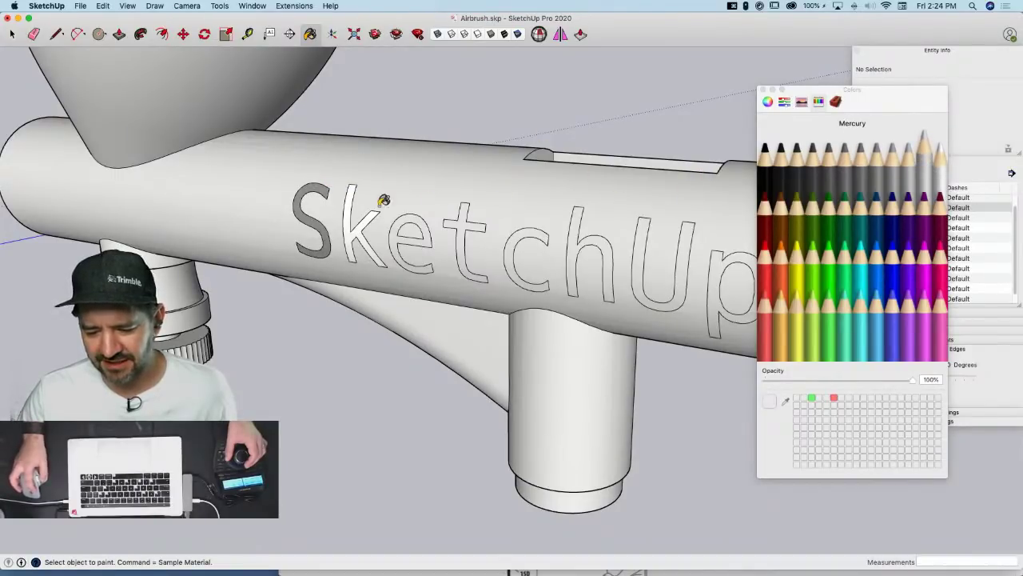
left_click(325, 184)
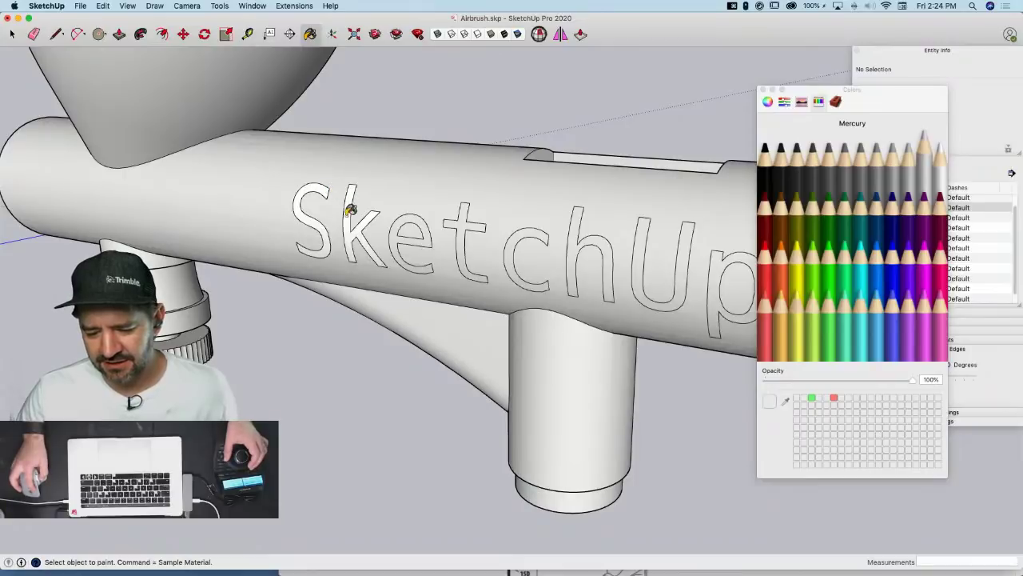
Paint the remaining letters e, t, c, h, U and p on the Body with Mercury
left_click(398, 232)
left_click(466, 221)
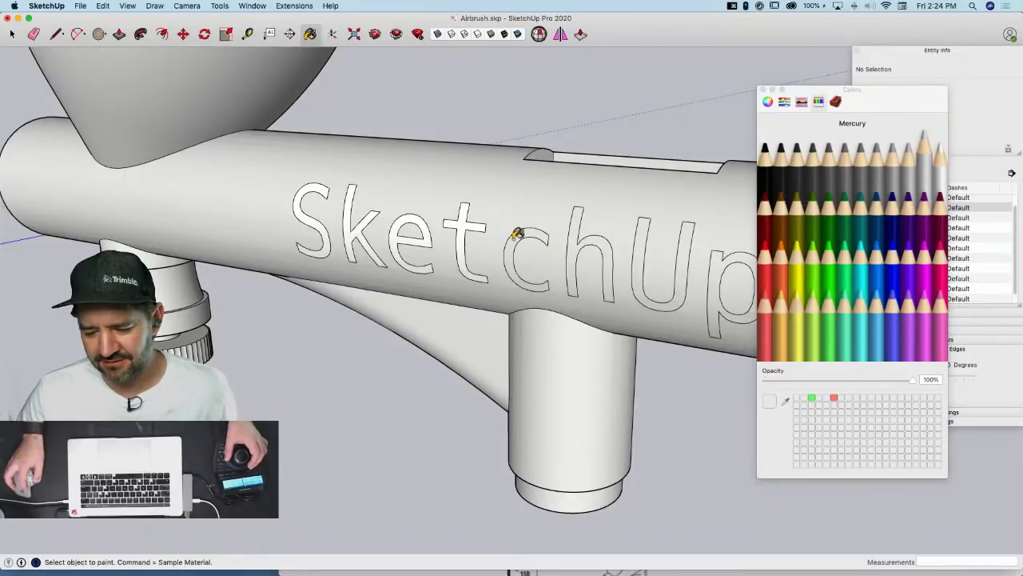
left_click(515, 234)
left_click(577, 238)
left_click(638, 254)
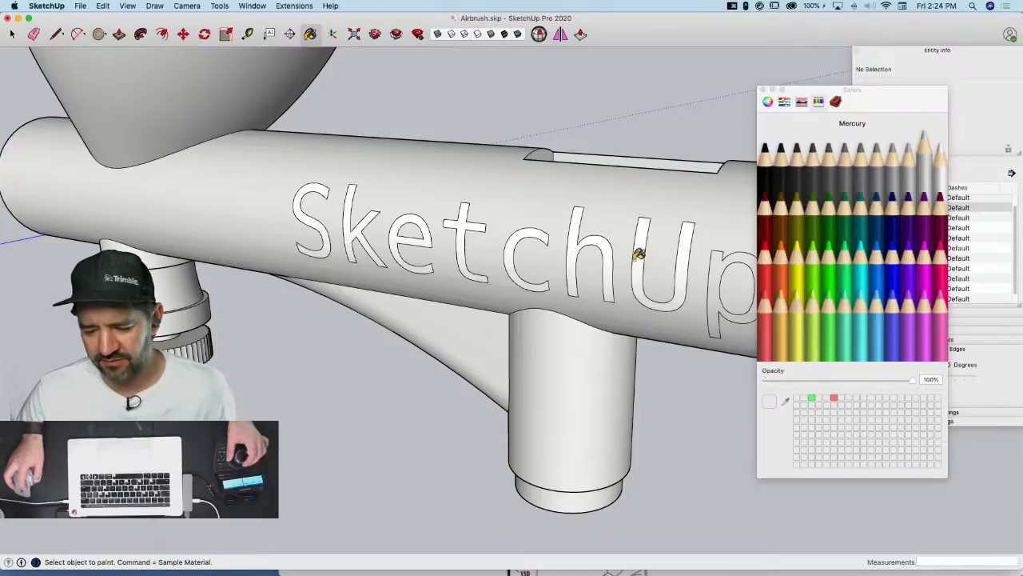
mouse_move(612, 273)
middle_mouse_down()
mouse_move(450, 279)
mouse_move(417, 235)
middle_mouse_up()
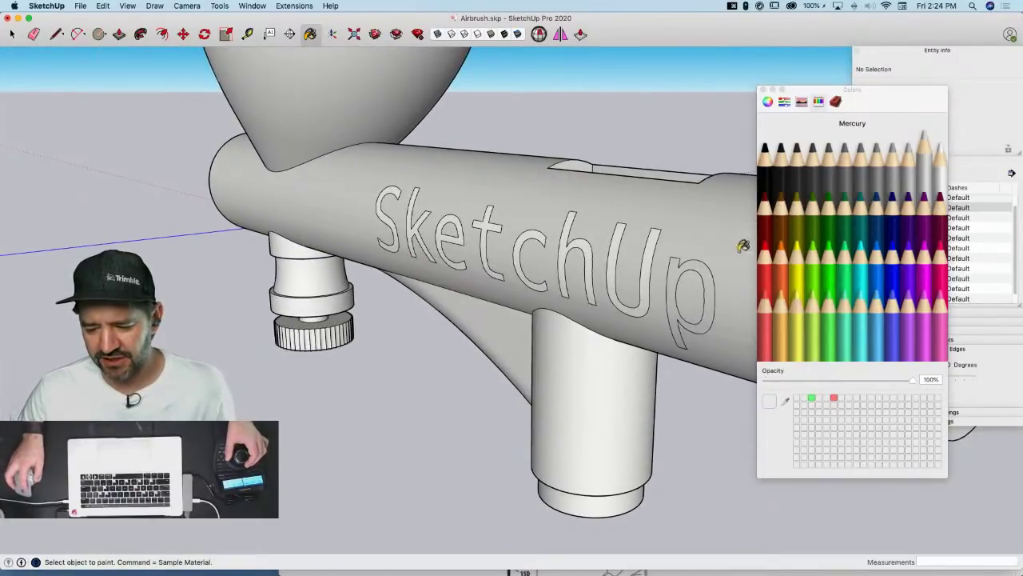
middle_click_drag(744, 246, 713, 265)
left_click(642, 255)
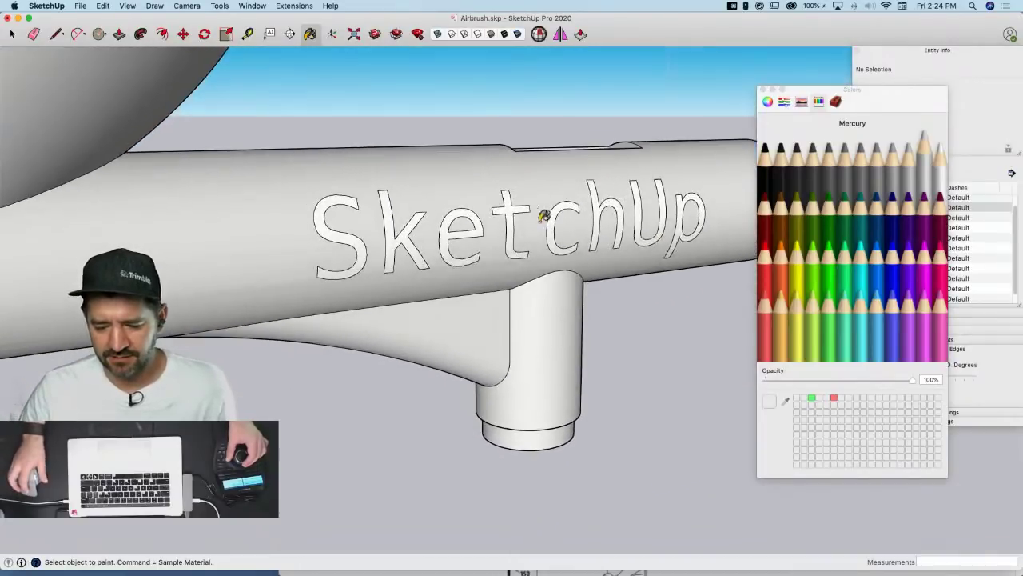
Soften the outline edges of the letter S on the Body with the Eraser
key("space")
key("e")
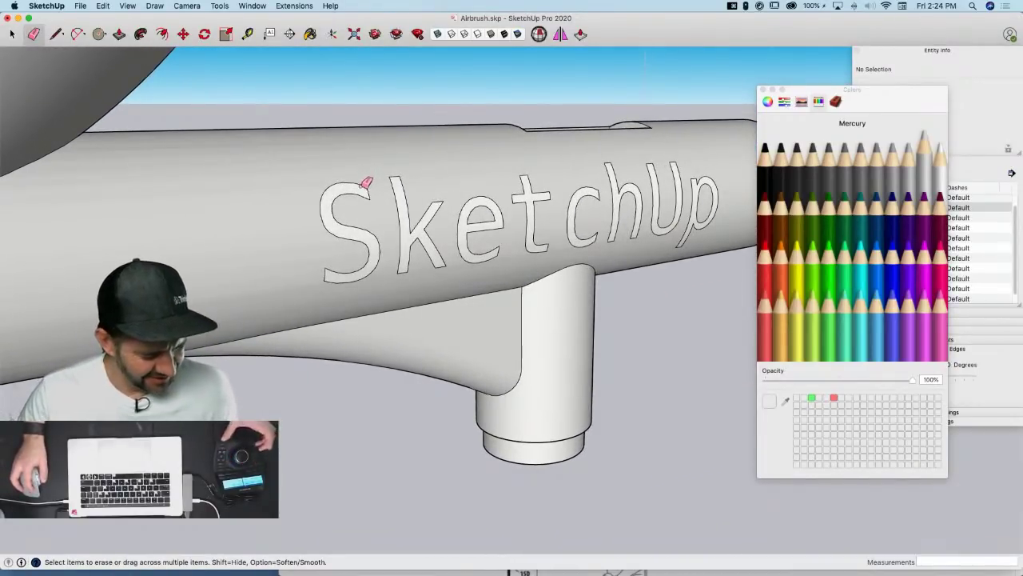
left_click_drag(372, 188, 360, 181)
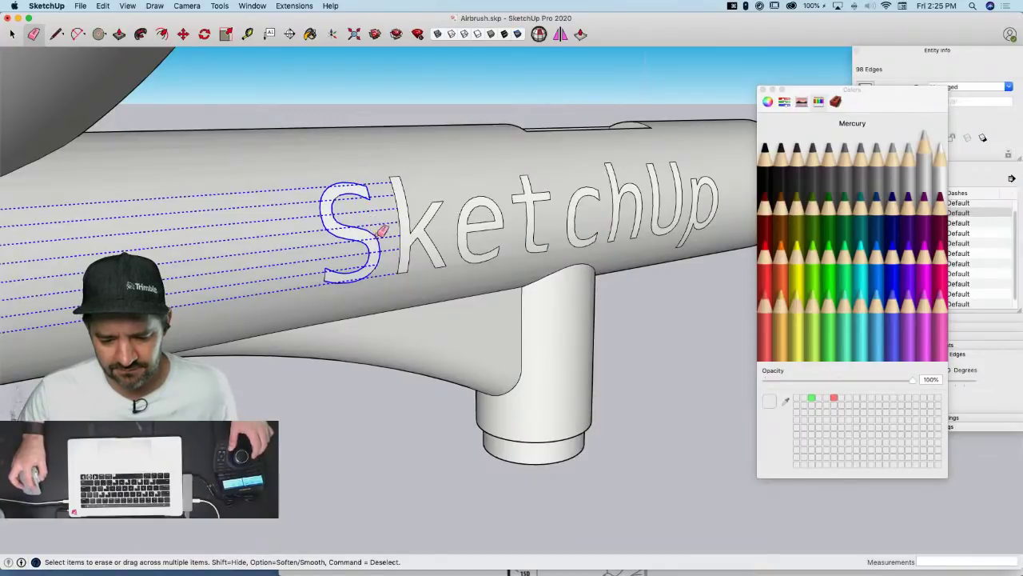
left_click_drag(383, 230, 371, 224, "alt")
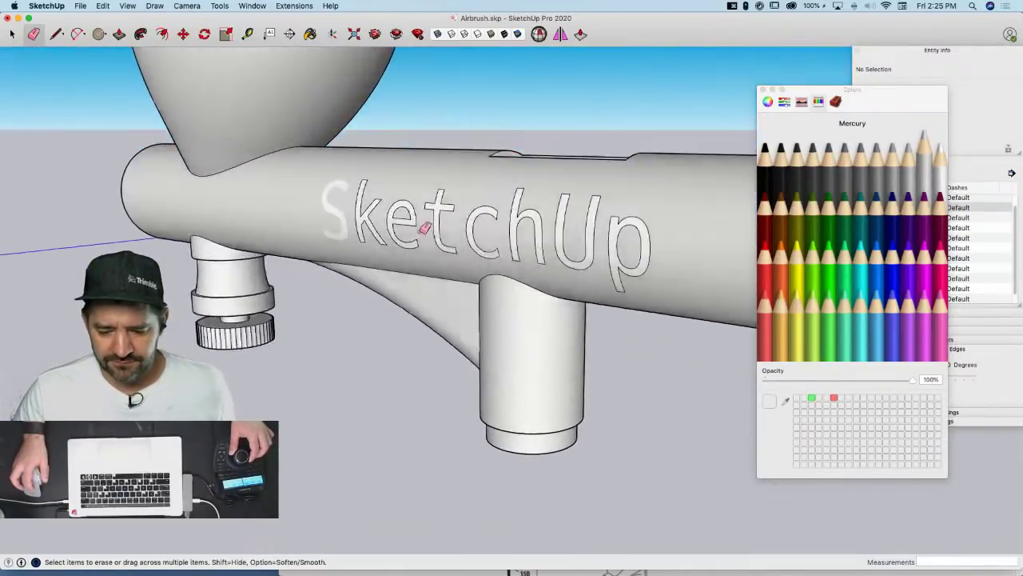
Select the letters "ketchUp", keep only their edges selected, and deselect the stray edges inside the Body's bore
mouse_move(429, 231)
middle_mouse_down()
mouse_move(459, 251)
mouse_move(501, 231)
mouse_move(480, 213)
mouse_move(374, 201)
mouse_move(379, 221)
mouse_move(393, 173)
mouse_move(384, 144)
mouse_move(389, 170)
mouse_move(279, 201)
mouse_move(177, 161)
mouse_move(216, 145)
middle_mouse_up()
key("space")
left_click_drag(277, 215, 588, 219)
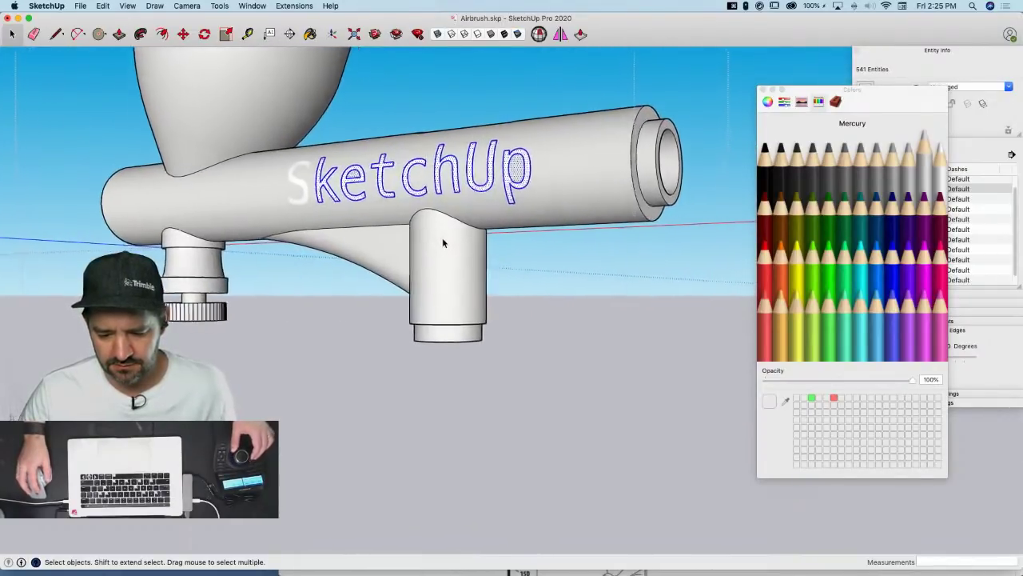
right_click(402, 189)
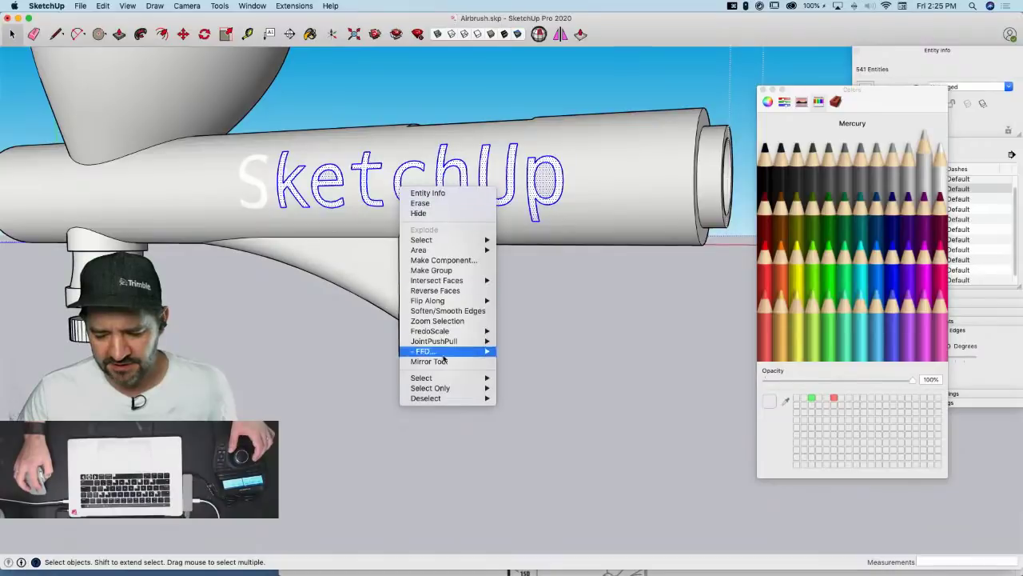
mouse_move(445, 388)
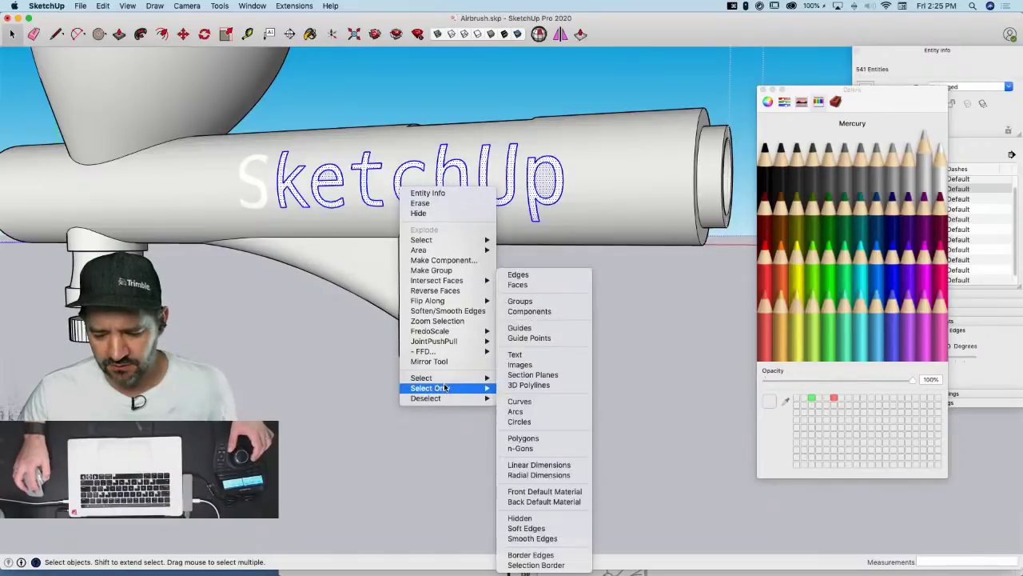
left_click(528, 276)
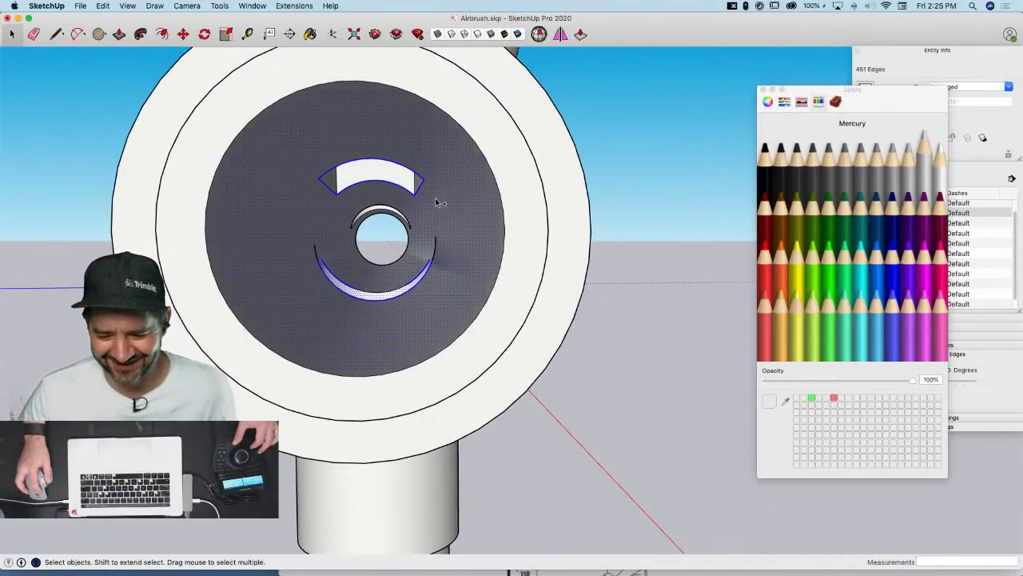
left_click(436, 202, "shift")
double_click(434, 199, "alt+shift")
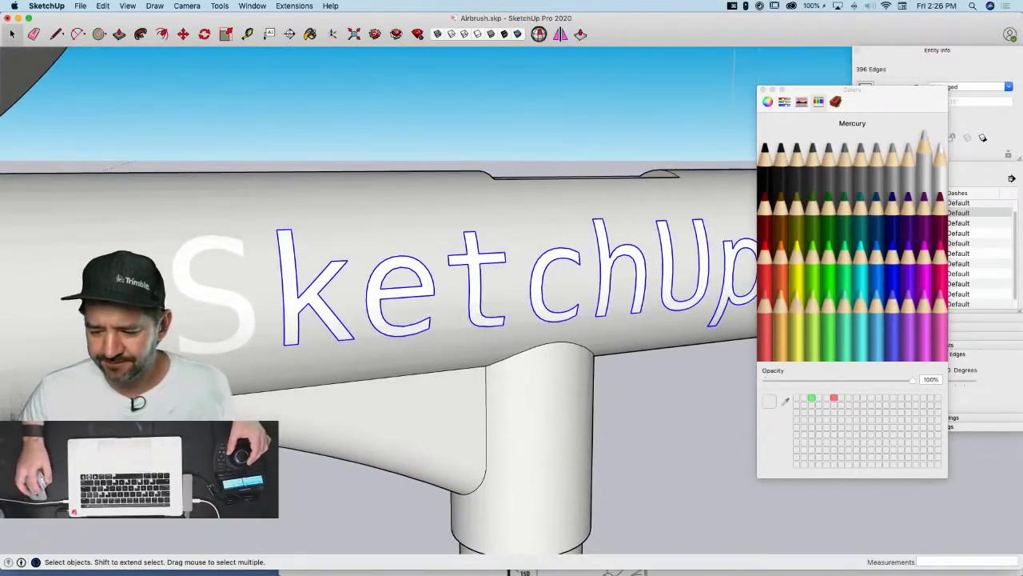
Close the Colors window, set the selected letter outline edges to Soft, and clear the selection
left_click(764, 90)
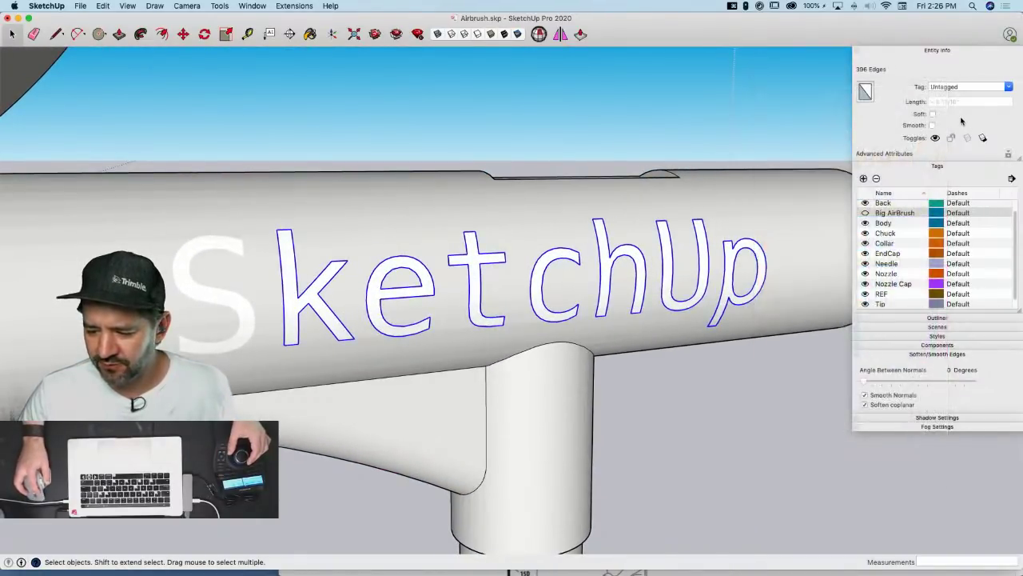
left_click(933, 113)
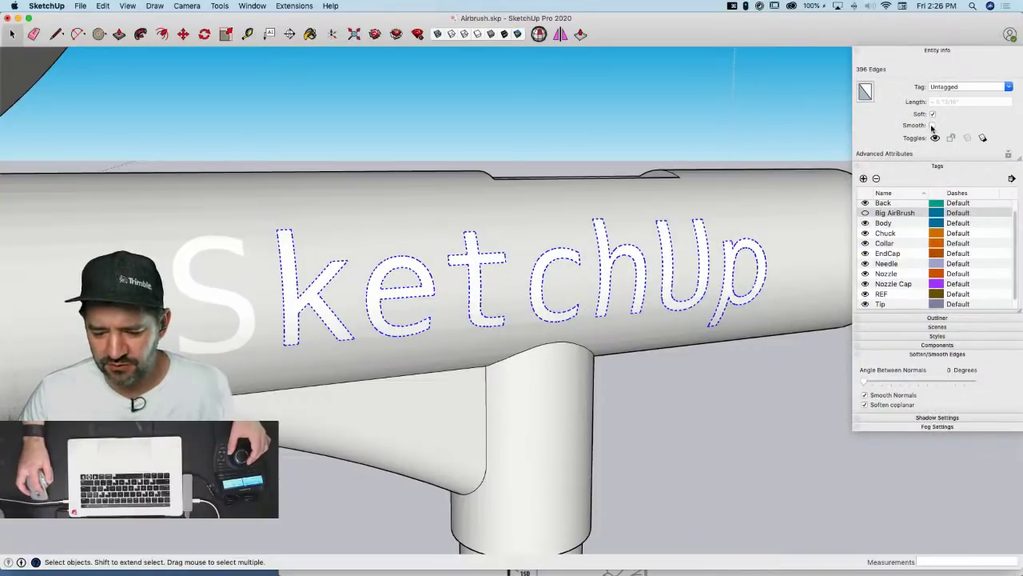
left_click(783, 103)
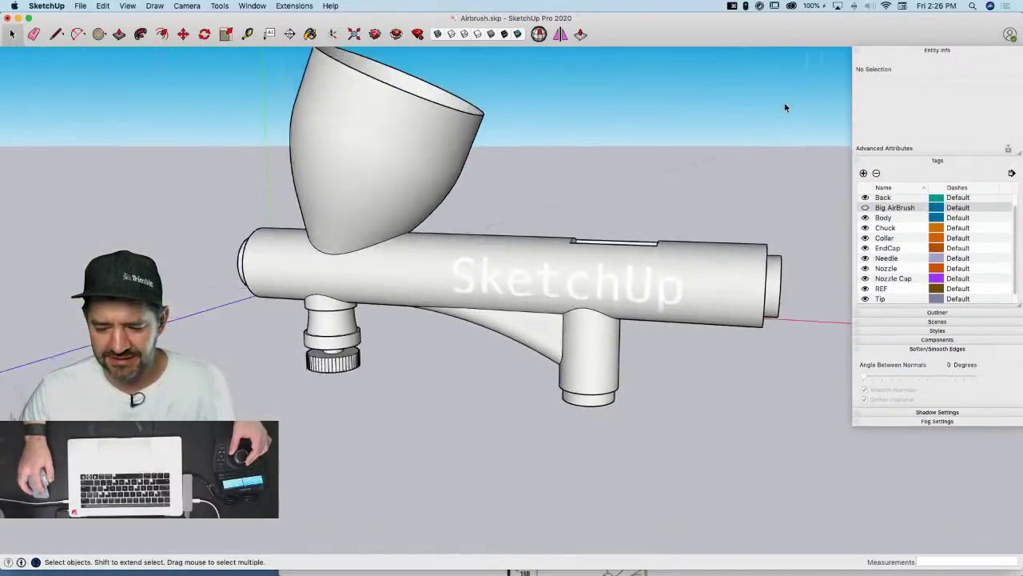
Leave the Body and the airbrush group, and save the model
left_click(728, 134)
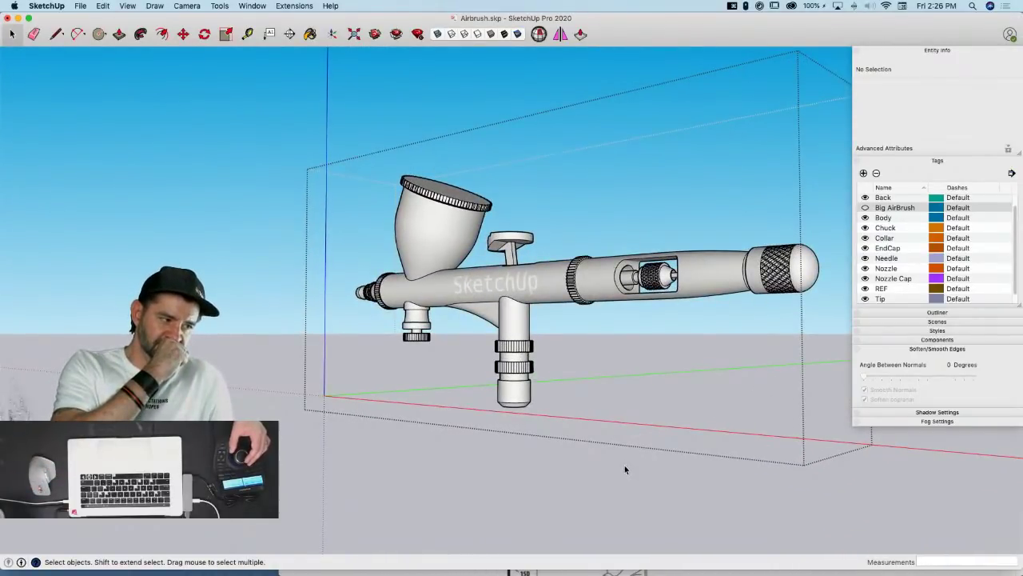
middle_click_drag(621, 473, 608, 464)
left_click(610, 464)
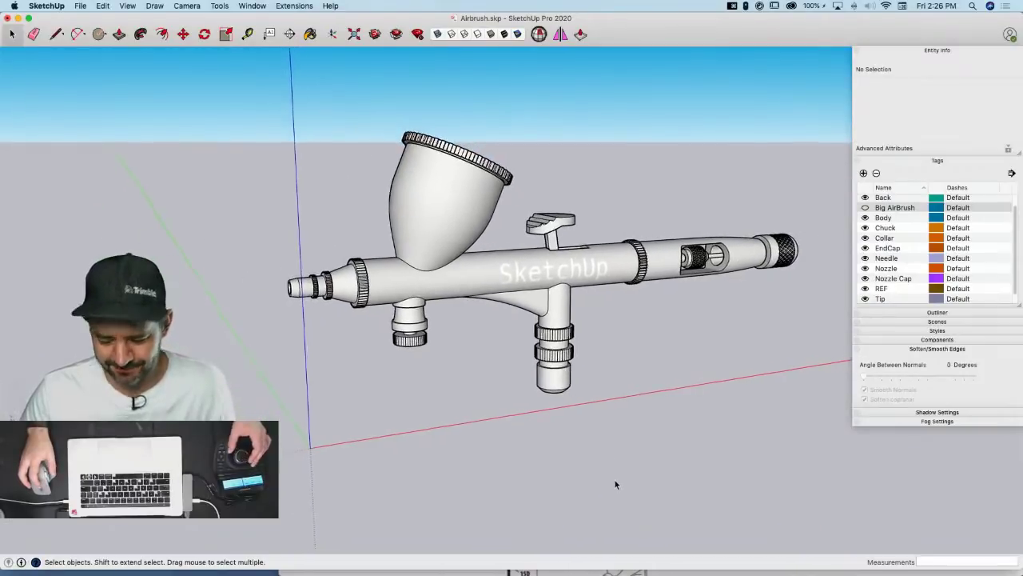
key("super+s")
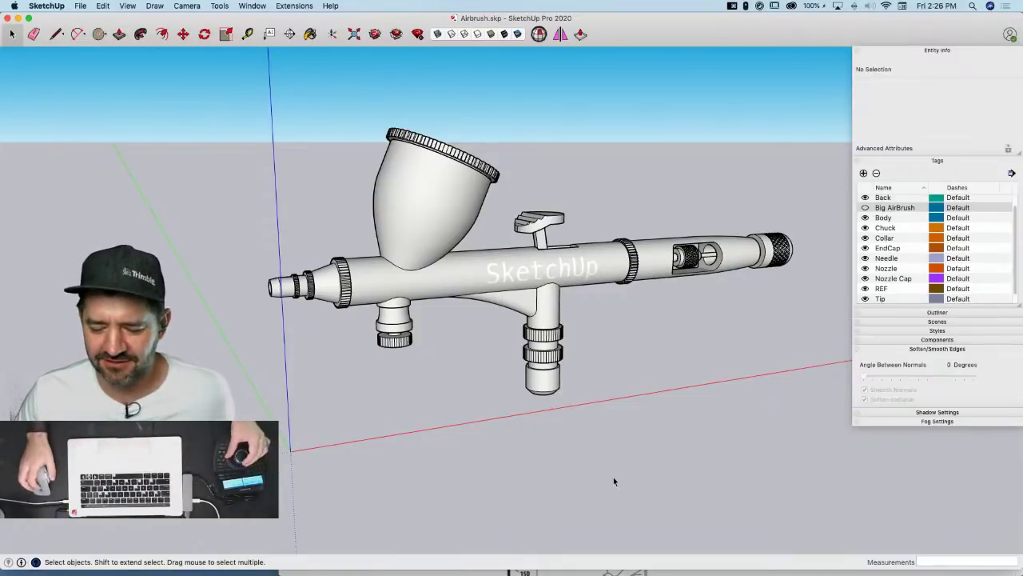
Open the trigger for editing and erase the stray sliver edges around the lowest groove on its curved side
middle_click_drag(614, 481, 618, 468)
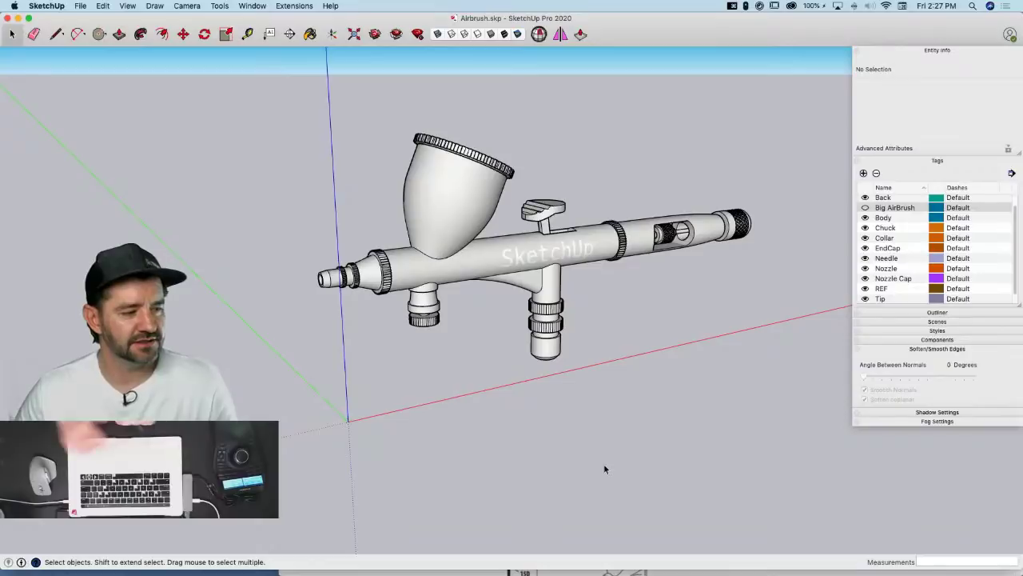
scroll(559, 208, "up", 5)
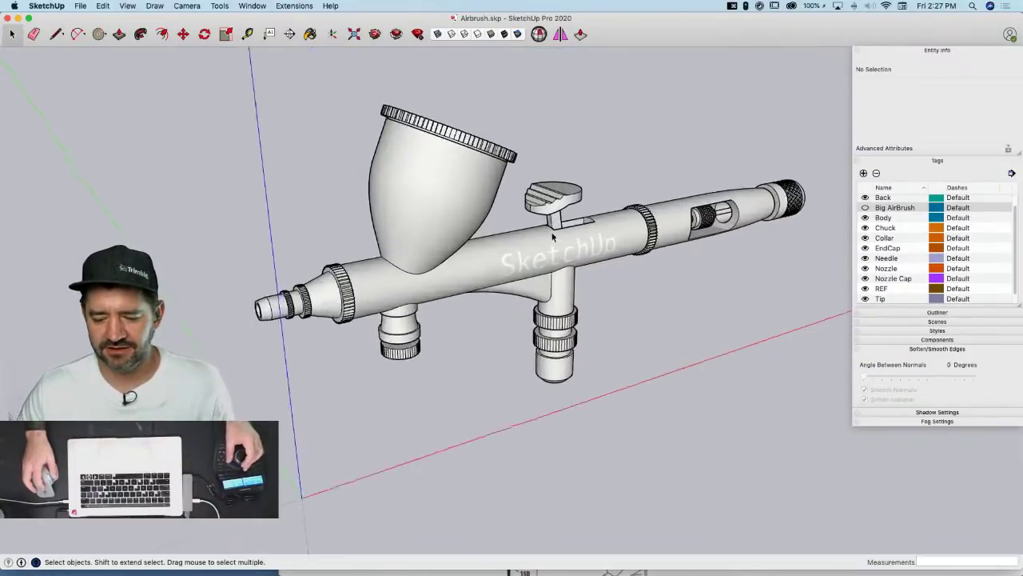
scroll(505, 290, "up", 4)
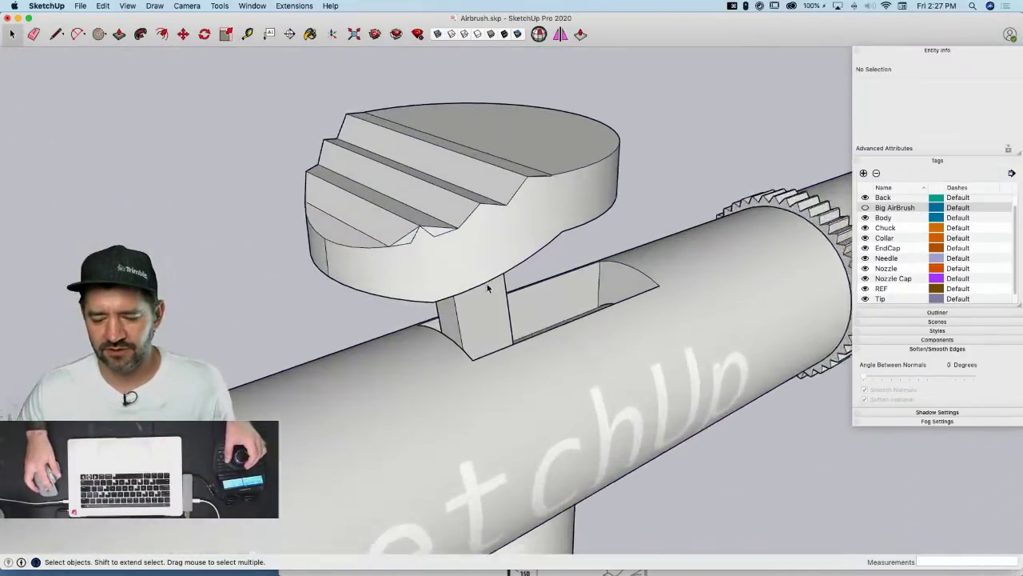
double_click(450, 268)
scroll(456, 272, "up", 3)
scroll(456, 271, "up", 1)
key("e")
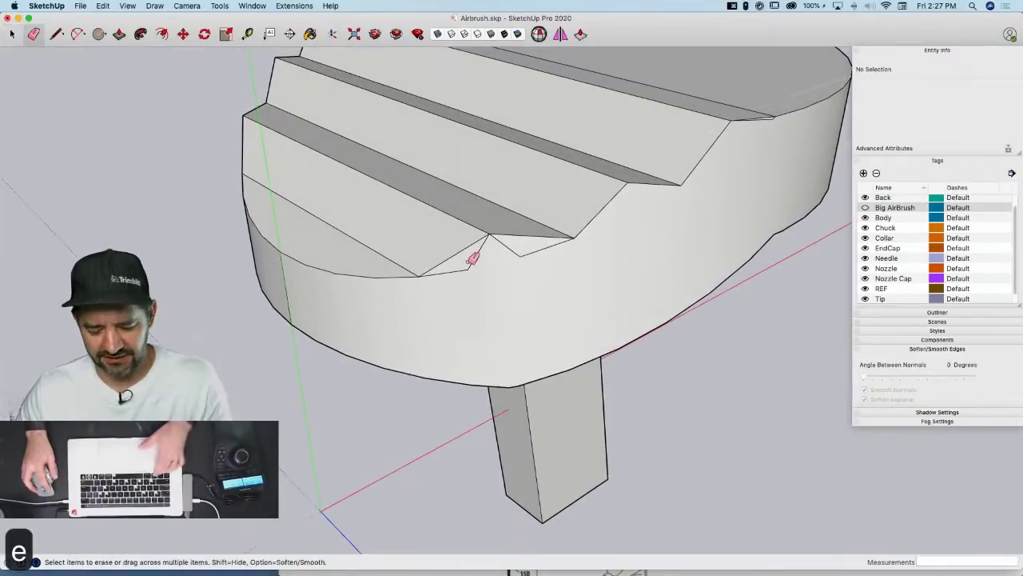
mouse_move(467, 259)
left_mouse_down()
mouse_move(468, 269)
mouse_move(518, 253)
left_mouse_up()
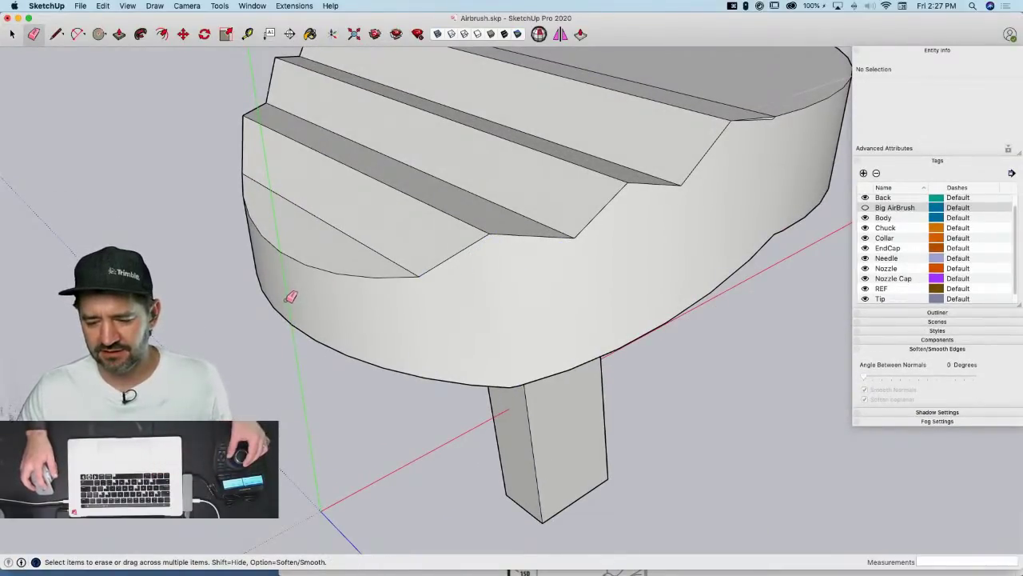
Bridge the small gap at the uppermost groove's end on the trigger's curved side with a short line, and erase the stray sliver edges there
mouse_move(291, 298)
middle_mouse_down()
mouse_move(347, 325)
mouse_move(701, 189)
mouse_move(738, 200)
middle_mouse_up()
scroll(739, 201, "up", 5)
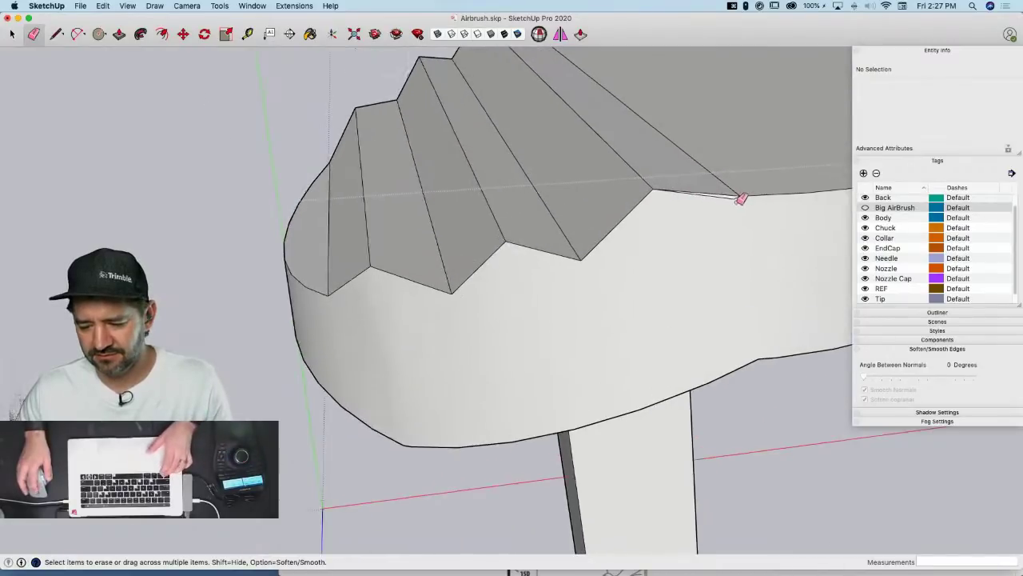
key("l")
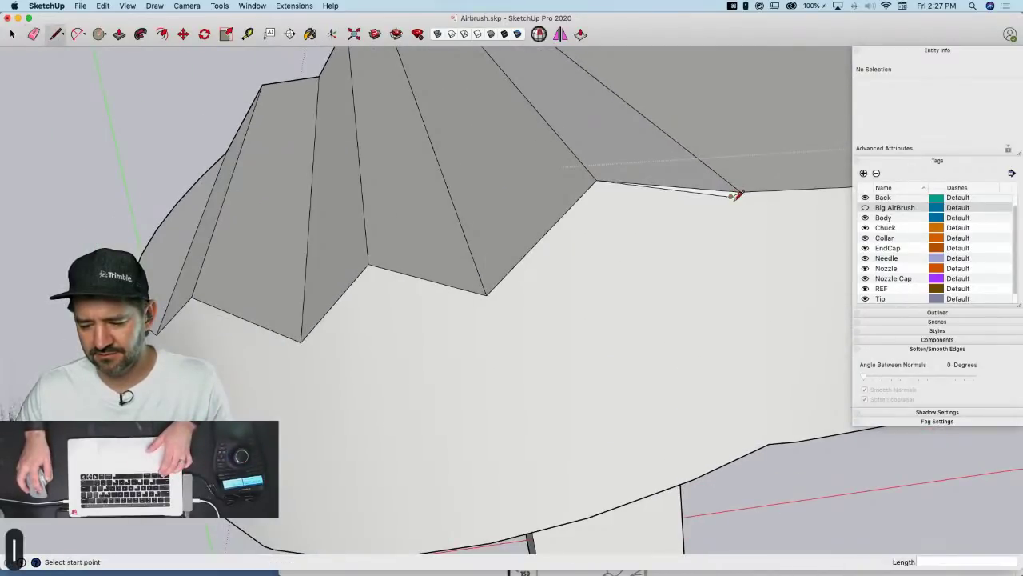
left_click(732, 197)
left_click(741, 192)
key("e")
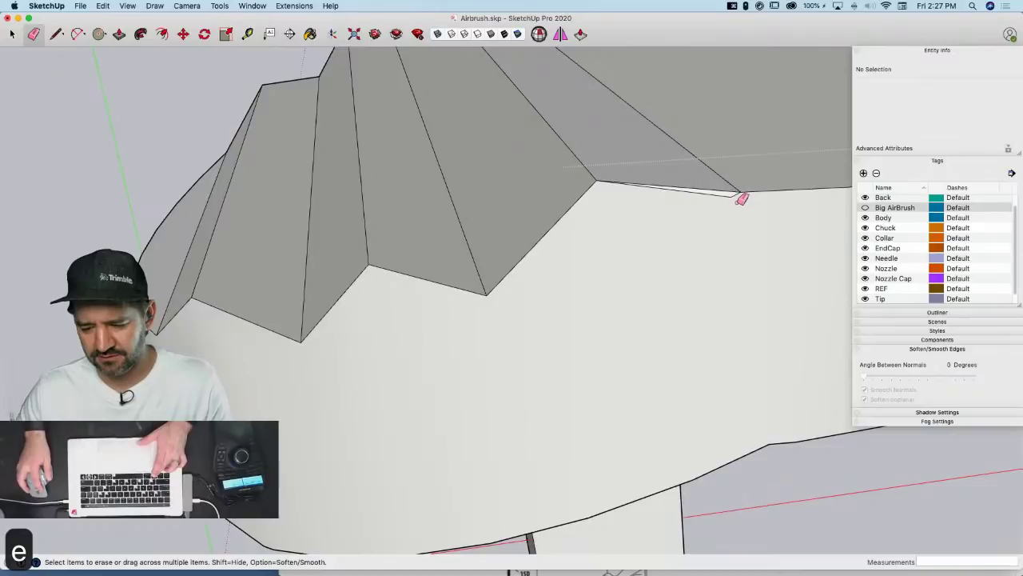
left_click_drag(734, 202, 732, 200)
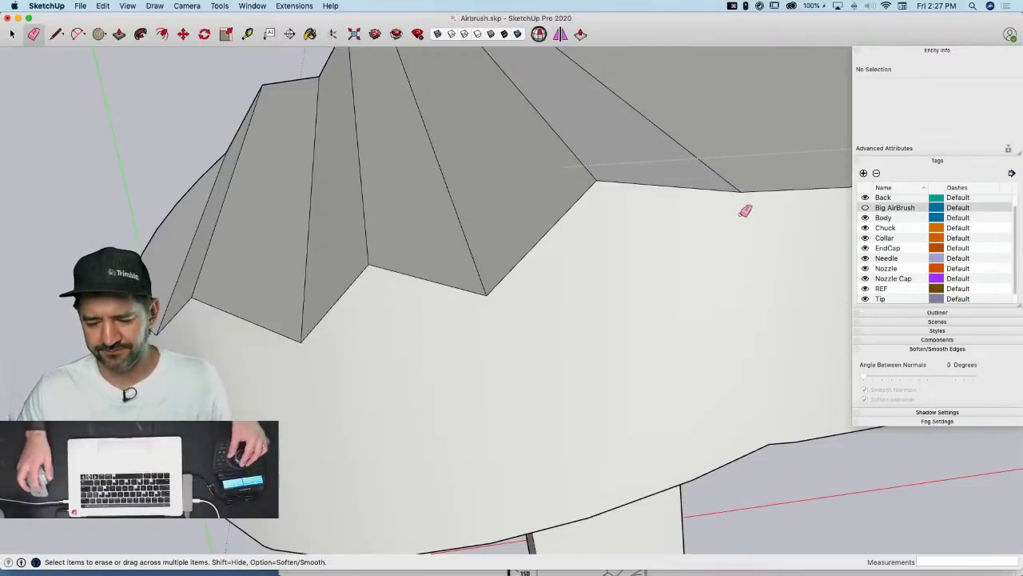
Leave the trigger's editing context with nothing selected, returning to the full airbrush
scroll(742, 205, "down", 8)
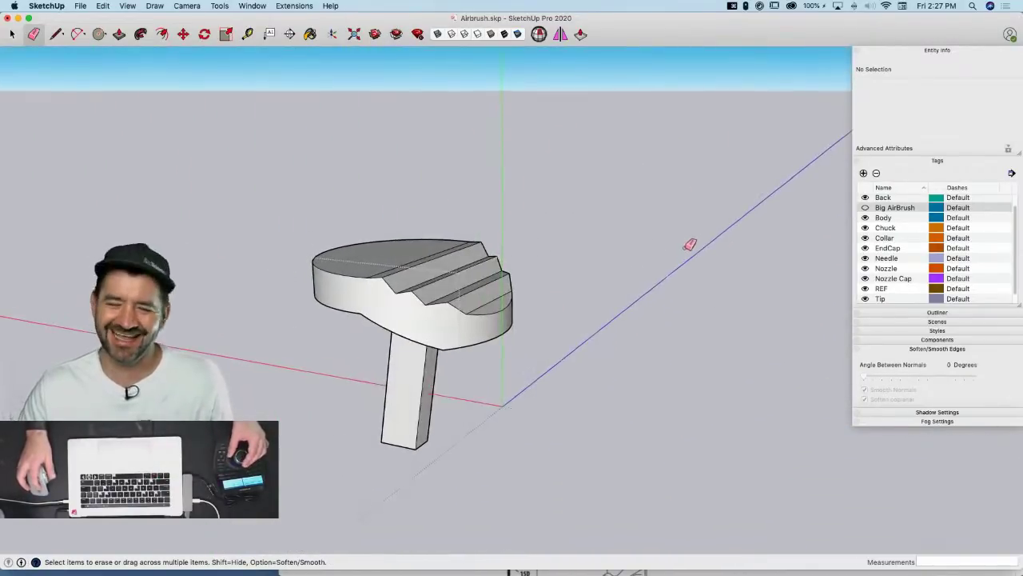
key("space")
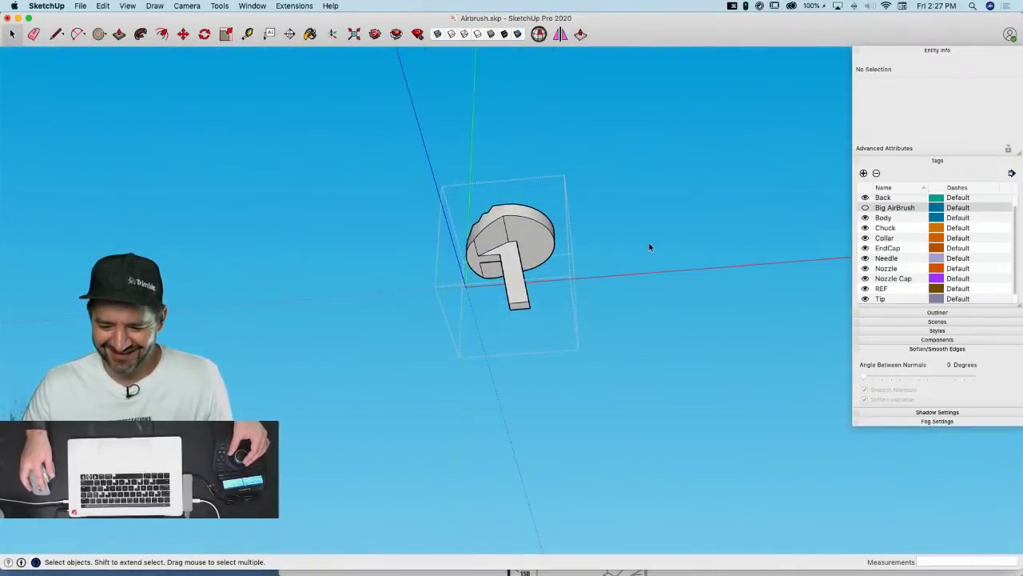
left_click(649, 247)
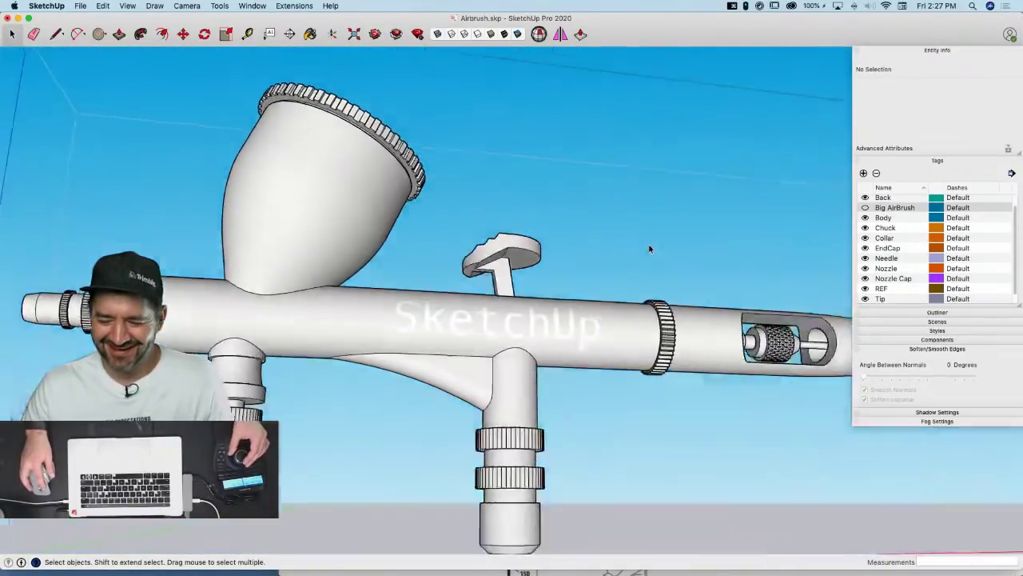
scroll(686, 423, "up", 3)
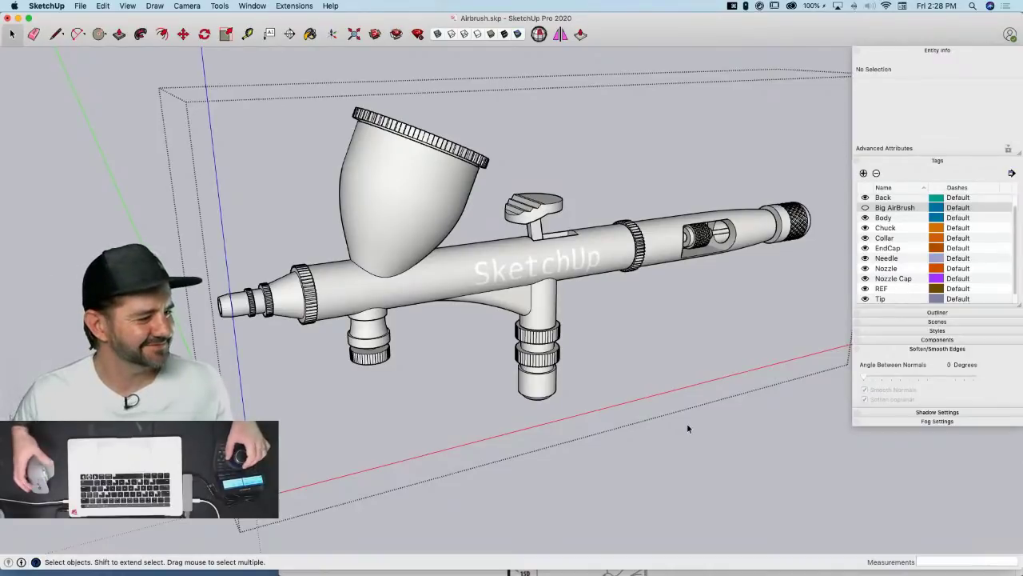
scroll(688, 427, "down", 1)
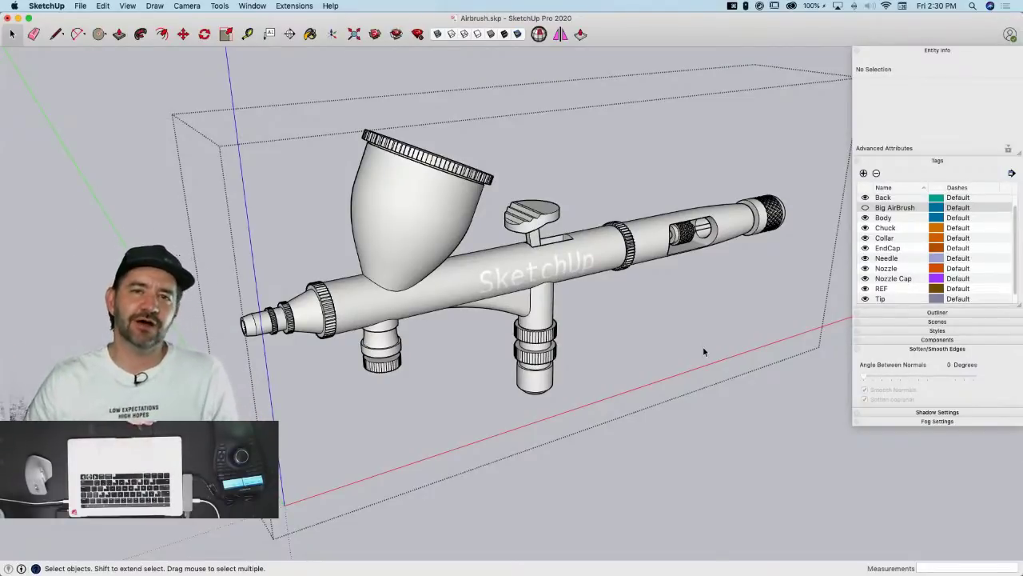
scroll(704, 352, "up", 1)
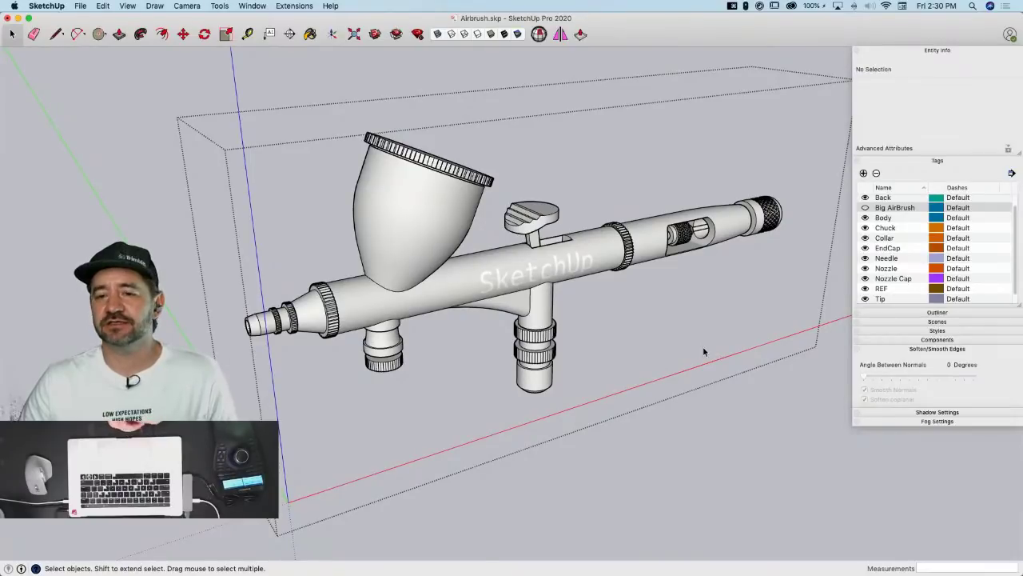